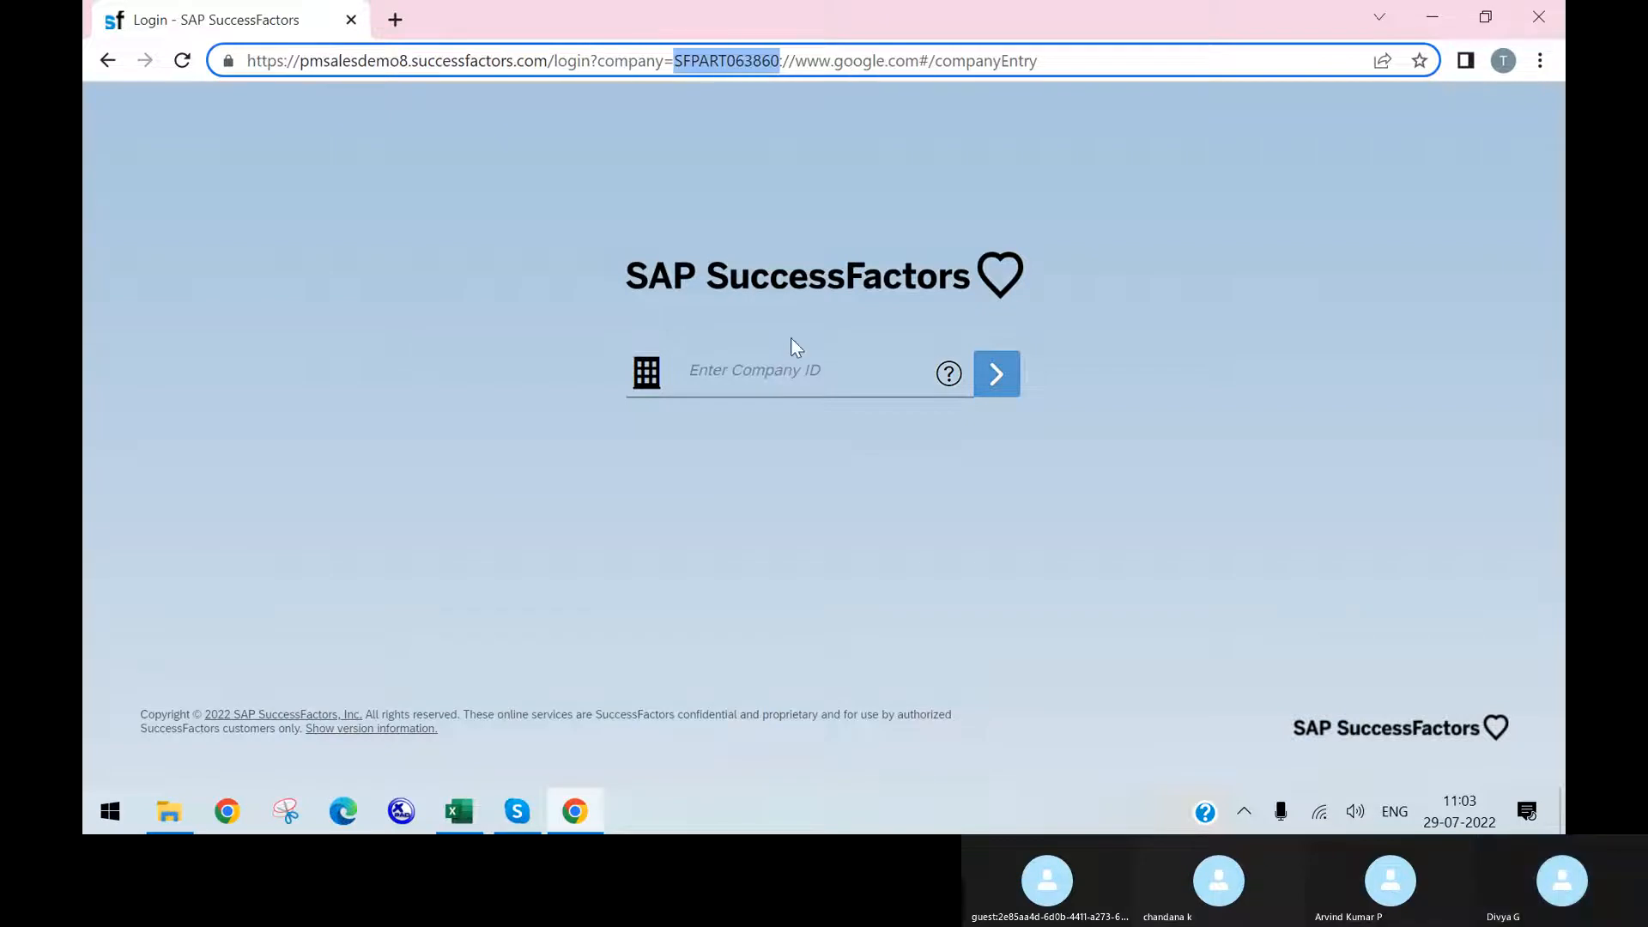
- Submit the company ID on the SuccessFactors login page and log in with the prefilled credentials
click(789, 367)
text(SFPART063860)
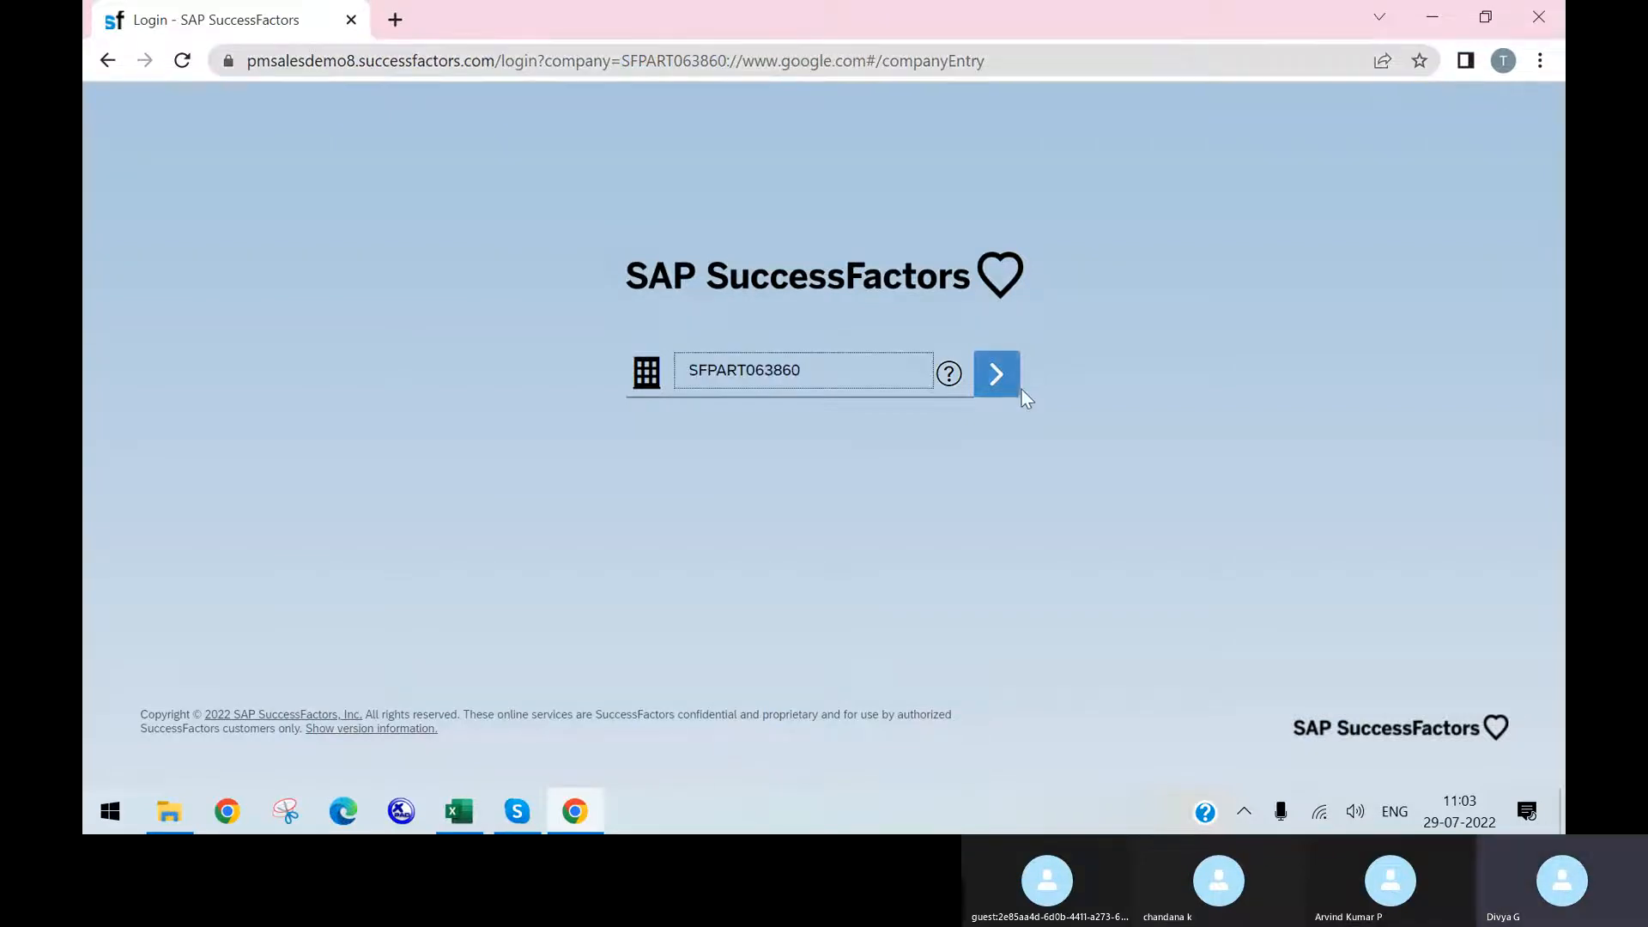
click(990, 388)
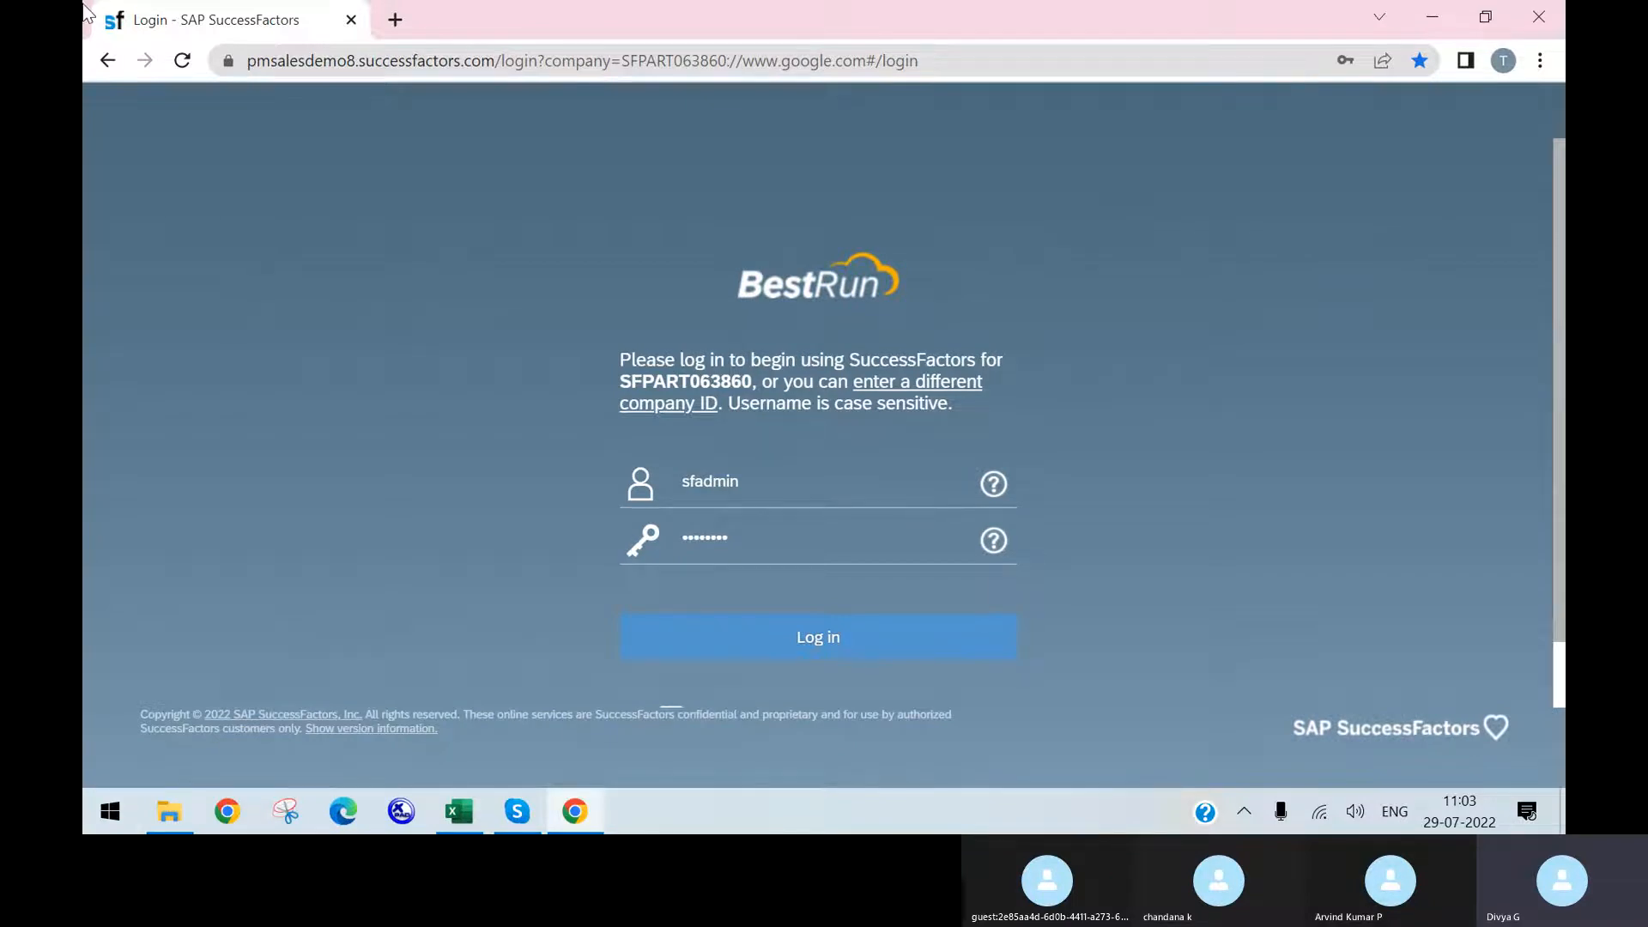
right_click(1407, 669)
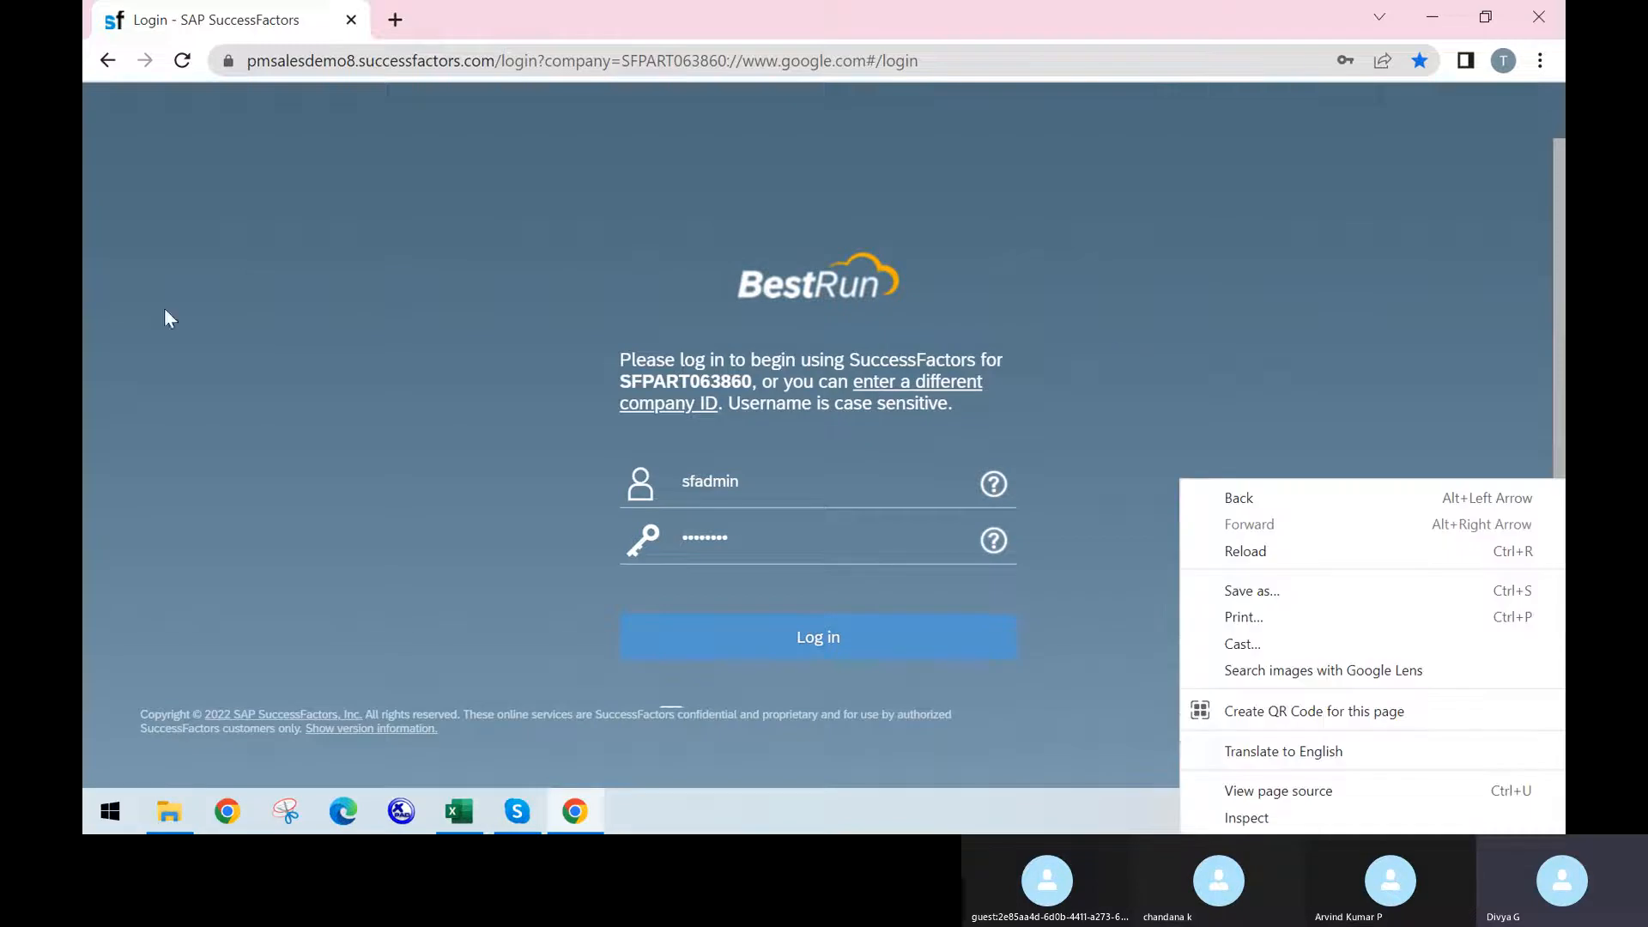
click(1248, 145)
click(874, 654)
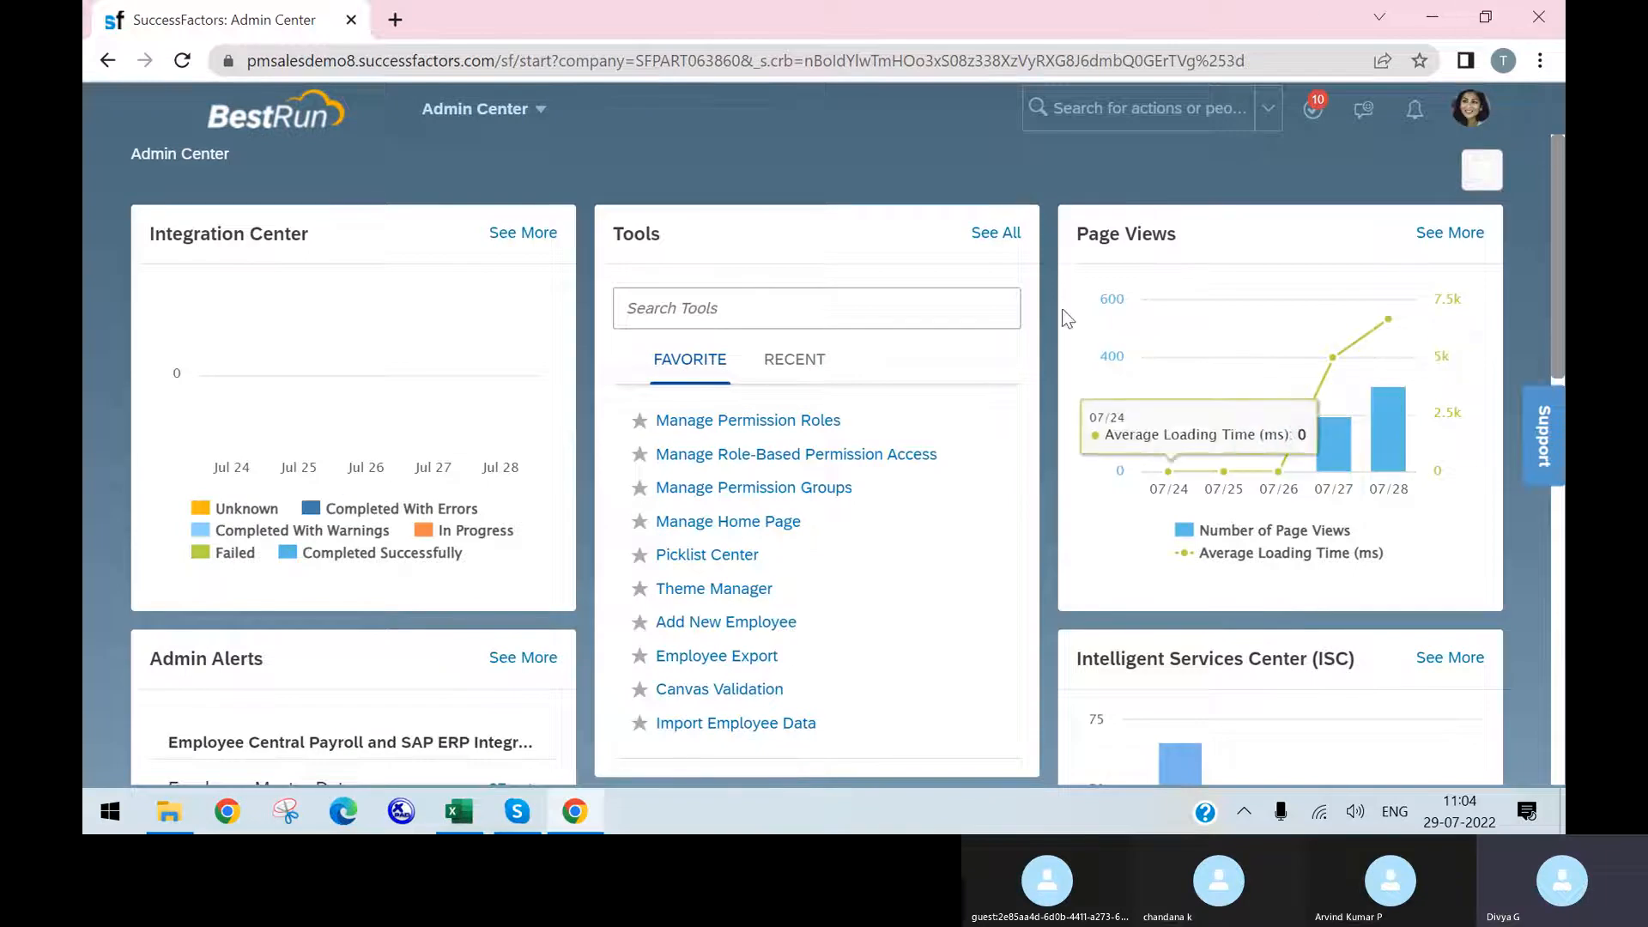
- Switch to the EC Position Management Workbook in Excel, cancel the open cell edit and display the Cover Sheet
click(476, 817)
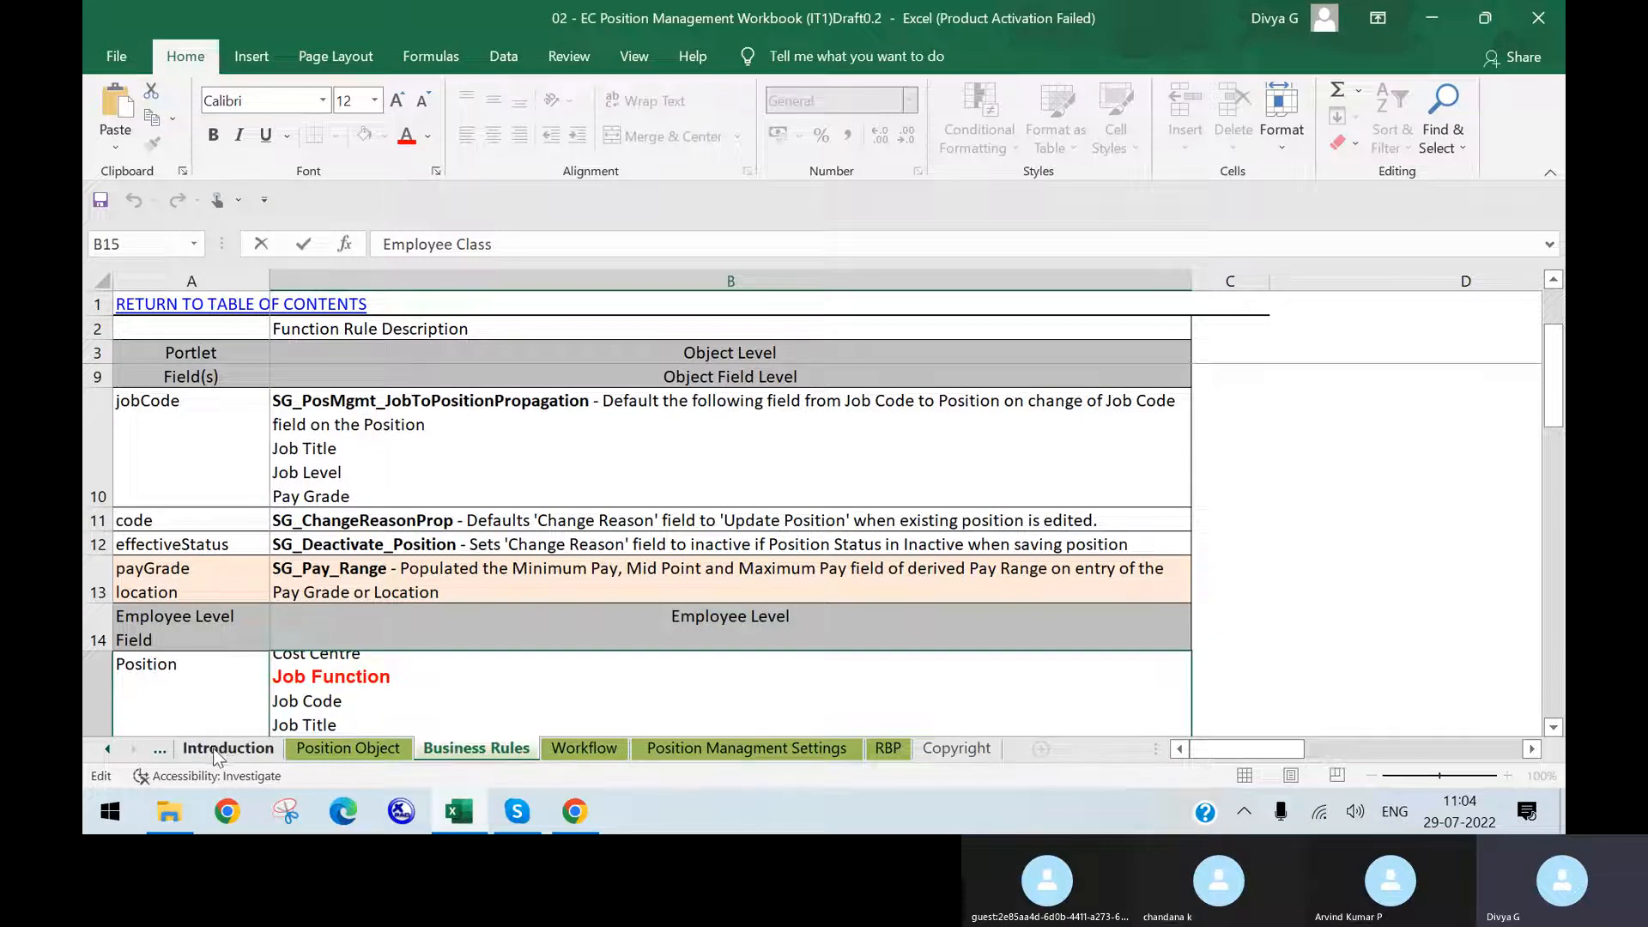
click(107, 749)
click(107, 750)
click(106, 749)
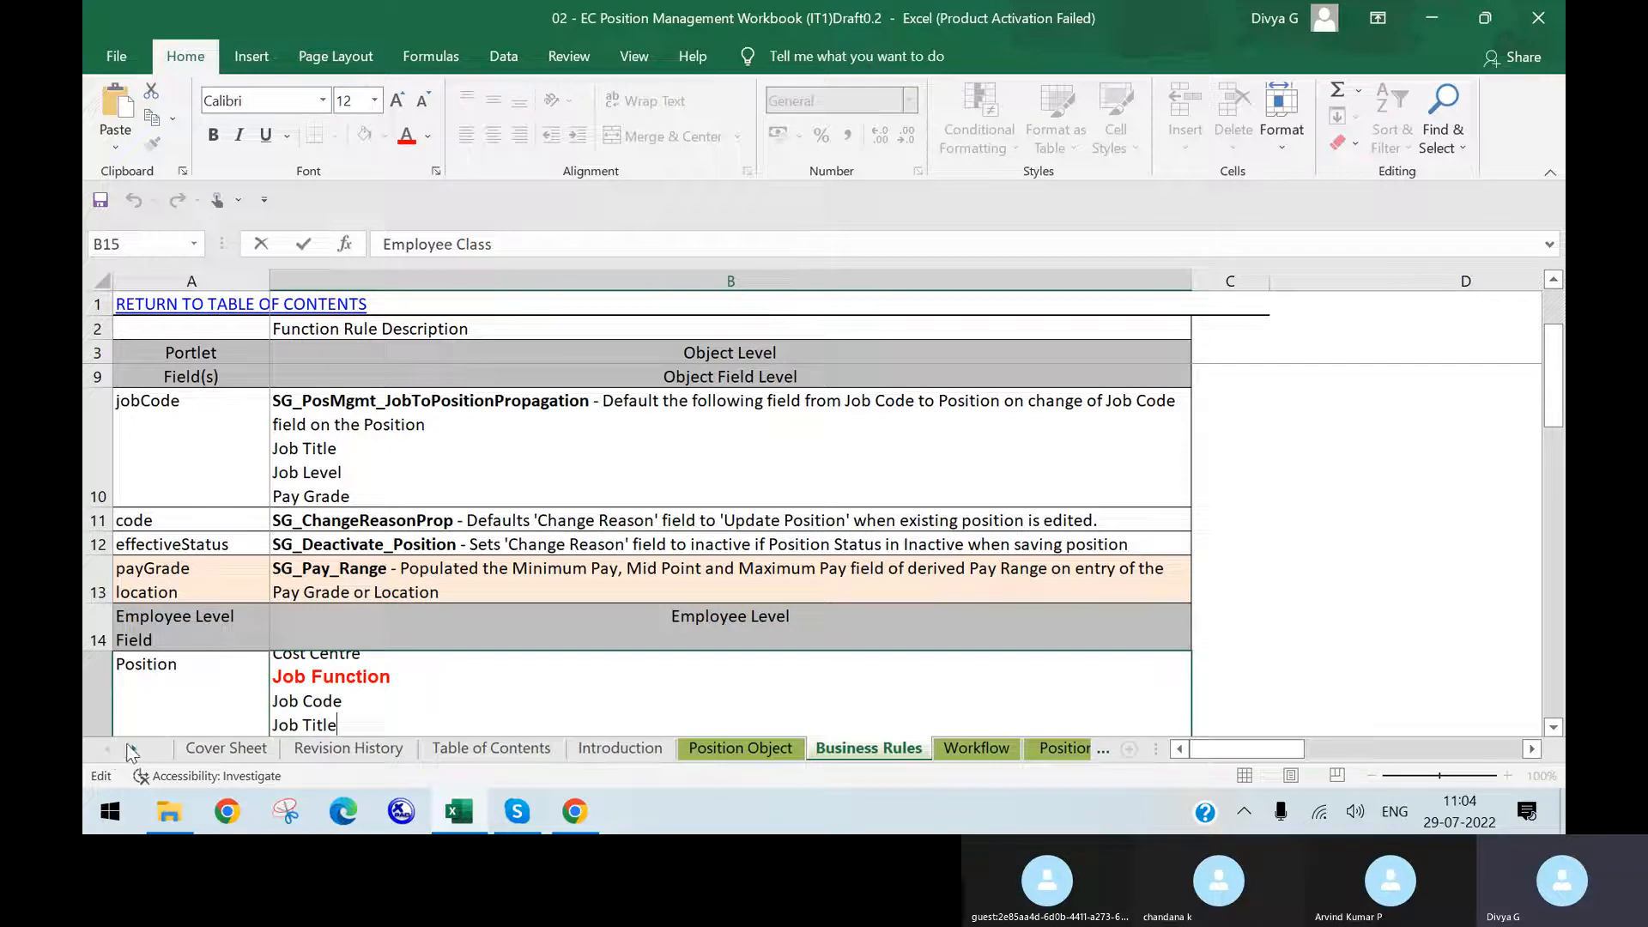
key(Escape)
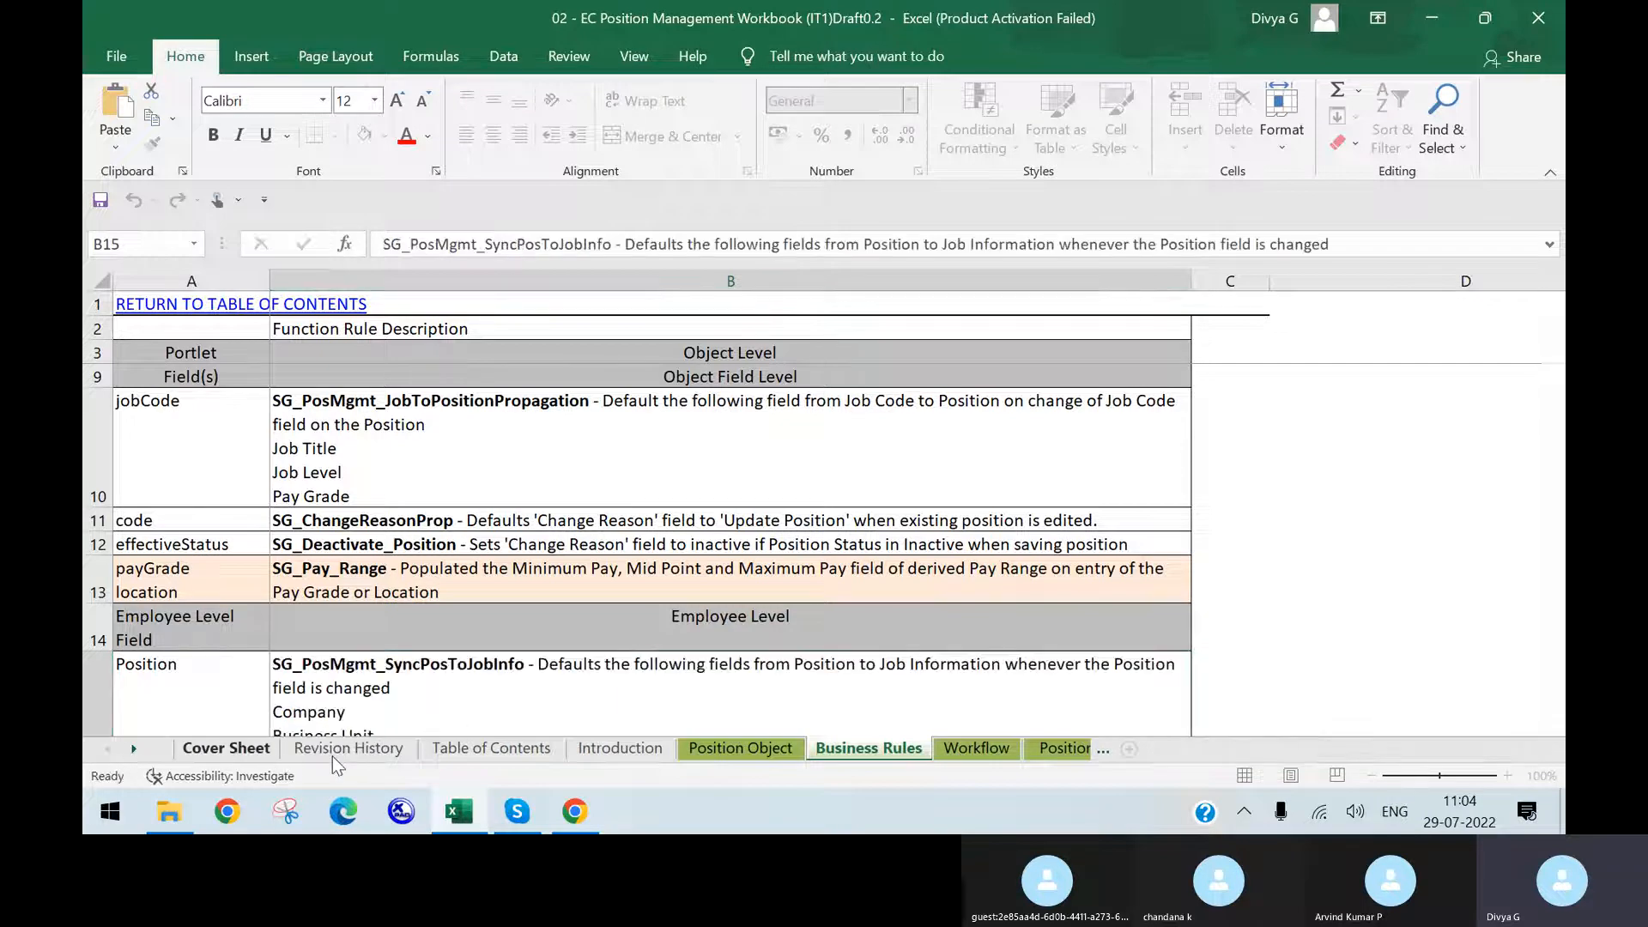
click(243, 755)
- Enter "Job code to postion", "position to job info" and "jobinfo to position" in cells G42 to G44 of the Cover Sheet
scroll(1339, 603, down, 10)
click(647, 544)
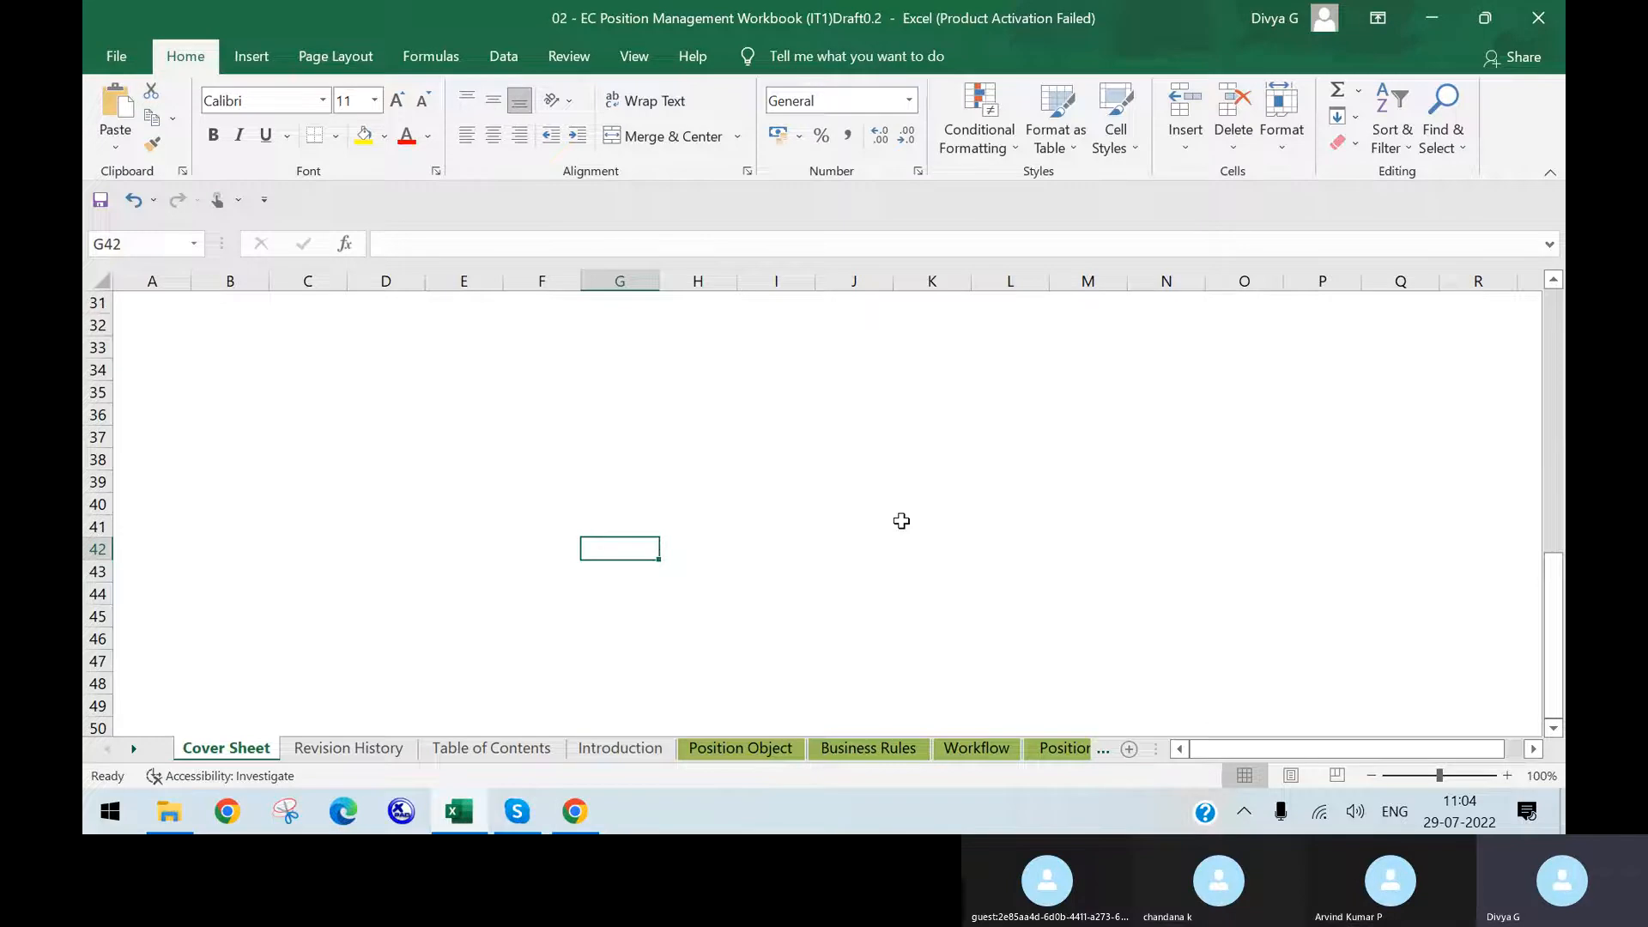
text(Job co)
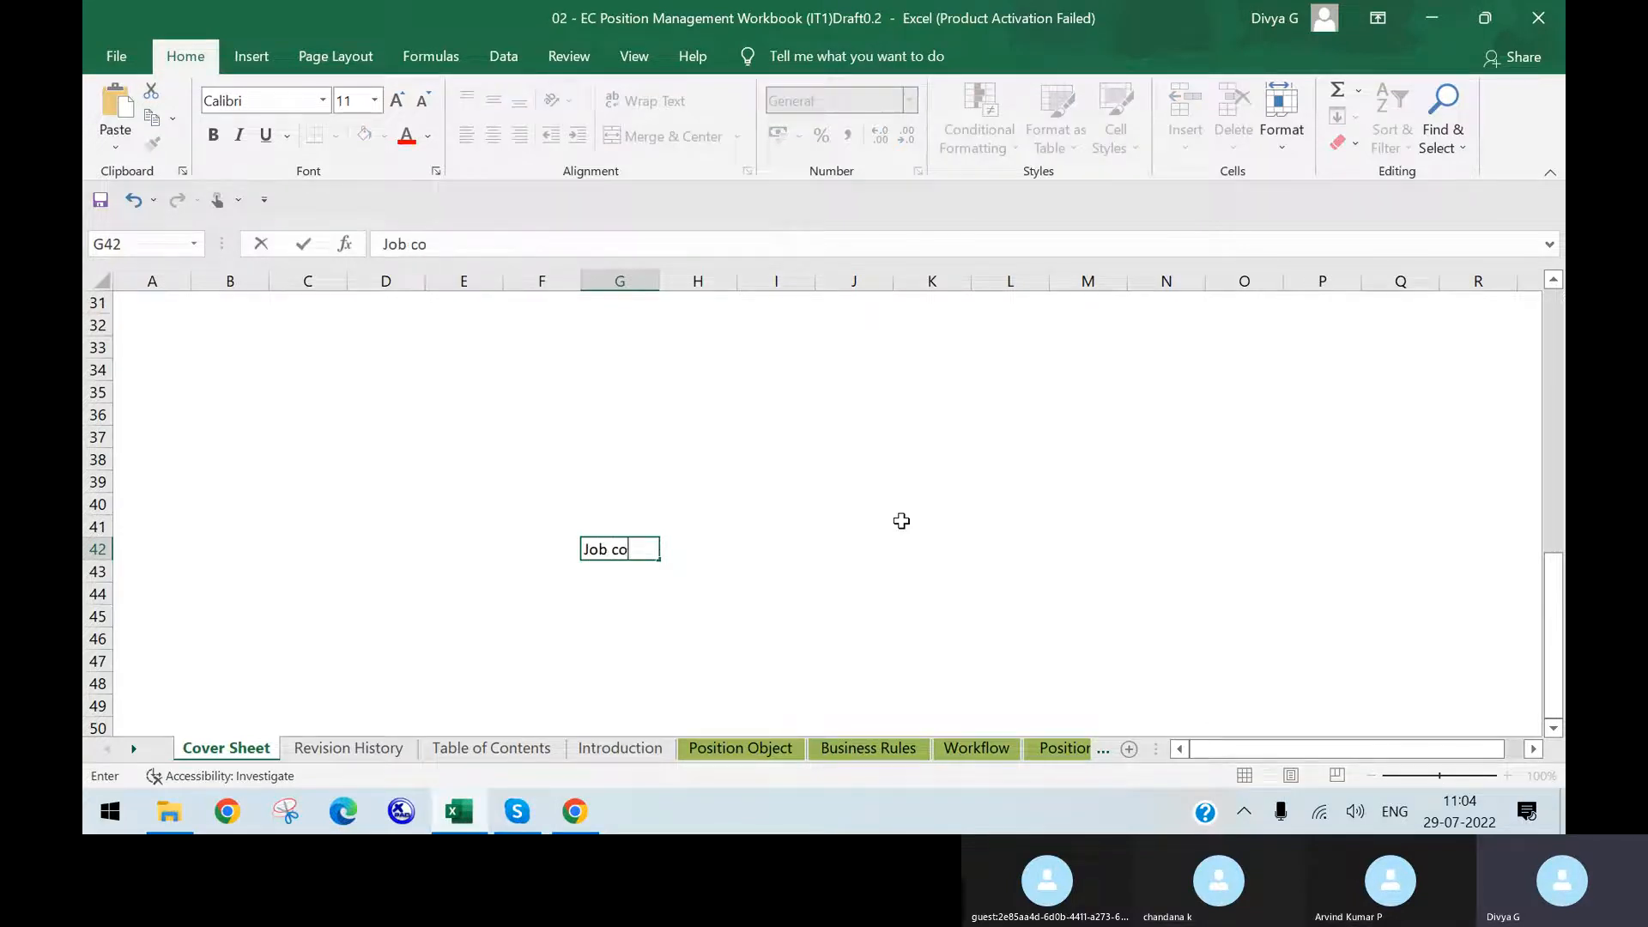
text(de to postion)
key(Return)
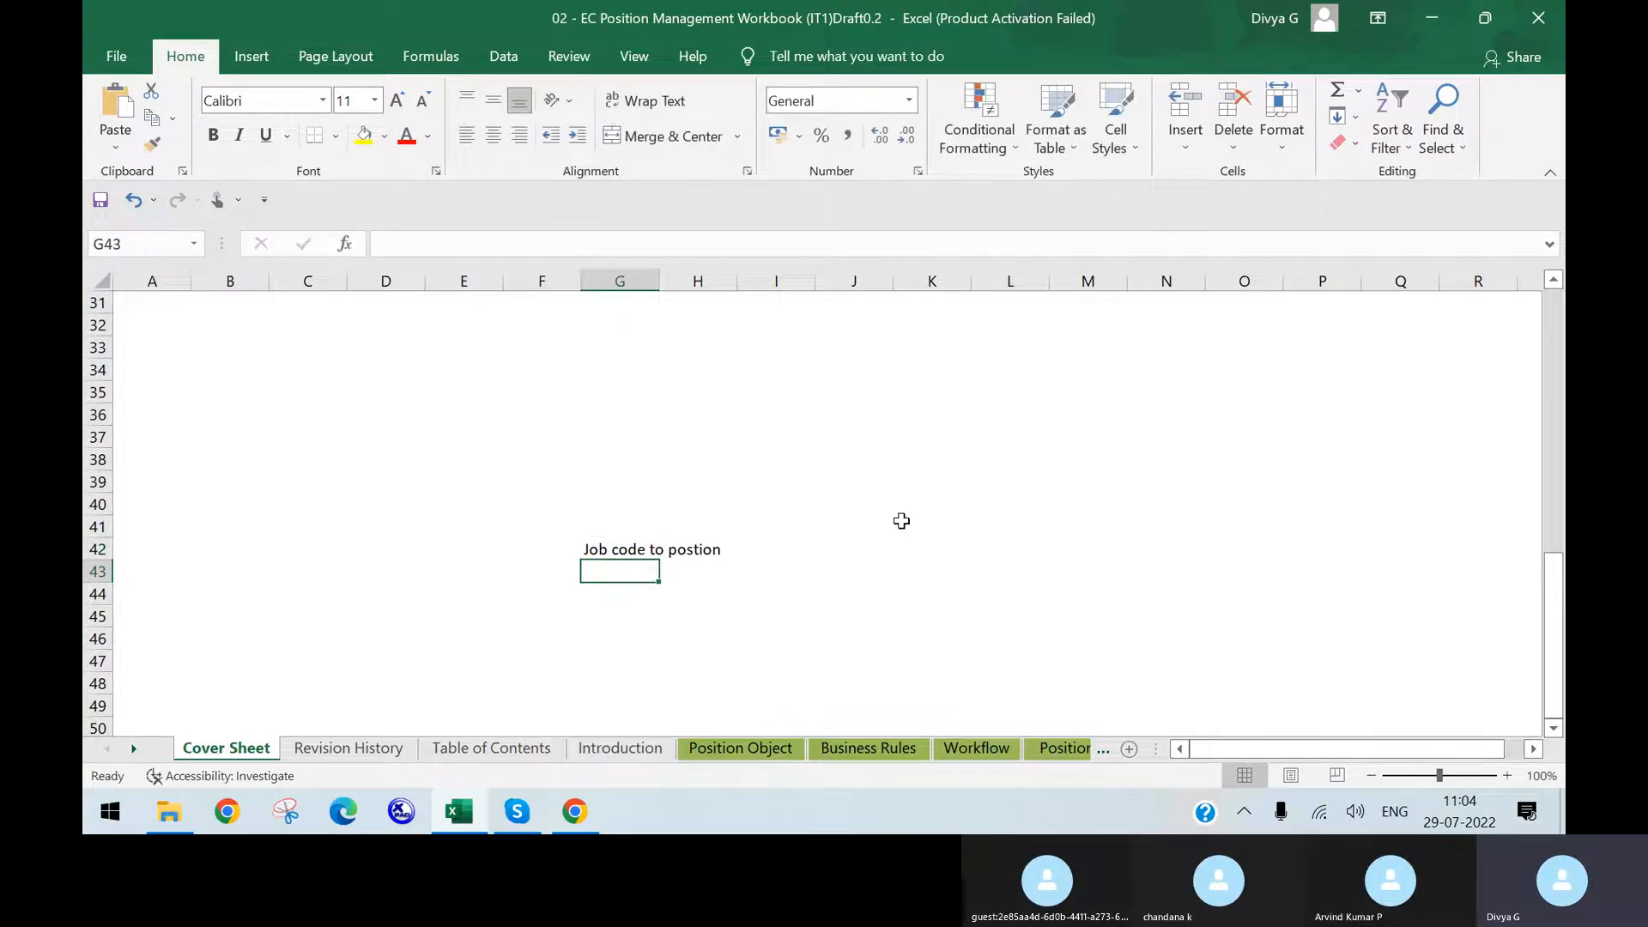
text(pos)
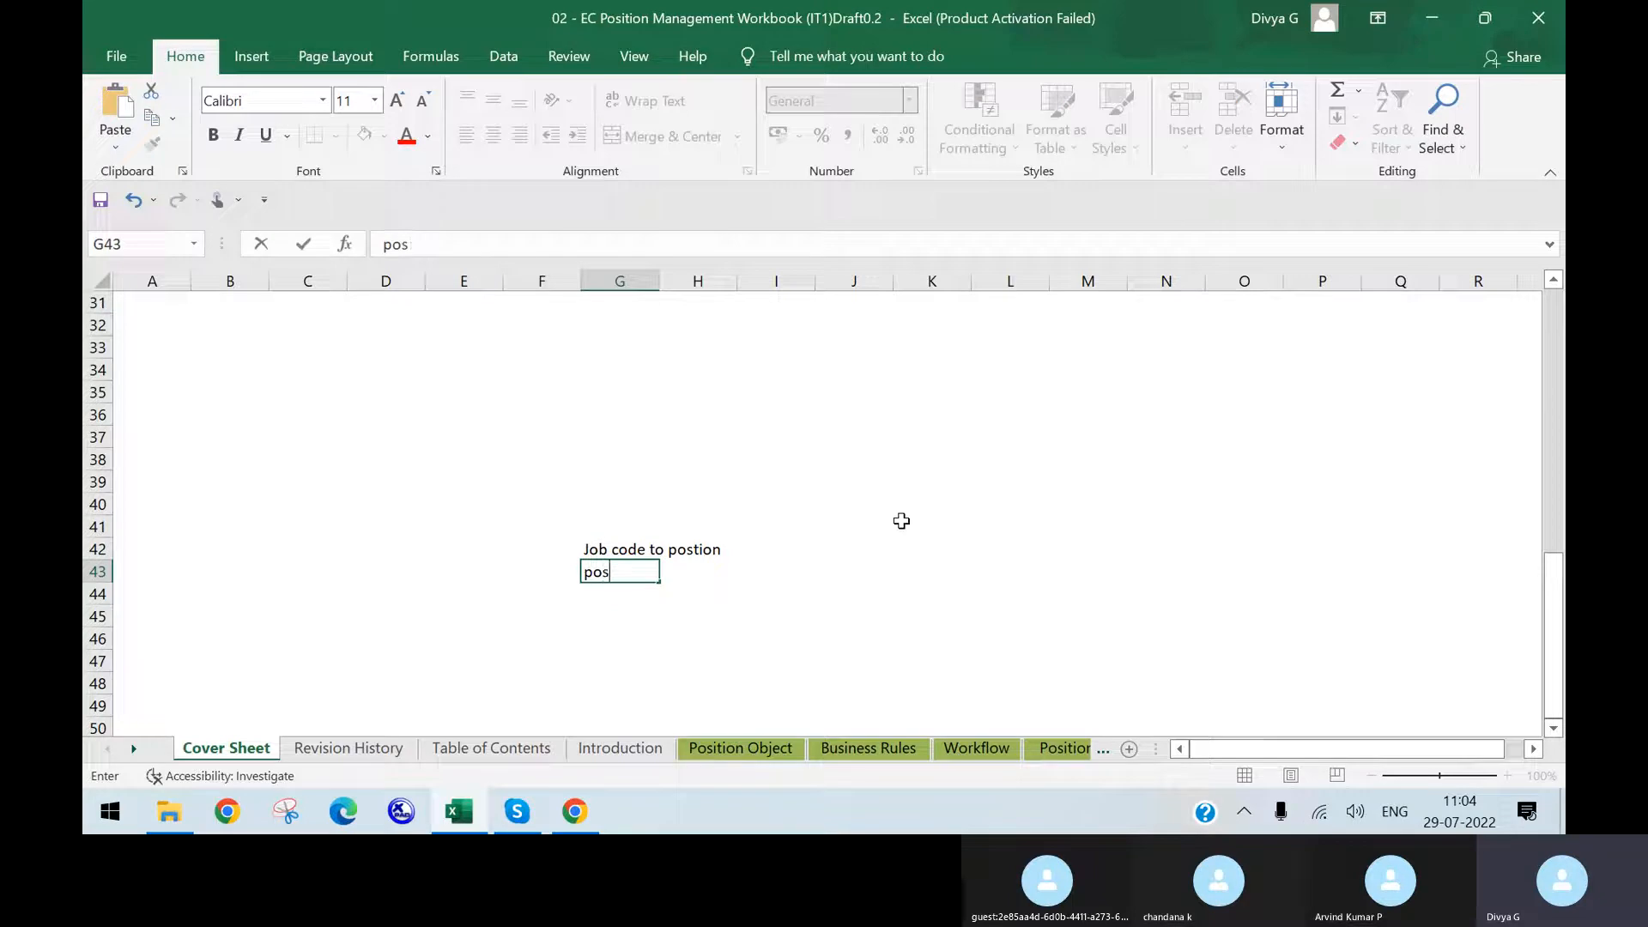
text(ition to job info)
key(Return)
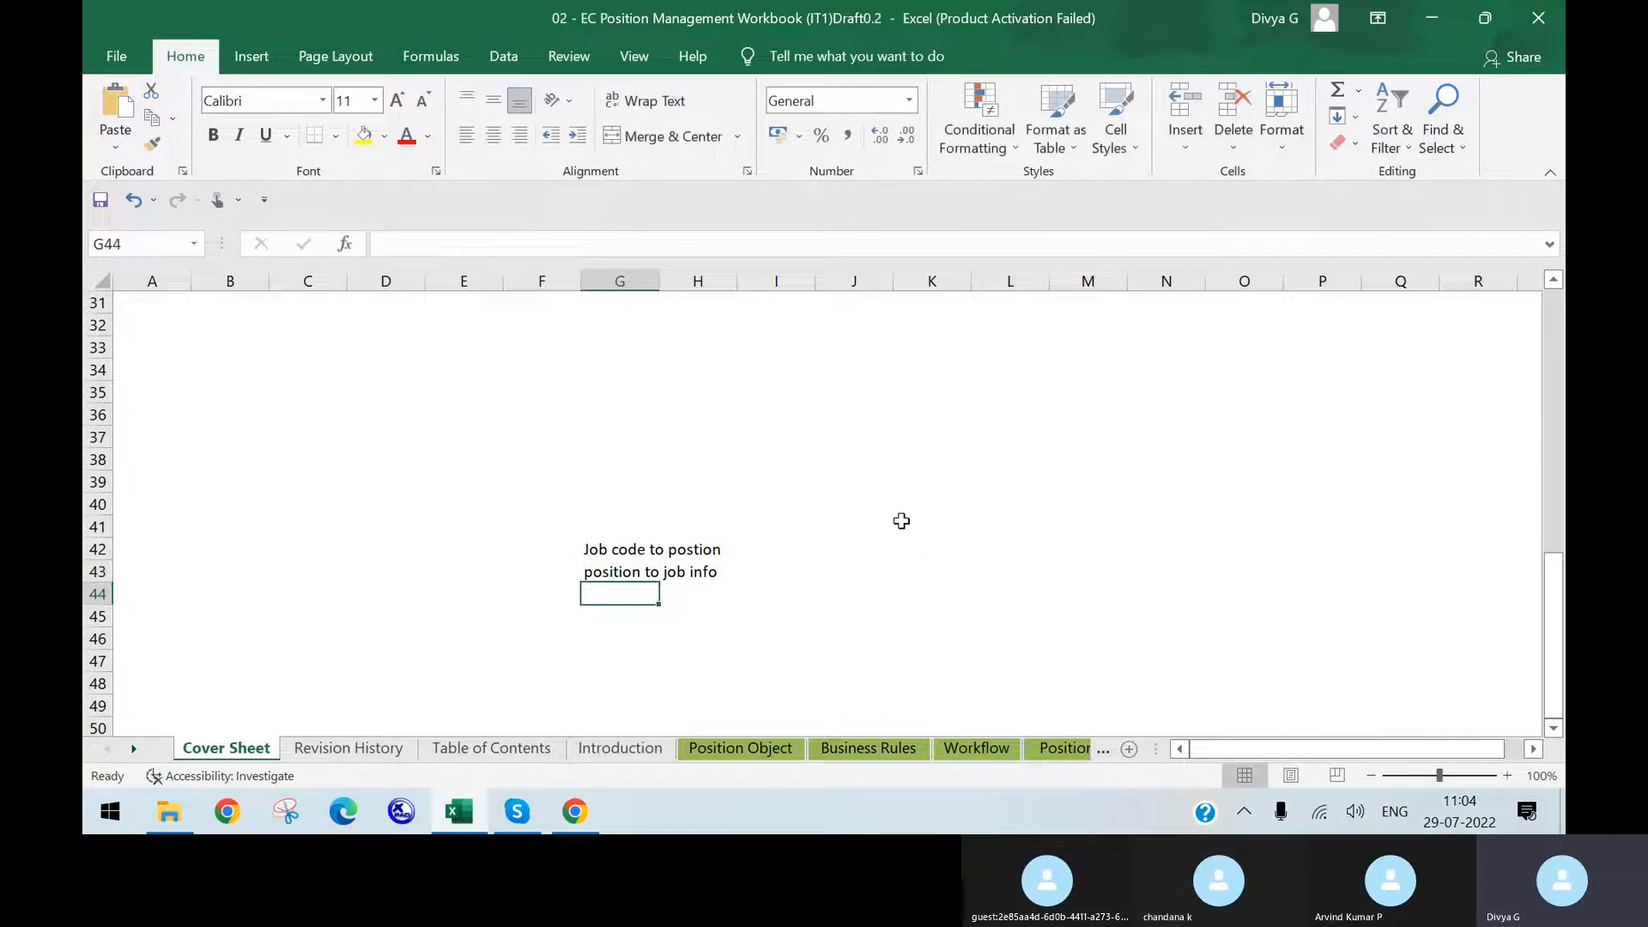
text(job)
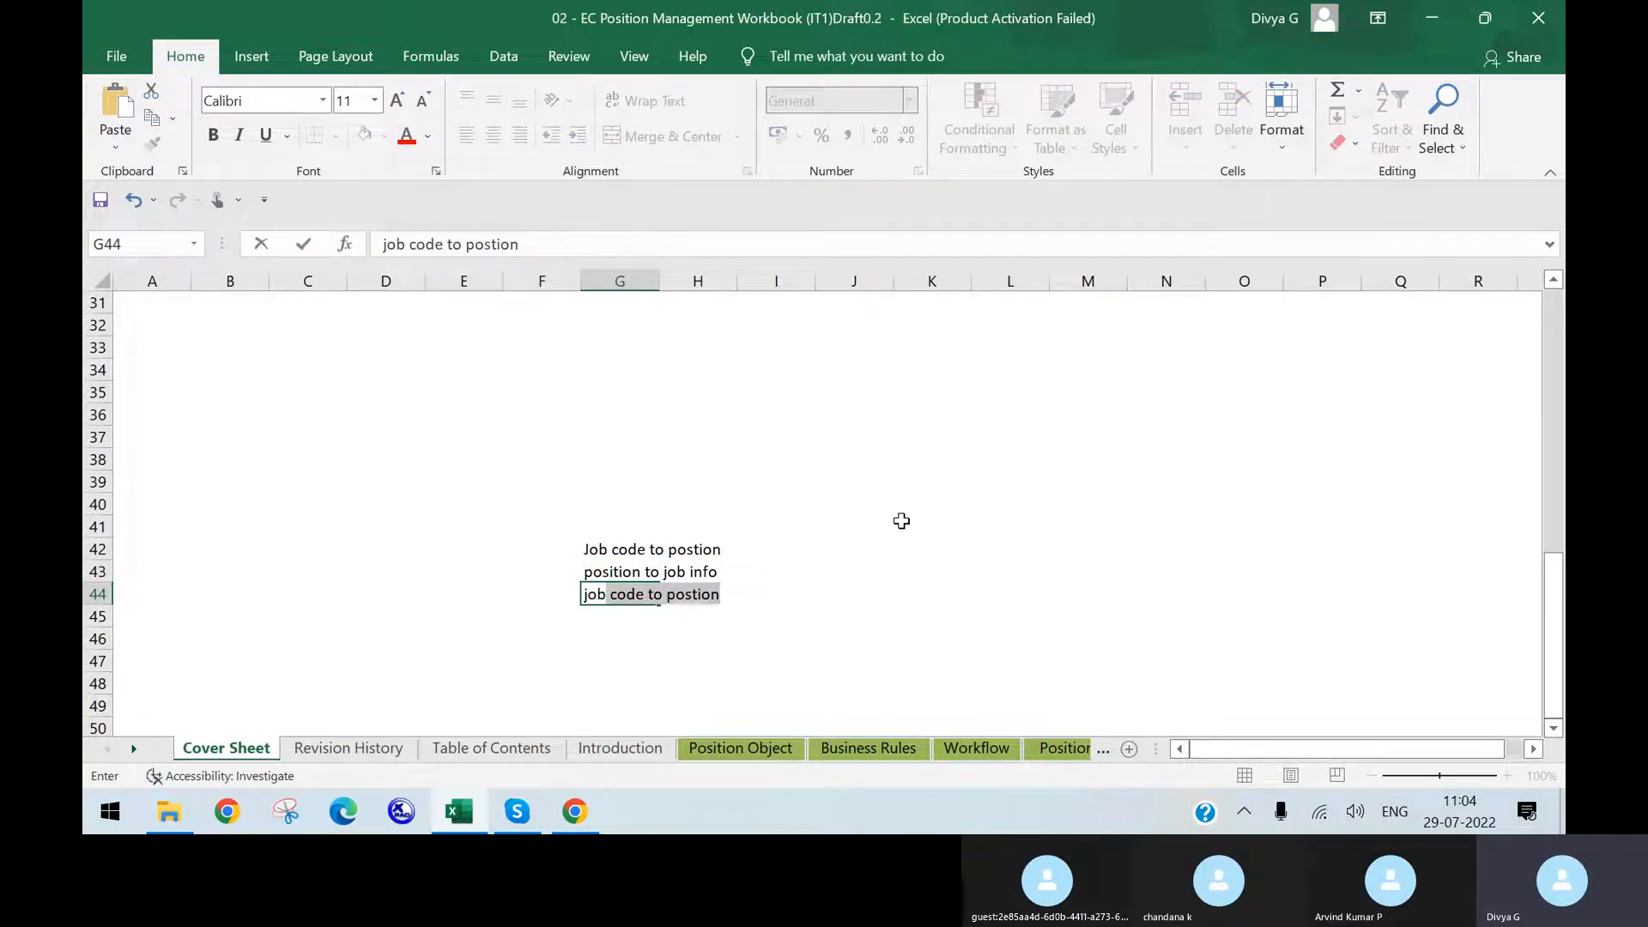
text(info to position)
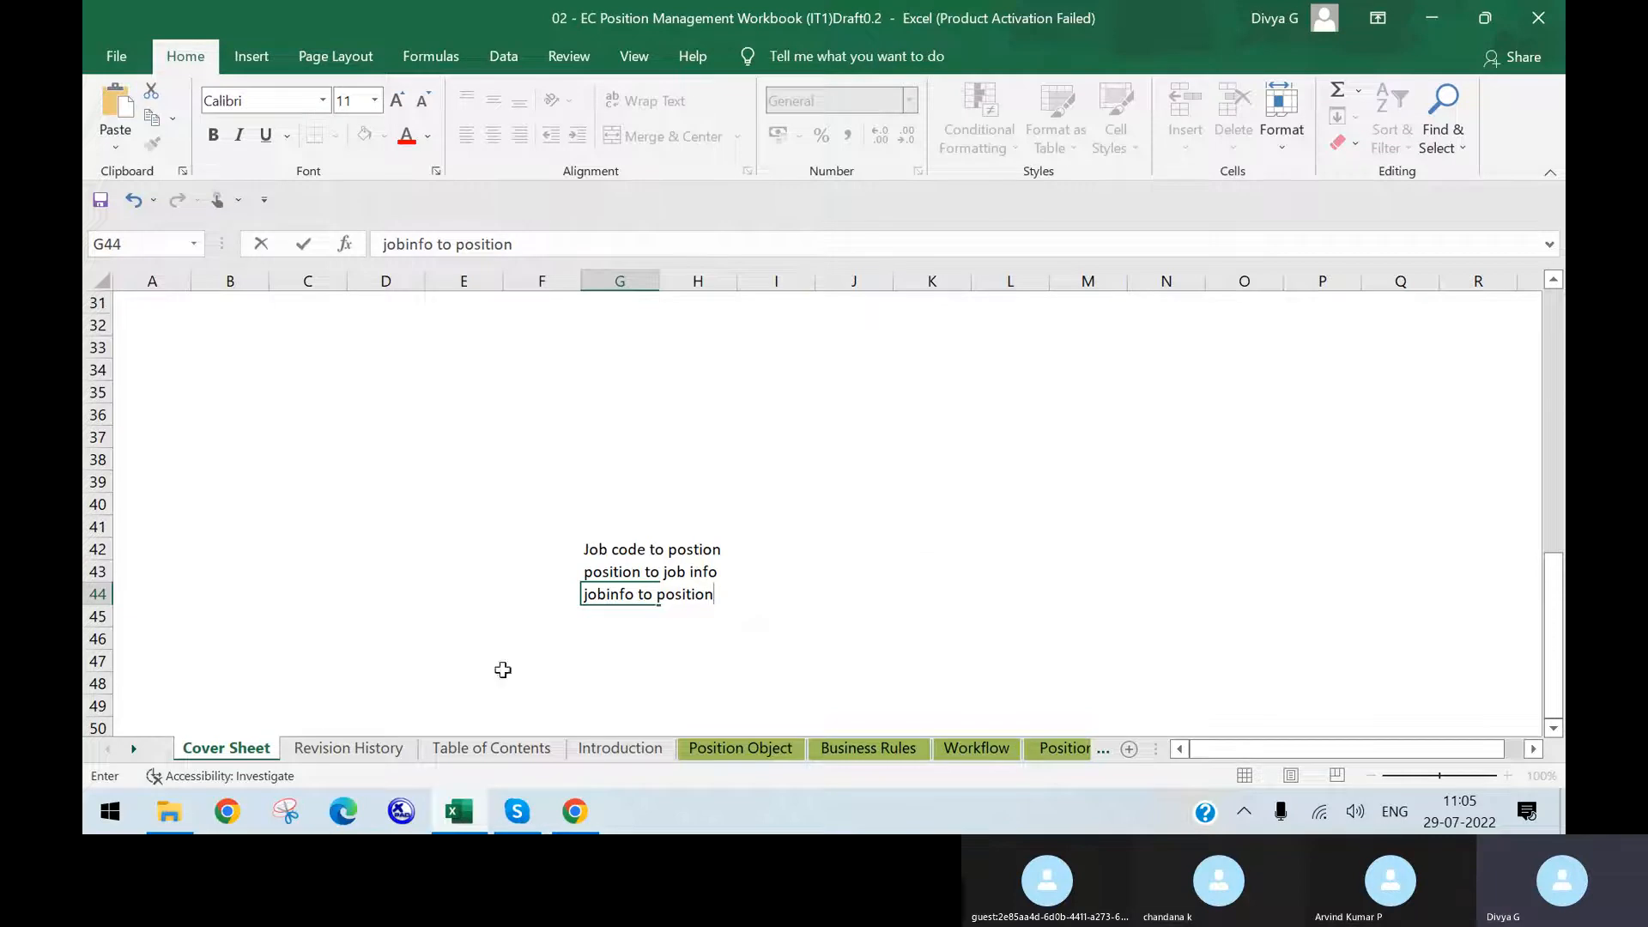
- Capitalize the first letter of the entry in cell G43 so it reads "Position to job info"
double_click(598, 572)
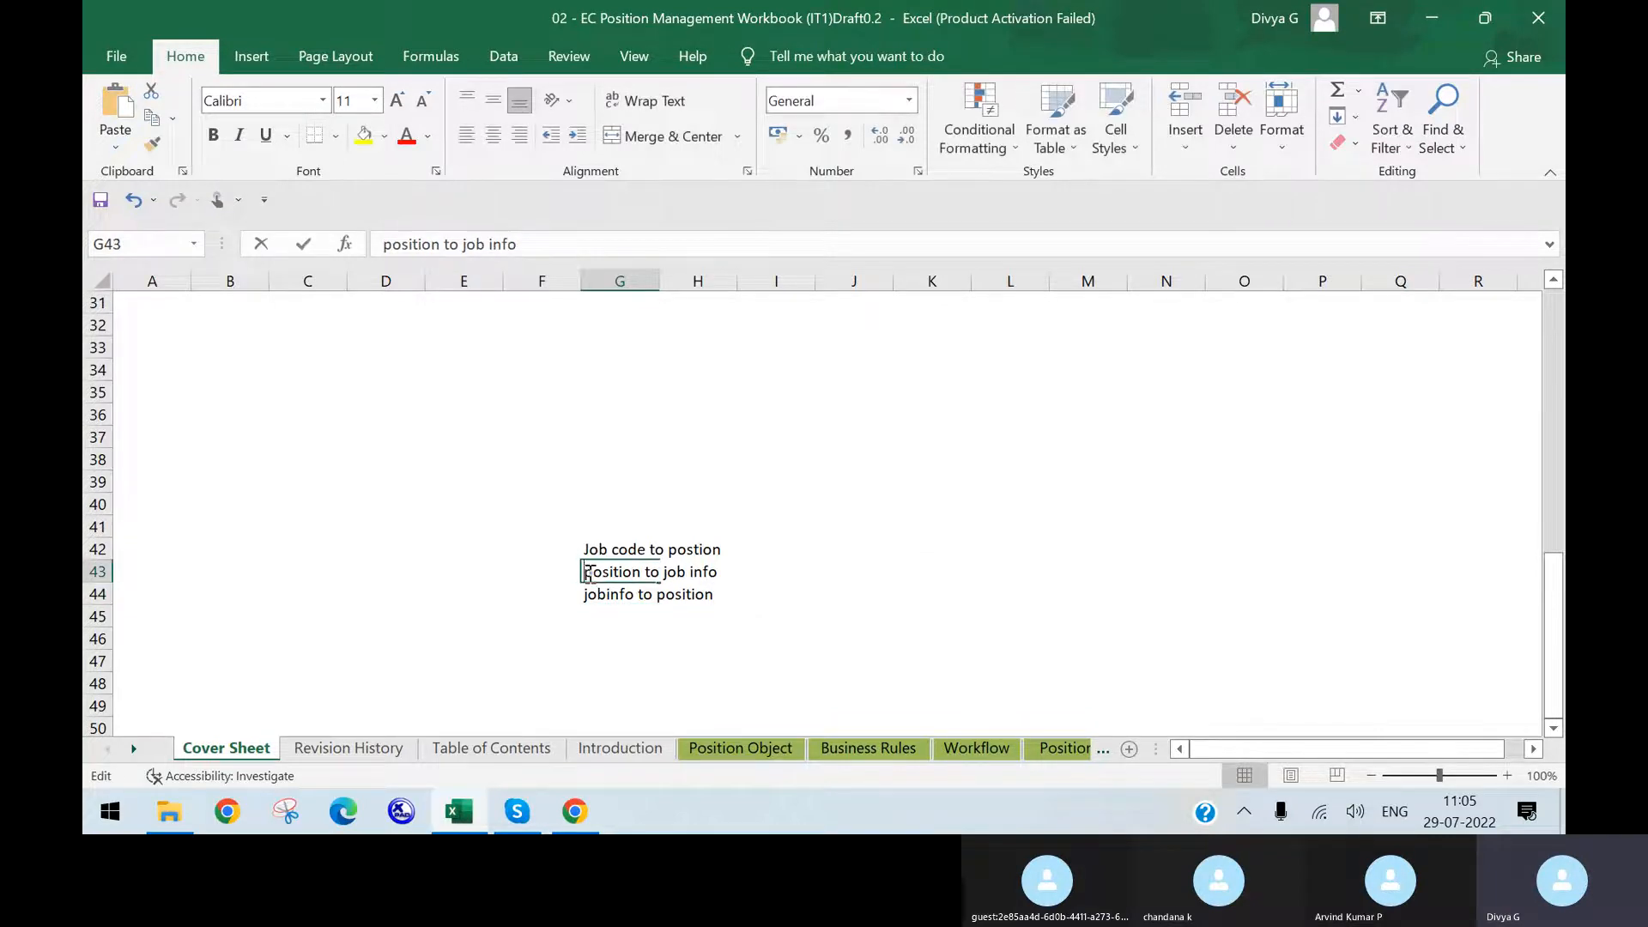
key(Home)
key(Delete)
text(P)
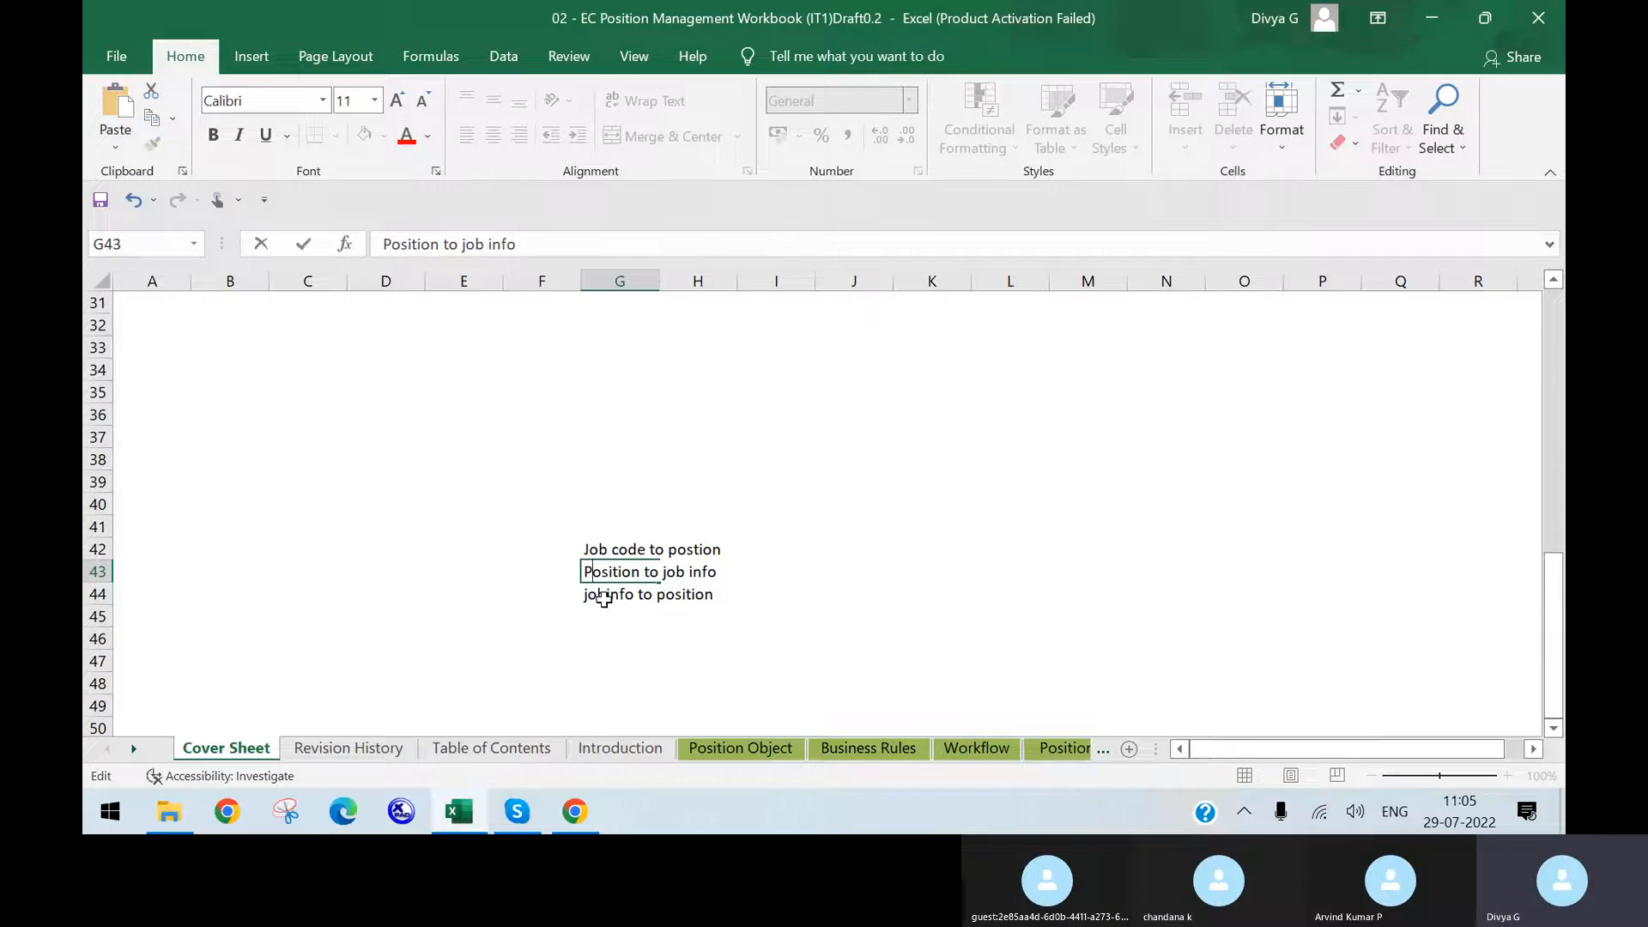
click(834, 558)
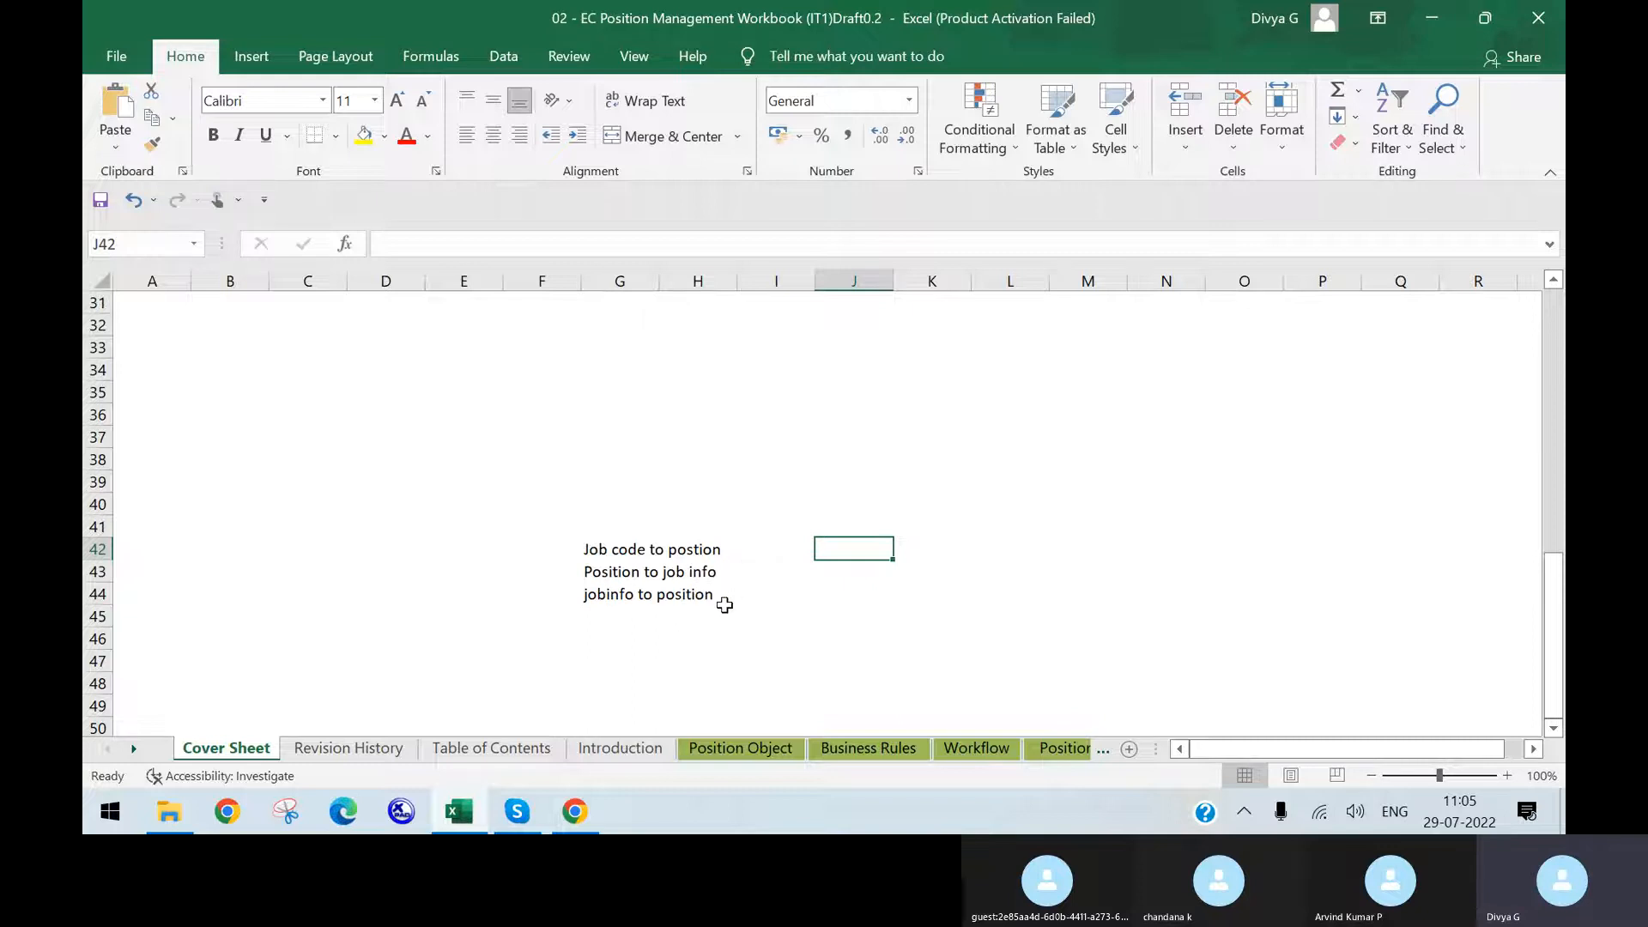
click(667, 573)
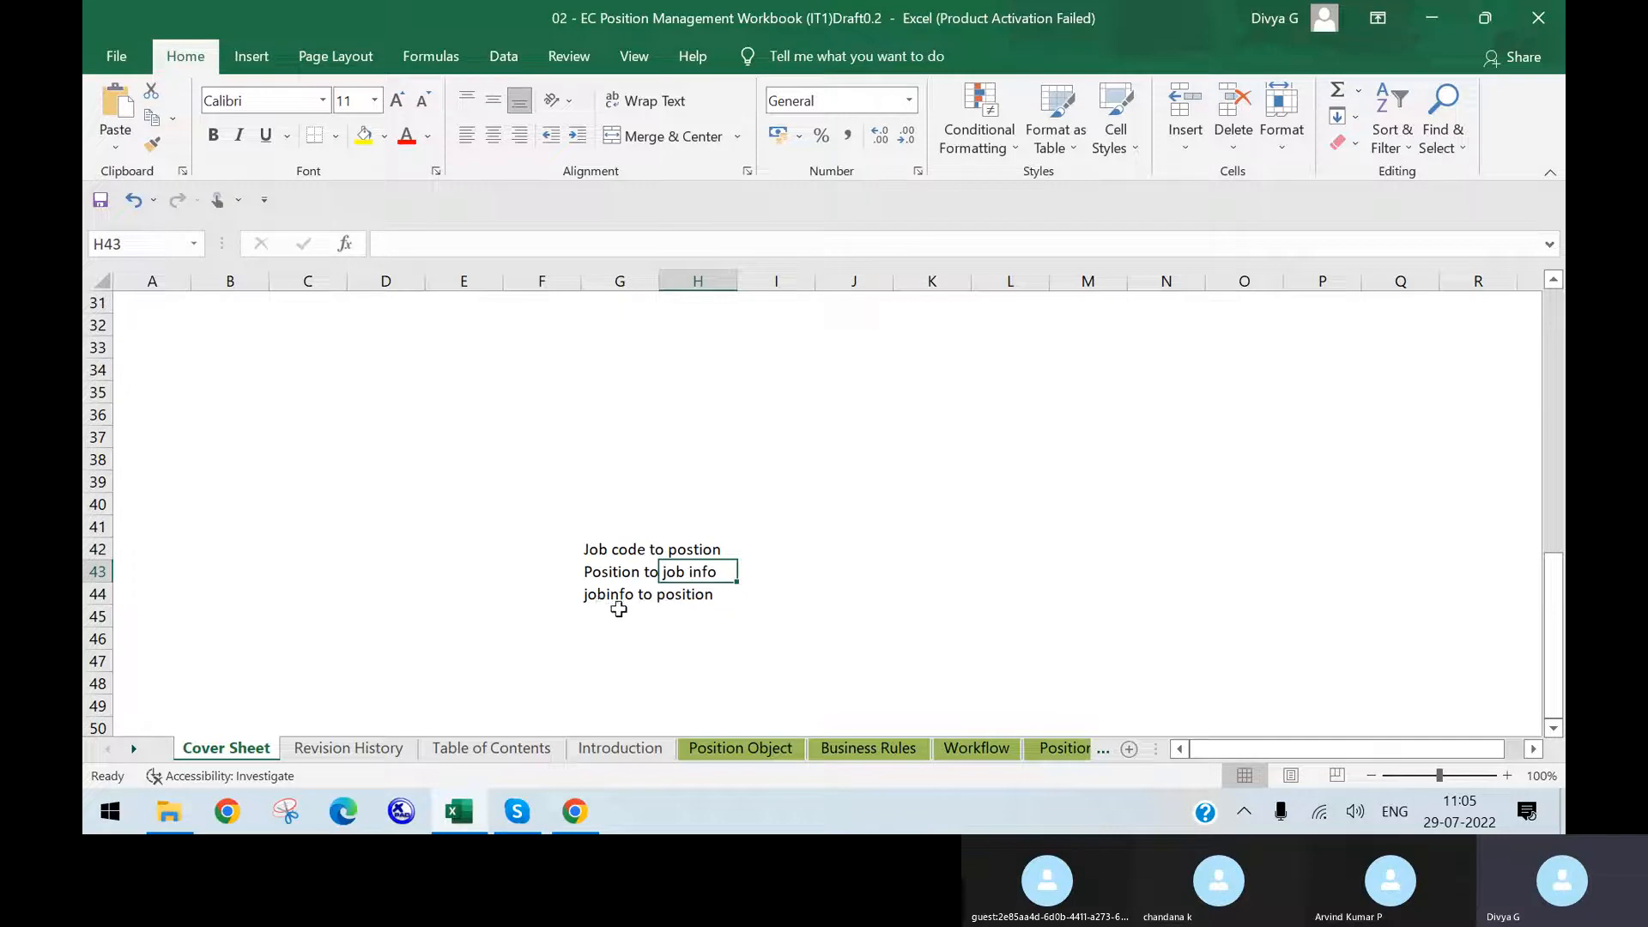
click(679, 594)
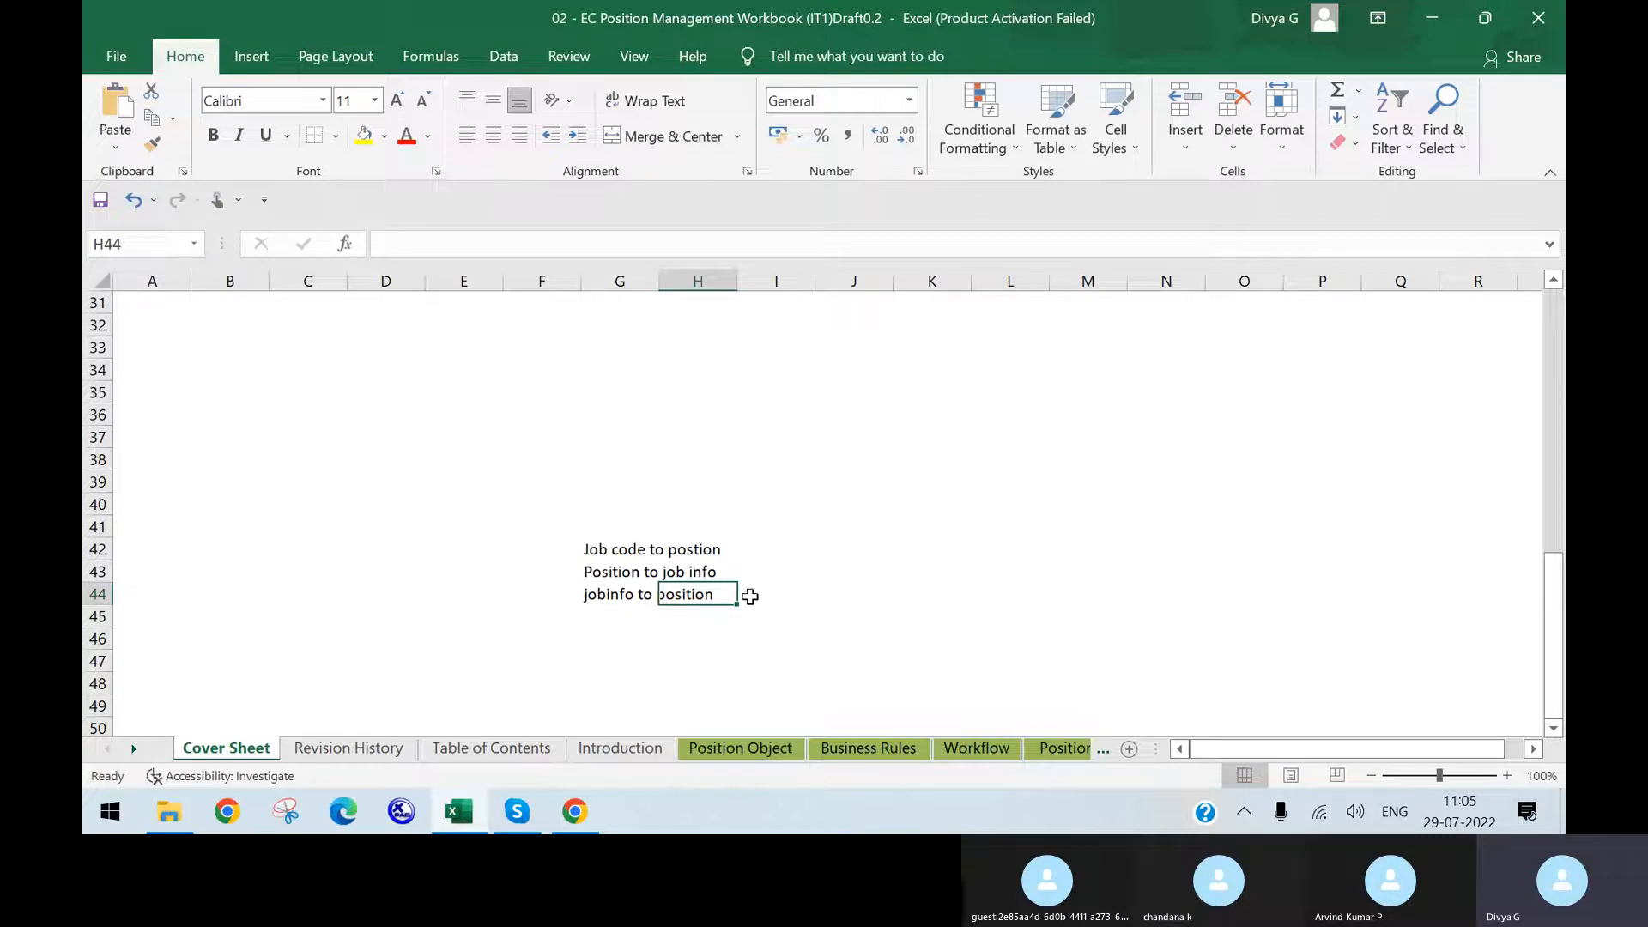
click(574, 811)
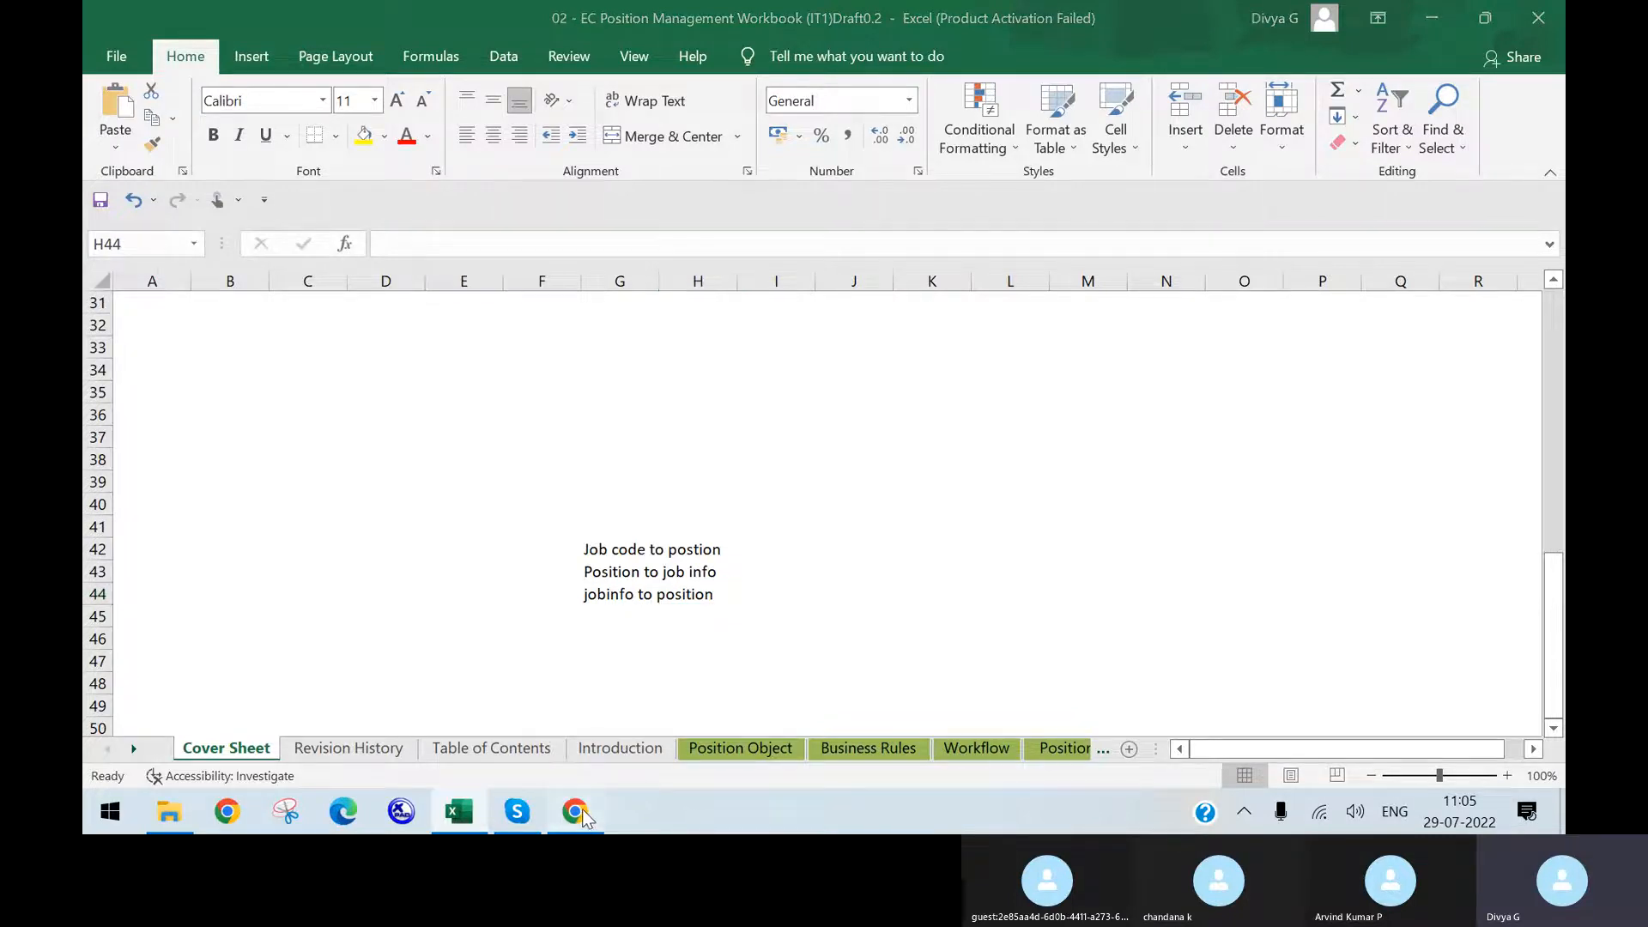
click(1141, 108)
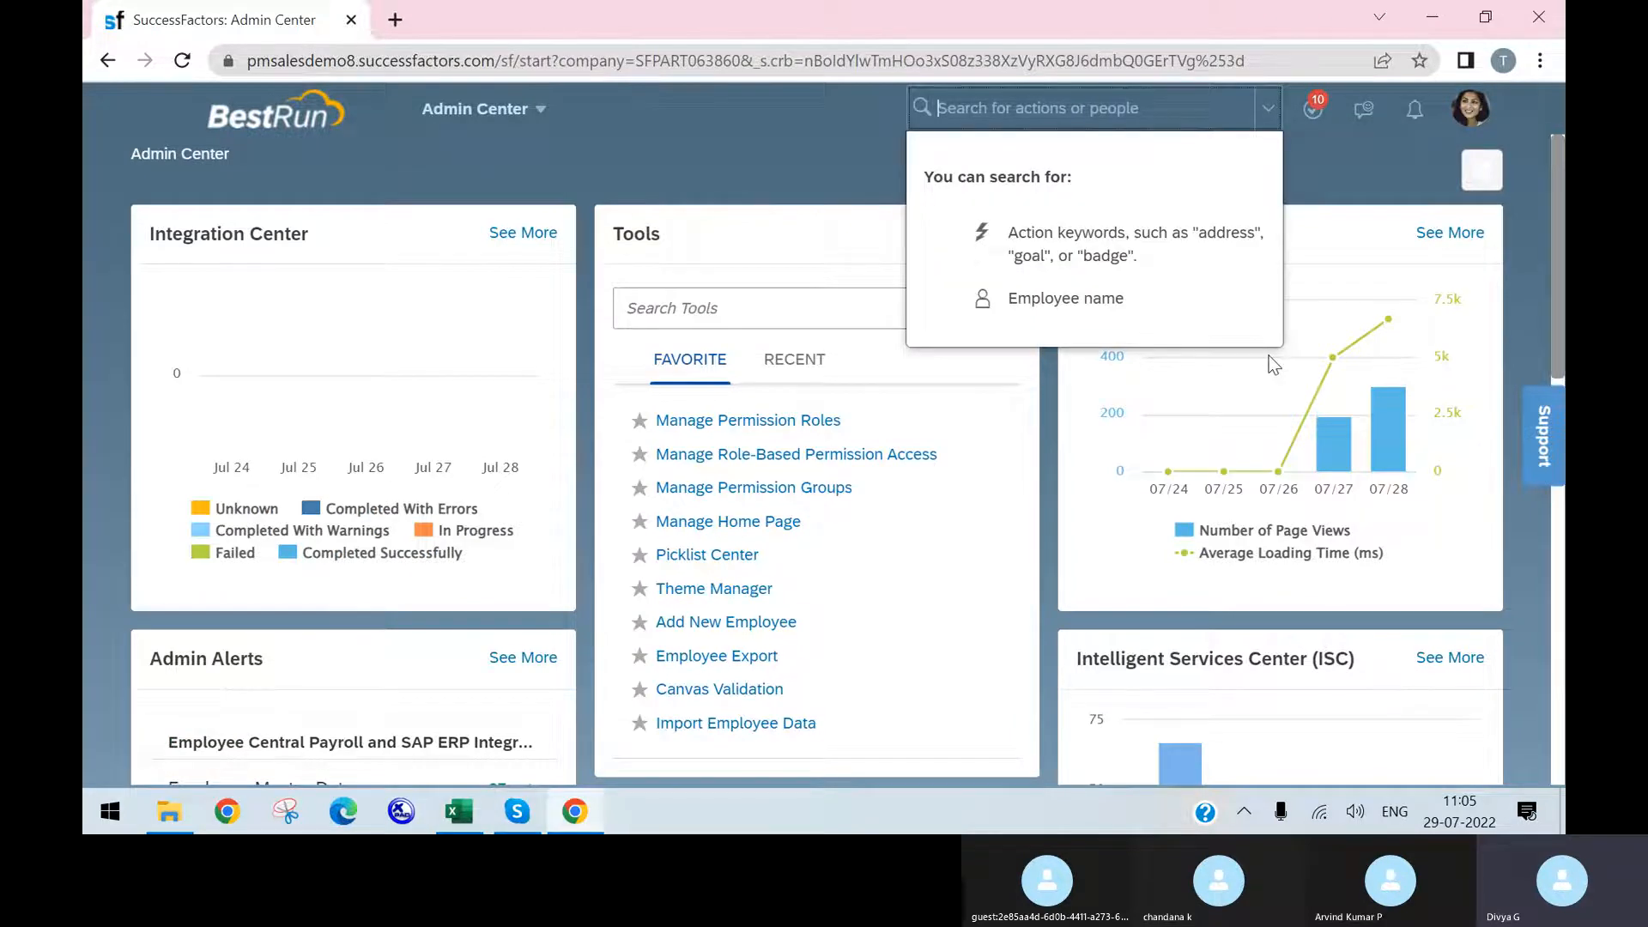
text(mana)
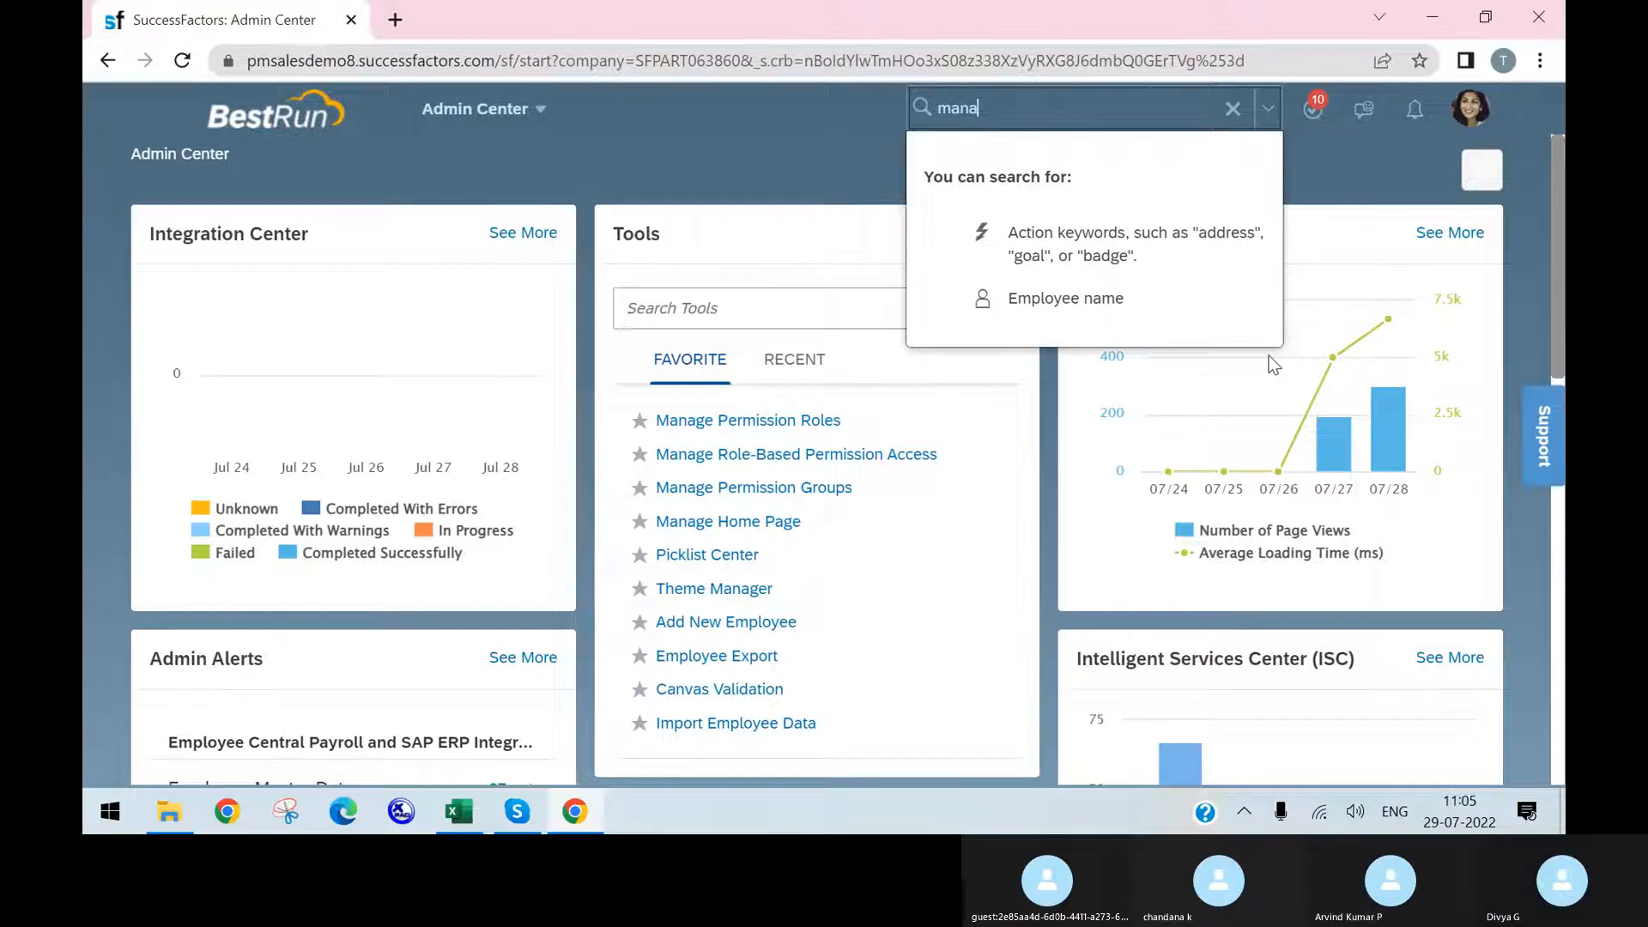
text(ge positiond)
key(BackSpace)
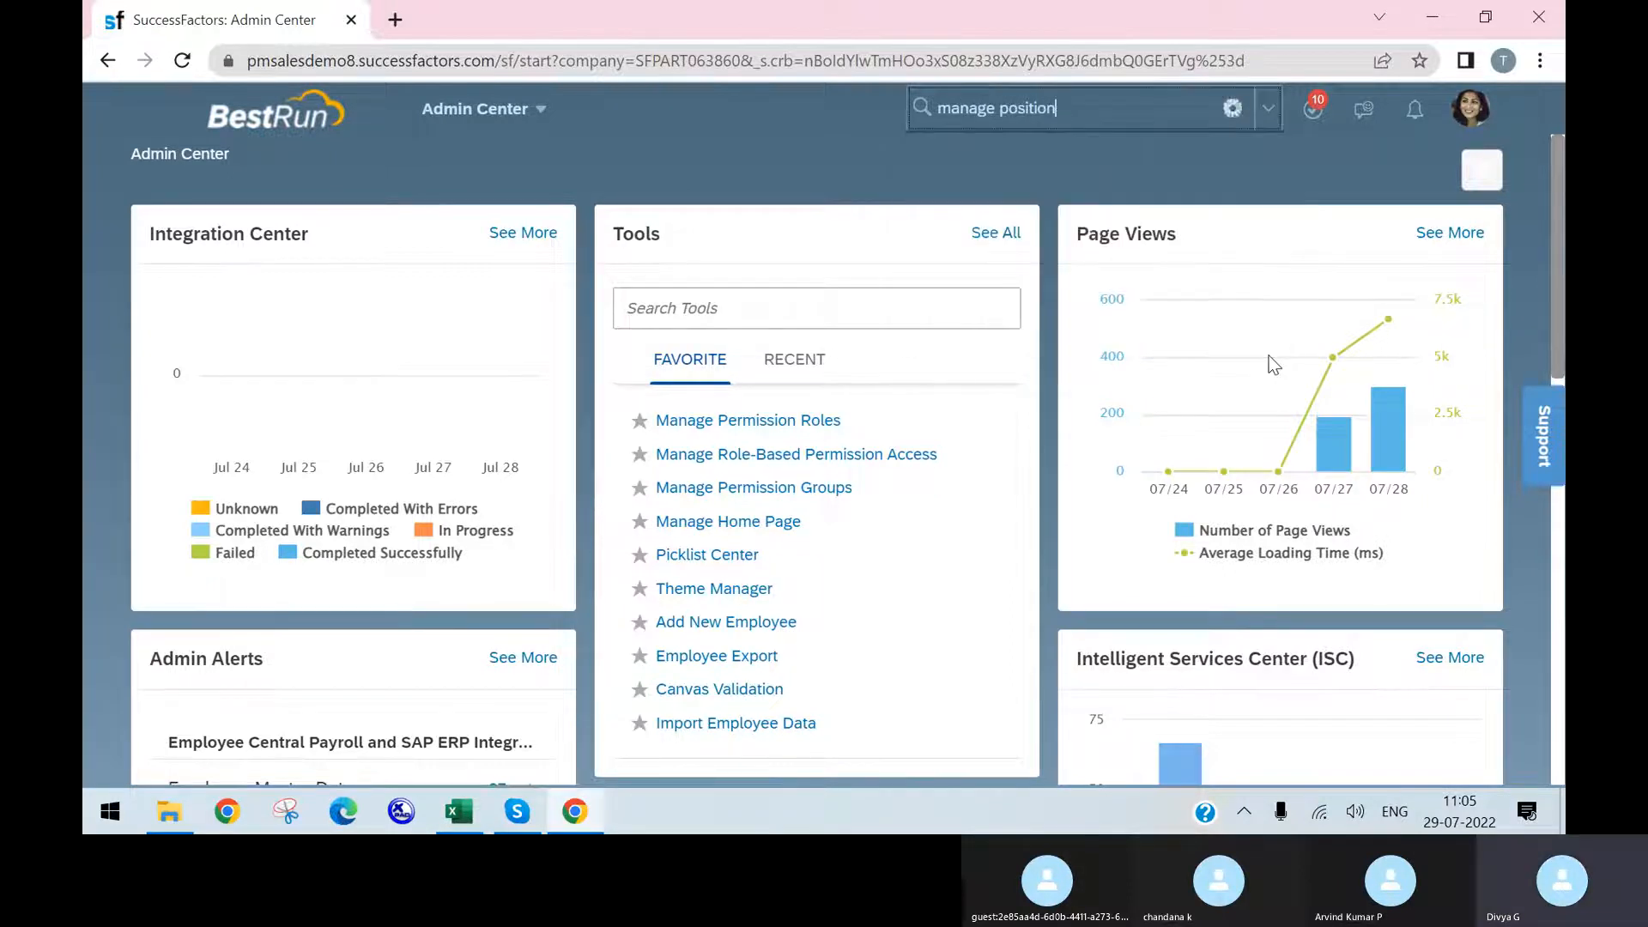
text(s)
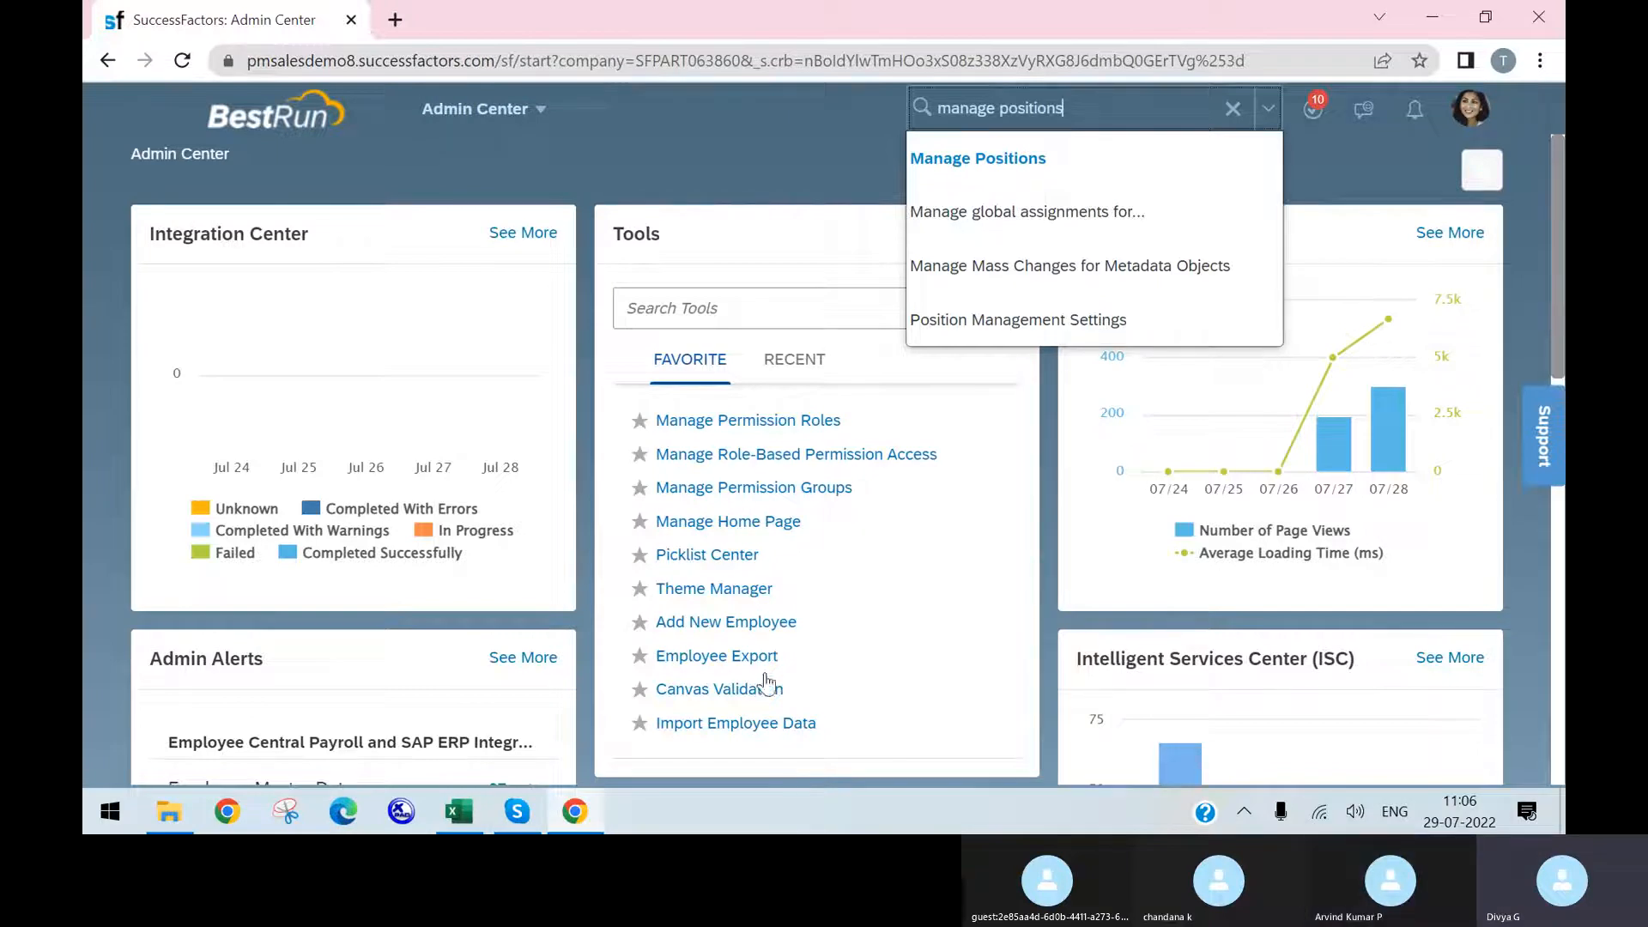
- Add the heading "Propagation Rules" in cell G40 above the three listed rules in the Excel workbook
click(460, 811)
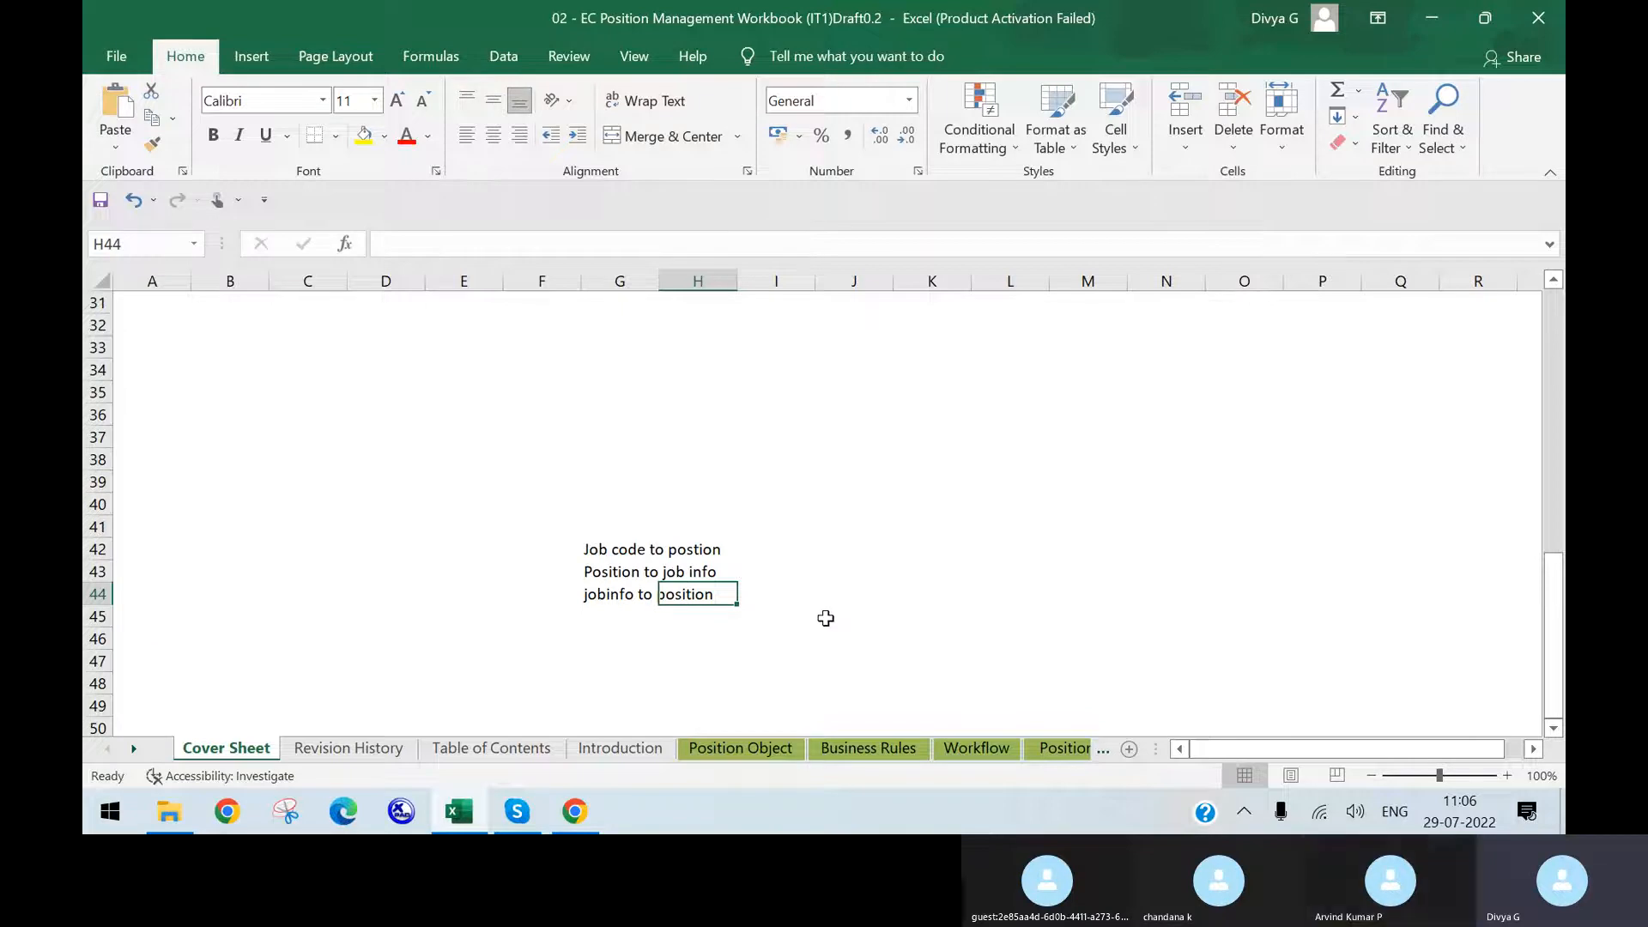
click(631, 510)
text(Pr)
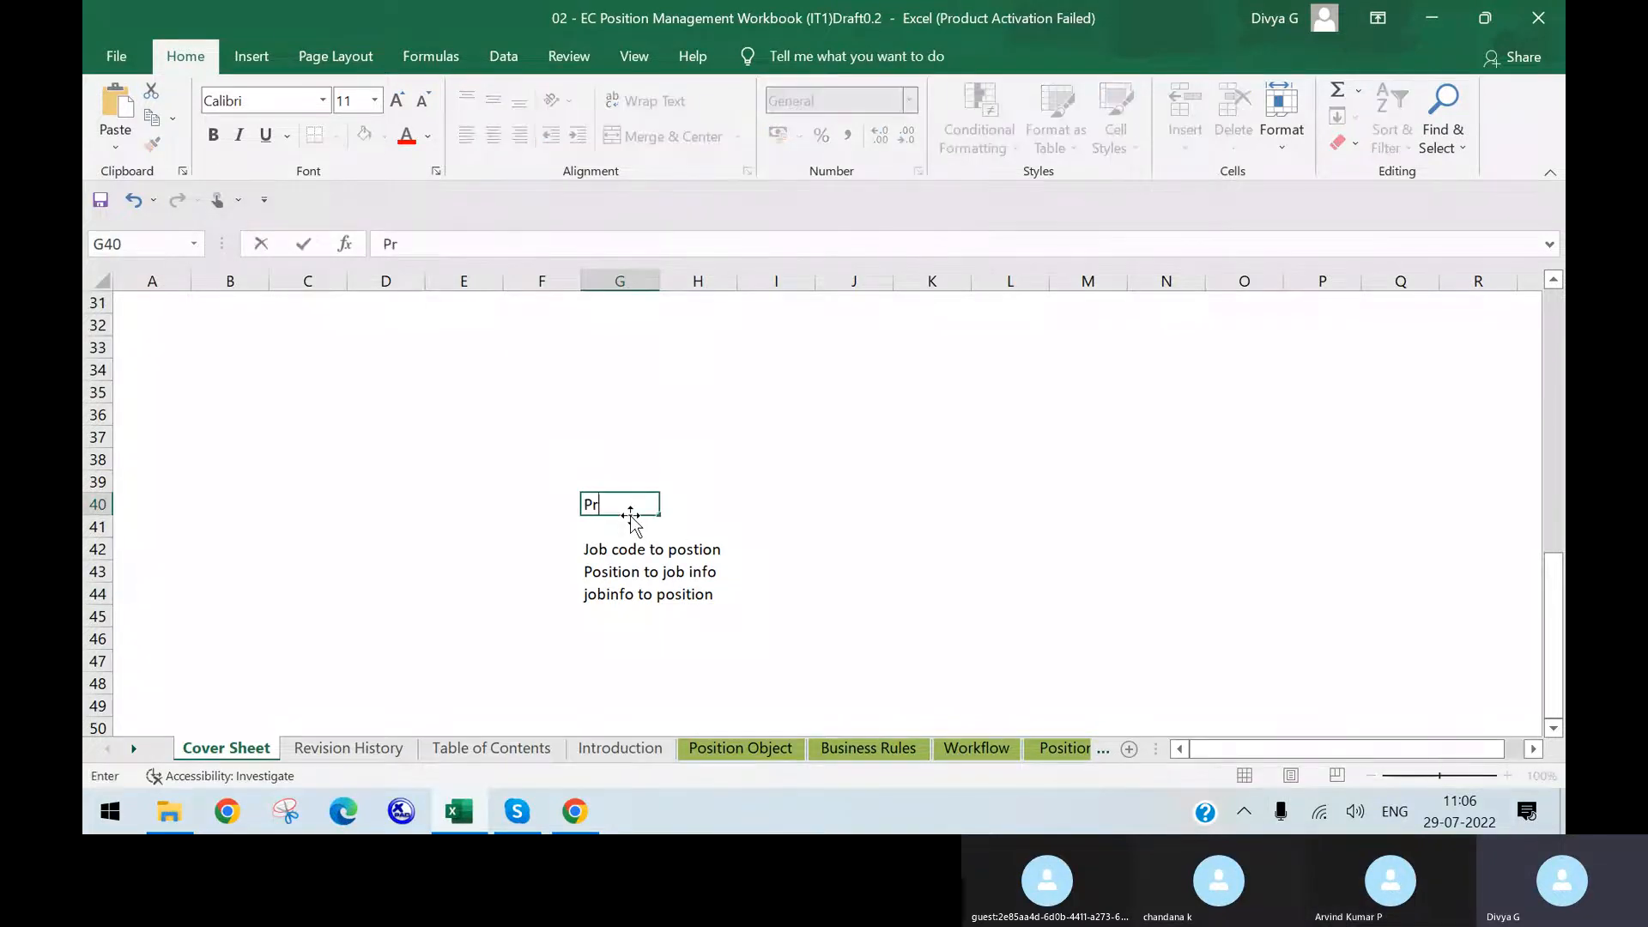
text(opagation Rules)
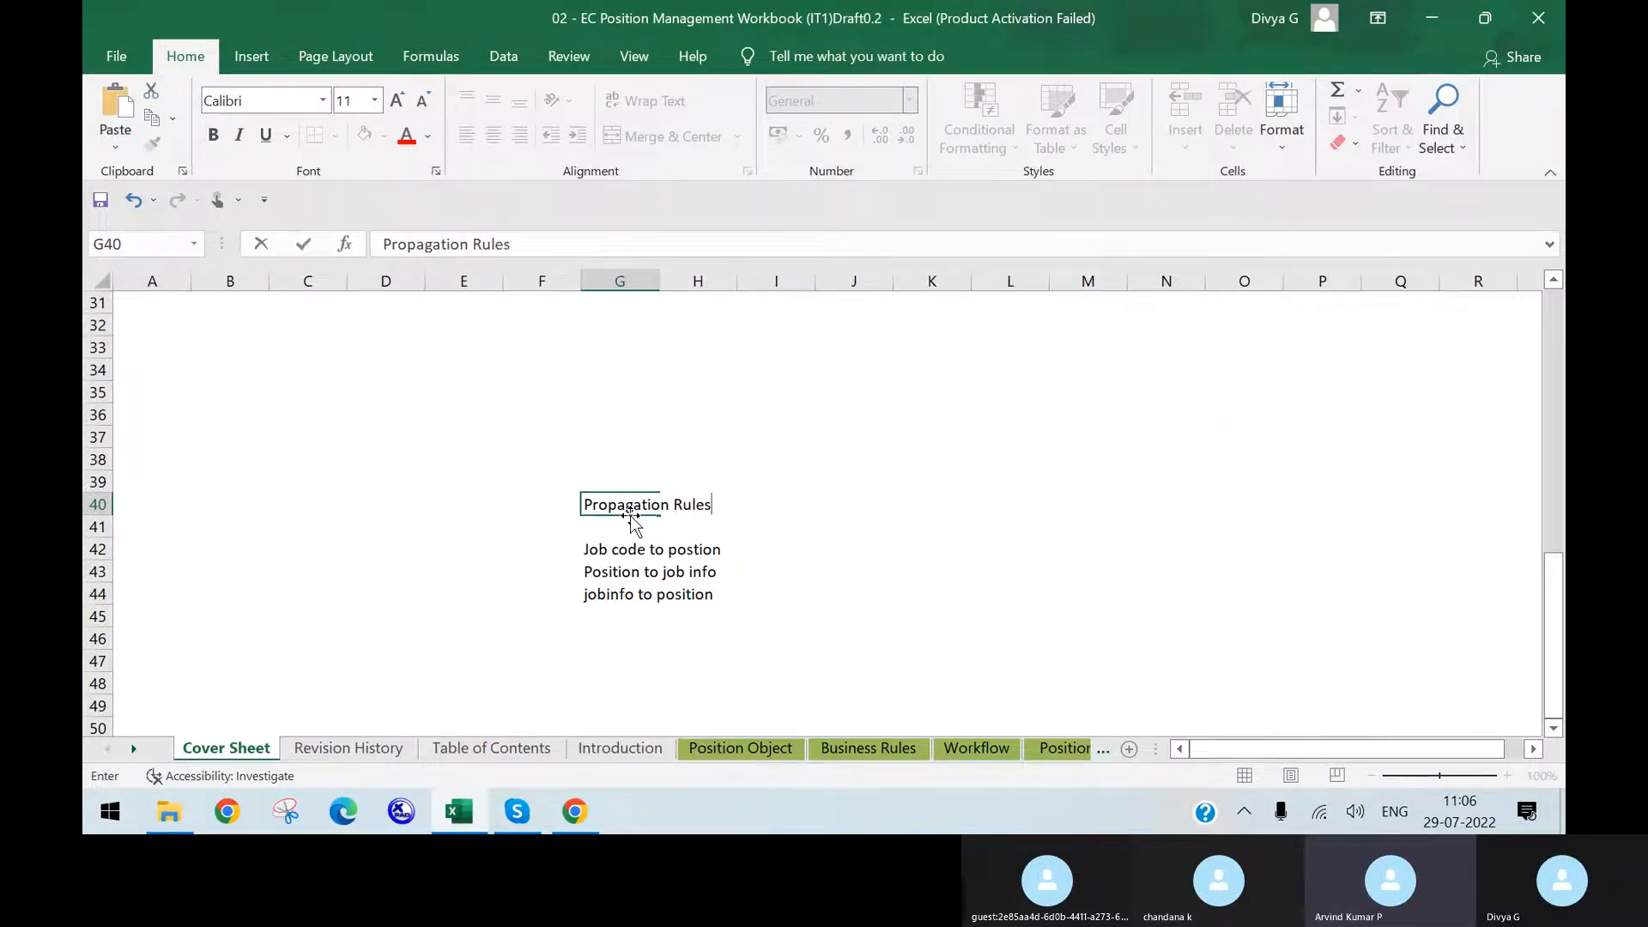
- Switch to SuccessFactors in Chrome, search for "manage positions" and open the Manage Positions page
click(551, 817)
text(manage )
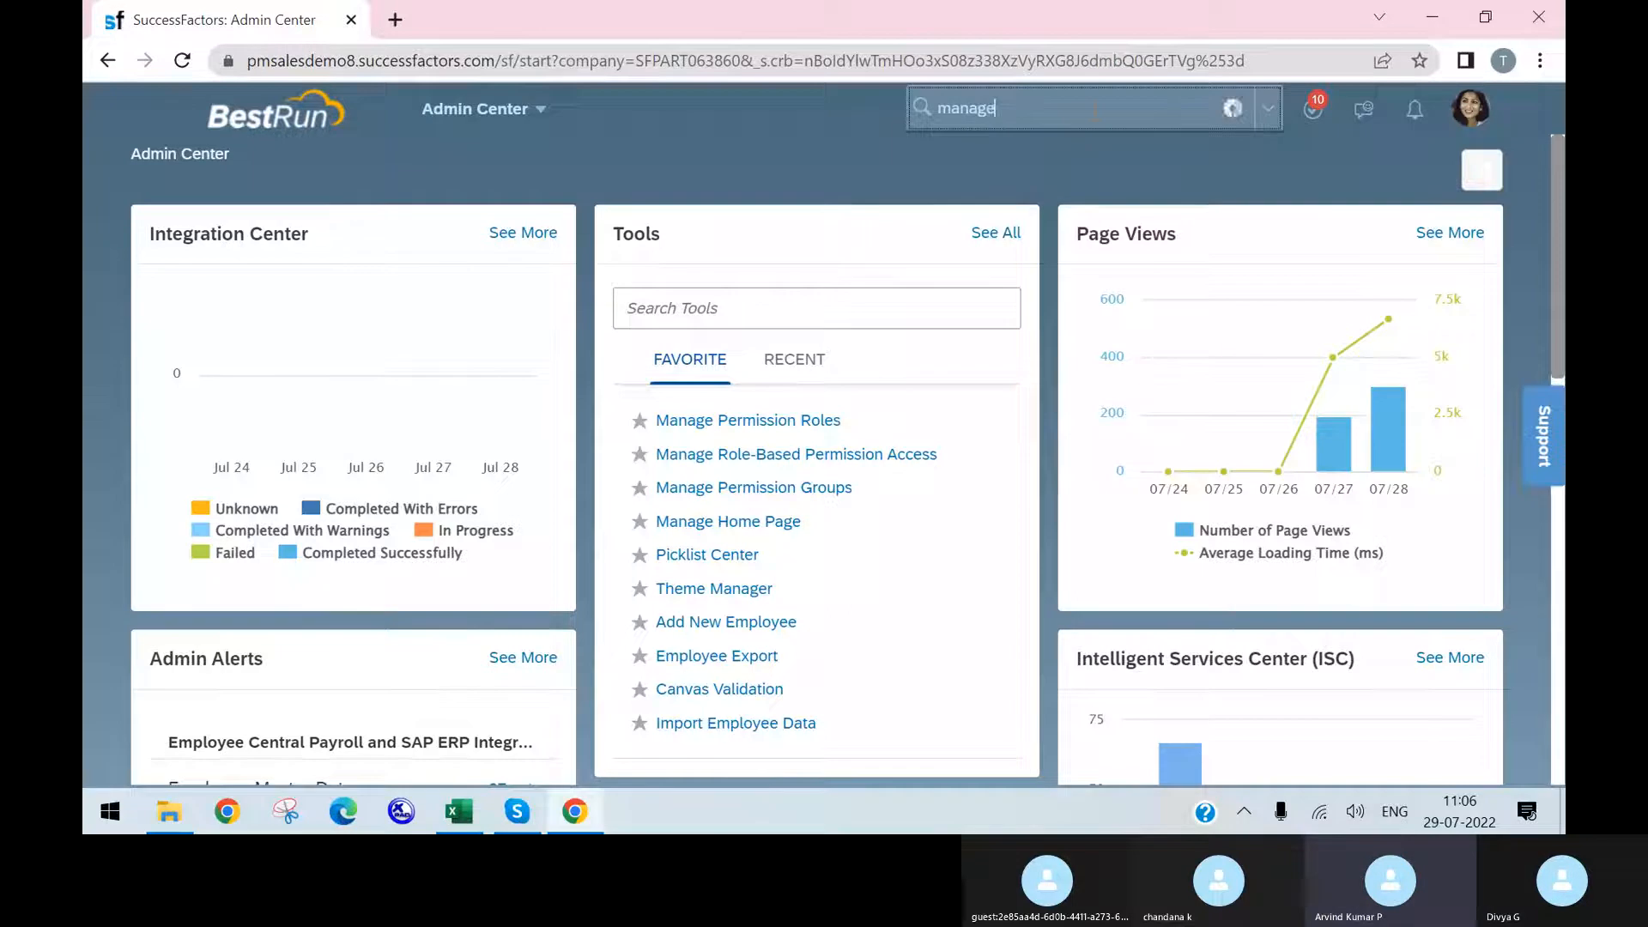
text(positions)
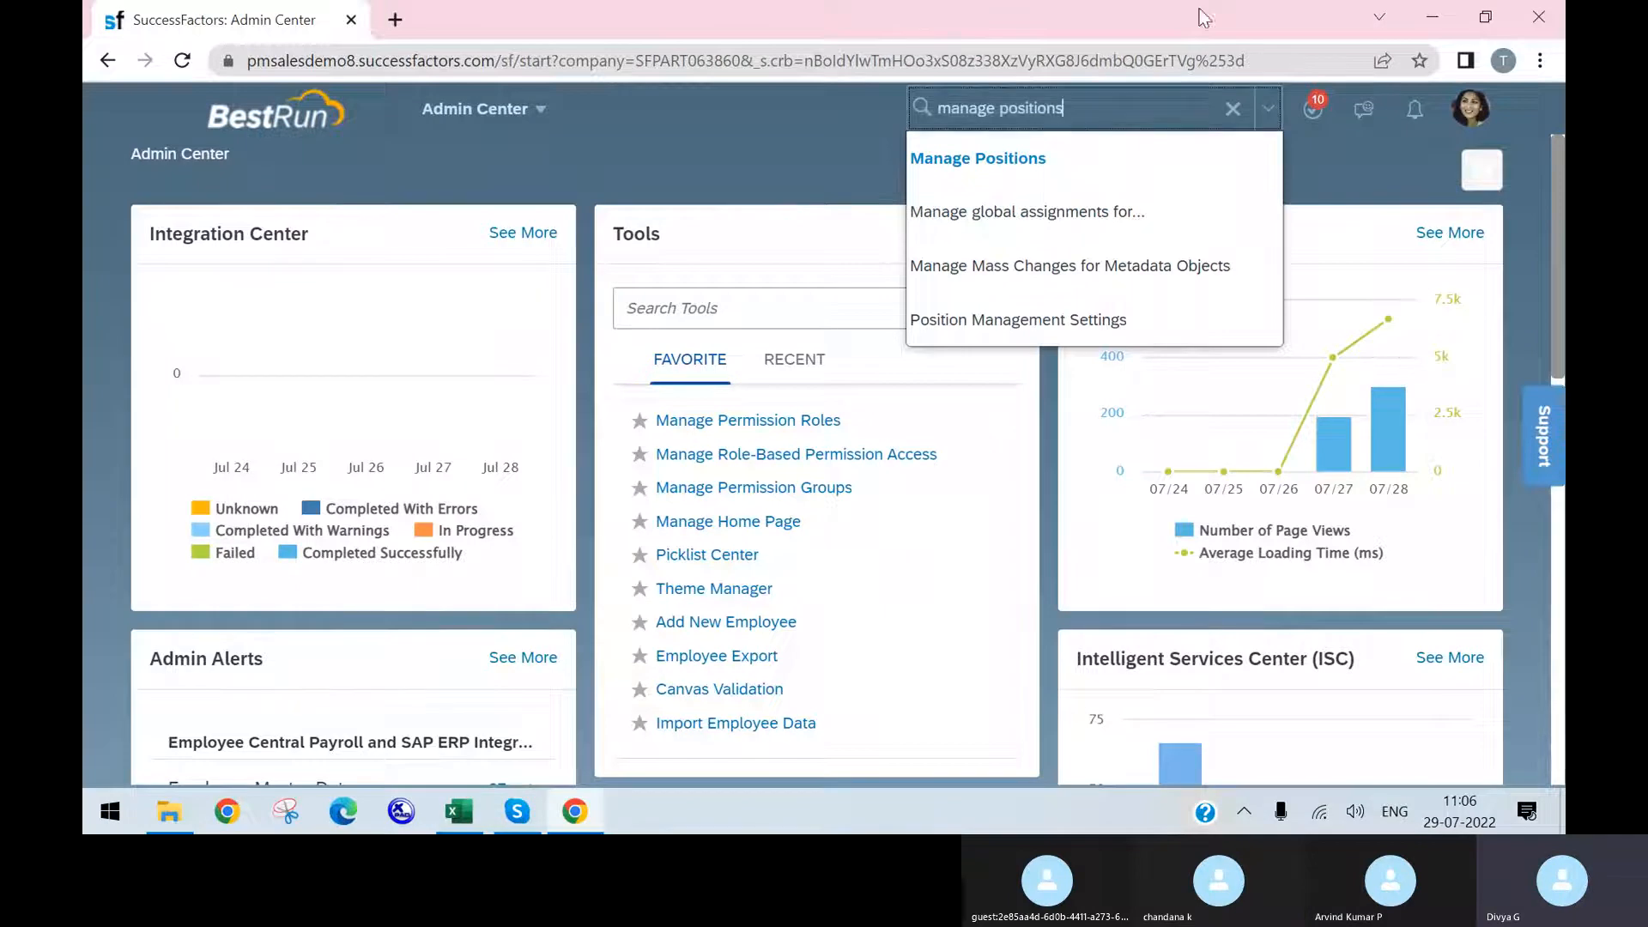
click(1126, 175)
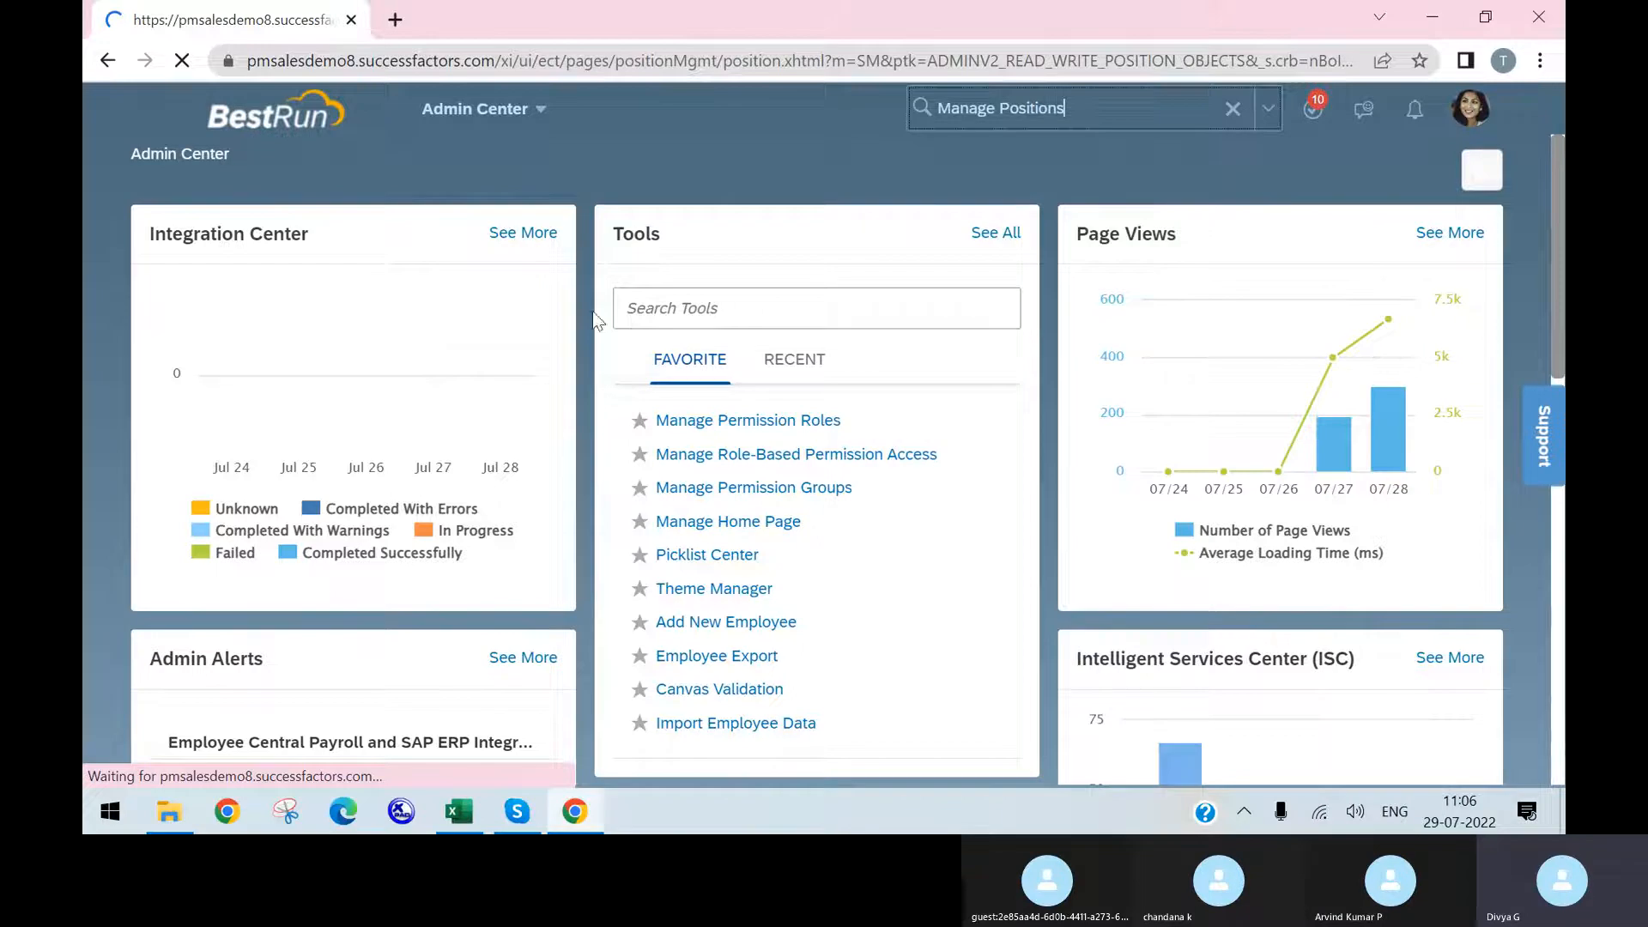
- Duplicate the Manage Positions browser tab in Chrome
click(459, 811)
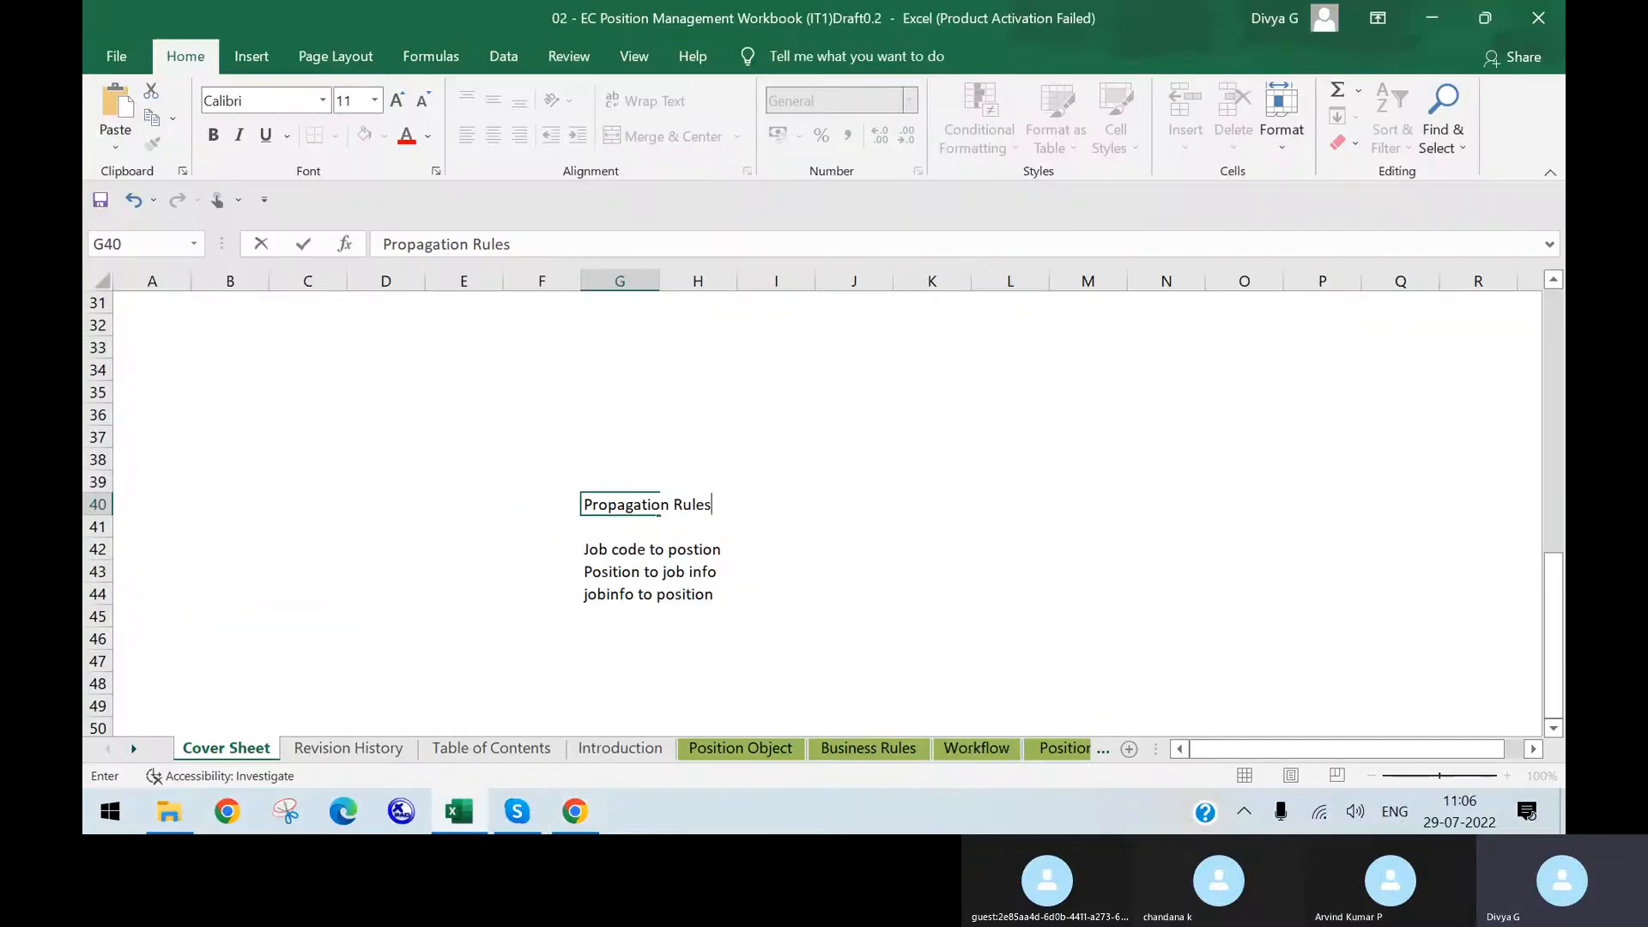
click(575, 811)
right_click(287, 29)
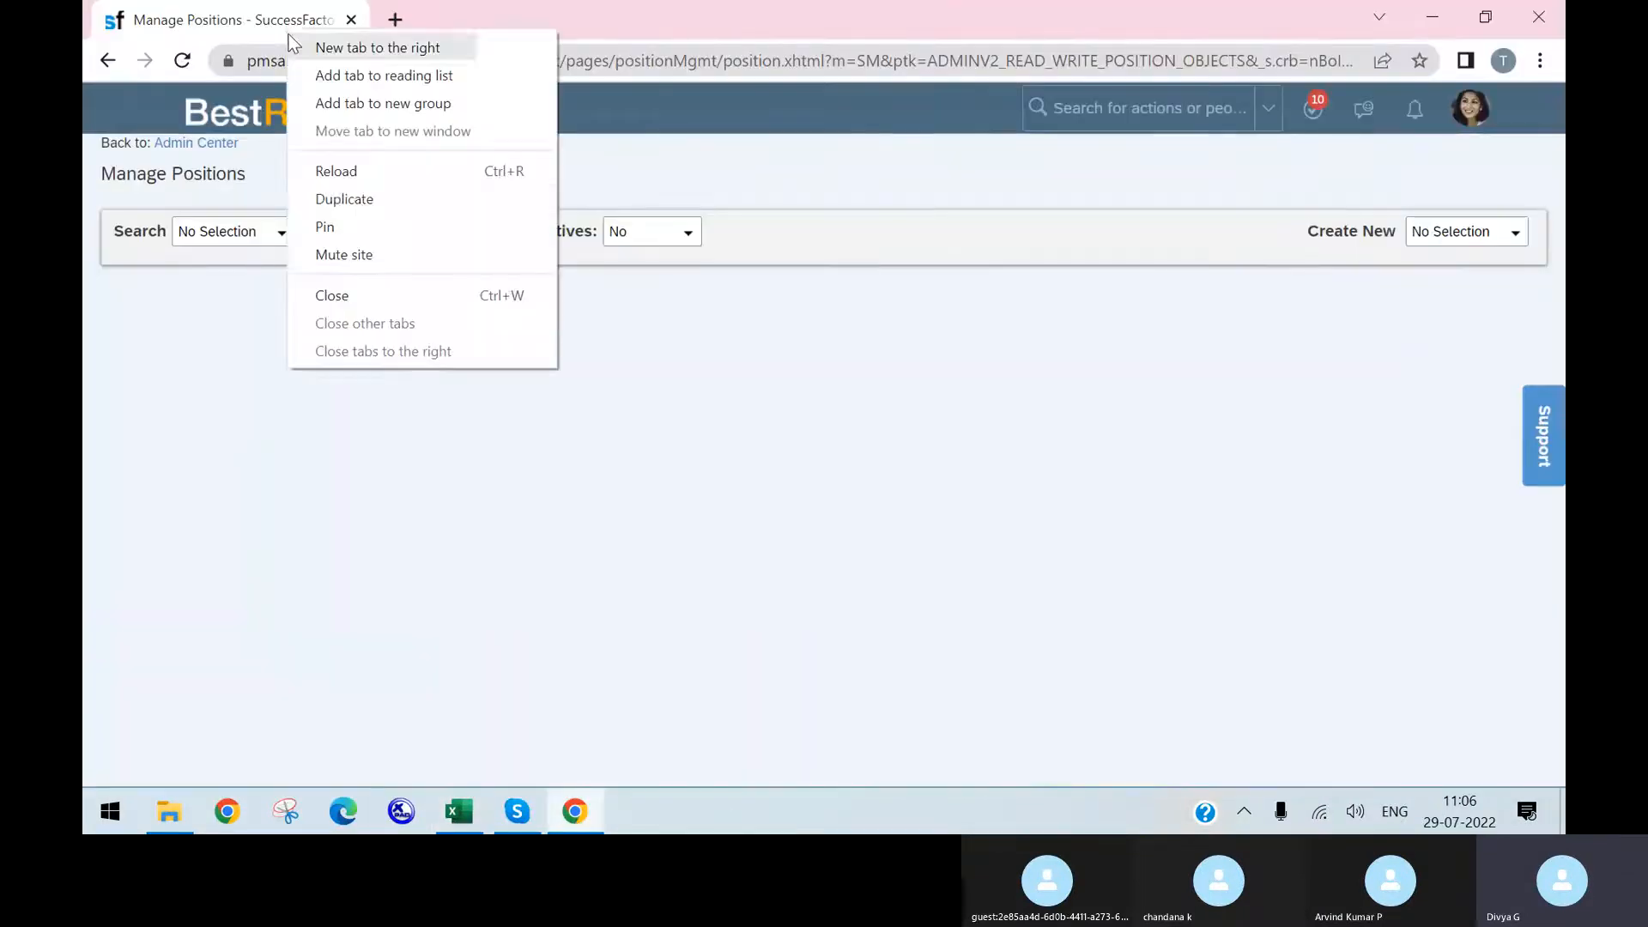
click(352, 200)
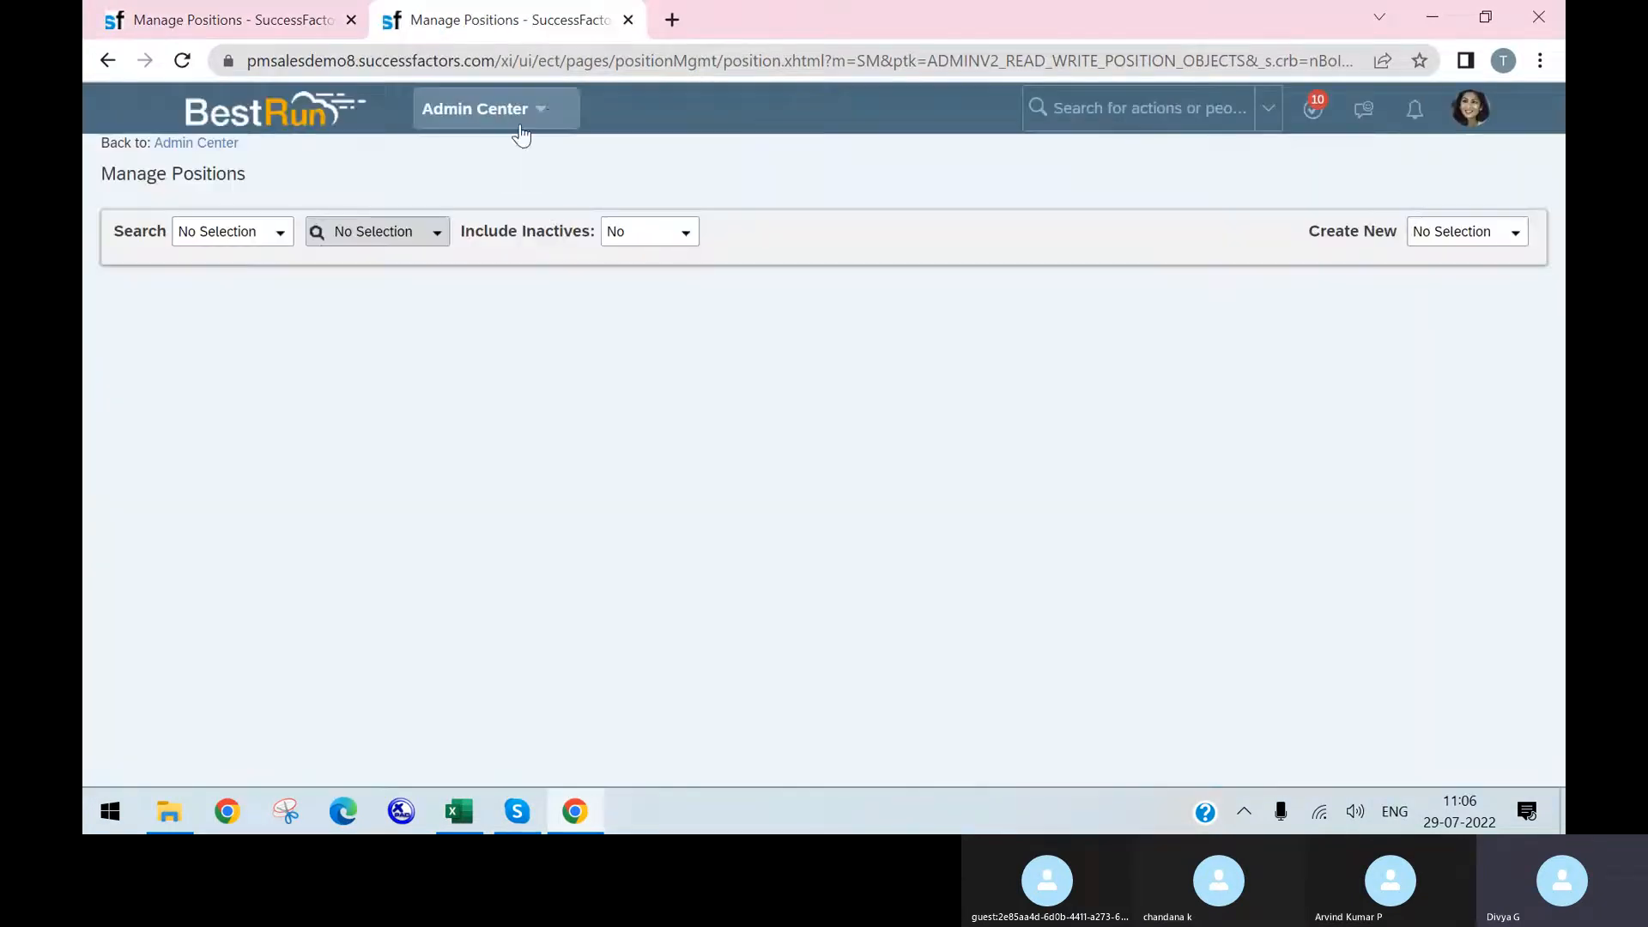
- Go to the Org Chart module in the duplicated tab and open the Position Org Chart
click(549, 117)
click(511, 598)
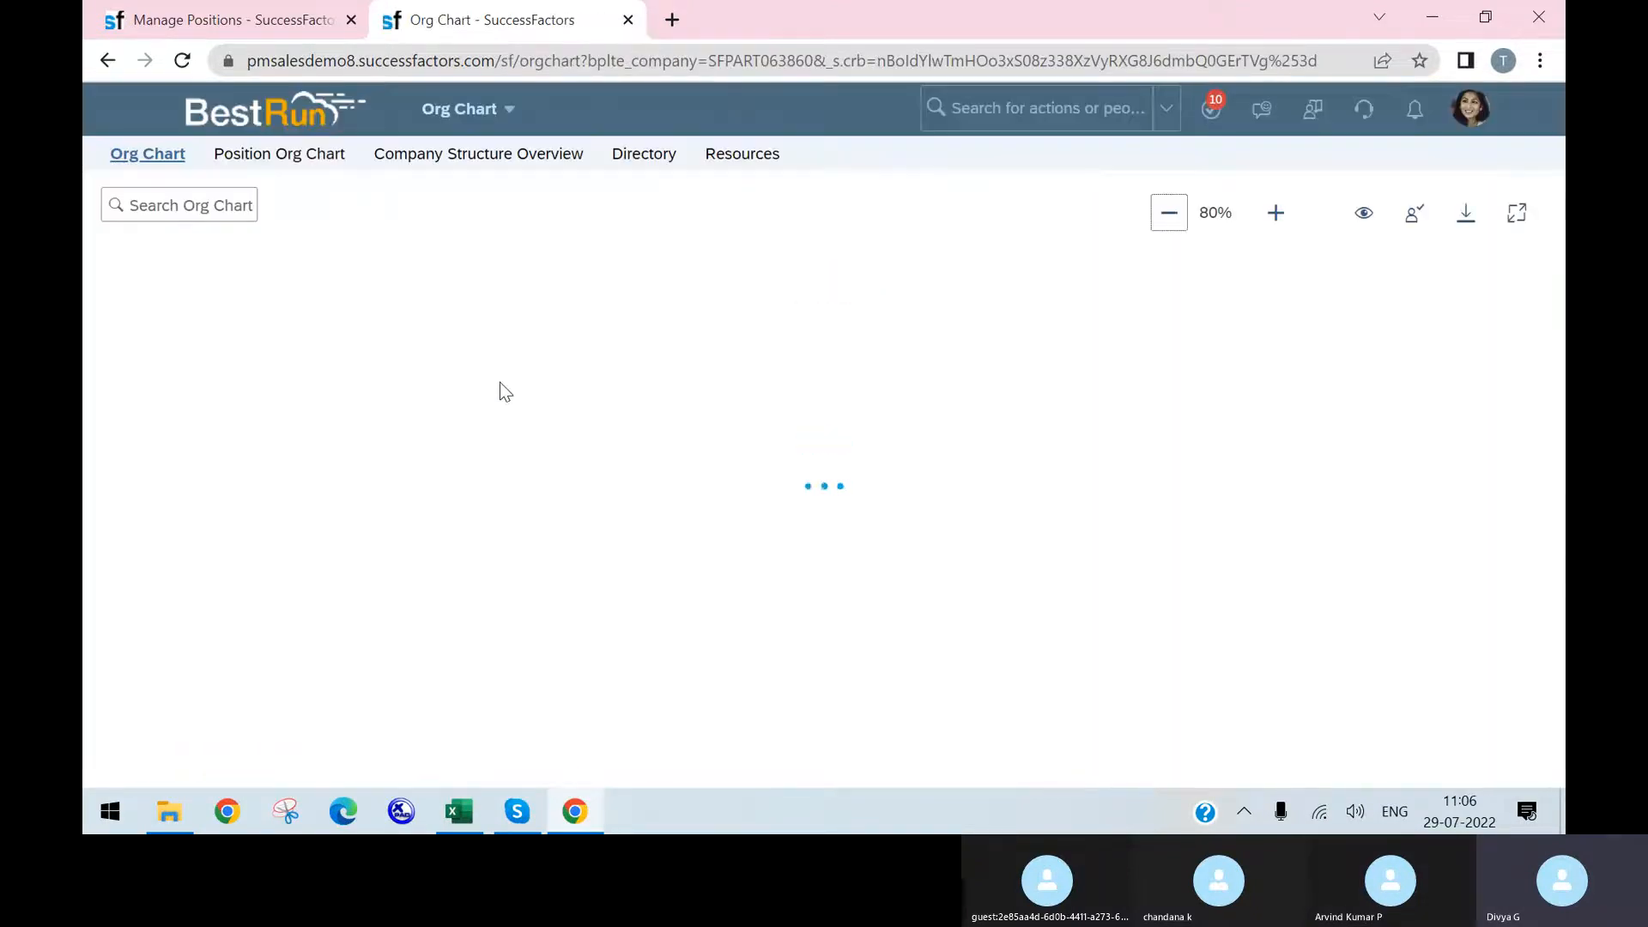
click(324, 159)
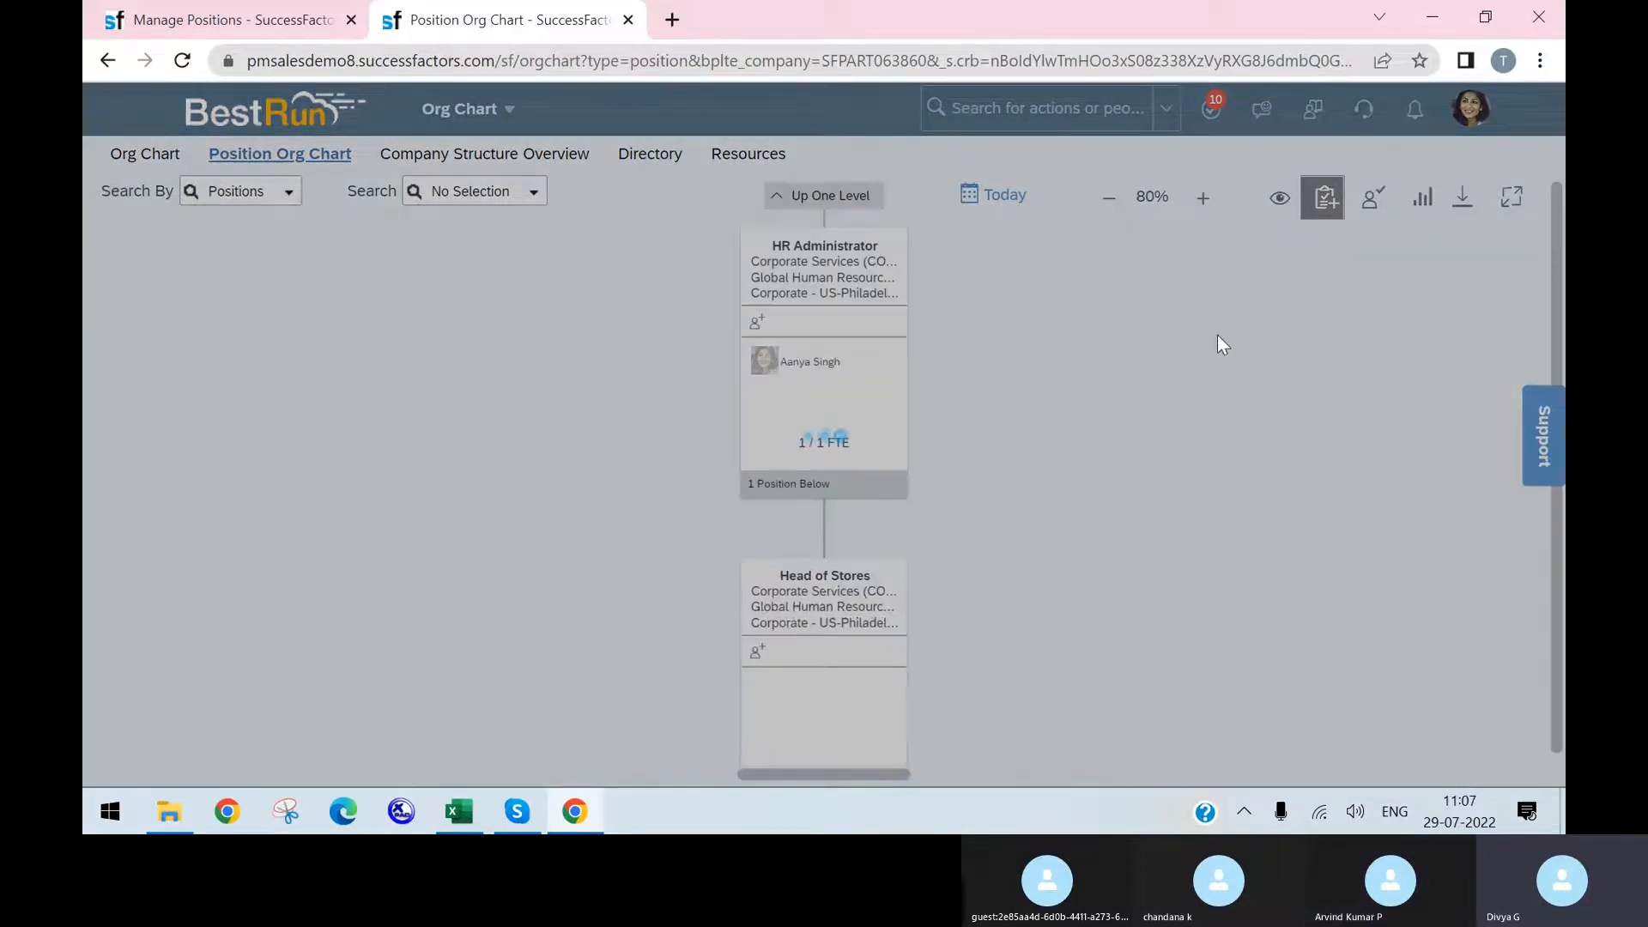
- Start a new position from the Position Org Chart, title it "fhfjhfj" and review the form's other fields
click(1321, 203)
click(805, 378)
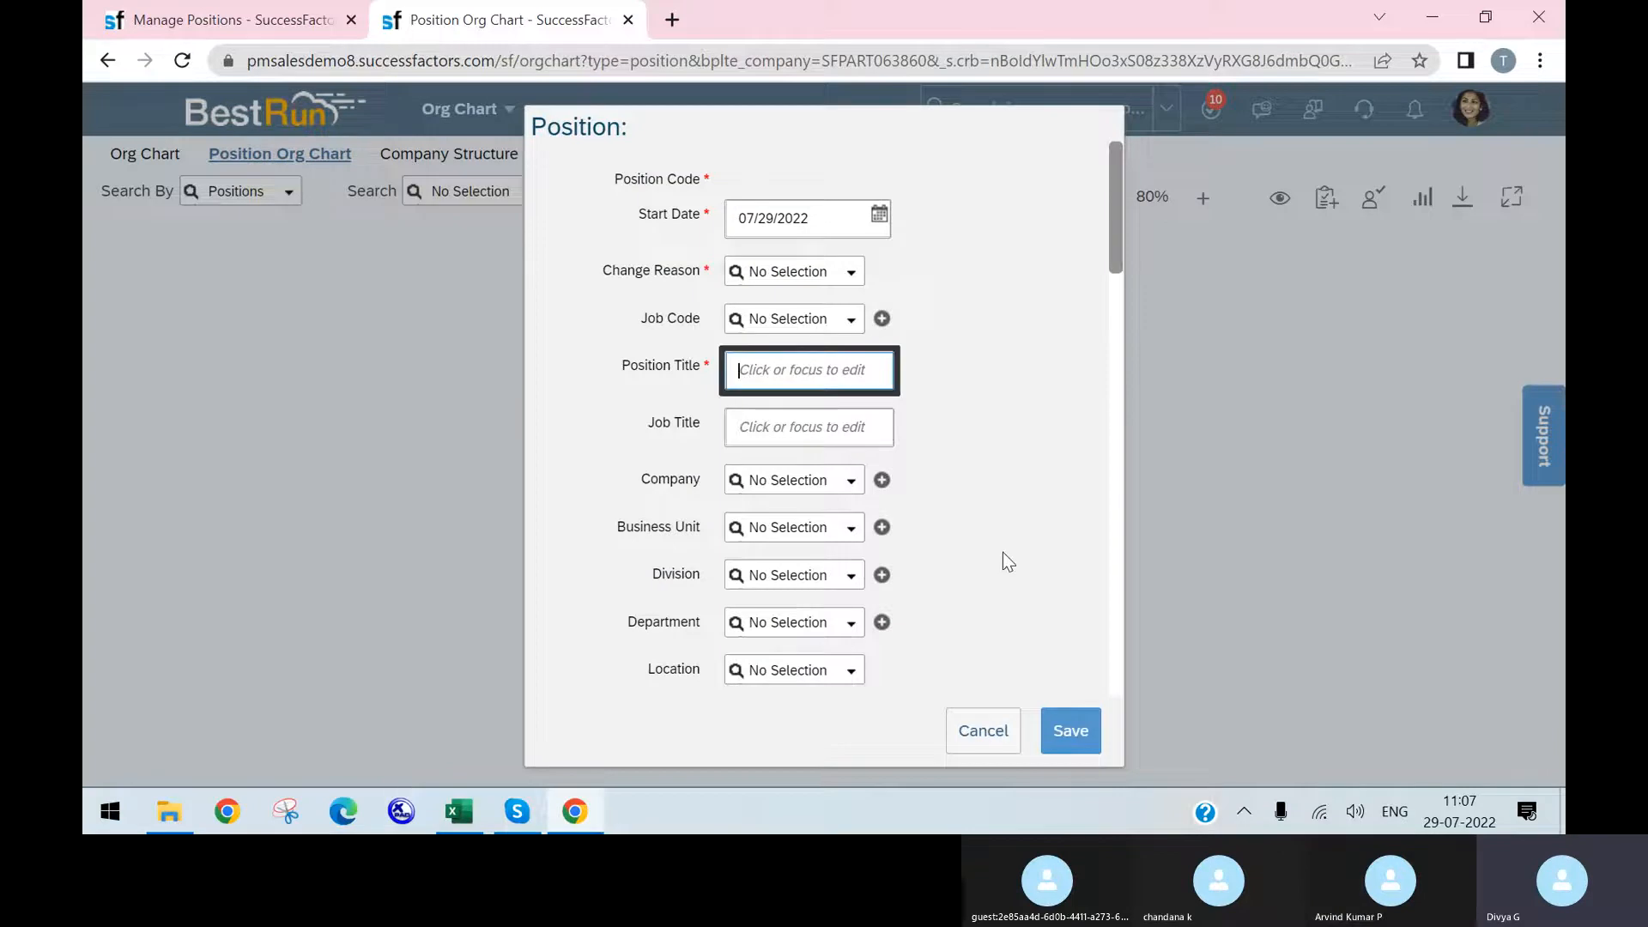
text(fhfjhf)
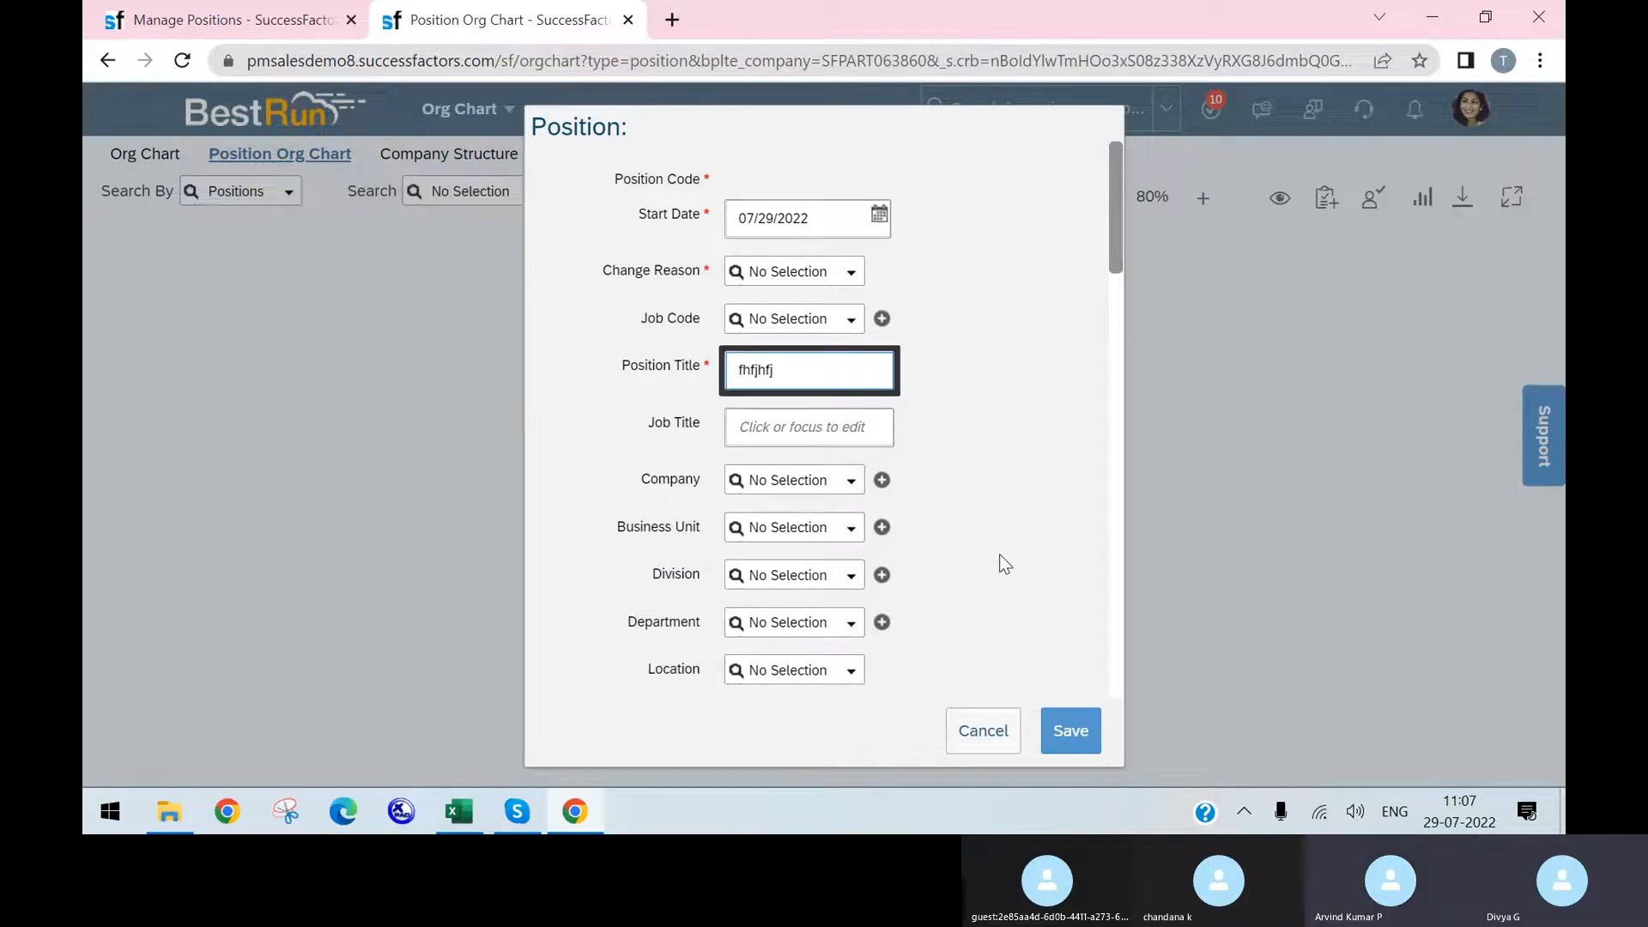
scroll(933, 601, down, 4)
scroll(940, 607, down, 6)
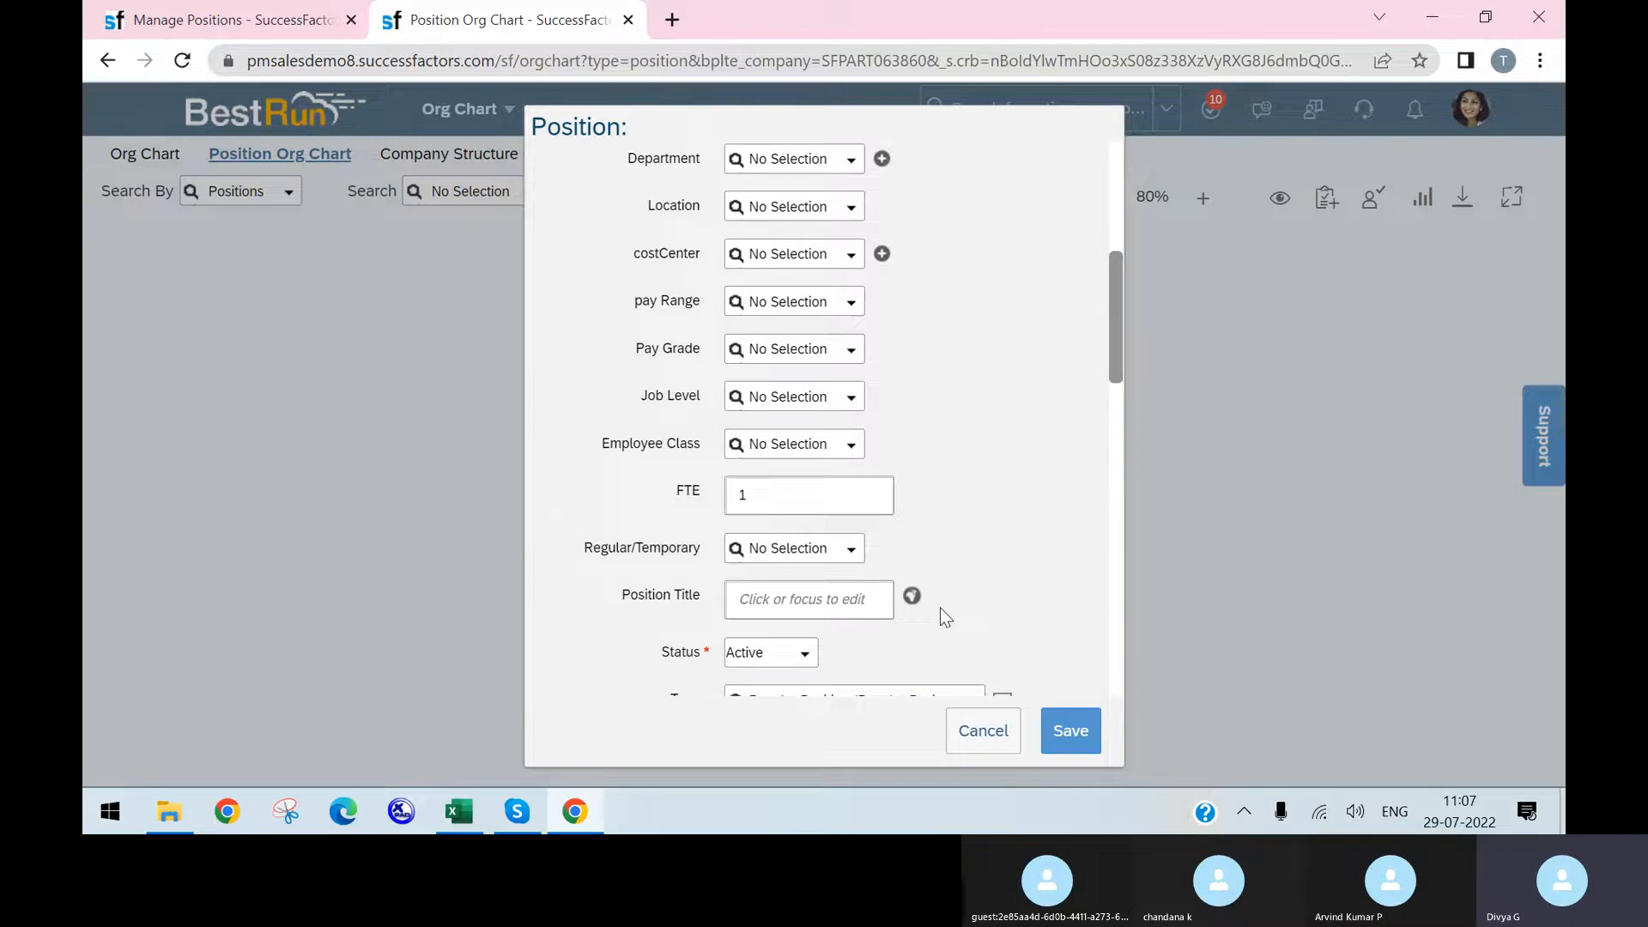
scroll(940, 614, up, 10)
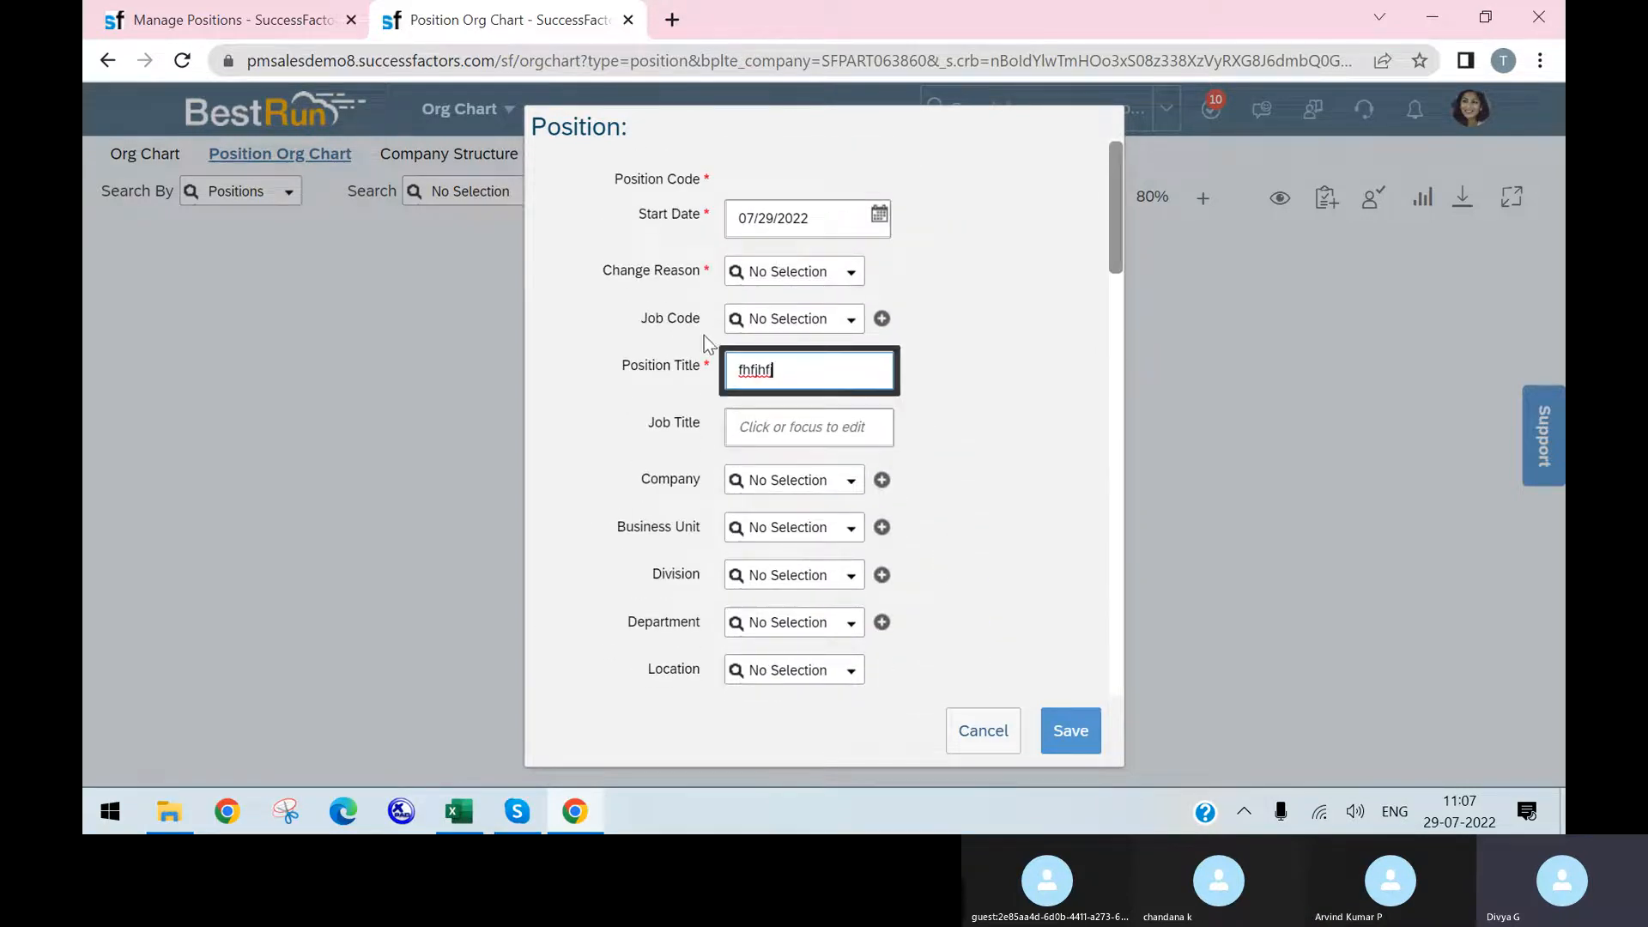
text(j)
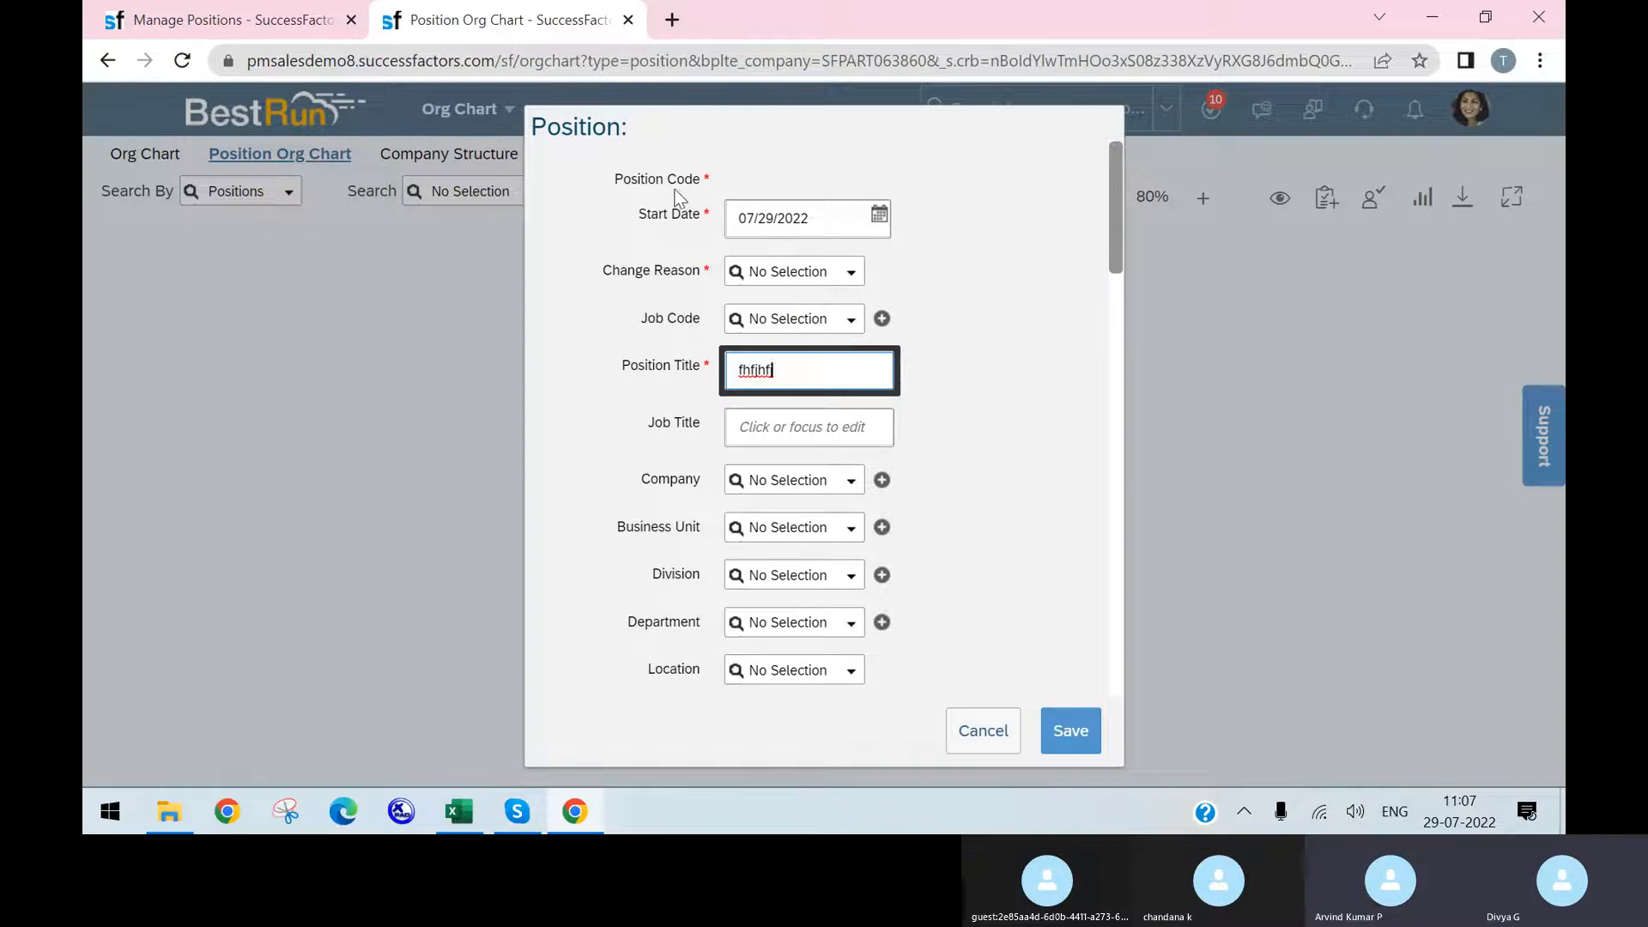
scroll(753, 532, down, 4)
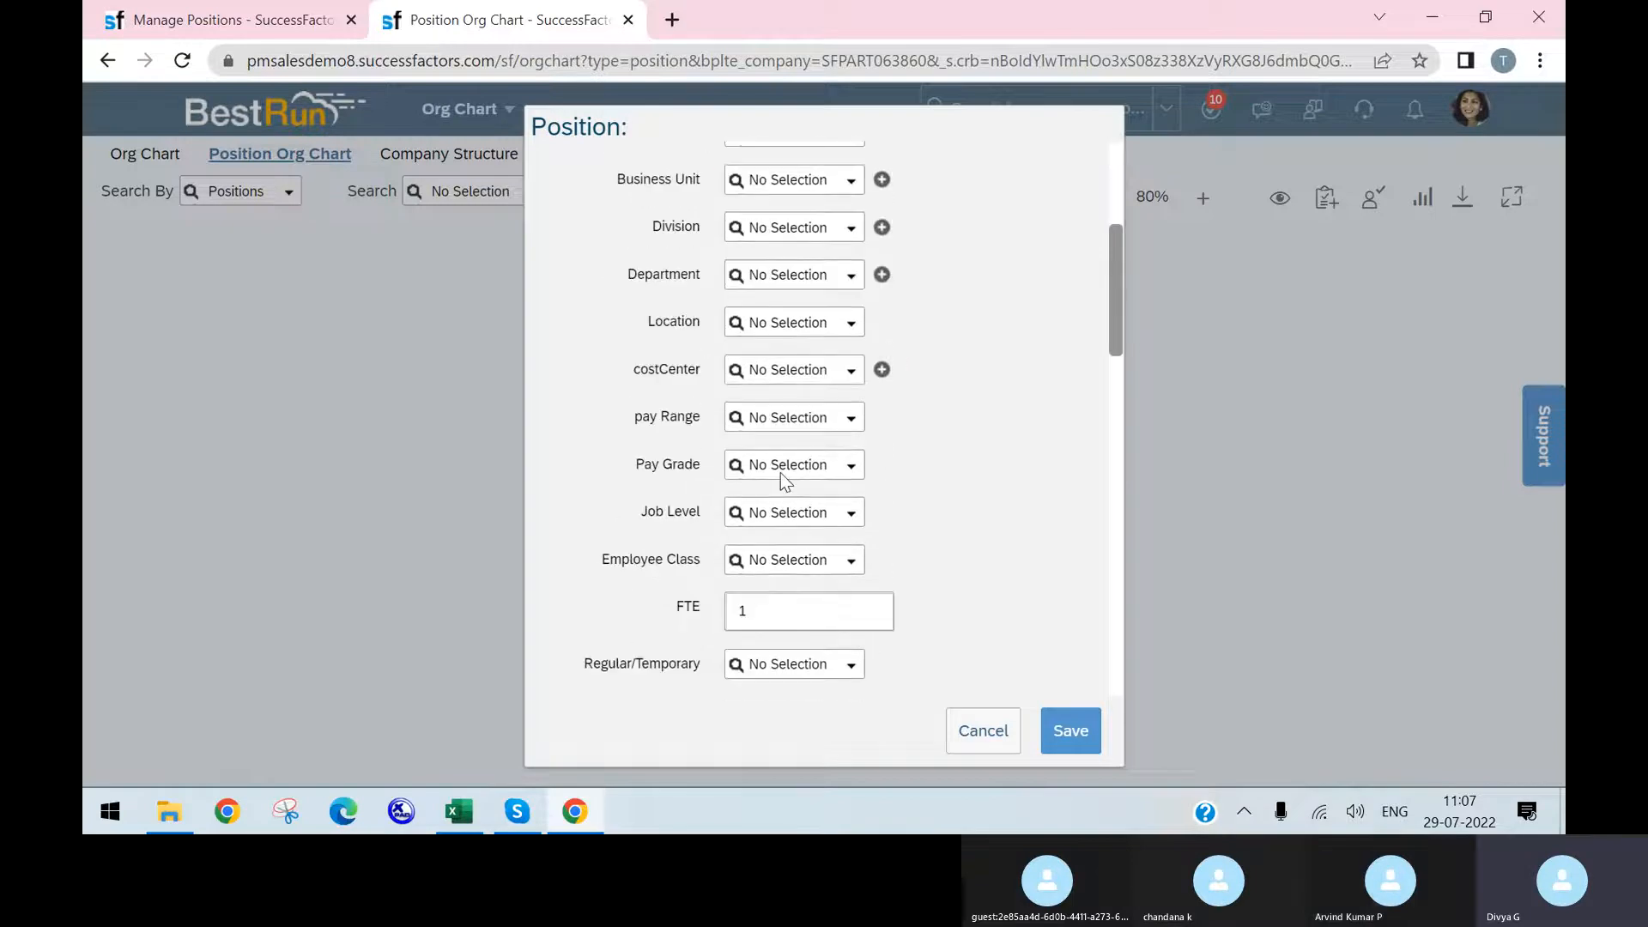
scroll(981, 593, up, 4)
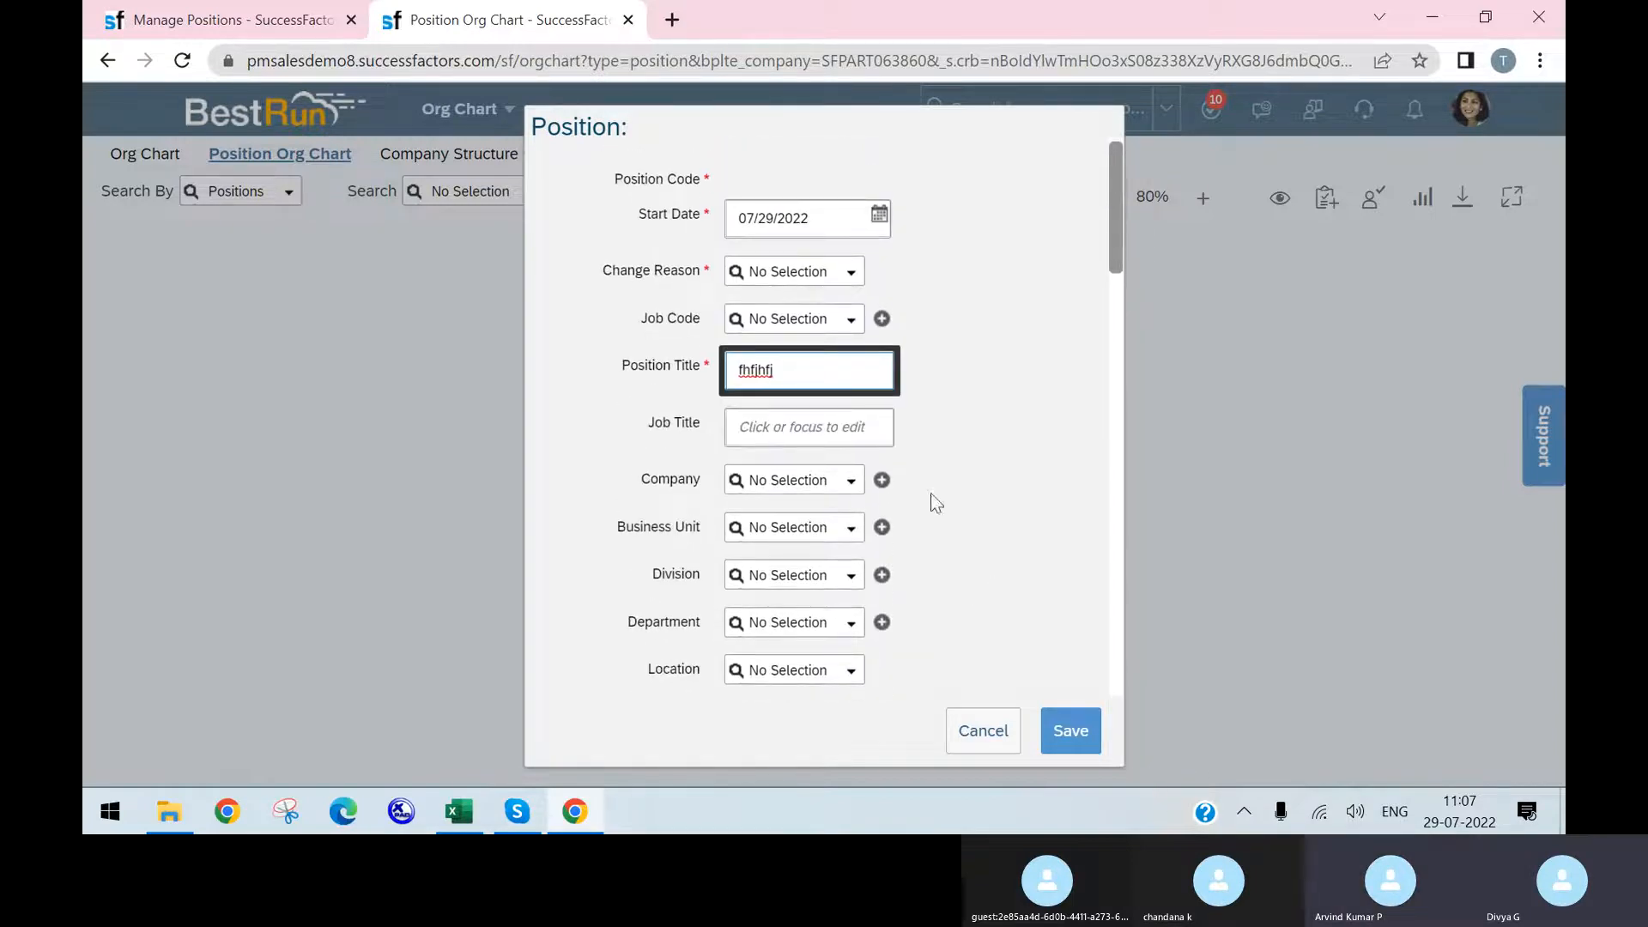
- Set the new position's Change Reason to New Hire (New Hire) and save the position to bring up its workflow request
click(844, 275)
click(814, 326)
click(1071, 729)
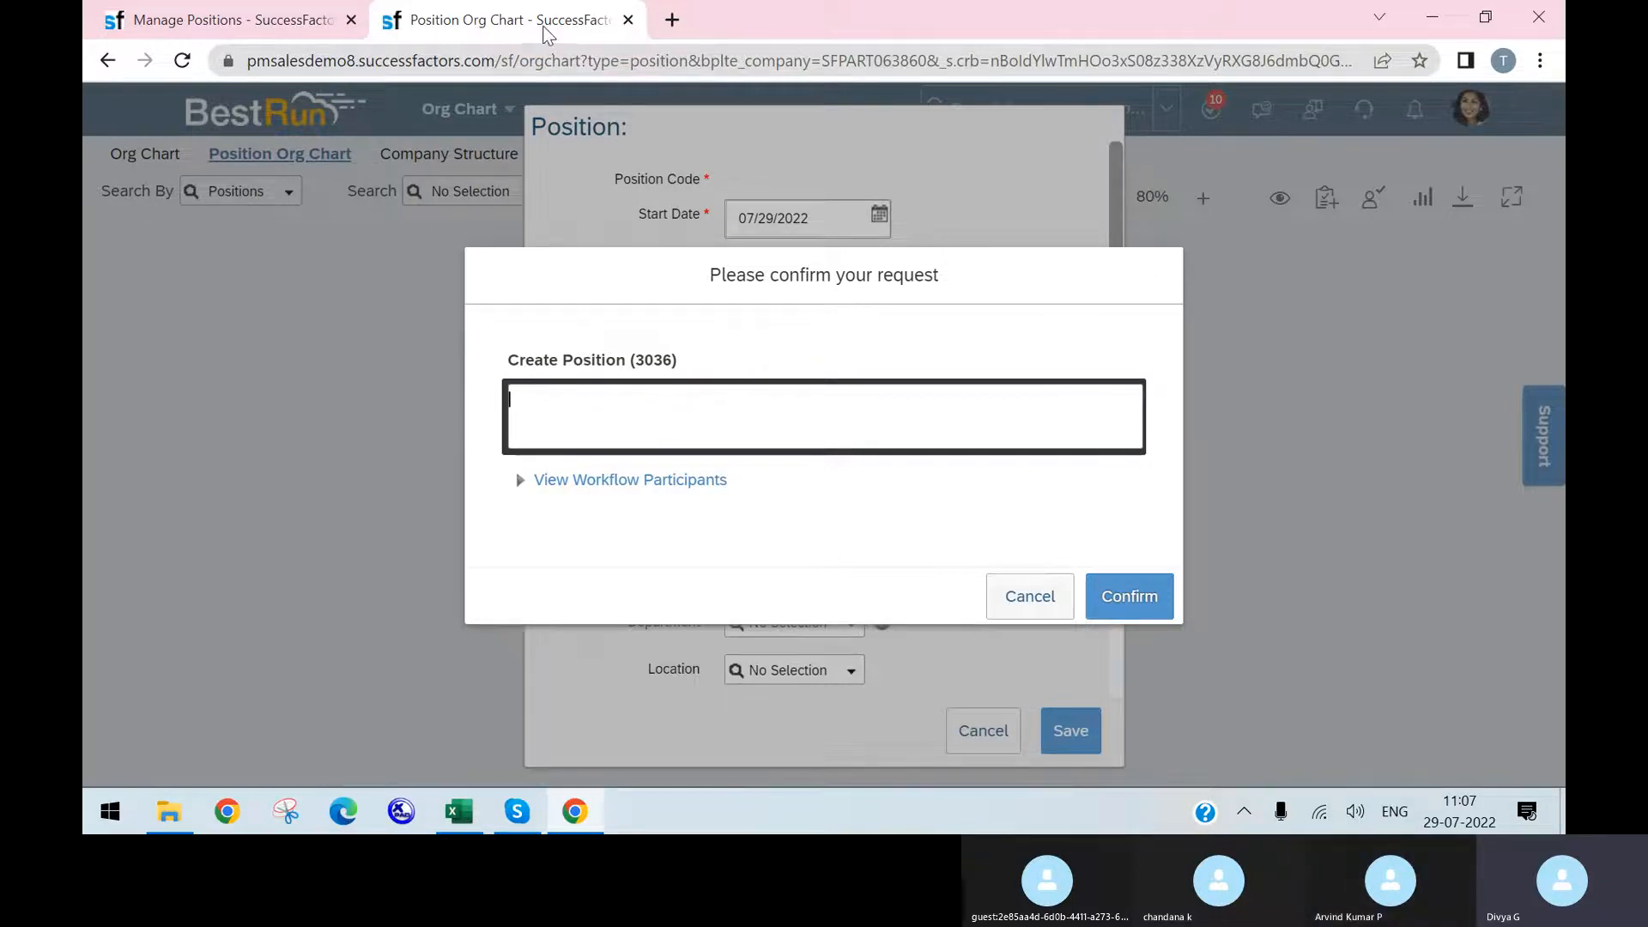
- Duplicate the Position Org Chart browser tab and open Manage Organization, Pay and Job Structures in the copy
right_click(547, 33)
click(611, 204)
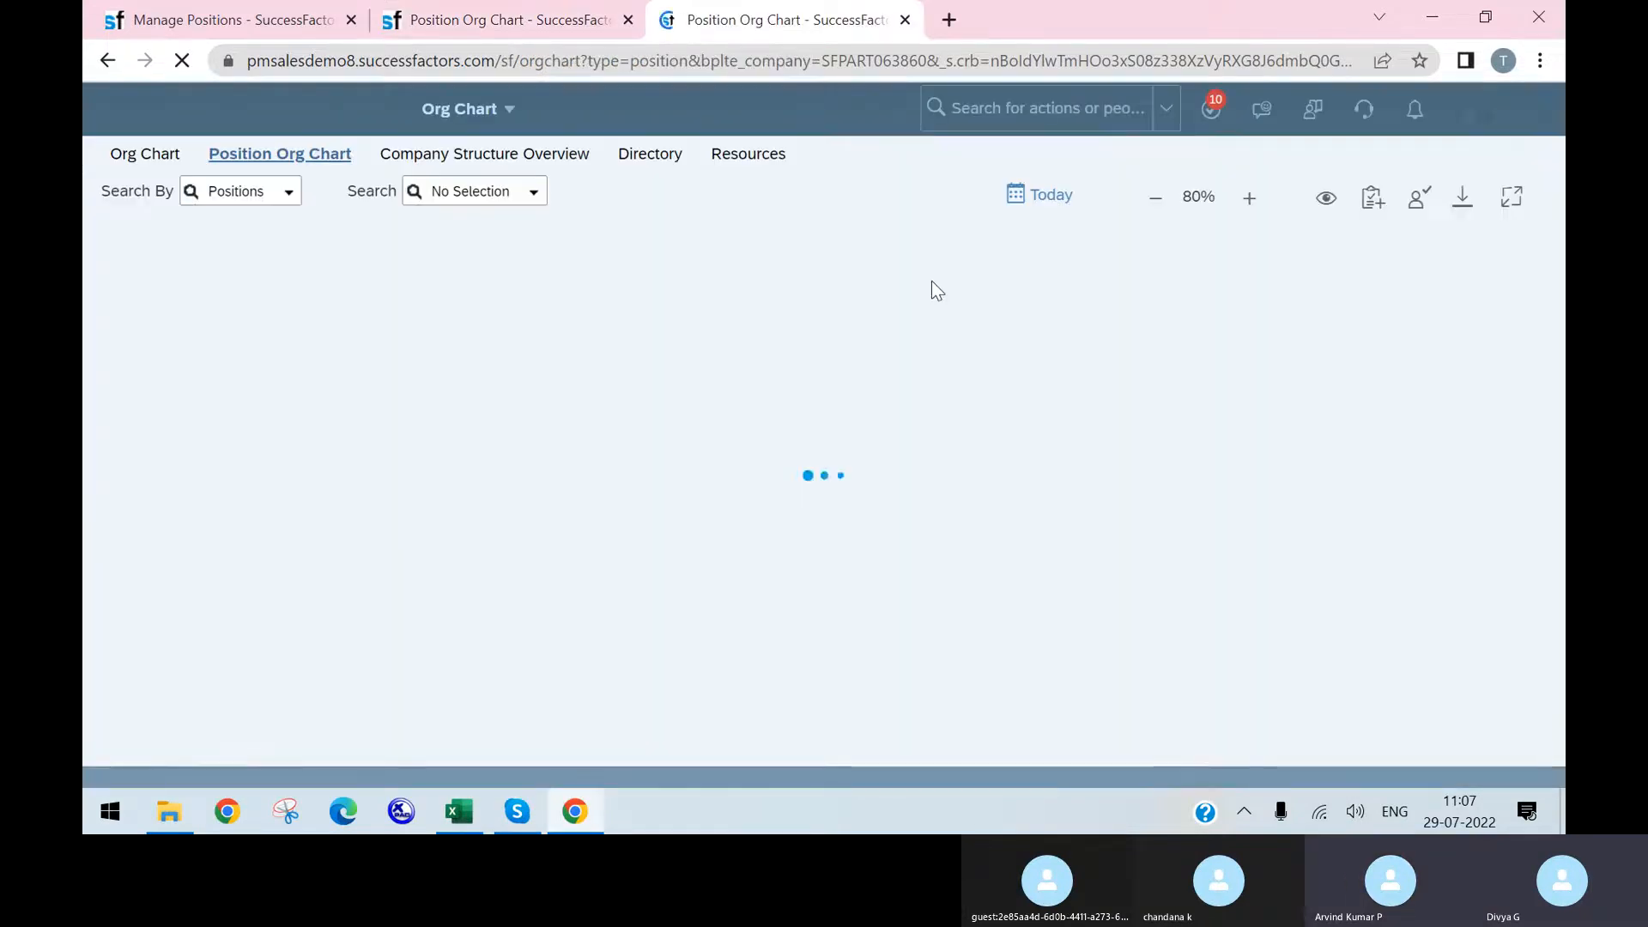
click(1069, 120)
text(manage org pay)
key(Return)
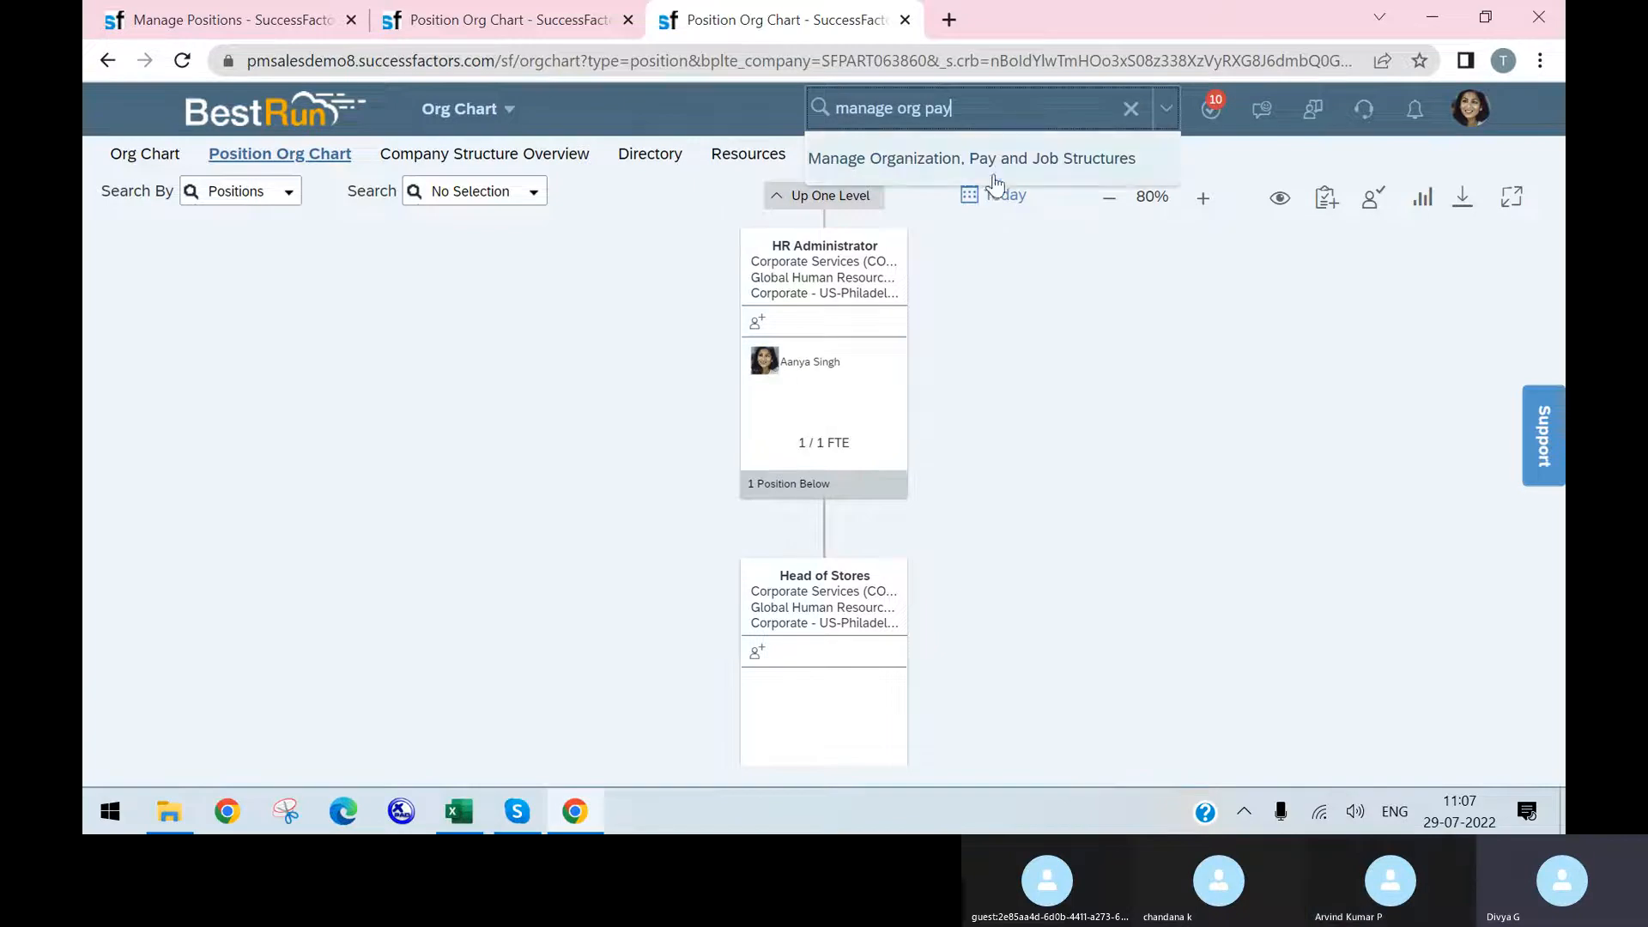
click(986, 158)
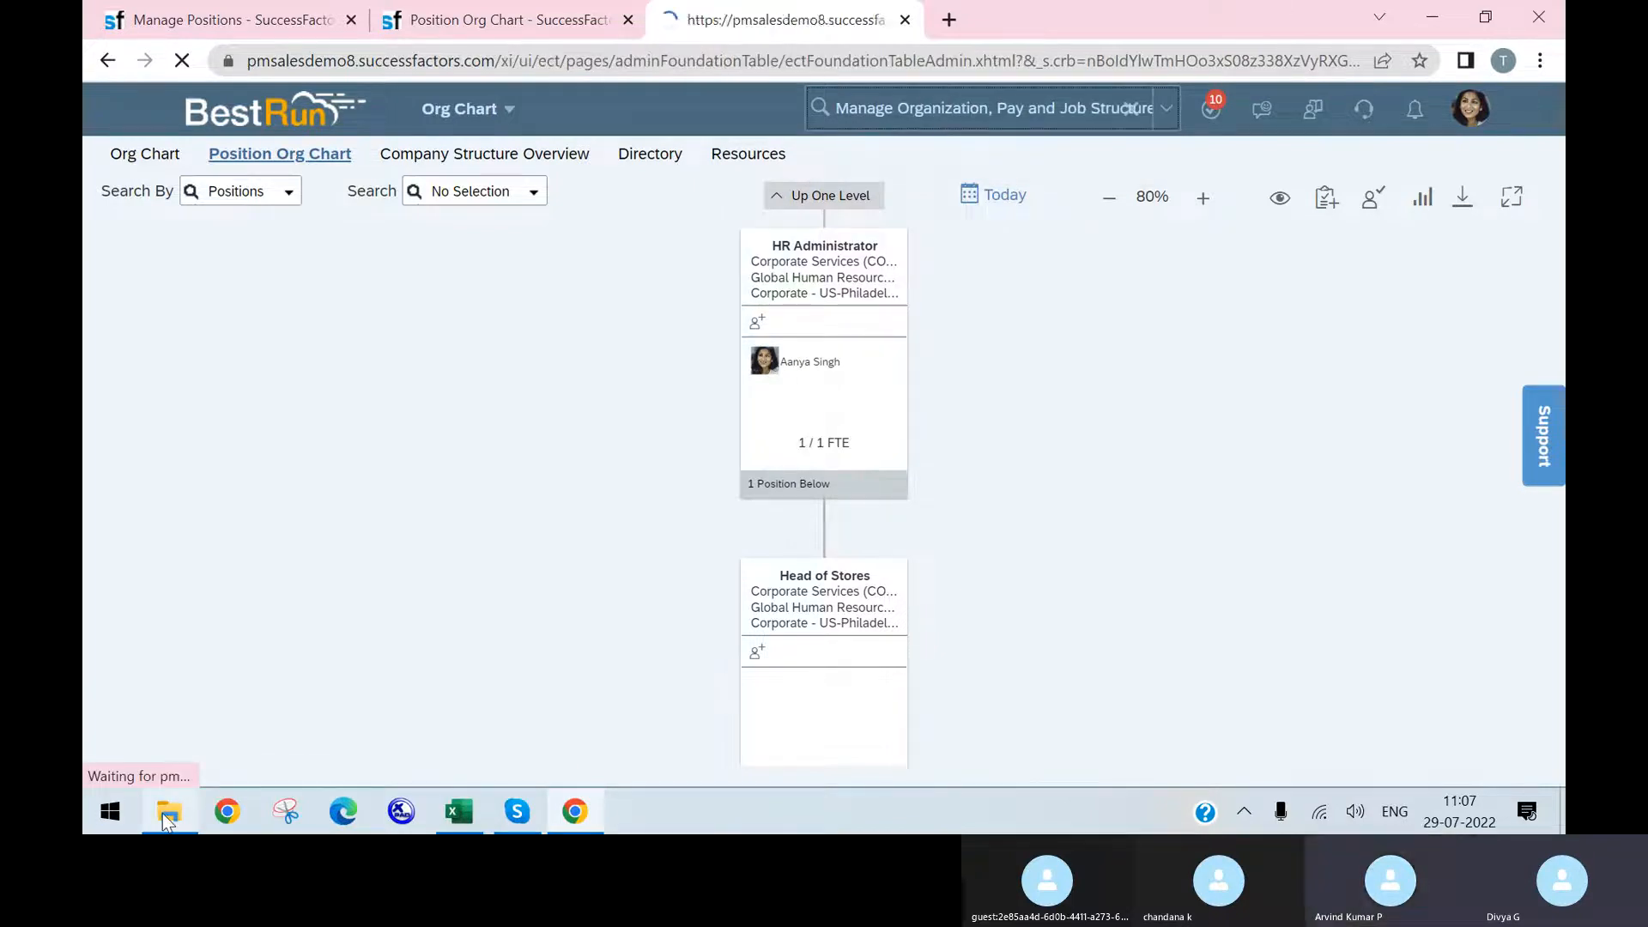
mouse_move(162, 812)
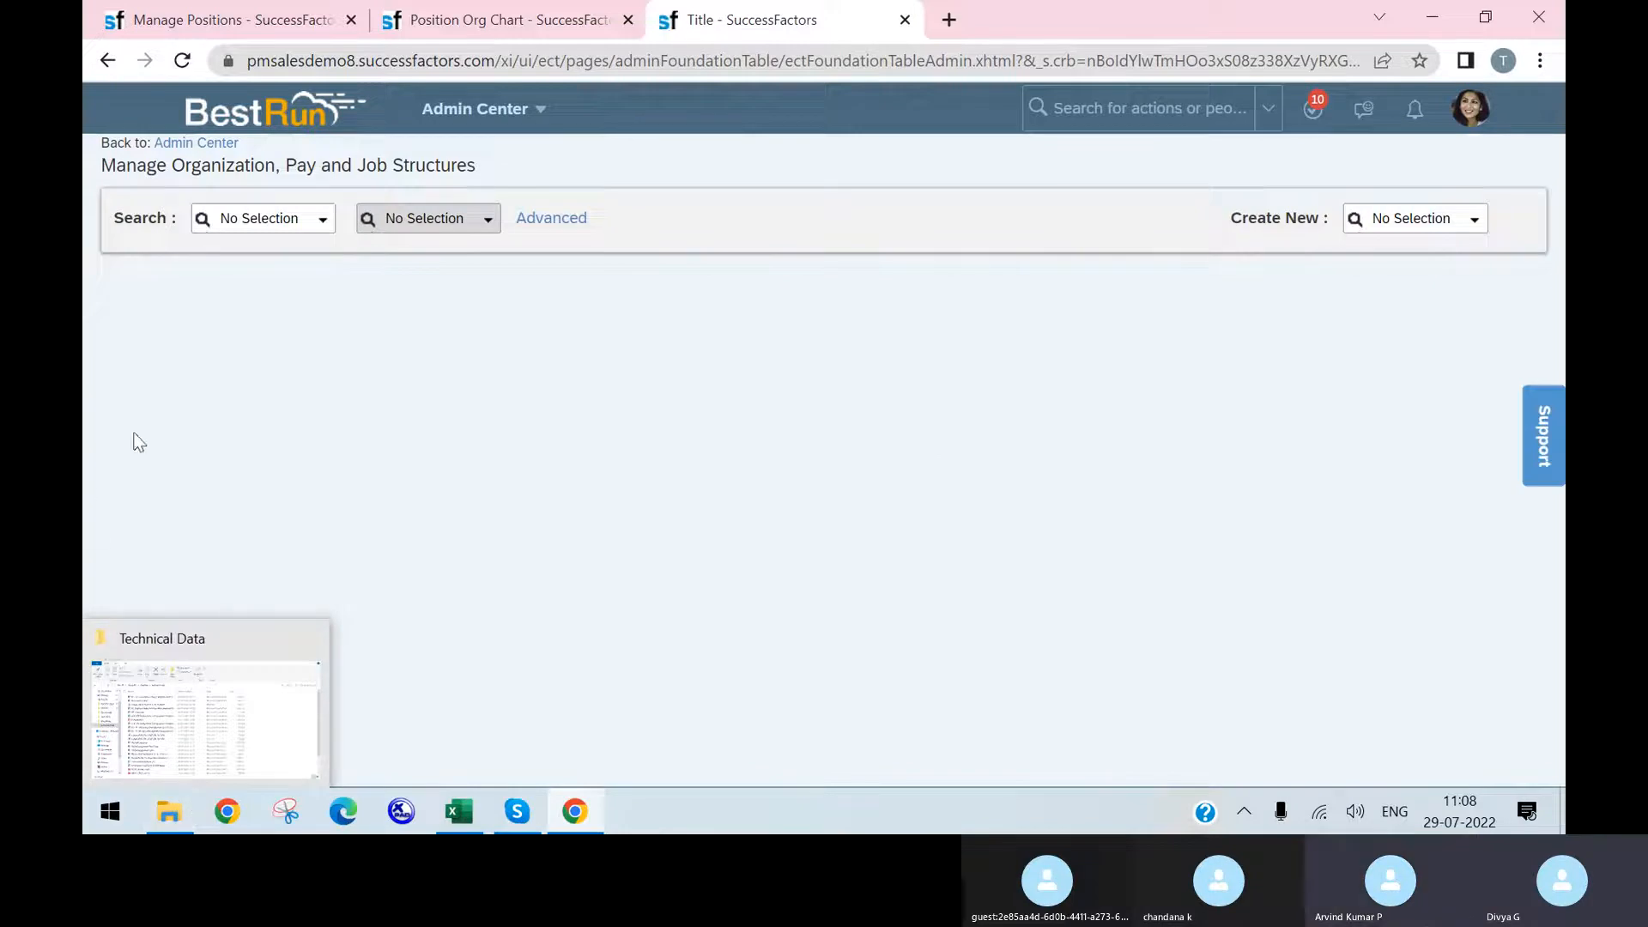
- Search for the object type Workflow and open the "new position (sk_kk)" record
click(254, 221)
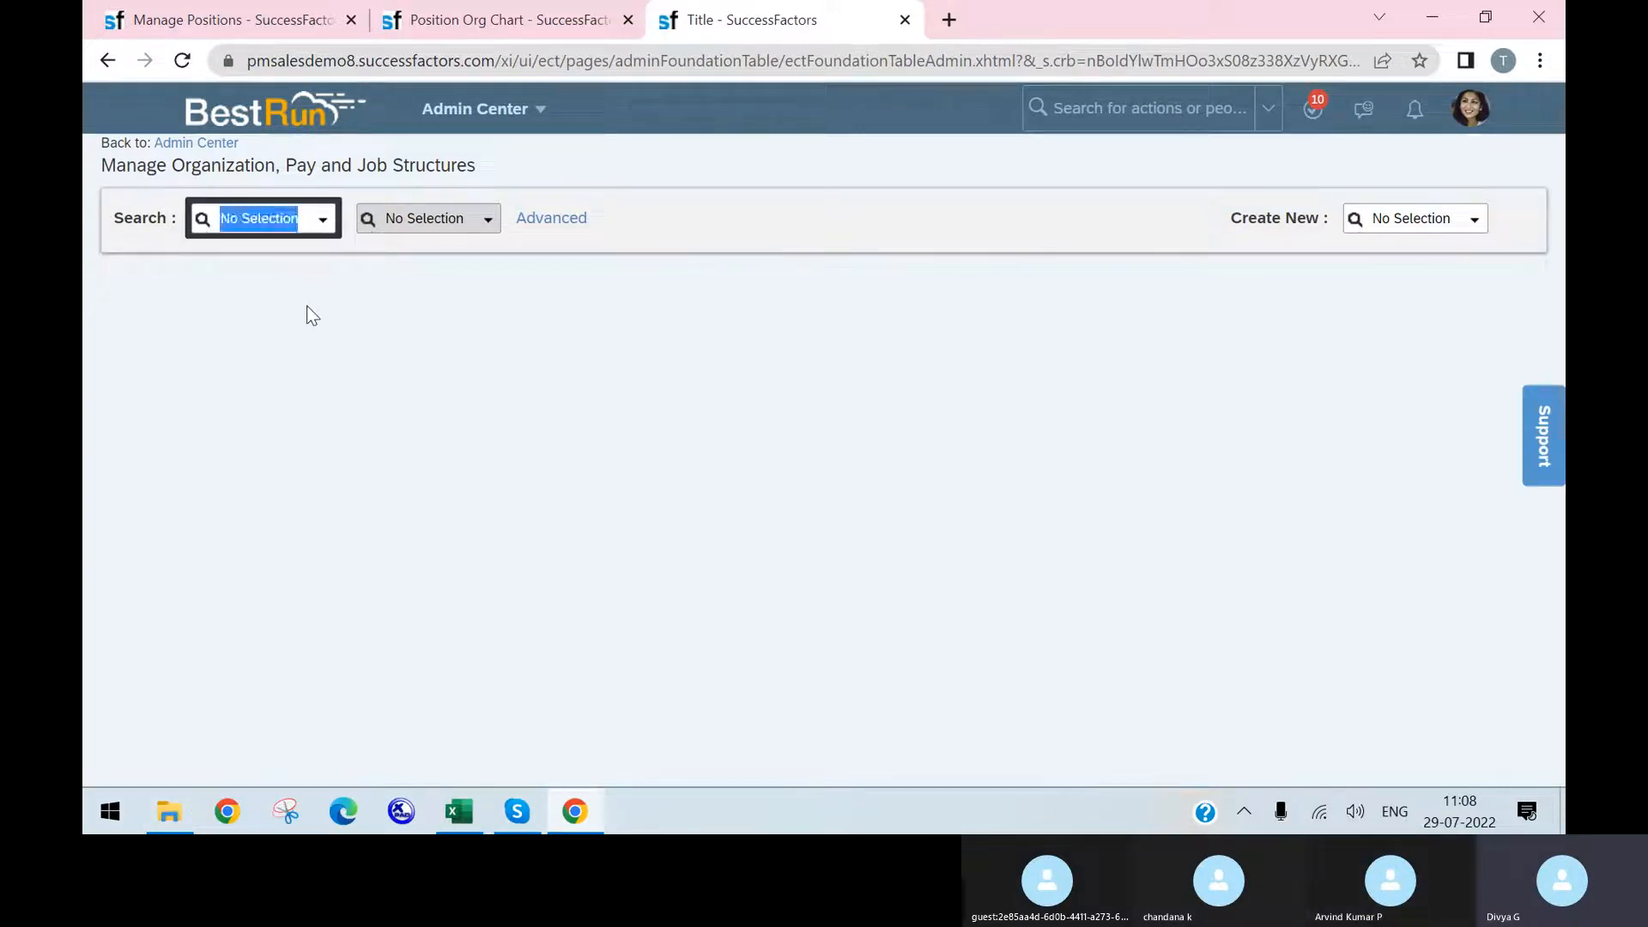
text(workflo)
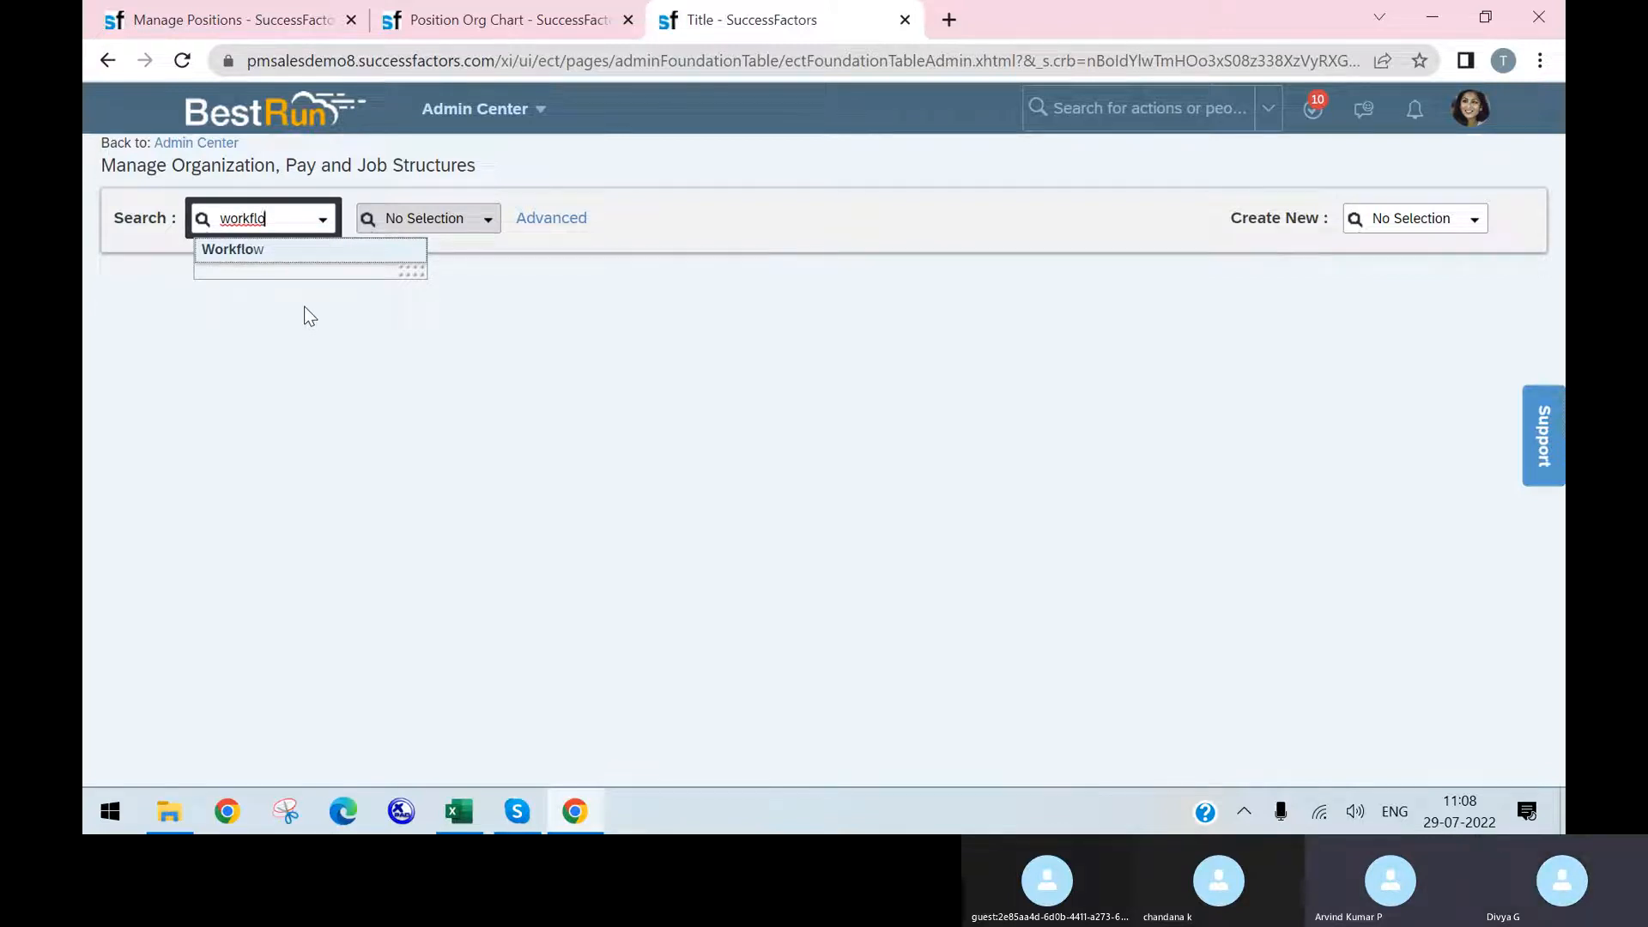
click(292, 249)
click(420, 218)
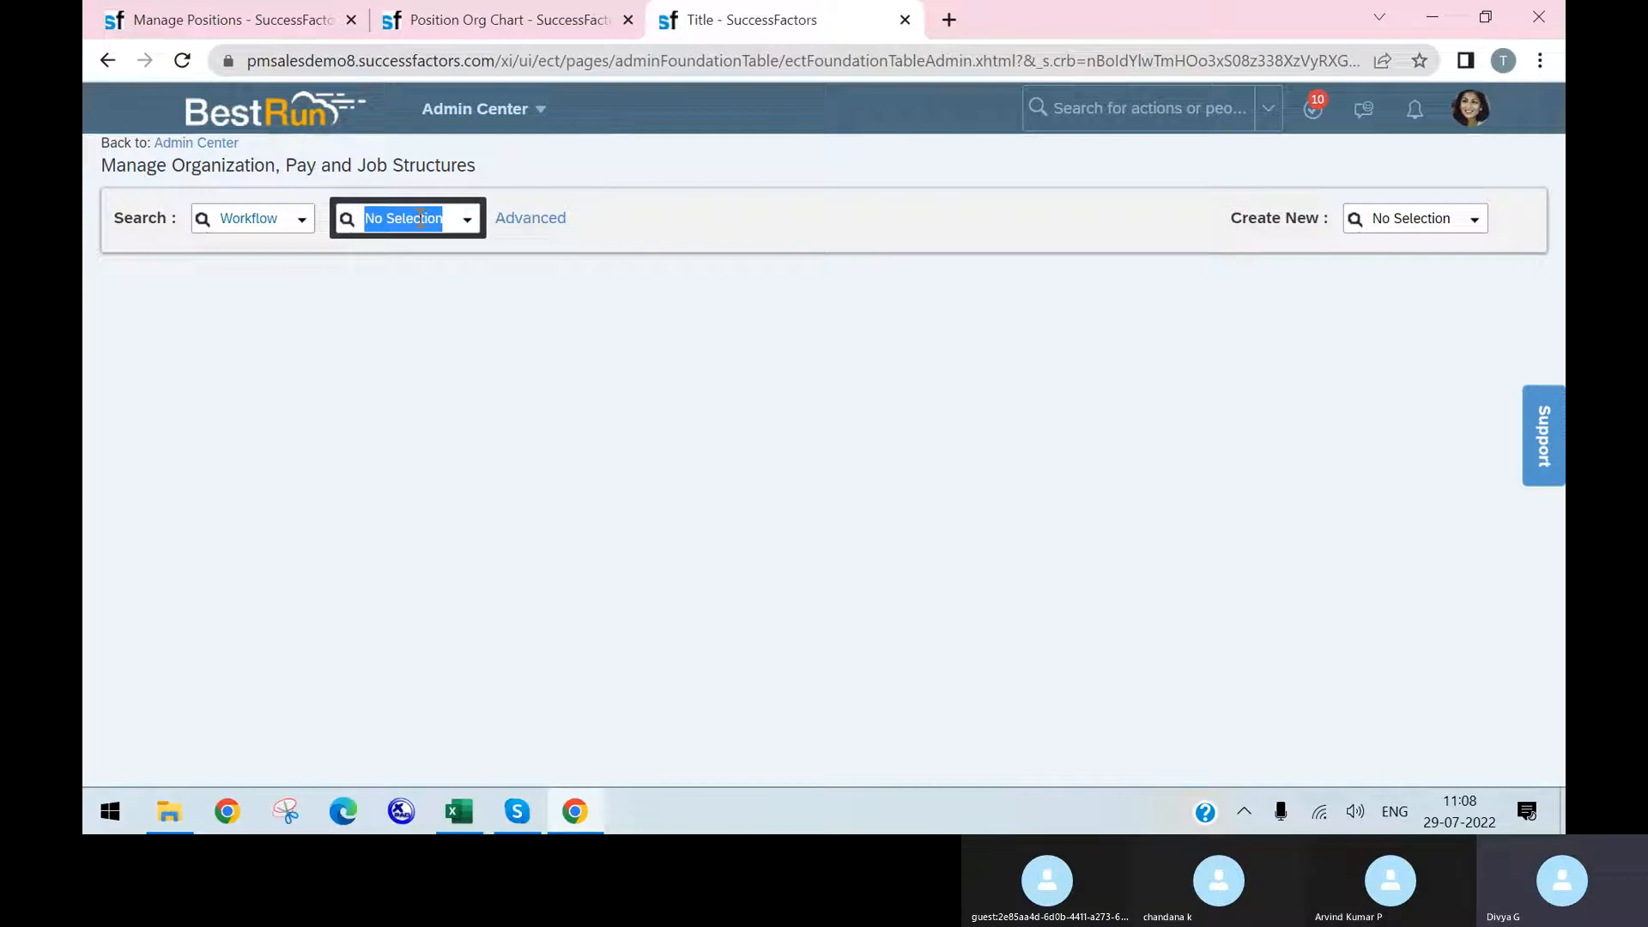
text(sk-kk)
key(BackSpace)
key(BackSpace)
key(BackSpace)
text(_kk)
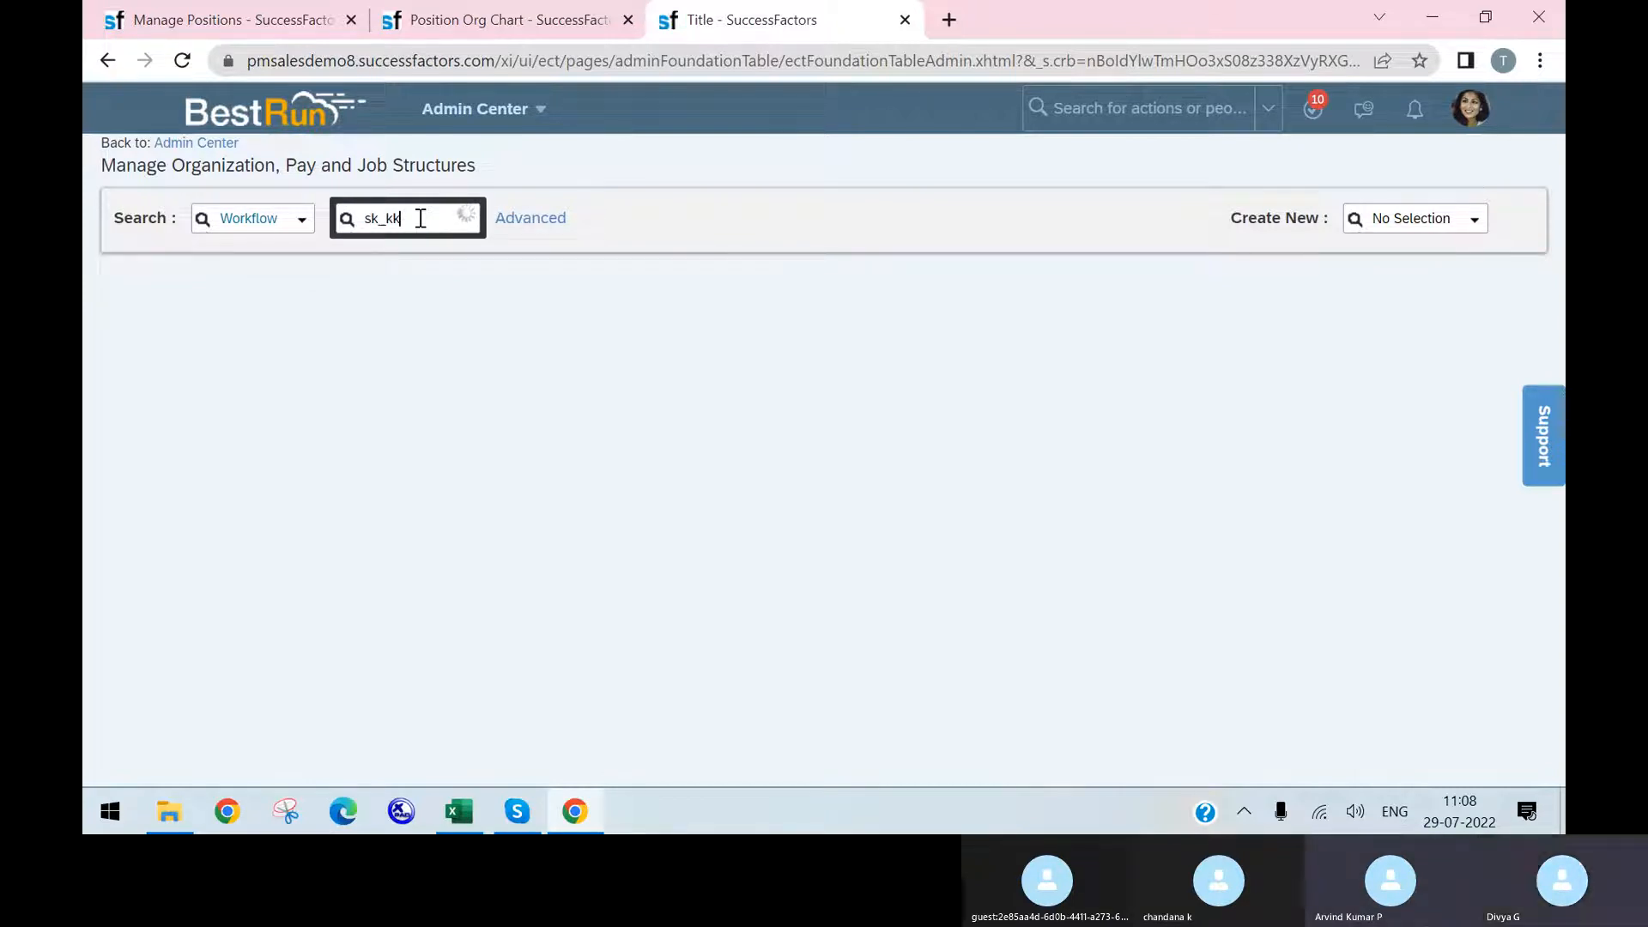
click(434, 250)
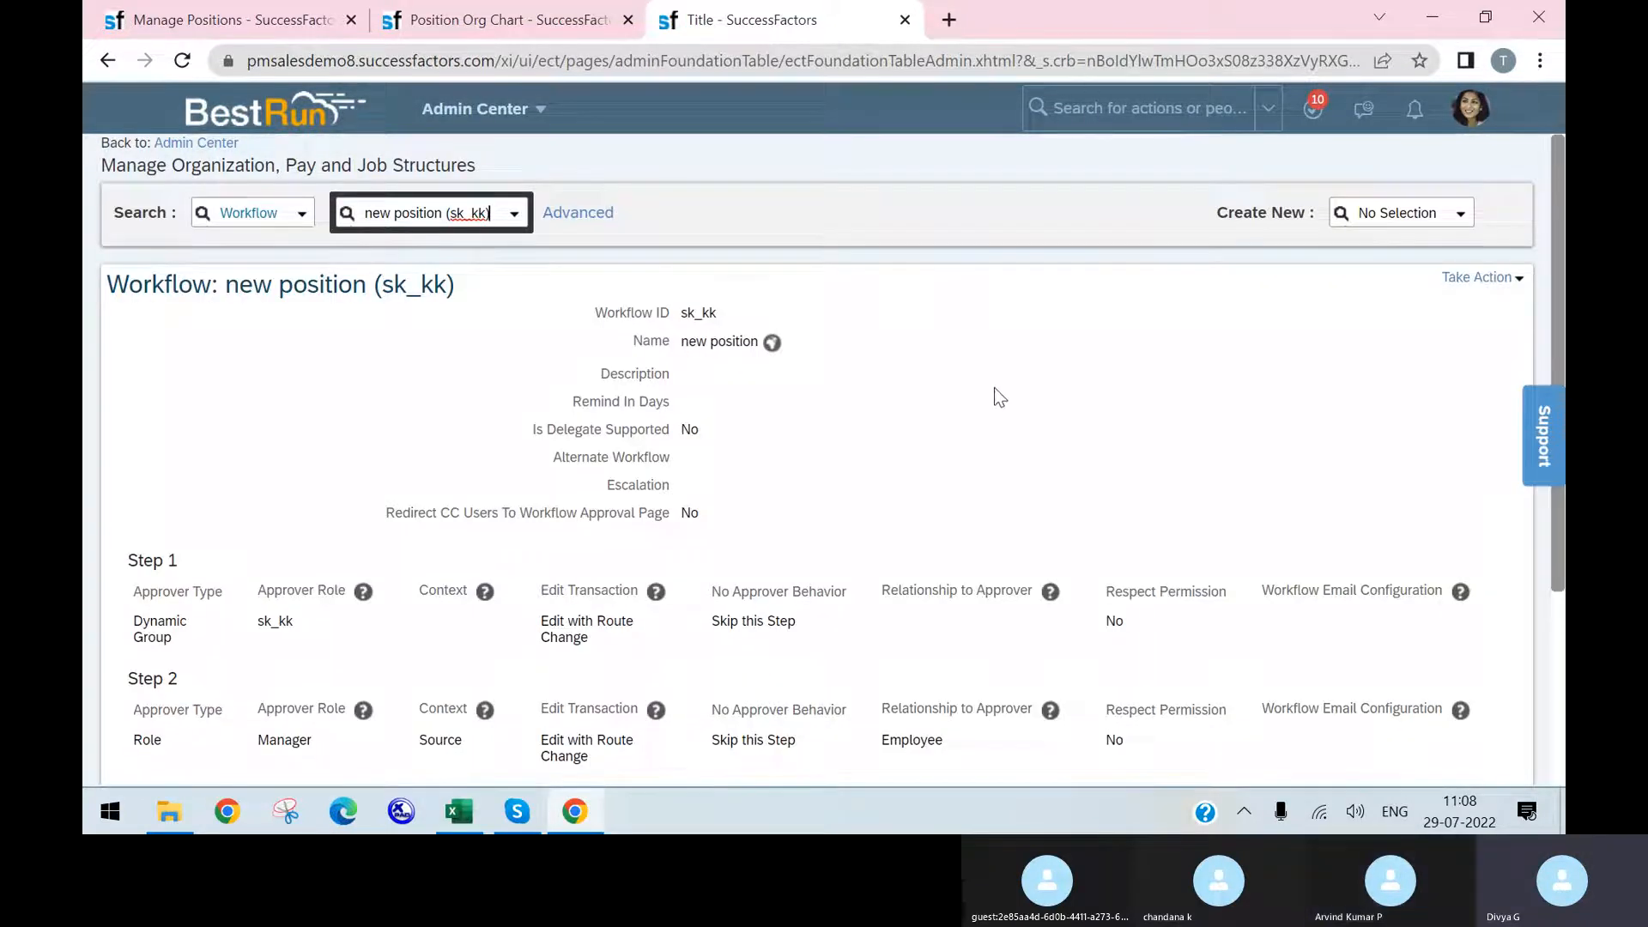
- Open the sk_kk workflow for editing and review its approver steps, contributors and CC roles
scroll(993, 388, down, 3)
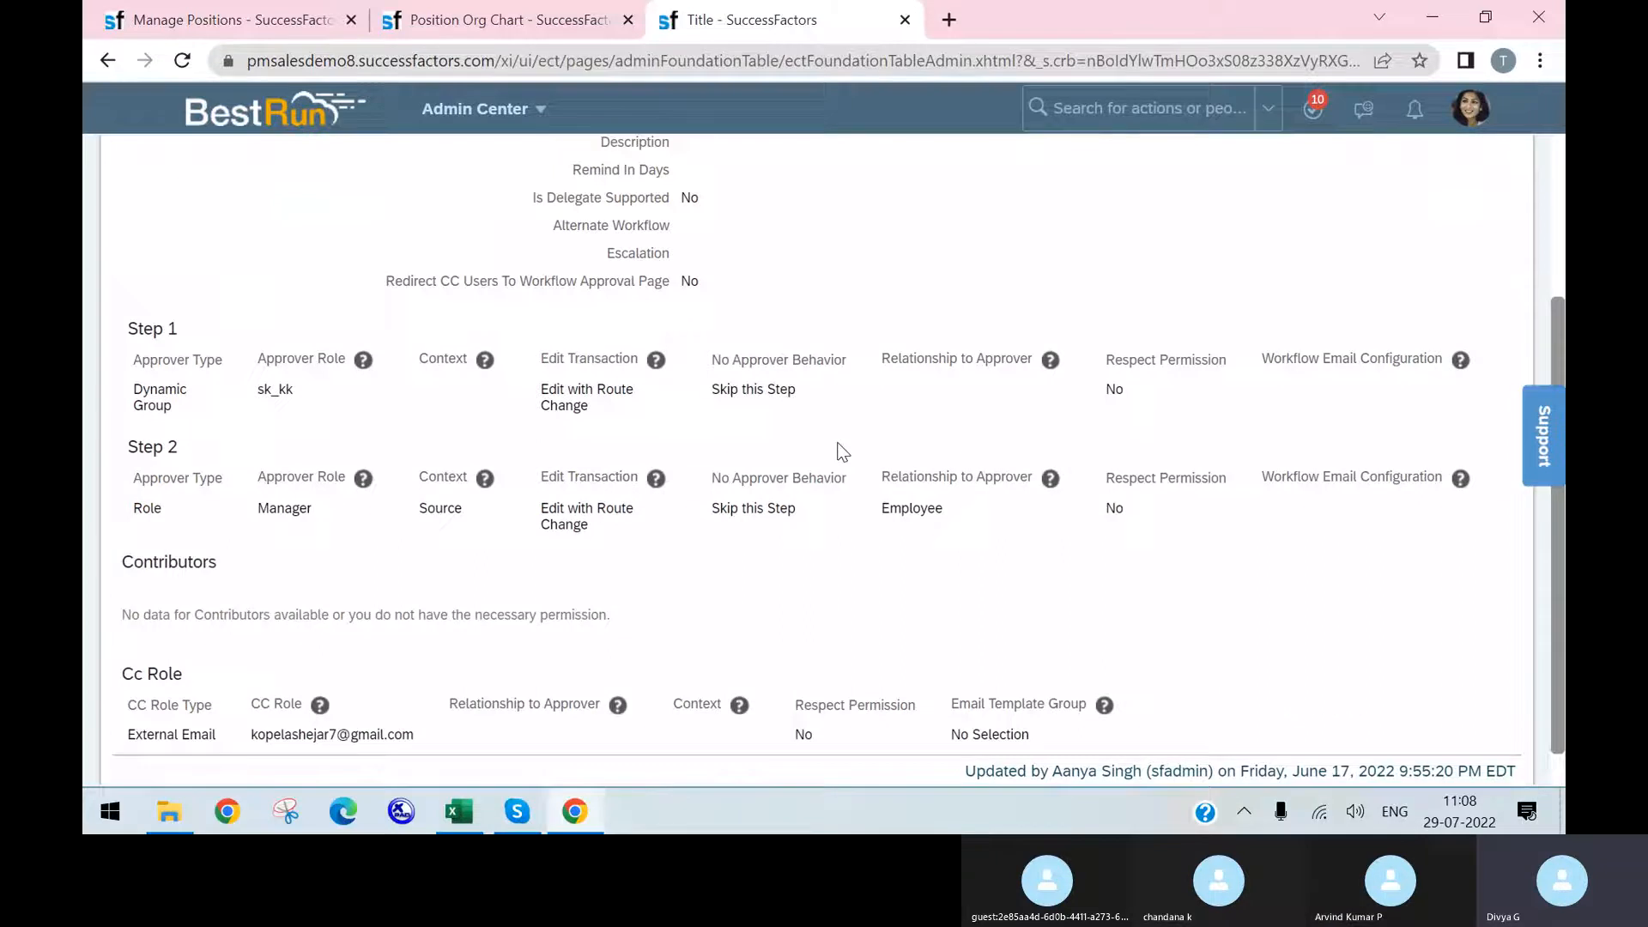
scroll(1272, 466, up, 3)
click(1472, 278)
click(1373, 293)
scroll(1114, 441, down, 7)
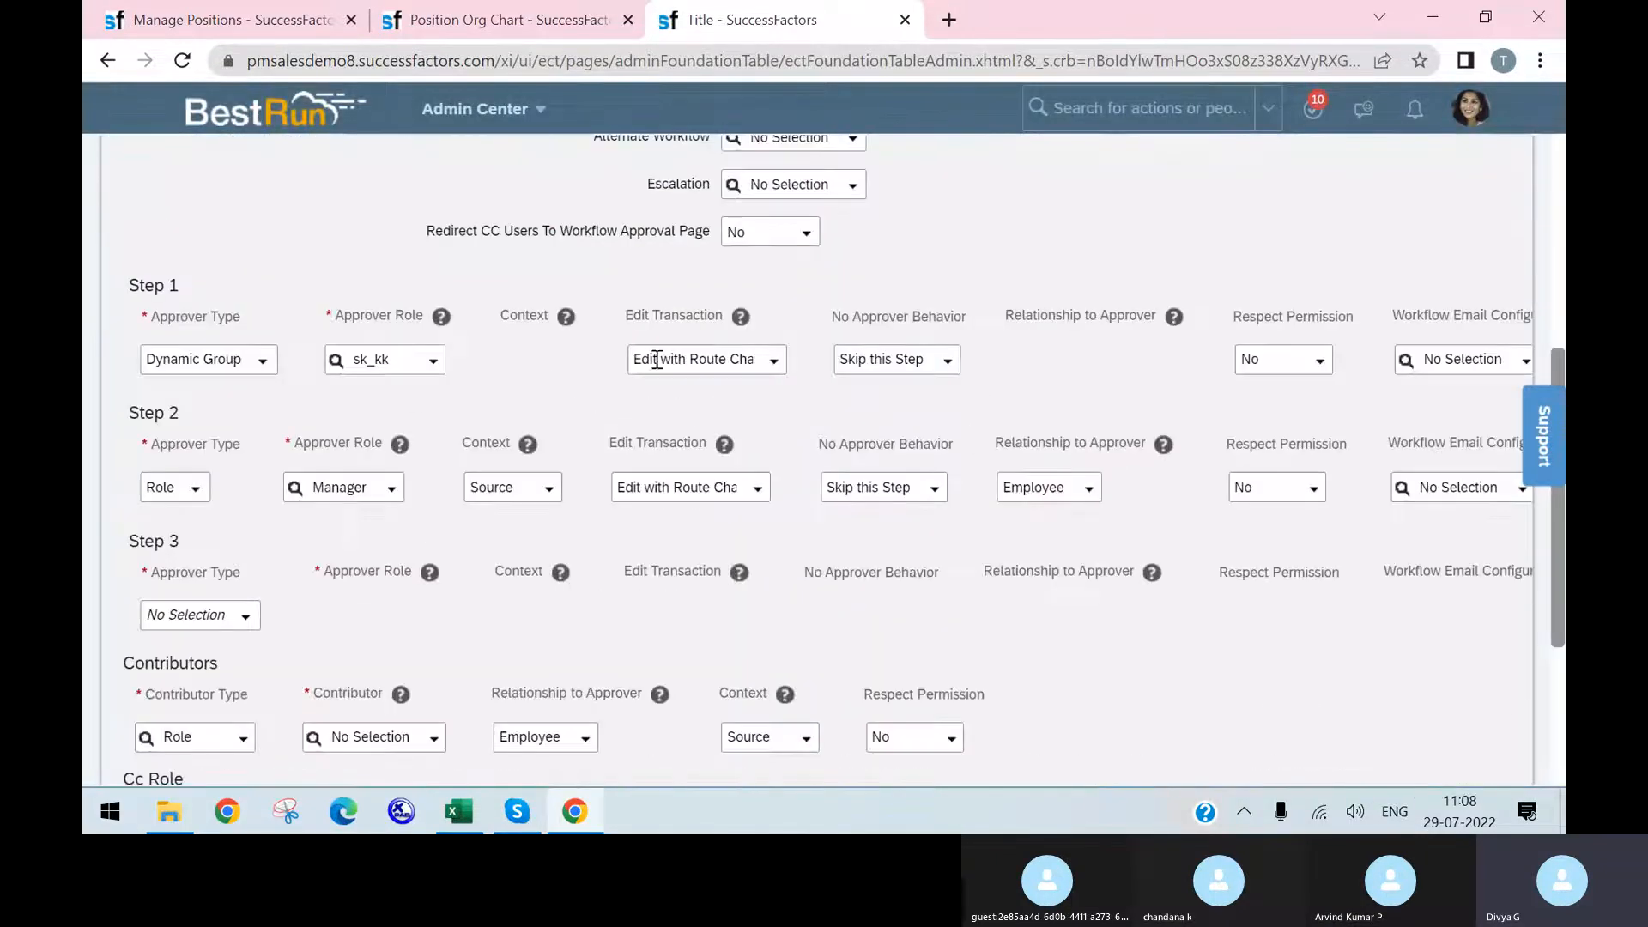
scroll(1116, 558, up, 2)
scroll(773, 738, down, 3)
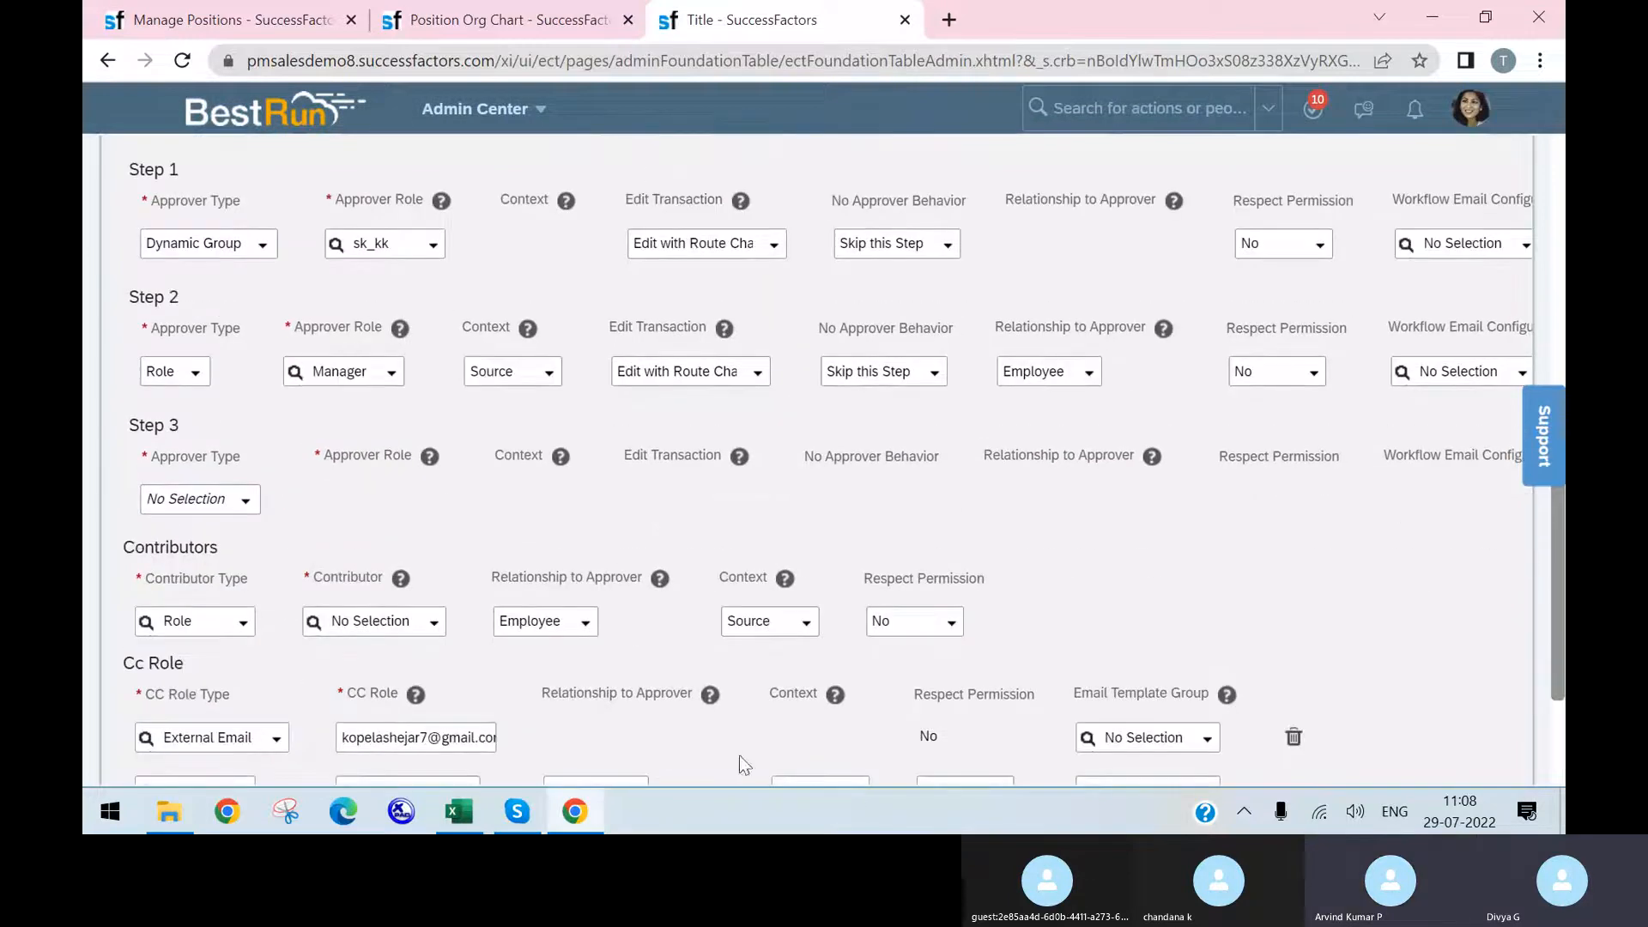
scroll(974, 684, up, 5)
scroll(974, 684, up, 2)
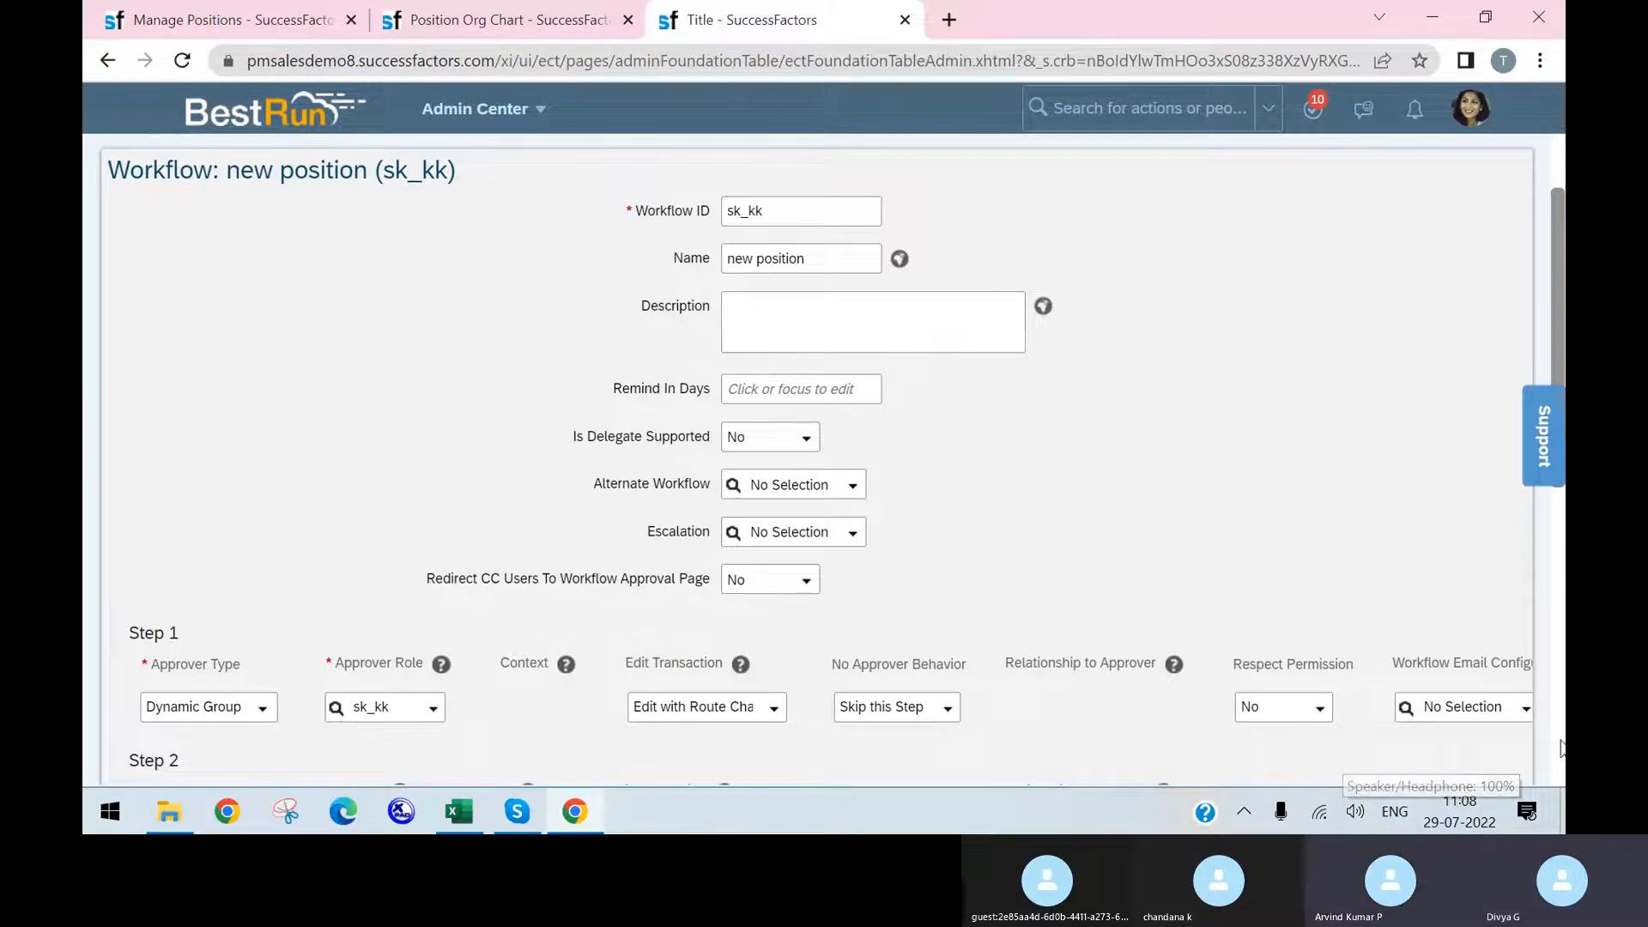
- Delete the Step 1 Dynamic Group approver from the sk_kk workflow
scroll(1313, 631, down, 1)
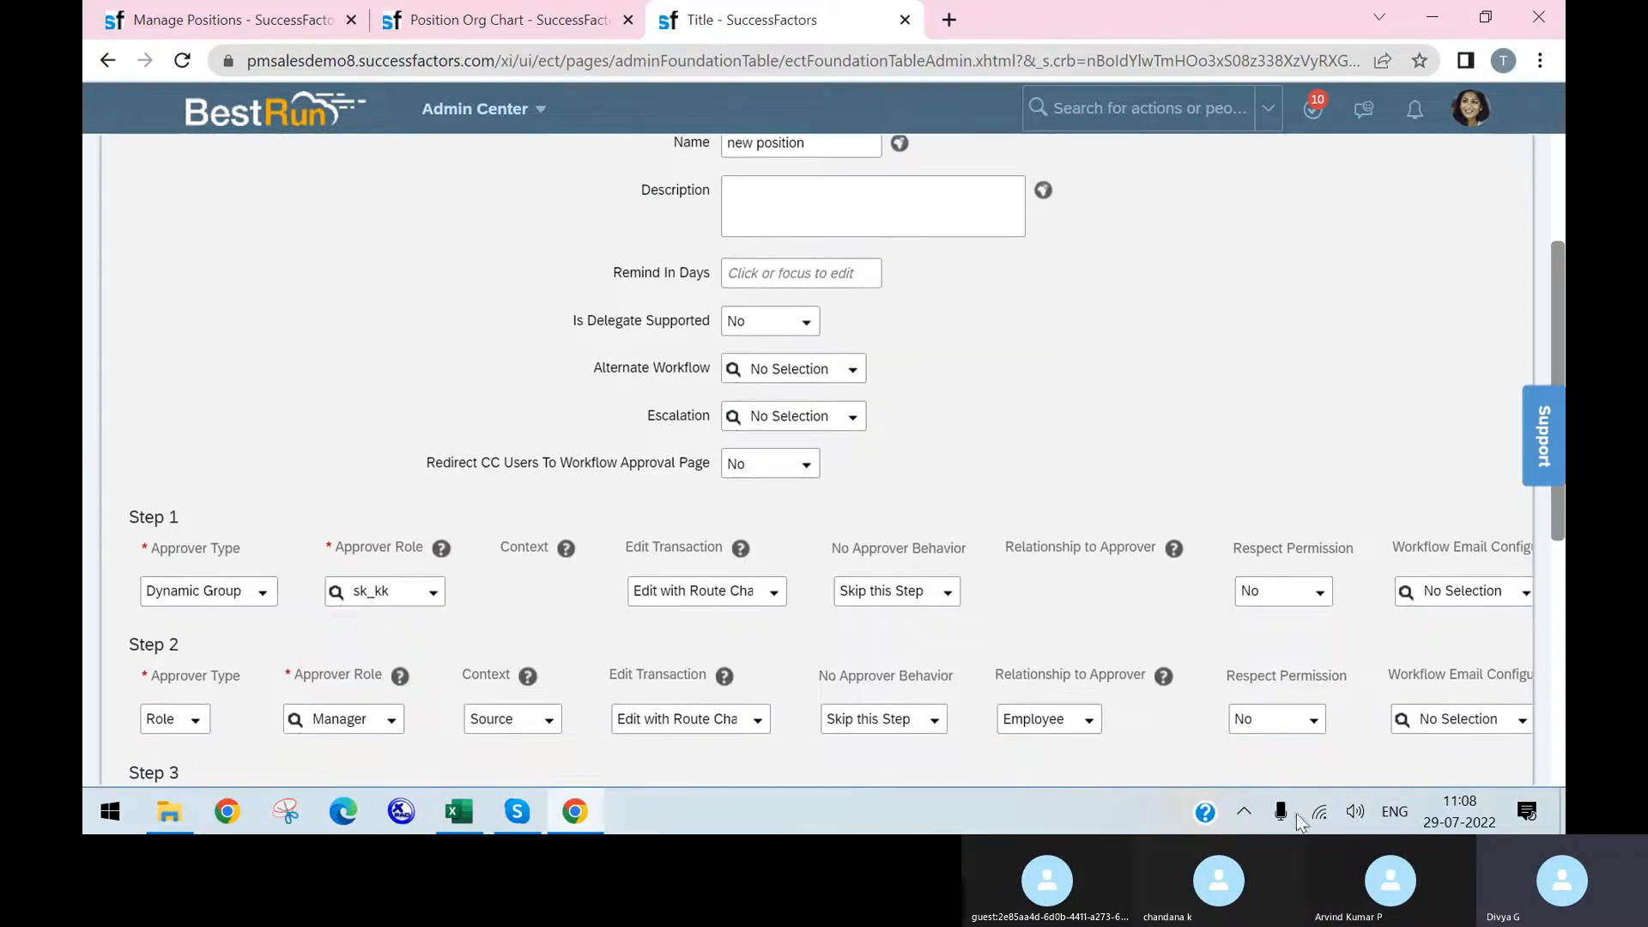
scroll(1341, 723, down, 5)
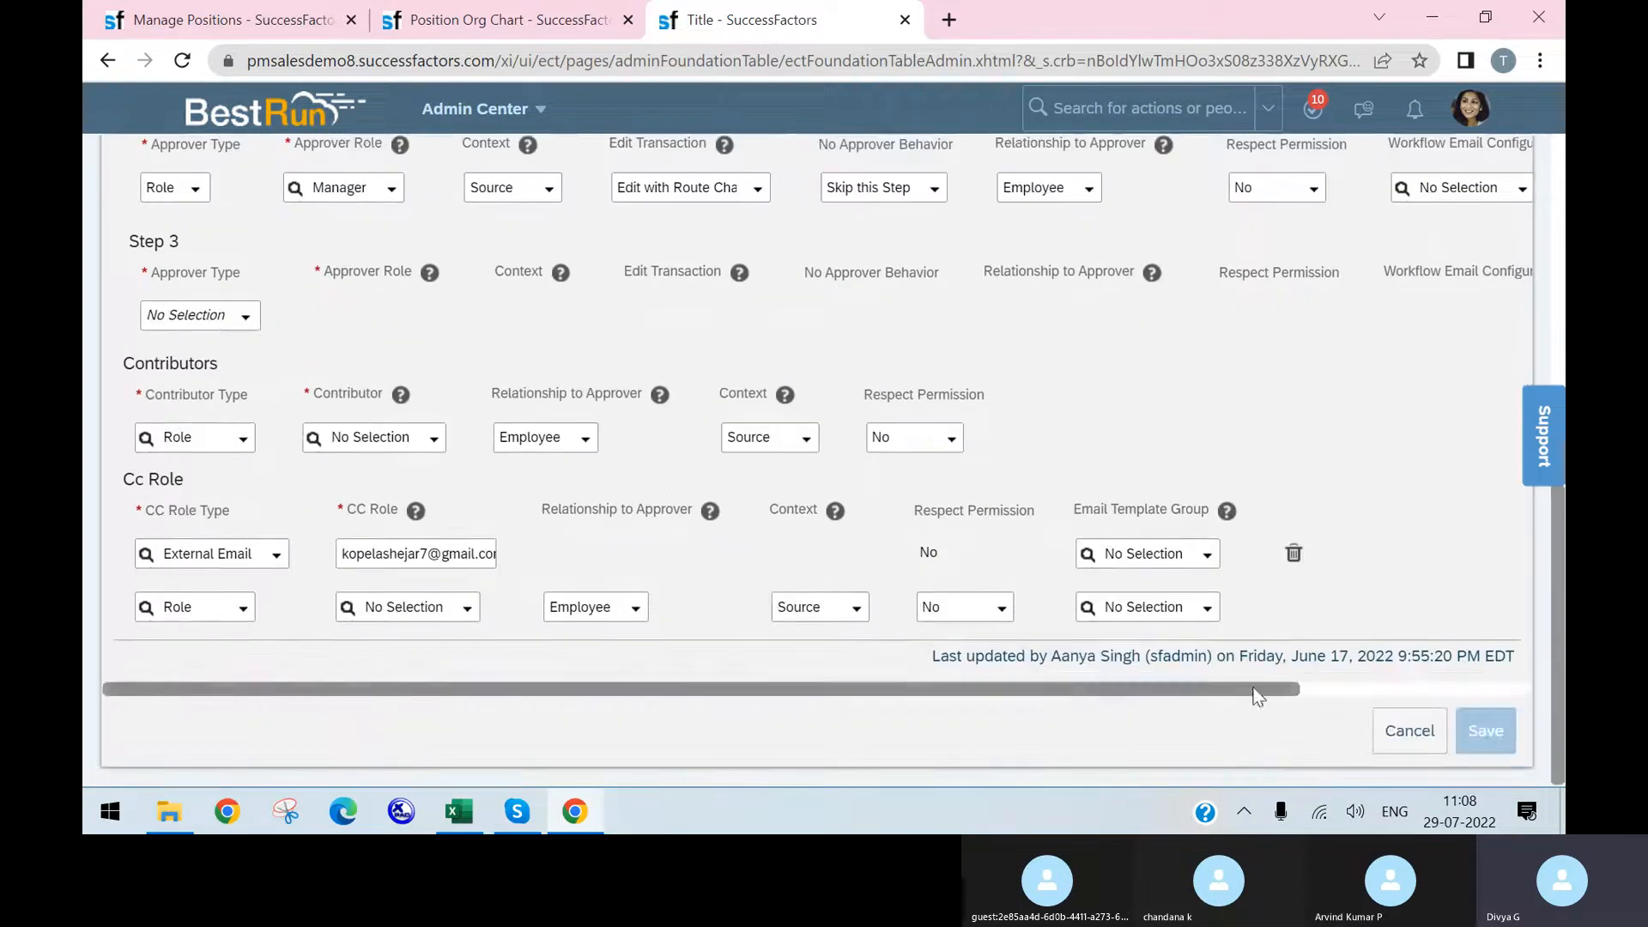
drag(1254, 687, 1493, 687)
scroll(1510, 651, up, 10)
scroll(1387, 621, down, 1)
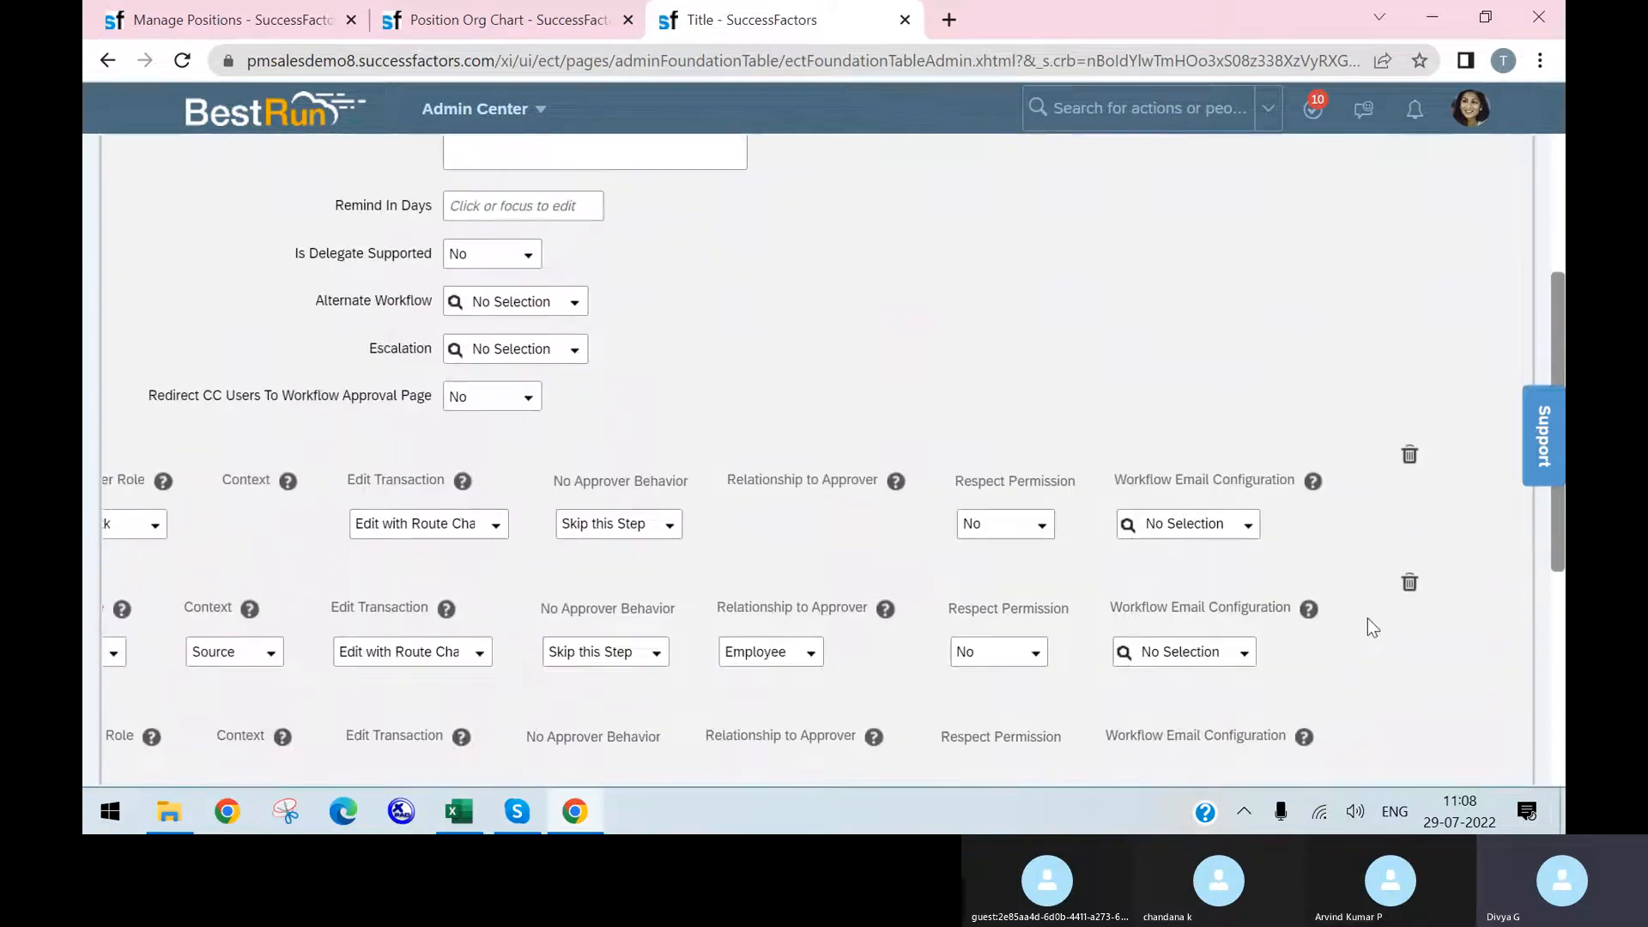
click(1410, 457)
click(677, 633)
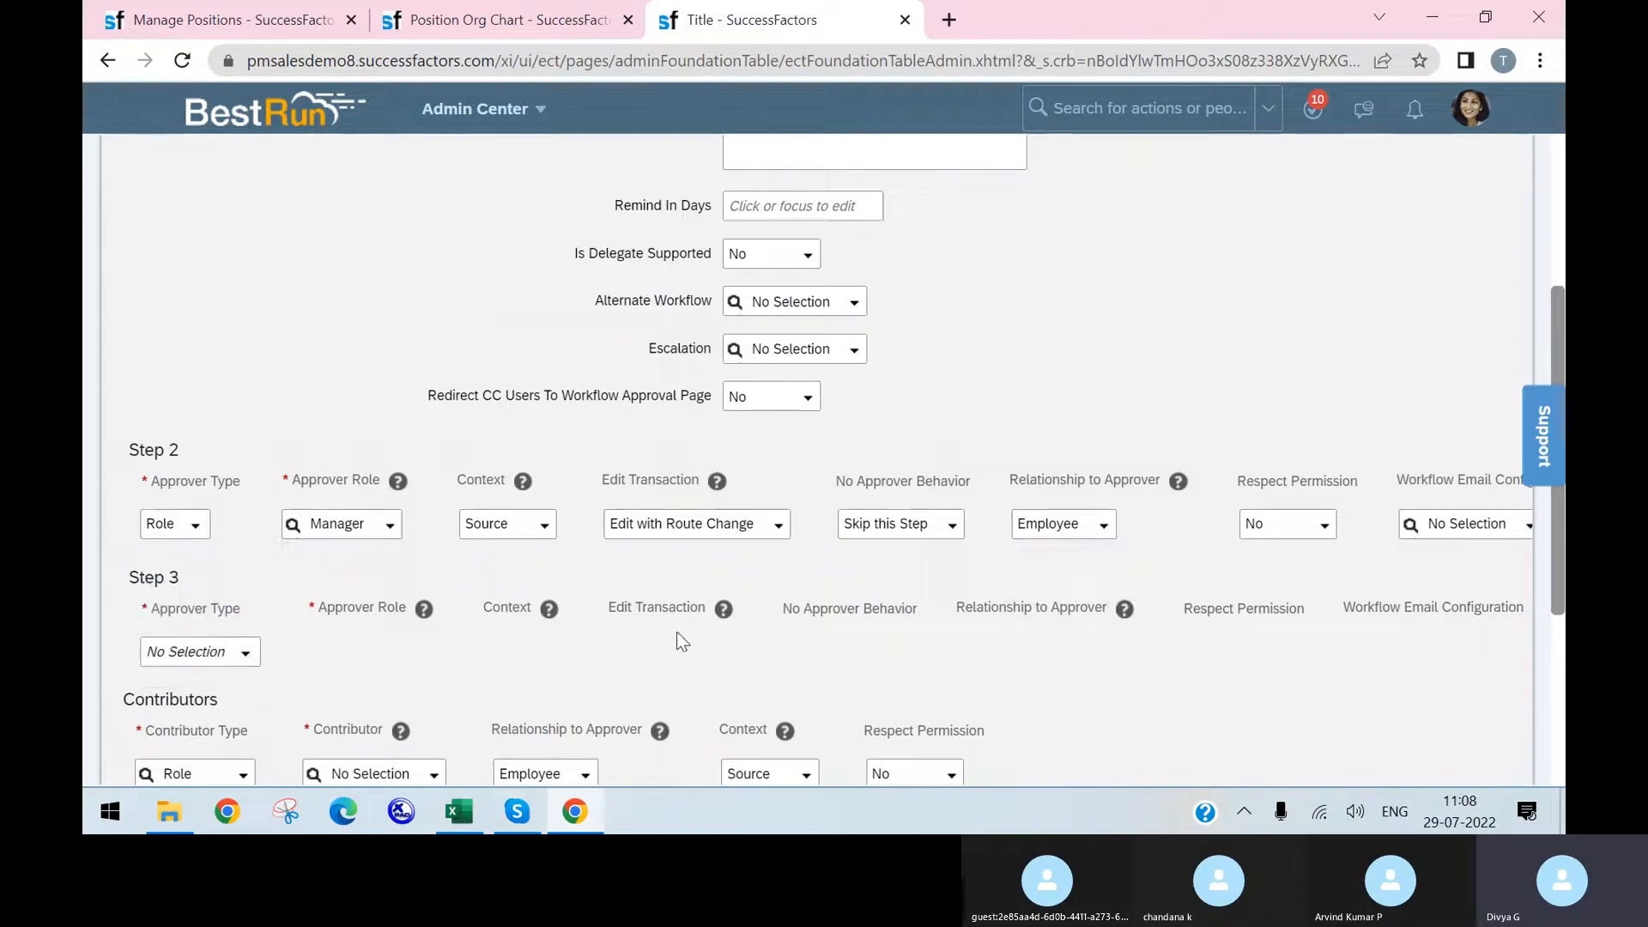
- Delete the remaining Manager role approver step from the workflow
scroll(1090, 712, down, 3)
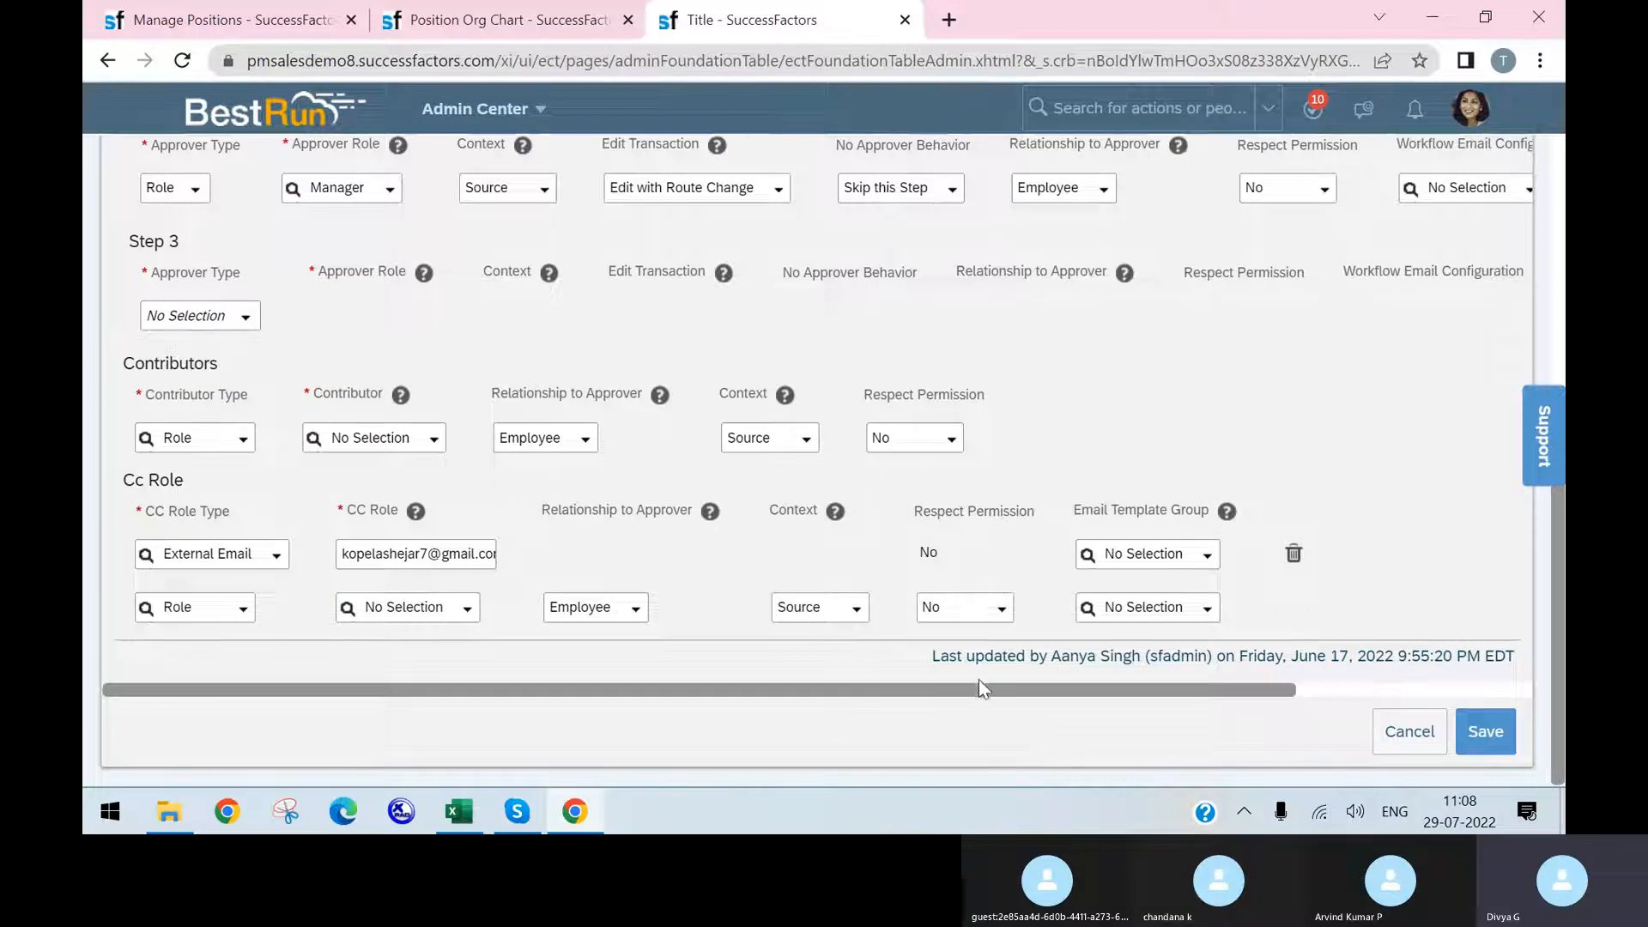
drag(976, 681, 1305, 693)
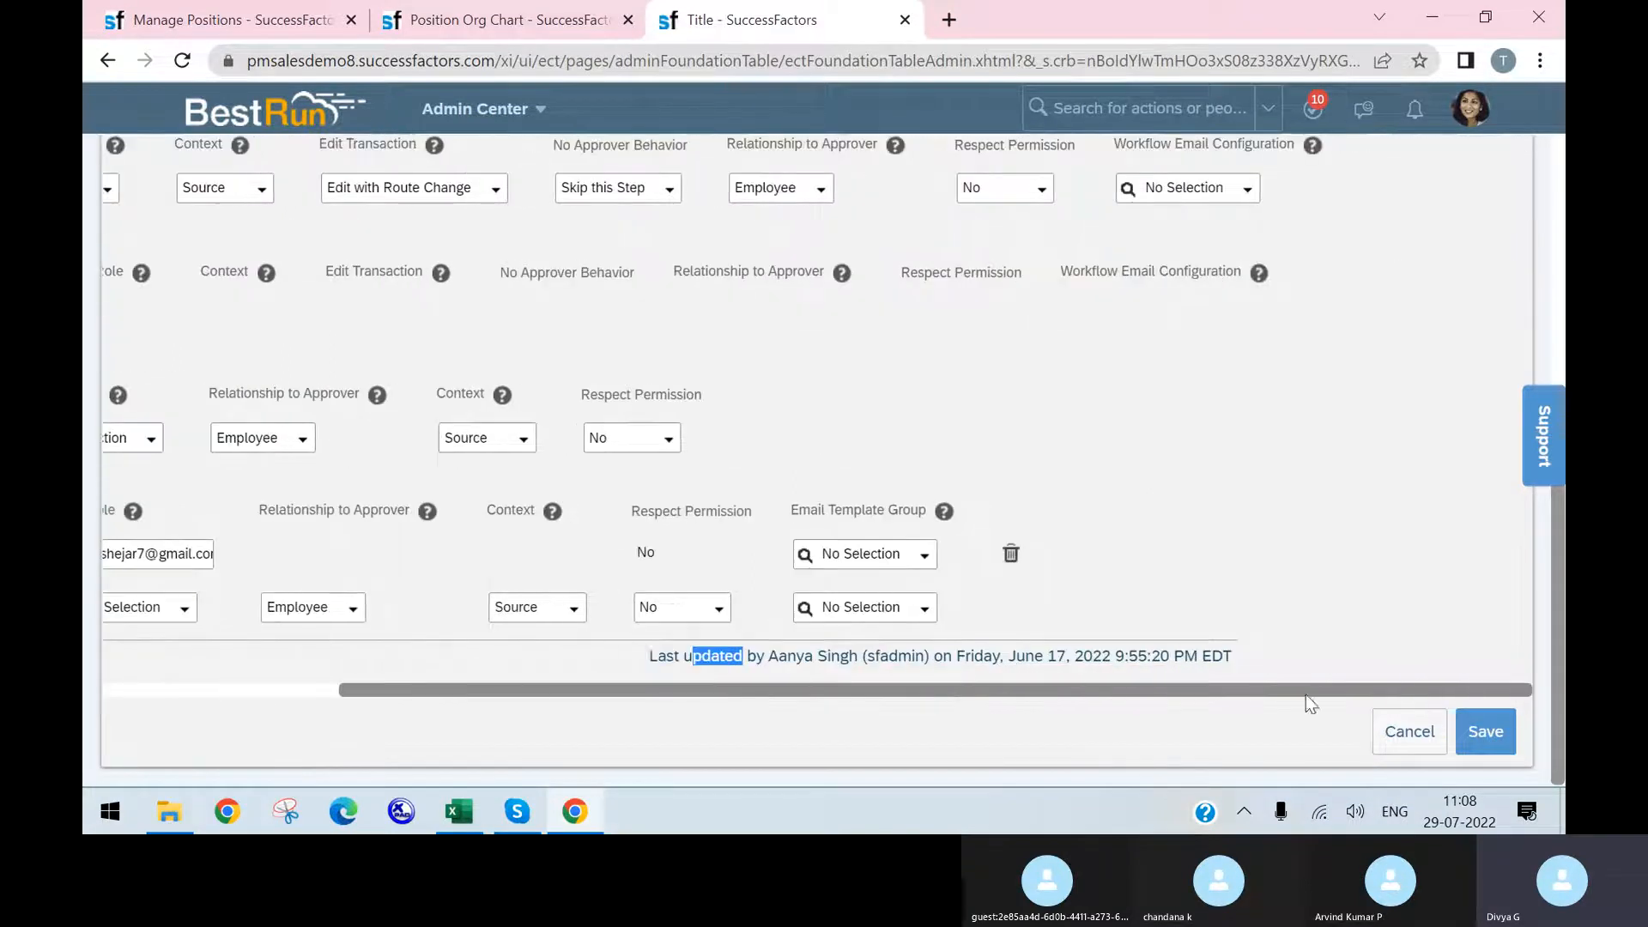
scroll(1471, 452, up, 3)
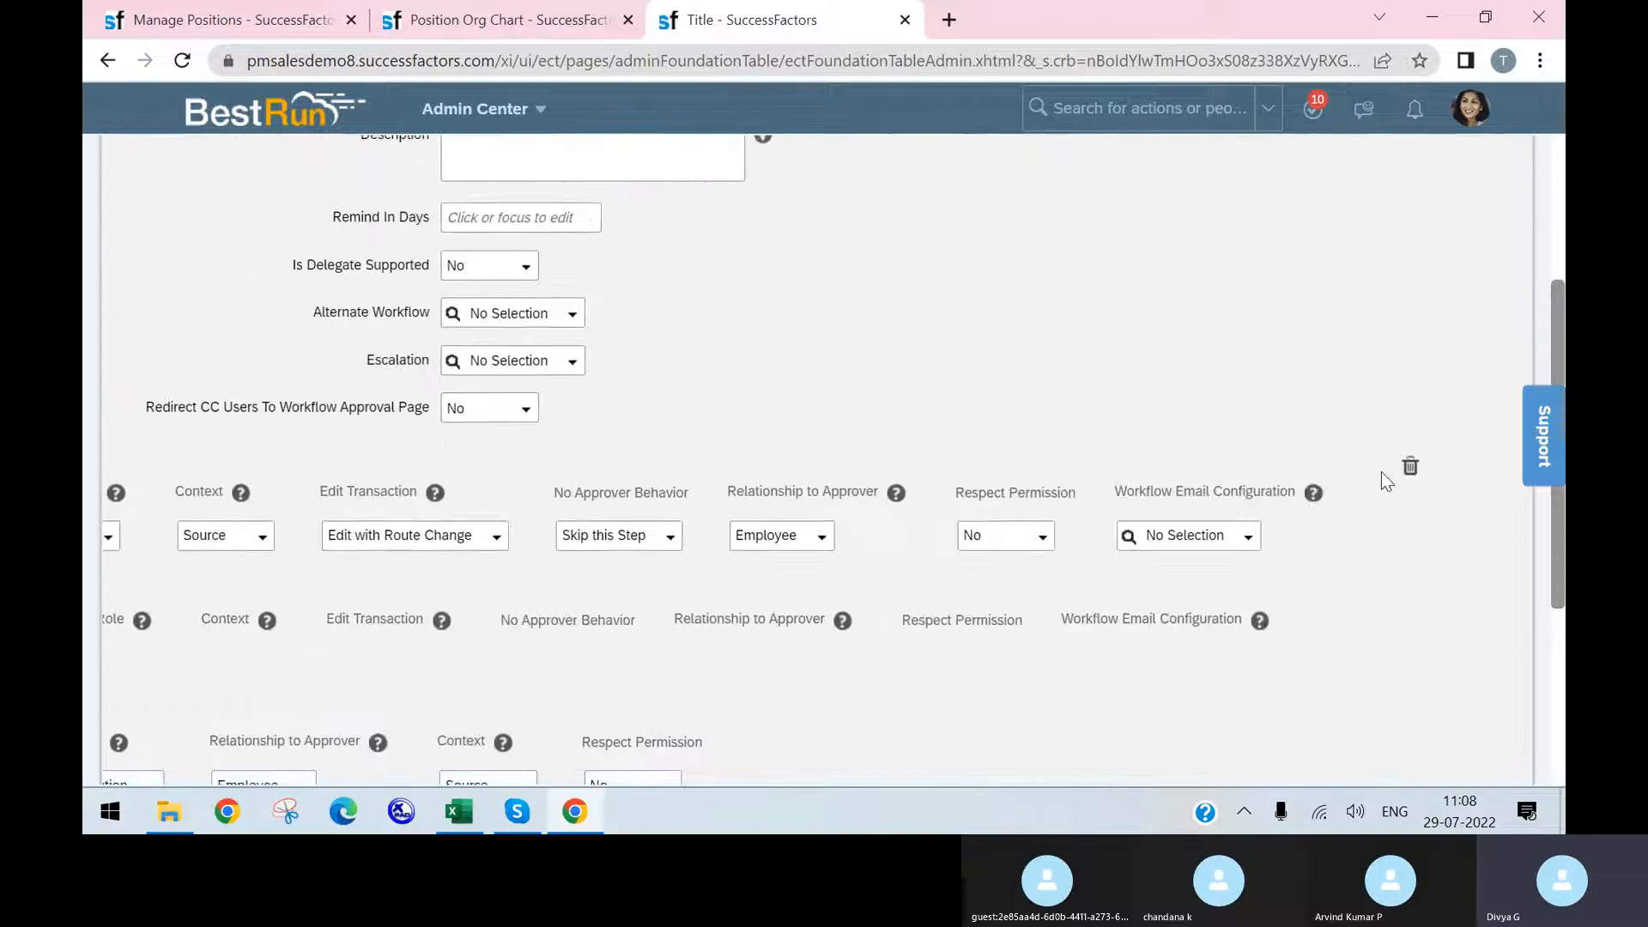
click(1409, 466)
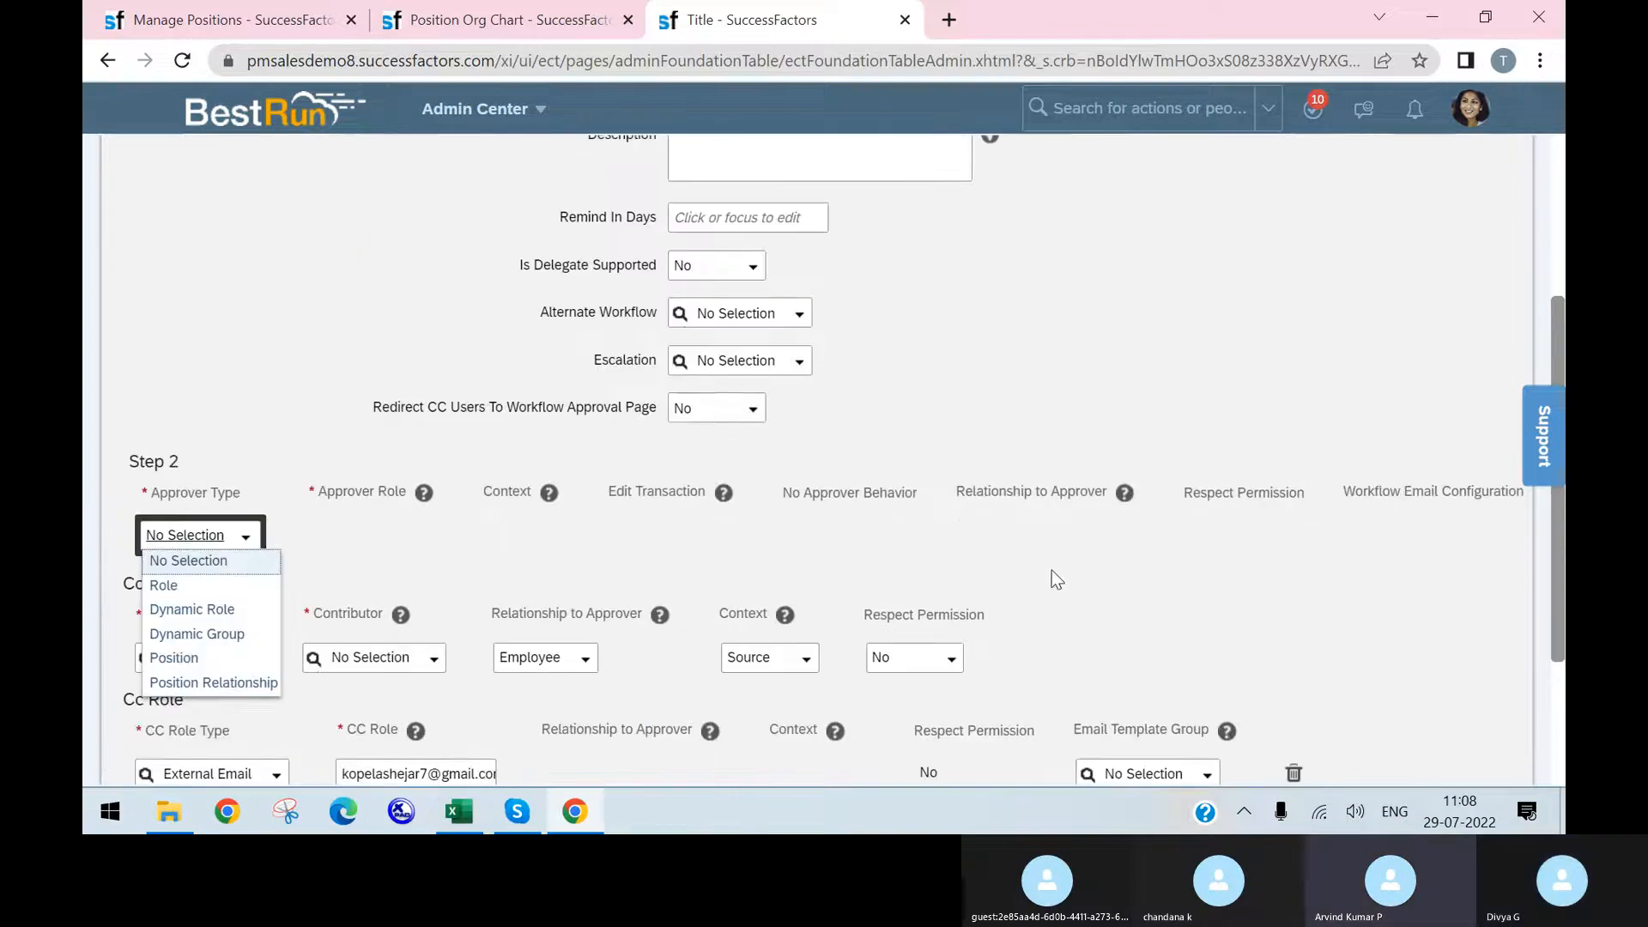
scroll(1052, 570, down, 1)
click(1123, 502)
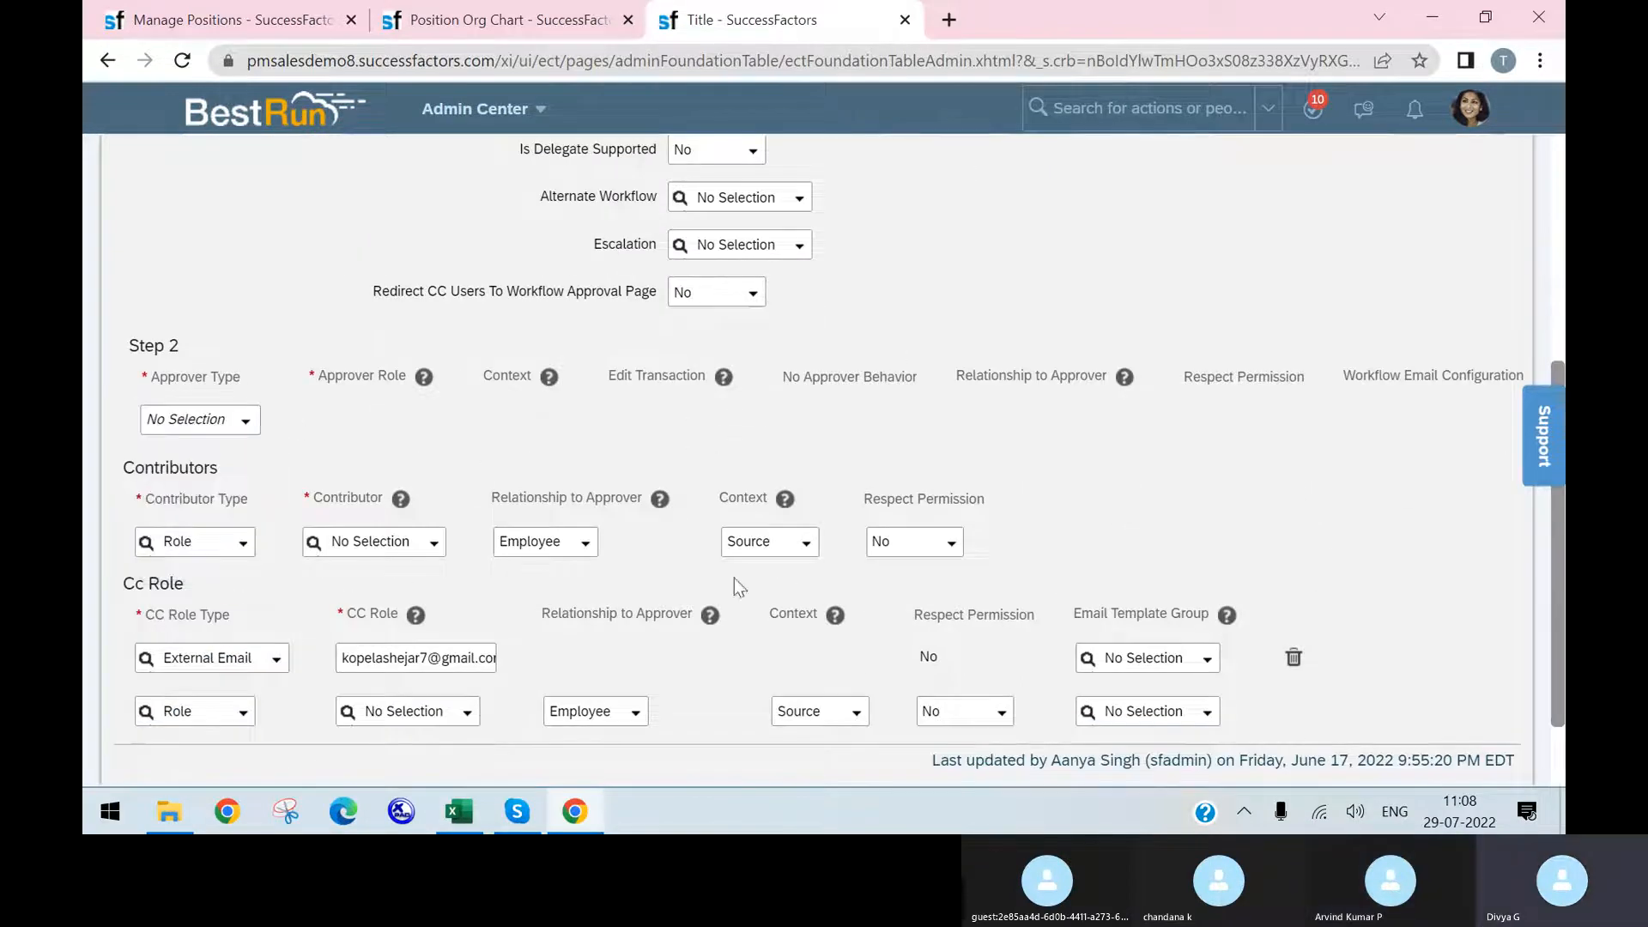
- Remove the External Email CC role from the workflow and save the record
scroll(950, 558, down, 1)
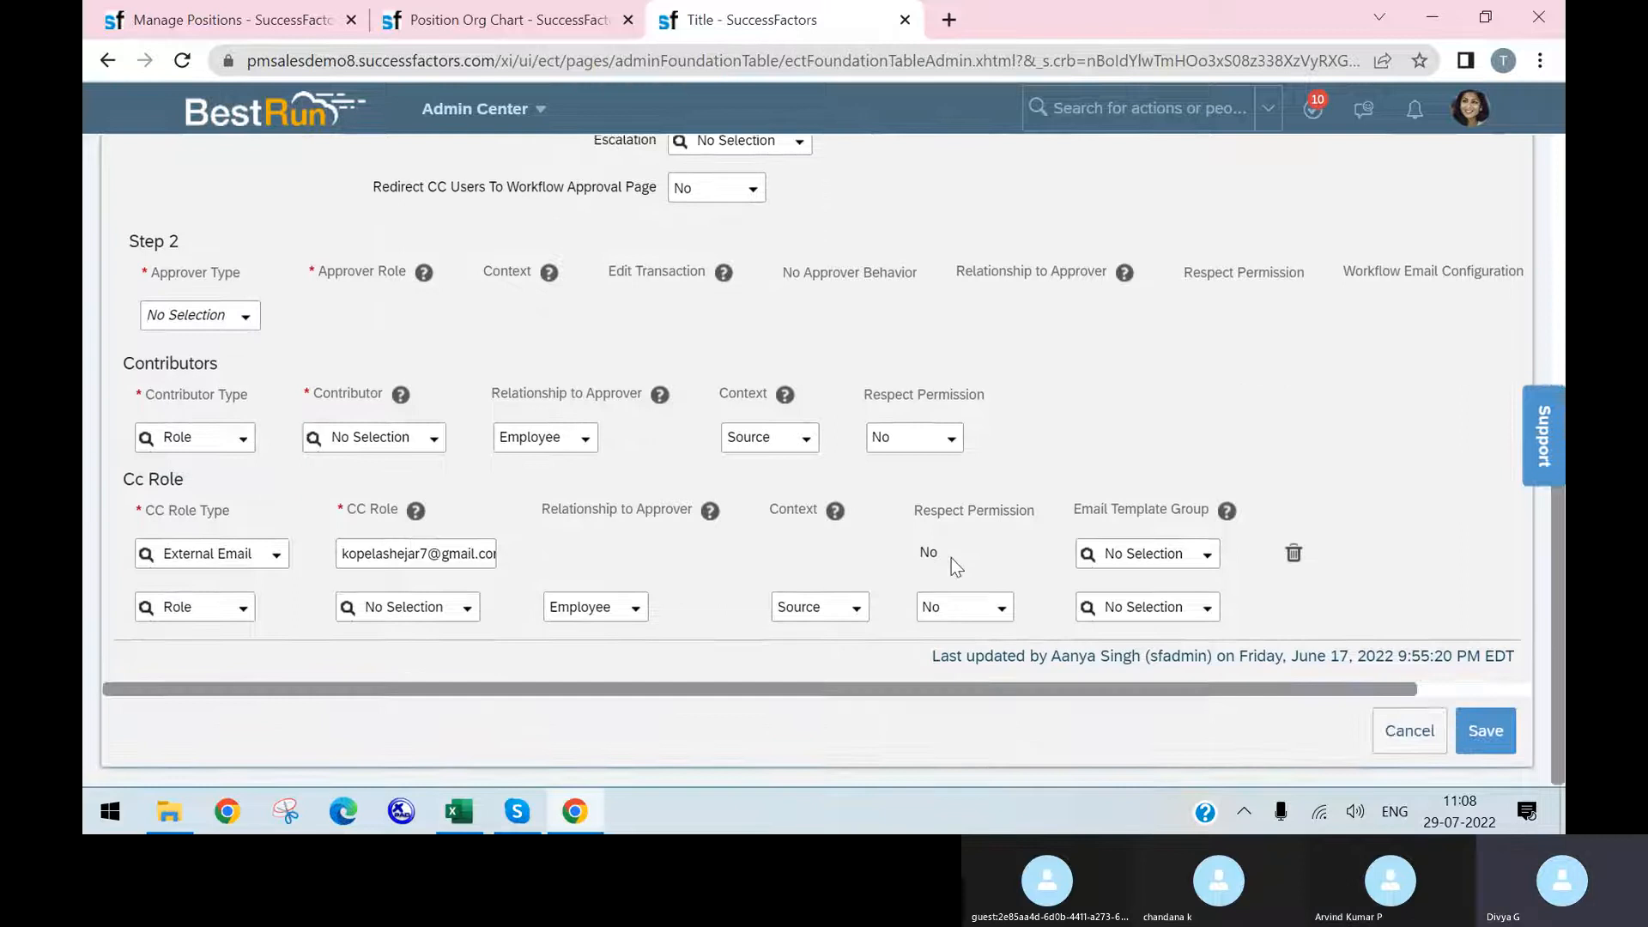
click(1293, 554)
click(1492, 727)
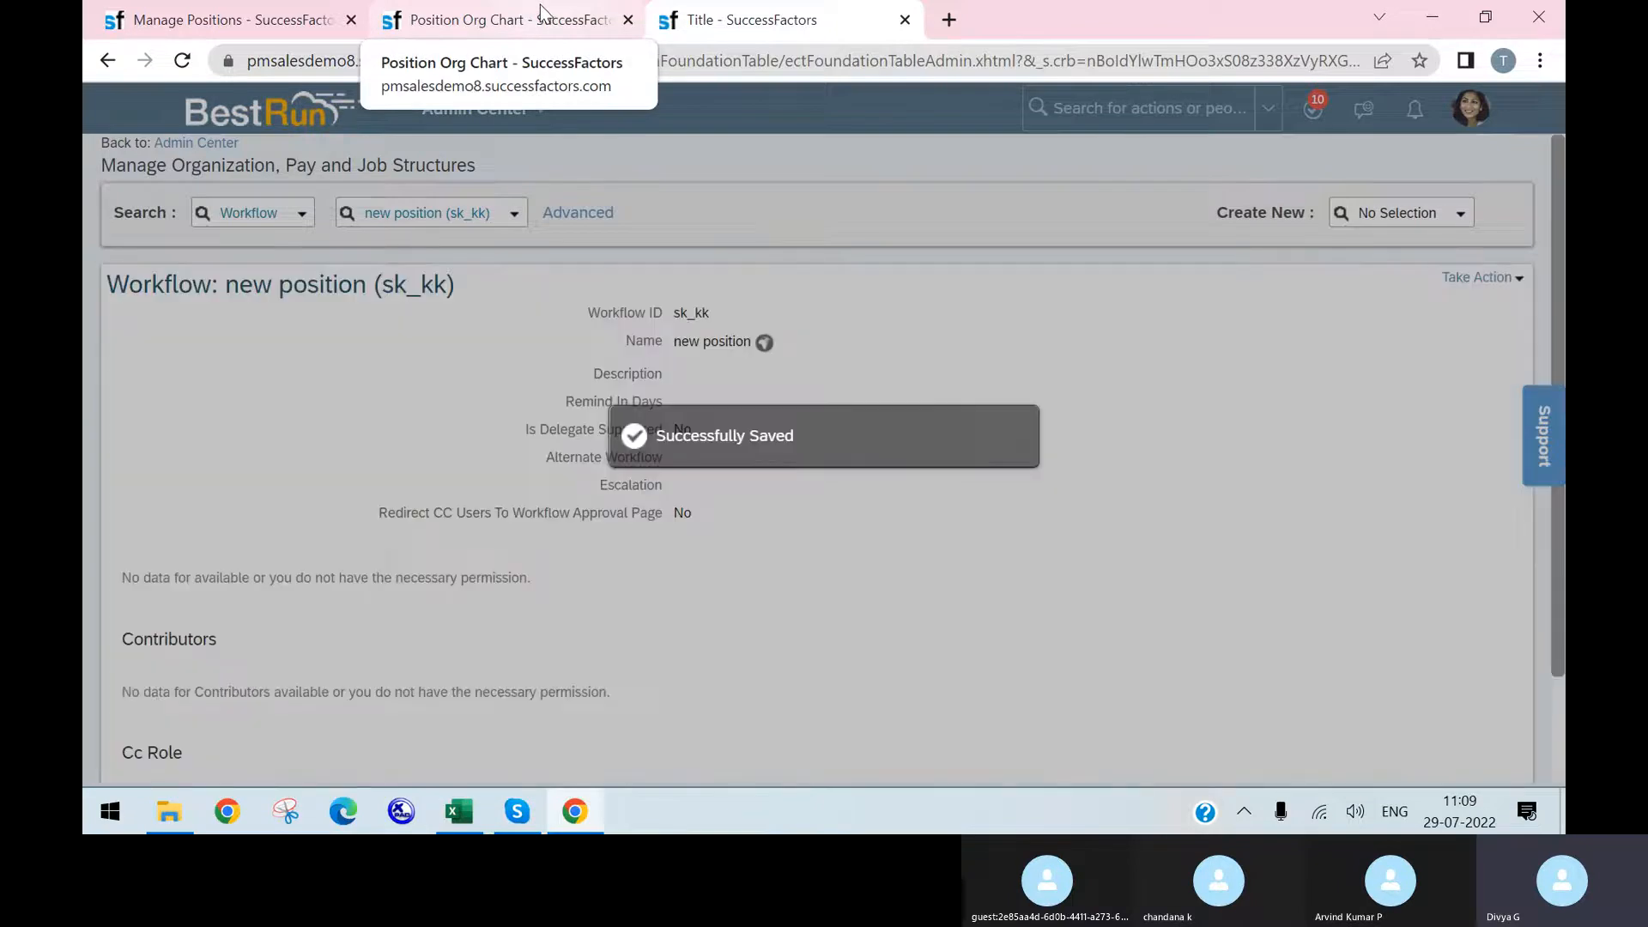
- Return to the Position Org Chart tab, cancel the pending Create Position request and reload the page to discard the unsaved position
click(539, 9)
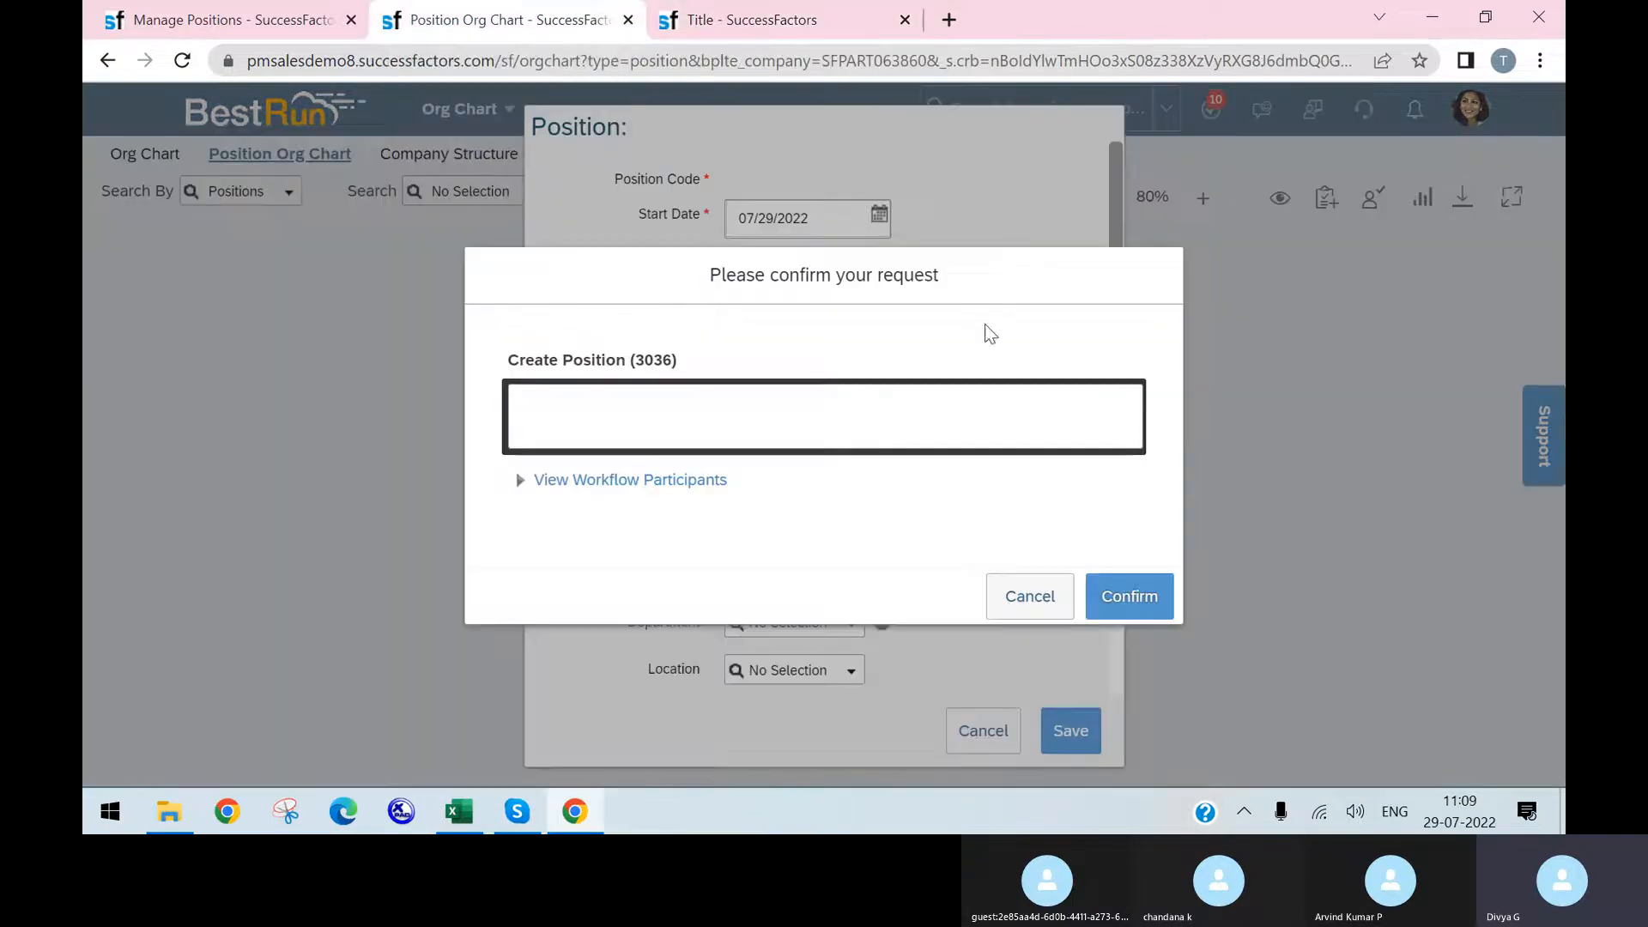
click(1036, 594)
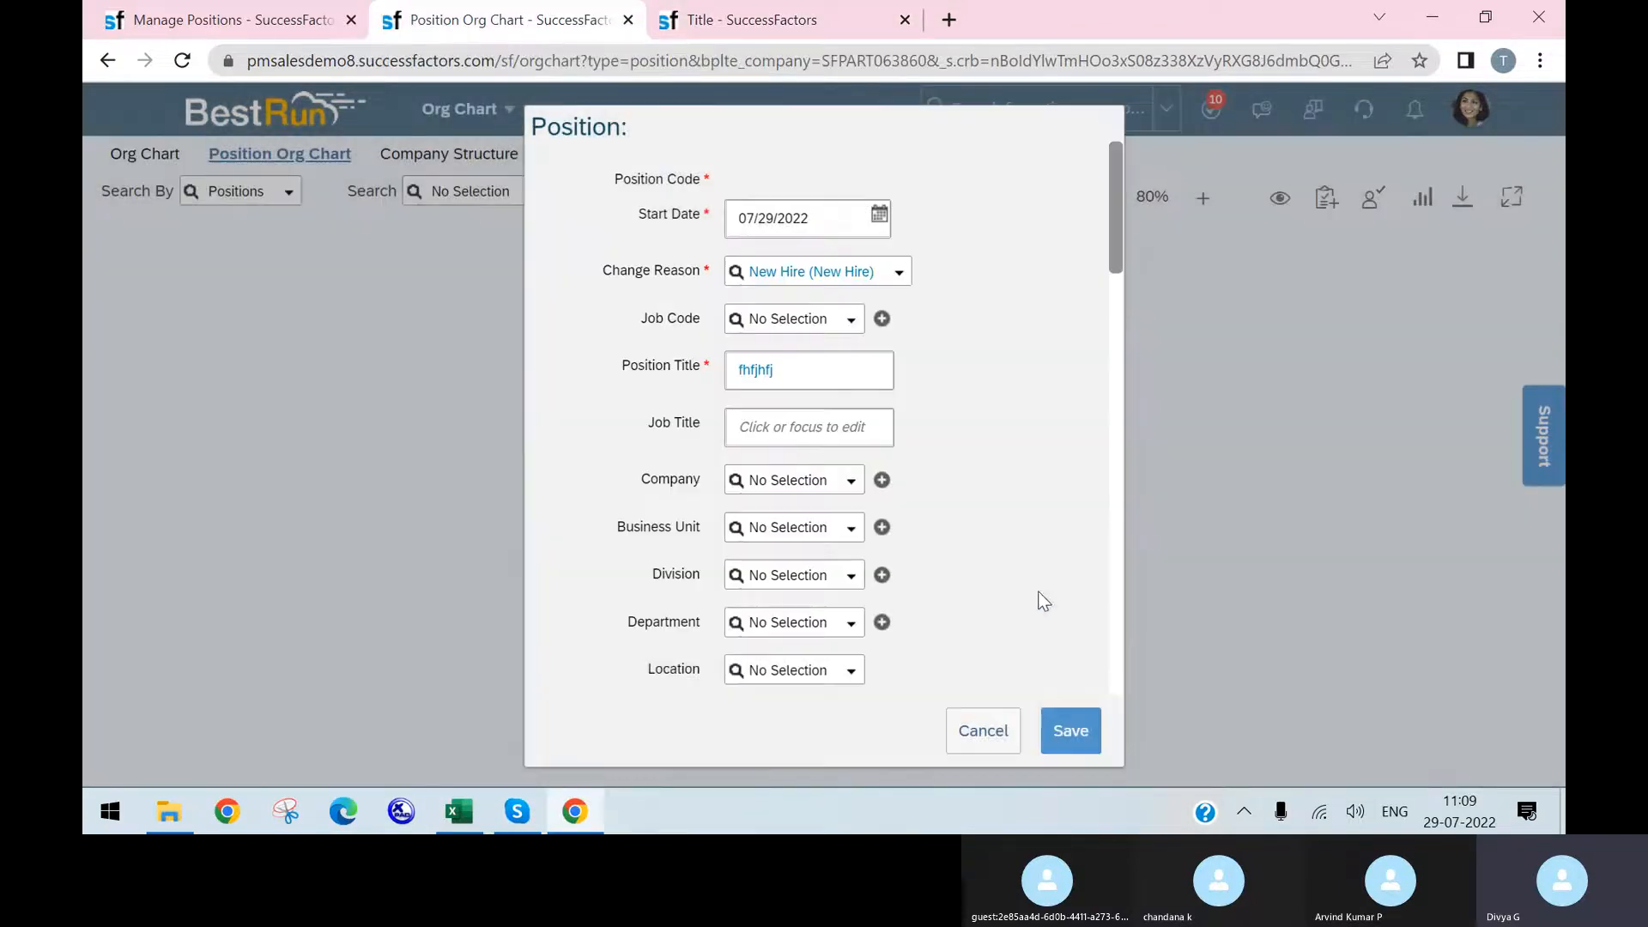
click(182, 60)
click(949, 194)
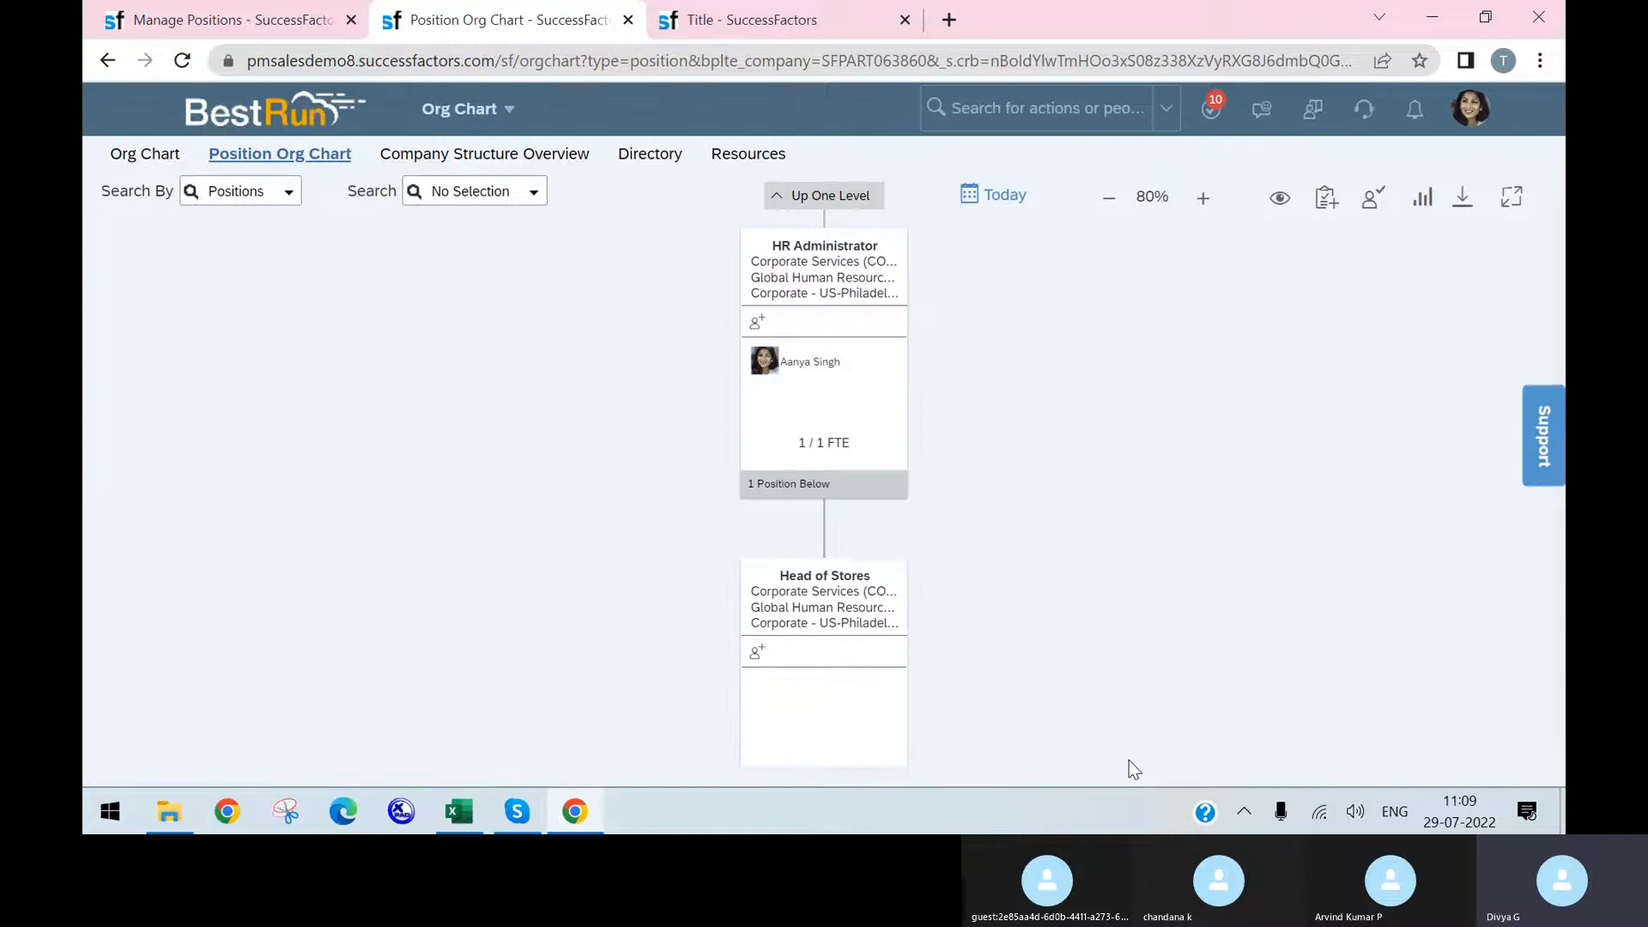
- Create a position titled ssf with change reason New Hire, save it and close its details
click(1326, 198)
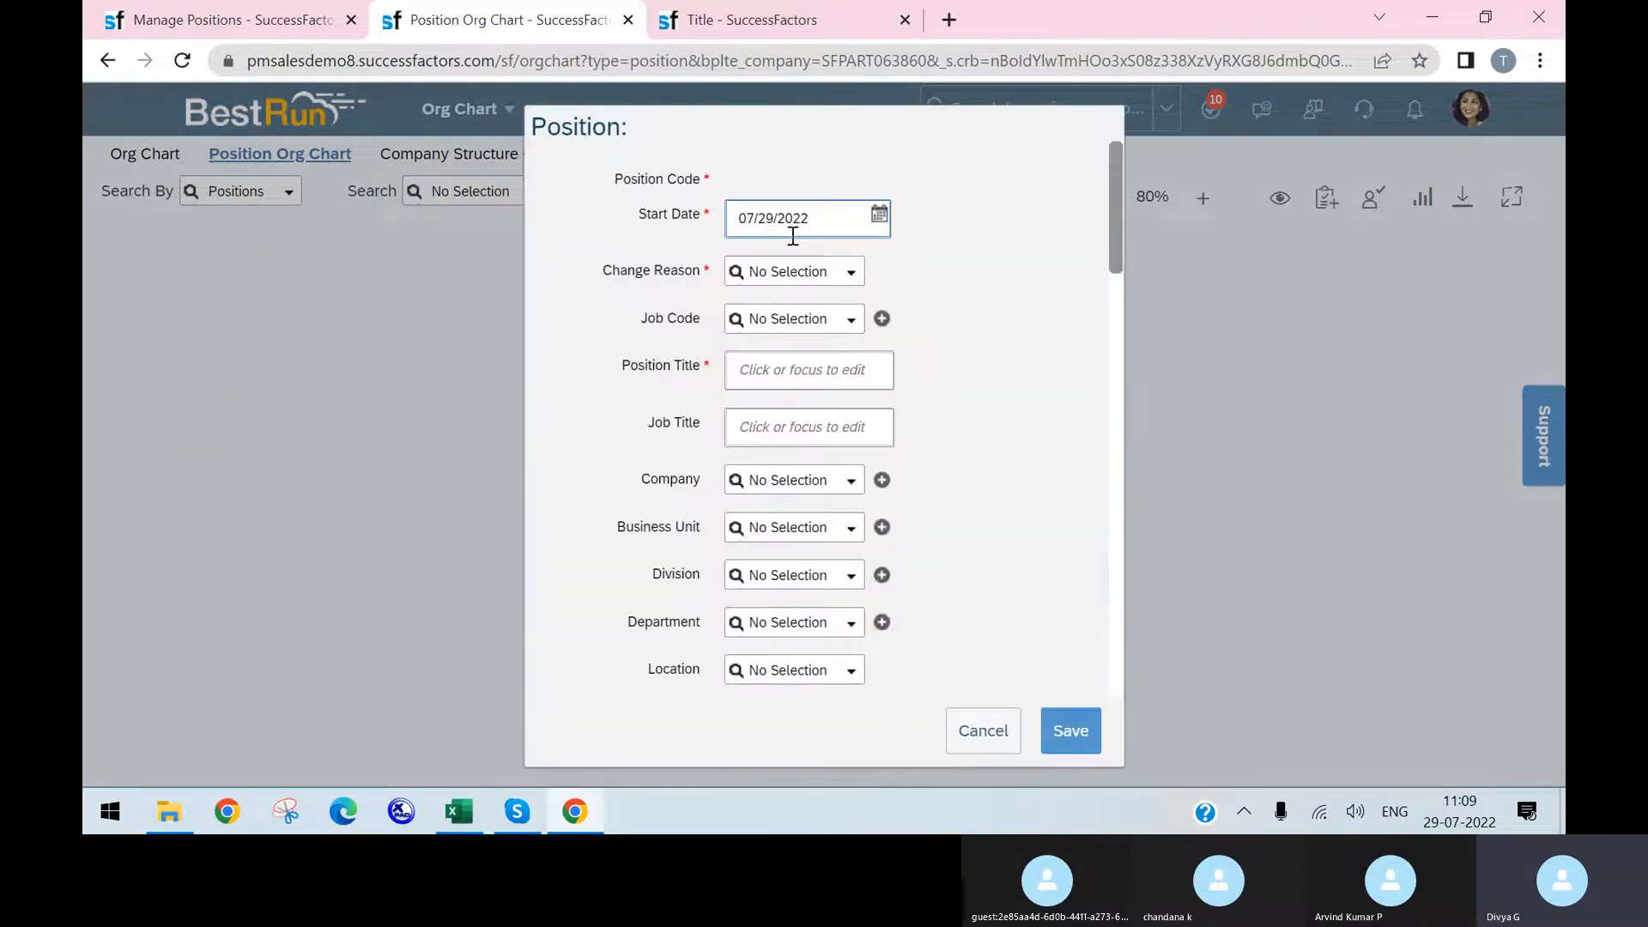
click(853, 283)
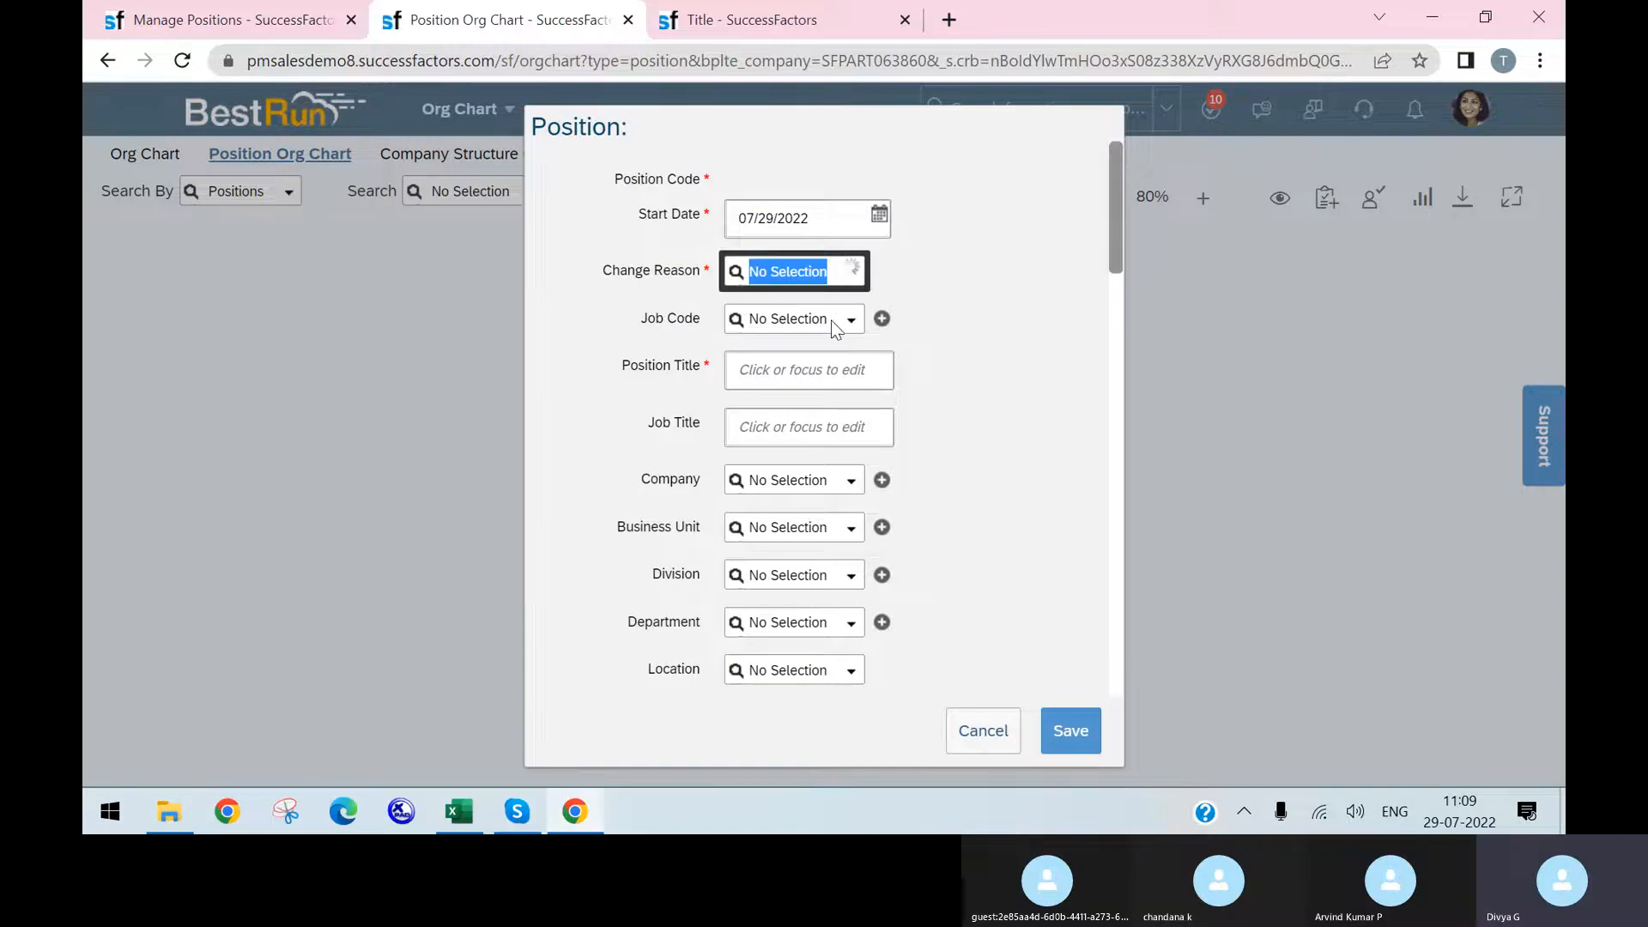
click(828, 323)
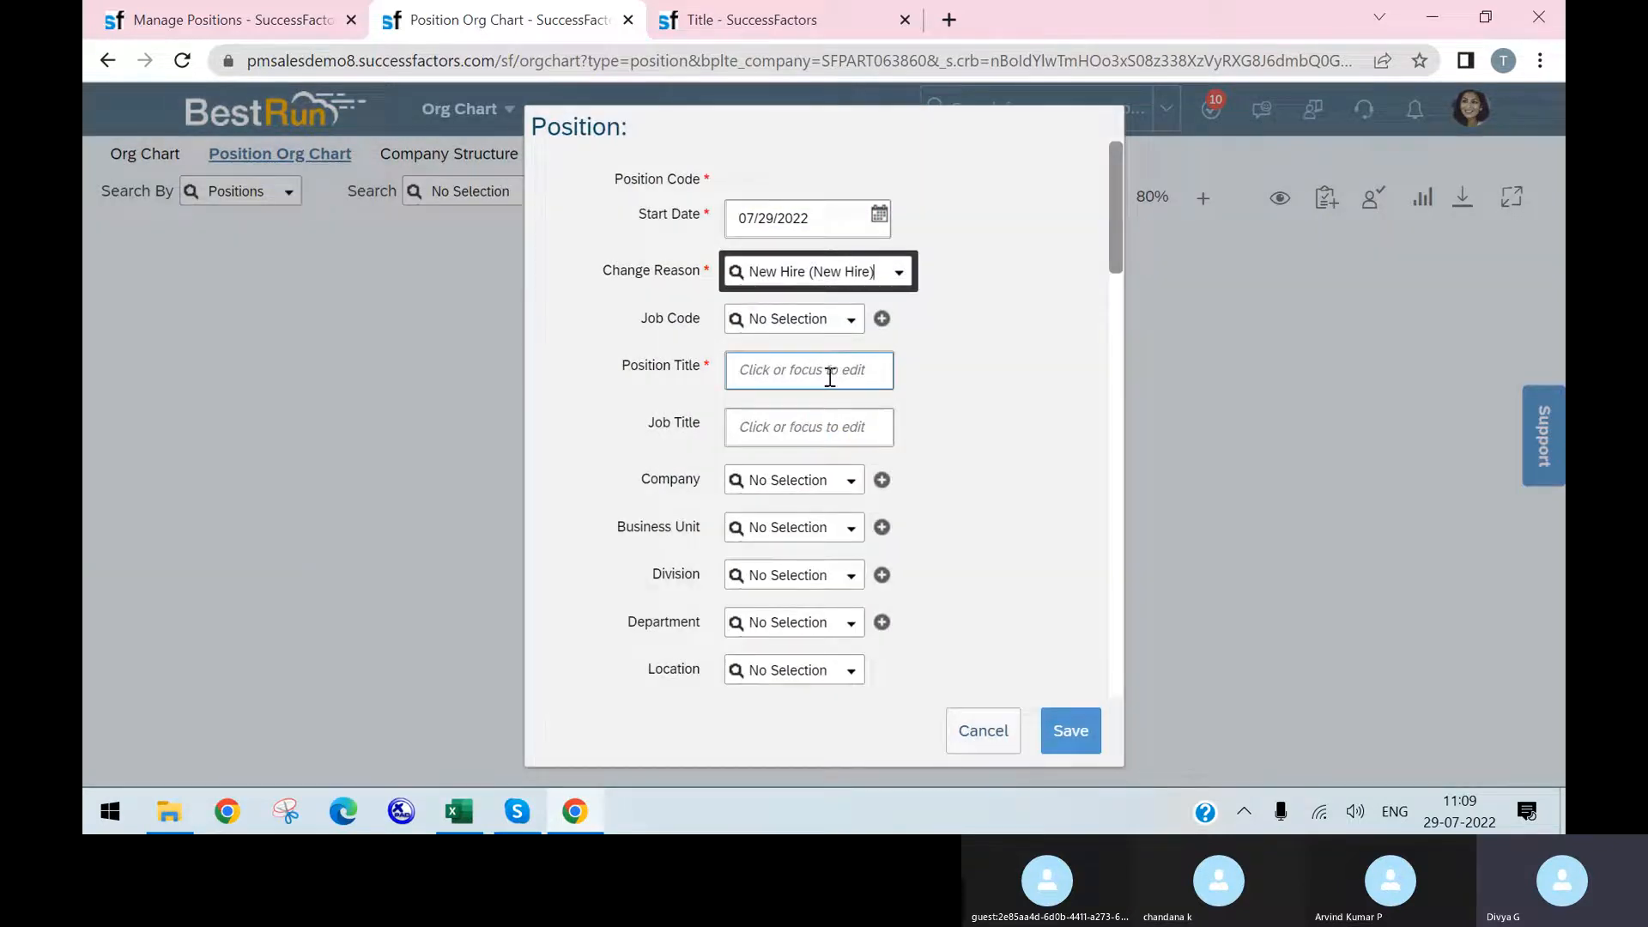
click(831, 377)
text(ssf)
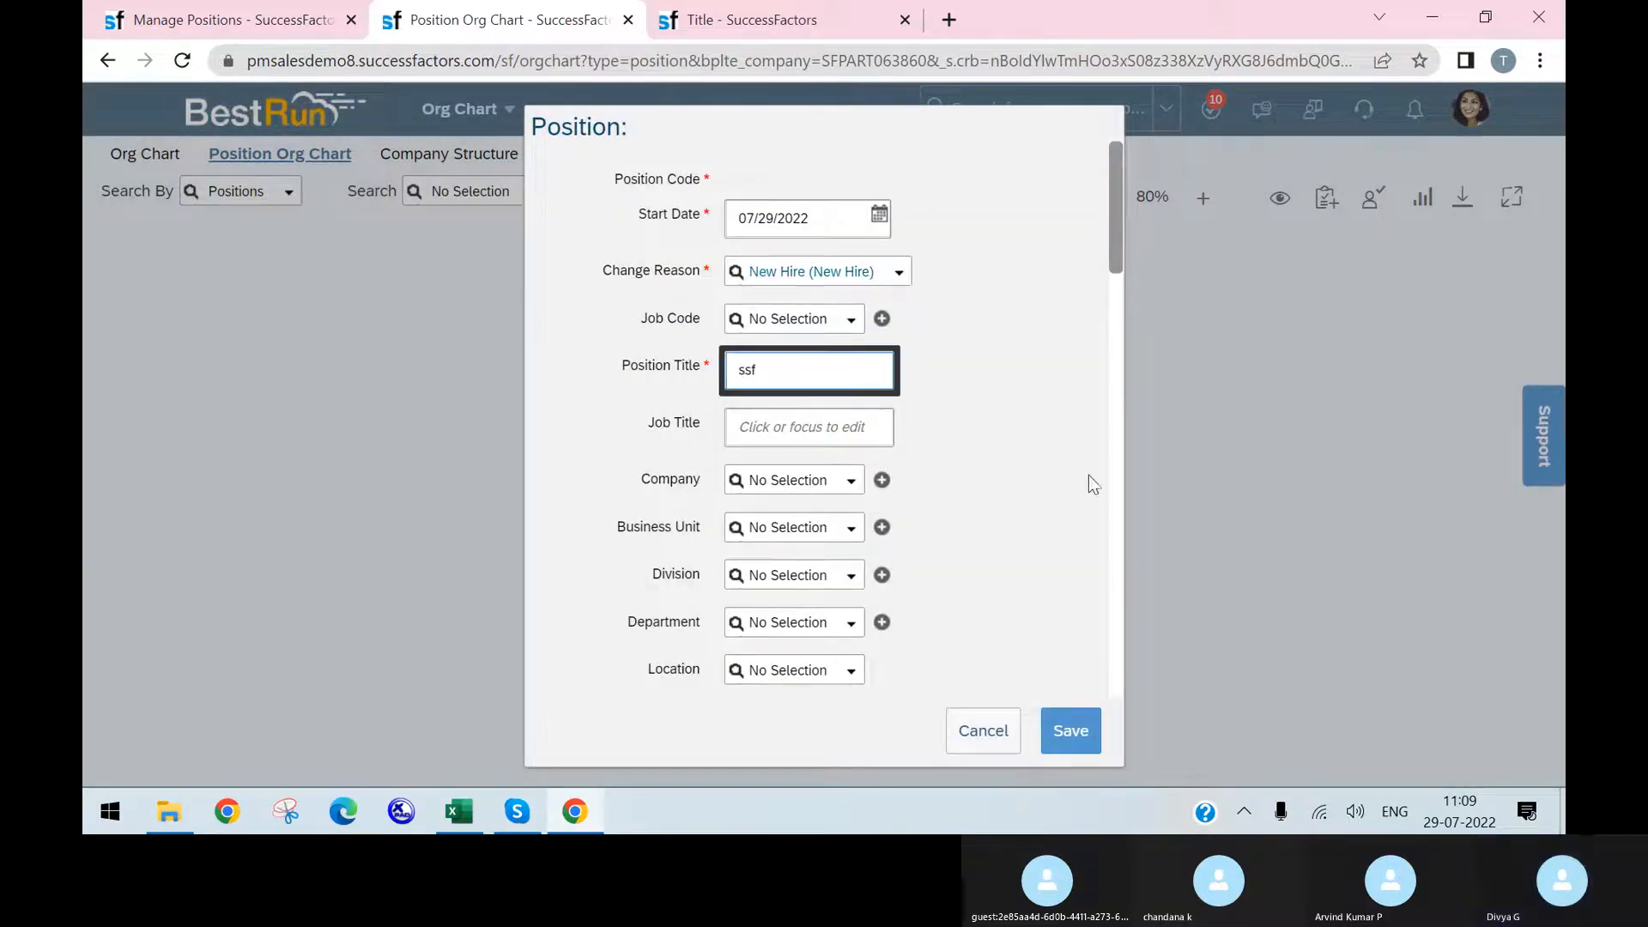
click(1064, 506)
click(1070, 727)
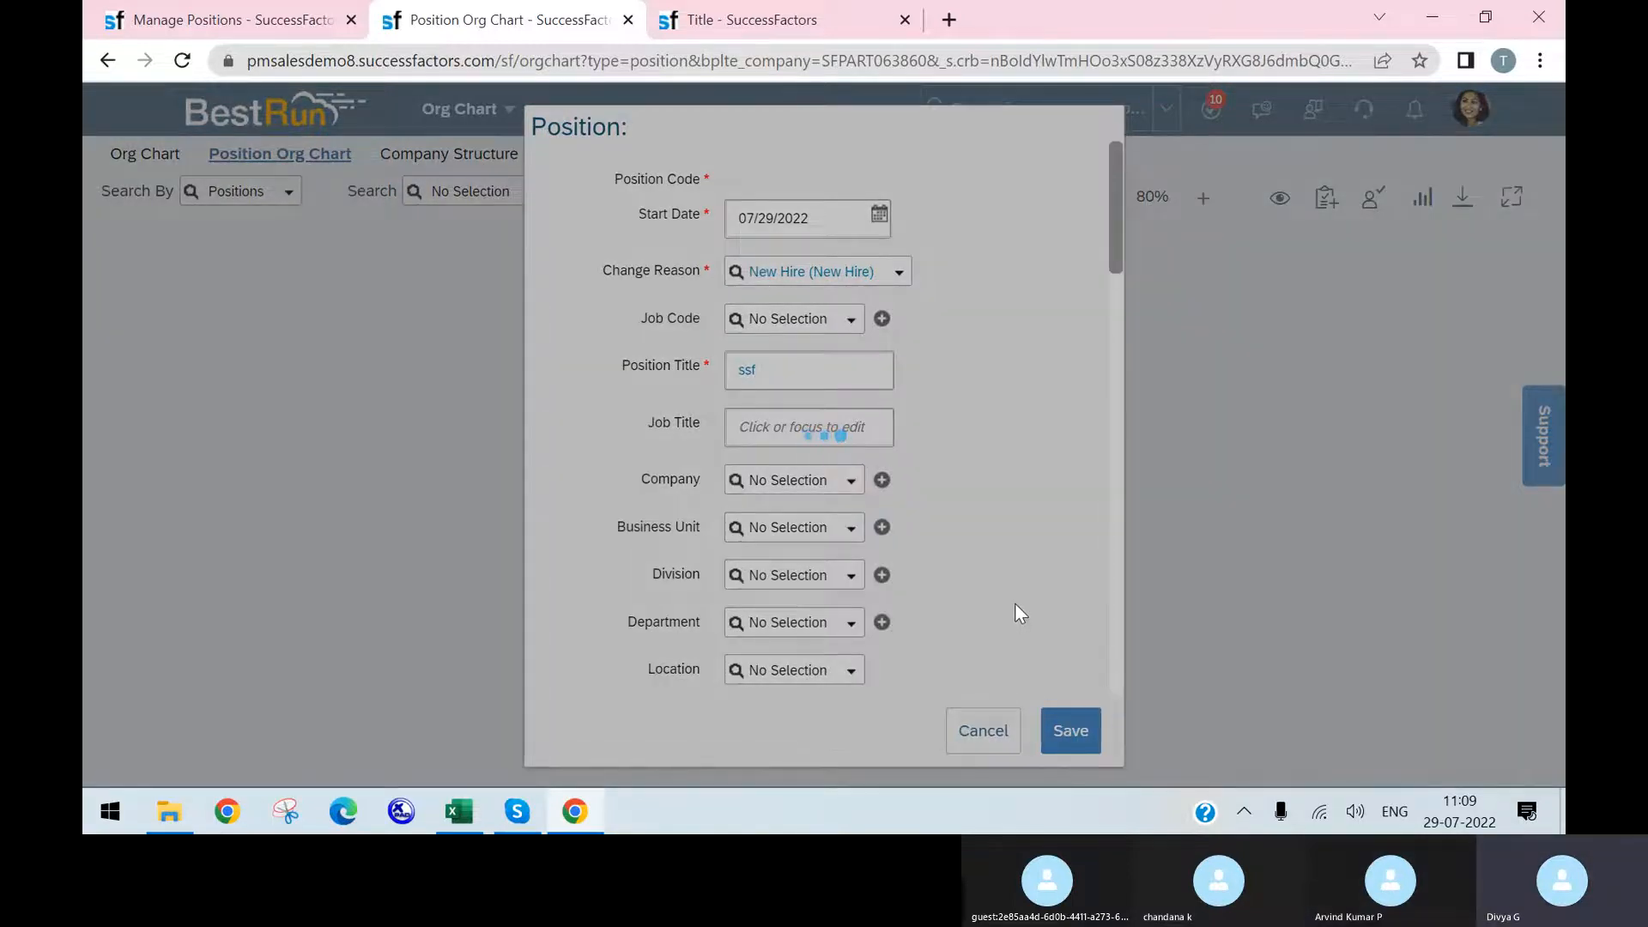
scroll(944, 463, down, 10)
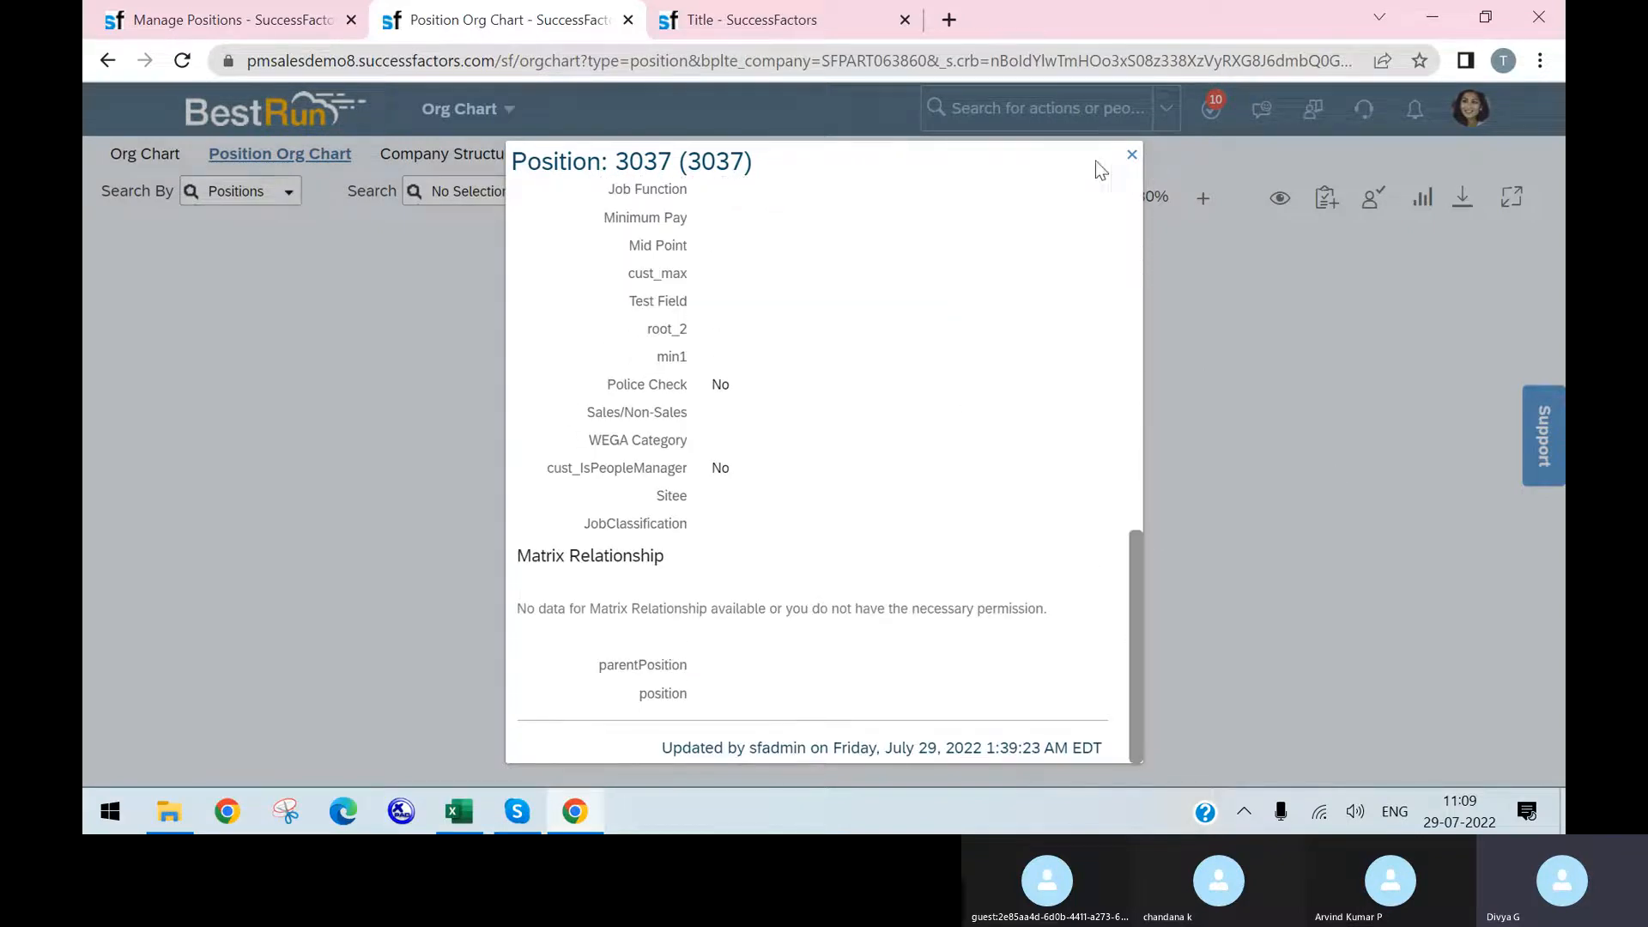
click(1131, 157)
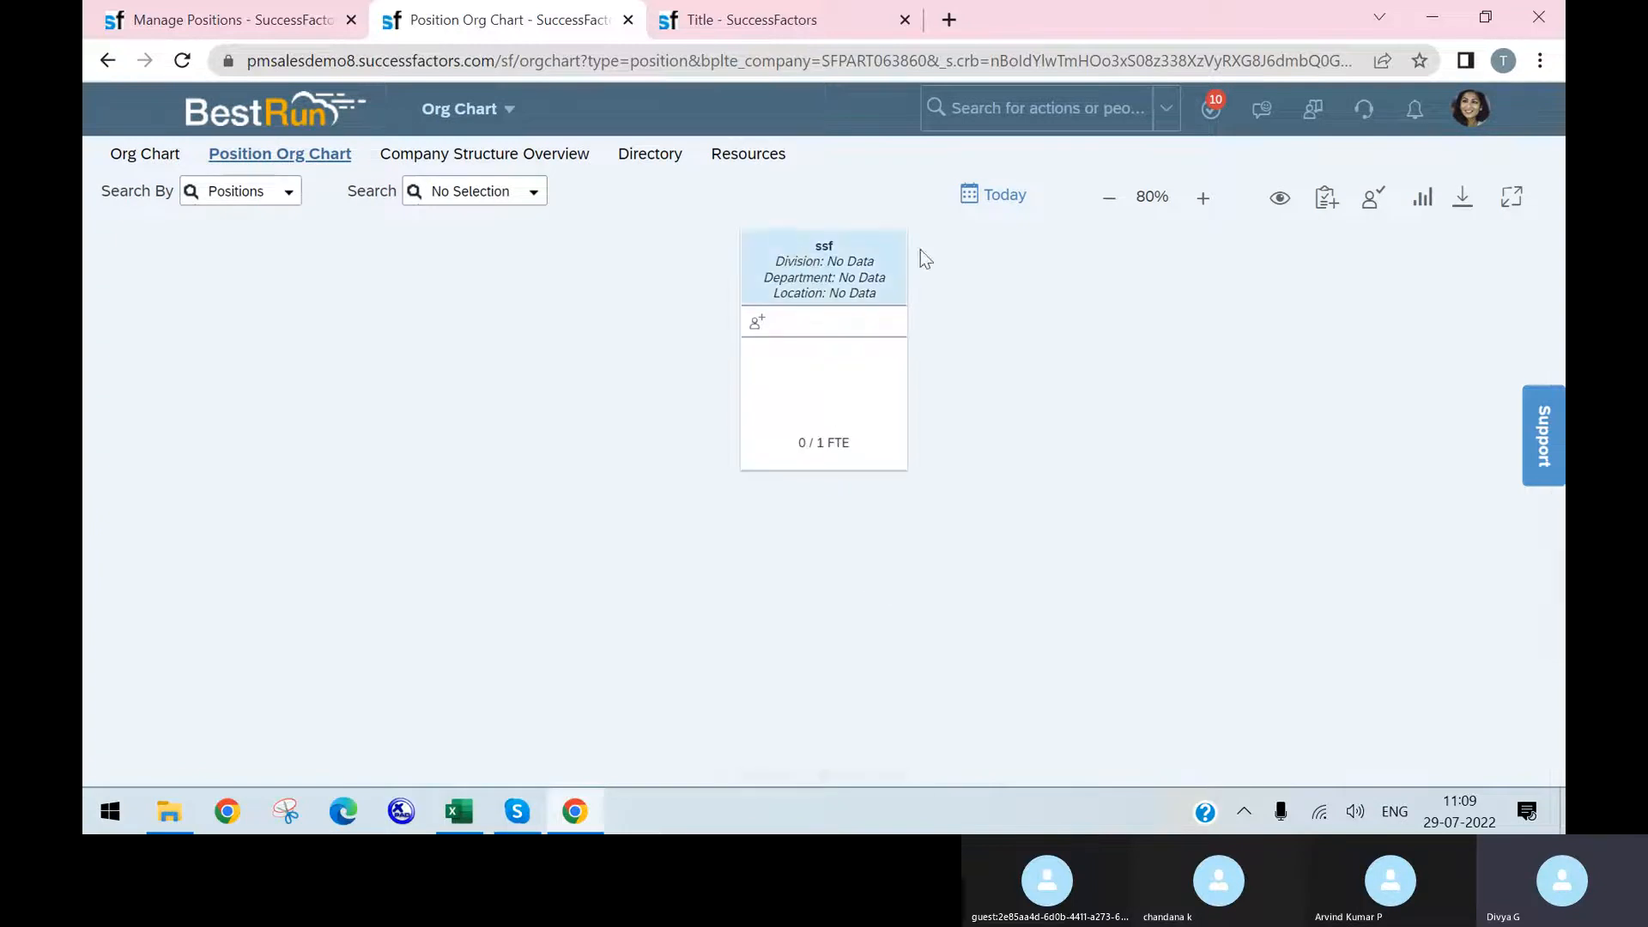
- Add a lower-level position titled Supervisor with change reason New Hire beneath the ssf position, save it and close its details
click(819, 242)
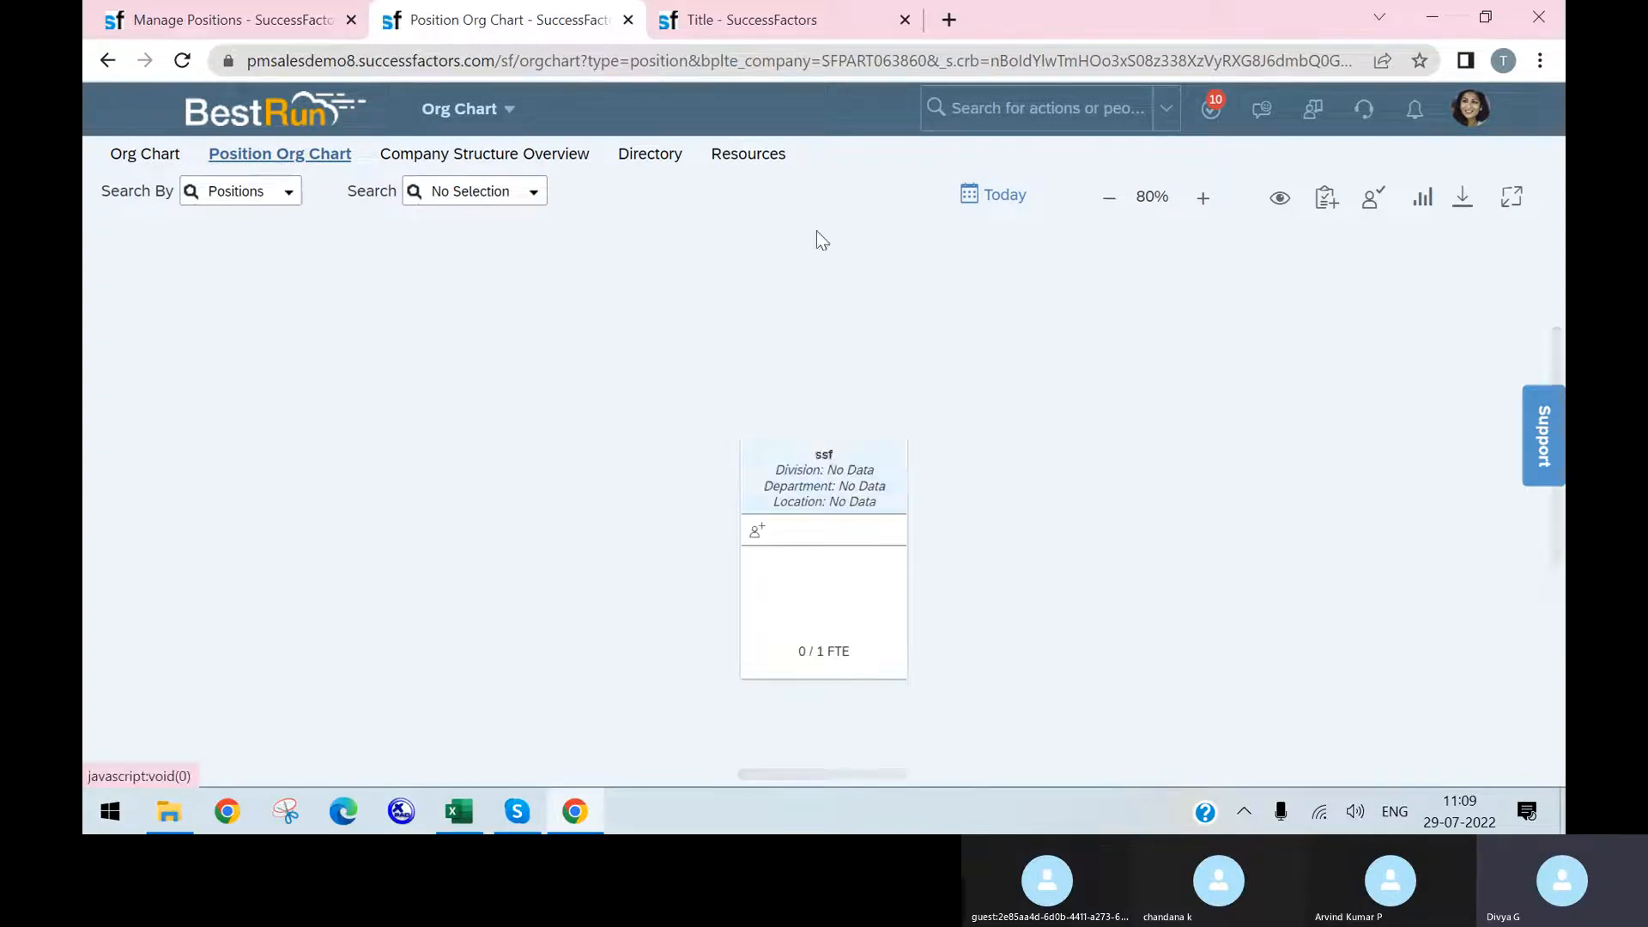
click(825, 456)
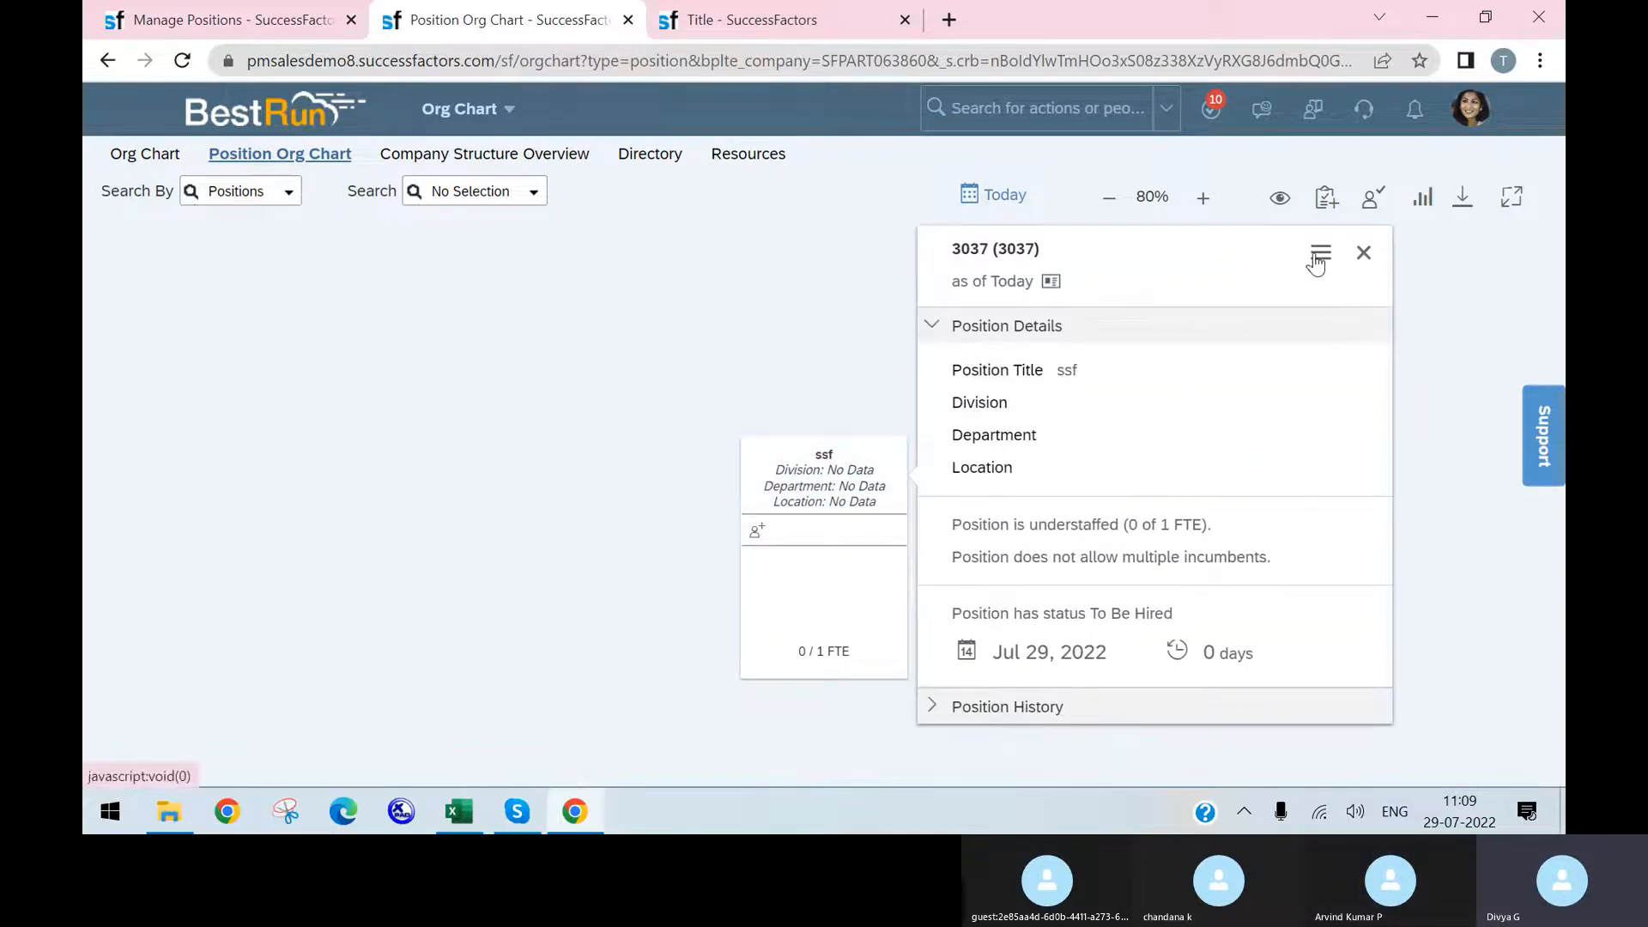
click(1317, 255)
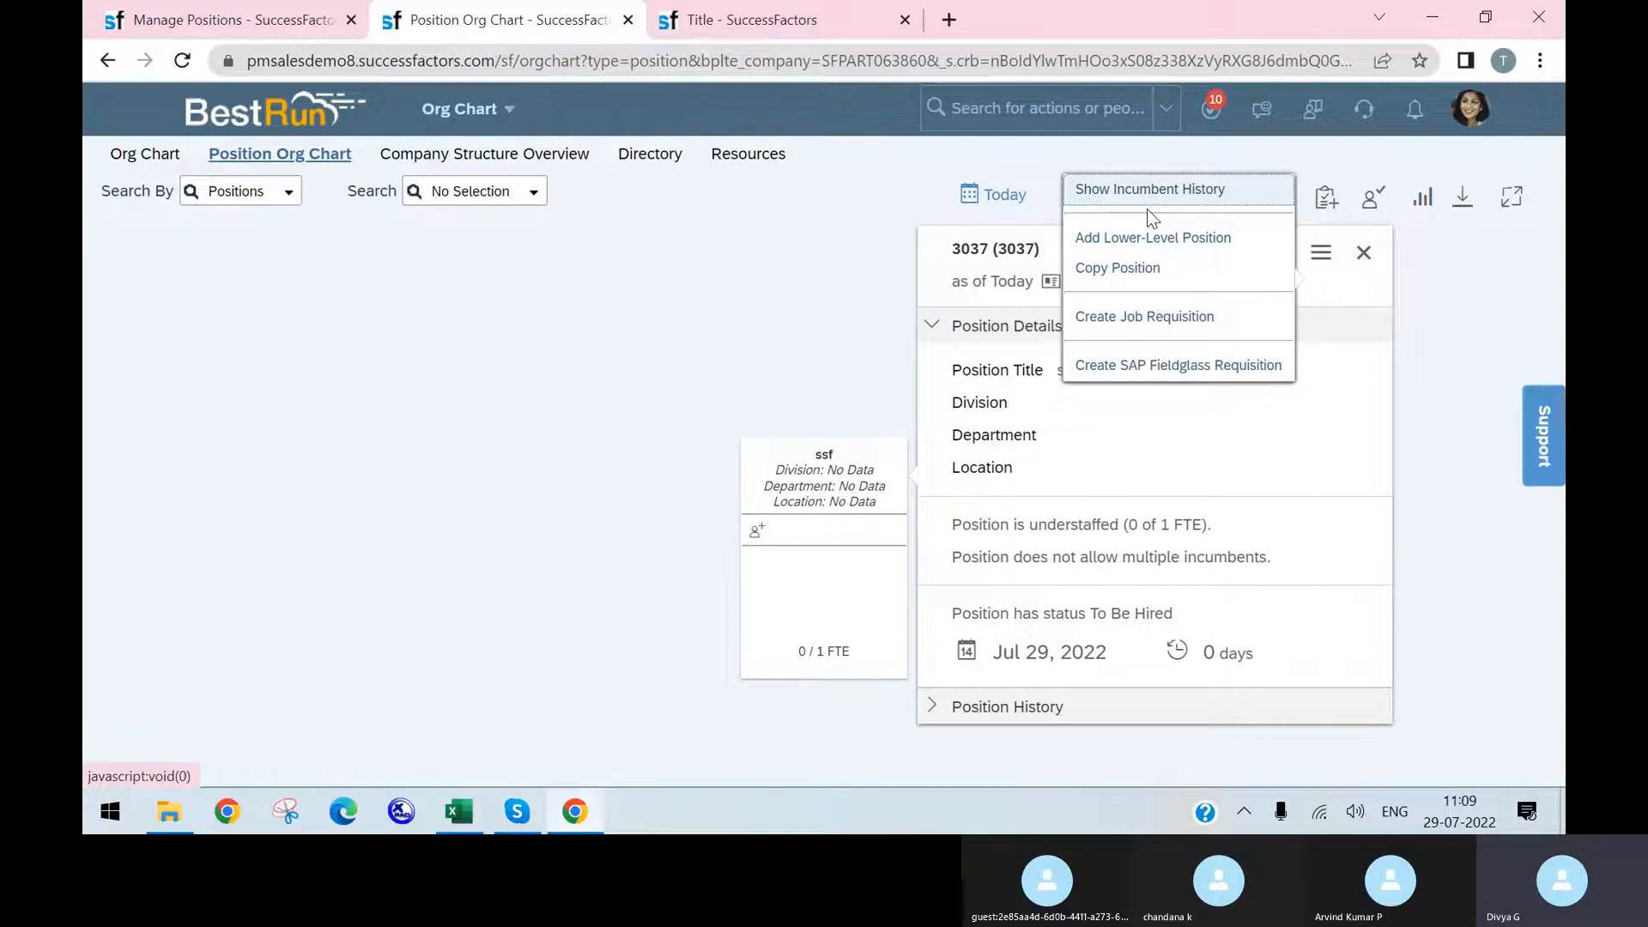
click(1166, 240)
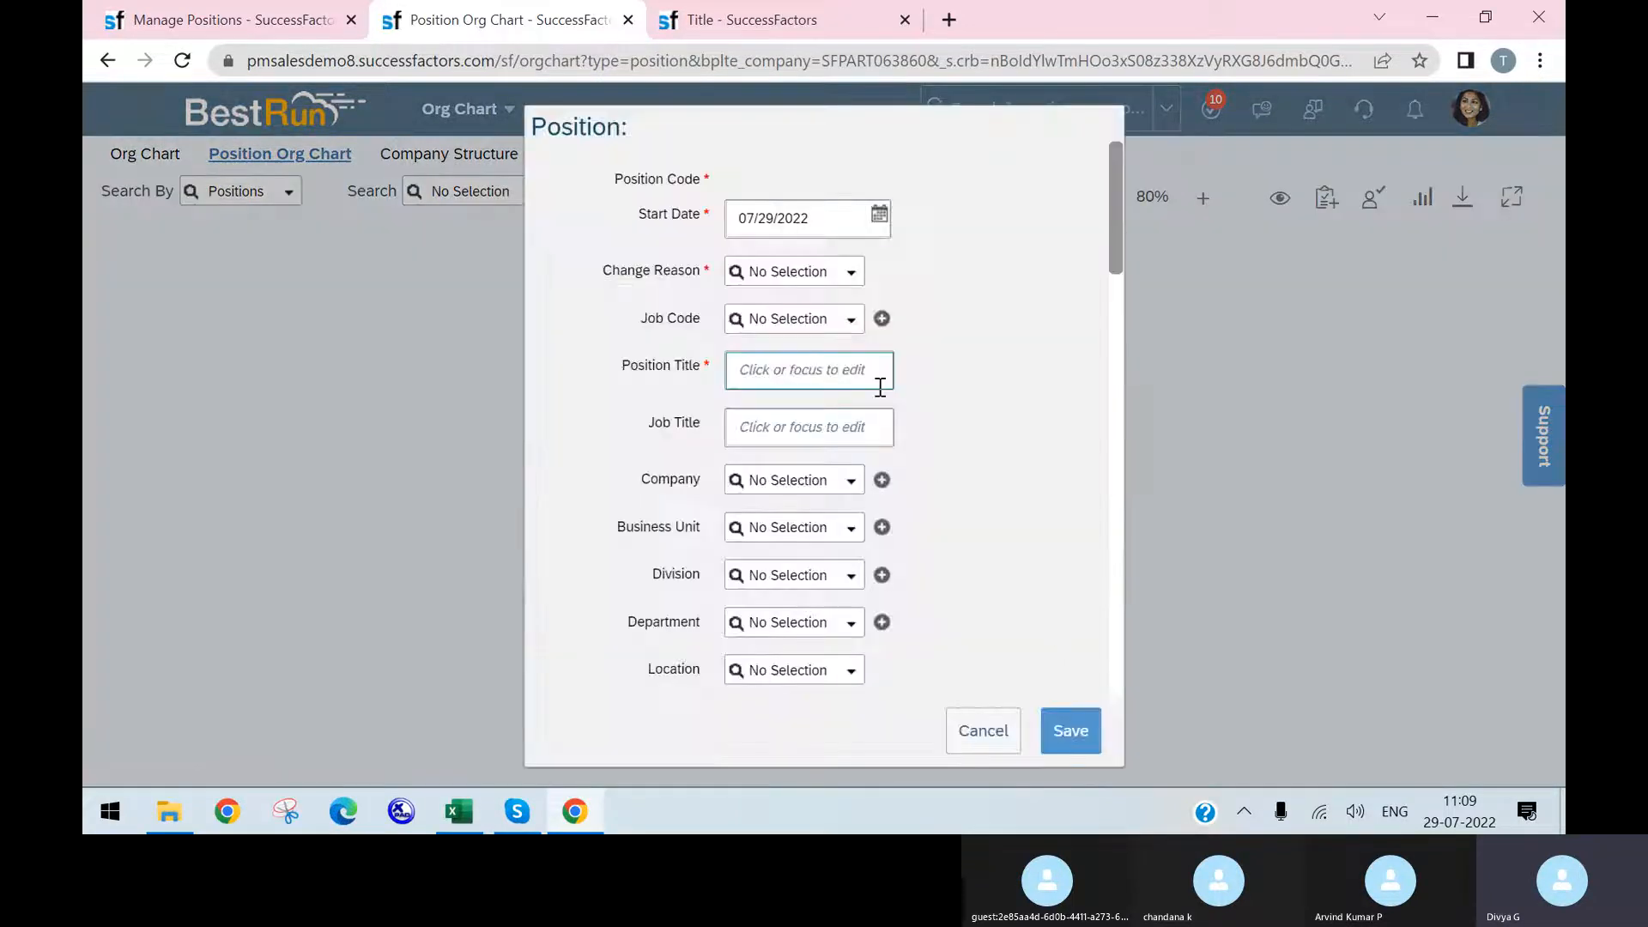
click(789, 362)
text(sfsfdsfg)
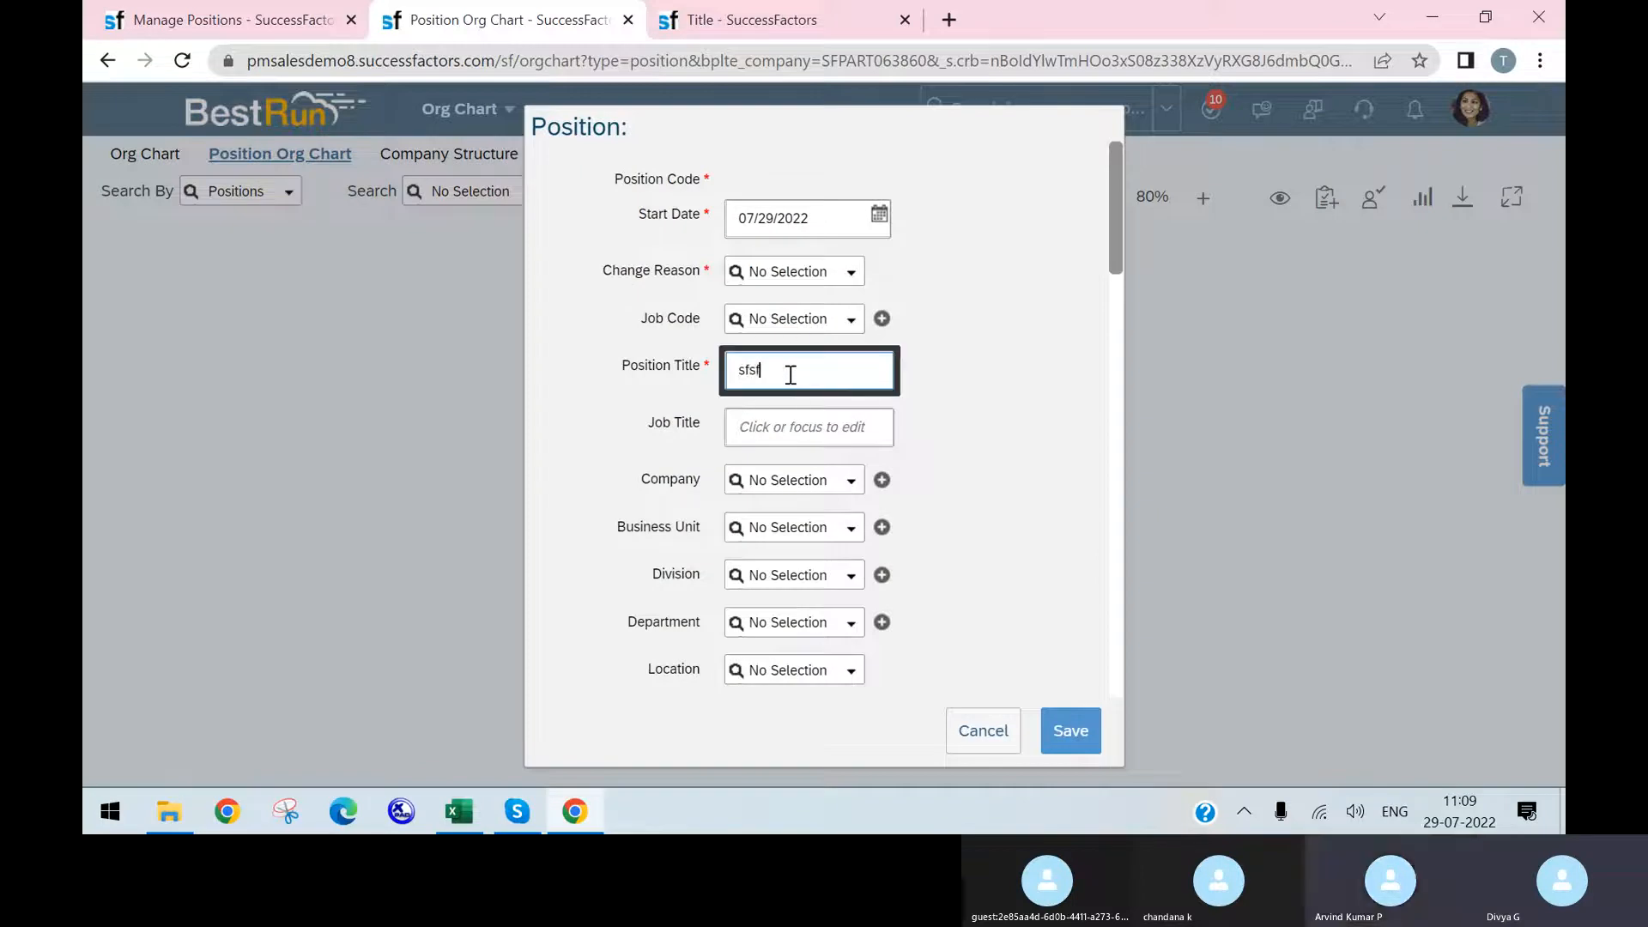
click(858, 276)
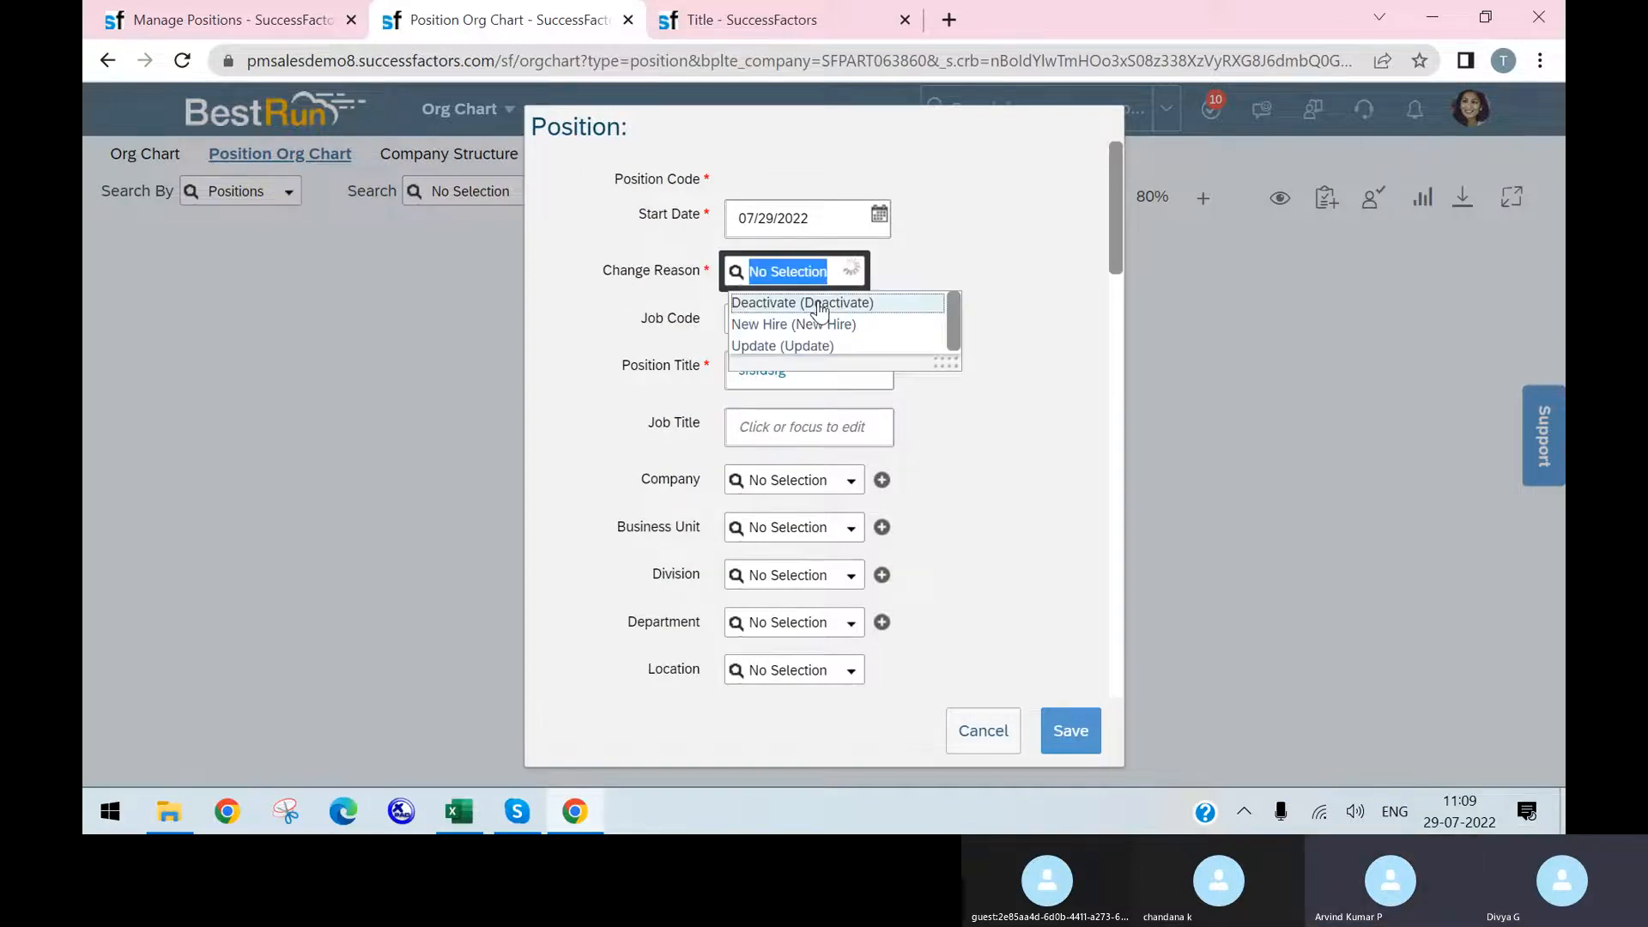
click(808, 326)
double_click(824, 371)
text(Supervisor)
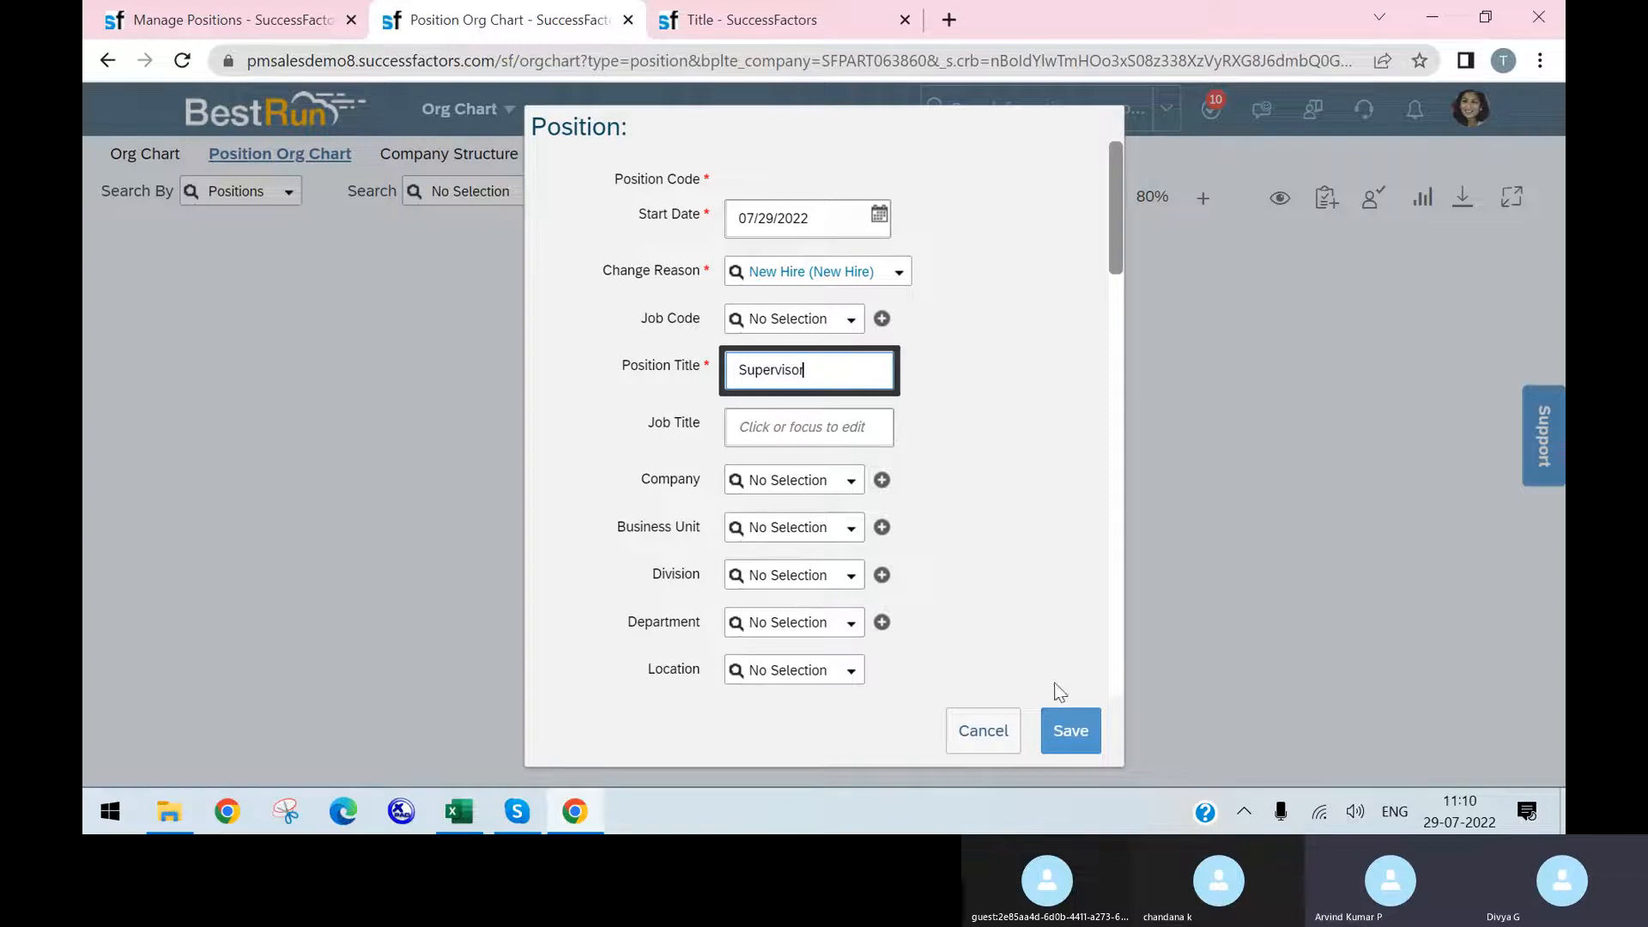
click(1054, 729)
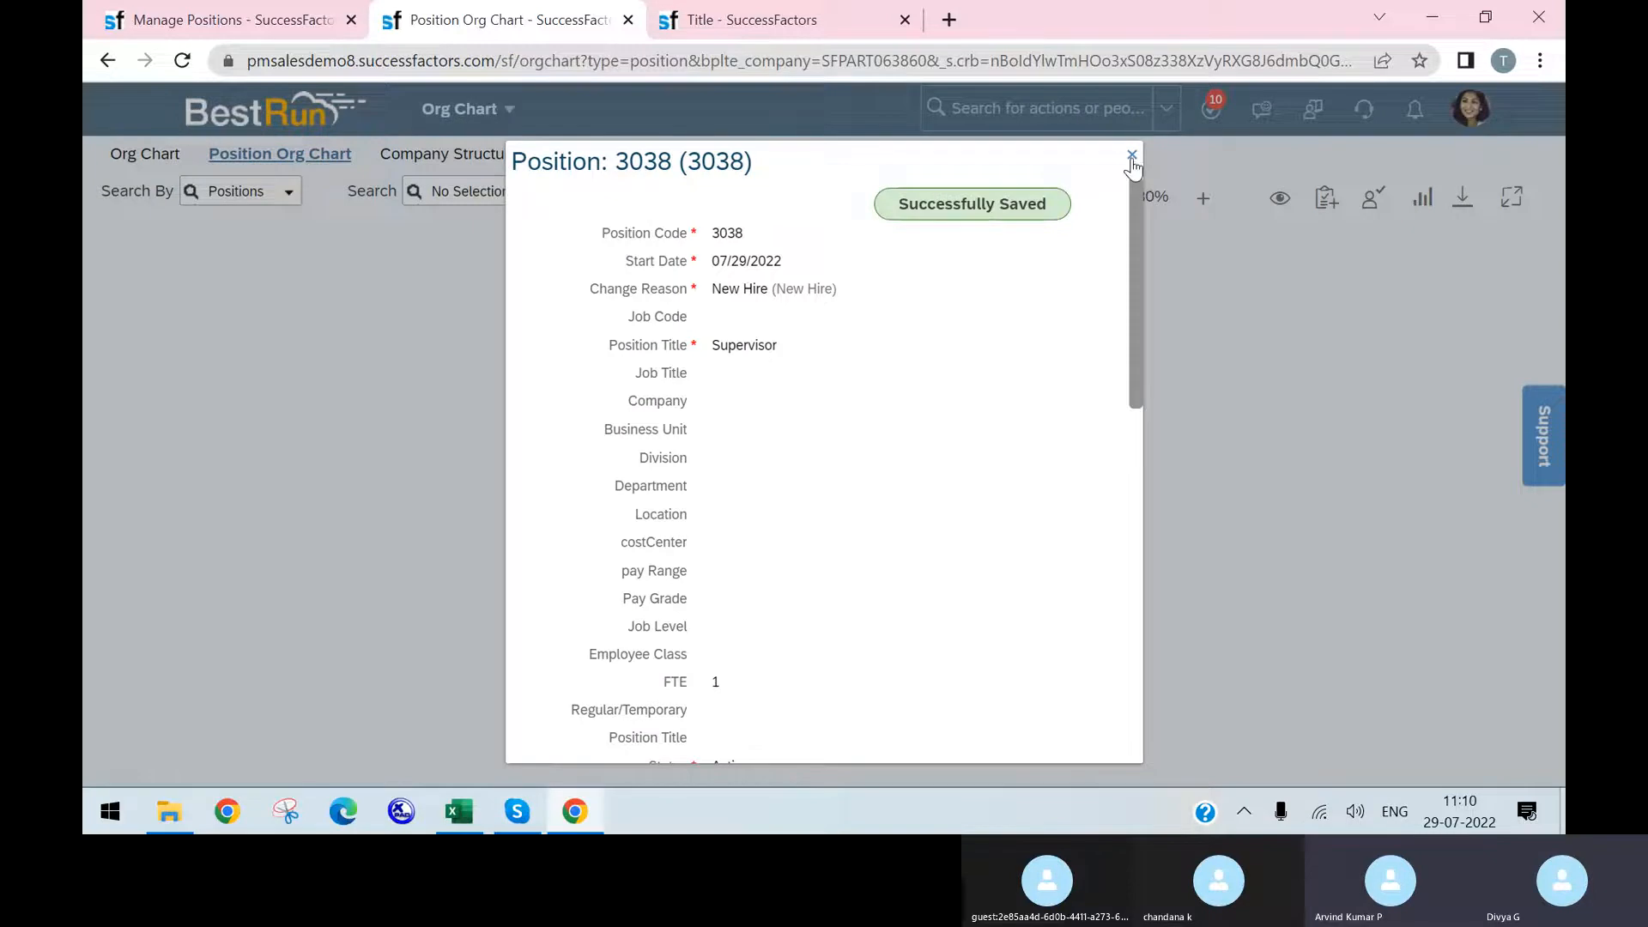
click(1131, 157)
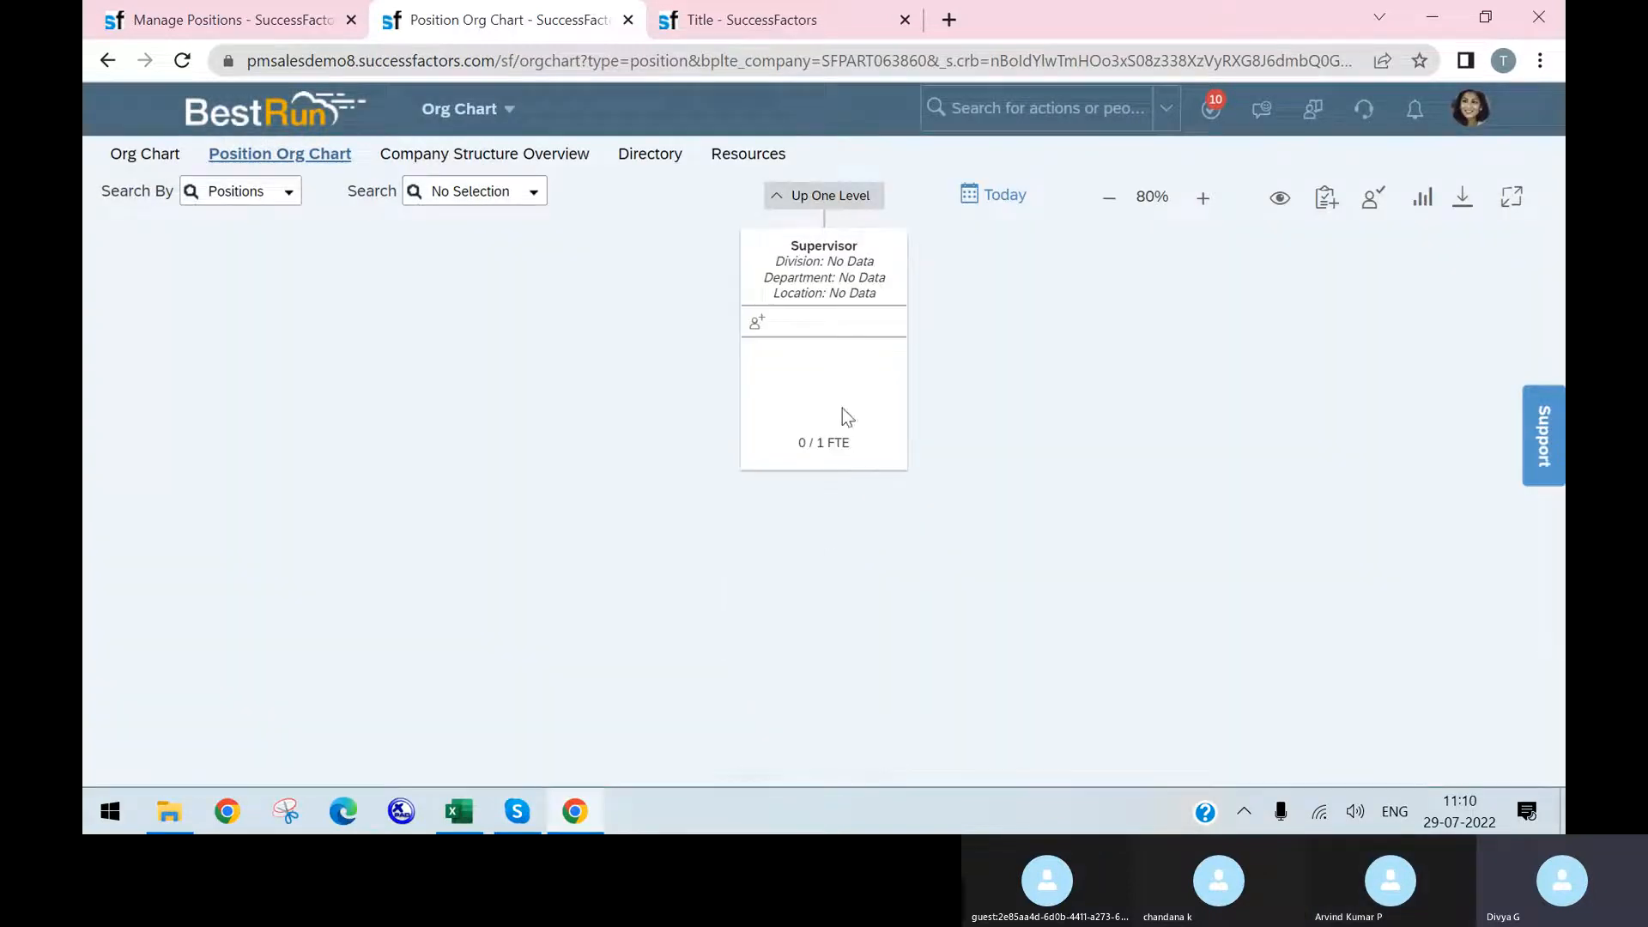
- Show the ssf position above Supervisor and start adding a peer position for Supervisor
click(842, 470)
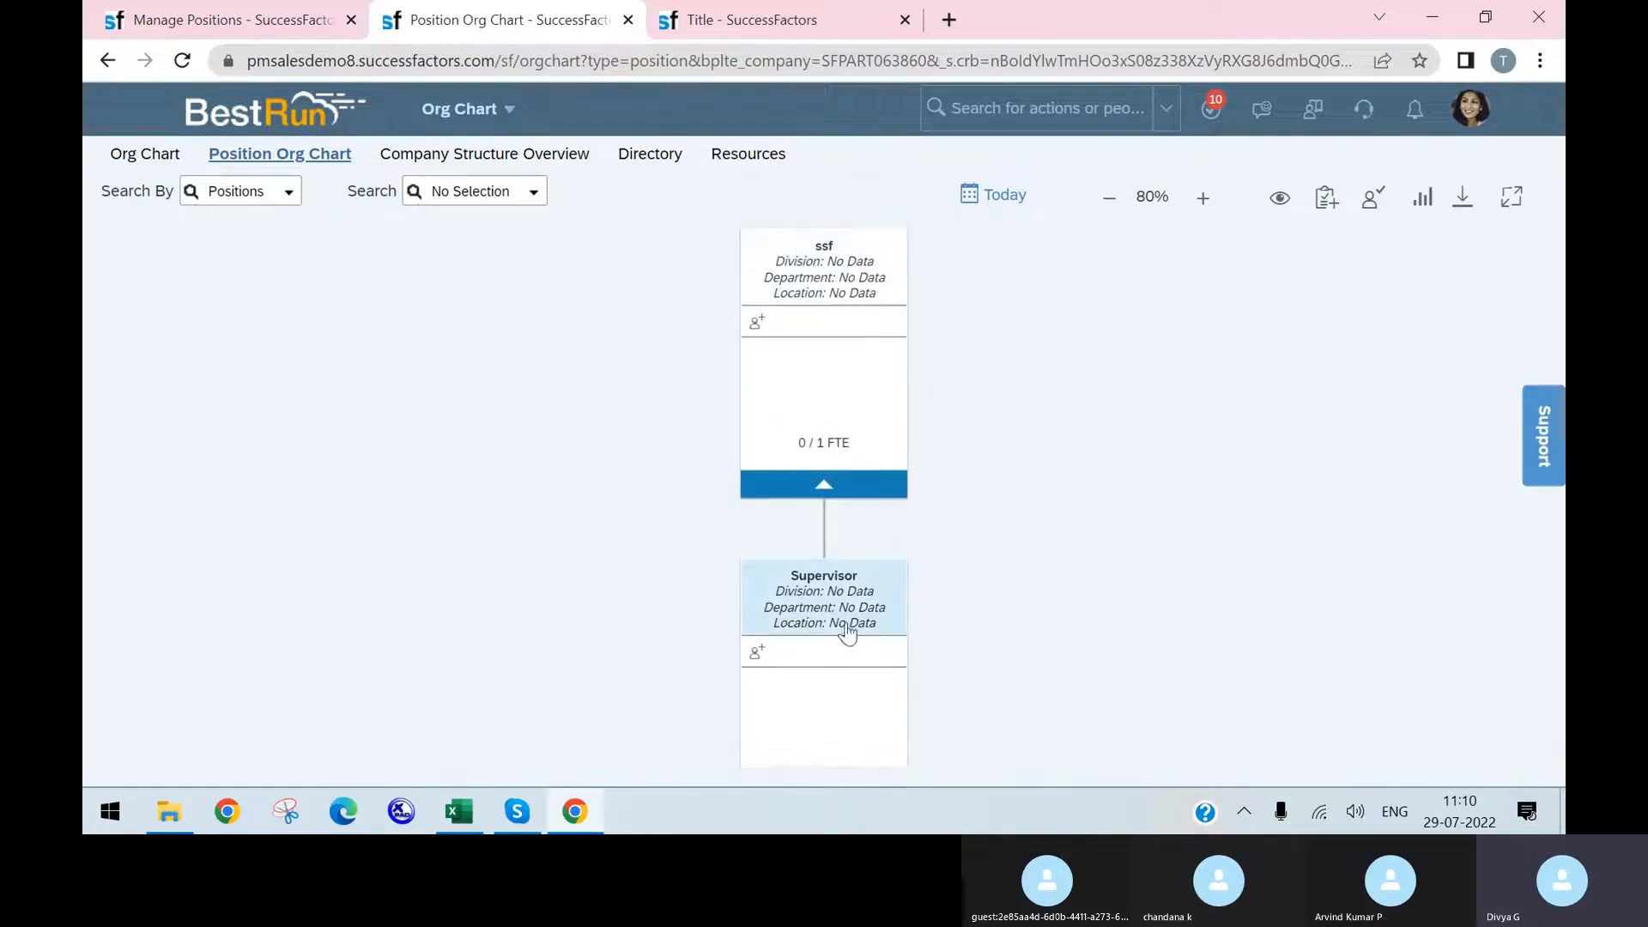
right_click(872, 589)
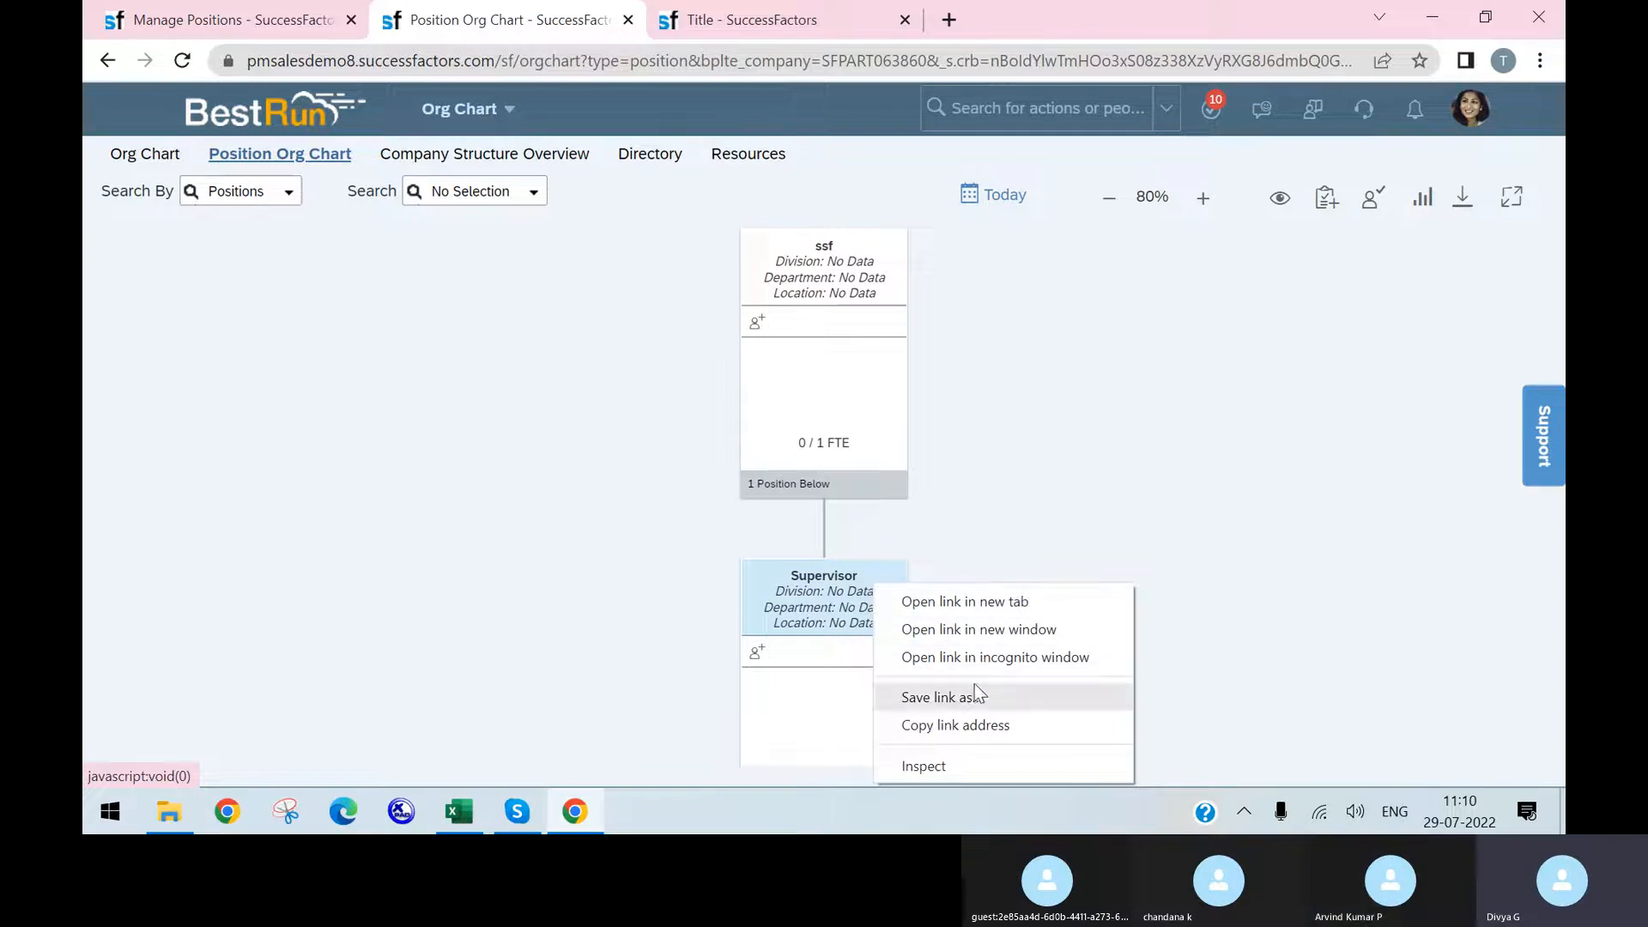
click(951, 512)
click(864, 605)
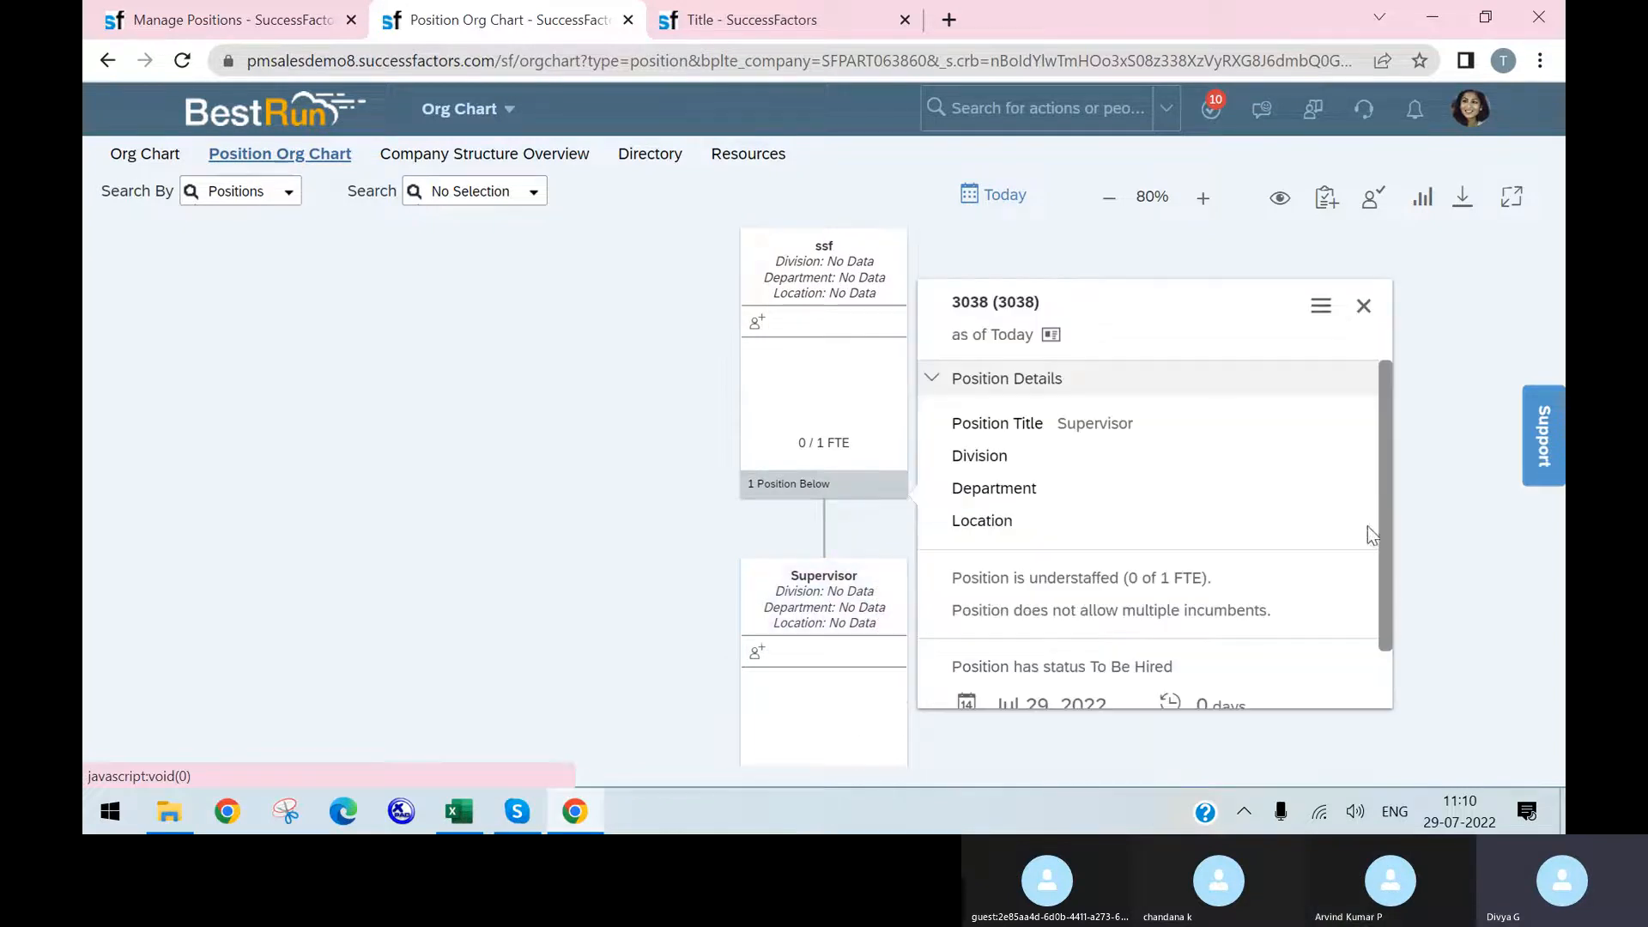
click(1322, 308)
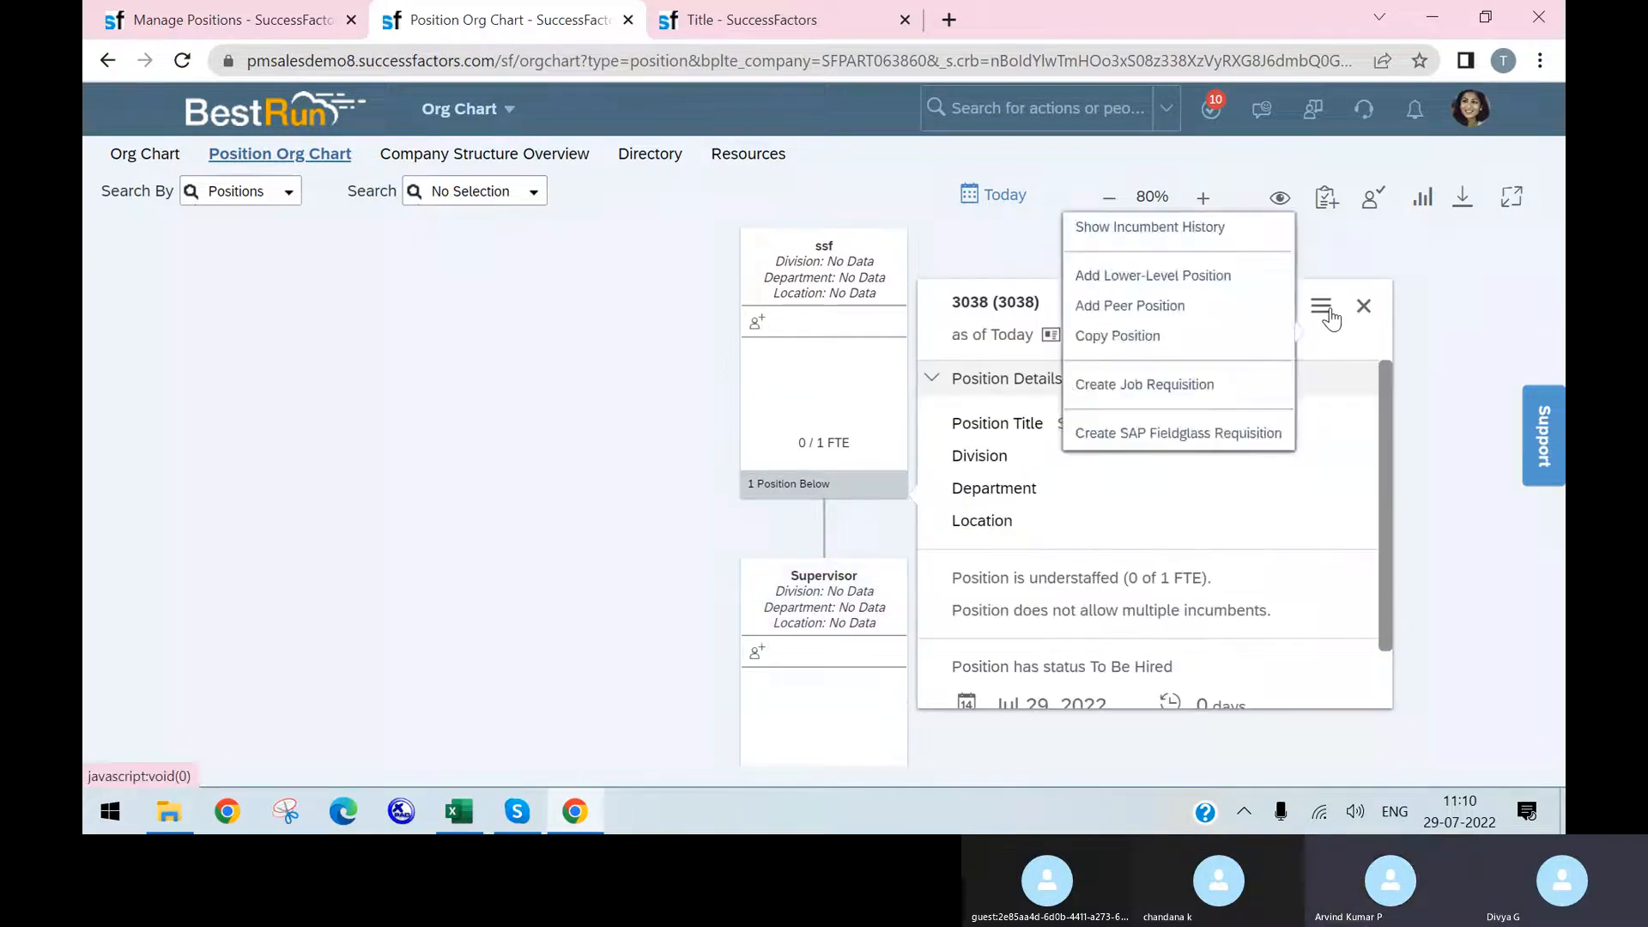
click(1253, 306)
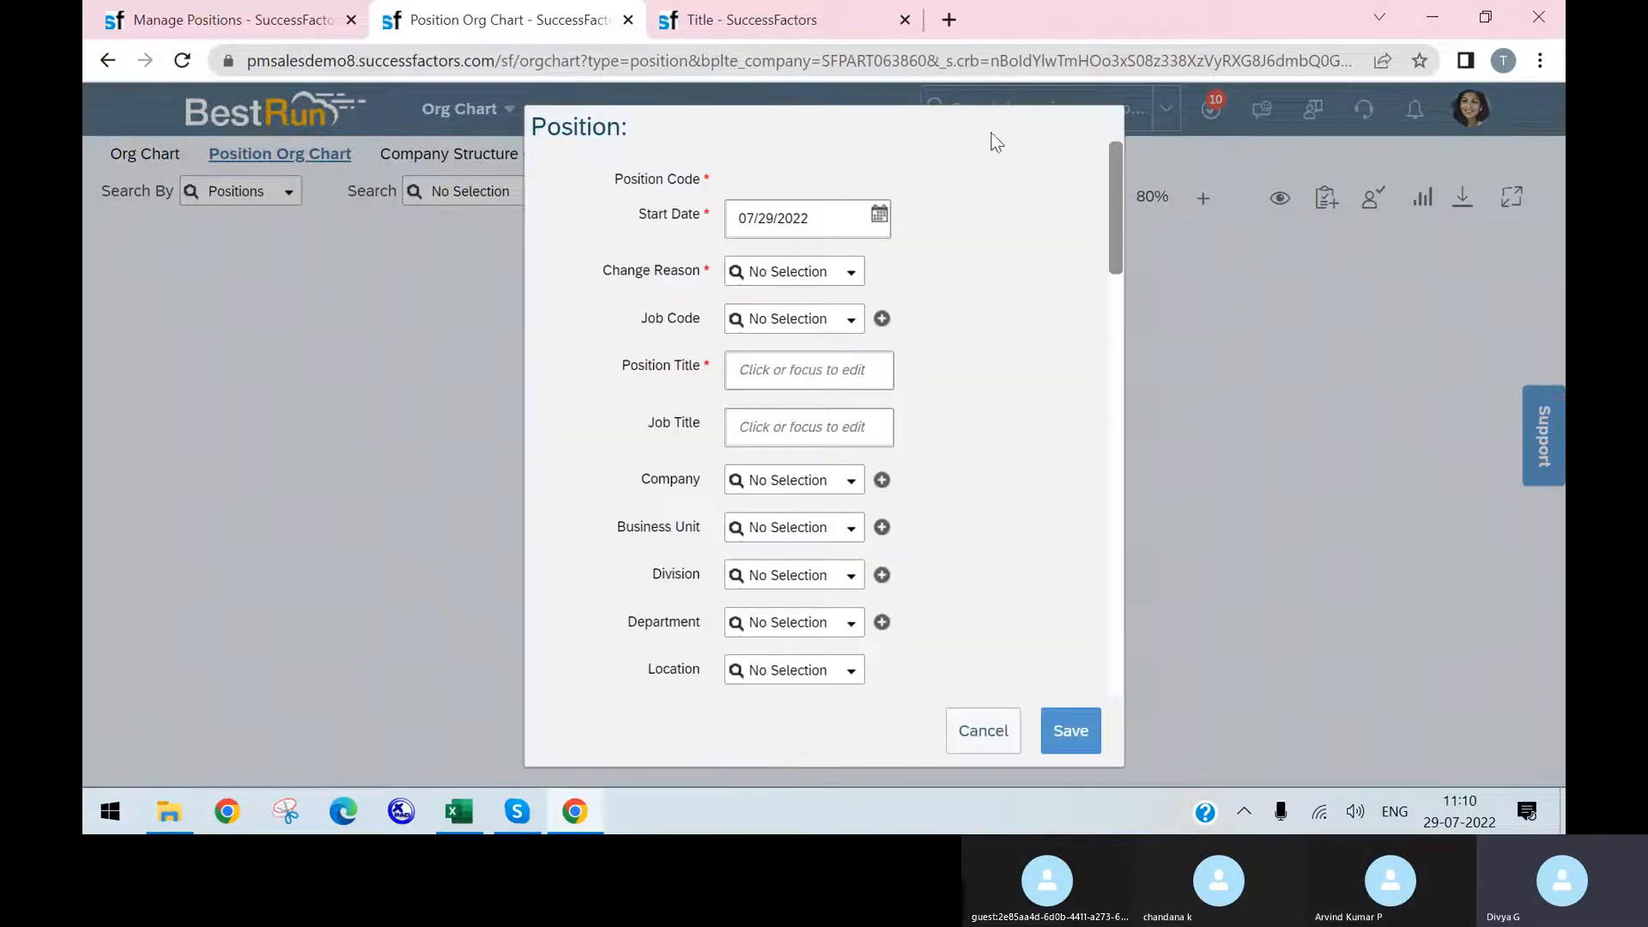
- Give the peer position the change reason New Hire and the title Support, save it and close its details
click(852, 273)
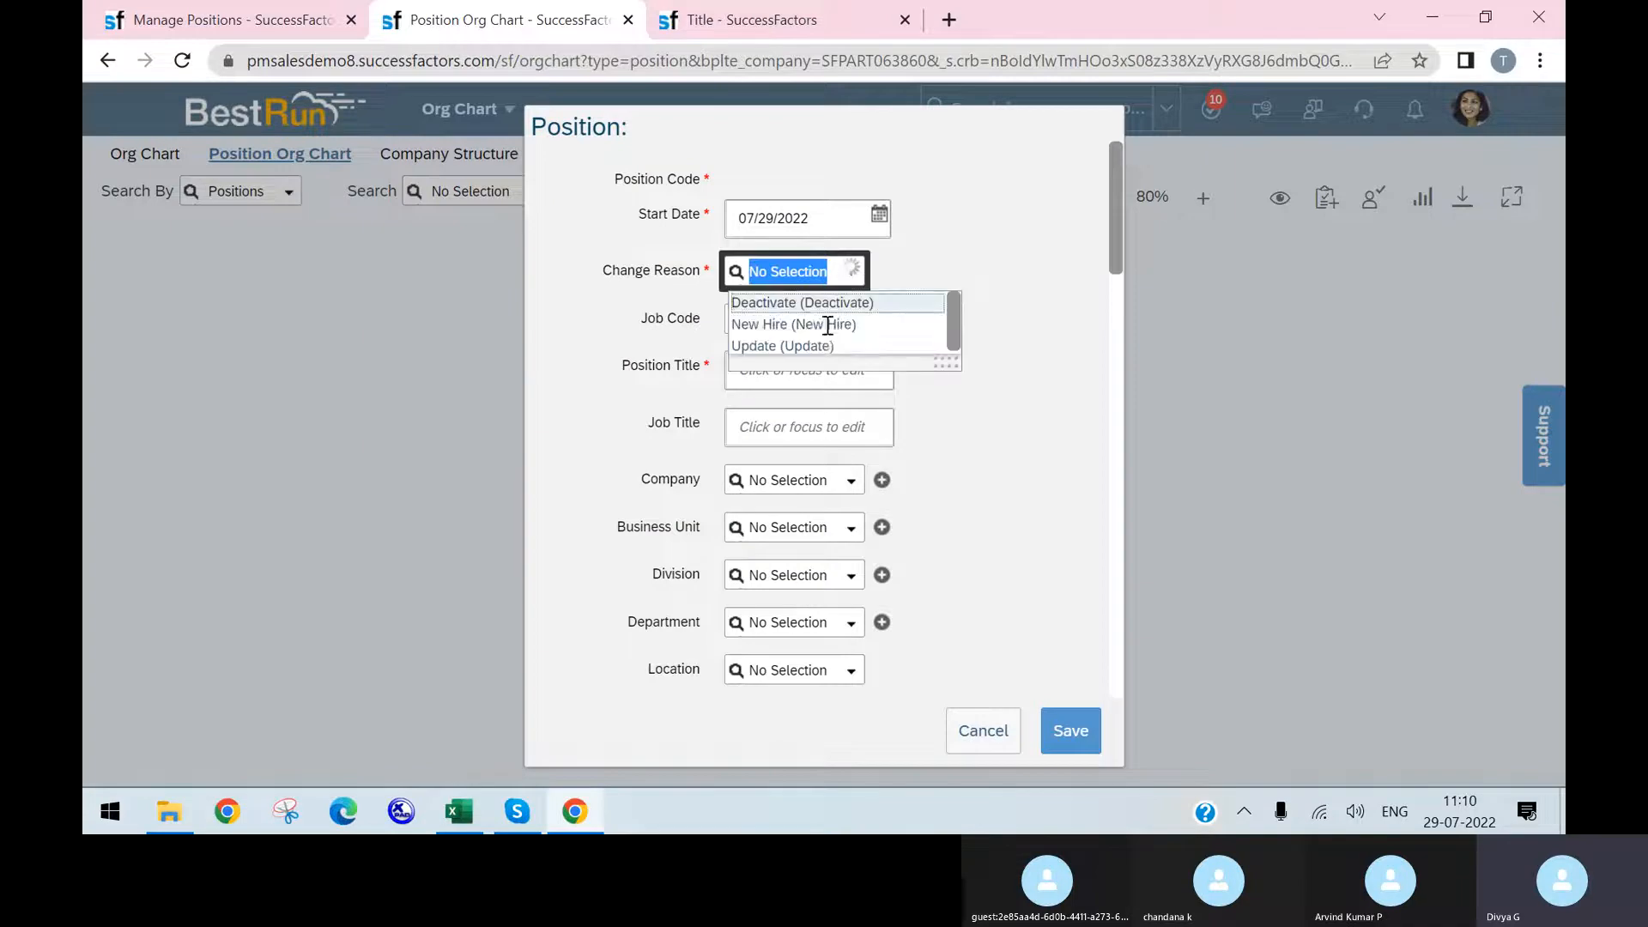
click(819, 329)
click(822, 365)
text(wd)
key(BackSpace)
key(BackSpace)
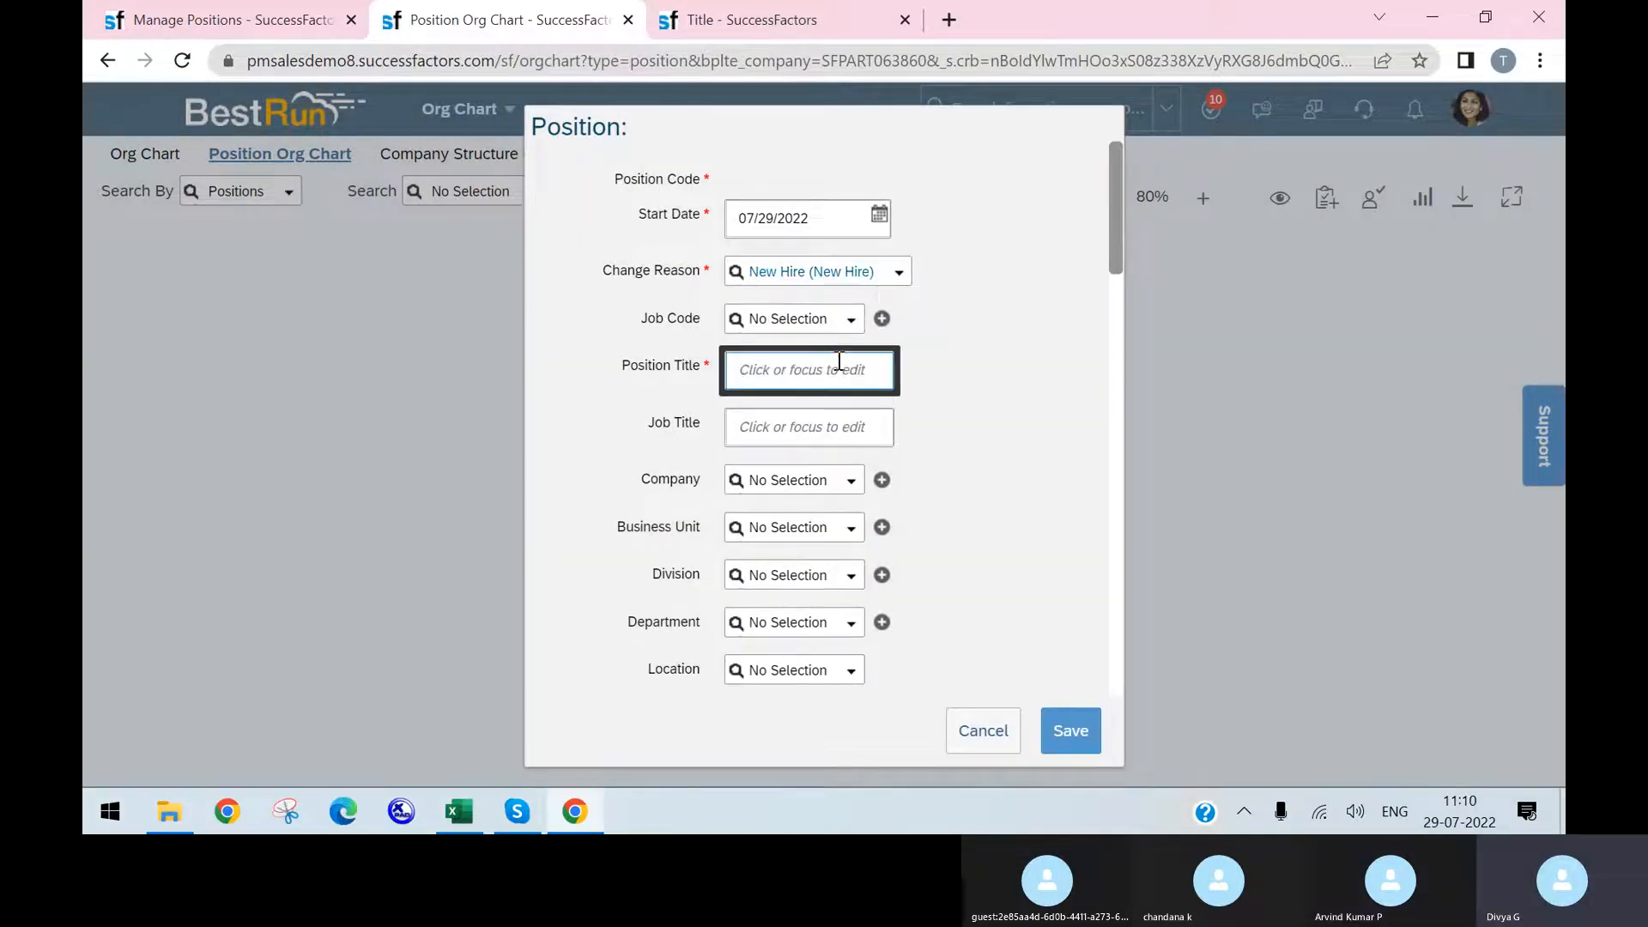
text(Ma)
key(BackSpace)
key(BackSpace)
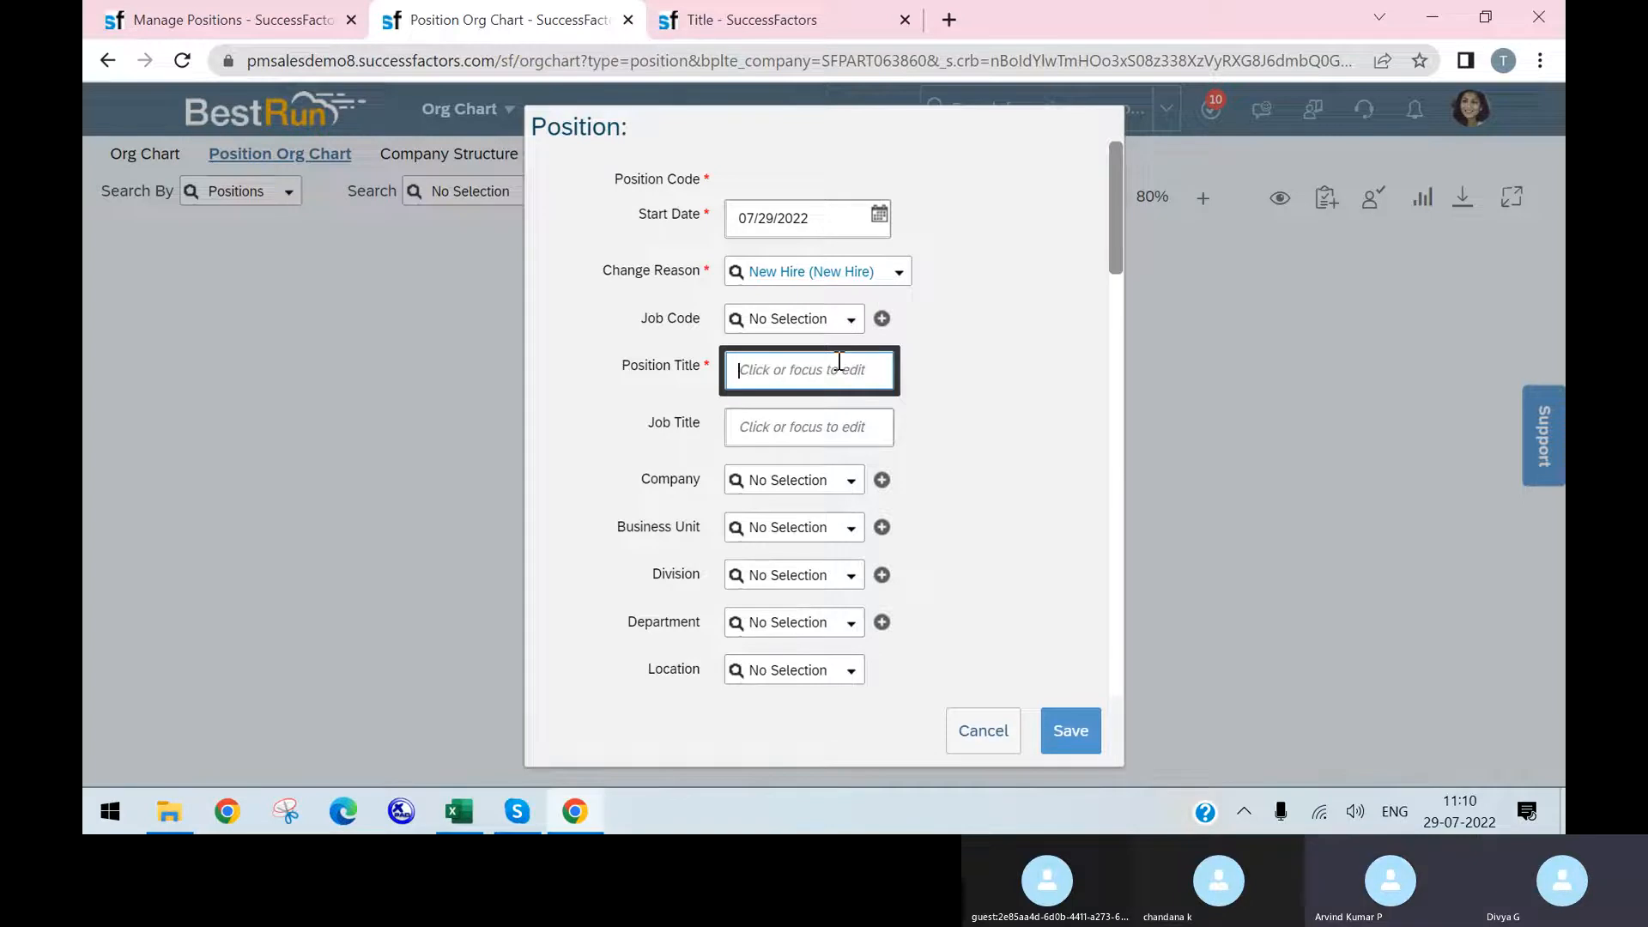
text(Support)
click(1067, 716)
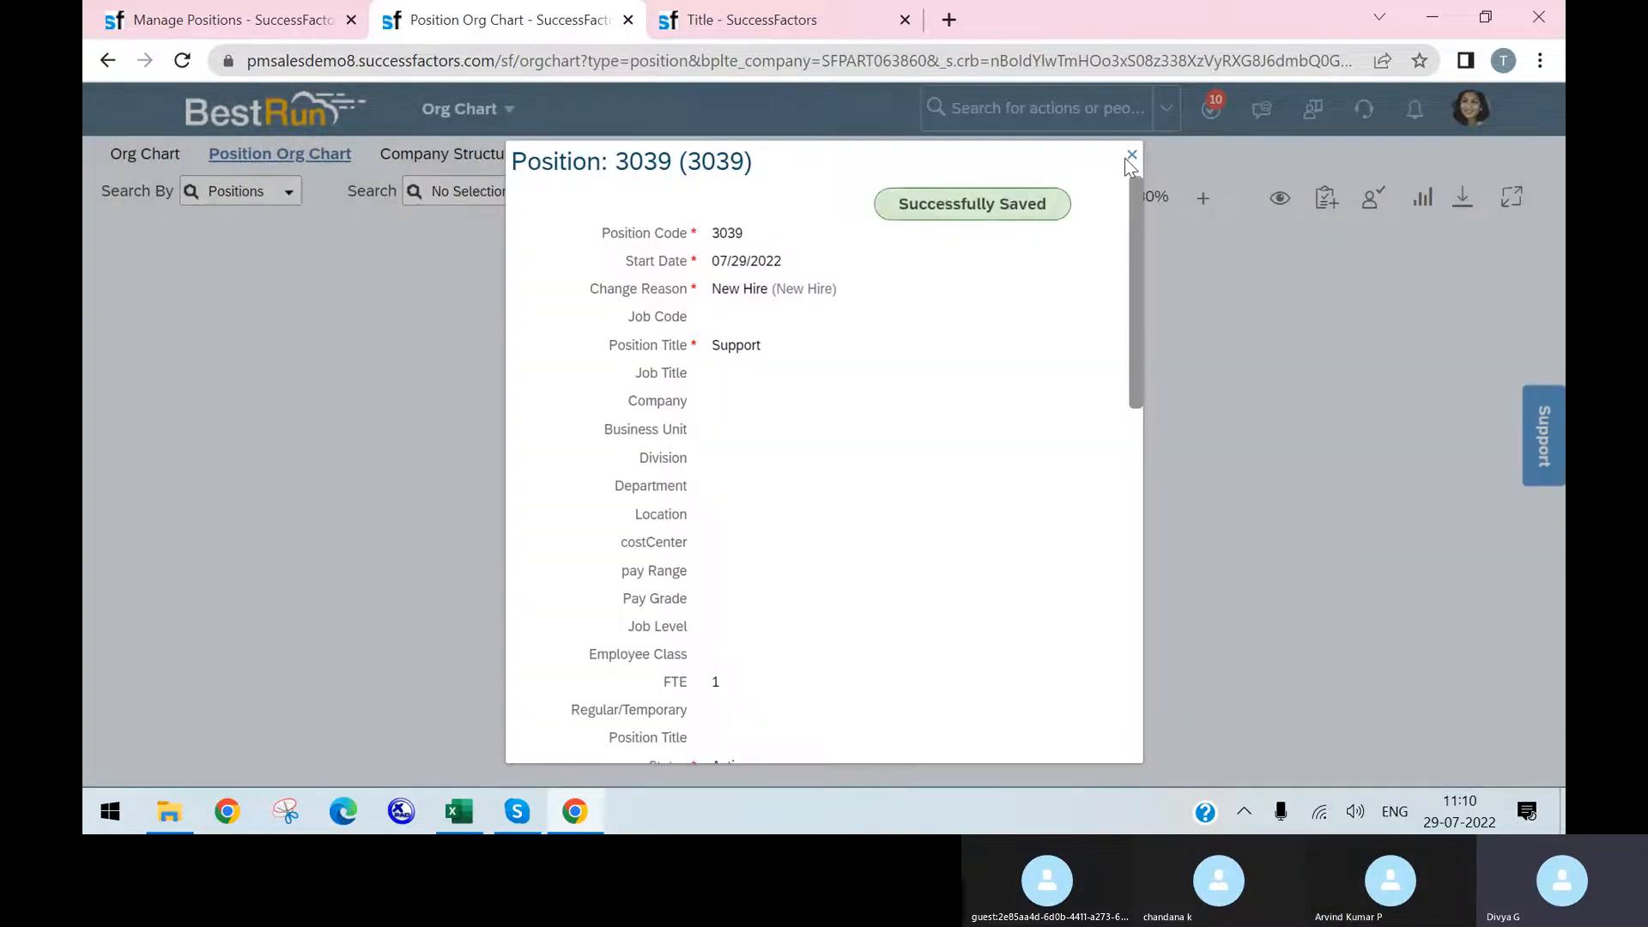
click(1130, 156)
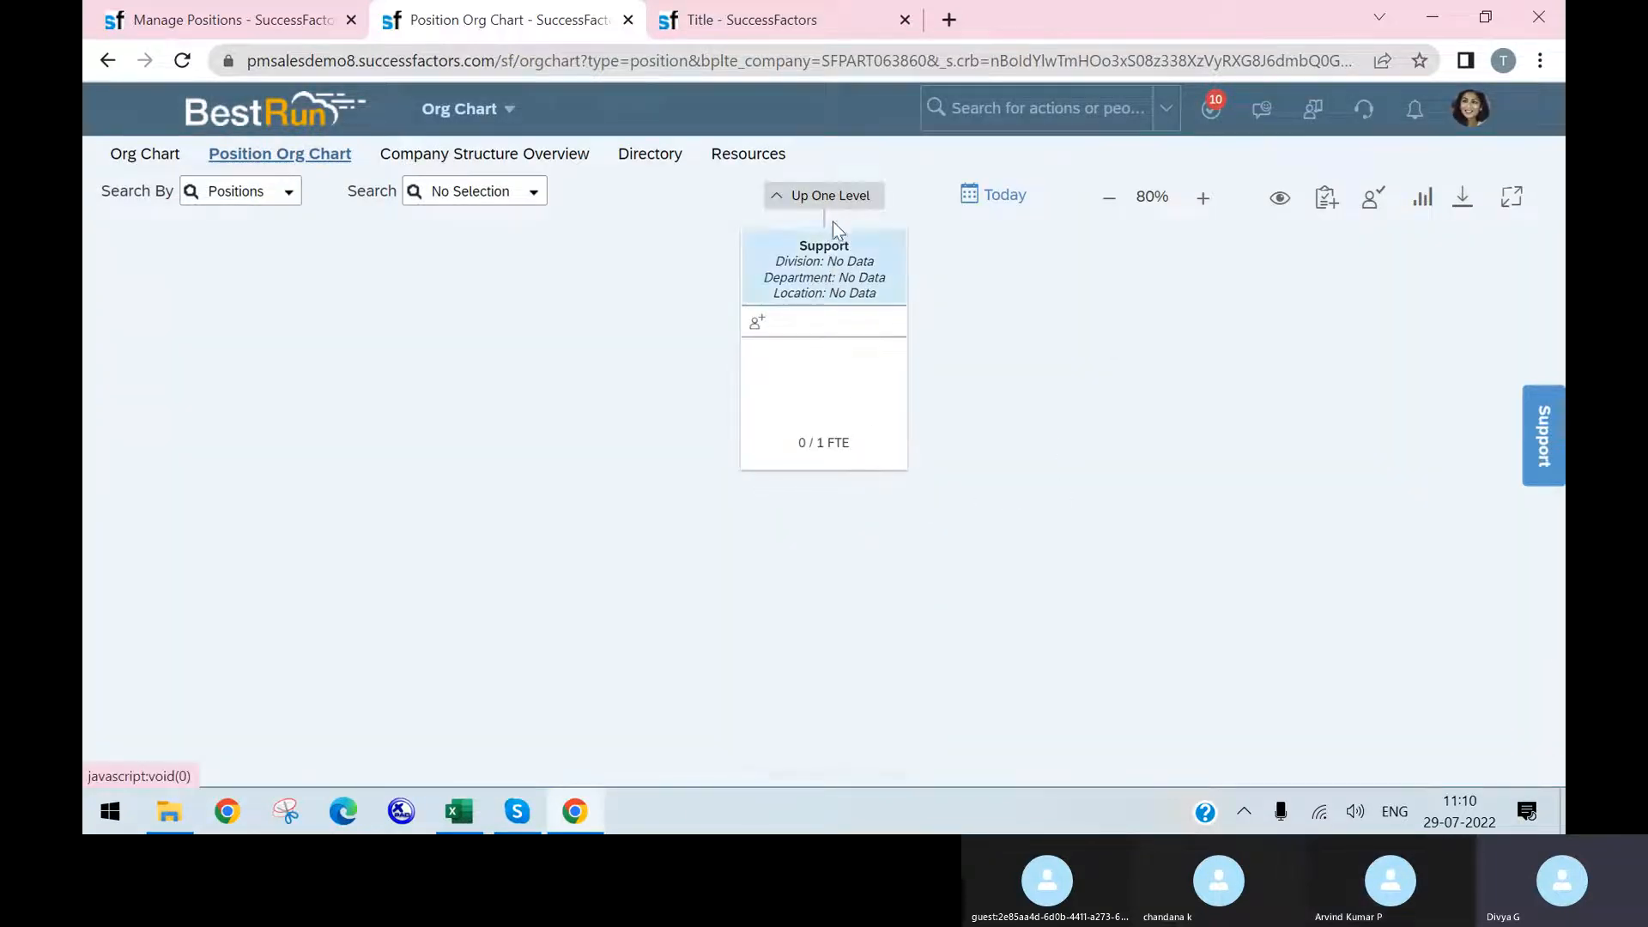
- Show the Support position beneath ssf in the chart and review the actions available for it
click(838, 199)
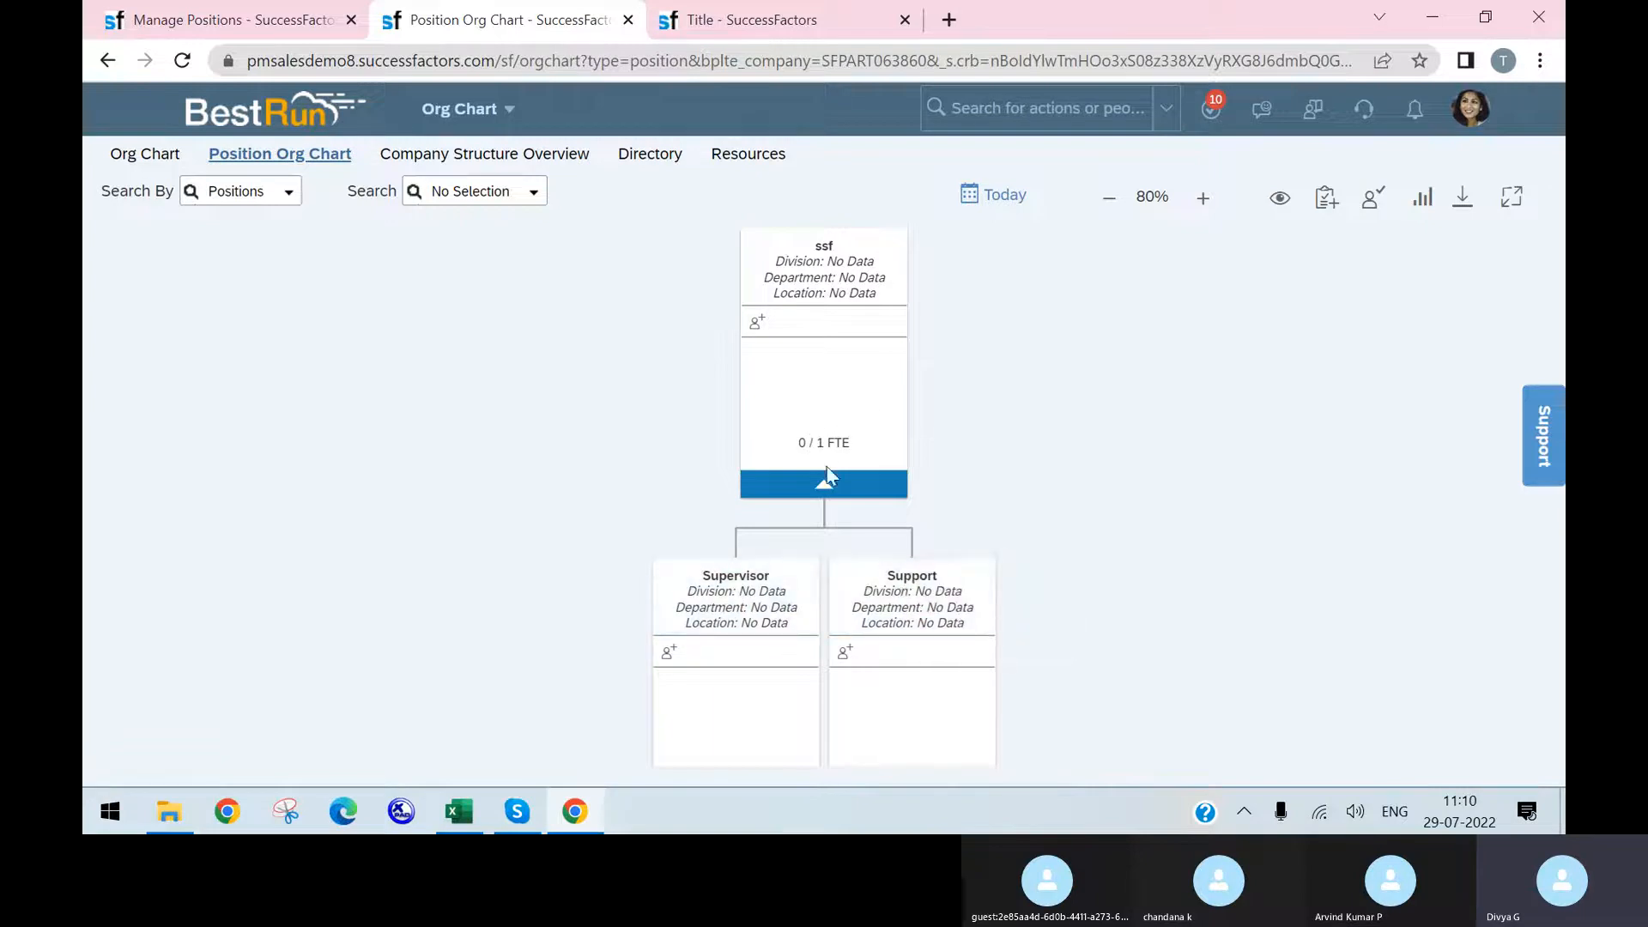
right_click(908, 588)
click(927, 570)
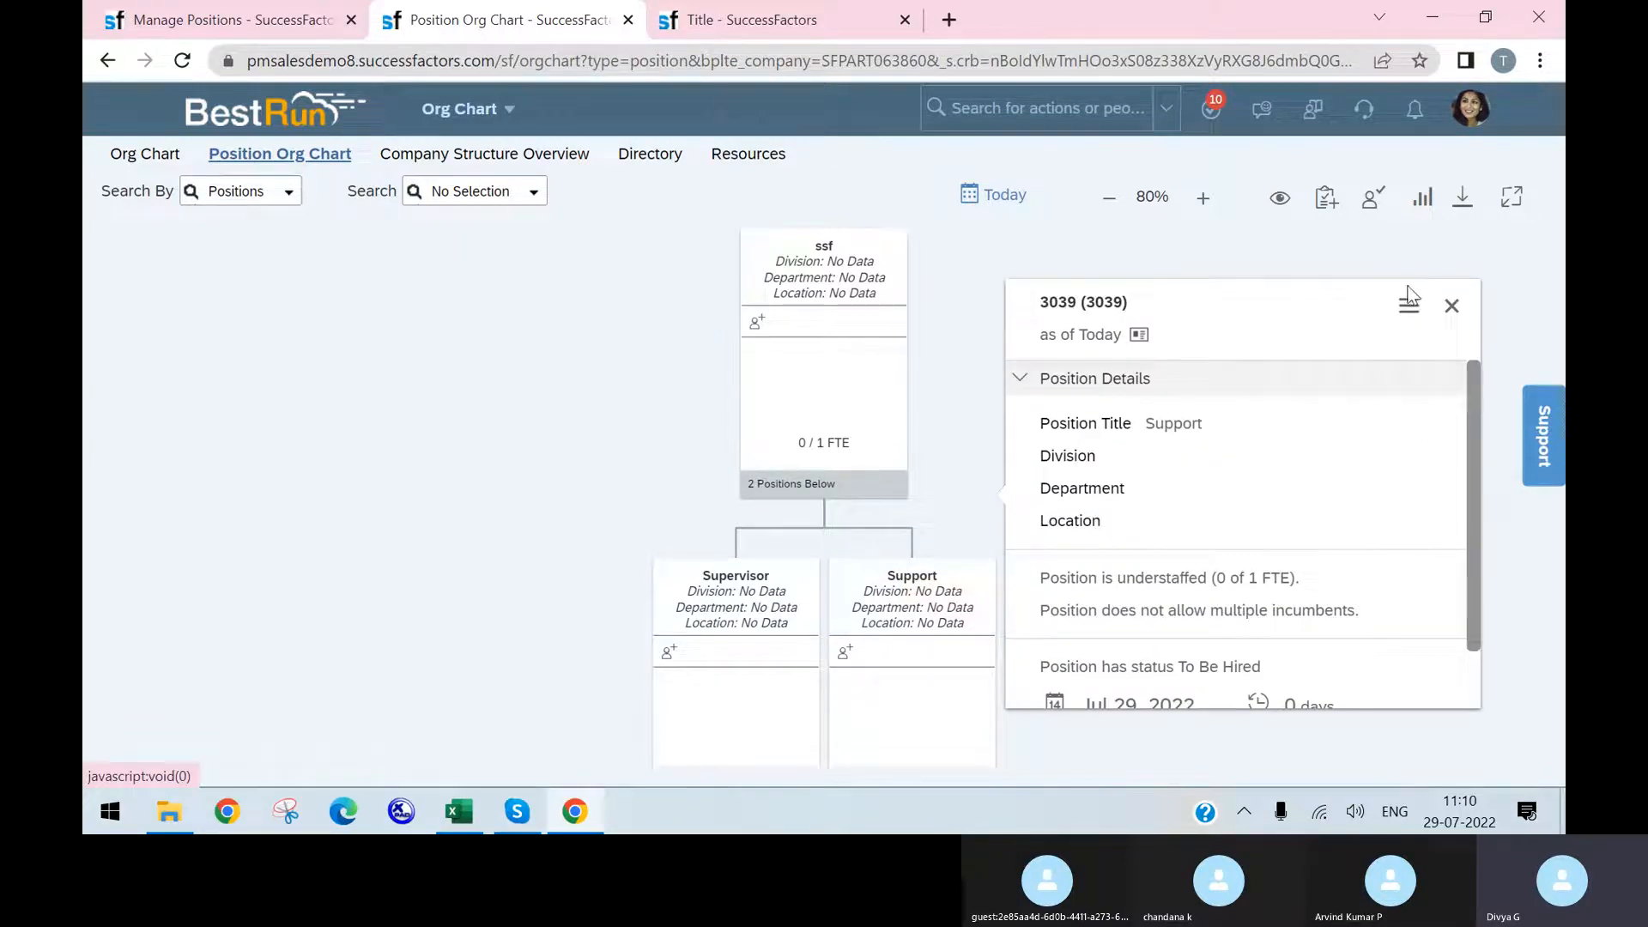
click(1409, 307)
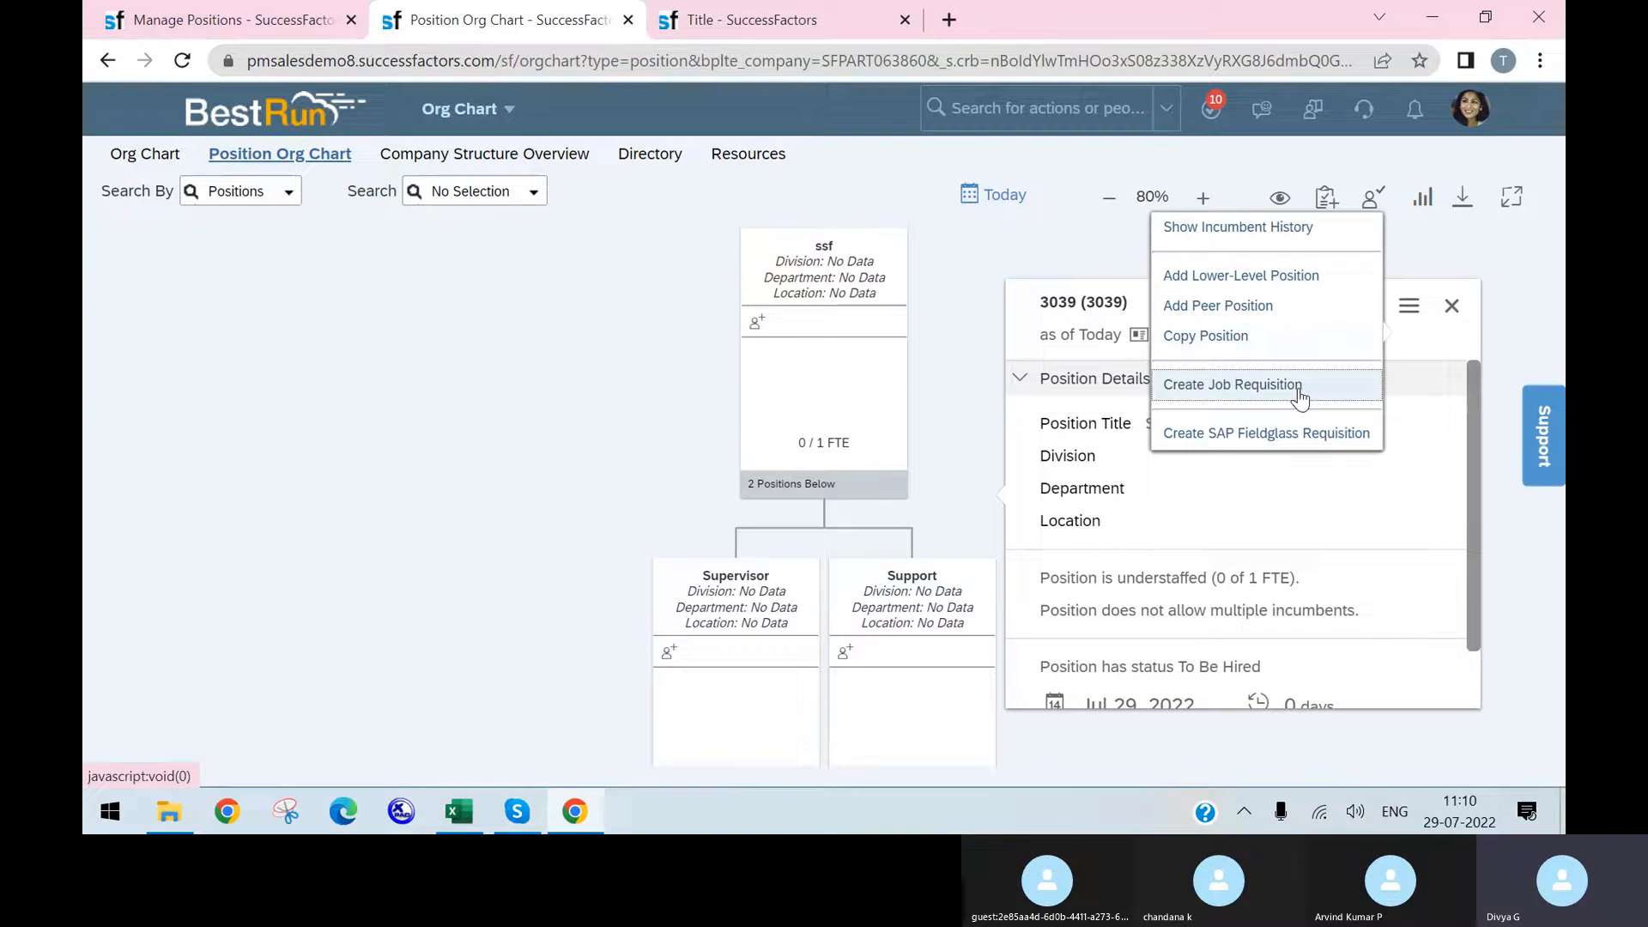
click(1232, 319)
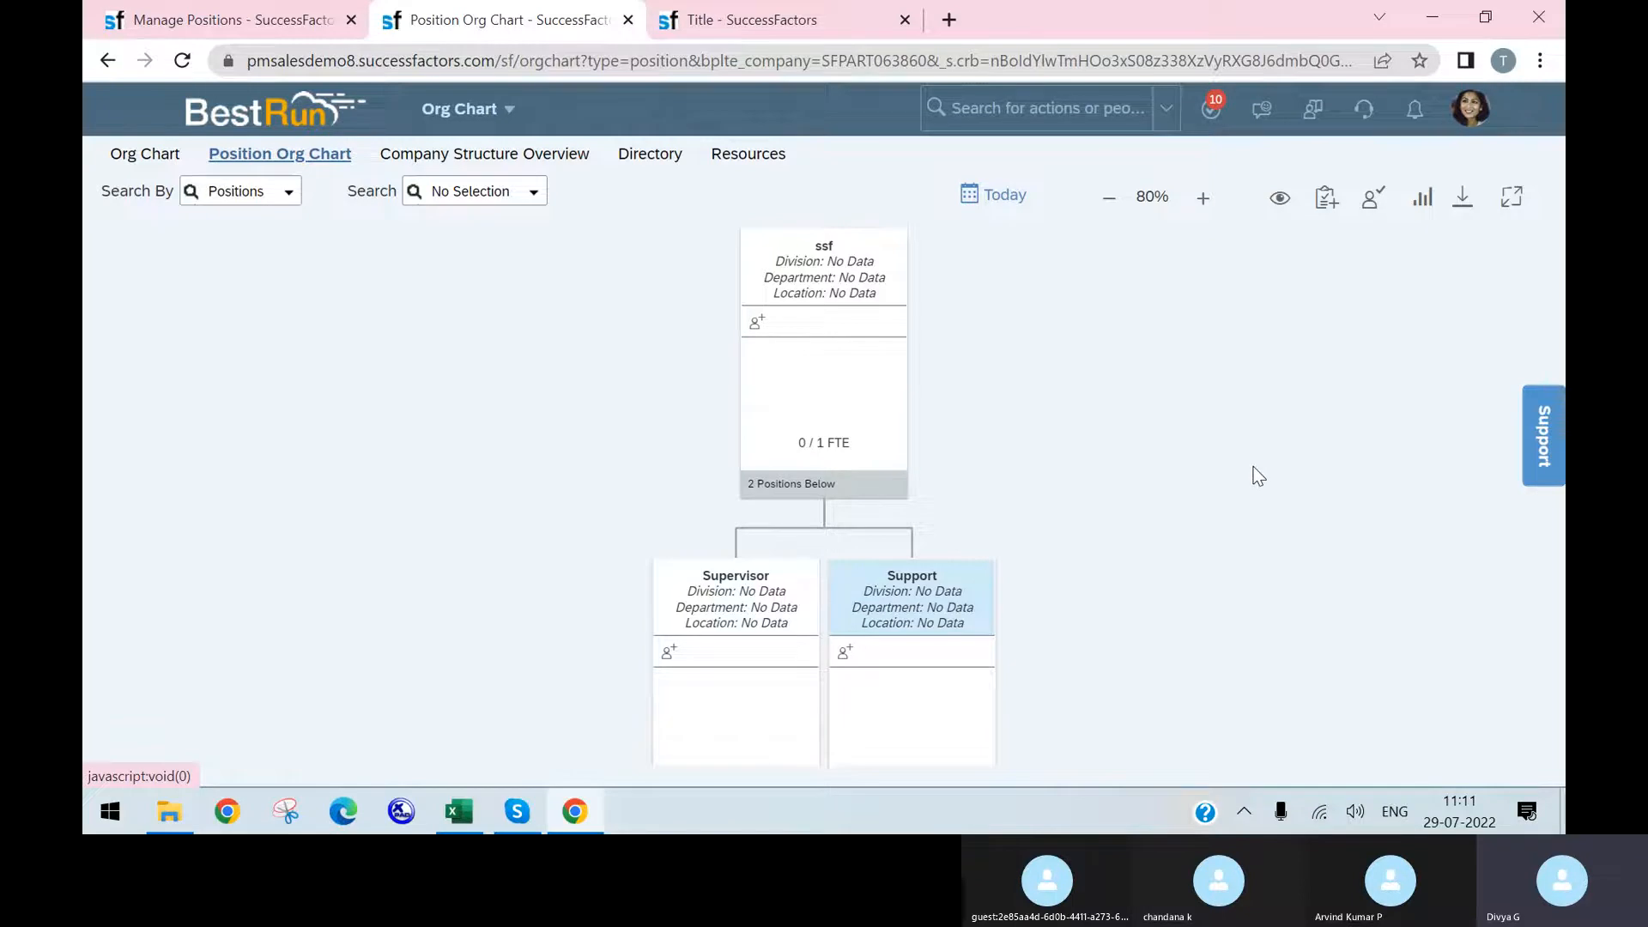
- Open a blank new-position form to view its fields and cancel it
click(1327, 202)
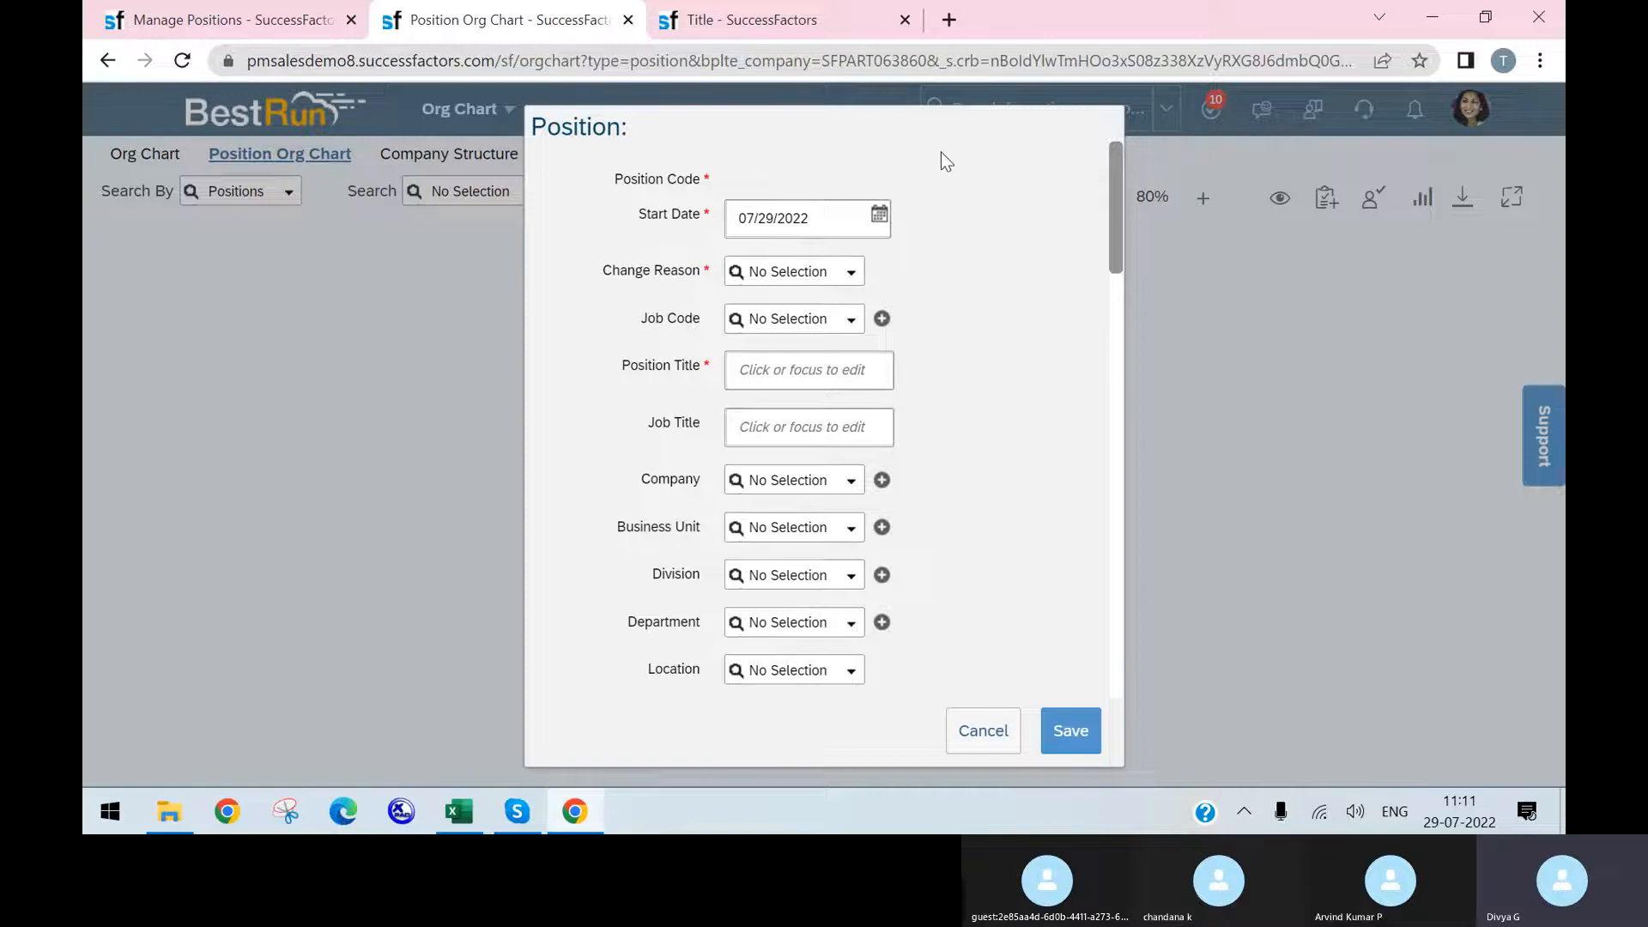
click(984, 732)
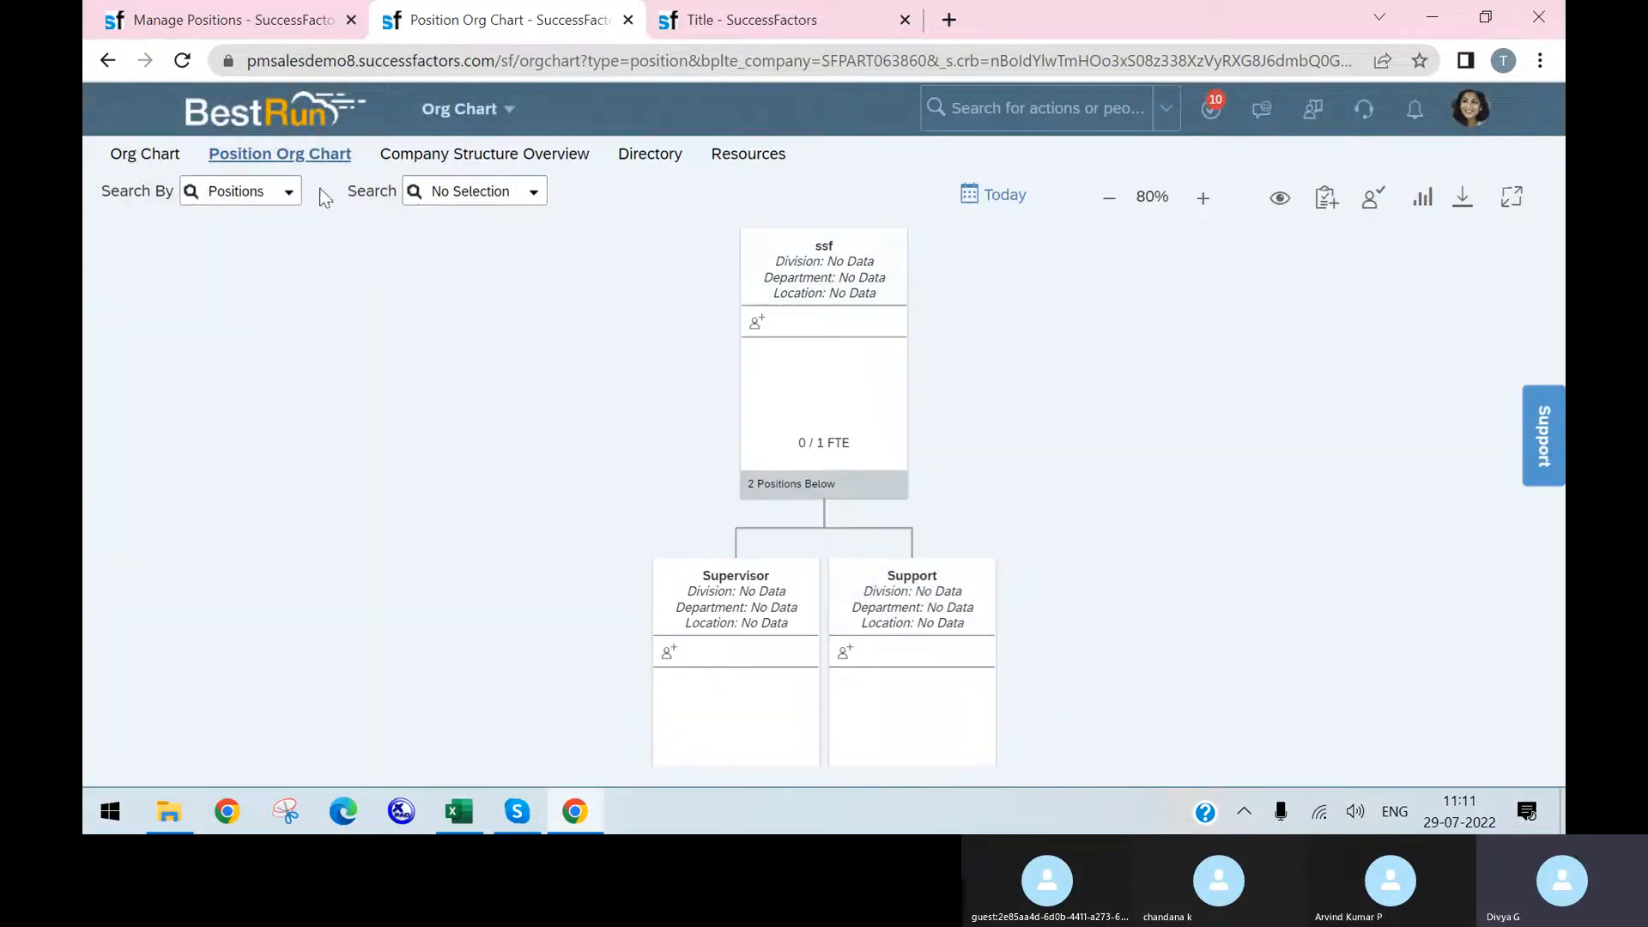
- Look through the object types that can be created in Manage Organization, Pay and Job Structures, and return to the Position Org Chart
click(803, 24)
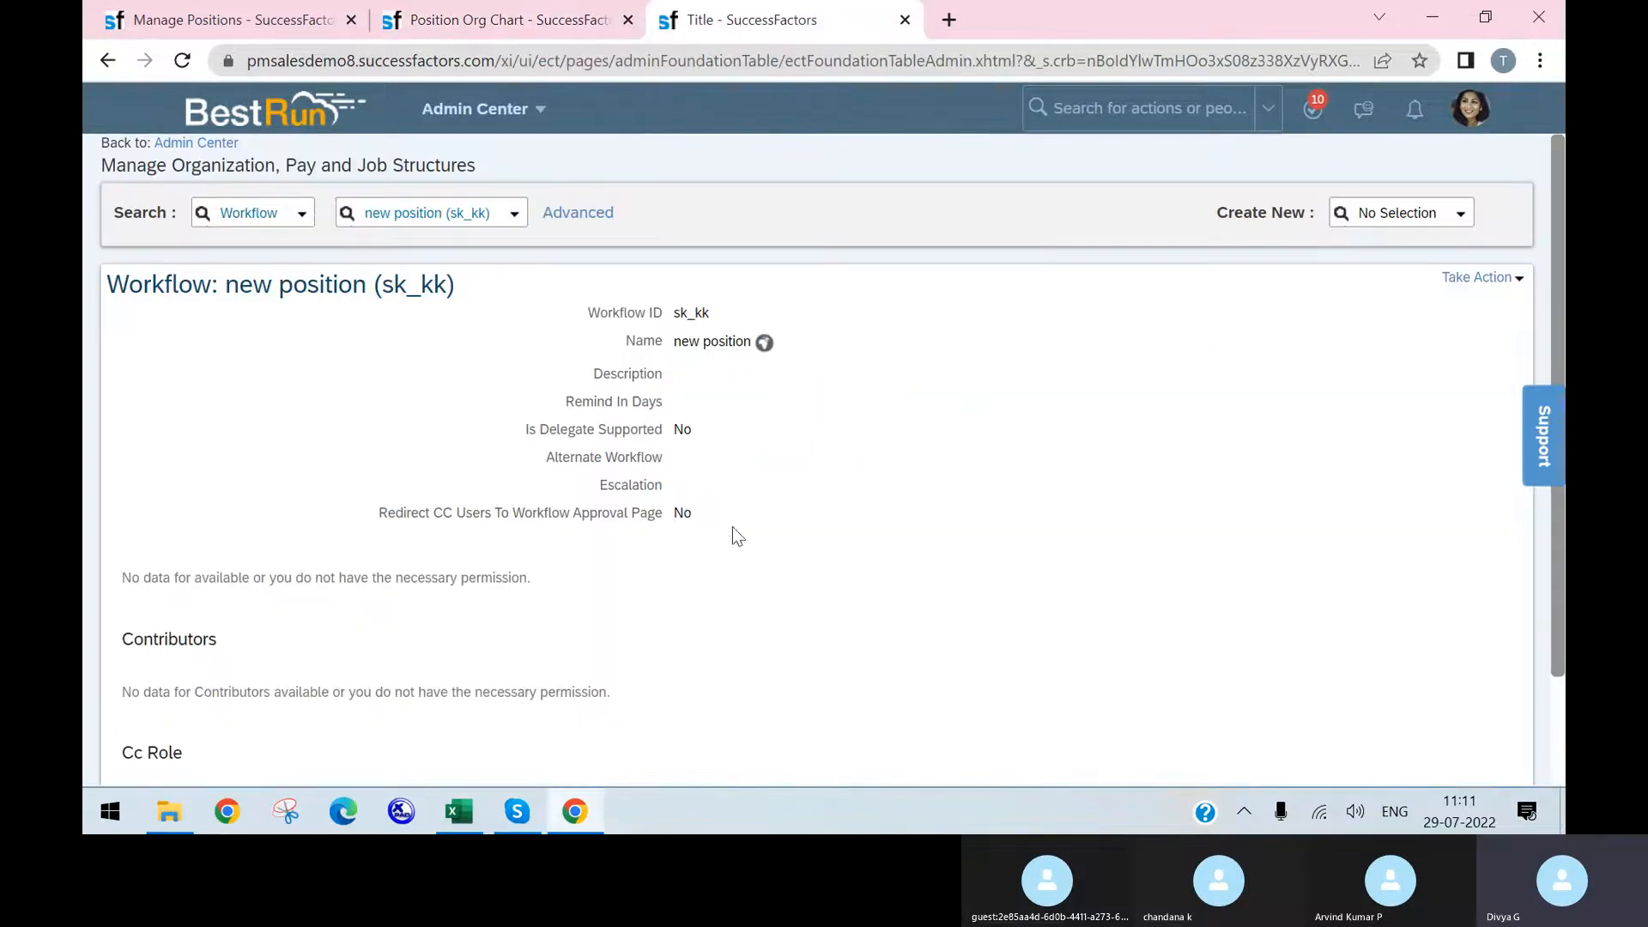
click(1452, 215)
scroll(1352, 412, down, 3)
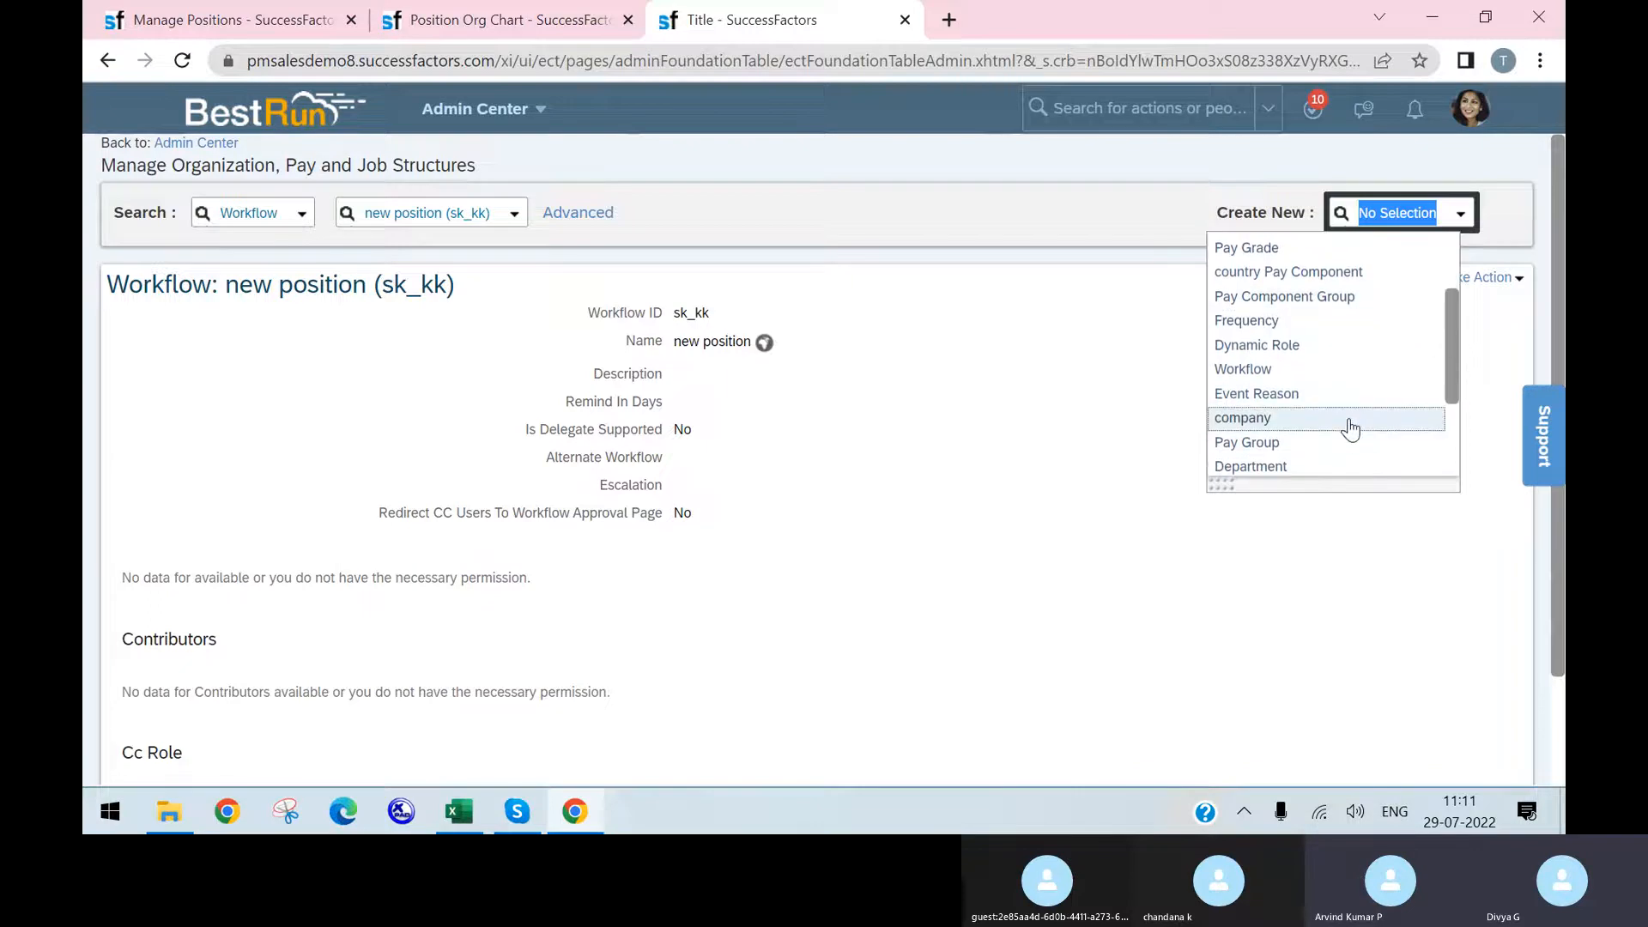
scroll(1350, 429, down, 2)
click(583, 20)
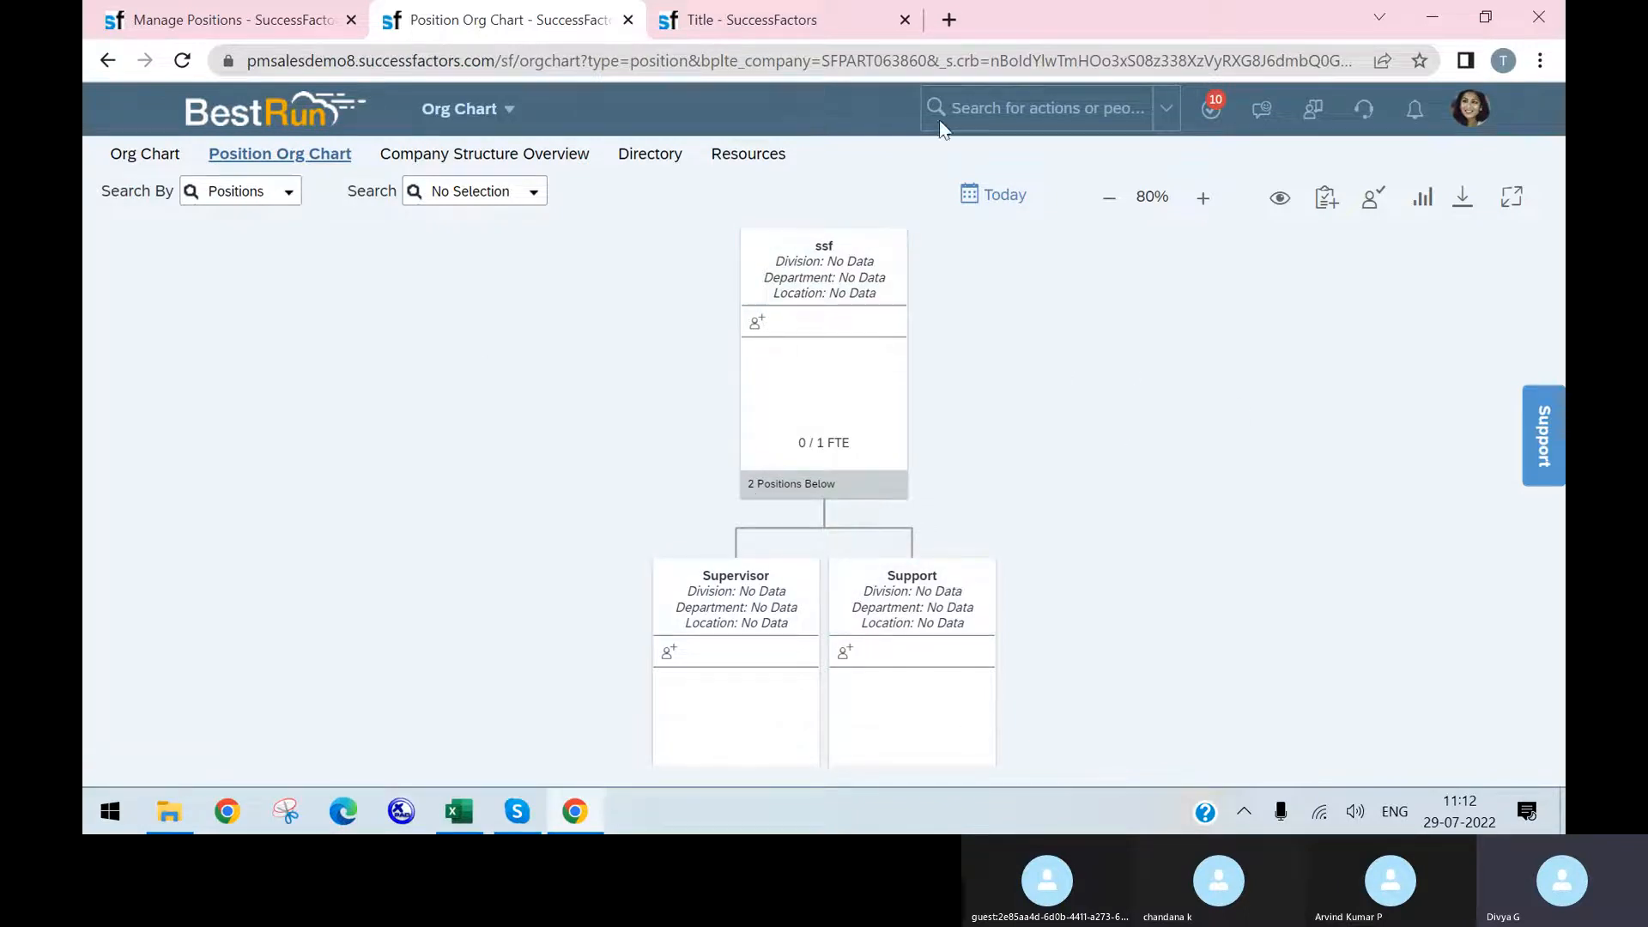
- Return to Manage Organization, Pay and Job Structures and start creating a new Workflow object
click(812, 11)
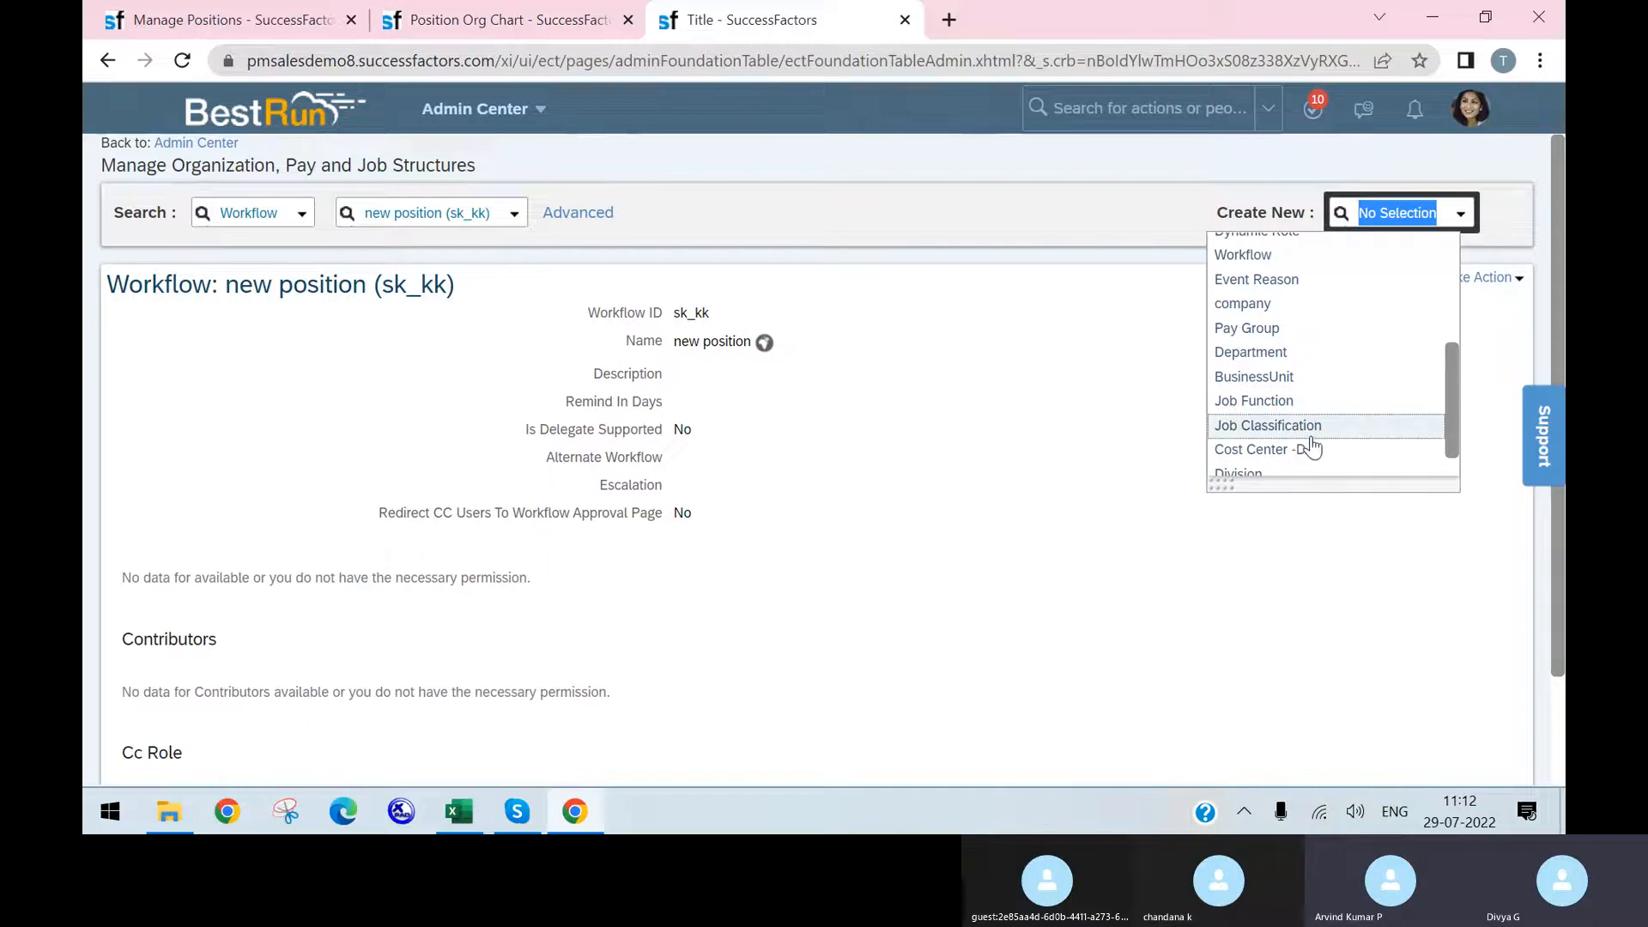
scroll(1311, 446, down, 1)
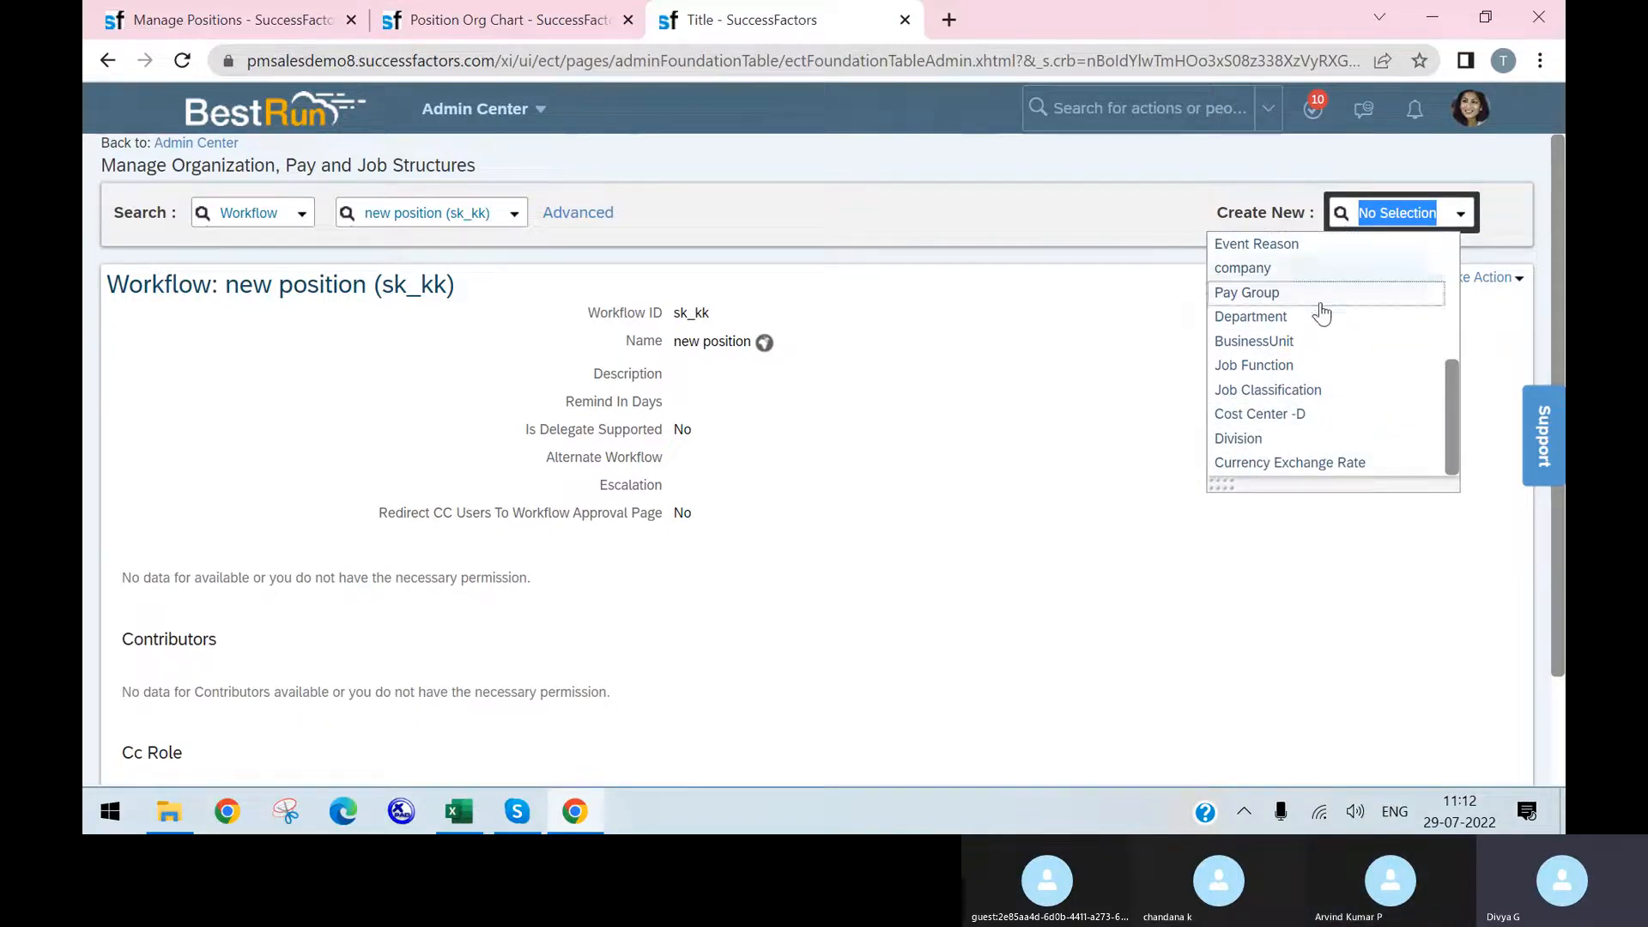
scroll(1304, 343, up, 4)
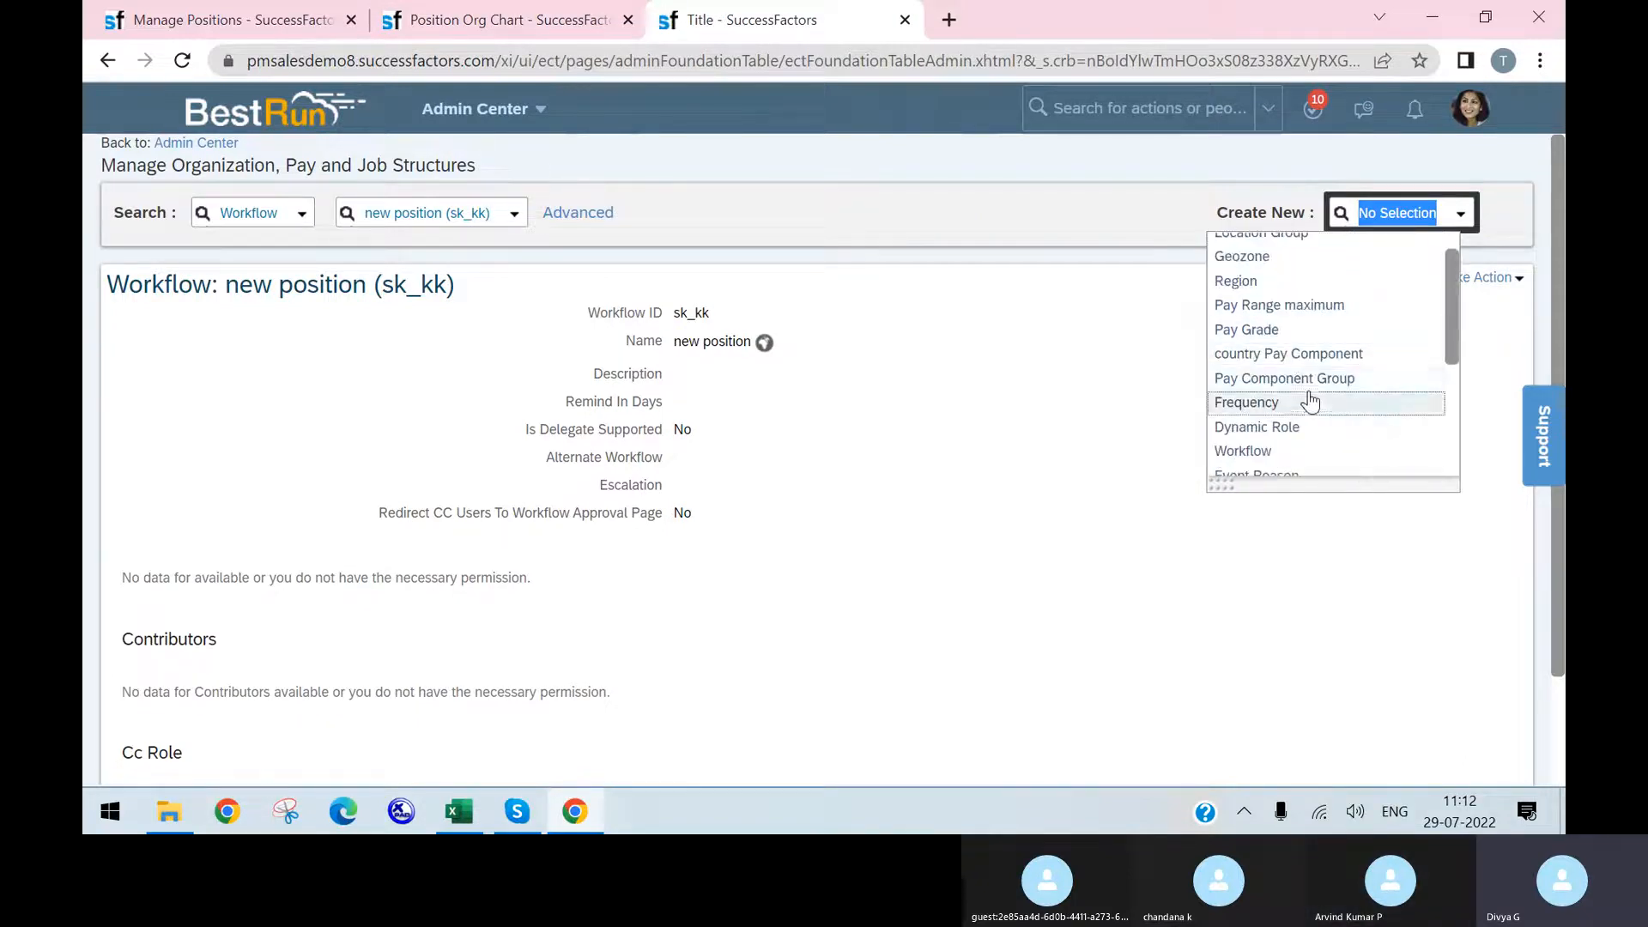
scroll(1305, 378, down, 2)
click(1301, 335)
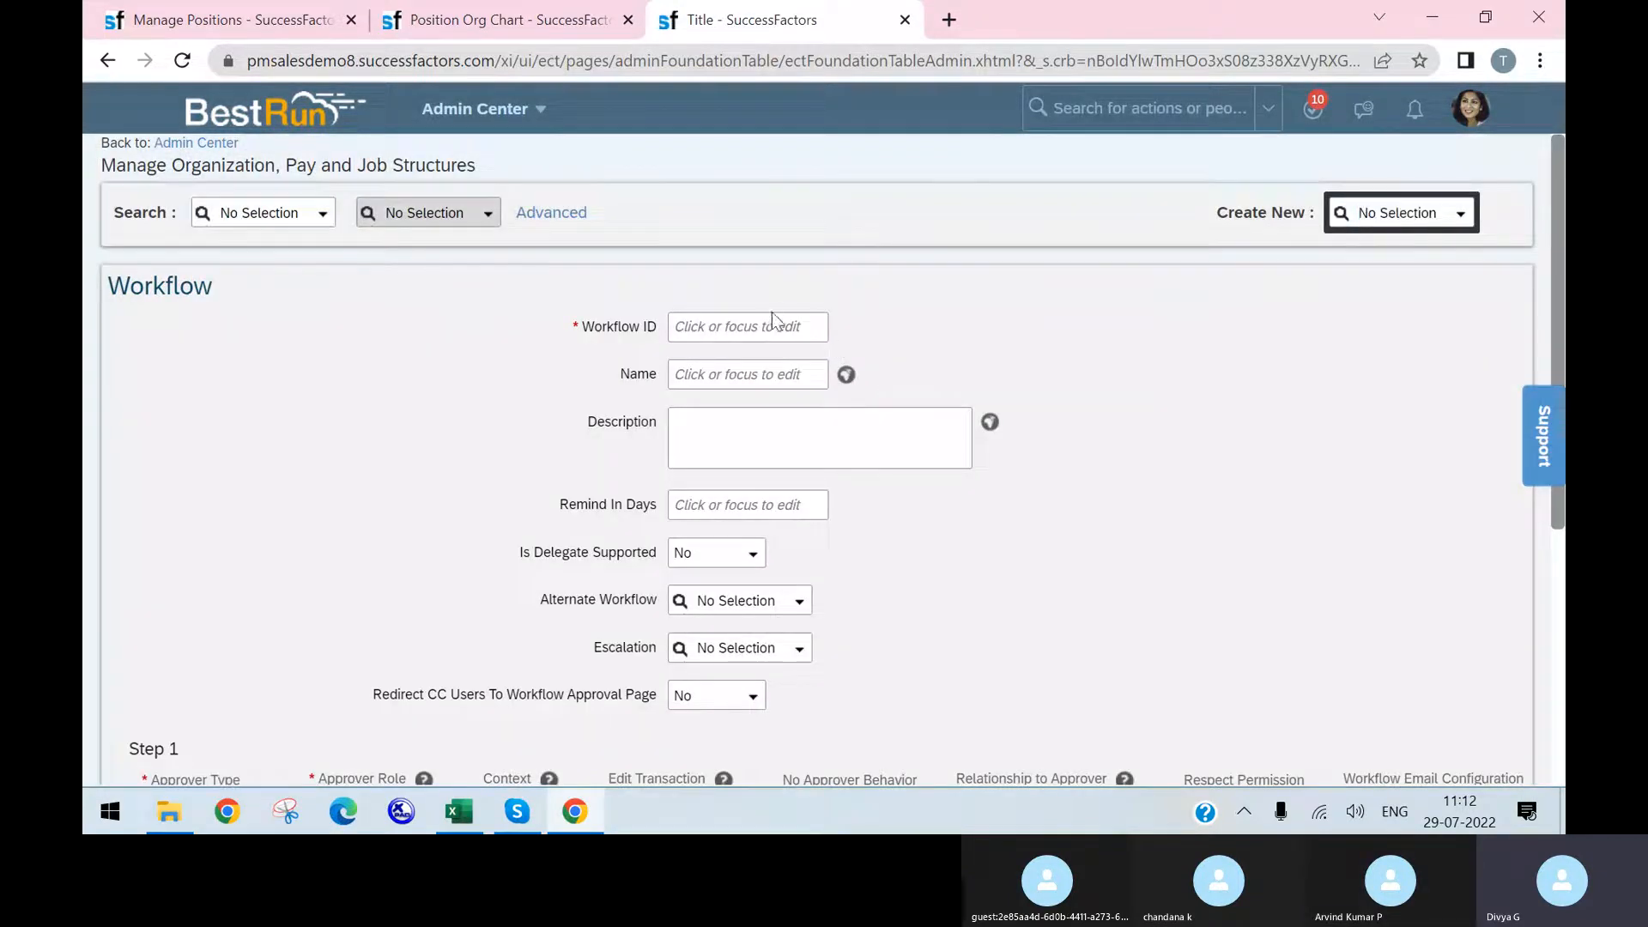
- Enter CheckWork as the Workflow ID of the new workflow, leaving its name blank
click(777, 326)
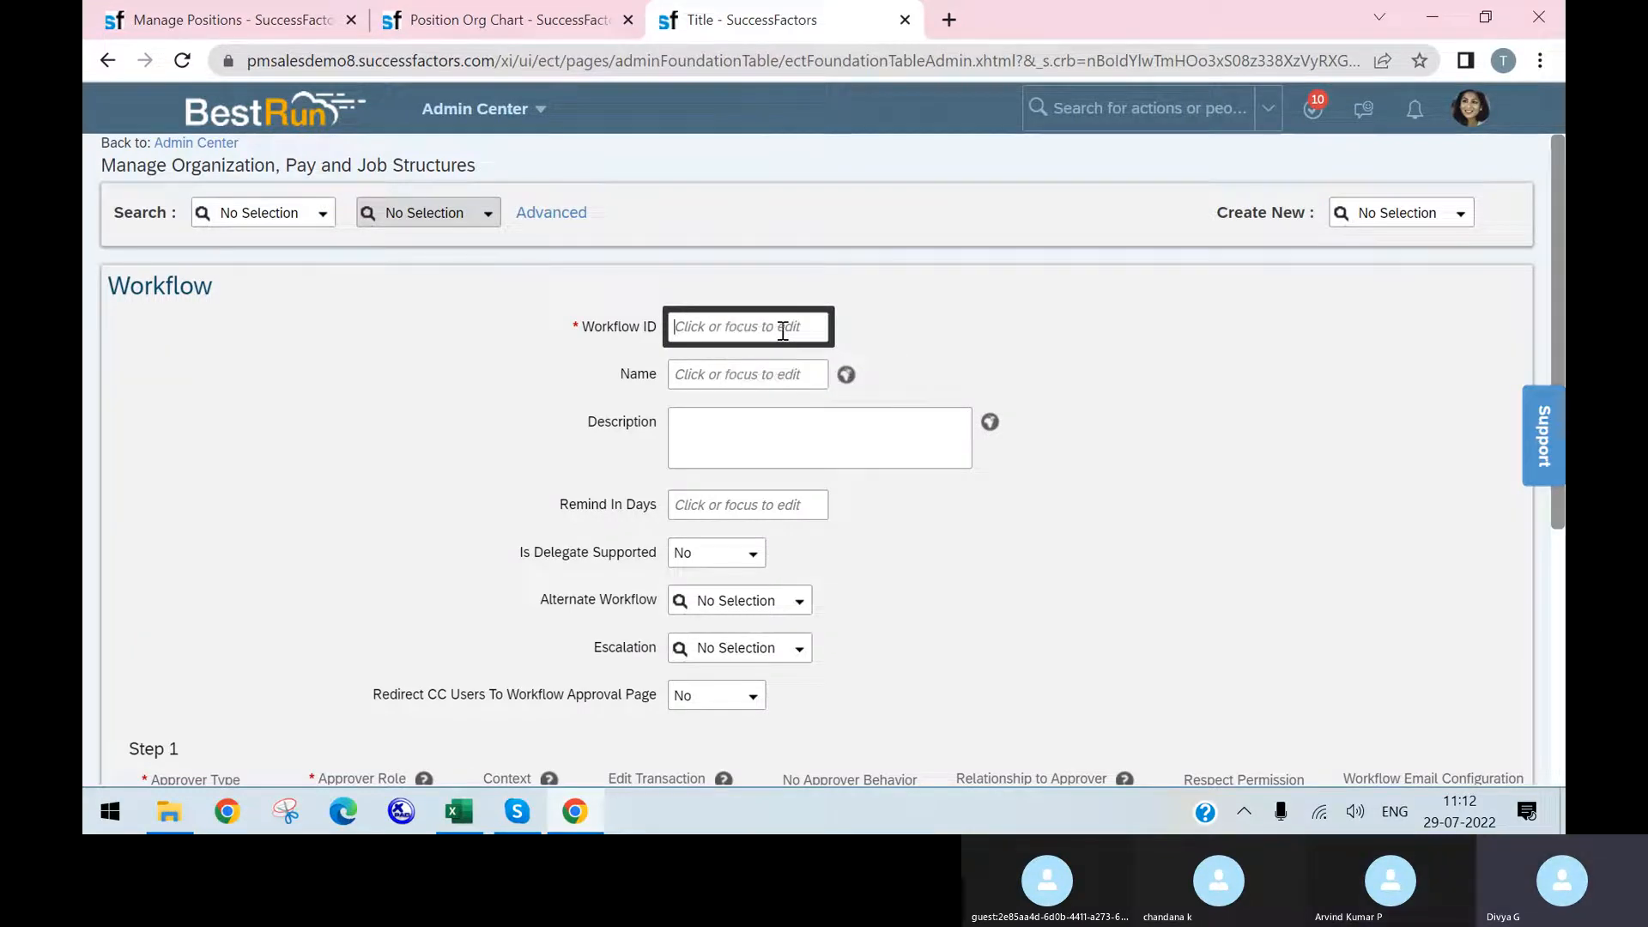
text(C)
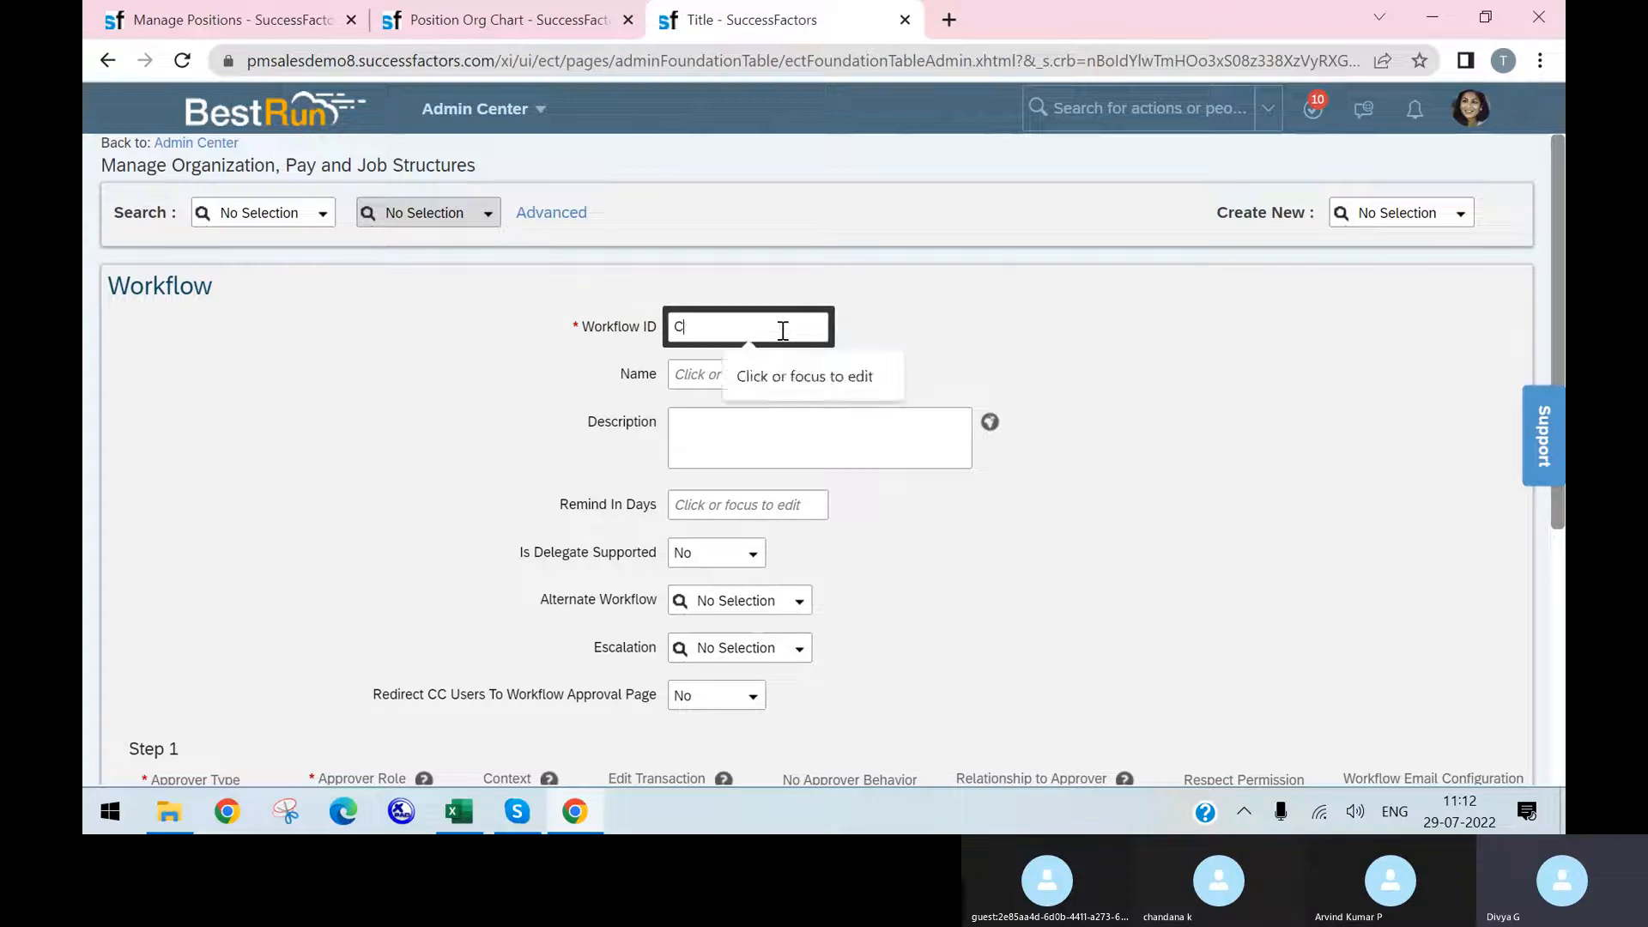
text(heck wor)
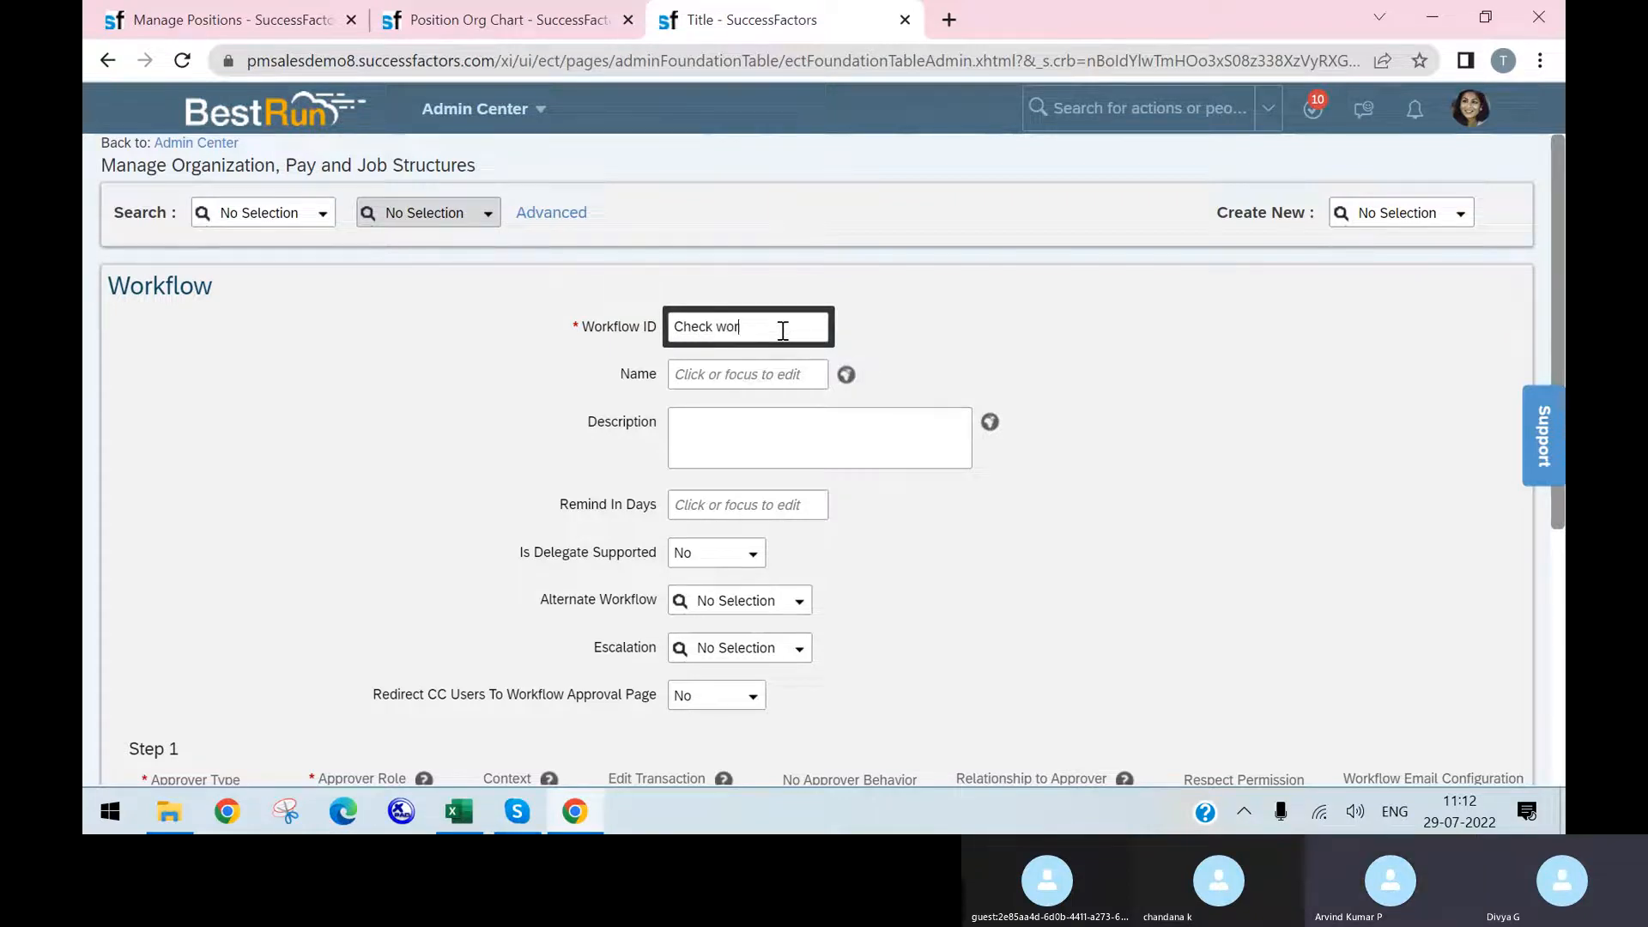
text(k)
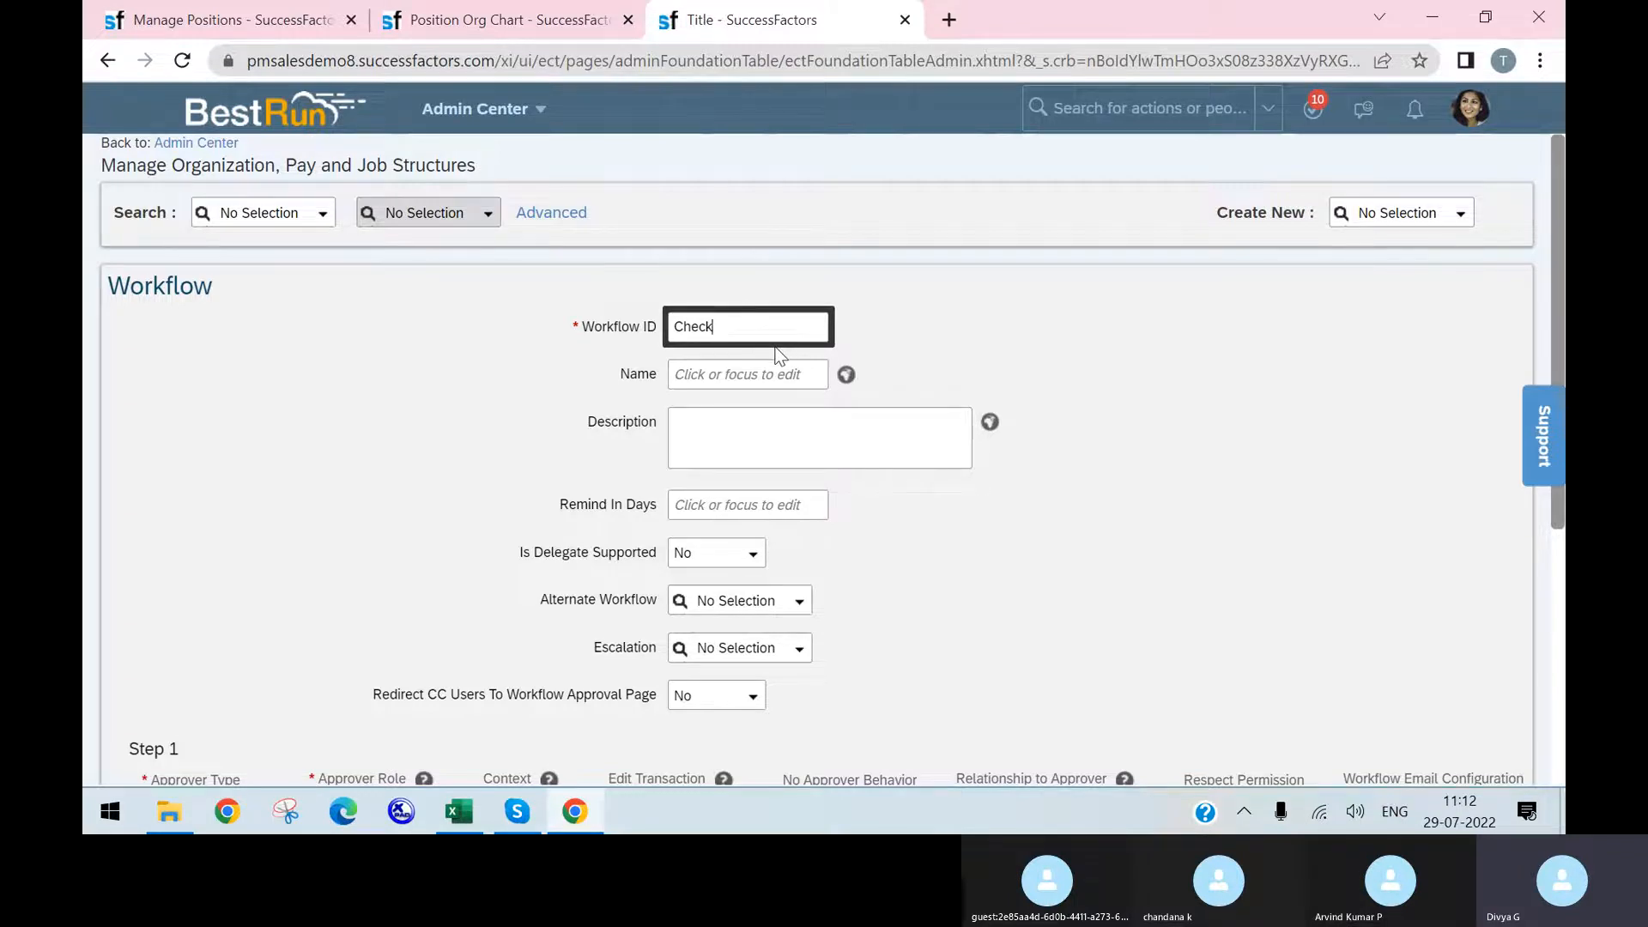
text(Work)
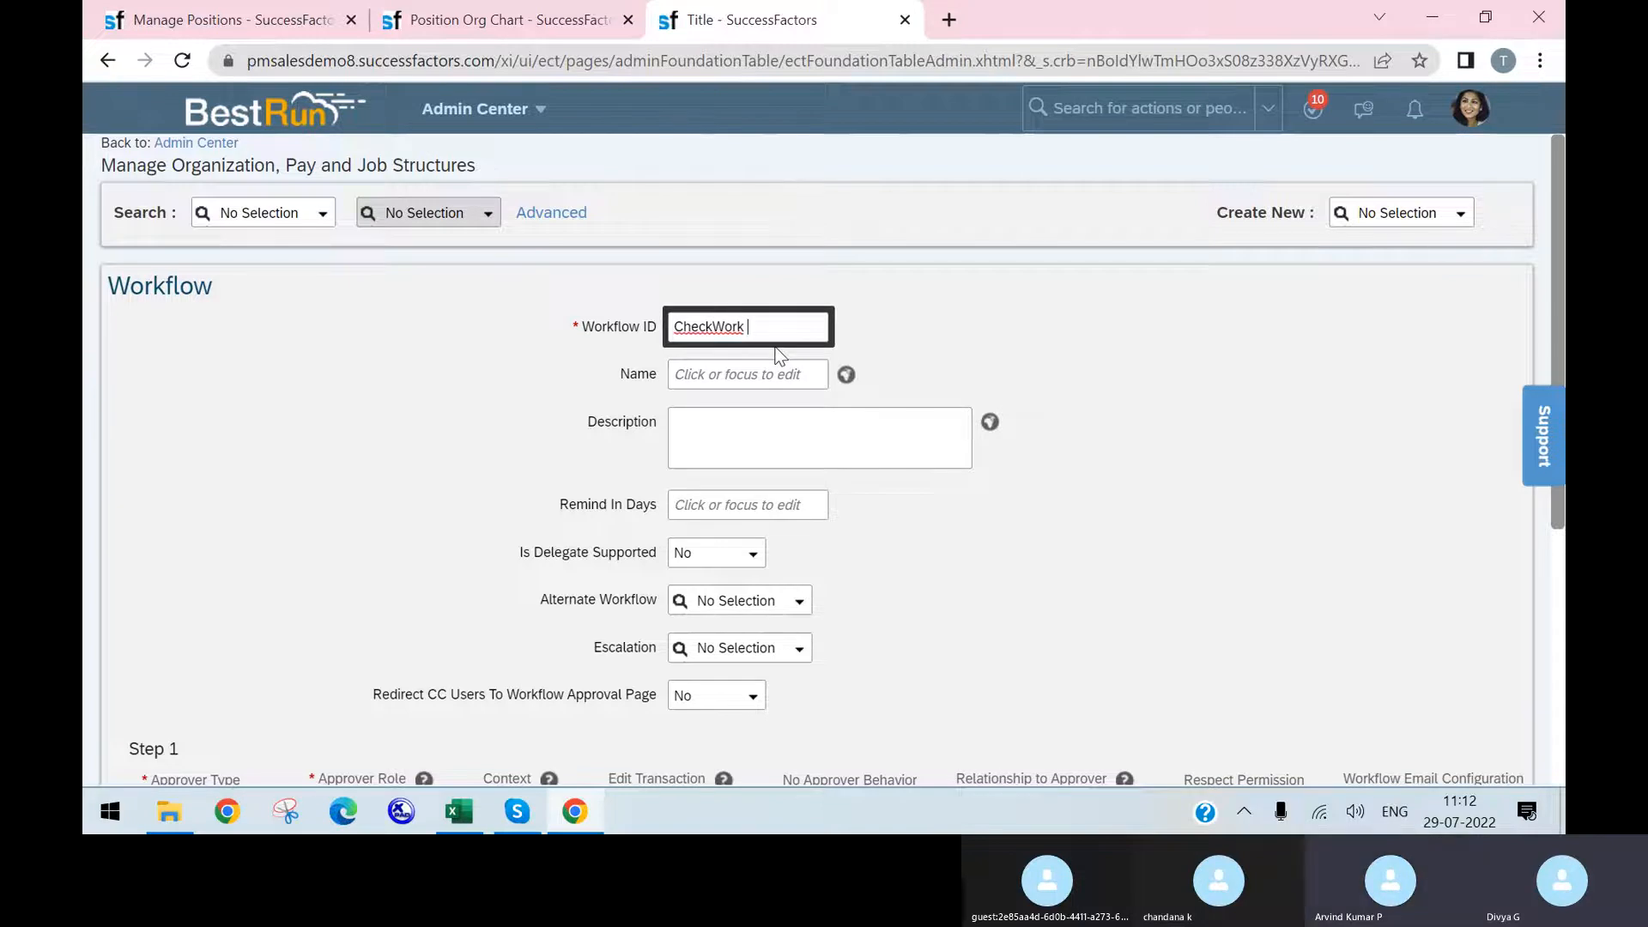
key(BackSpace)
click(784, 380)
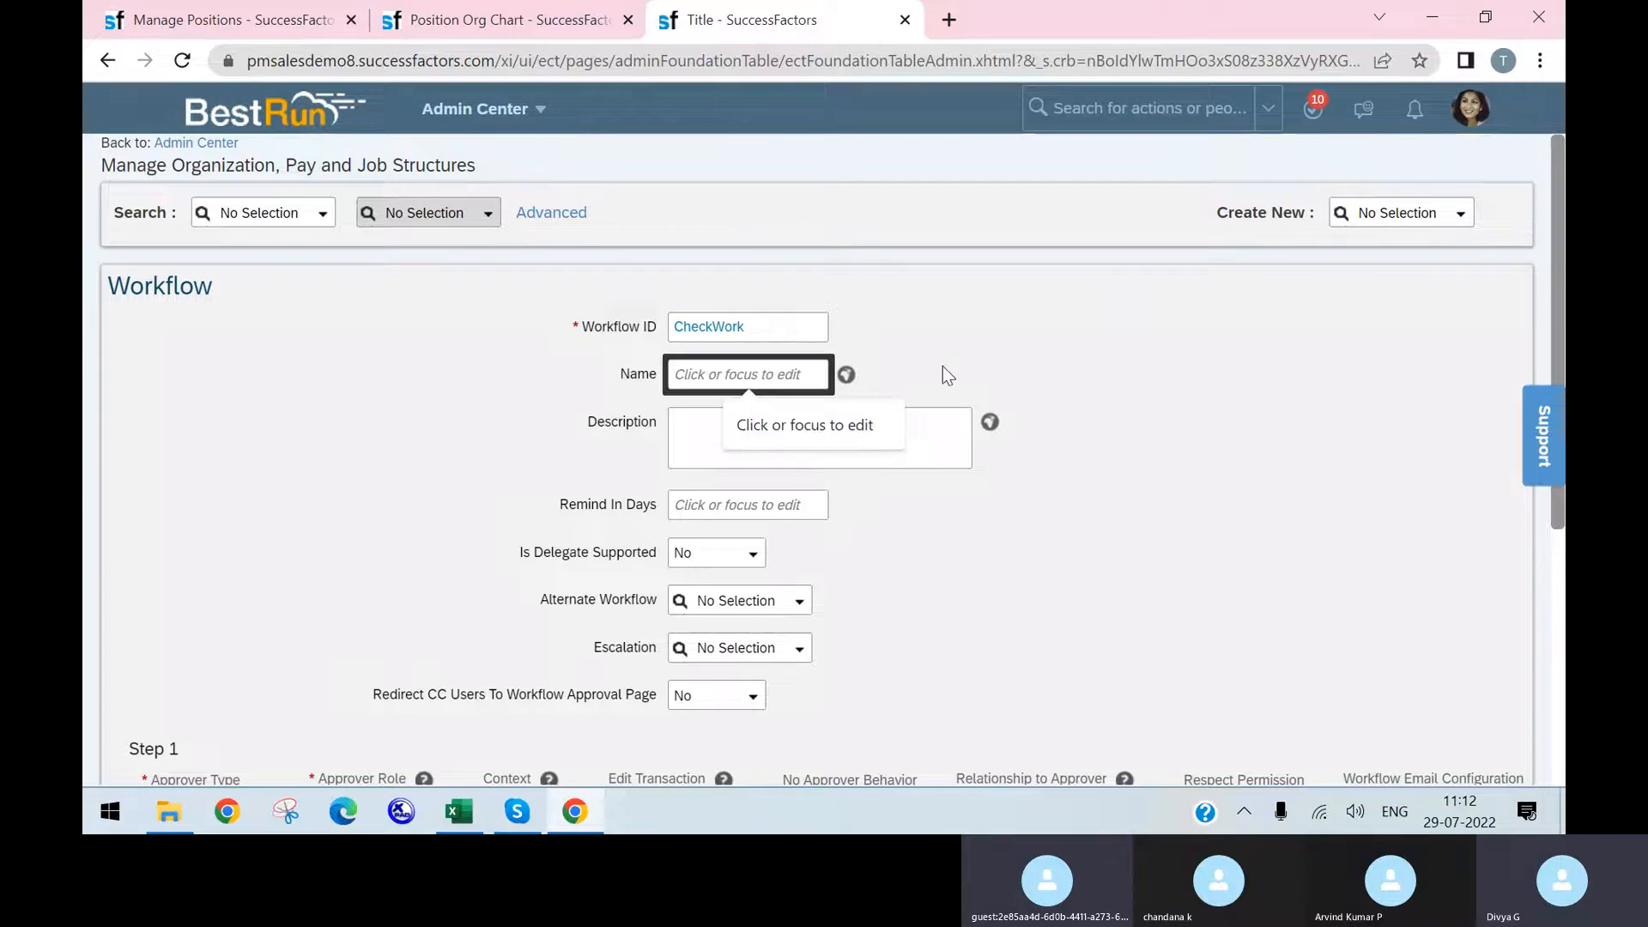
click(1012, 374)
- Set the workflow's Step 1 approver type to Role and approver role to Manager, and save the workflow
scroll(832, 455, down, 2)
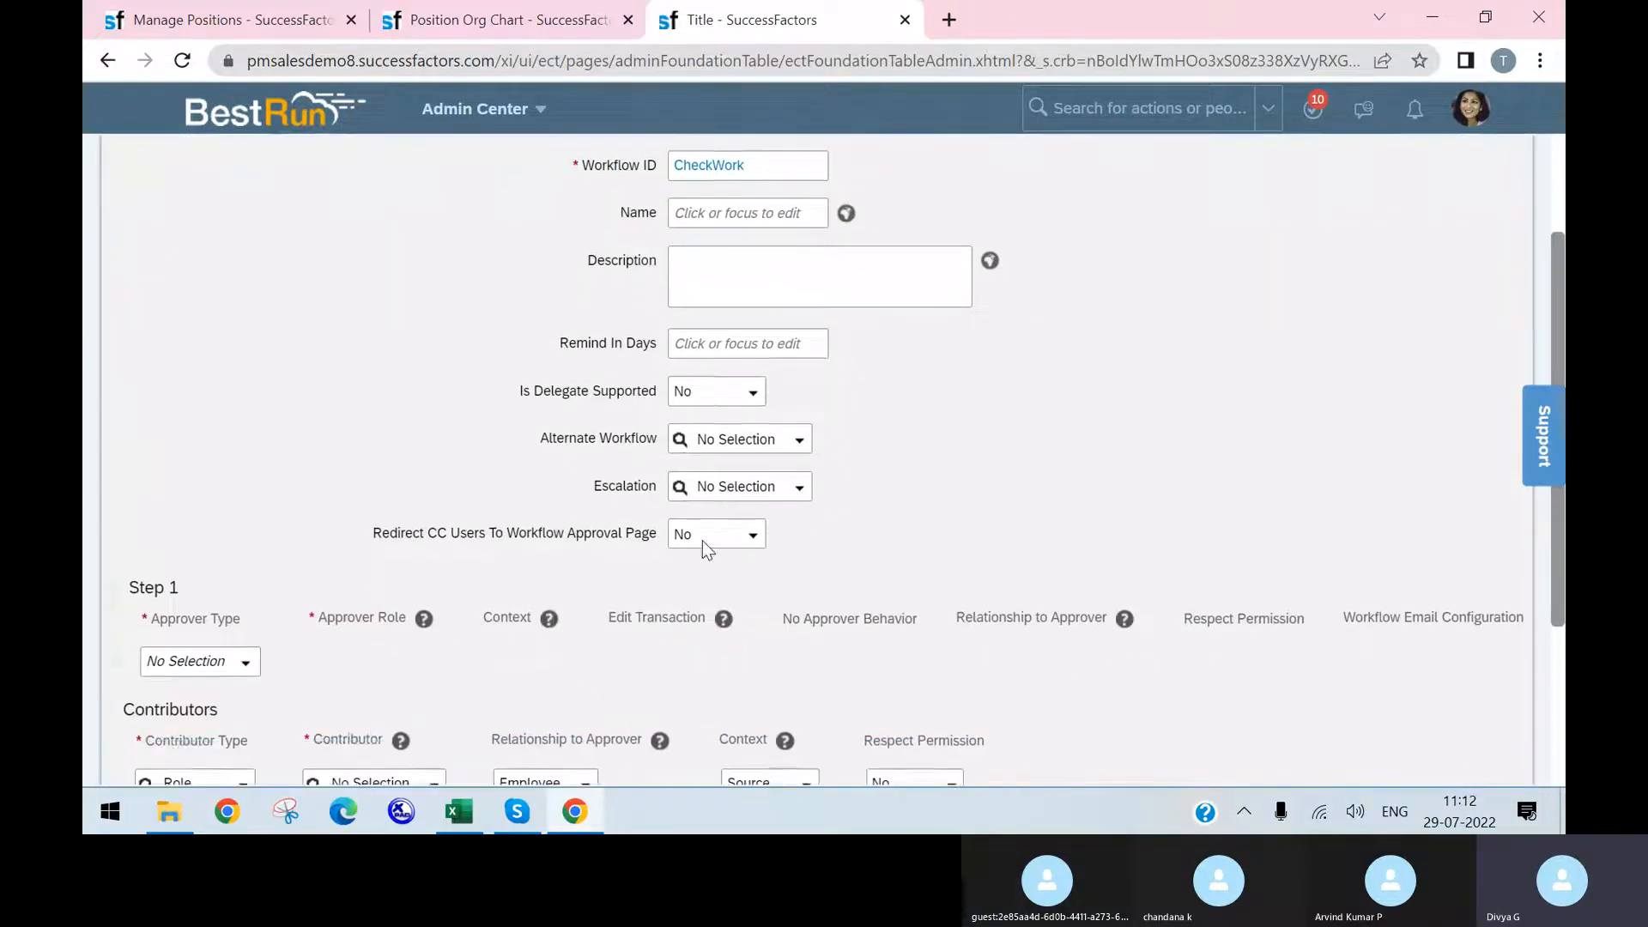
scroll(702, 541, down, 2)
click(244, 476)
click(224, 522)
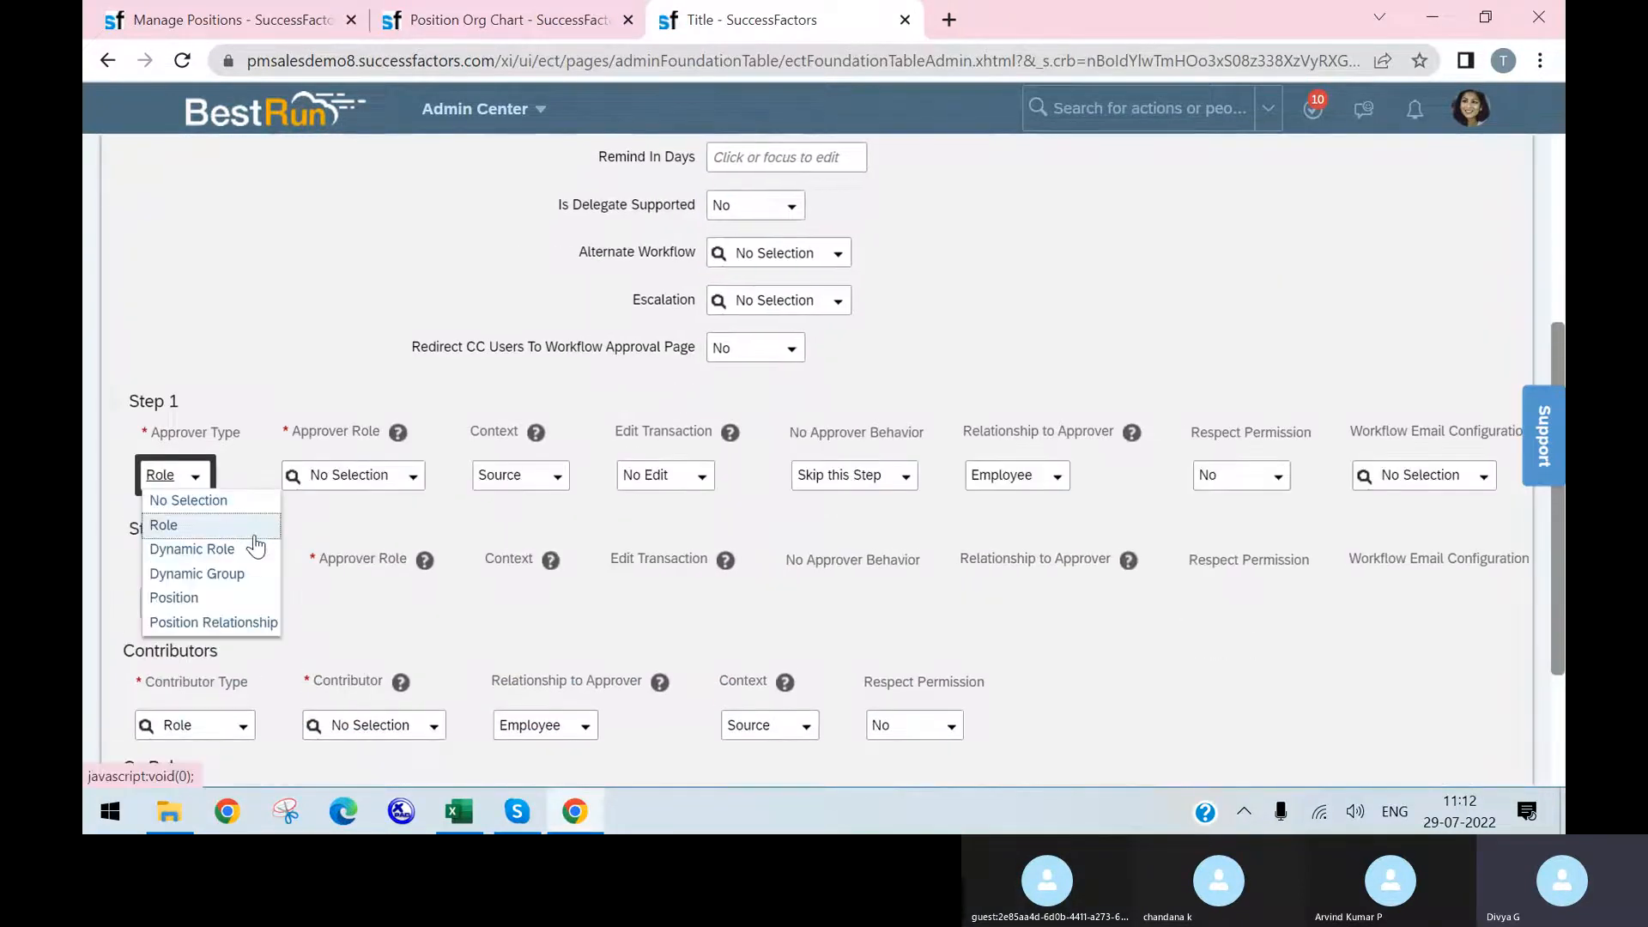
click(418, 488)
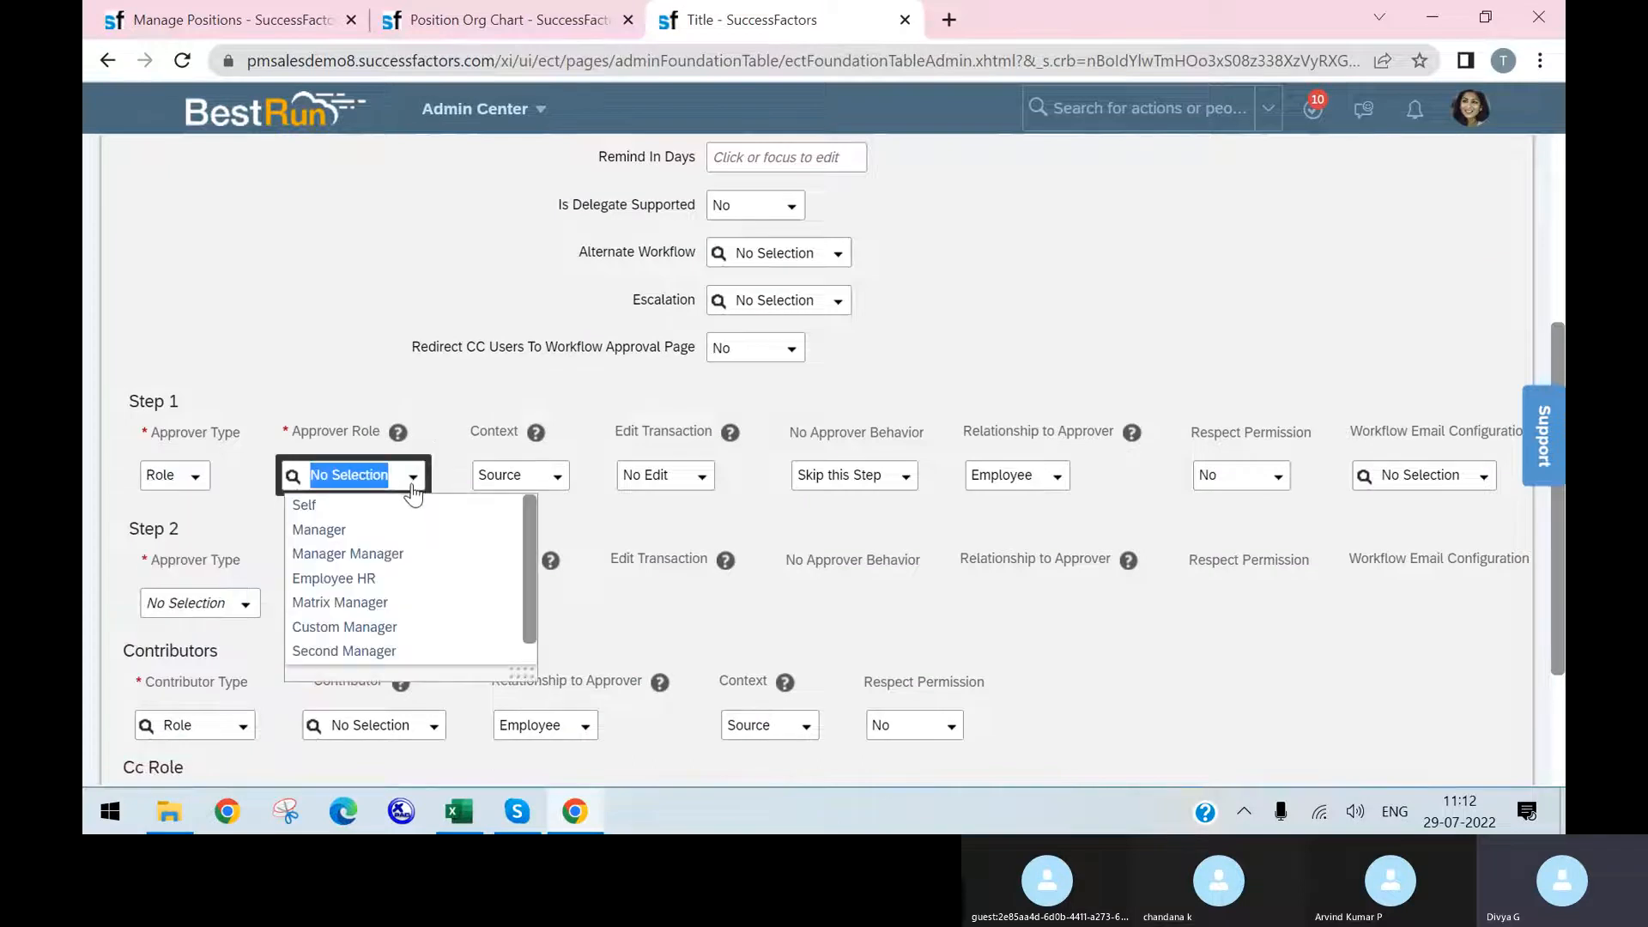
click(328, 527)
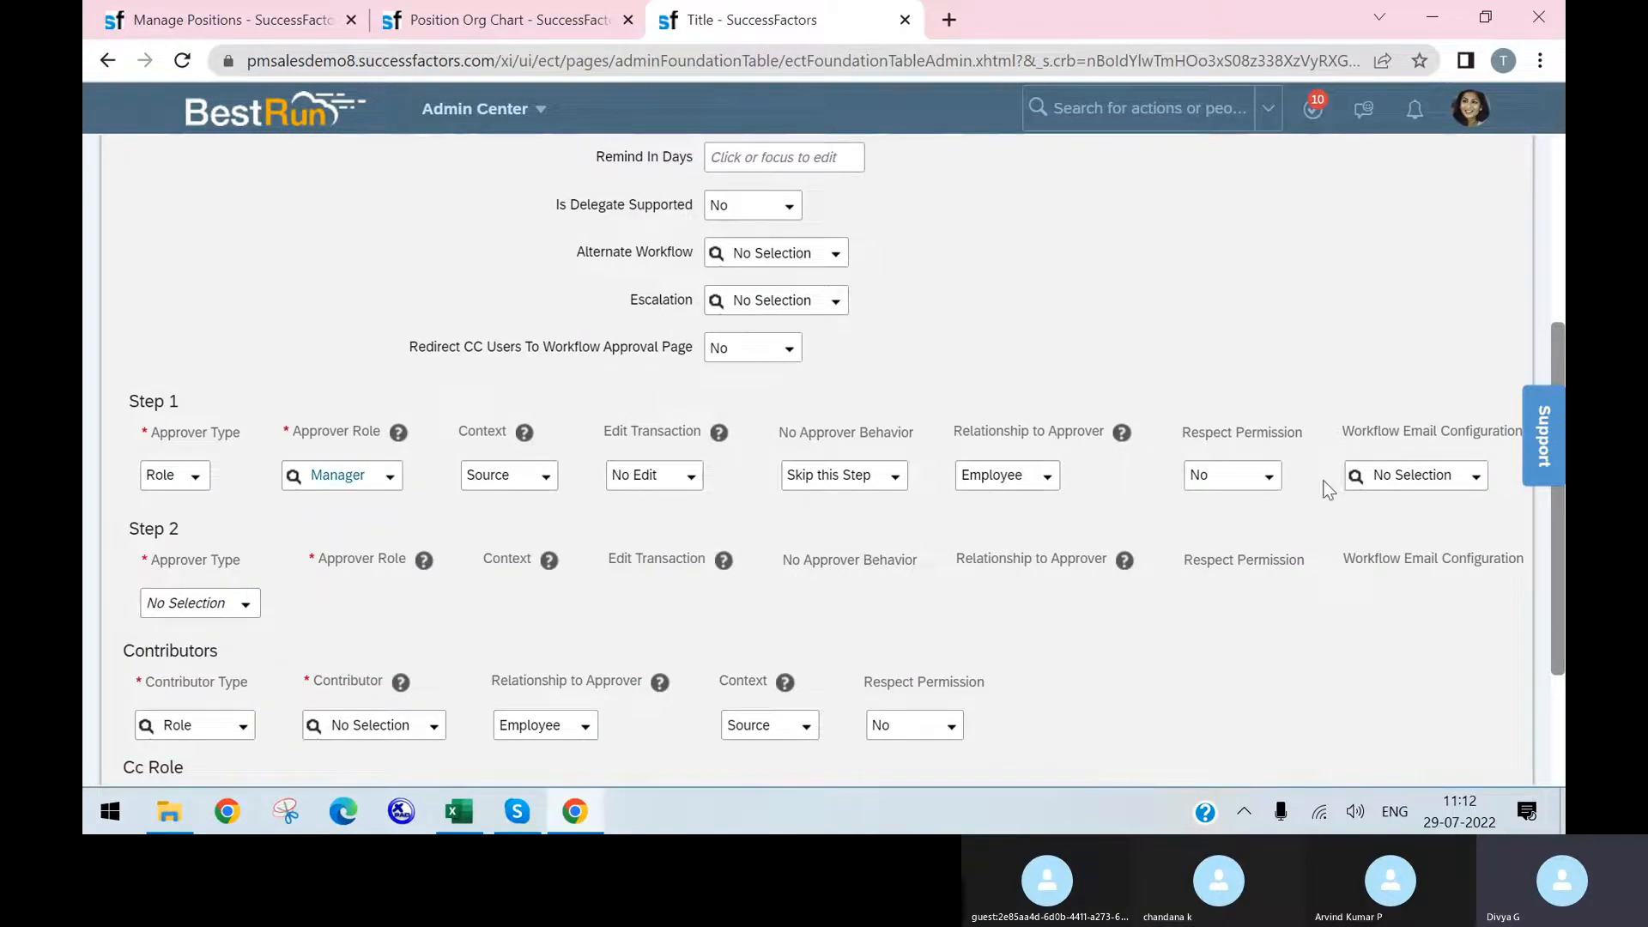
scroll(1115, 537, down, 2)
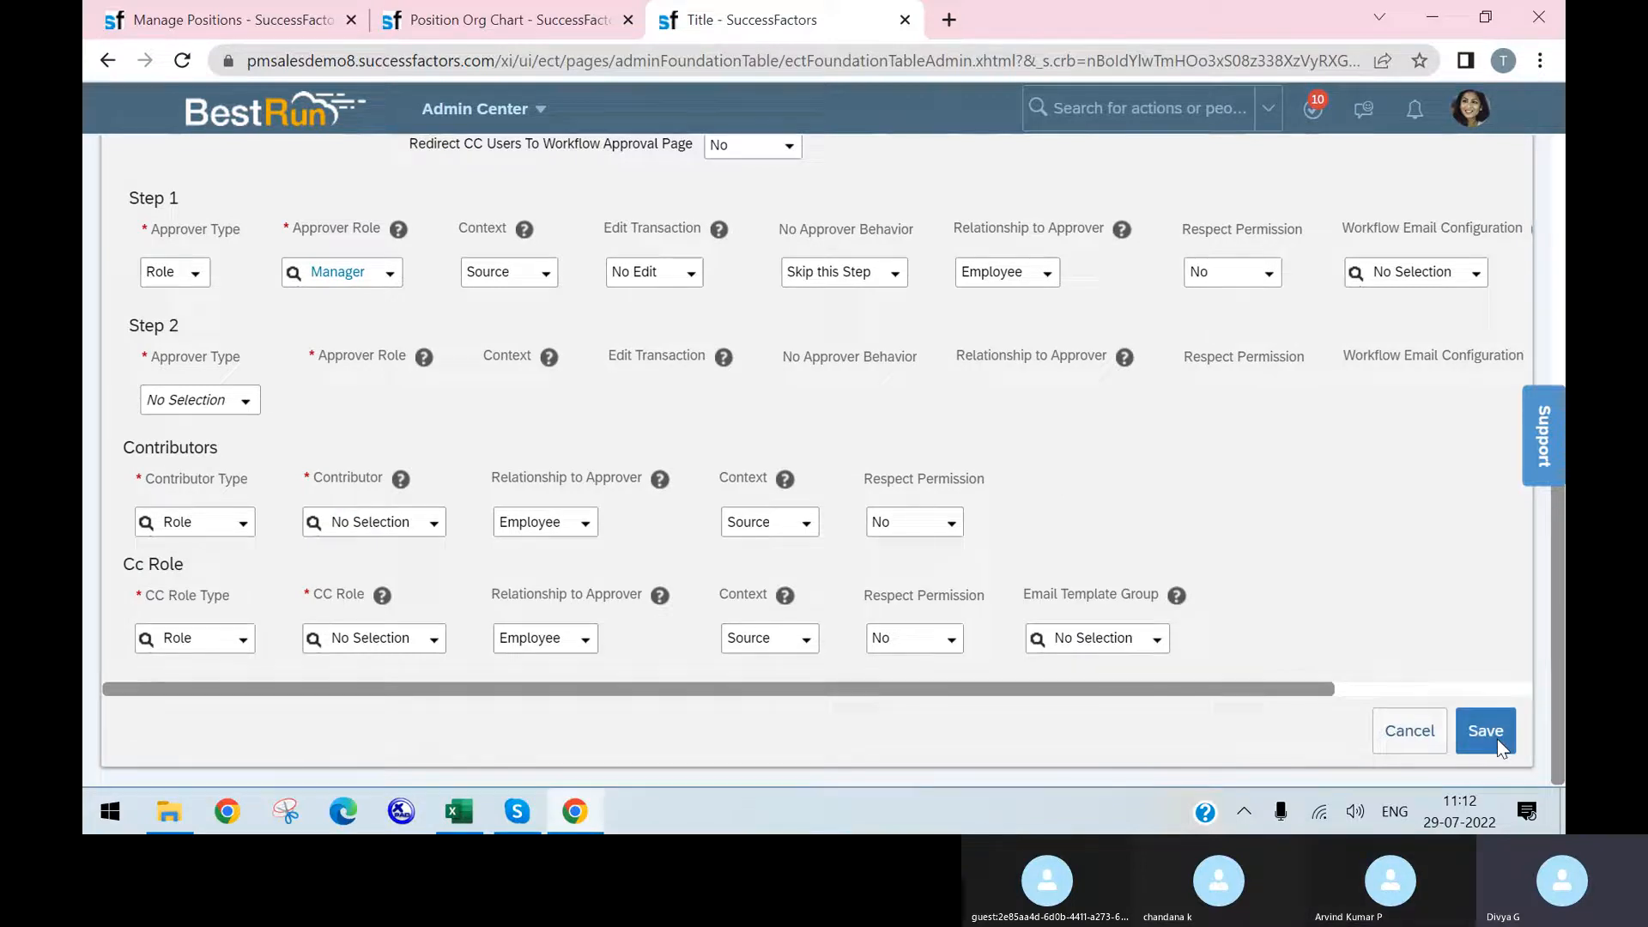
click(1485, 731)
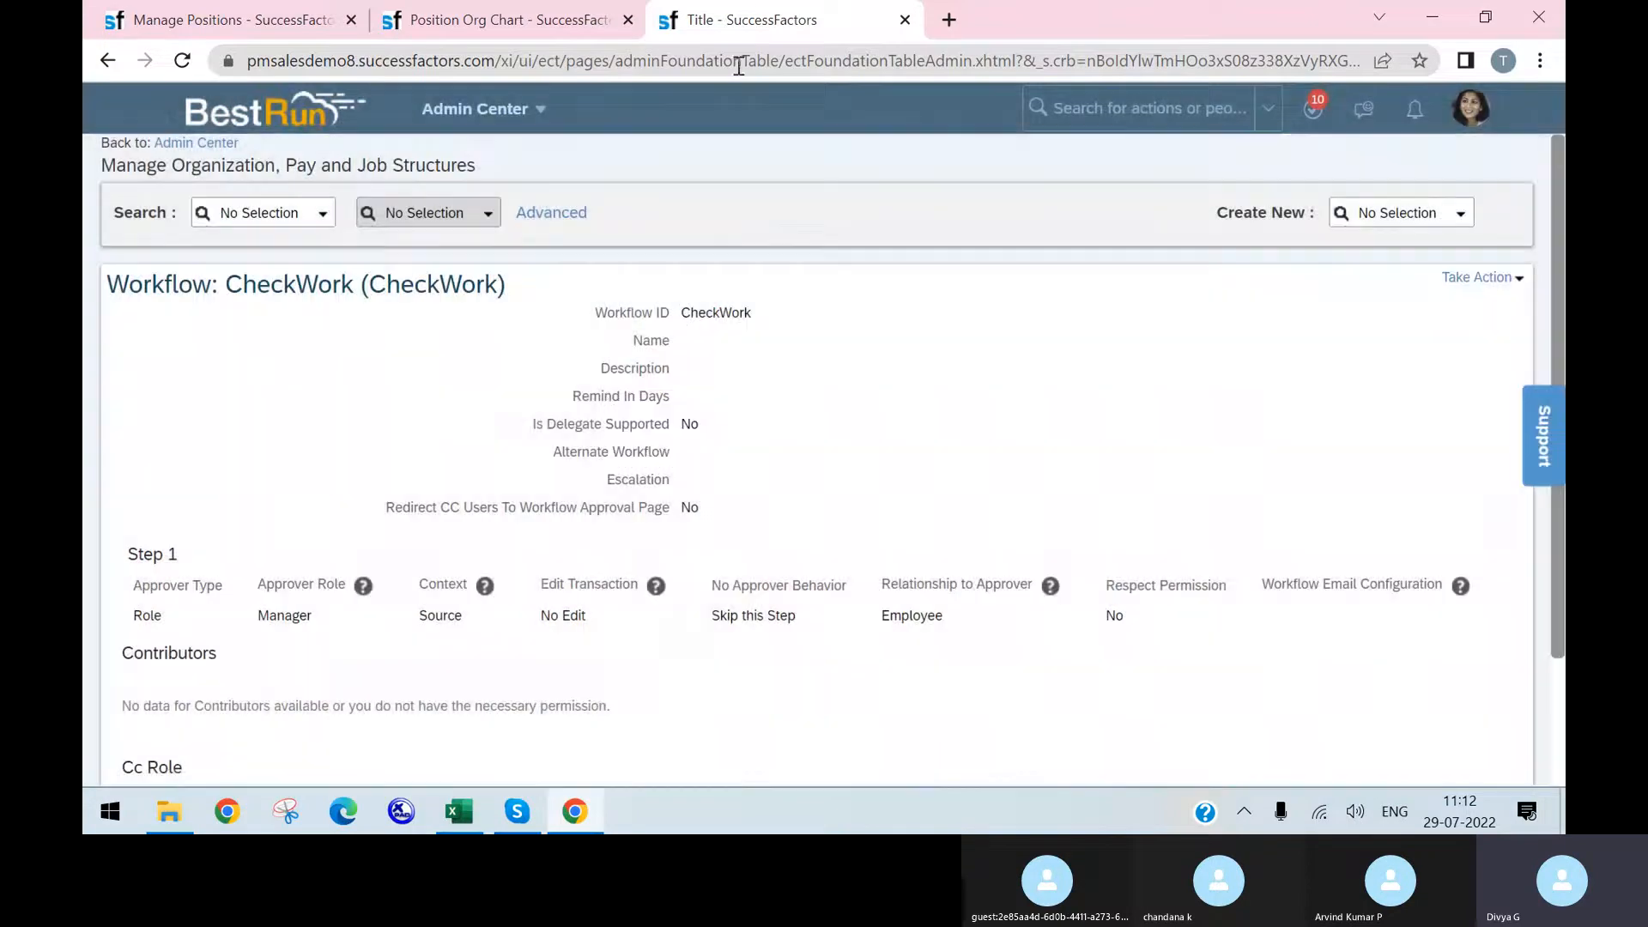
- Duplicate the browser tab showing the CheckWork workflow and switch to the copy
right_click(762, 18)
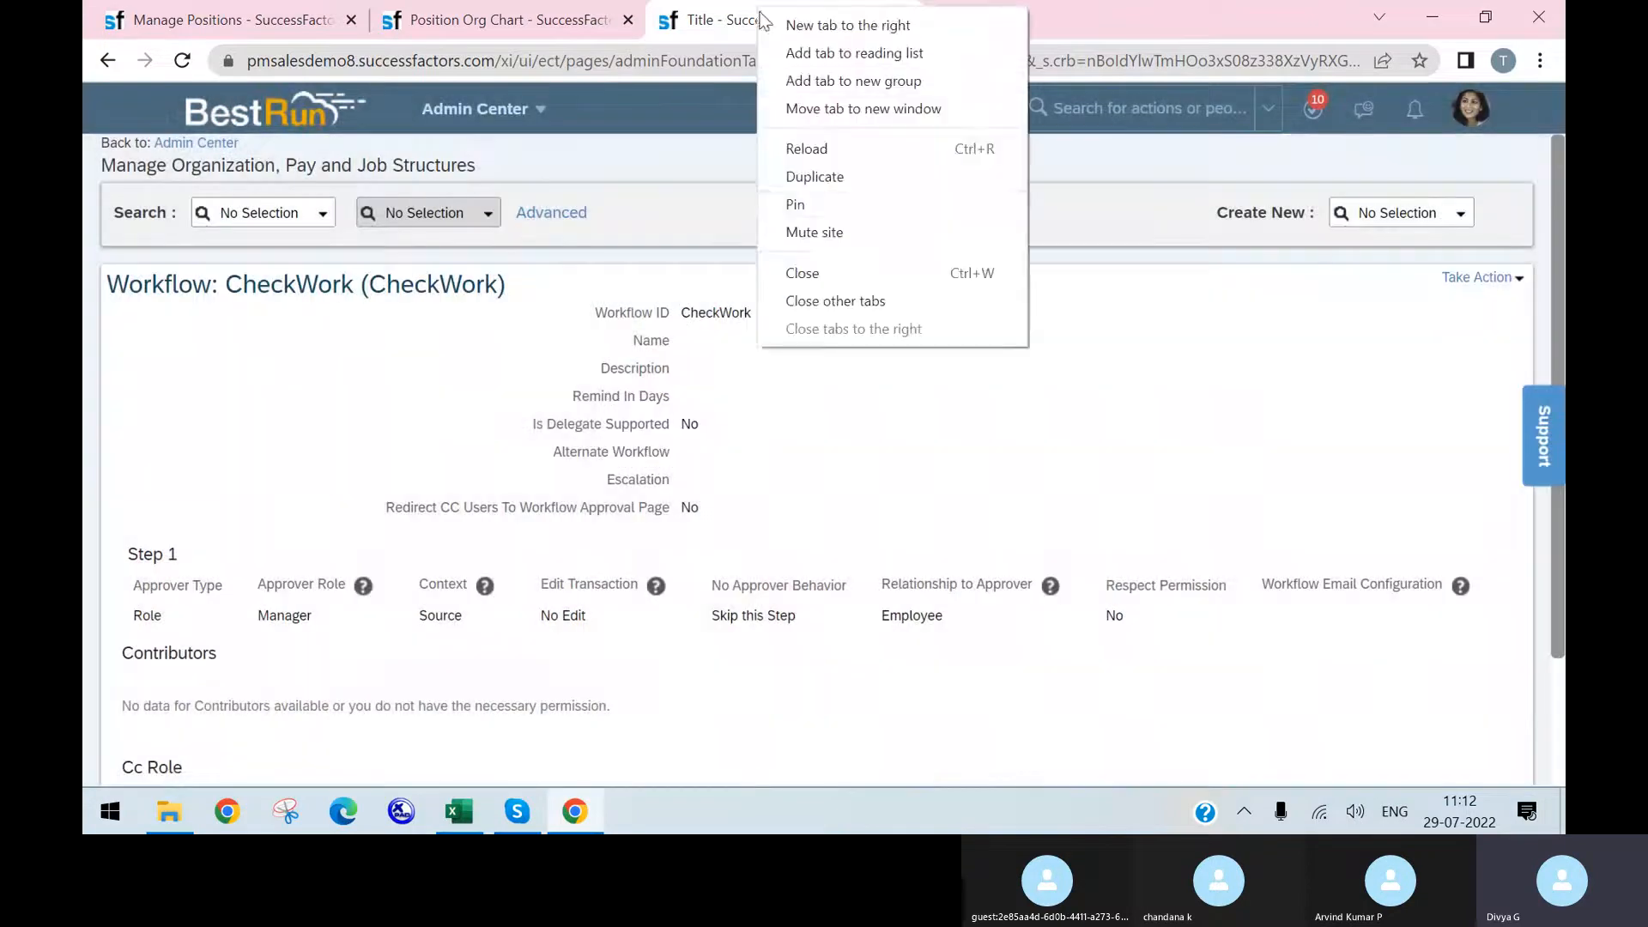
click(851, 176)
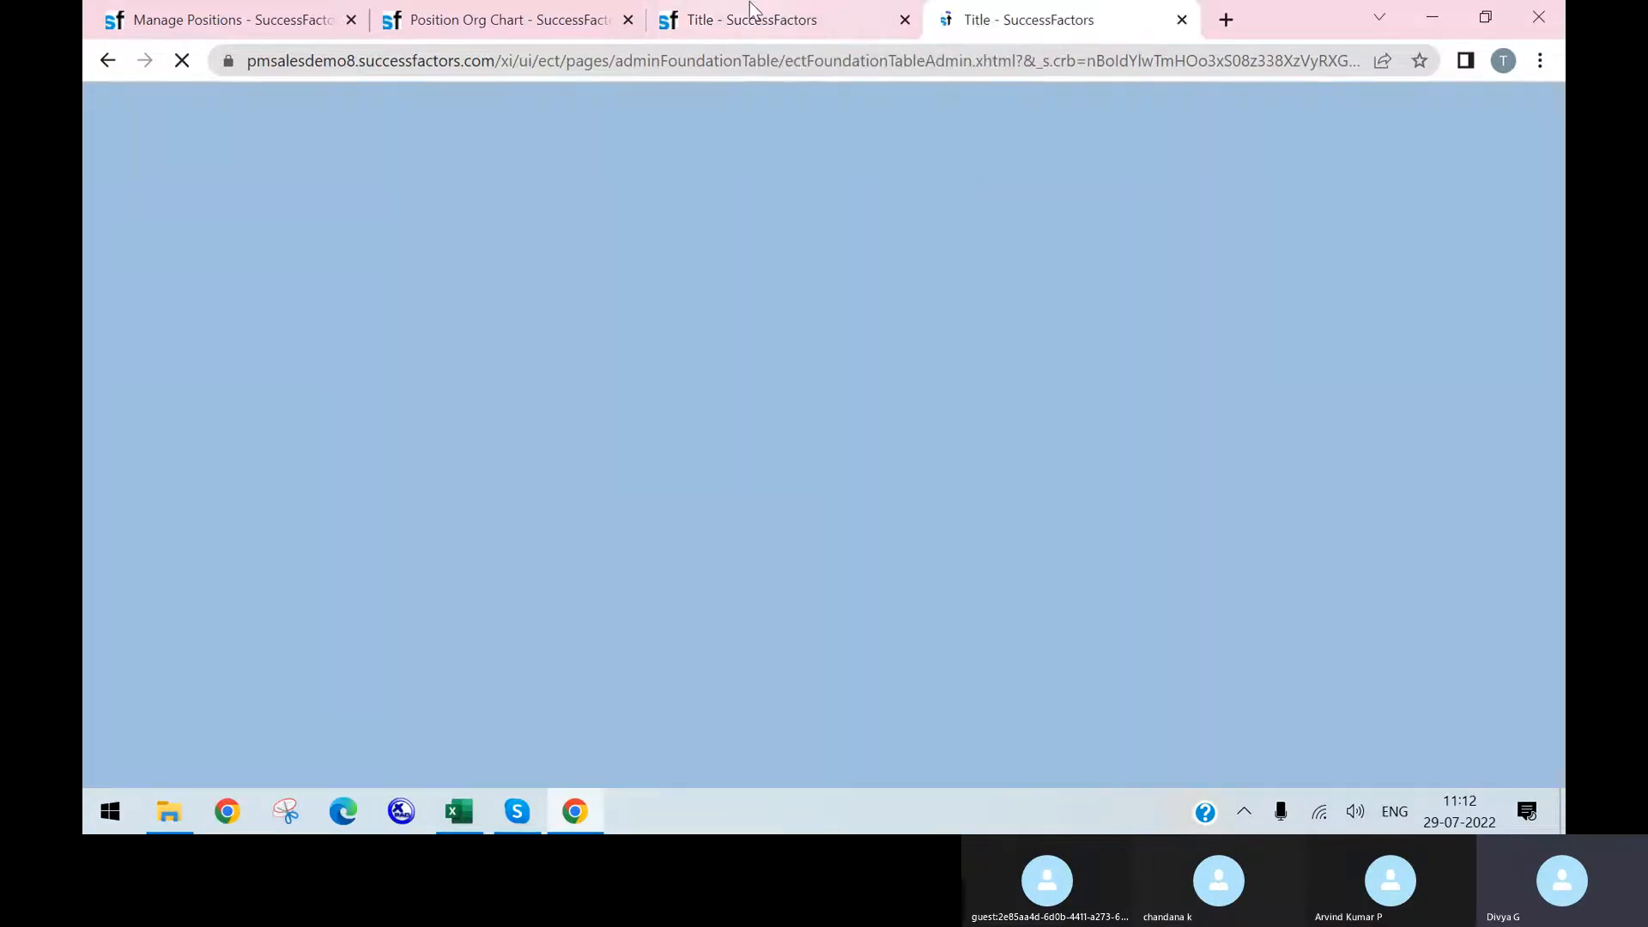
click(751, 11)
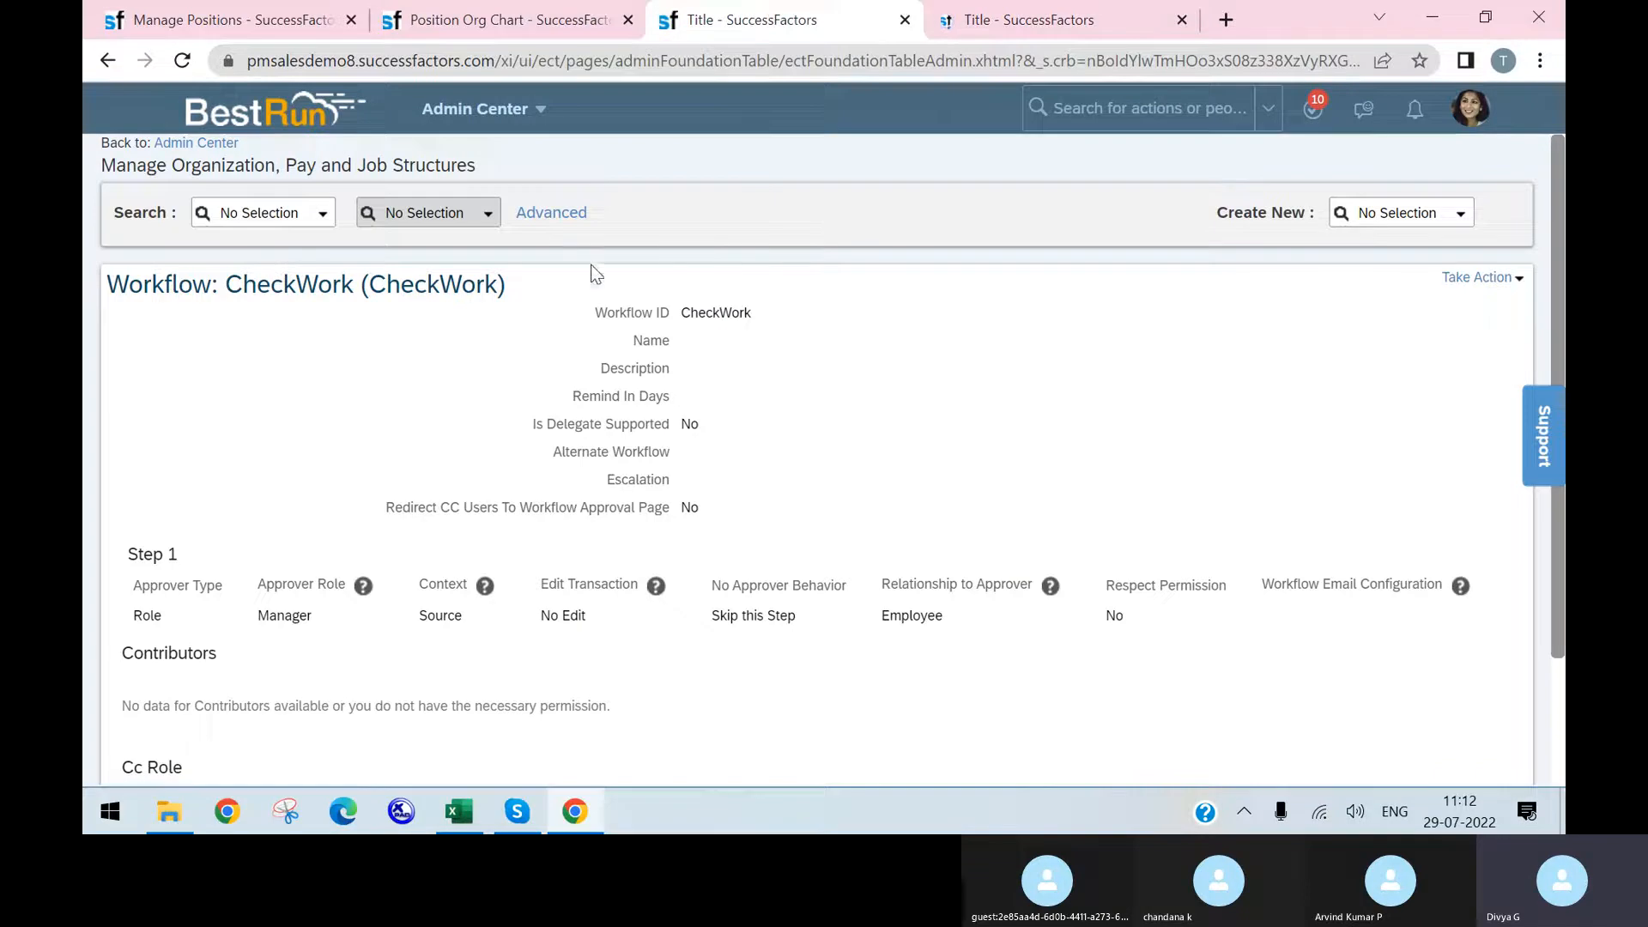
click(944, 19)
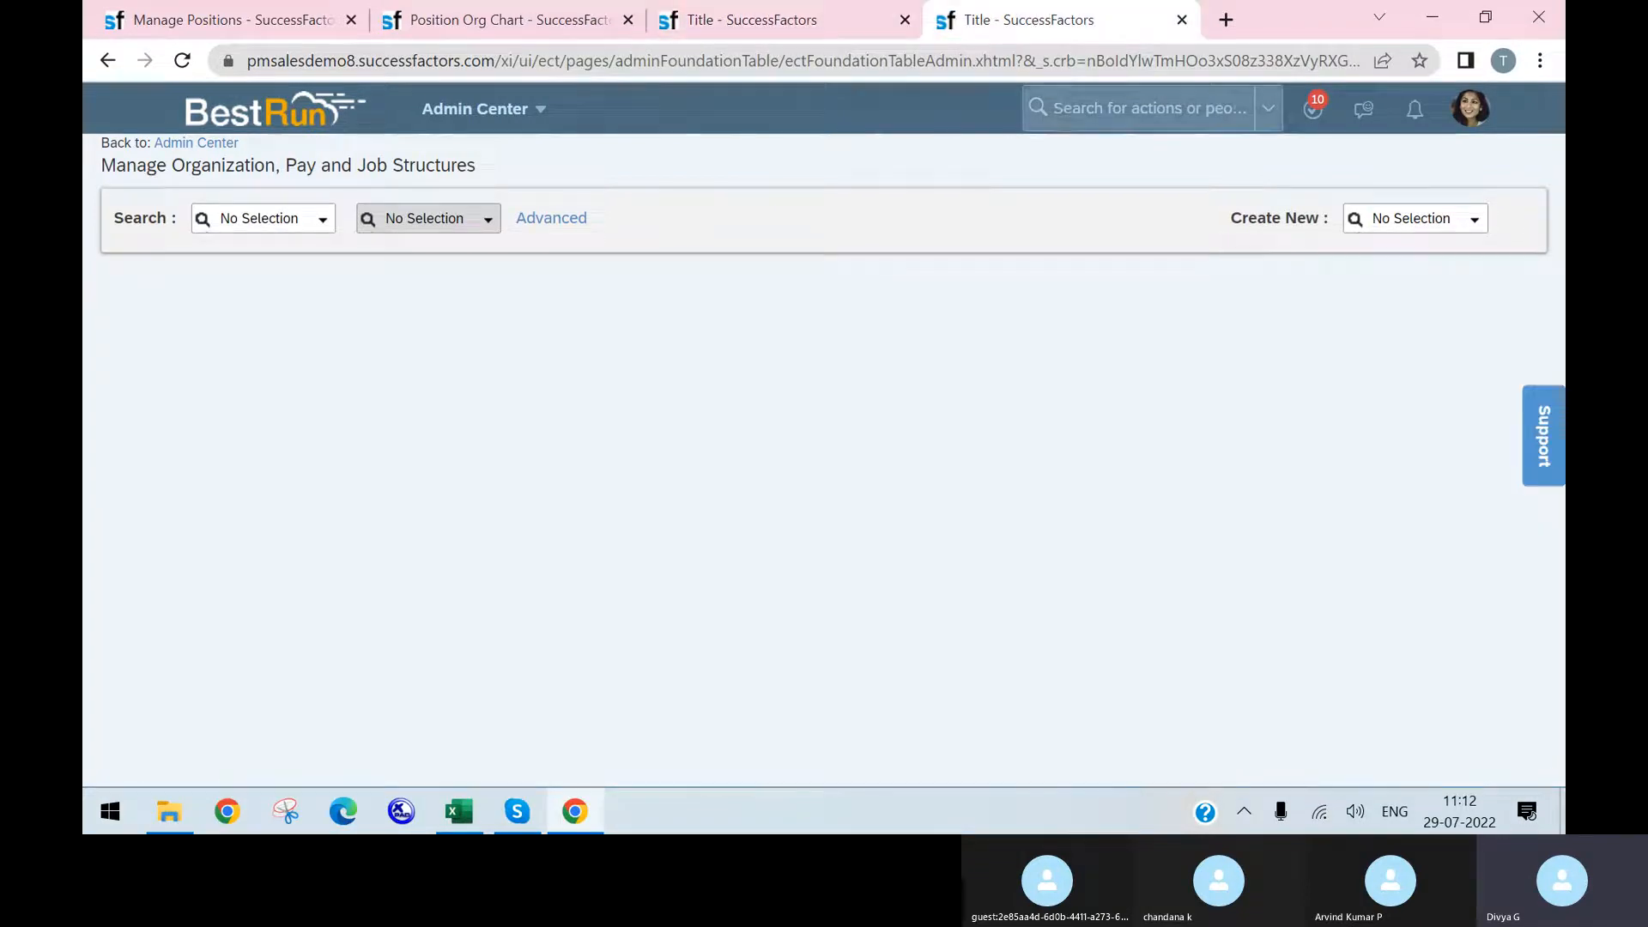
- Search the actions for "configure business" and open Configure Business Rules
click(1066, 114)
text(con)
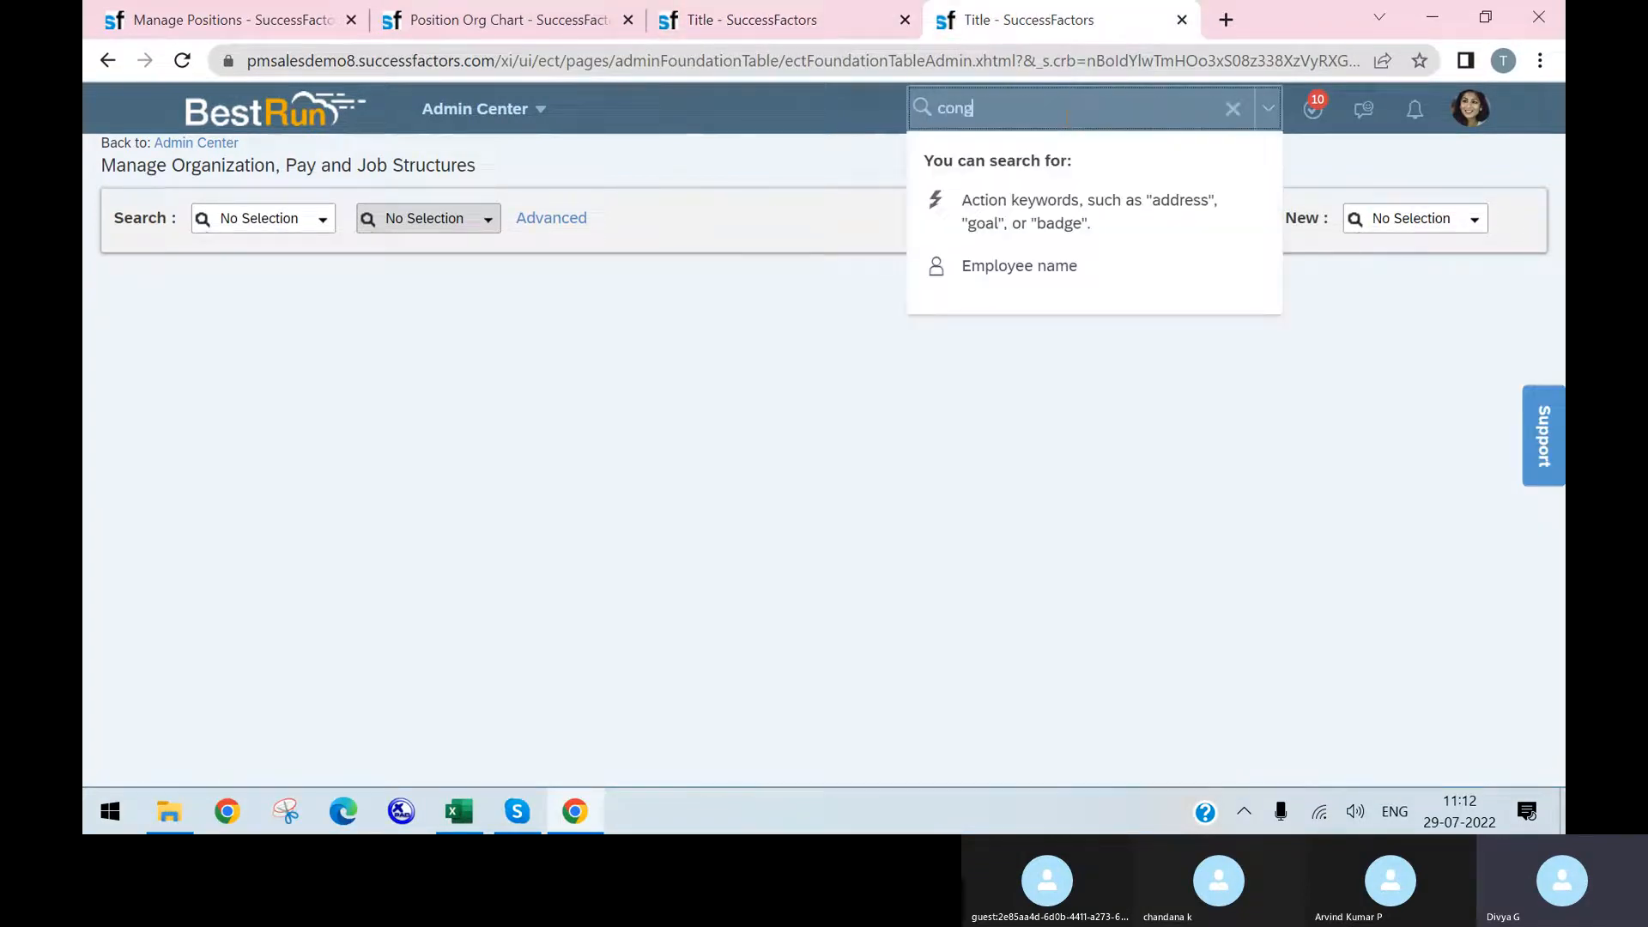
text(figure)
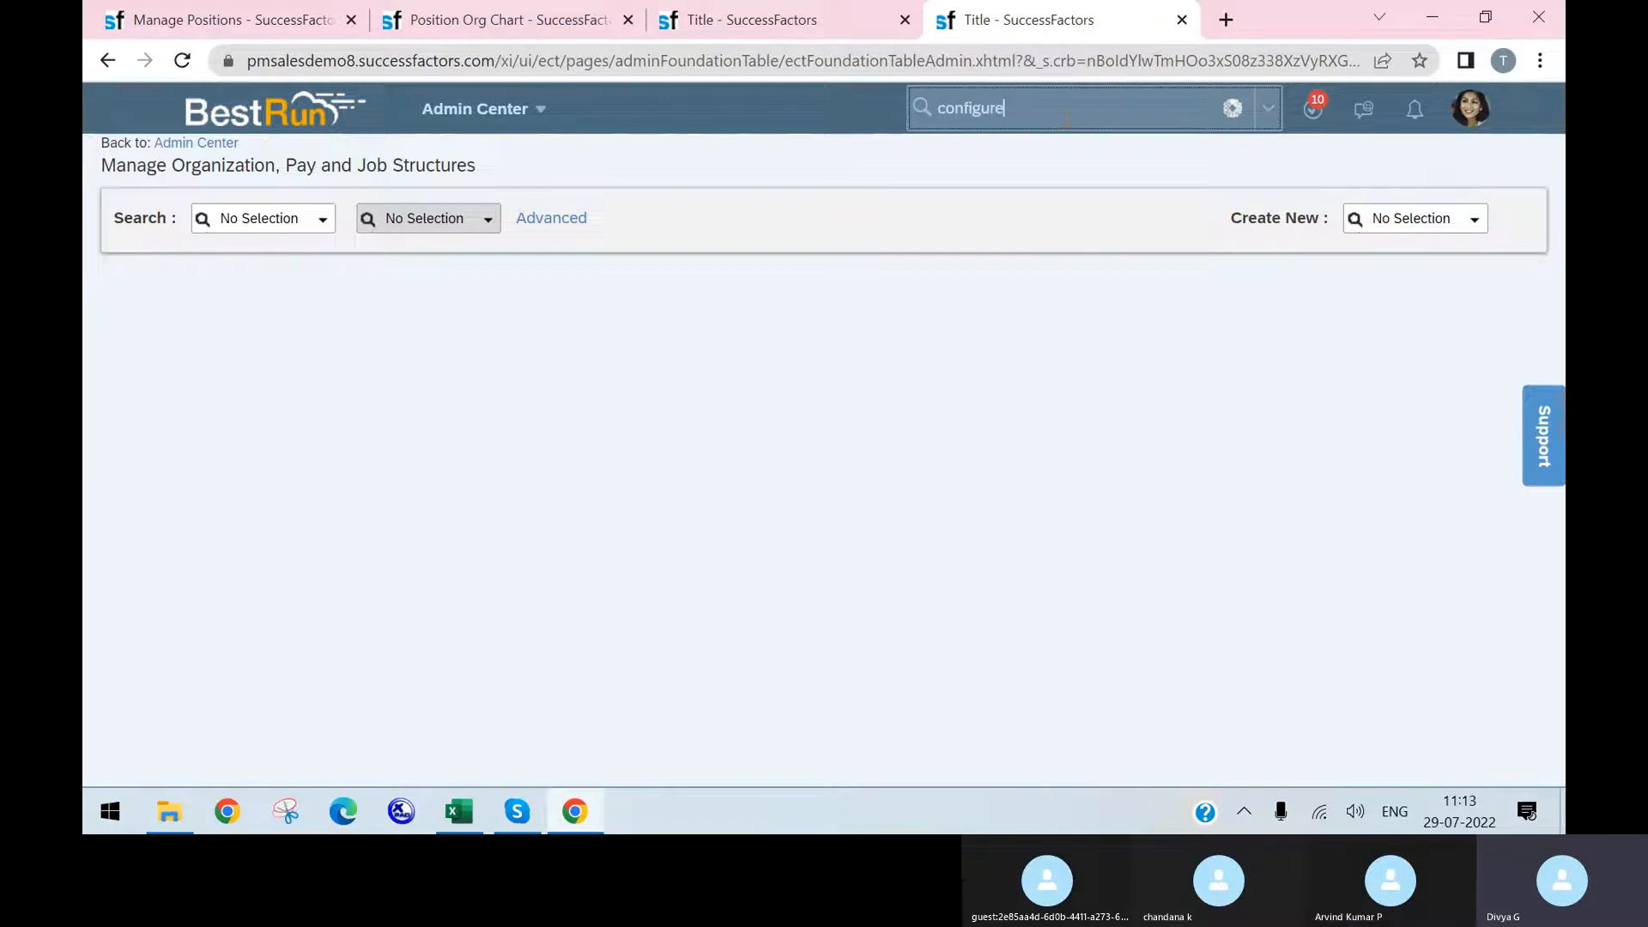
text( busines)
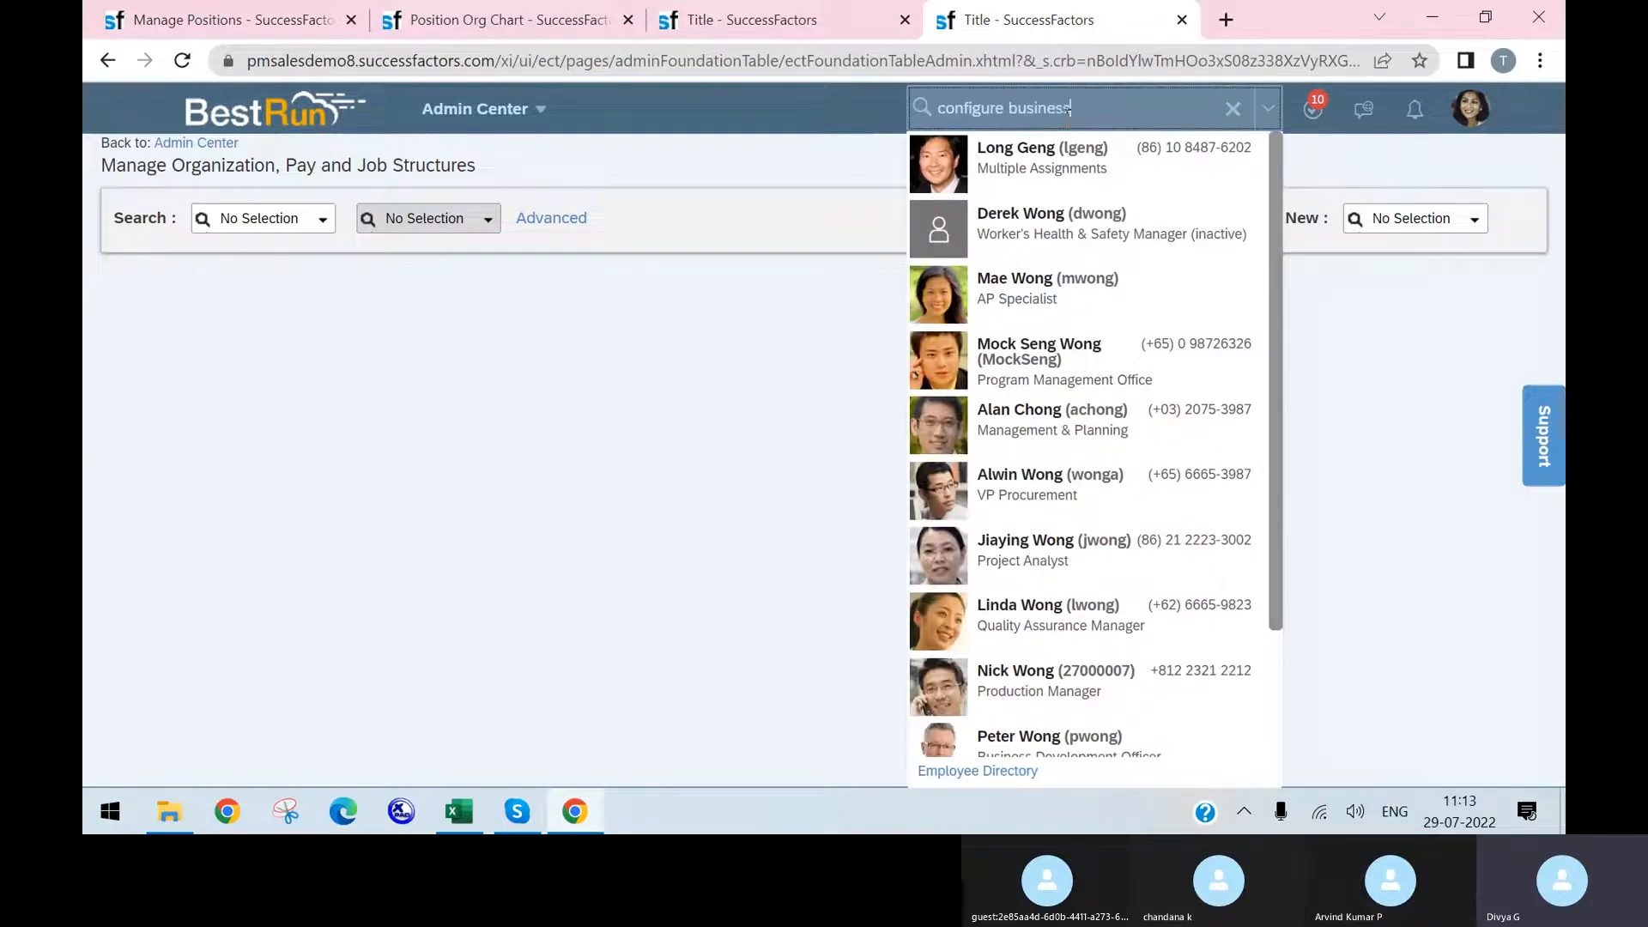
text(s)
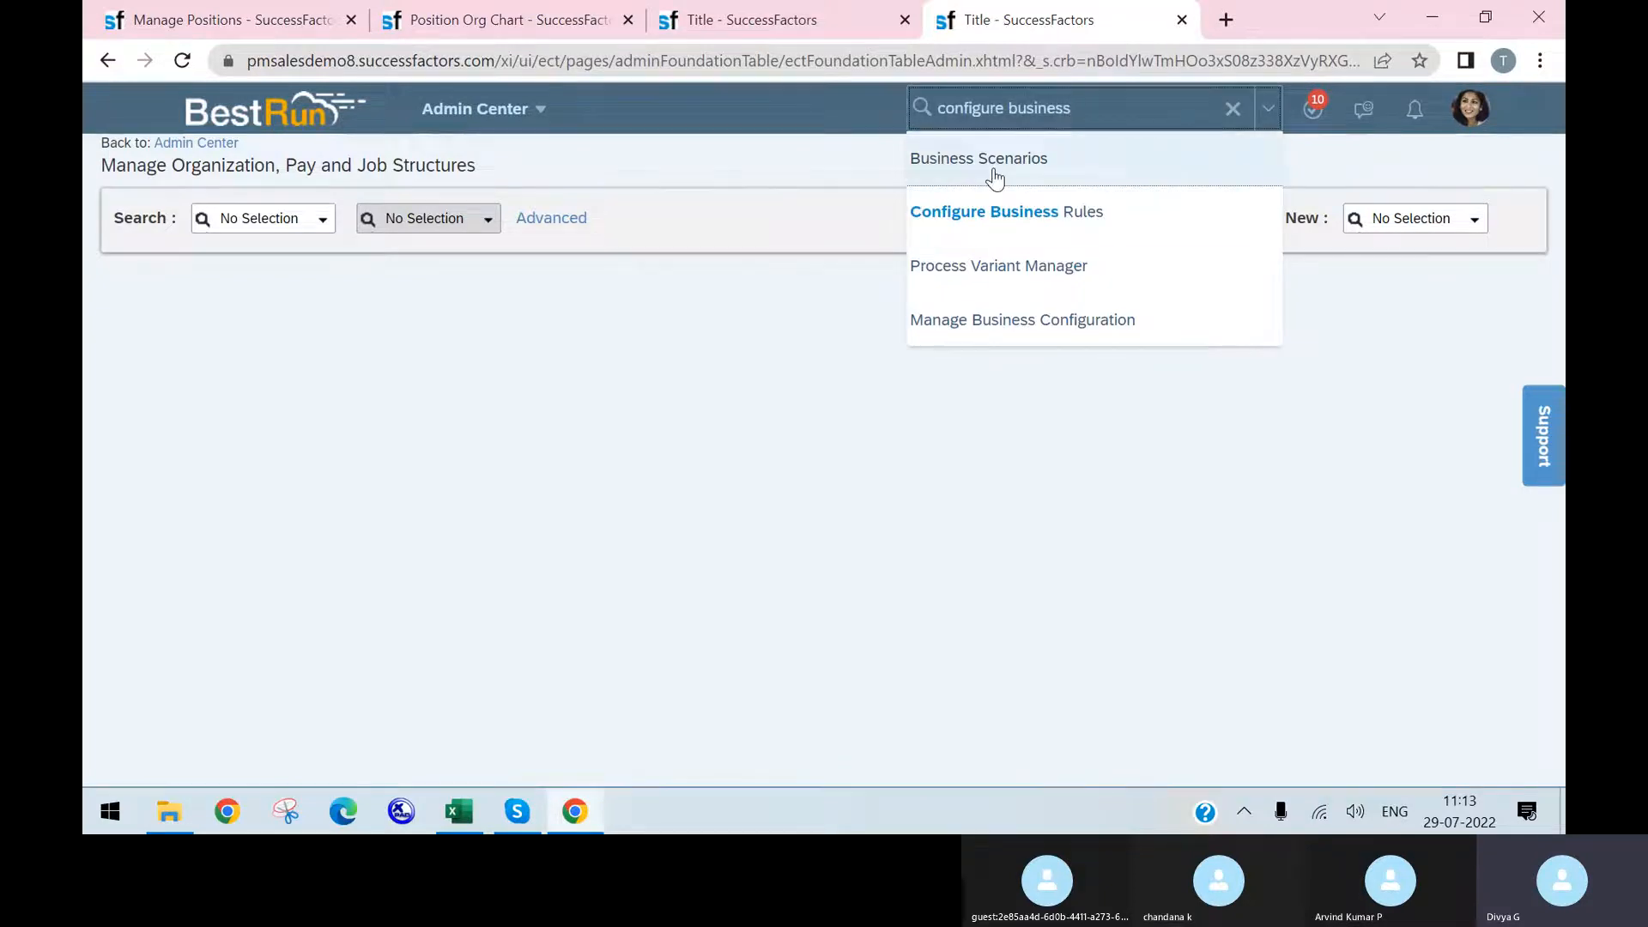
click(1005, 211)
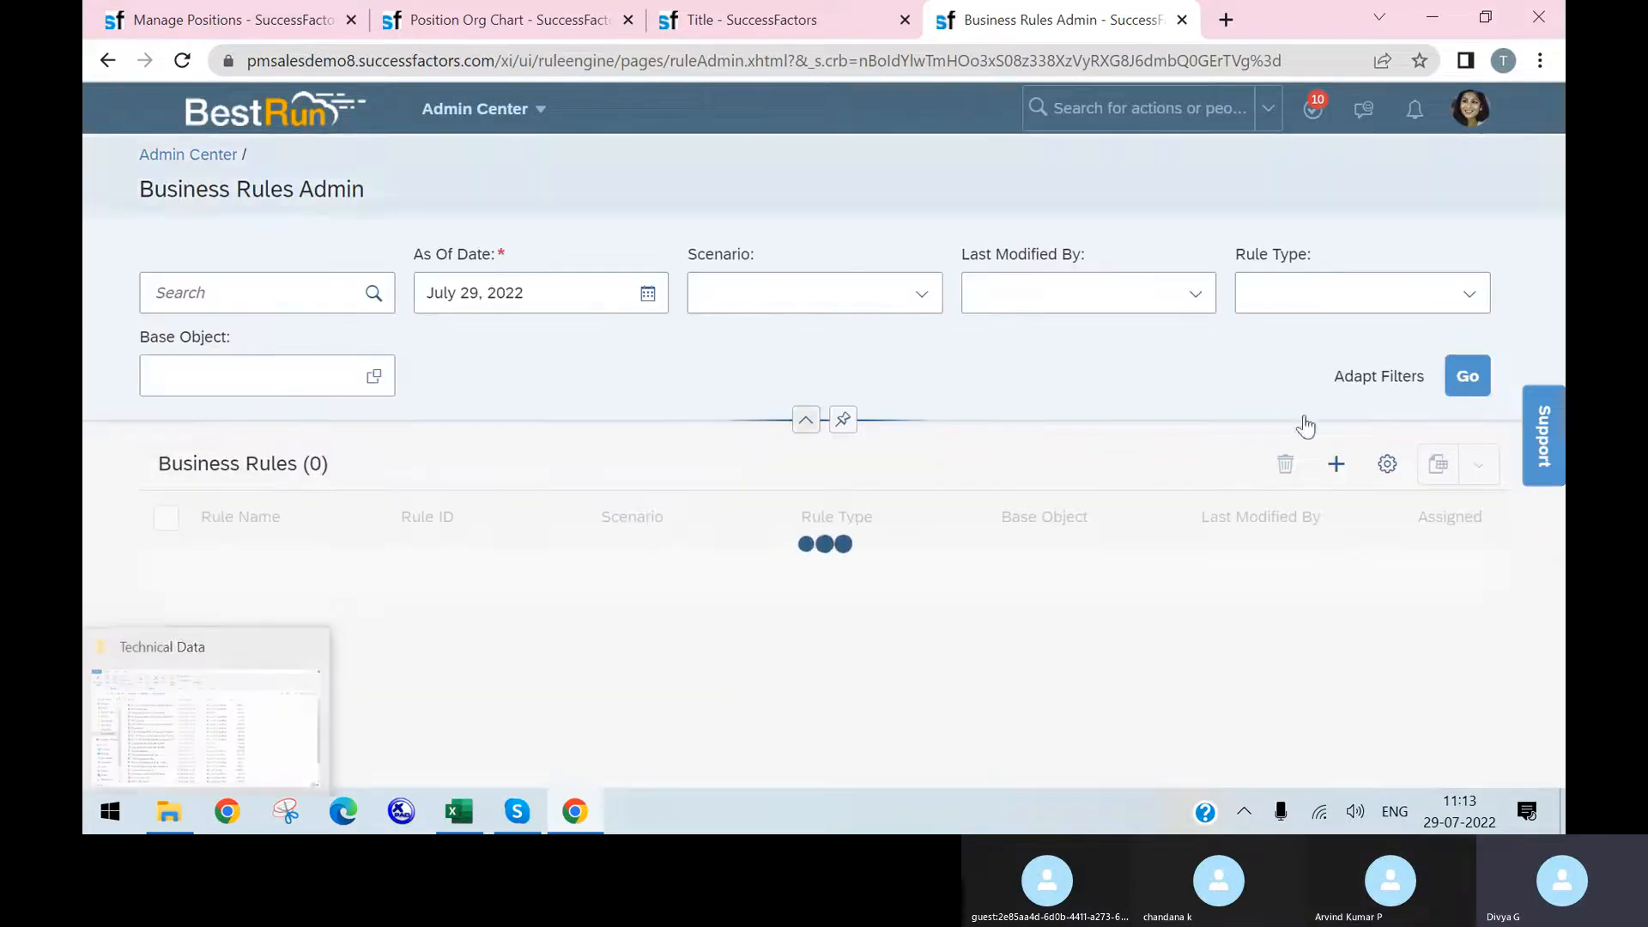
- Start a new business rule using the Basic scenario
click(1330, 462)
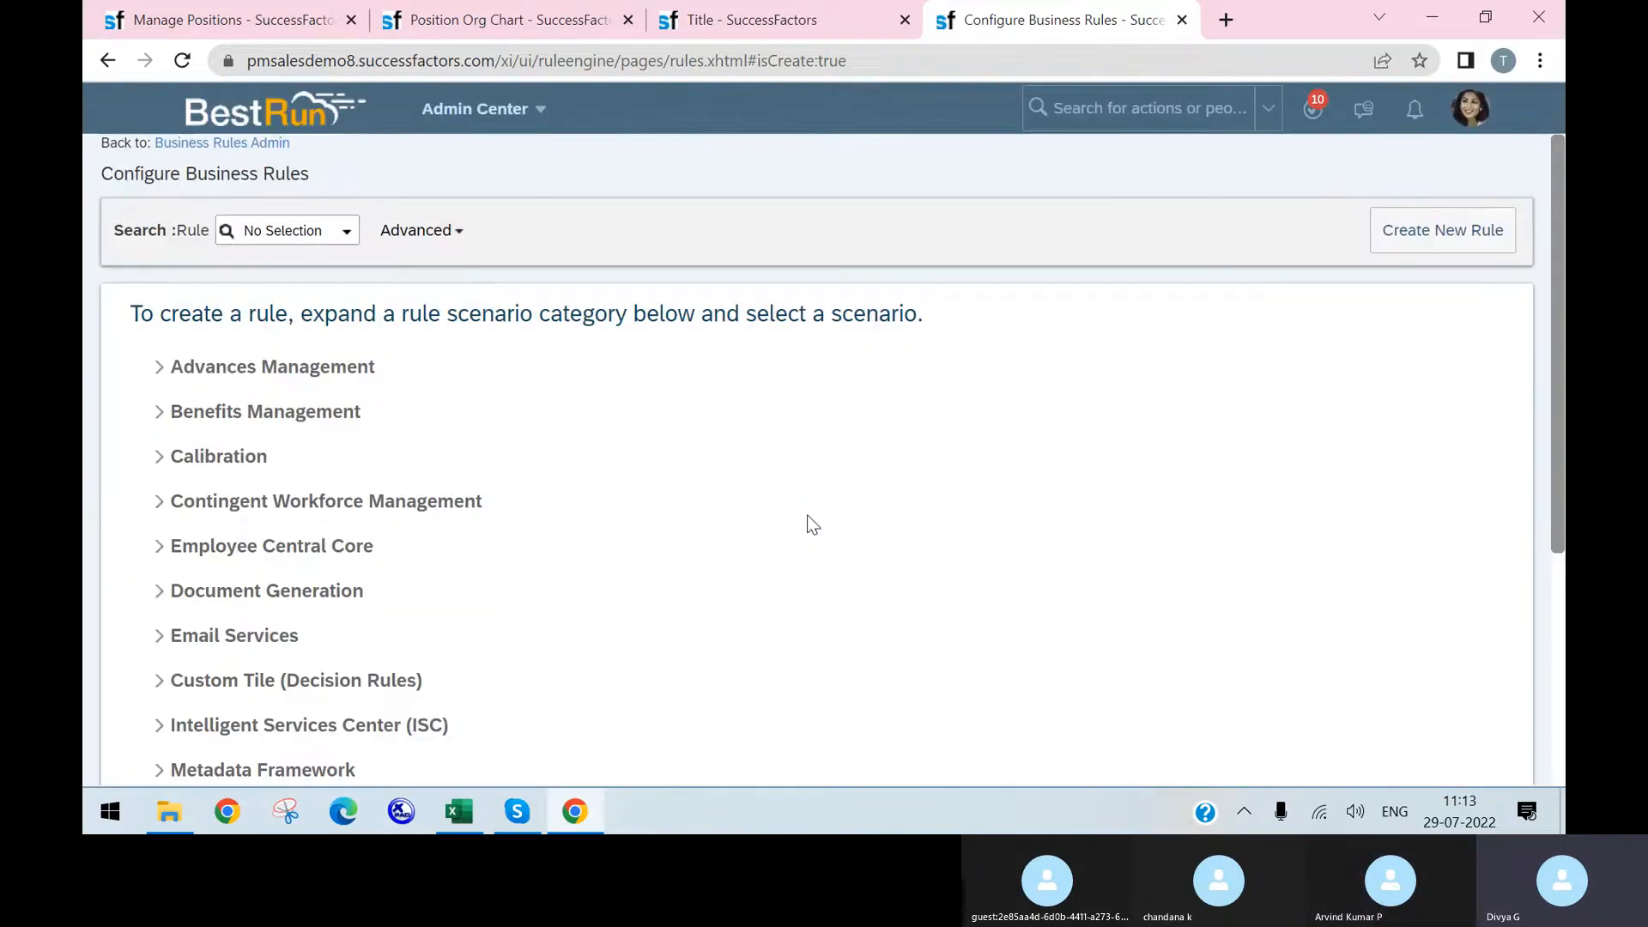
scroll(728, 348, down, 4)
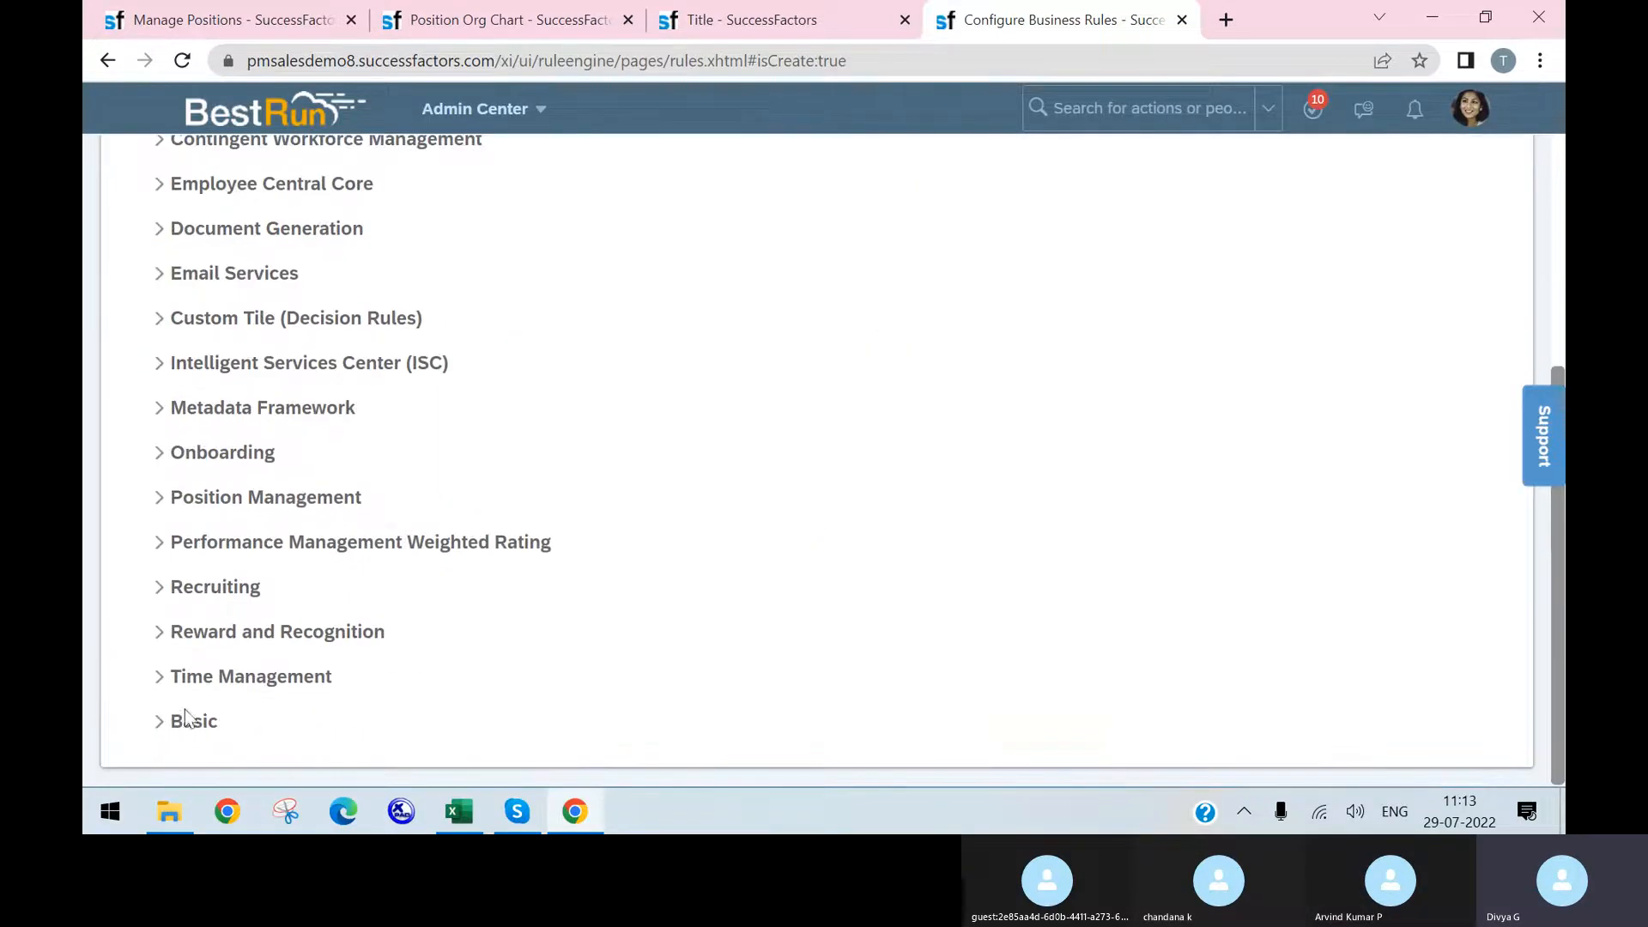
click(179, 730)
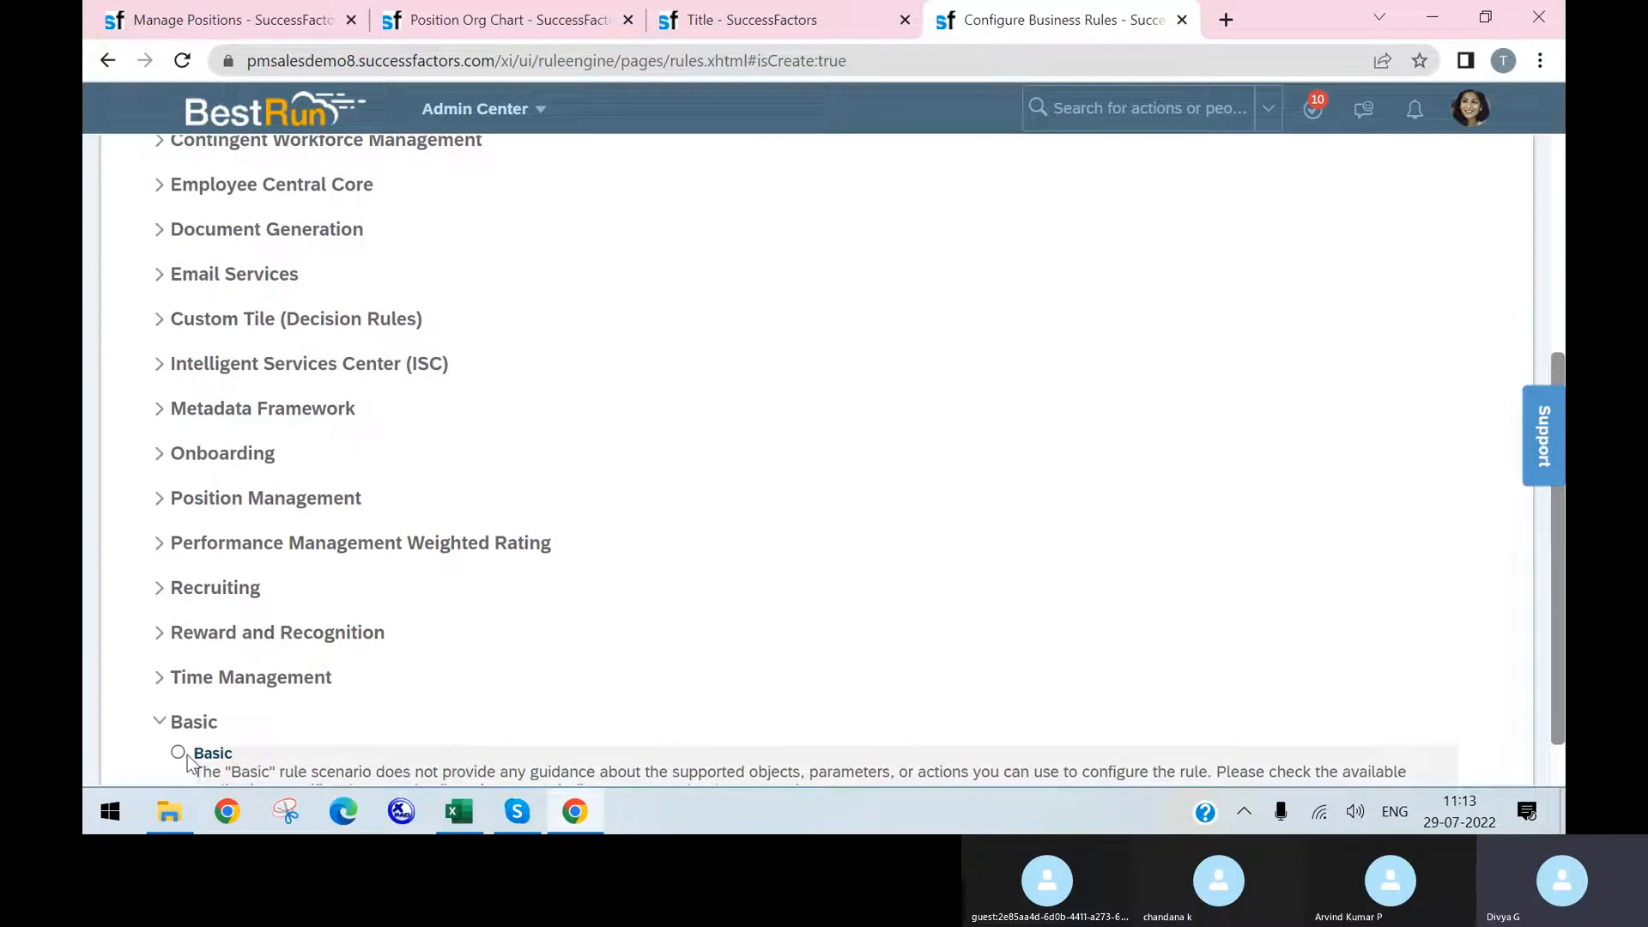
click(180, 754)
- Name the new rule EC_Check and let the same text fill its Rule ID
click(1212, 160)
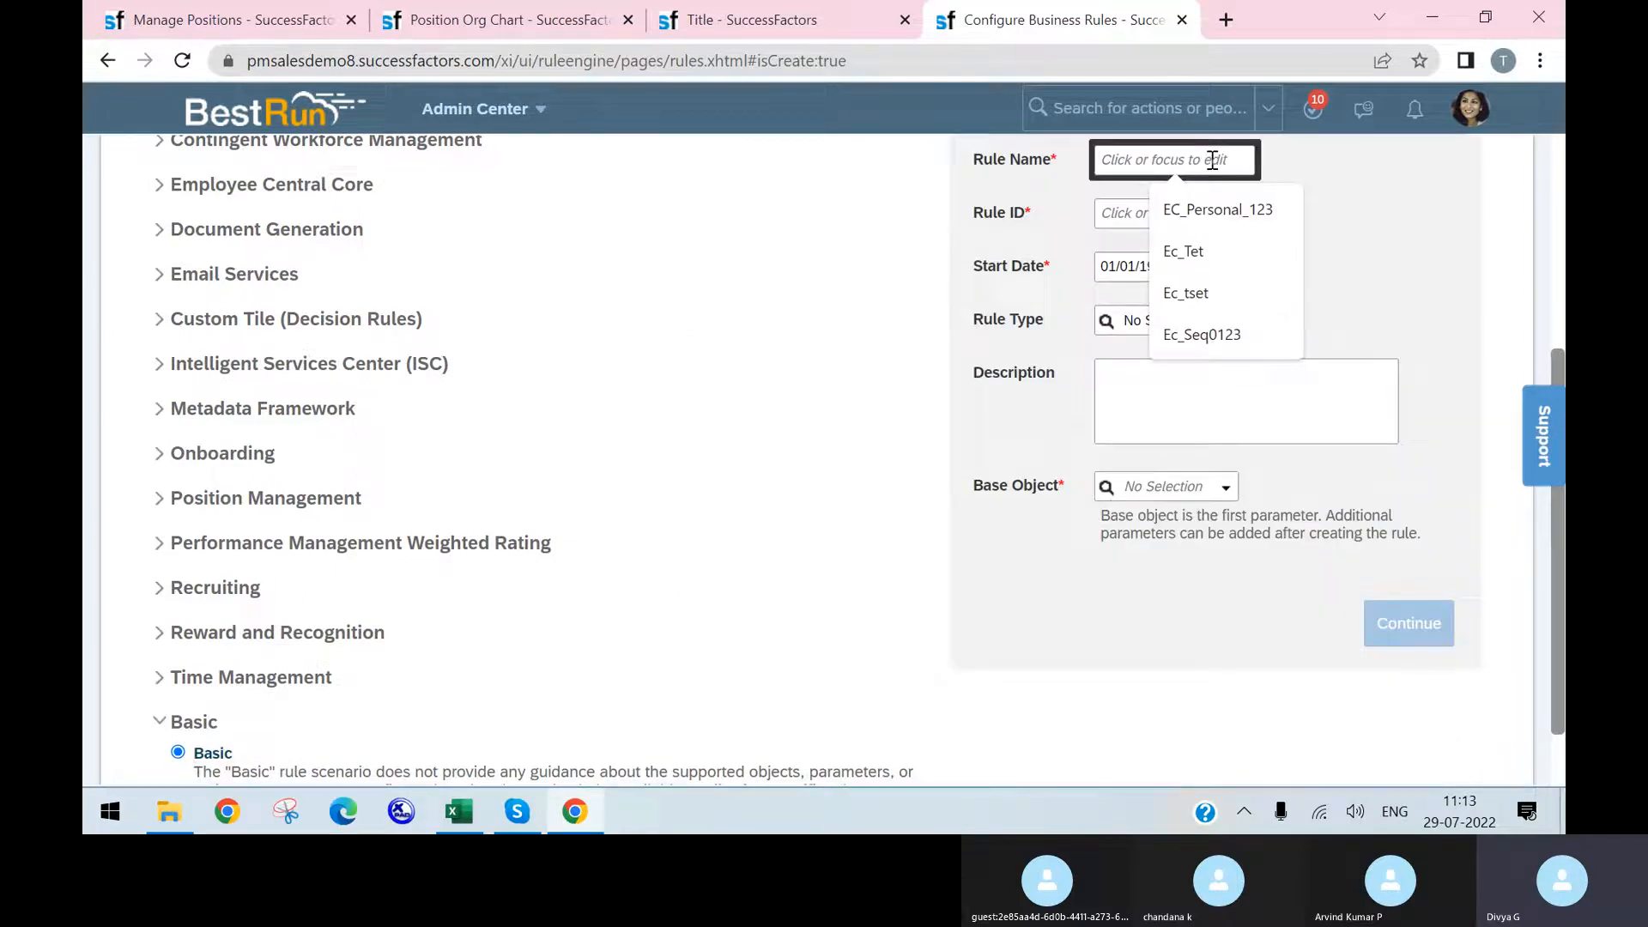
text(EC)
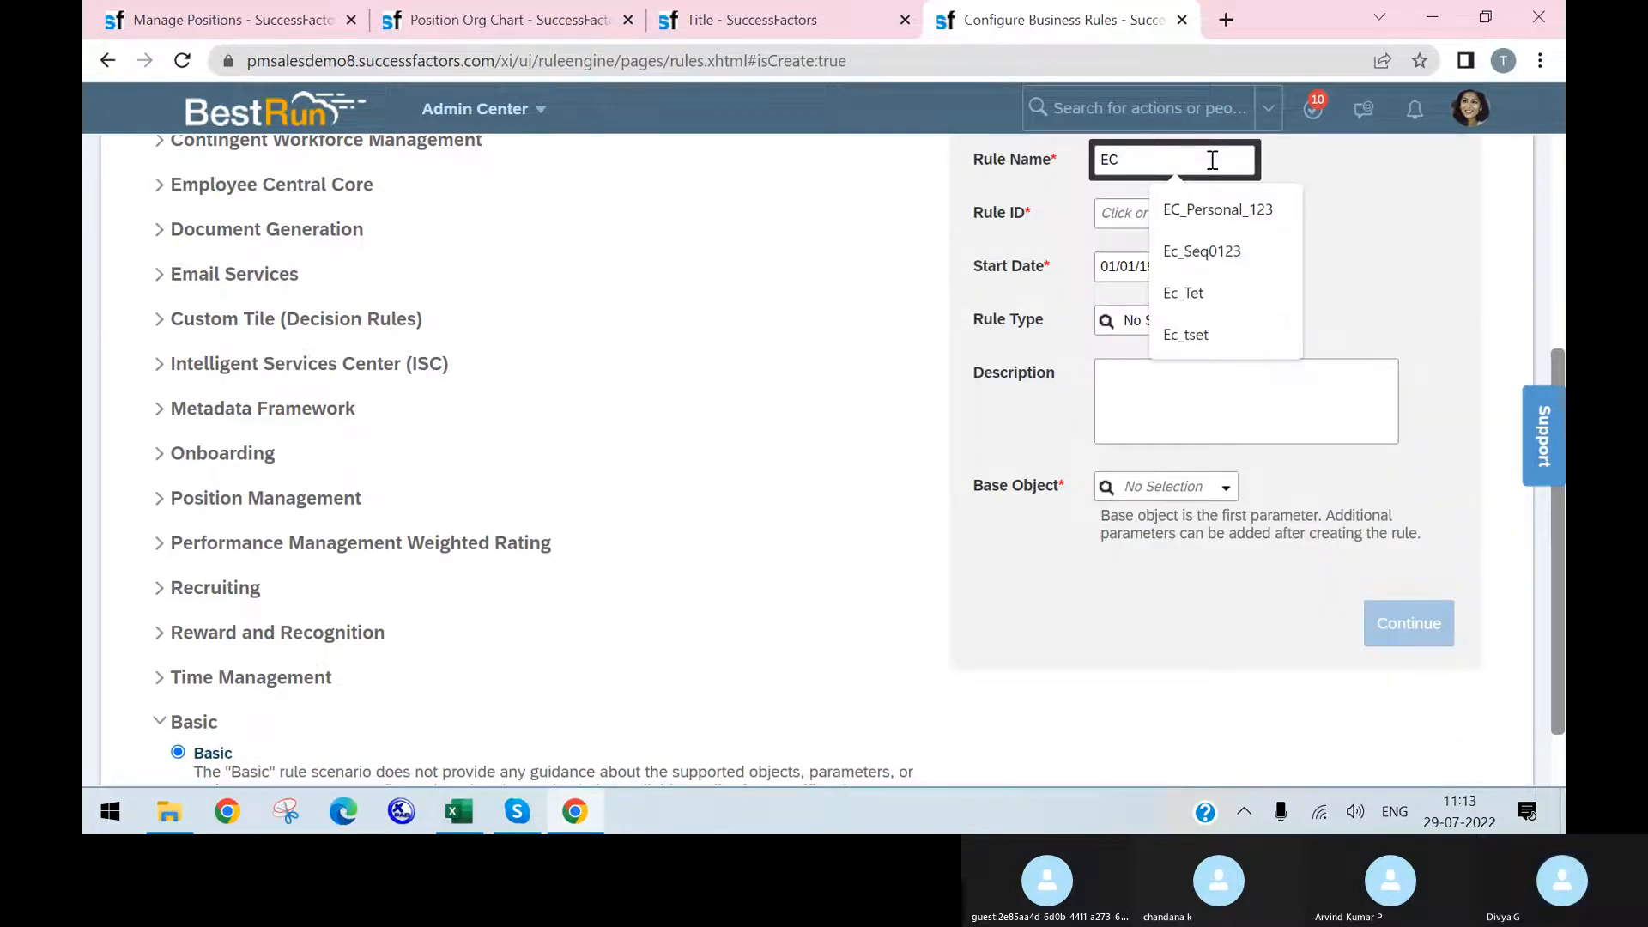
text(_Ckeck)
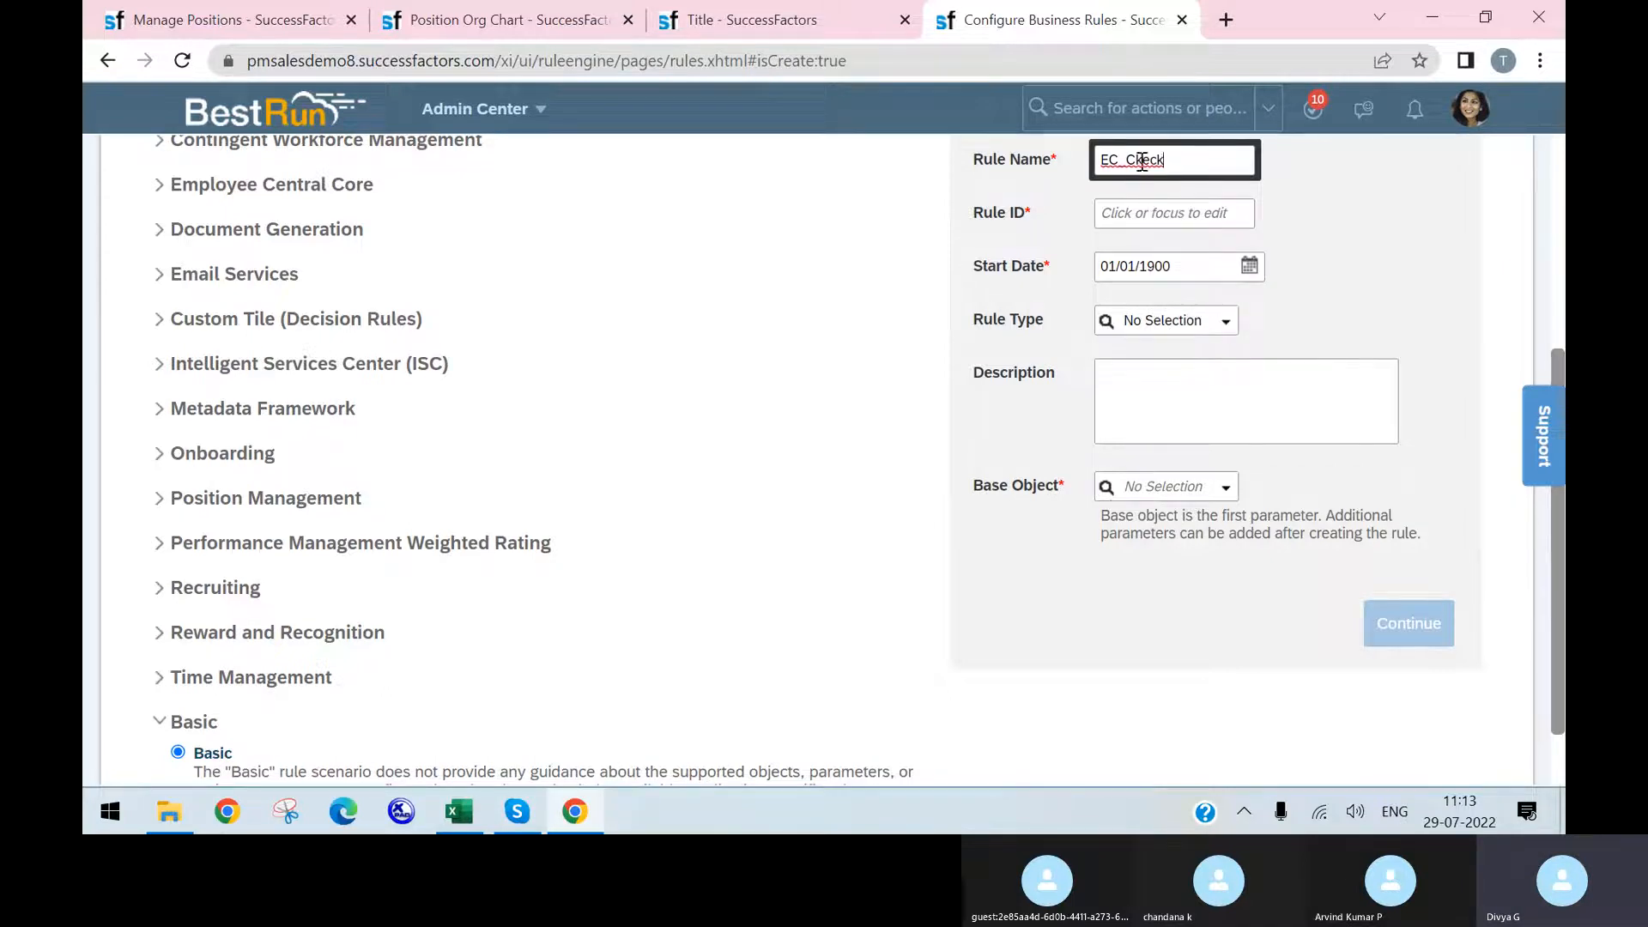
key(BackSpace)
key(BackSpace)
key(BackSpace)
key(BackSpace)
text(heck)
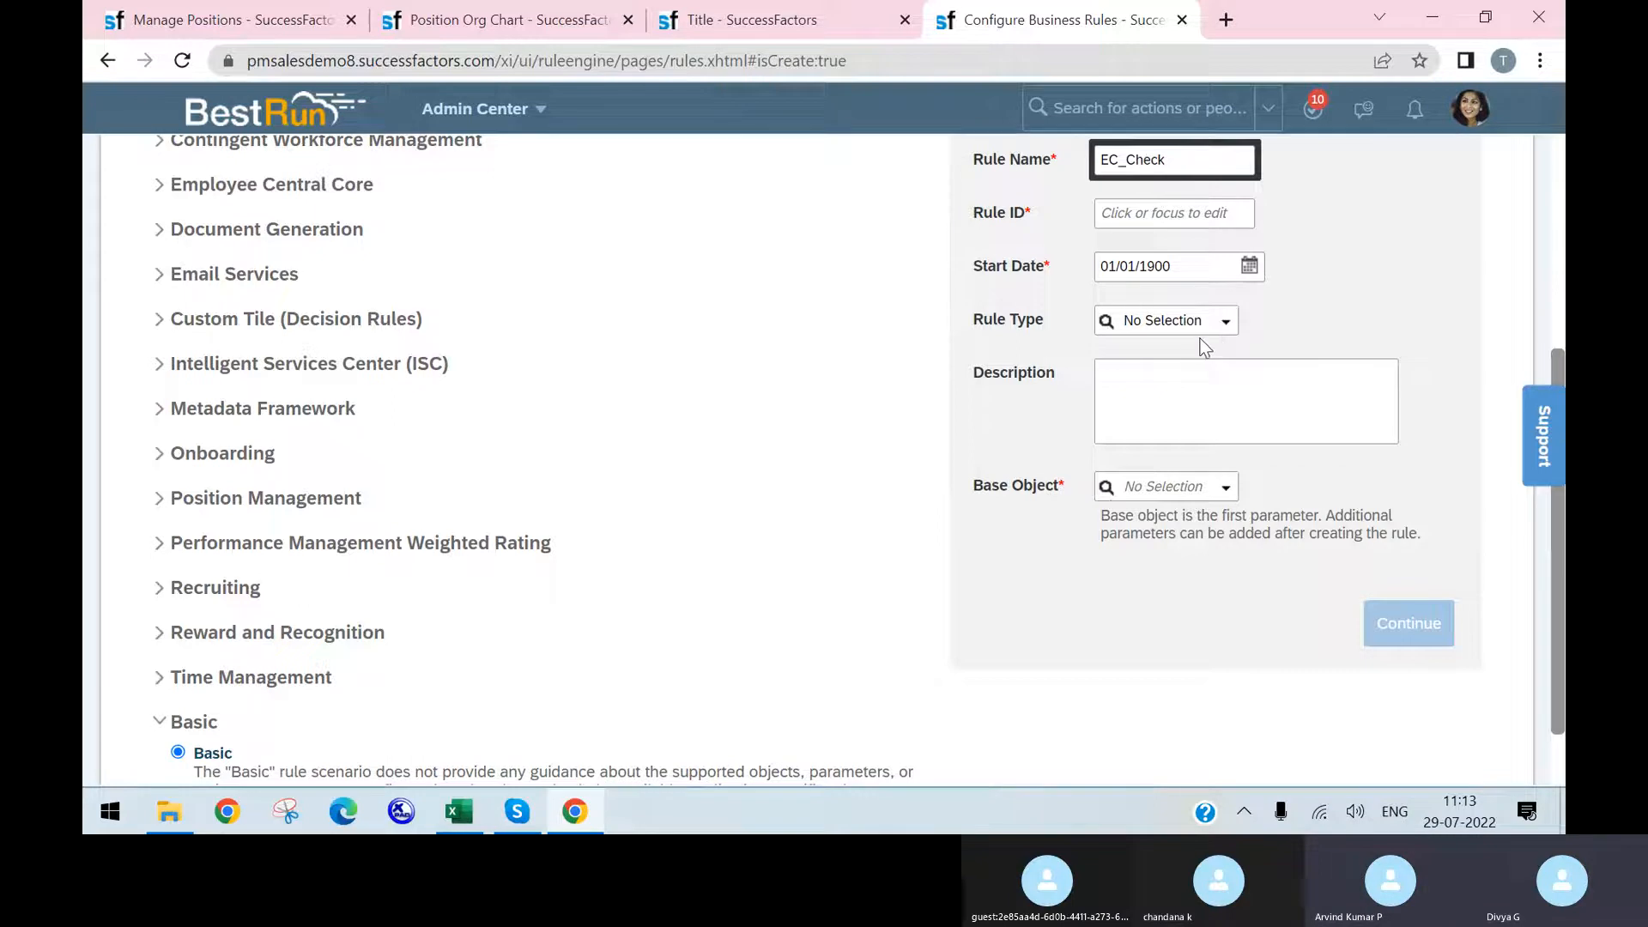
click(1404, 223)
- Choose Position as the base object of the EC_Check rule and continue to the rule editor
click(1221, 489)
text(co)
key(BackSpace)
key(BackSpace)
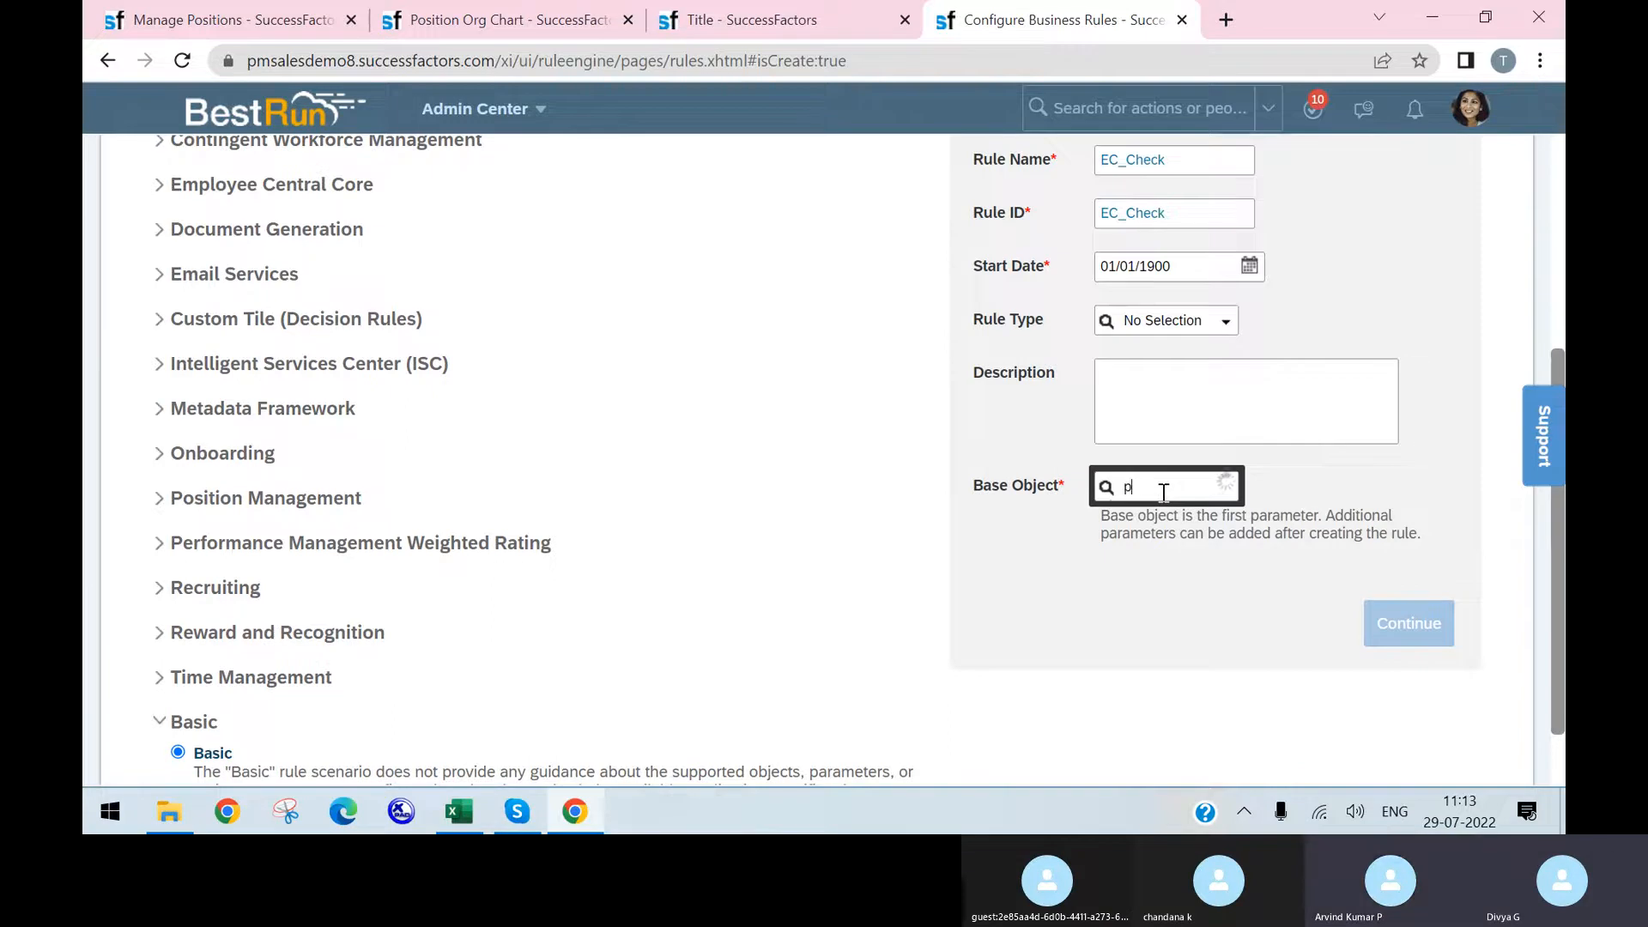
text(positio)
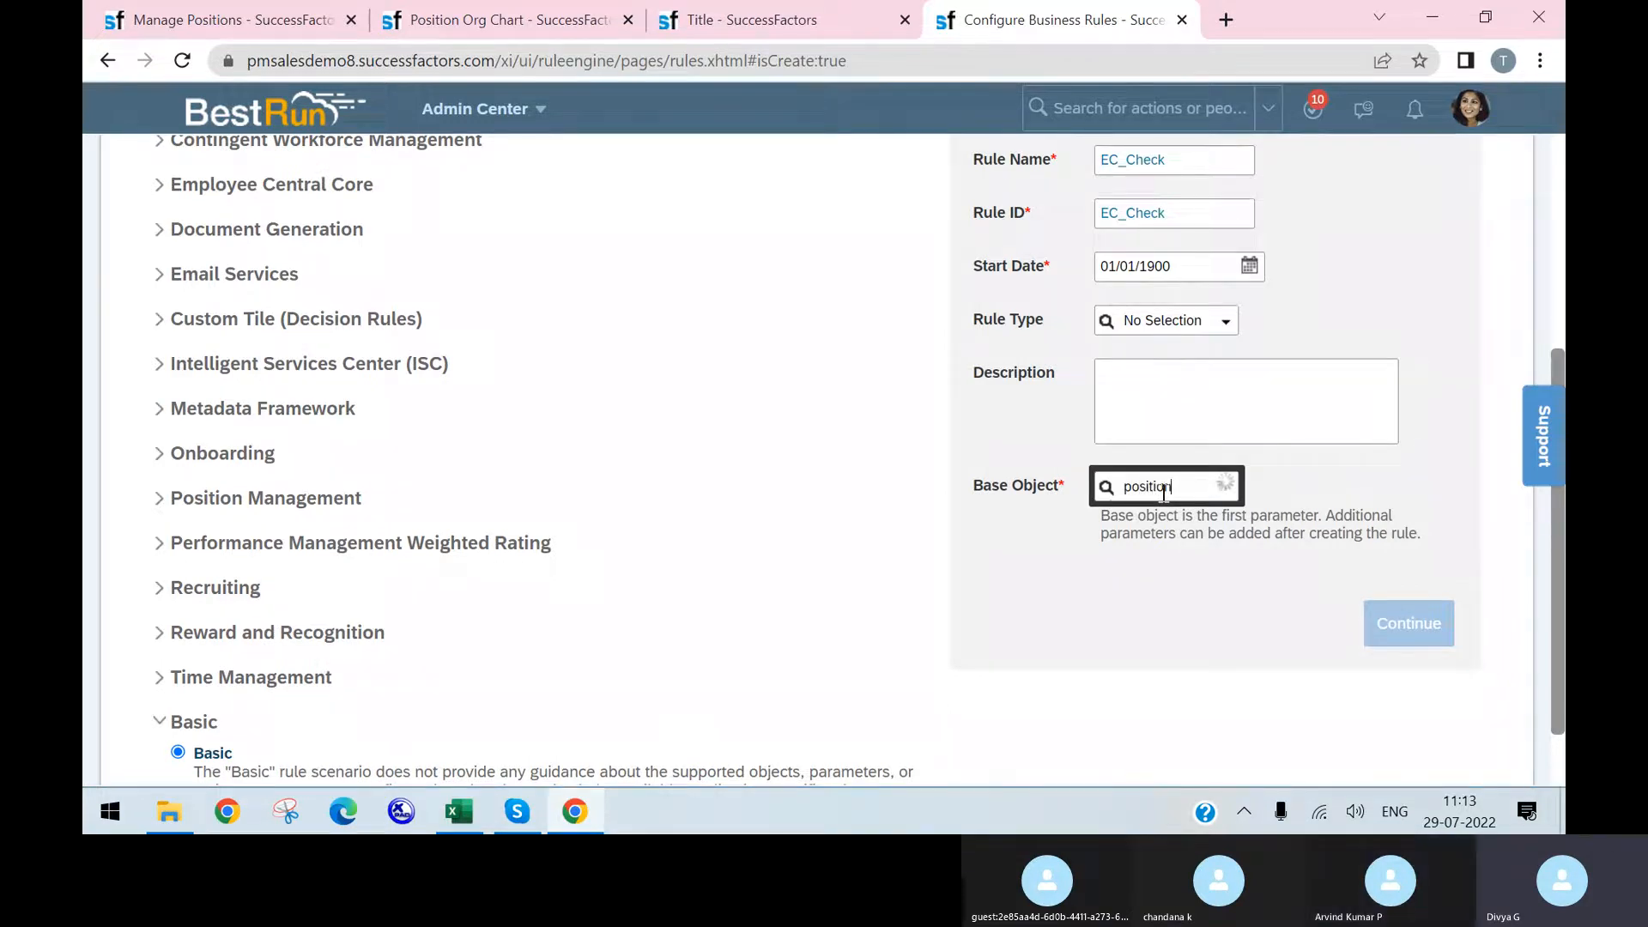
text(n)
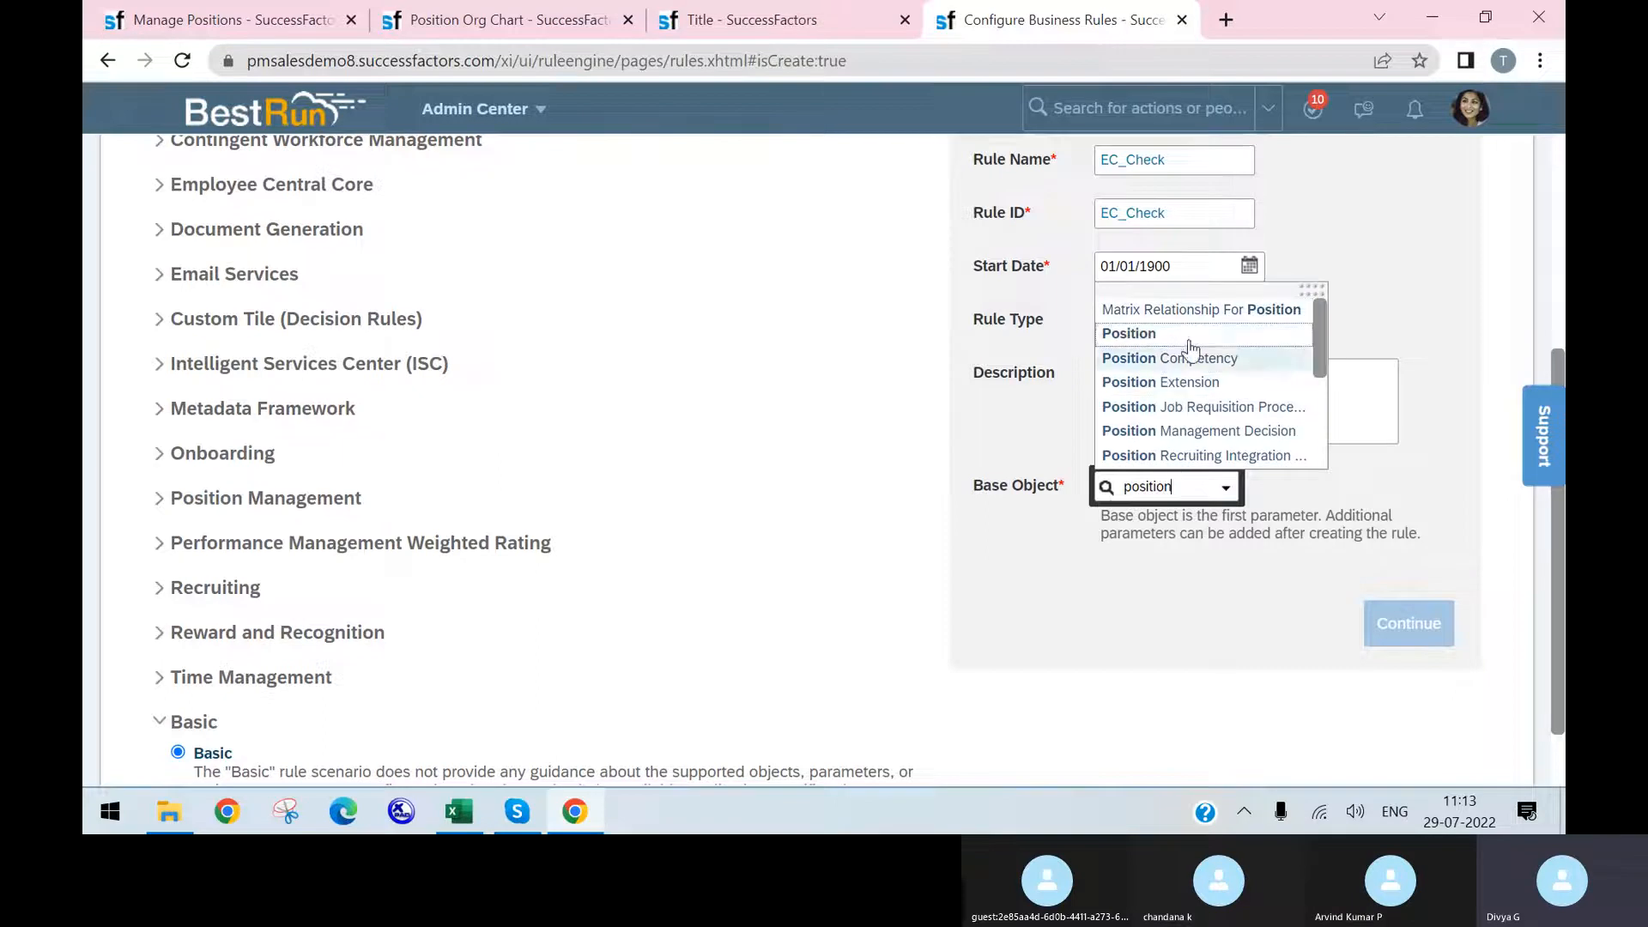
click(1132, 337)
click(1407, 616)
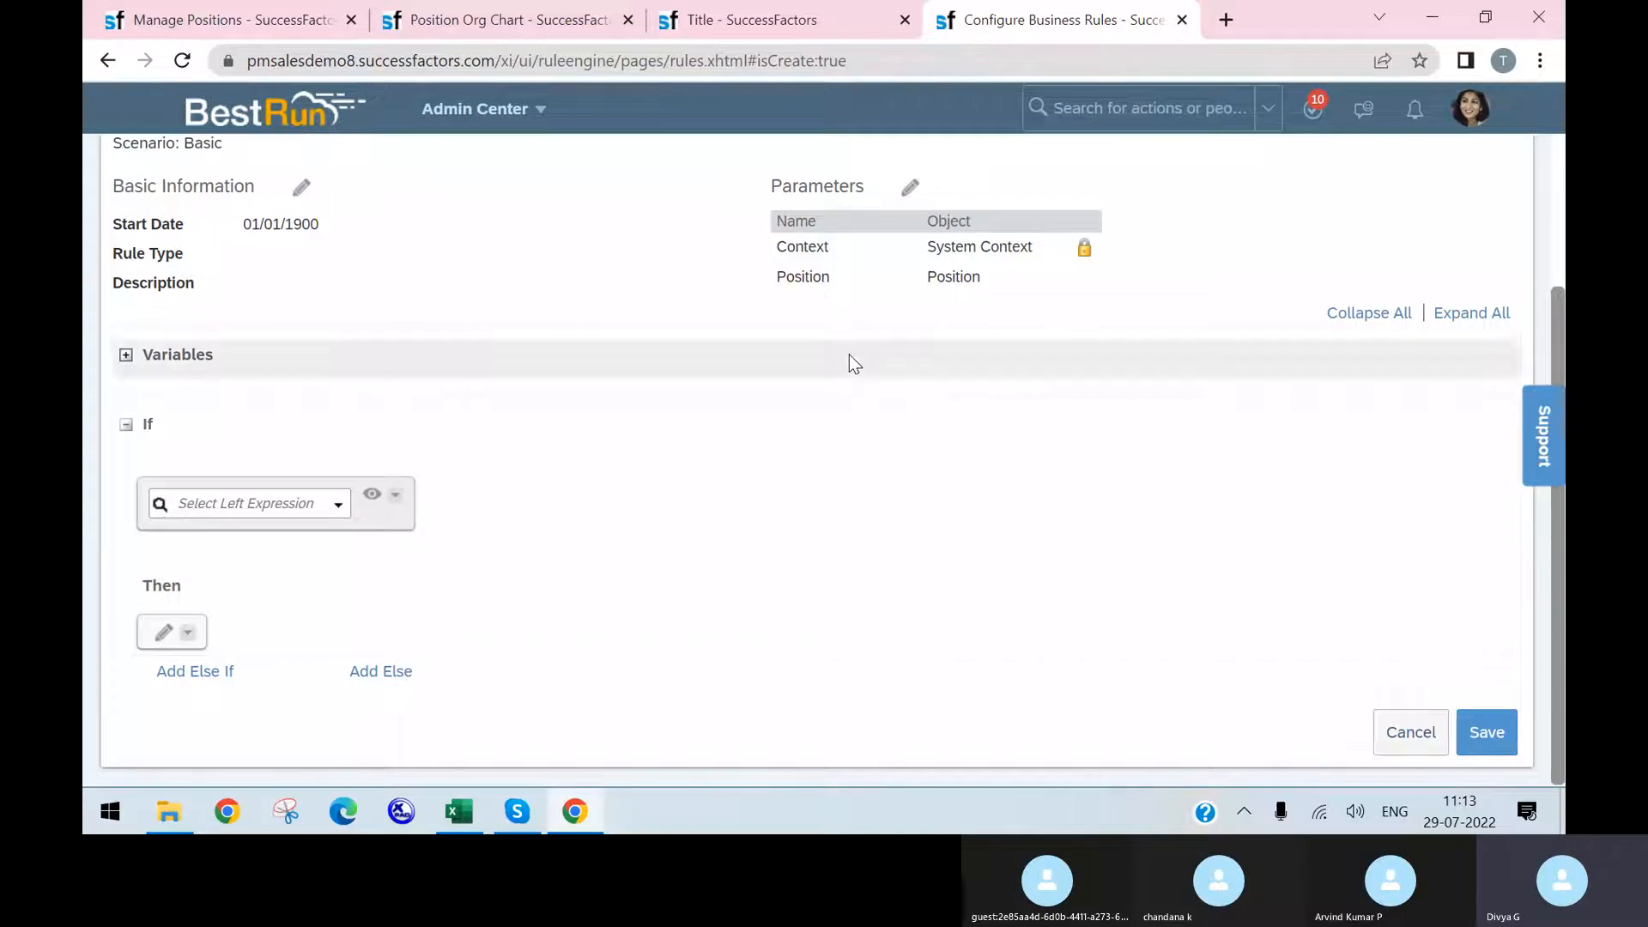
- Make the rule's If condition always true
mouse_move(1213, 441)
click(1158, 422)
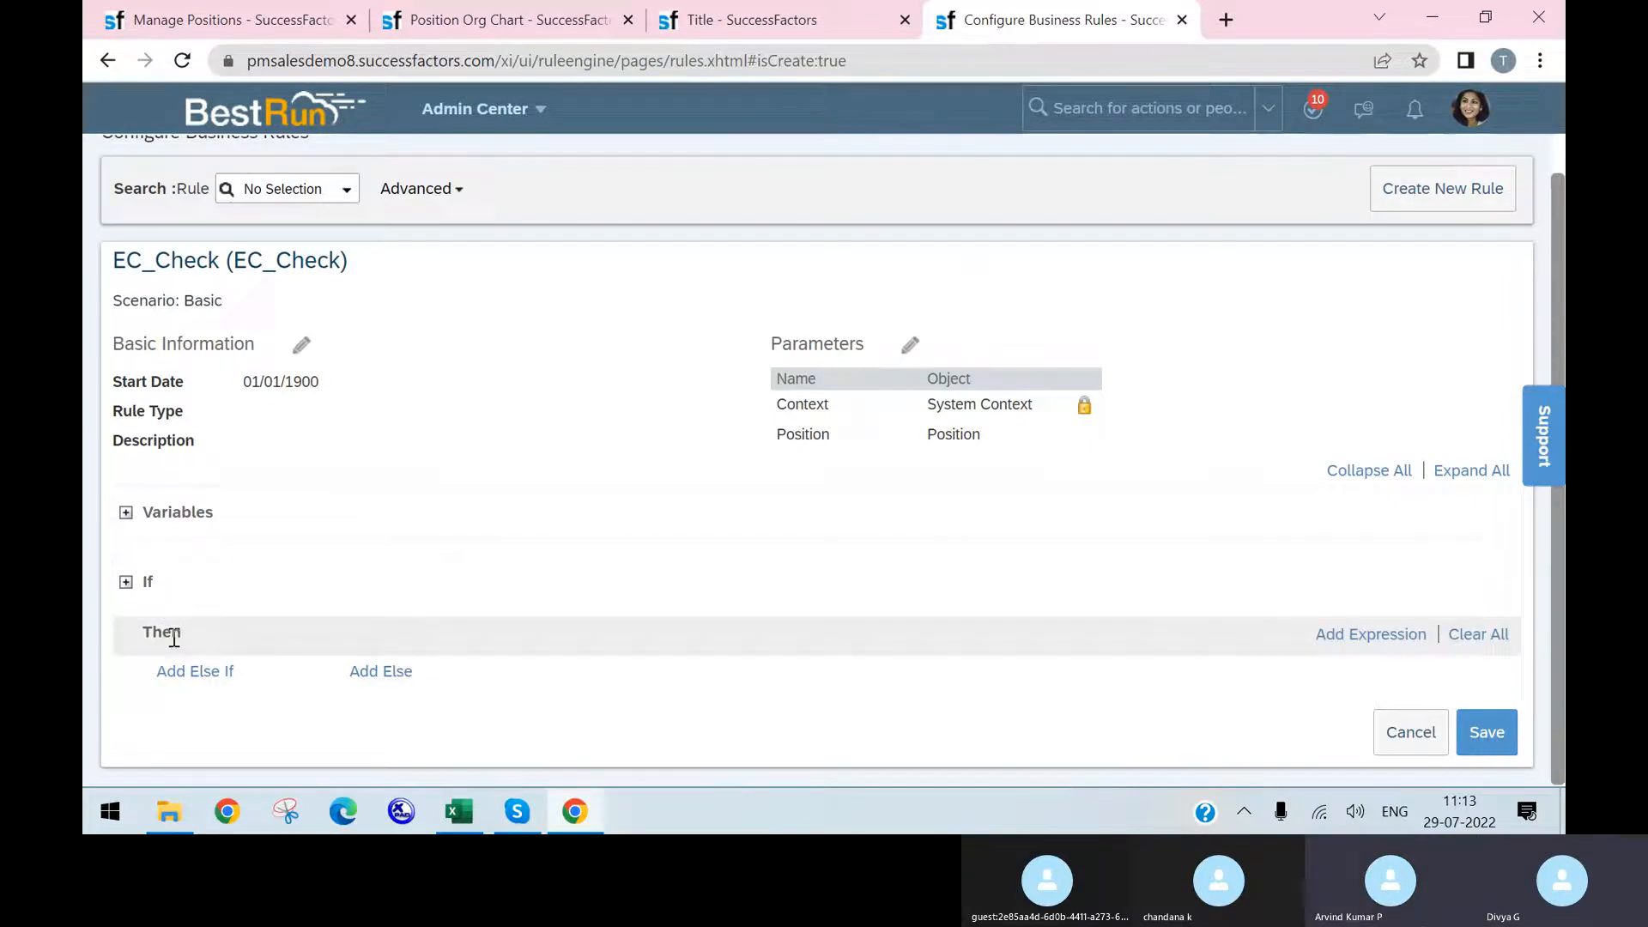
mouse_move(1001, 589)
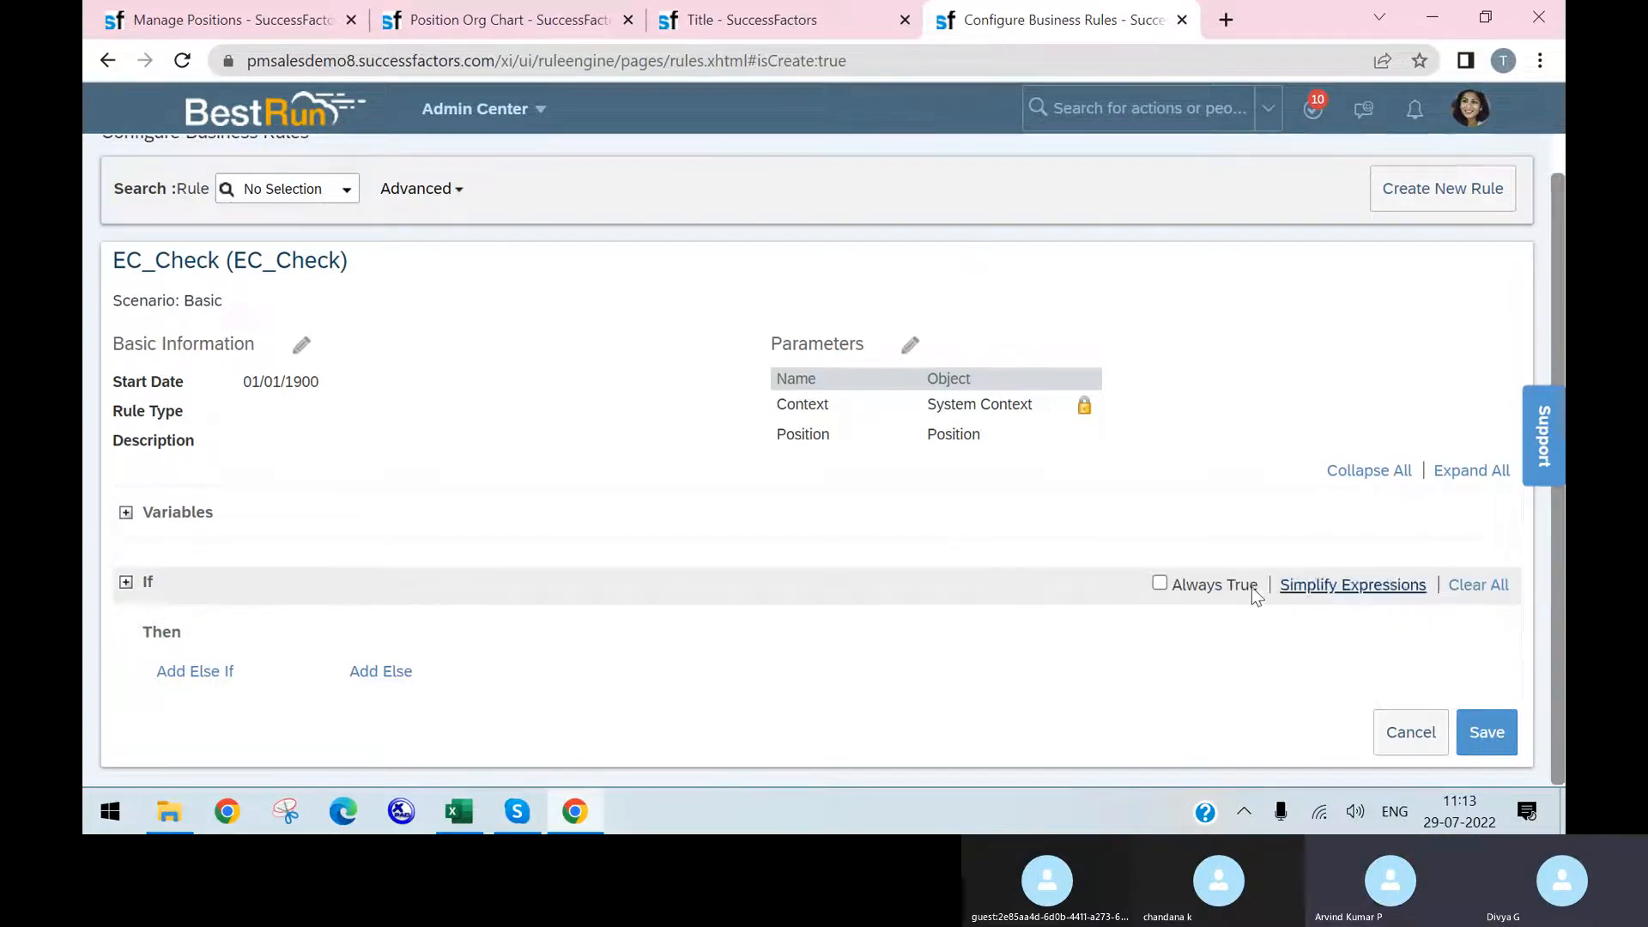
click(1159, 584)
- Define the Then action as Set with Position.wfConfig as its left expression
scroll(492, 599, down, 1)
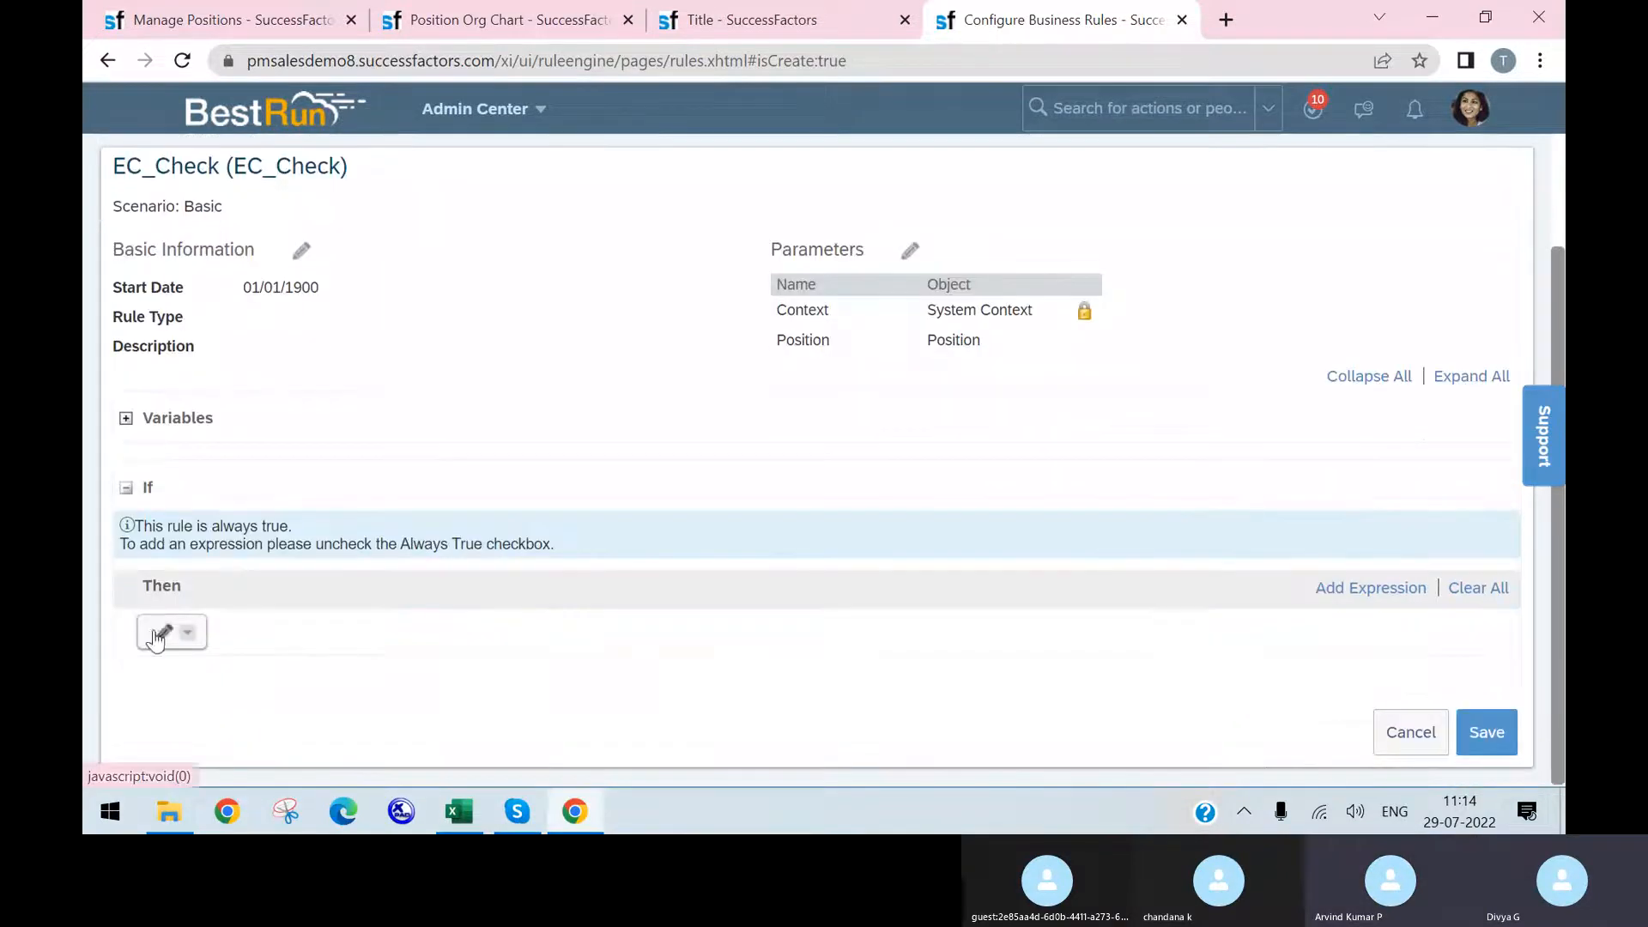
click(157, 635)
click(319, 642)
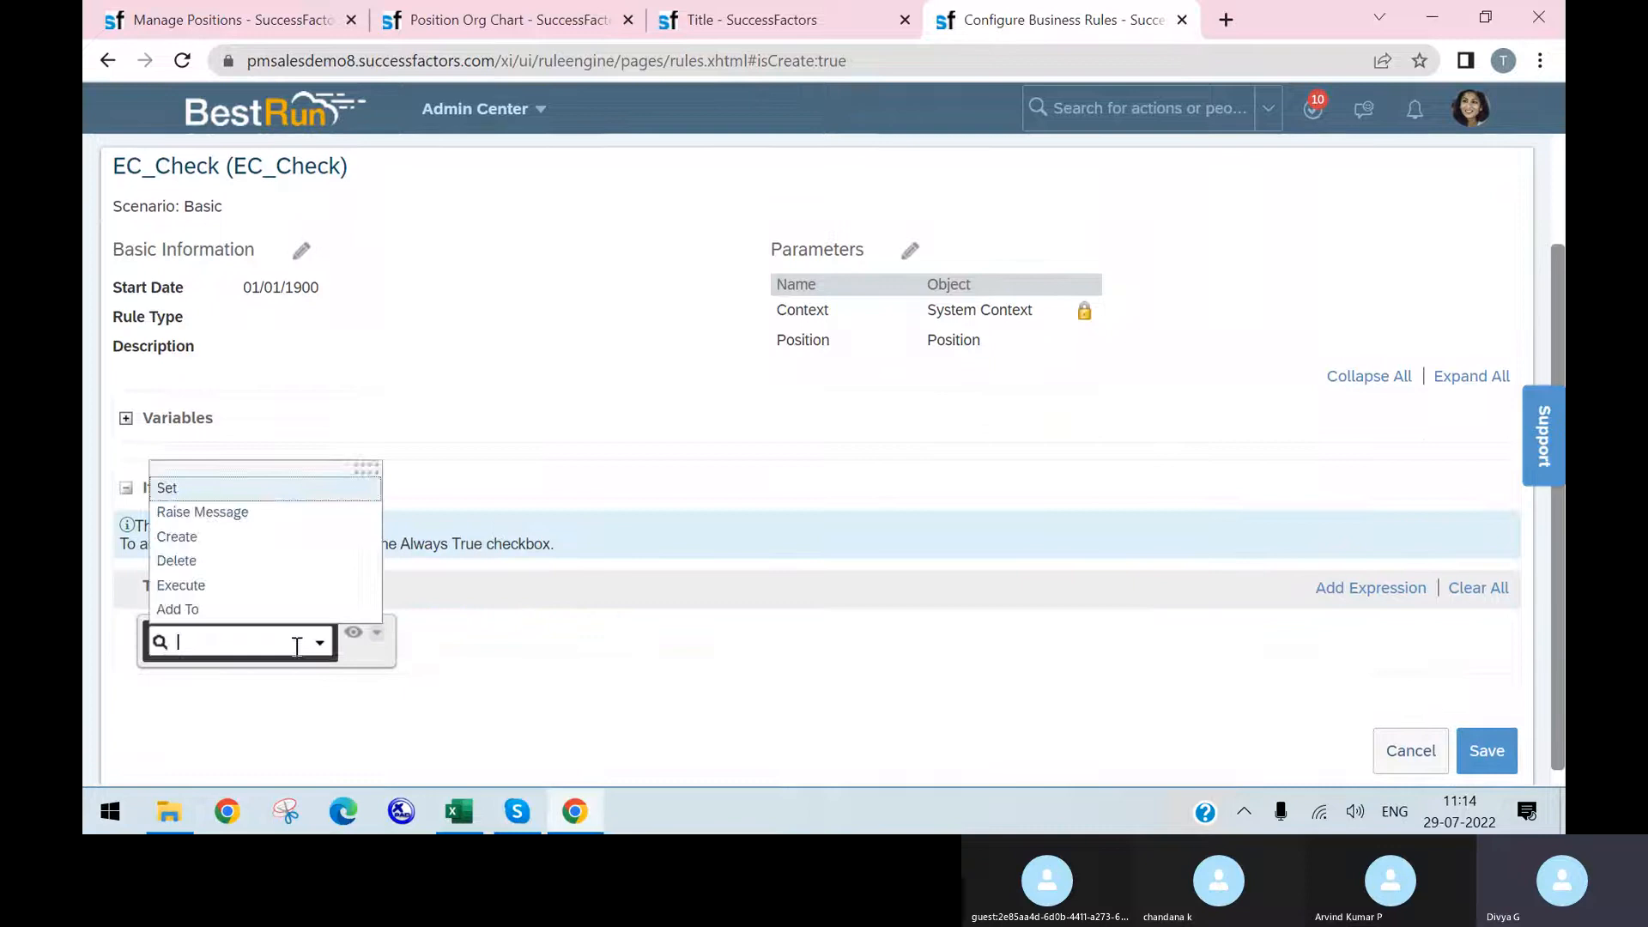
click(254, 489)
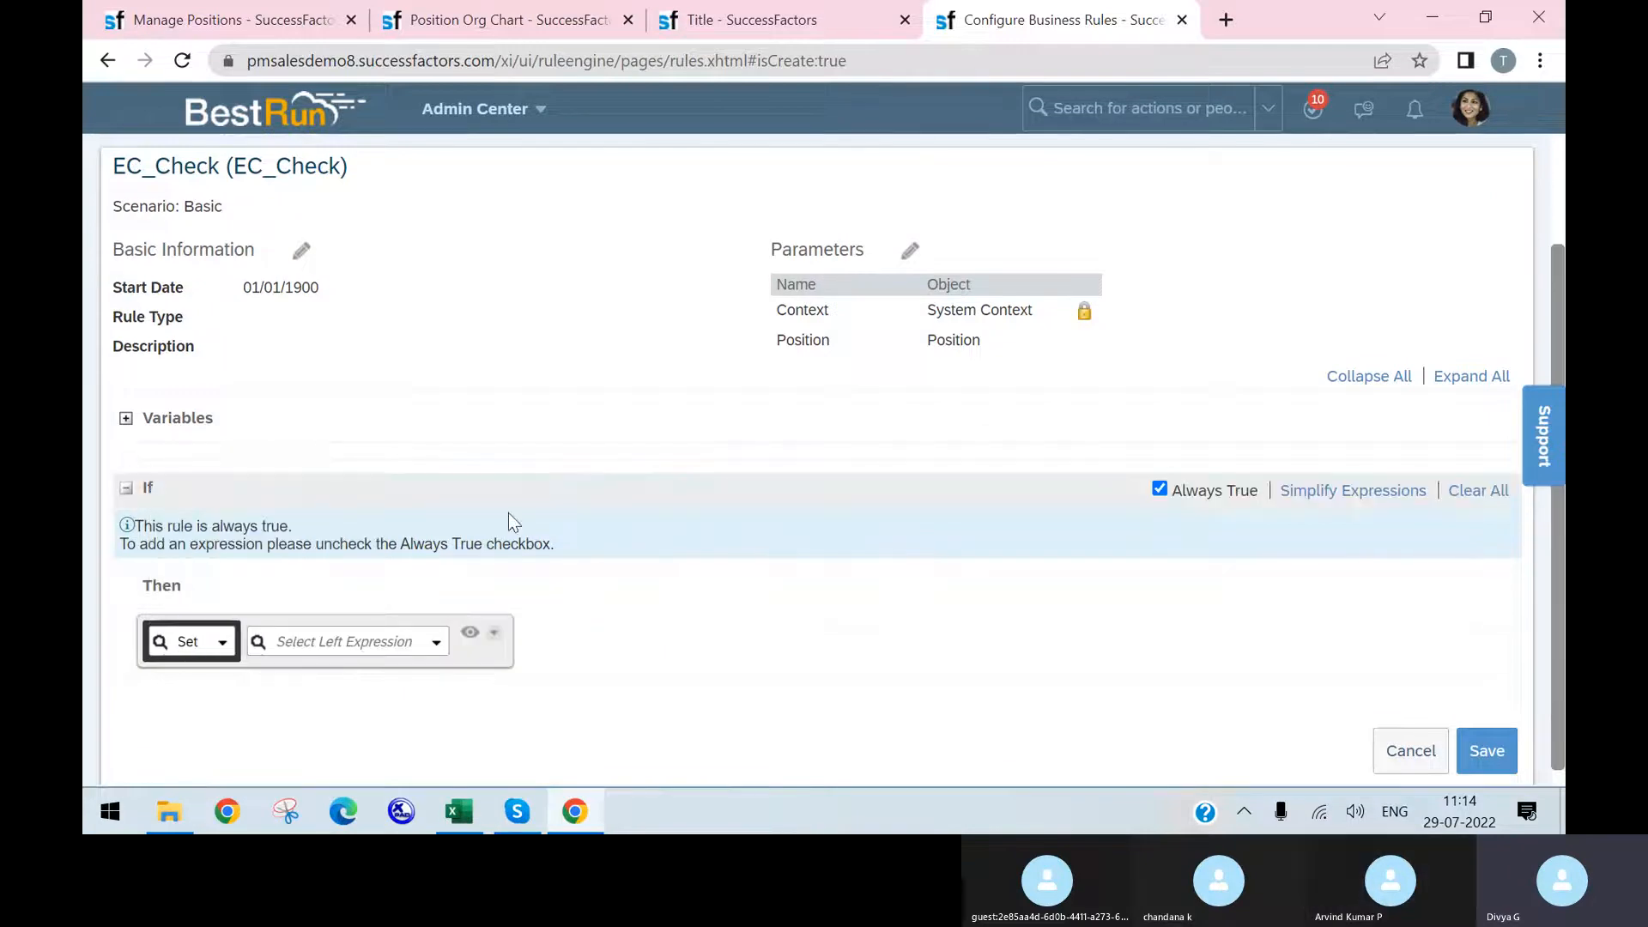
click(436, 643)
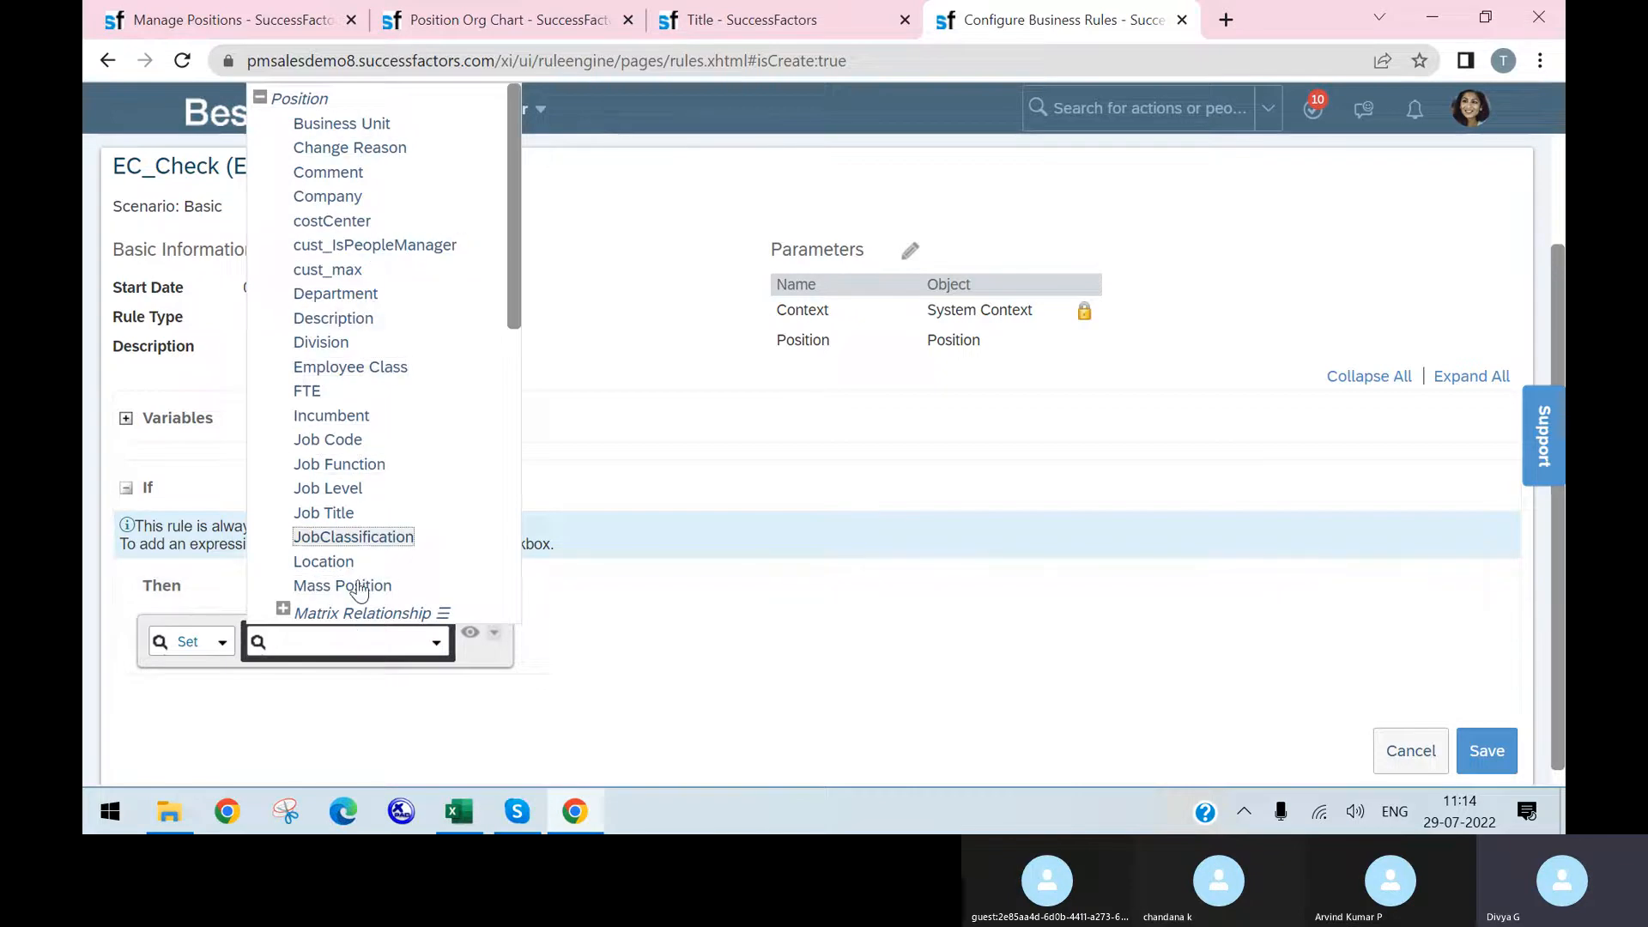
scroll(400, 448, down, 5)
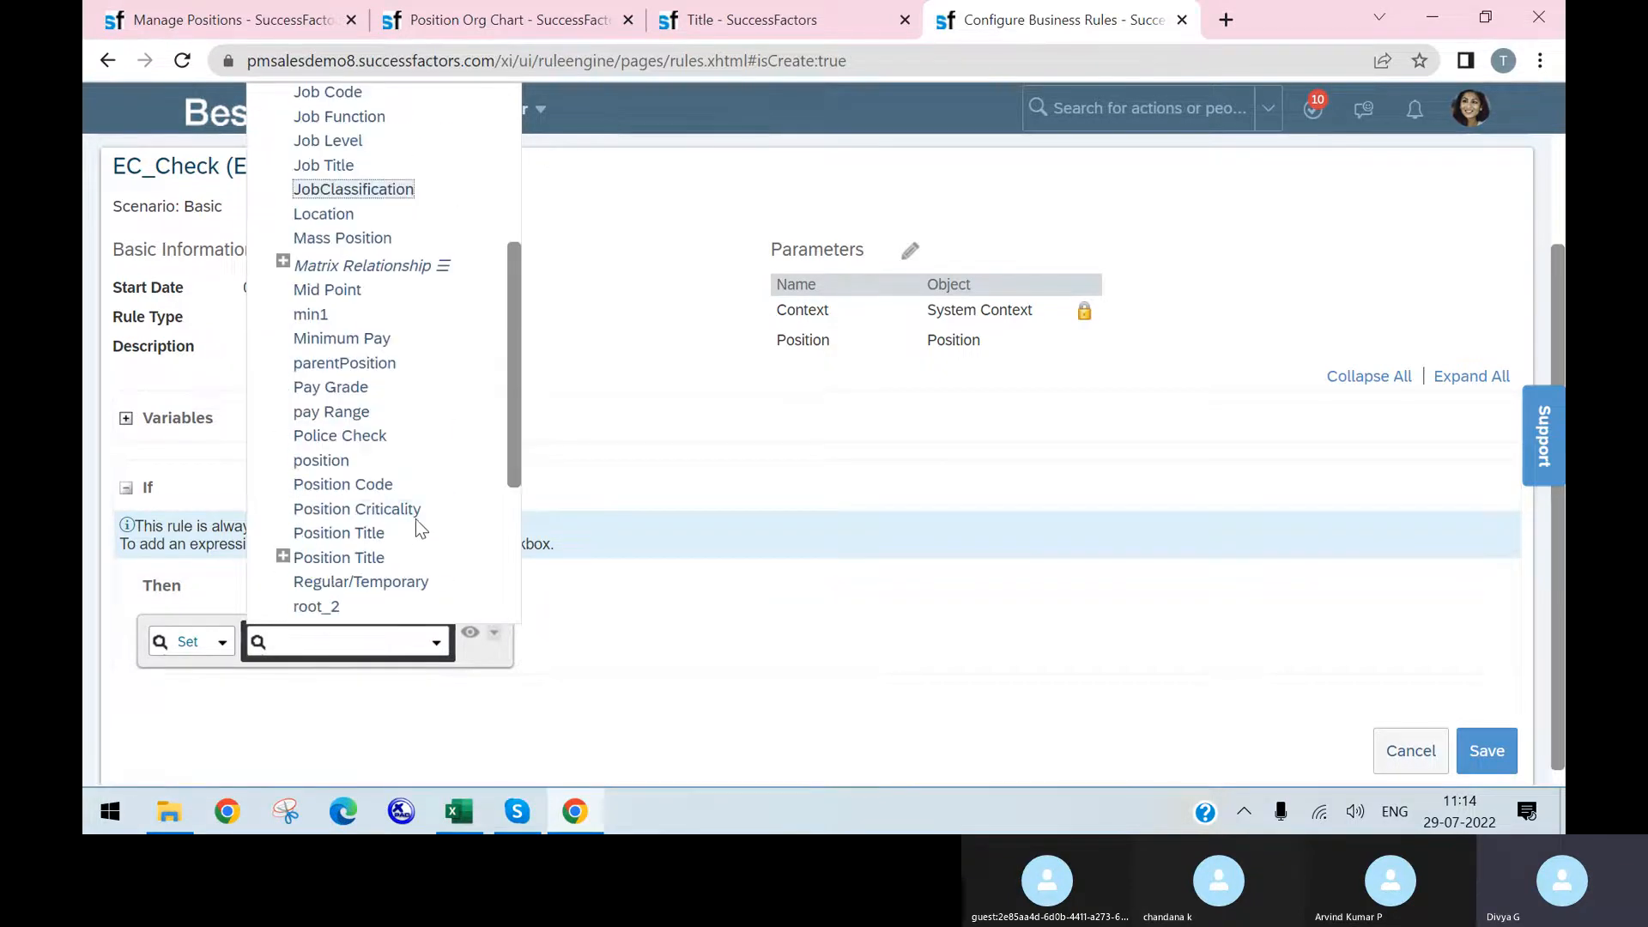
scroll(386, 530, down, 3)
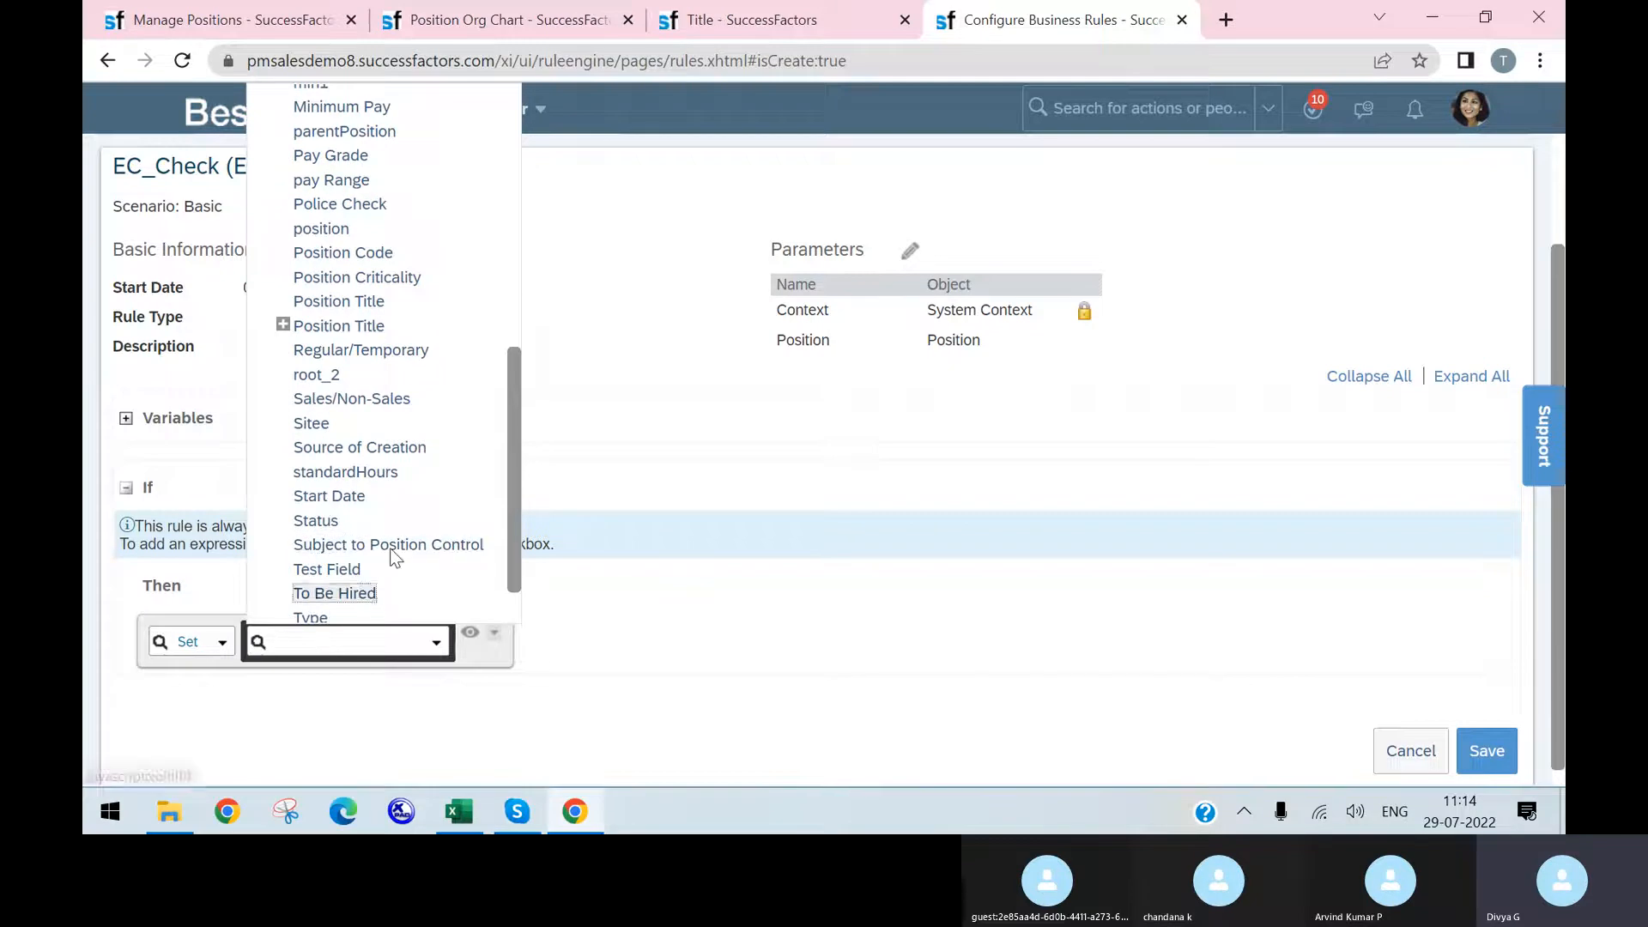
scroll(394, 515, down, 1)
click(351, 606)
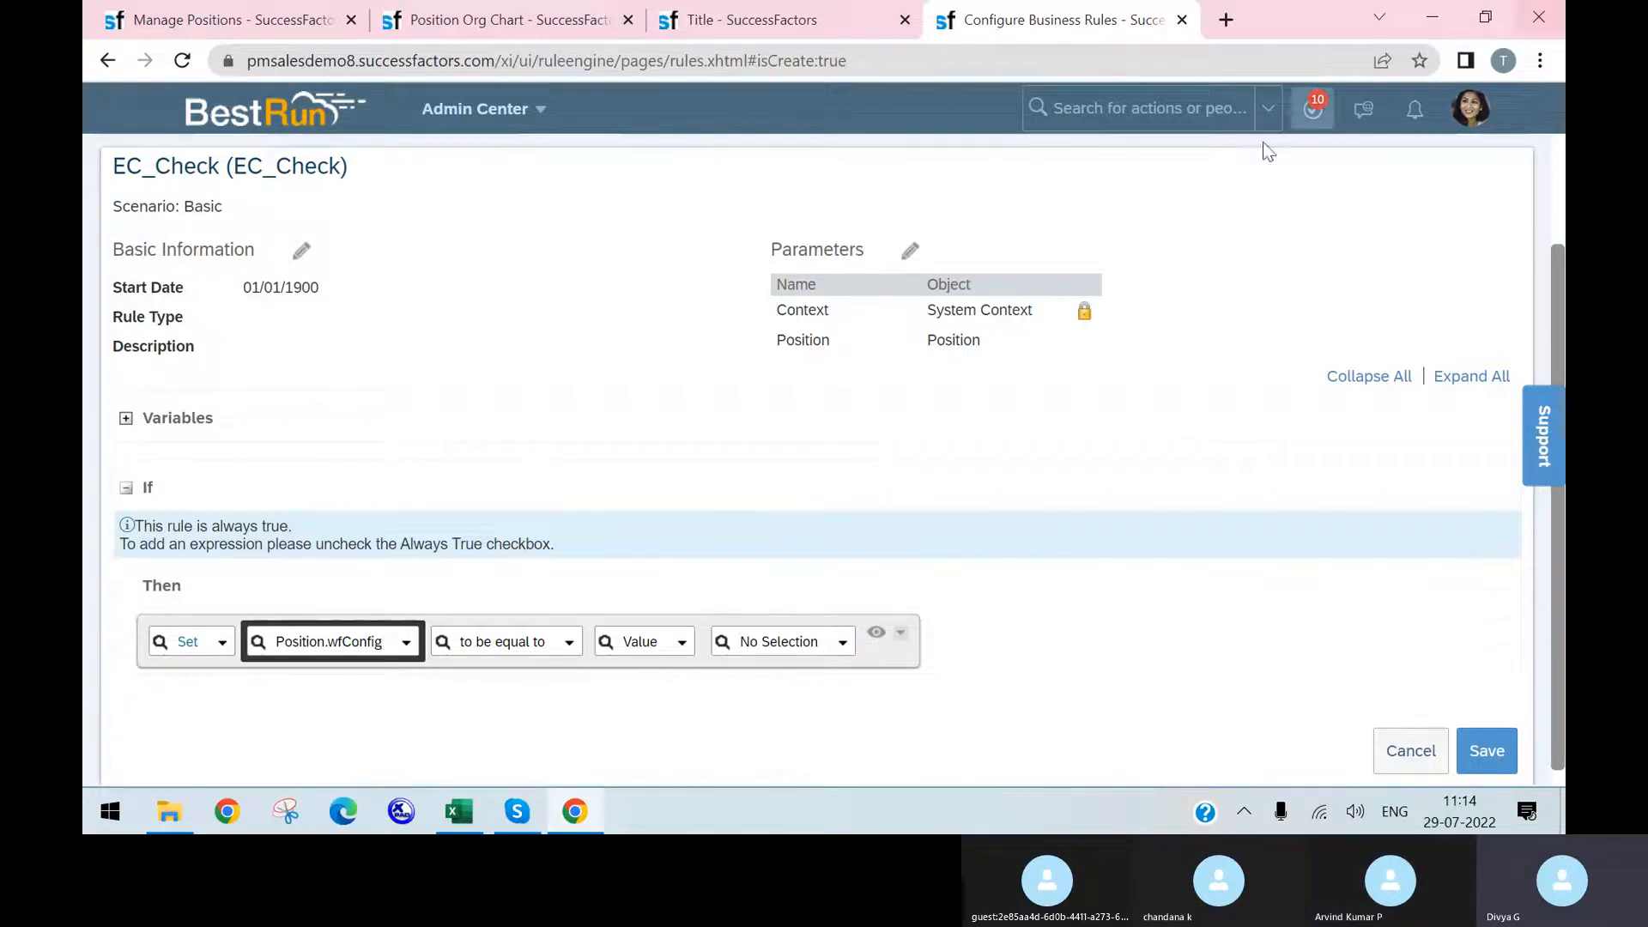
- Look up the workflow's name in its browser tab, choose CheckWork as the Position.wfConfig value and save the rule
click(837, 645)
click(838, 647)
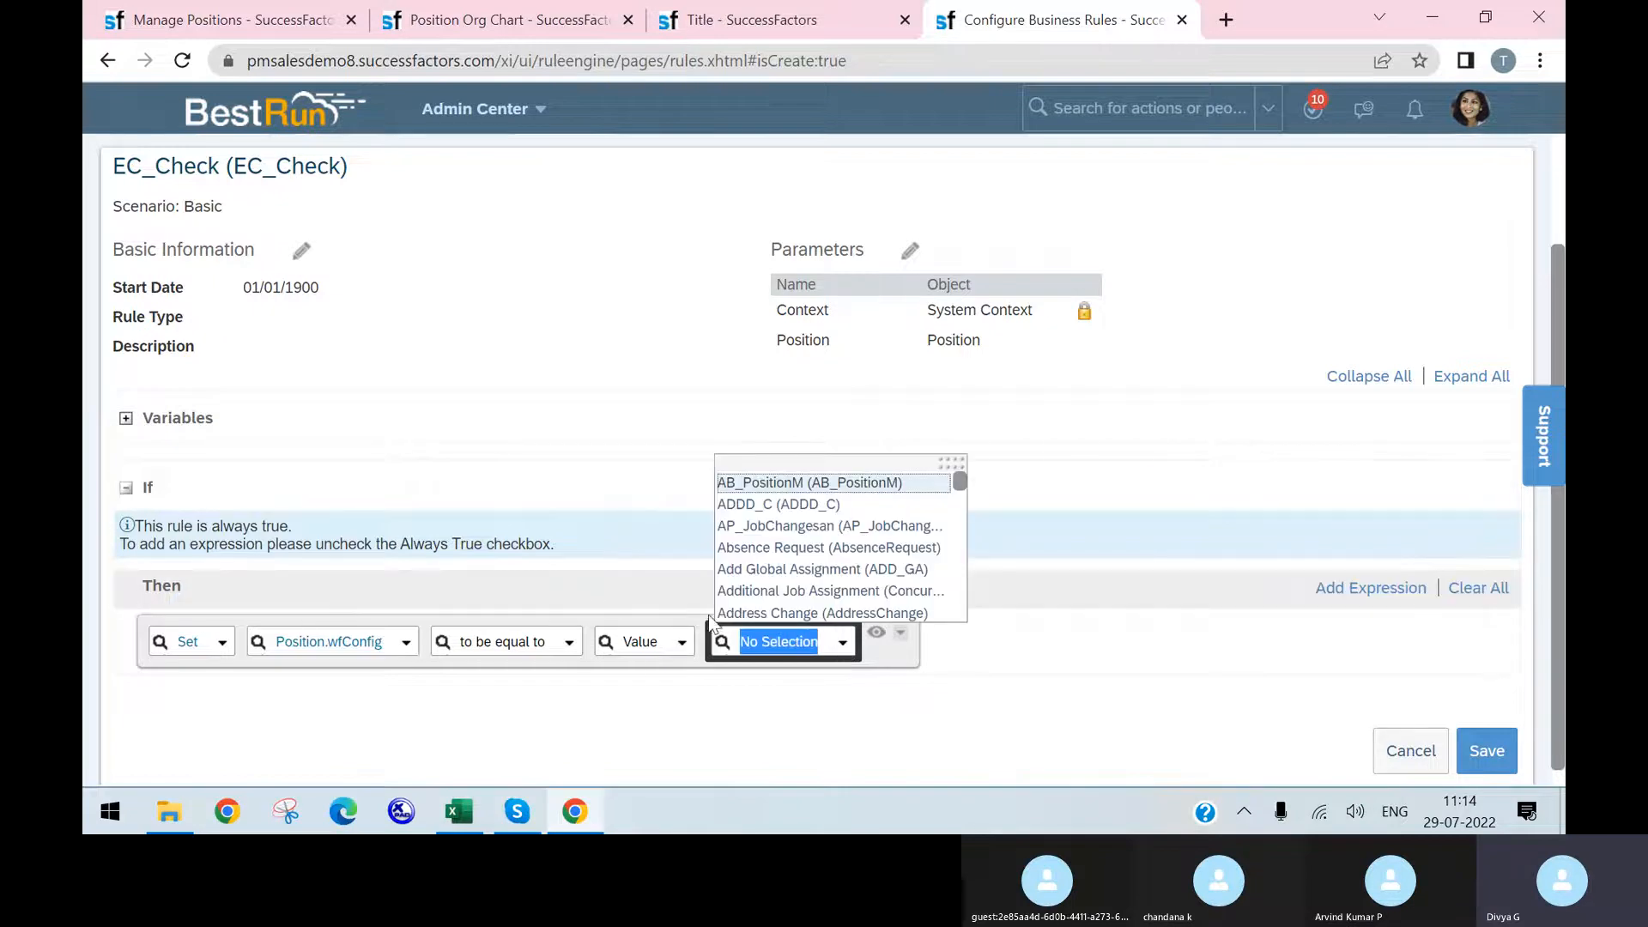
drag(957, 482, 961, 516)
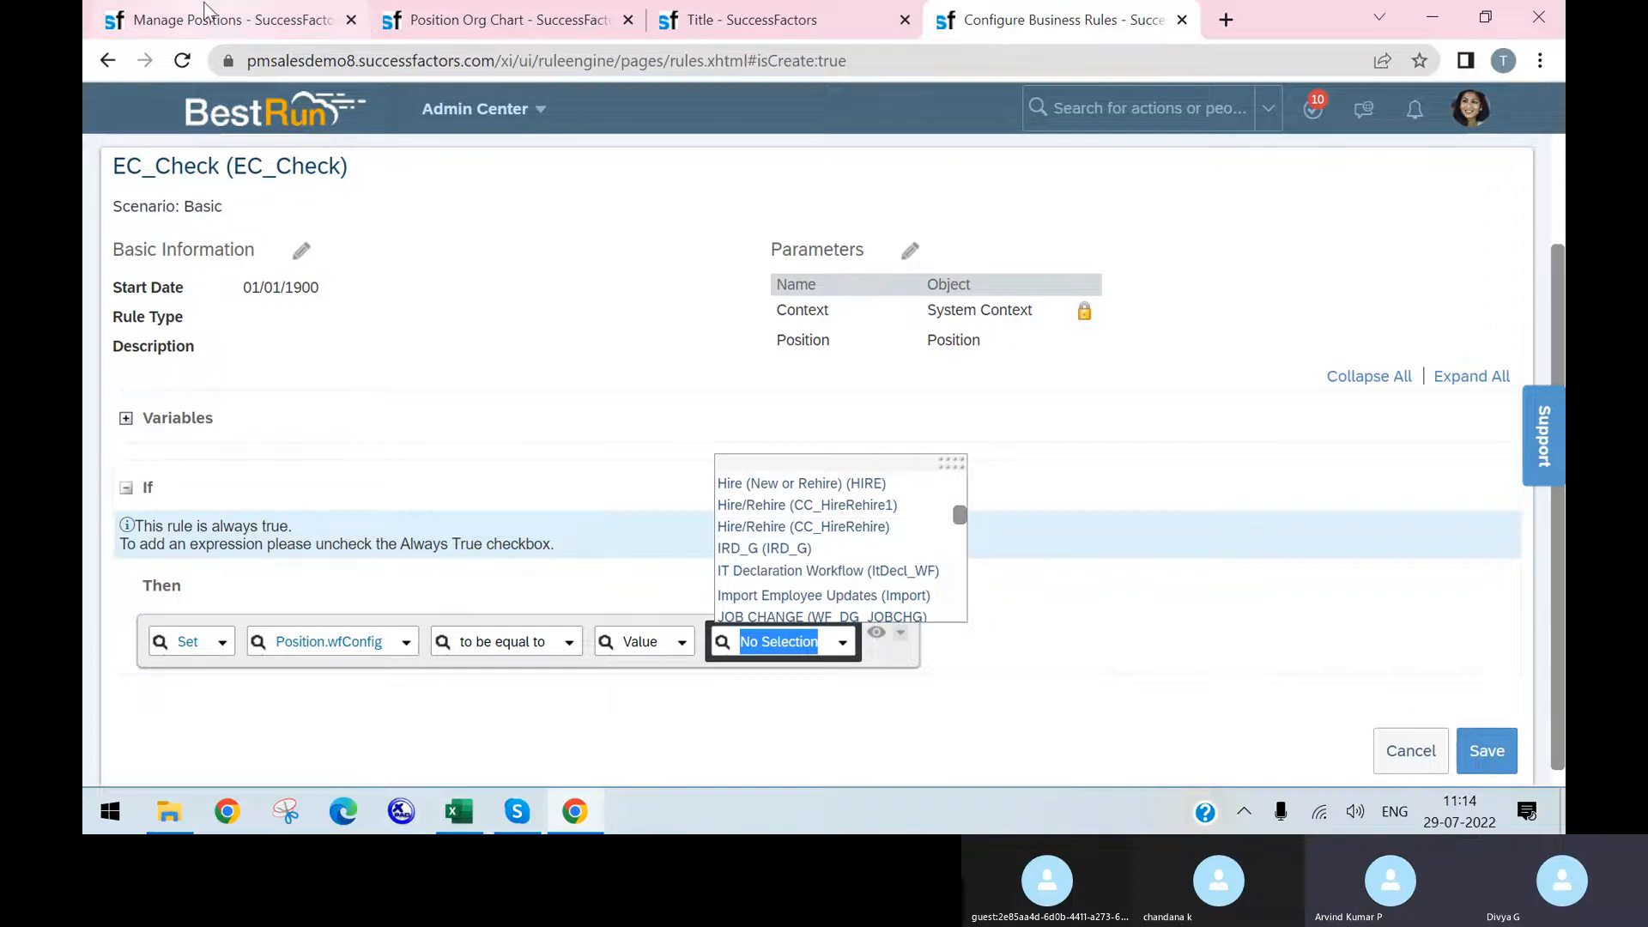
click(206, 12)
click(467, 19)
click(772, 18)
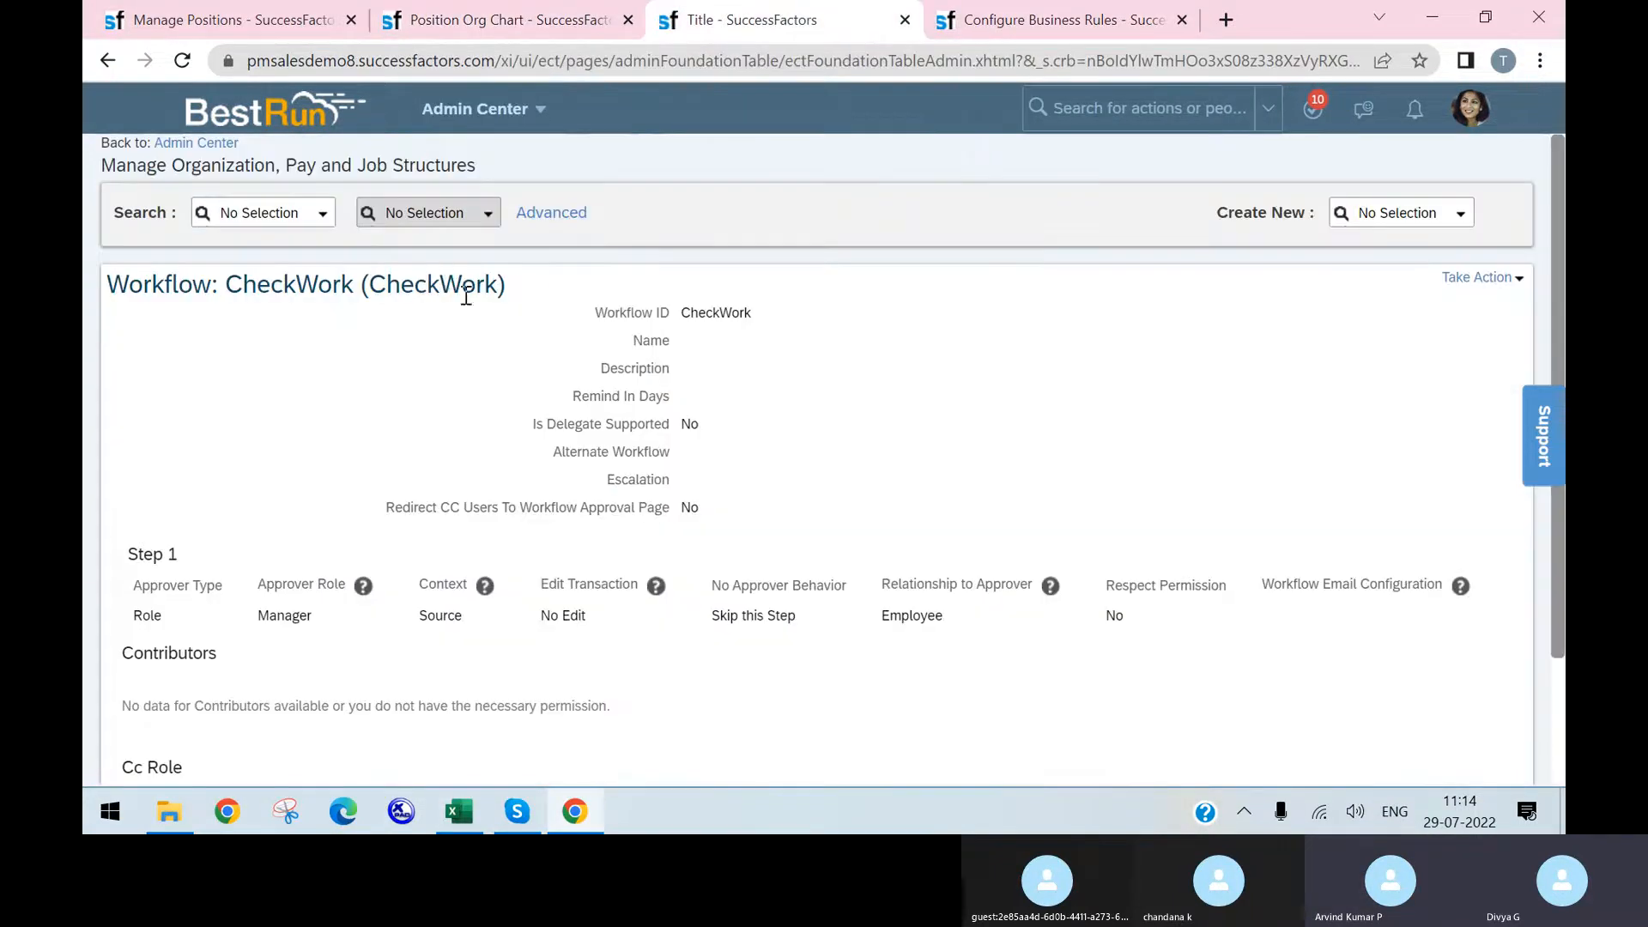
click(1051, 19)
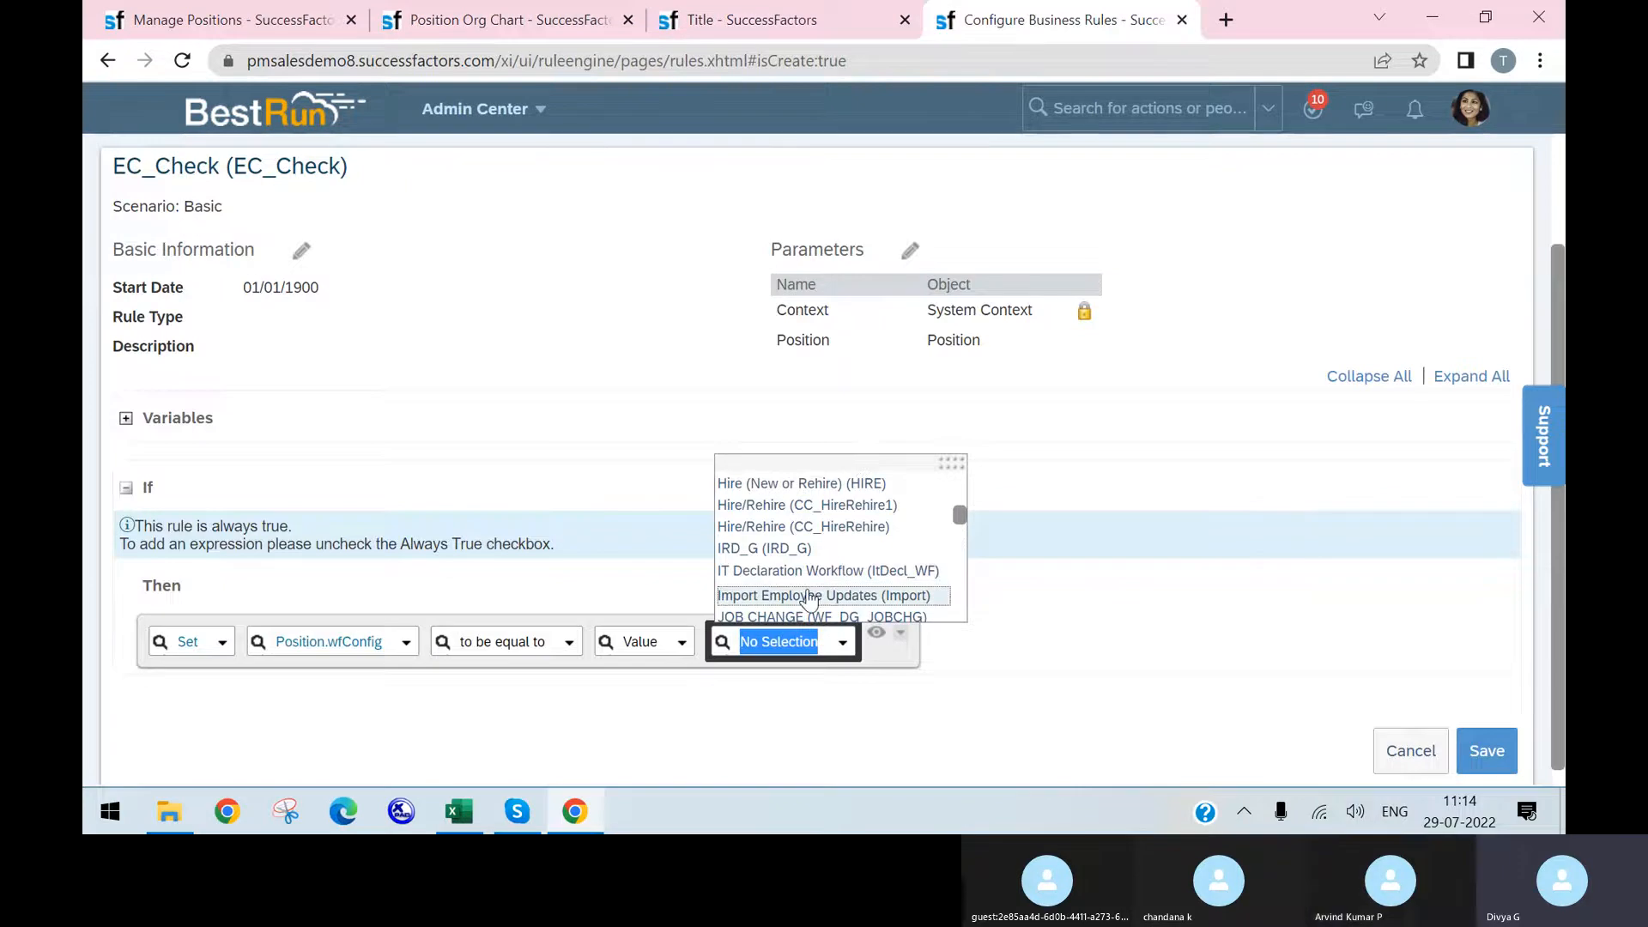
text(c)
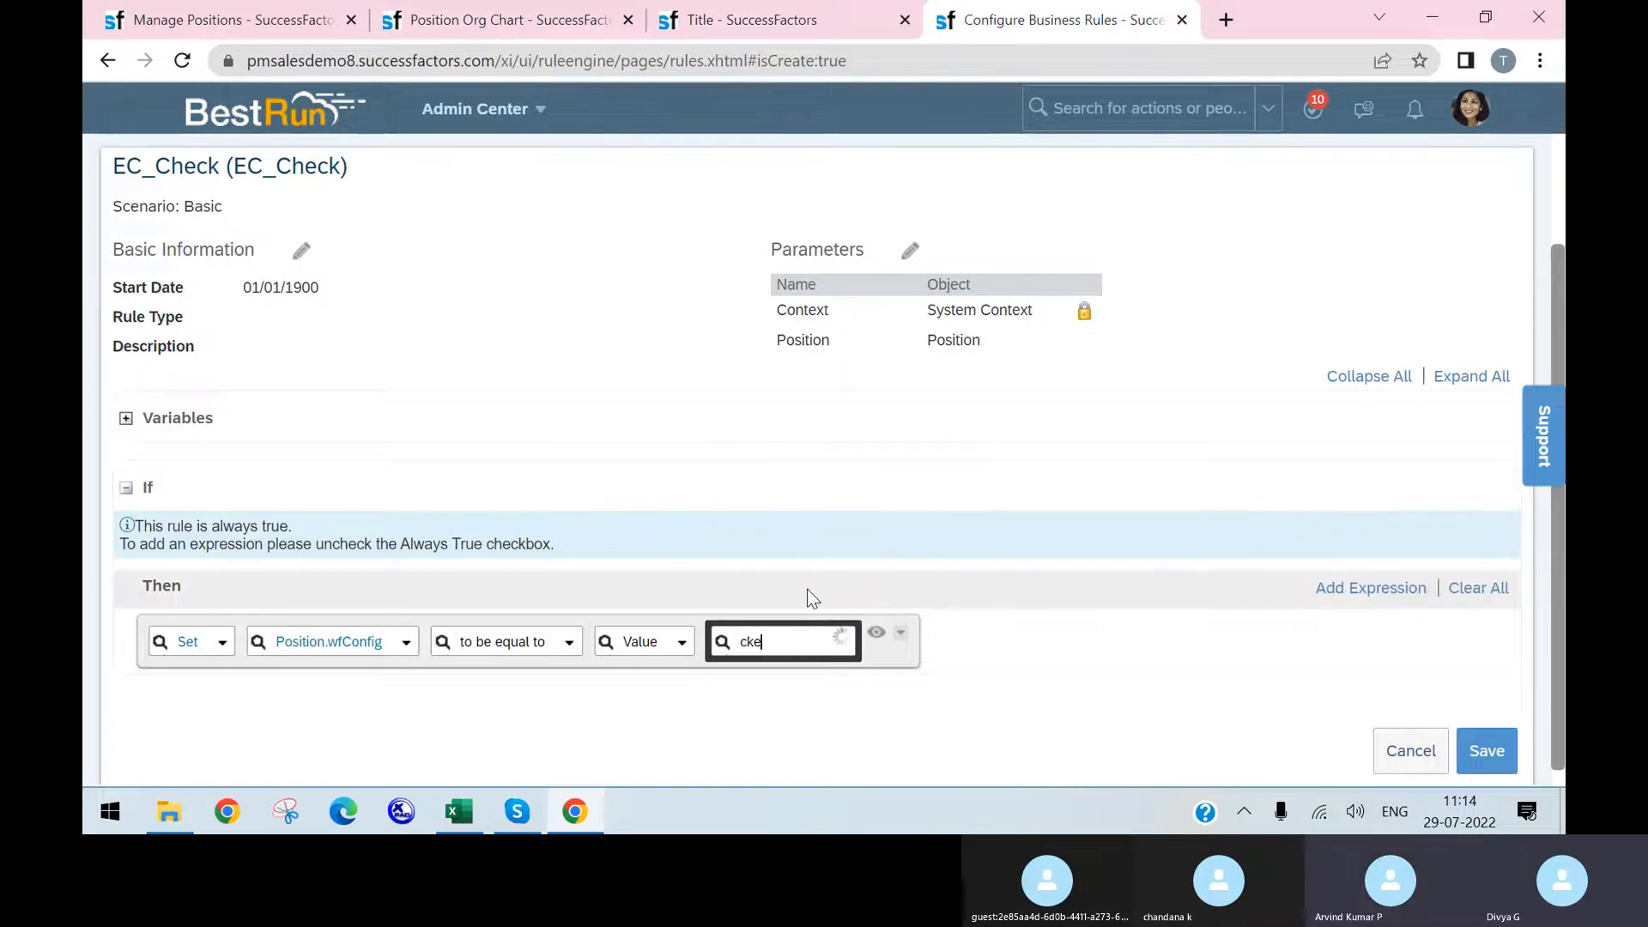
text(heck)
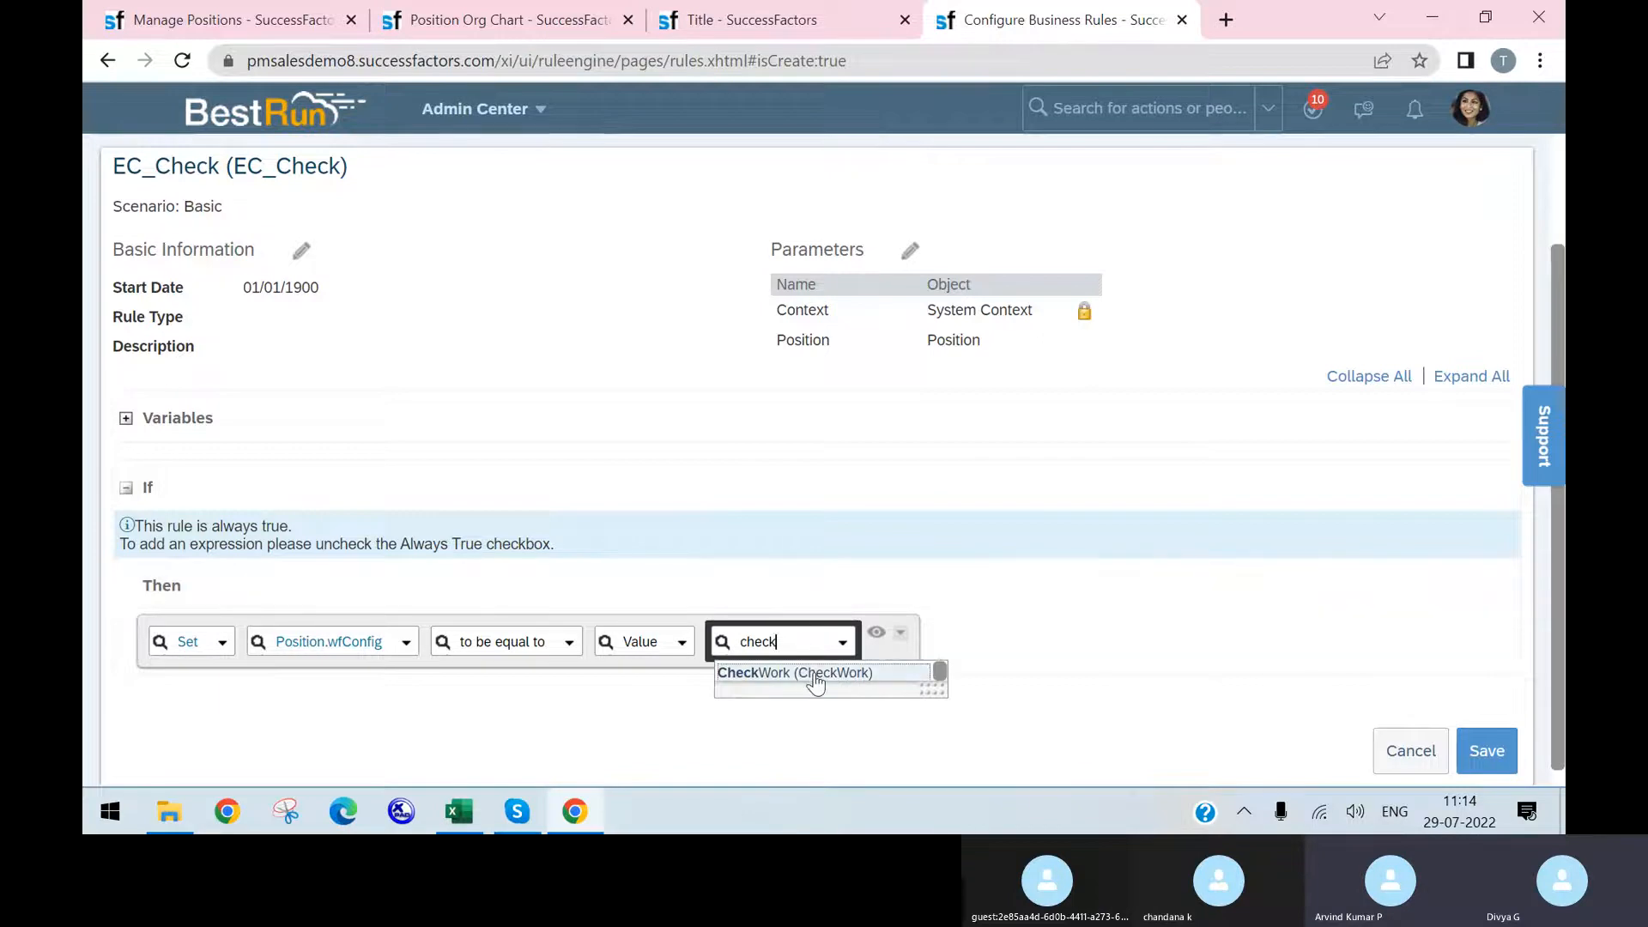
click(811, 682)
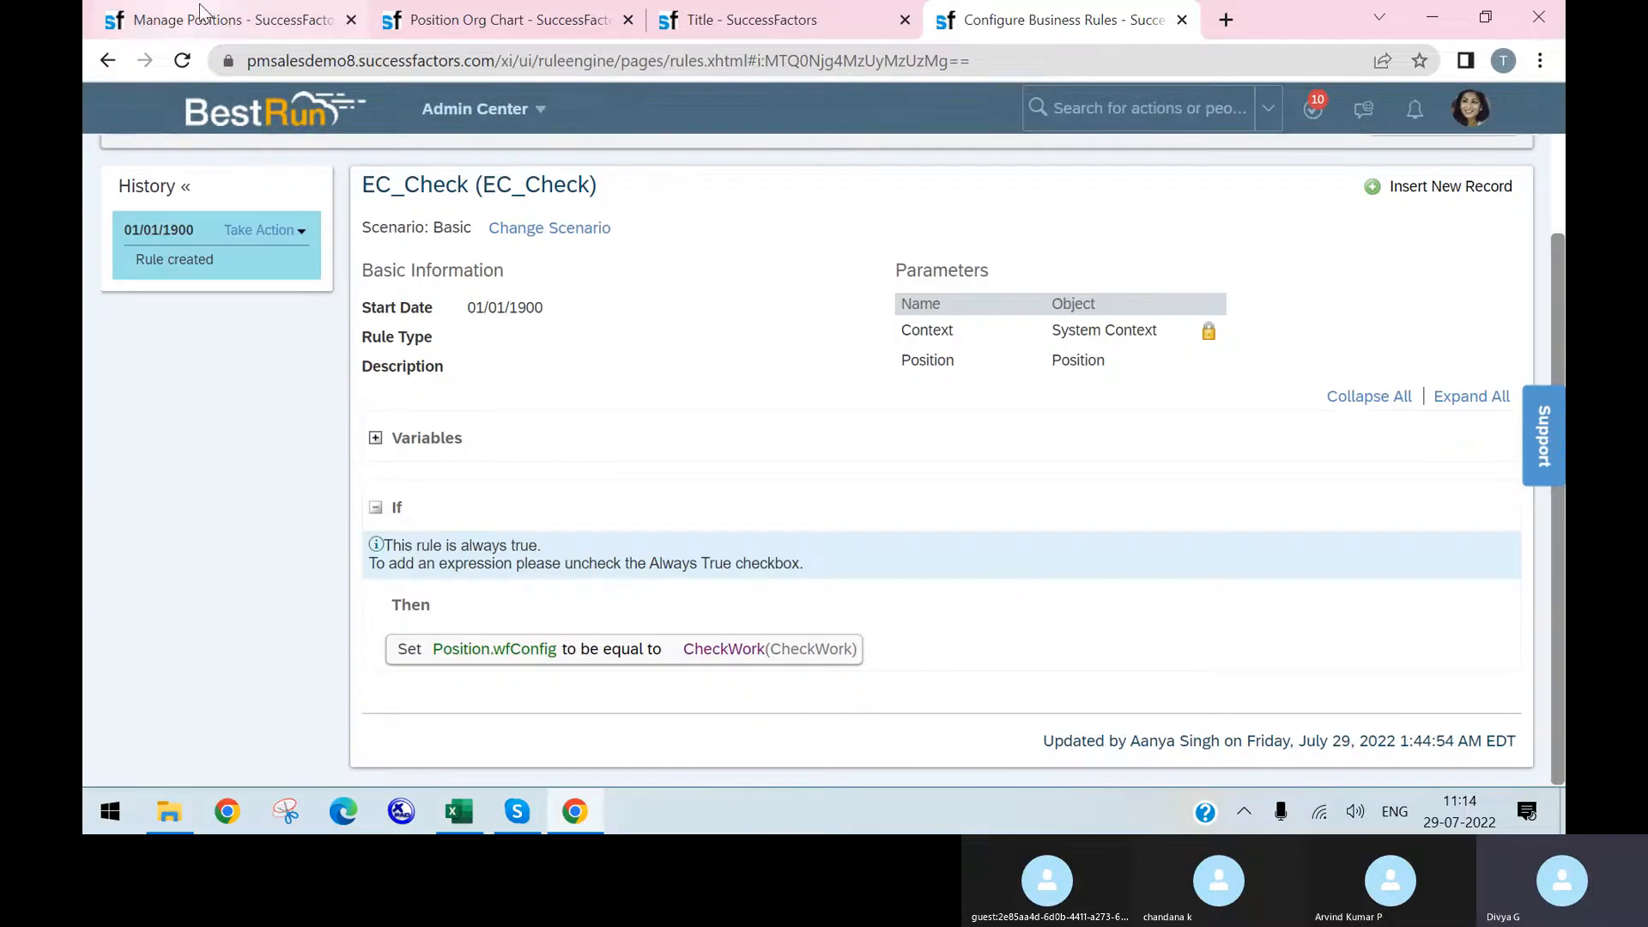
- In the Manage Positions browser tab, search the actions for "configure object" and open Configure Object Definitions
click(203, 31)
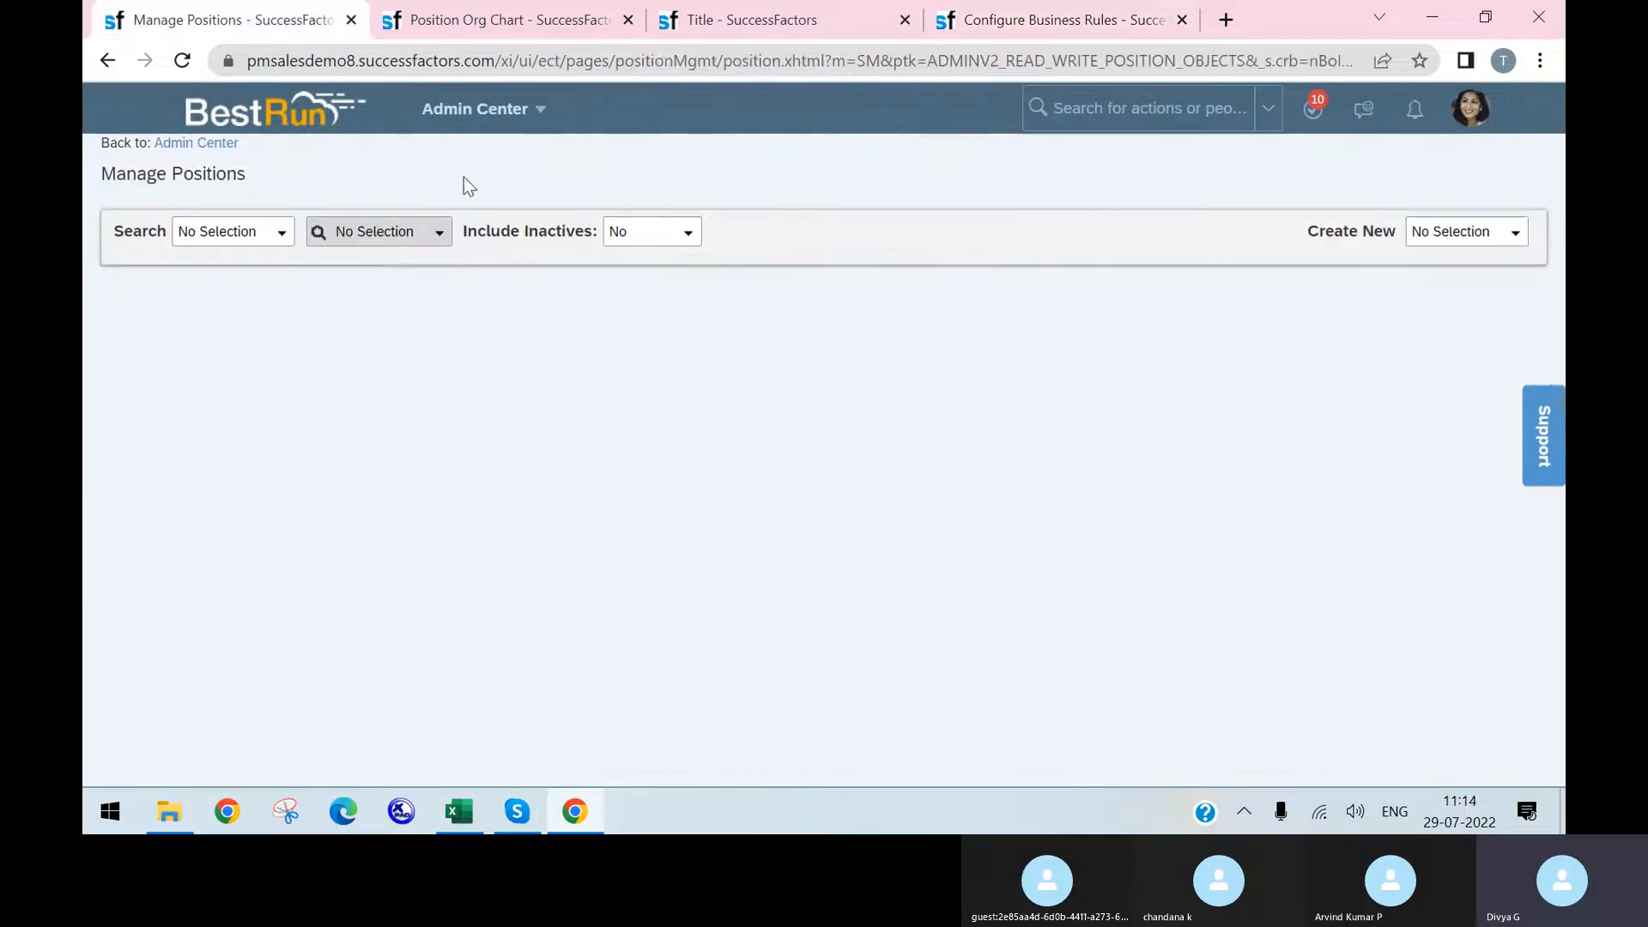
click(1133, 108)
text(donfigure oj)
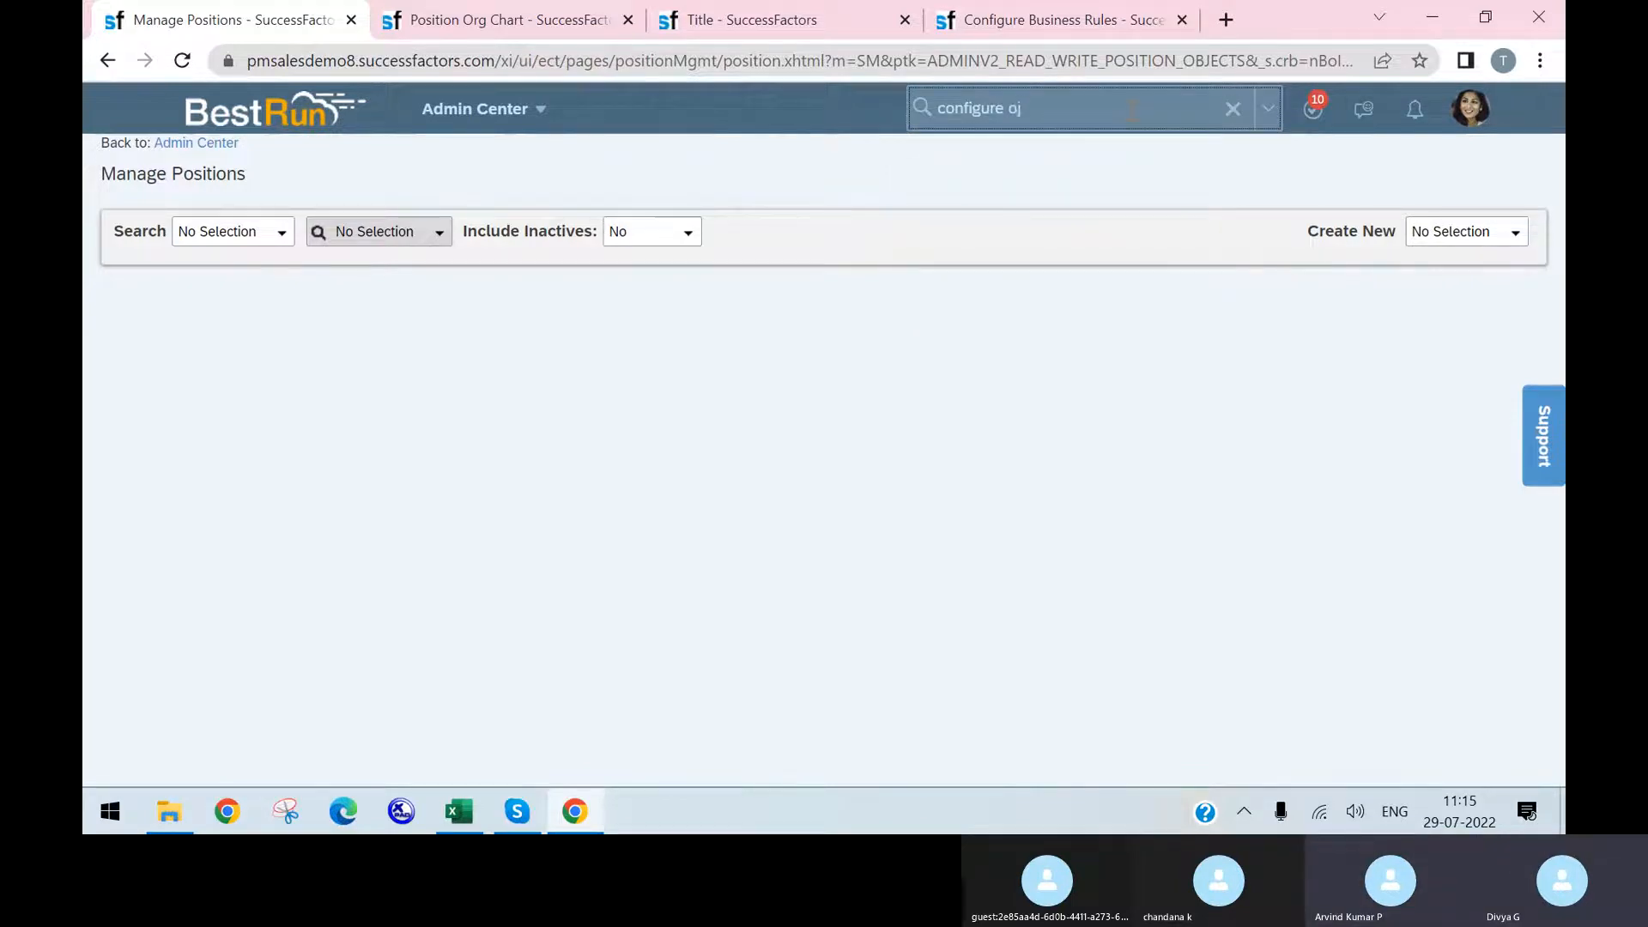
key(BackSpace)
text(bject)
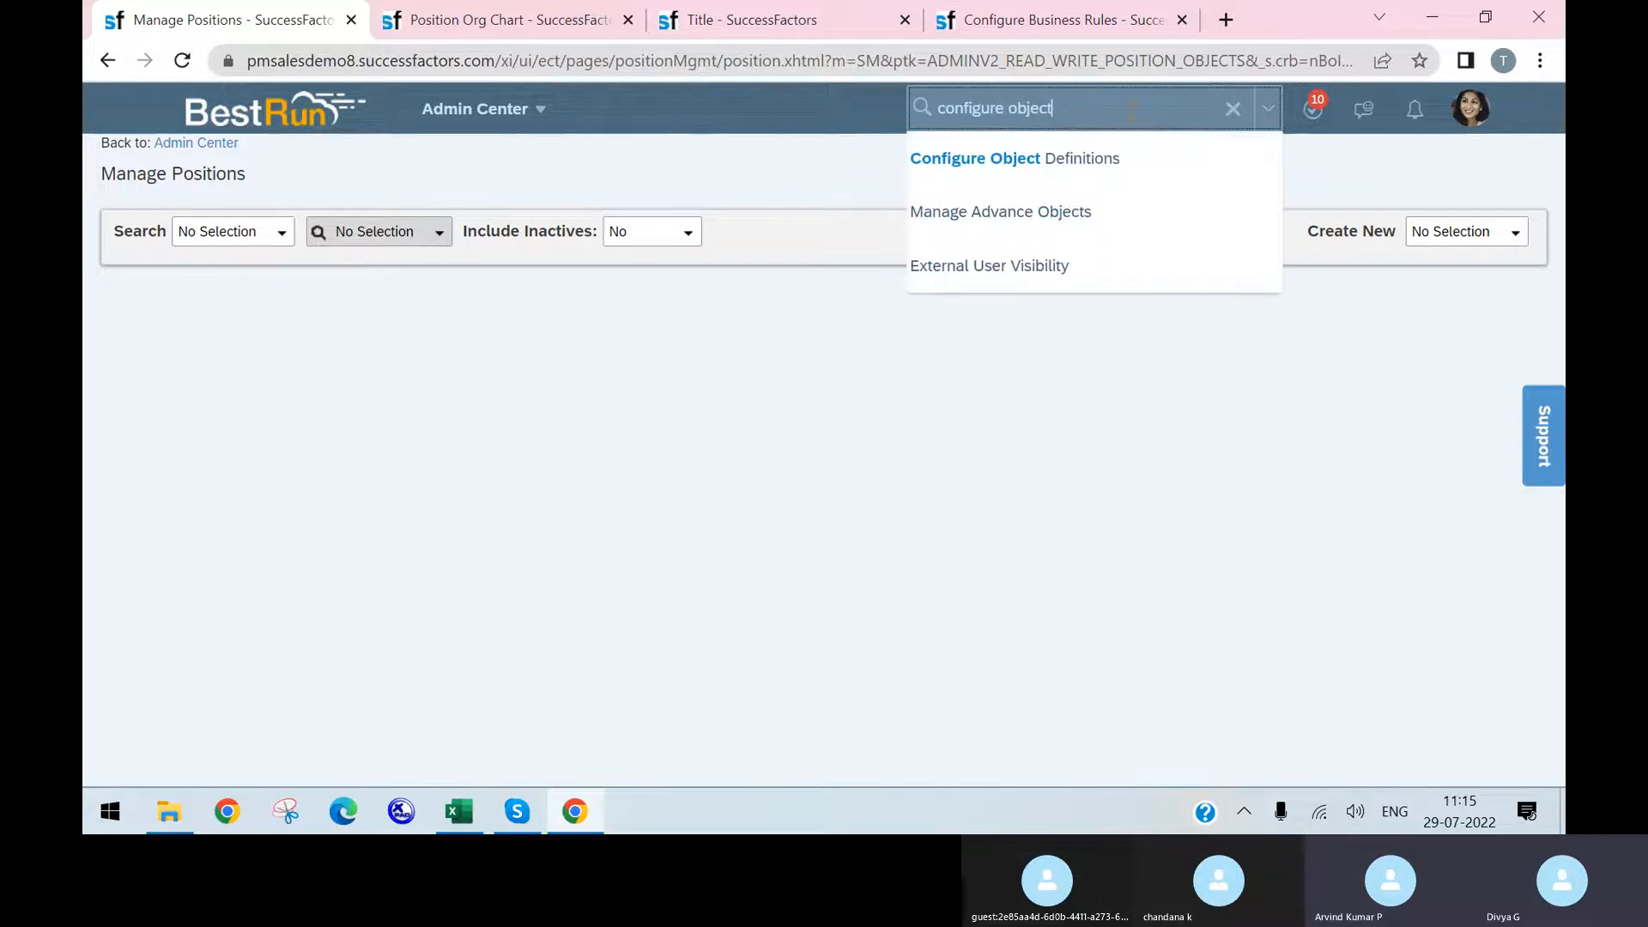
click(1022, 172)
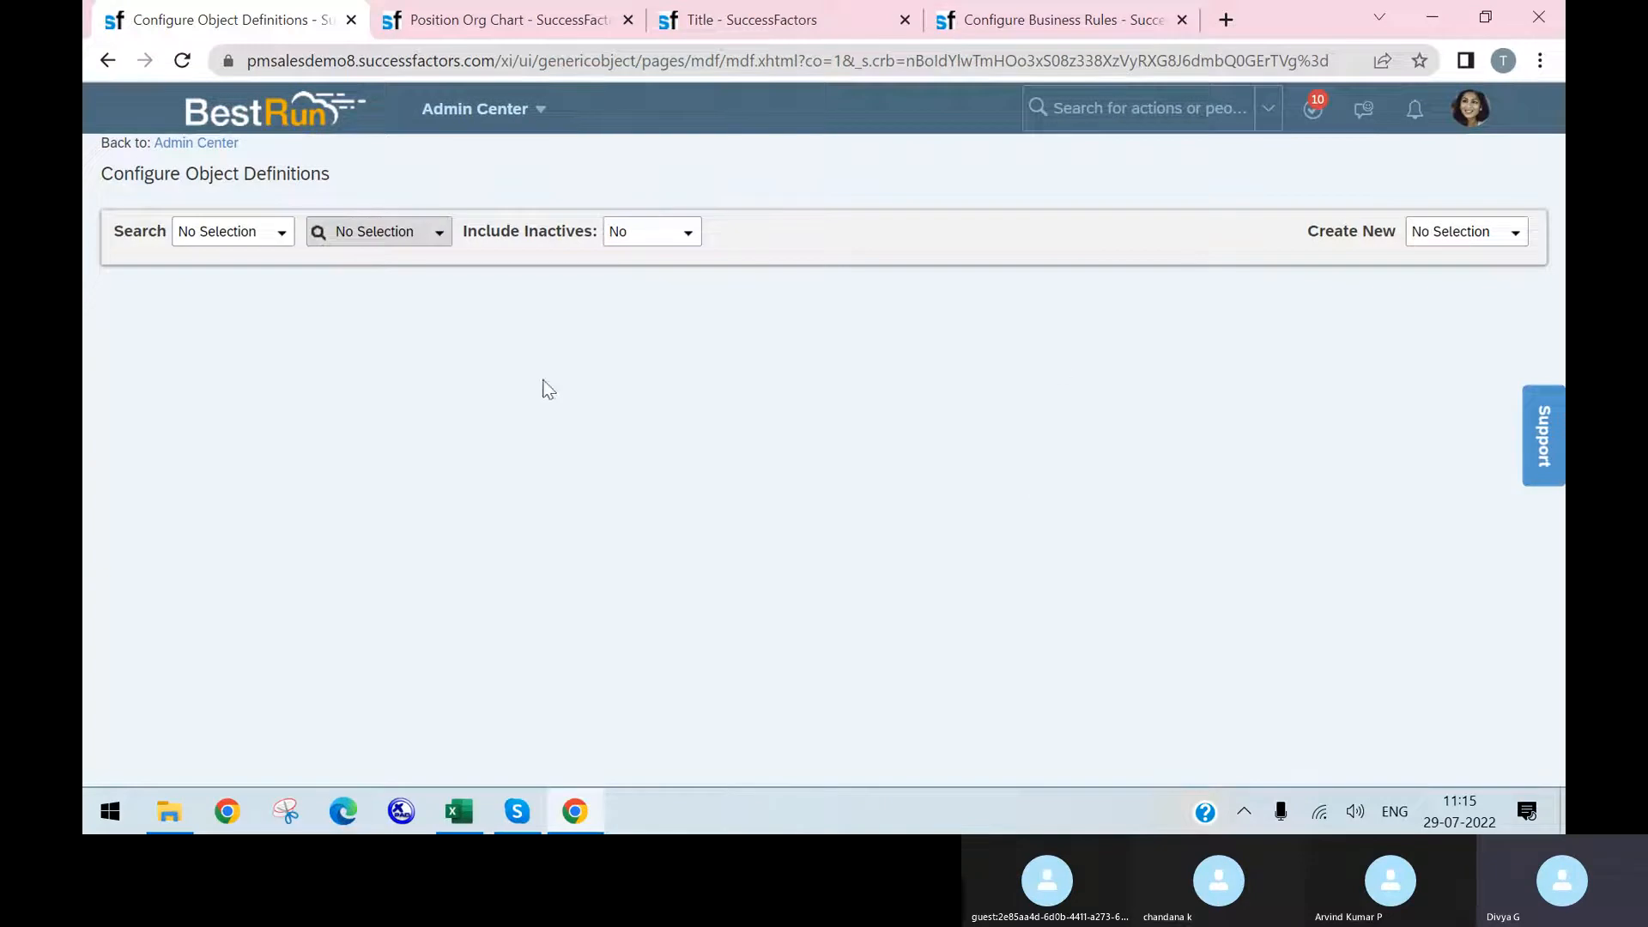
- Search the object definitions for "position" and open the Position object definition
click(272, 241)
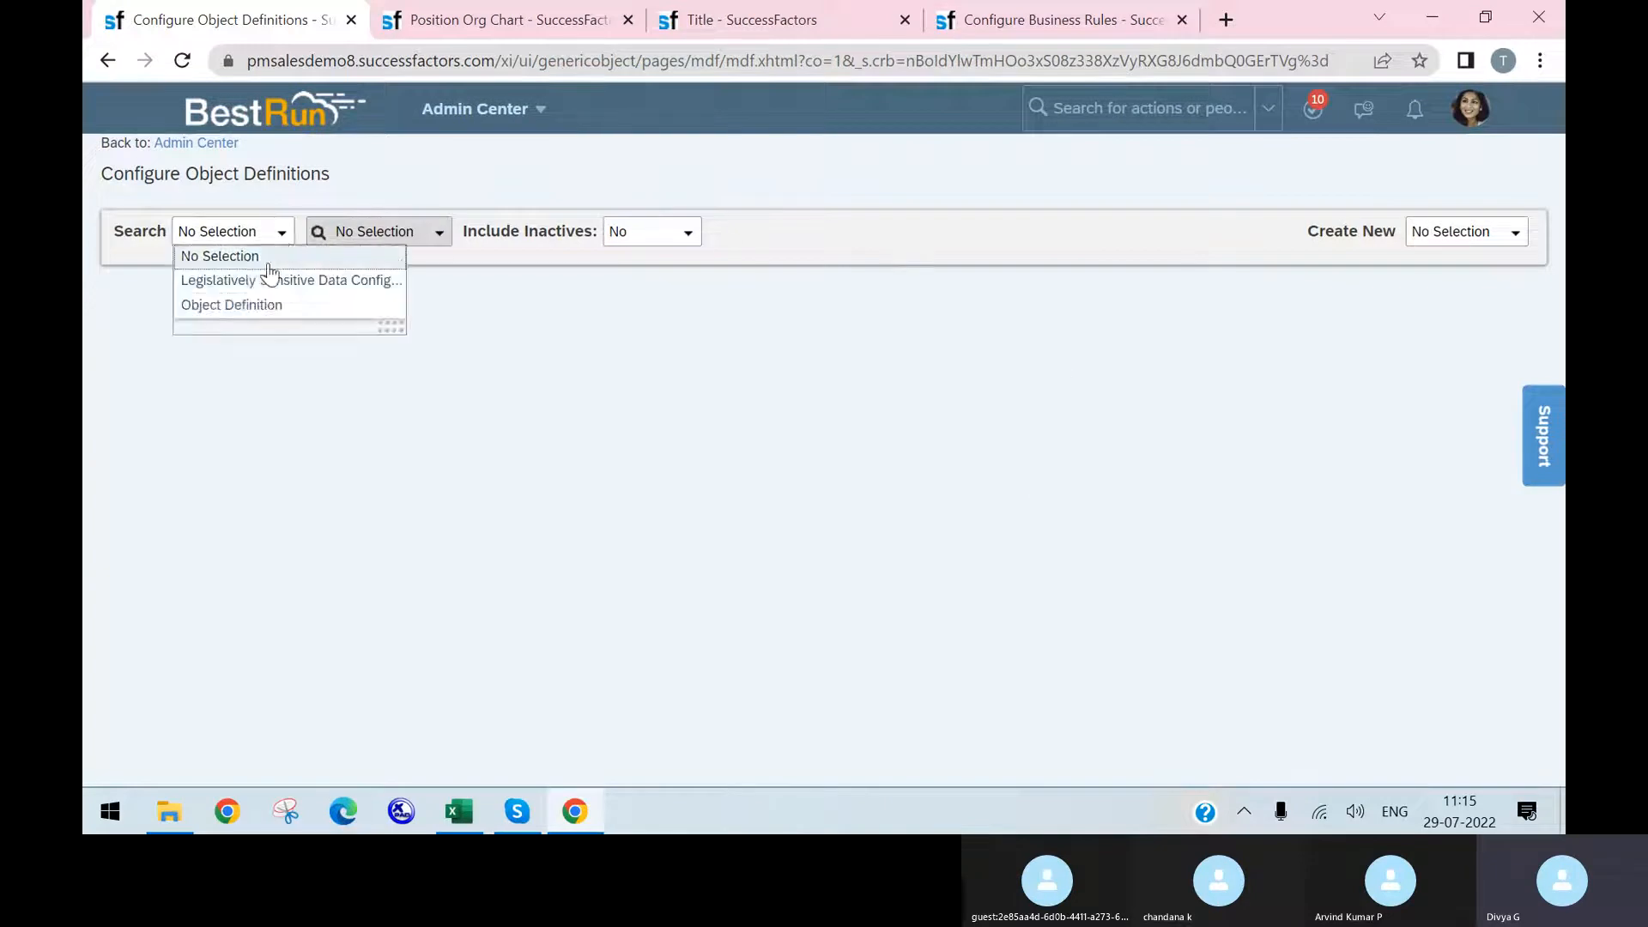
click(249, 306)
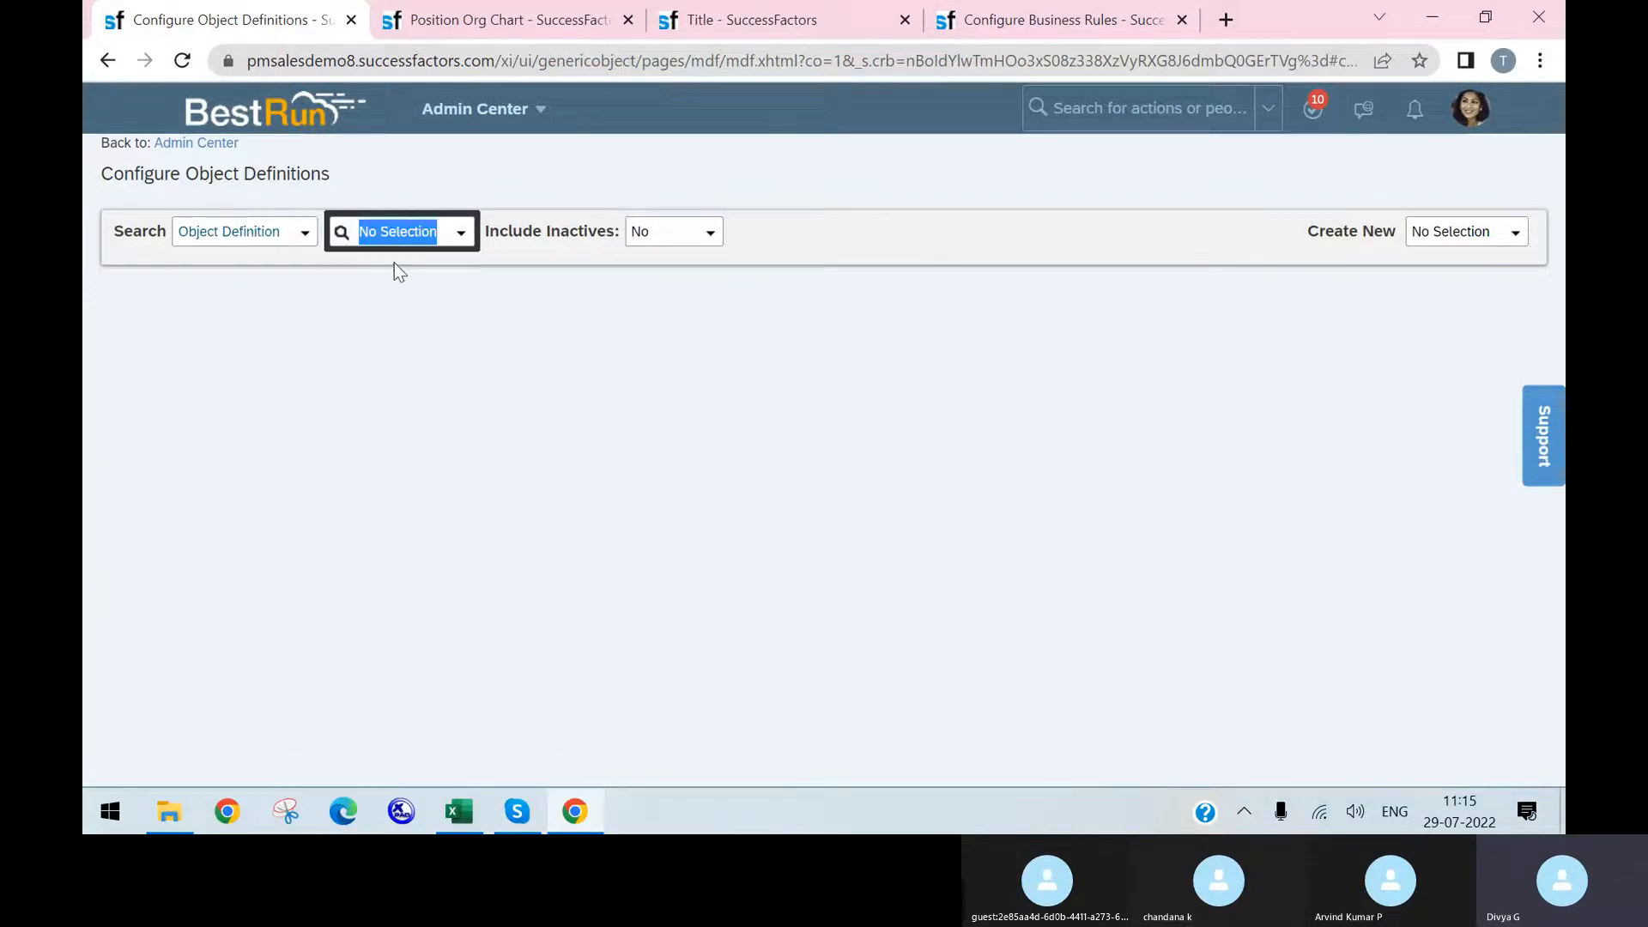
text(position)
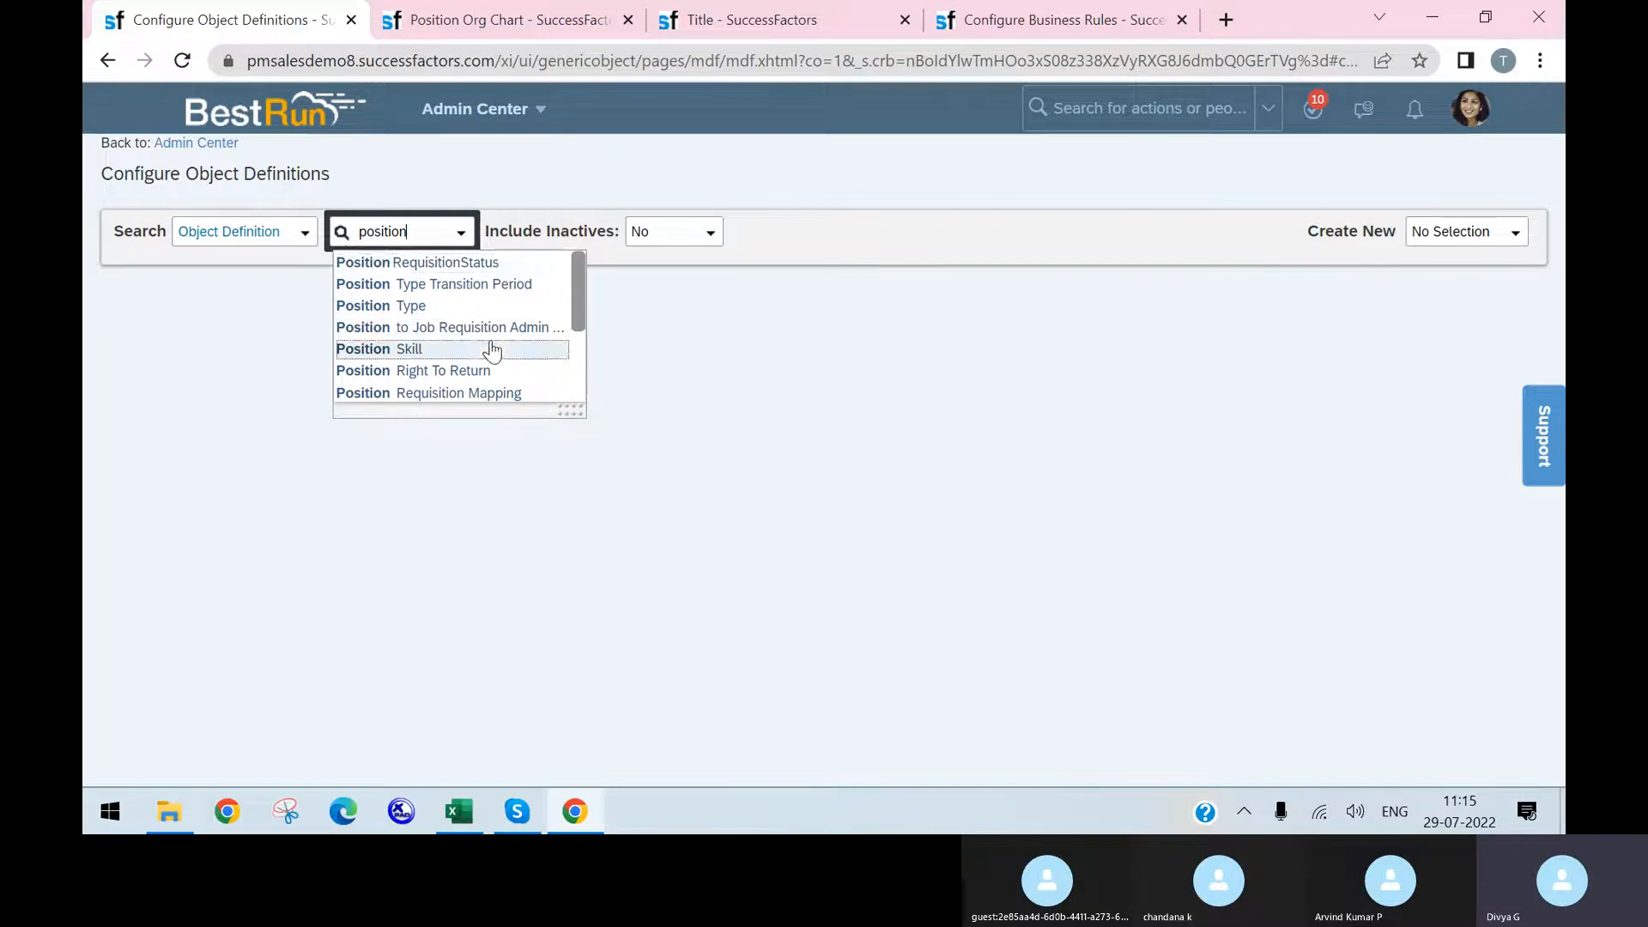
scroll(506, 344, down, 2)
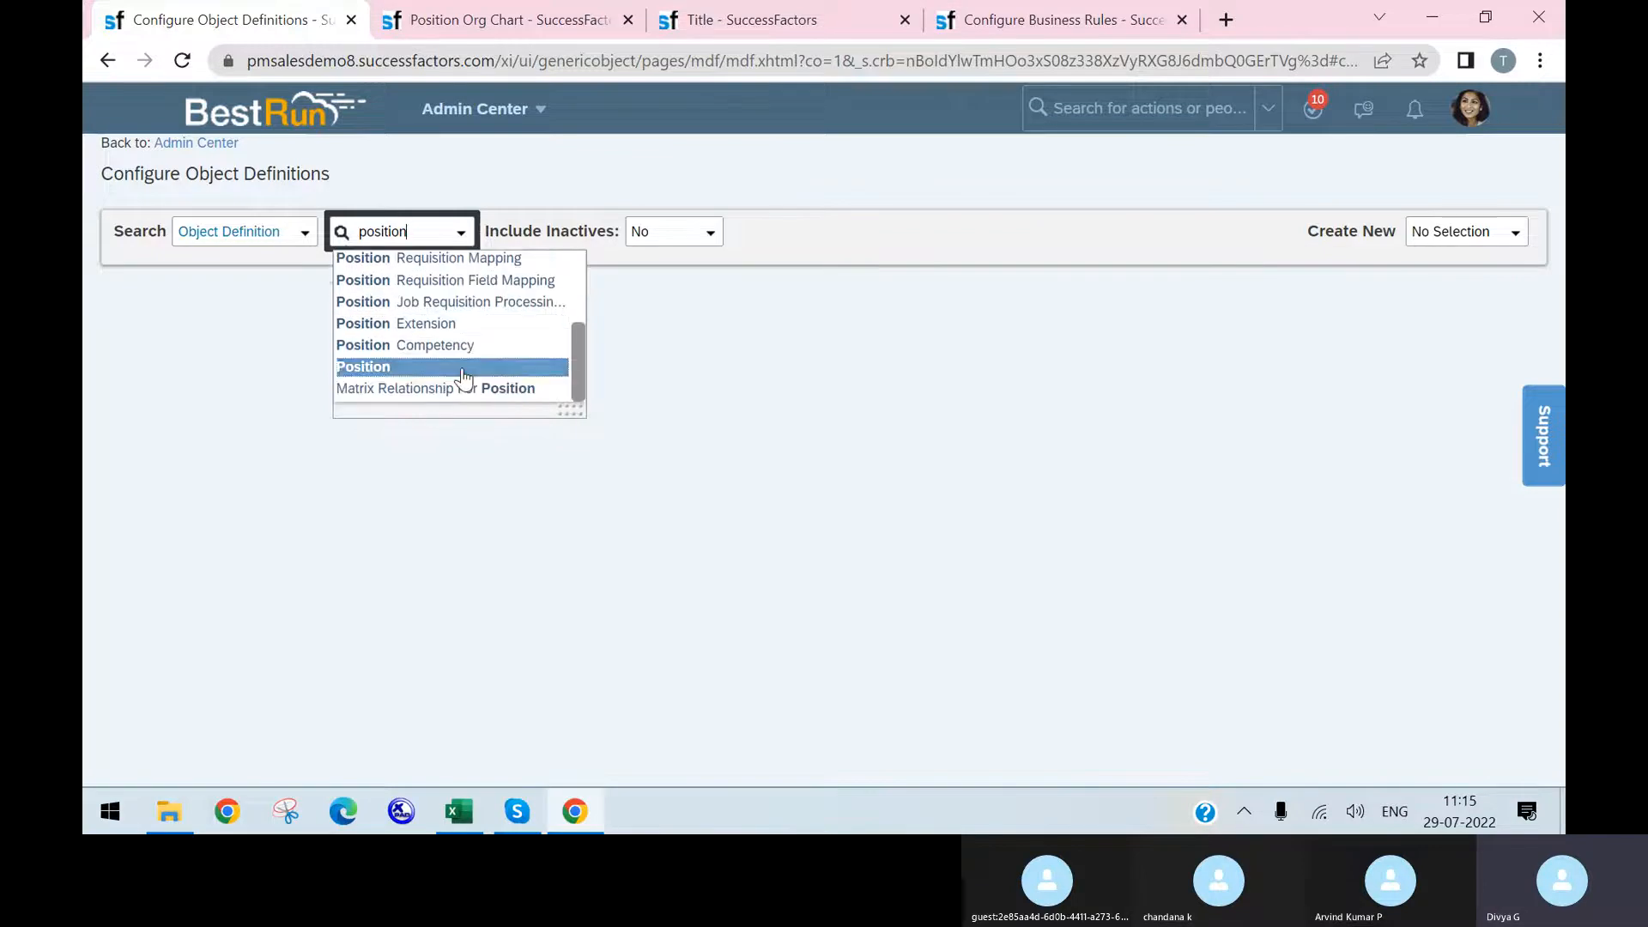
click(463, 366)
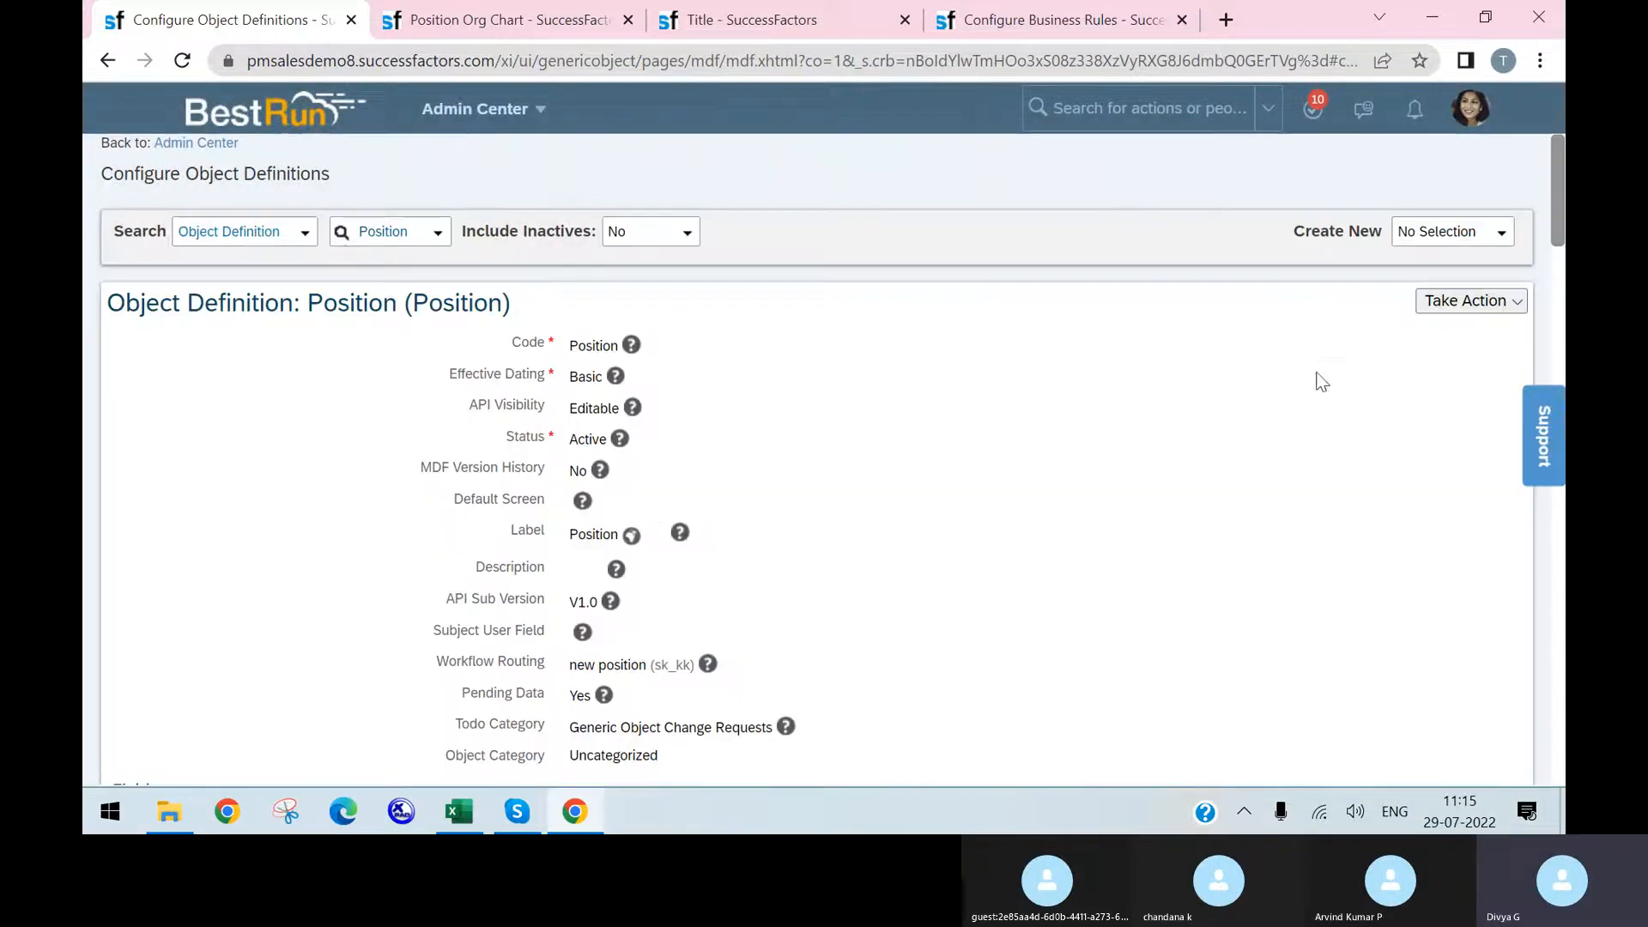
- Open the Position object definition for correction and examine its Initialize, Validate and Save Rules
click(1471, 300)
click(1394, 332)
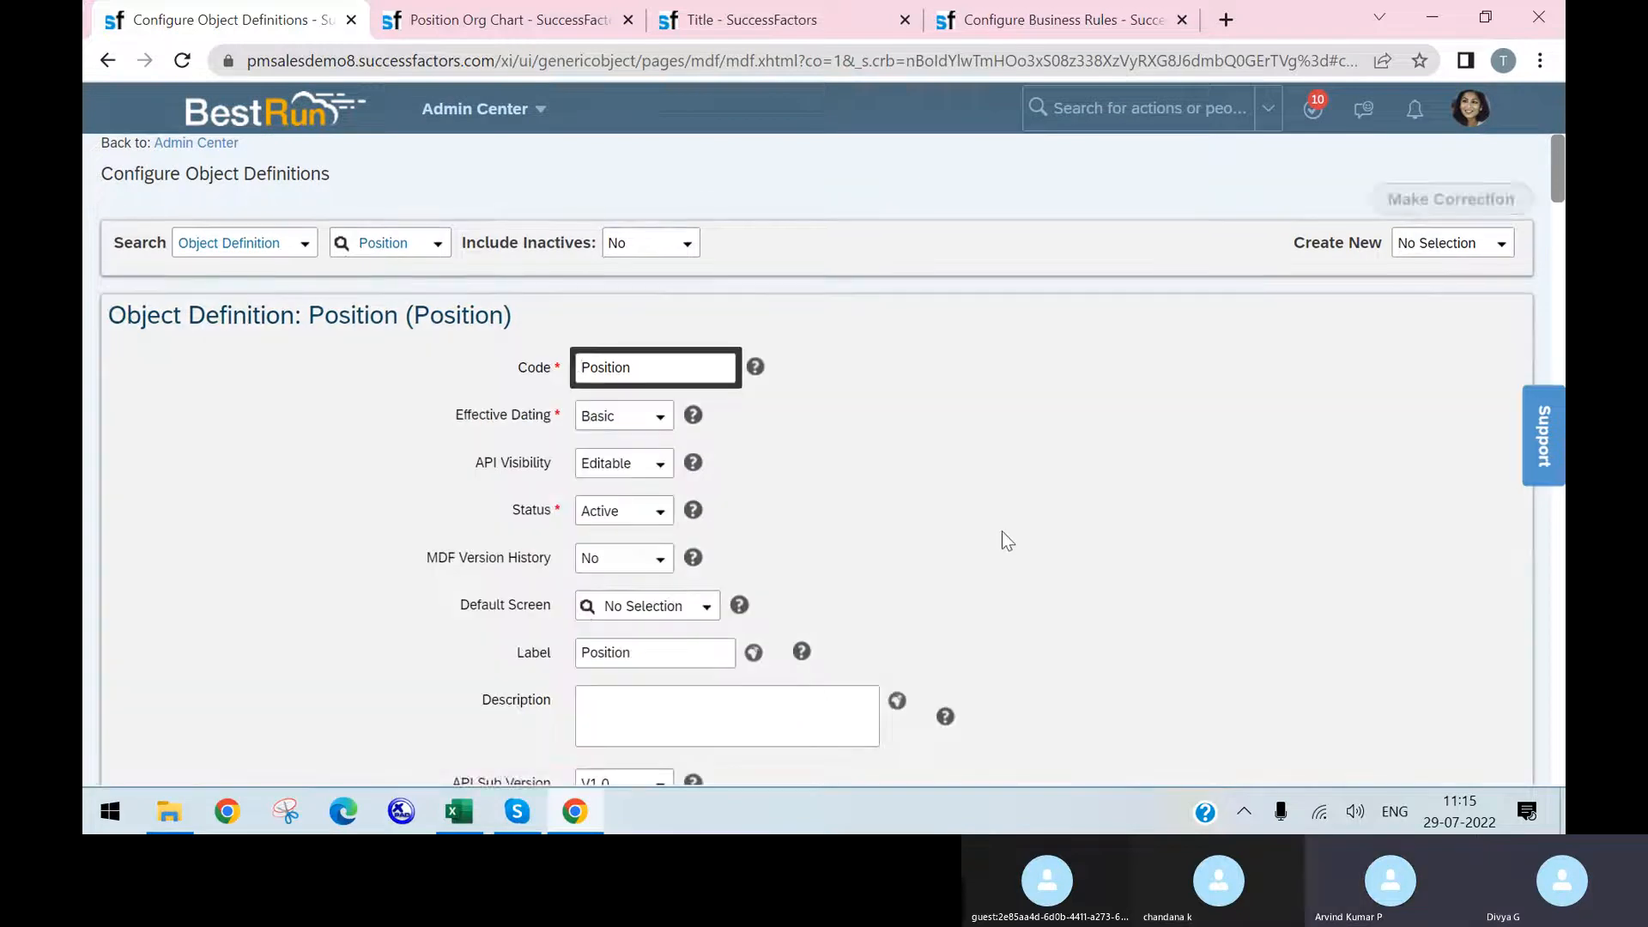
scroll(1001, 531, down, 15)
scroll(810, 564, down, 20)
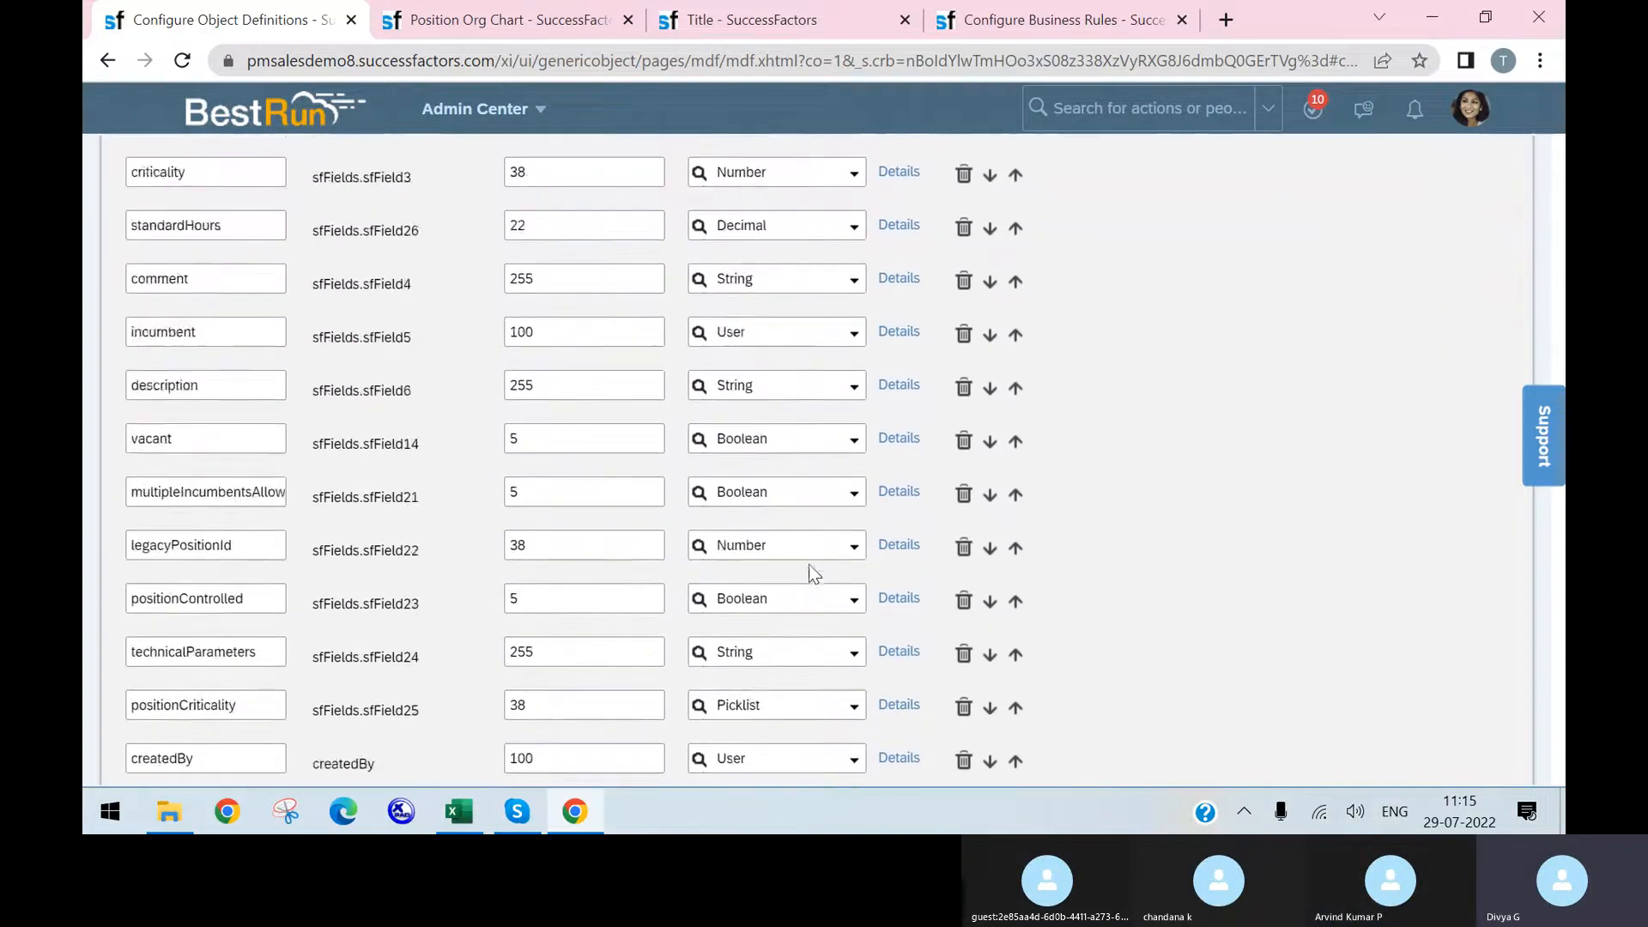
scroll(436, 571, down, 15)
scroll(400, 558, up, 6)
scroll(270, 501, down, 10)
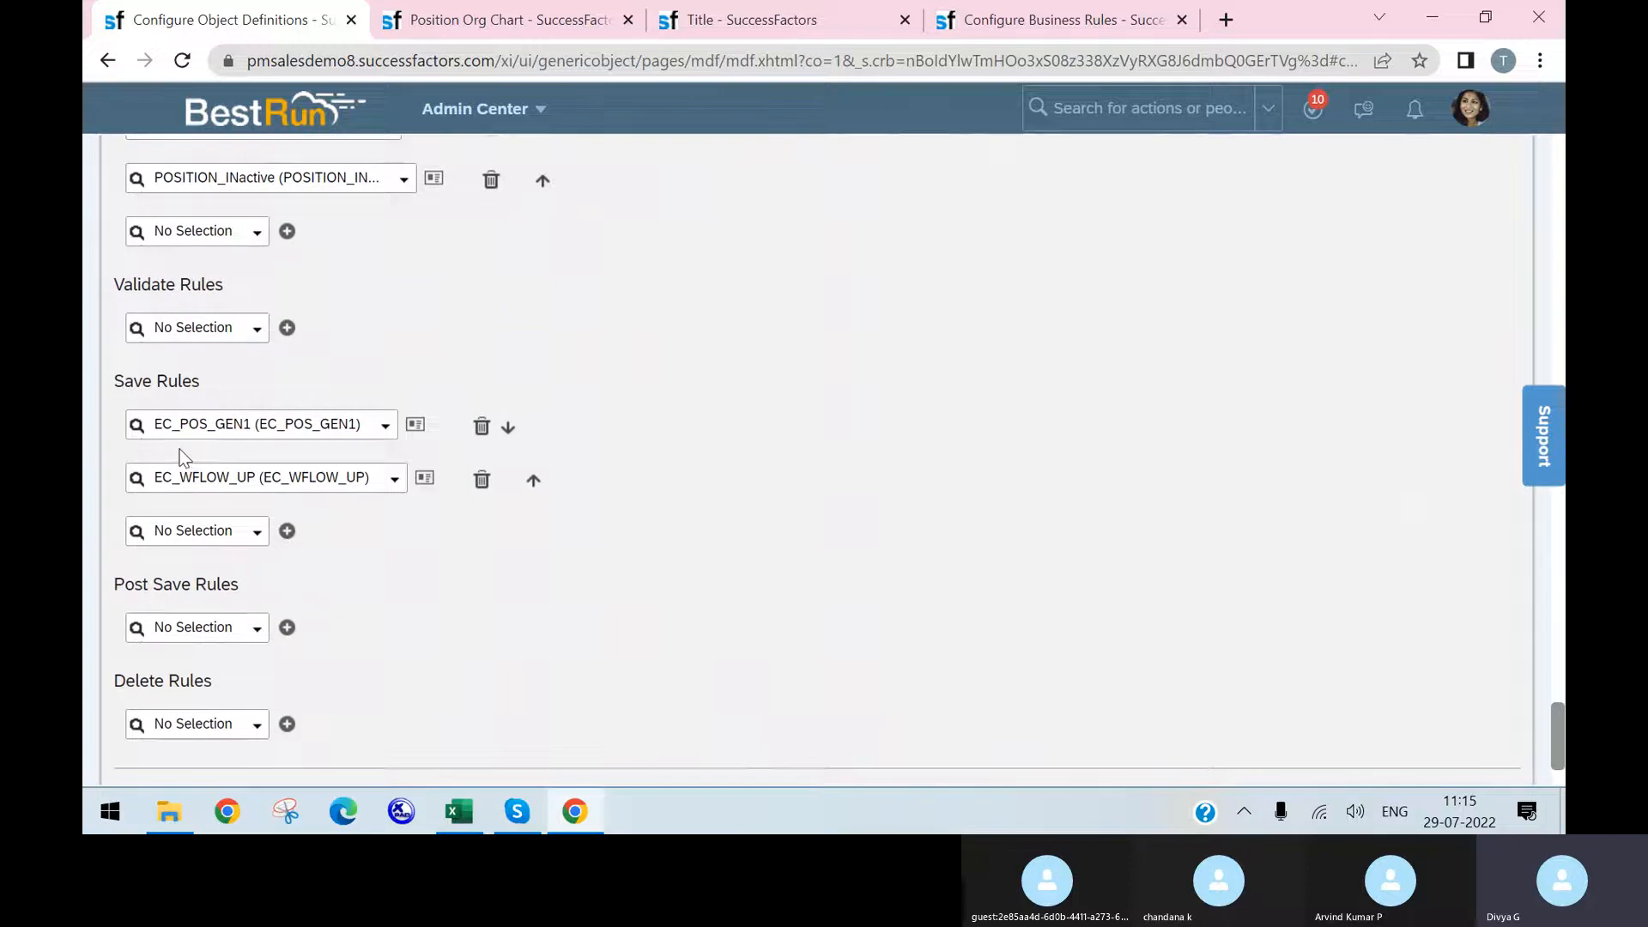
scroll(224, 457, down, 2)
scroll(221, 368, up, 3)
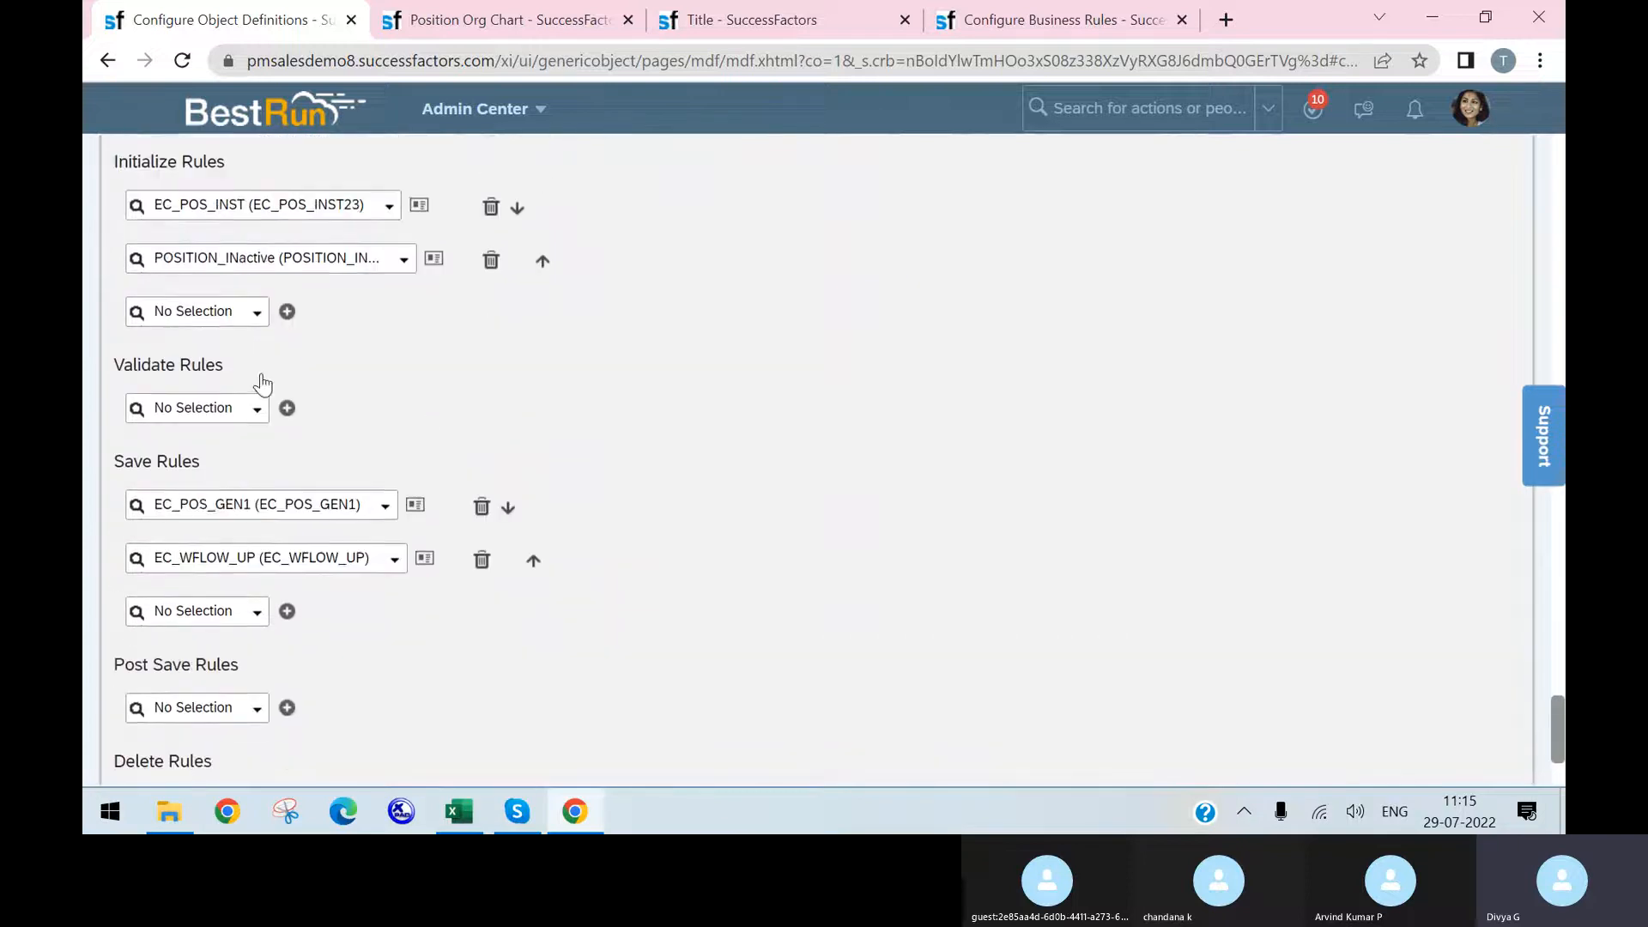
scroll(464, 314, up, 2)
scroll(515, 310, down, 4)
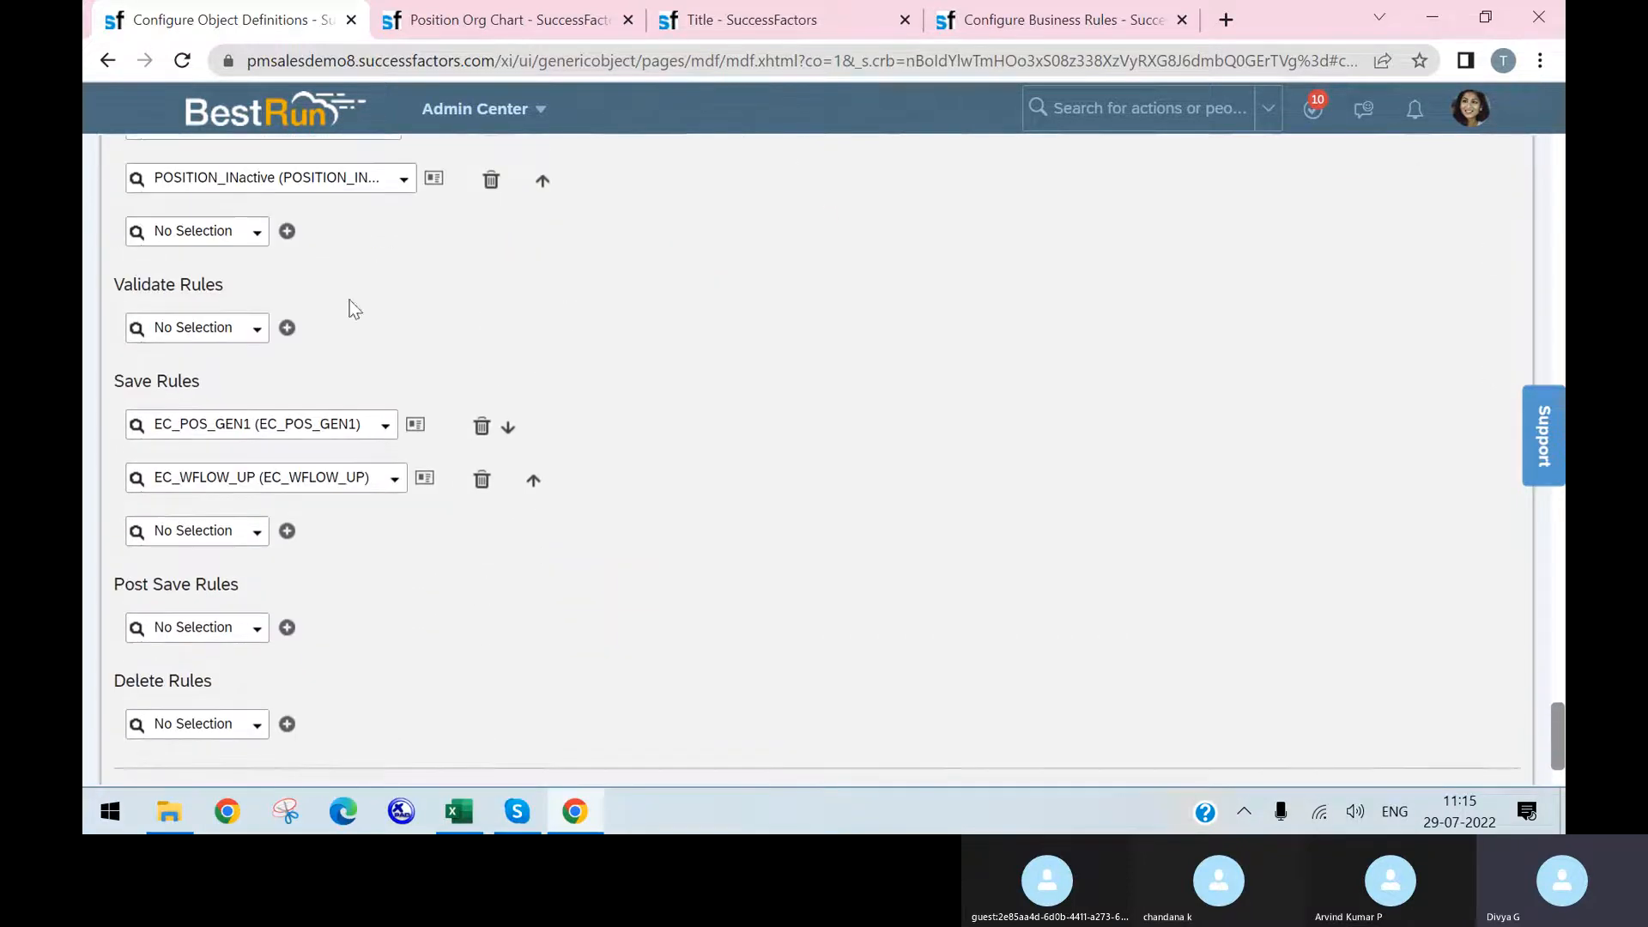
scroll(361, 236, up, 1)
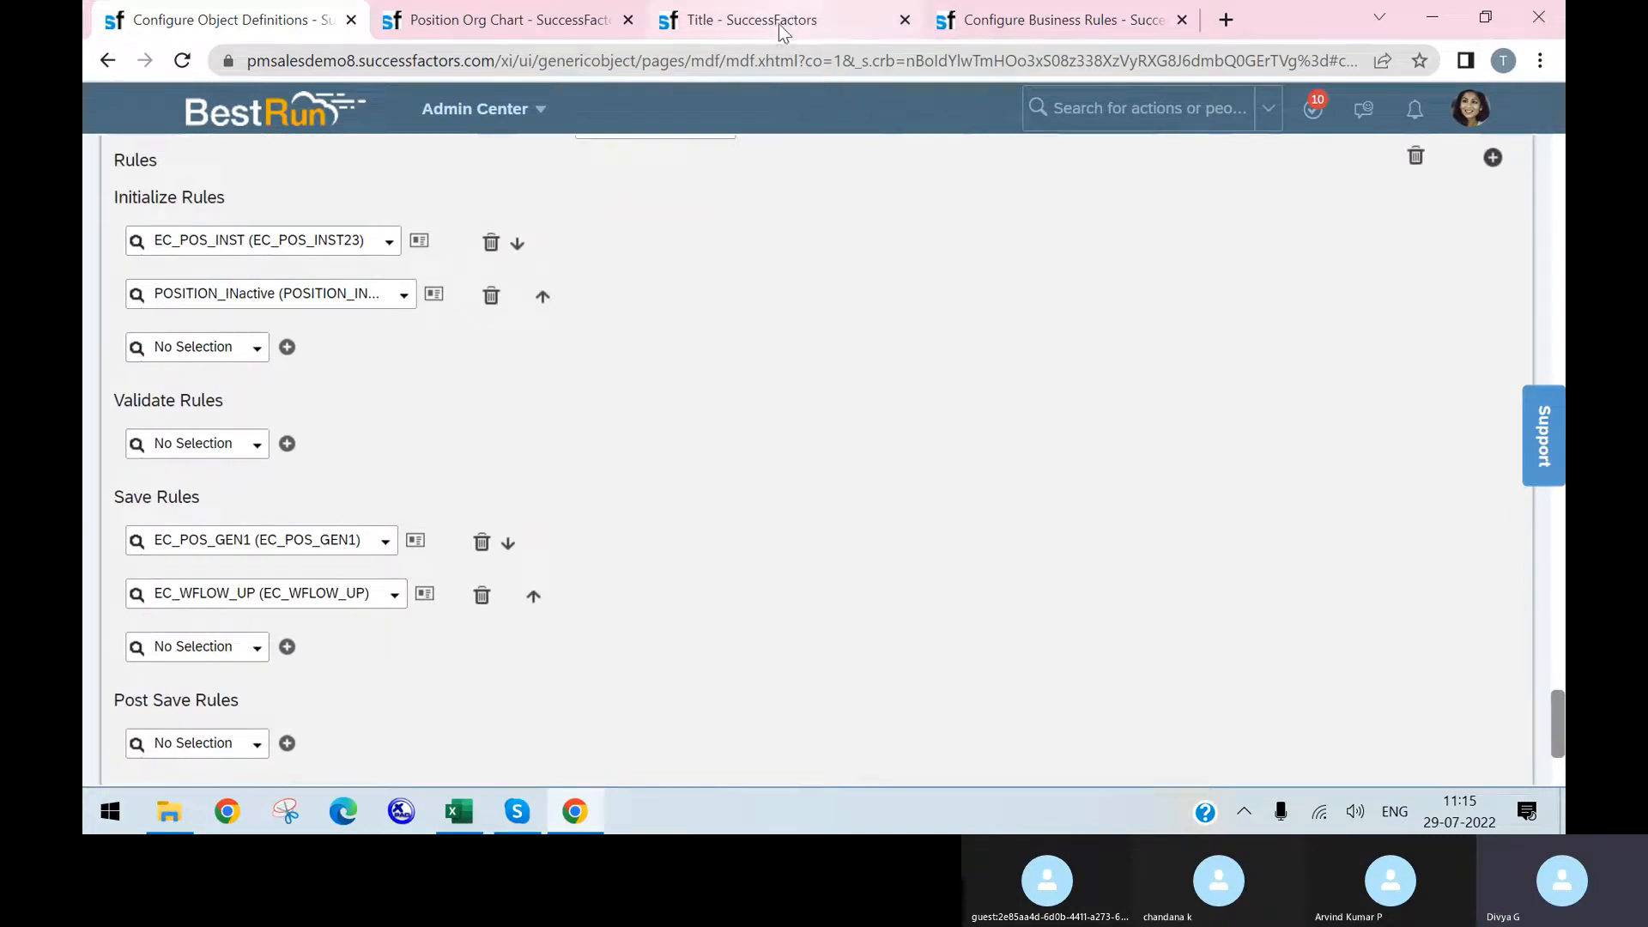
- Copy the EC_Check rule name from the business rules browser tab and add it as a Save Rule of the Position object definition
click(1021, 19)
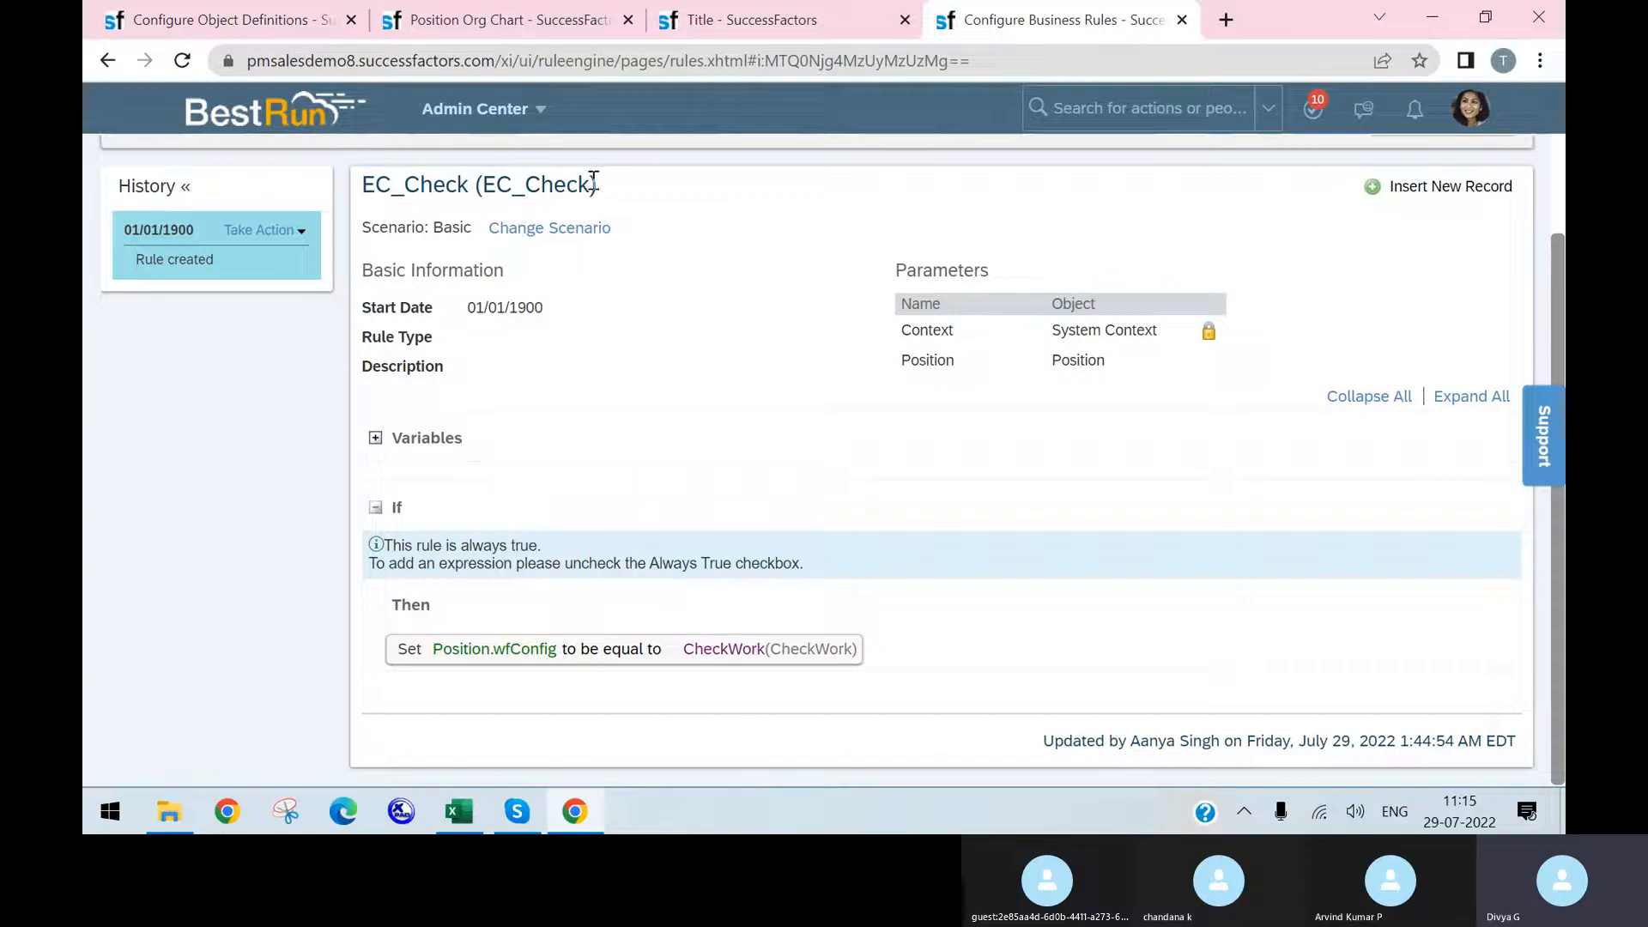
drag(588, 182, 481, 184)
key(ctrl+c)
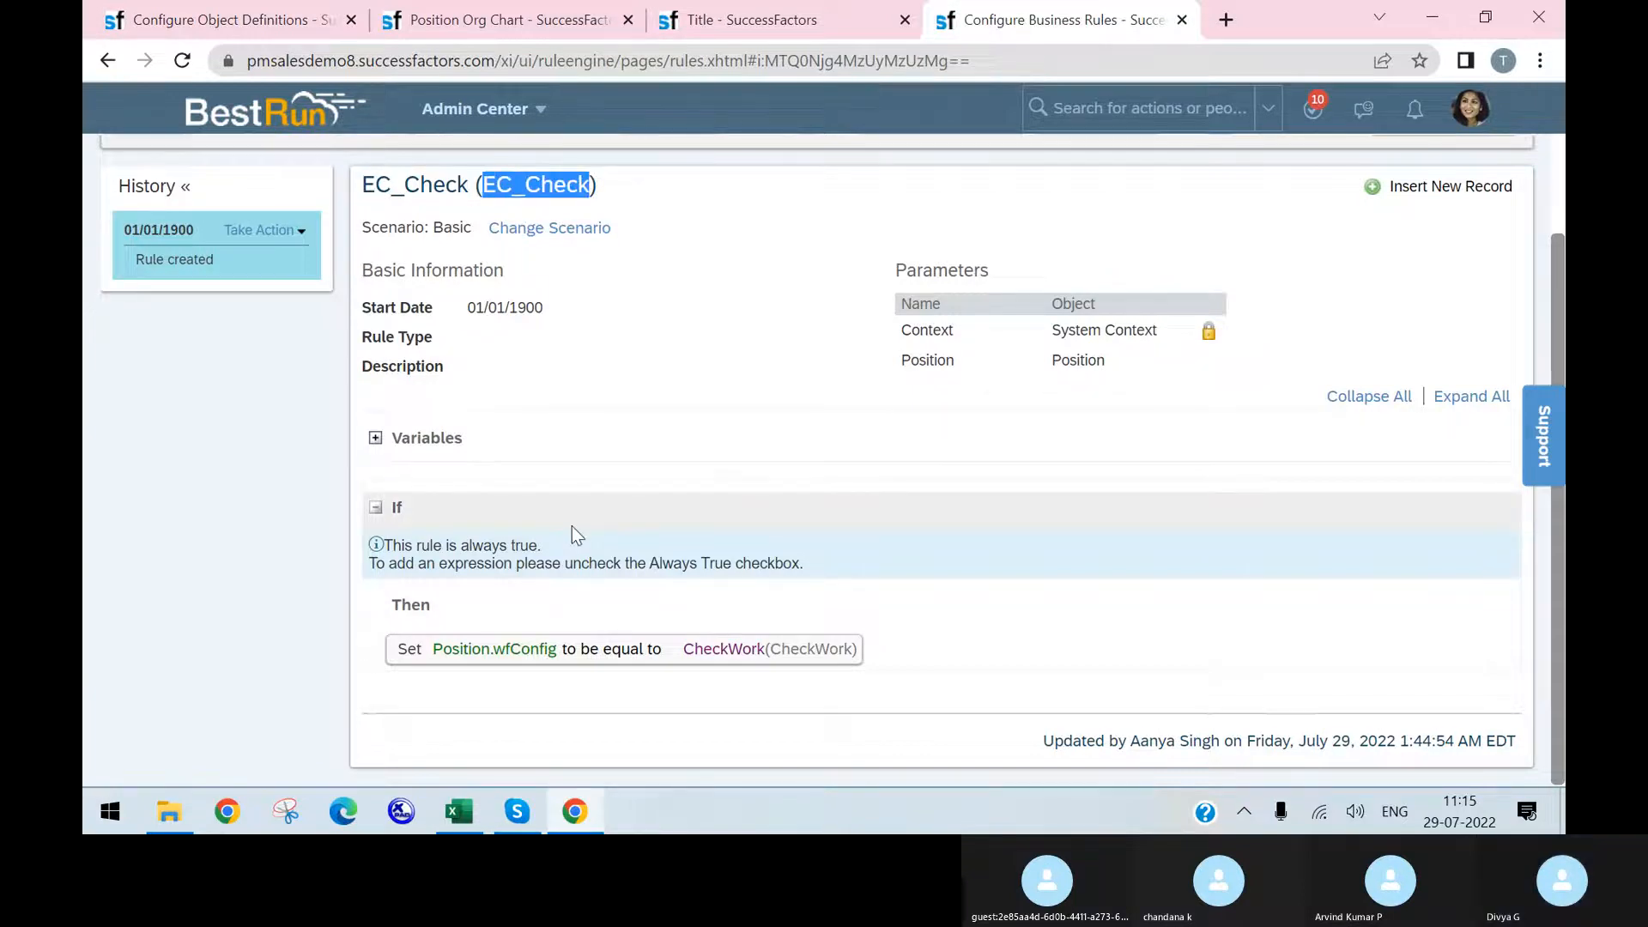
click(292, 19)
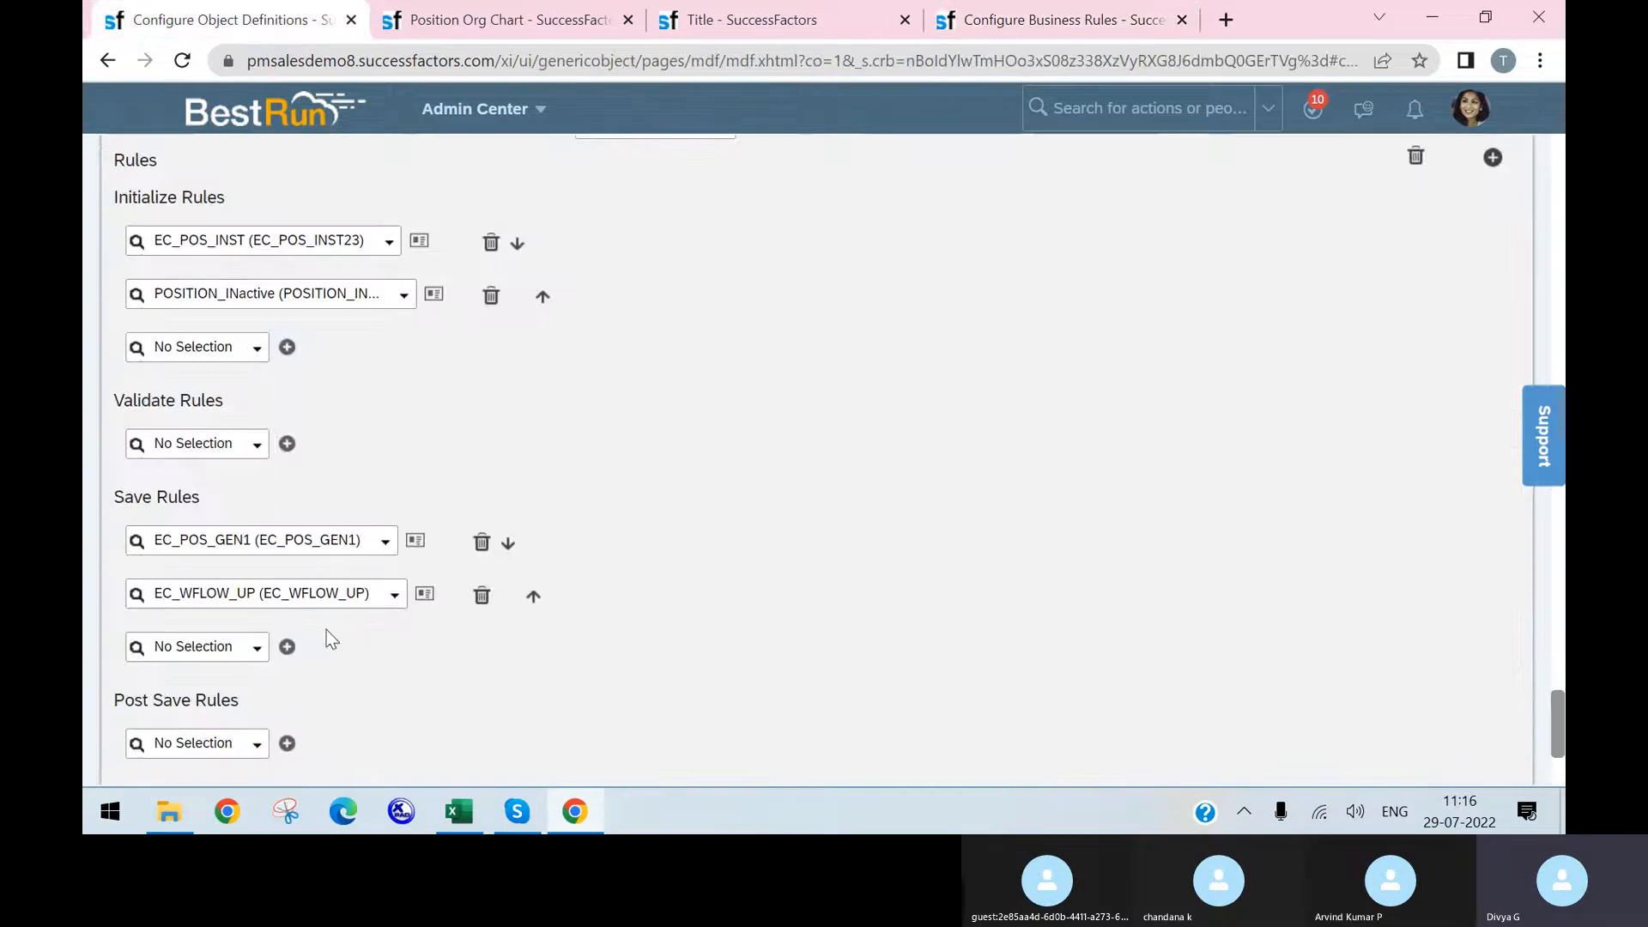
click(210, 649)
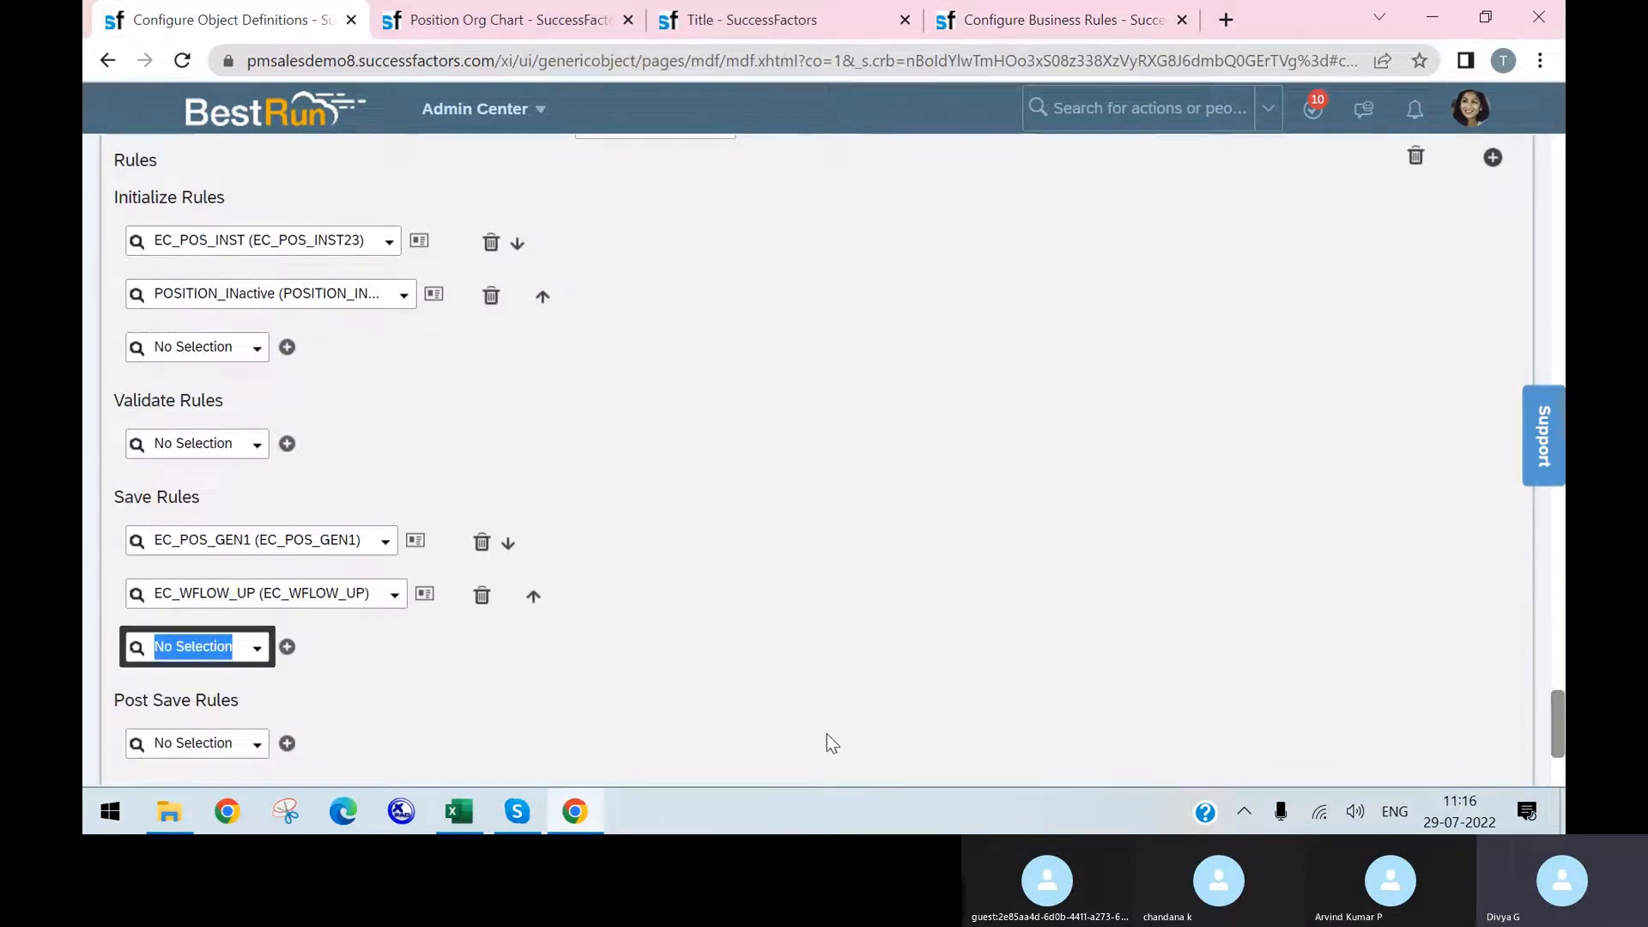
key(ctrl+v)
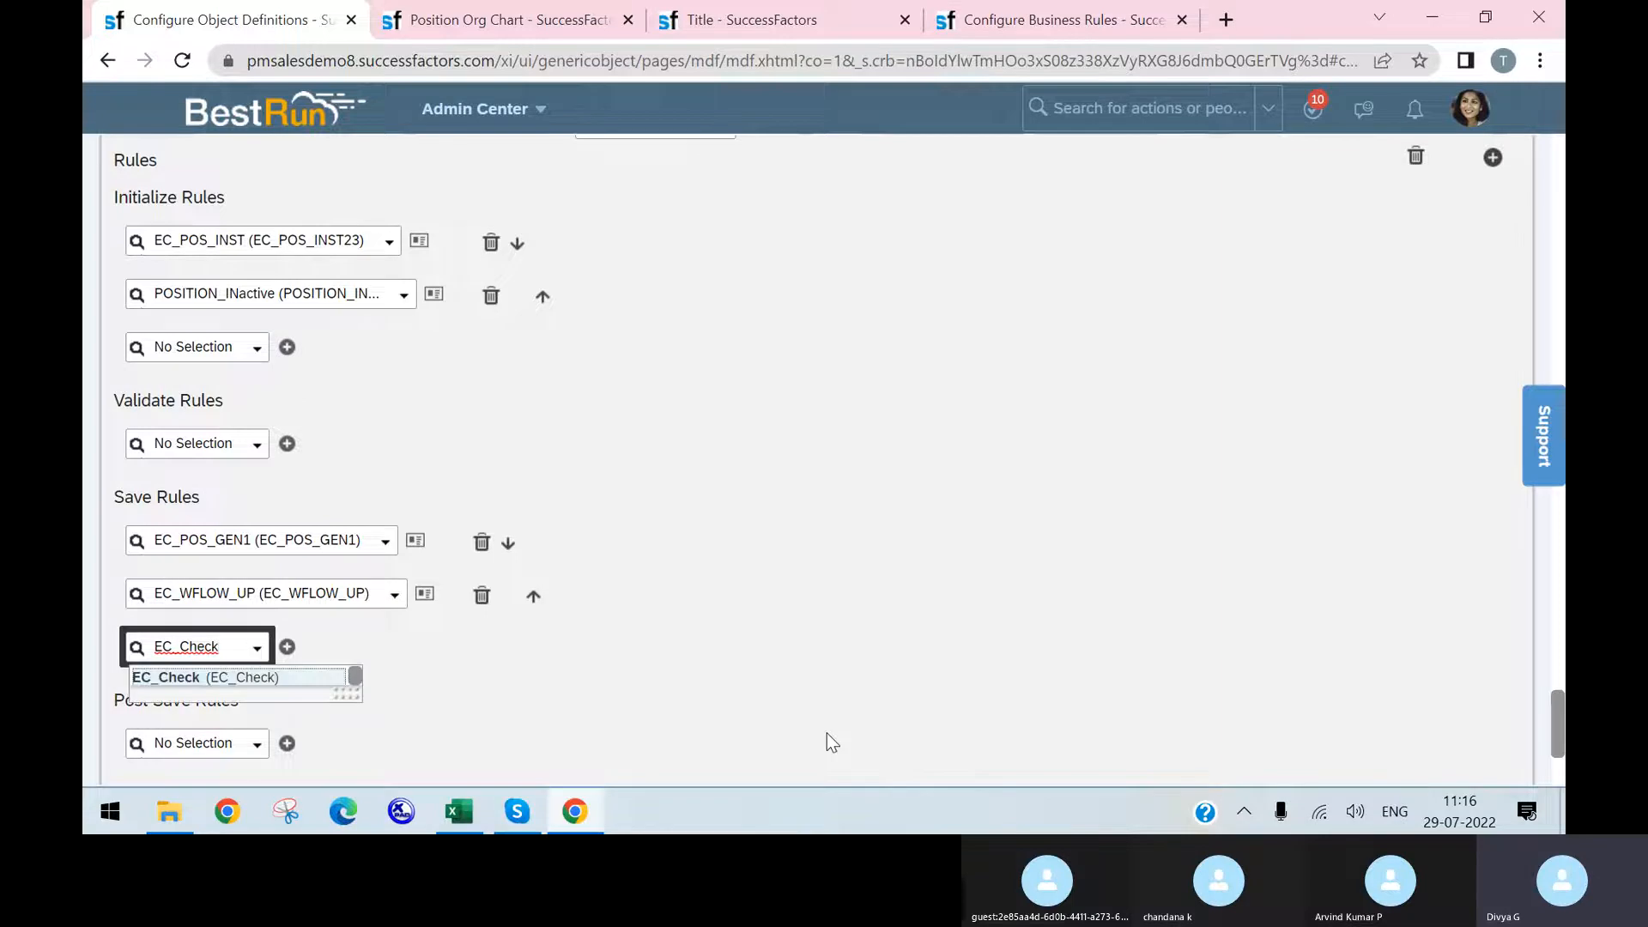
click(191, 685)
- Remove the EC_WFLOW_UP and EC_POS_GEN1 Save Rules from the Position object and save the definition
click(481, 597)
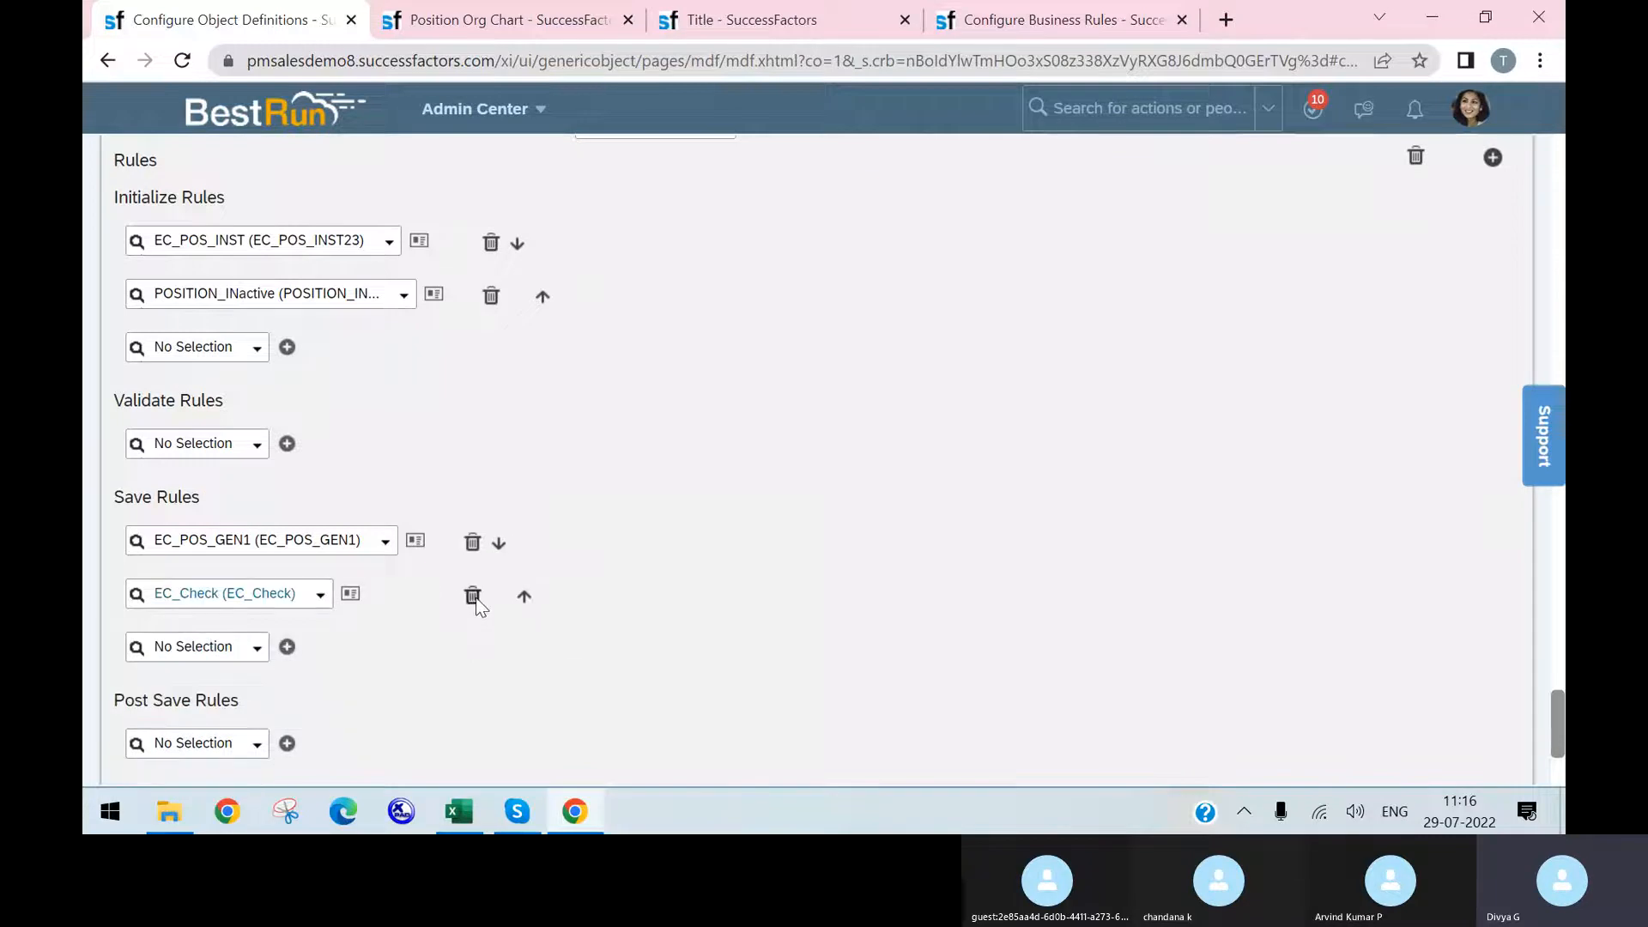
click(472, 543)
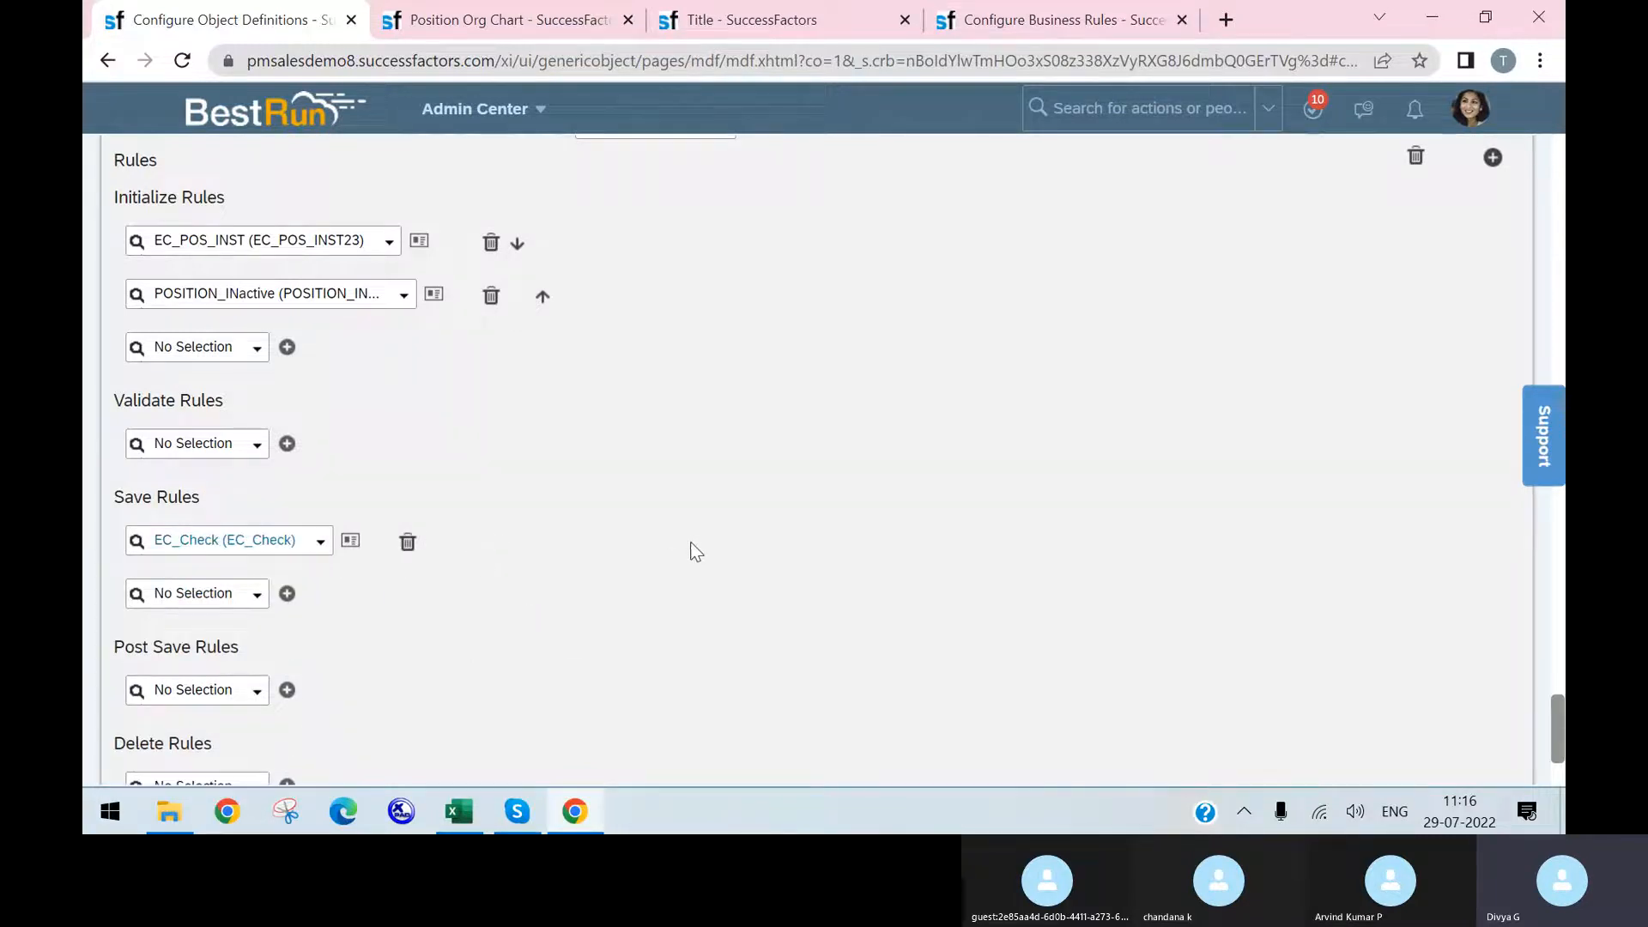
scroll(944, 520, down, 3)
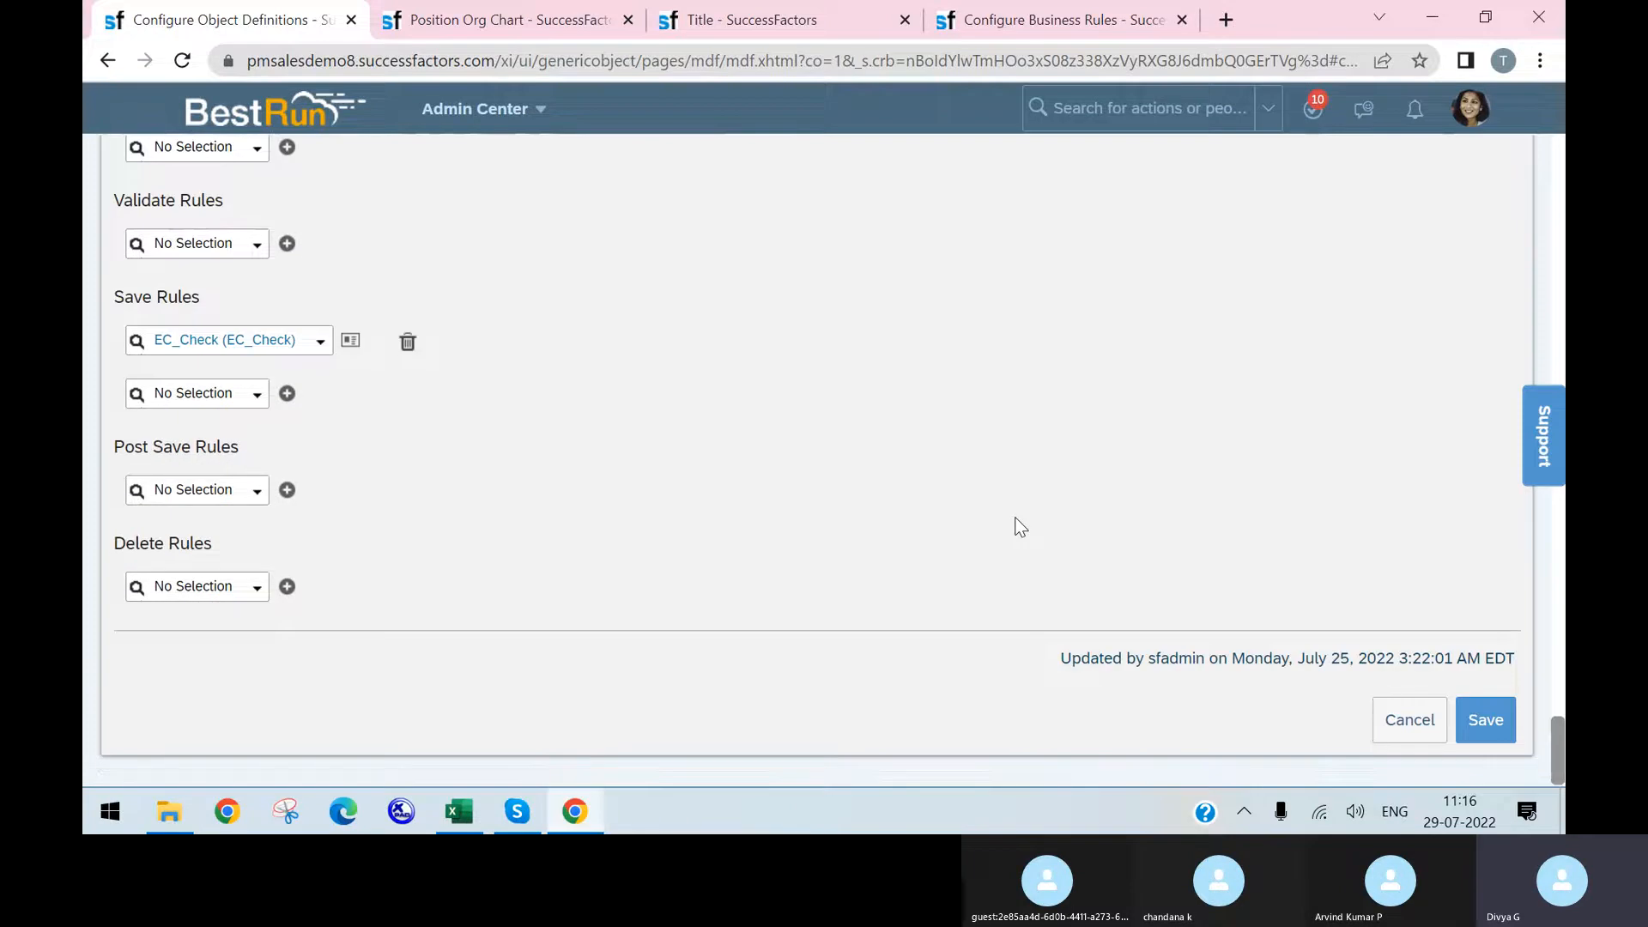
click(1483, 717)
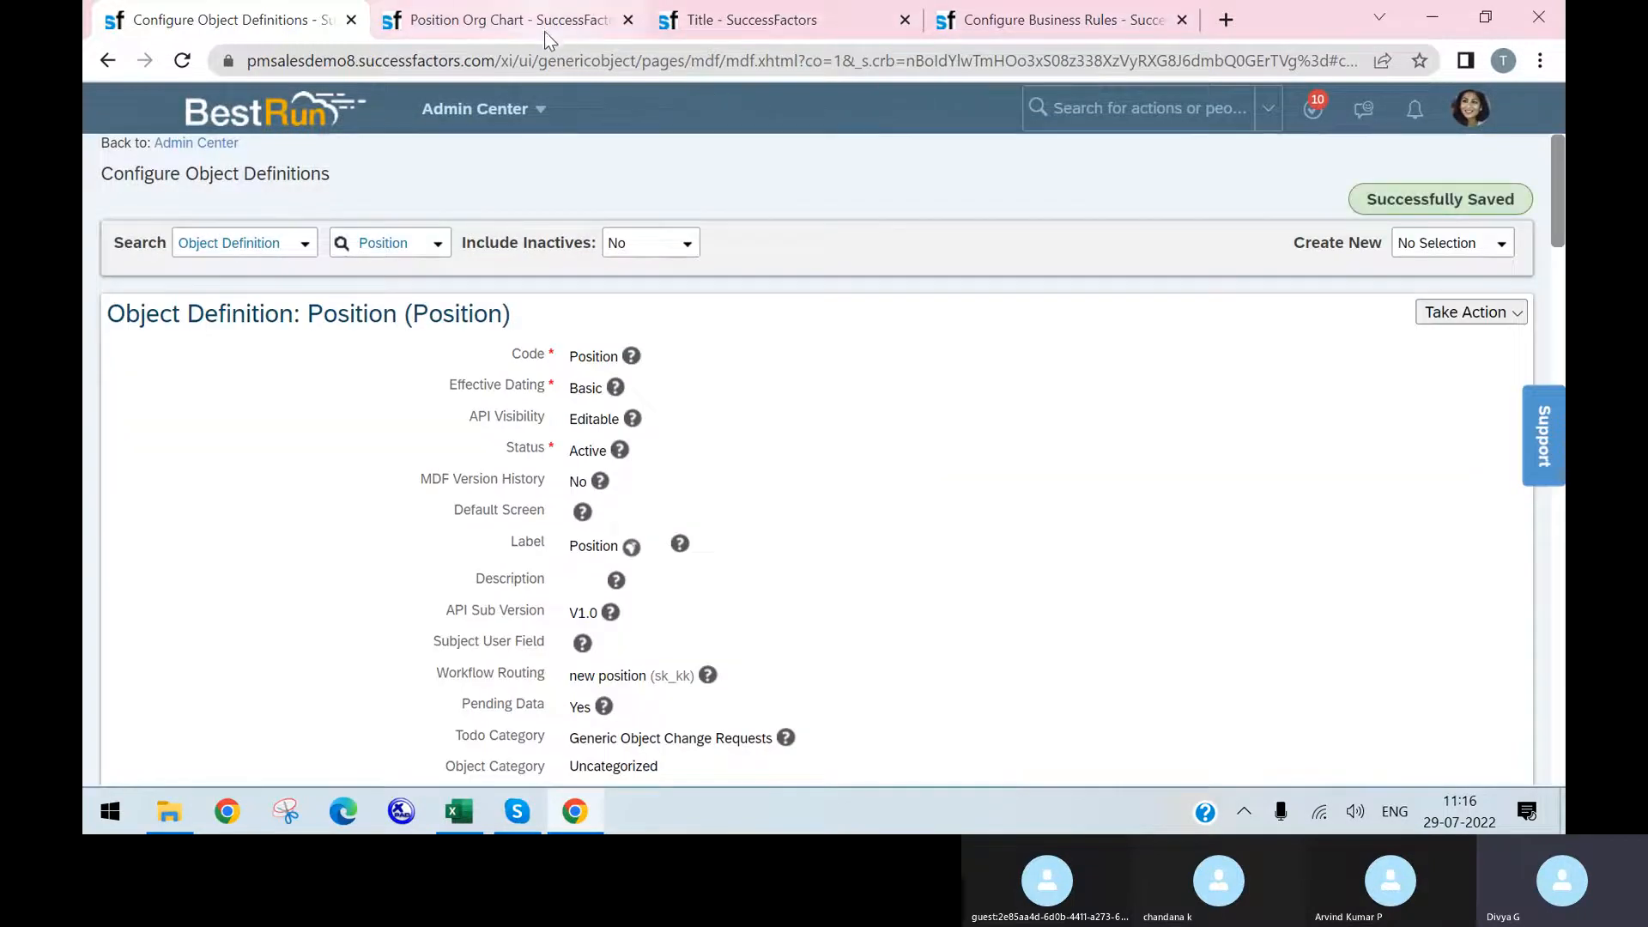
- Reload the Position Org Chart browser tab and try to create a position titled fhgfhg with change reason New Hire
click(541, 24)
click(182, 60)
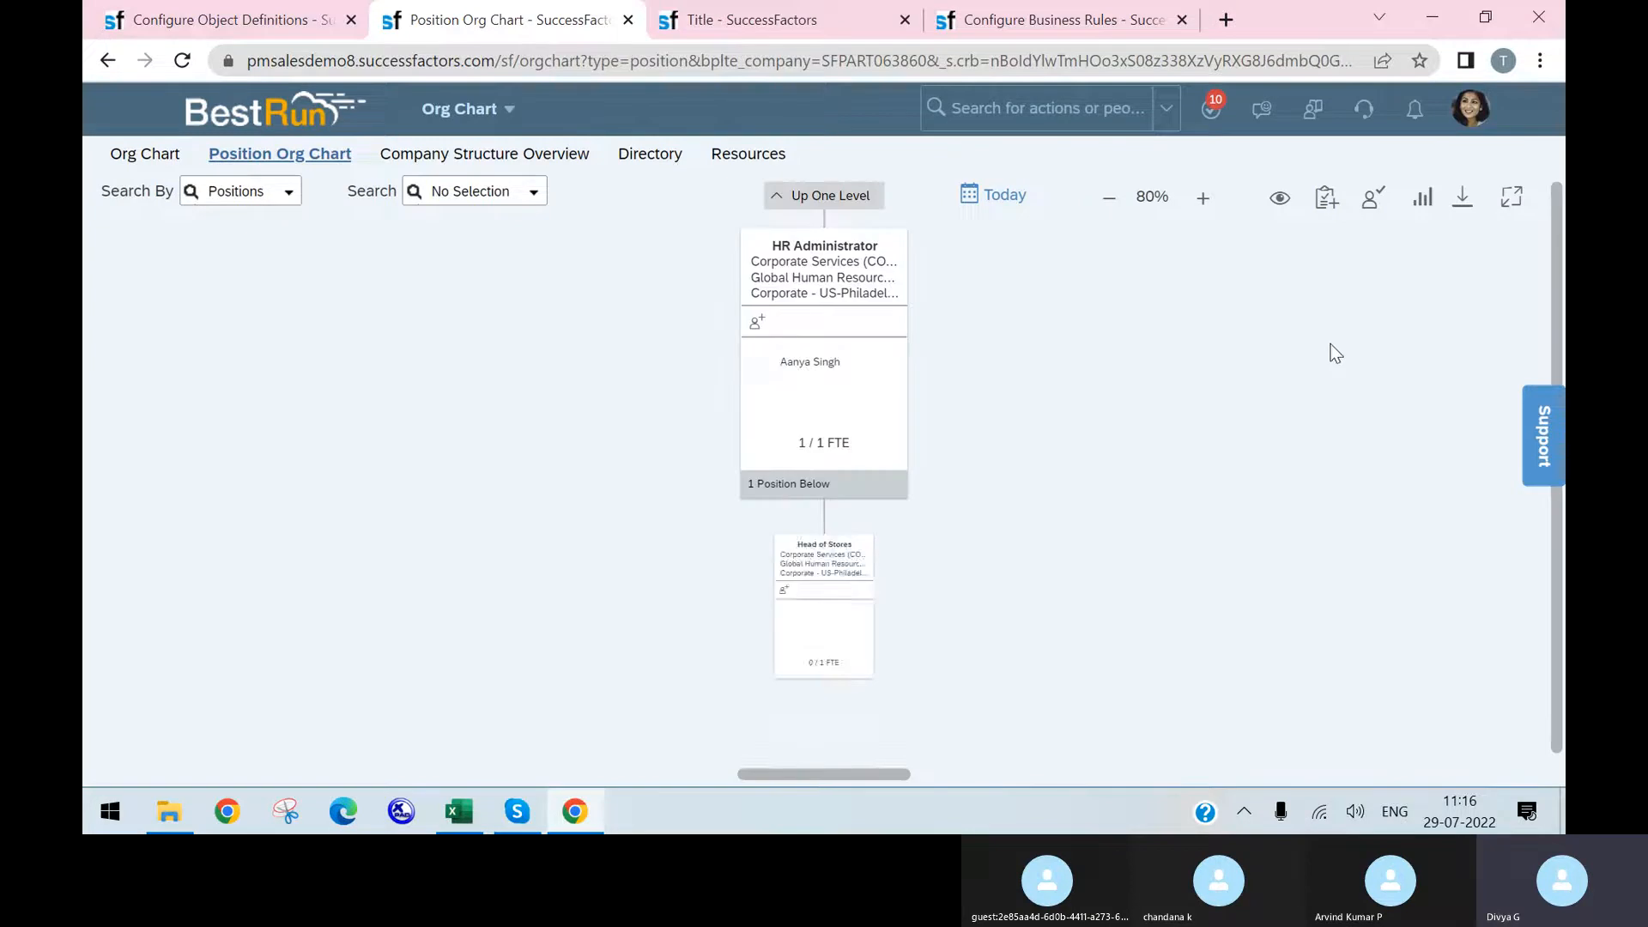
click(1324, 199)
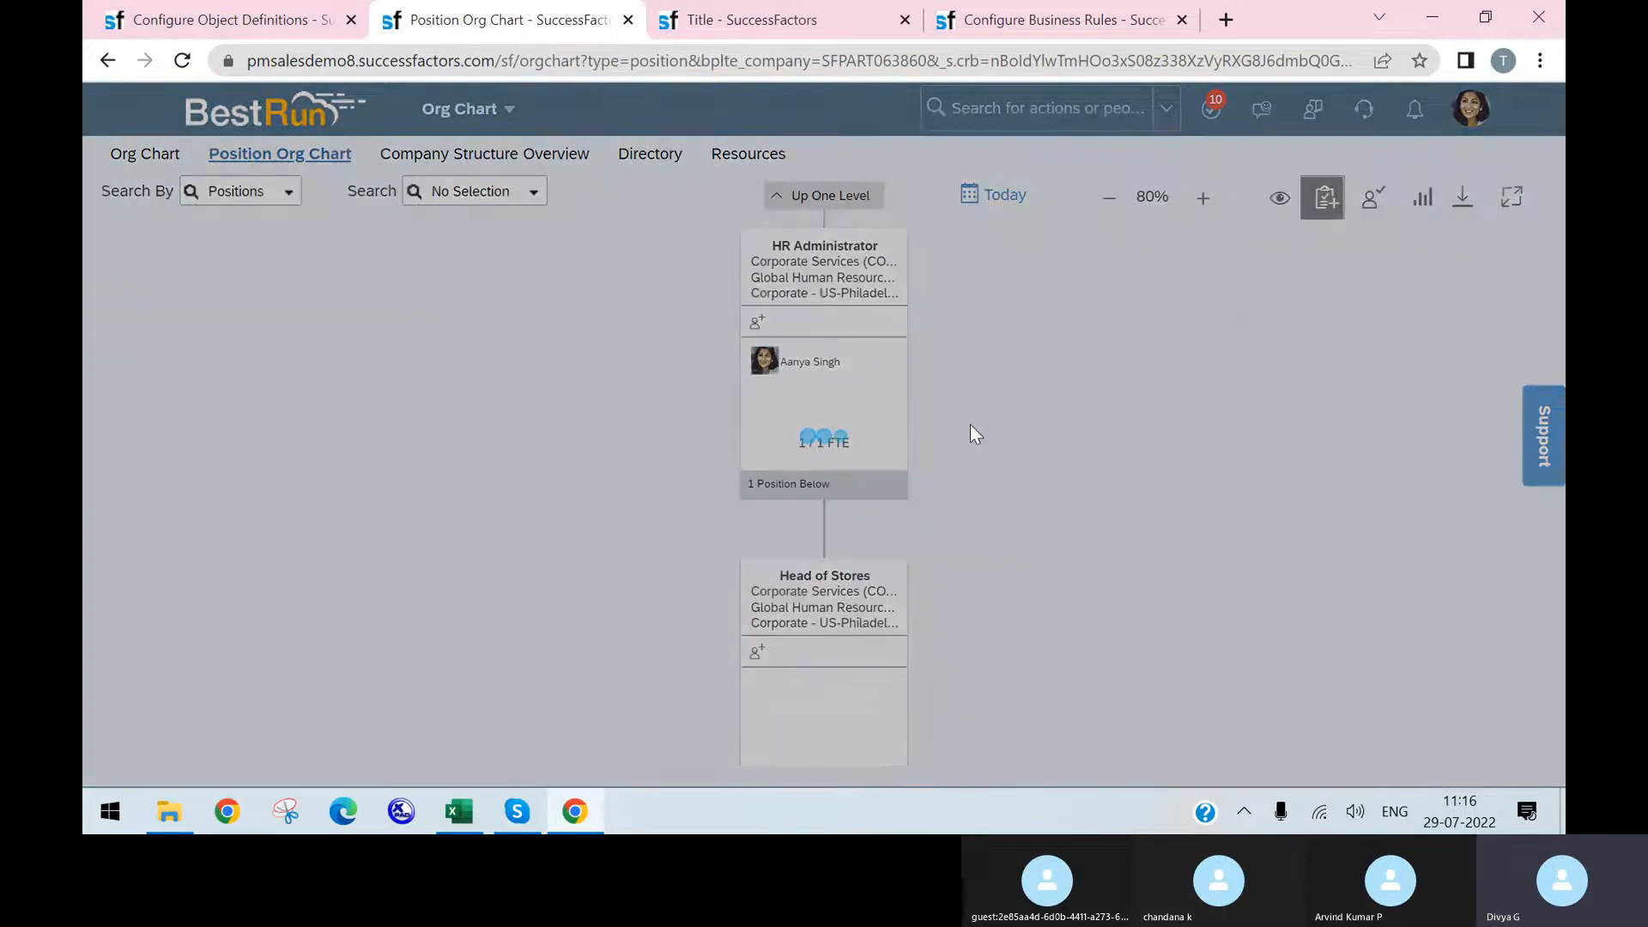
click(832, 374)
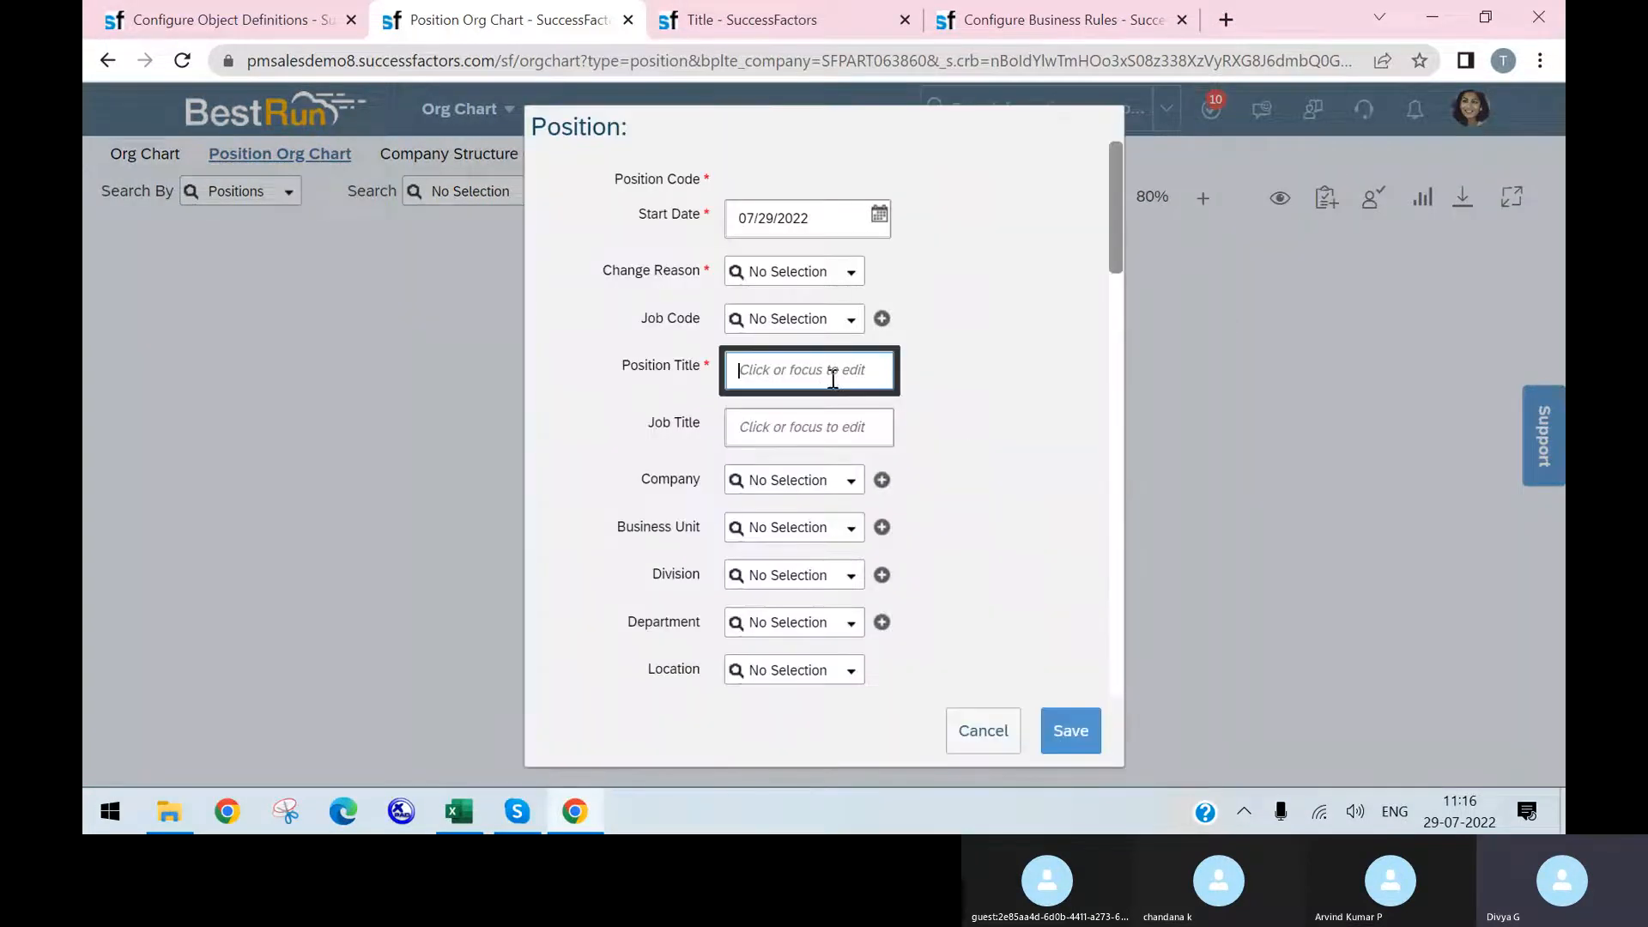
text(fhgfhg)
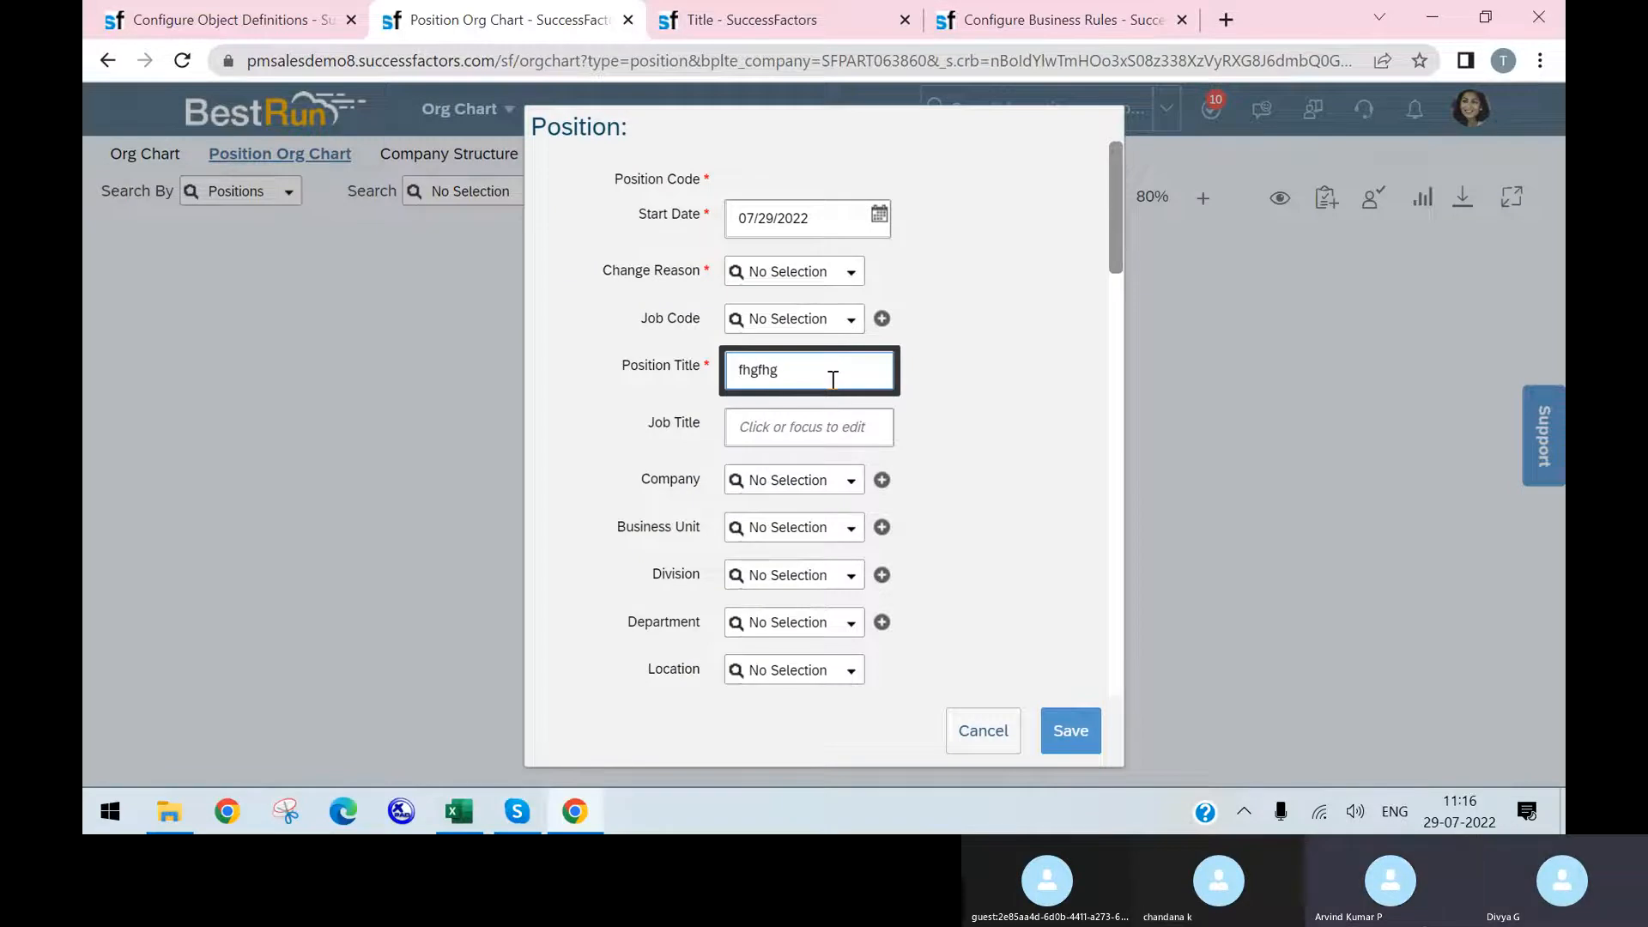
click(851, 276)
click(815, 325)
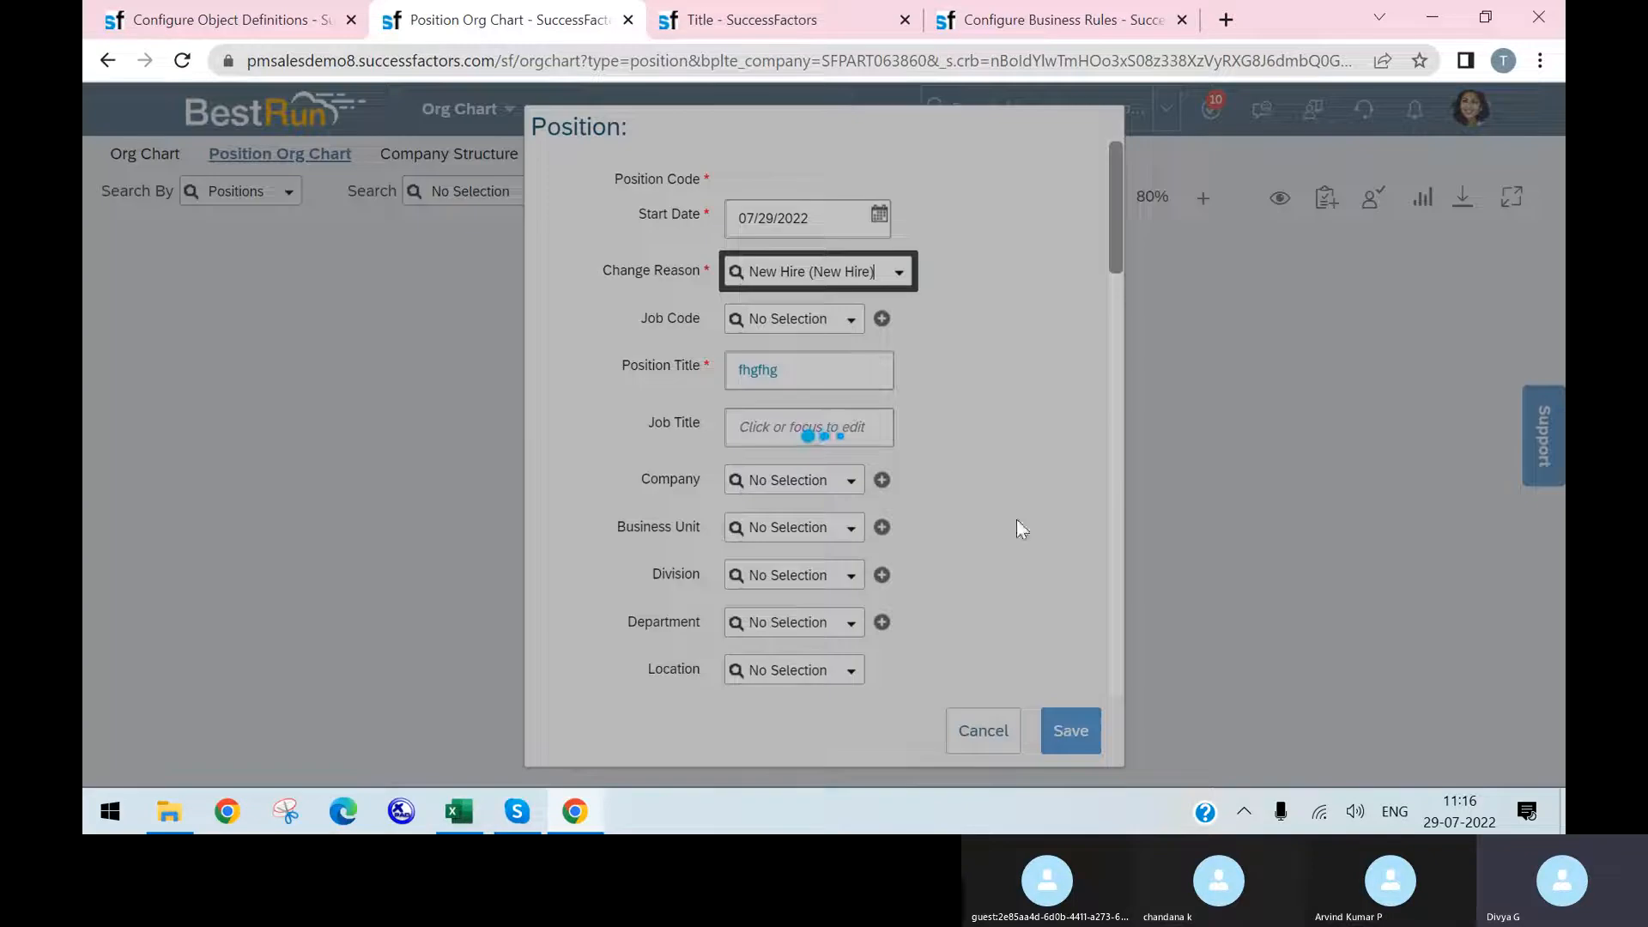
click(1073, 732)
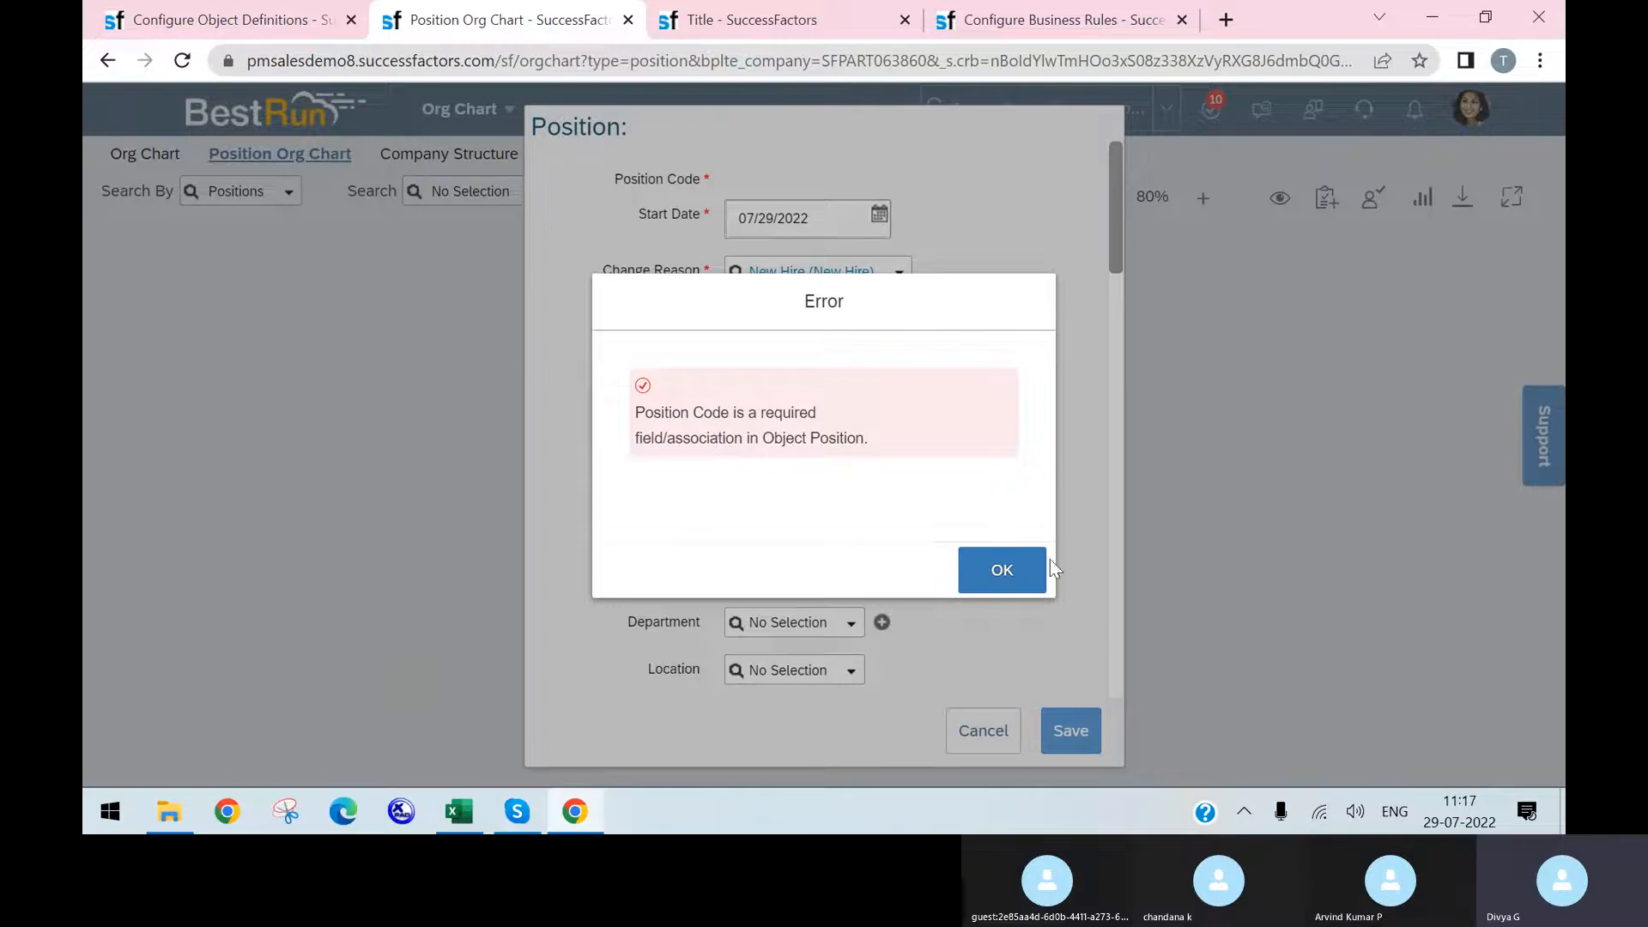
click(1010, 570)
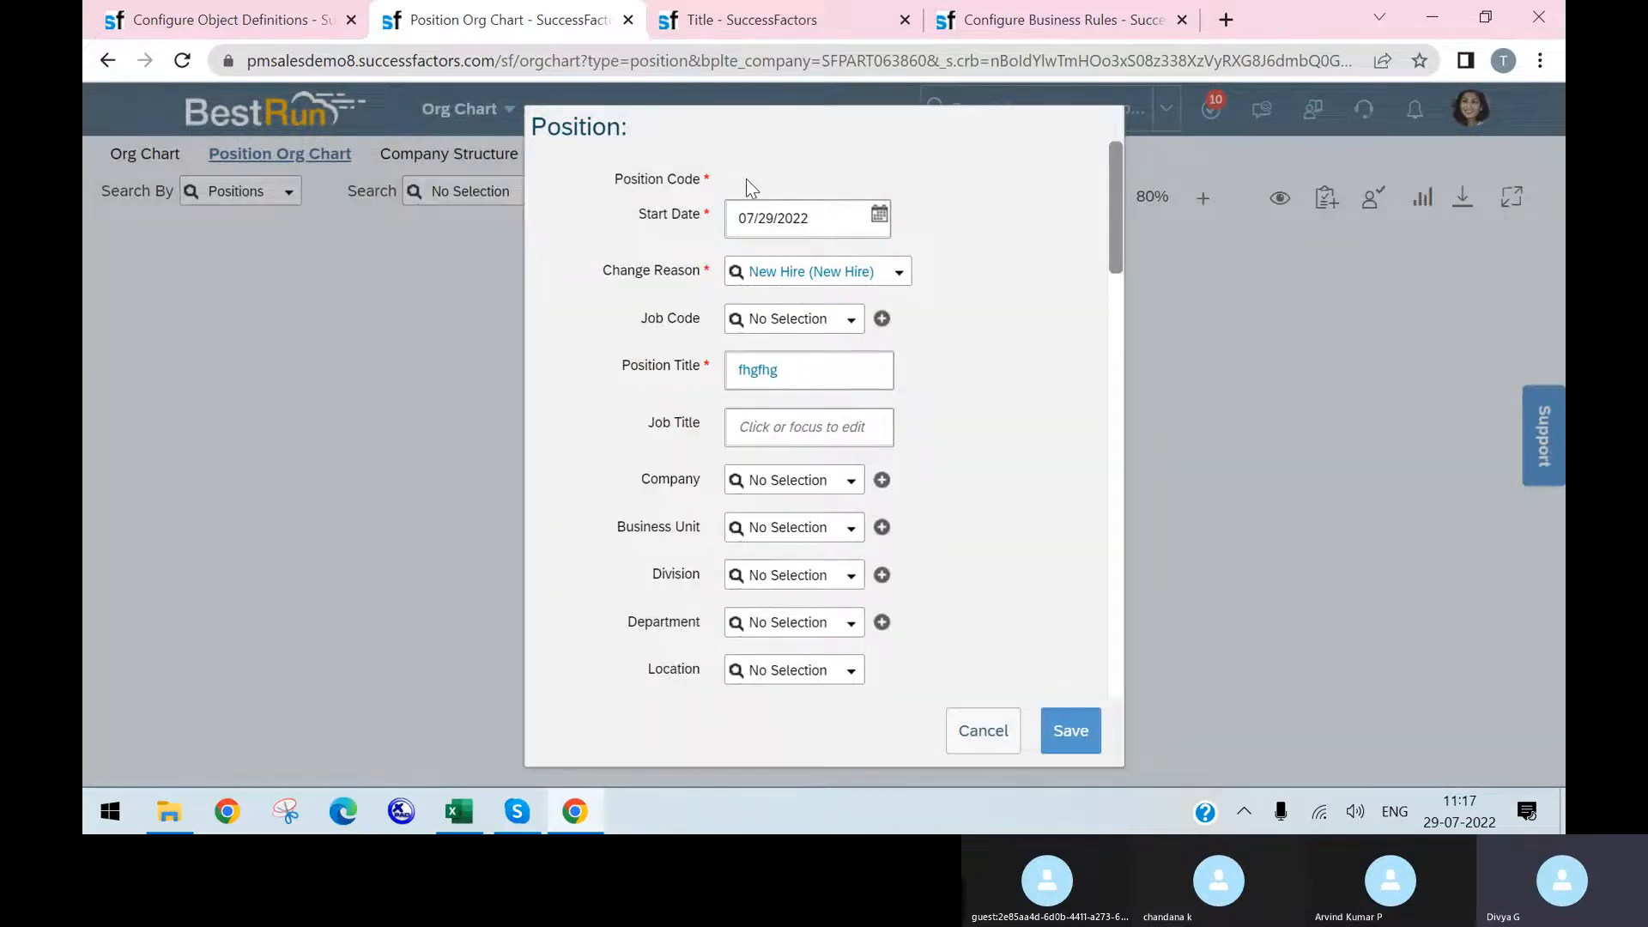
- Review the Position object definition's rules and the CheckWork workflow setup in their browser tabs
click(268, 22)
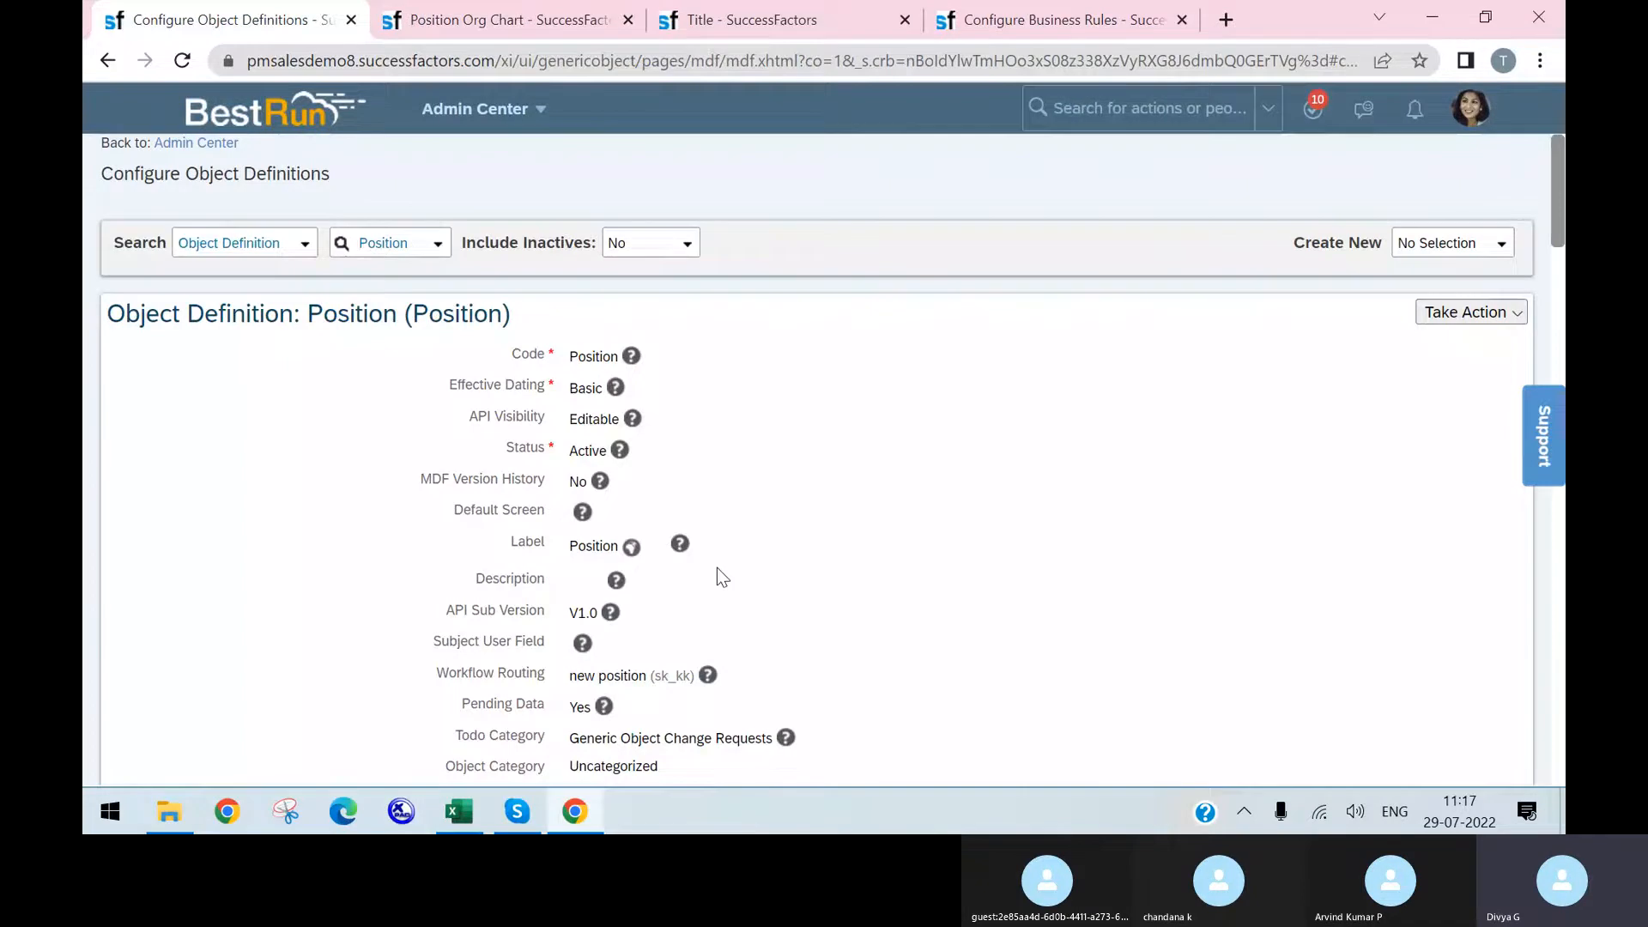
scroll(717, 568, down, 9)
scroll(401, 680, down, 15)
scroll(316, 511, up, 1)
scroll(329, 483, down, 3)
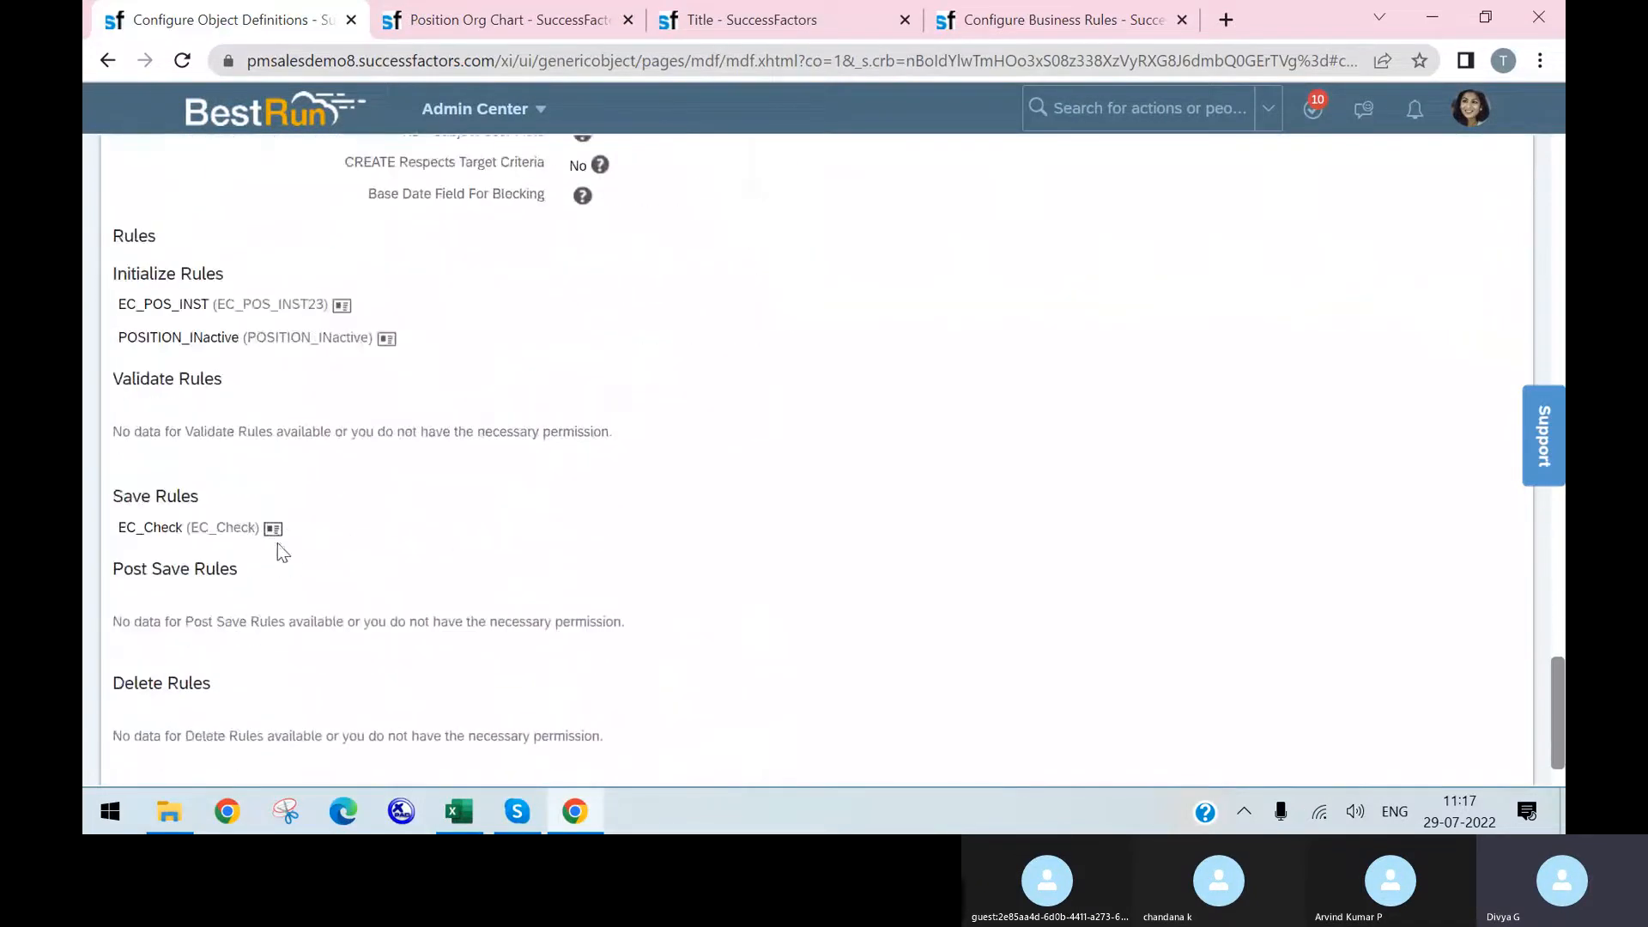
scroll(441, 310, up, 10)
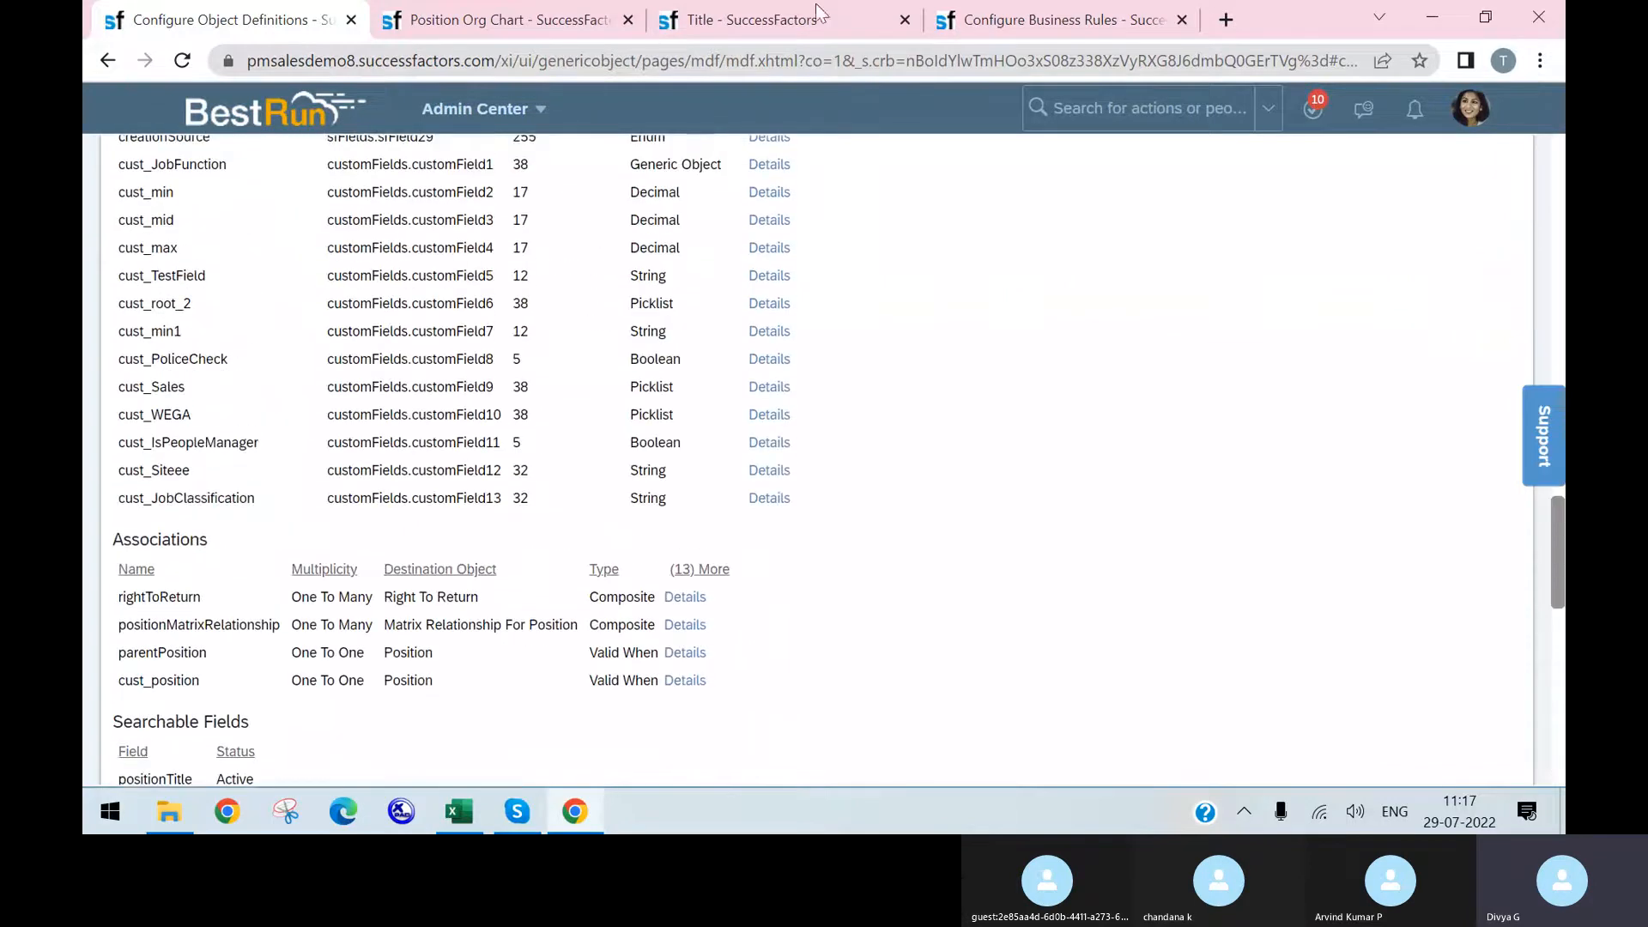
click(1004, 19)
click(747, 19)
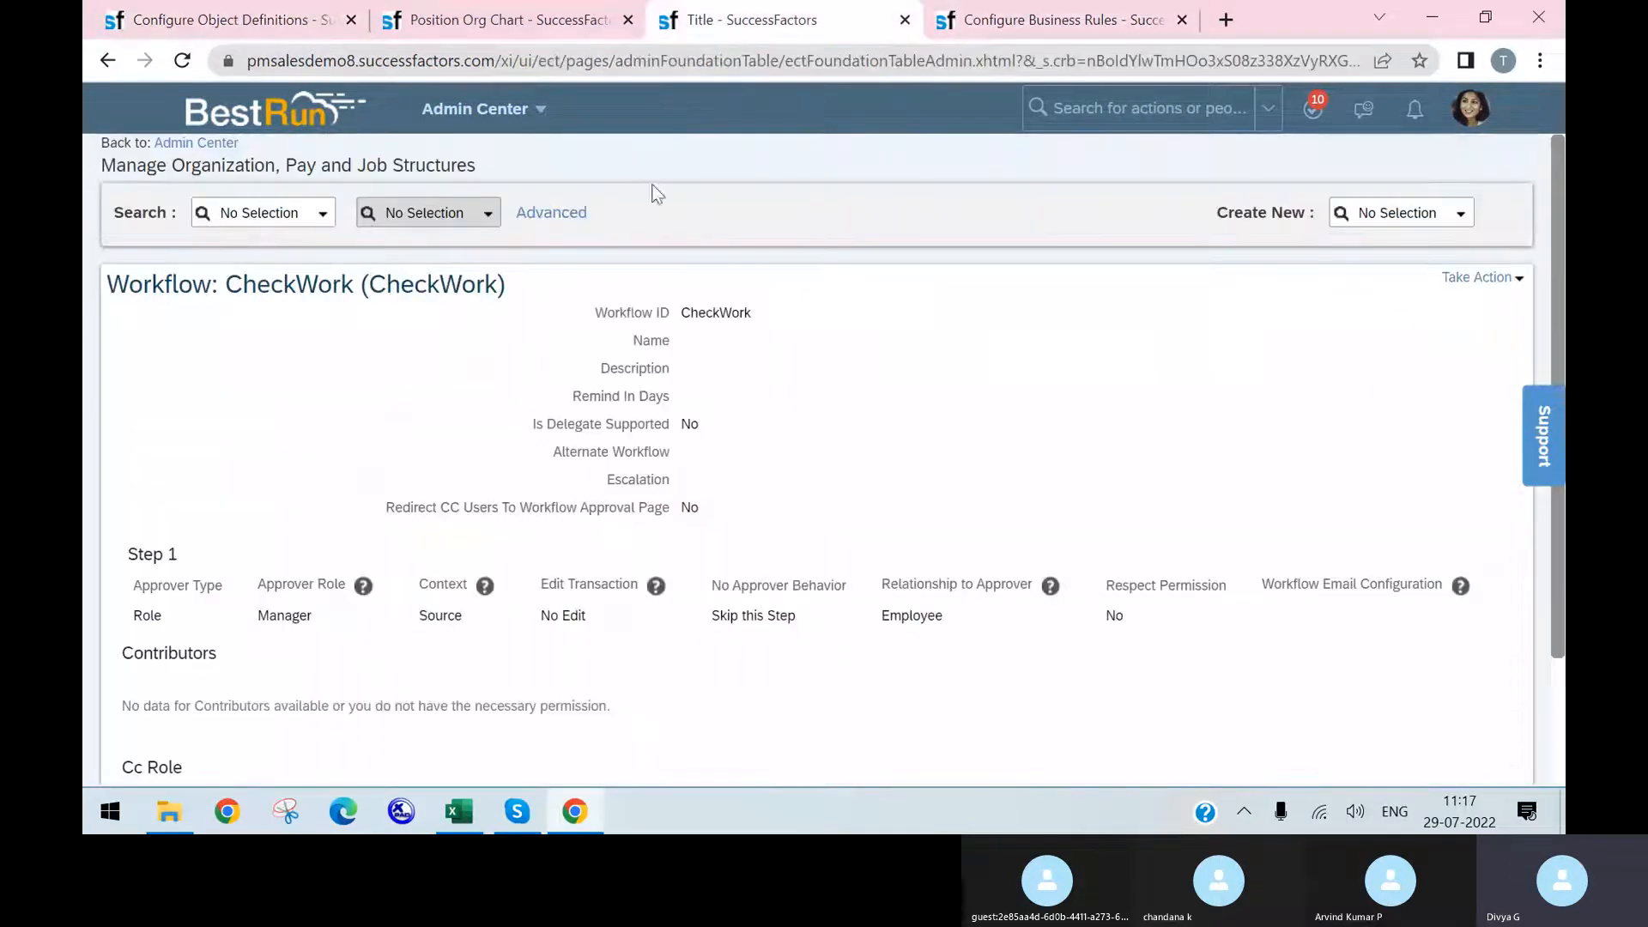
- Return to the Position object definition, open it for correction and open the details of its code field
click(276, 19)
scroll(841, 403, up, 2)
scroll(843, 382, up, 15)
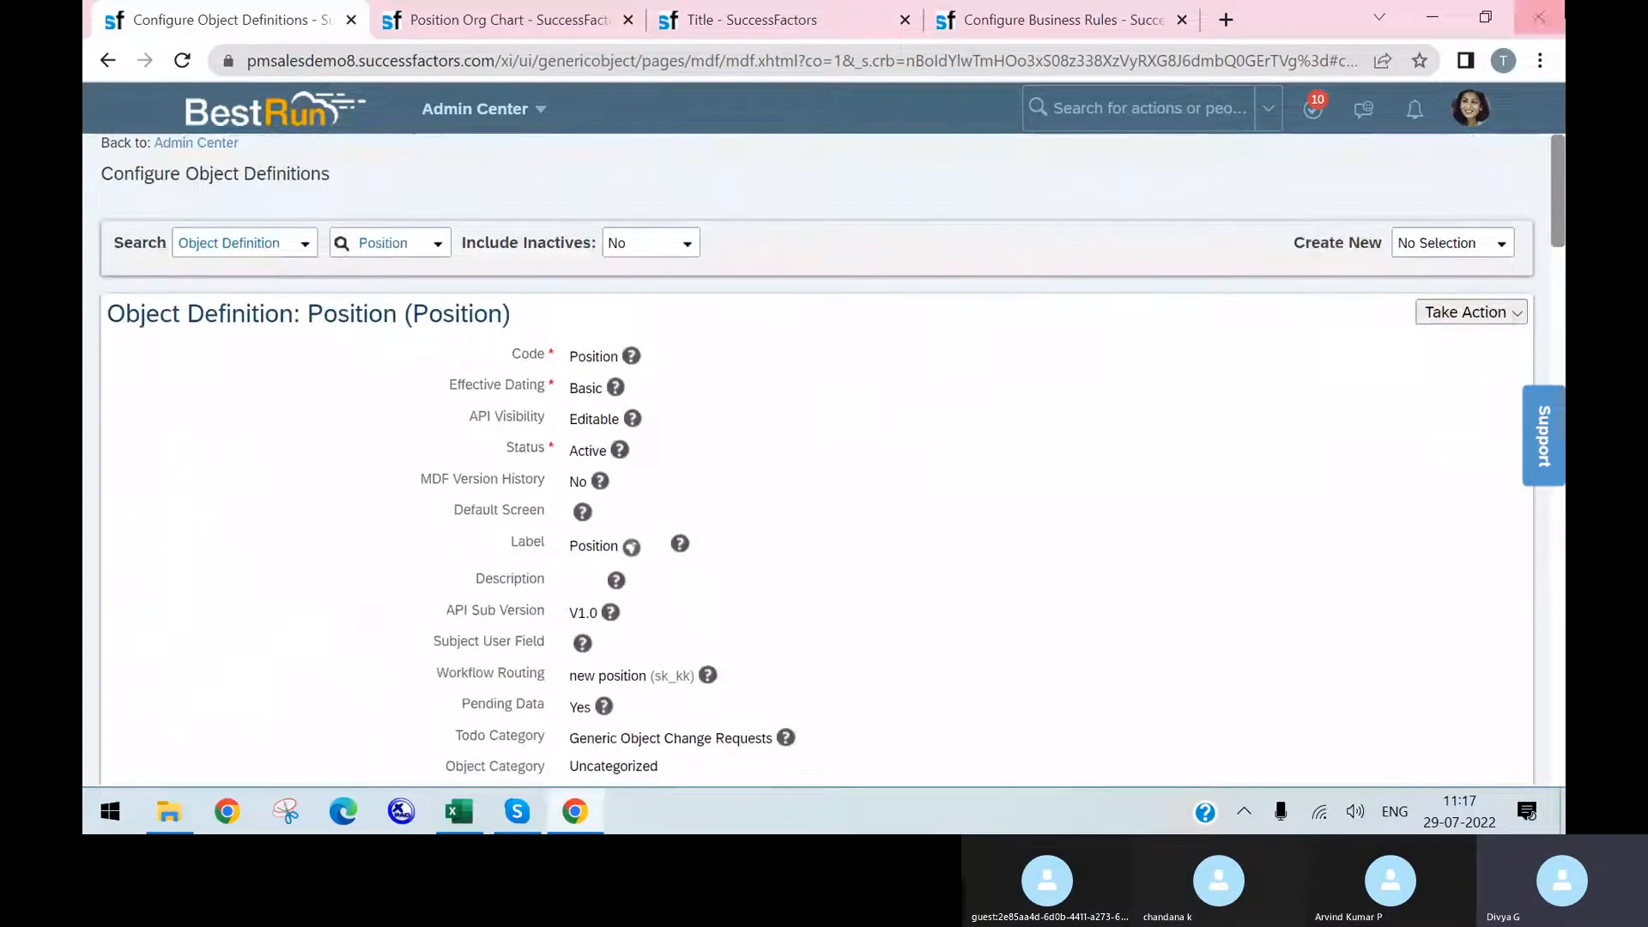
click(1491, 314)
click(1326, 337)
scroll(1031, 444, down, 12)
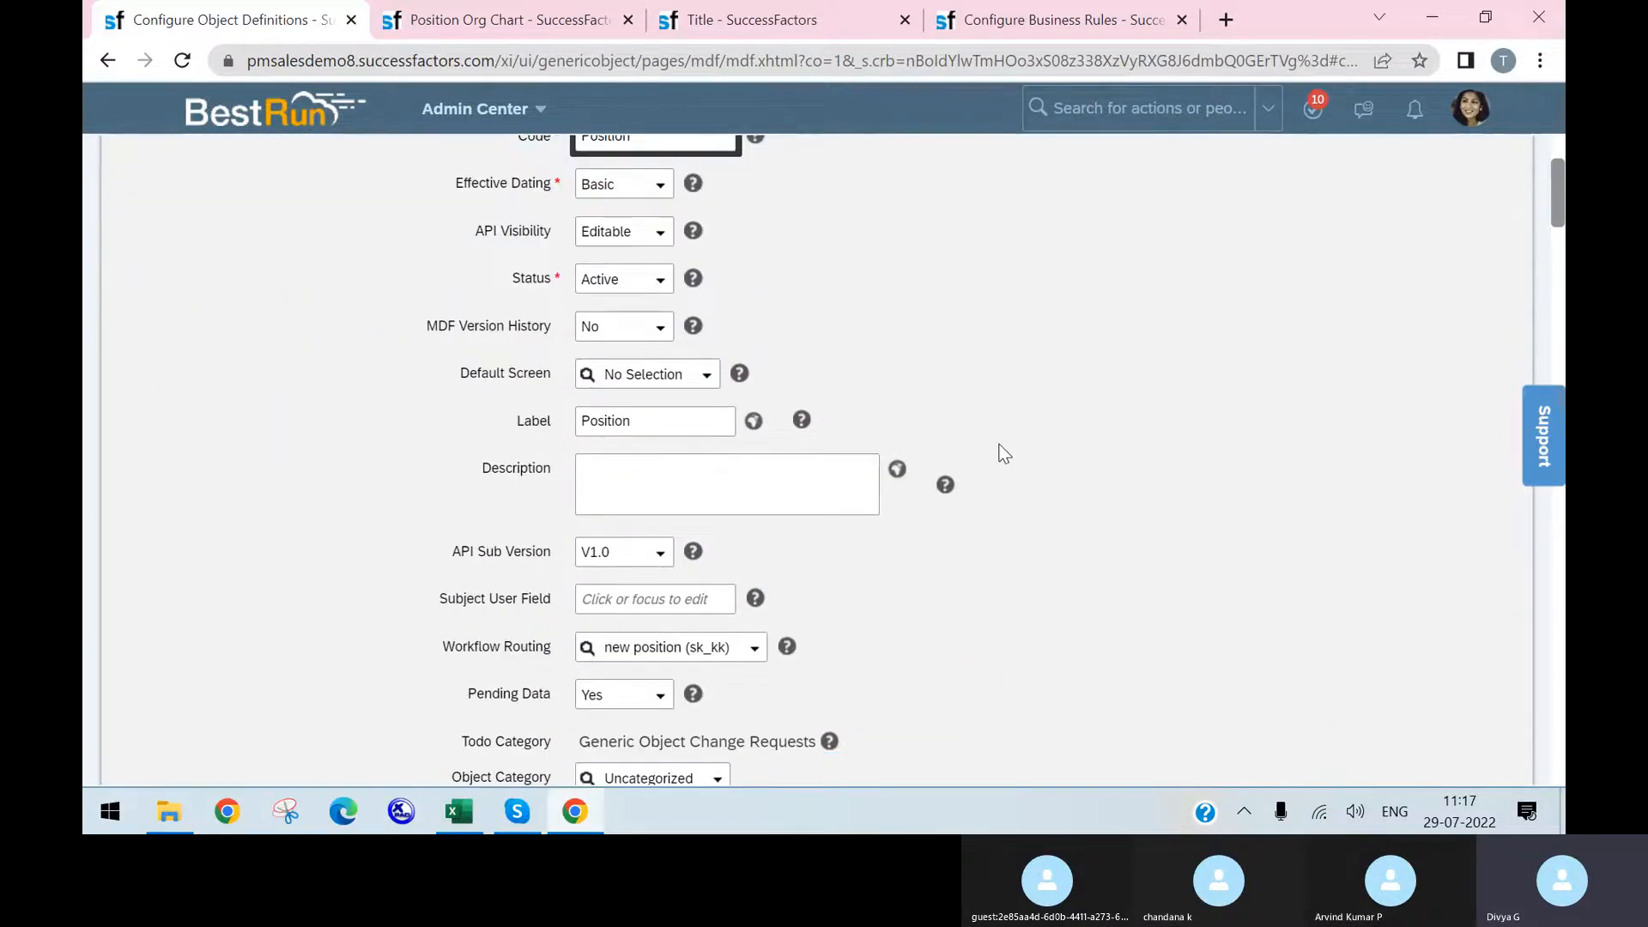
scroll(927, 472, up, 3)
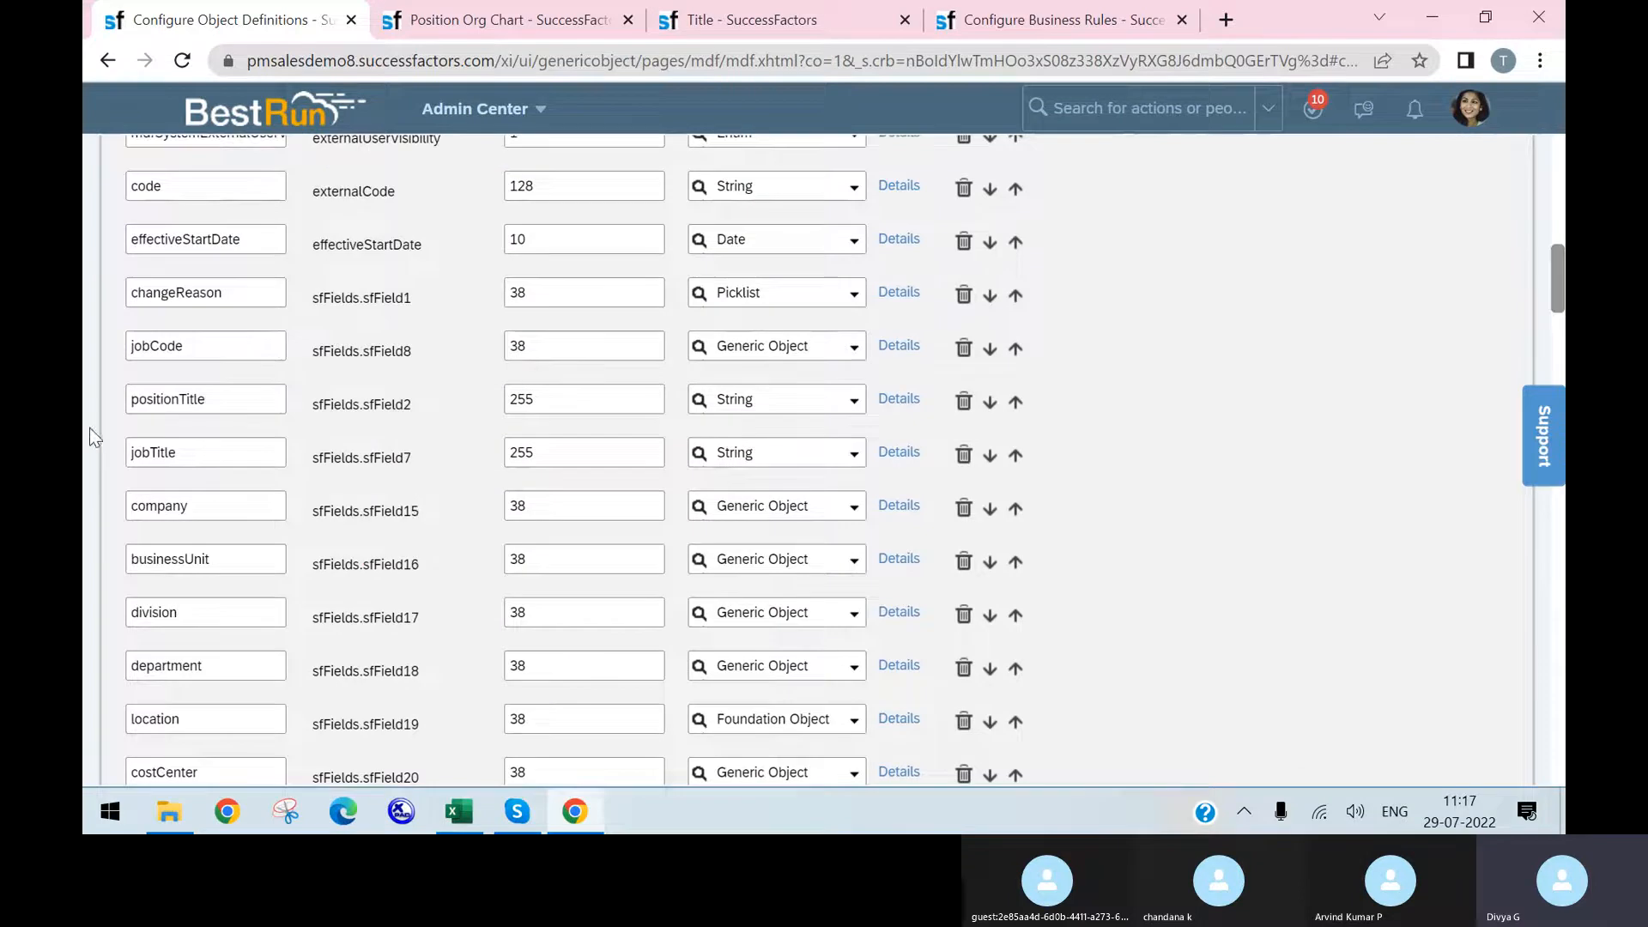
scroll(189, 286, up, 3)
scroll(189, 295, down, 3)
scroll(228, 459, down, 2)
scroll(209, 349, up, 3)
scroll(220, 347, up, 1)
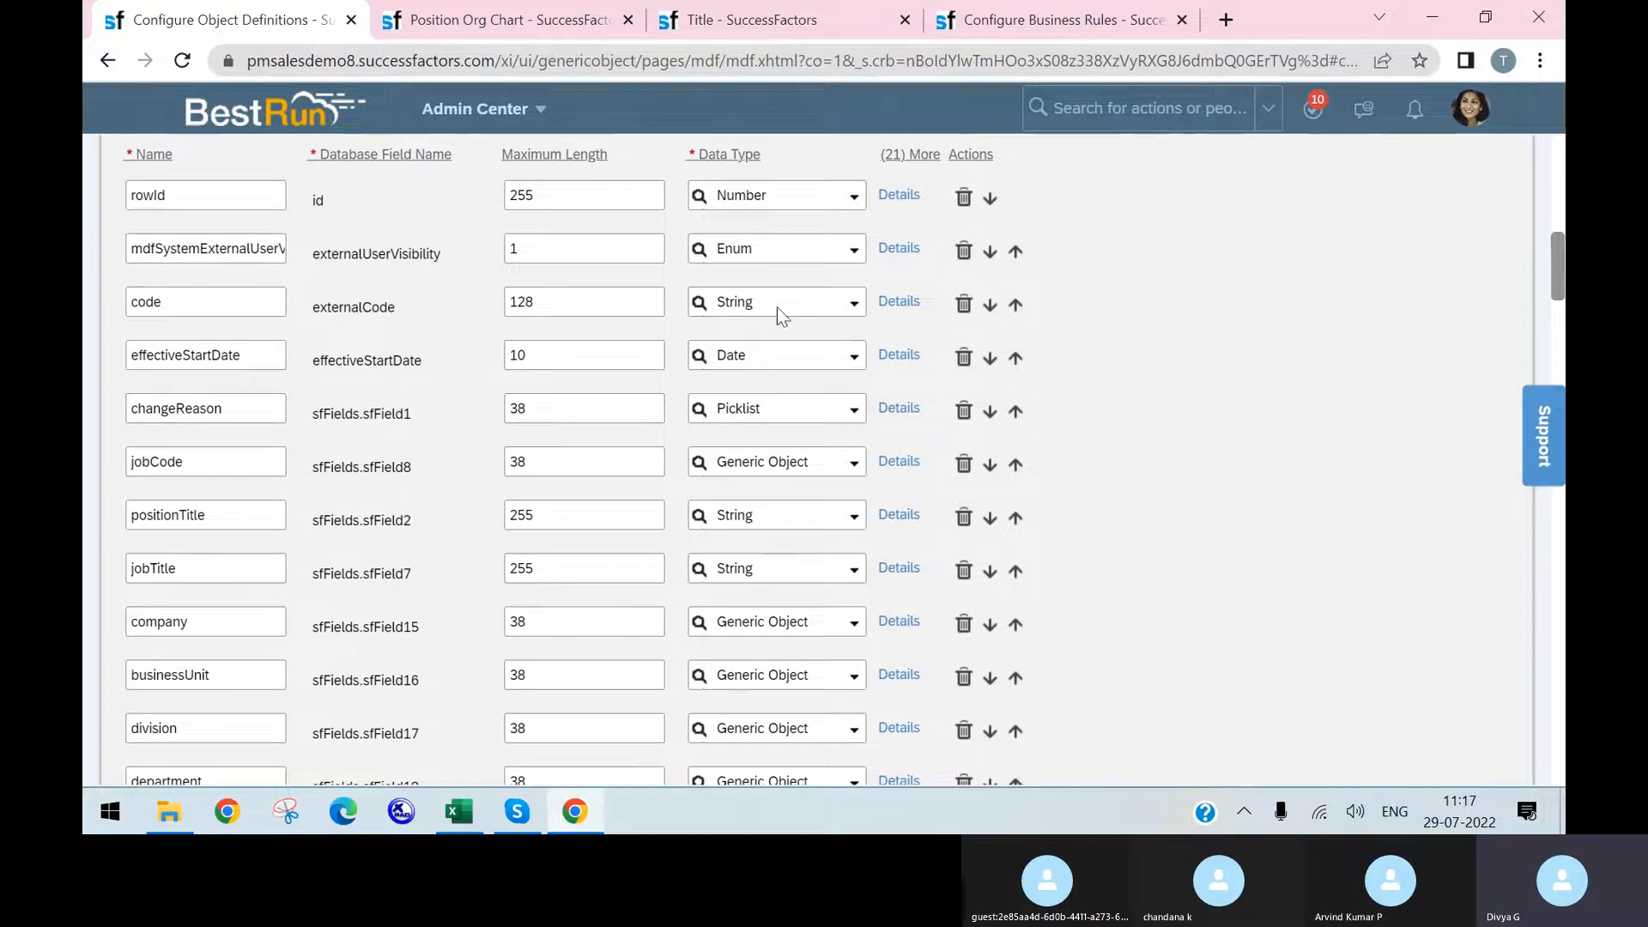
click(899, 303)
- Set the Position Code field's visibility to Editable and save the object definition
scroll(864, 481, down, 5)
scroll(864, 482, down, 2)
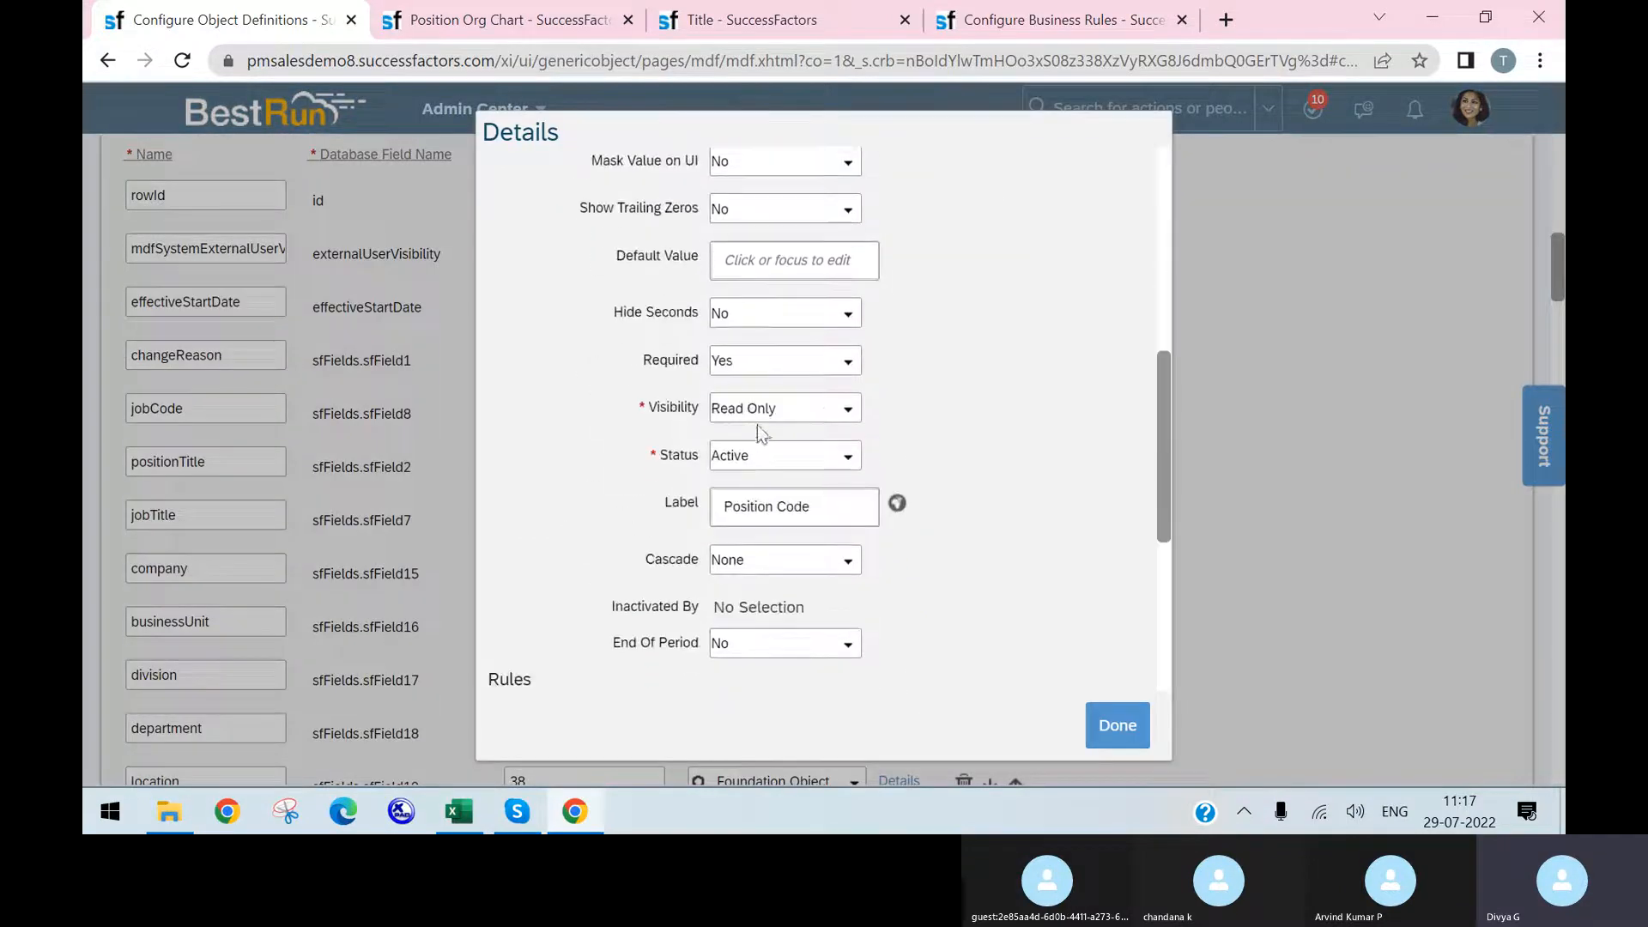
click(846, 421)
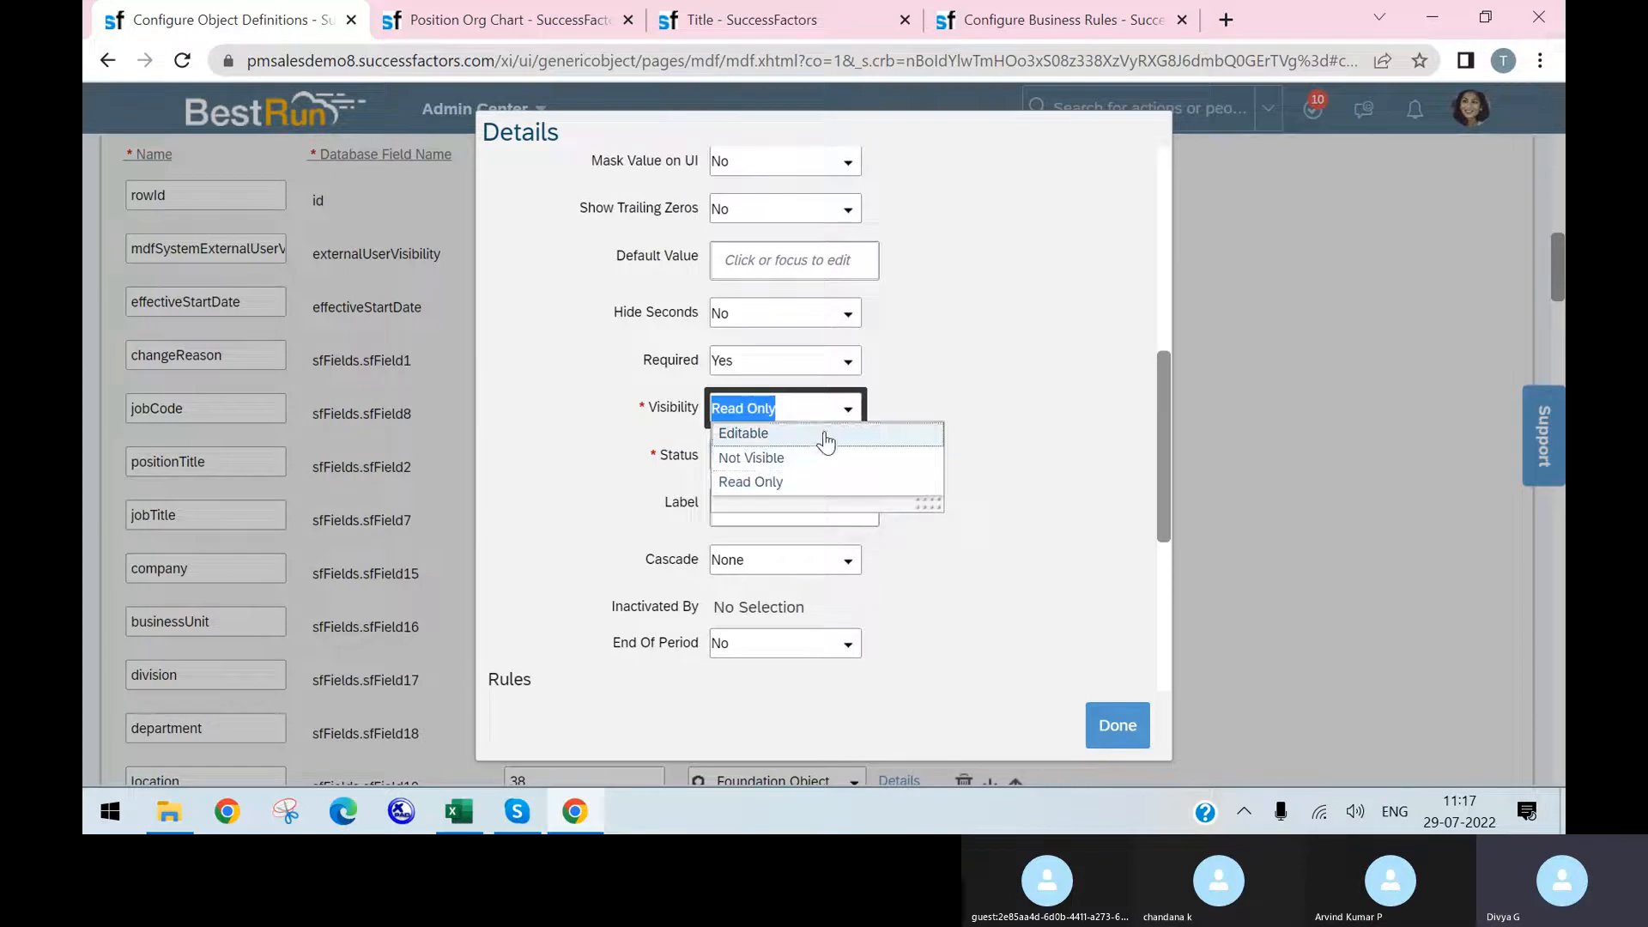
click(825, 429)
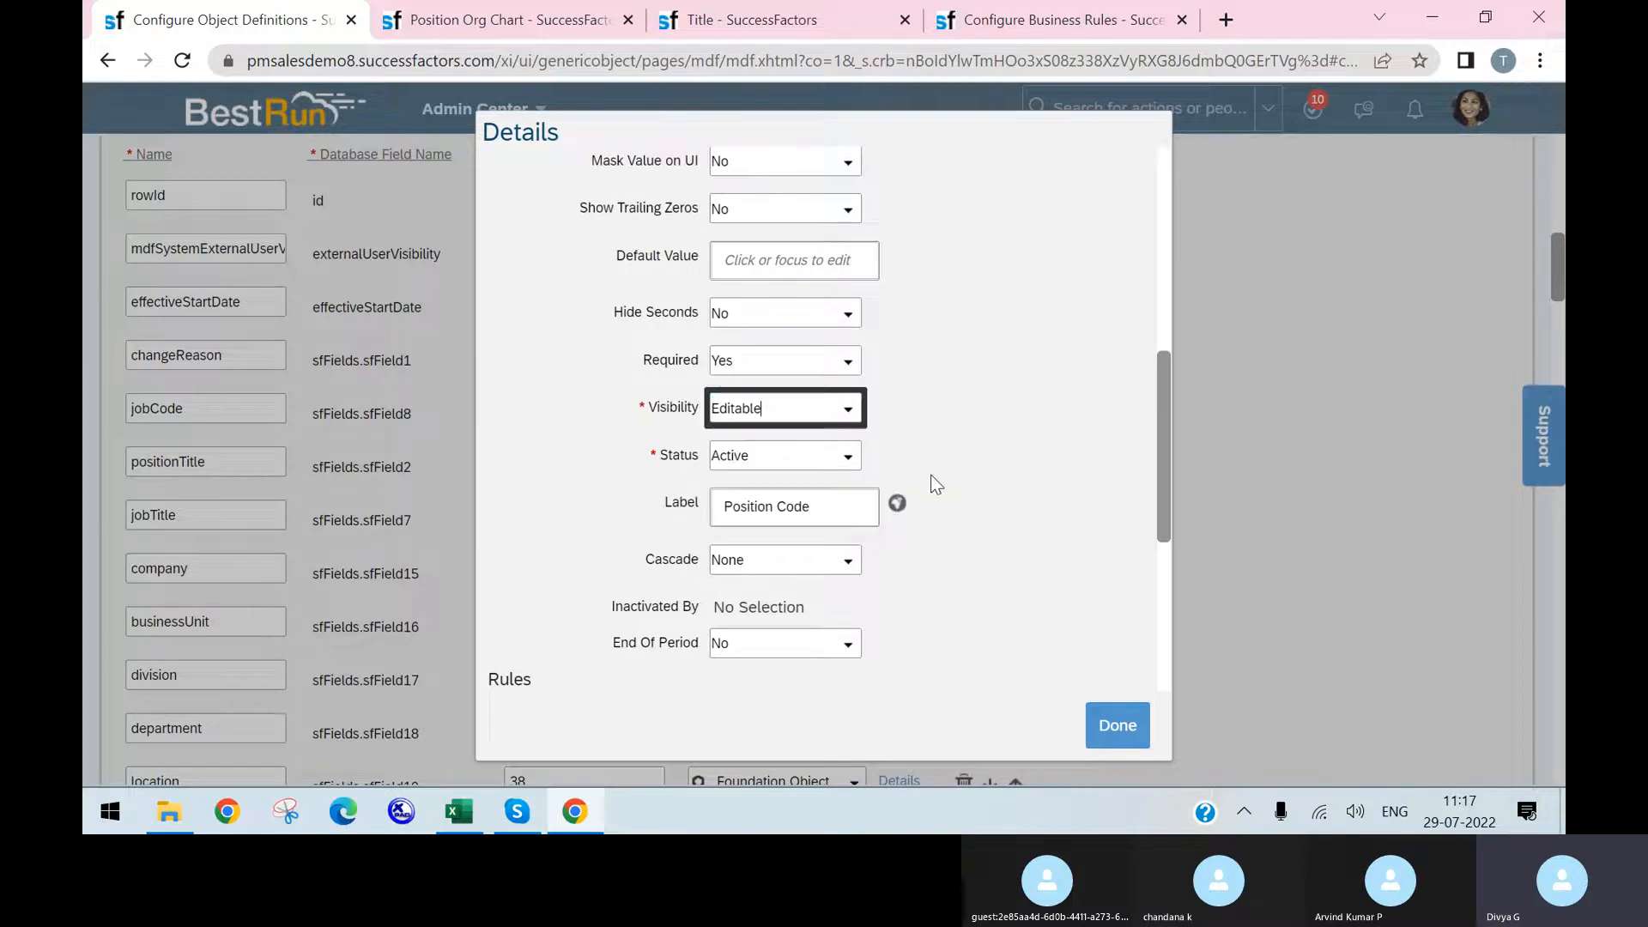
click(1118, 725)
scroll(1501, 581, down, 12)
scroll(1451, 647, down, 20)
click(1473, 720)
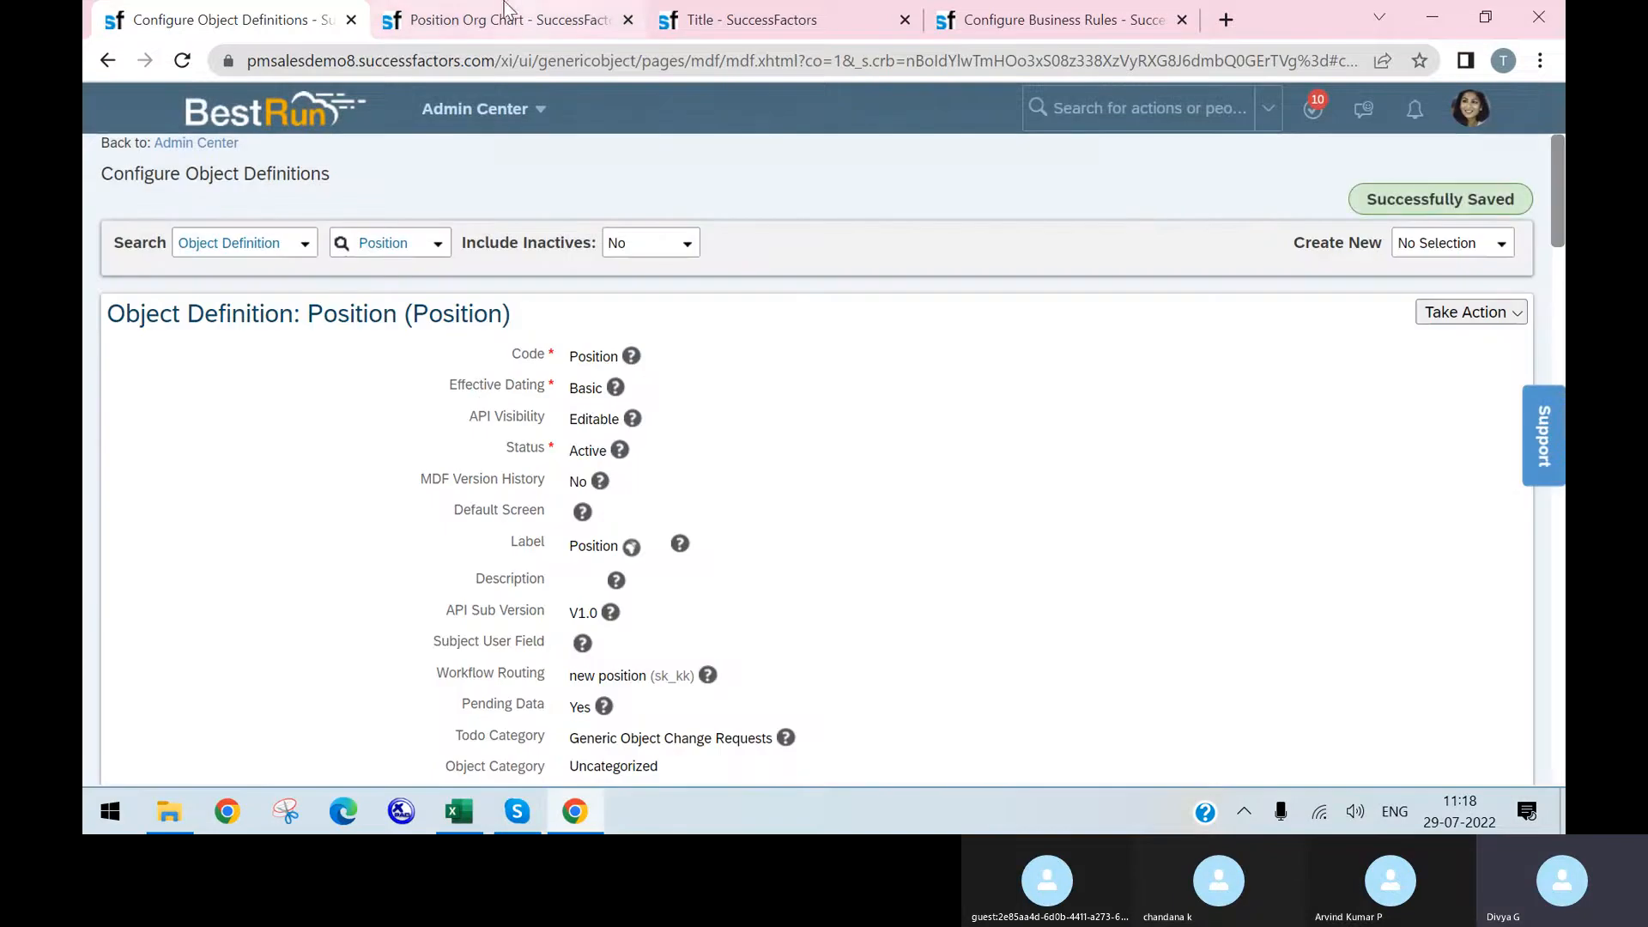
- Reload the Position Org Chart browser tab, discarding the unsaved position, and start a new position
click(504, 21)
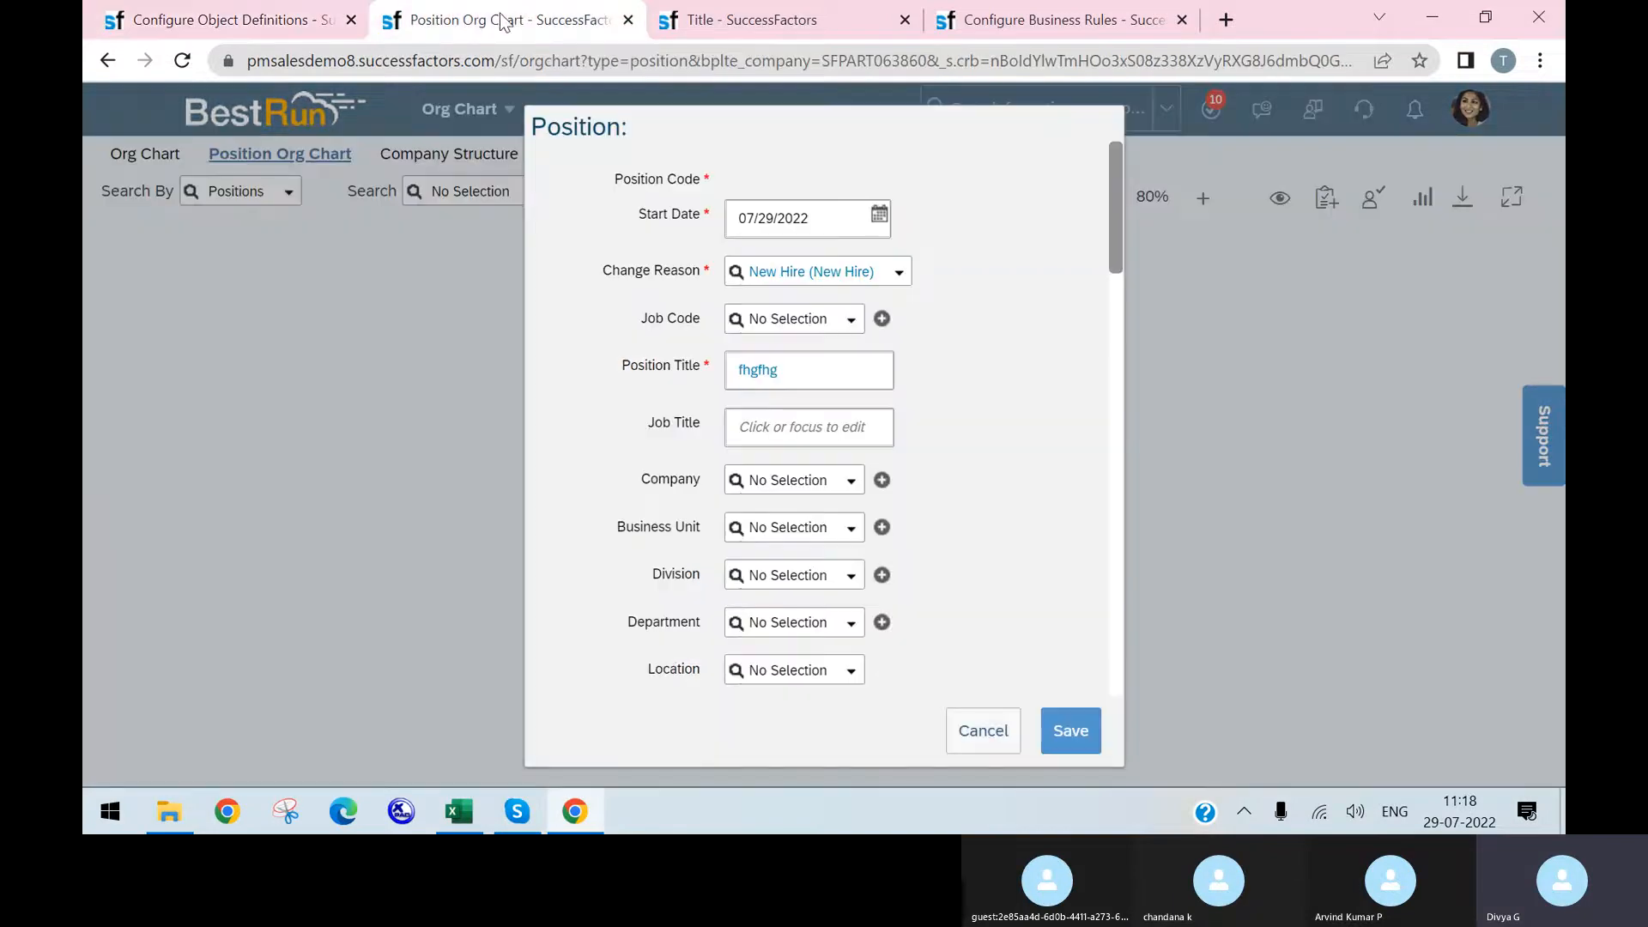
click(182, 60)
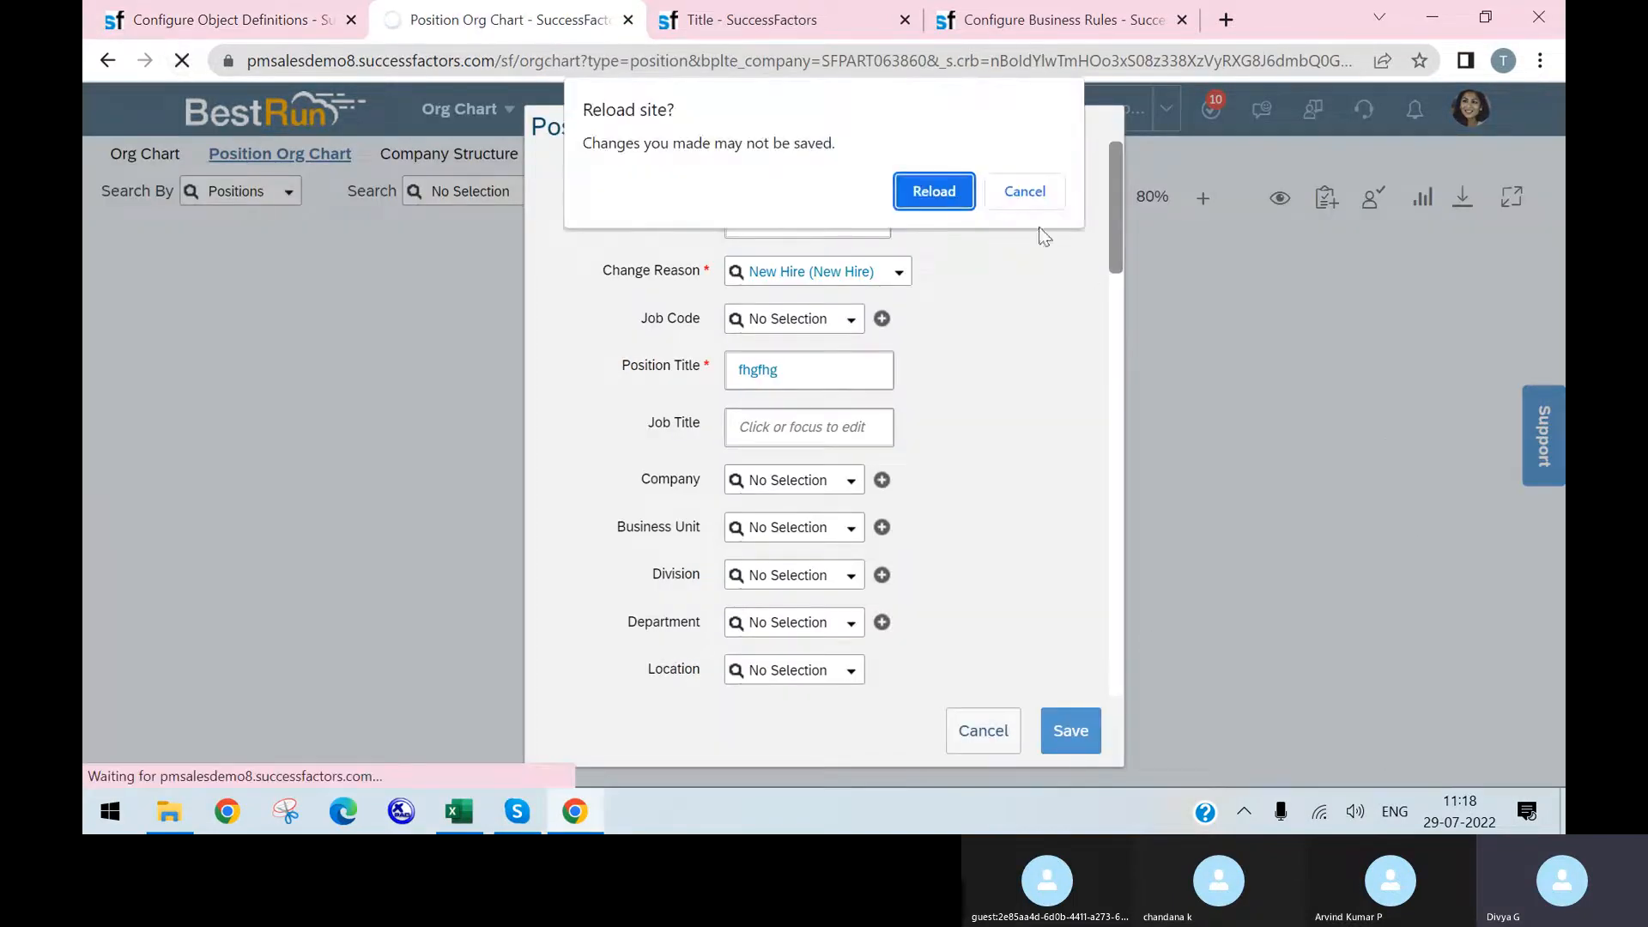
click(965, 189)
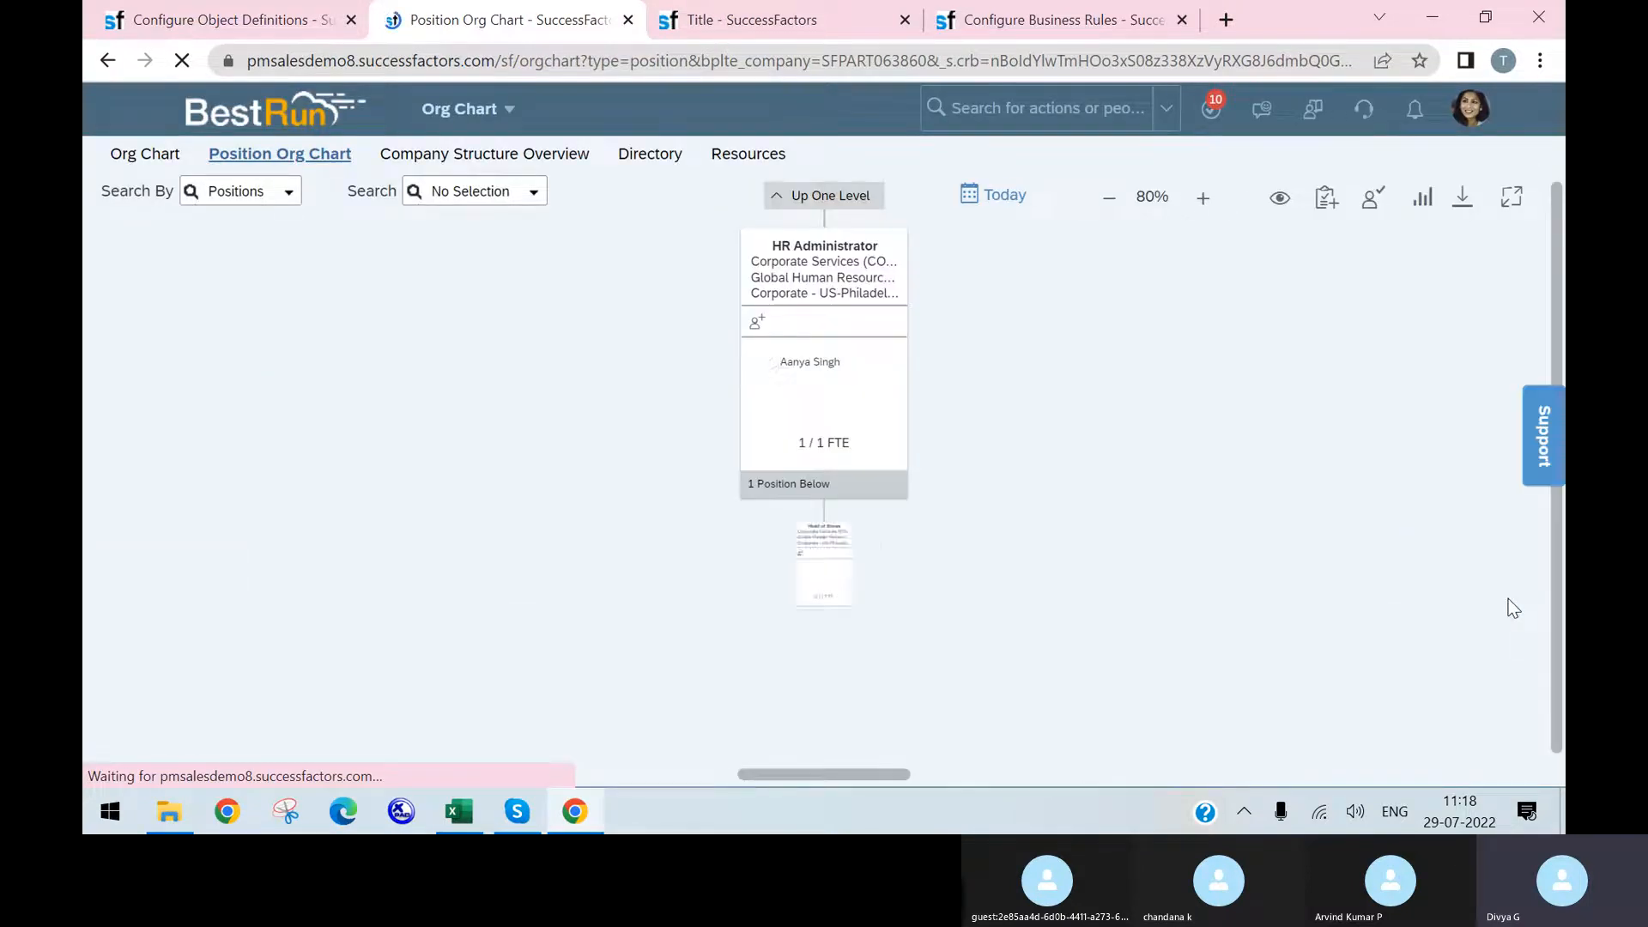
click(1332, 206)
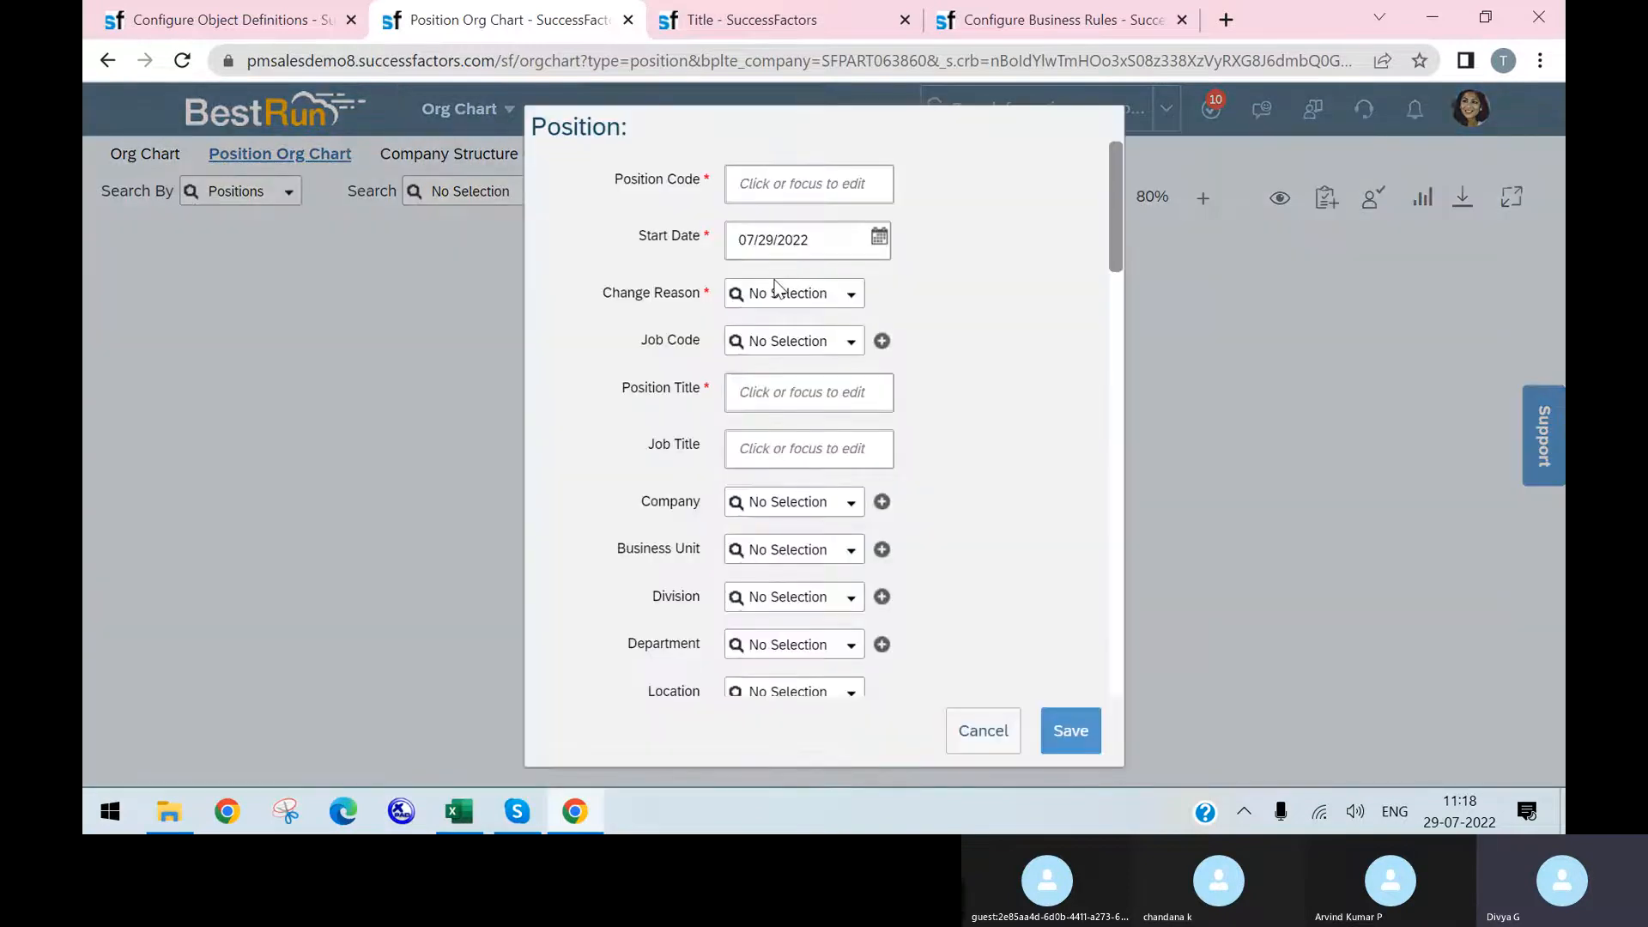
- Fill in the new position with code fhfh, change reason New Hire and position title cnbv
click(838, 184)
text(fhfh)
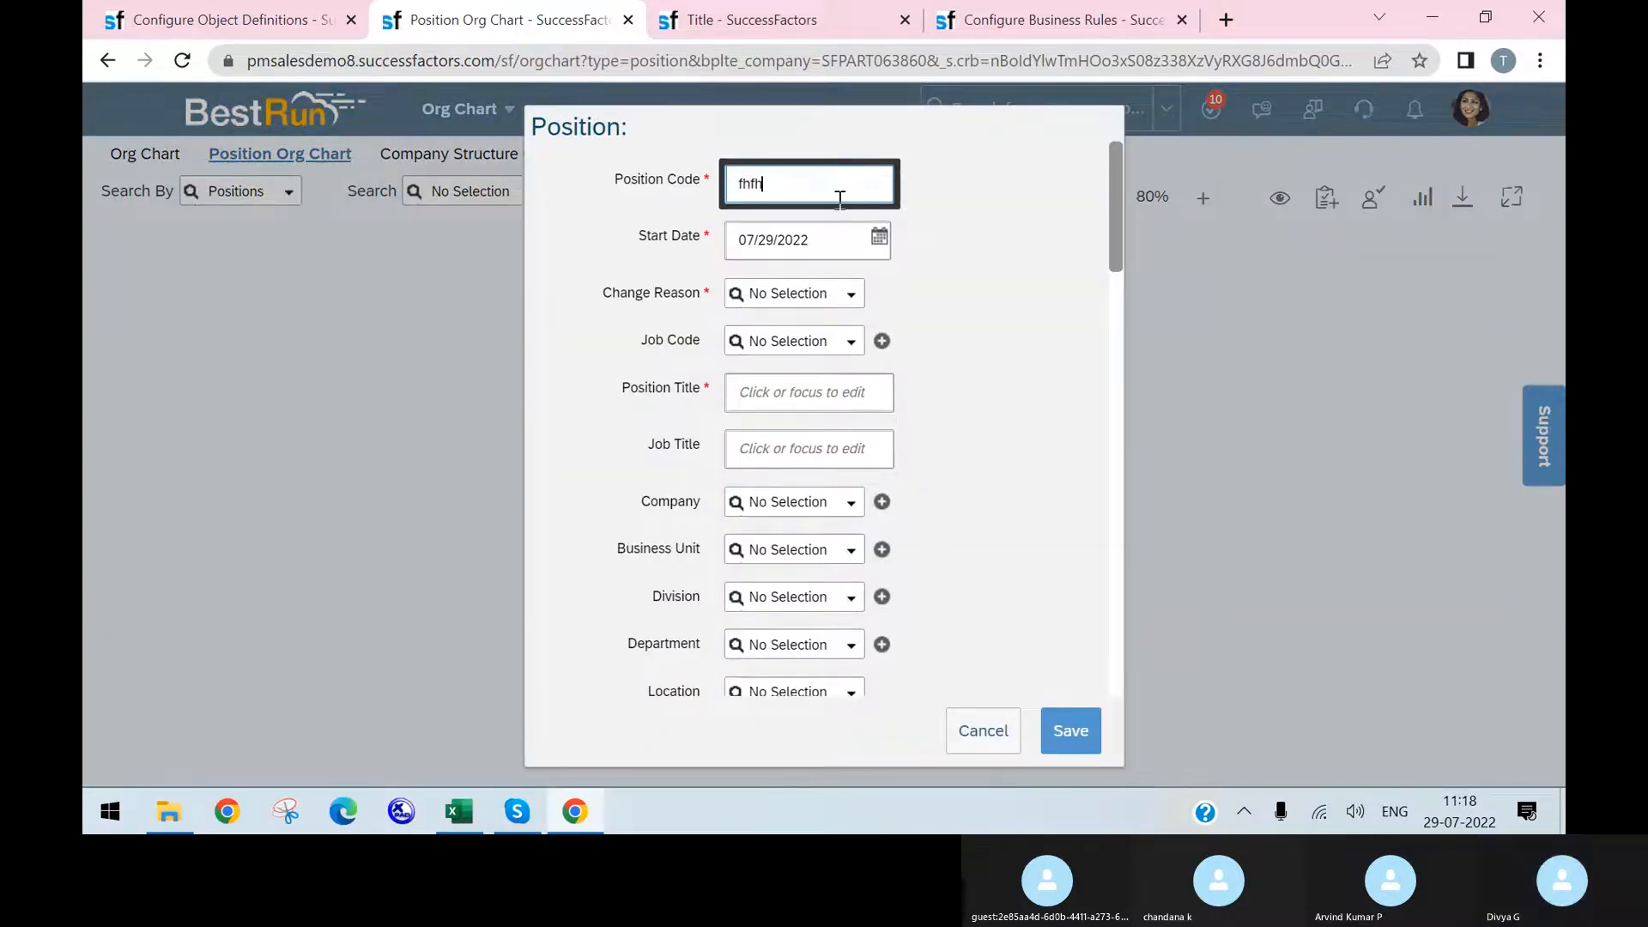
click(845, 294)
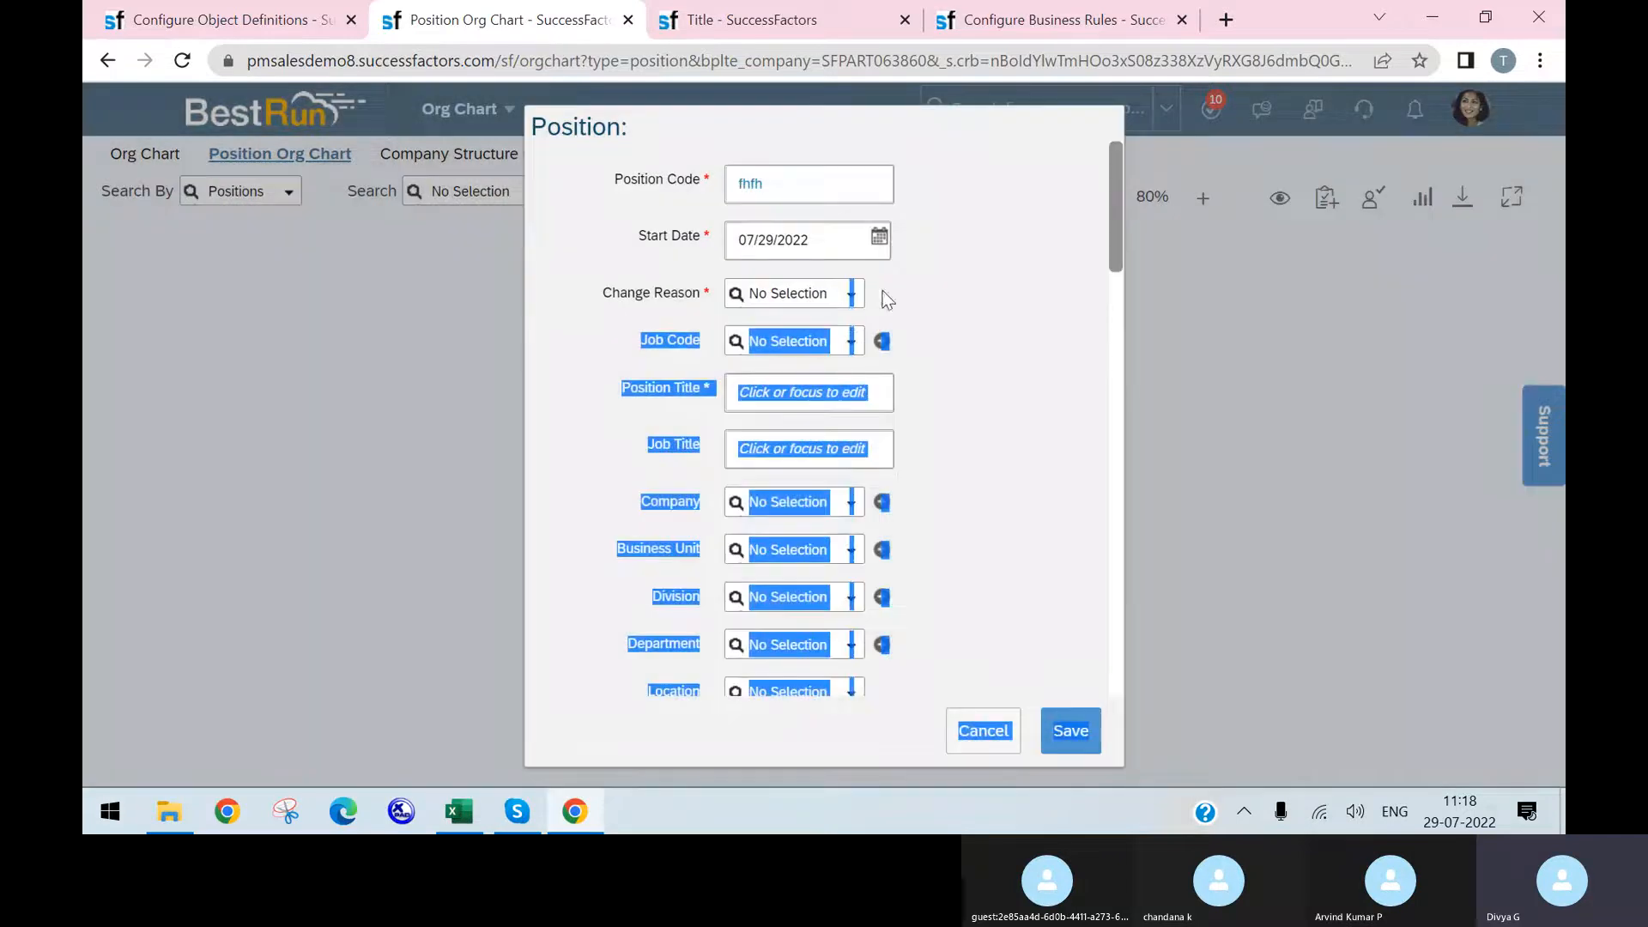
click(853, 305)
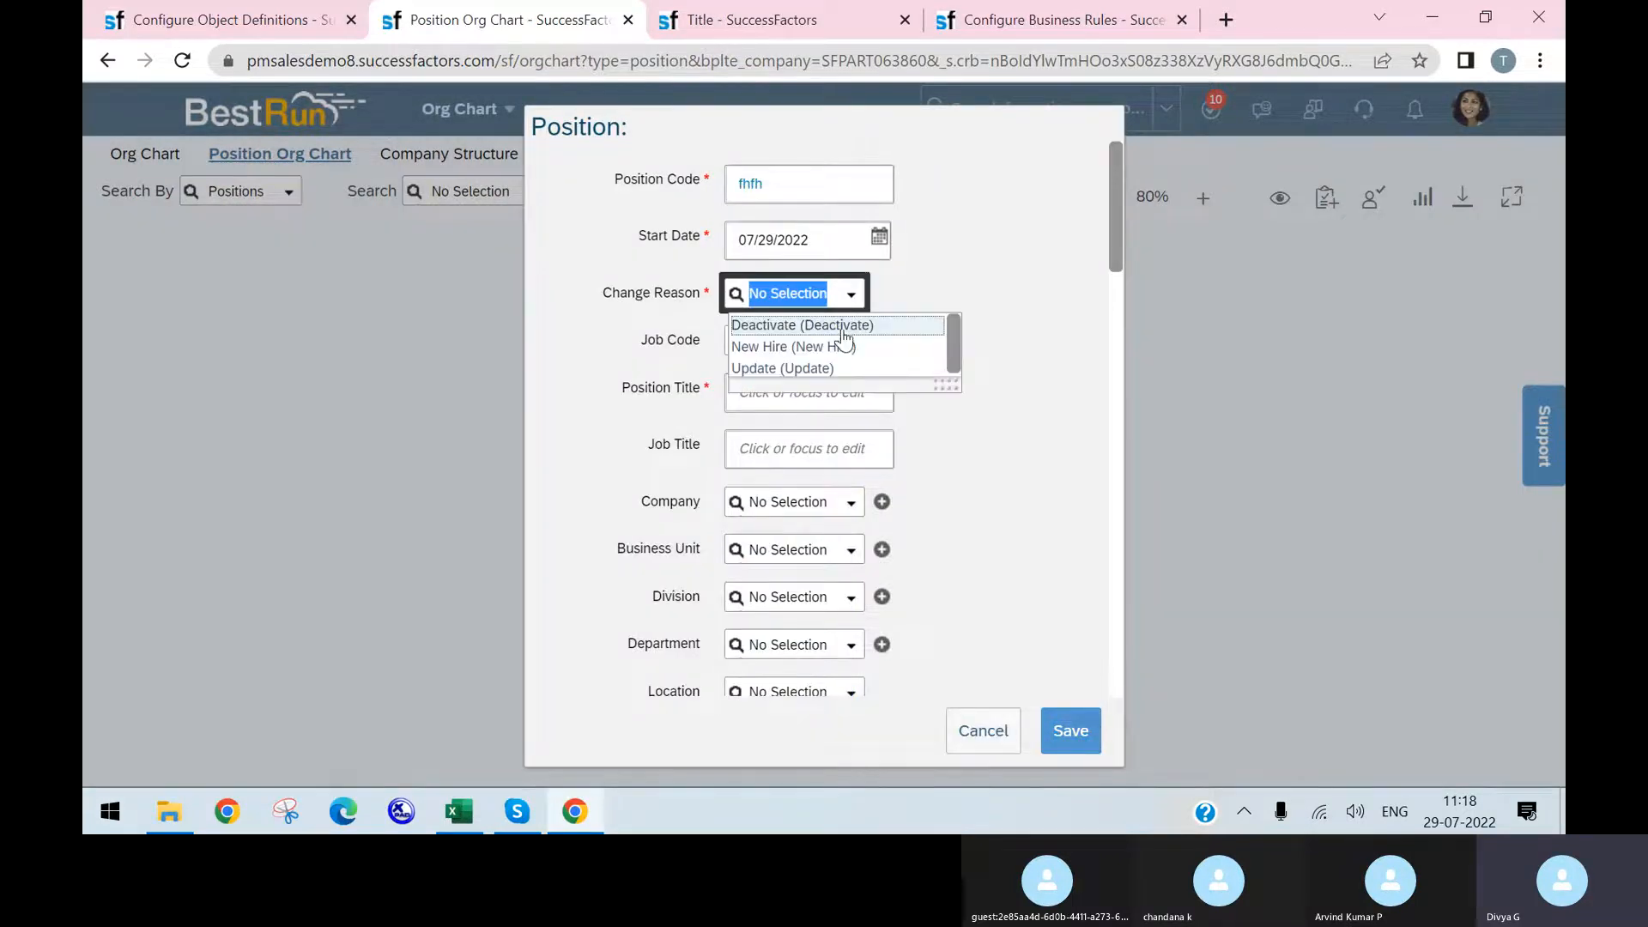
click(843, 323)
click(916, 293)
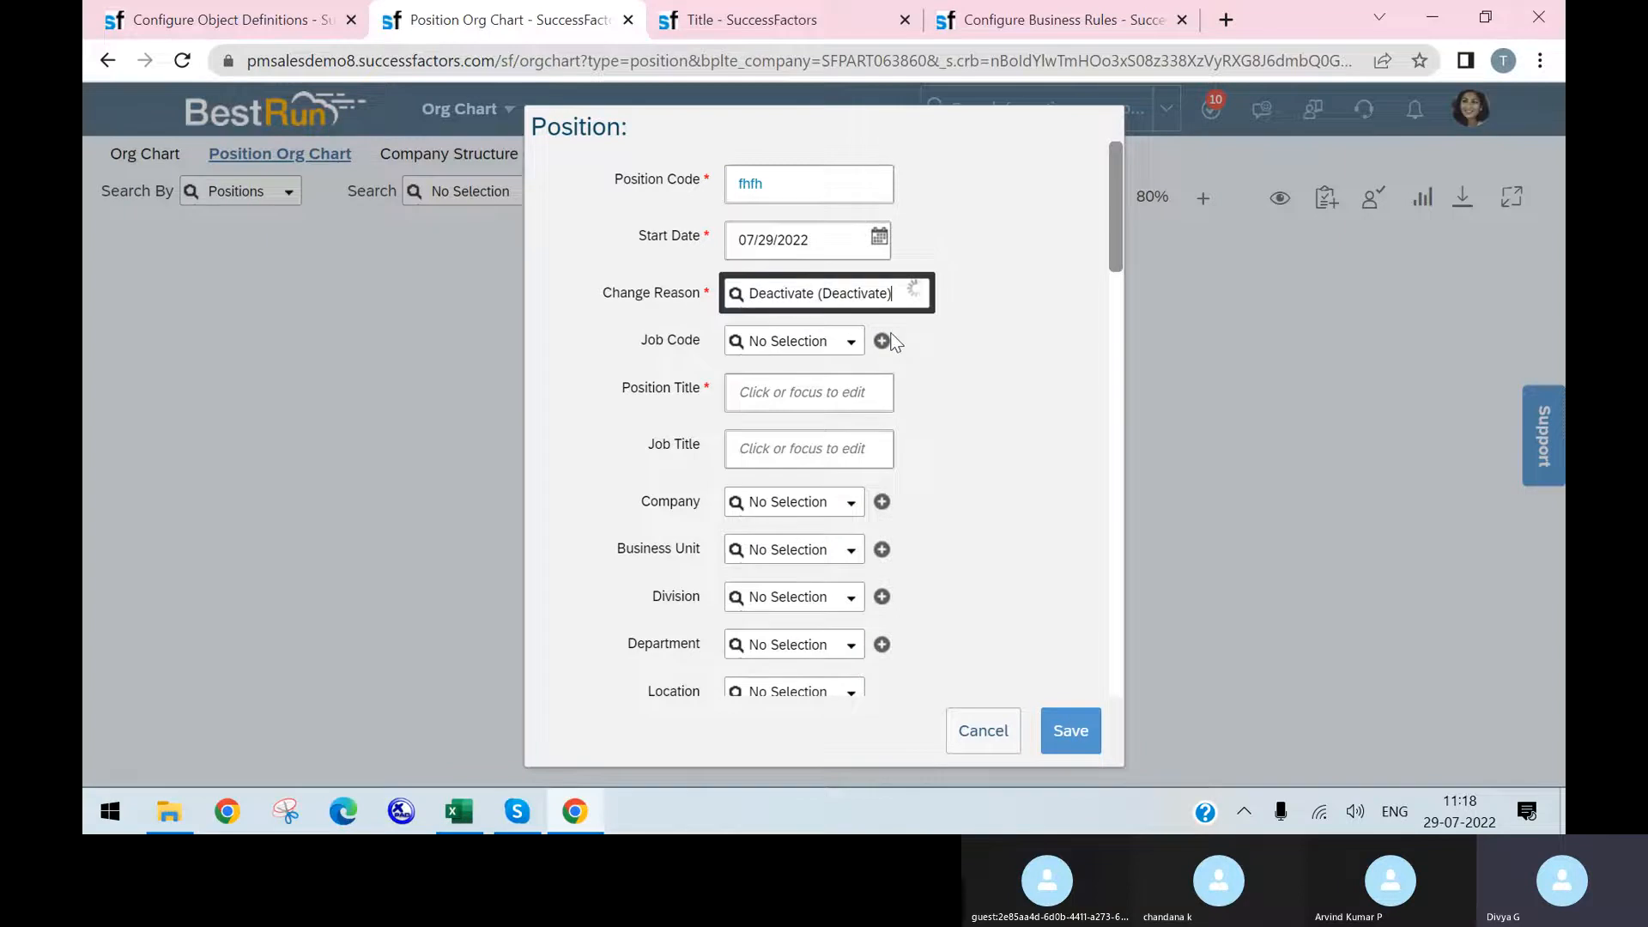
click(874, 348)
click(846, 391)
text(cnbv)
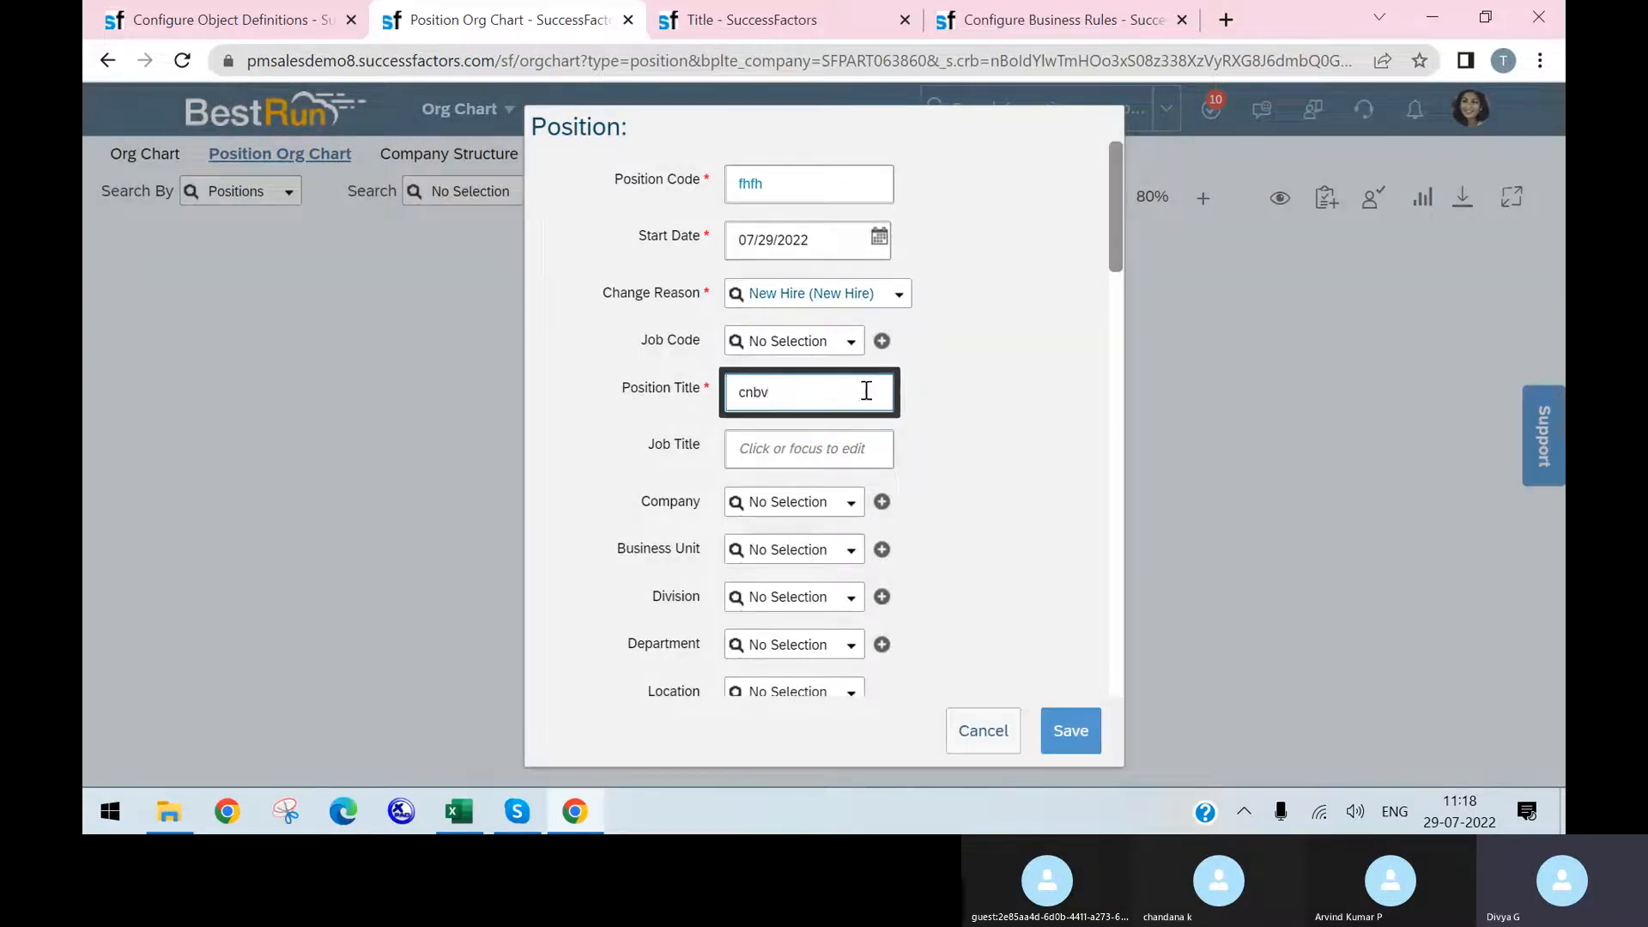
- Request saving the new position, view the workflow participants in the confirmation, and cancel both the request and the position form
click(1045, 734)
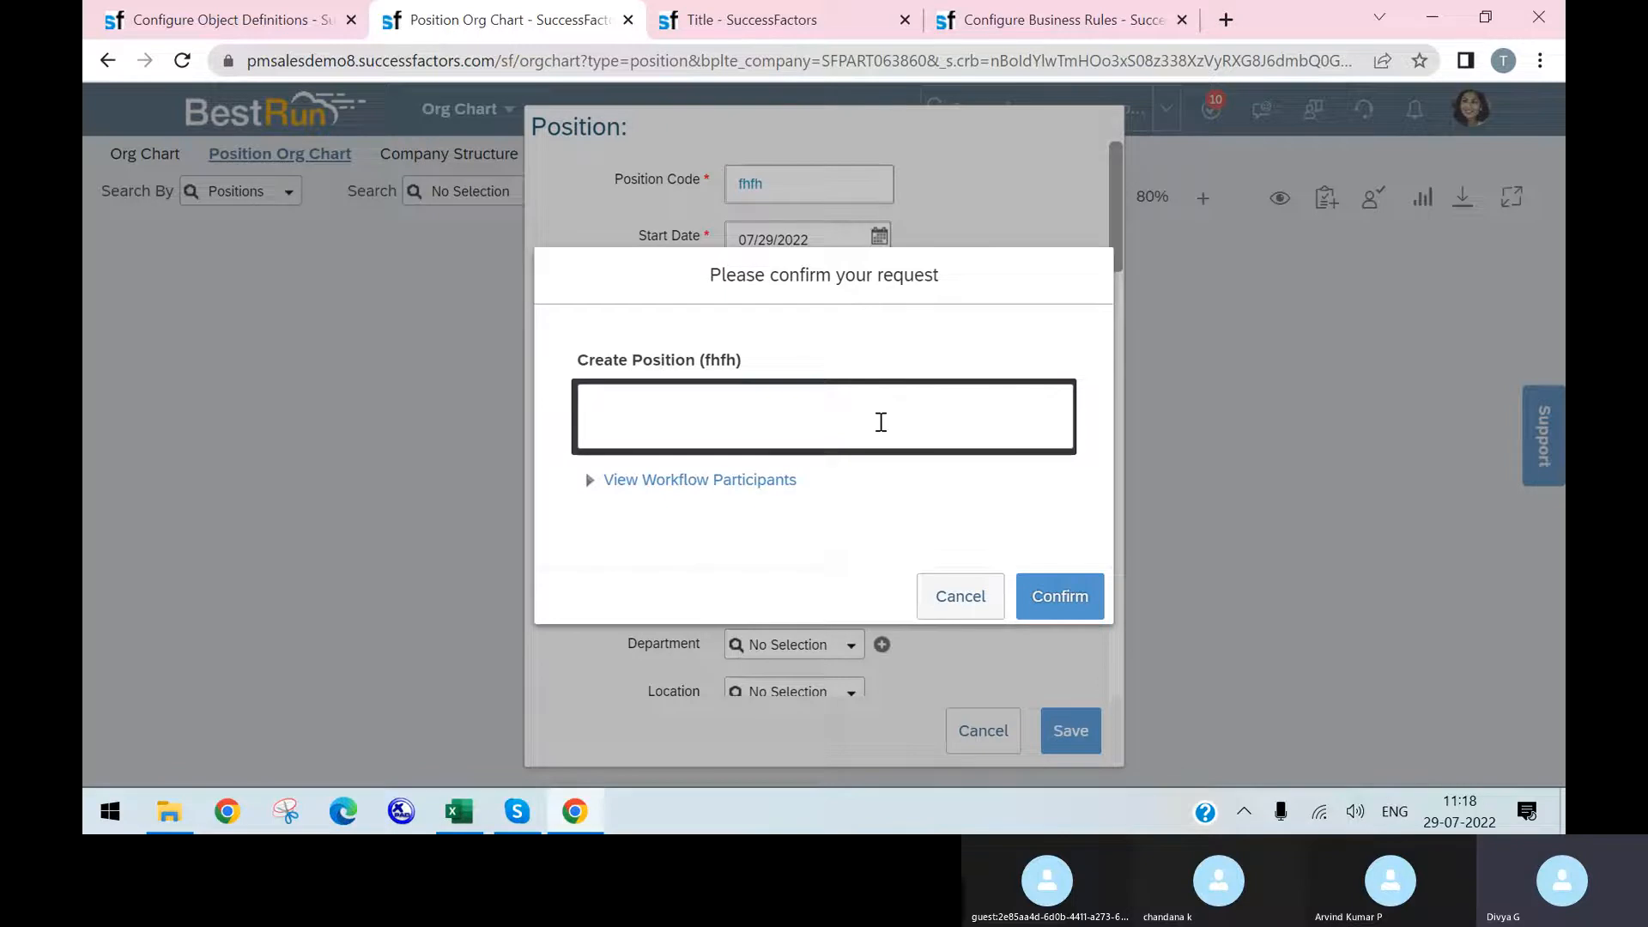
click(655, 480)
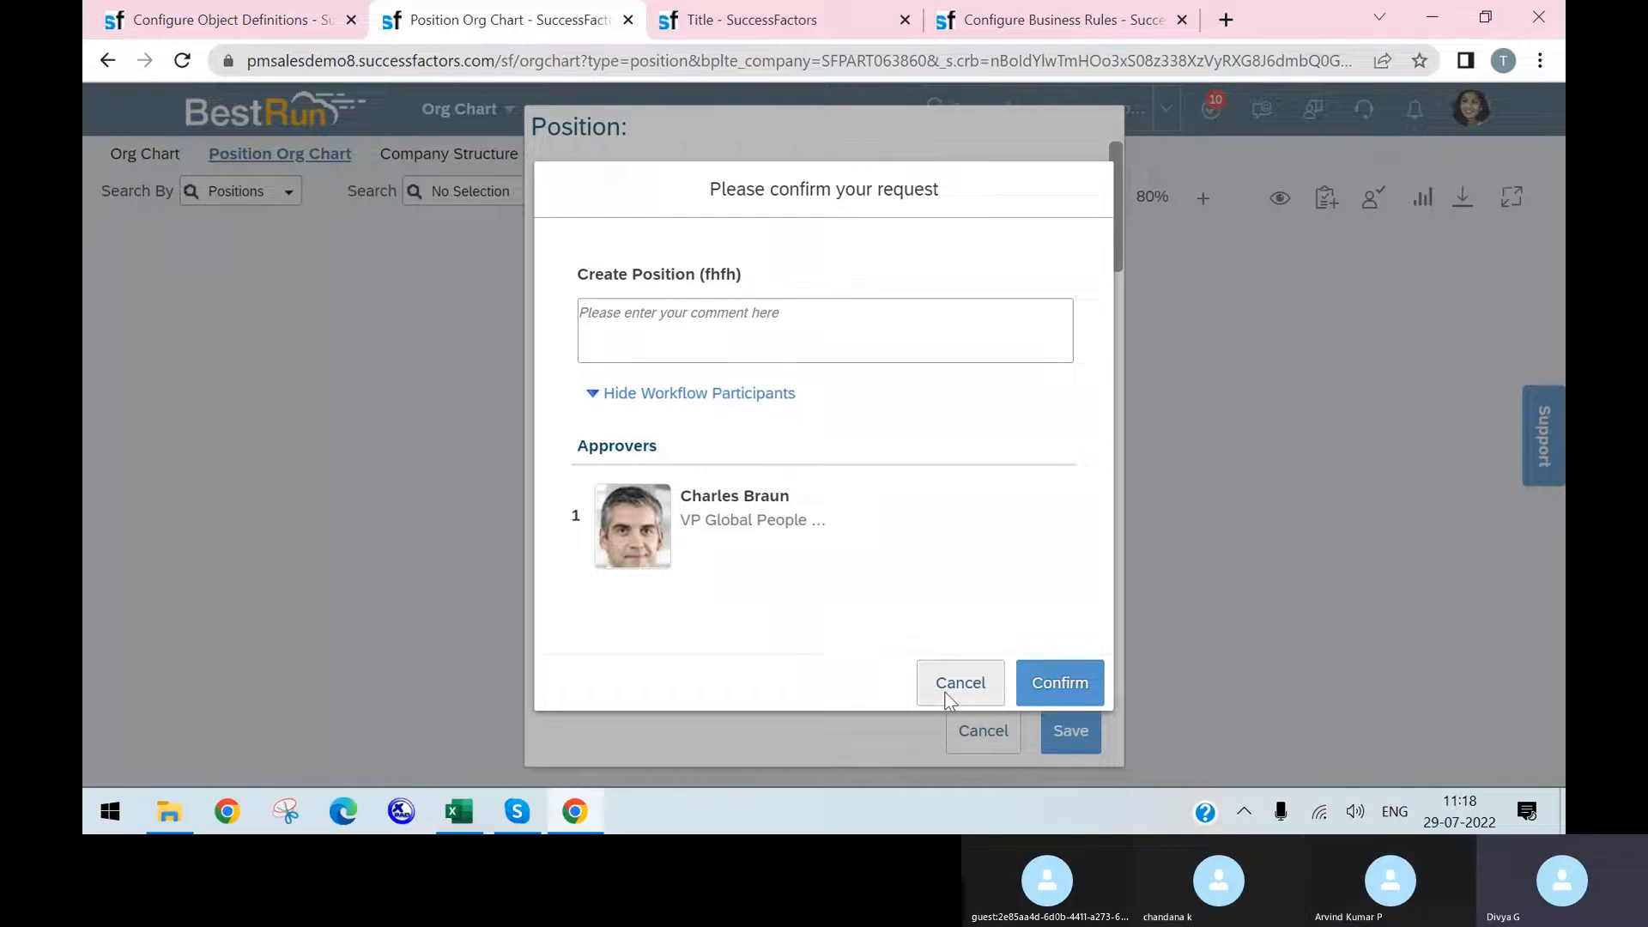
click(974, 694)
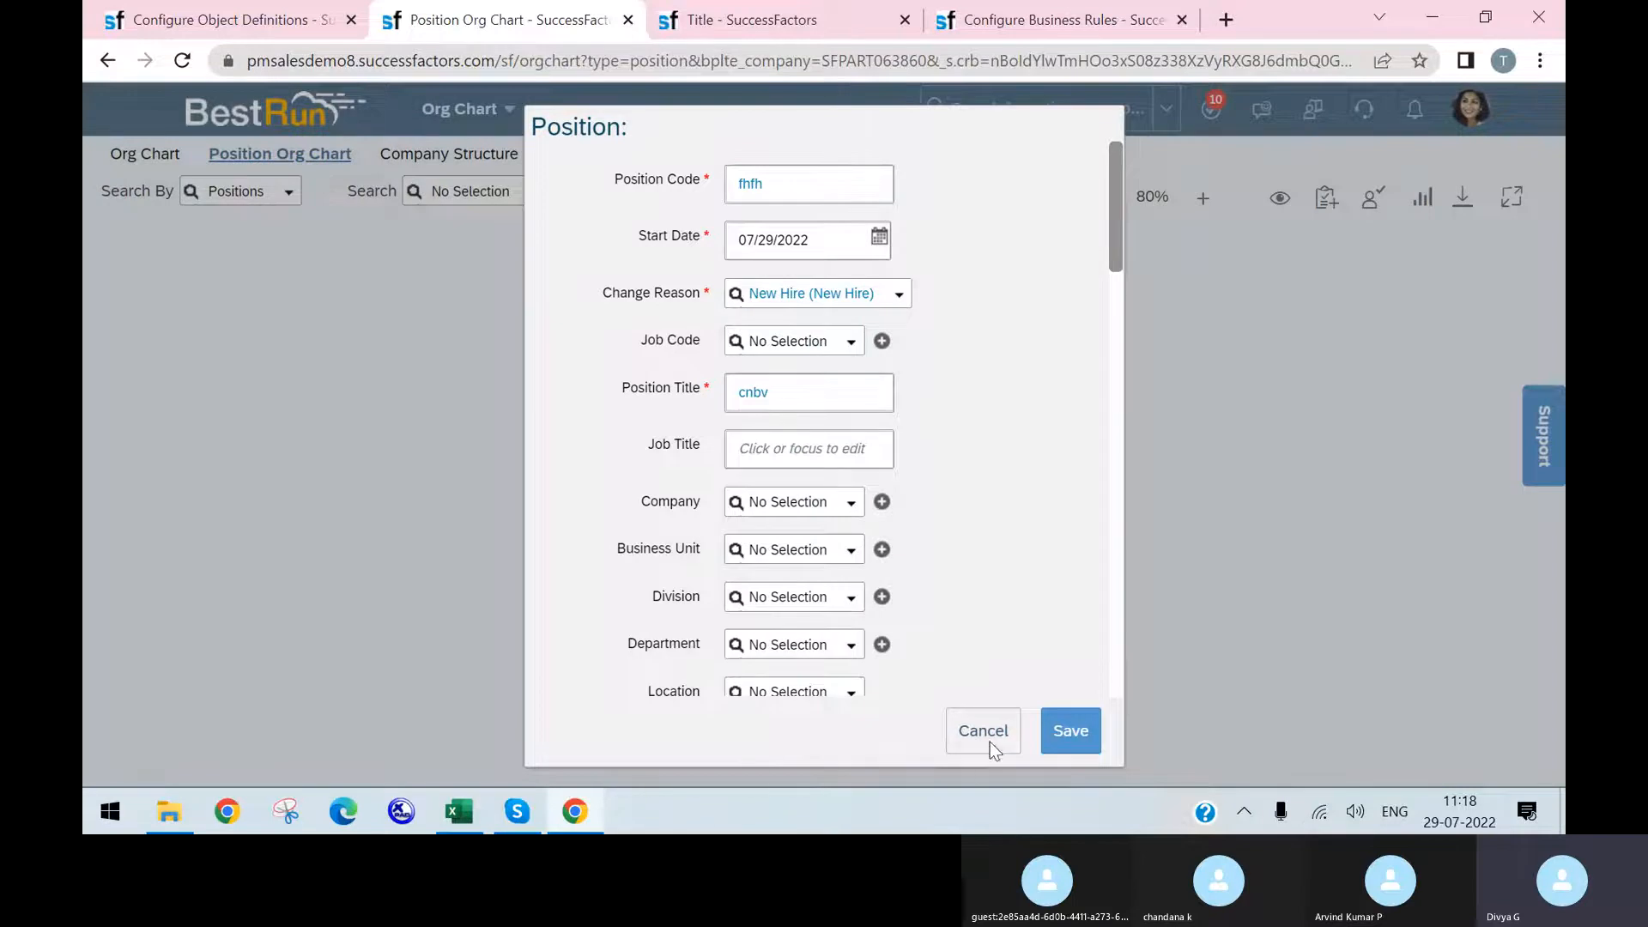
click(984, 737)
click(985, 565)
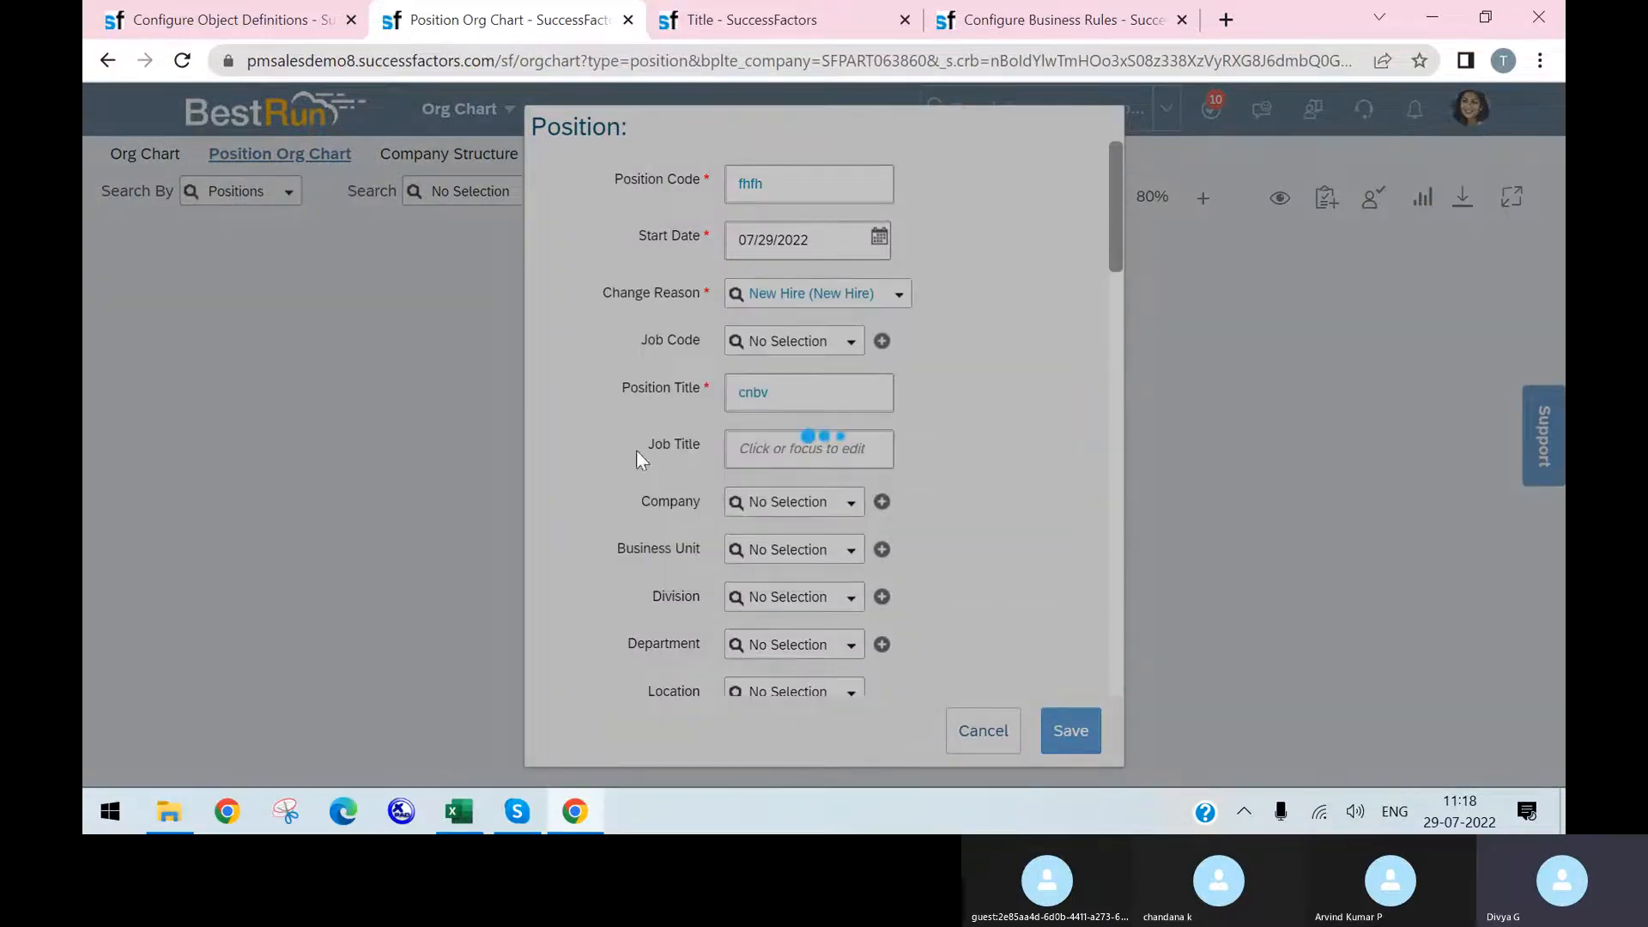
click(994, 613)
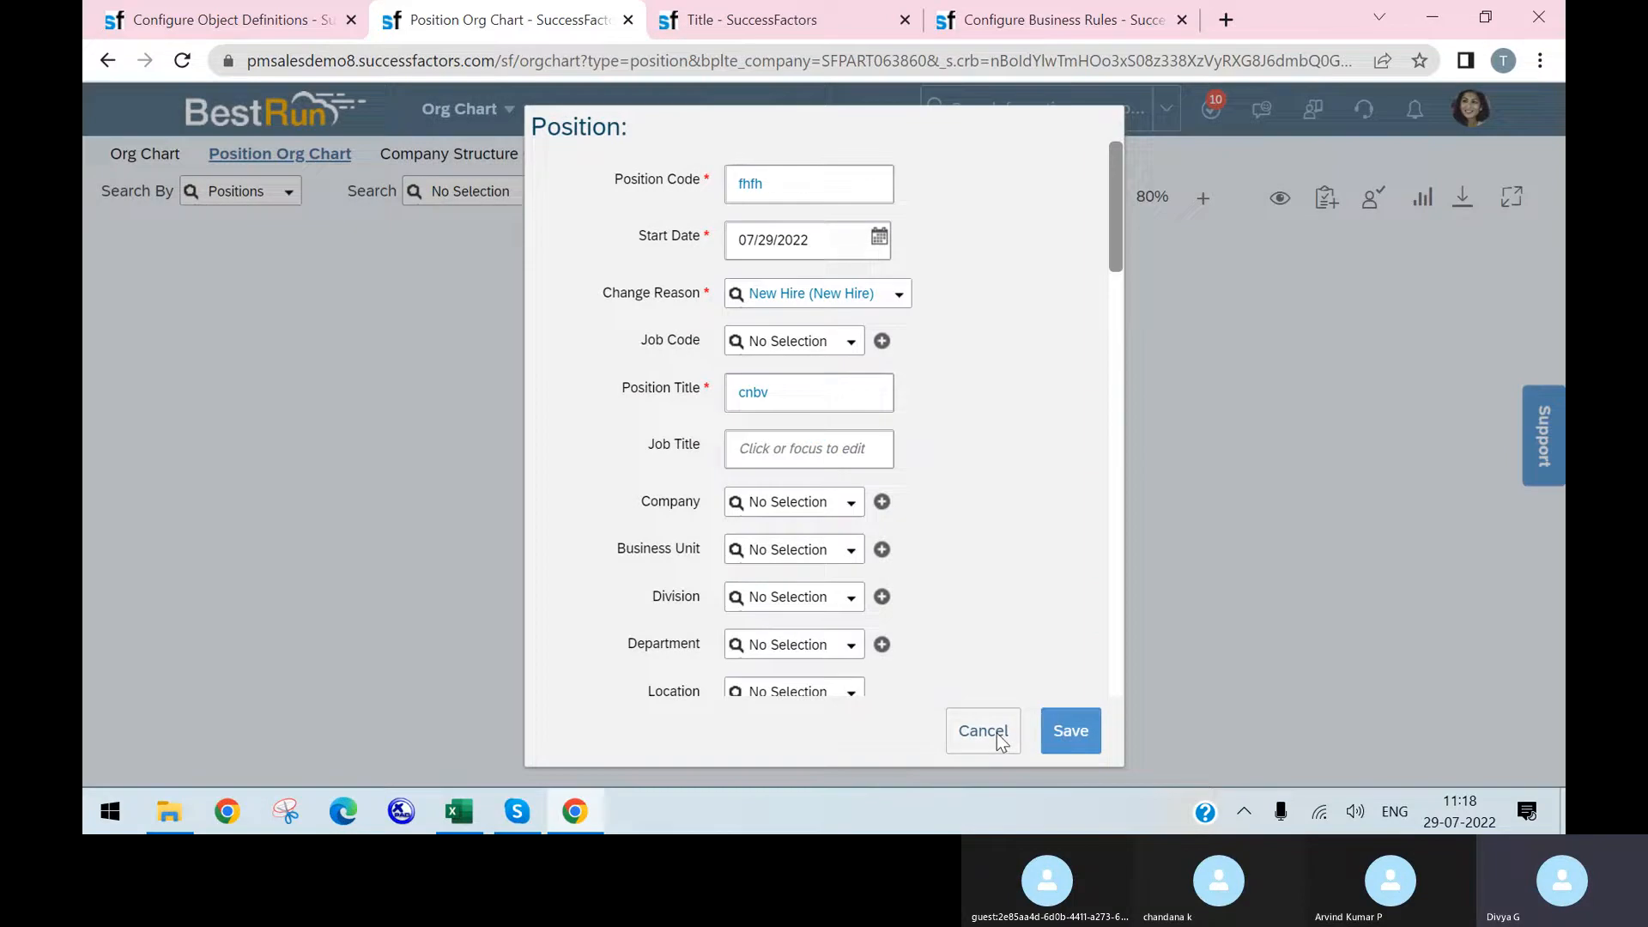
click(987, 736)
click(882, 558)
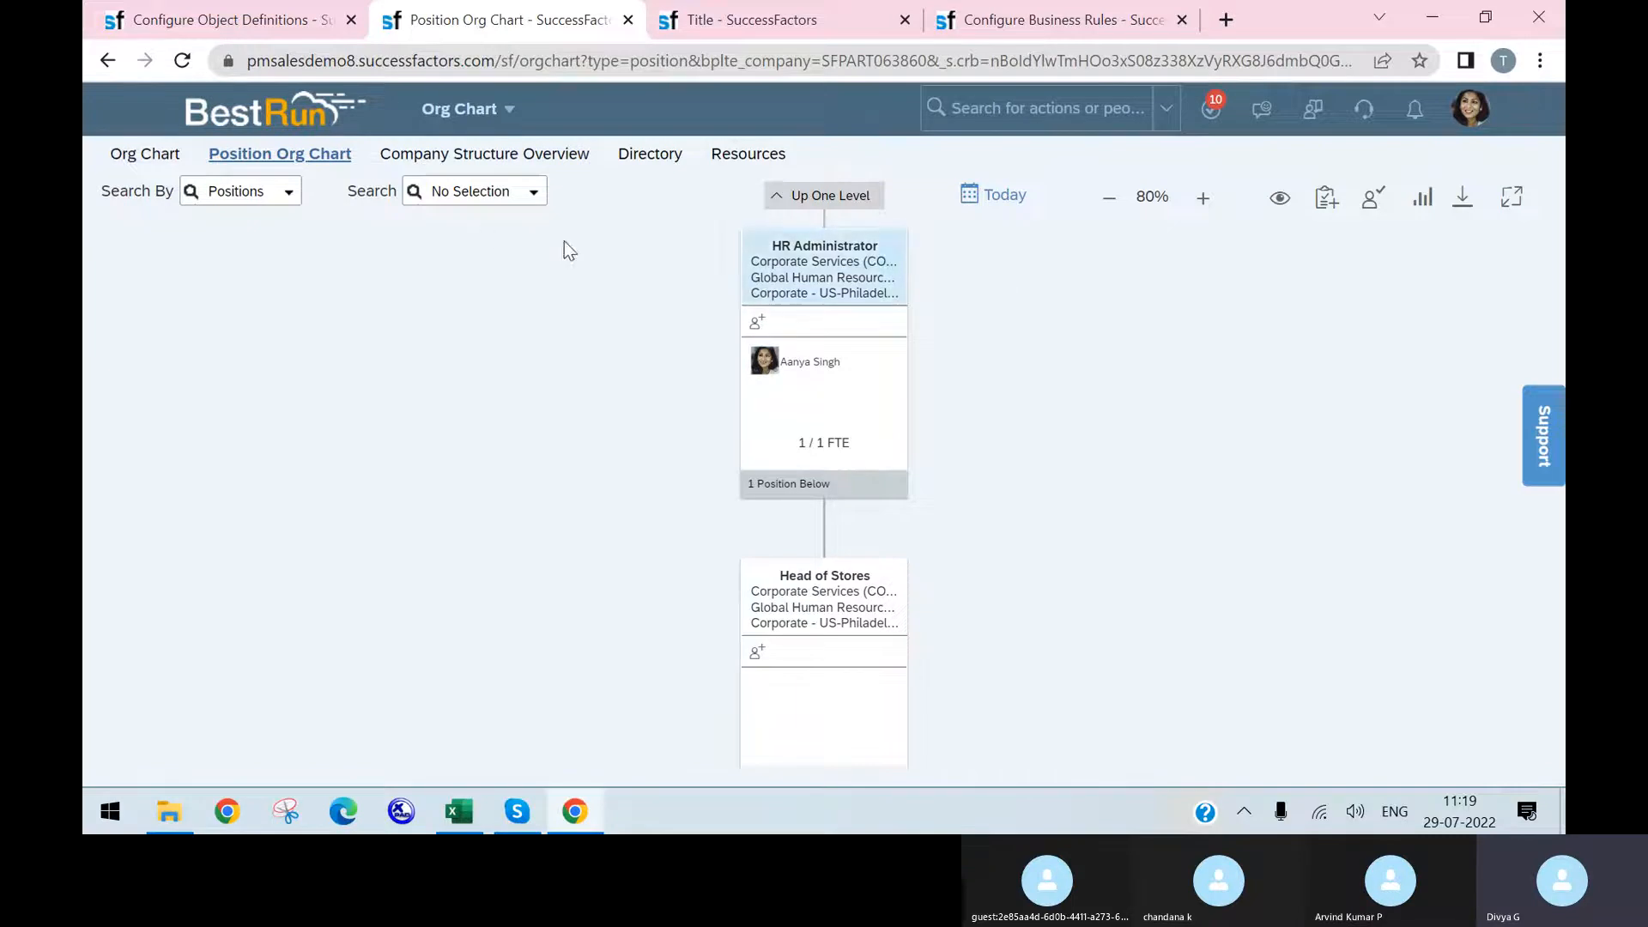
- Return to the Position object definition, open it for correction again and open the code field's details
click(179, 20)
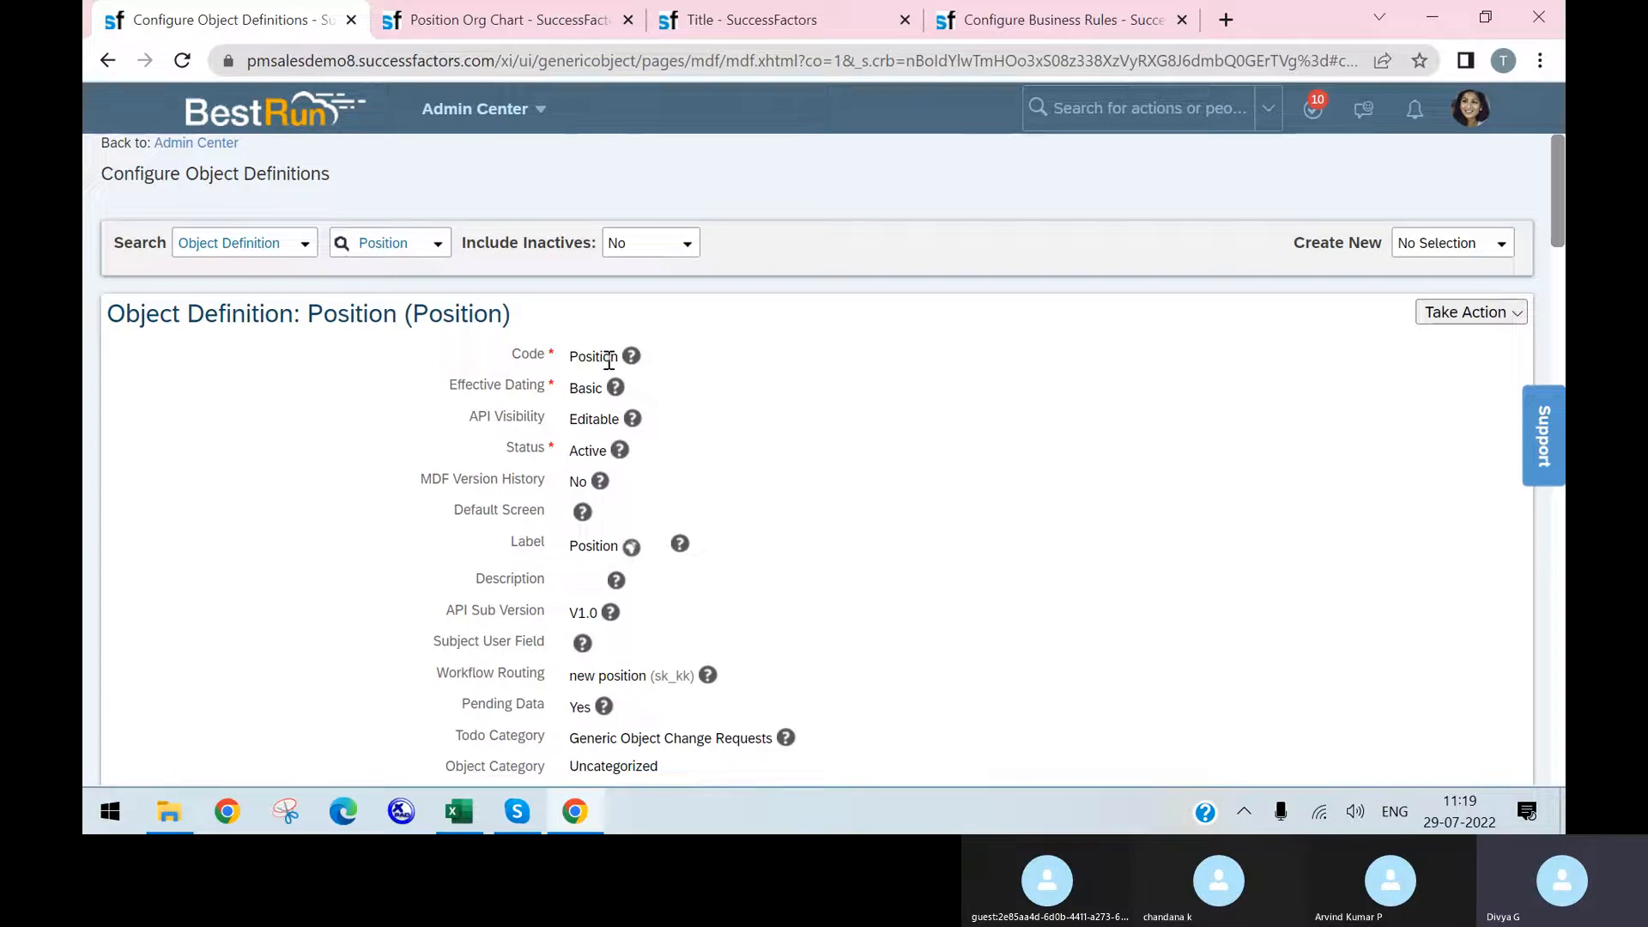
drag(569, 355, 616, 357)
scroll(872, 487, down, 5)
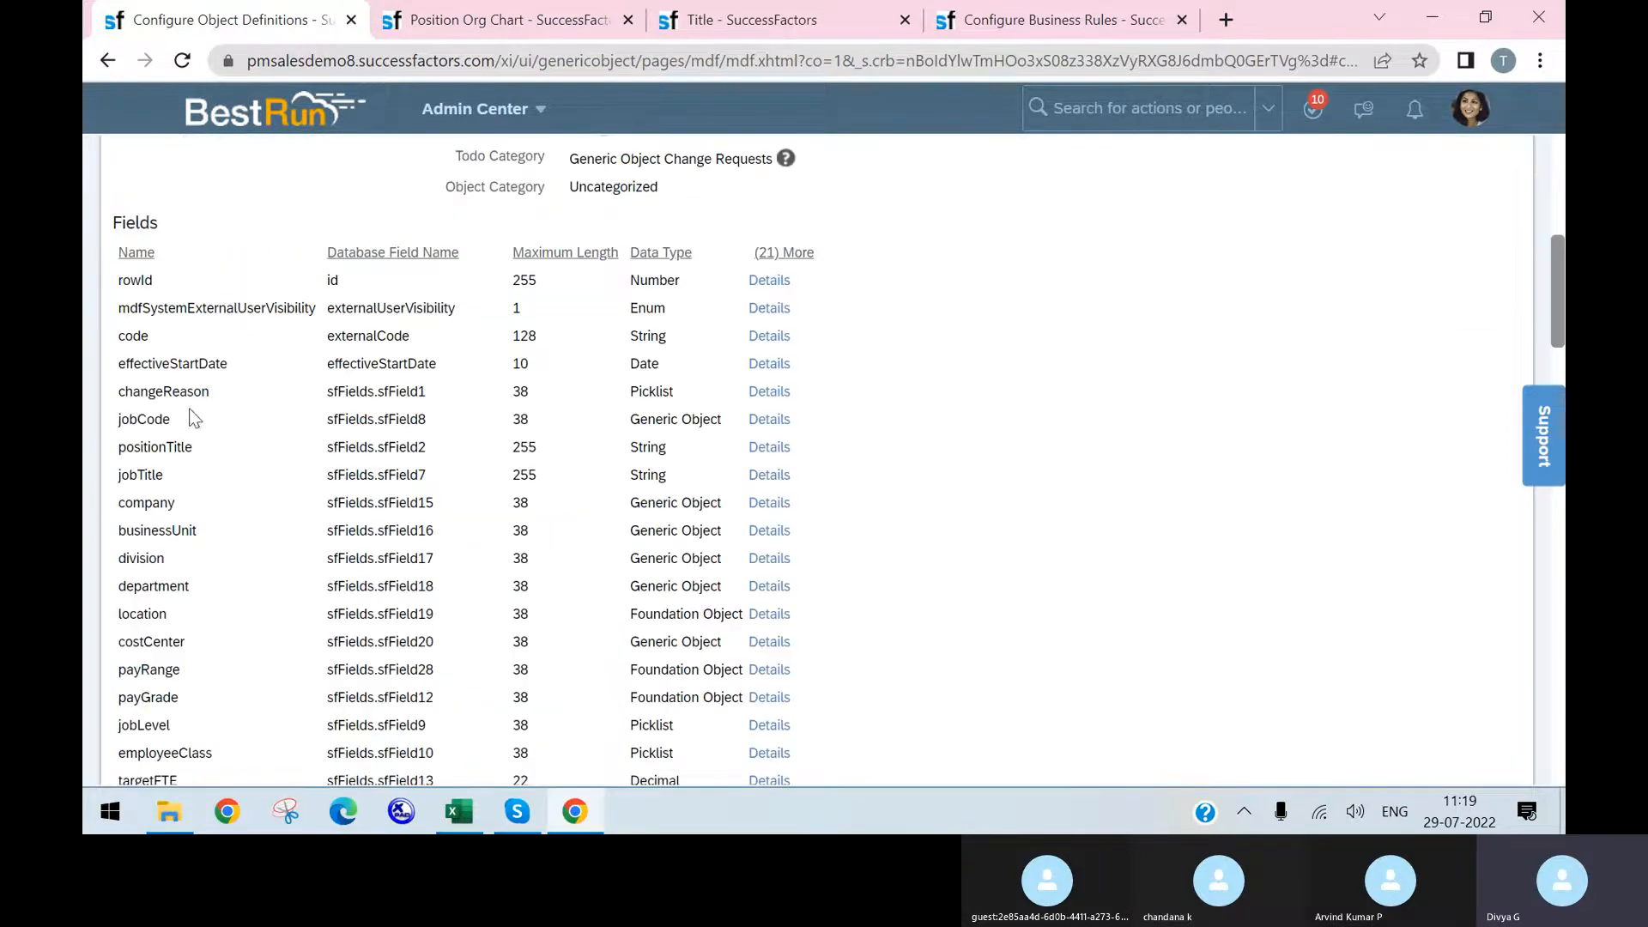
scroll(1151, 369, up, 5)
click(1469, 311)
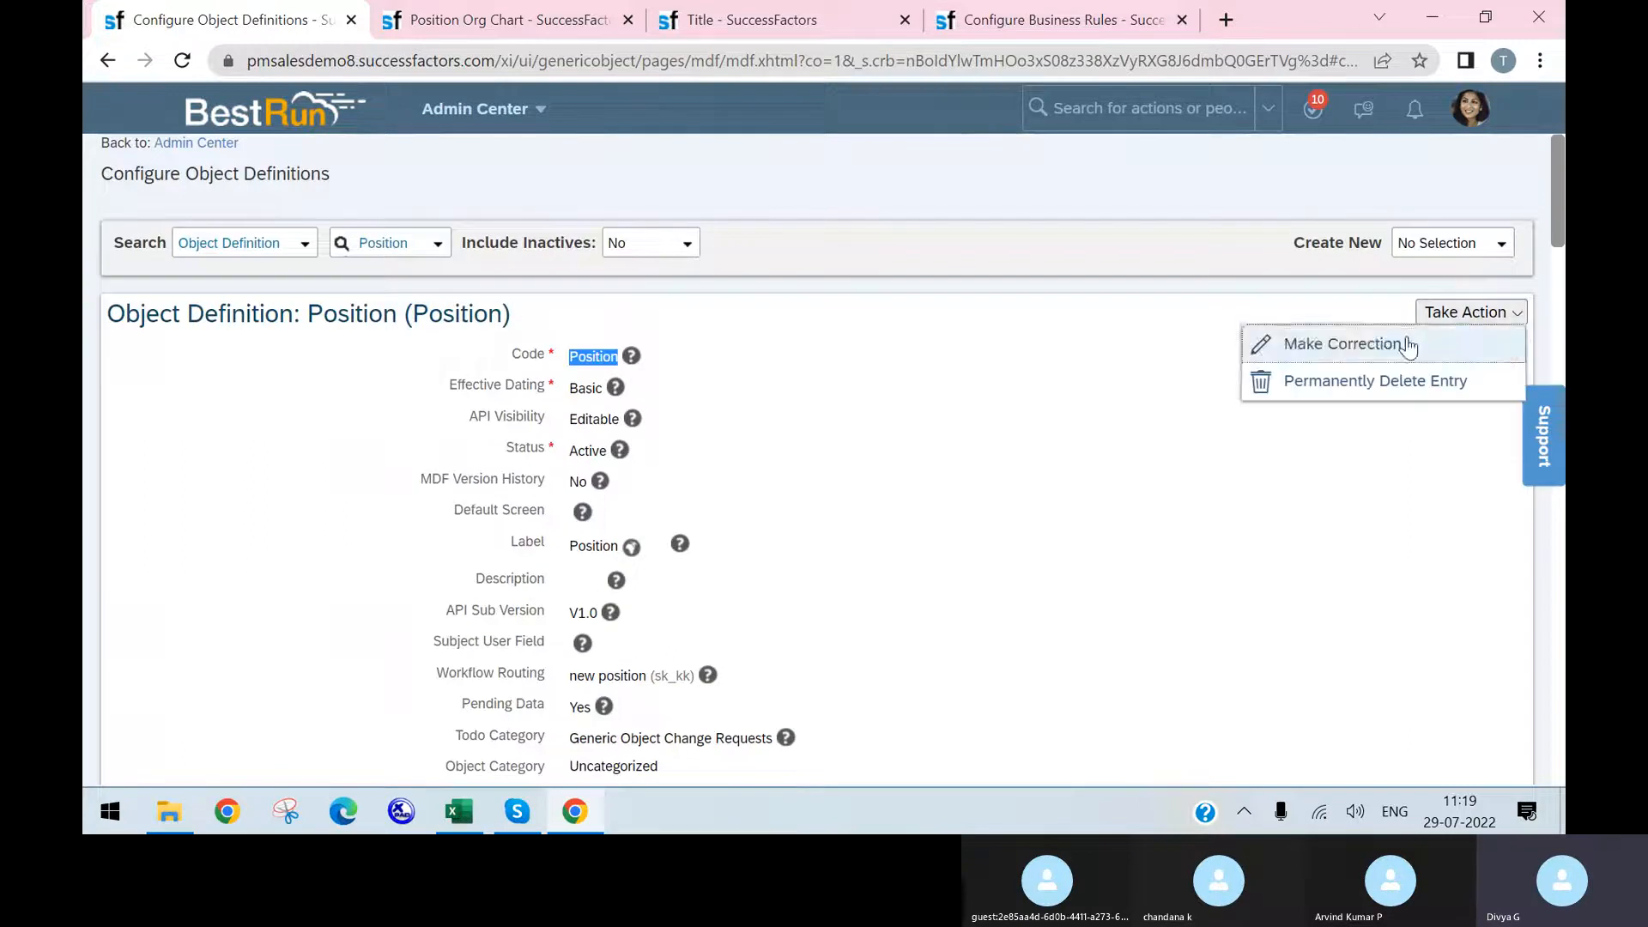
scroll(858, 511, down, 9)
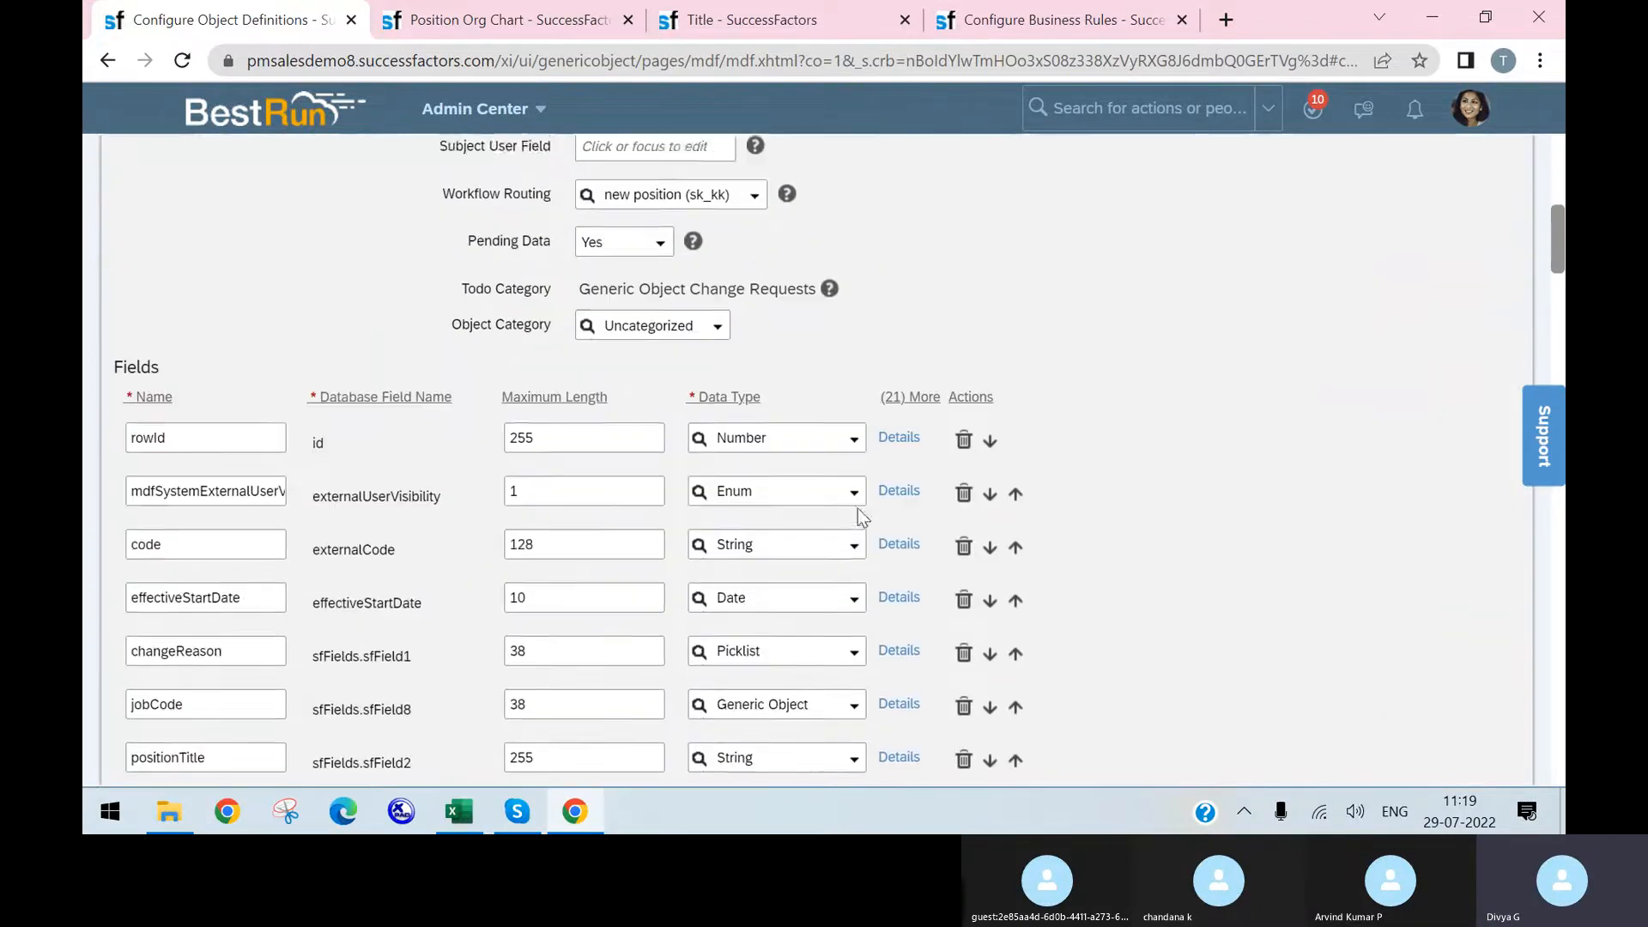
scroll(403, 549, down, 2)
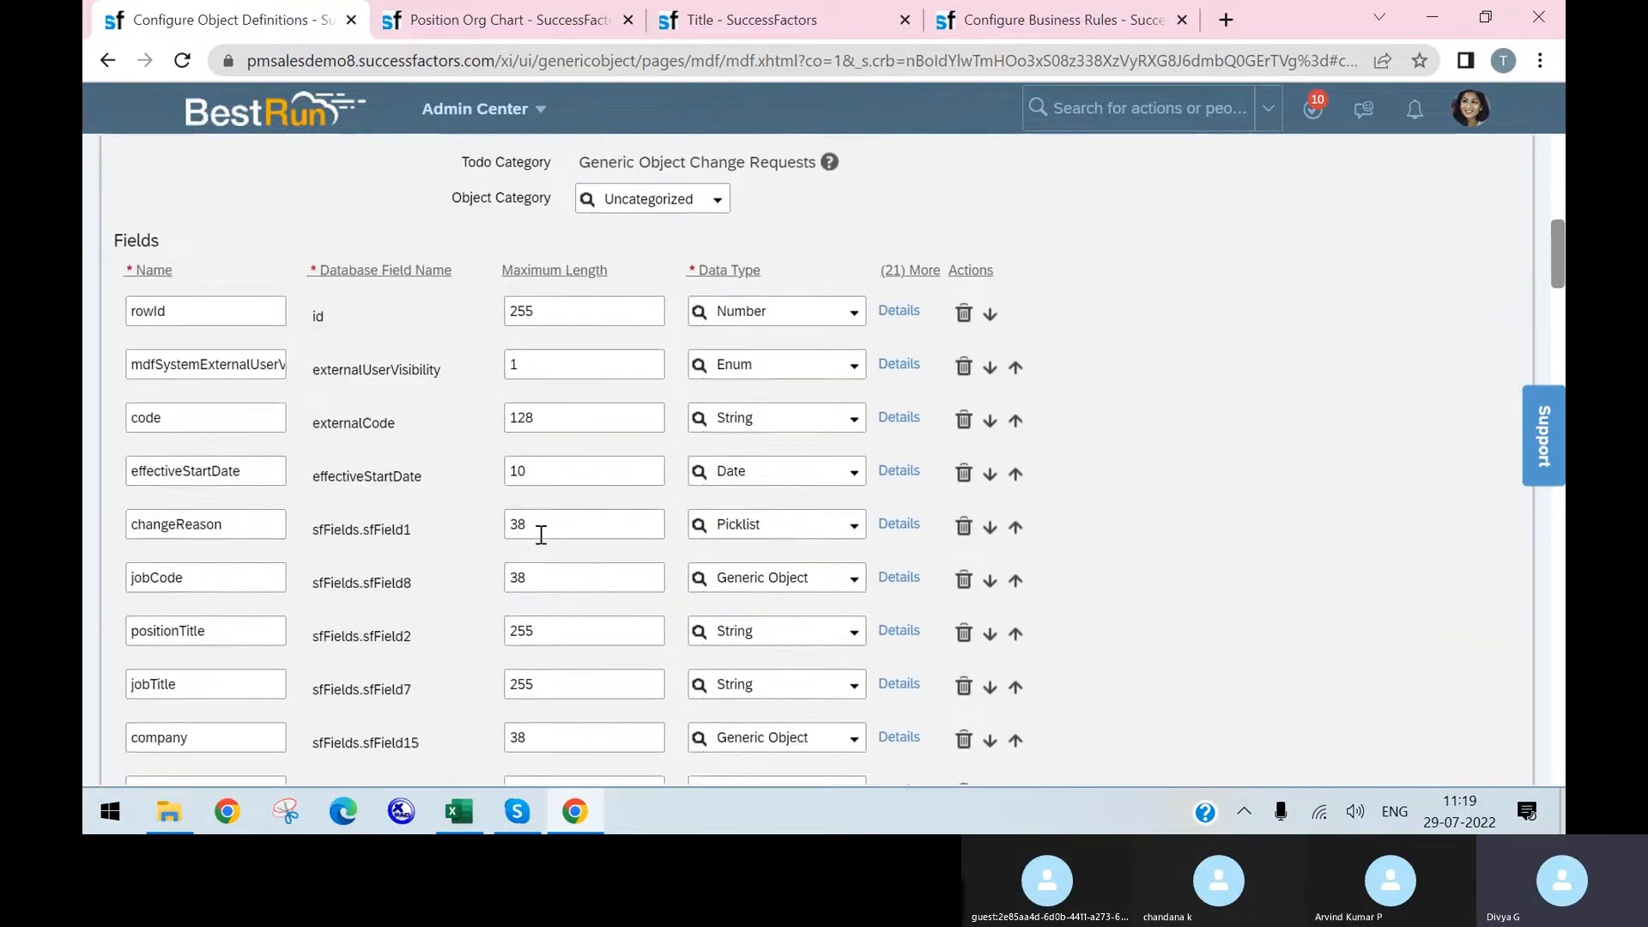
click(899, 417)
- Try Not Visible as the Position Code field's visibility and switch it back to Editable
scroll(879, 395, down, 4)
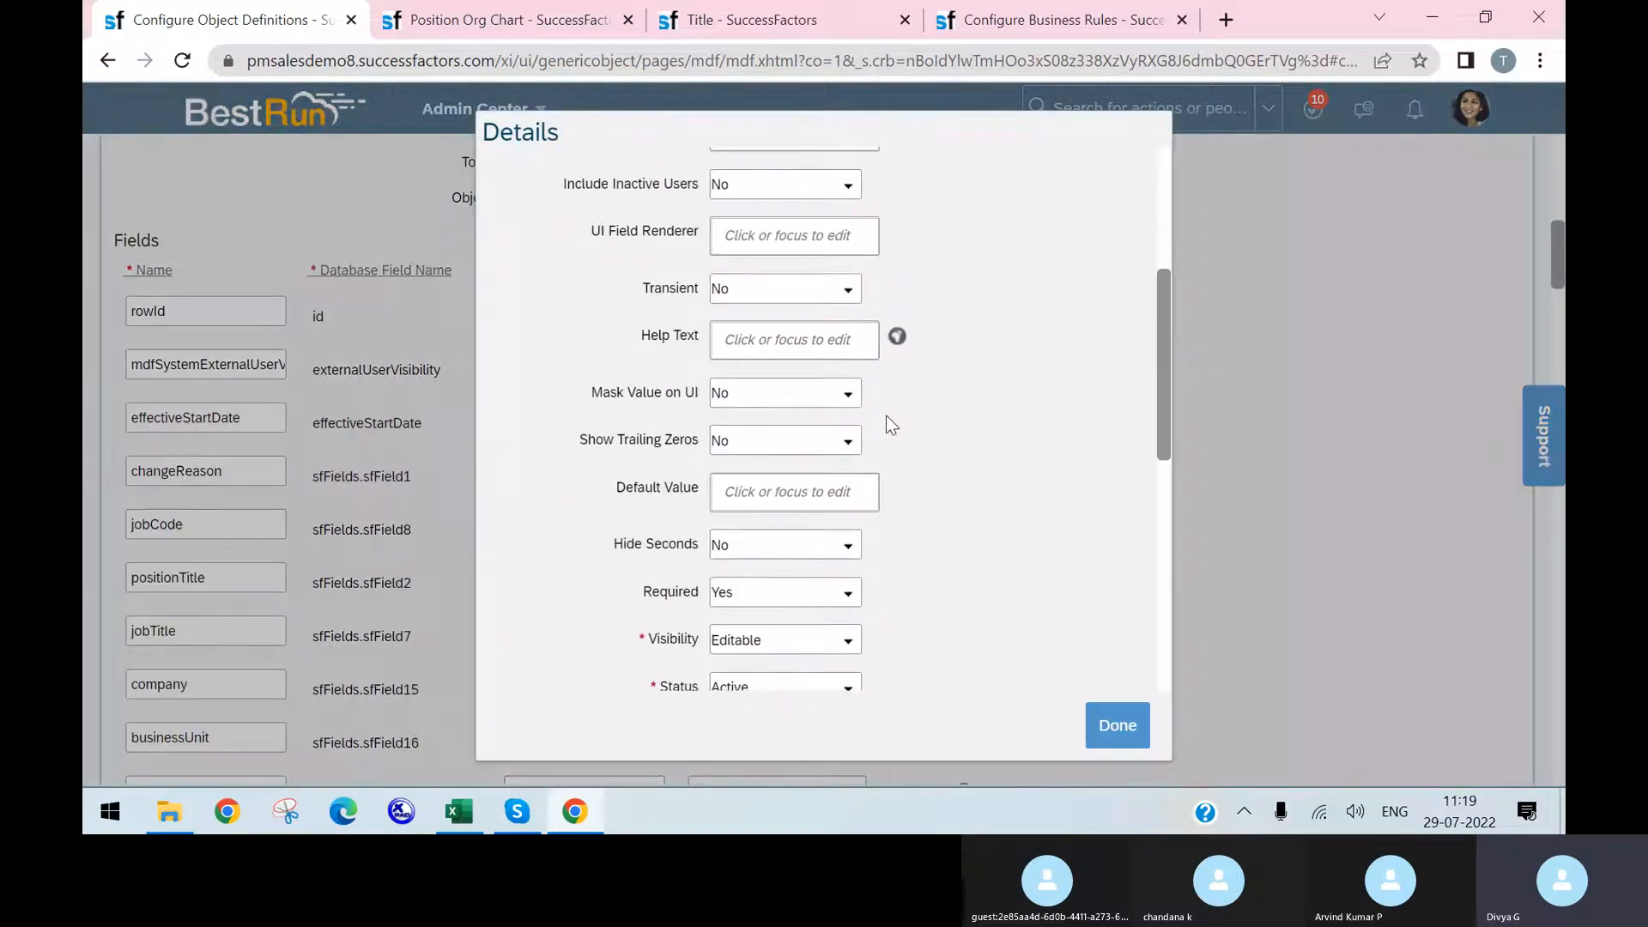
scroll(880, 395, down, 4)
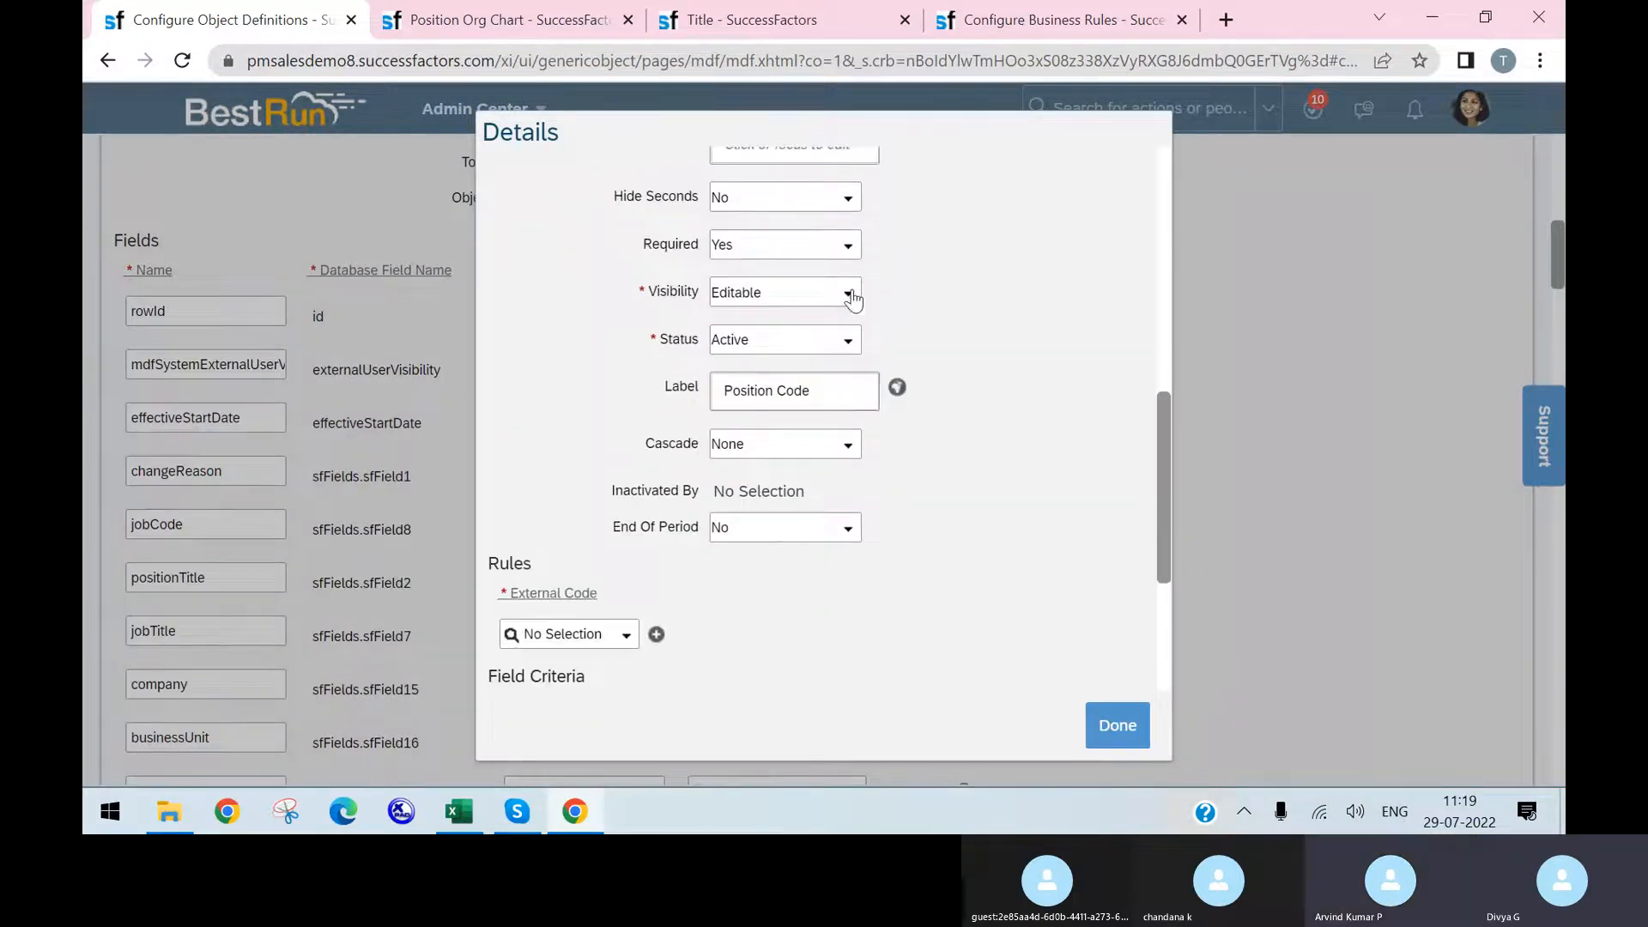
click(852, 297)
click(828, 344)
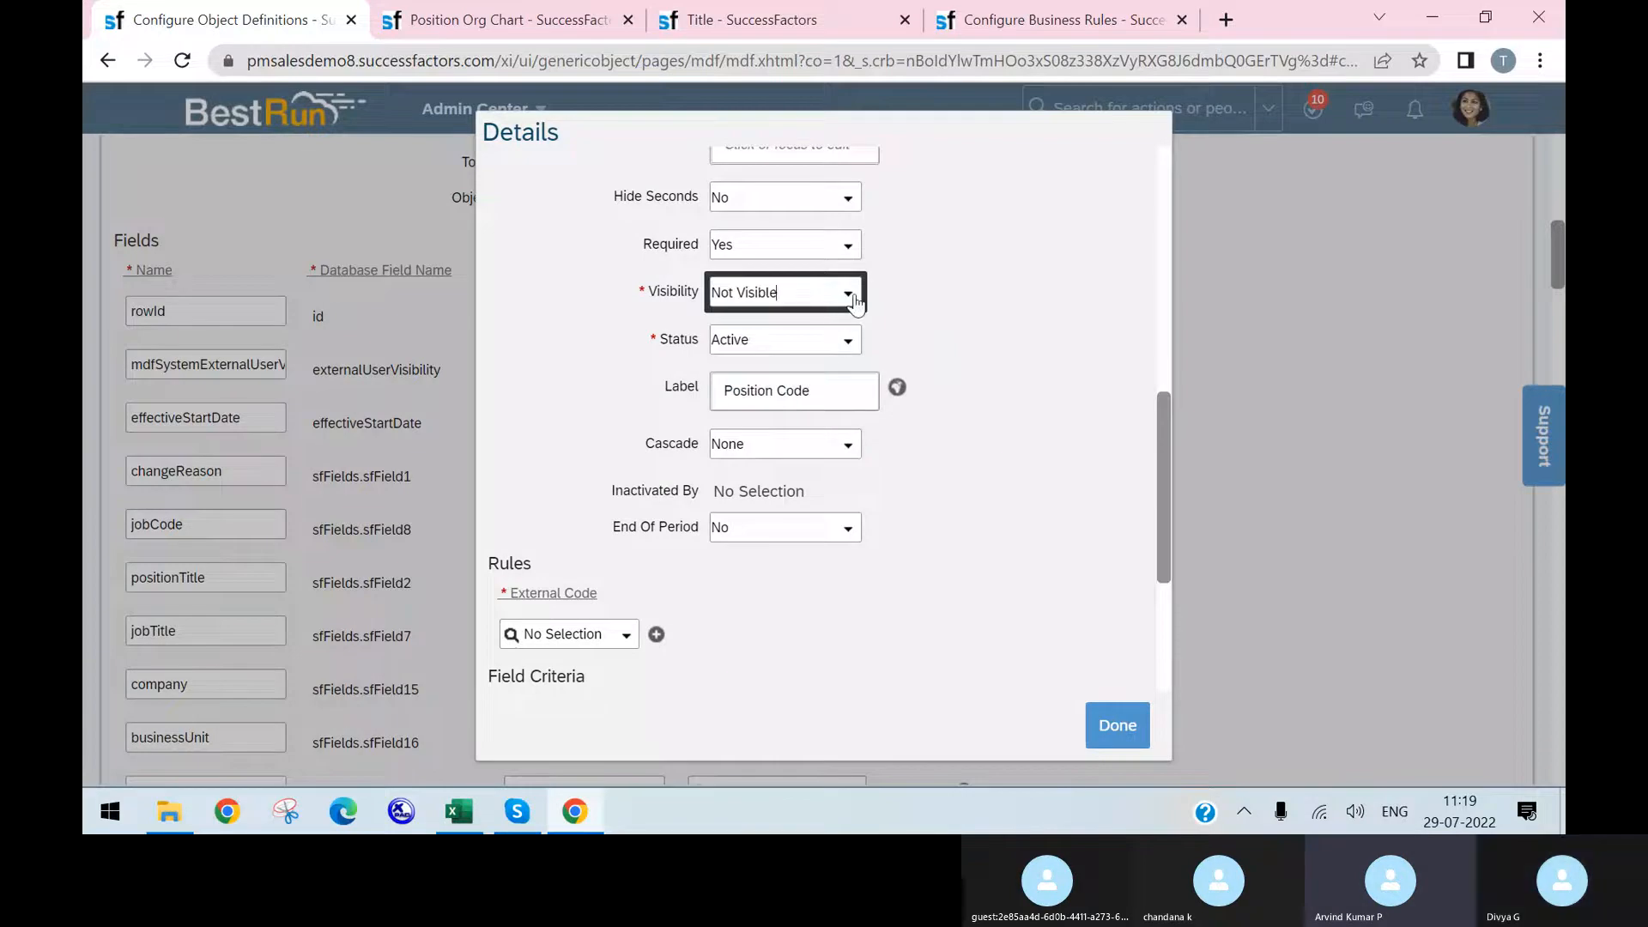
click(855, 298)
click(845, 317)
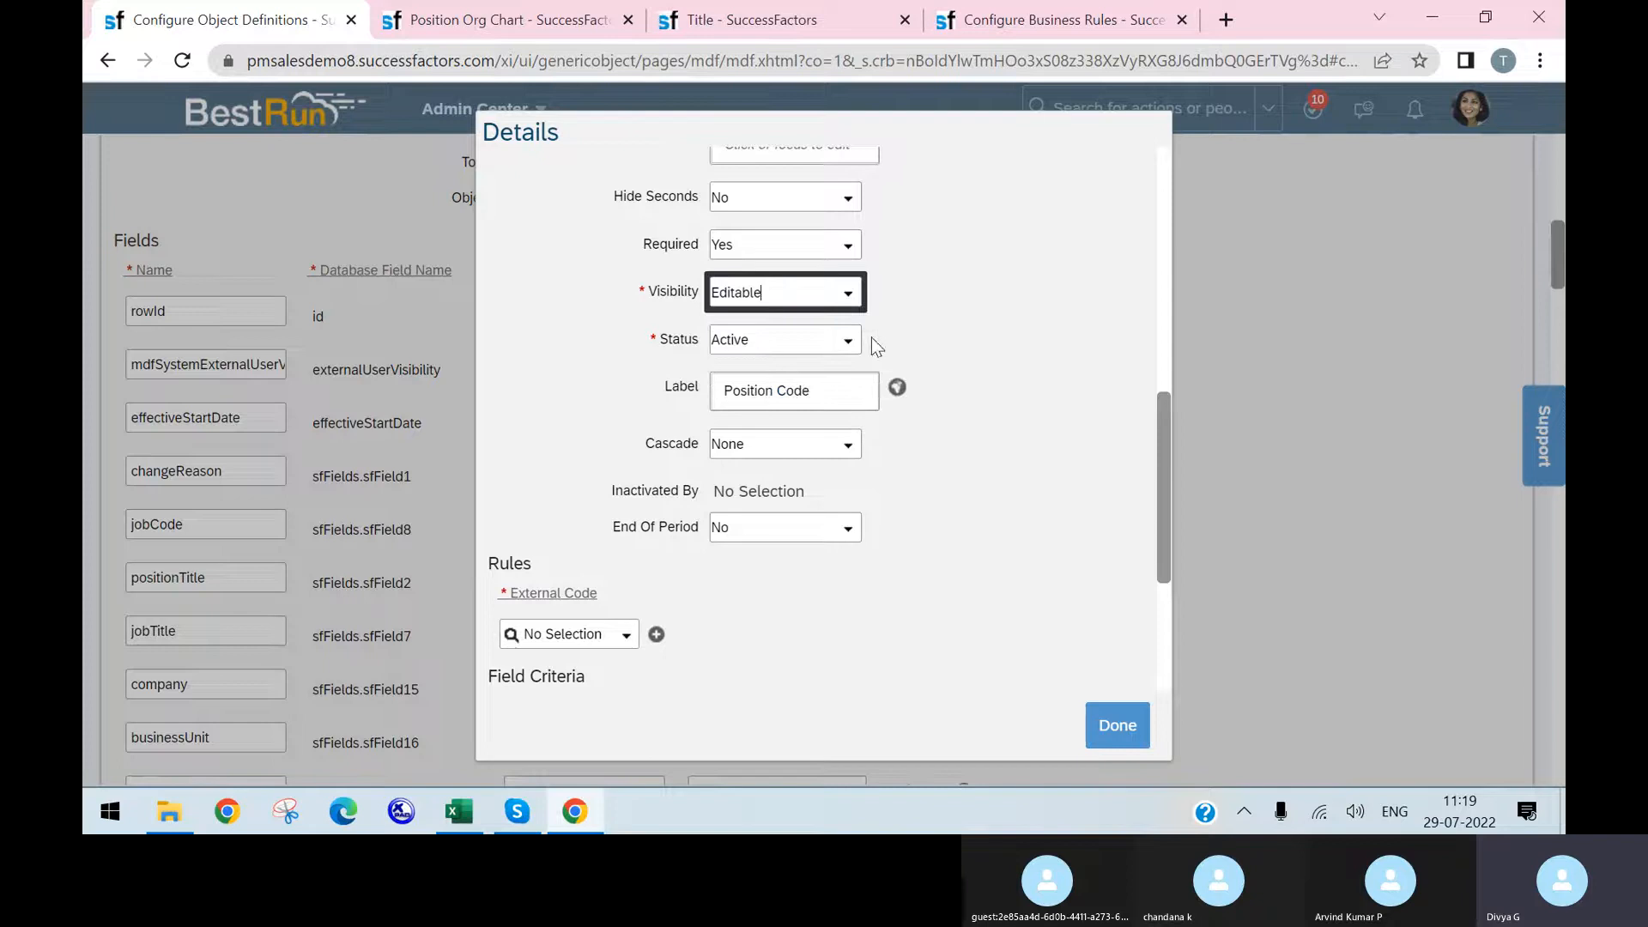
- Set the Position Code field's visibility to Read Only and save the Position object definition
scroll(965, 421, up, 1)
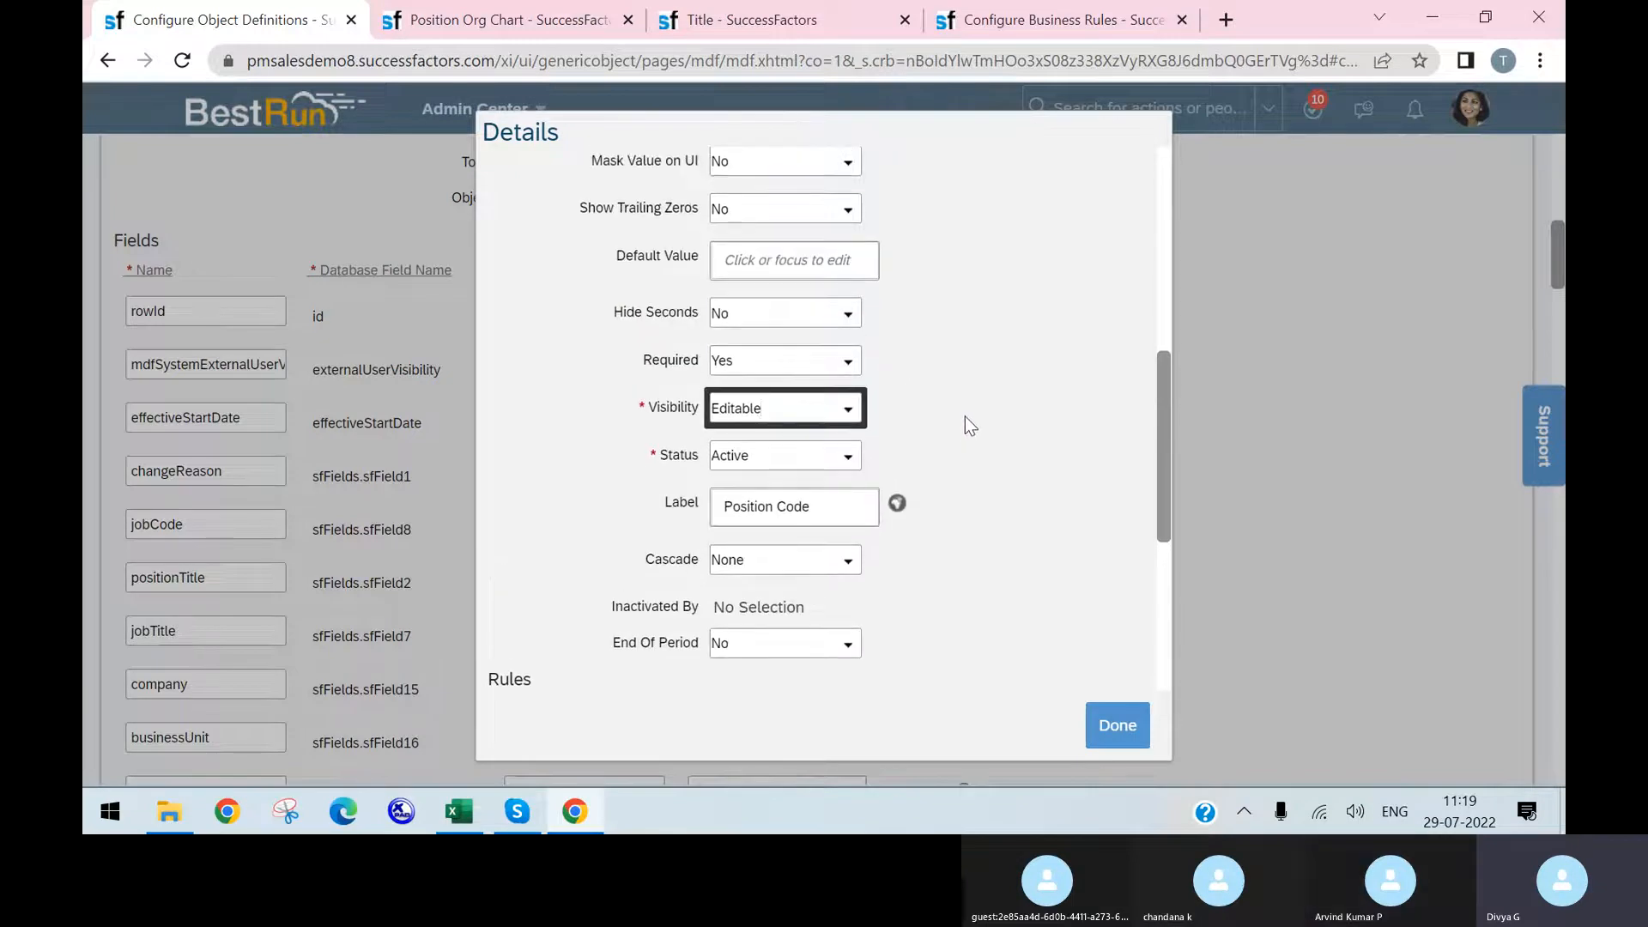
click(840, 408)
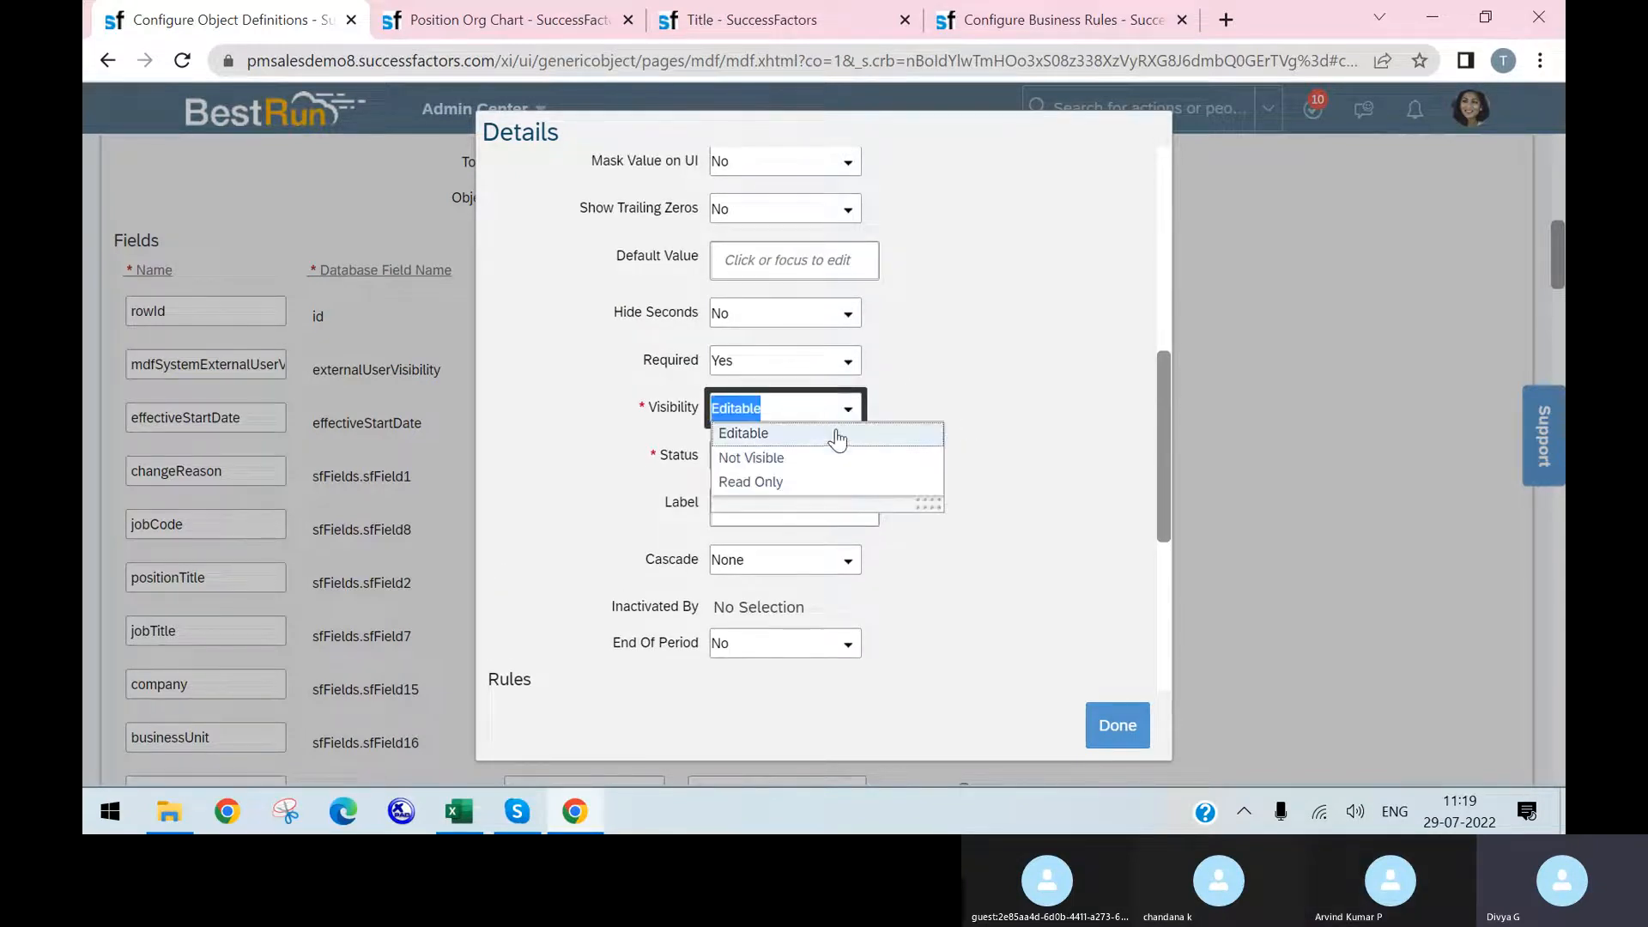
click(812, 483)
click(1117, 725)
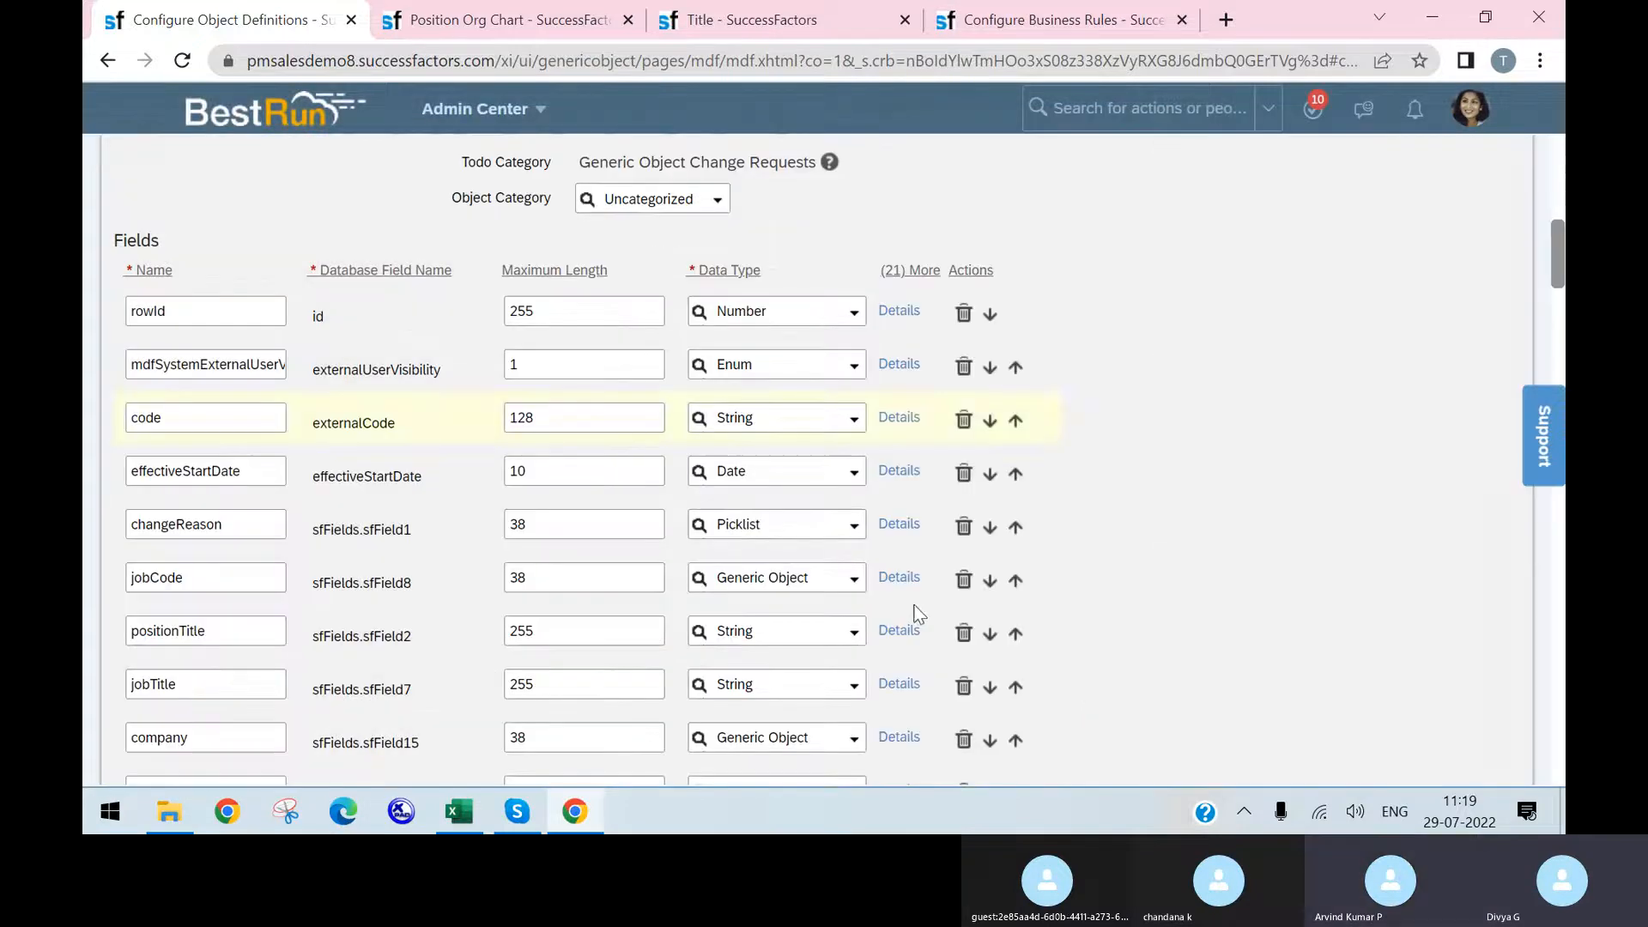
scroll(1205, 528, down, 10)
scroll(1319, 774, down, 15)
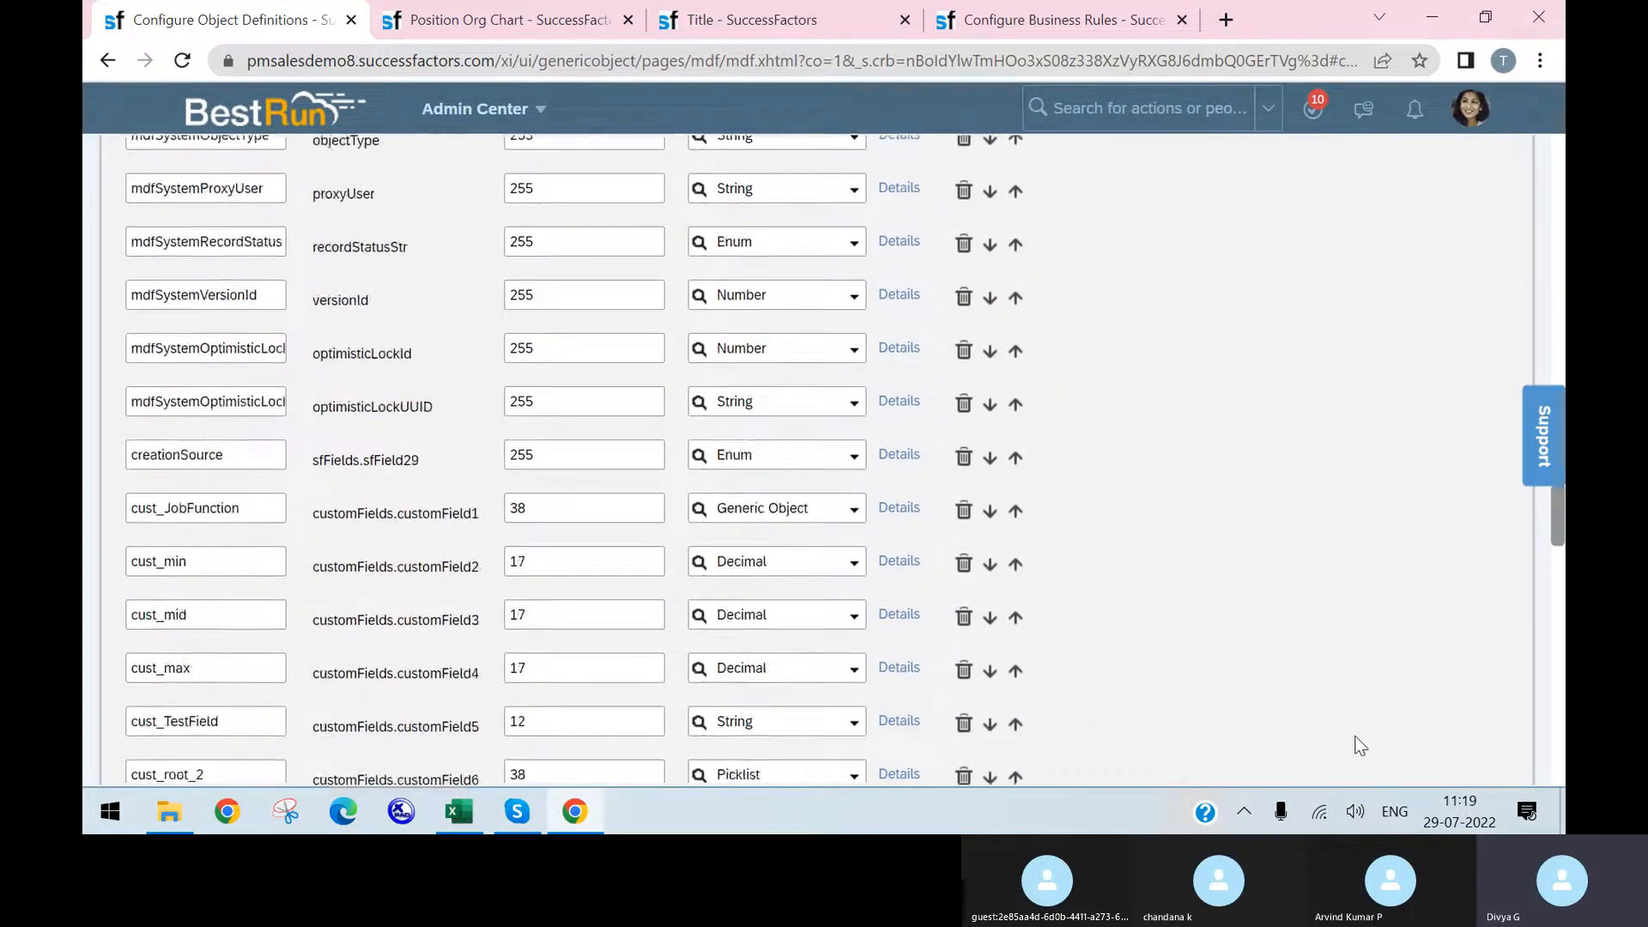
click(1491, 716)
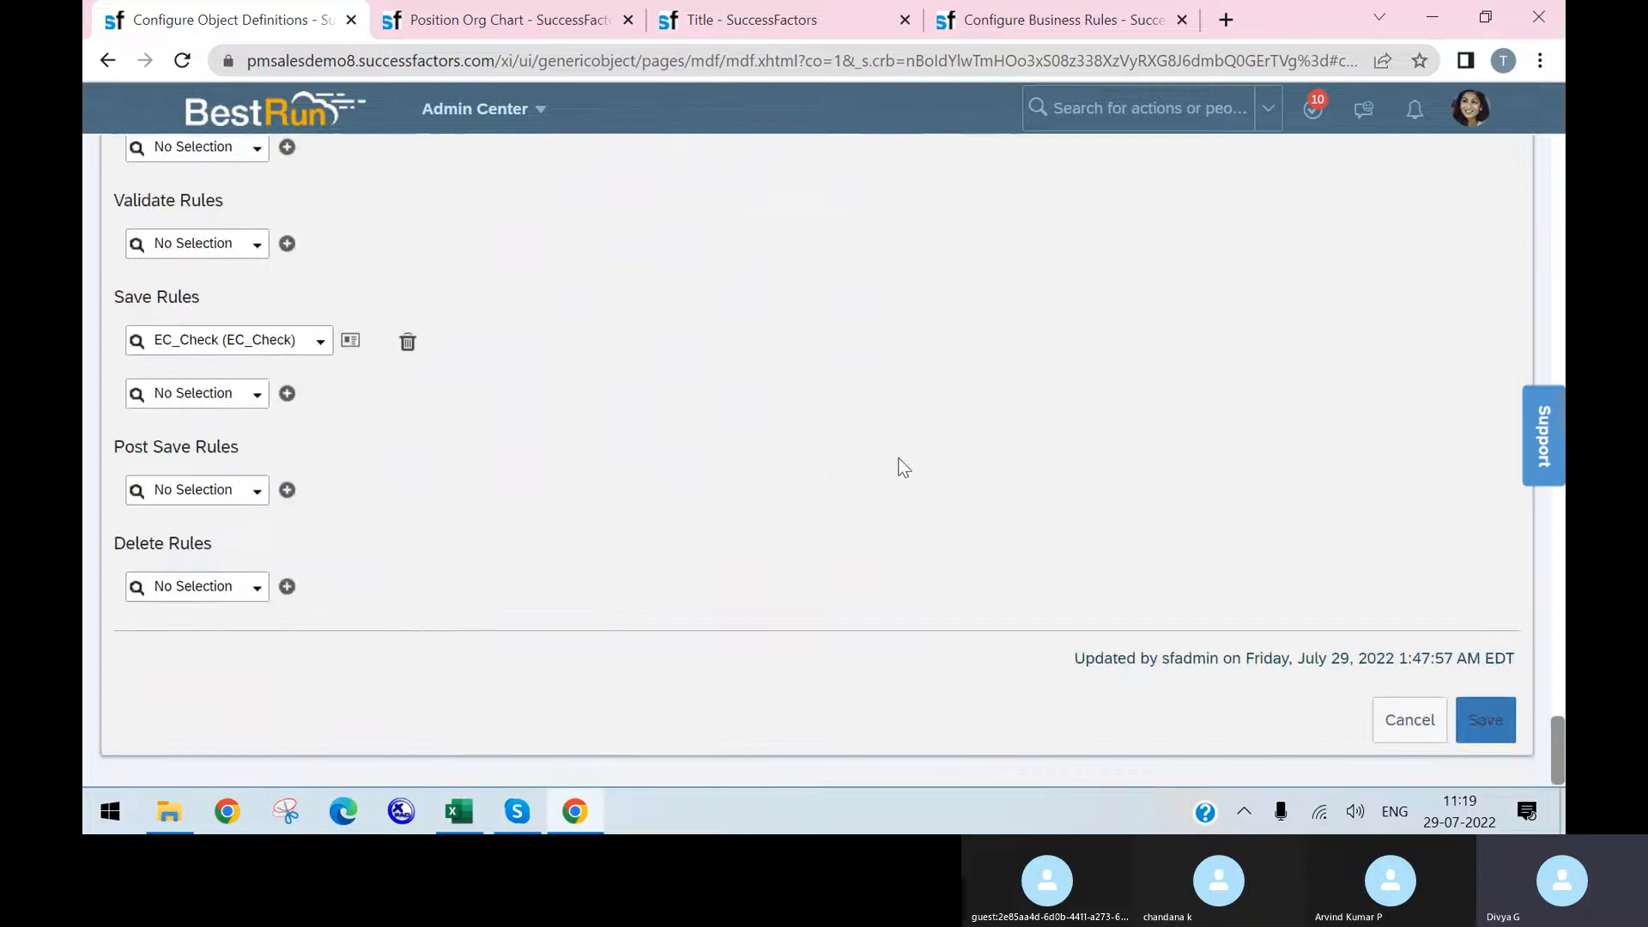
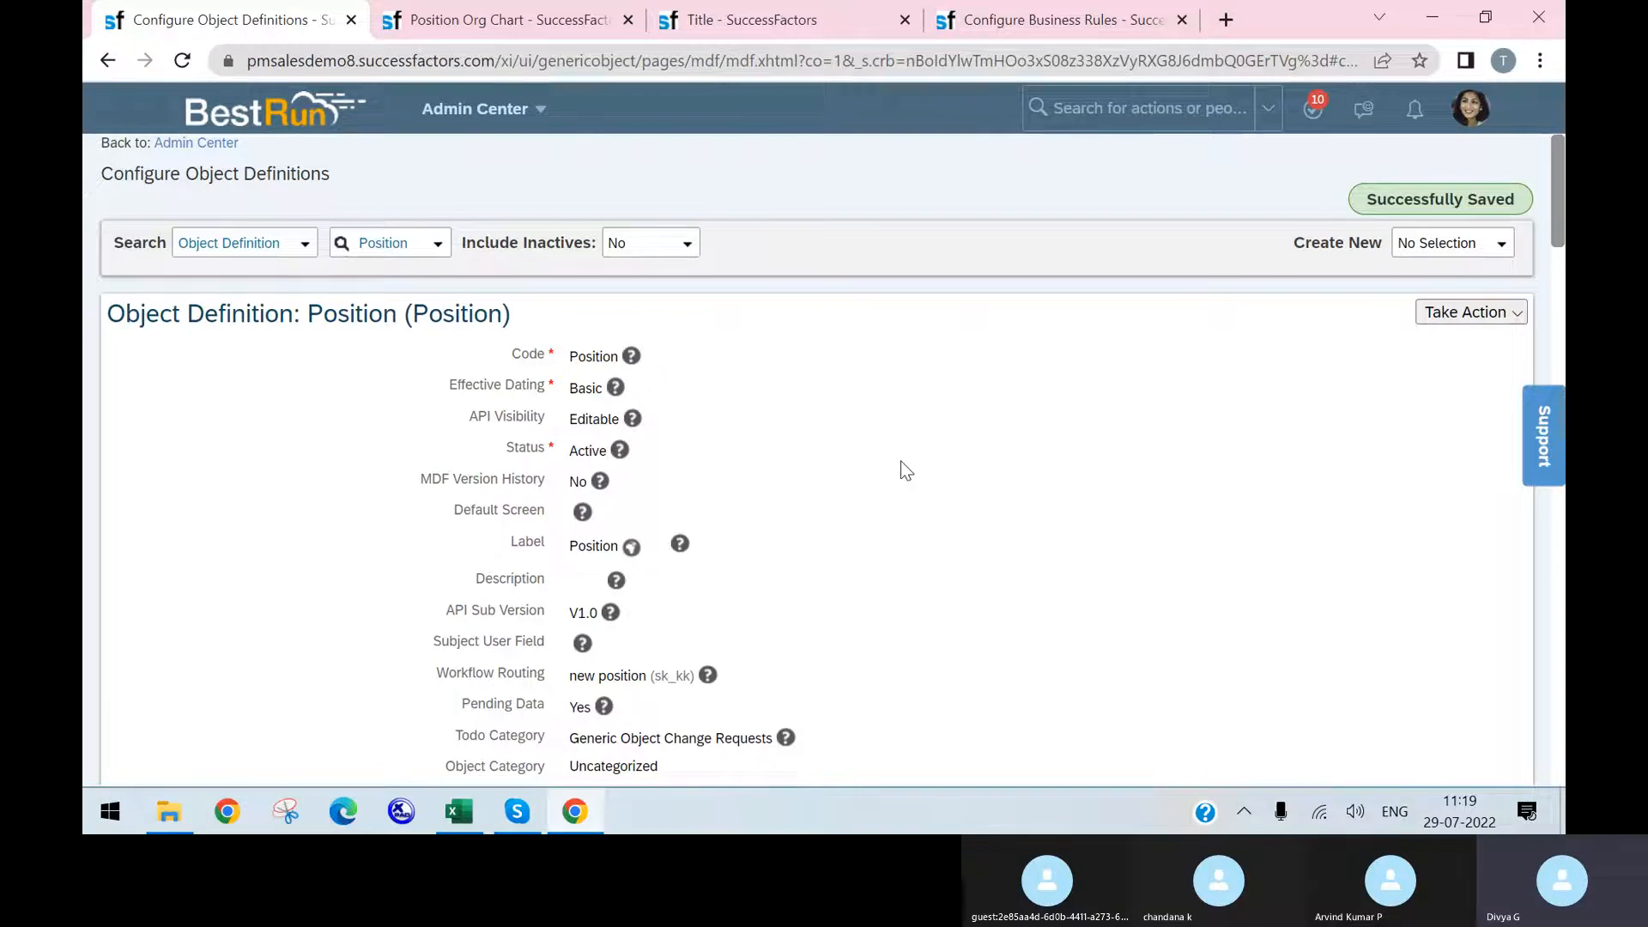
- Check the propagation rules notes on the Excel workbook's Cover Sheet, and review the Position object definition's fields back in the browser
click(467, 814)
click(604, 554)
click(680, 549)
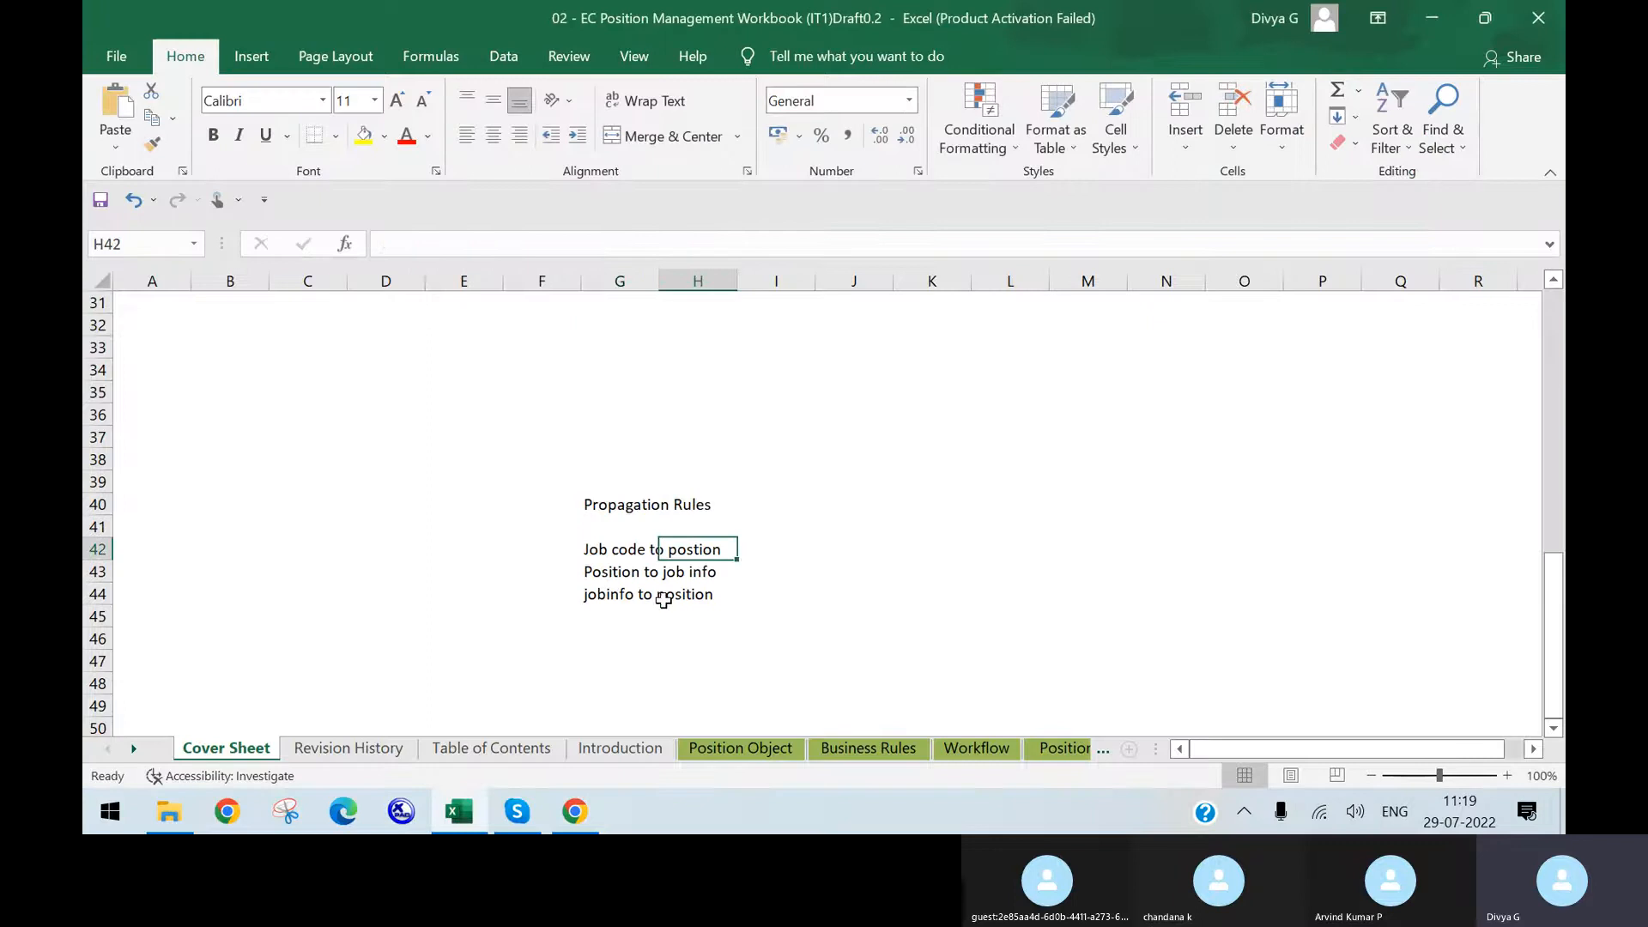
click(574, 814)
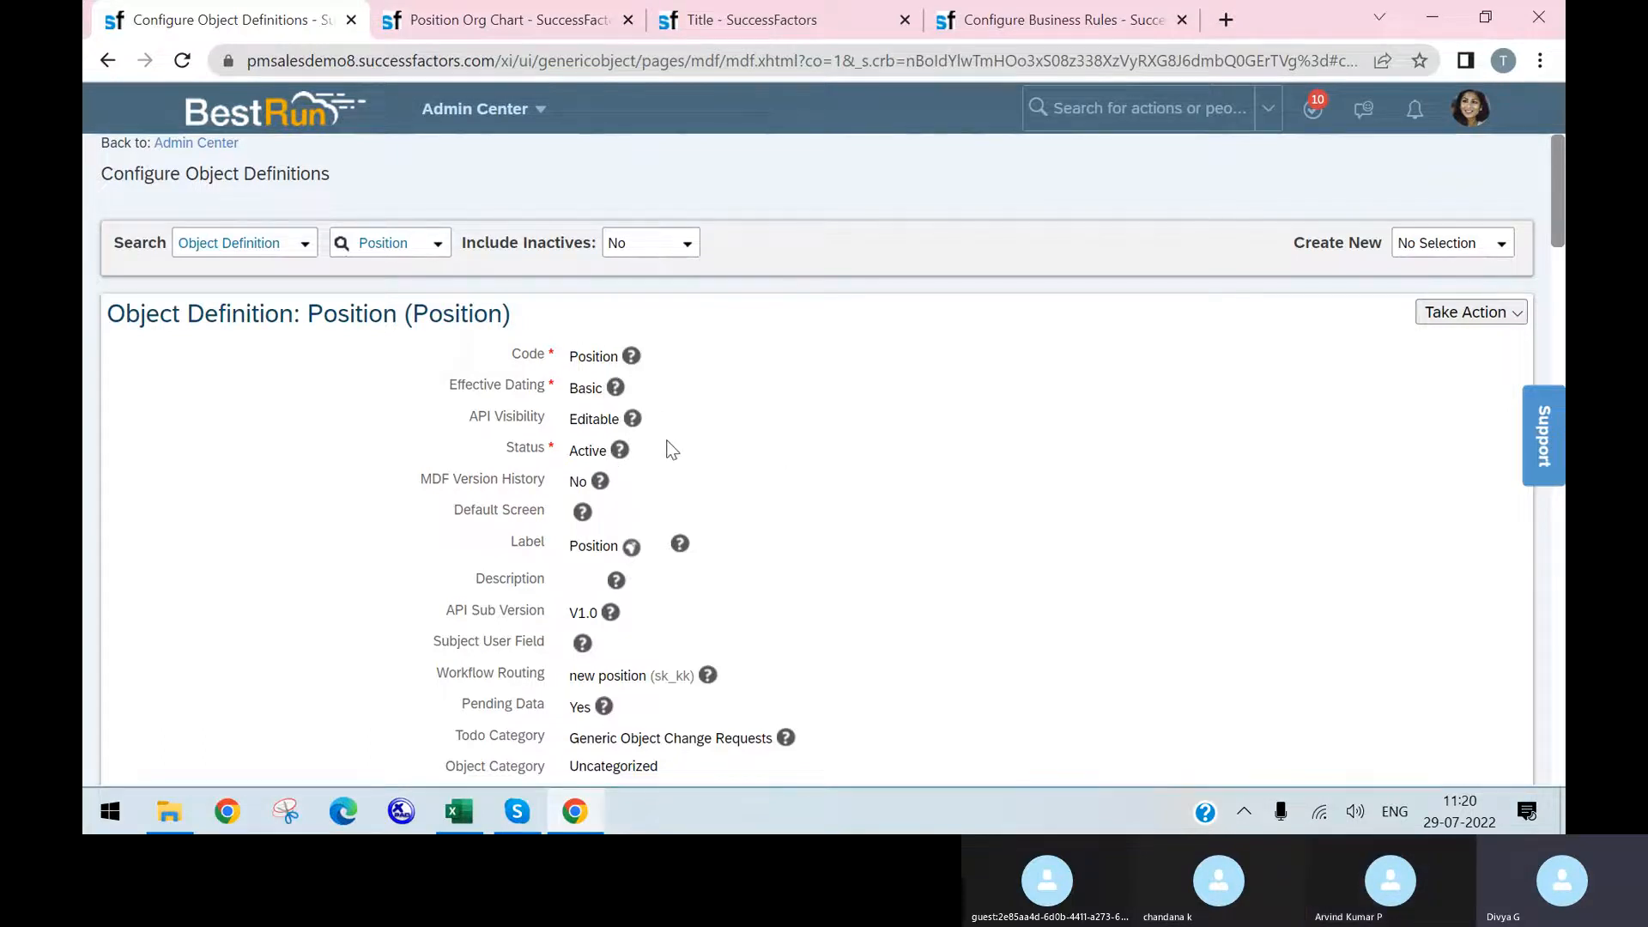
scroll(564, 661, down, 3)
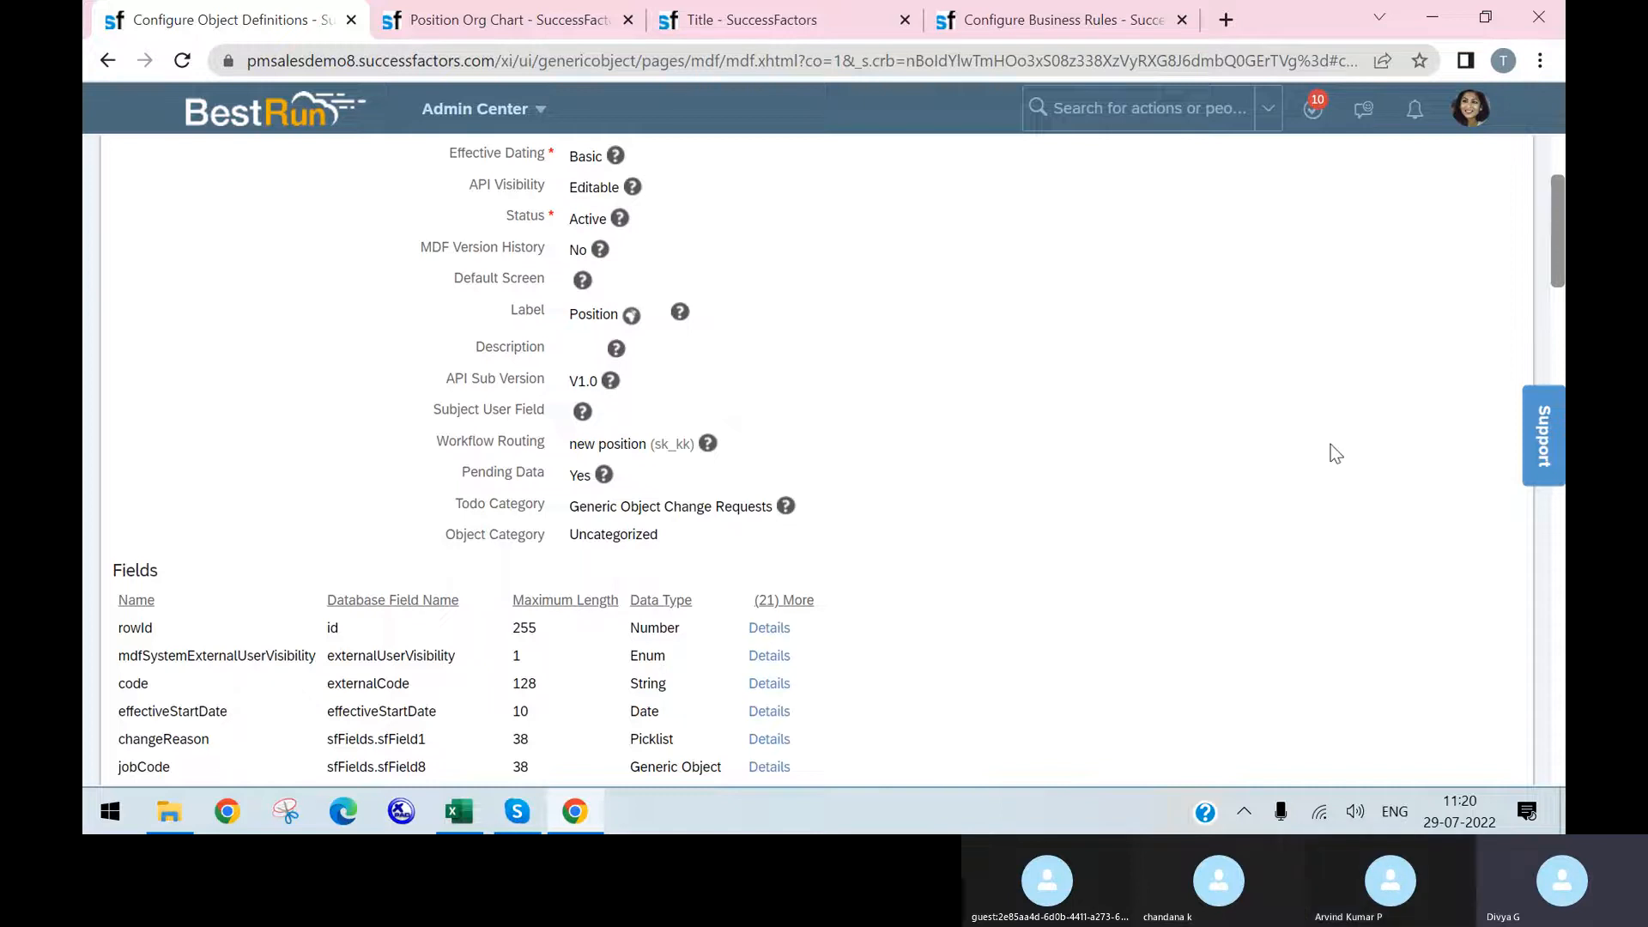
scroll(515, 480, up, 2)
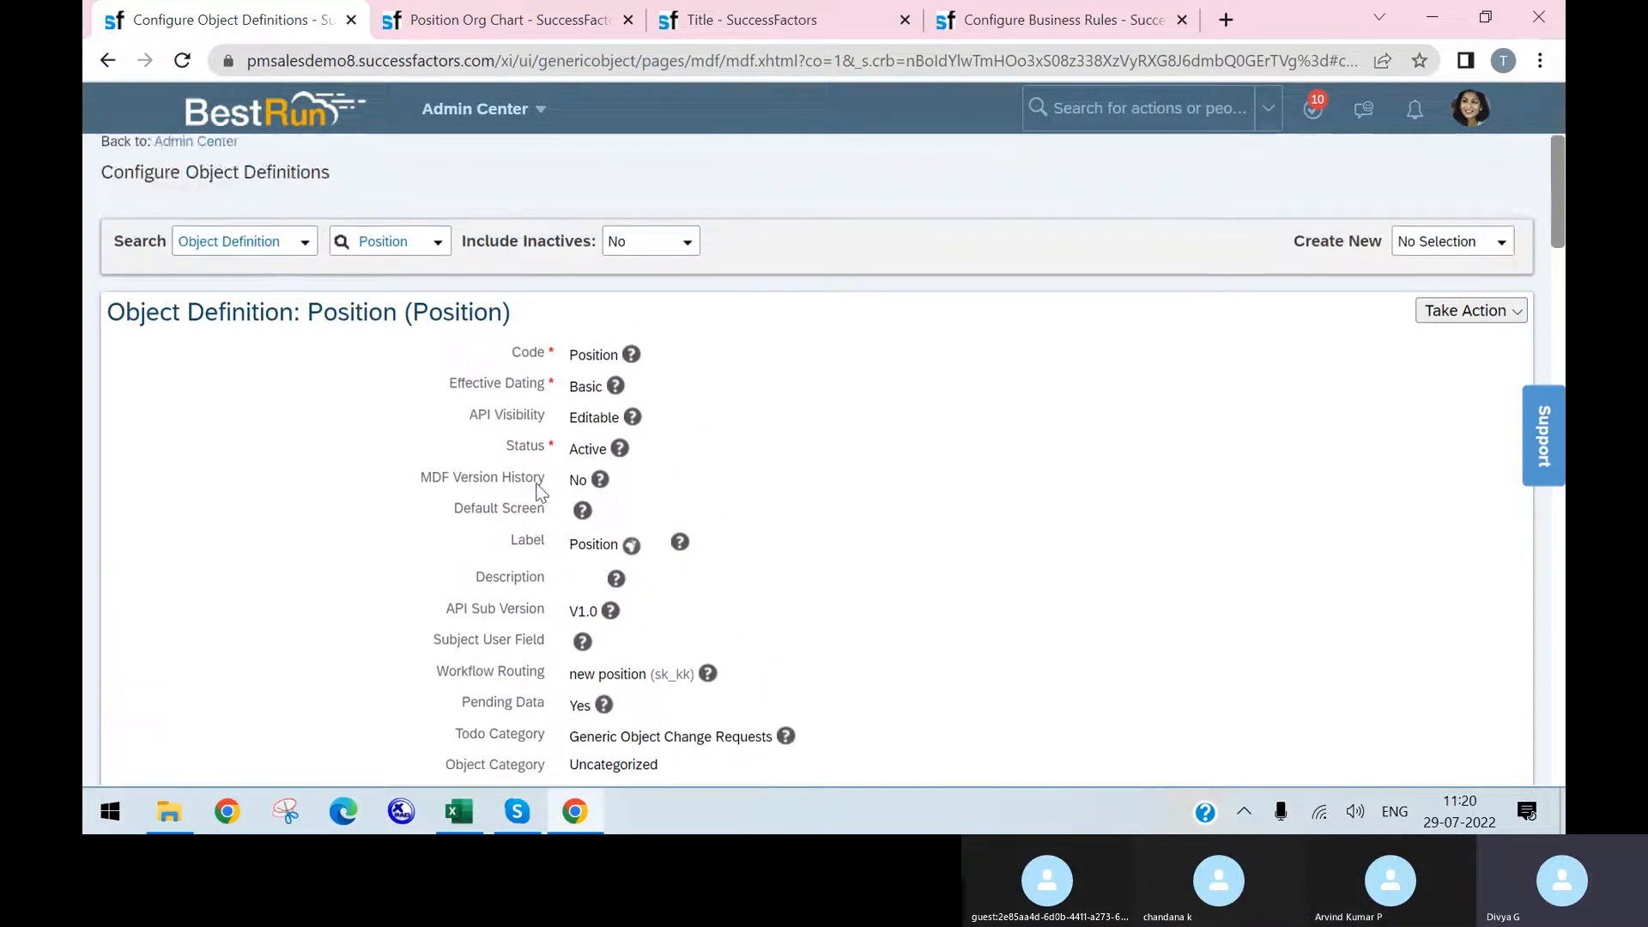
scroll(534, 480, down, 4)
scroll(536, 386, down, 6)
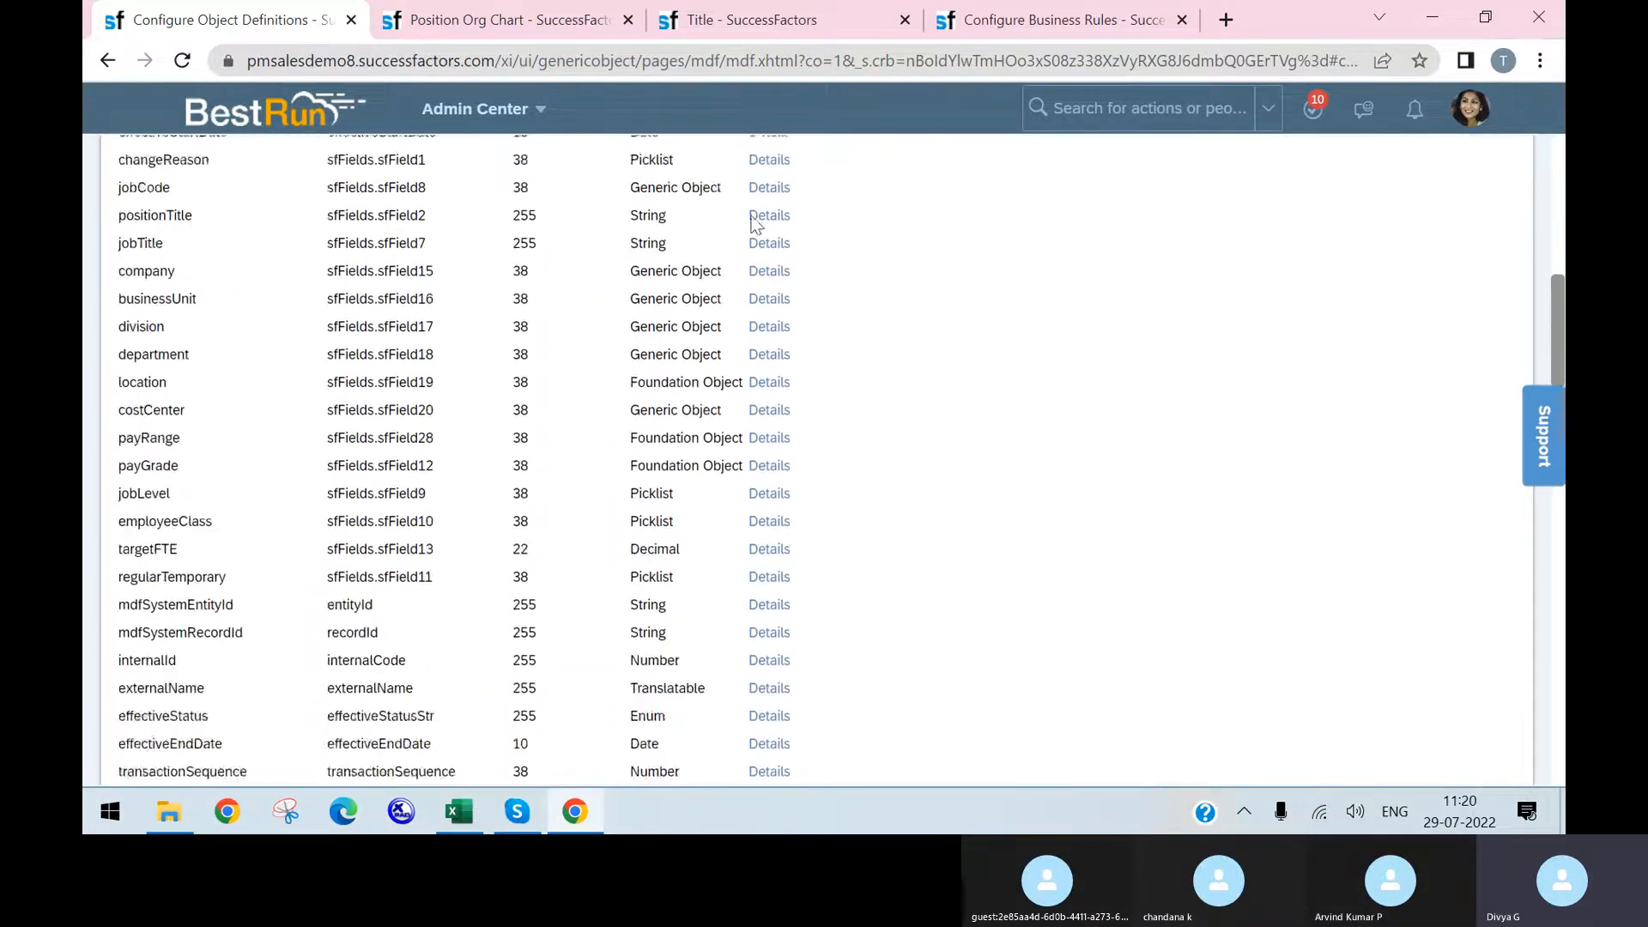
- Duplicate the Configure Object Definitions browser tab and open Manage Data in the copy
click(563, 24)
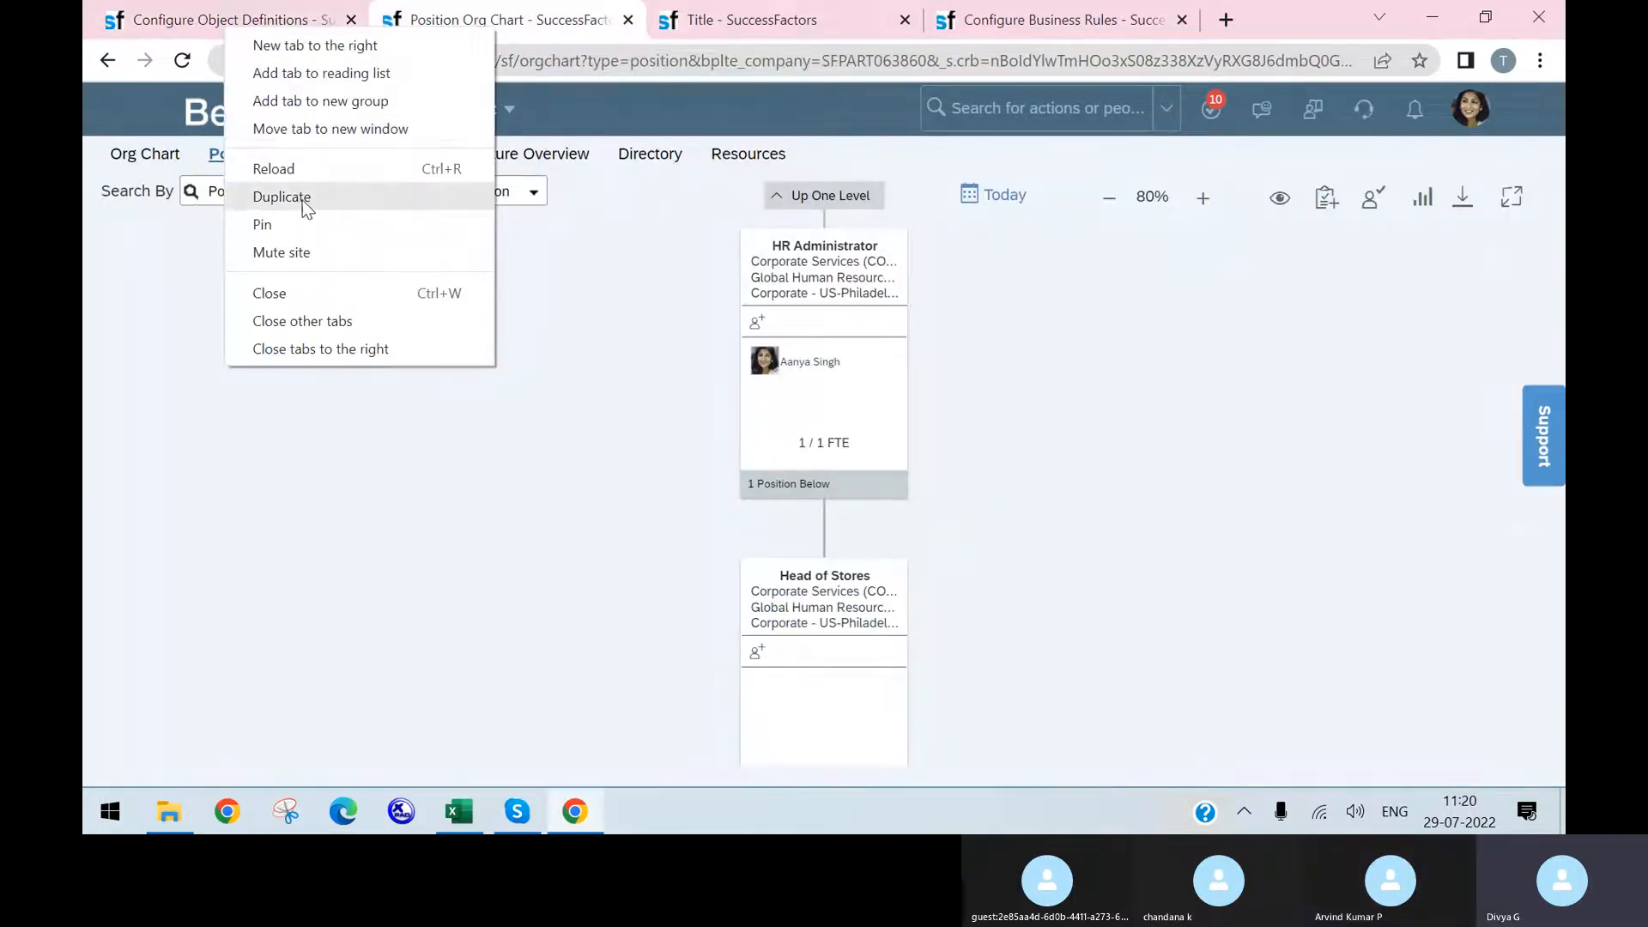
click(302, 198)
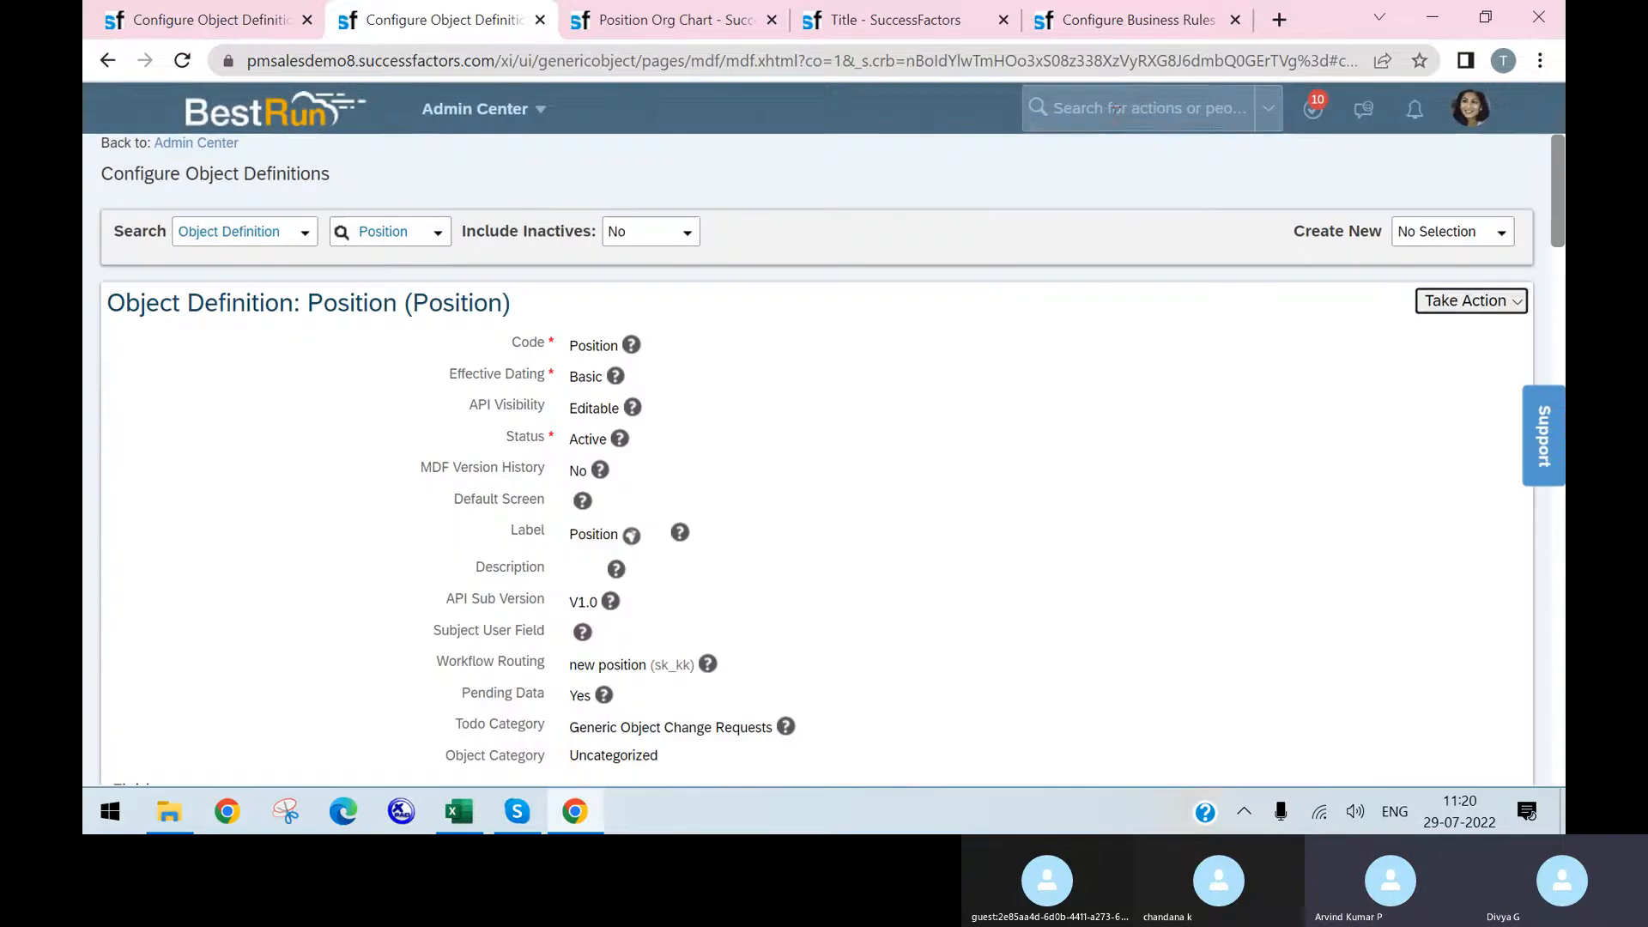
click(1113, 119)
text(manage data)
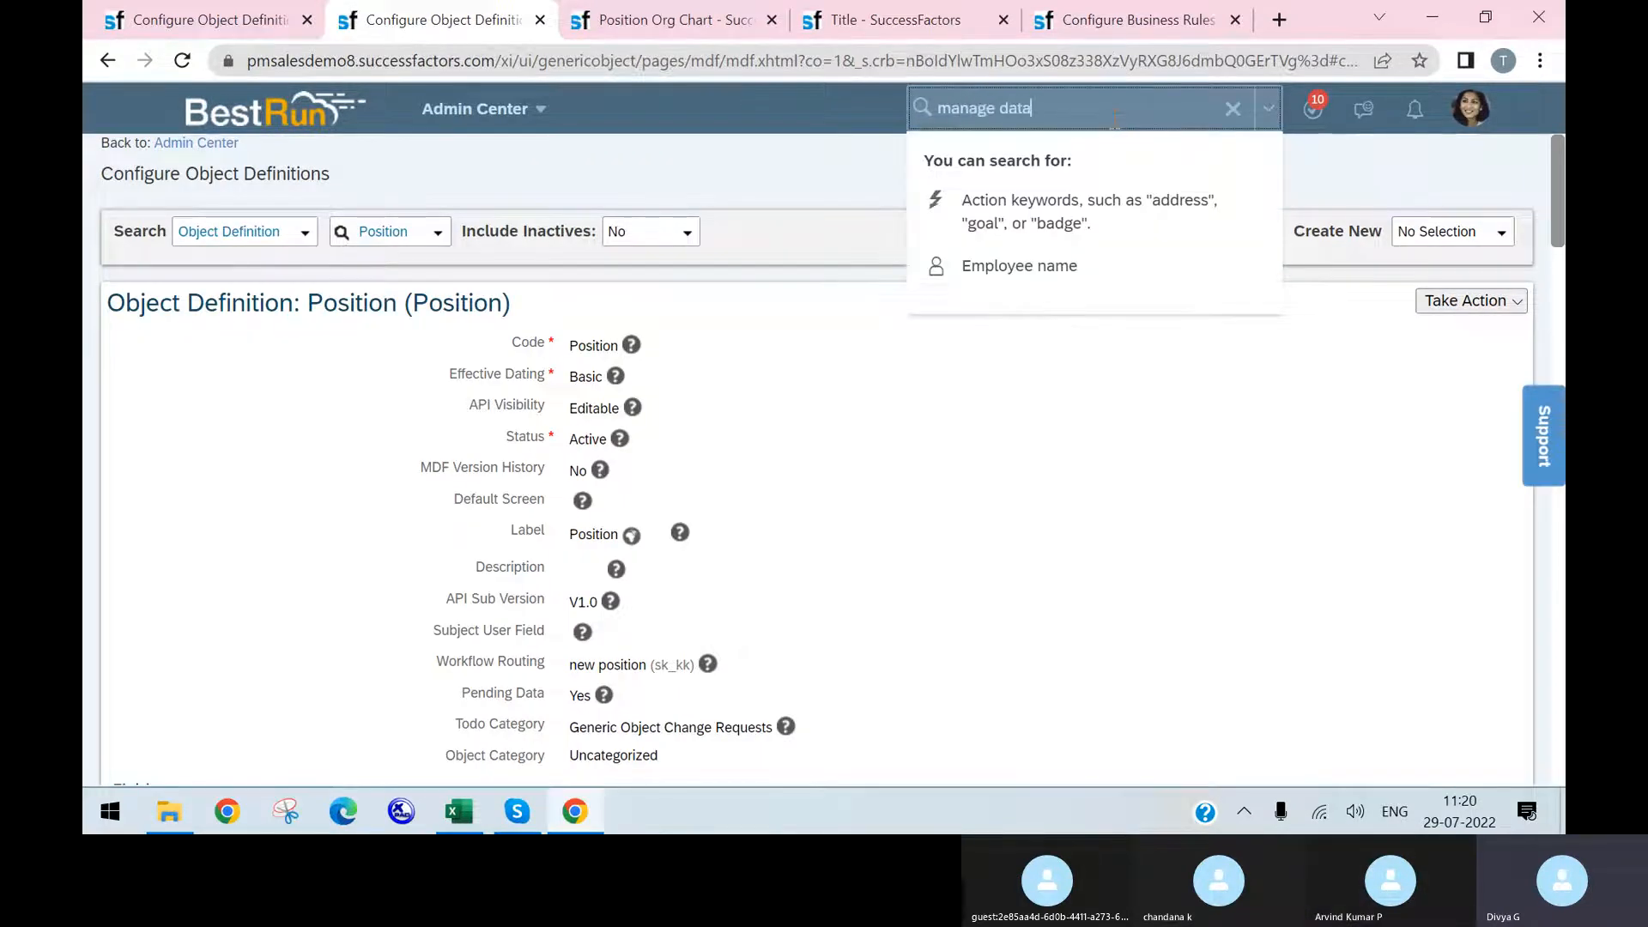
key(Return)
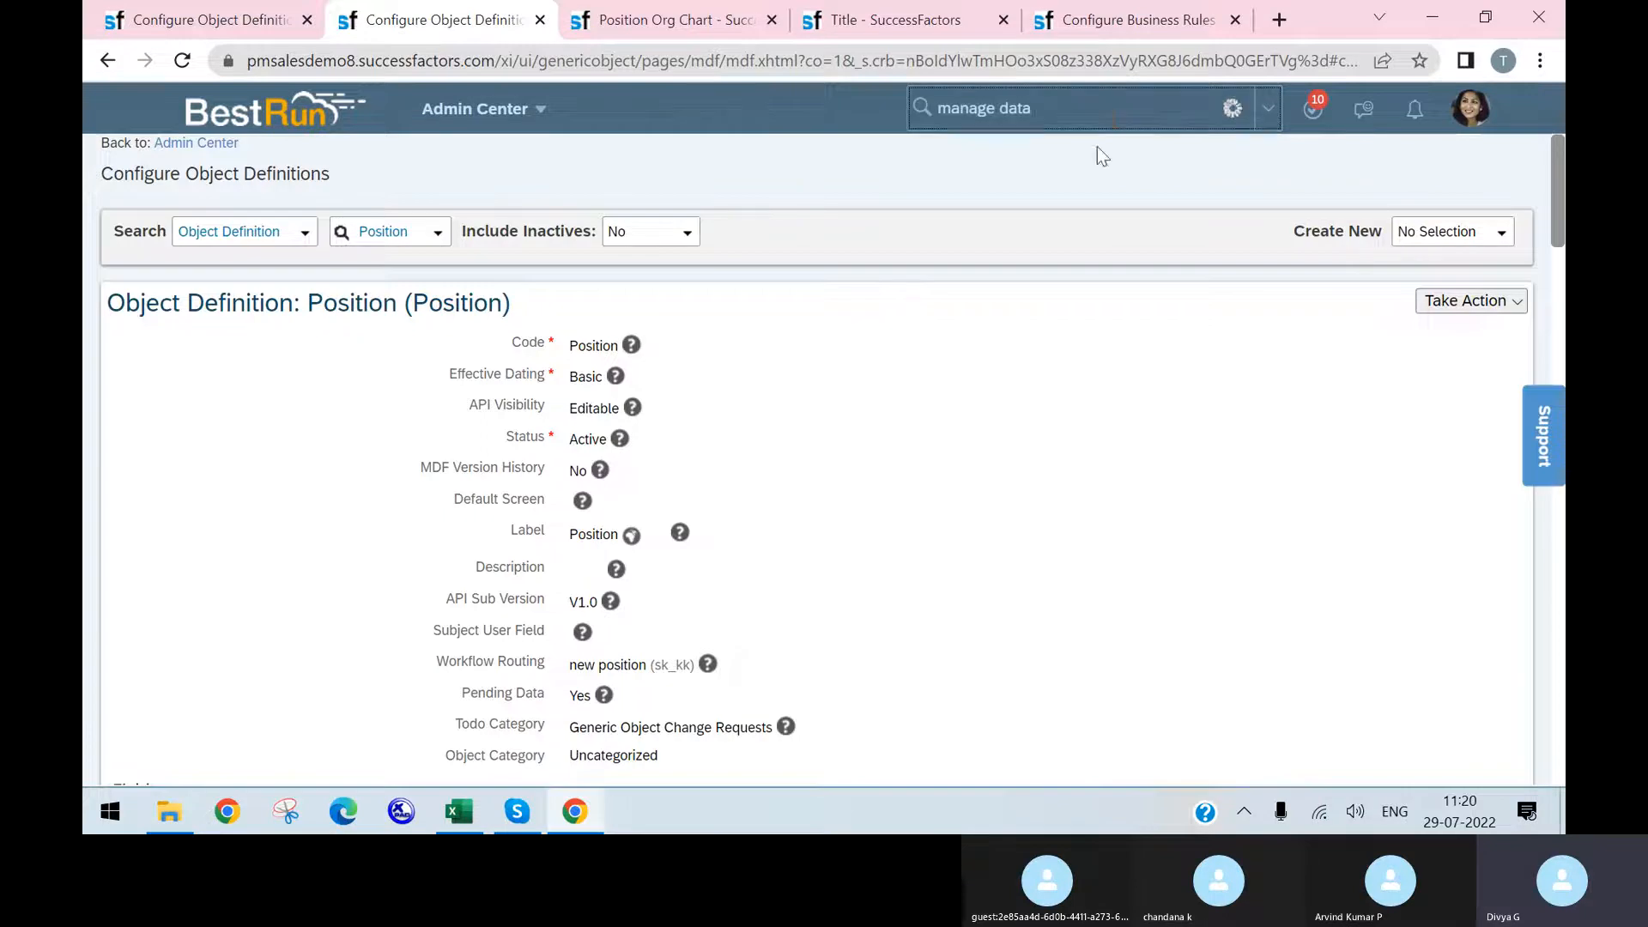
click(1017, 312)
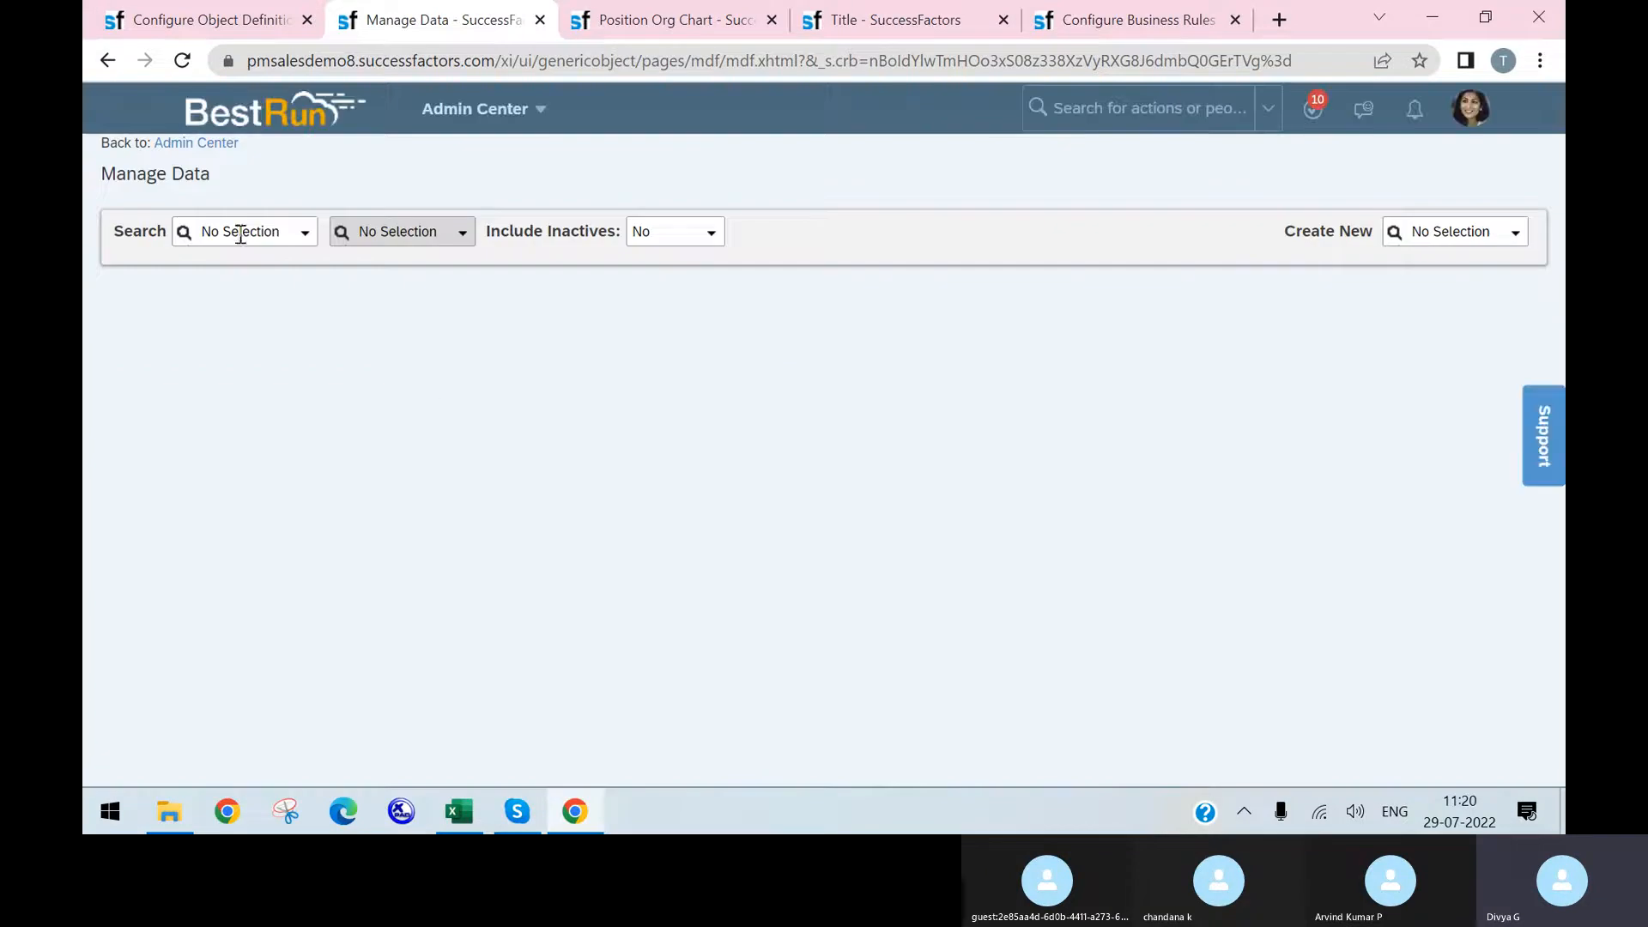
- Start a new Position record in Manage Data and set its Job Code to Administrative Support
click(282, 244)
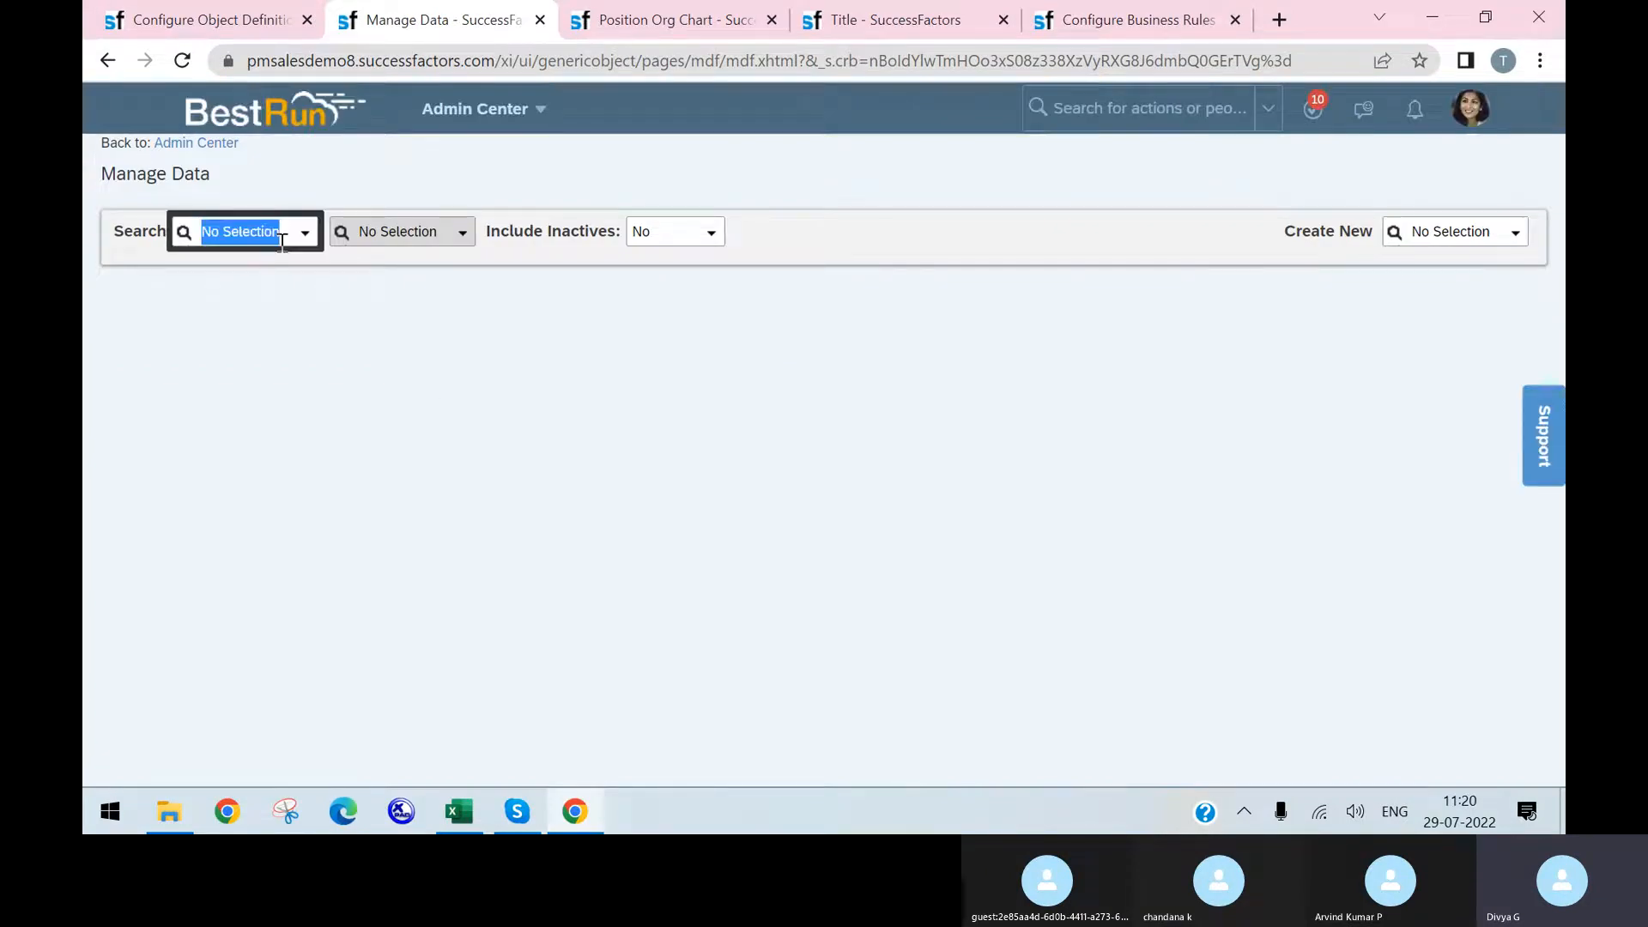
click(1459, 233)
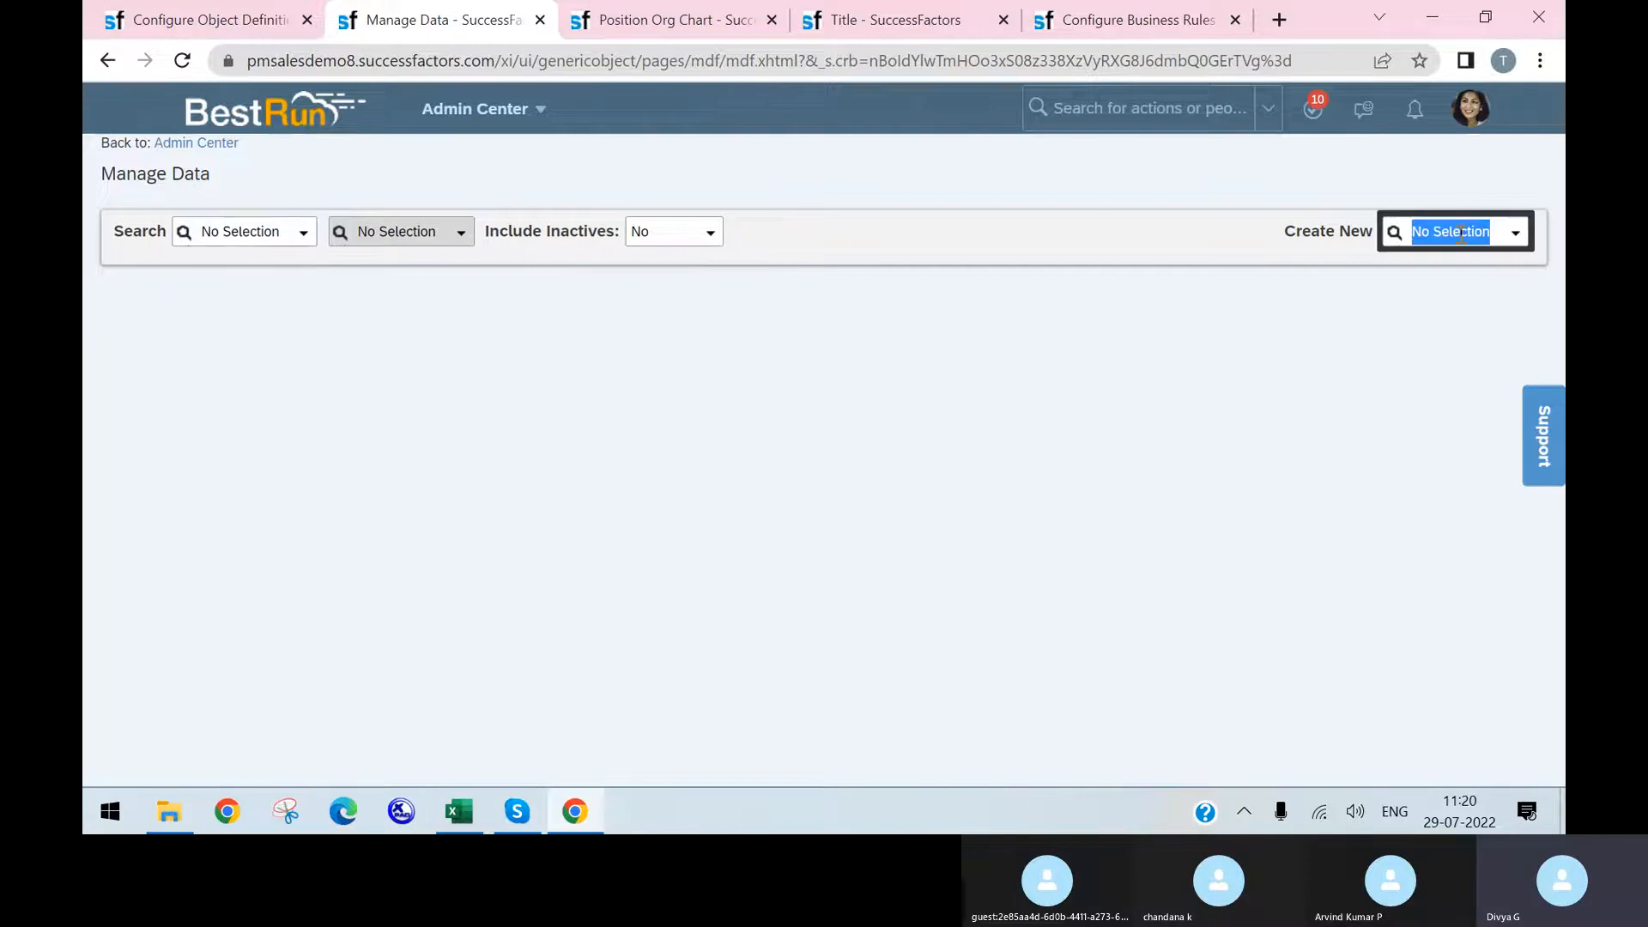
text(positio)
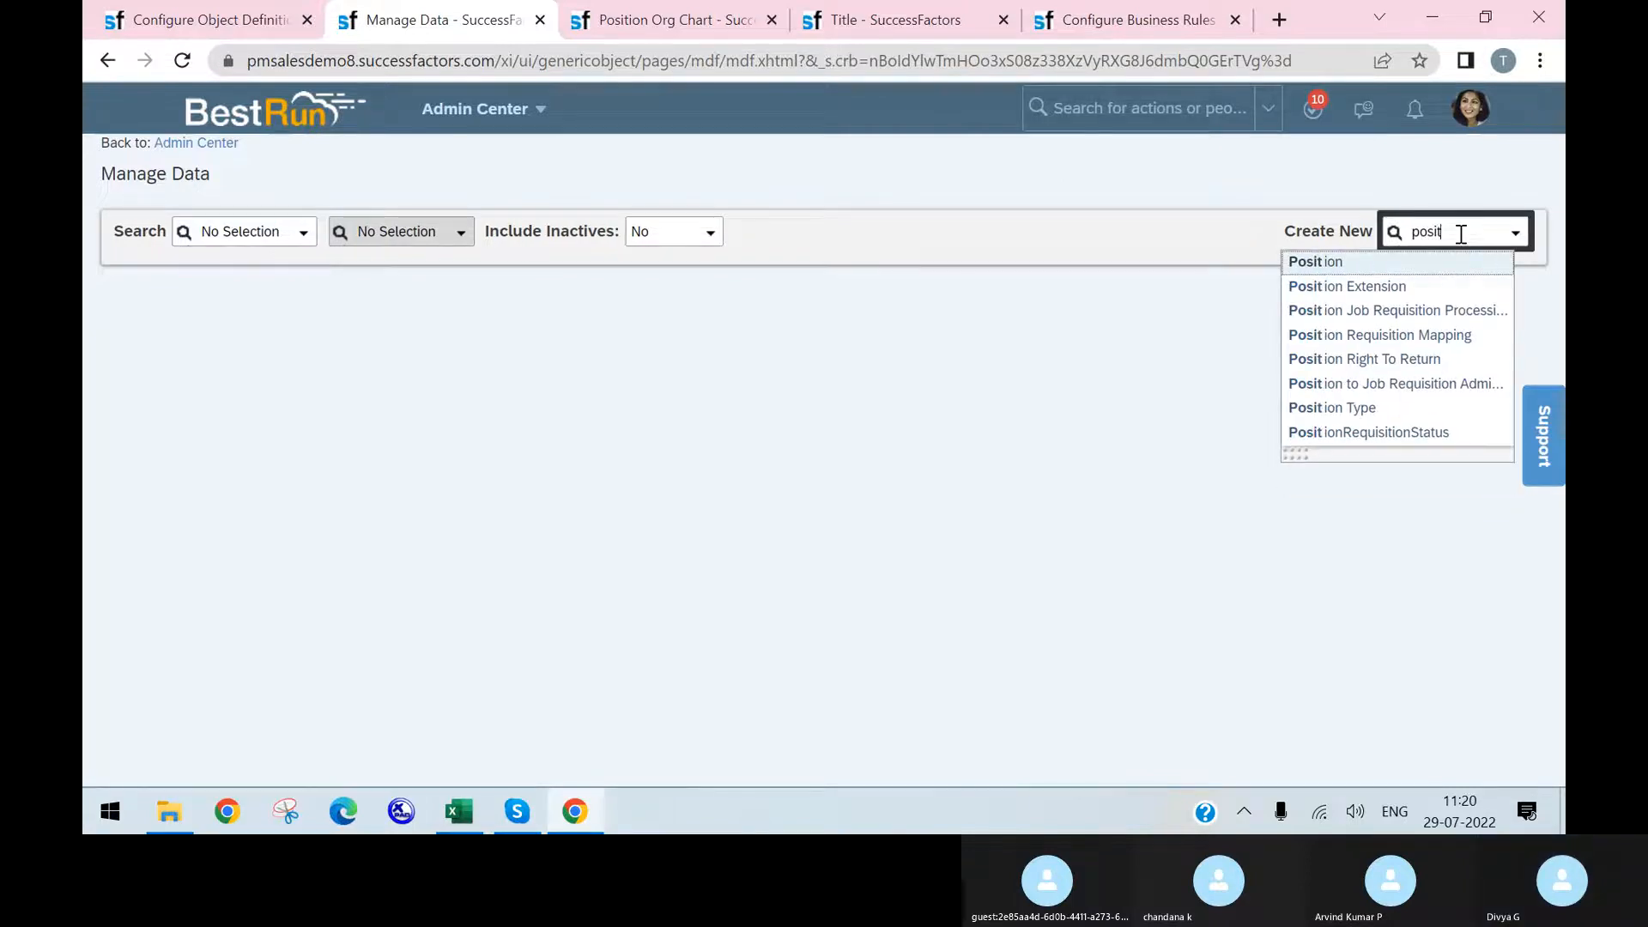
key(Return)
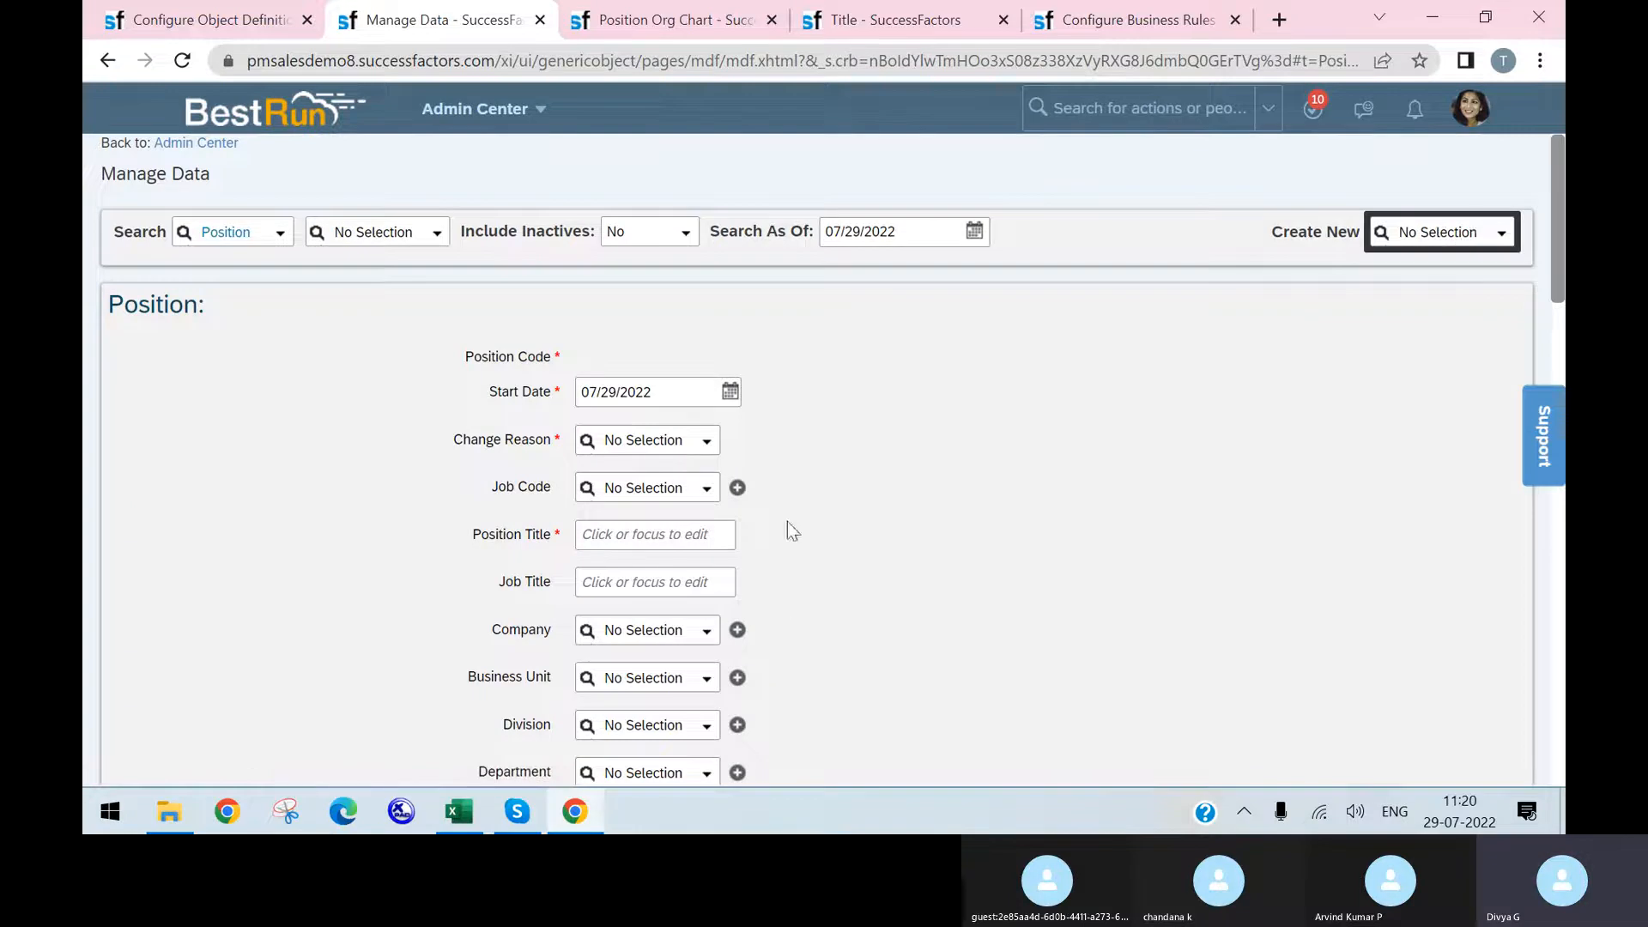
click(706, 487)
click(689, 519)
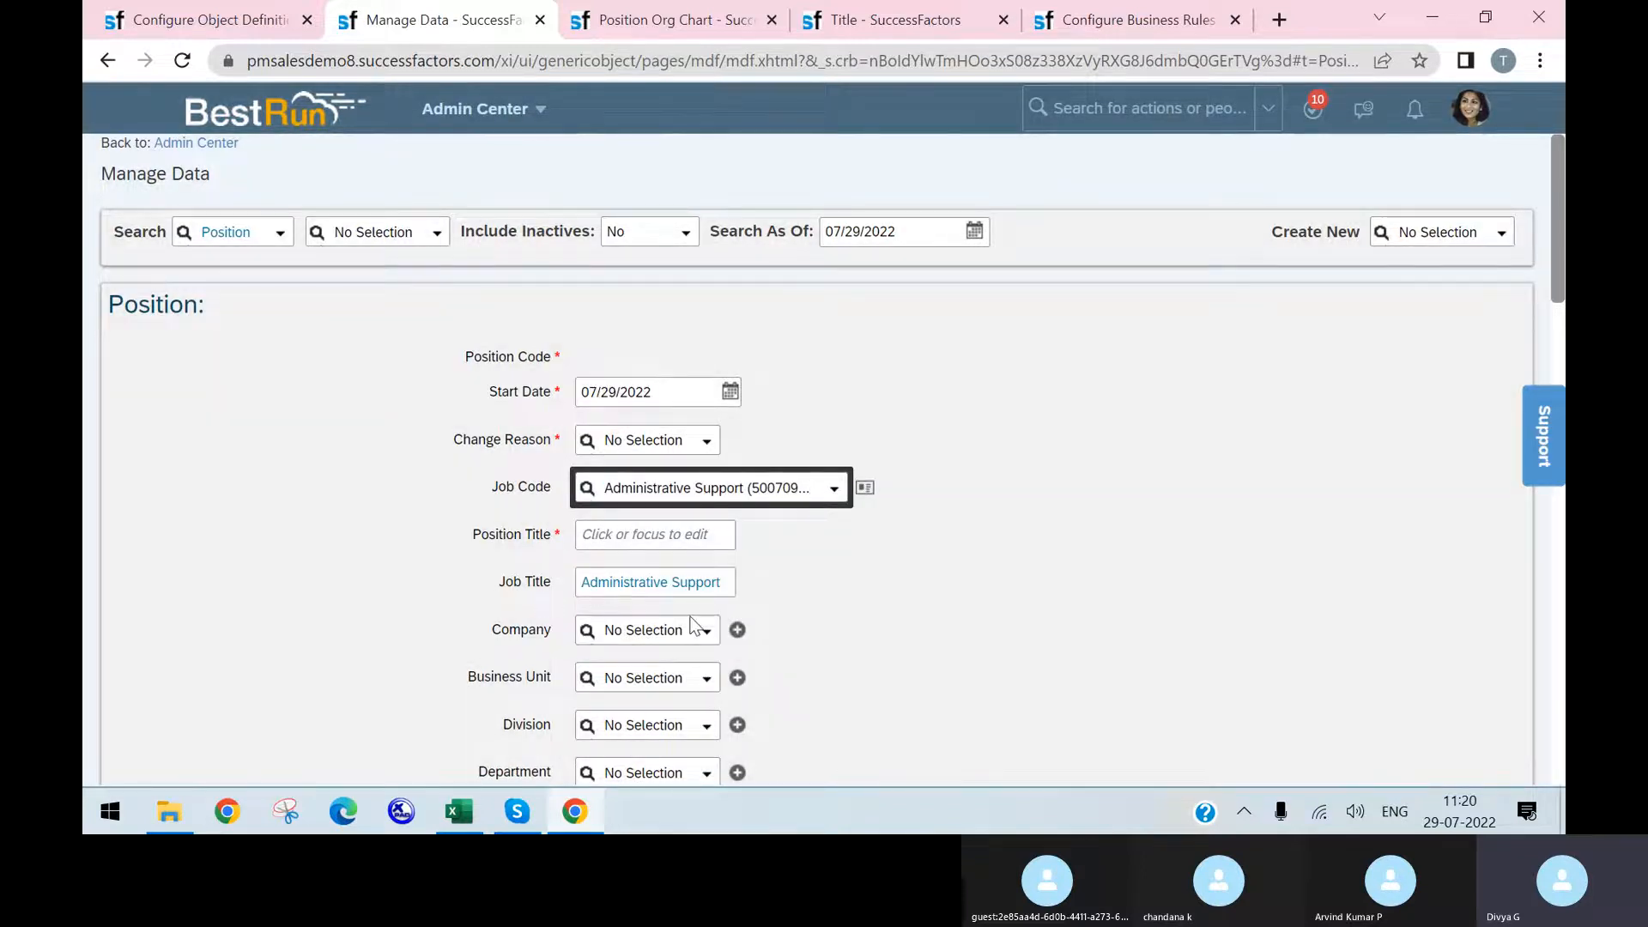
scroll(693, 624, down, 1)
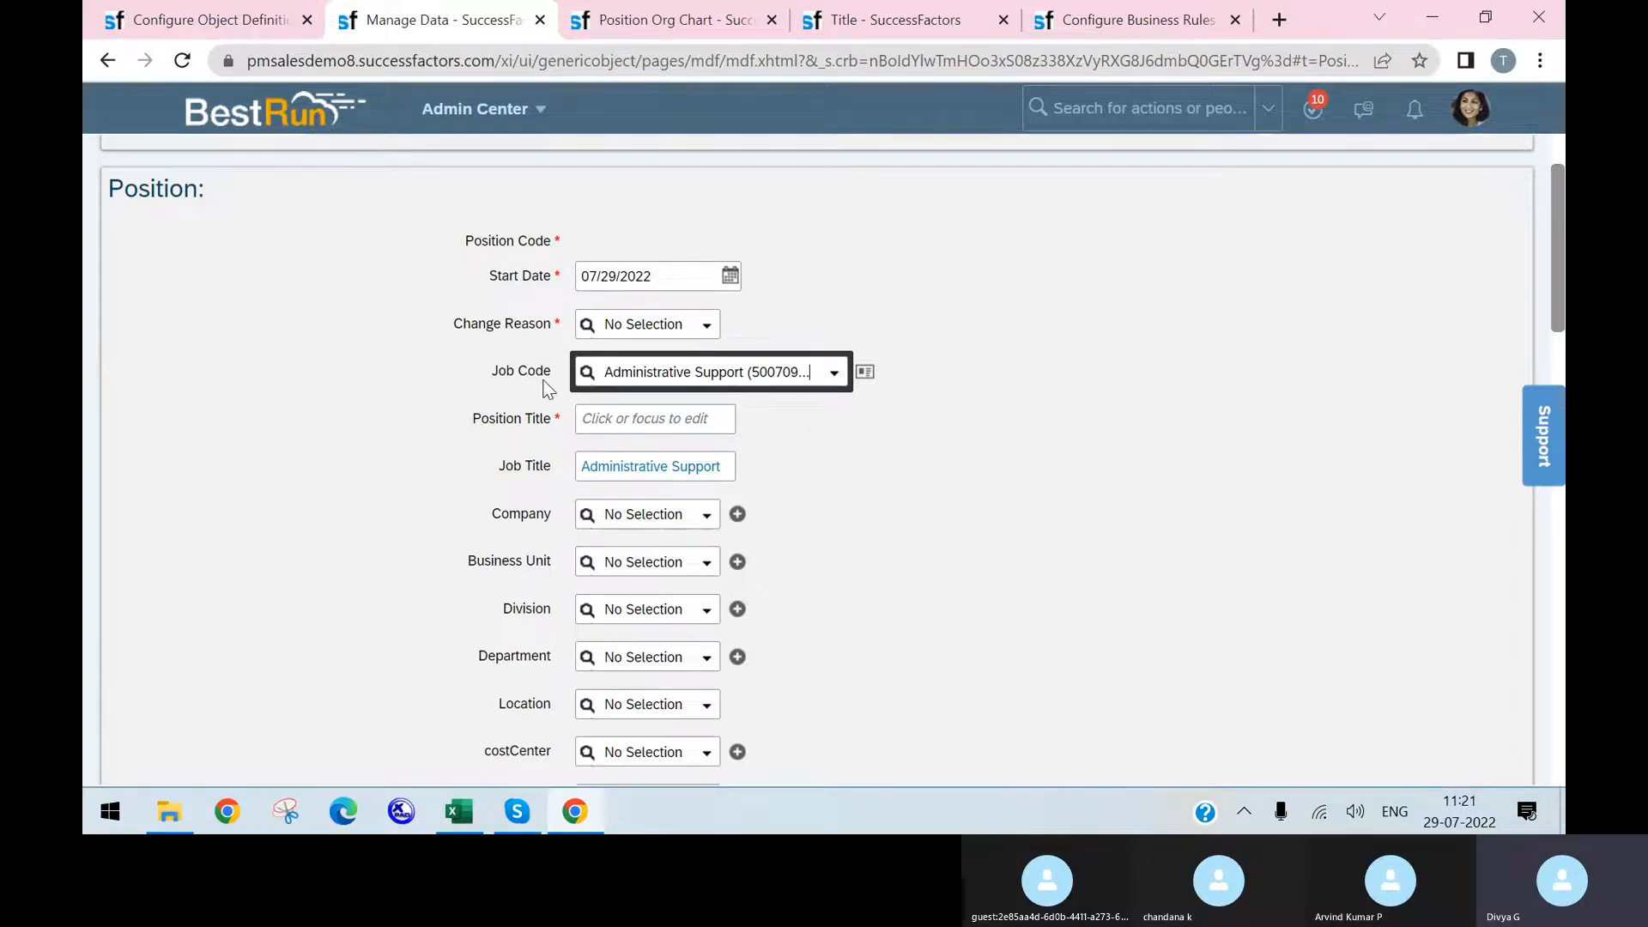
- Return from the EC_Check rule to creating a new business rule and choose the Basic scenario
click(197, 3)
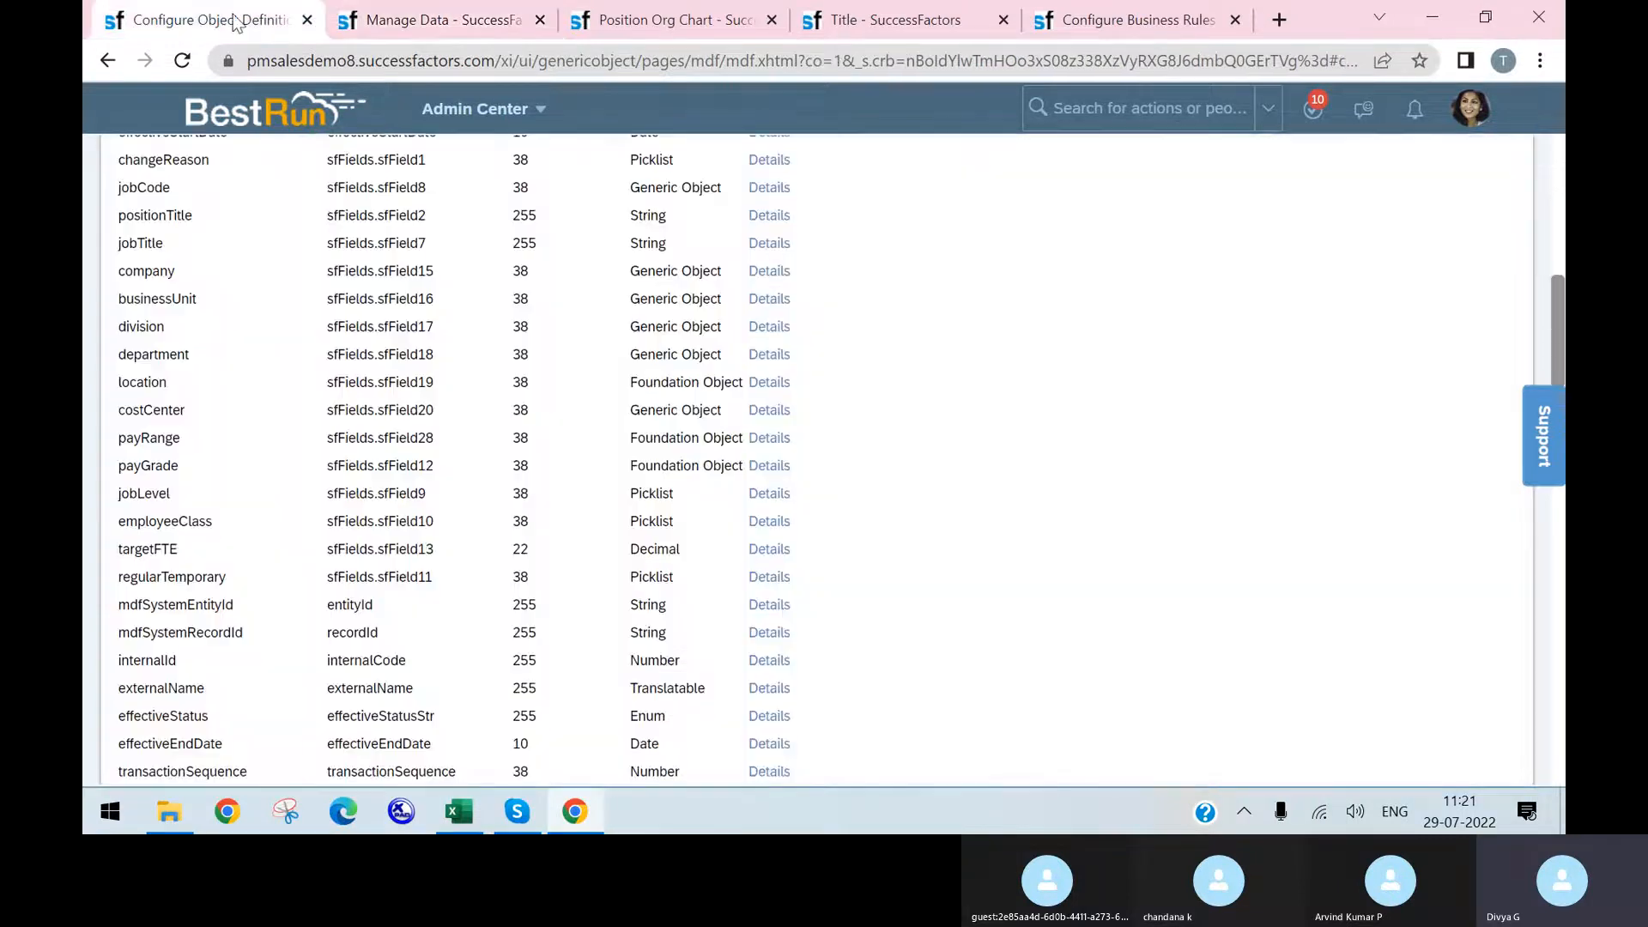
click(1071, 24)
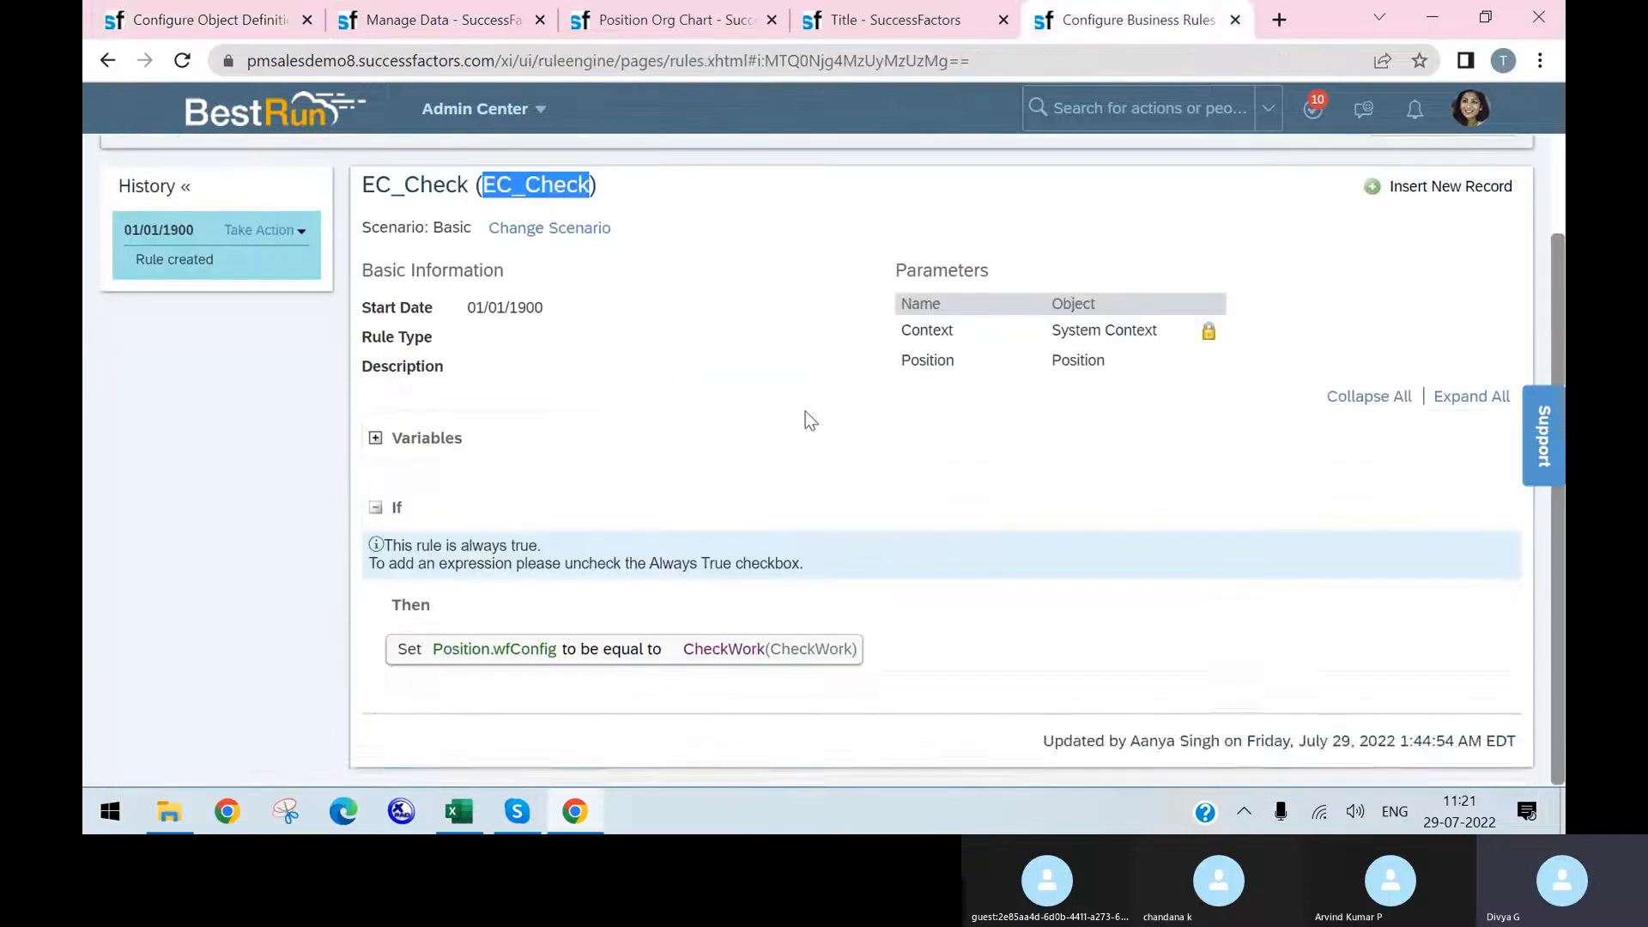
scroll(810, 421, up, 2)
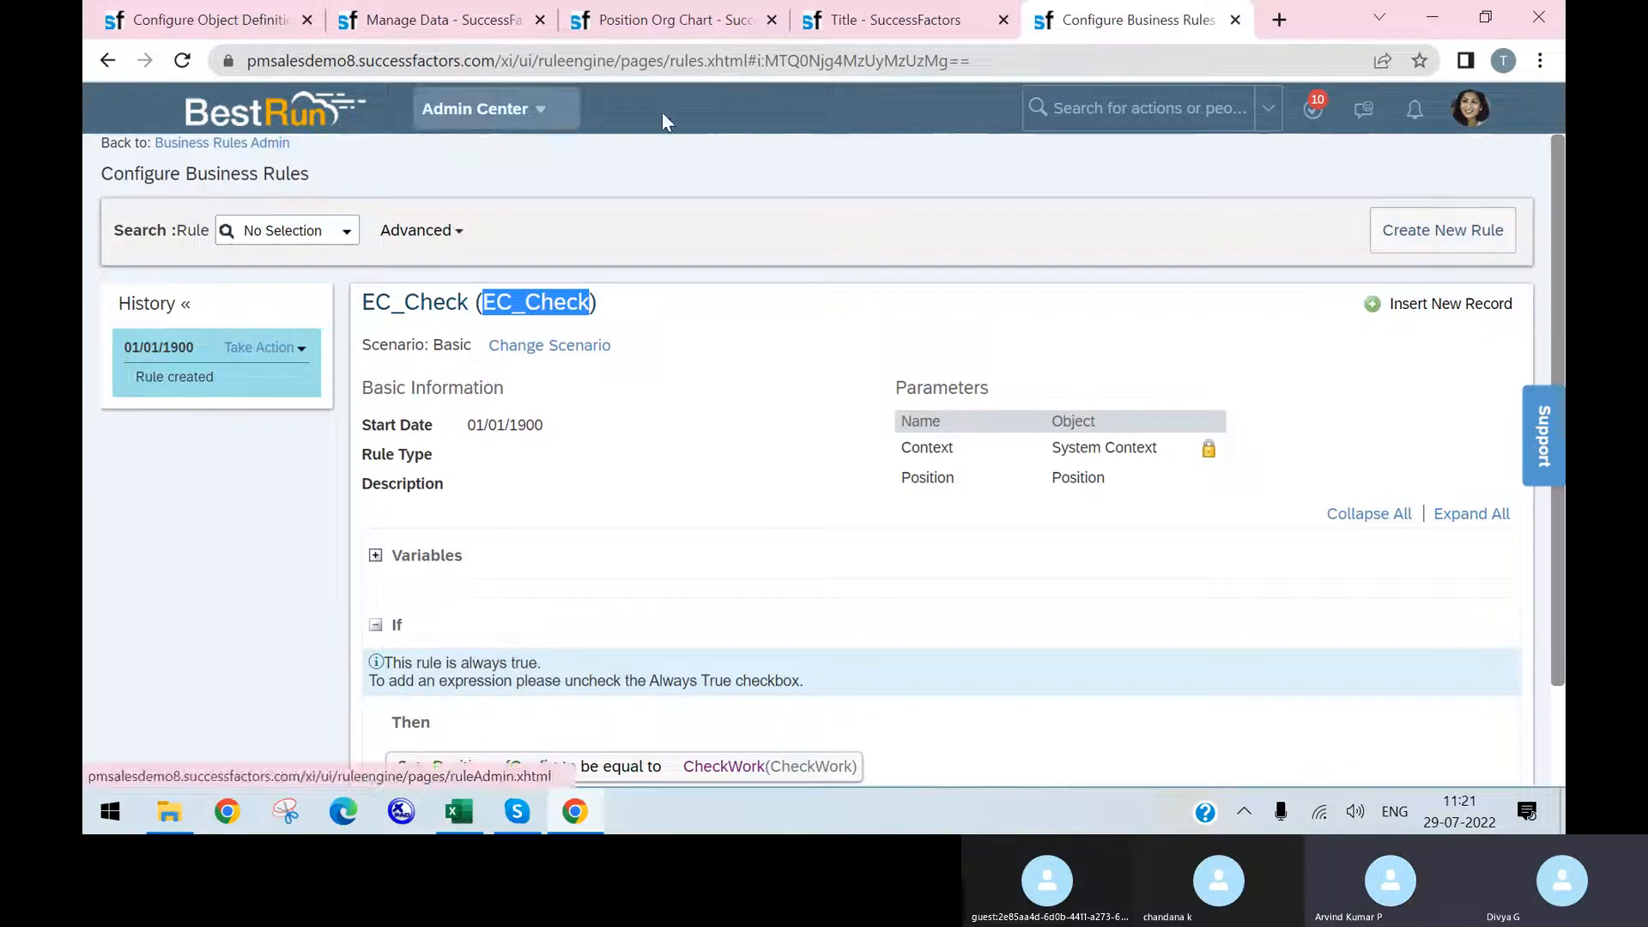
click(107, 60)
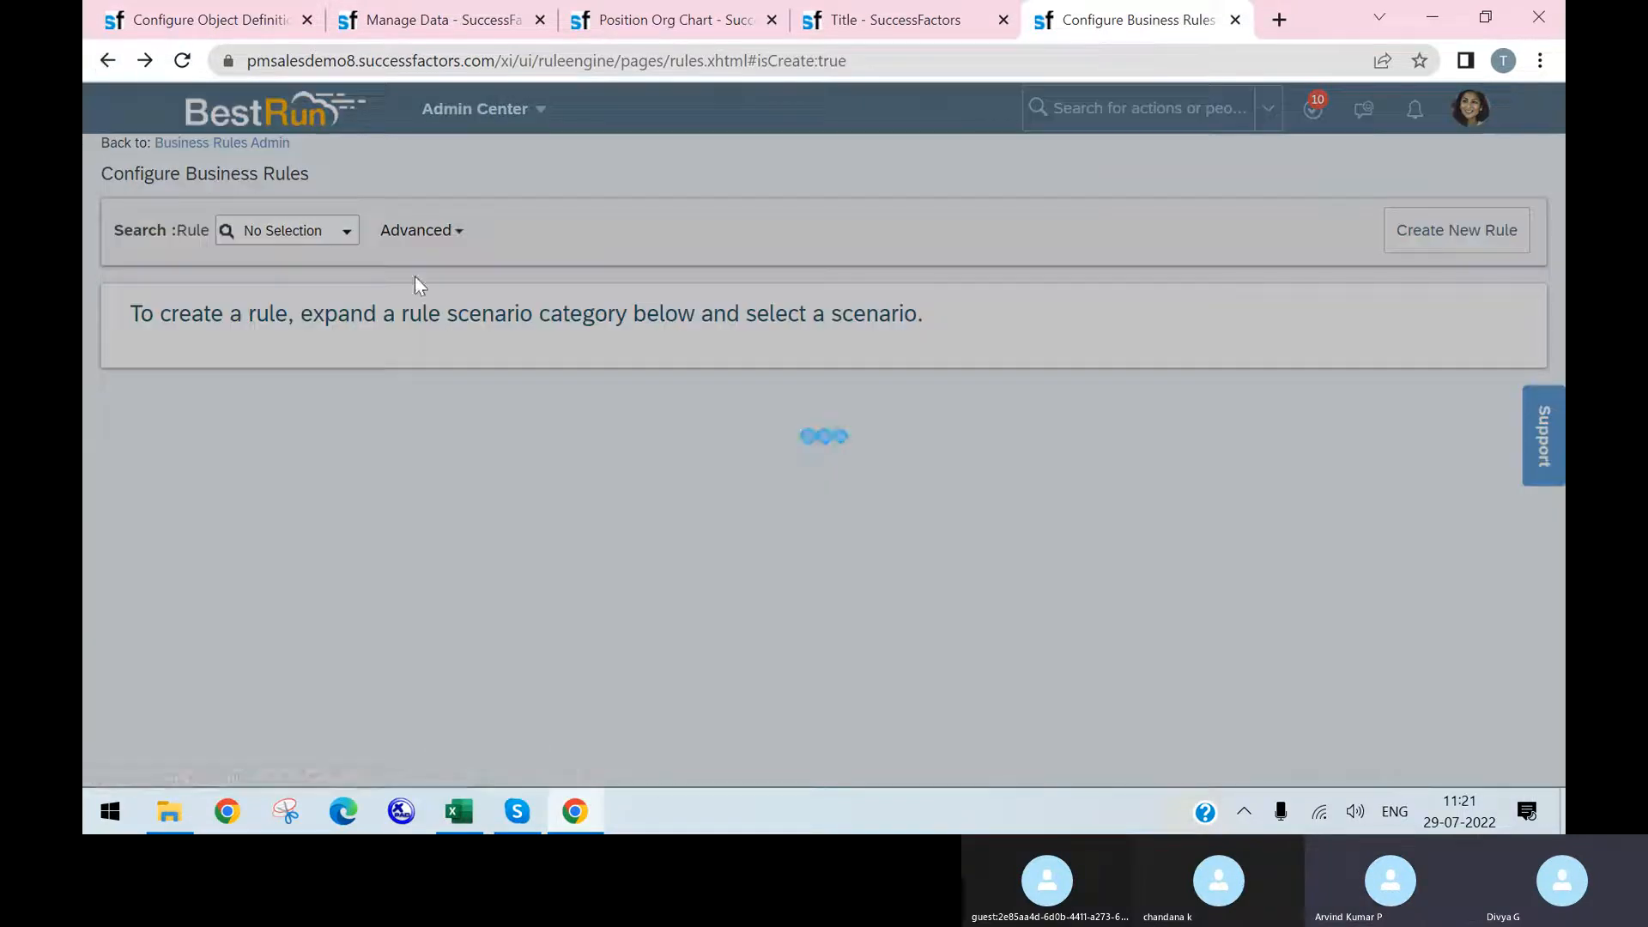
scroll(518, 489, down, 4)
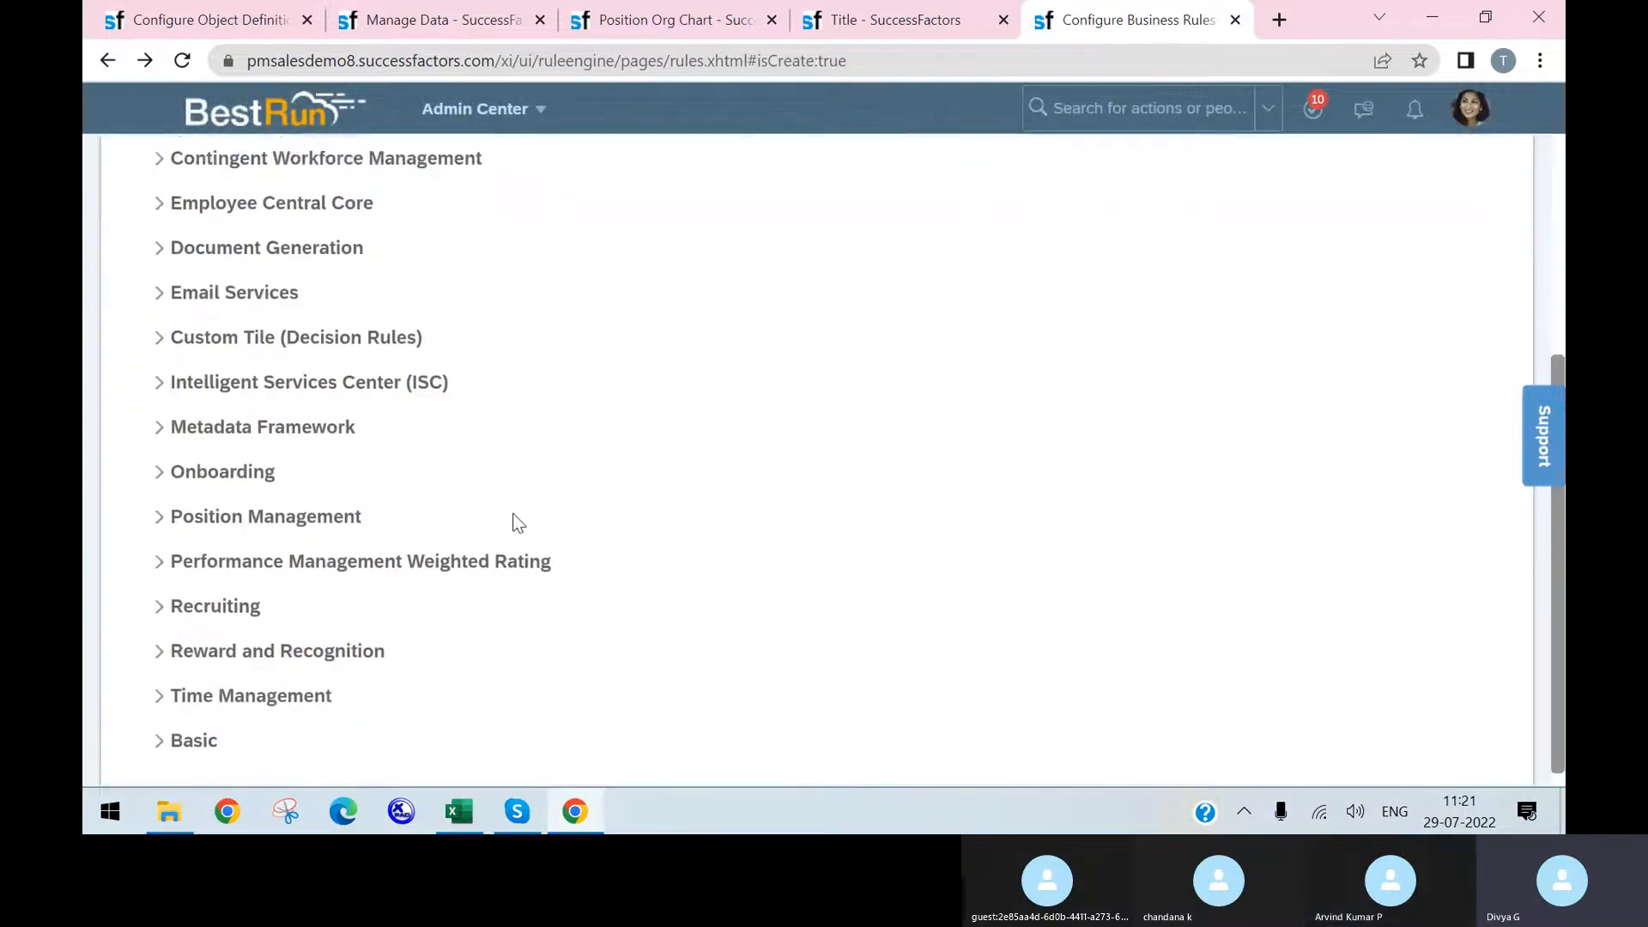
click(191, 739)
click(178, 753)
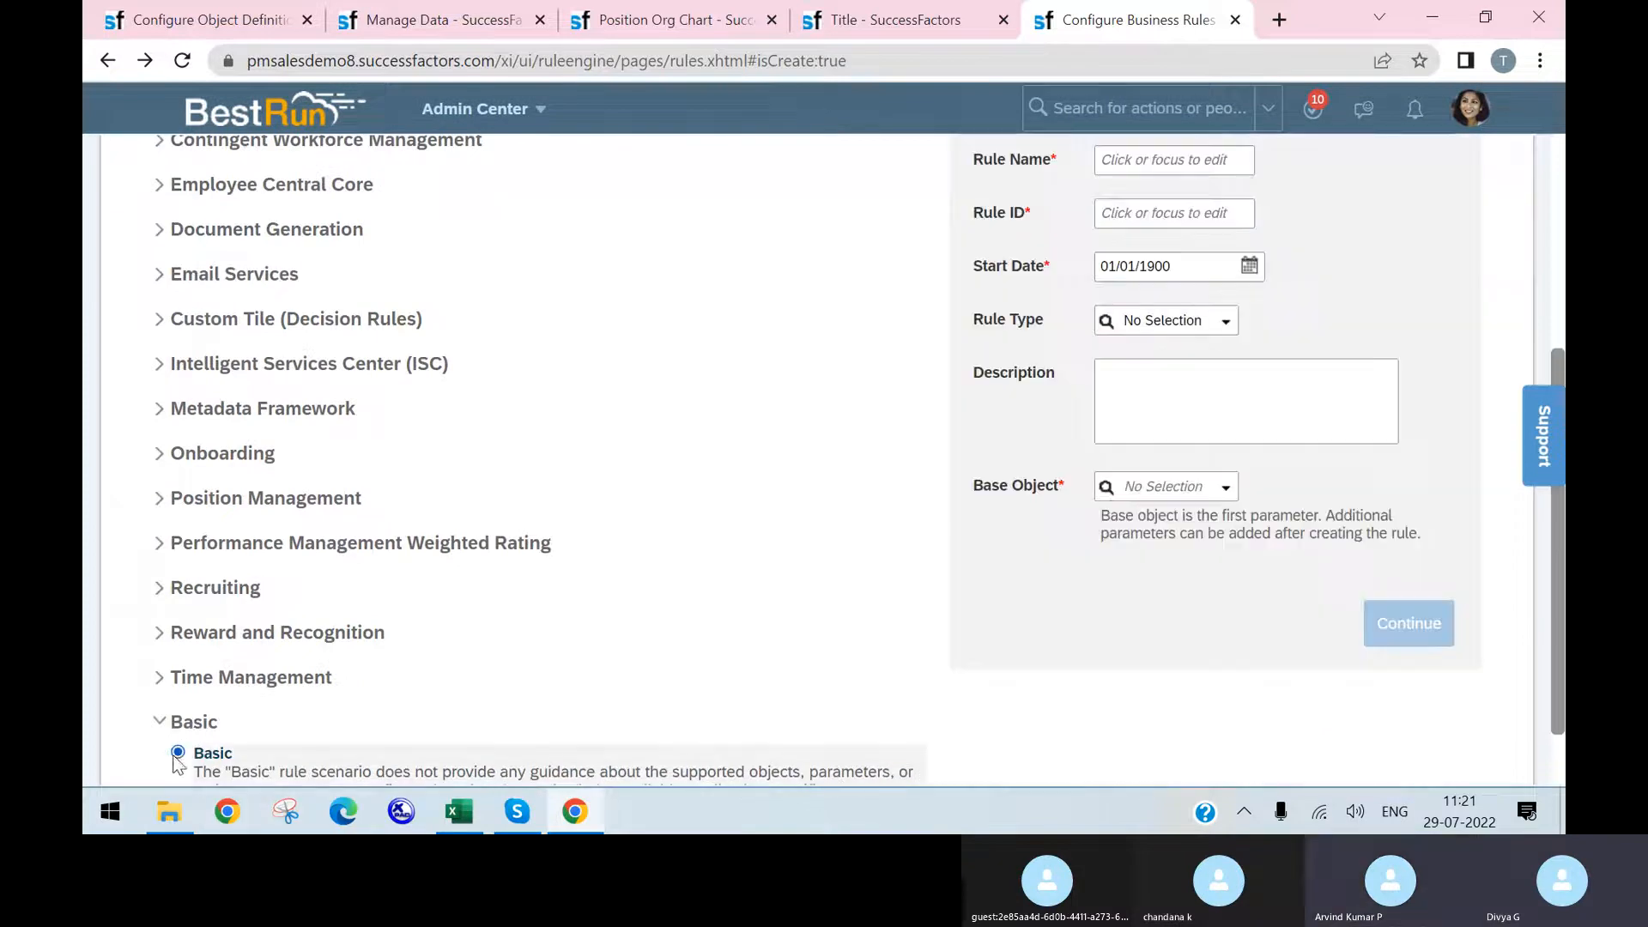
click(1193, 163)
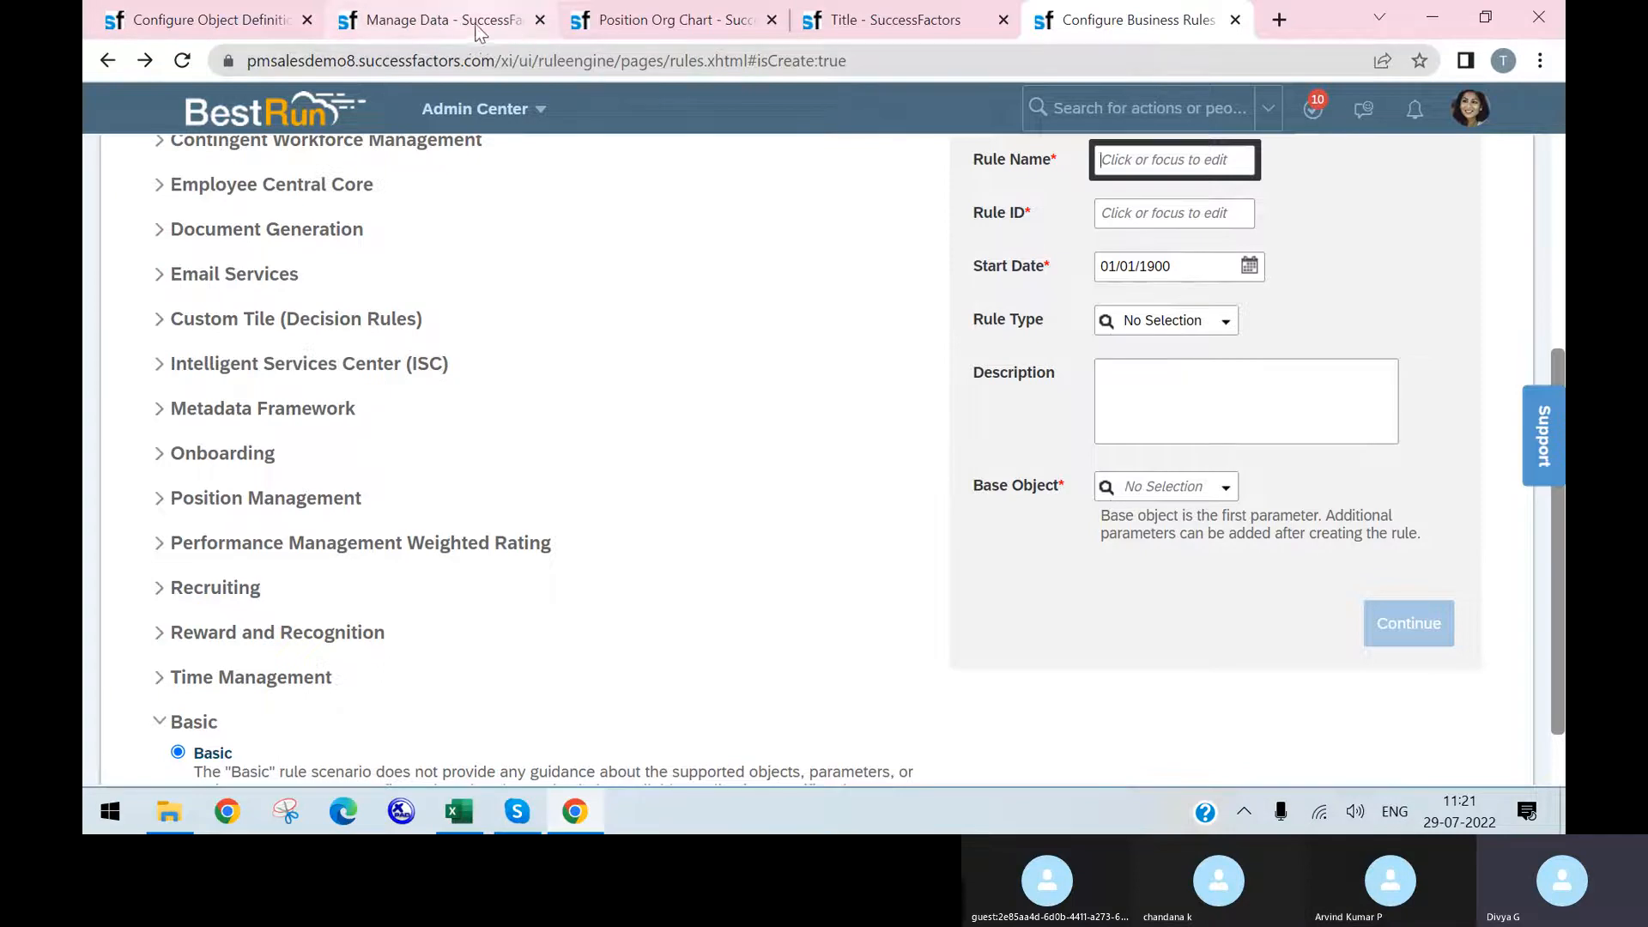
- Review the new Position form, and check the job code to position note under Propagation Rules in the Excel workbook
click(442, 22)
scroll(585, 327, down, 3)
scroll(585, 327, up, 4)
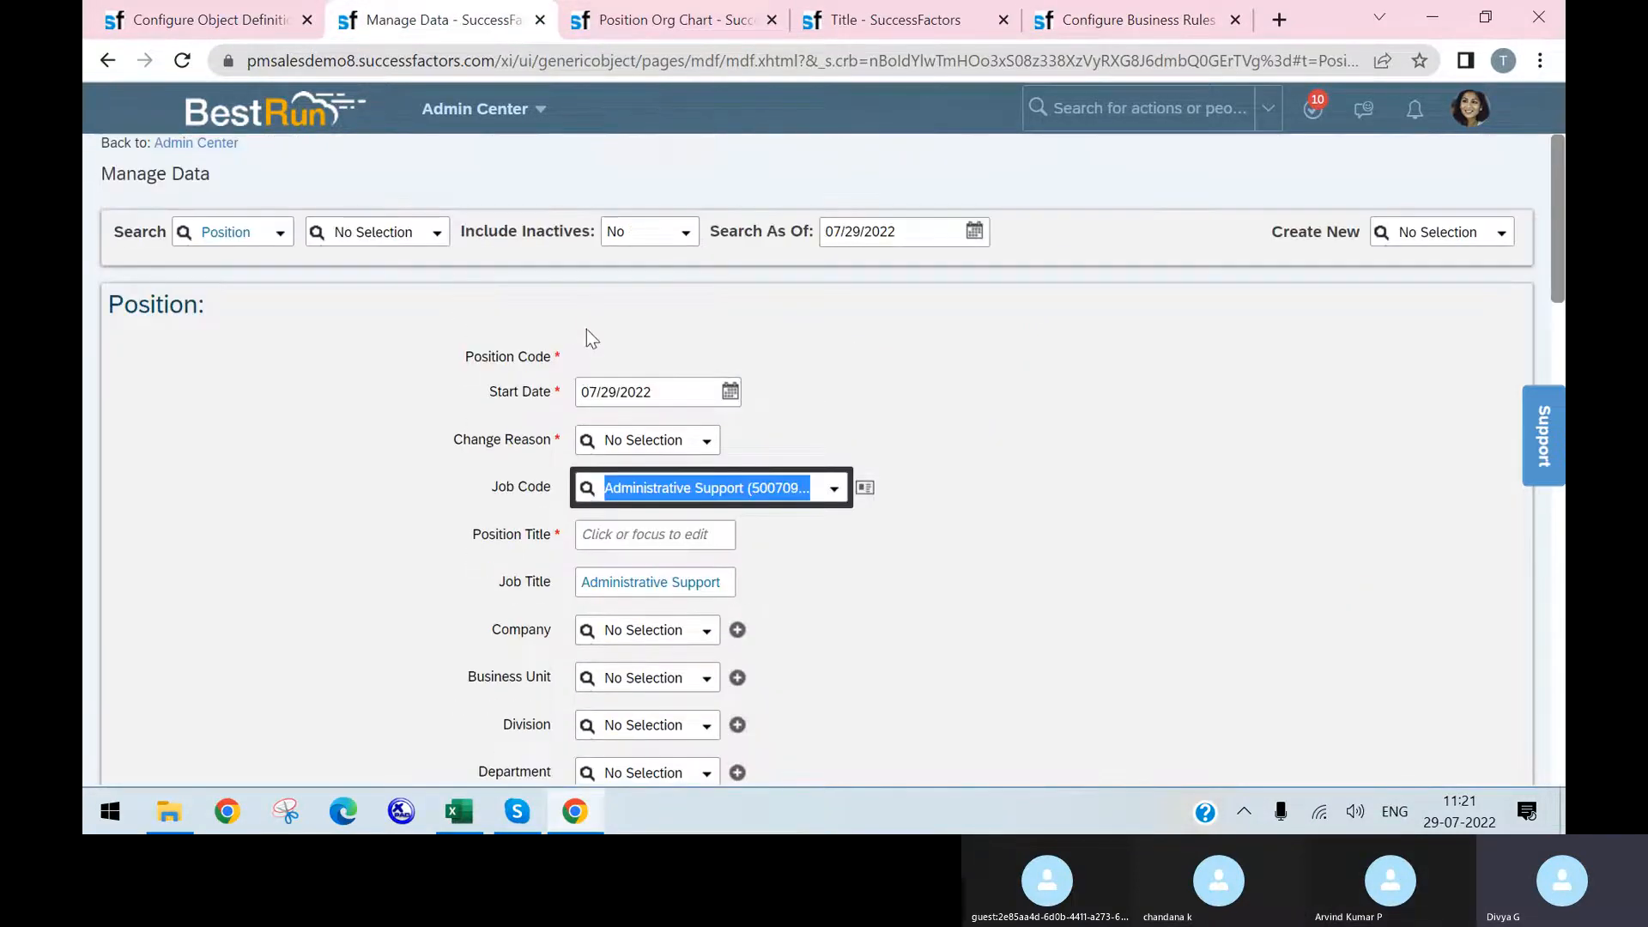
mouse_move(459, 811)
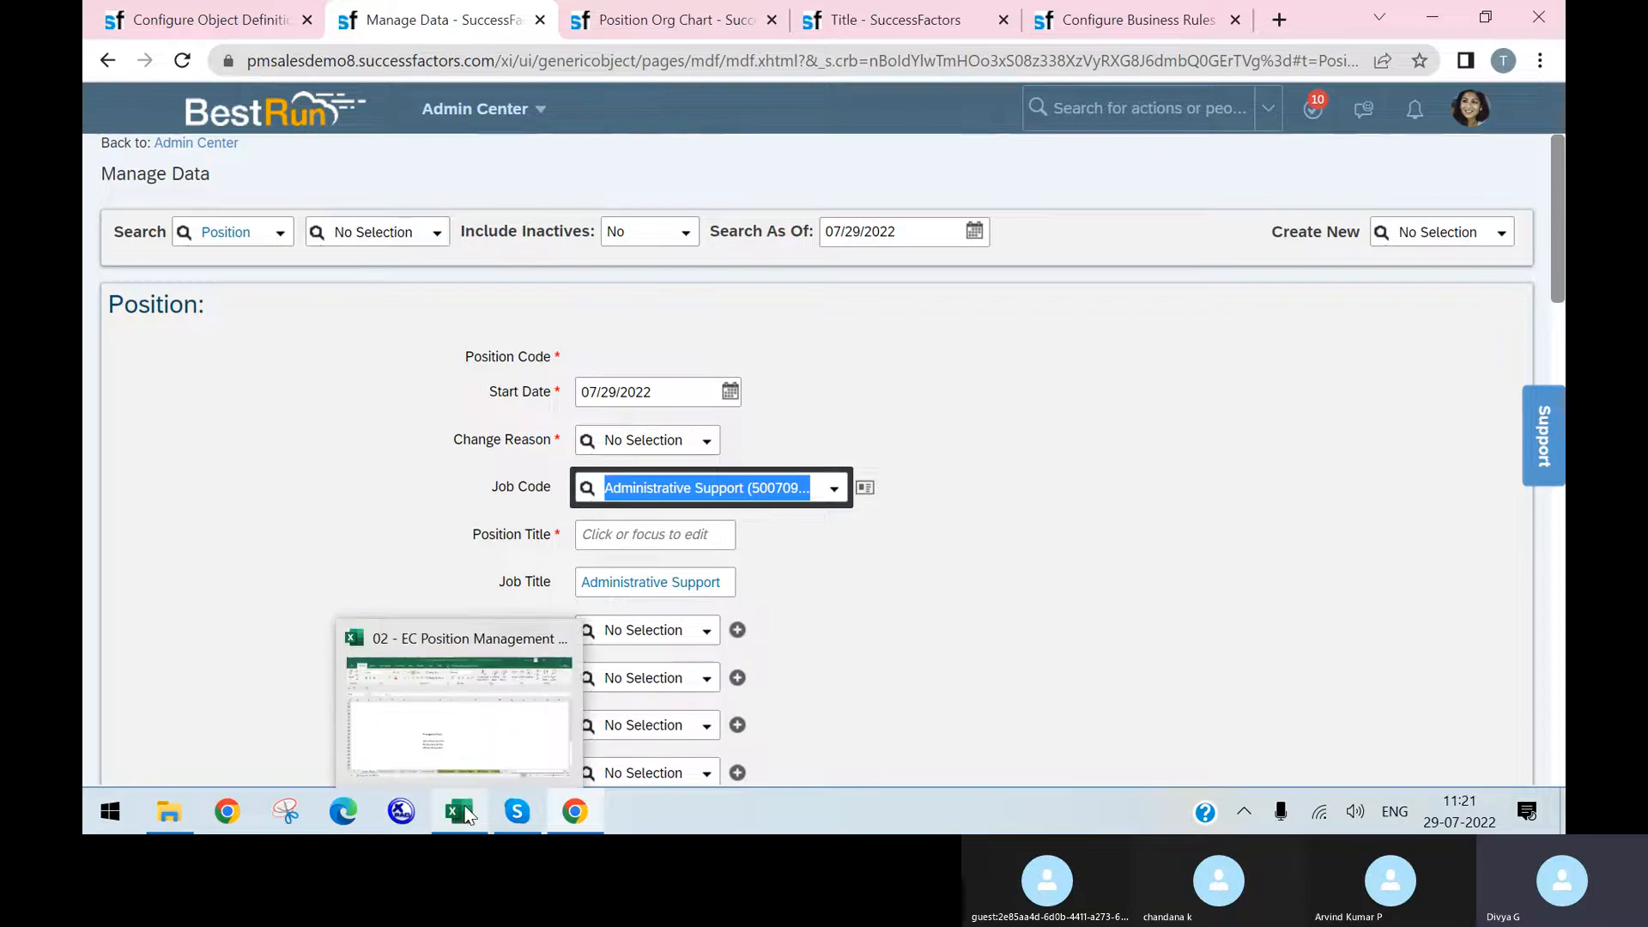
click(480, 687)
click(614, 569)
click(691, 556)
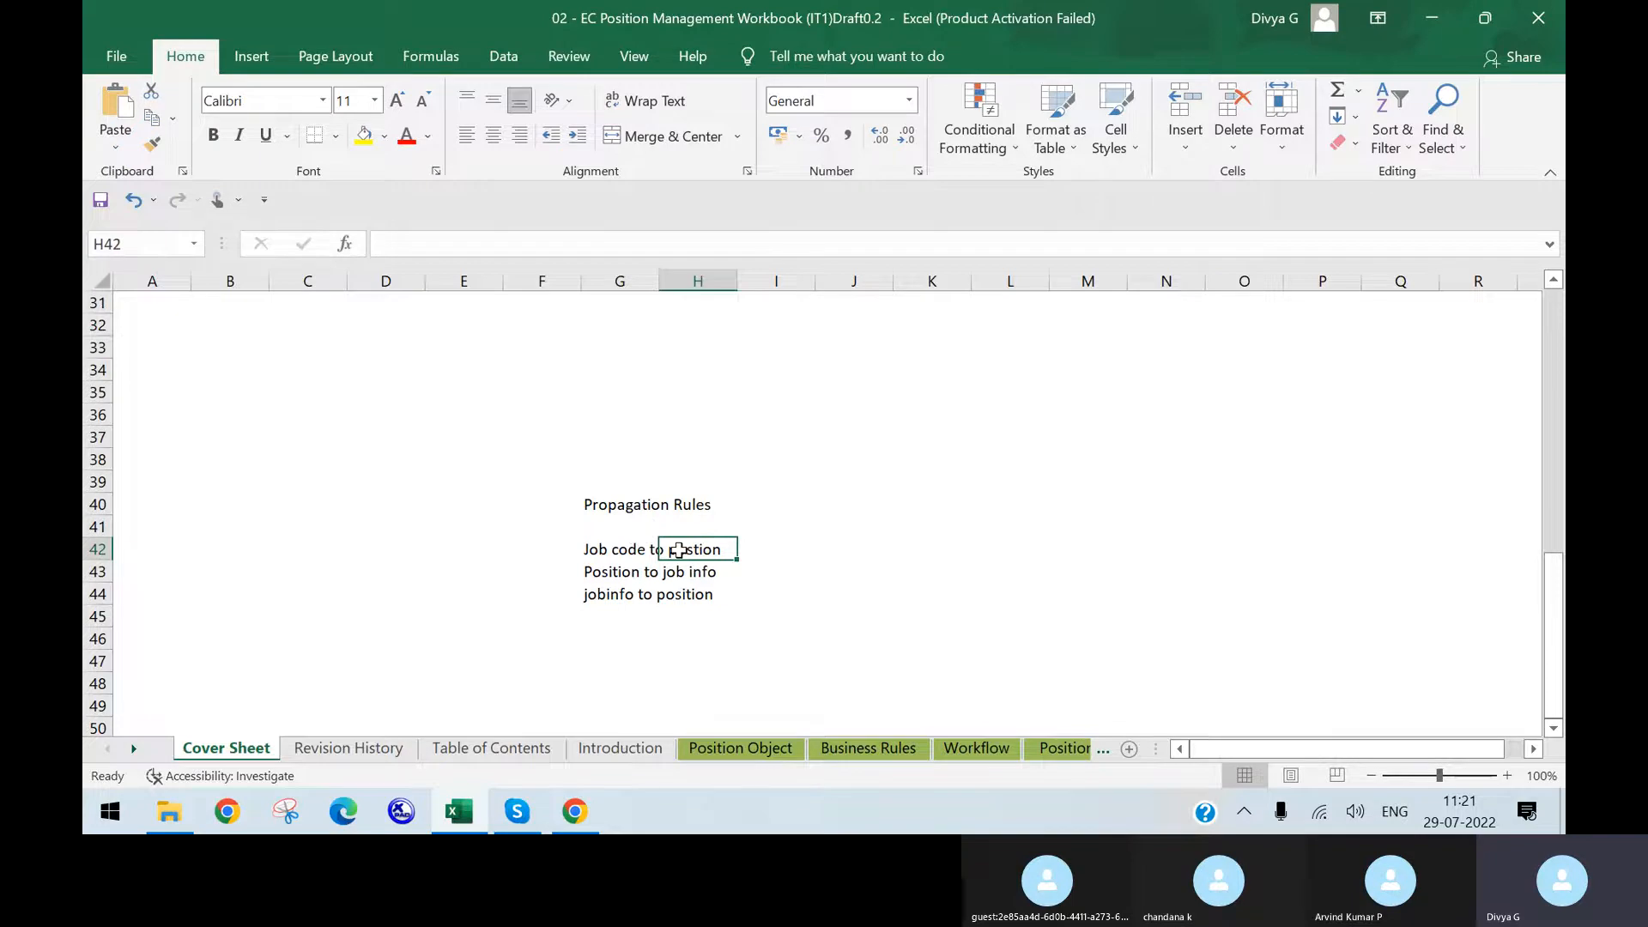
- Back in the browser, duplicate the Manage Data tab and start a new Job Classification record in the copy
click(575, 811)
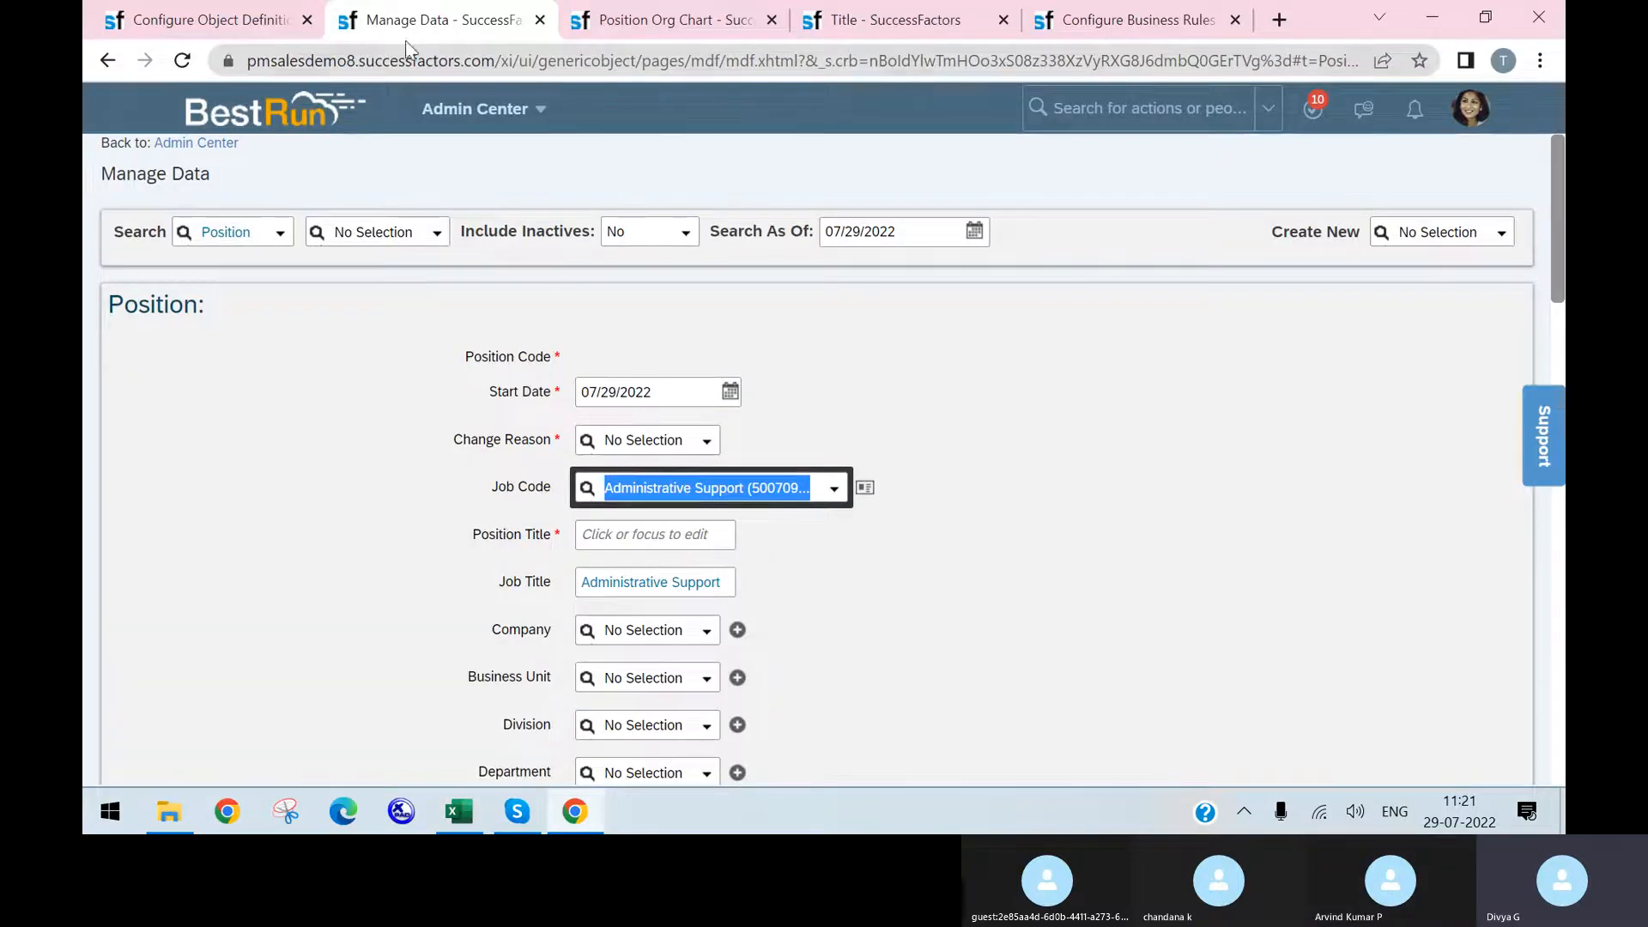
right_click(440, 20)
click(521, 189)
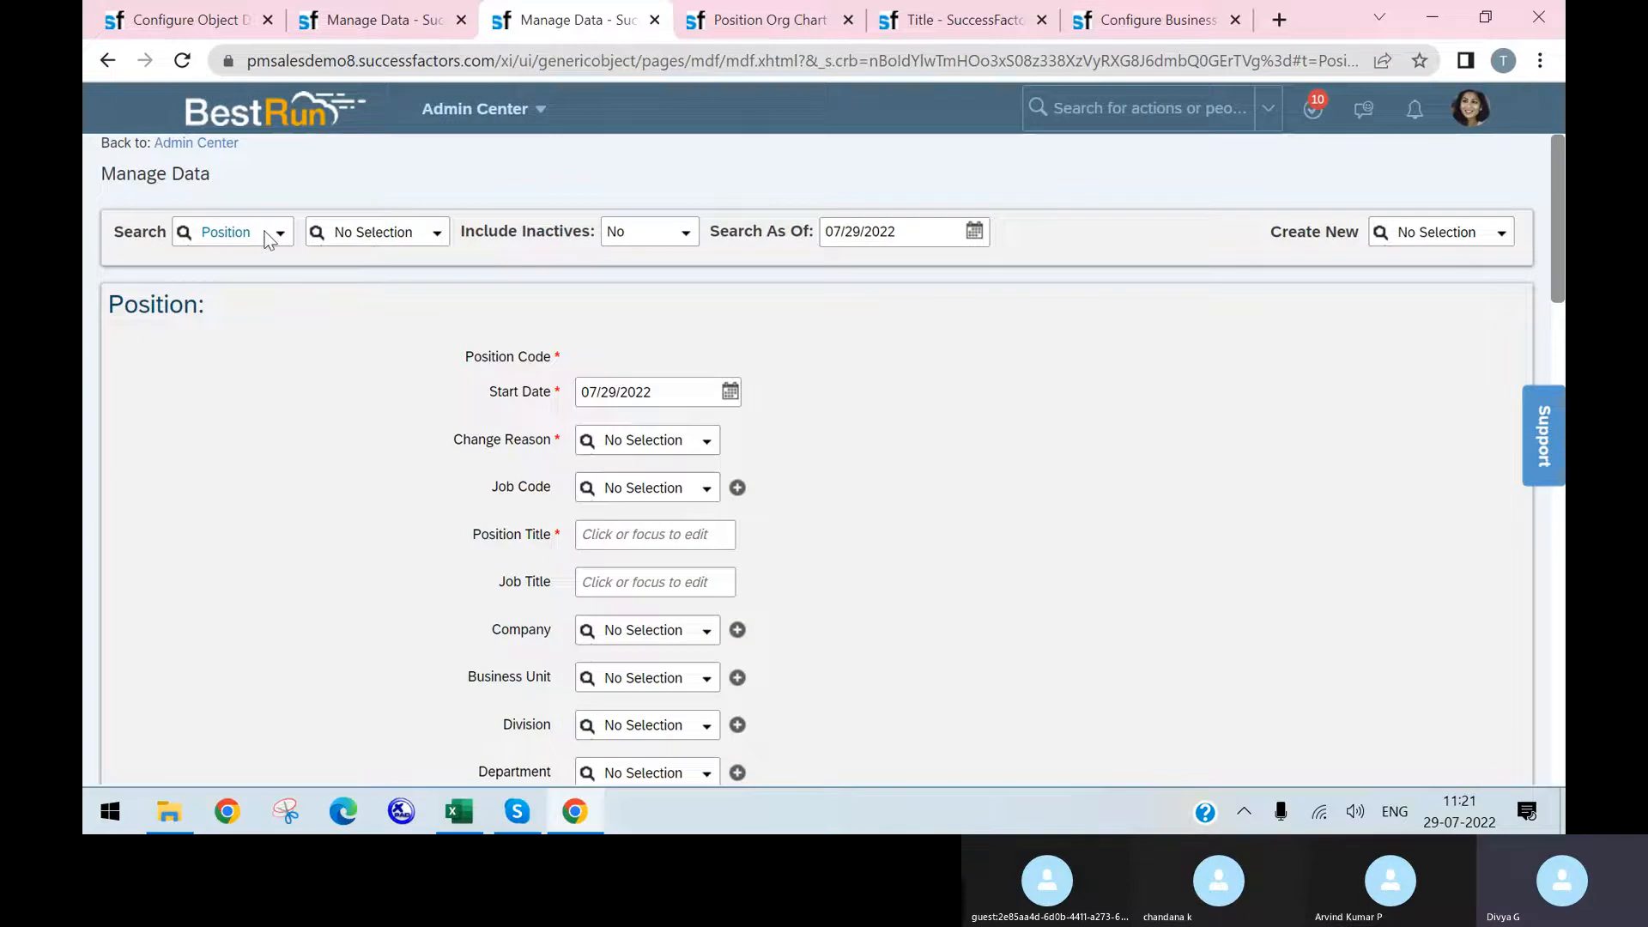
click(1441, 241)
text(job )
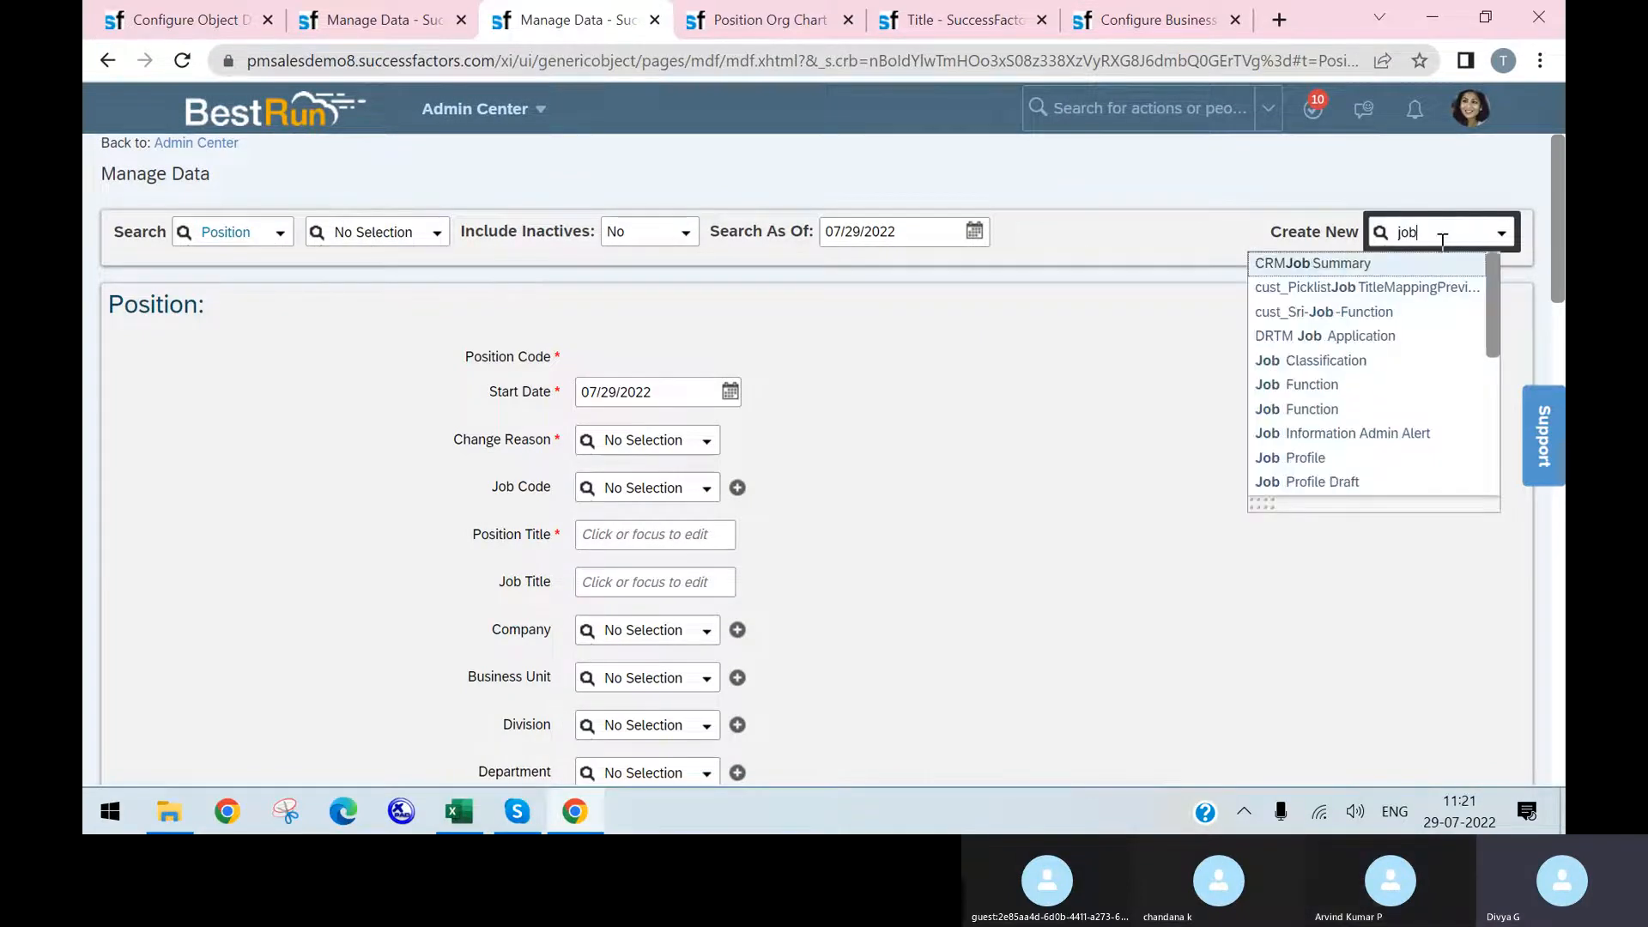
text(c)
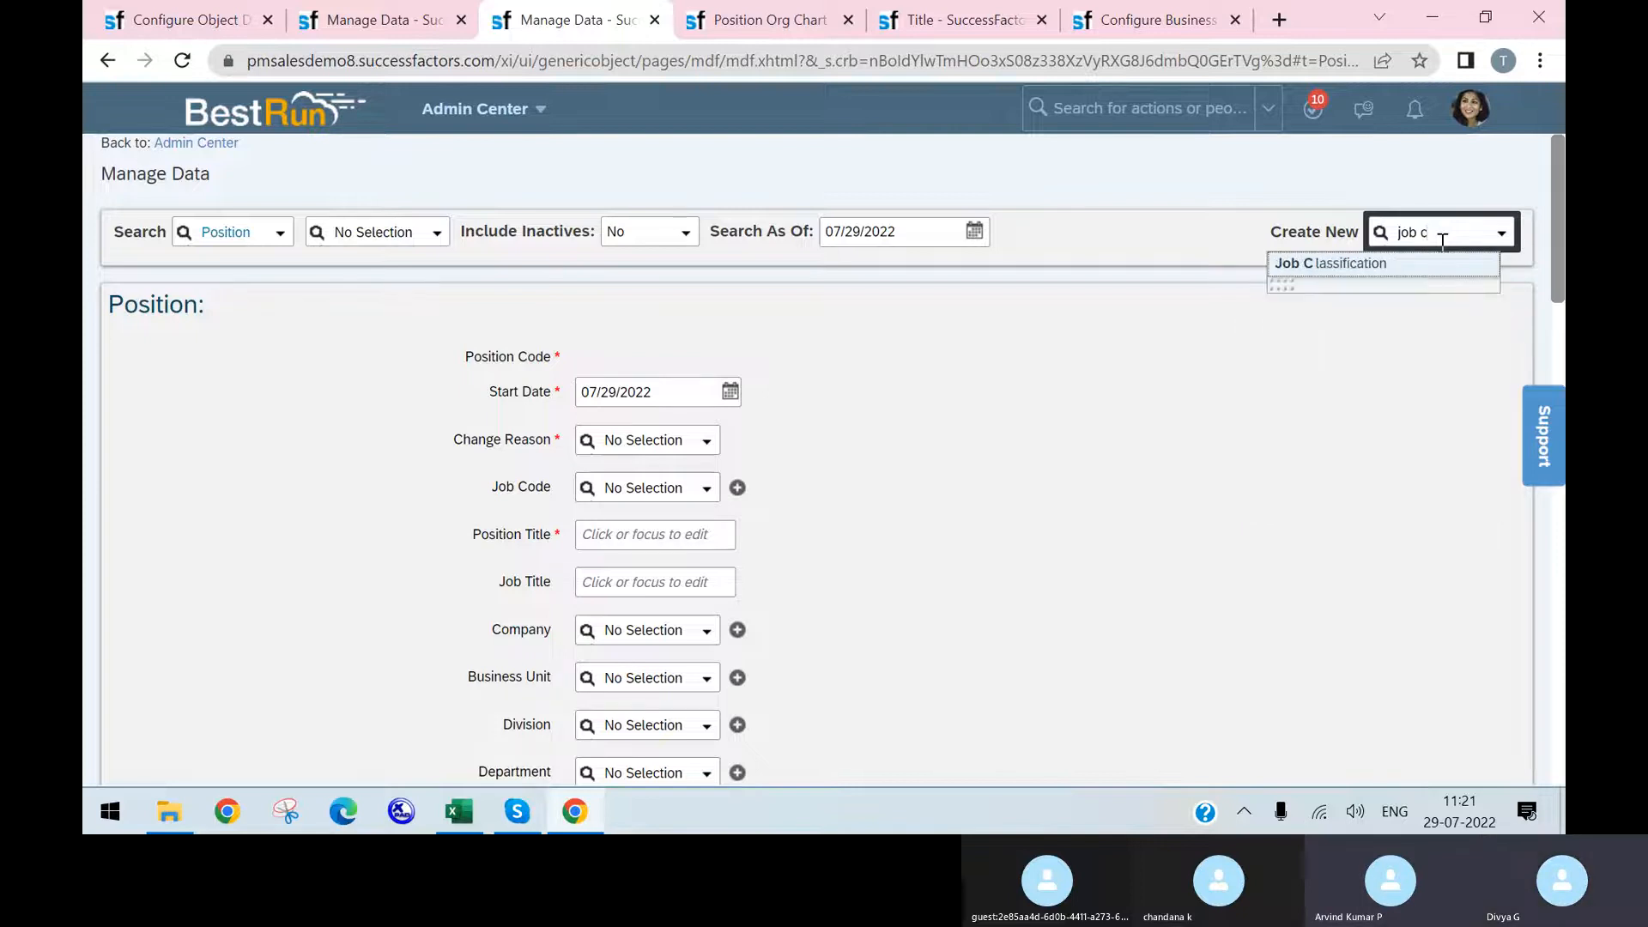
click(1416, 266)
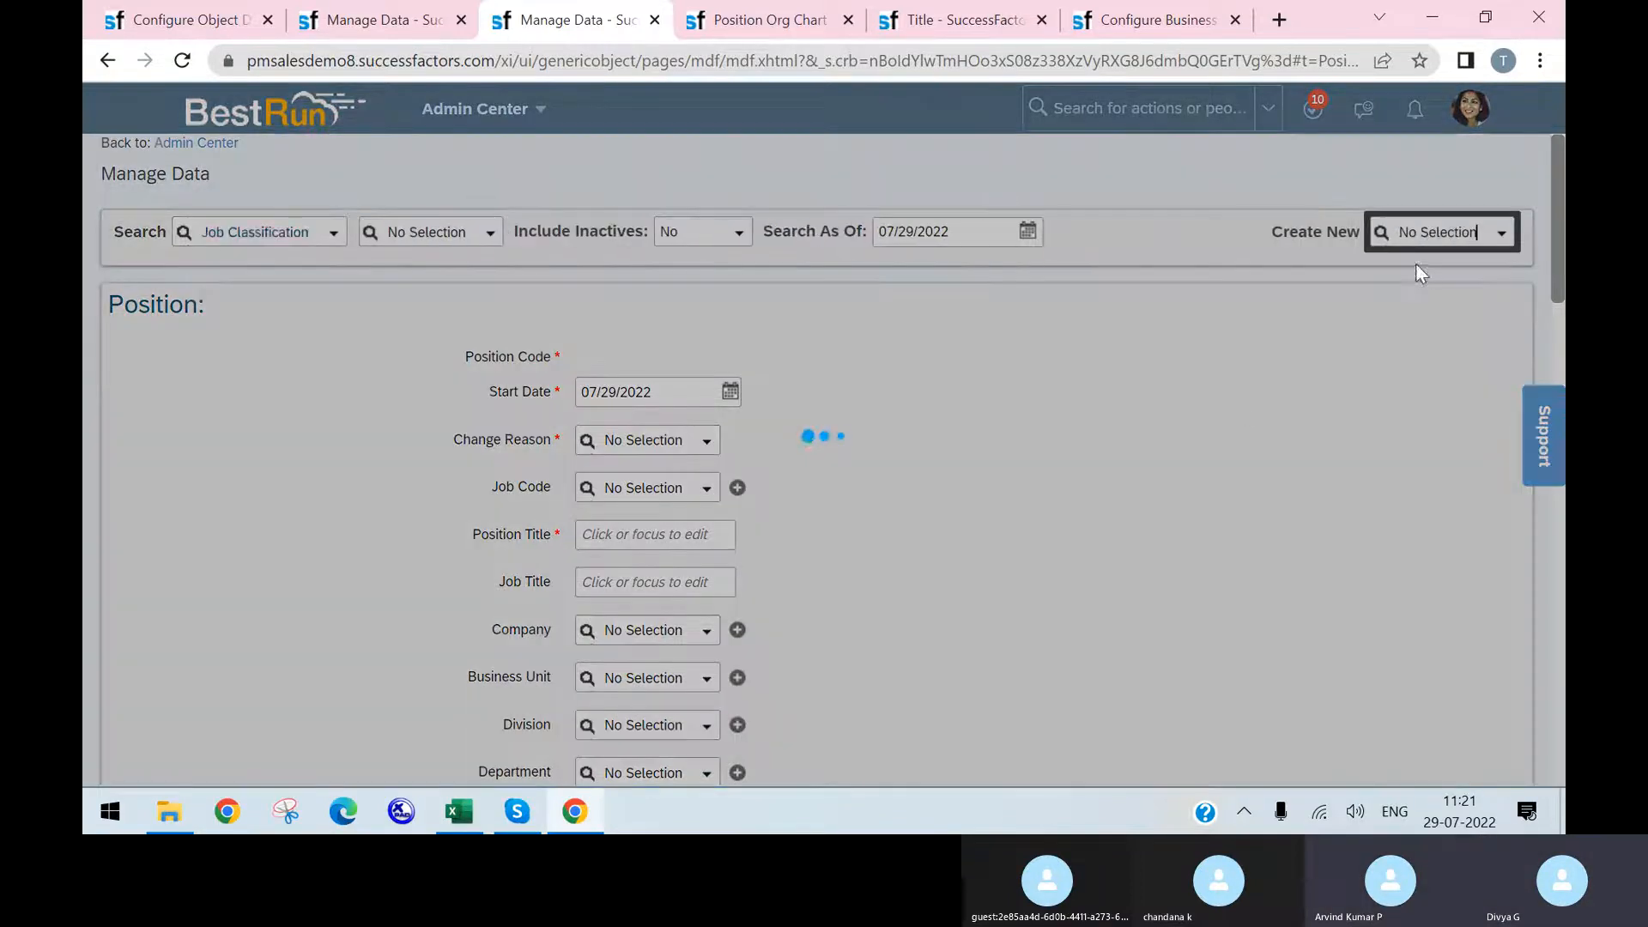
- Compare the Job Title field on the Position form with the matching field on the Job Classification form
scroll(734, 399, down, 4)
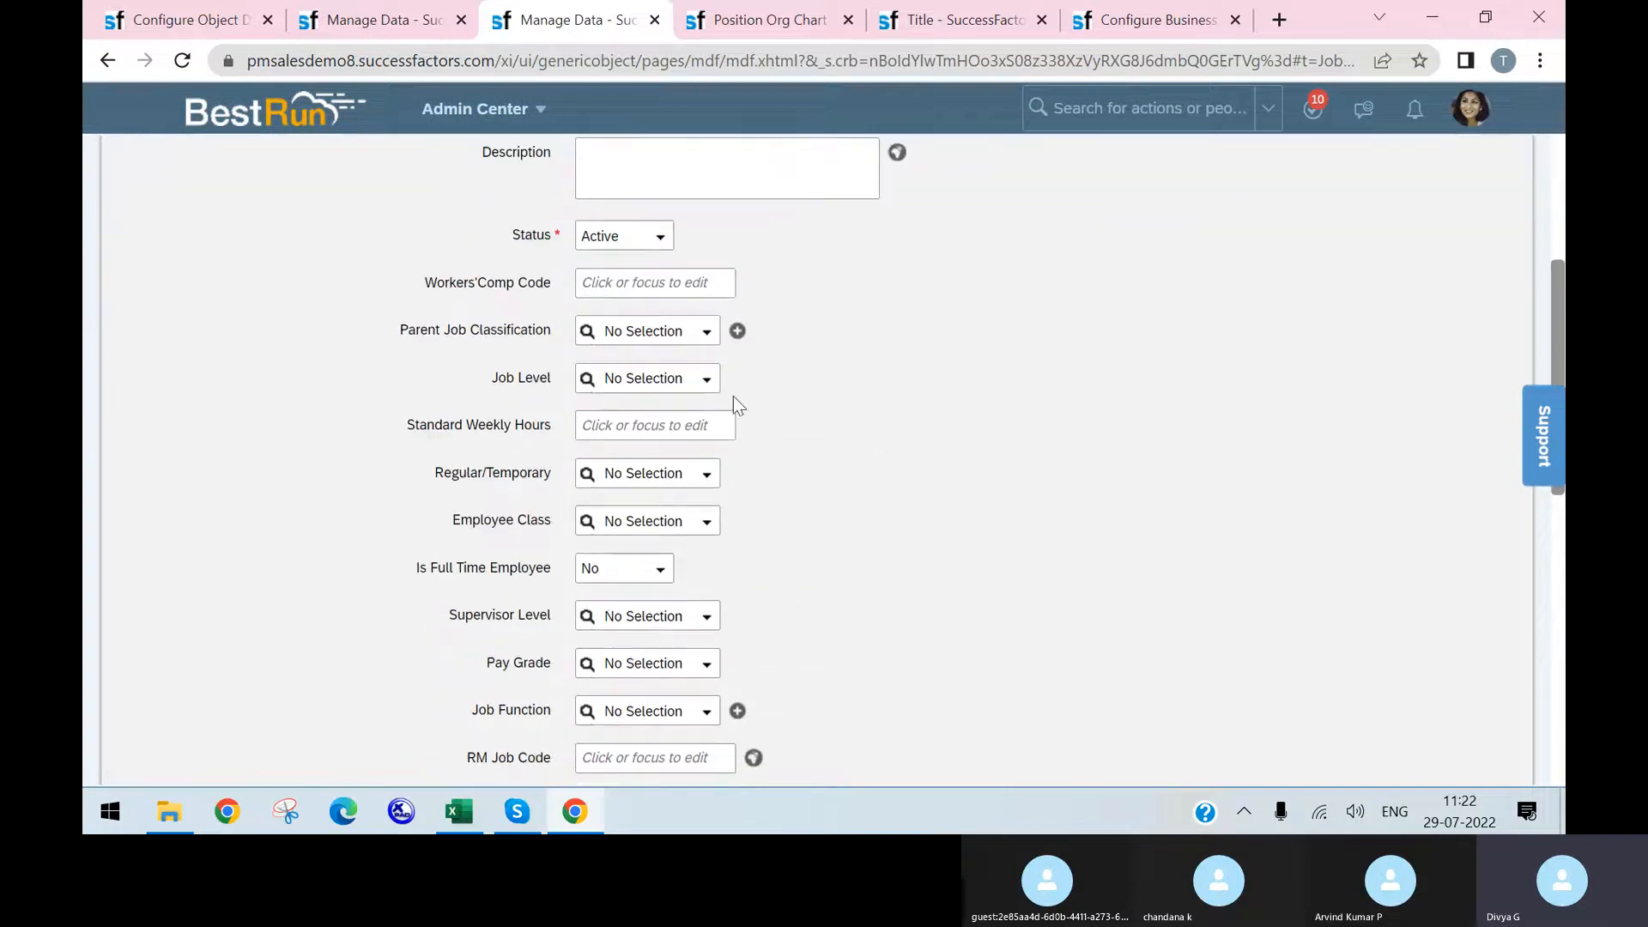
scroll(656, 464, down, 3)
click(382, 19)
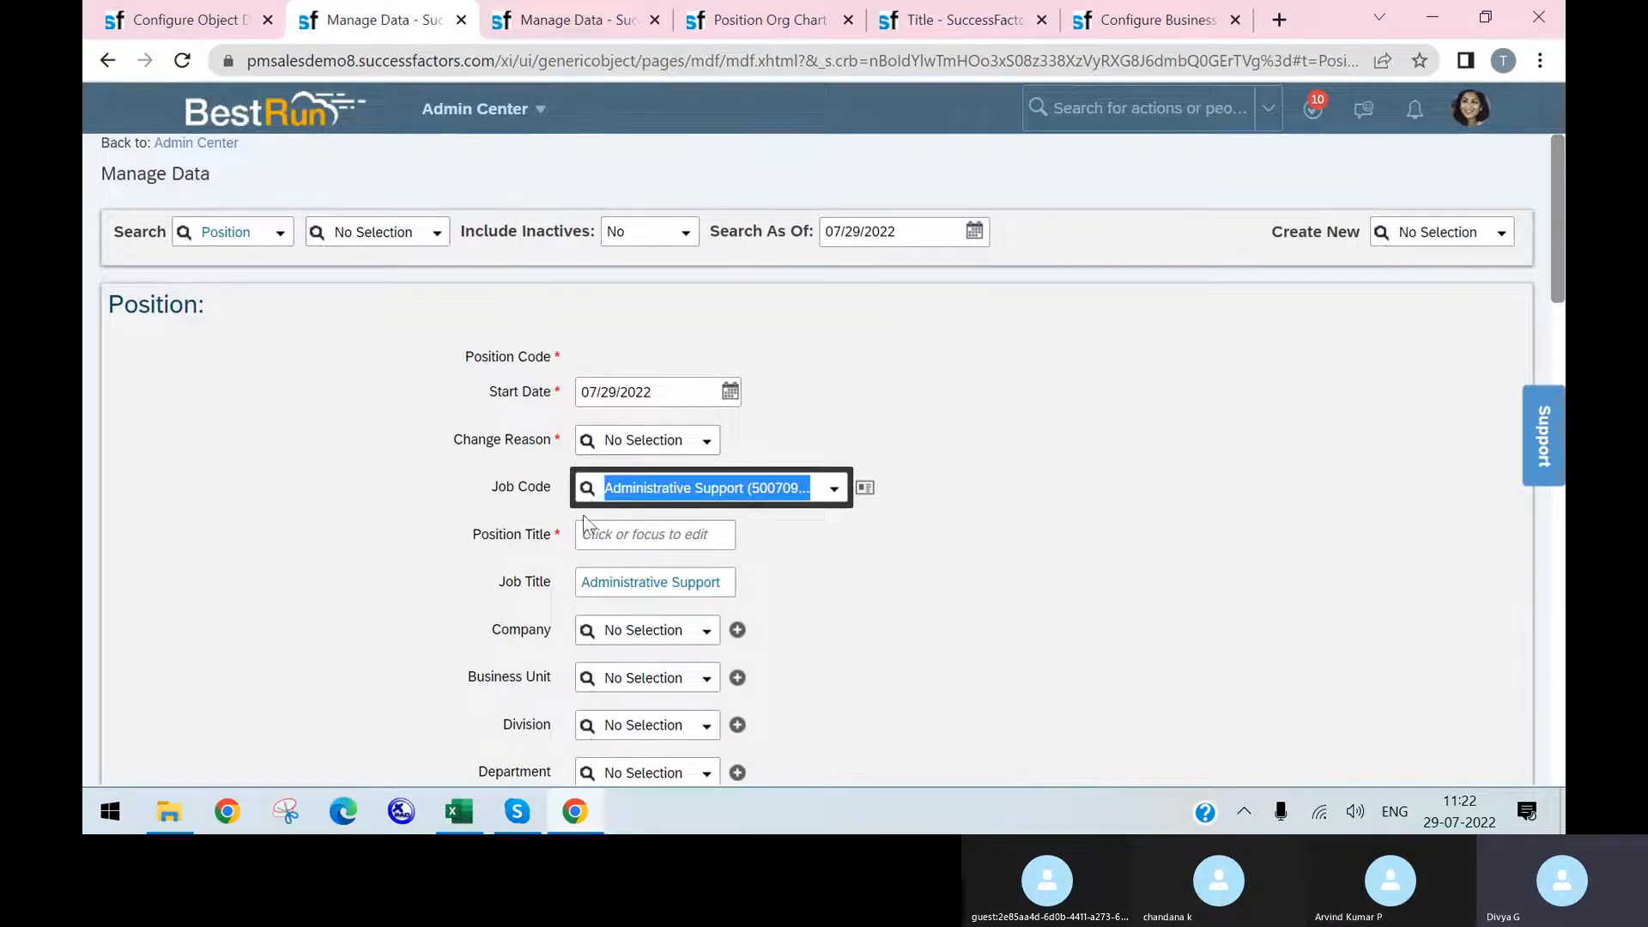
scroll(555, 496, down, 3)
drag(513, 369, 563, 347)
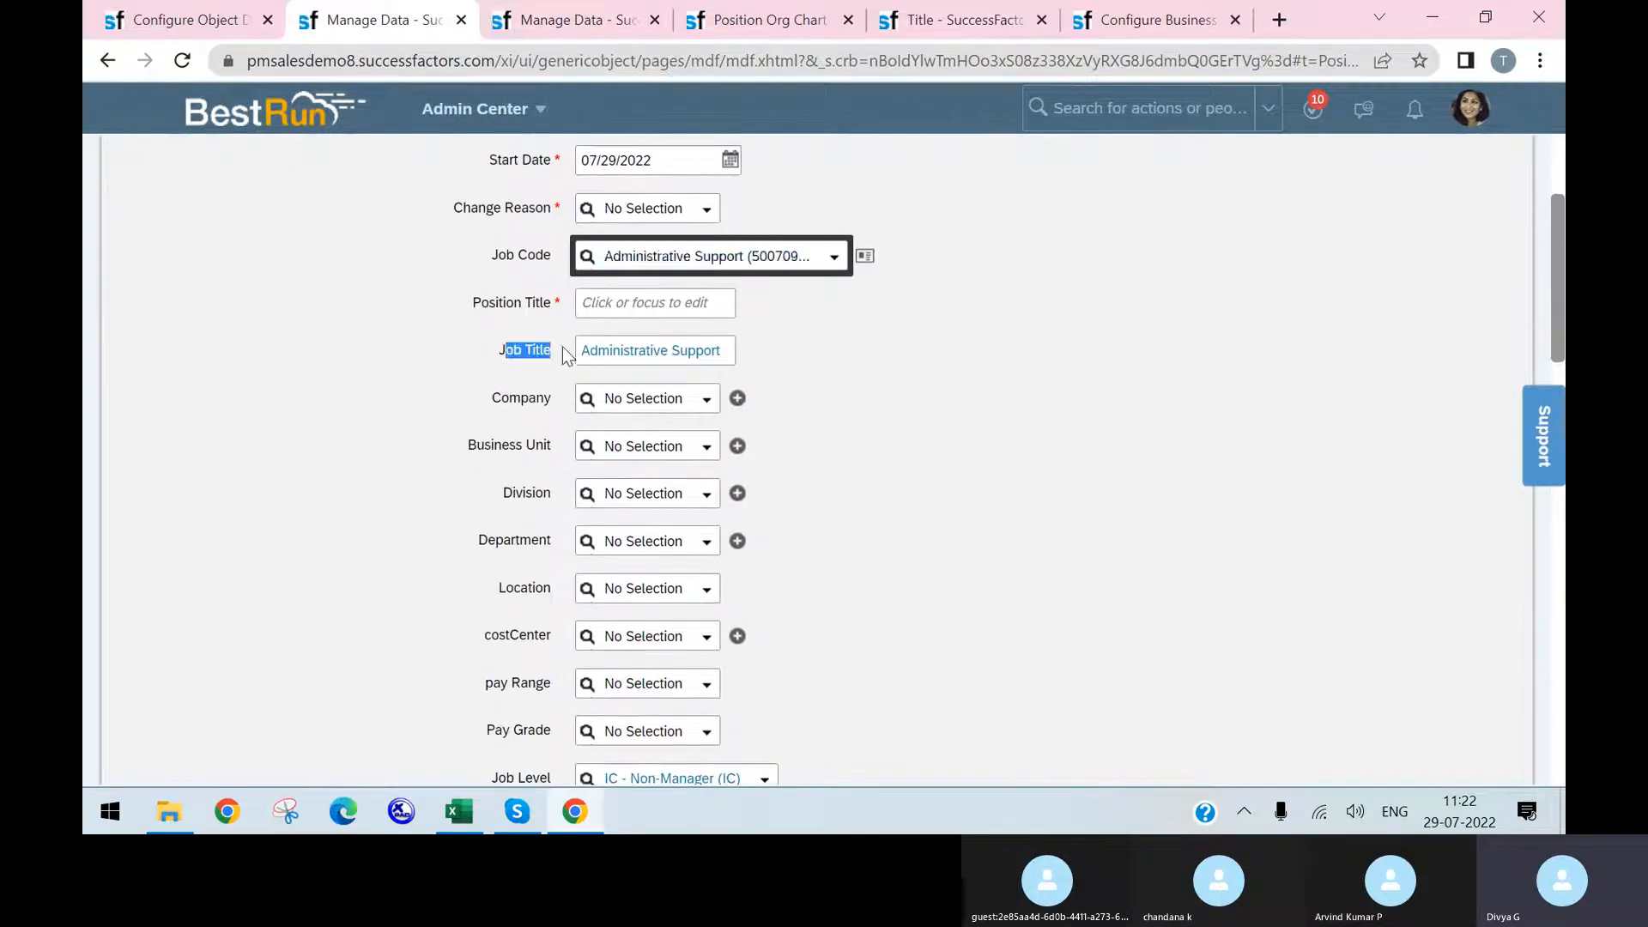
click(543, 21)
scroll(522, 259, up, 4)
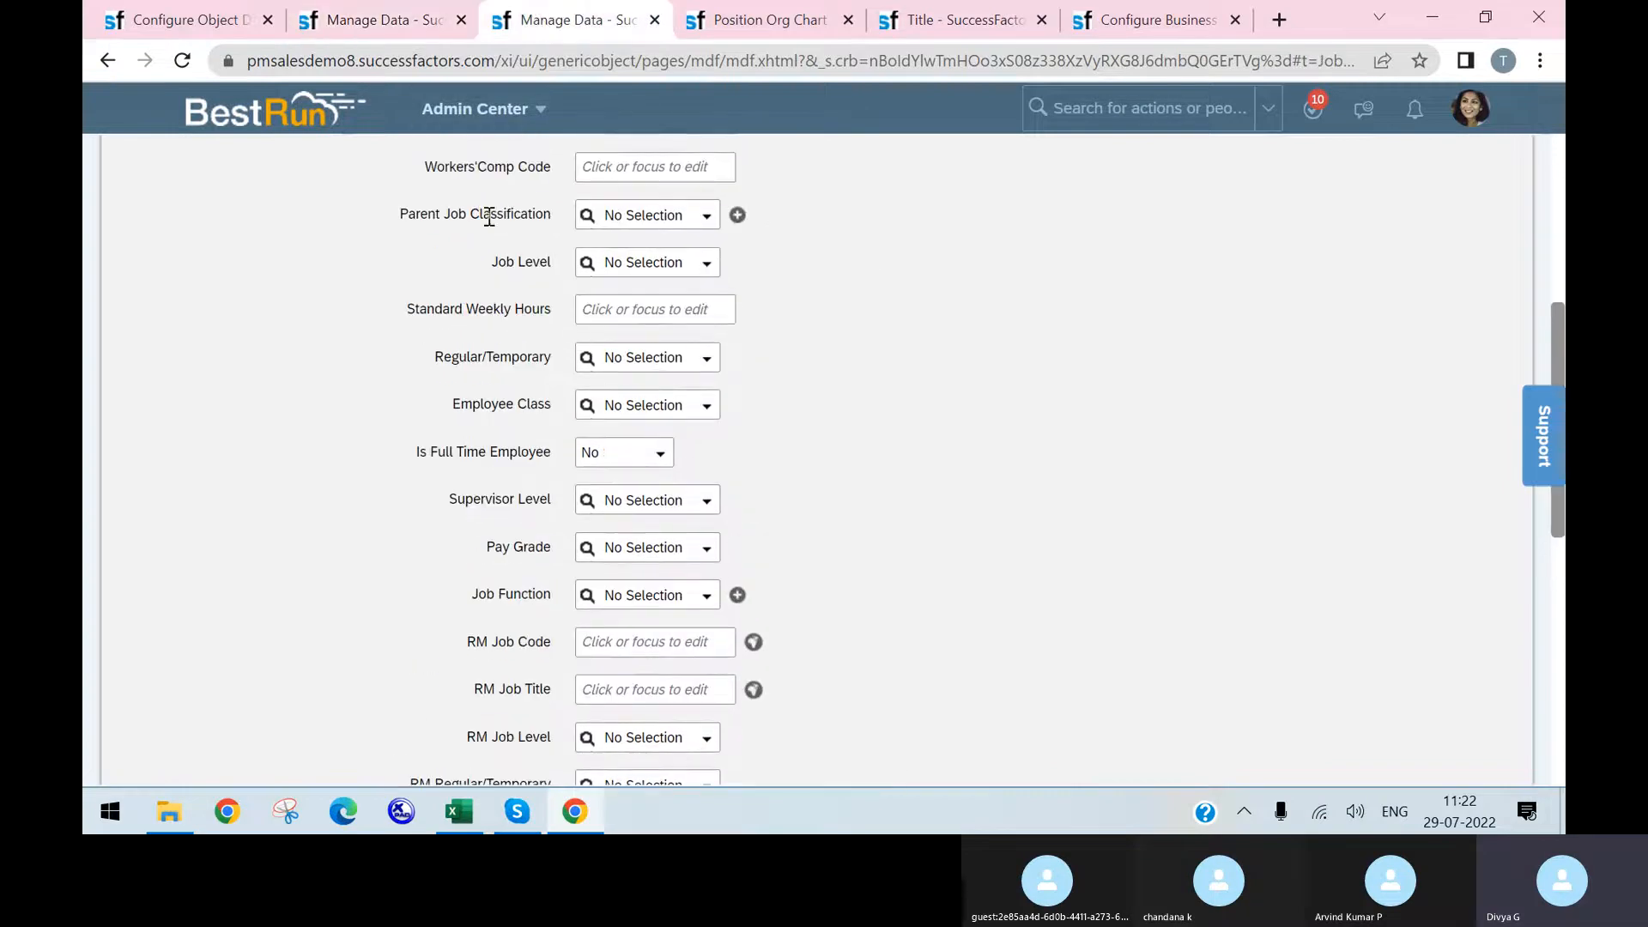
drag(497, 214, 554, 225)
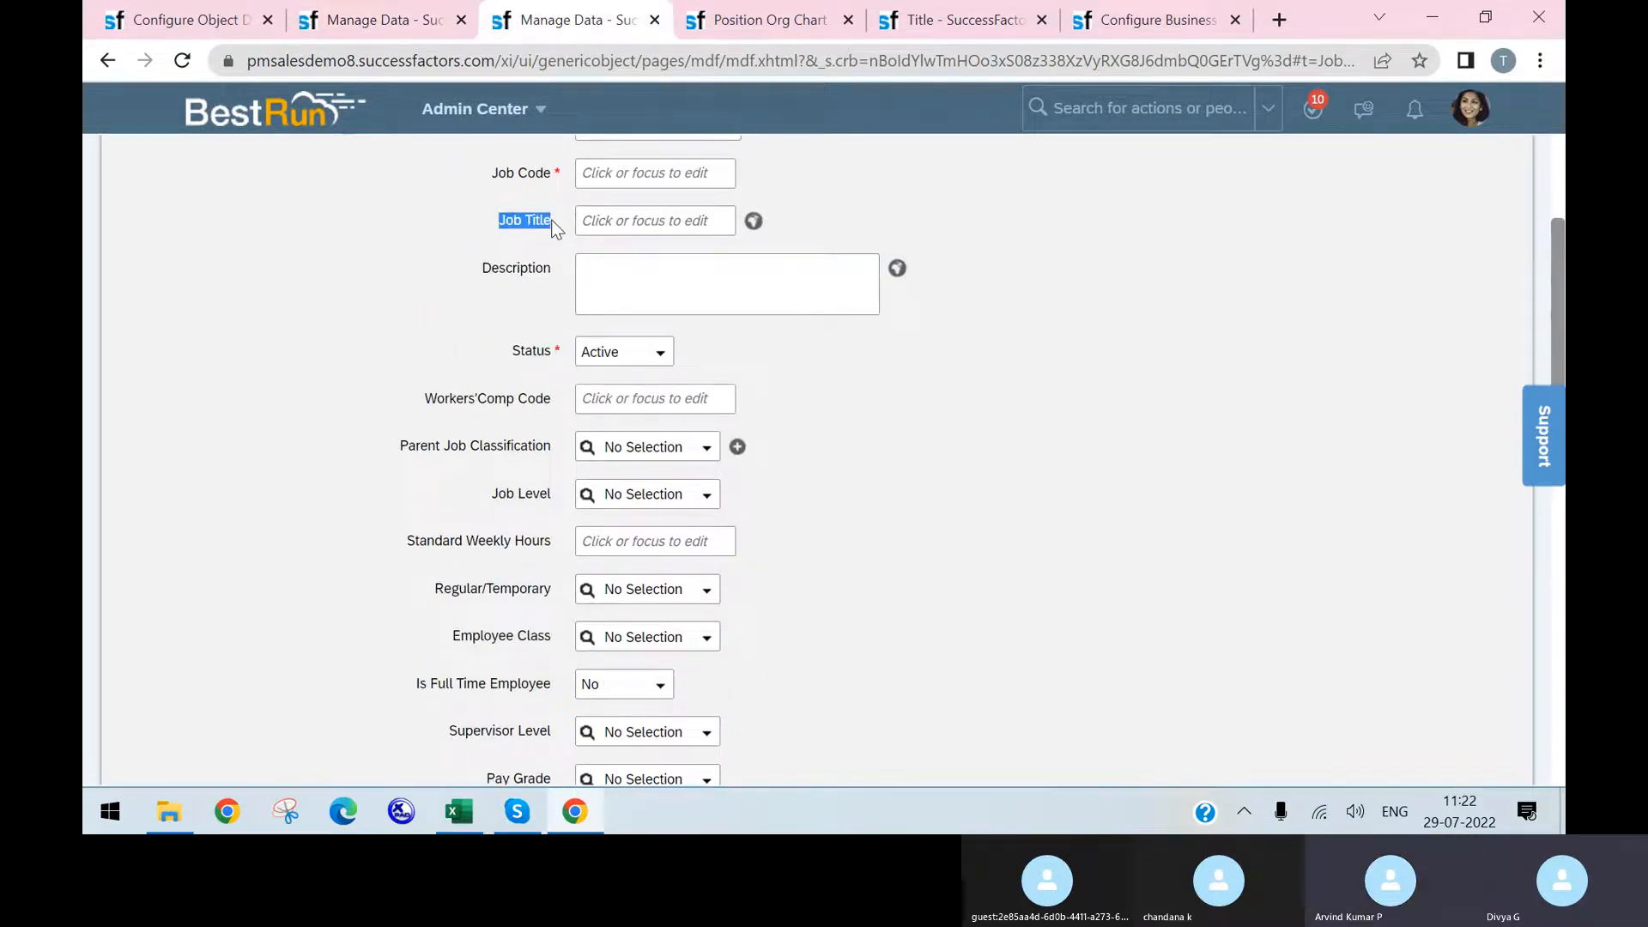
scroll(610, 310, up, 3)
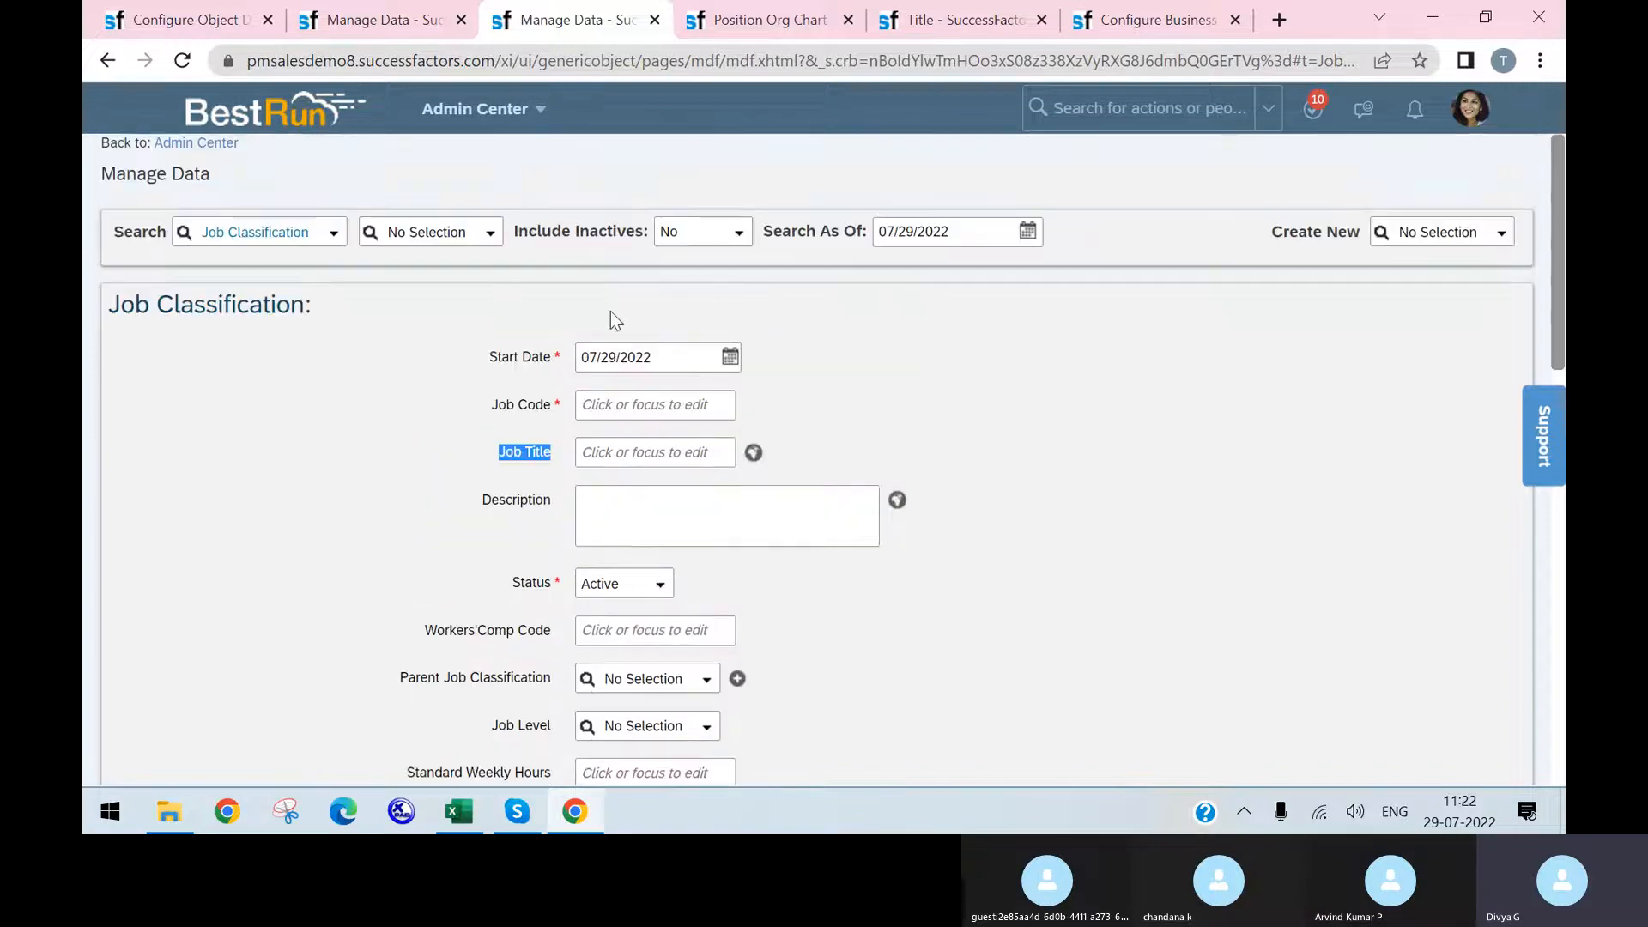
- Check the Position form's fields again, and examine the remaining Job Classification fields down to RM Company
click(346, 19)
scroll(631, 465, down, 2)
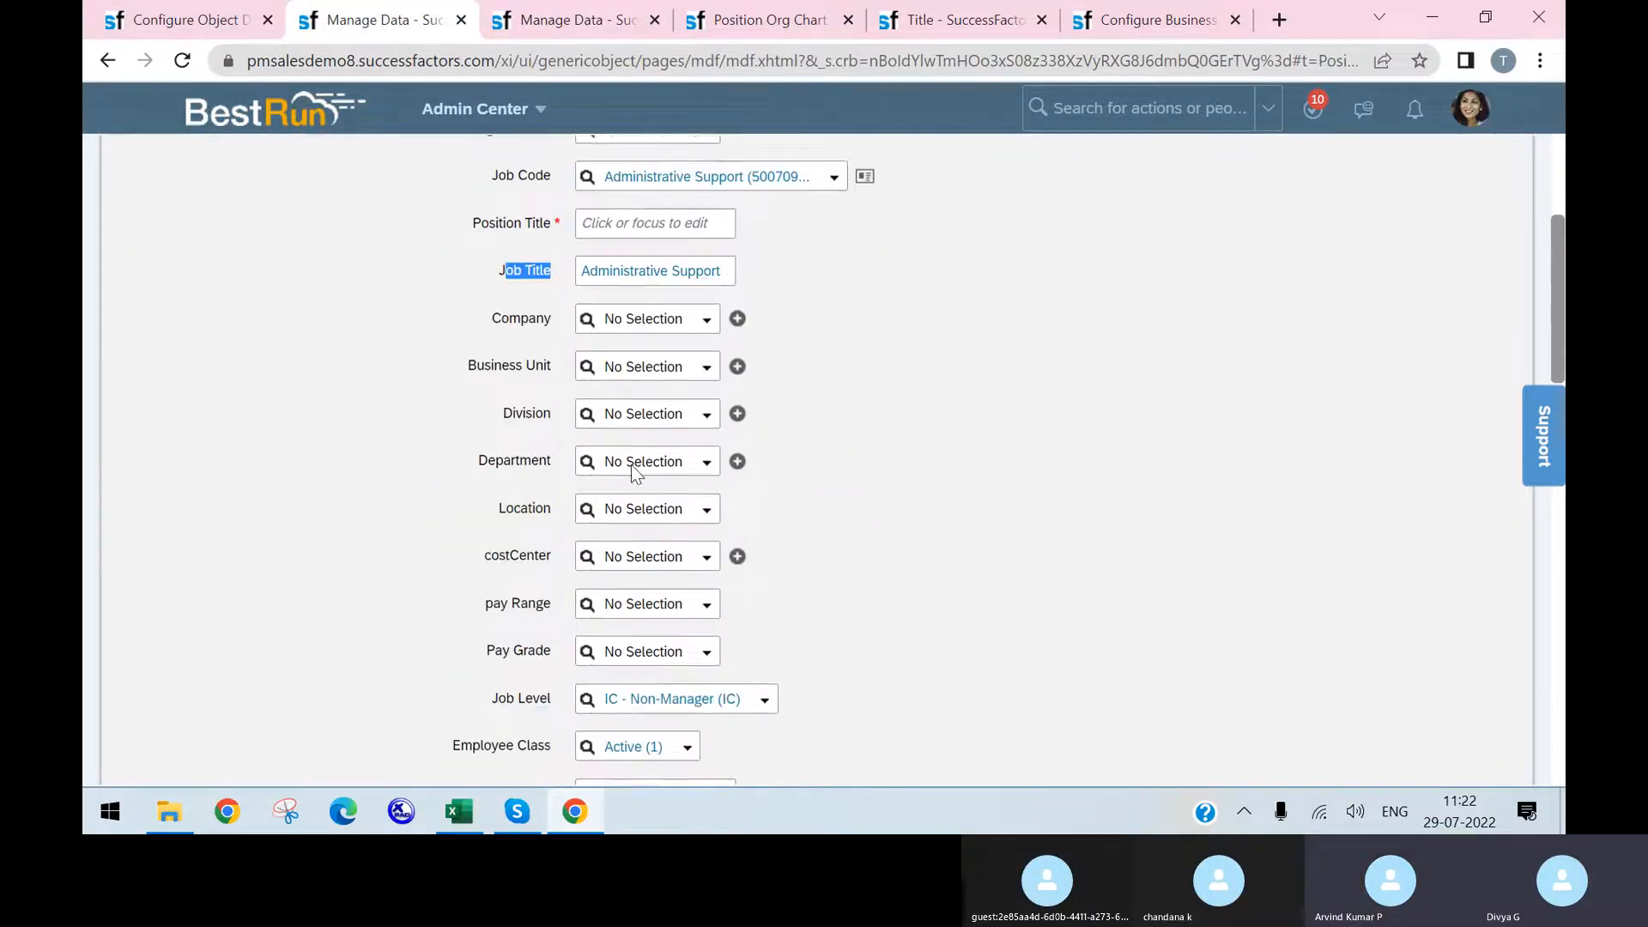
drag(494, 283, 551, 282)
click(604, 26)
scroll(702, 420, down, 6)
scroll(738, 477, down, 3)
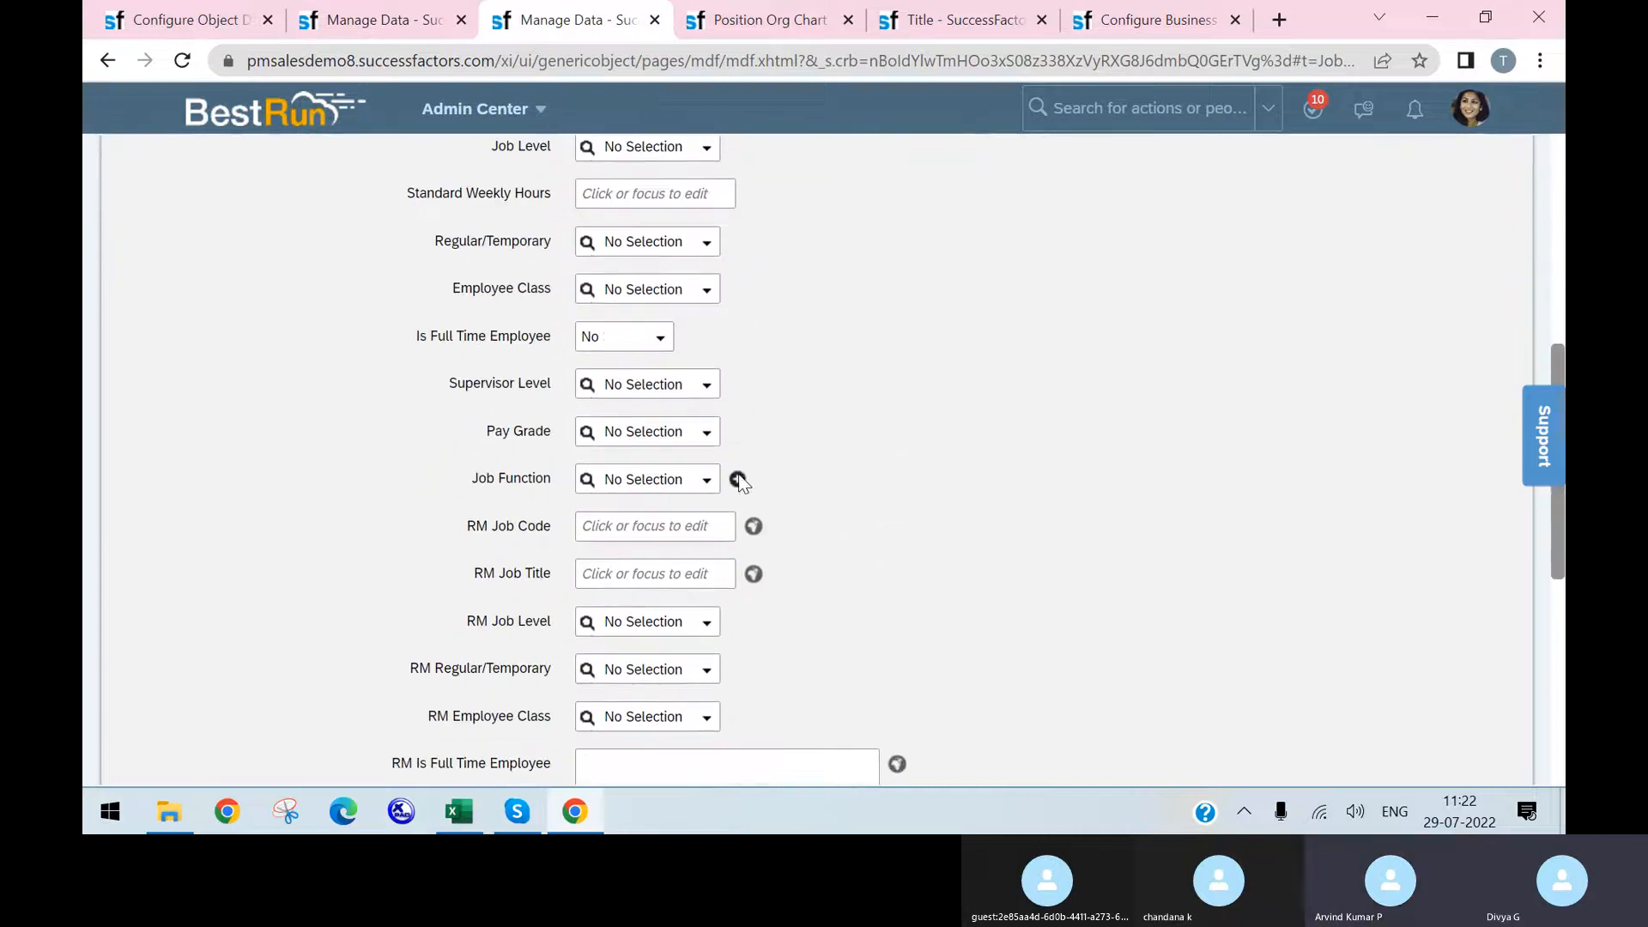
scroll(738, 480, down, 6)
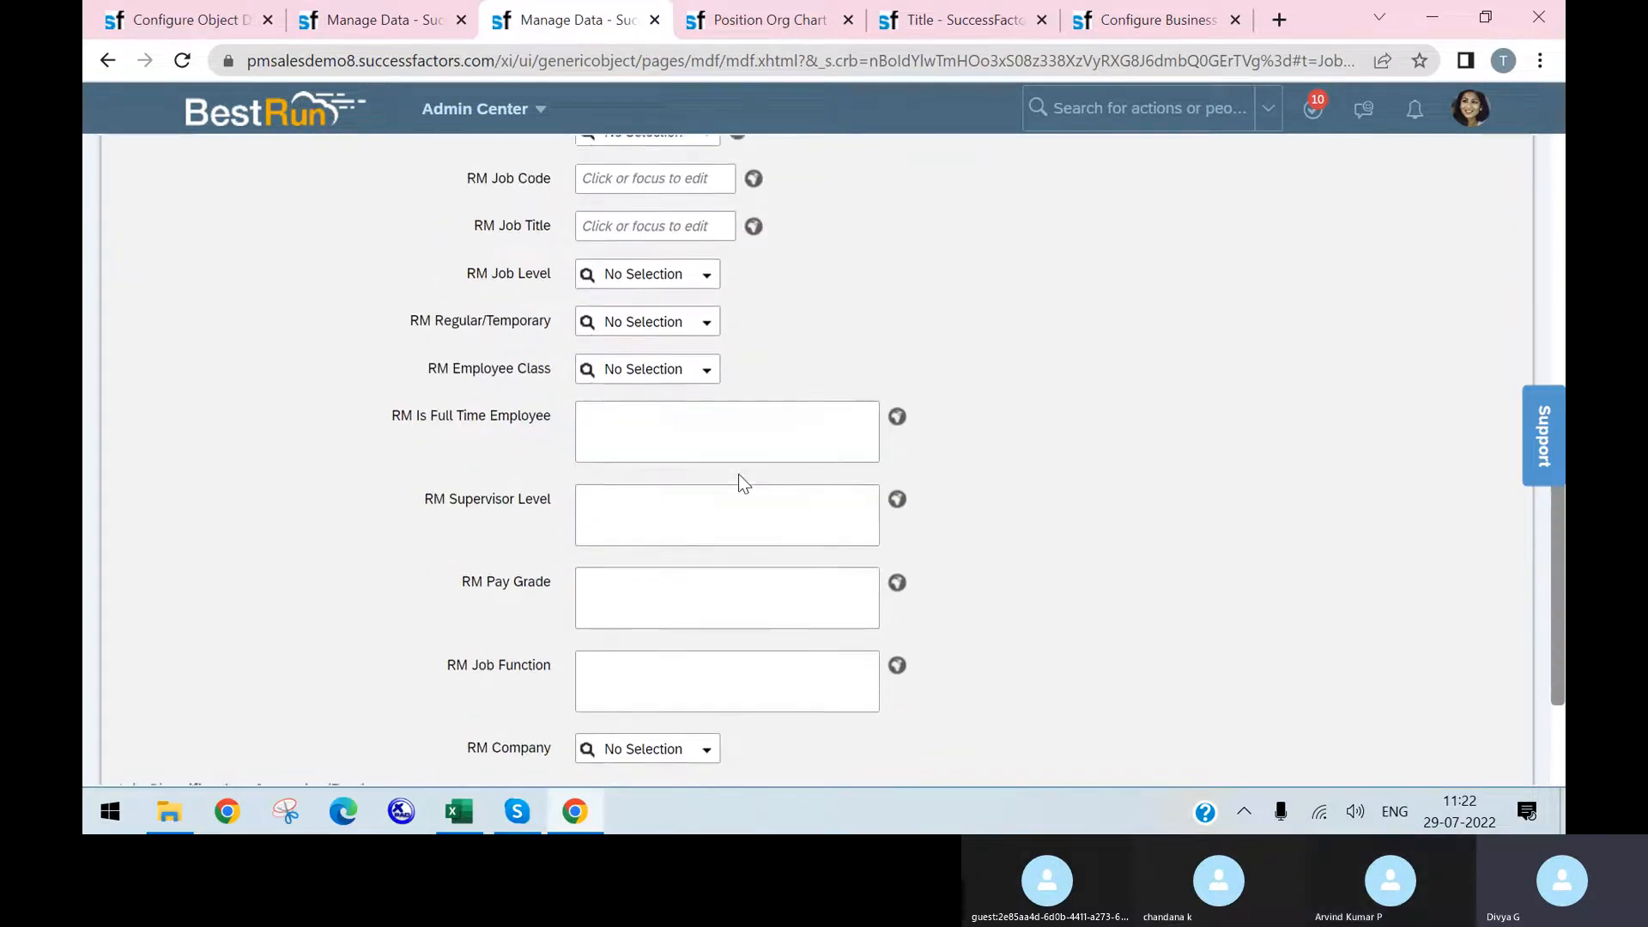
- Compare the Job Classification fields, including Job Level, Regular/Temporary and Employee Class, with their counterparts on the Position form
scroll(731, 470, up, 12)
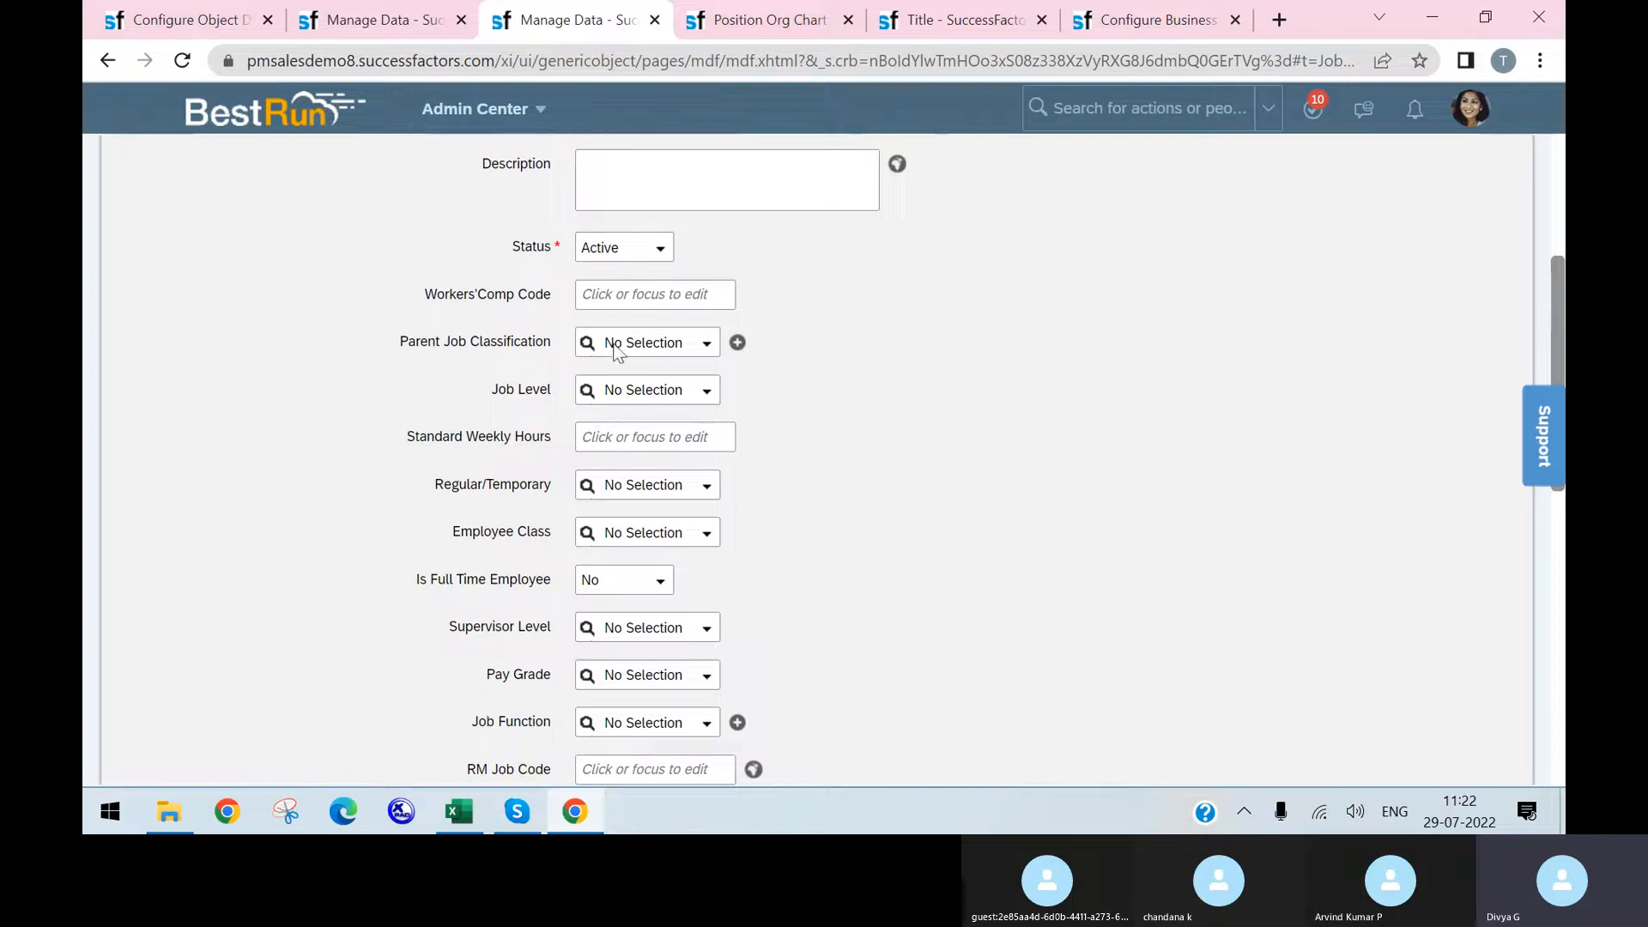
scroll(615, 566, up, 3)
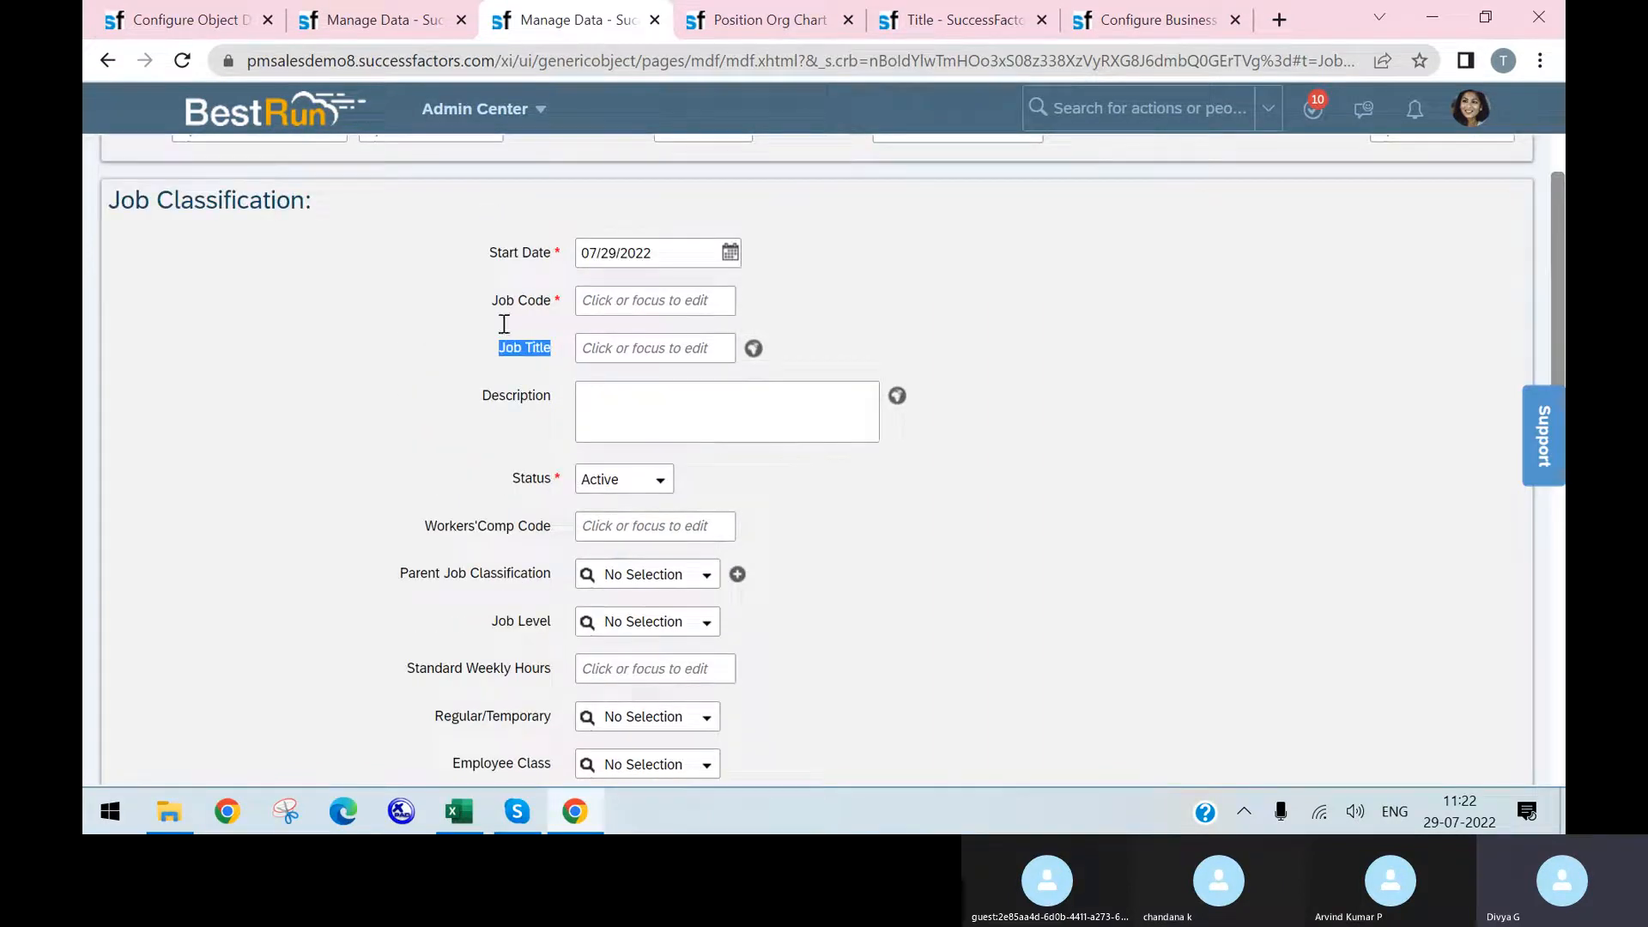
click(367, 12)
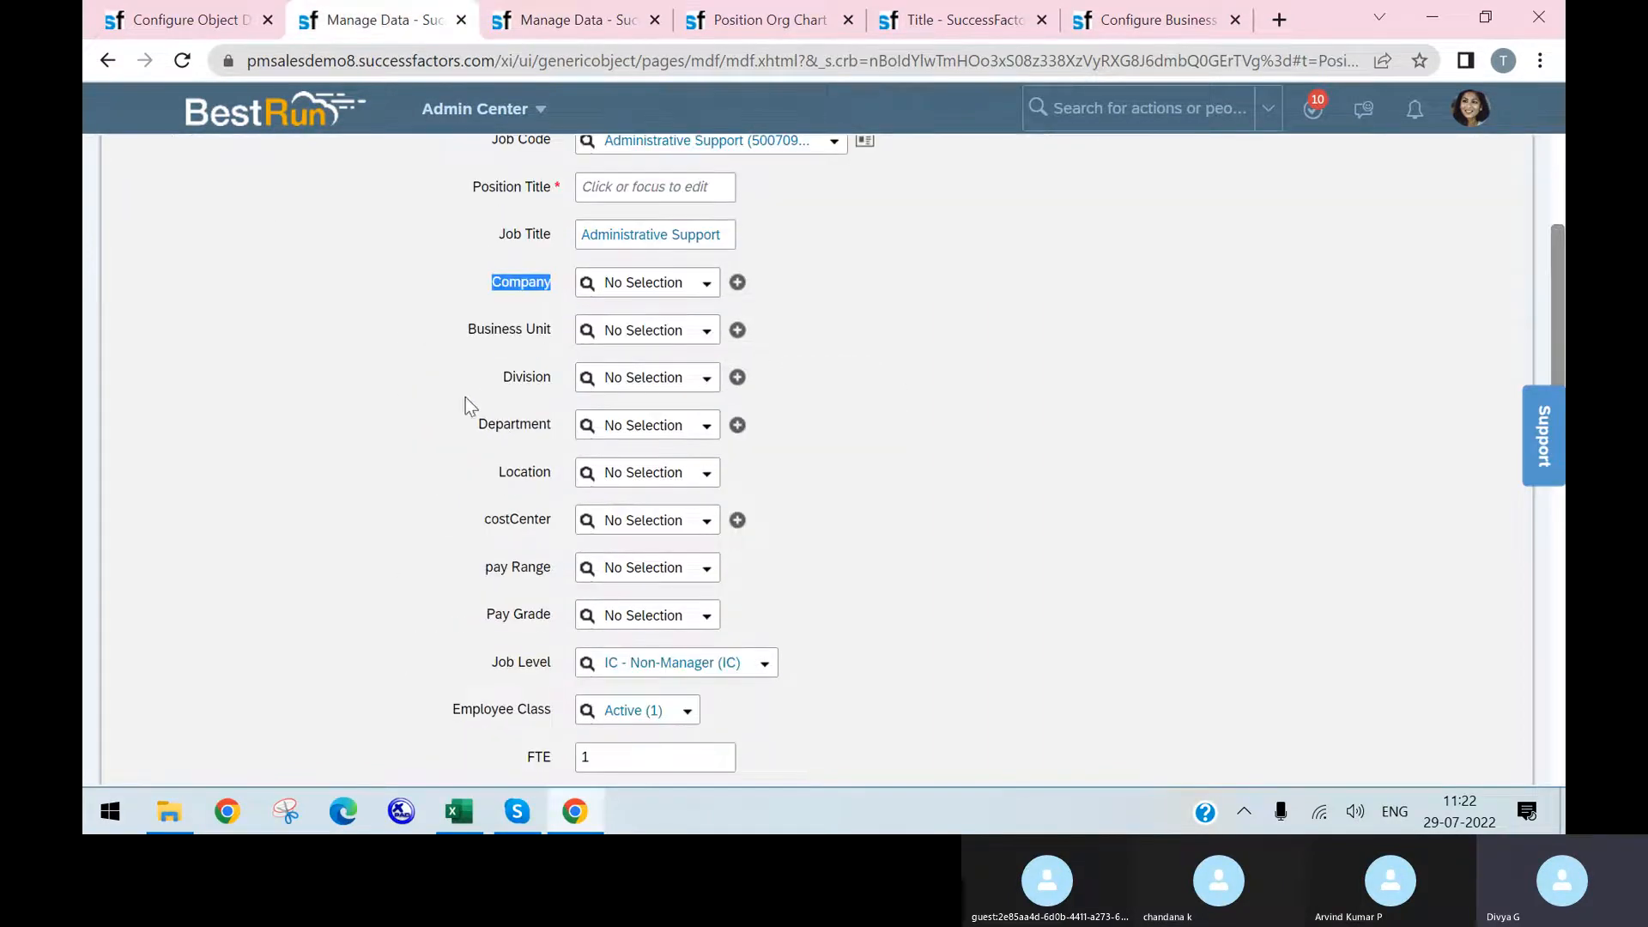
scroll(563, 512, down, 1)
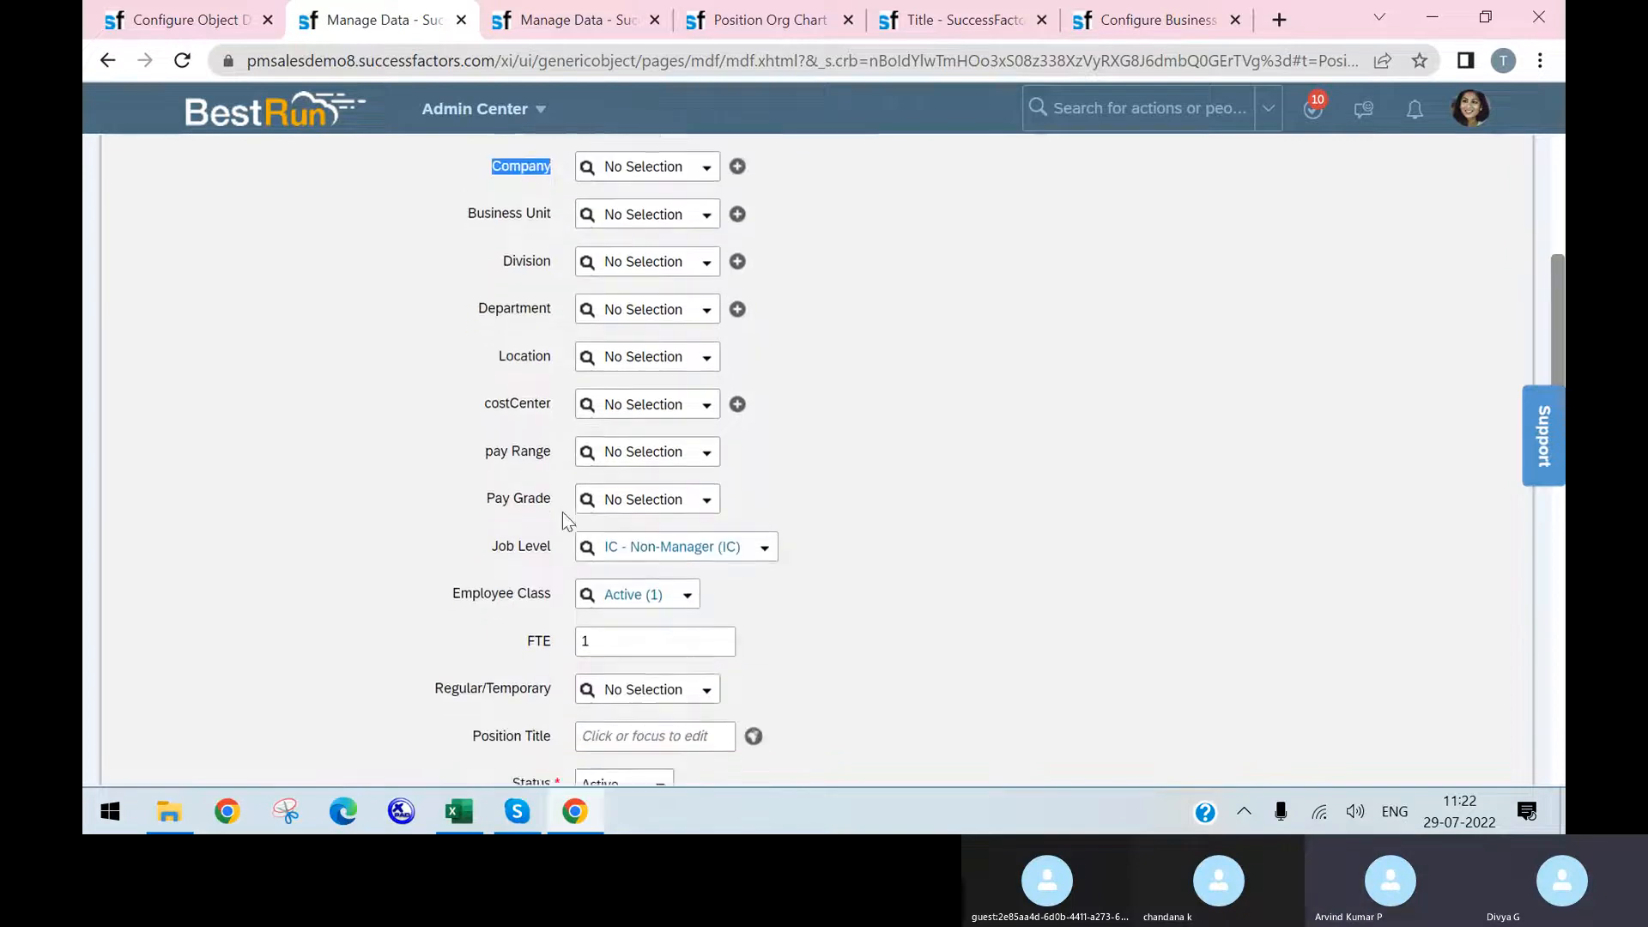
scroll(563, 511, down, 1)
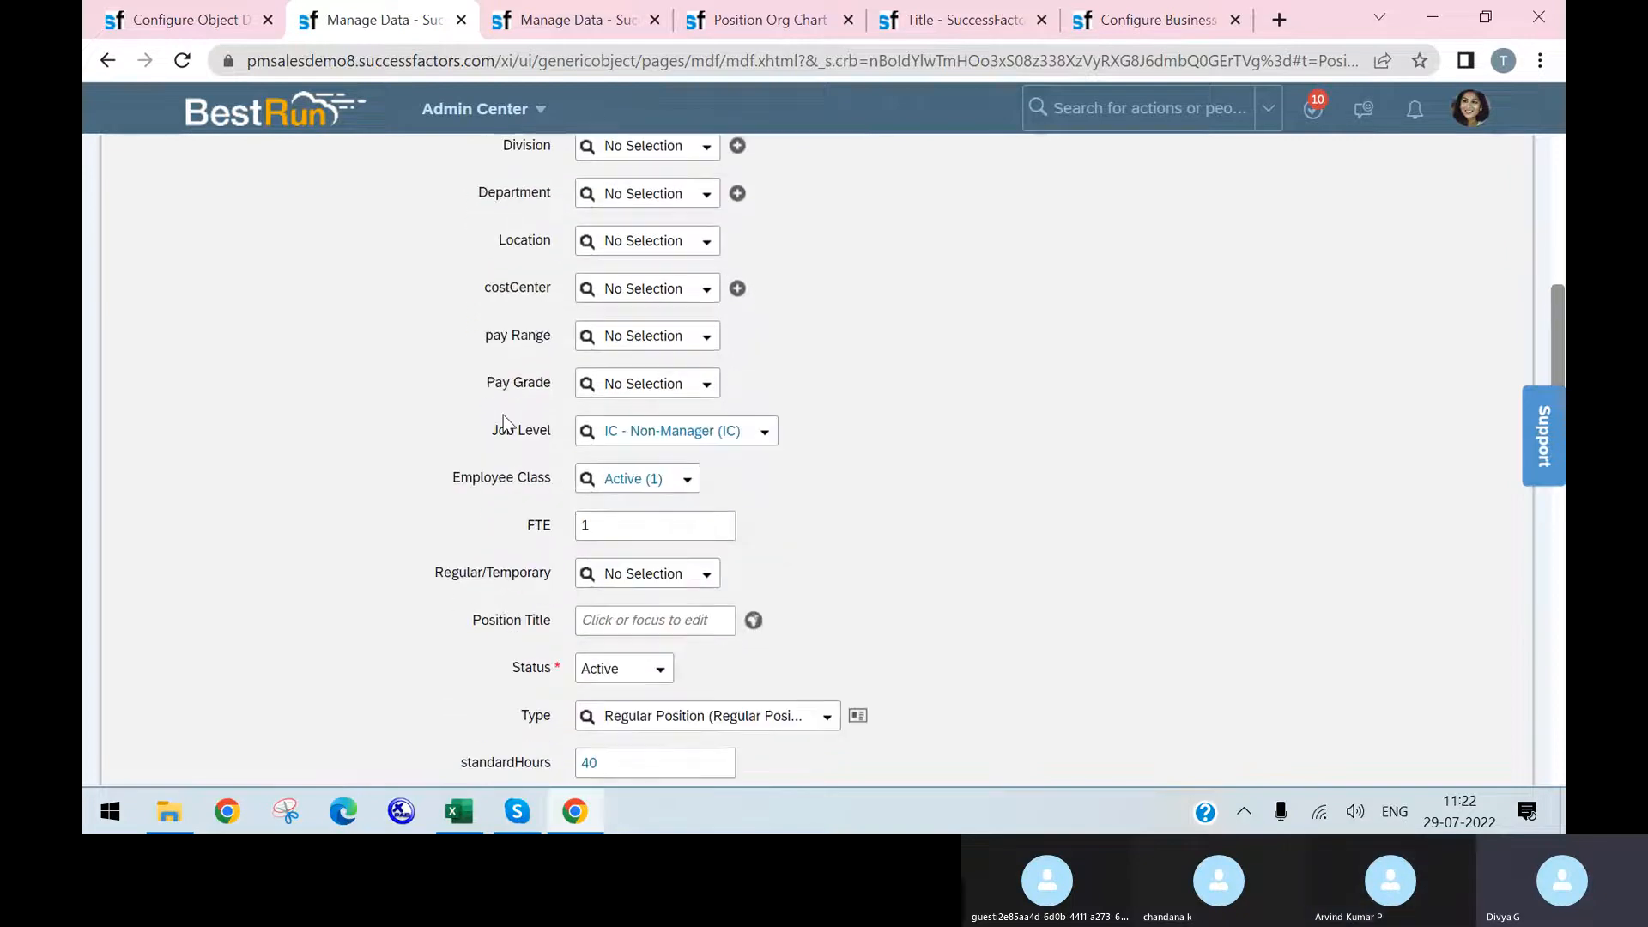
click(592, 19)
scroll(564, 487, down, 4)
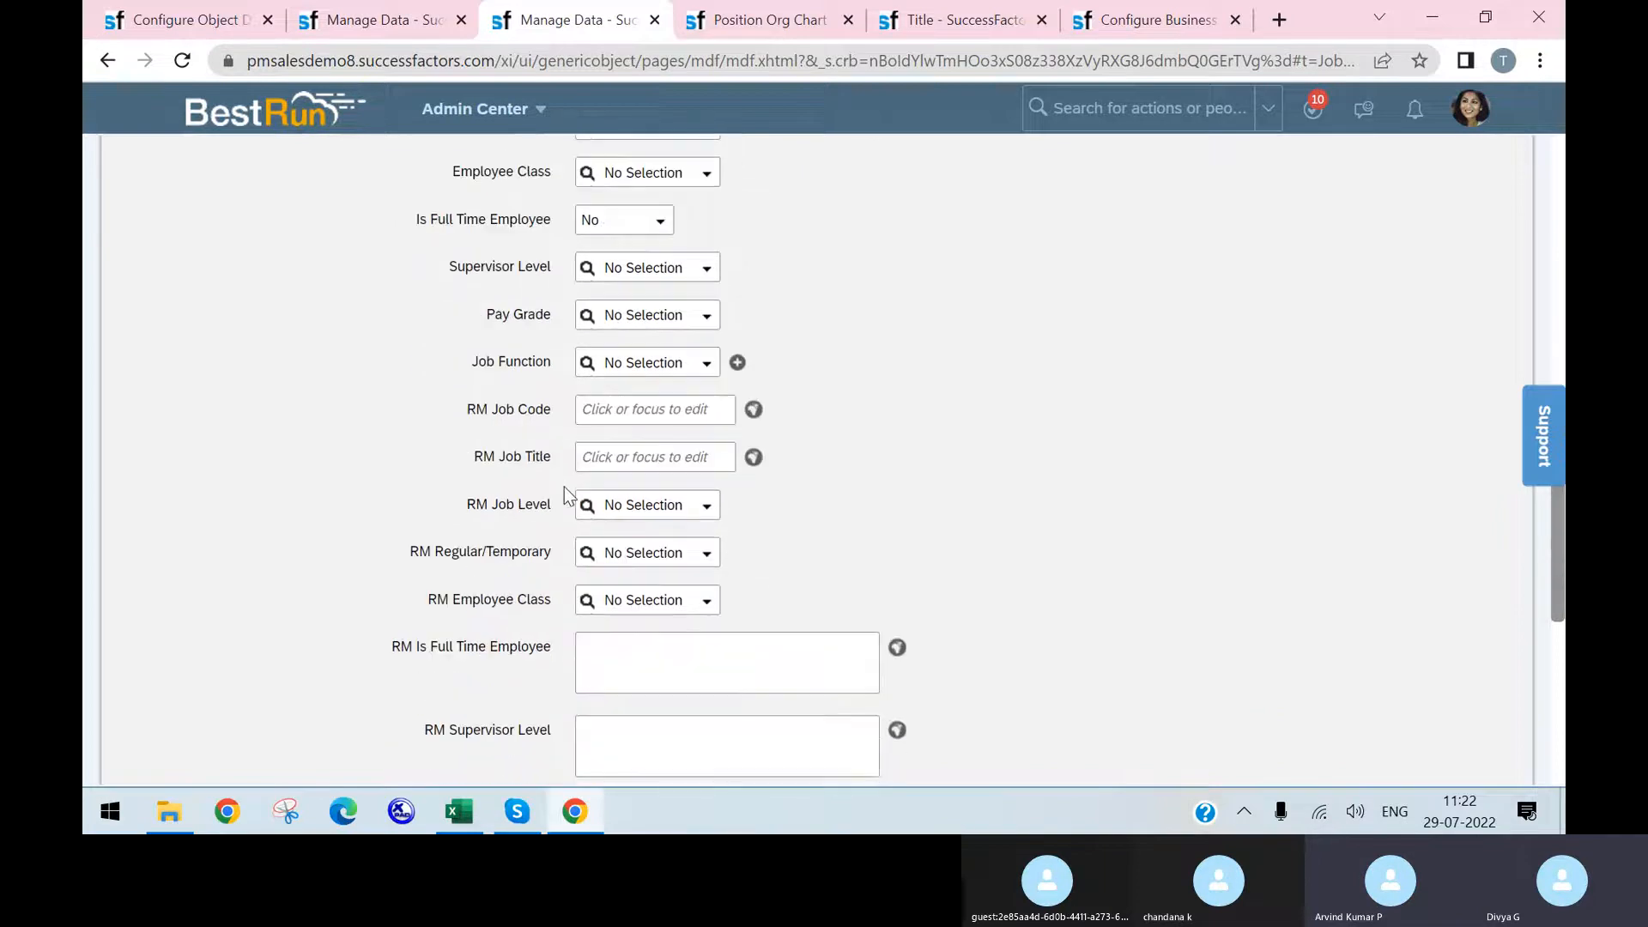
scroll(564, 487, down, 2)
scroll(564, 486, up, 4)
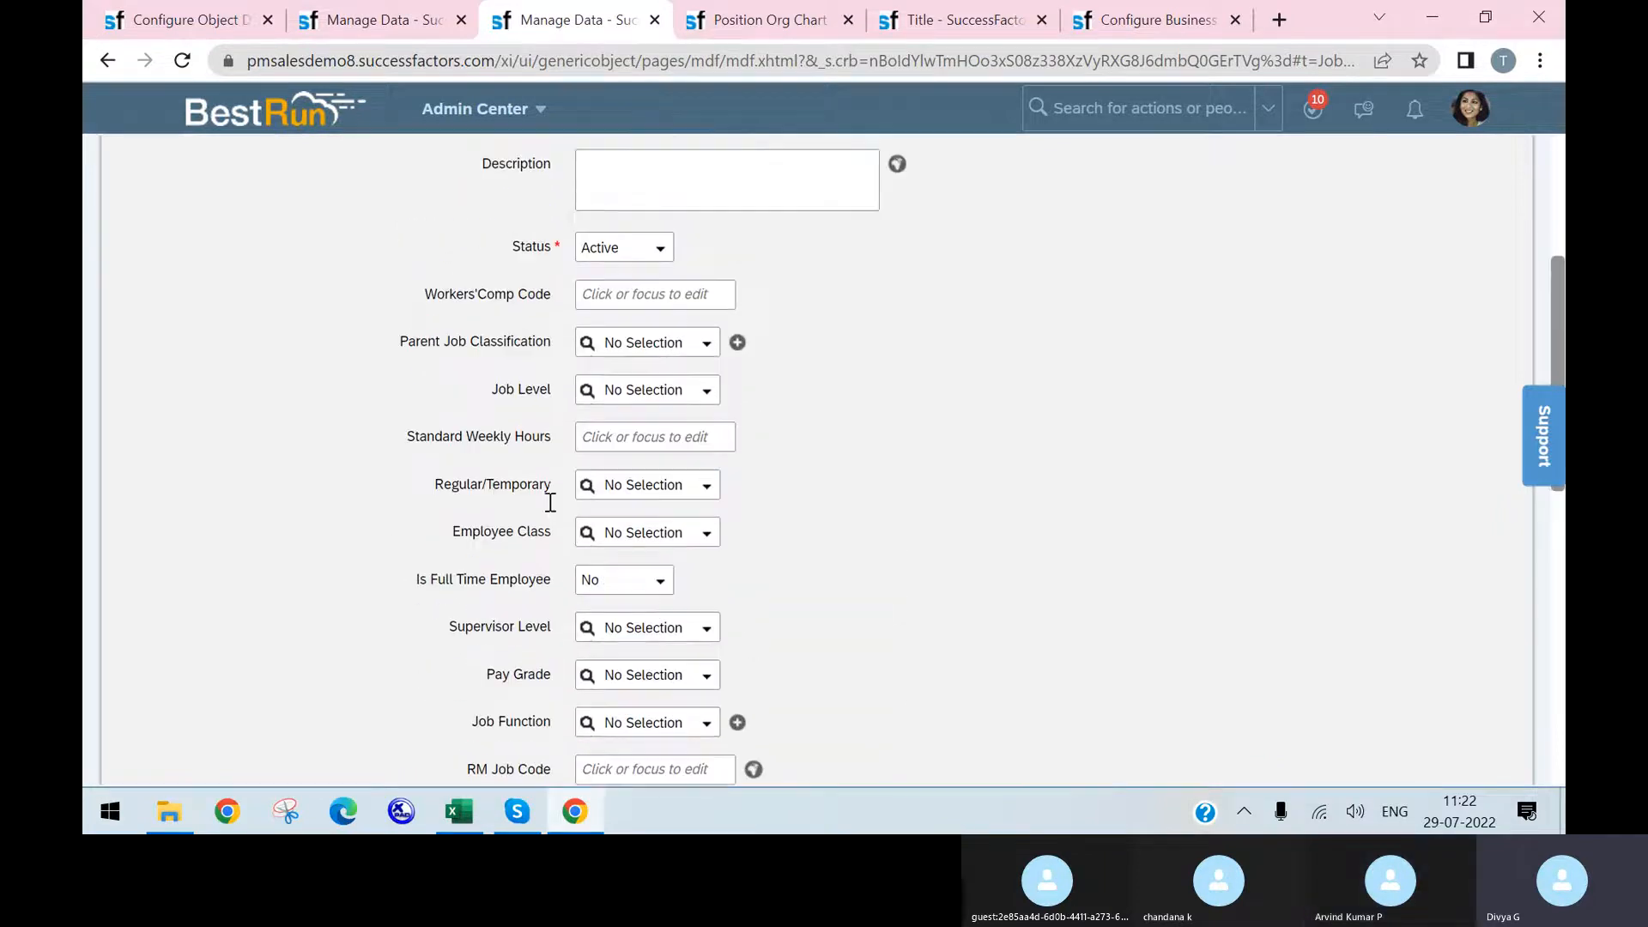
drag(491, 388, 551, 384)
click(427, 29)
click(553, 30)
- Review the blank business rule form, and recheck the Job Classification and Position forms, covering the Position fields from Job Code to standardHours
click(1148, 21)
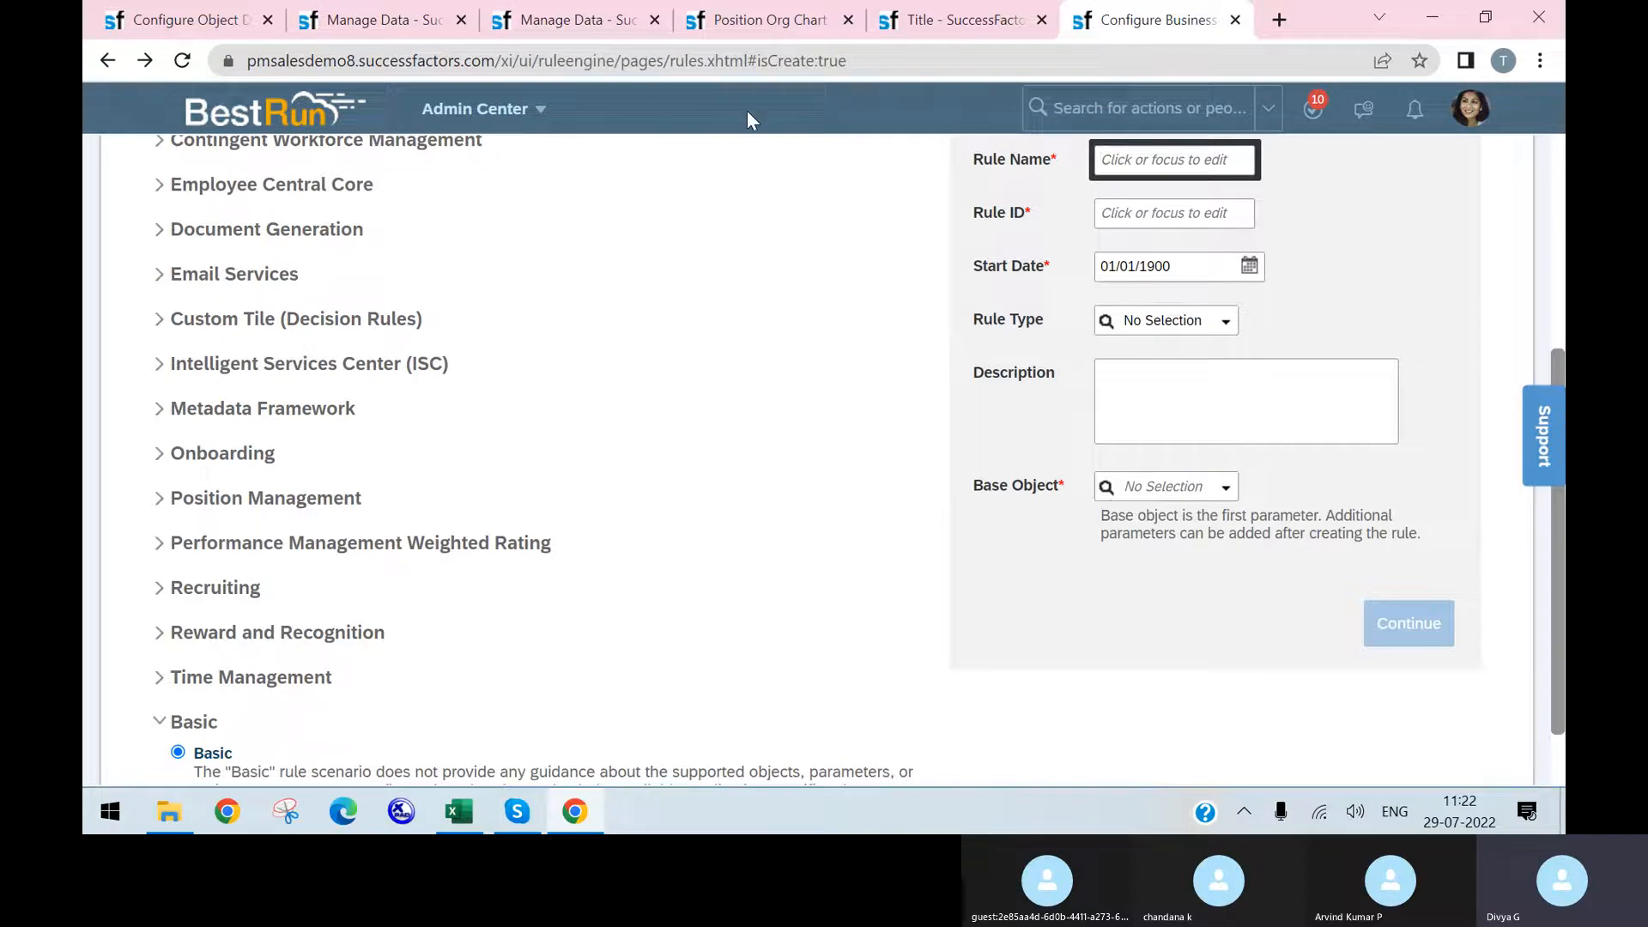
click(392, 20)
click(605, 17)
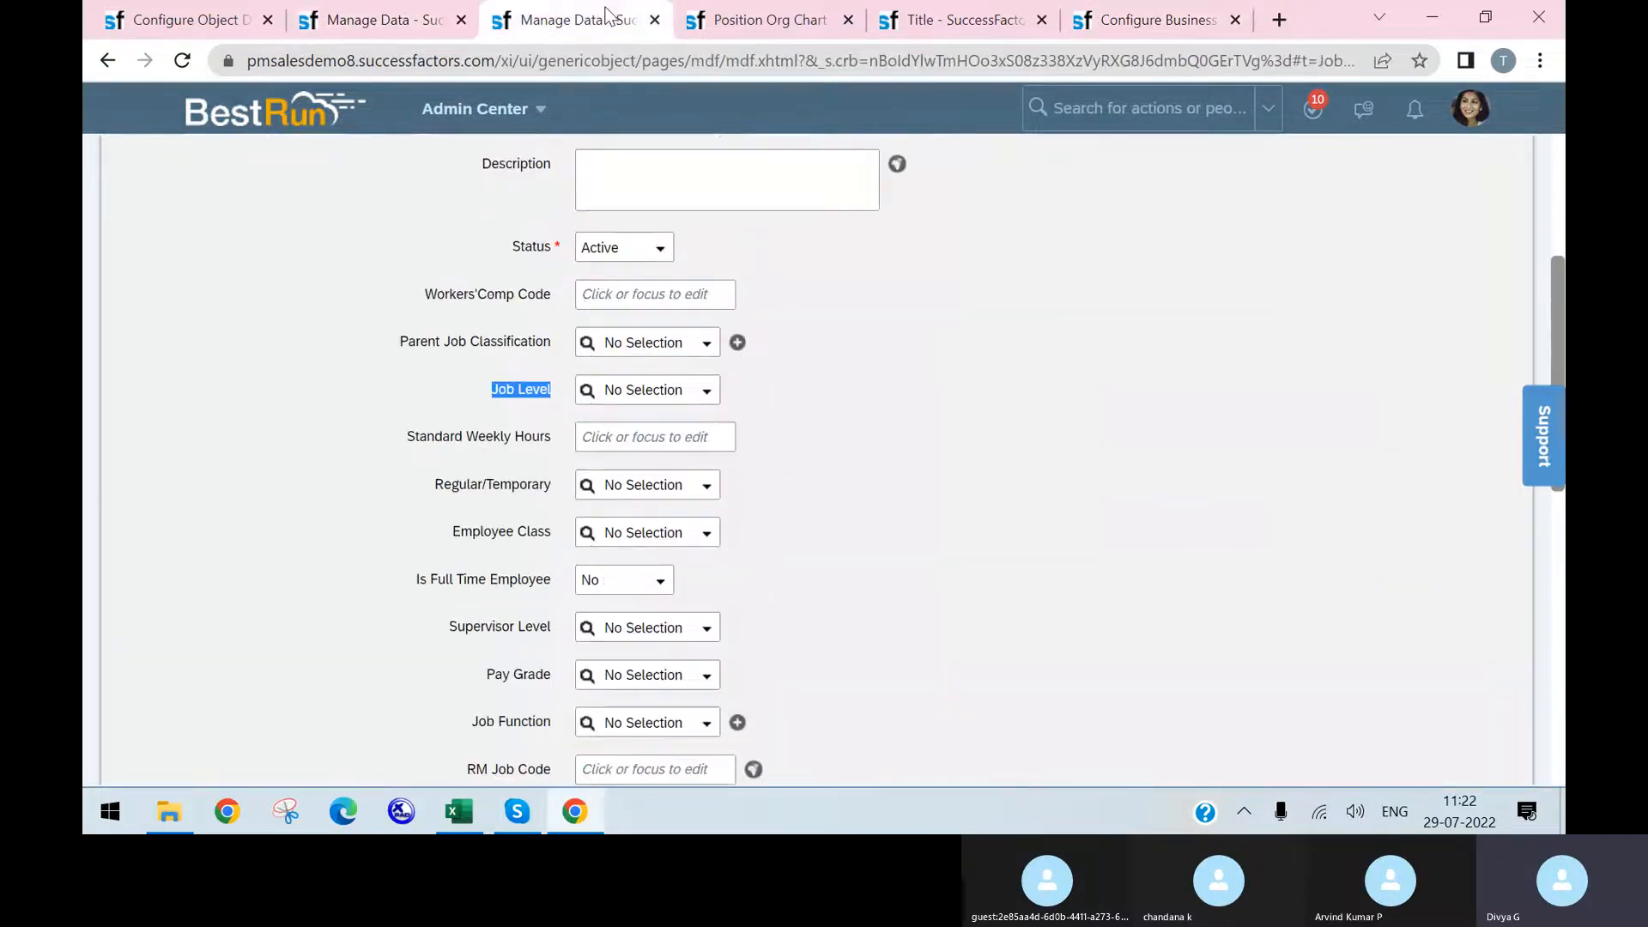
scroll(577, 318, up, 3)
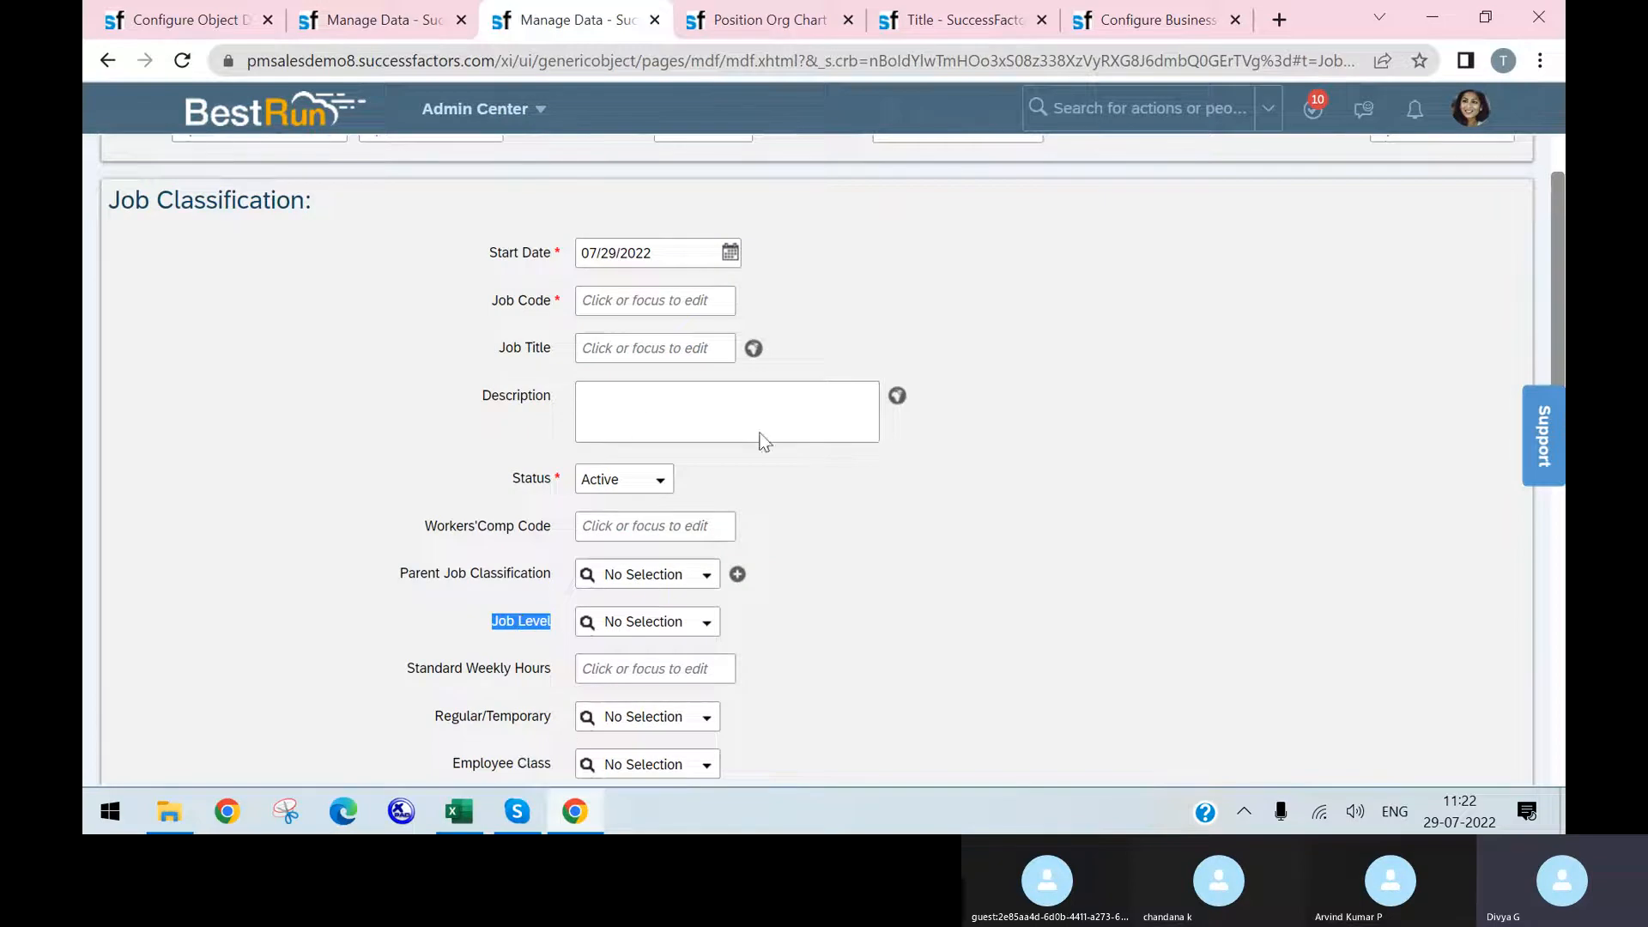
click(398, 17)
scroll(627, 321, up, 5)
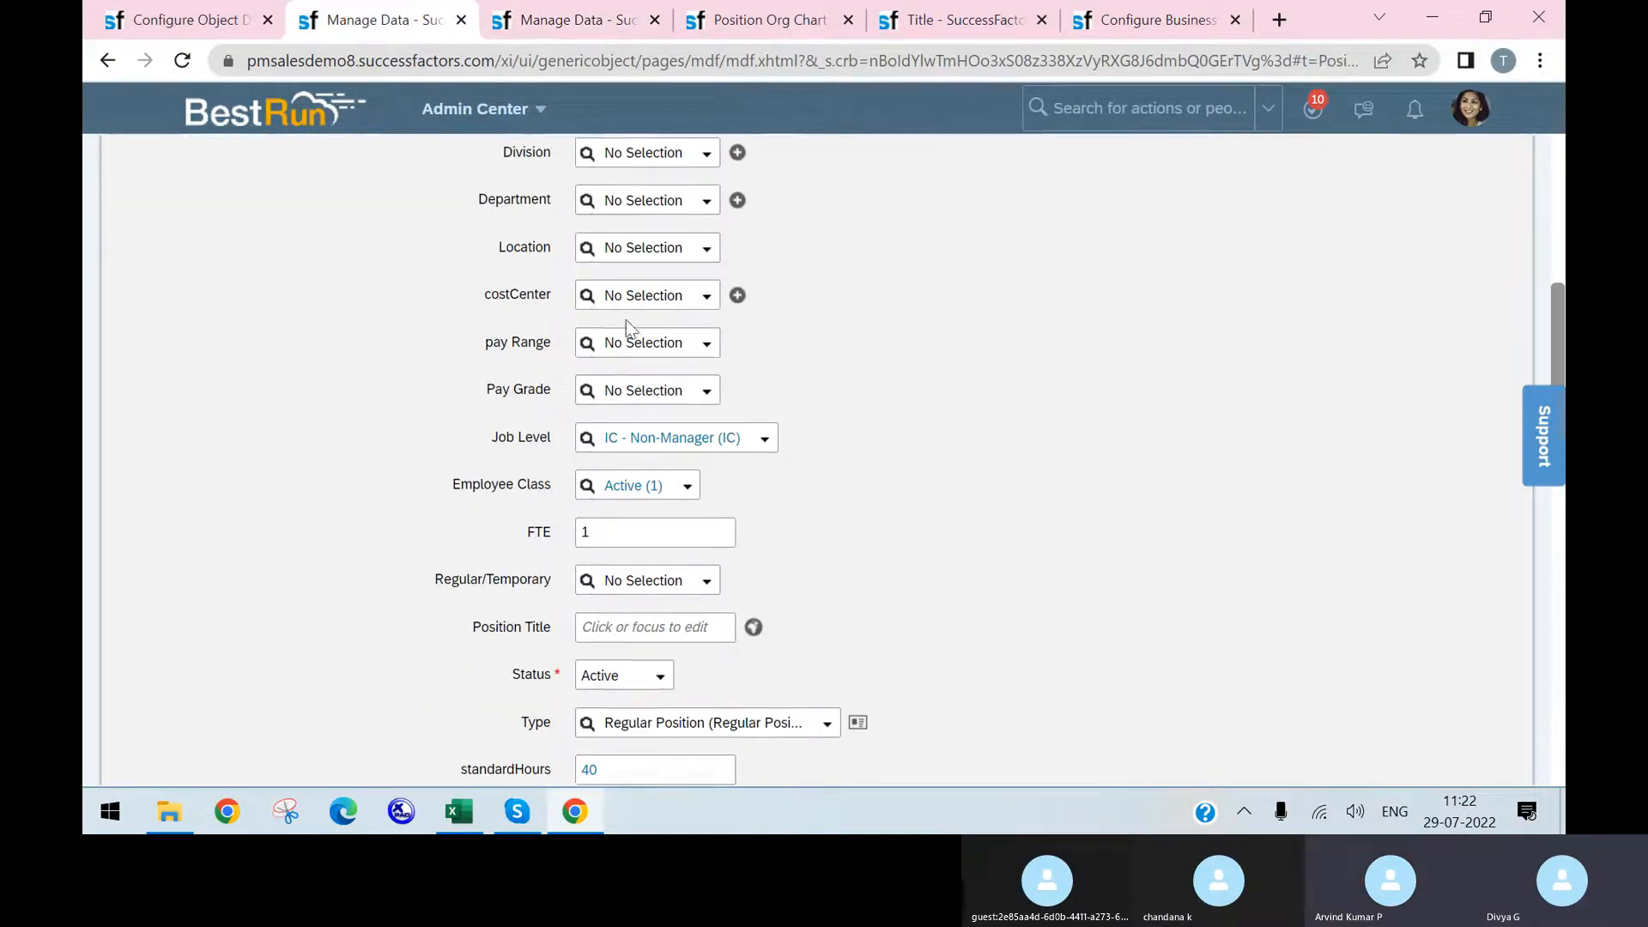
scroll(647, 269, up, 2)
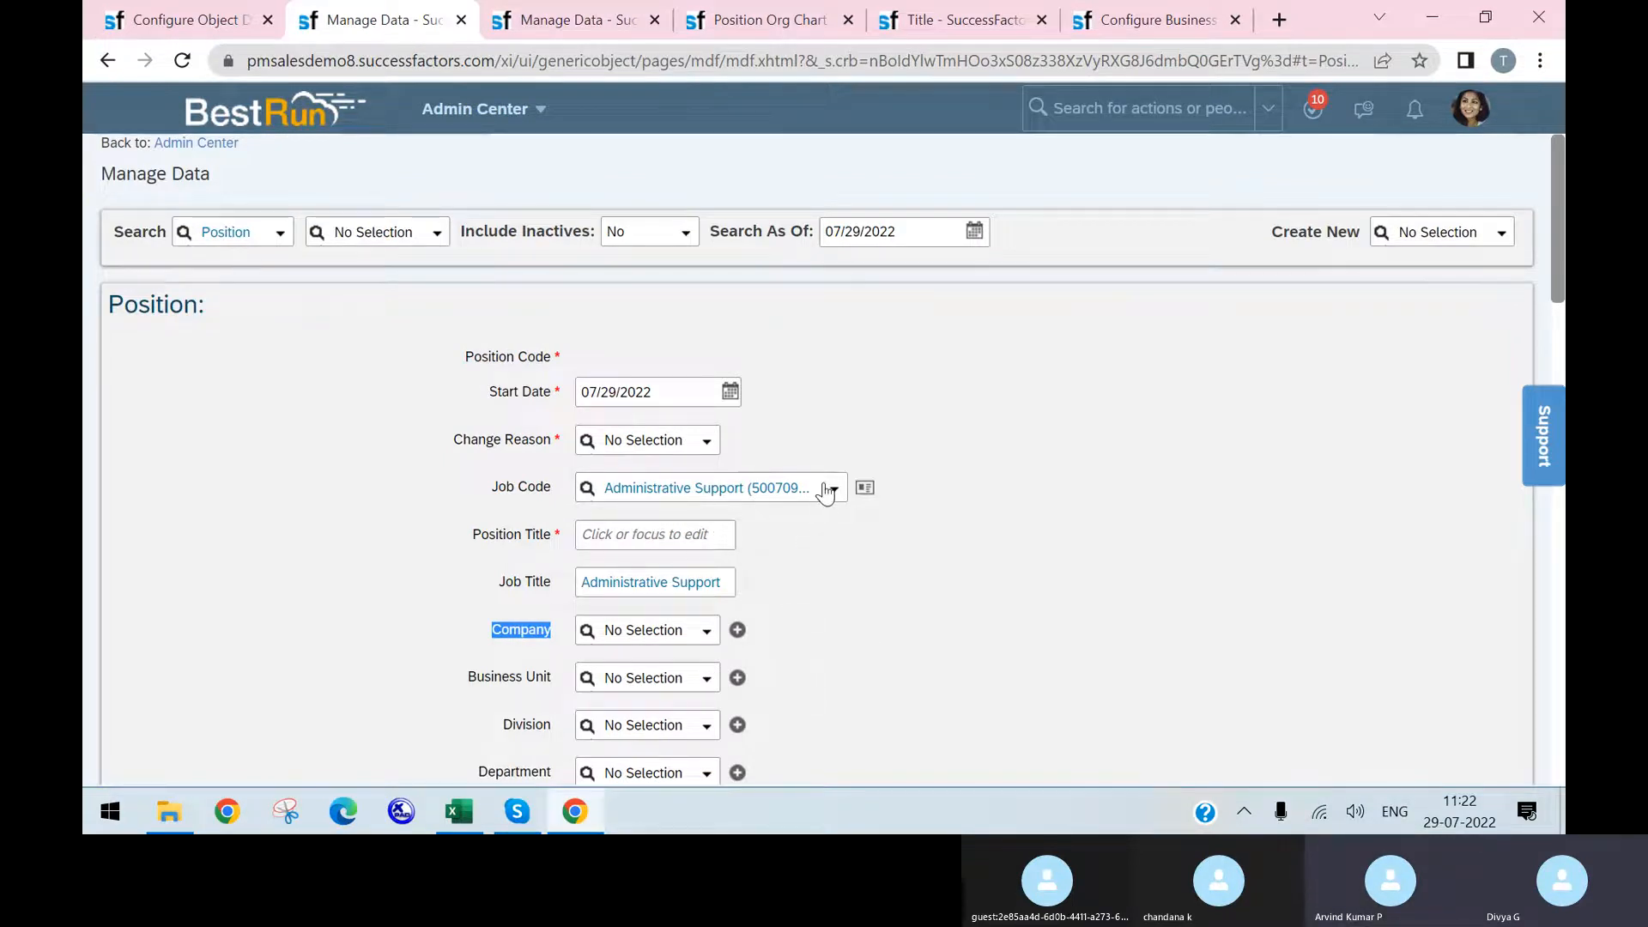
scroll(783, 538, down, 1)
scroll(776, 529, down, 1)
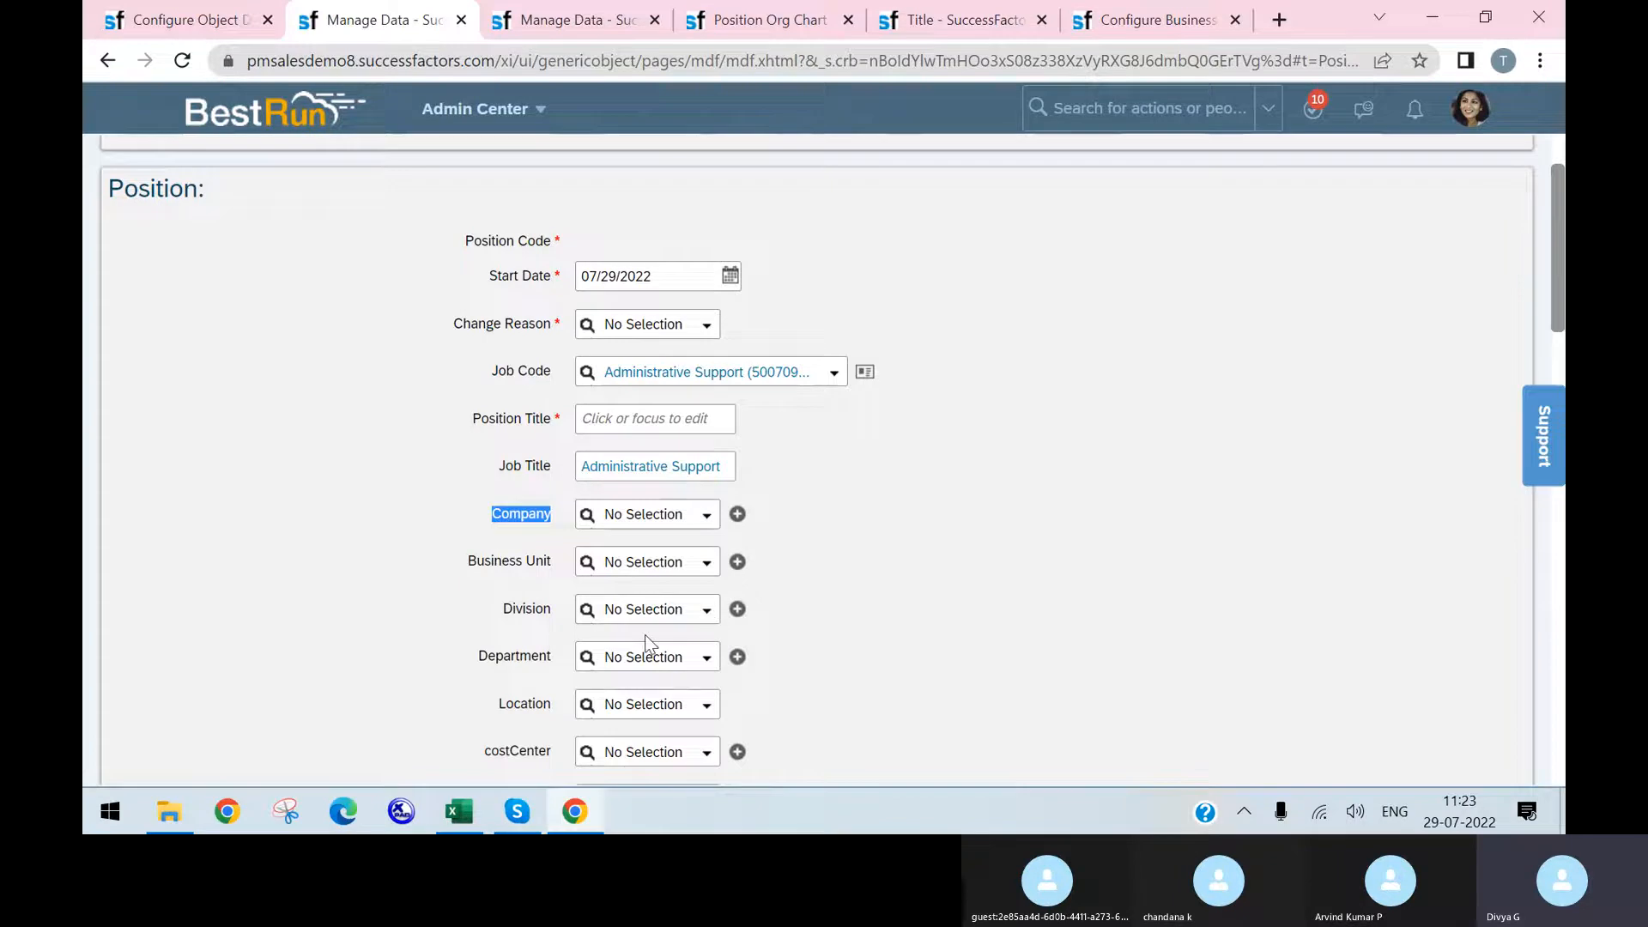
scroll(645, 635, down, 5)
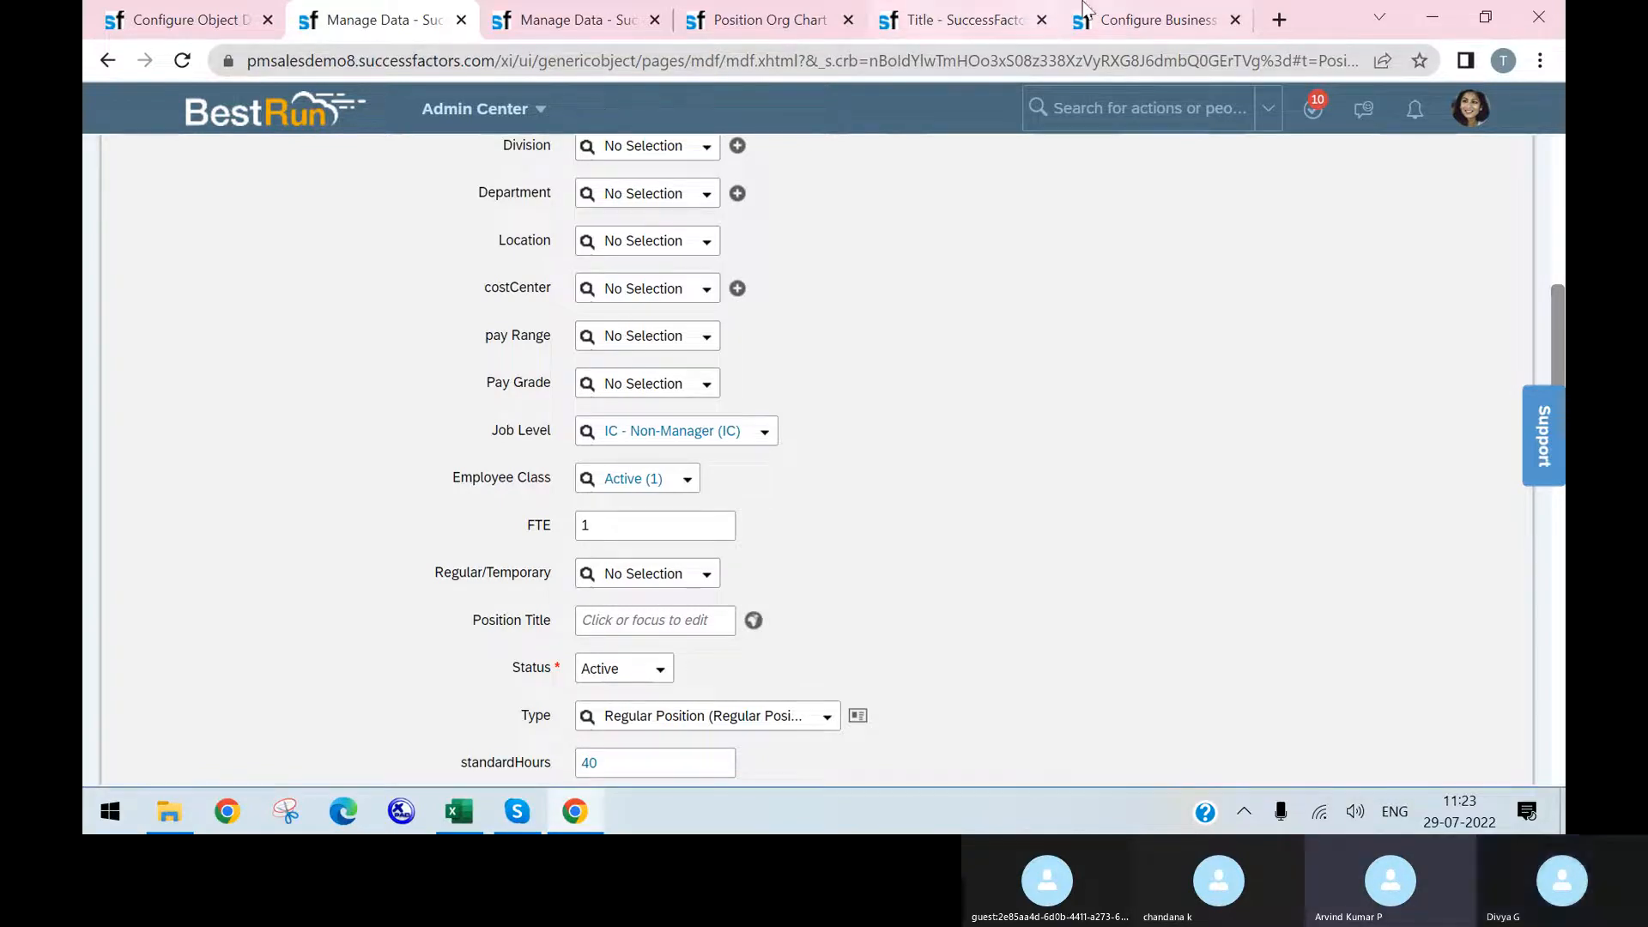
- Under the Basic scenario in Configure Business Rules, name the new rule JobCode2position
click(1120, 22)
scroll(1115, 318, up, 1)
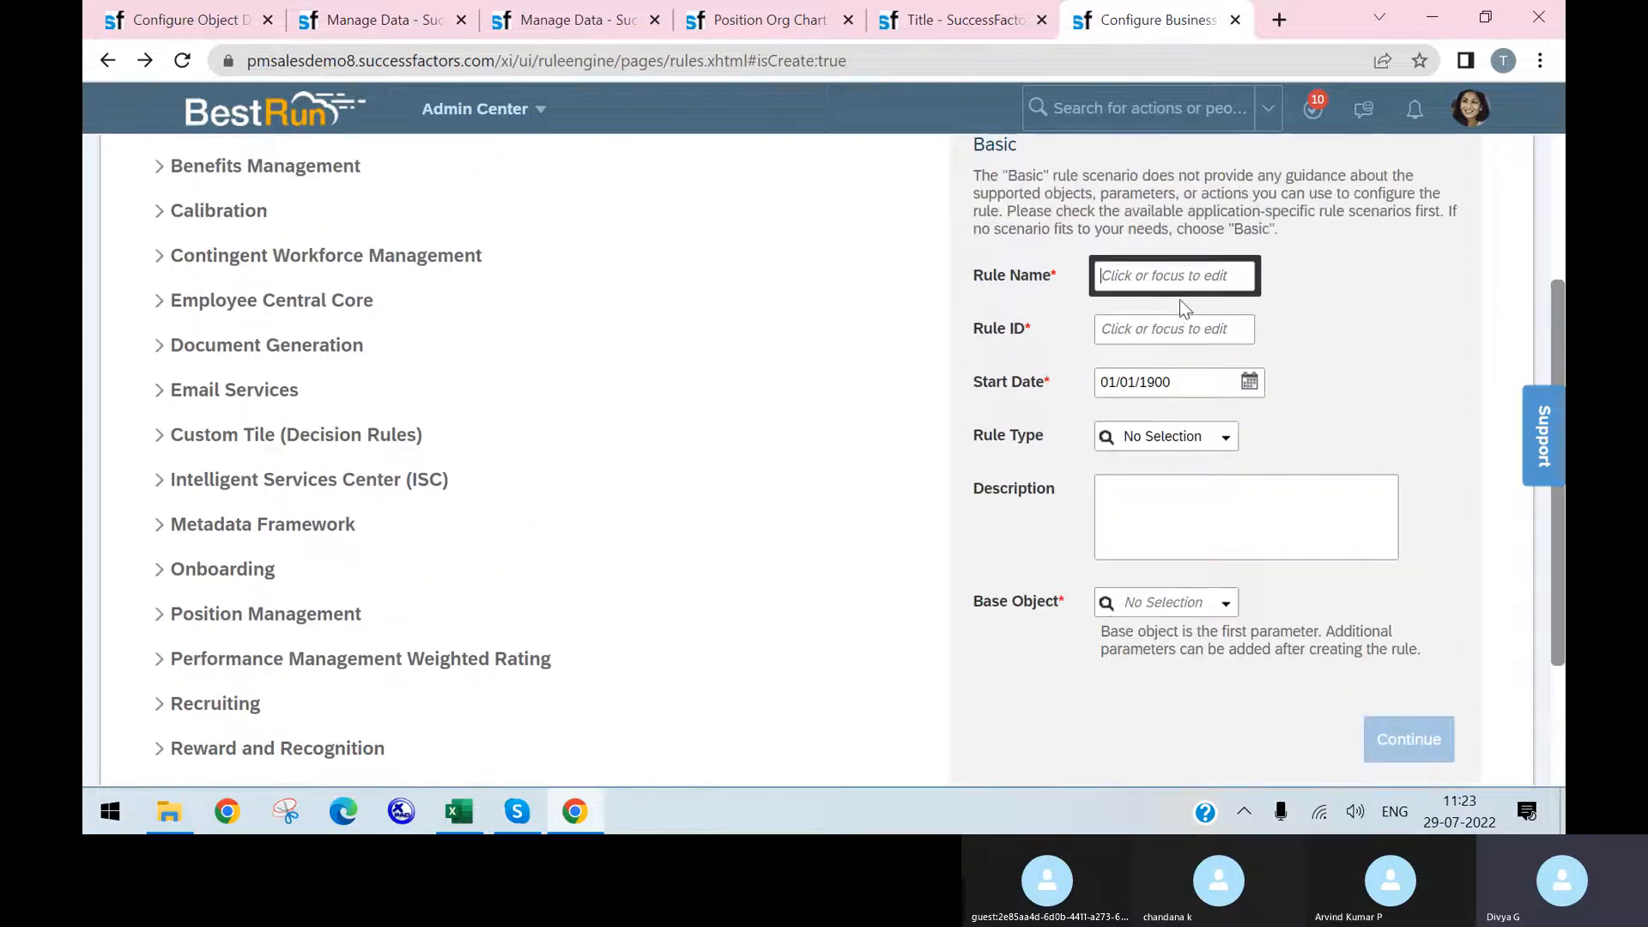
click(1186, 273)
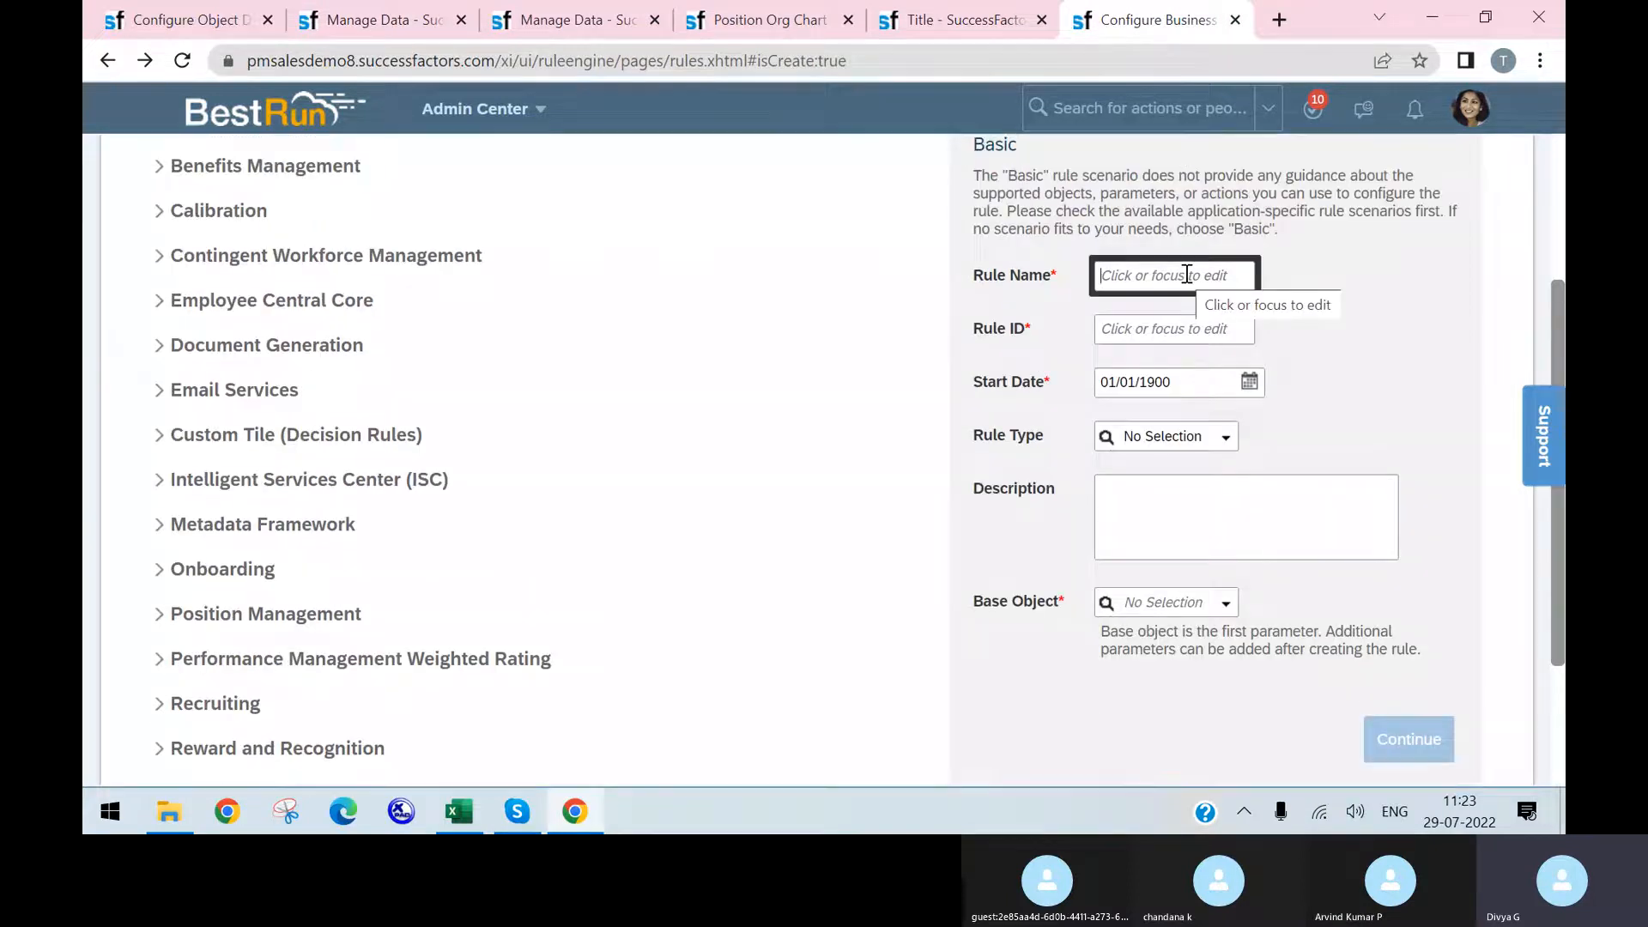
text(JobC)
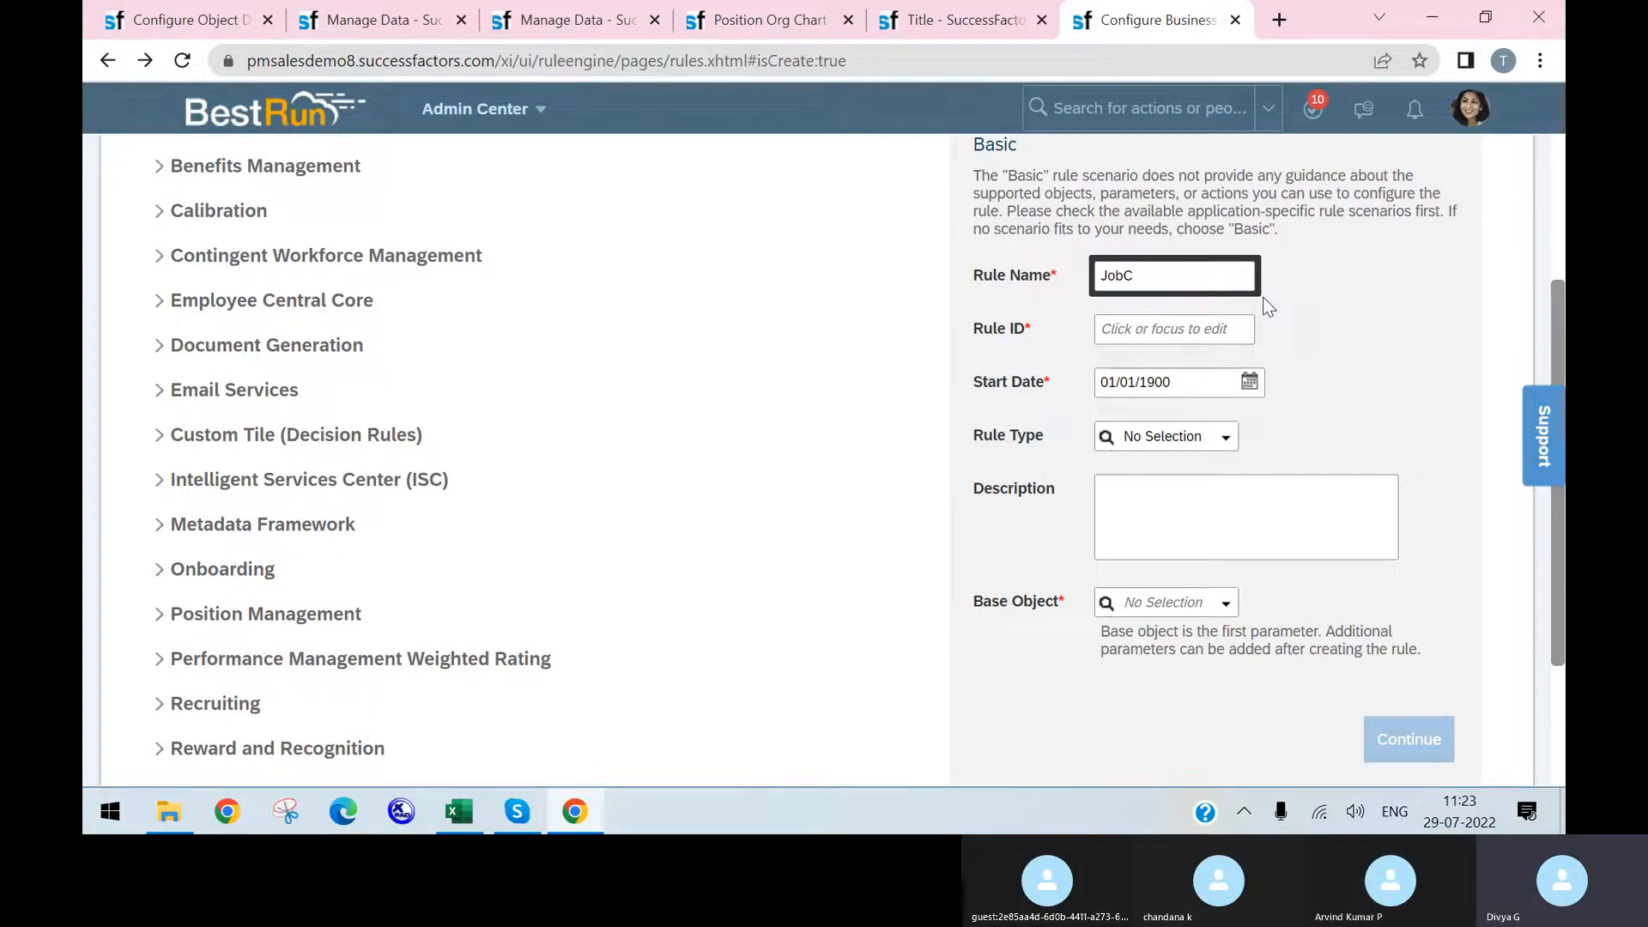
scroll(1269, 307, up, 3)
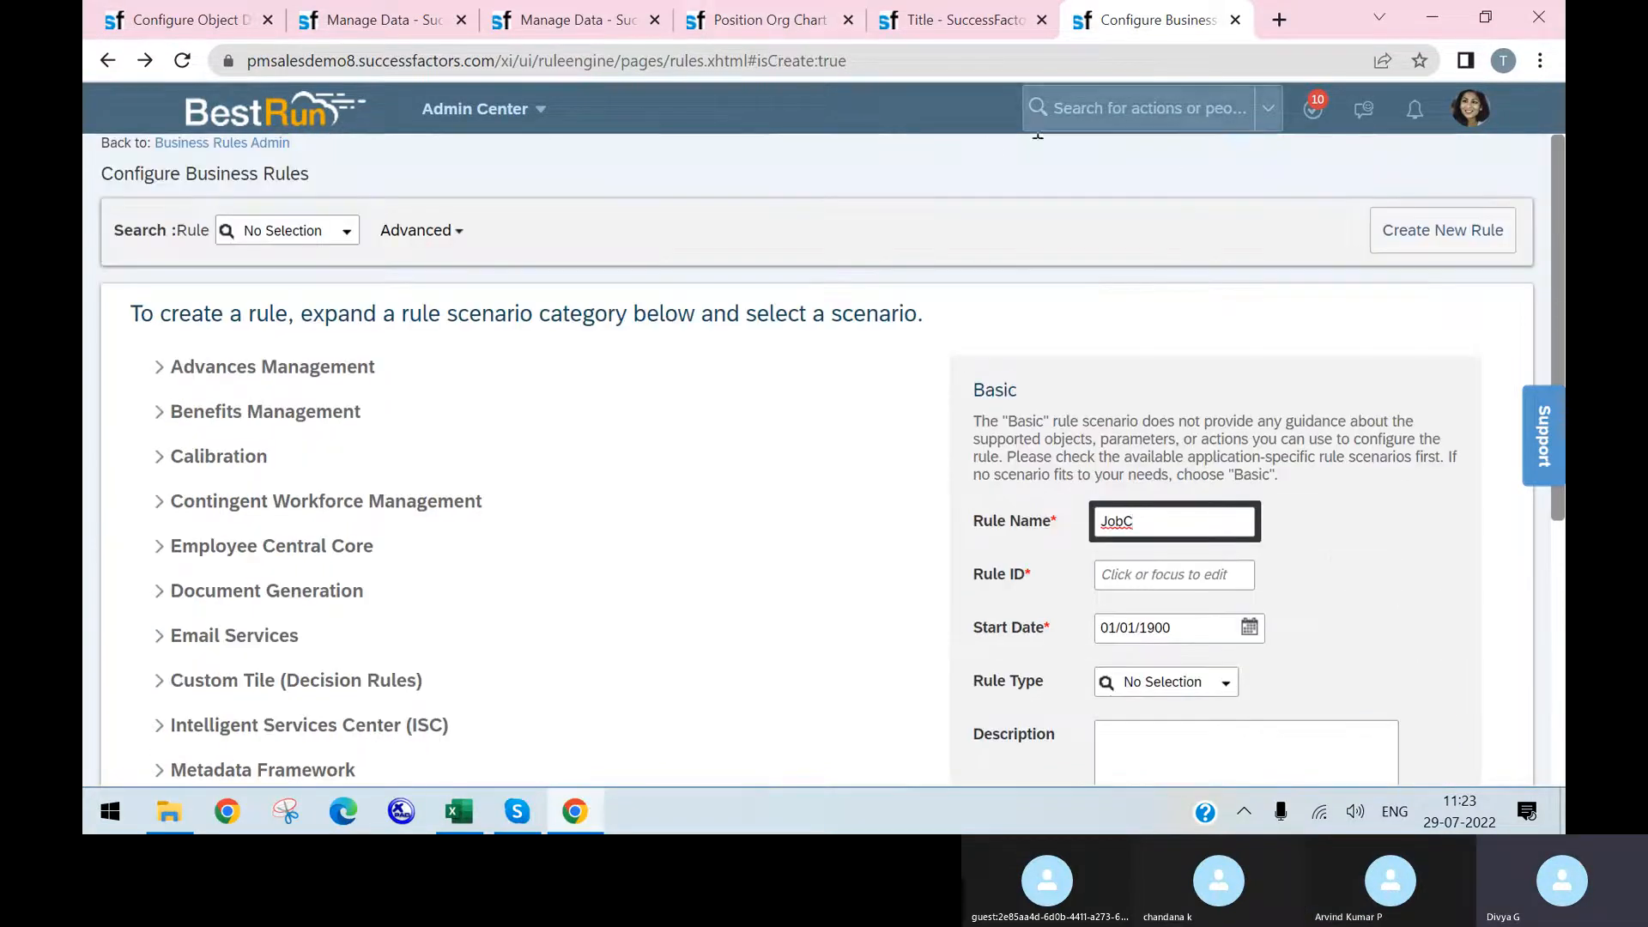
drag(103, 172, 302, 175)
scroll(432, 414, down, 5)
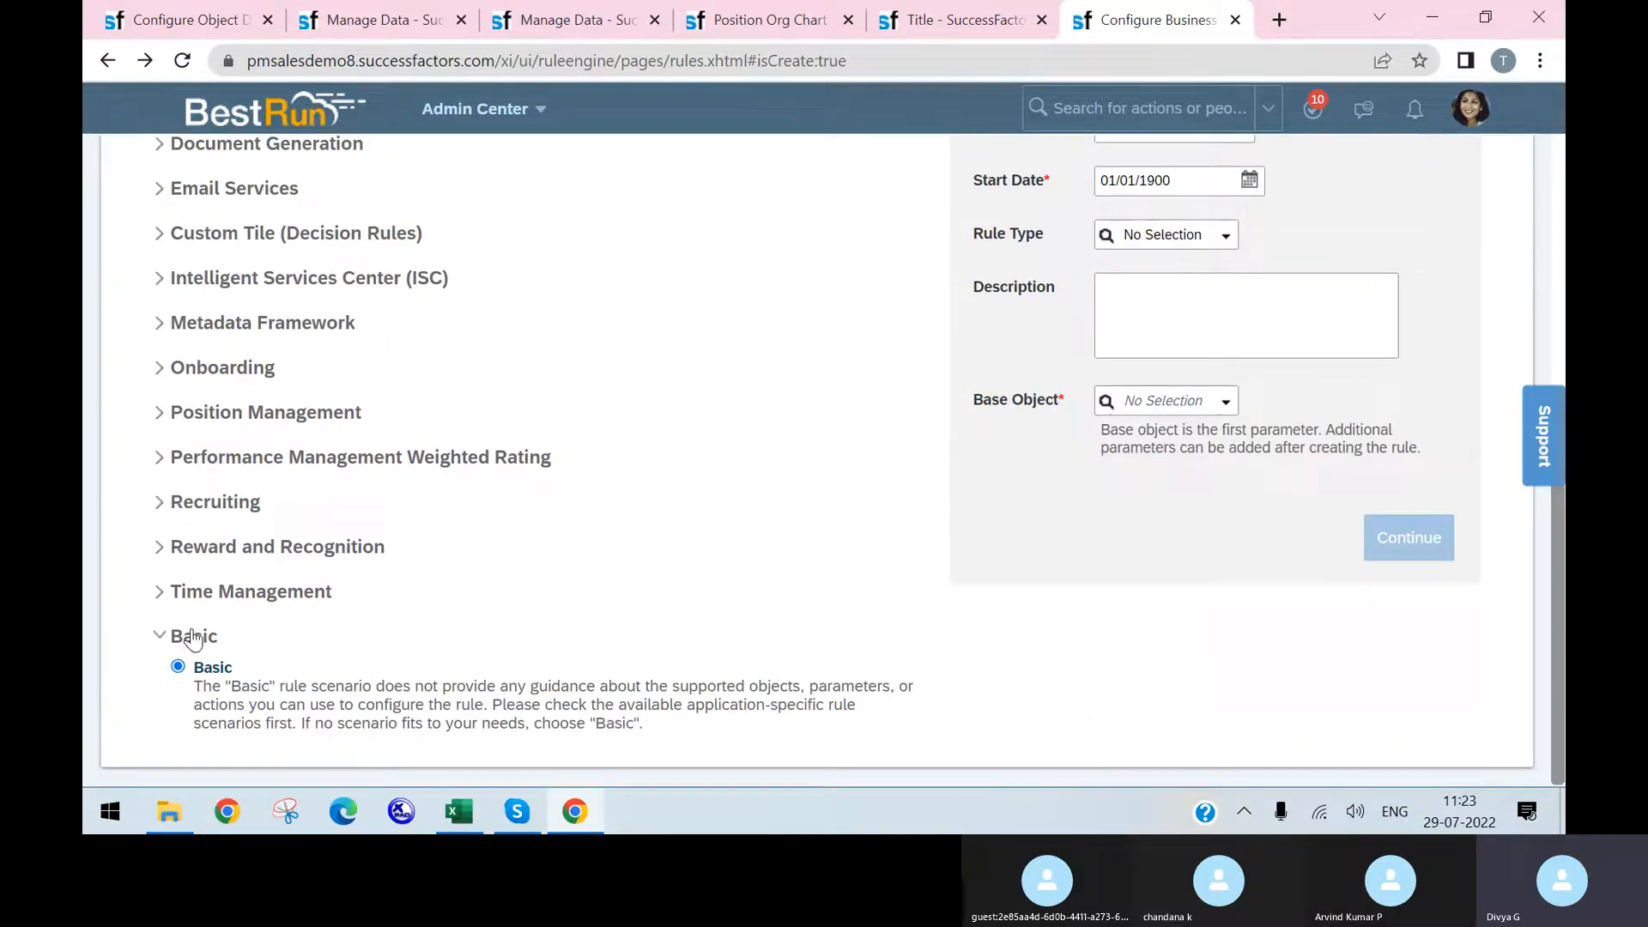
scroll(1181, 544, up, 5)
click(1180, 530)
text(obCode2position)
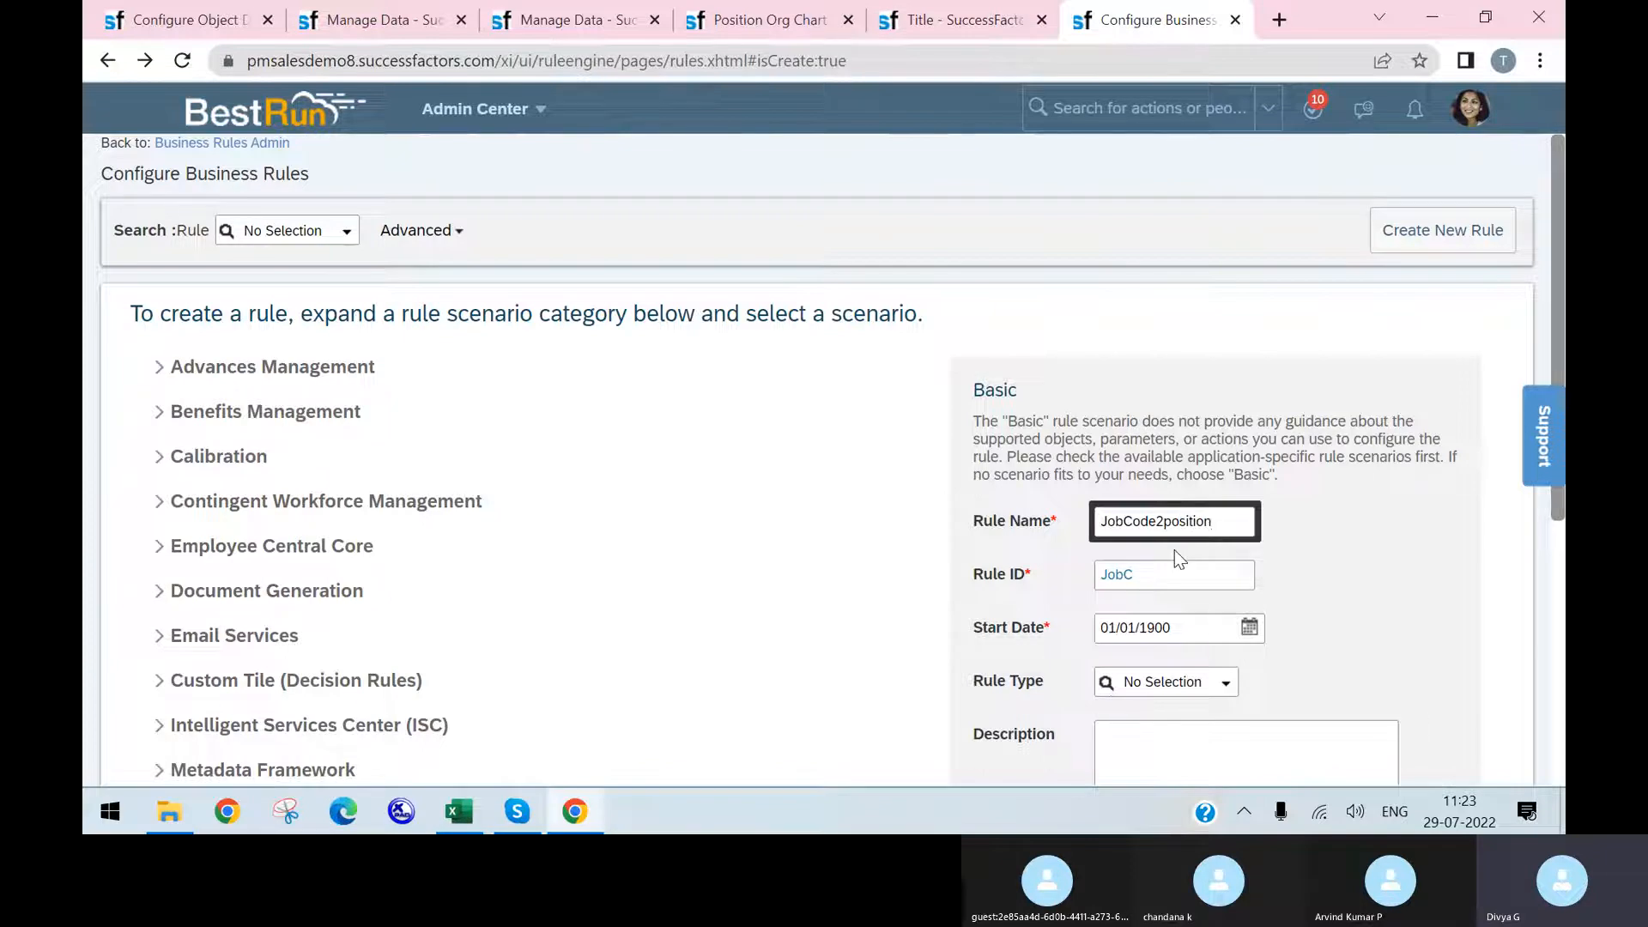
- Replace the Rule ID with a copy of the rule name, JobCode2position
click(1174, 575)
click(1373, 573)
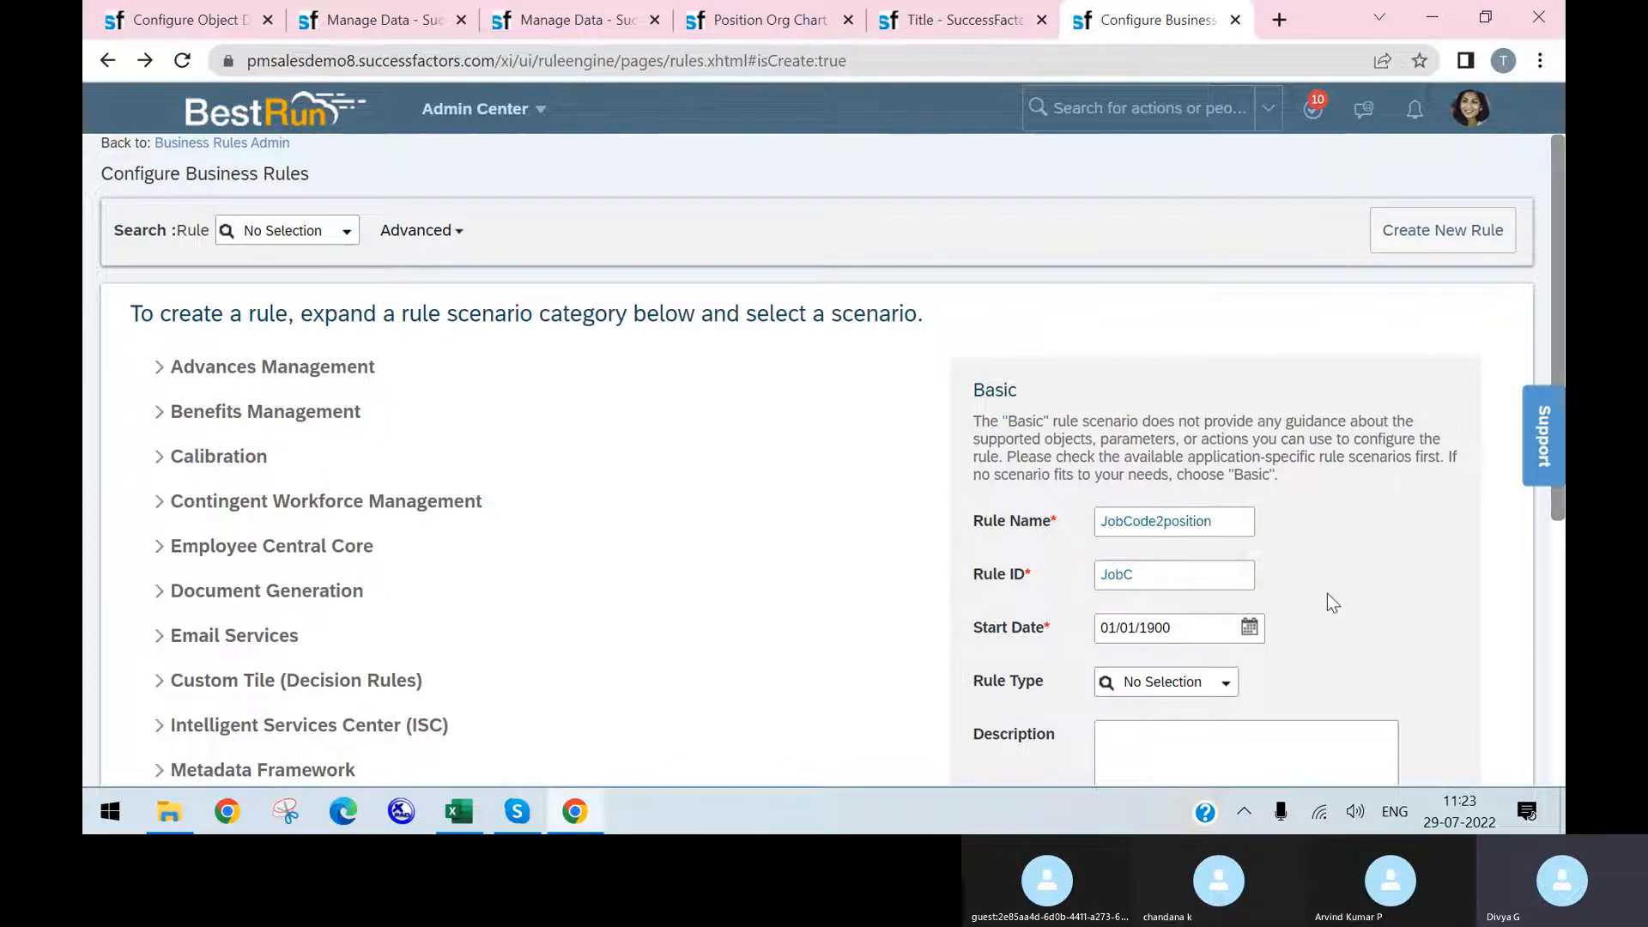
double_click(1233, 524)
key(ctrl+c)
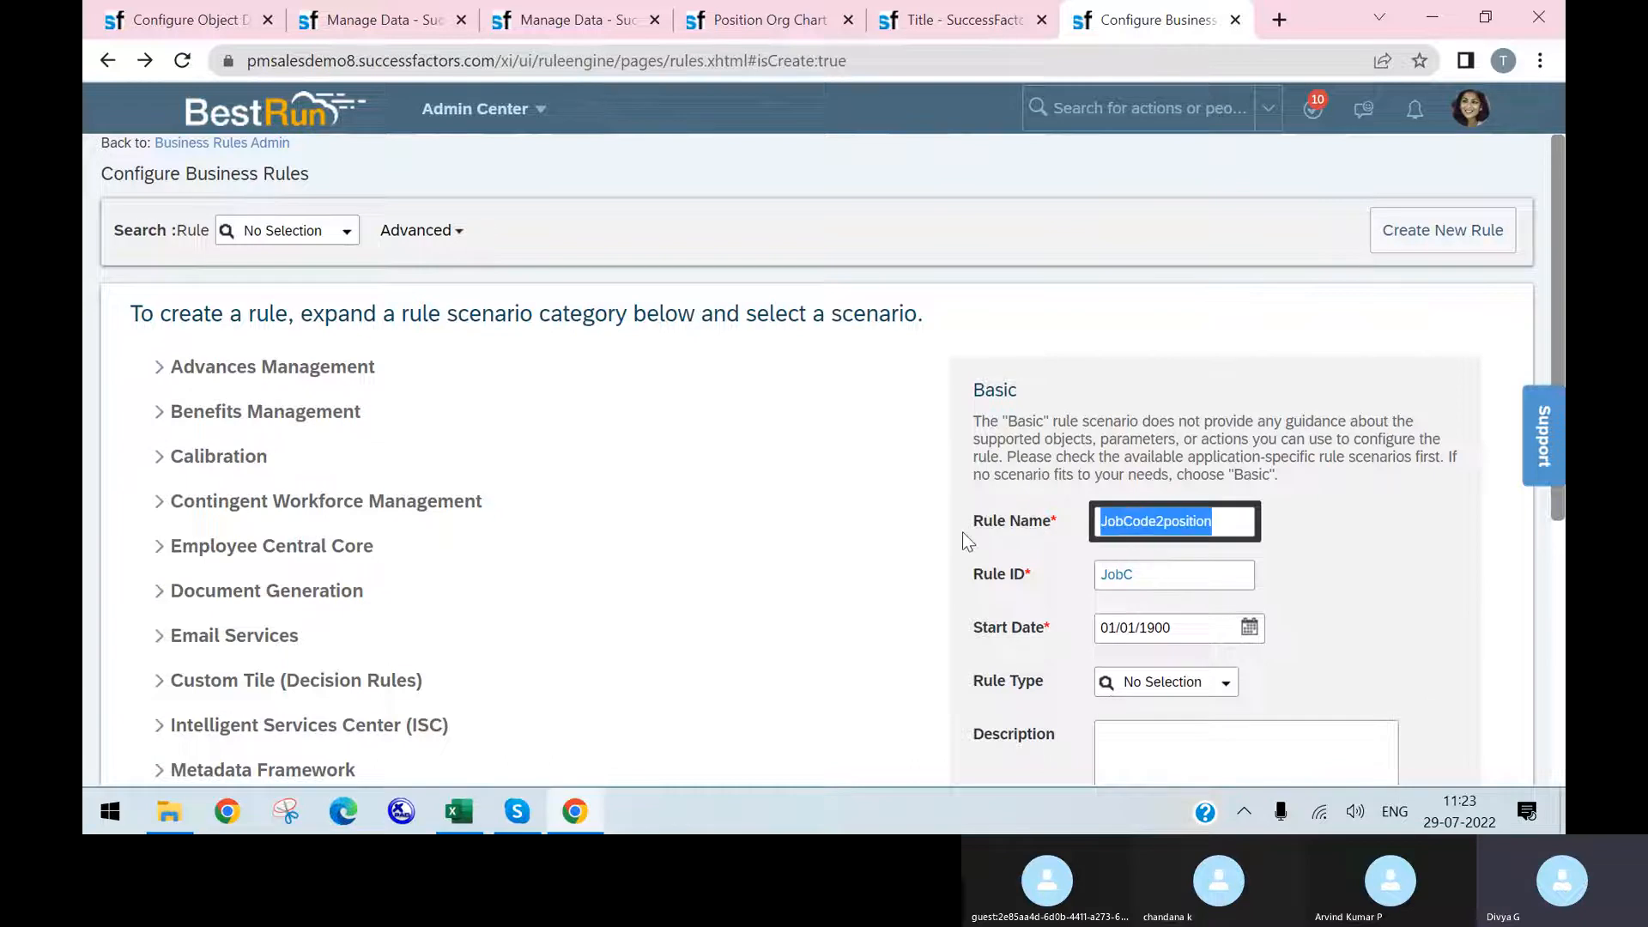
click(1195, 570)
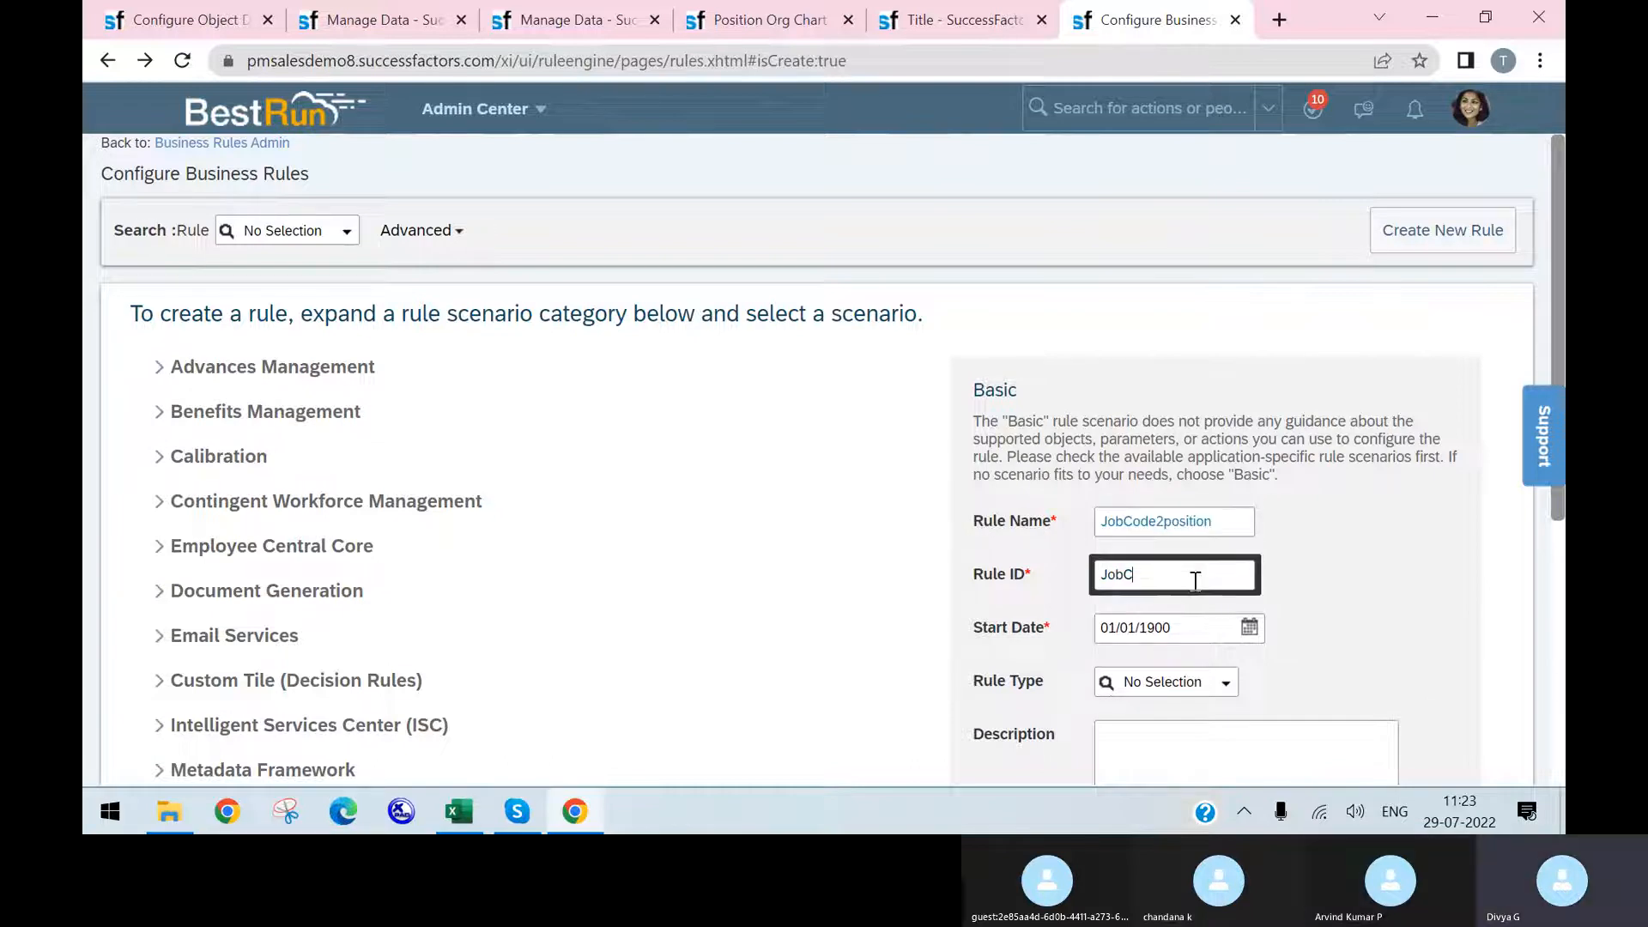
key(BackSpace)
key(BackSpace)
key(BackSpace)
key(BackSpace)
key(ctrl+v)
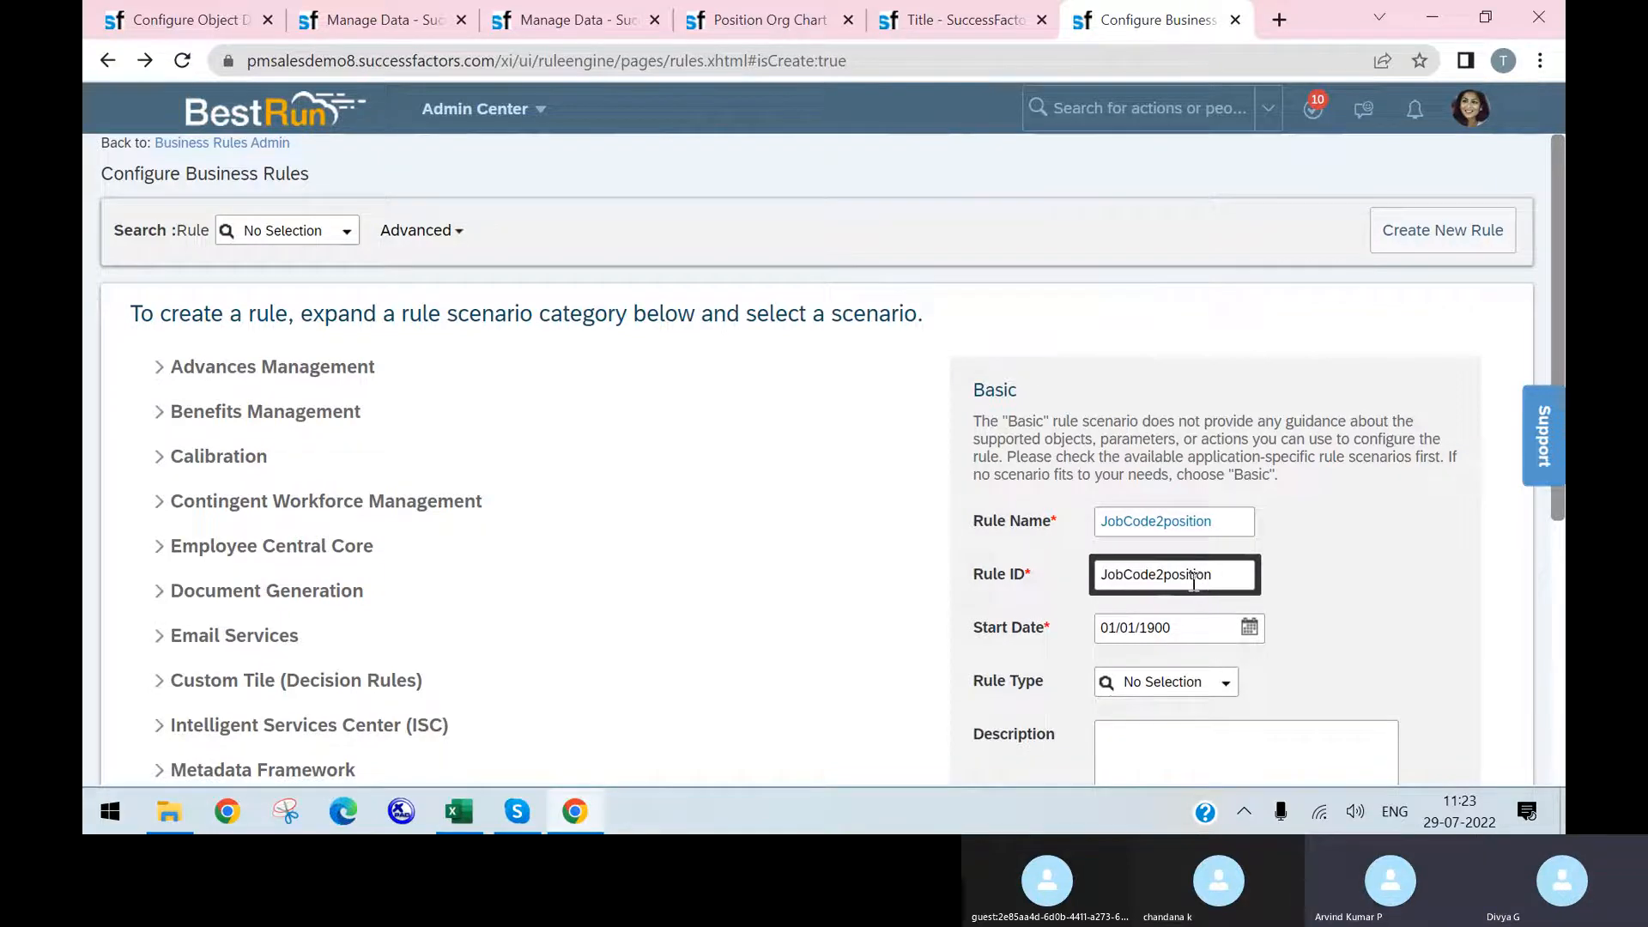
click(1349, 638)
- Set the rule's base object to Position and continue to the rule editor
scroll(1339, 631, down, 4)
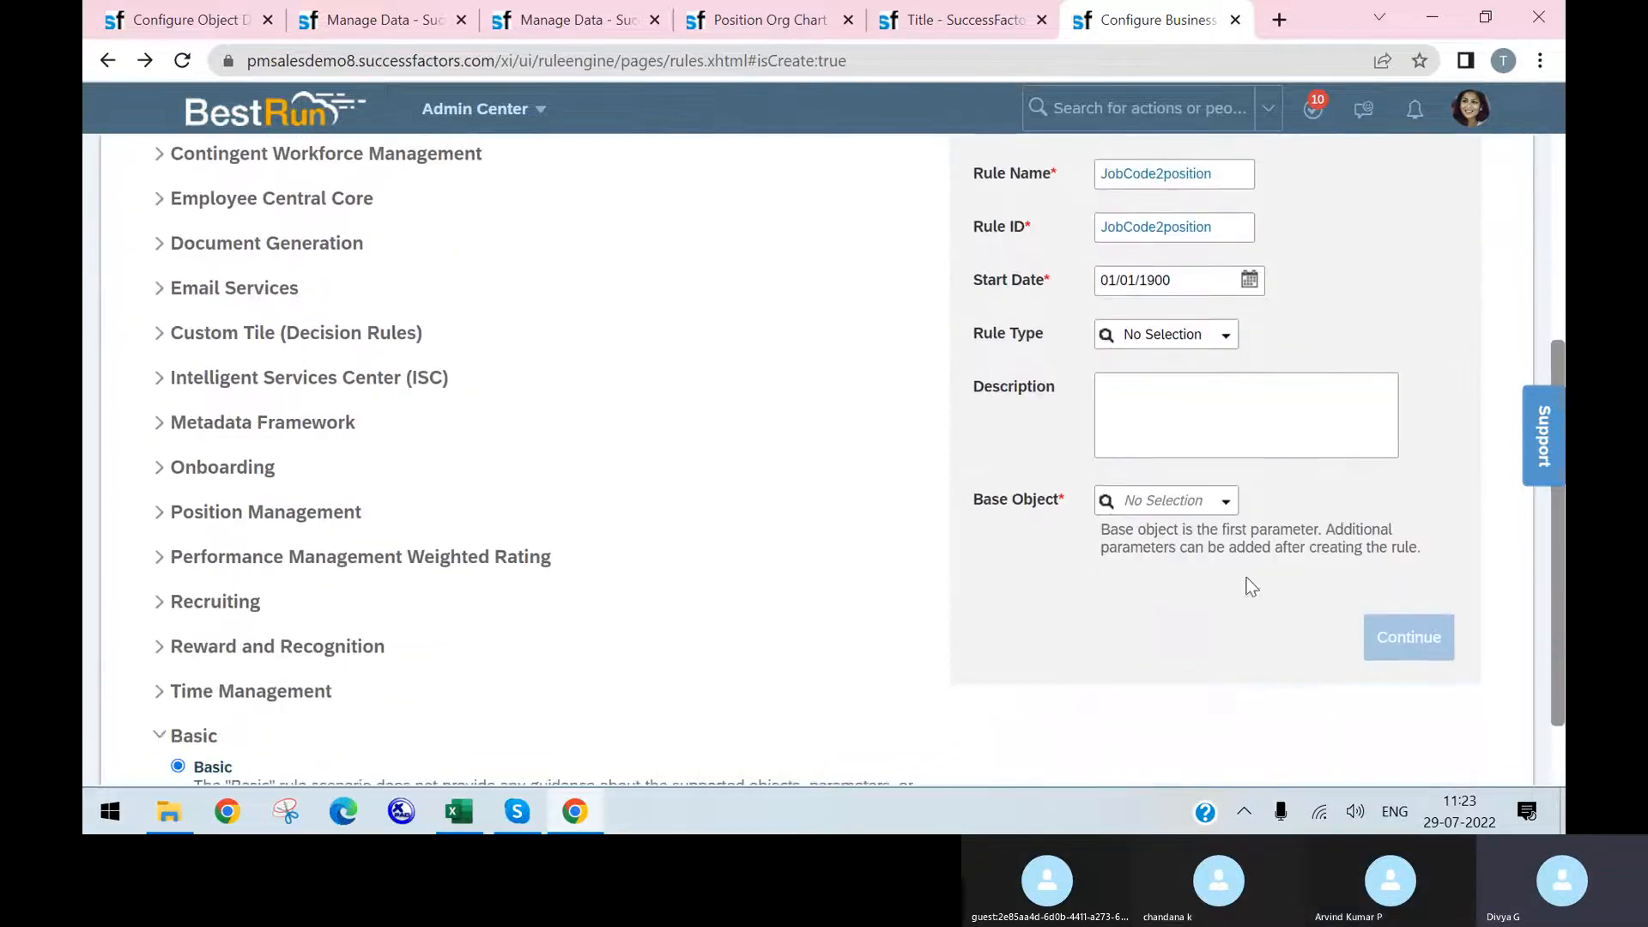
click(1227, 504)
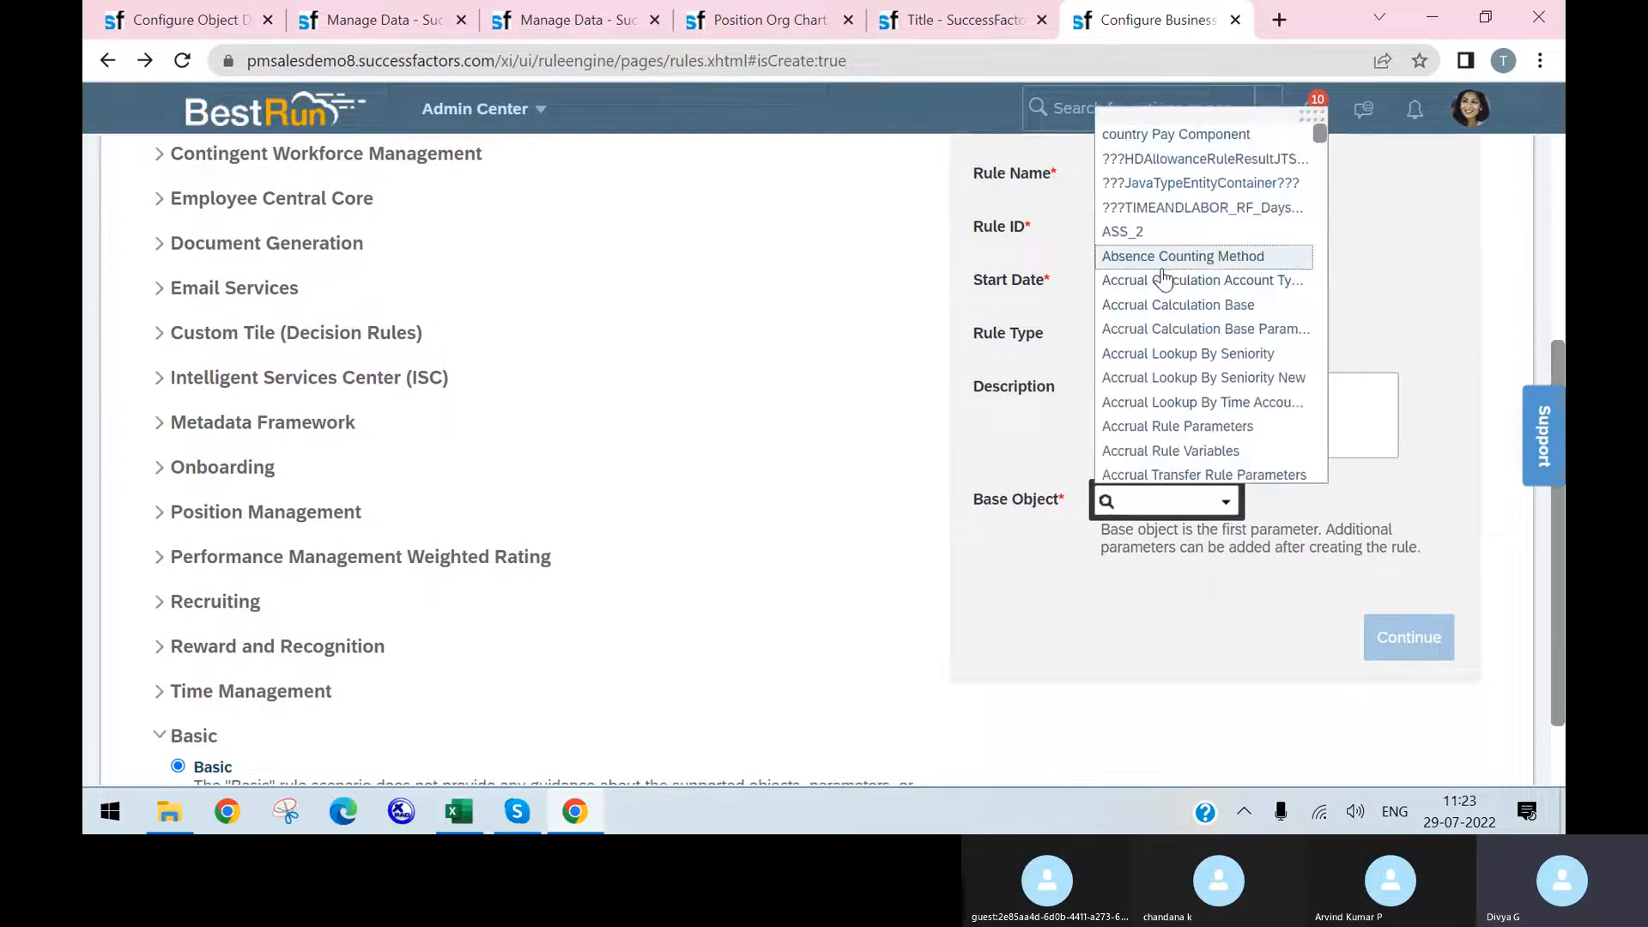
text(position)
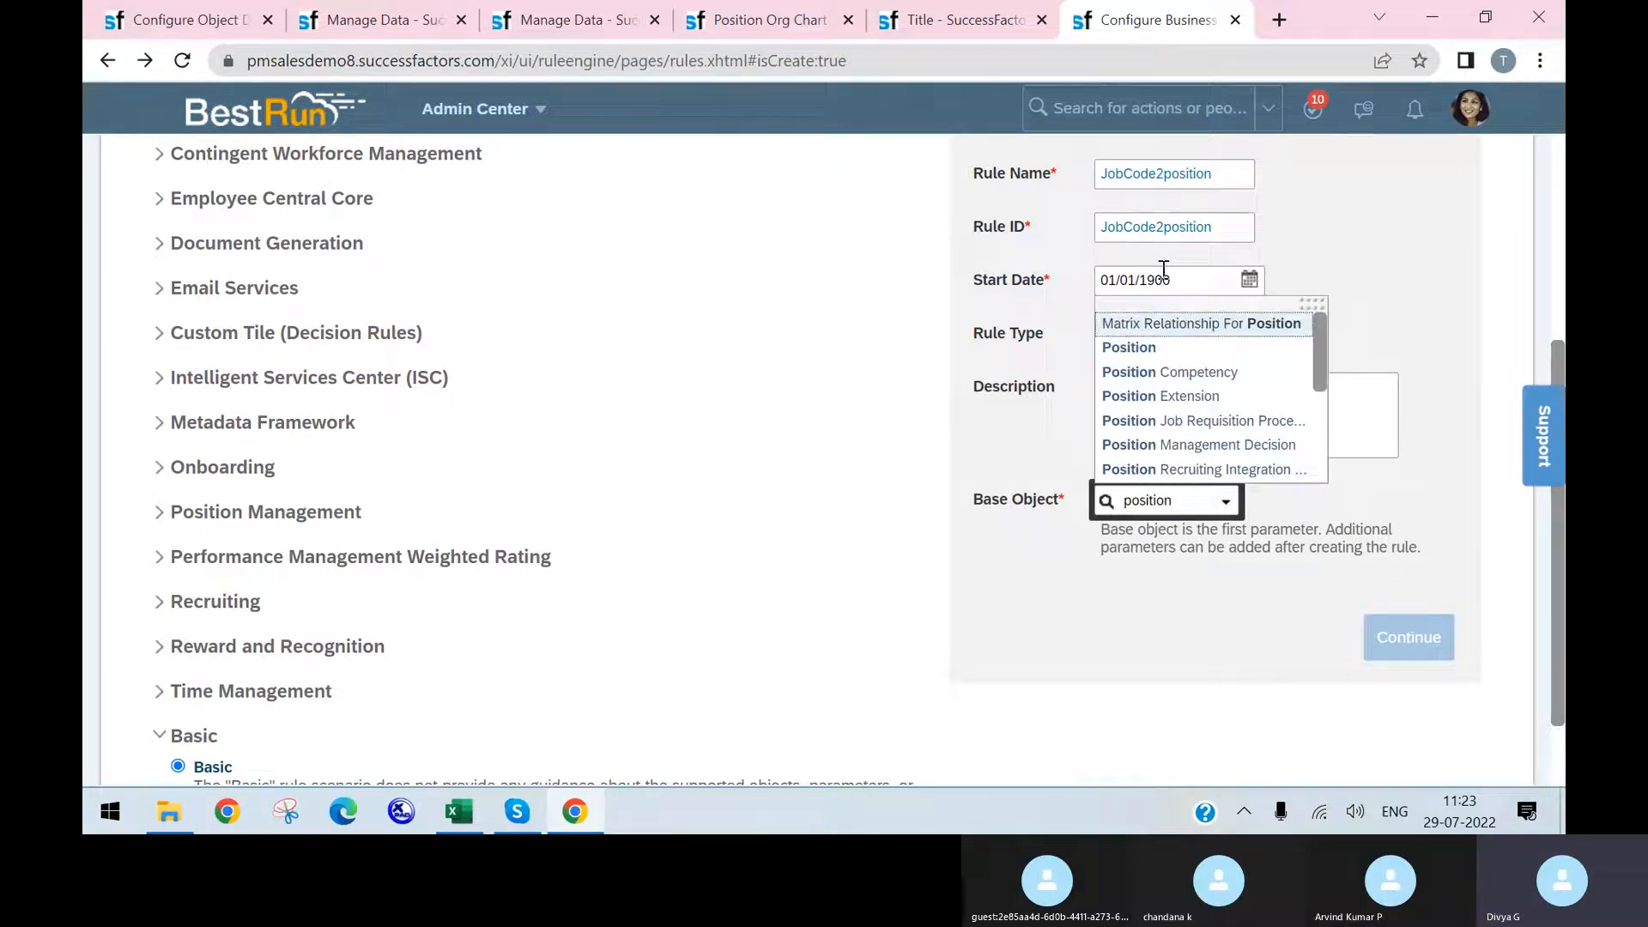
click(1129, 350)
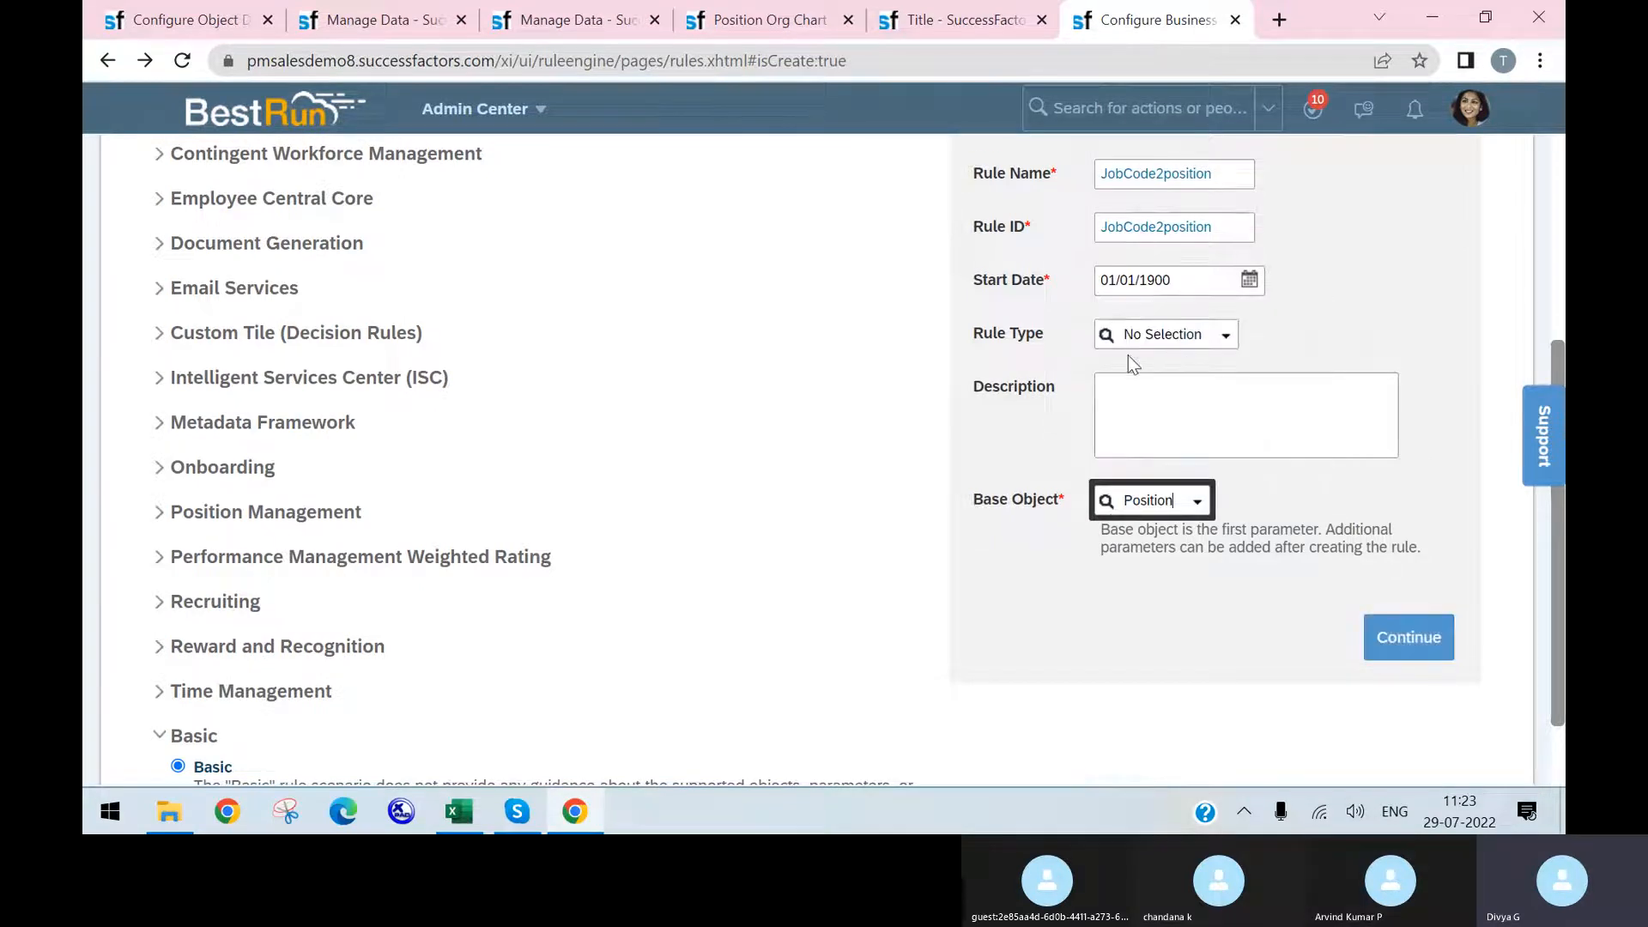
click(1399, 636)
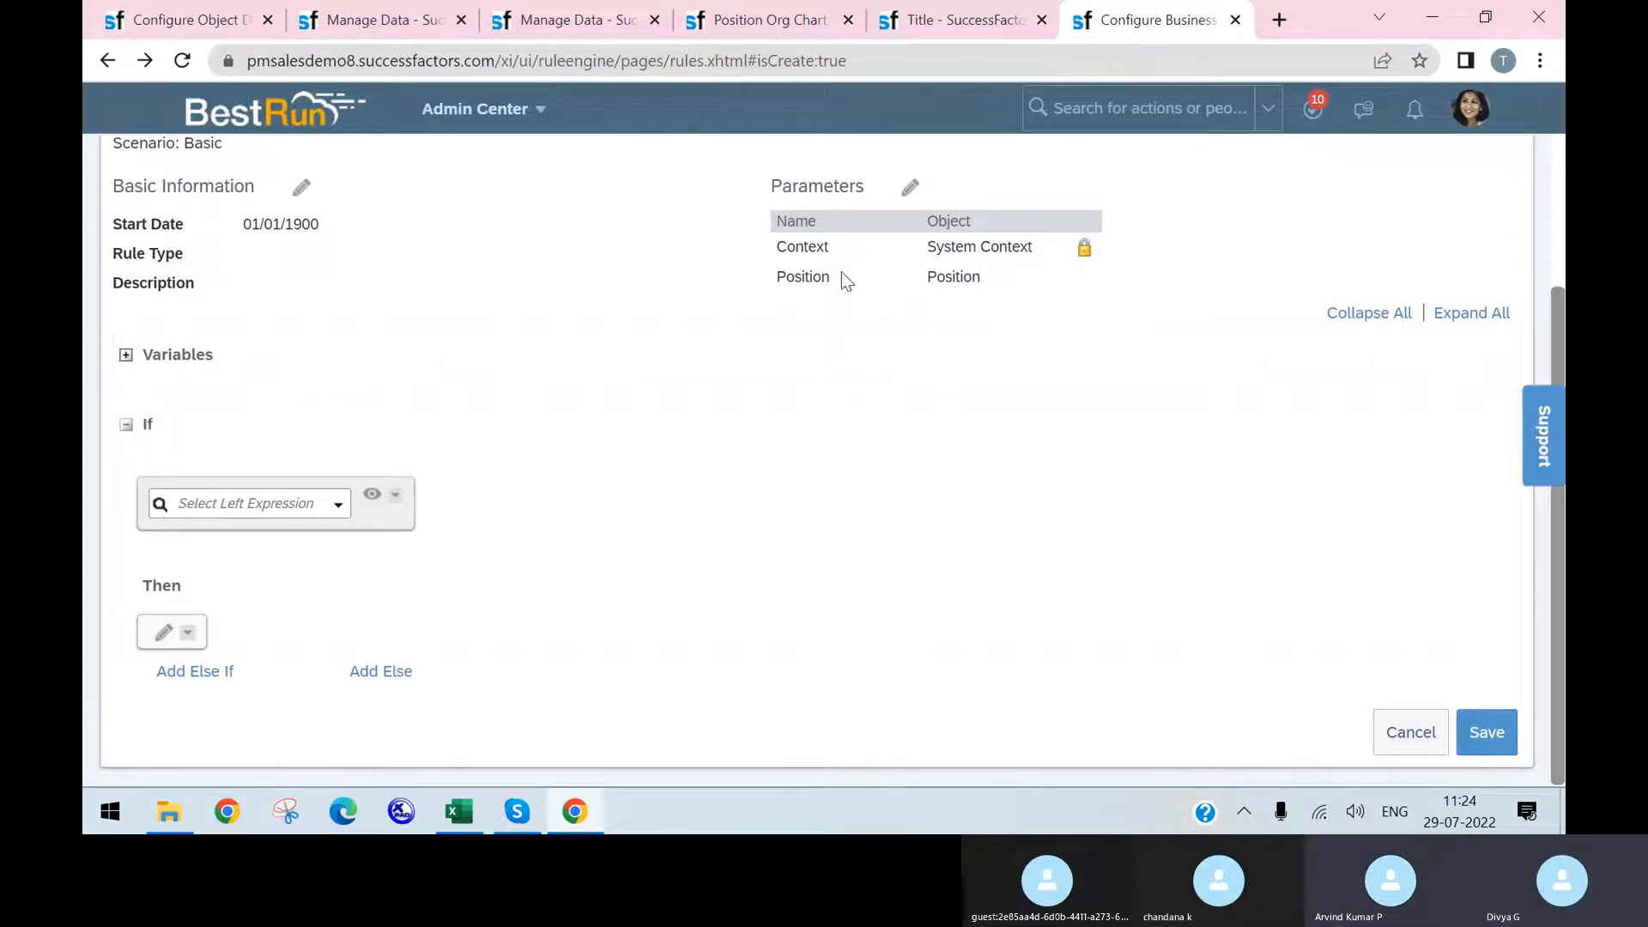
- Try to add a rule parameter by searching its object for "jobcla", and delete the unfinished parameter row
click(907, 189)
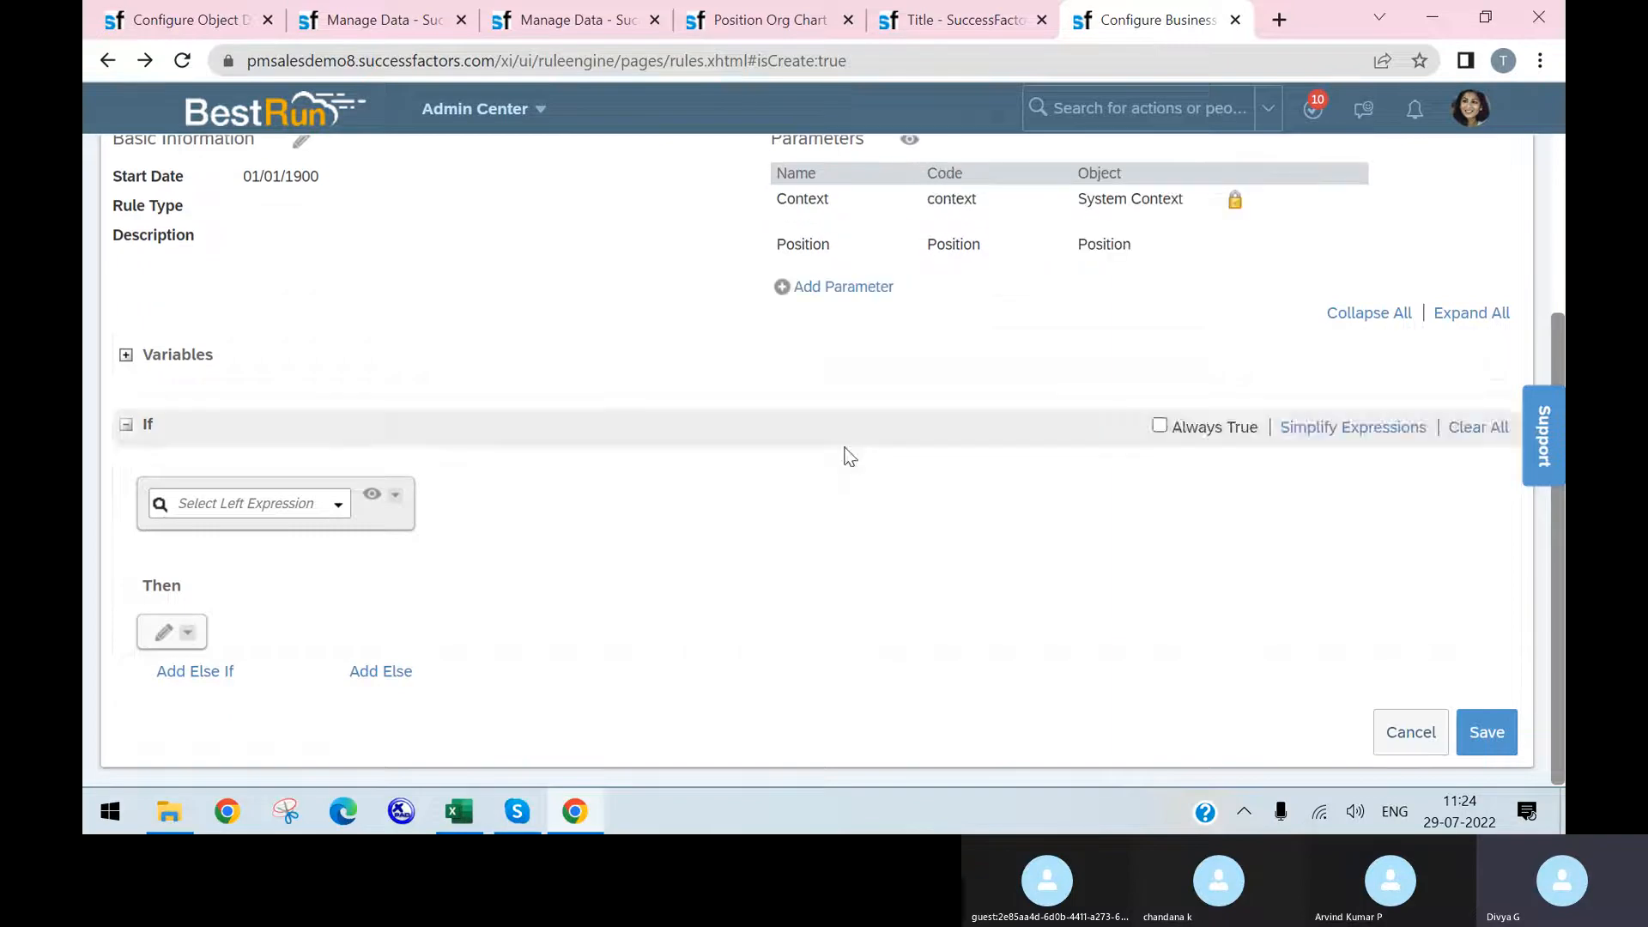
click(836, 290)
click(1108, 306)
text(job)
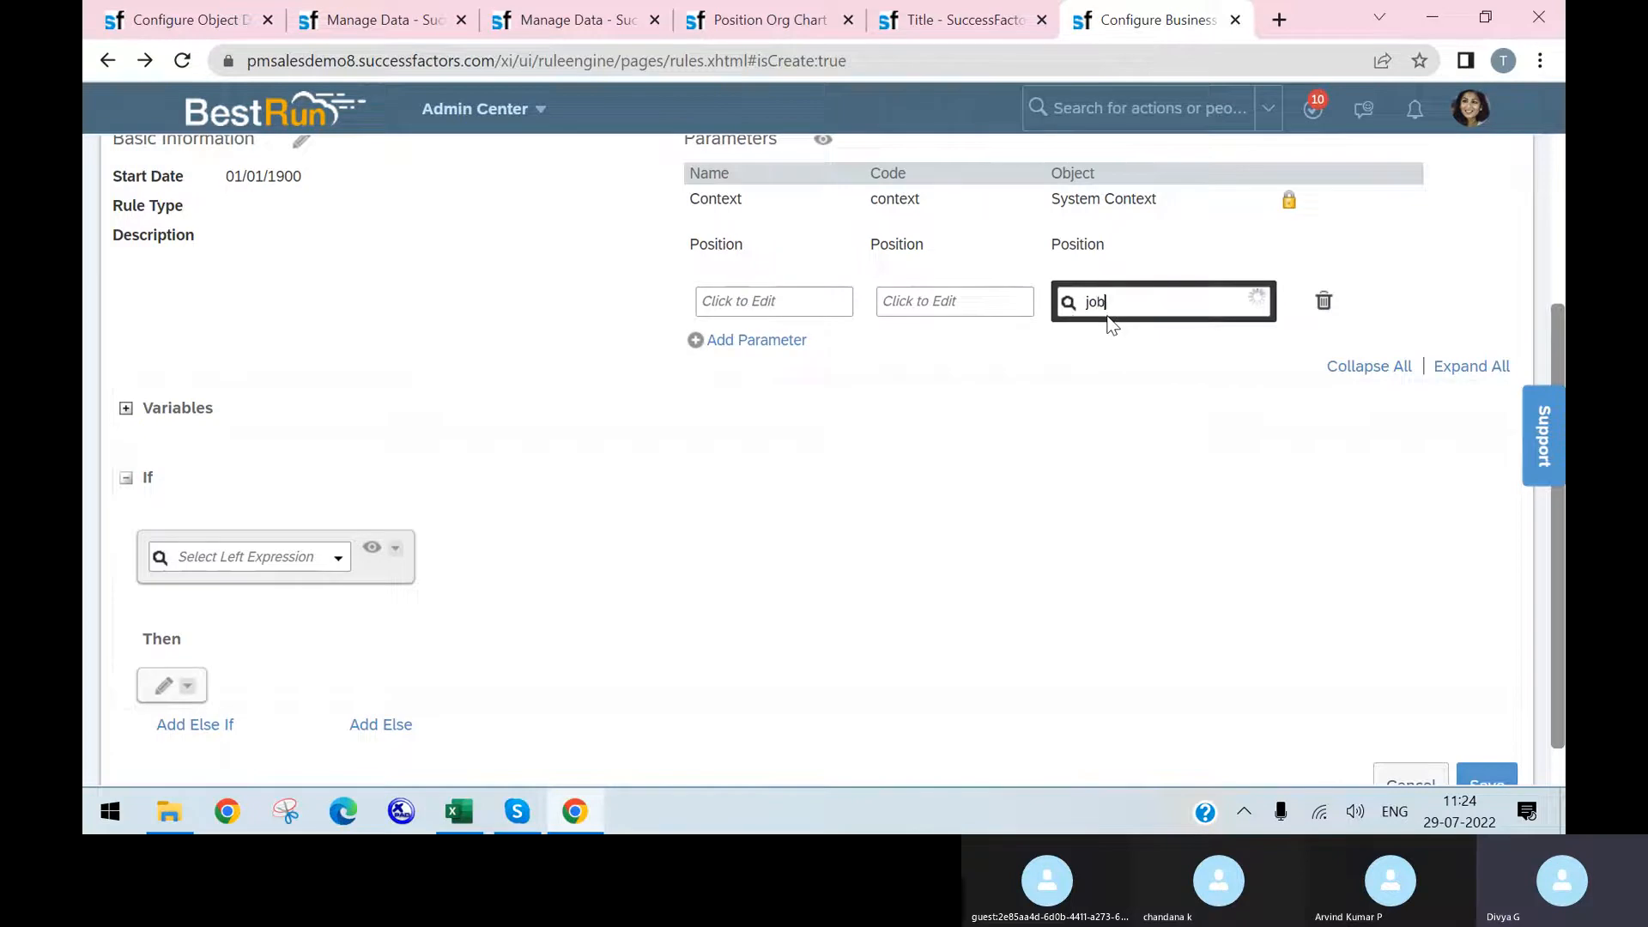
text(cla)
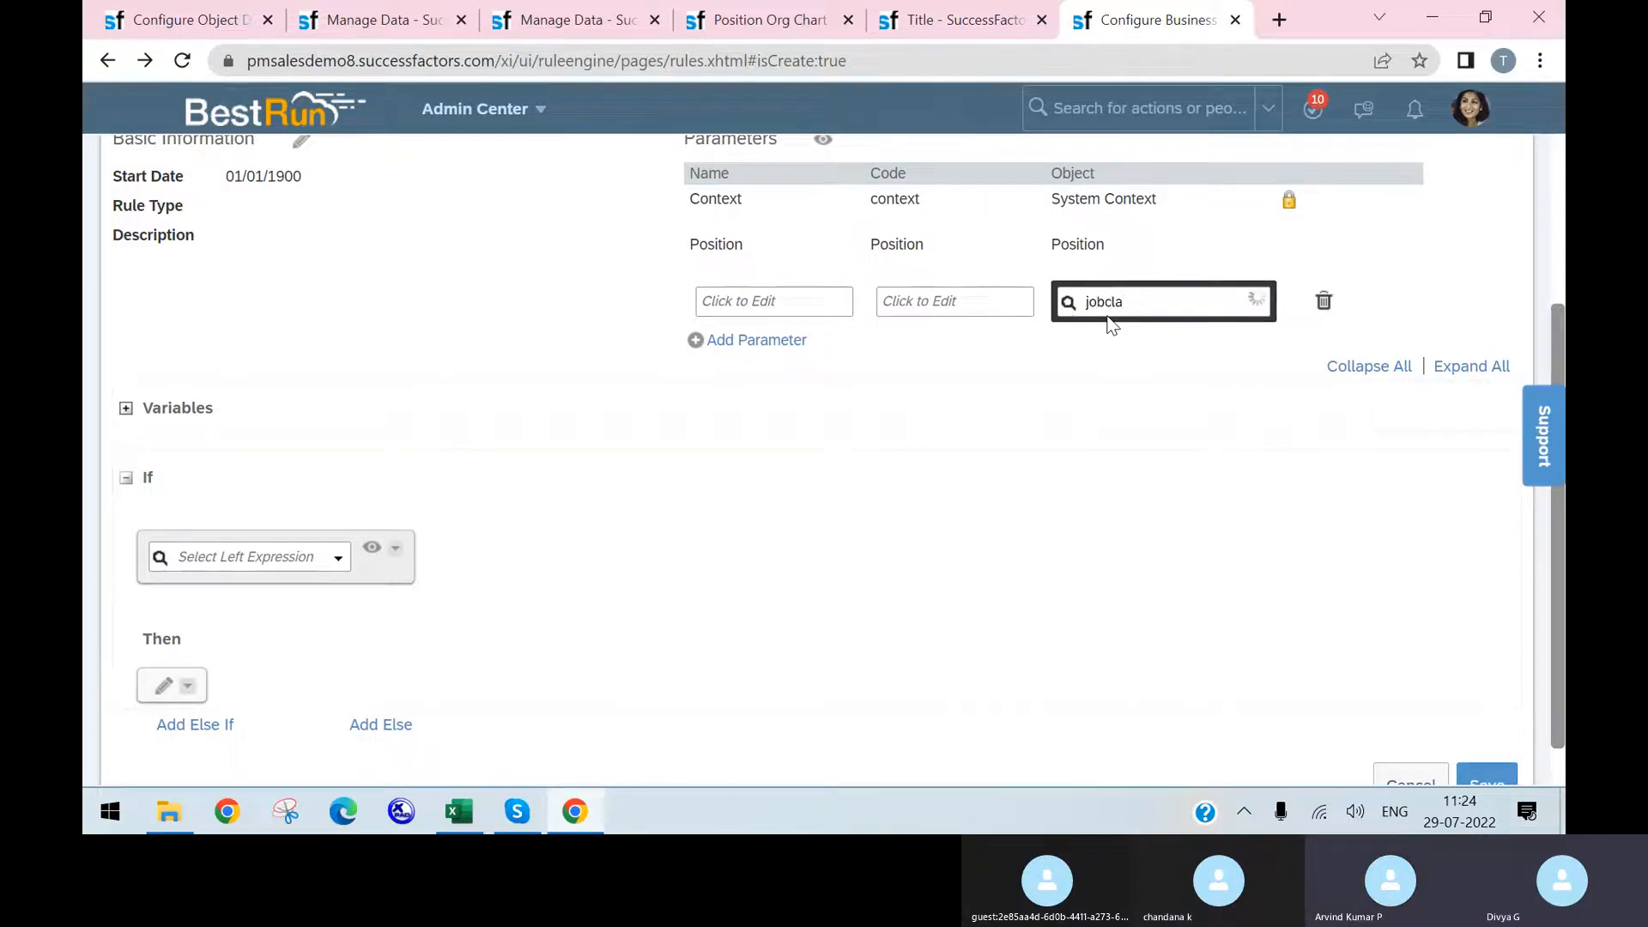
click(944, 387)
click(1324, 302)
- Leave the JobCode2position rule without saving and return to the Business Rules Admin page
scroll(858, 385, up, 3)
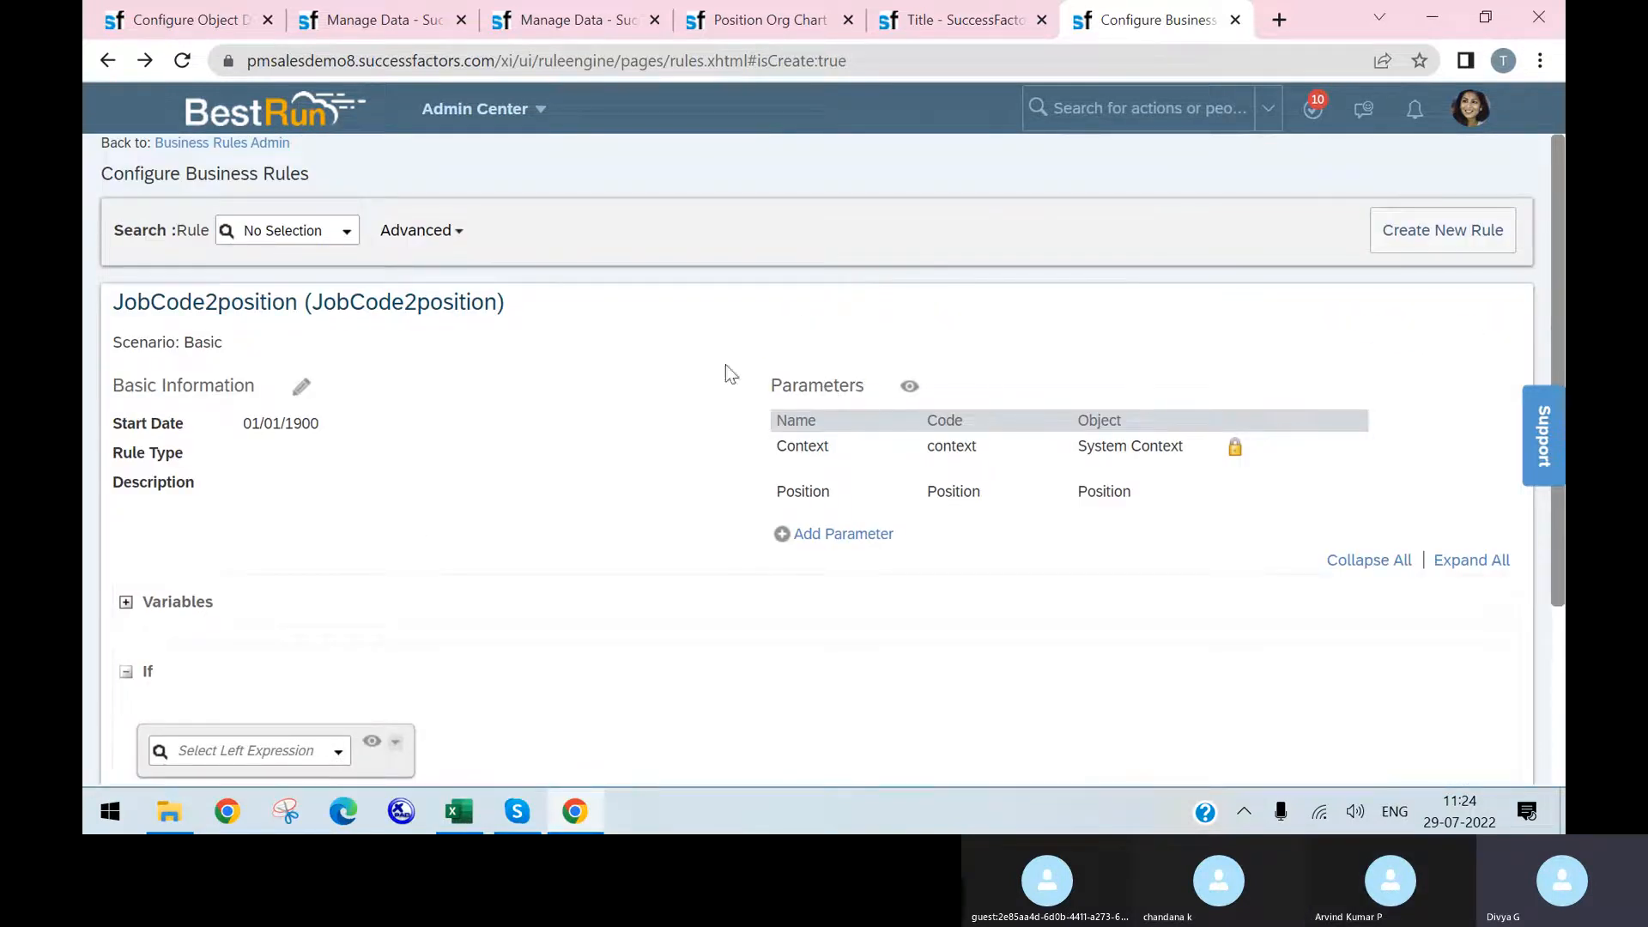
click(105, 62)
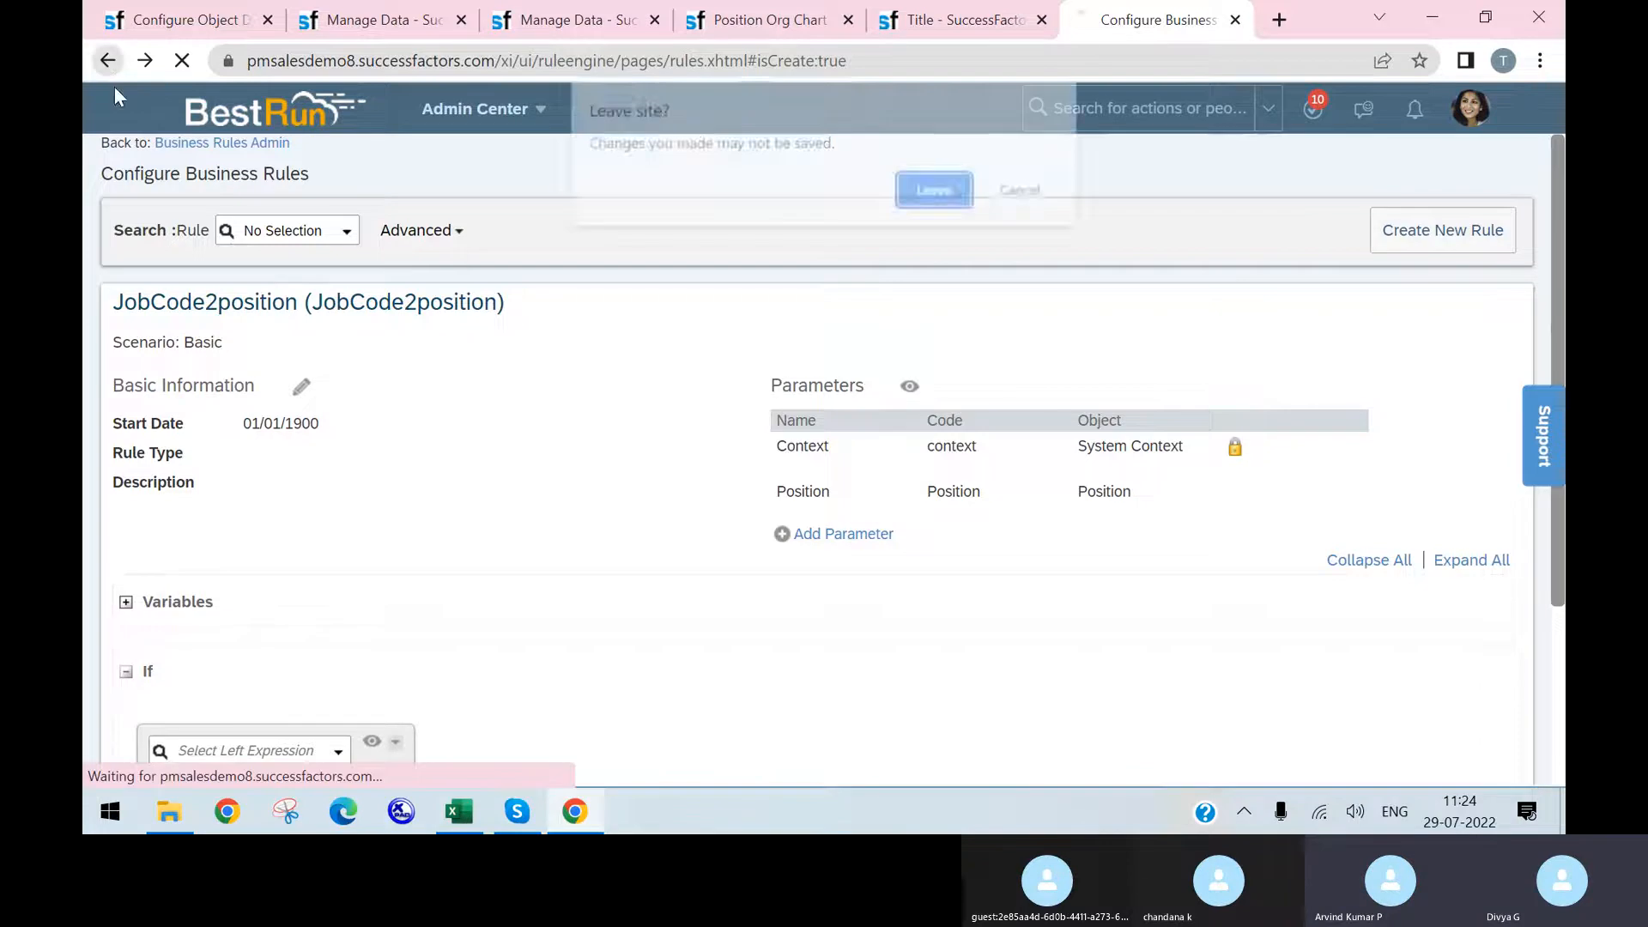
click(919, 189)
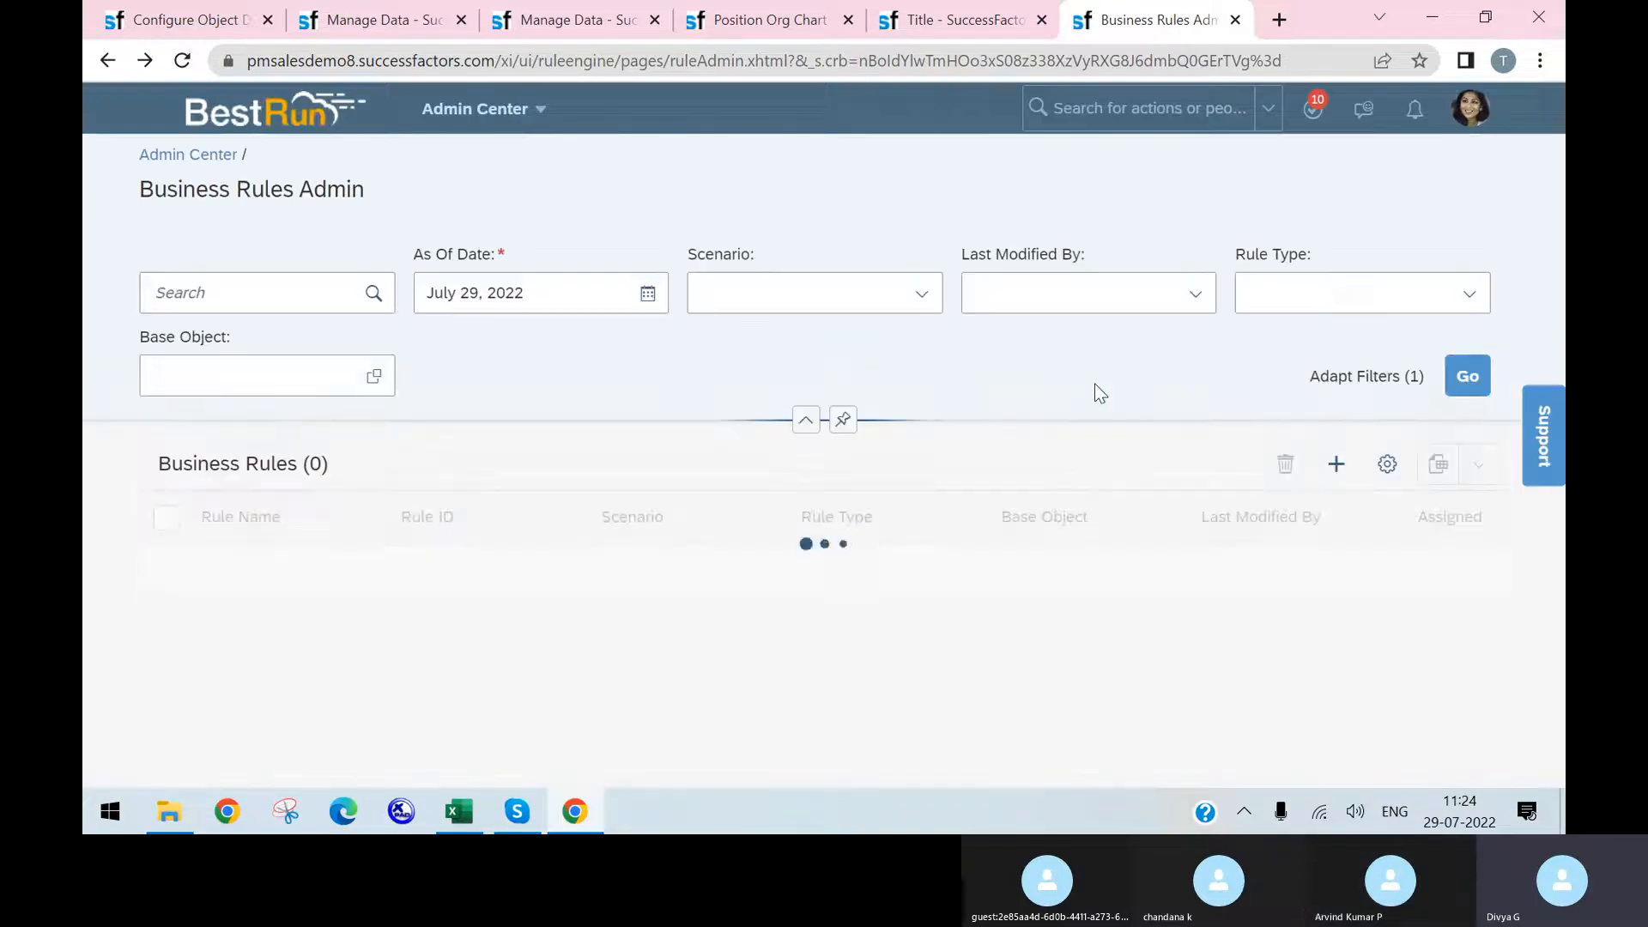
- Start a new business rule using the Basic scenario
click(1321, 464)
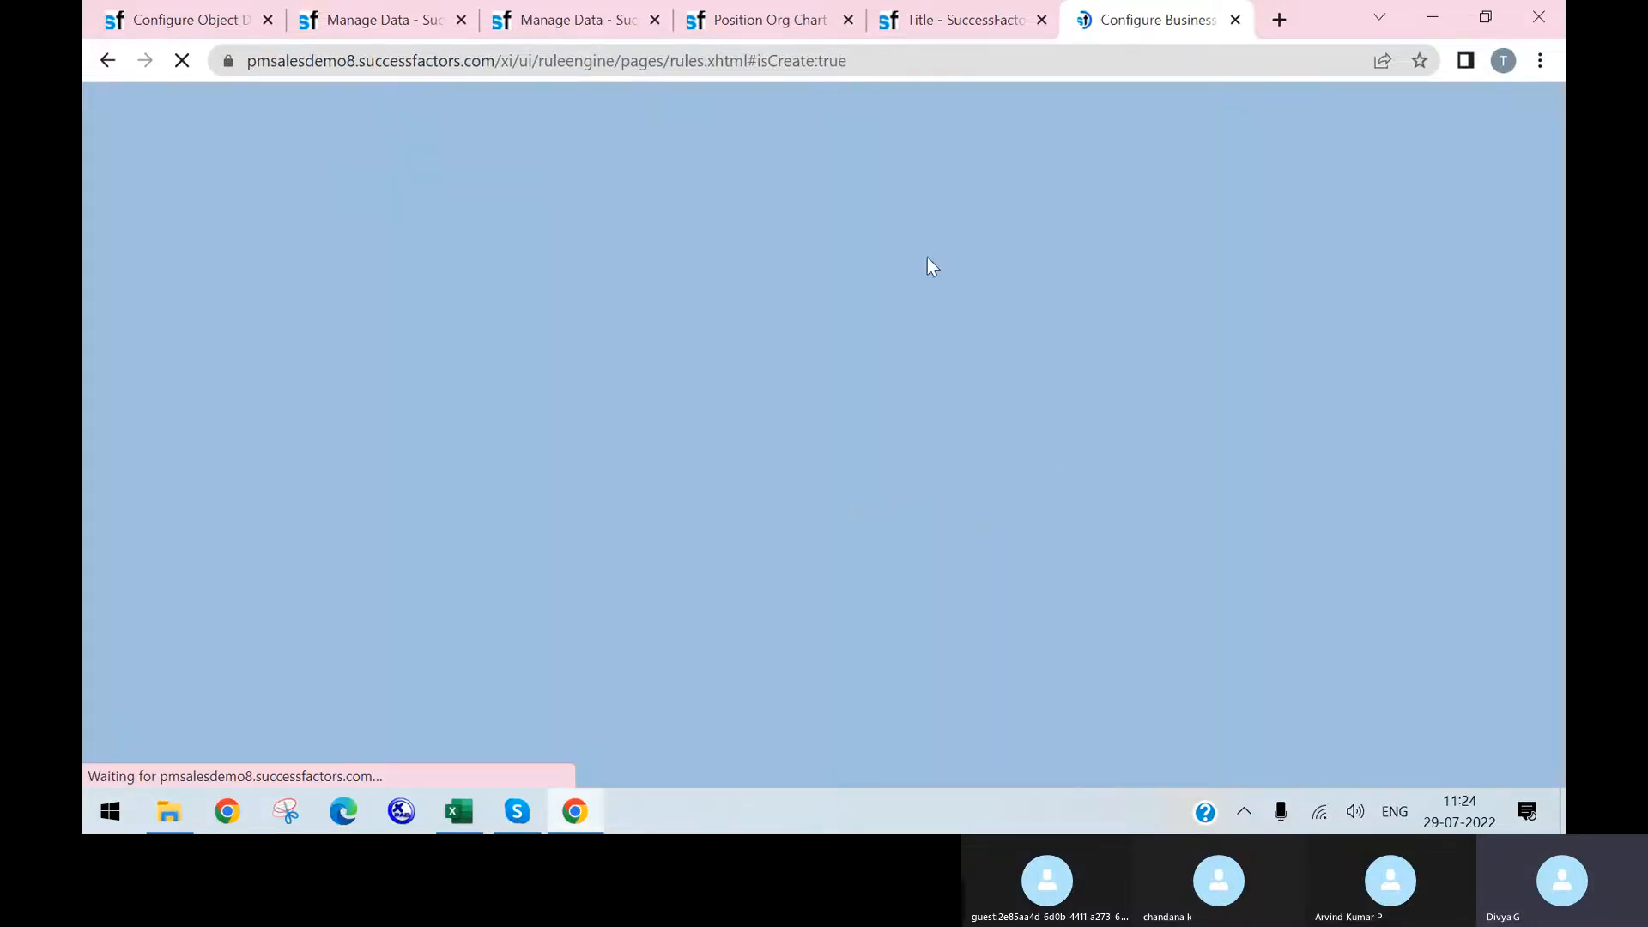
scroll(412, 502, down, 5)
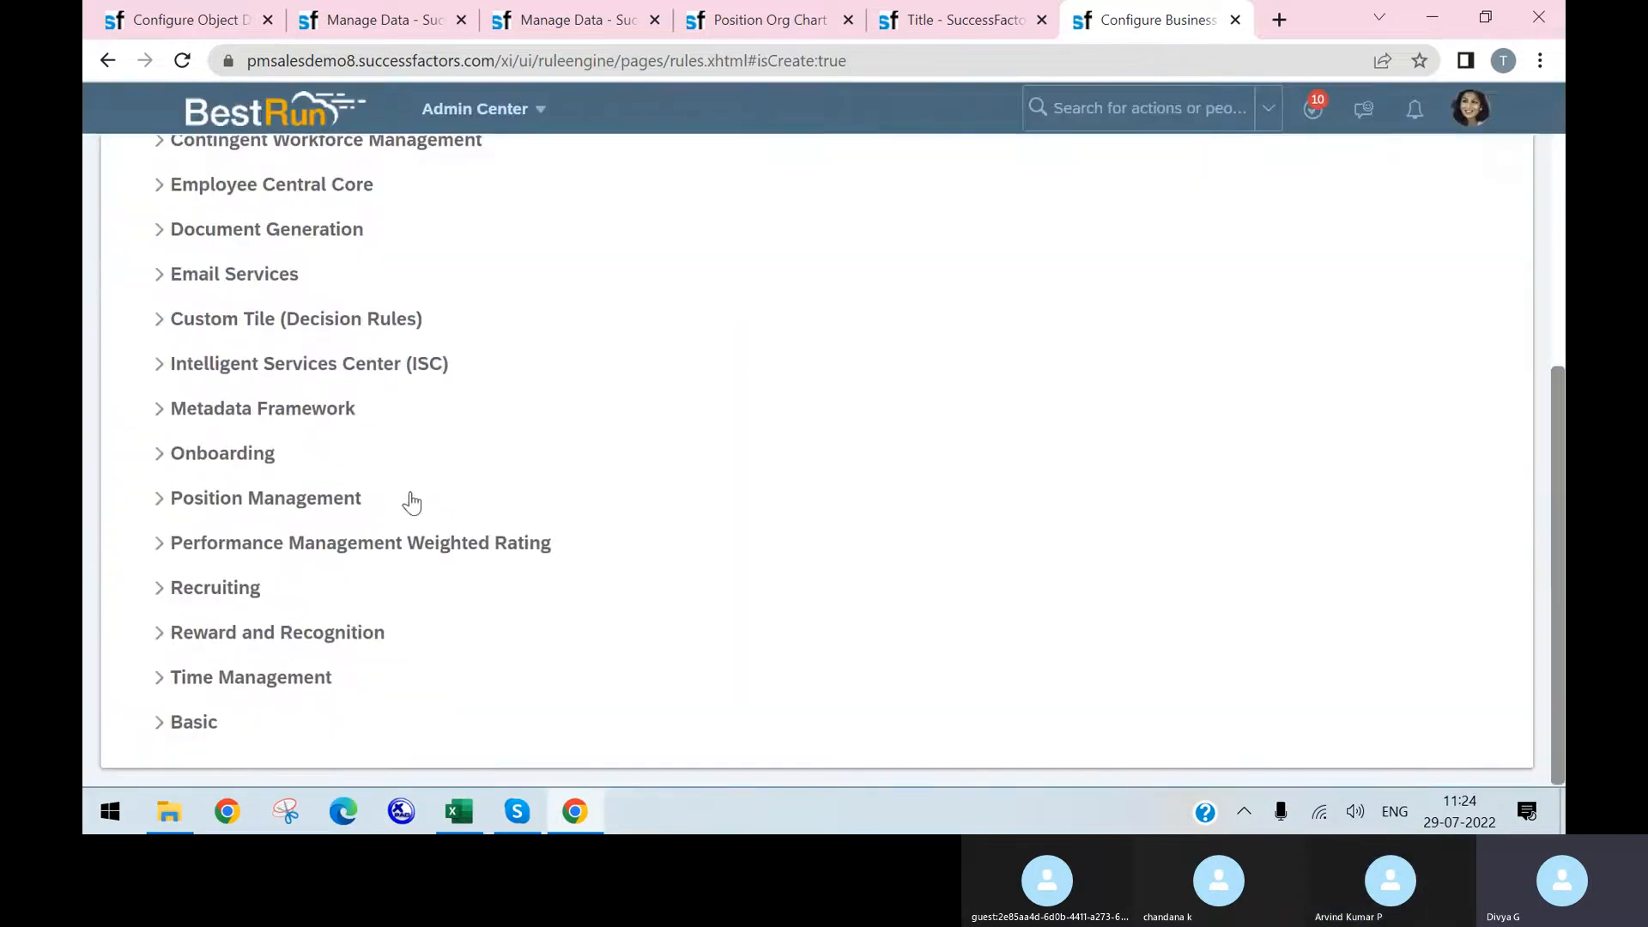
click(180, 730)
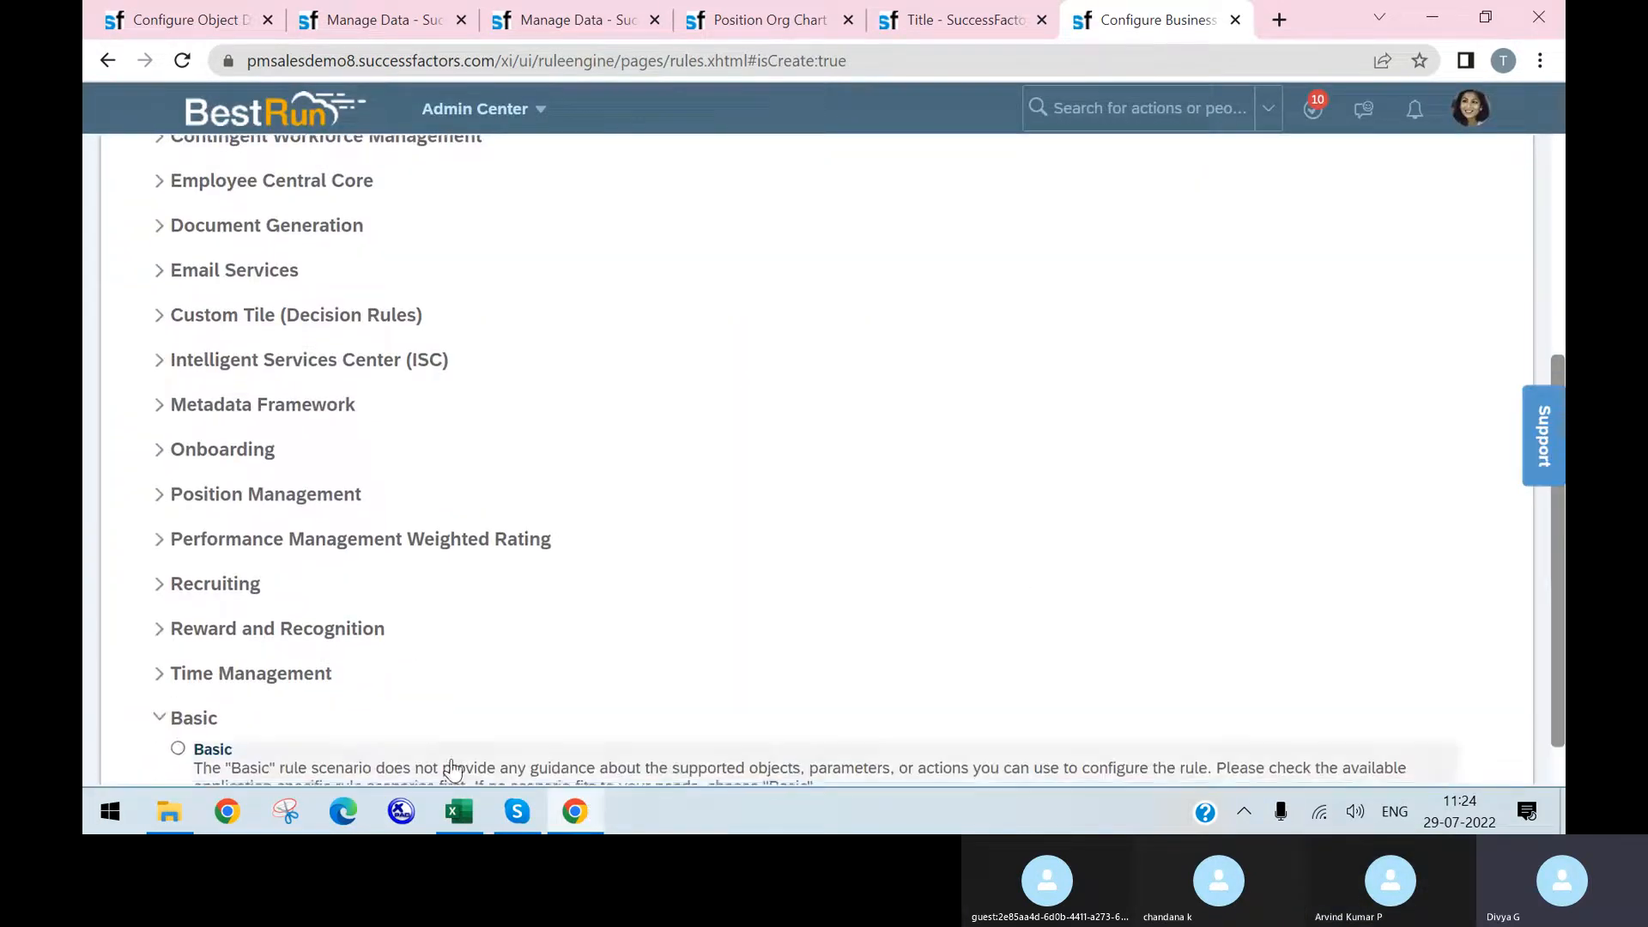
scroll(163, 695, down, 1)
click(175, 686)
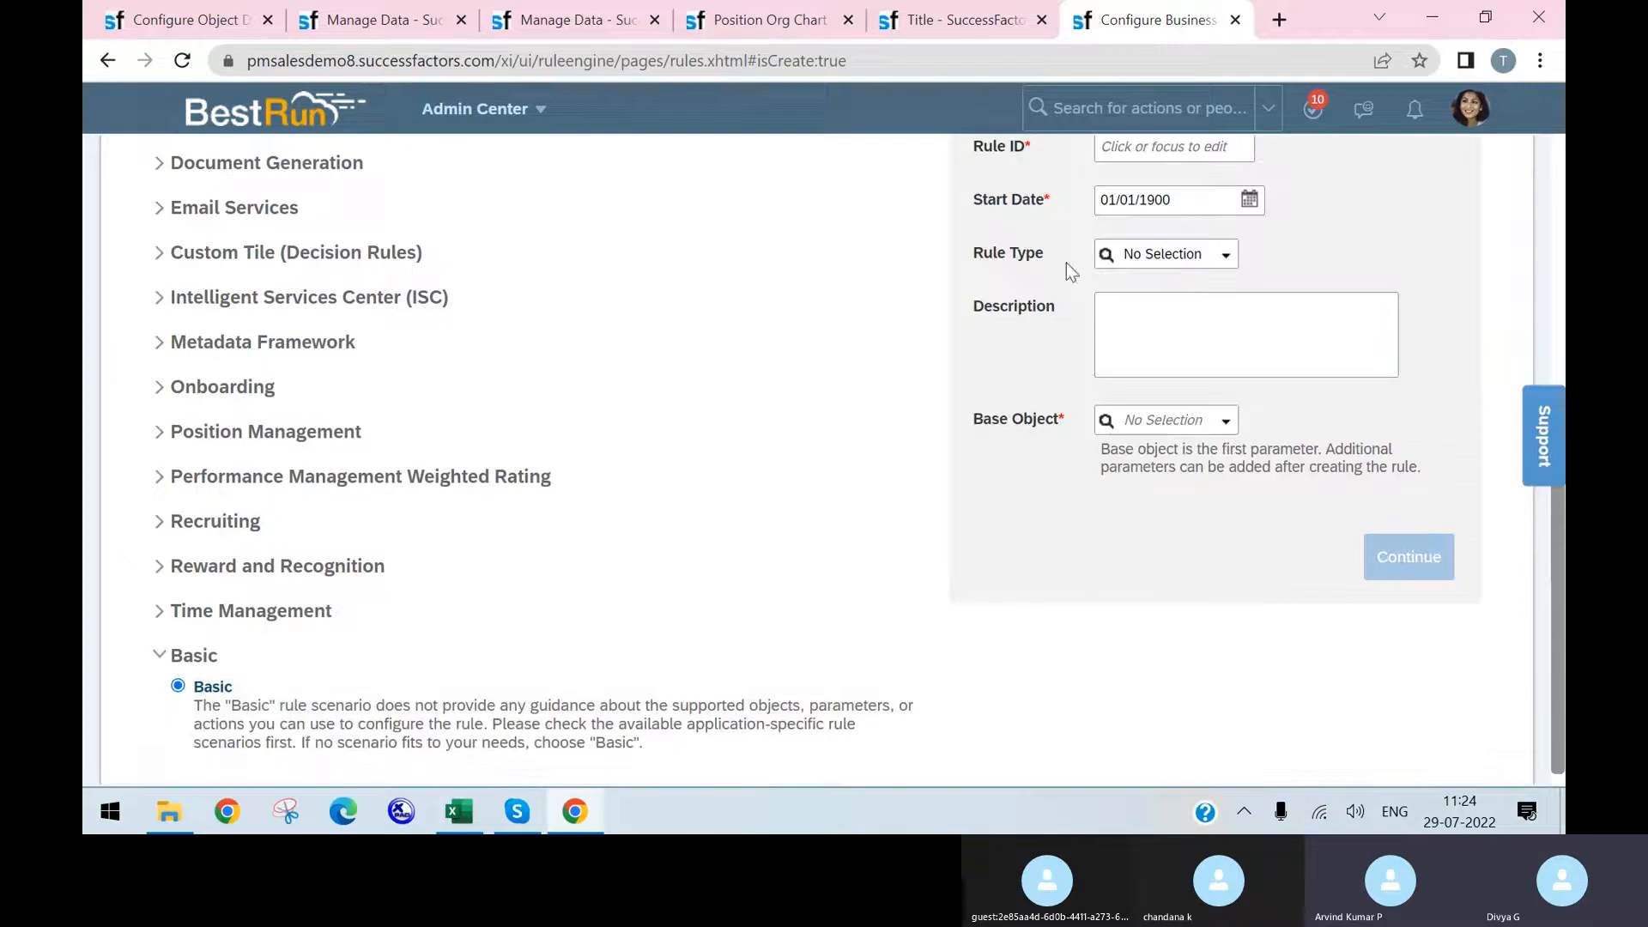
- Enter jobcode2position as both the rule name and the rule ID
scroll(1081, 291, up, 5)
click(1136, 328)
text(jo)
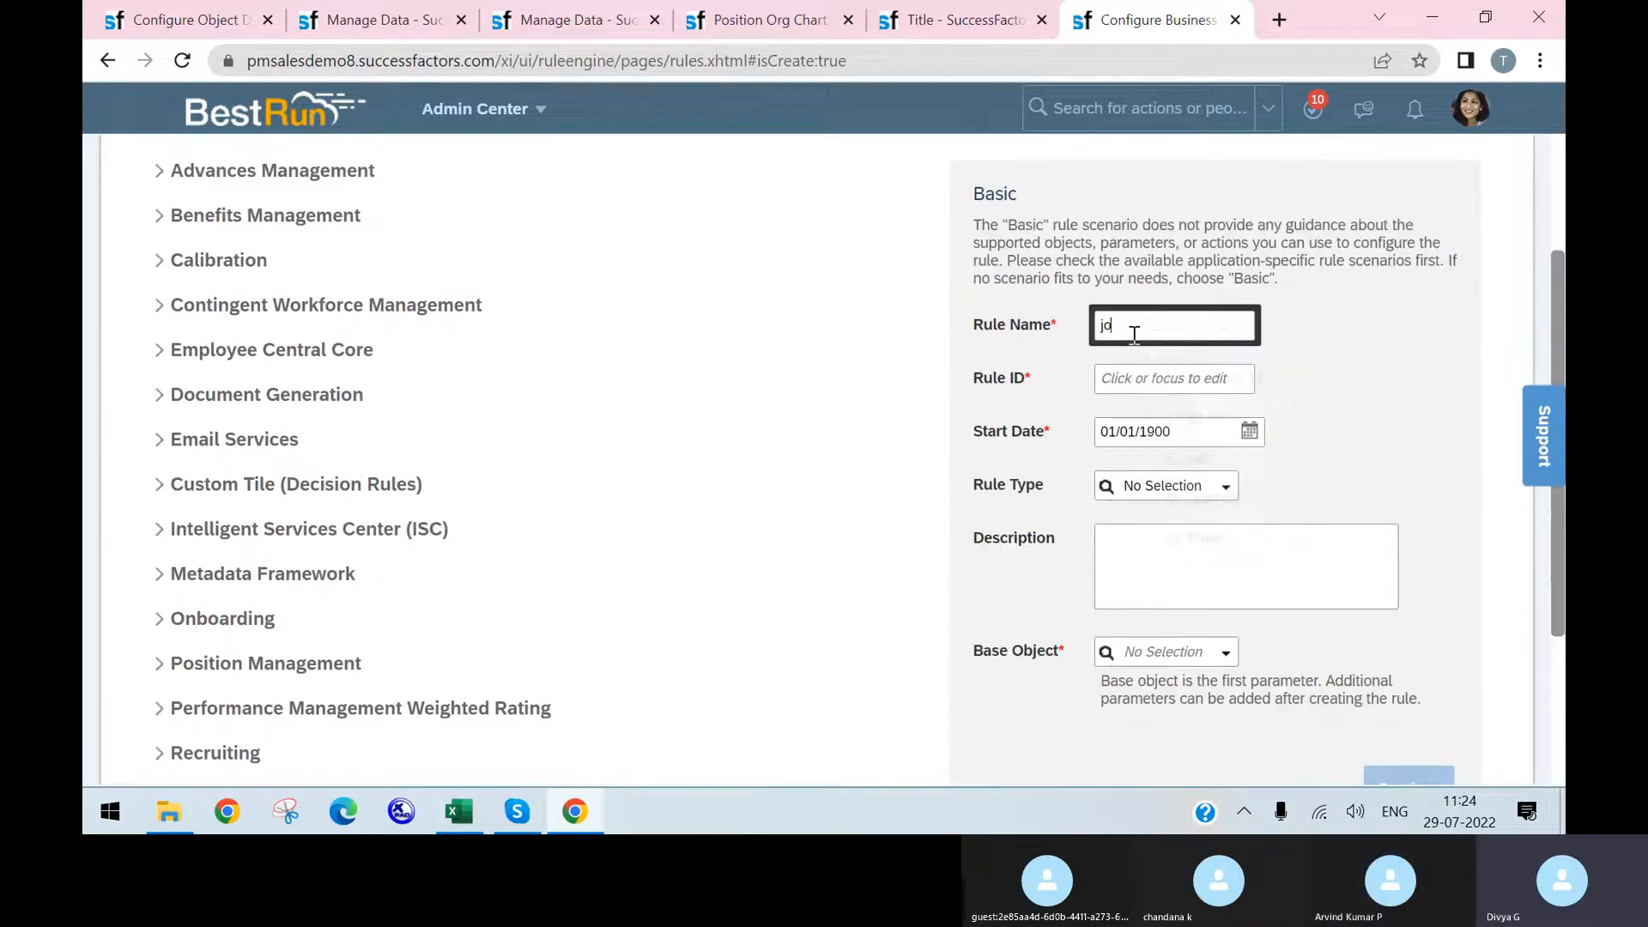
text(bcode2position)
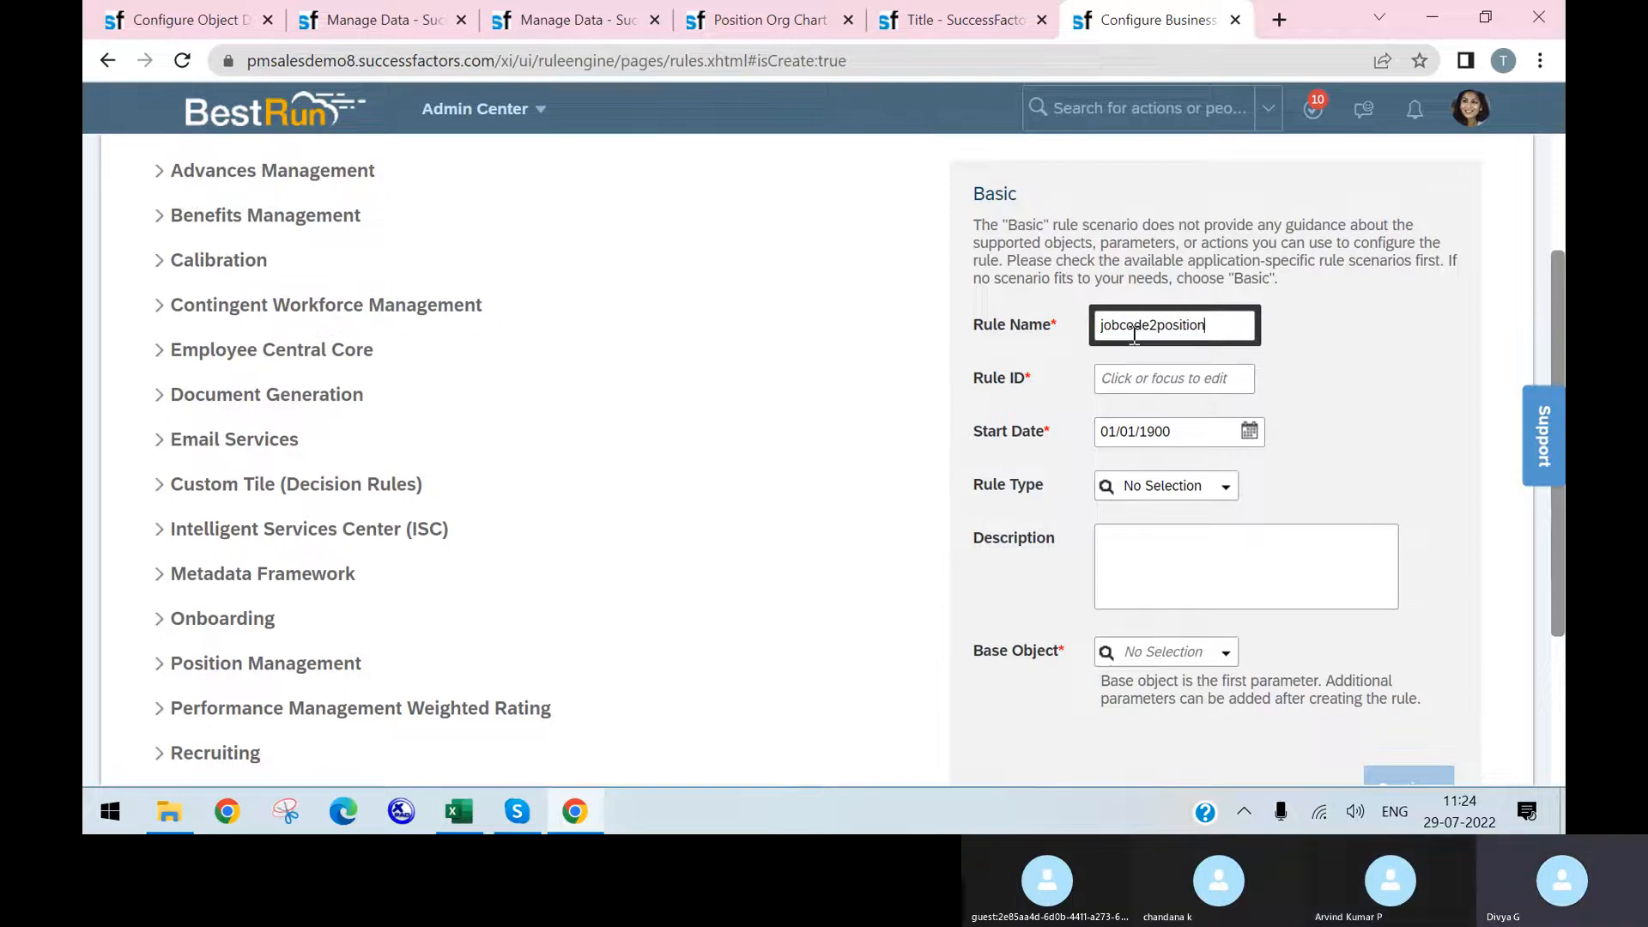
double_click(1221, 325)
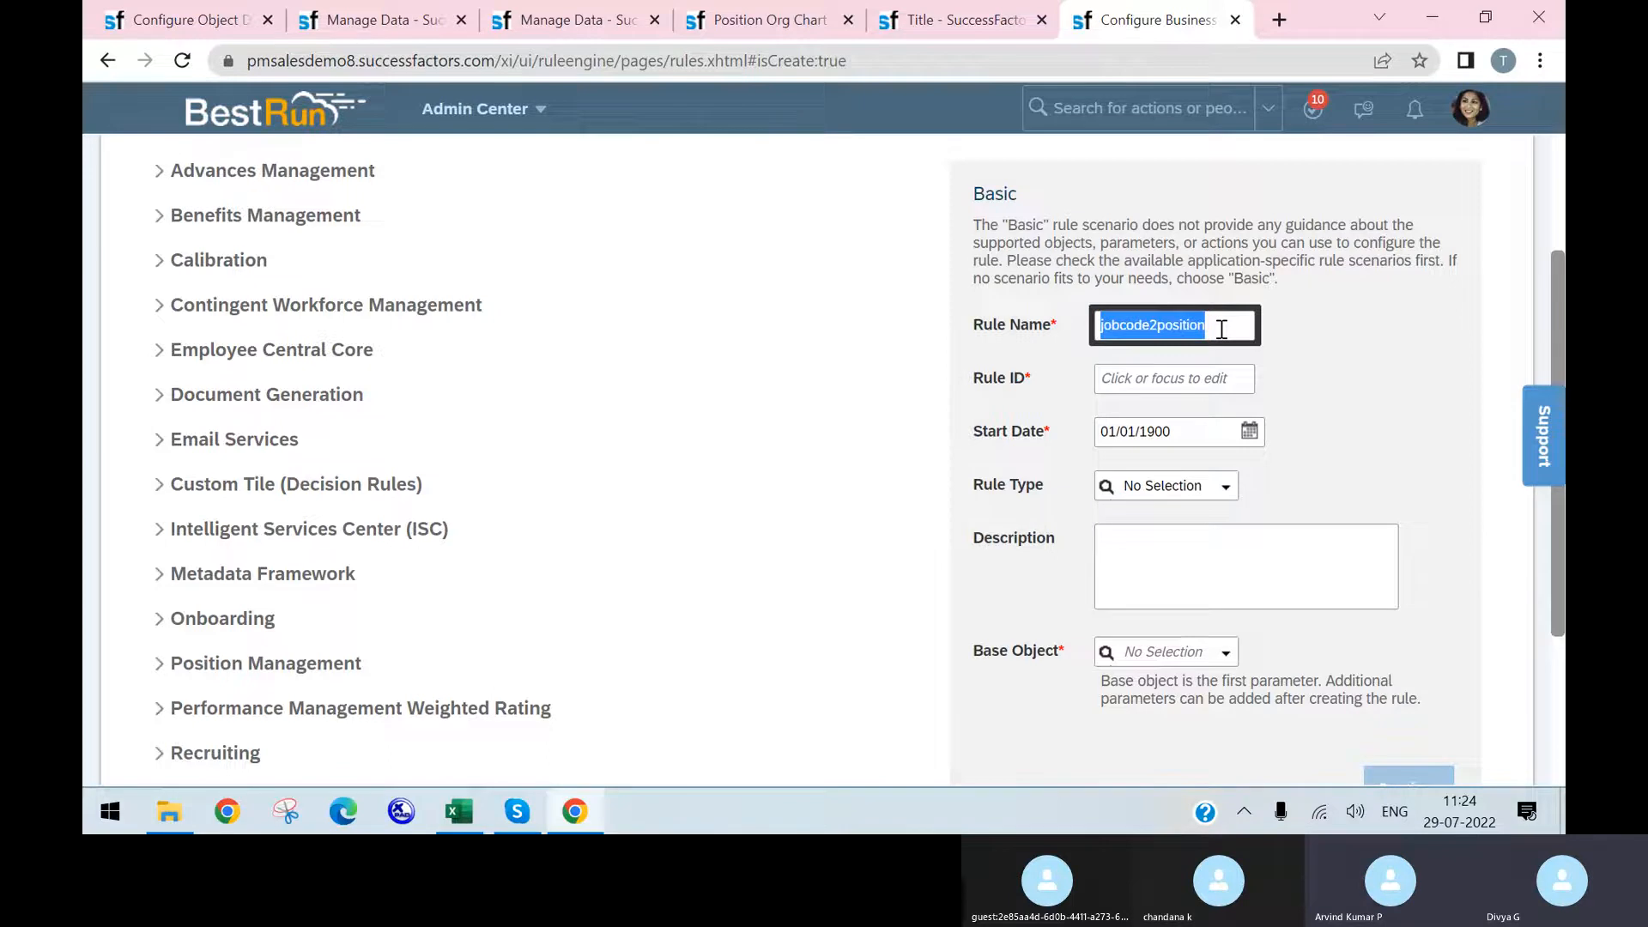
click(1200, 399)
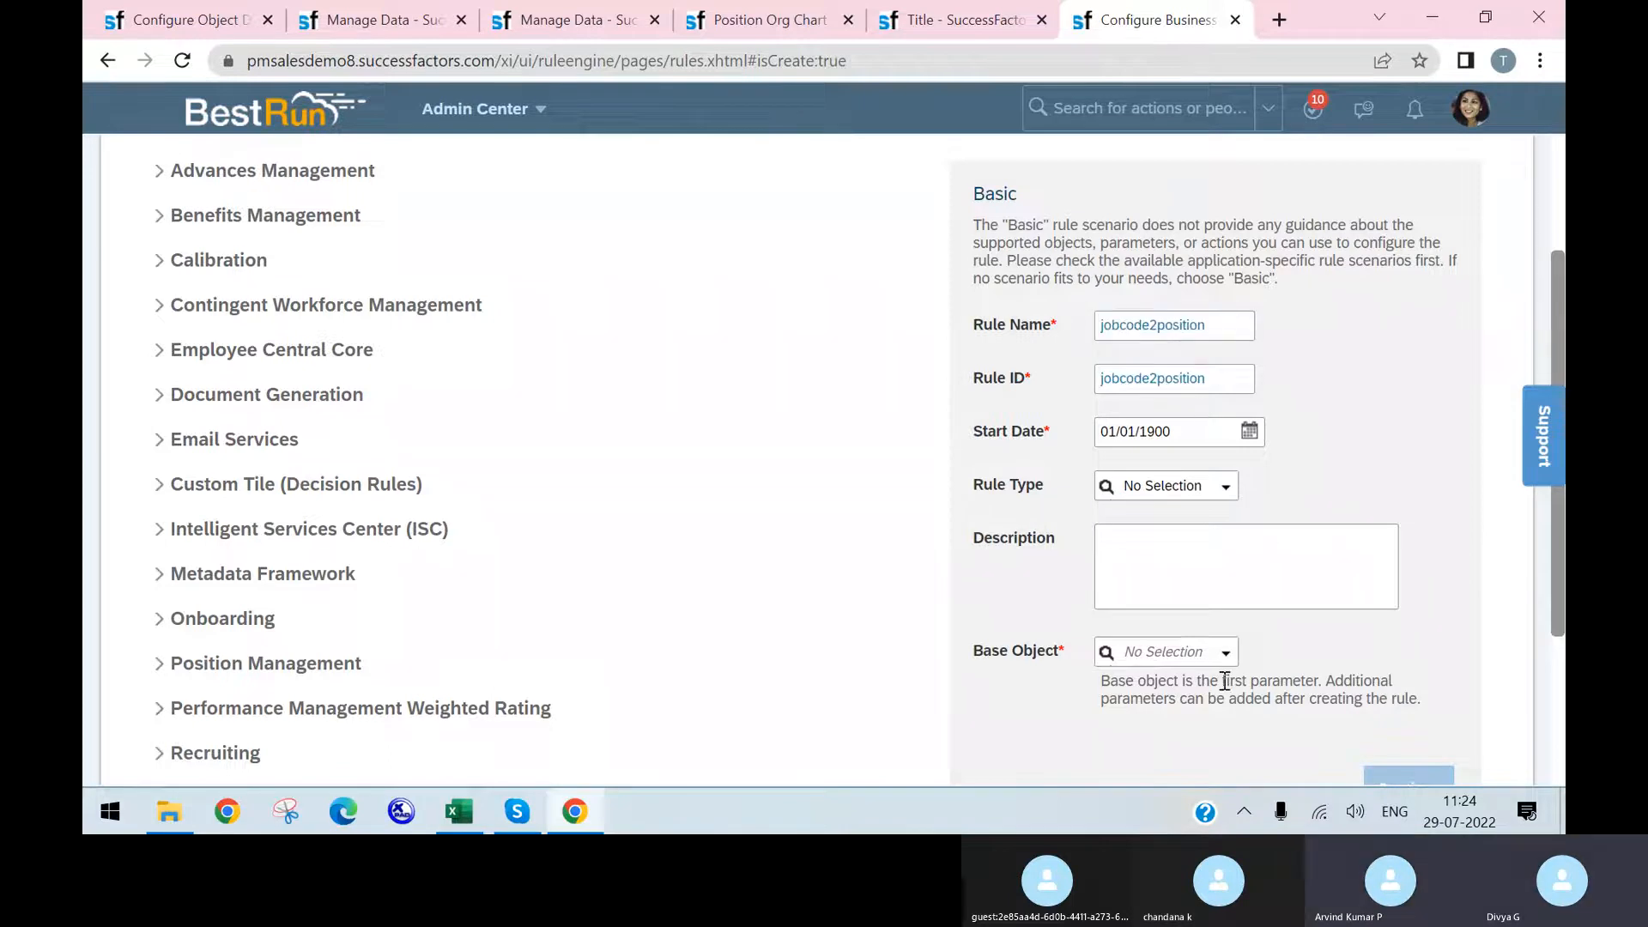
- Set the rule's base object to Position and continue to the rule editor
click(1225, 653)
text(posit)
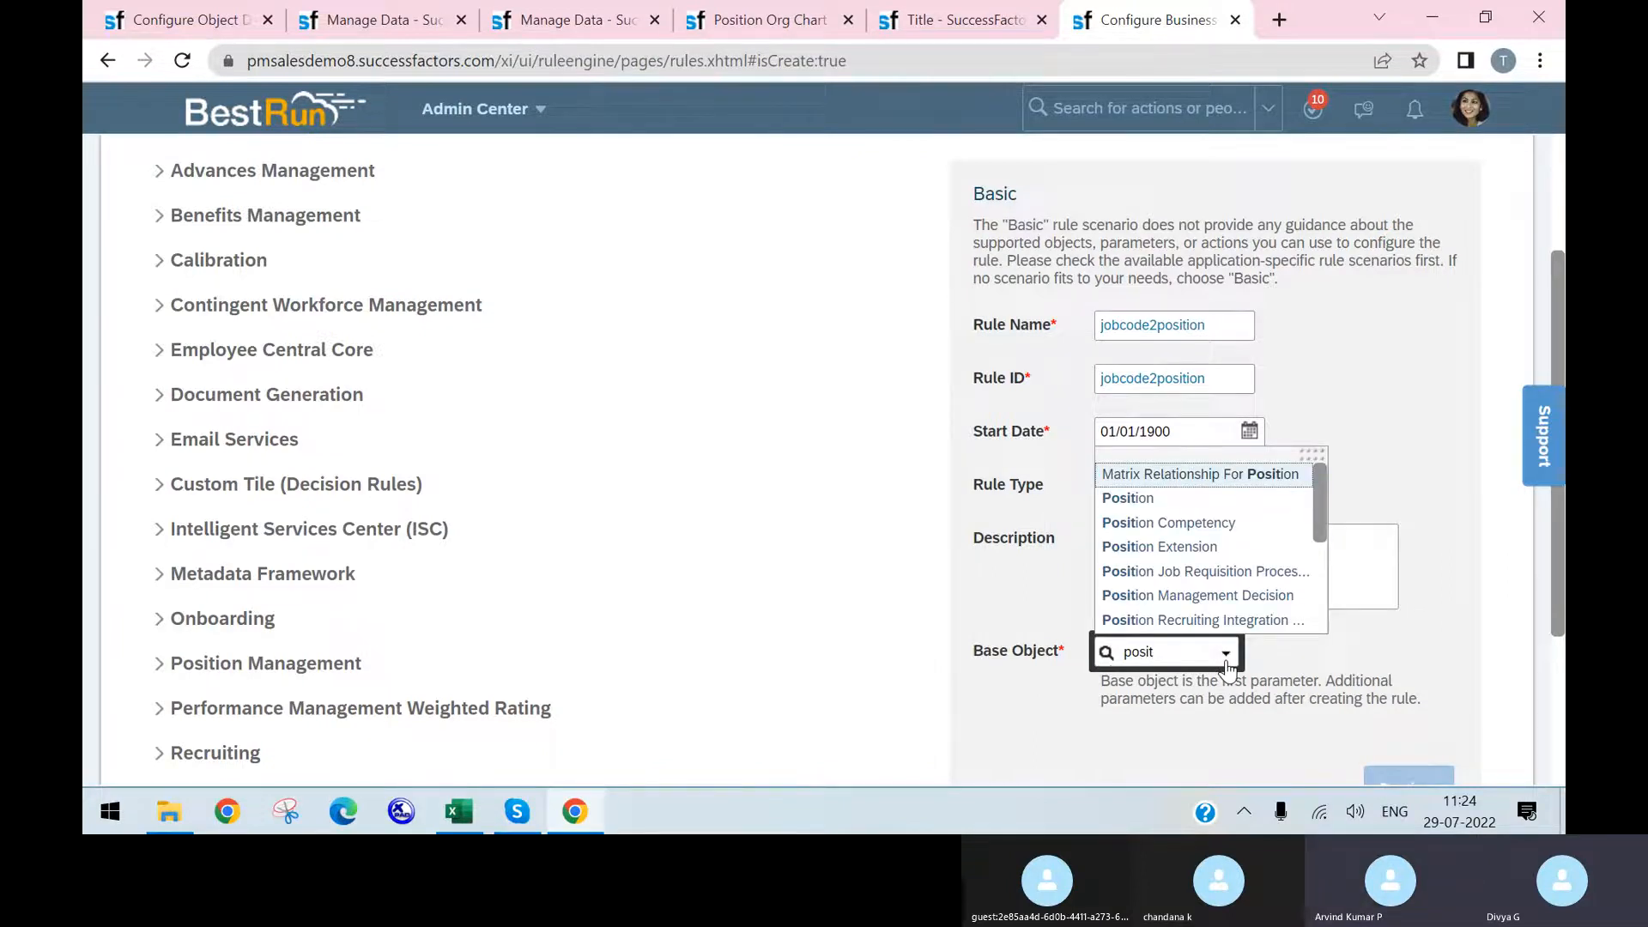
click(1193, 499)
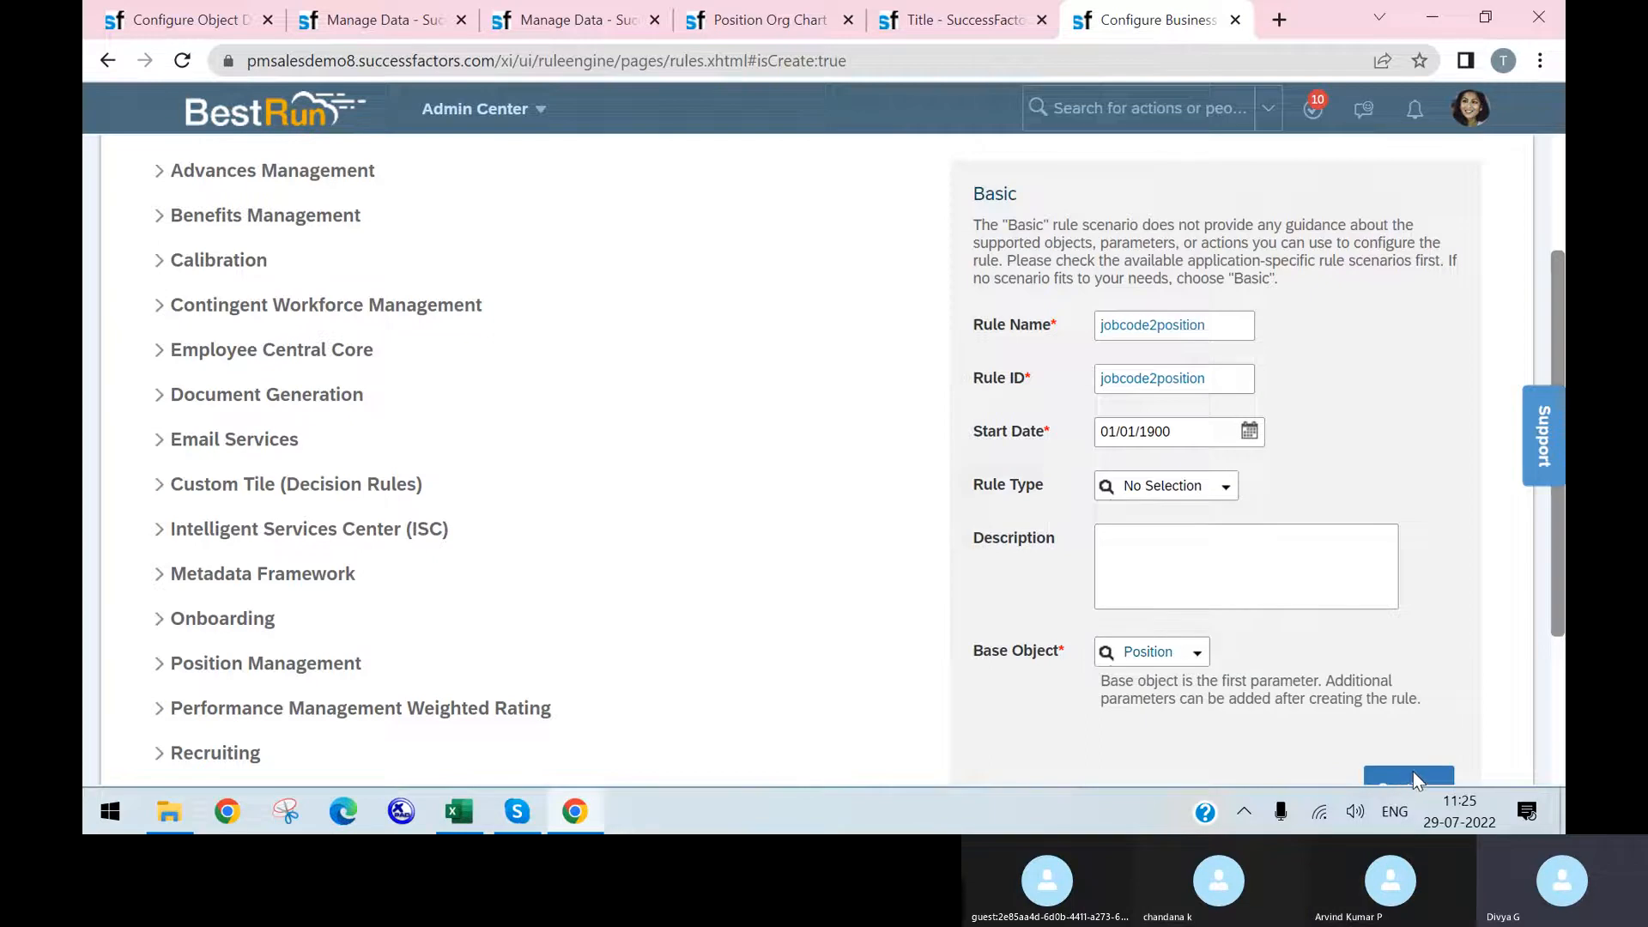
click(1410, 774)
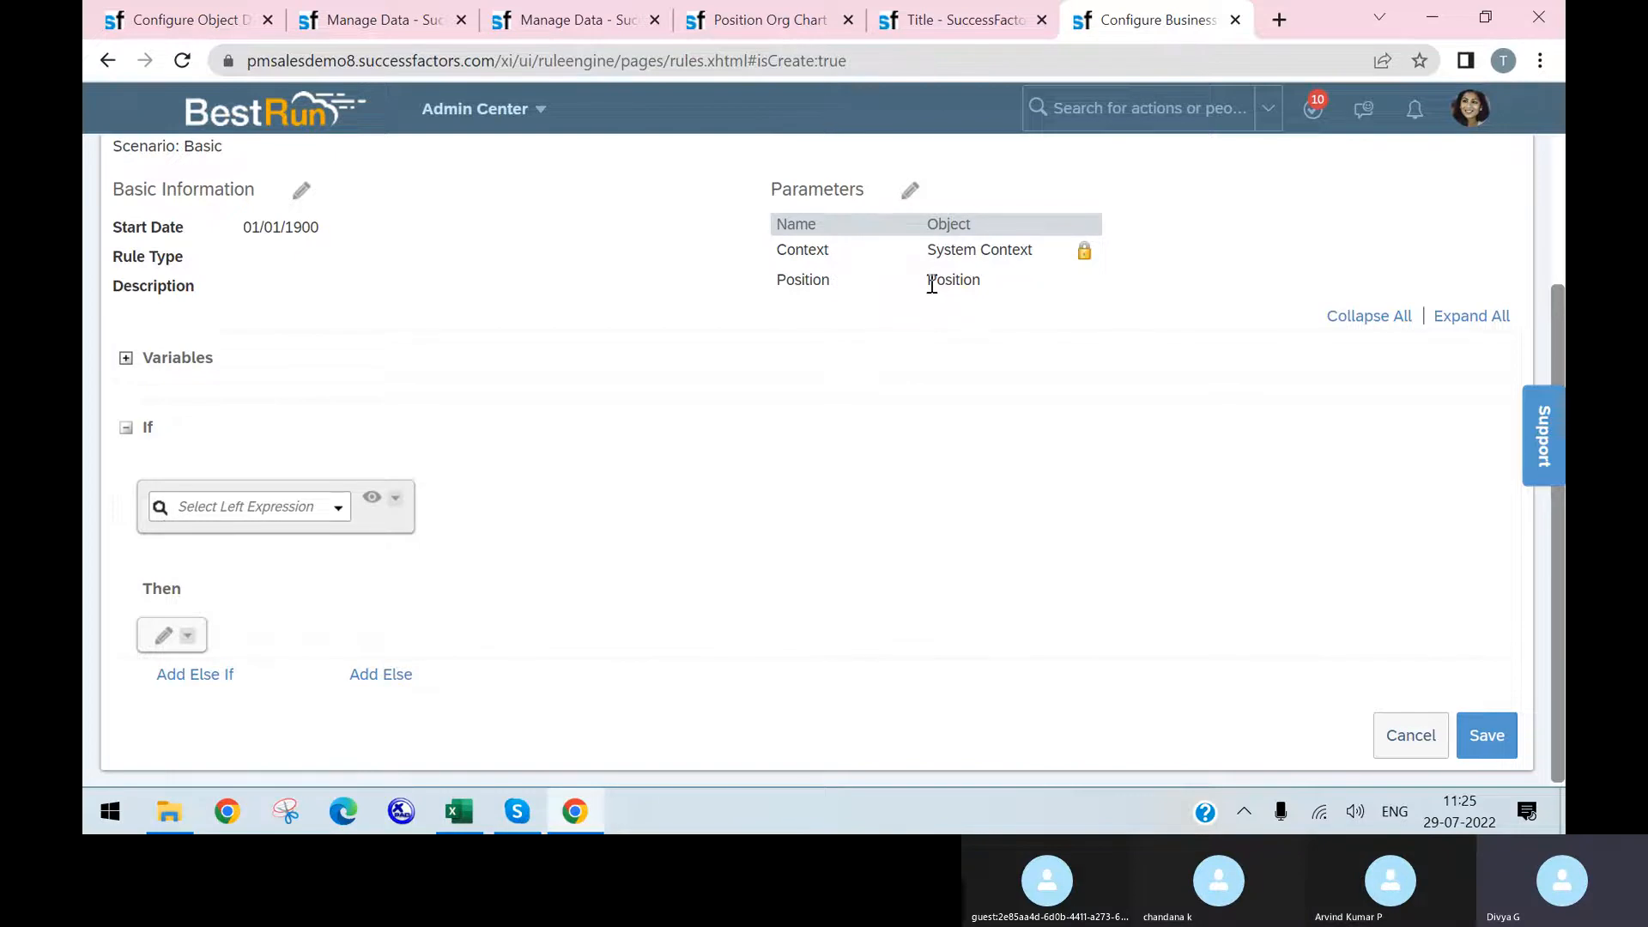
- Add a rule parameter that uses the Job Classification object
drag(931, 285, 977, 287)
click(908, 191)
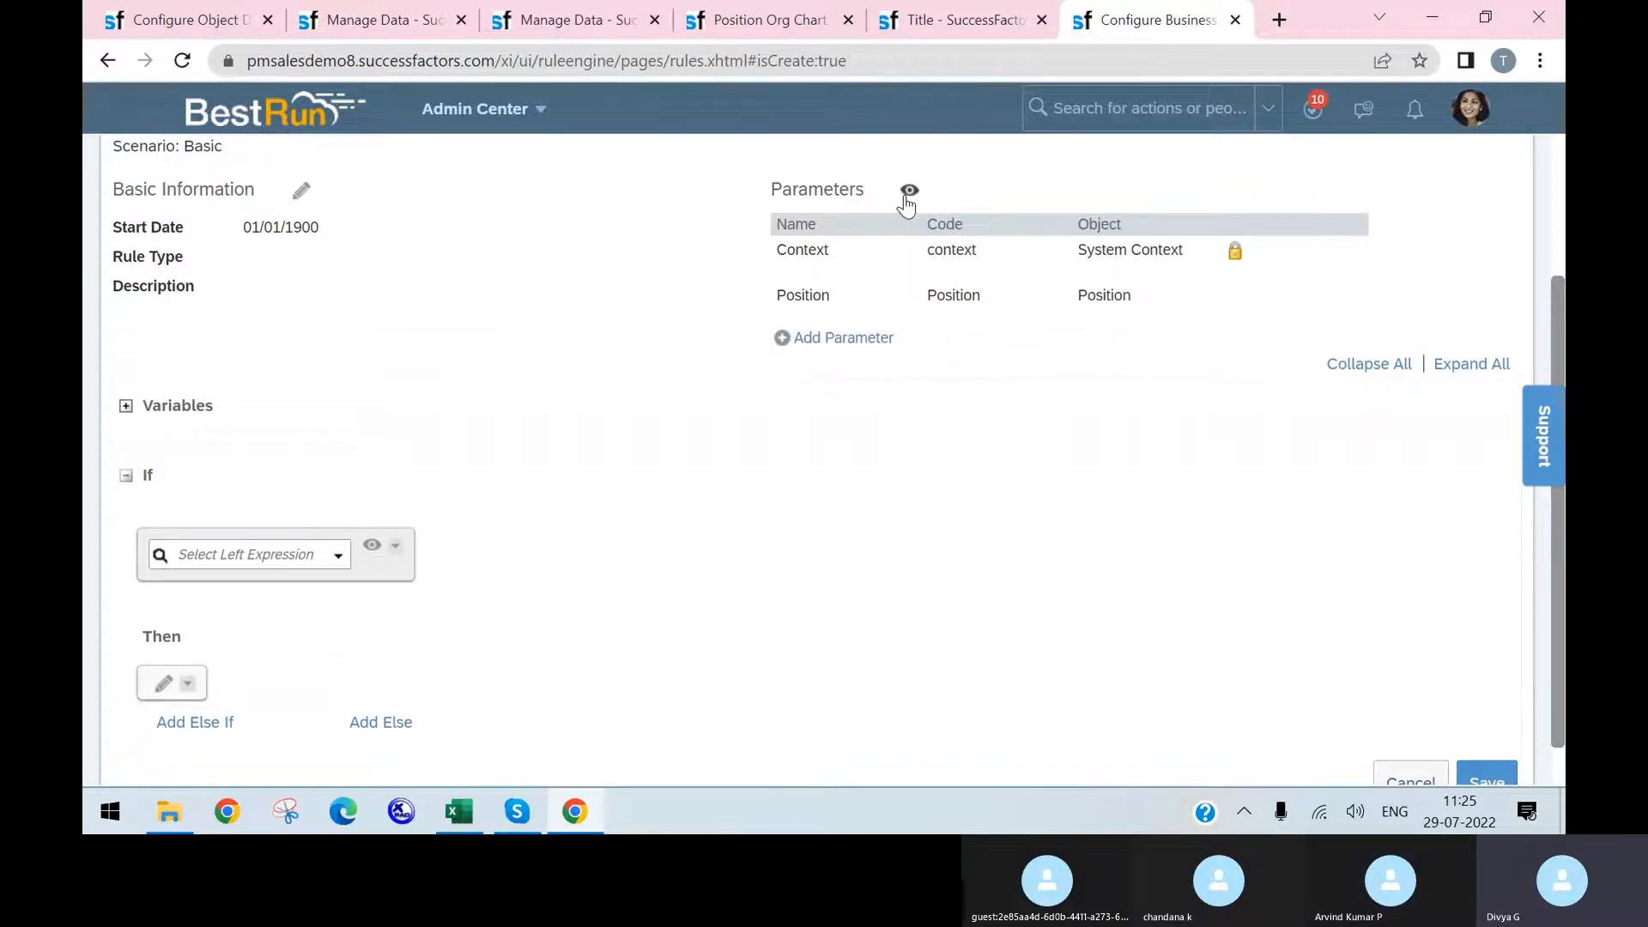
click(845, 339)
click(1103, 352)
text(job)
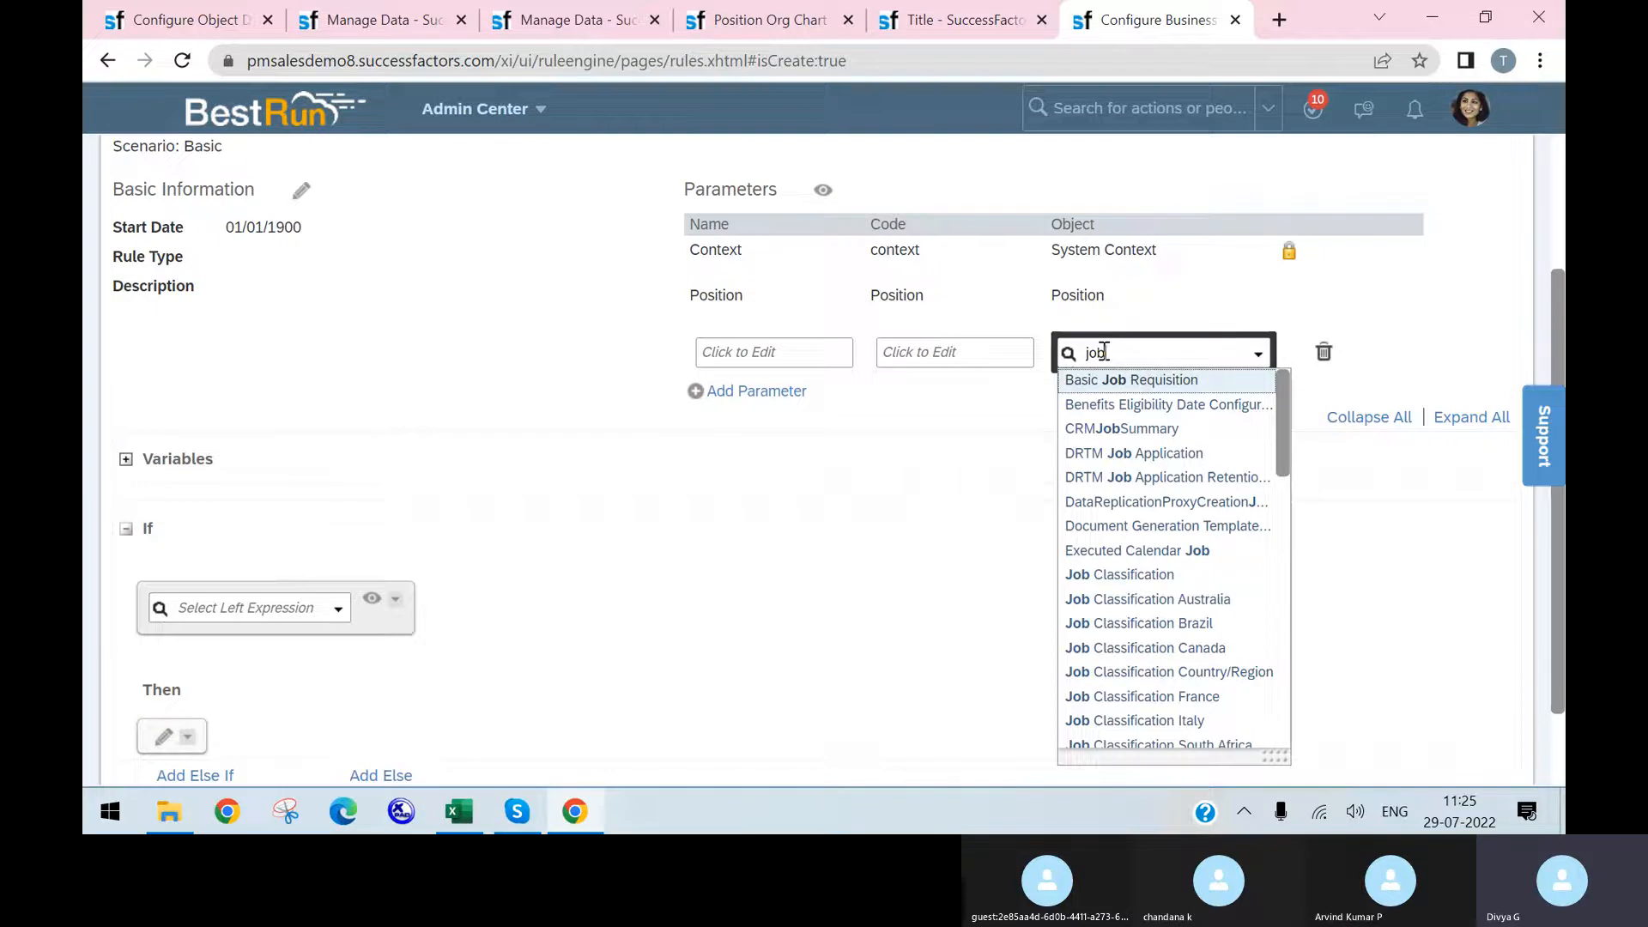
text( cl)
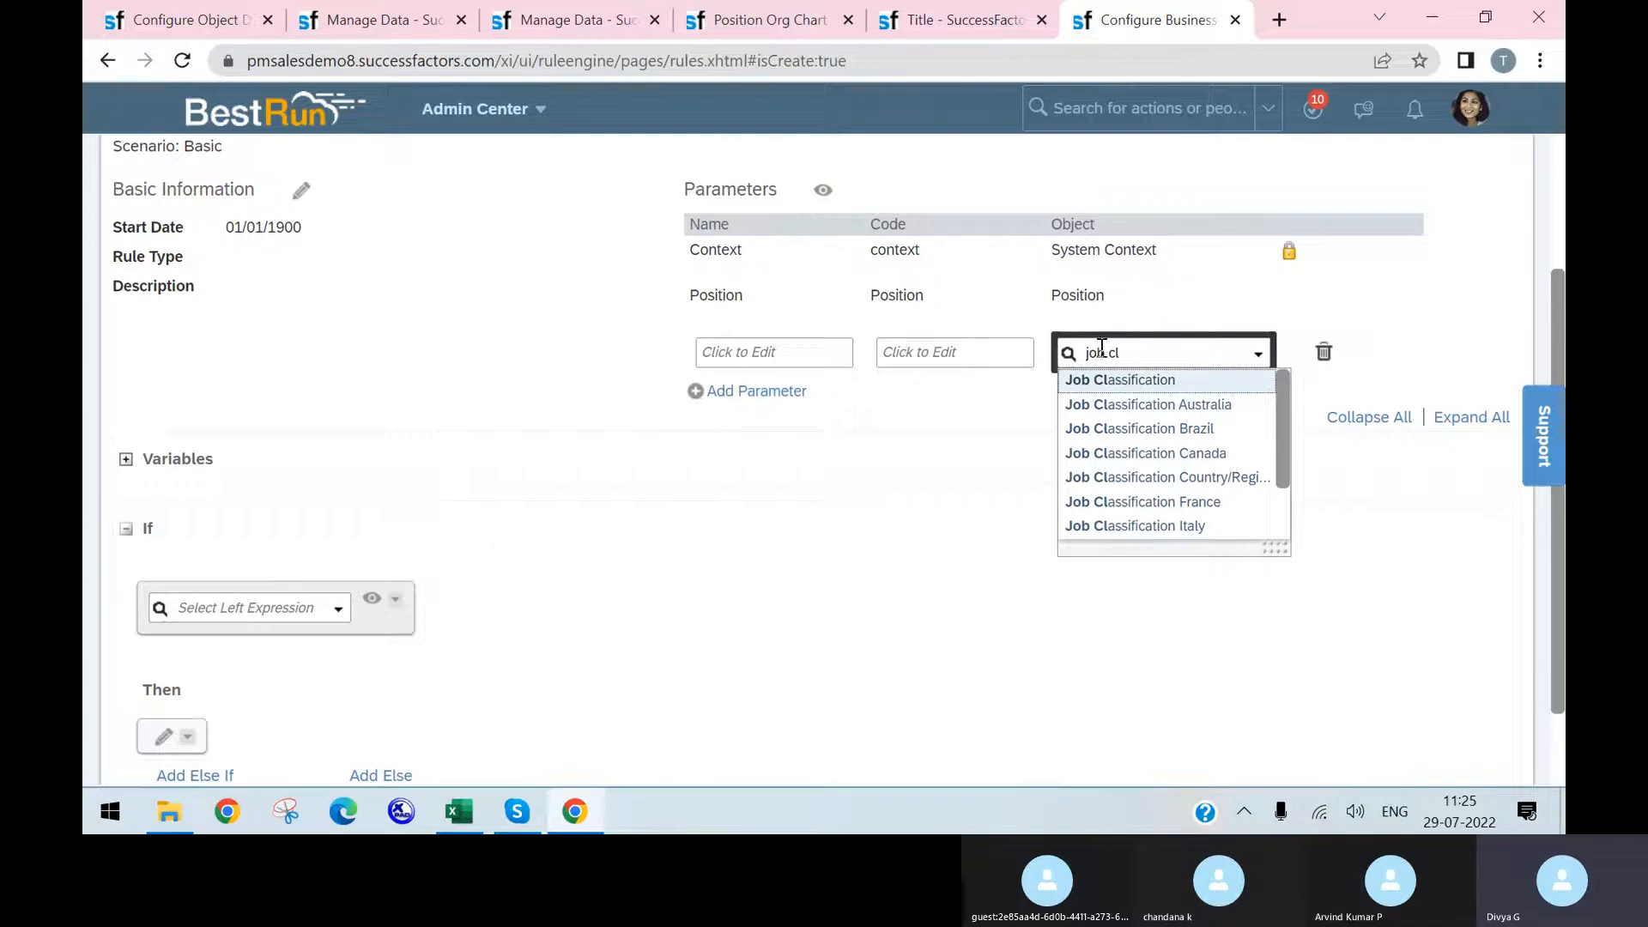
click(1134, 382)
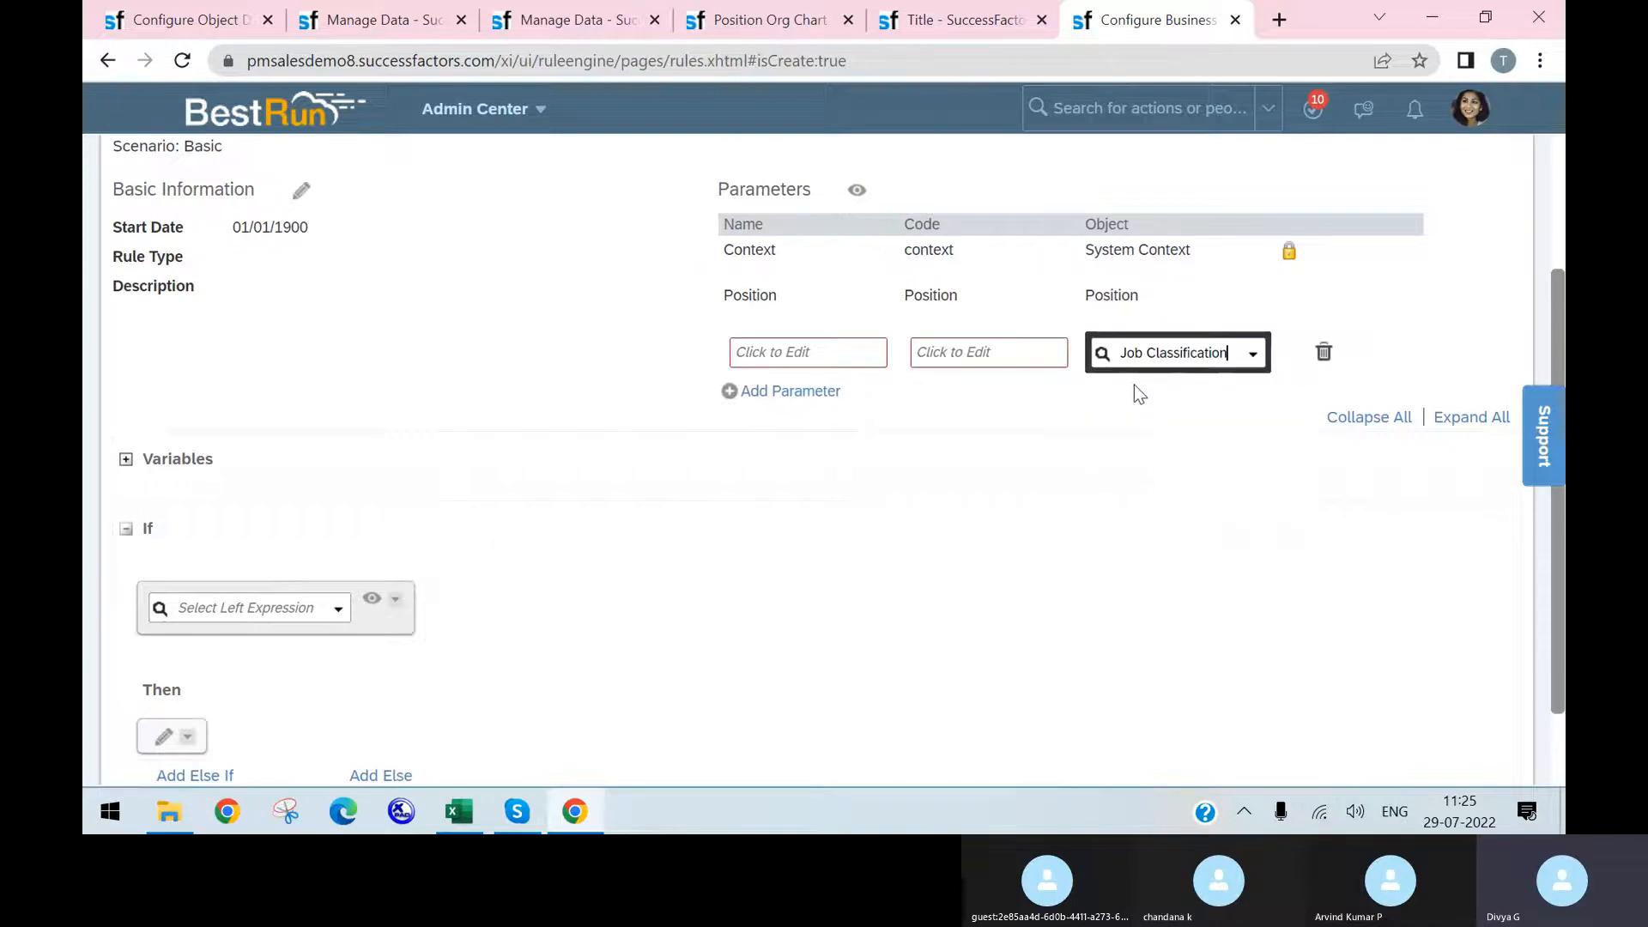
- Name the new parameter Job Classification
click(805, 352)
text(job)
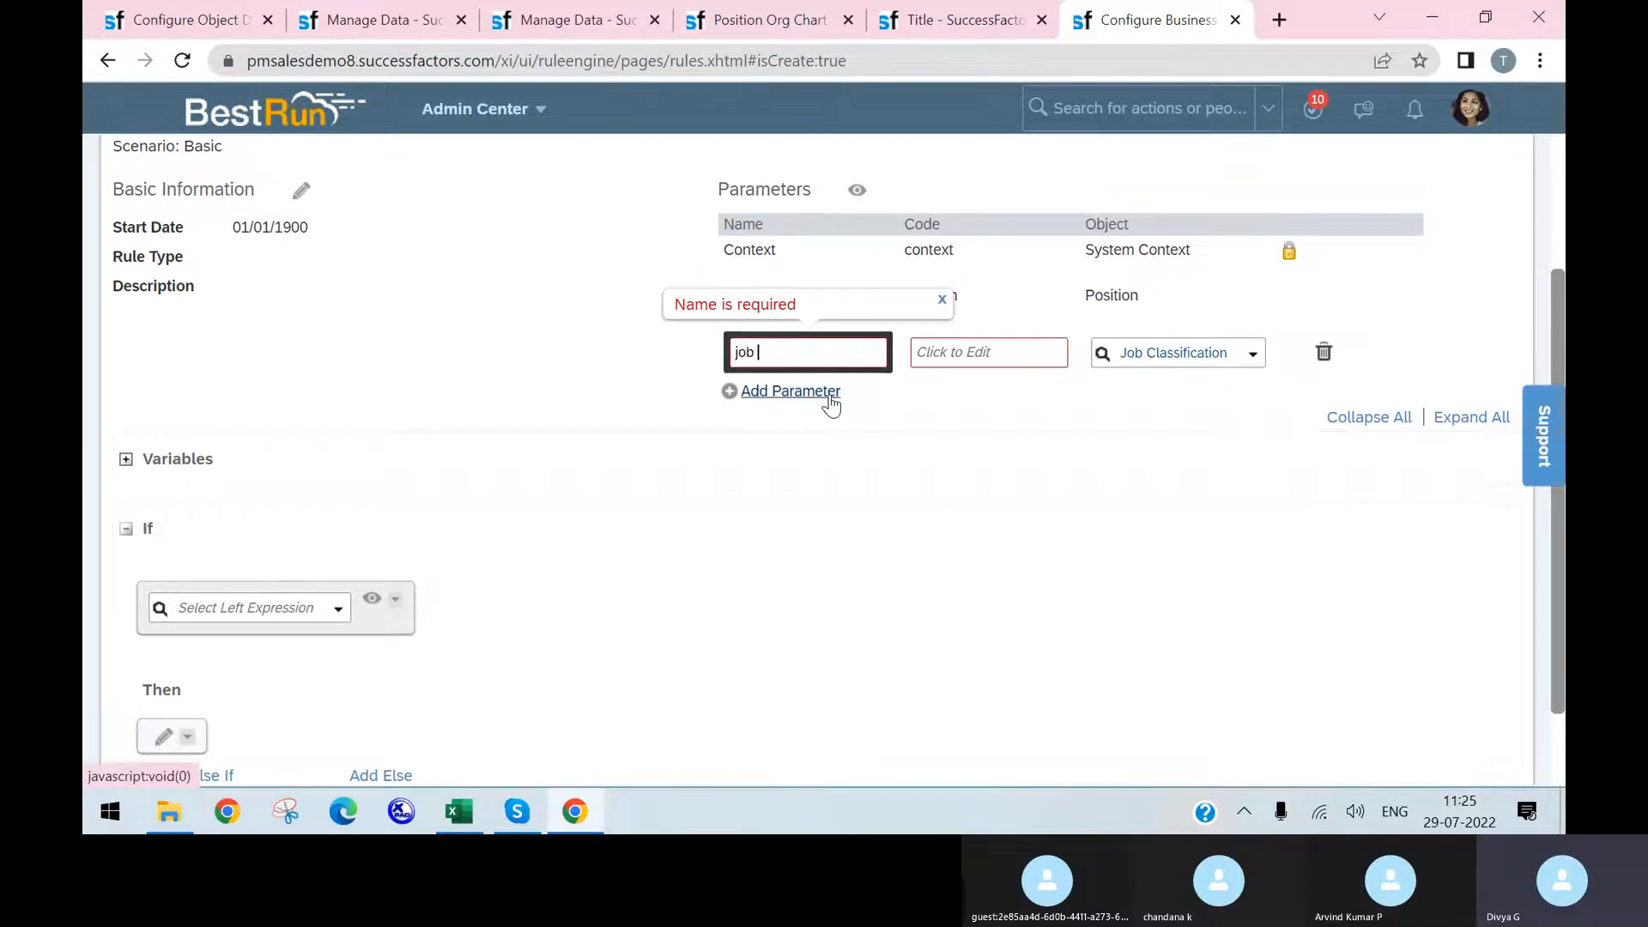
key(BackSpace)
key(BackSpace)
key(BackSpace)
key(BackSpace)
text(Job C)
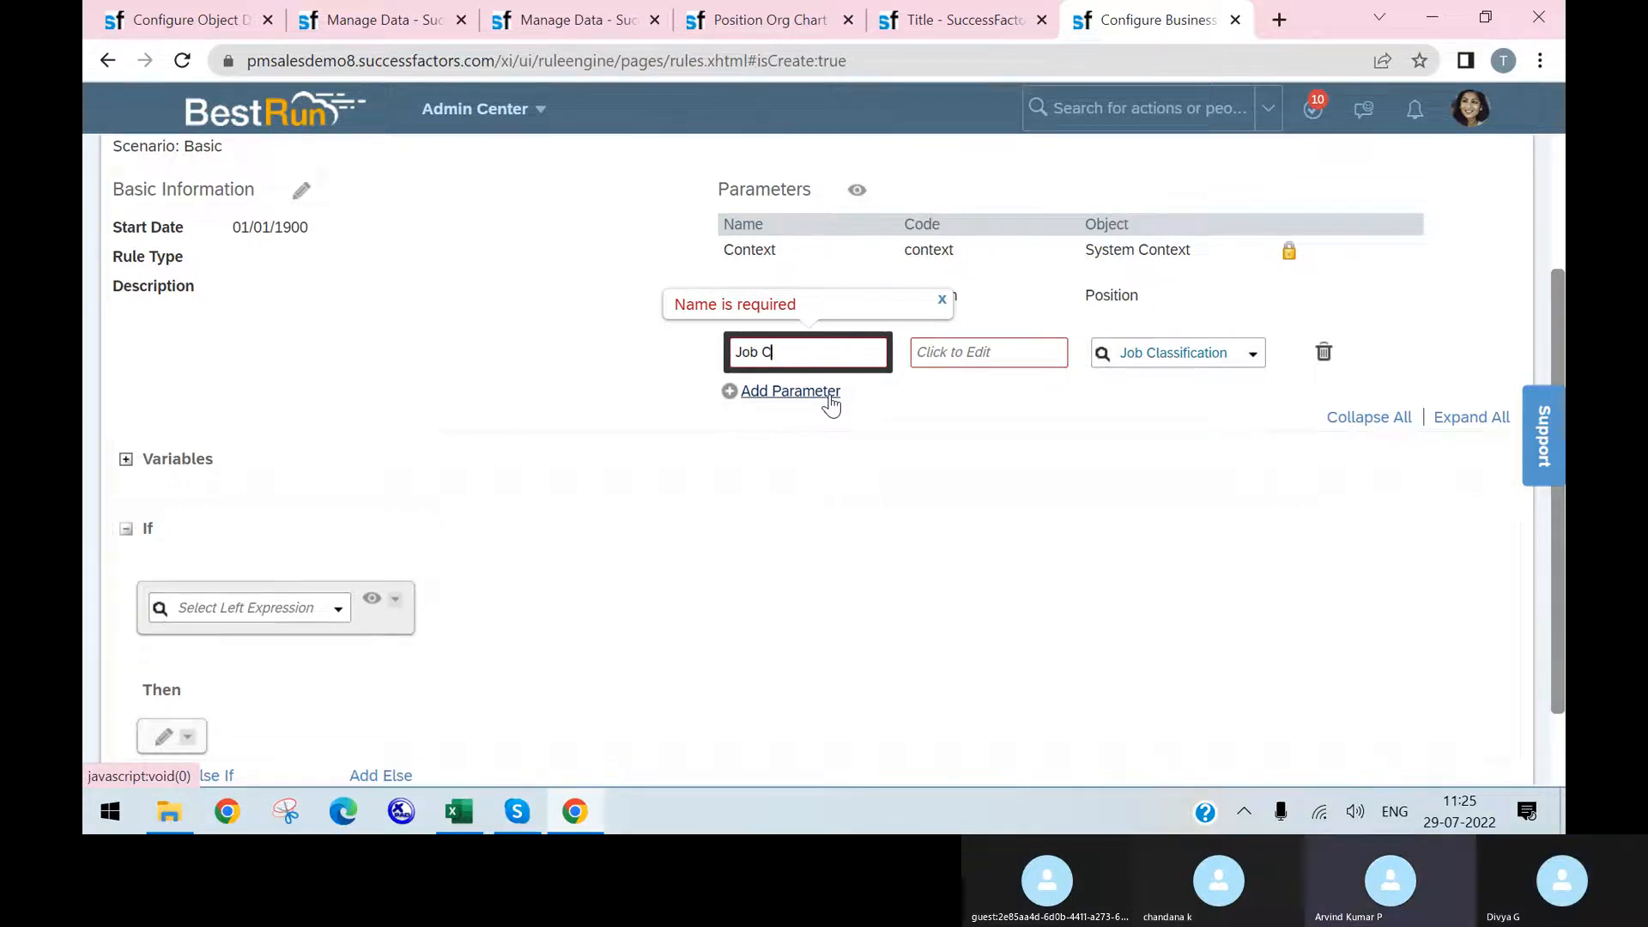
text(lassification)
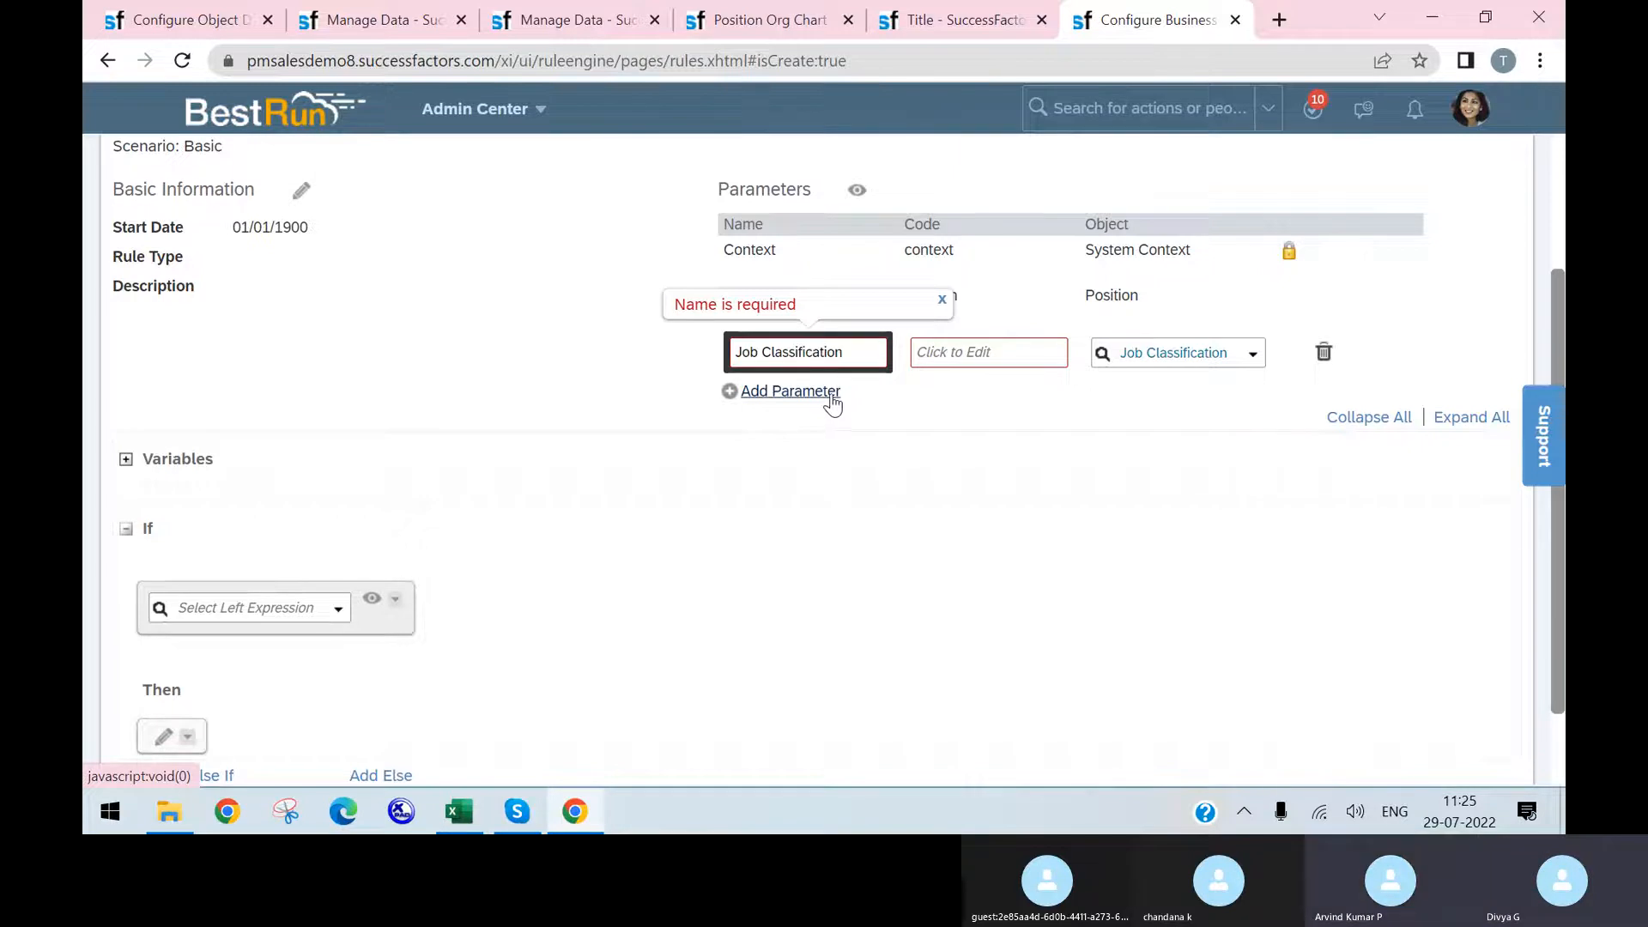
- Set the new parameter's code to JobClassification, copied from its name with the space removed
drag(867, 354, 709, 317)
key(ctrl+c)
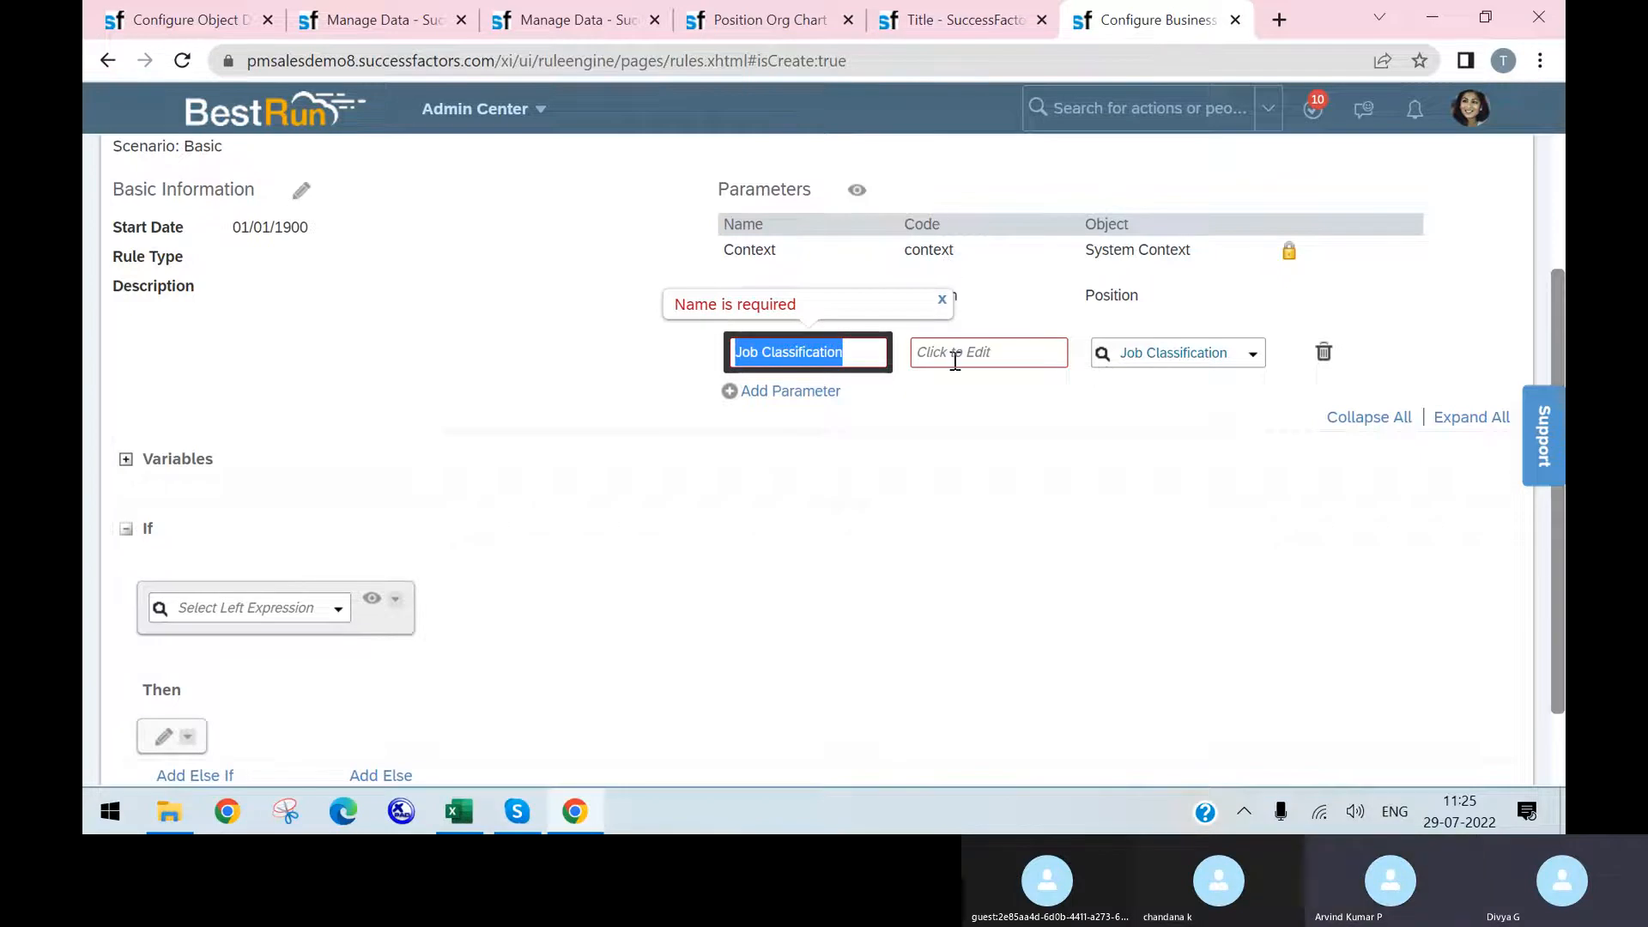
click(956, 356)
key(ctrl+v)
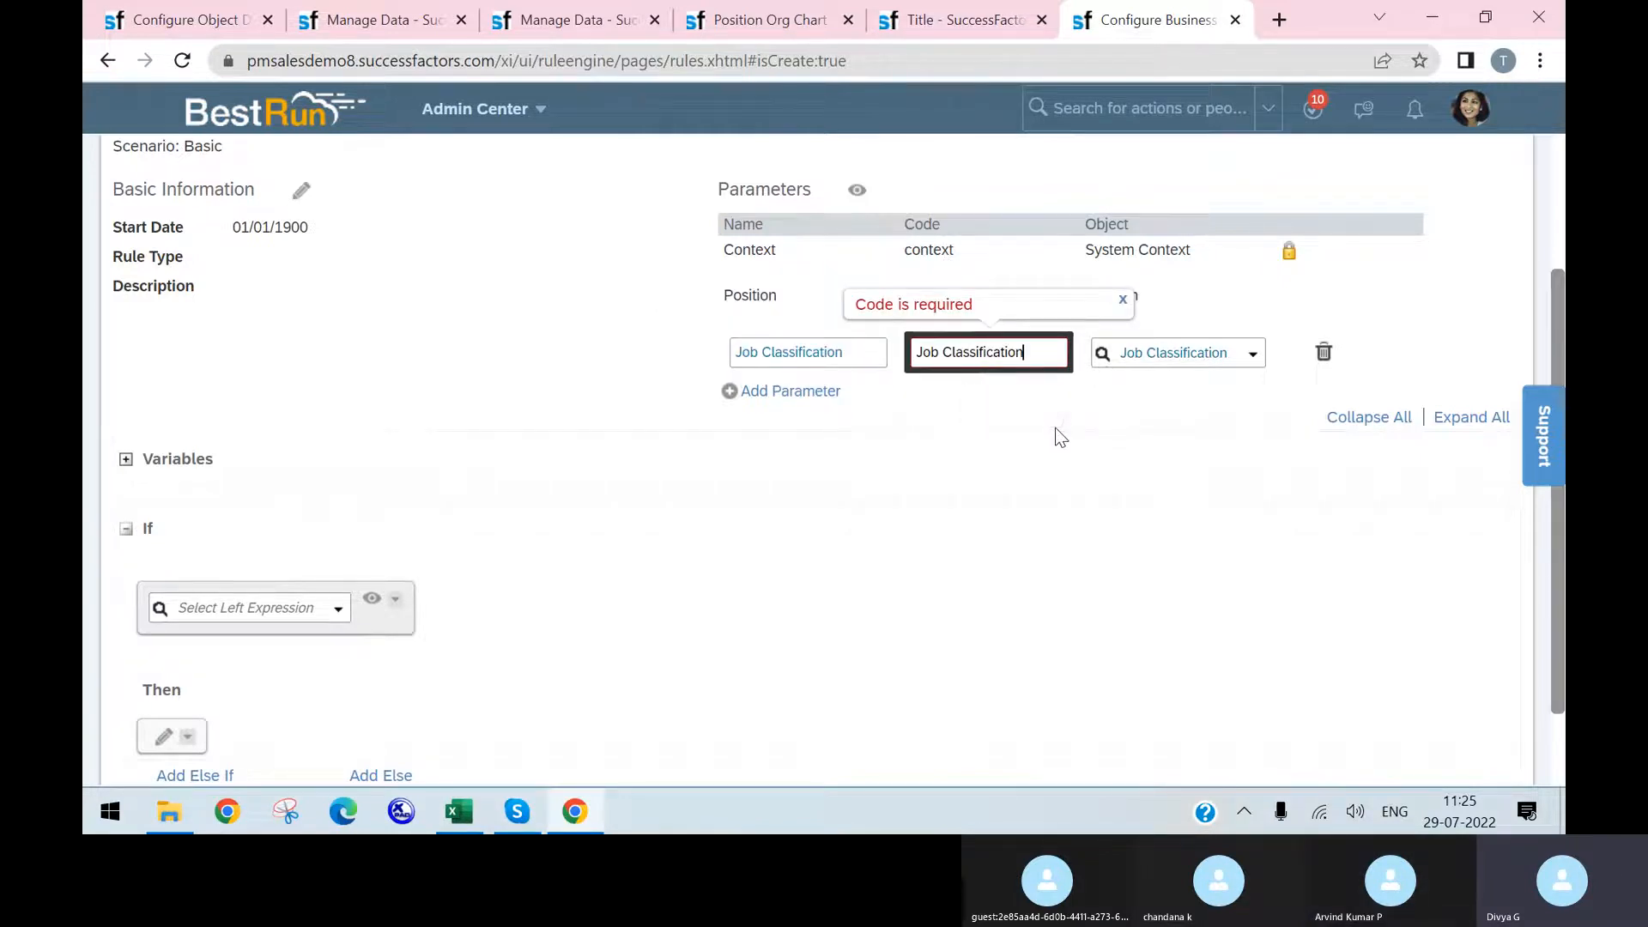
click(940, 352)
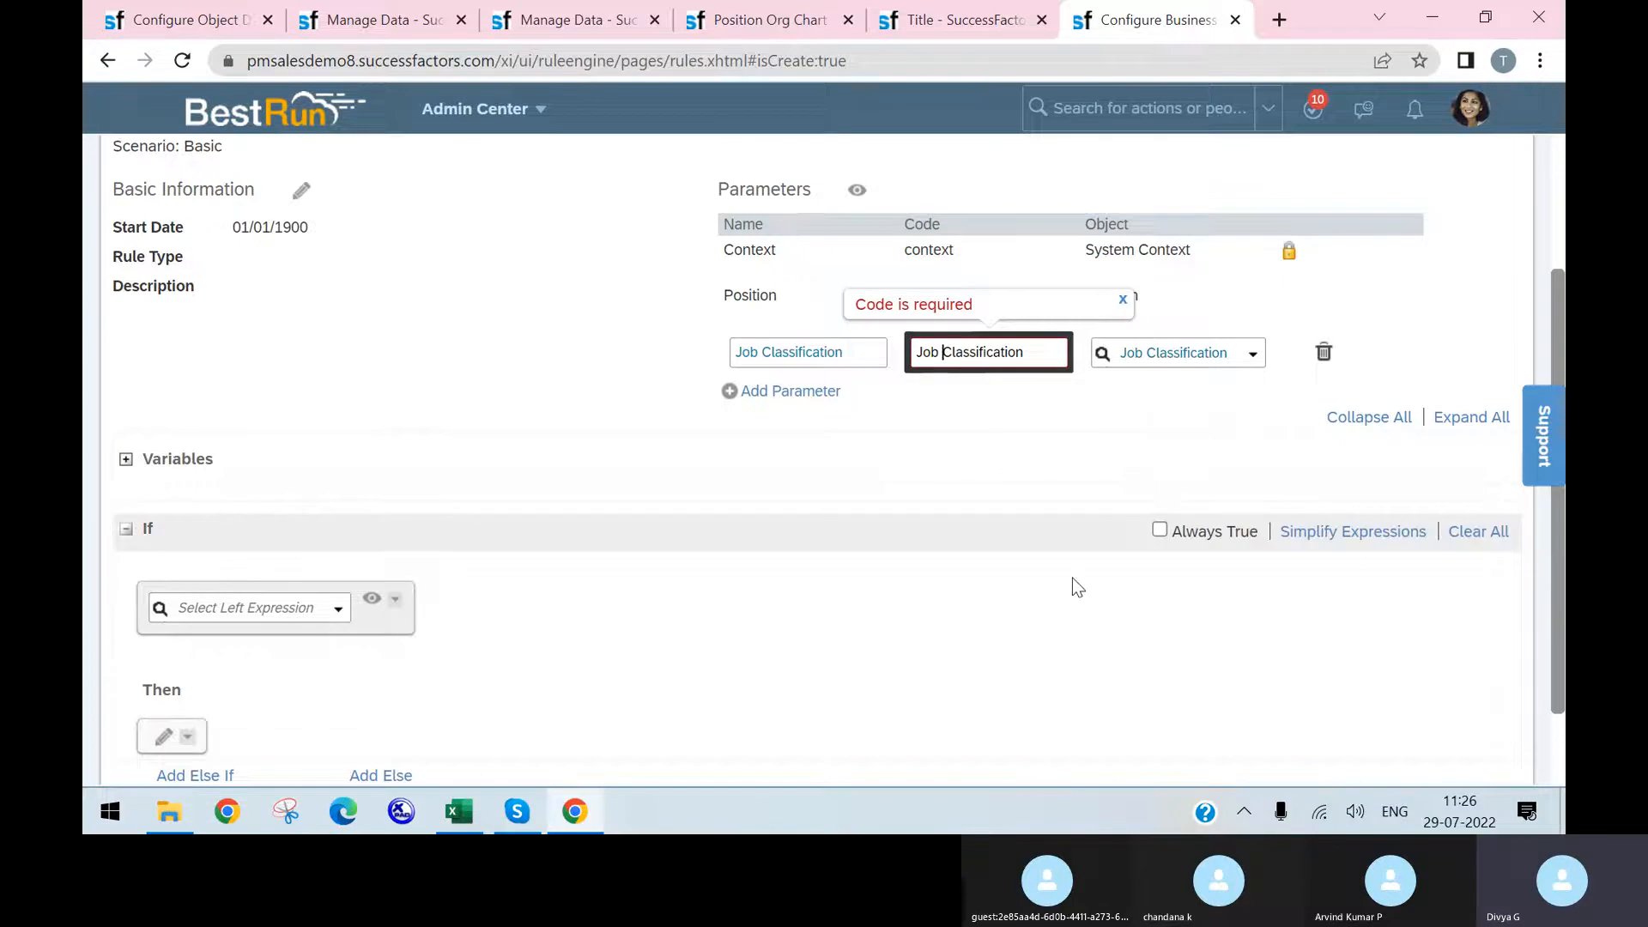
key(BackSpace)
click(1130, 404)
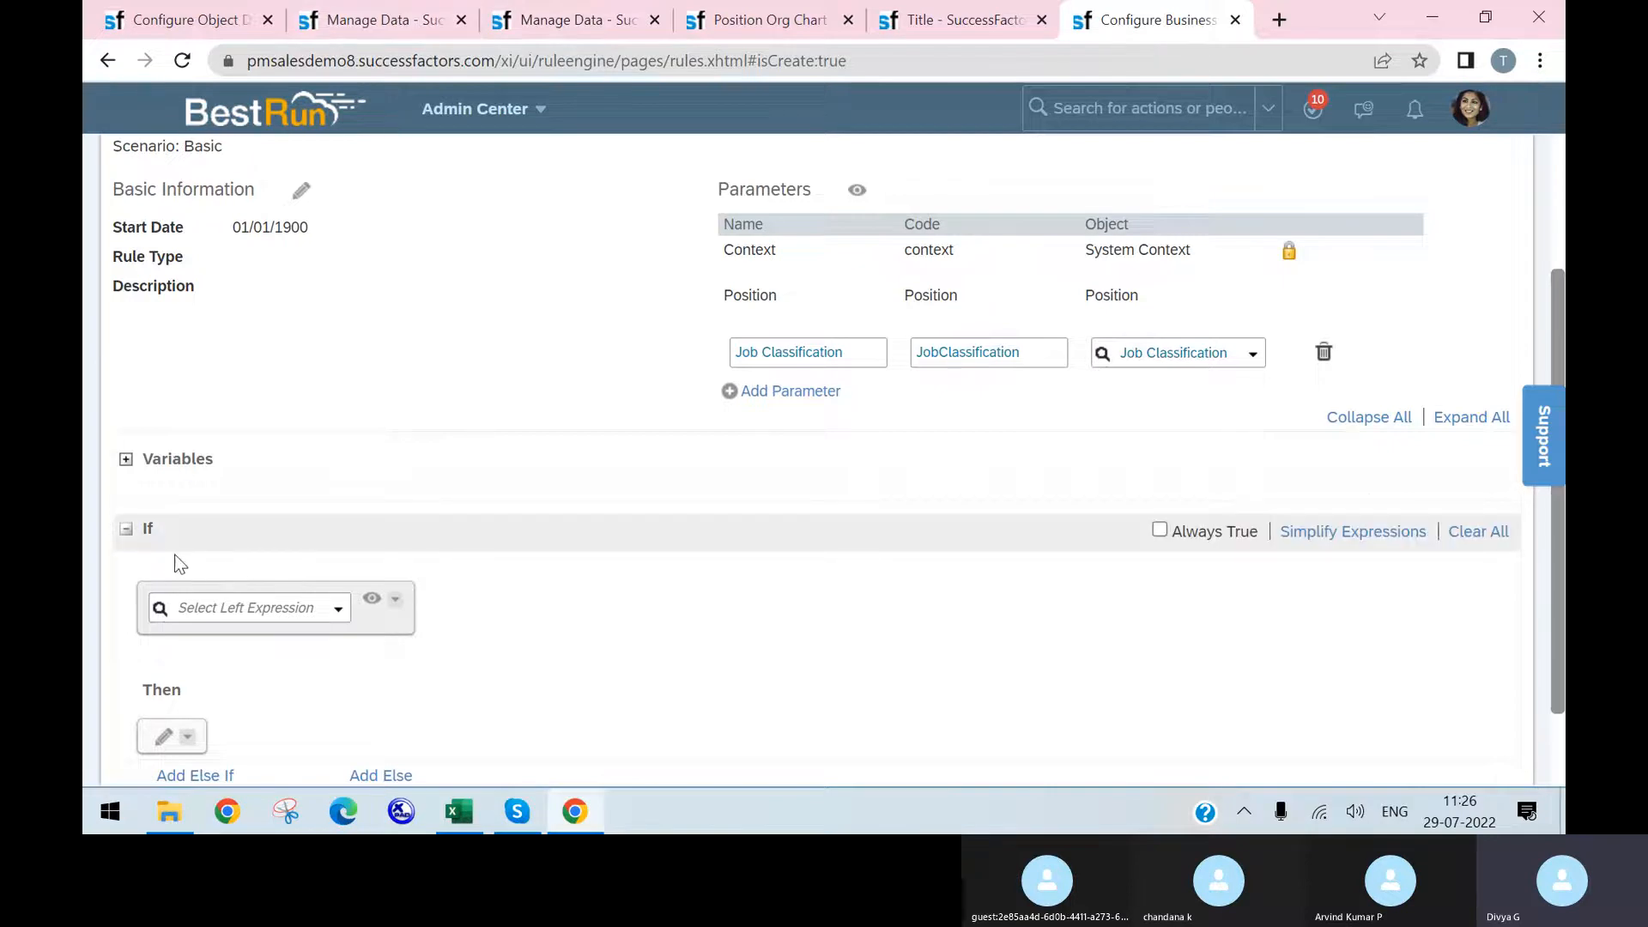
- Define the If condition as Position.Job Code is not equal to Null
click(337, 610)
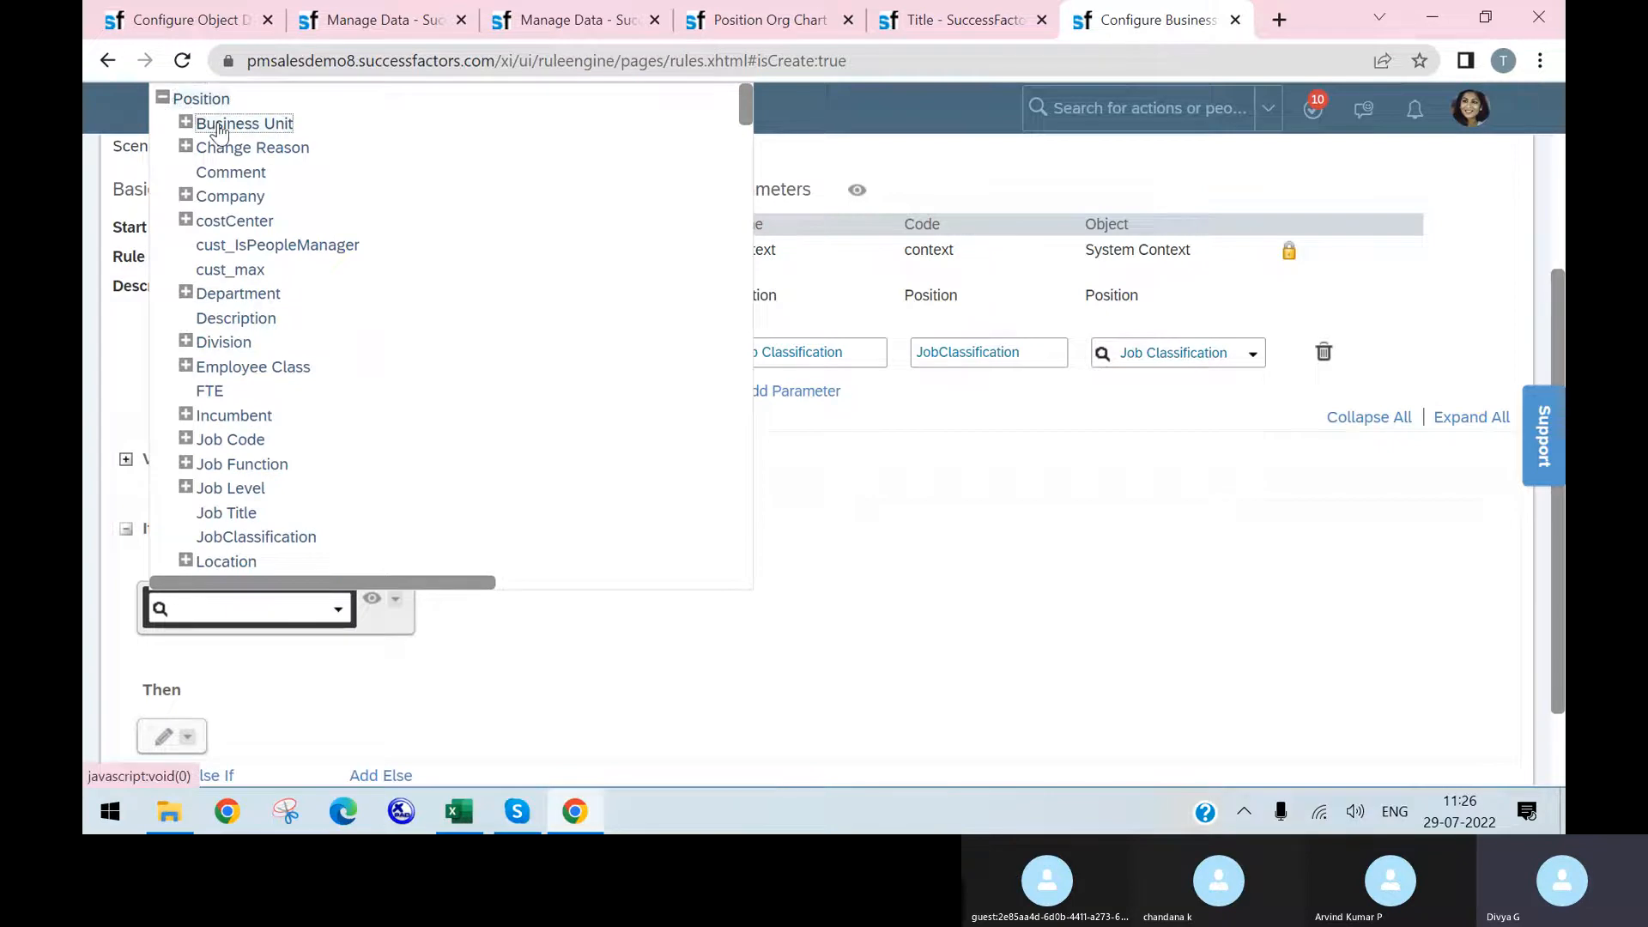
click(216, 441)
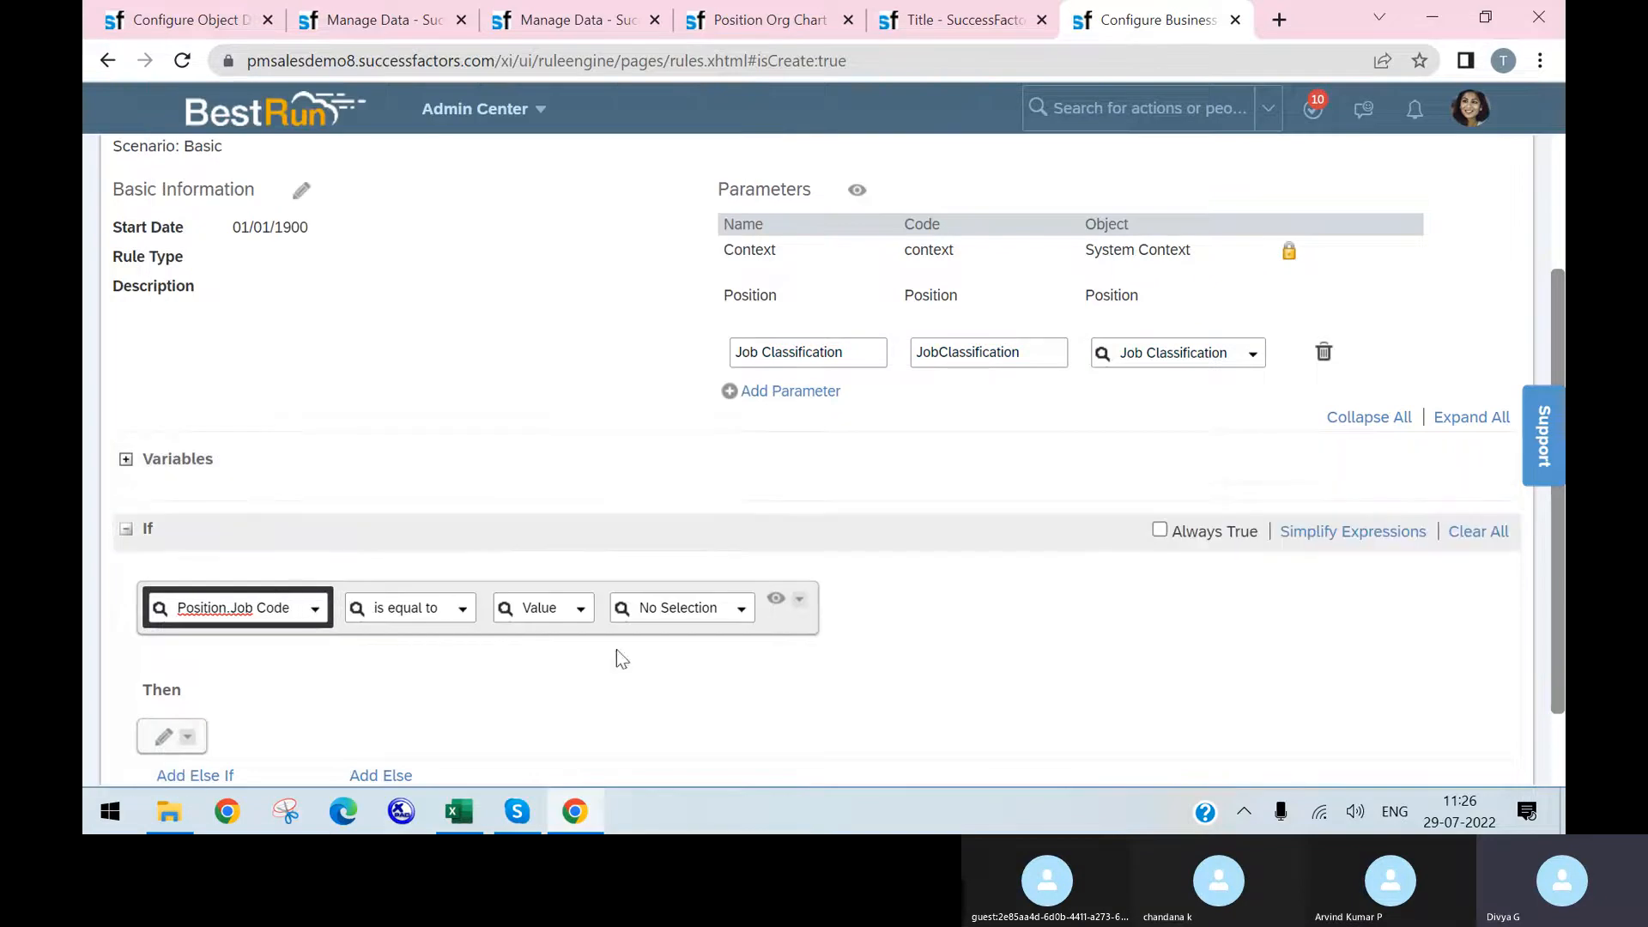
click(462, 614)
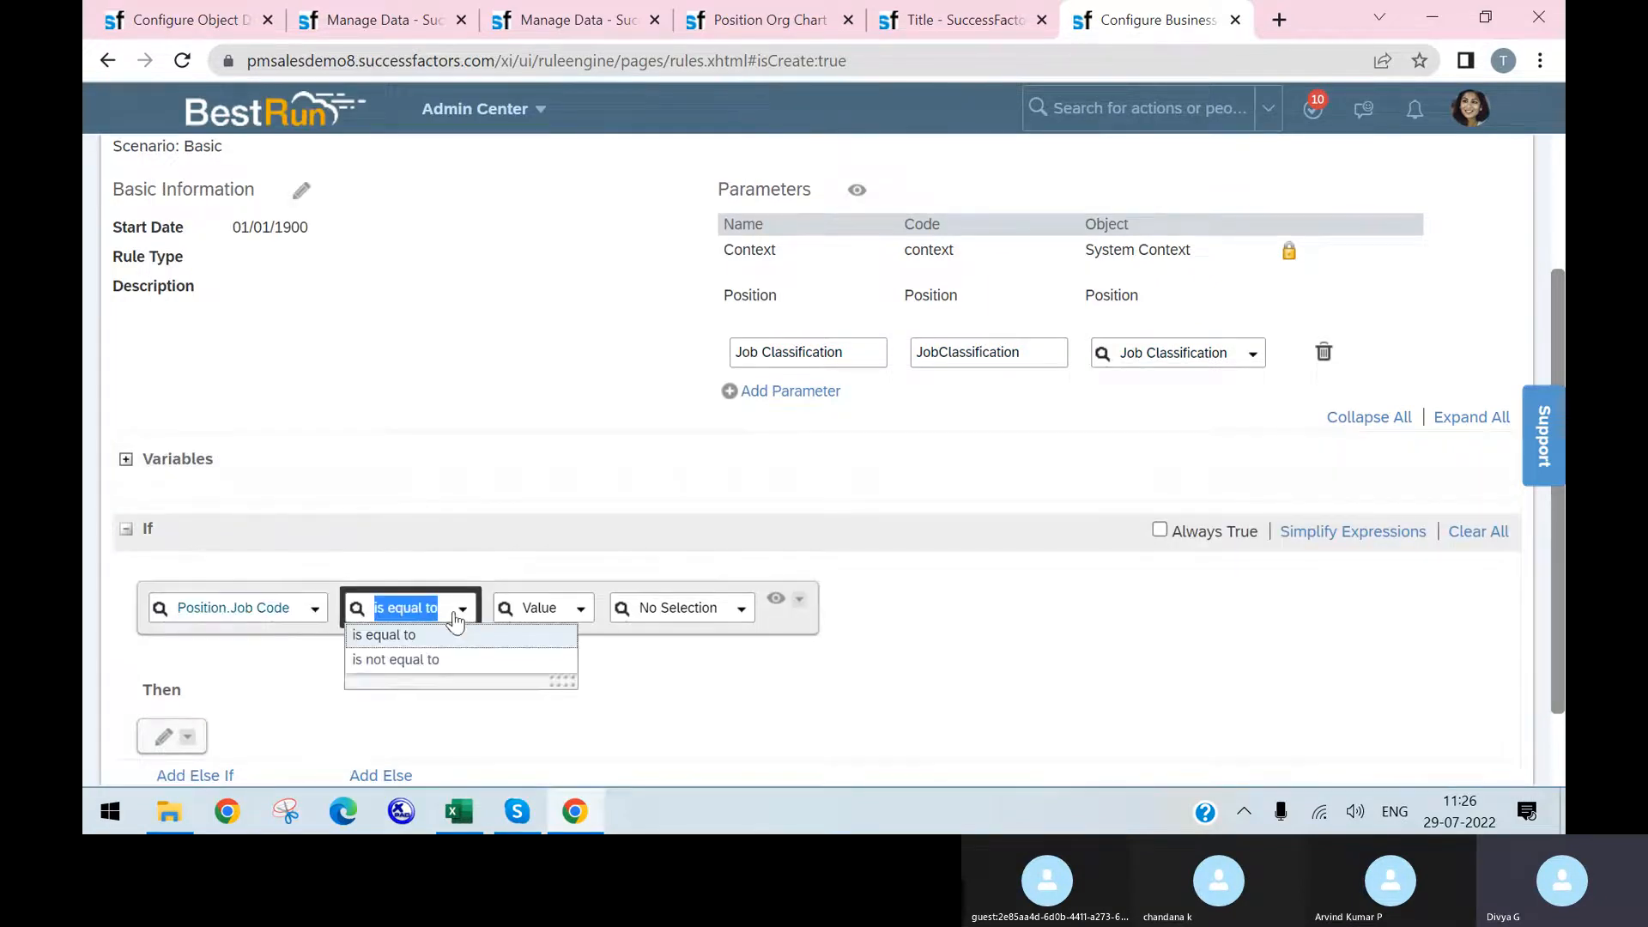
click(456, 661)
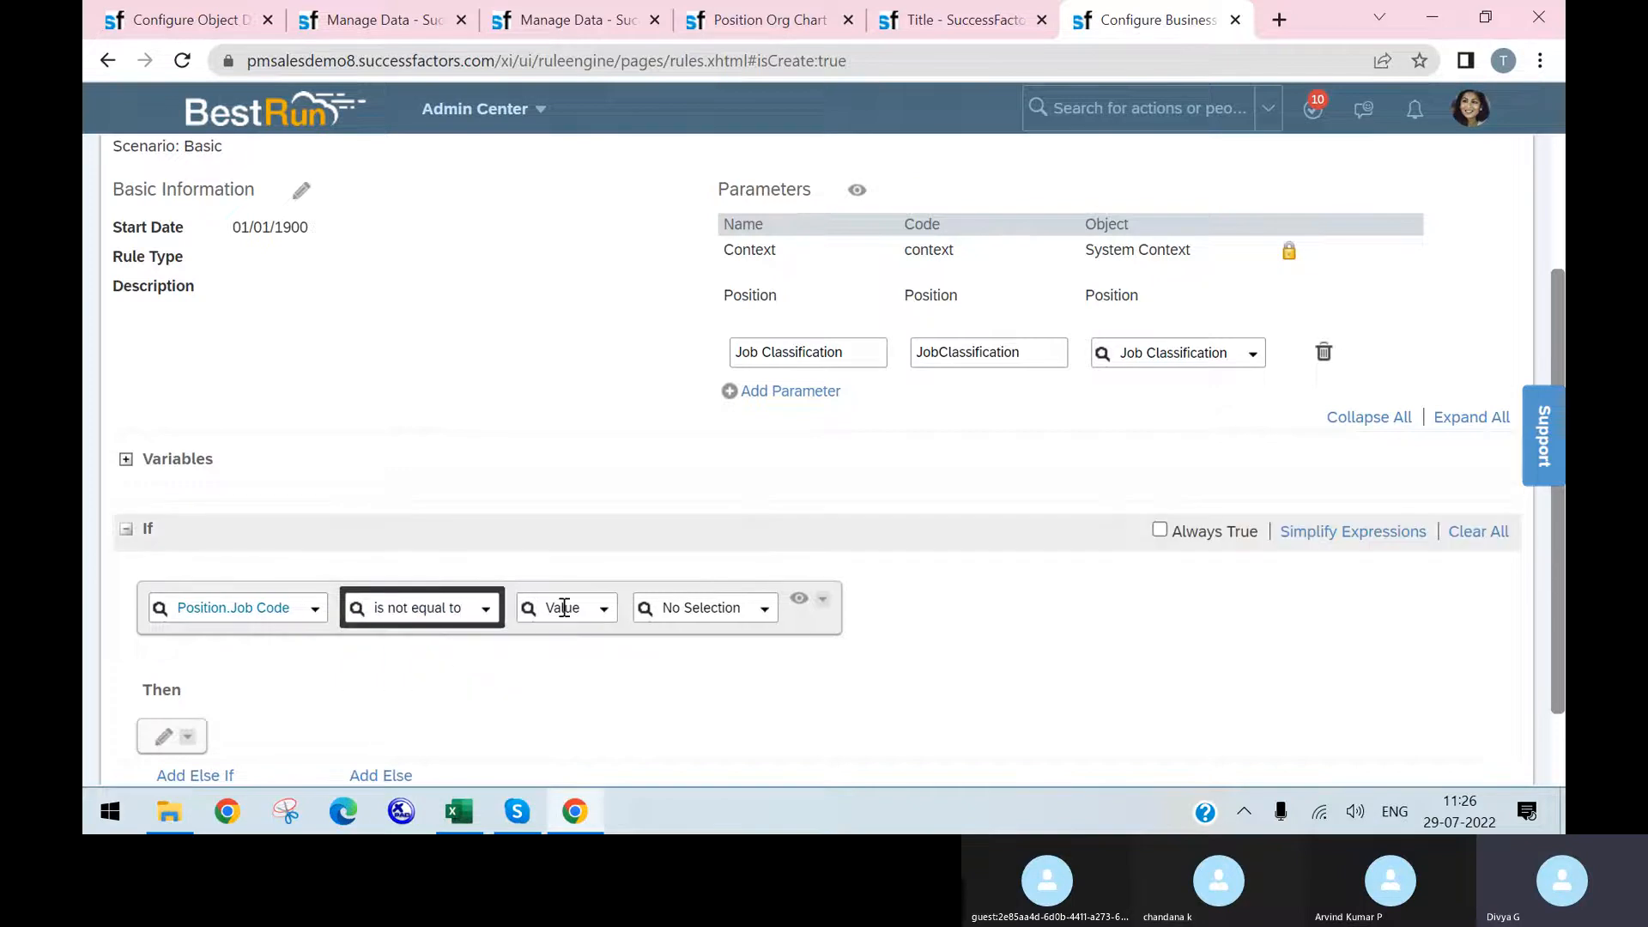
click(600, 611)
scroll(627, 538, down, 5)
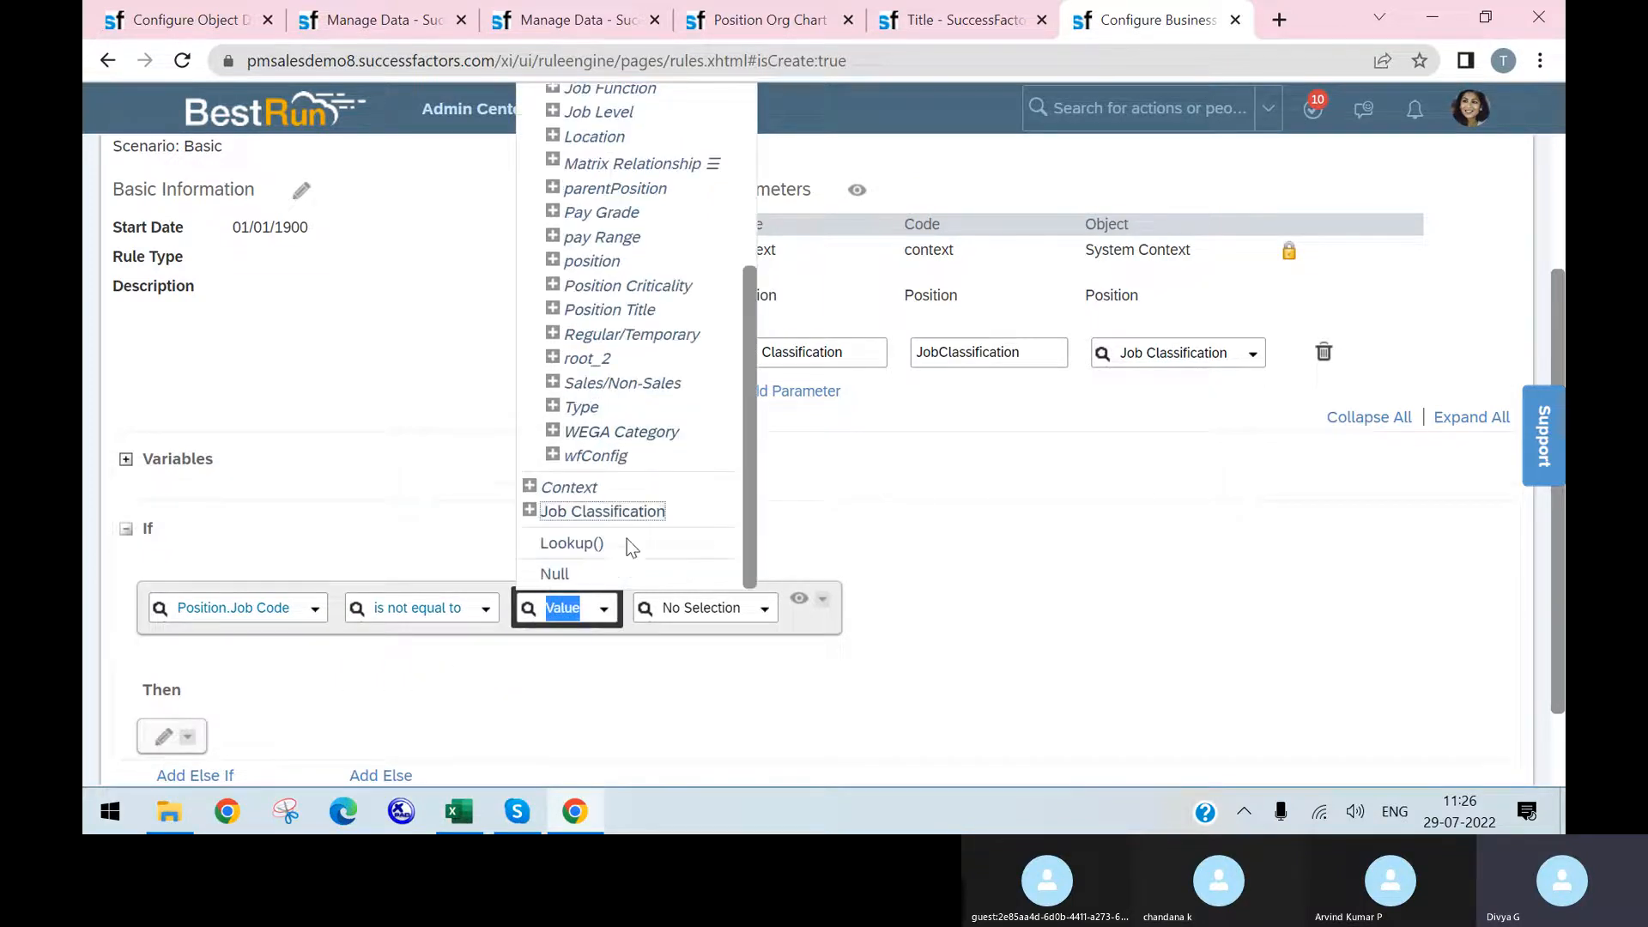
click(554, 573)
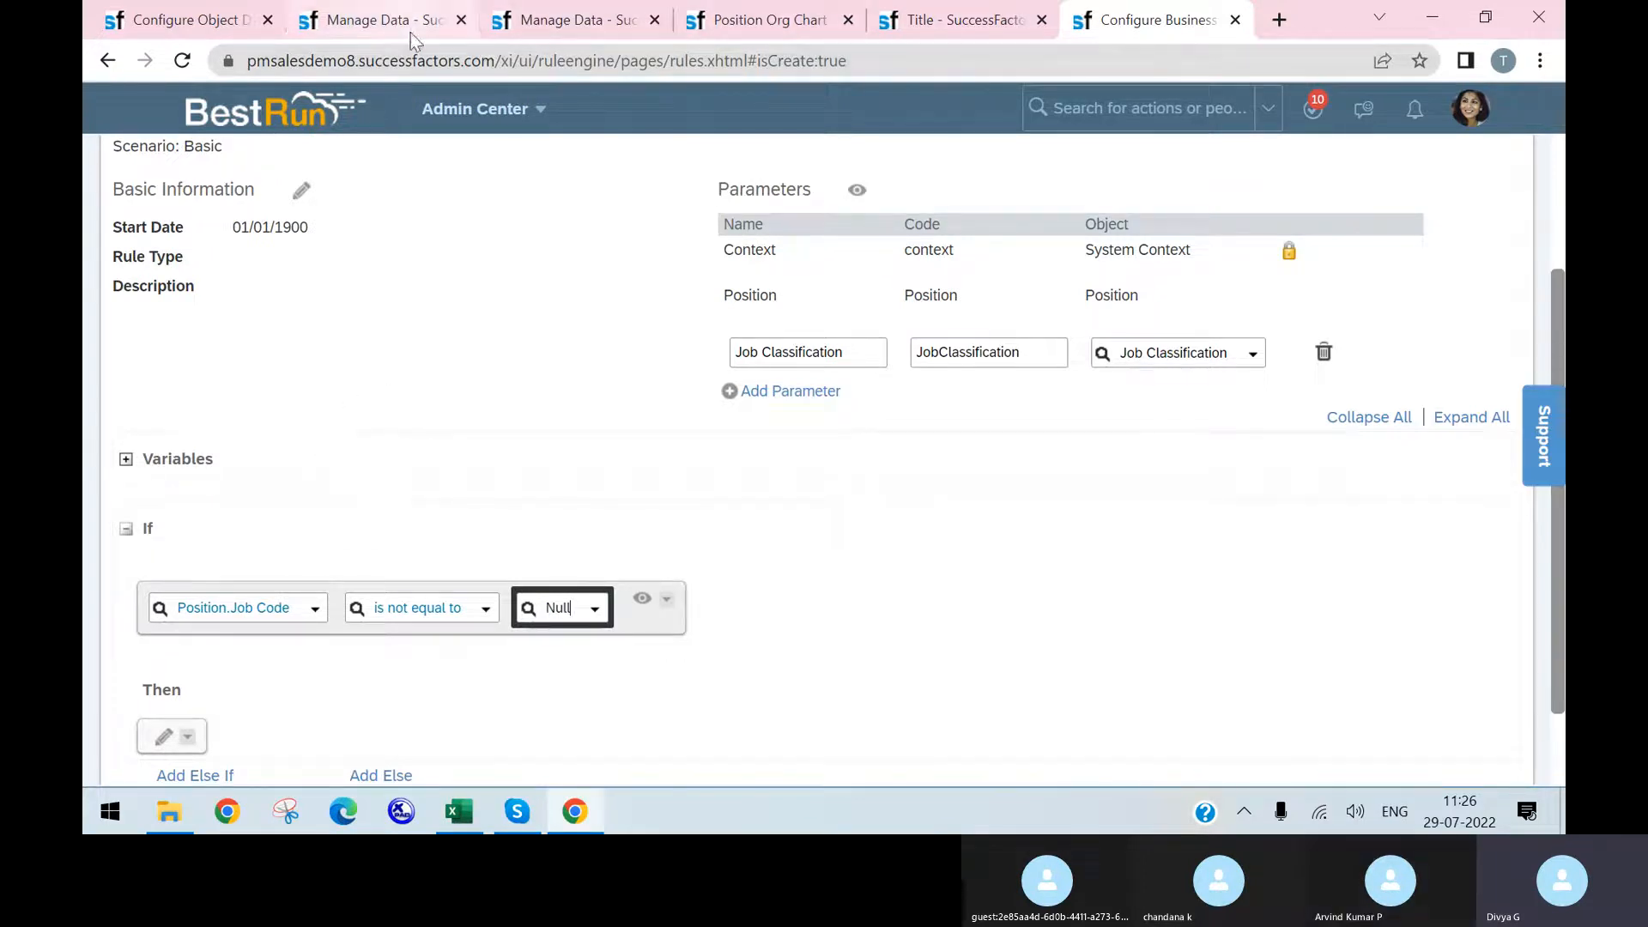
- Check the position record's job fields in Manage Data, and add a Then expression with output type Set to the business rule
click(176, 19)
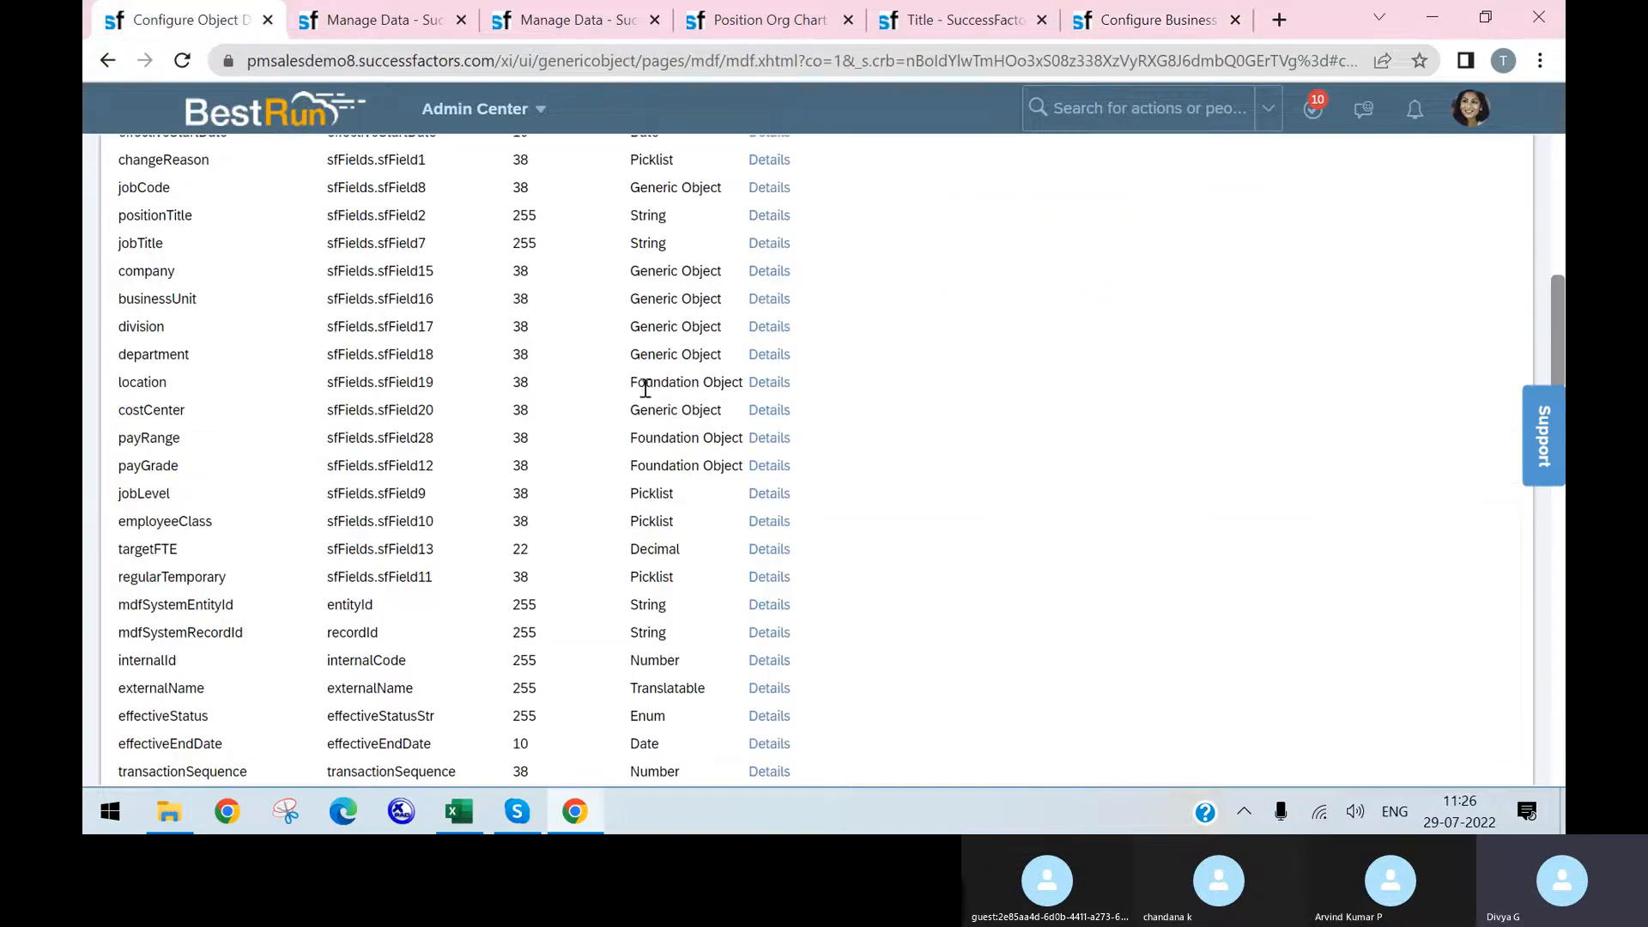
click(377, 20)
scroll(674, 352, up, 3)
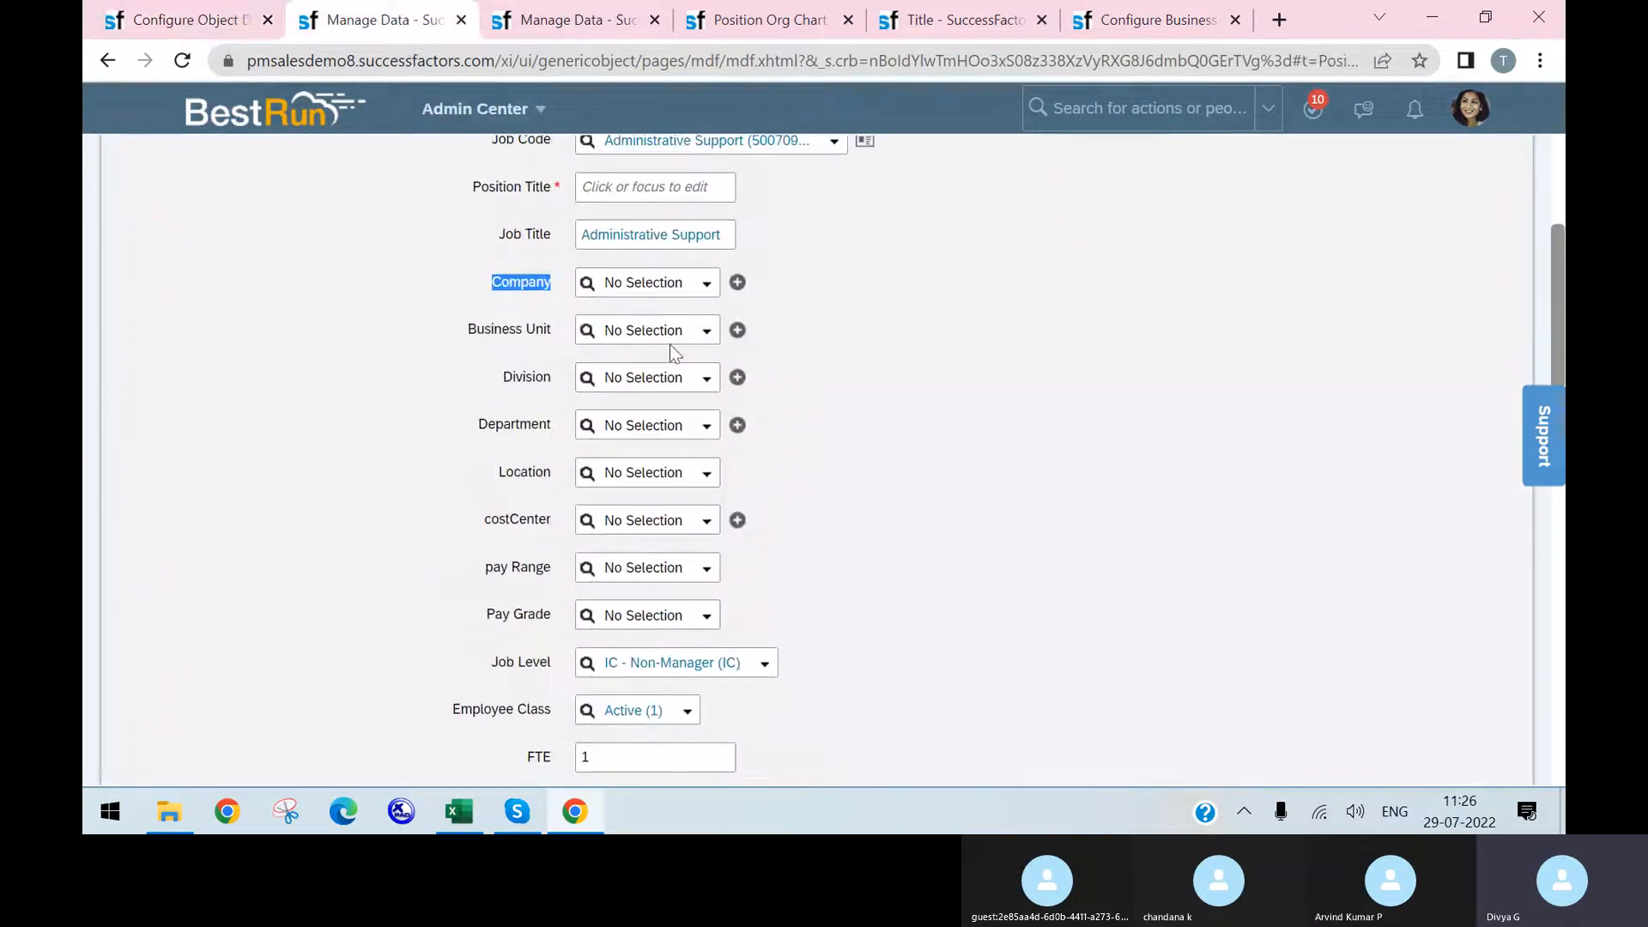
scroll(669, 343, up, 2)
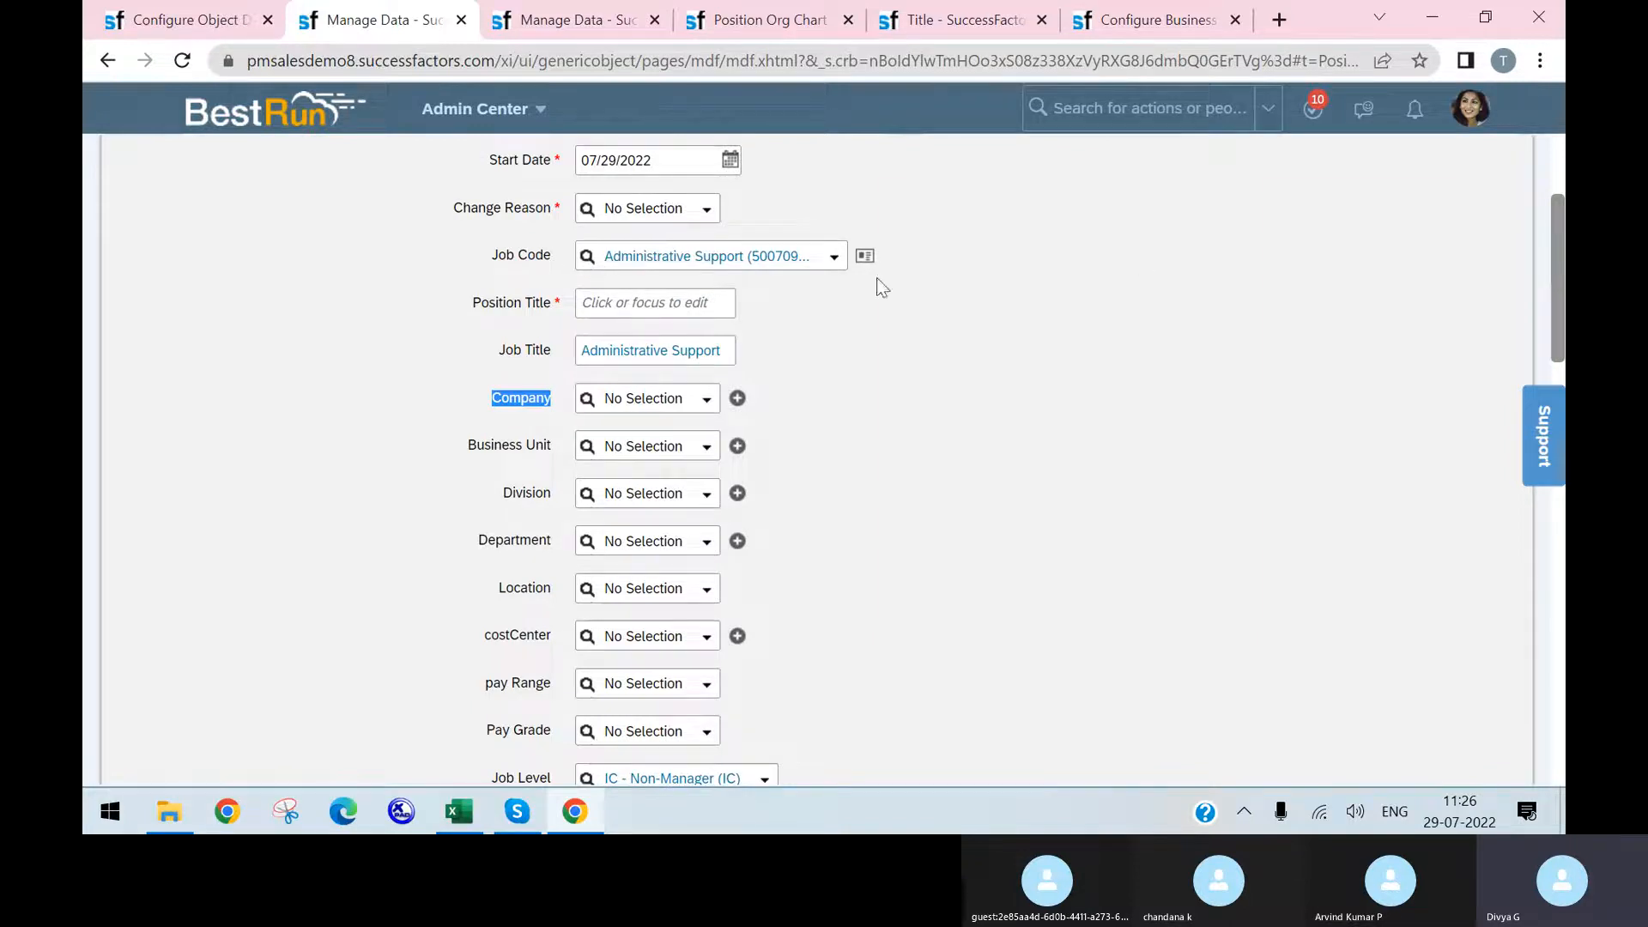
click(1117, 26)
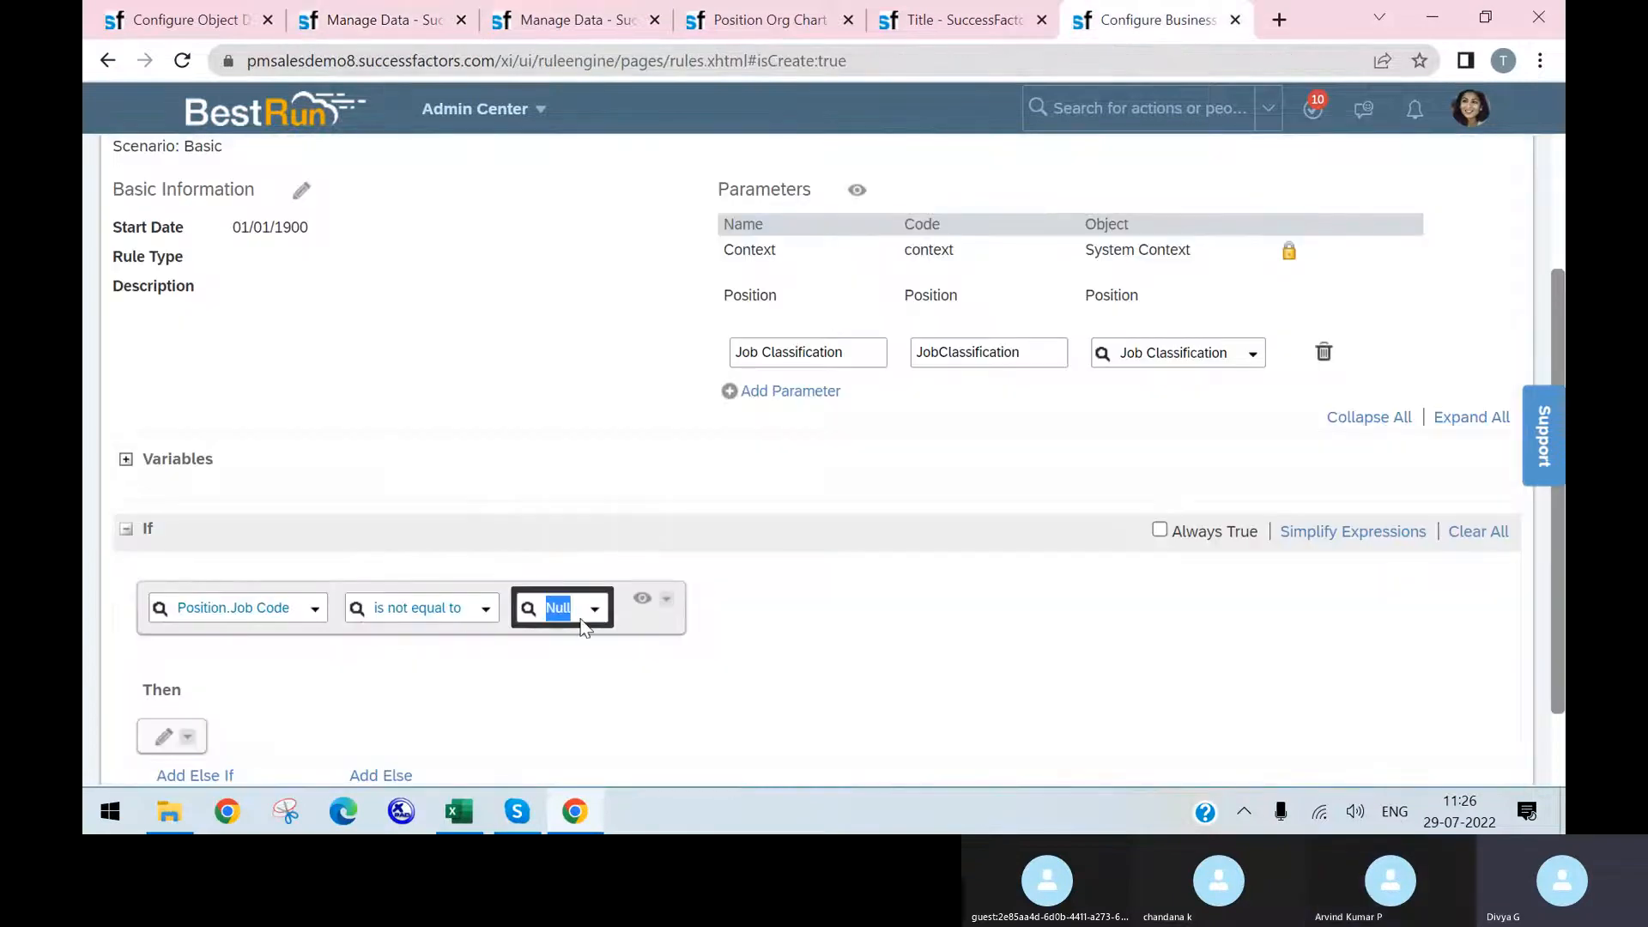
scroll(784, 592, down, 2)
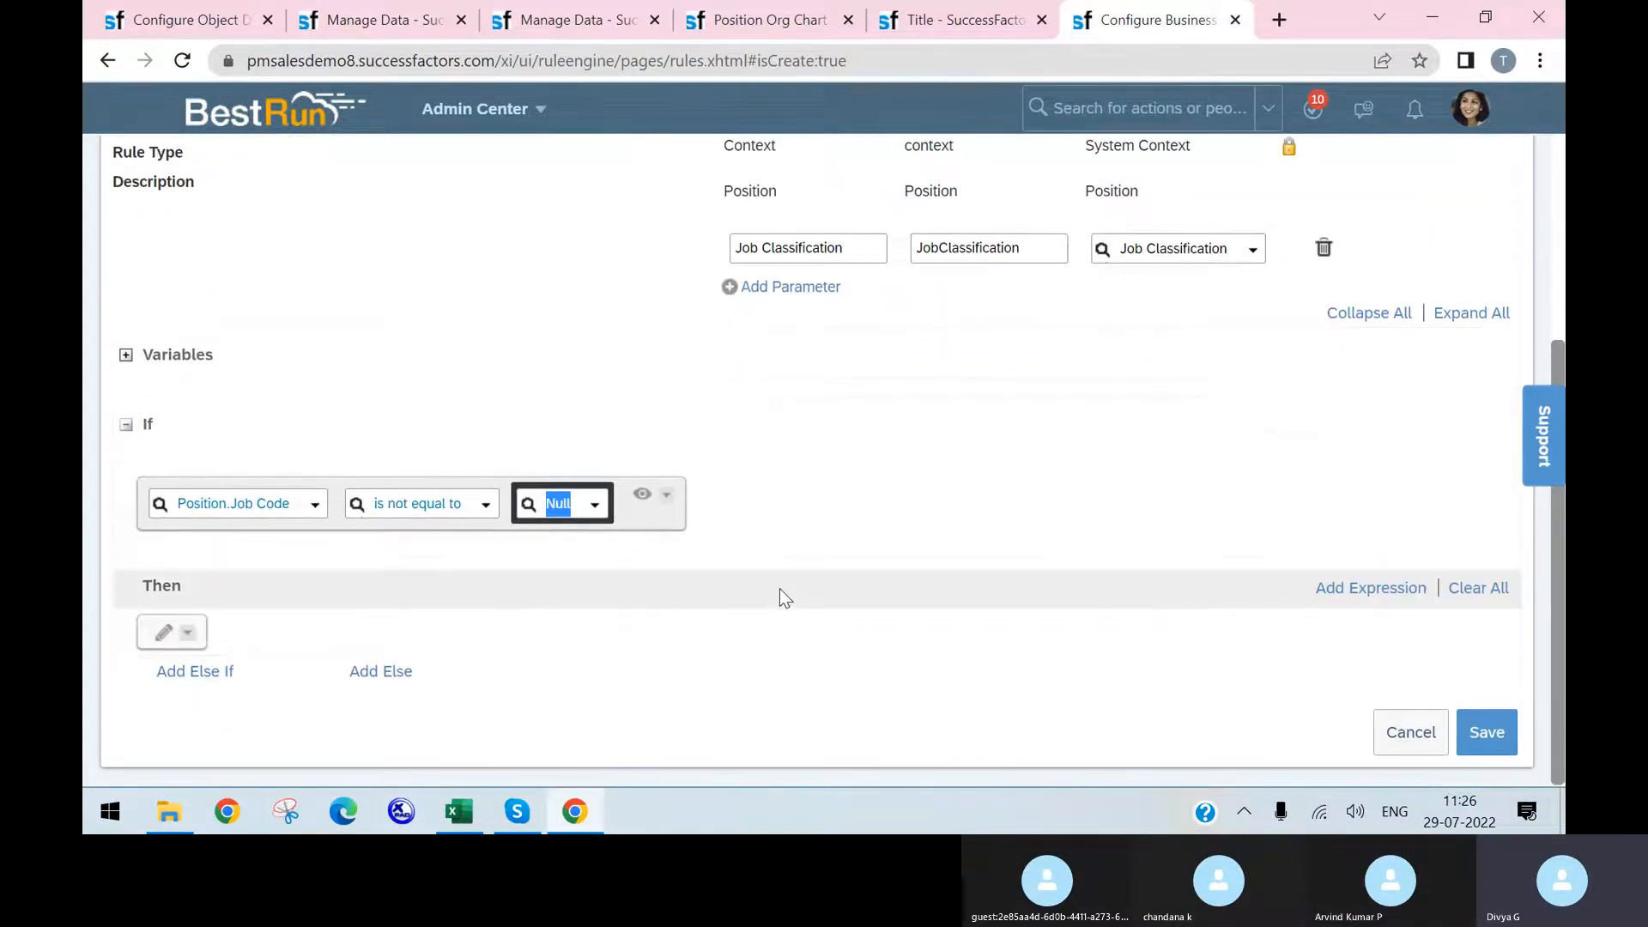
click(165, 635)
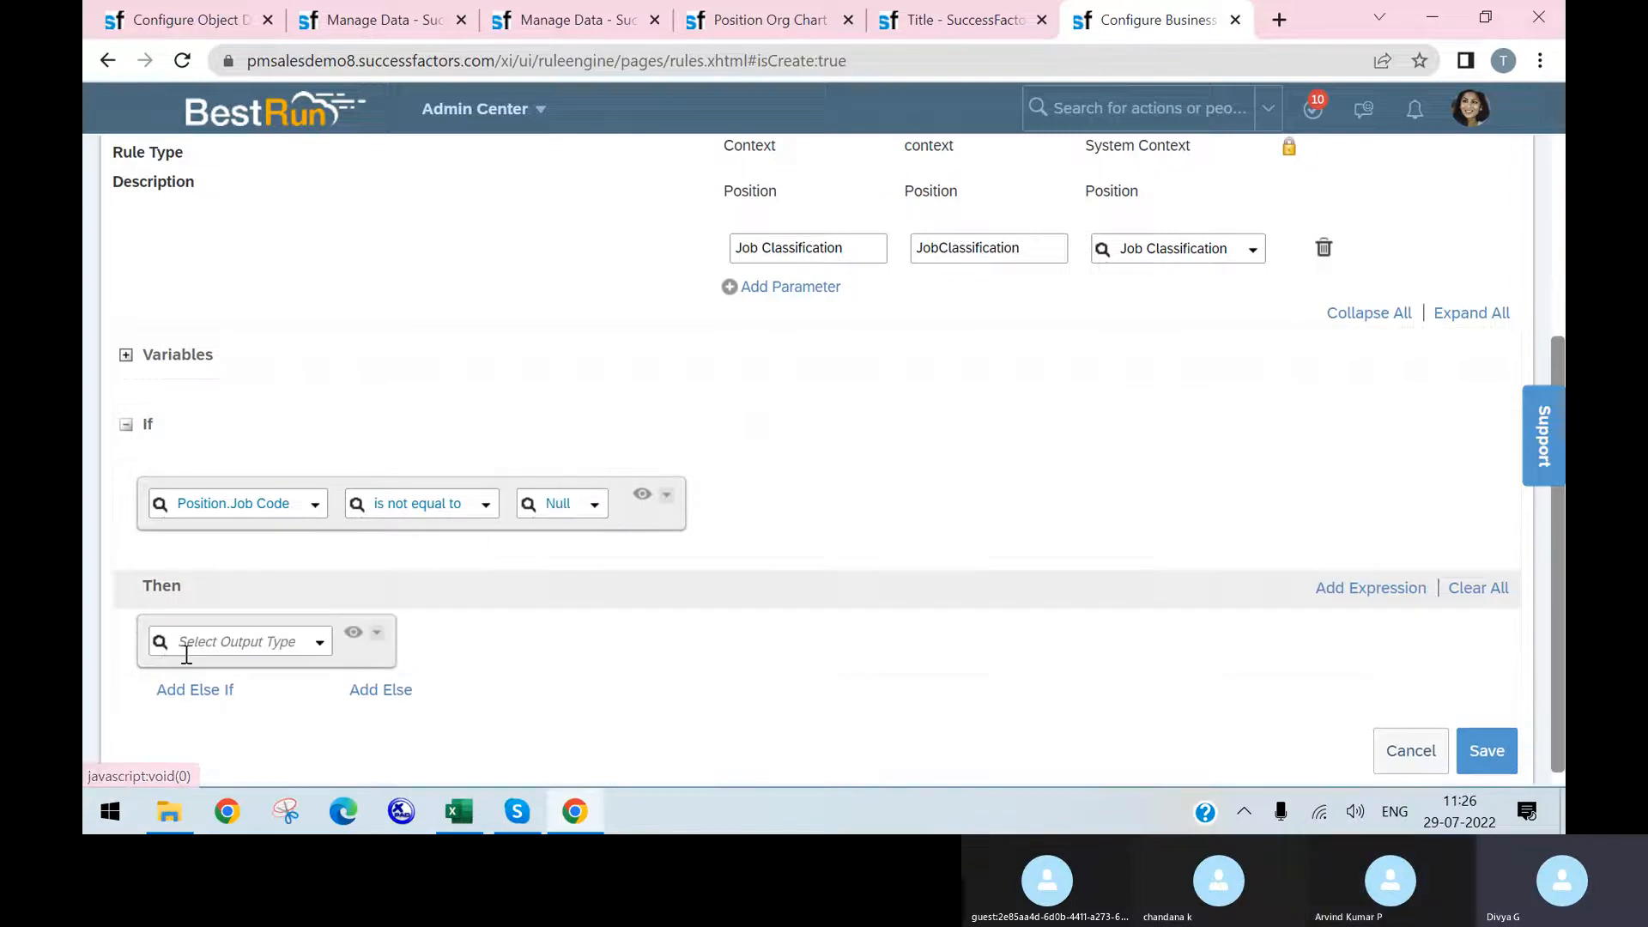
click(315, 643)
click(248, 490)
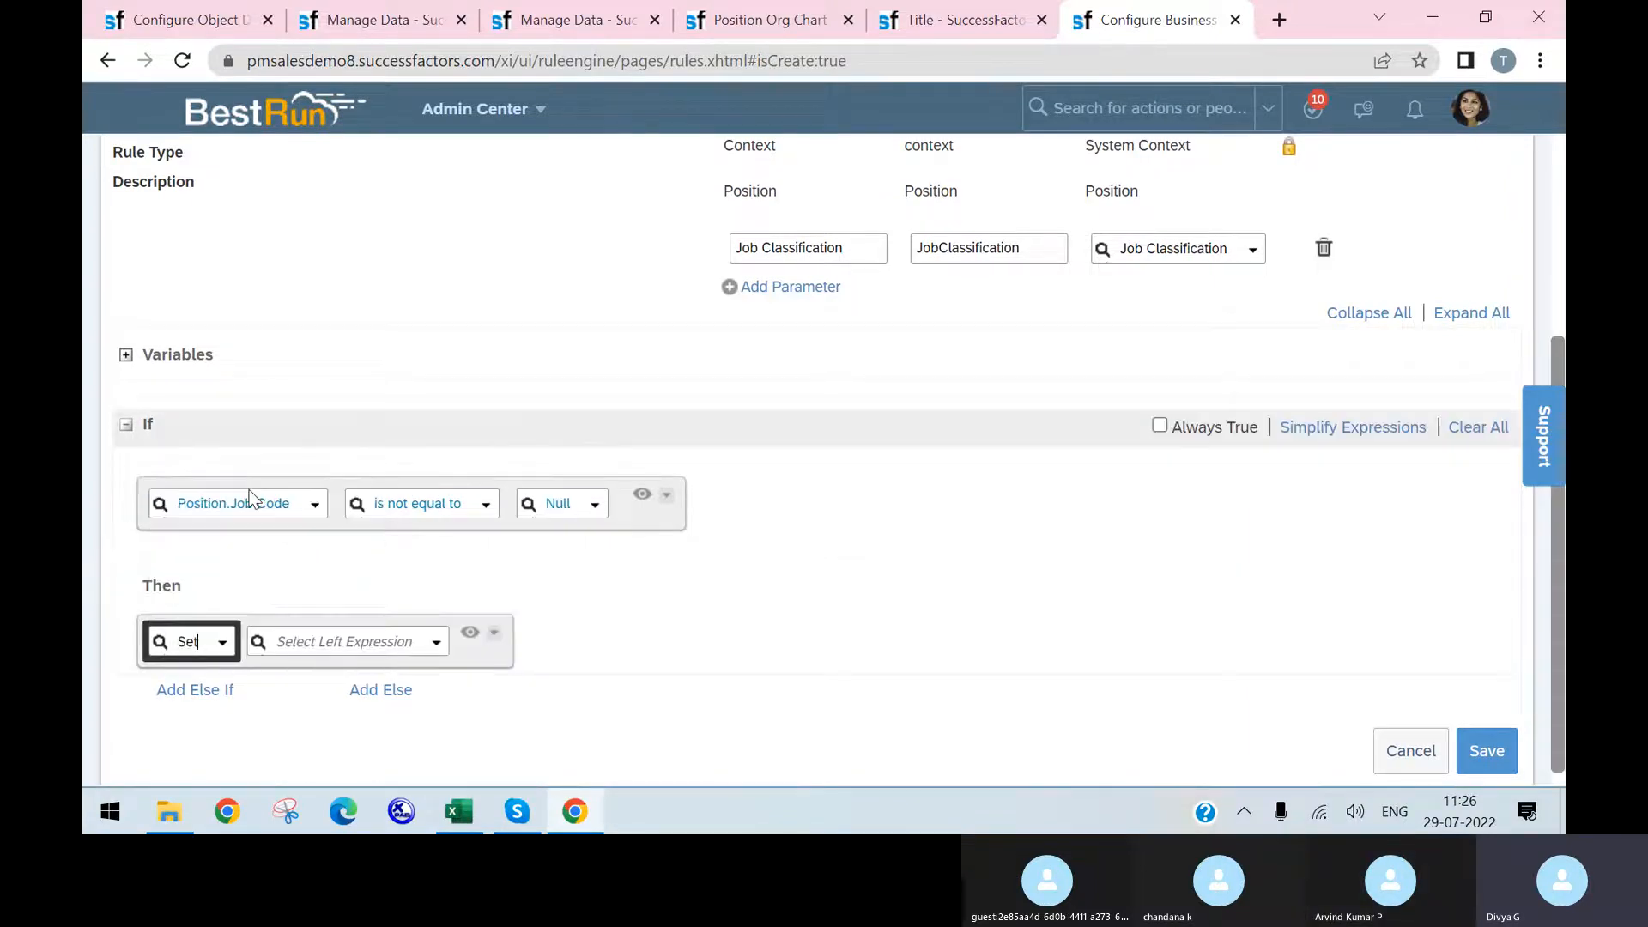
scroll(695, 573, down, 1)
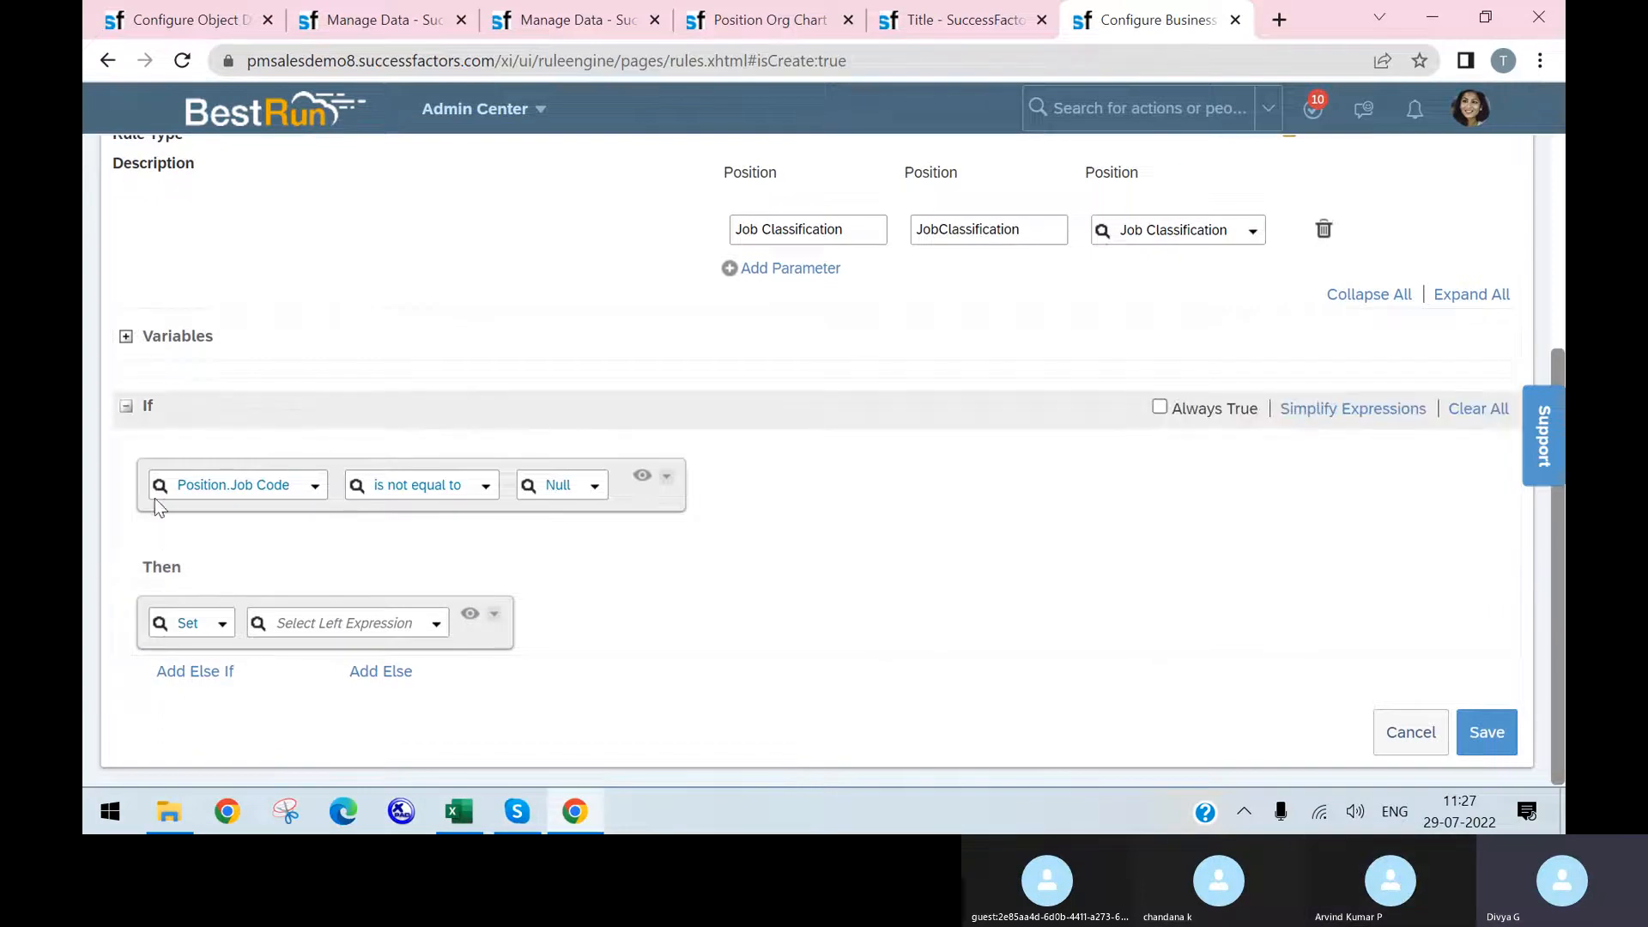
- Choose Position Job Title as the left expression of the Set statement
click(311, 26)
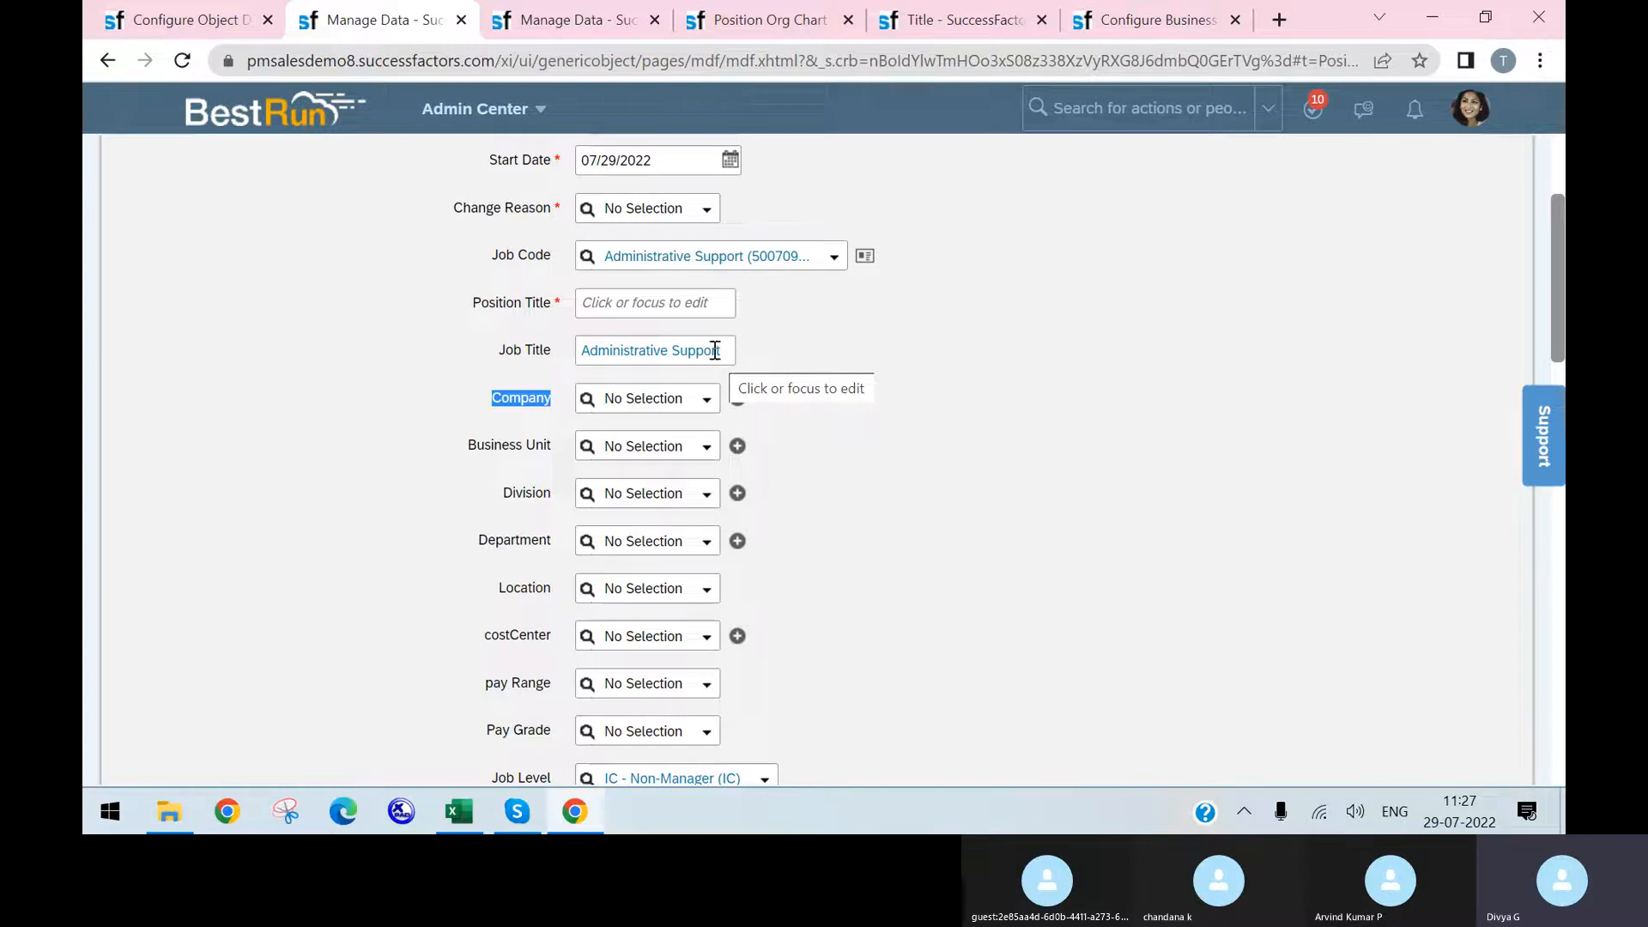
click(1167, 24)
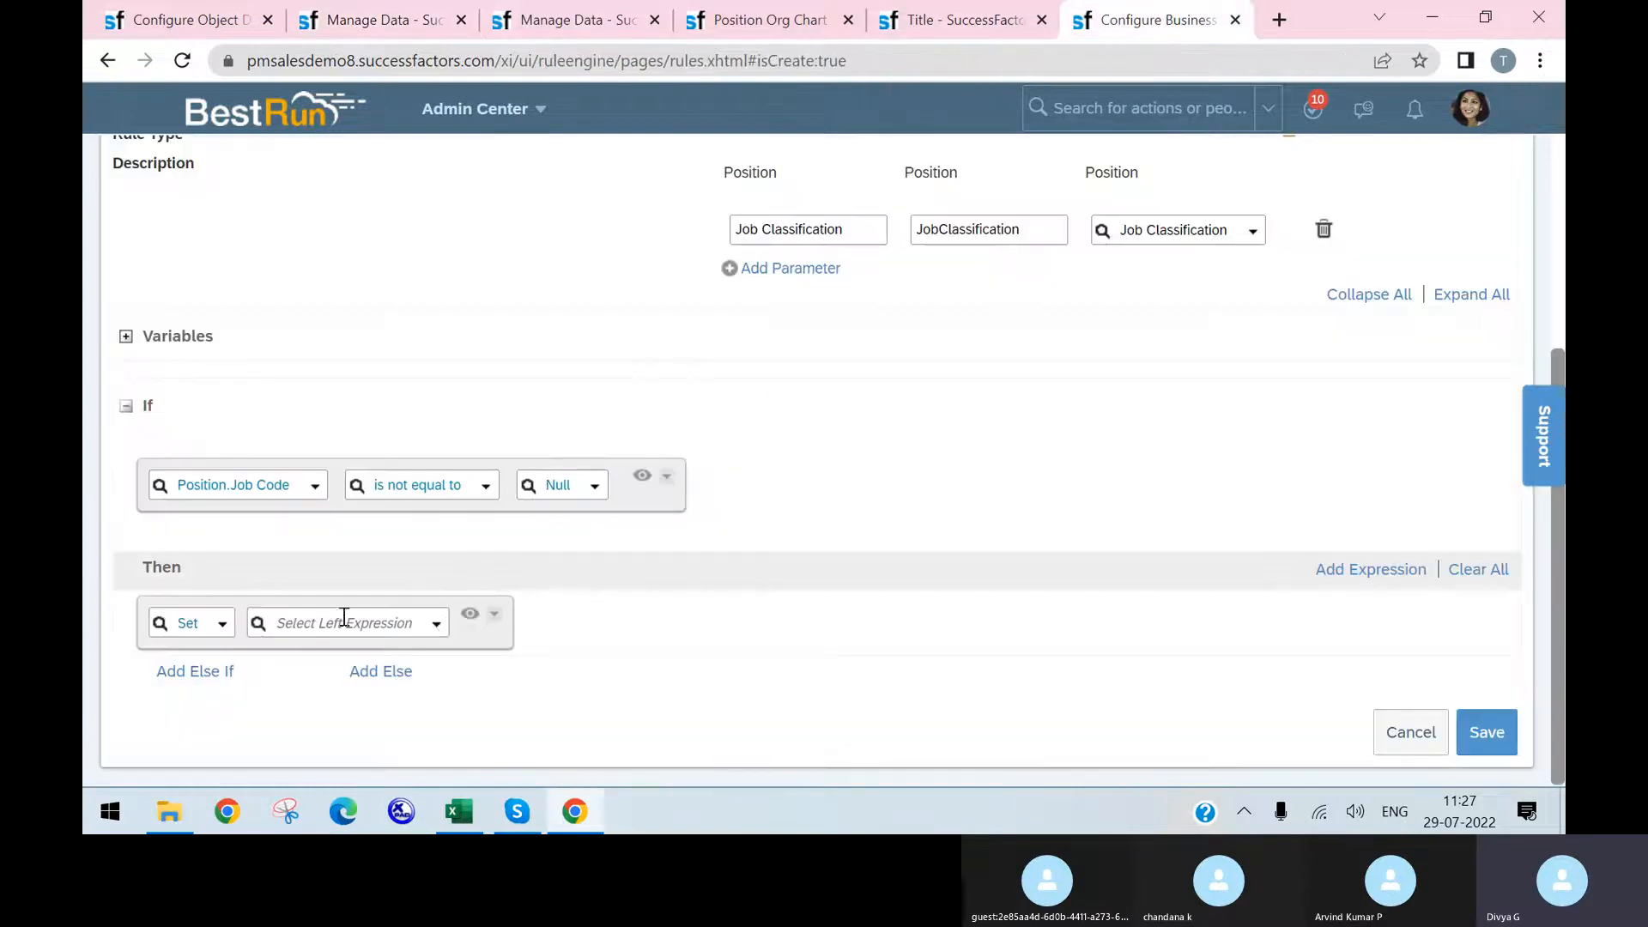
click(429, 625)
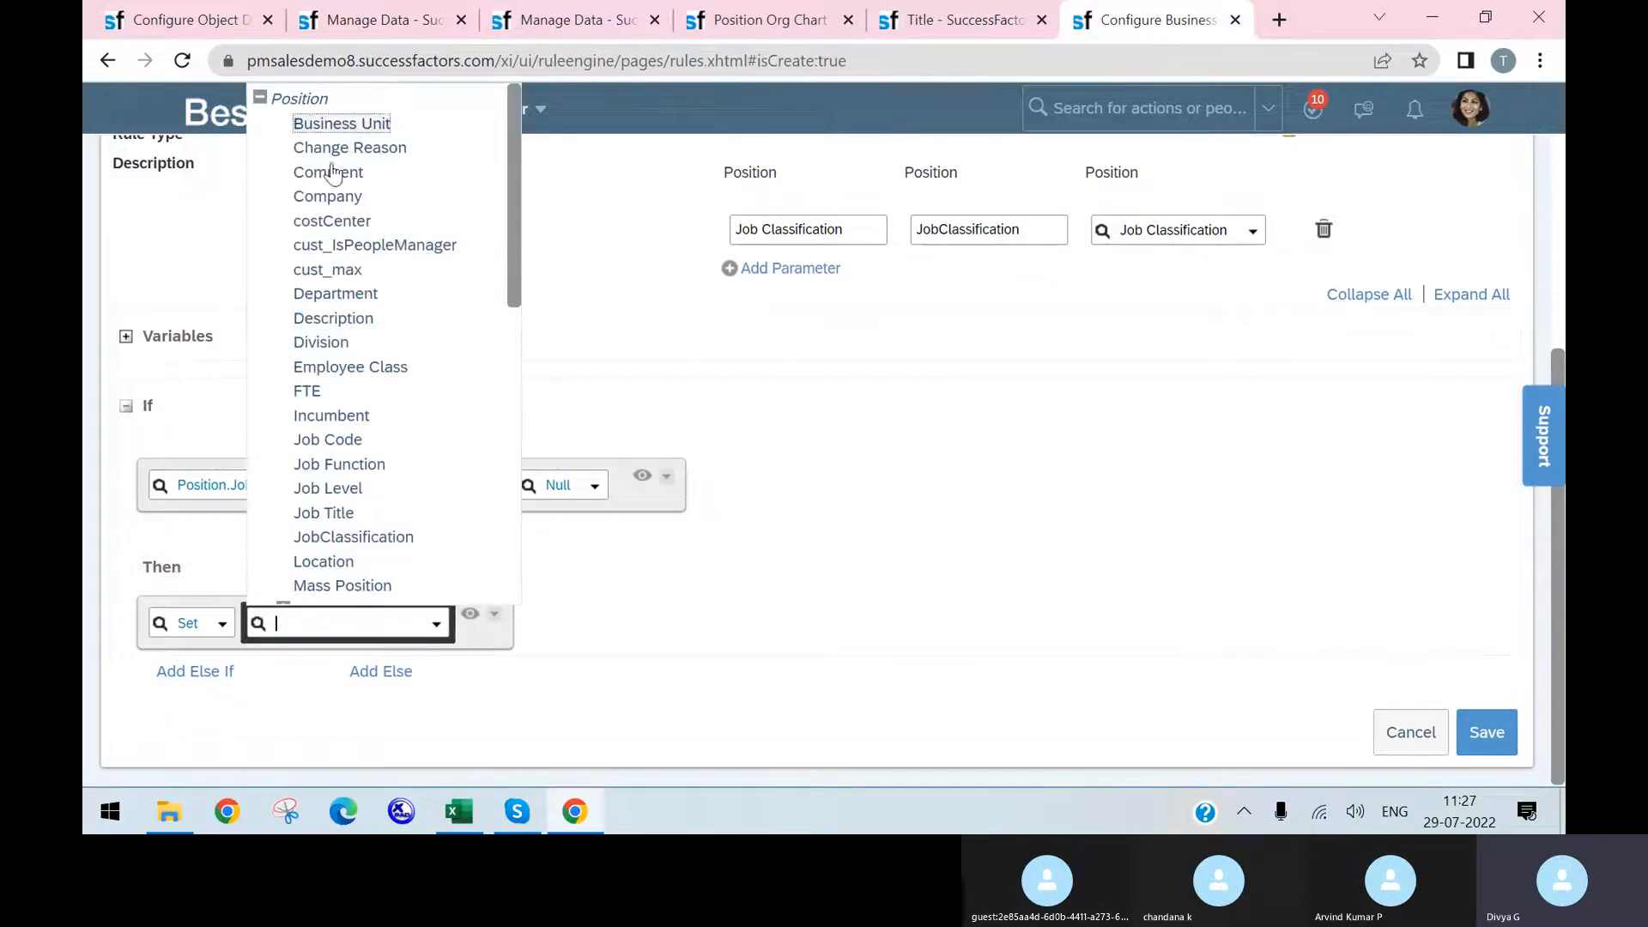
click(347, 515)
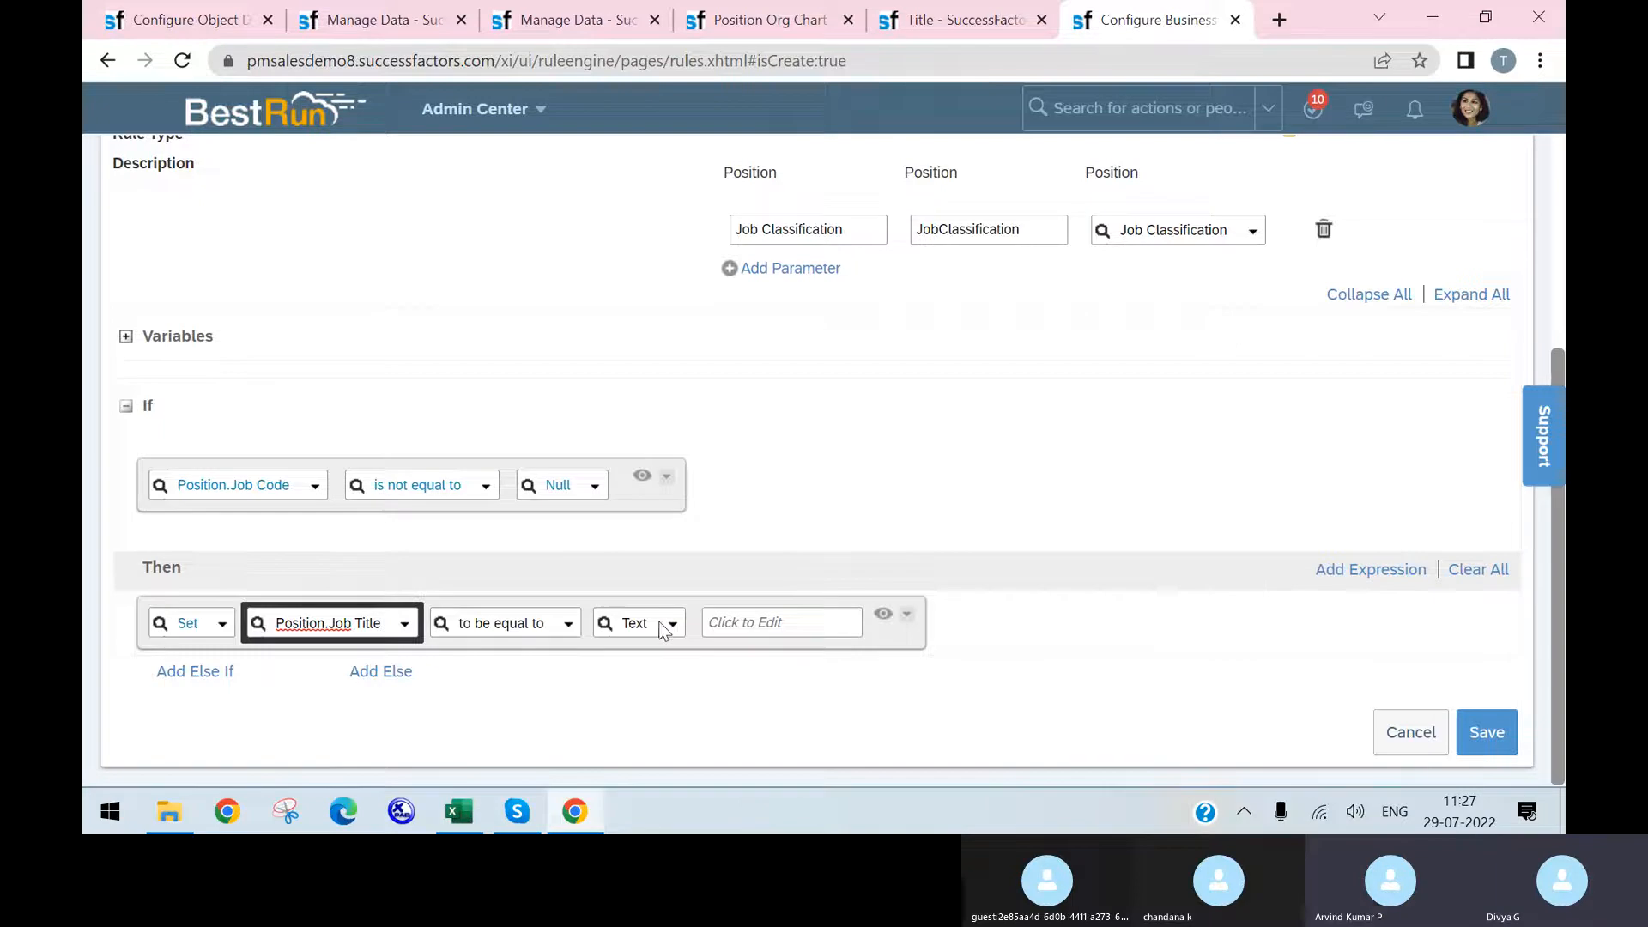
click(403, 633)
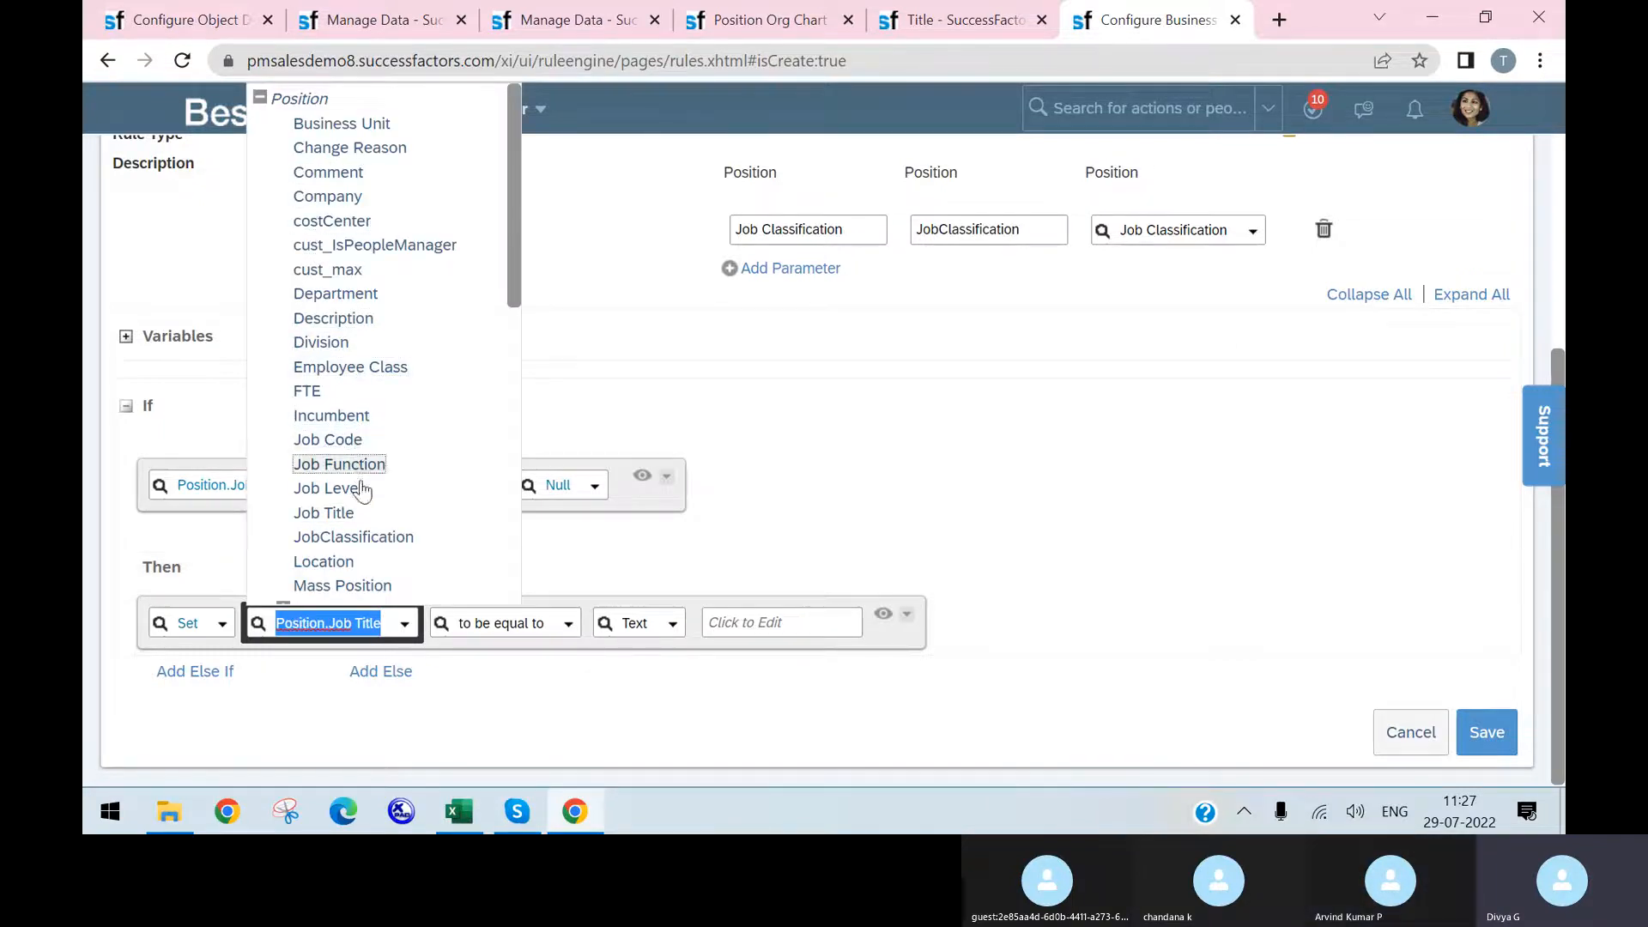
- Make Position Job Title equal to the US English value of Job Title from Job Classification
click(678, 627)
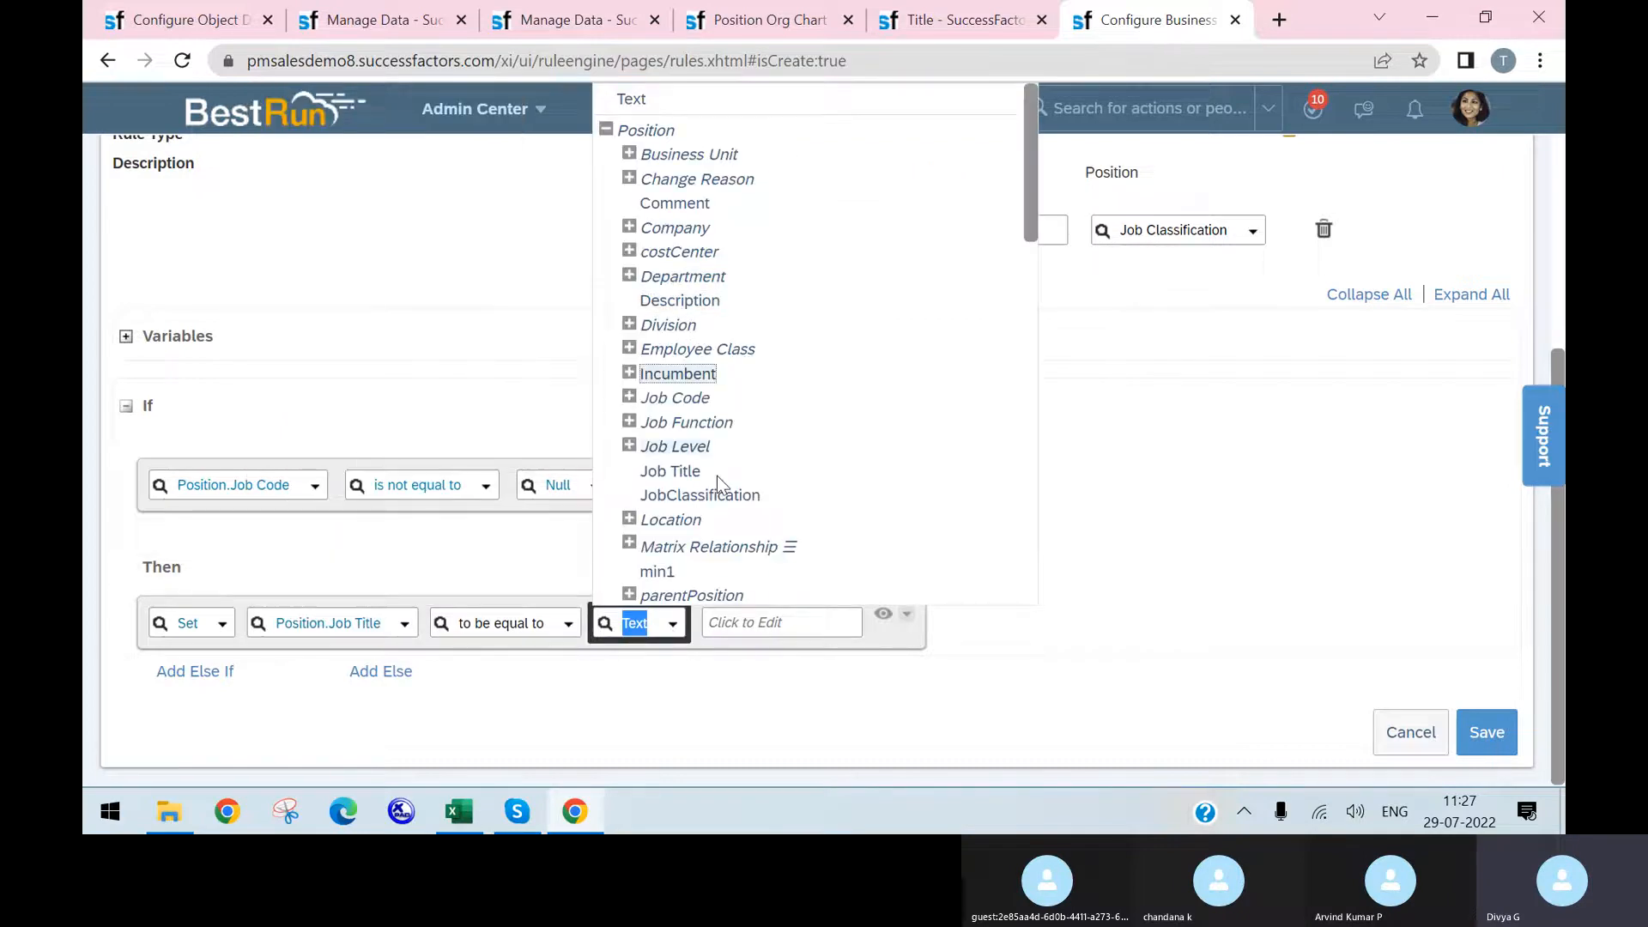
scroll(717, 480, down, 5)
scroll(697, 515, down, 3)
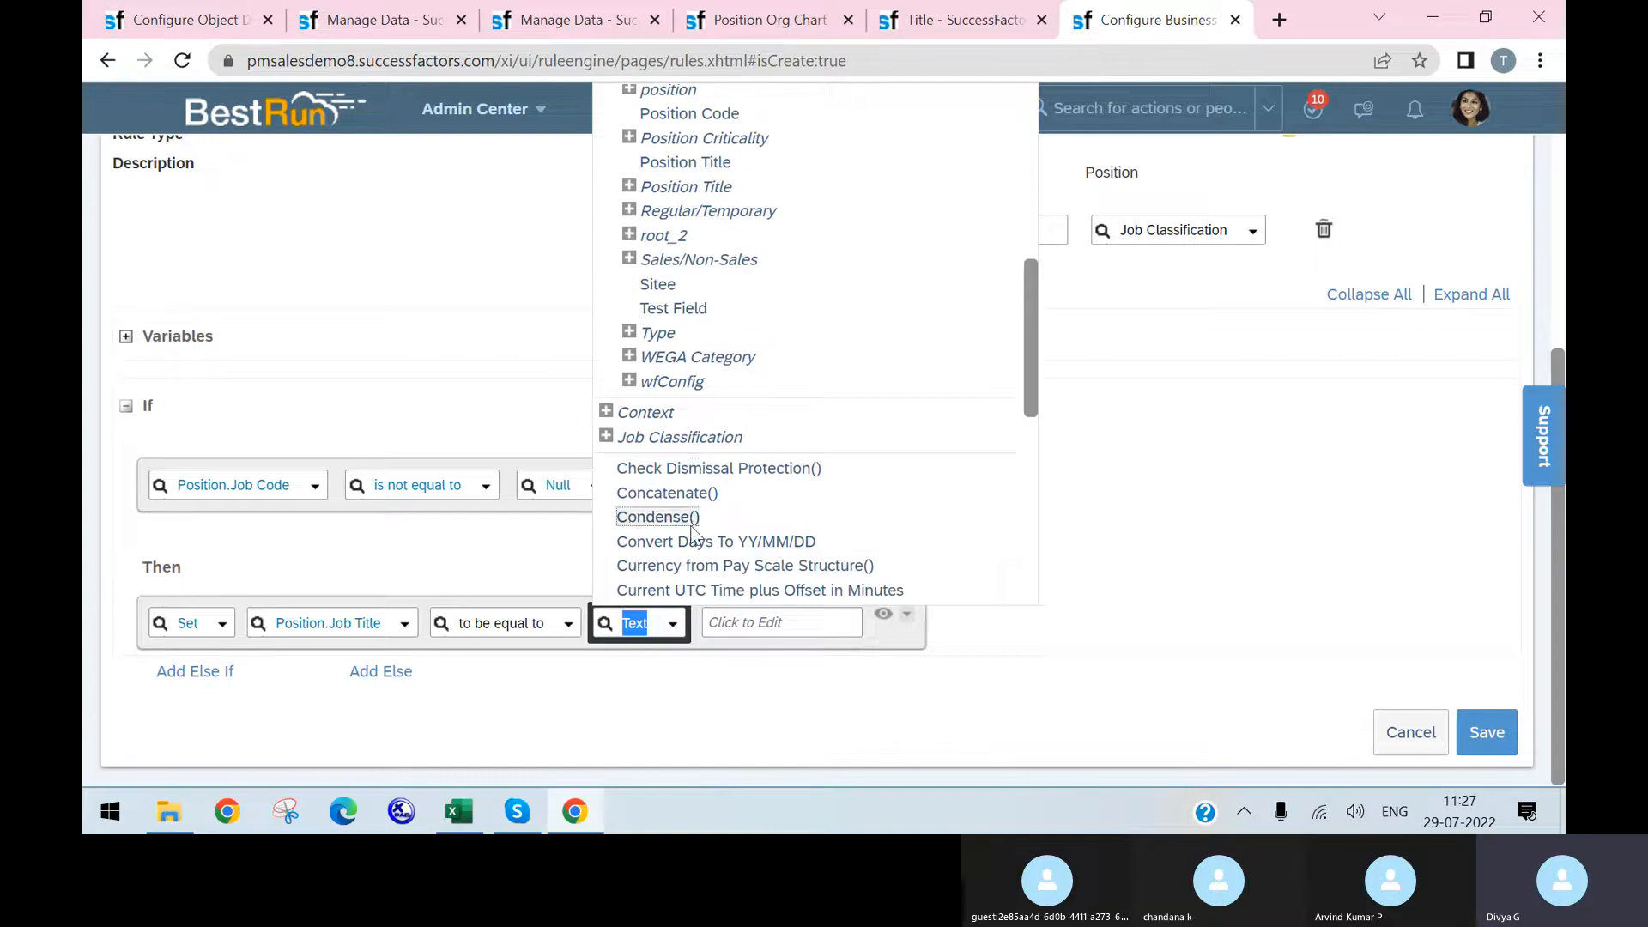
scroll(695, 519, down, 3)
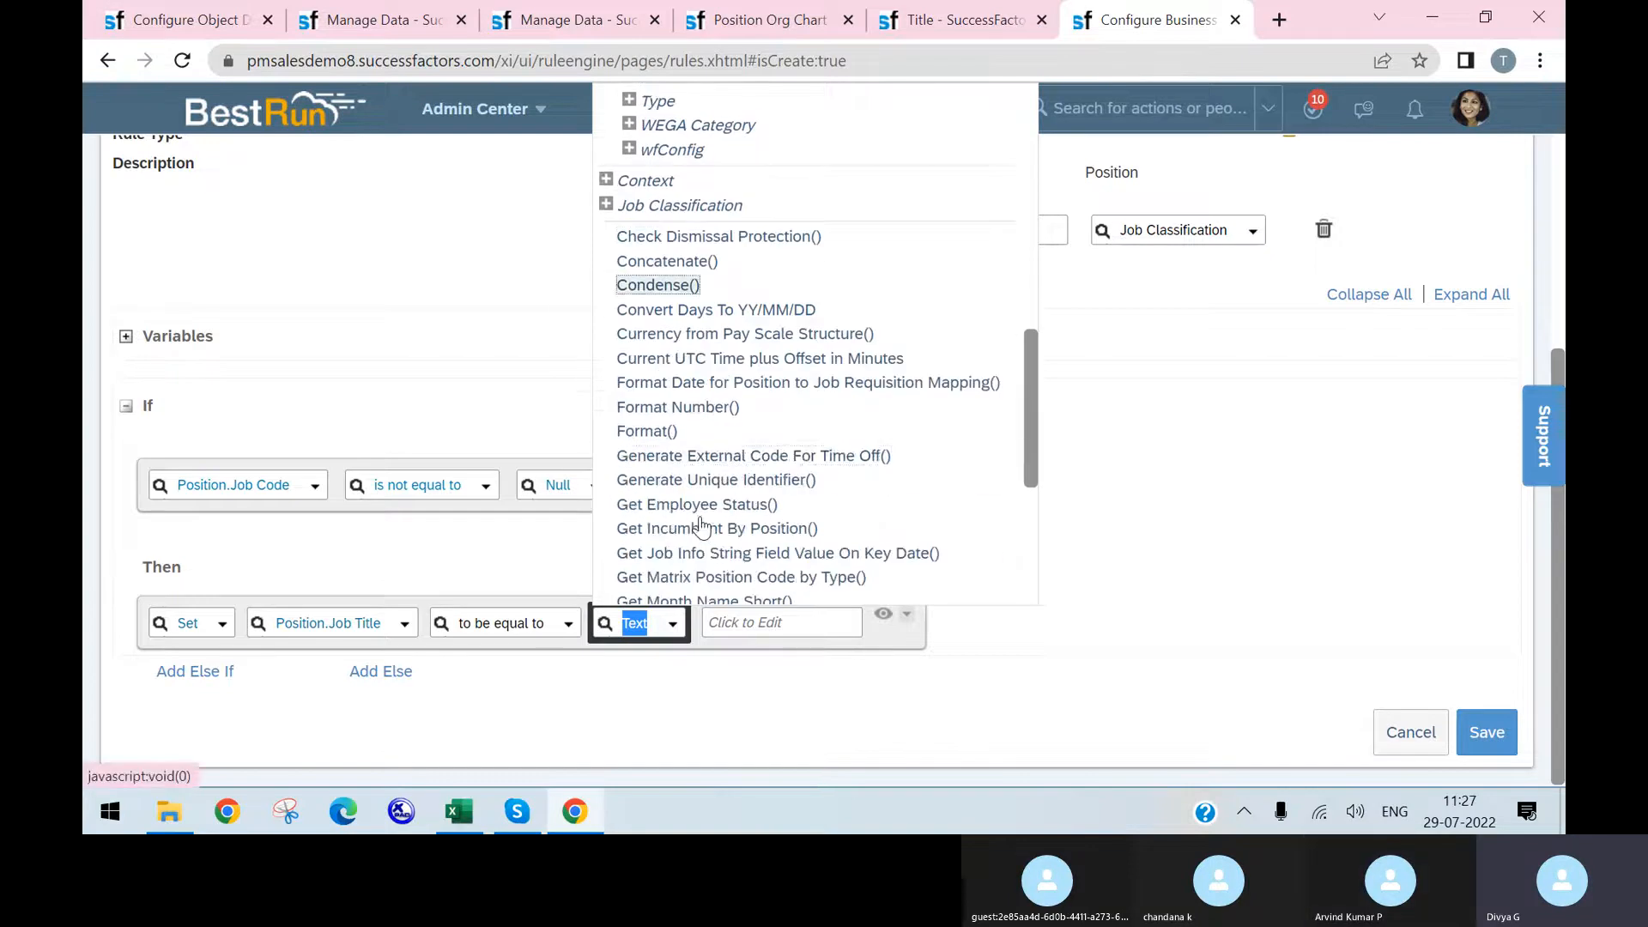
click(634, 205)
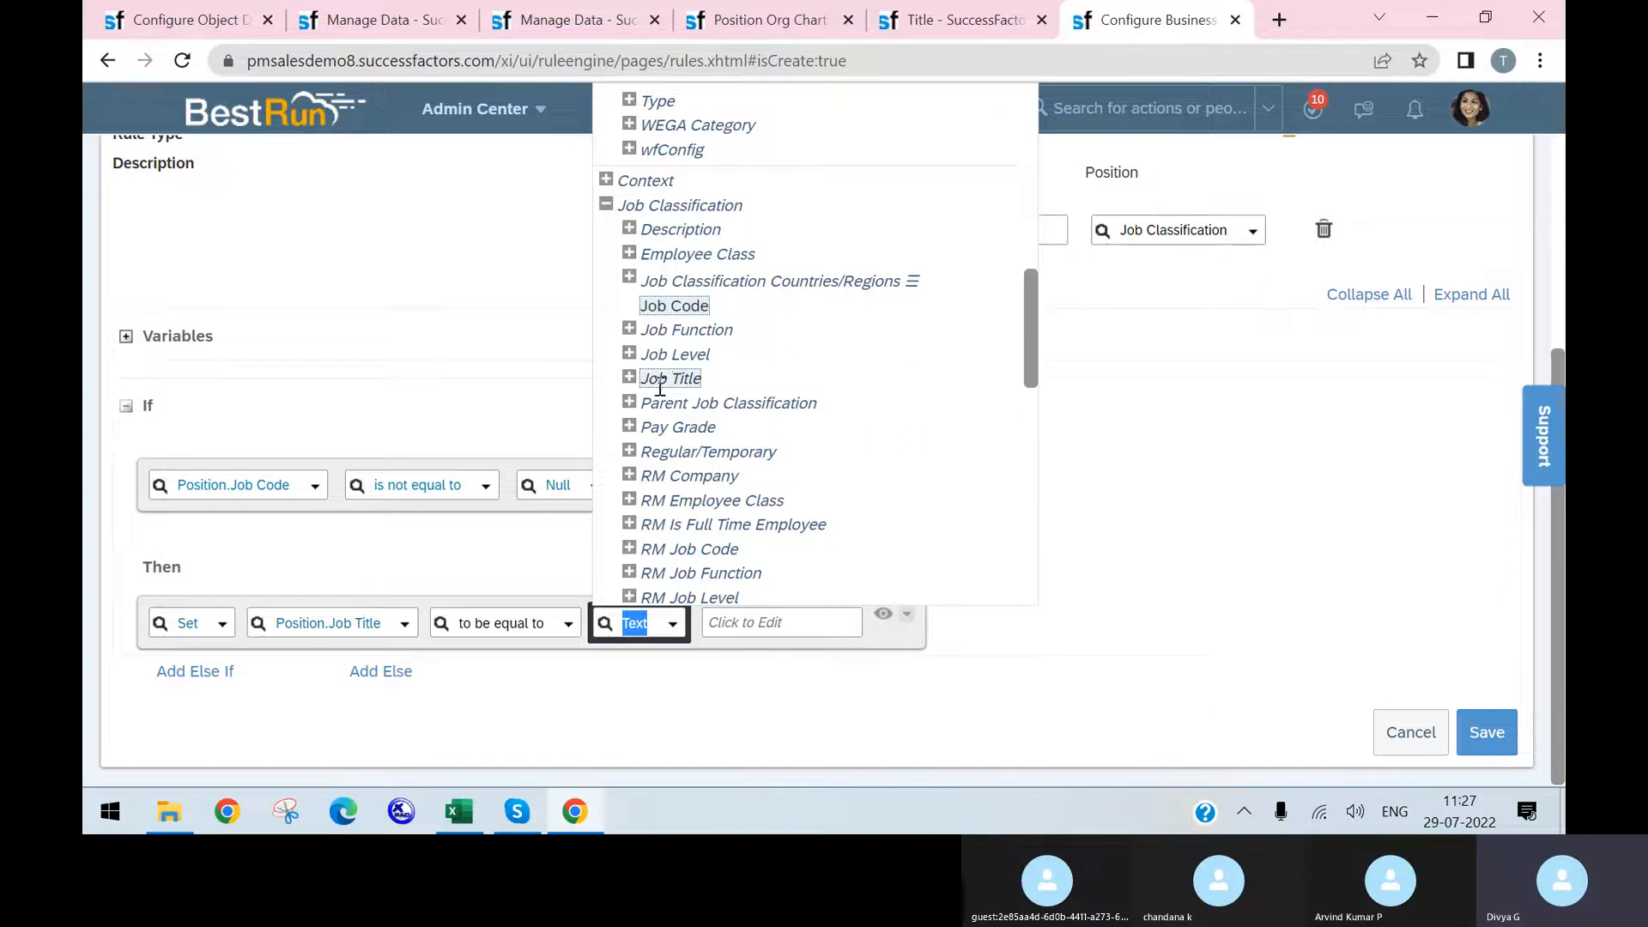
click(631, 378)
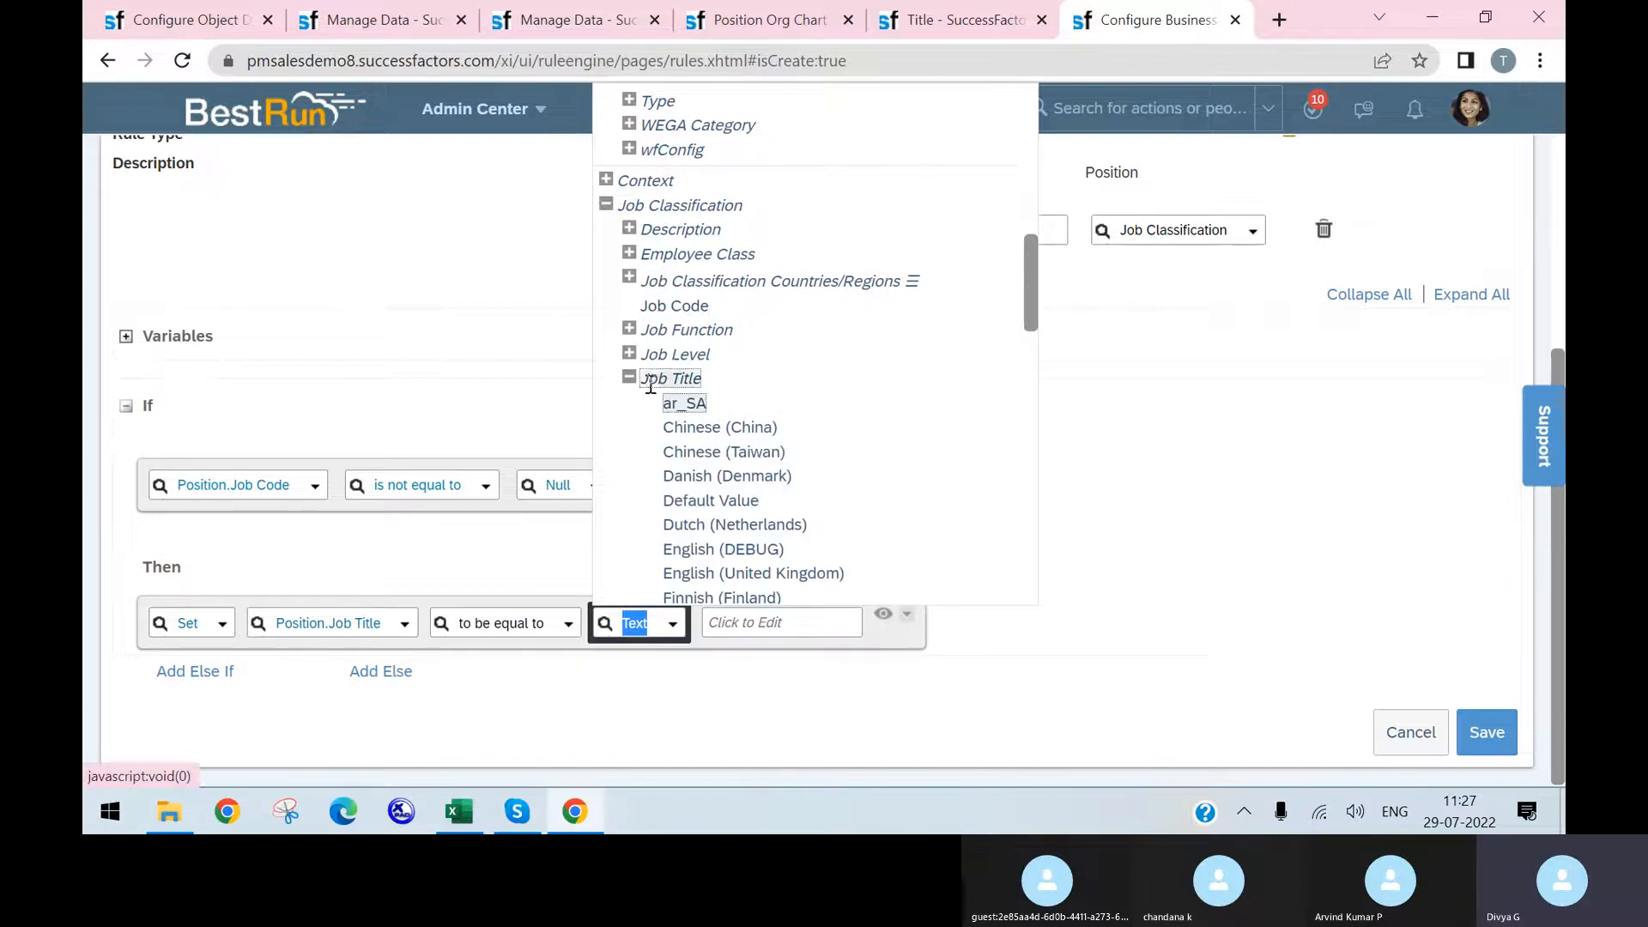
click(631, 379)
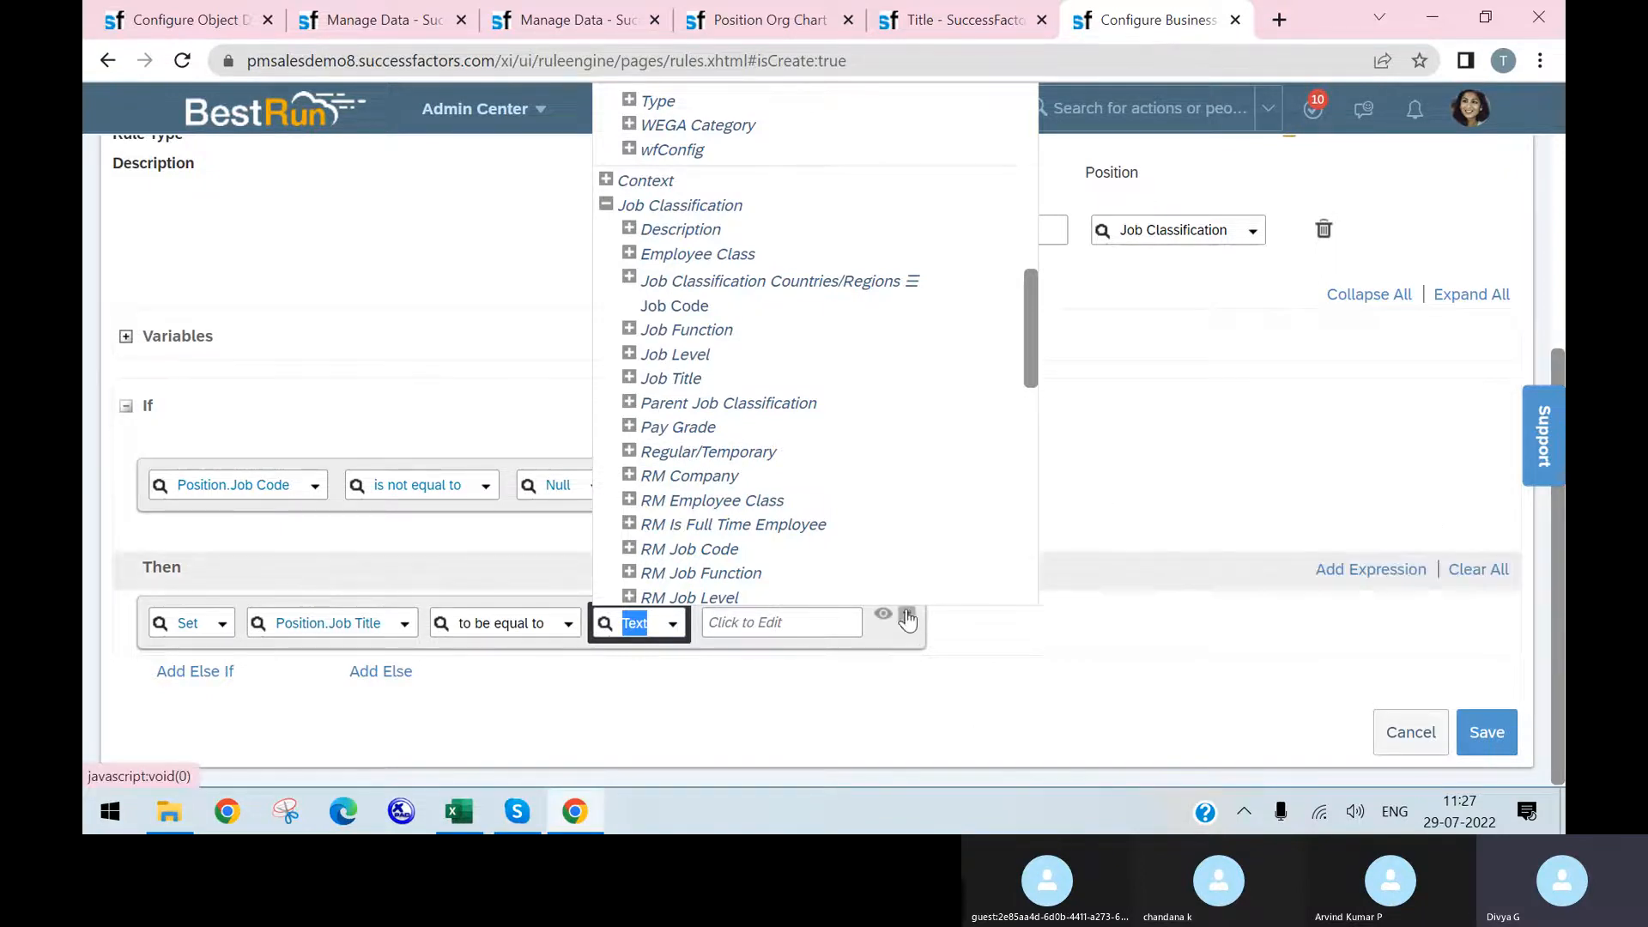
click(627, 380)
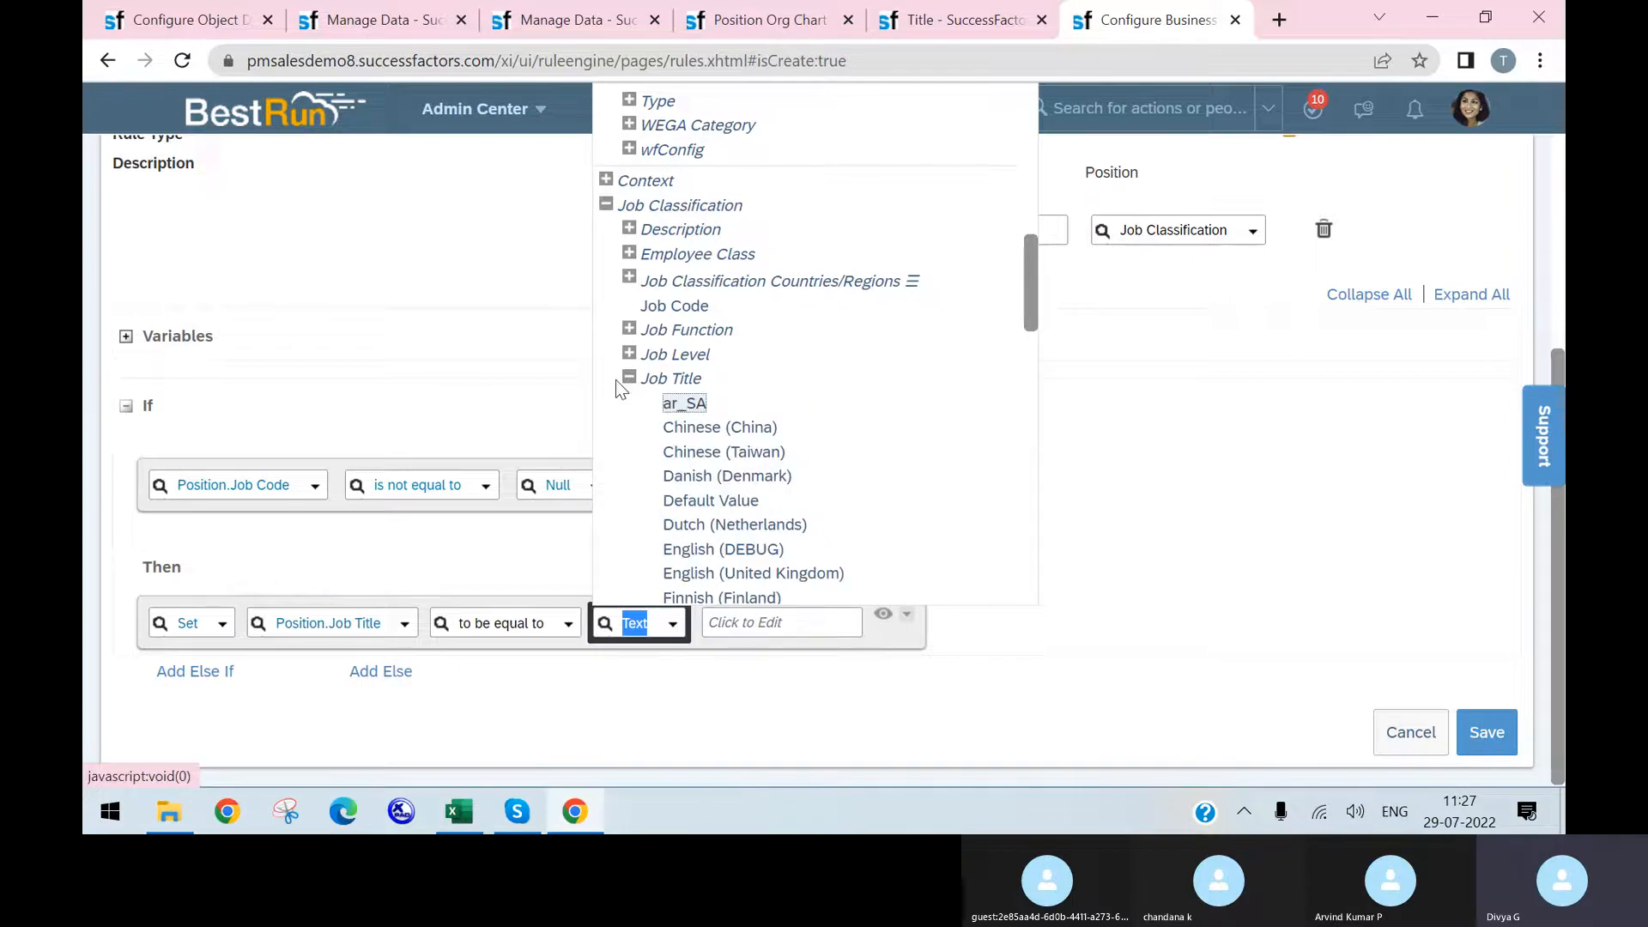
scroll(785, 485, down, 5)
click(728, 427)
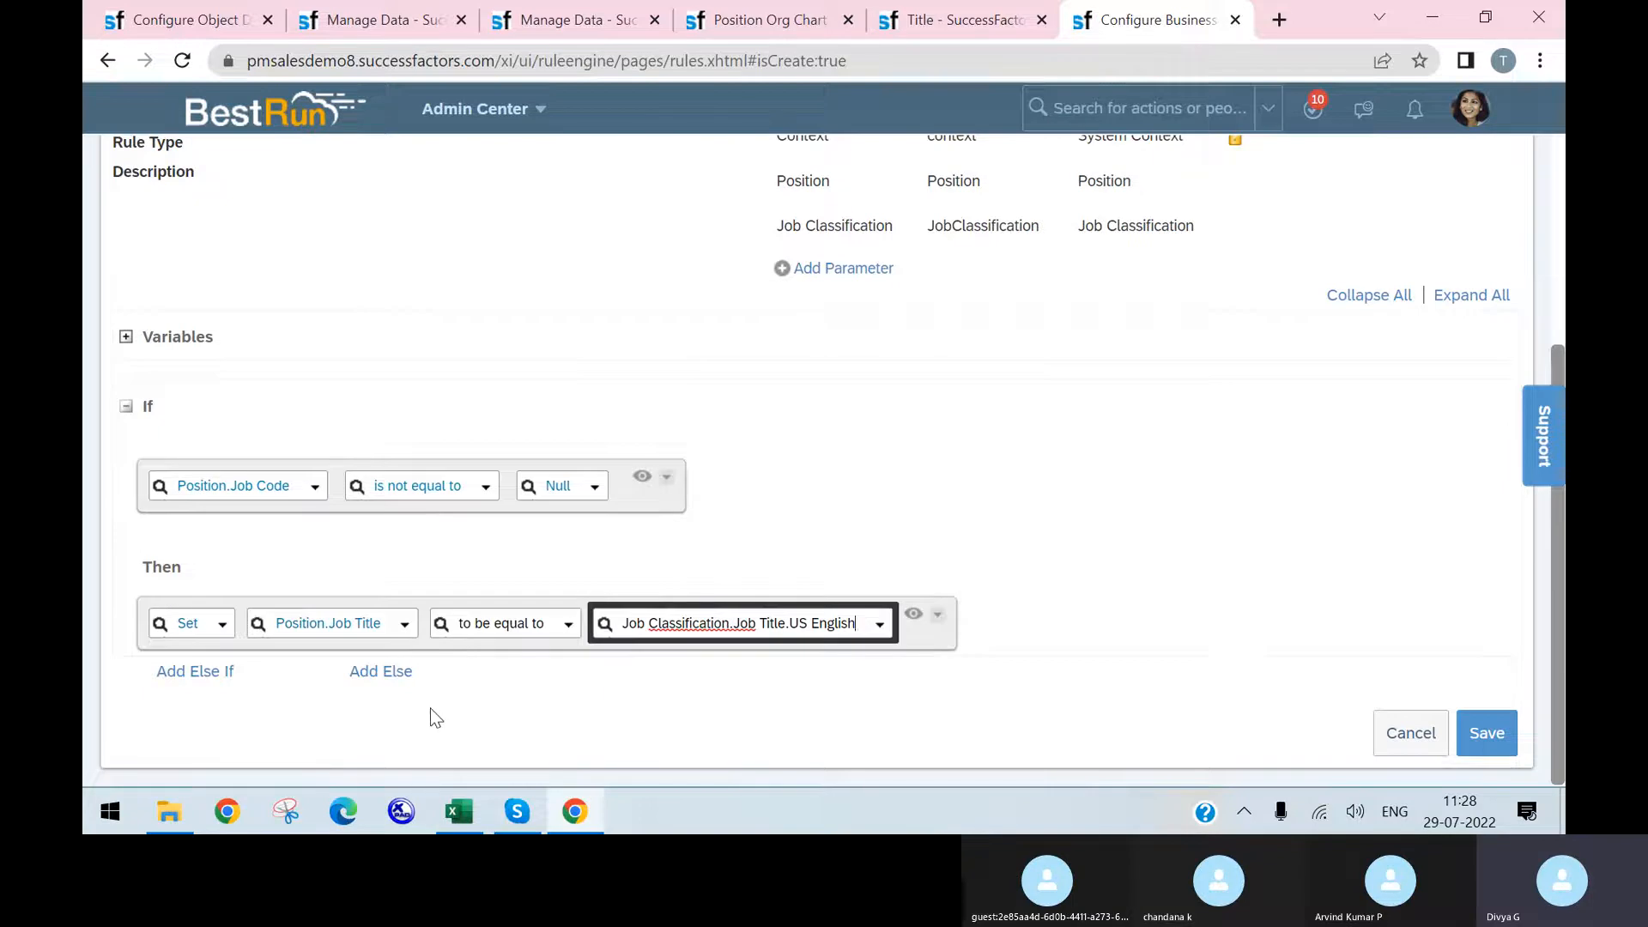
- Copy the Job Title Set expression and paste it four times under Then
click(937, 614)
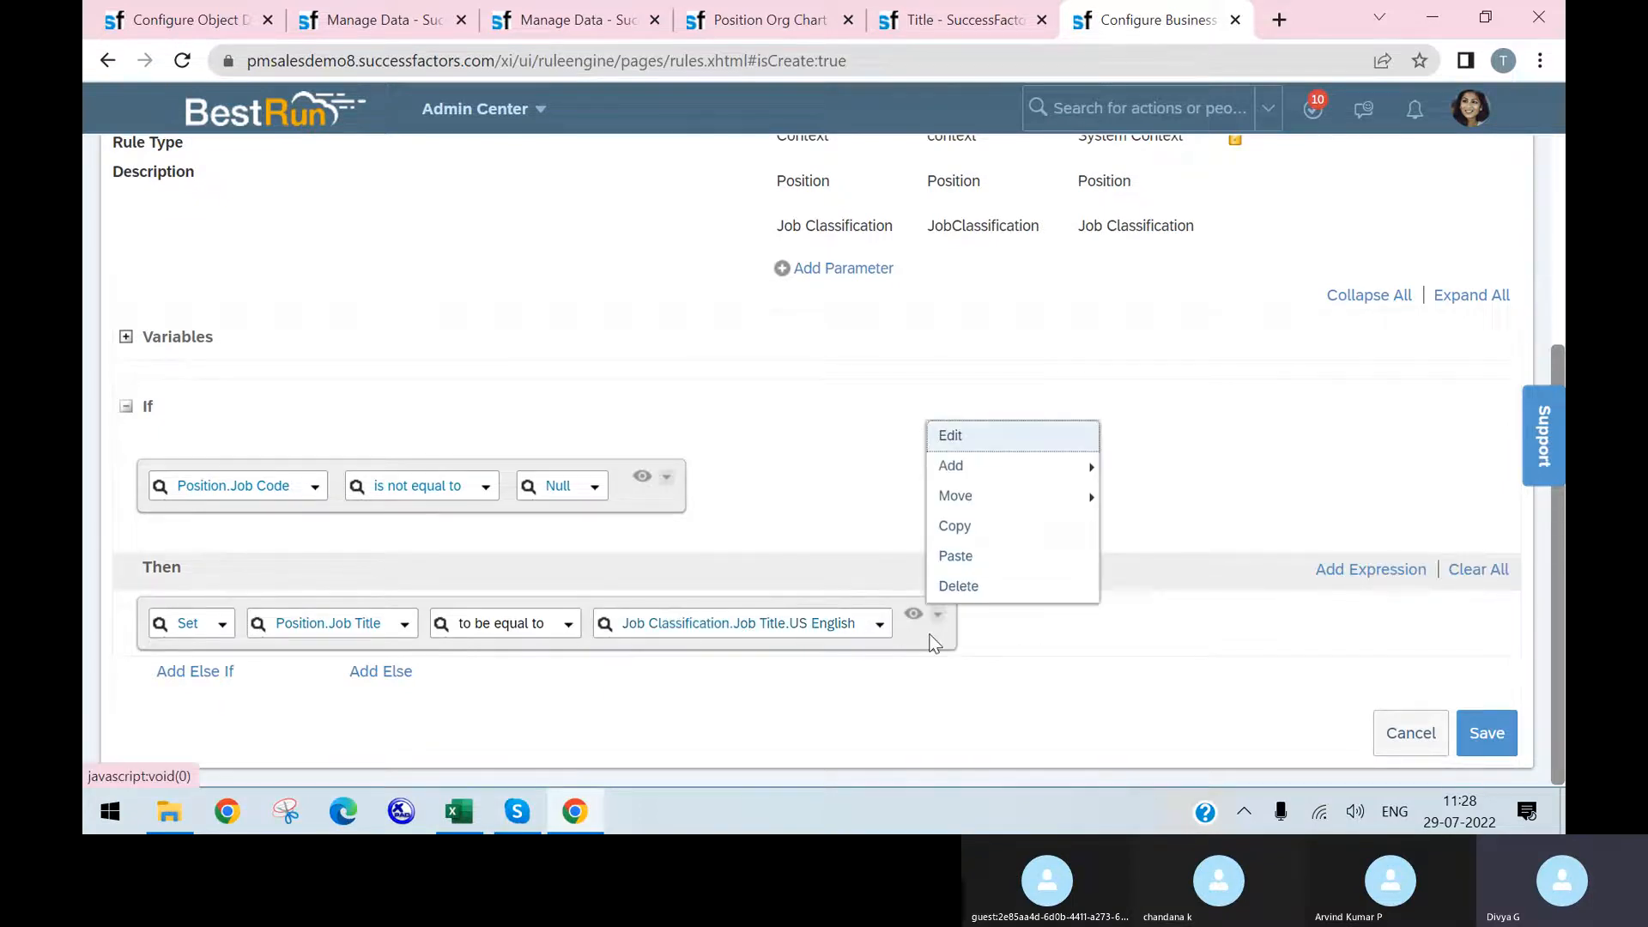
click(957, 528)
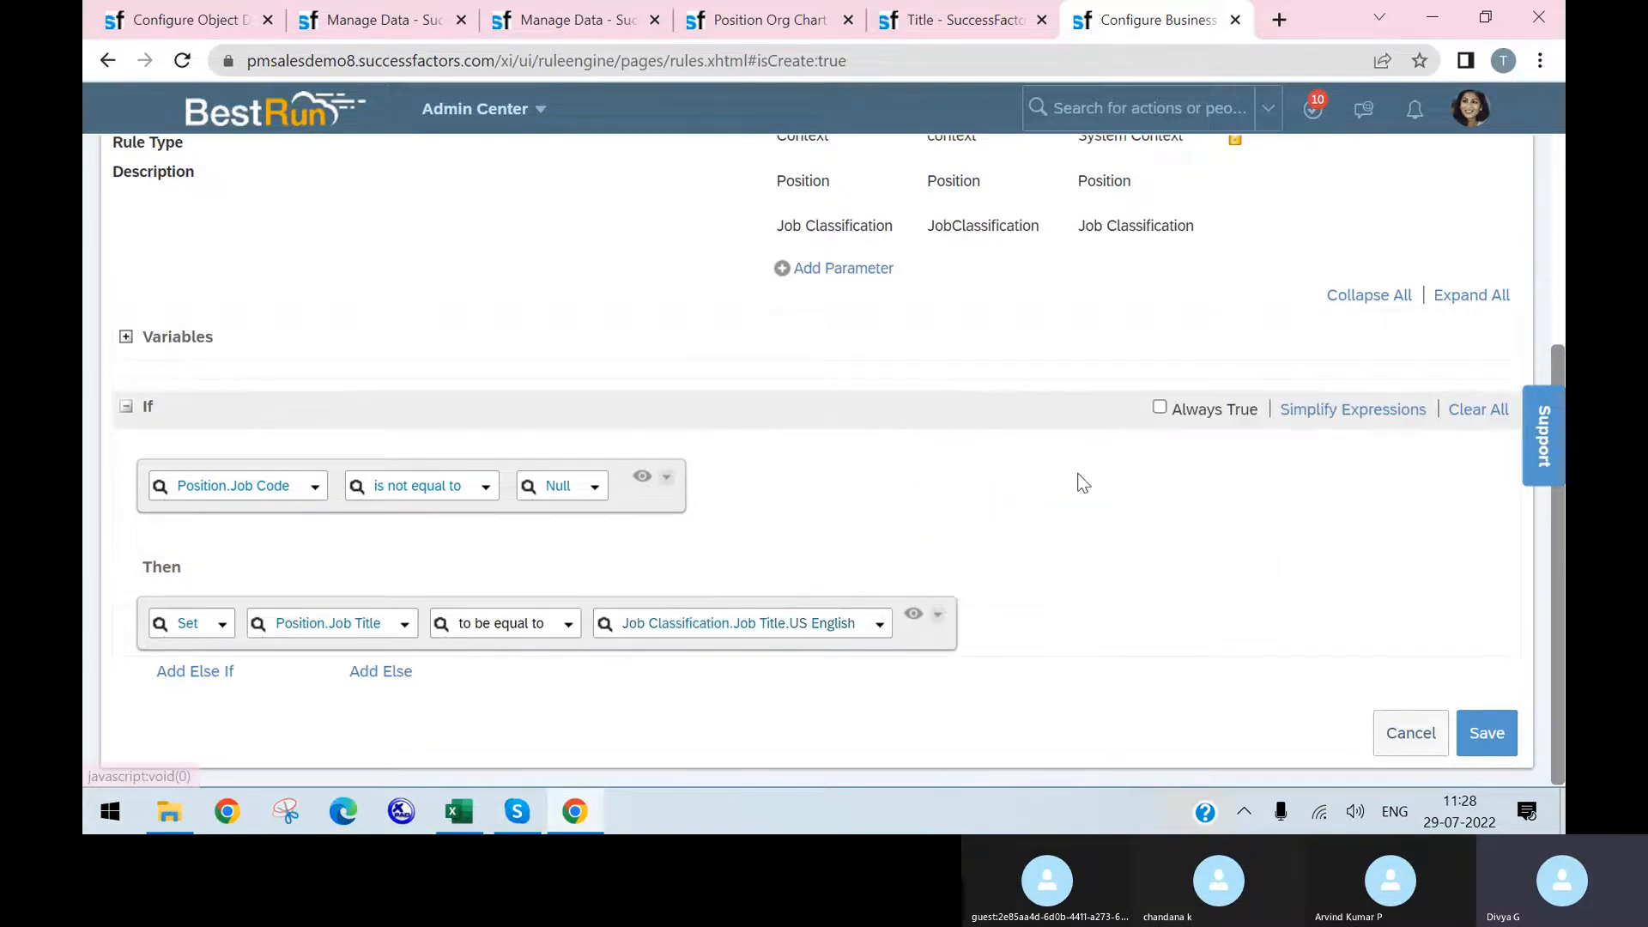
click(937, 614)
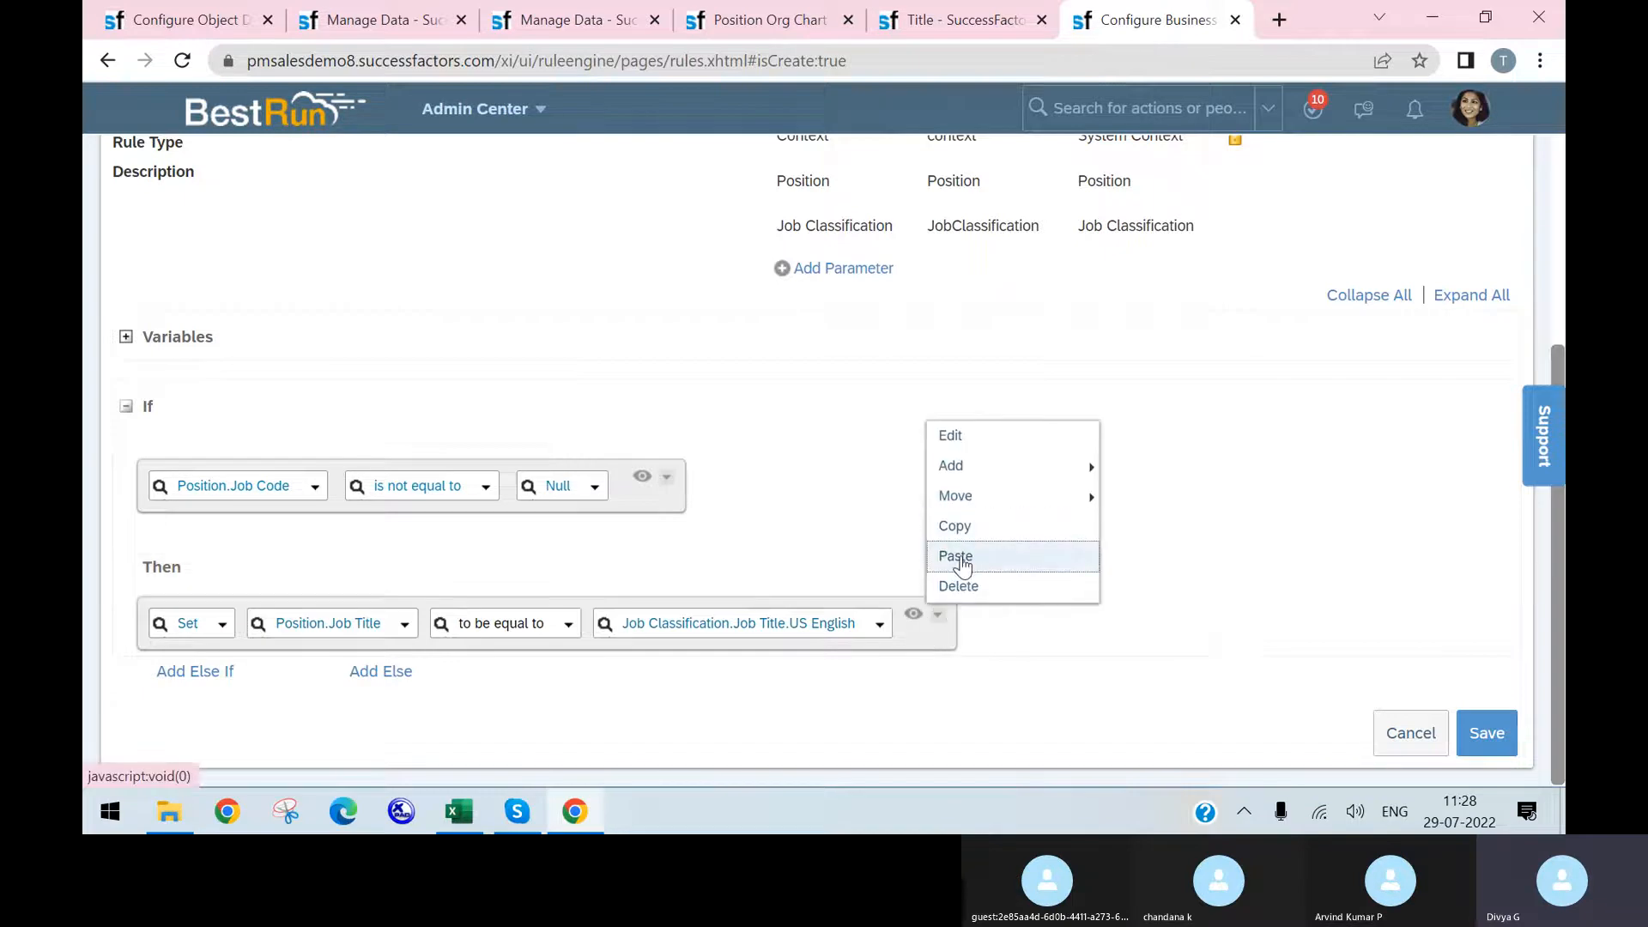
click(955, 557)
click(938, 618)
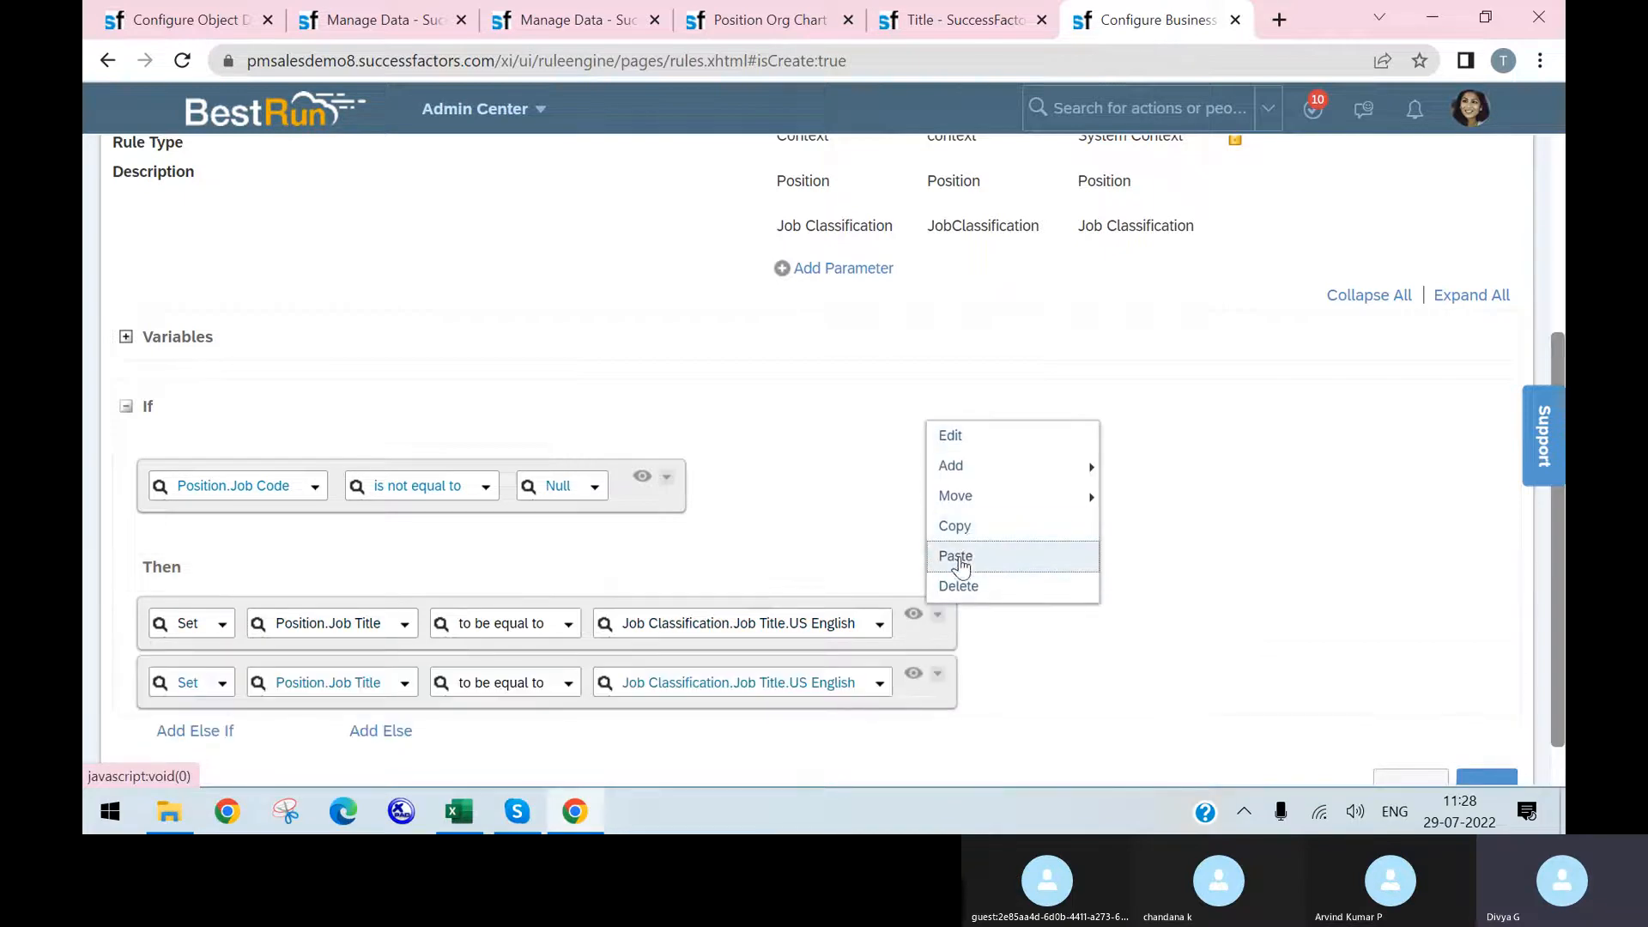
click(955, 557)
click(940, 618)
click(978, 556)
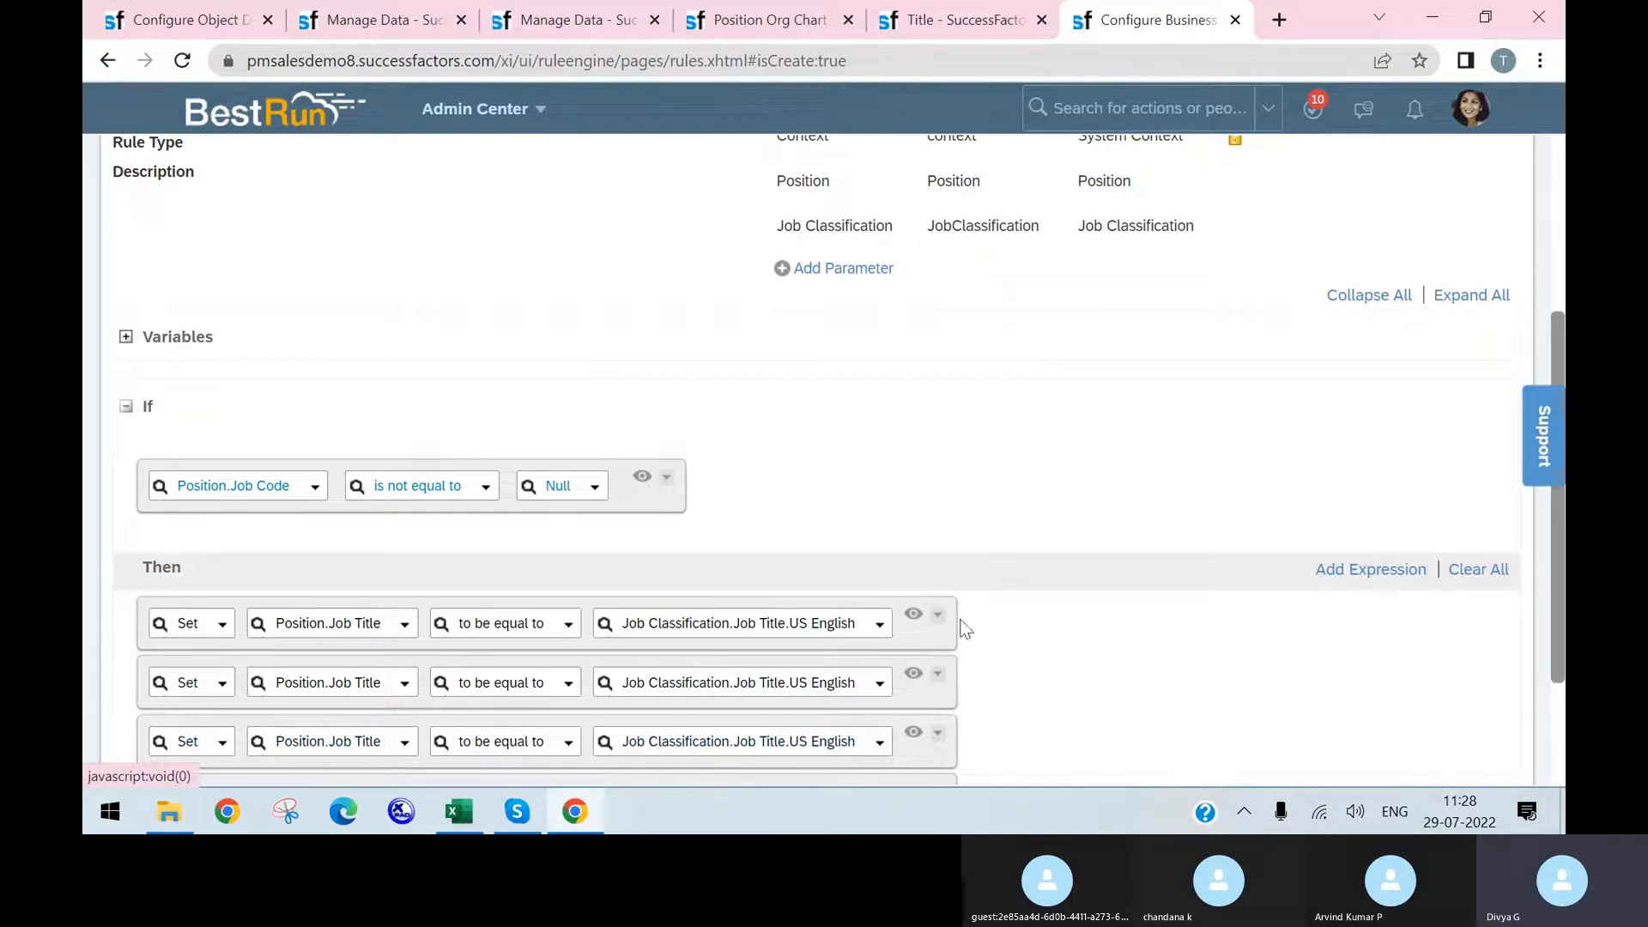
click(938, 674)
click(974, 618)
scroll(1100, 629, down, 3)
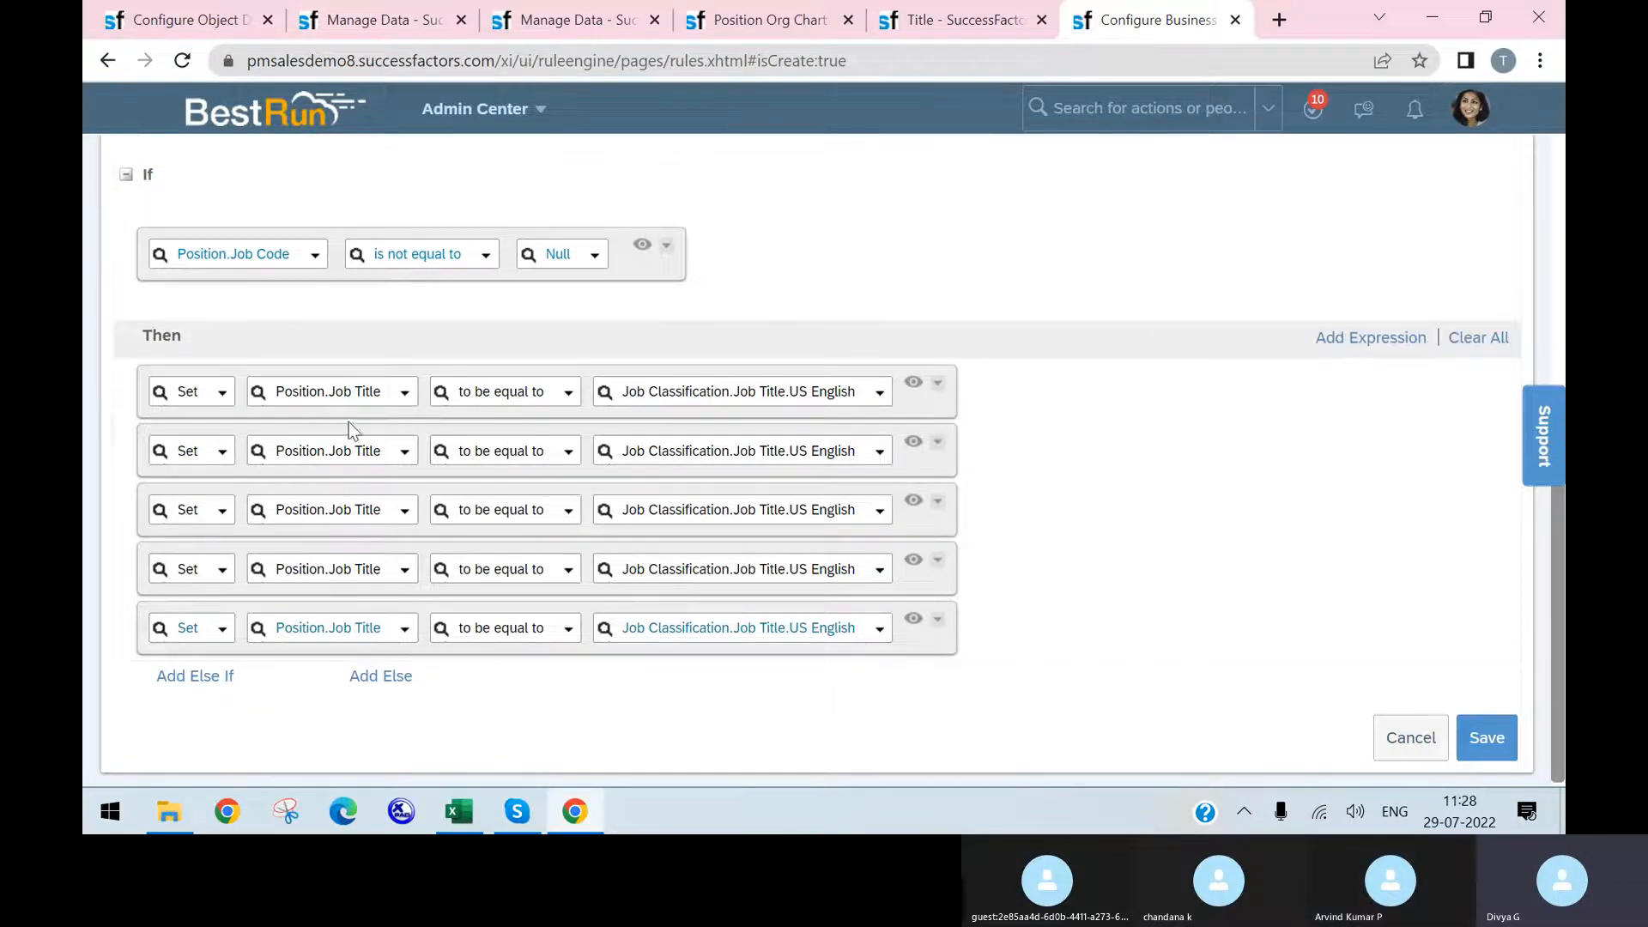
- Examine the position record's fields in Manage Data to identify which further fields the rule should fill from the job classification
click(394, 25)
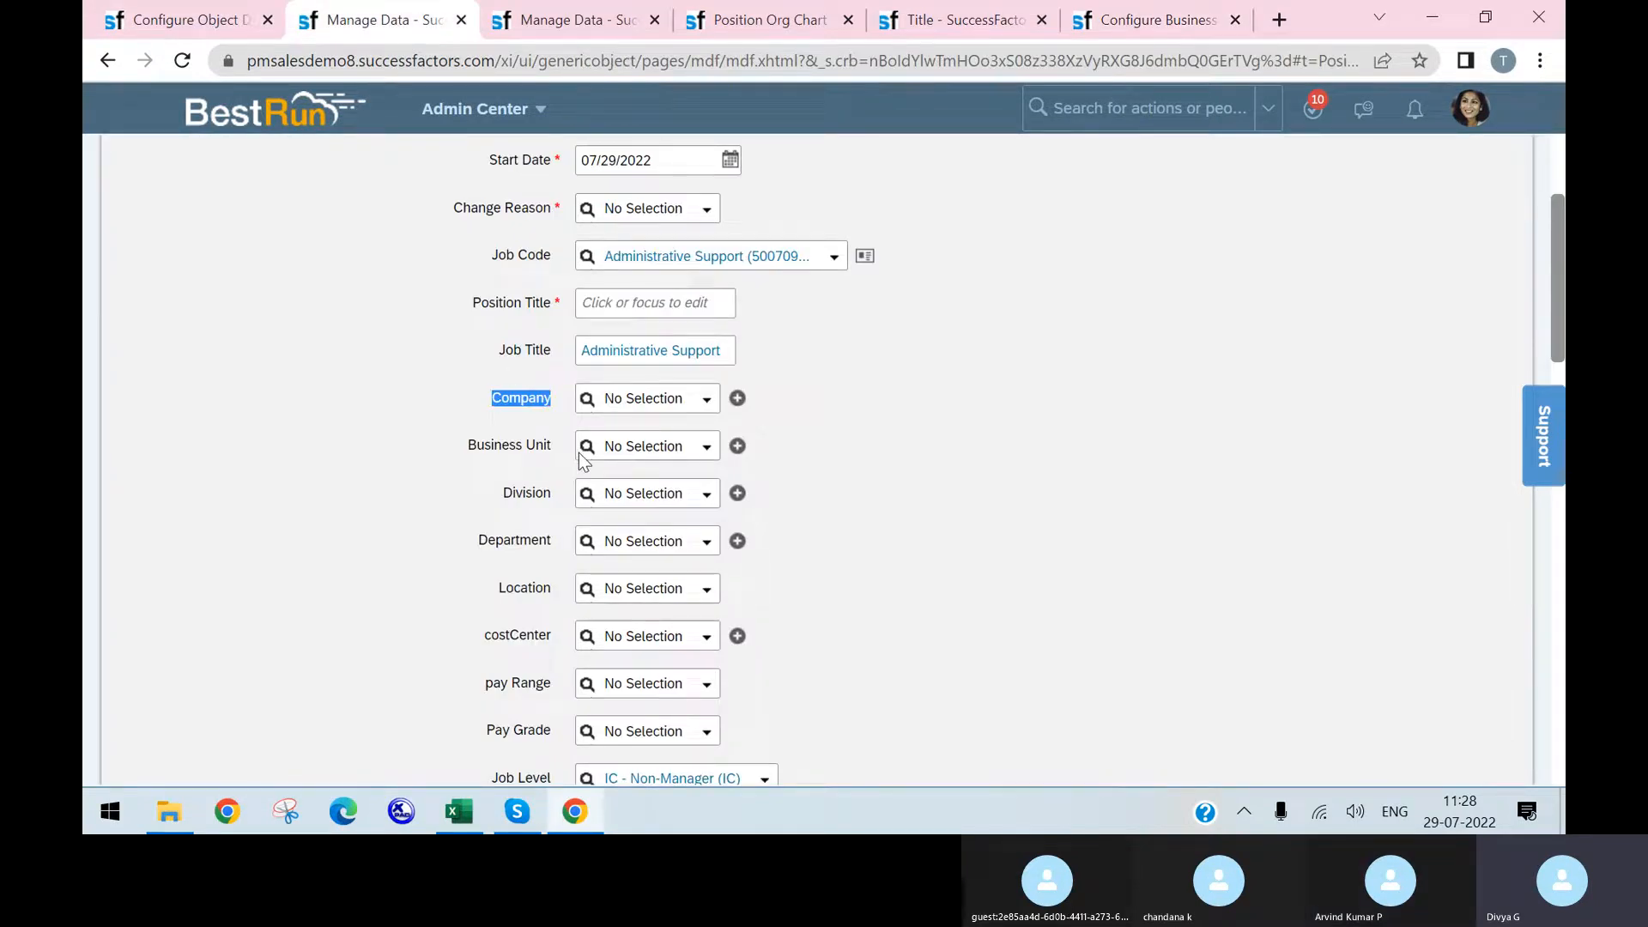
scroll(578, 451, up, 1)
scroll(549, 459, down, 4)
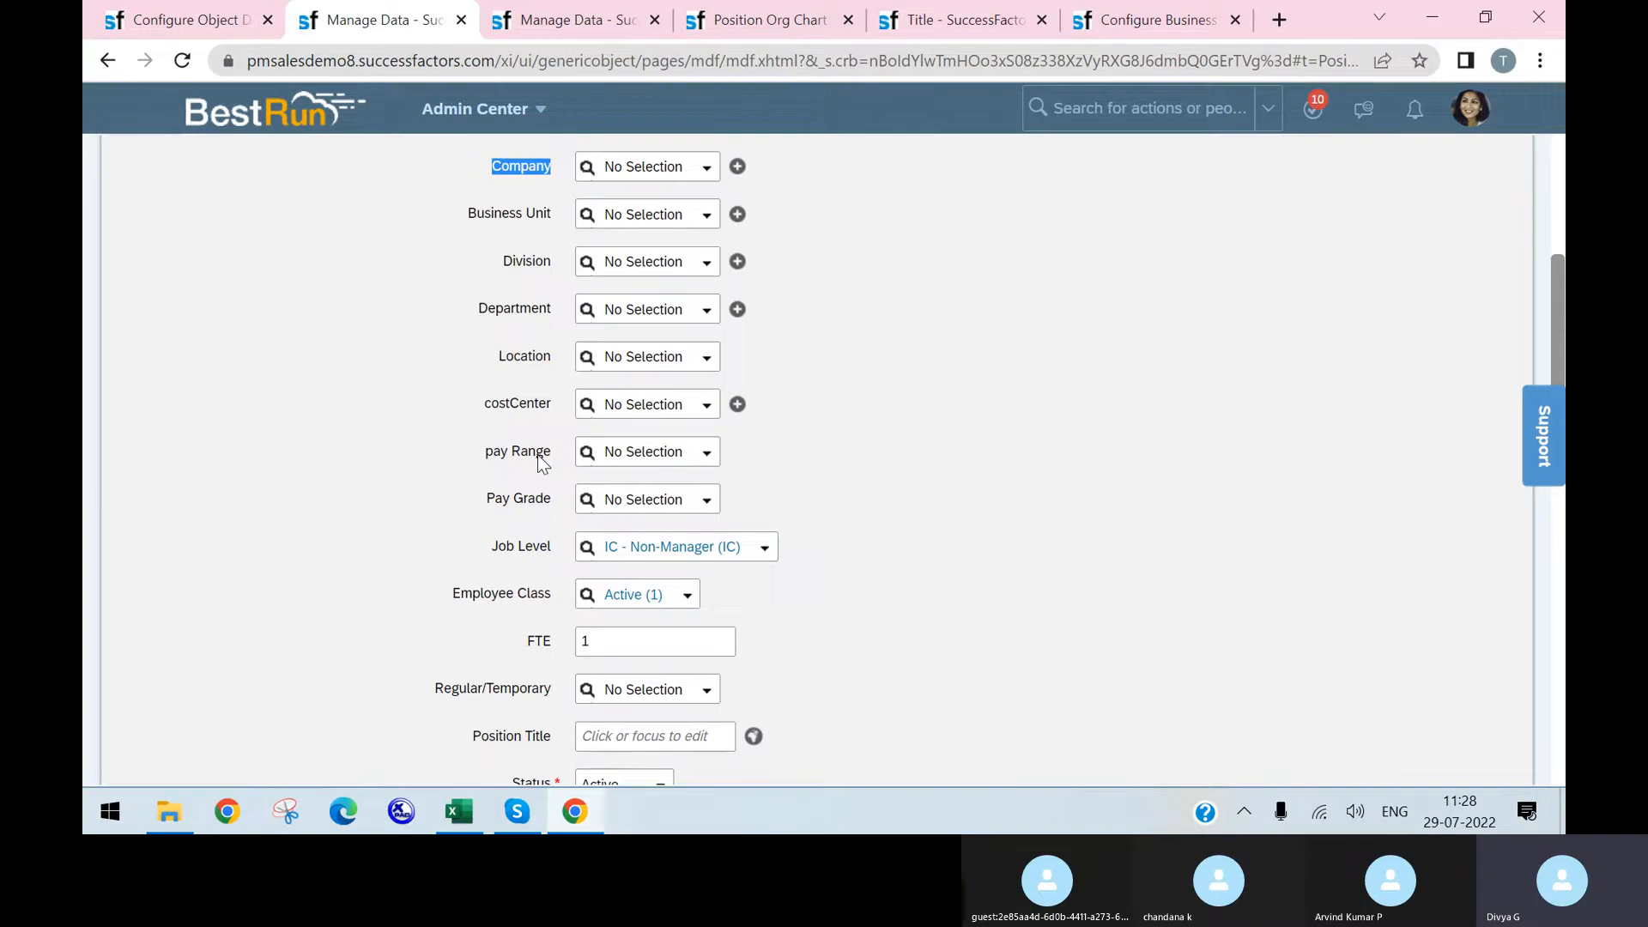
scroll(538, 457, down, 7)
scroll(607, 601, down, 5)
scroll(607, 592, up, 9)
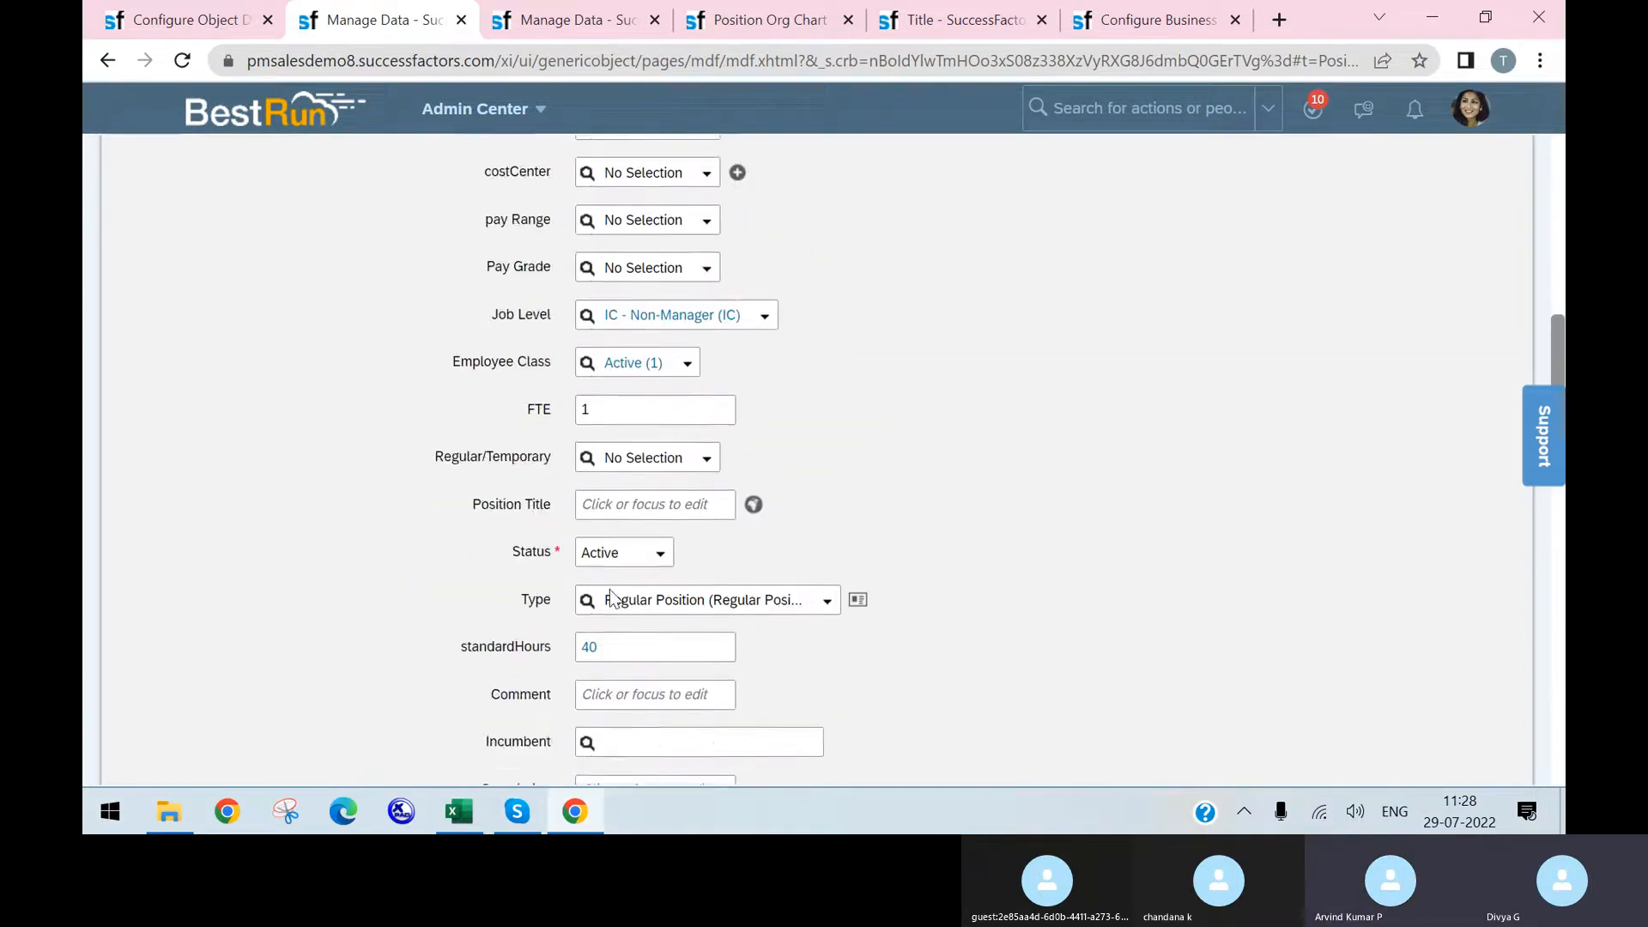
scroll(611, 592, up, 1)
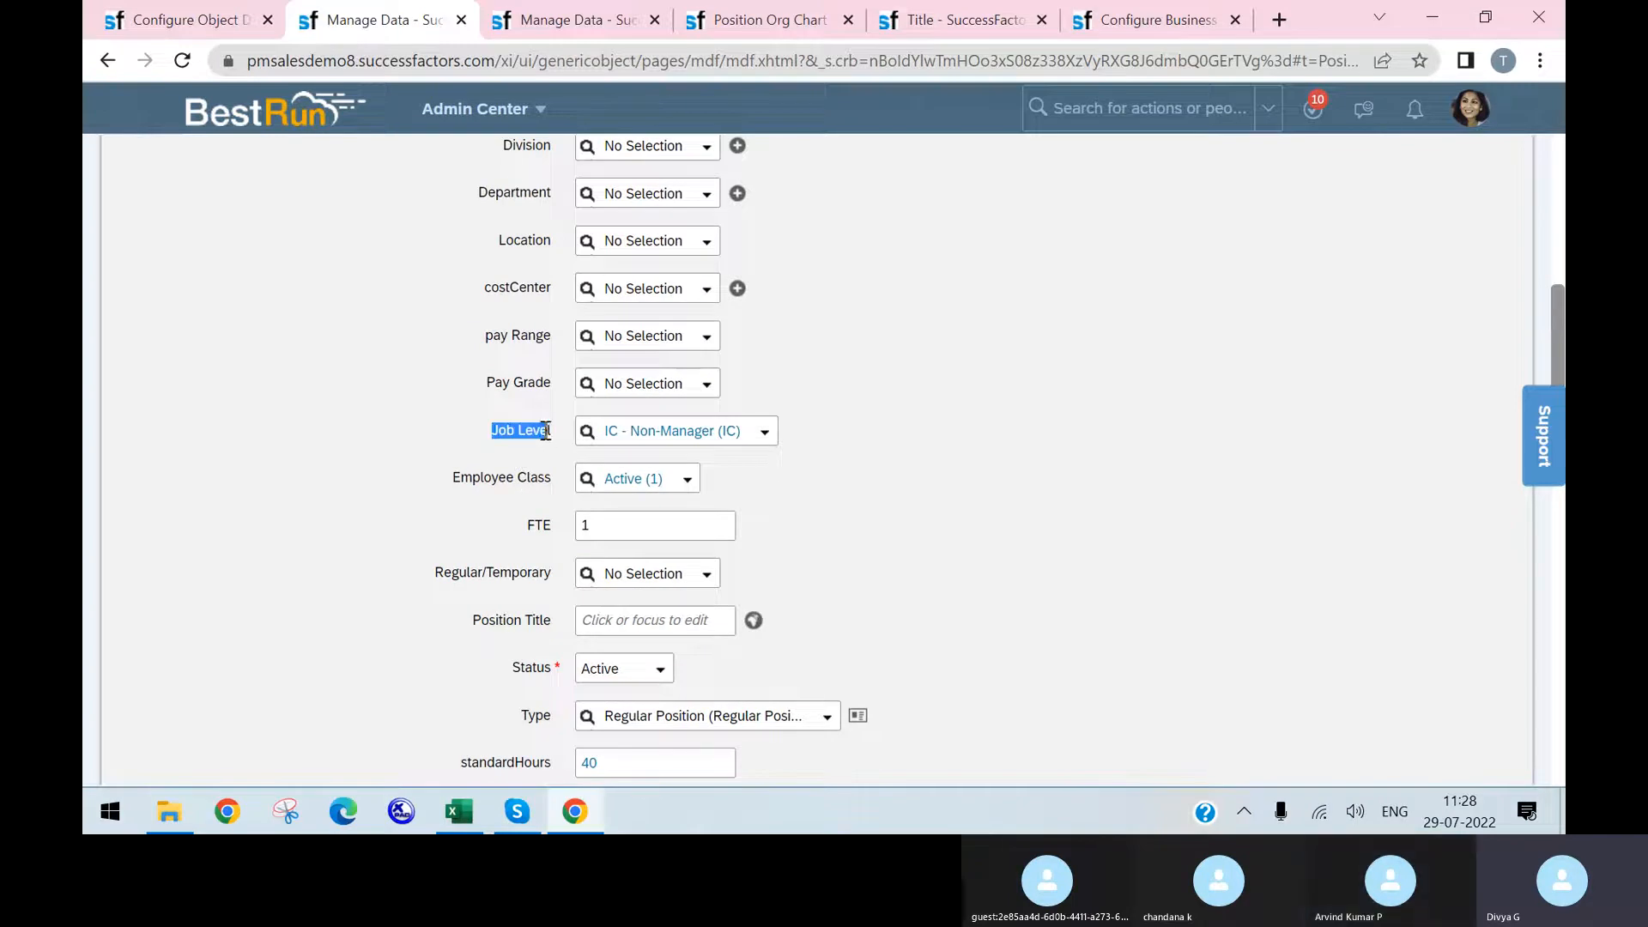
click(566, 20)
- Back in the business rule, choose Position Job Level as the left expression of the second Set statement
click(1117, 24)
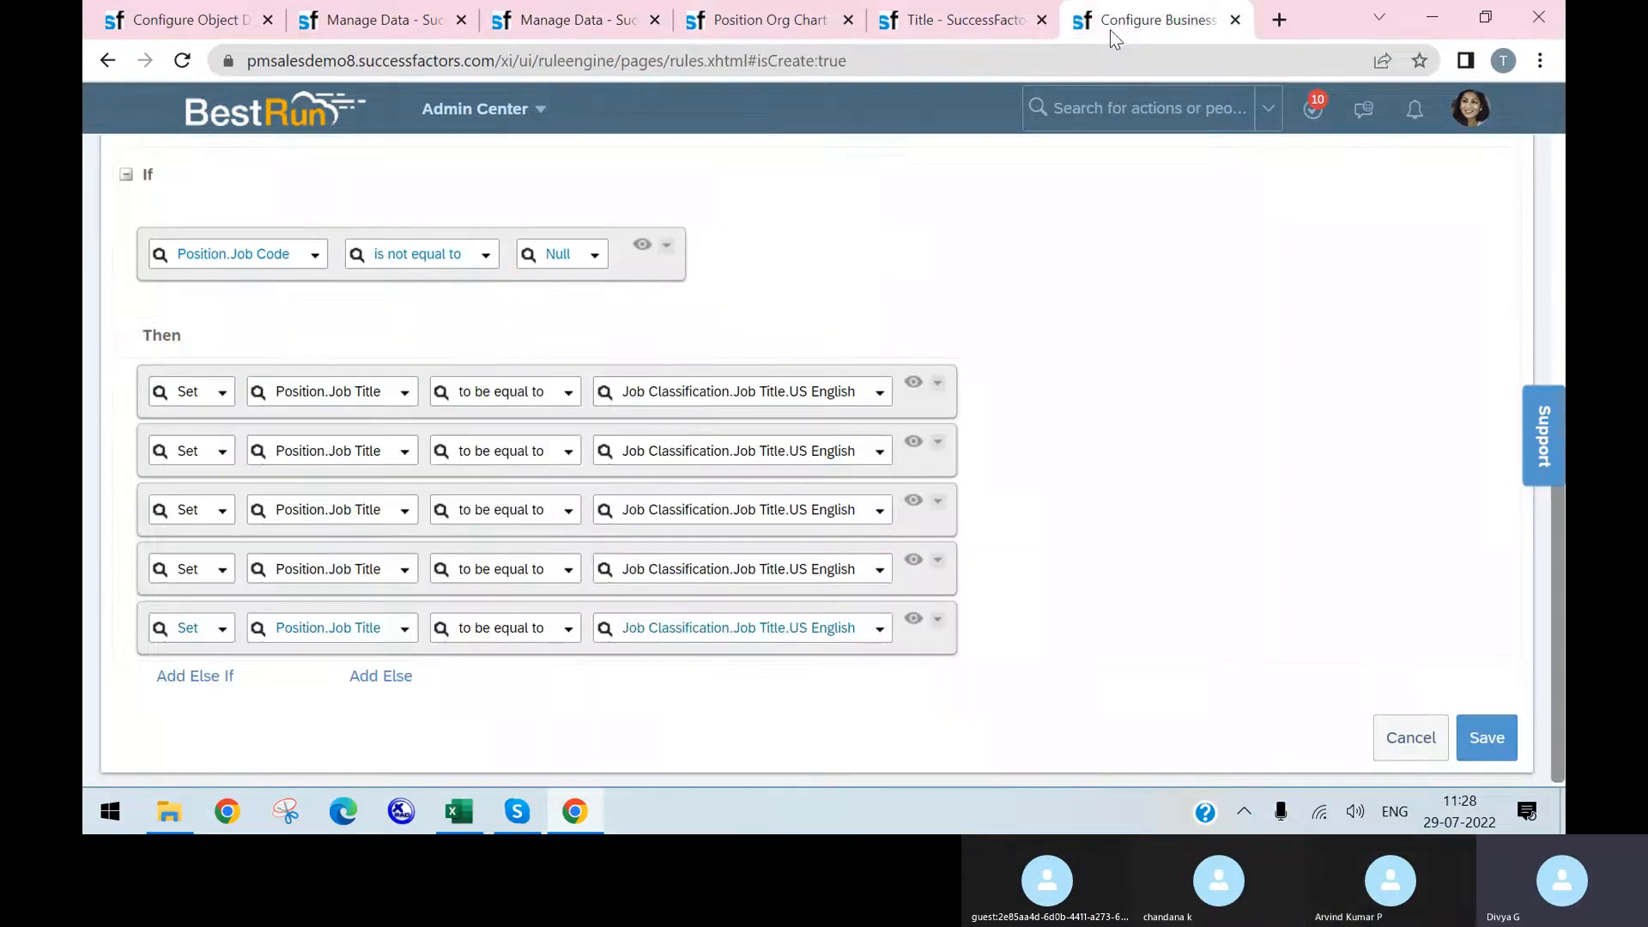
click(404, 452)
scroll(361, 518, down, 3)
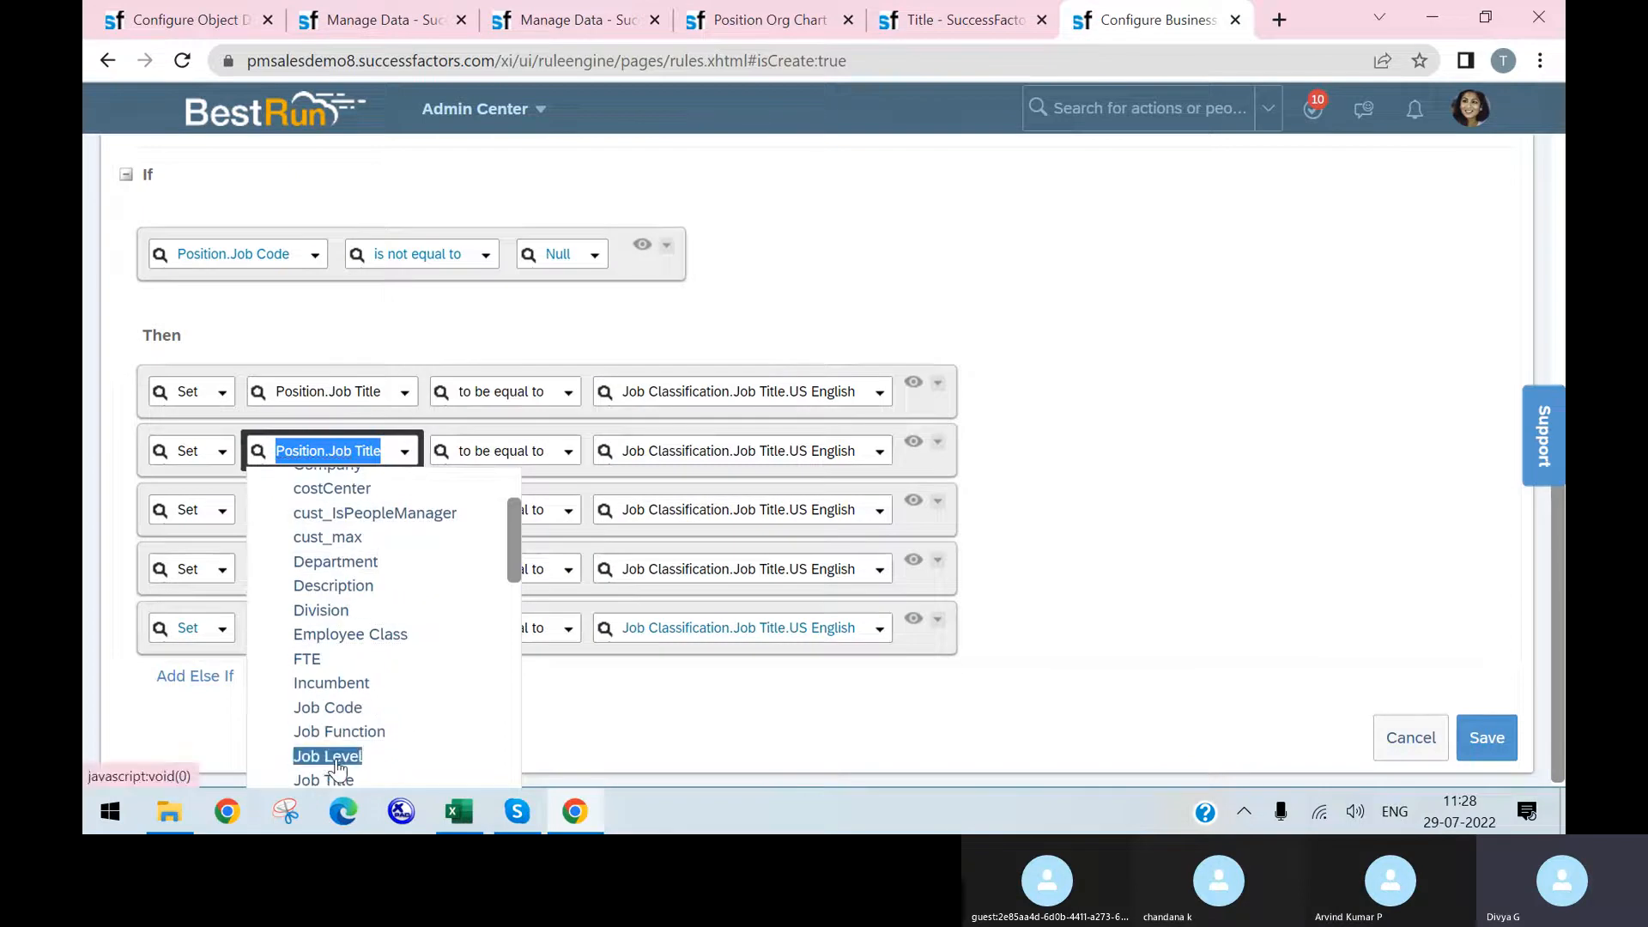
click(327, 757)
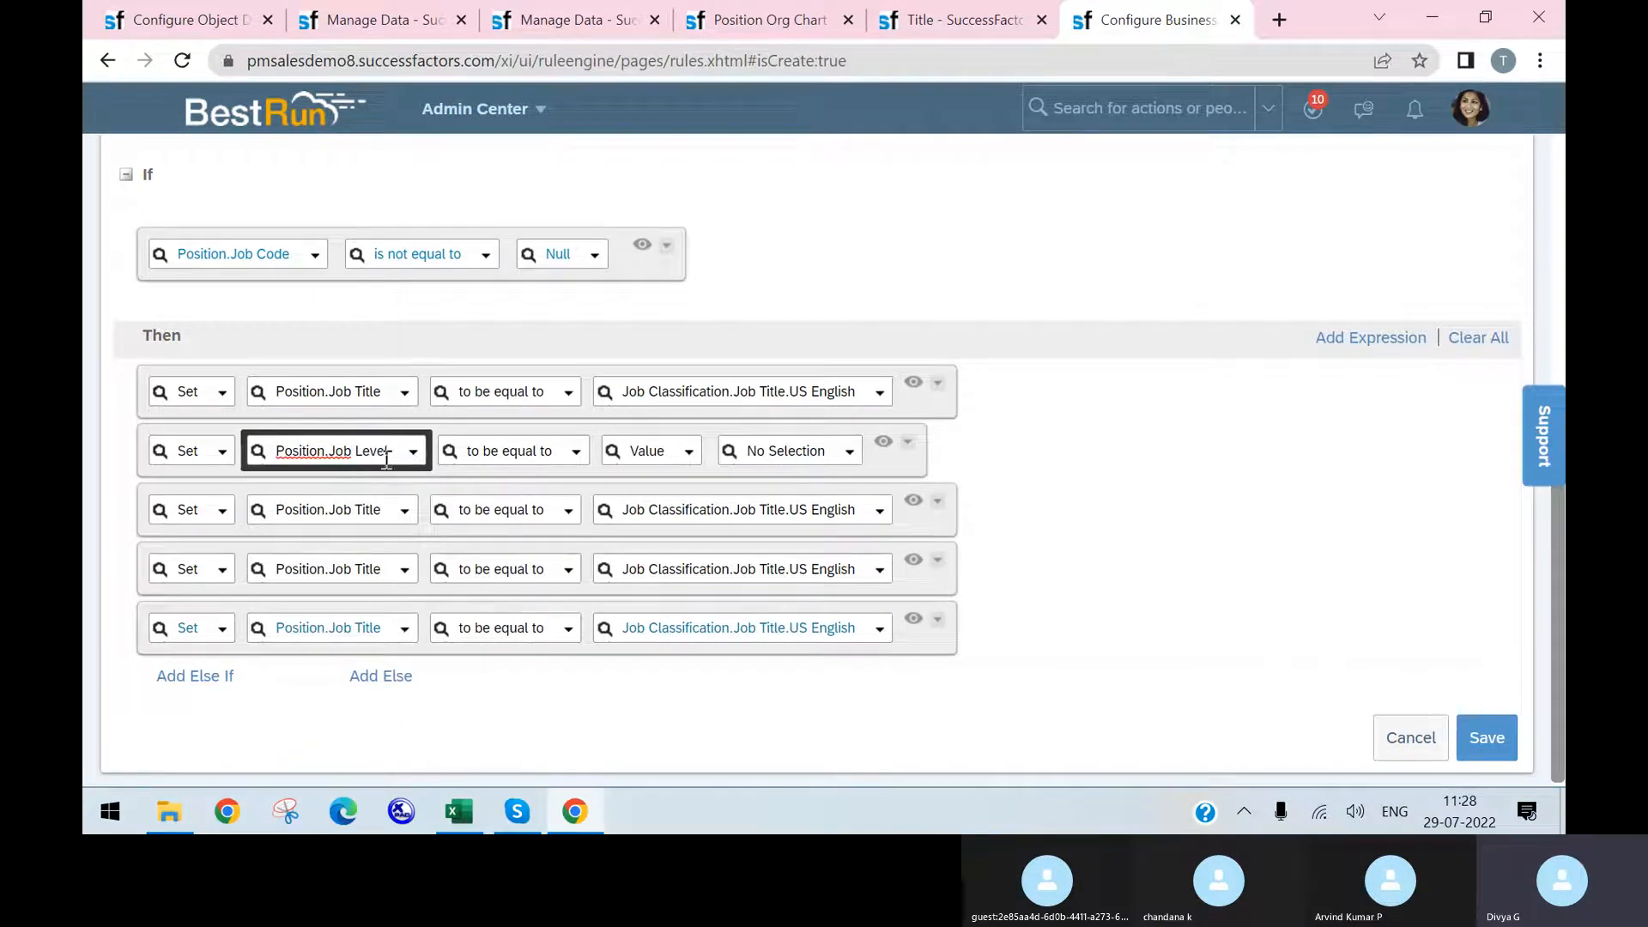
- Make Position Job Level equal to the Job Level field from Job Classification
click(689, 455)
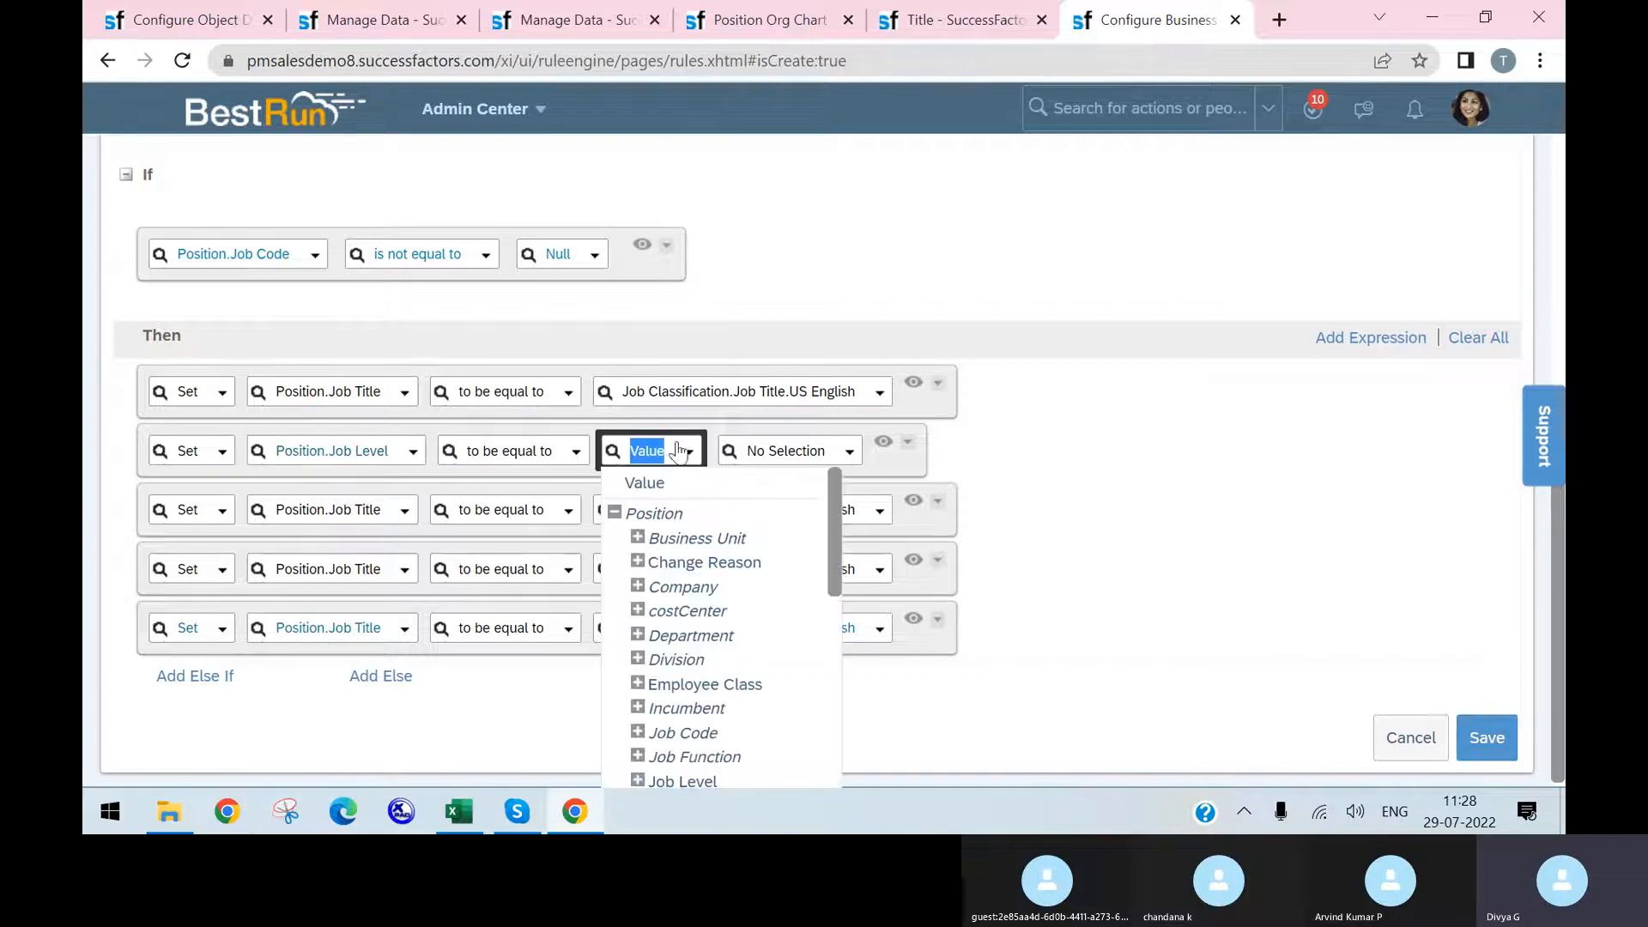
scroll(662, 550, down, 5)
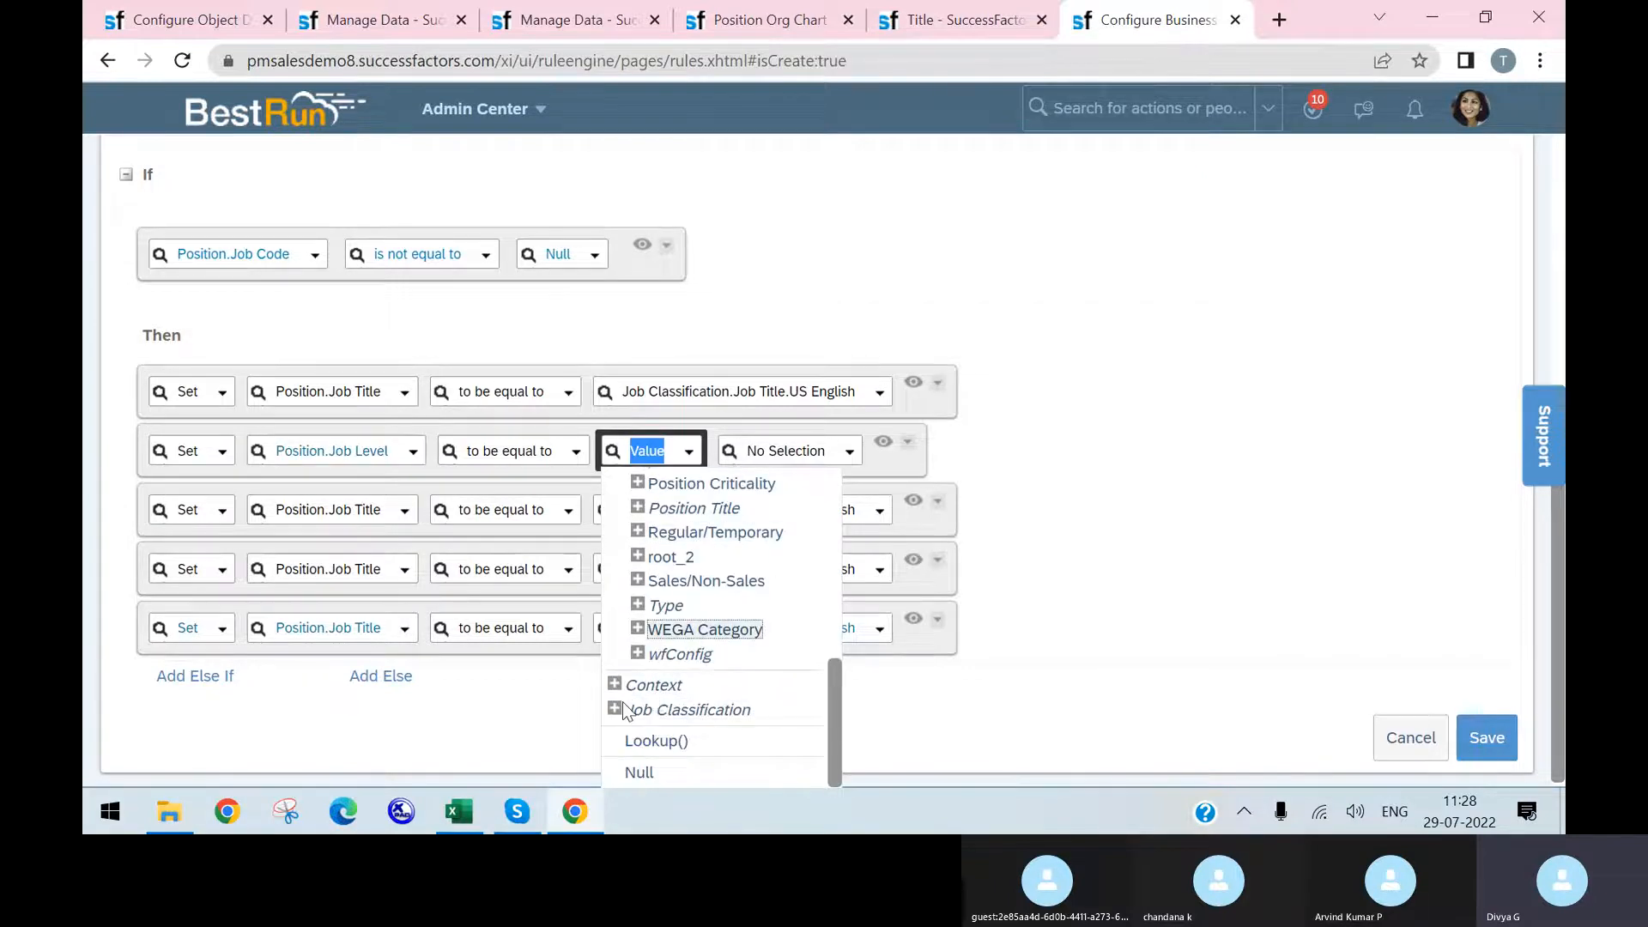
click(614, 709)
scroll(956, 539, down, 5)
scroll(817, 626, down, 1)
scroll(698, 639, up, 7)
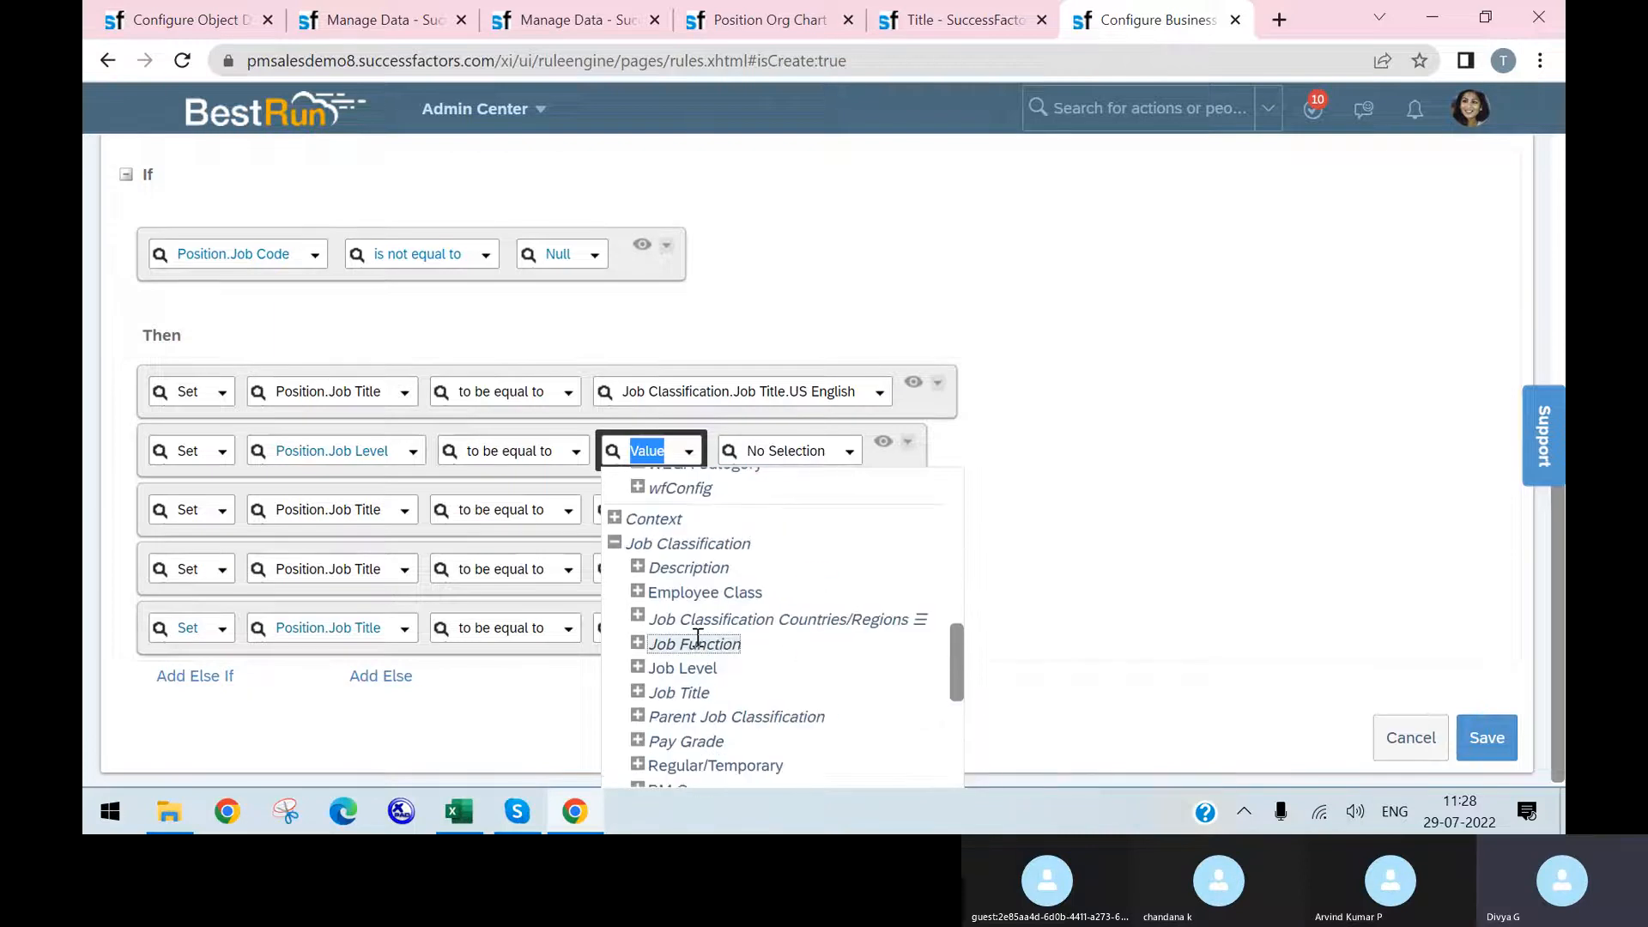
click(683, 667)
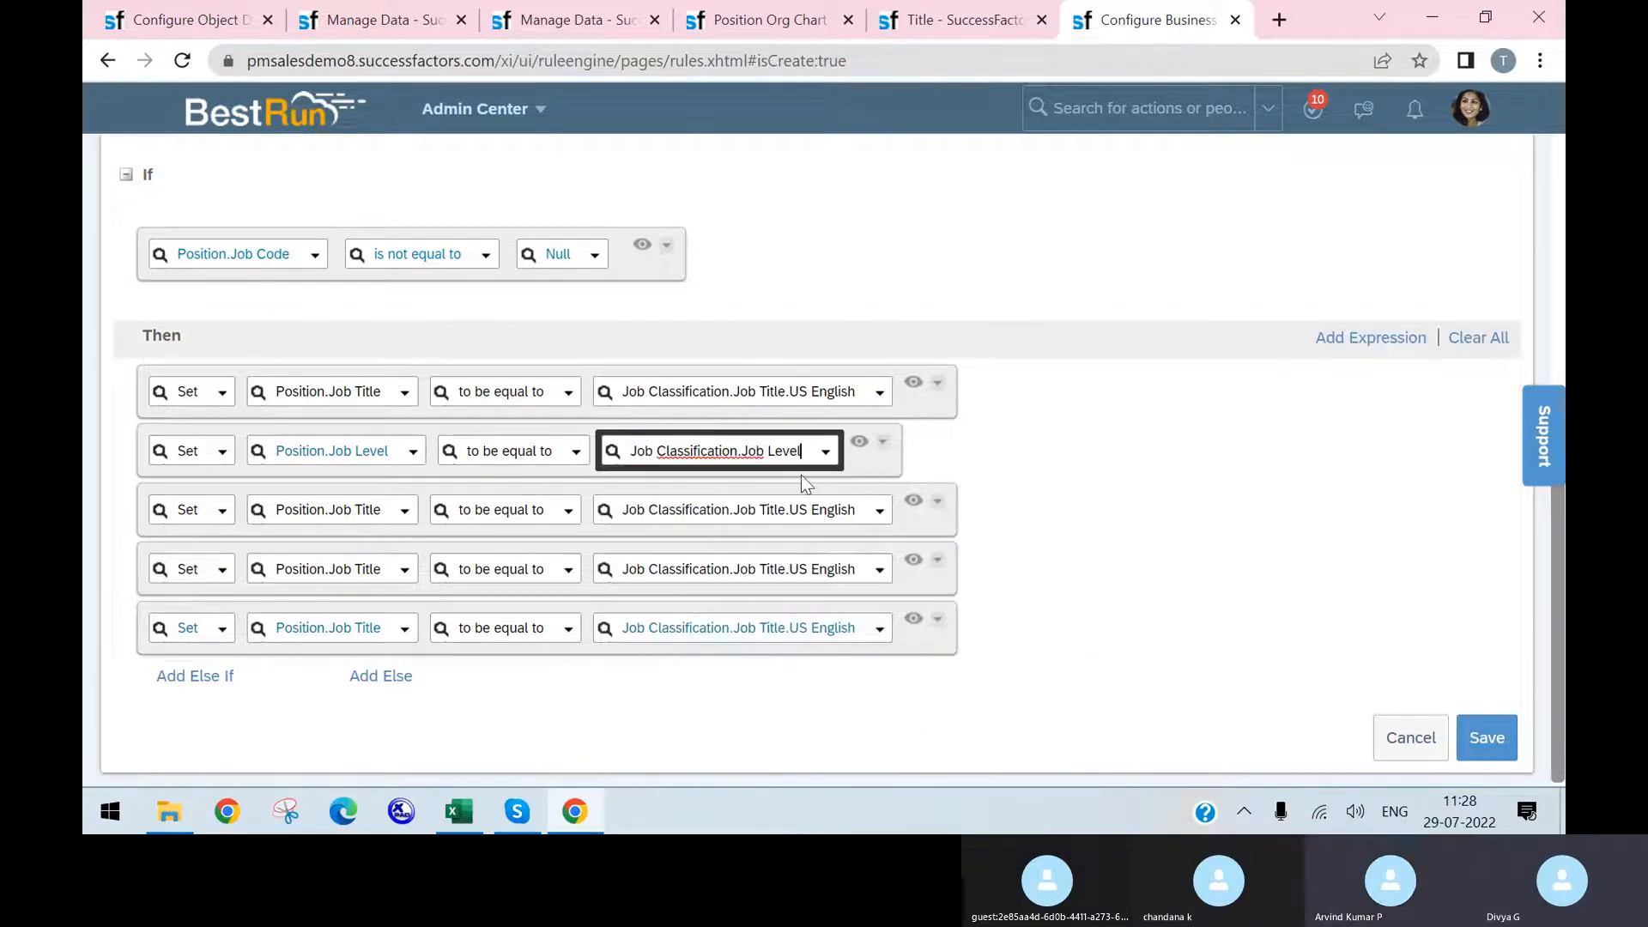
- Check the SG_PosMgmt_JobToPositionPropagation entry on the Business Rules sheet of the Excel workbook, and return to the rule in Chrome
click(459, 810)
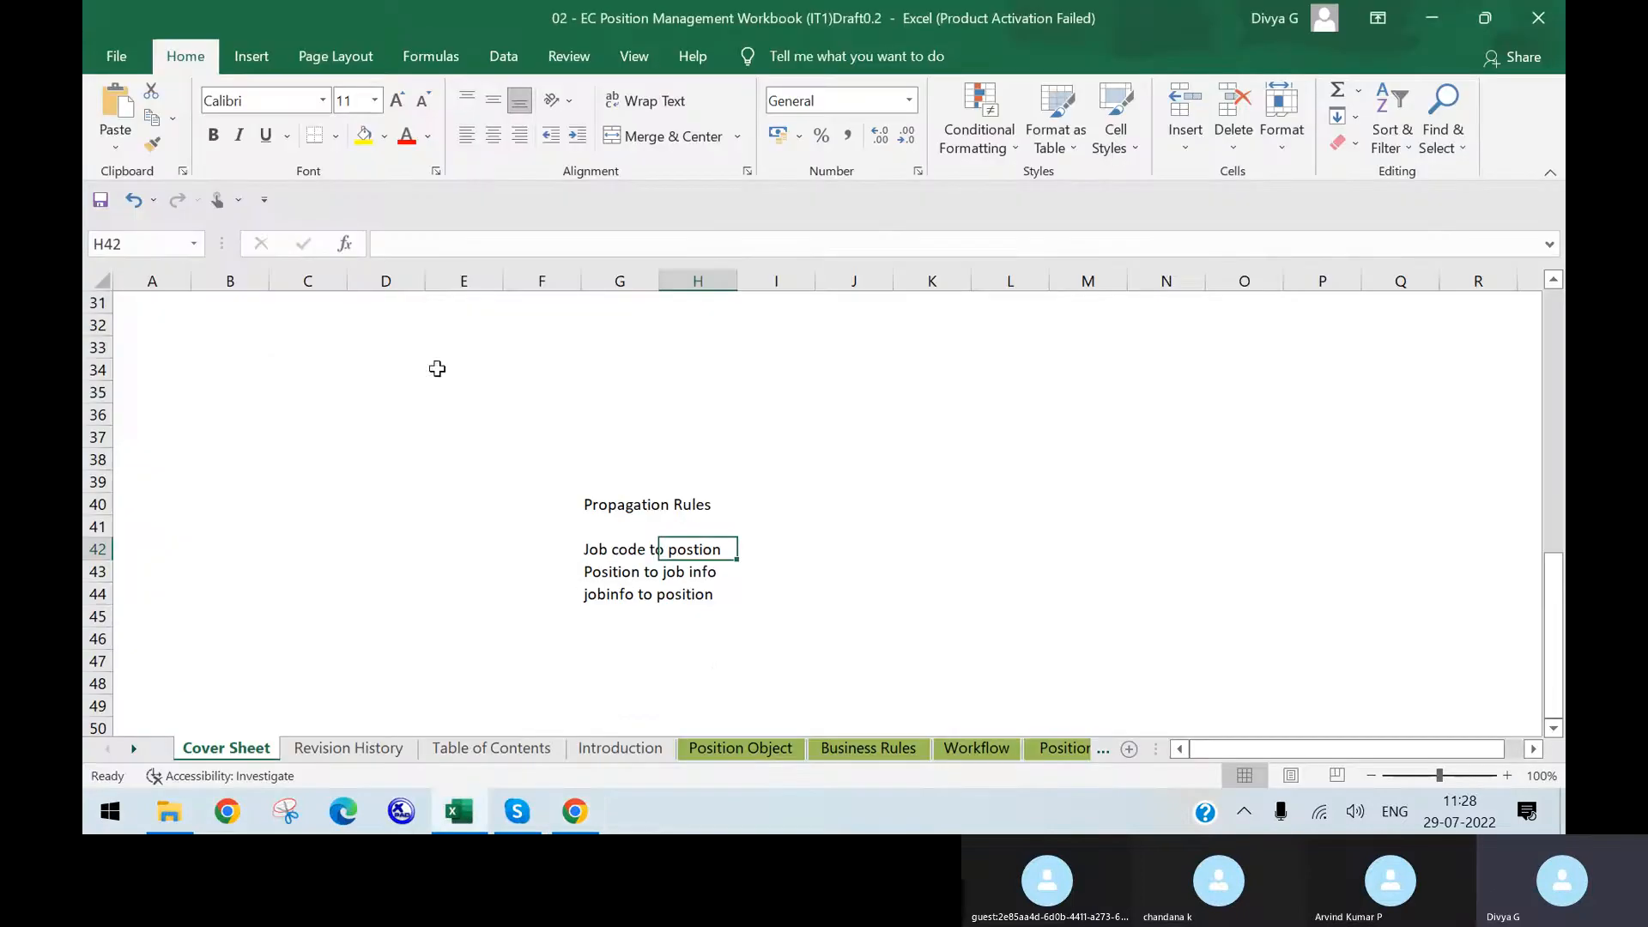
click(867, 748)
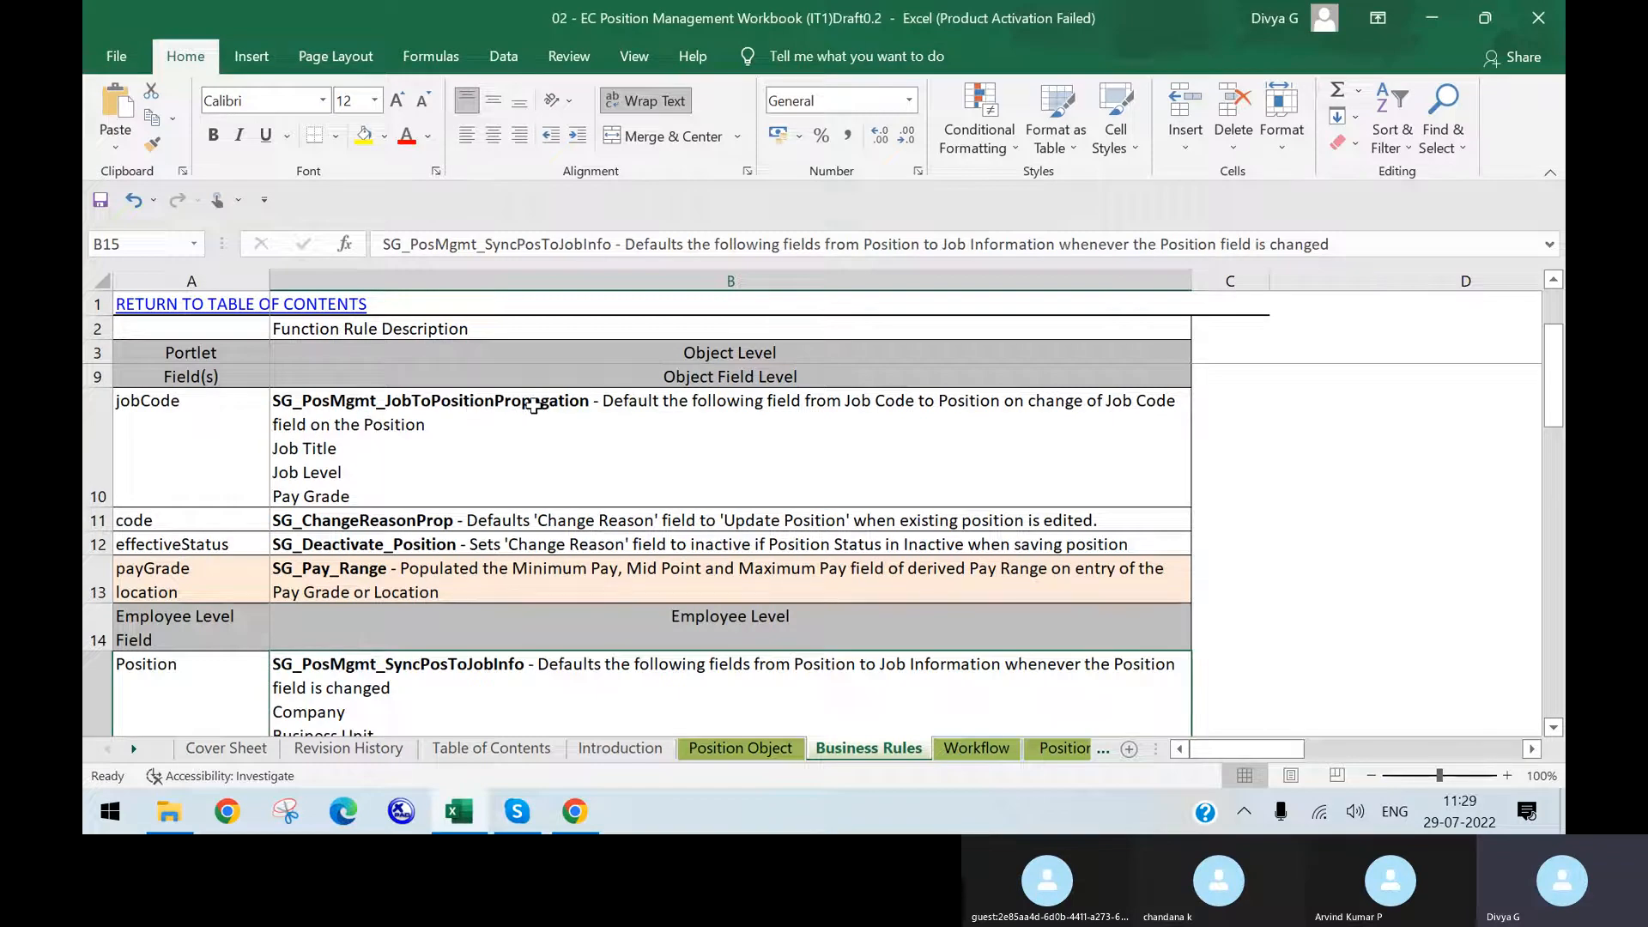
click(868, 406)
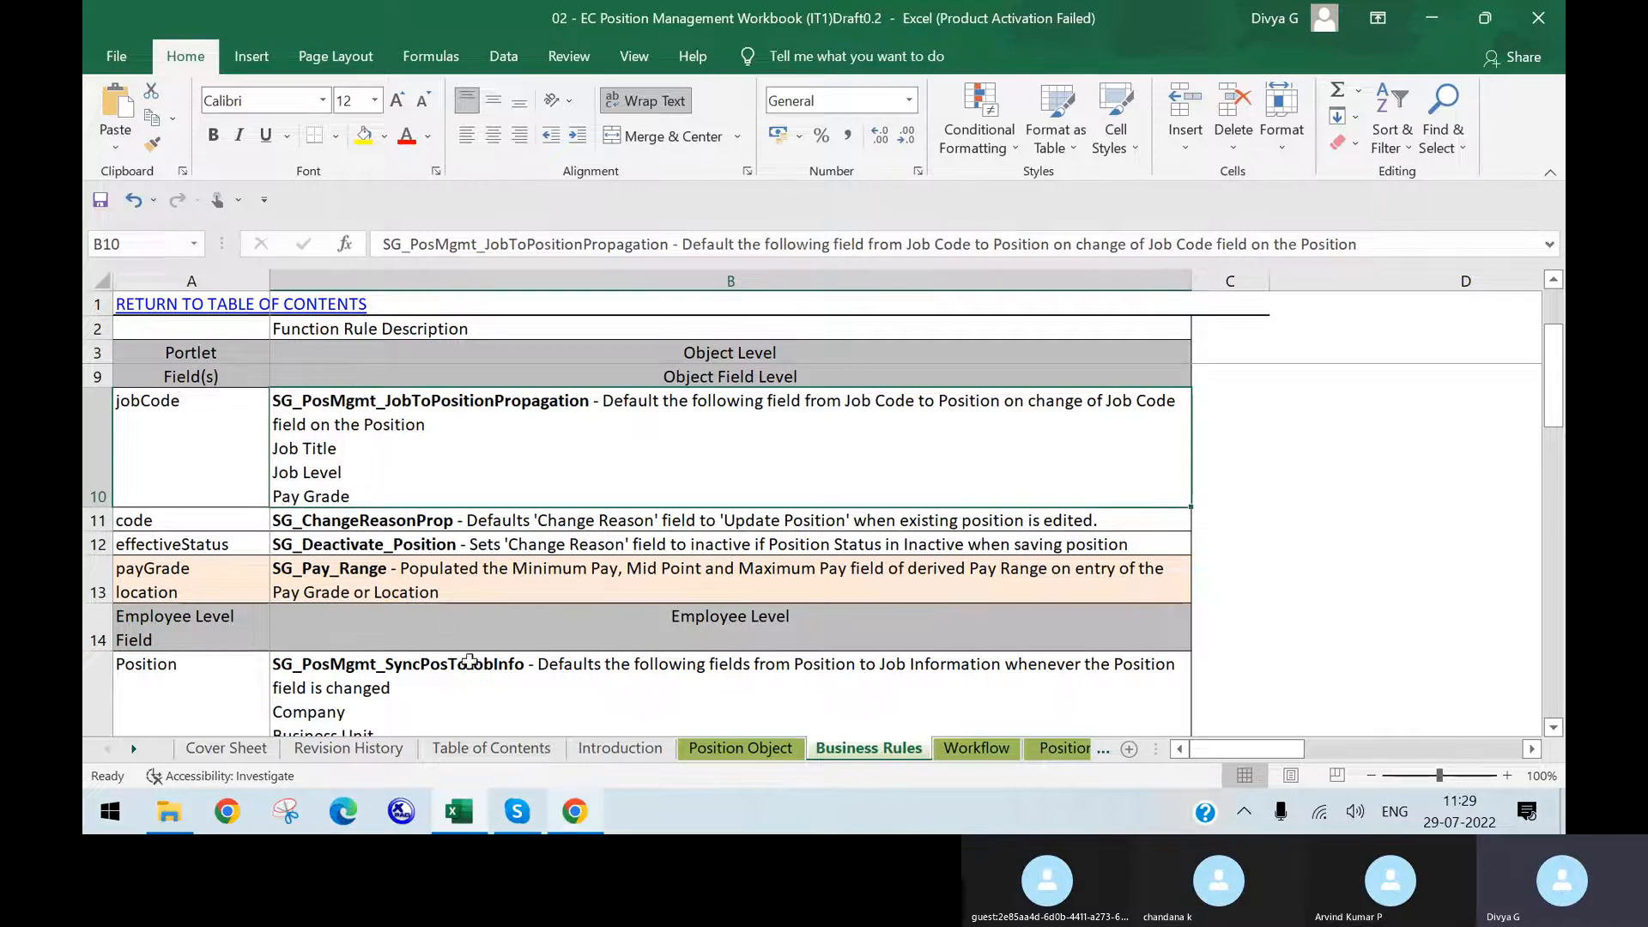
click(554, 819)
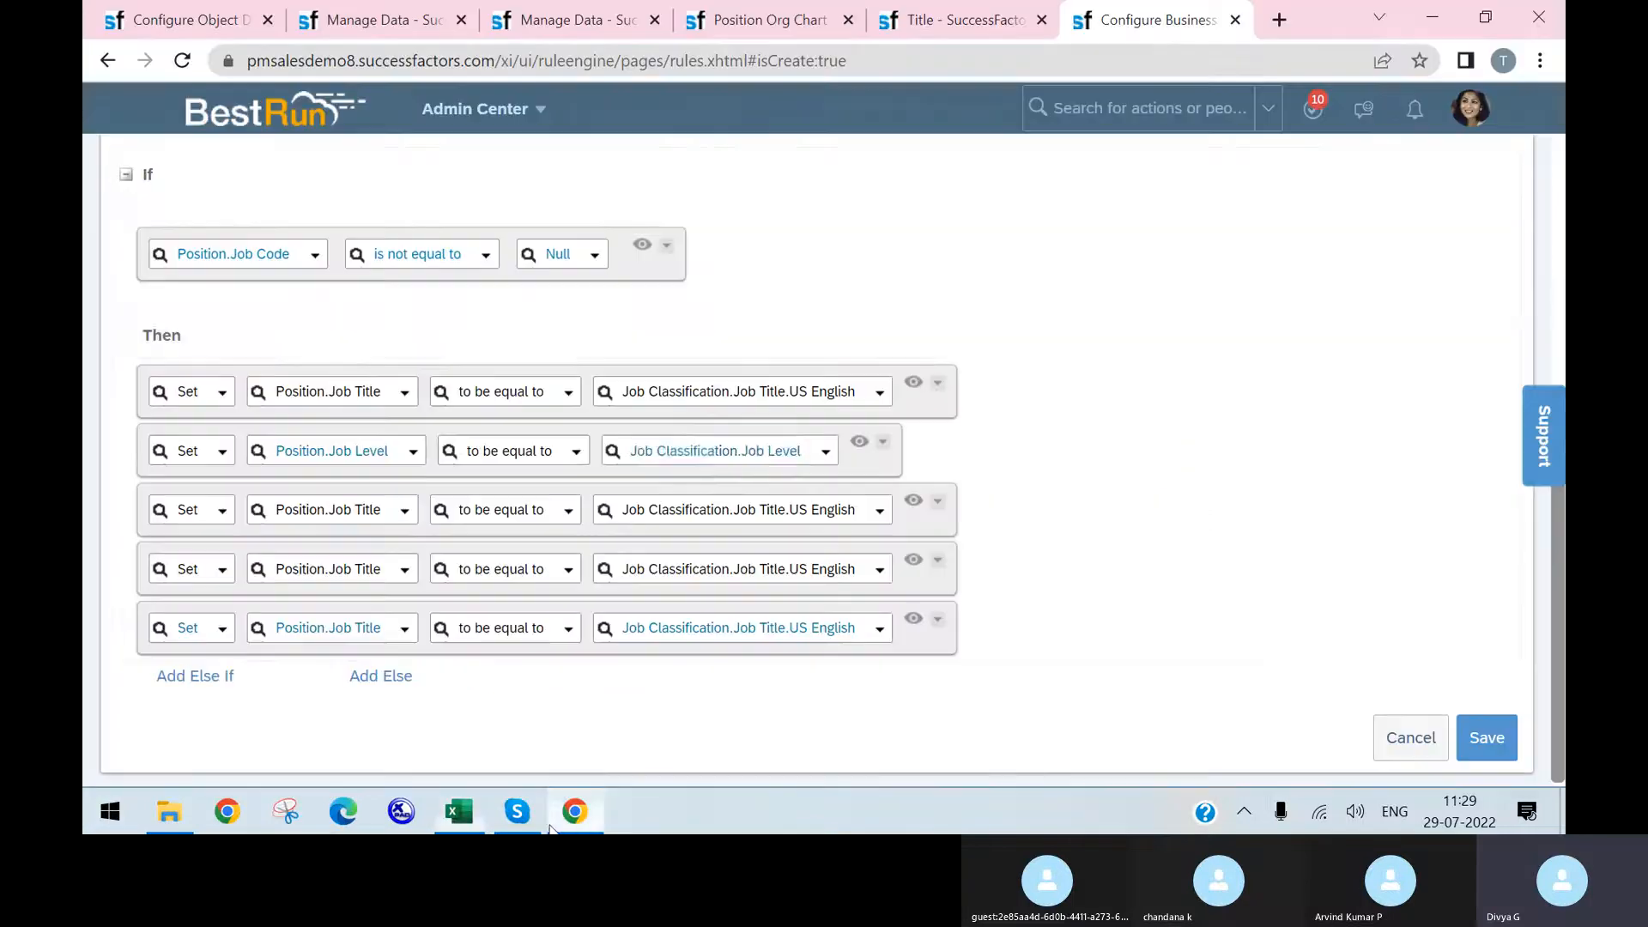
- Choose Position Pay Grade as the left expression of the third Set statement
click(402, 513)
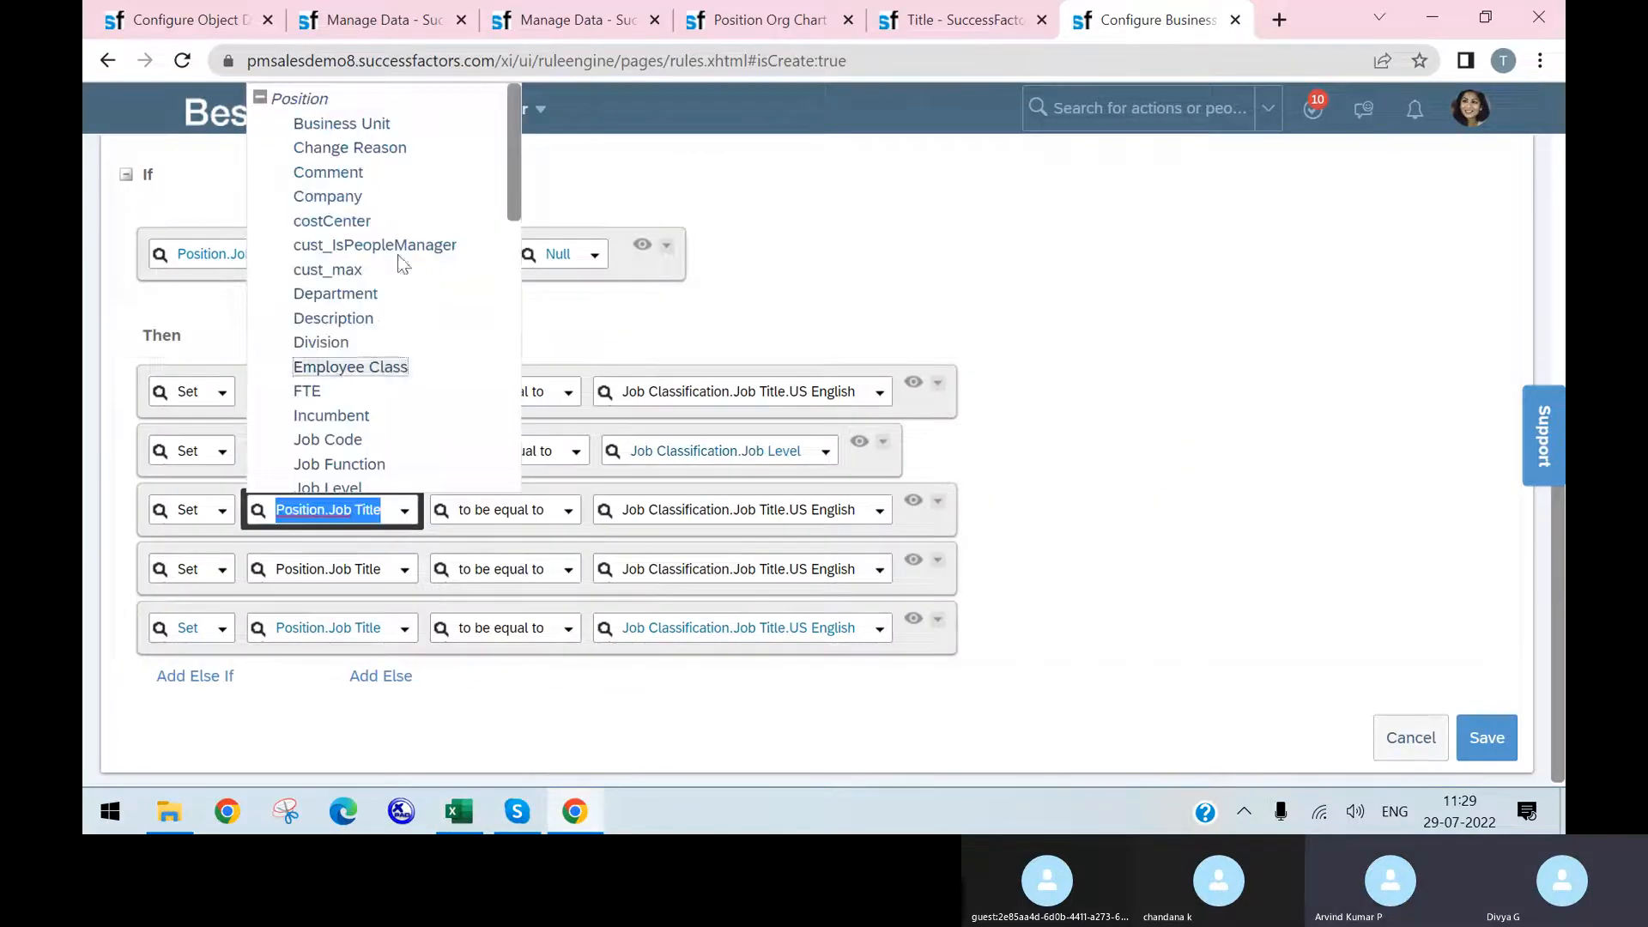
scroll(371, 383, down, 3)
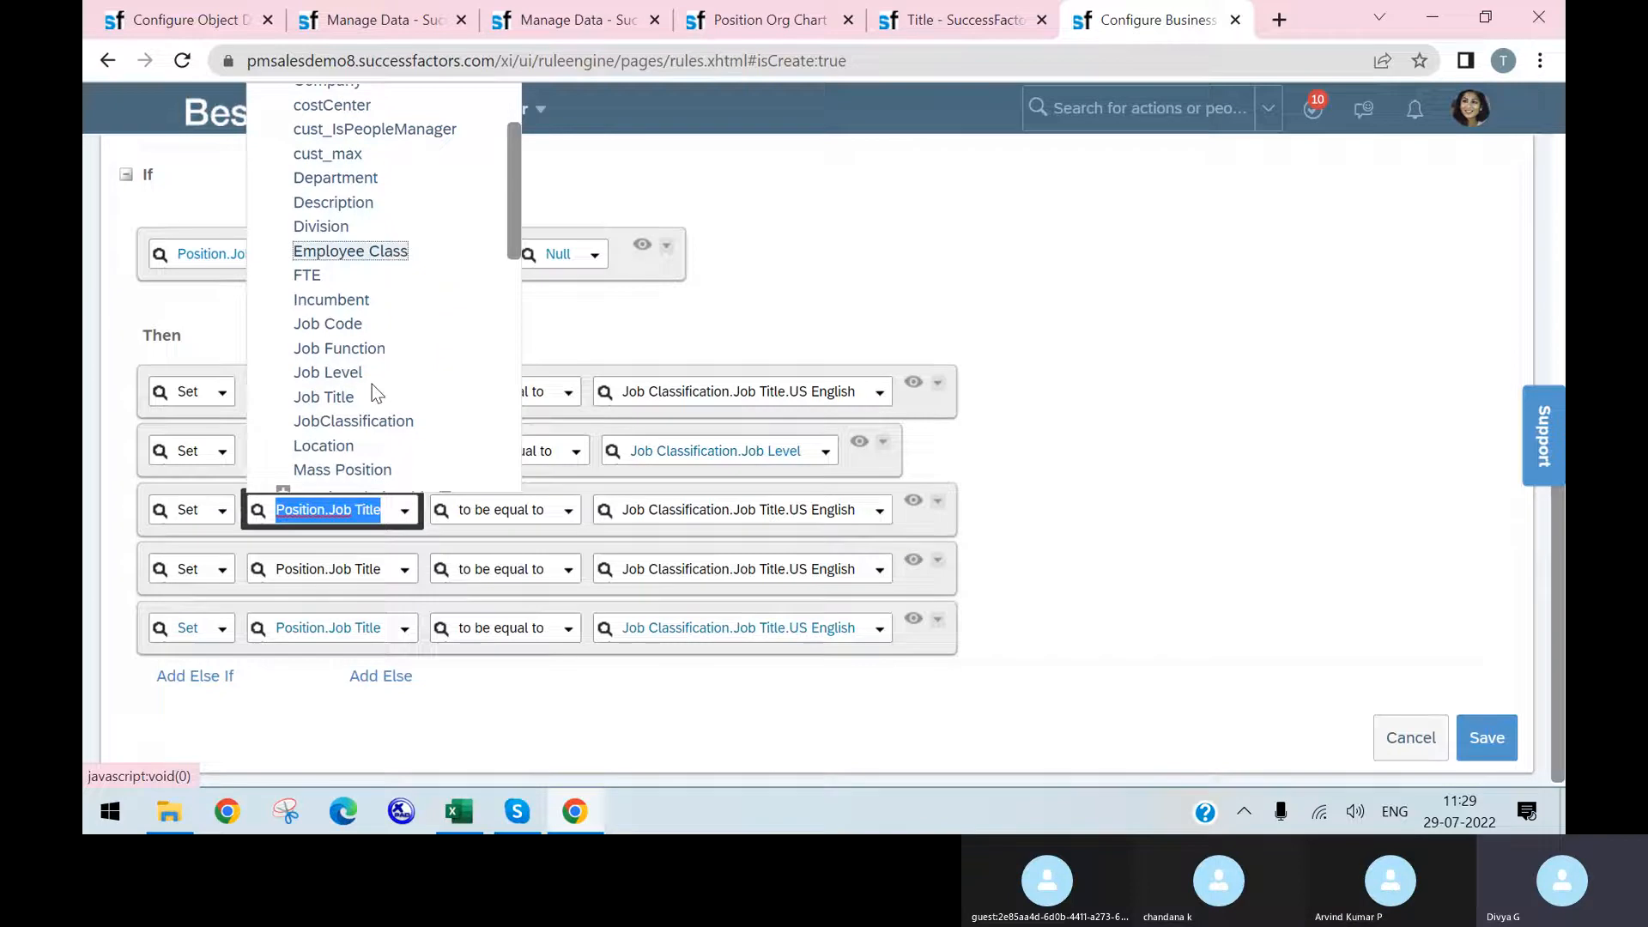
scroll(357, 257, up, 2)
scroll(369, 344, down, 4)
scroll(388, 375, down, 2)
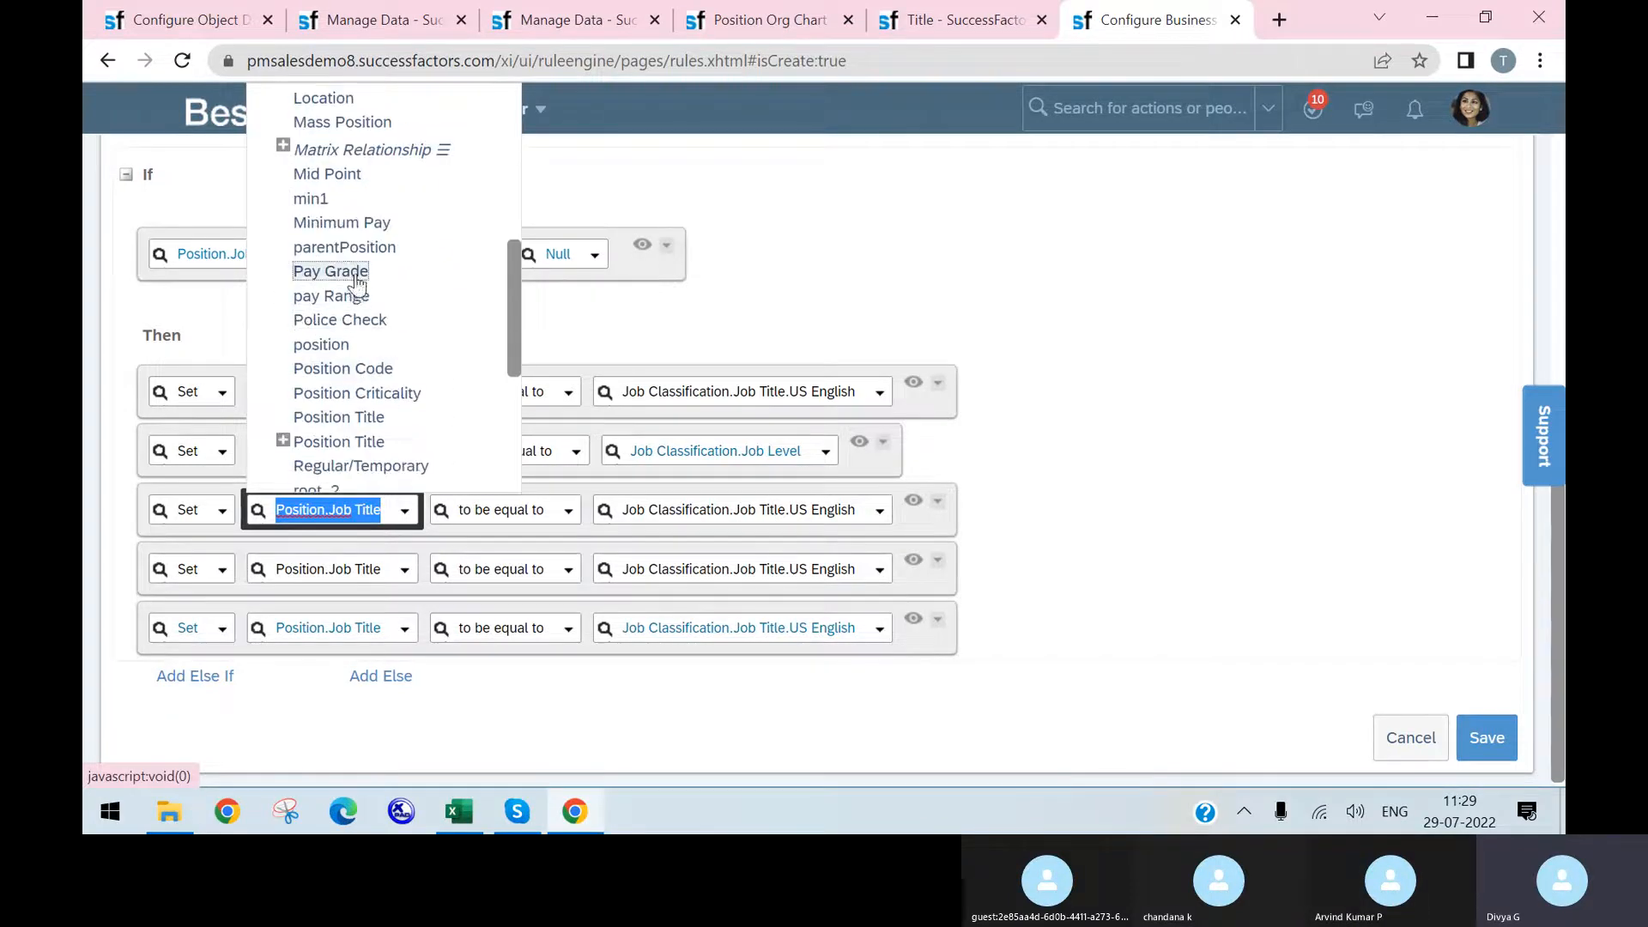
click(326, 271)
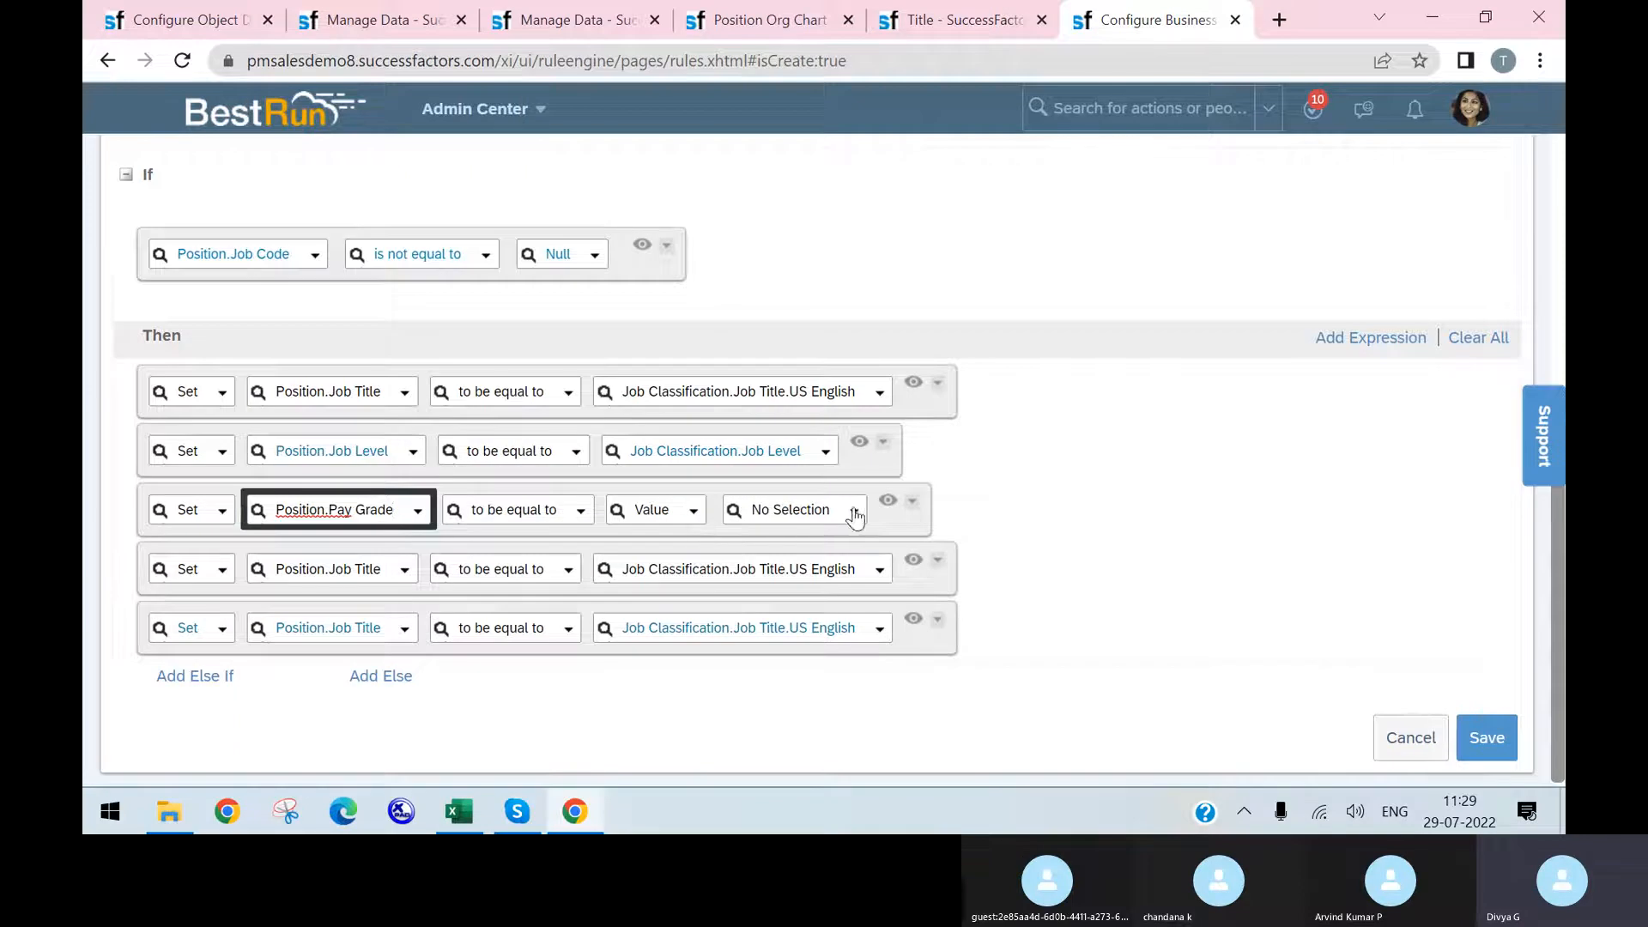
- Make Position Pay Grade equal to the Pay Grade field from Job Classification
click(691, 510)
scroll(754, 203, down, 5)
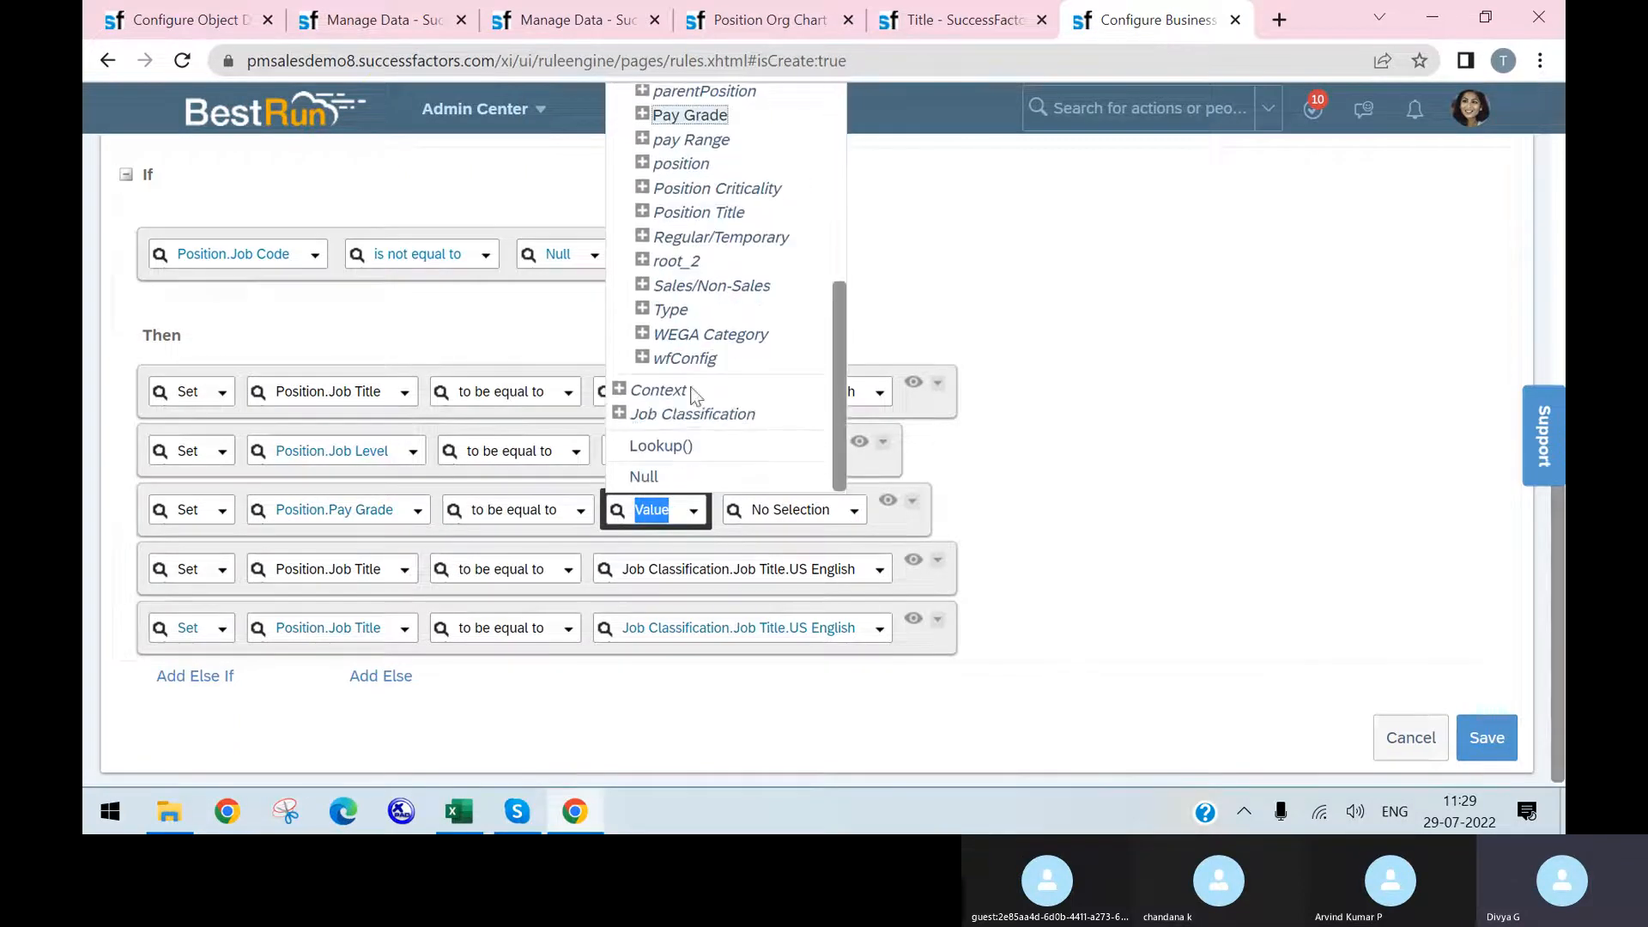
click(620, 412)
scroll(742, 391, down, 4)
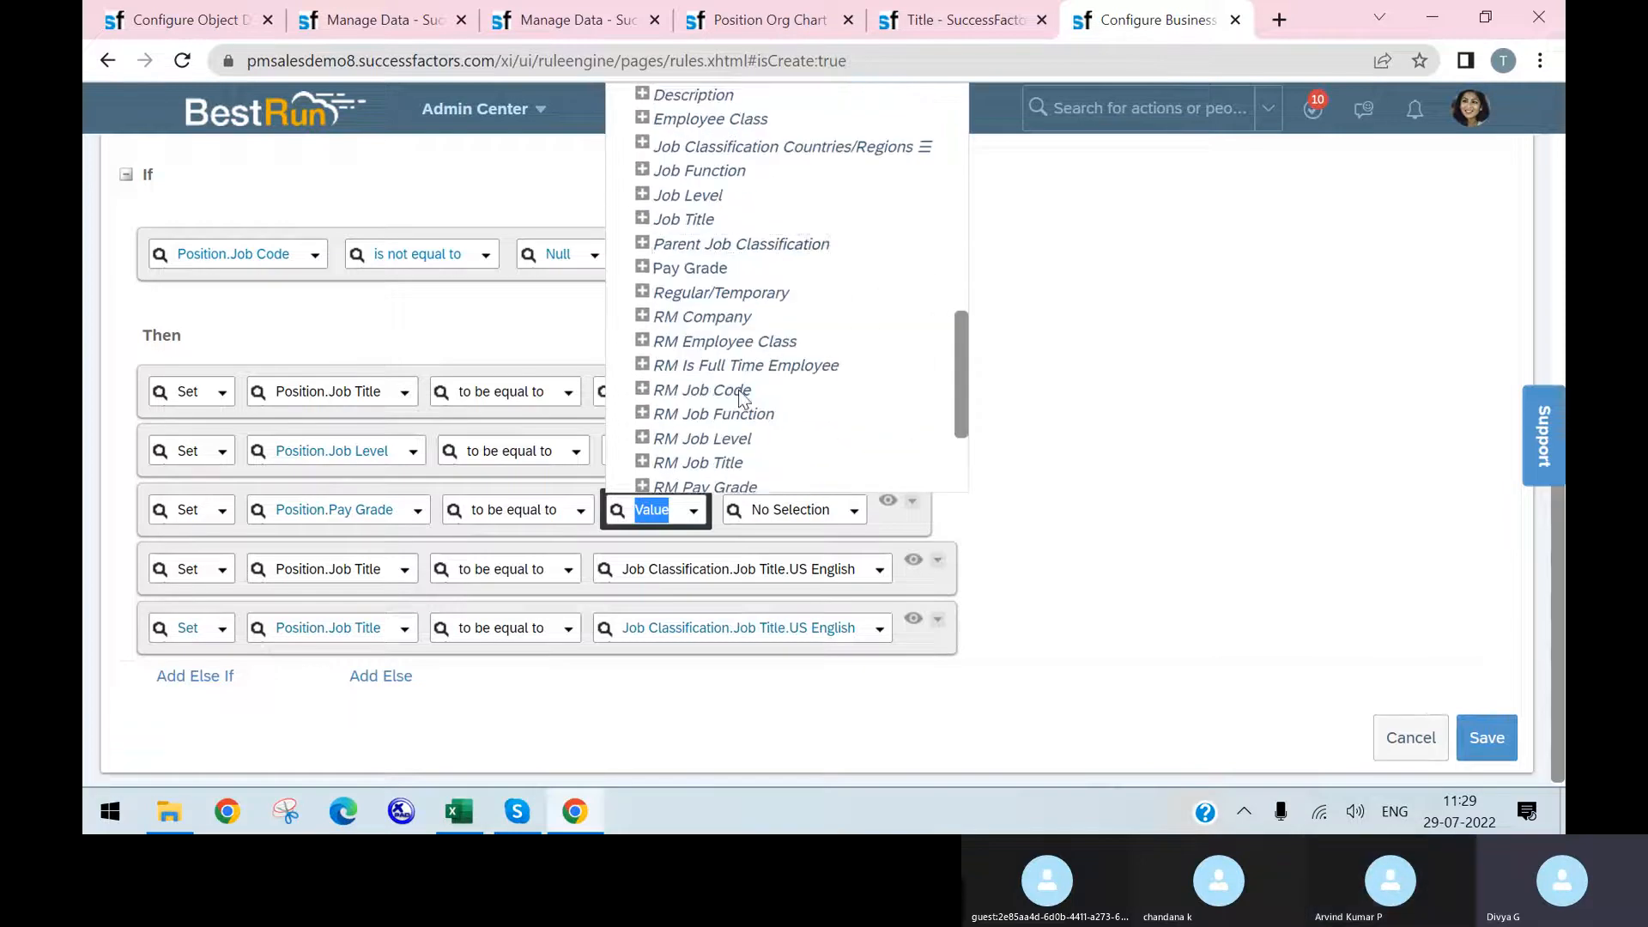
click(706, 269)
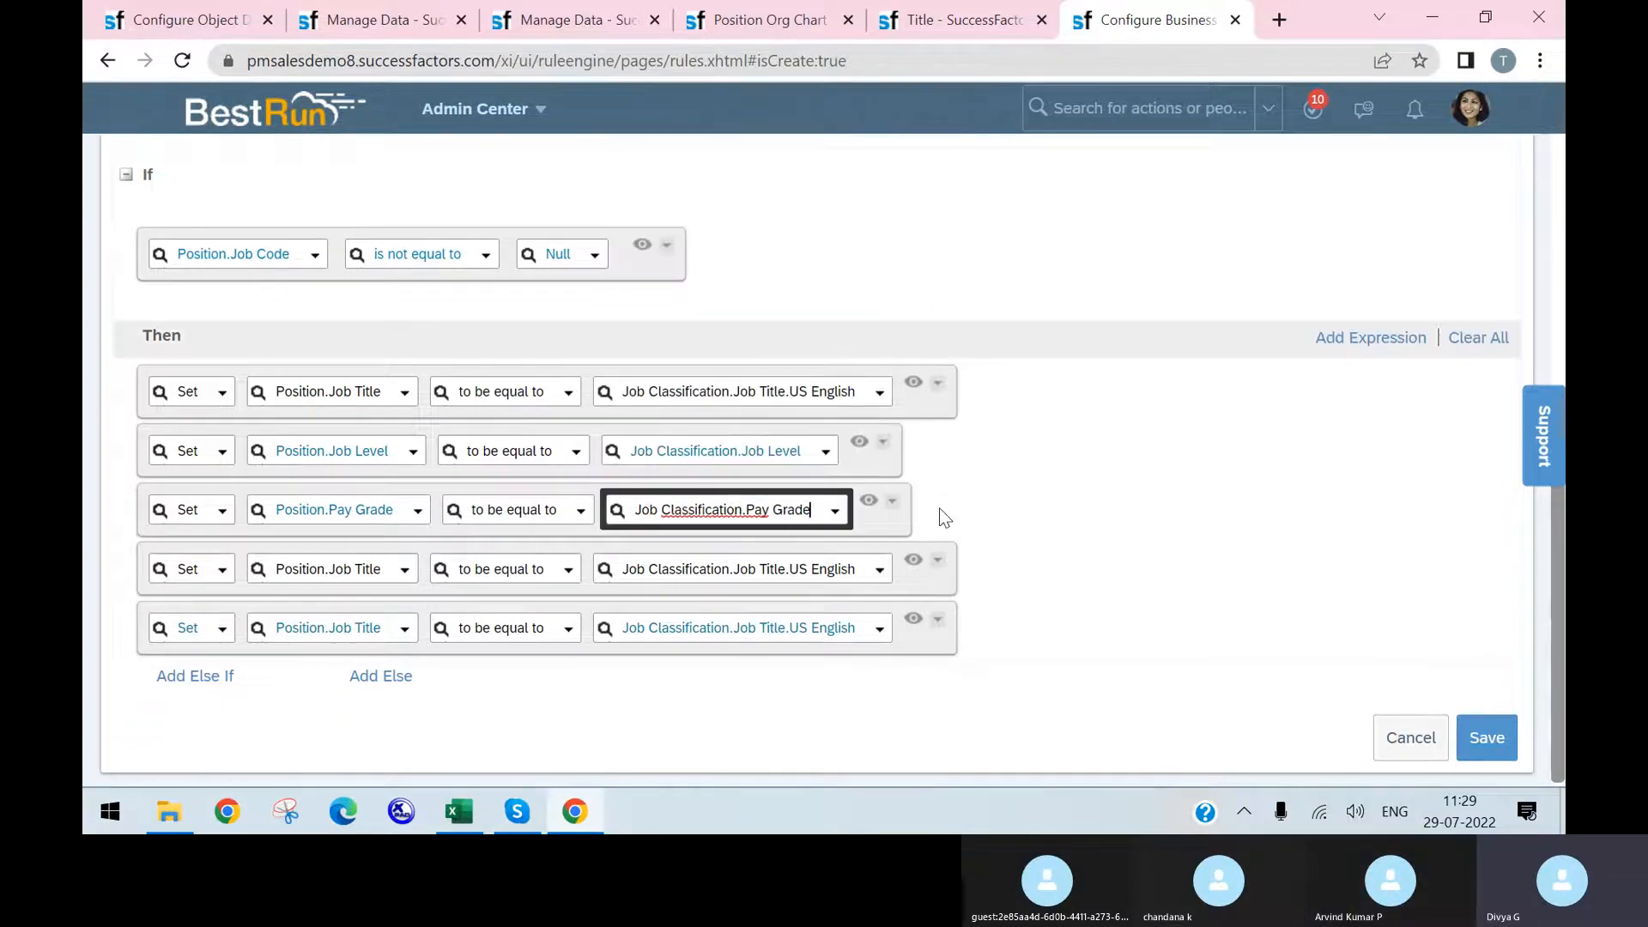
- Compare the fields of the Position and Job Classification records in Manage Data to find another shared field for the rule
click(378, 19)
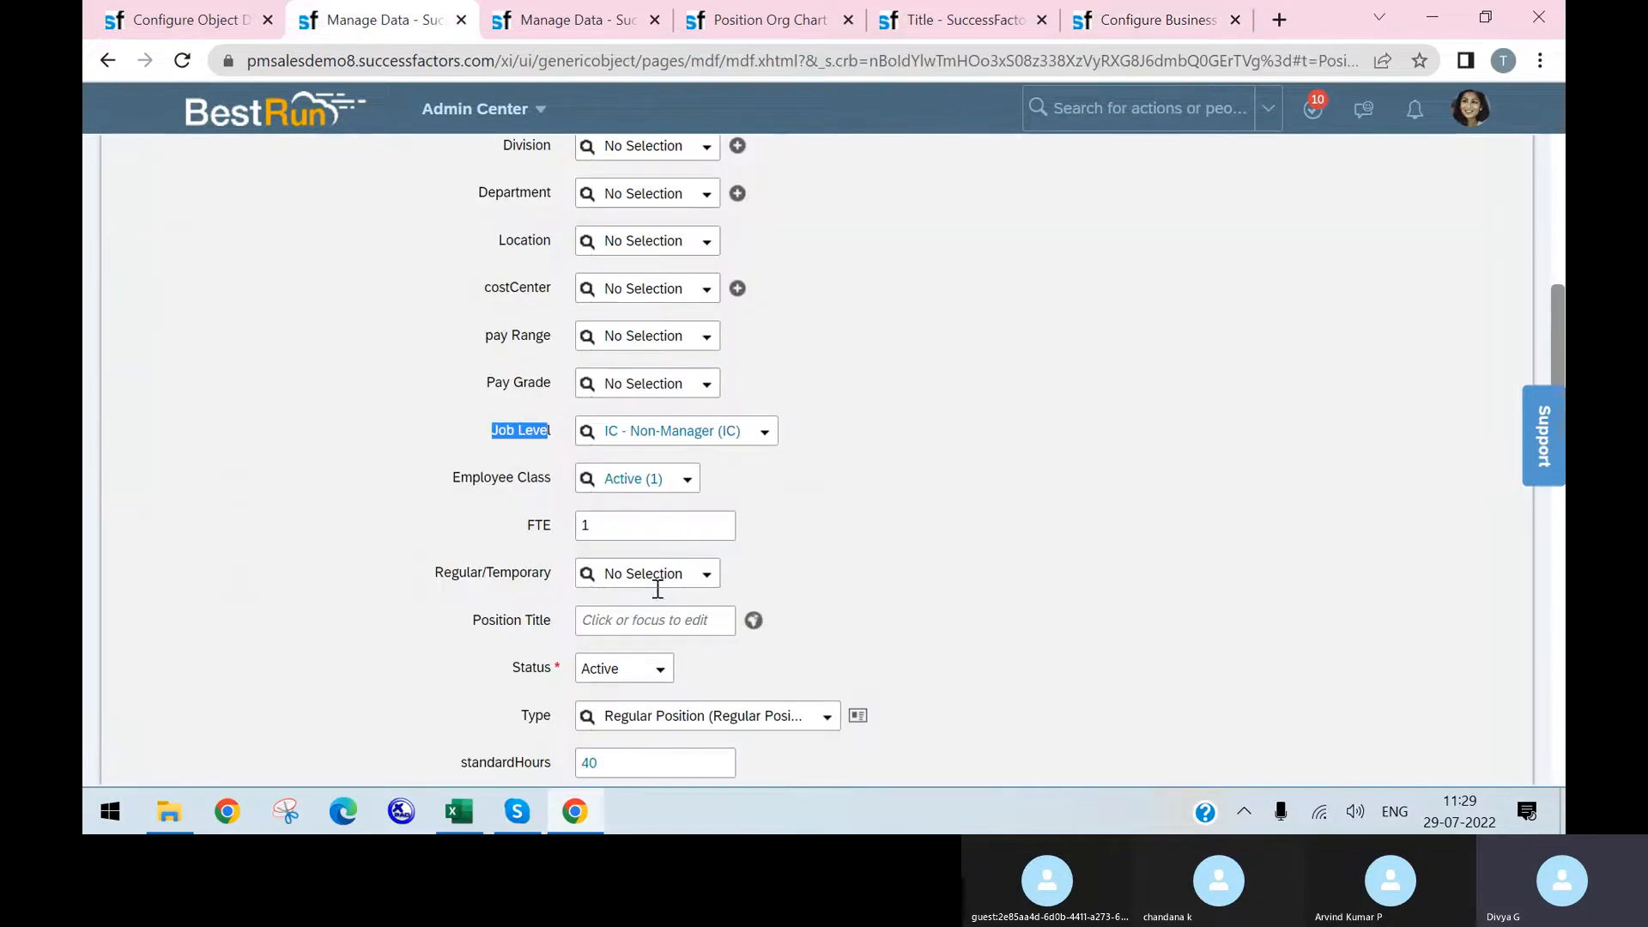
scroll(608, 468, up, 5)
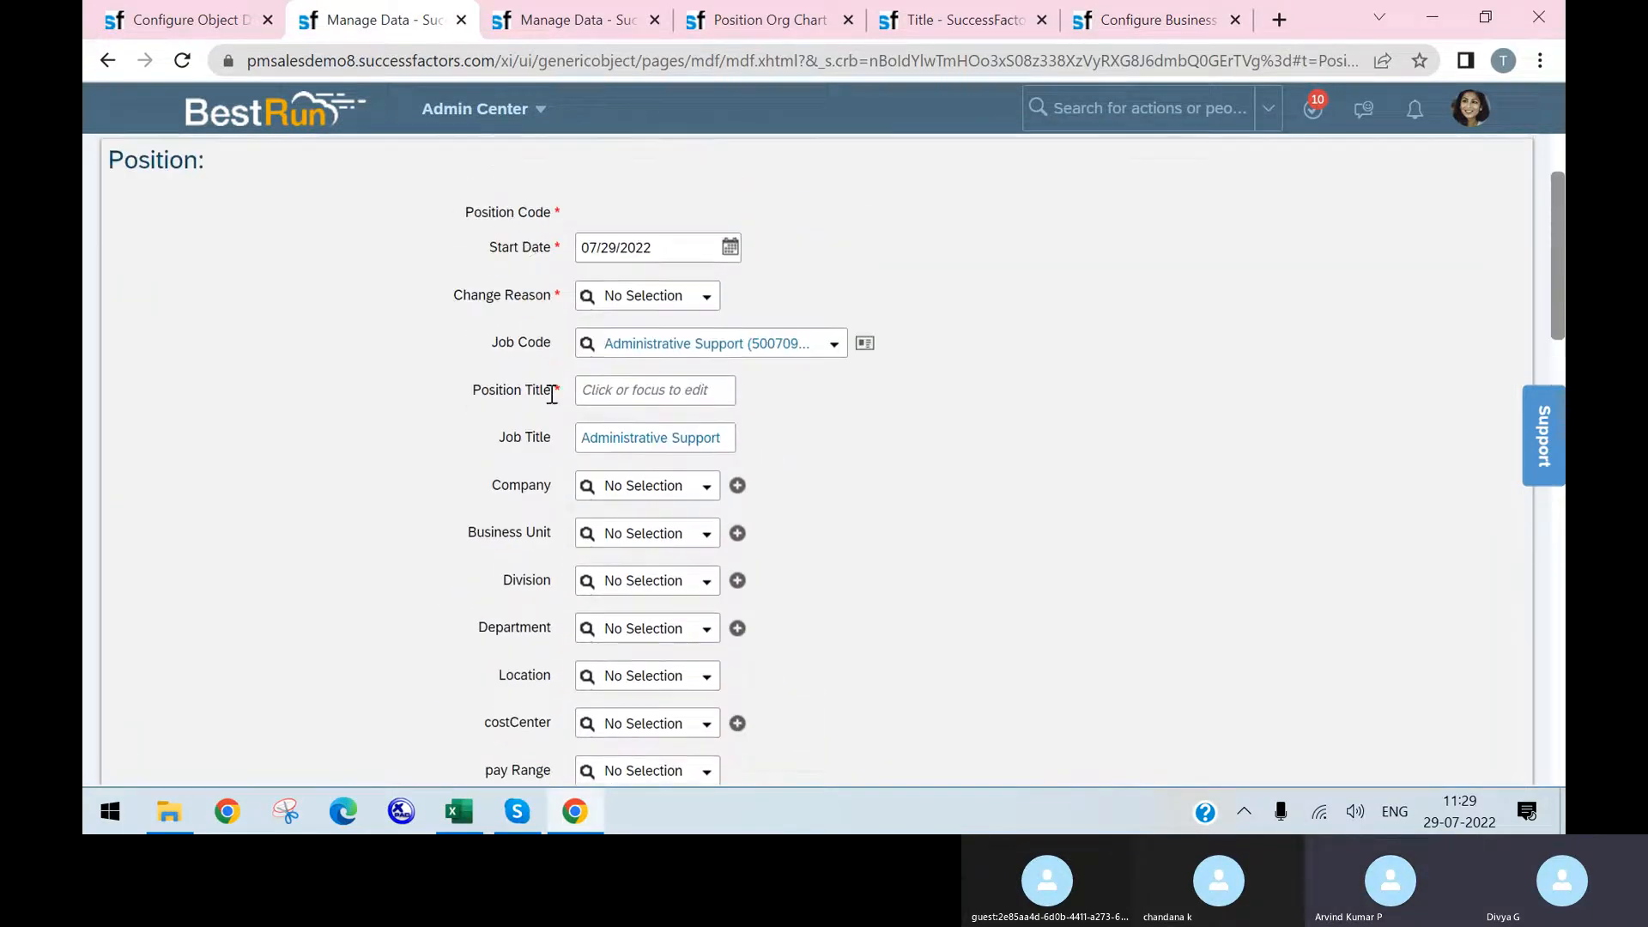
scroll(547, 512, down, 1)
scroll(557, 498, down, 4)
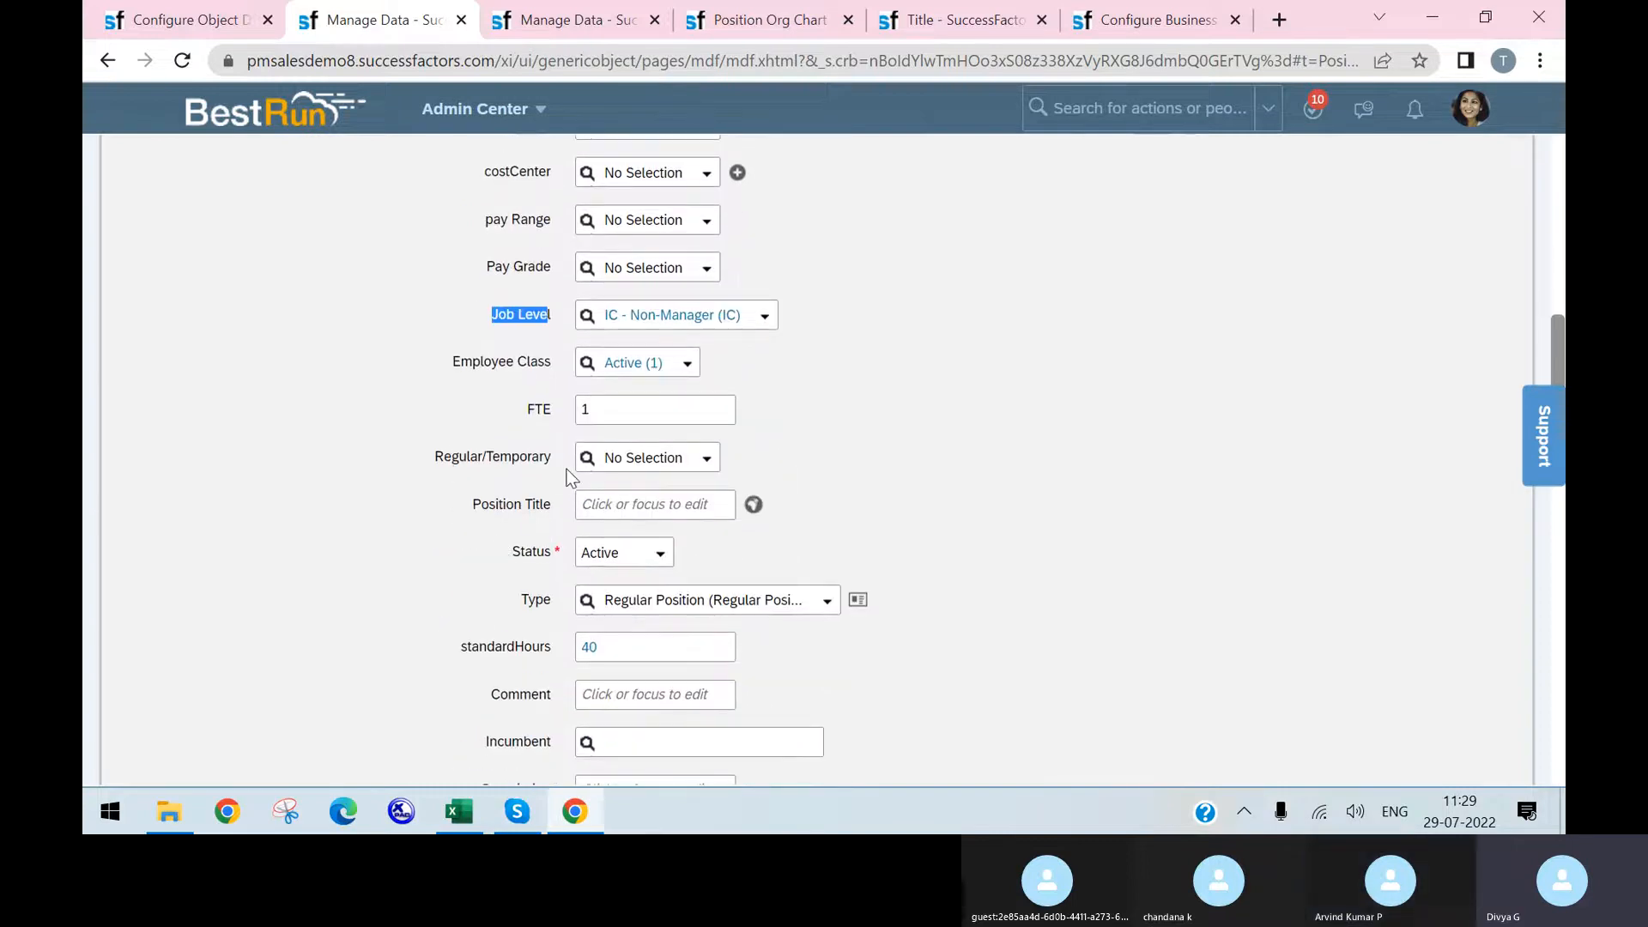
click(524, 31)
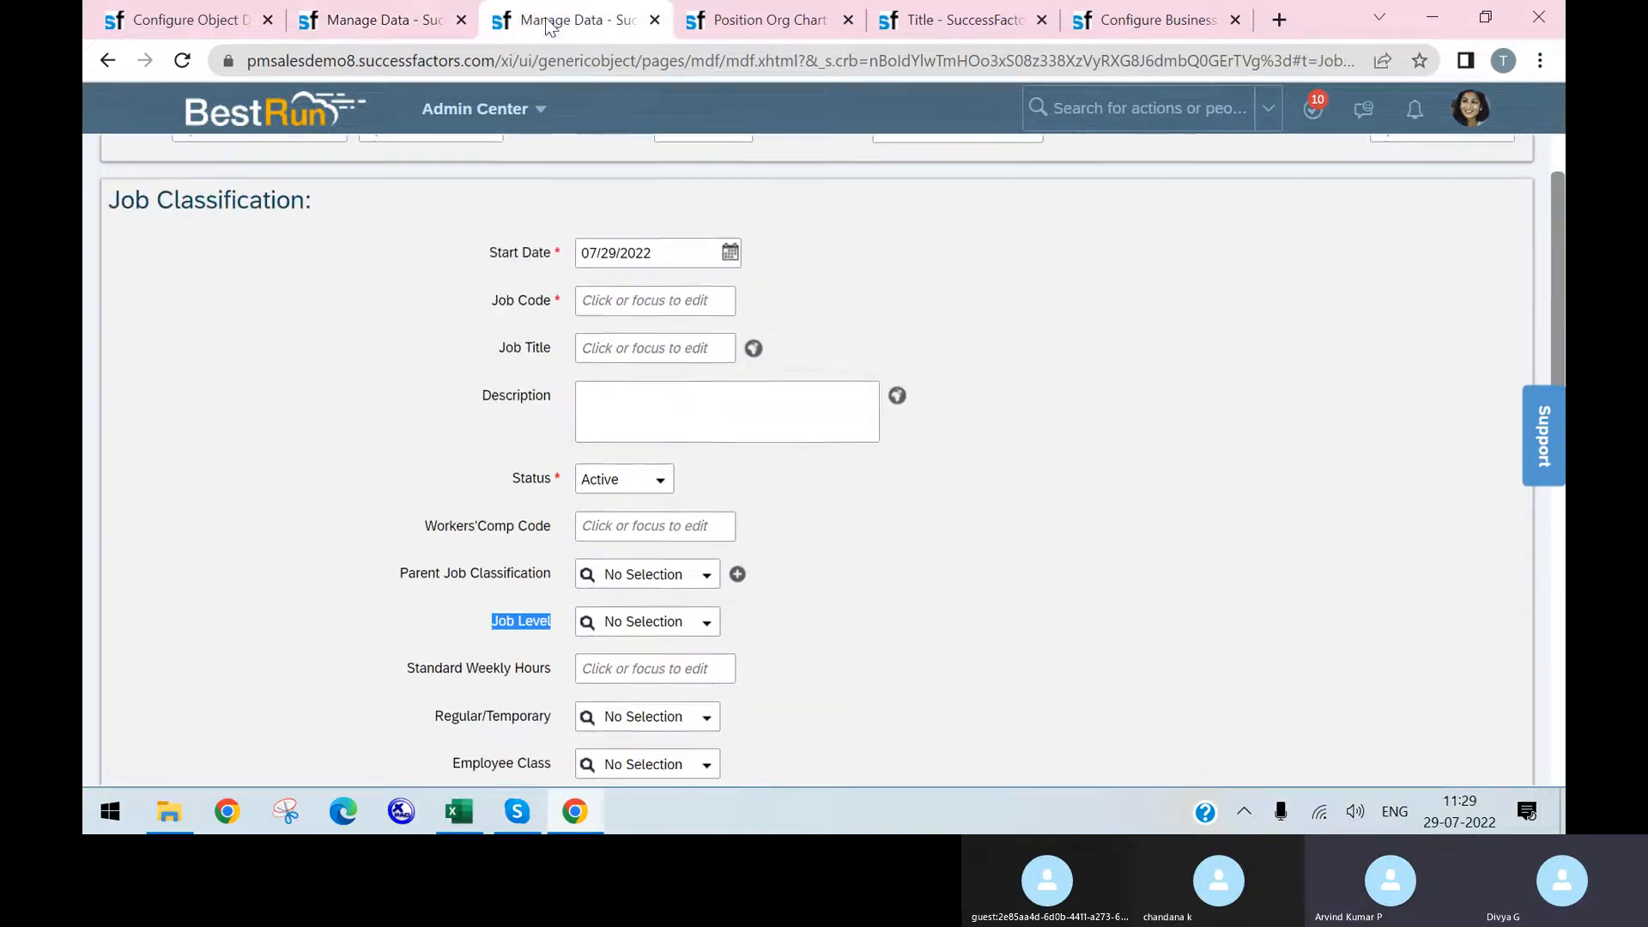
scroll(554, 539, down, 2)
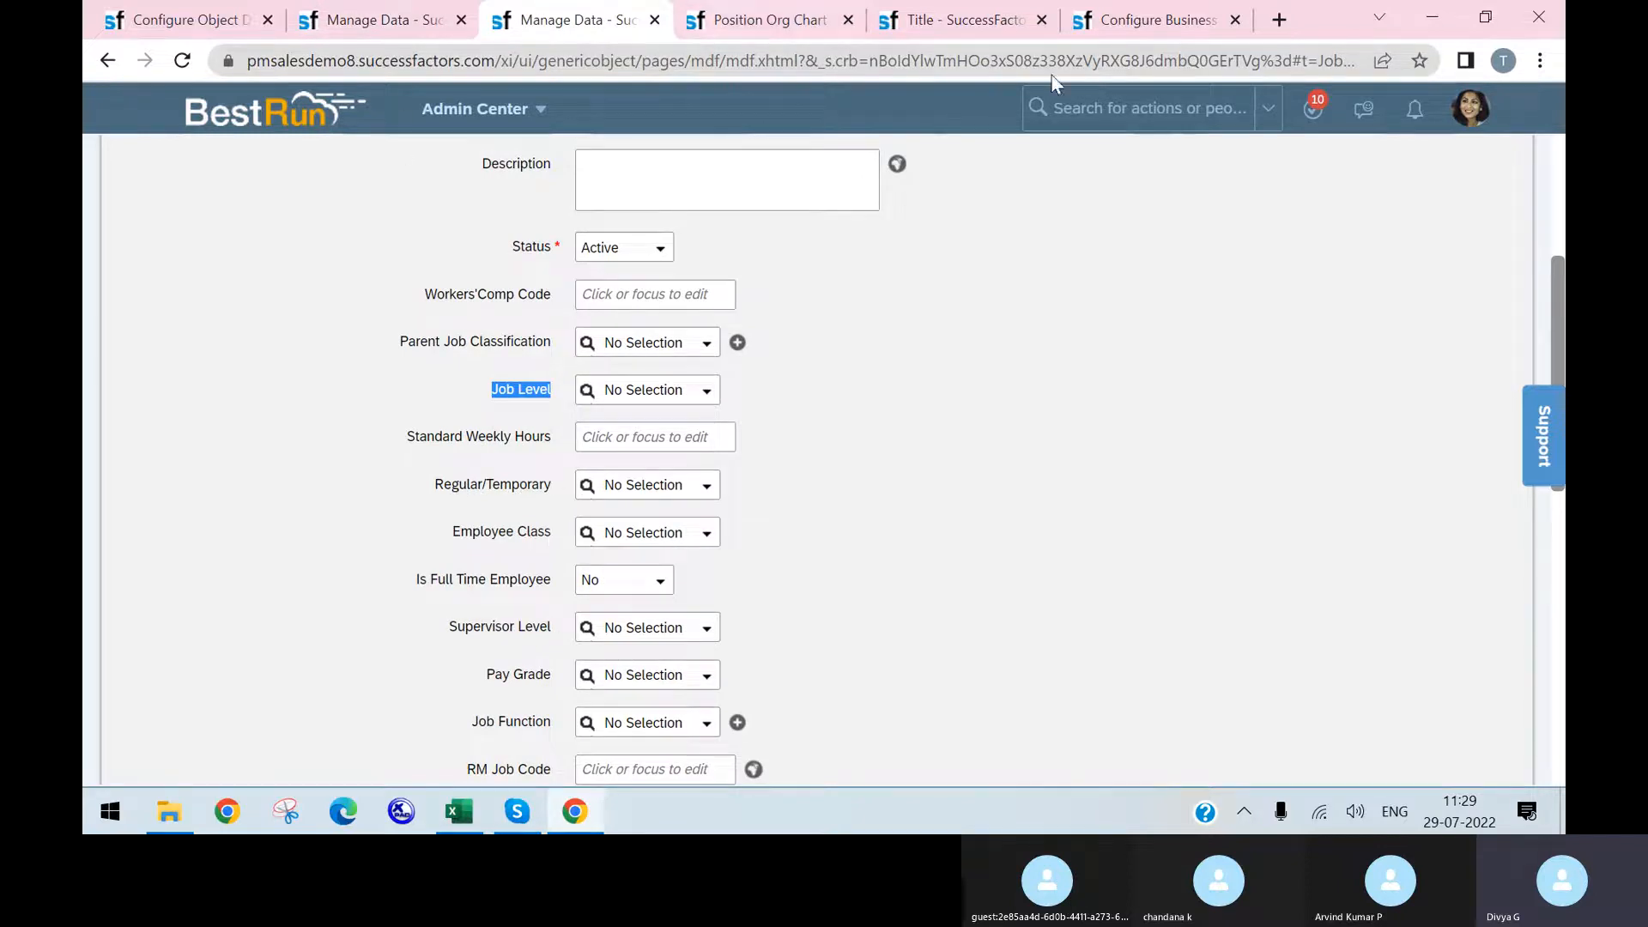
- Return to the business rule and choose Position Regular/Temporary as the left expression of the fourth Set statement
click(1120, 24)
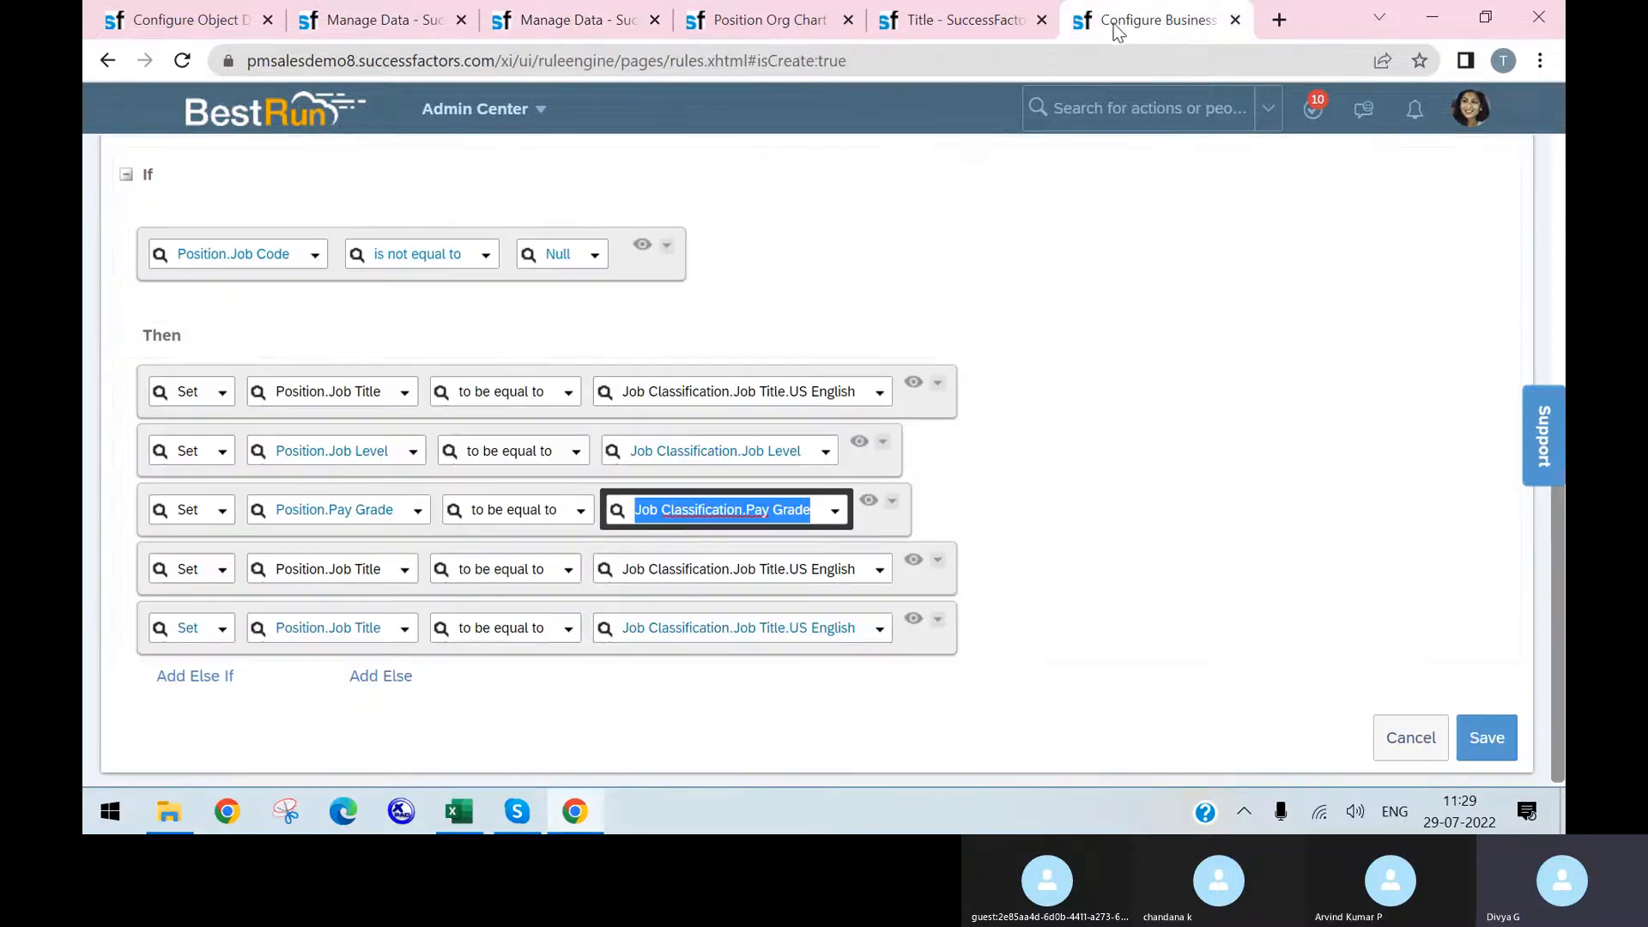
click(402, 570)
scroll(421, 394, down, 5)
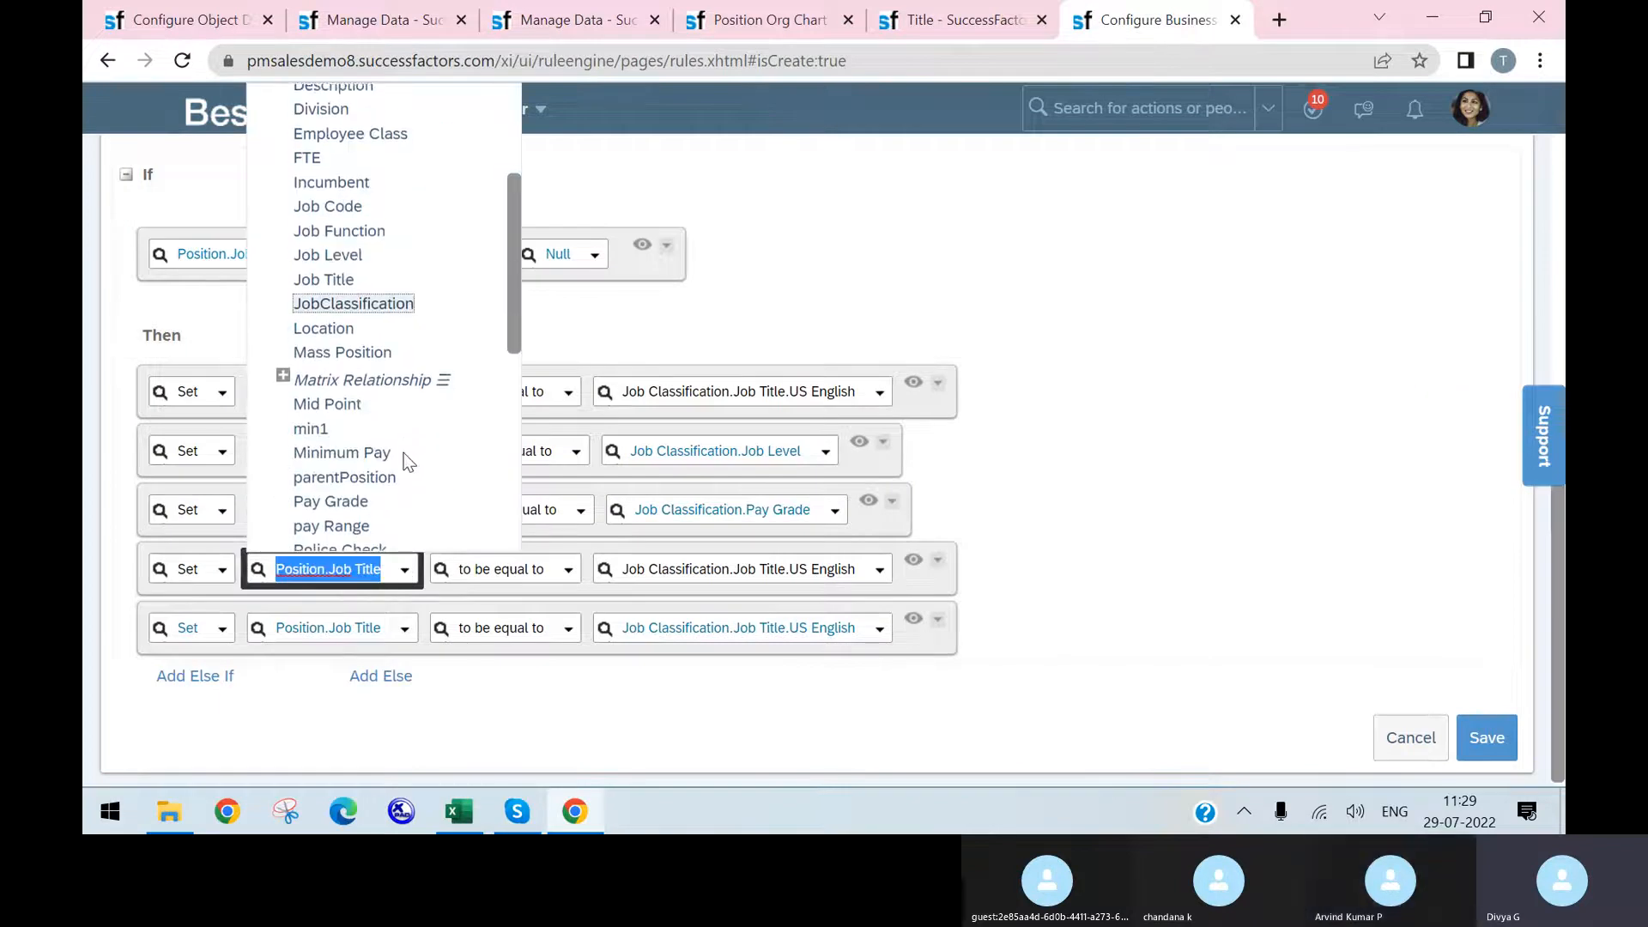
scroll(403, 454, down, 4)
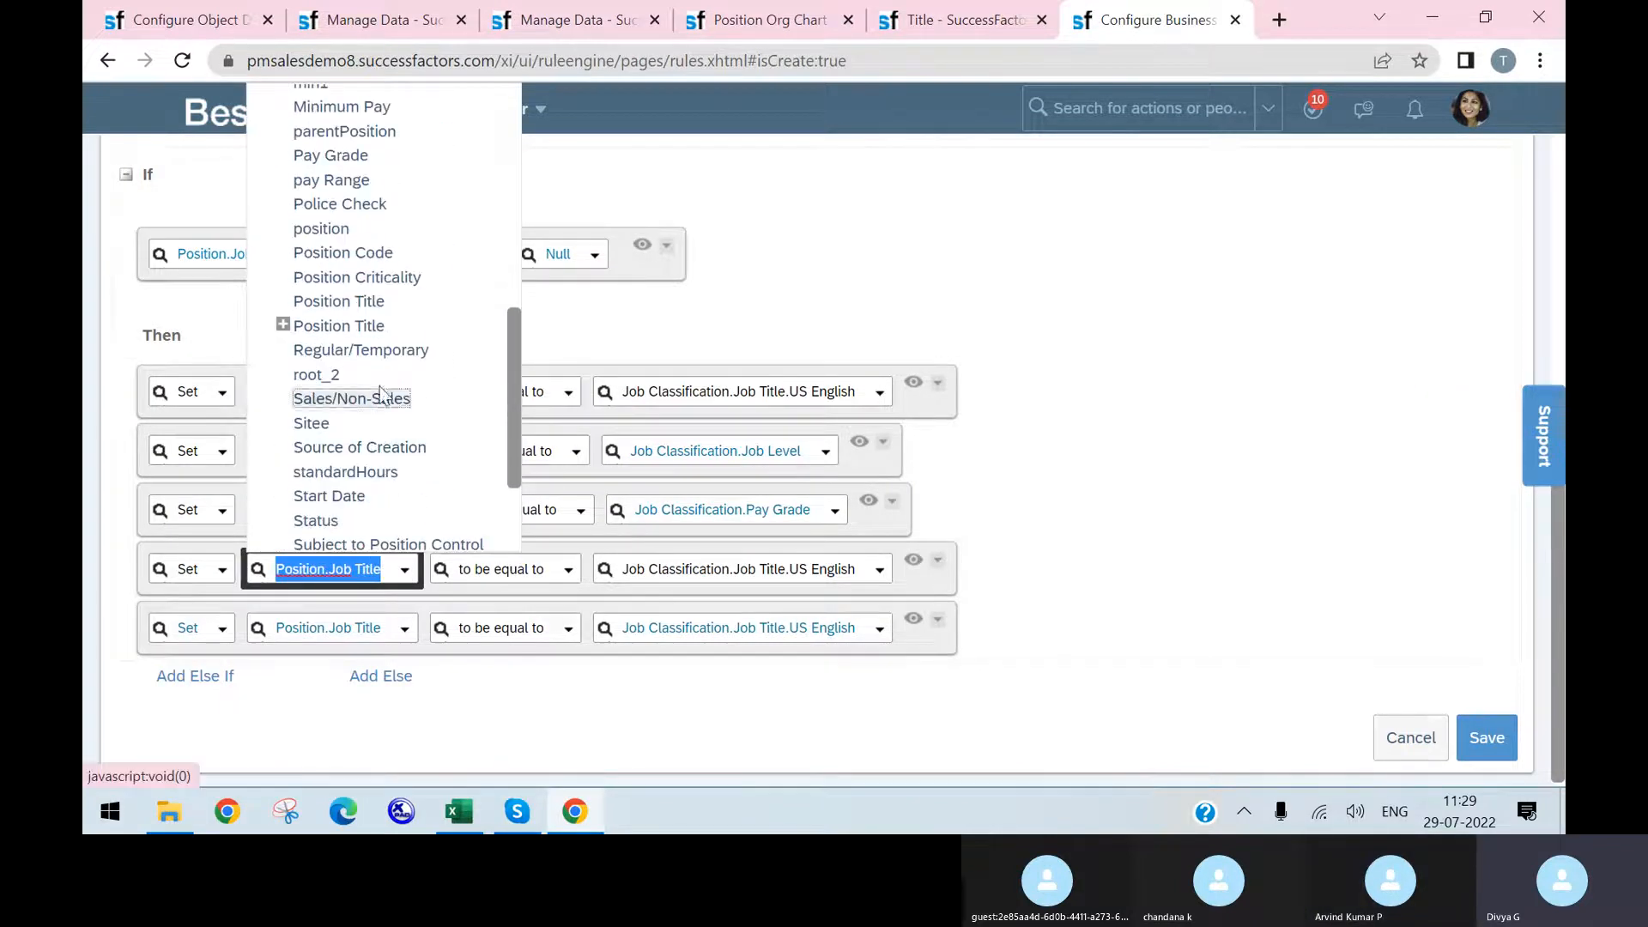
click(391, 351)
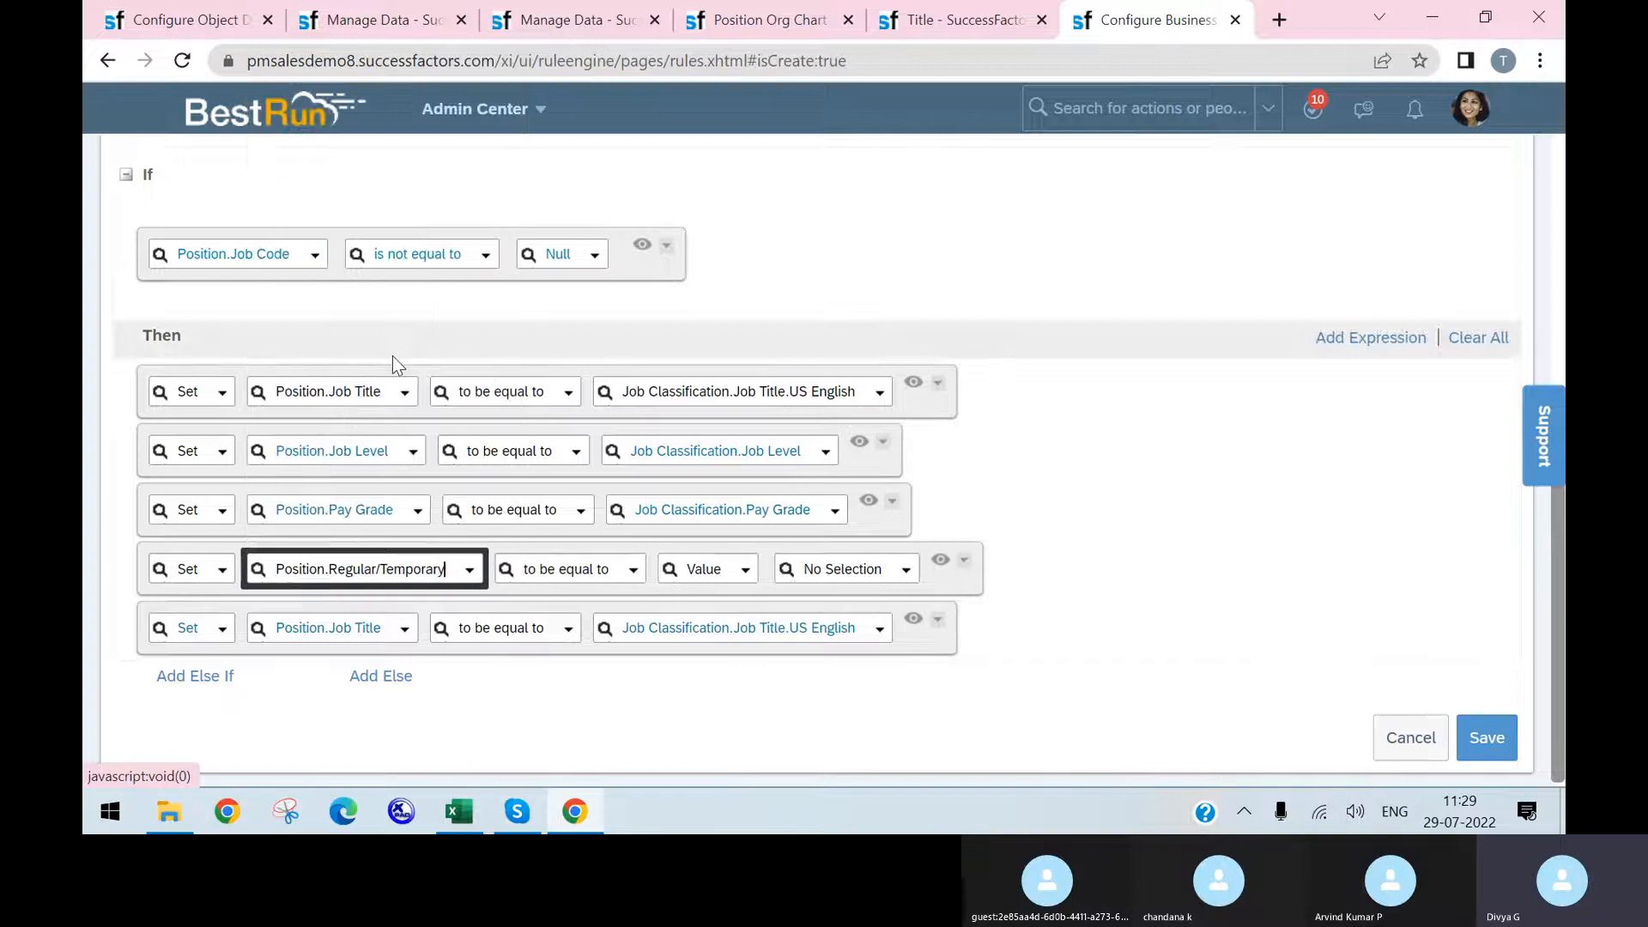
- Make Position Regular/Temporary equal to the Regular/Temporary field from Job Classification
click(745, 570)
scroll(748, 489, down, 5)
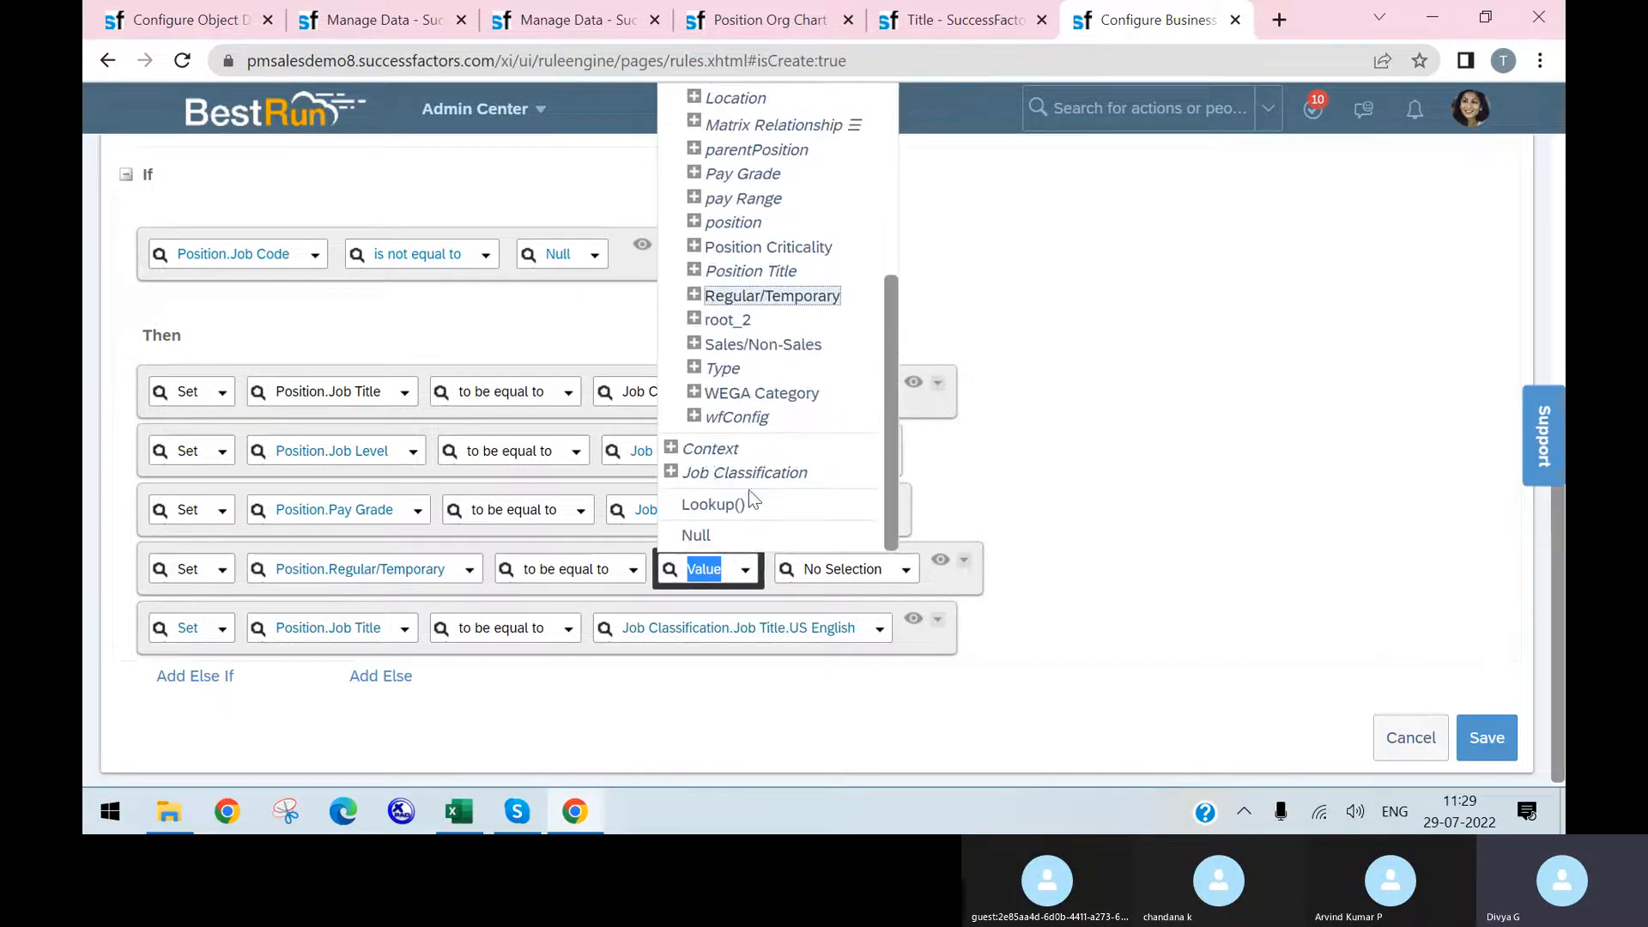
click(671, 472)
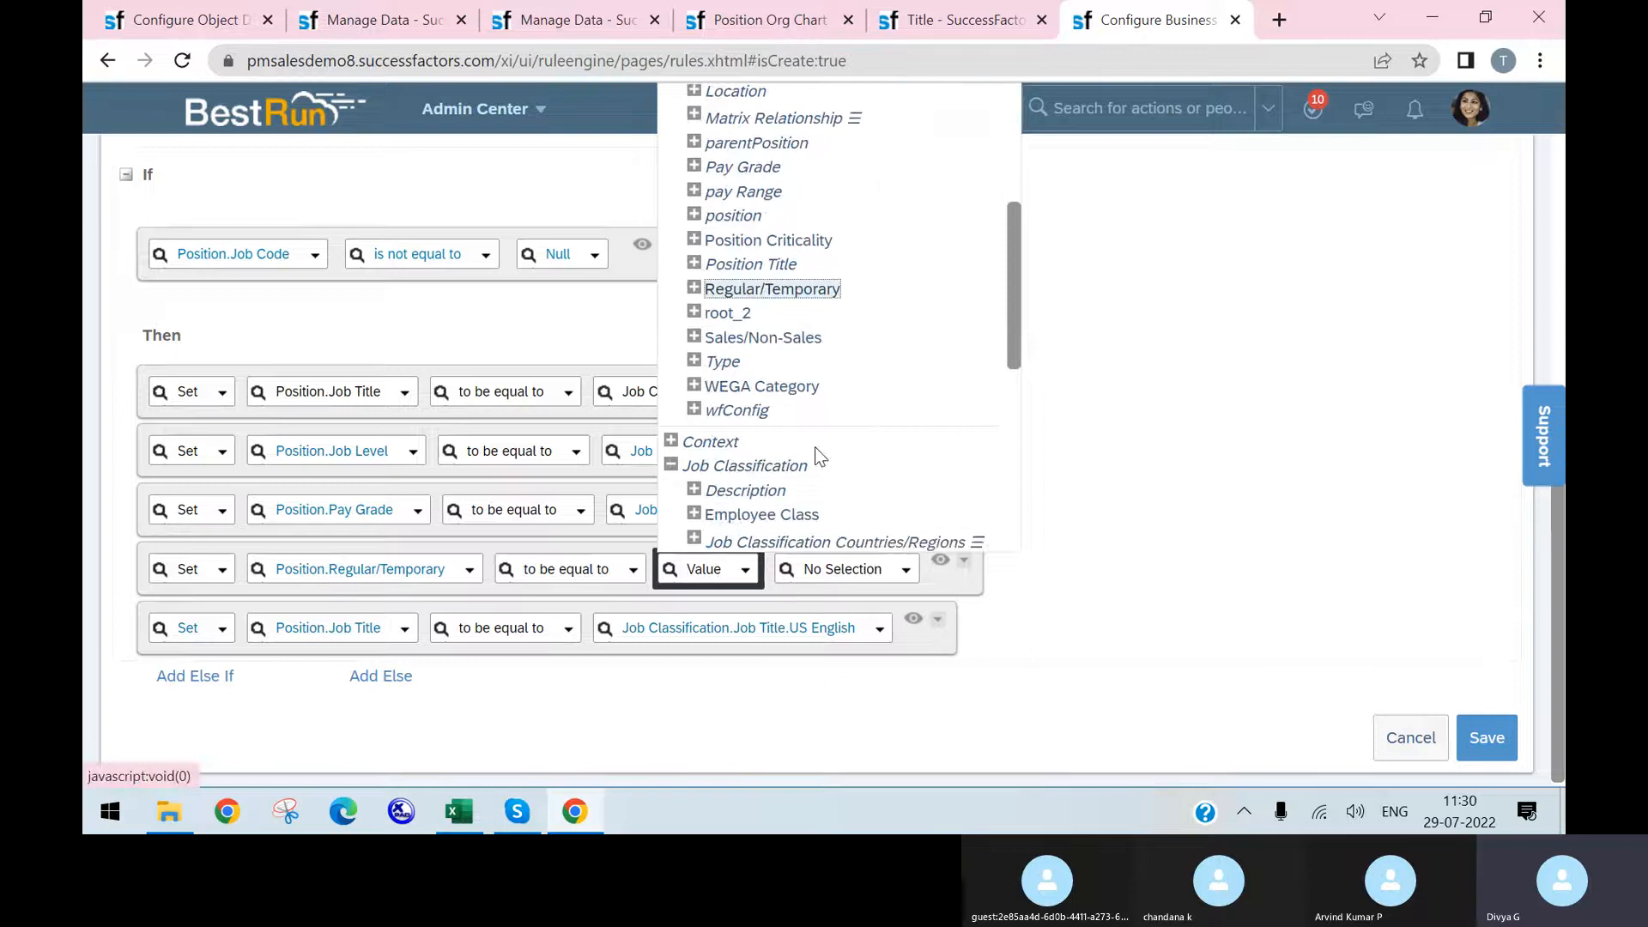
scroll(813, 450, down, 3)
scroll(806, 467, down, 2)
click(777, 343)
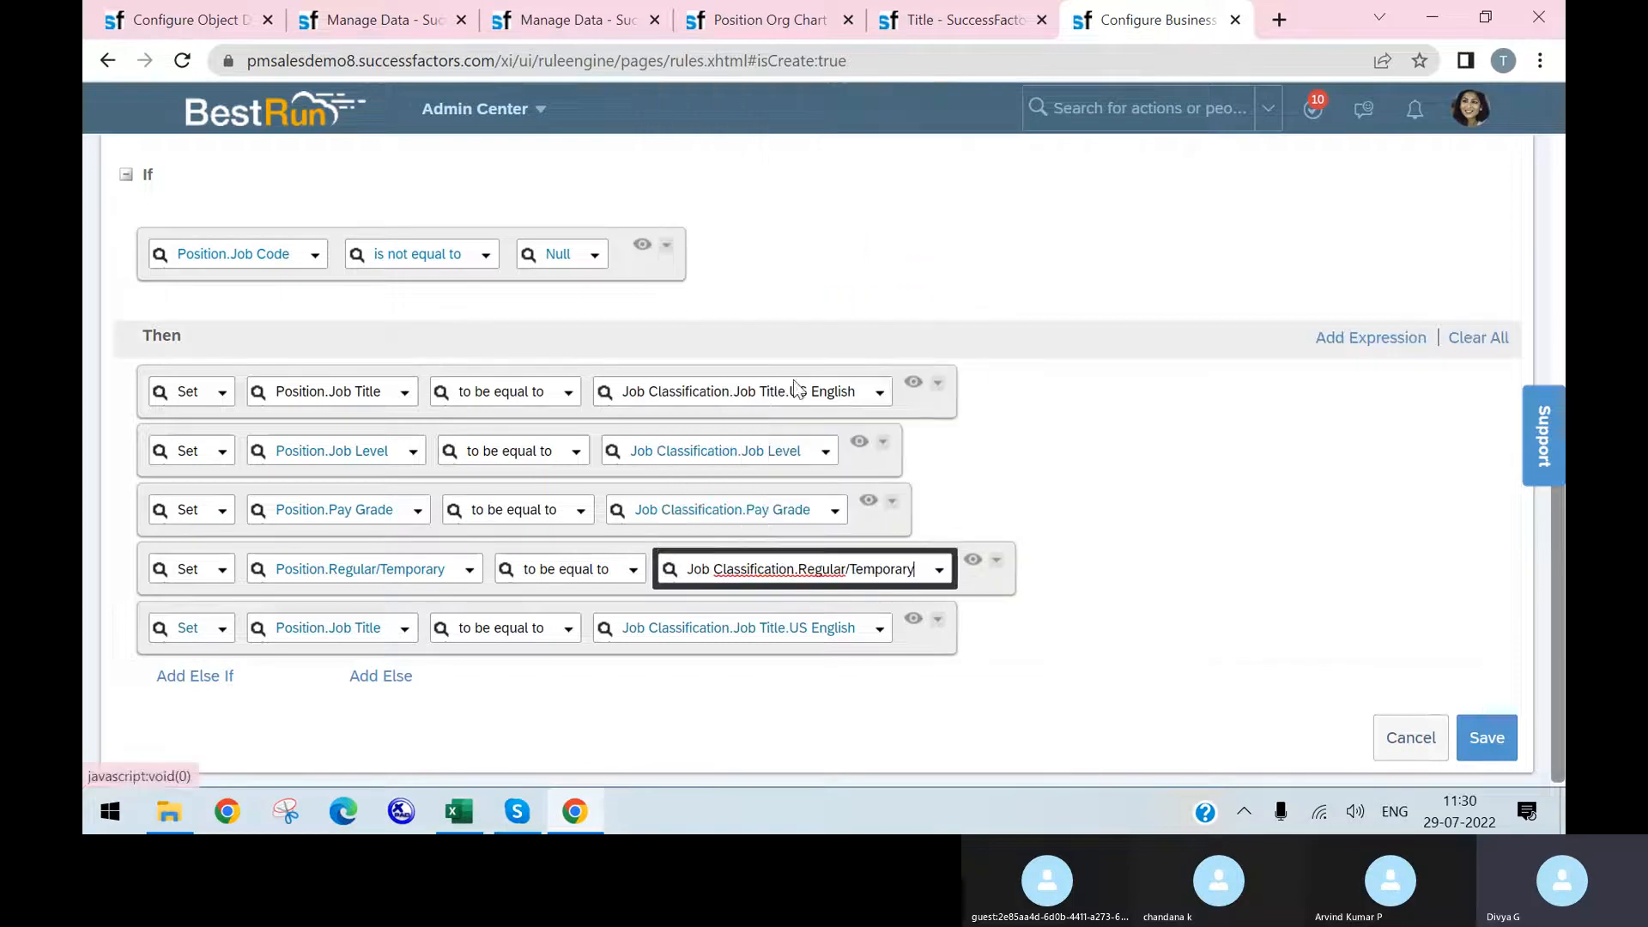
click(1104, 601)
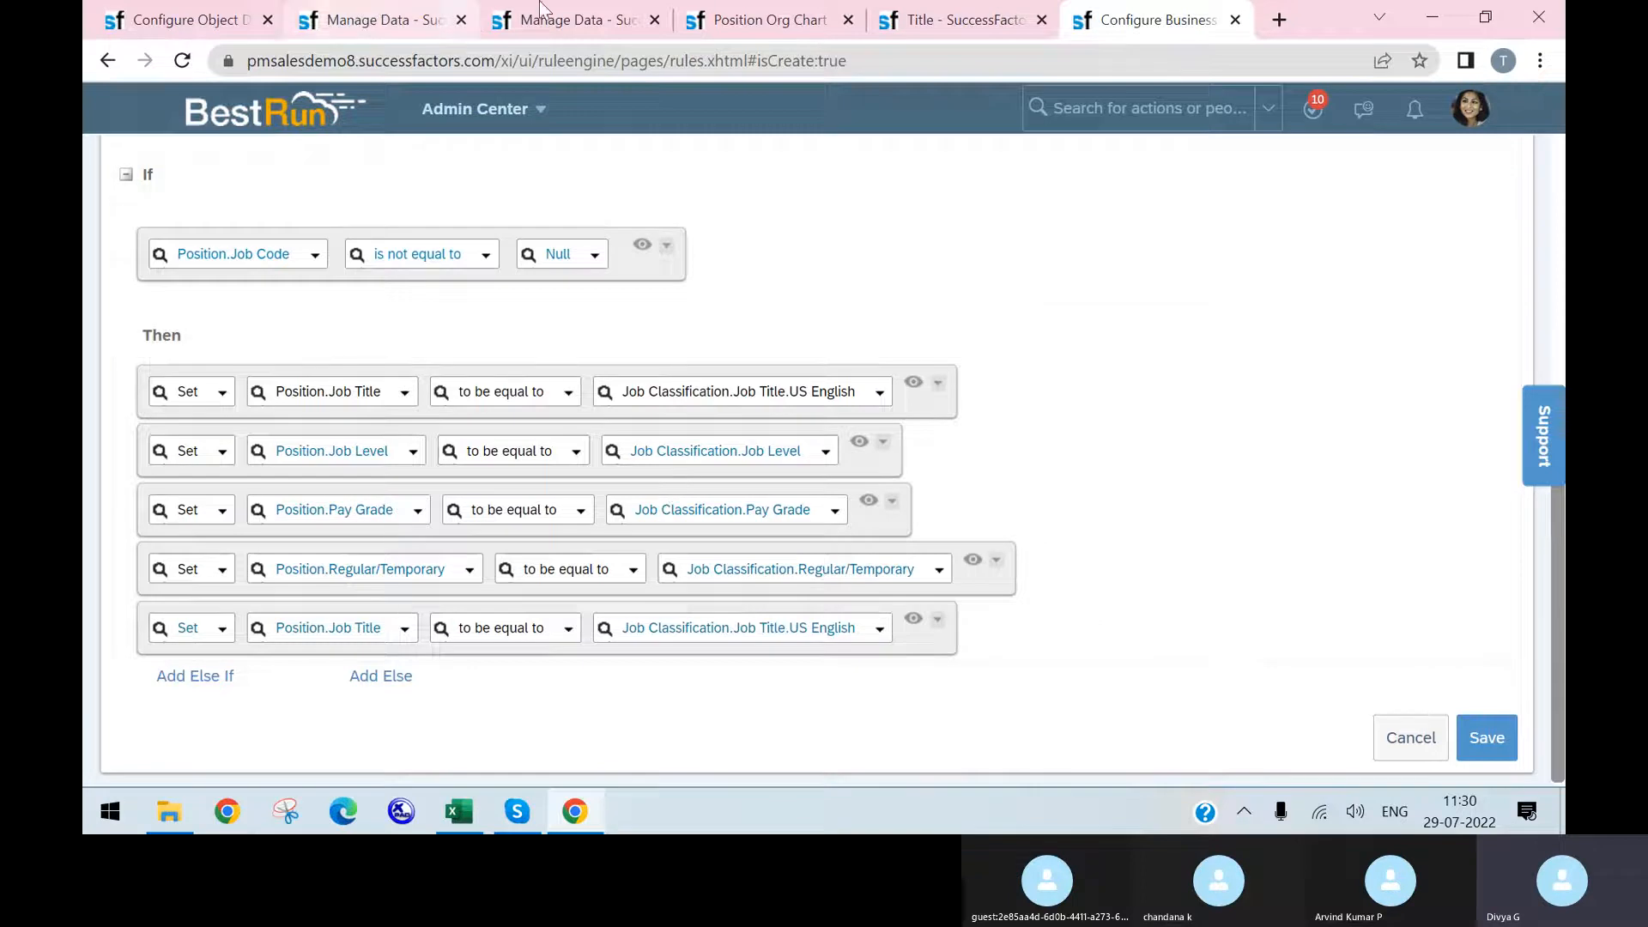
- Check the Position and Job Classification forms for another shared field, and choose Position Employee Class as the fifth Set statement's left expression
click(358, 22)
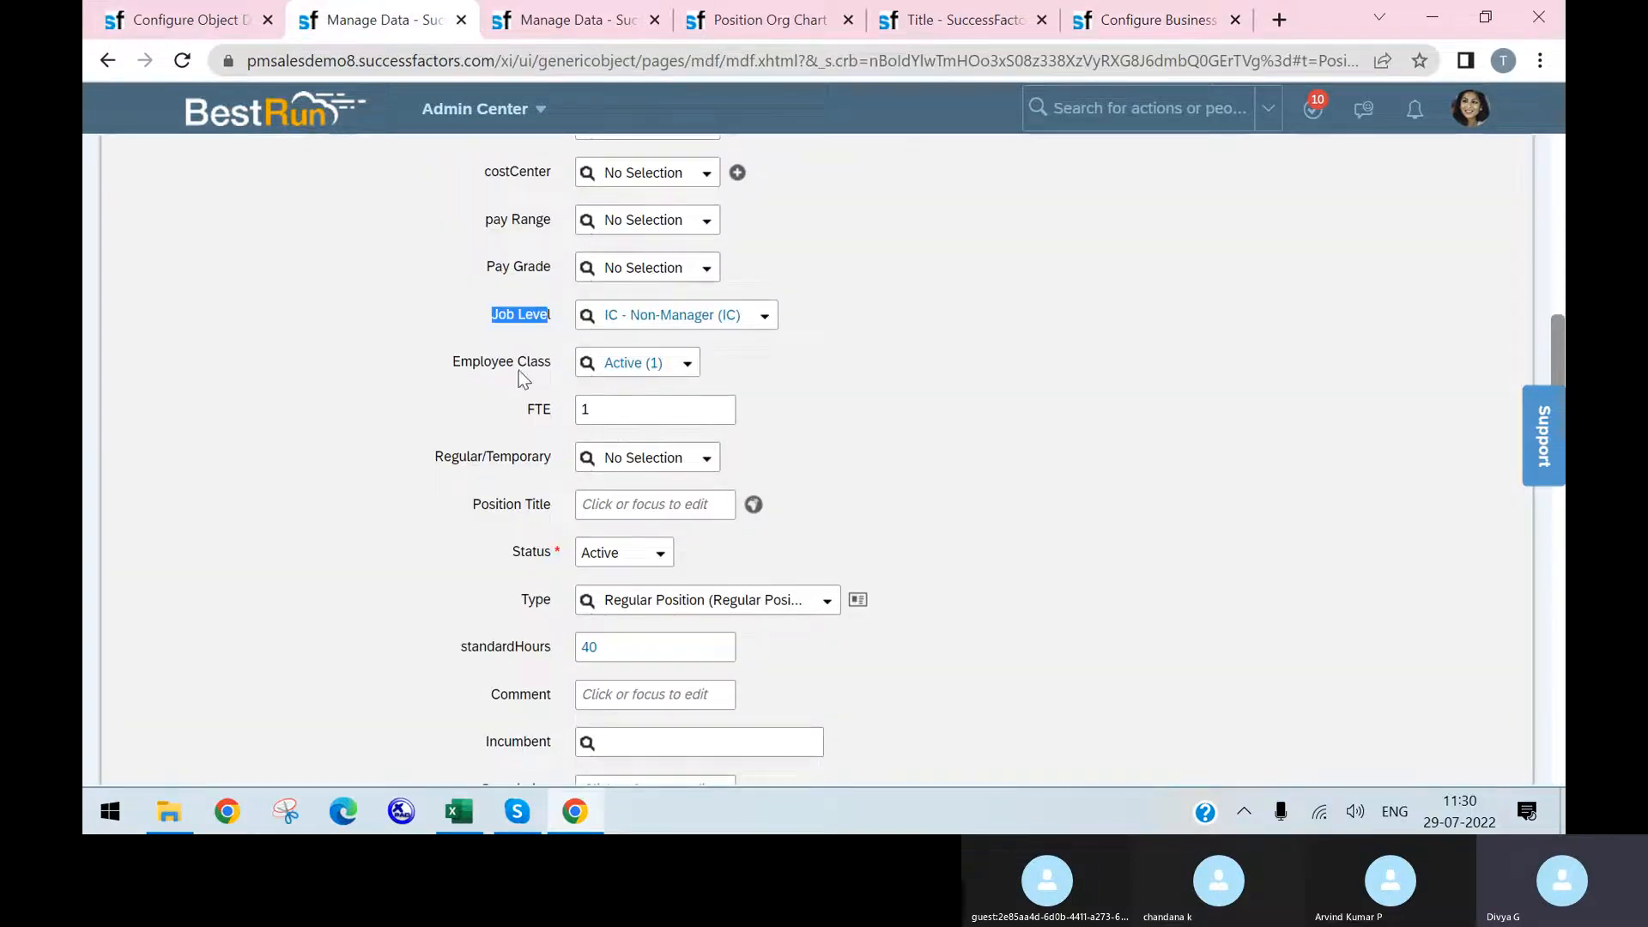
click(549, 24)
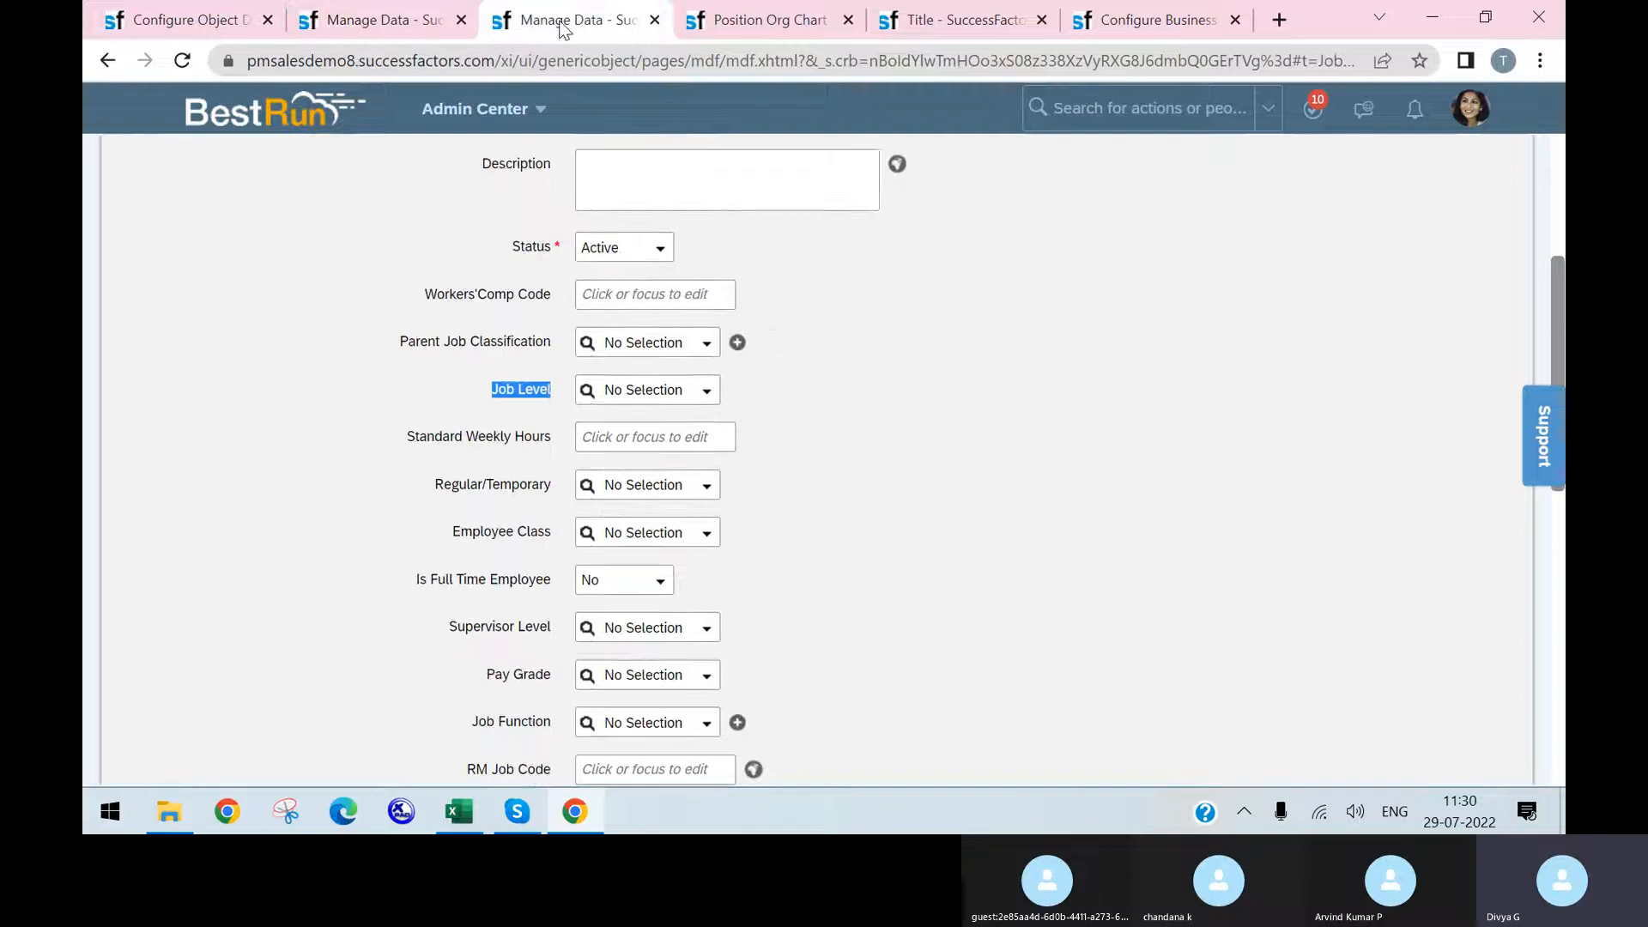
scroll(609, 414, up, 1)
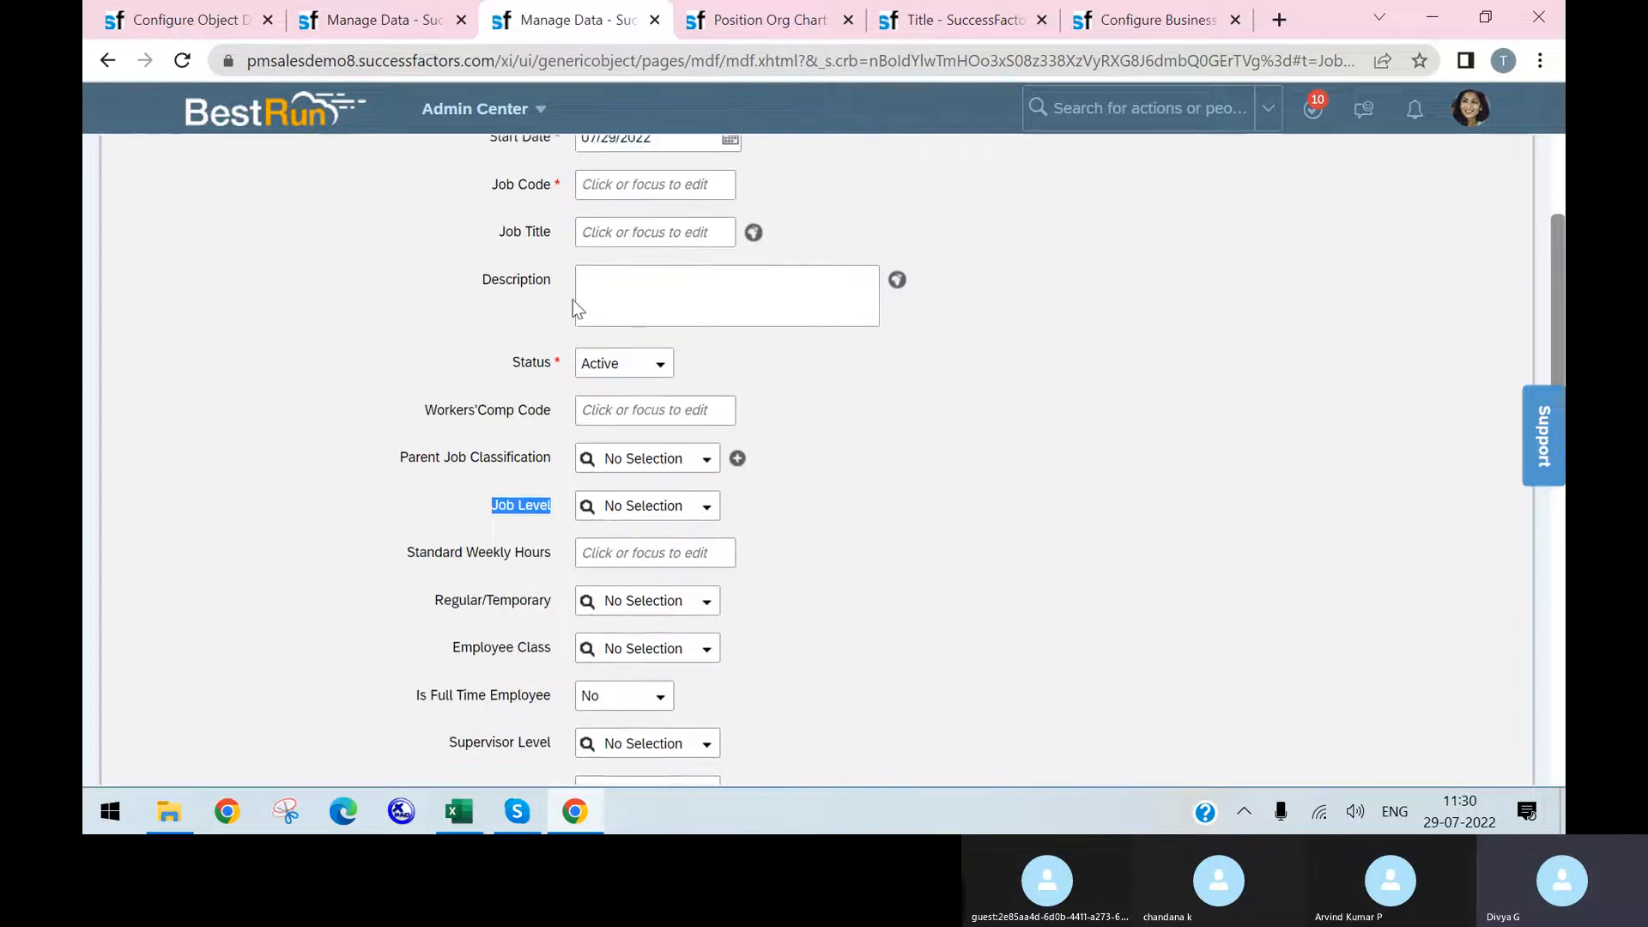
scroll(573, 302, up, 3)
scroll(584, 305, down, 4)
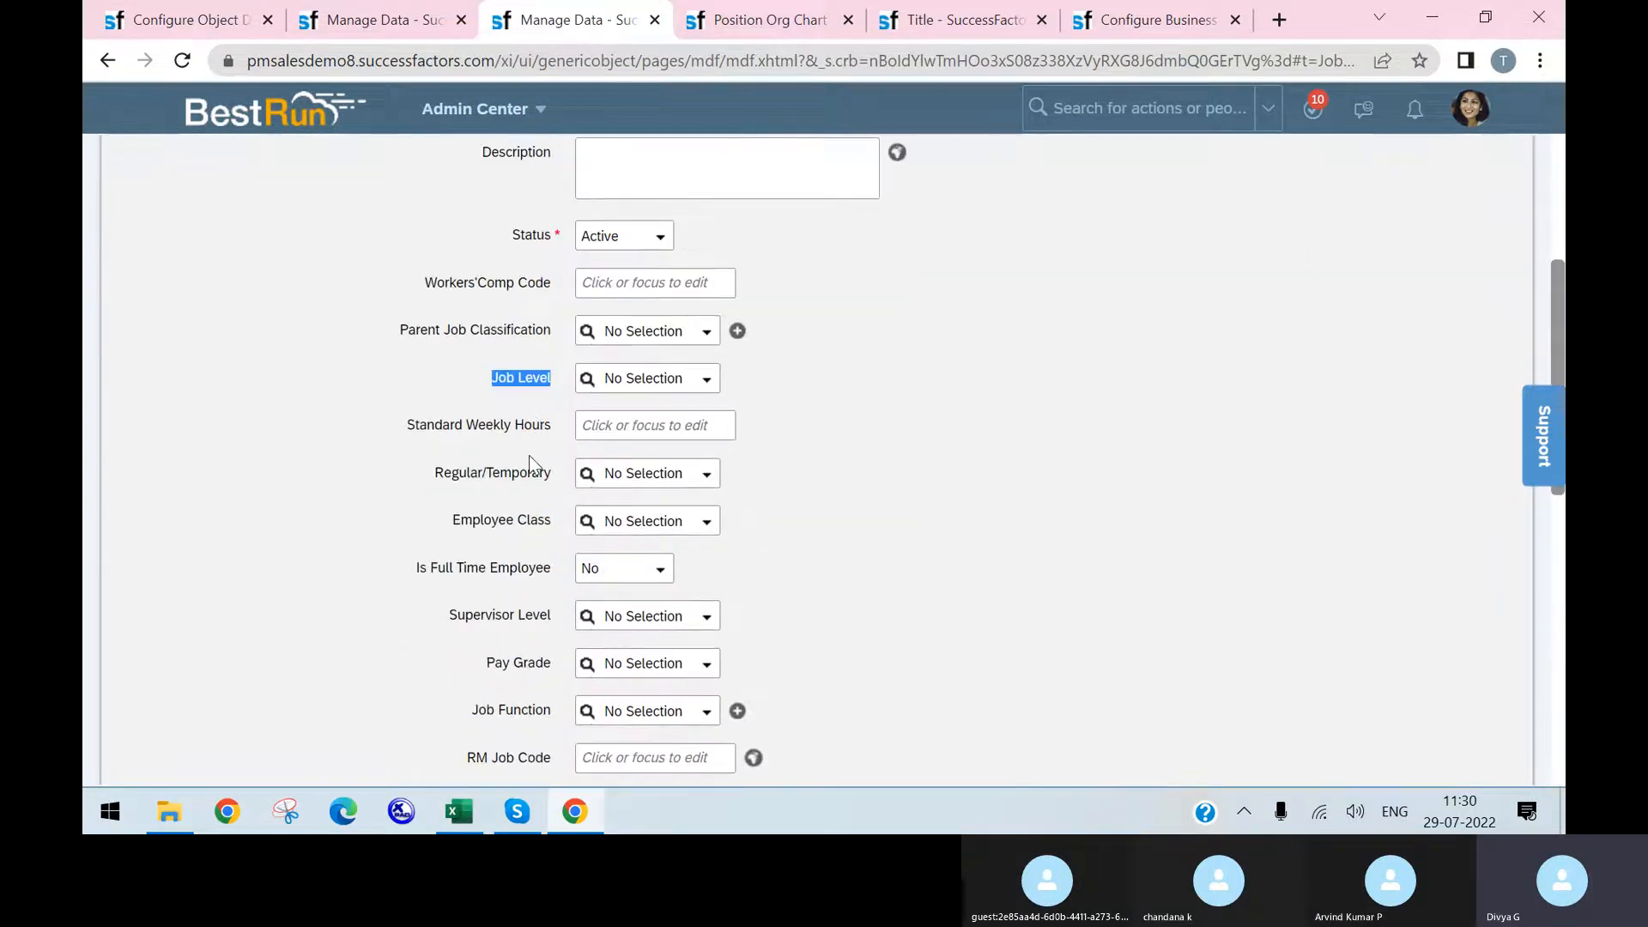
scroll(515, 437, down, 1)
click(1133, 19)
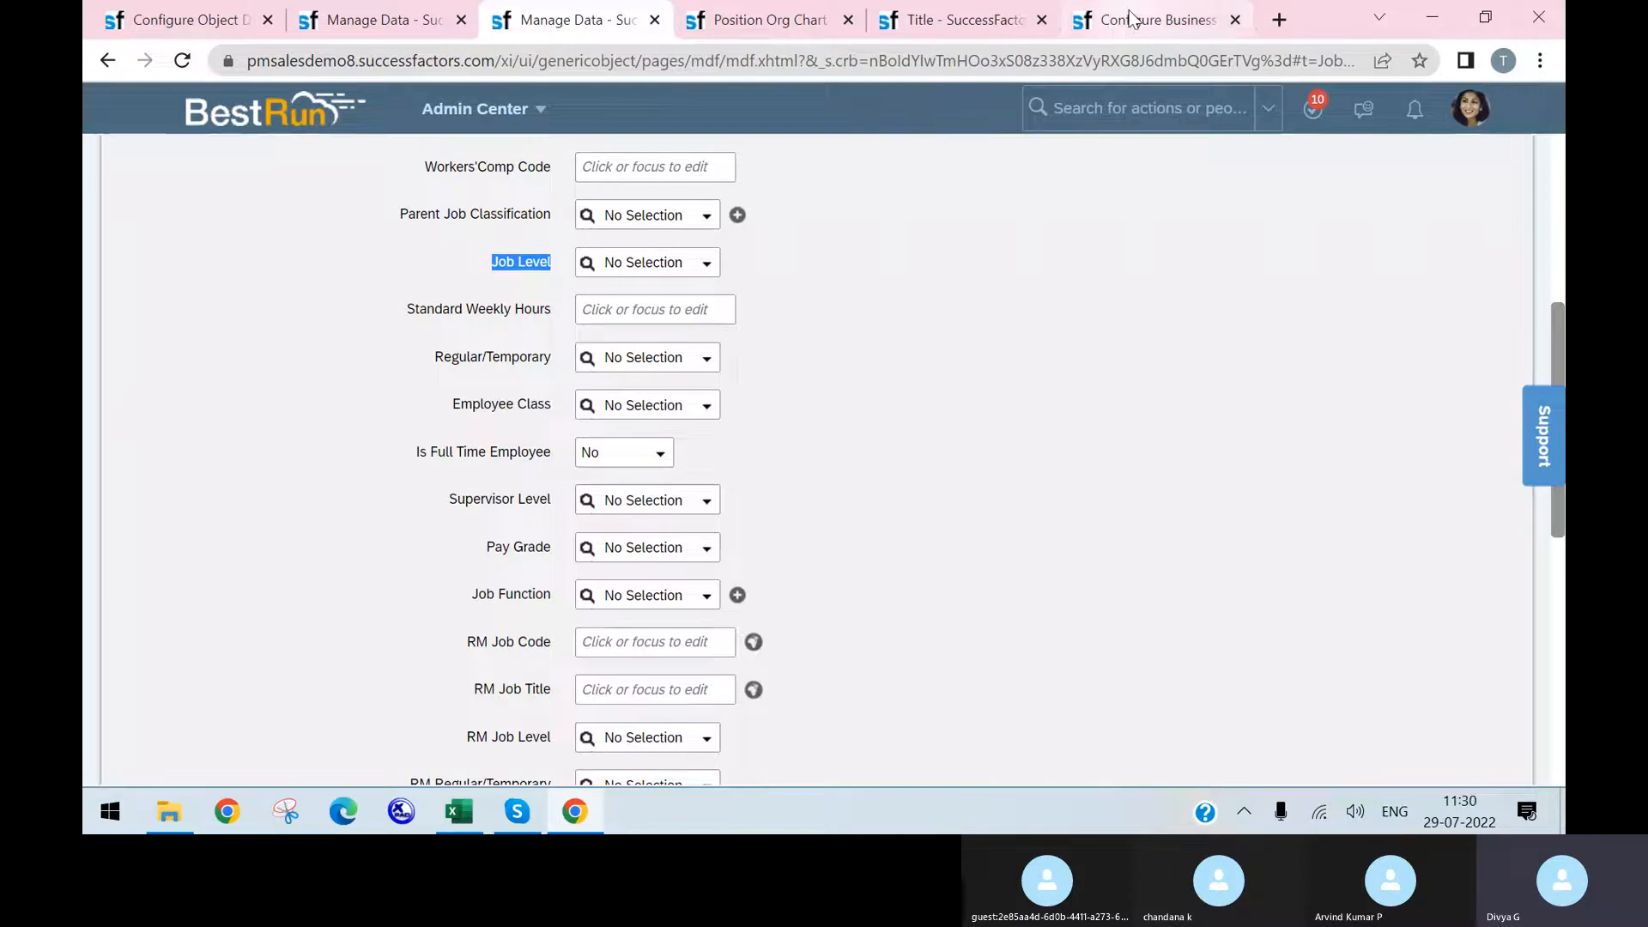
click(416, 633)
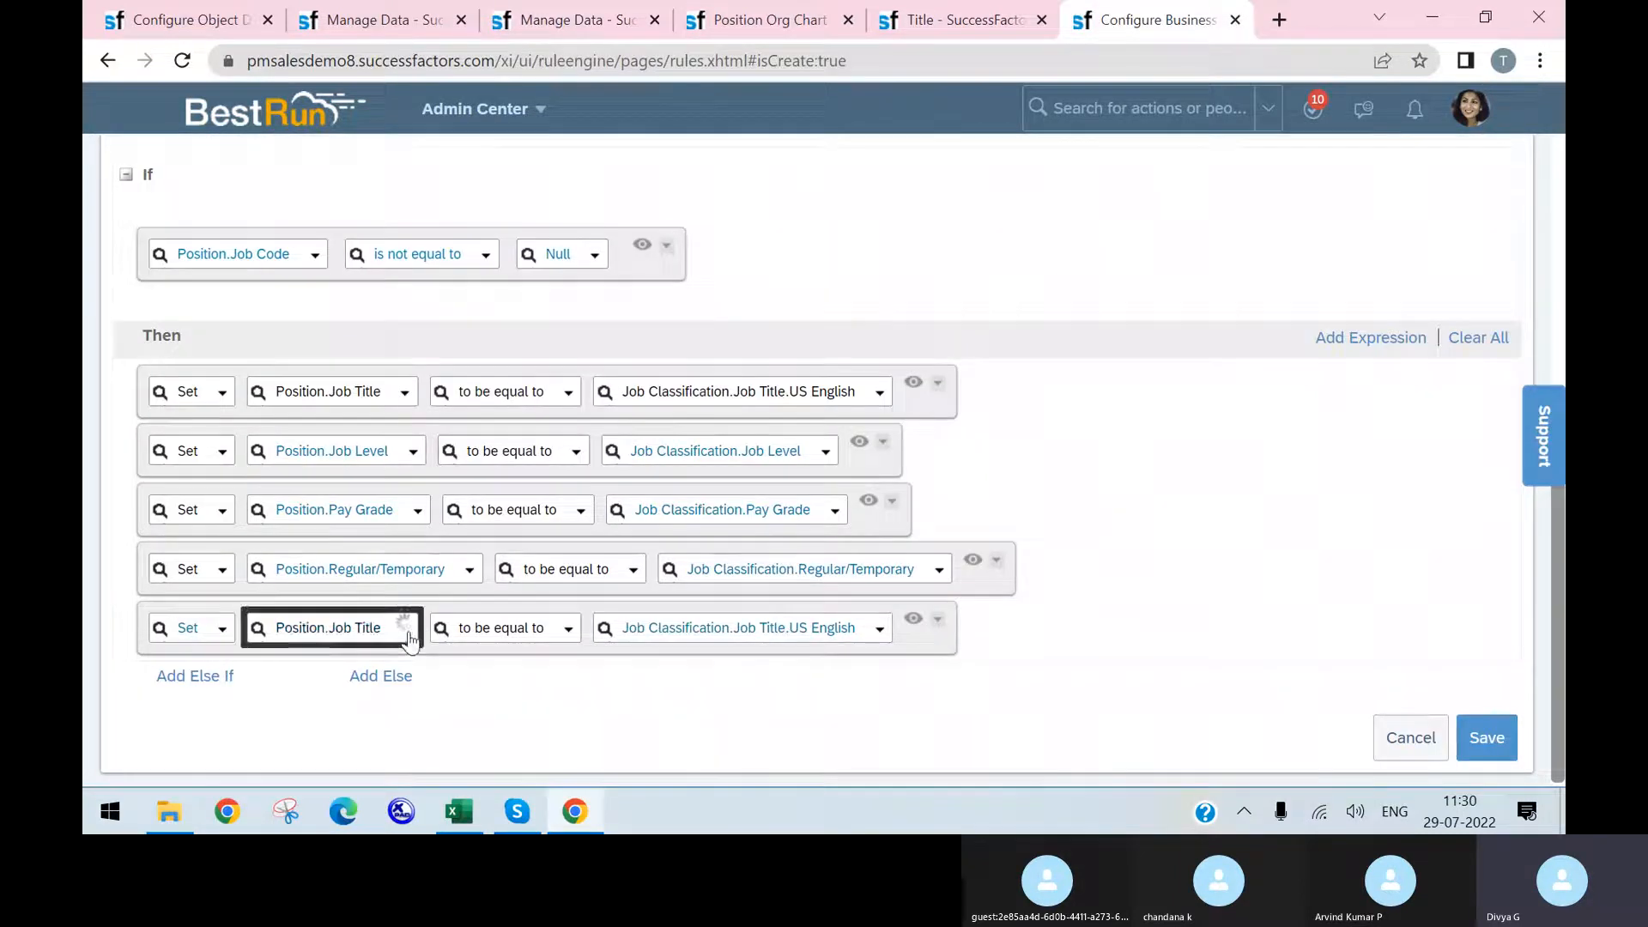
click(367, 376)
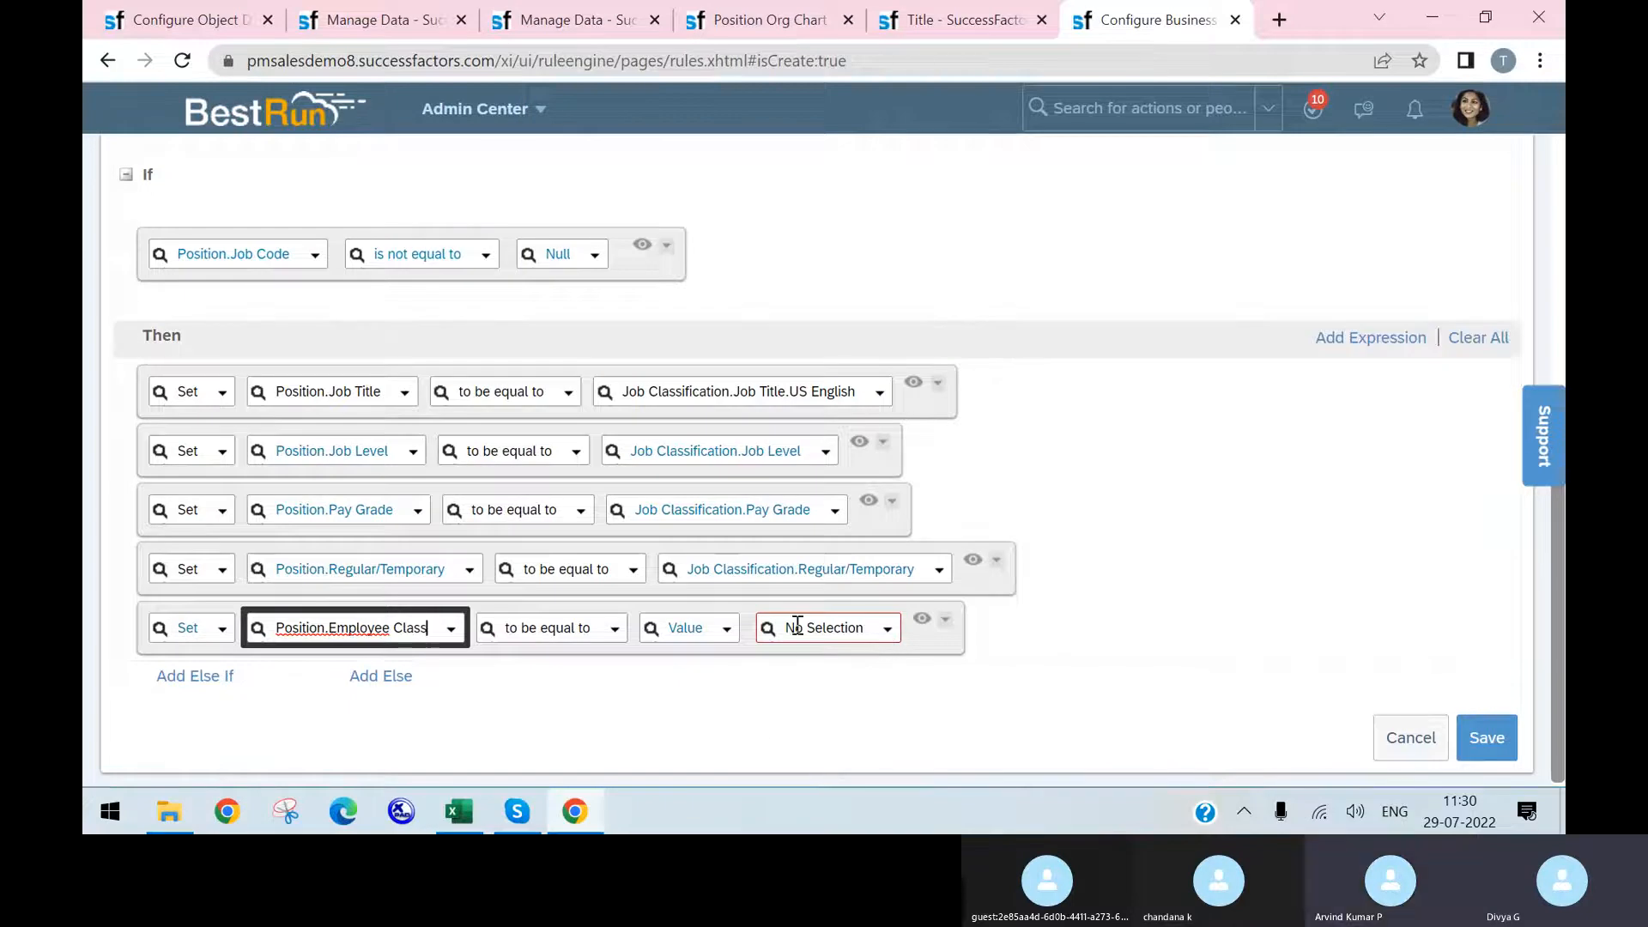
- Make Position Employee Class equal to the Employee Class field from Job Classification and save the rule
click(727, 631)
click(728, 632)
scroll(721, 559, down, 3)
click(652, 534)
scroll(772, 522, down, 3)
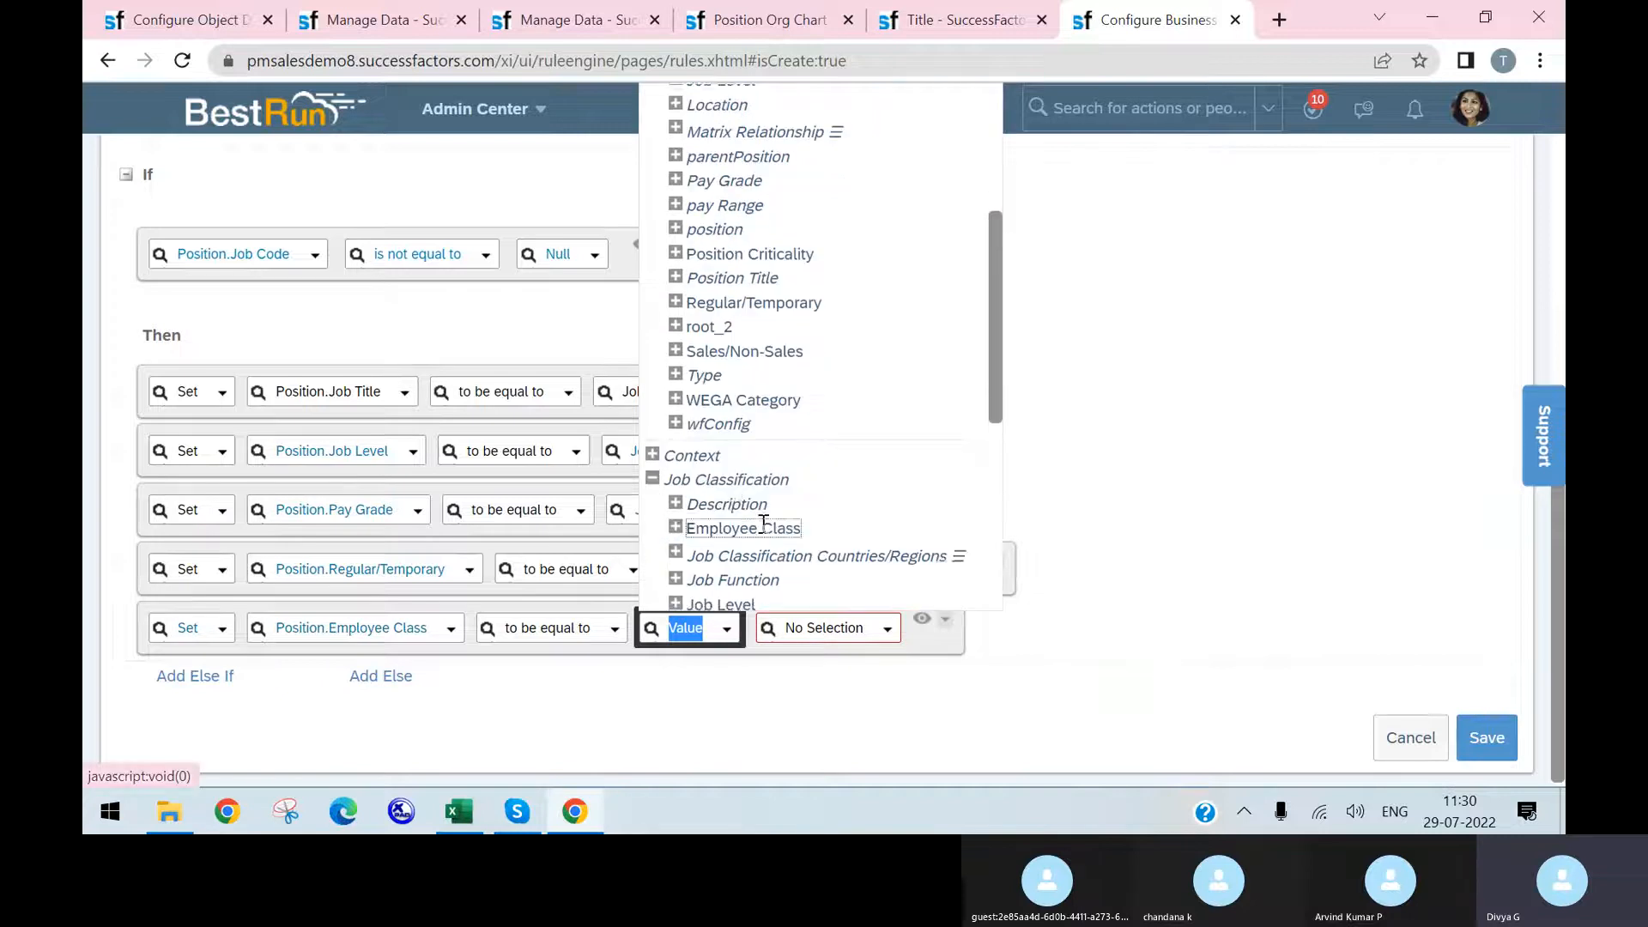
click(769, 365)
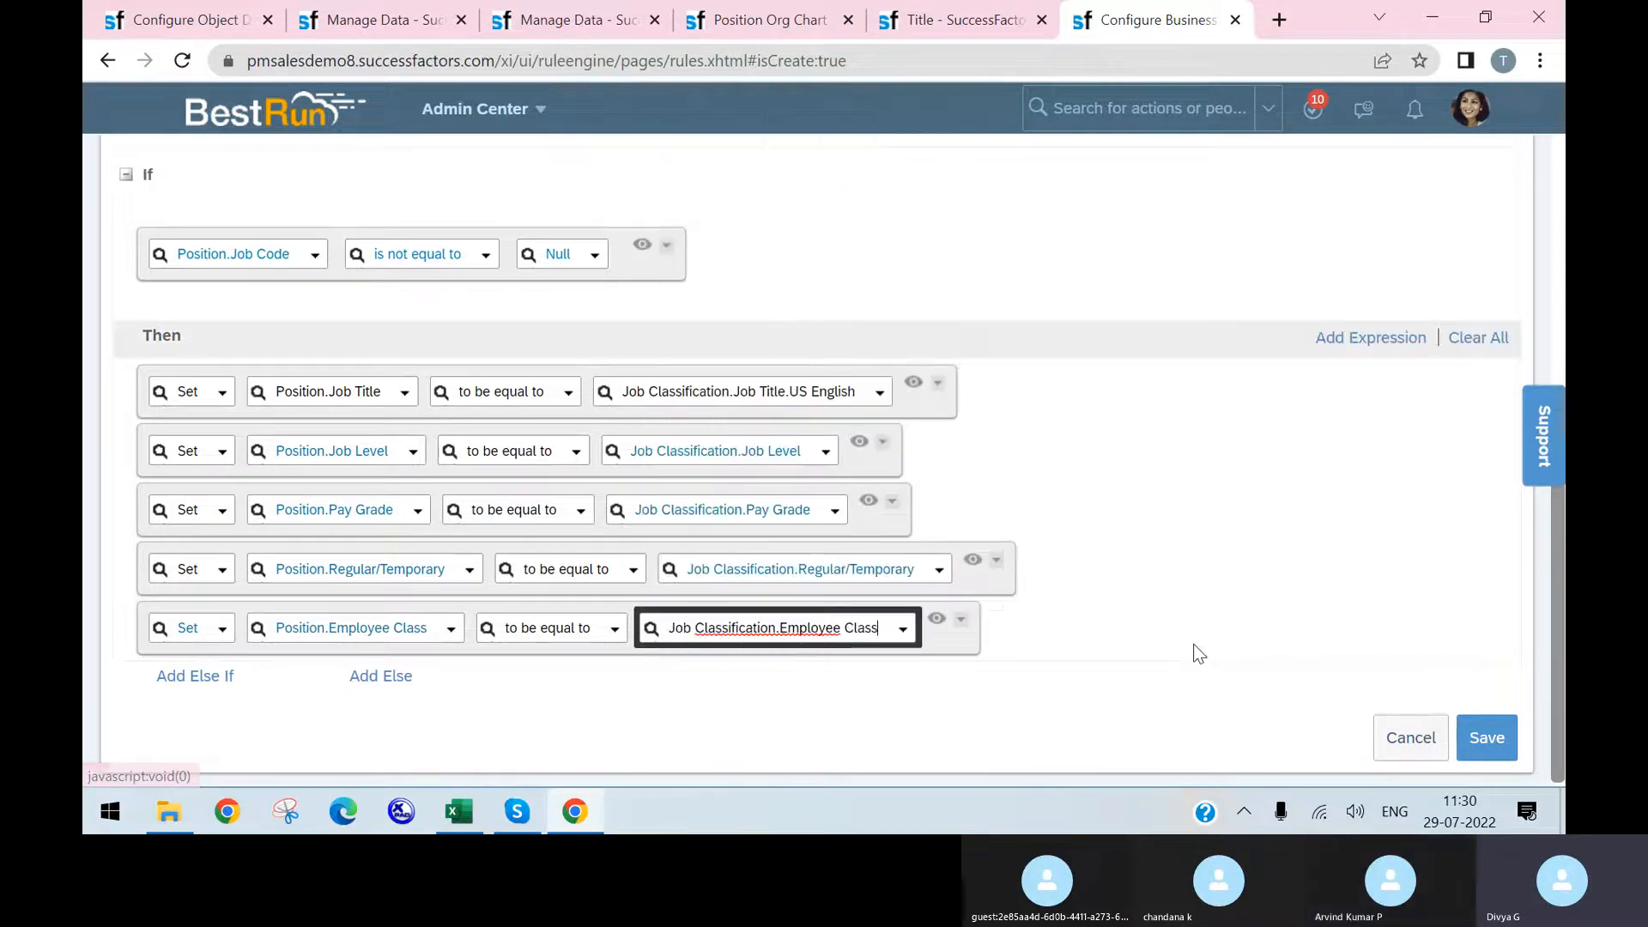
click(1488, 749)
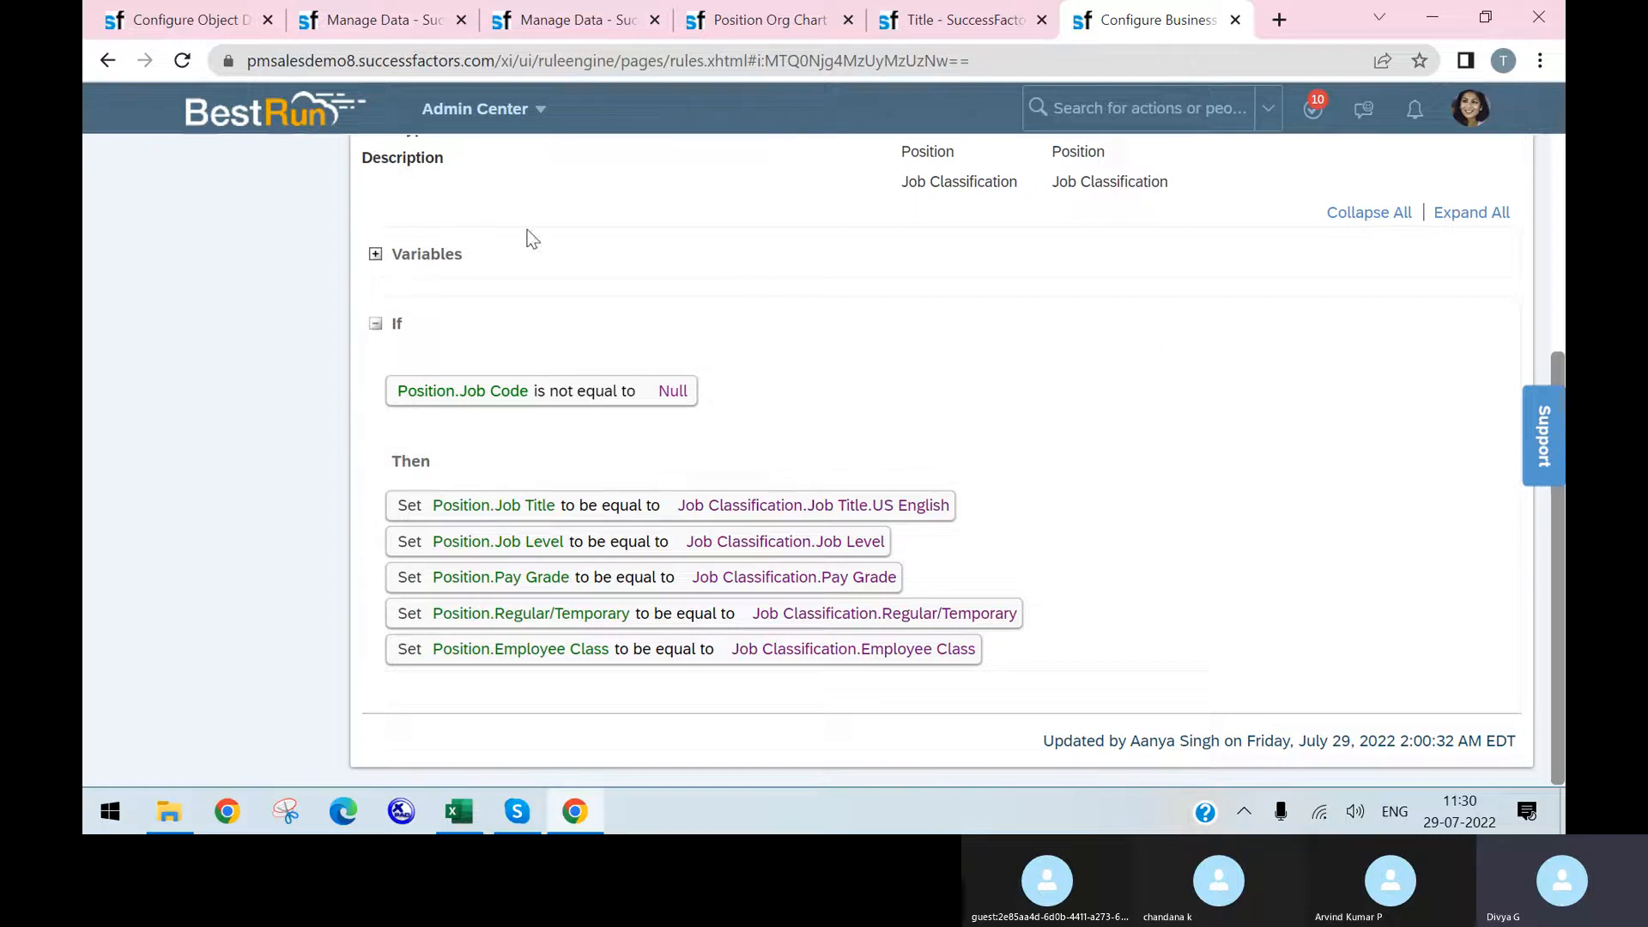
- Open the Position object definition for correction and show the details of its jobCode field
click(160, 4)
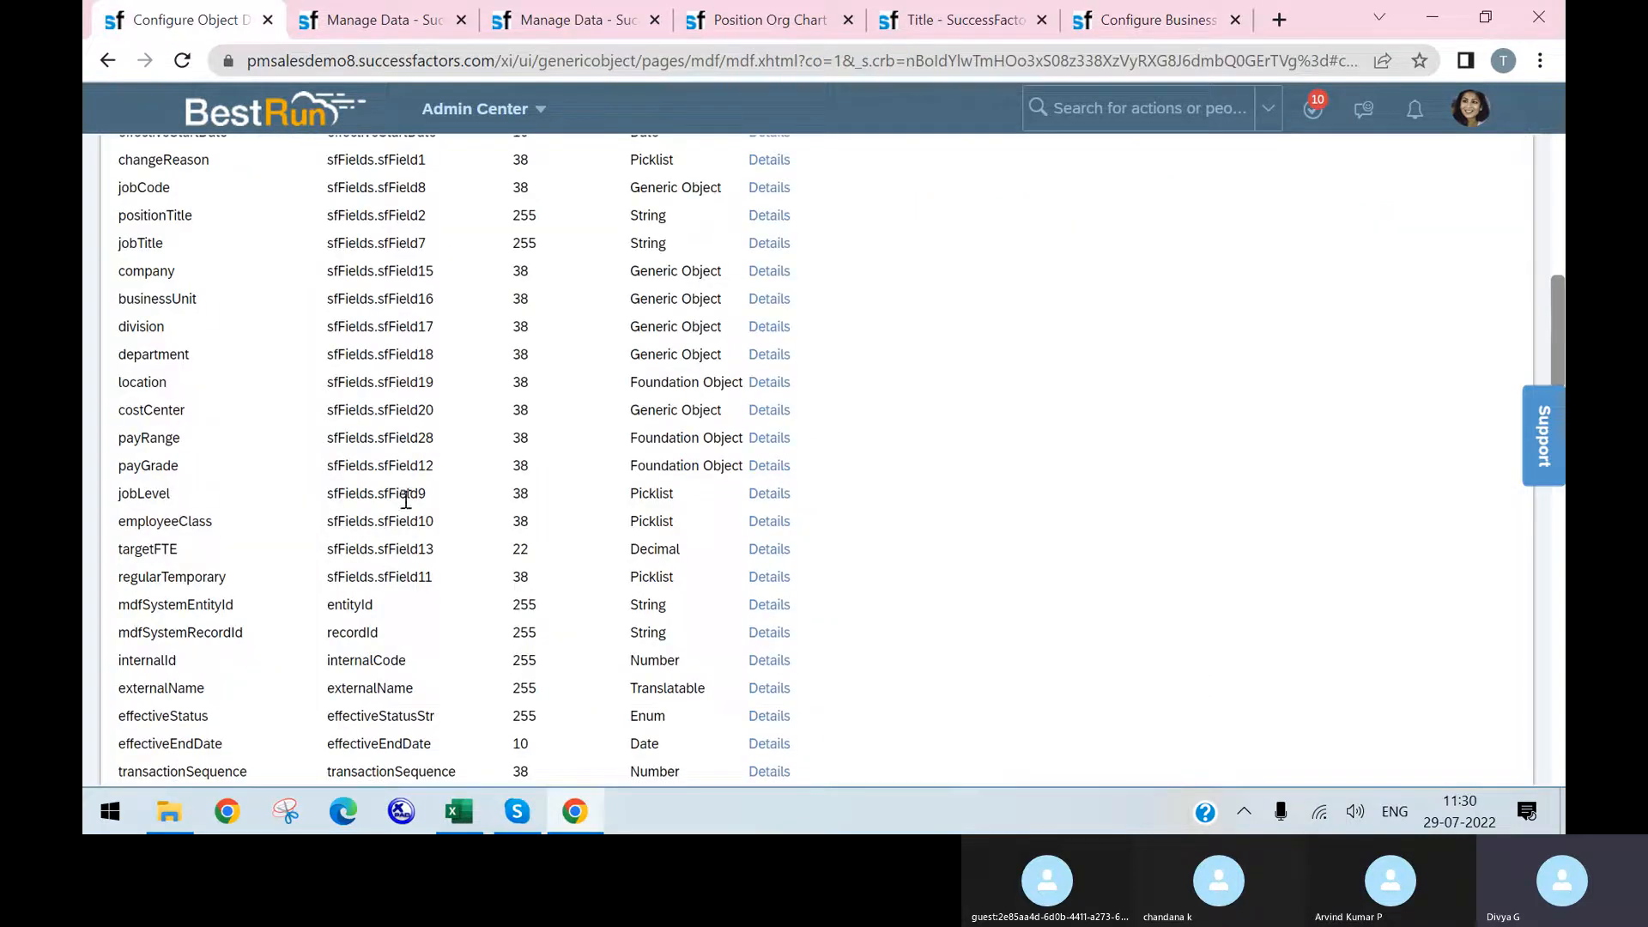
scroll(406, 500, up, 10)
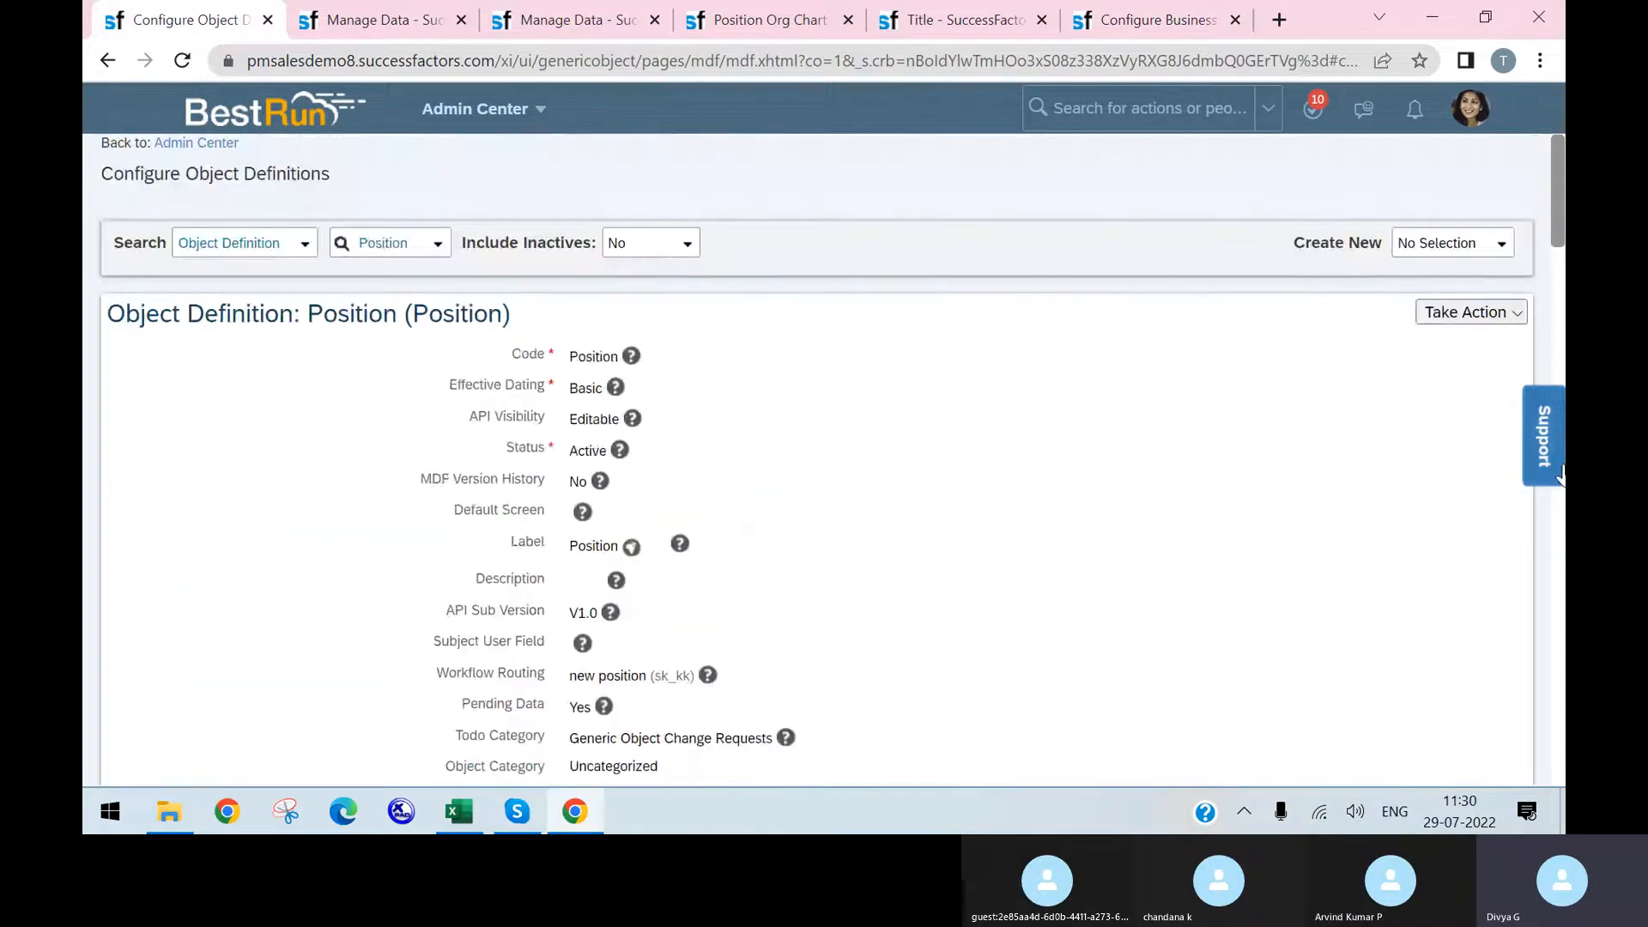
click(1492, 313)
click(1453, 346)
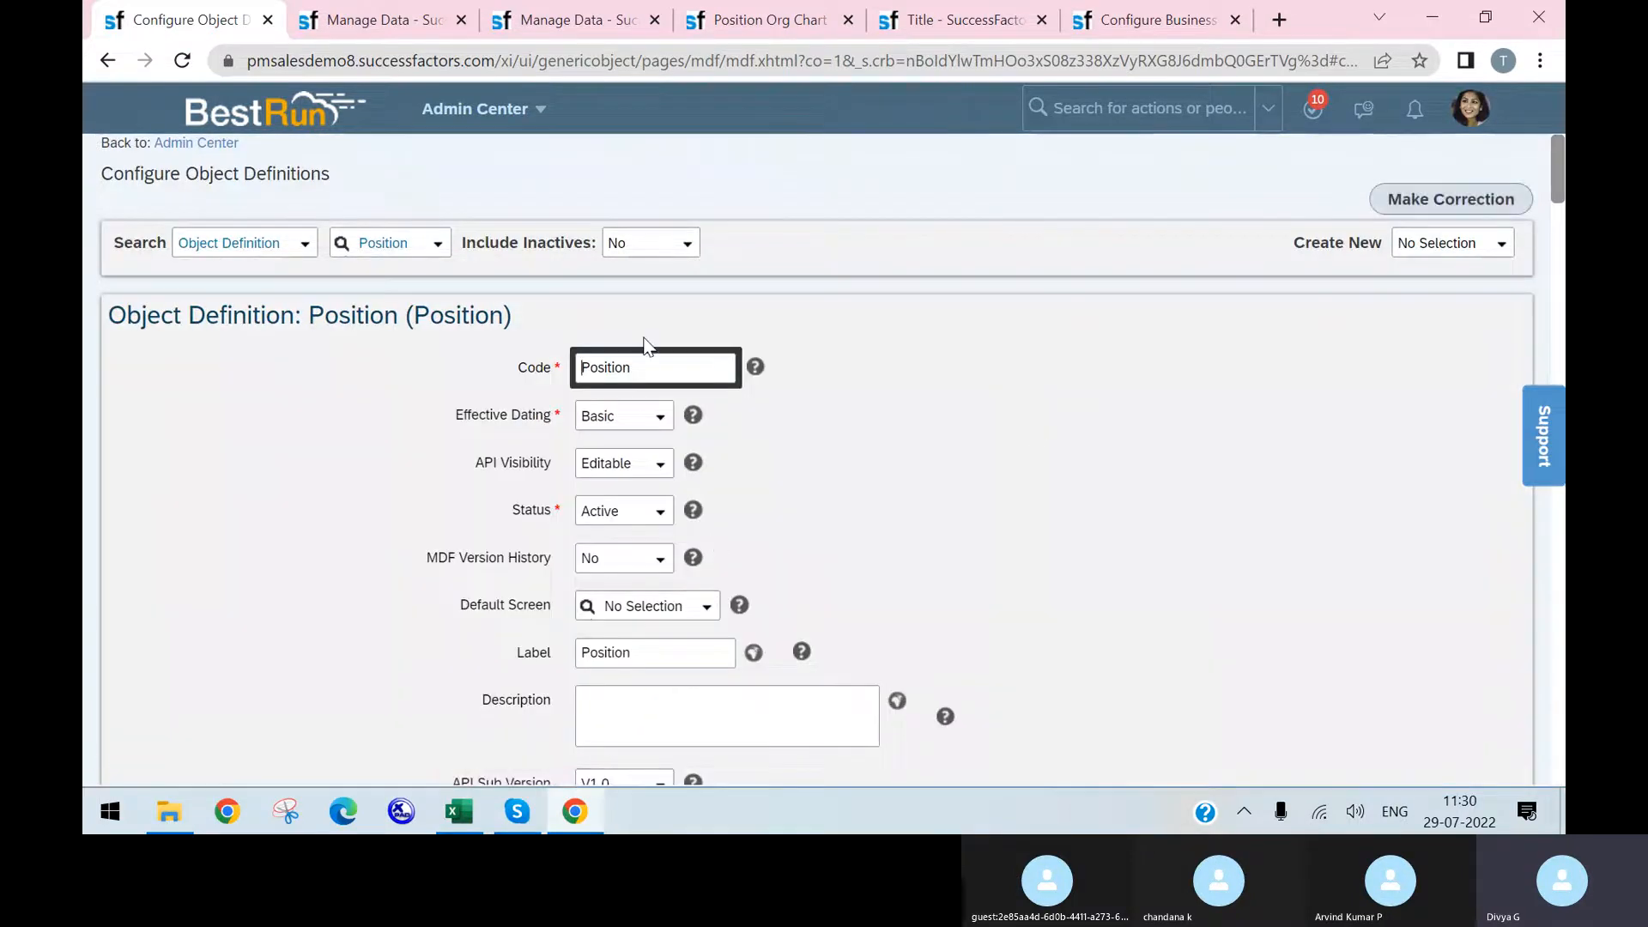
scroll(738, 564, down, 3)
scroll(741, 560, down, 7)
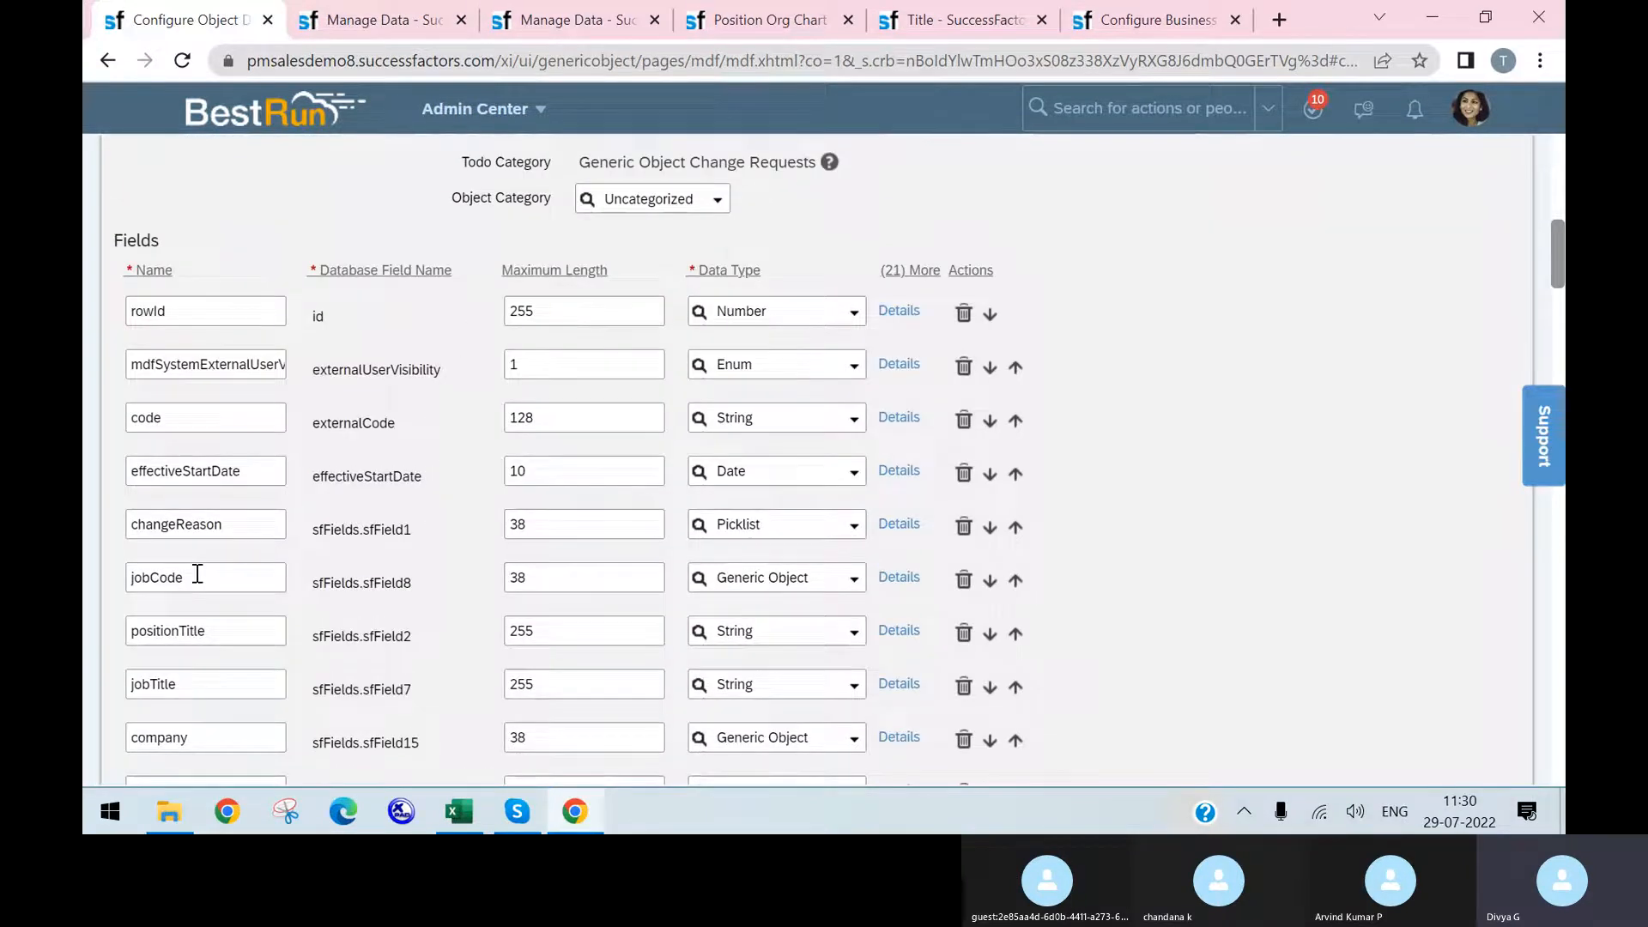
double_click(198, 575)
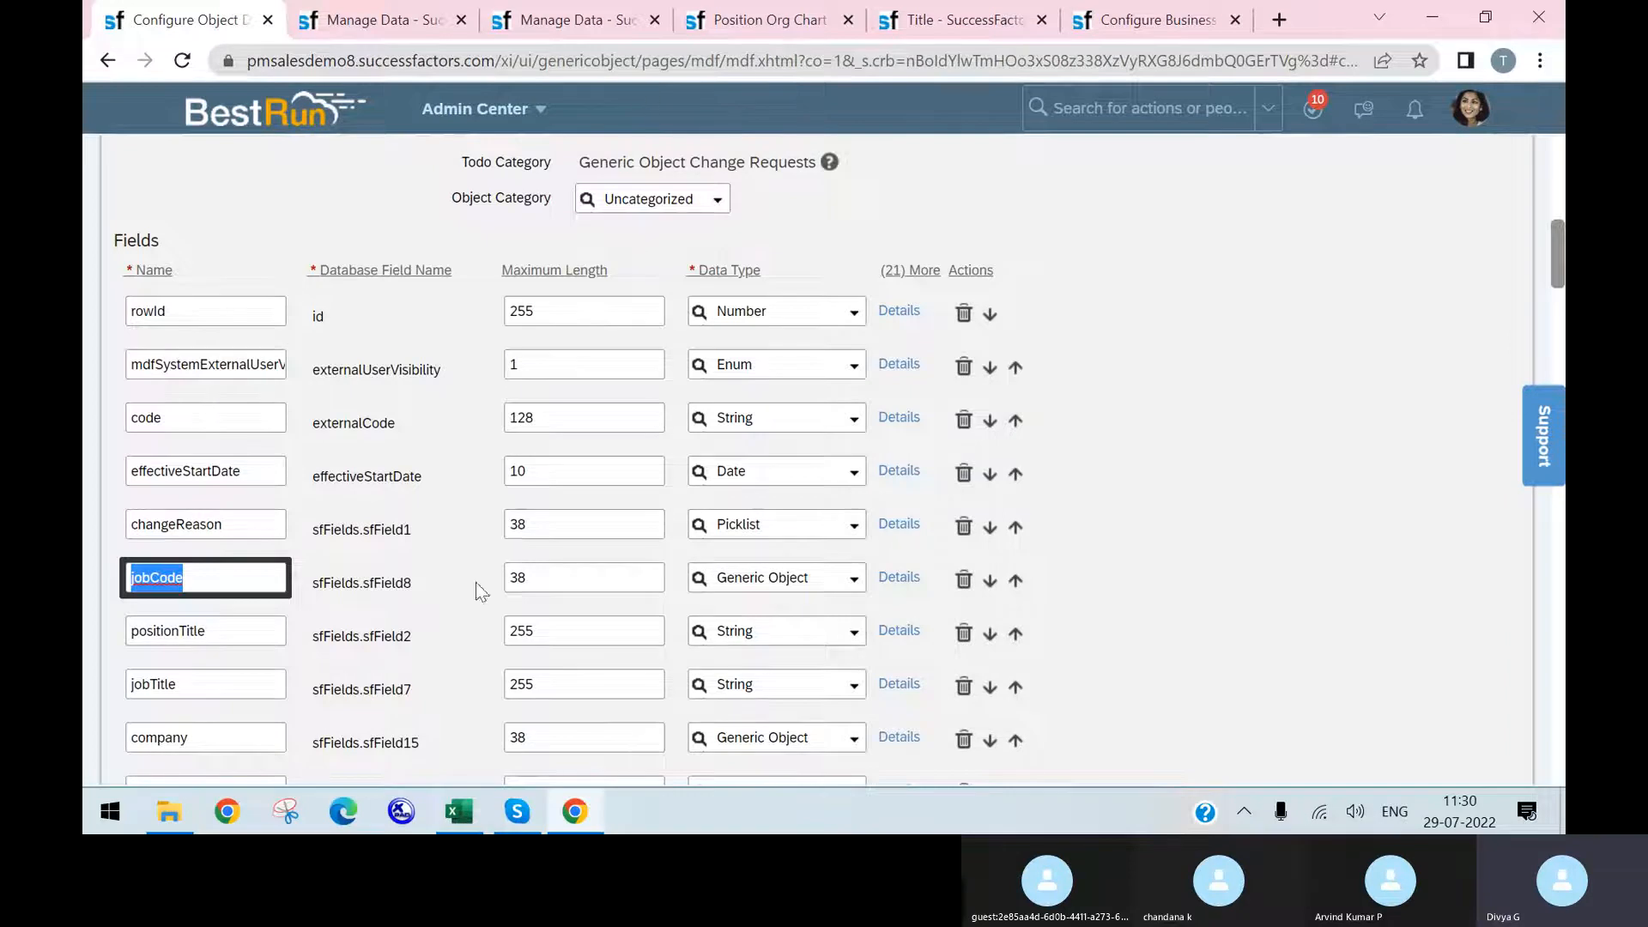
click(899, 581)
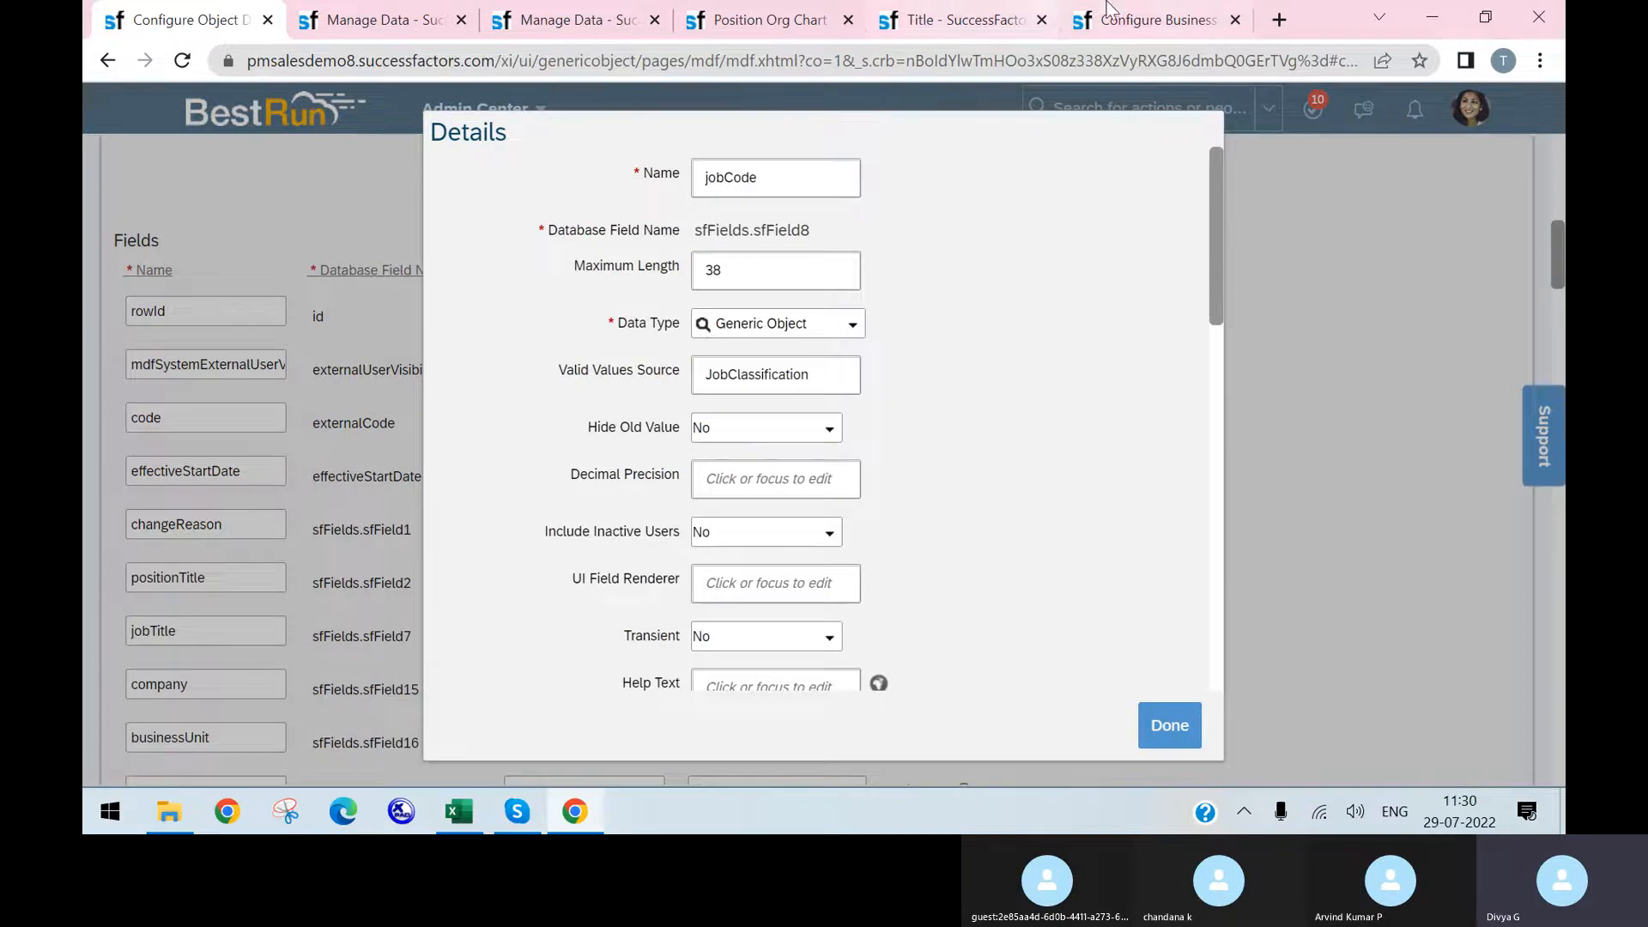
- Return to the saved business rule, dismiss the battery notice and copy the rule code jobcode2position
click(1146, 19)
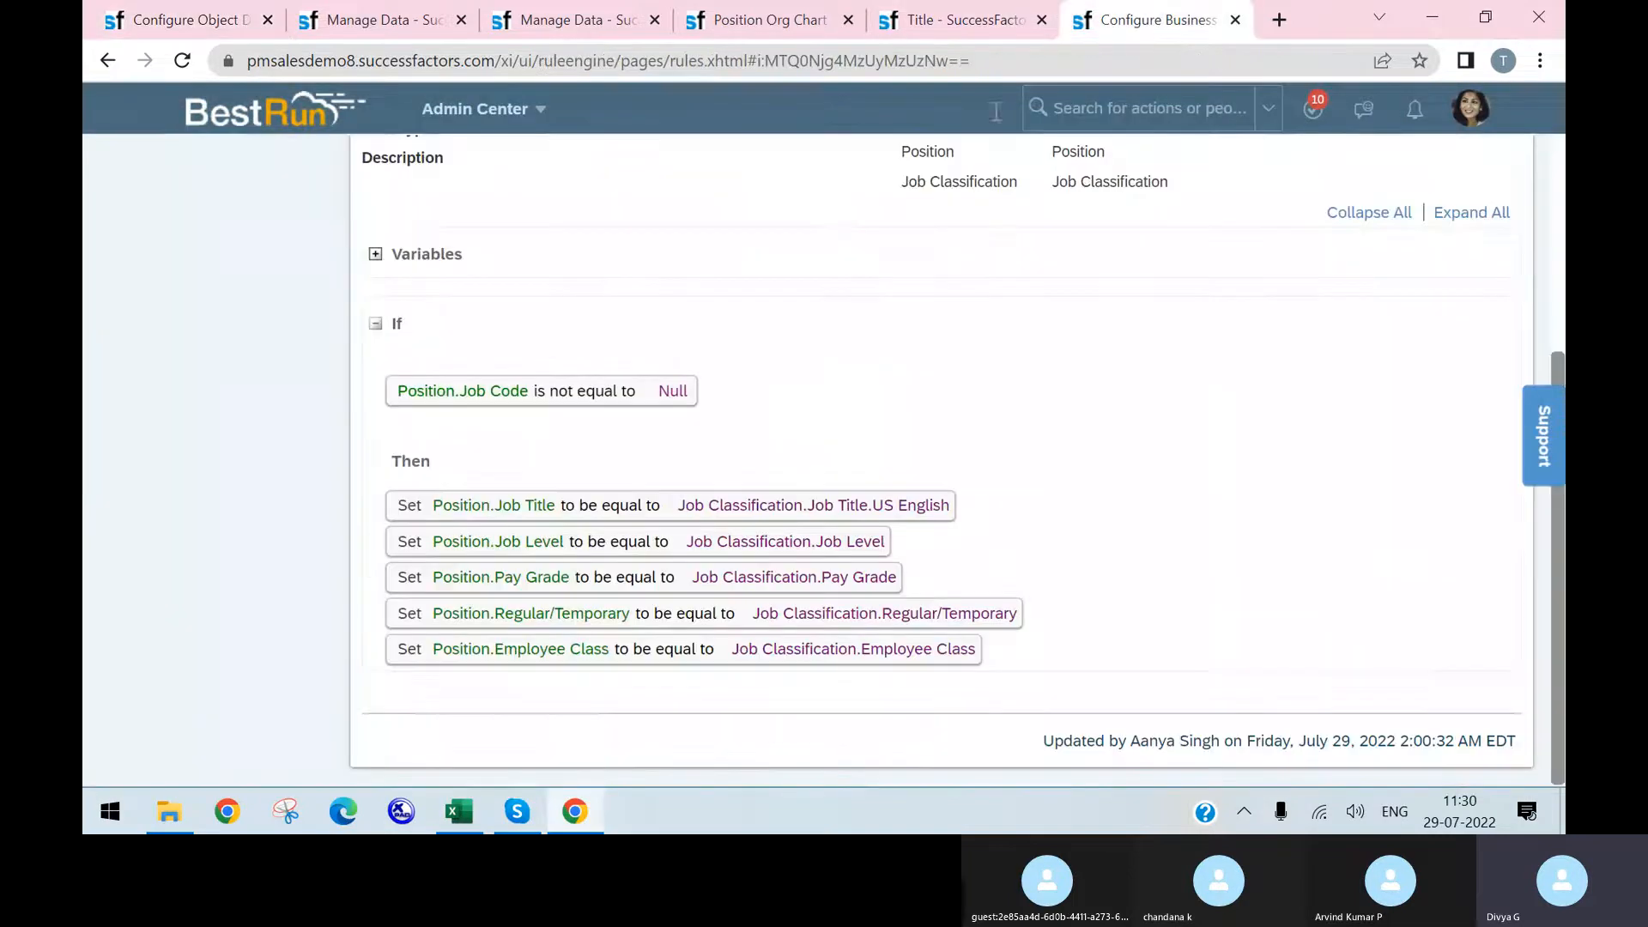
scroll(470, 292, up, 4)
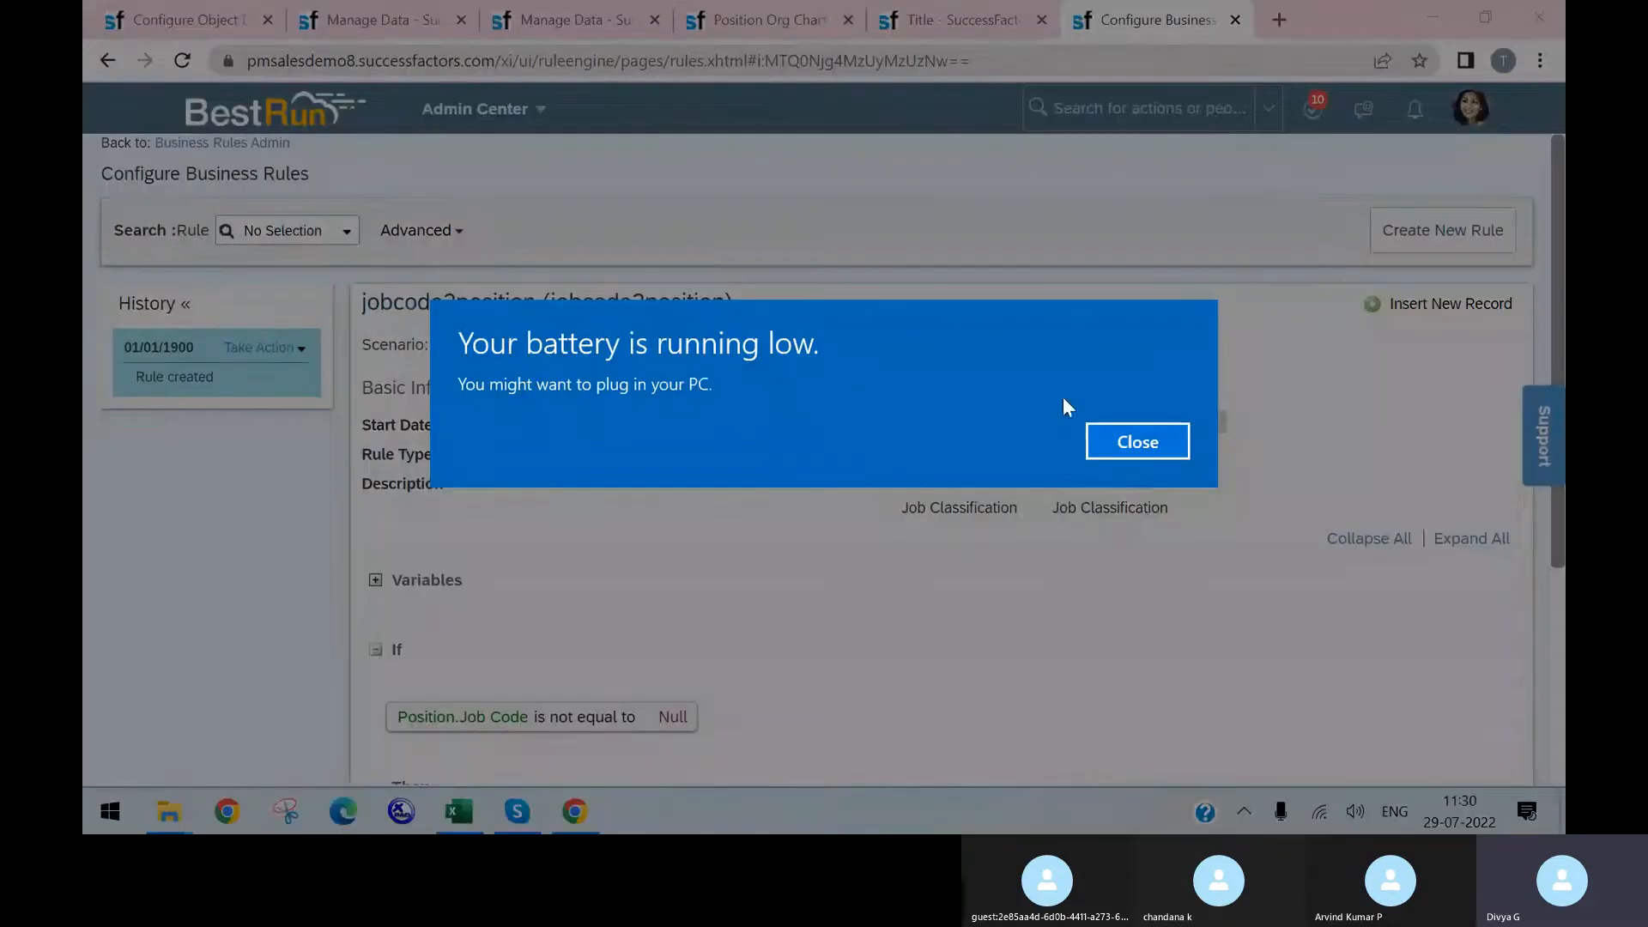
click(1132, 446)
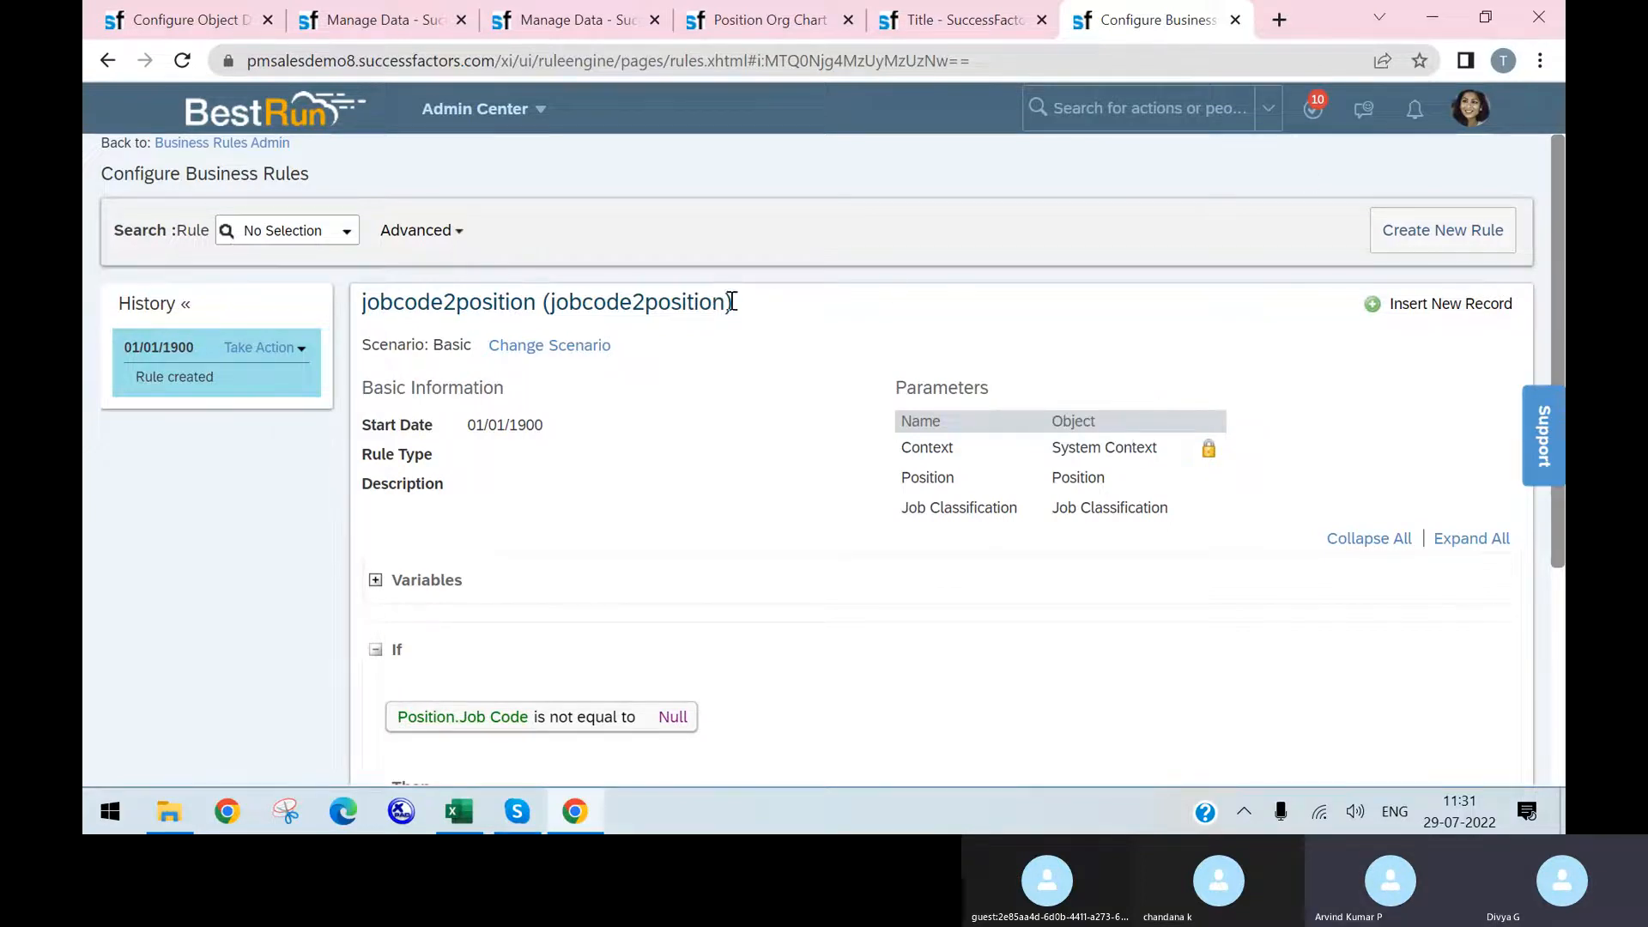
drag(726, 302, 550, 302)
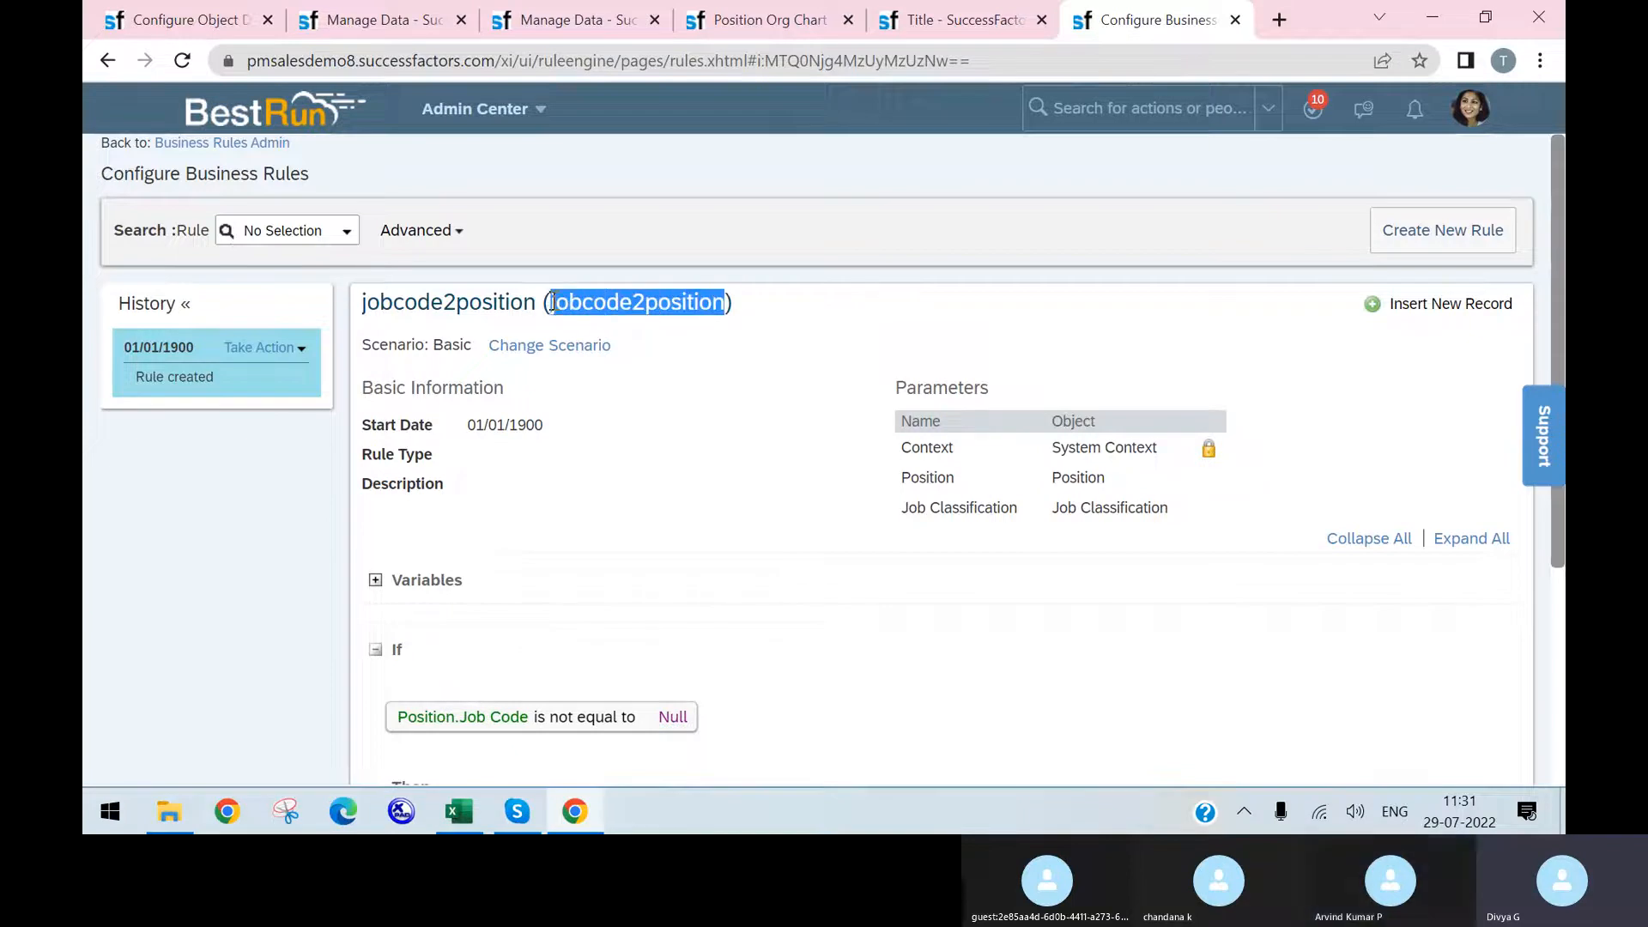
- Replace EC_JOB2POS_RULE with the jobcode2position rule in the jobCode field's details of the Position object definition
click(236, 21)
scroll(857, 523, down, 12)
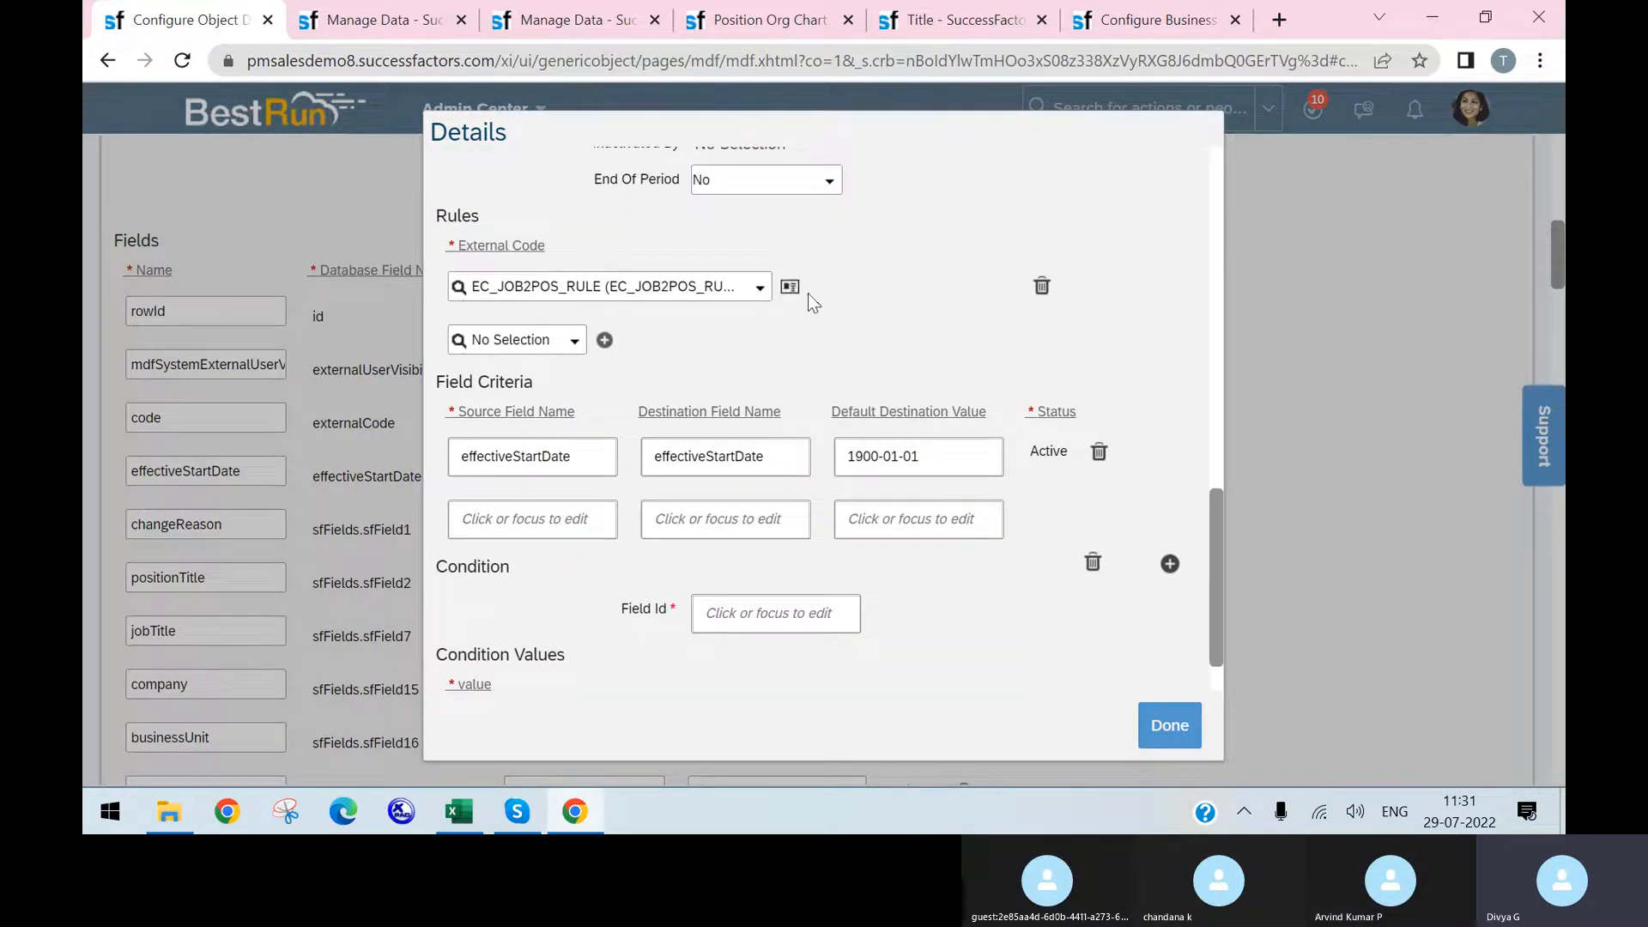
click(1042, 286)
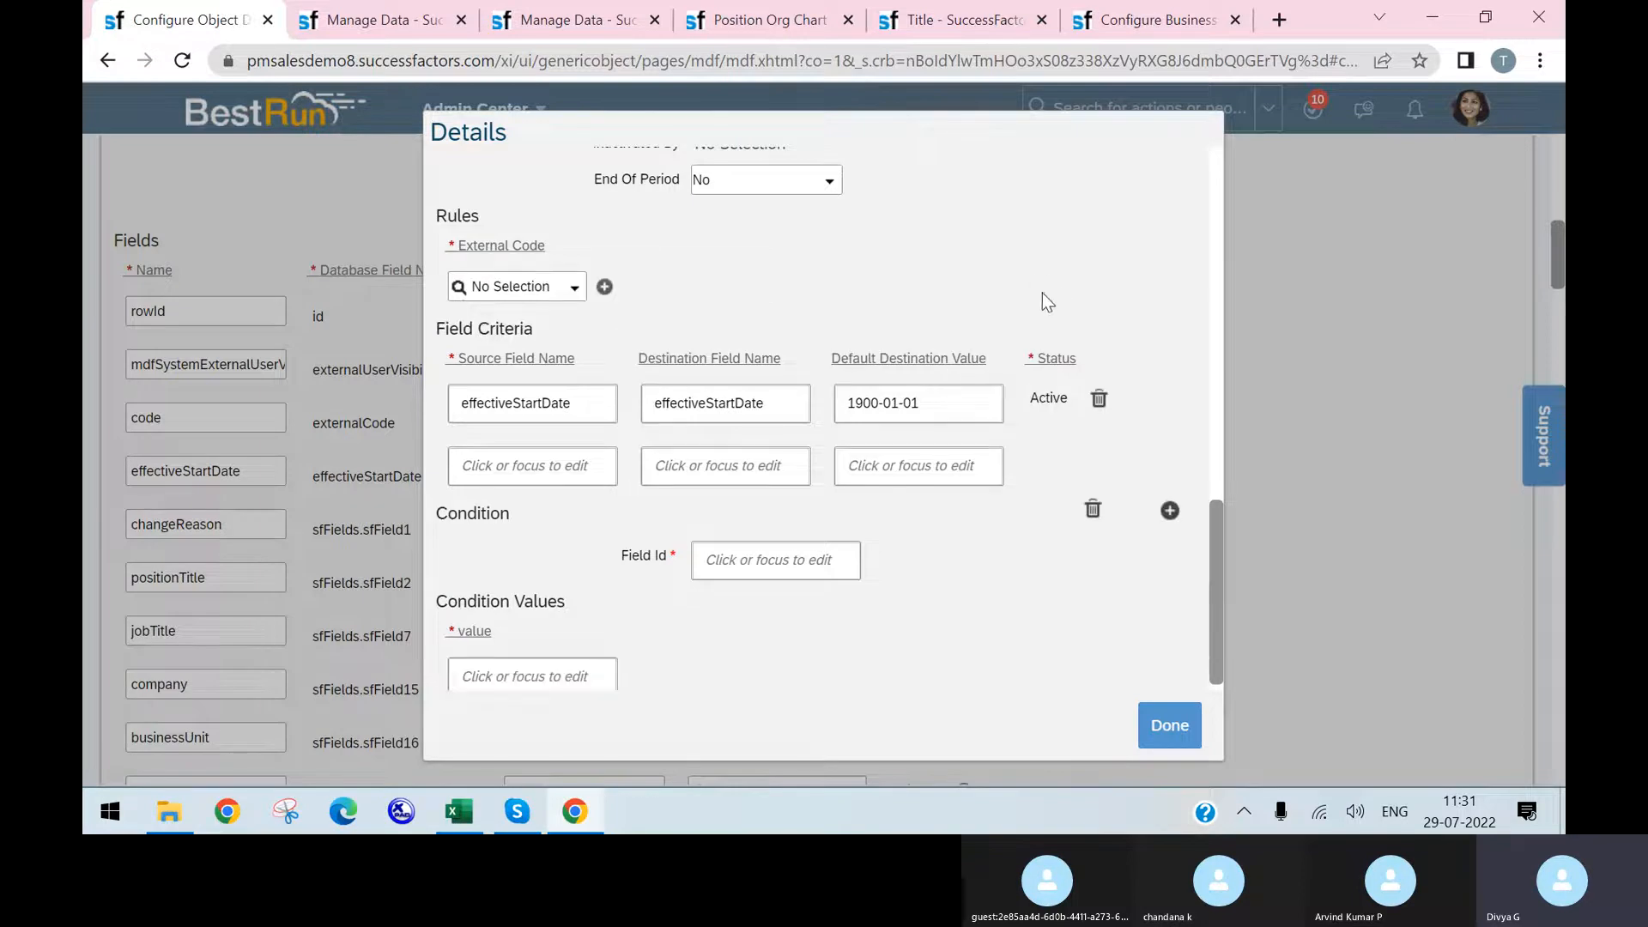
click(533, 286)
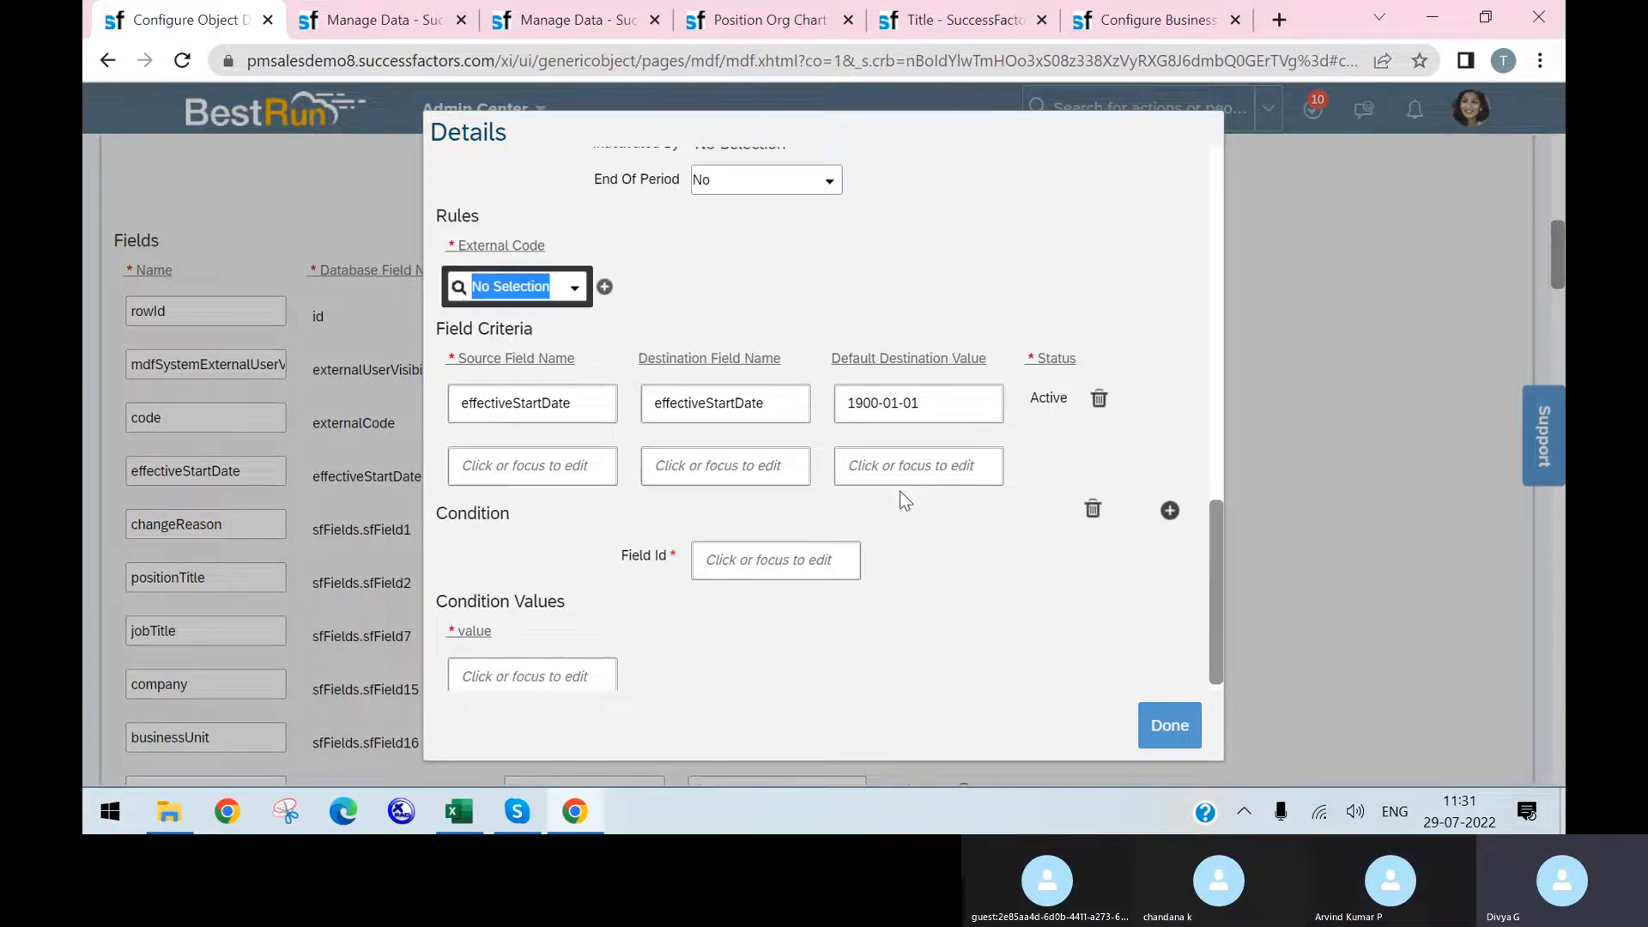
key(ctrl+v)
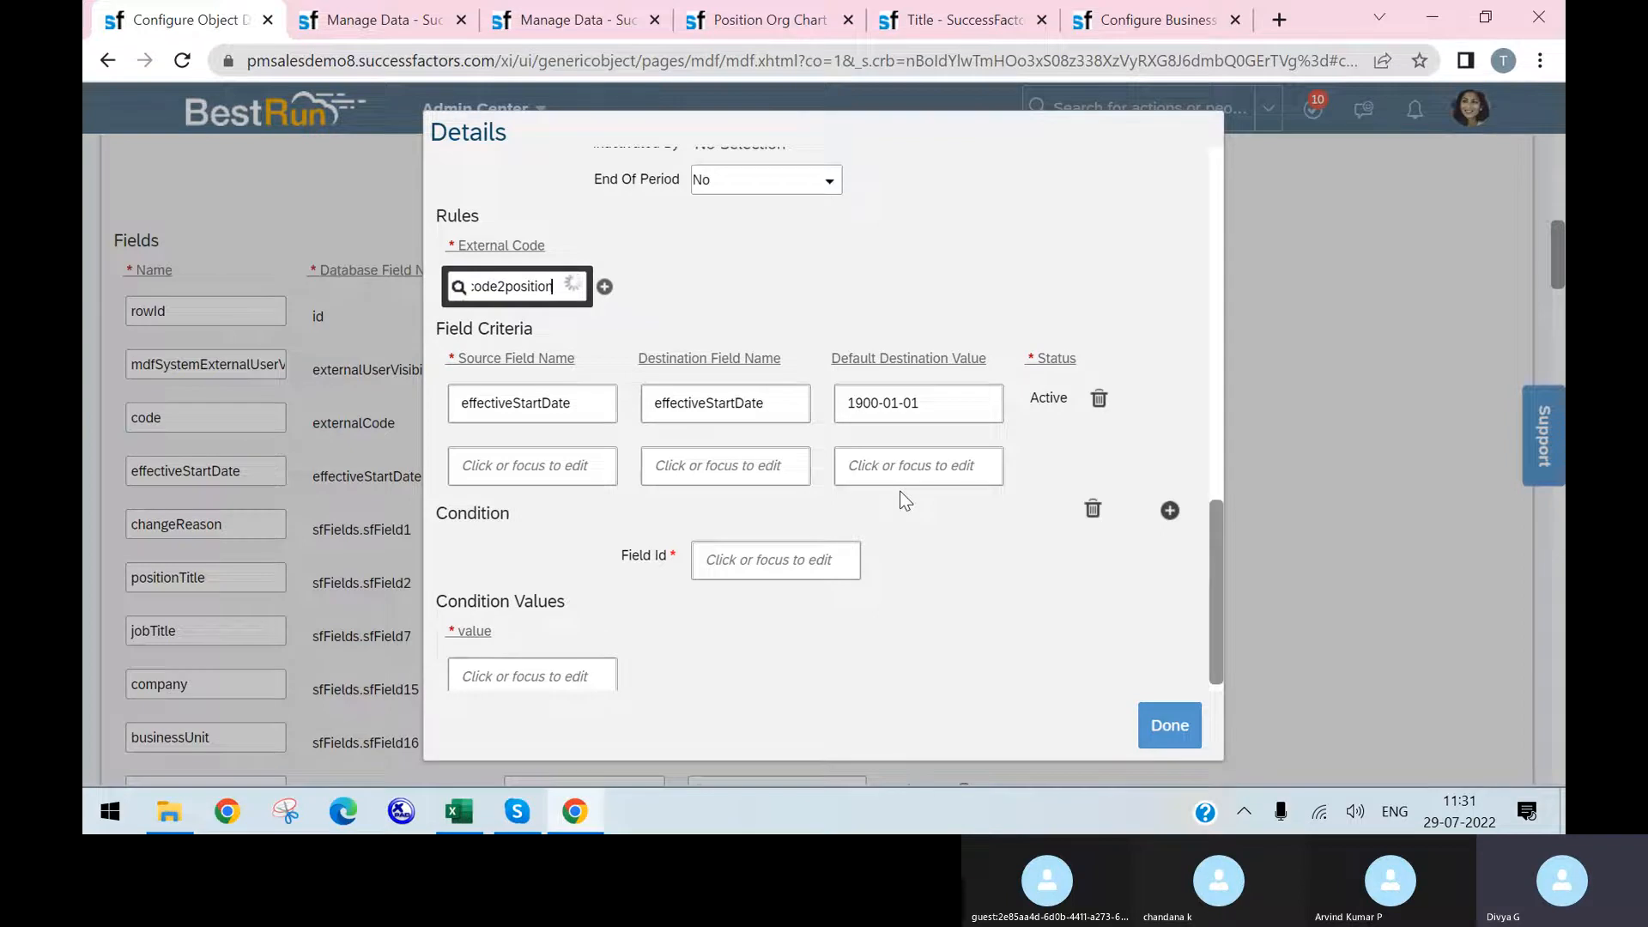
click(532, 316)
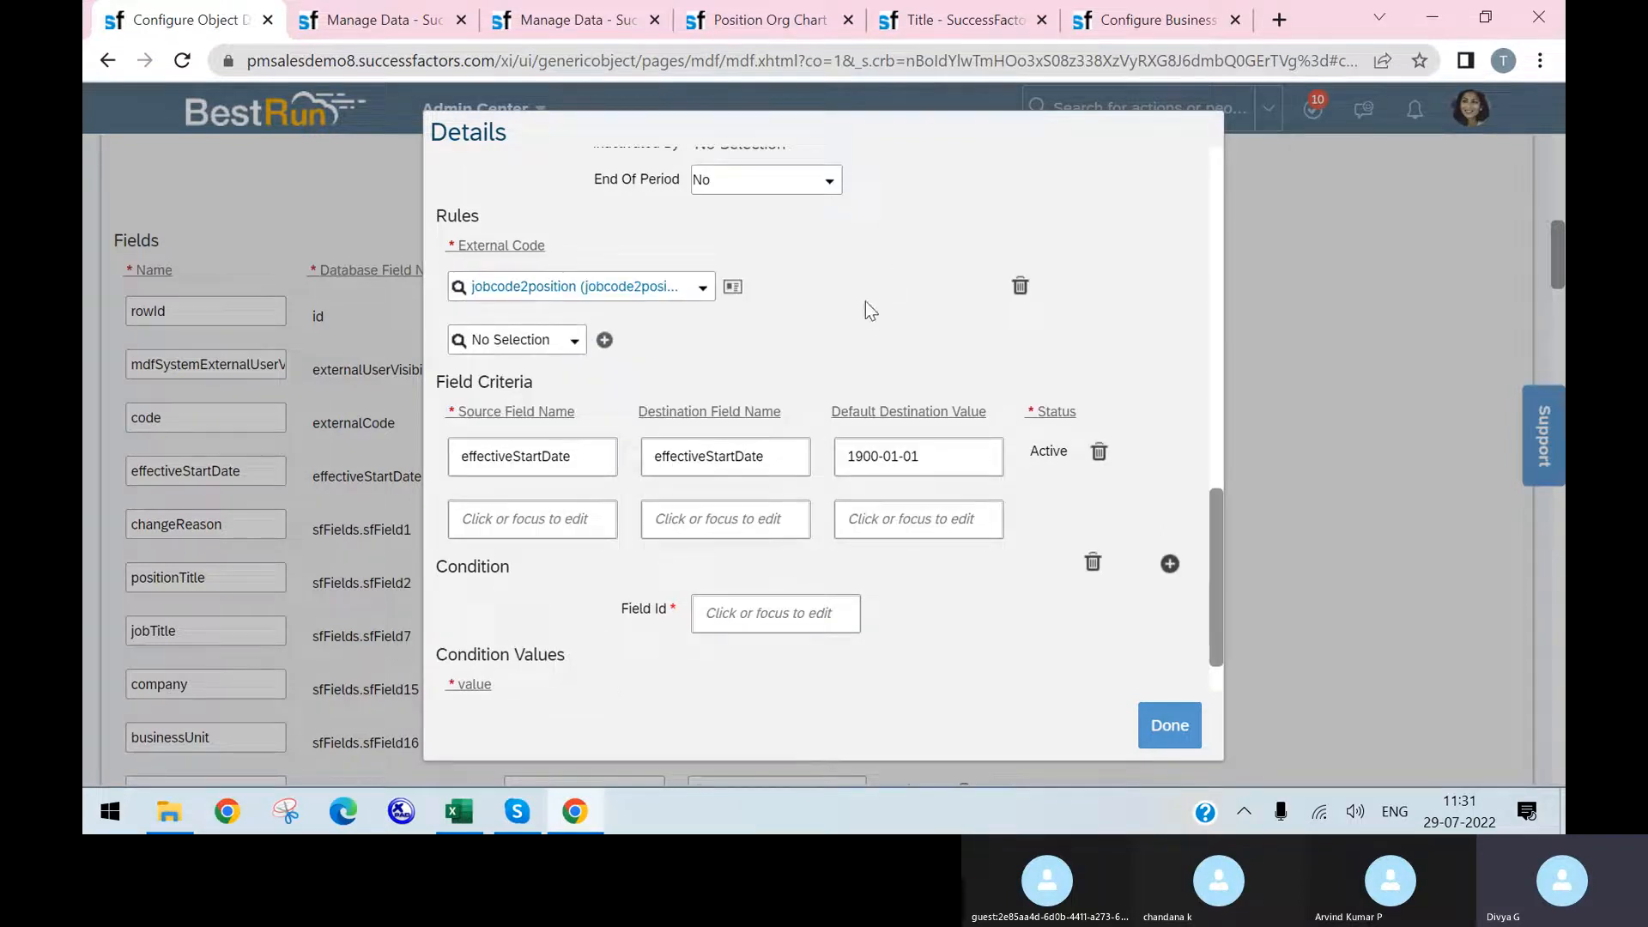
- Confirm the jobCode field details and save the corrected Position object definition
click(1144, 723)
scroll(1325, 532, down, 1)
scroll(1340, 612, down, 15)
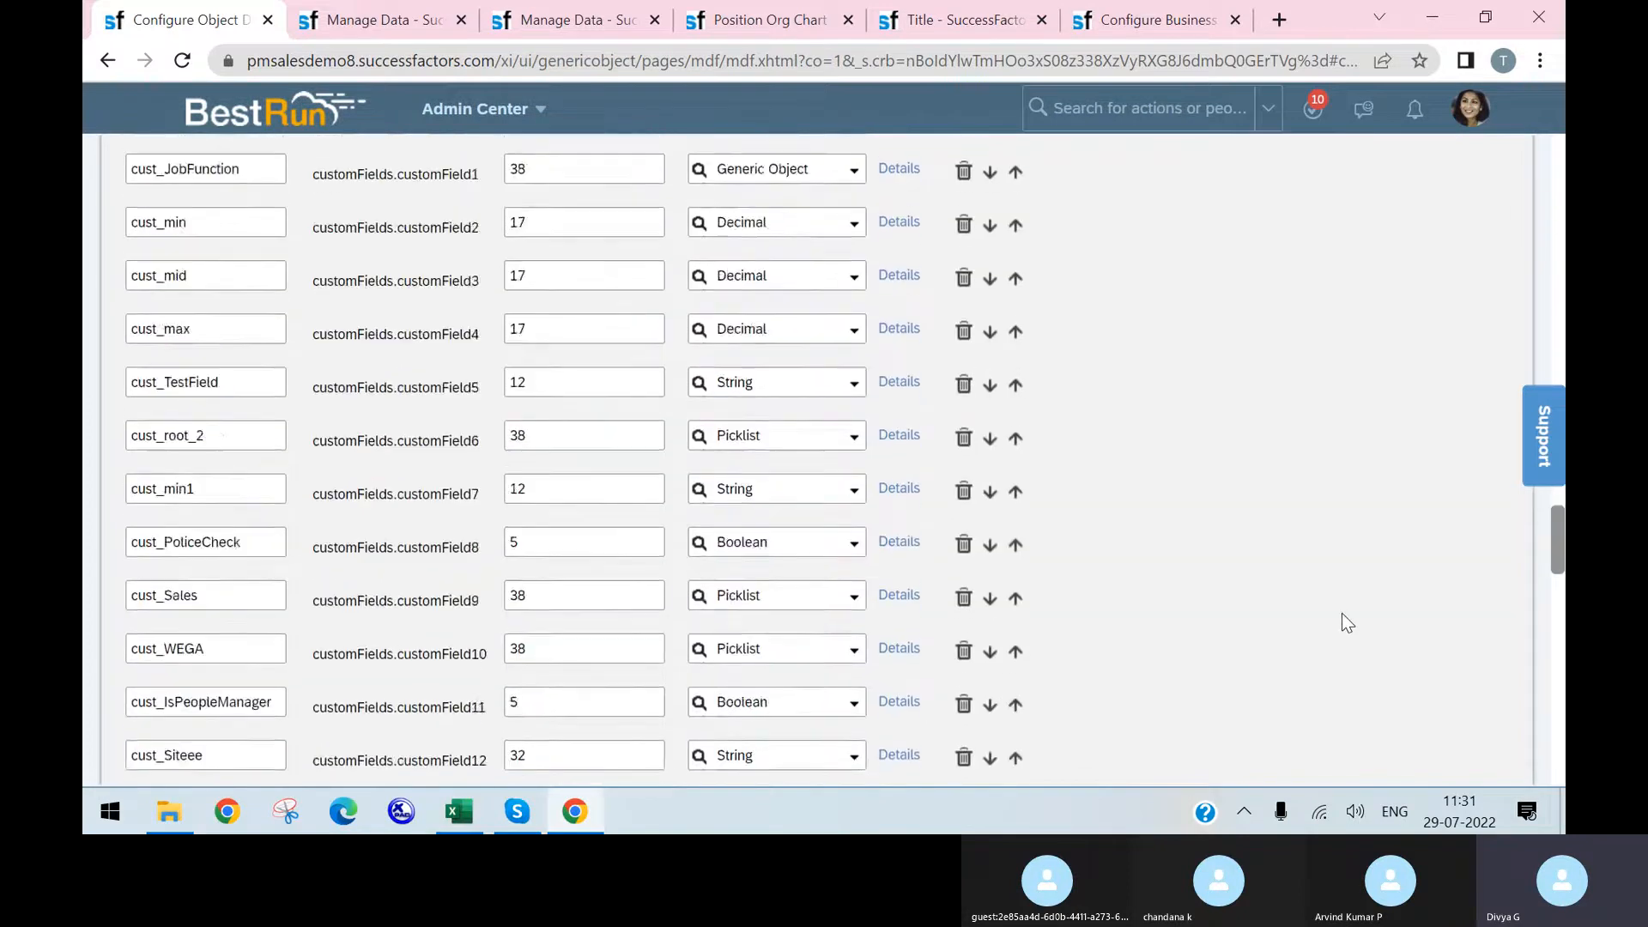
scroll(1342, 618, down, 10)
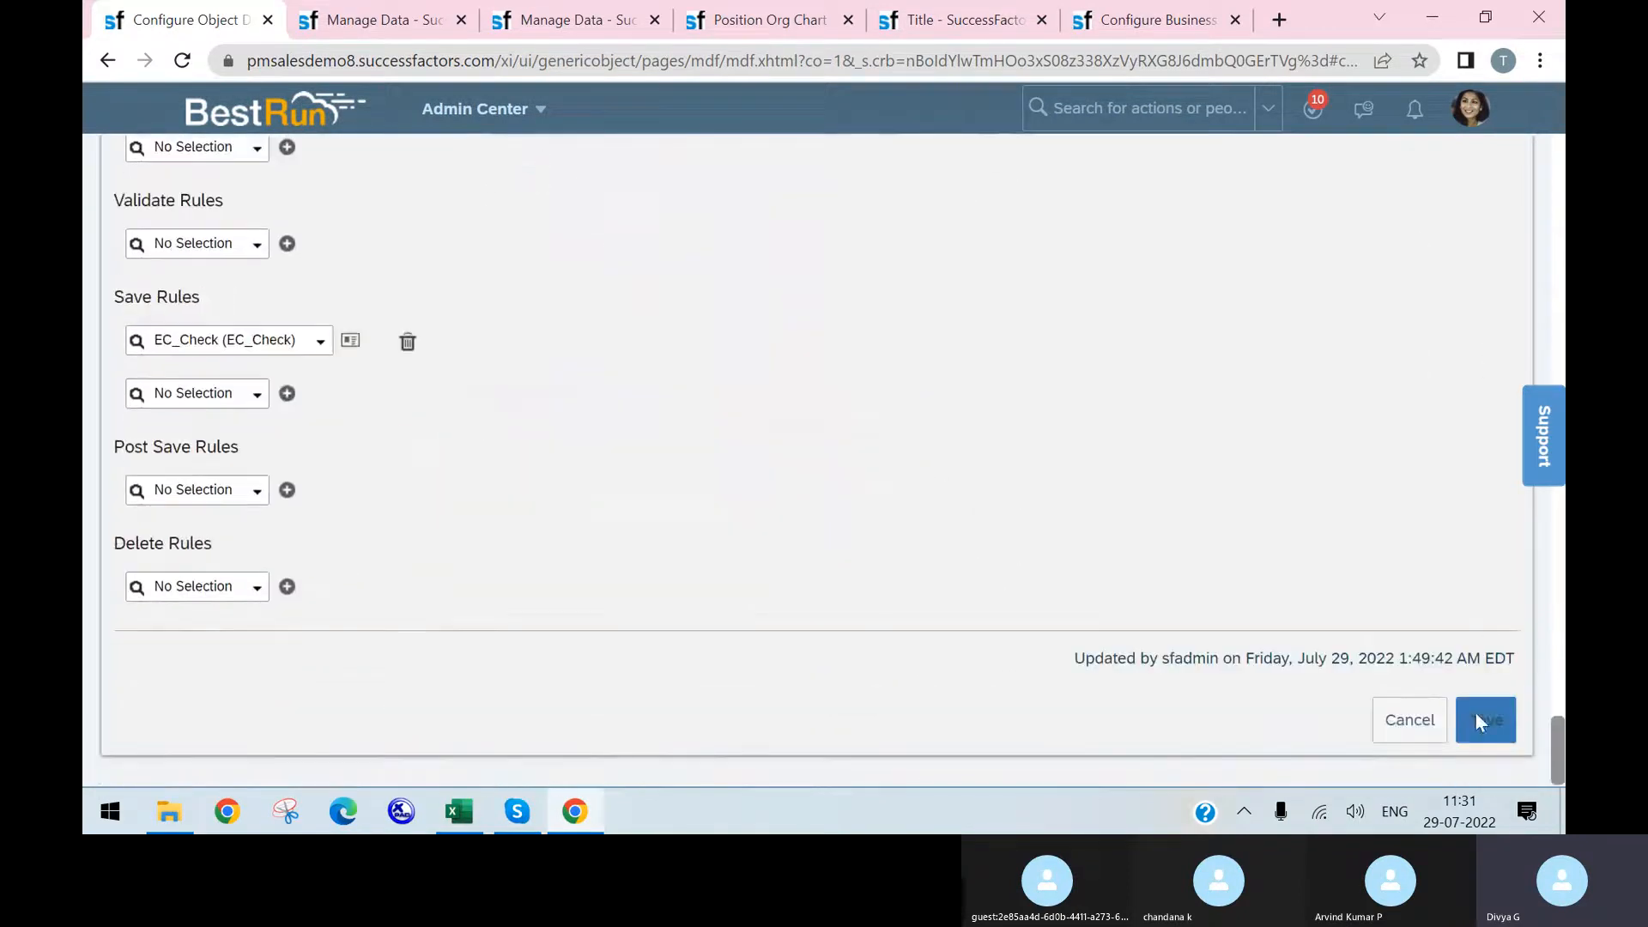
click(1480, 717)
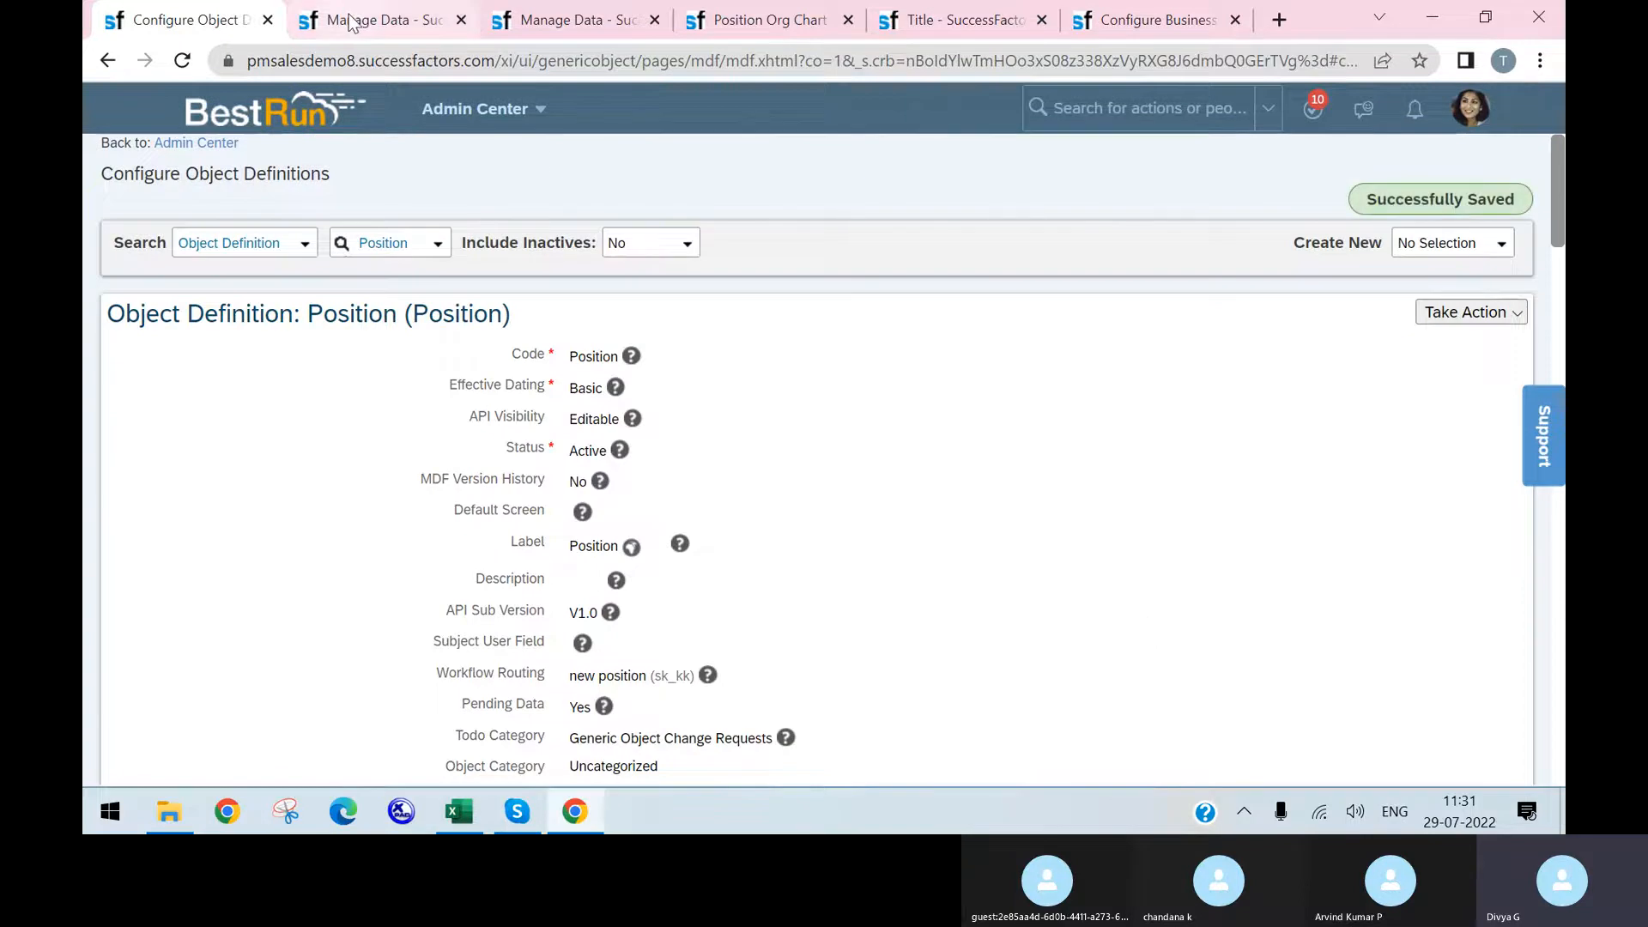
- Return to the Position form in Manage Data and reload the page
click(360, 19)
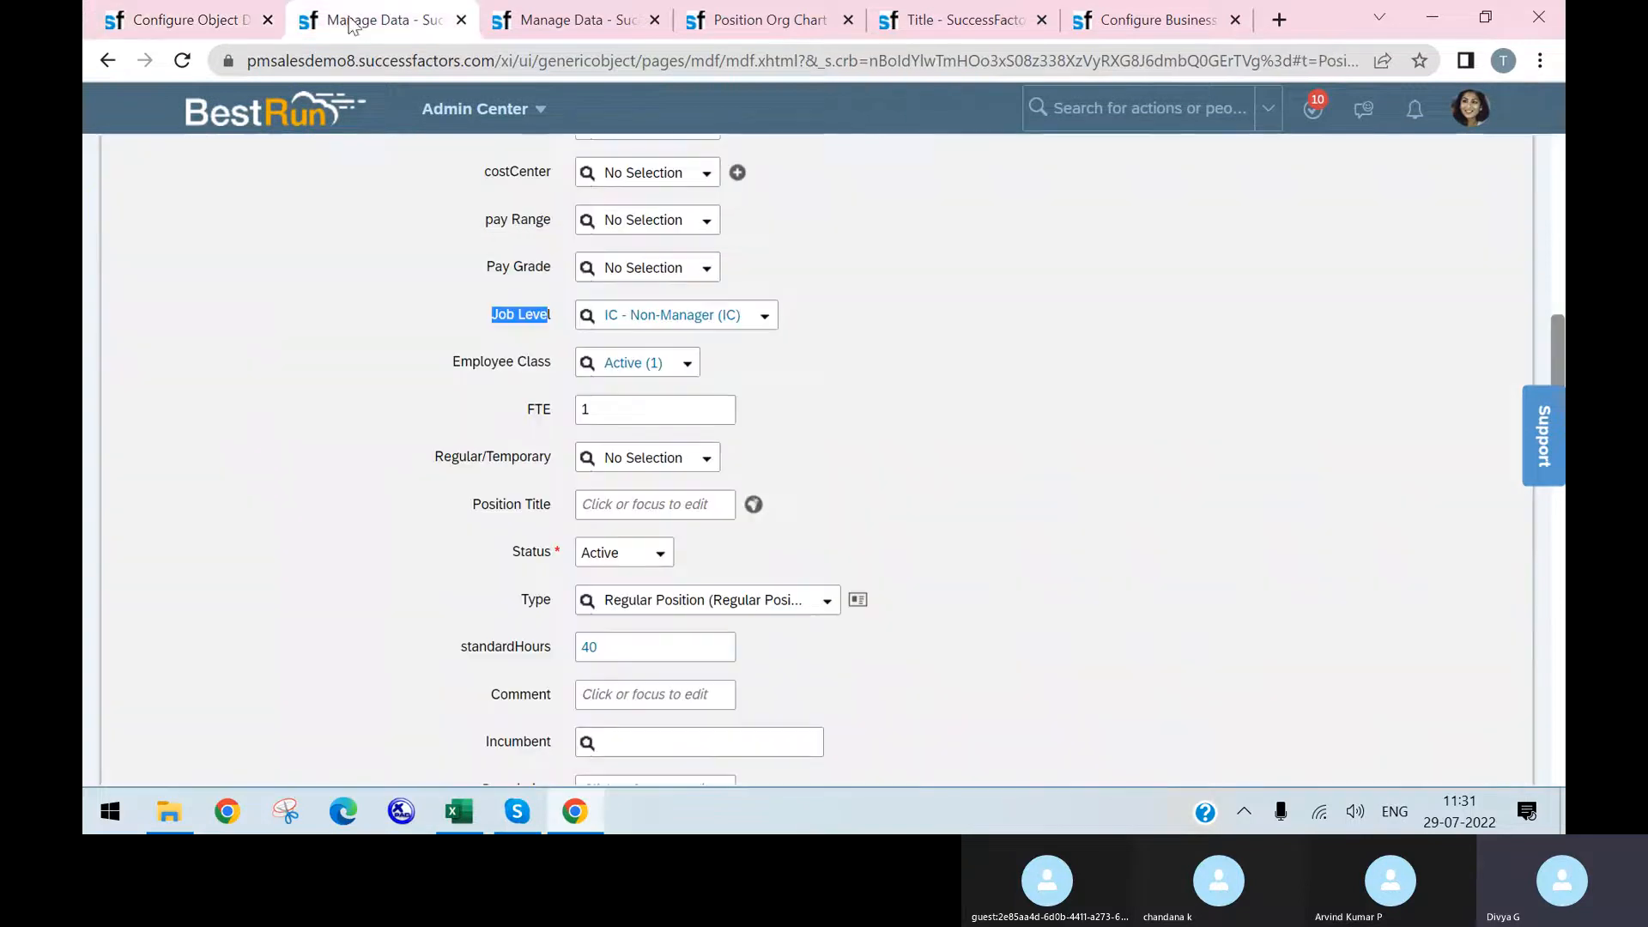
scroll(779, 352, up, 8)
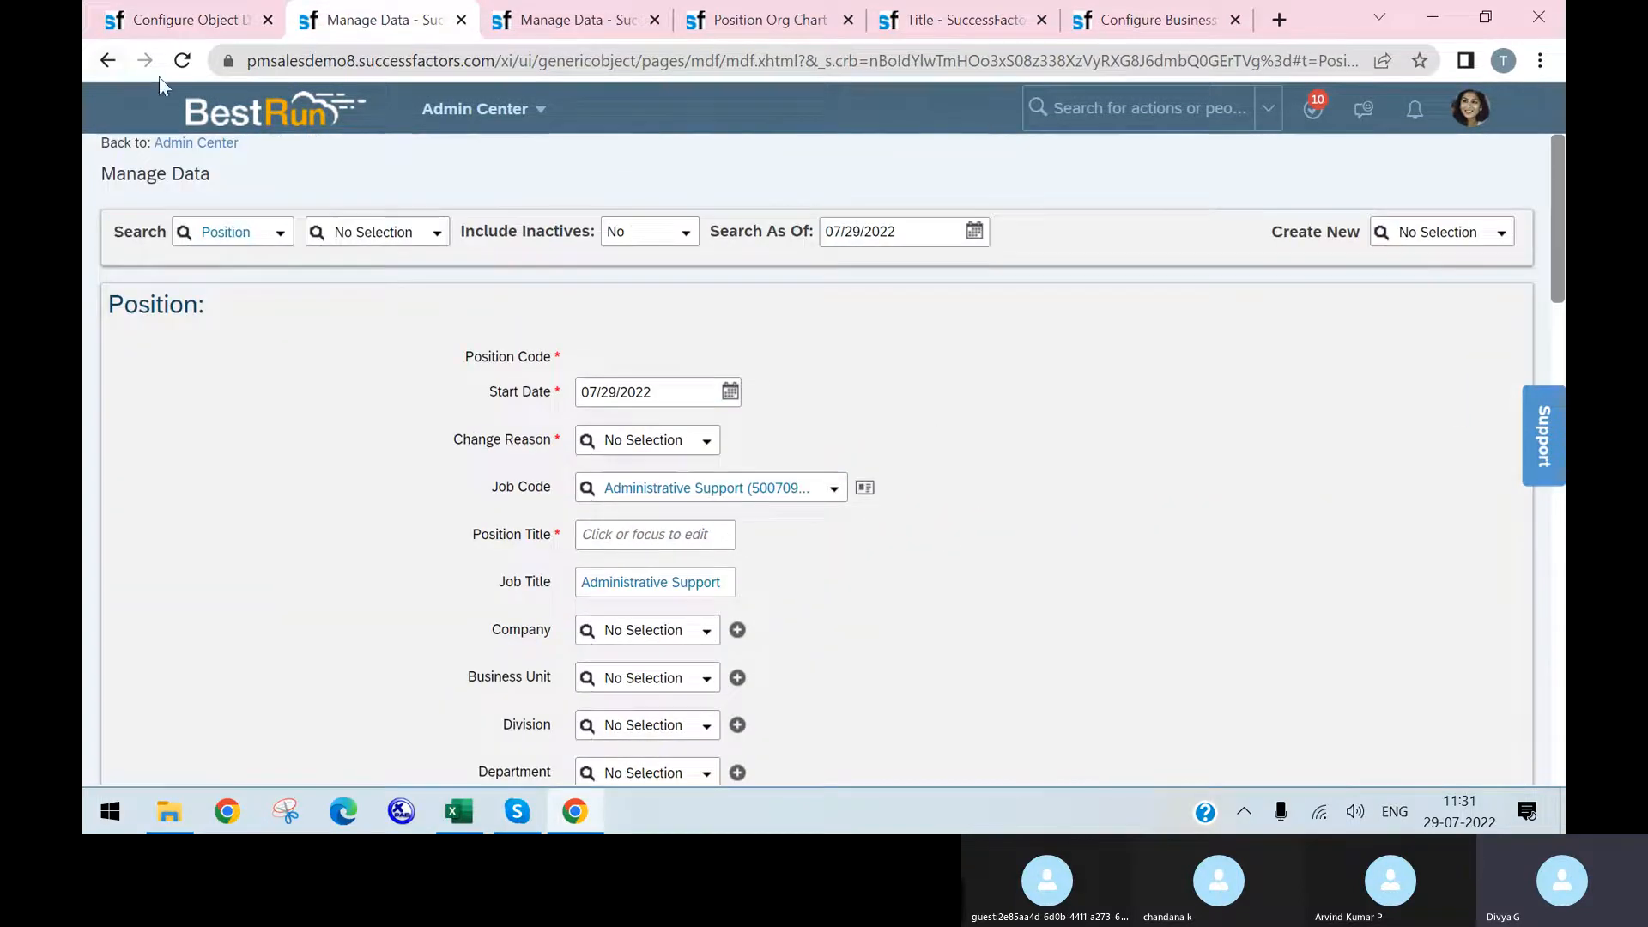
click(181, 60)
click(941, 192)
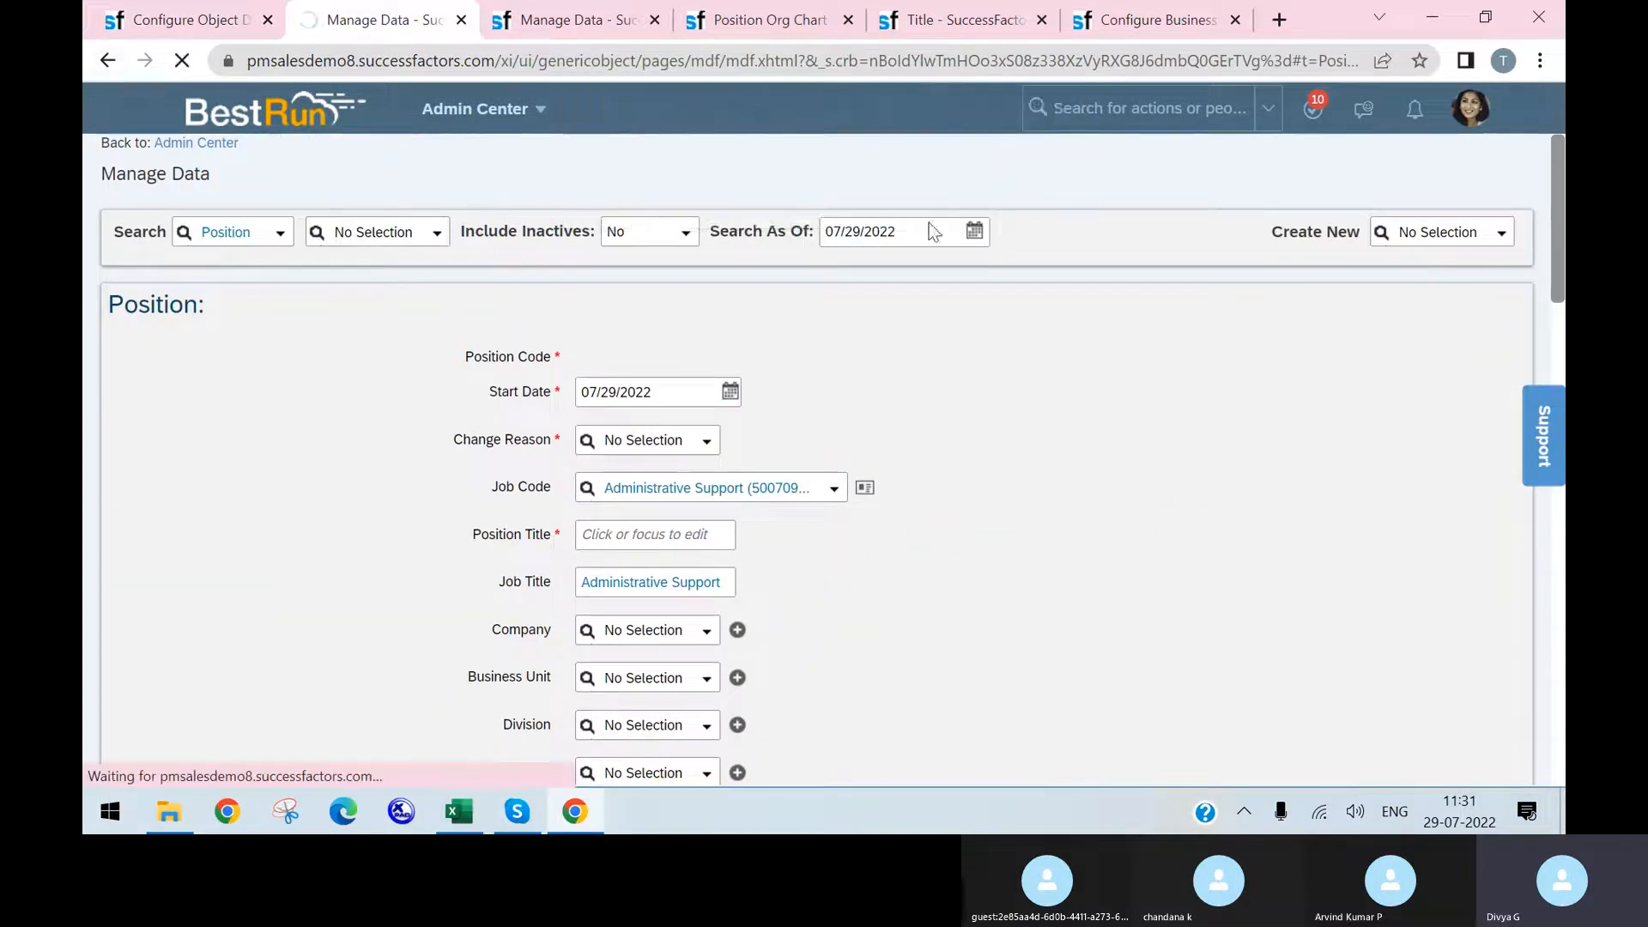
- Reopen the Position object definition for correction and bring up the rules assigned in the jobCode field's details
click(167, 19)
scroll(1073, 515, down, 5)
scroll(1079, 529, up, 4)
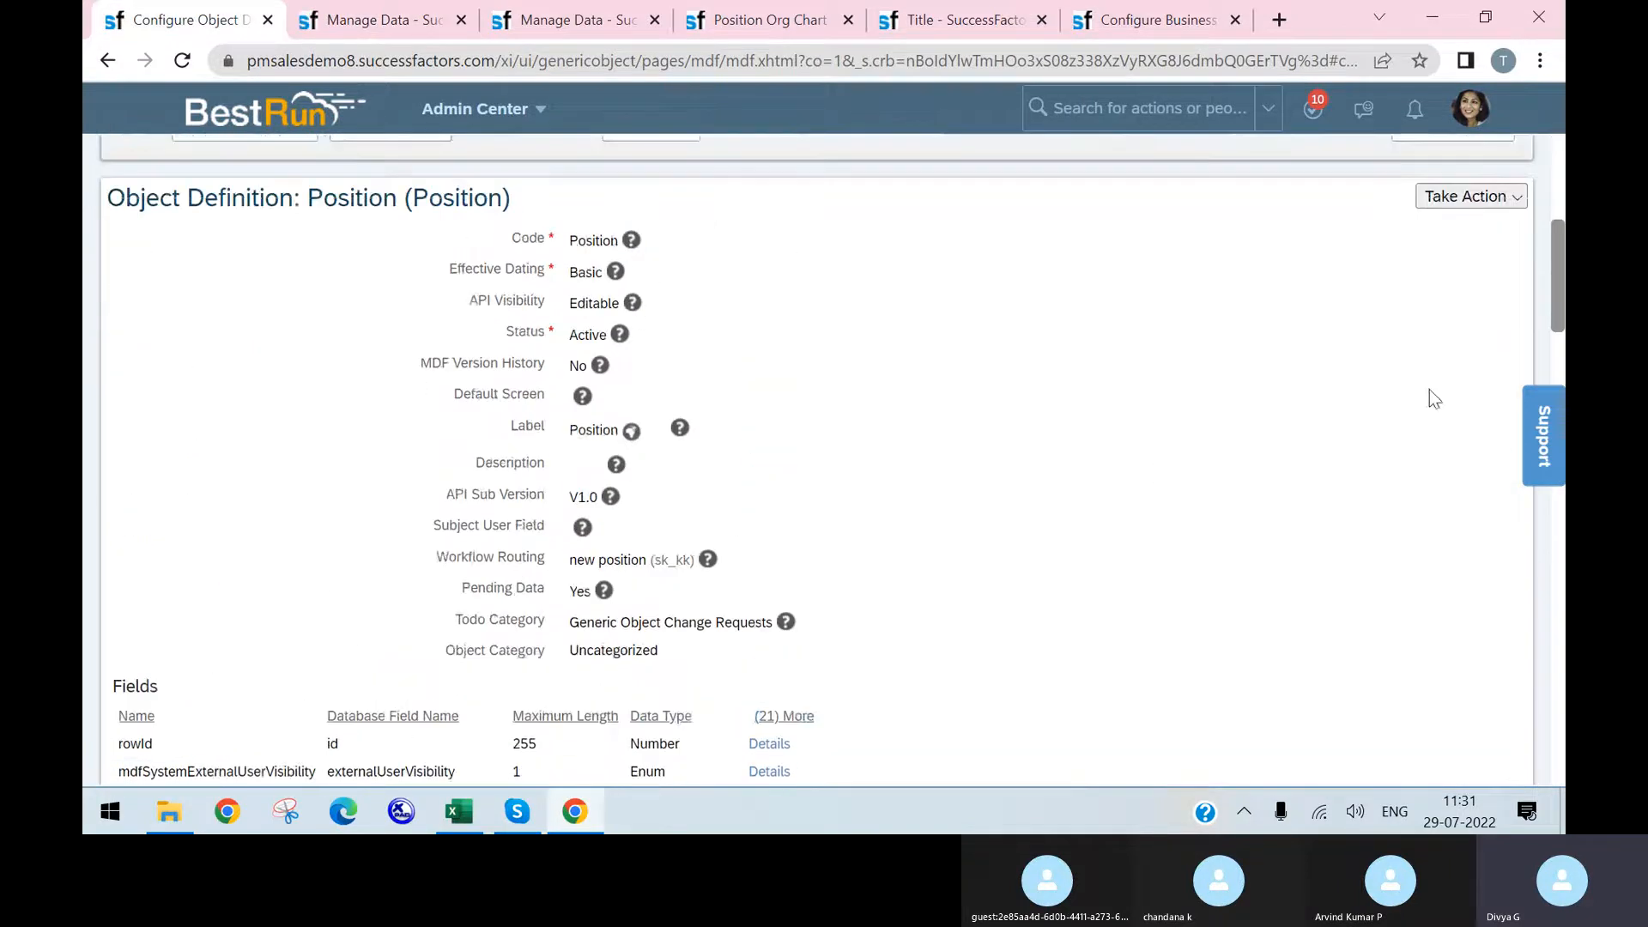
click(1472, 196)
click(1339, 228)
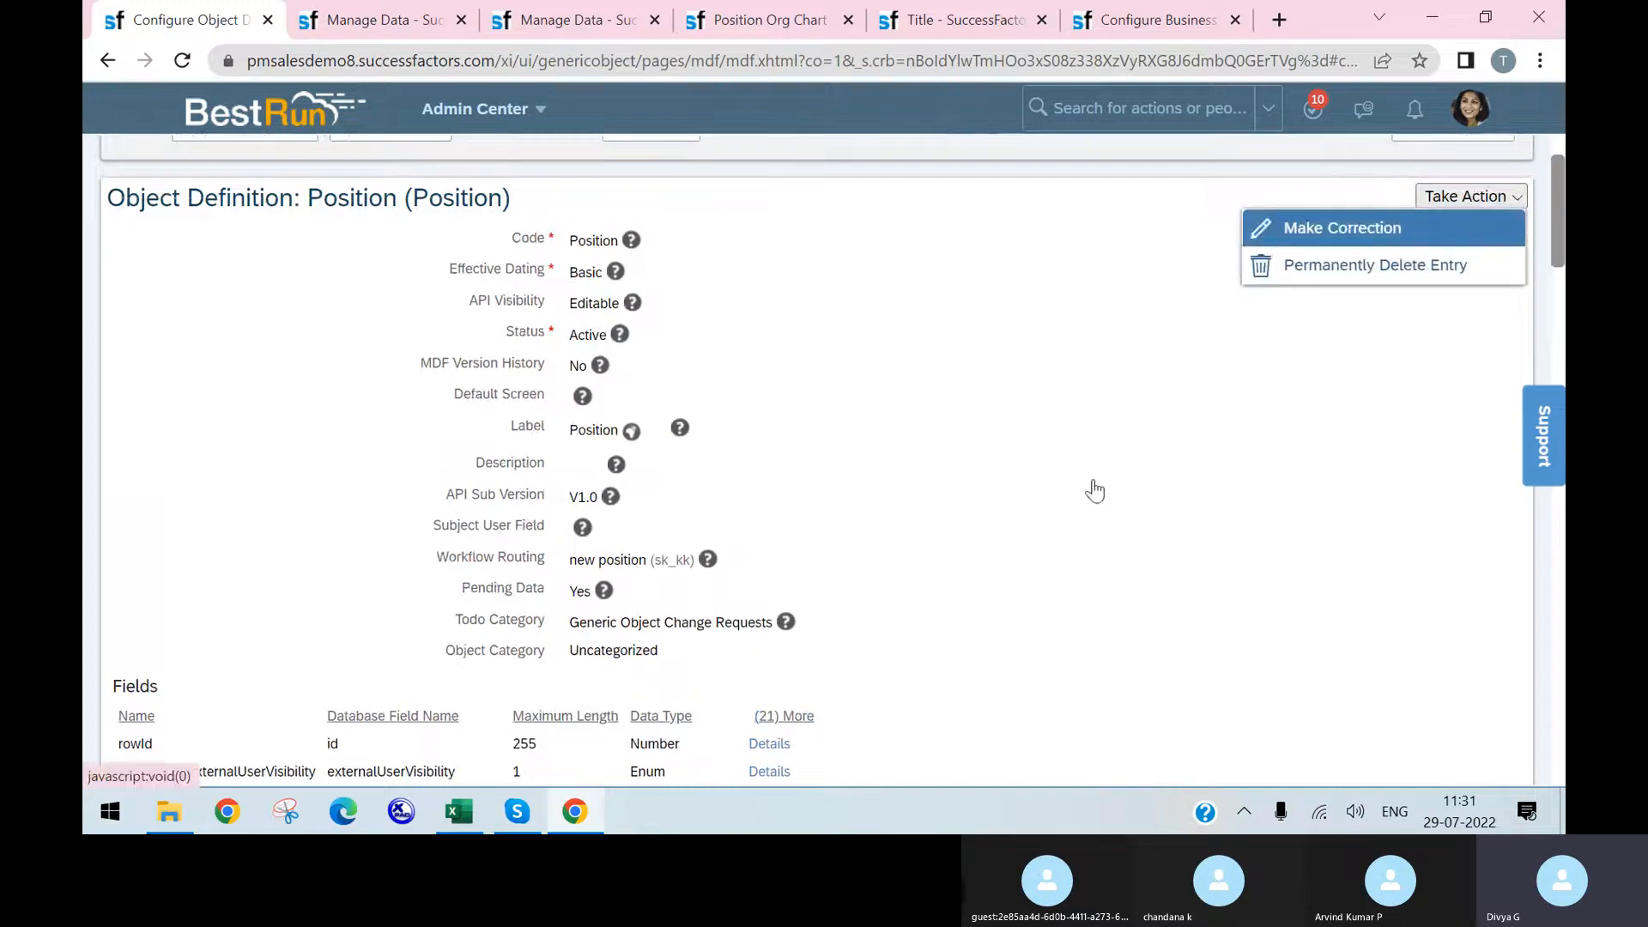
scroll(1094, 480, down, 5)
scroll(986, 588, down, 4)
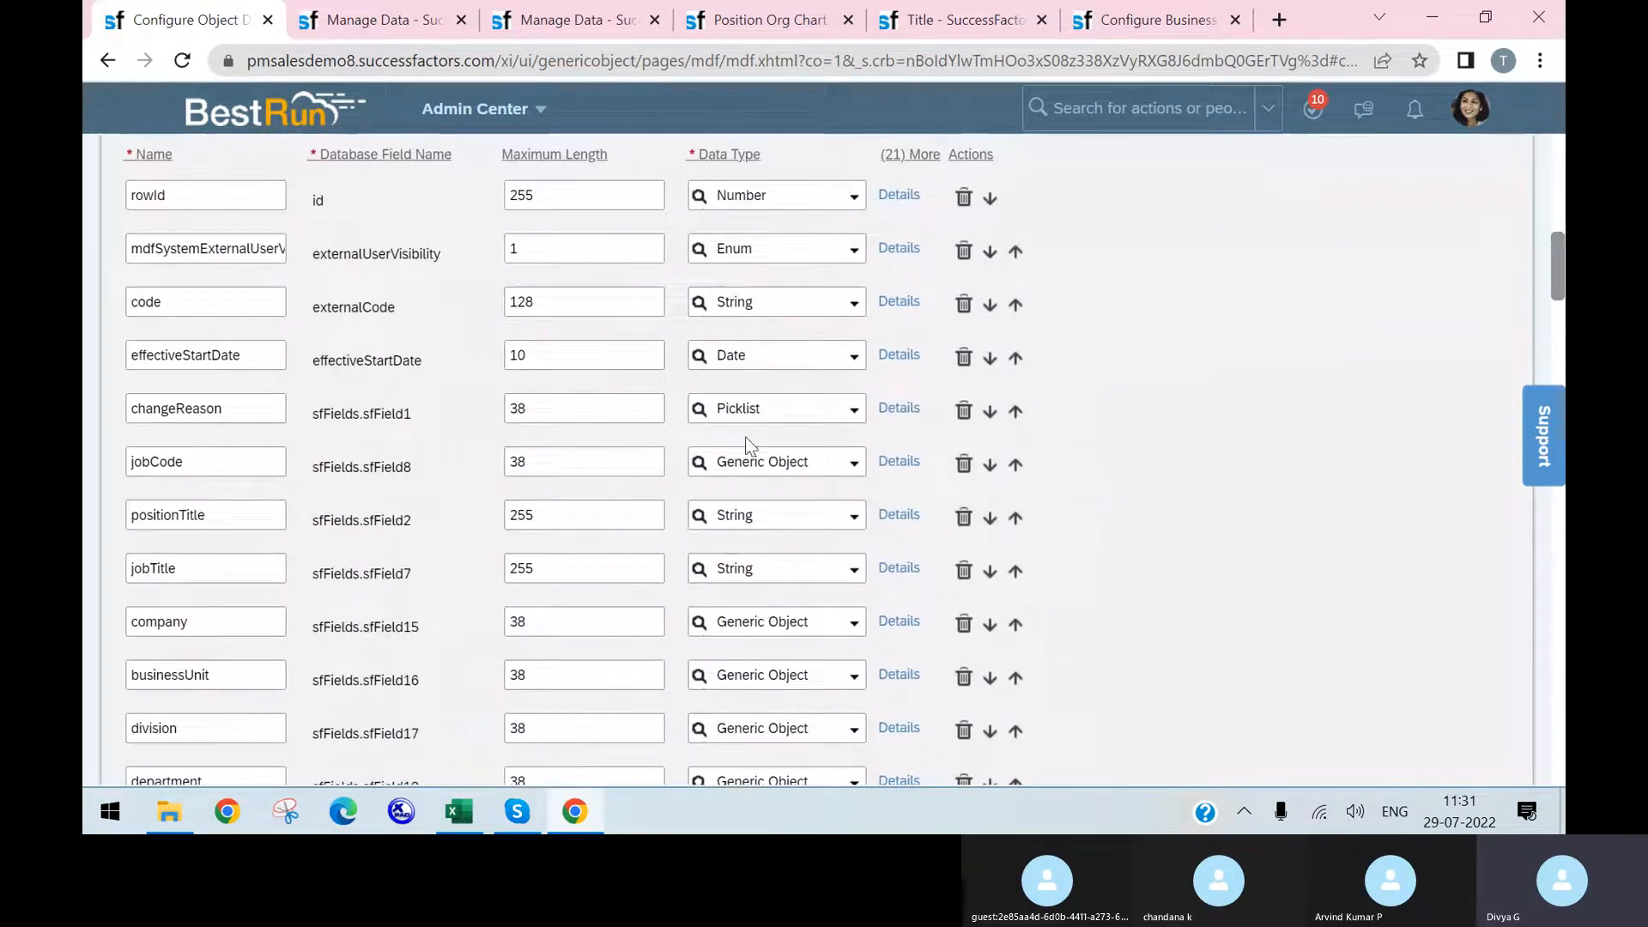
click(884, 471)
scroll(909, 574, down, 10)
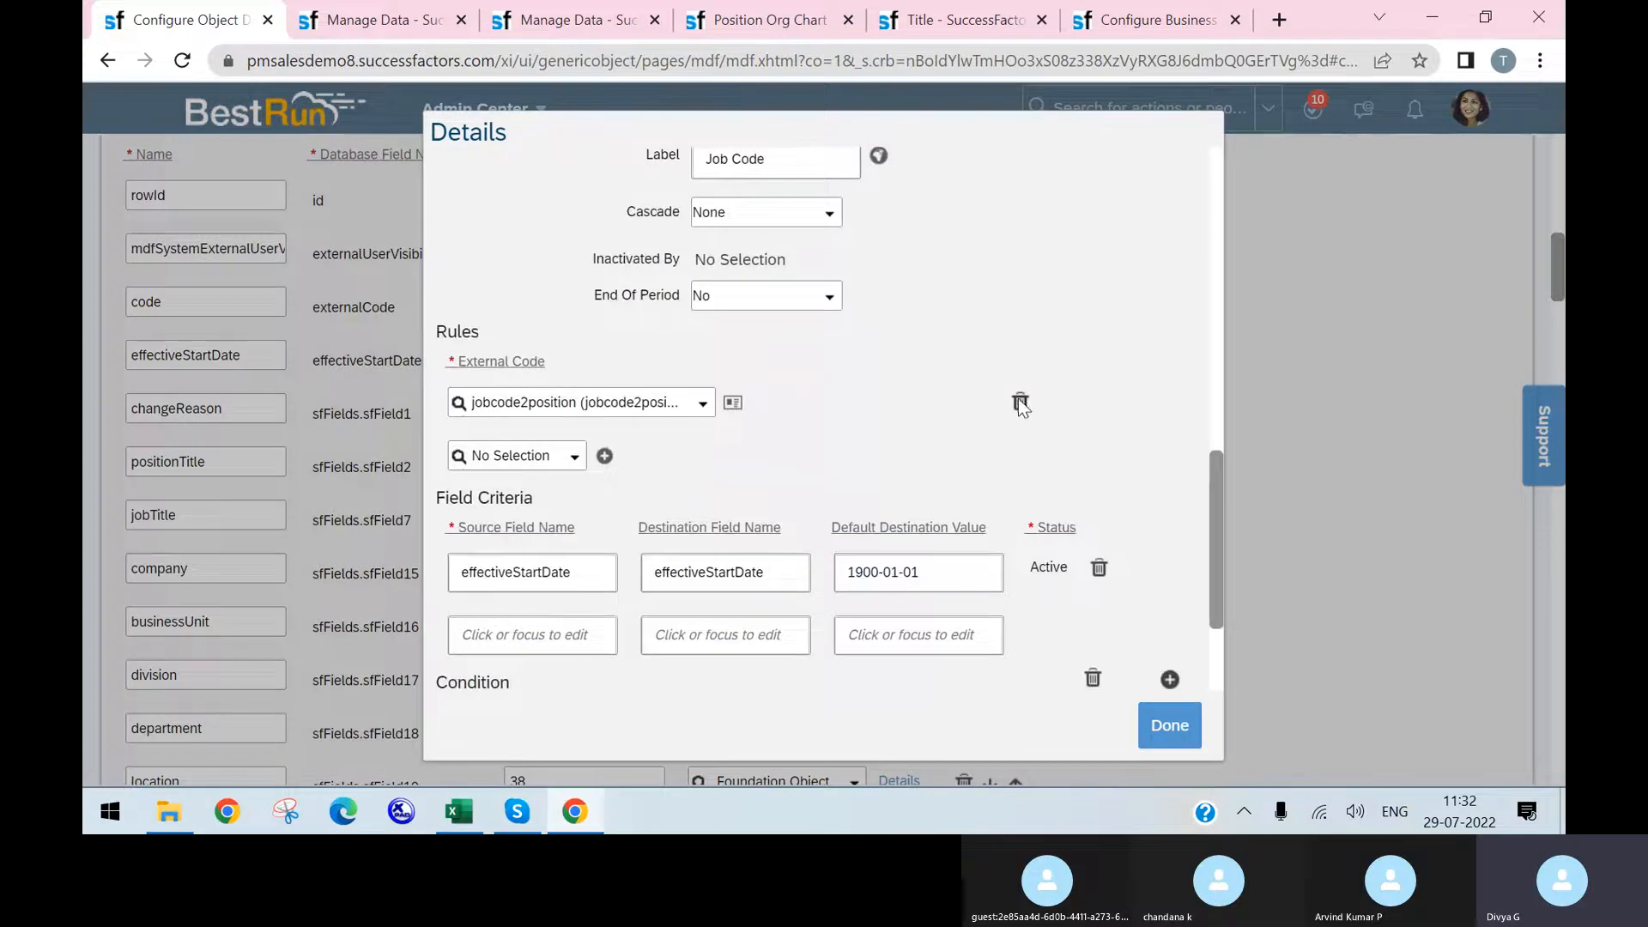
- Remove the jobcode2position rule from the jobCode field's details and save the Position object definition
click(1020, 402)
key(Escape)
scroll(1428, 651, down, 20)
scroll(1428, 661, down, 15)
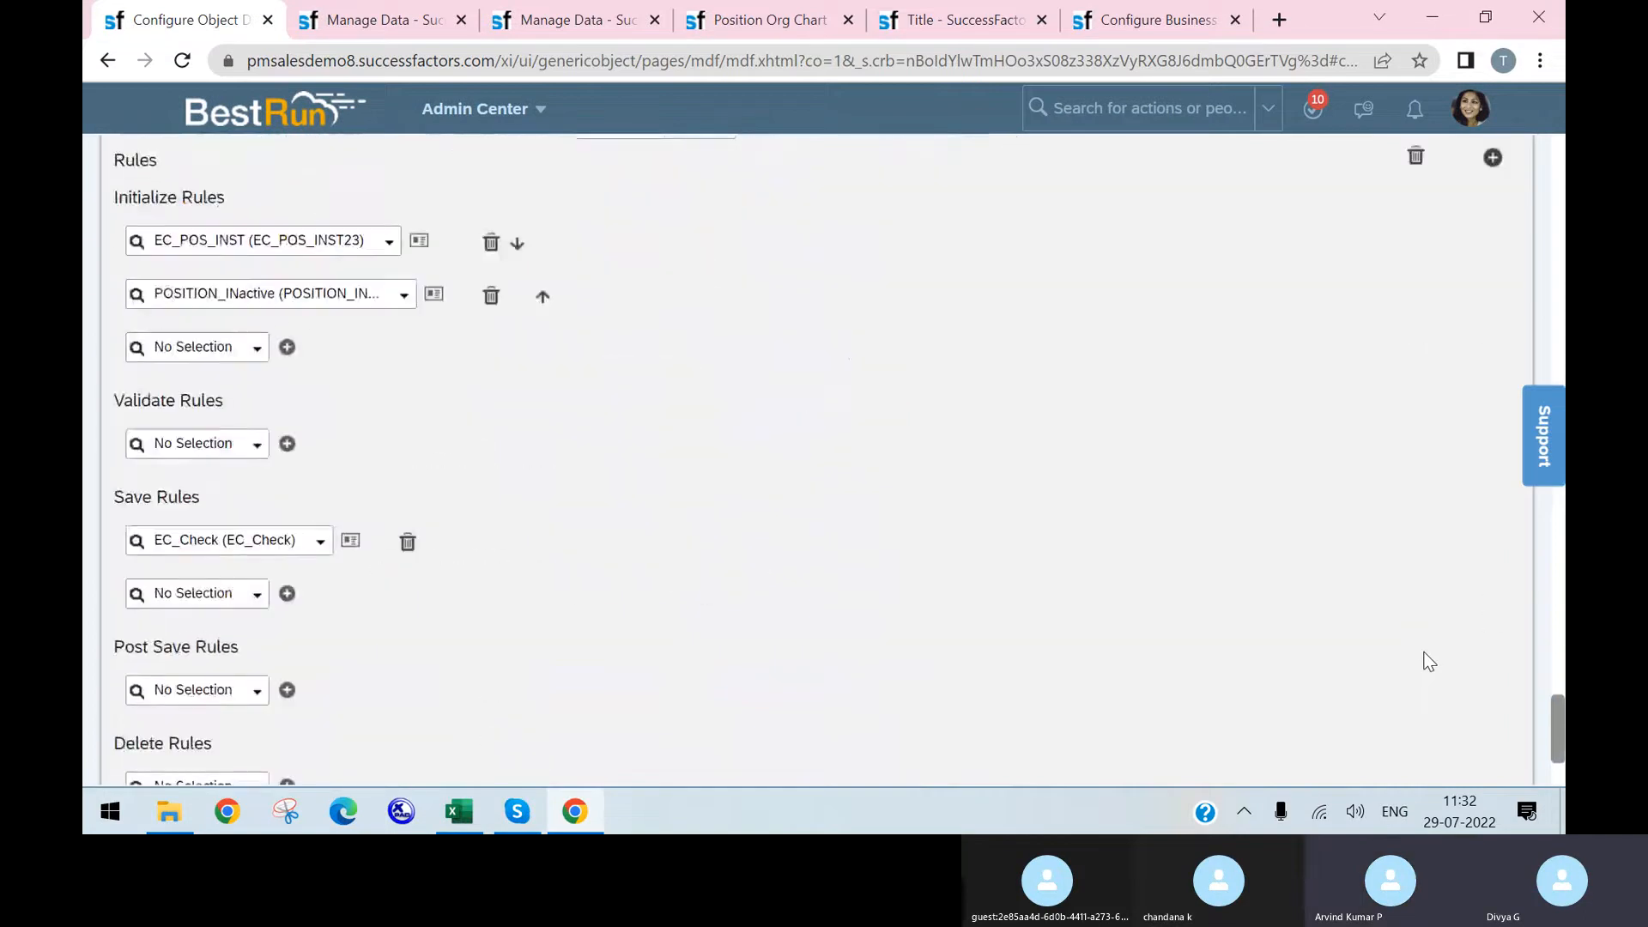
click(1480, 717)
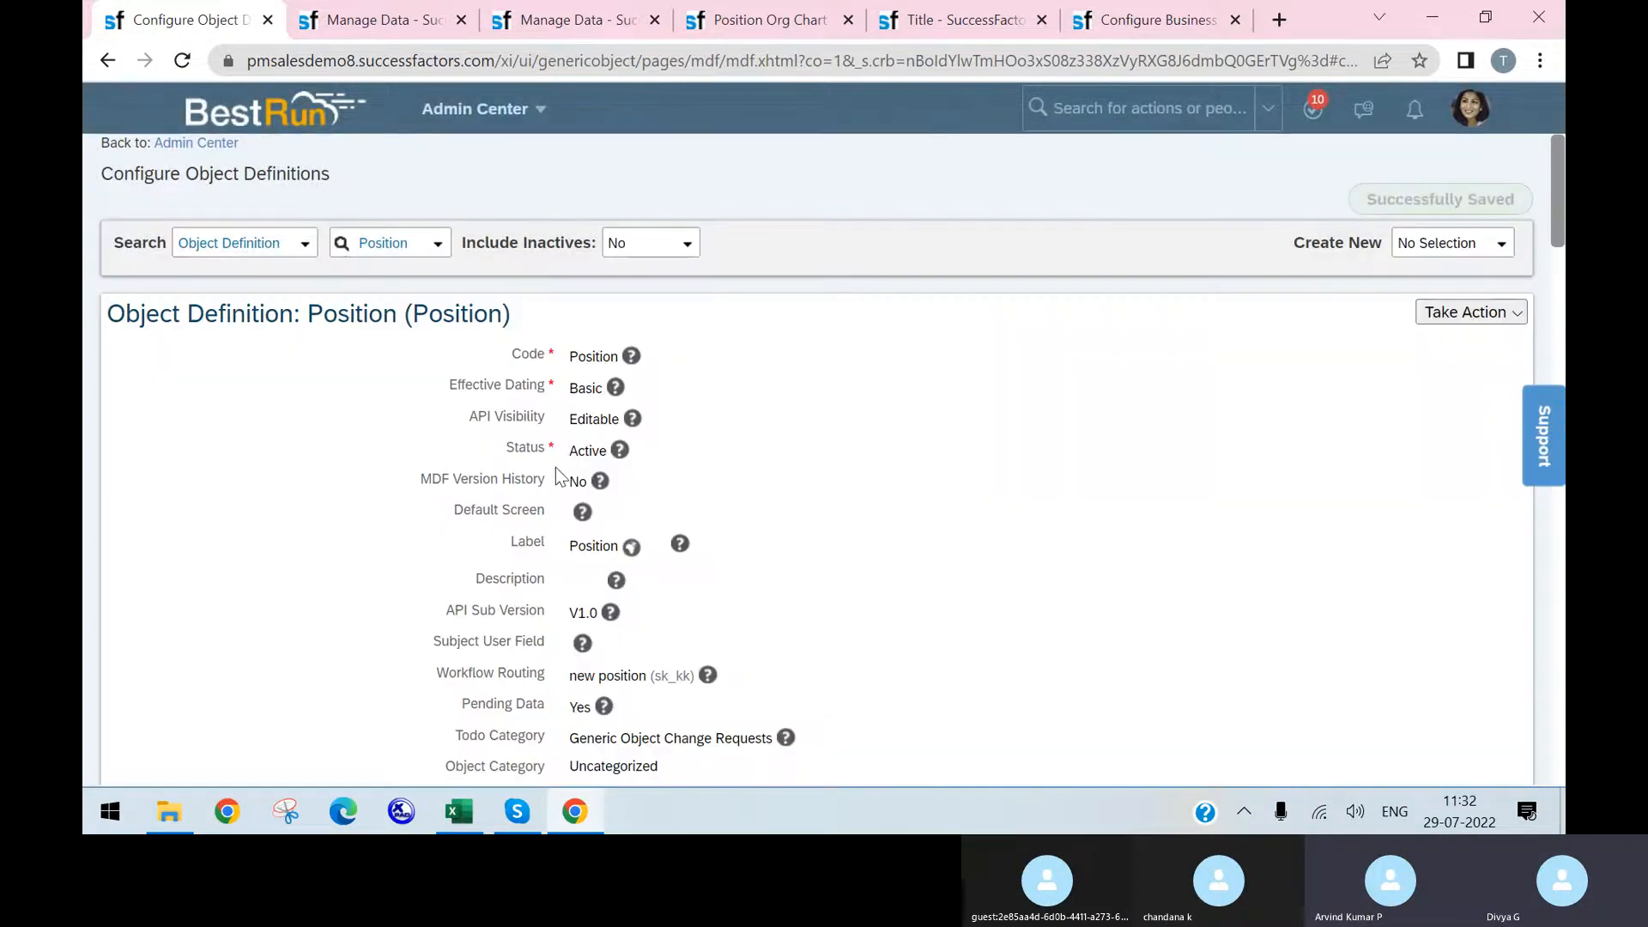
- Reload the Position form in Manage Data, set Job Code to Administrative Support (50070968), and check the dependent fields
click(393, 22)
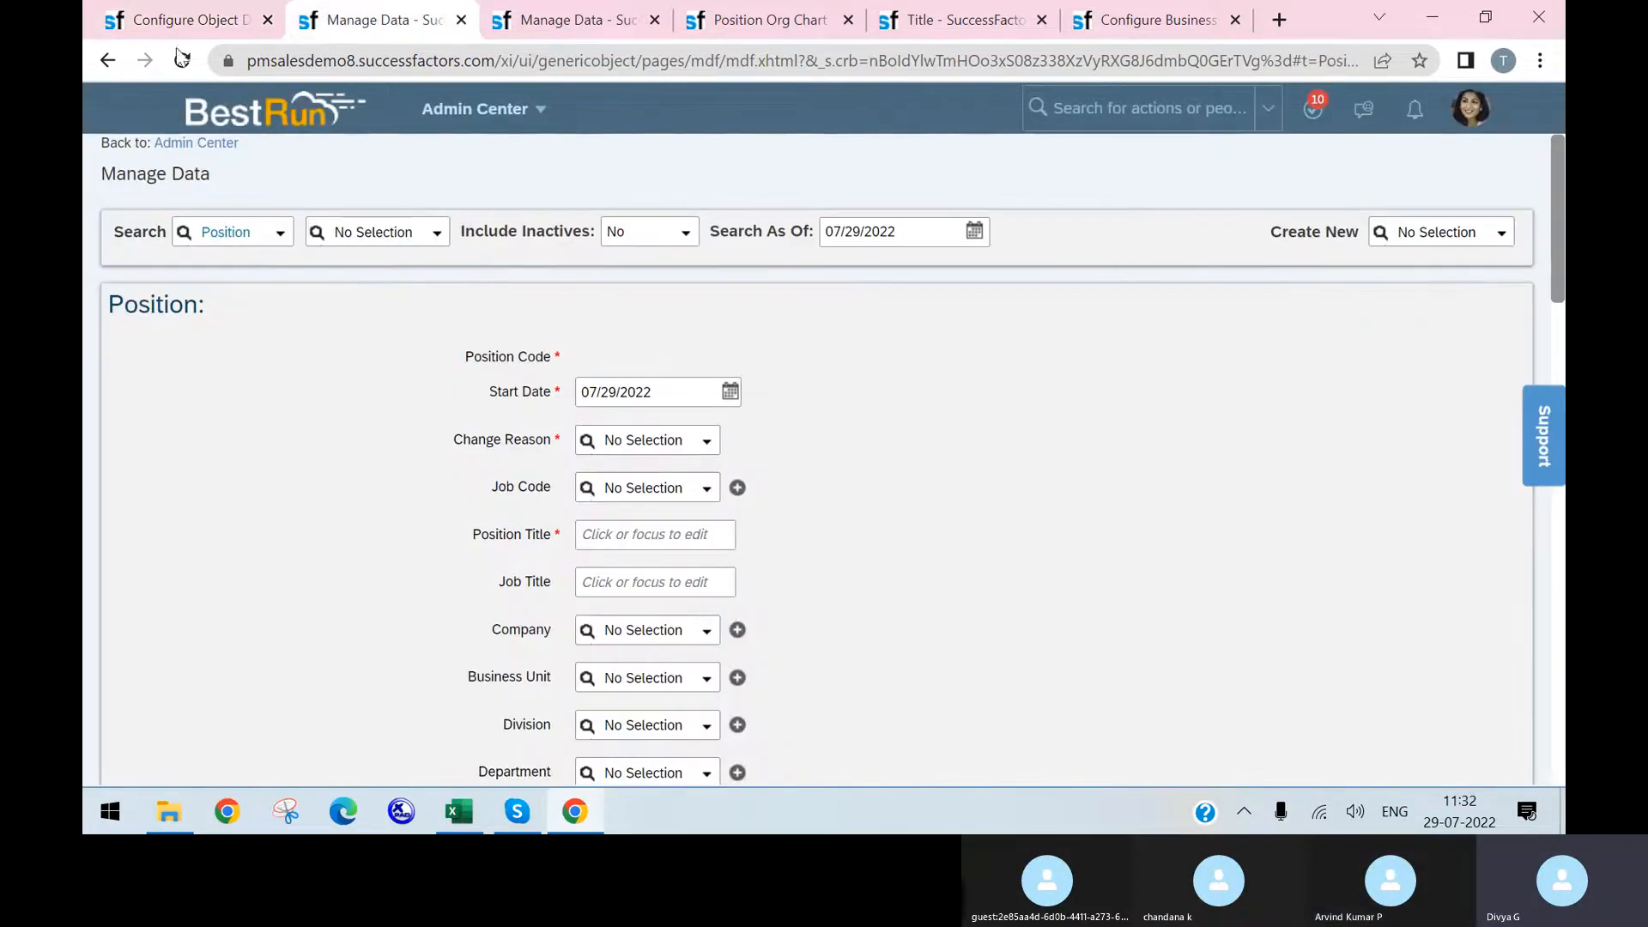
click(184, 60)
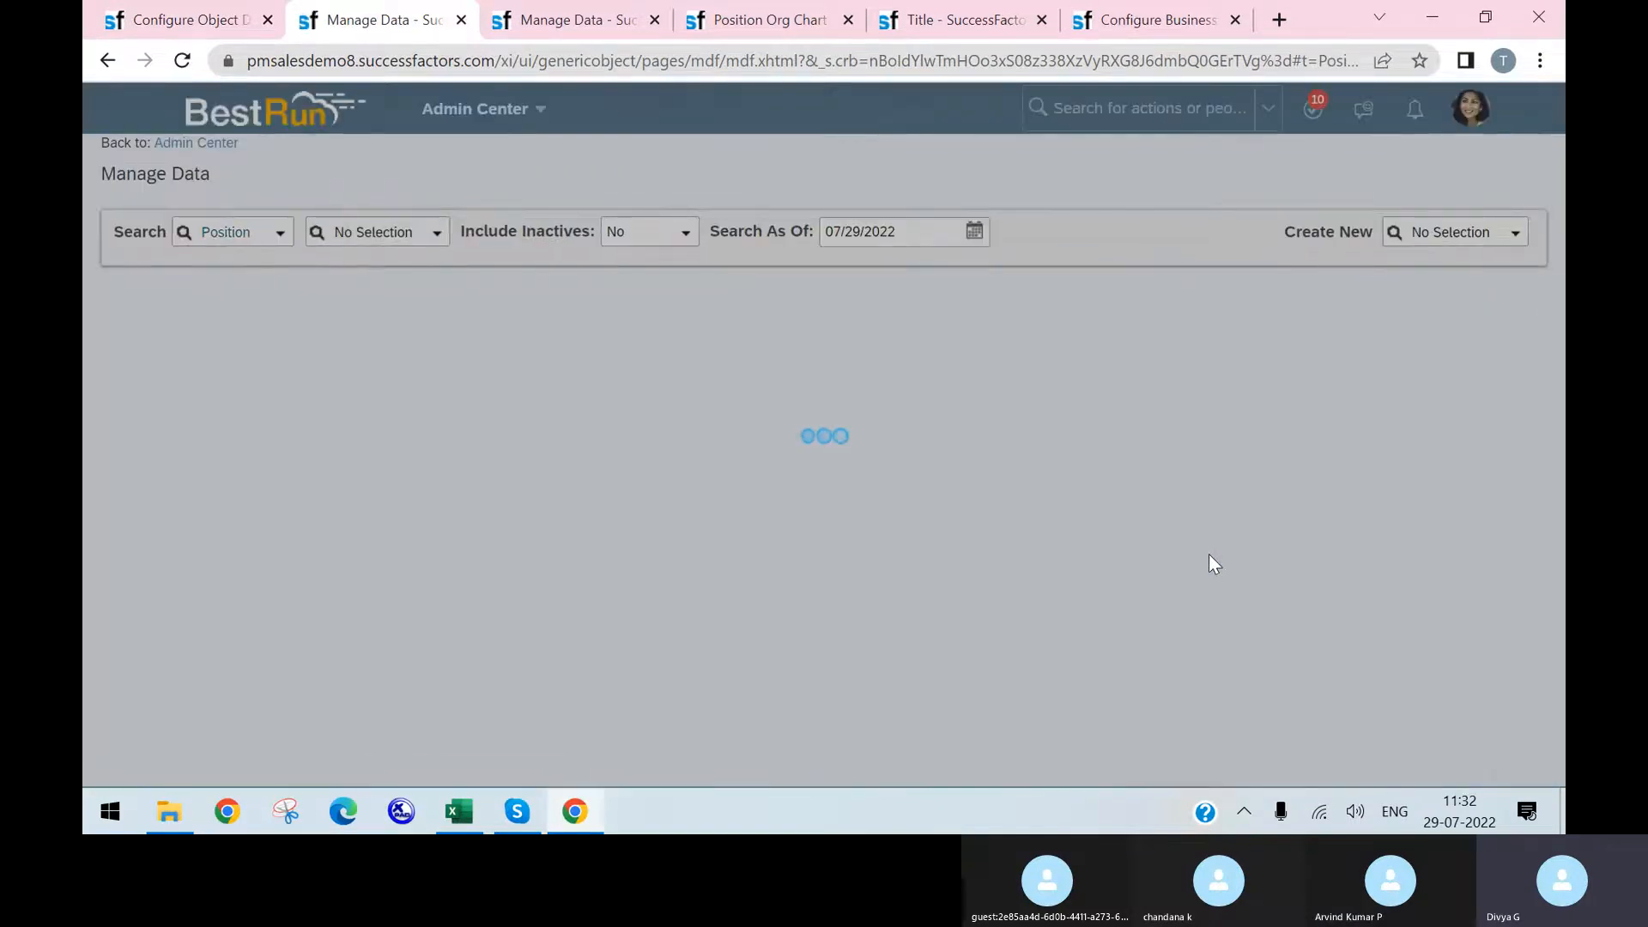
scroll(863, 611, down, 2)
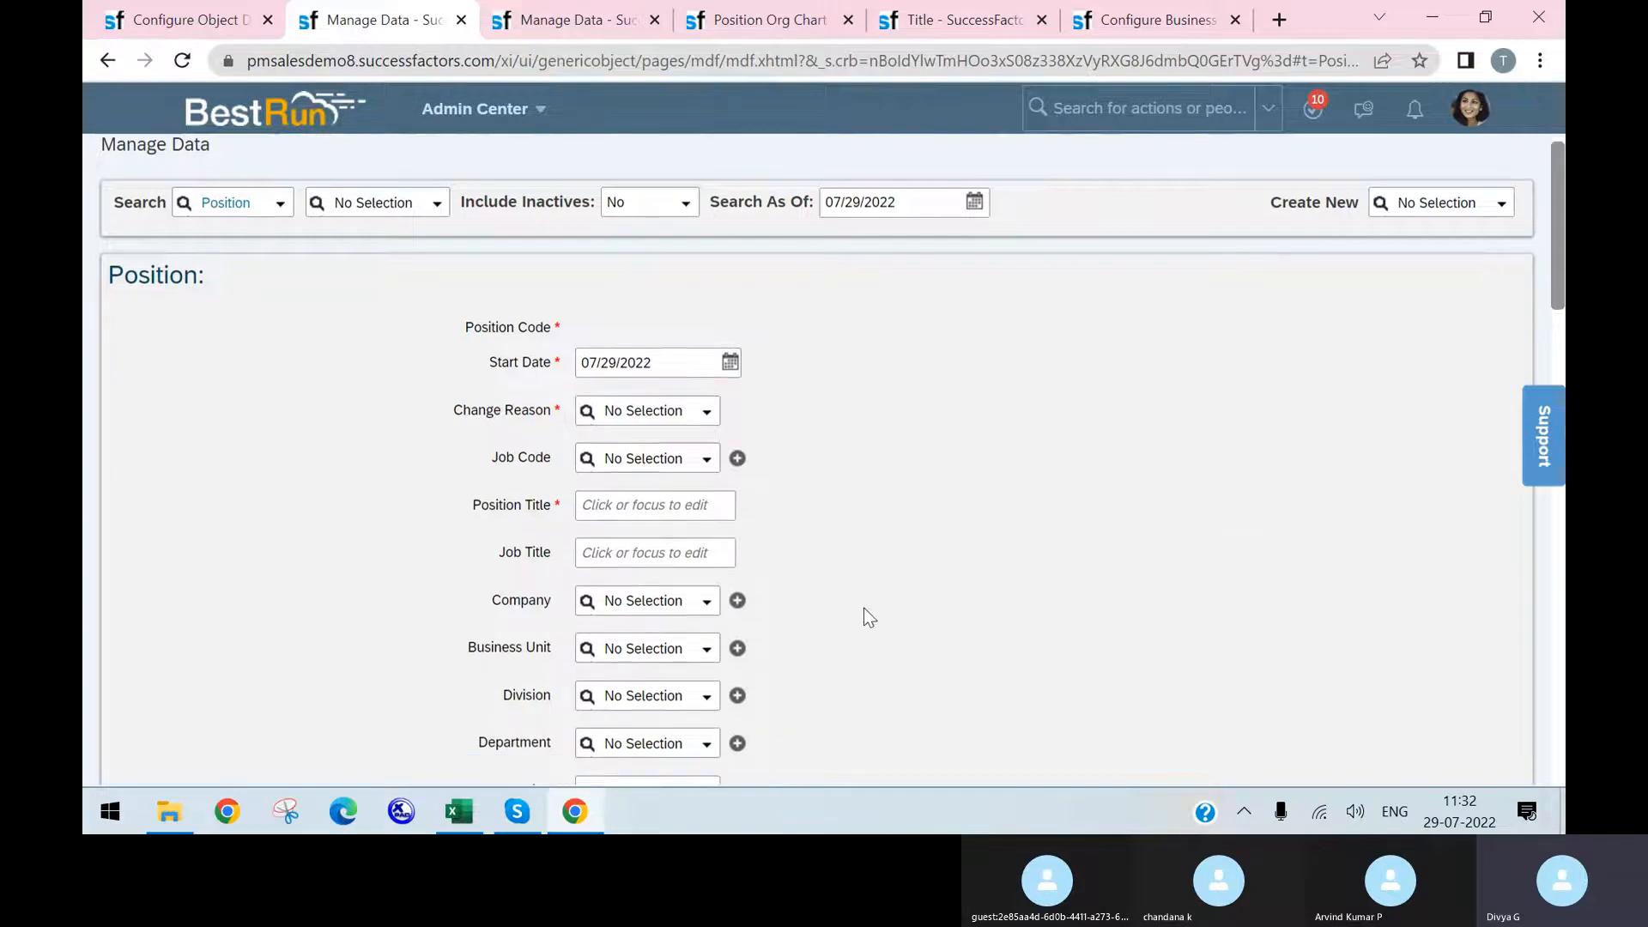
click(706, 377)
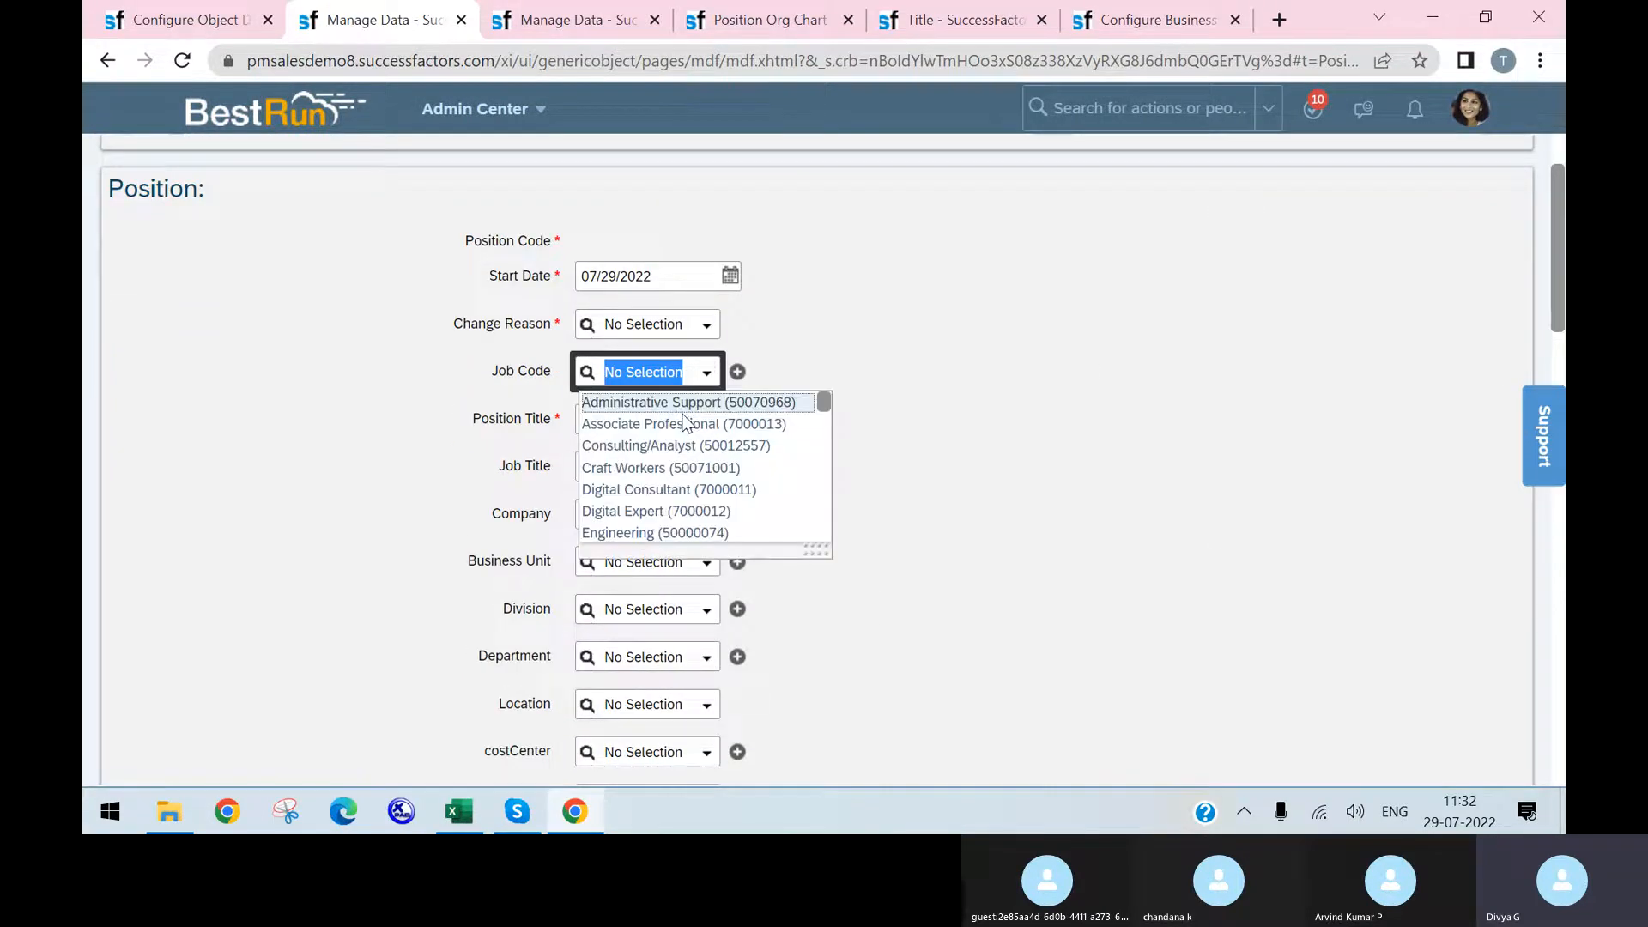
click(682, 410)
click(1139, 548)
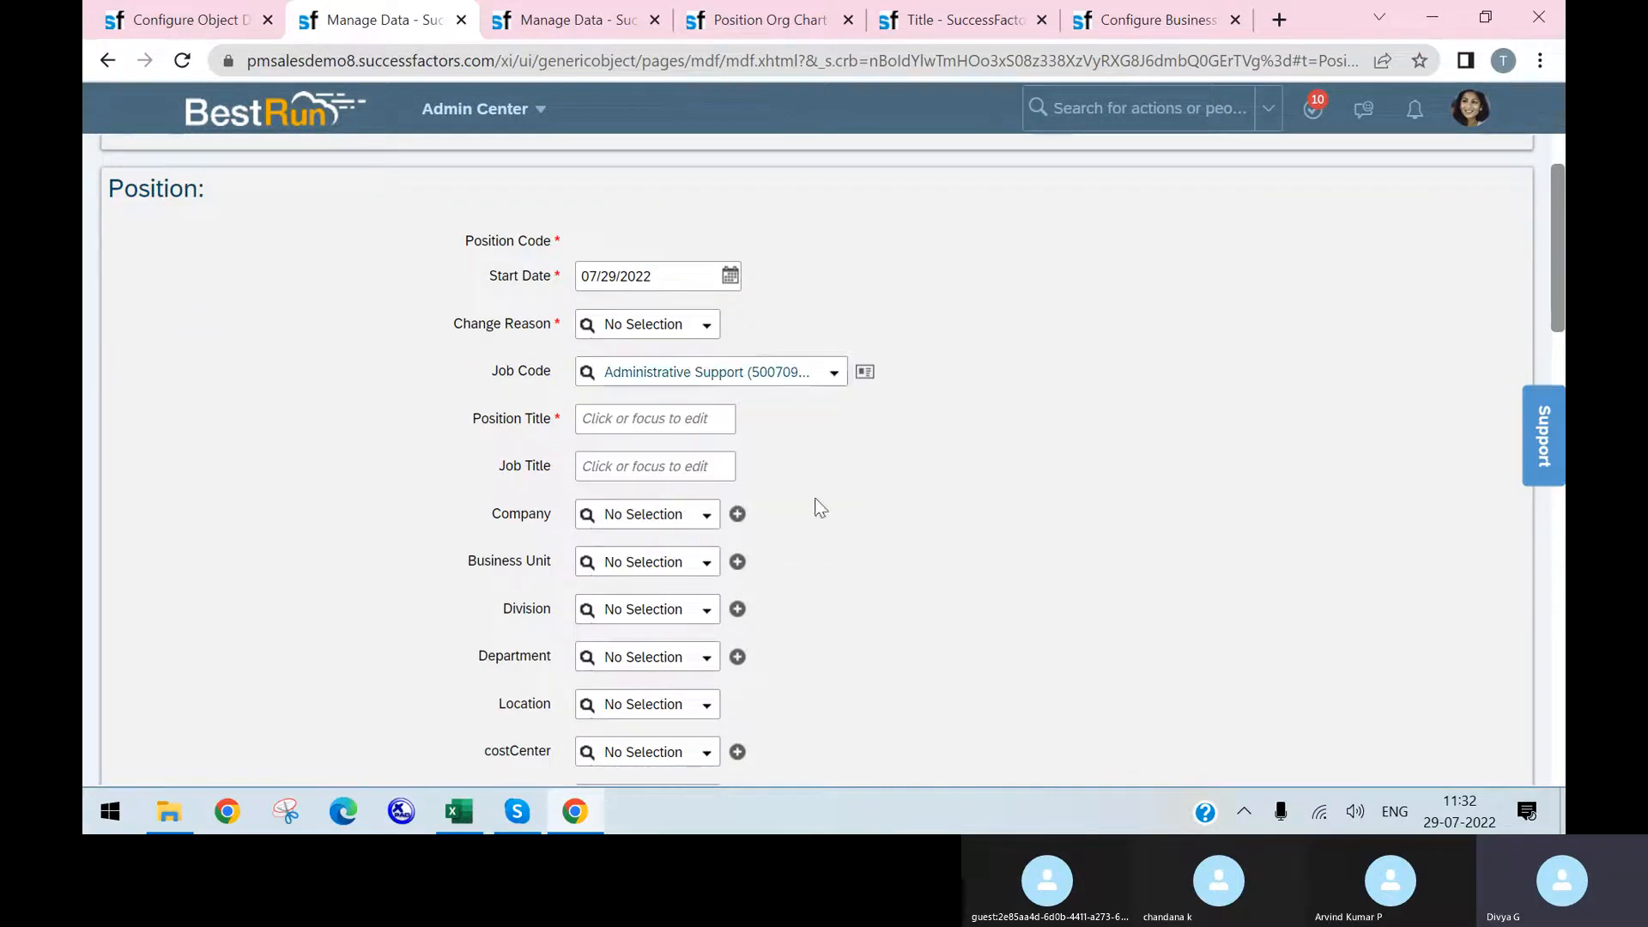
scroll(688, 493, down, 2)
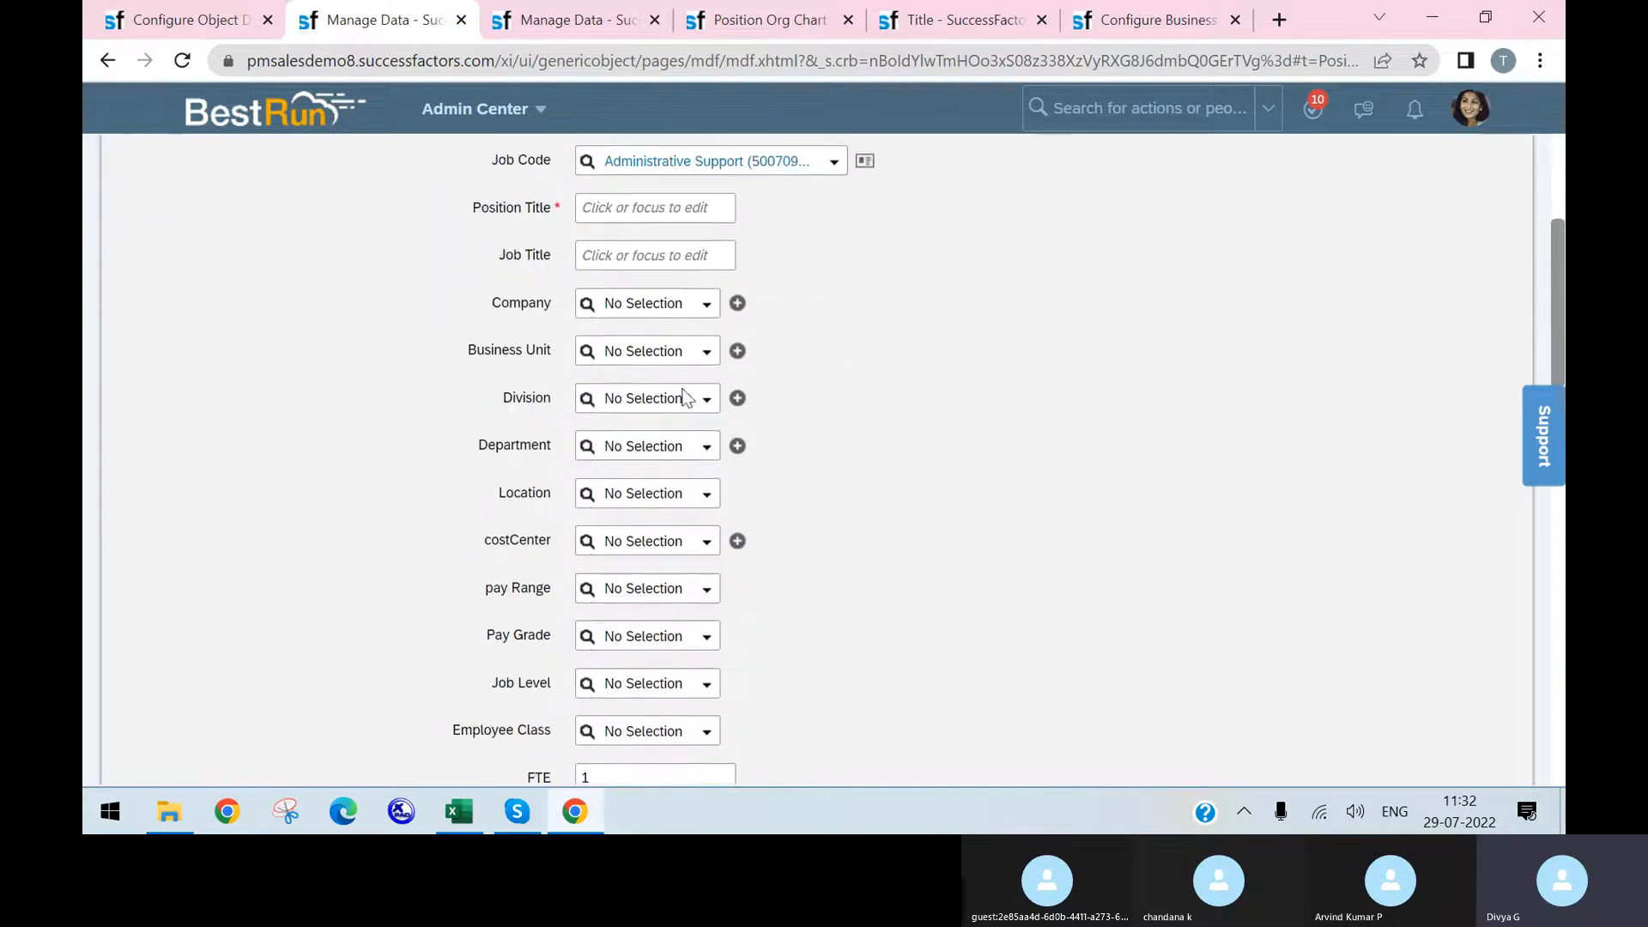
scroll(652, 360, up, 1)
click(650, 352)
scroll(812, 434, down, 4)
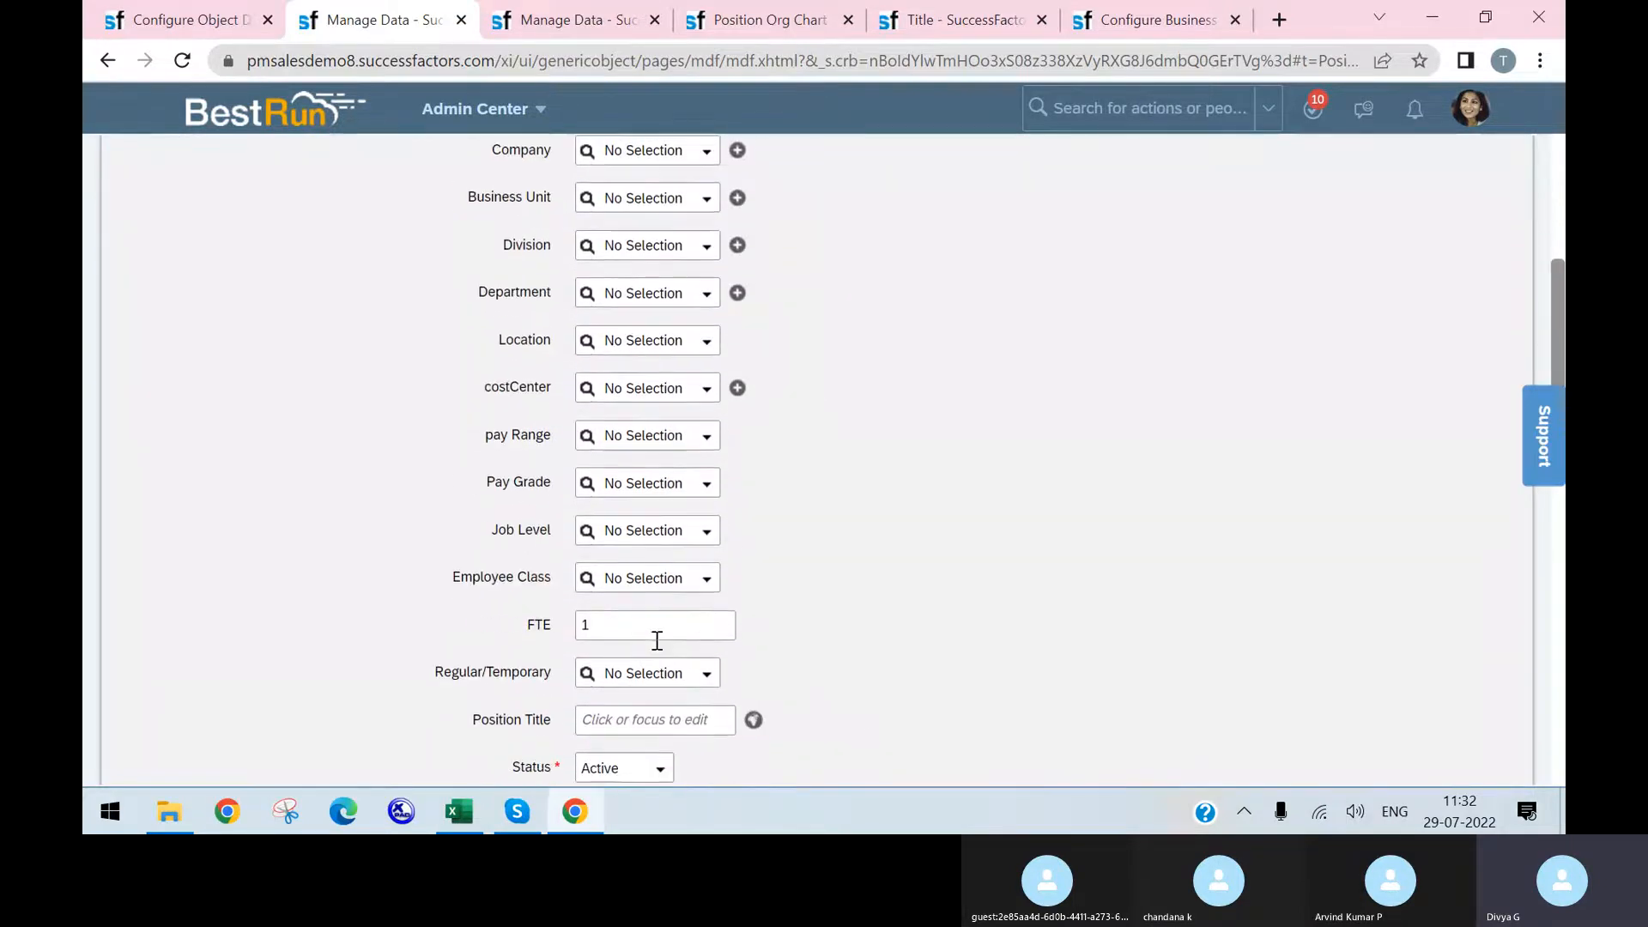
scroll(731, 413, up, 5)
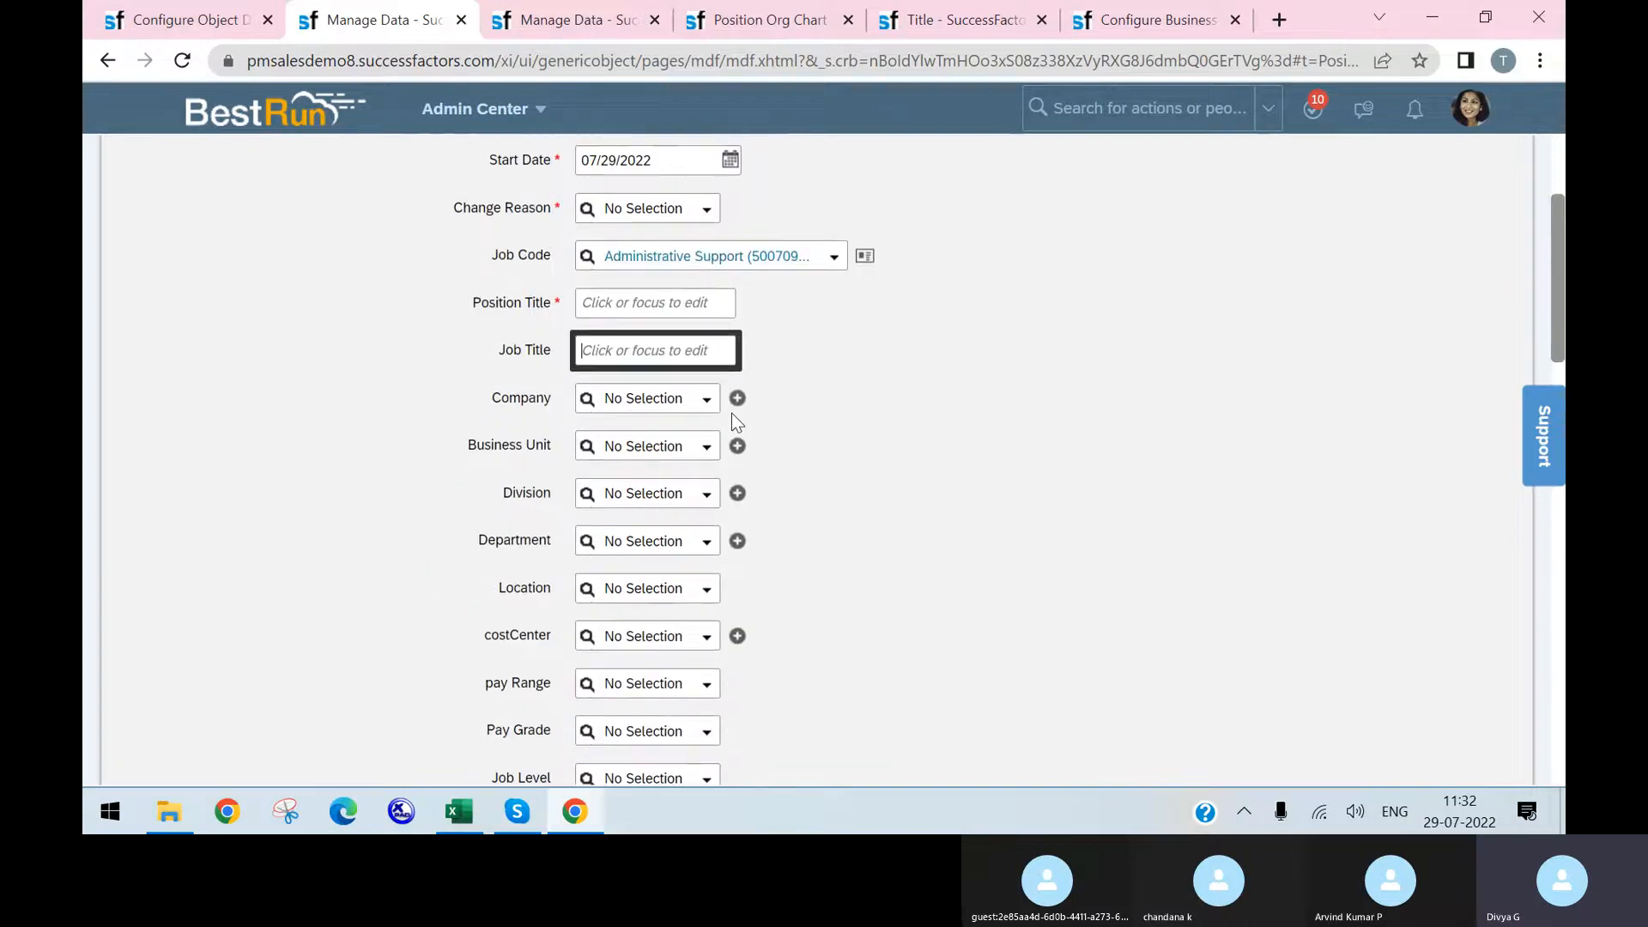
- Reopen the Position object definition for correction
click(100, 9)
scroll(1181, 478, down, 5)
scroll(1181, 478, up, 5)
click(1471, 312)
click(1305, 350)
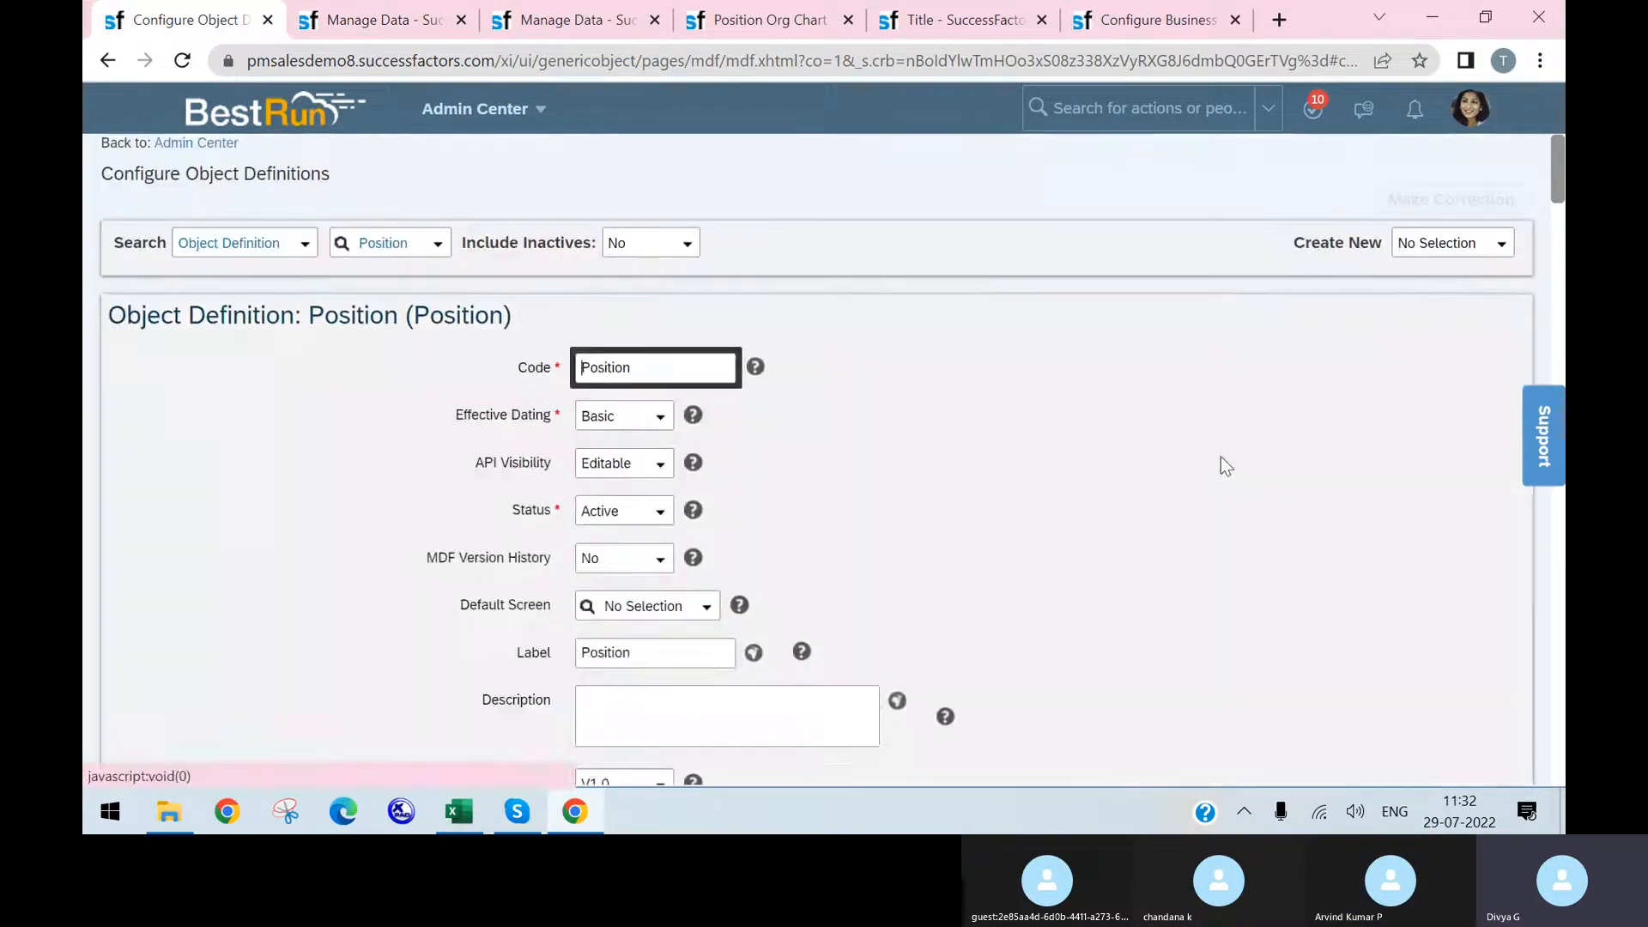
scroll(1222, 477, down, 7)
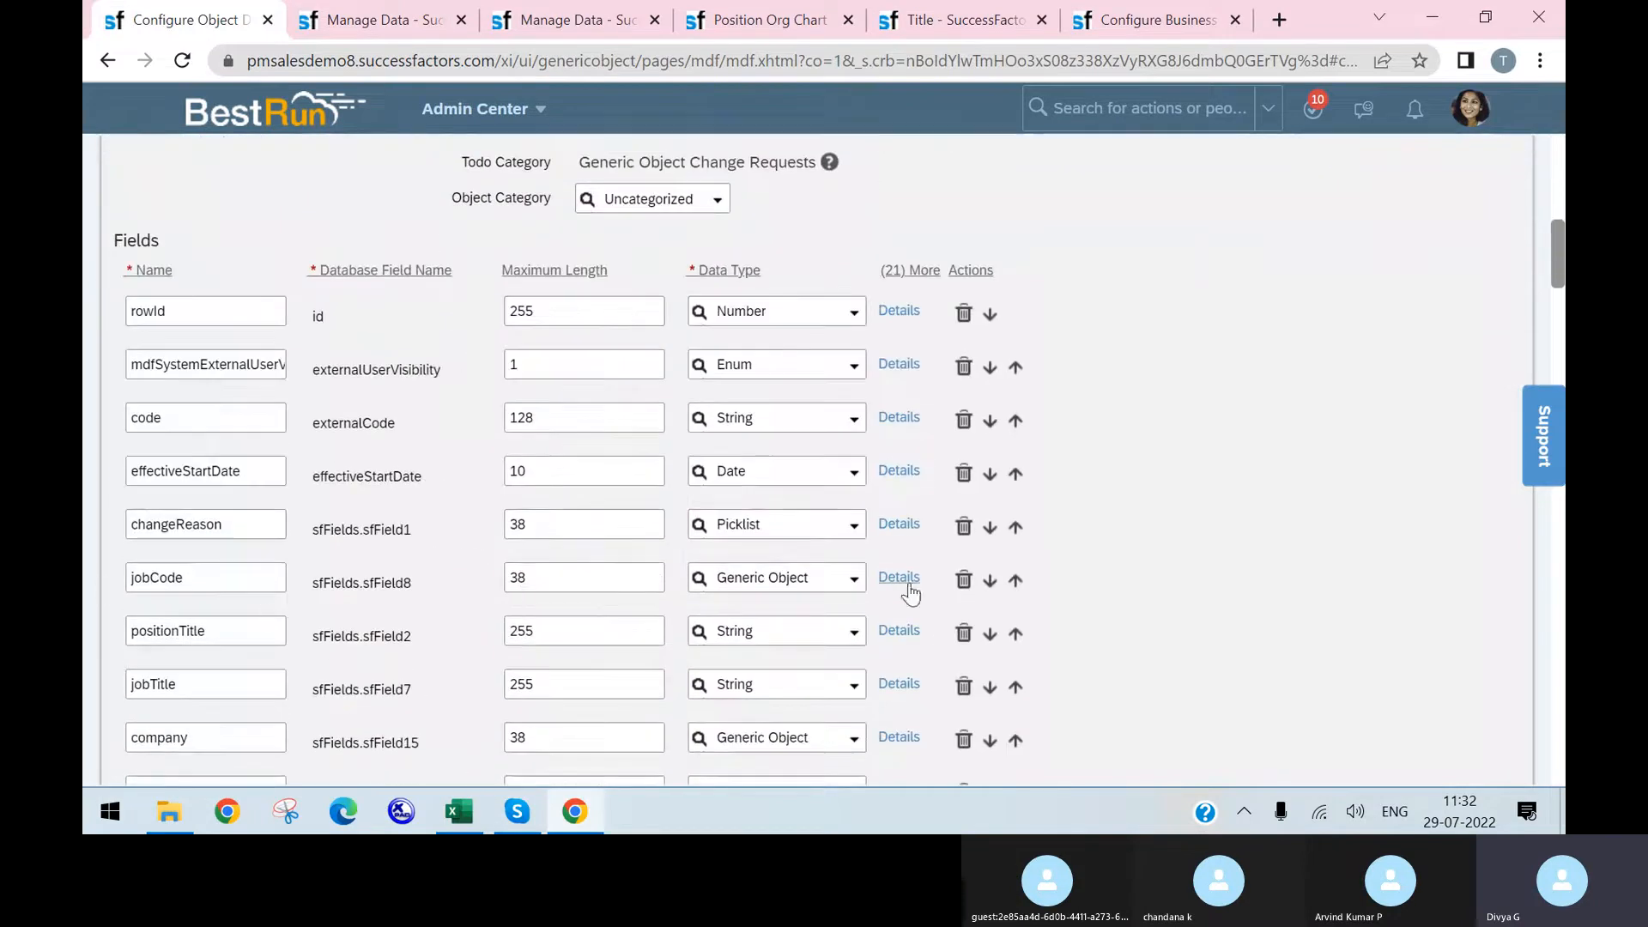
- Assign the jobcode2position rule in the jobCode field's details and save the Position object definition
click(907, 591)
scroll(893, 528, down, 10)
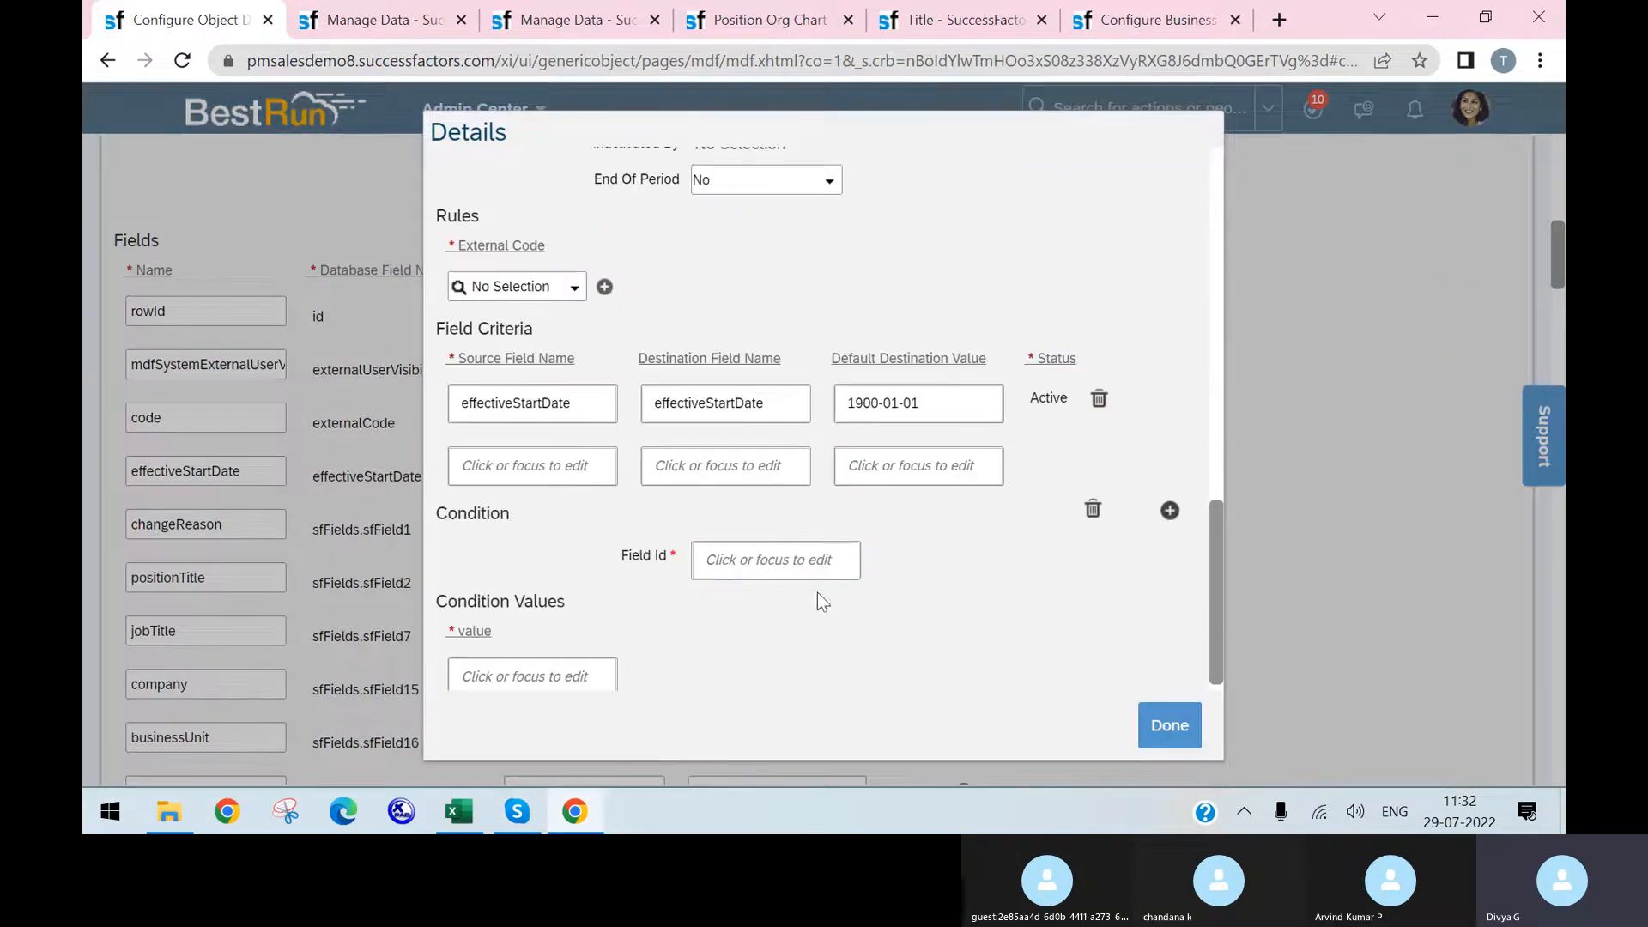
click(538, 288)
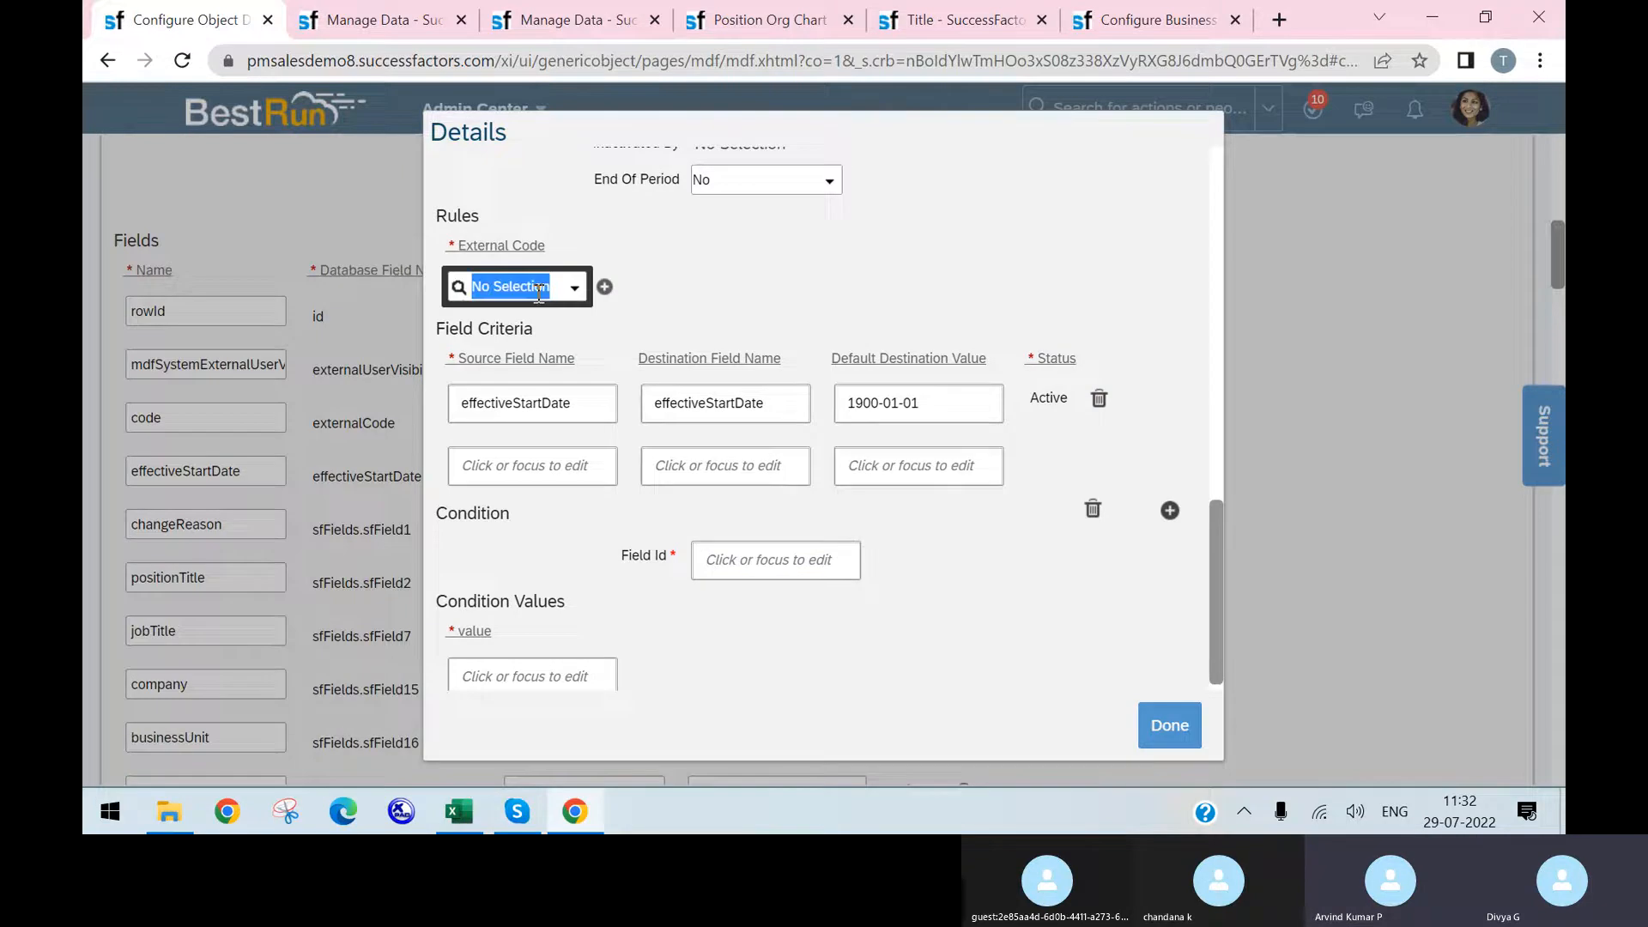
text(jobcode2position)
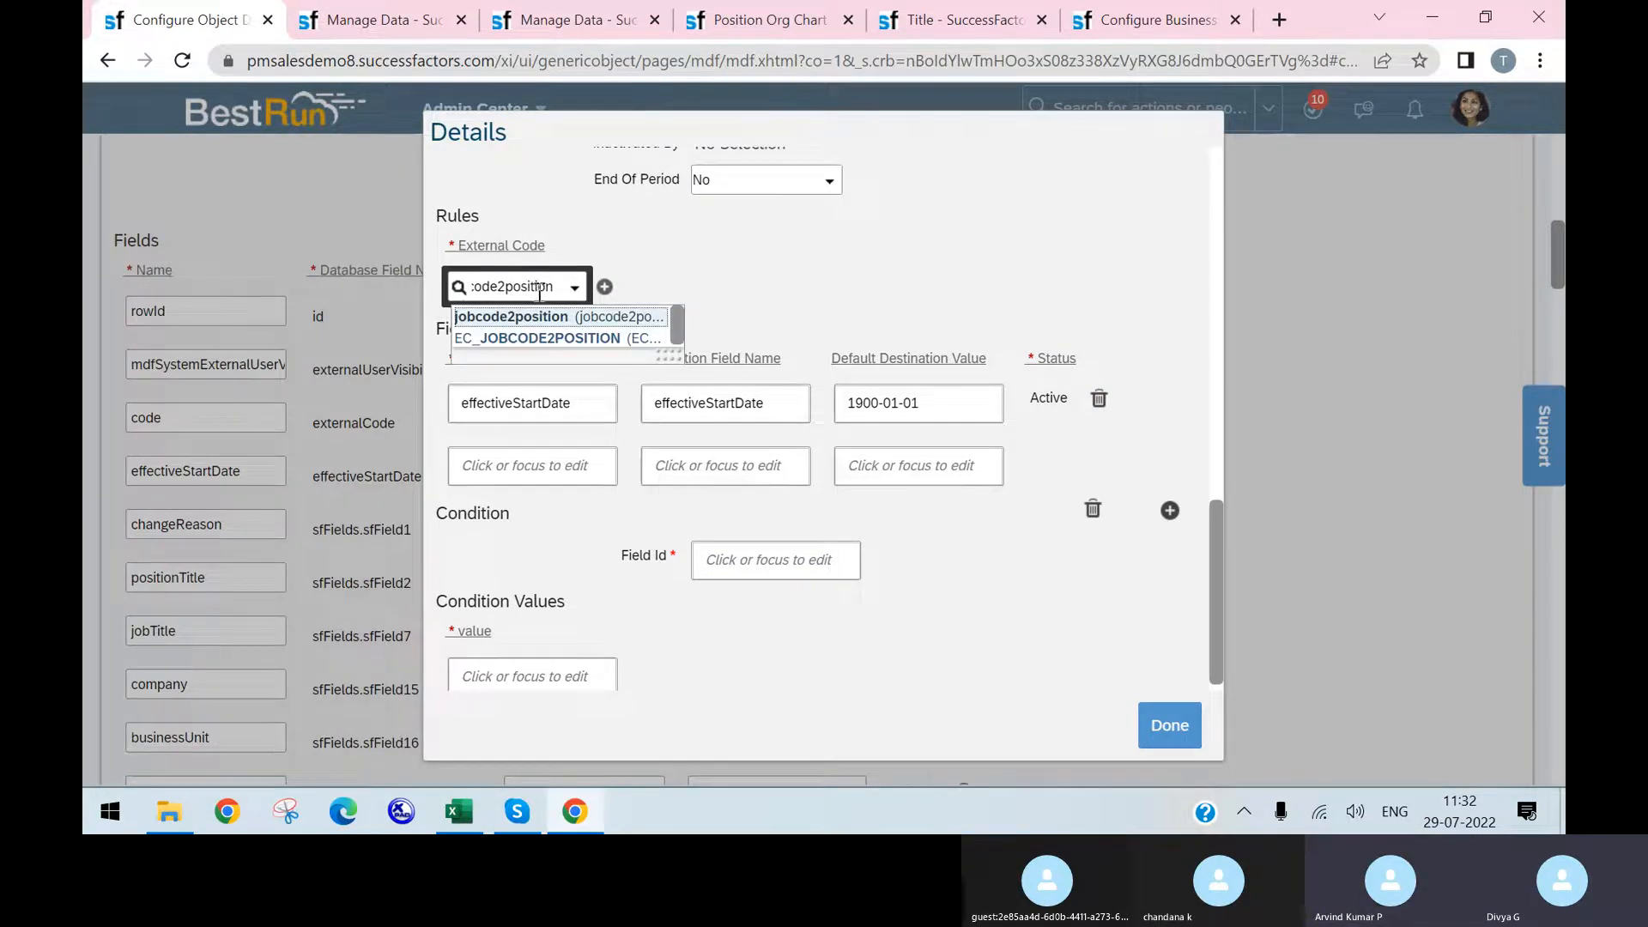
click(538, 316)
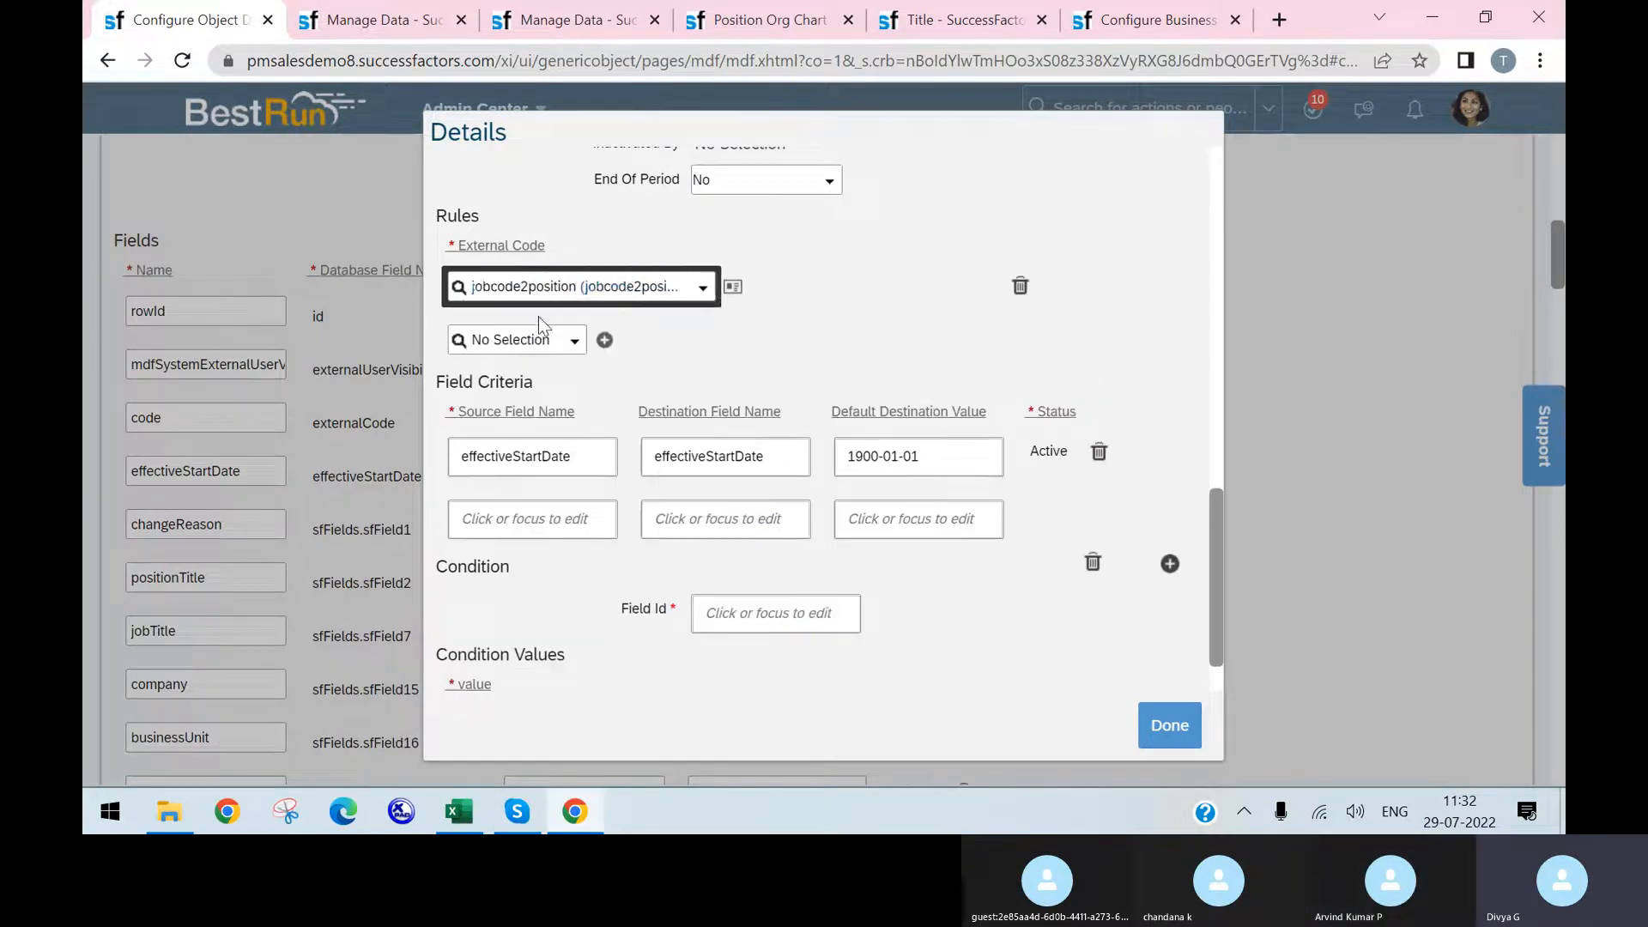
click(1170, 726)
scroll(1298, 649, down, 20)
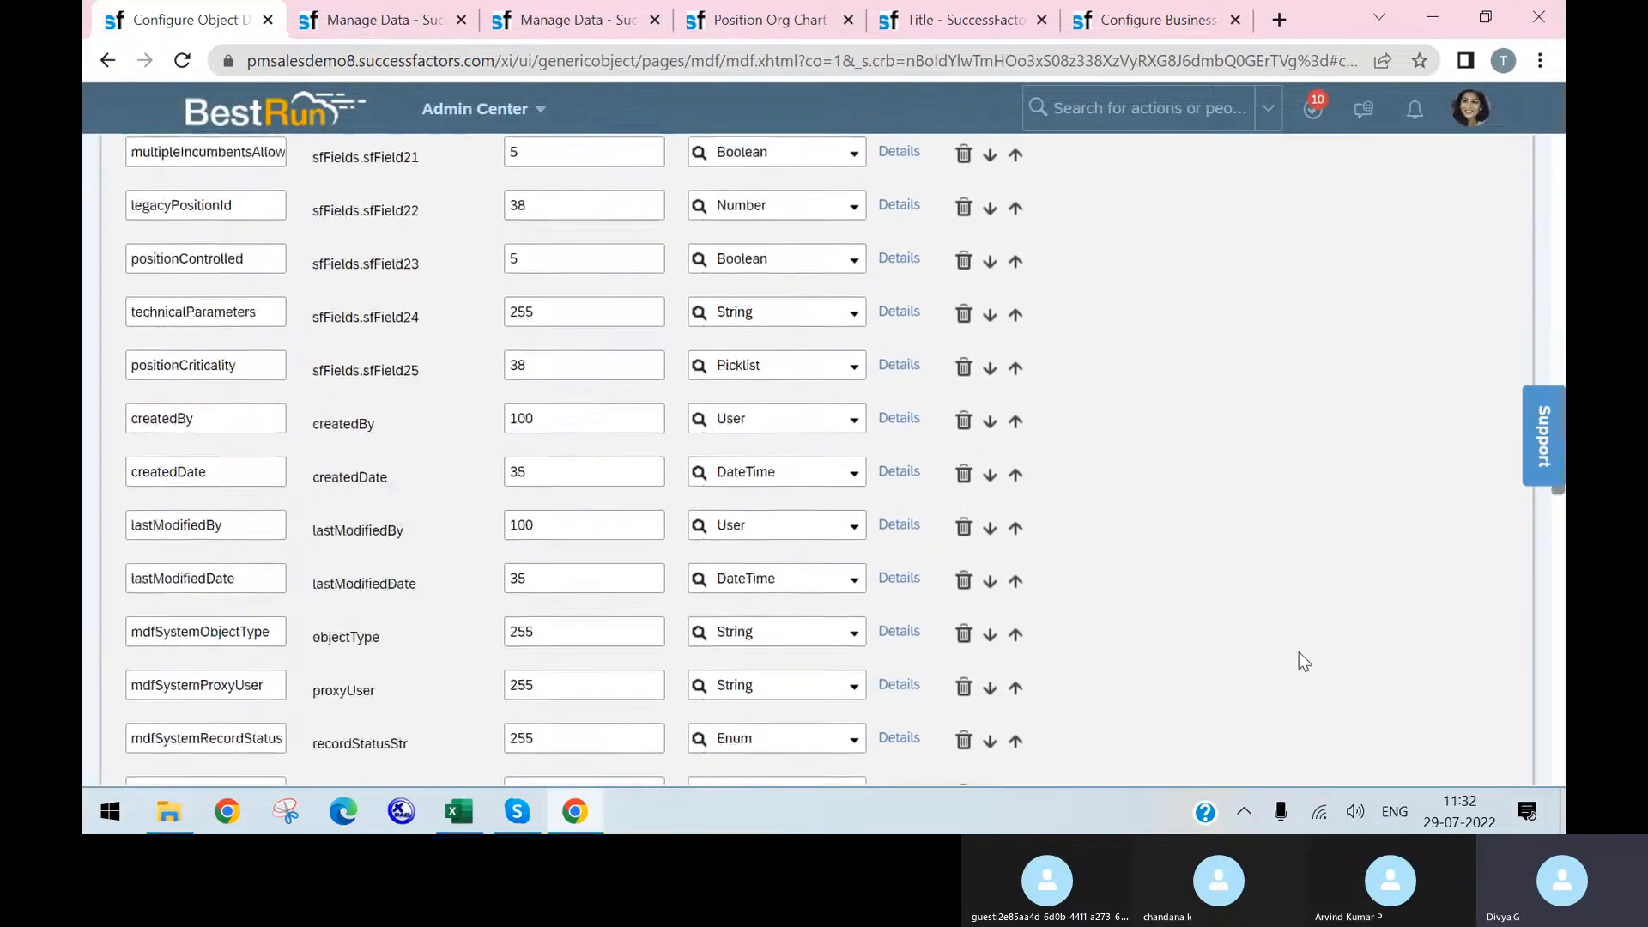
scroll(1297, 652, down, 10)
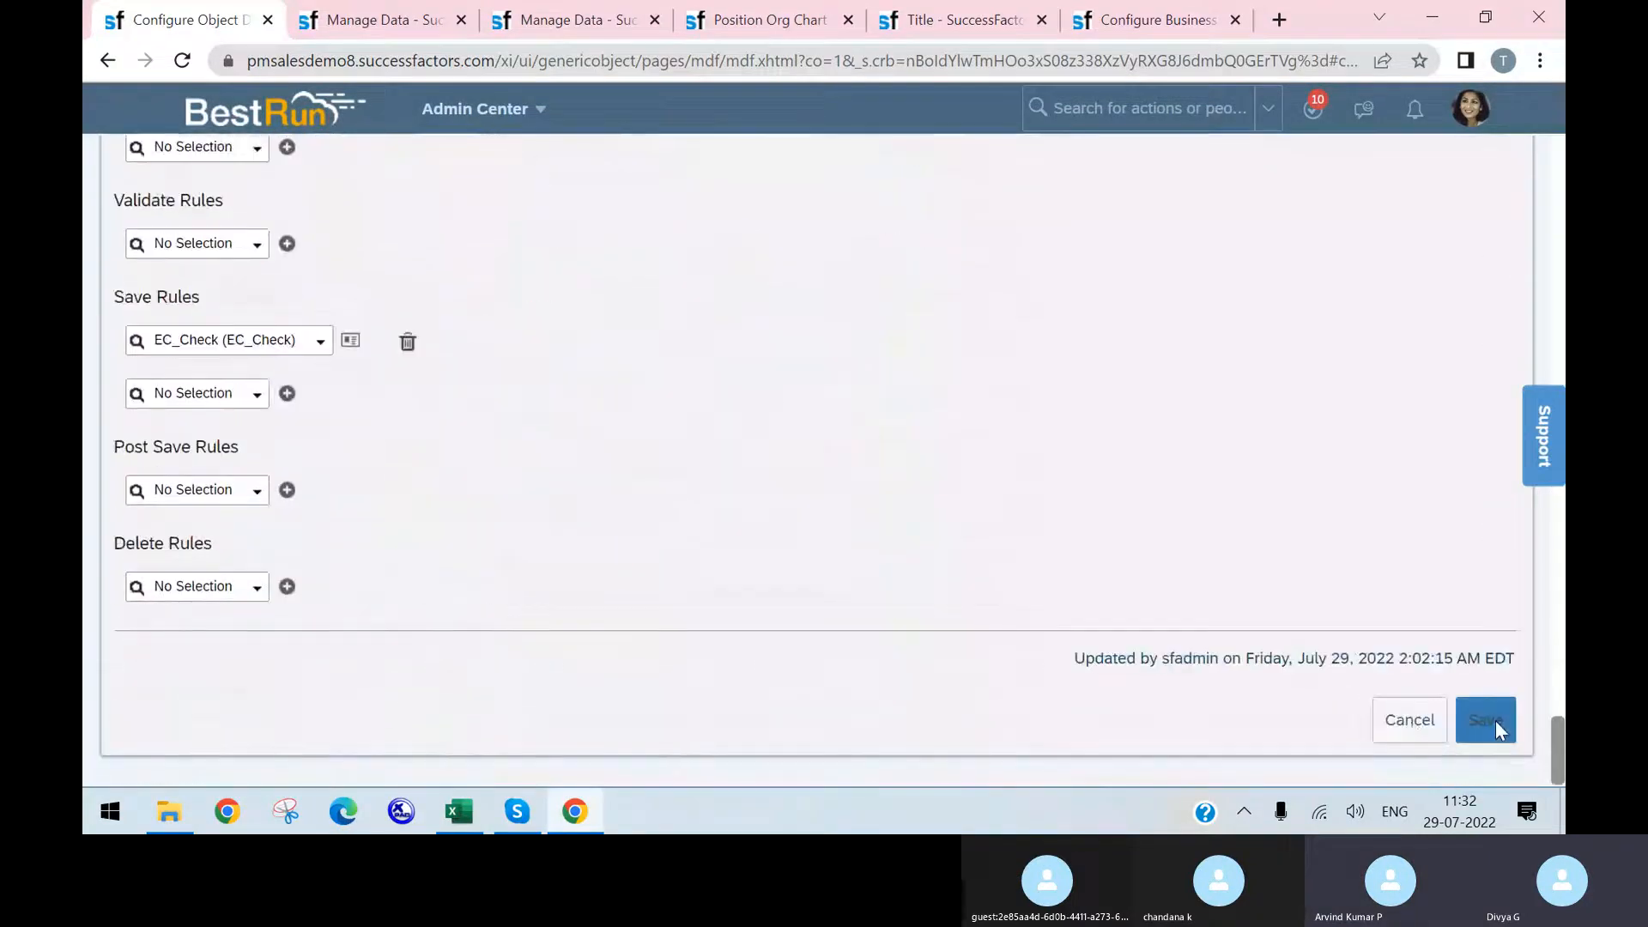
click(1495, 719)
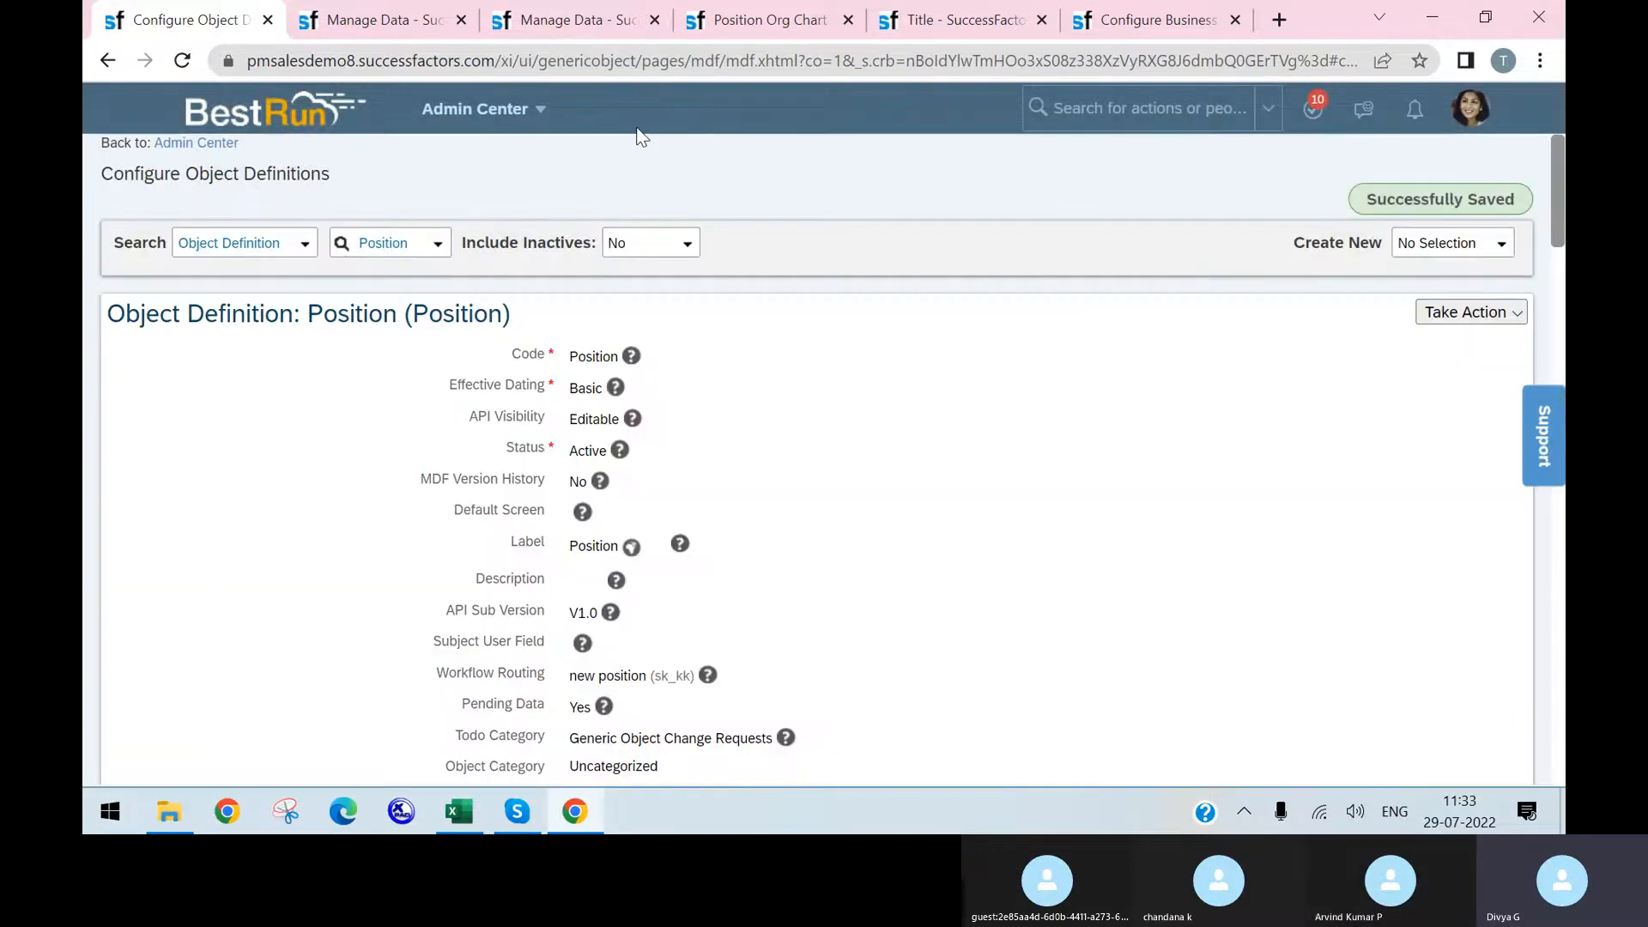
- Reload the Position form in Manage Data and try setting Job Code to Associate Professional (7000013)
click(407, 22)
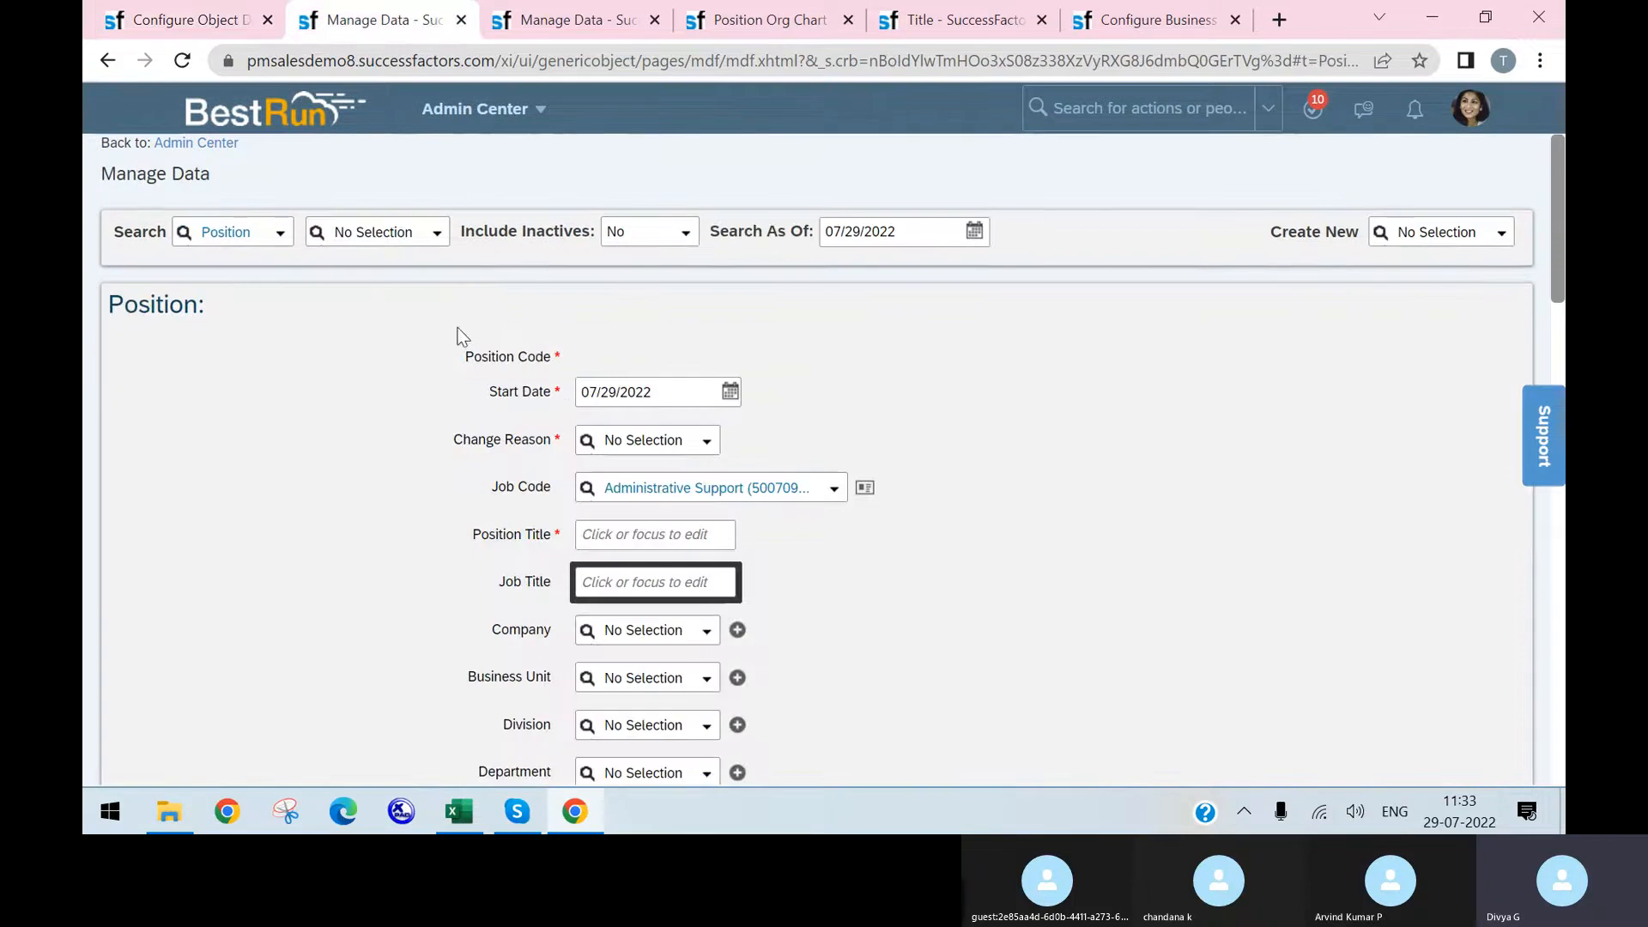
key(F5)
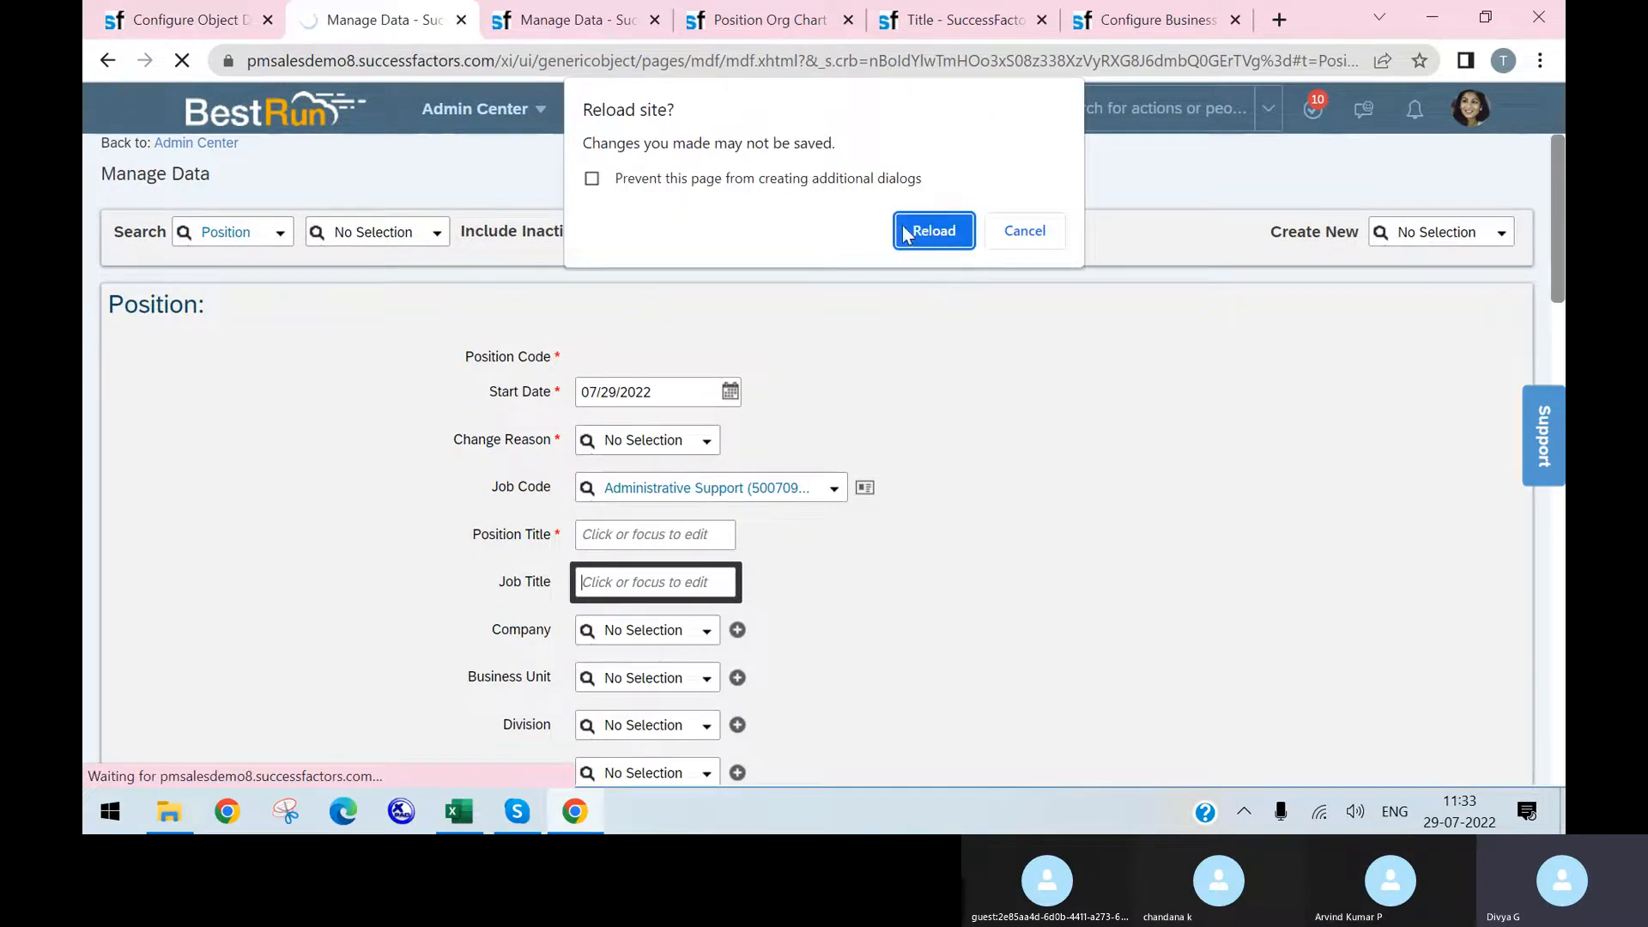
click(932, 231)
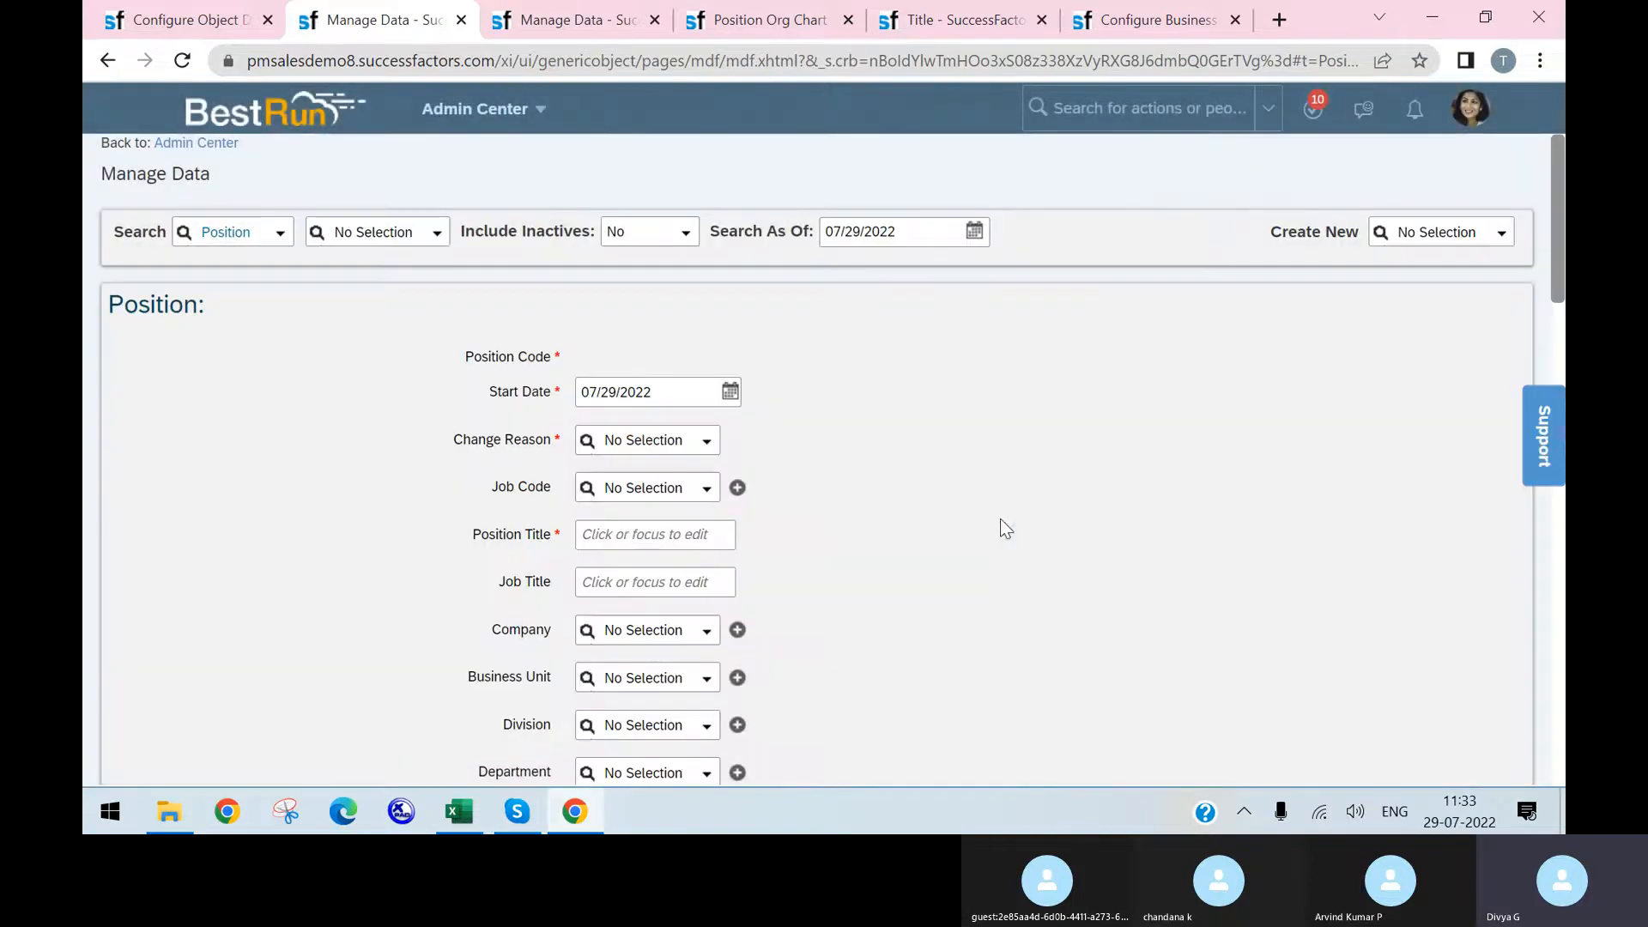
click(702, 494)
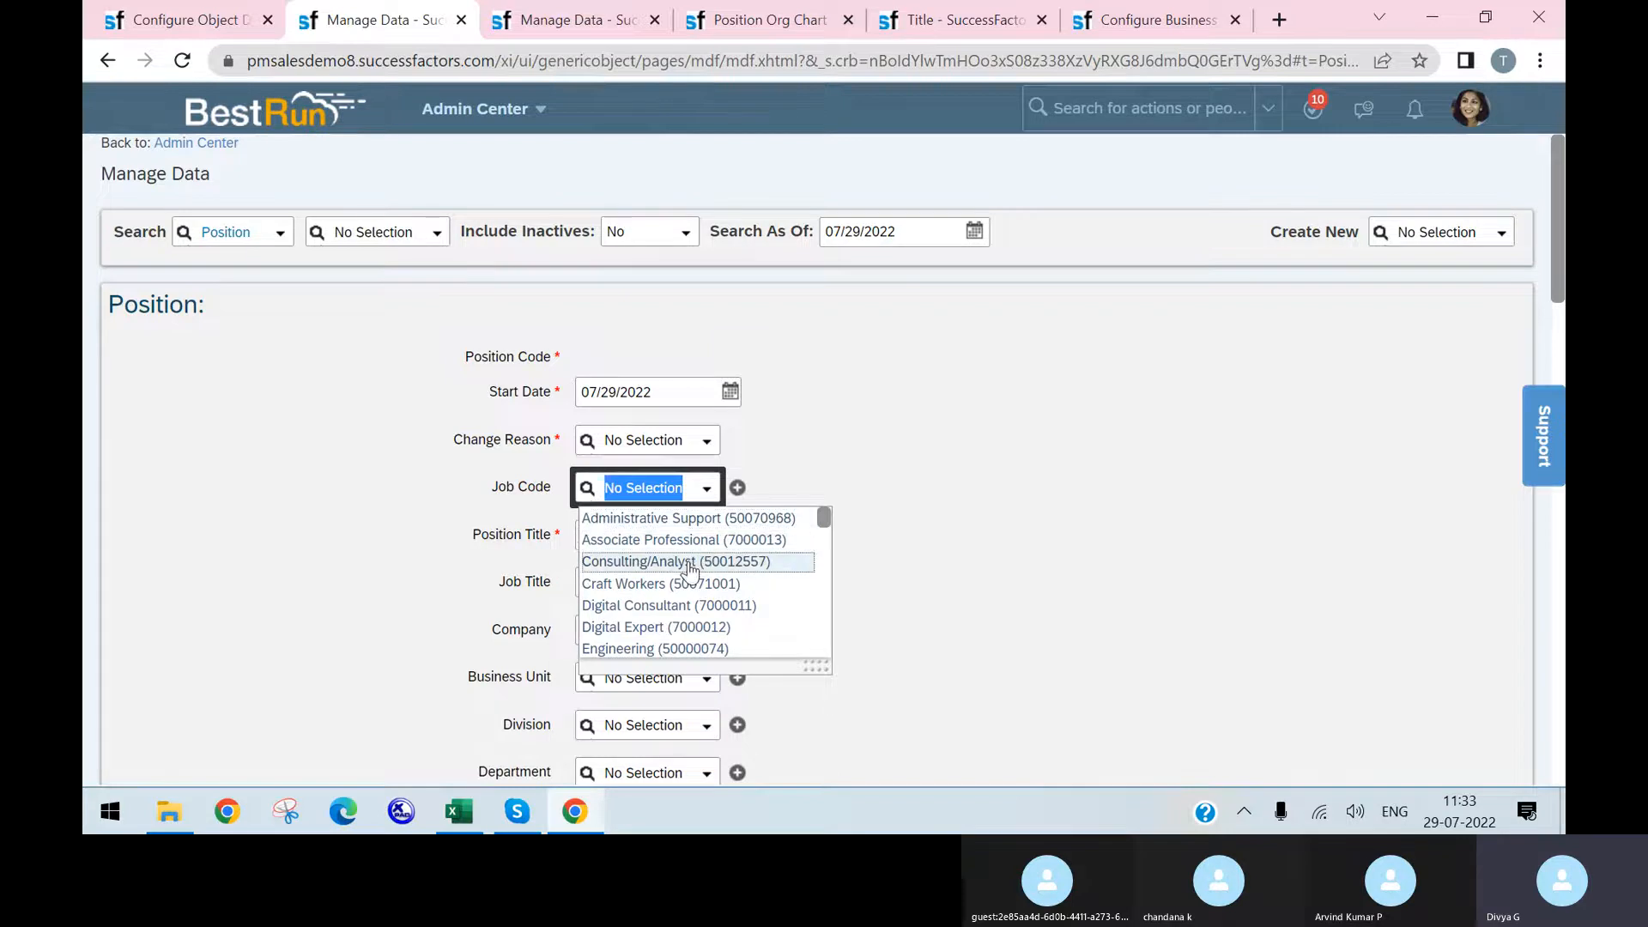
click(699, 541)
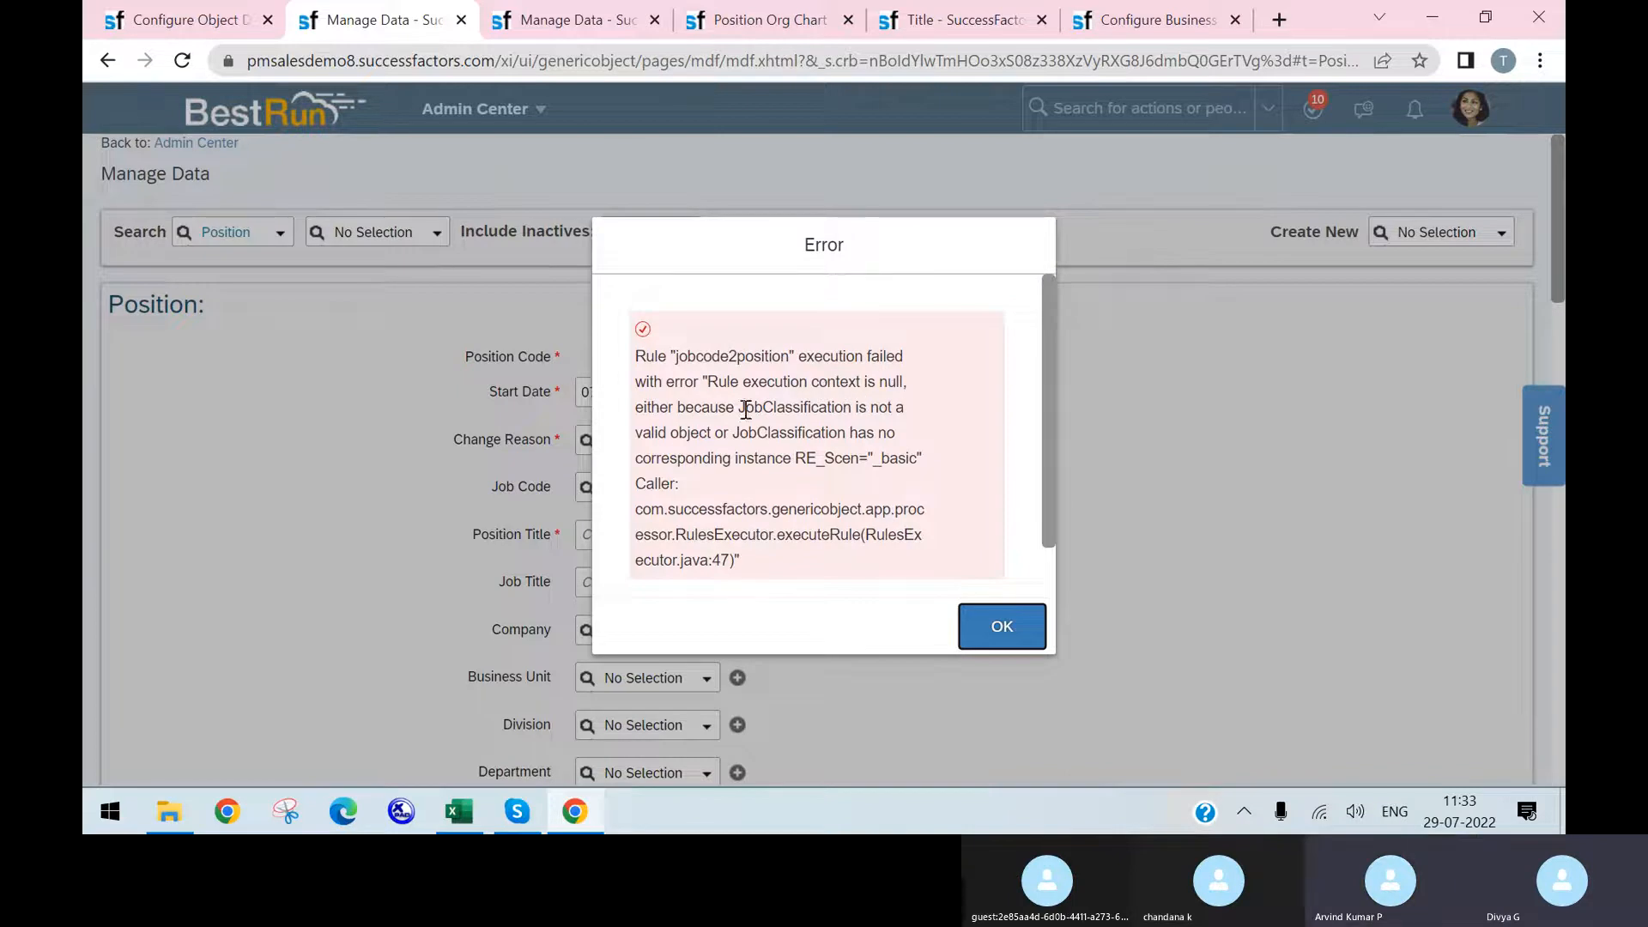
click(1017, 646)
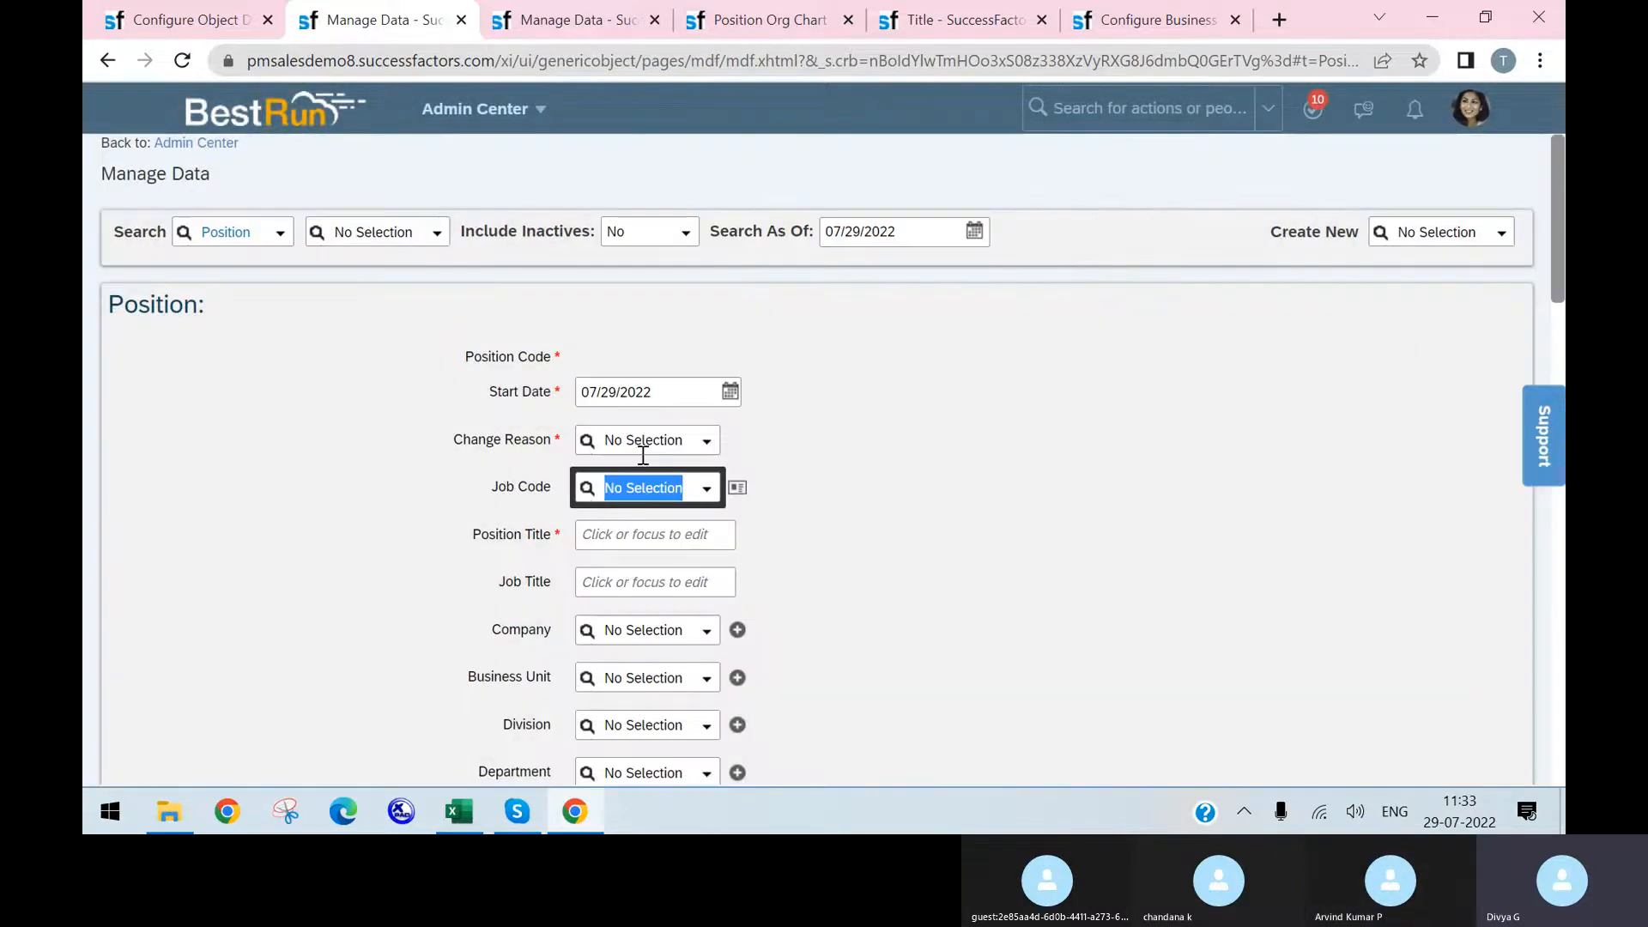
- Test the rule again with different Job Code selections, including Administrative Support (50070968)
click(698, 491)
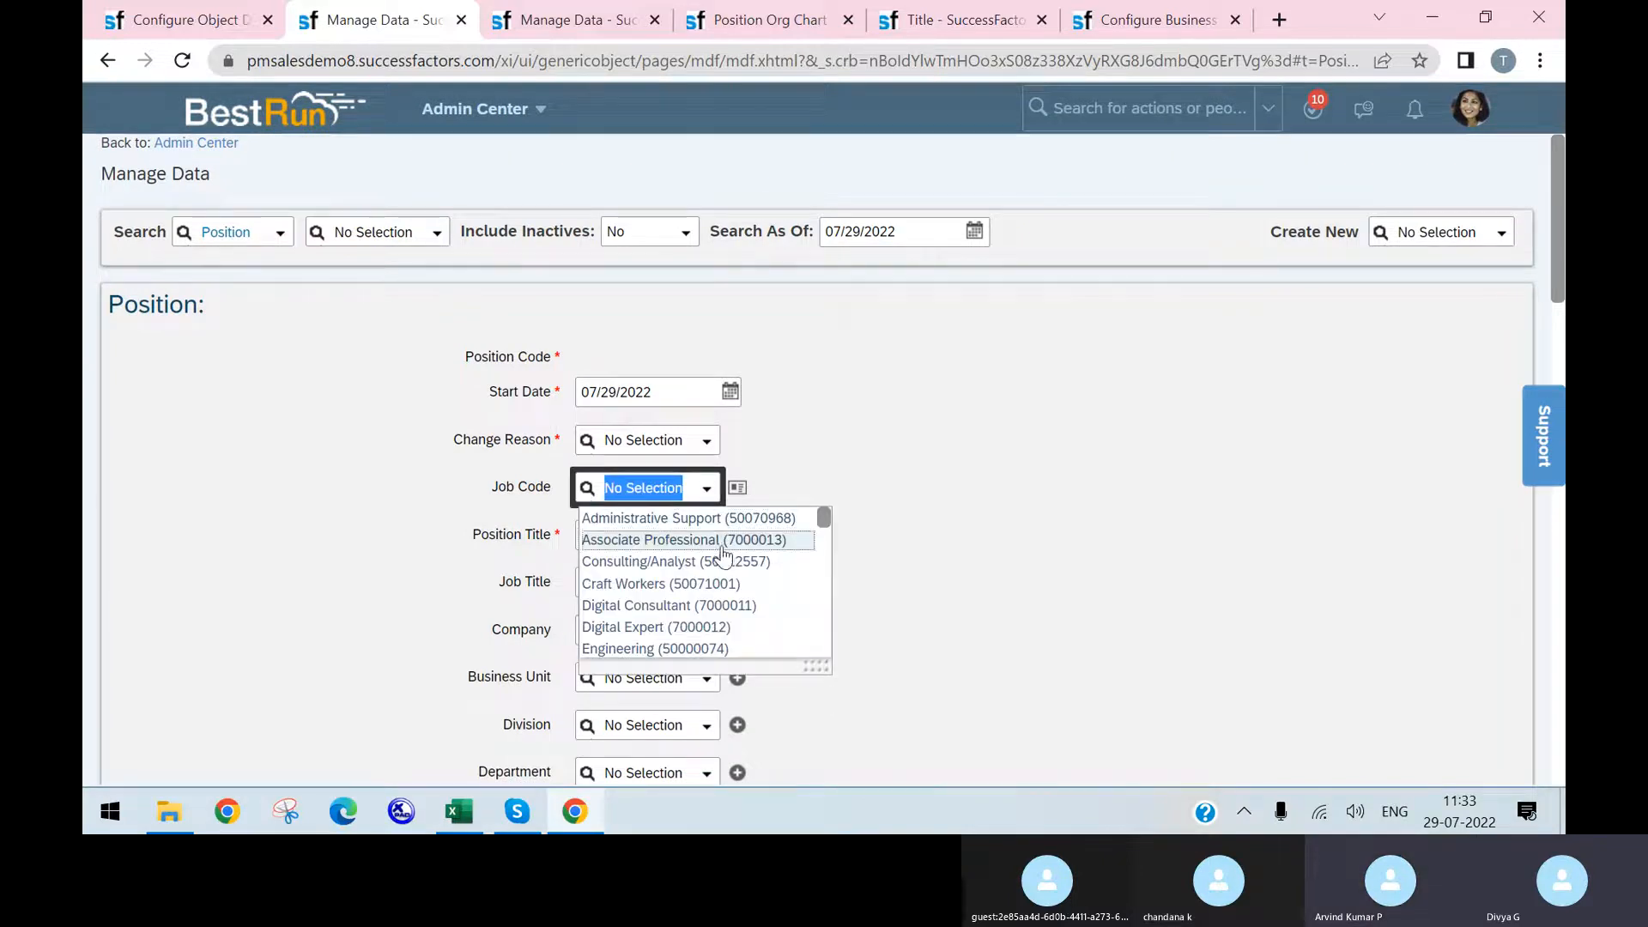
click(717, 558)
click(1001, 626)
click(702, 491)
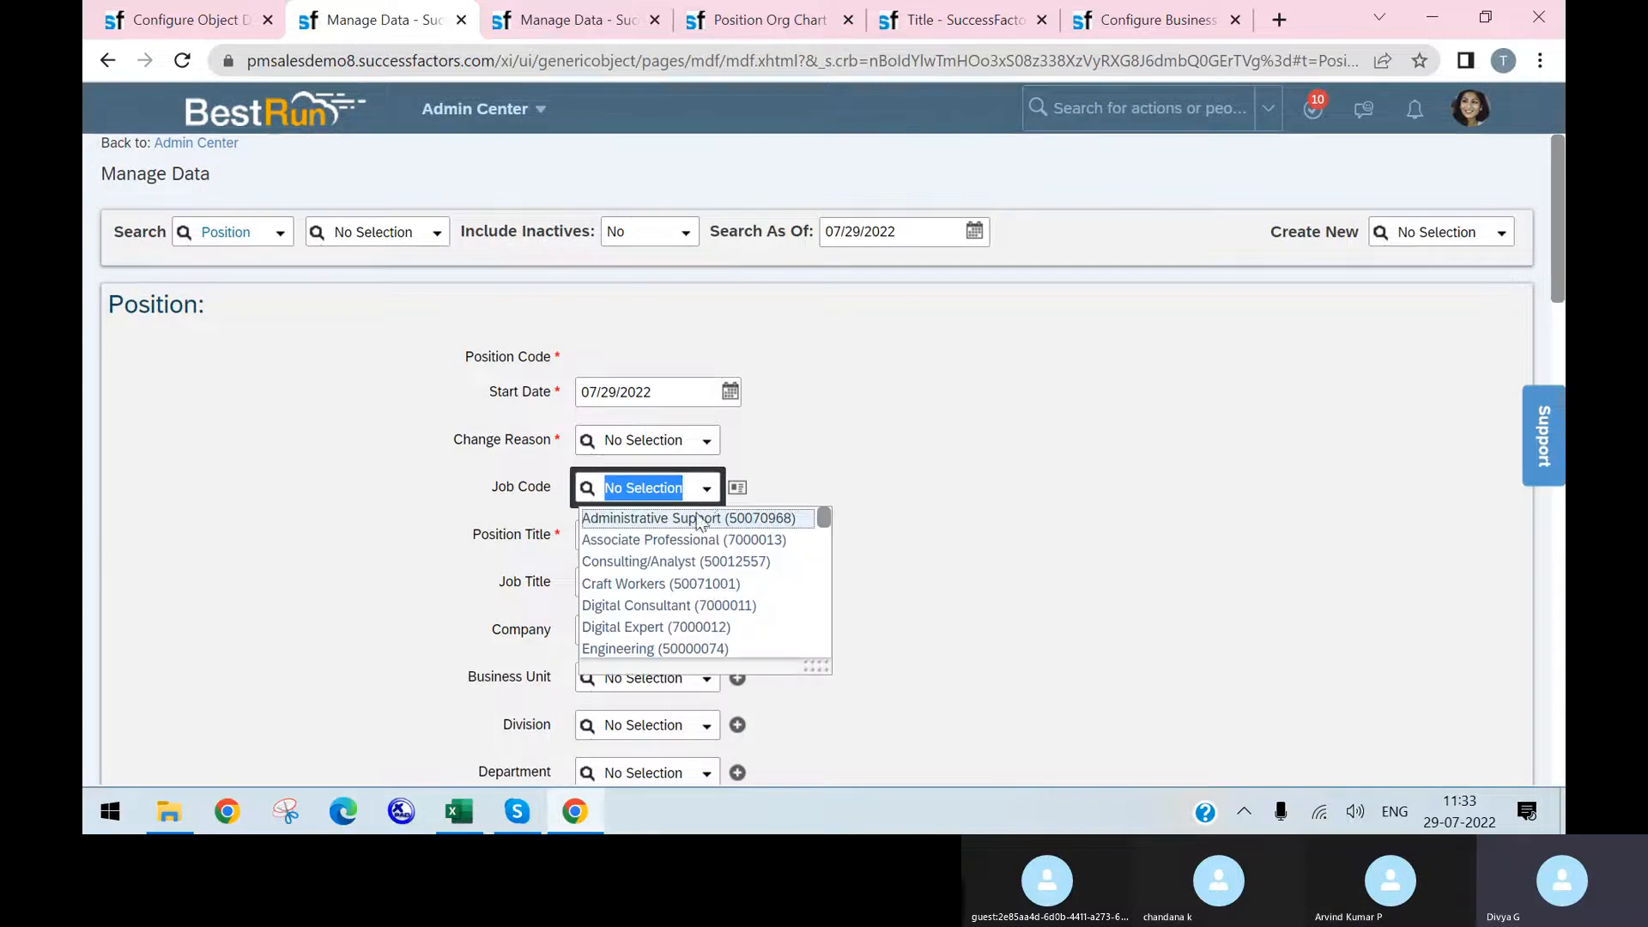
click(713, 518)
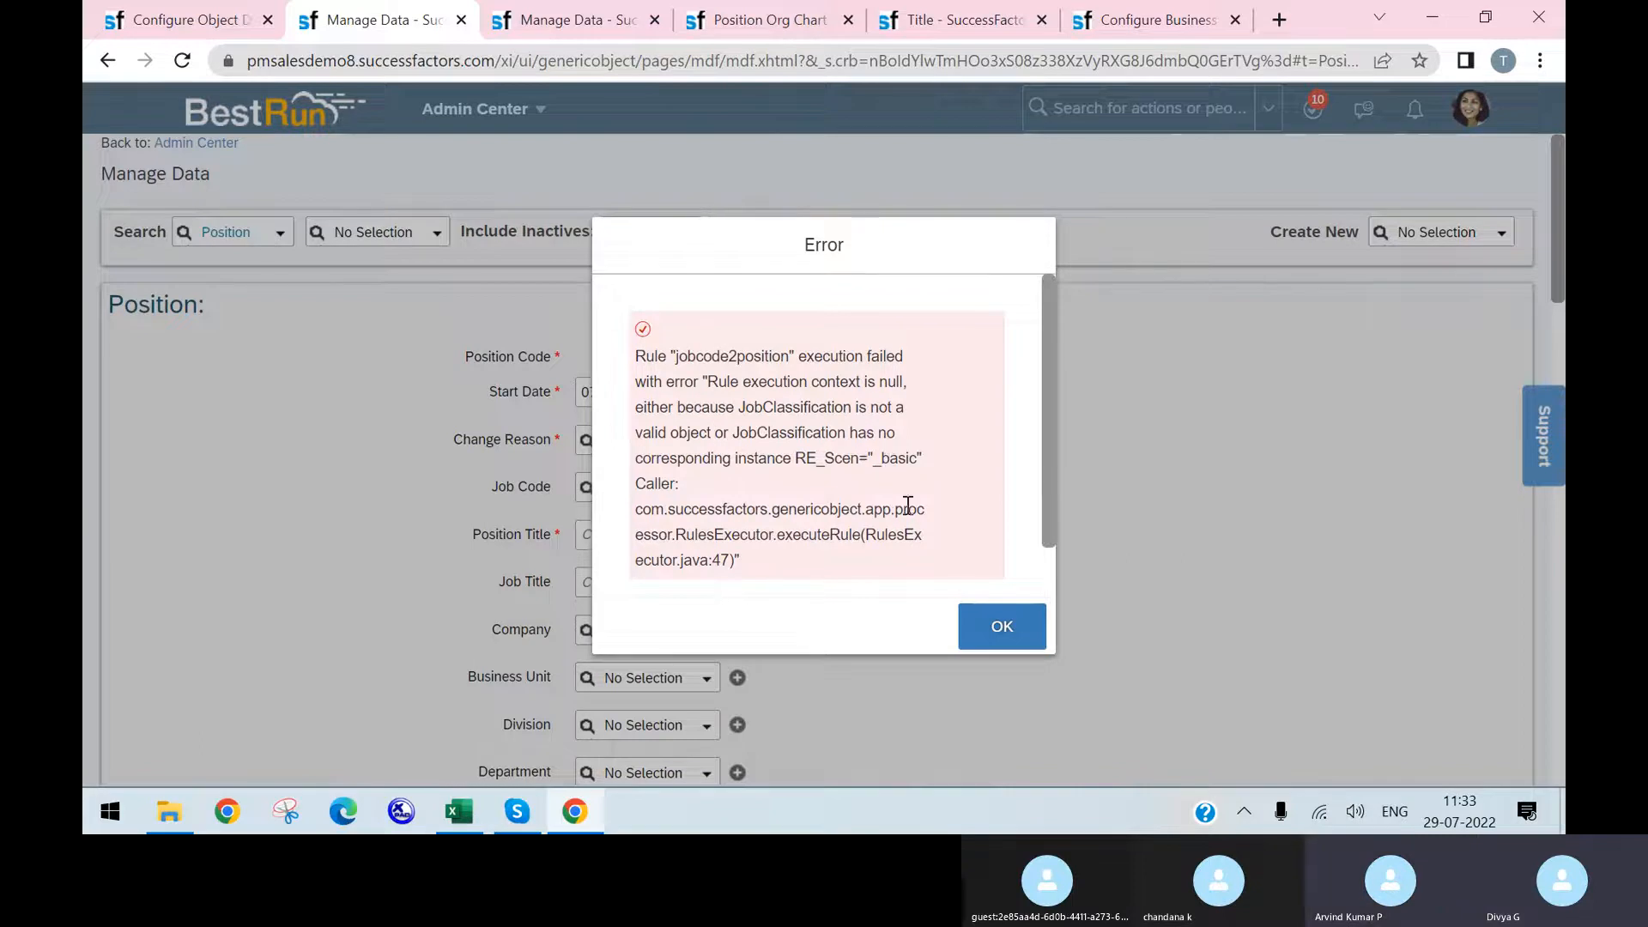
click(994, 626)
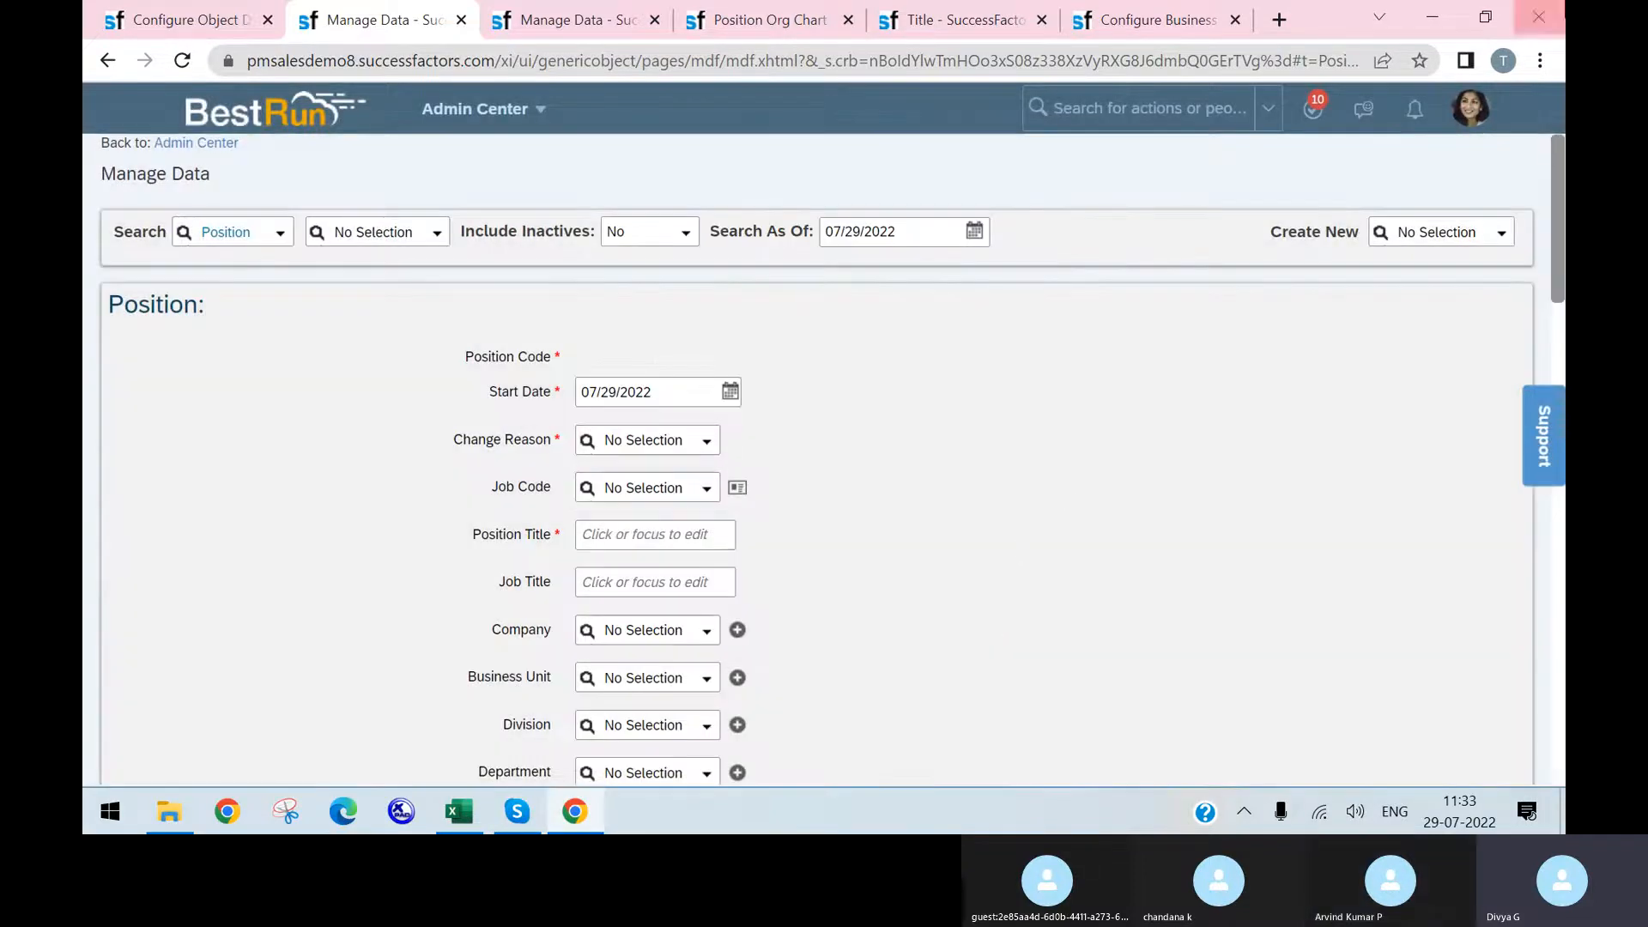
- Try setting the position's Job Code to Digital Consultant (7000011)
click(682, 487)
click(712, 494)
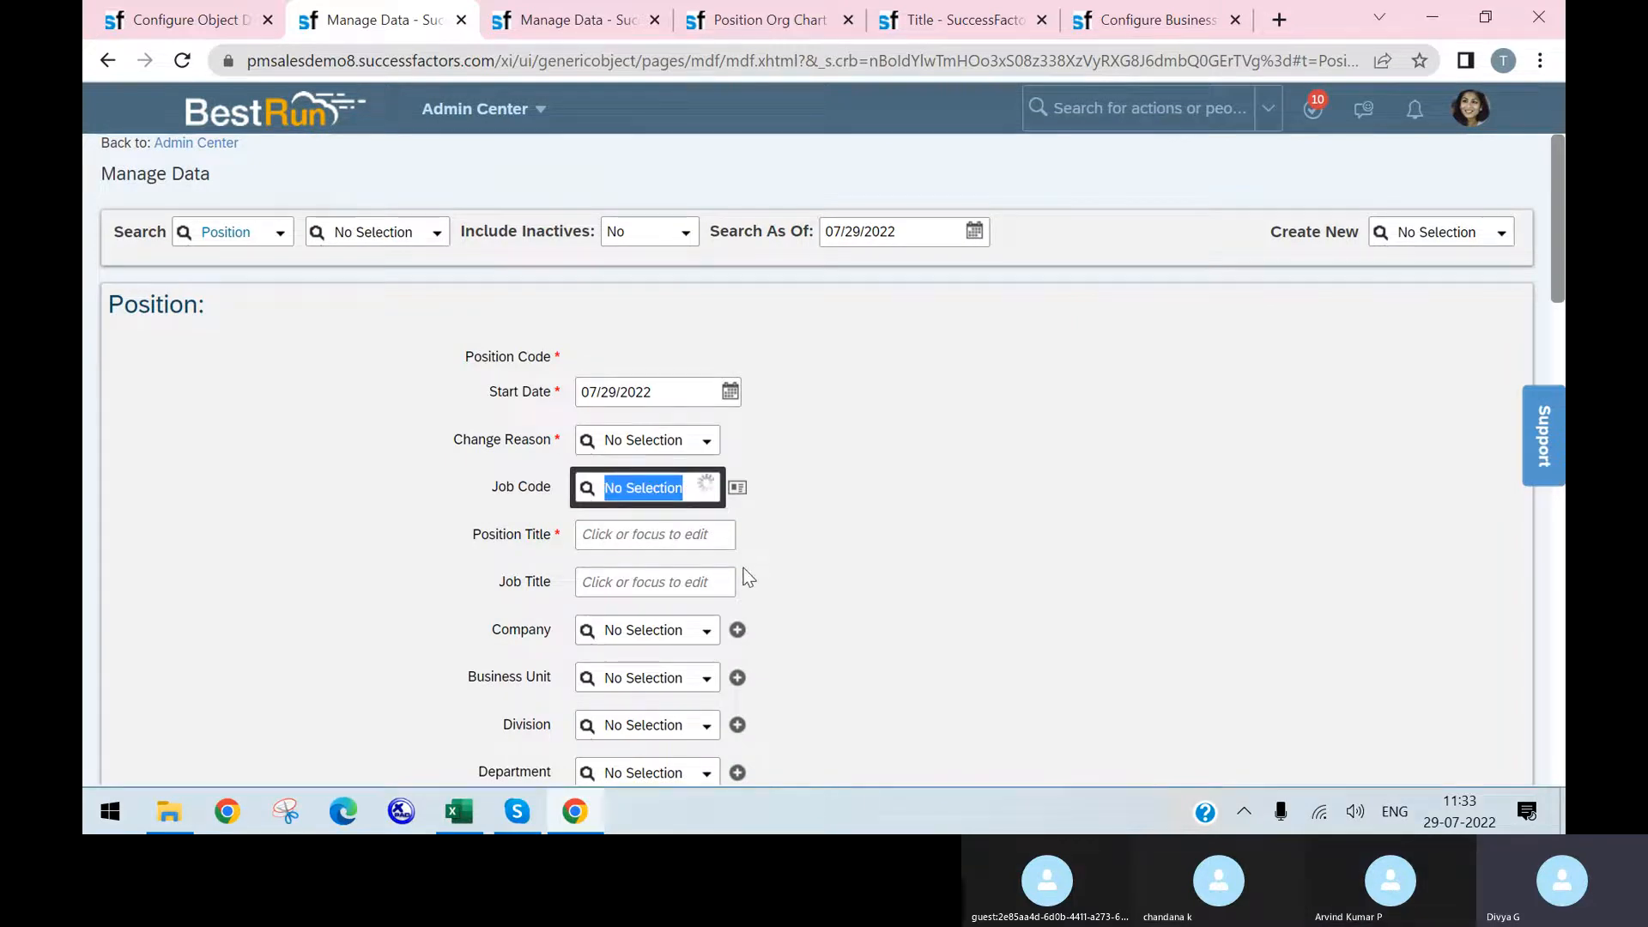
click(687, 604)
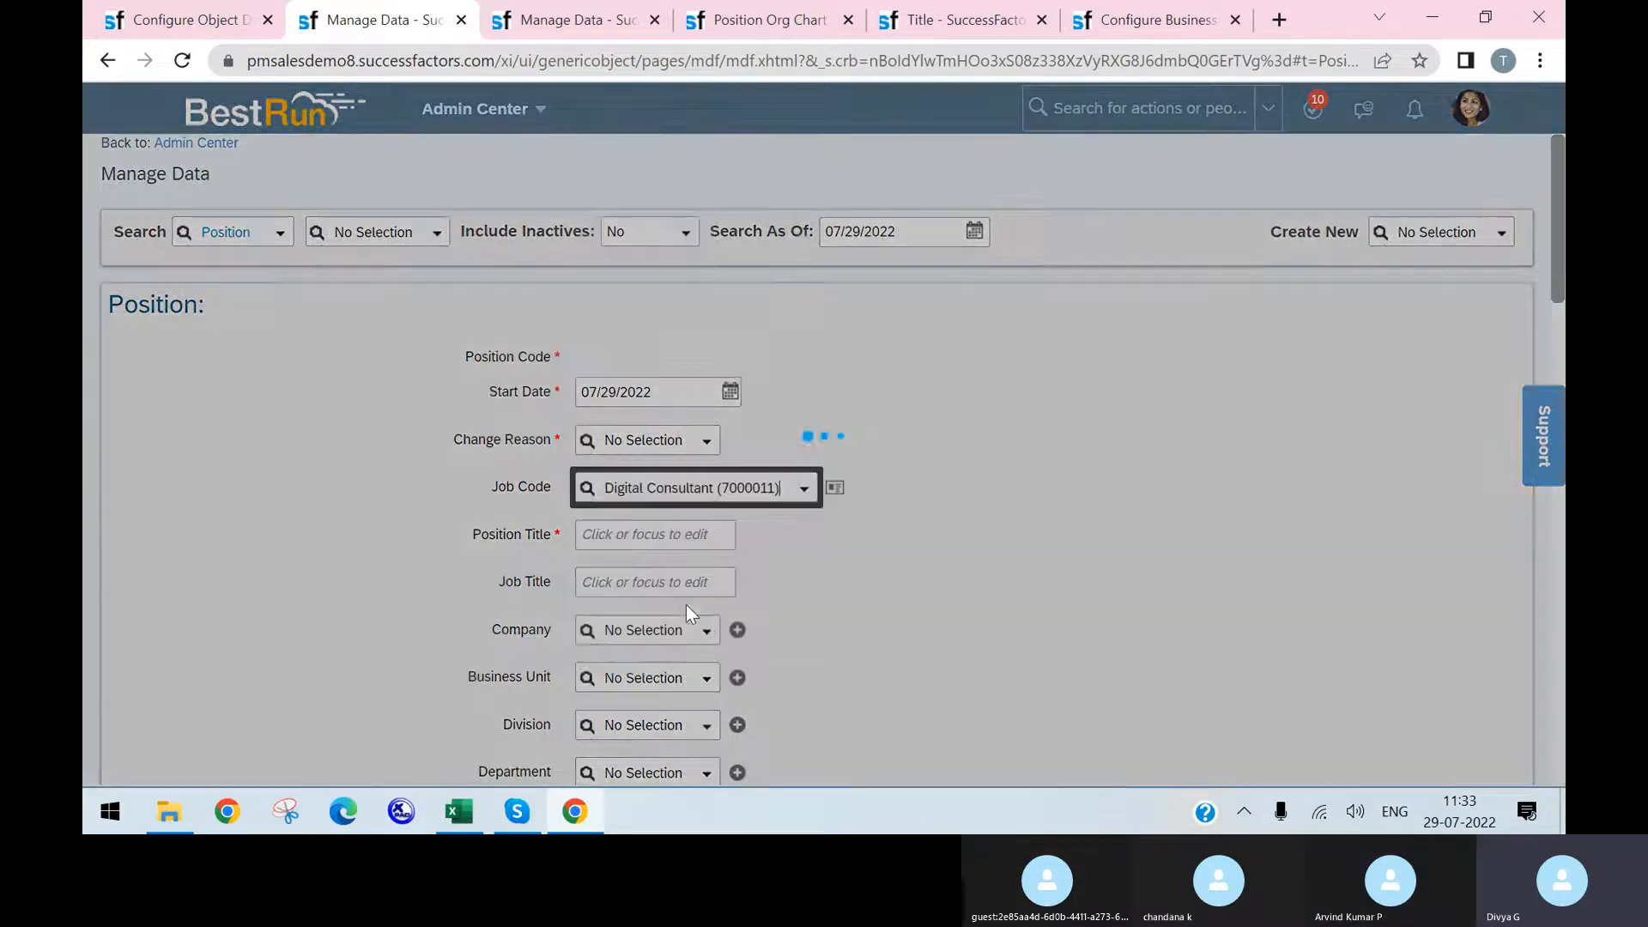
click(993, 625)
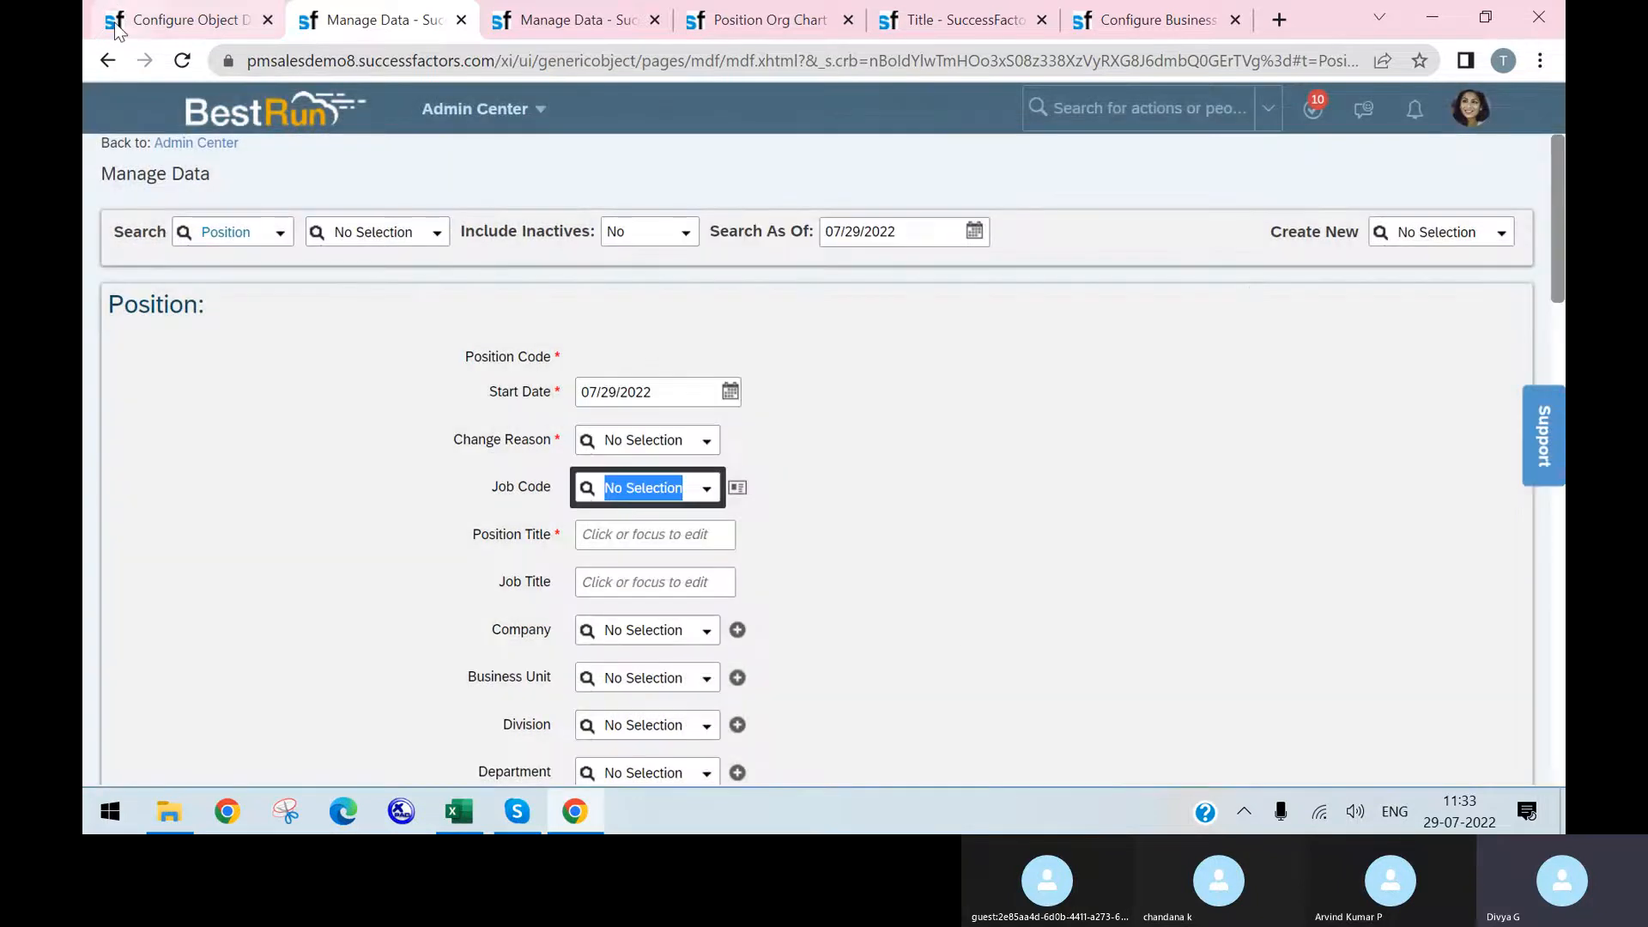
- Review the jobcode2position business rule's parameters, If condition and Set statements
click(184, 19)
scroll(735, 589, down, 10)
scroll(842, 432, up, 5)
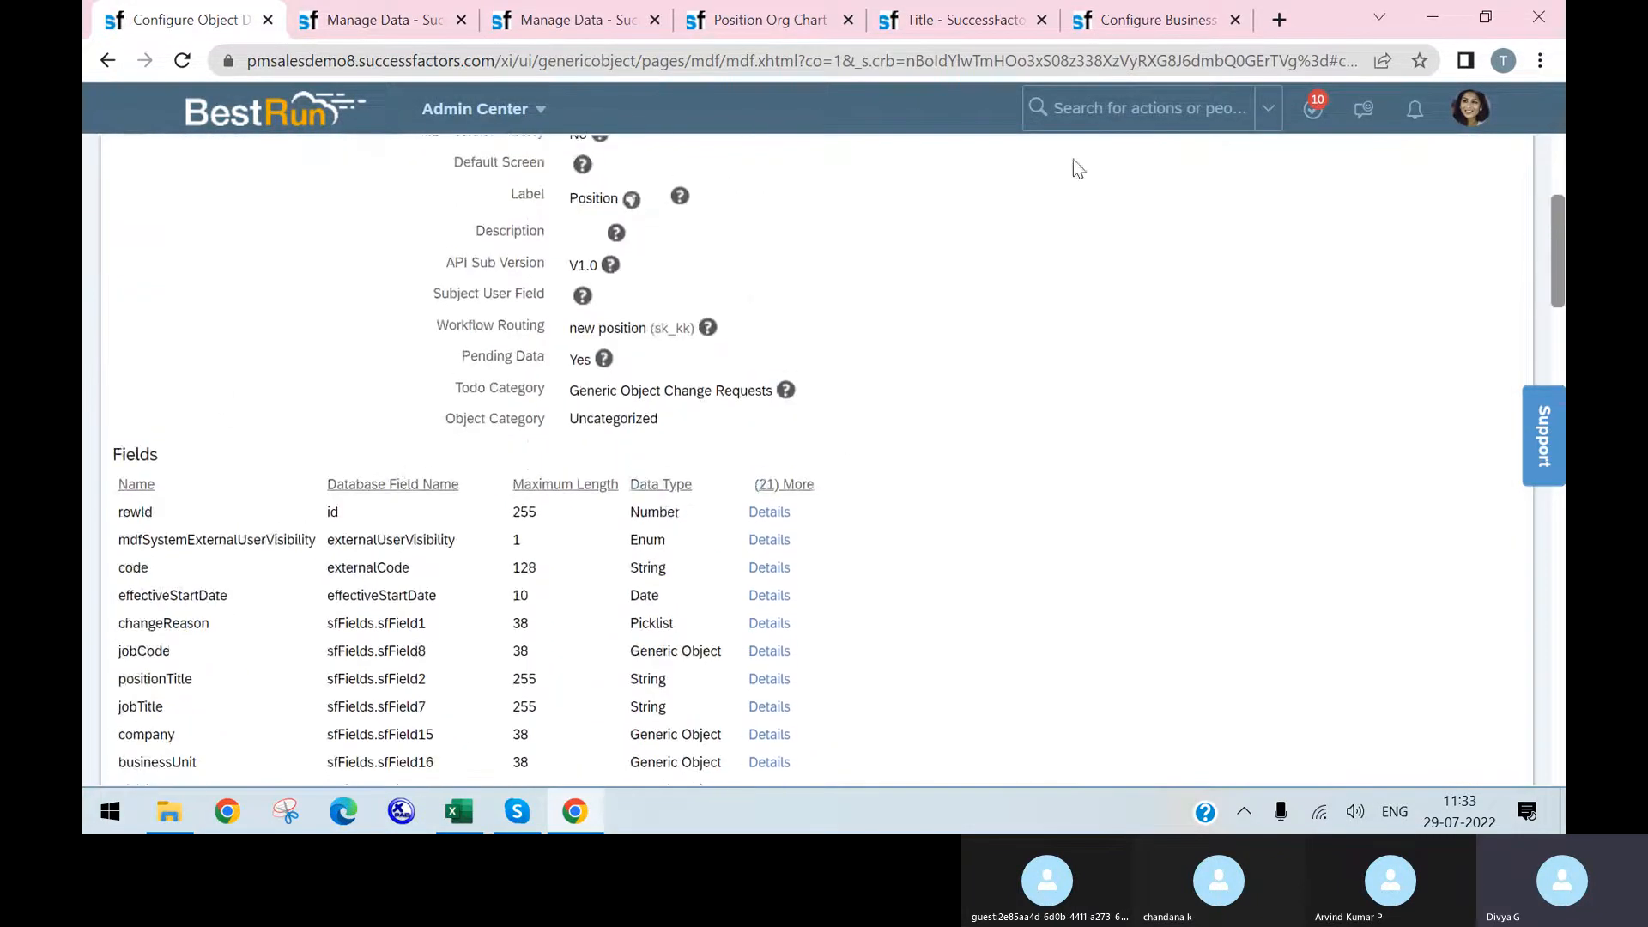
click(1137, 12)
scroll(717, 760, down, 3)
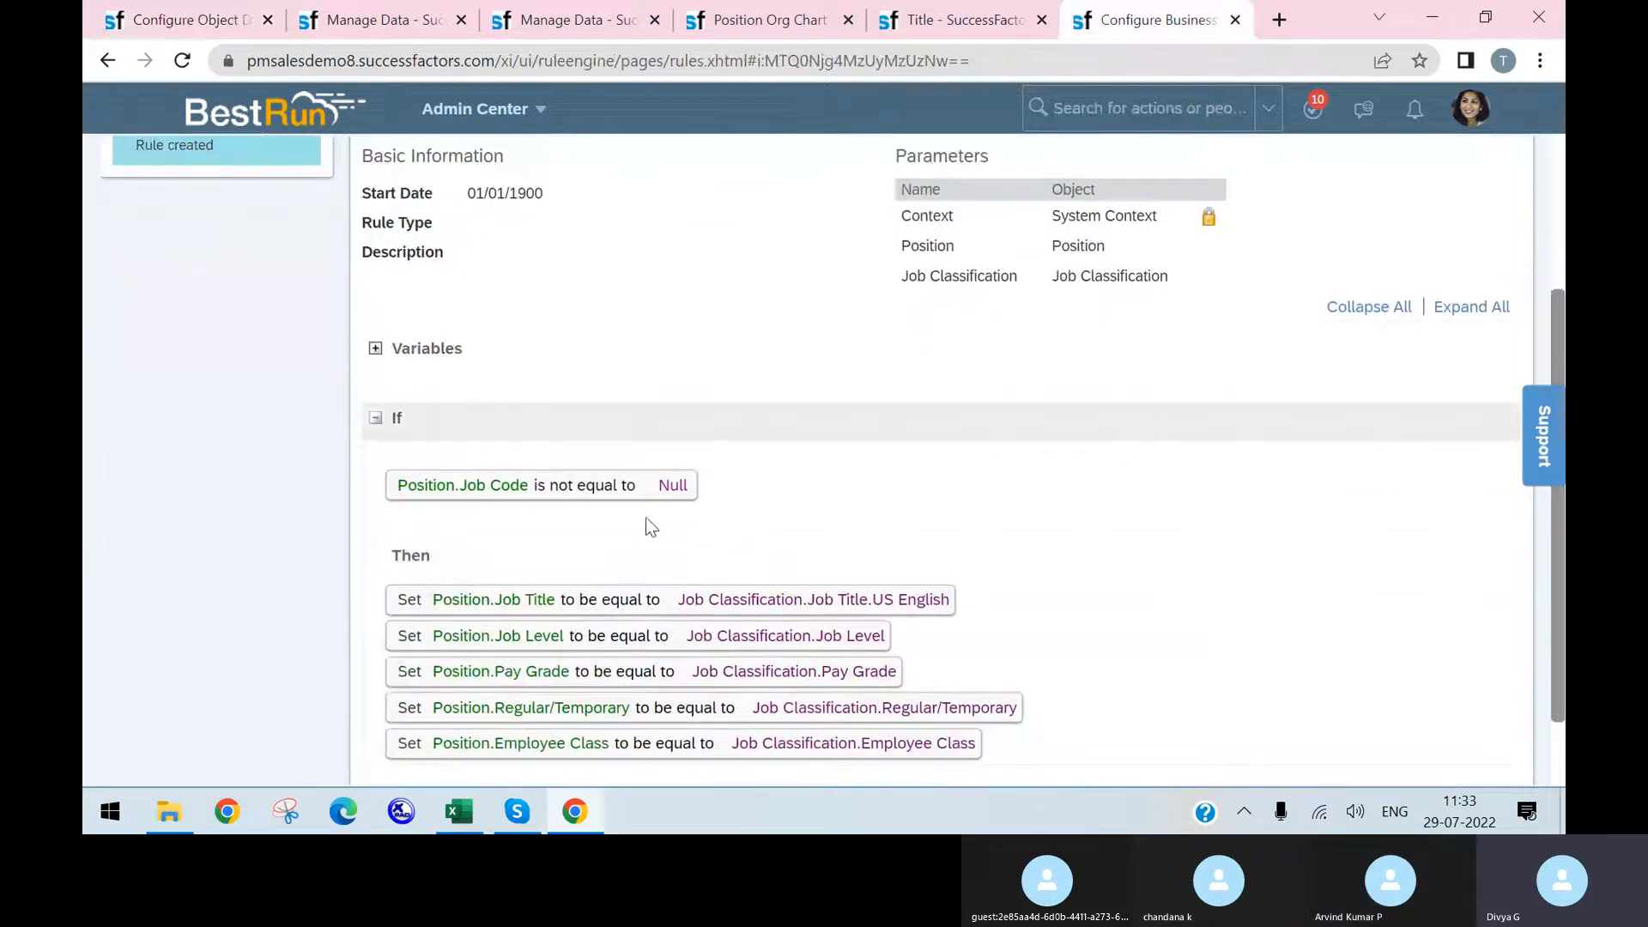
scroll(1029, 409, up, 3)
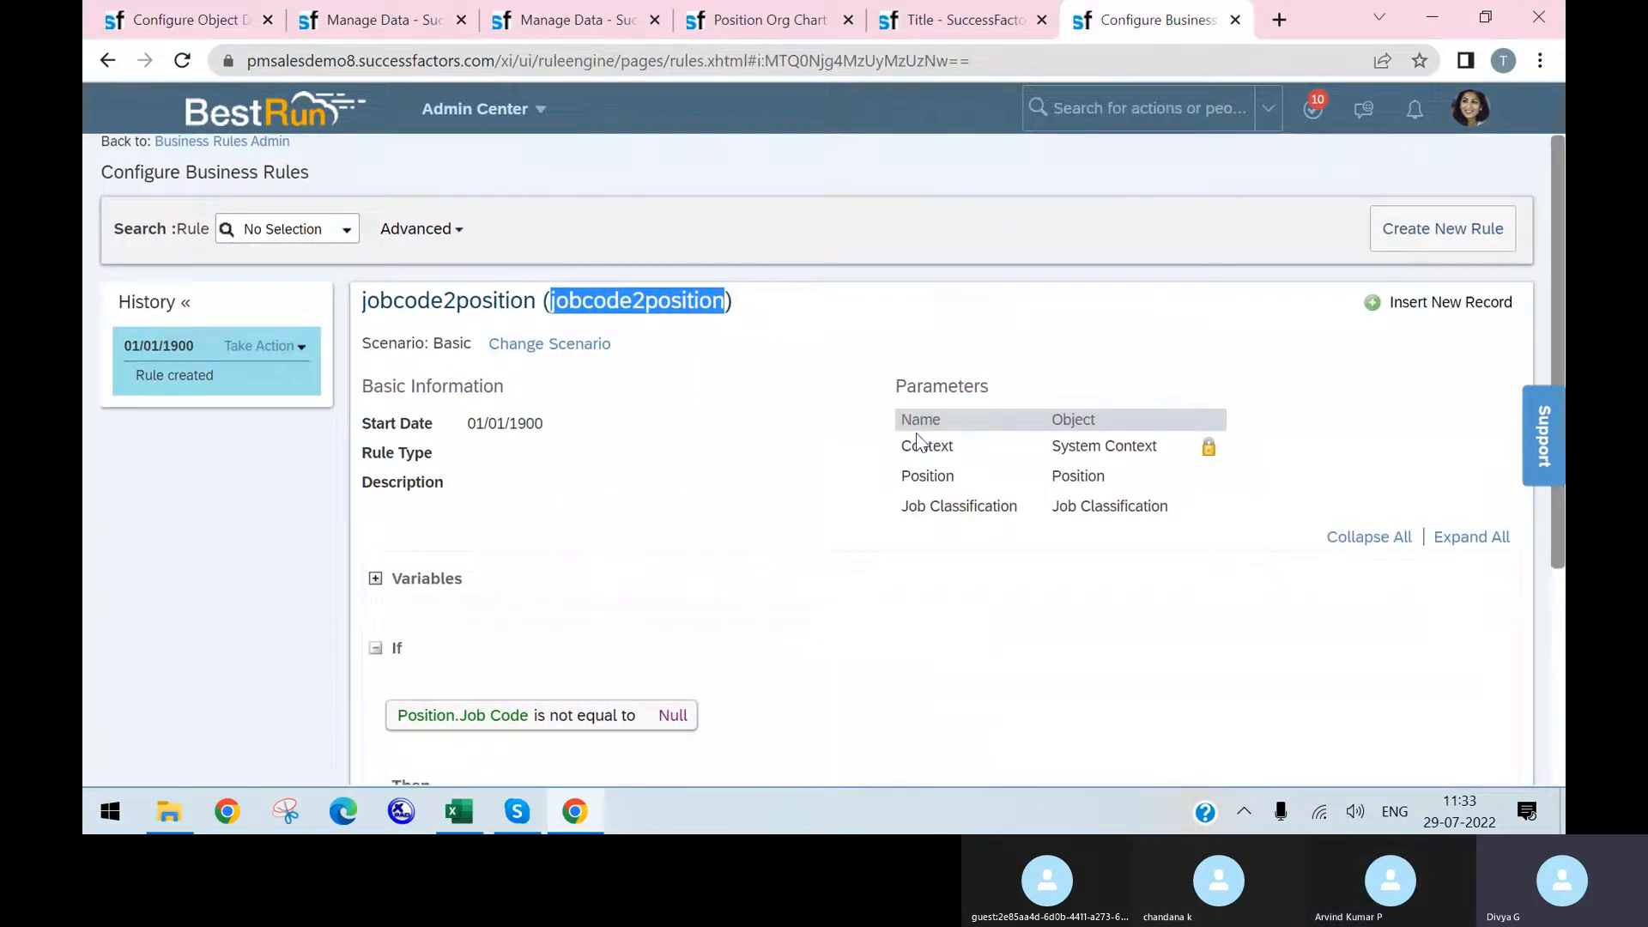
- Insert a 01/01/1900 change for the jobcode2position rule, make its If condition always true, and save the rule
scroll(1030, 481, down, 3)
scroll(1085, 507, up, 3)
click(1431, 304)
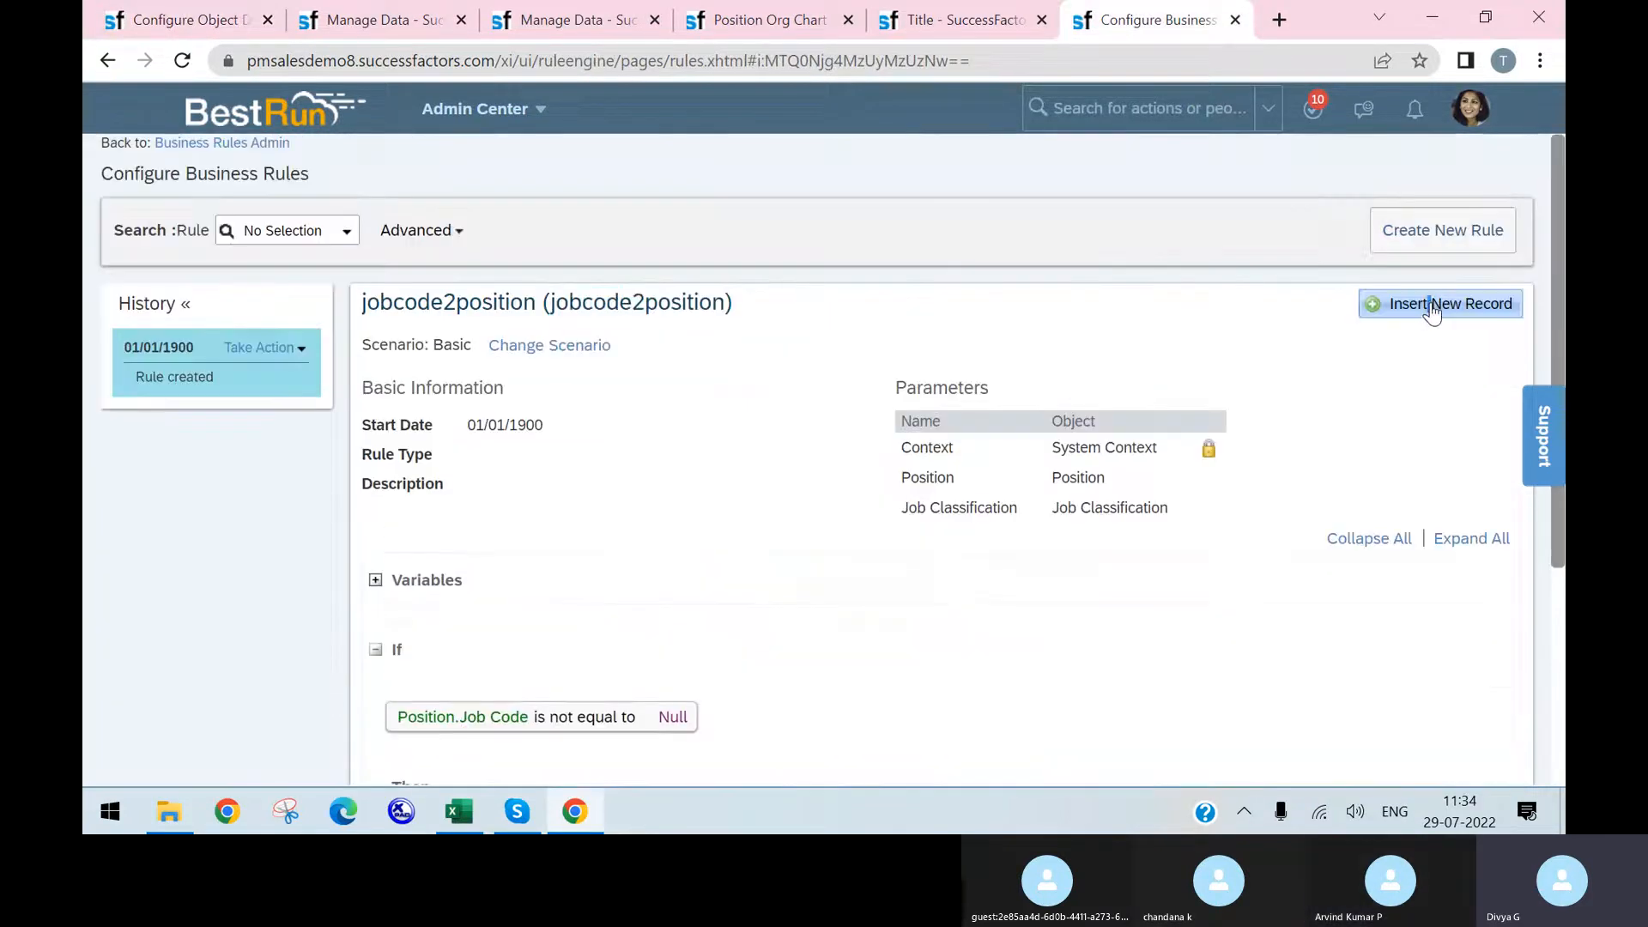
click(1022, 558)
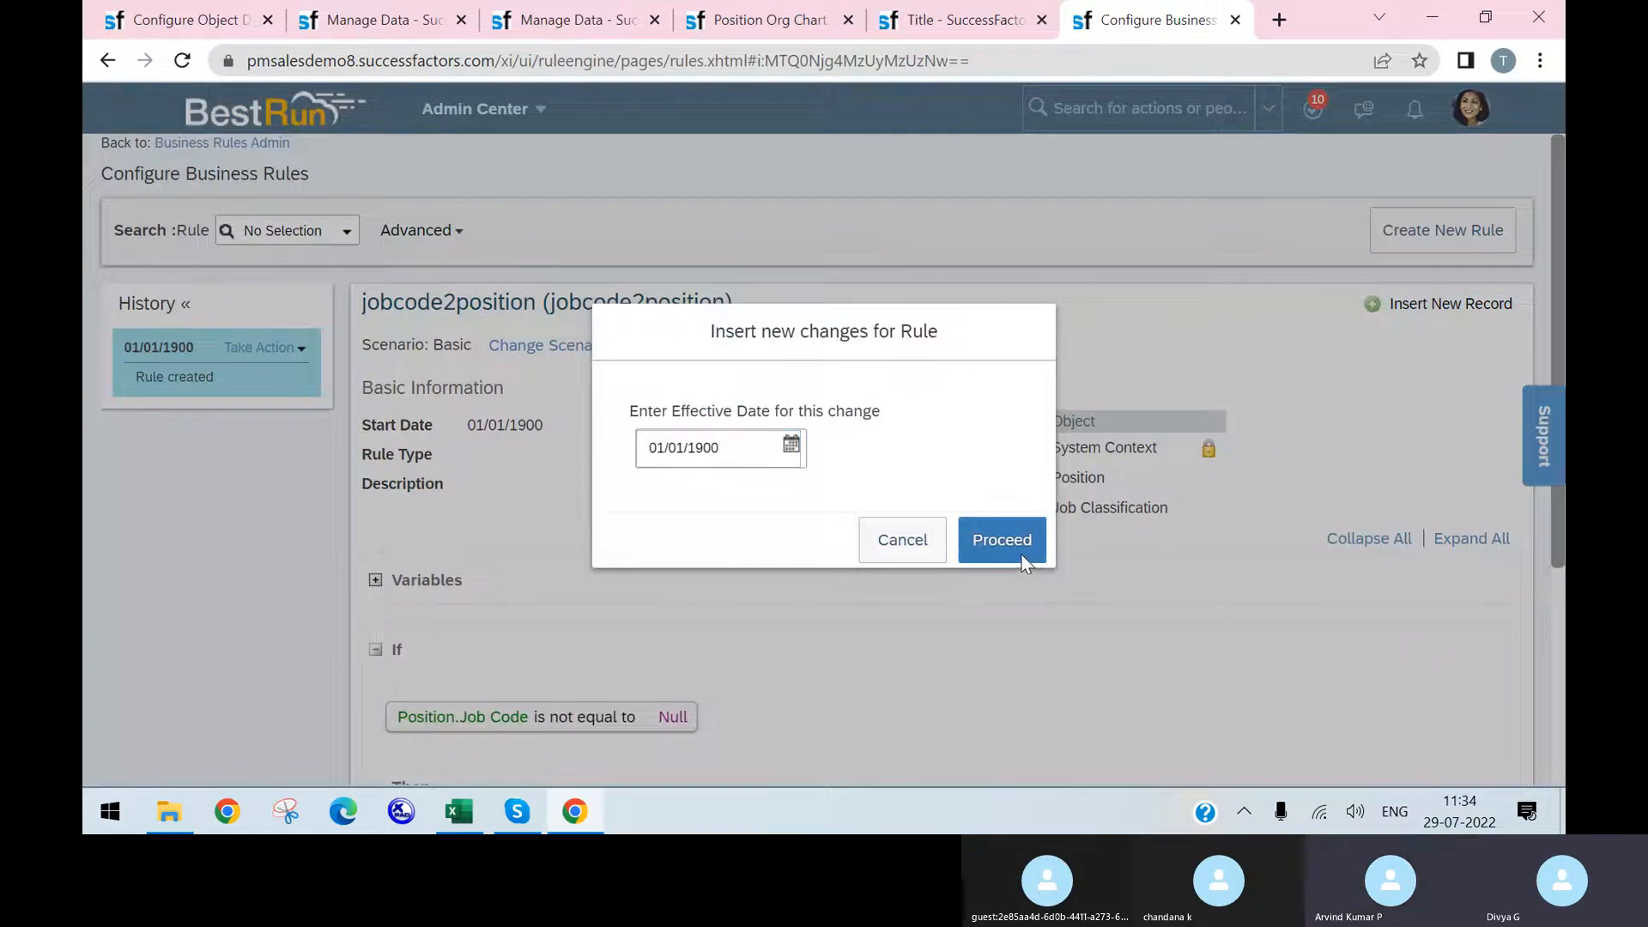
scroll(996, 631, down, 3)
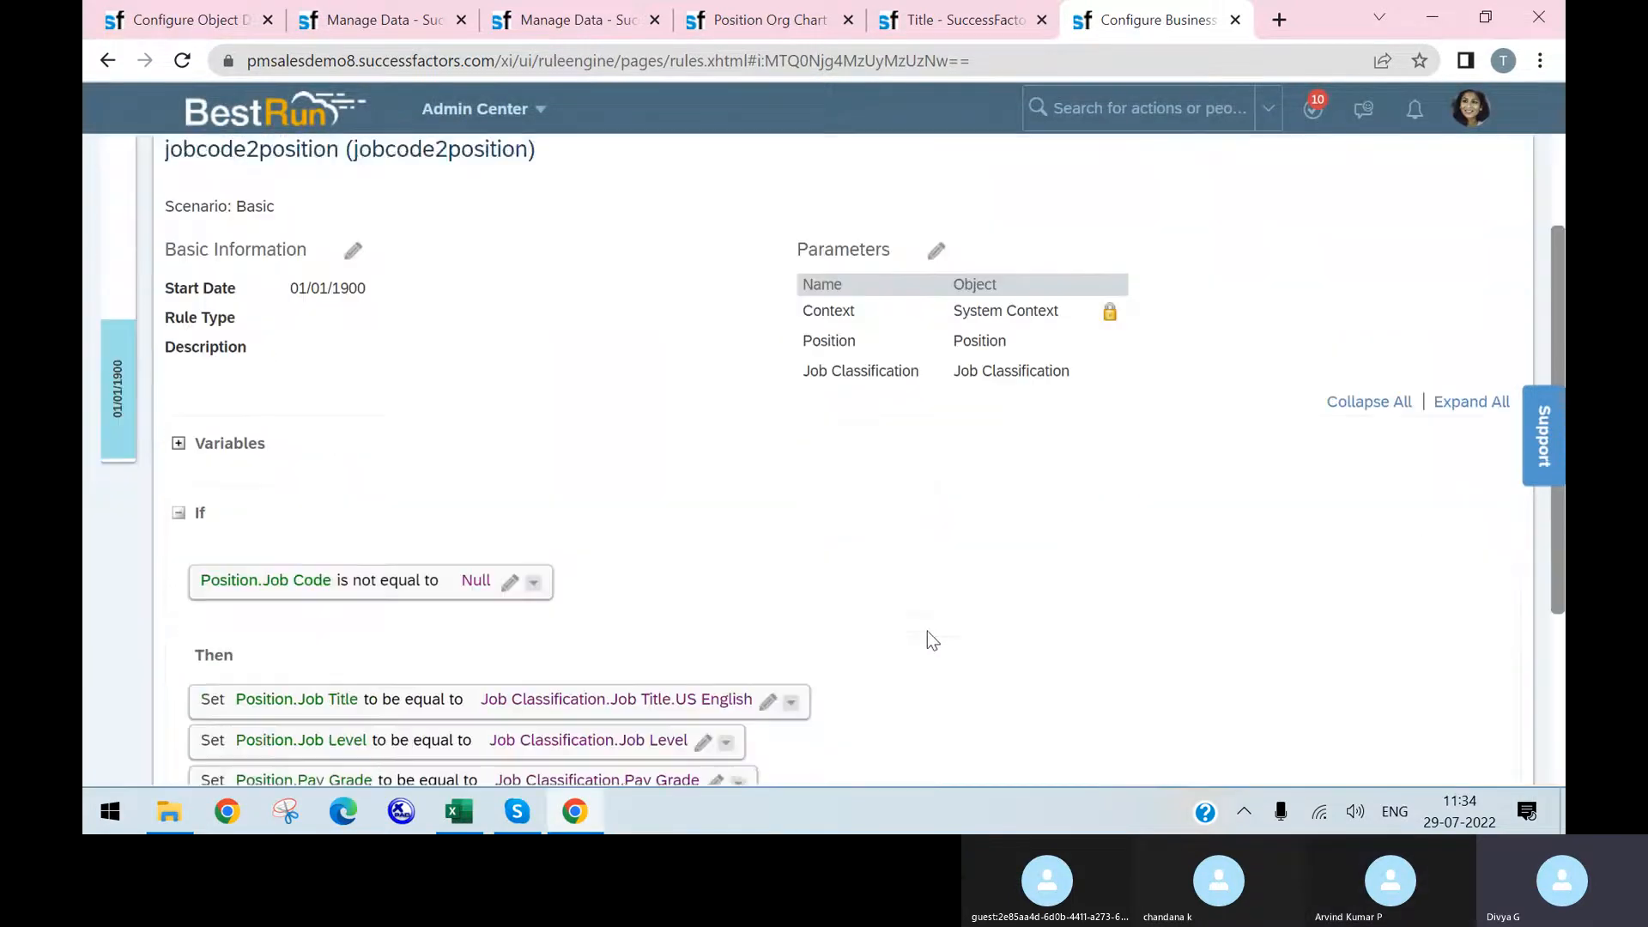
click(1159, 436)
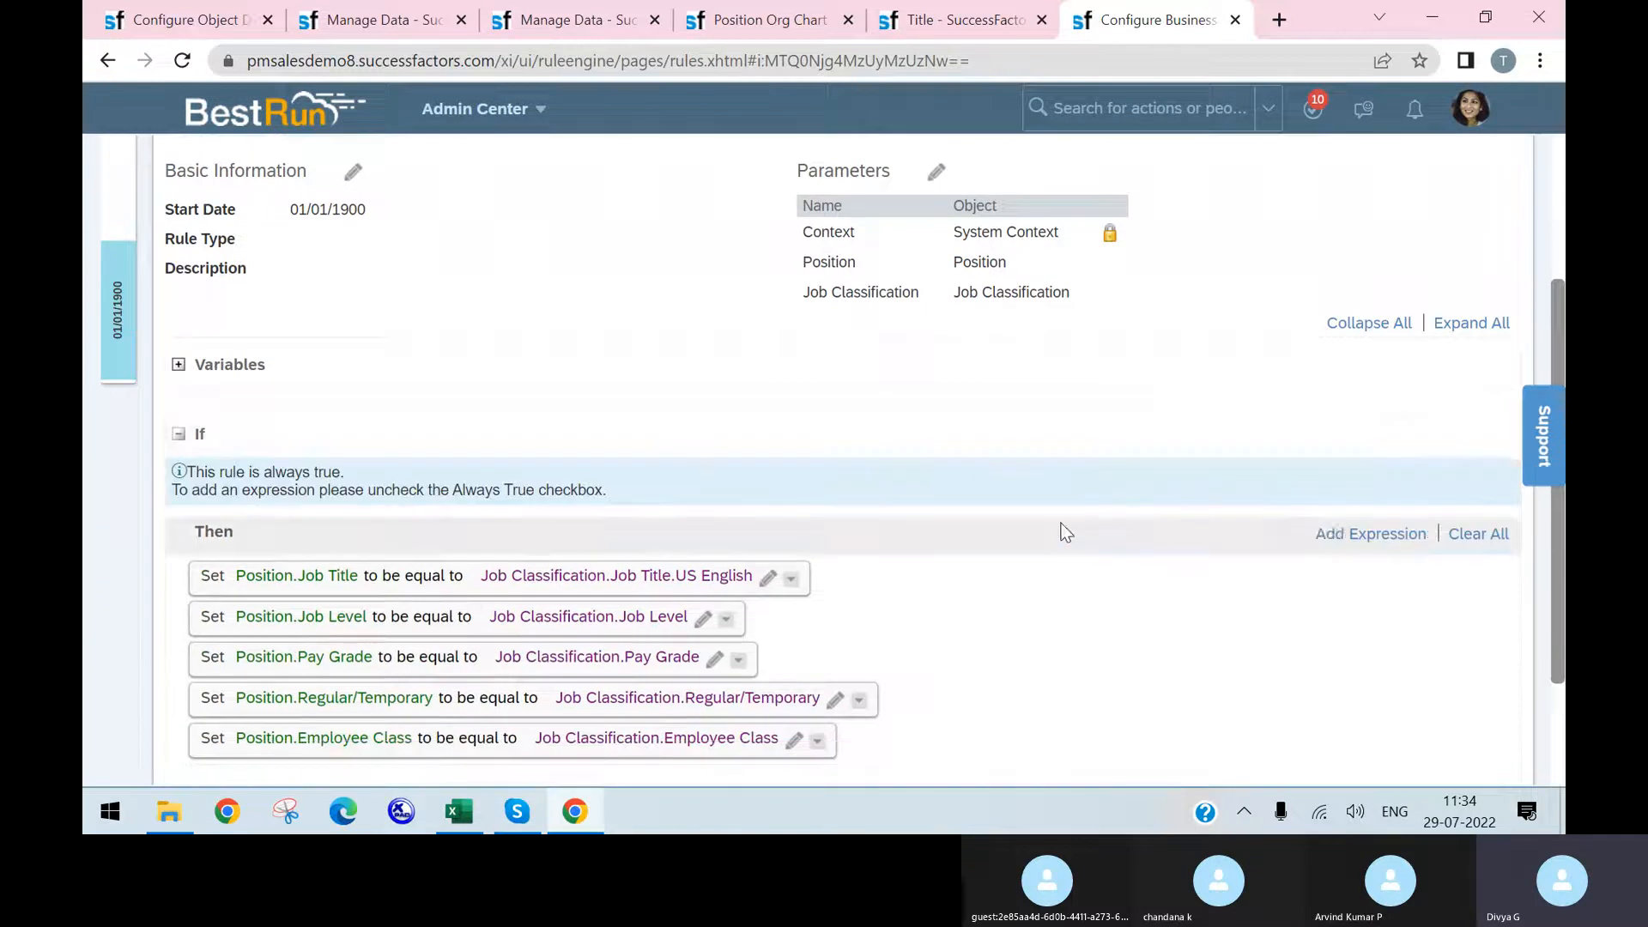
scroll(1116, 558, down, 2)
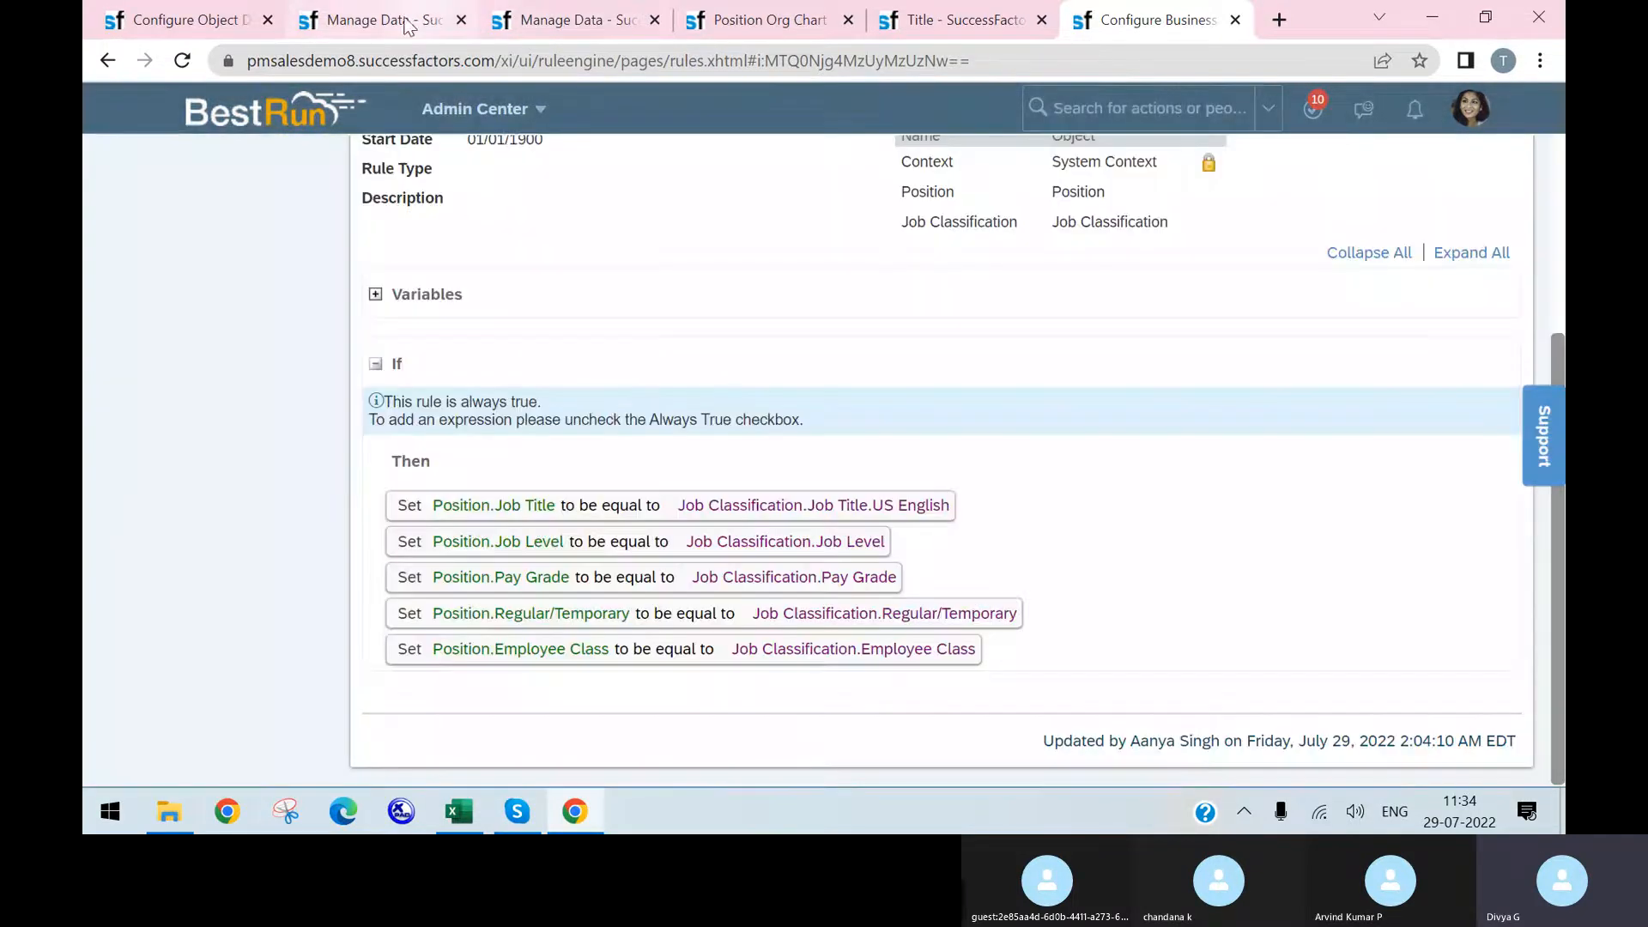
- Reload the Position form in Manage Data and test the rule with Job Code Administrative Support (50070968)
click(180, 19)
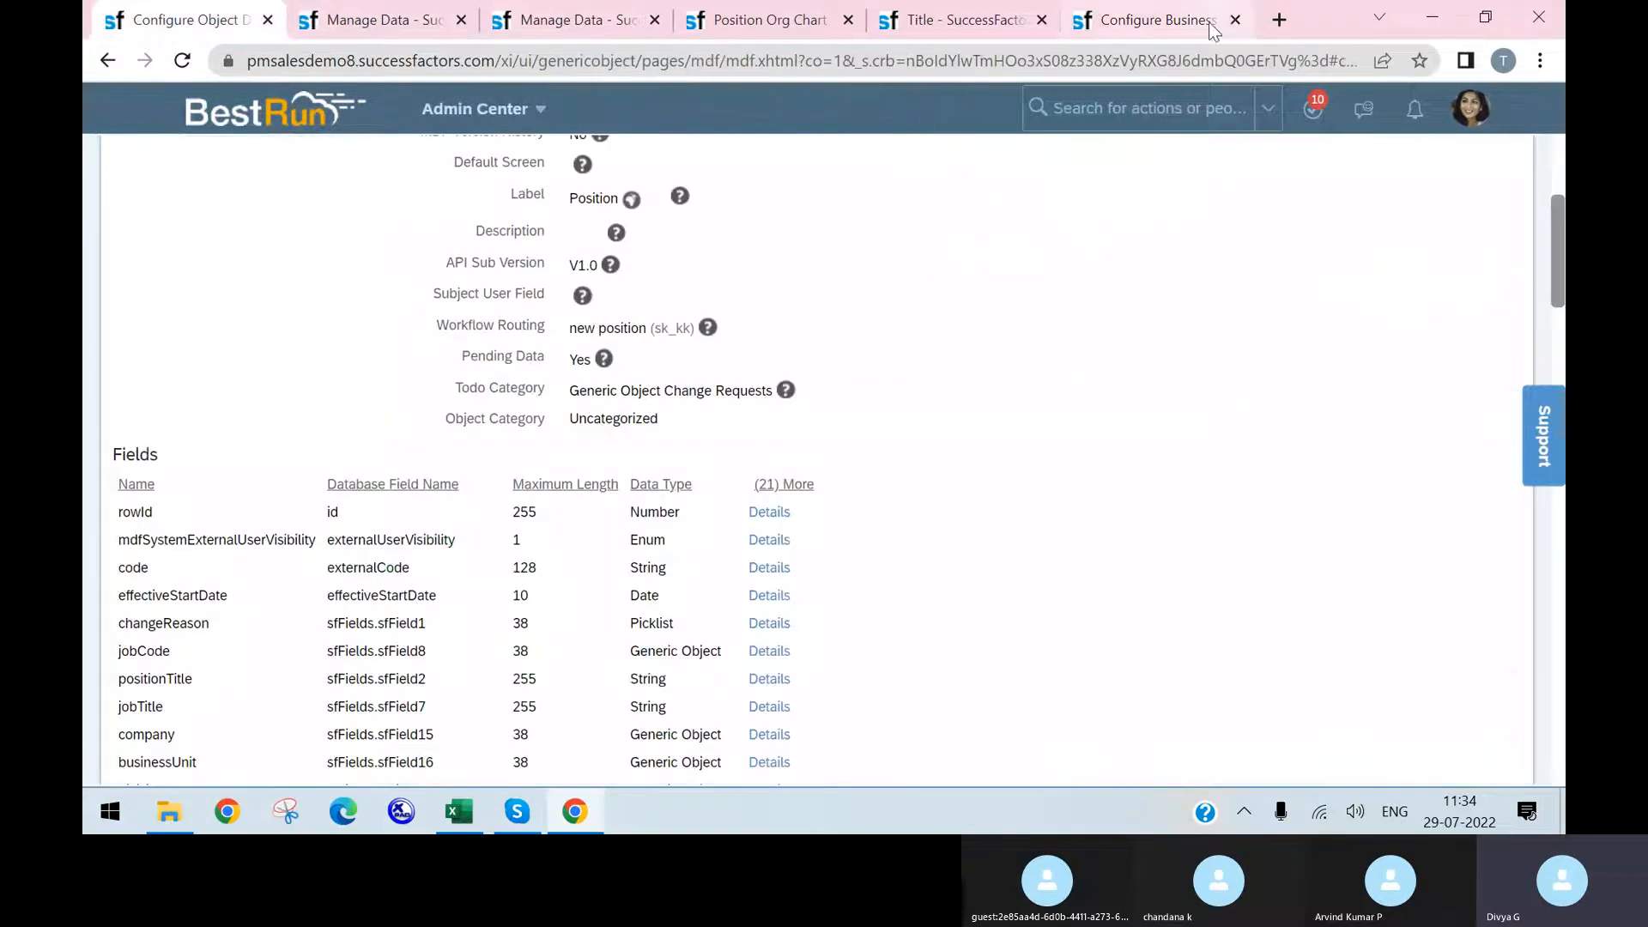
click(415, 26)
click(182, 60)
click(934, 231)
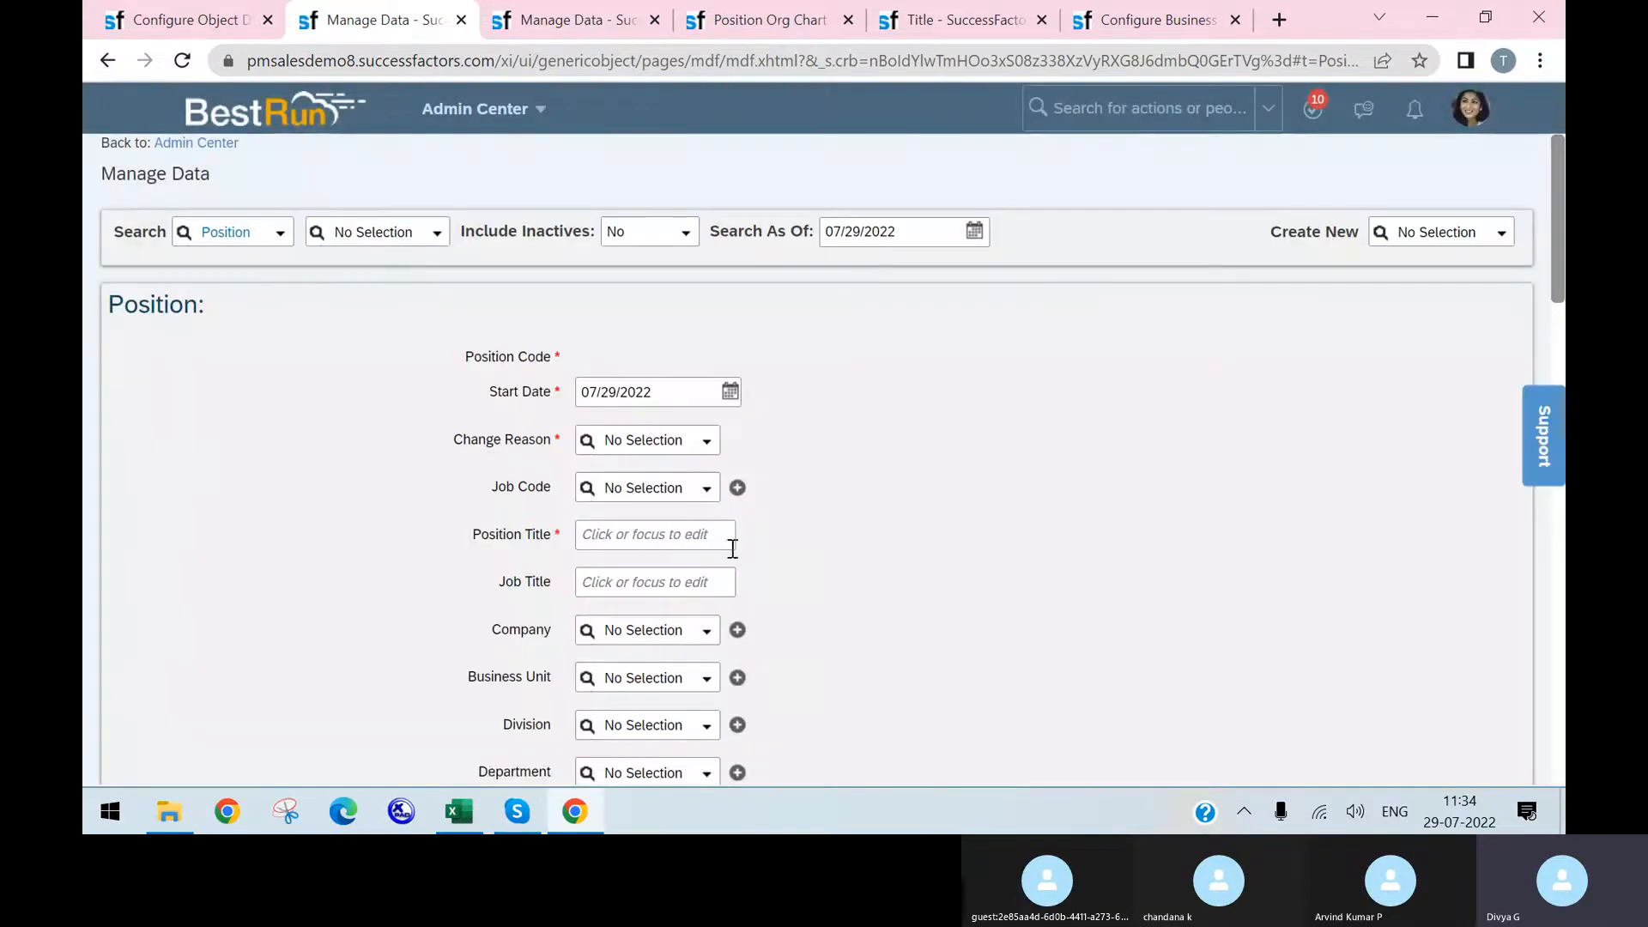
scroll(732, 548, down, 1)
click(702, 374)
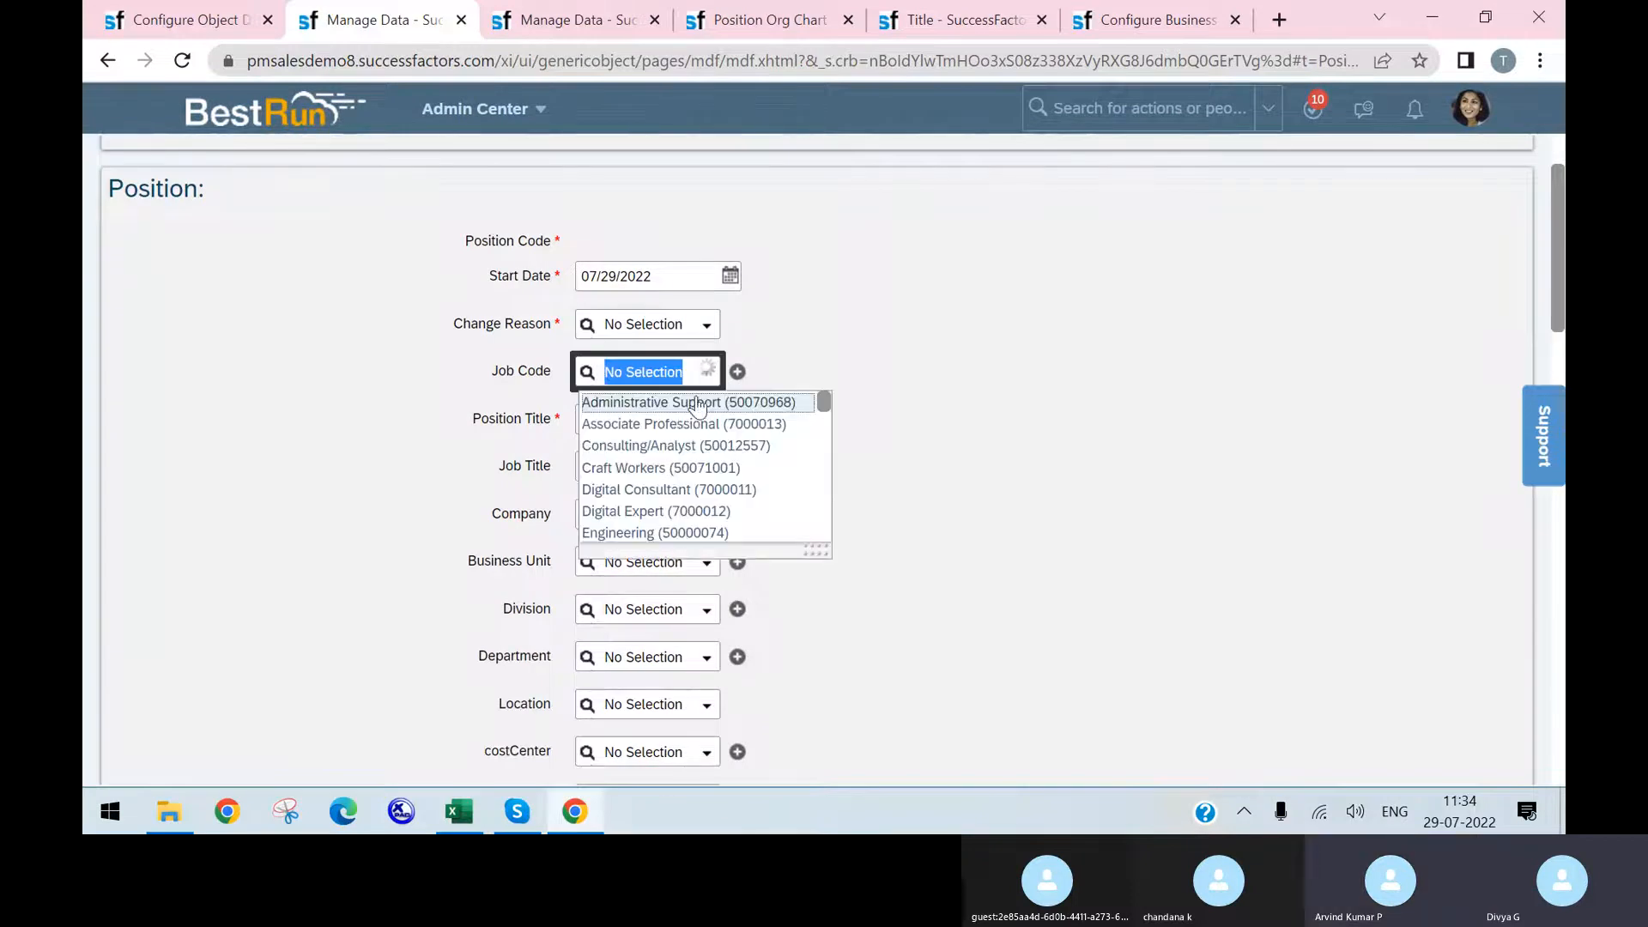
click(678, 399)
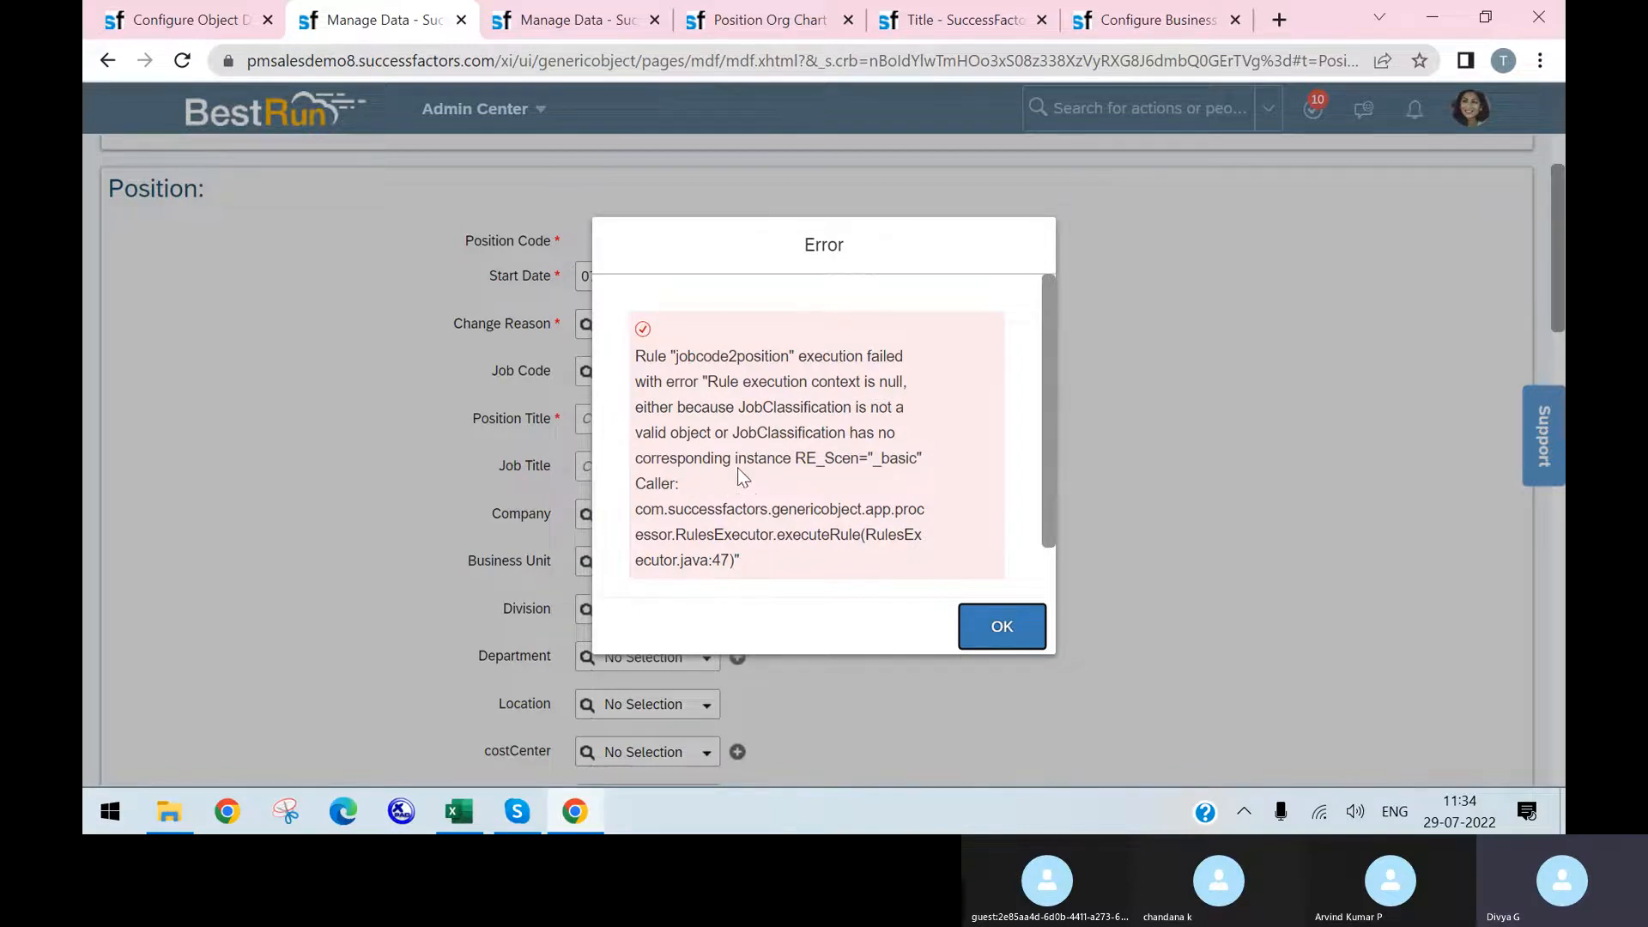
click(1001, 631)
- Start a correction of the Position object definition and open the jobCode field's details at its Rules section
click(185, 20)
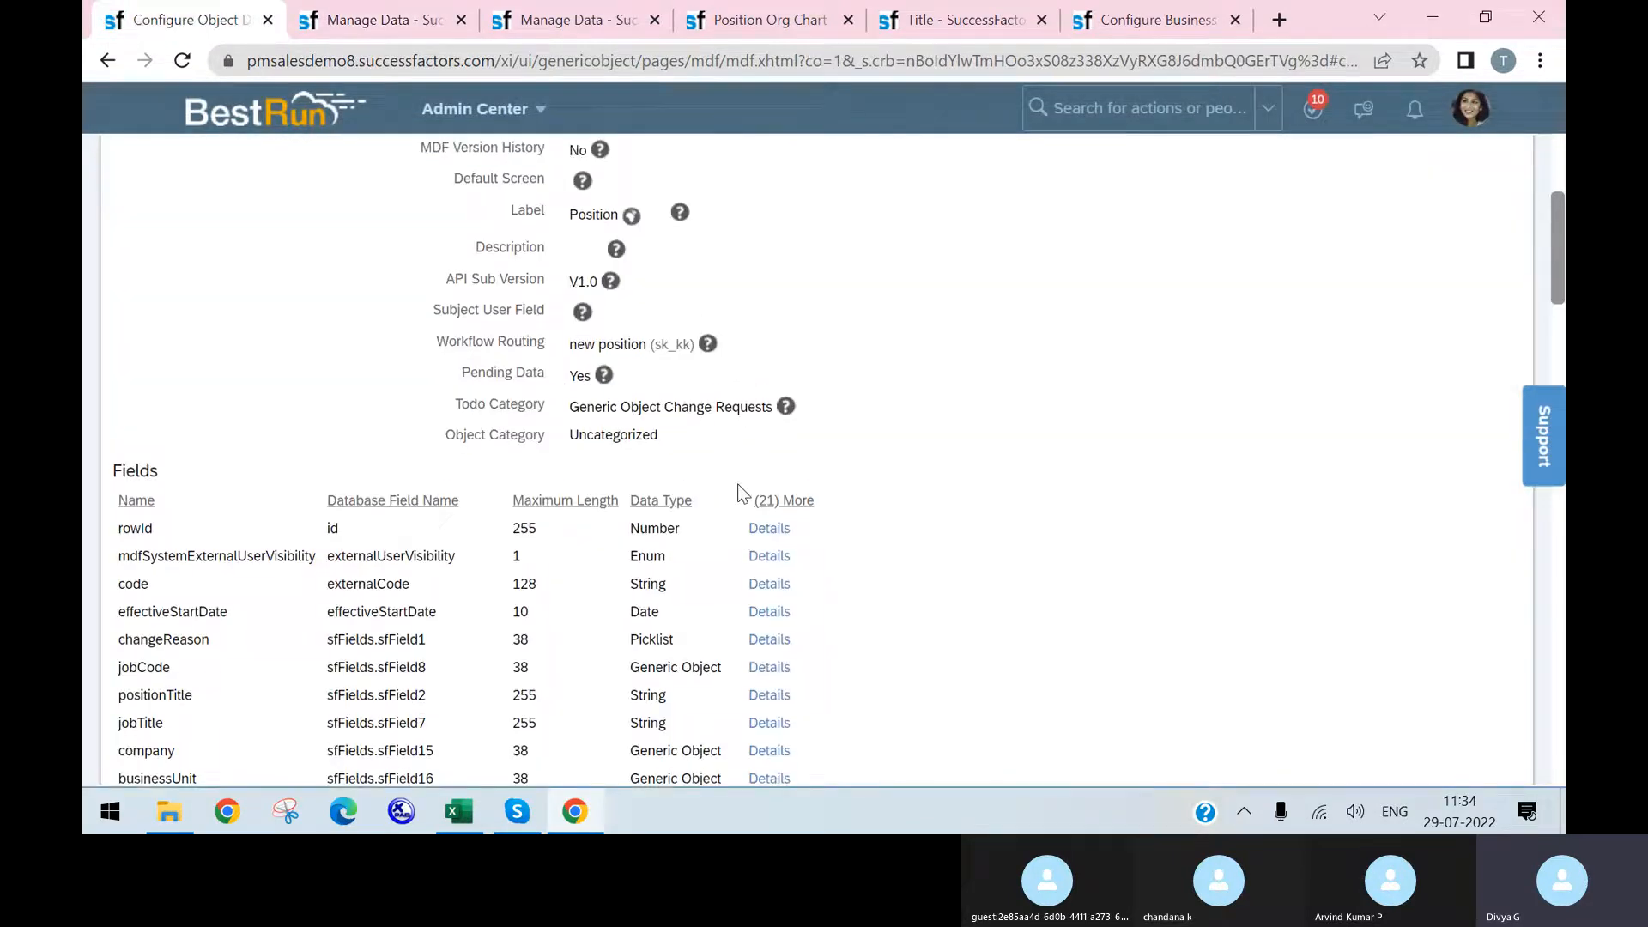
scroll(1056, 421, up, 4)
click(1450, 314)
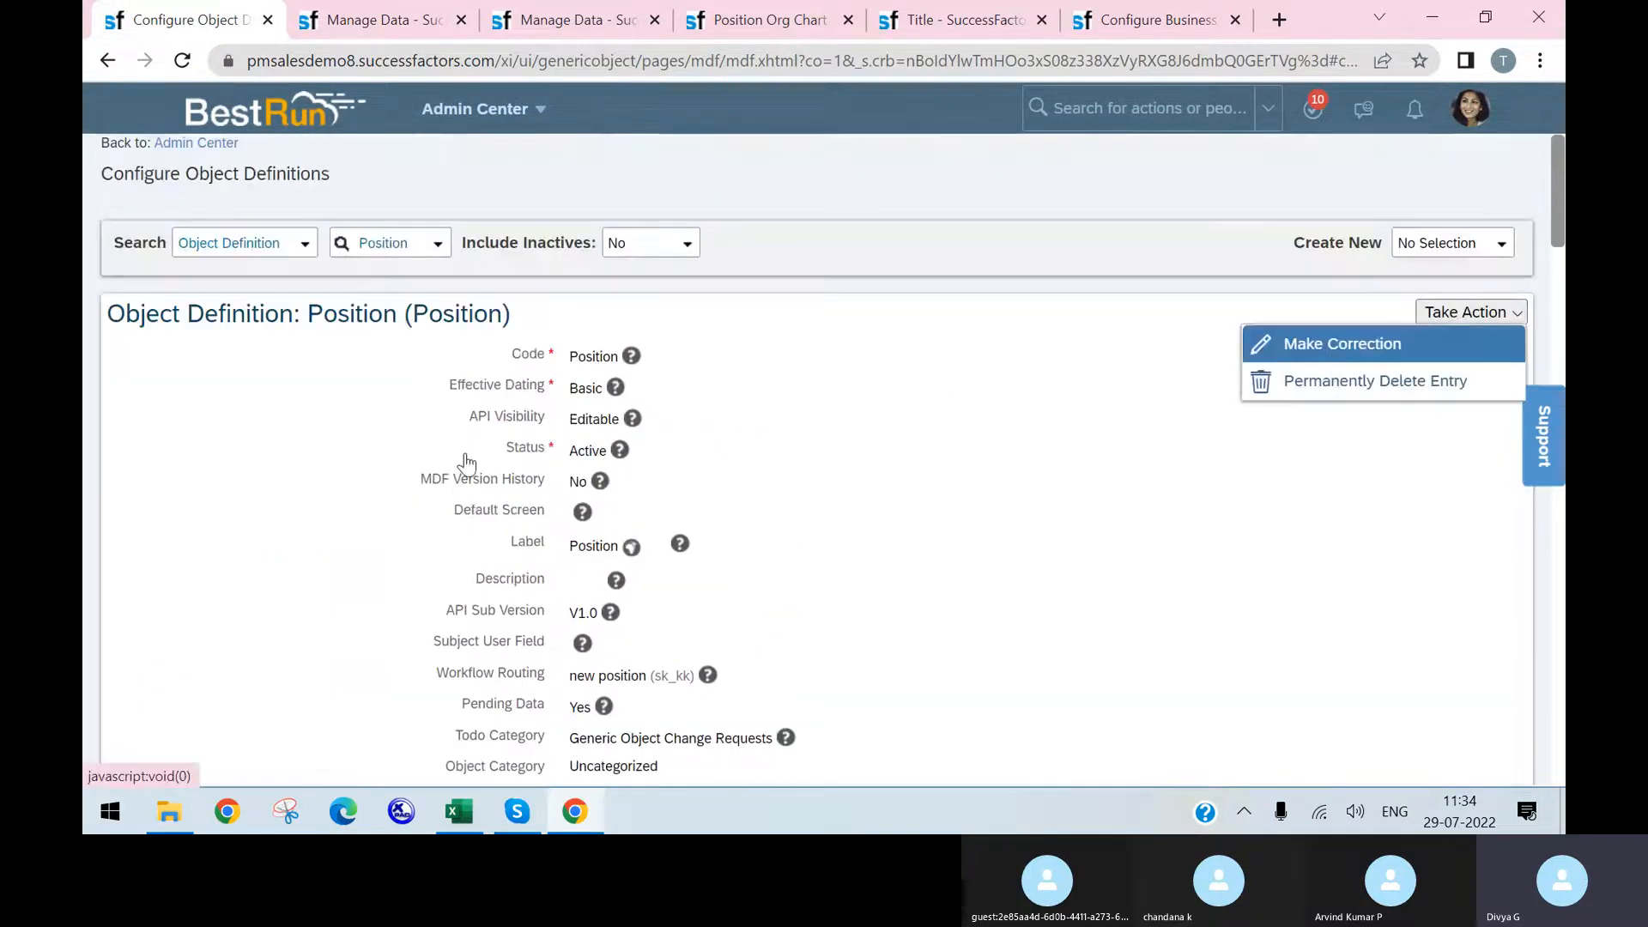
click(1332, 343)
scroll(865, 531, down, 5)
scroll(862, 522, down, 7)
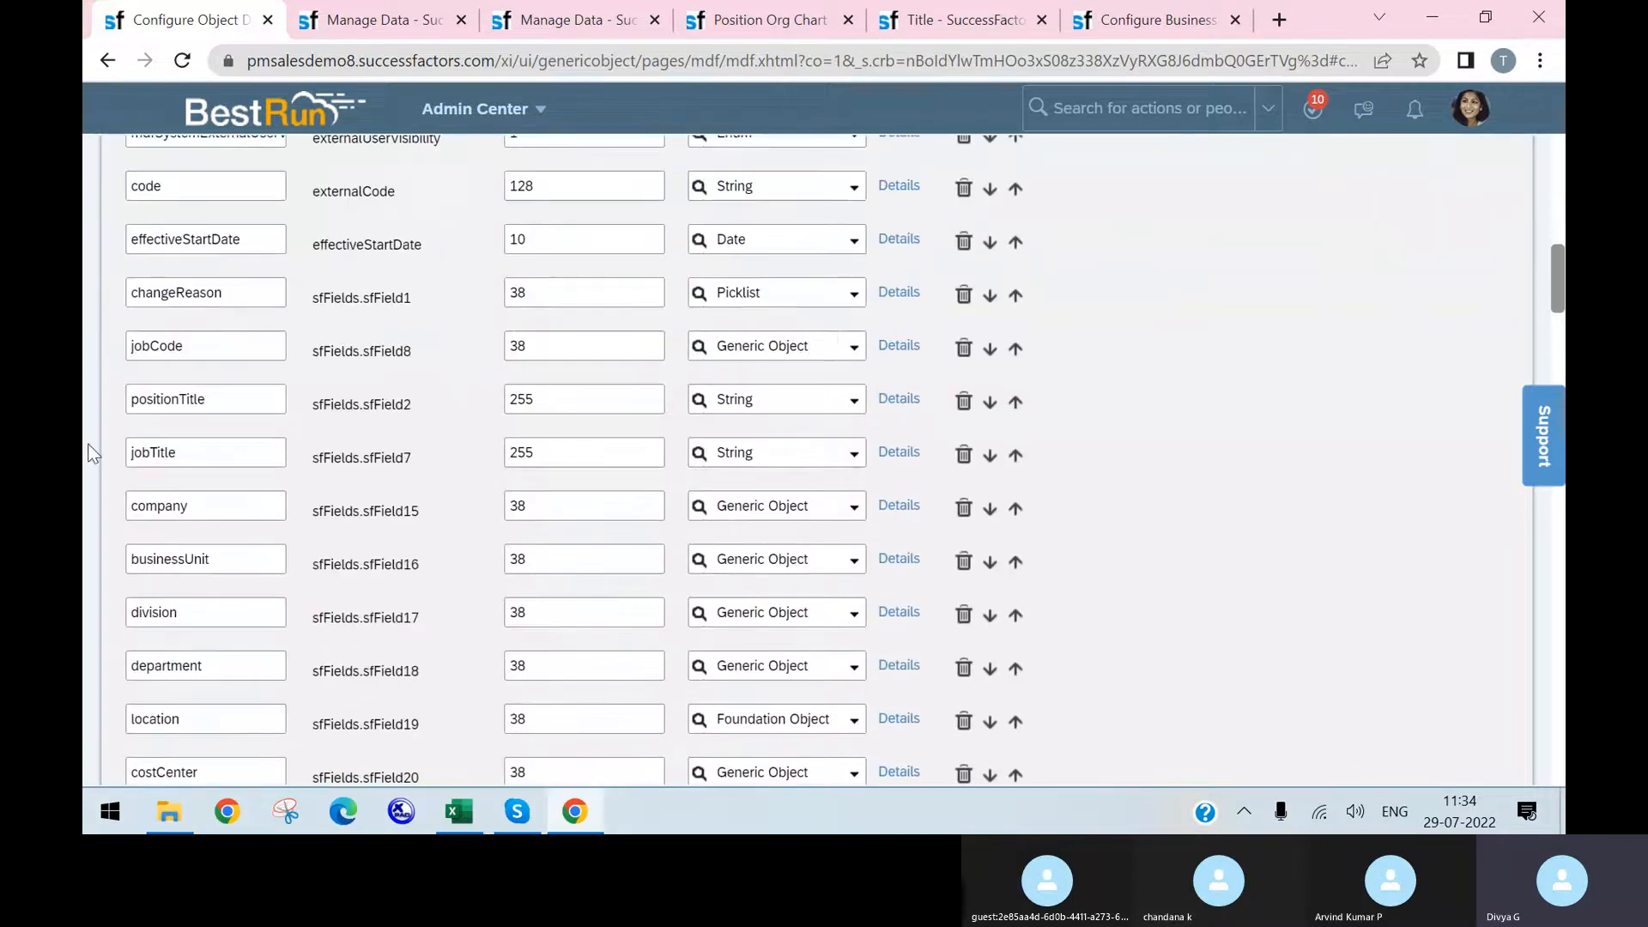
click(898, 345)
scroll(802, 482, down, 5)
scroll(802, 482, down, 5)
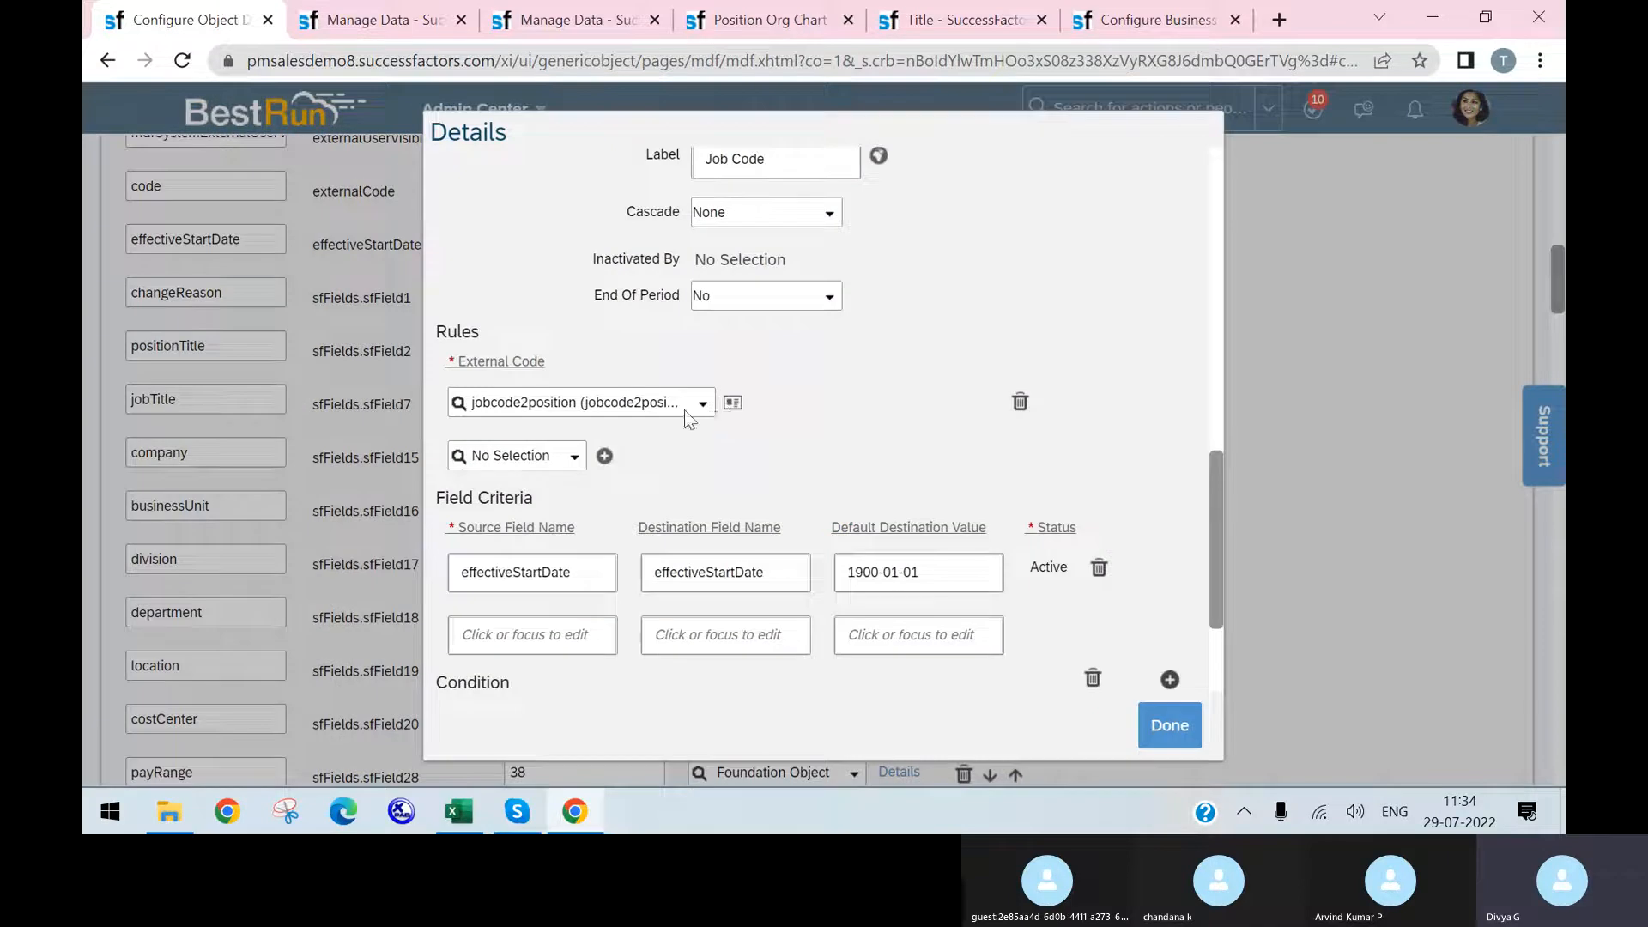
- Remove the jobcode2position rule from the jobCode field, assign it again, and save the Position object definition
click(1019, 402)
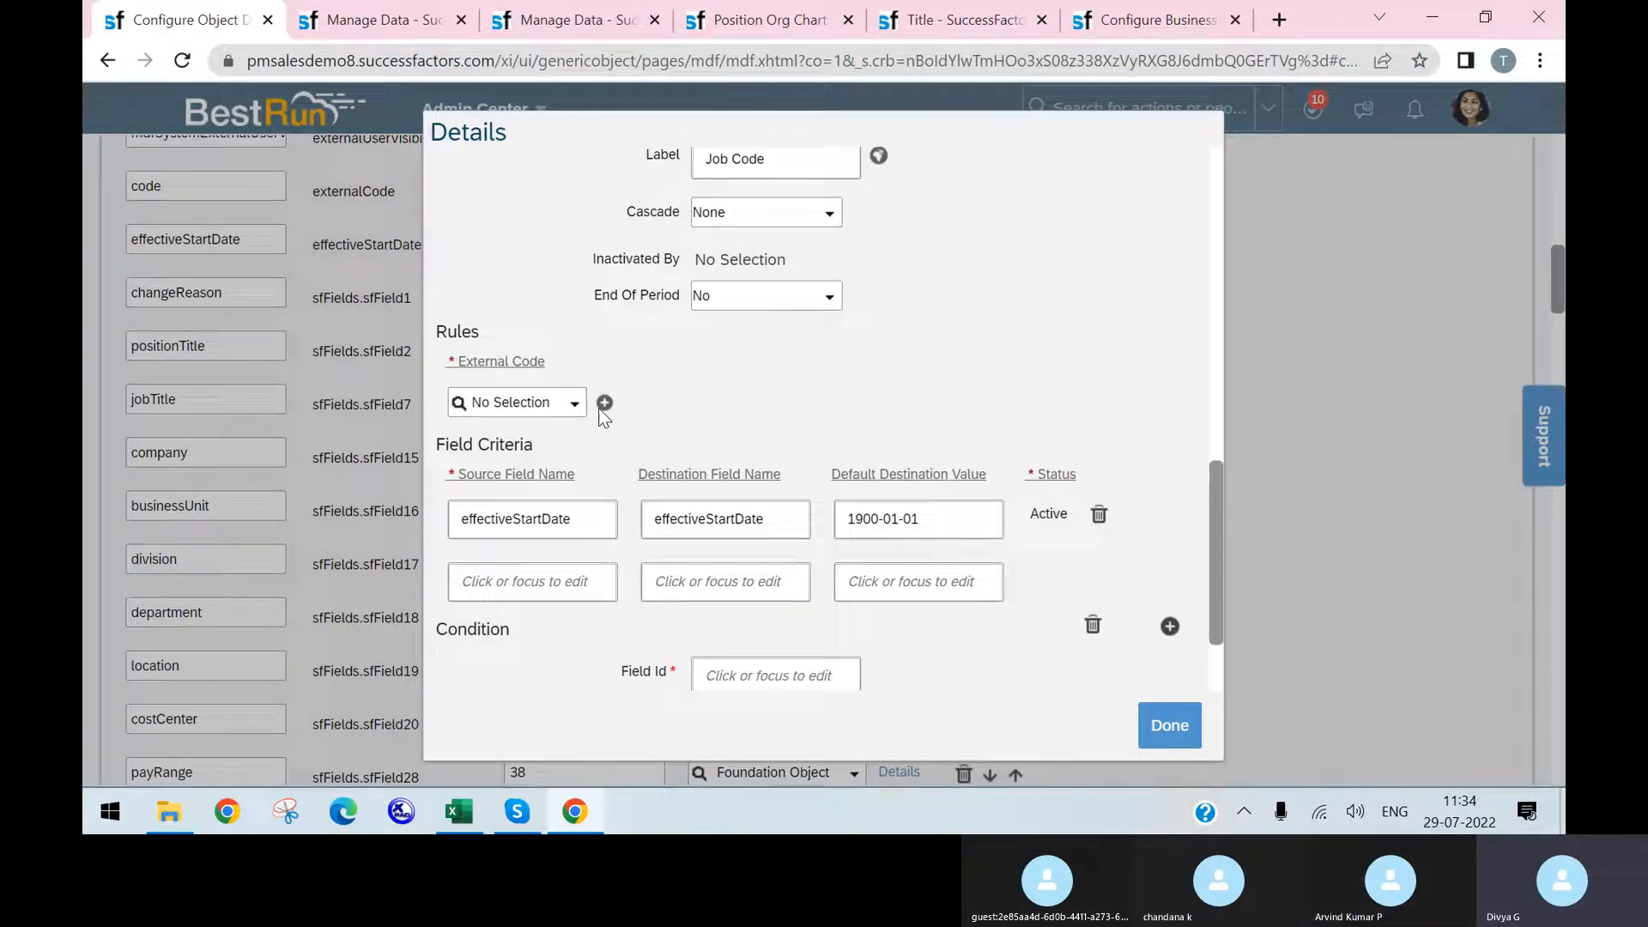
click(544, 404)
key(ctrl+v)
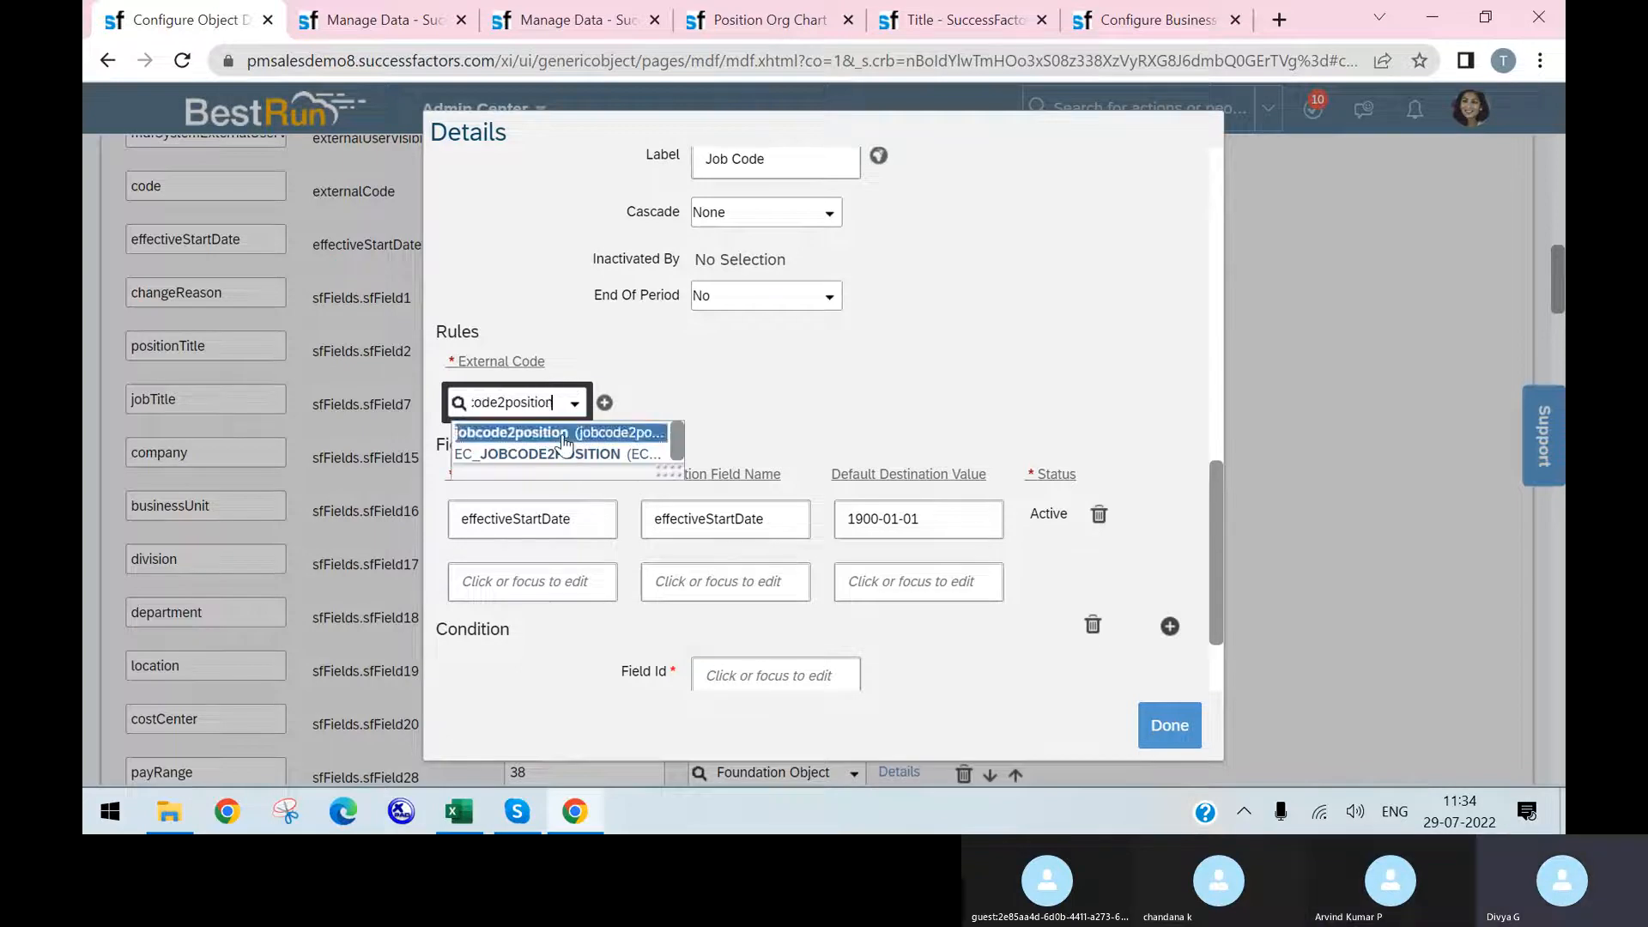
click(563, 433)
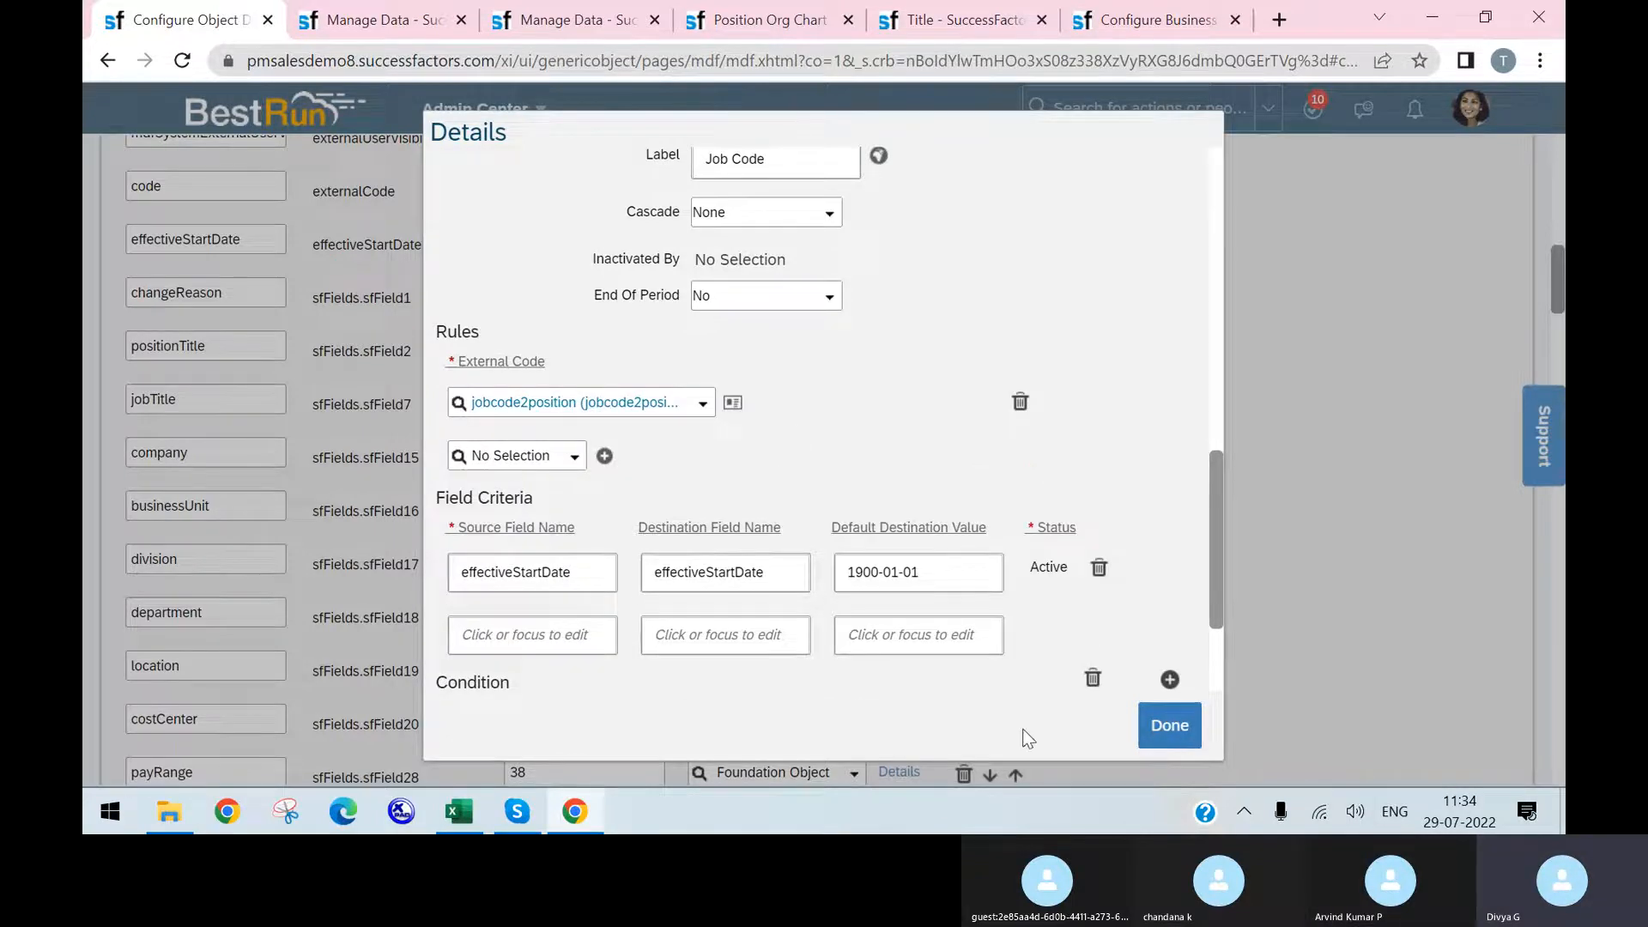
click(1168, 725)
scroll(1345, 589, down, 10)
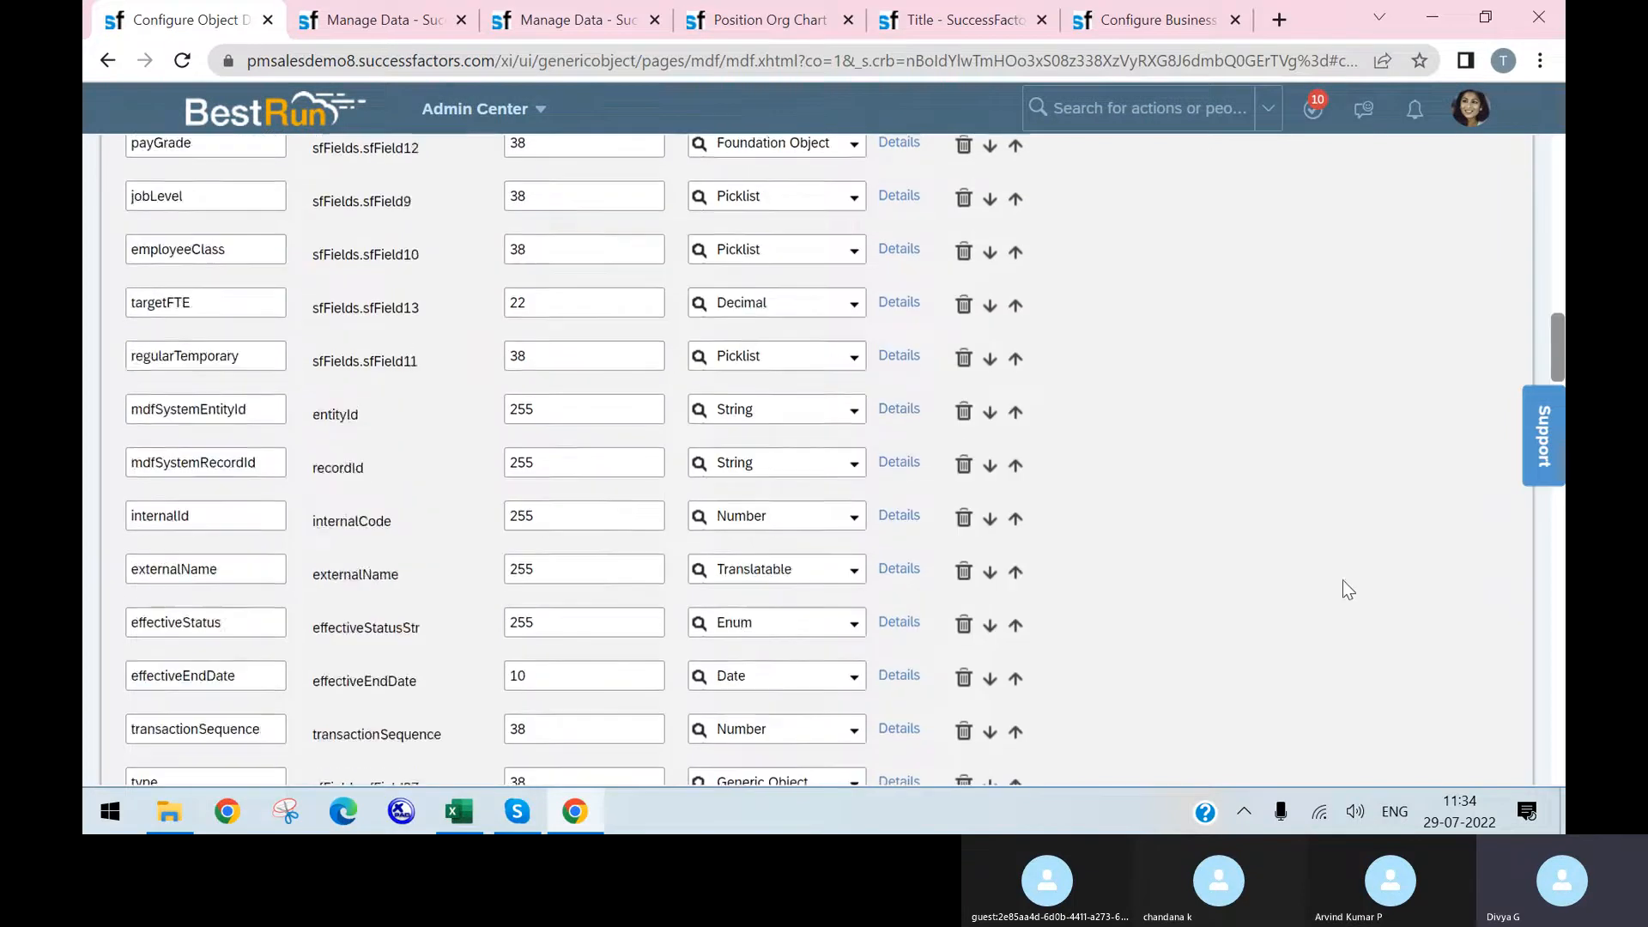
scroll(1342, 592, down, 20)
scroll(1383, 698, down, 12)
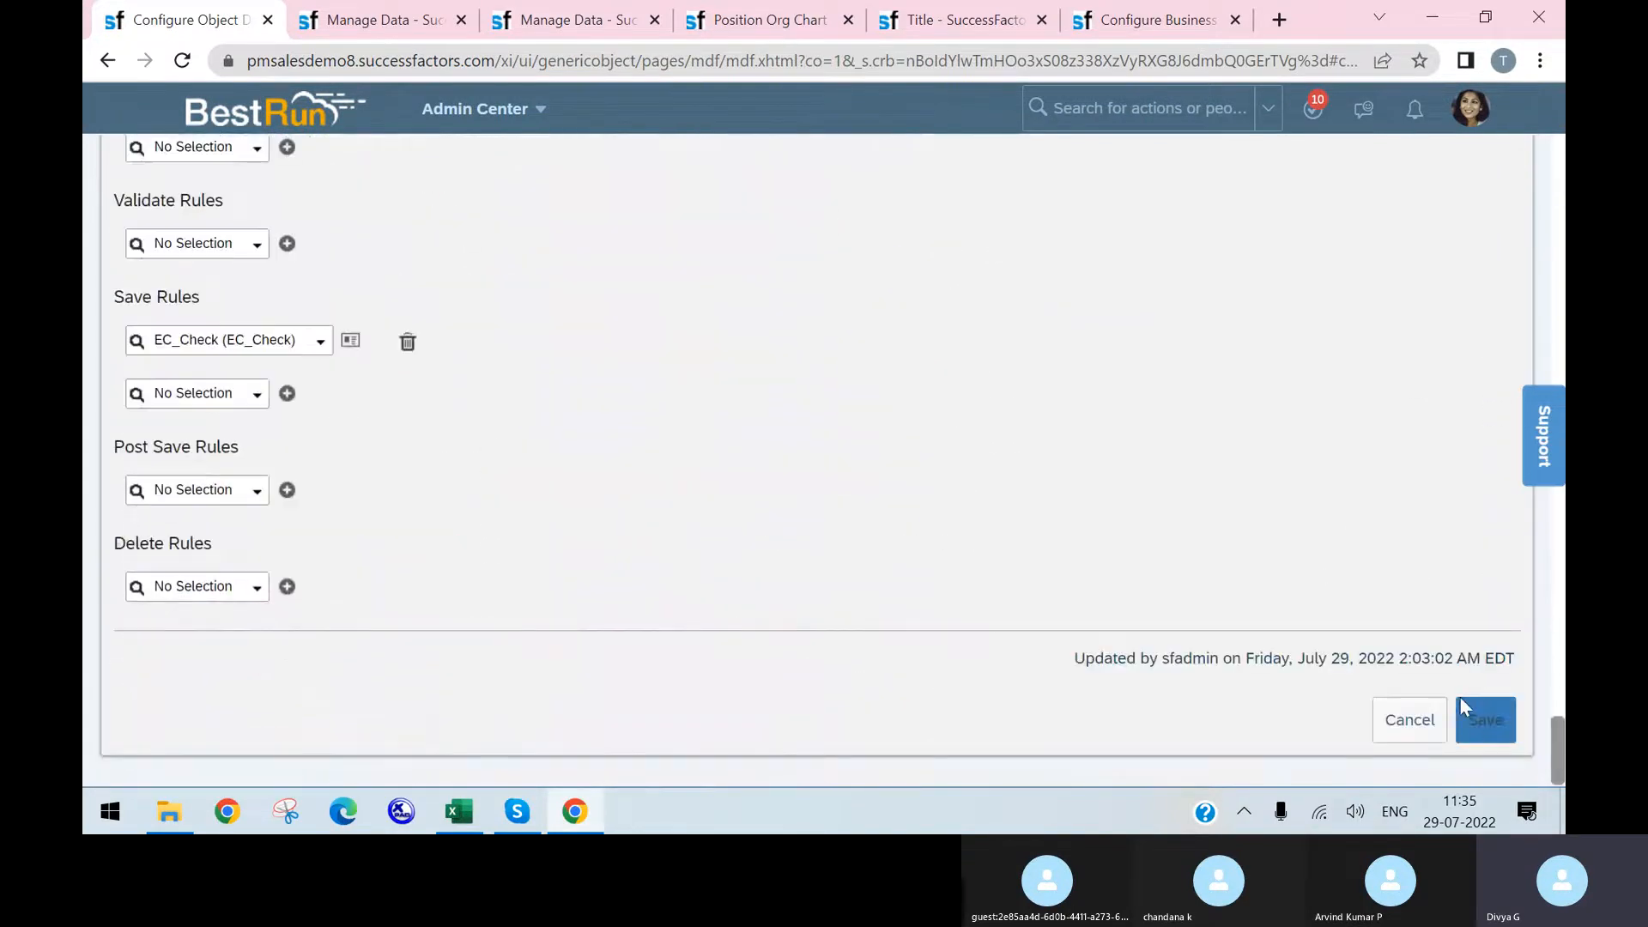
click(1491, 719)
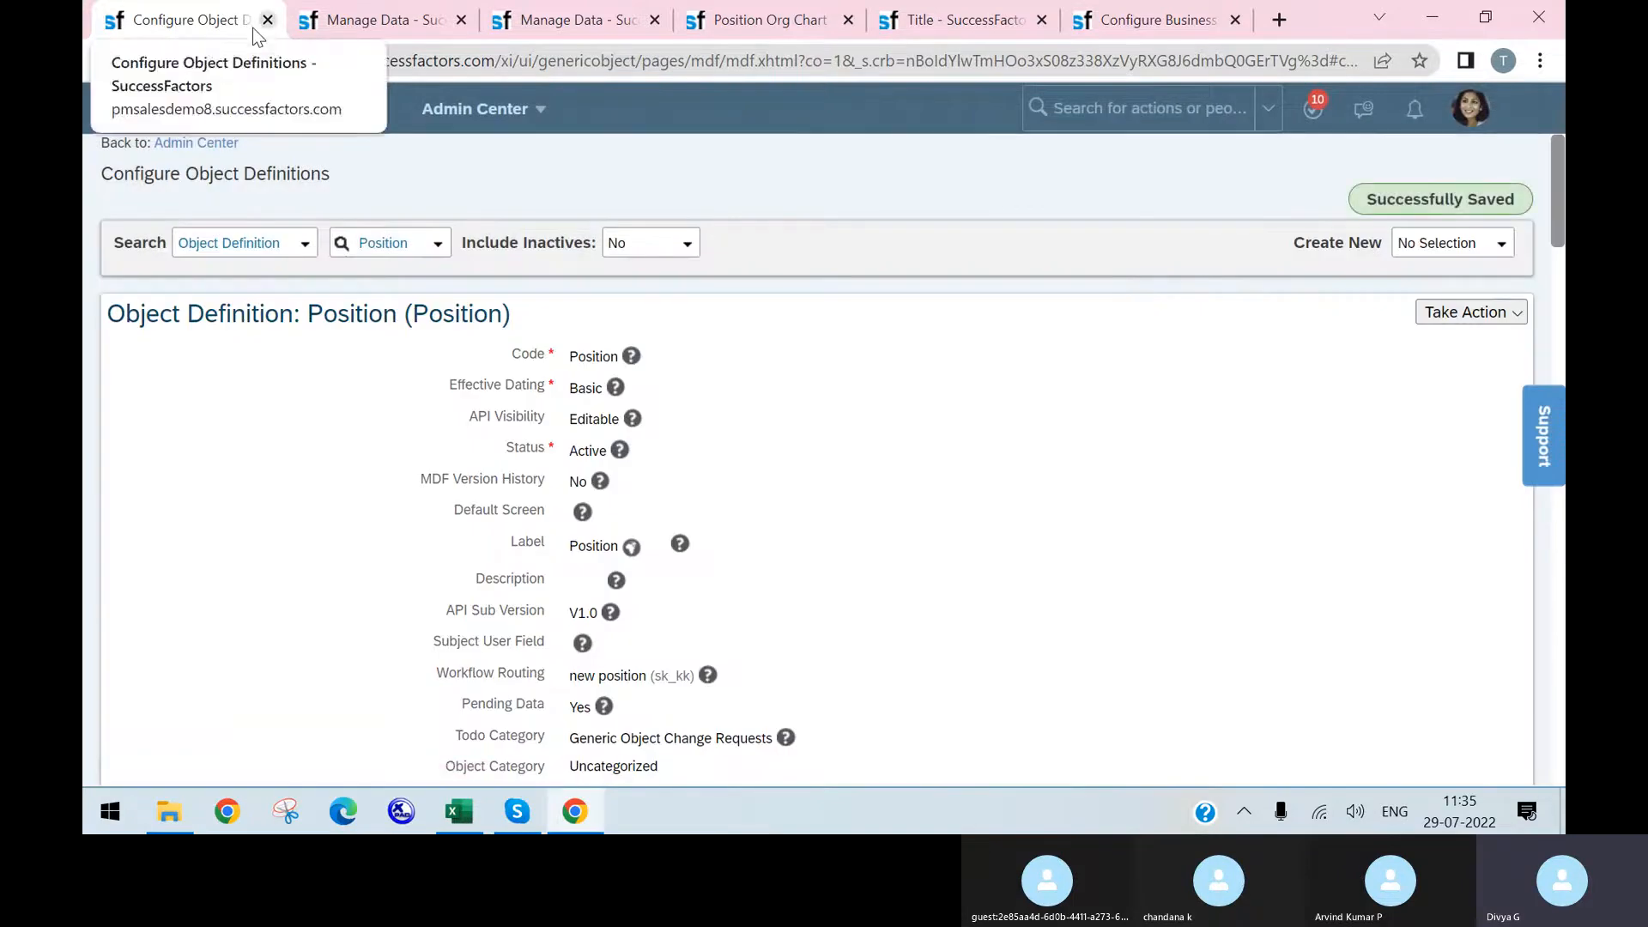
- Duplicate the Configure Object Definitions page and load the Job Classification object definition in the copy
right_click(182, 32)
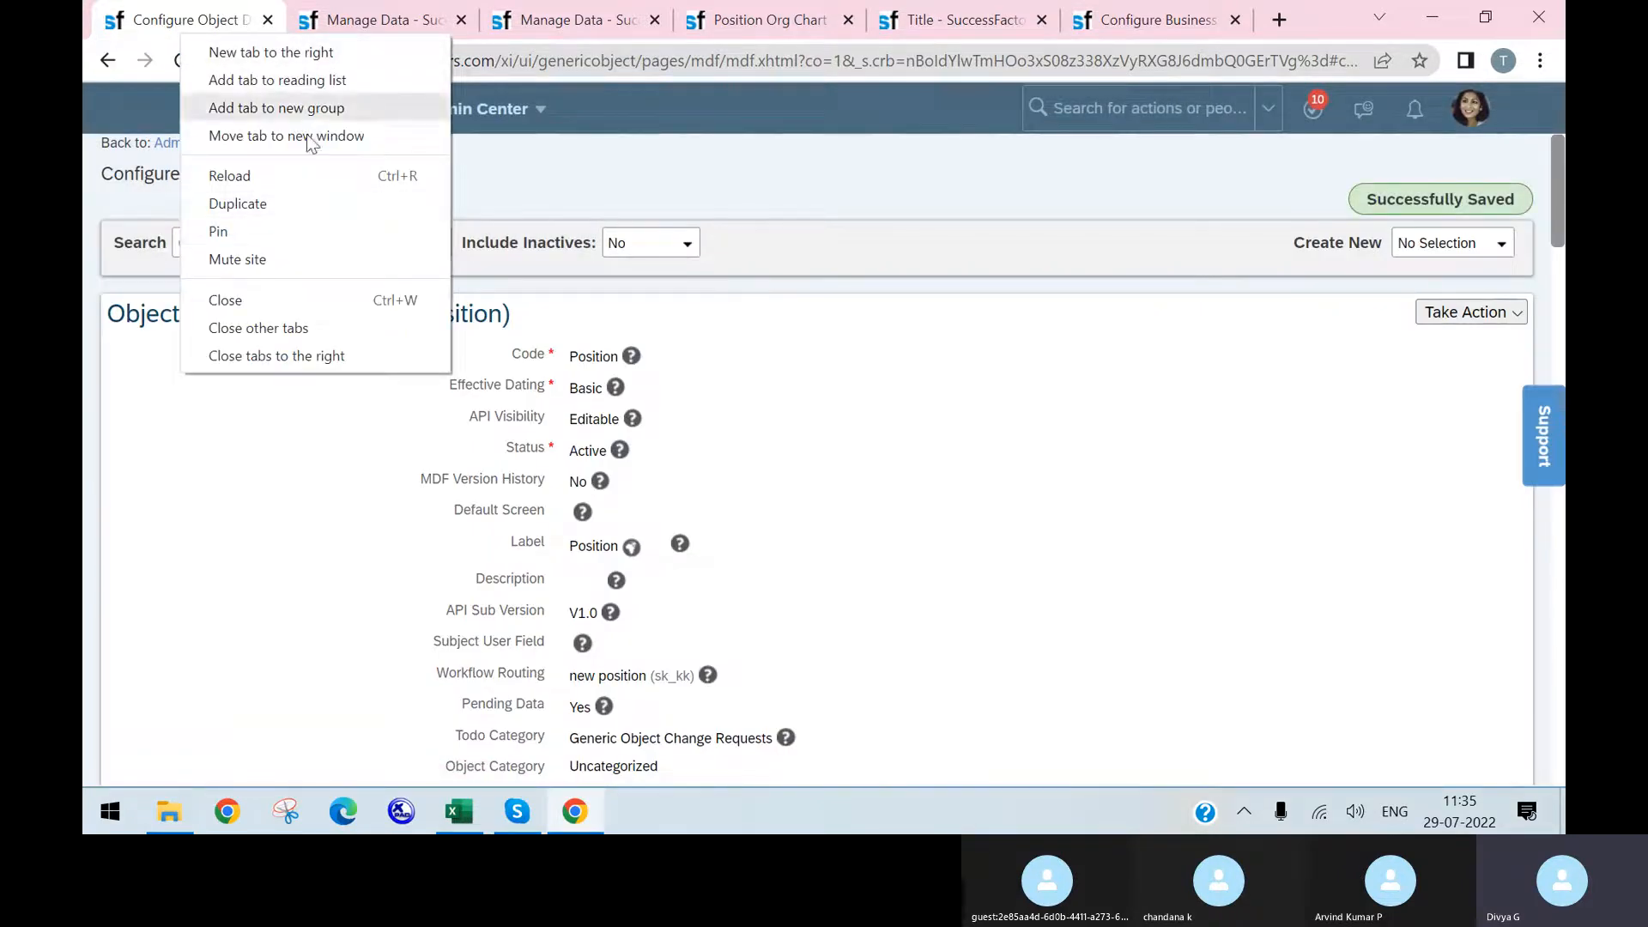
key(Escape)
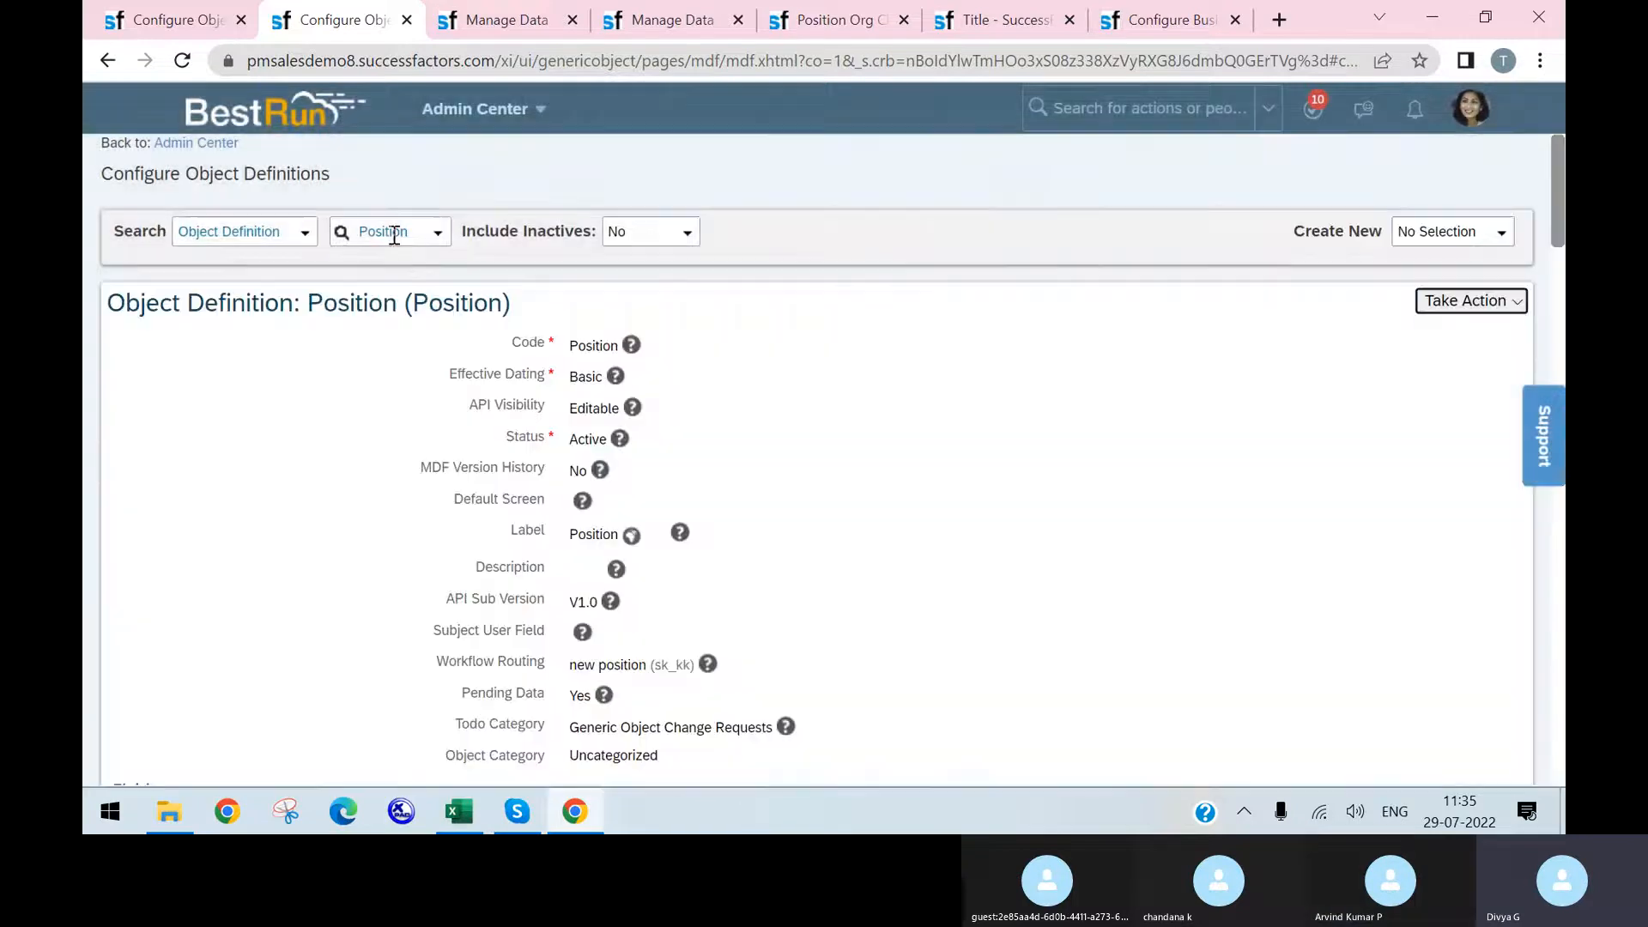
double_click(393, 233)
text(job c)
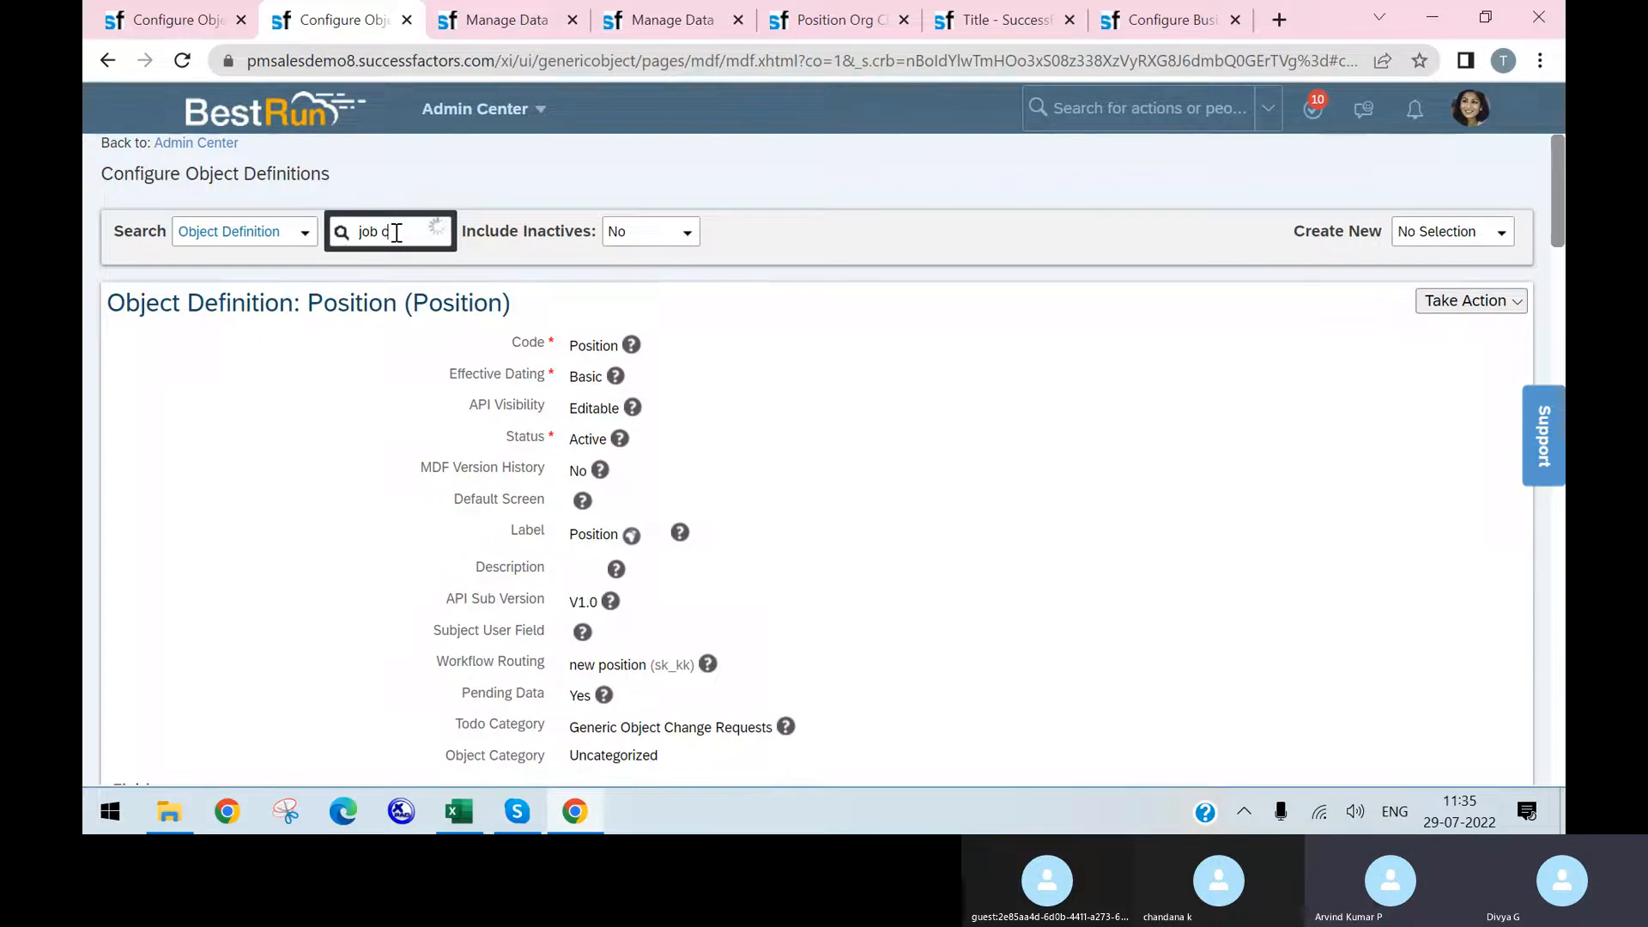
text(las)
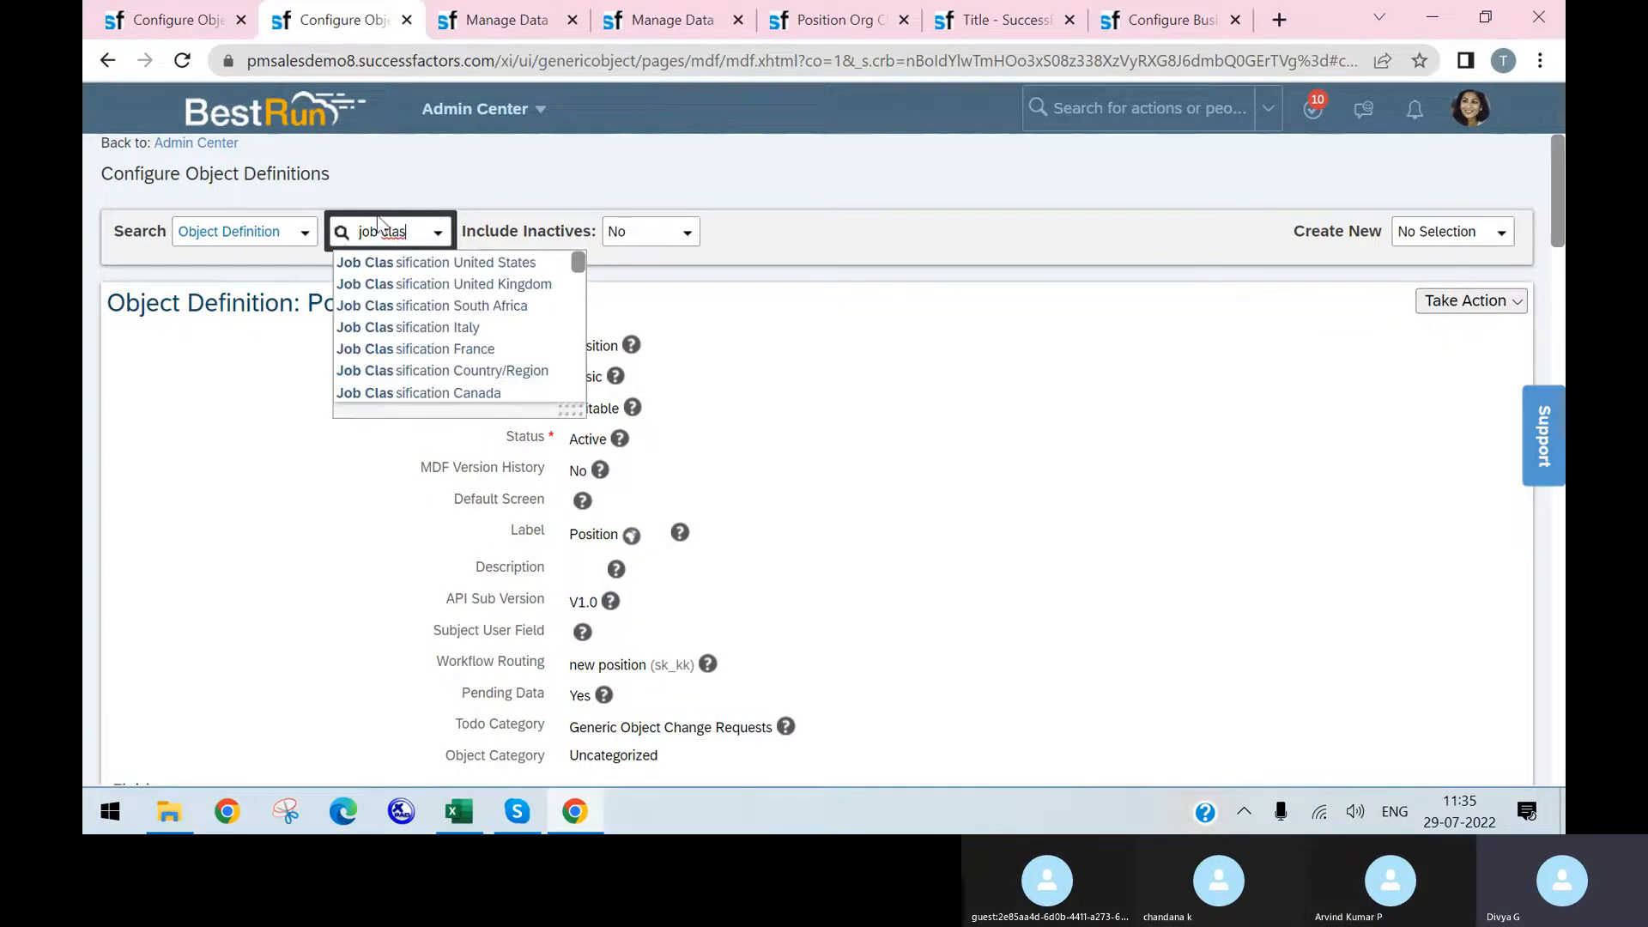
text(if)
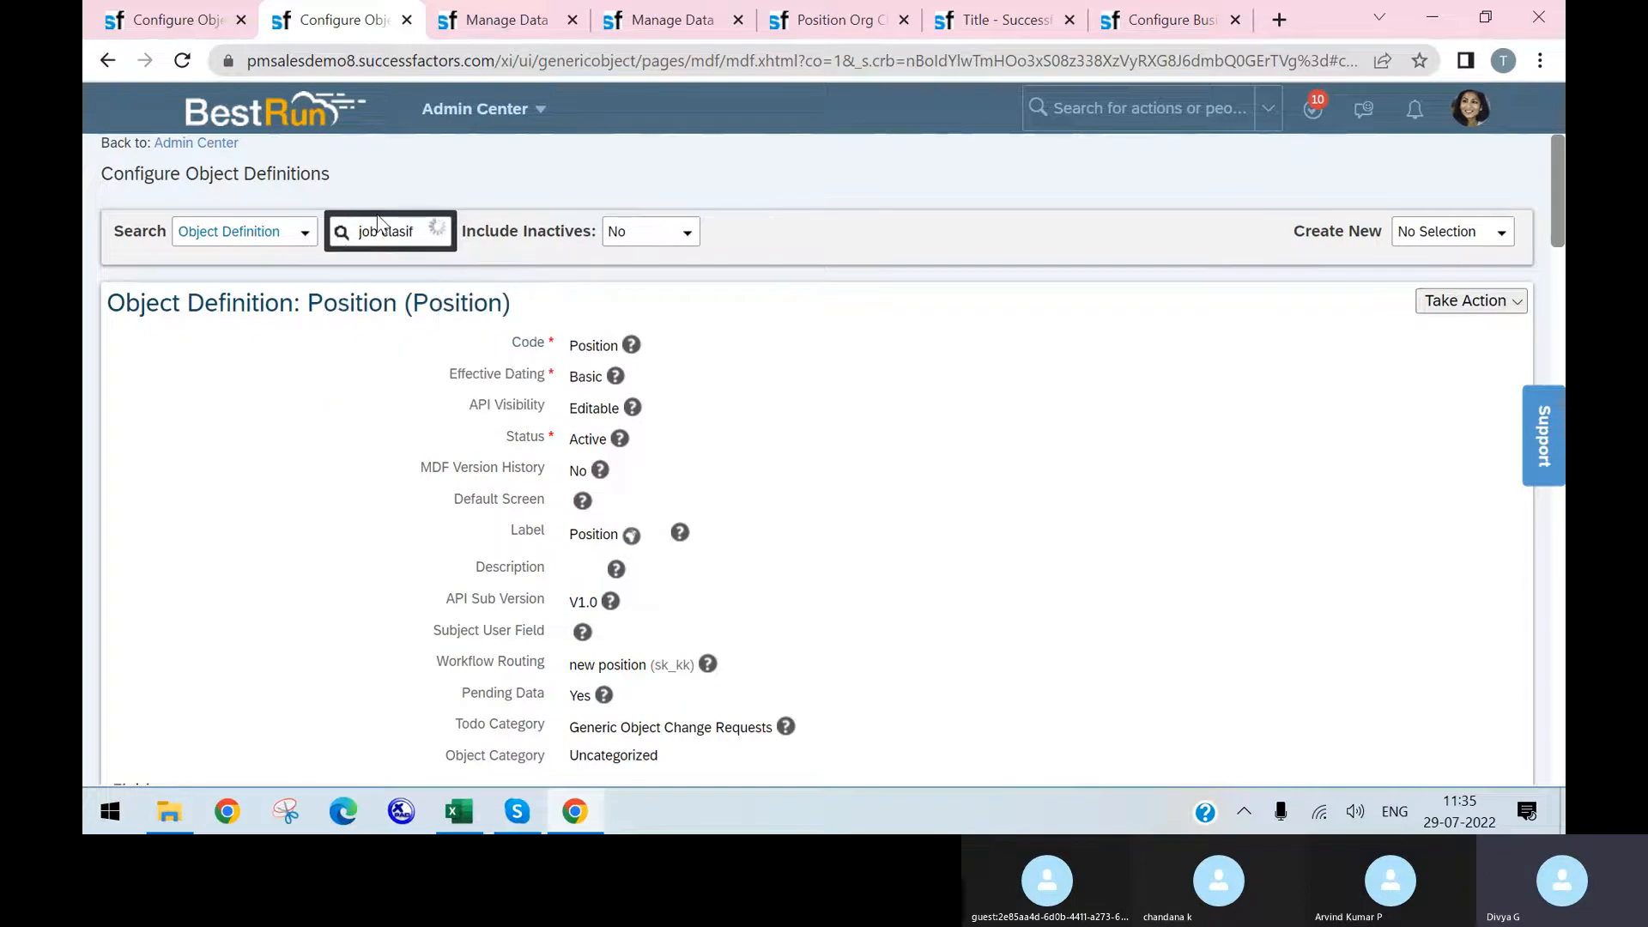
scroll(544, 294, down, 10)
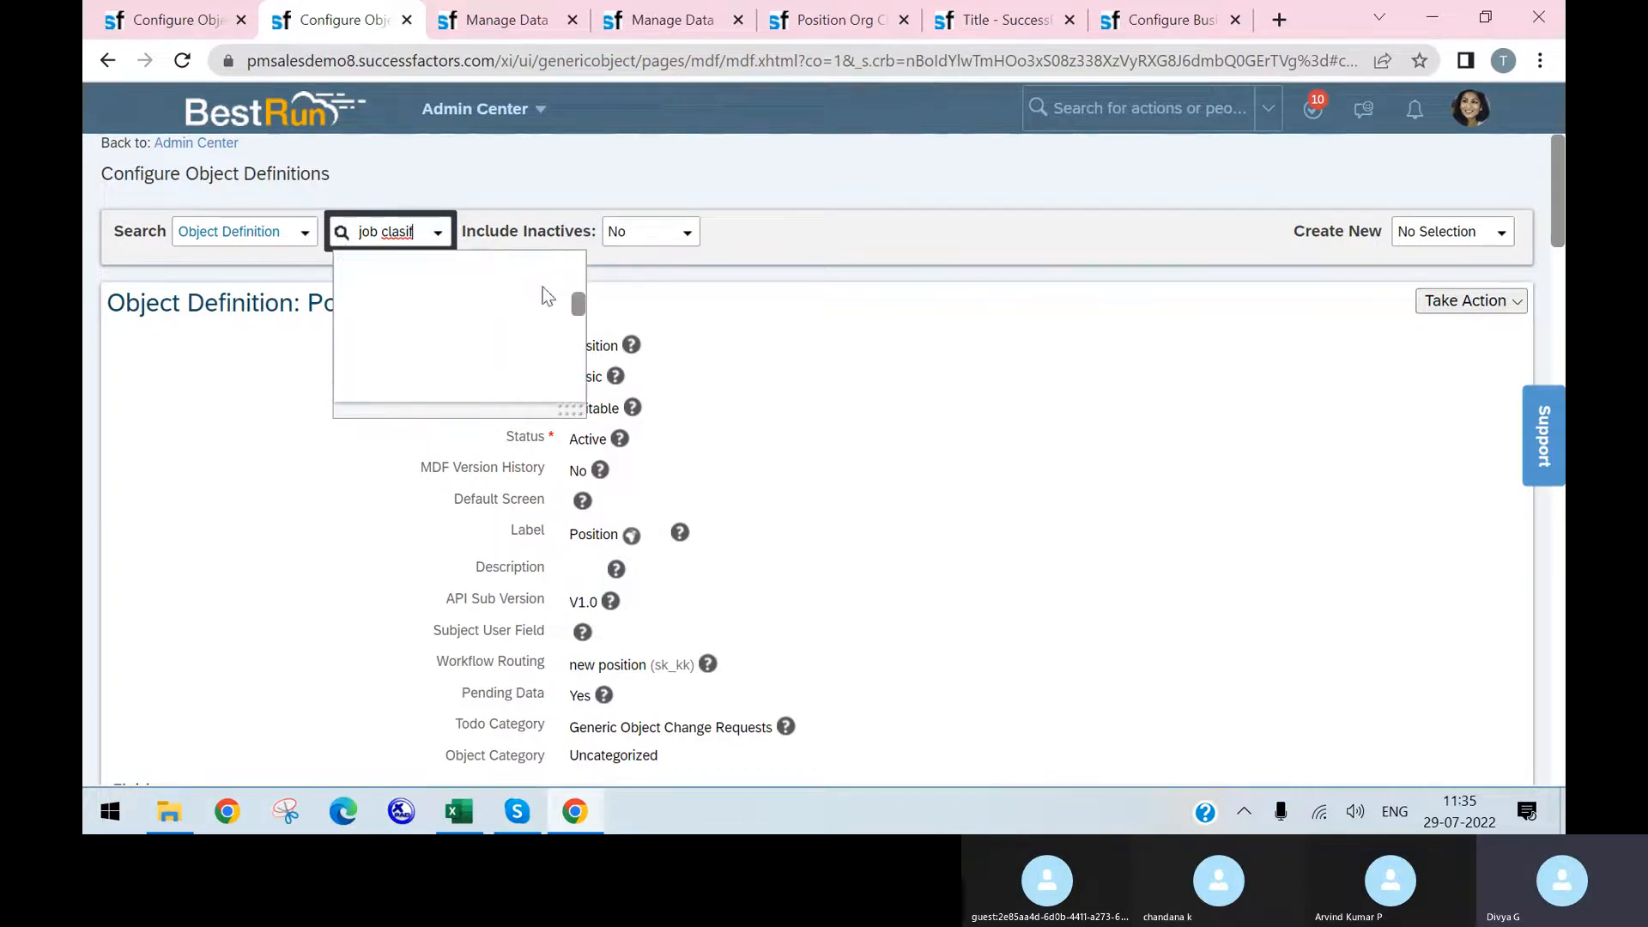
scroll(508, 328, up, 4)
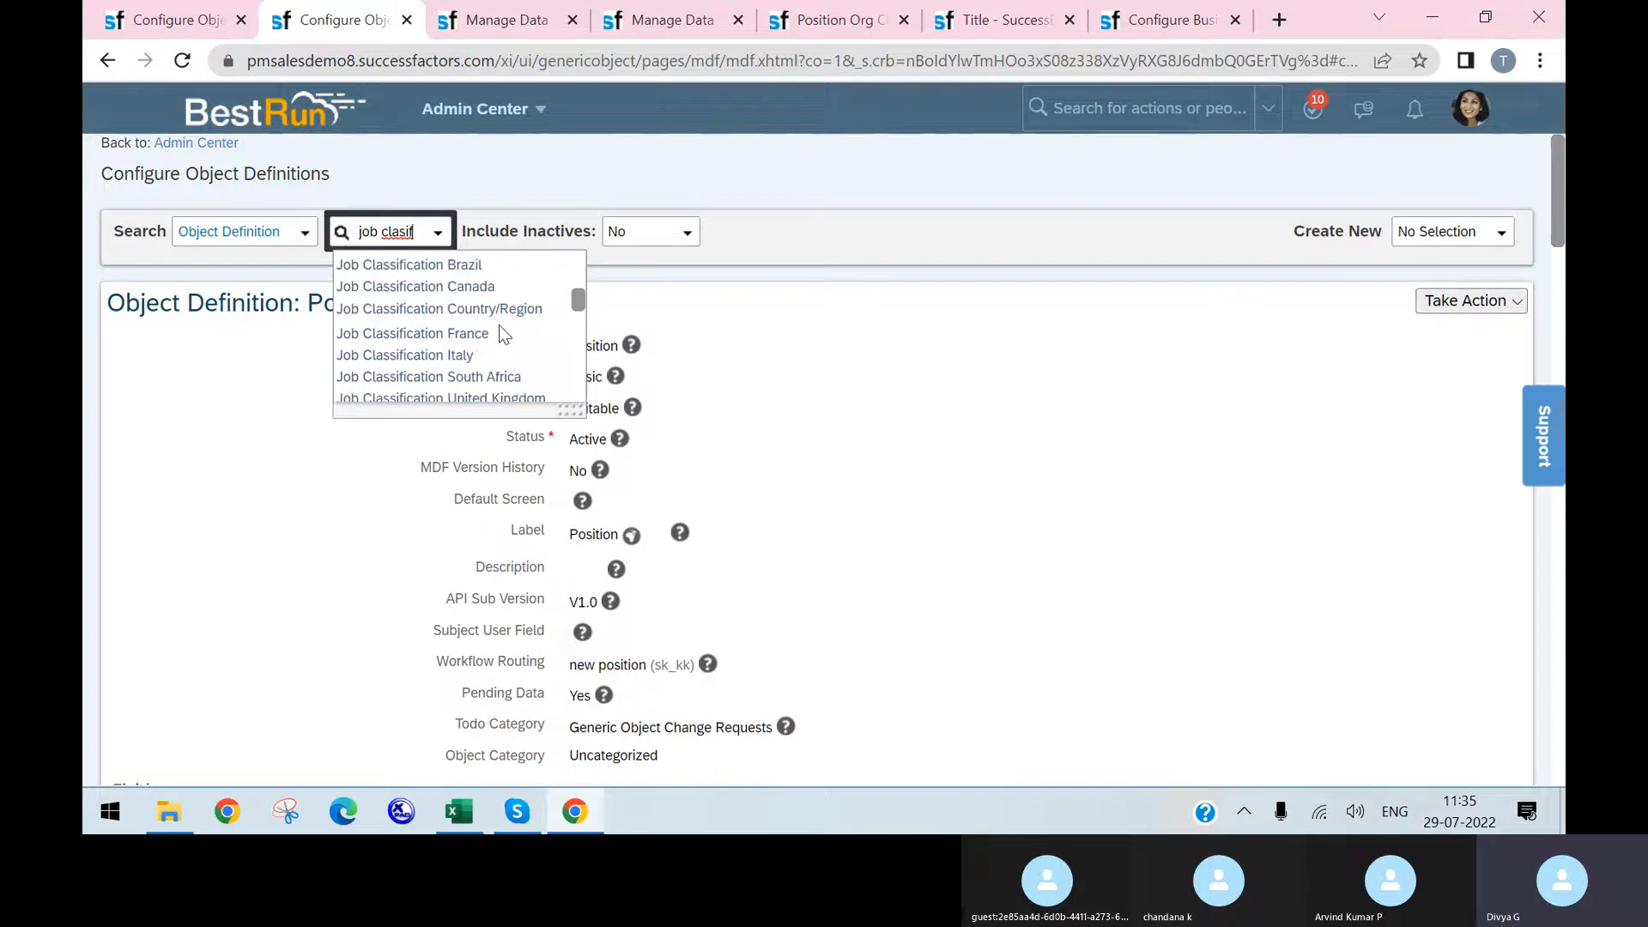
click(482, 338)
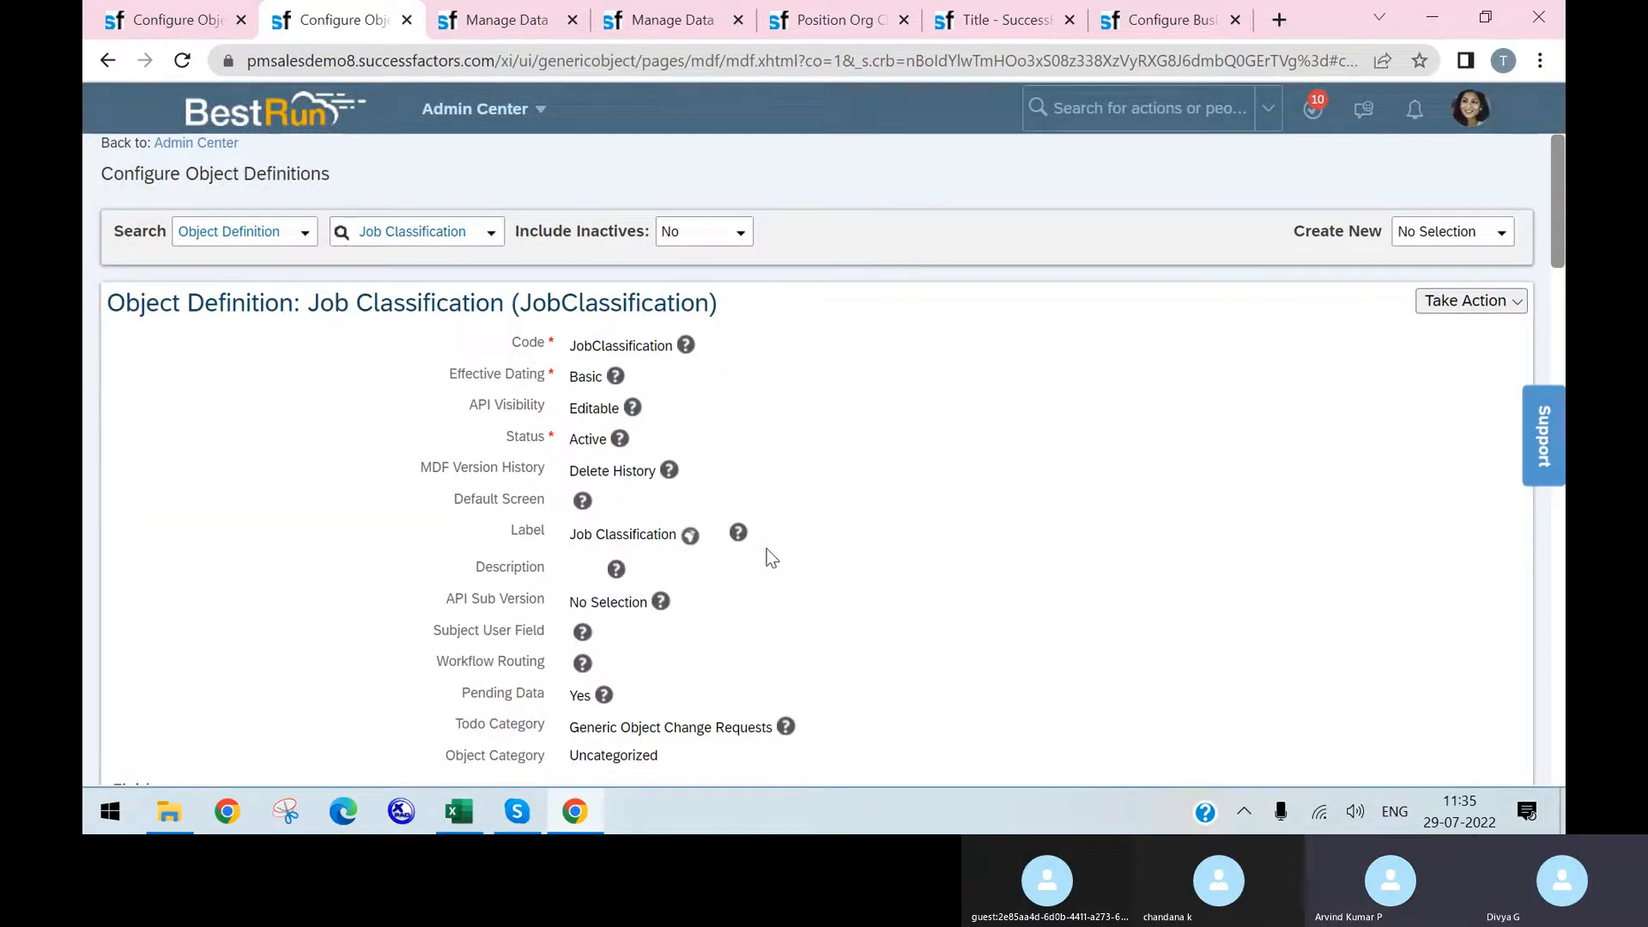
- Start a correction of the Job Classification object definition and go to its object-level Rules section
scroll(762, 552, down, 7)
scroll(766, 556, down, 11)
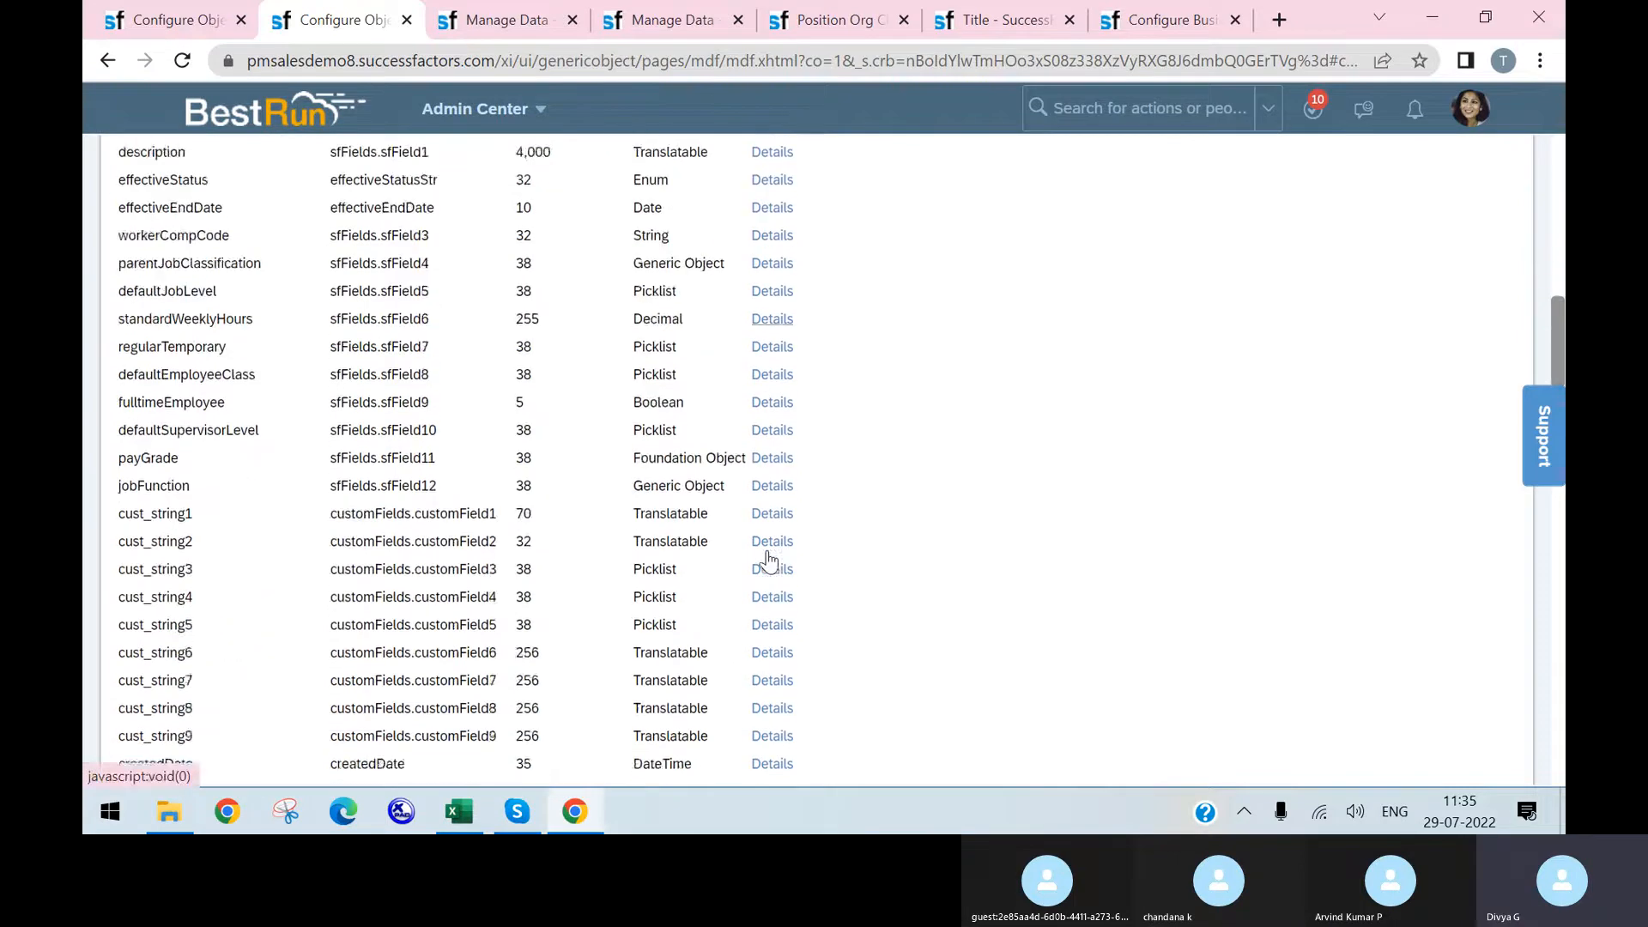
scroll(908, 541, up, 20)
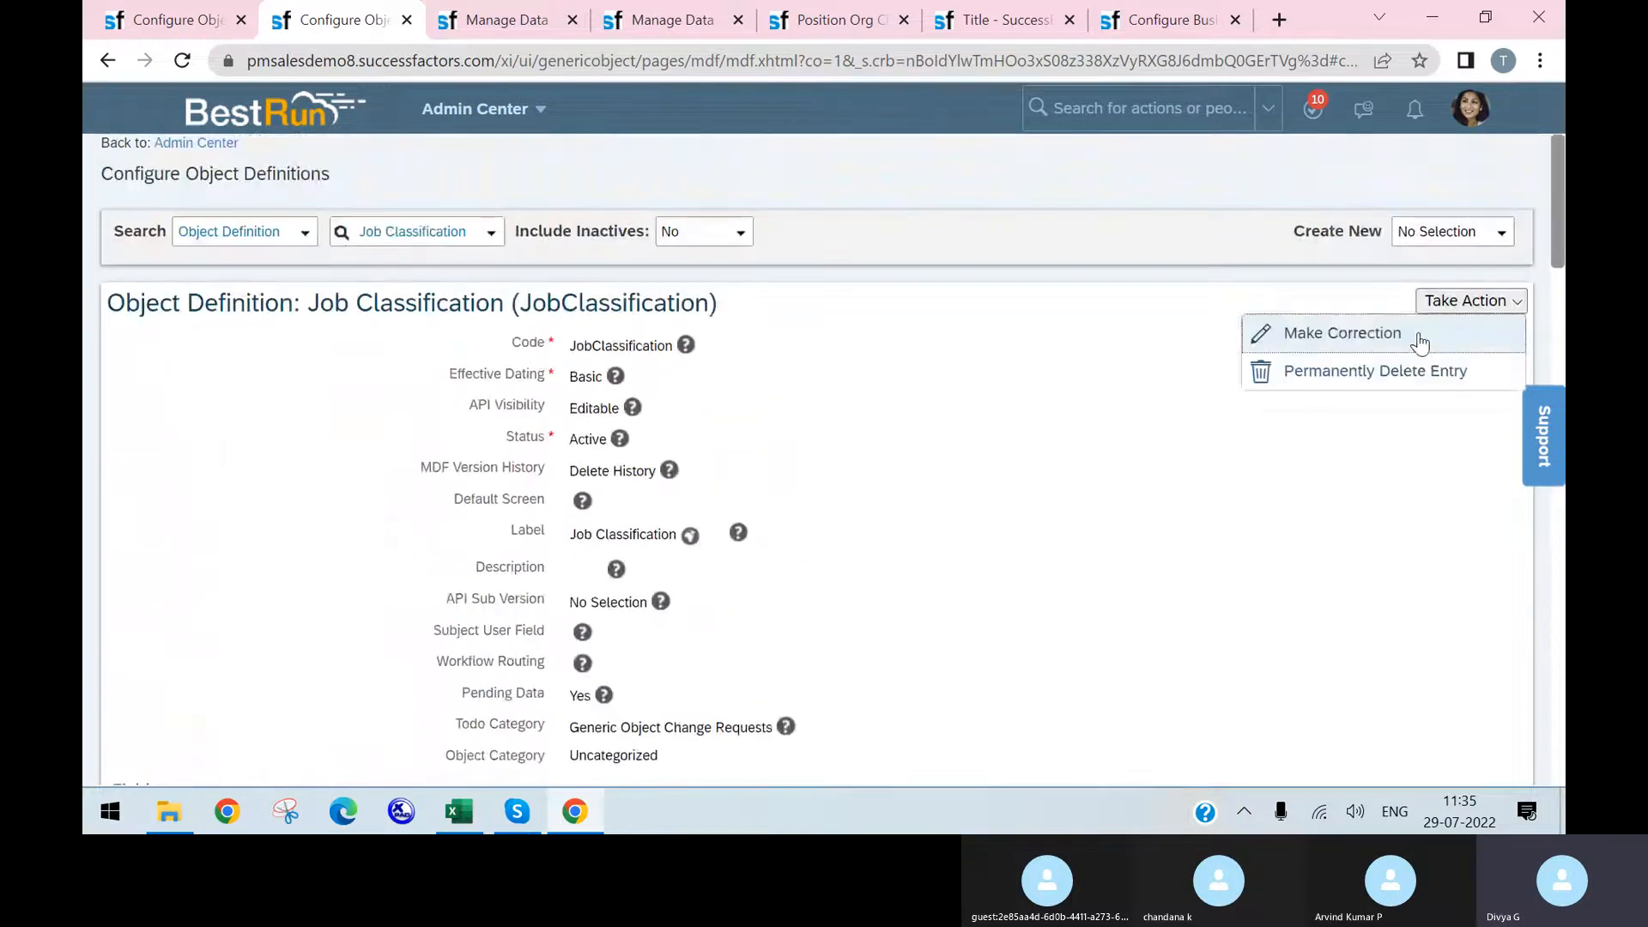
click(1464, 302)
click(1325, 332)
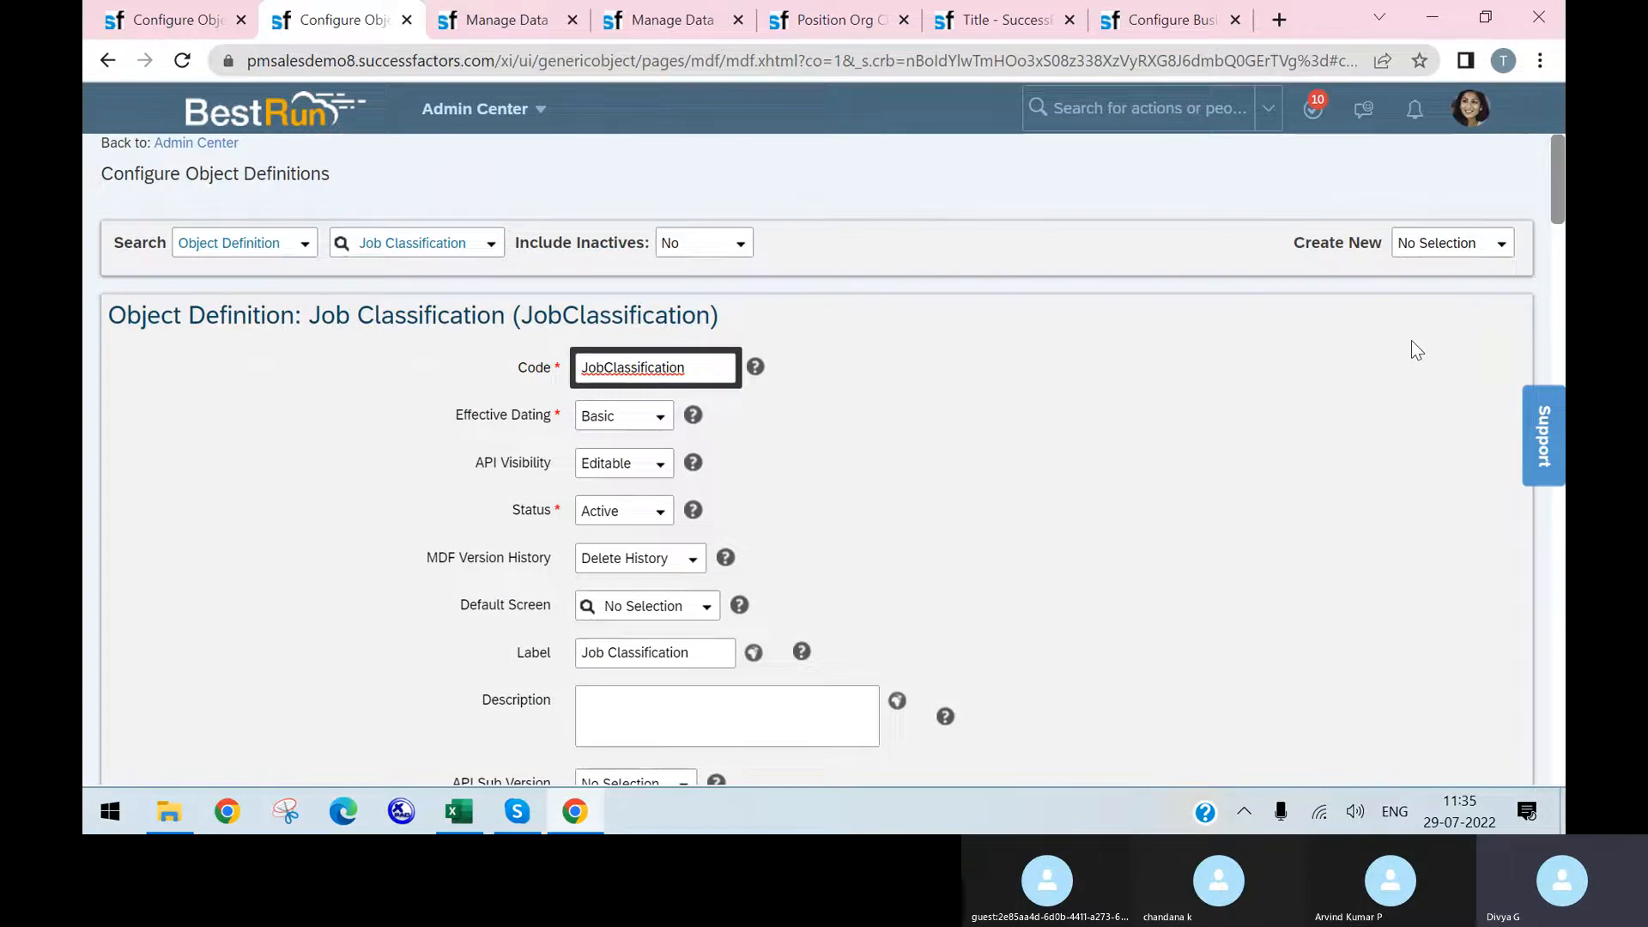
scroll(1085, 327, down, 15)
scroll(475, 593, down, 20)
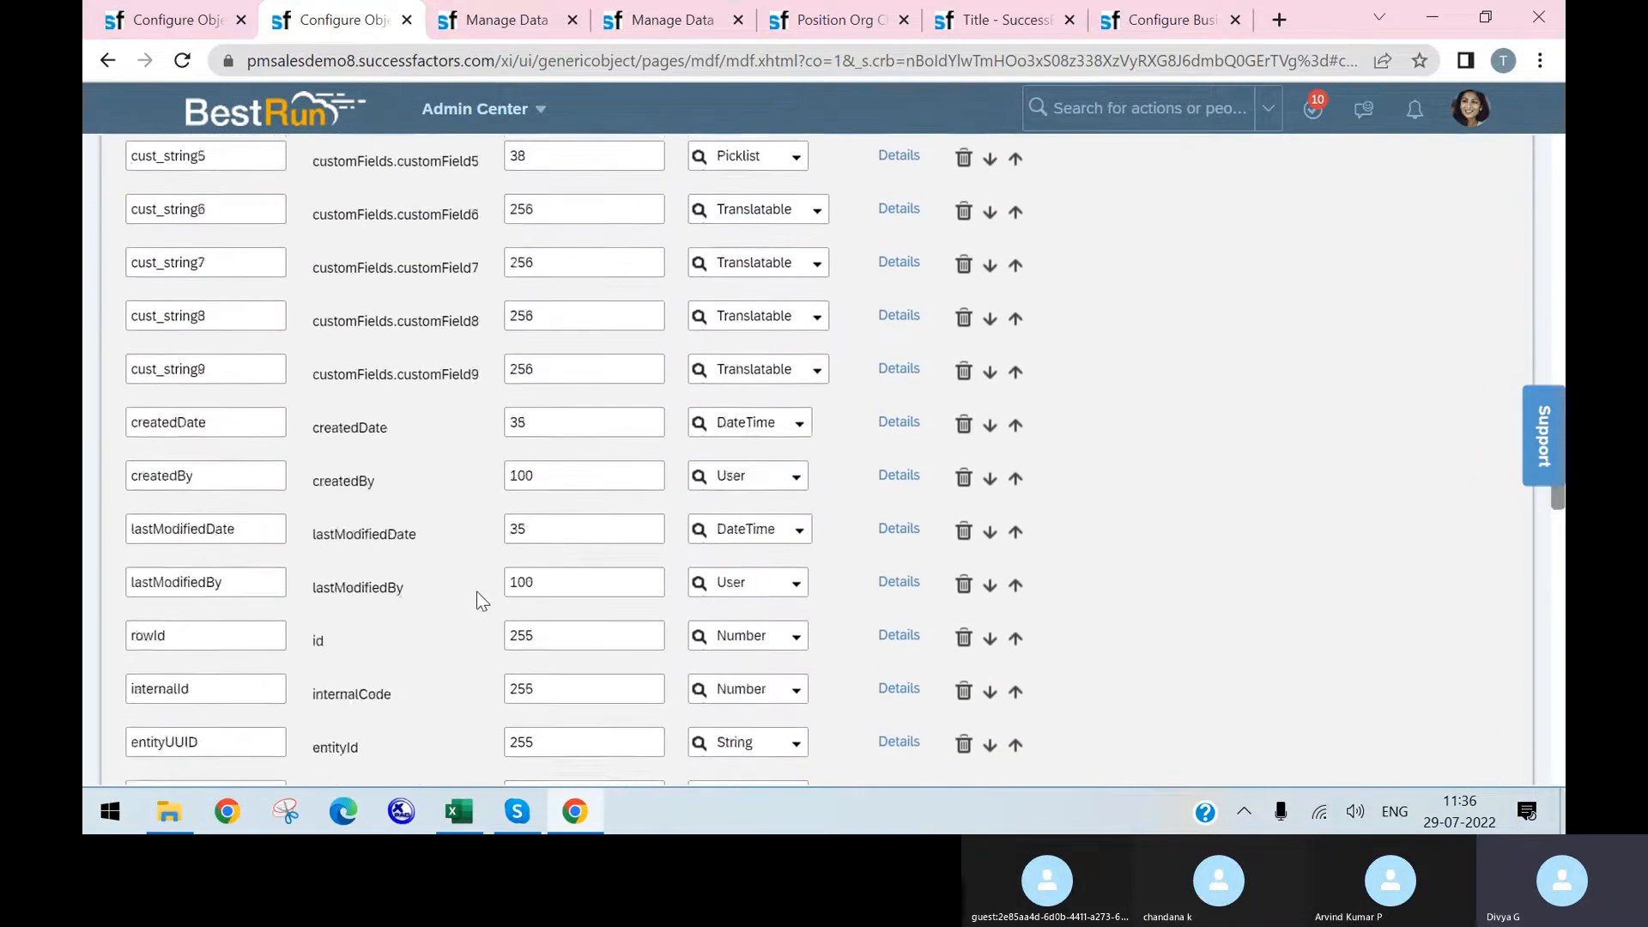
scroll(471, 588, up, 3)
scroll(471, 589, down, 7)
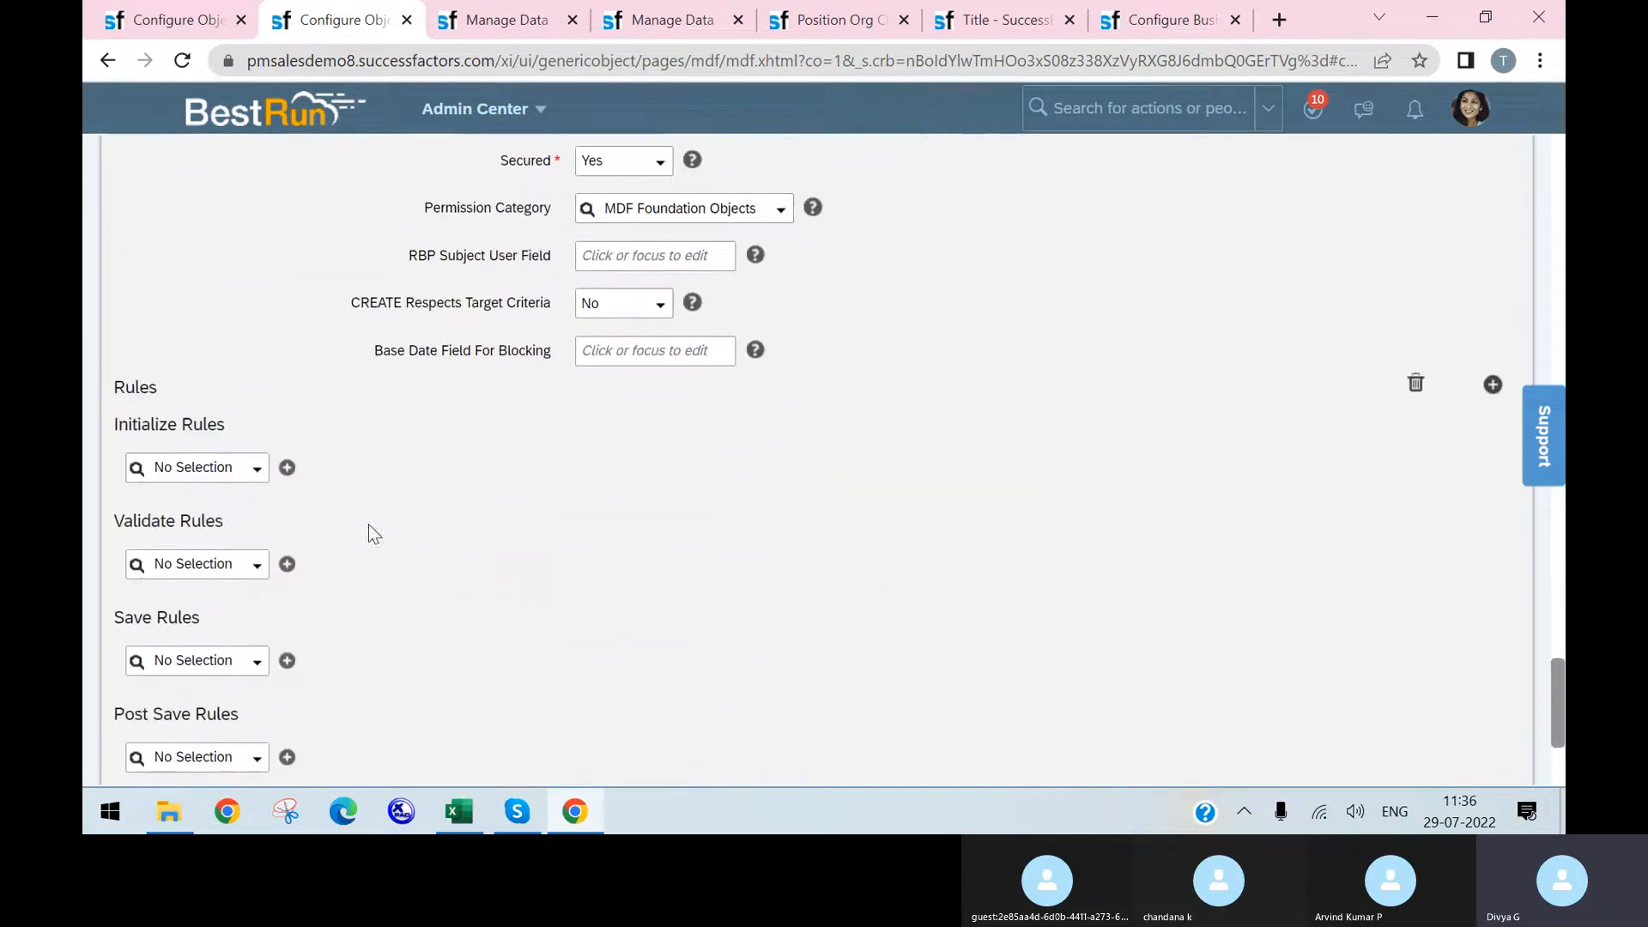
- Try to assign the jobcode2position rule to the Job Classification object as an initialize rule and as a save rule
click(210, 470)
text(code2position)
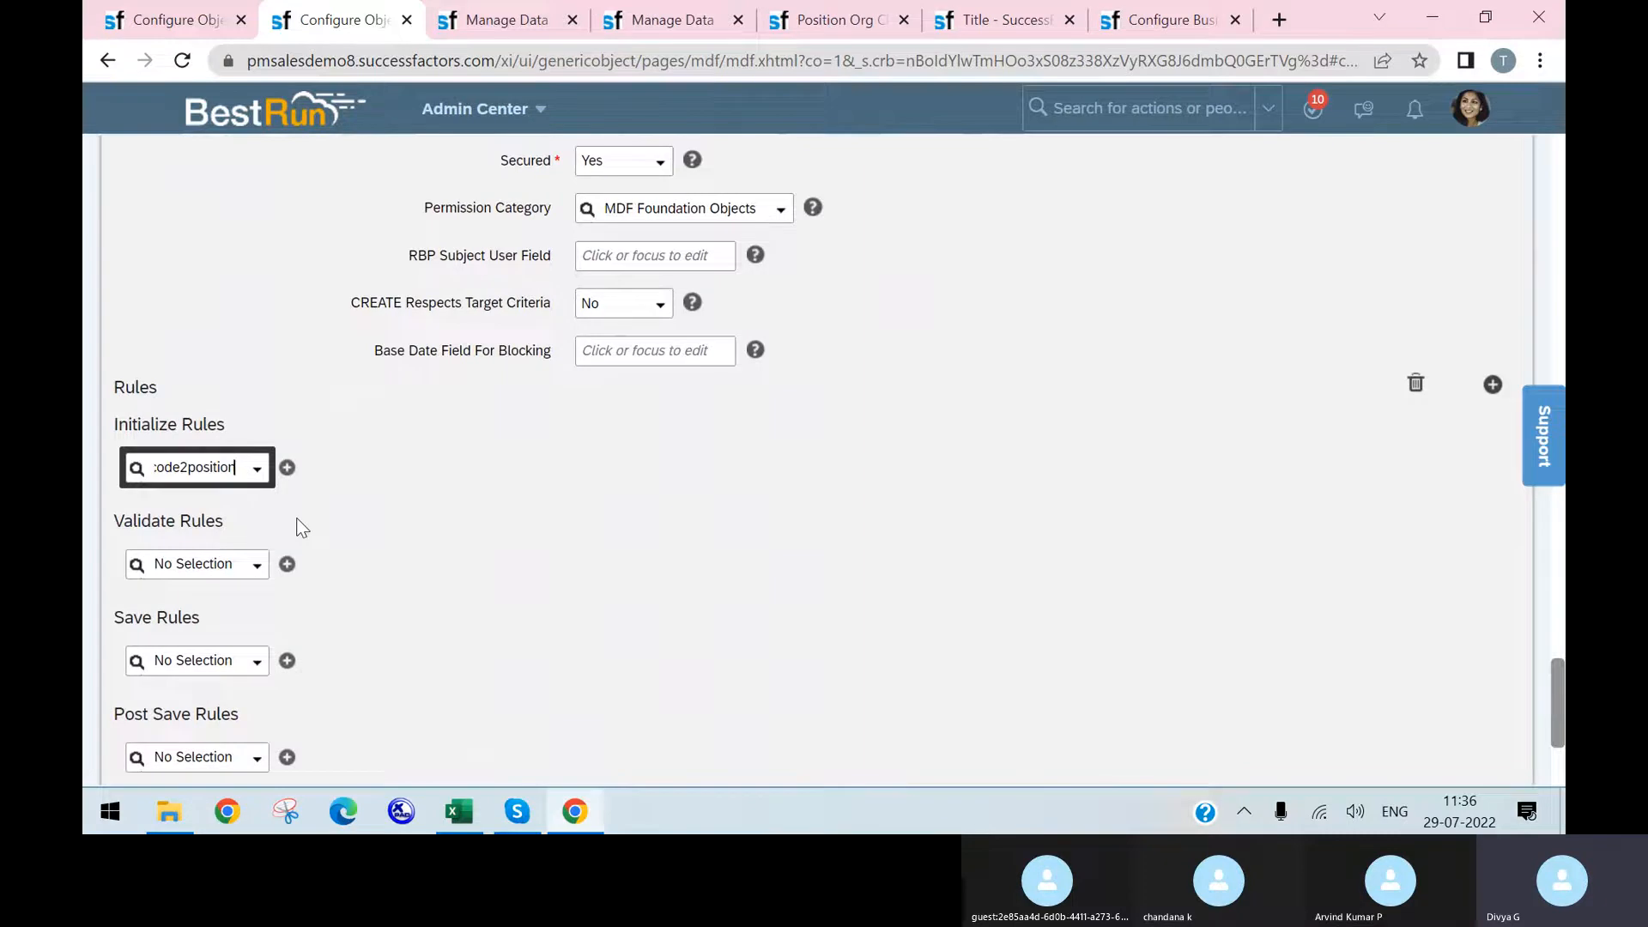
click(395, 475)
click(224, 467)
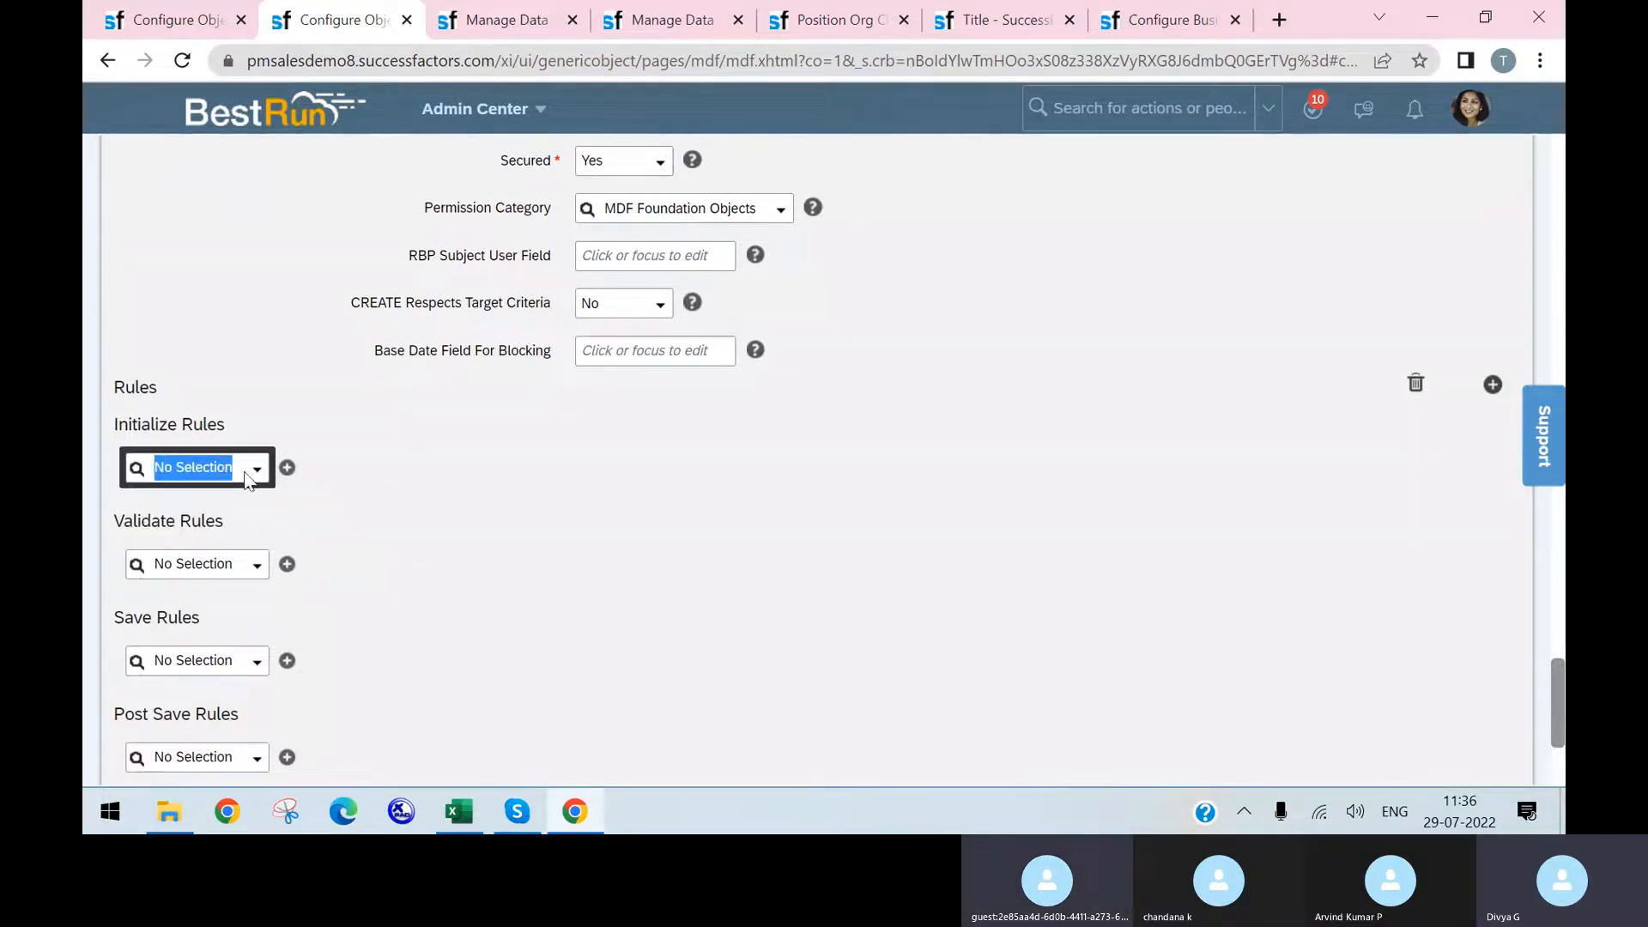
click(198, 664)
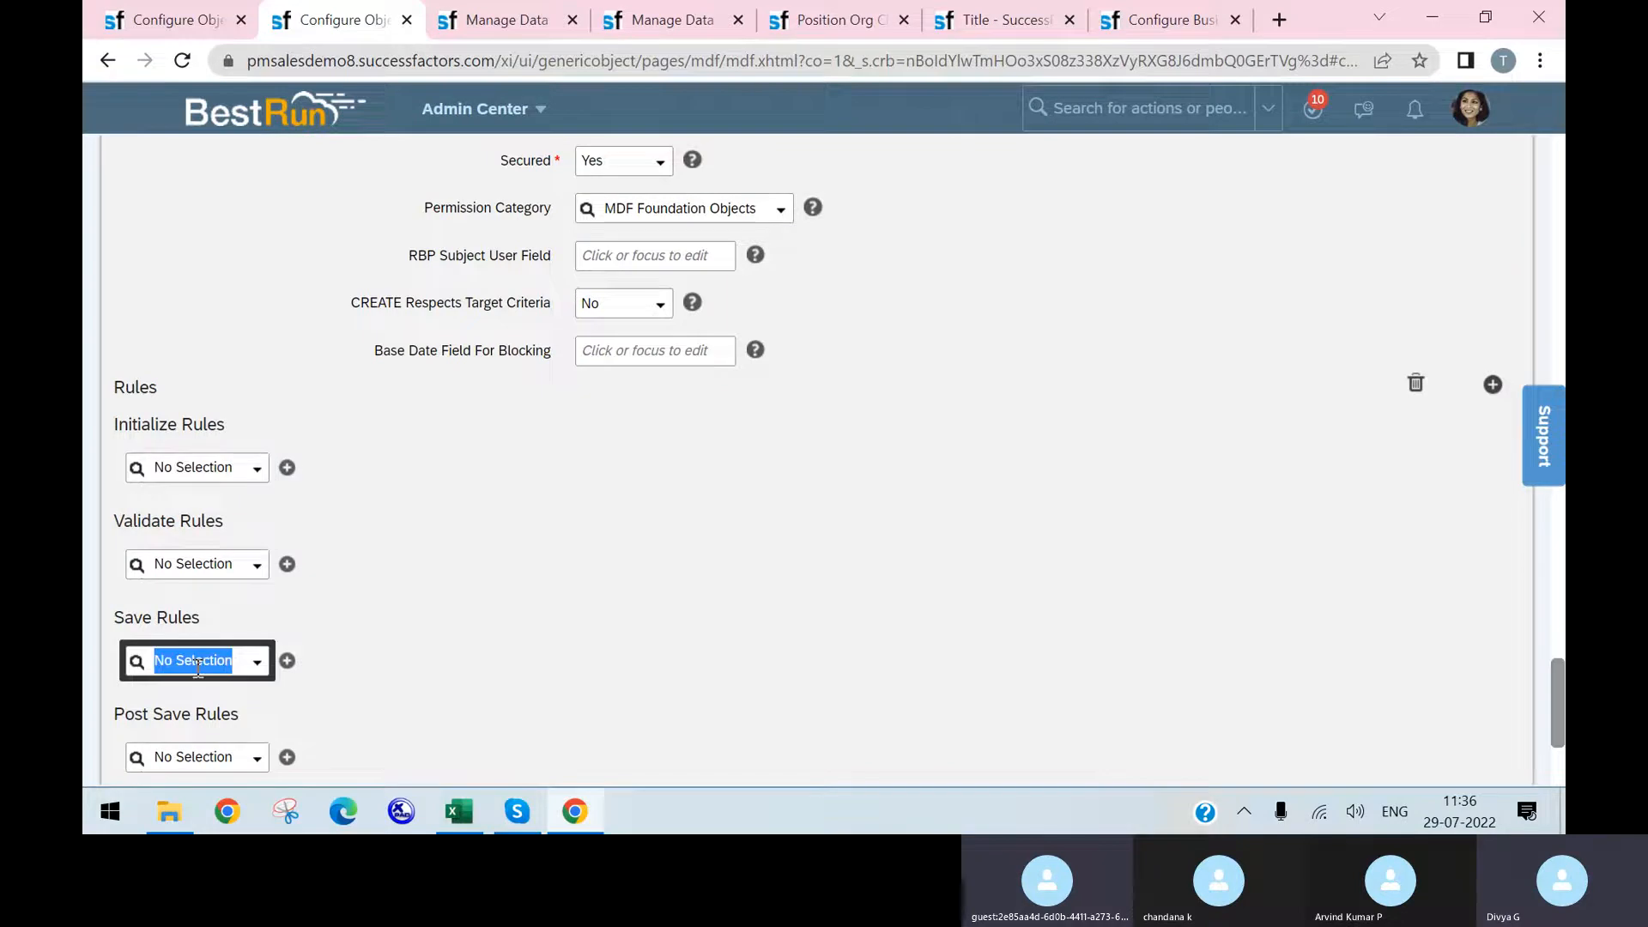
text(code2position)
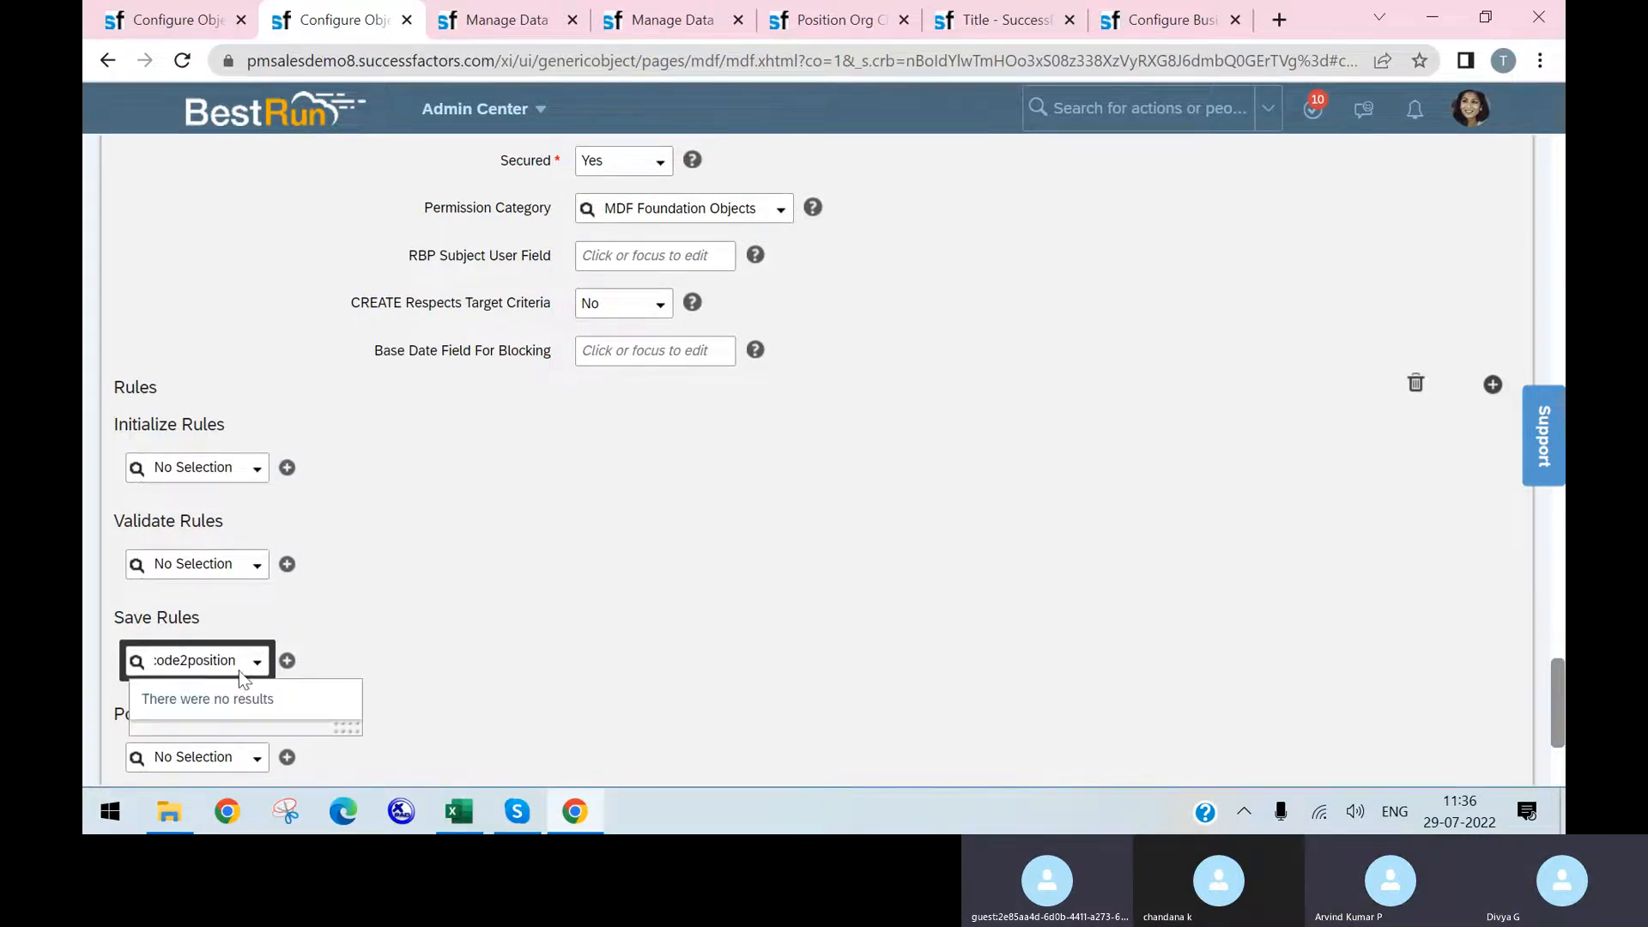
click(490, 659)
- Examine the field list of the Job Classification object definition, including each field's database name and data type
scroll(487, 658, up, 20)
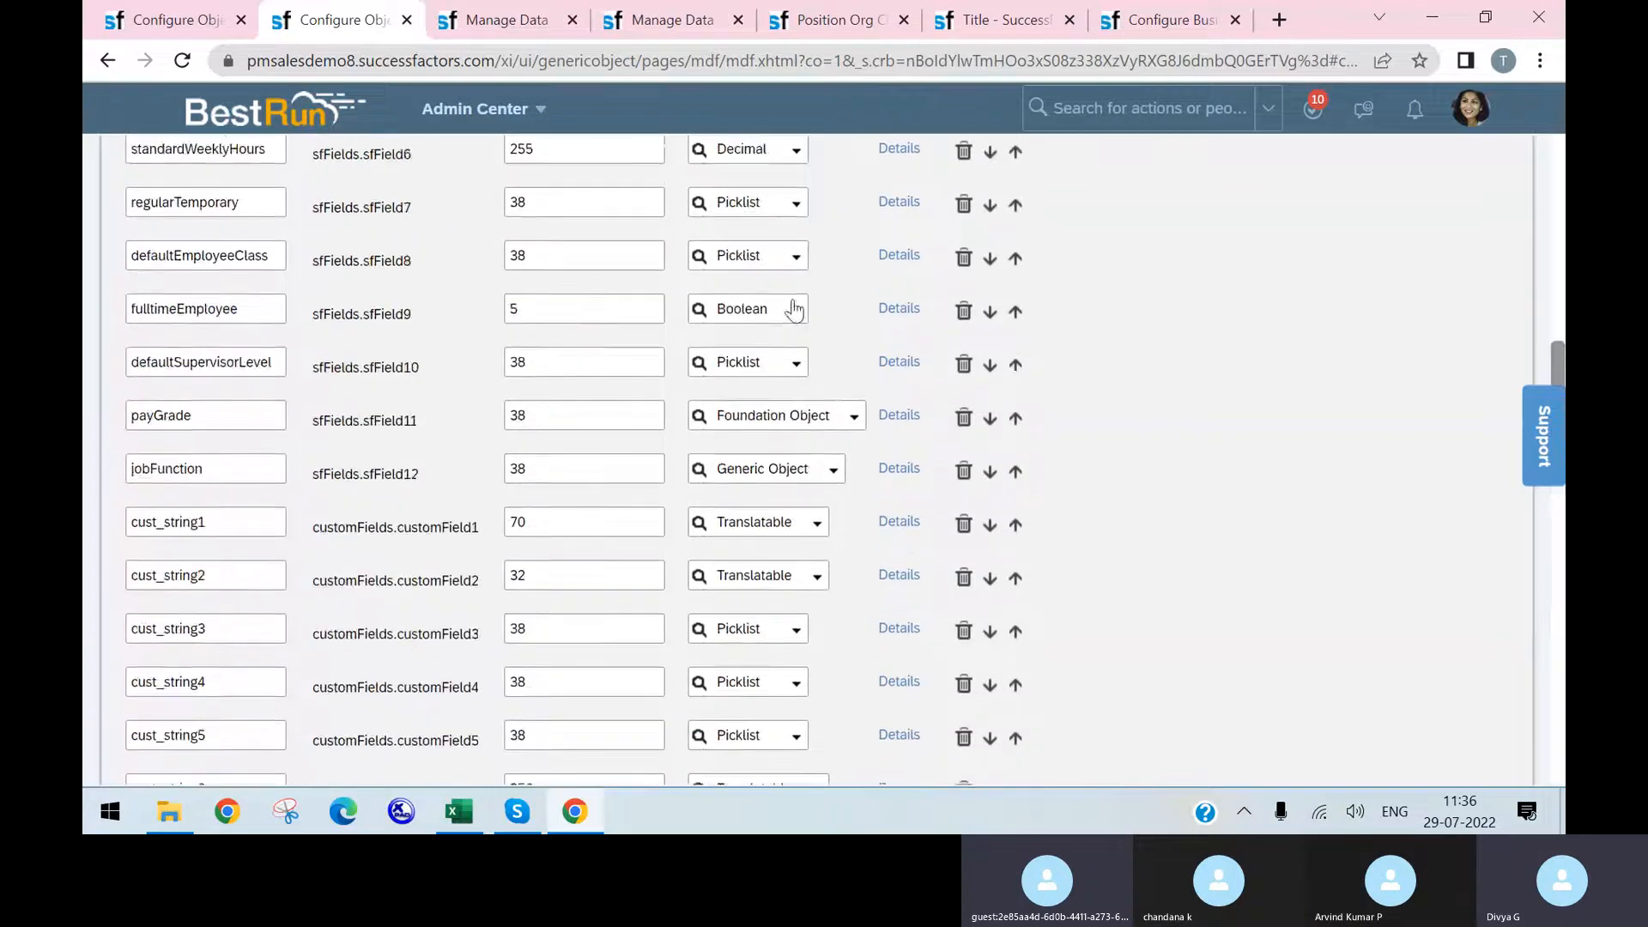
scroll(798, 290, down, 10)
scroll(686, 305, up, 2)
scroll(480, 316, up, 1)
scroll(453, 335, down, 1)
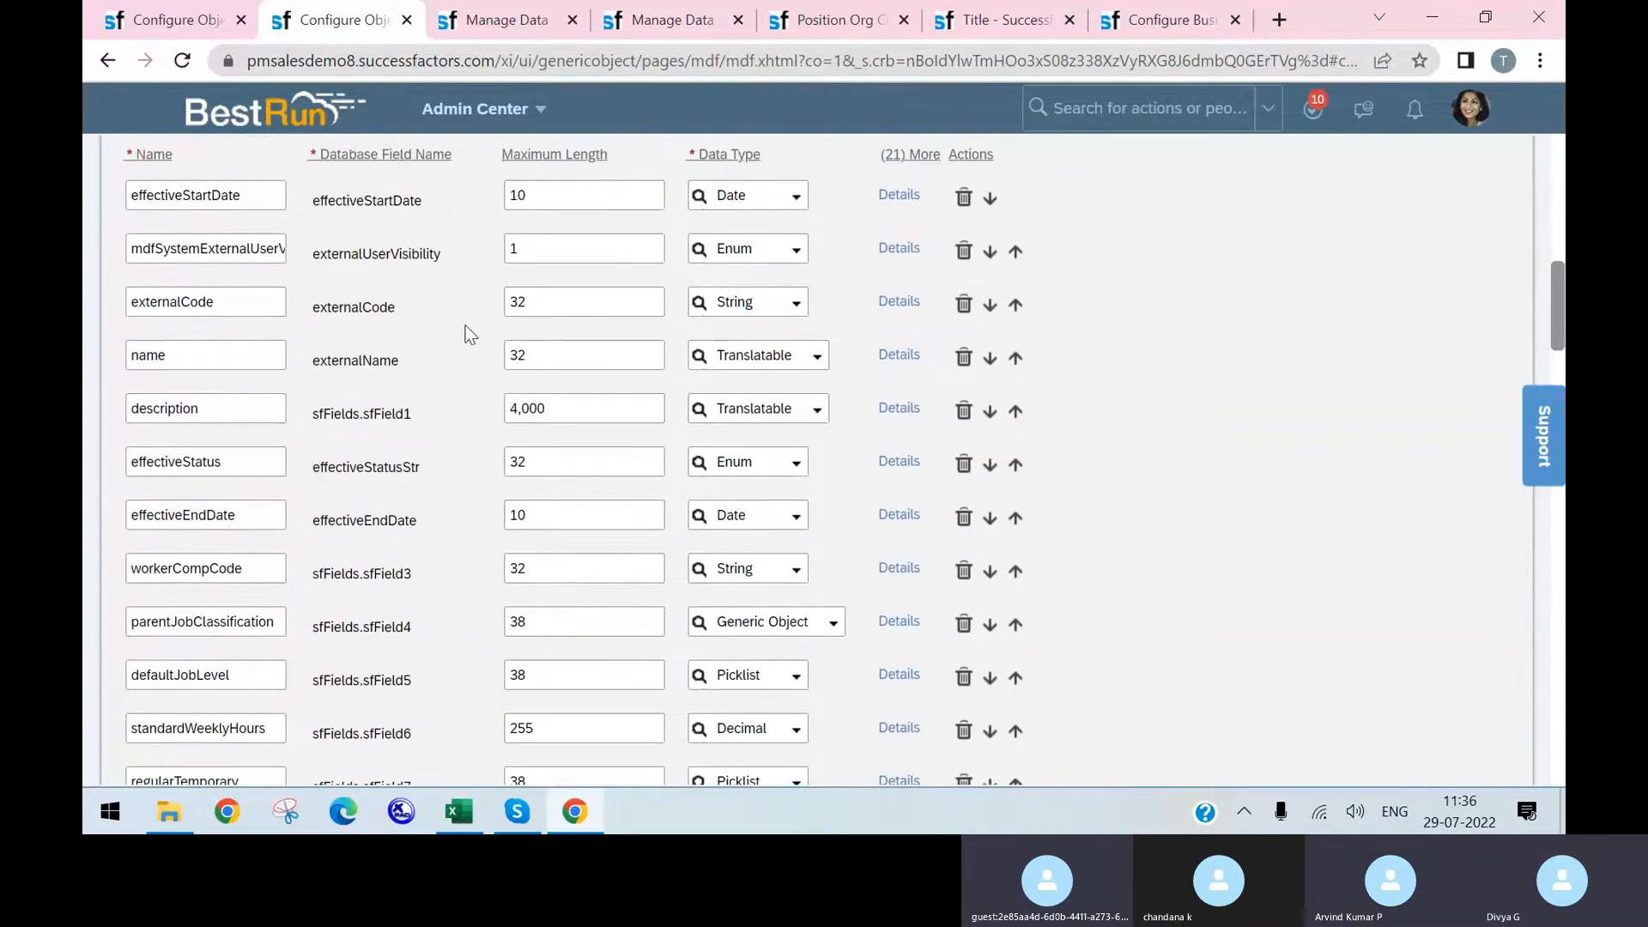
scroll(996, 300, up, 2)
scroll(1103, 292, down, 12)
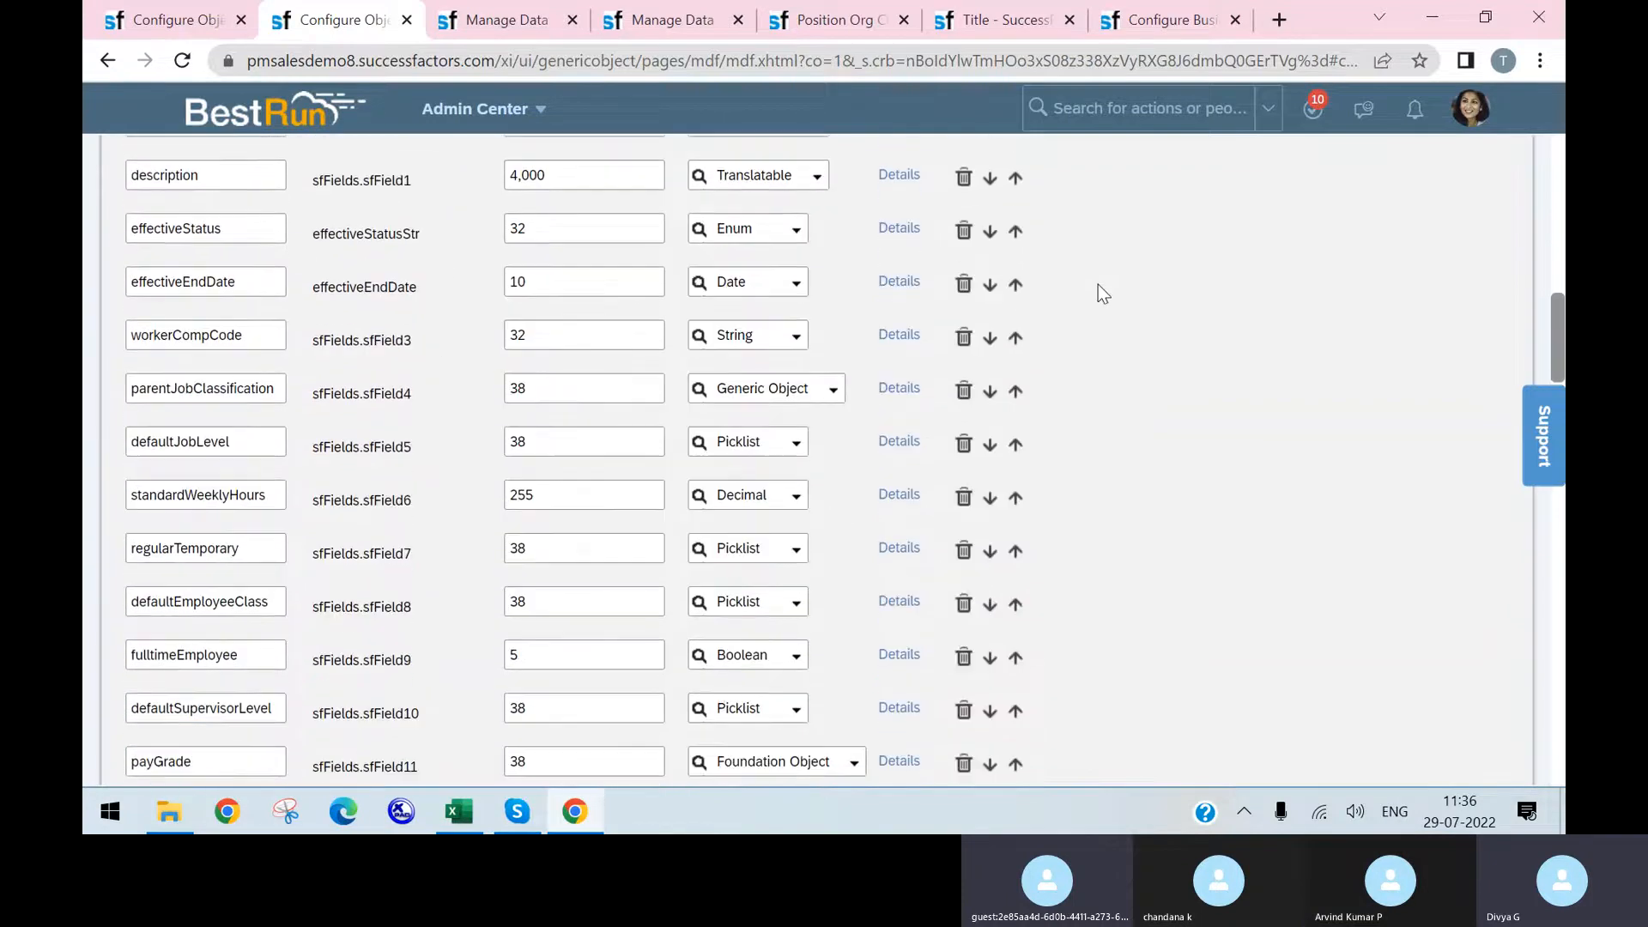
scroll(1102, 291, down, 15)
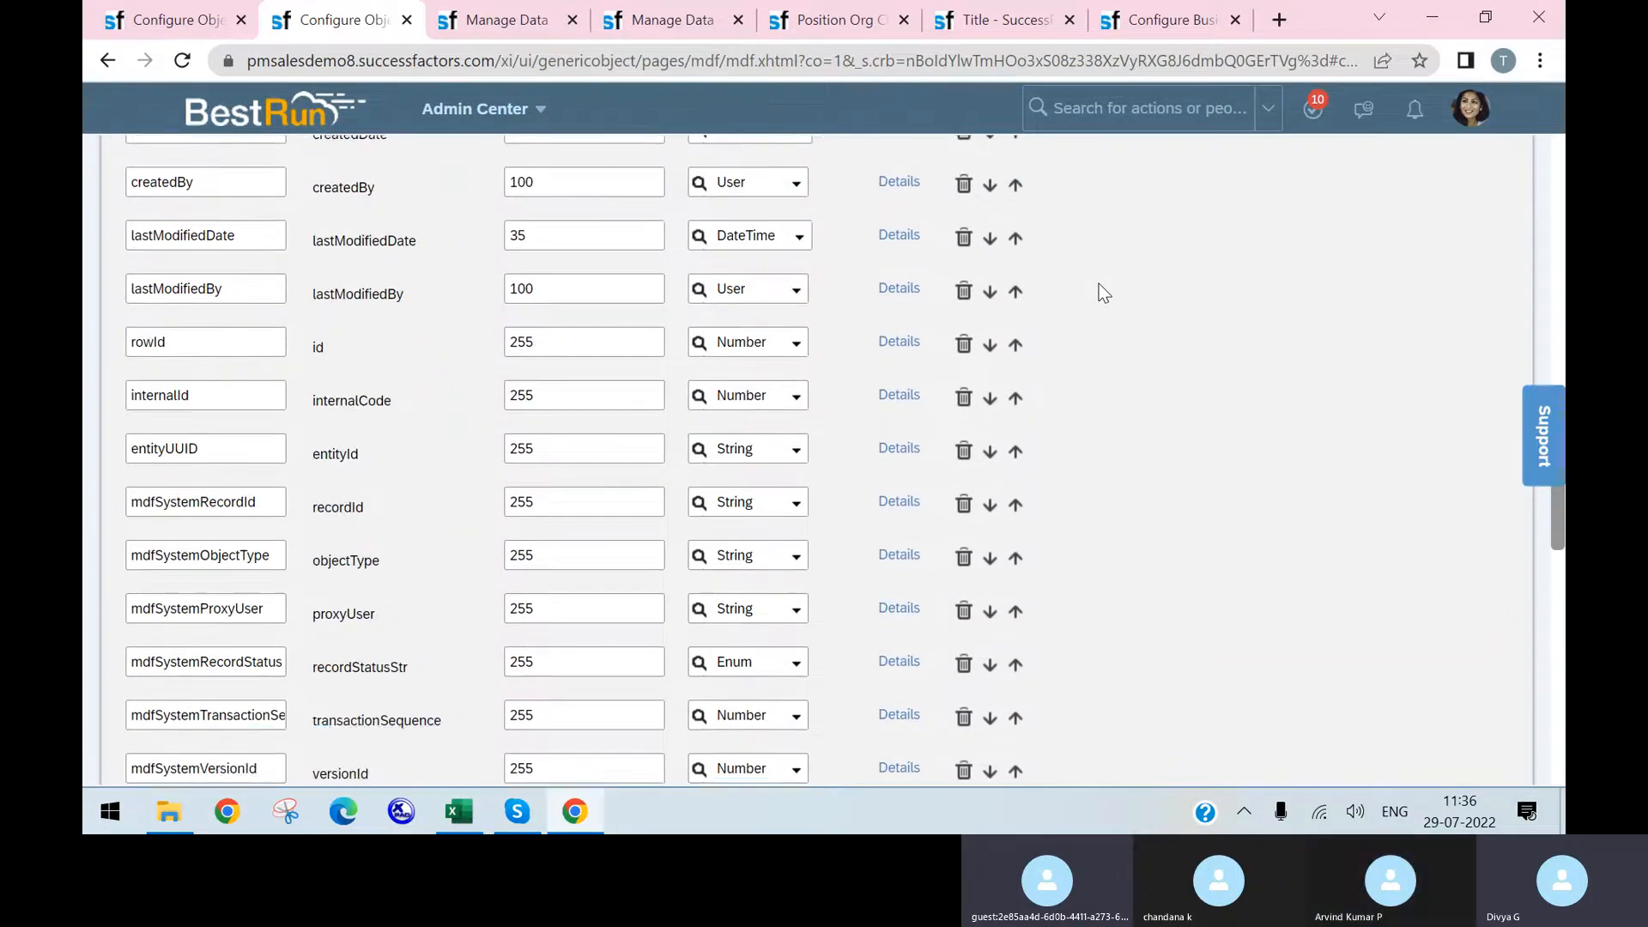
- Reload the new Position form in Manage Data, choose a job code to test the rule, and dismiss the error dialog
click(502, 19)
click(182, 60)
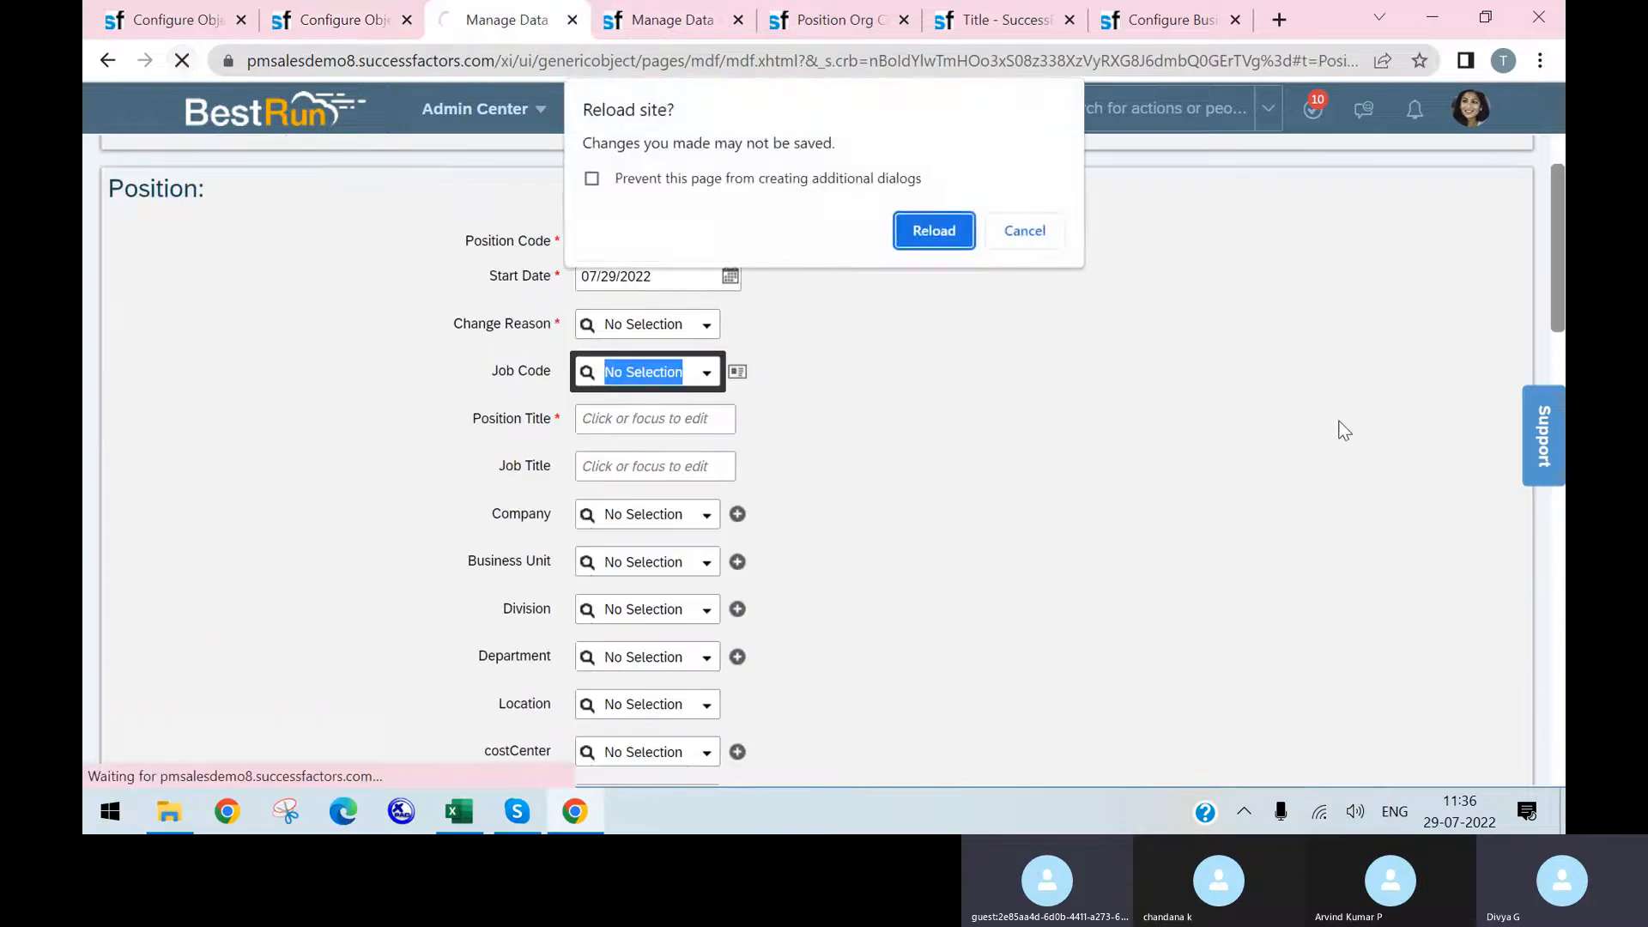
click(934, 227)
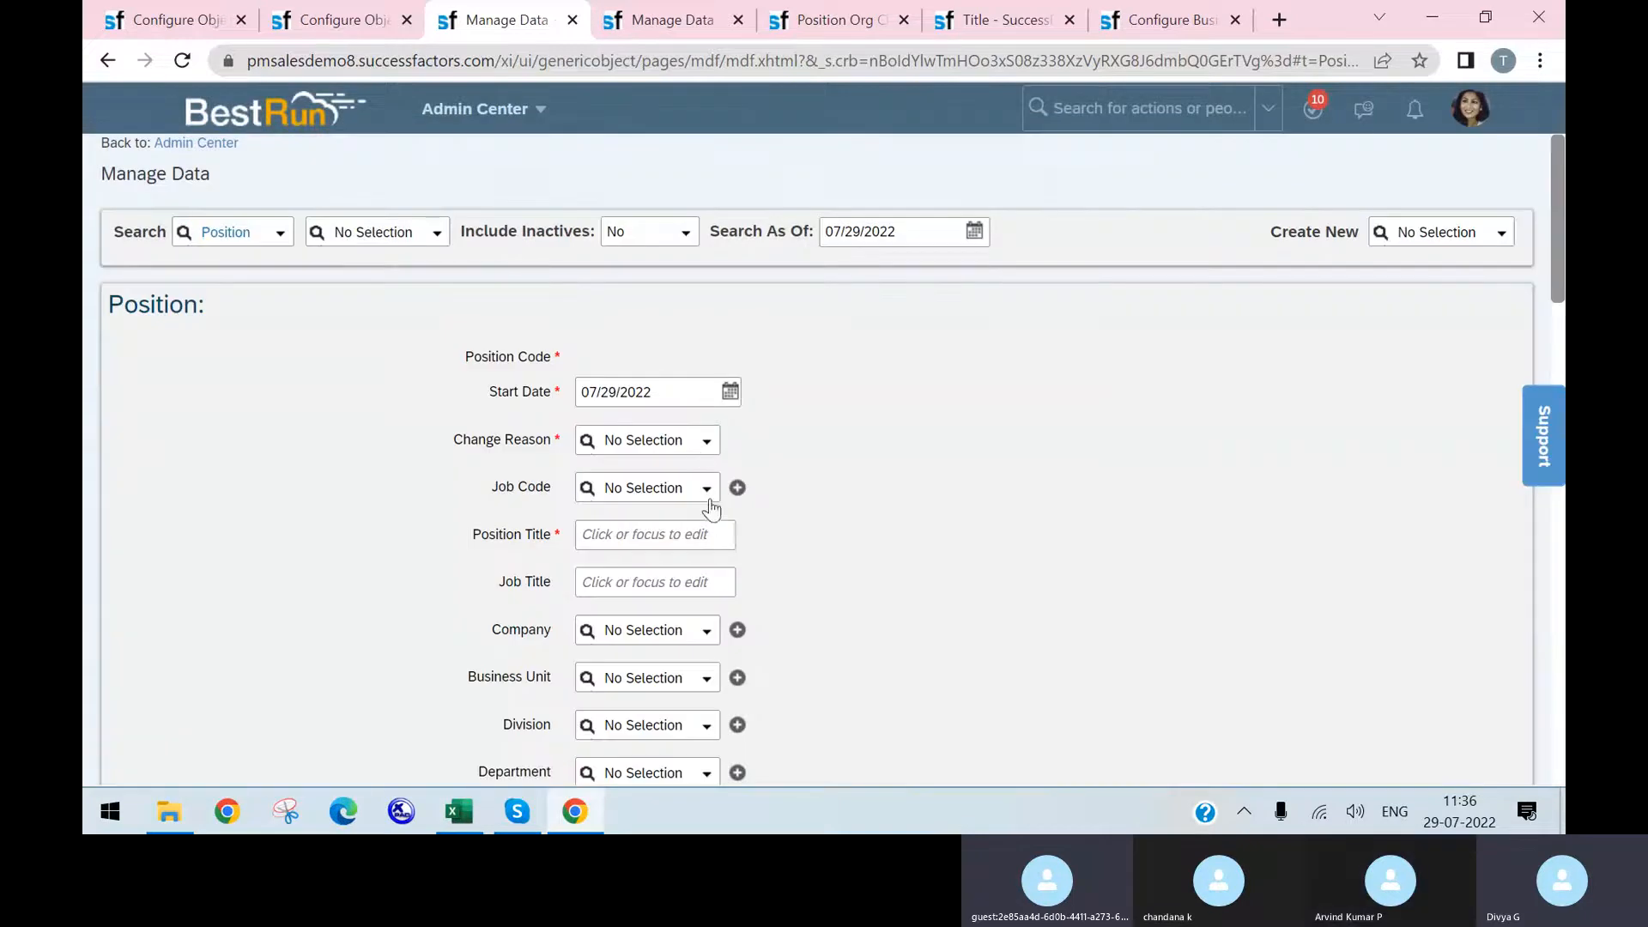
click(709, 500)
click(678, 533)
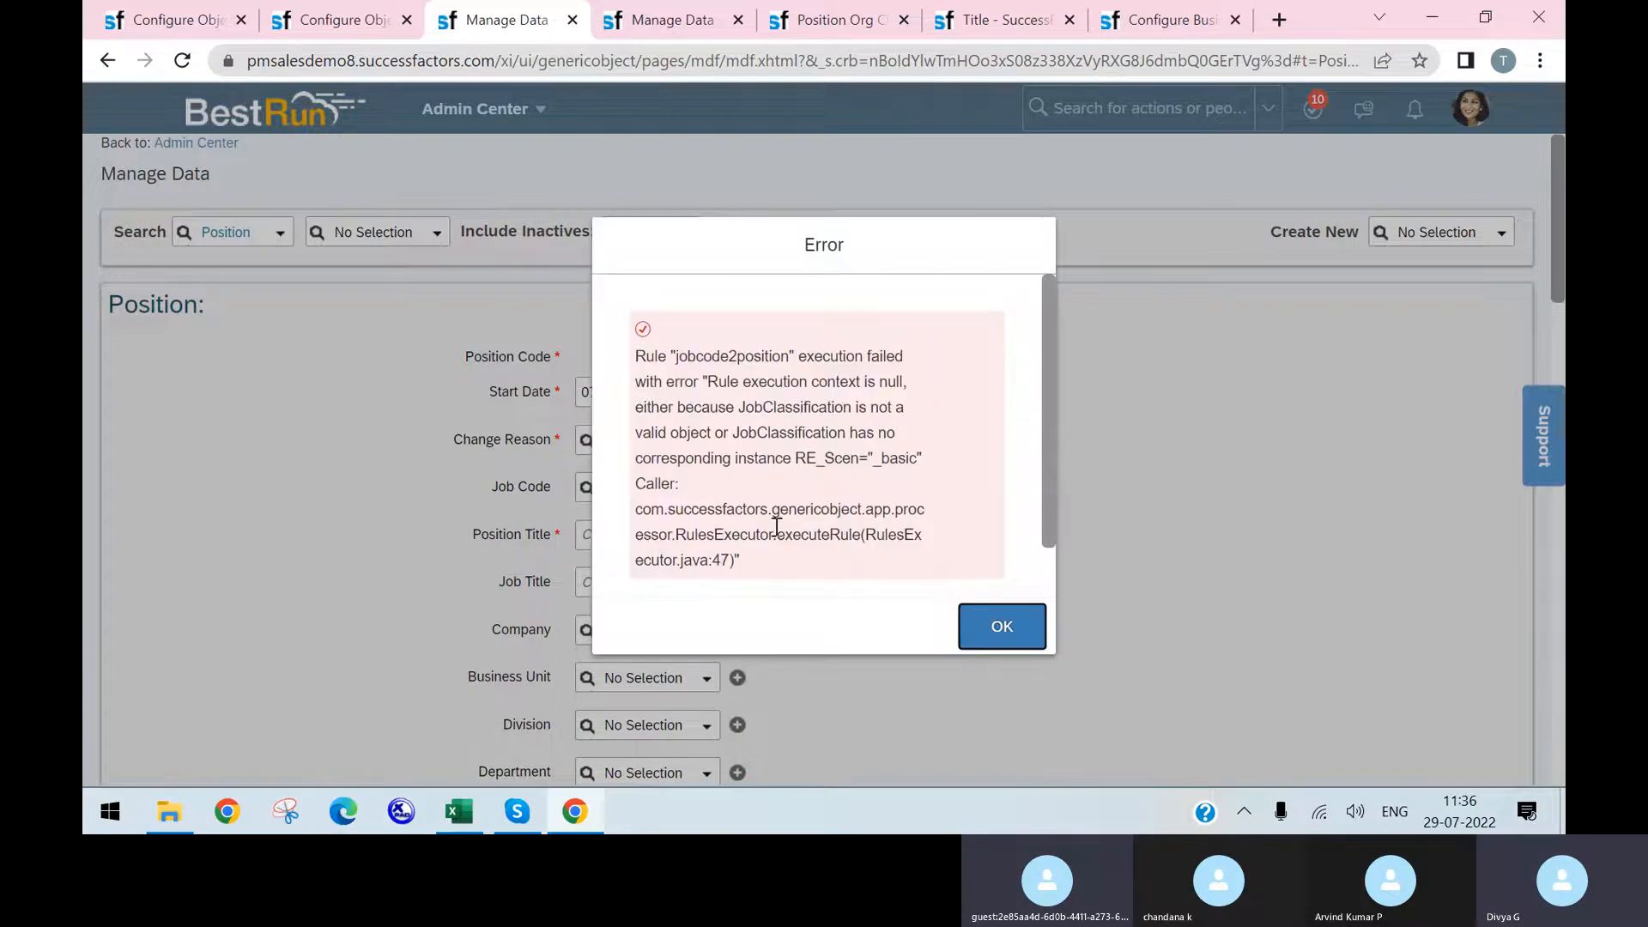
click(1022, 618)
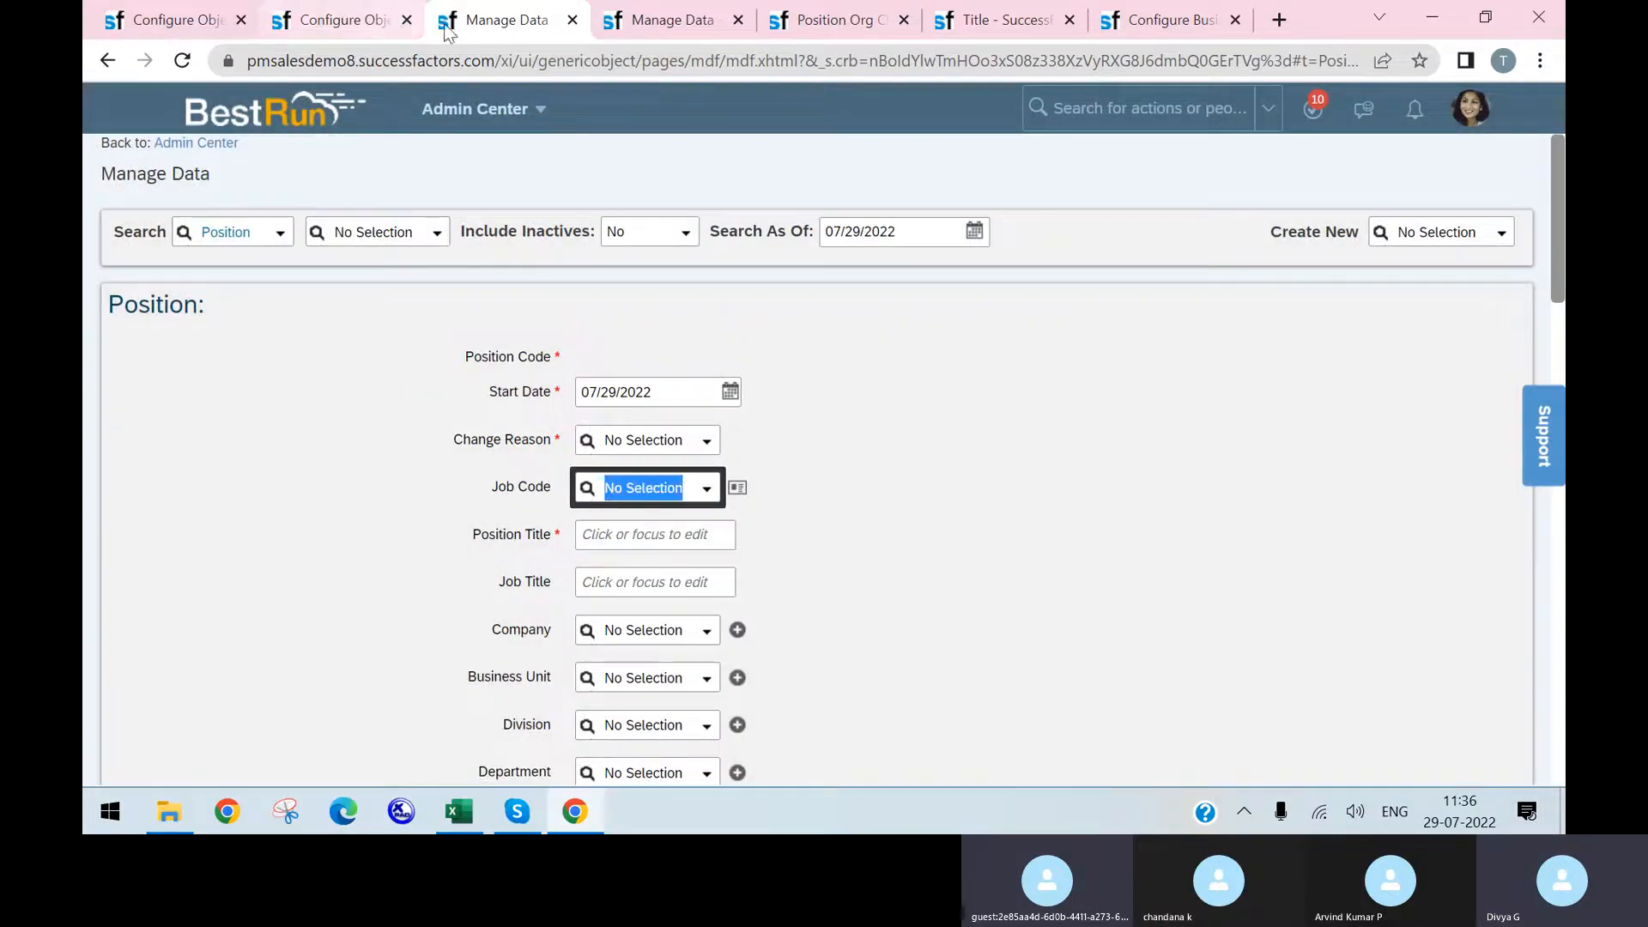
- Duplicate the Manage Data page
right_click(448, 28)
click(554, 199)
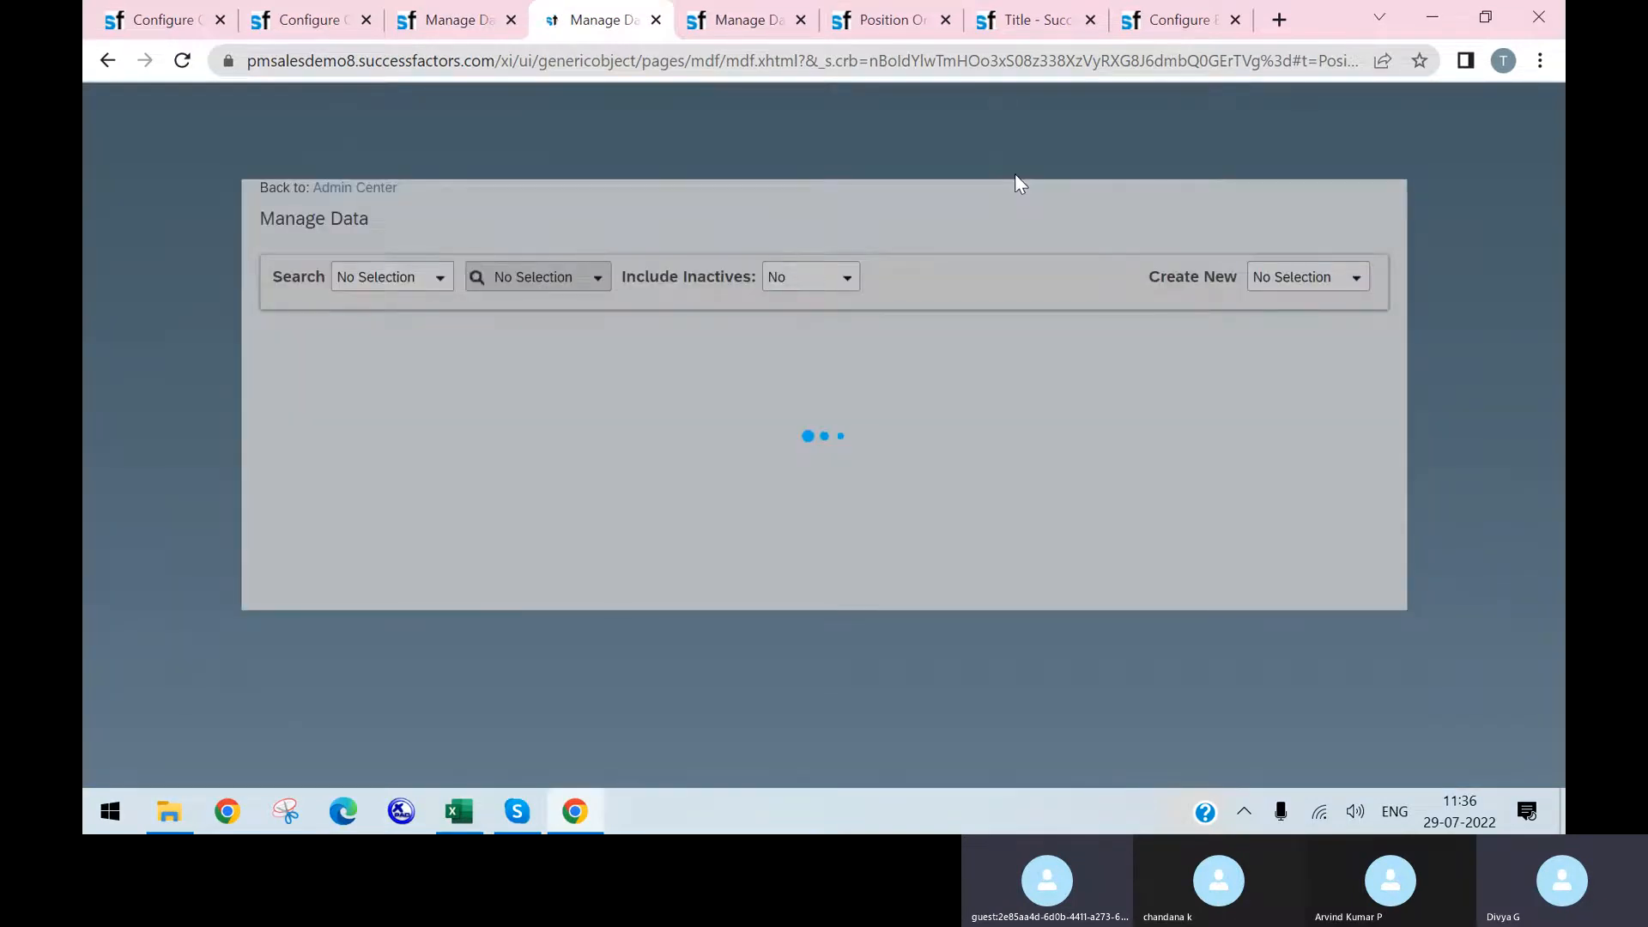
text(manage business)
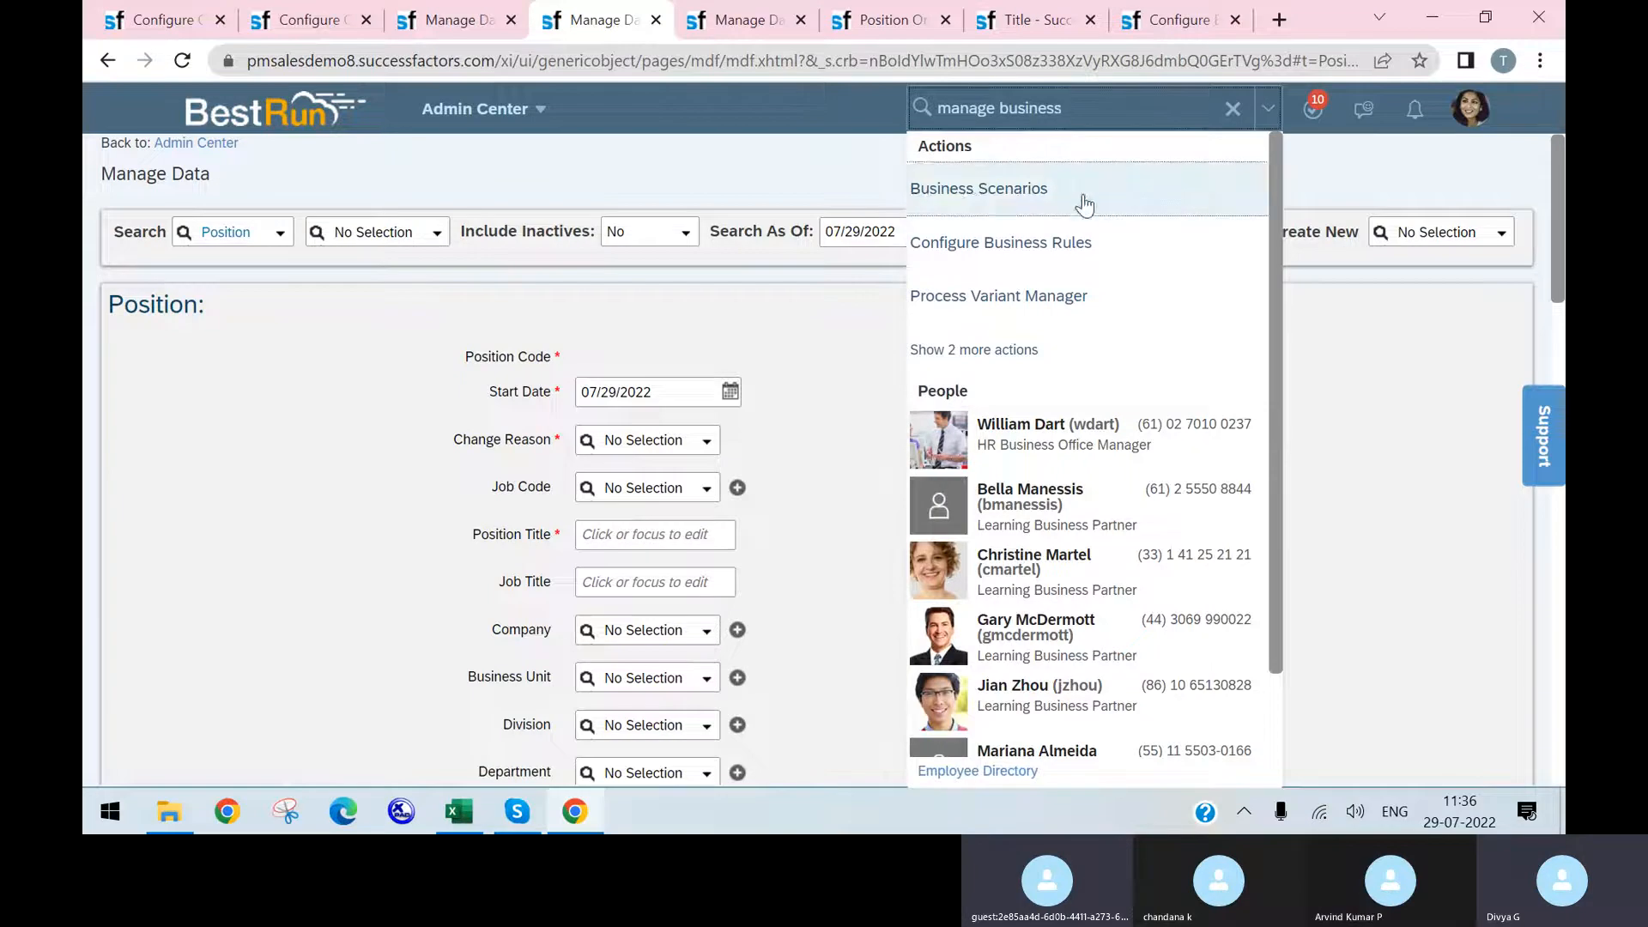
text(nfi)
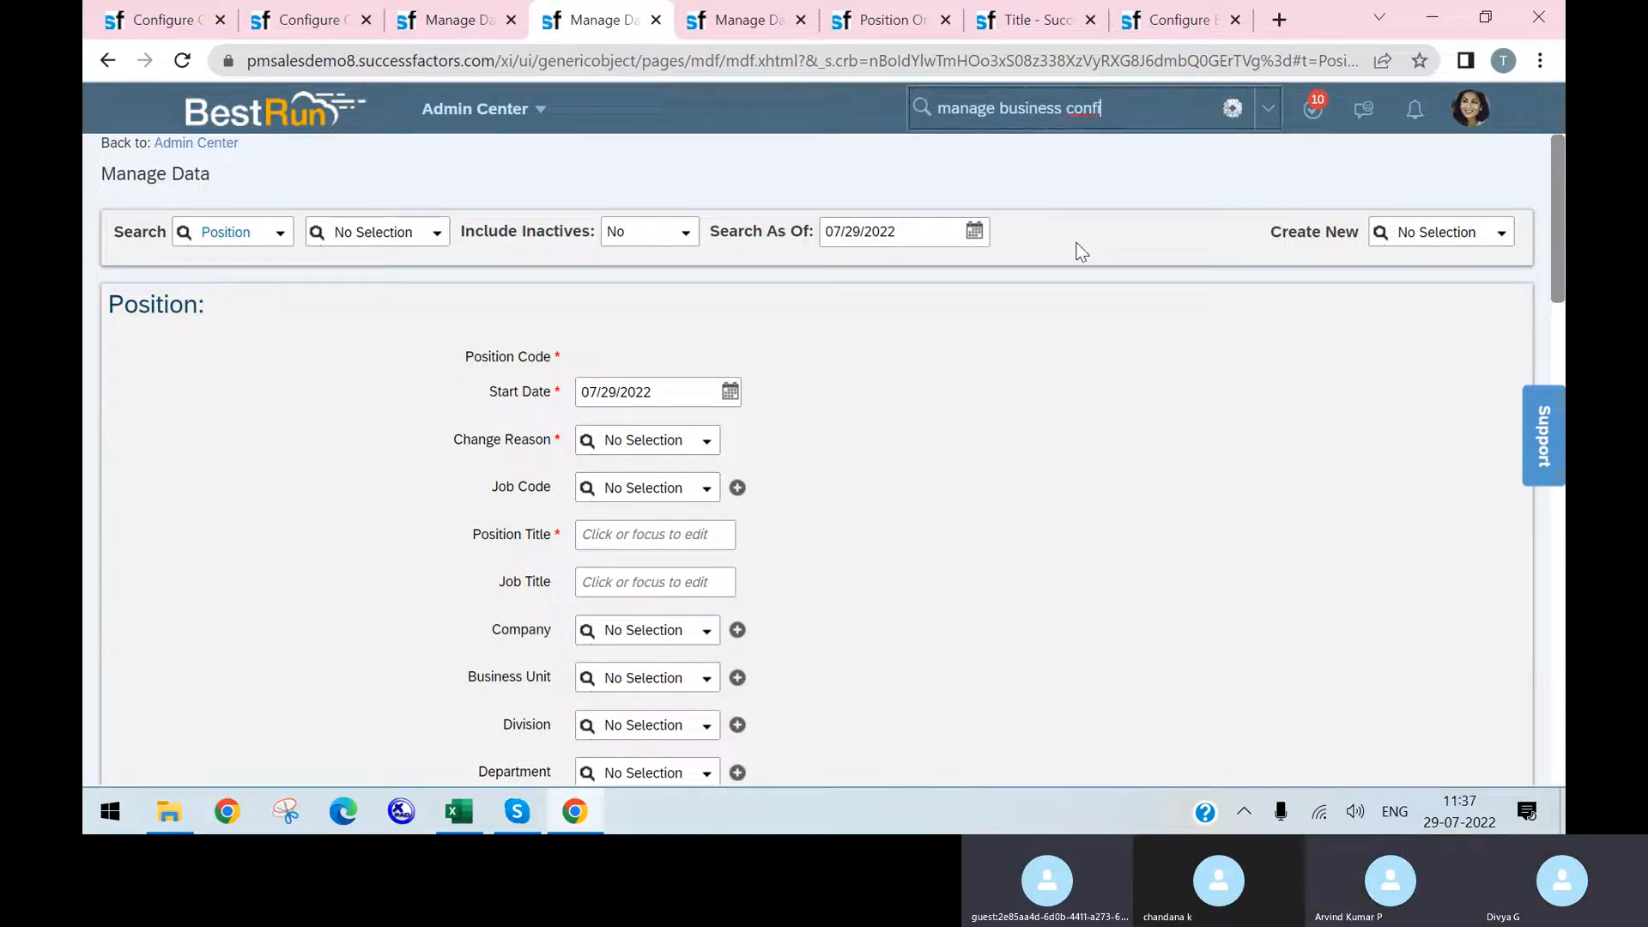
click(1083, 216)
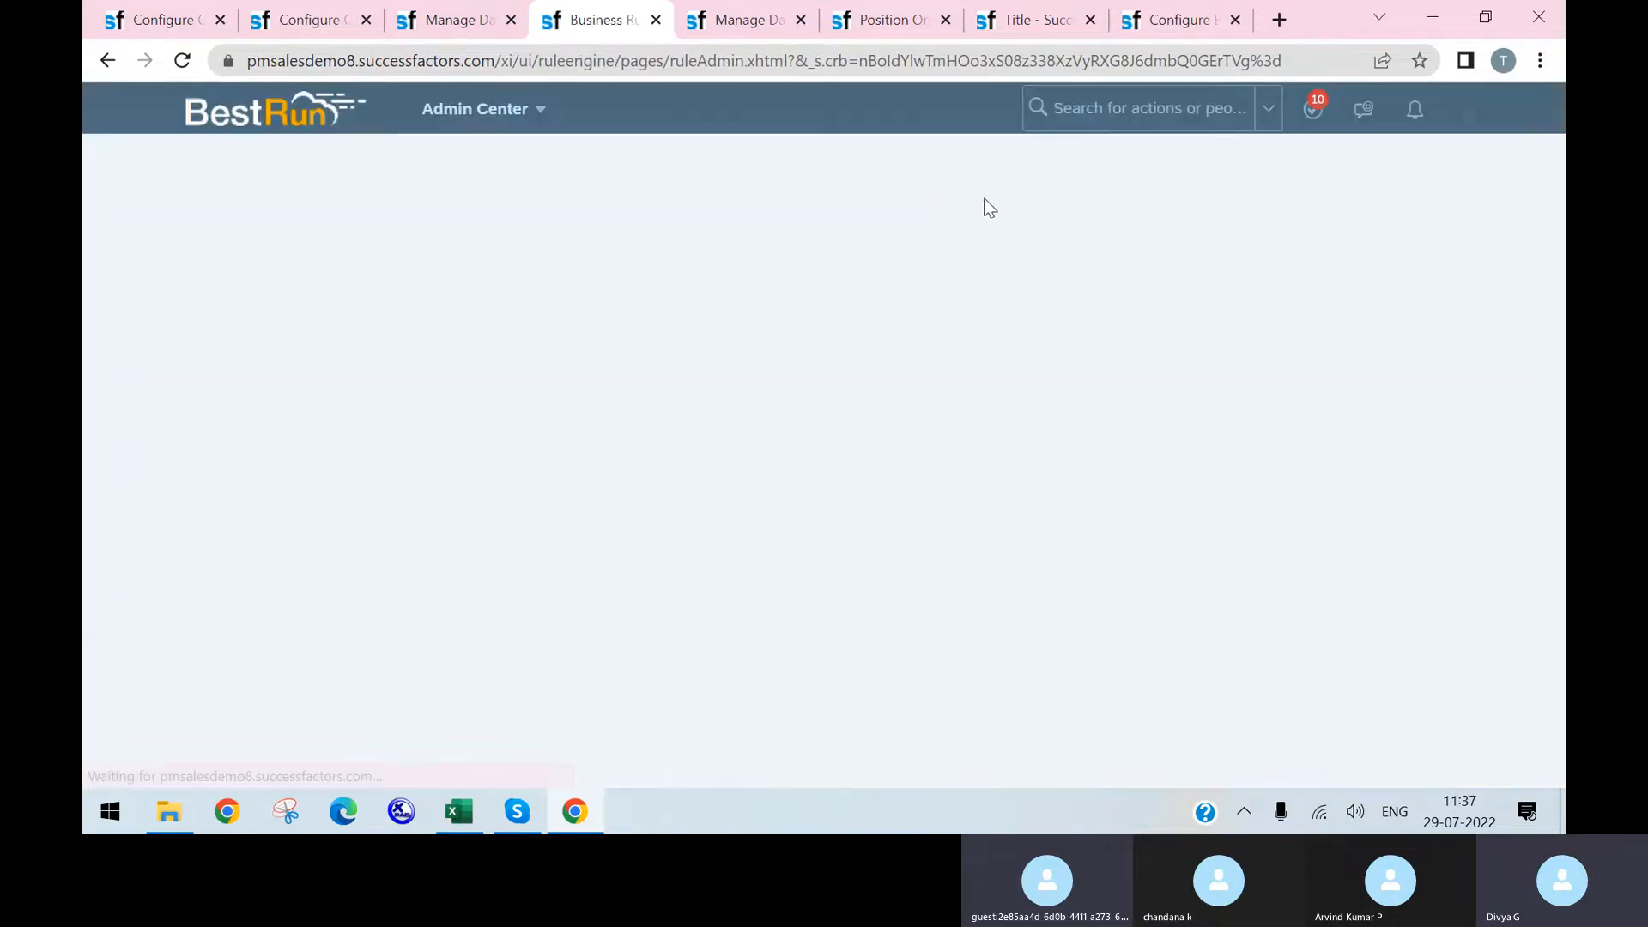
- Search the admin actions for "manage business configur" and open the business configuration page
click(1098, 108)
text(ma)
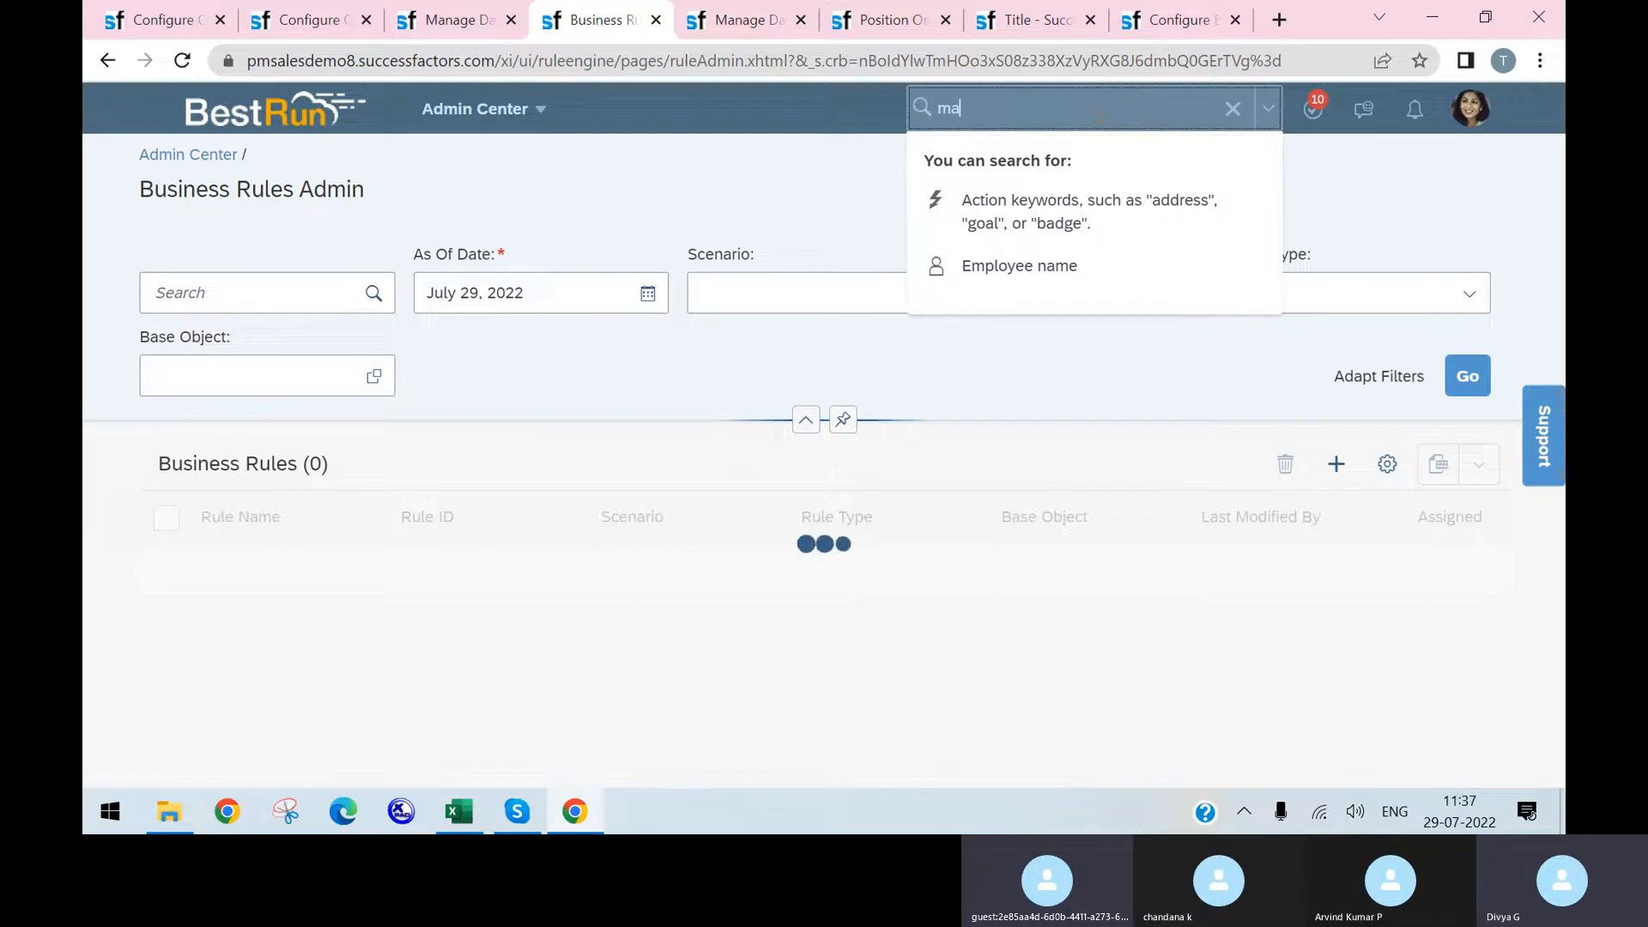
text(nage business)
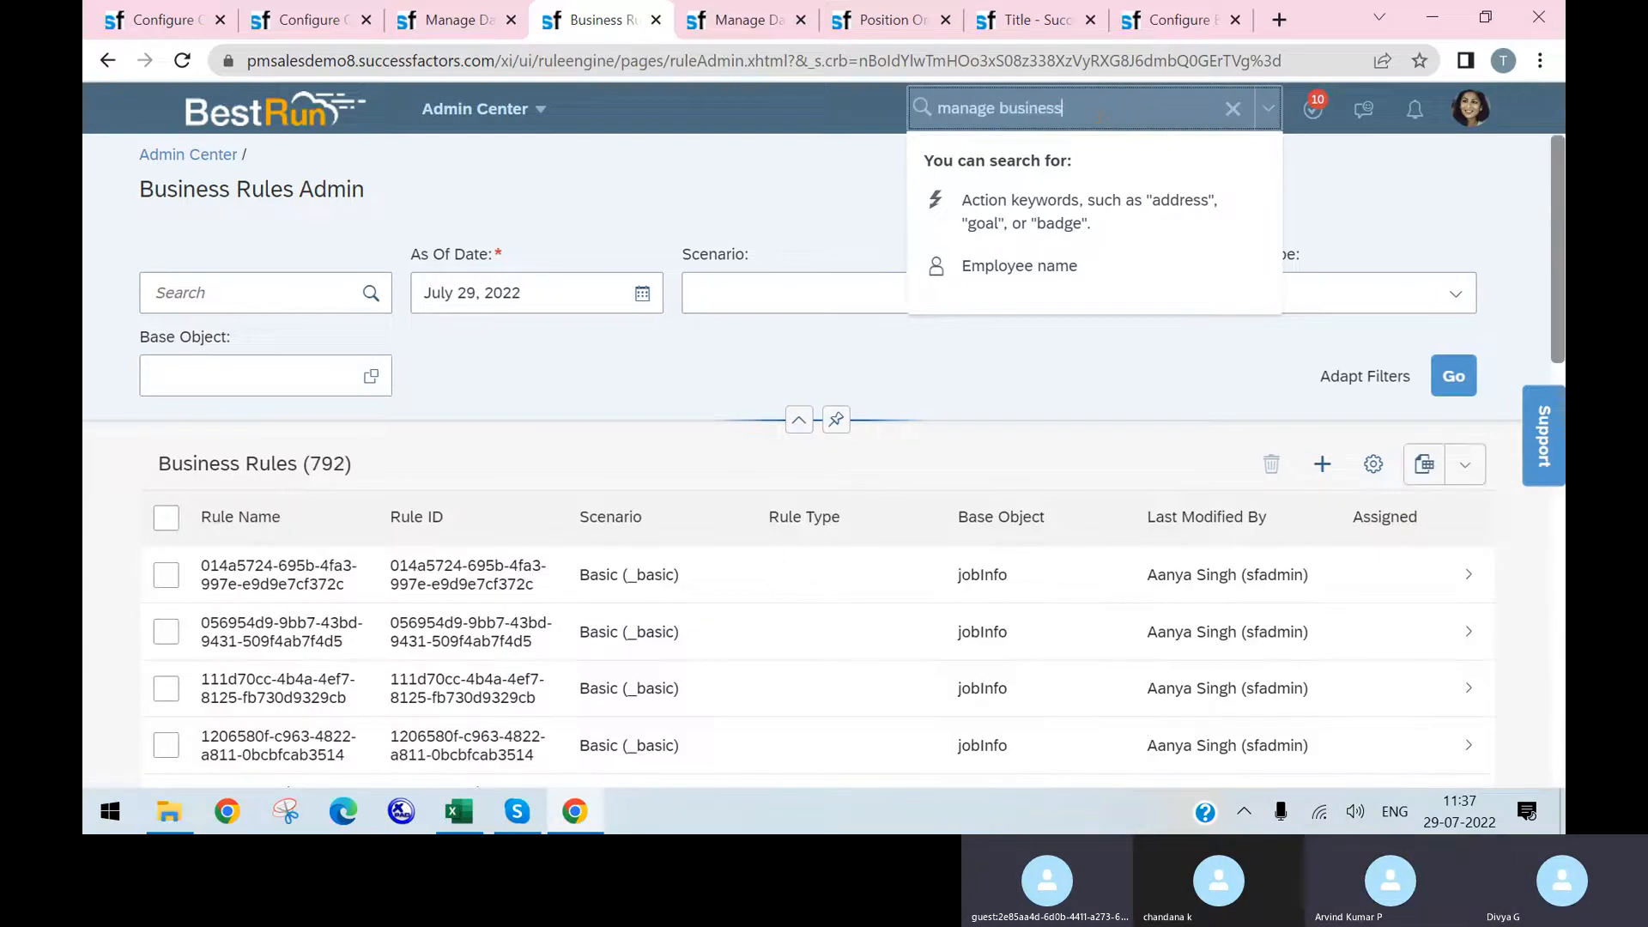
text( configur)
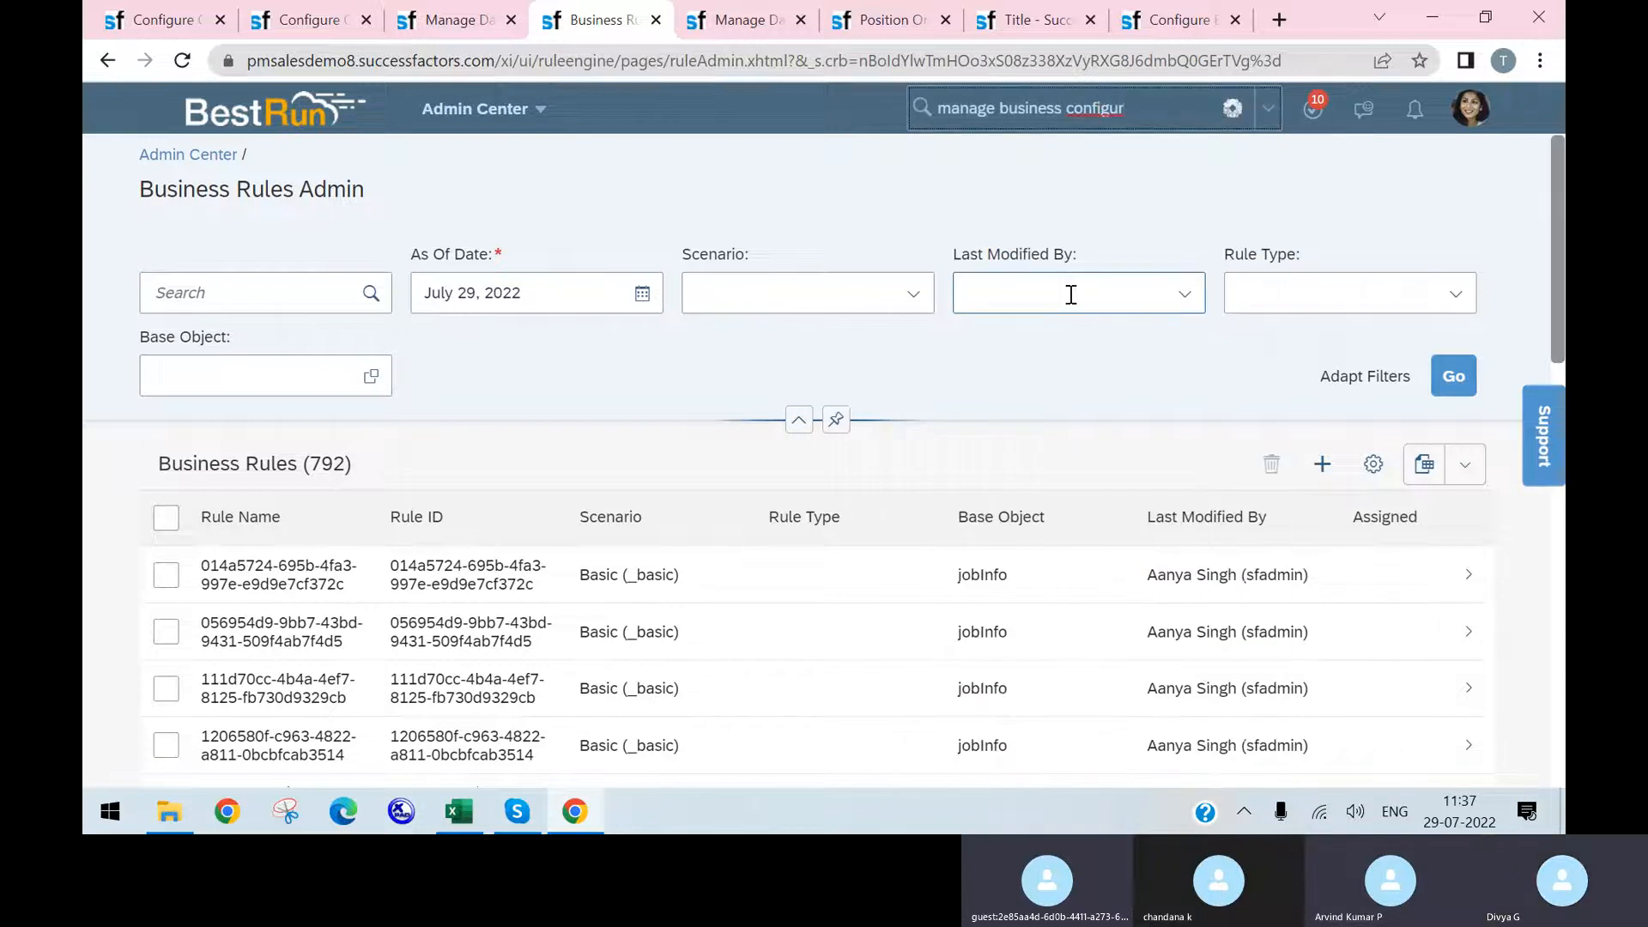
click(1083, 322)
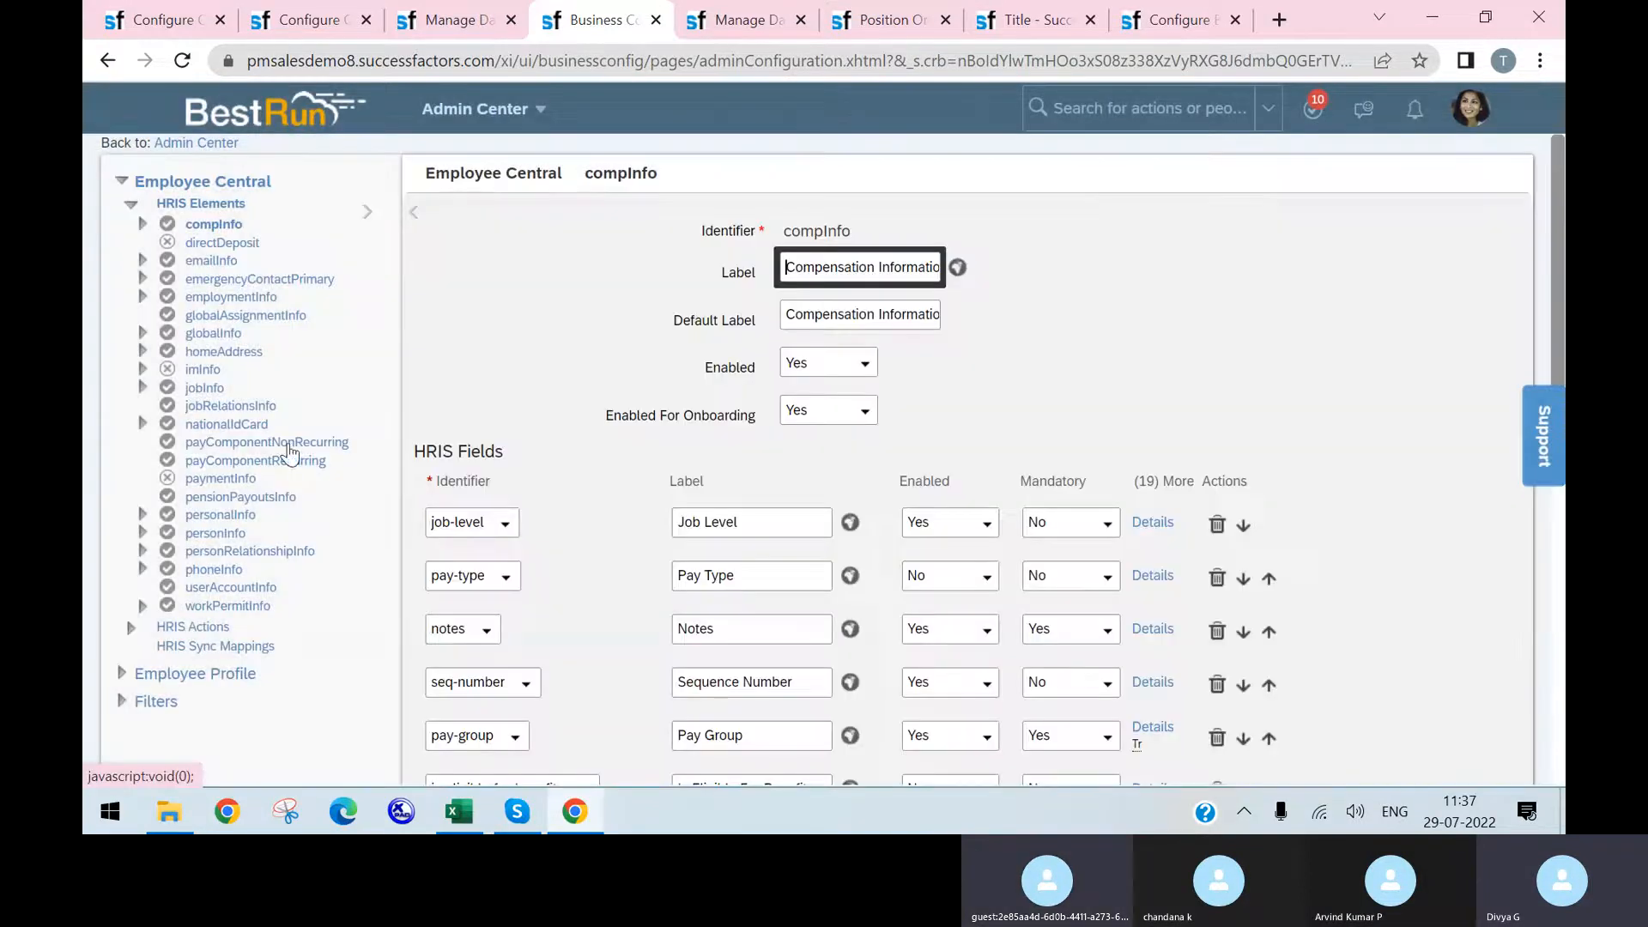
- Look through the HRIS fields of the personalInfo and personInfo elements
click(238, 515)
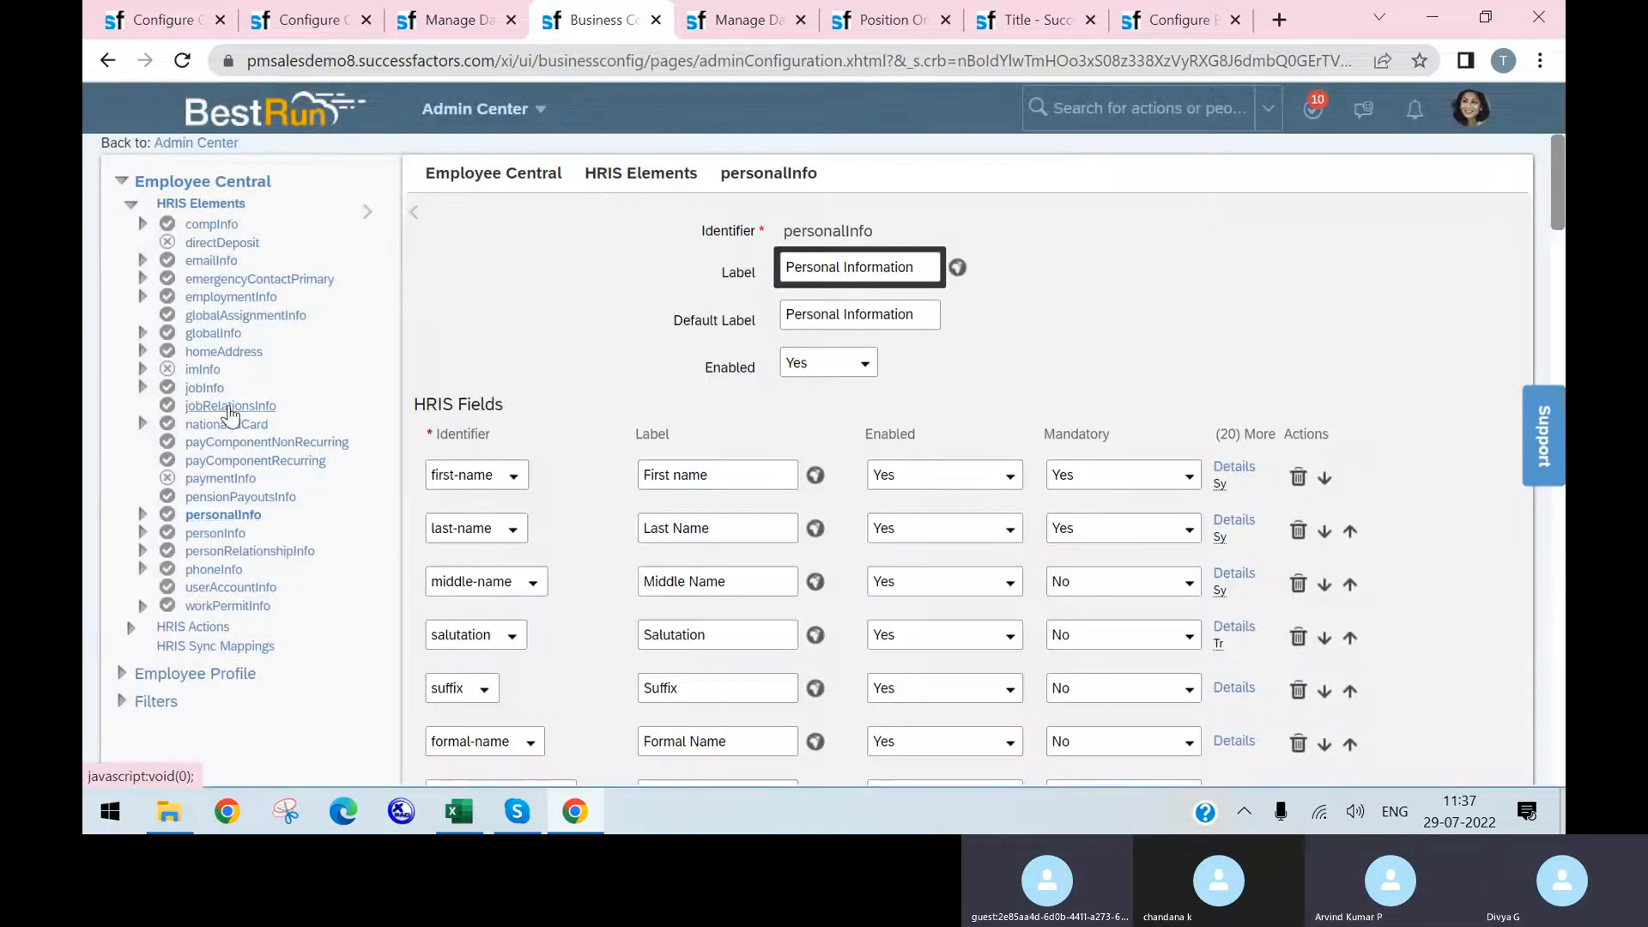
scroll(643, 471, down, 3)
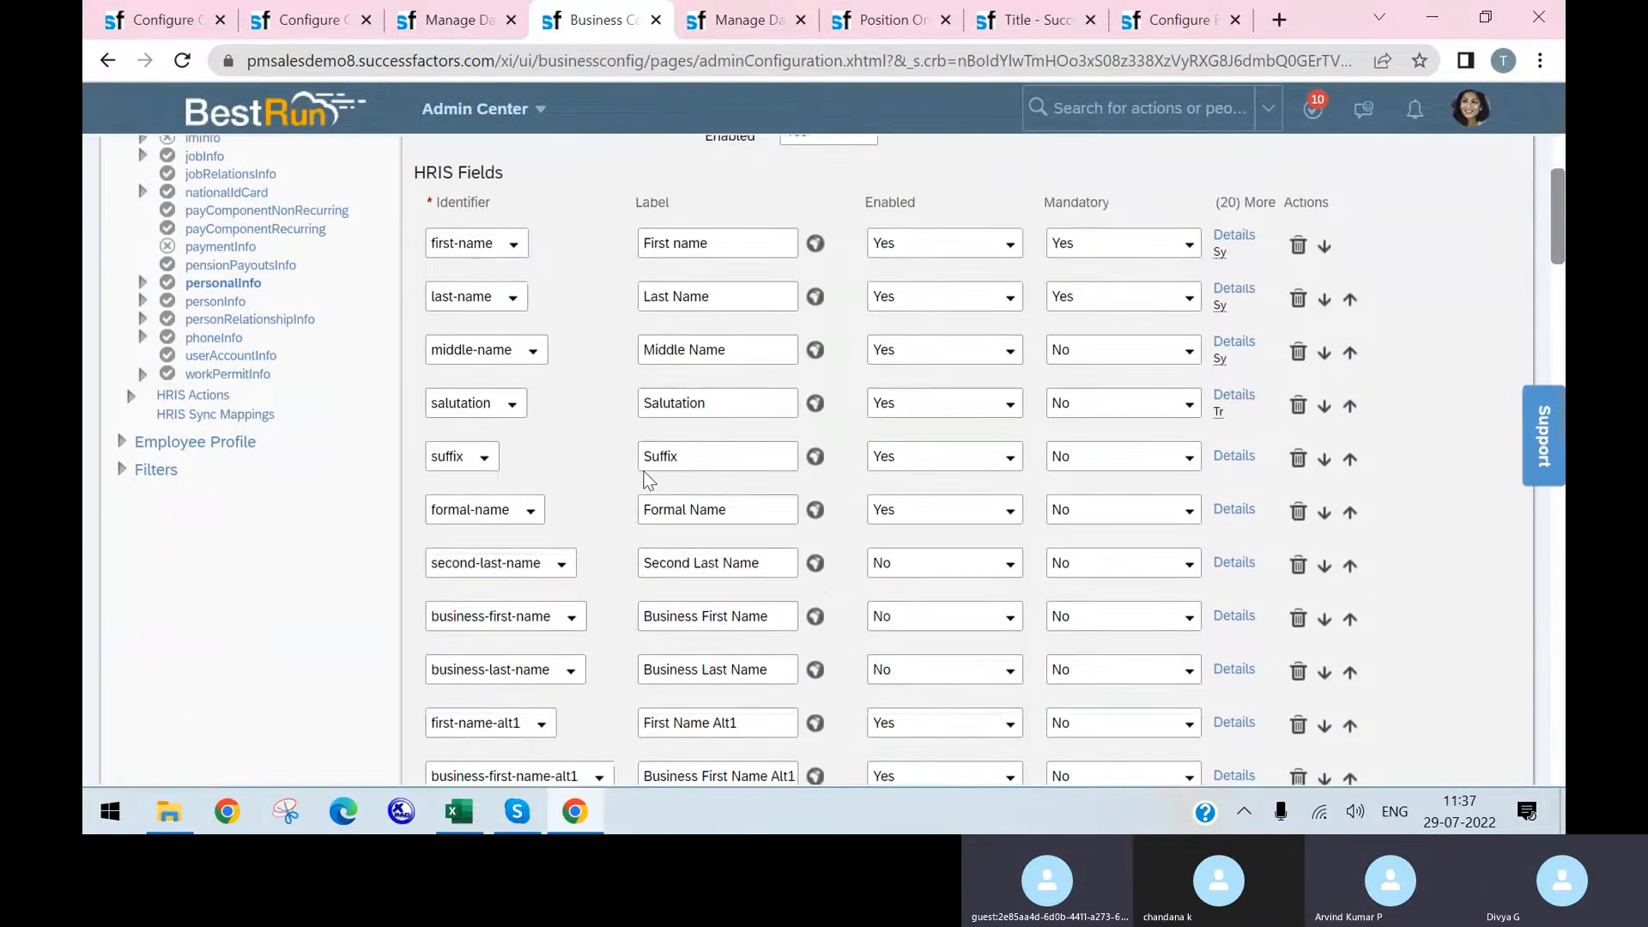
scroll(645, 477, down, 10)
scroll(645, 472, down, 5)
scroll(644, 468, up, 16)
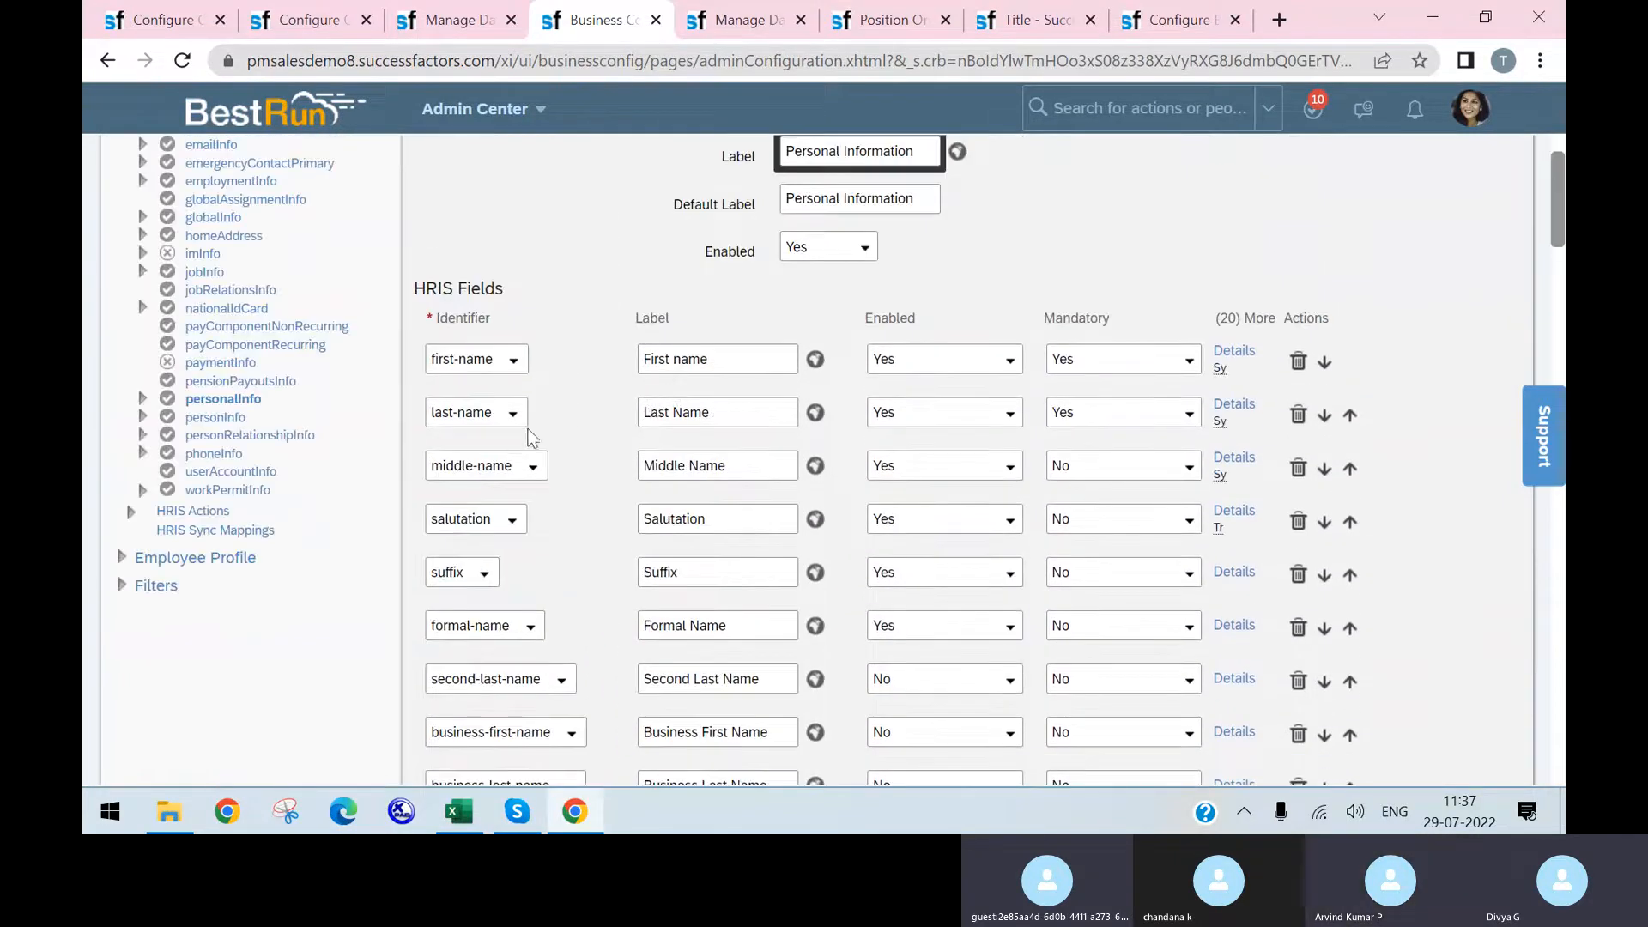
scroll(523, 433, up, 2)
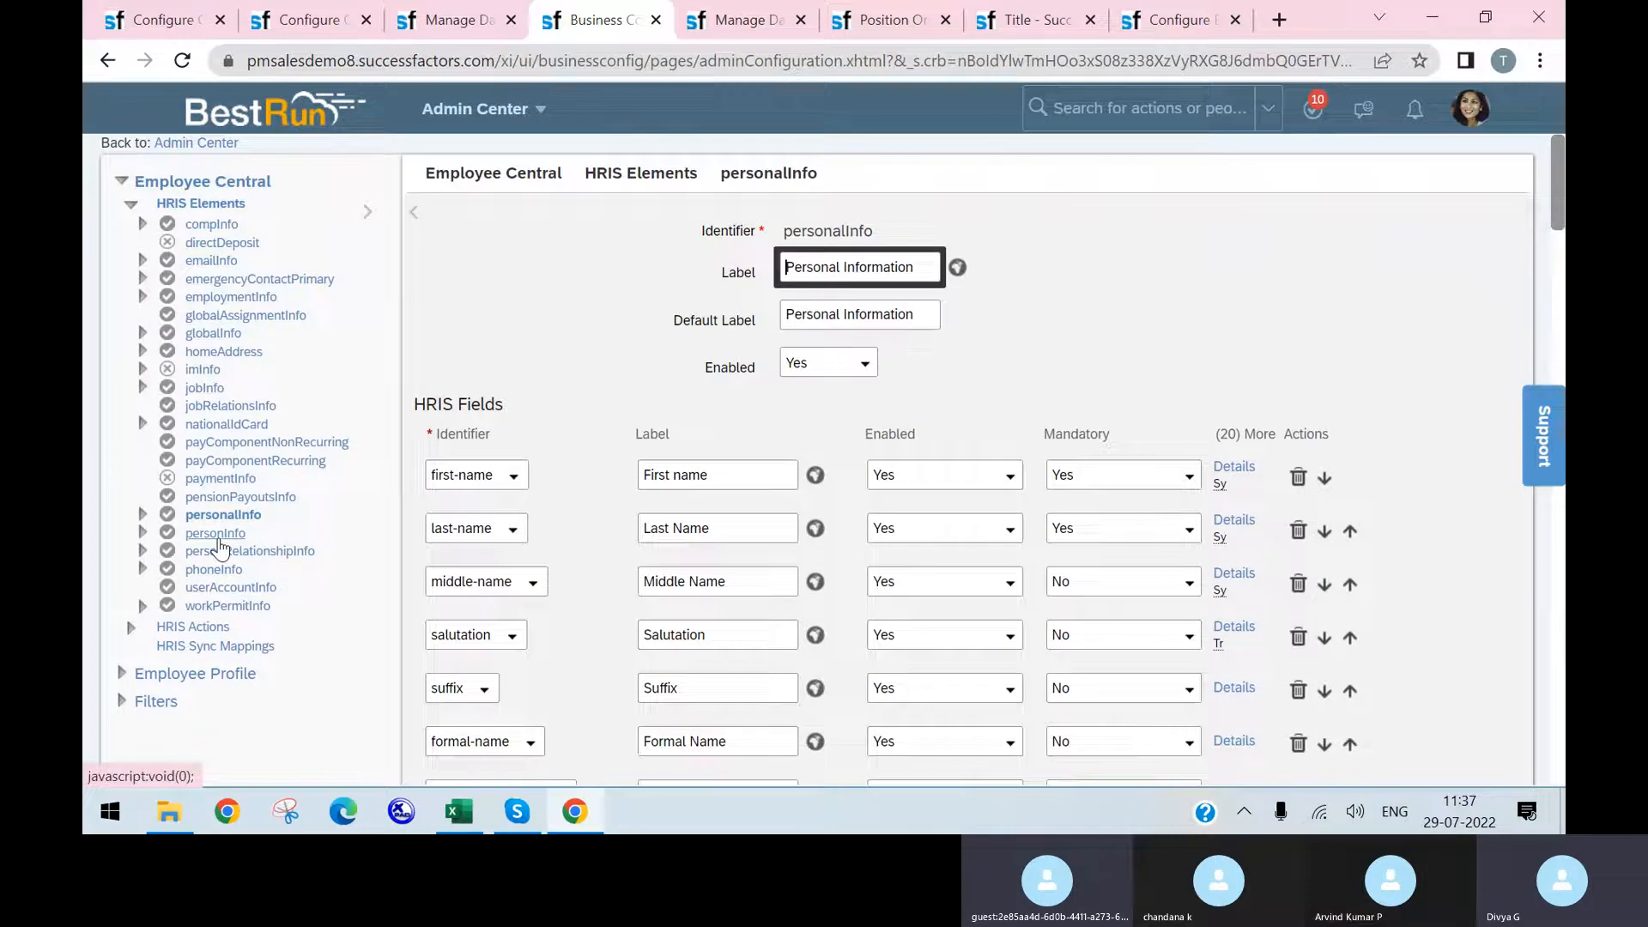
click(221, 539)
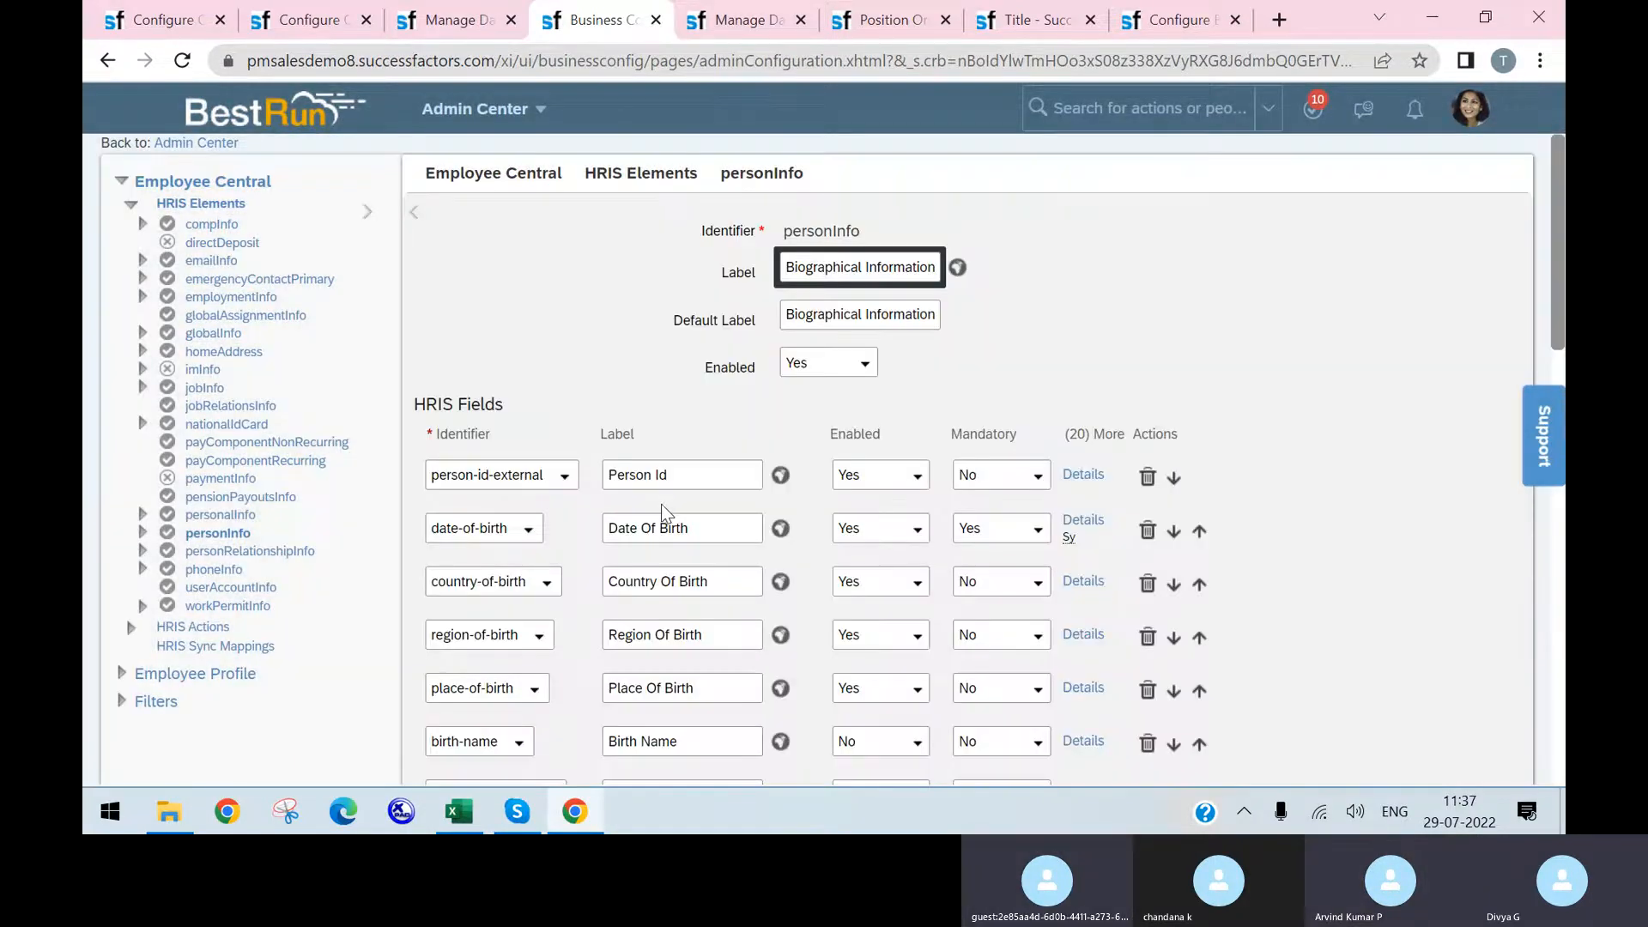
scroll(661, 508, down, 3)
scroll(660, 508, down, 4)
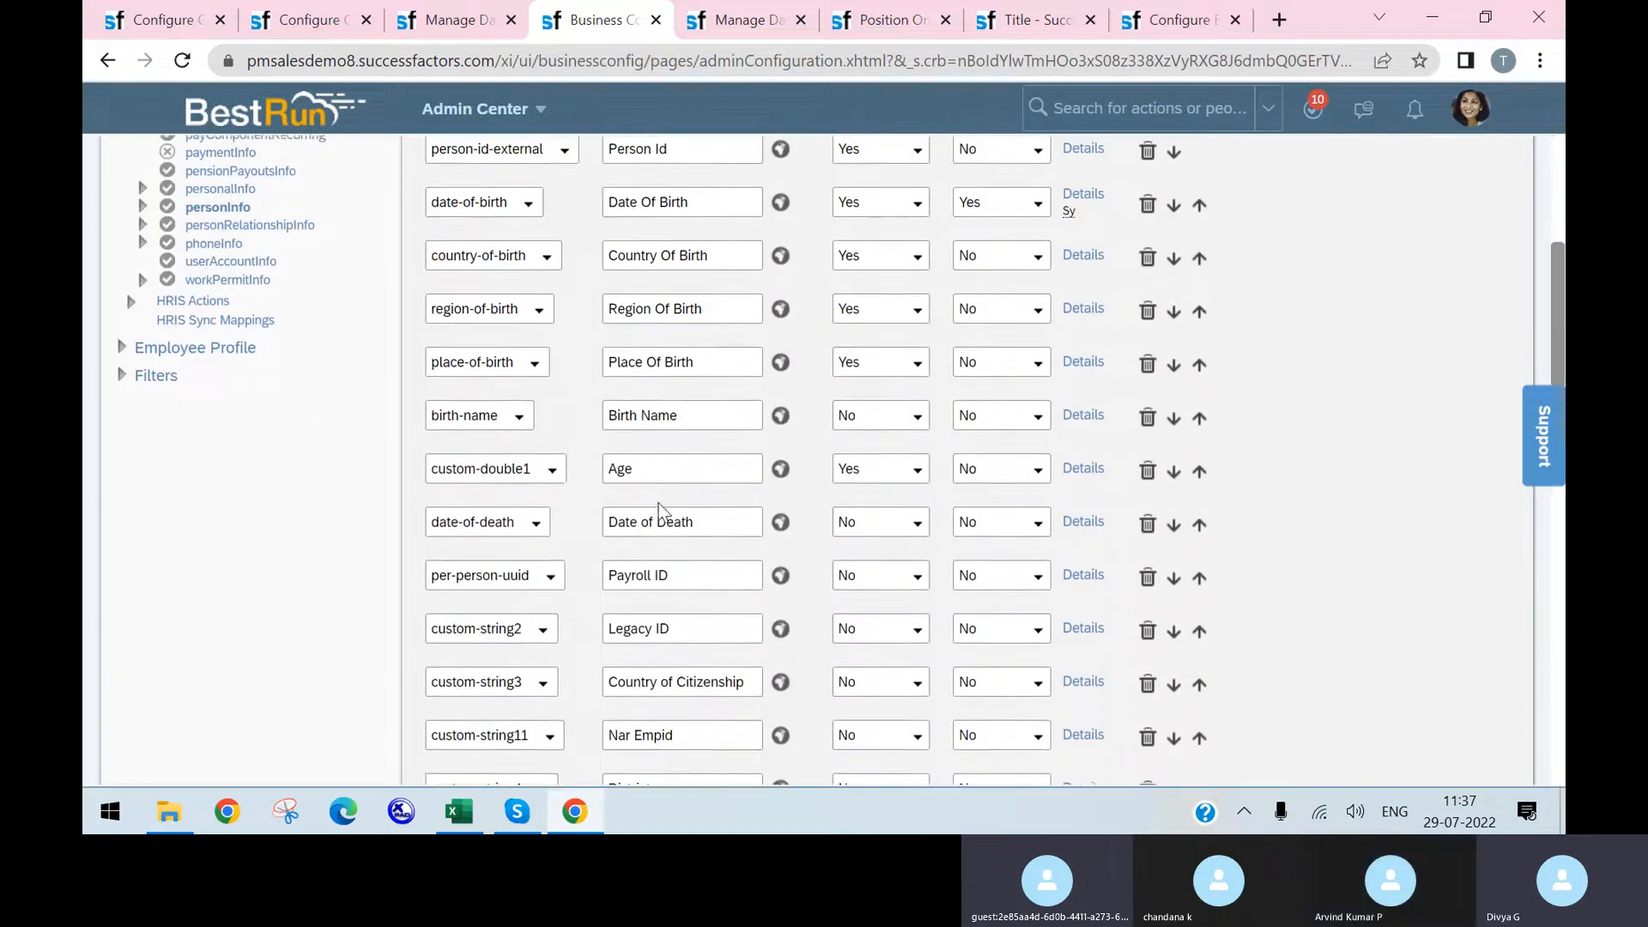
scroll(658, 503, up, 5)
scroll(657, 499, up, 2)
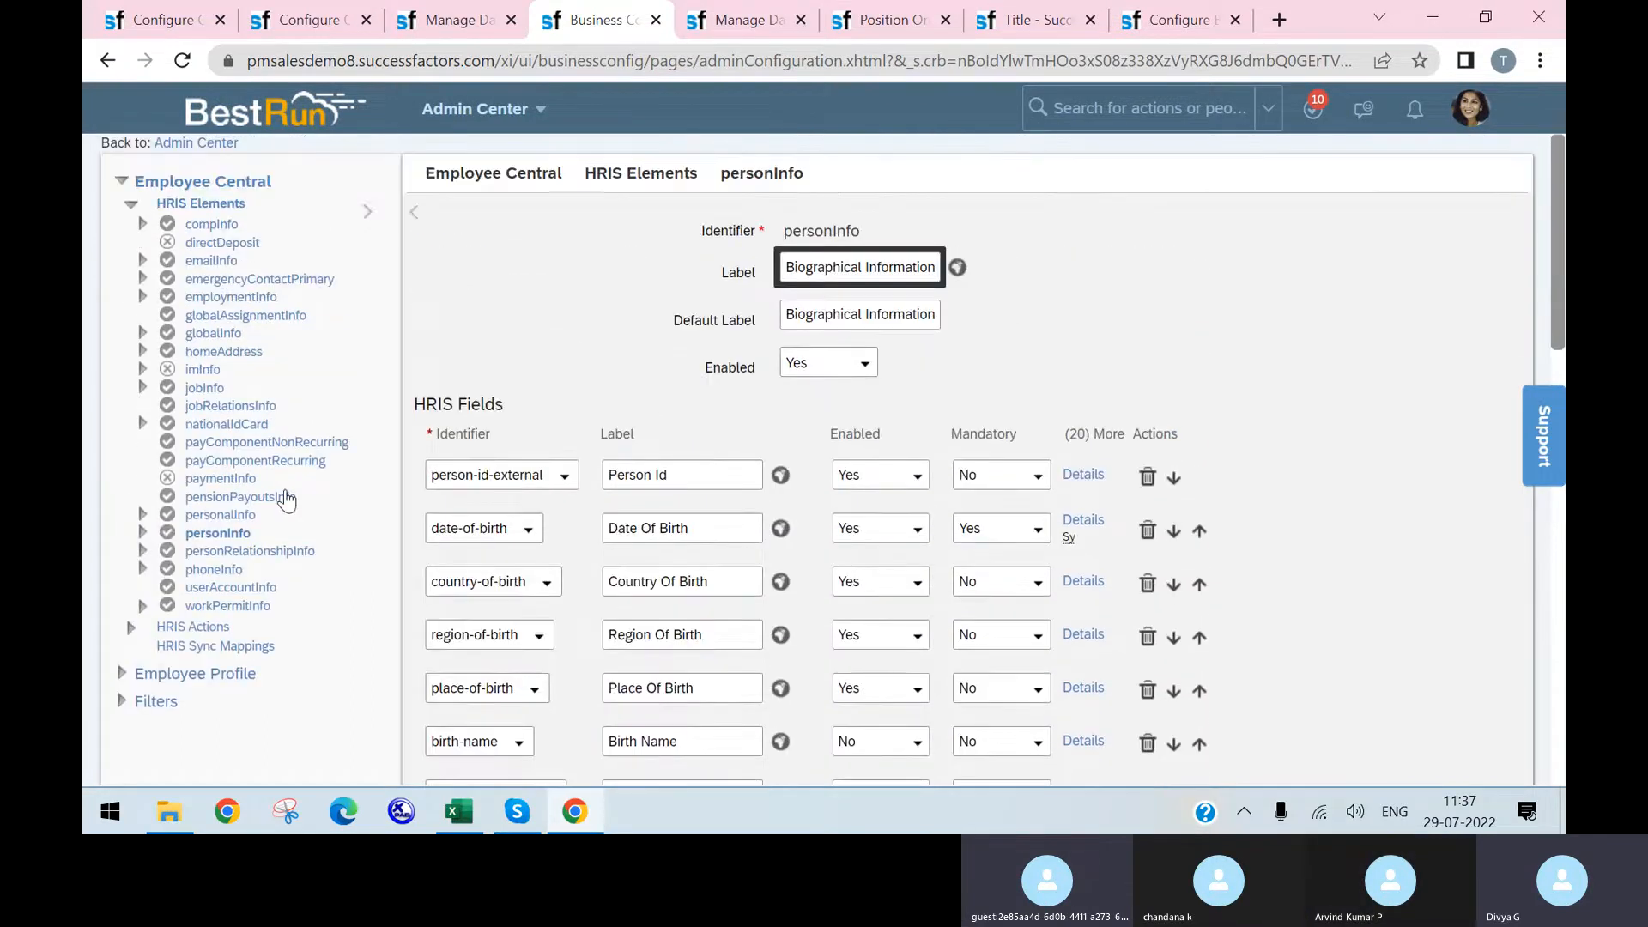
- Open the jobInfo element and locate its job-code field among the HRIS fields
click(207, 388)
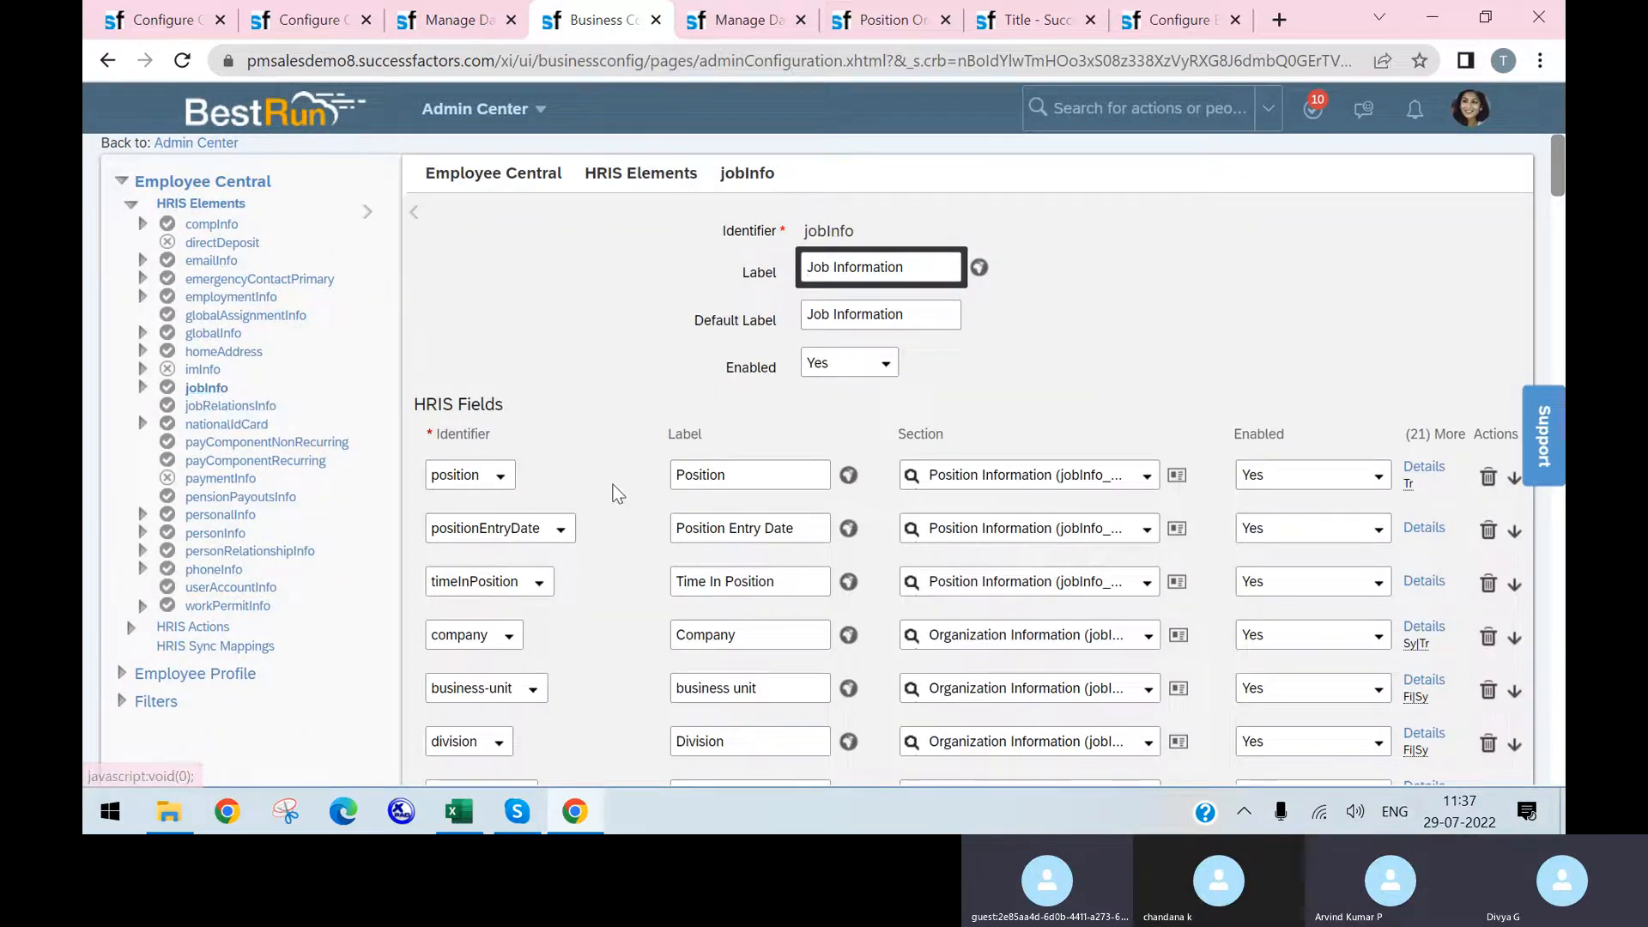
scroll(614, 491, down, 4)
scroll(615, 496, down, 8)
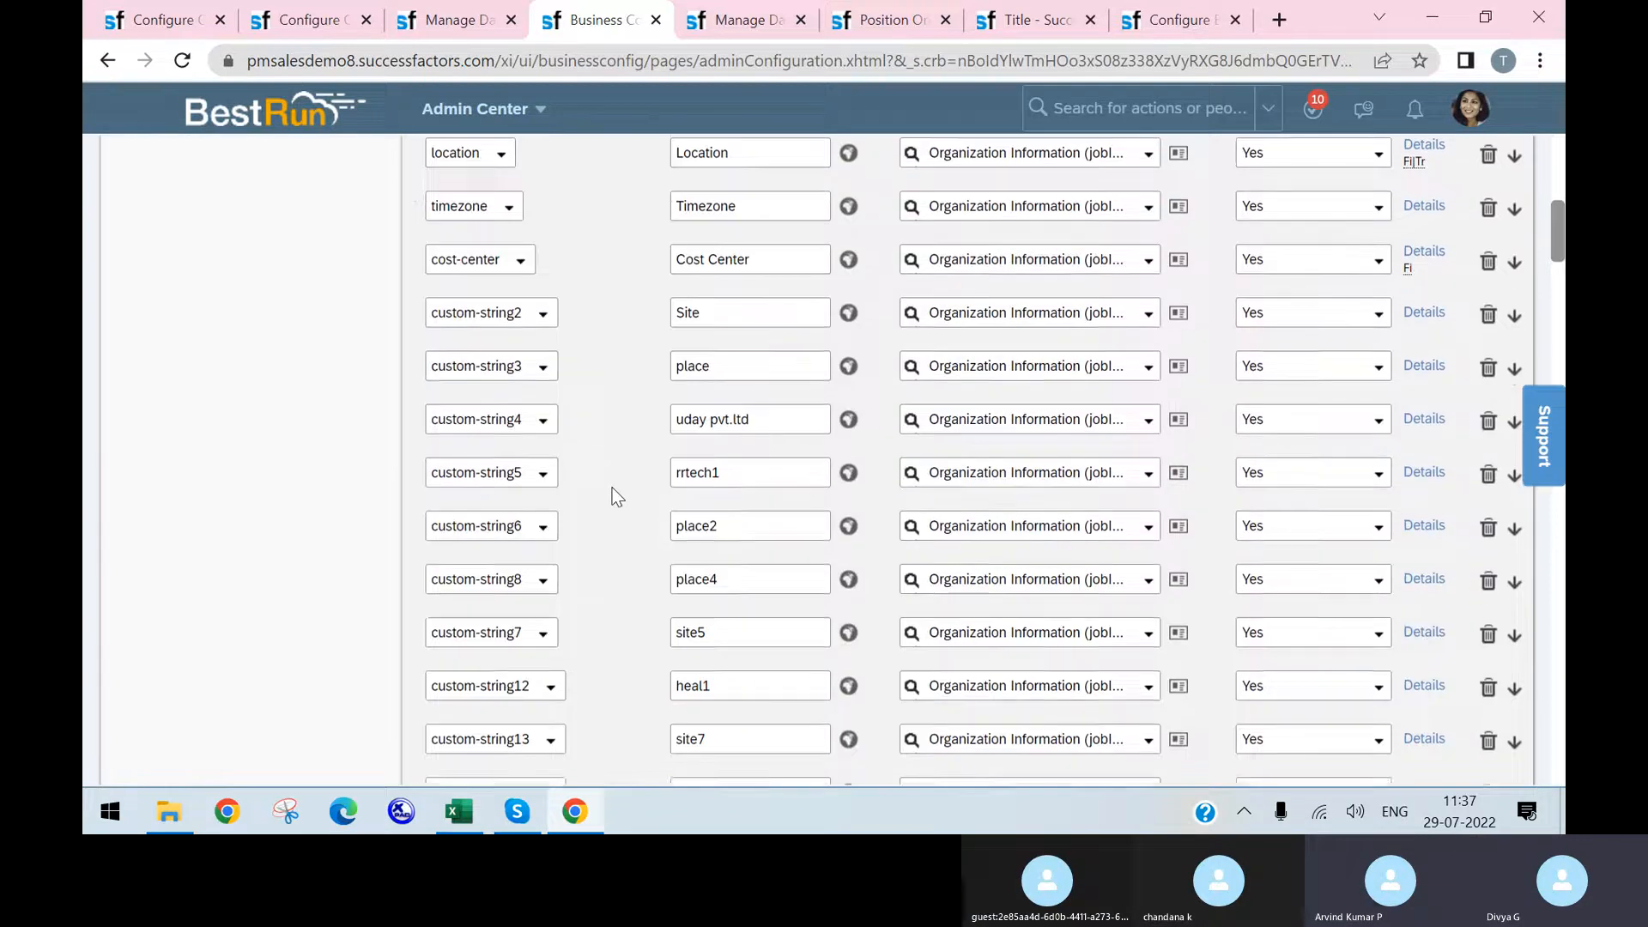
scroll(614, 496, down, 5)
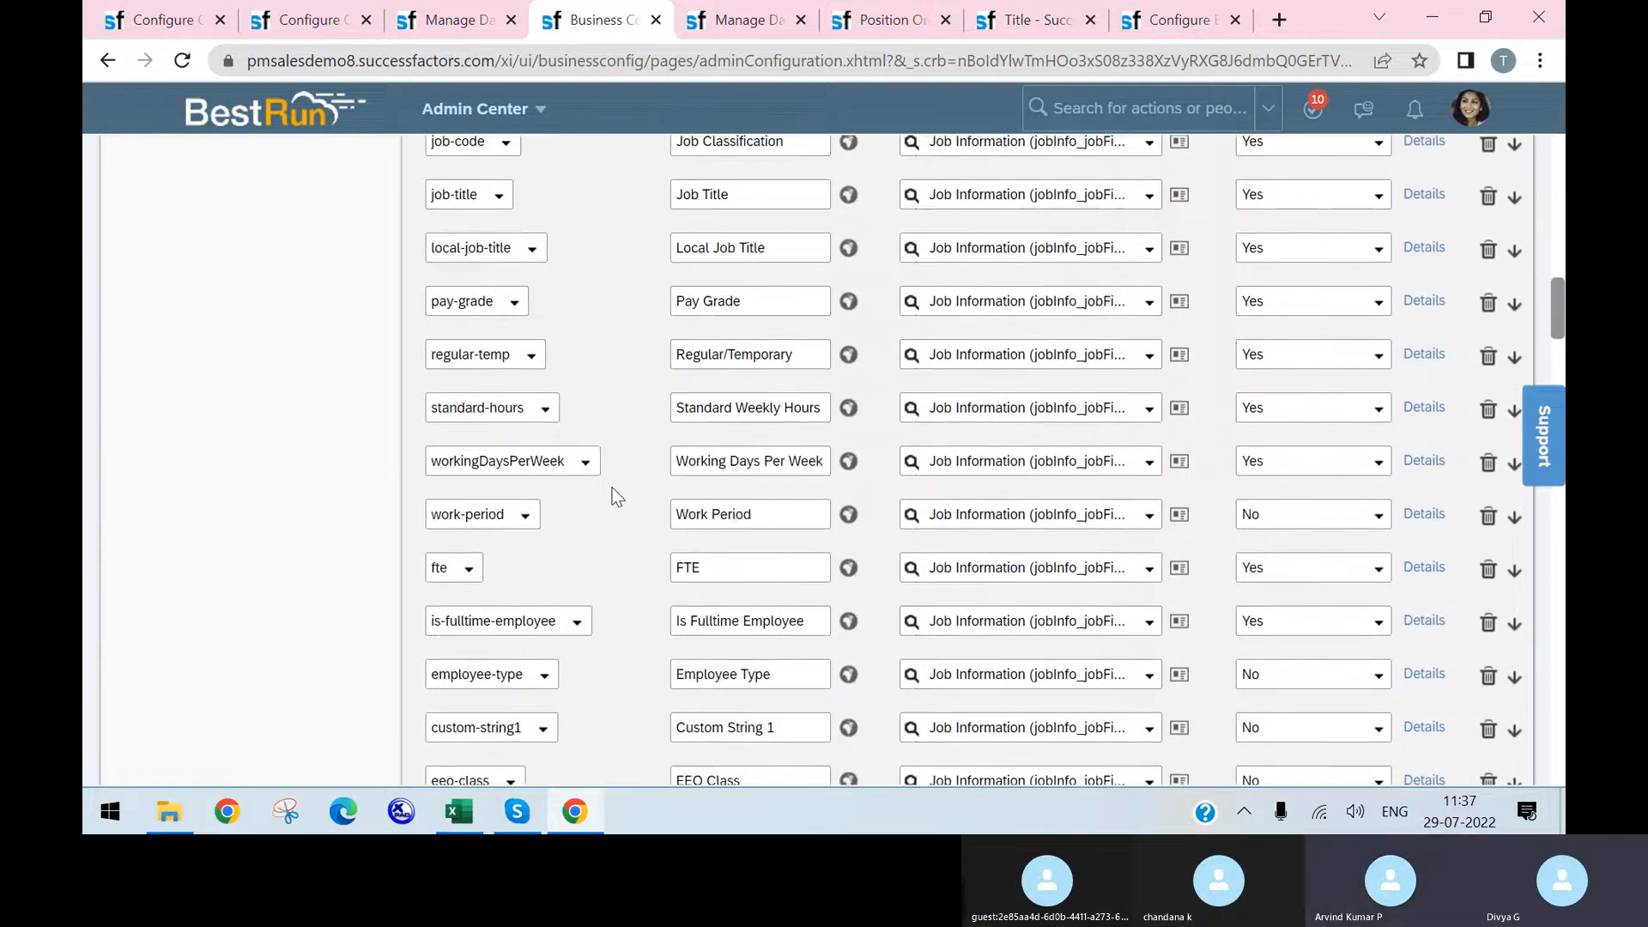
scroll(613, 491, up, 2)
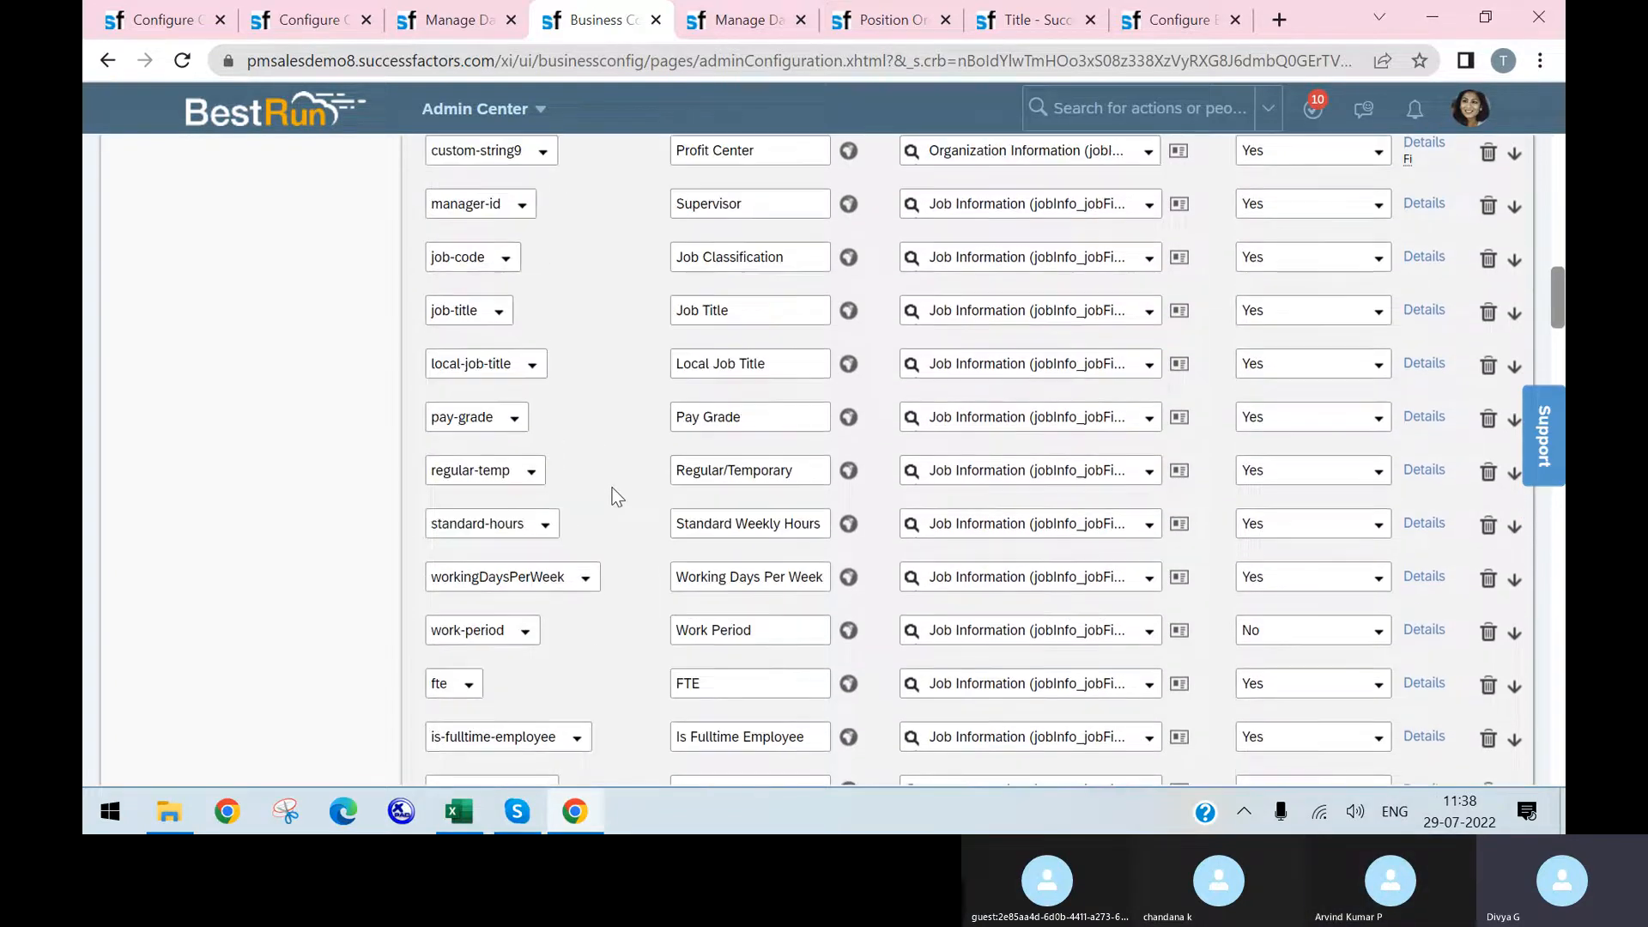
- Open the job-code field's details and review its settings down to the Trigger Rules section
click(1424, 257)
scroll(872, 482, down, 3)
scroll(870, 479, down, 7)
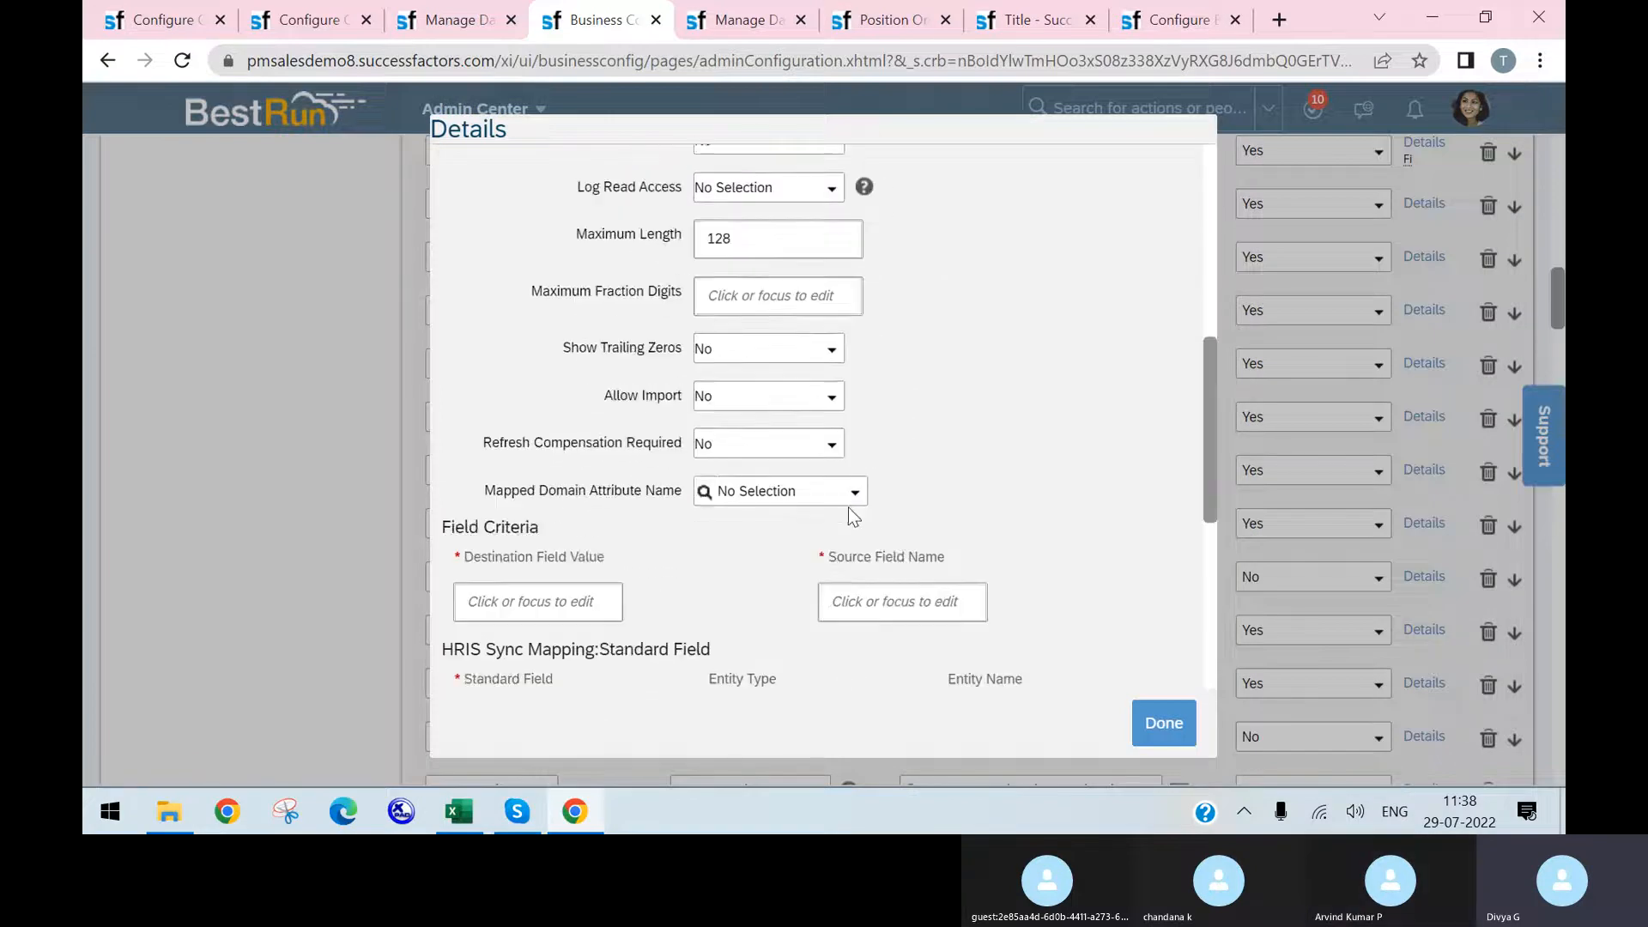
scroll(700, 349, up, 2)
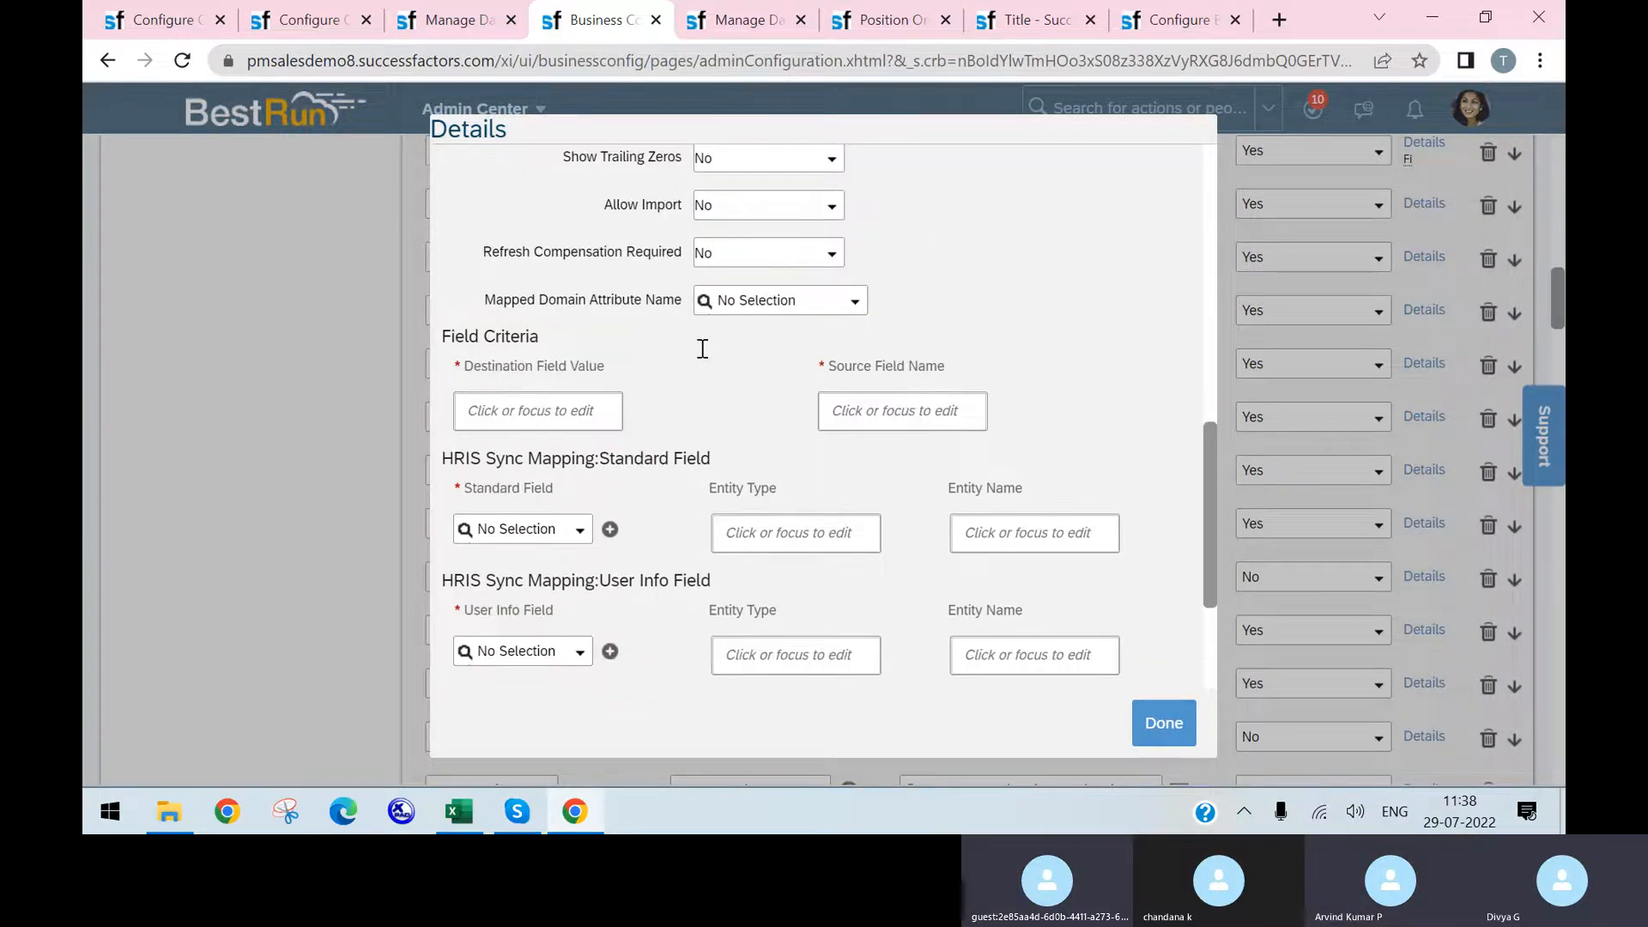
scroll(678, 377, down, 3)
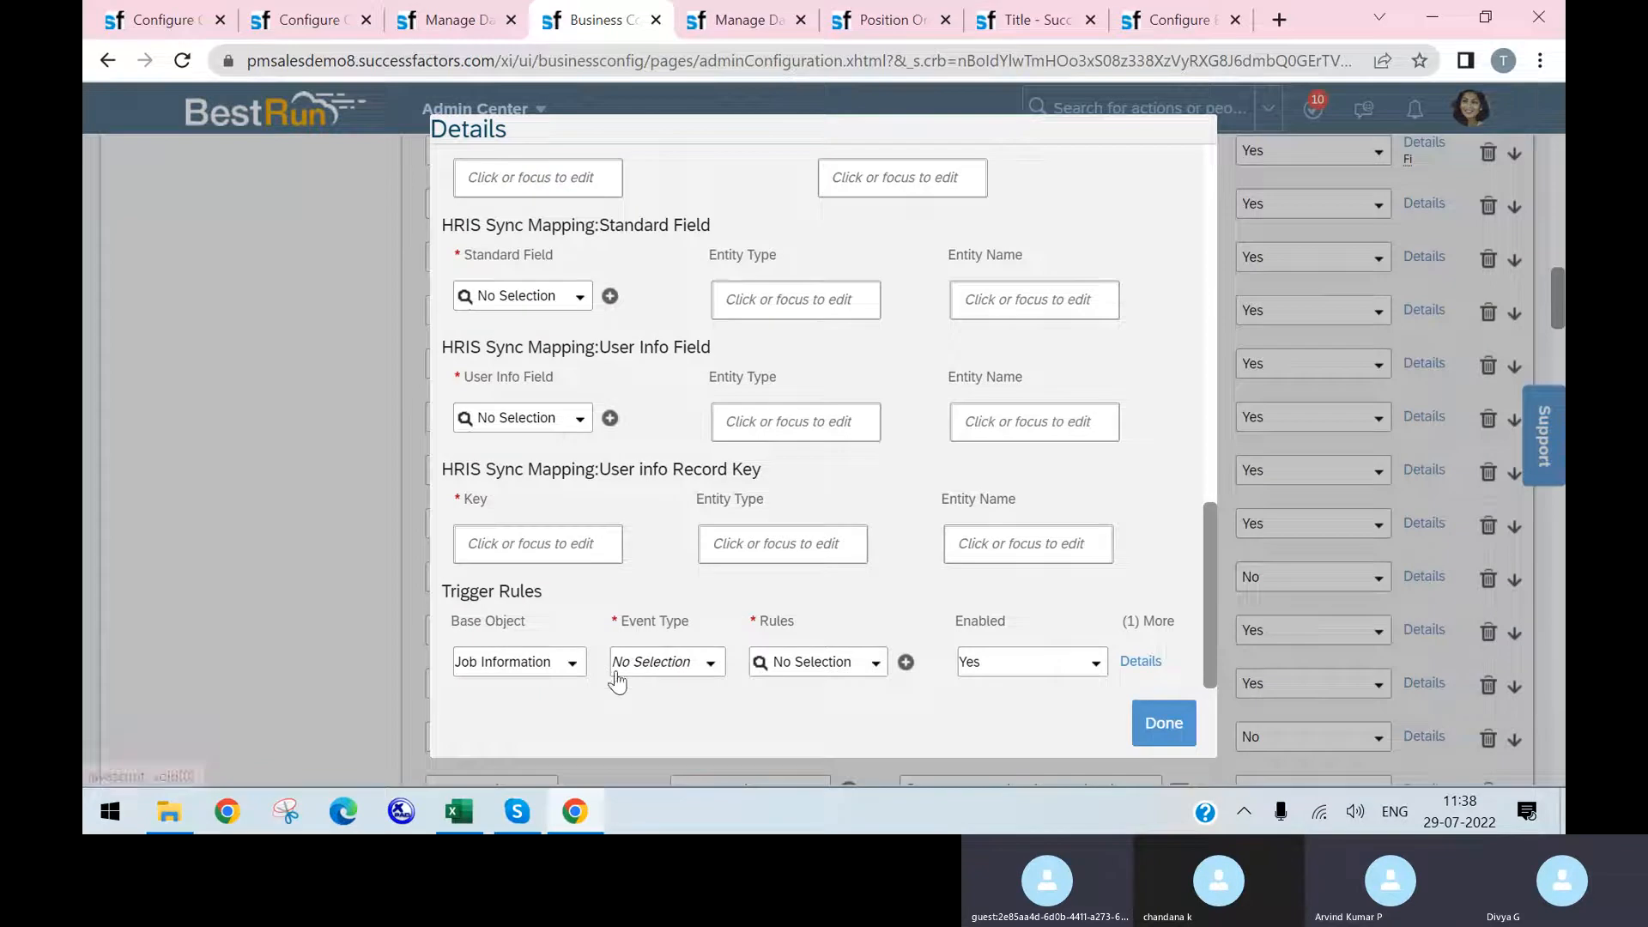
scroll(920, 594, up, 4)
scroll(919, 594, down, 4)
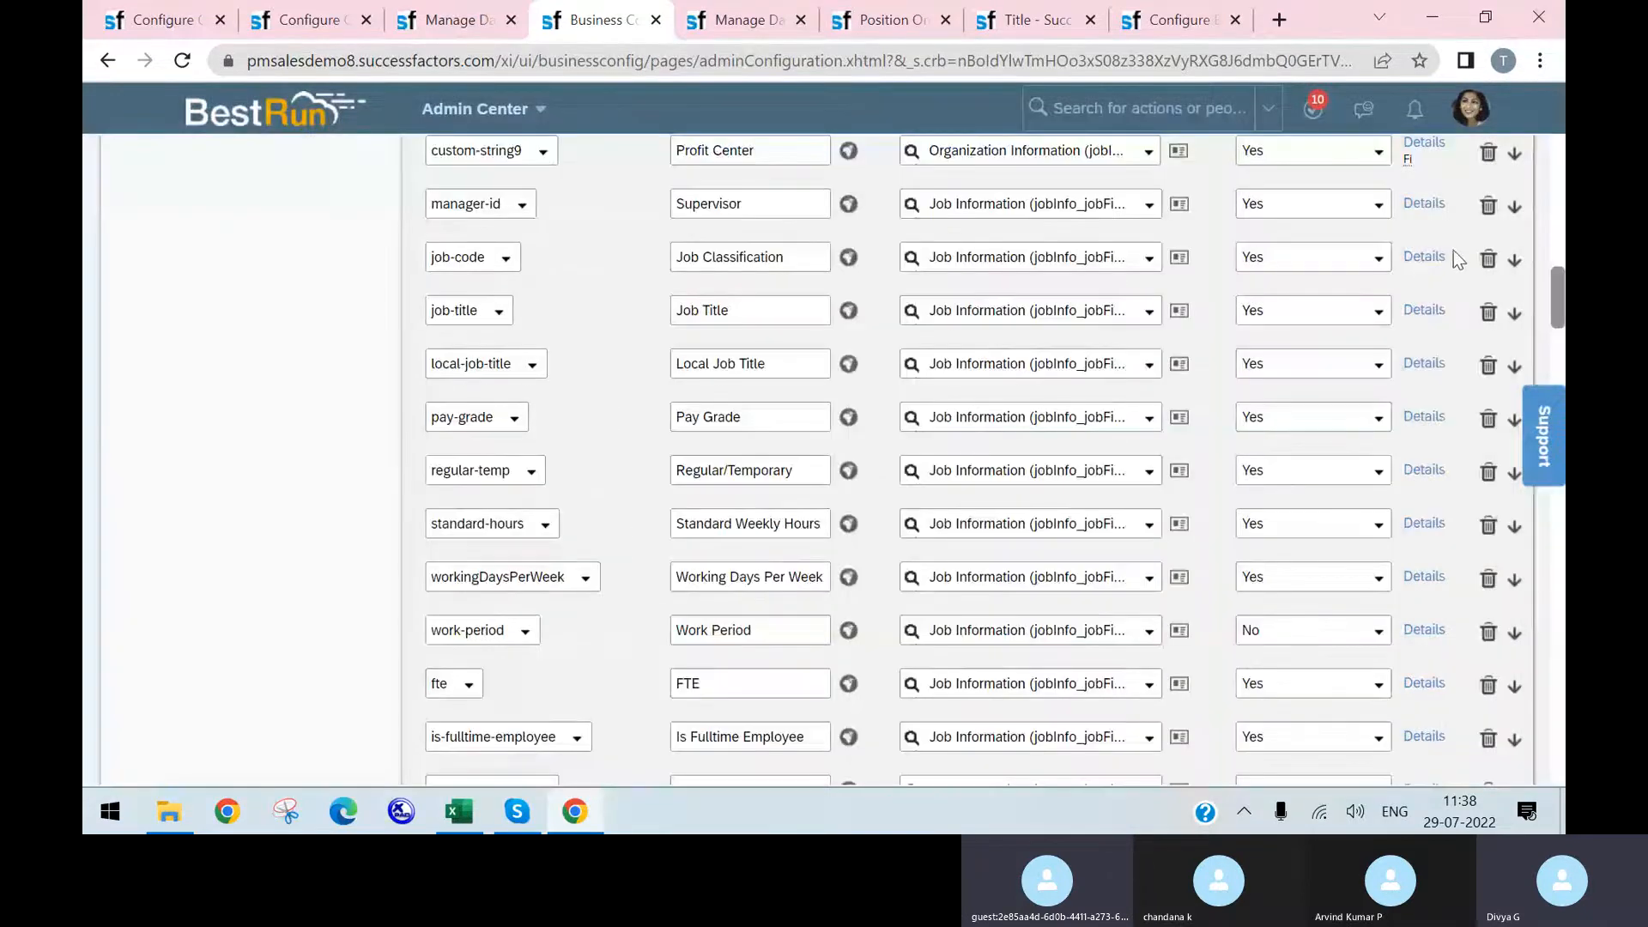
- Reopen the job-code field's details in jobInfo and check the base objects offered under Trigger Rules
click(1426, 257)
scroll(925, 356, down, 9)
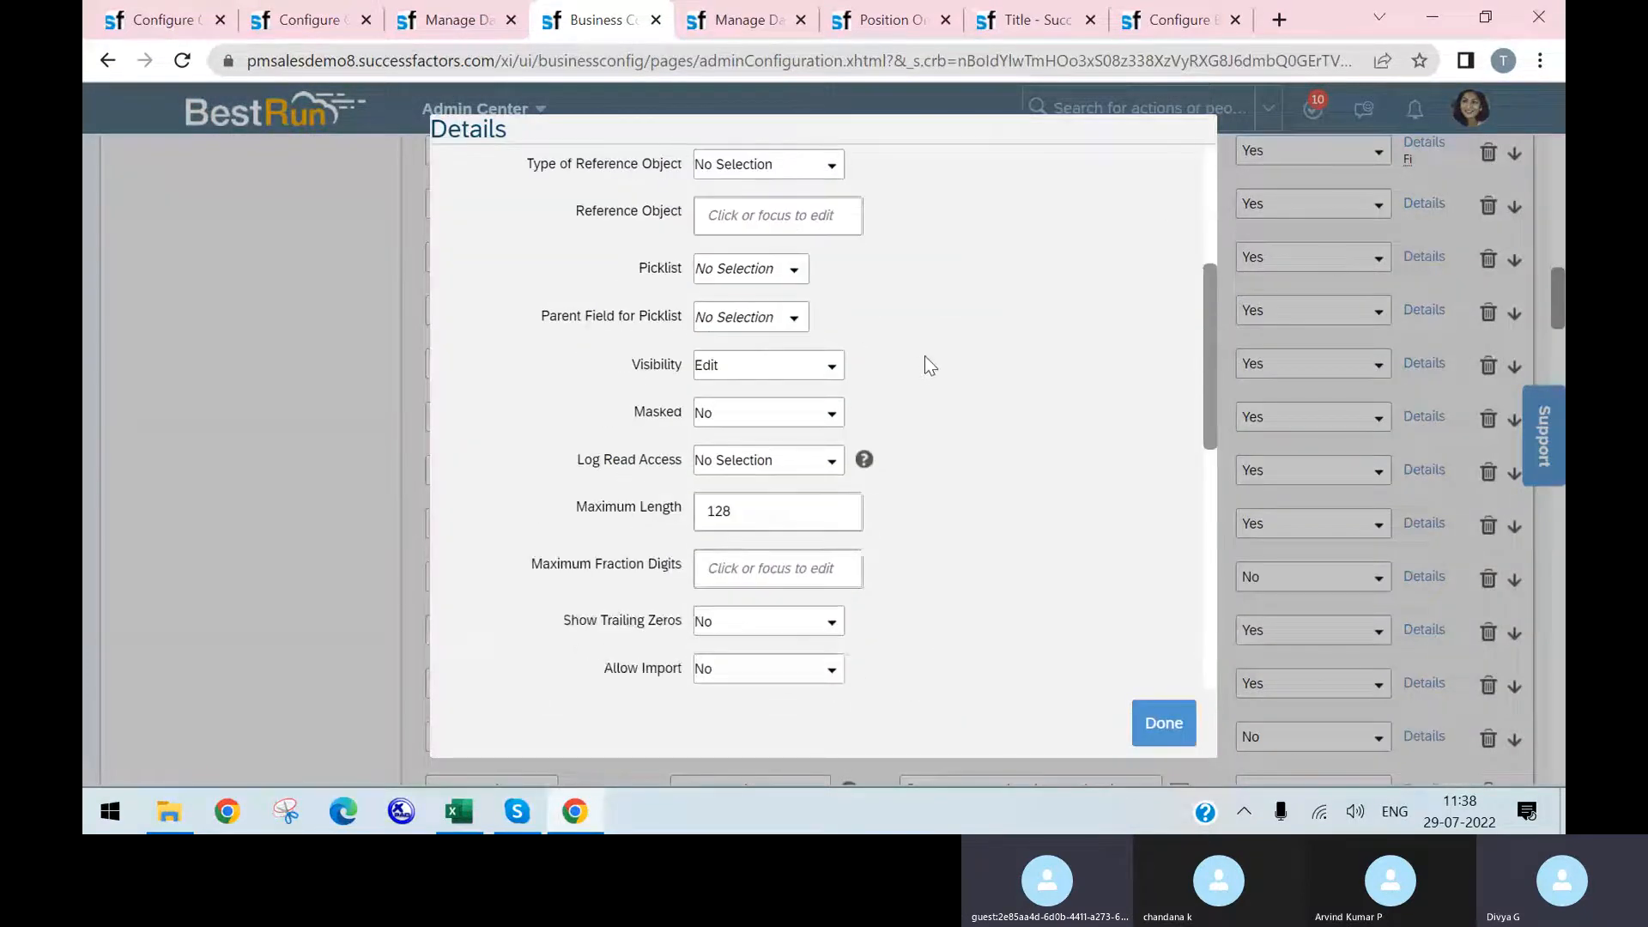
scroll(846, 399, down, 2)
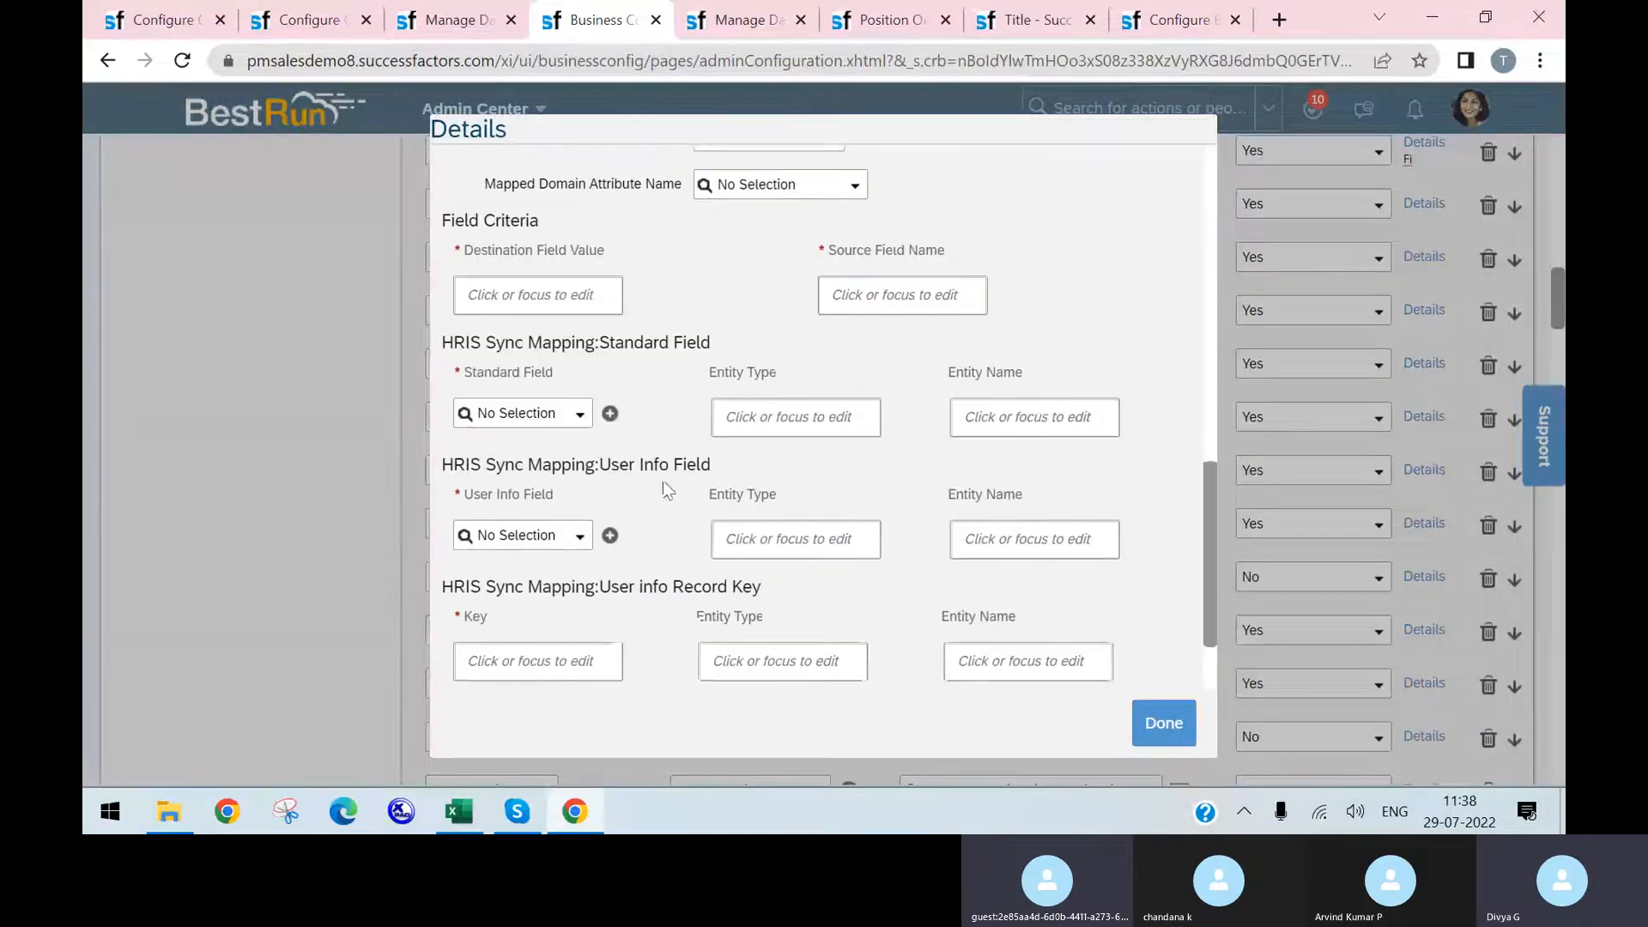
scroll(701, 583, down, 2)
click(566, 663)
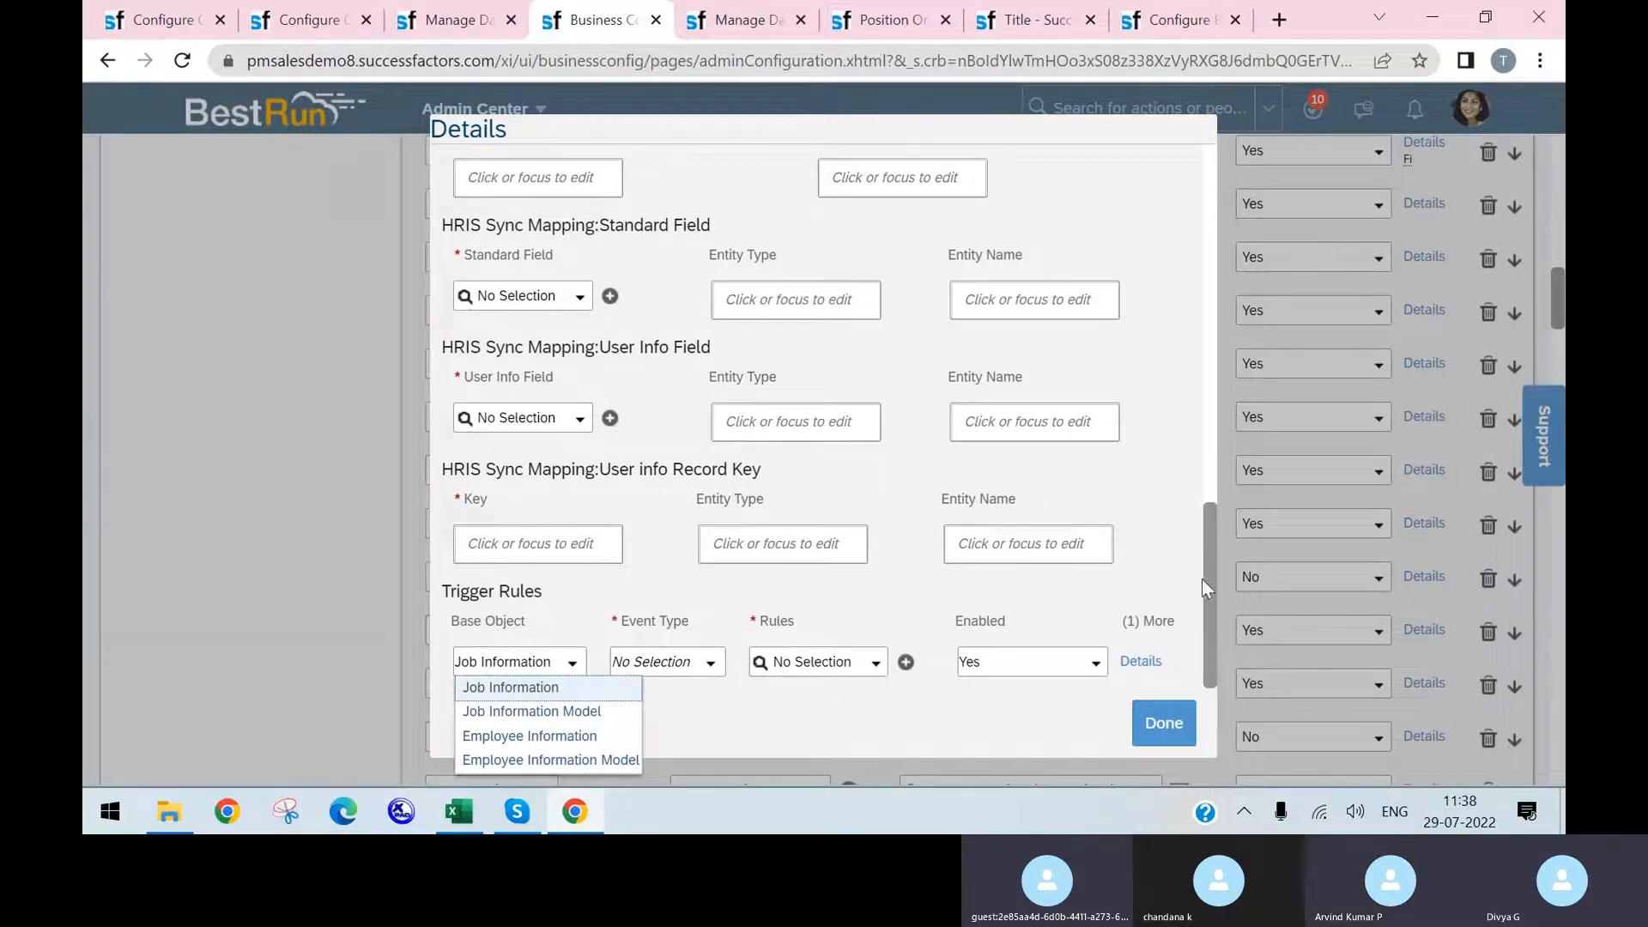
click(1181, 668)
click(1296, 533)
scroll(1305, 533, up, 12)
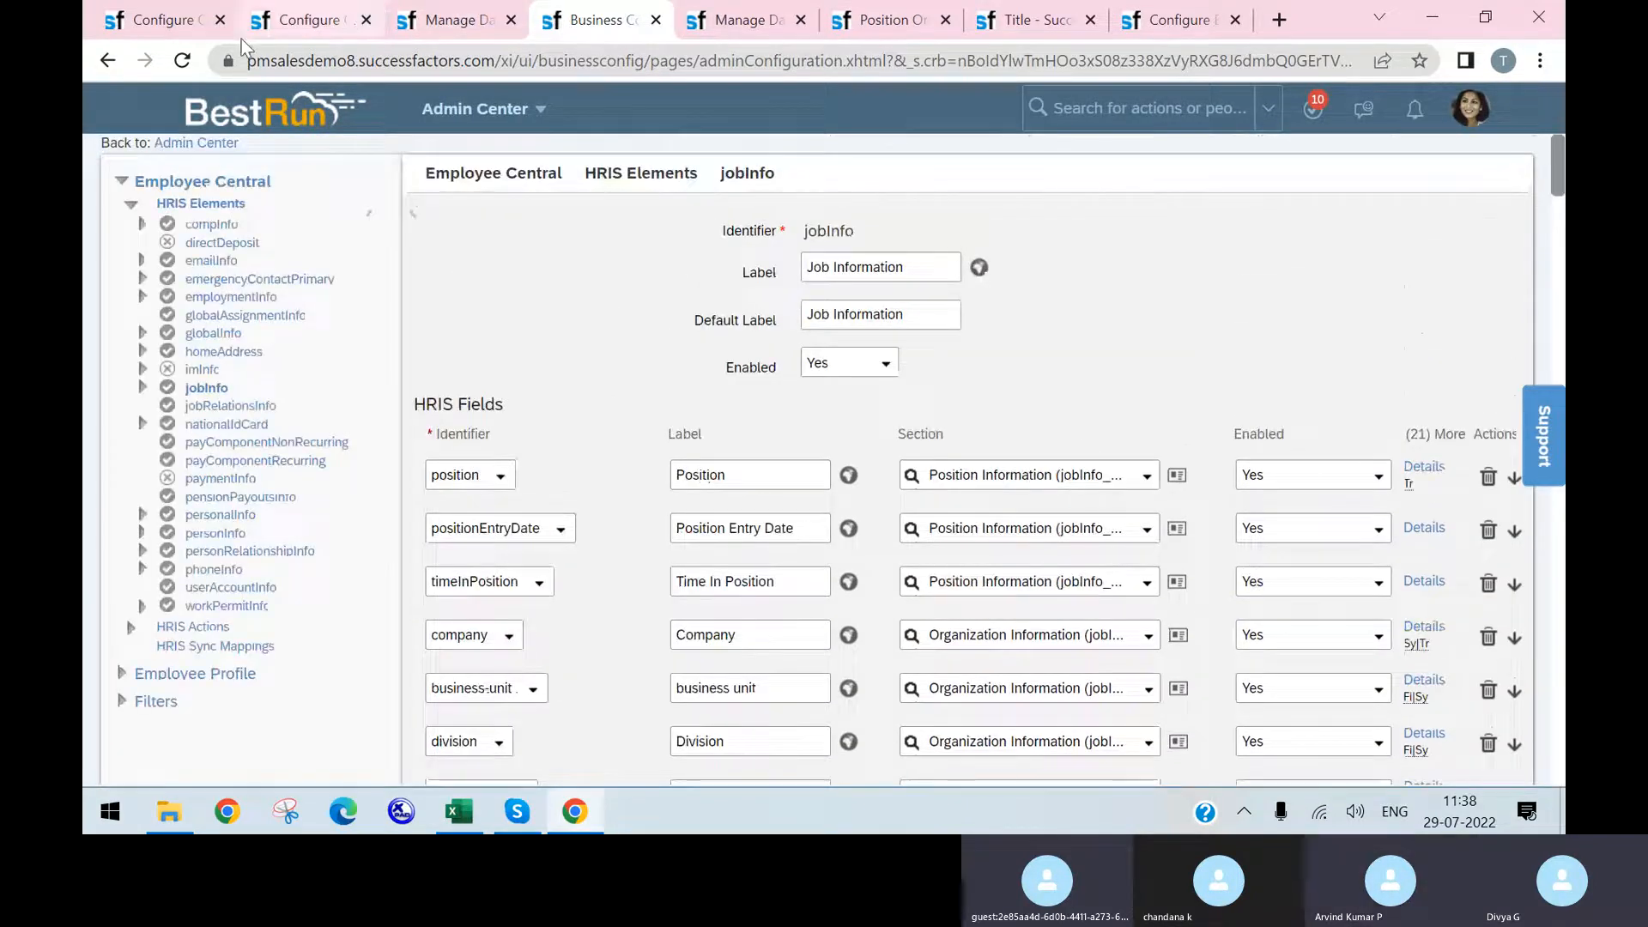
- Return to Manage Data, reload the new Position form and look through its fields
click(309, 19)
click(447, 19)
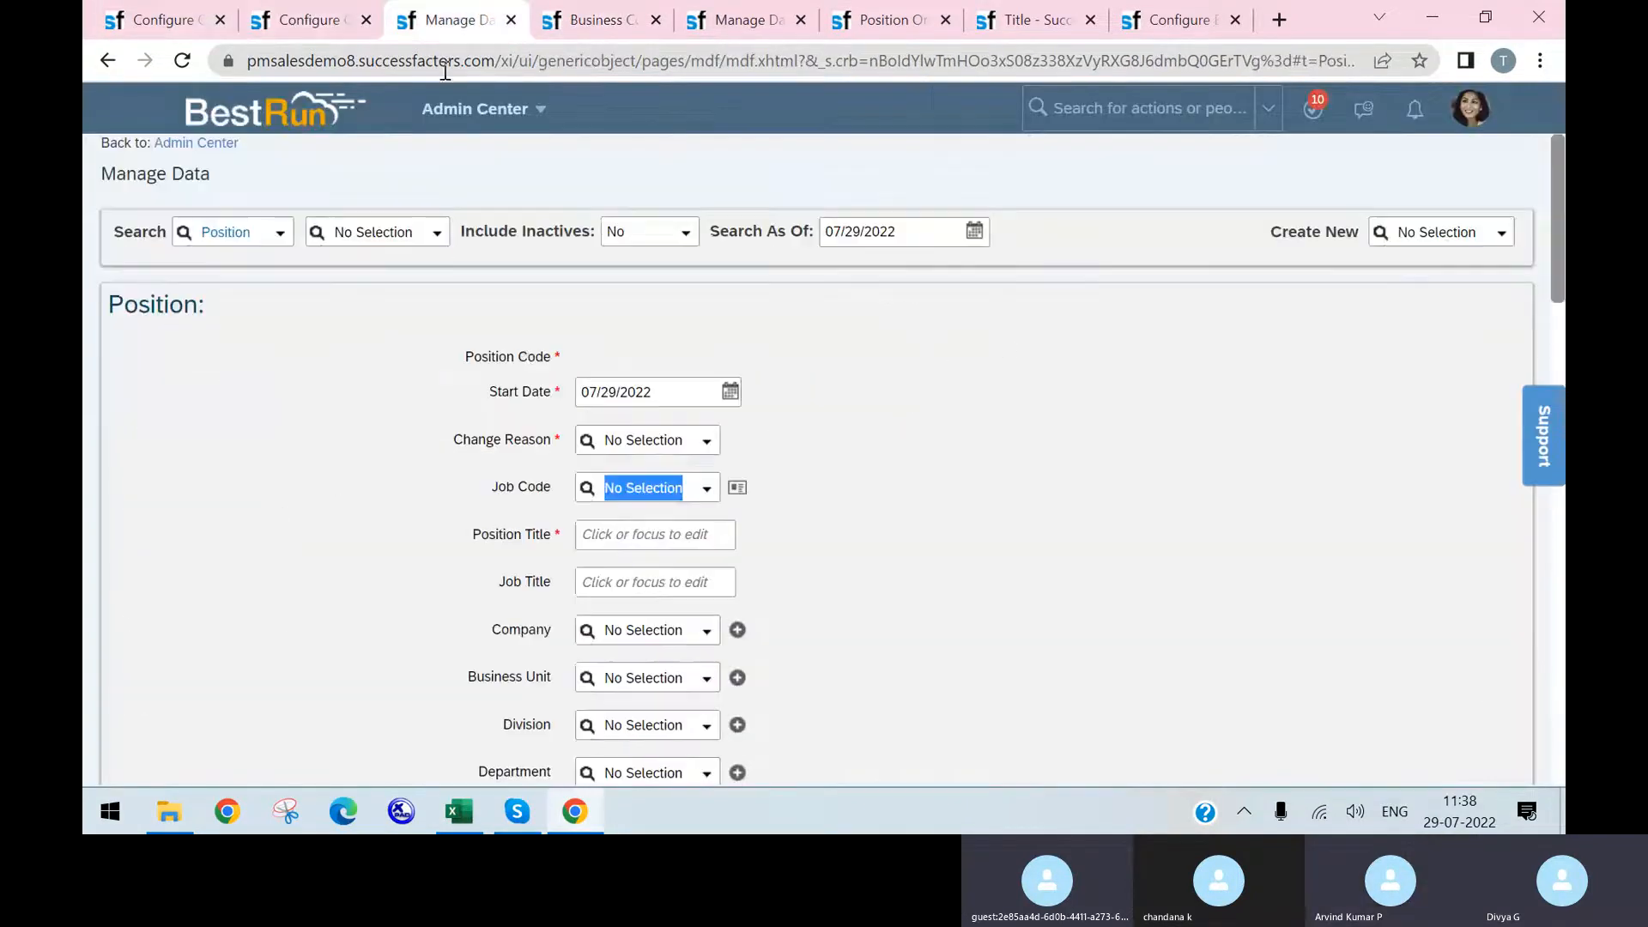
click(182, 60)
click(948, 233)
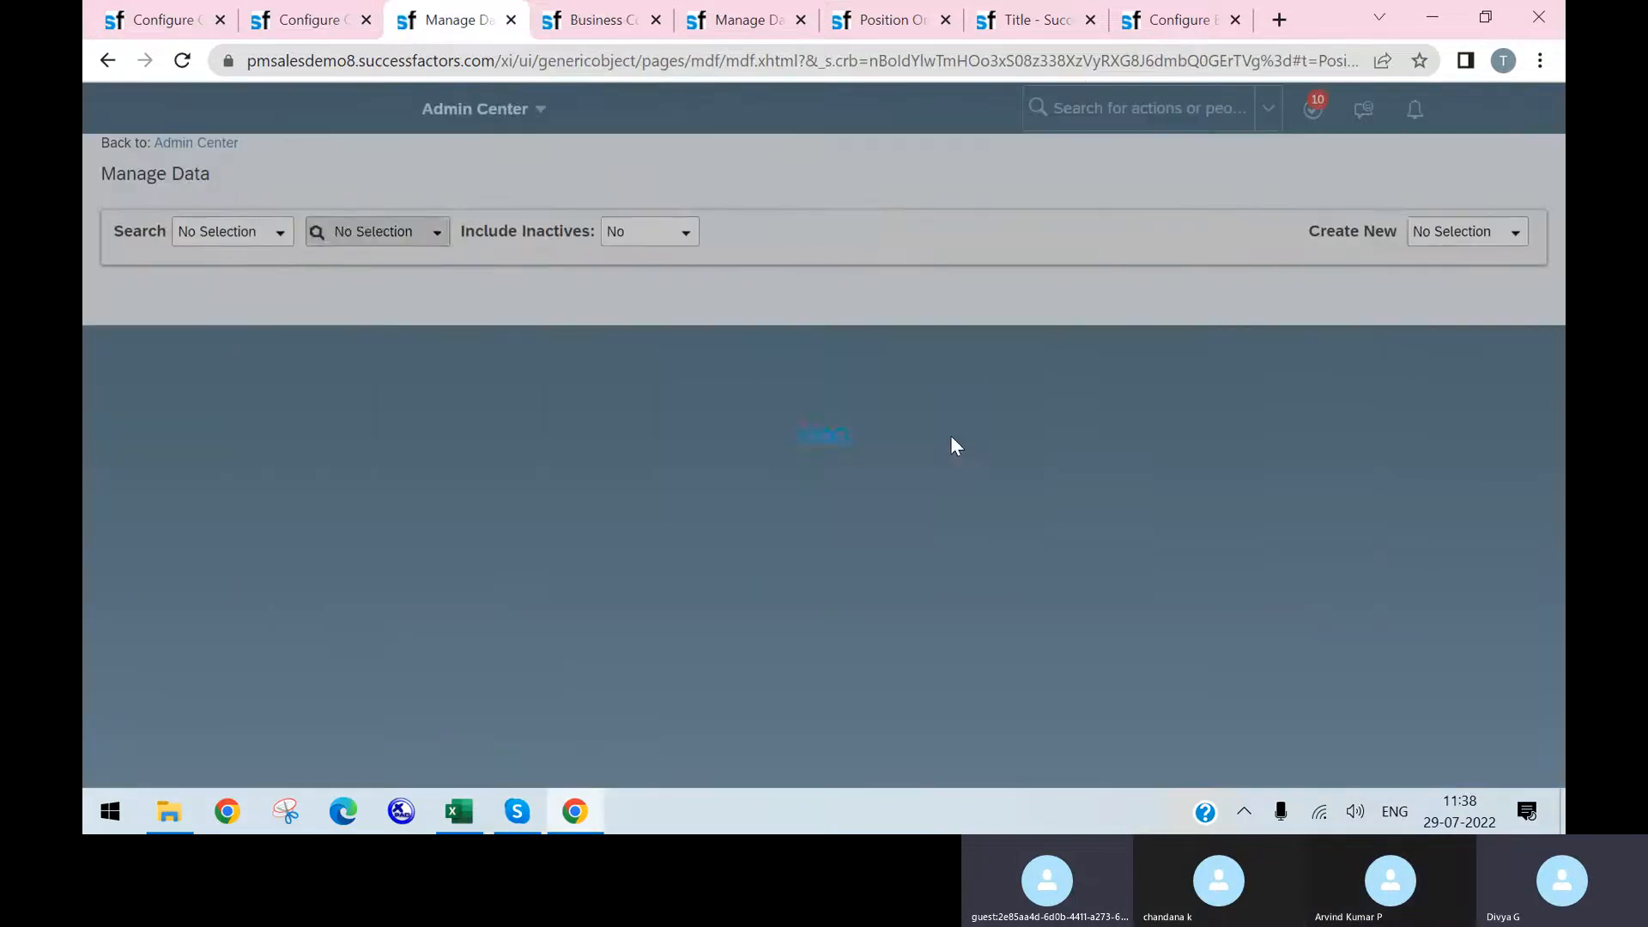
scroll(951, 435, down, 3)
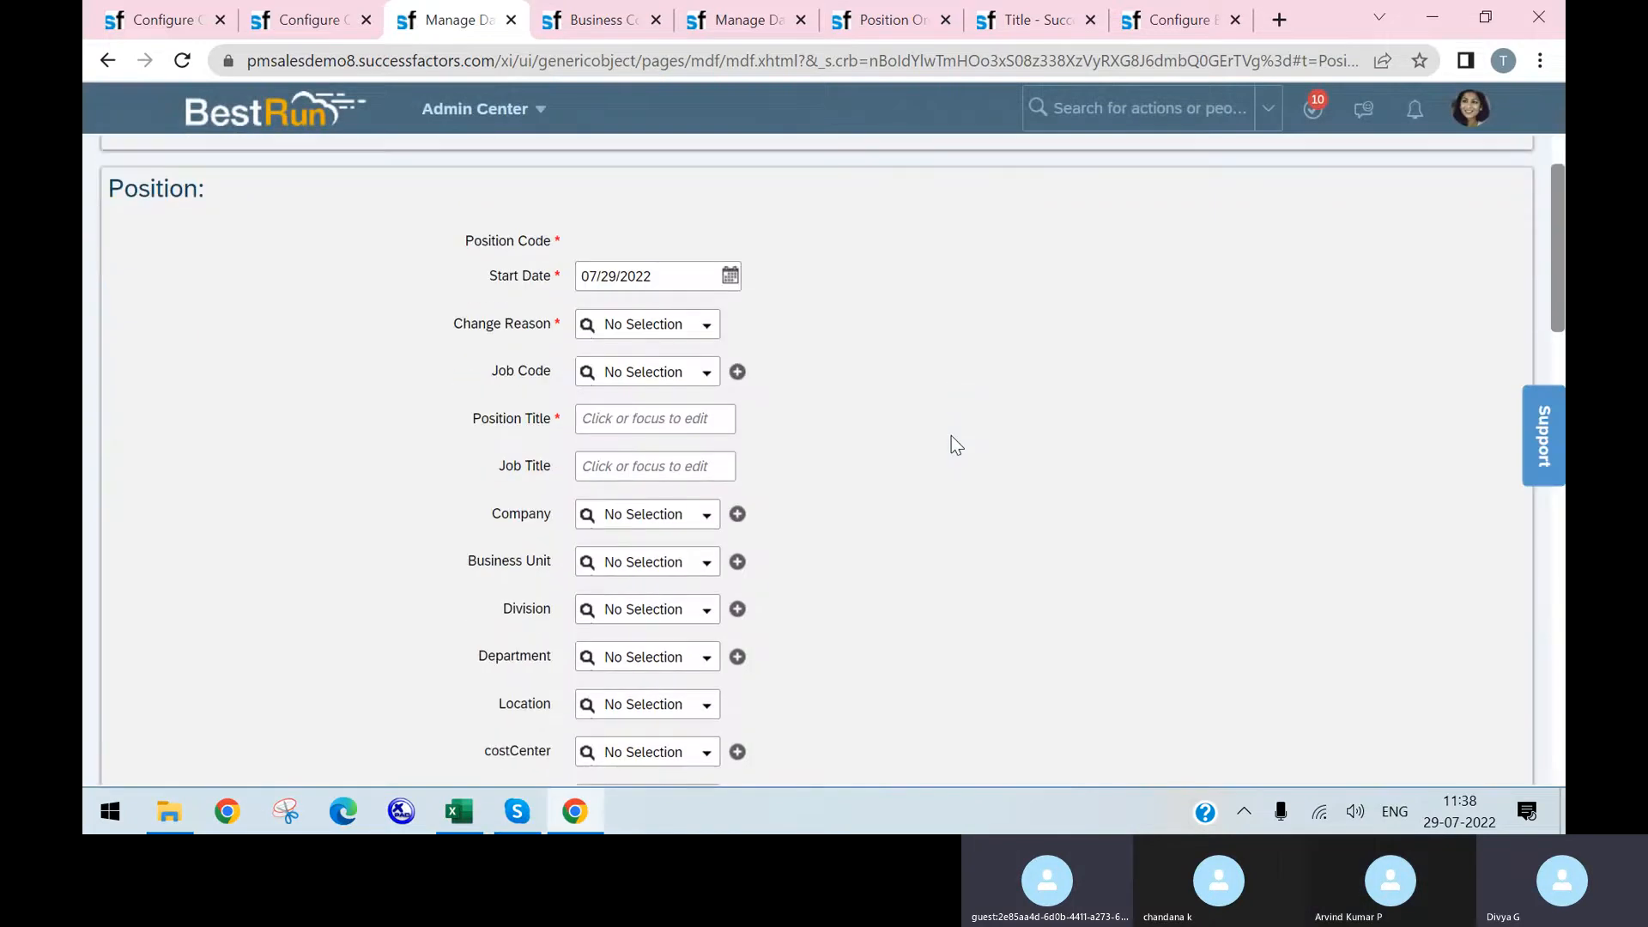
scroll(951, 435, down, 8)
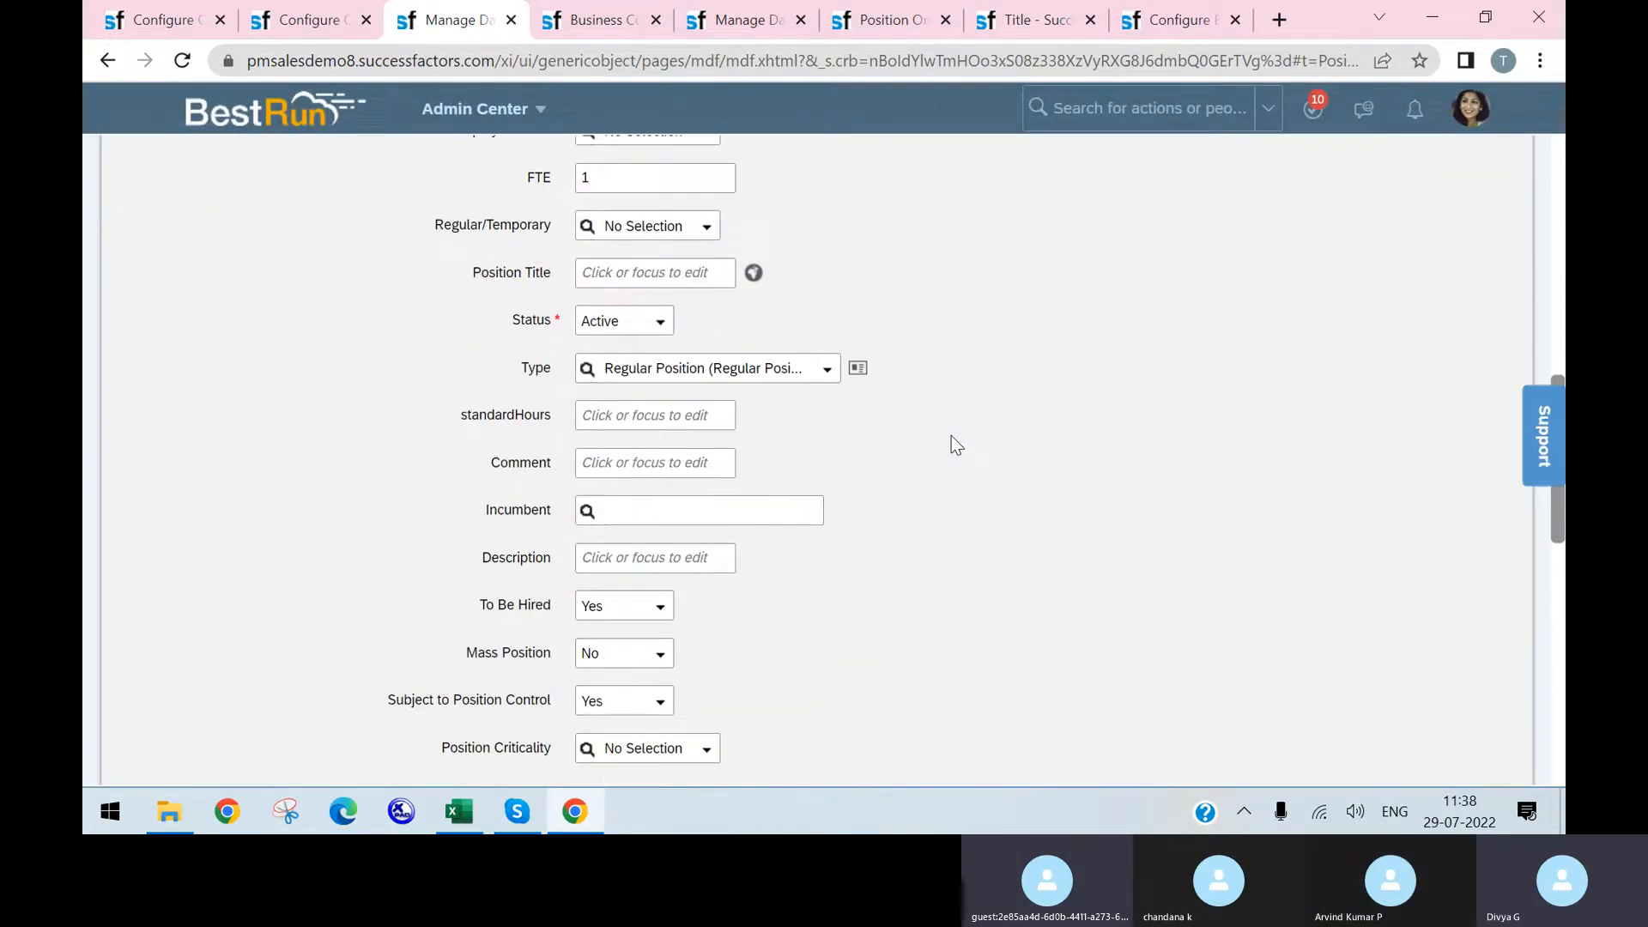
scroll(950, 435, up, 10)
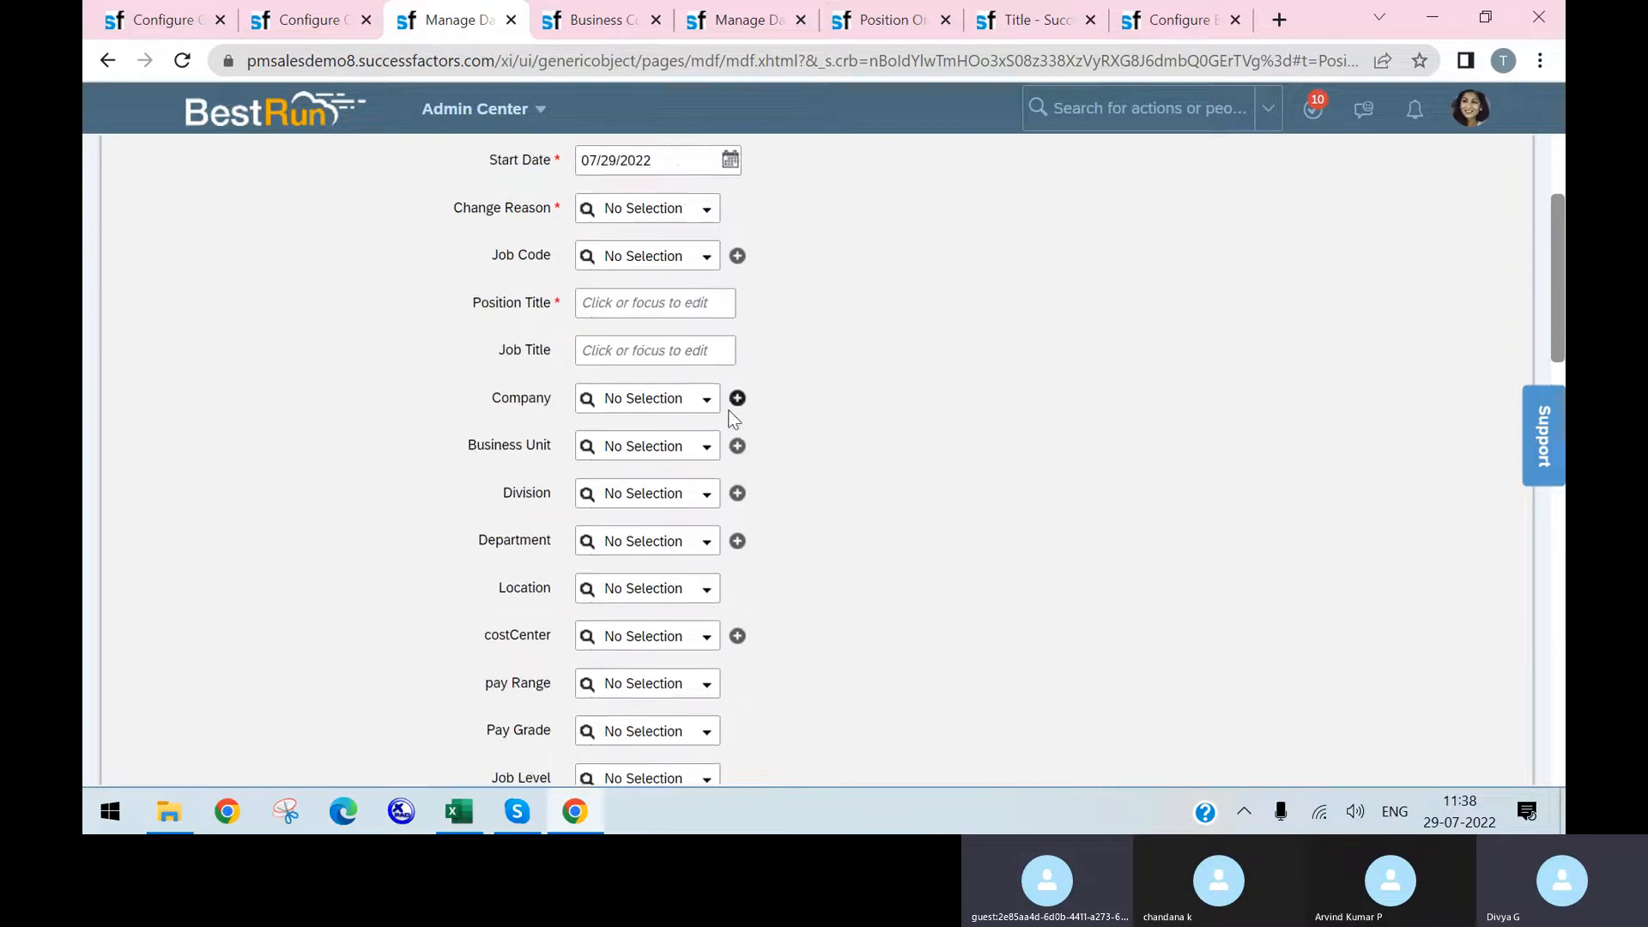
scroll(687, 389, up, 2)
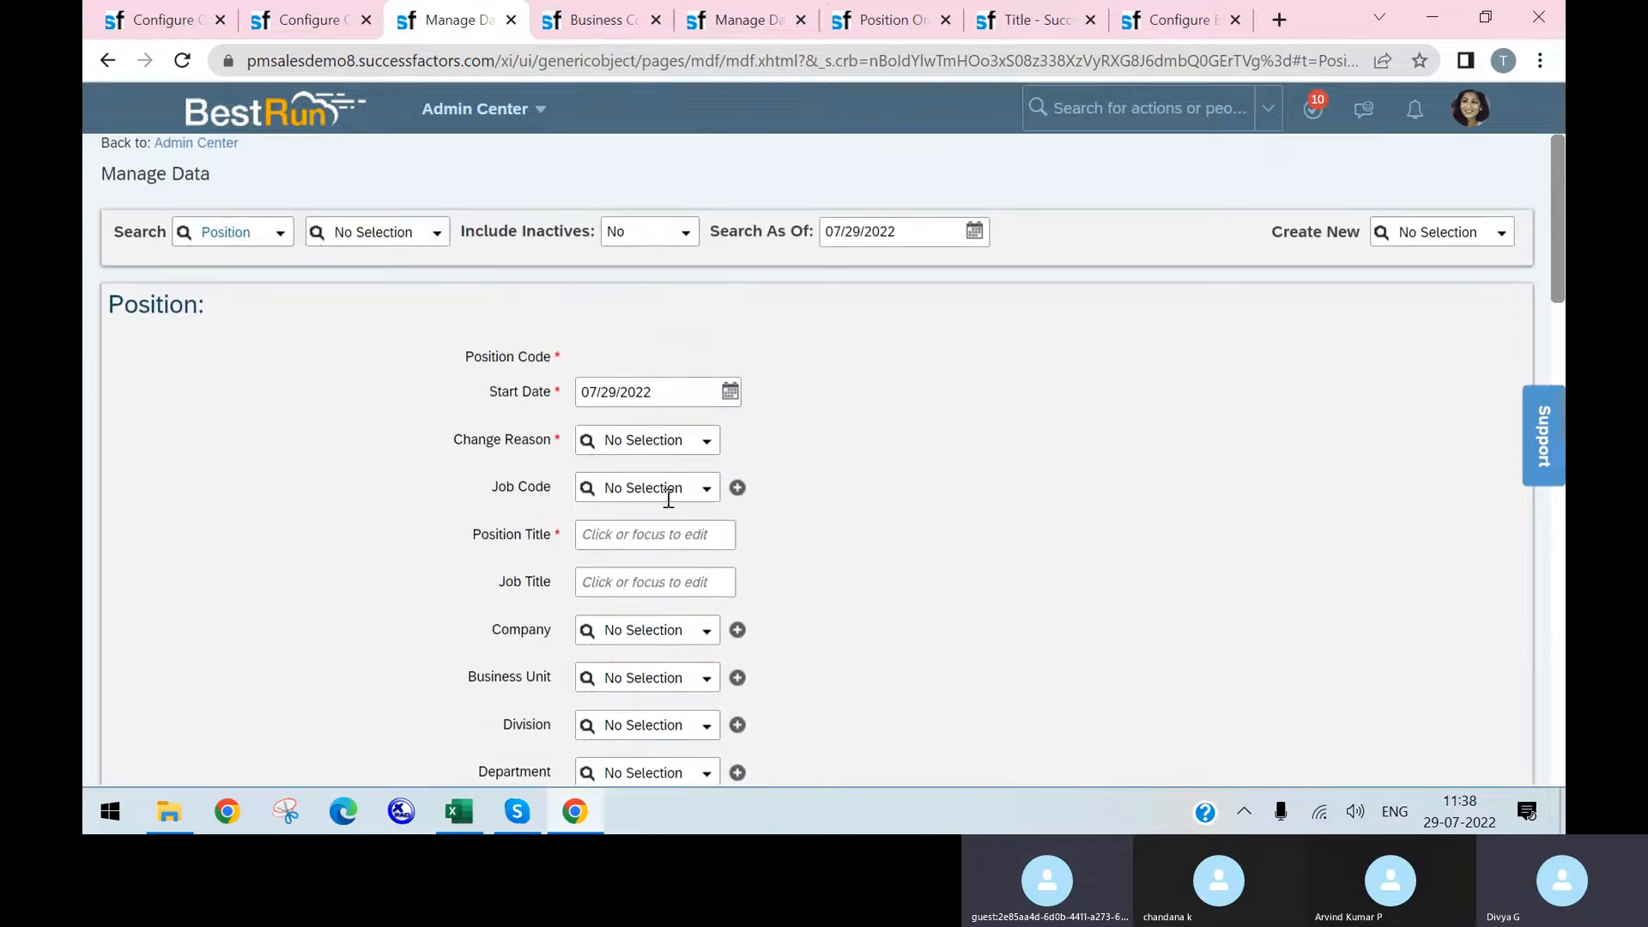
- Test the rule by setting the position's change reason to New Hire and picking a job code
click(712, 447)
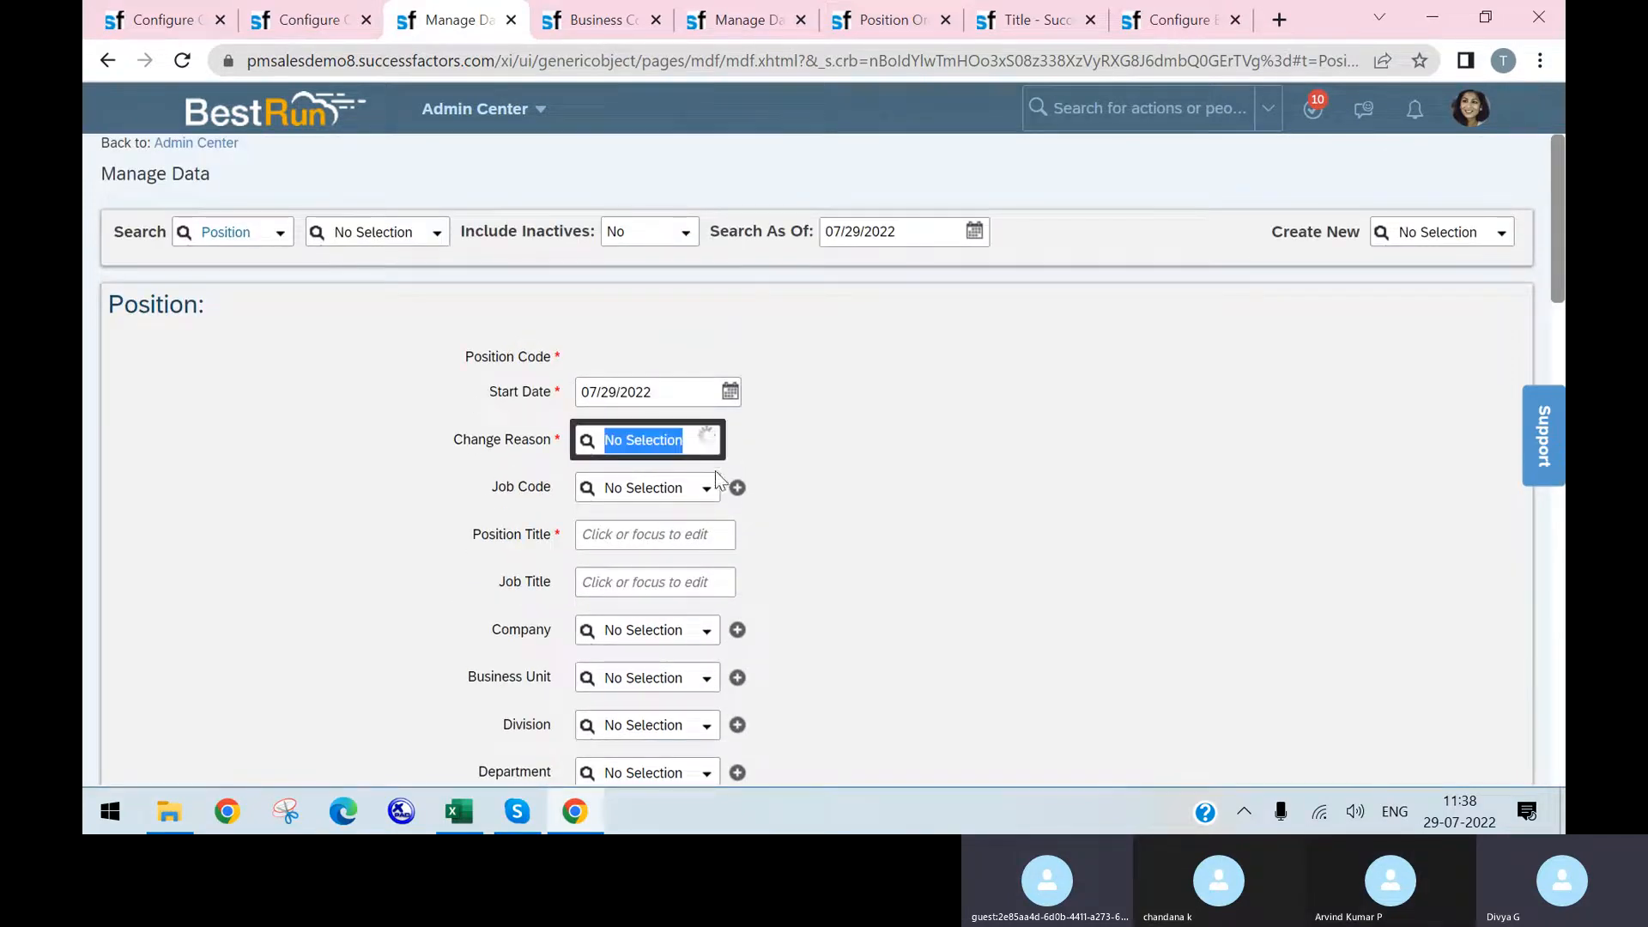
click(710, 490)
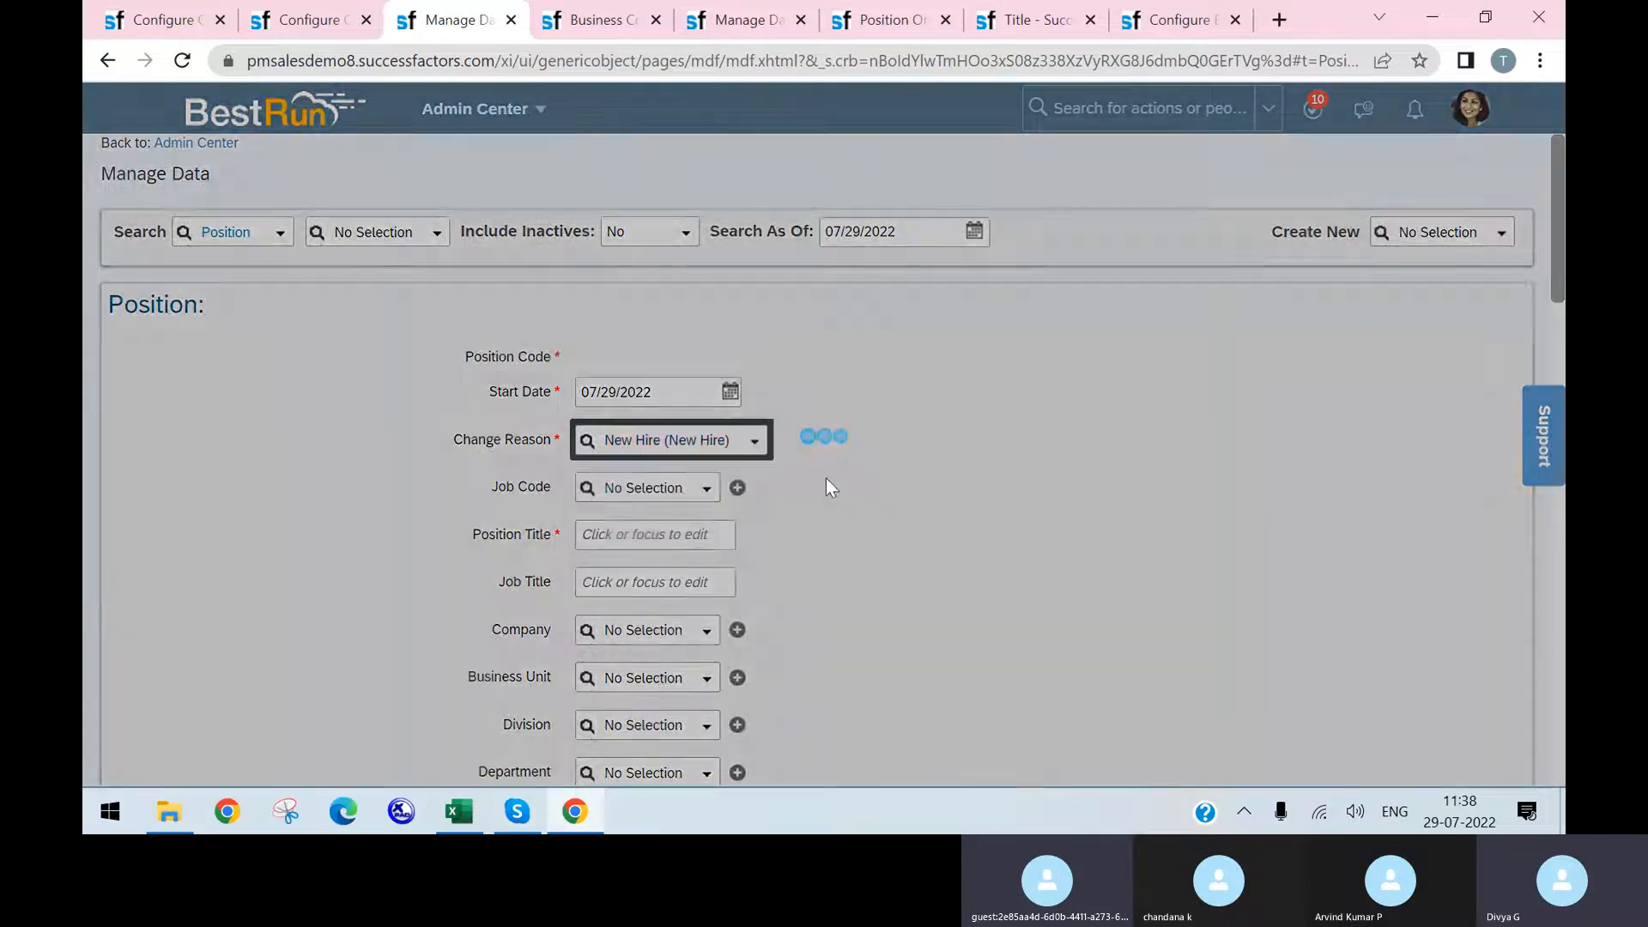
click(703, 491)
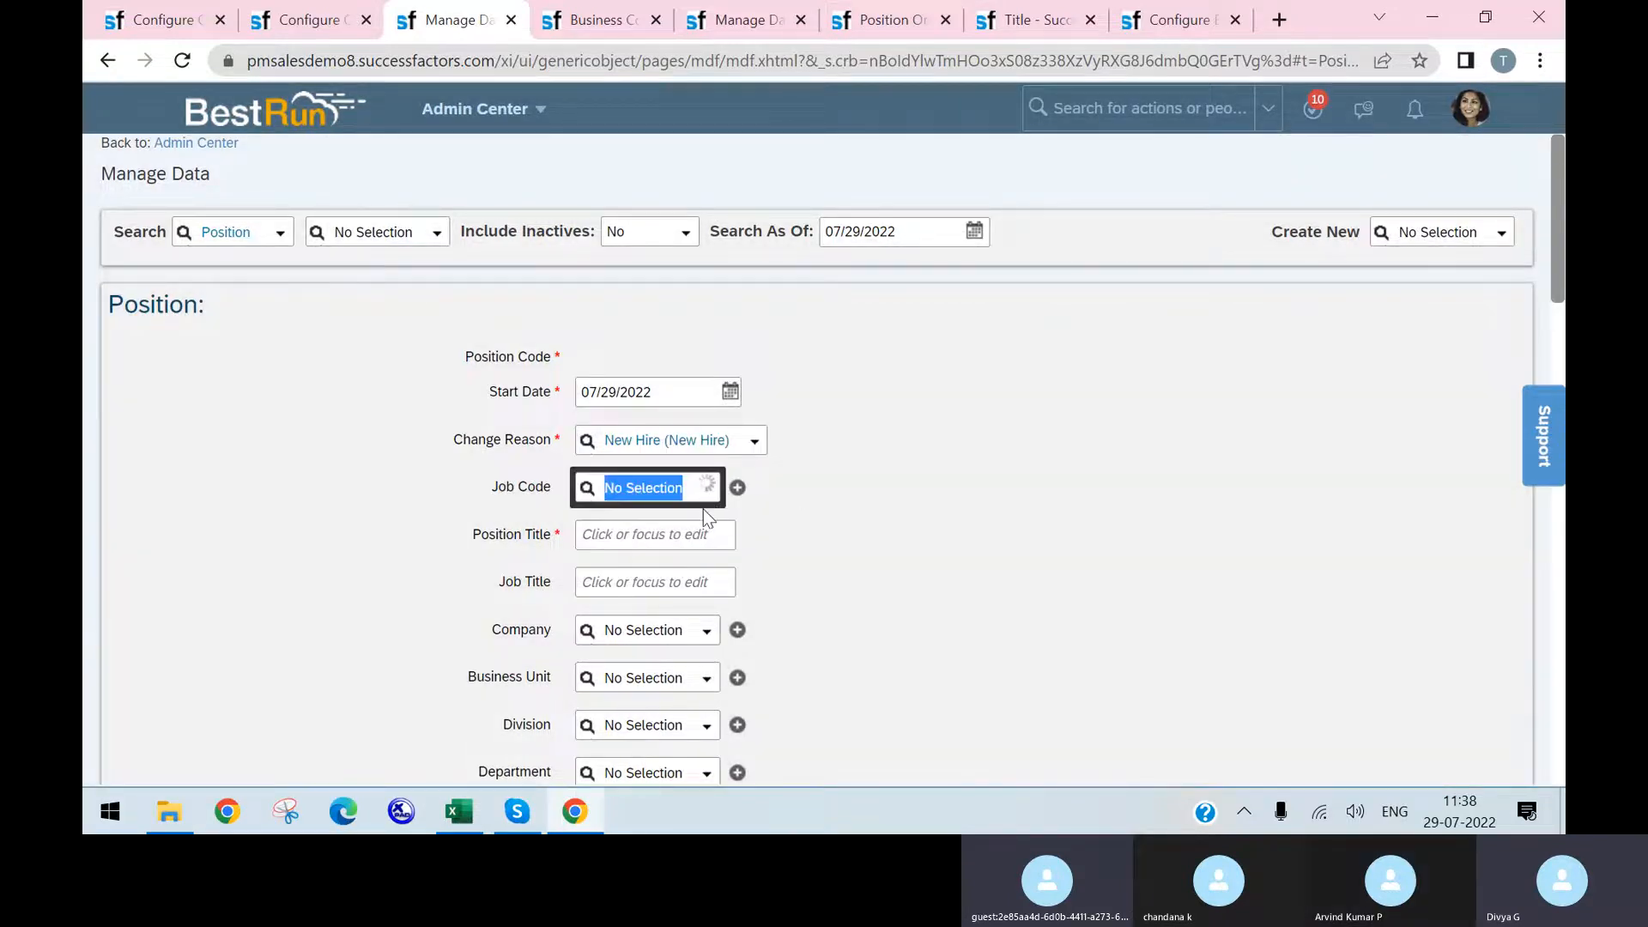
click(696, 519)
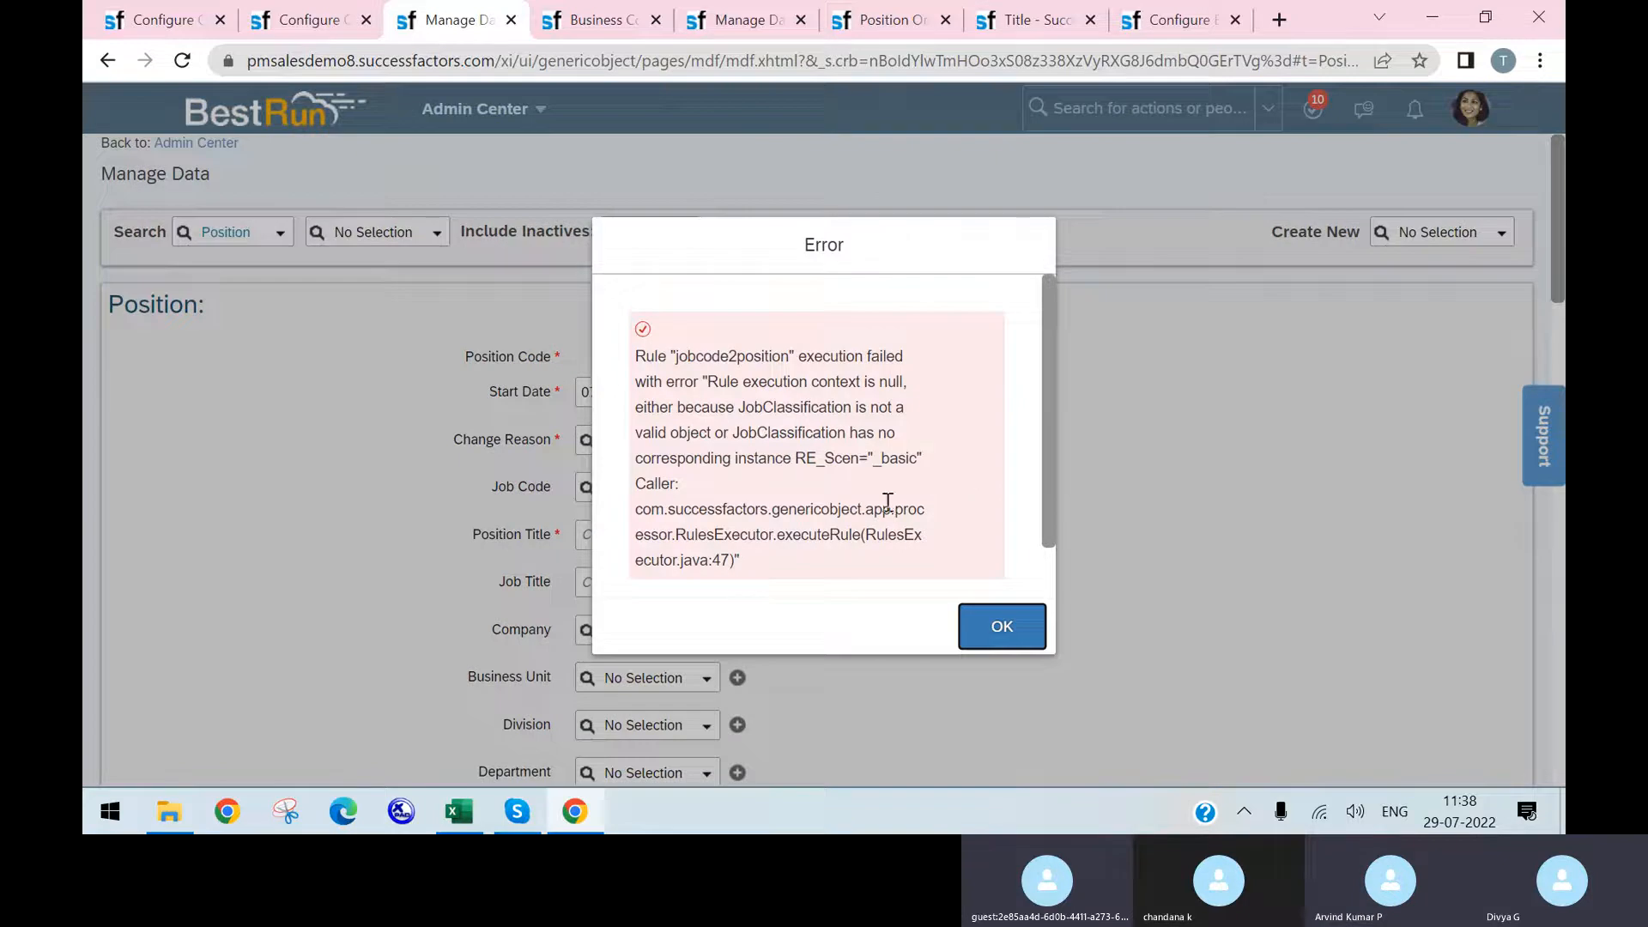
drag(682, 354, 794, 349)
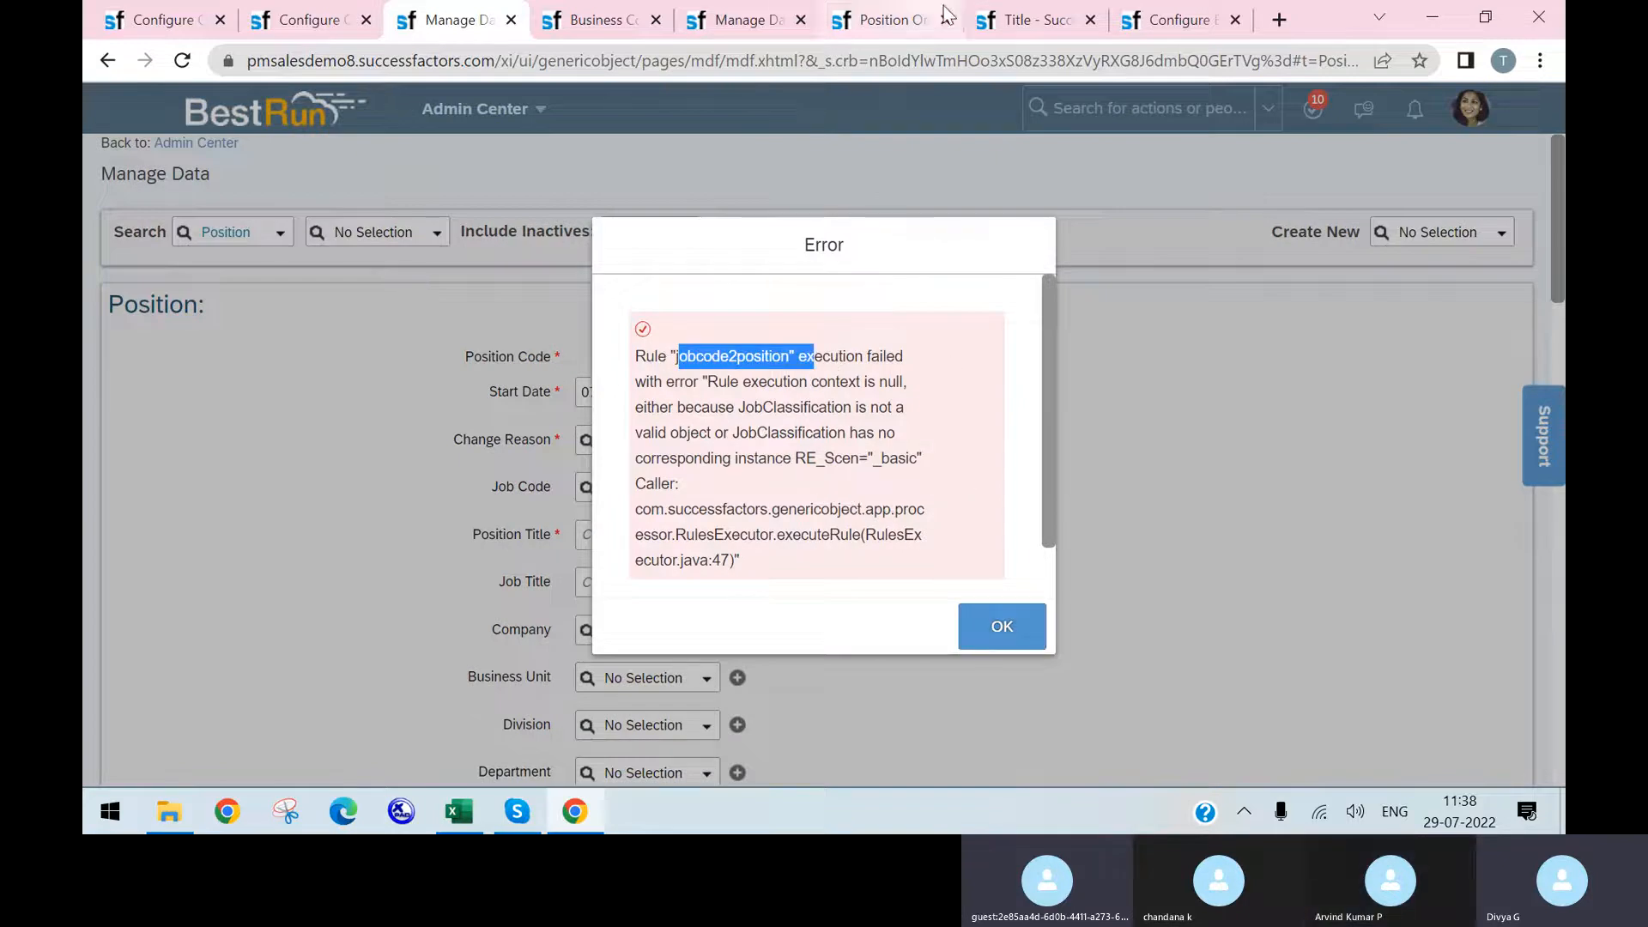
- Open the jobcode2position rule for editing and turn off Always True for its If condition
click(1180, 19)
scroll(813, 468, up, 1)
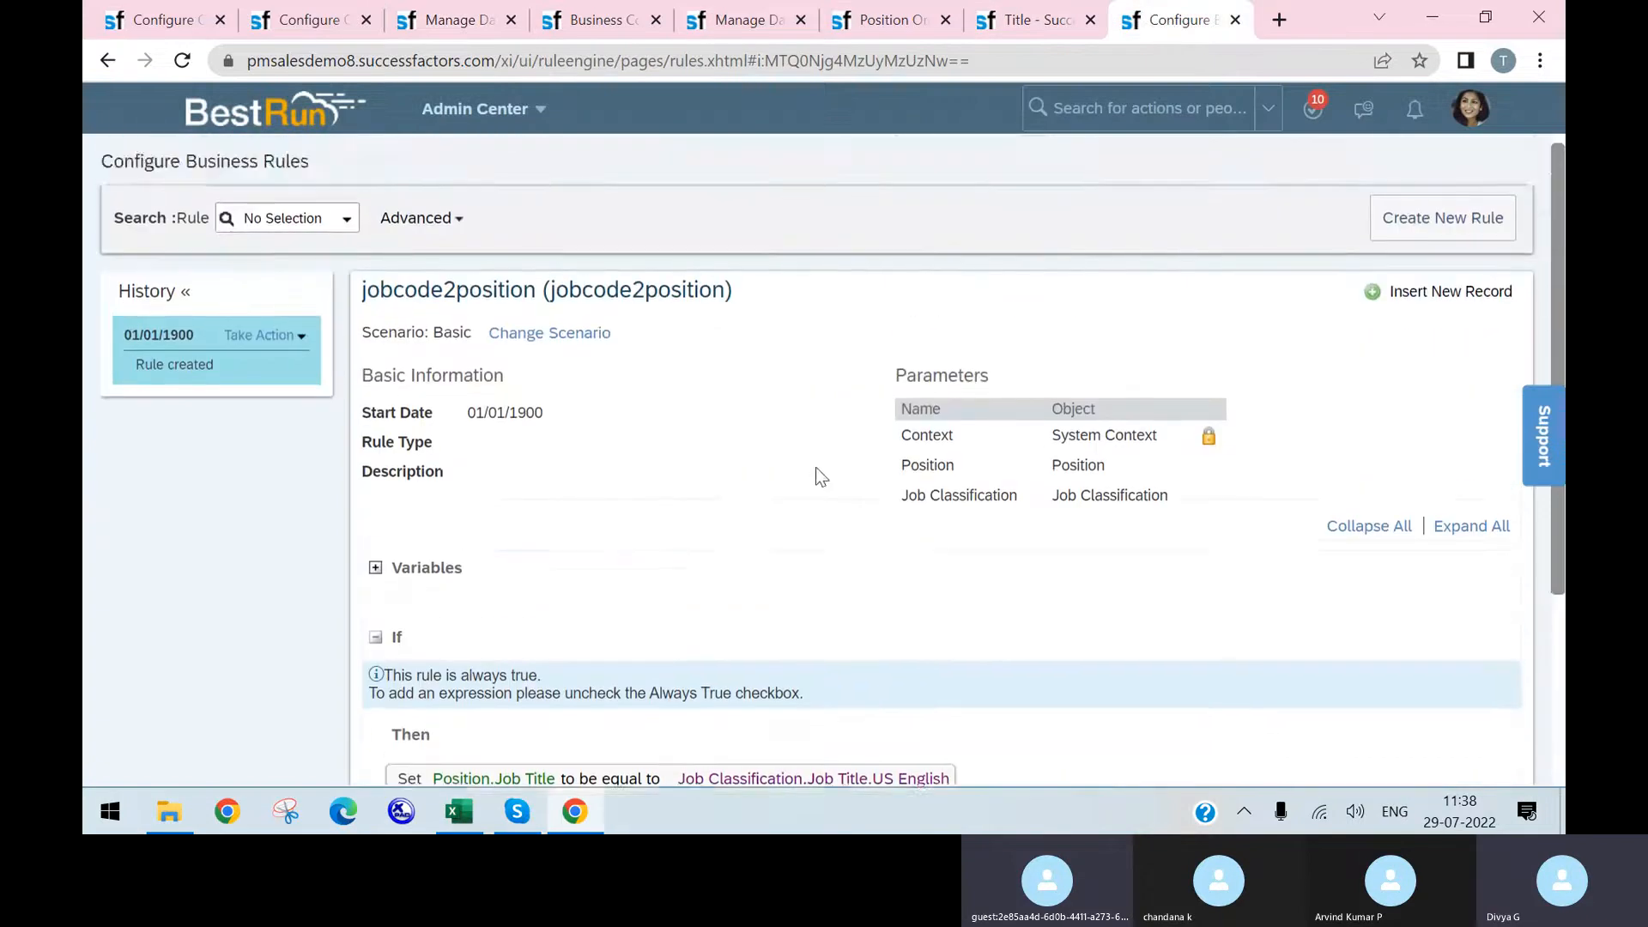
scroll(817, 467, down, 3)
scroll(1365, 549, up, 2)
scroll(1459, 407, up, 1)
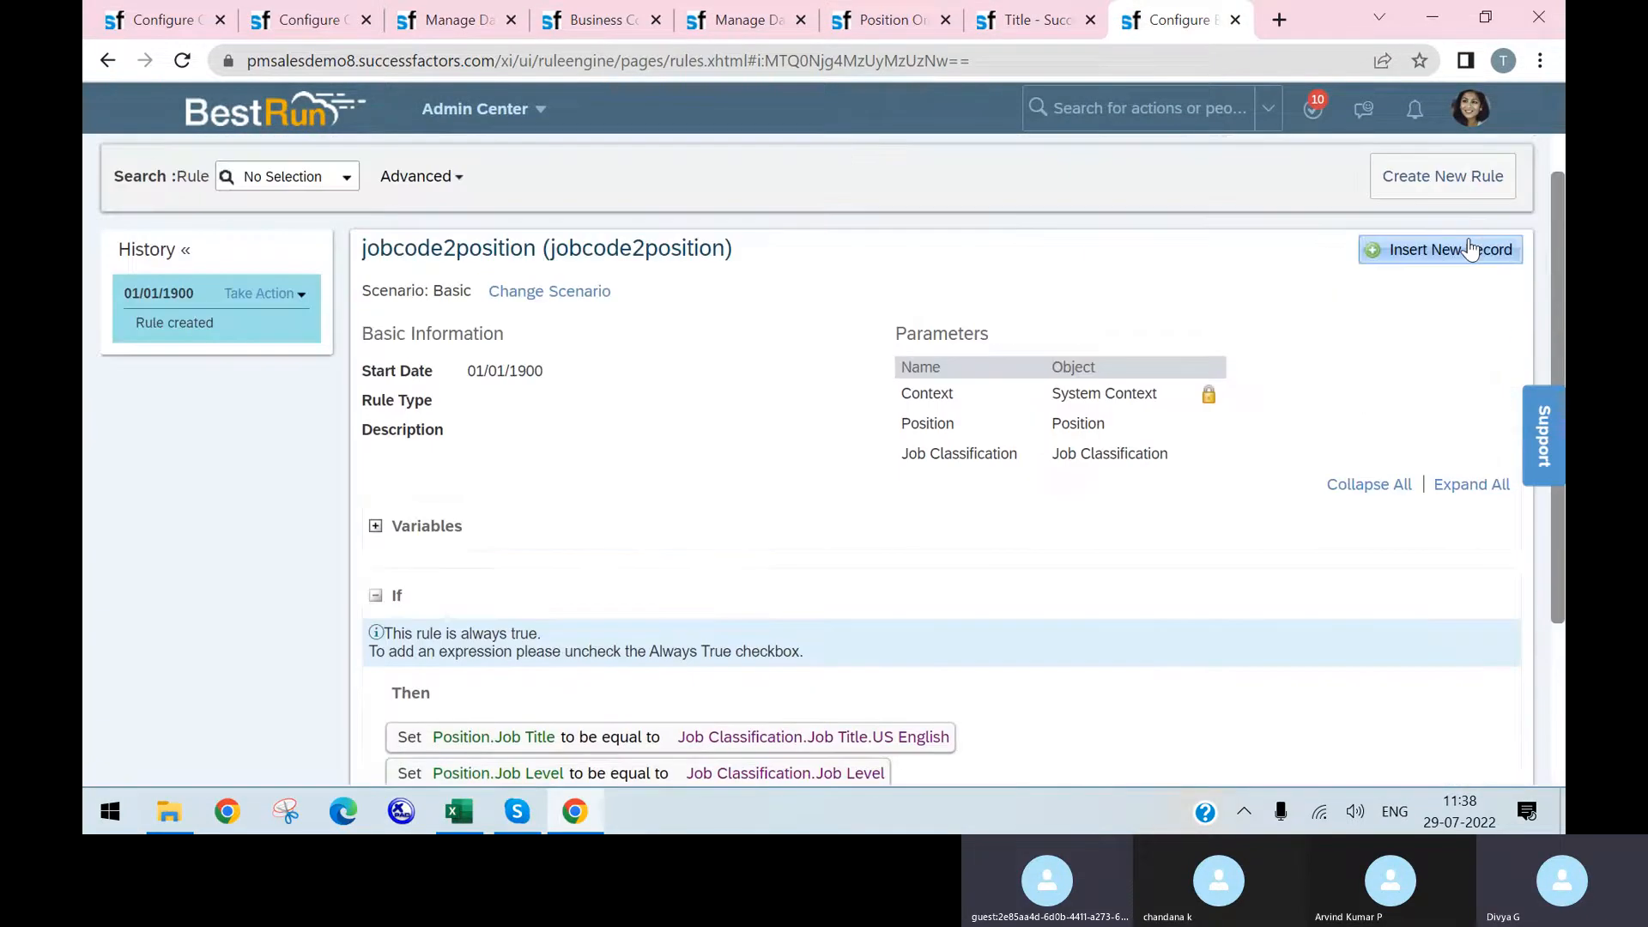
click(1469, 252)
click(1007, 539)
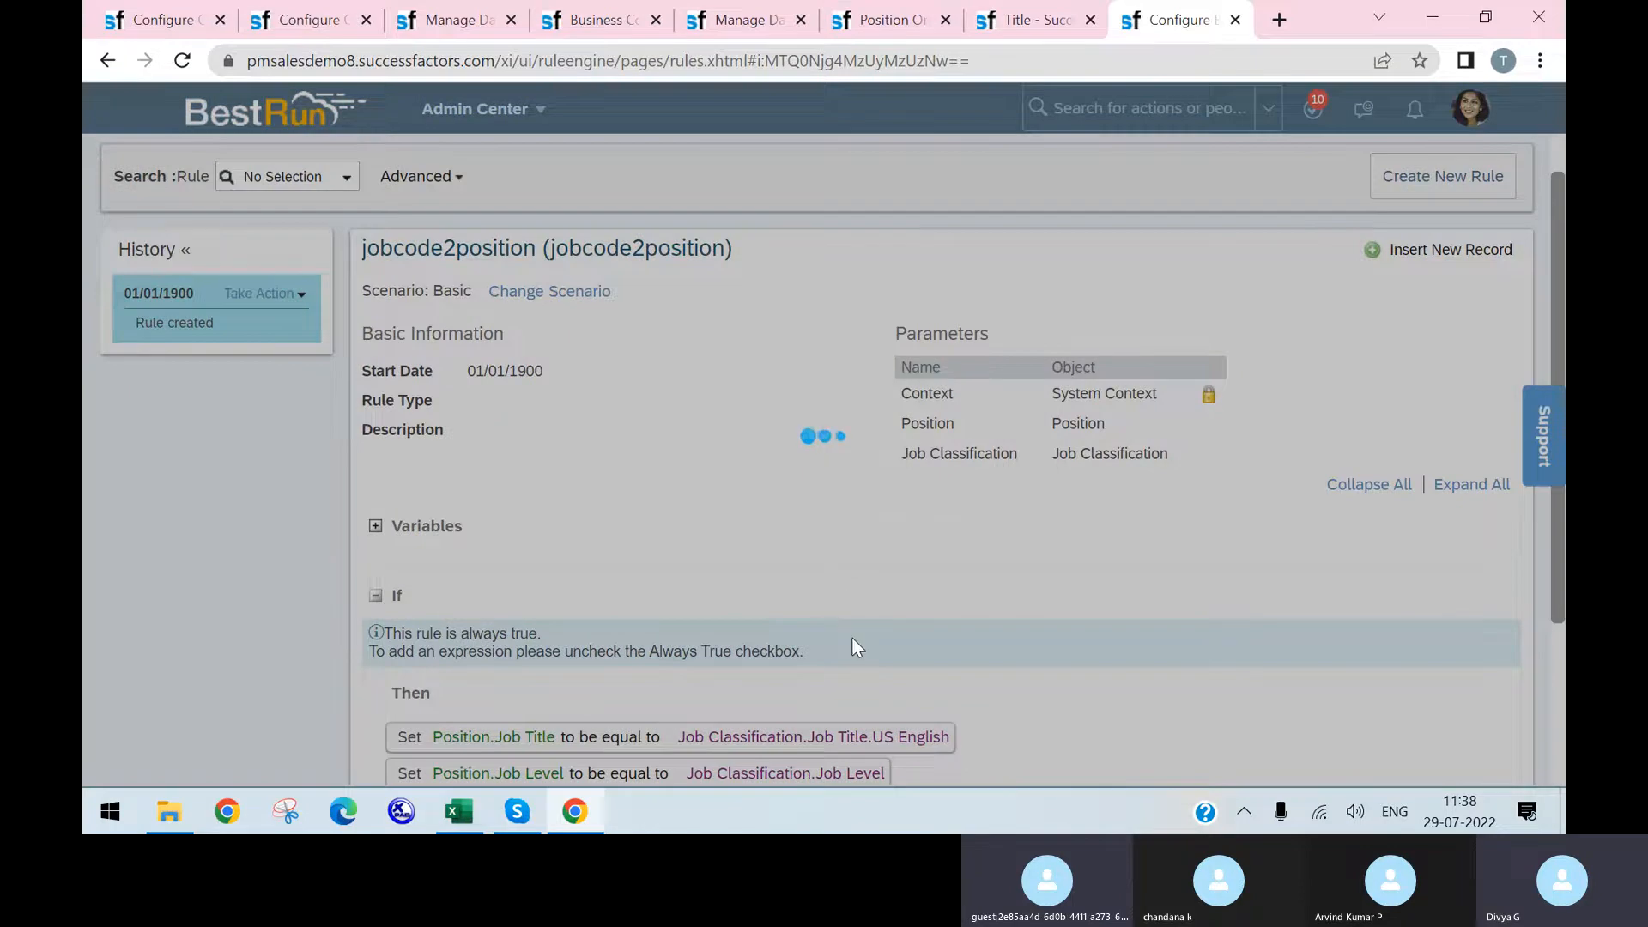
scroll(728, 655, down, 4)
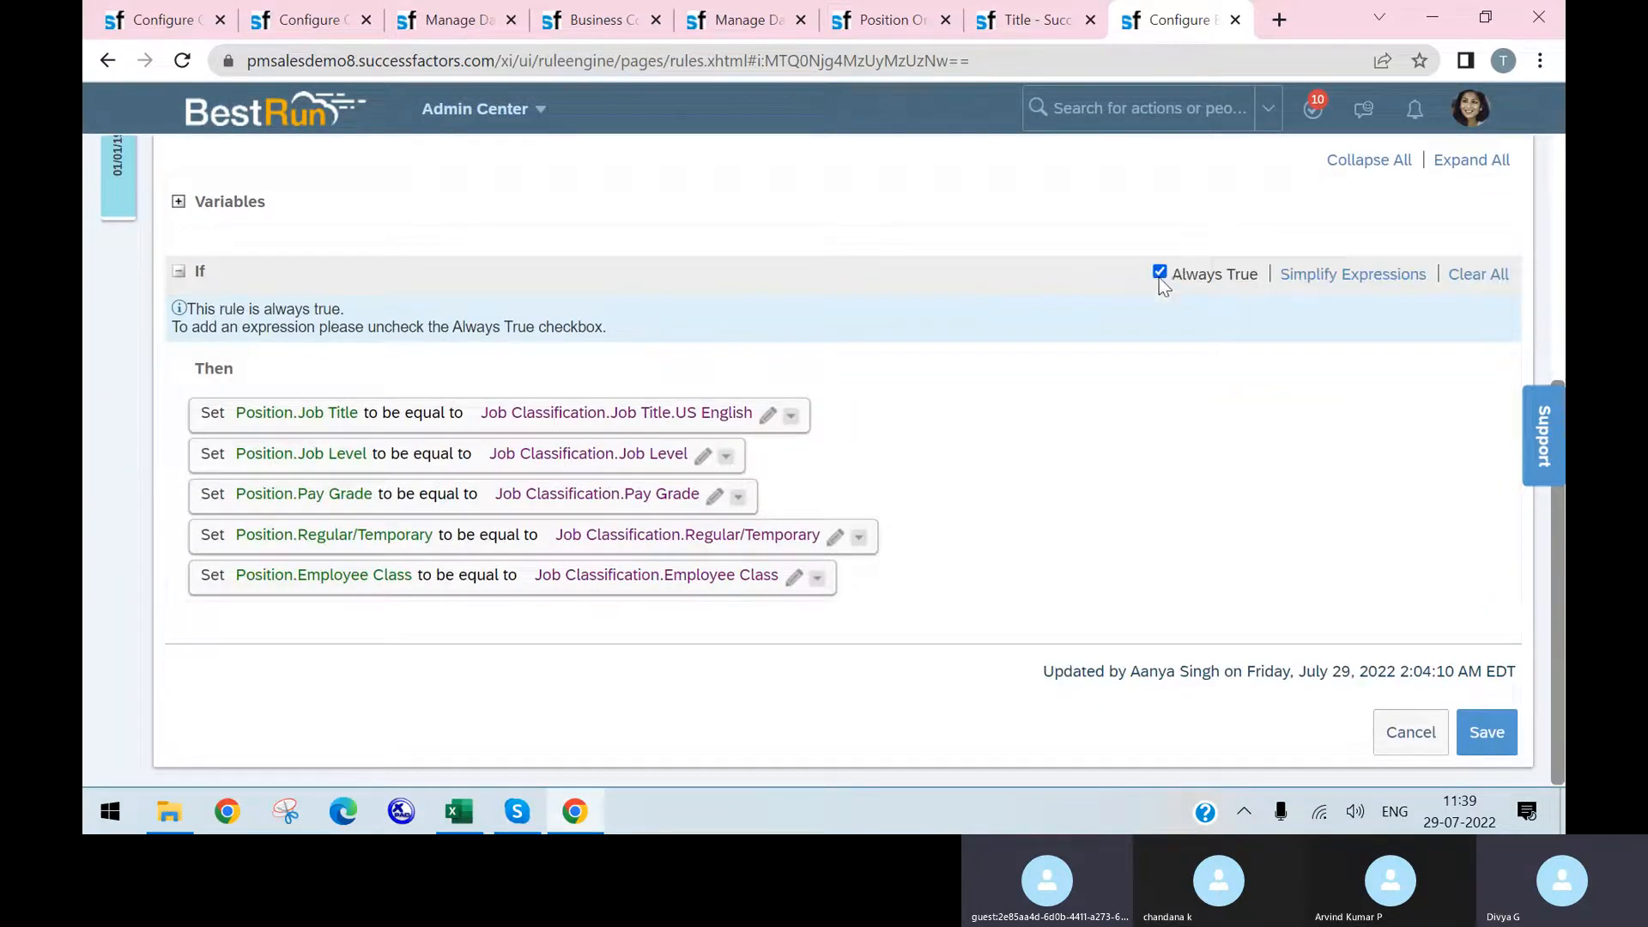
click(1179, 276)
- Base the If condition on Position.Job Code and check the subfields available under Job Code
click(390, 358)
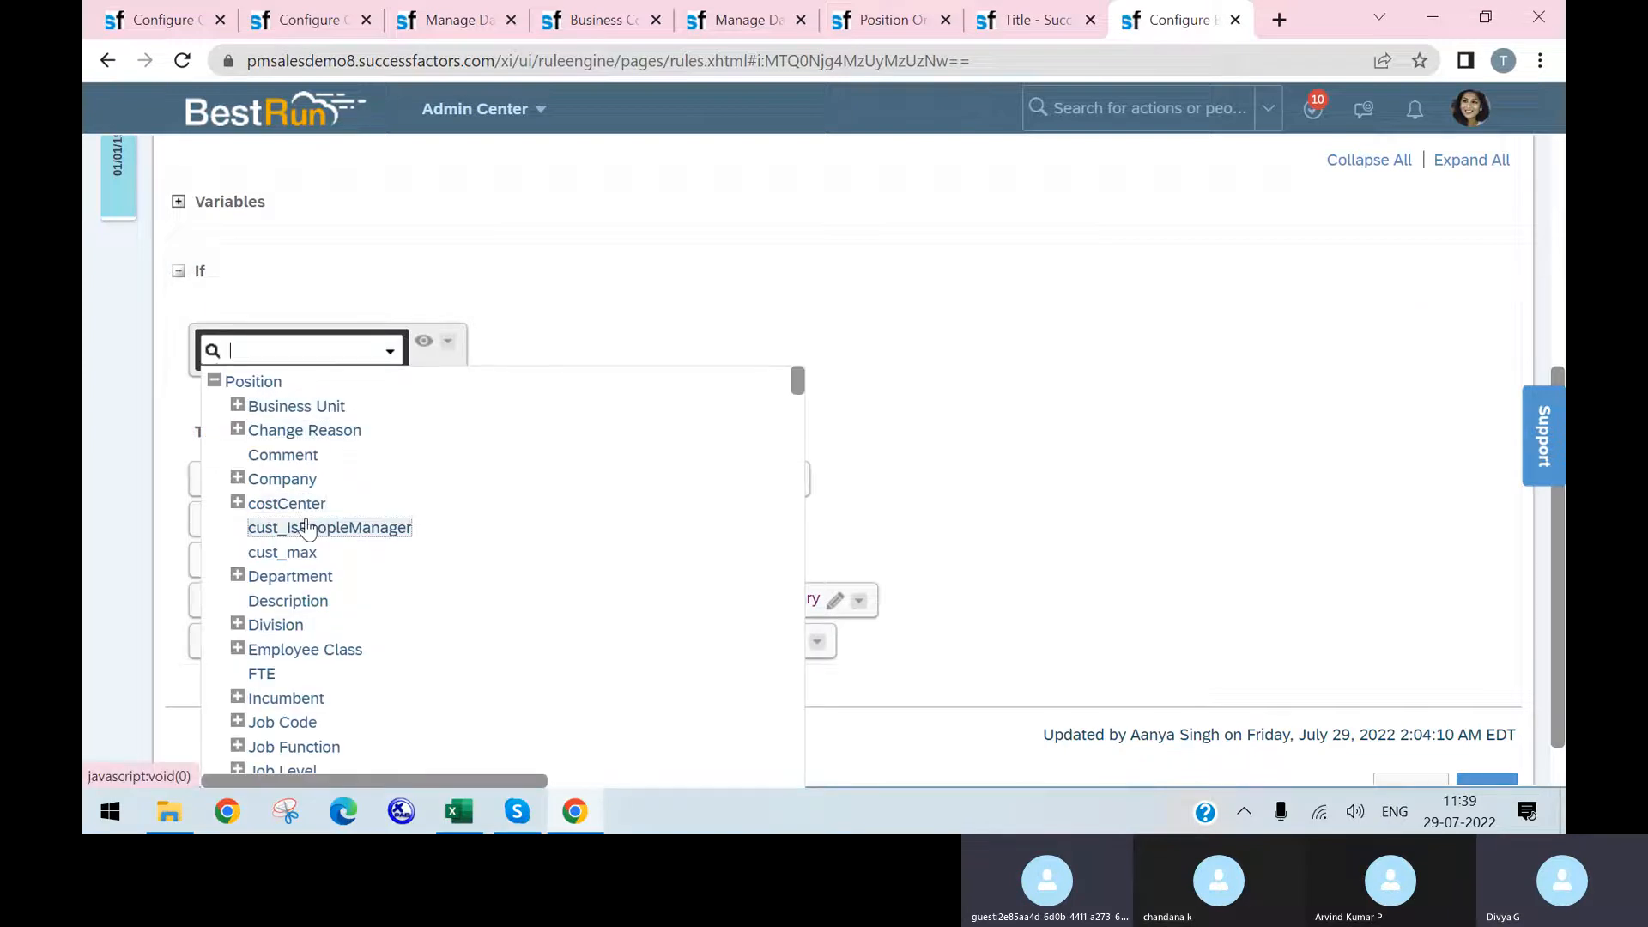
scroll(287, 576, down, 1)
scroll(288, 577, down, 1)
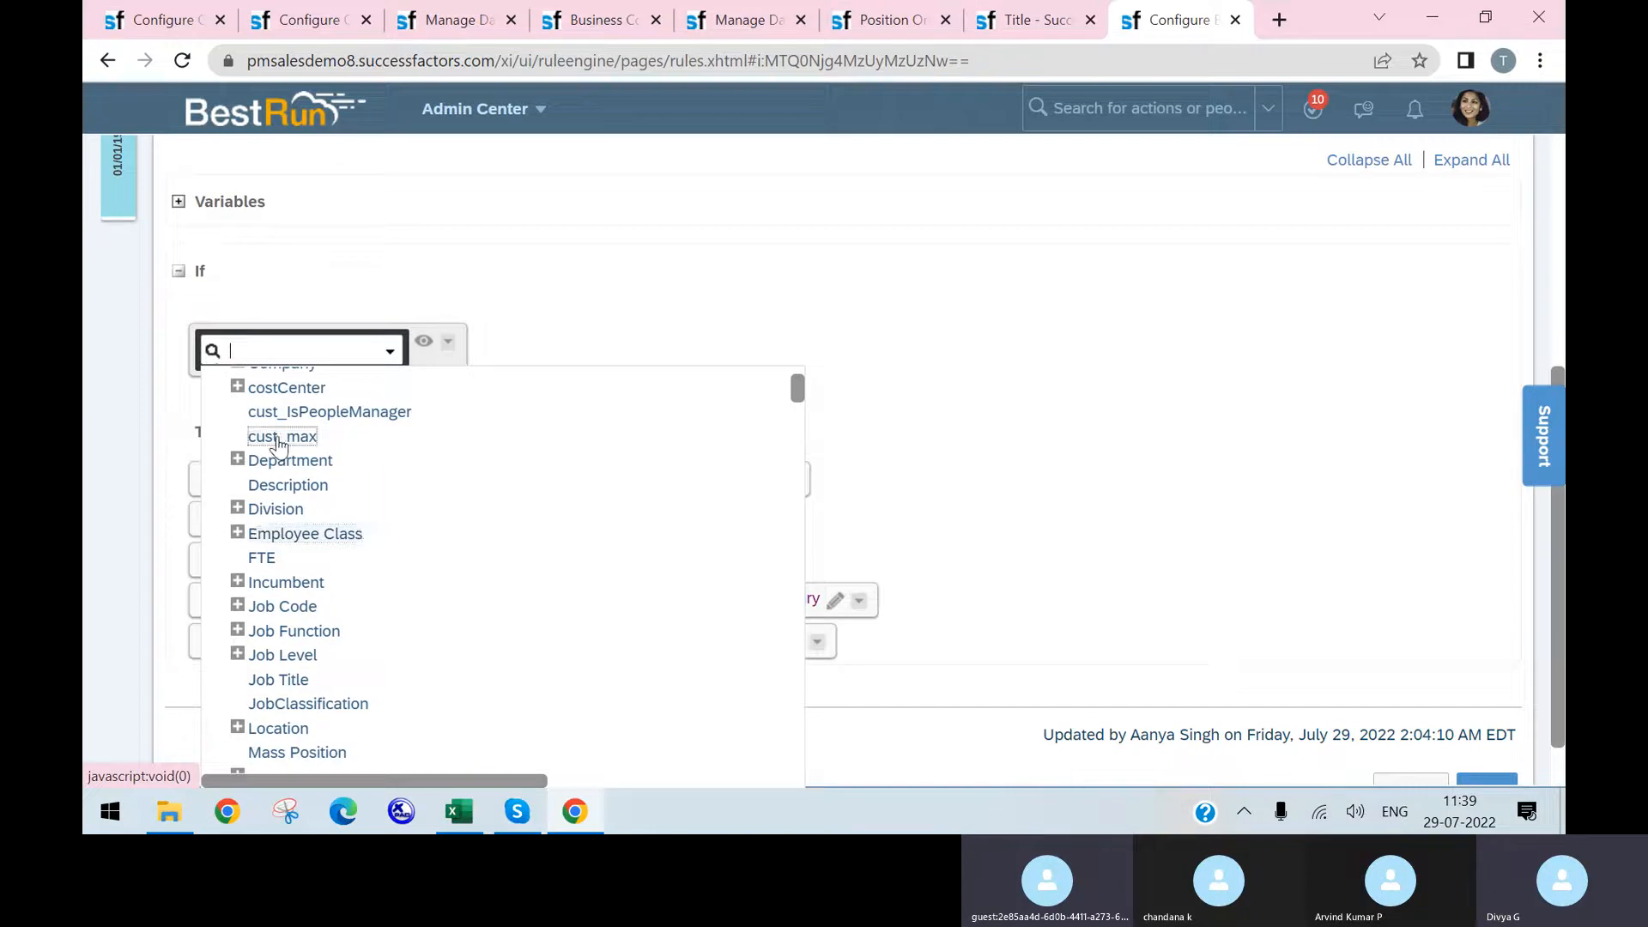
click(276, 605)
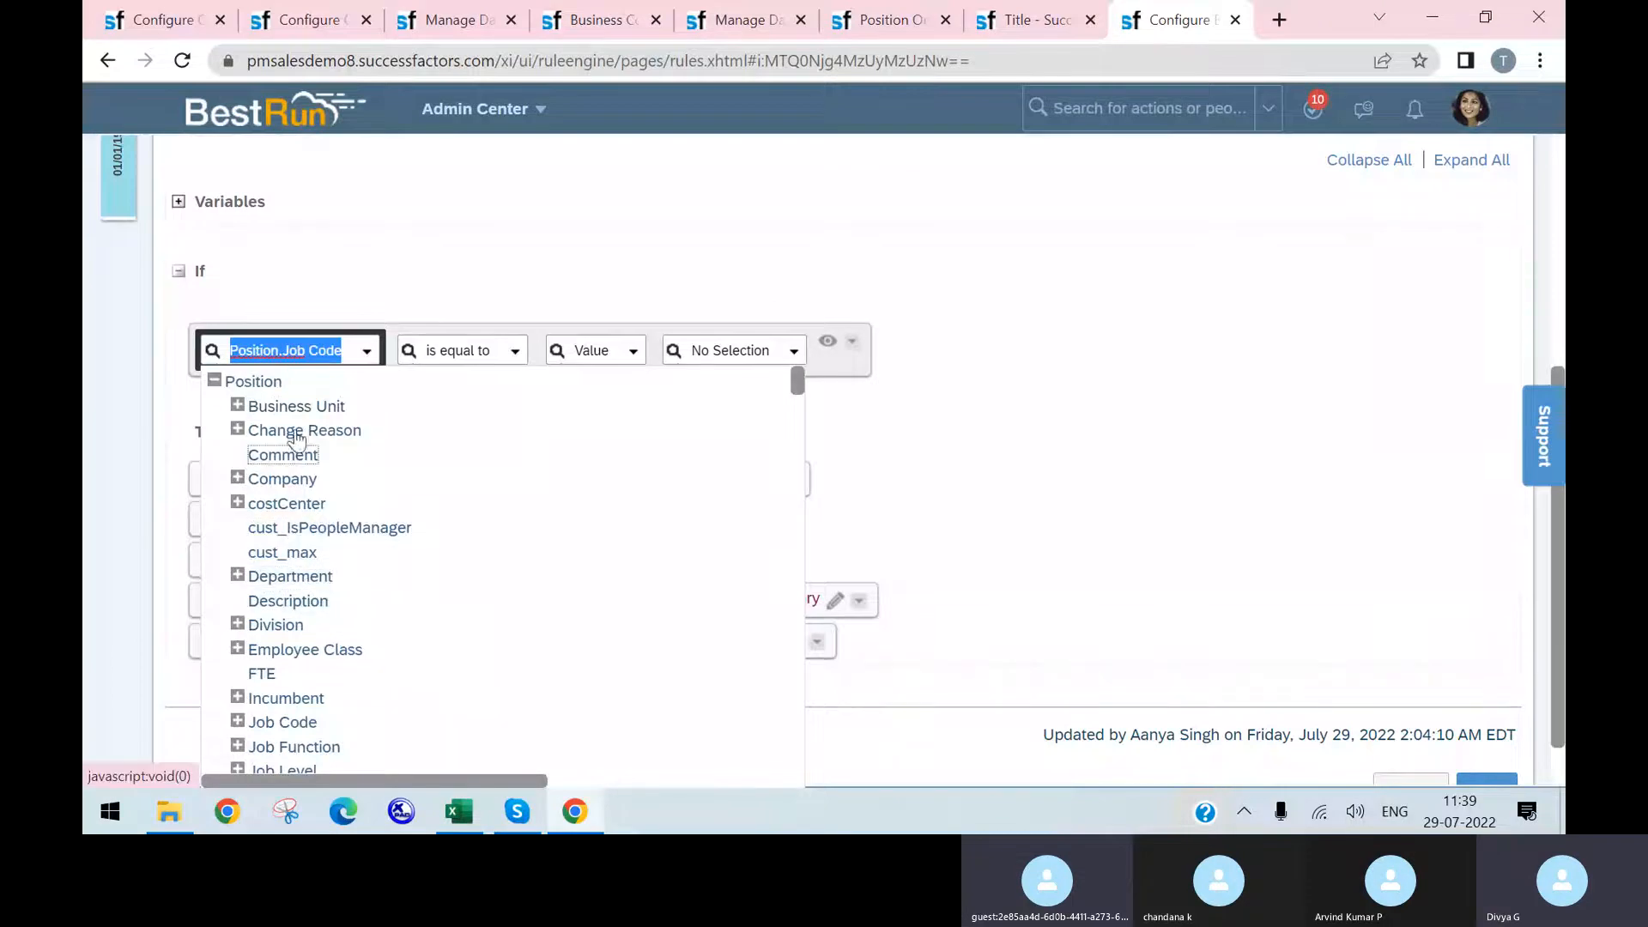
scroll(257, 549, down, 1)
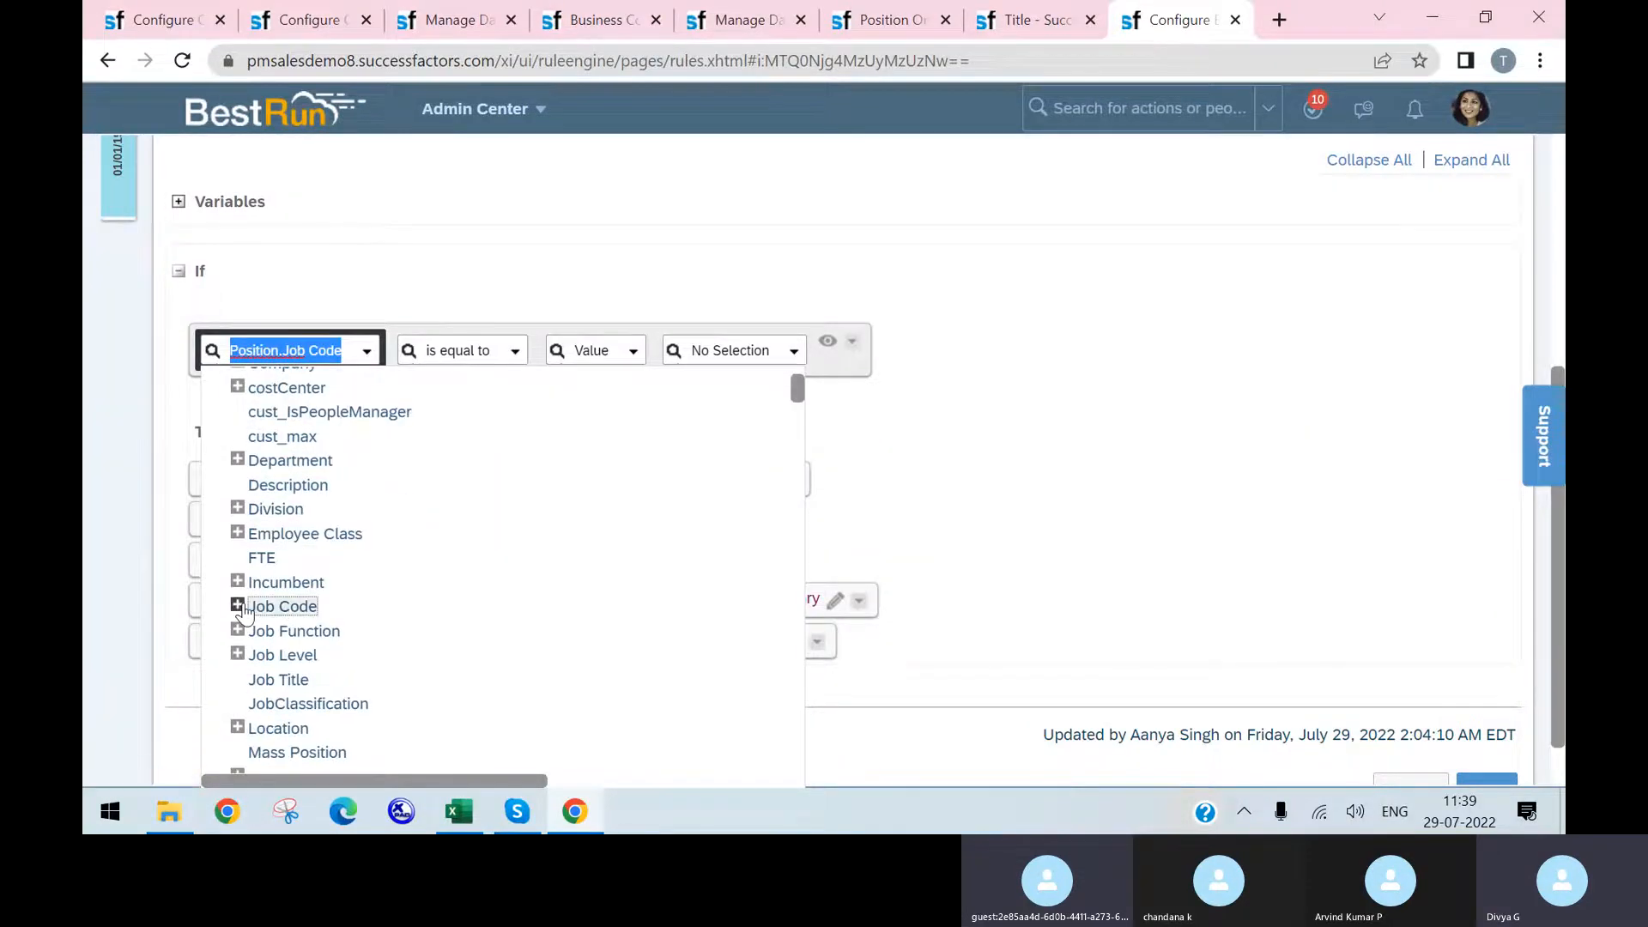
click(238, 605)
scroll(419, 586, down, 1)
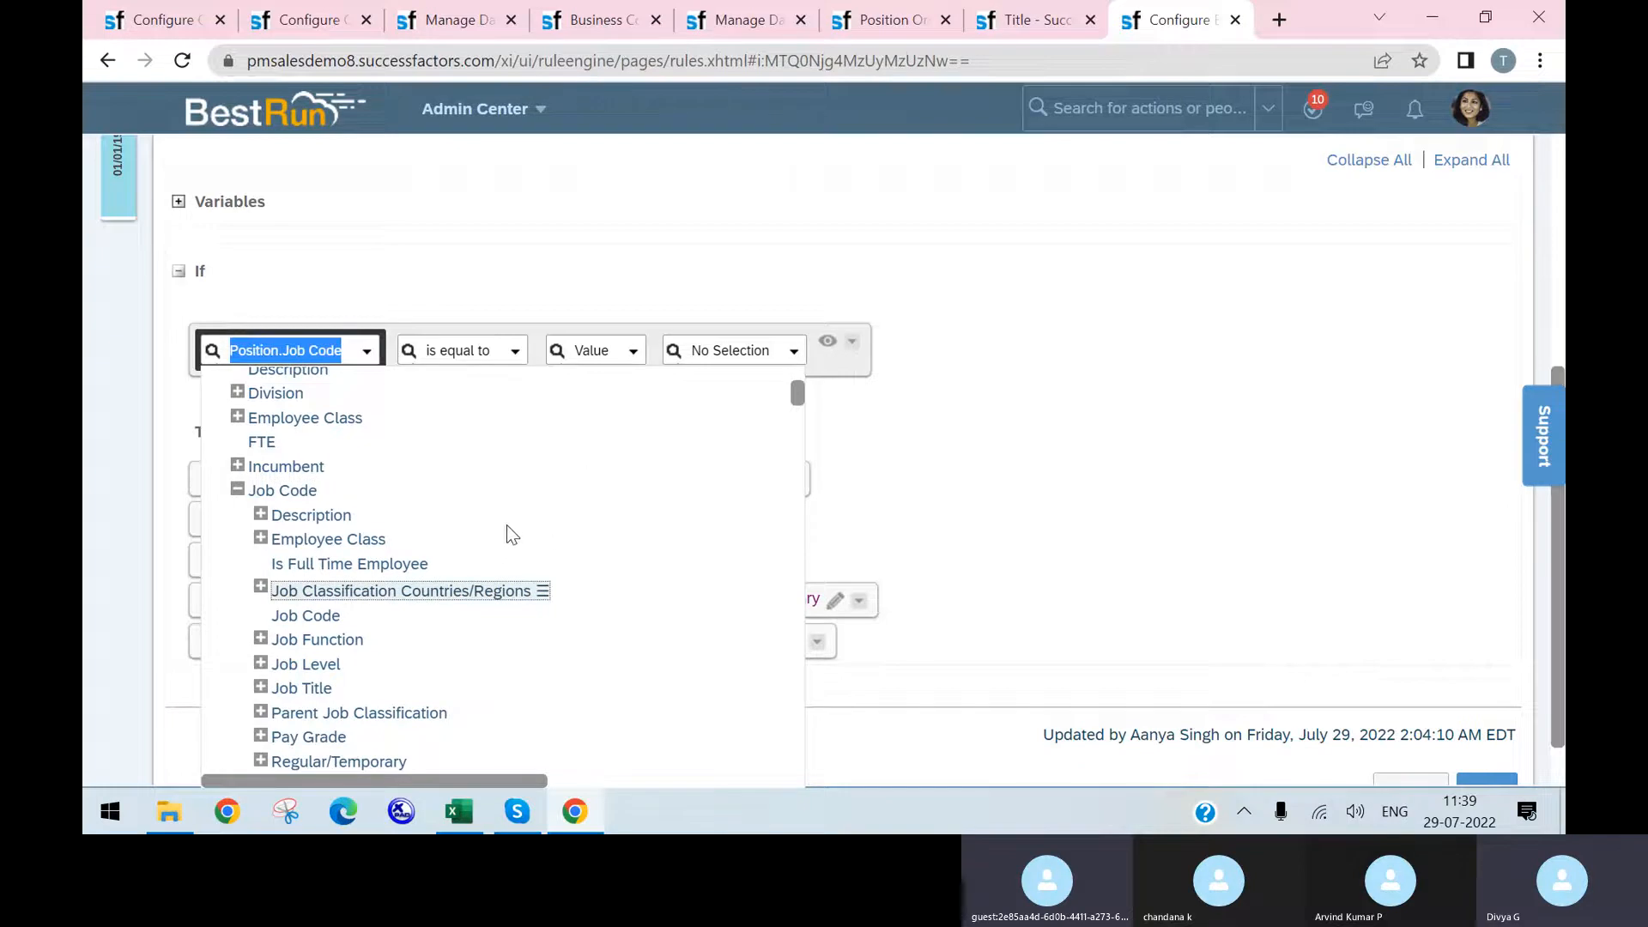
click(978, 420)
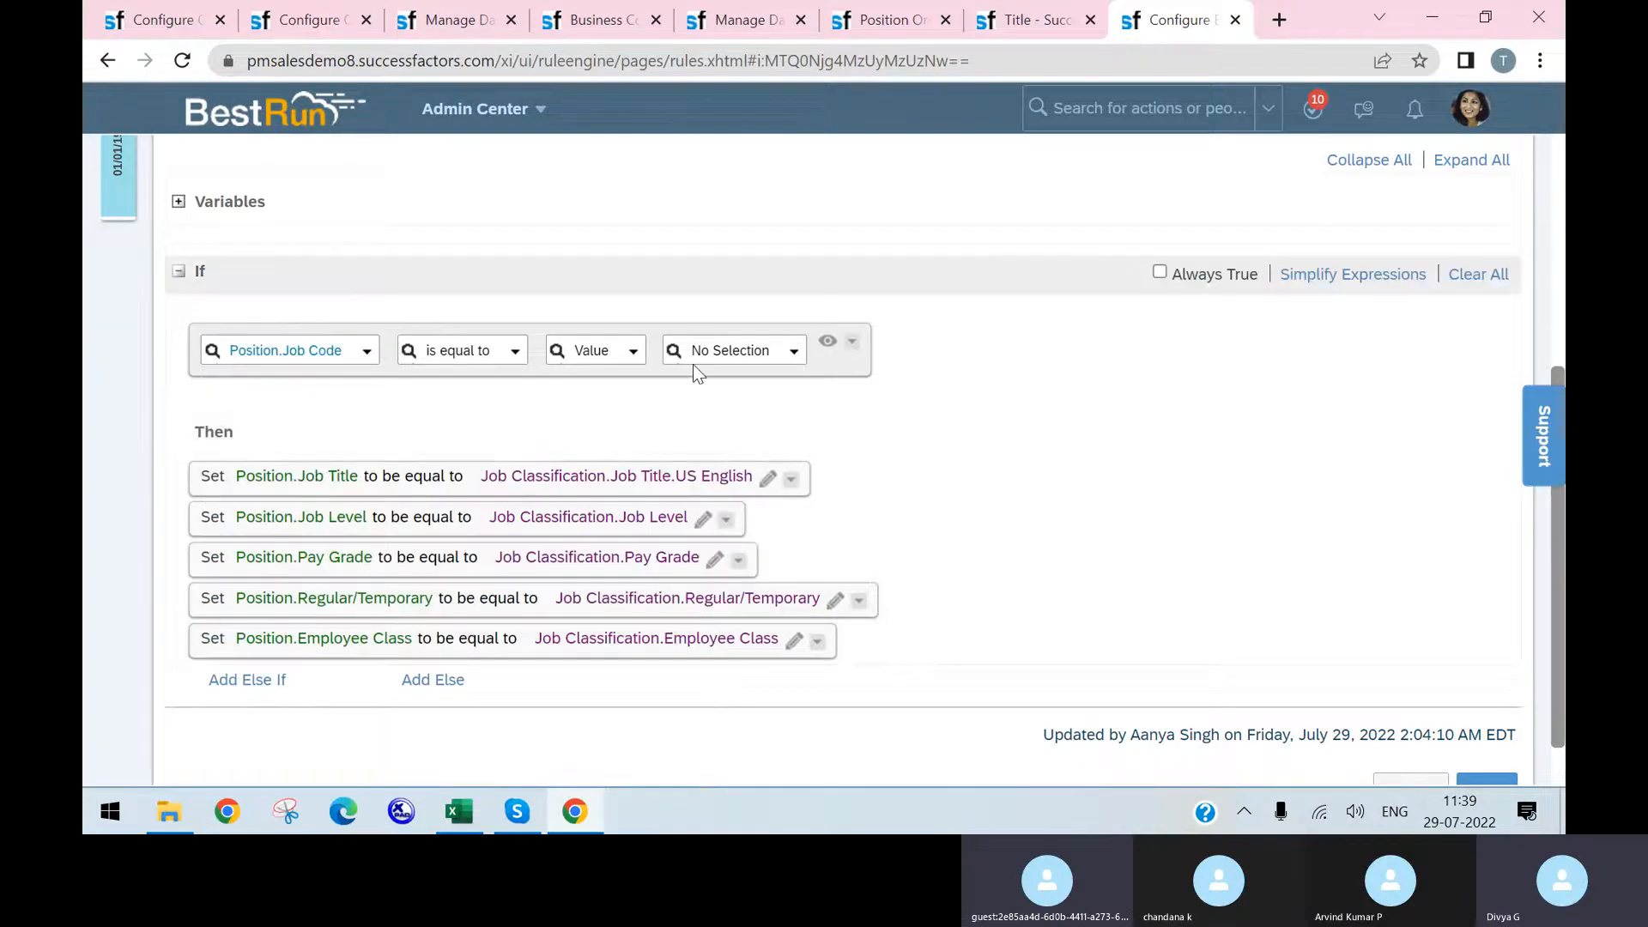
- Complete the If condition as Position.Job Code is not equal to Null and save the rule
click(515, 352)
click(507, 400)
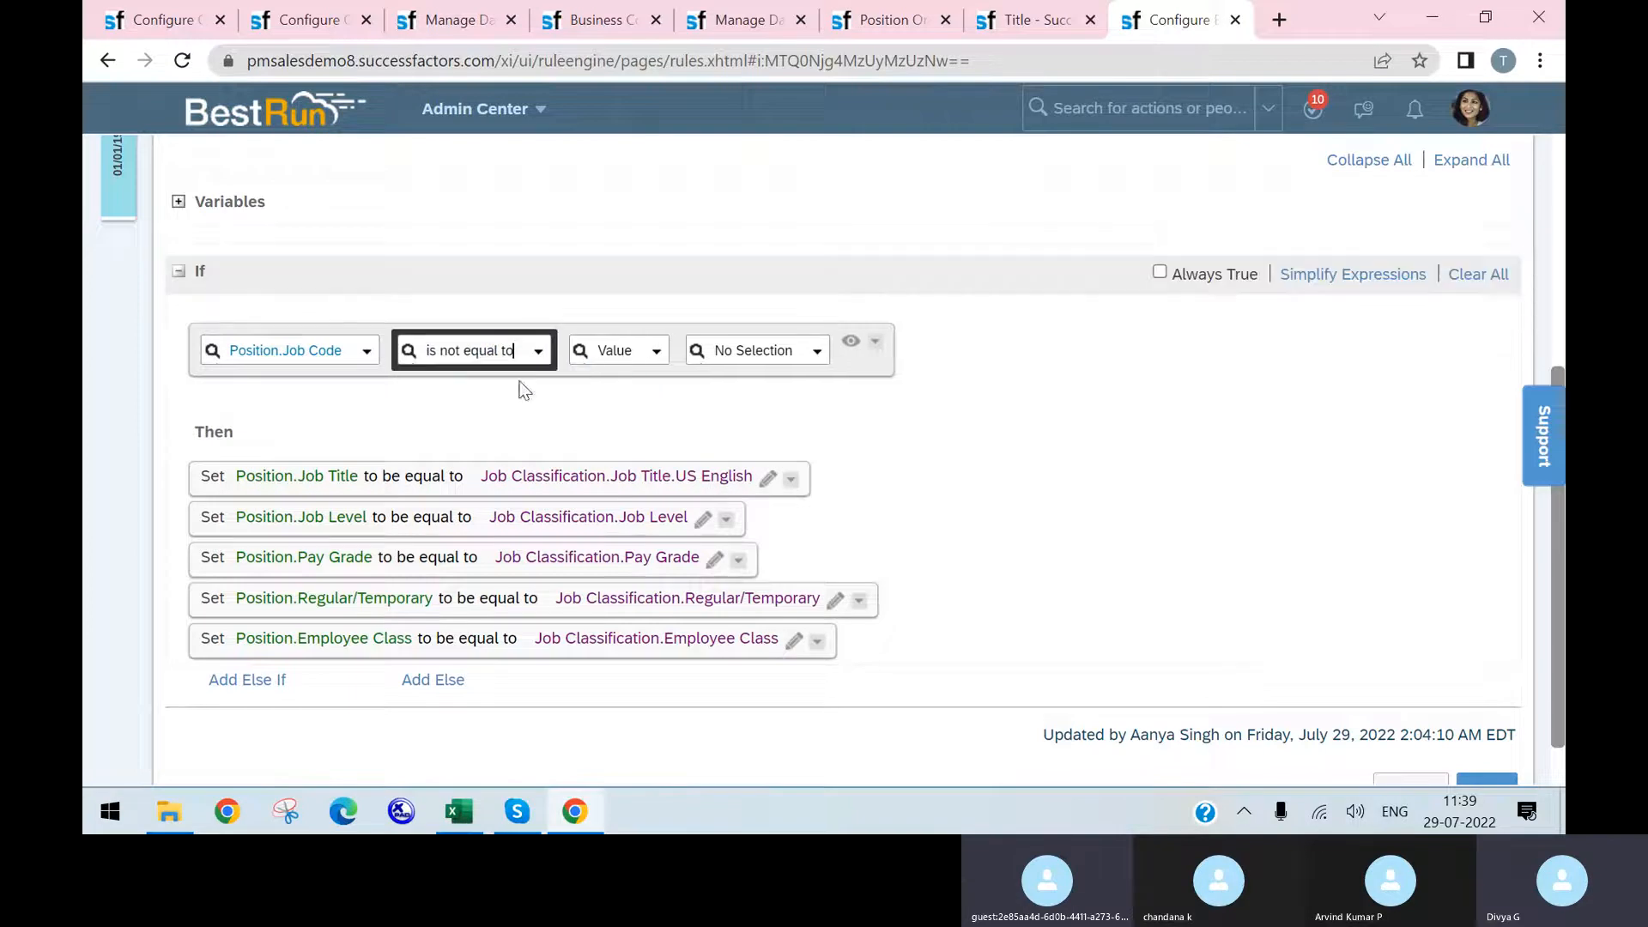
click(654, 352)
scroll(652, 575, down, 5)
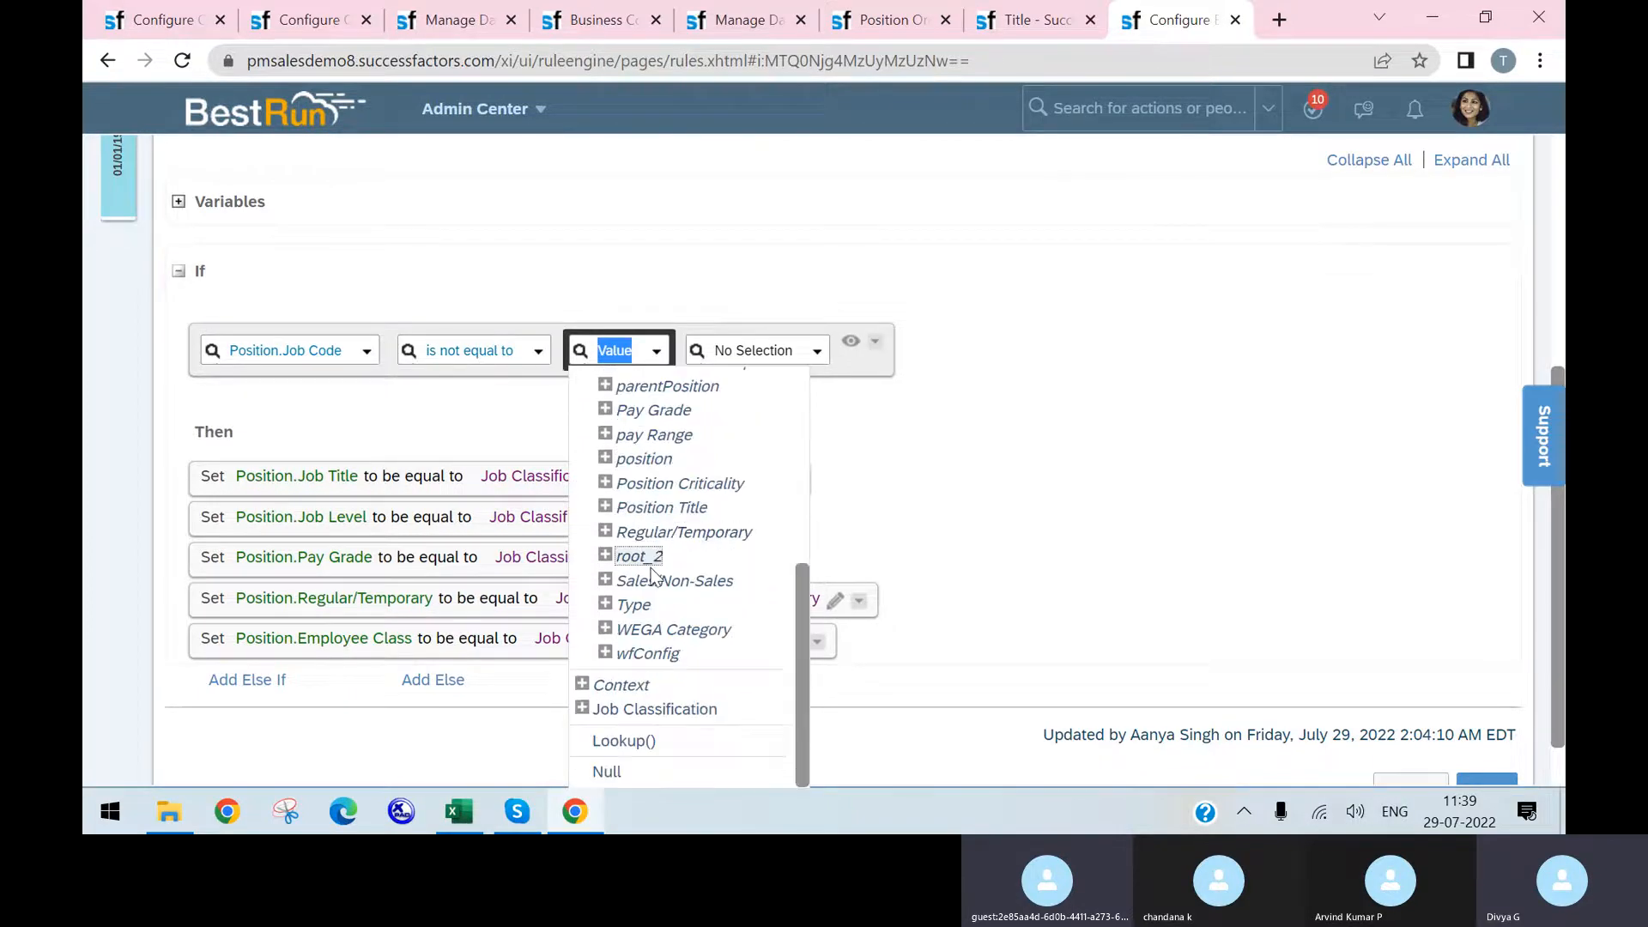
click(603, 771)
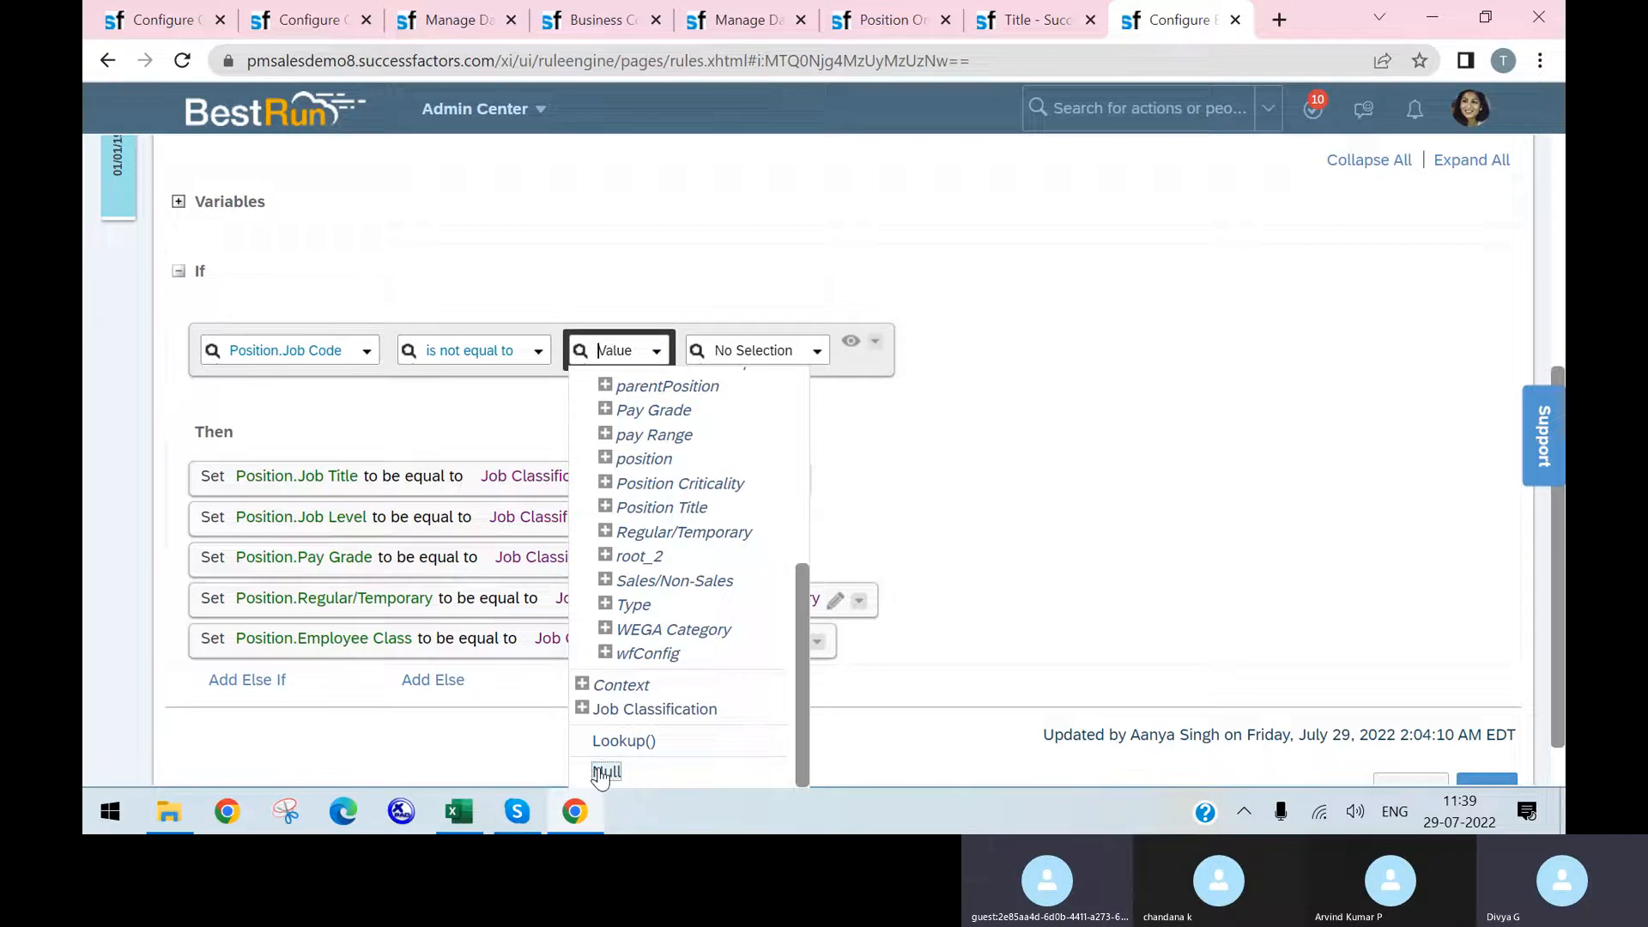
scroll(973, 646, down, 1)
click(1485, 729)
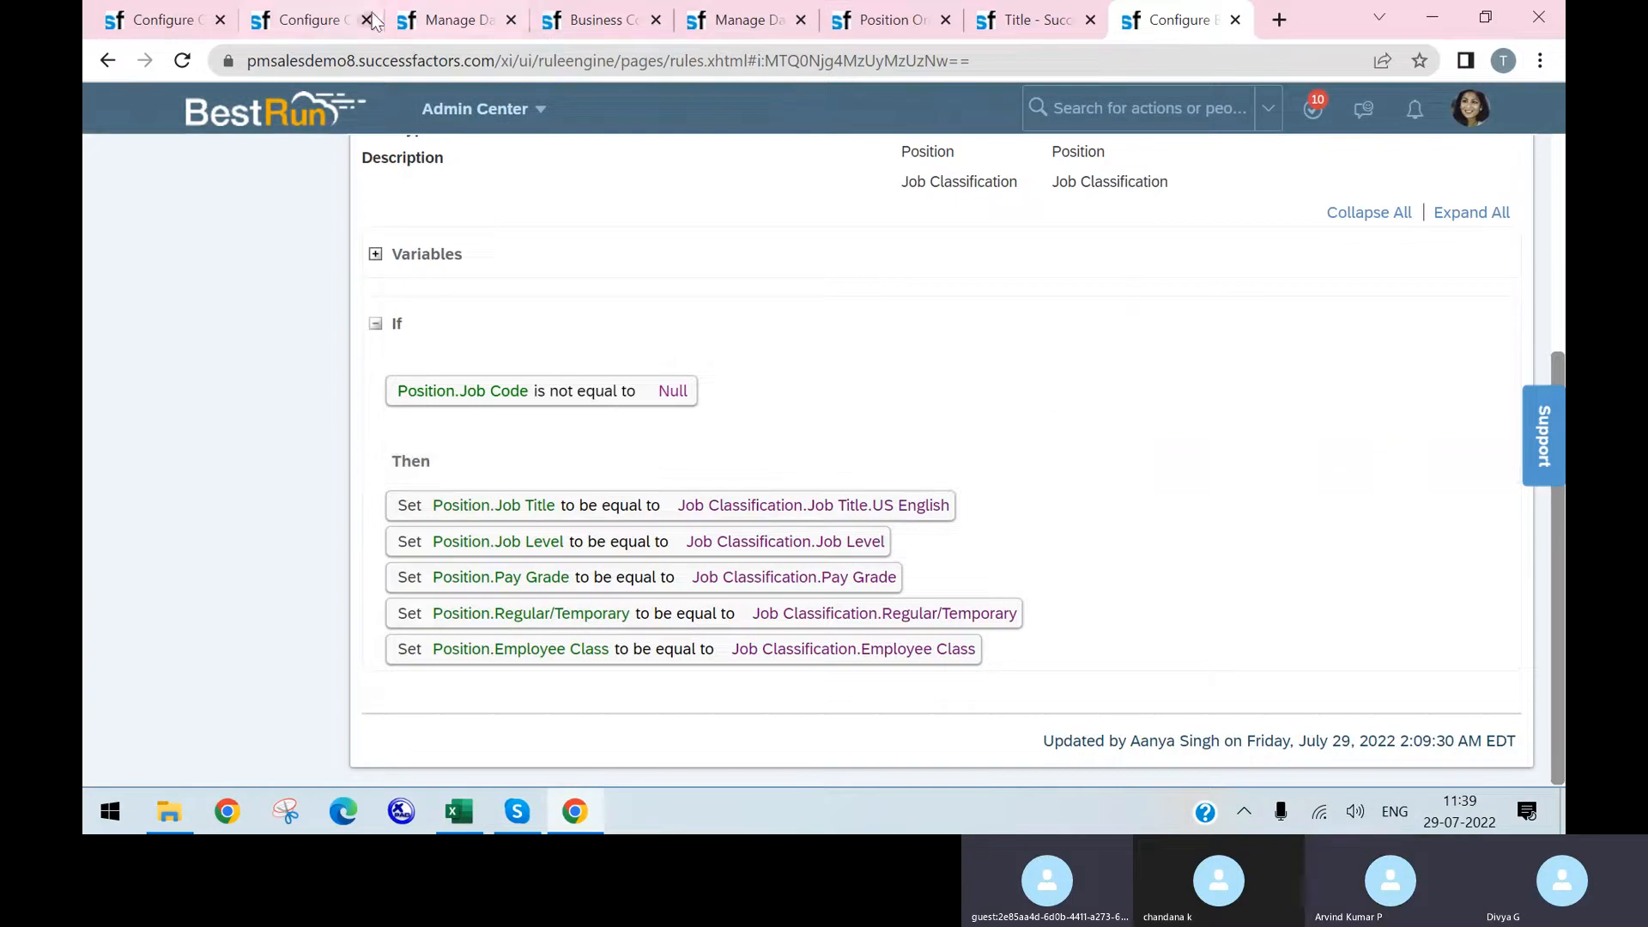
- Reload the new Position form in Manage Data and retest the rule by picking a job code
click(415, 30)
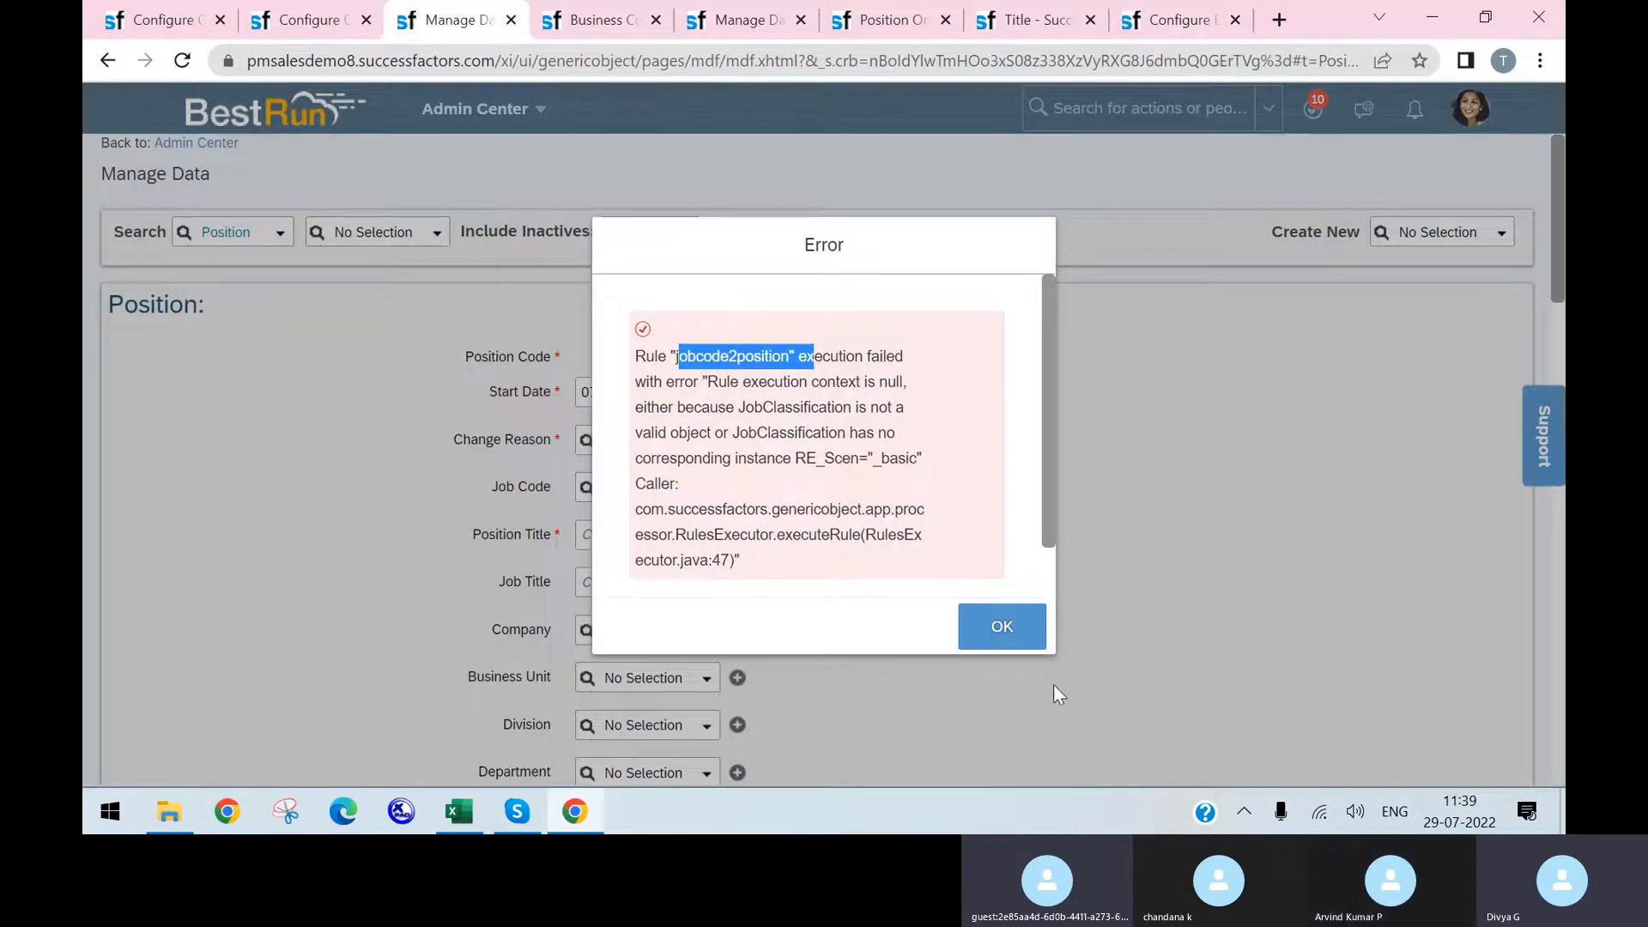
click(1001, 629)
key(F5)
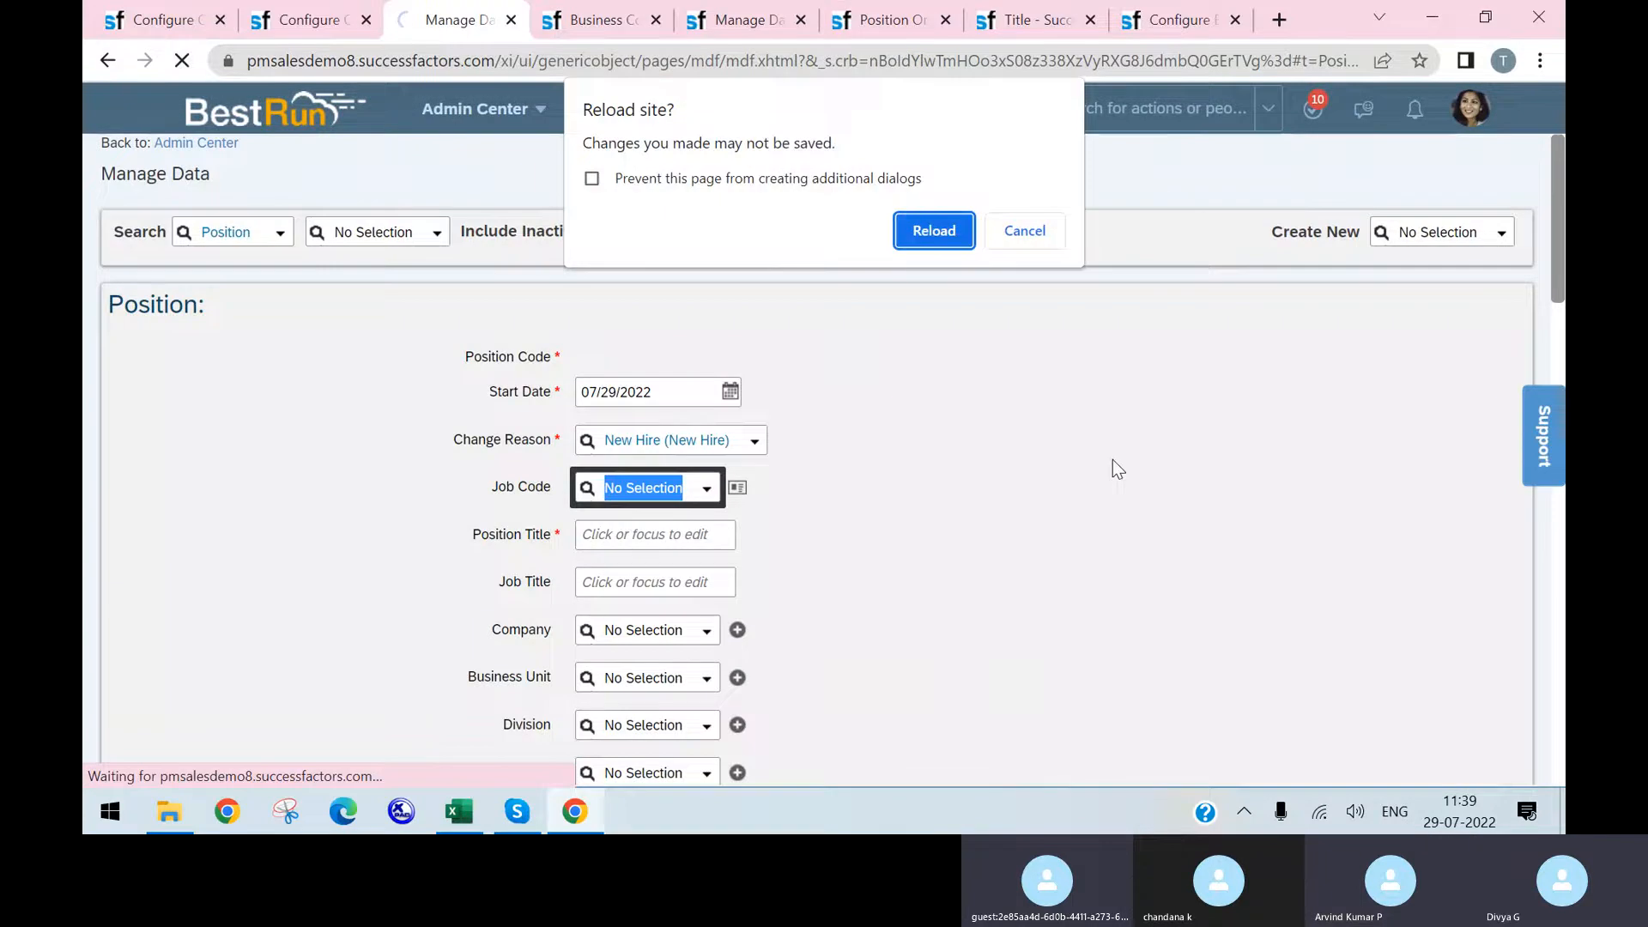
click(925, 233)
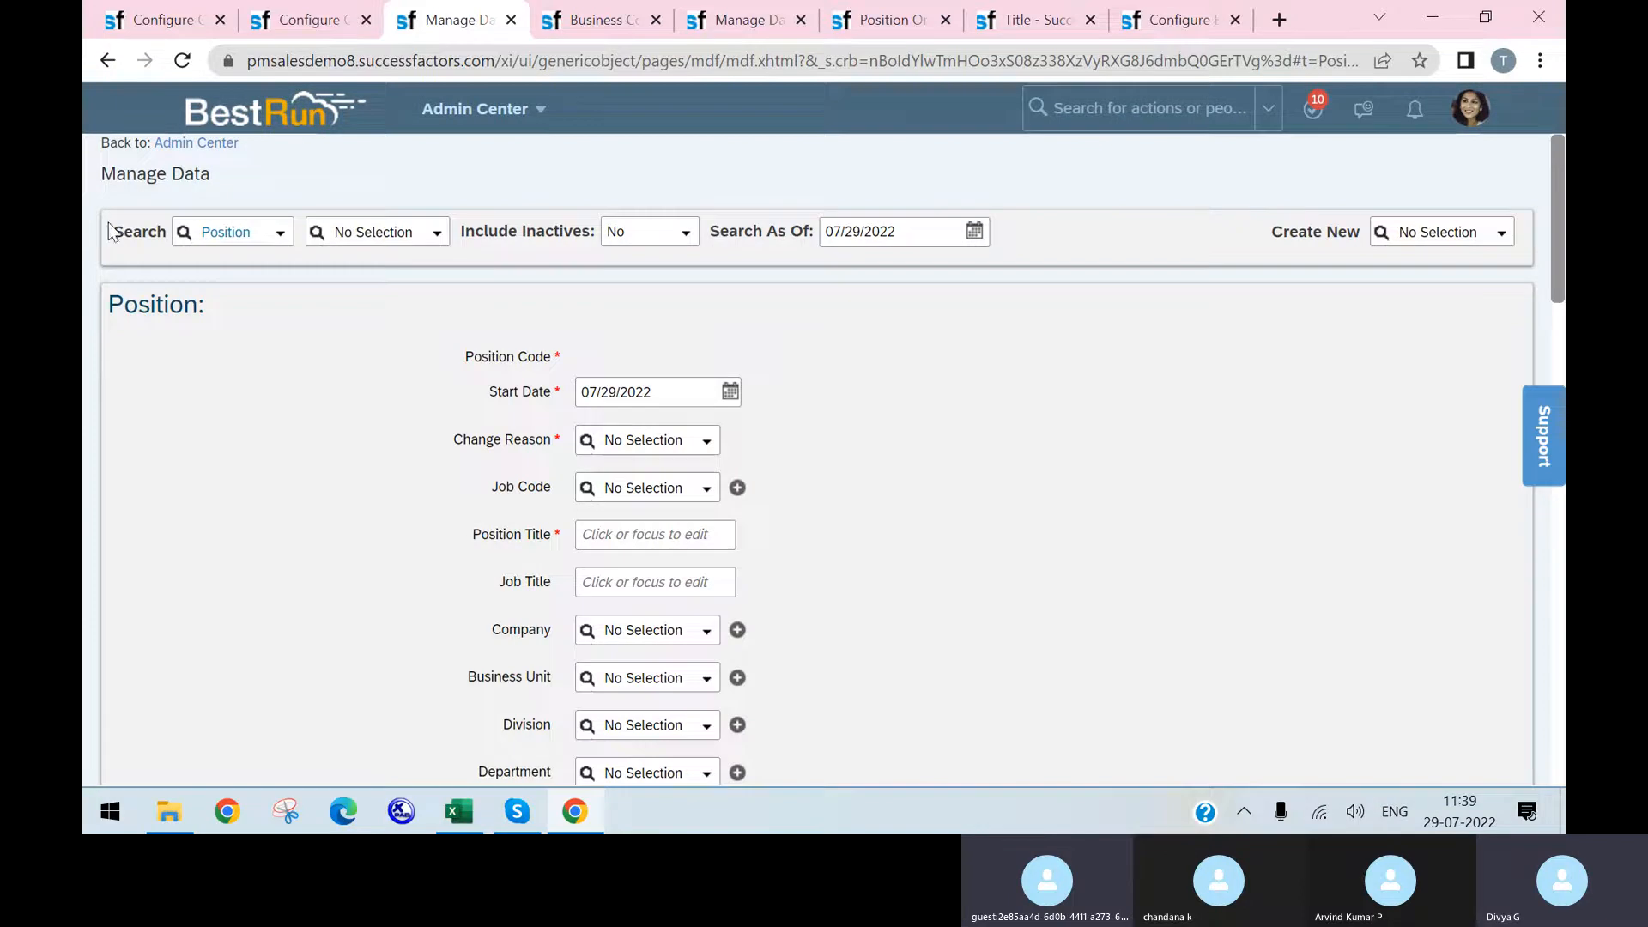
click(699, 498)
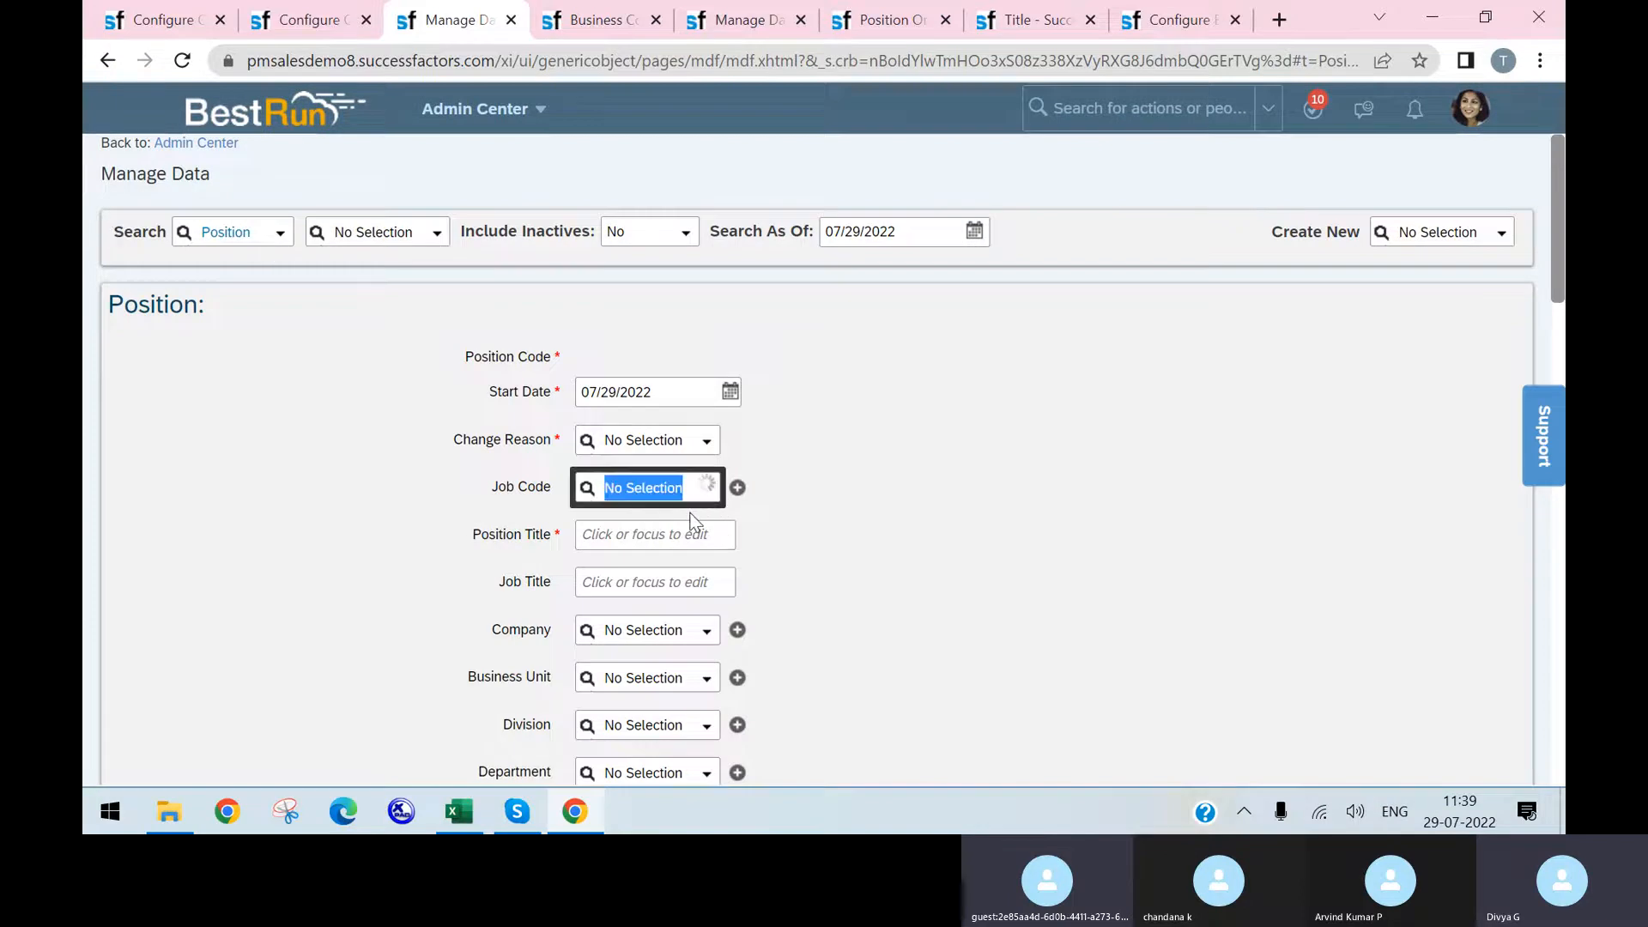
click(678, 516)
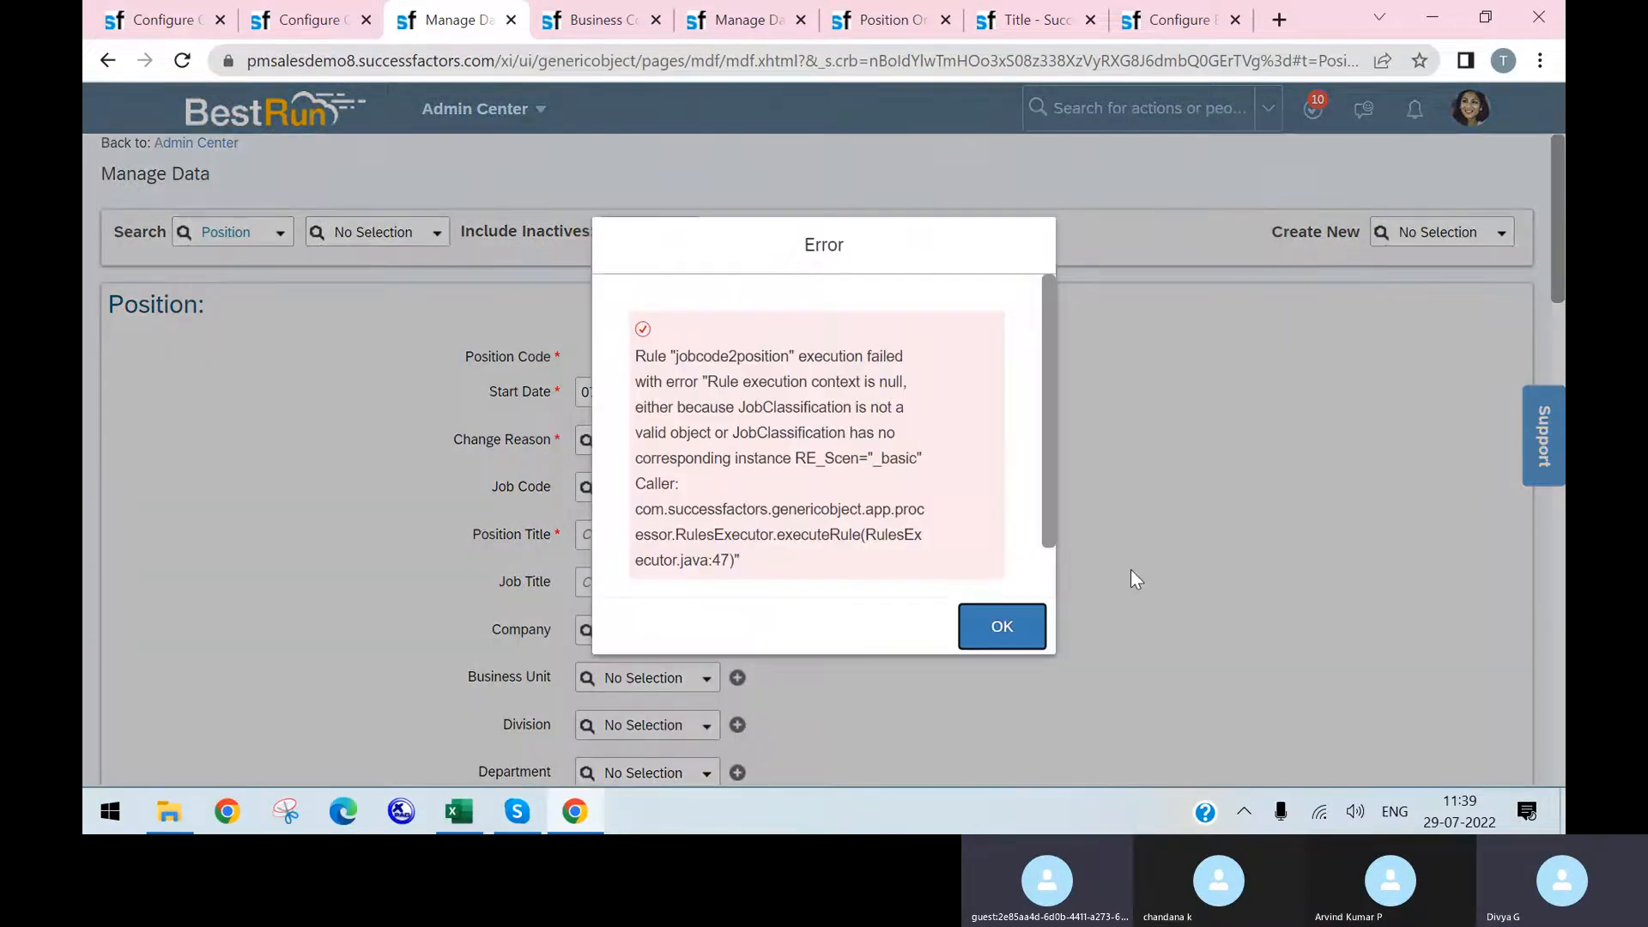
click(1022, 623)
- Switch to the Position object definition in Configure Object Definitions and open it for correction
click(163, 19)
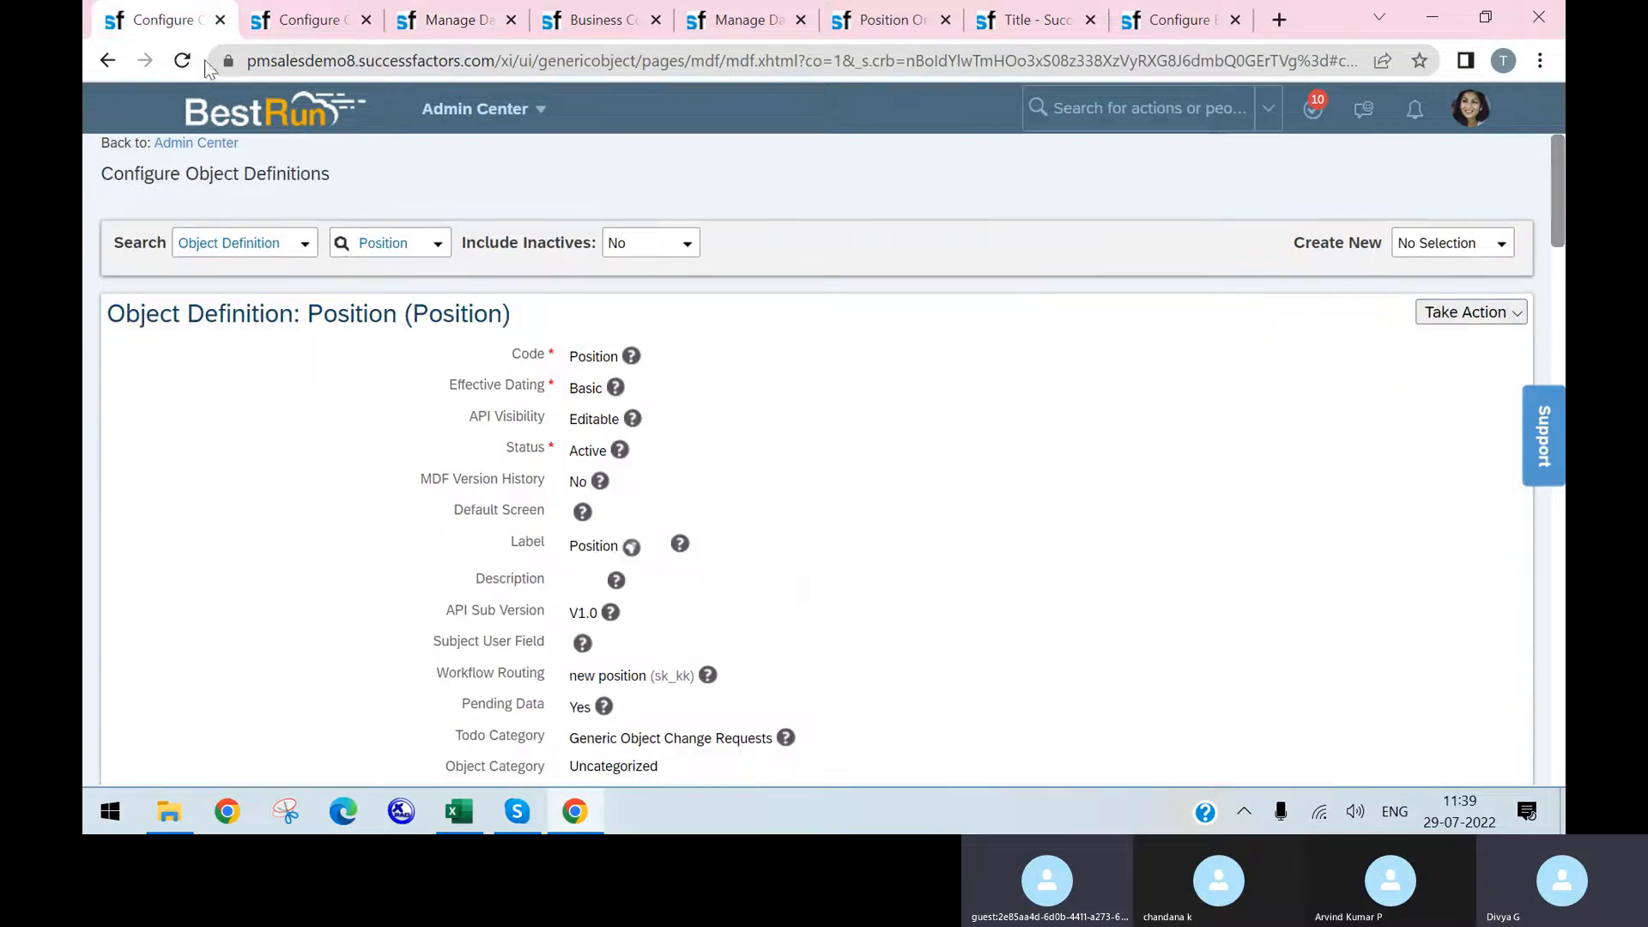
scroll(728, 532, down, 10)
scroll(950, 477, up, 10)
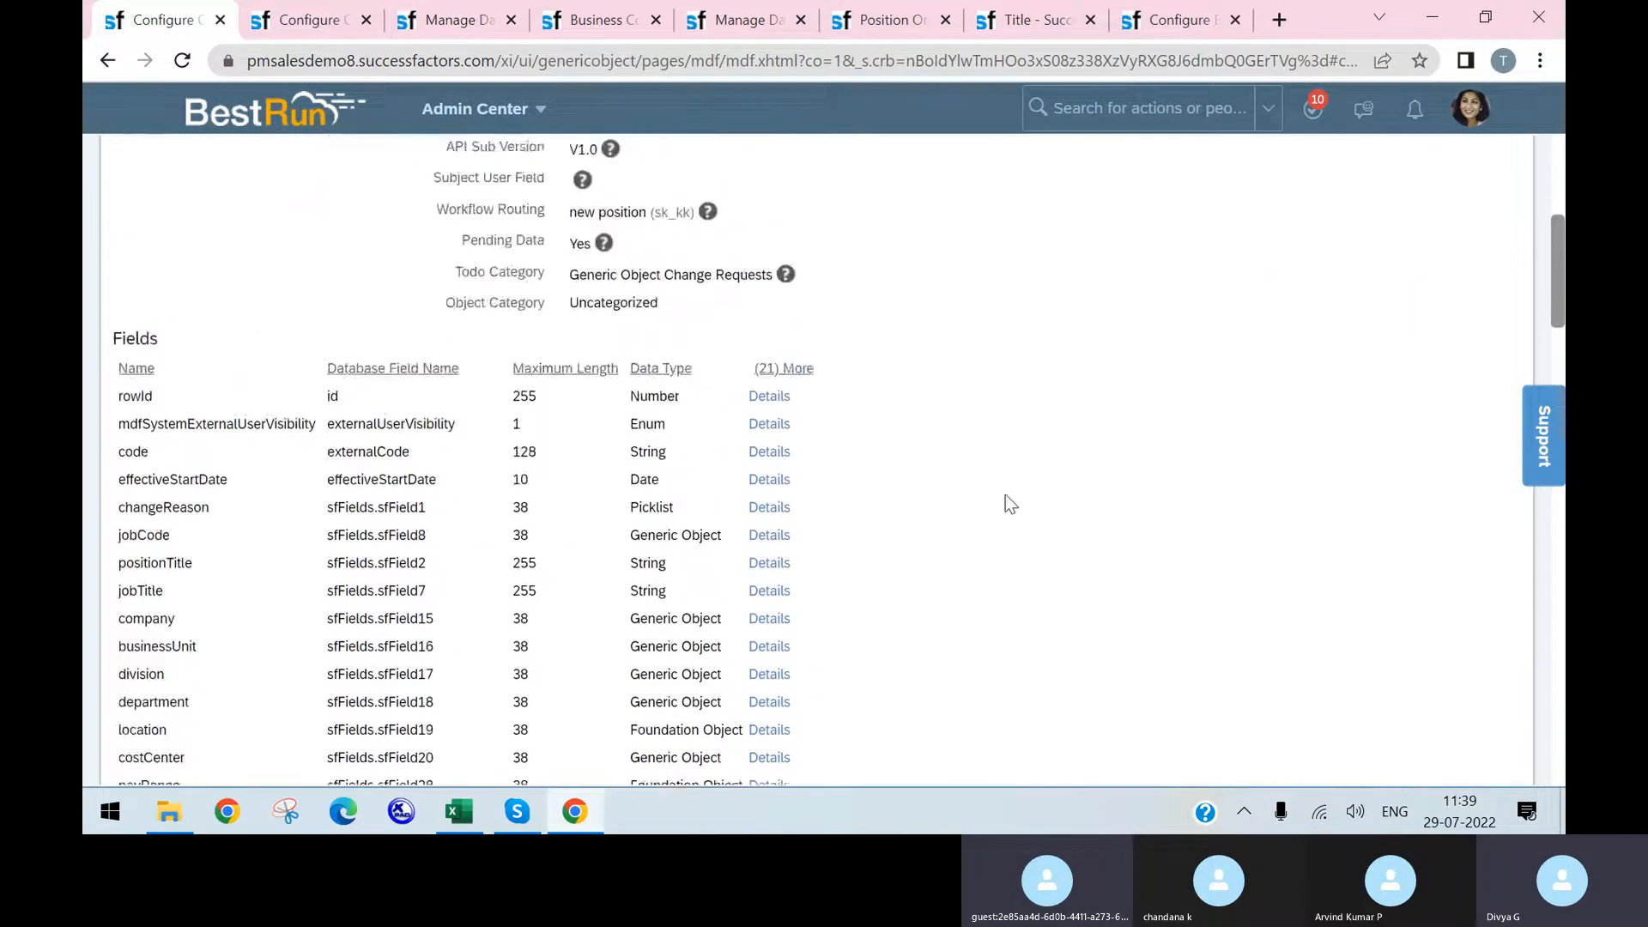
click(1519, 311)
click(1343, 354)
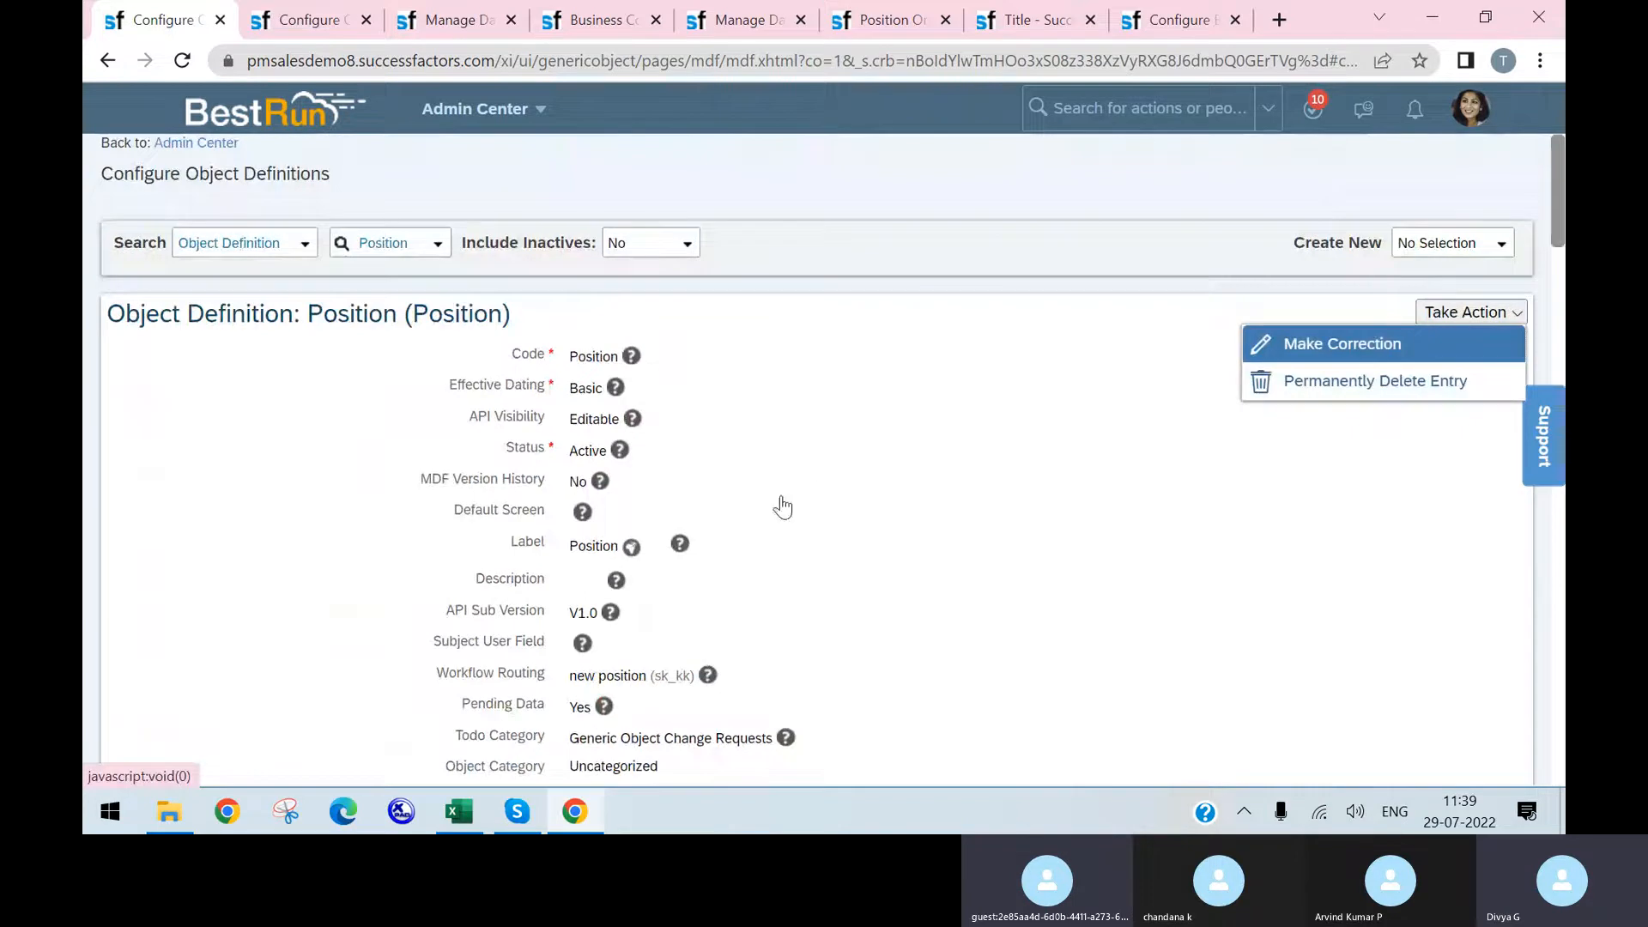
- Find the Initialize Rules of the Position definition and review the contents of the POSITION_INactive and EC_POS_INST rules
scroll(850, 476, down, 6)
scroll(855, 481, down, 20)
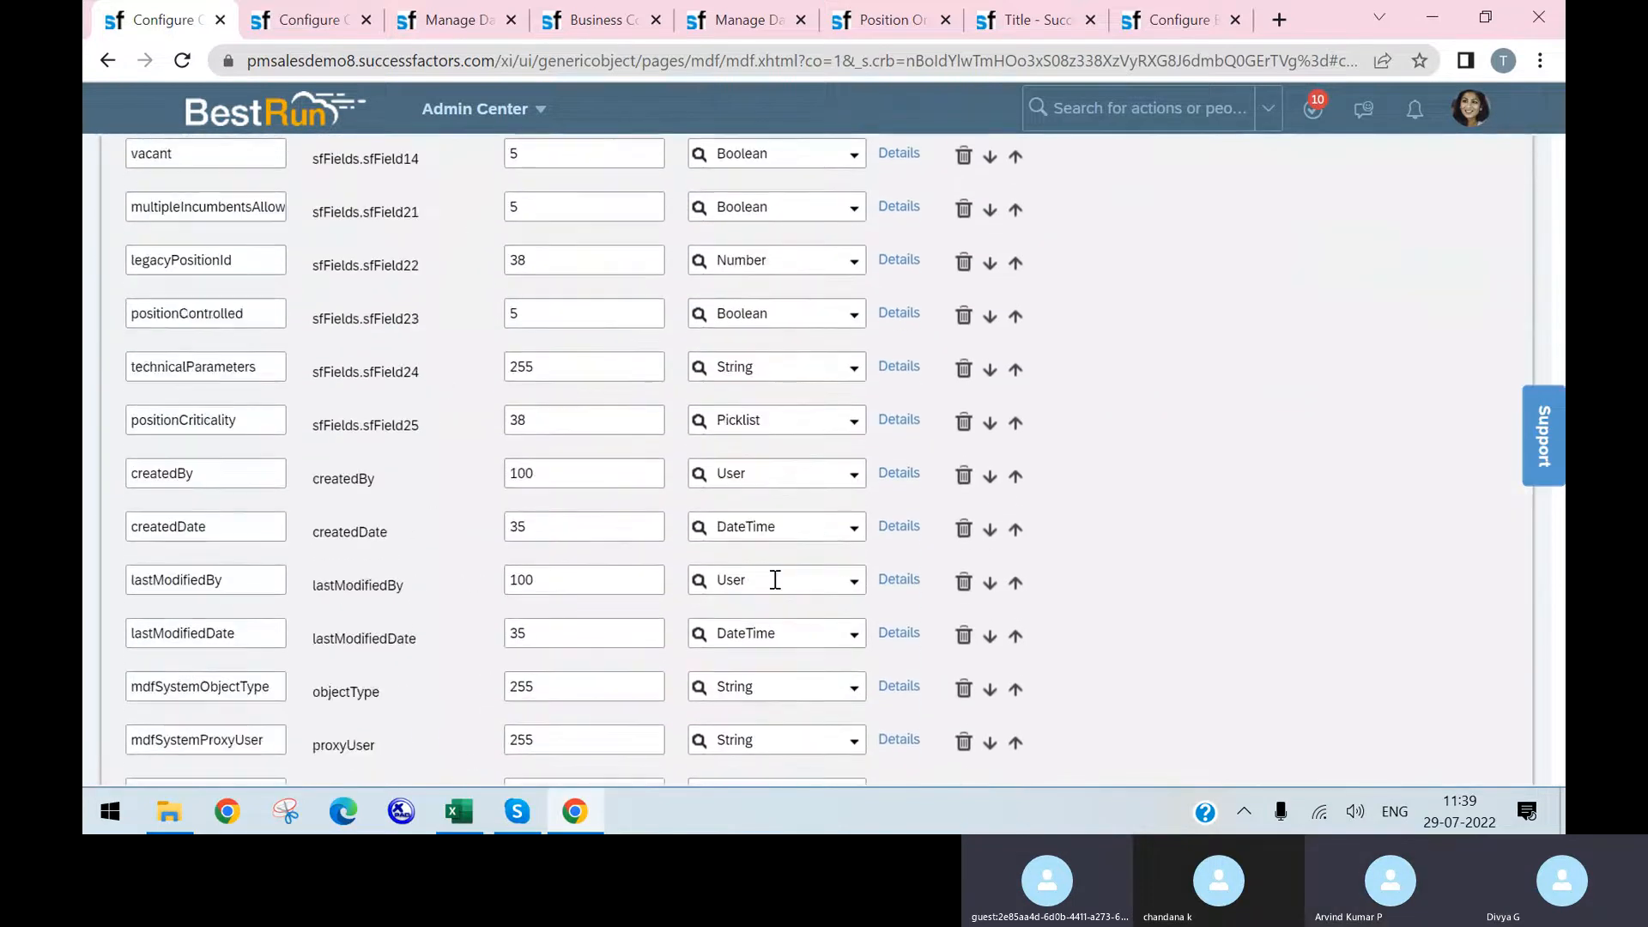
scroll(603, 542, up, 5)
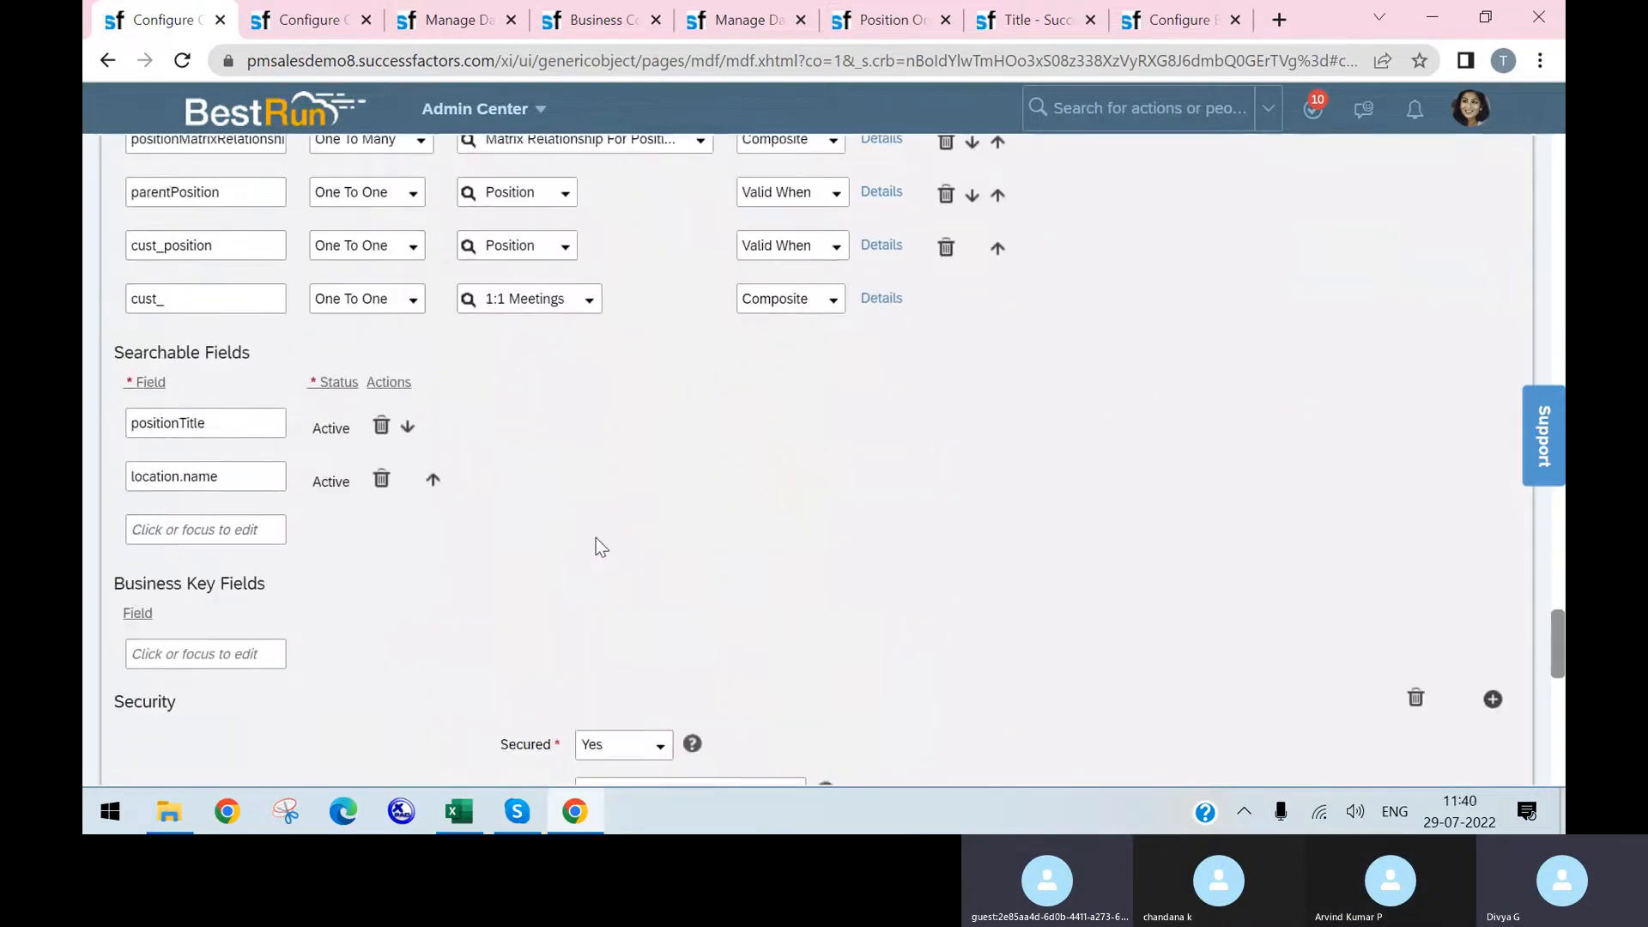
scroll(930, 537, up, 4)
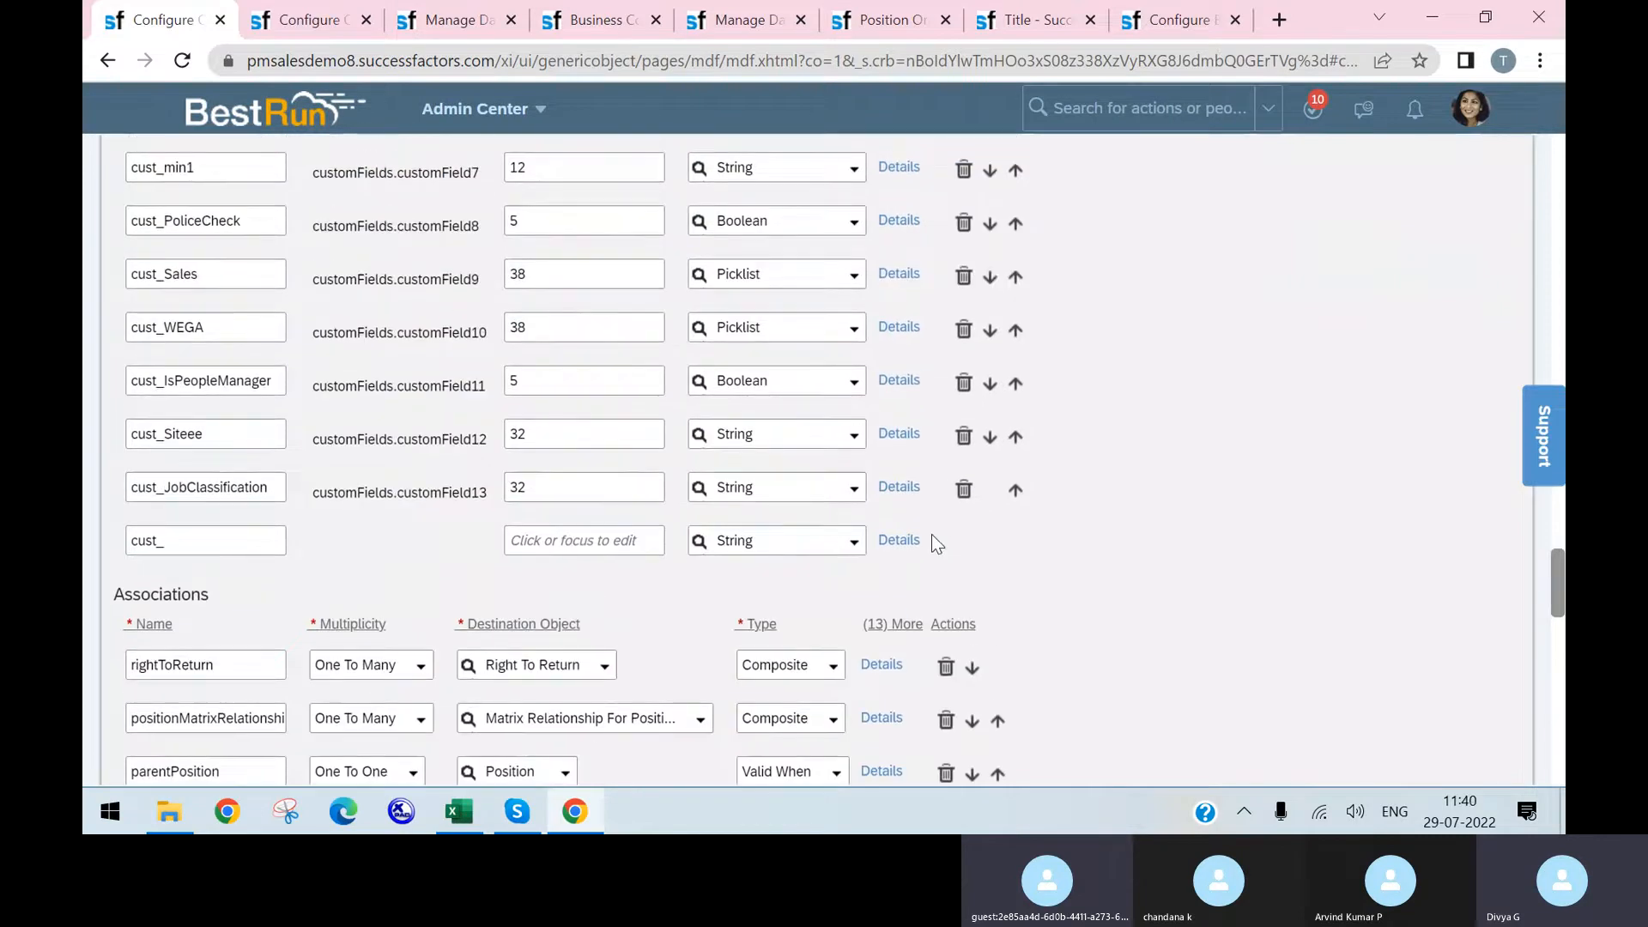
scroll(930, 534, down, 9)
scroll(930, 534, down, 3)
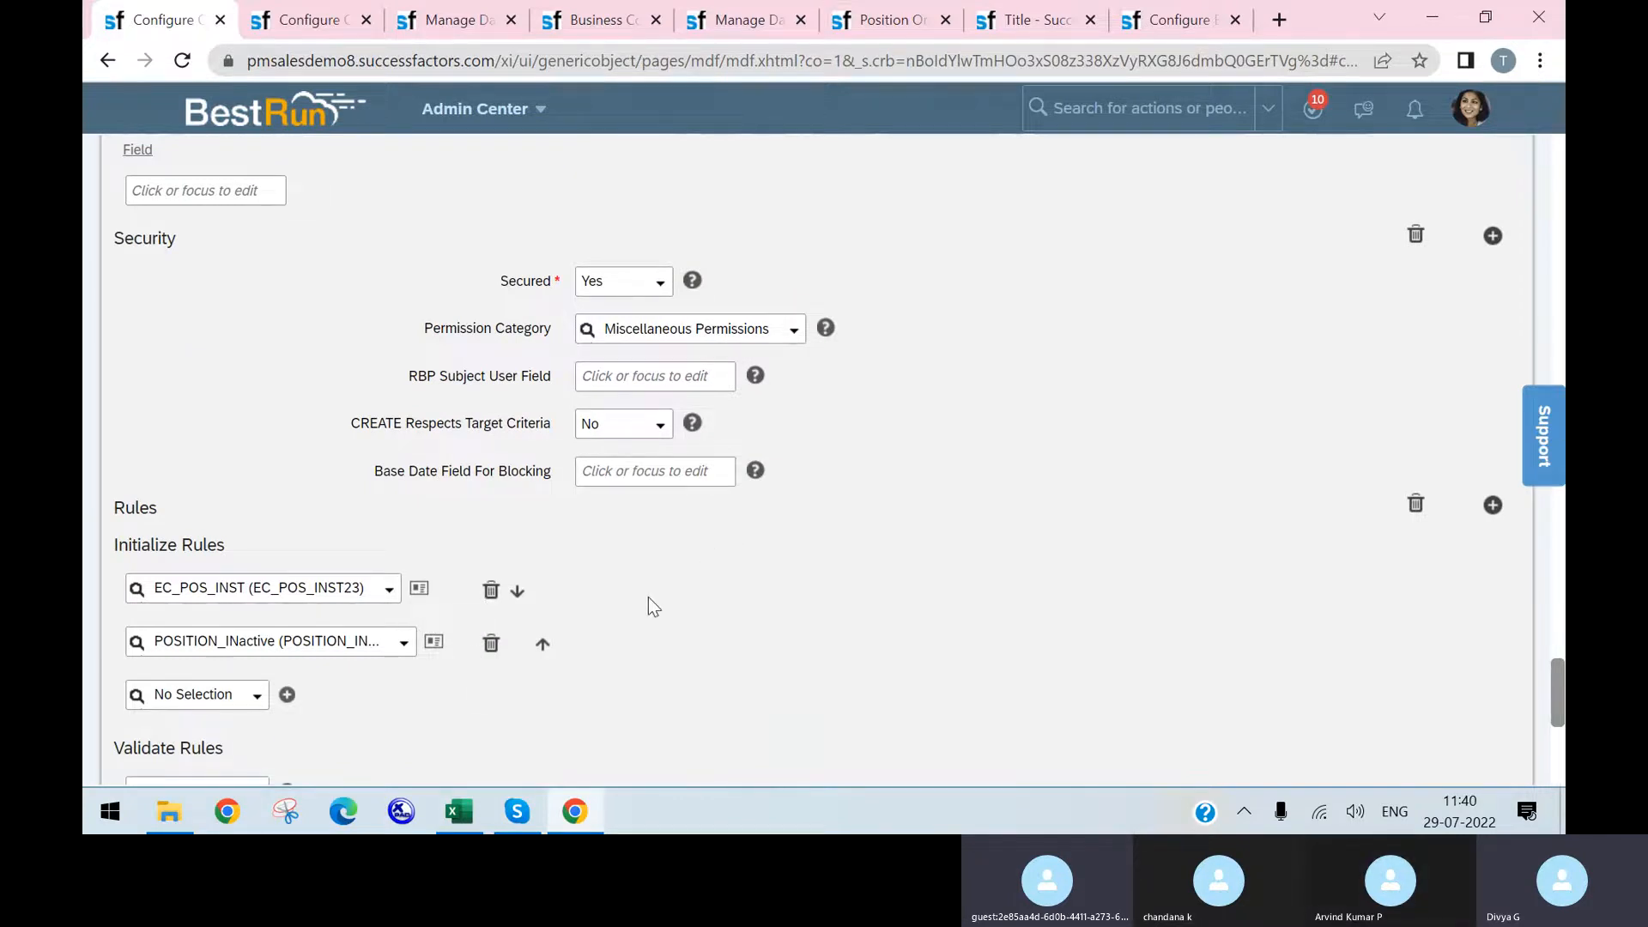
scroll(652, 596, down, 6)
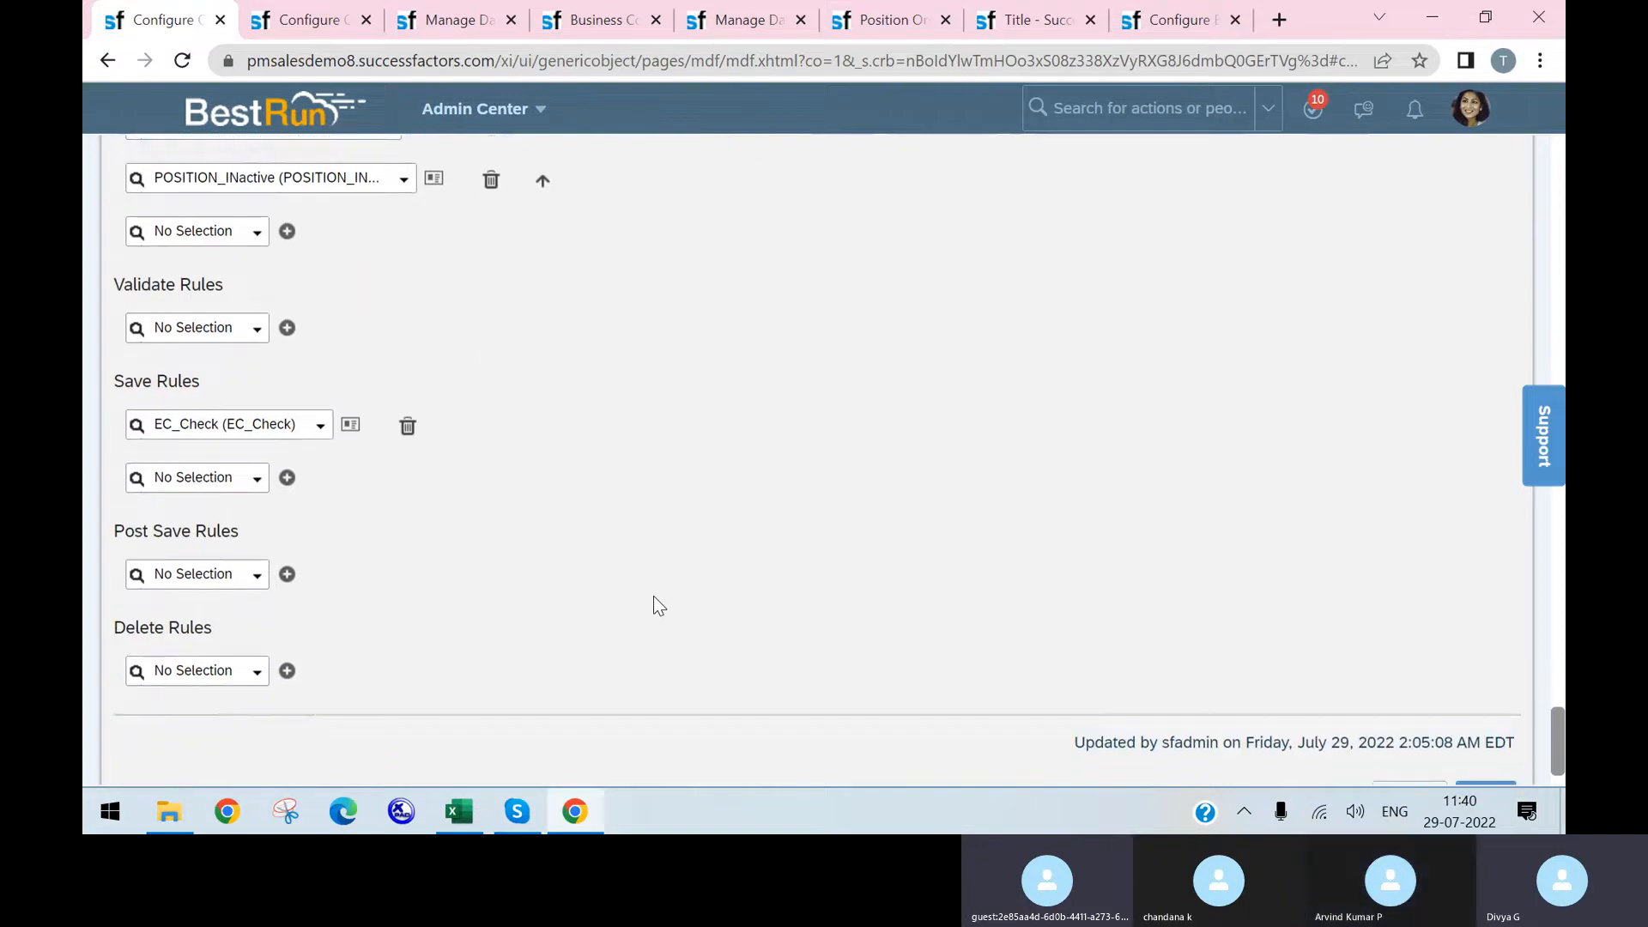
scroll(654, 602, up, 6)
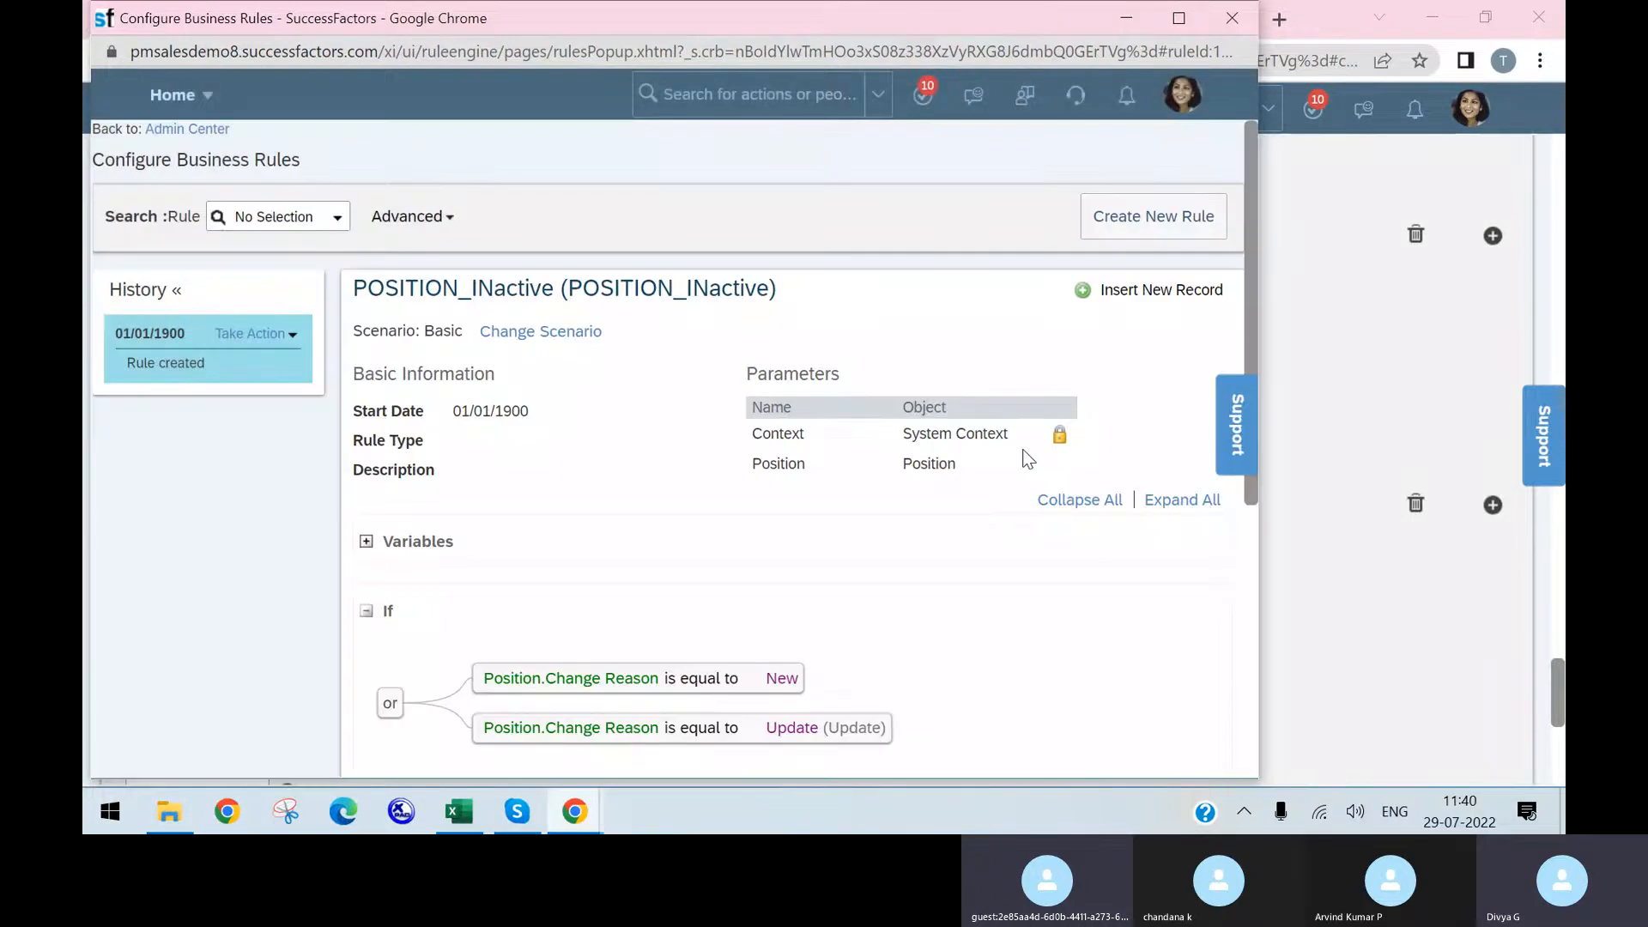
scroll(868, 480, down, 3)
scroll(939, 512, down, 3)
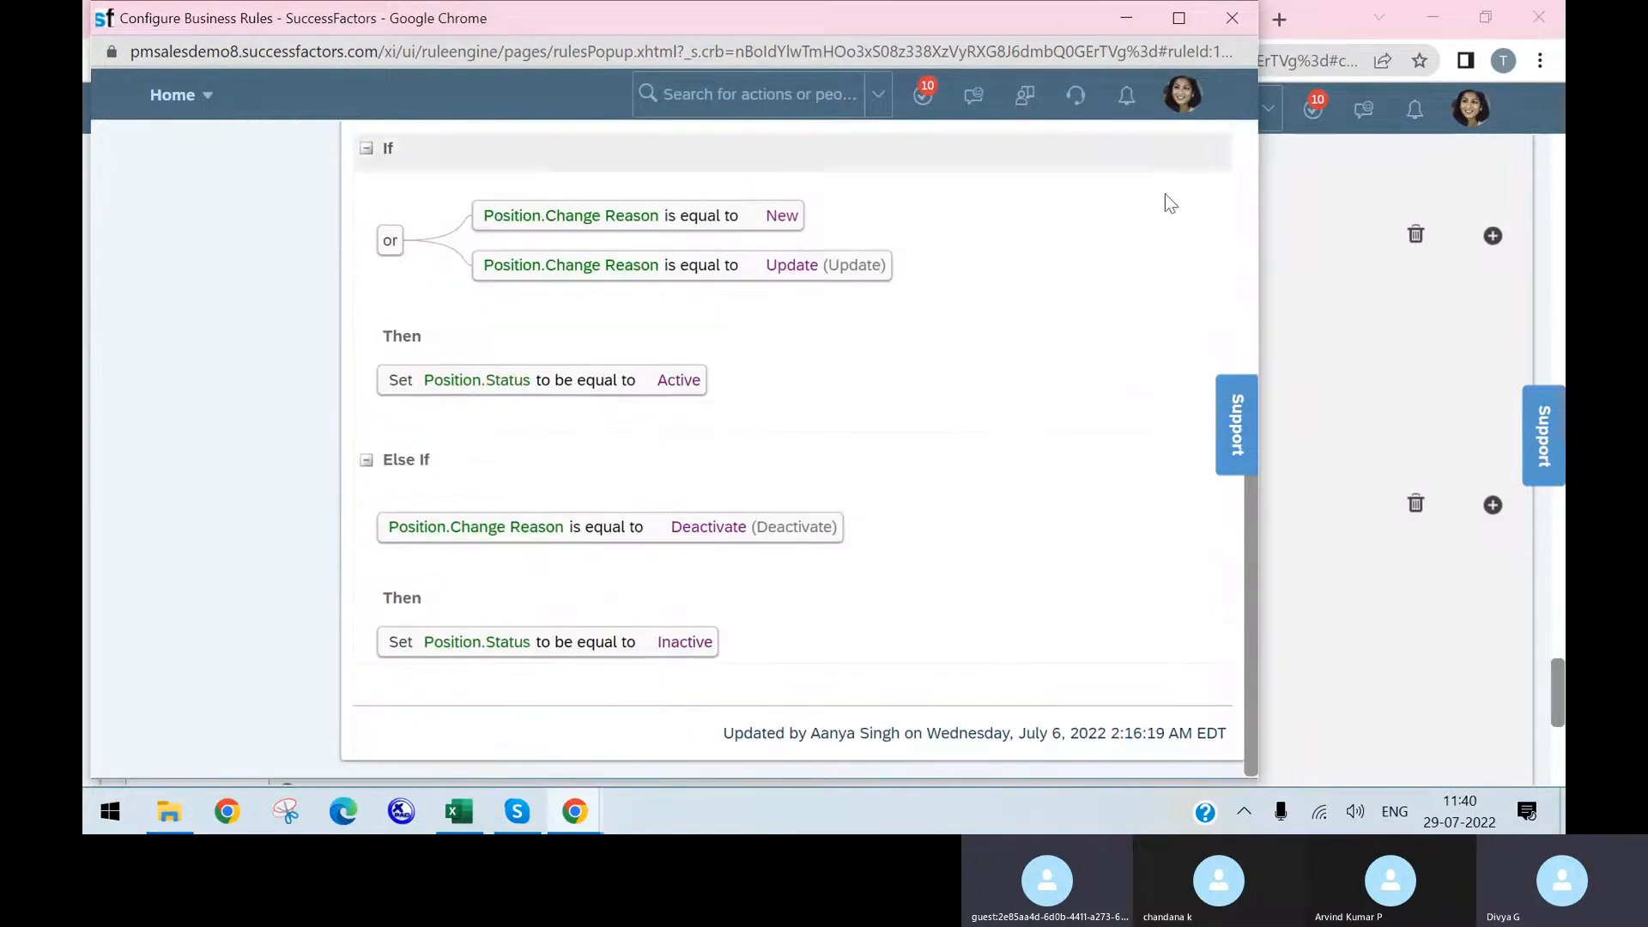
click(1231, 18)
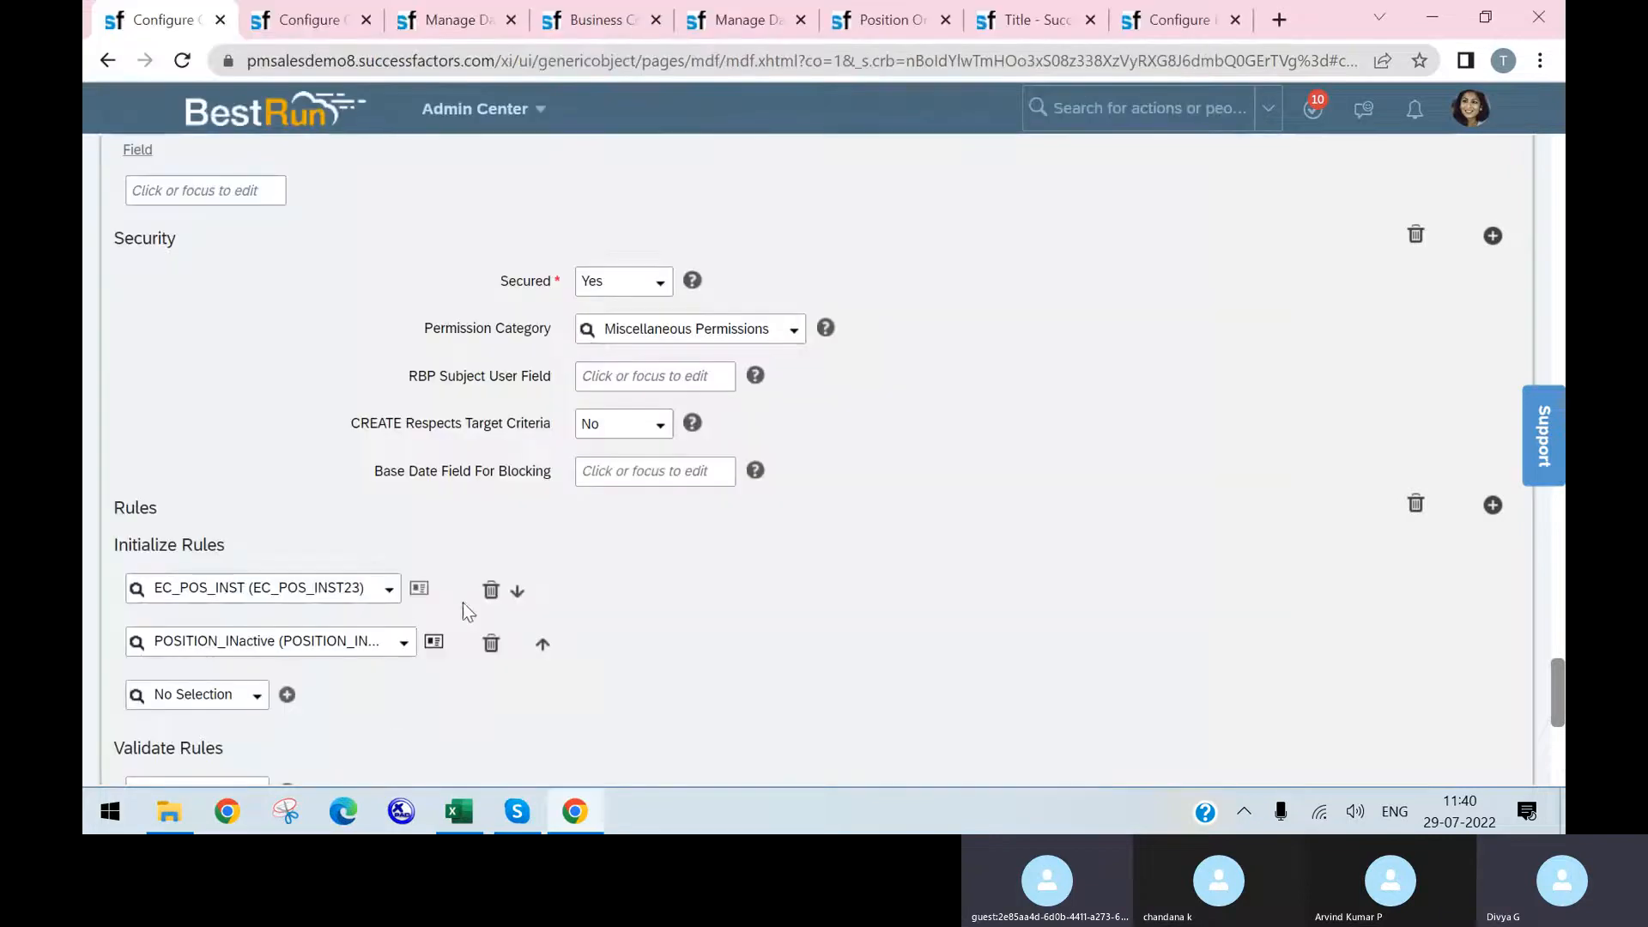
click(421, 590)
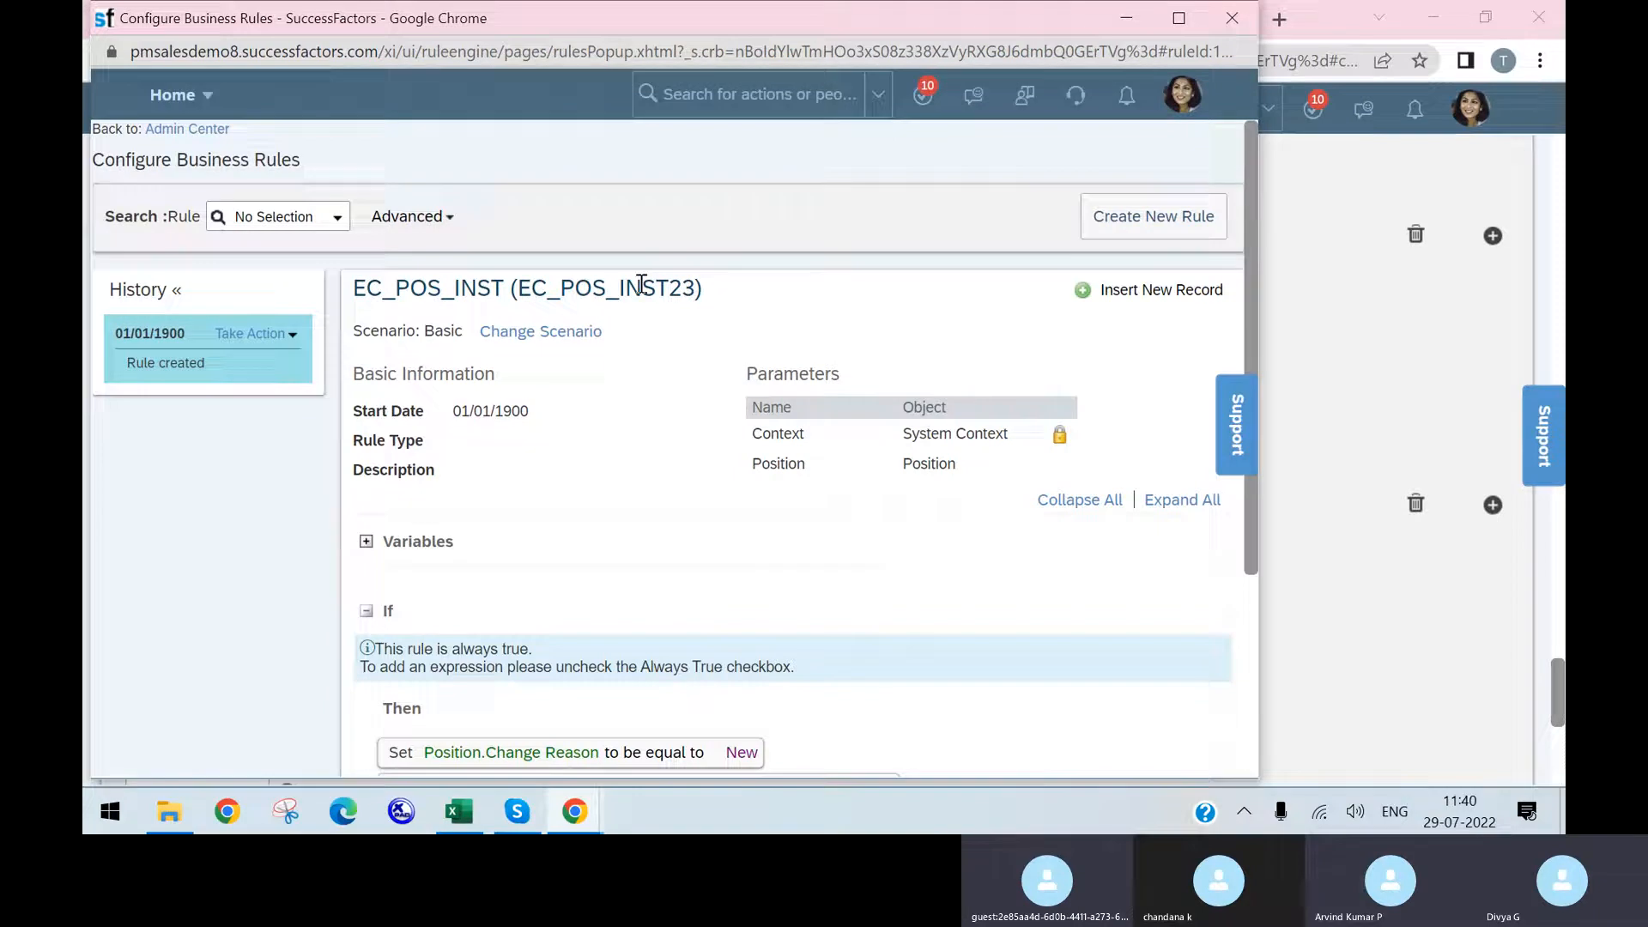
scroll(787, 482, down, 3)
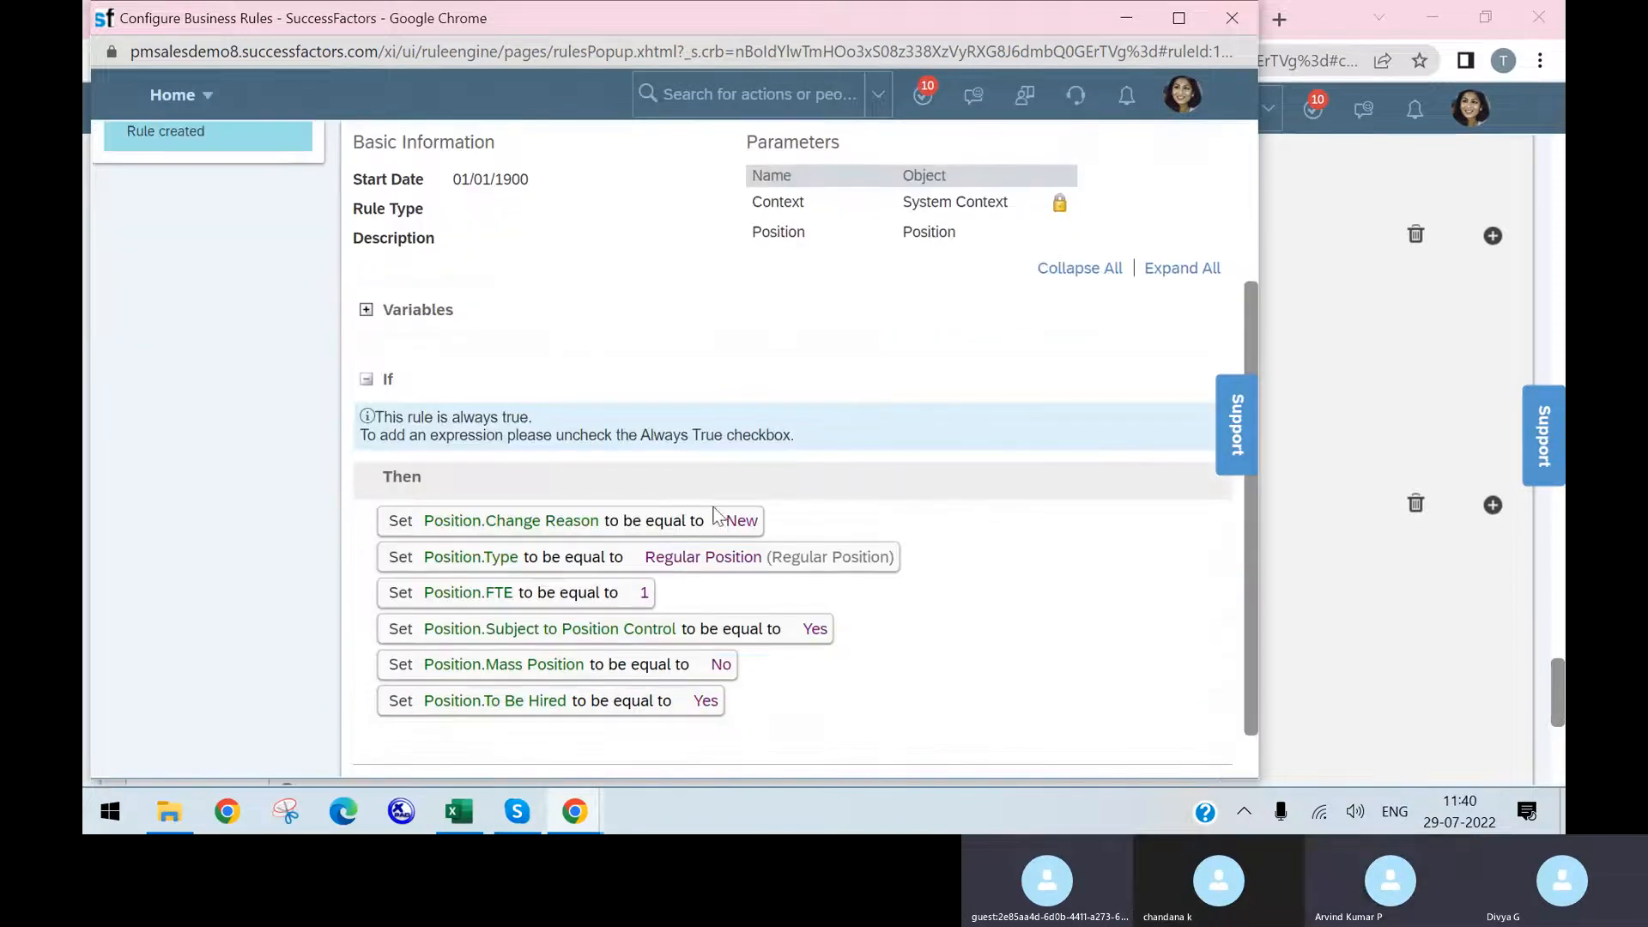
click(1232, 18)
- Open the details of the jobCode field and go to its assigned rules
scroll(559, 732, up, 7)
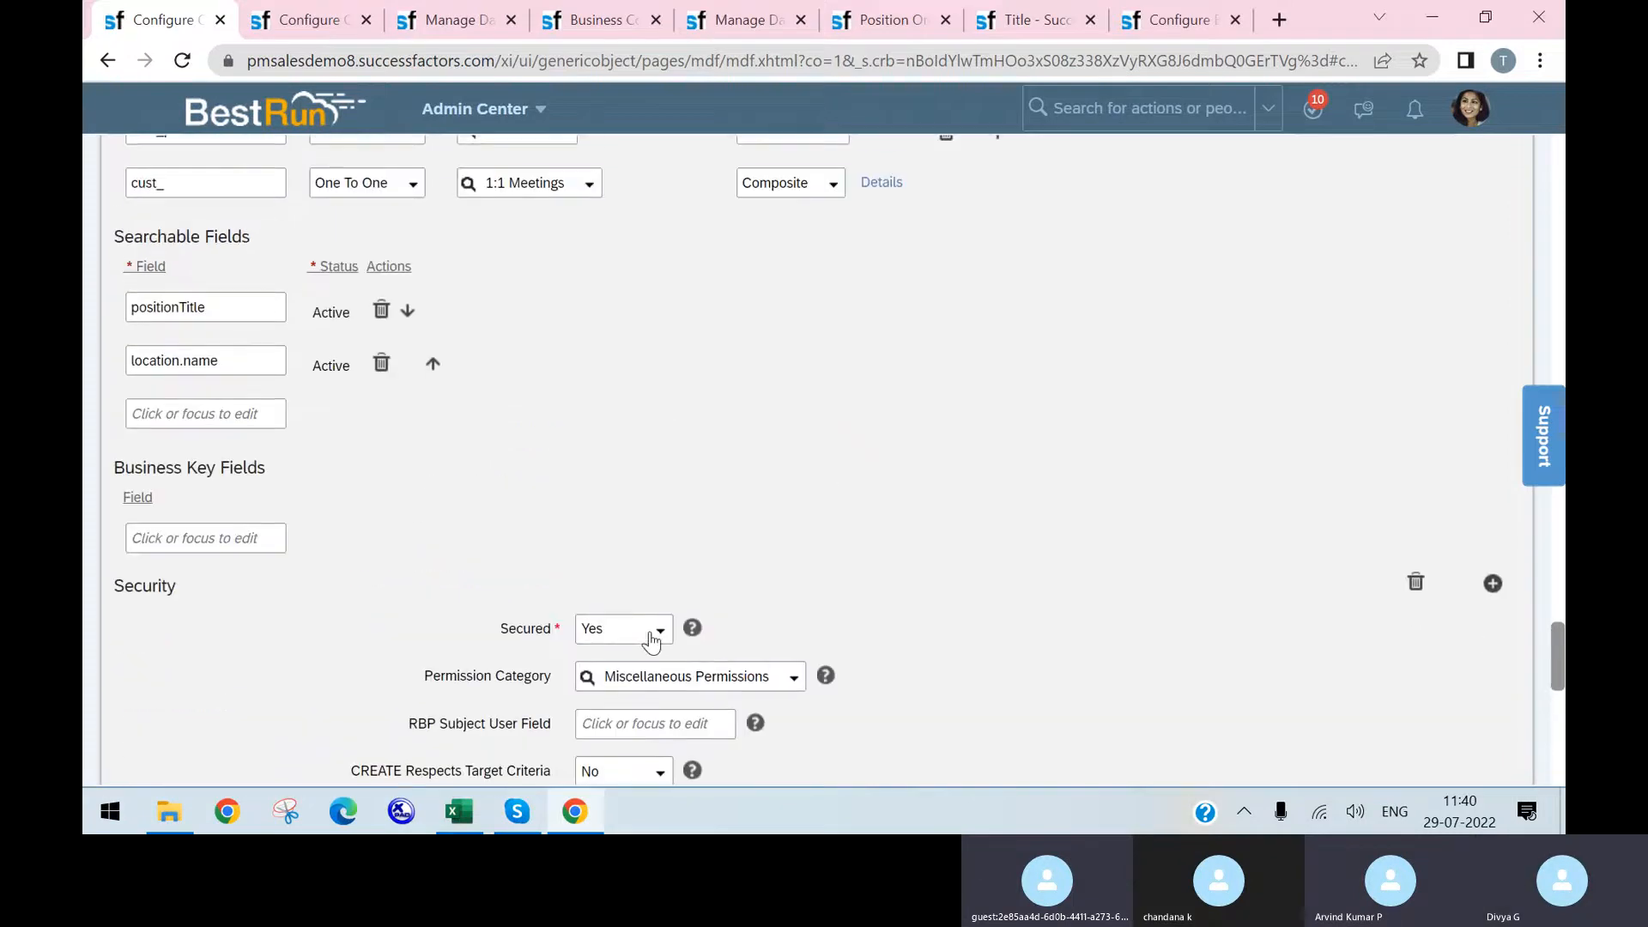
scroll(650, 642, up, 20)
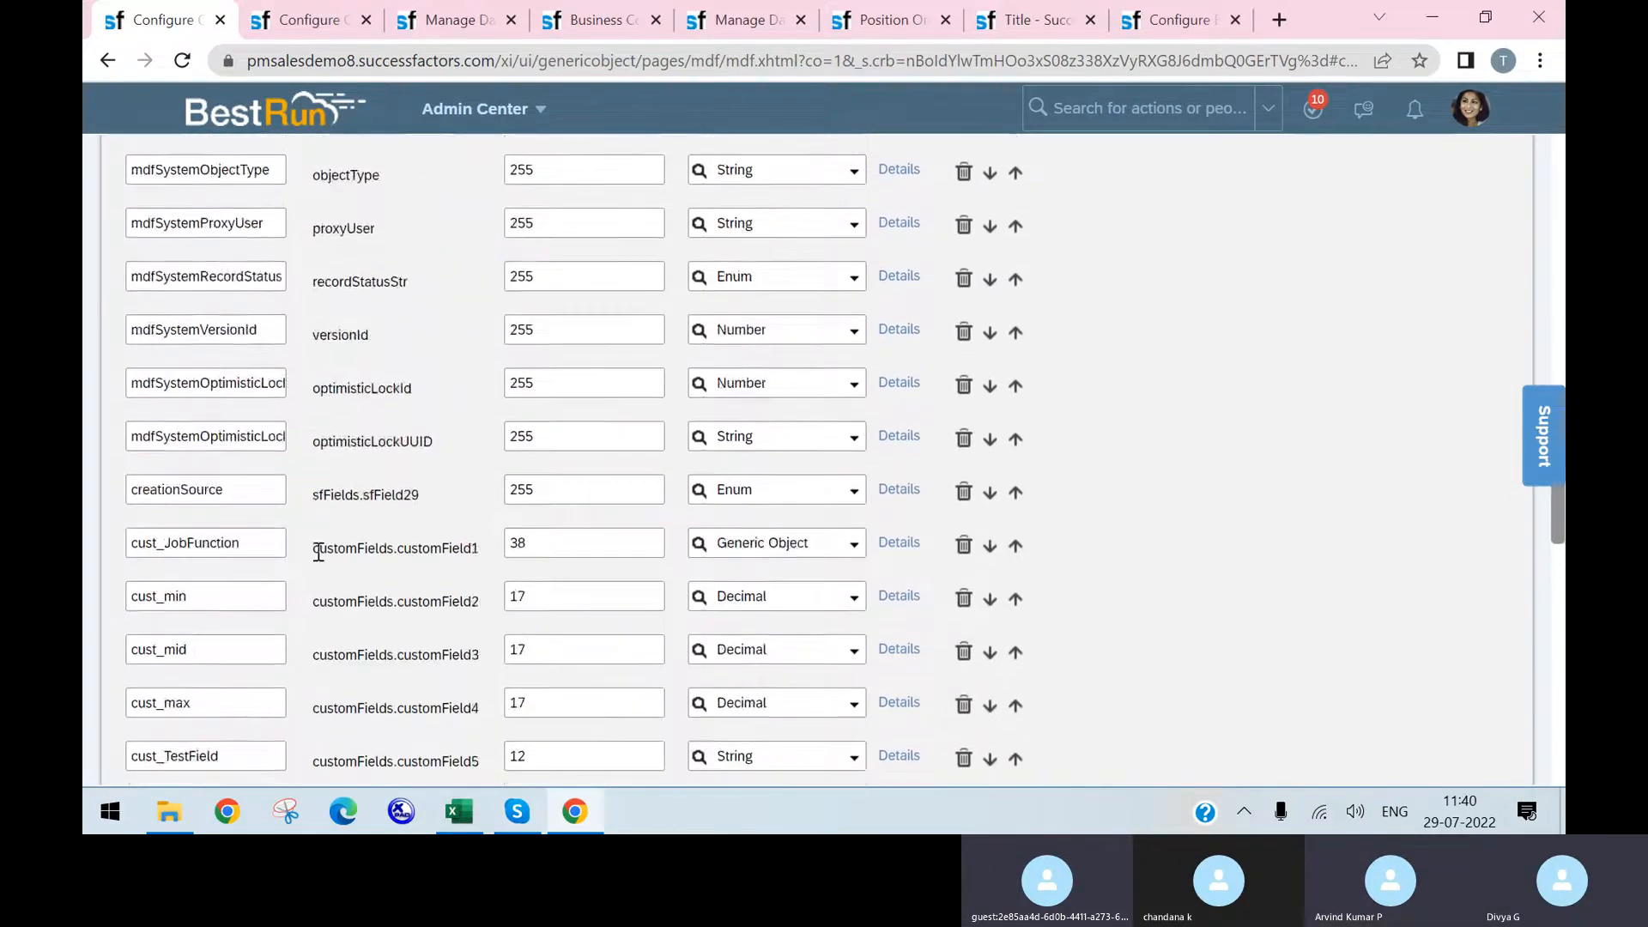
scroll(163, 434, up, 10)
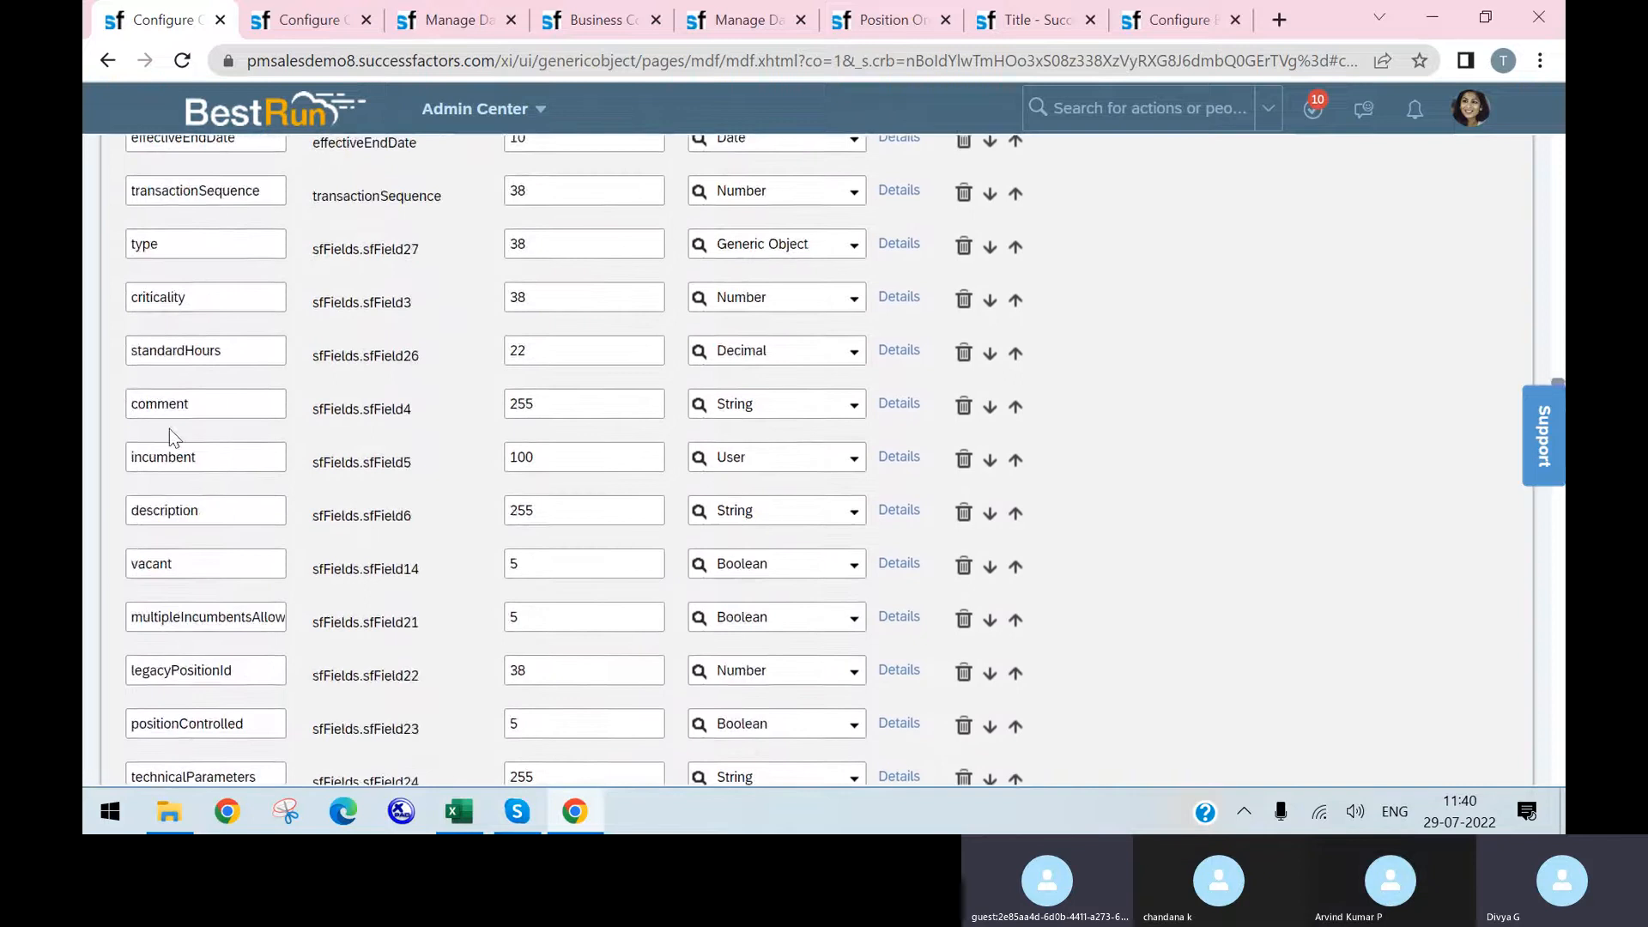
scroll(178, 416, up, 7)
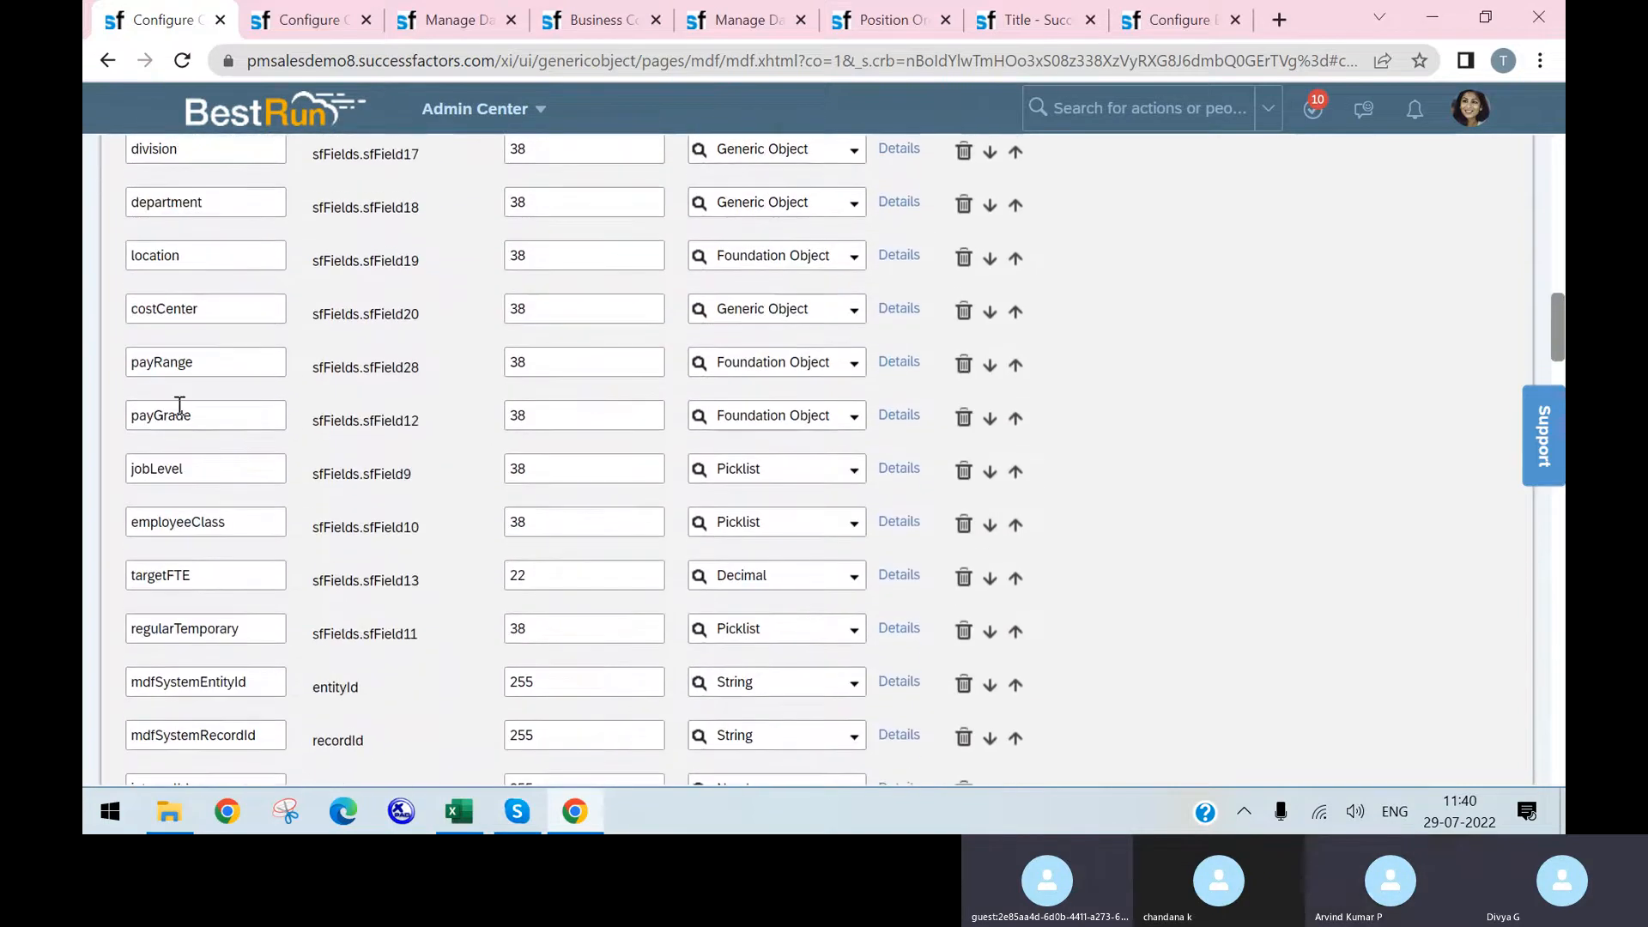
scroll(206, 275, up, 5)
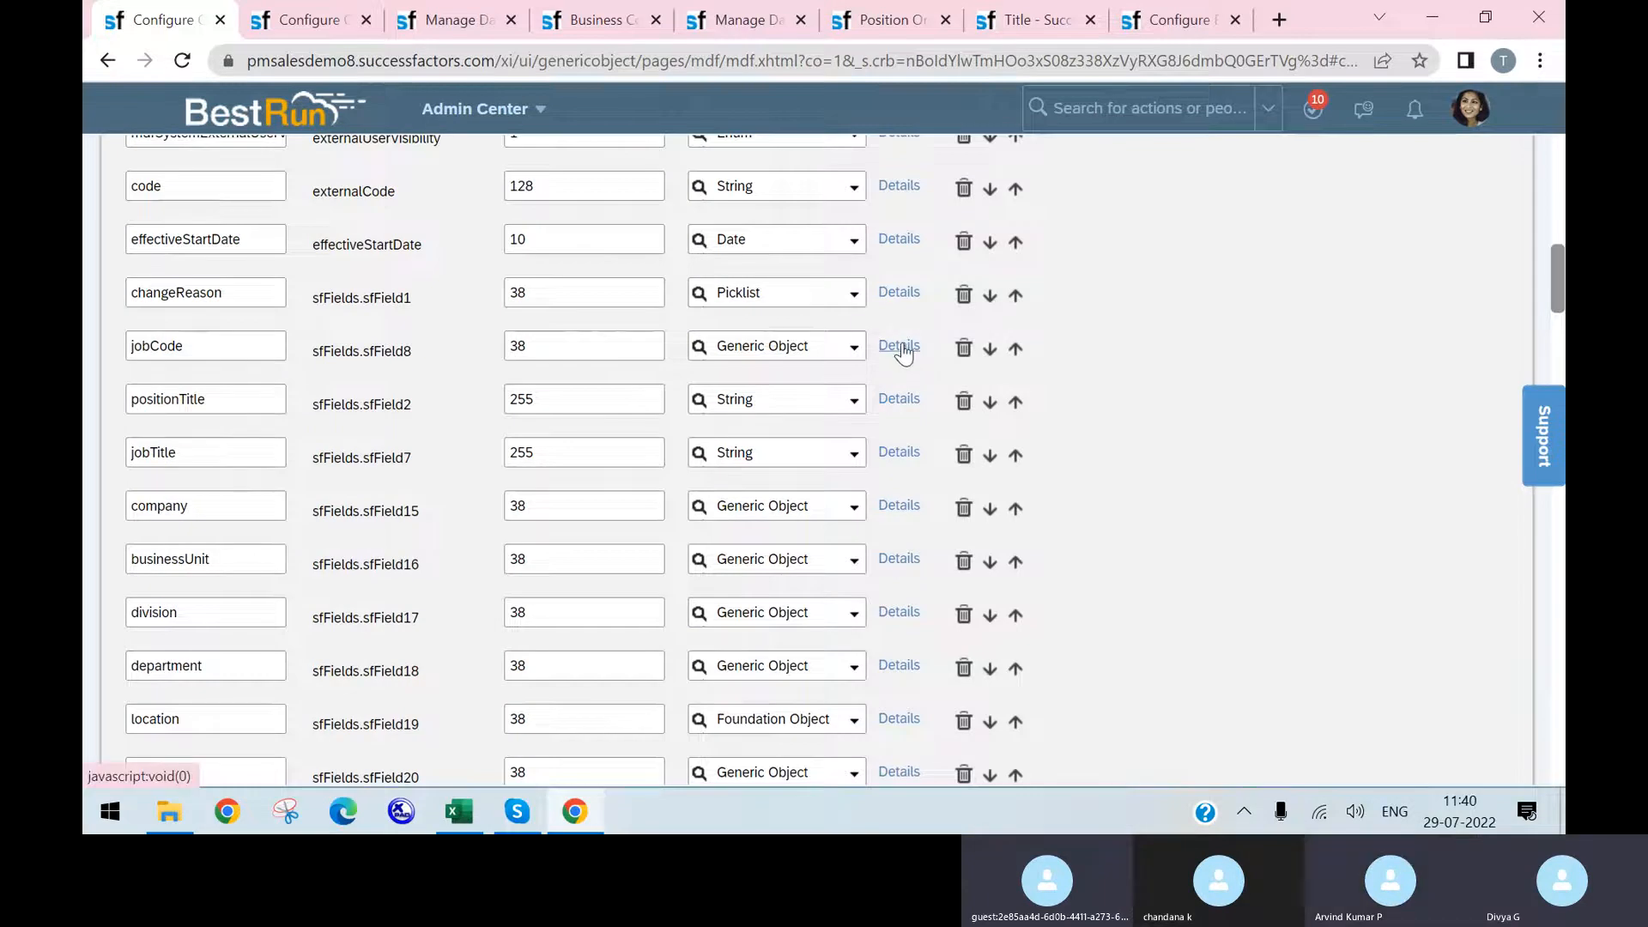
click(898, 346)
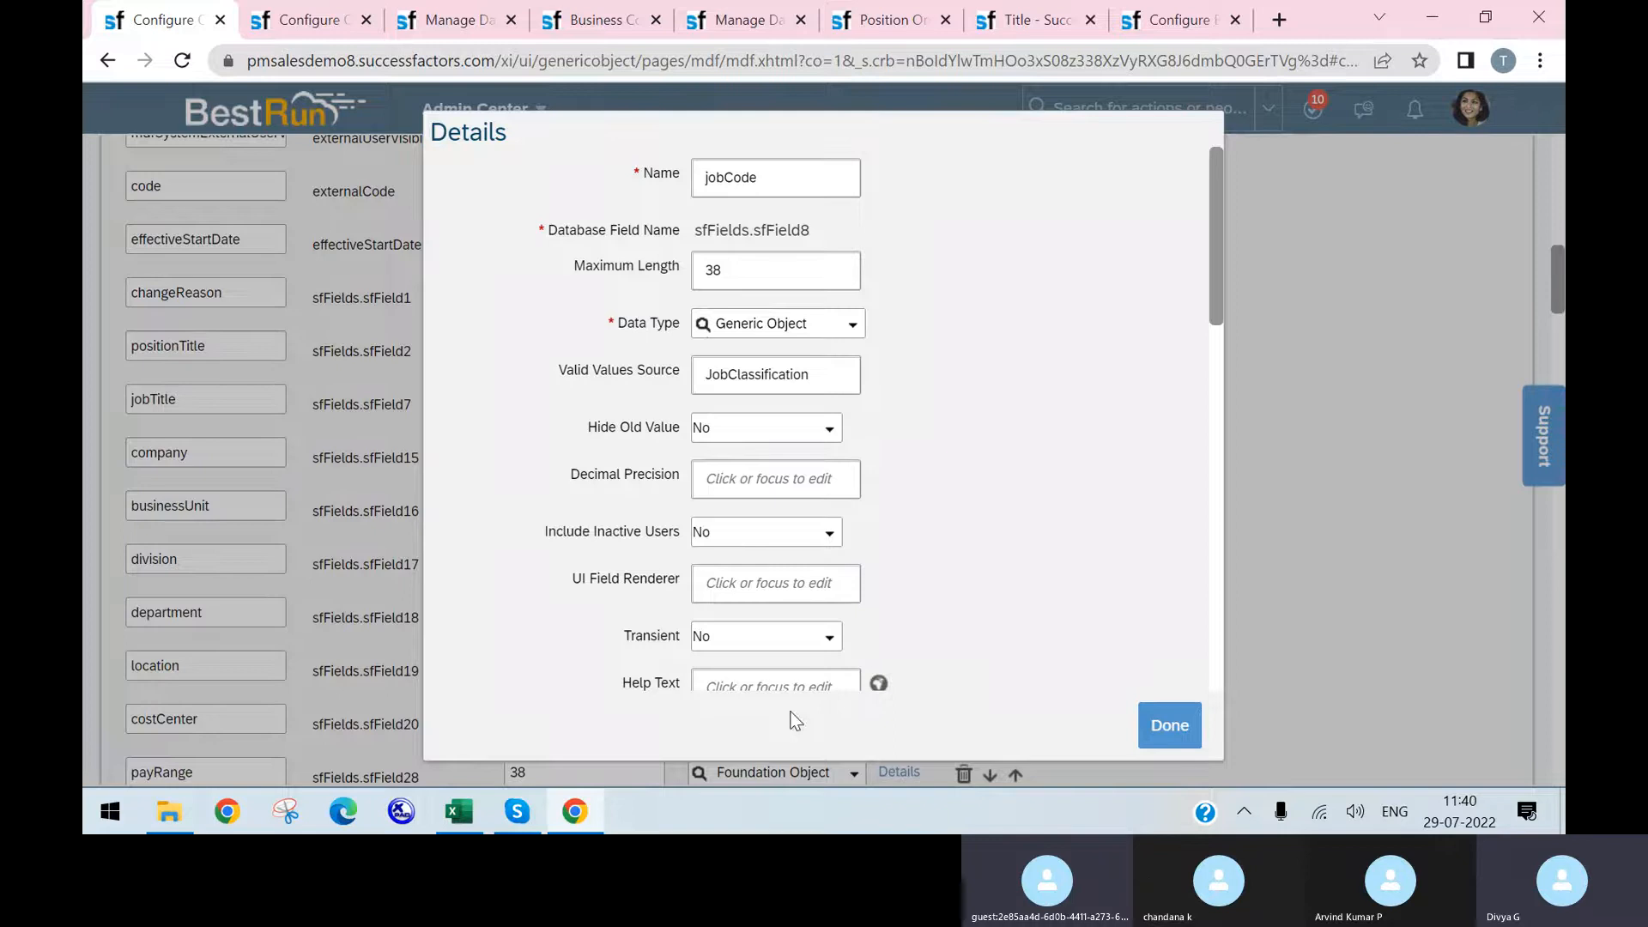
scroll(854, 616, down, 10)
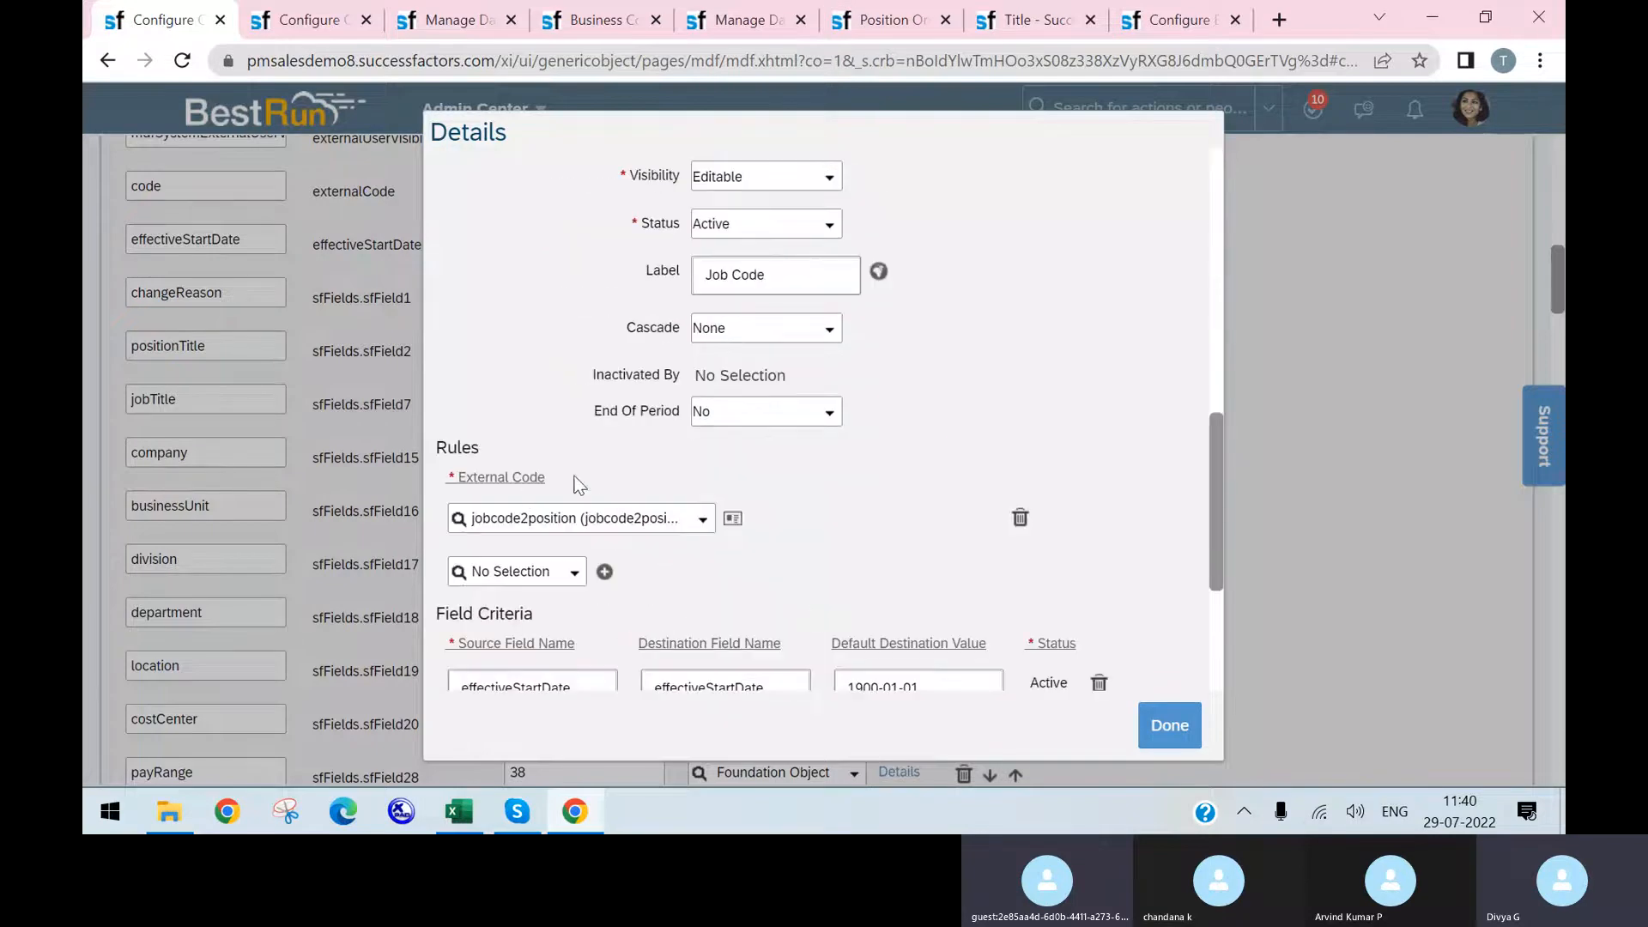
- Replace the jobcode2position rule on the jobCode field with EC_JOB2POS and save the Position definition
click(666, 518)
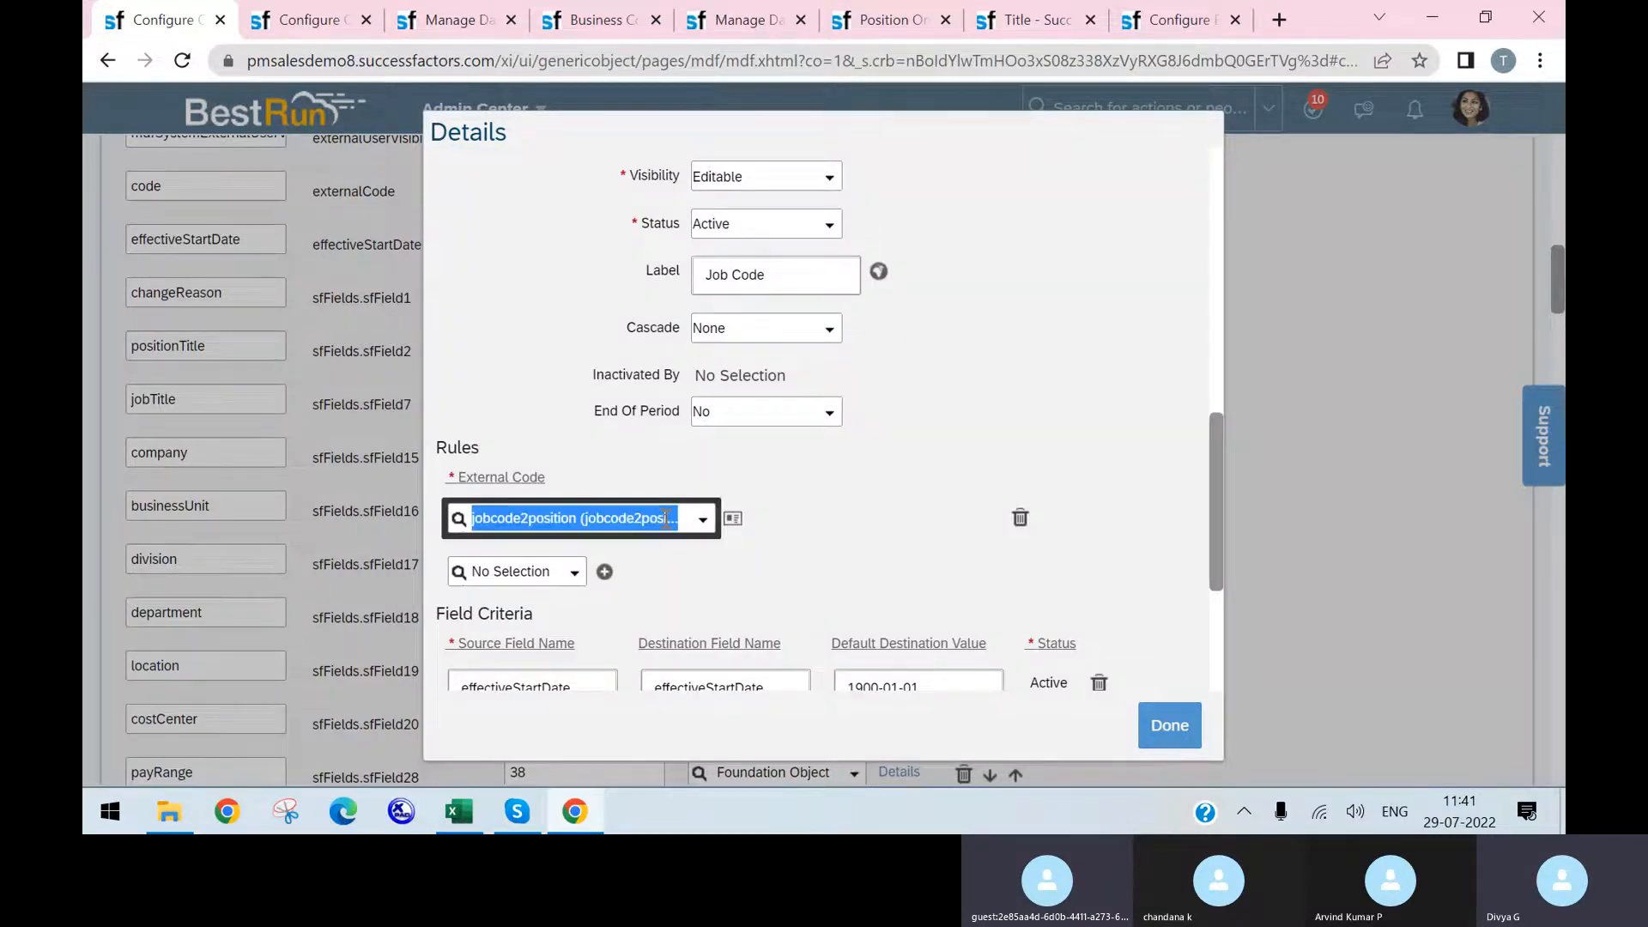
text(job)
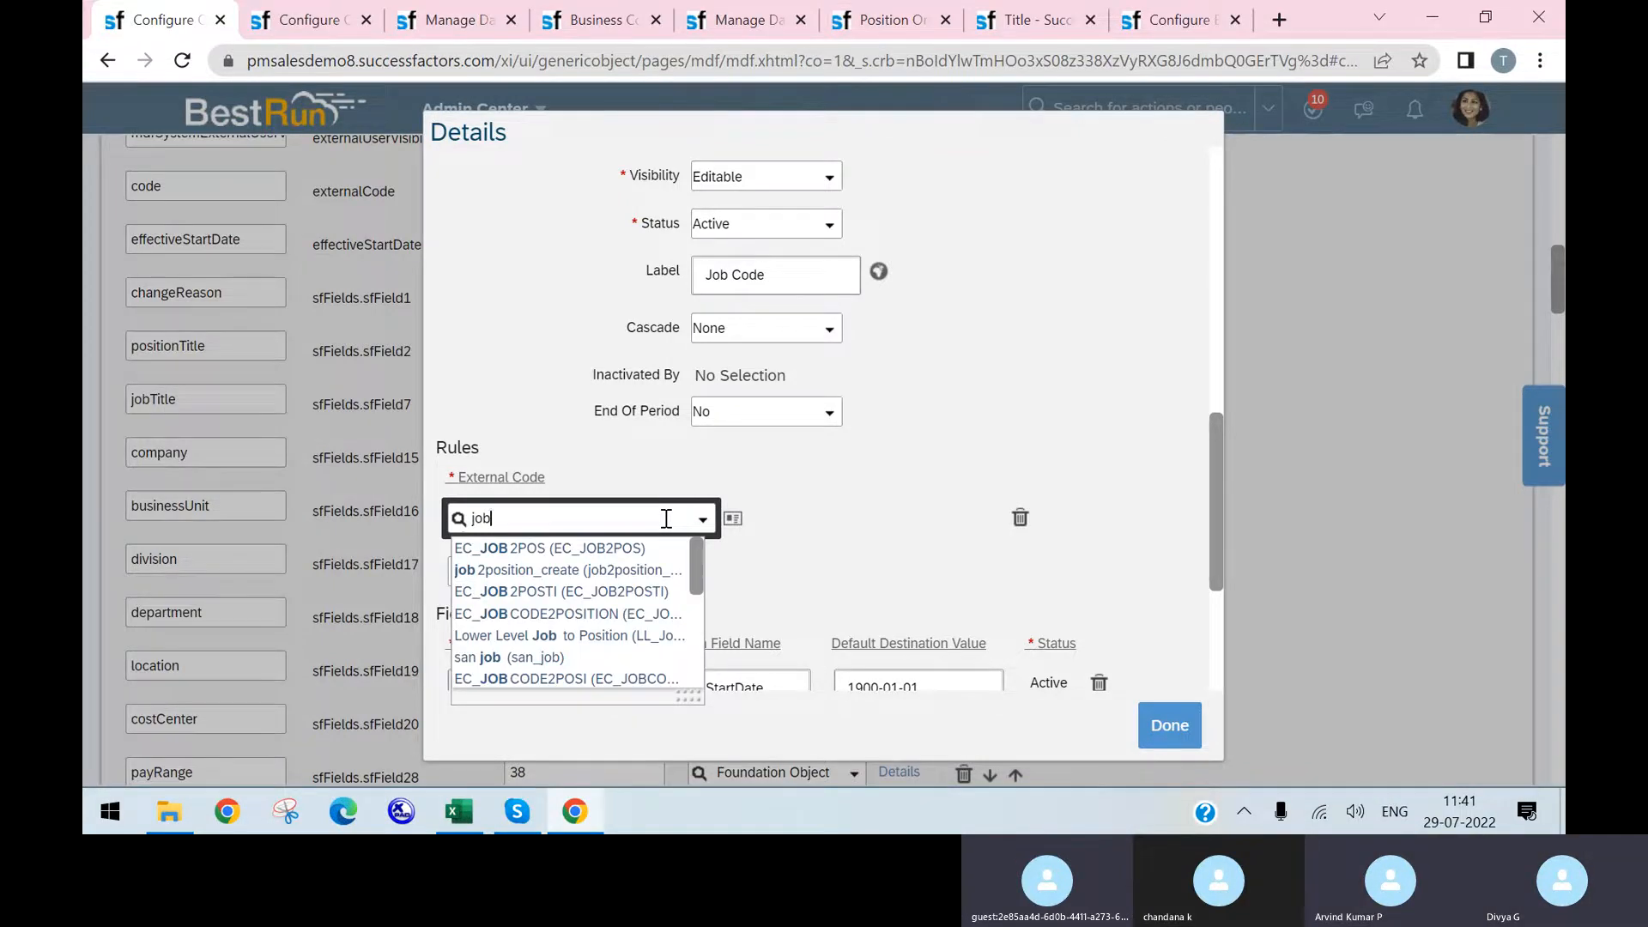
click(525, 547)
click(1169, 725)
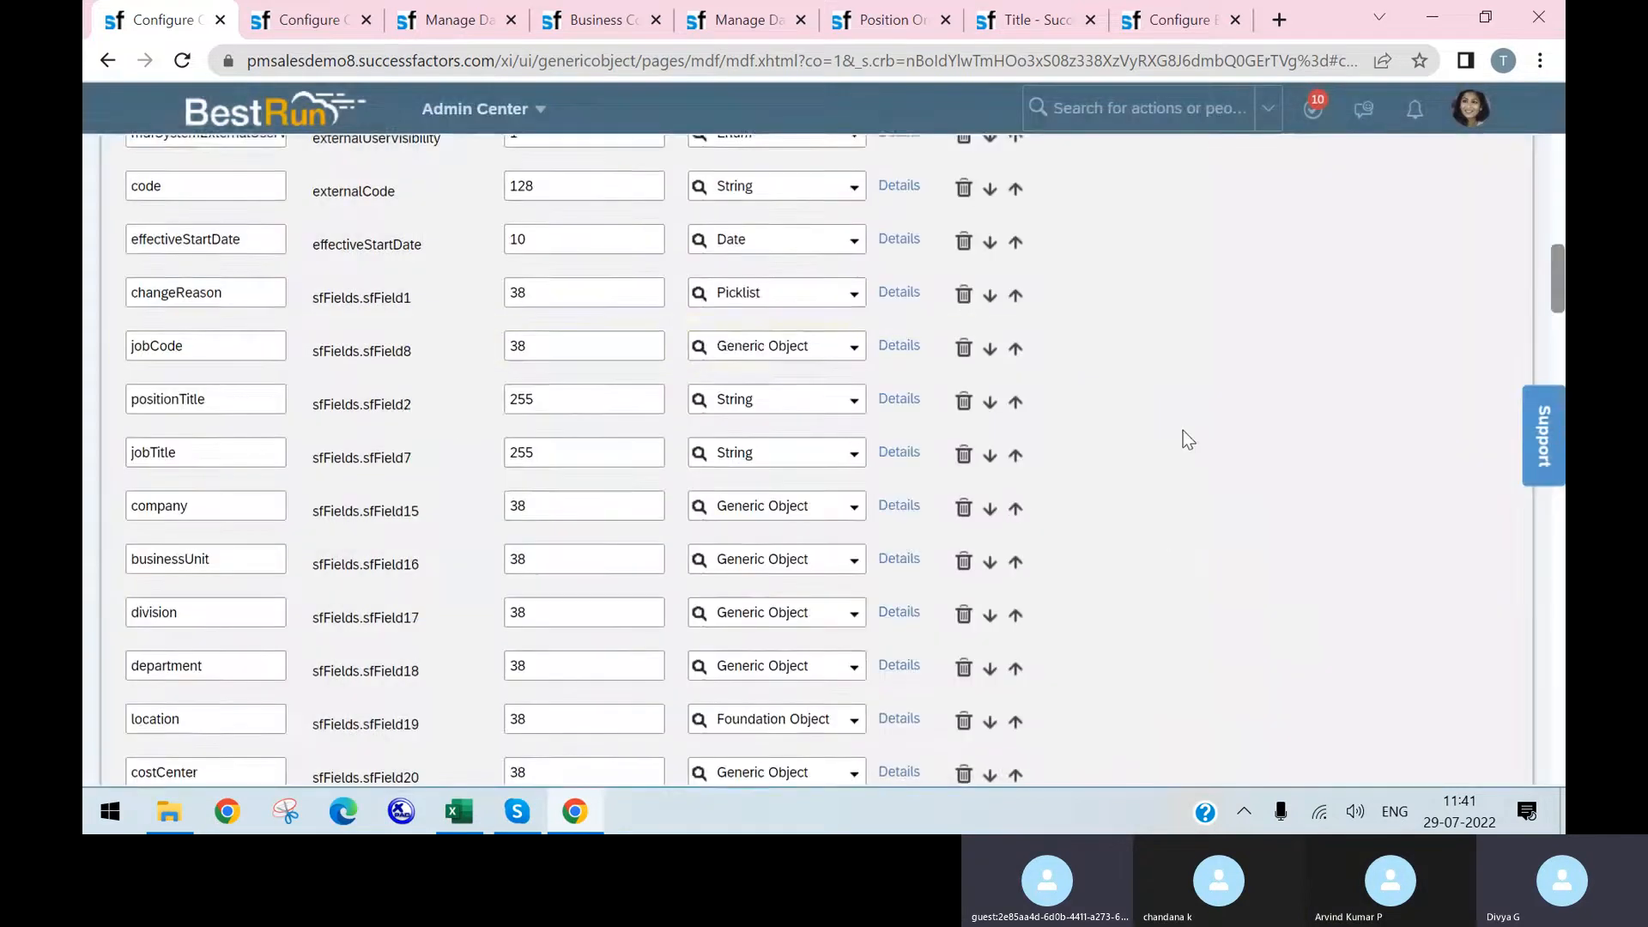
scroll(1182, 430, down, 20)
scroll(1304, 740, down, 15)
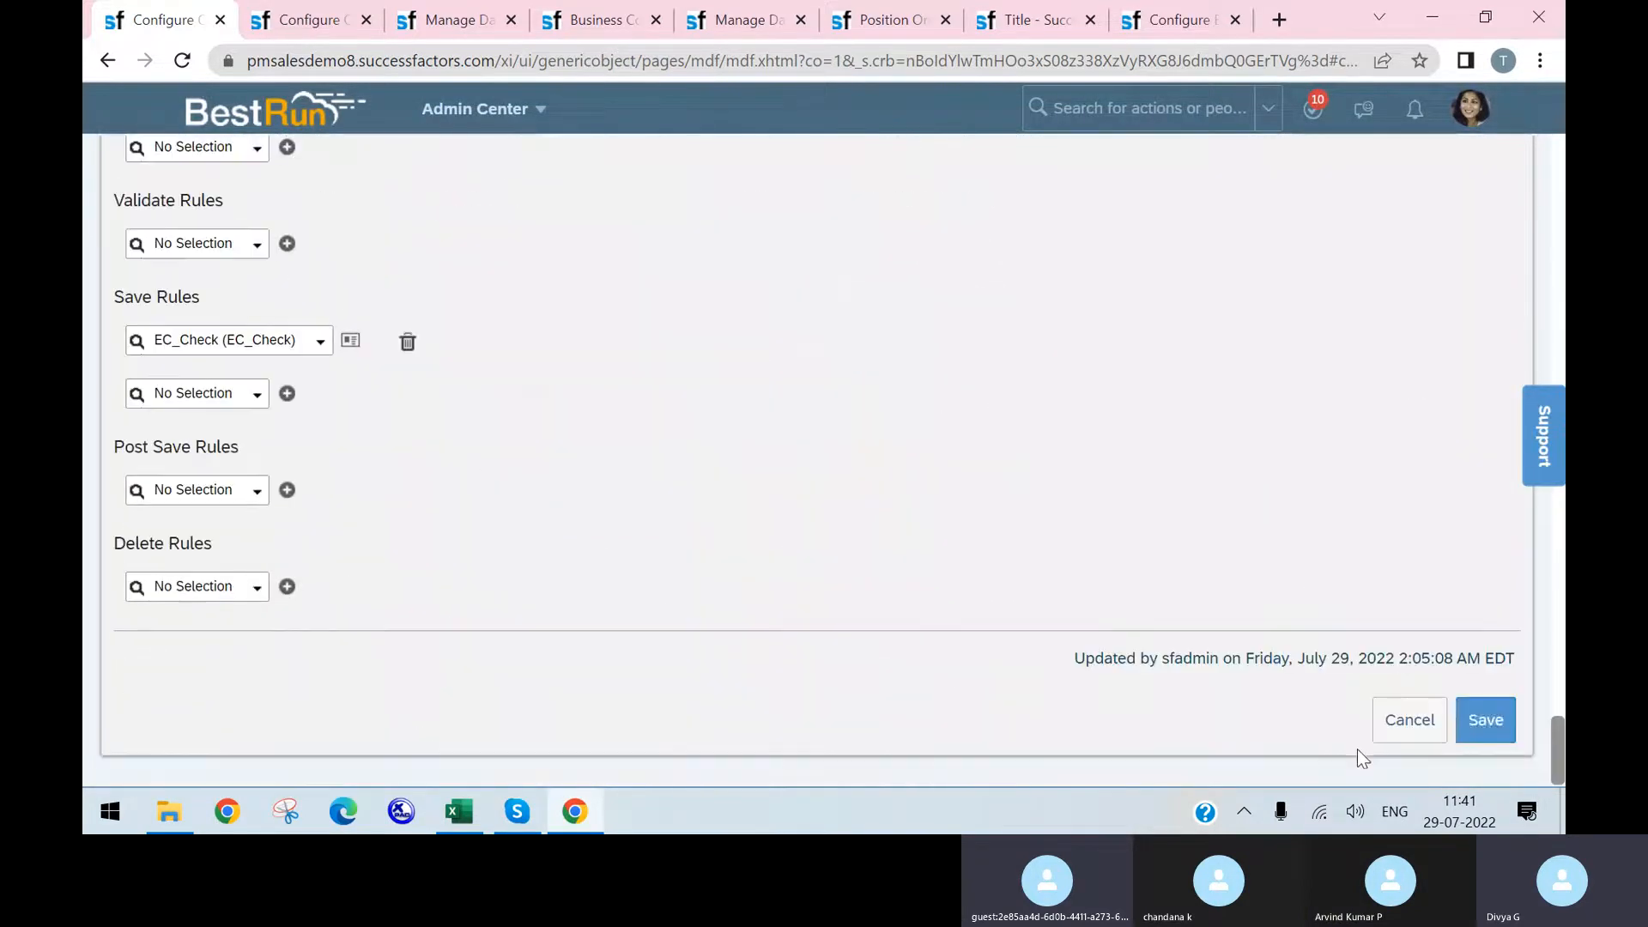
click(1469, 731)
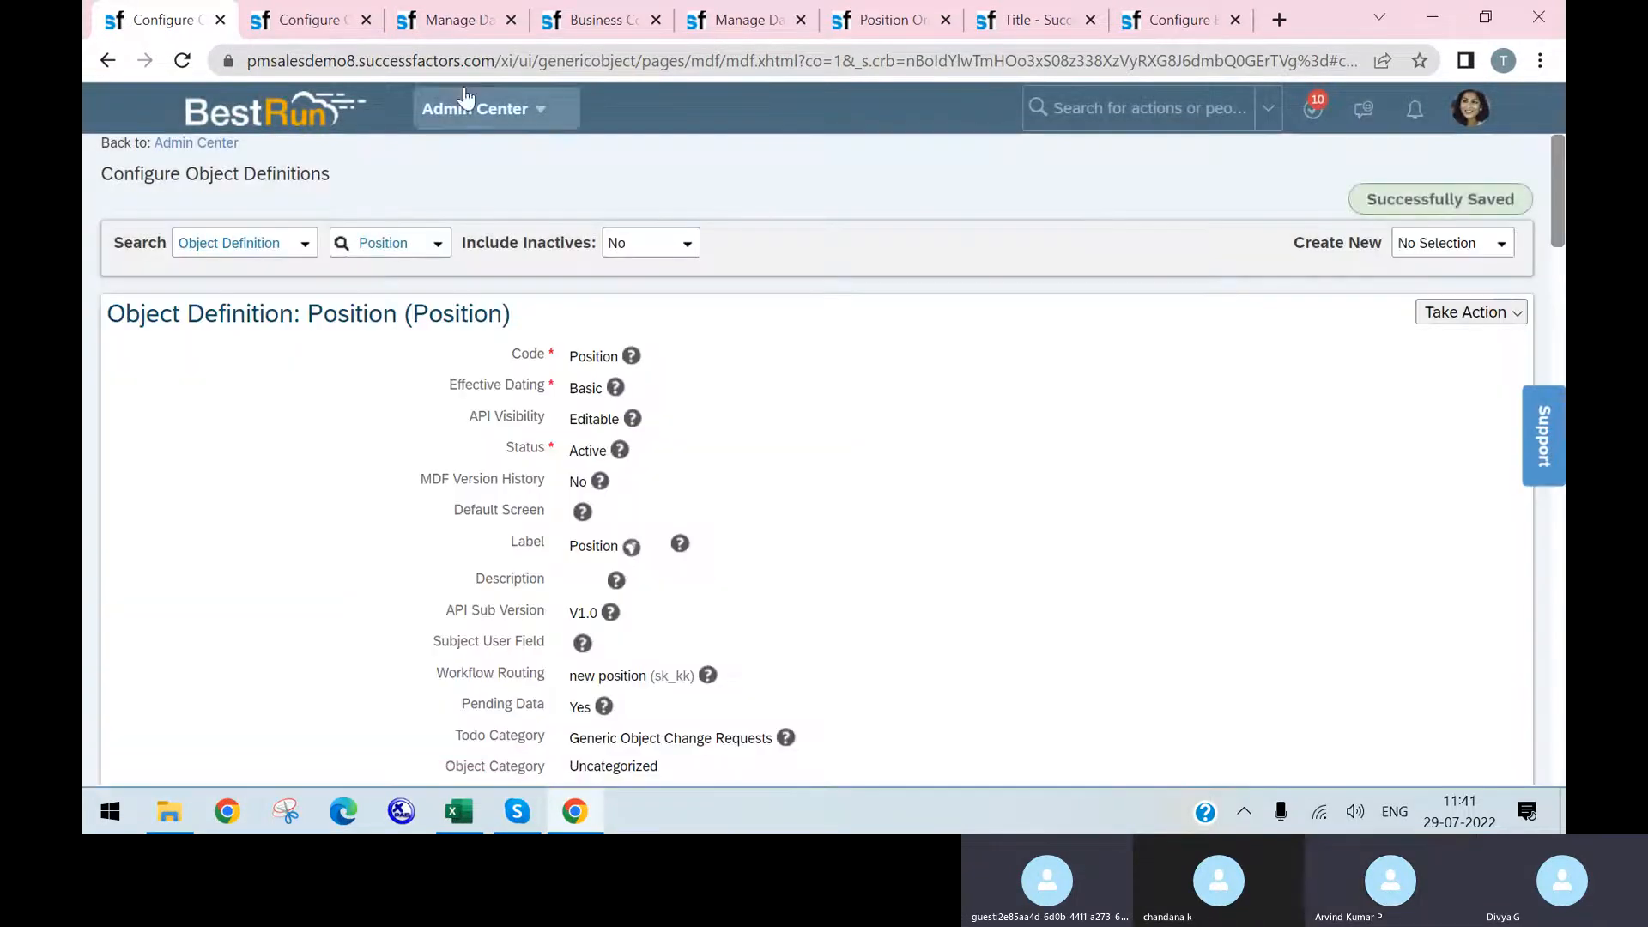
- Reload the new Position form in Manage Data and select Administrative Support as the job code to test EC_JOB2POS
click(420, 21)
click(182, 60)
click(941, 230)
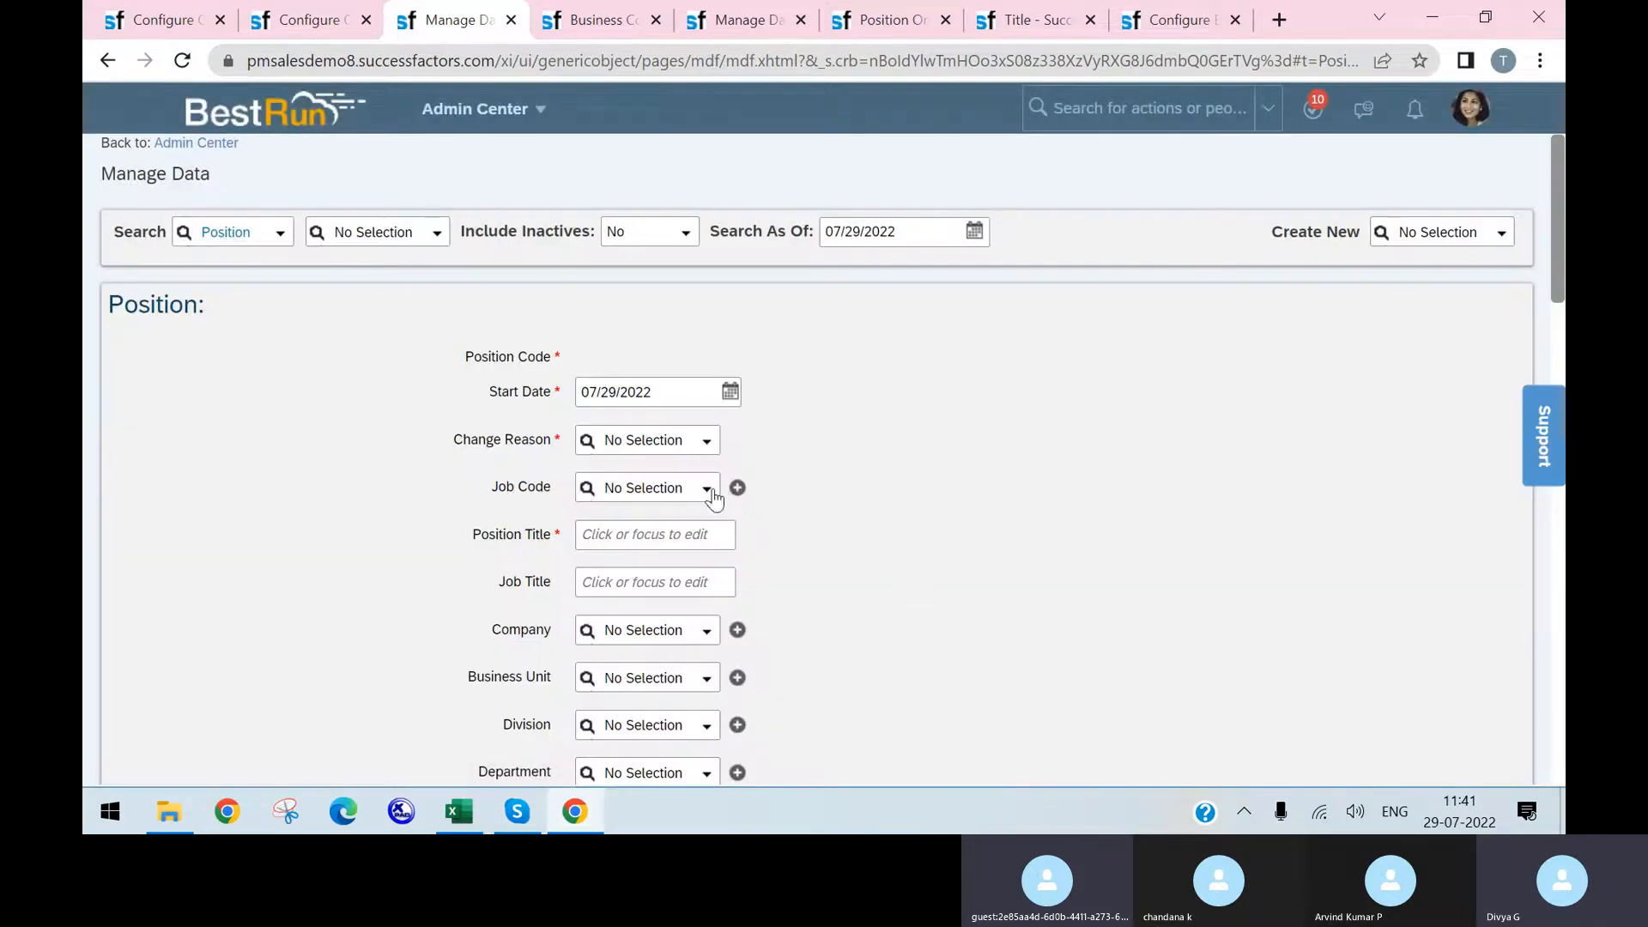
click(711, 491)
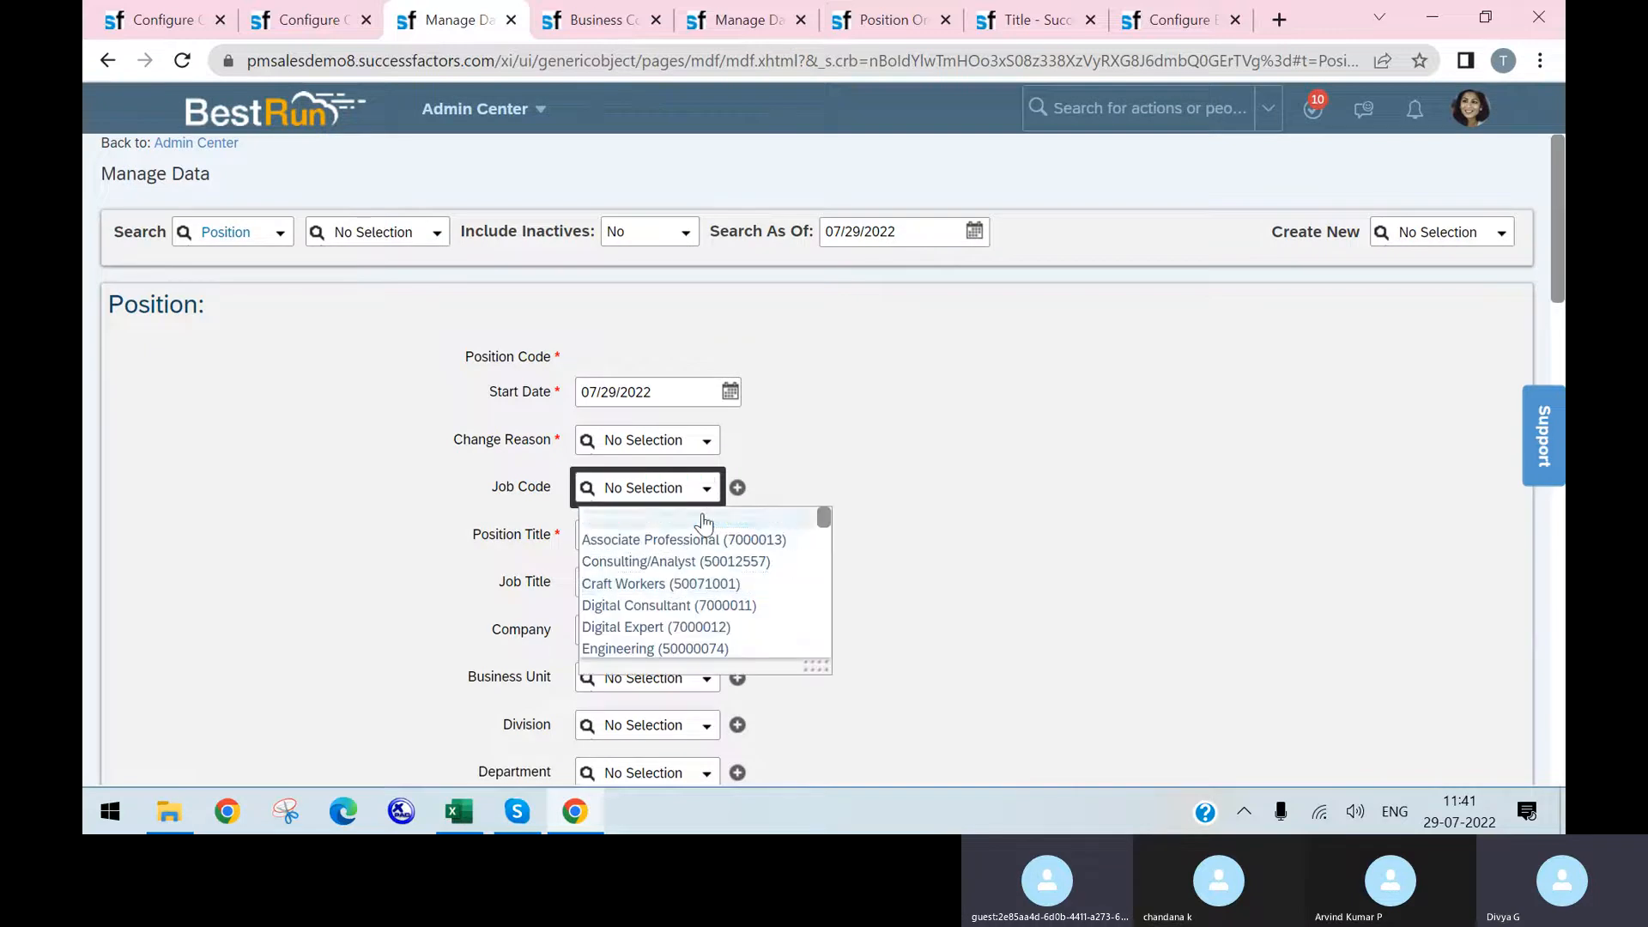
click(703, 517)
- Check which Position fields the rule fills from the job code, including Job Title, Pay Grade and Job Level
scroll(952, 501, down, 6)
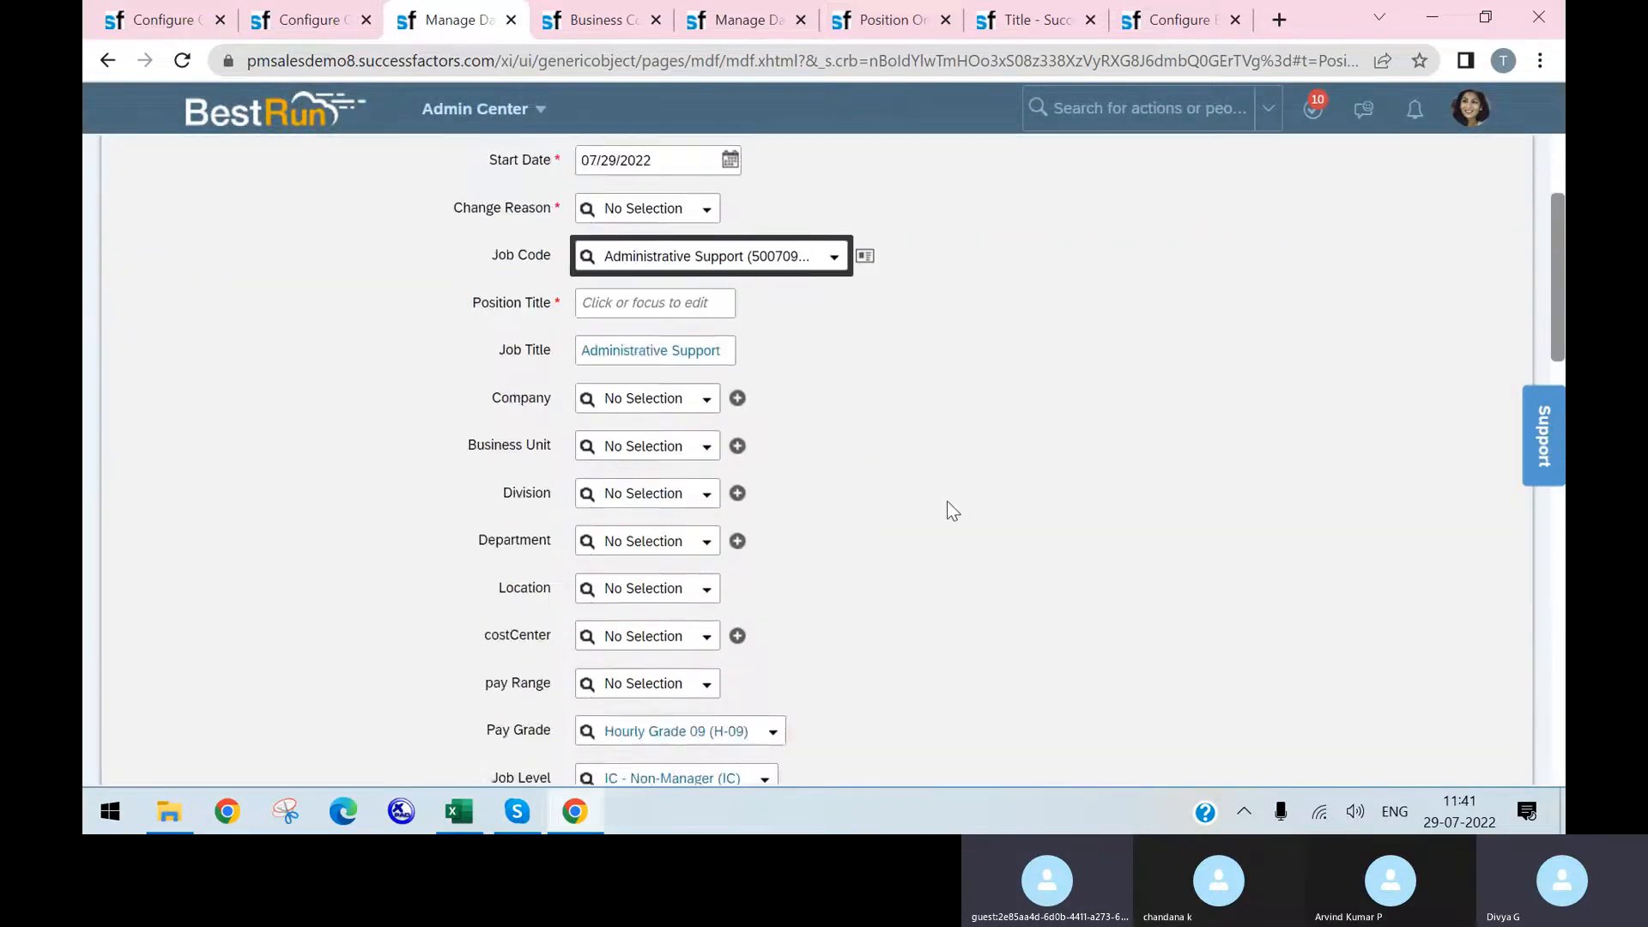
scroll(771, 456, down, 5)
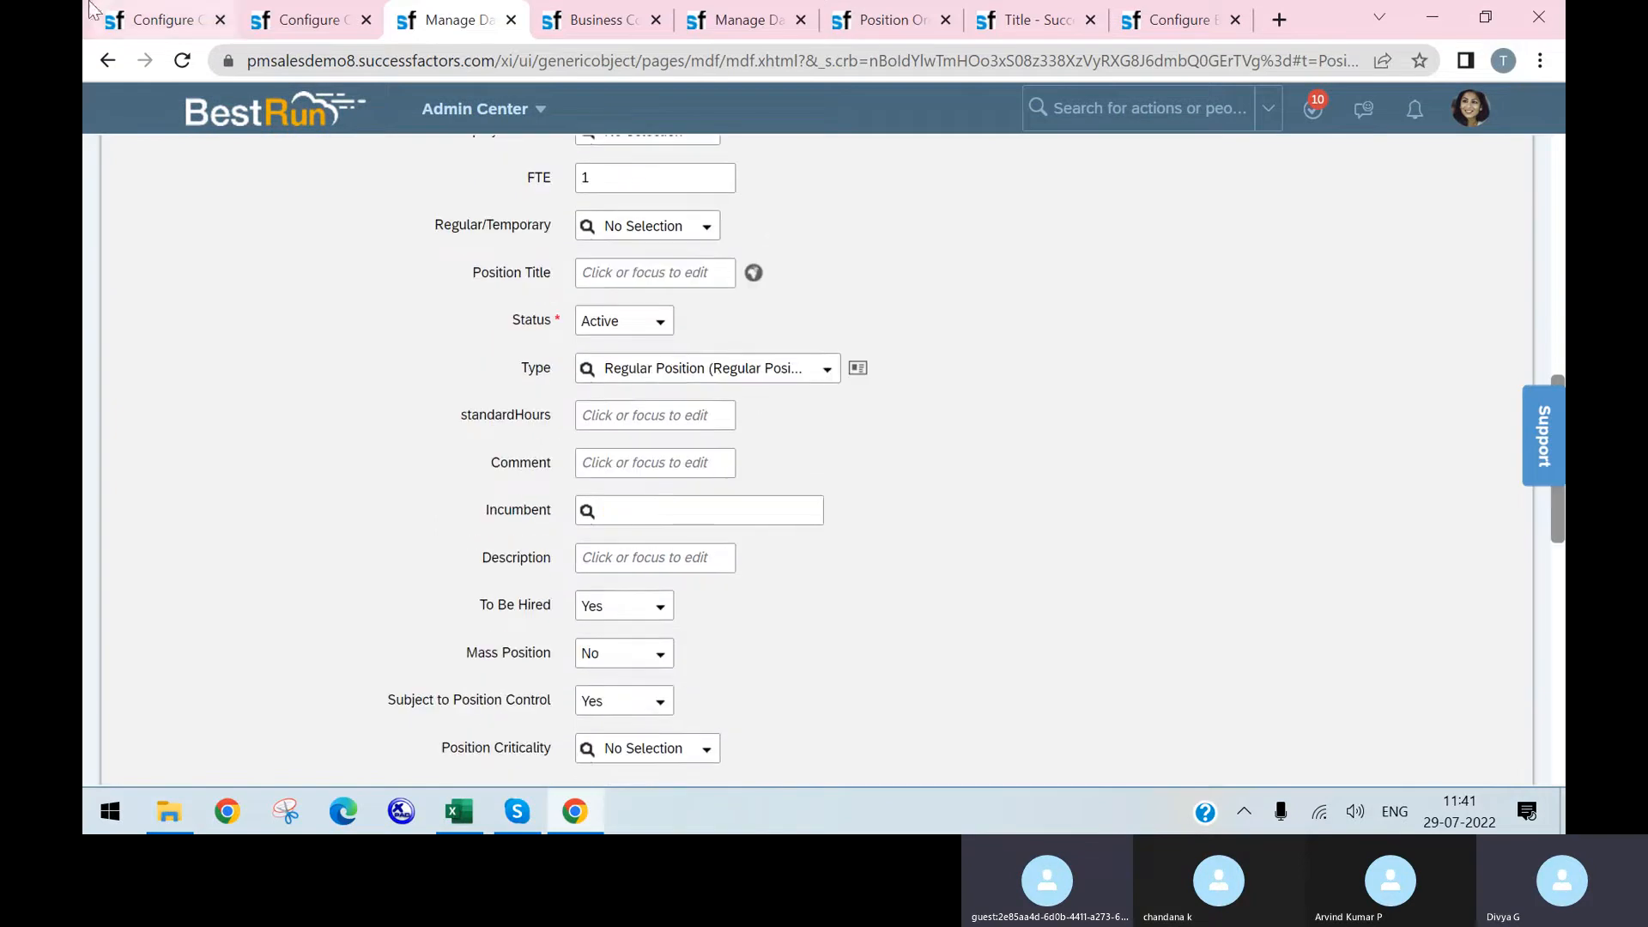
click(190, 17)
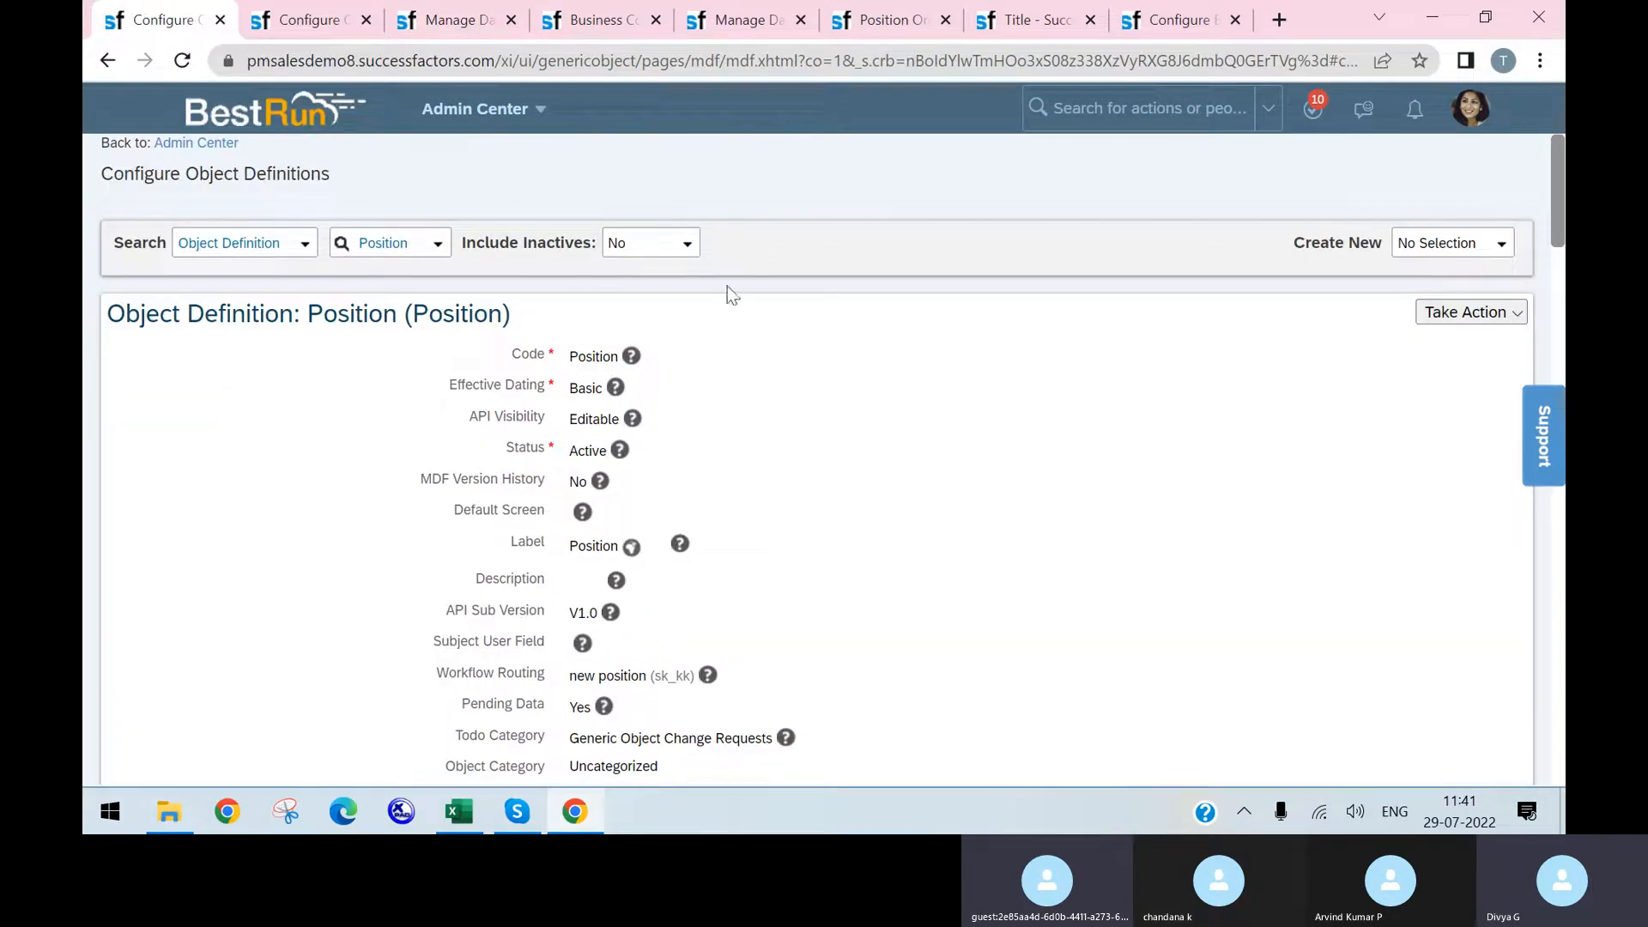
click(424, 11)
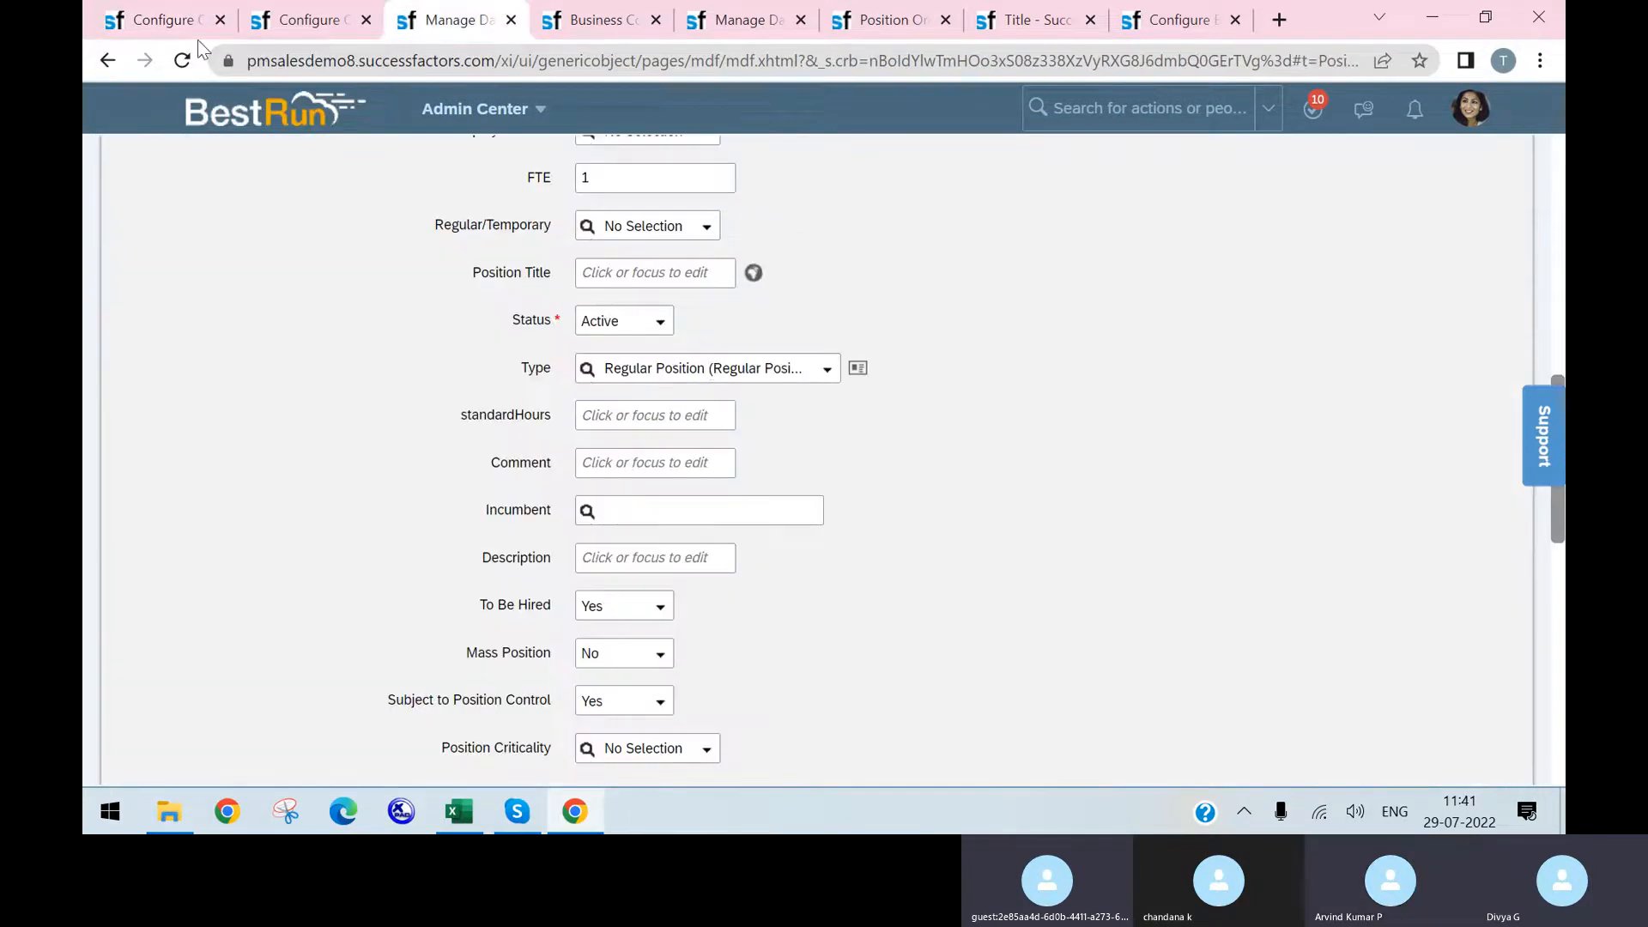
scroll(687, 243, up, 3)
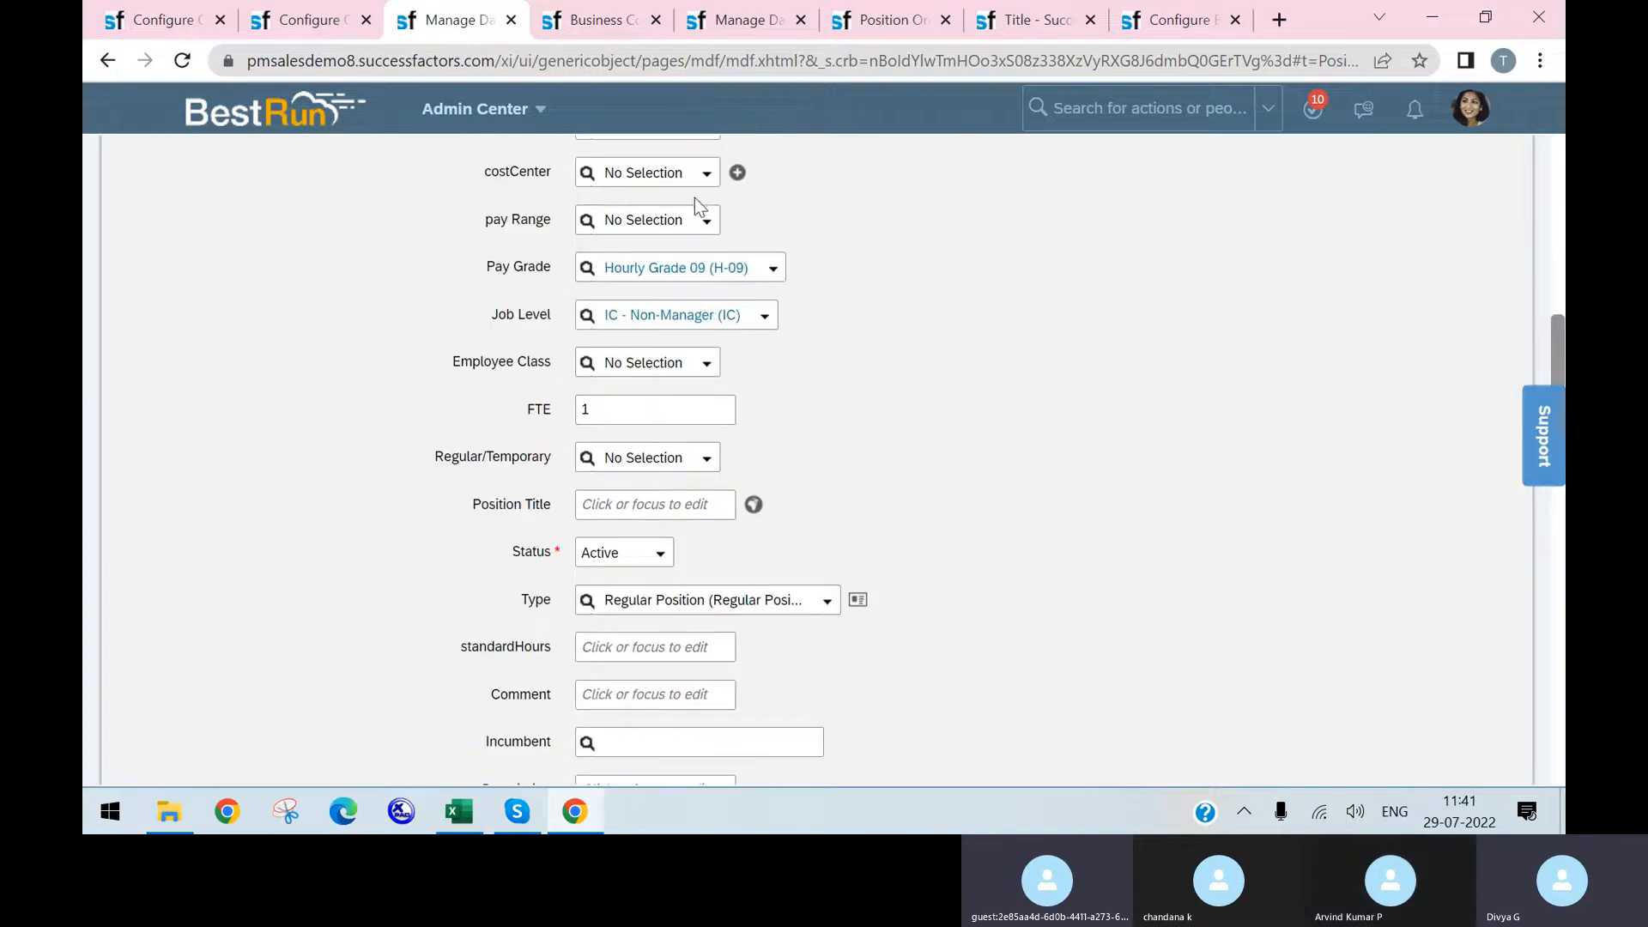
scroll(677, 215, up, 6)
click(661, 255)
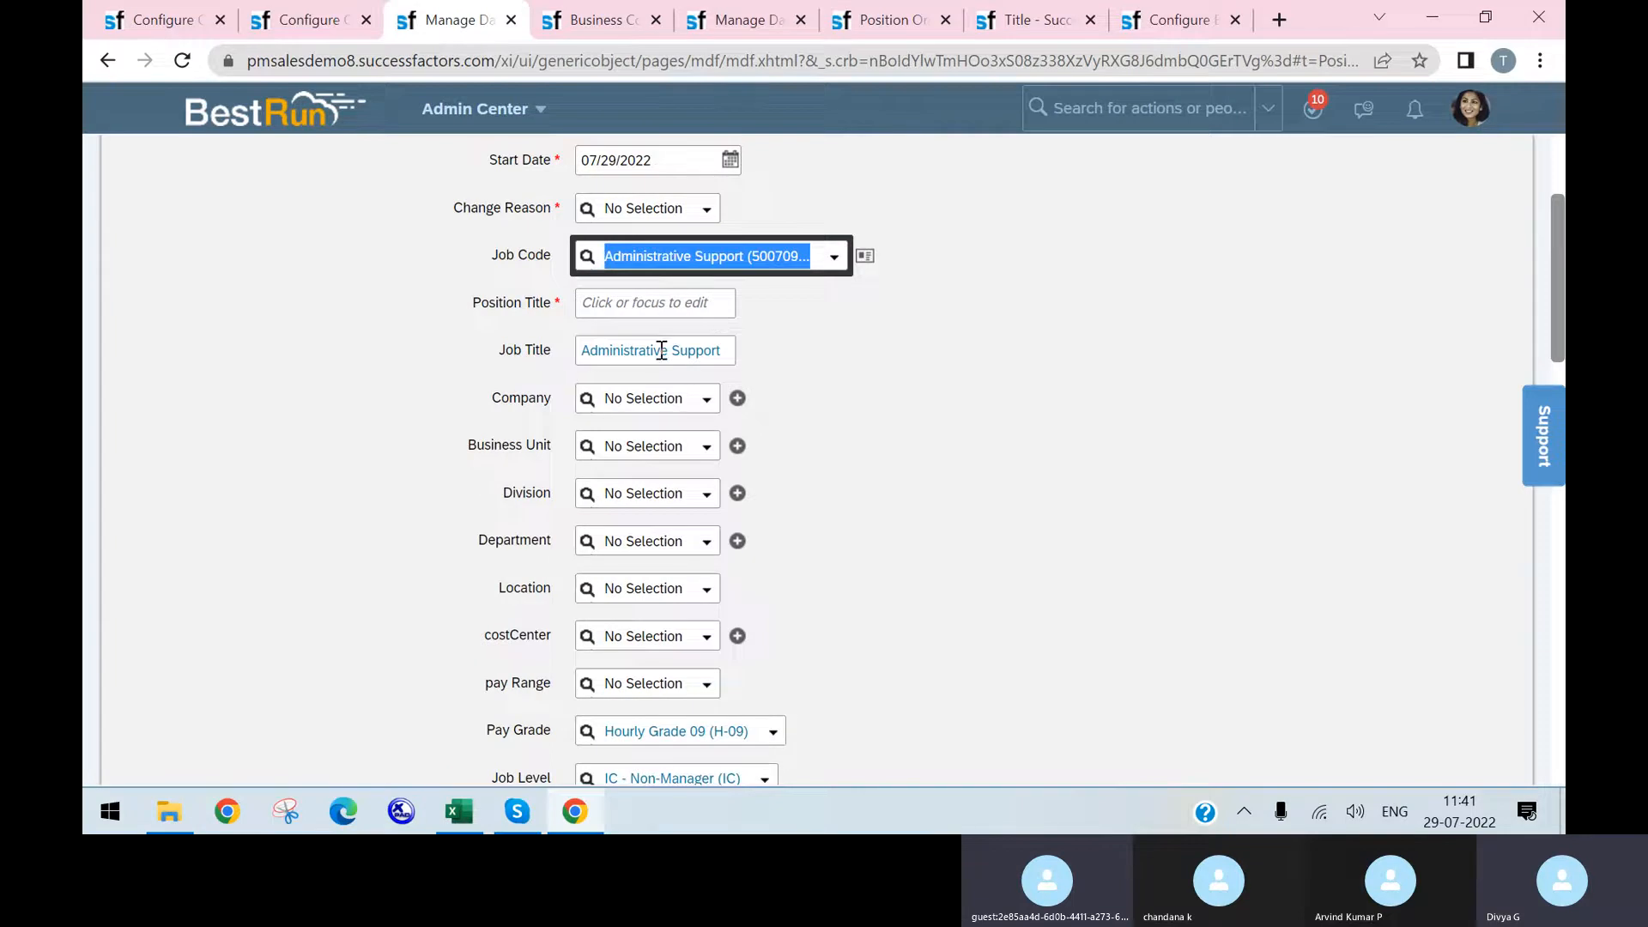
scroll(659, 386, down, 3)
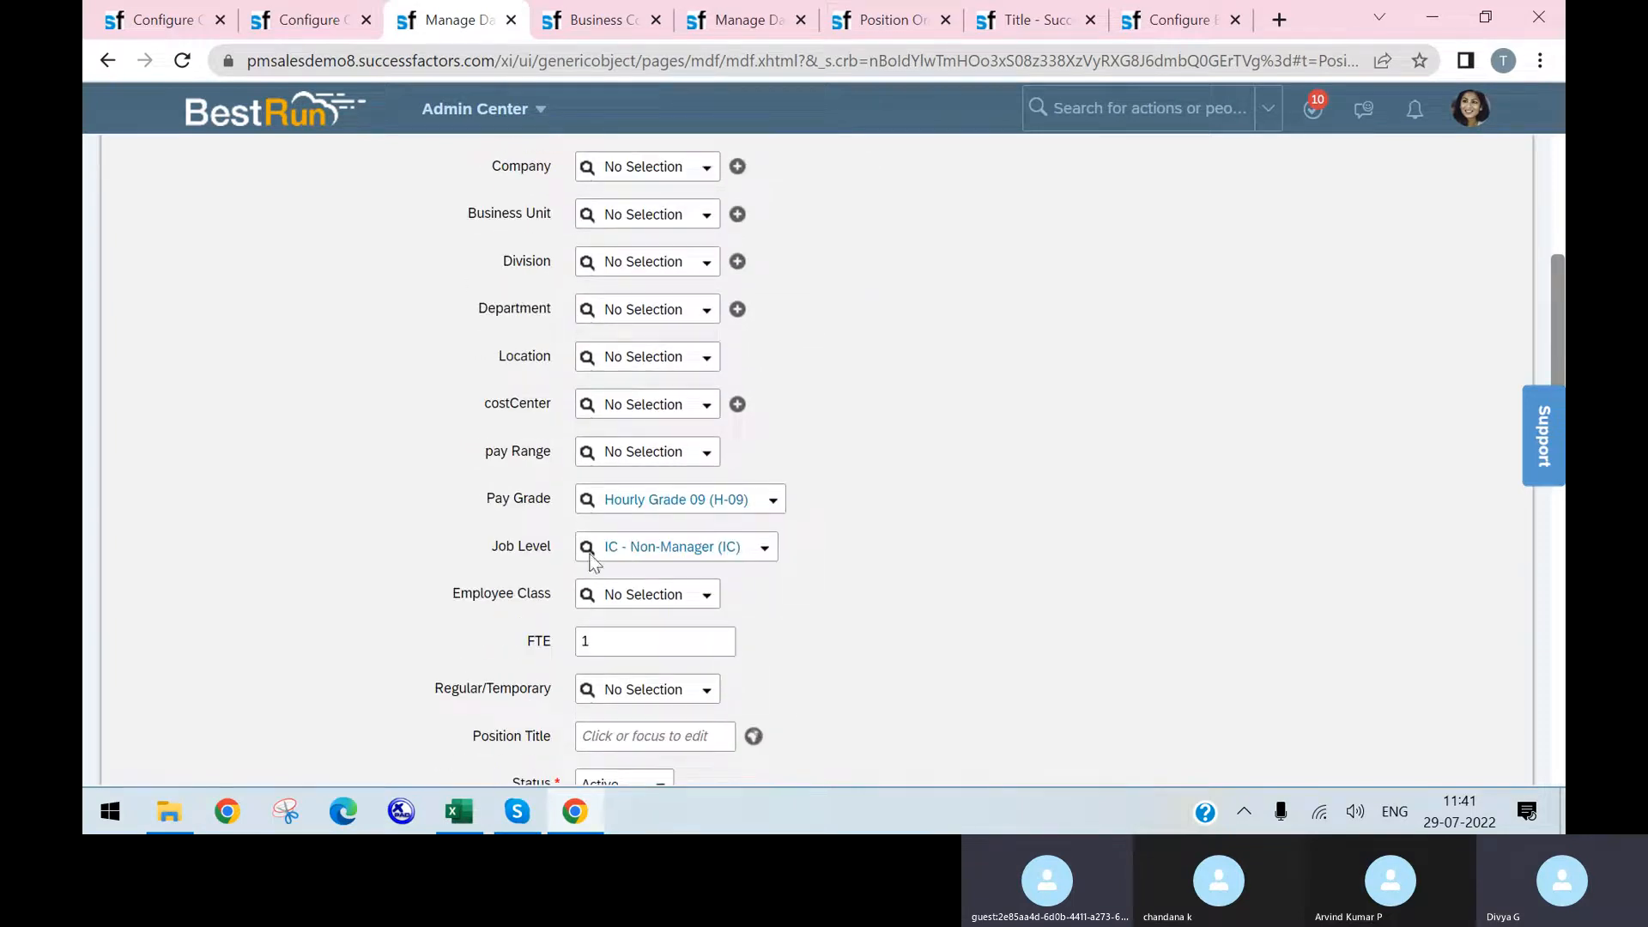
scroll(817, 554, down, 7)
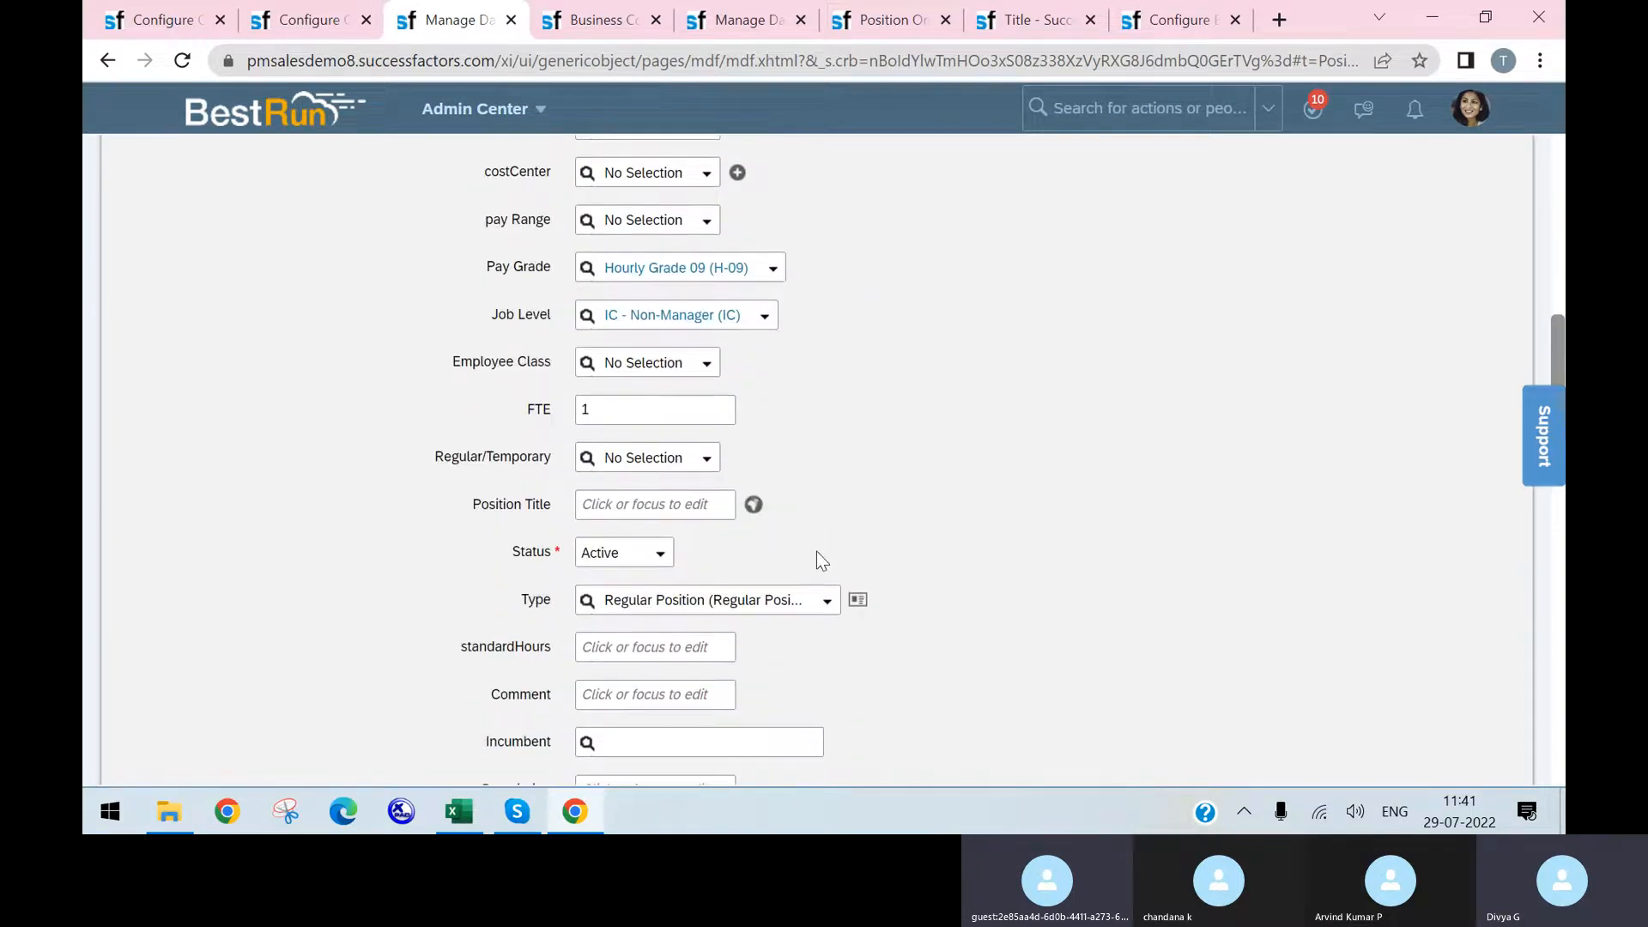
scroll(816, 548, up, 13)
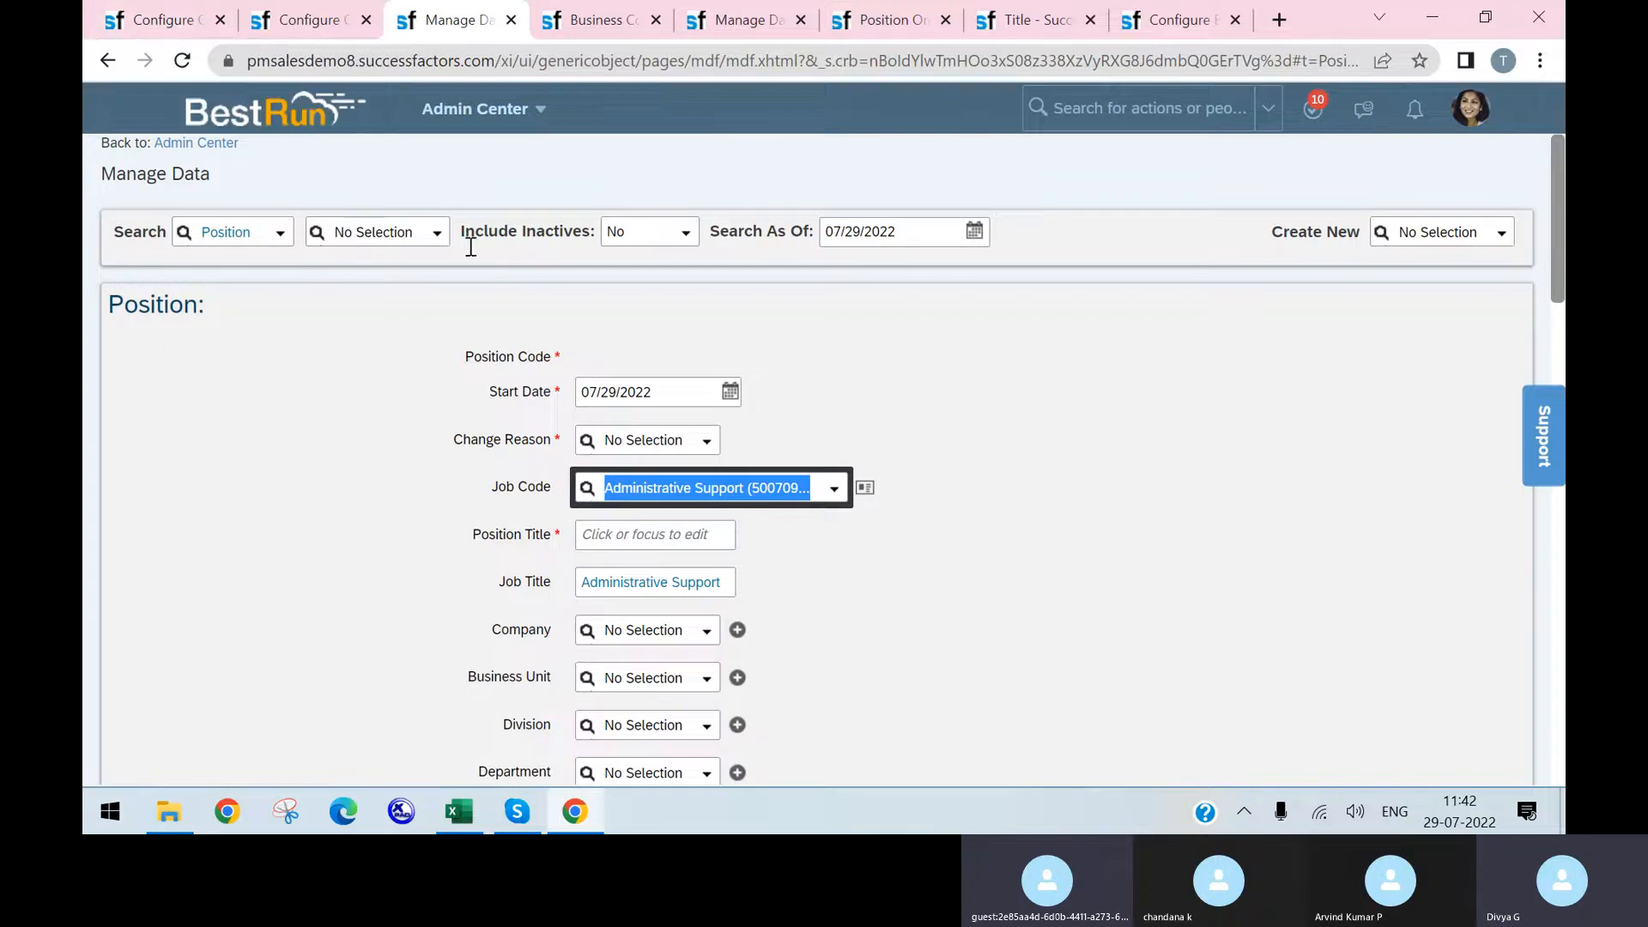
scroll(516, 496, down, 3)
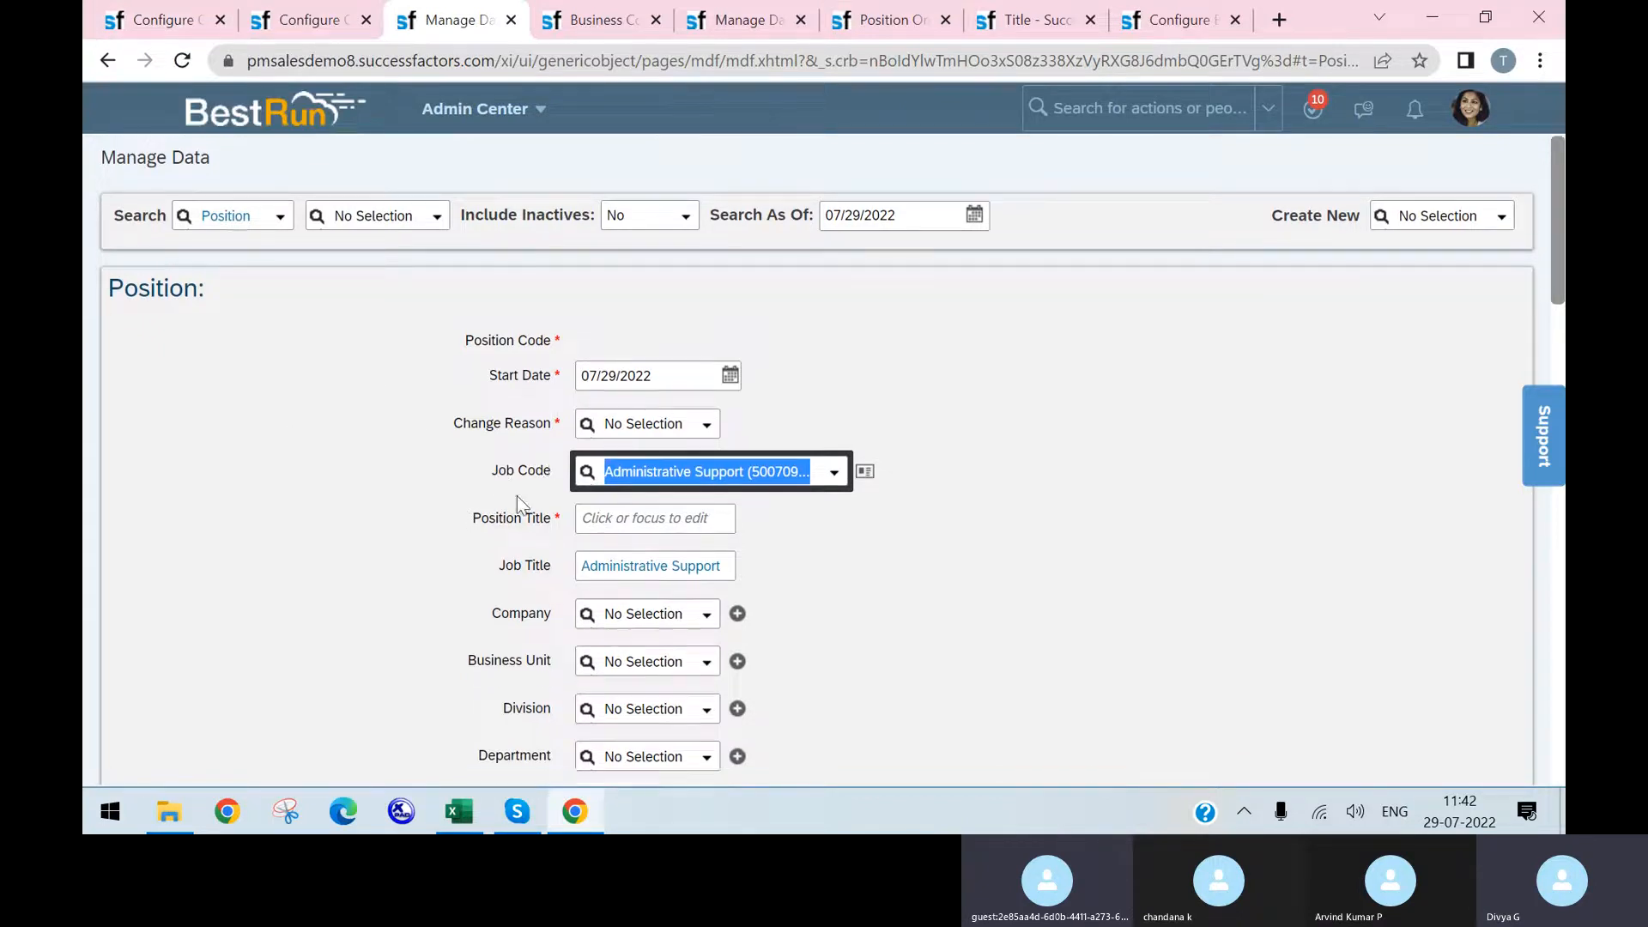
click(195, 26)
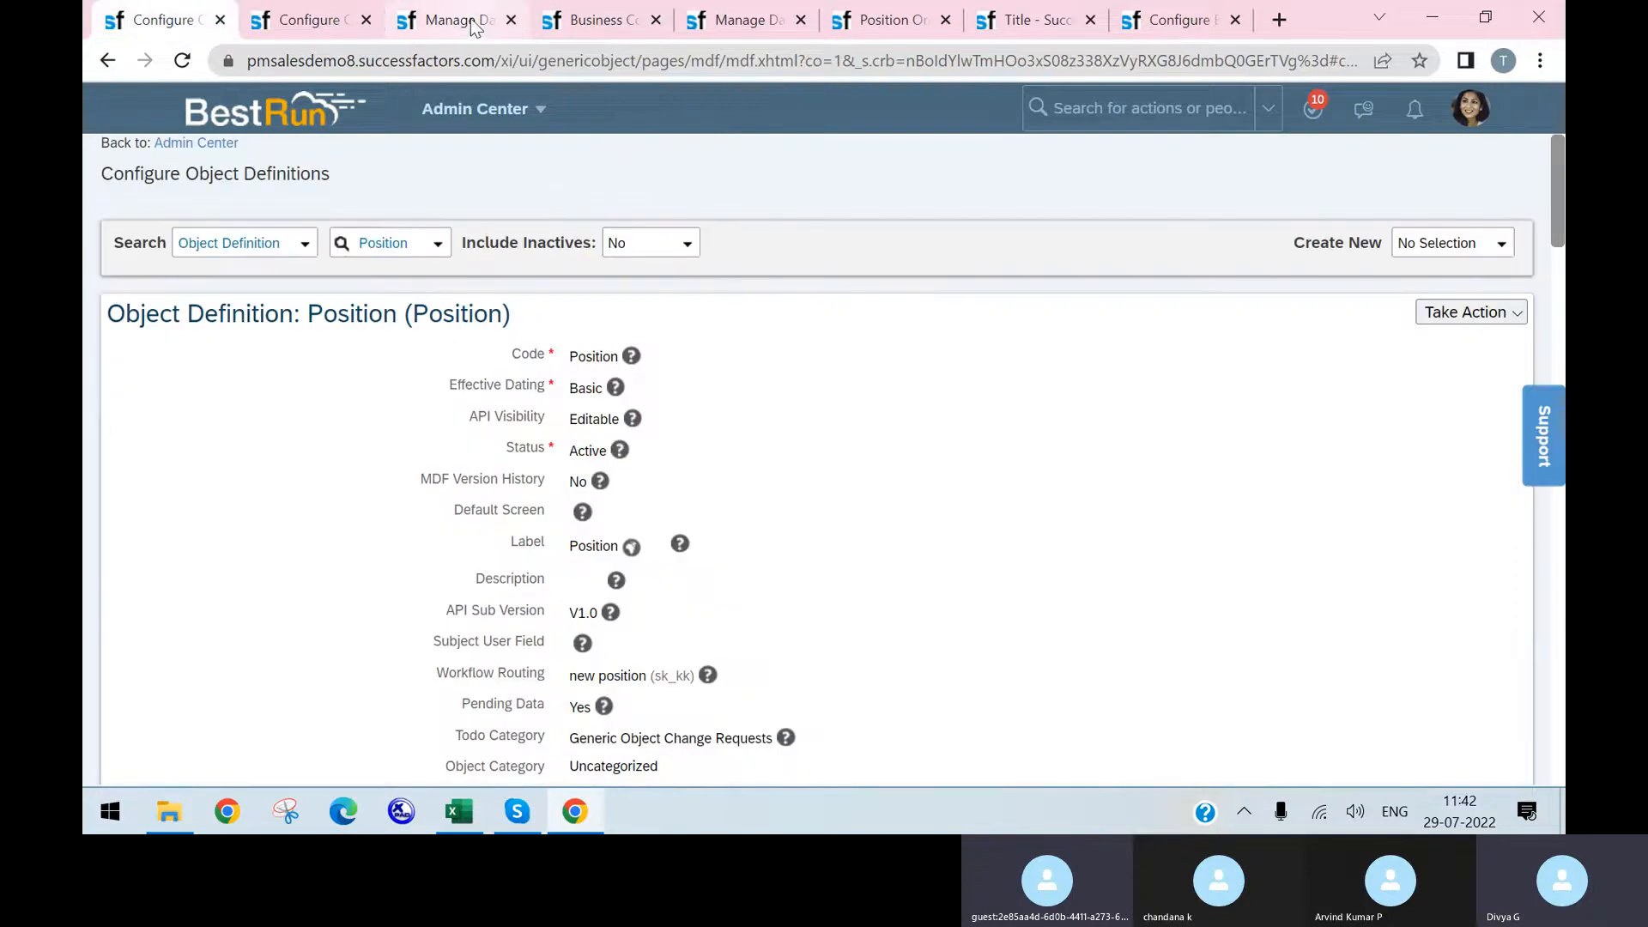
click(470, 18)
click(600, 19)
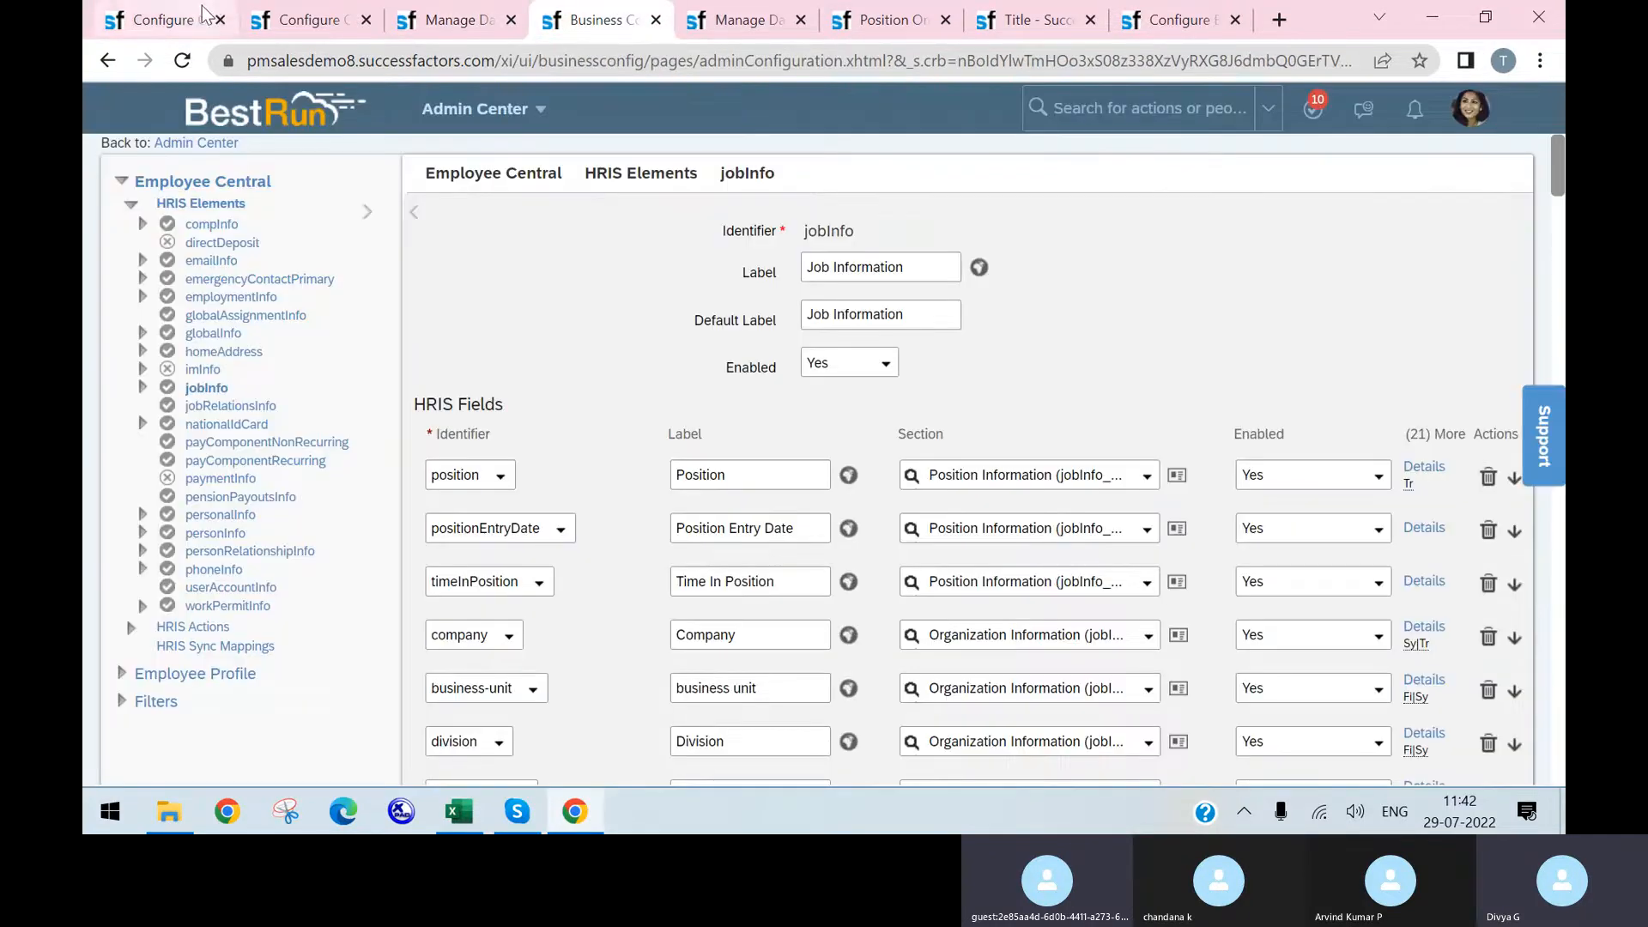
click(205, 18)
click(309, 19)
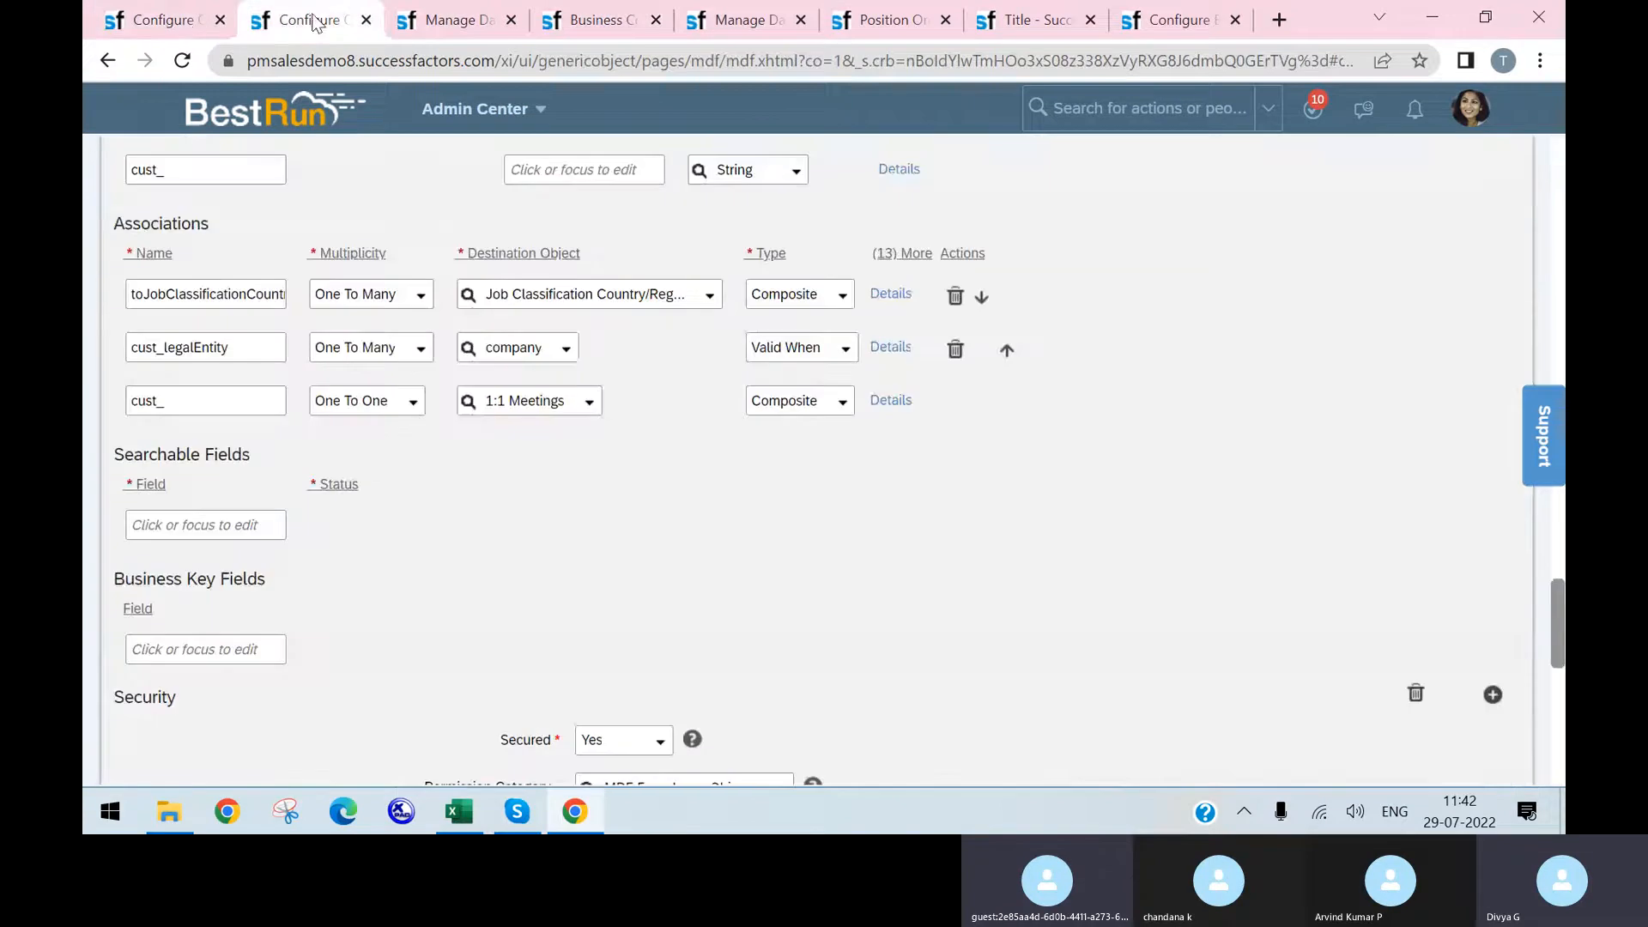
- Open the Position object definition for correction and go to the rules in the jobCode field's details
click(163, 19)
click(1468, 312)
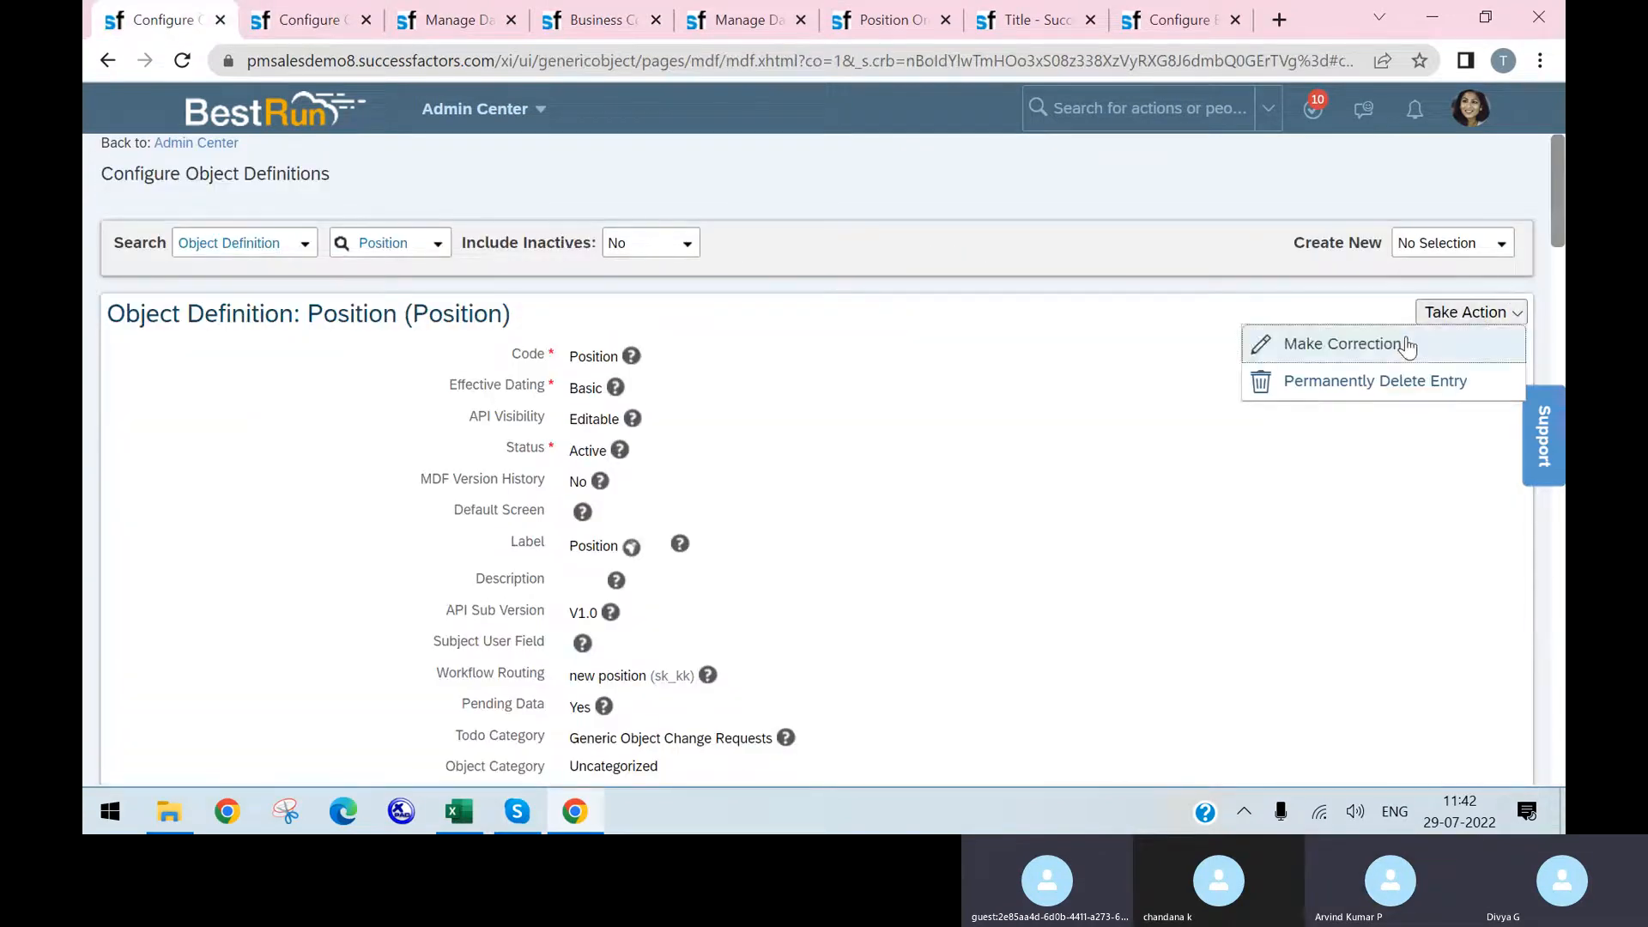
click(1407, 344)
scroll(982, 564, down, 10)
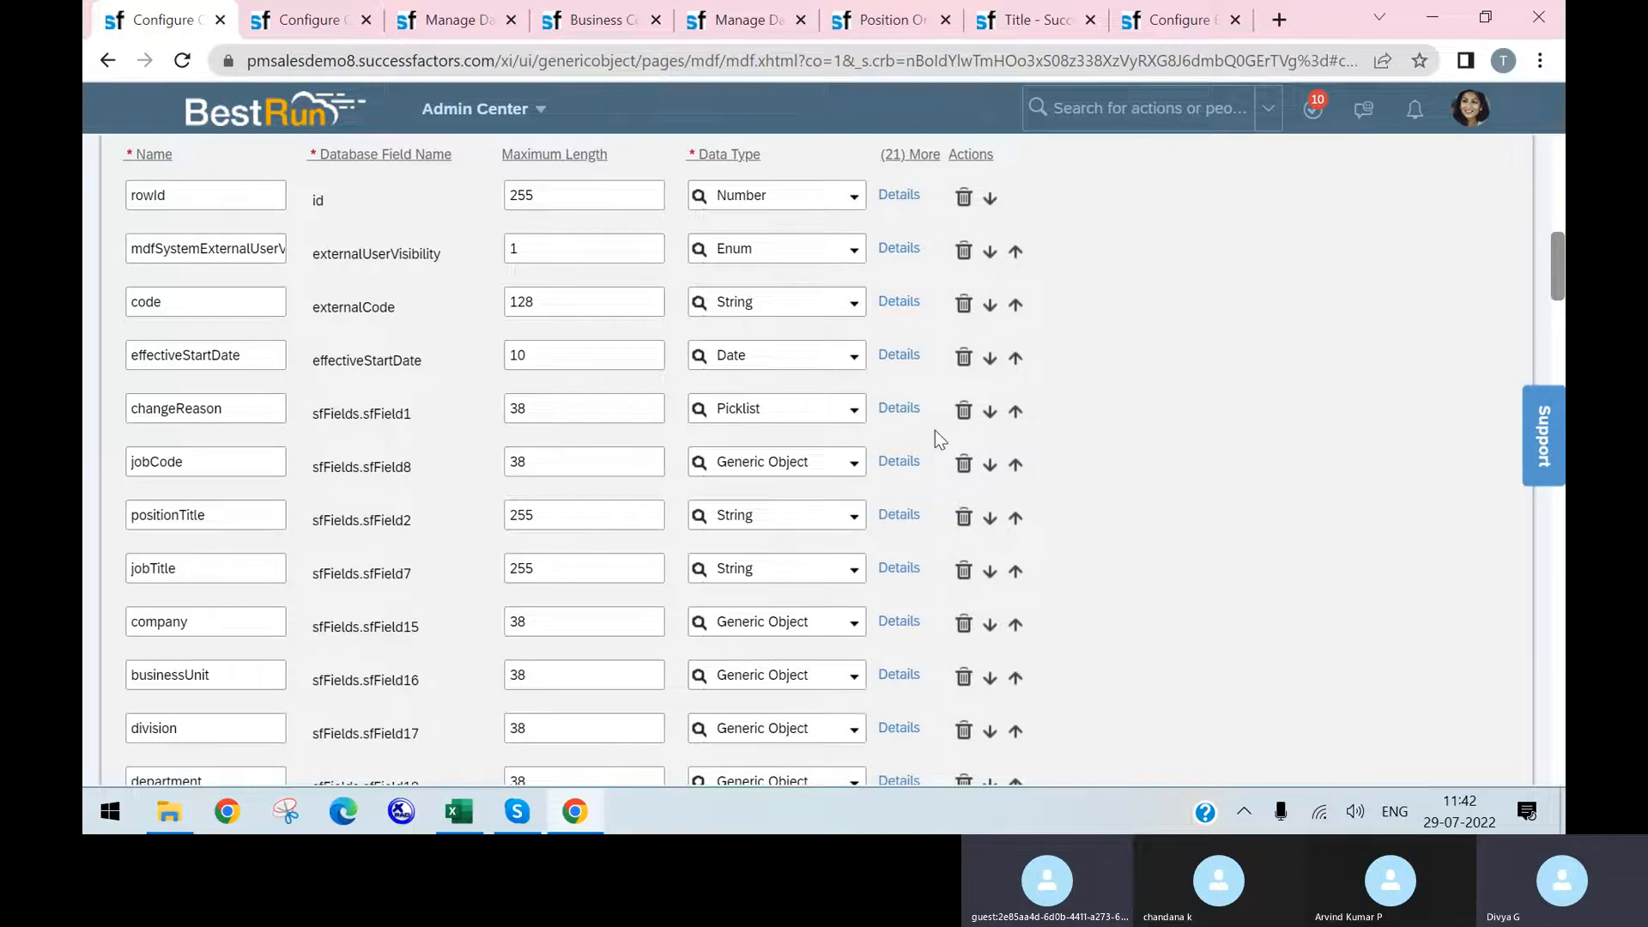
click(898, 461)
scroll(901, 369, down, 10)
scroll(632, 476, up, 1)
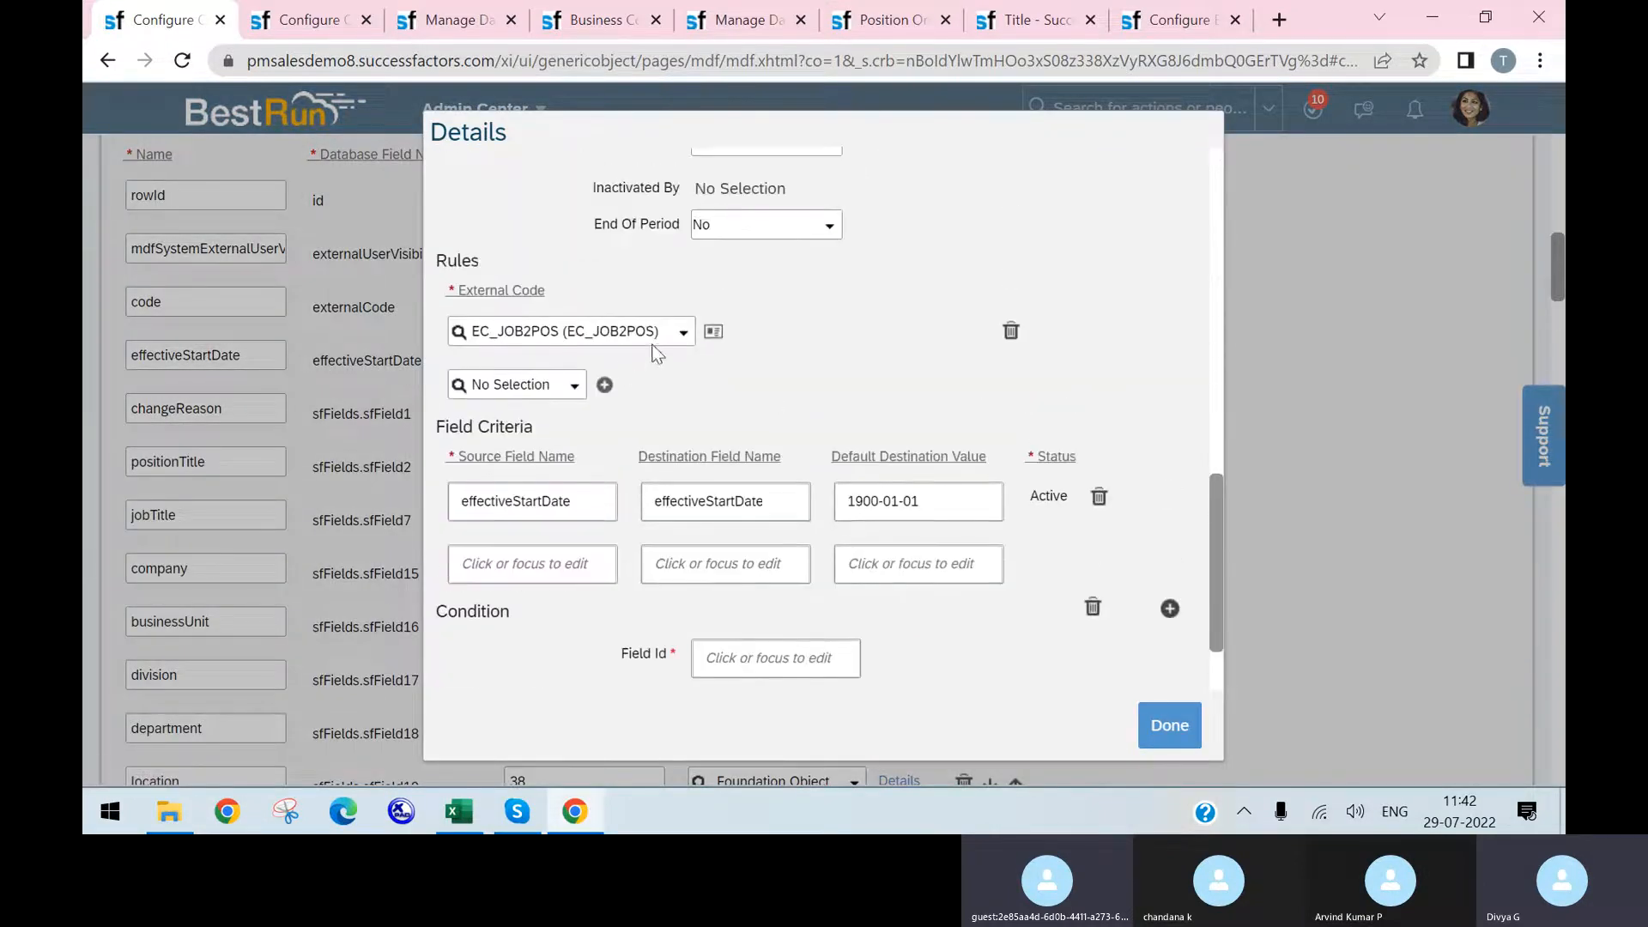
- Inspect the parameters, condition and Then statements of the EC_JOB2POS rule, and close the rule and the field details
click(714, 332)
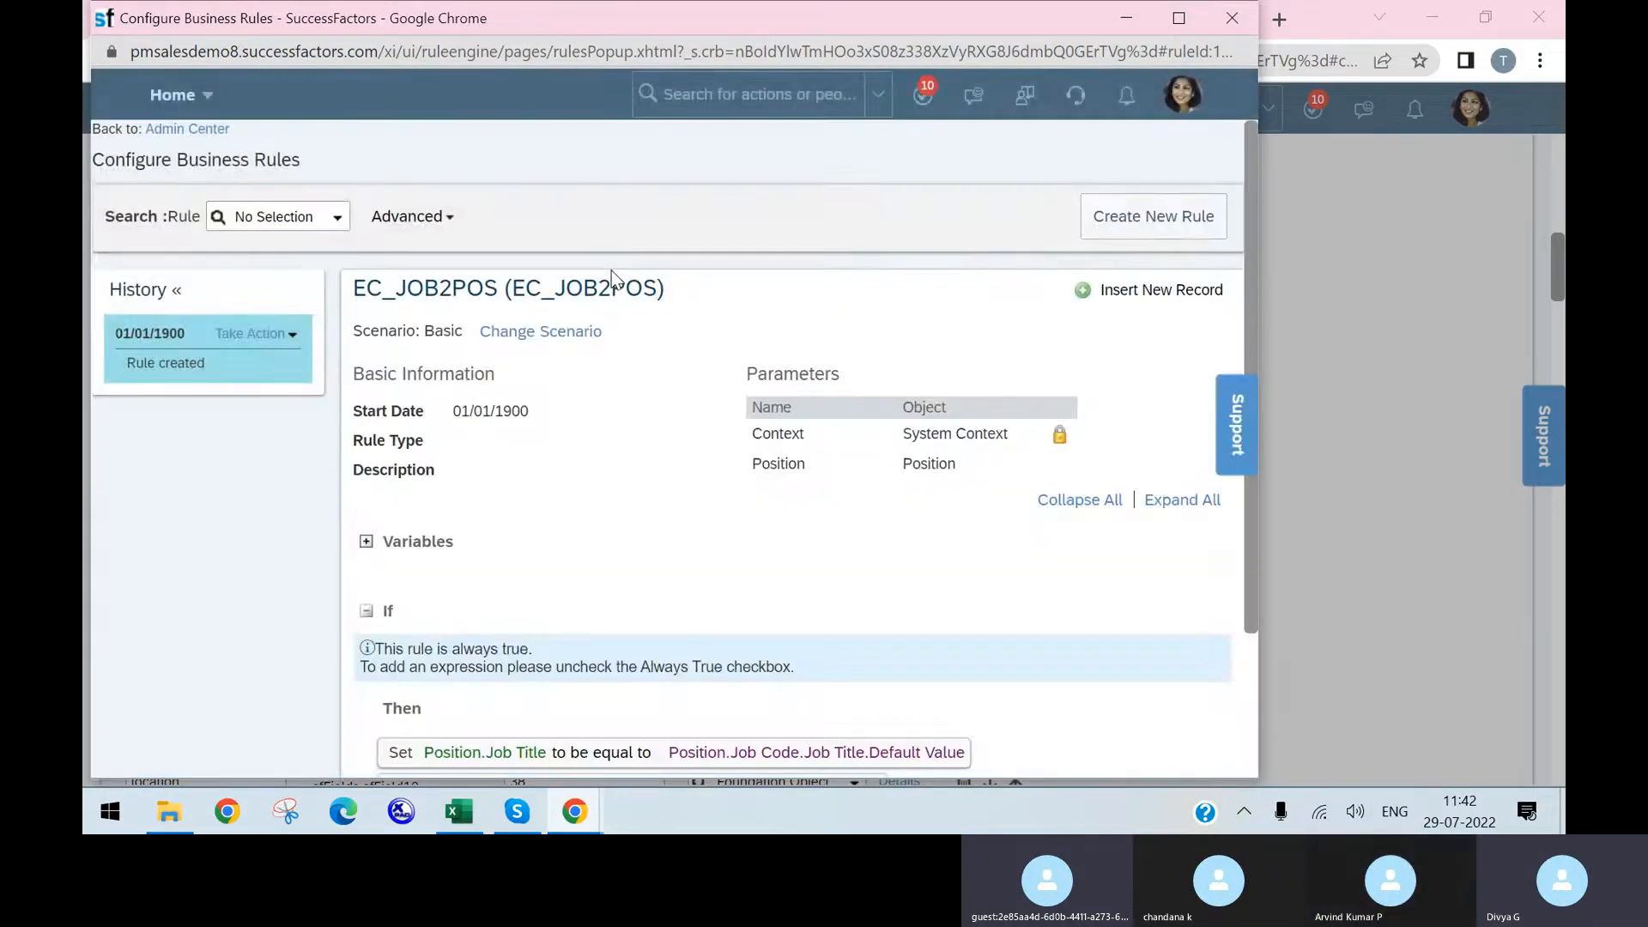
scroll(944, 446, down, 3)
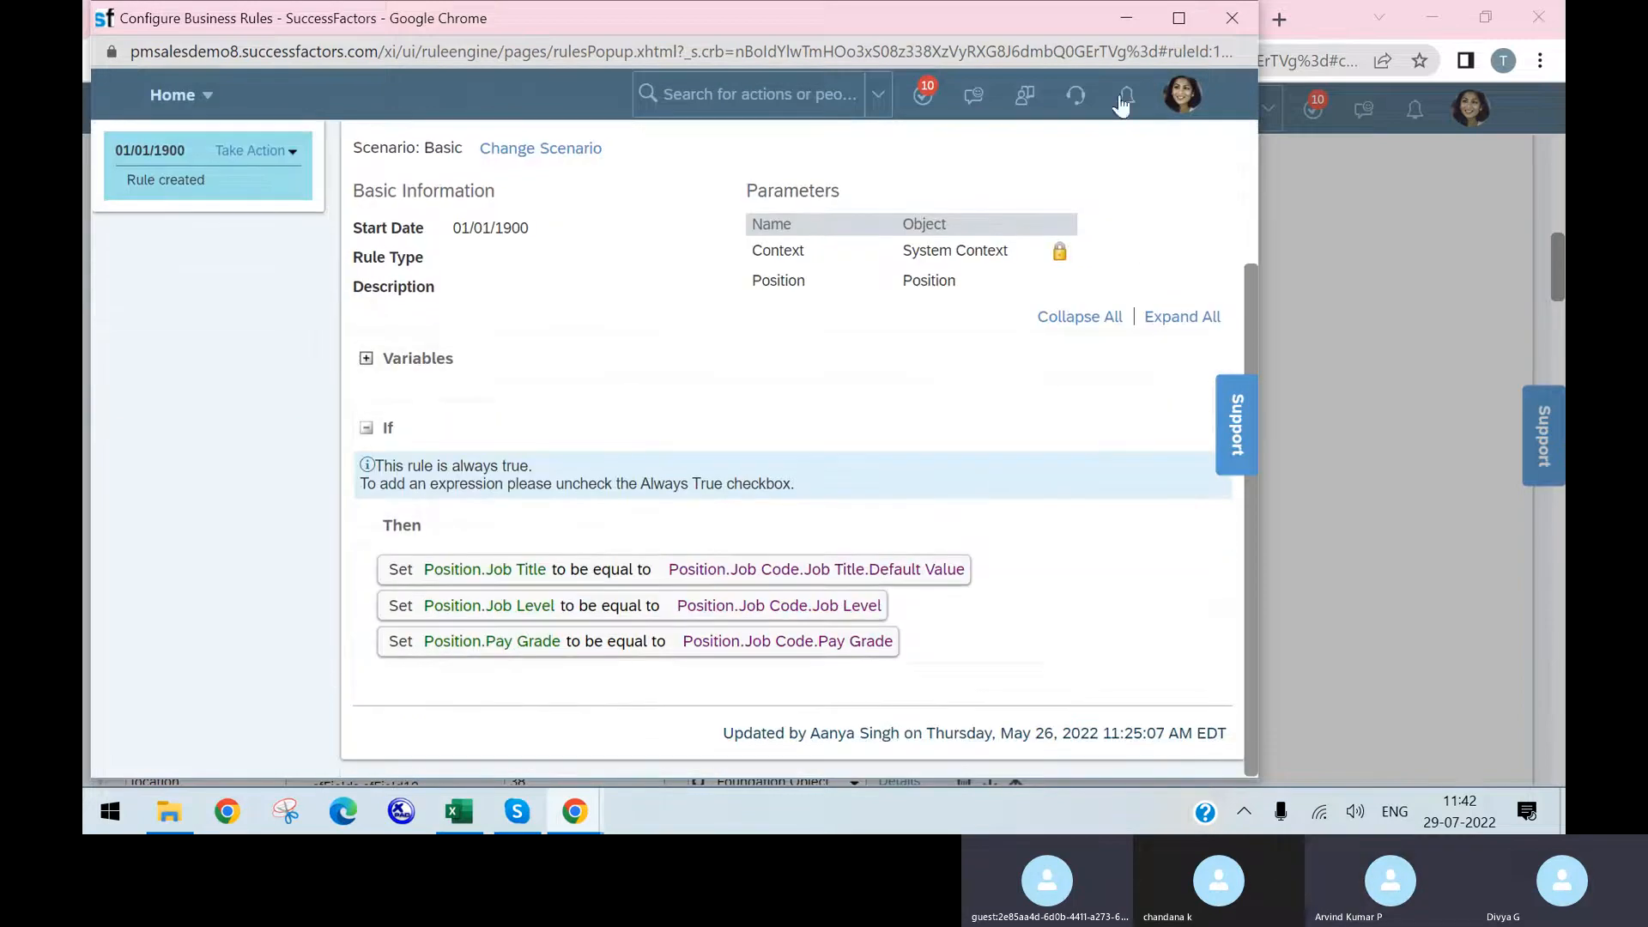
click(1227, 18)
click(1176, 738)
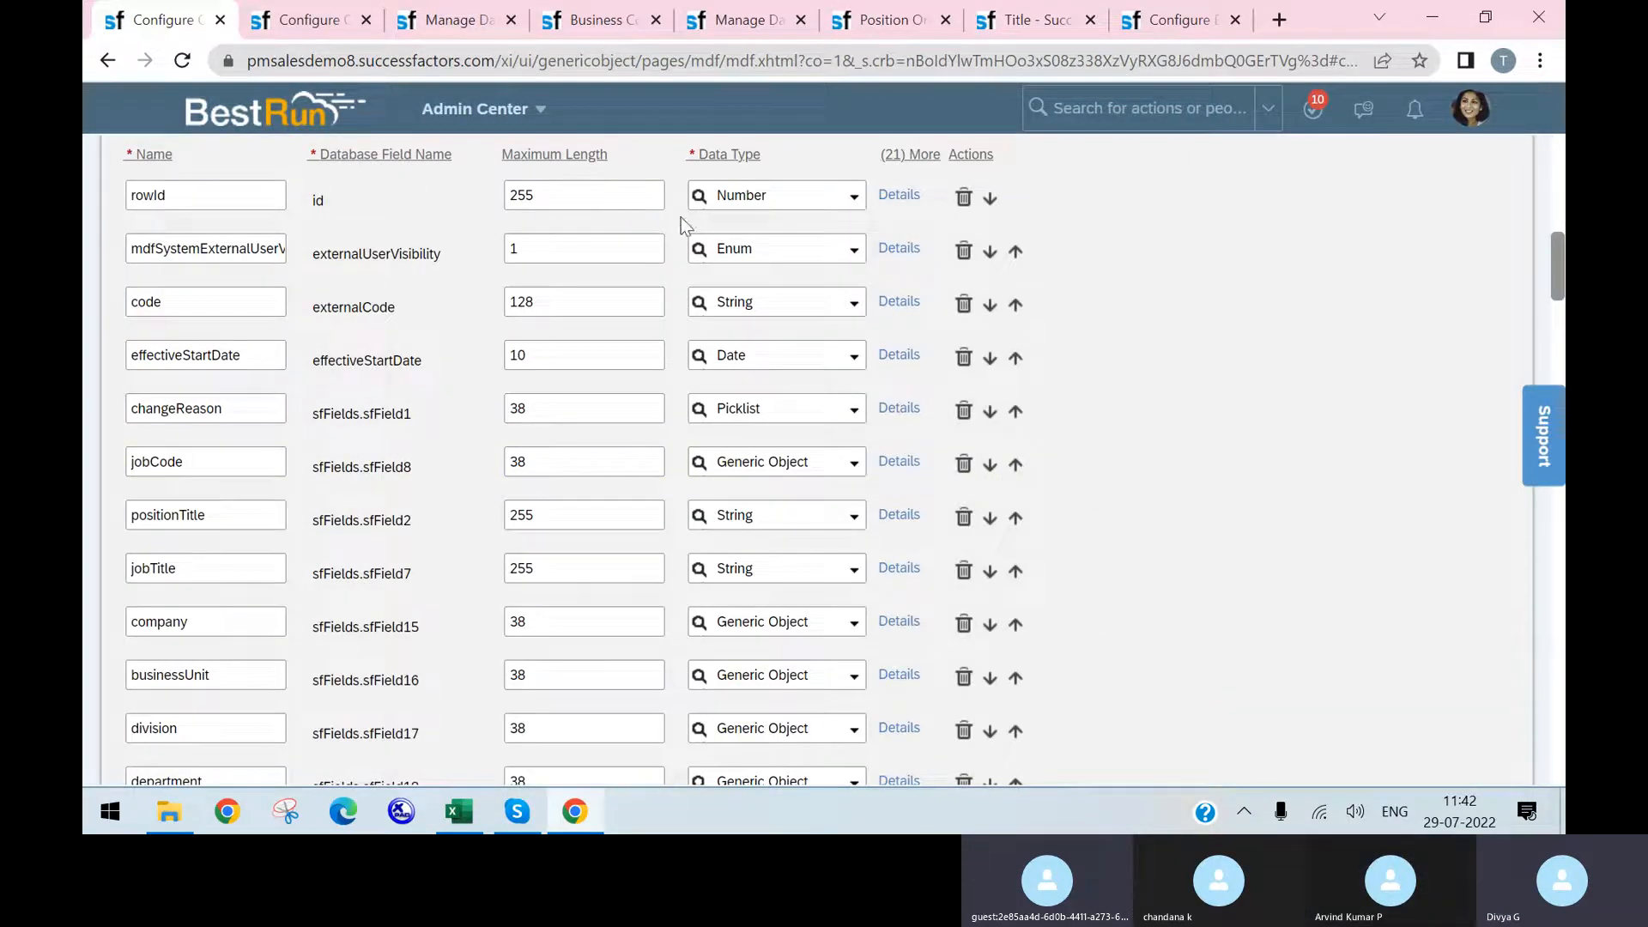
scroll(745, 378, up, 10)
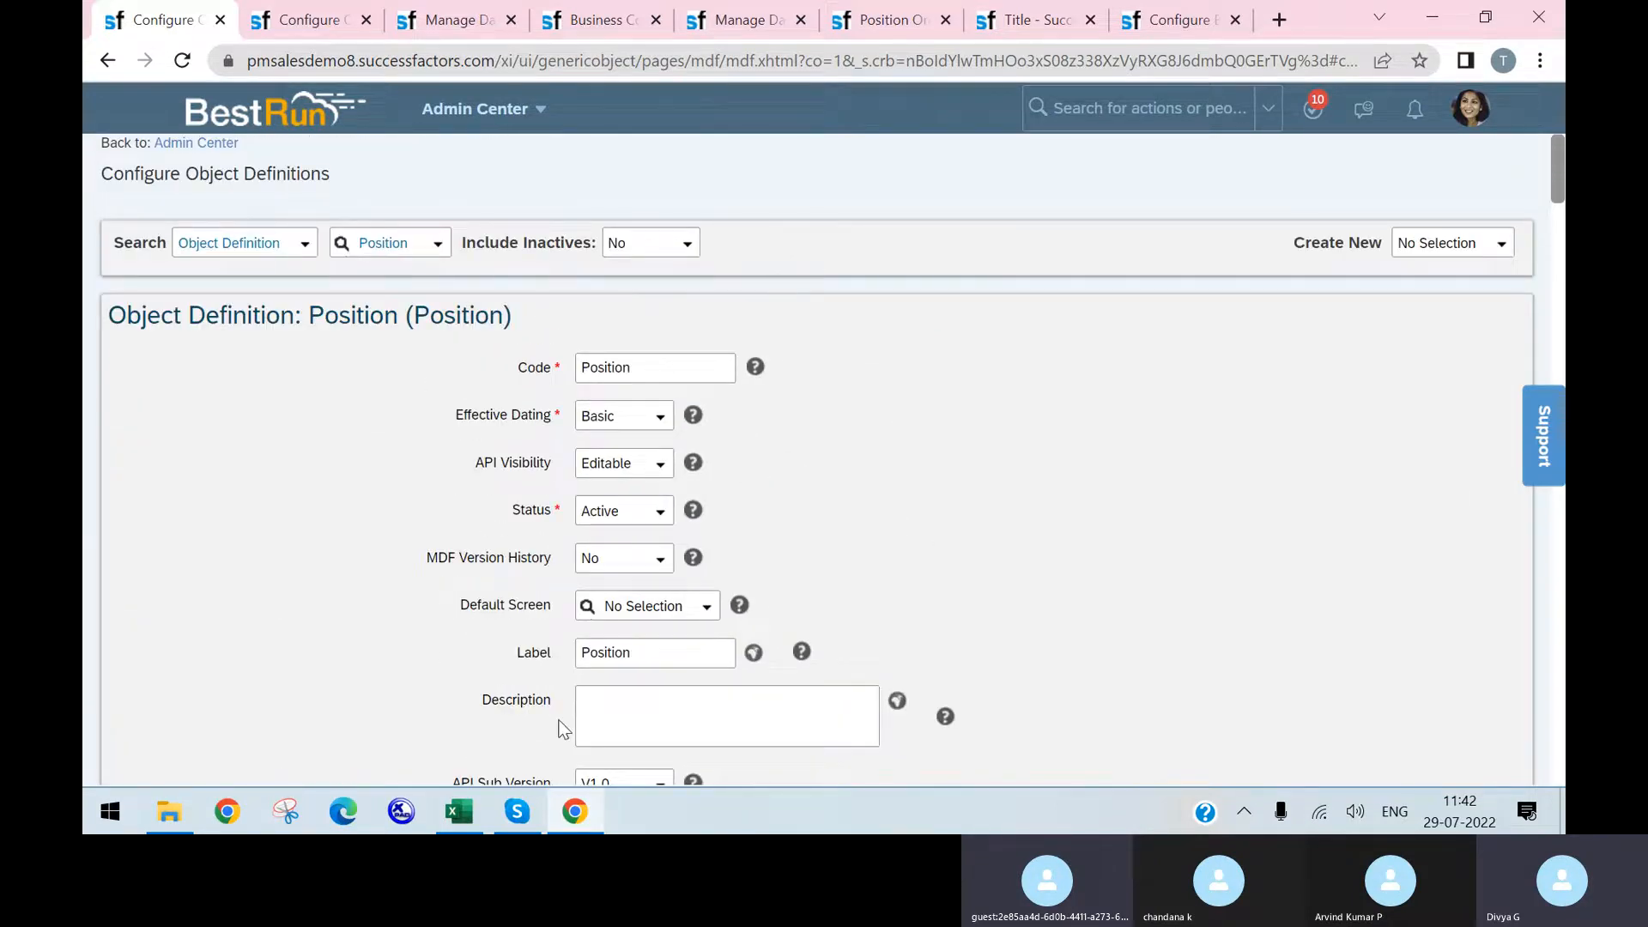
- Switch to the Position Management workbook in Excel to read the business rule descriptions, and return to the browser
click(459, 811)
scroll(645, 624, down, 2)
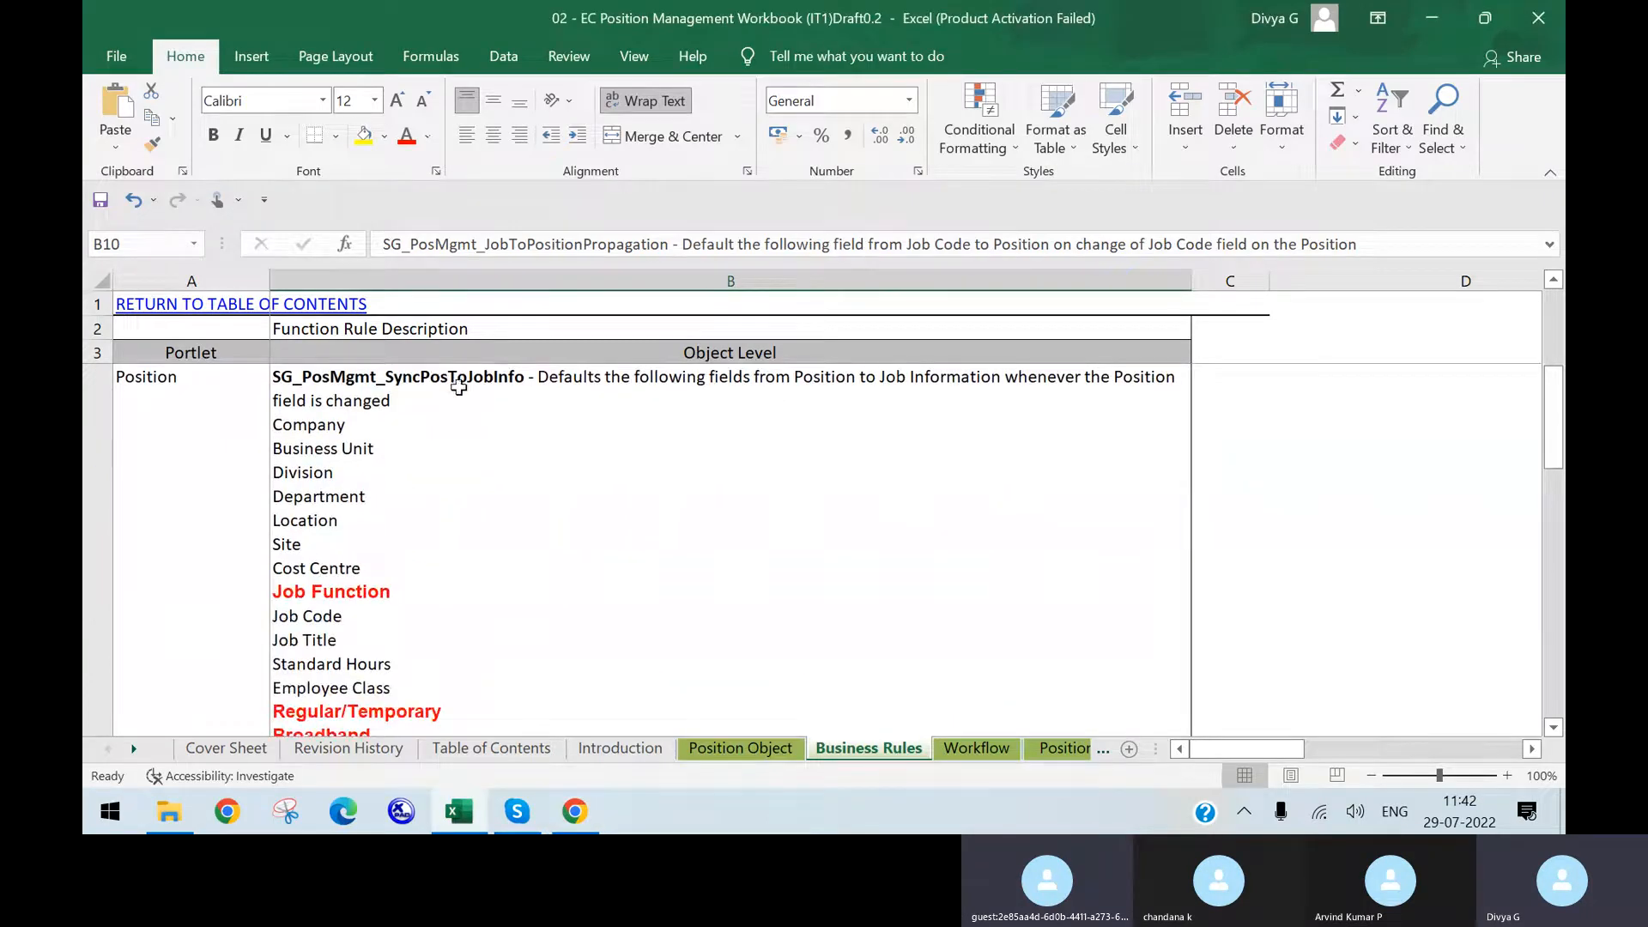
click(575, 811)
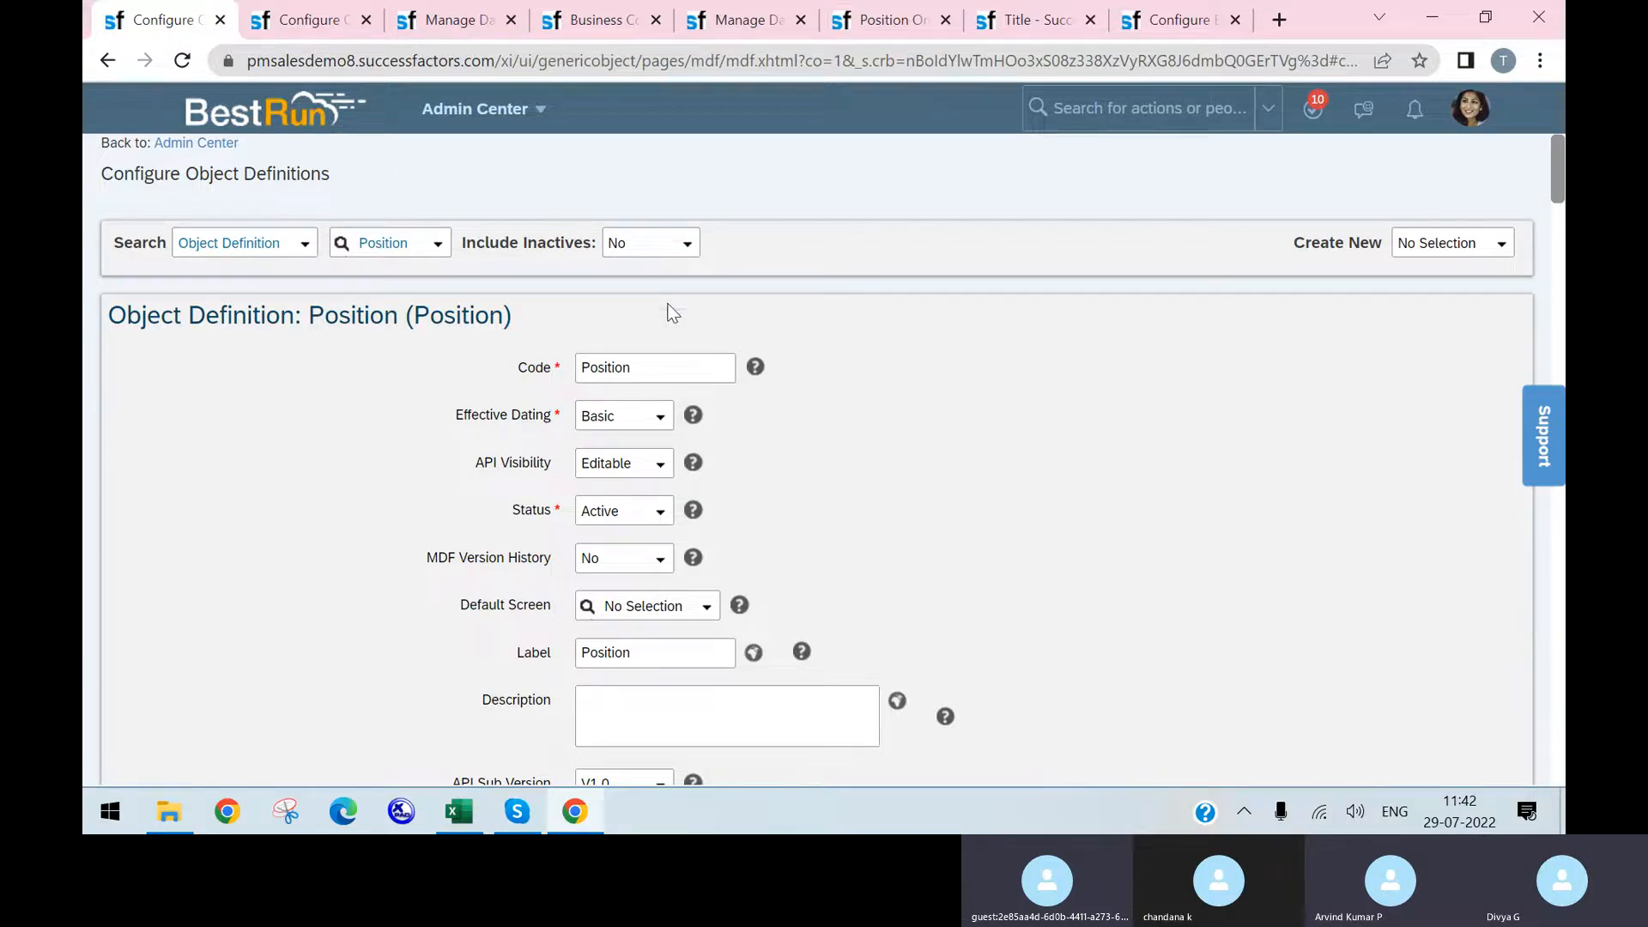
key(XF86AudioRaiseVolume)
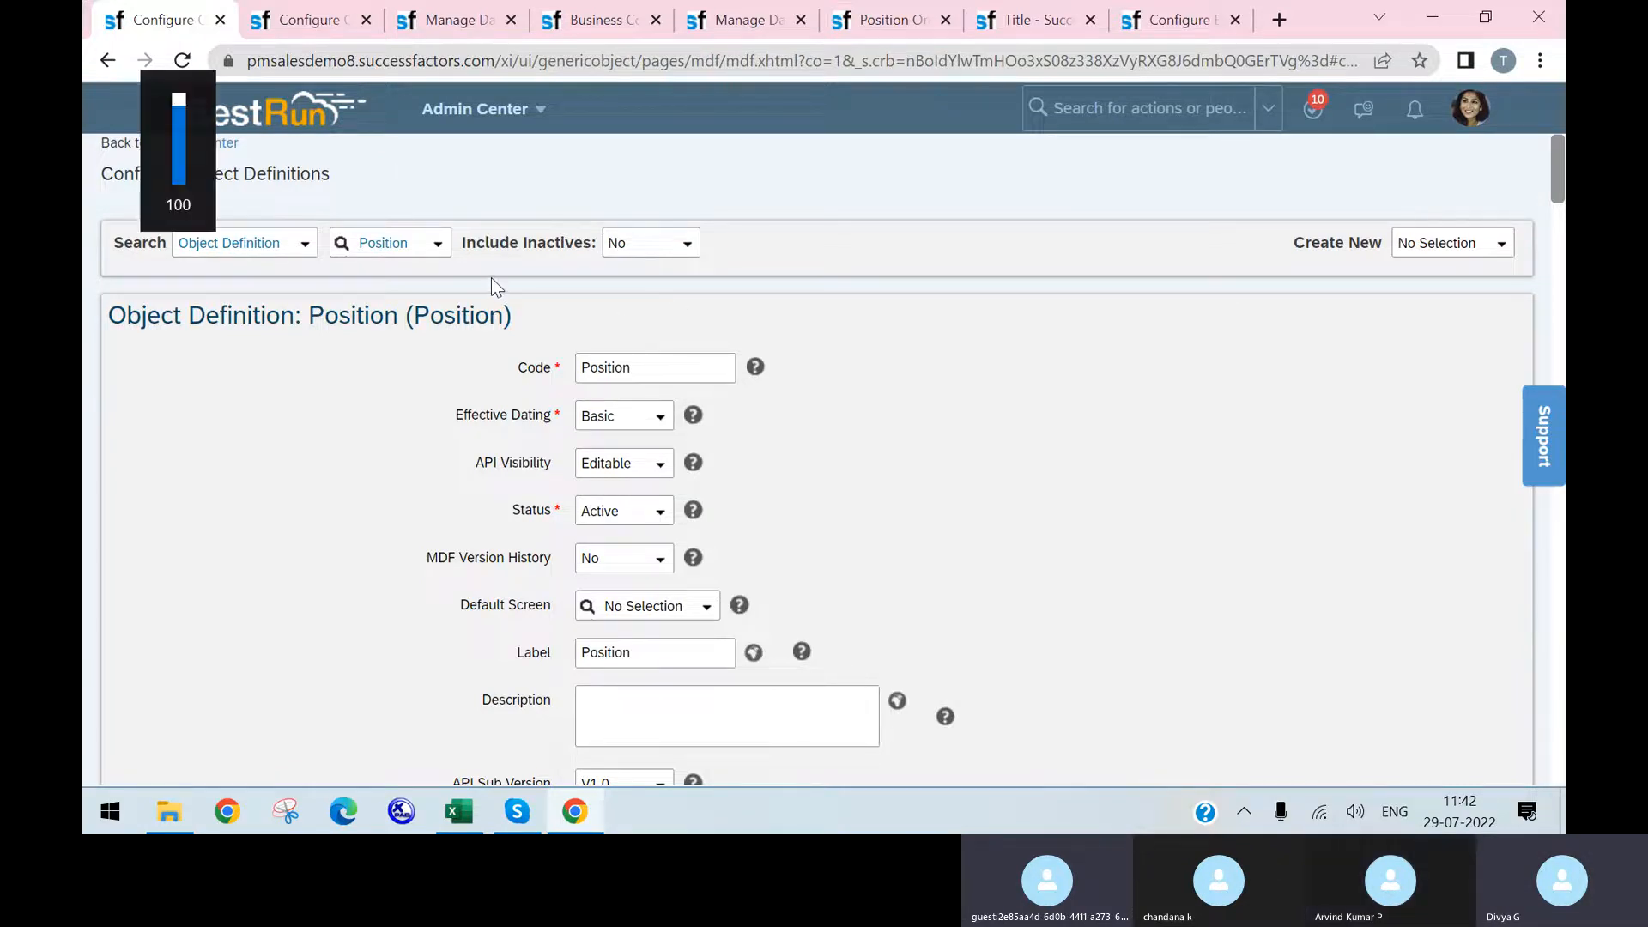
- Review the parameters, If condition and Then statements of the jobcode2position rule
click(1177, 23)
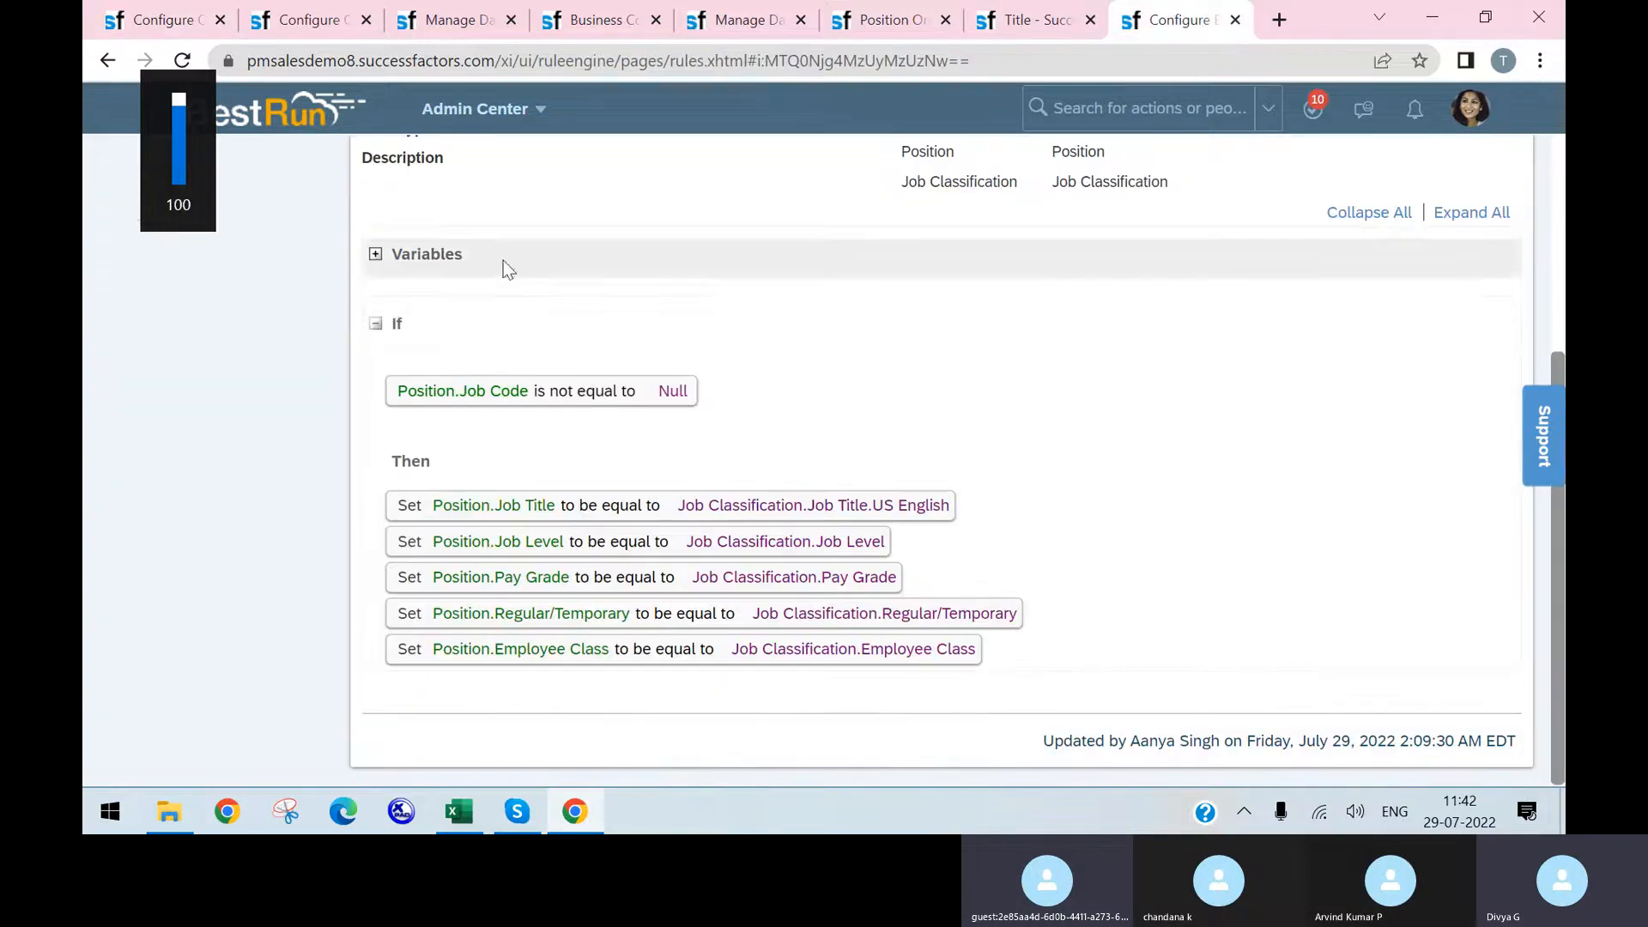
scroll(649, 249, up, 5)
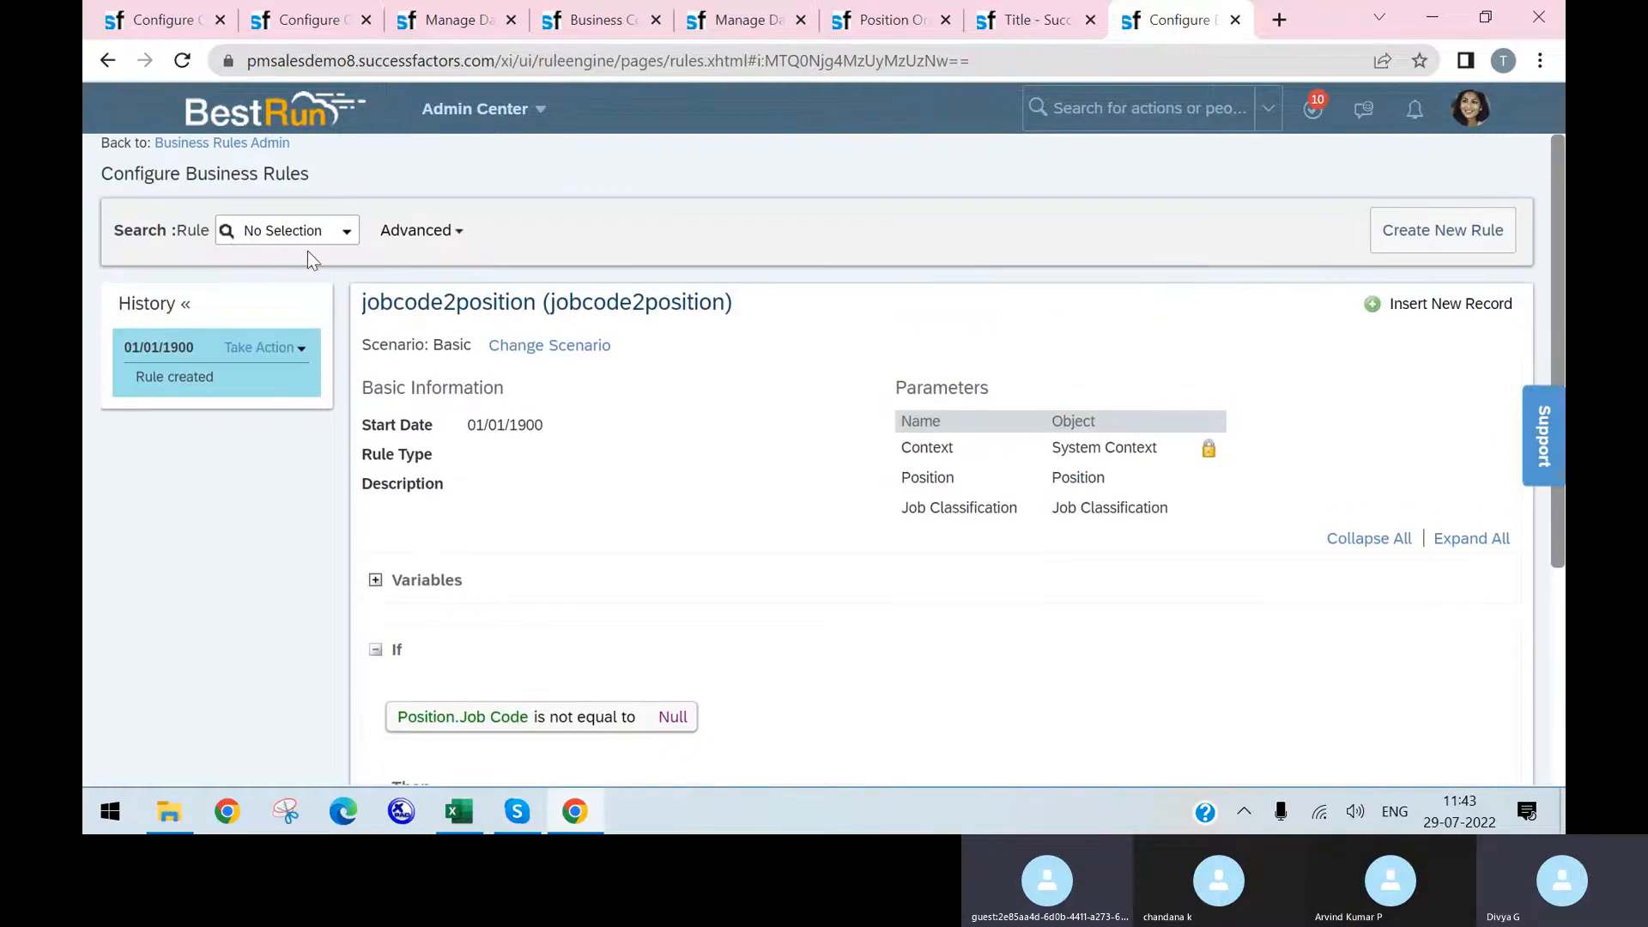
scroll(453, 266, down, 4)
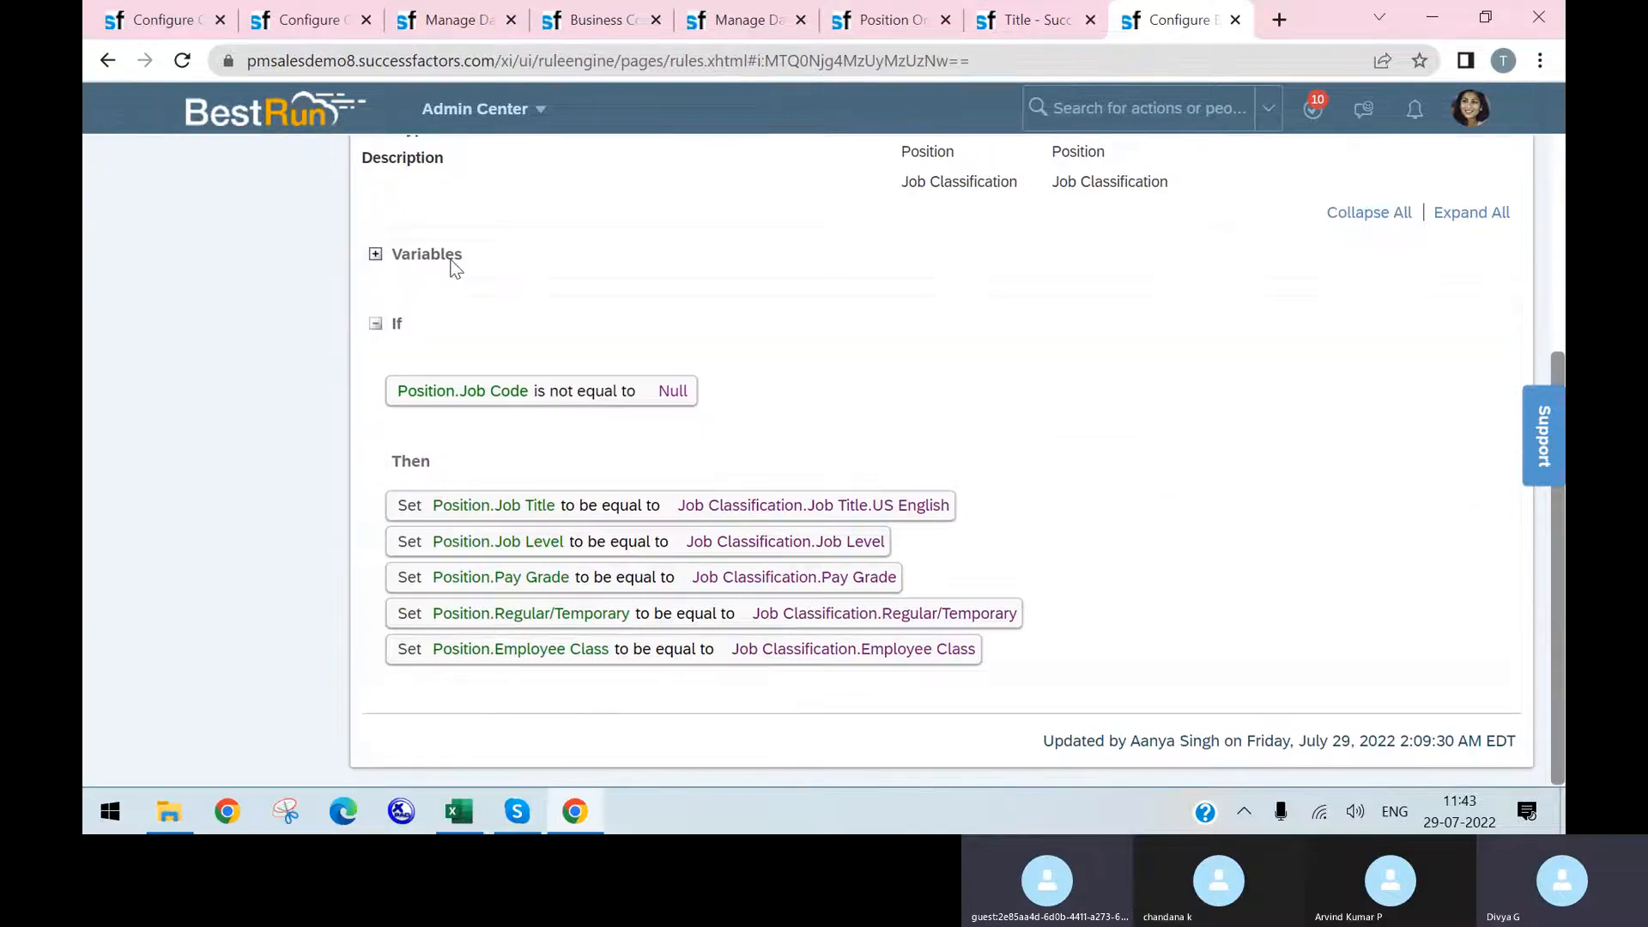
scroll(248, 333, up, 4)
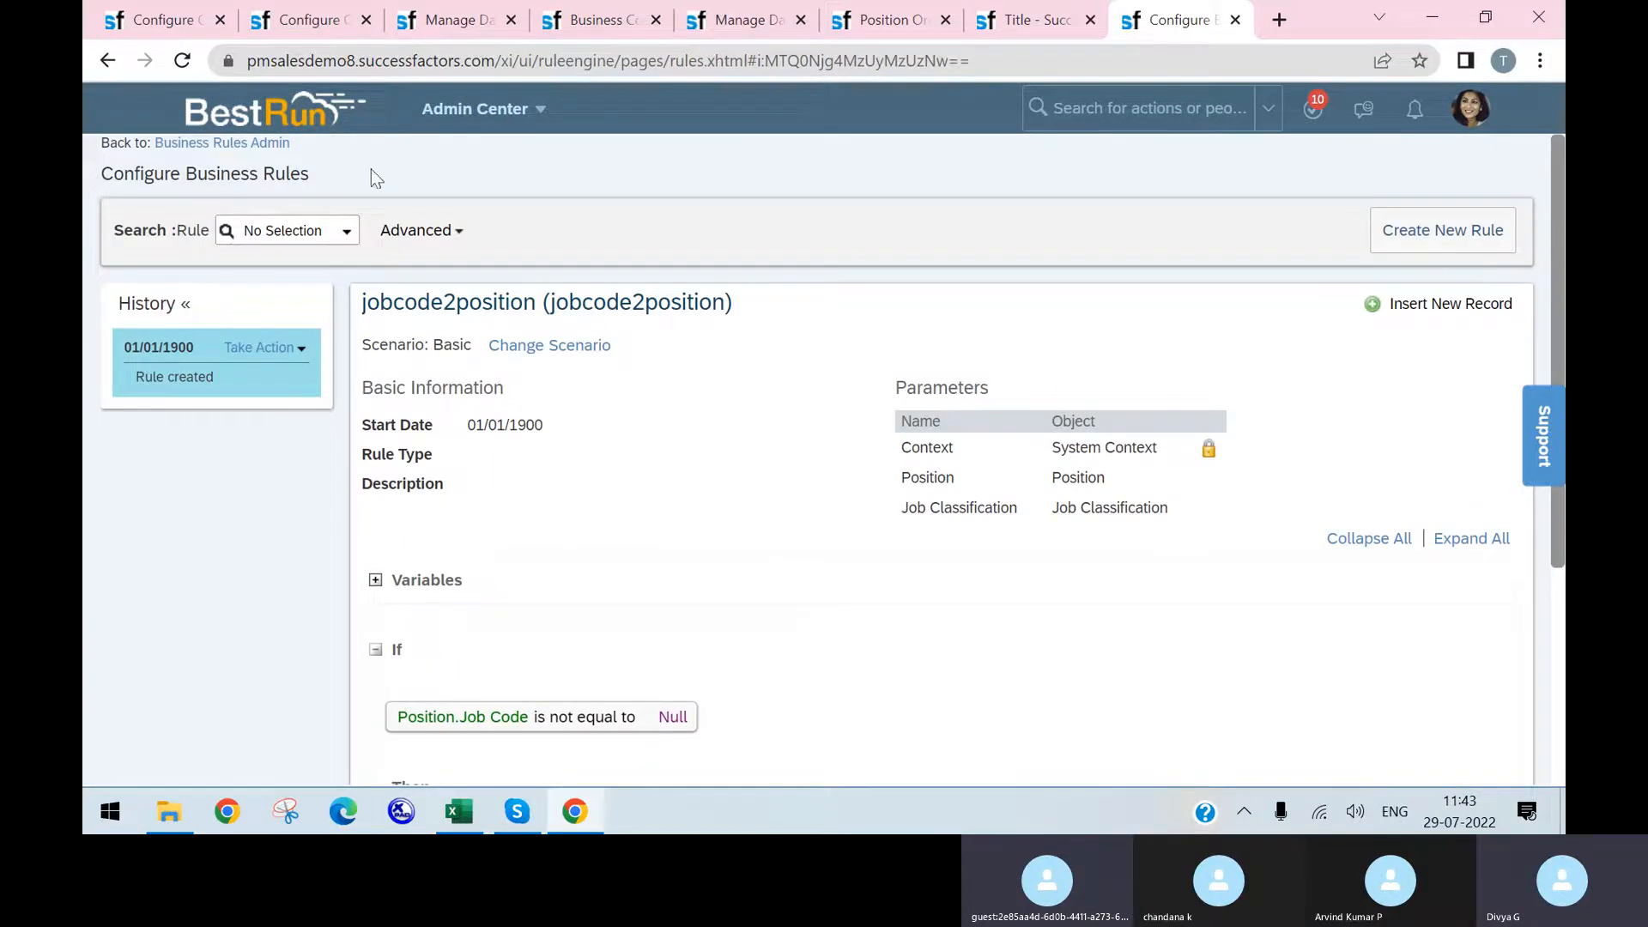
- Start creating a new business rule and browse the available scenario categories
click(1456, 252)
scroll(552, 648, down, 4)
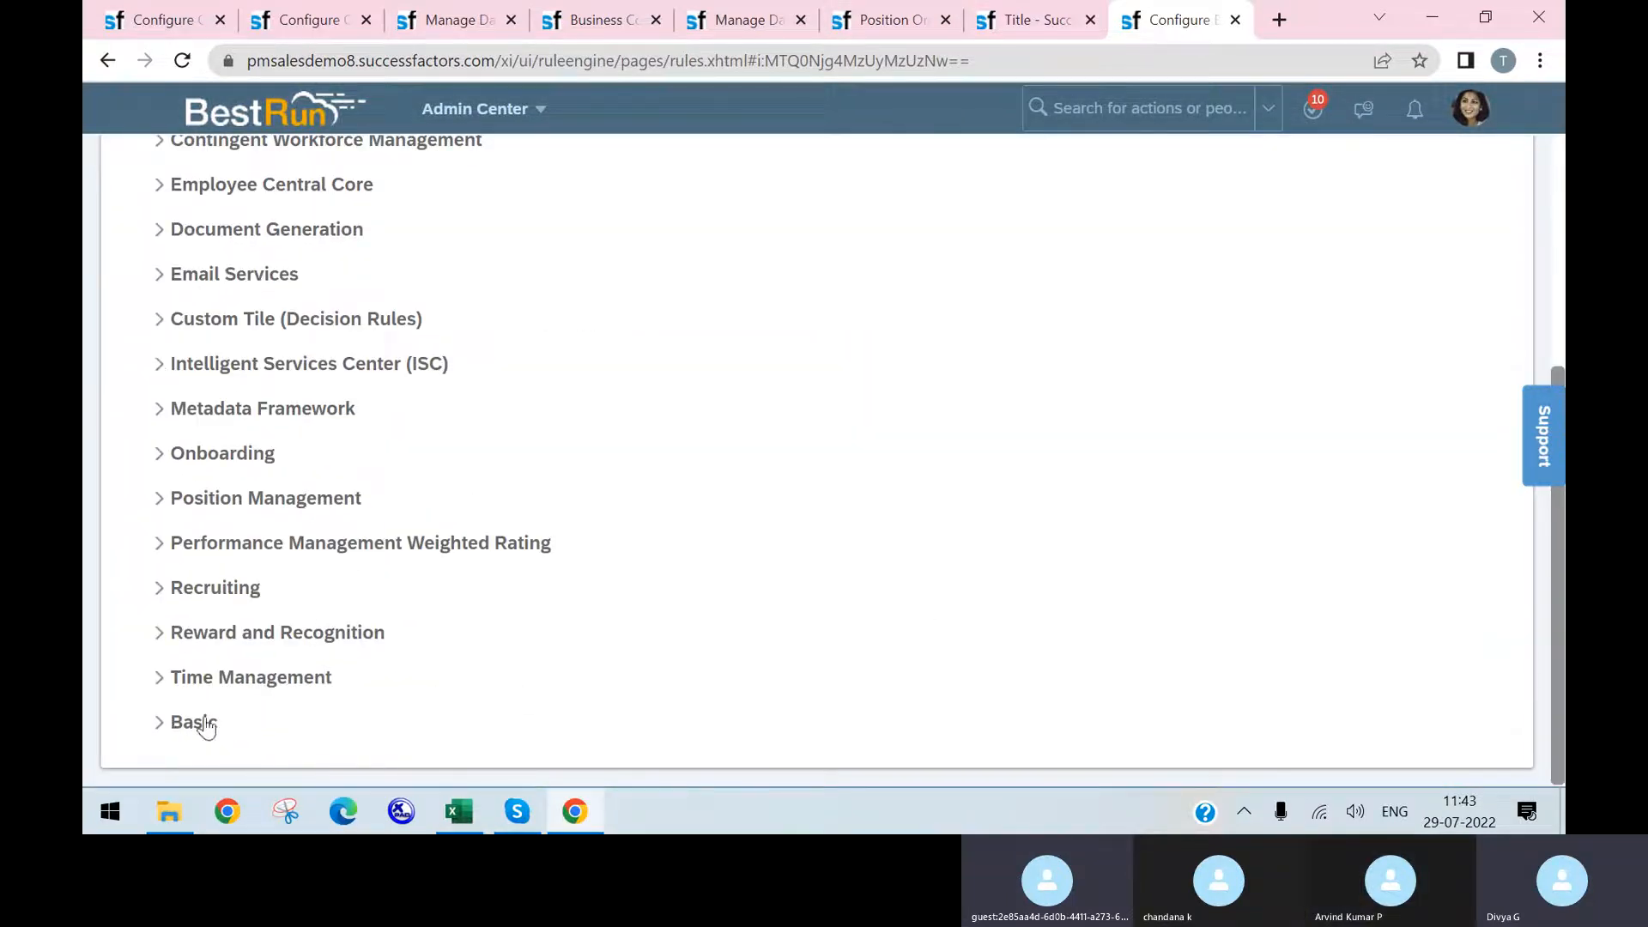
scroll(1218, 519, up, 1)
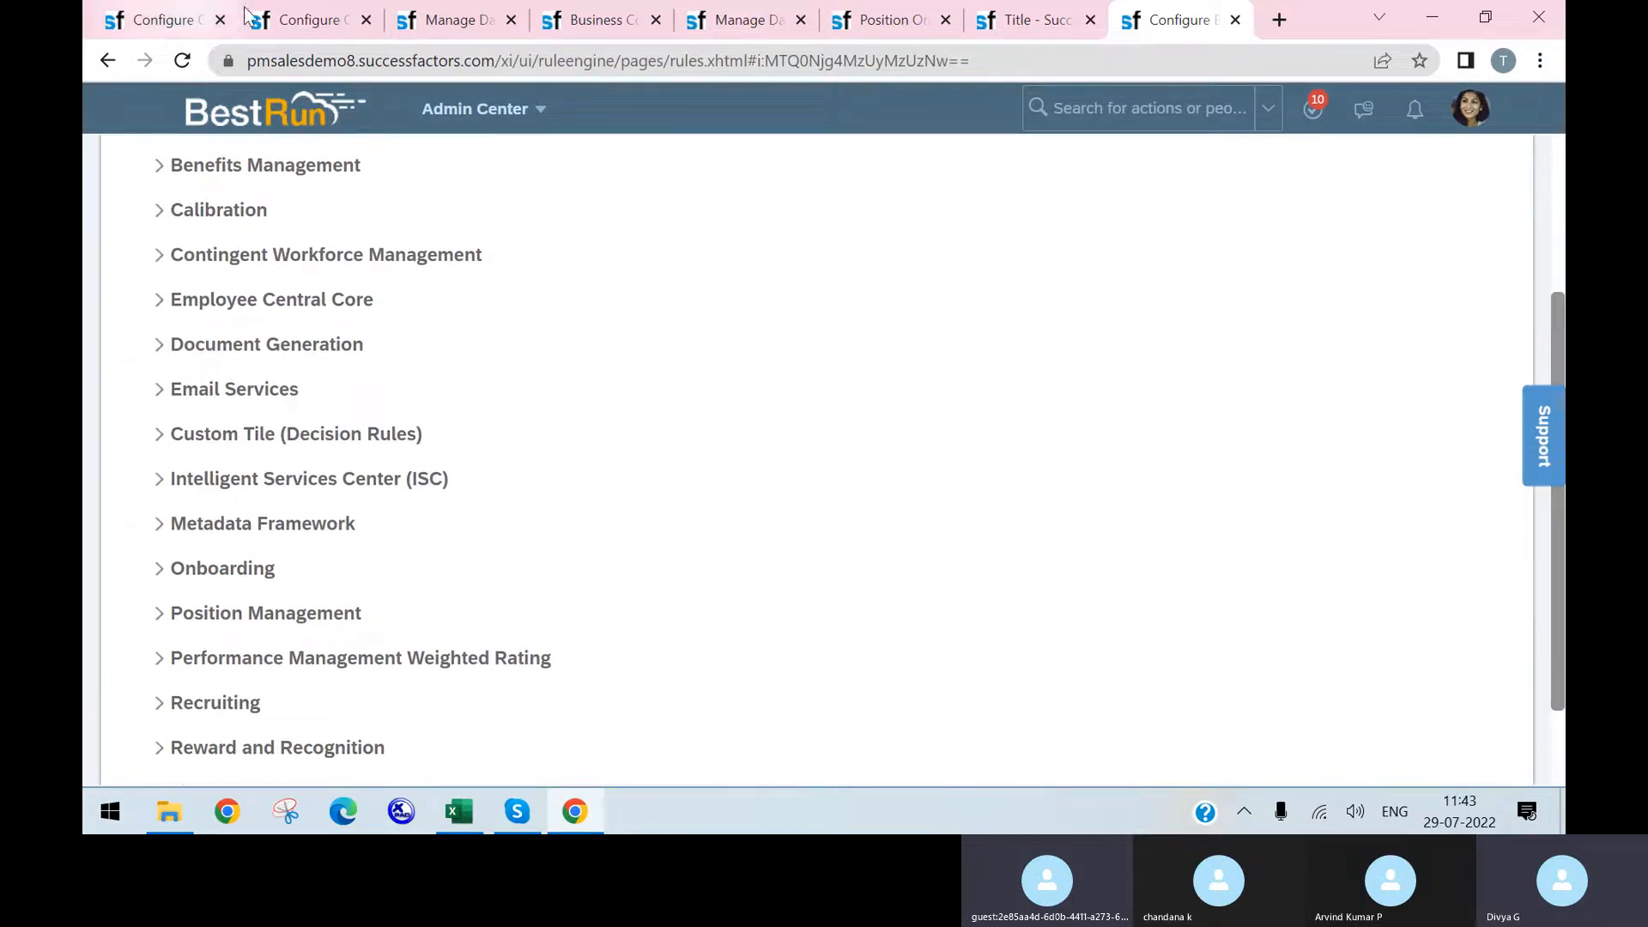
- Check the rules assigned in the details of the code field in the Position object definition, and close the details
click(163, 23)
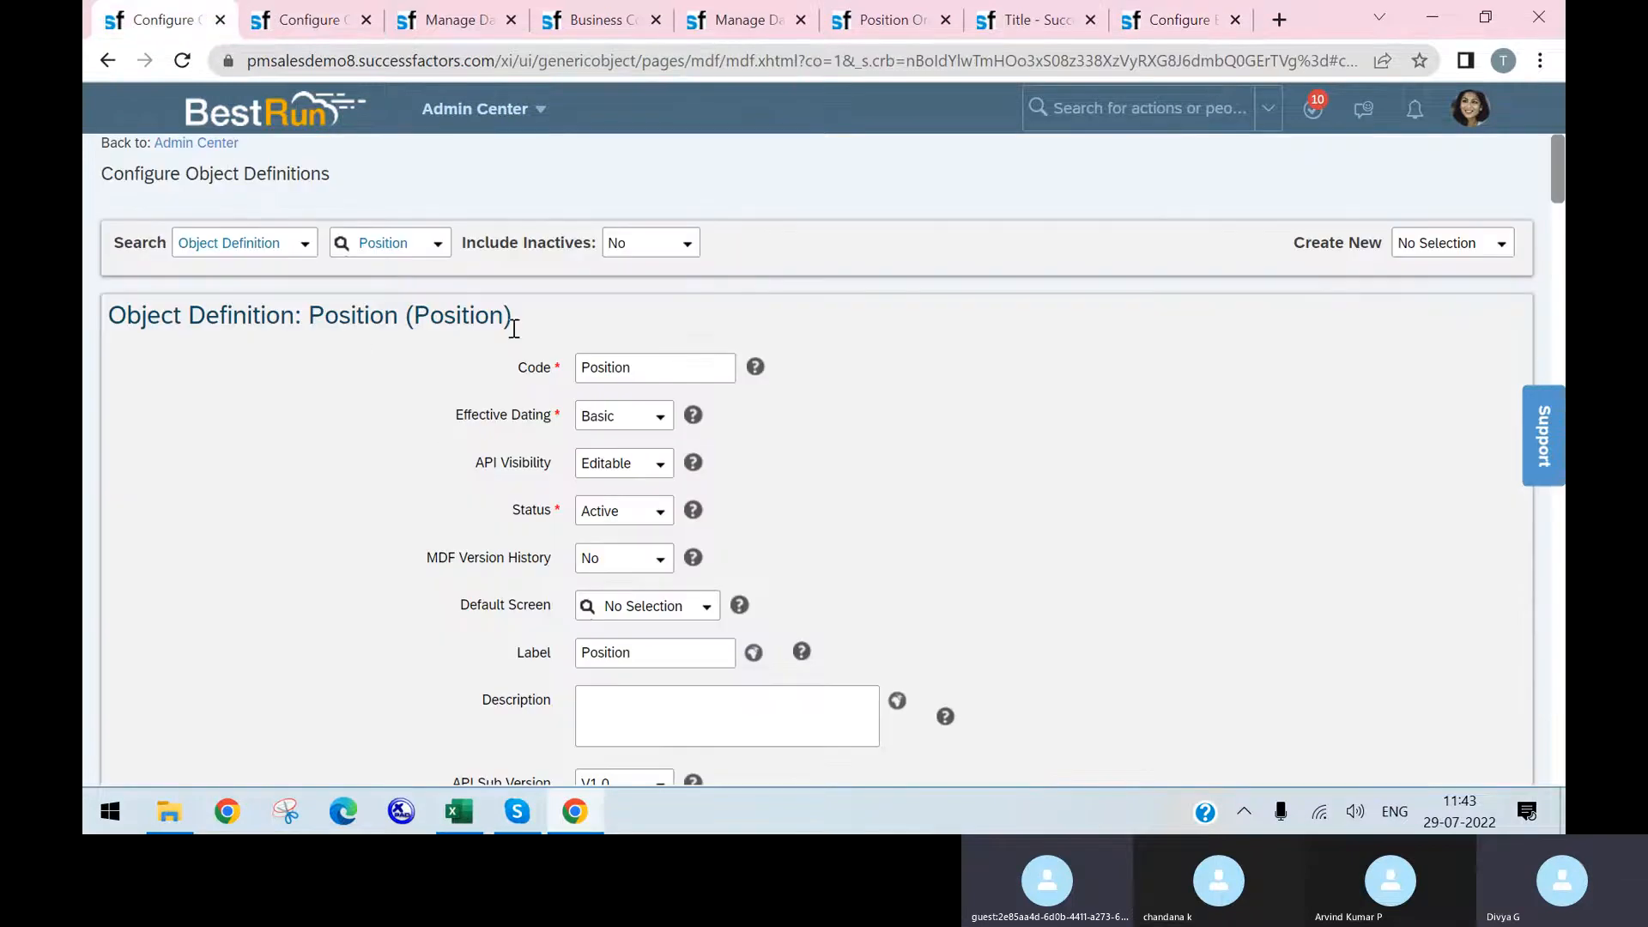
scroll(513, 328, down, 8)
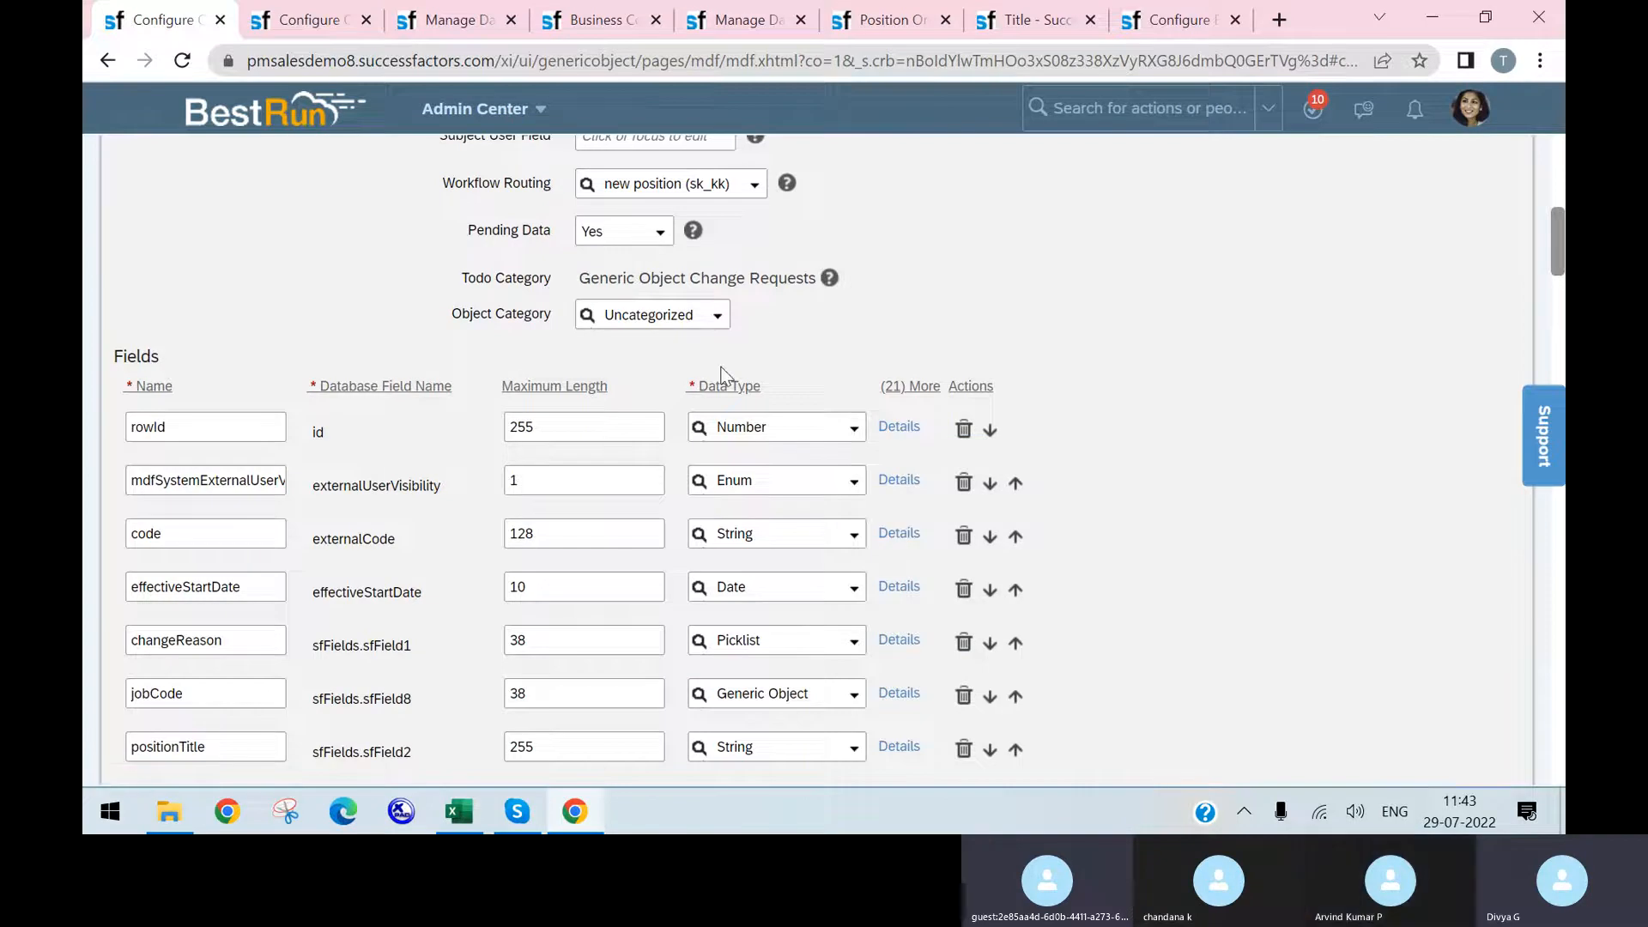
scroll(729, 378, down, 2)
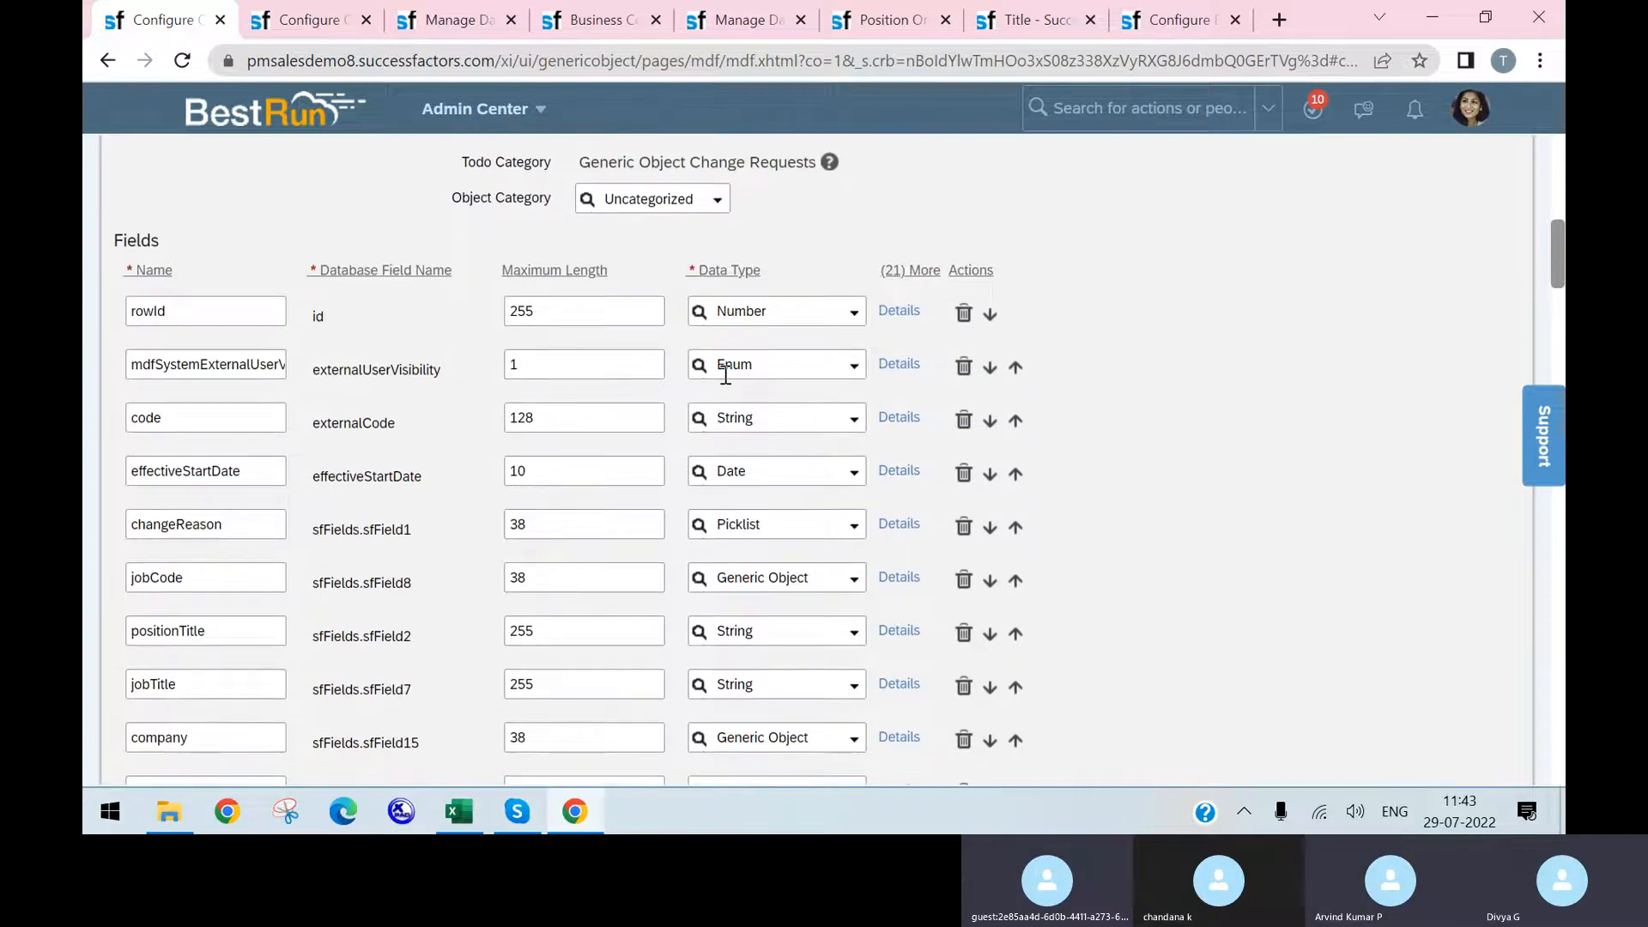
click(893, 429)
scroll(765, 412, down, 10)
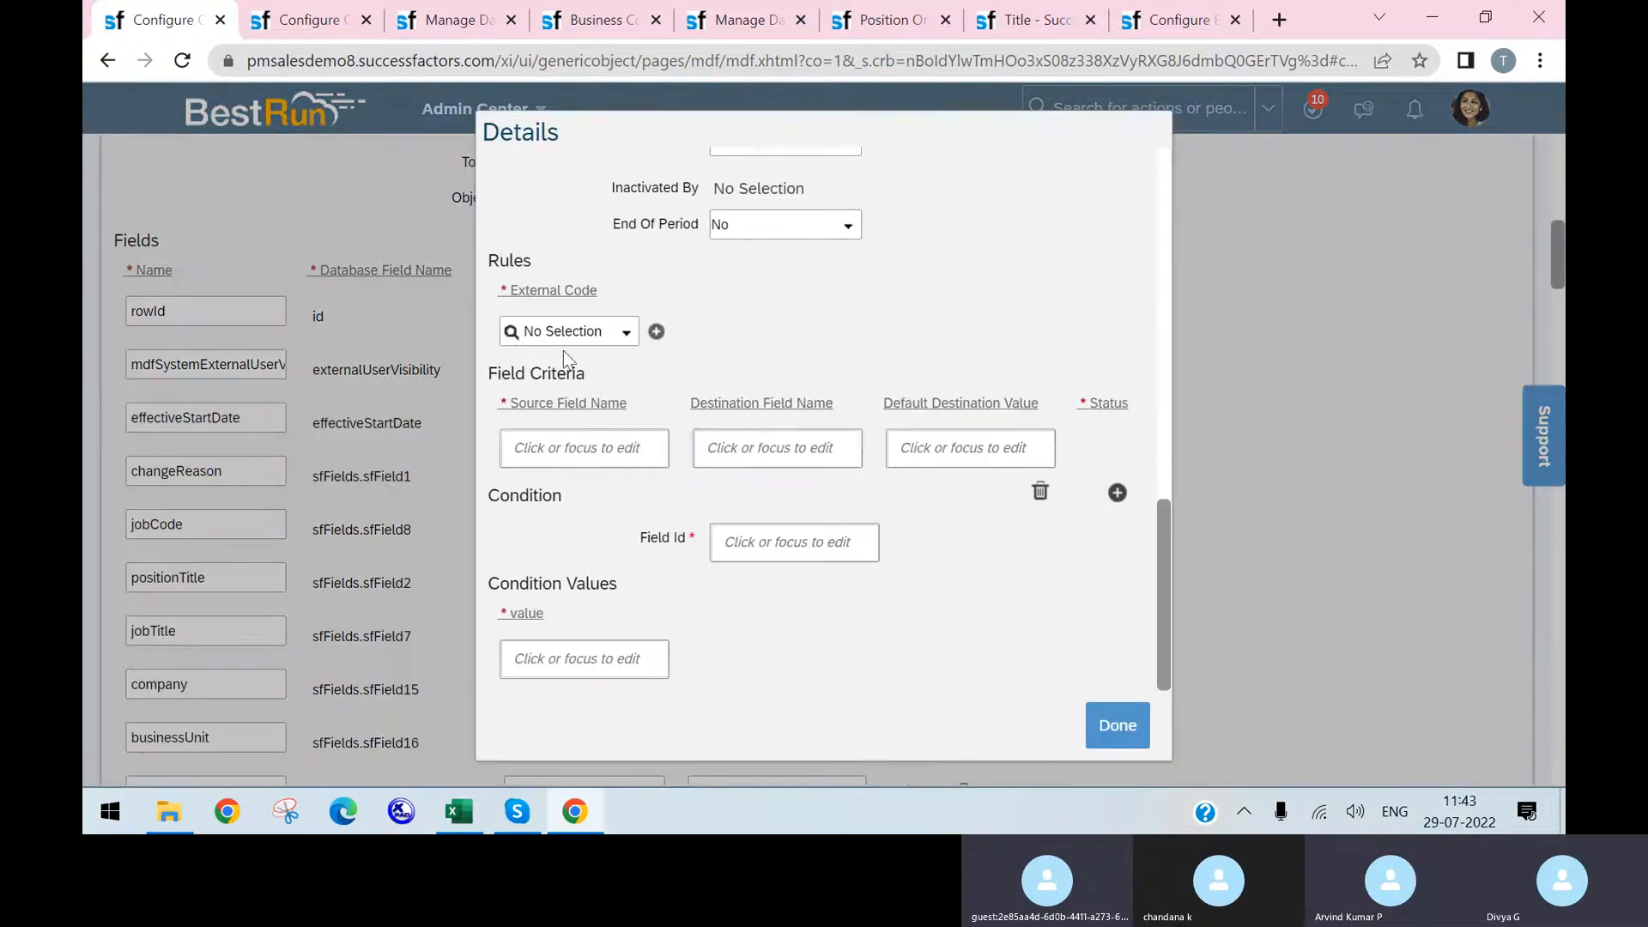
scroll(704, 414, up, 3)
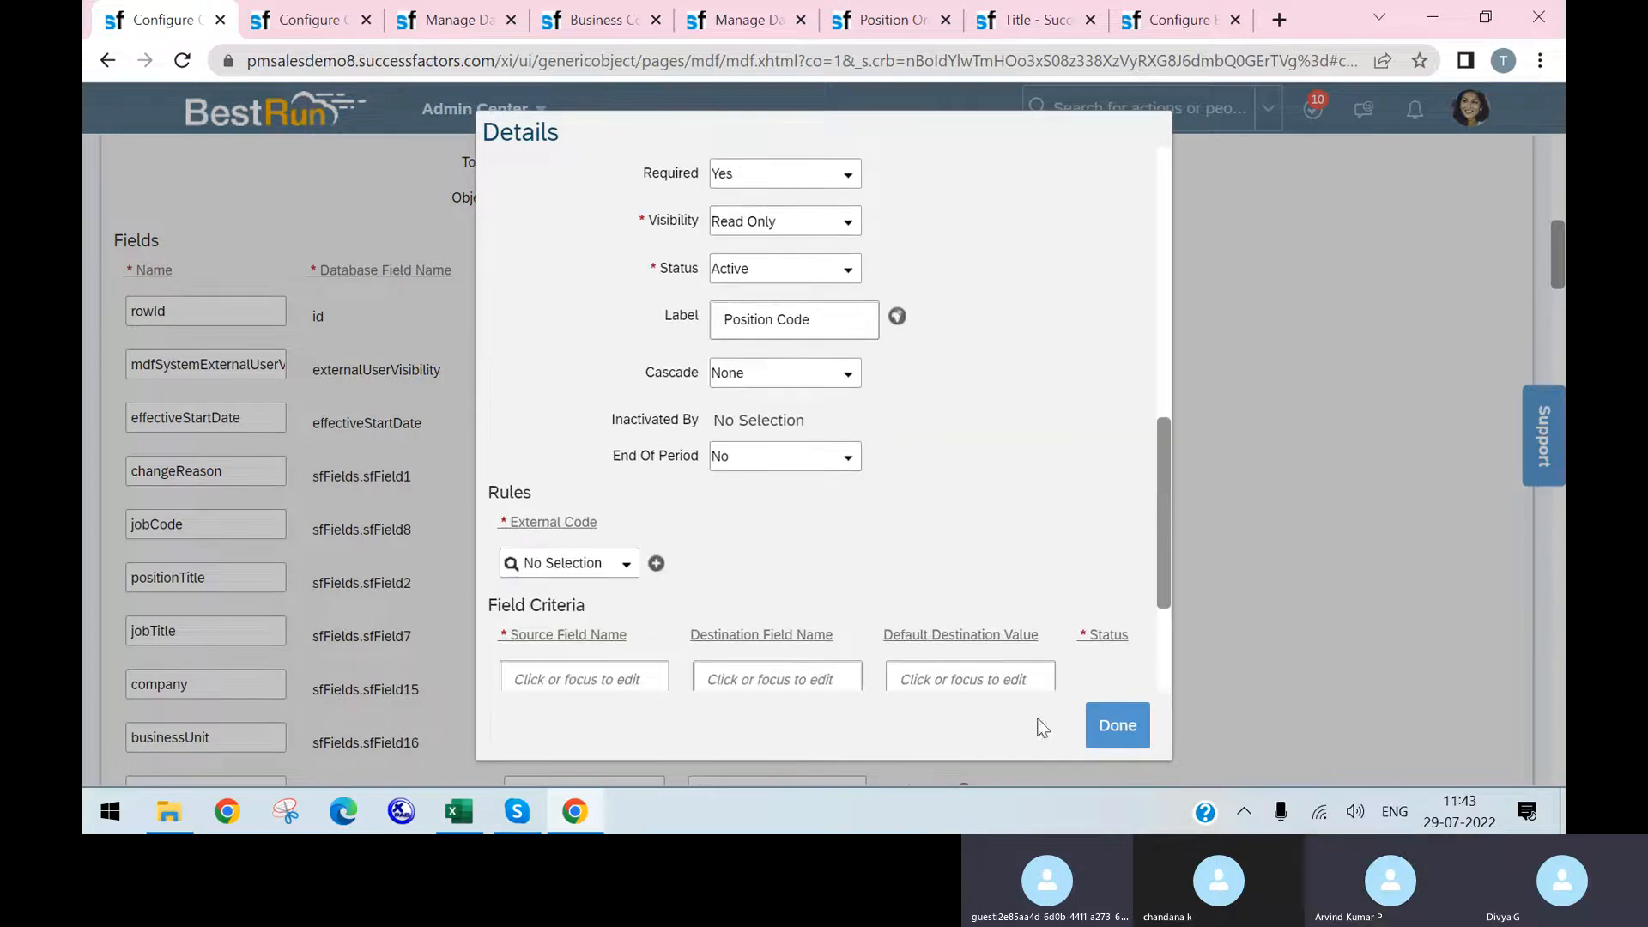
click(1103, 724)
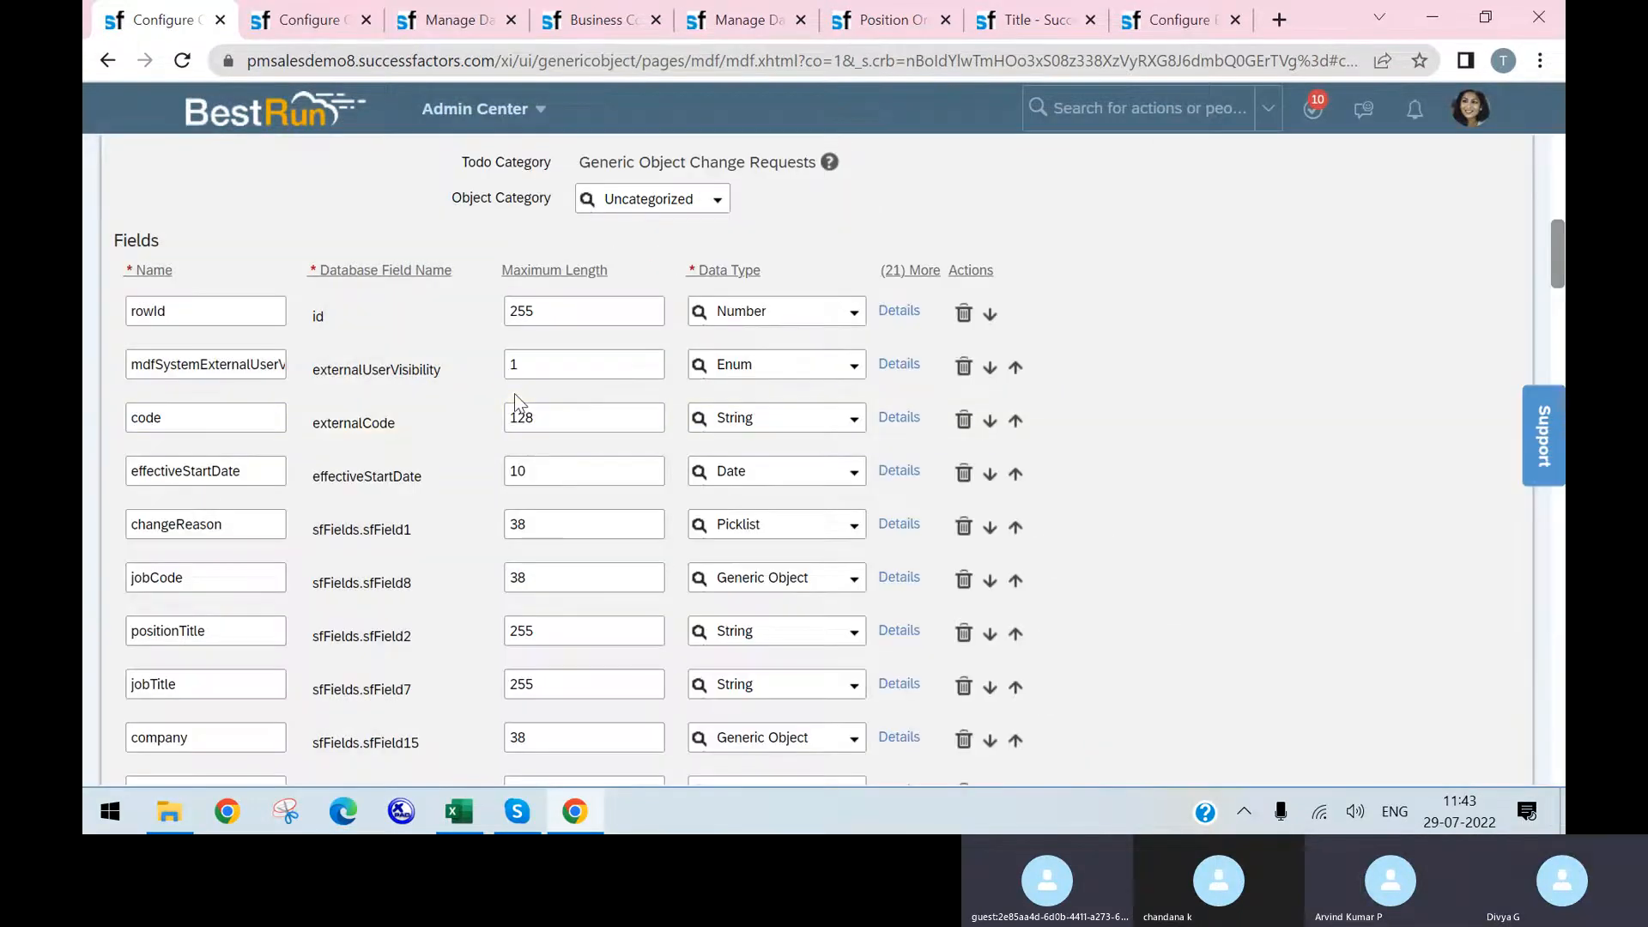
scroll(514, 393, up, 3)
scroll(86, 425, up, 4)
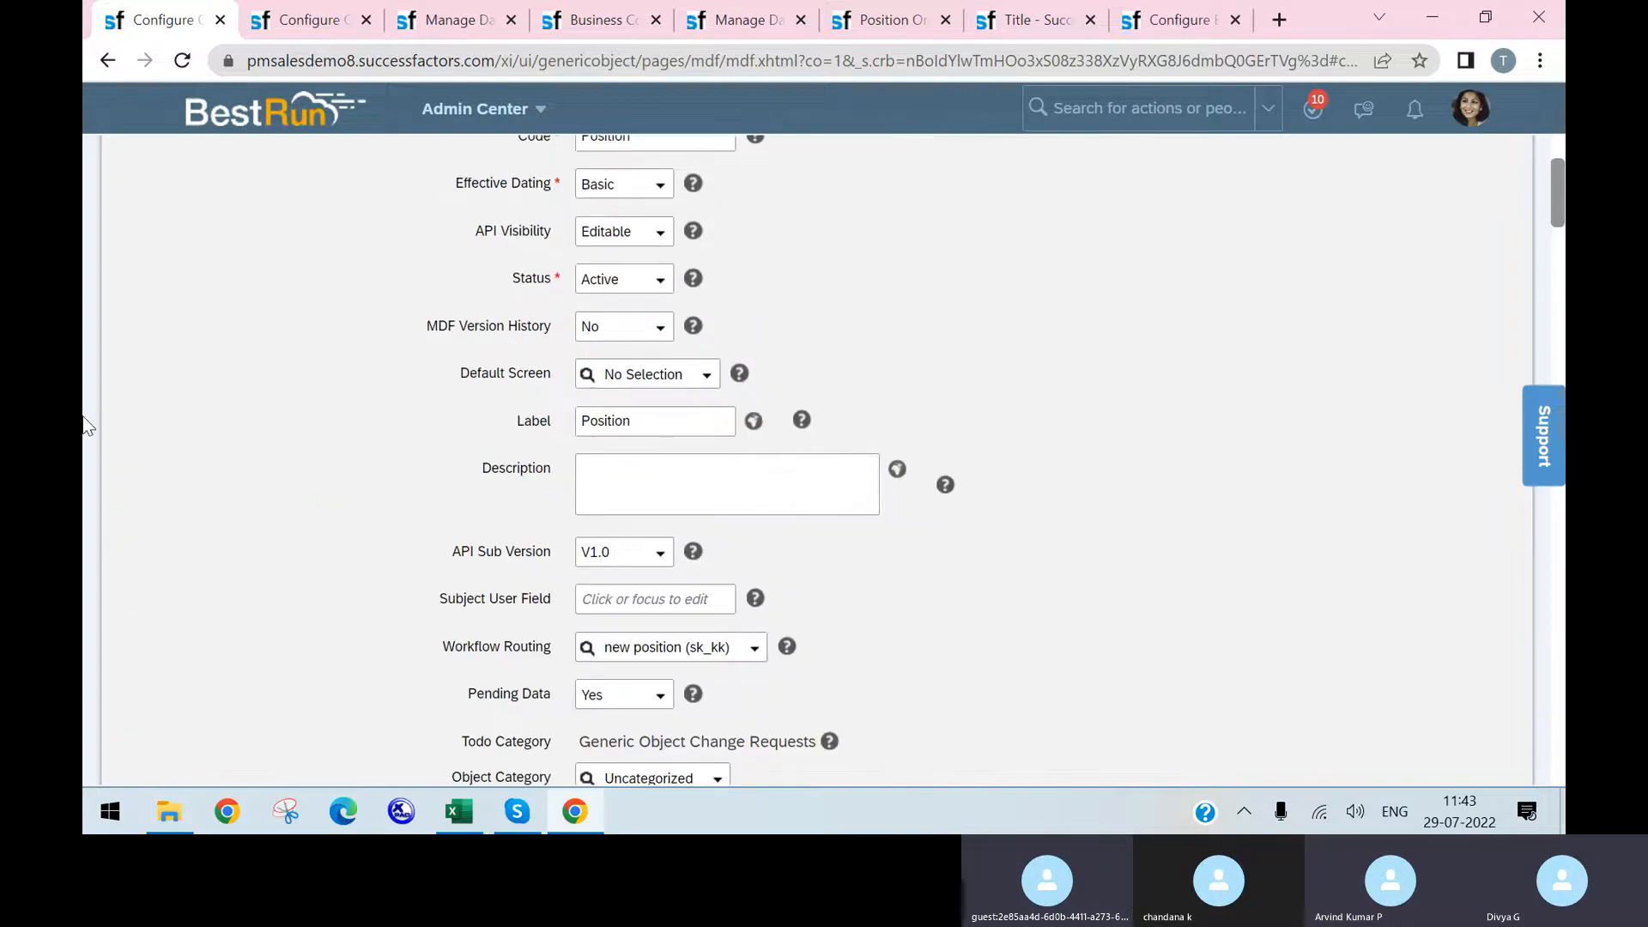
- Move the Configure Business Rules page into its own browser window and maximize it
drag(1186, 30, 249, 120)
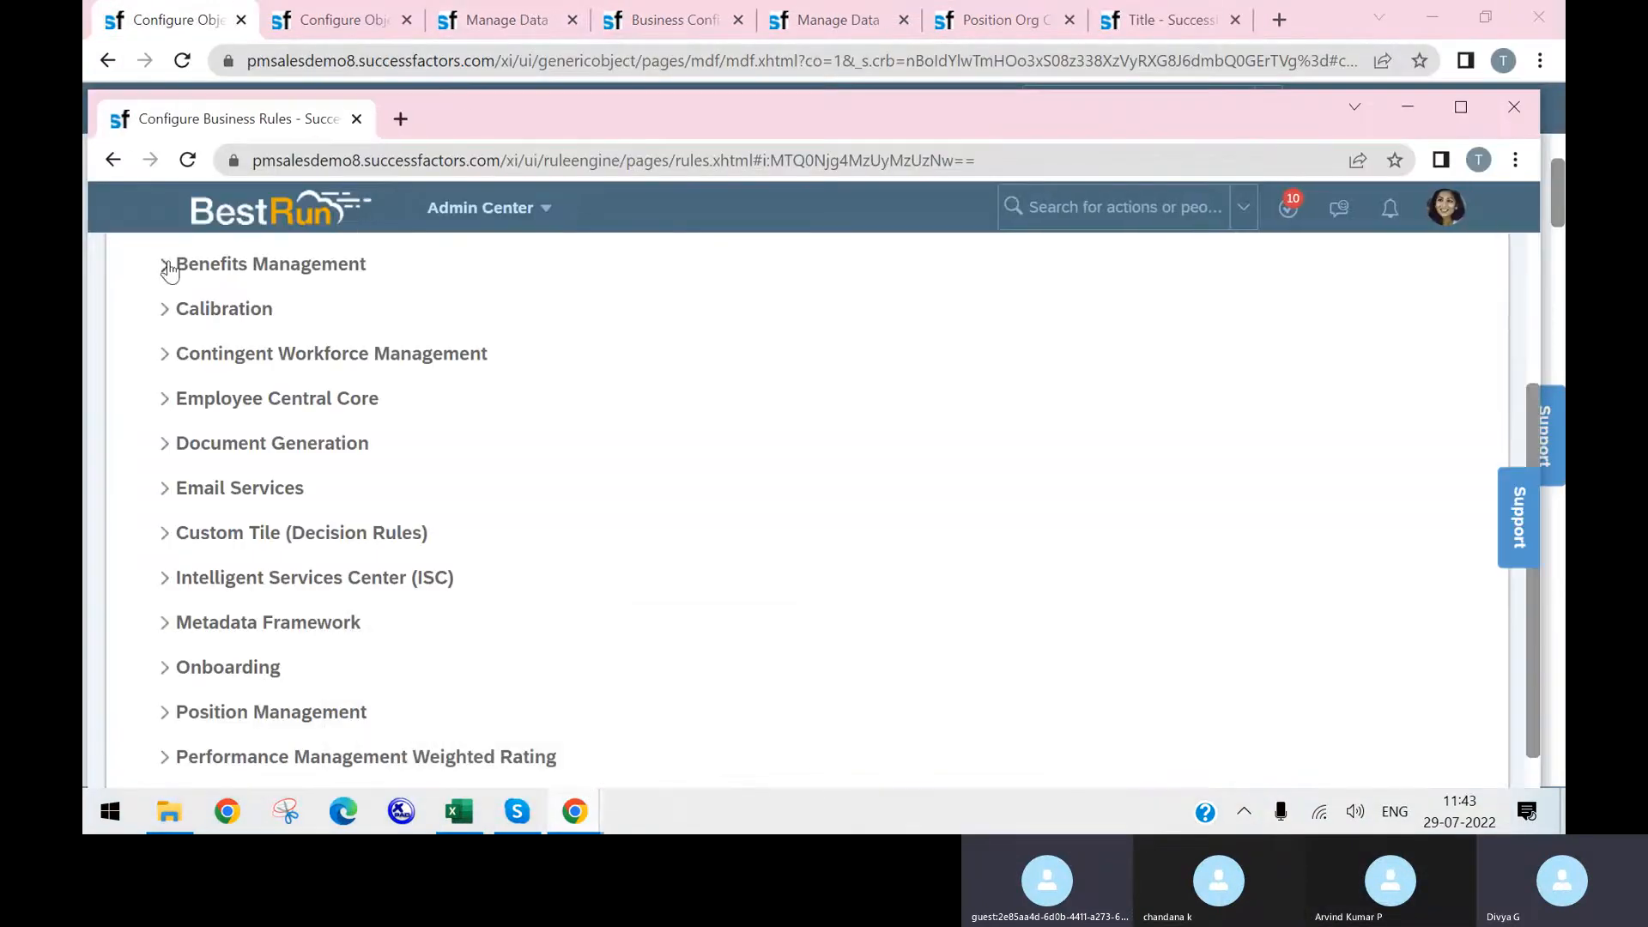
scroll(242, 429, up, 3)
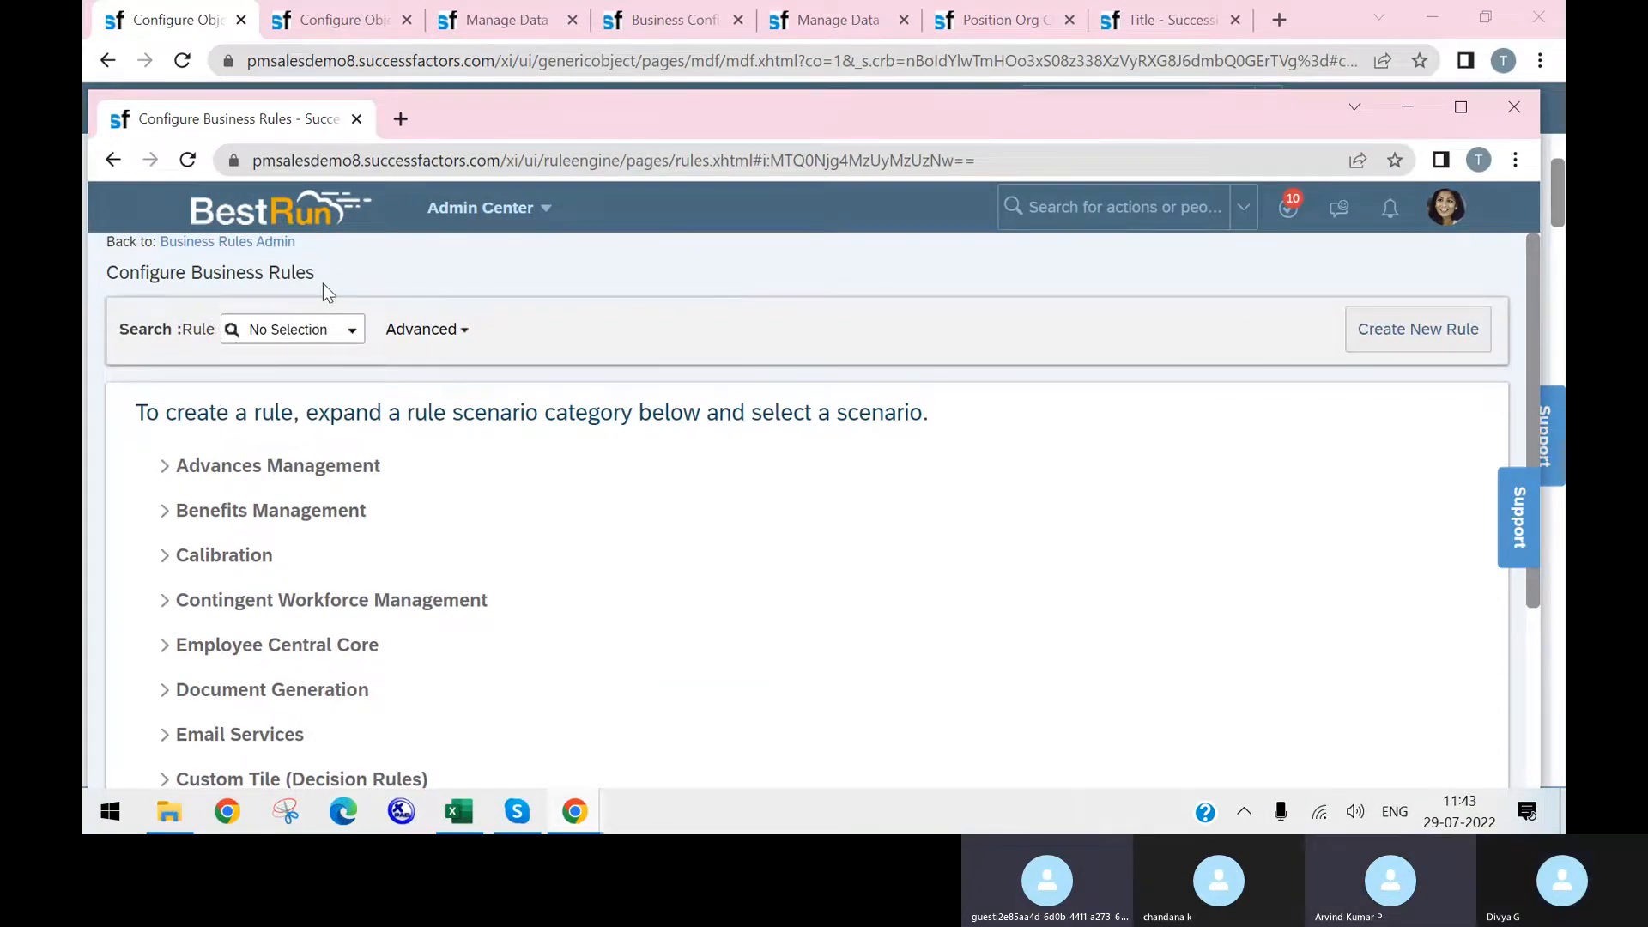
click(1462, 107)
- Expand the Basic scenario category and select the Basic scenario for the new rule
scroll(702, 558, down, 3)
scroll(246, 669, up, 1)
scroll(277, 725, down, 1)
click(193, 725)
scroll(686, 652, down, 1)
click(178, 686)
scroll(1125, 537, up, 3)
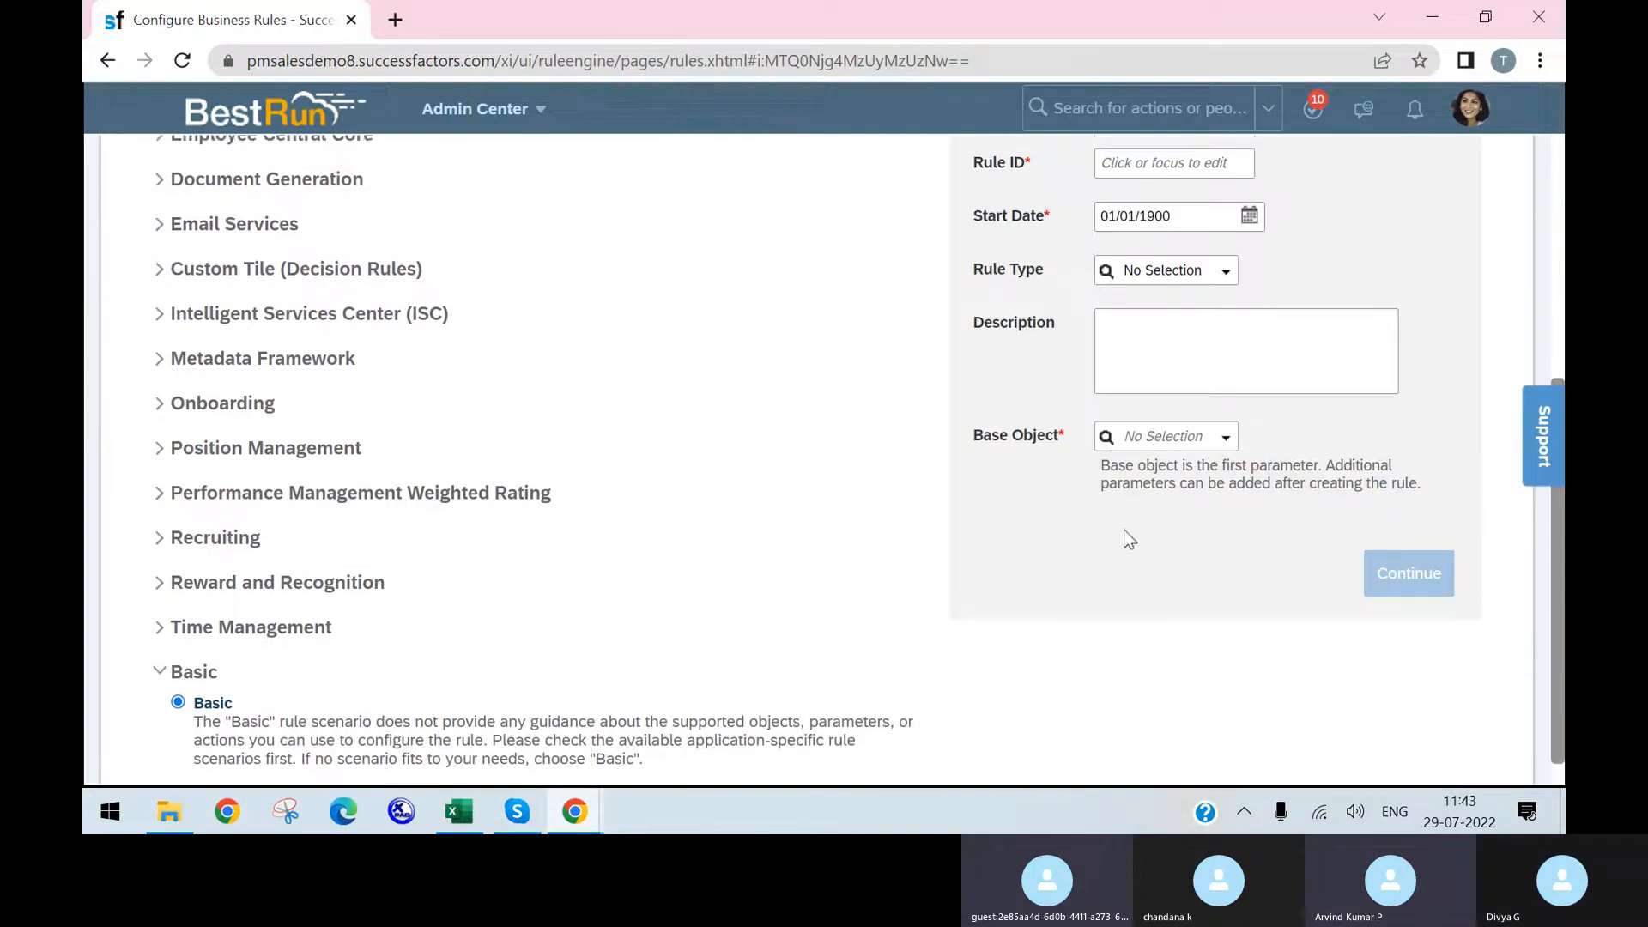
- Name the new Basic rule Jobcode2pos and let the rule ID take the same value
click(1184, 328)
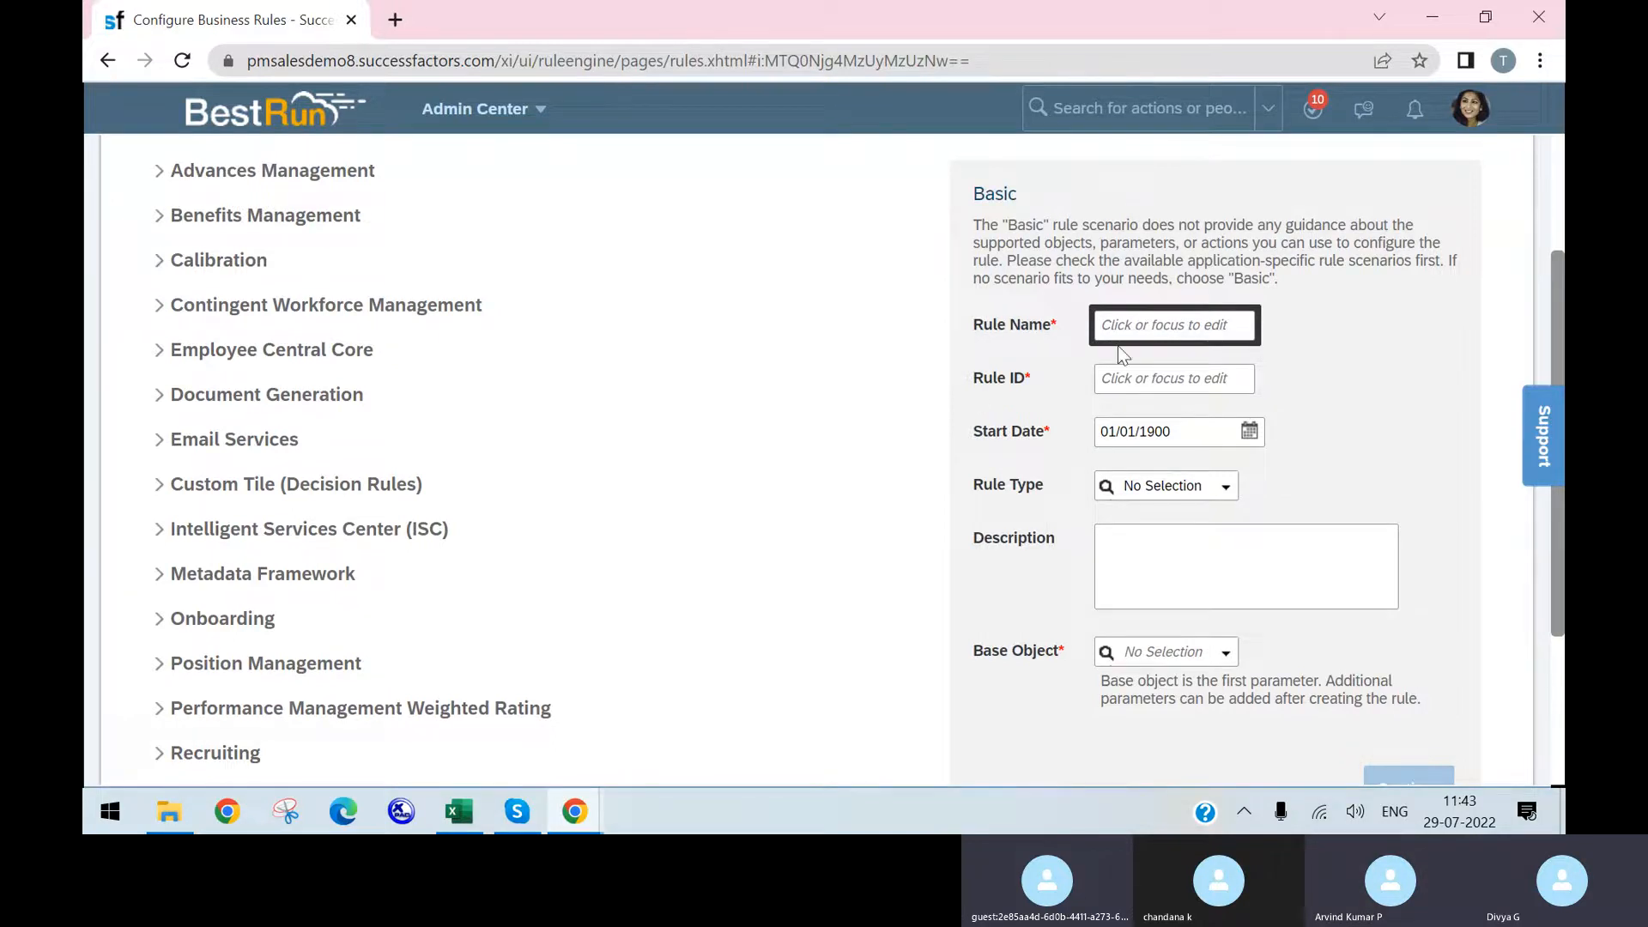
scroll(1218, 559, down, 3)
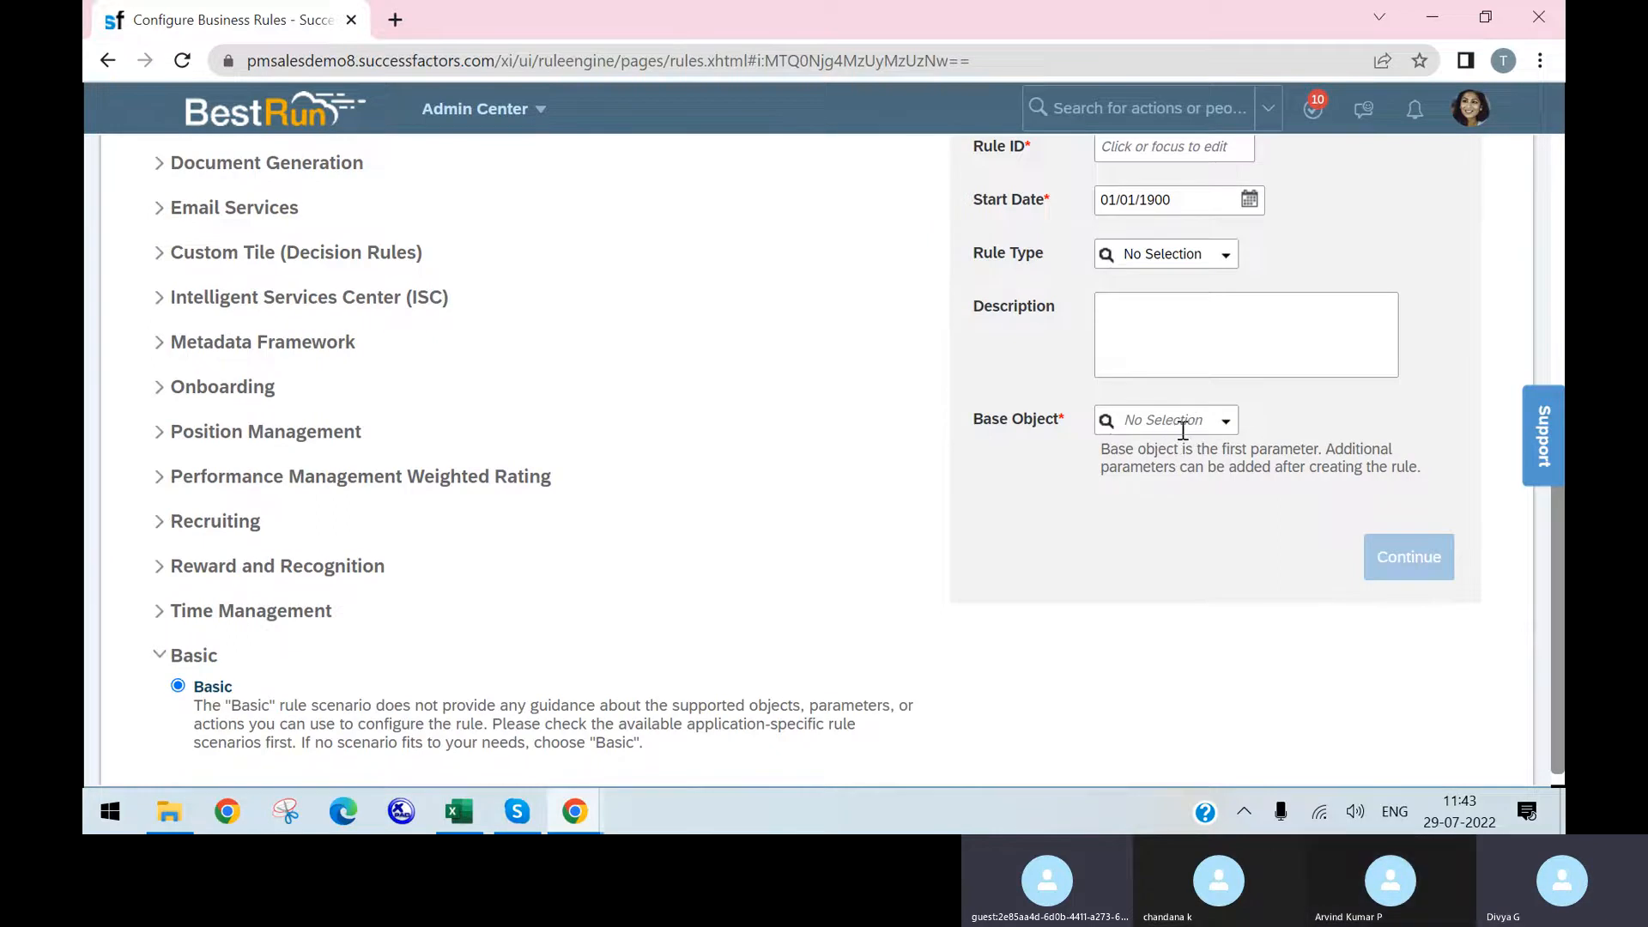
scroll(1200, 306, up, 5)
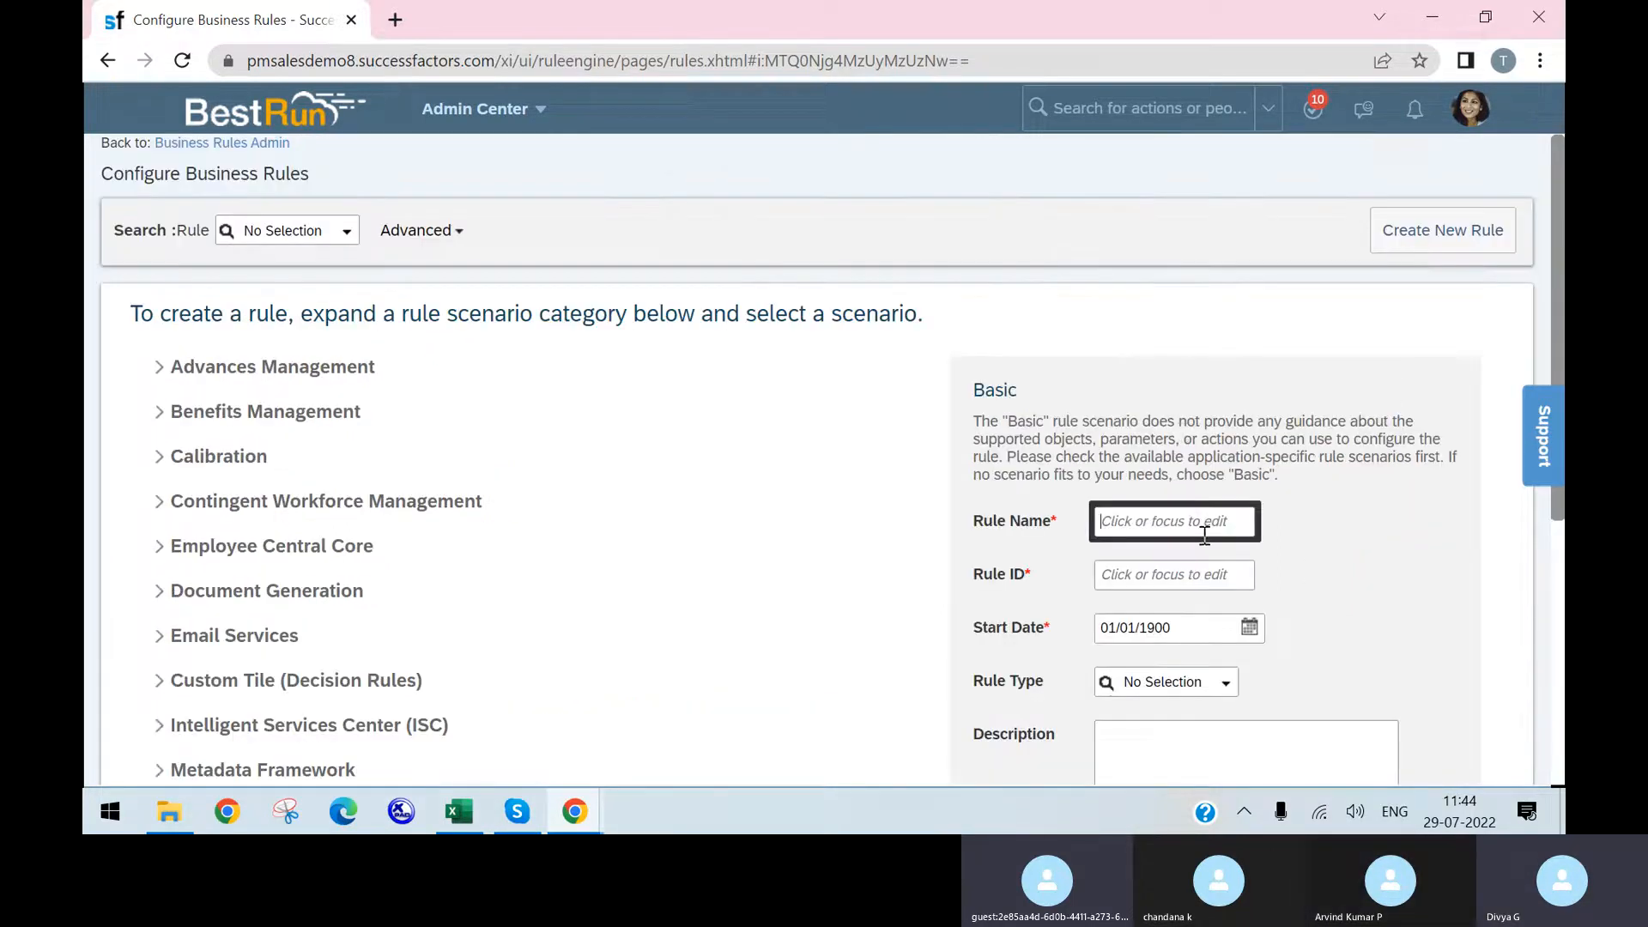
text(JOb code)
key(BackSpace)
key(BackSpace)
key(BackSpace)
key(BackSpace)
key(BackSpace)
key(BackSpace)
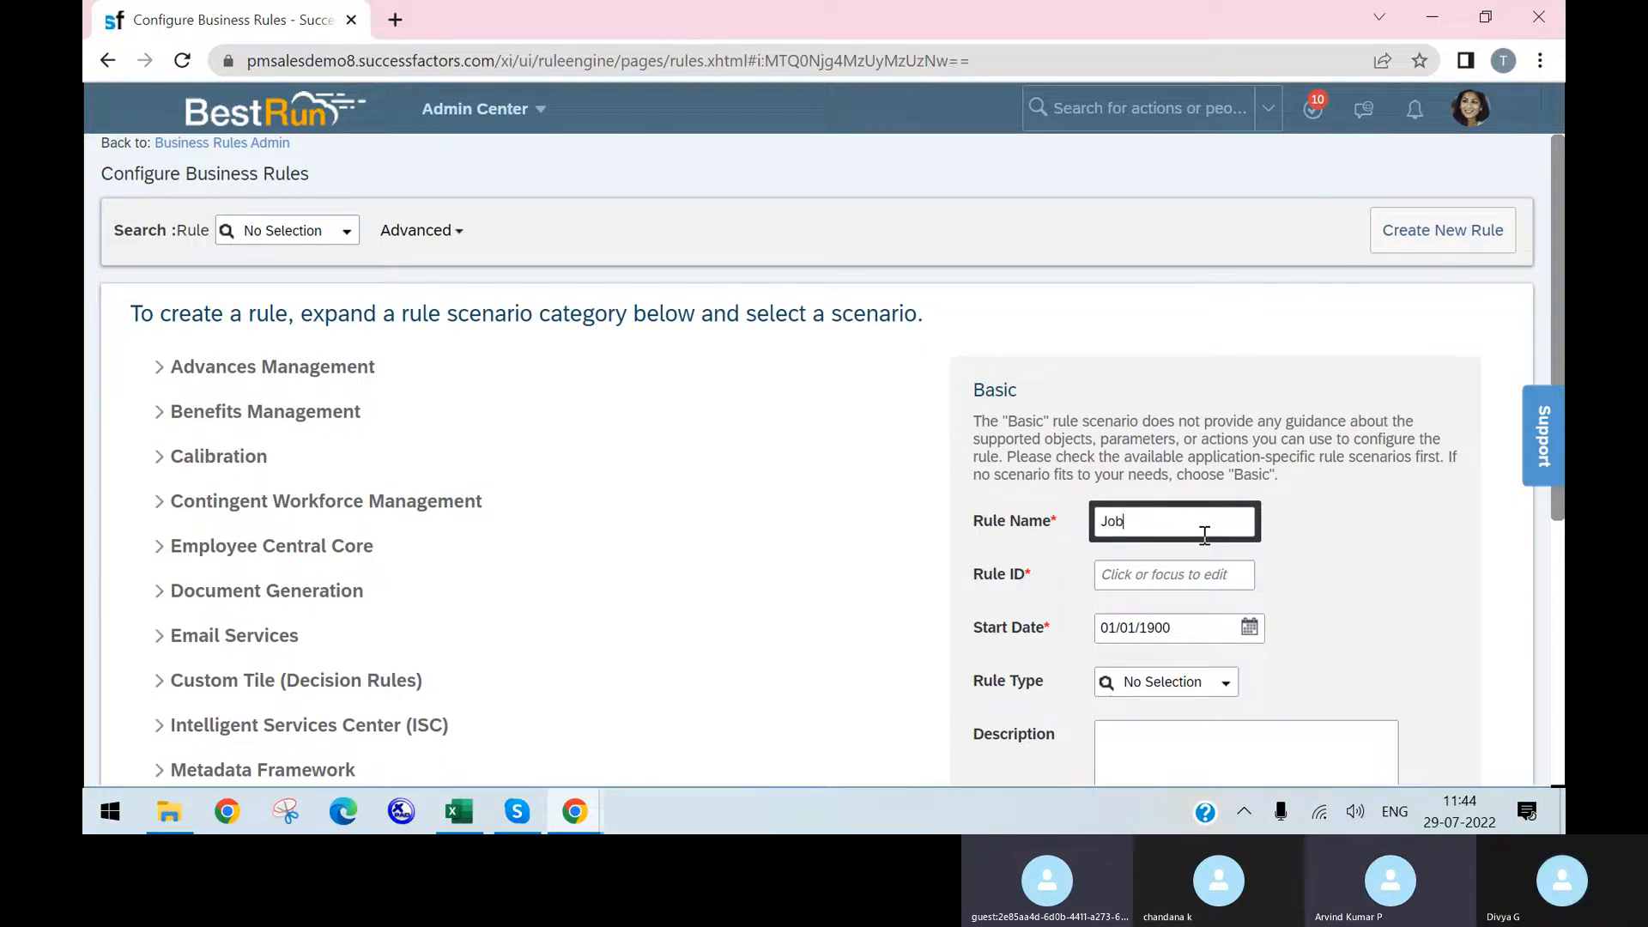
text(bcode2pos)
click(1438, 628)
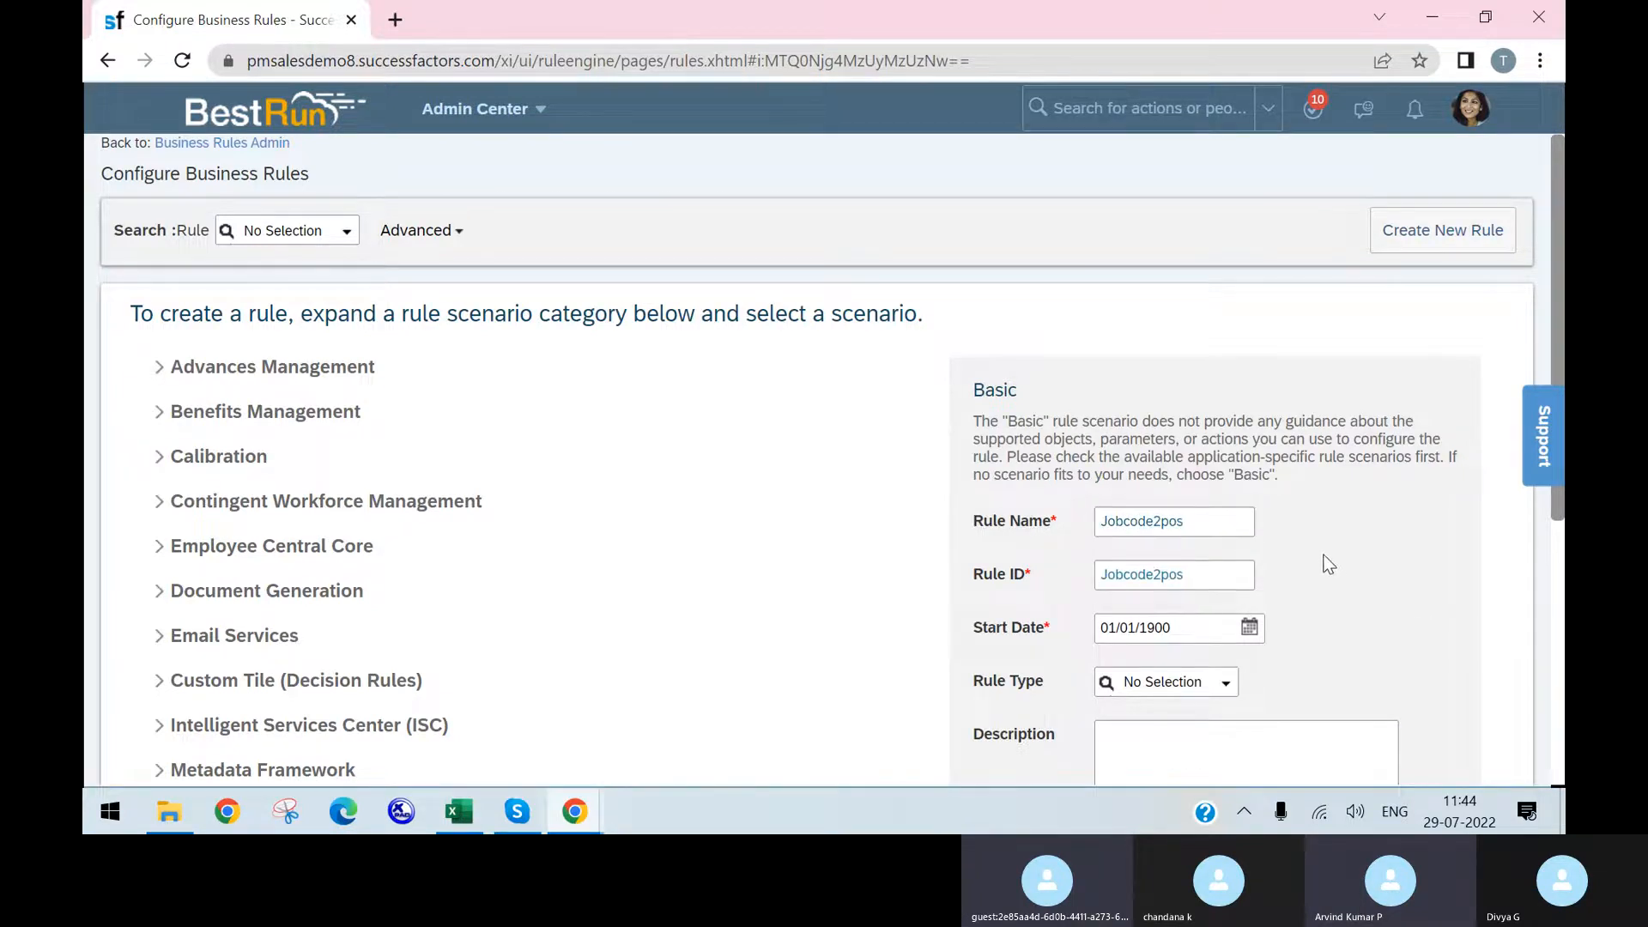
- Choose Position as the base object and continue to the rule's definition
scroll(1351, 631, down, 4)
click(1227, 504)
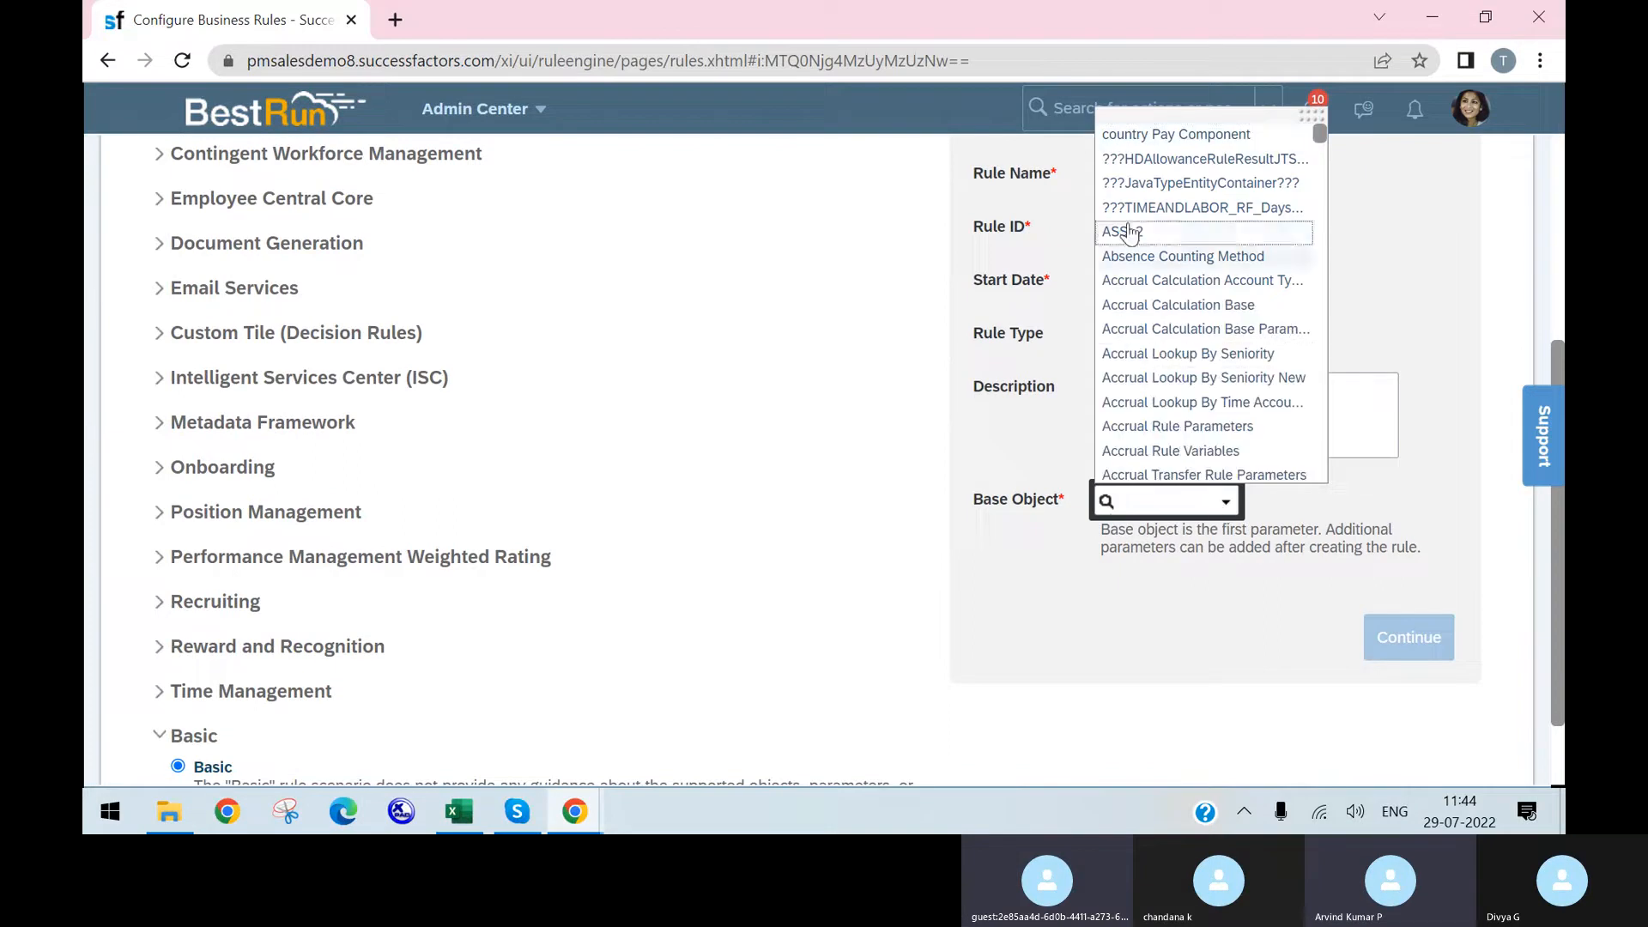
text(positio)
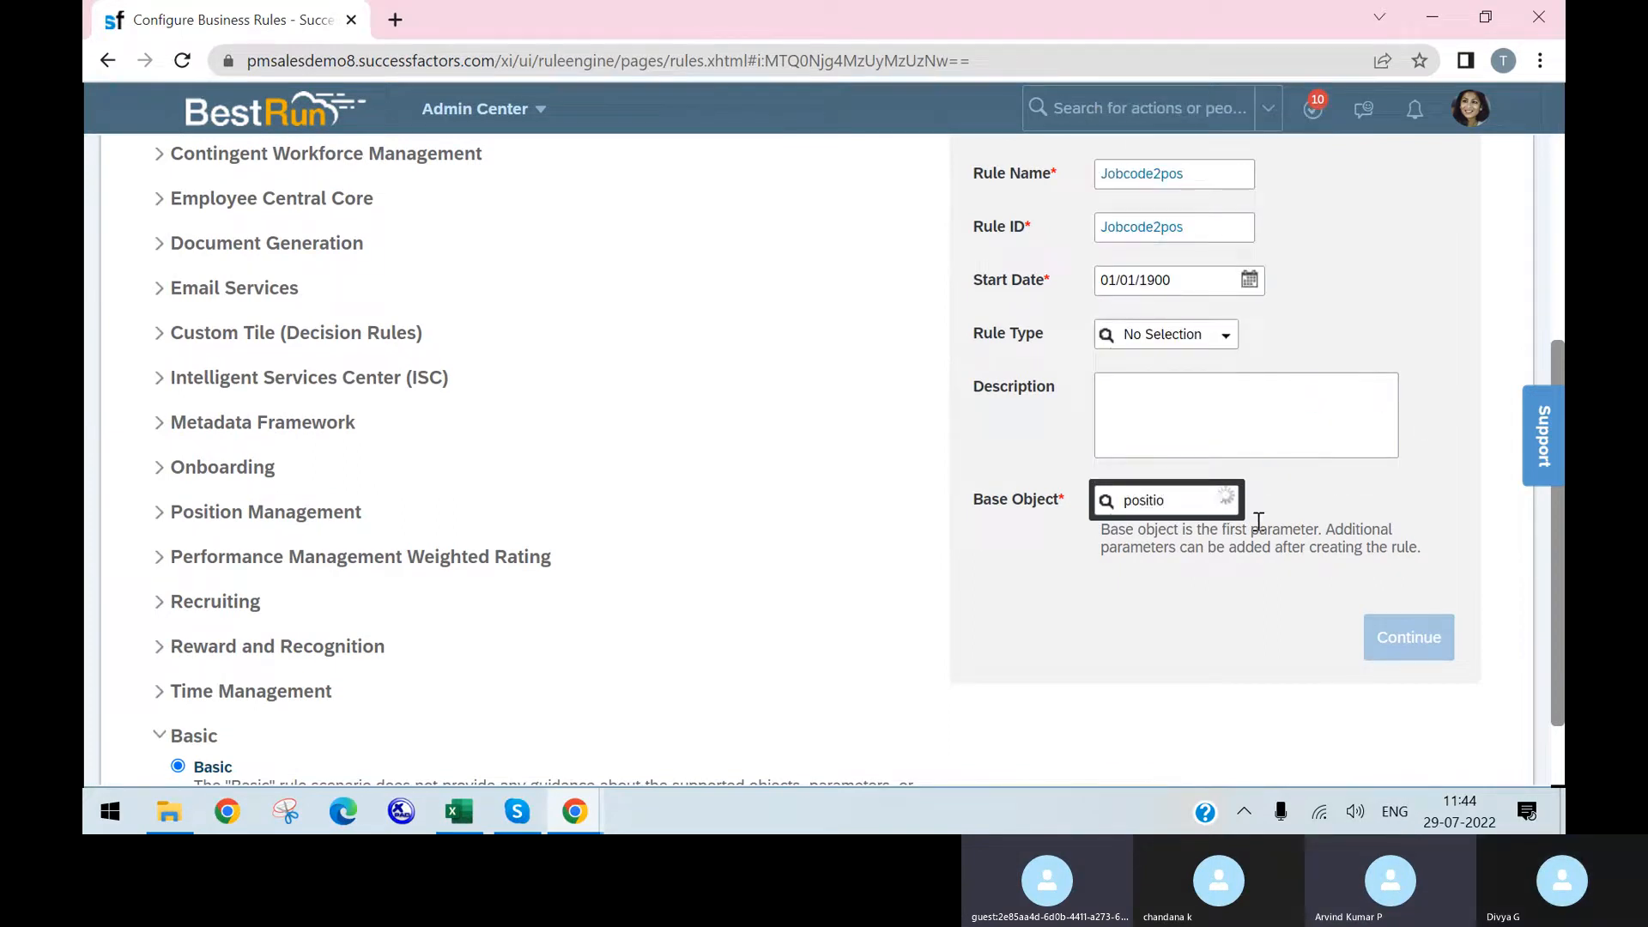
text(n)
click(1165, 343)
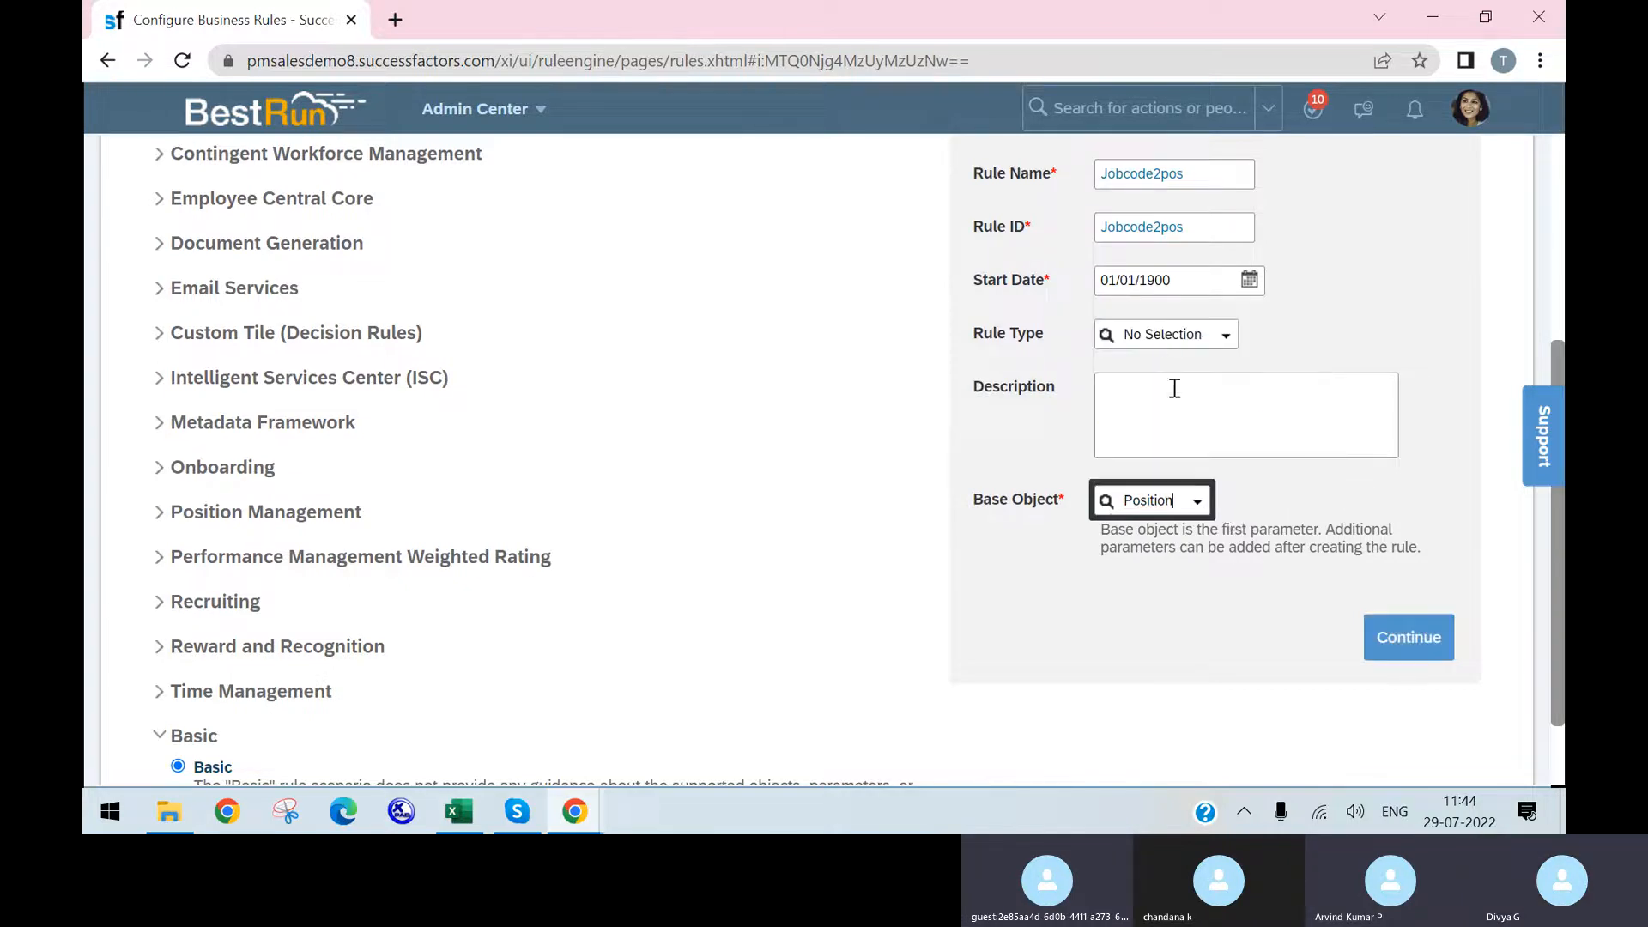
click(1402, 647)
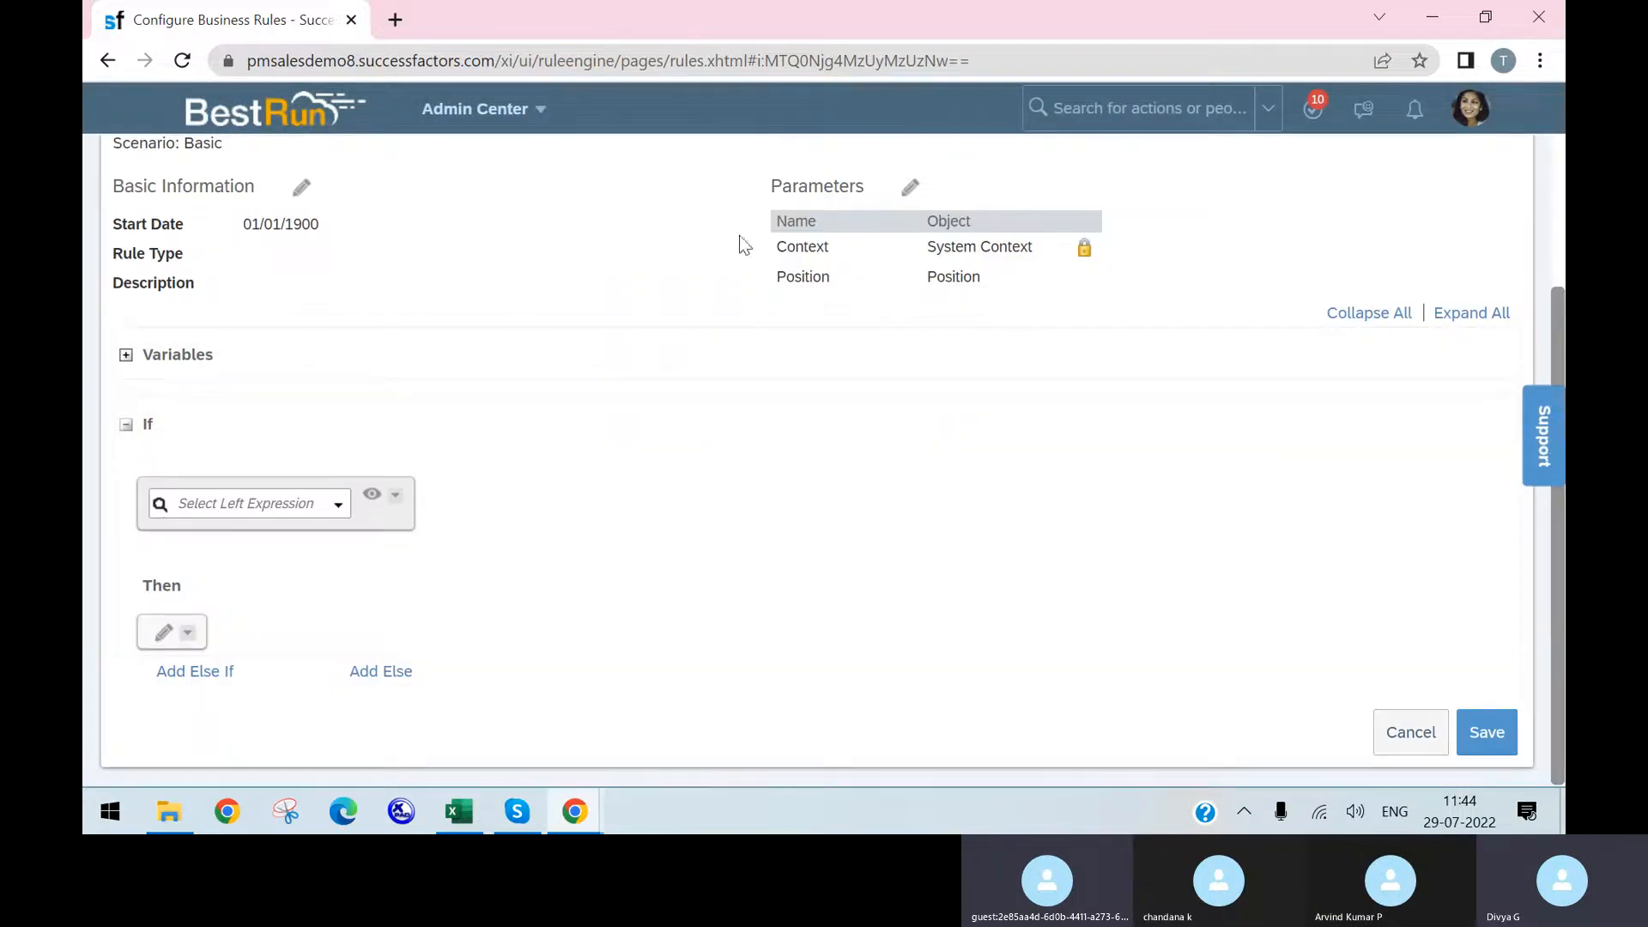
- Open the rule's parameters for editing and set the If condition to Always True
click(910, 190)
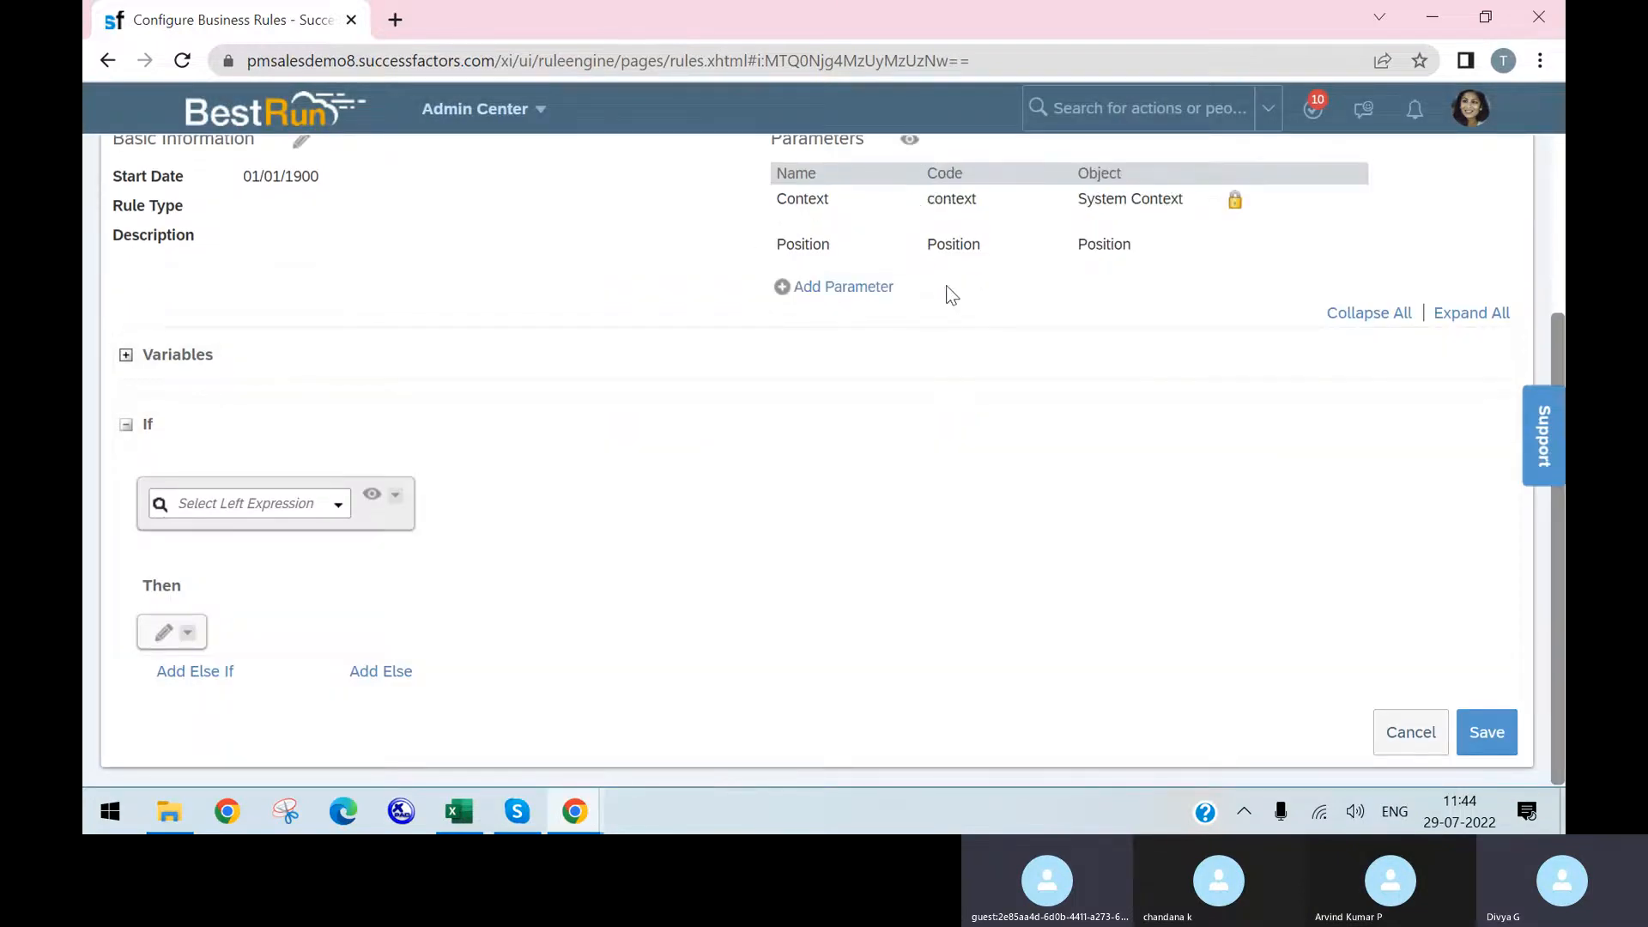
scroll(944, 391, up, 1)
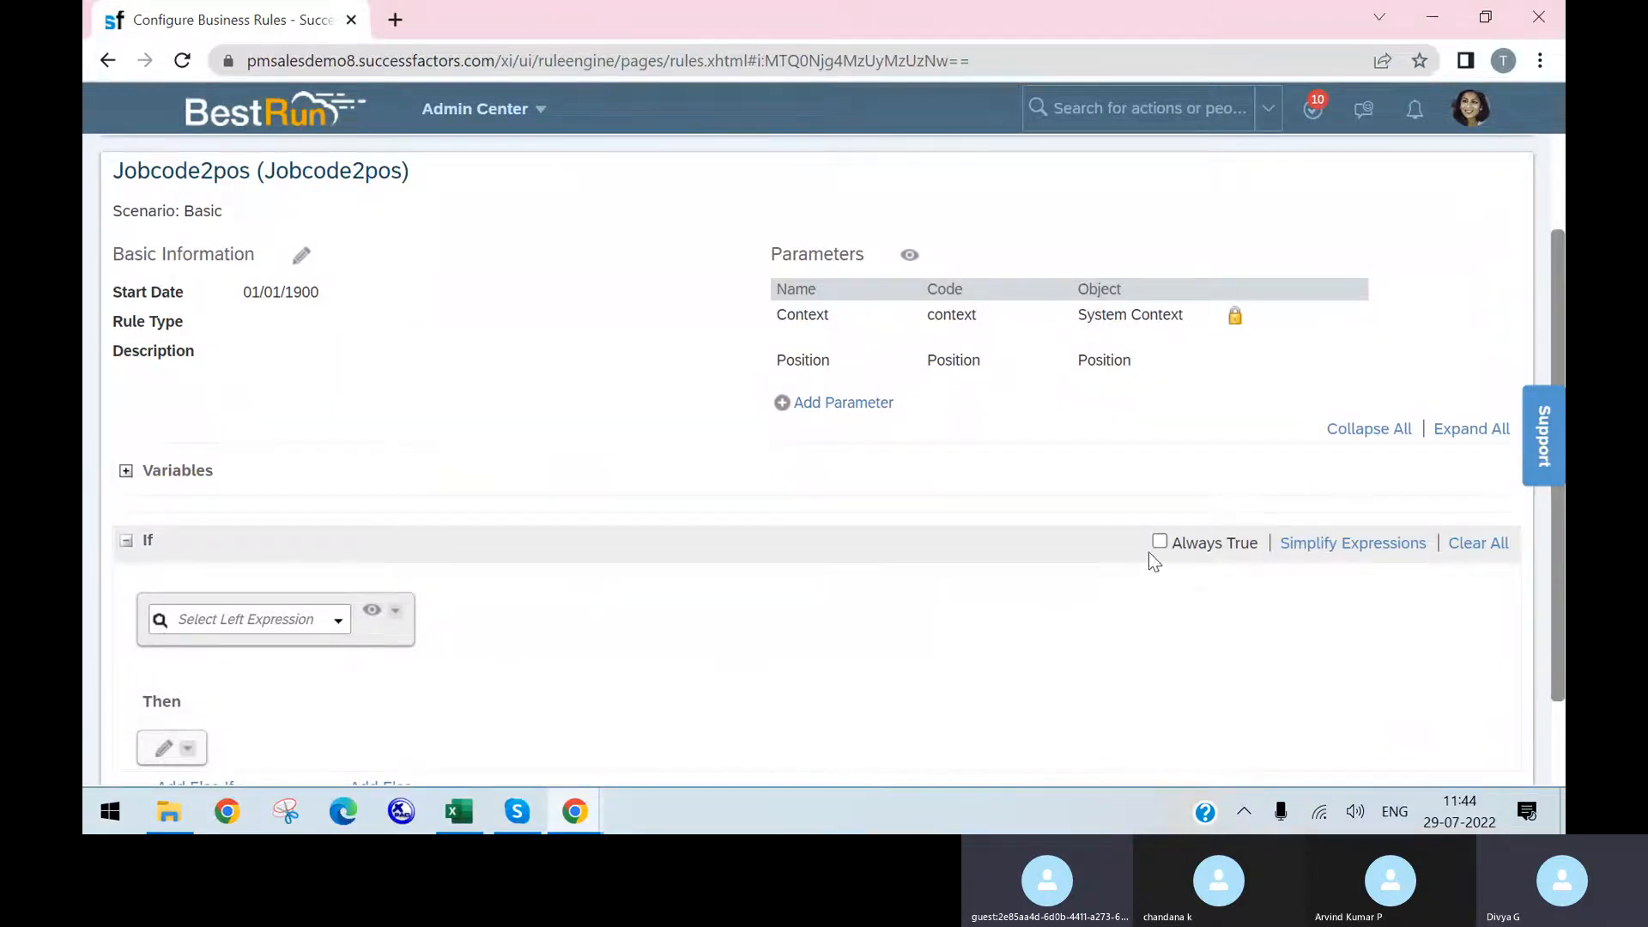
click(1160, 543)
scroll(677, 515, down, 1)
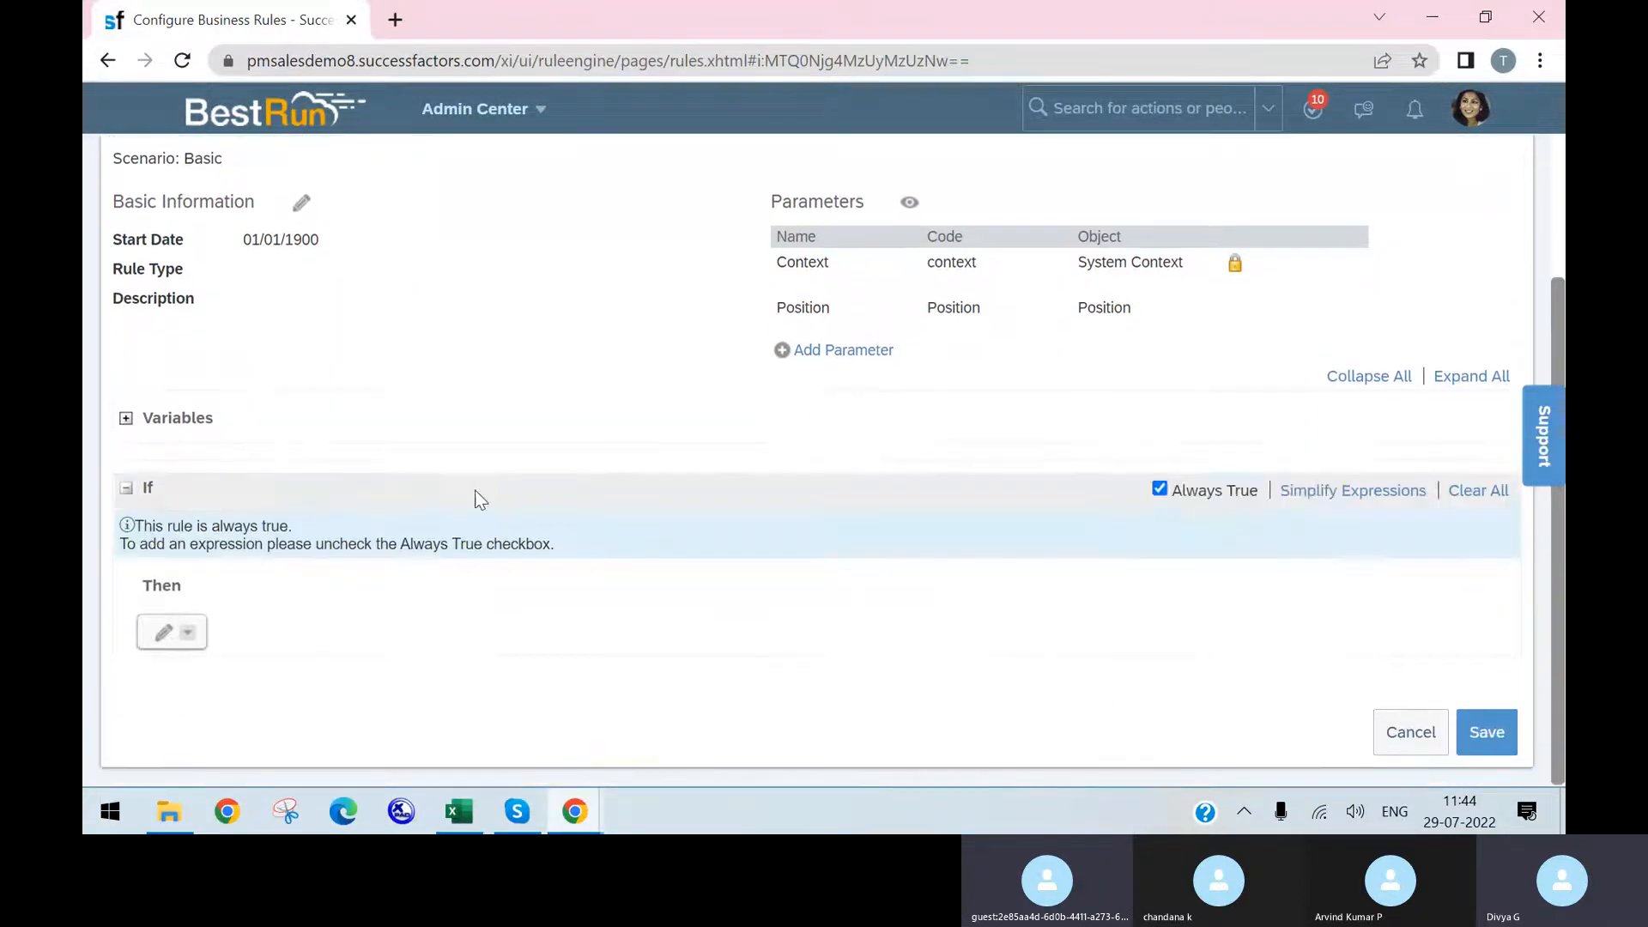
- Start a Then expression of type Set with Position.Job Code as its target field
click(163, 637)
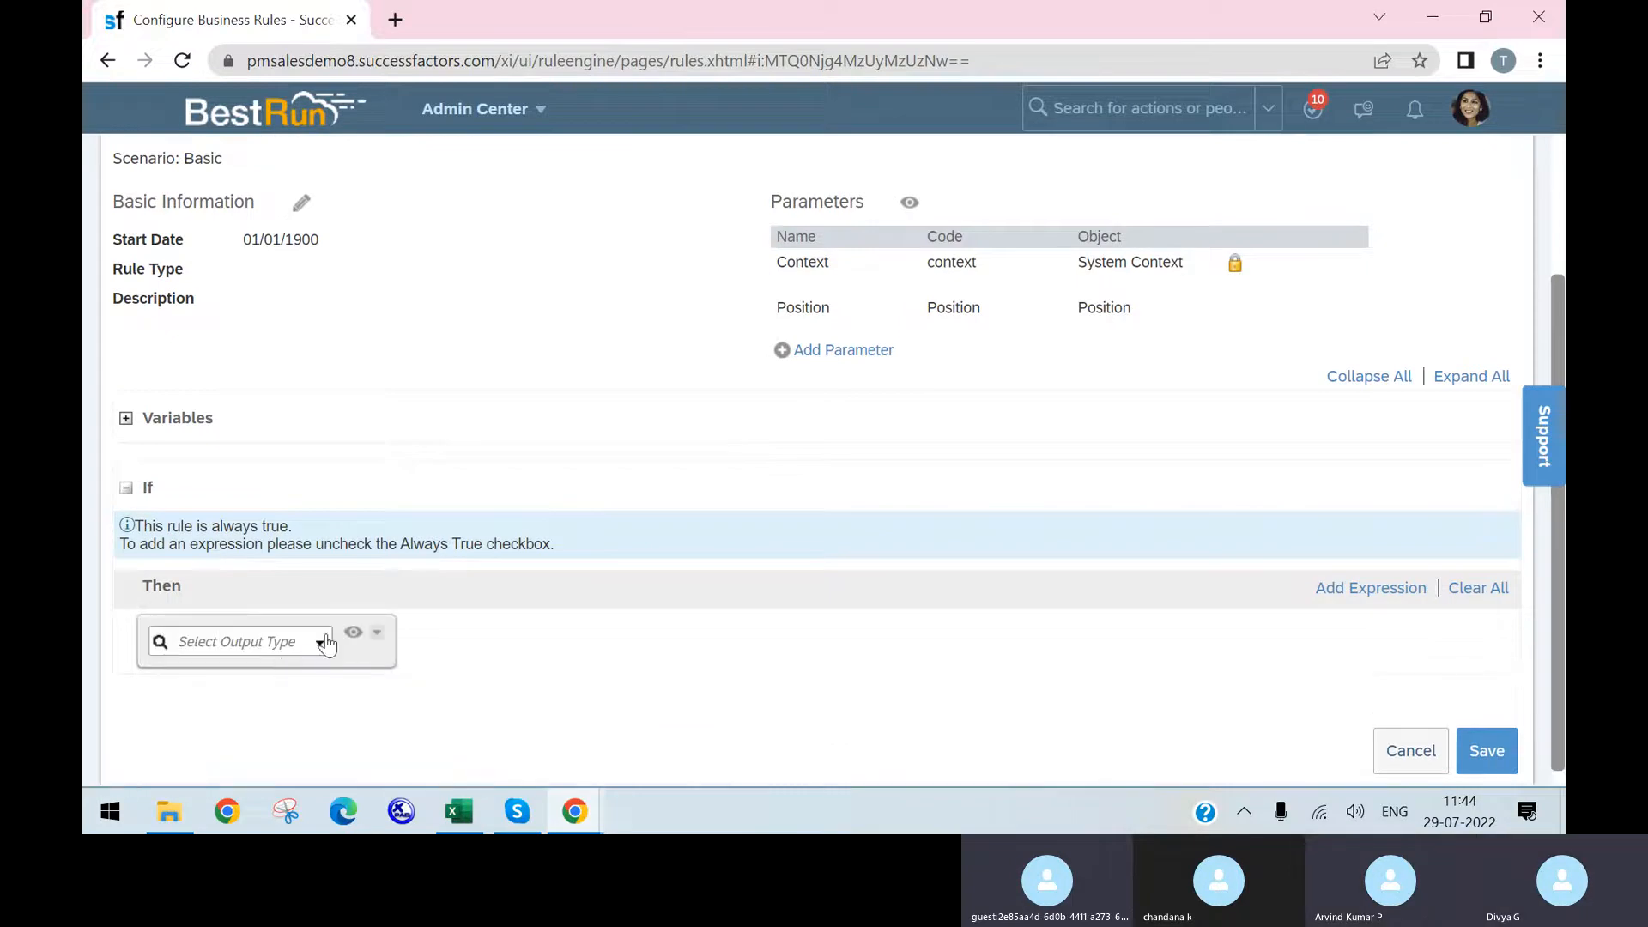
click(319, 641)
click(218, 487)
click(434, 639)
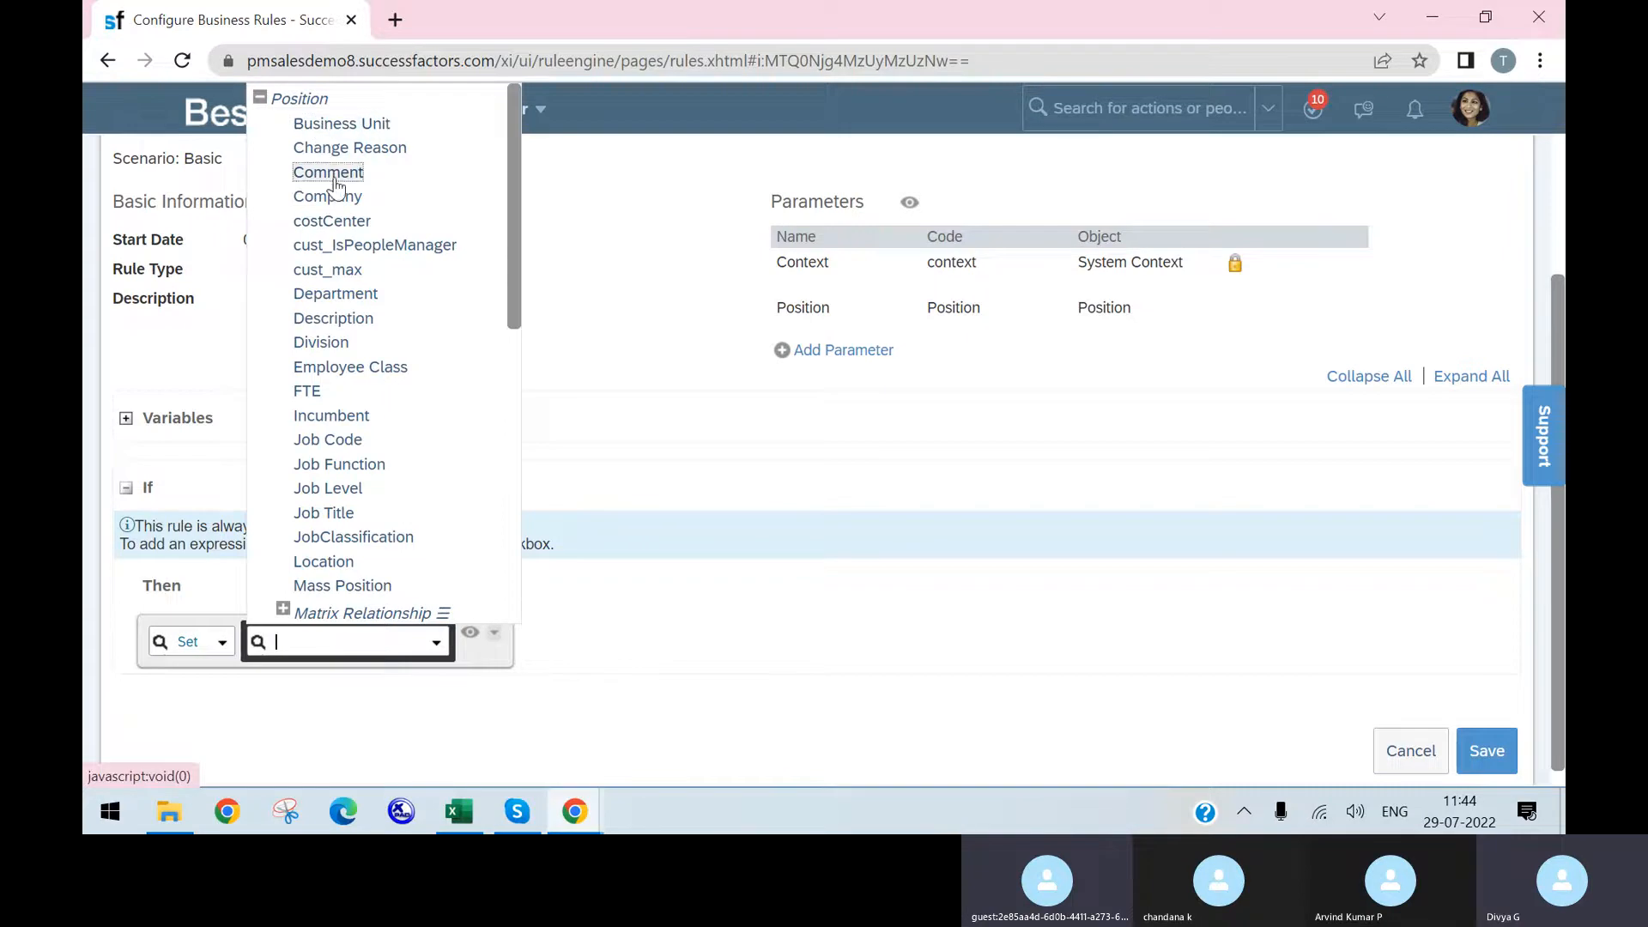
scroll(357, 464, down, 5)
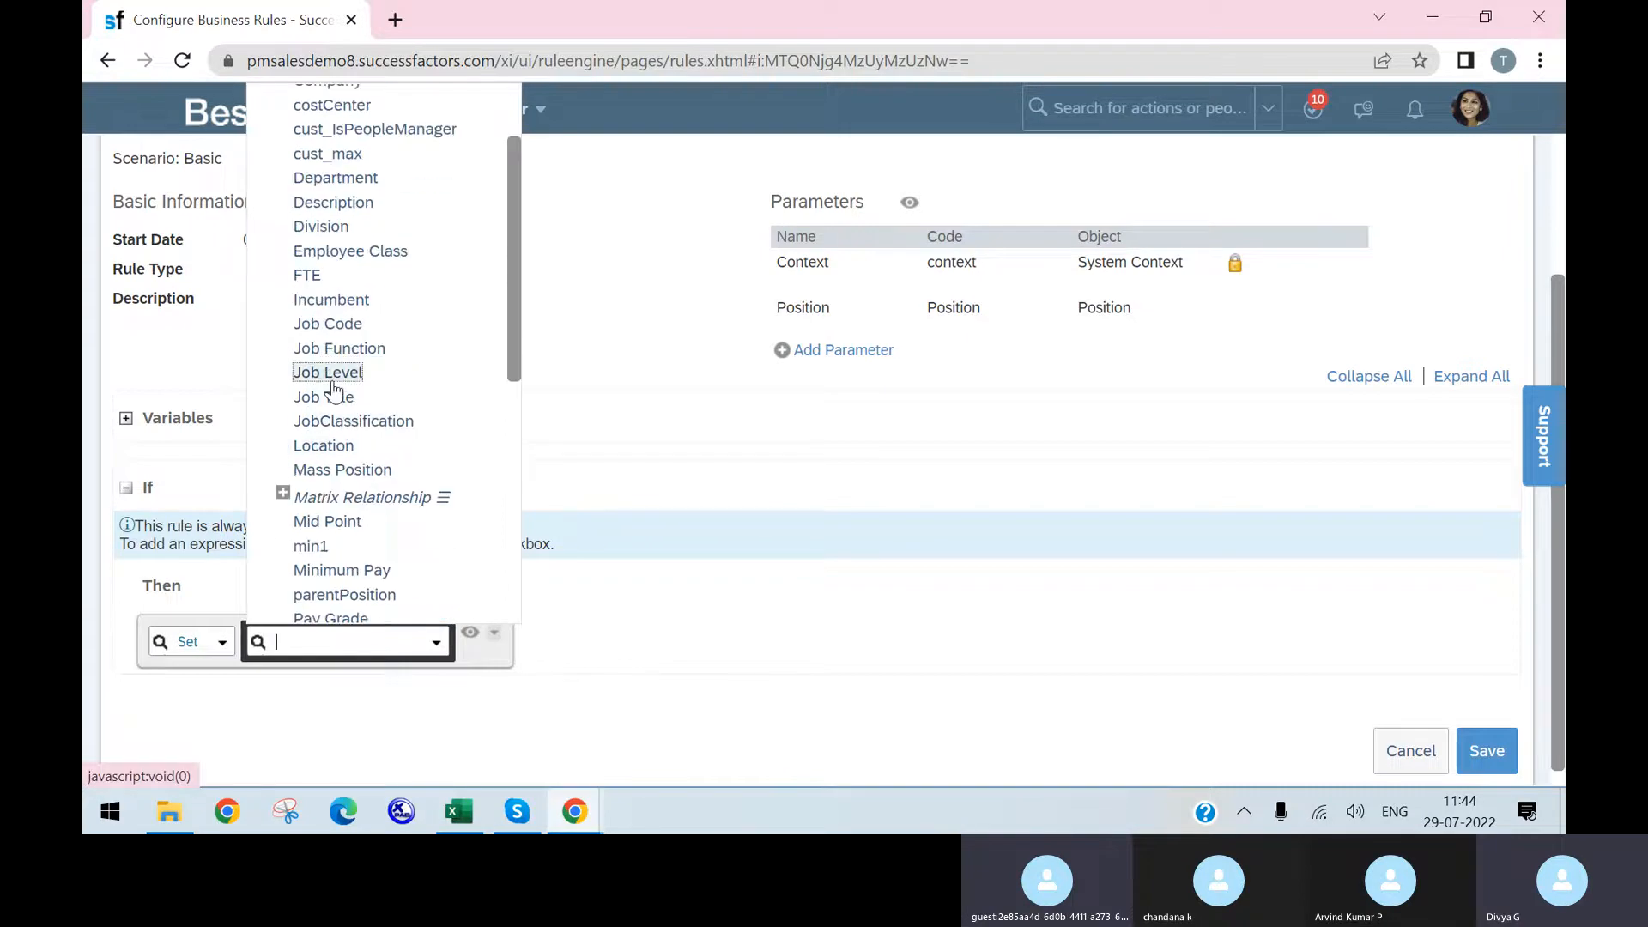
scroll(347, 427, down, 3)
scroll(346, 426, up, 4)
scroll(347, 429, up, 4)
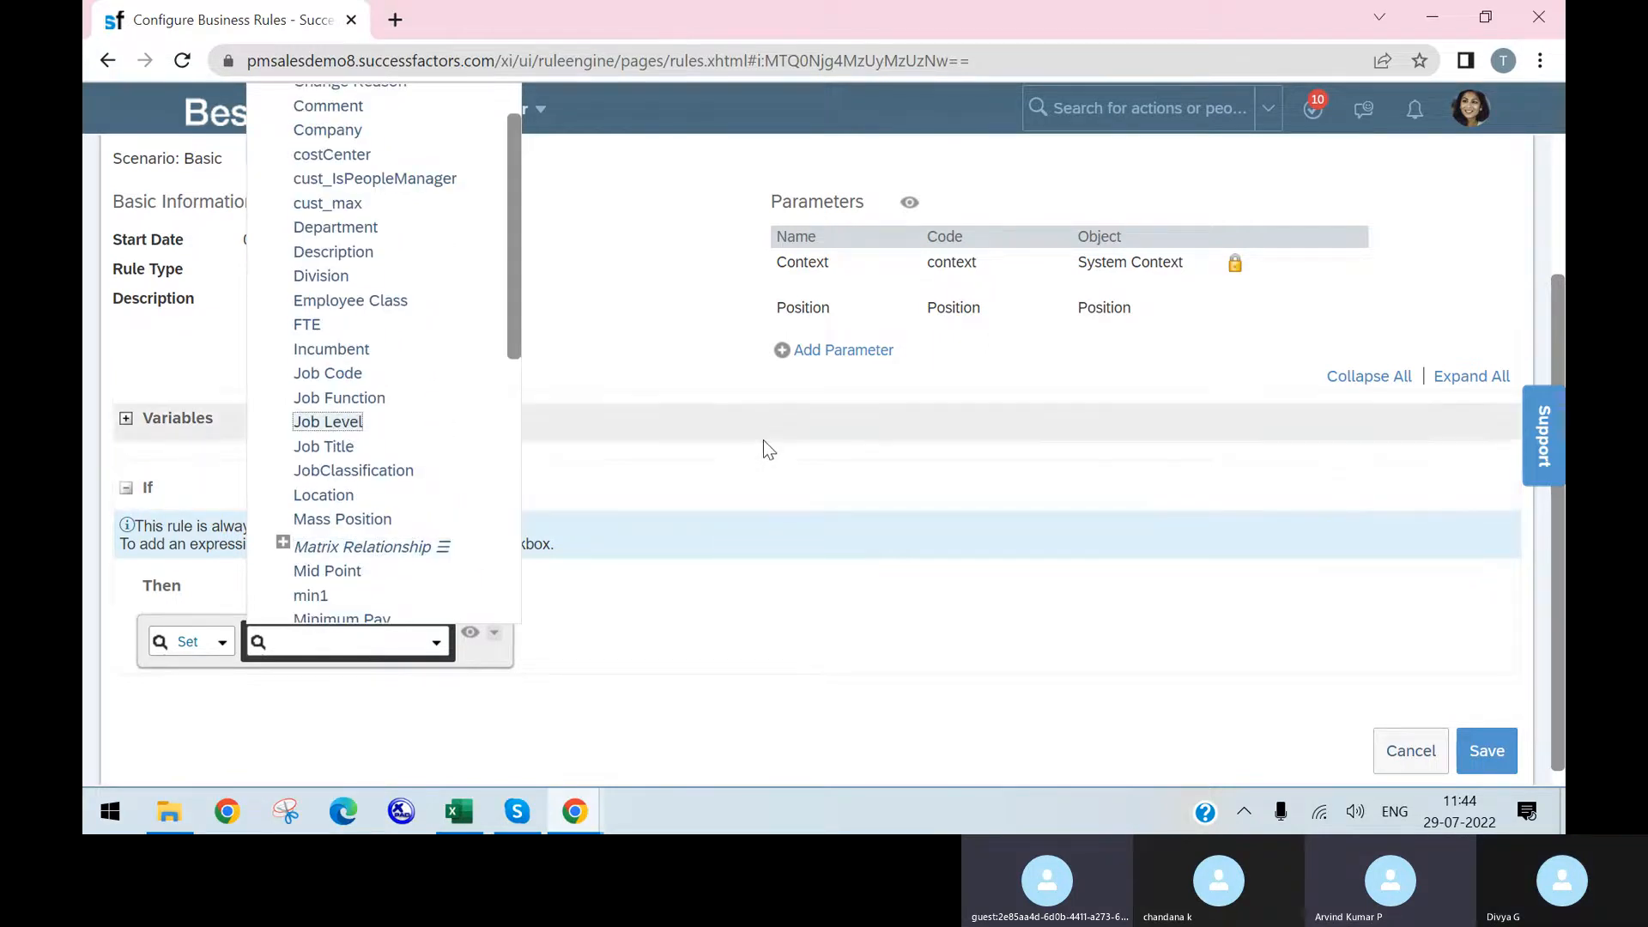
scroll(764, 440, up, 3)
scroll(693, 518, down, 3)
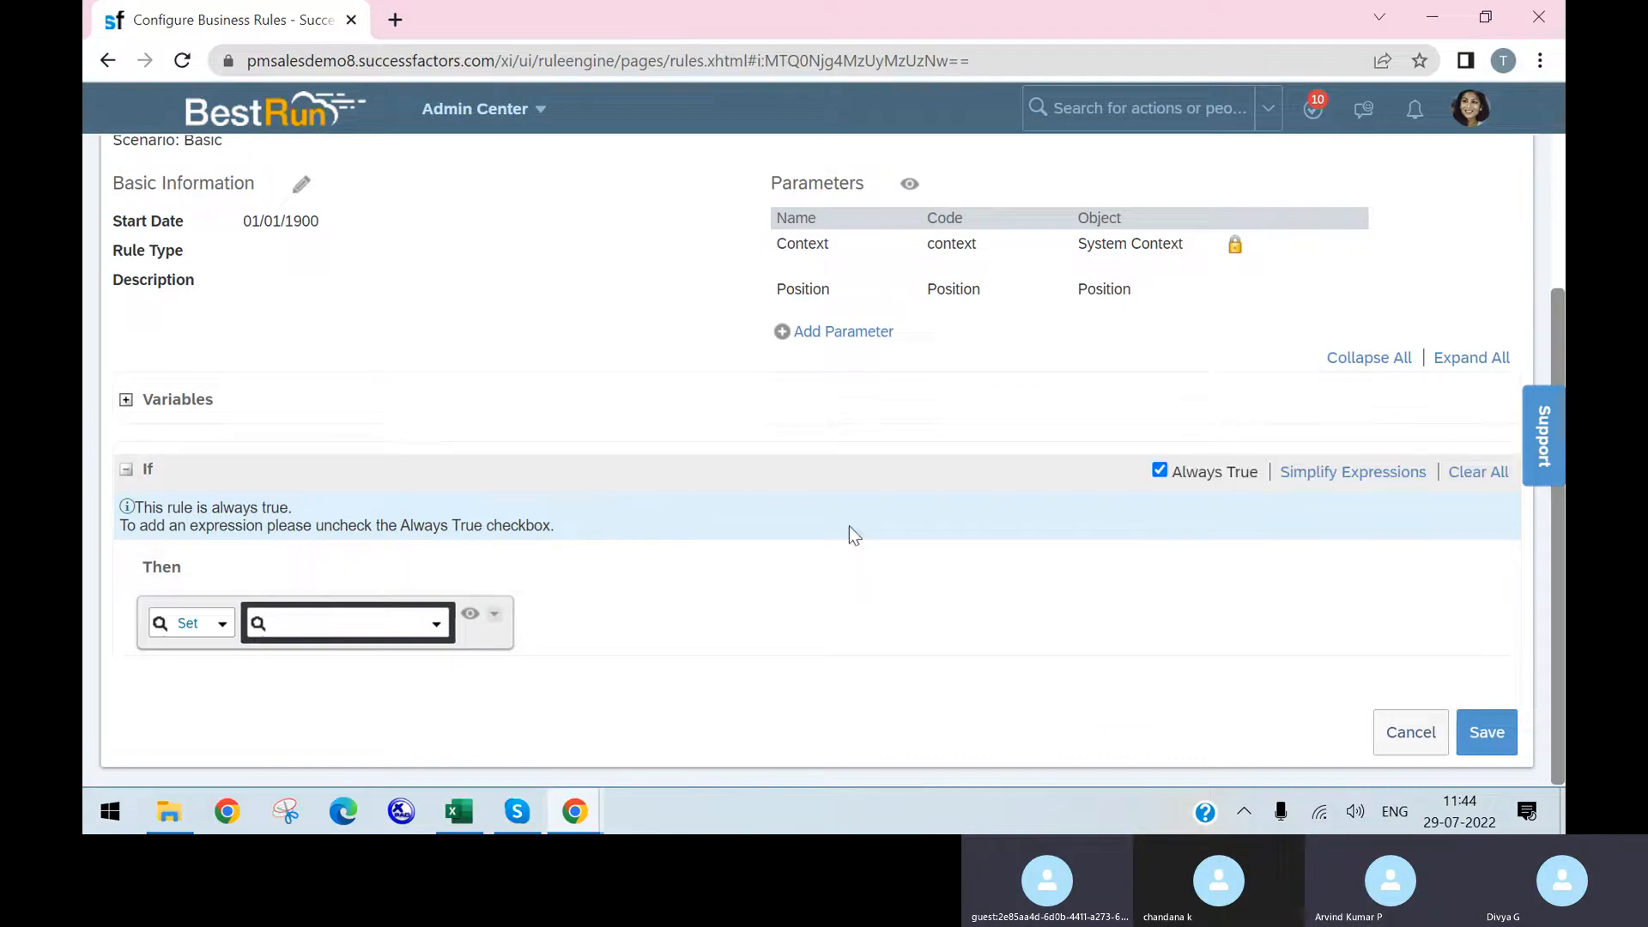
scroll(874, 482, up, 3)
scroll(541, 563, down, 3)
click(436, 624)
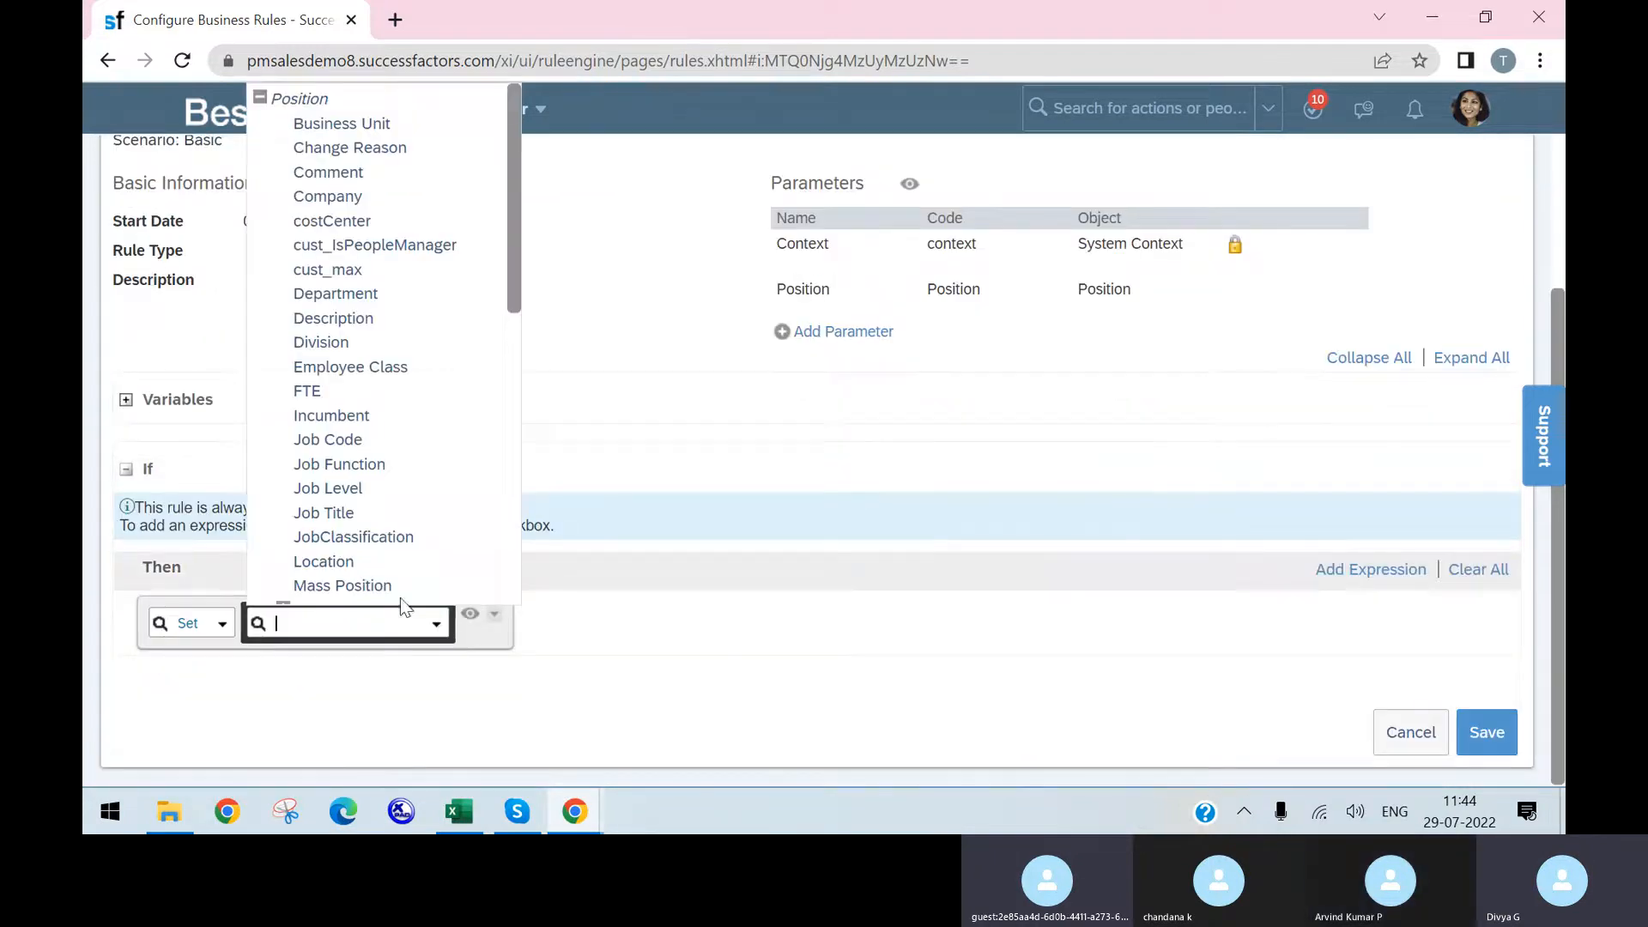
scroll(357, 376, down, 2)
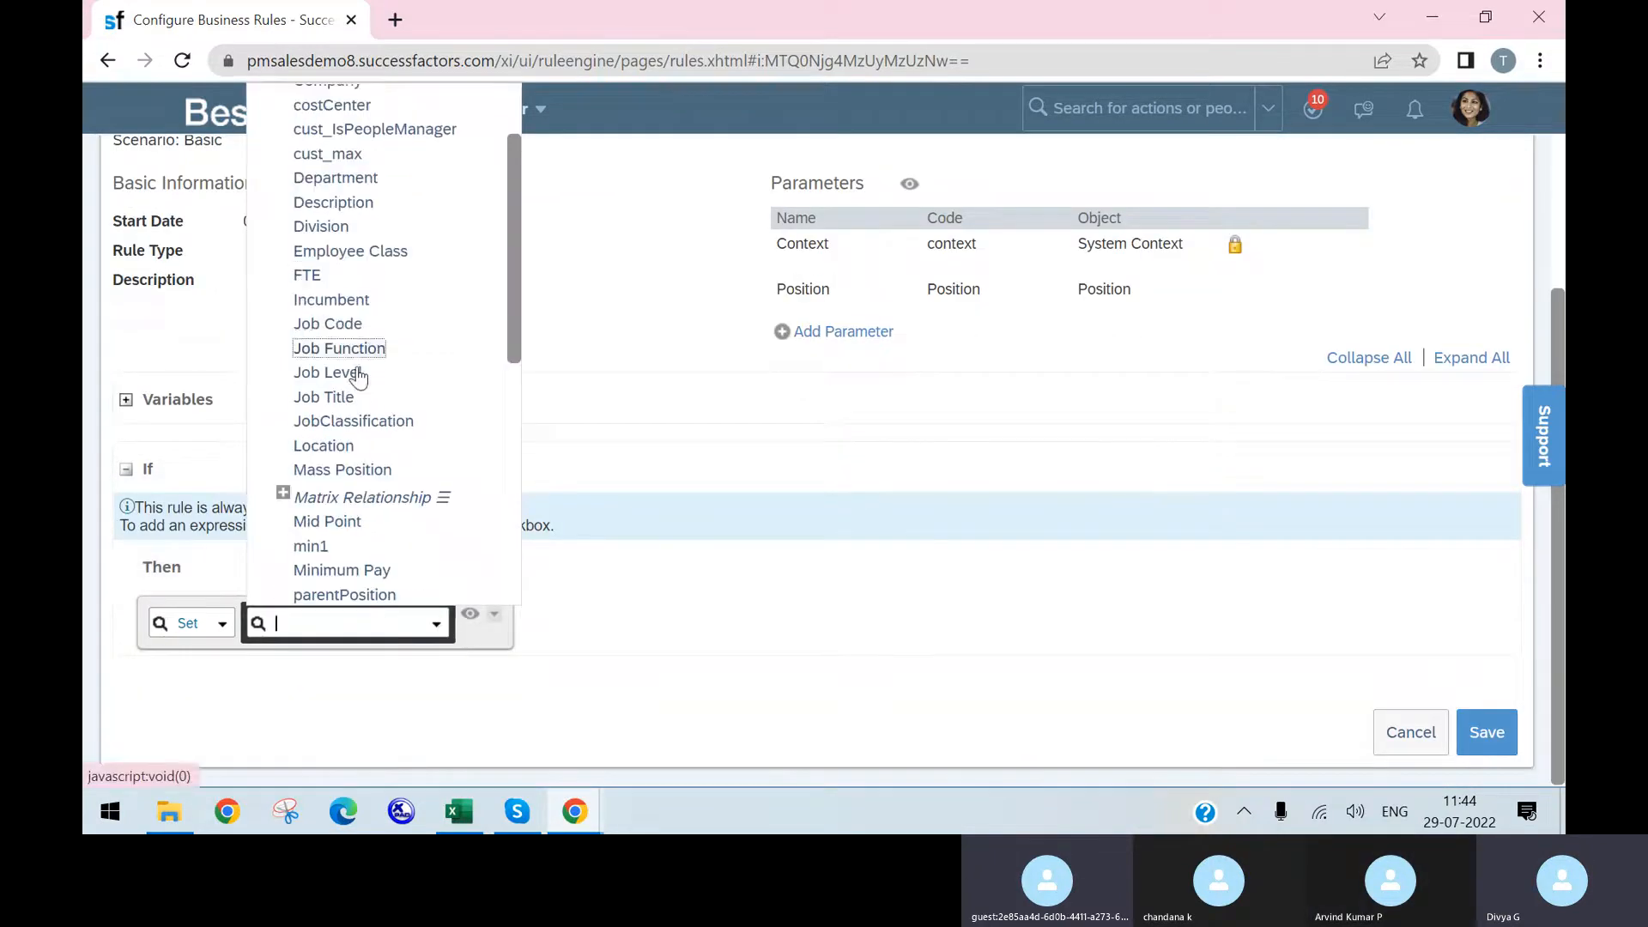
click(338, 327)
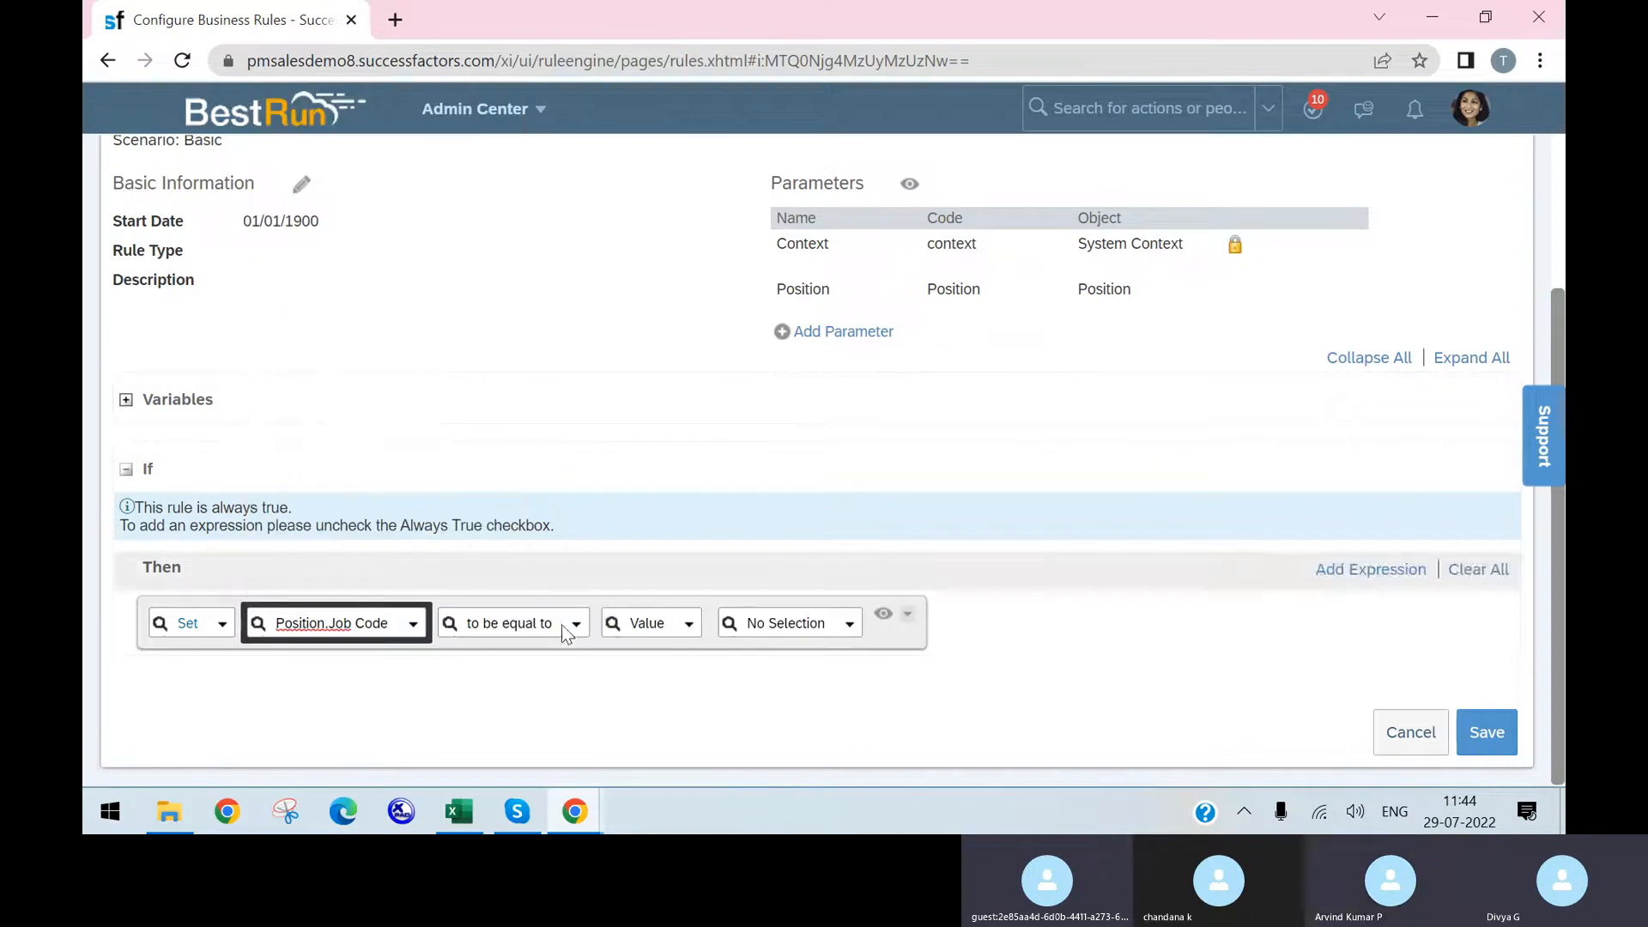
- Look through the Position, Job Code and Context sources for the expression's value, and remove the unfinished Then expression
click(689, 625)
scroll(745, 429, down, 3)
scroll(738, 533, up, 2)
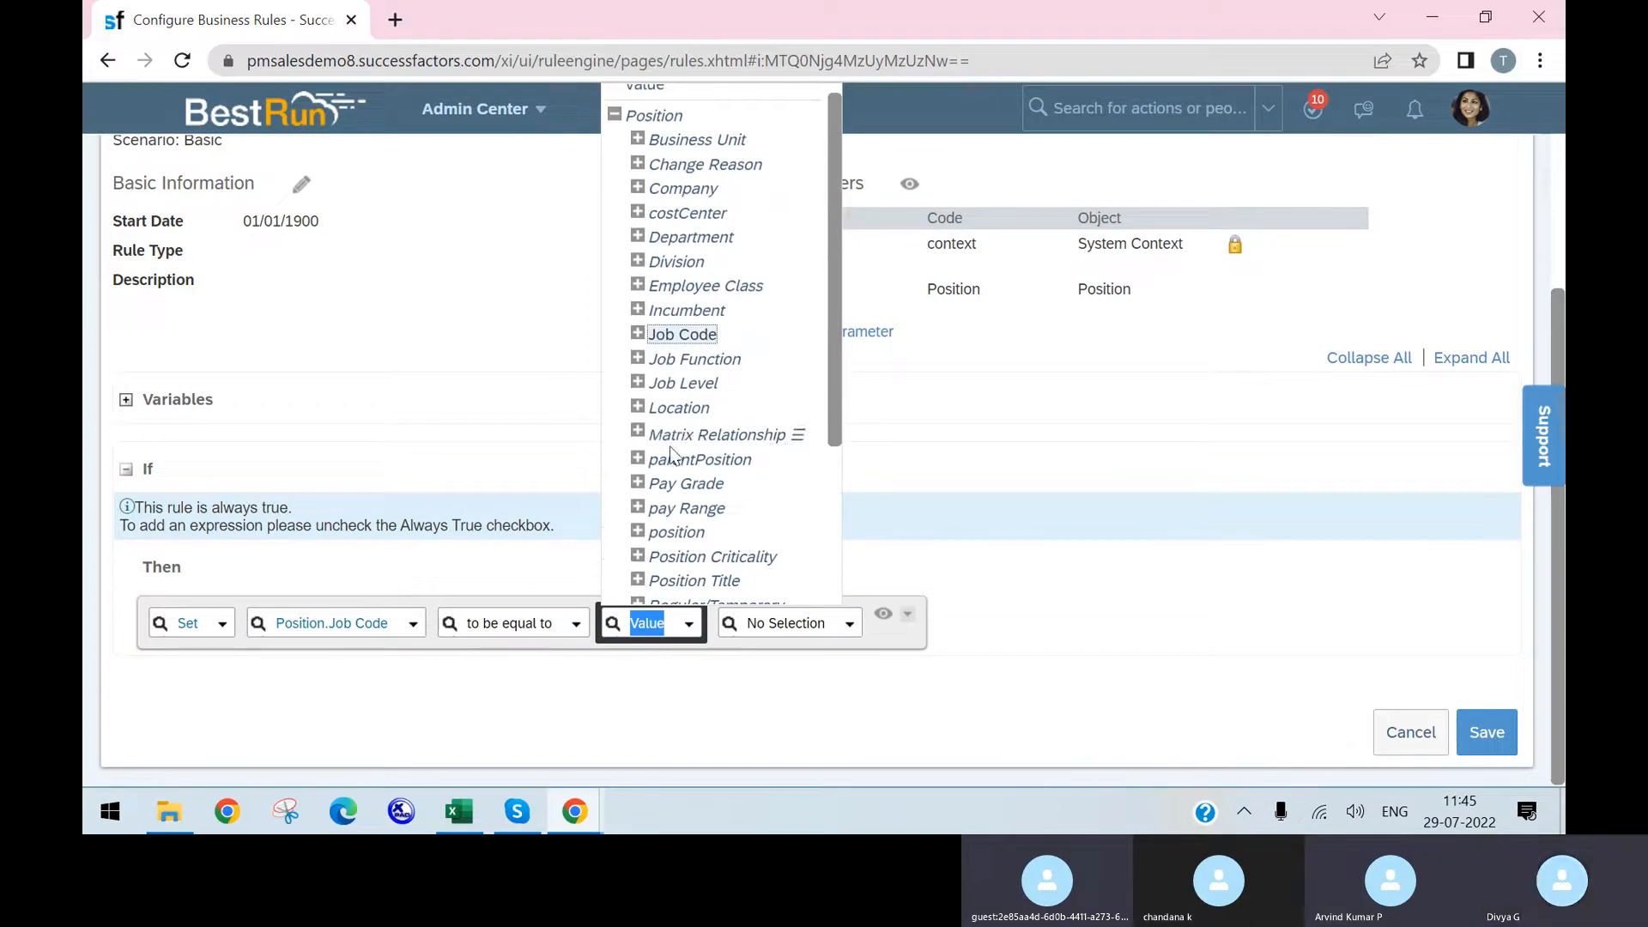
scroll(671, 431, down, 1)
scroll(671, 430, up, 1)
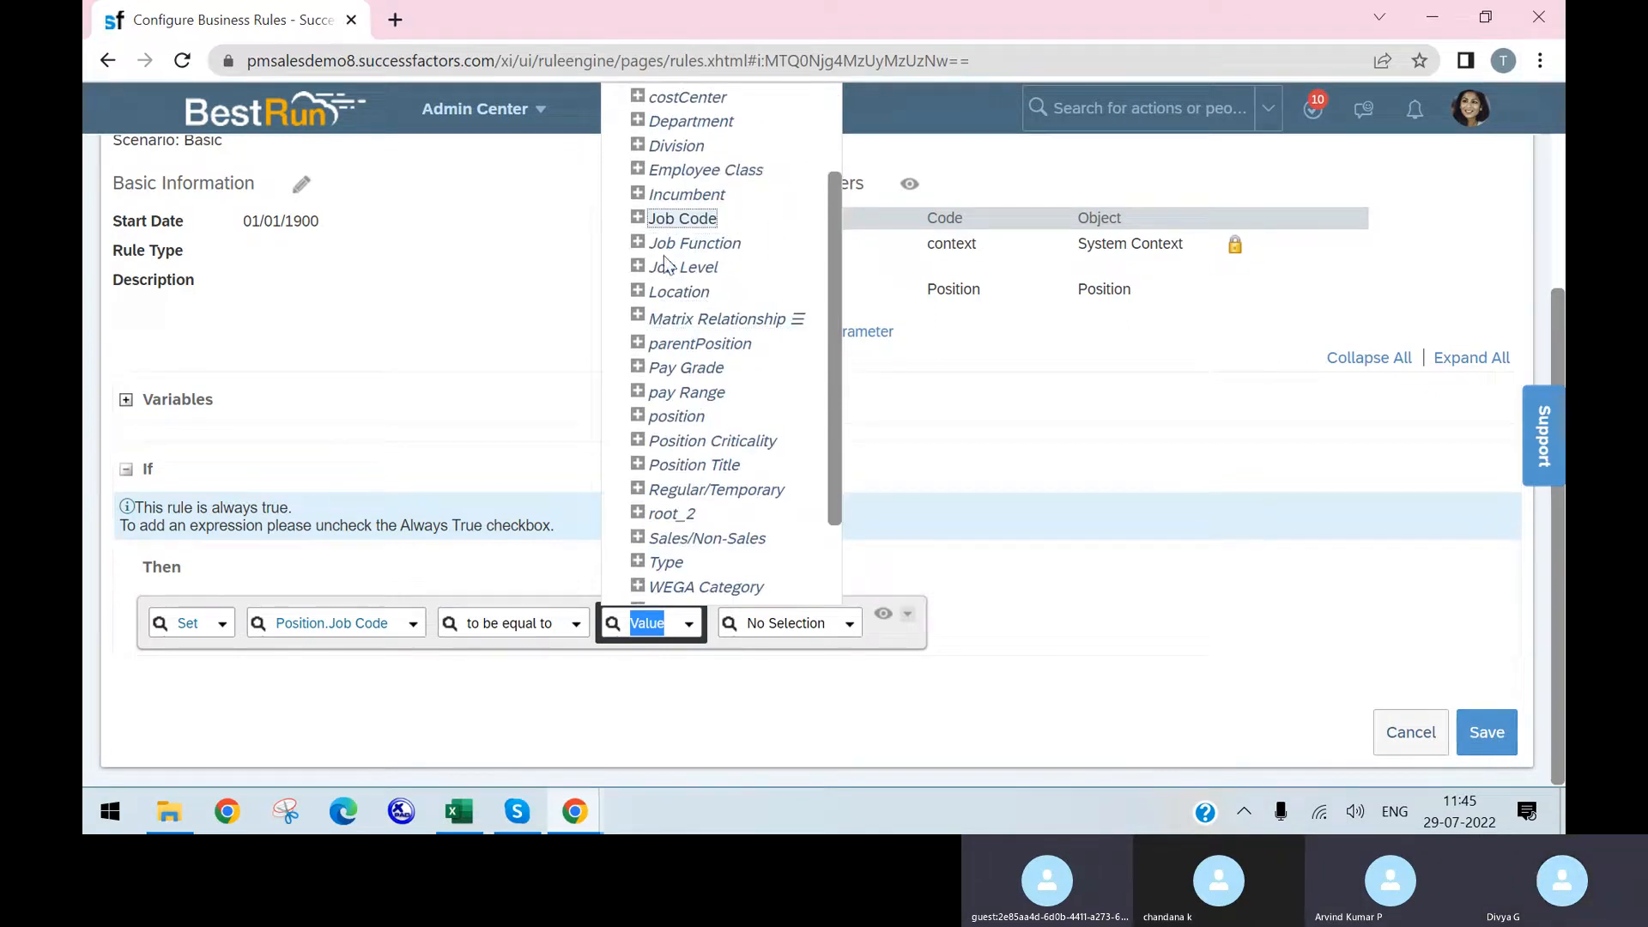
click(638, 220)
scroll(662, 408, down, 5)
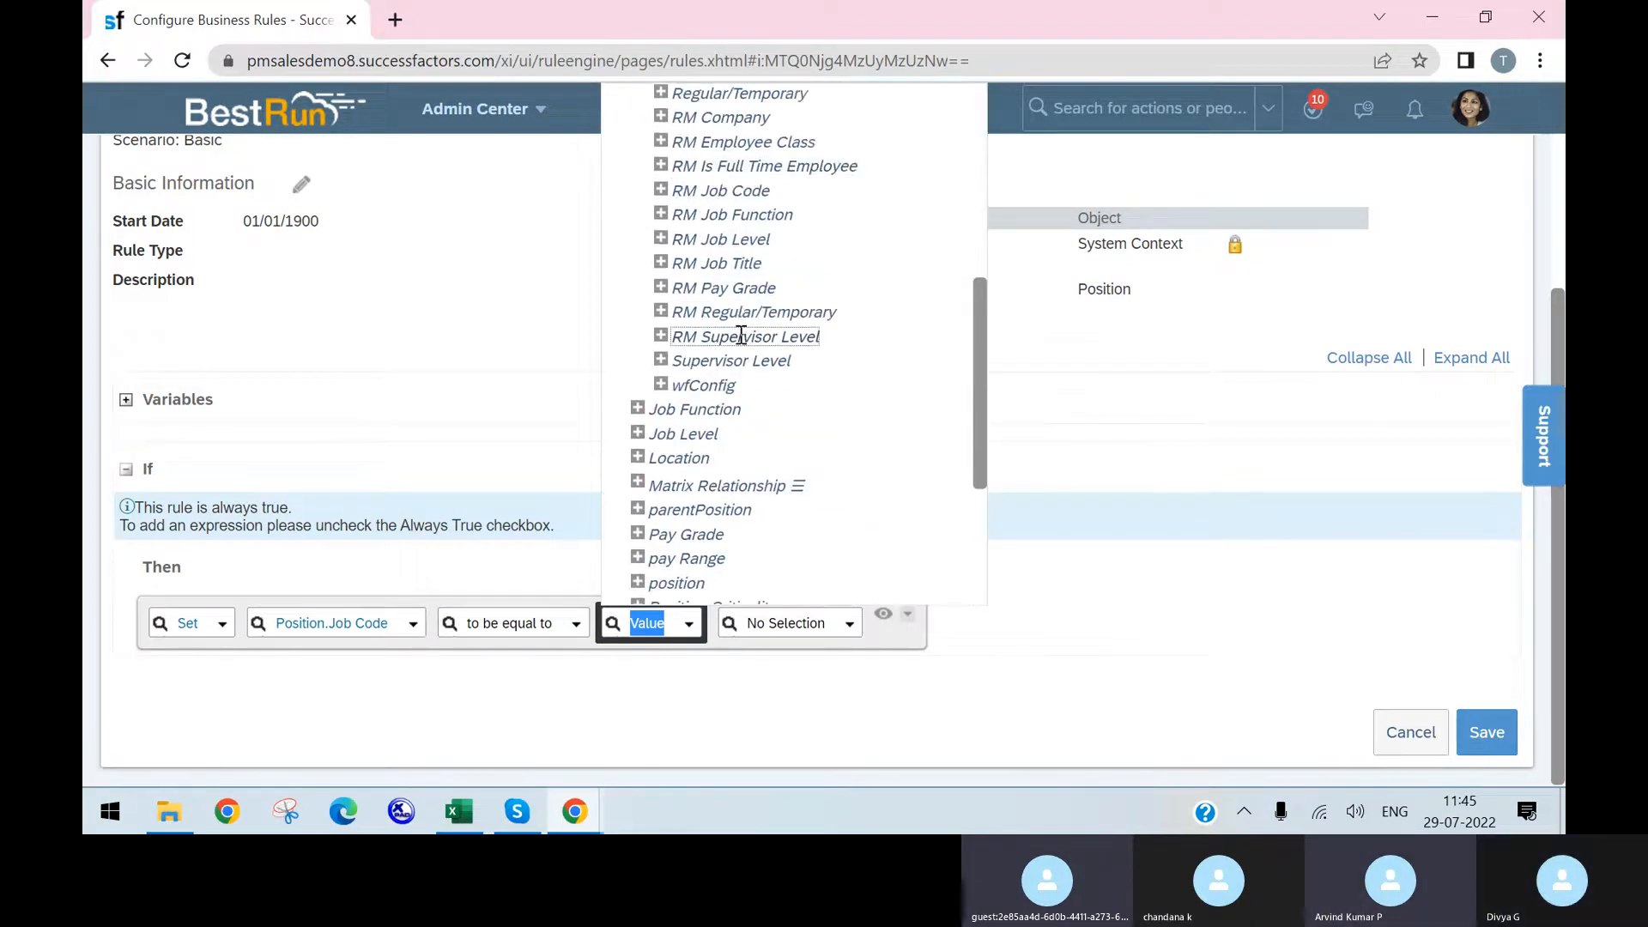
scroll(664, 408, down, 1)
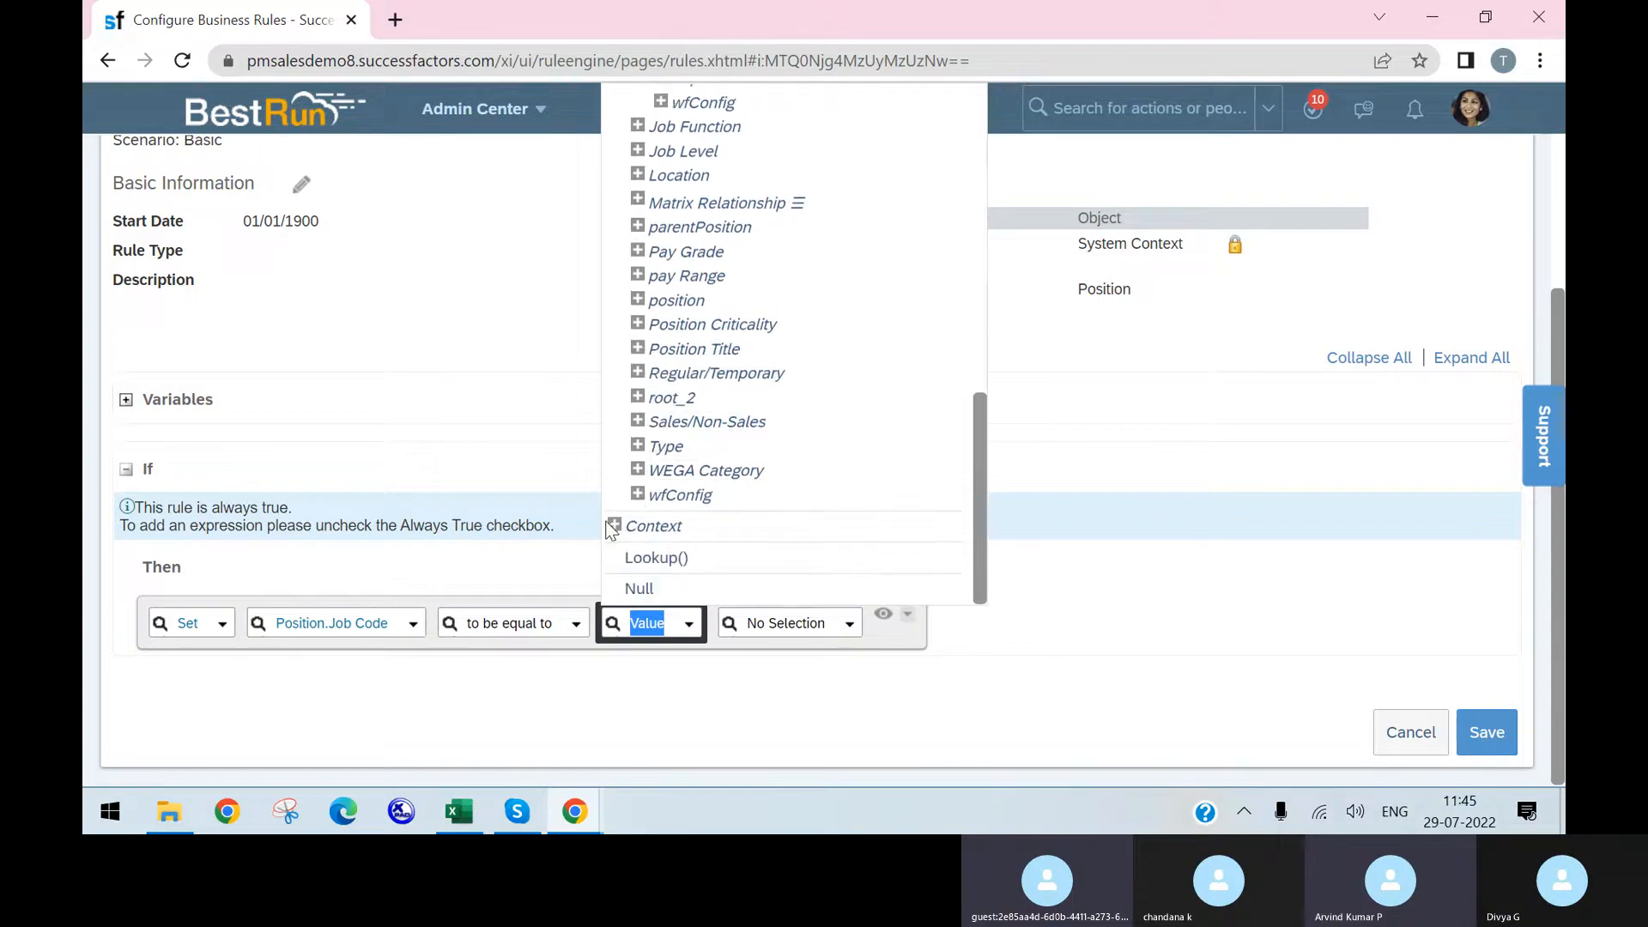
click(614, 524)
scroll(760, 487, down, 1)
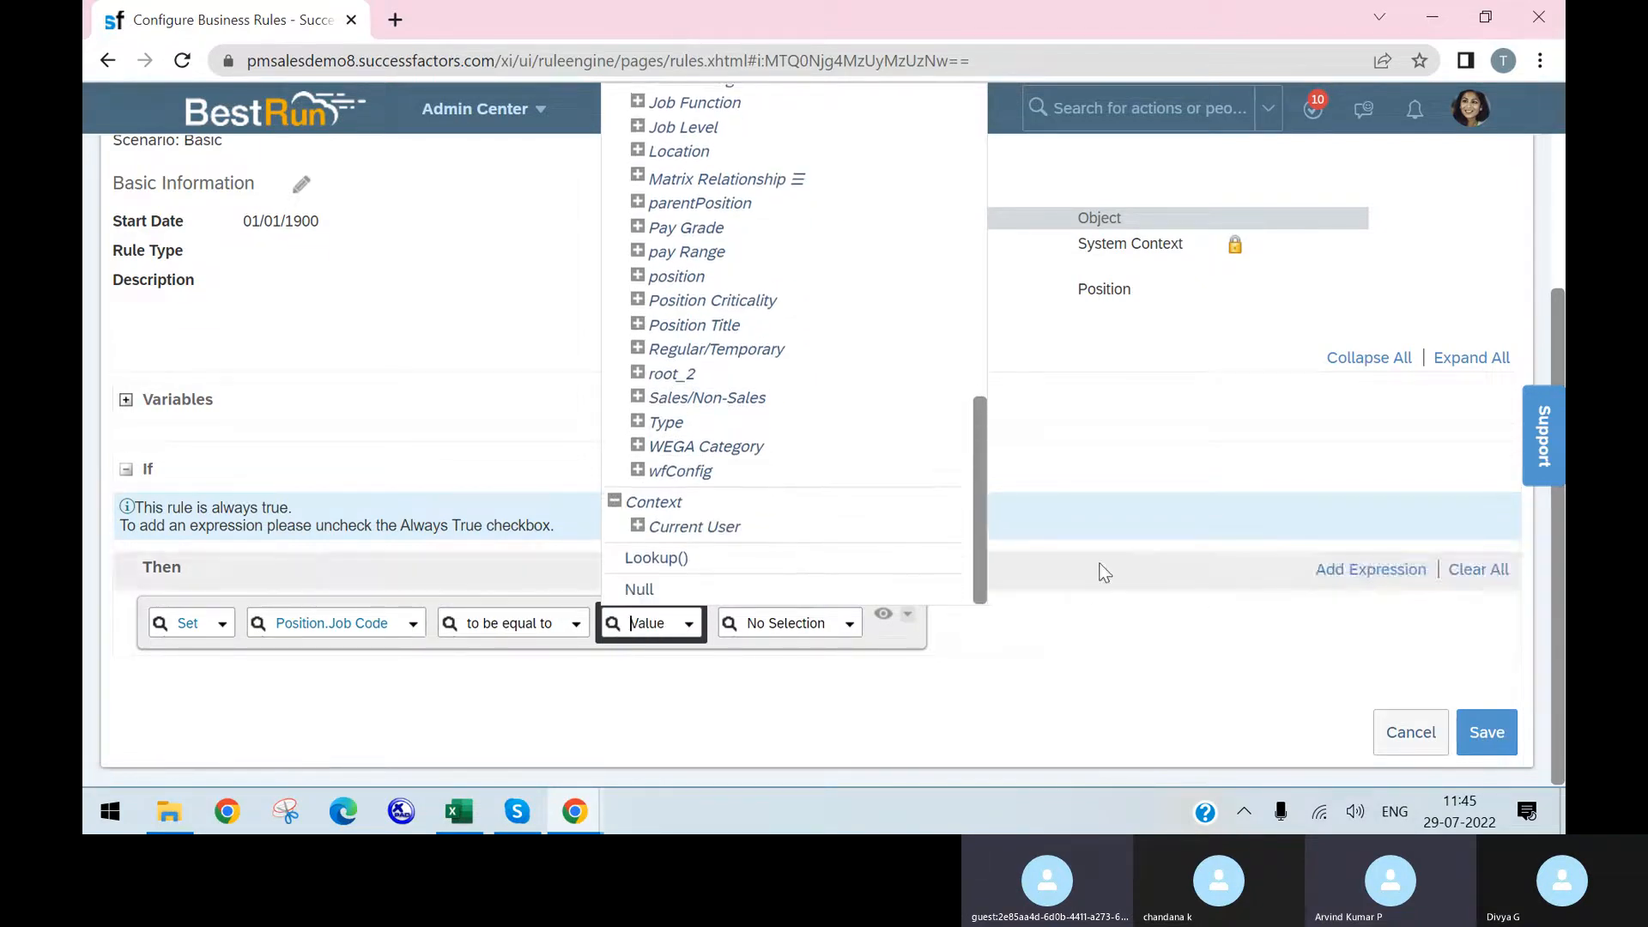
click(1088, 288)
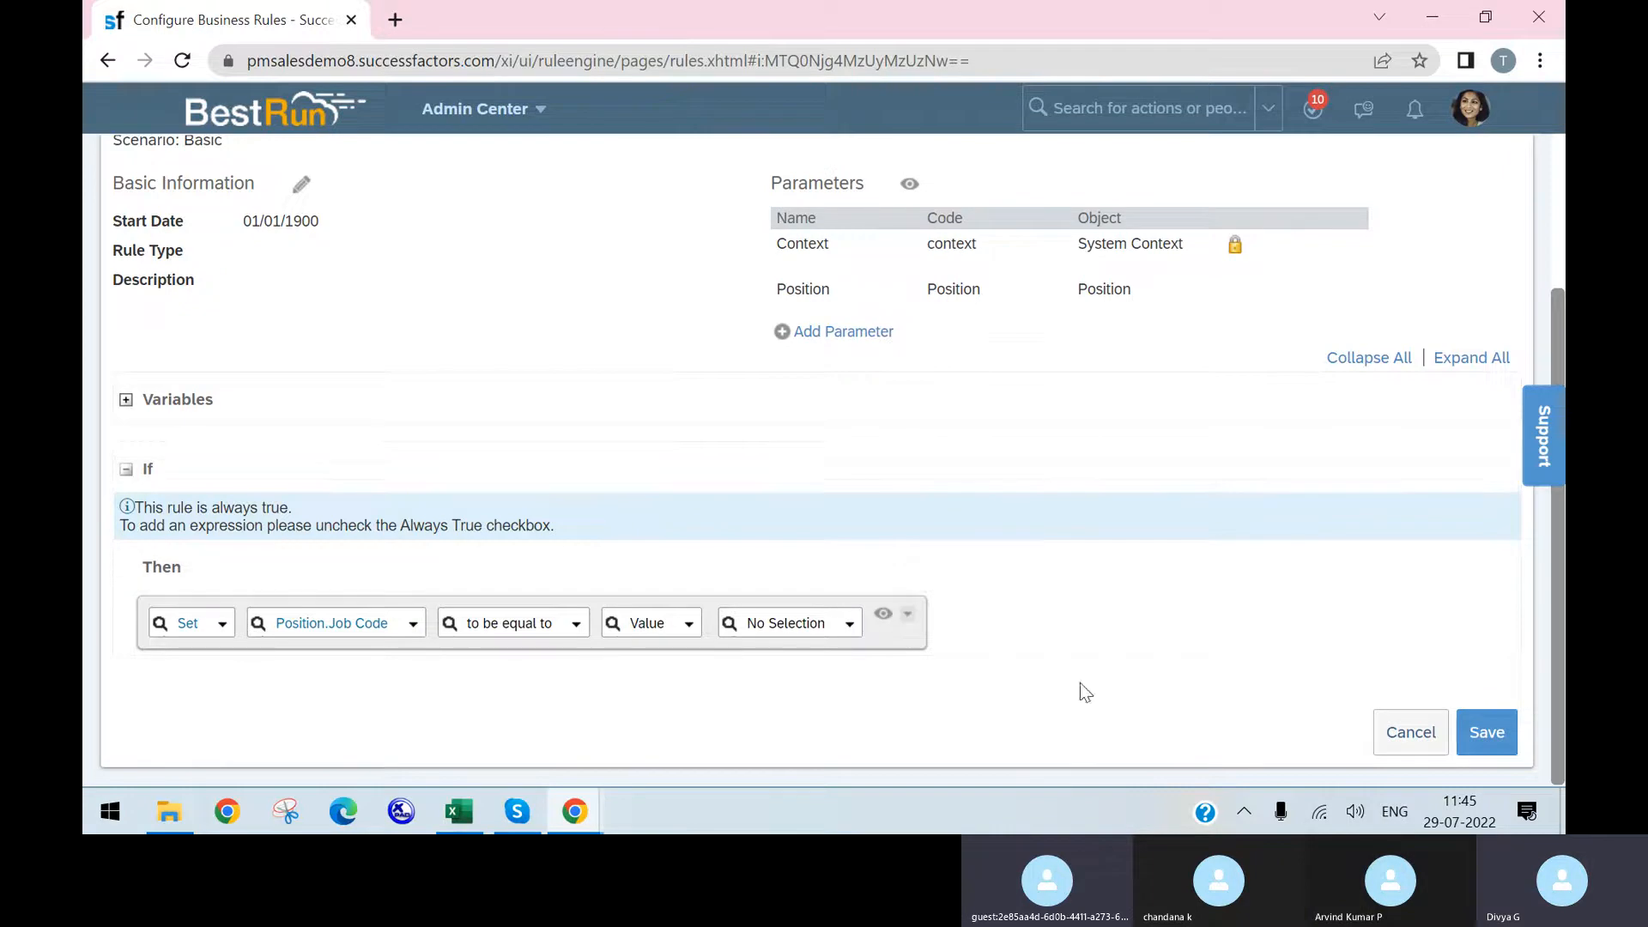
click(907, 615)
click(943, 589)
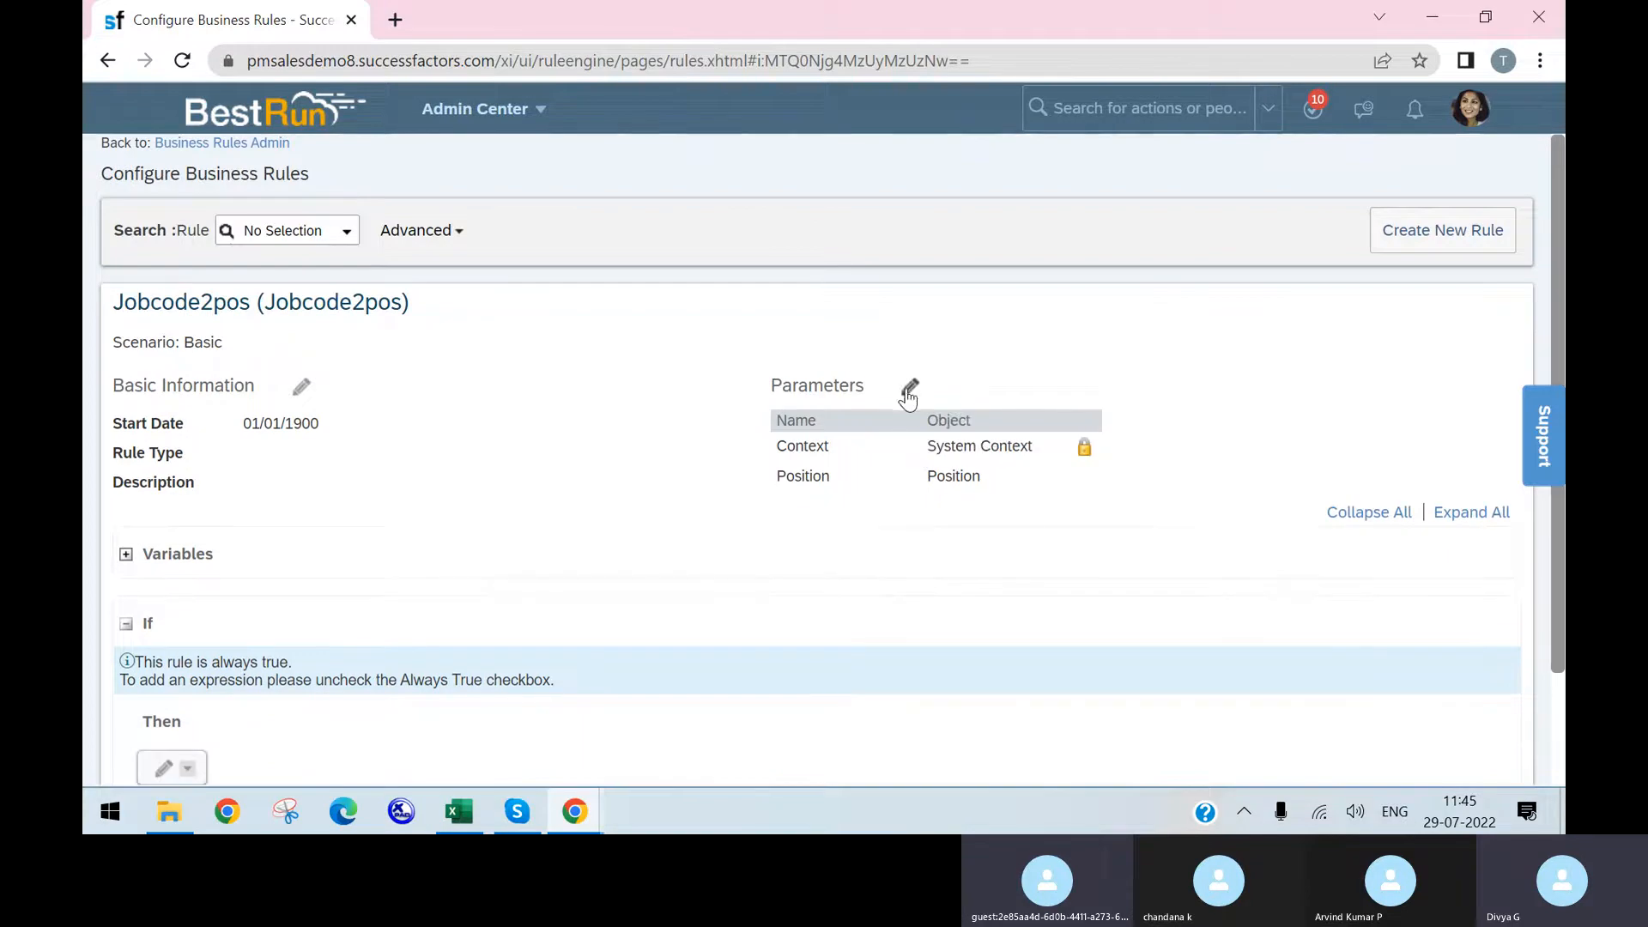
- Add a parameter row to the Jobcode2pos rule and search its object list for "jobclassifi"
click(907, 388)
click(865, 528)
click(1118, 549)
text(jobcl)
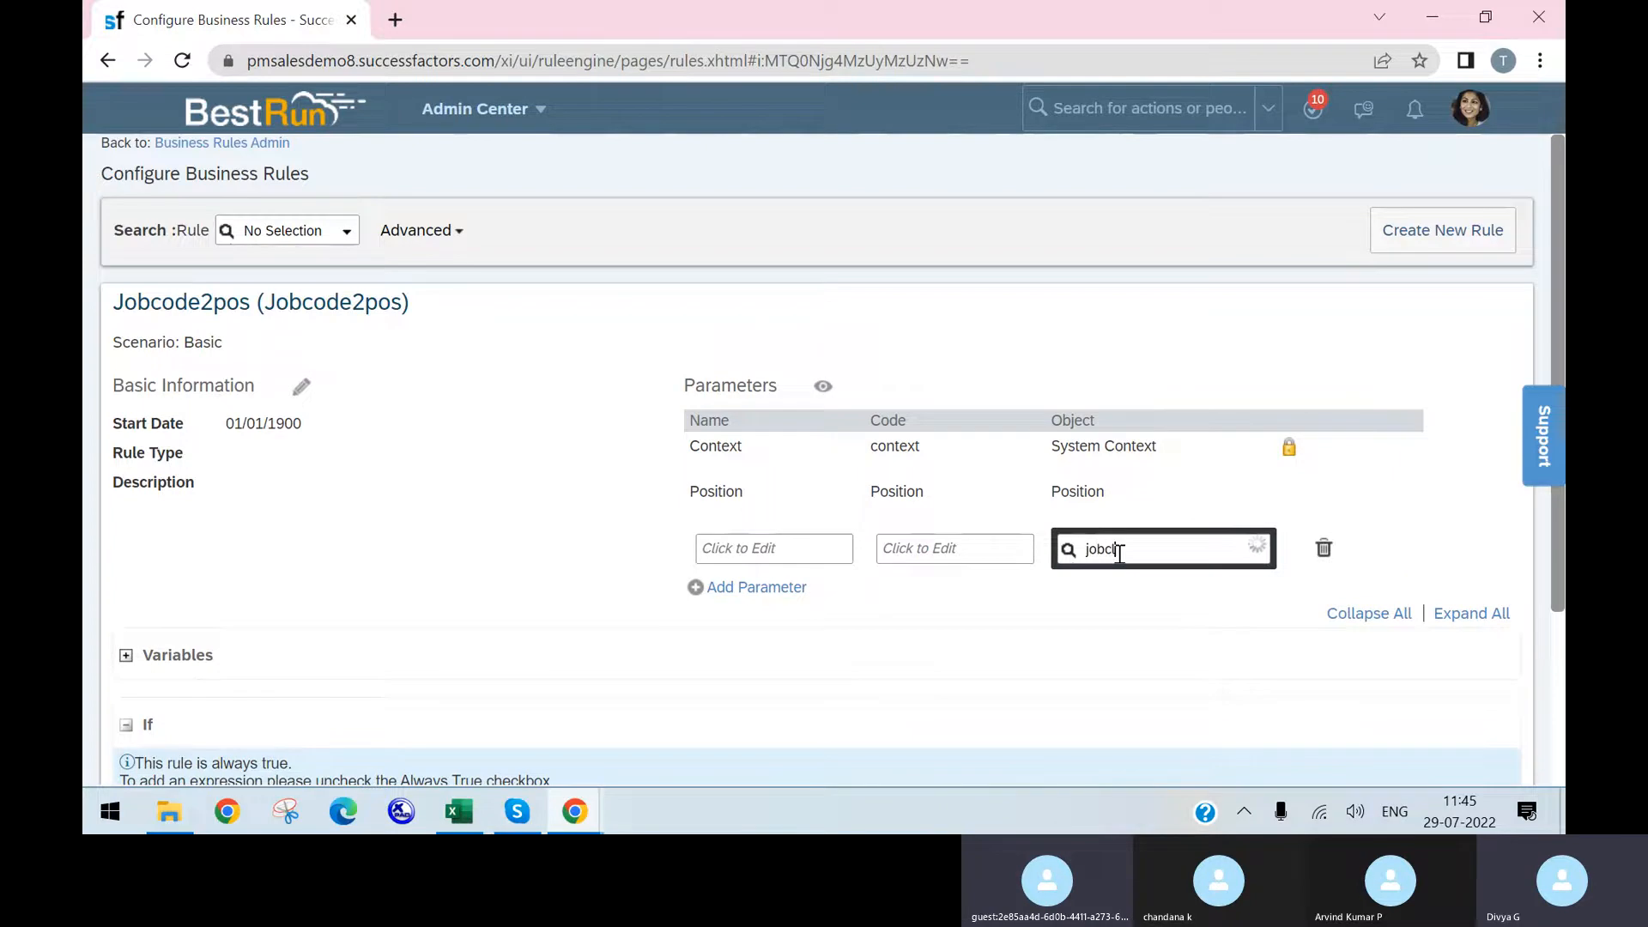
text(o)
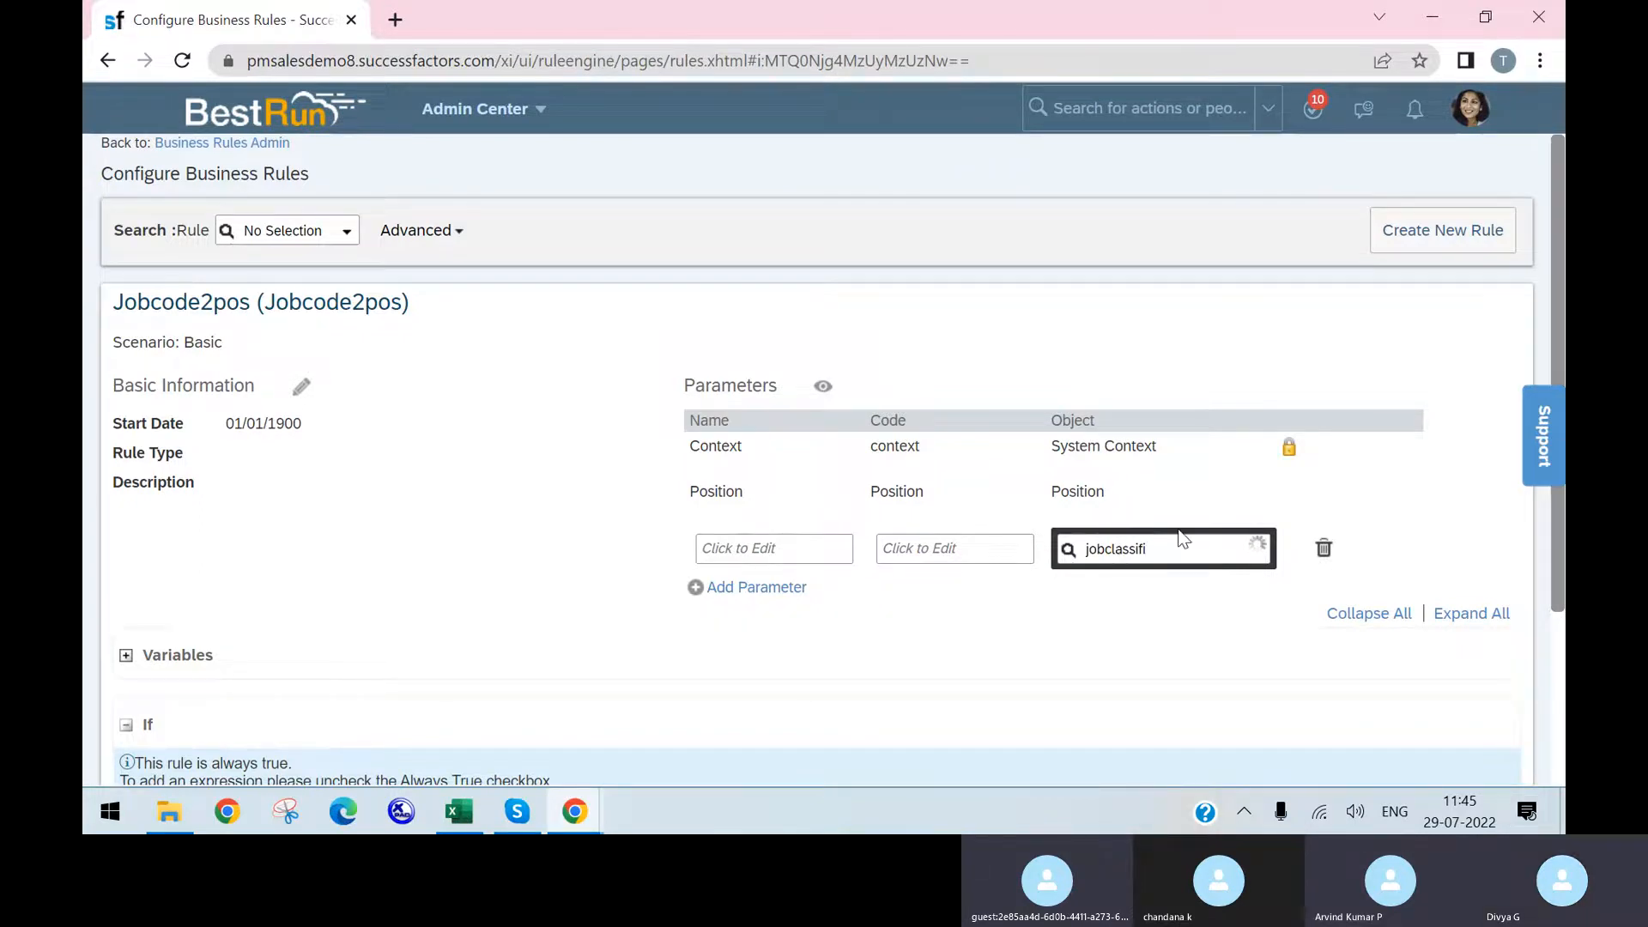
scroll(1016, 647, down, 1)
scroll(1018, 652, down, 1)
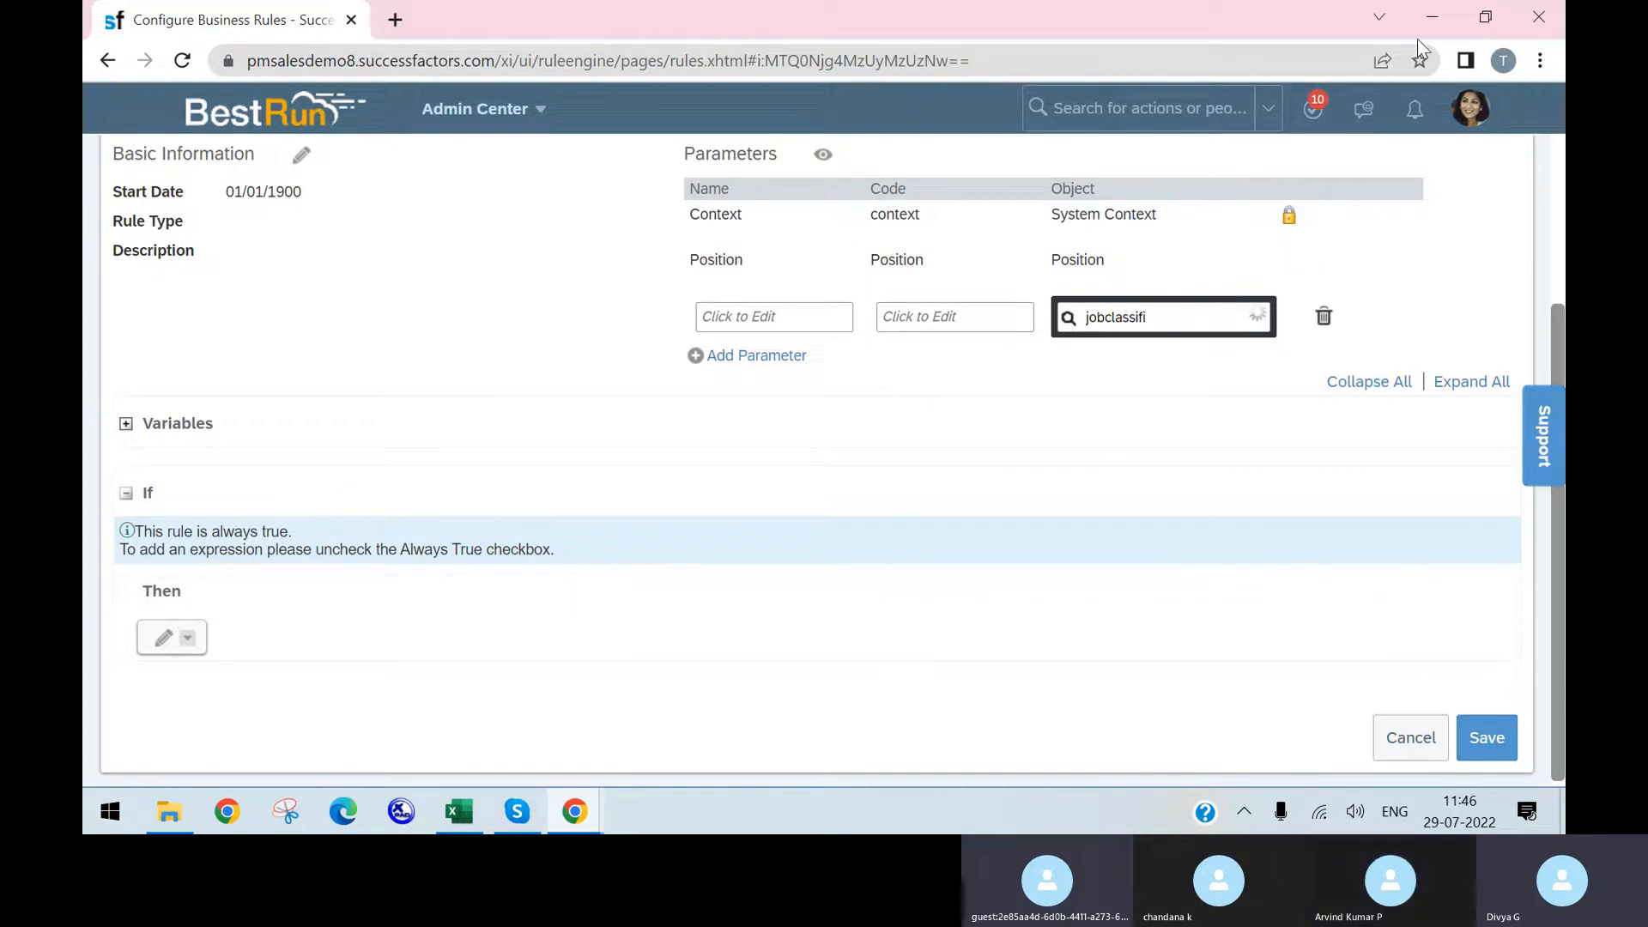
- Return to the Position object definition and inspect the Rules section in the code field's details
click(1435, 22)
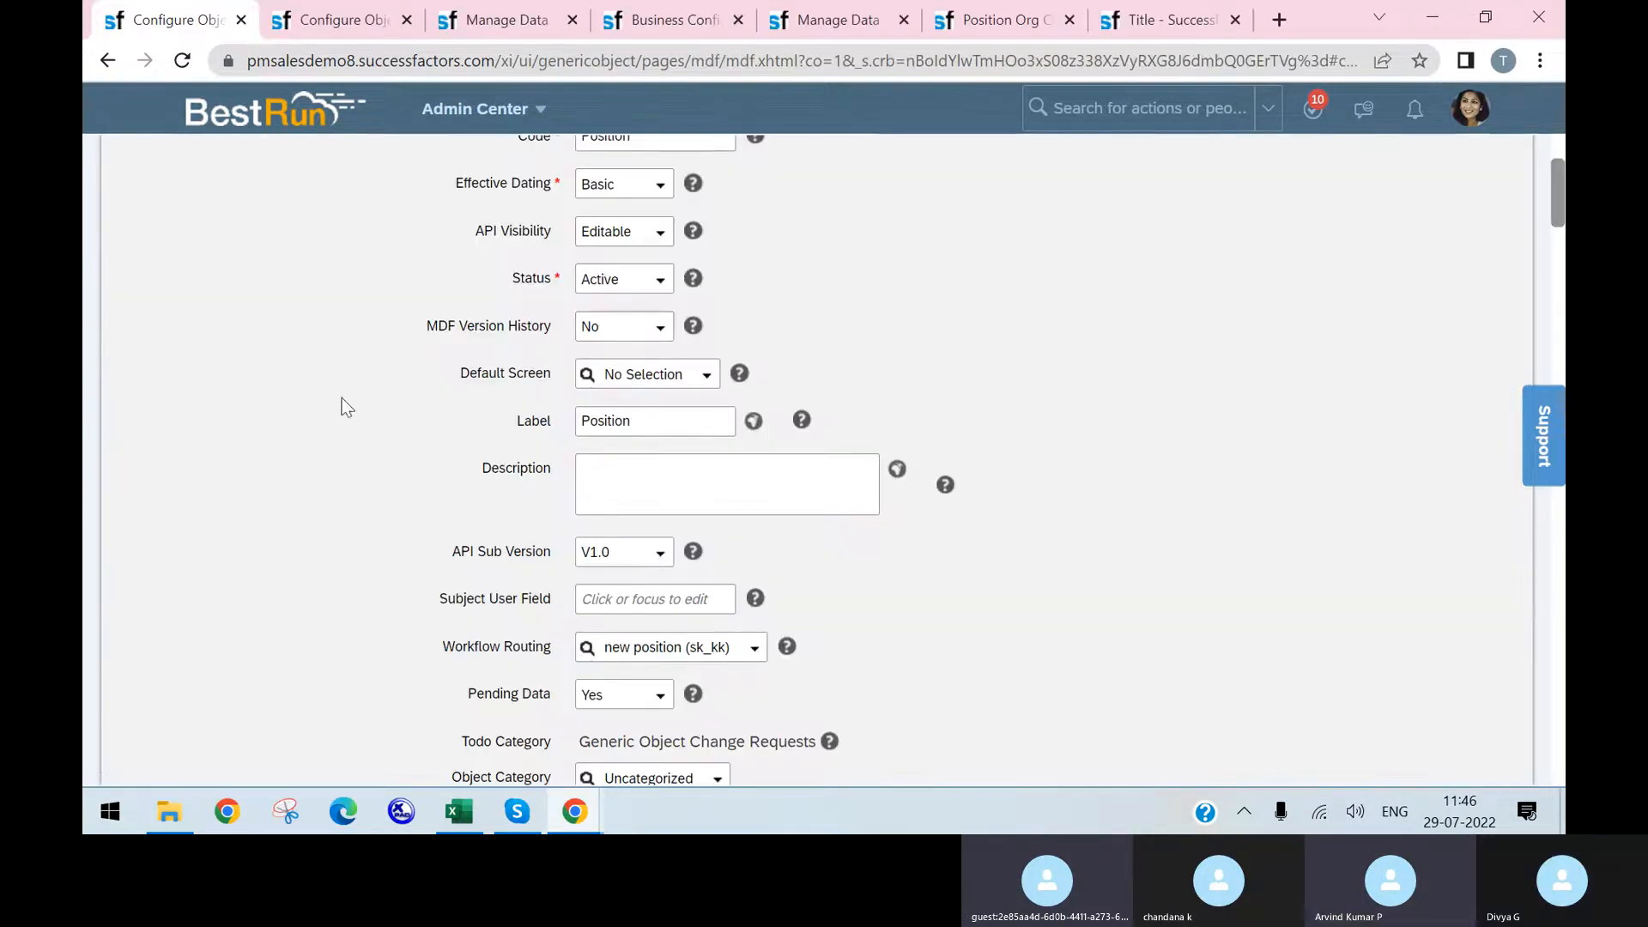
scroll(544, 669, down, 5)
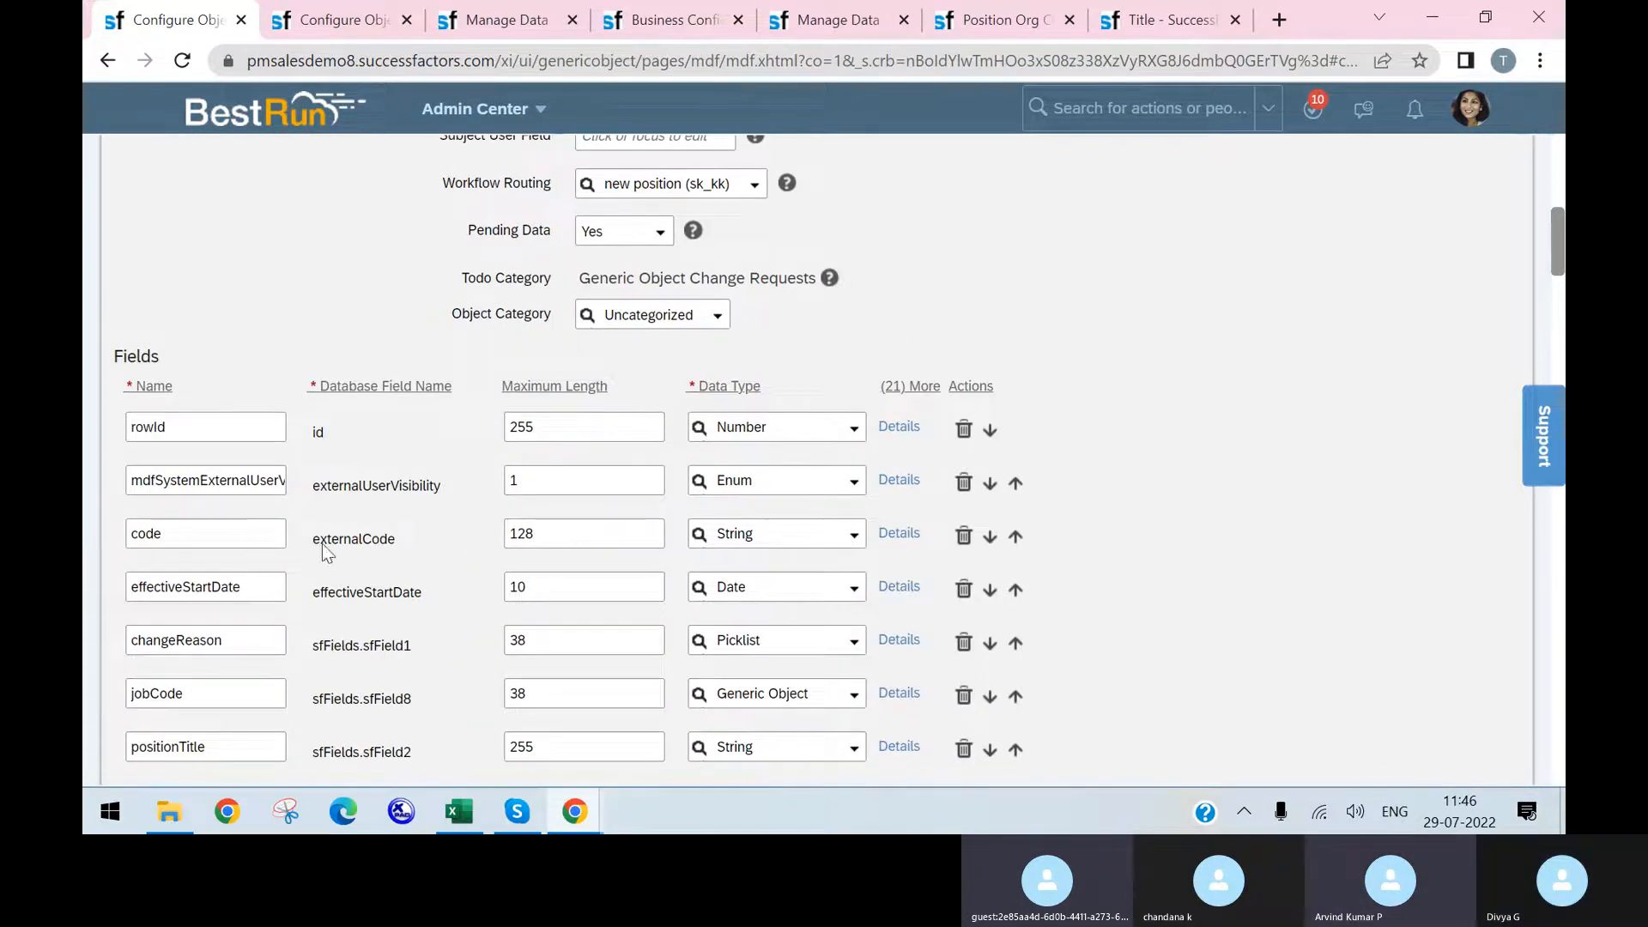
click(892, 535)
scroll(905, 480, down, 5)
scroll(901, 489, down, 5)
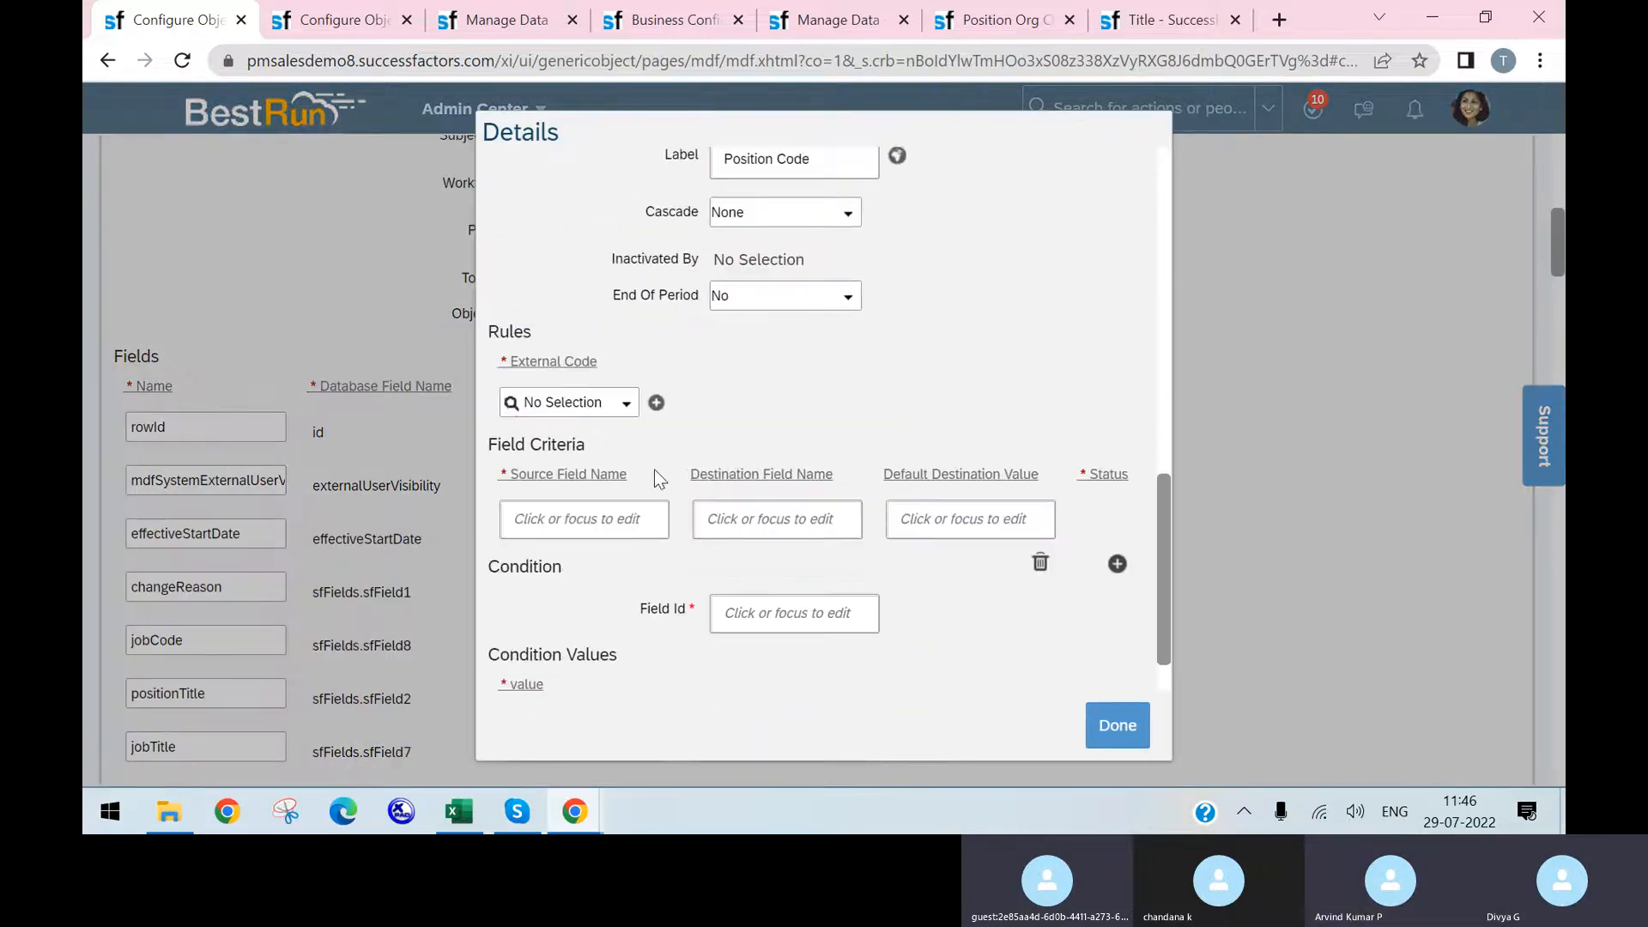
scroll(773, 498, up, 1)
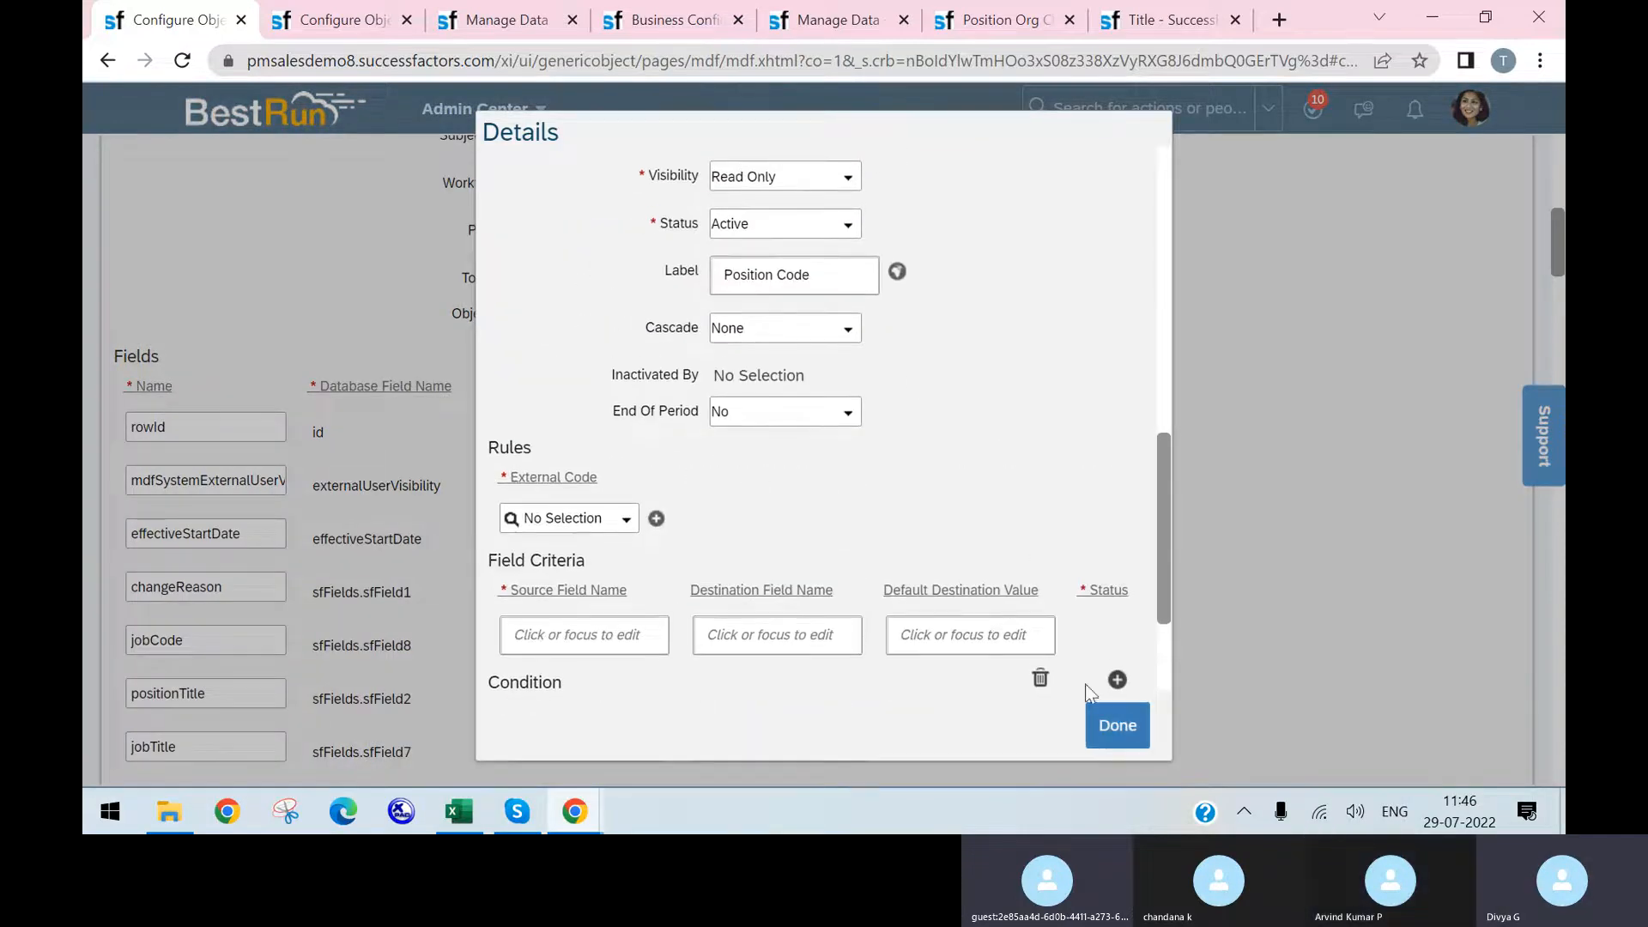
- Close the field details and reload the object definition for Position from the object definition search
click(1116, 723)
scroll(412, 357, up, 10)
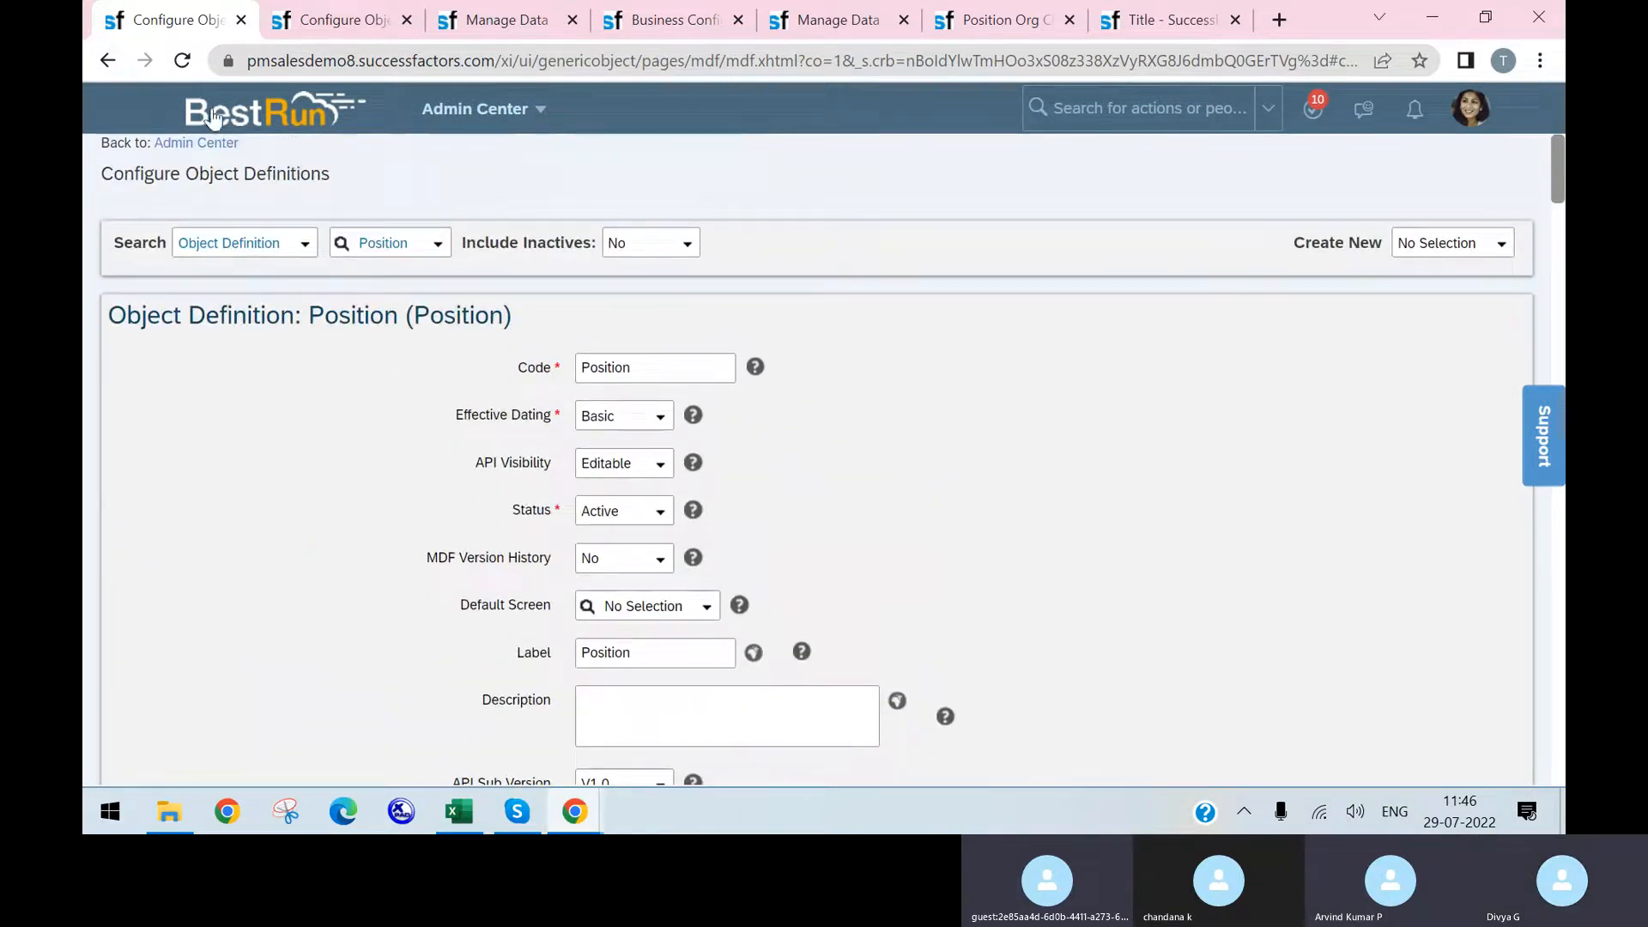
click(437, 245)
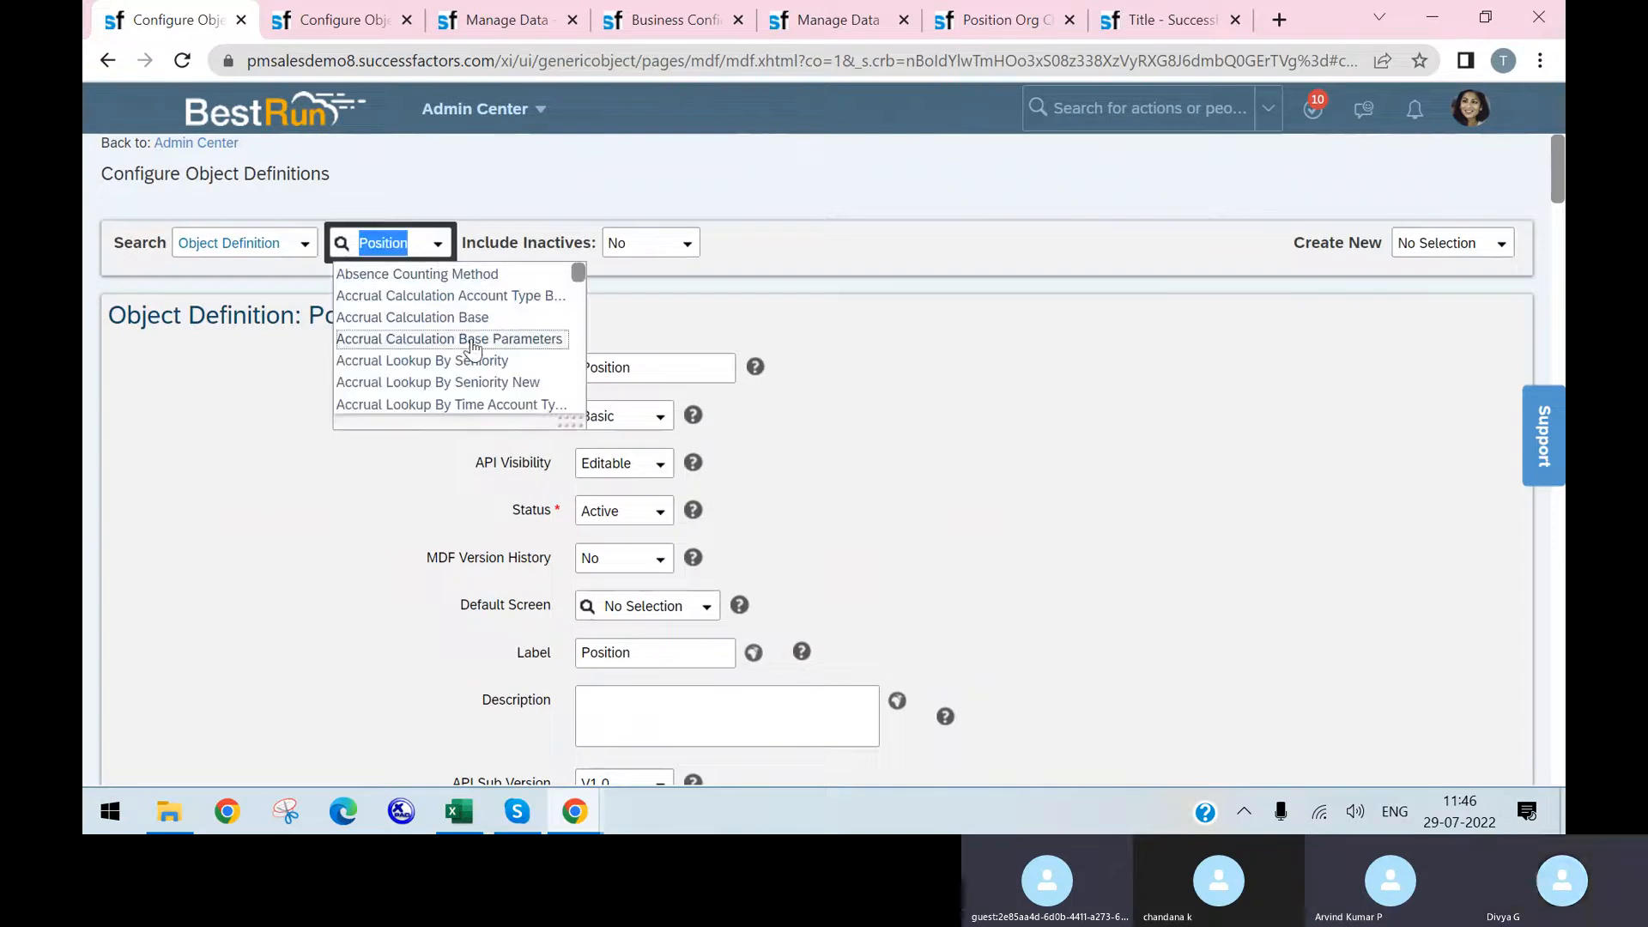
text(posit)
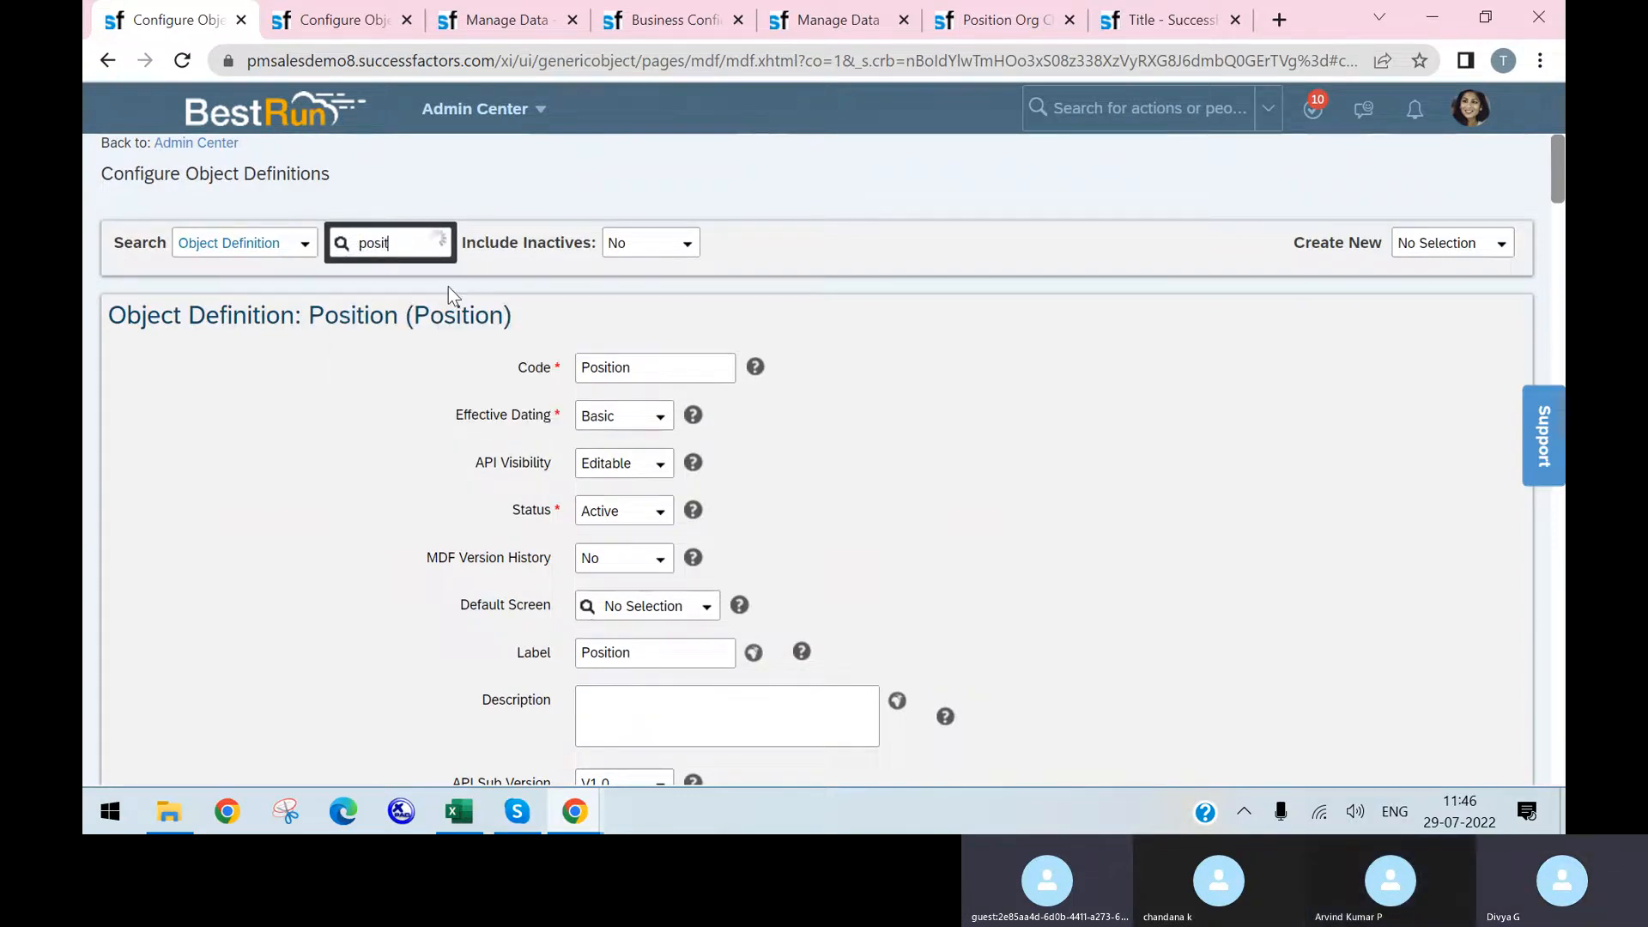
text(ion)
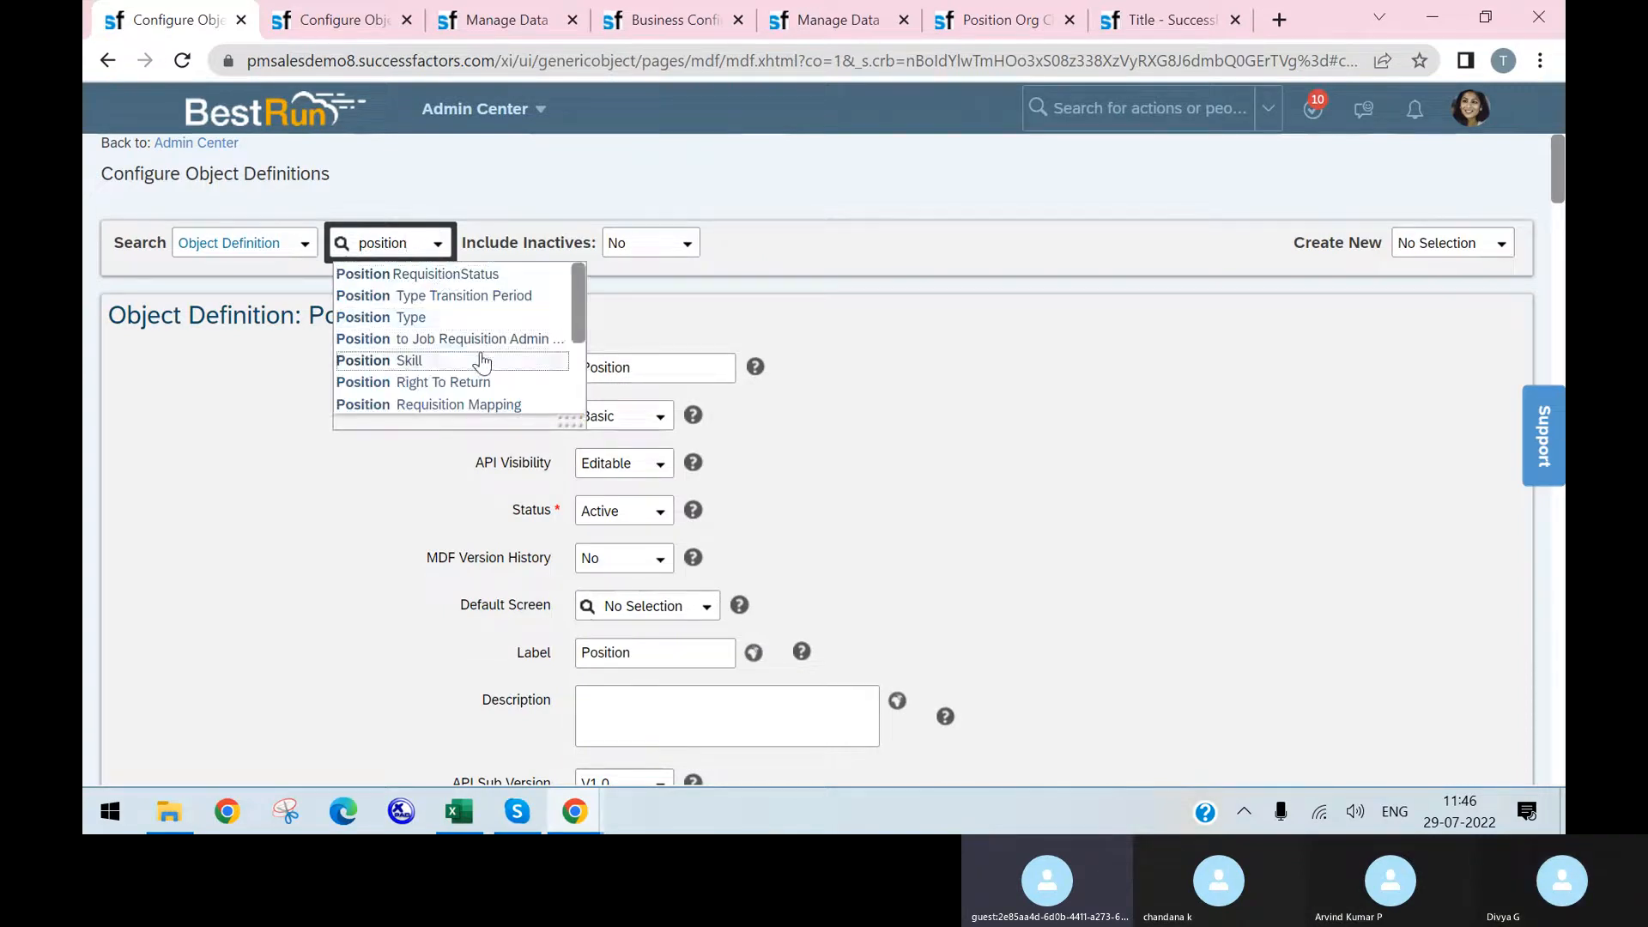
scroll(480, 361, down, 3)
click(481, 397)
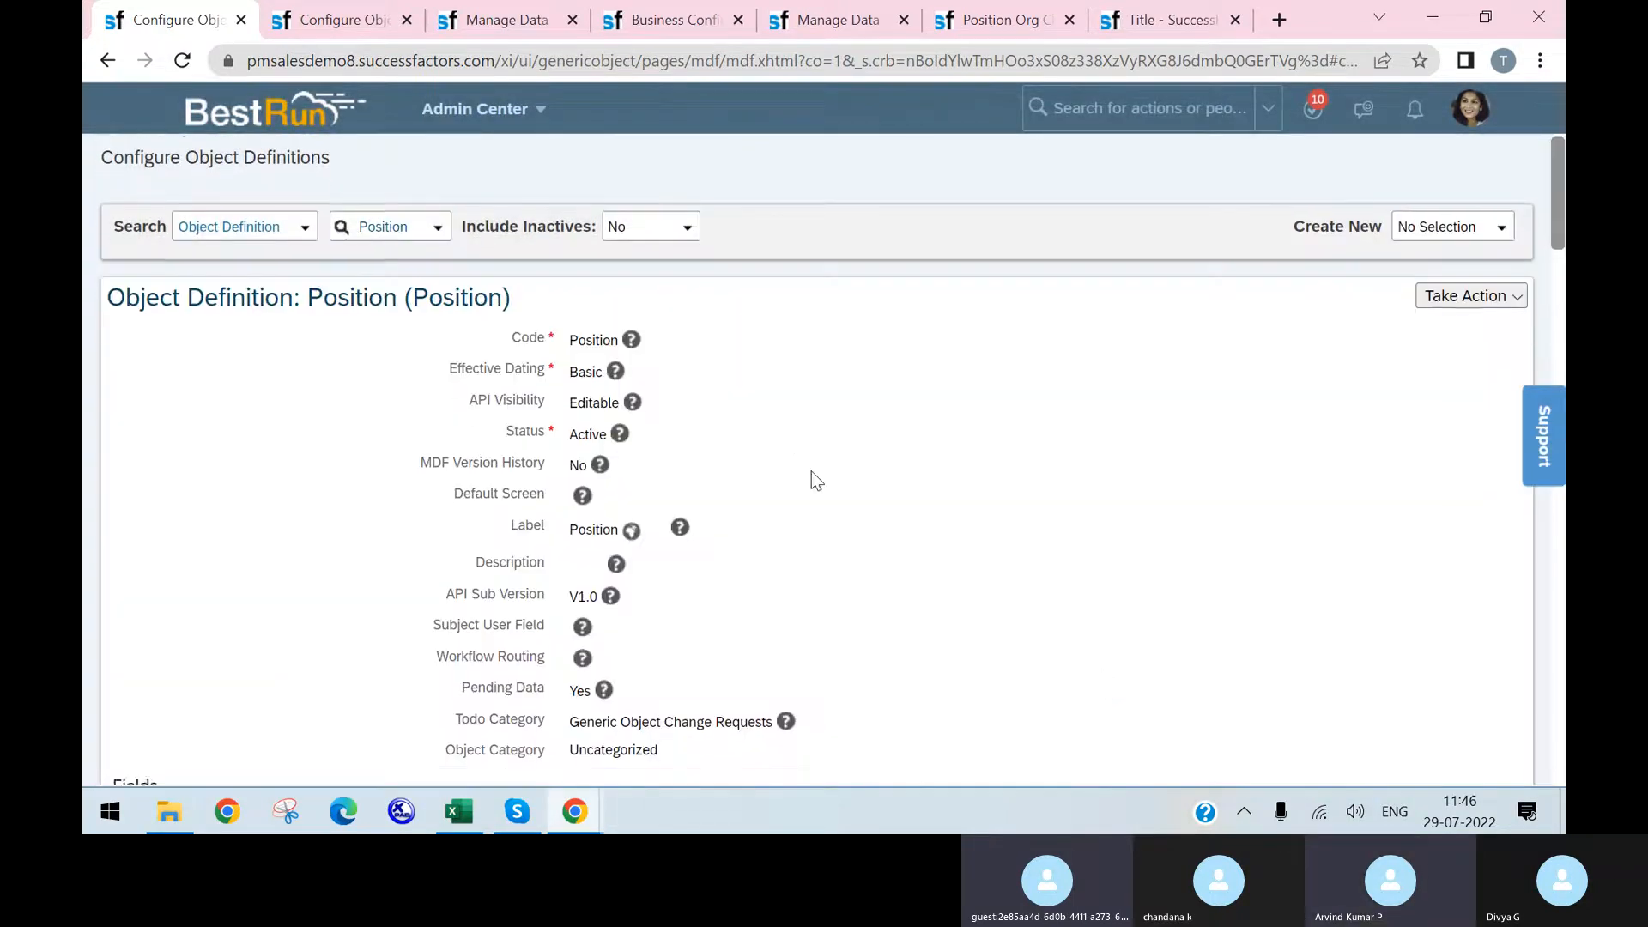
- Start a correction of the Position object definition
scroll(809, 478, down, 5)
scroll(1047, 586, up, 5)
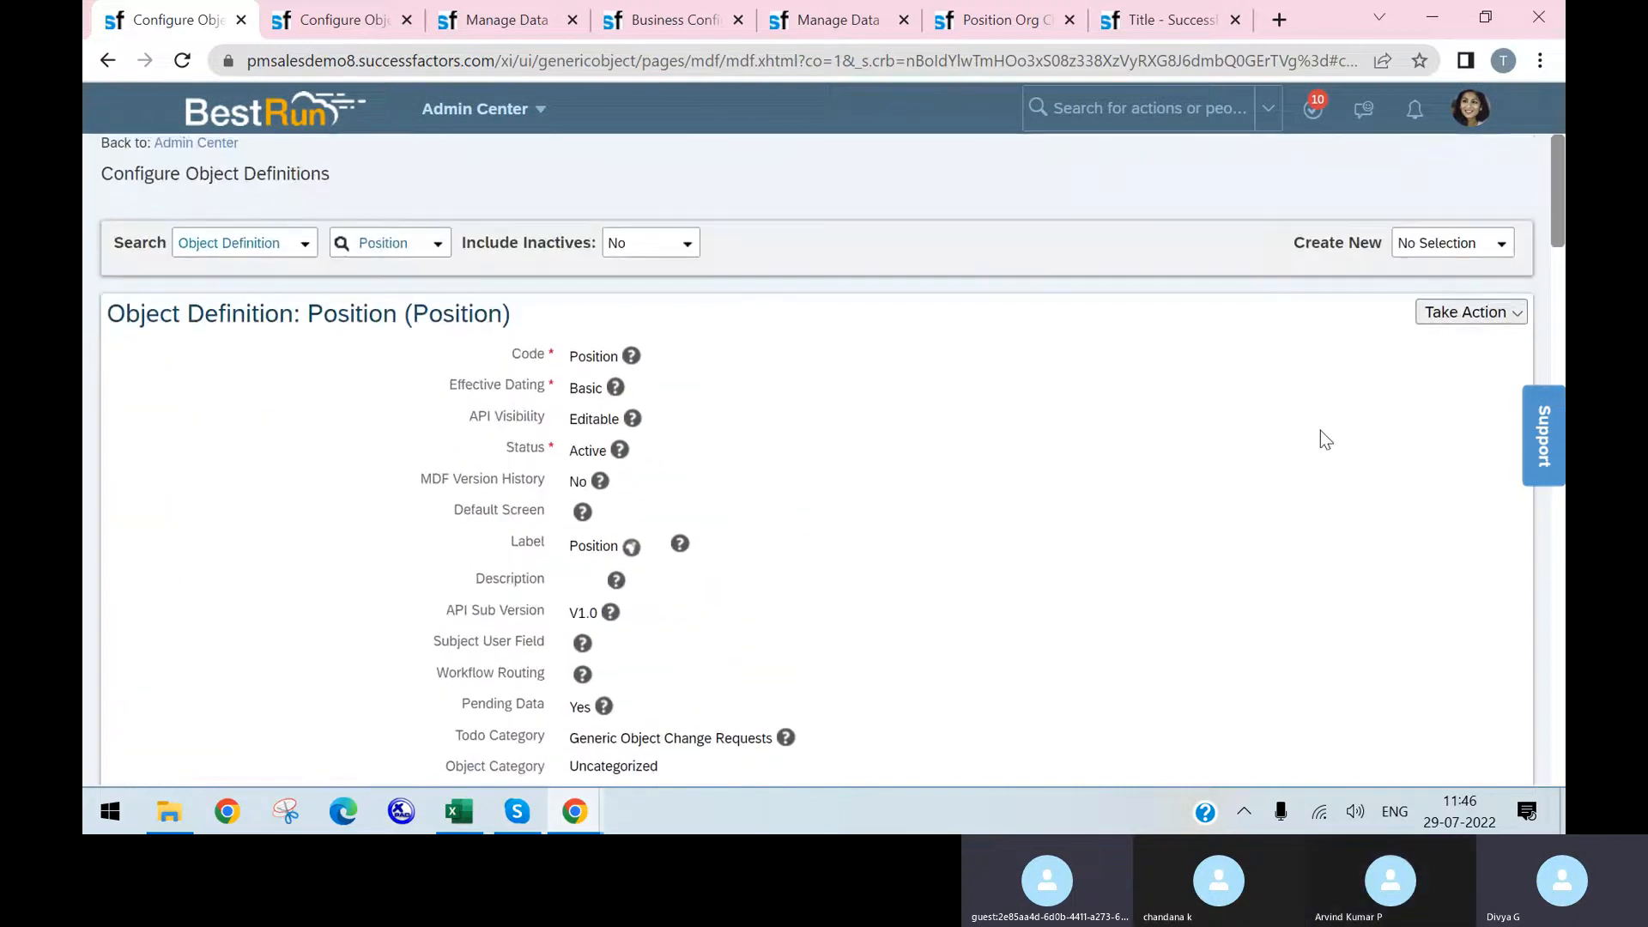
click(1459, 318)
click(1437, 345)
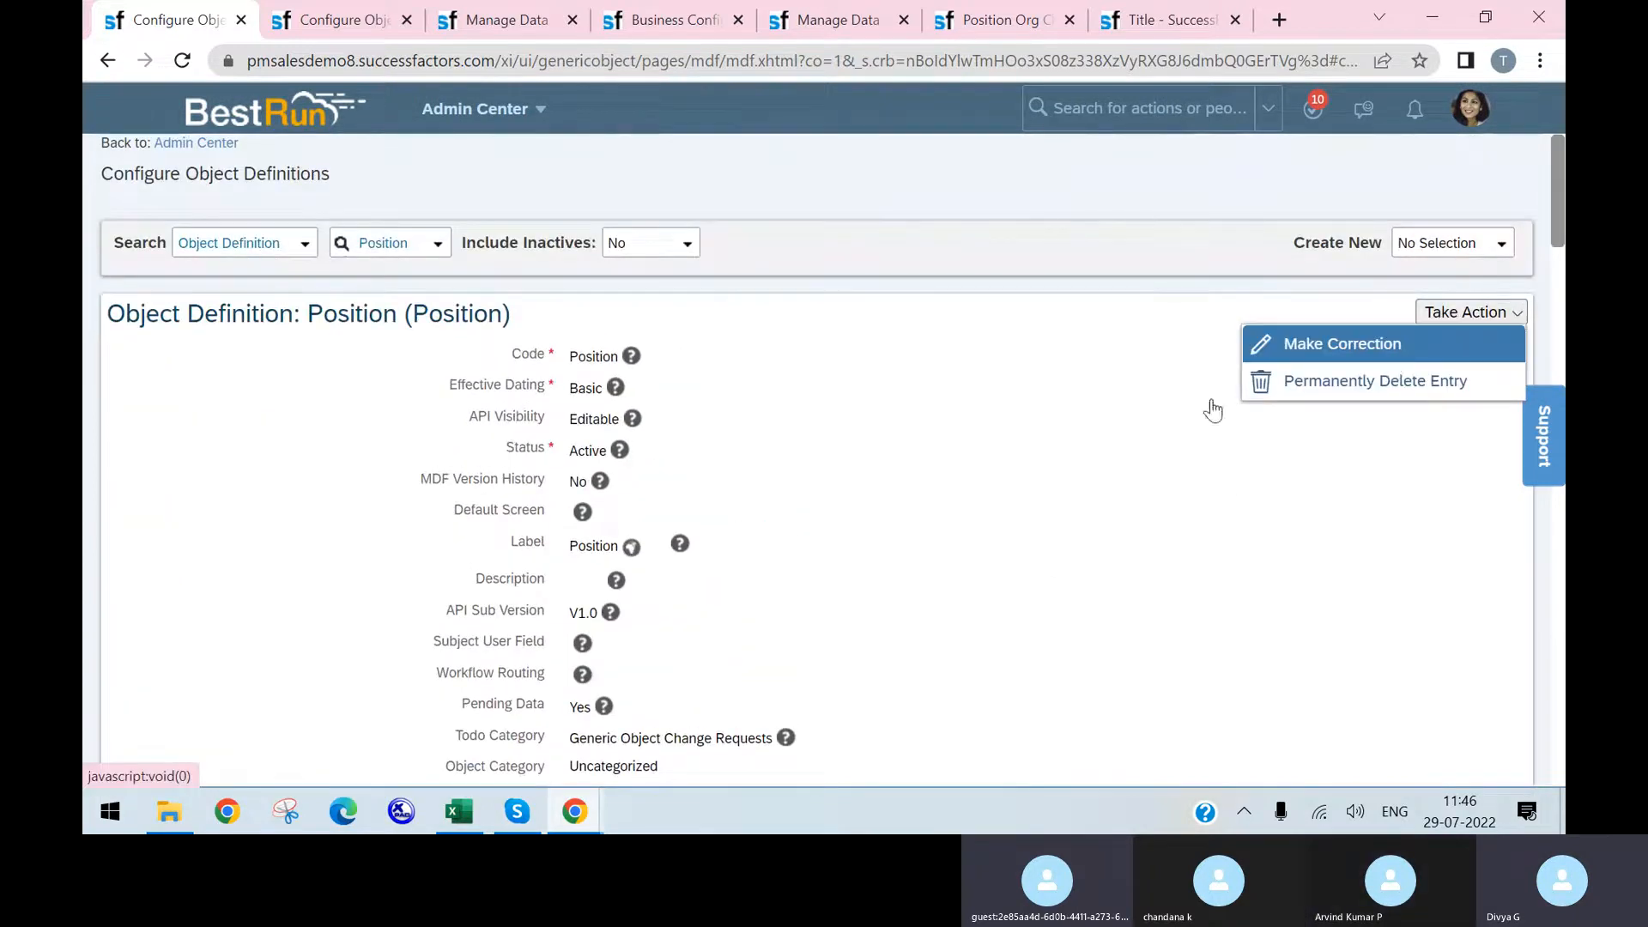
- Open the details of the jobCode field and go to its Rules section
scroll(1038, 472, down, 8)
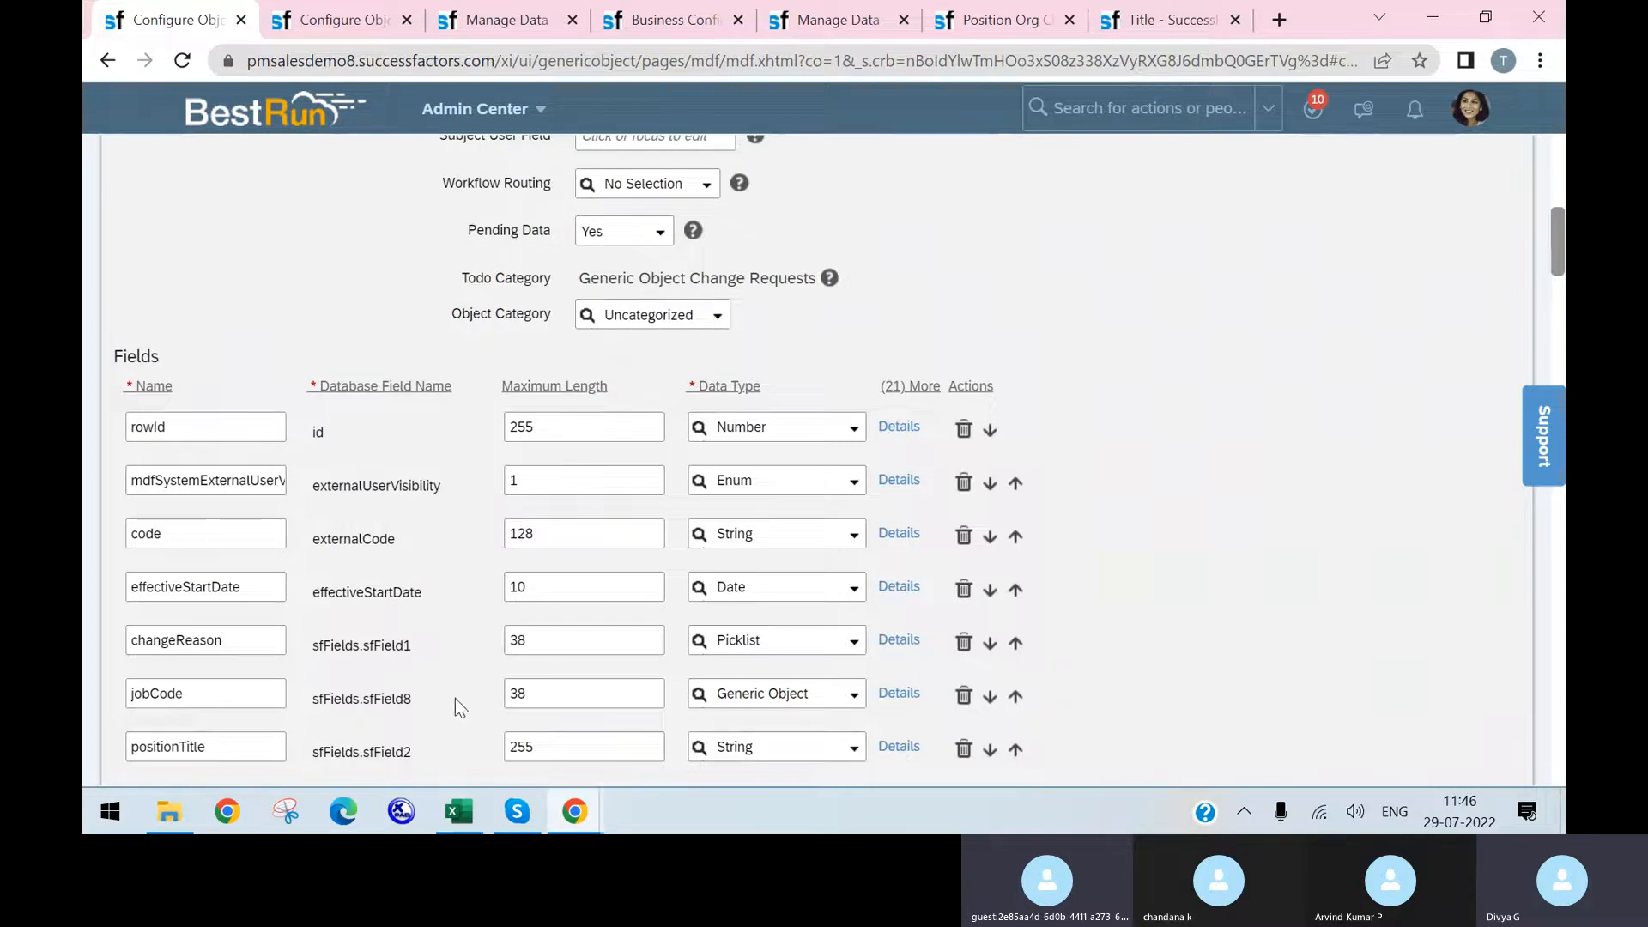
double_click(180, 689)
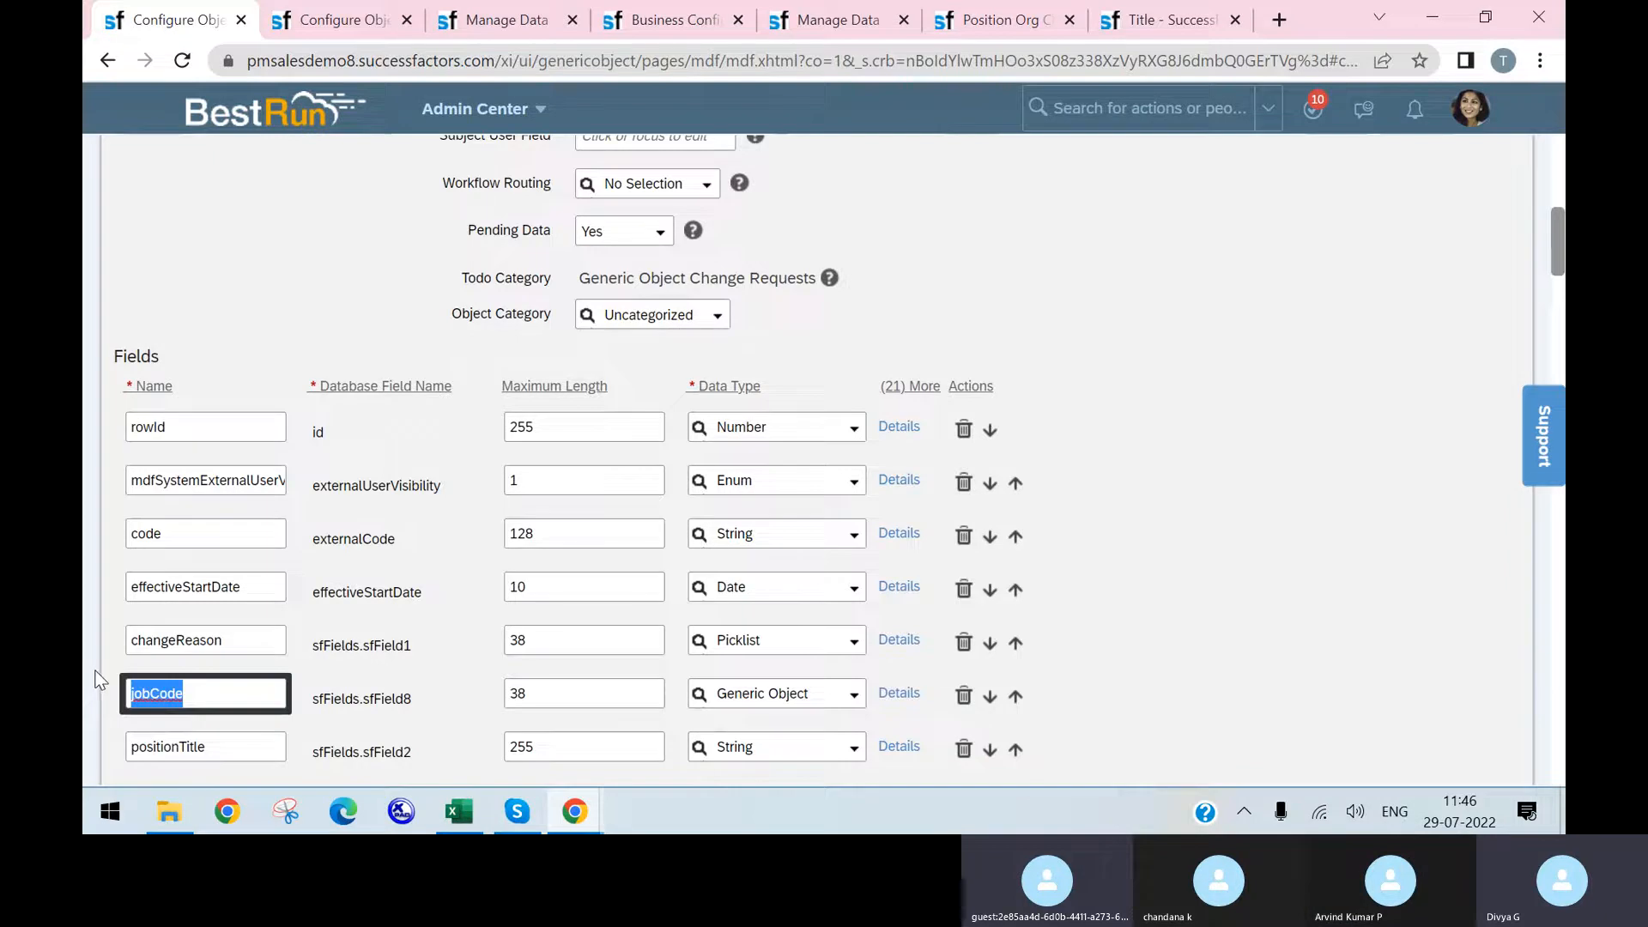
click(899, 694)
scroll(791, 445, down, 5)
scroll(790, 446, down, 5)
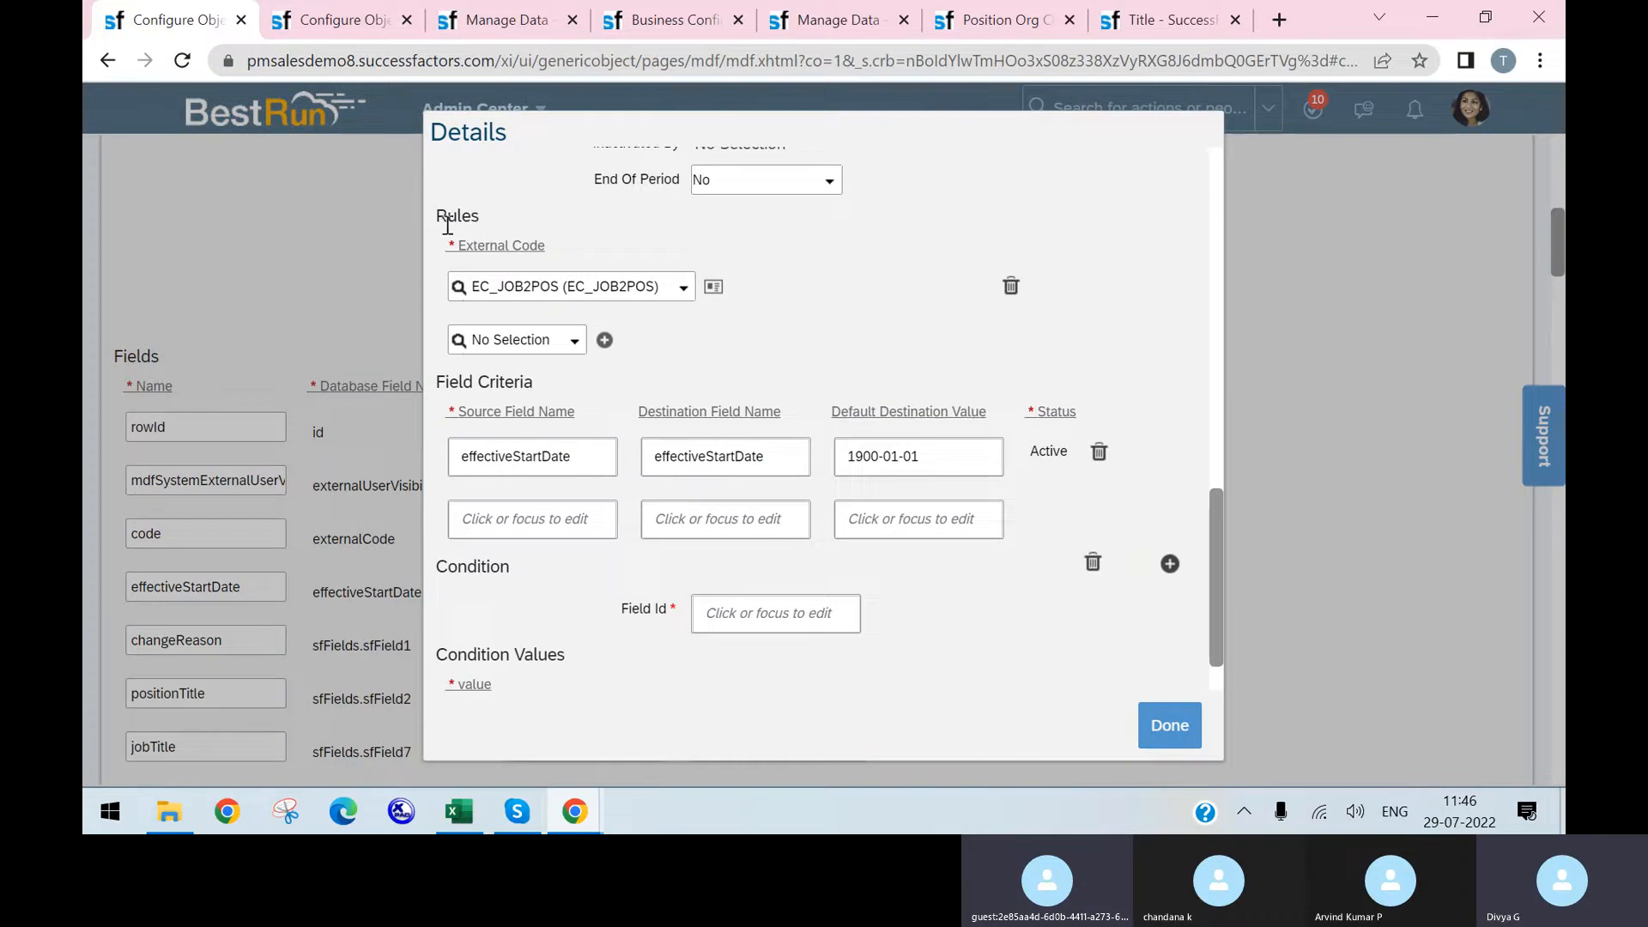
click(1167, 19)
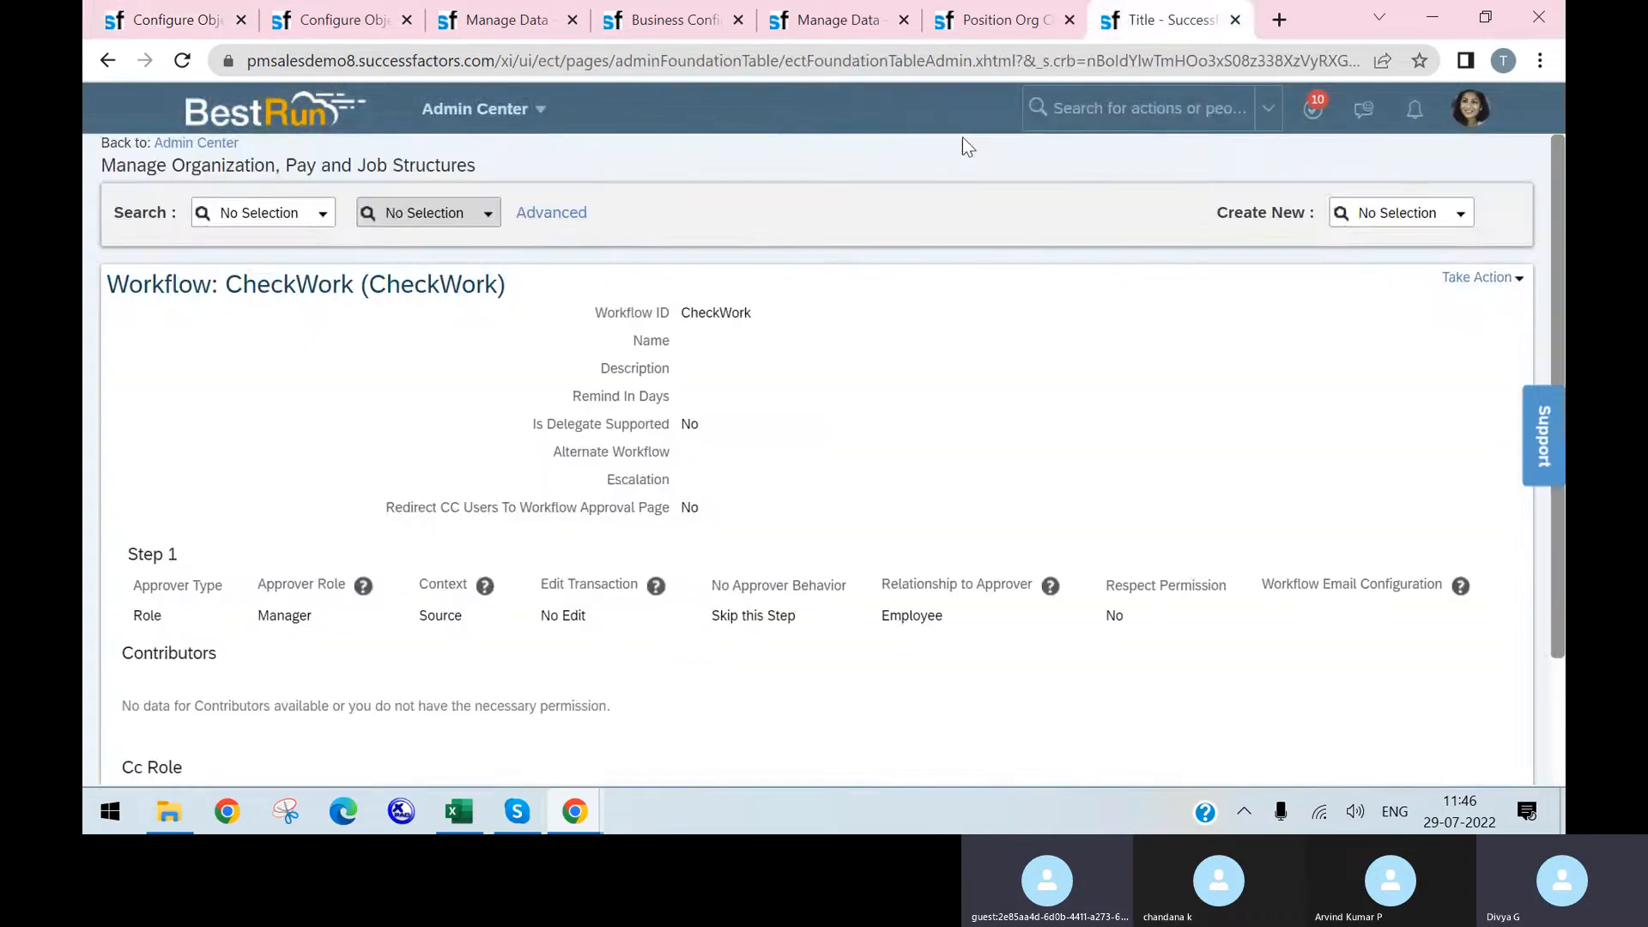
click(123, 21)
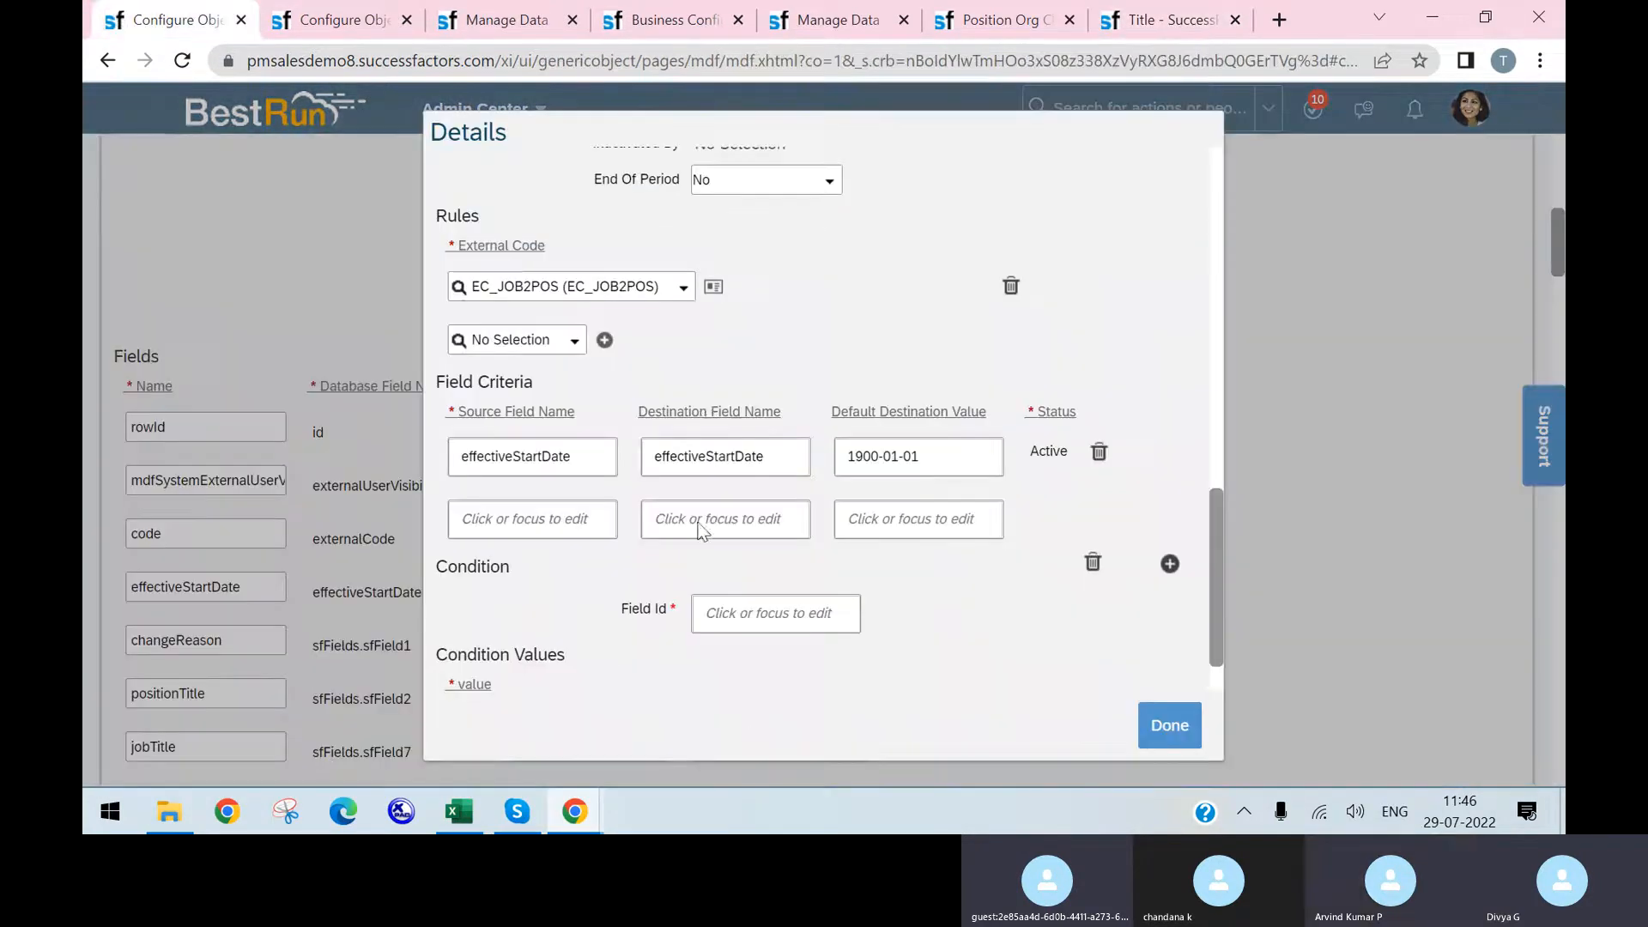
- Set the jobCode field's rule to EC_JOBCODE2POSI
click(684, 292)
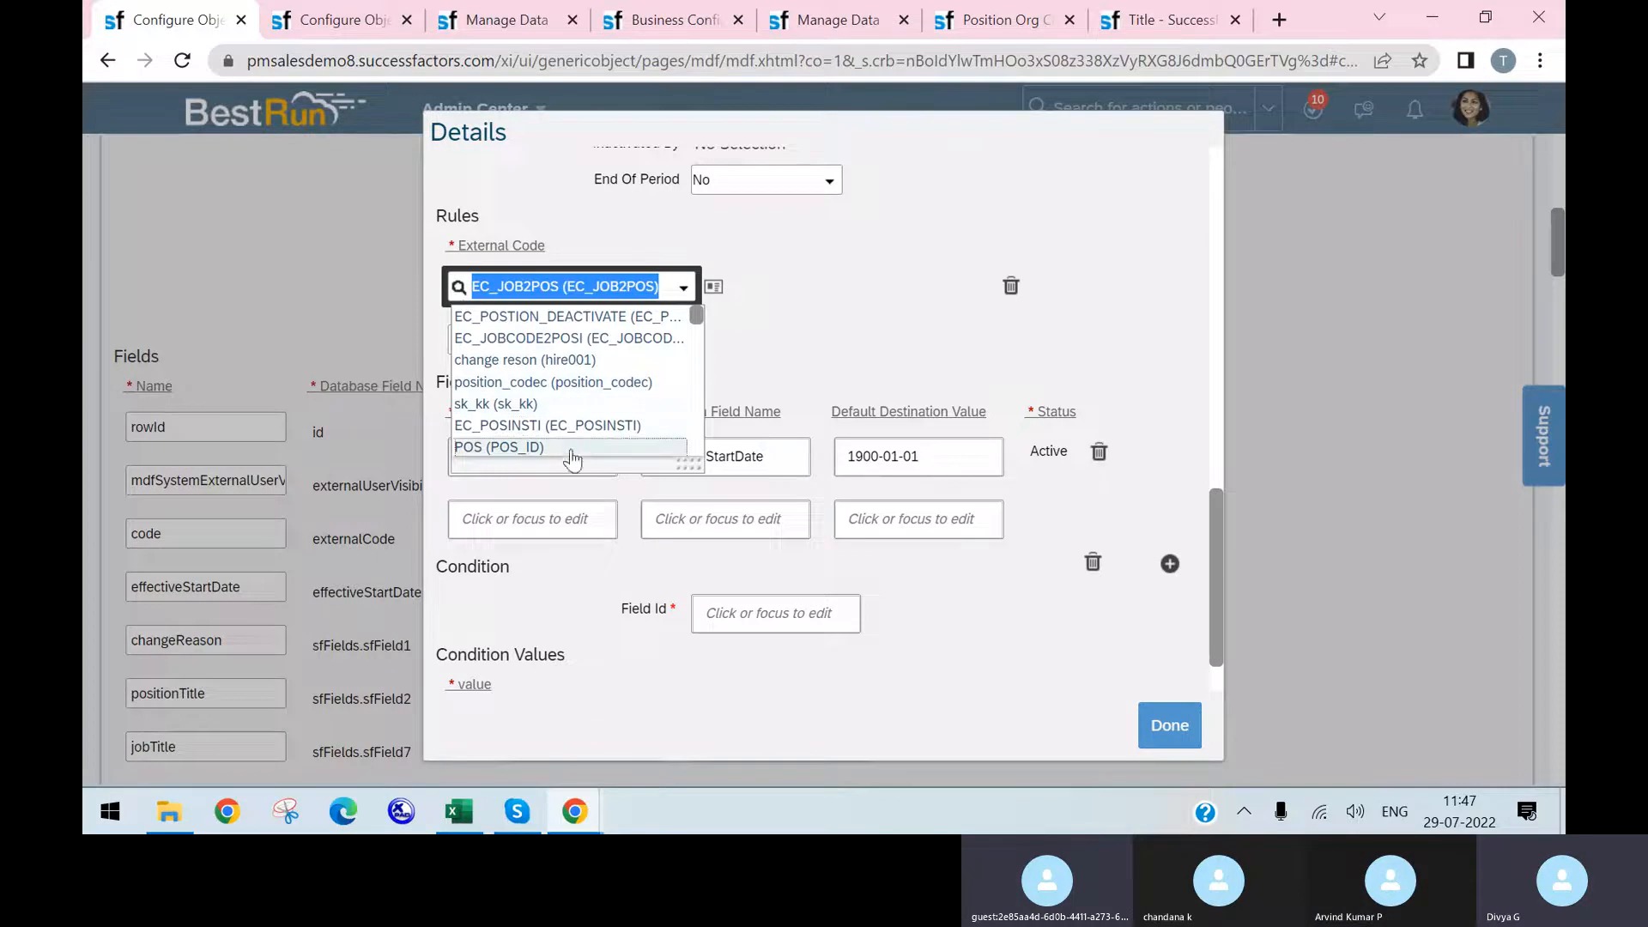
scroll(599, 461, down, 1)
scroll(592, 386, down, 2)
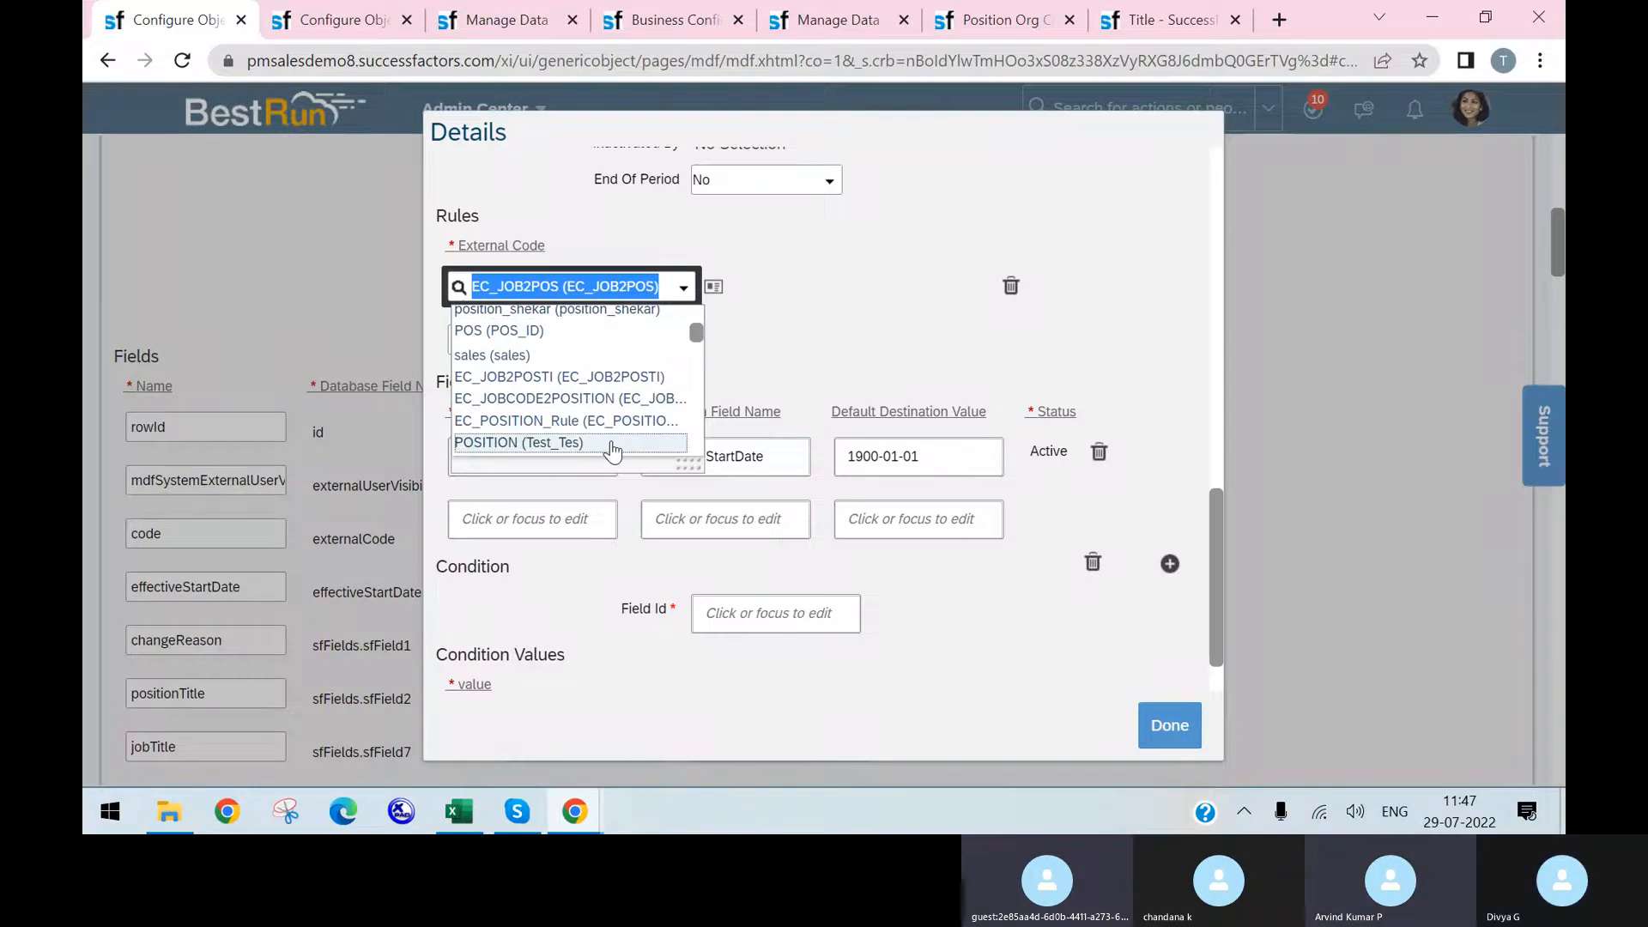
scroll(610, 395, up, 3)
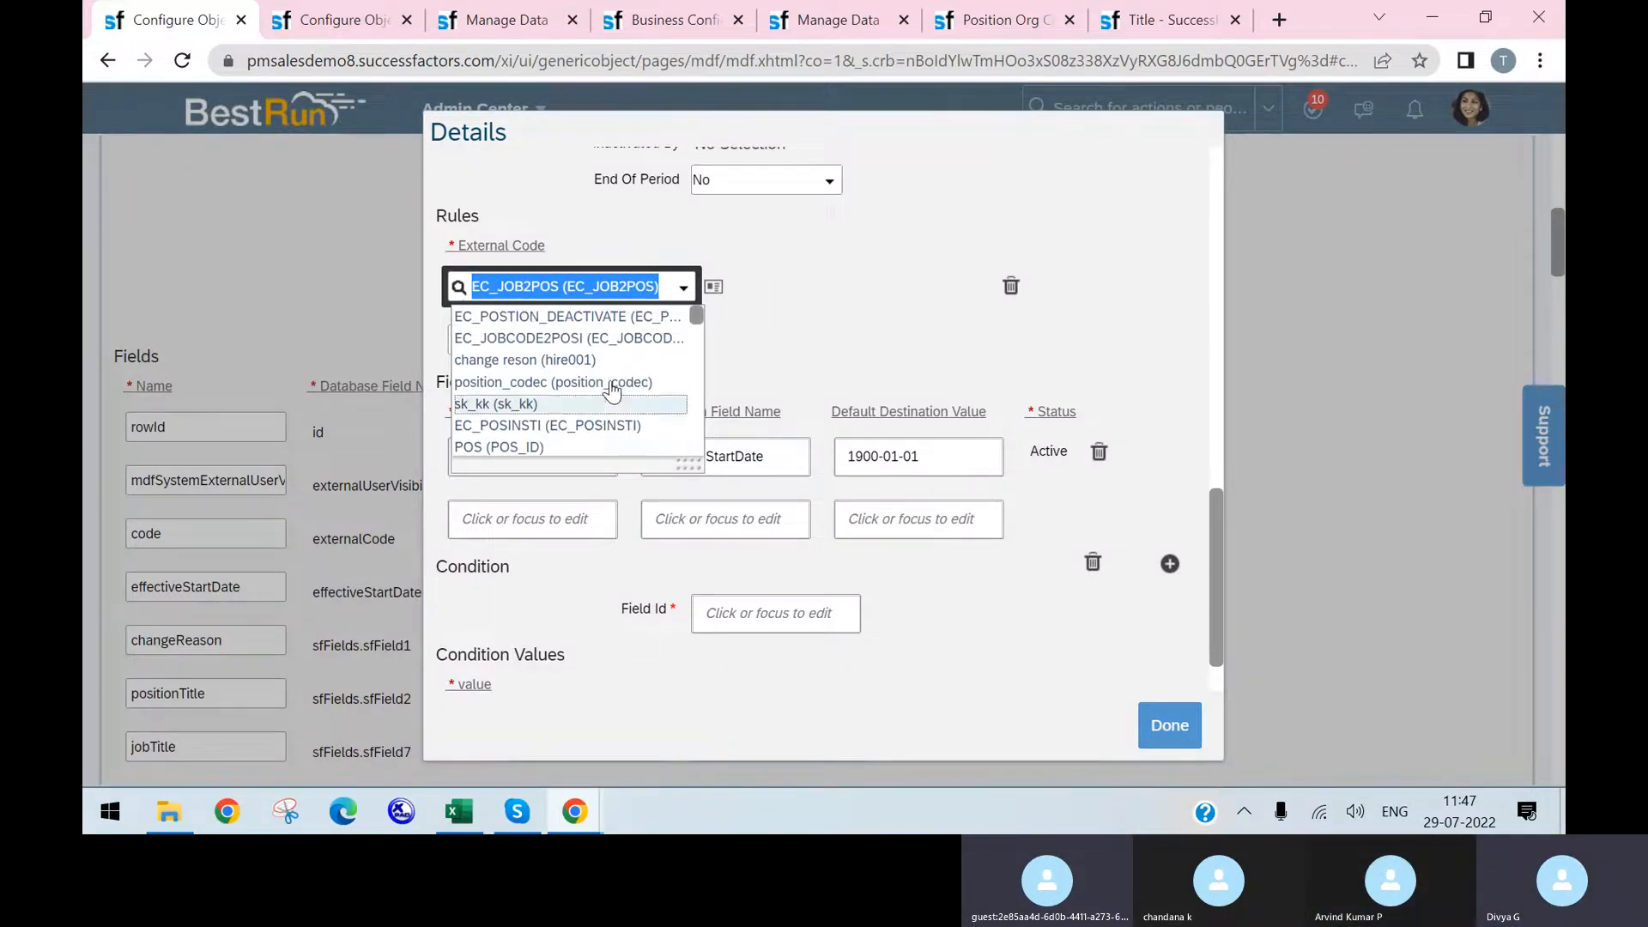
click(592, 338)
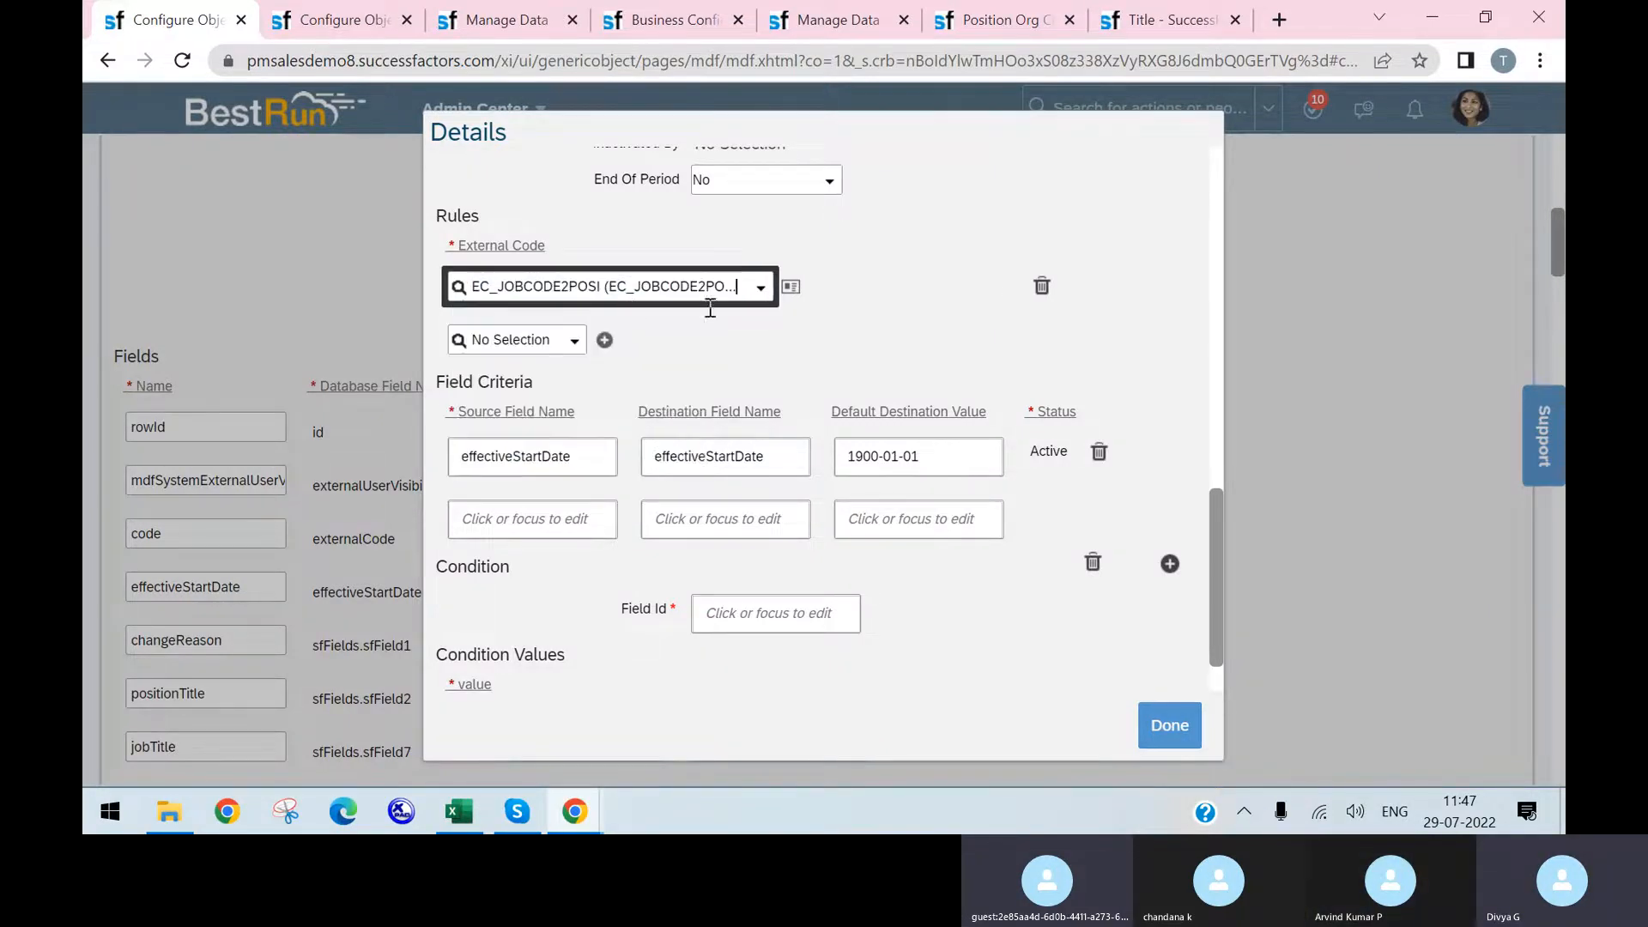
- Open the definition of the EC_JOBCODE2POSI rule and review its parameters, If condition and Then action
click(791, 286)
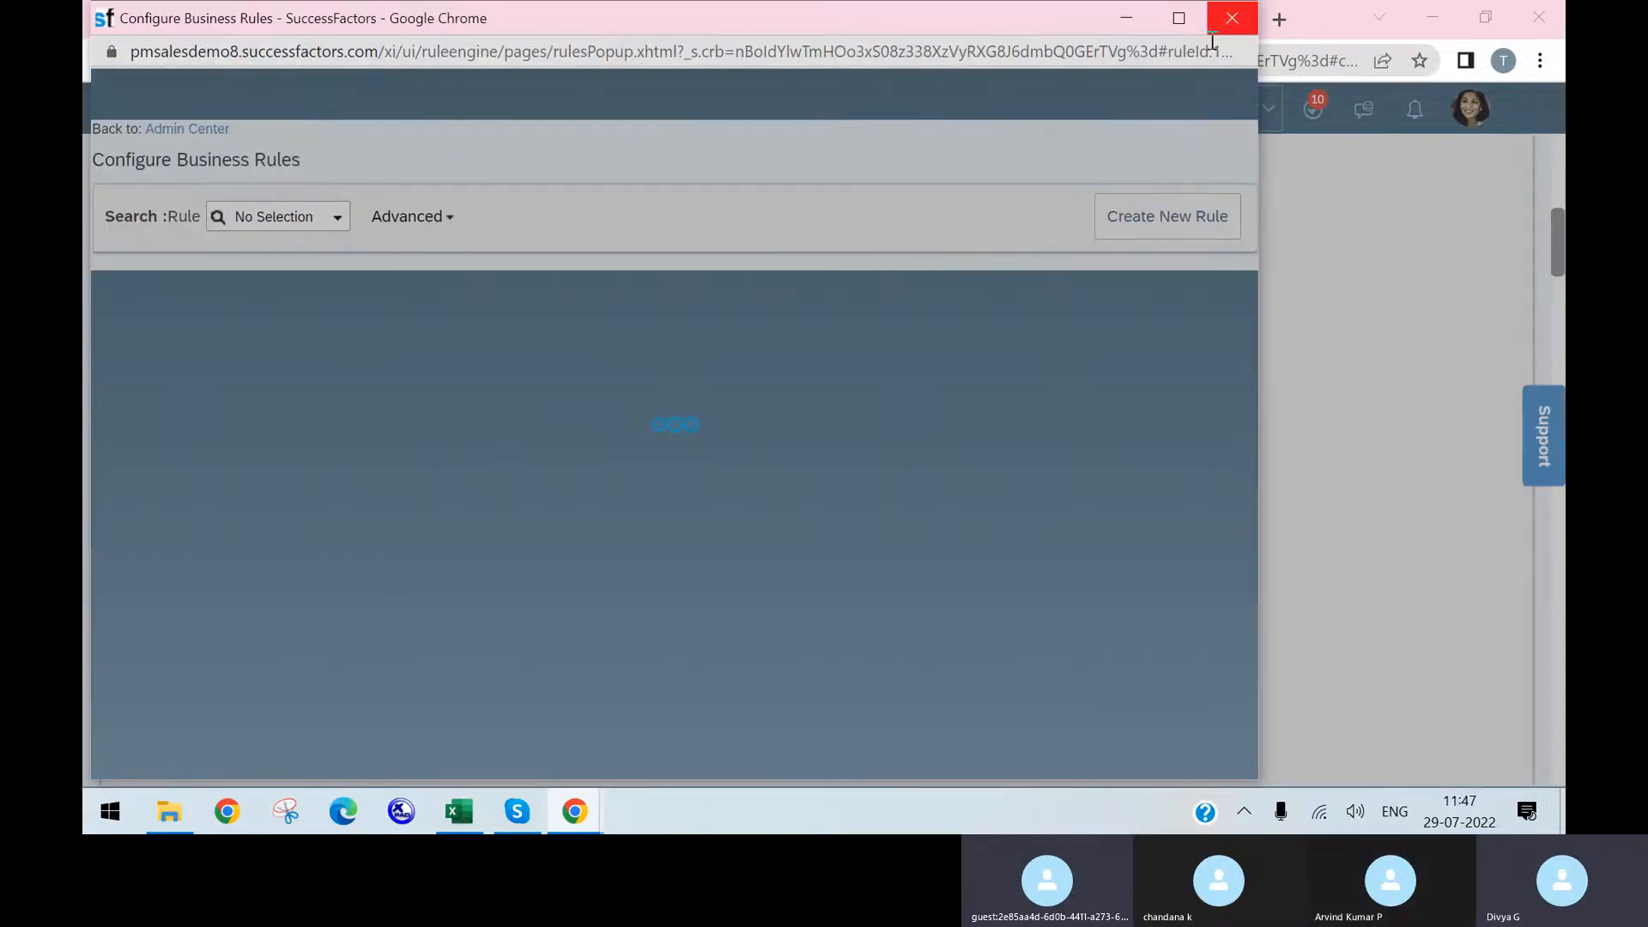
click(1228, 19)
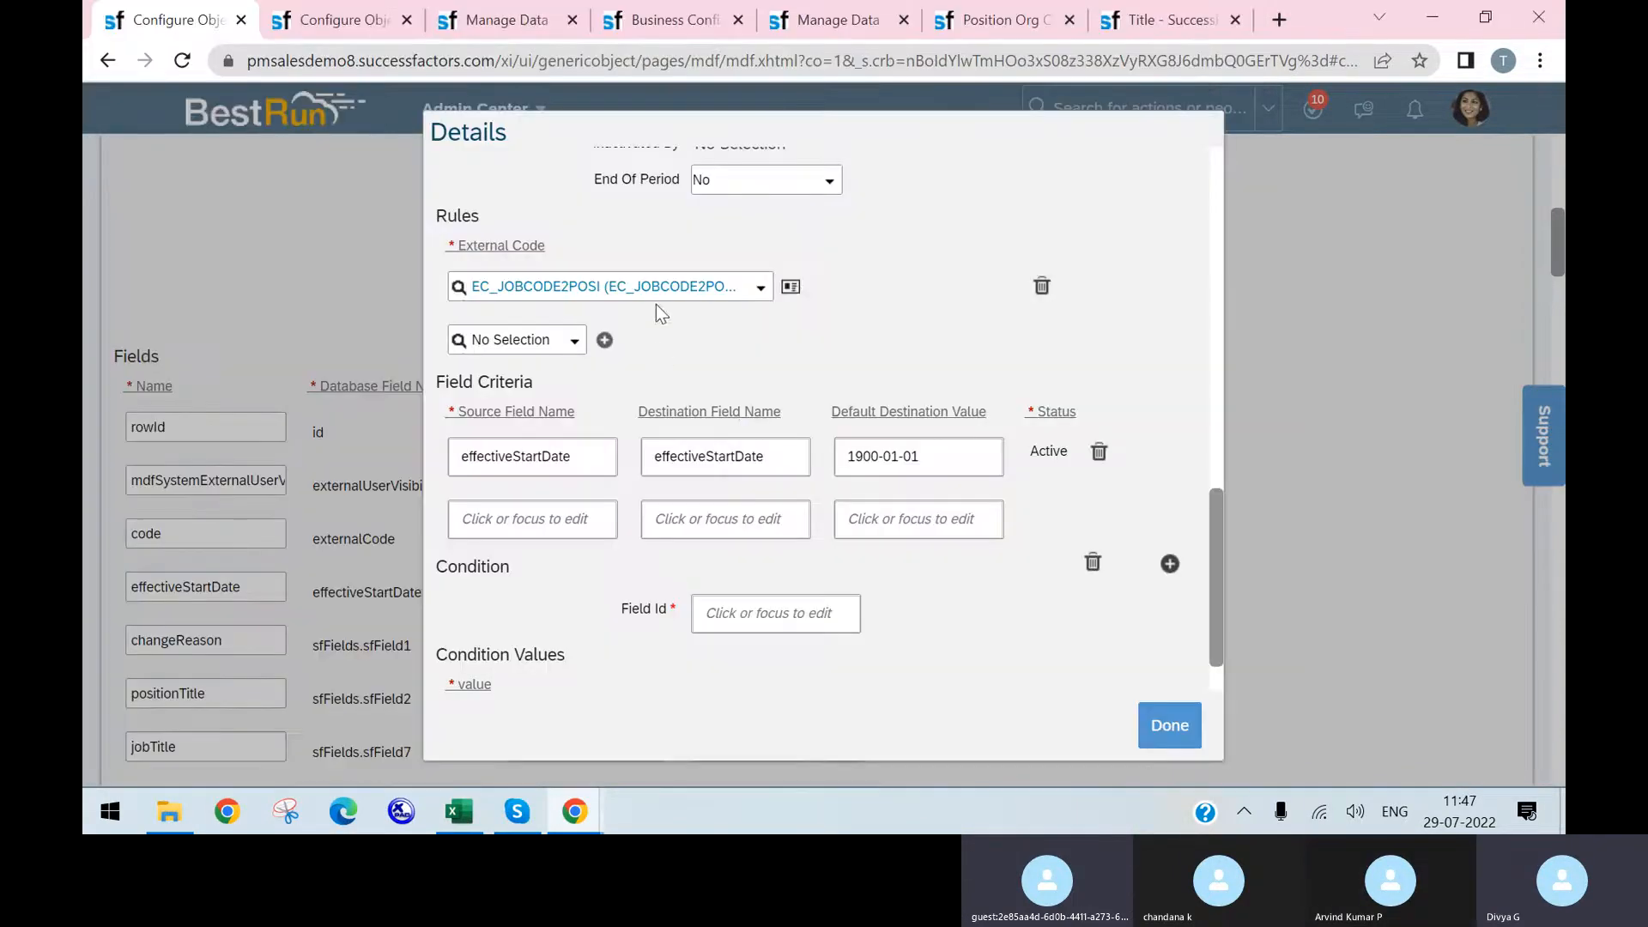
click(798, 291)
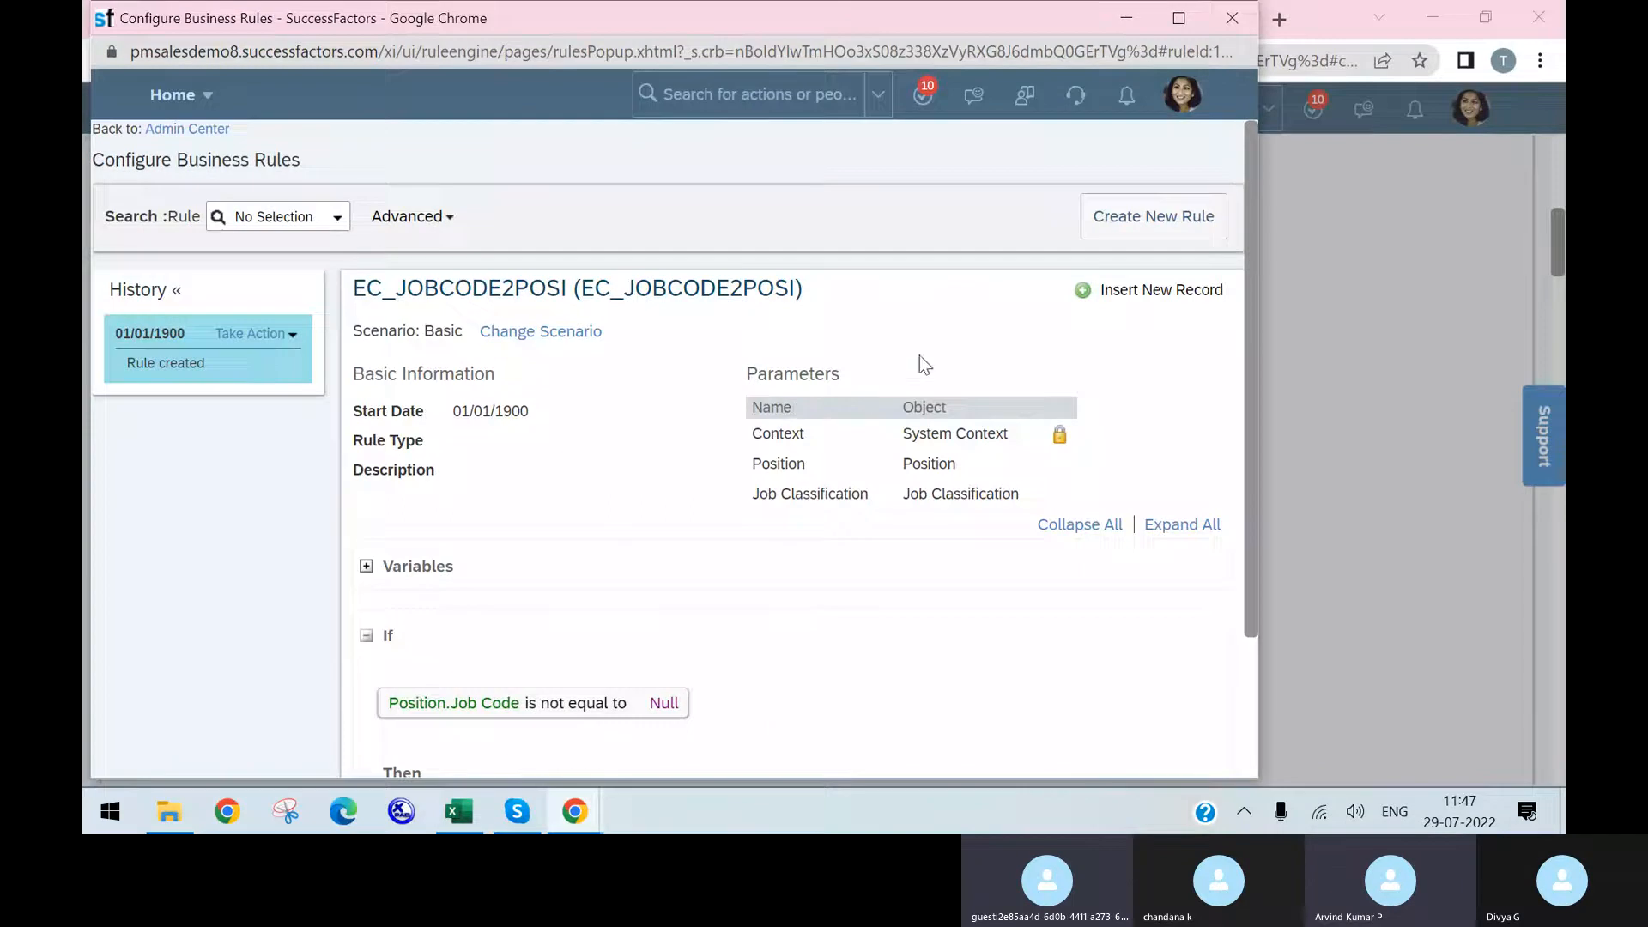
scroll(873, 466, down, 1)
scroll(743, 400, down, 1)
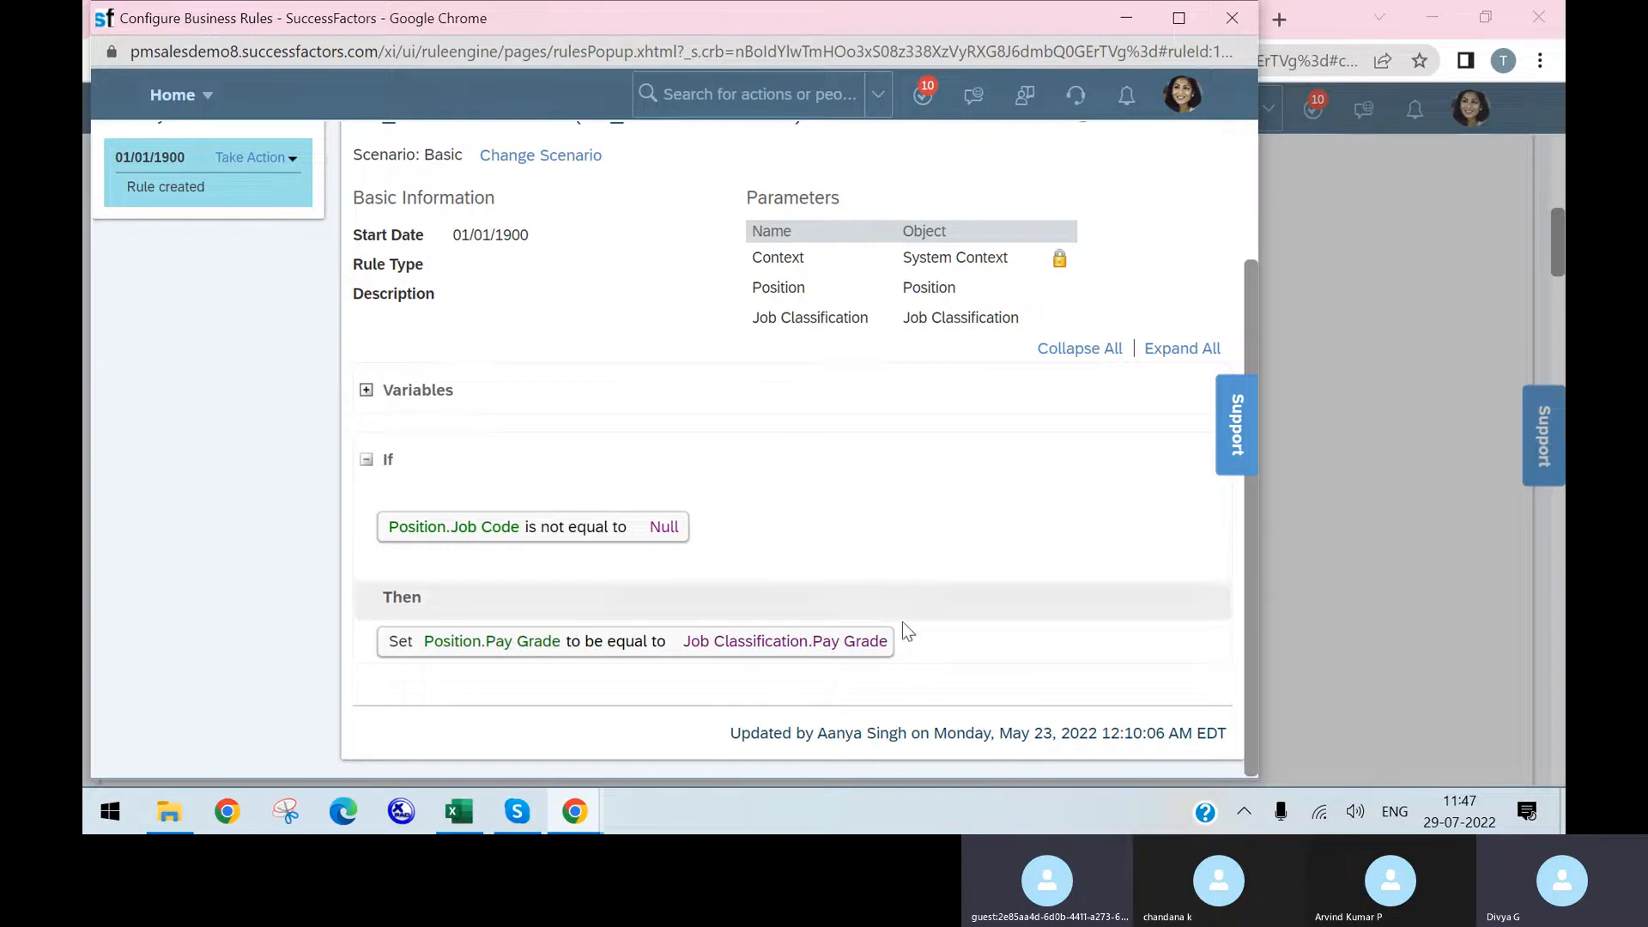
click(1230, 19)
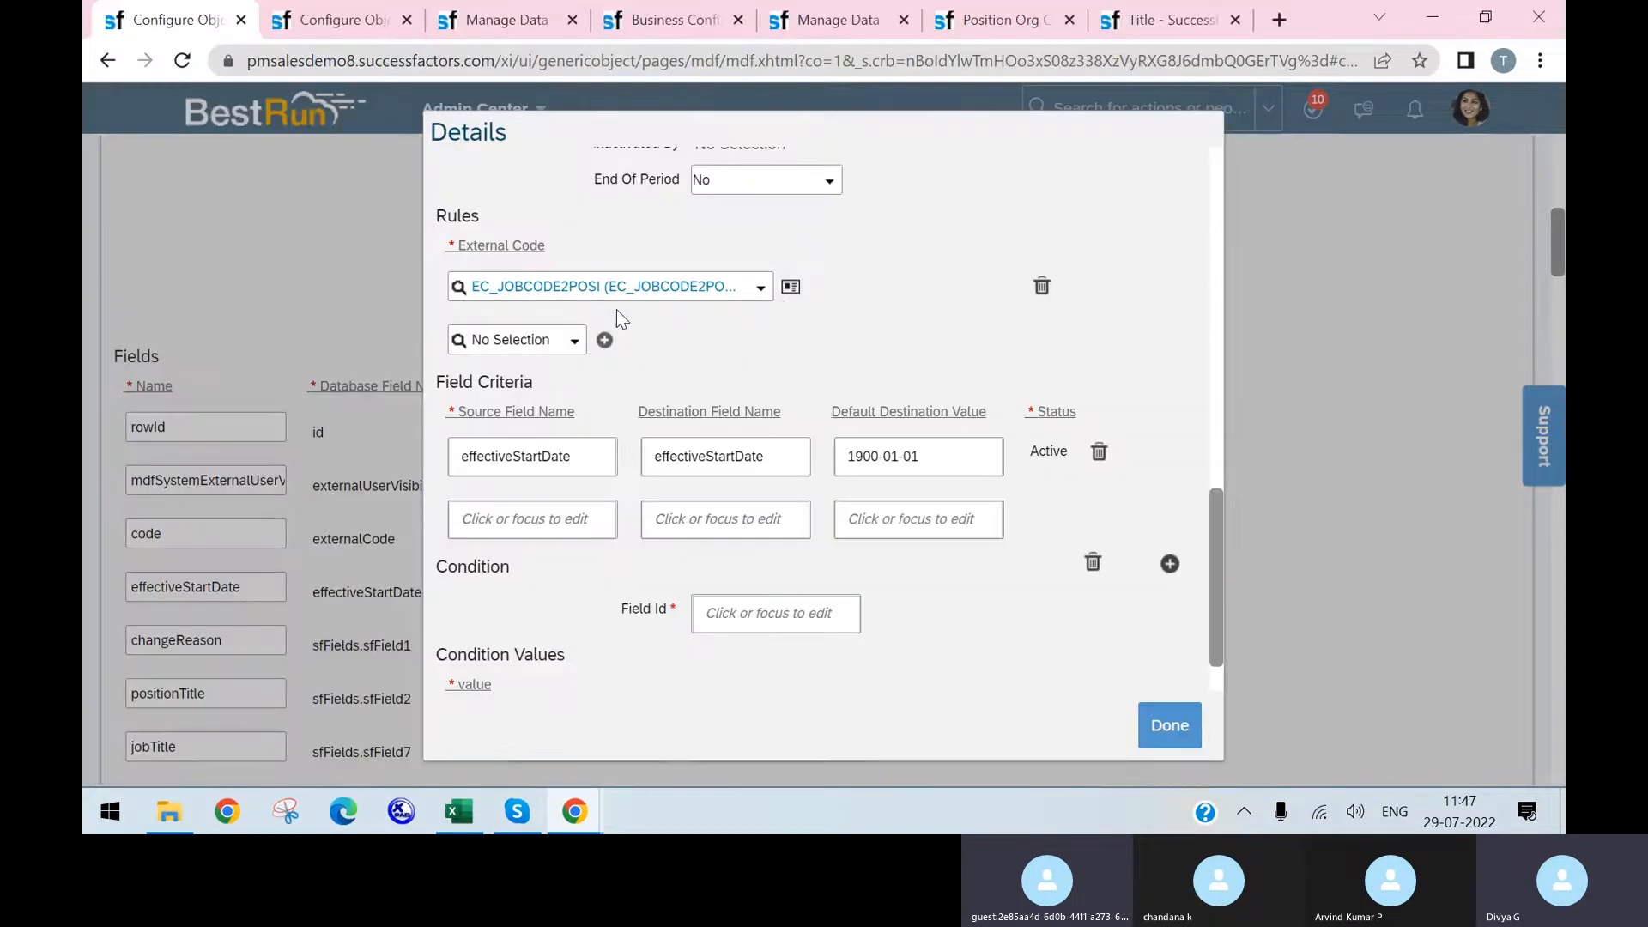
- Switch to the Excel position management workbook, check the jobCode rule description on the Business Rules sheet, and return to Chrome
click(791, 287)
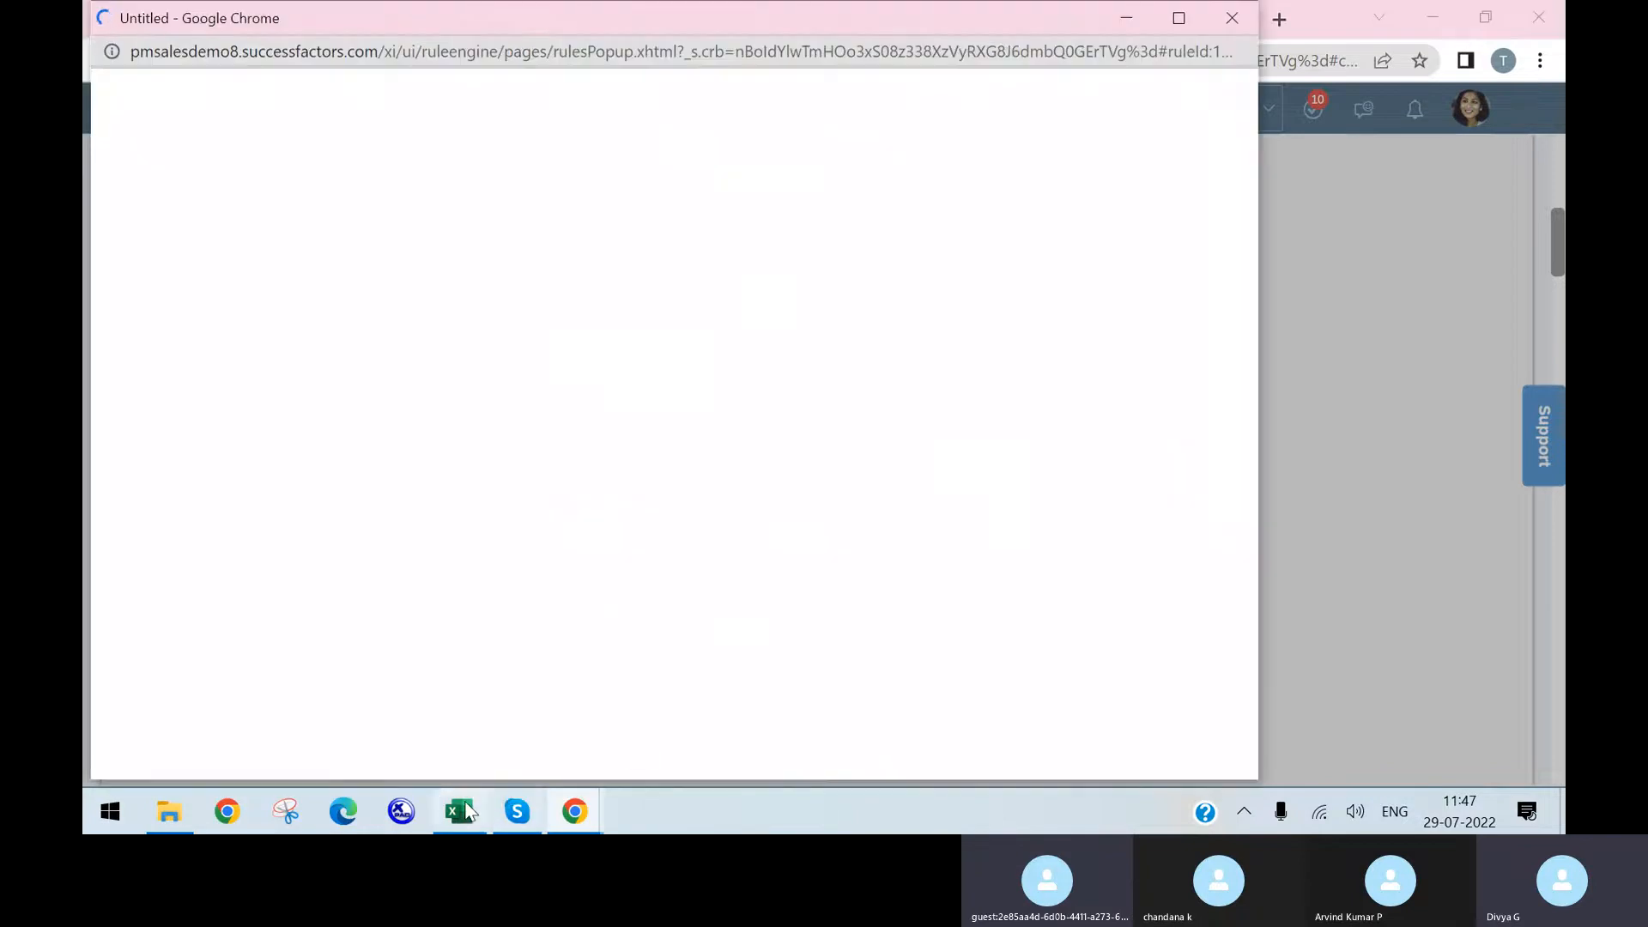
click(459, 811)
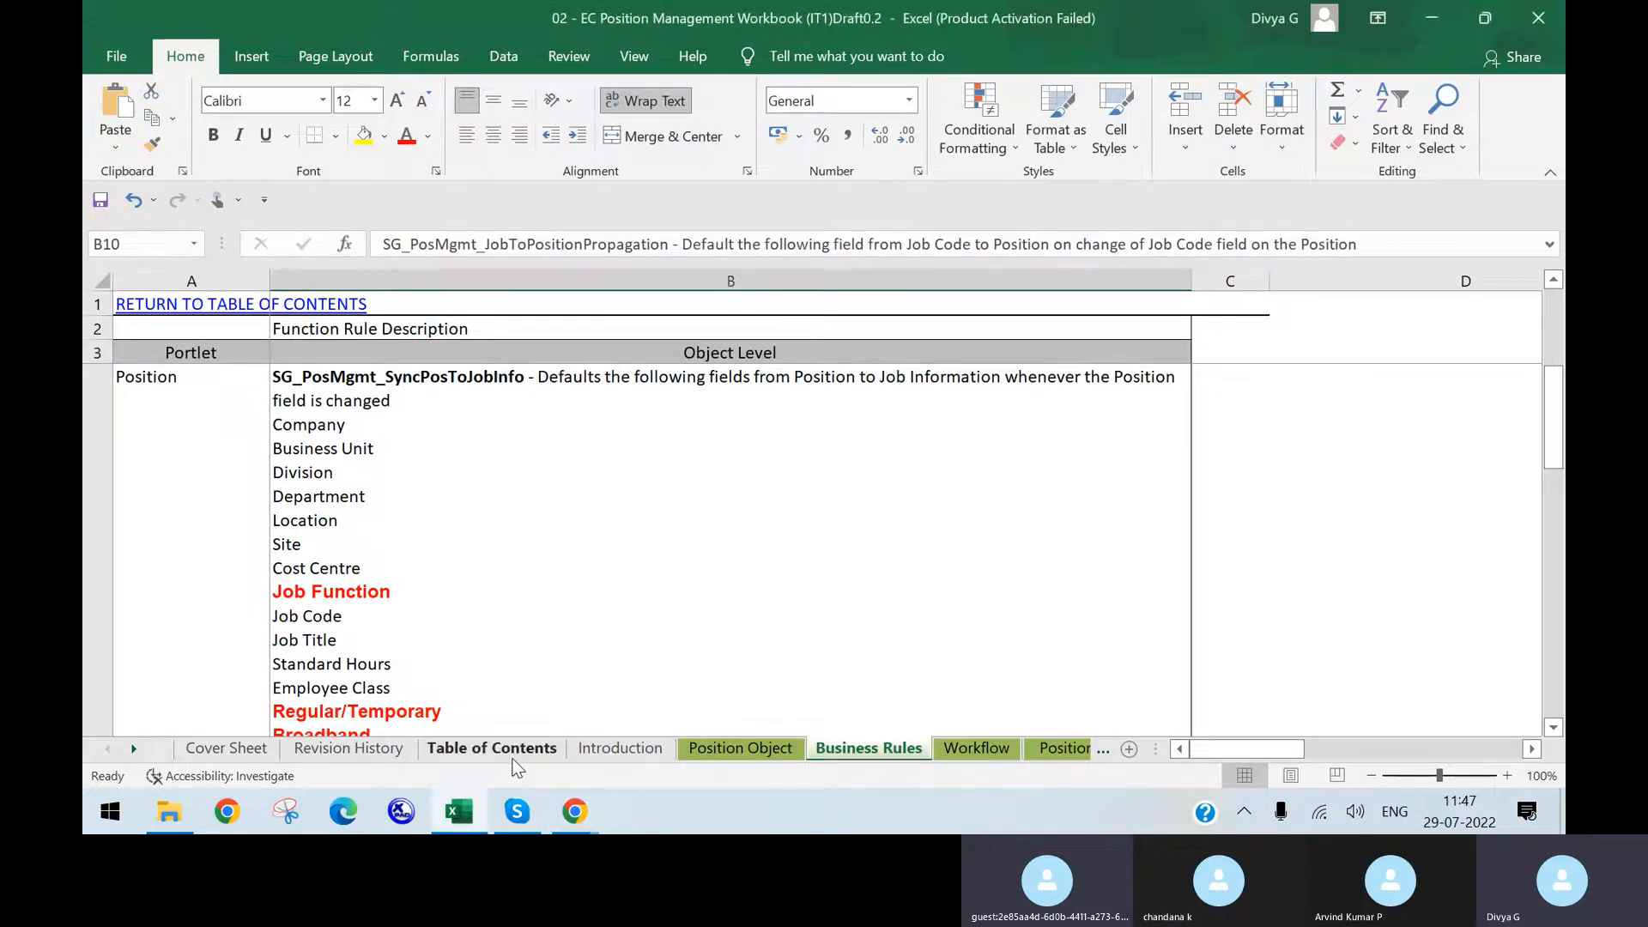
scroll(518, 611, up, 2)
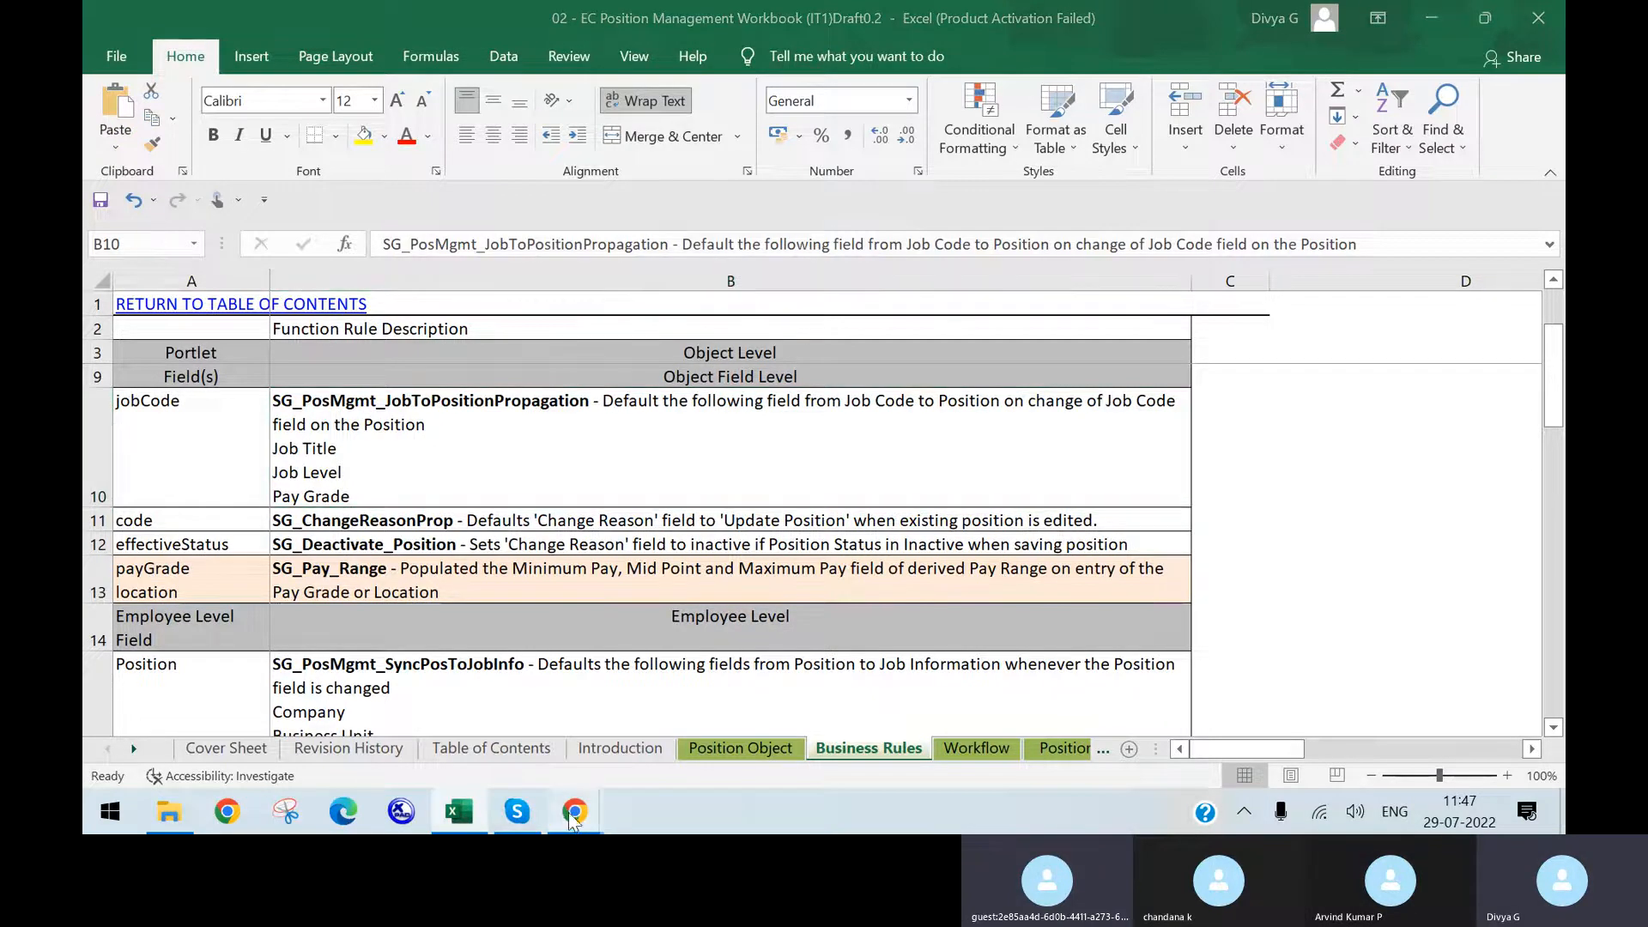
mouse_move(573, 819)
click(446, 701)
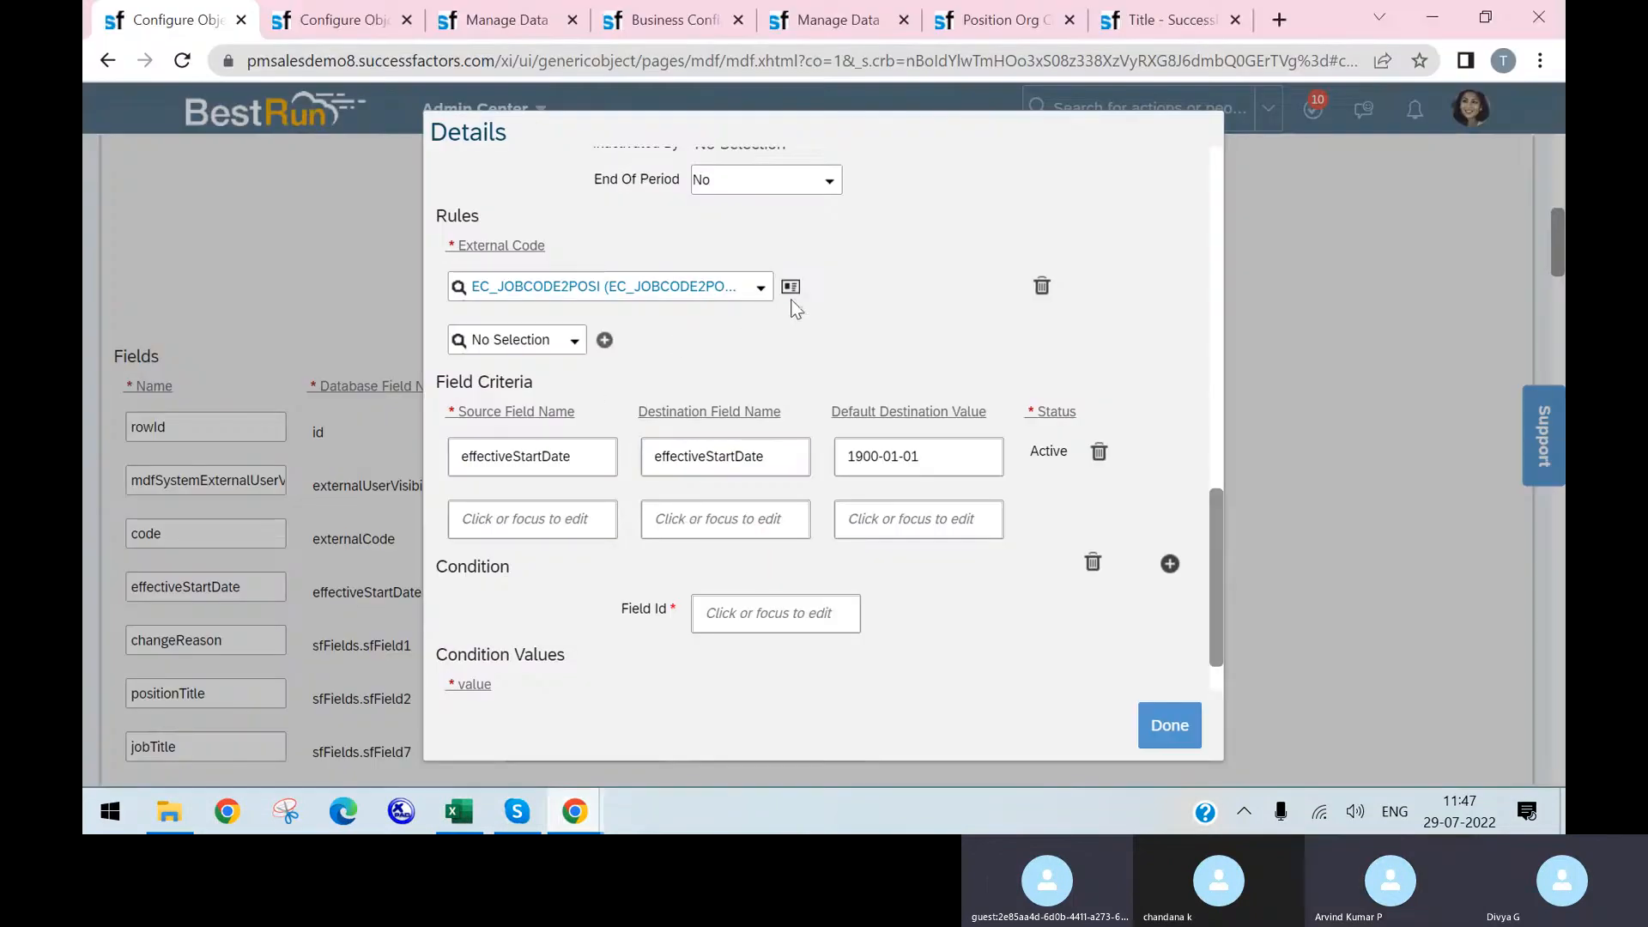
- Set the jobCode field's rule to EC_JOB2POSTI and confirm the field details
click(760, 287)
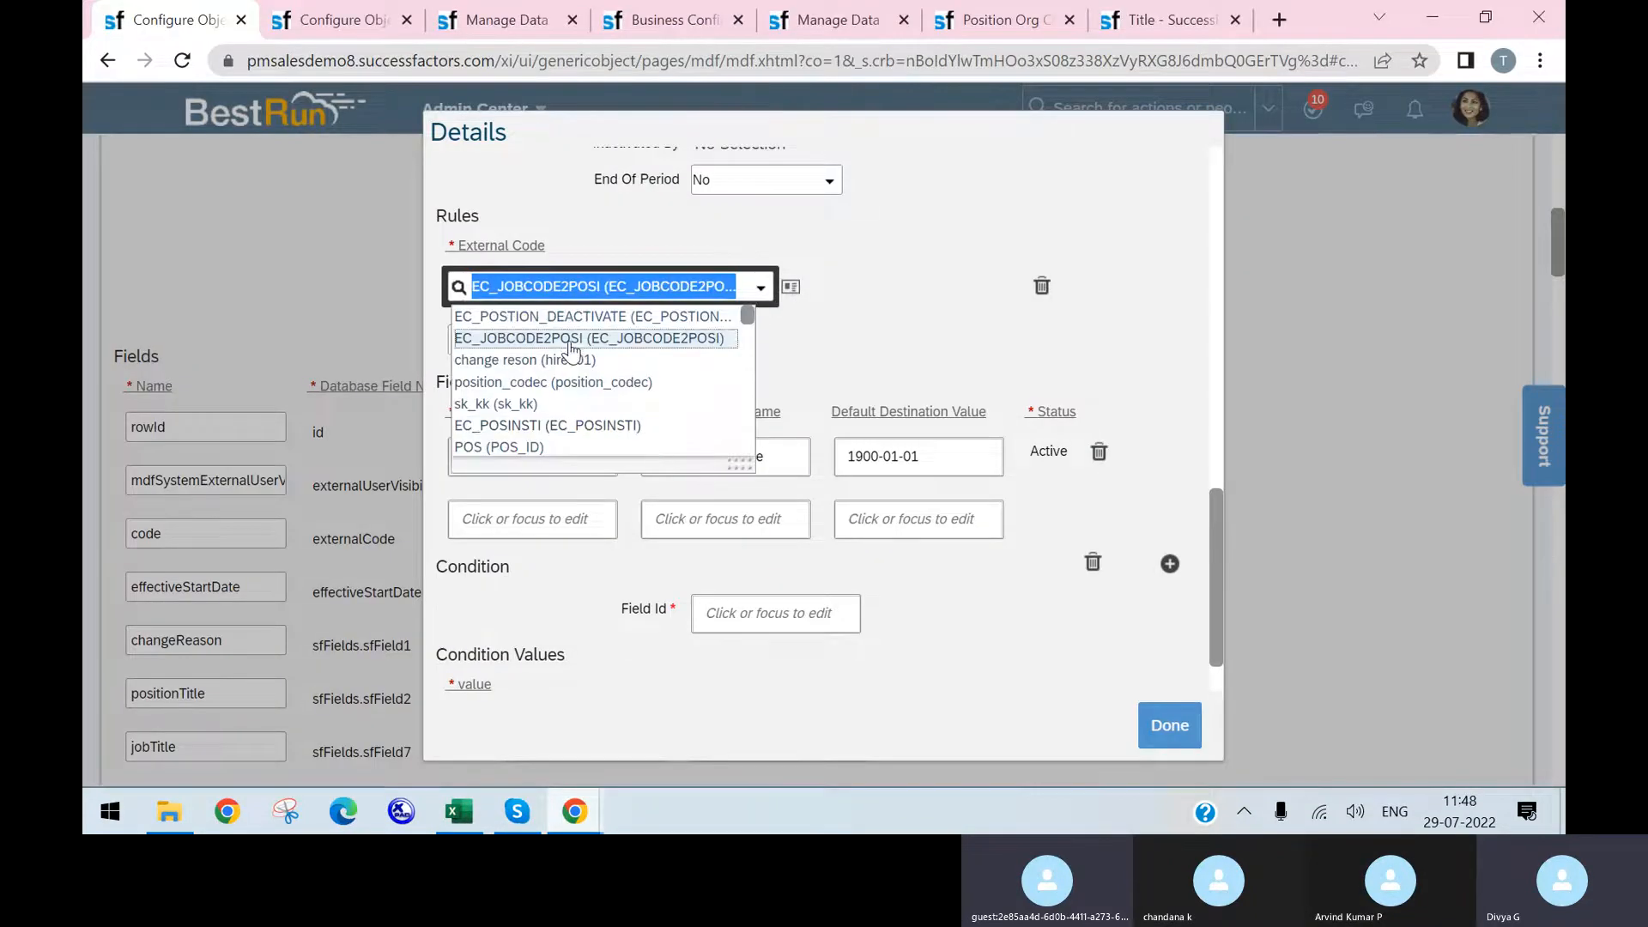
scroll(600, 434, down, 2)
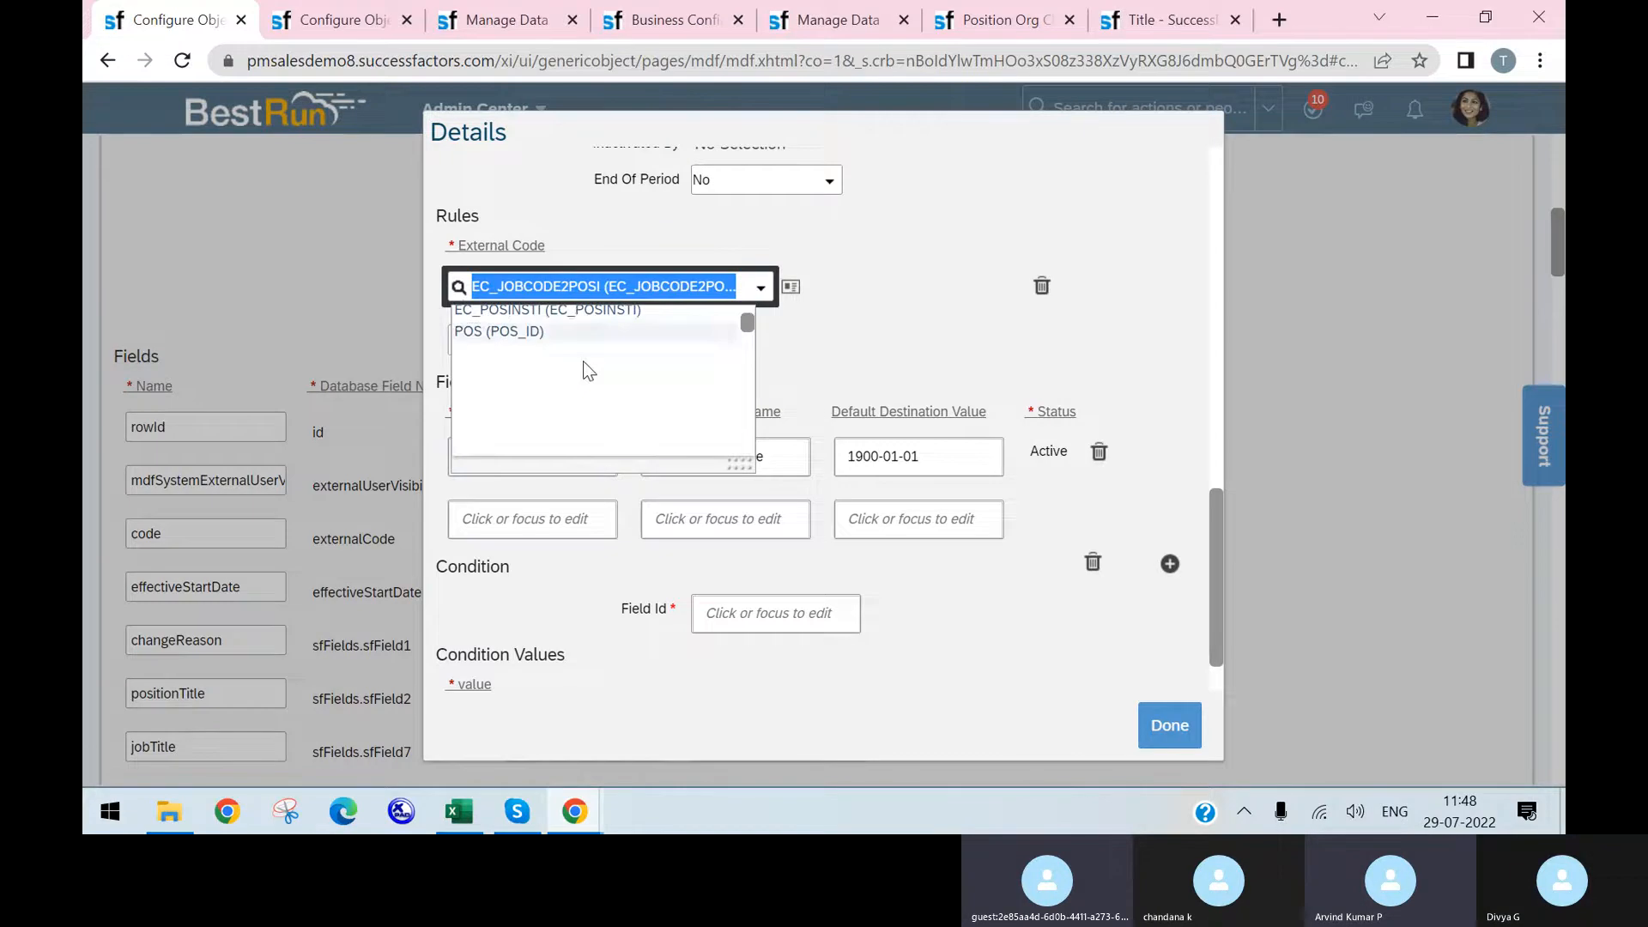
scroll(624, 432, up, 1)
scroll(617, 418, down, 1)
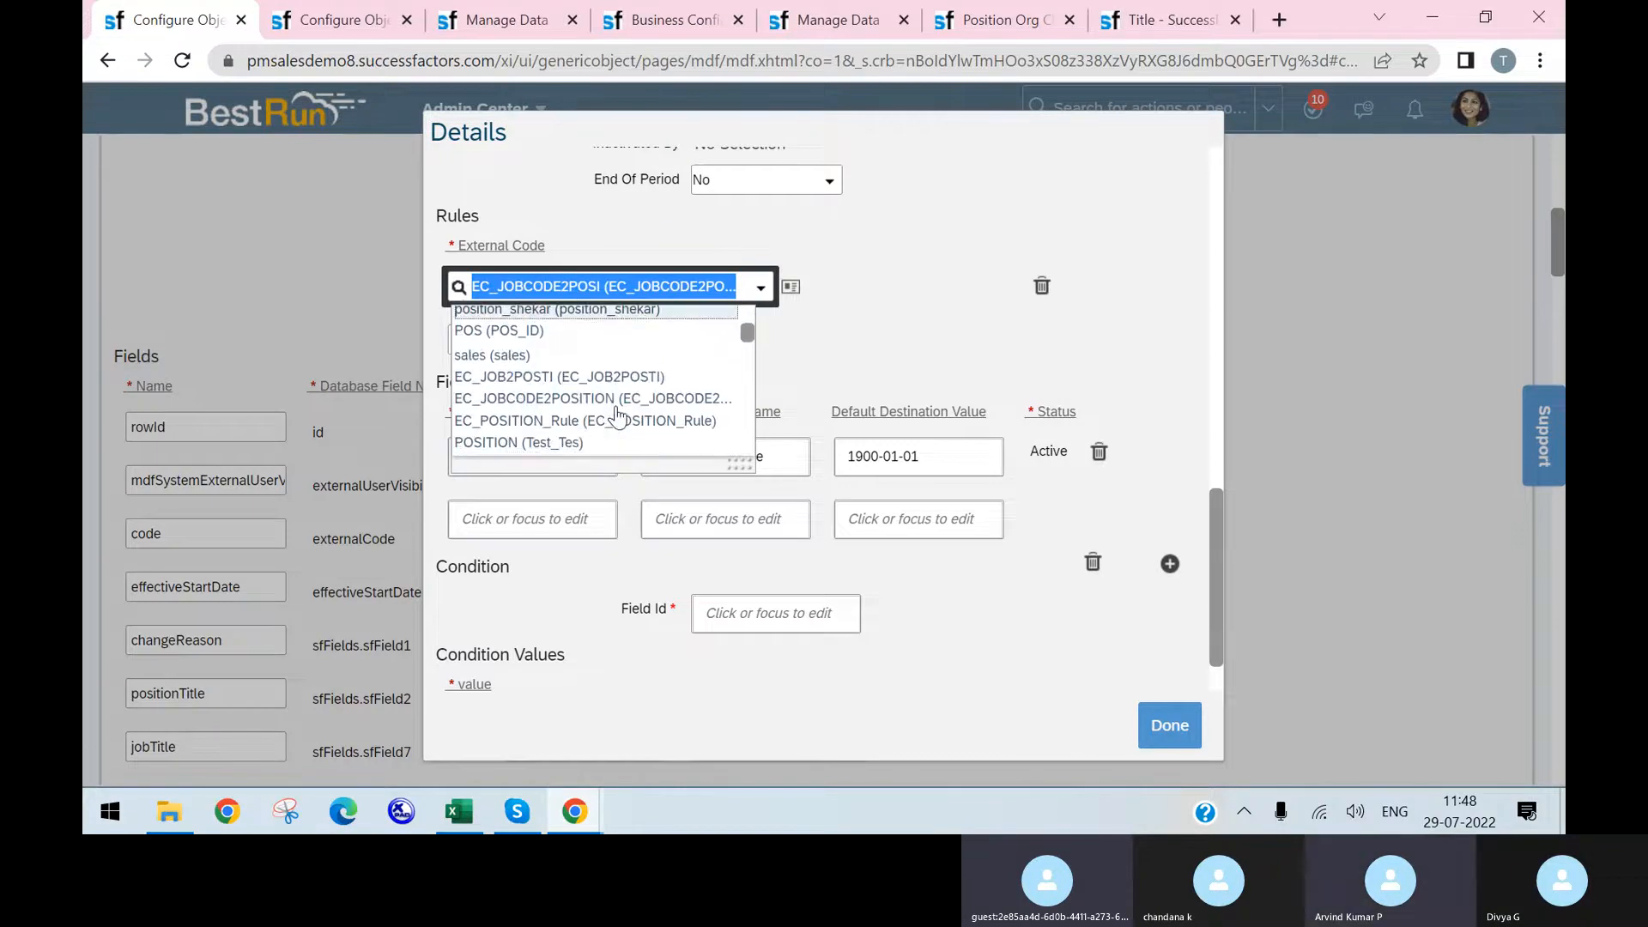
click(614, 378)
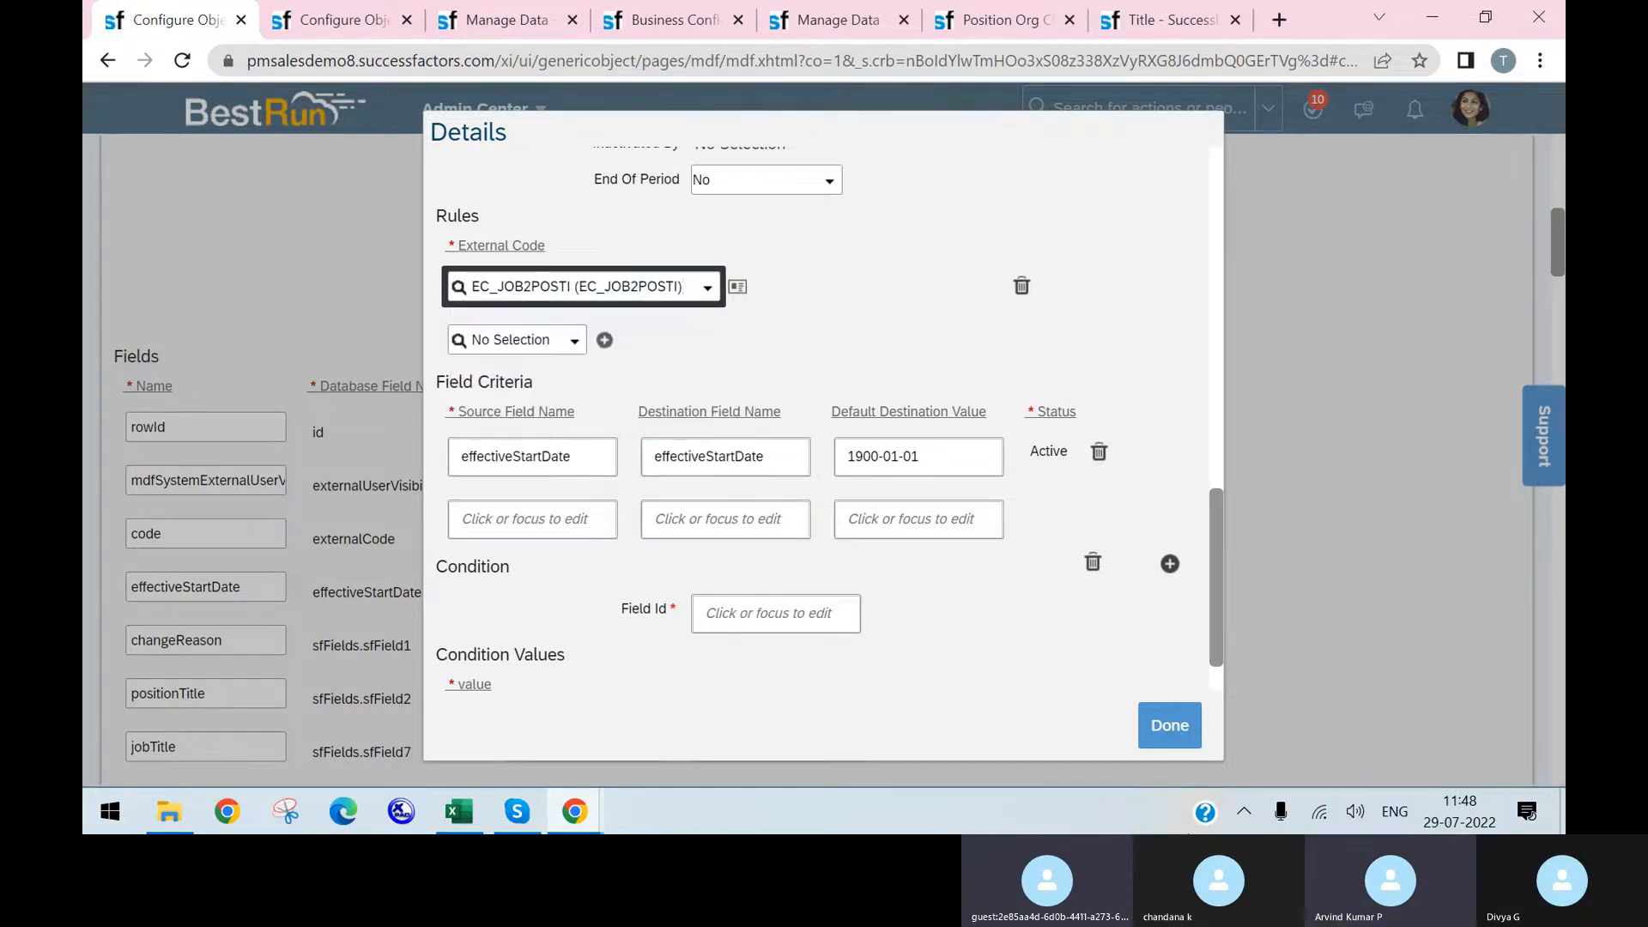
click(1170, 736)
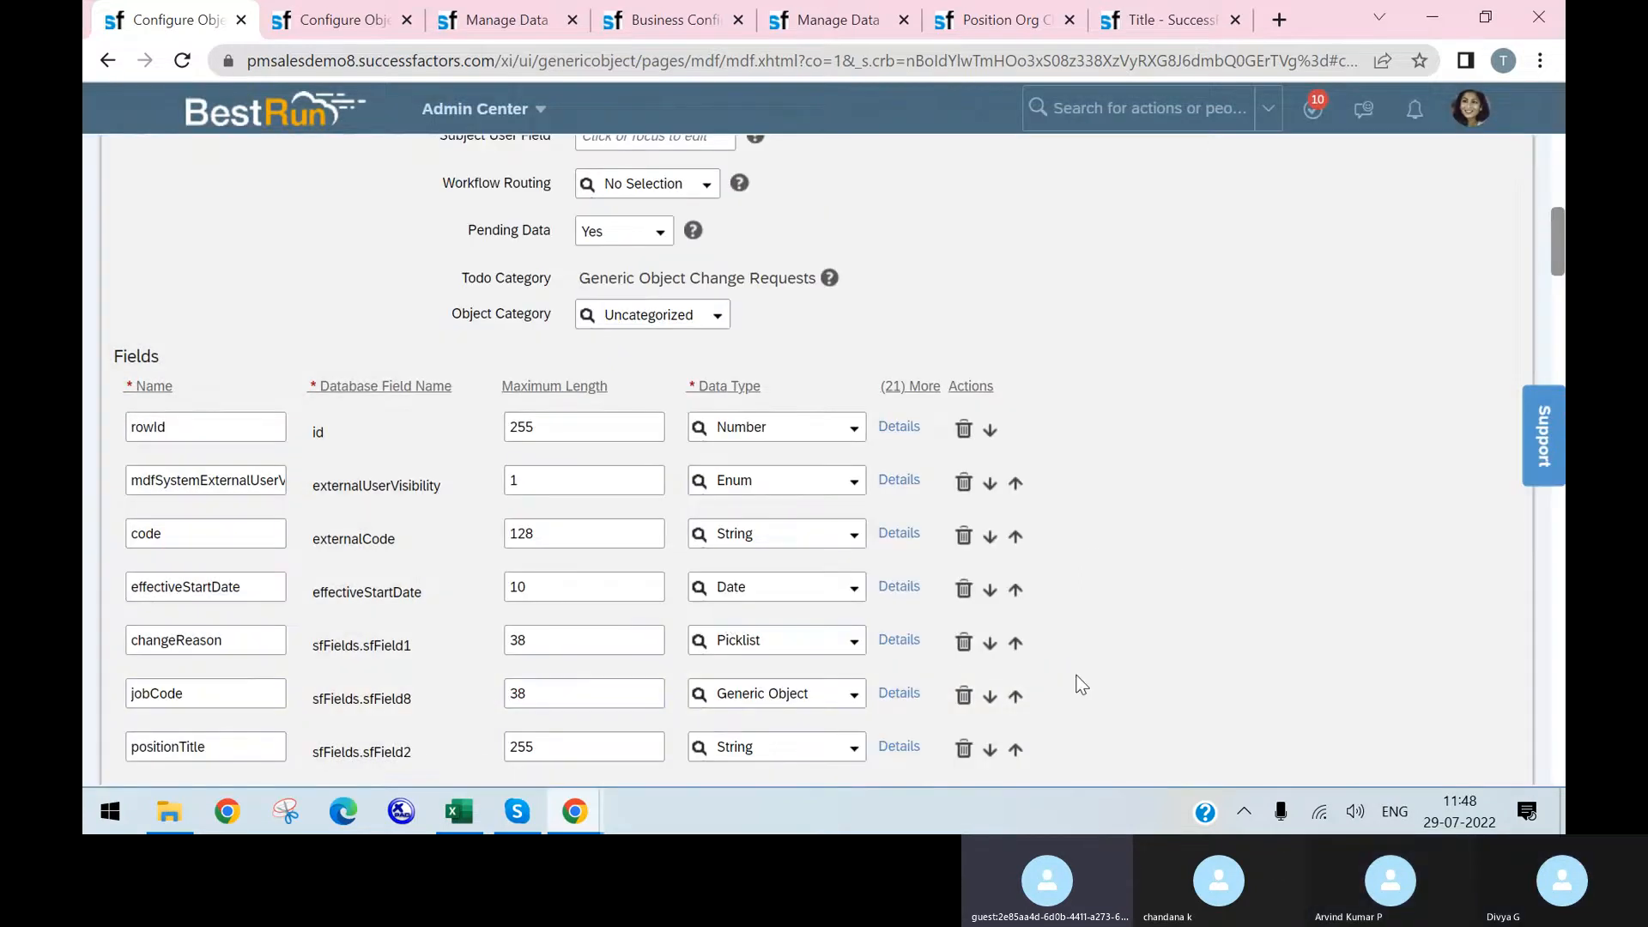
scroll(1151, 698, down, 10)
scroll(1151, 694, down, 20)
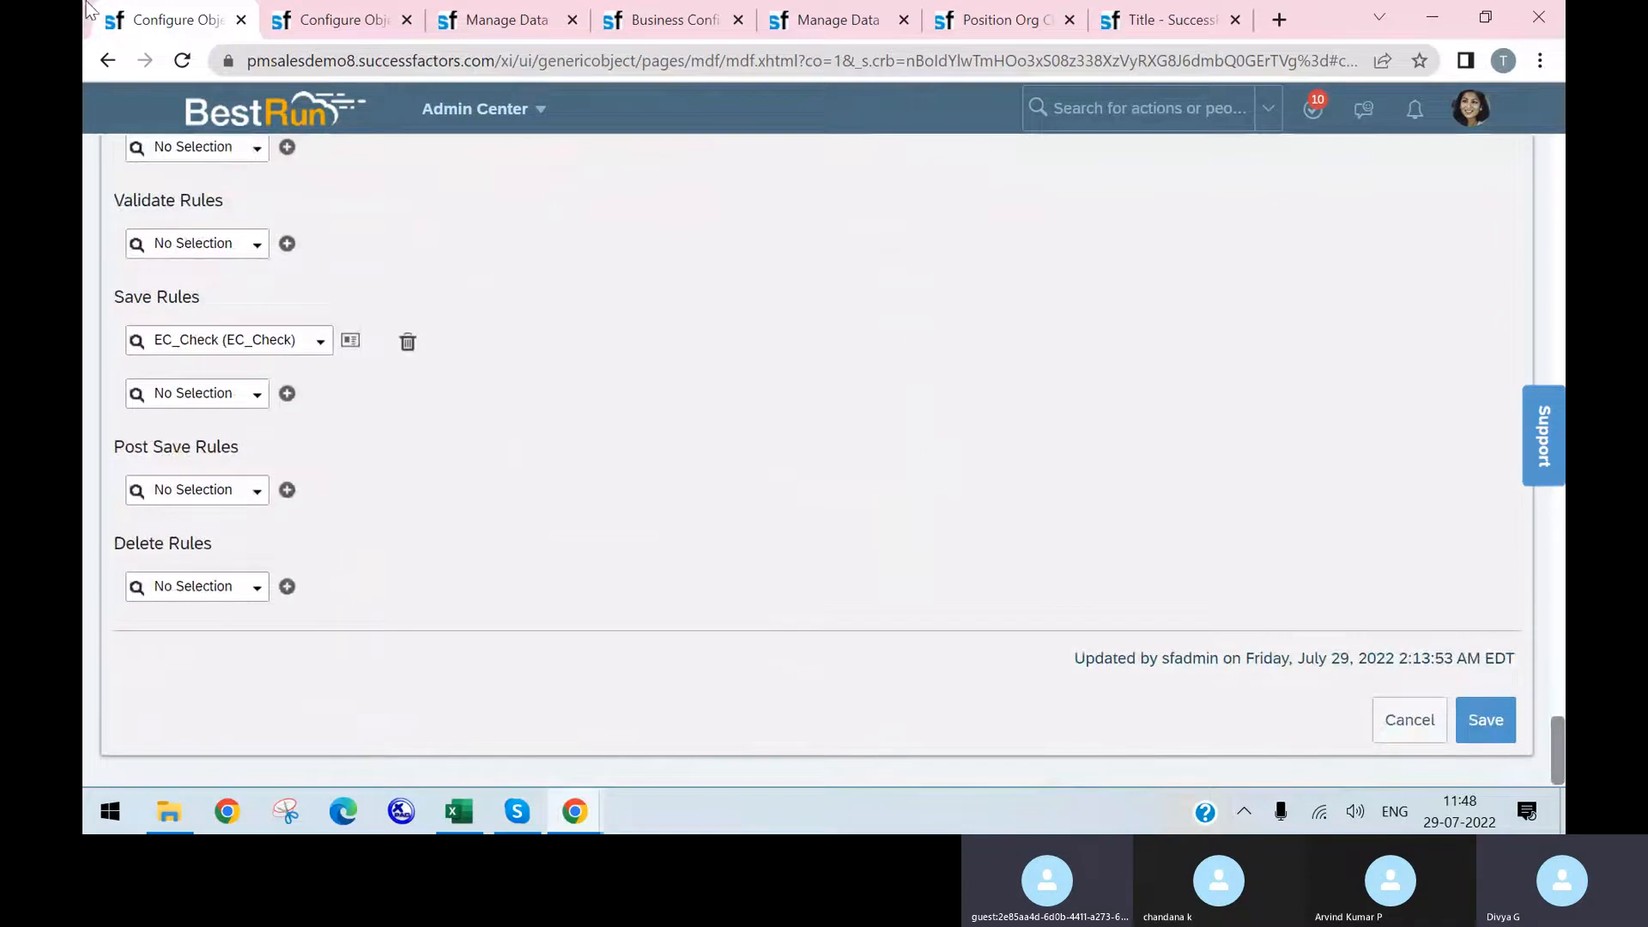
- Return to the new position record in Manage Data and review the fields propagated from the Administrative Support job code, including Job Title, Pay Grade and Job Level
click(519, 19)
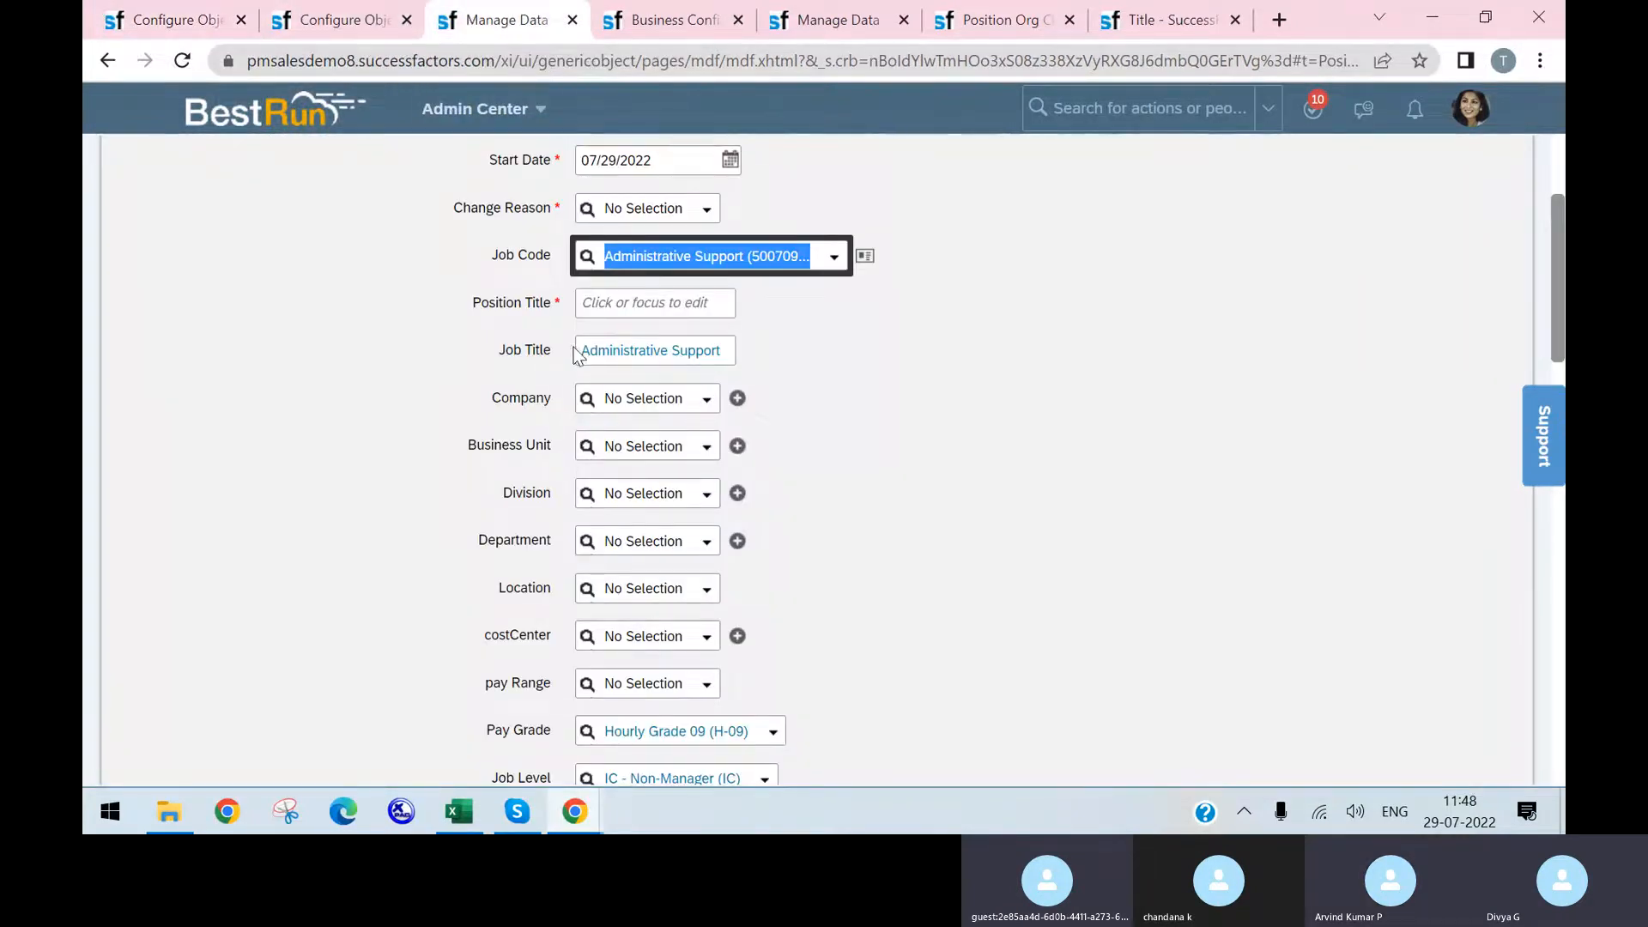
scroll(576, 354, up, 1)
scroll(577, 354, up, 3)
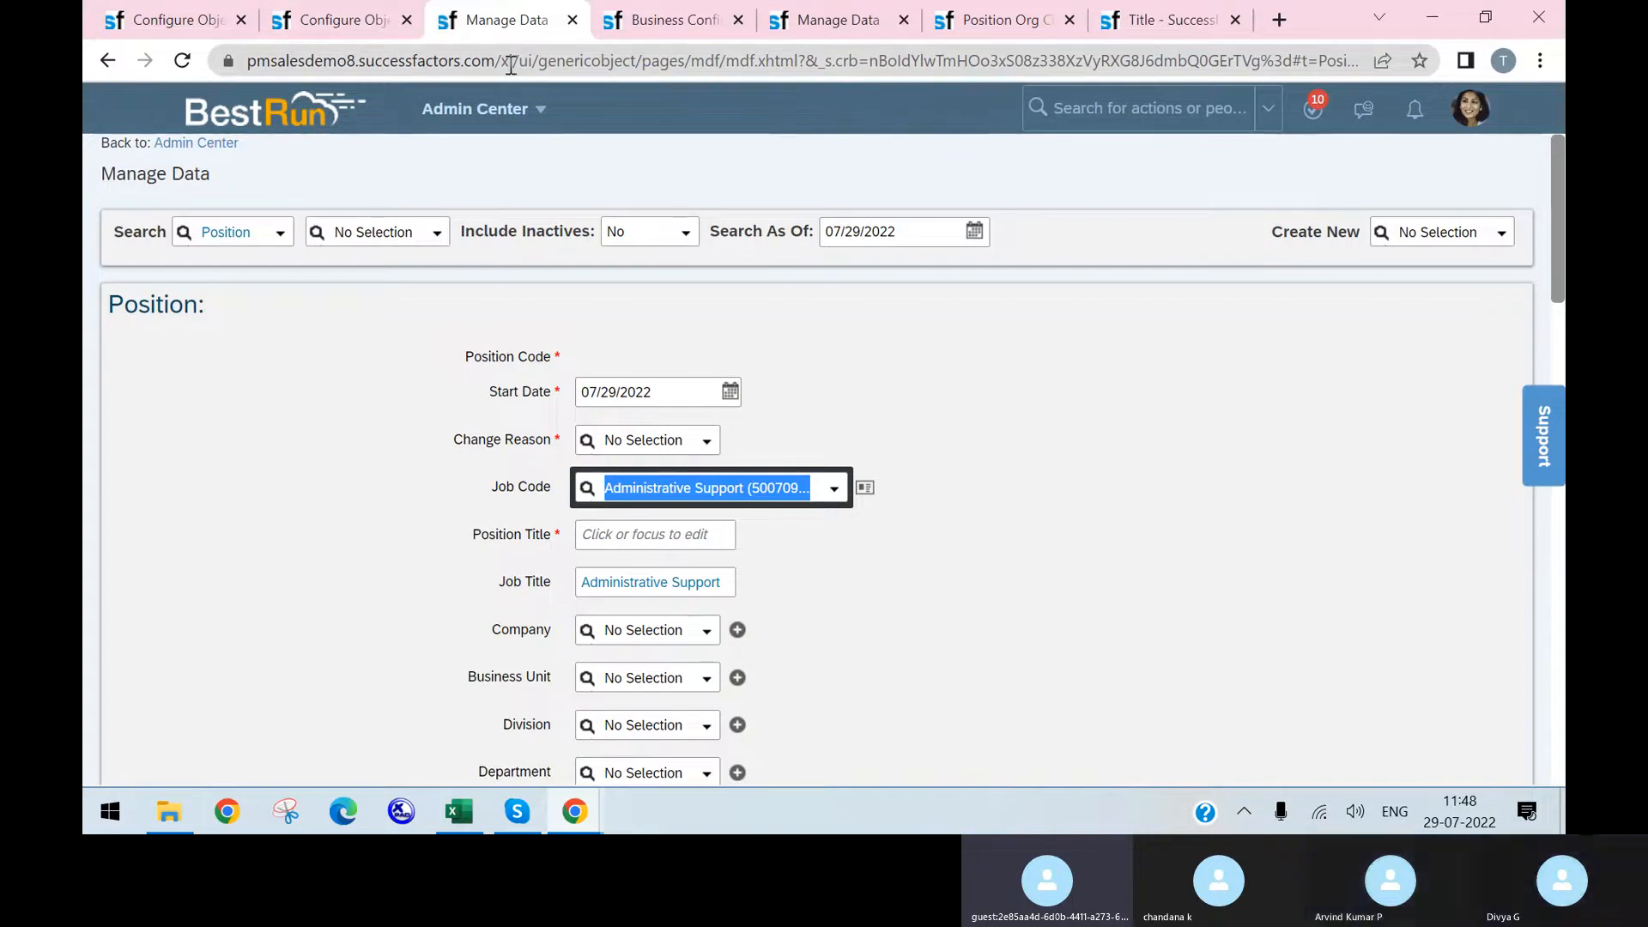
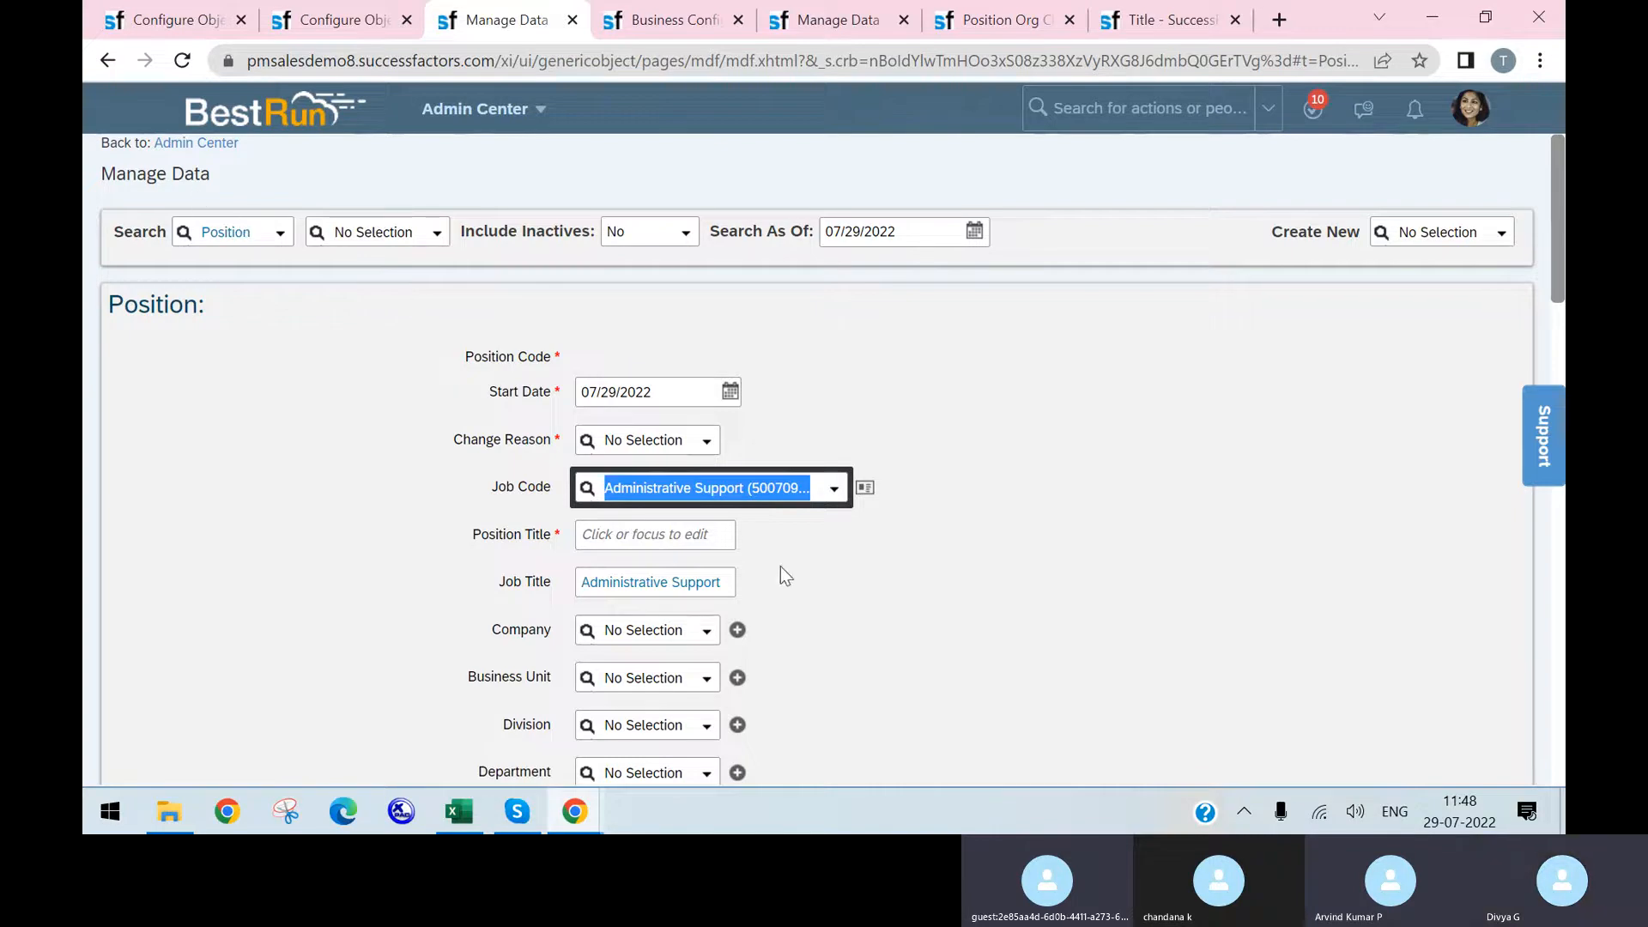
click(836, 490)
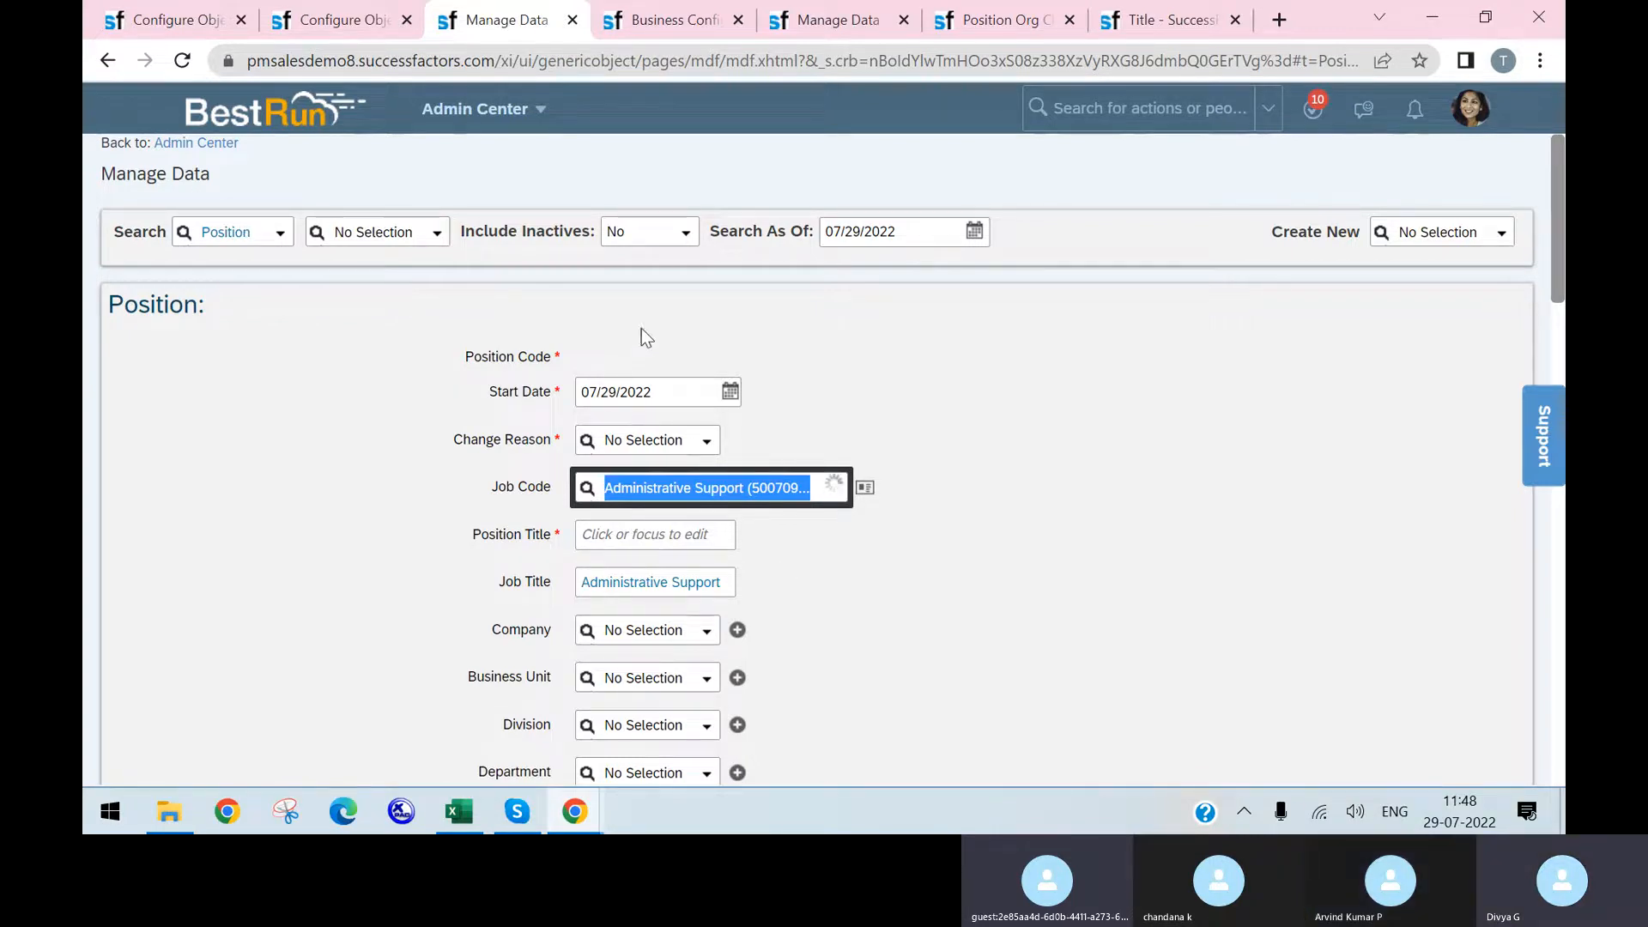
click(737, 526)
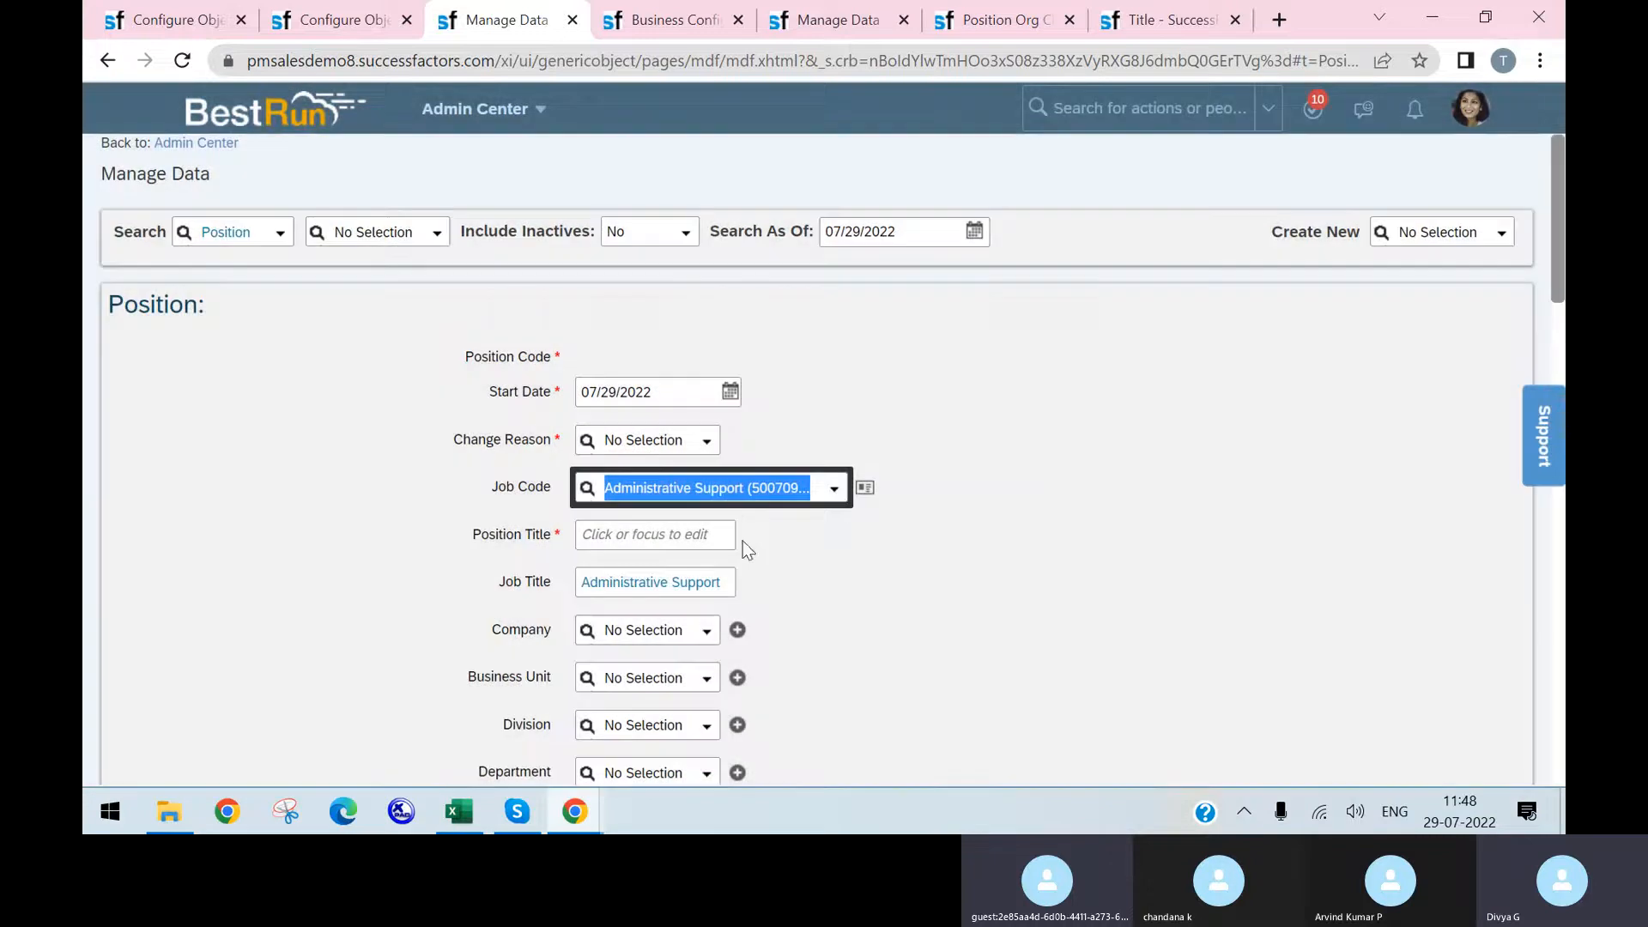
scroll(686, 517, down, 3)
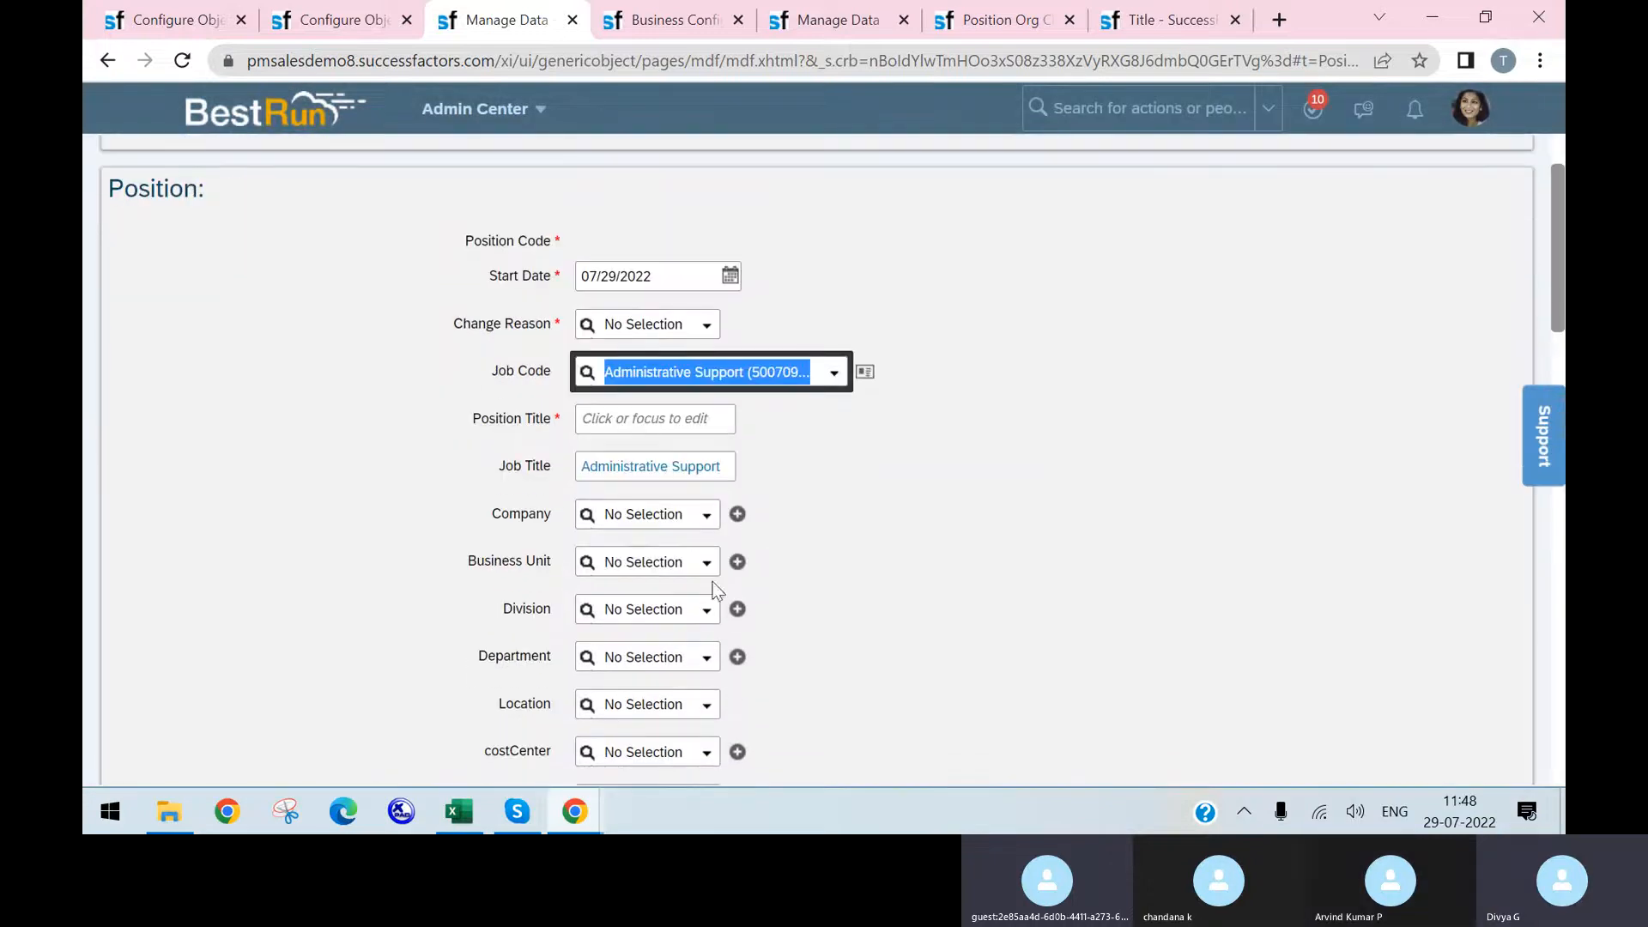
scroll(665, 491, down, 3)
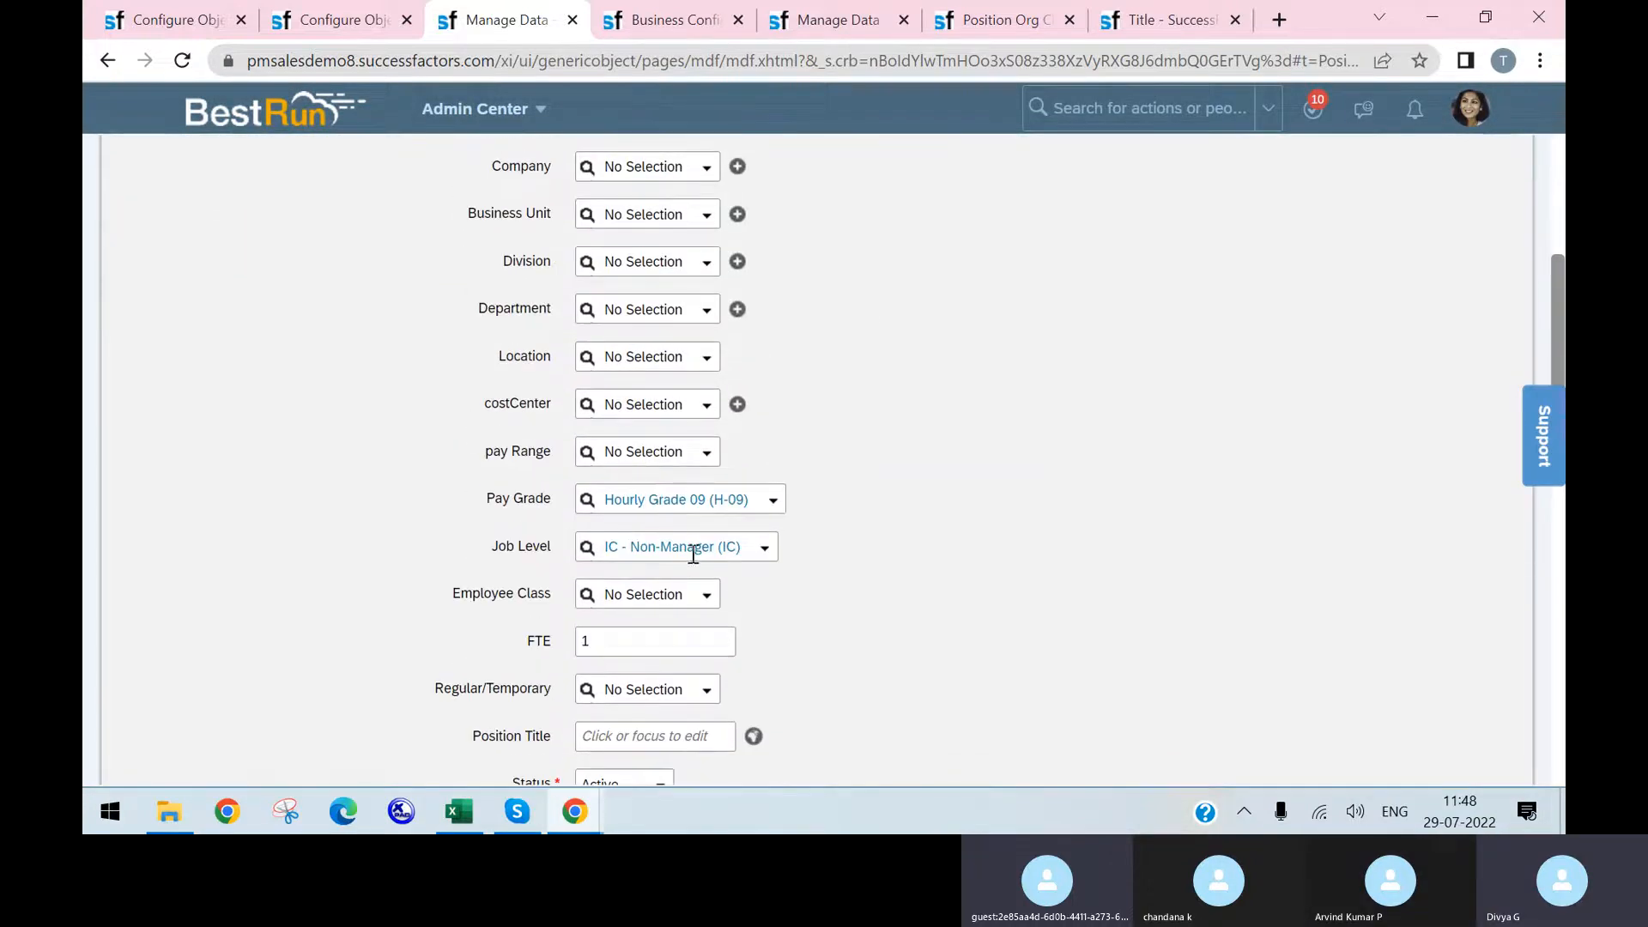
scroll(691, 532, down, 2)
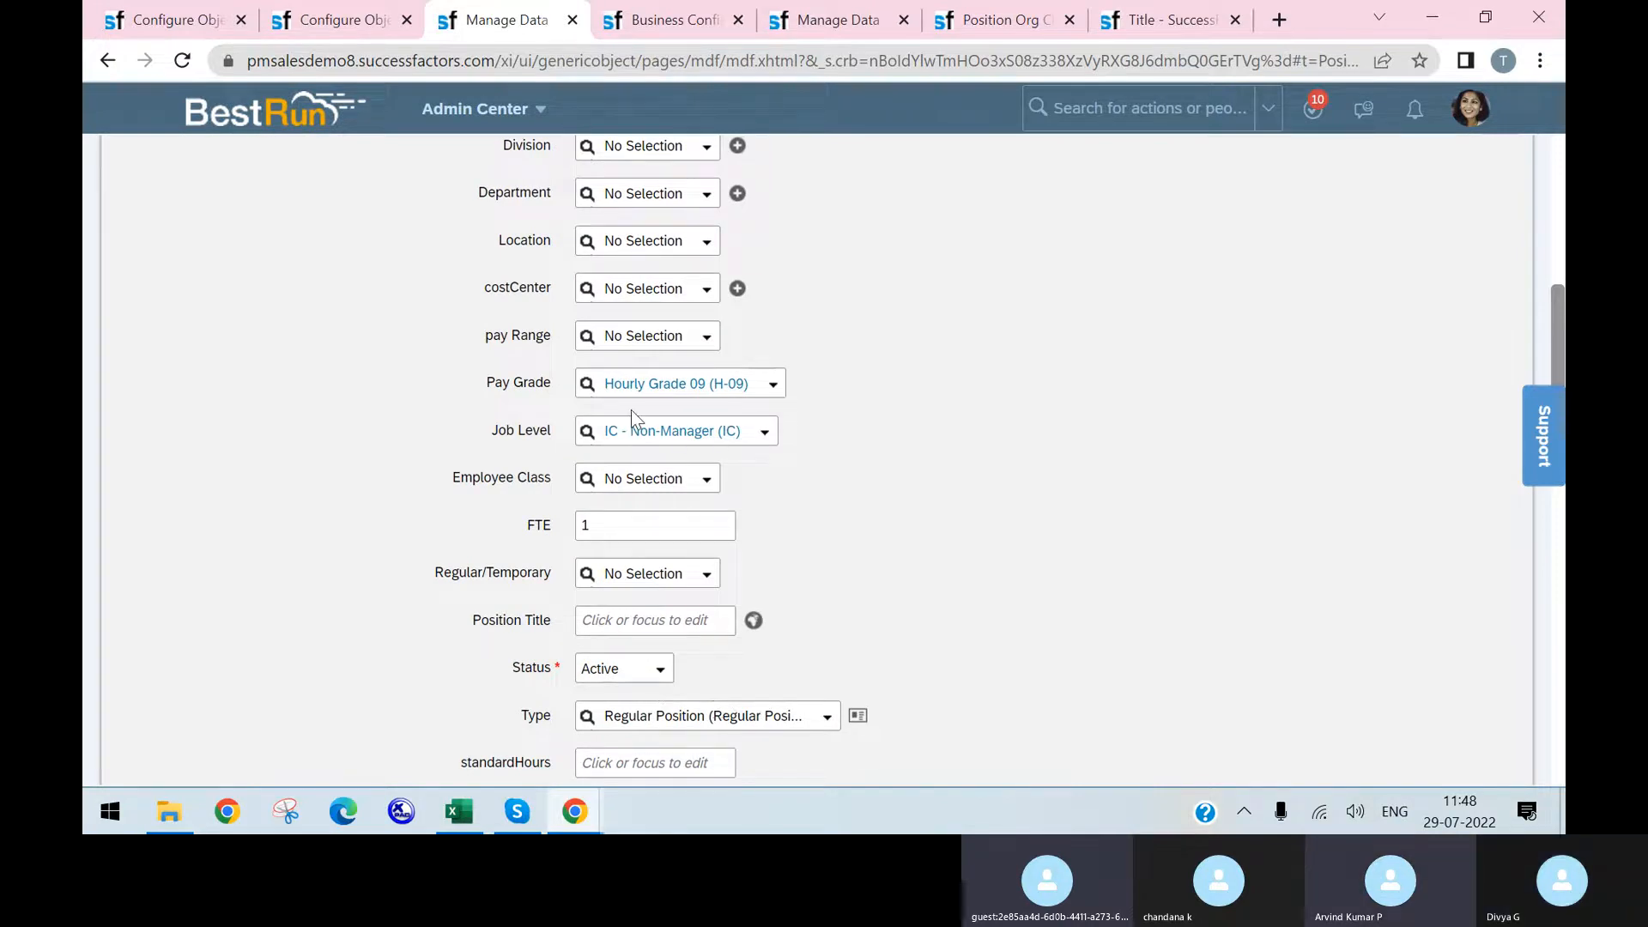
scroll(657, 422, up, 2)
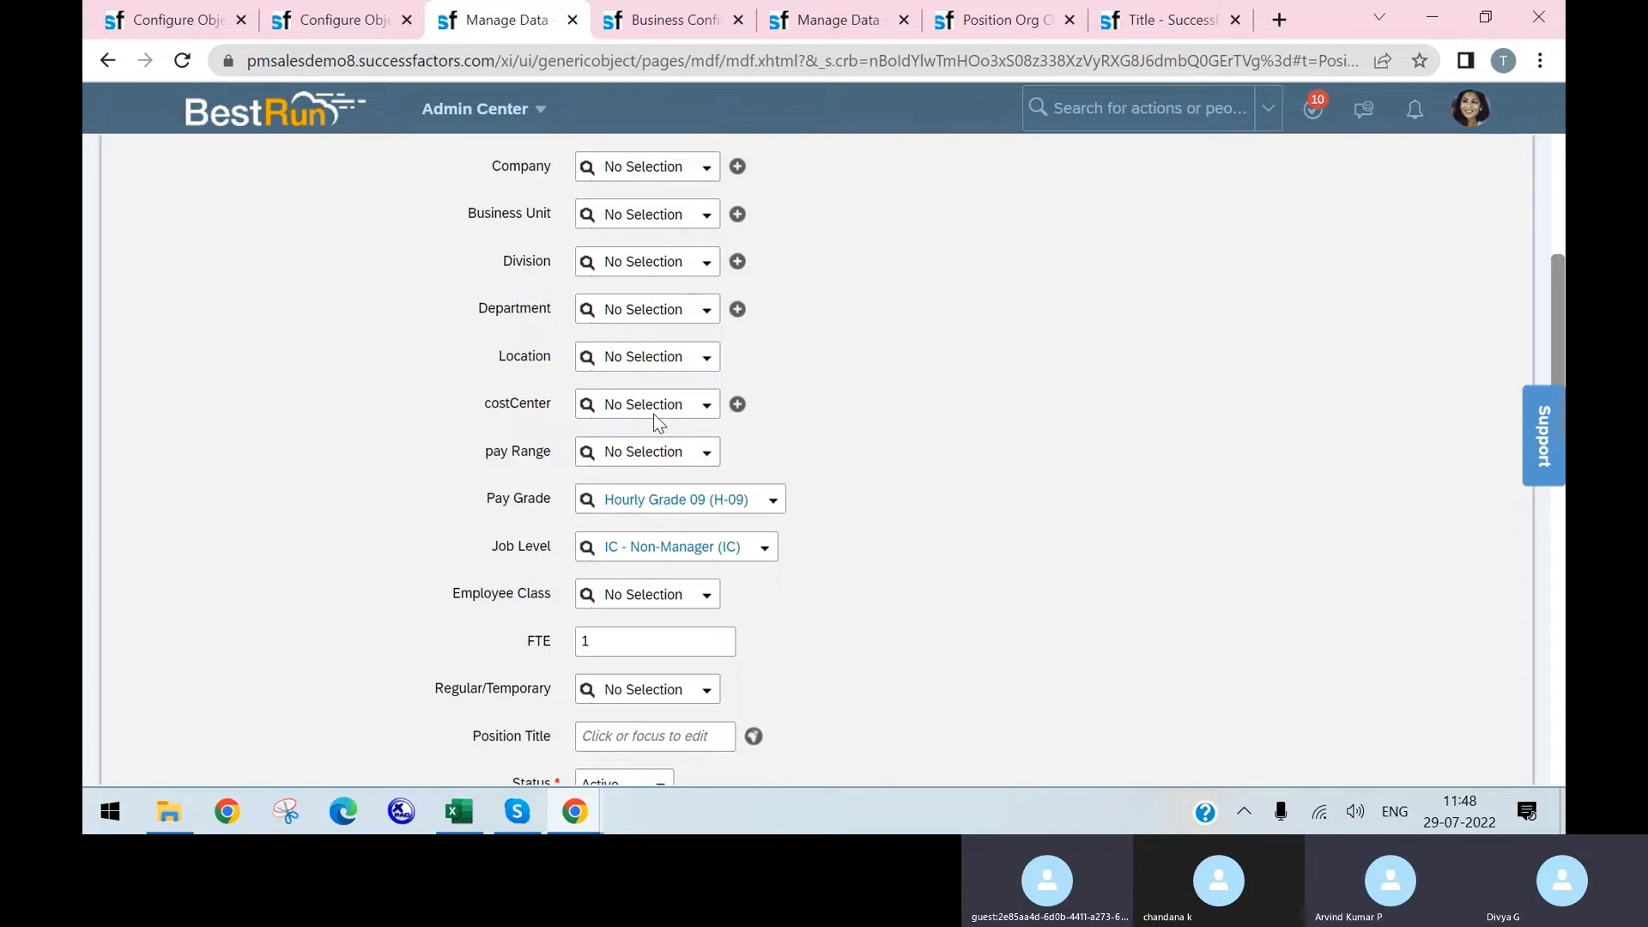
scroll(678, 487, up, 4)
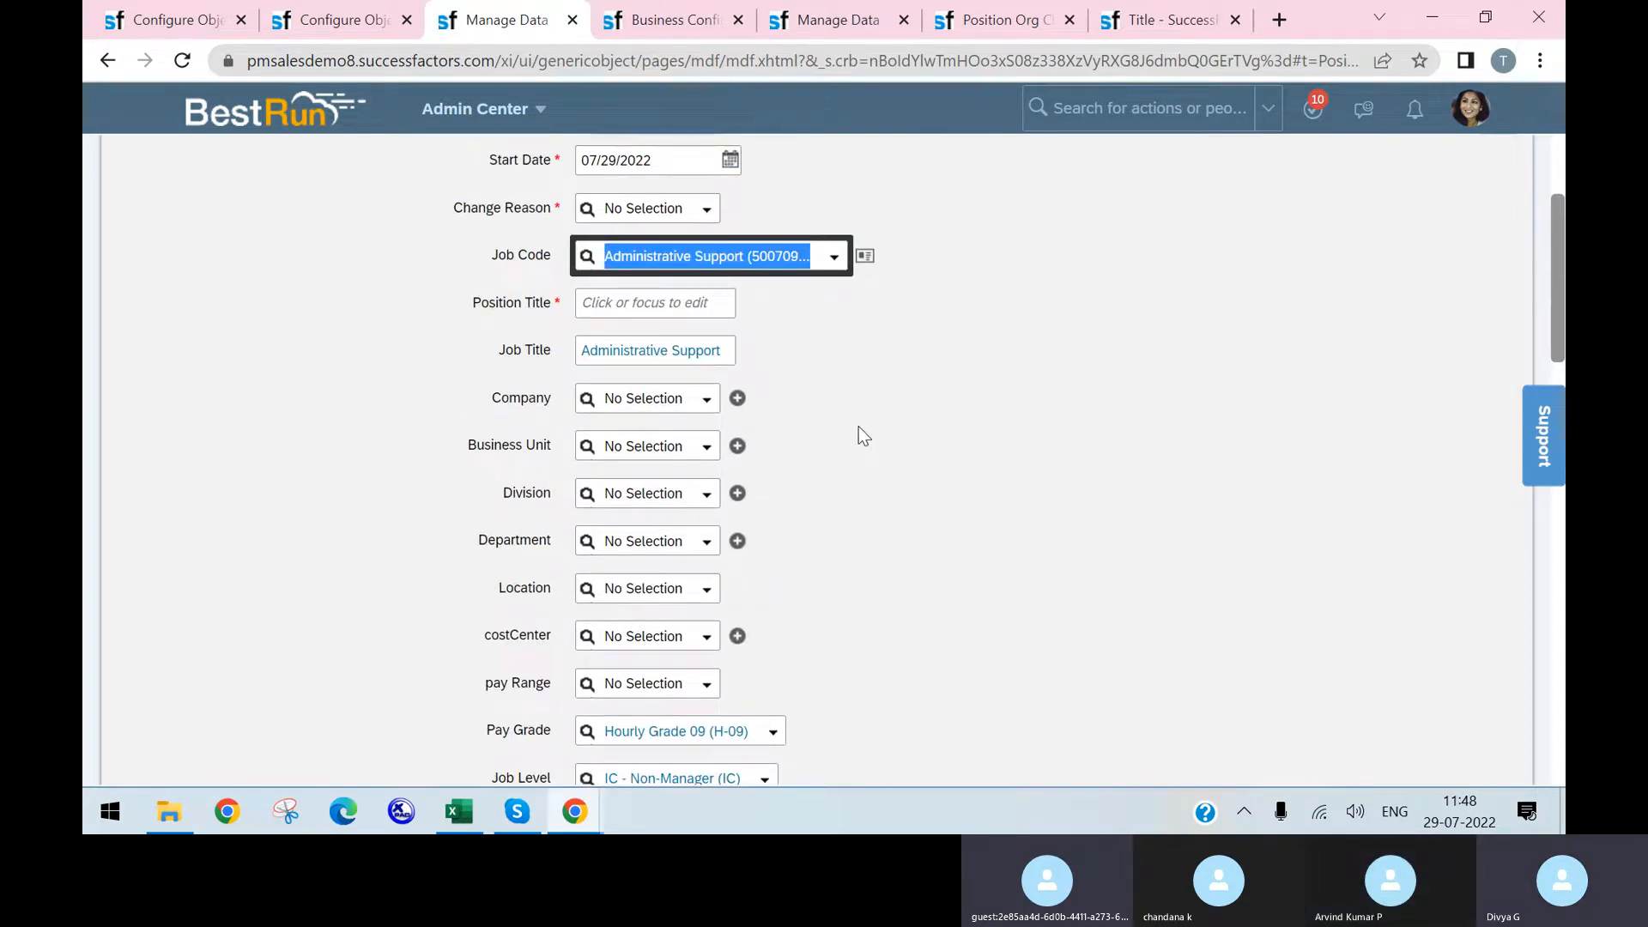
scroll(858, 425, down, 2)
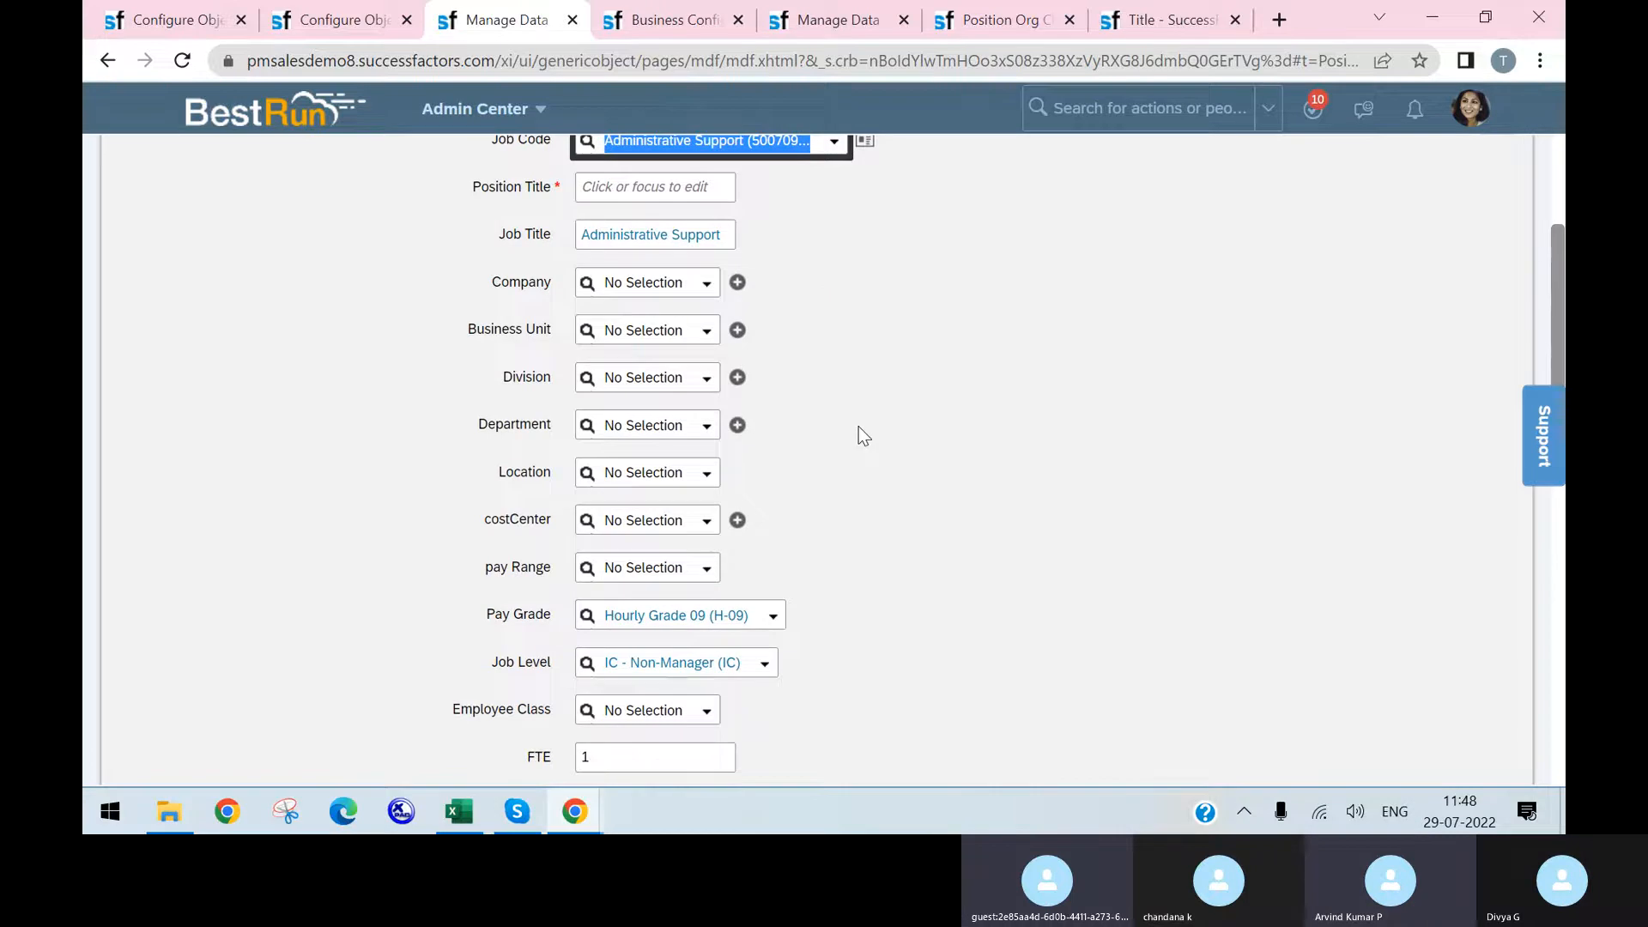
scroll(864, 436, up, 4)
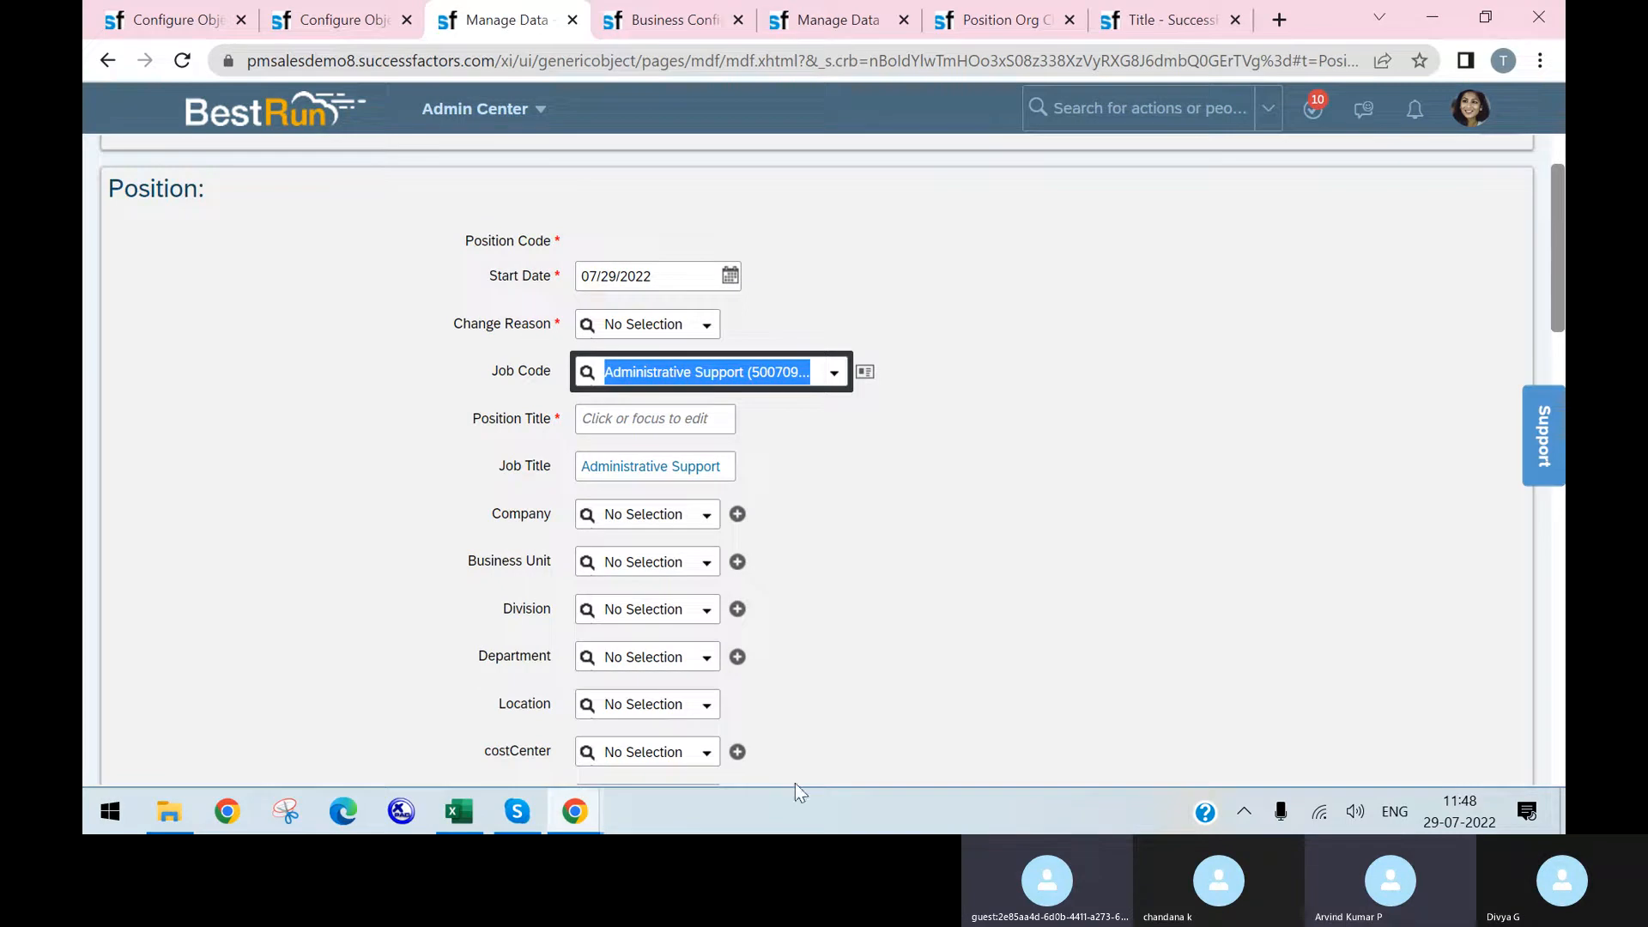
- Switch to the Excel position management workbook and review the Propagation Rules list on the Cover Sheet, selecting the Position to job info entry
click(459, 811)
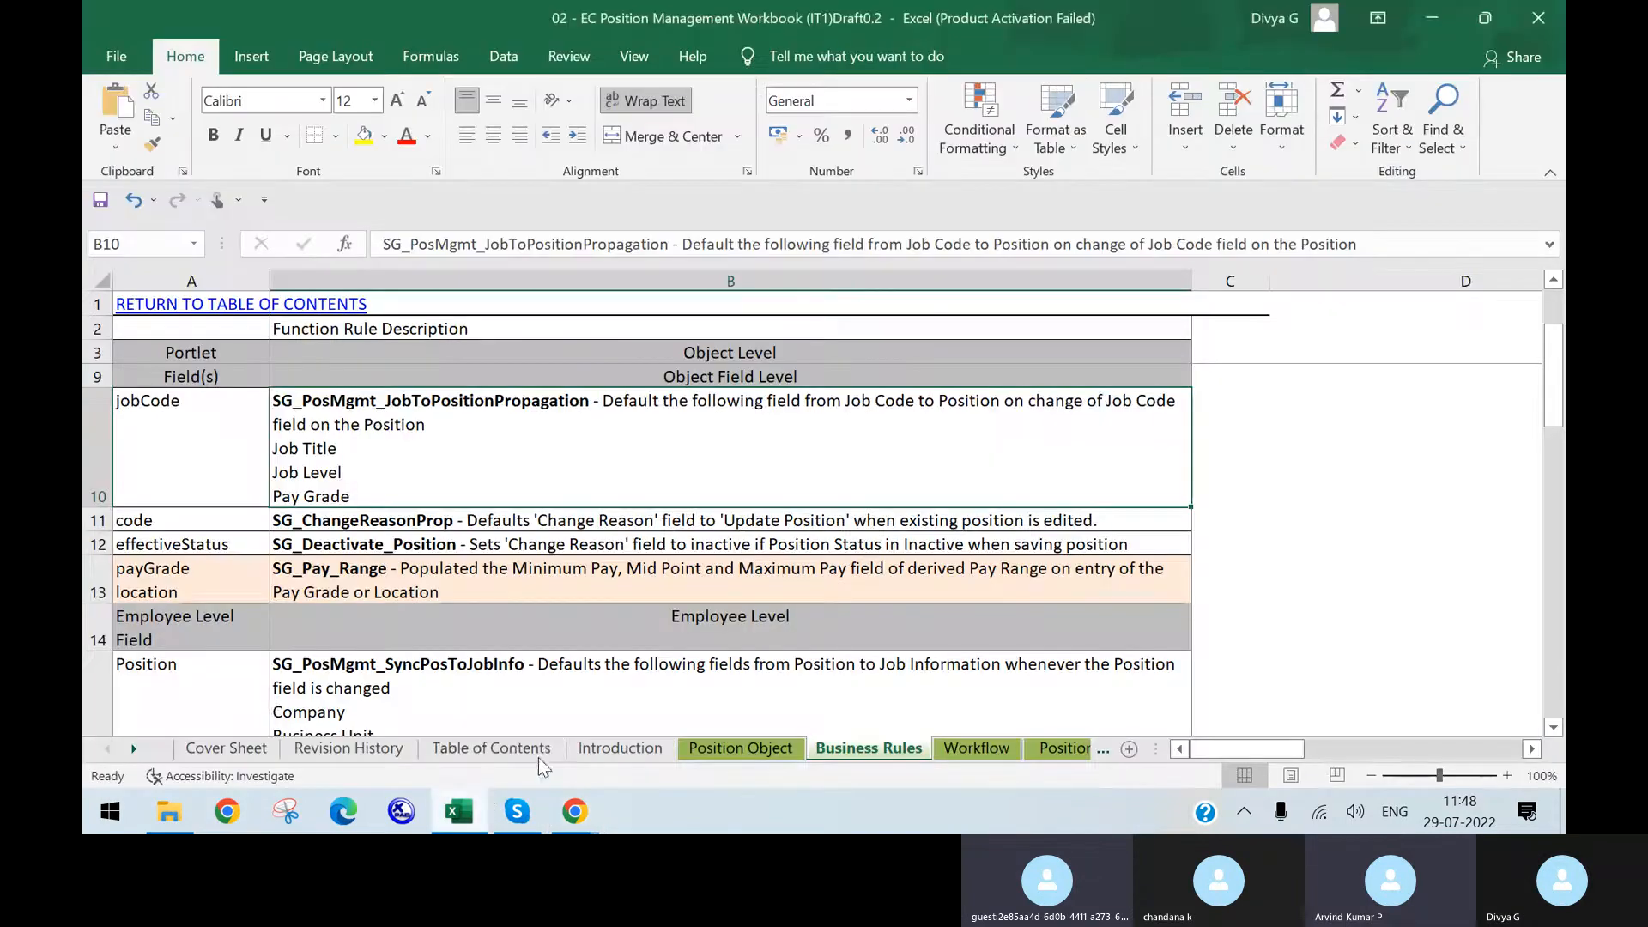
click(131, 748)
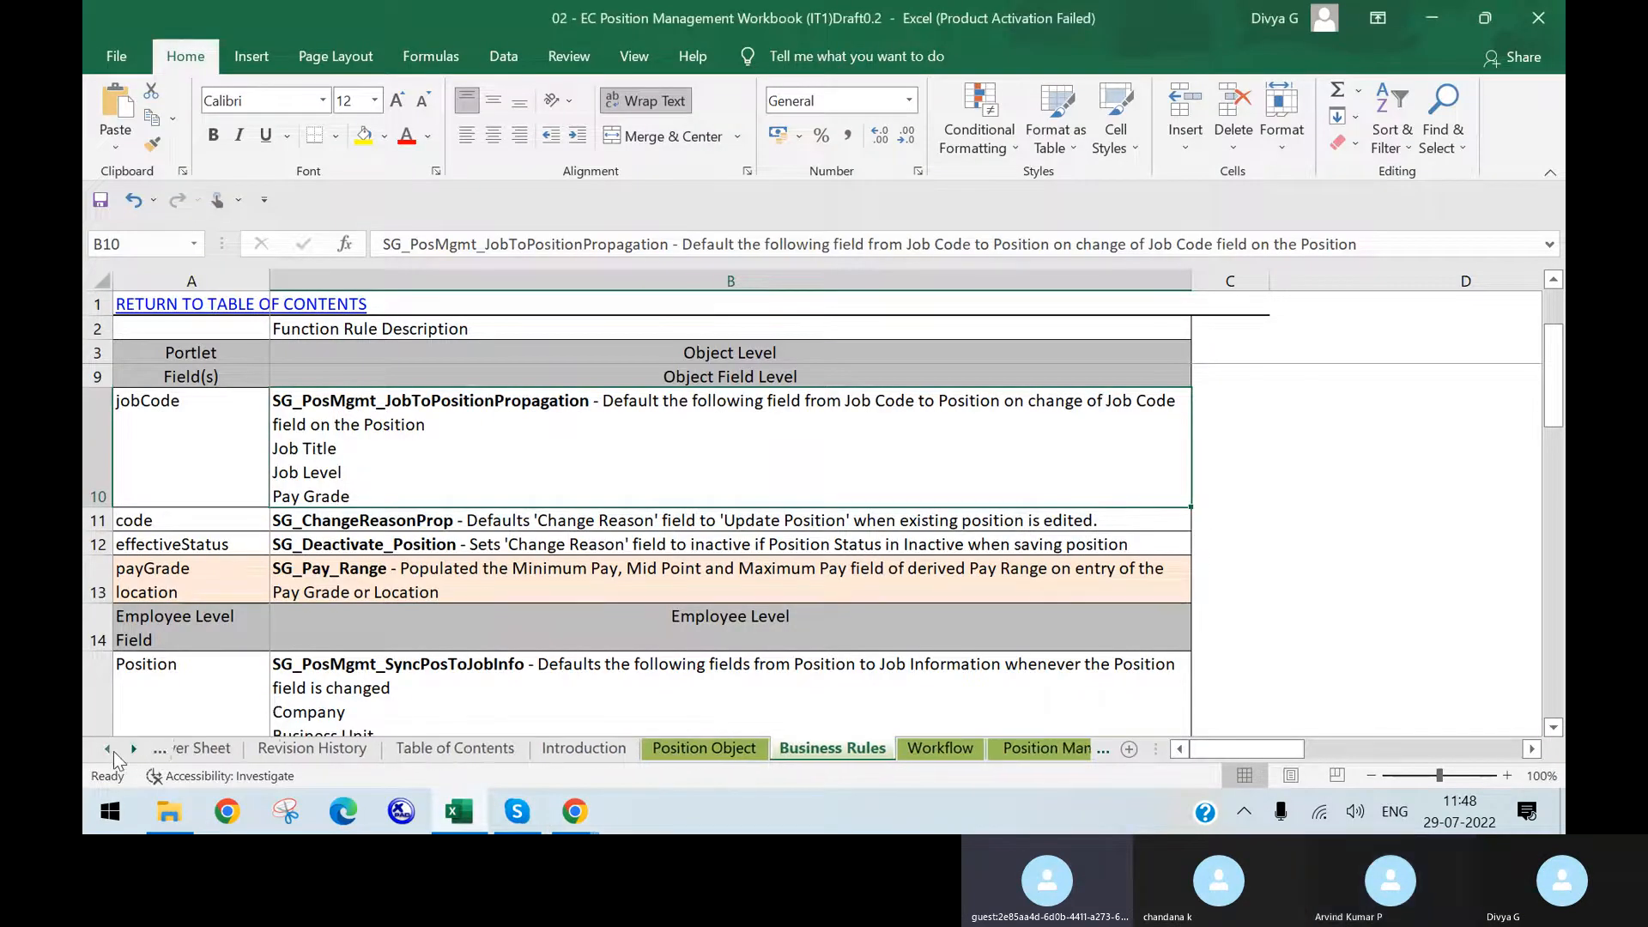
click(109, 749)
click(224, 748)
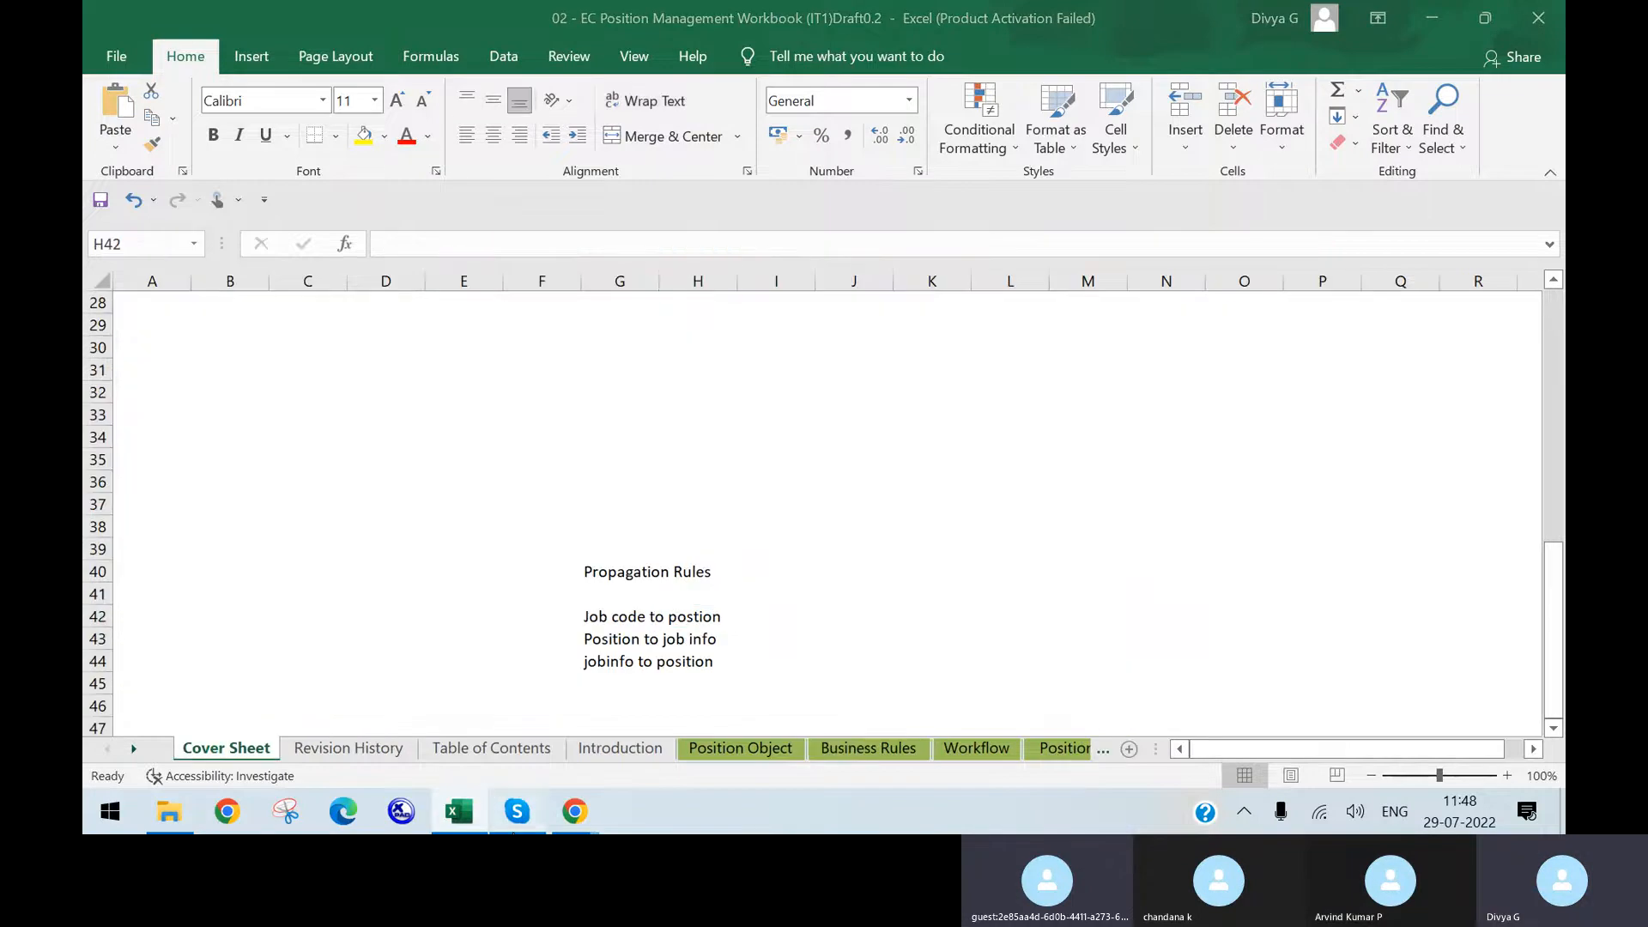
click(517, 811)
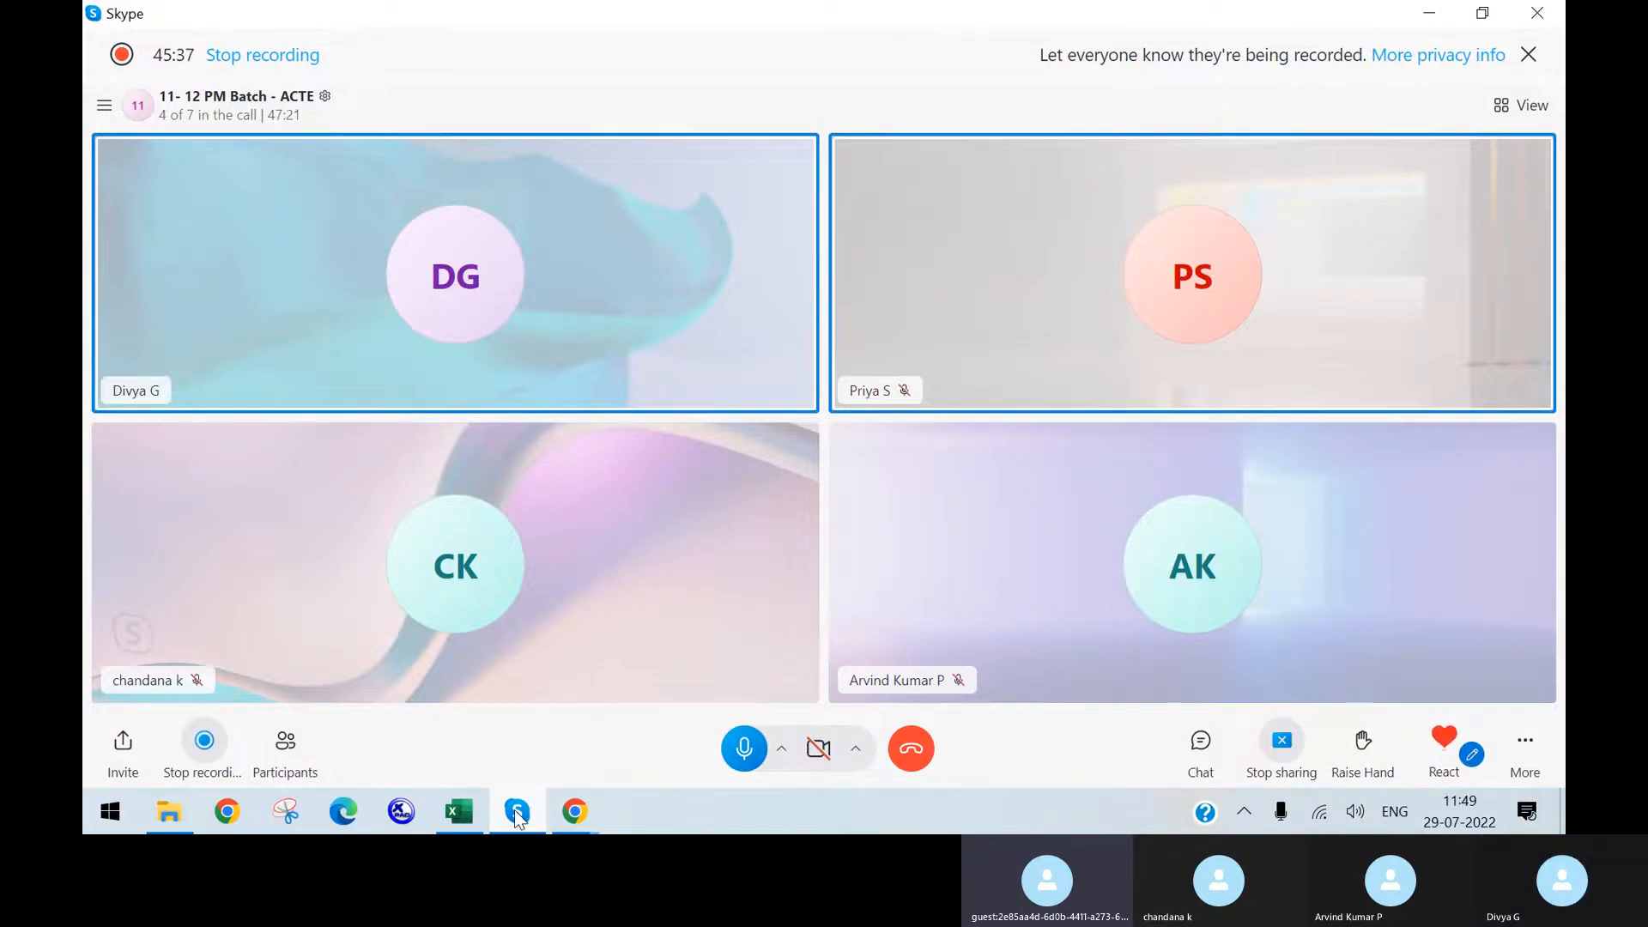
click(518, 814)
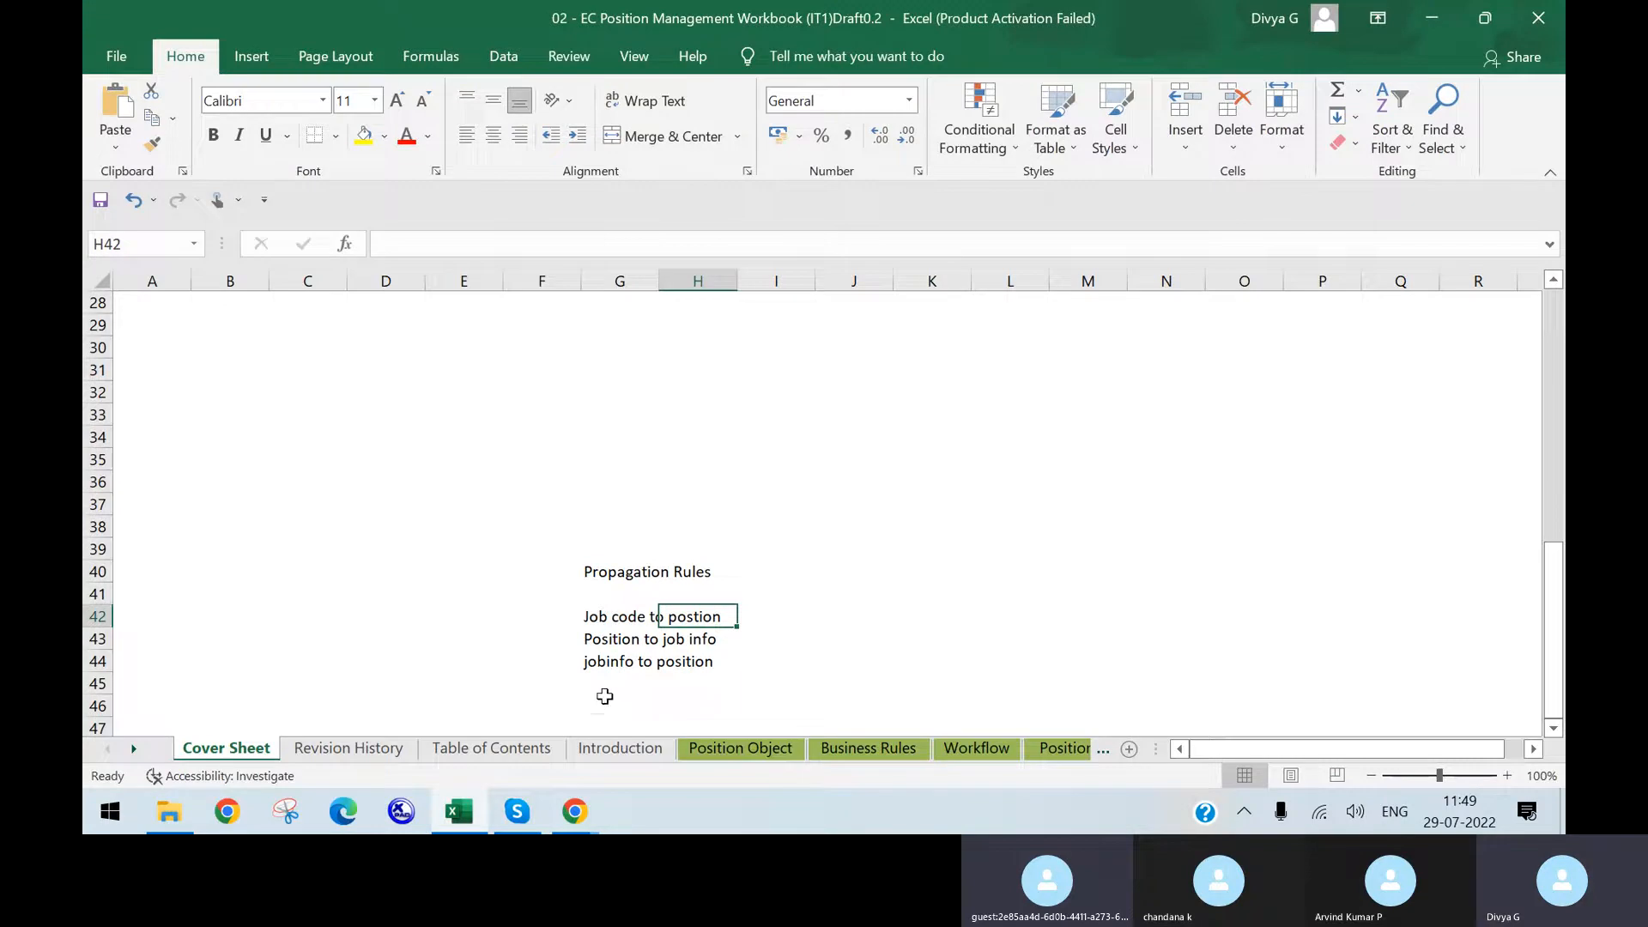
click(1388, 173)
click(683, 643)
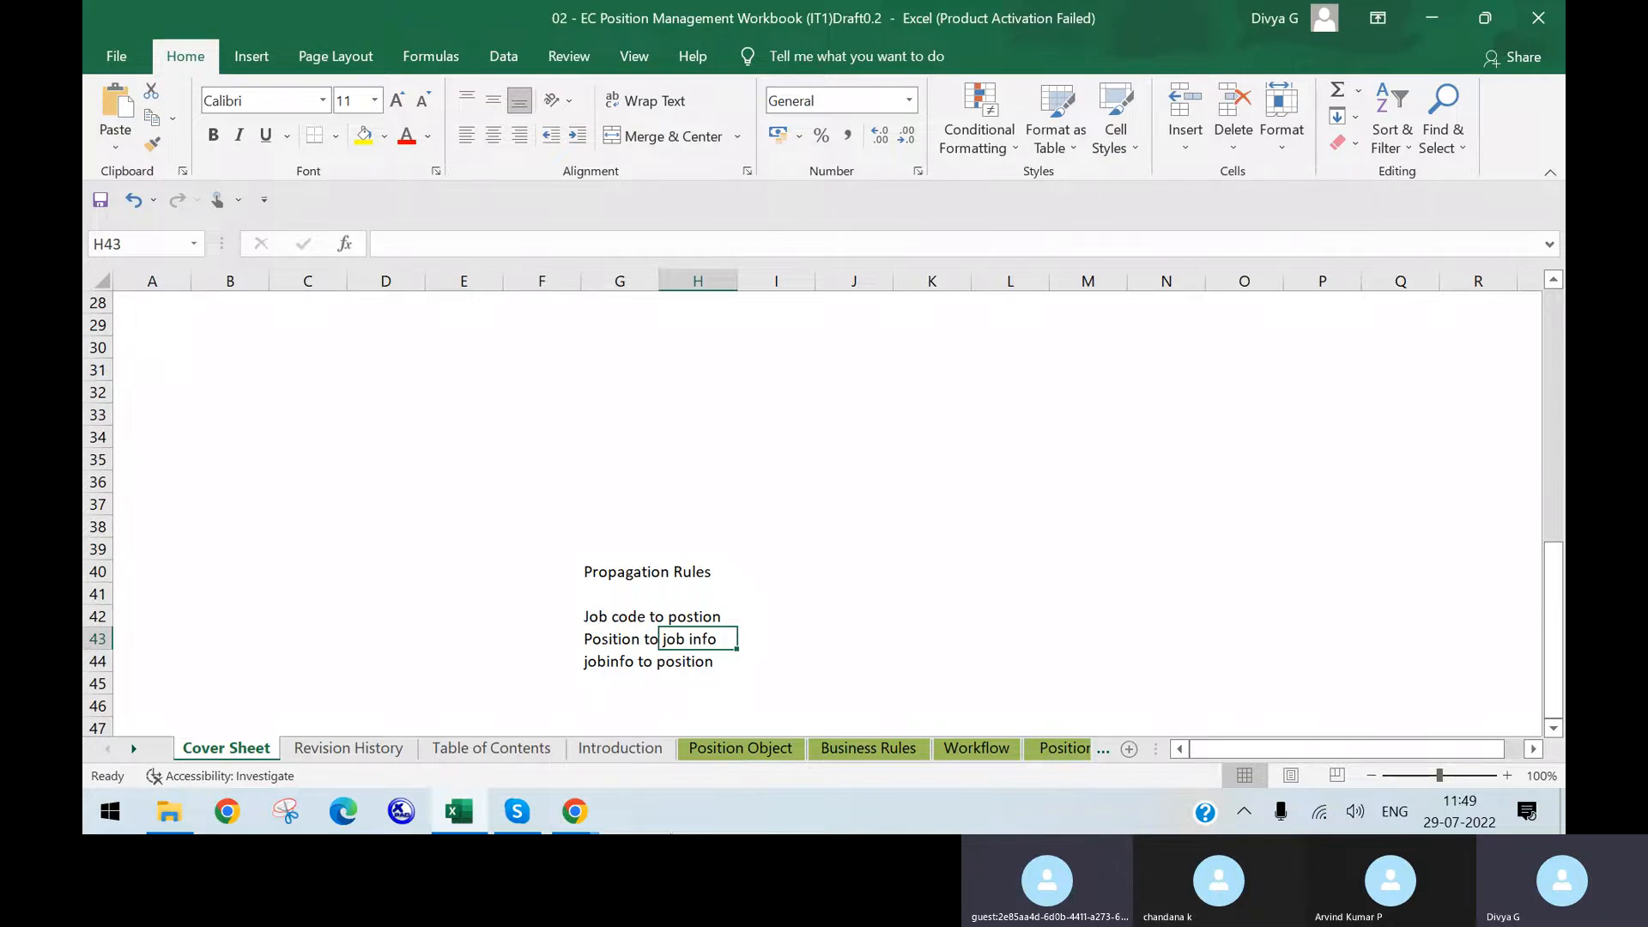
- Switch to the Chrome window holding the unfinished Configure Business Rules form with an empty parameter row and close that window
click(592, 811)
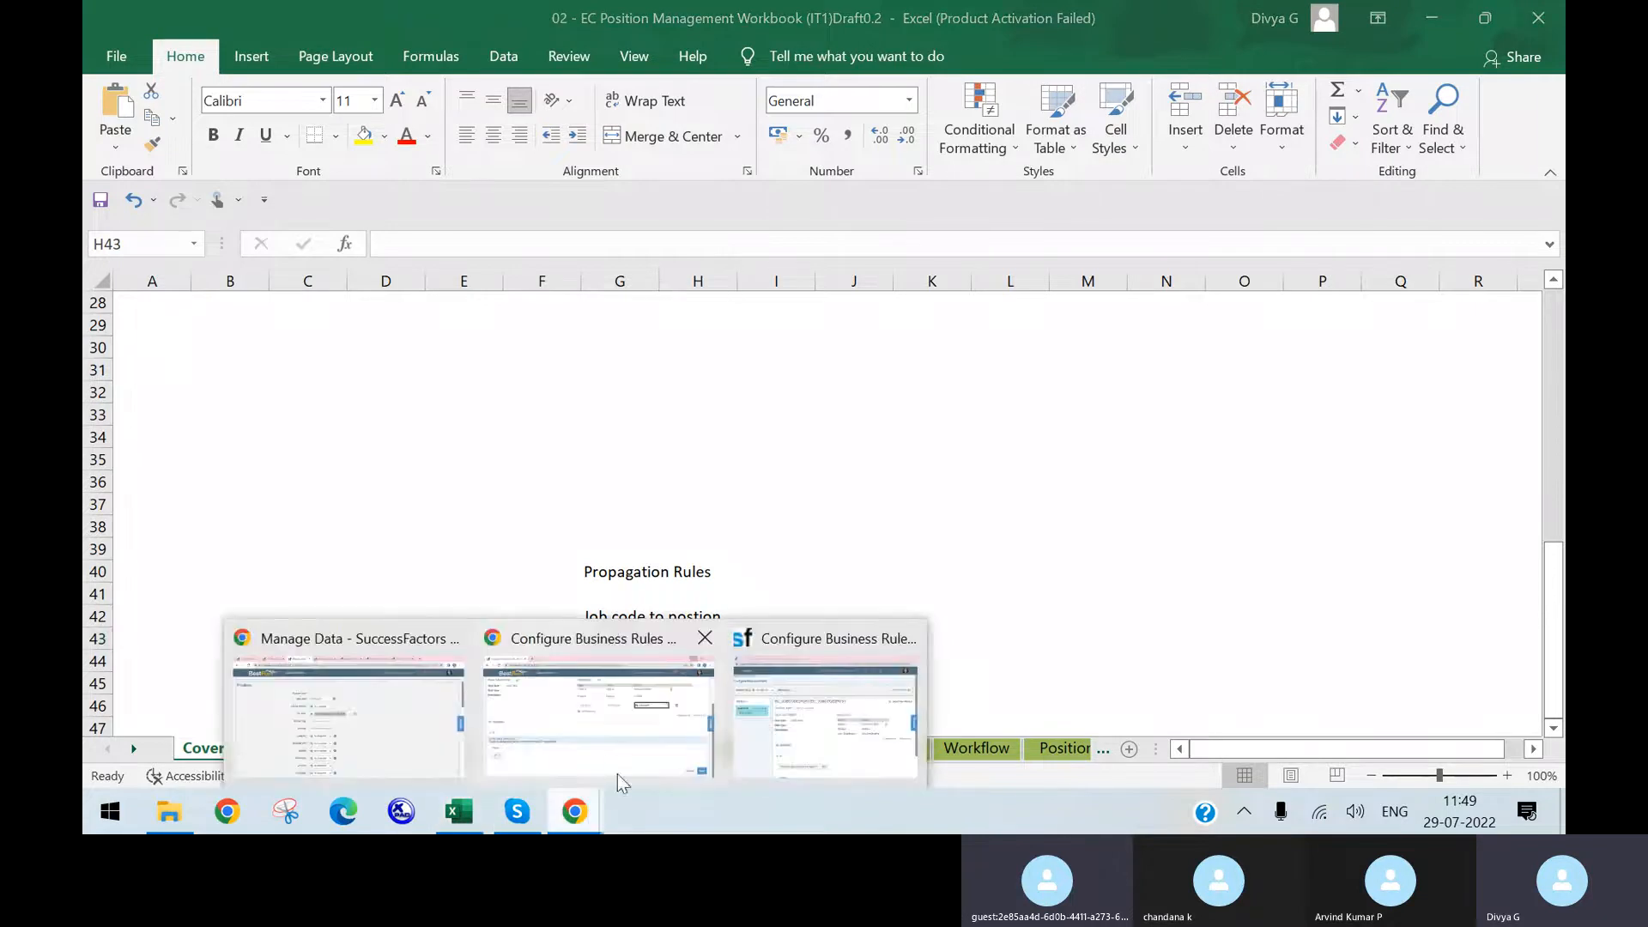
click(671, 745)
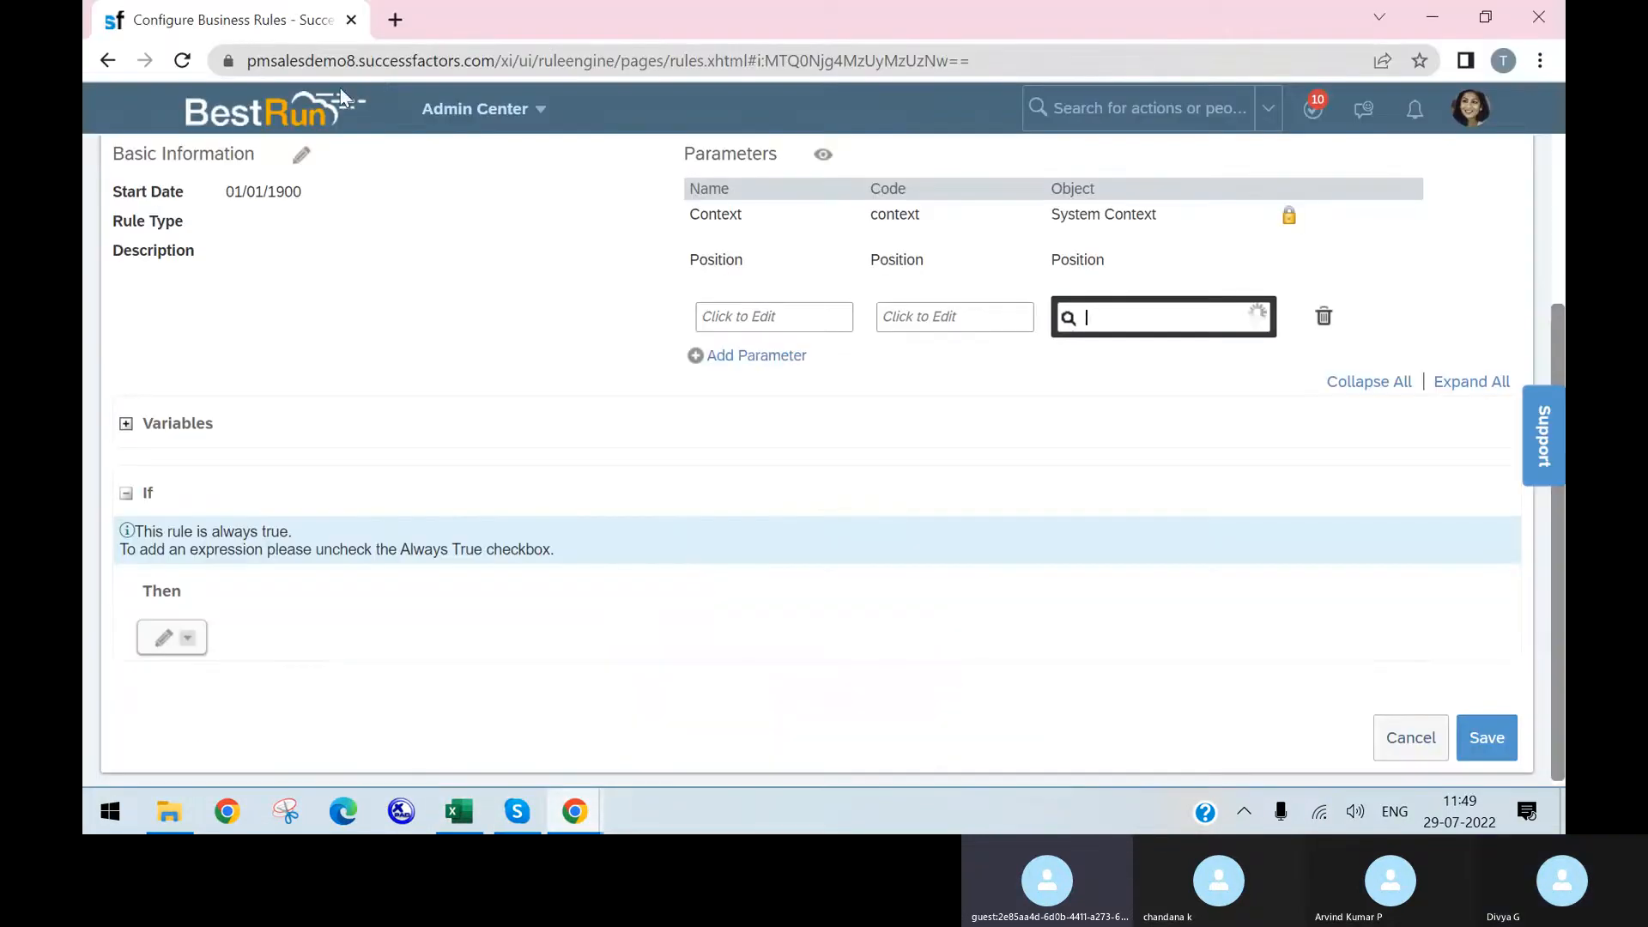
click(1554, 25)
click(937, 192)
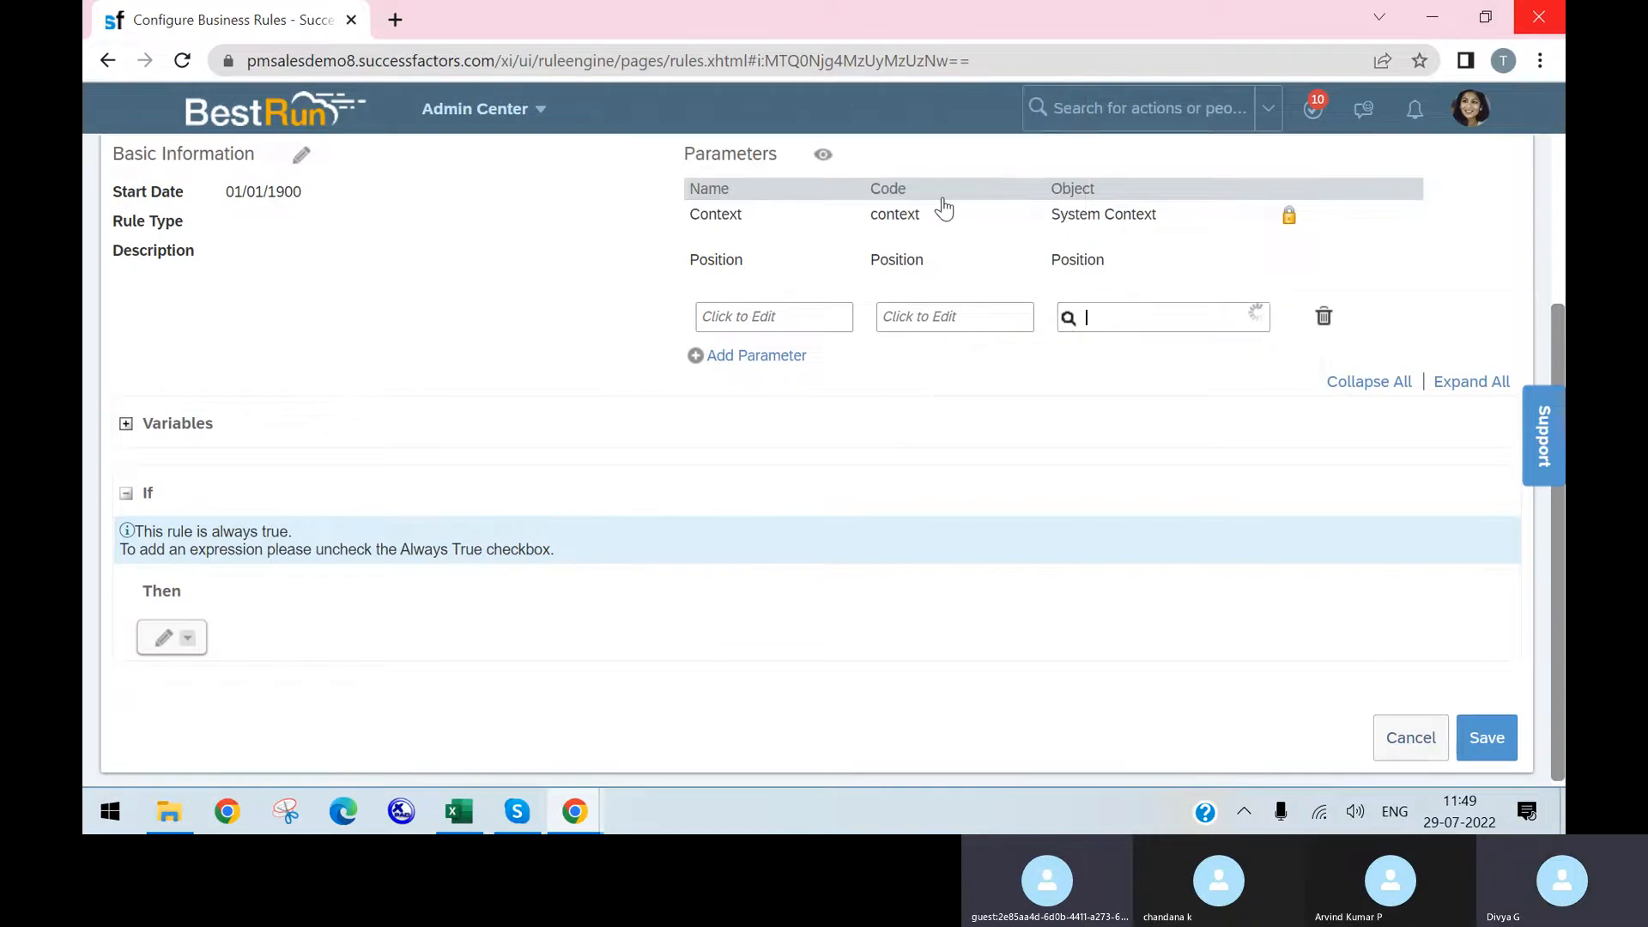
- Return to the main Chrome window, search for "add new employee" from the CheckWork workflow page, and open the Add New Employee form
mouse_move(575, 811)
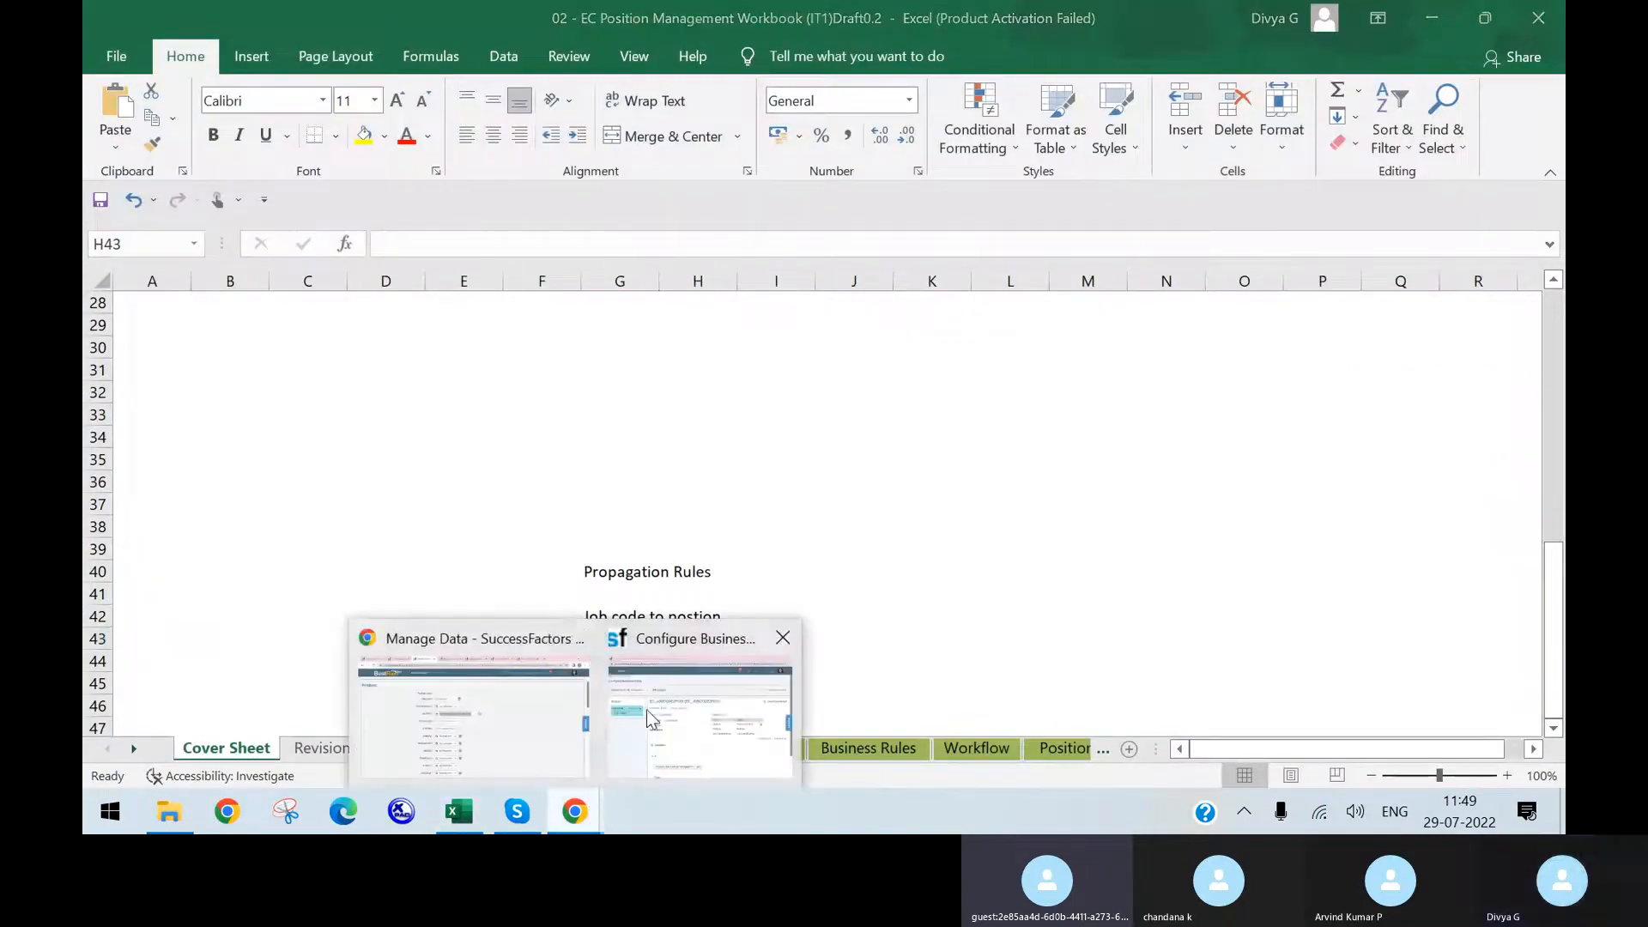
click(528, 697)
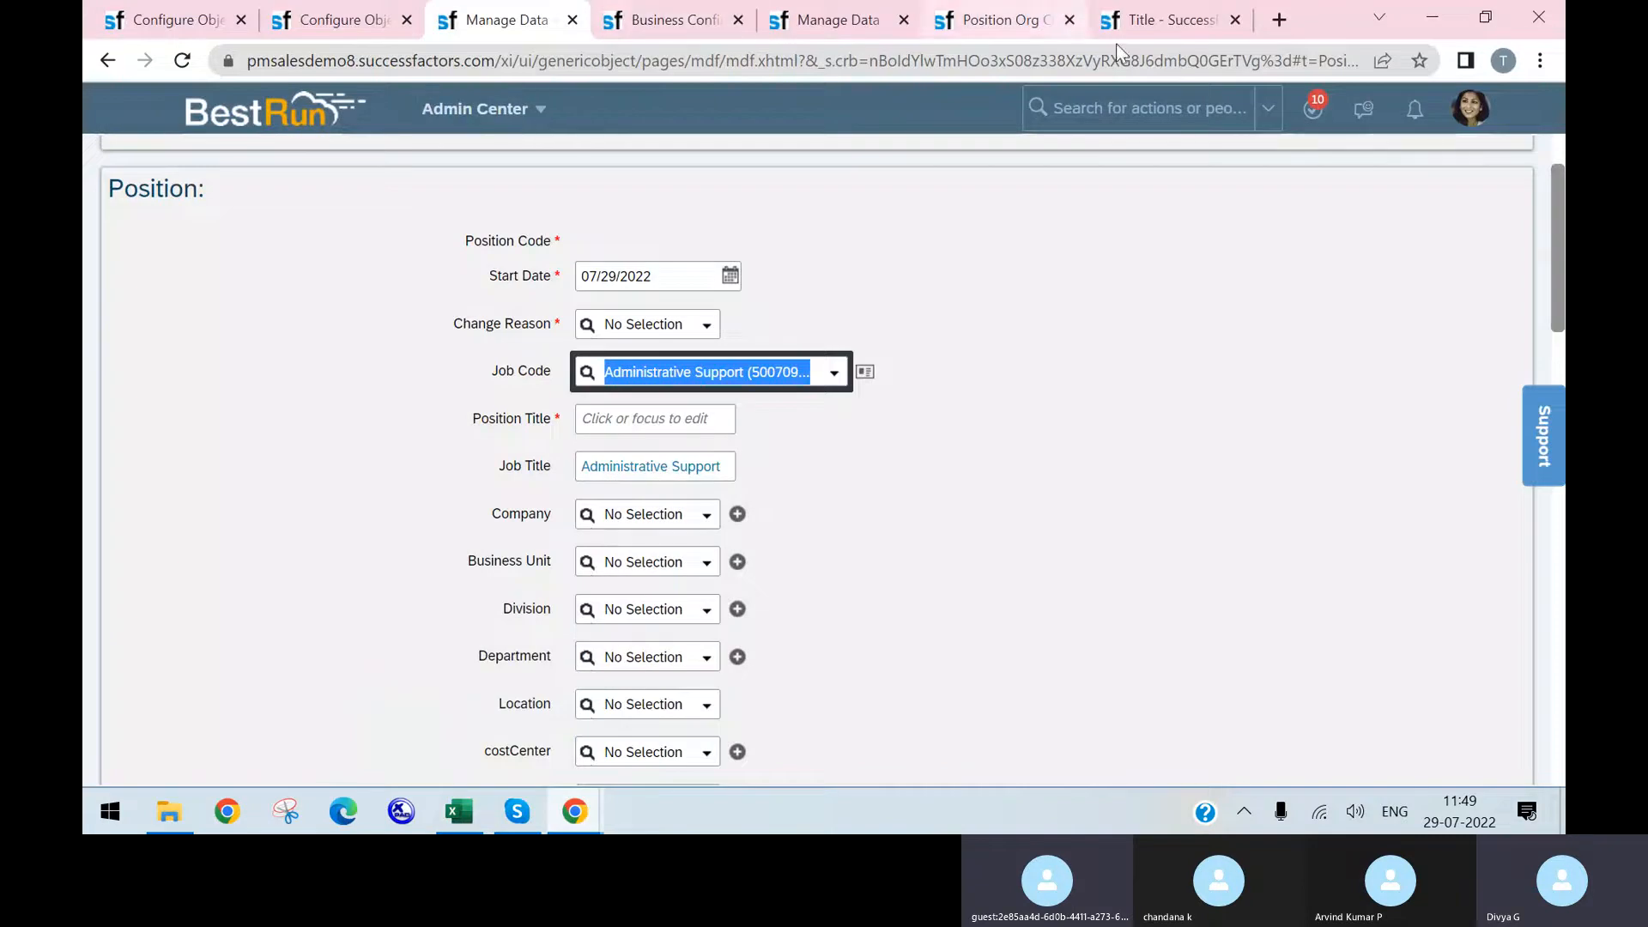
click(1158, 34)
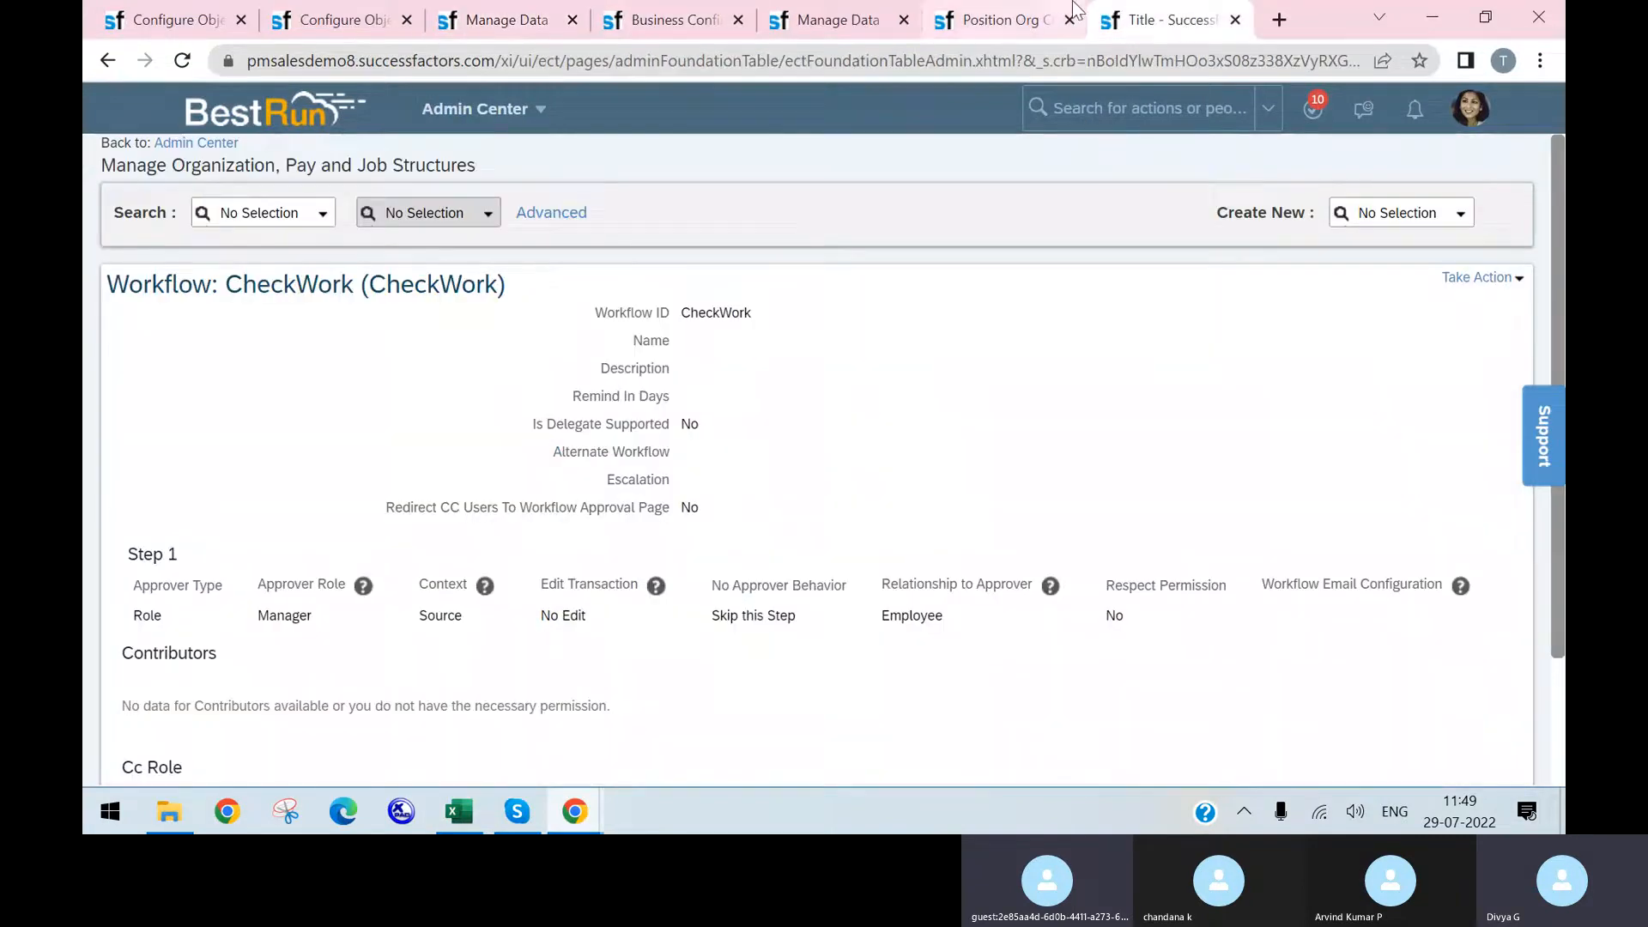
right_click(1187, 27)
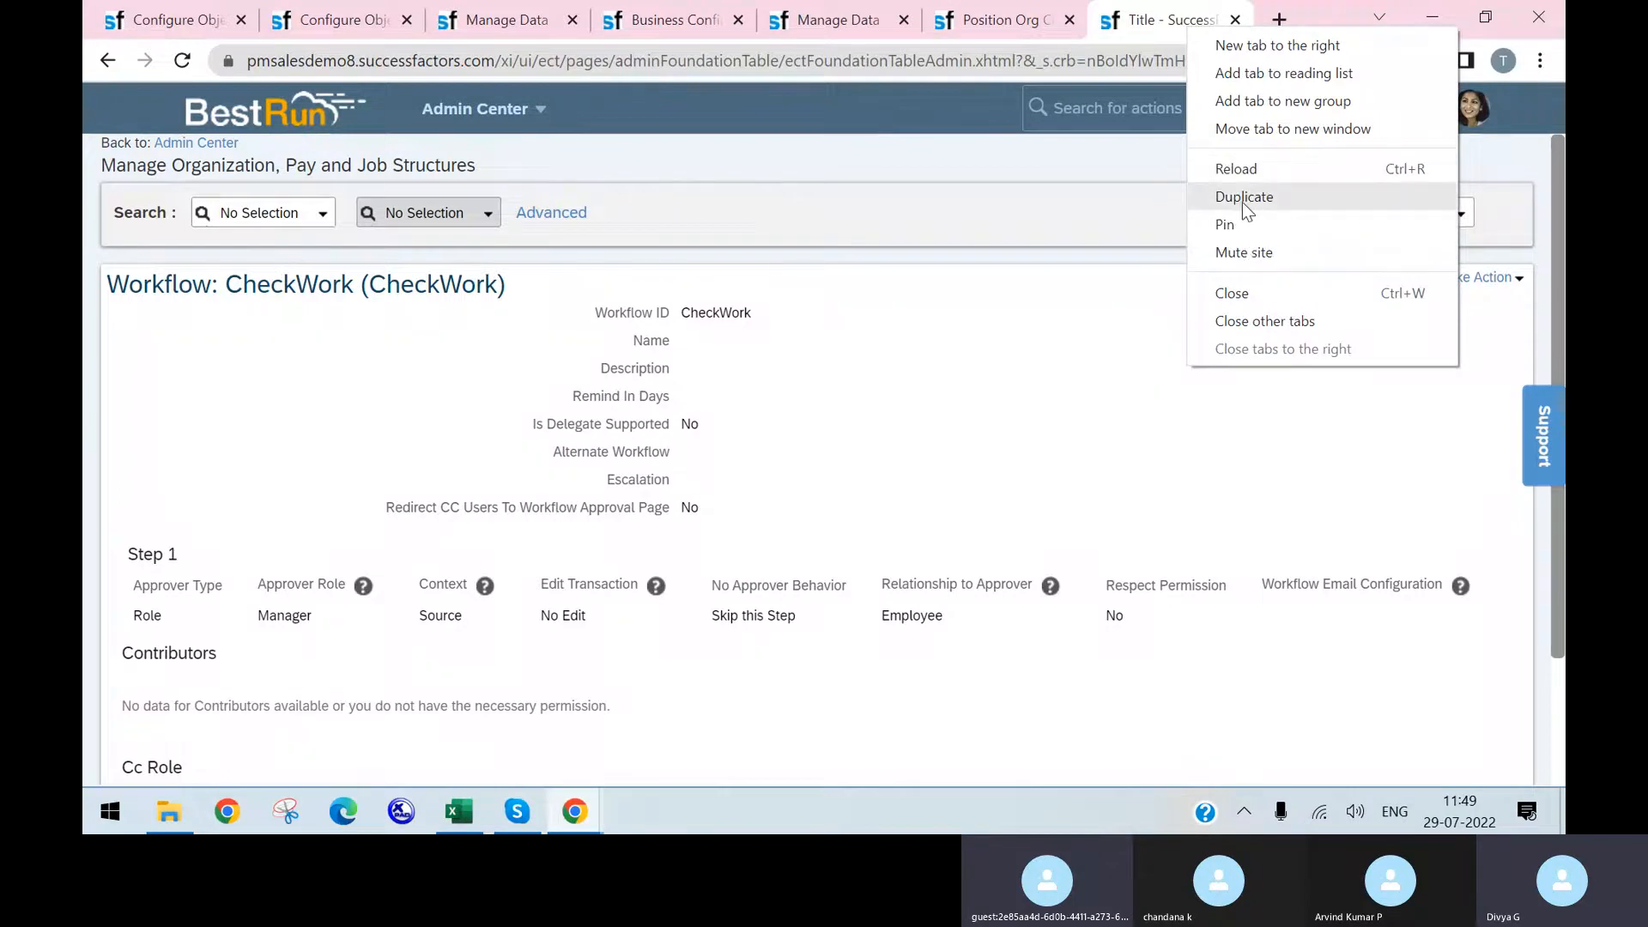
click(1067, 67)
click(1116, 108)
text(a)
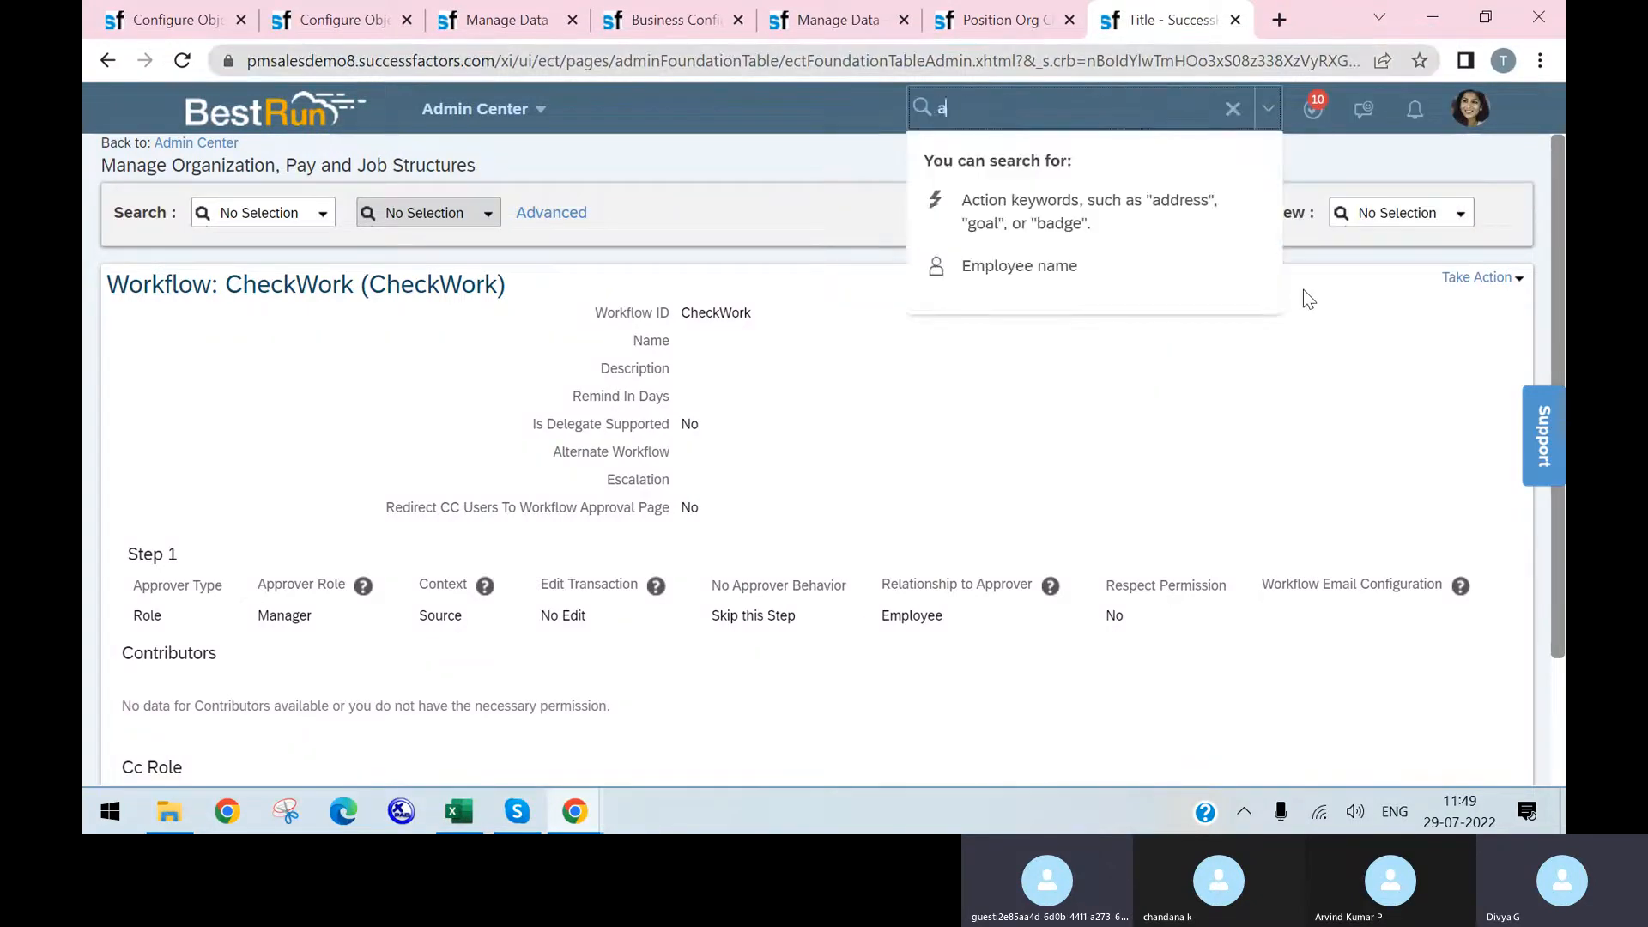
text(dd new )
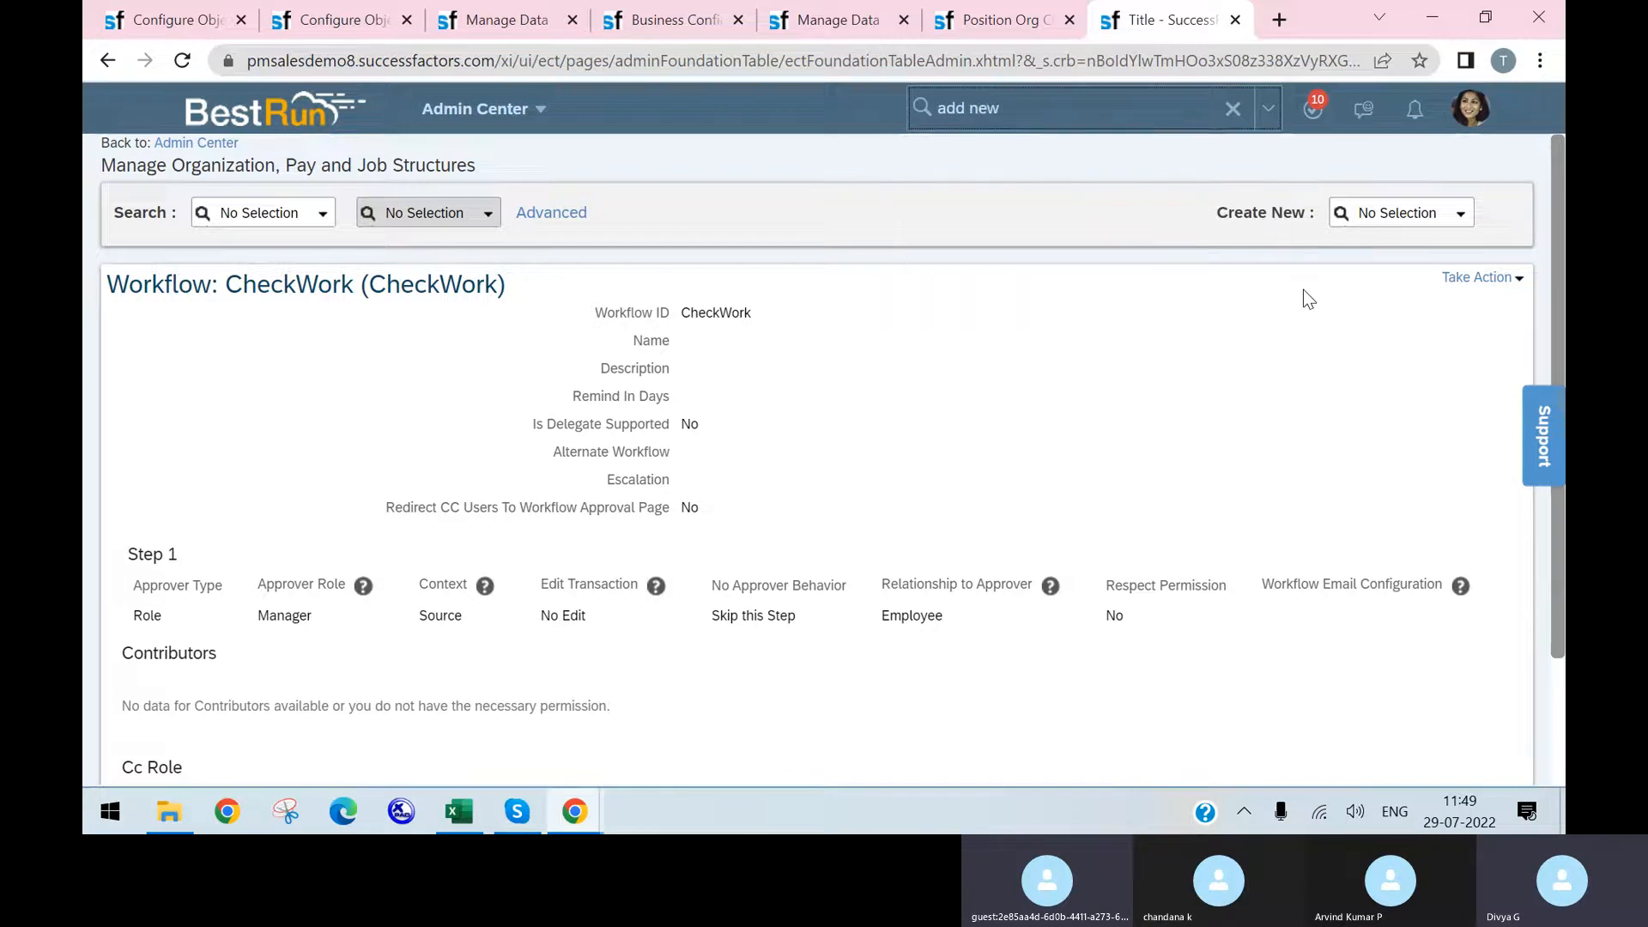
text(employee)
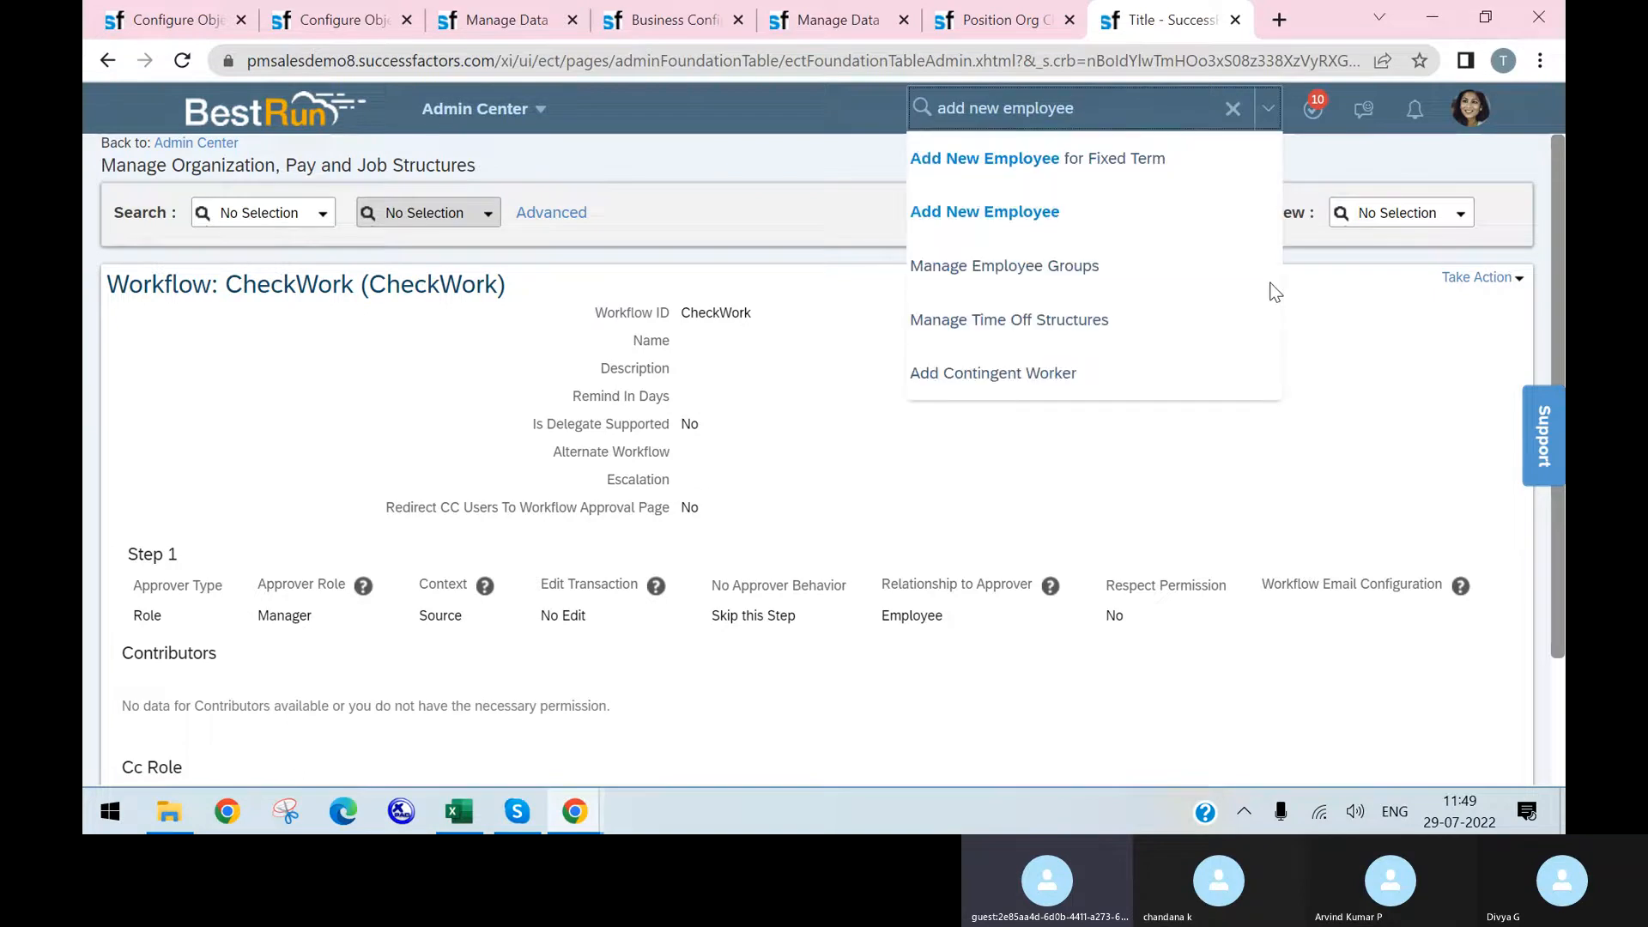
click(1088, 216)
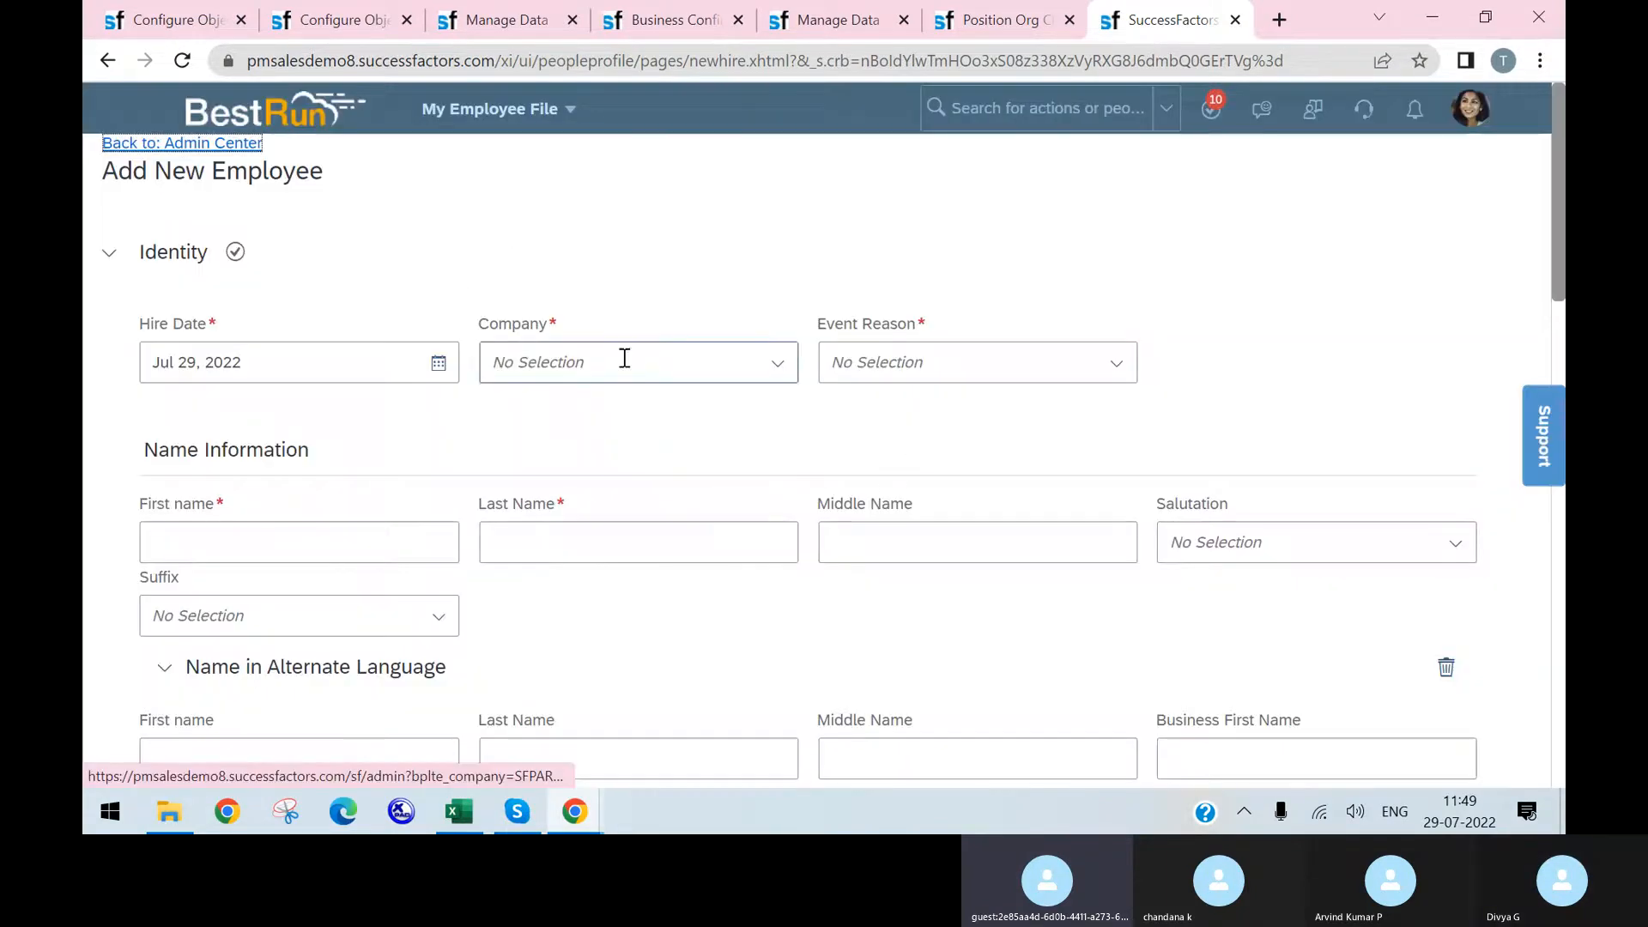
- Set the new employee's Company to BestRun (10000) in the Identity section
scroll(485, 463, down, 3)
scroll(485, 455, up, 2)
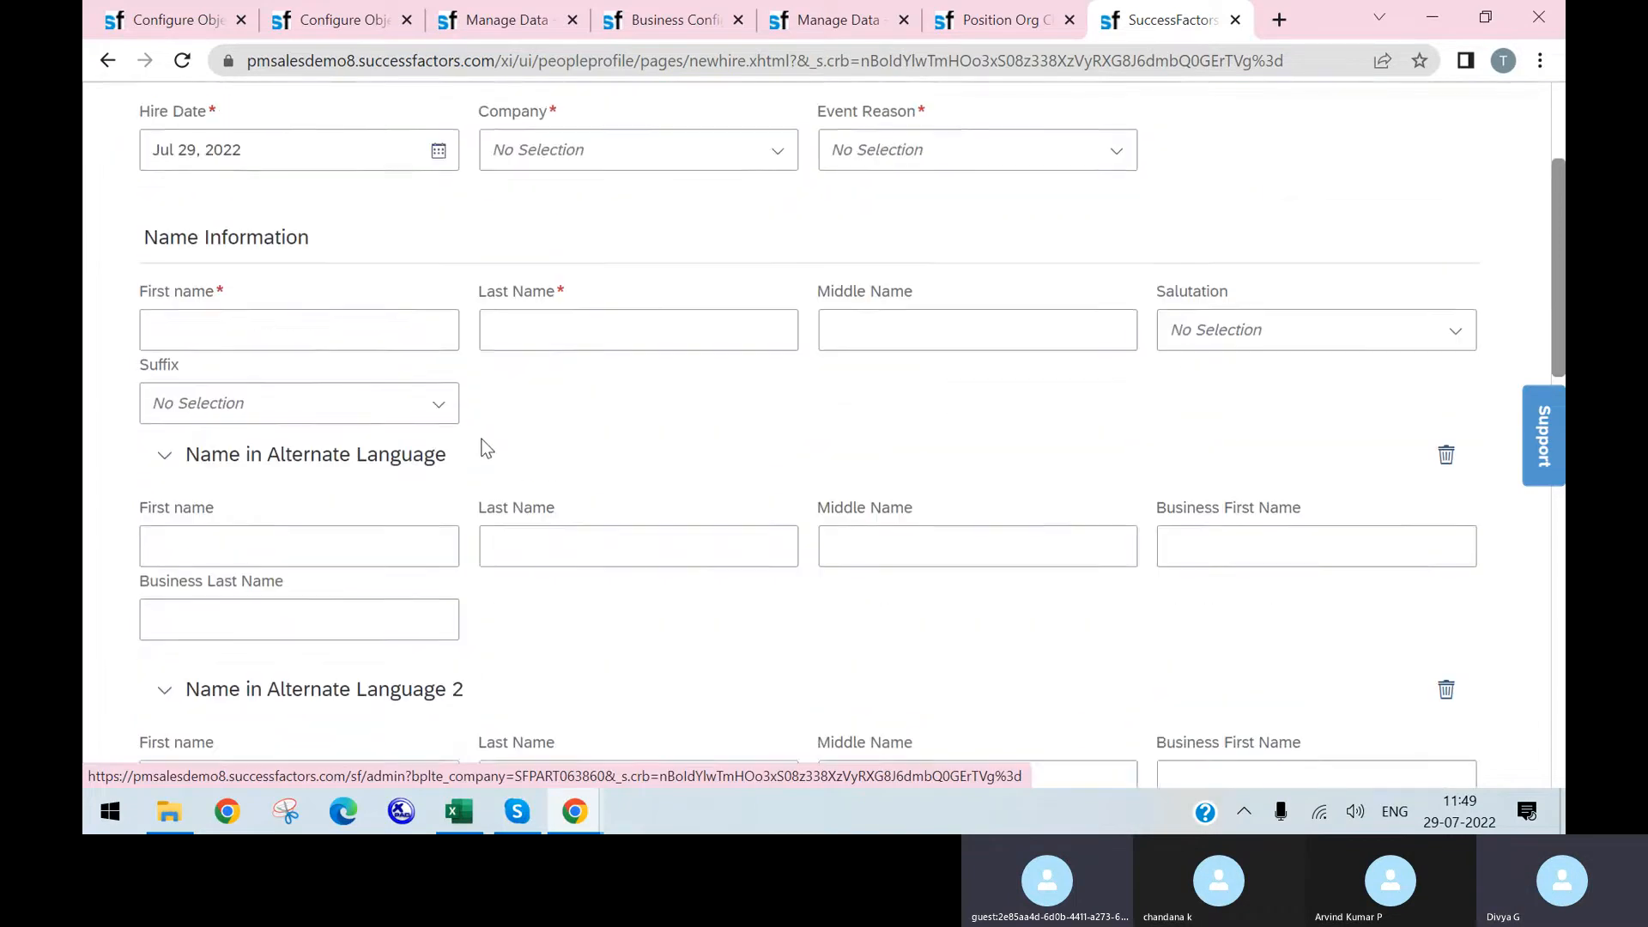
click(777, 247)
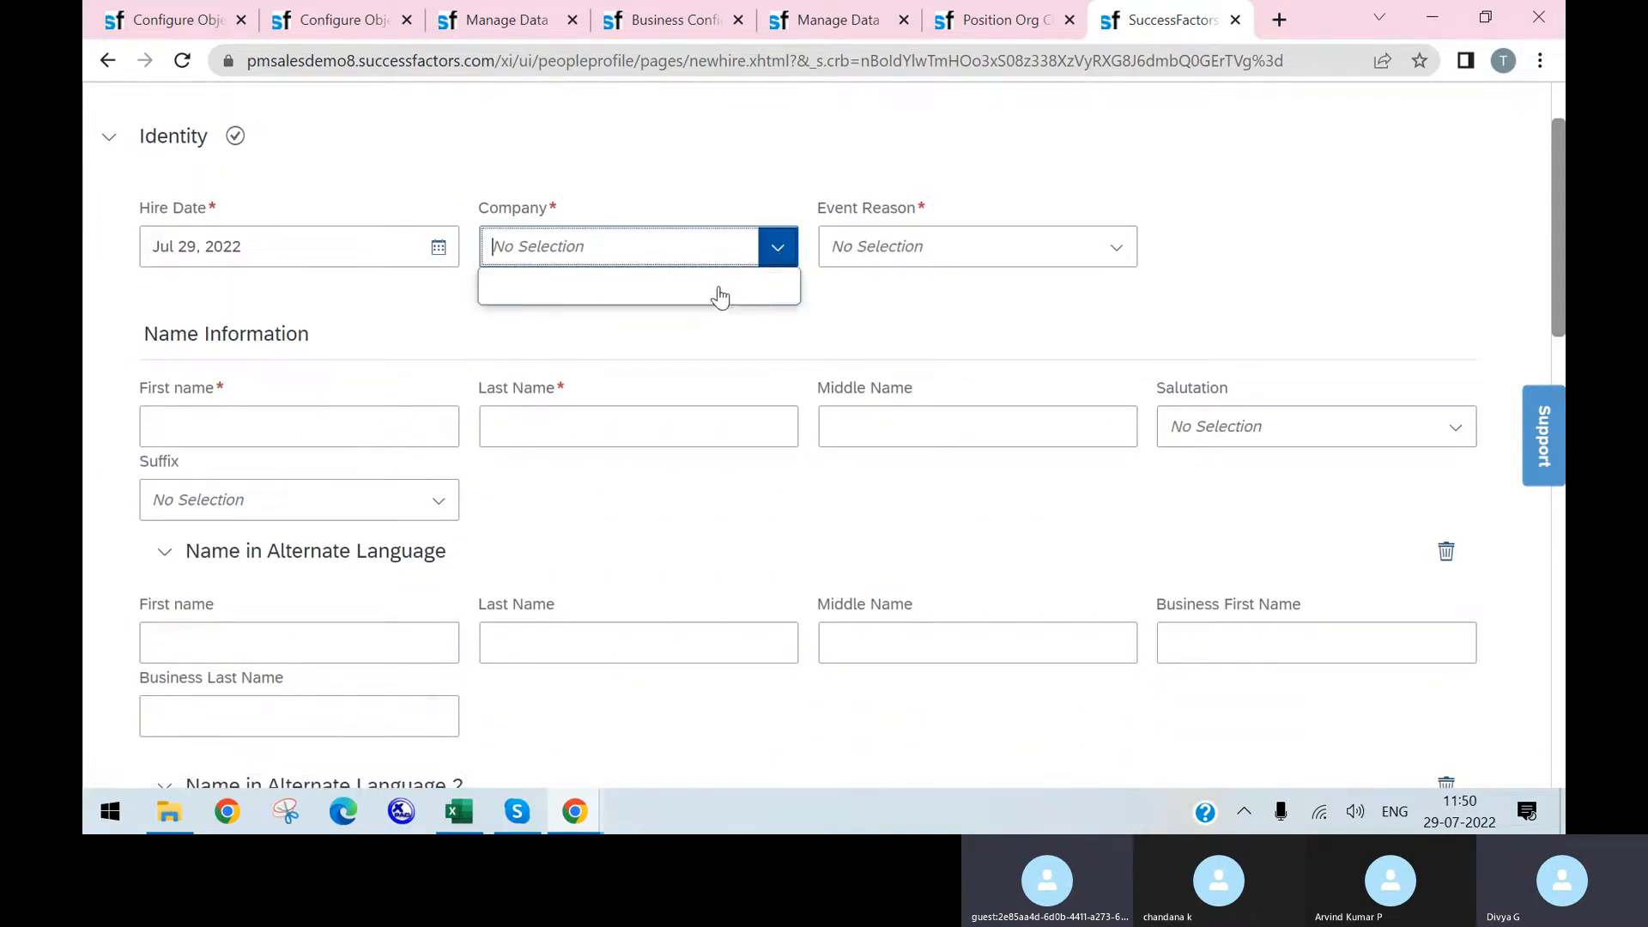
click(696, 295)
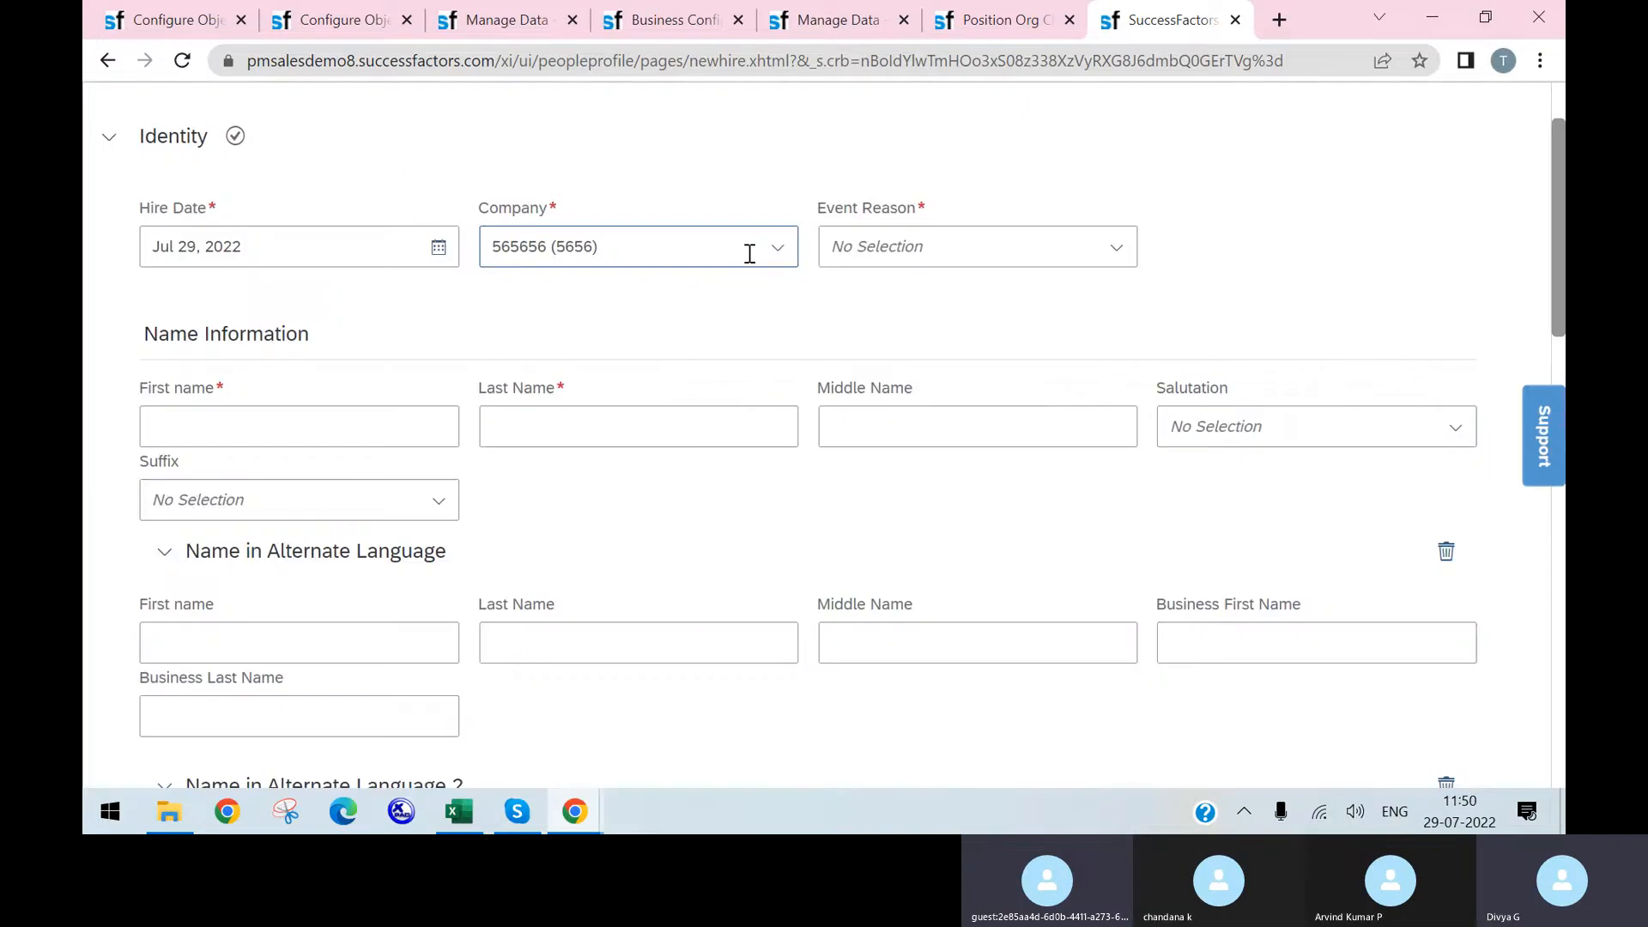
click(730, 246)
click(731, 246)
text(be)
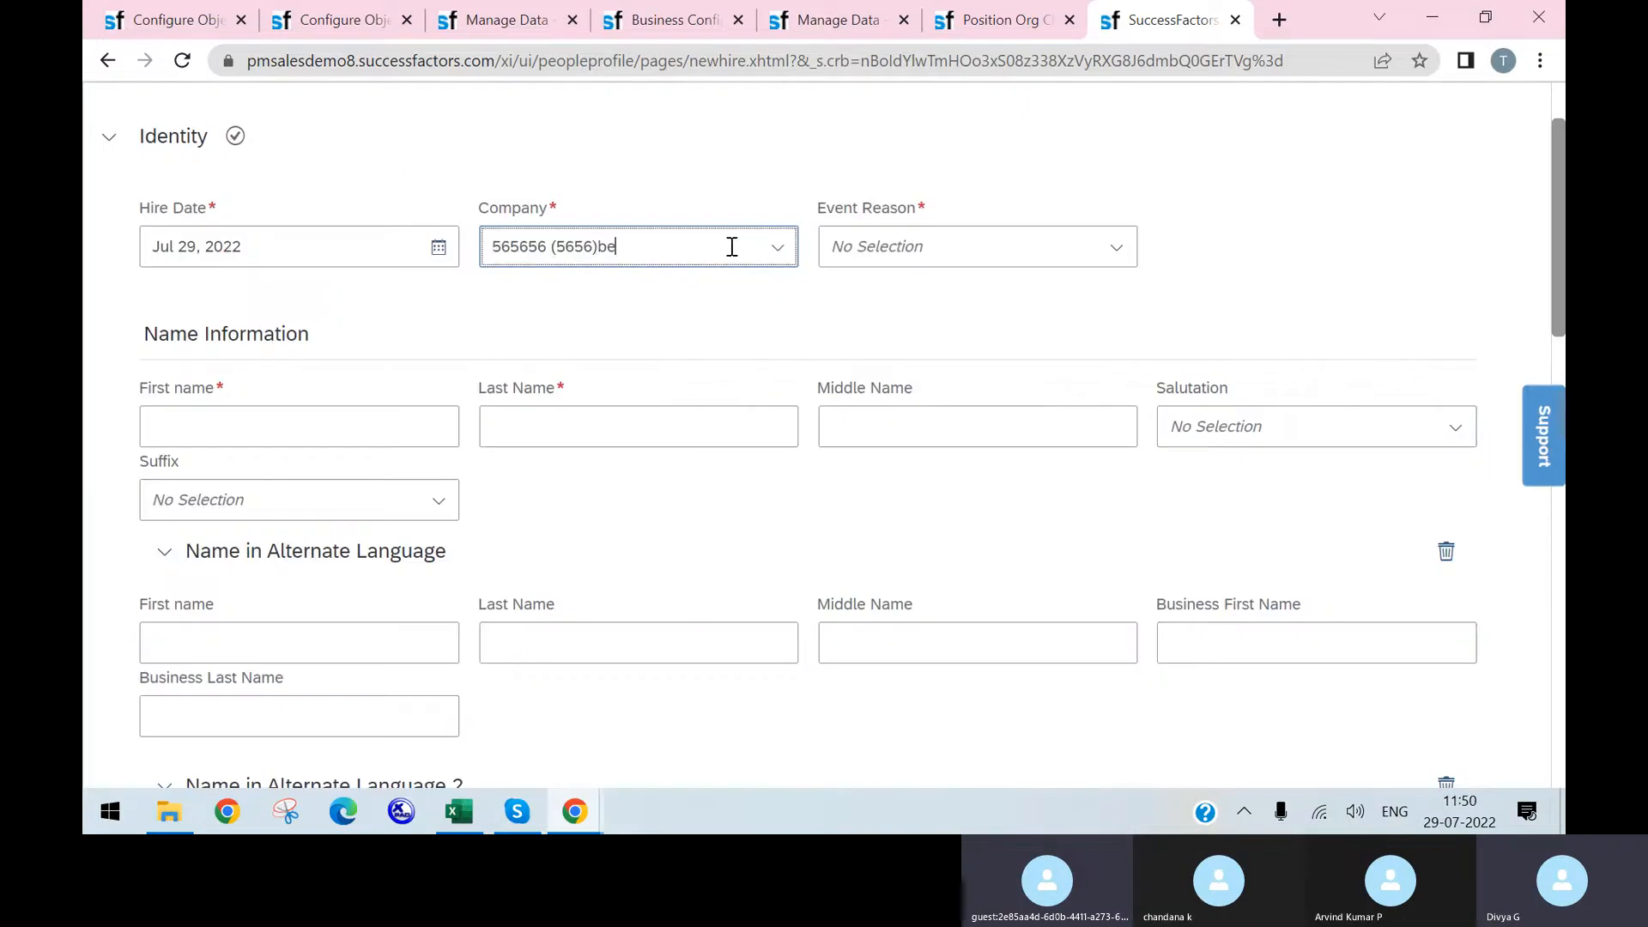
text(st)
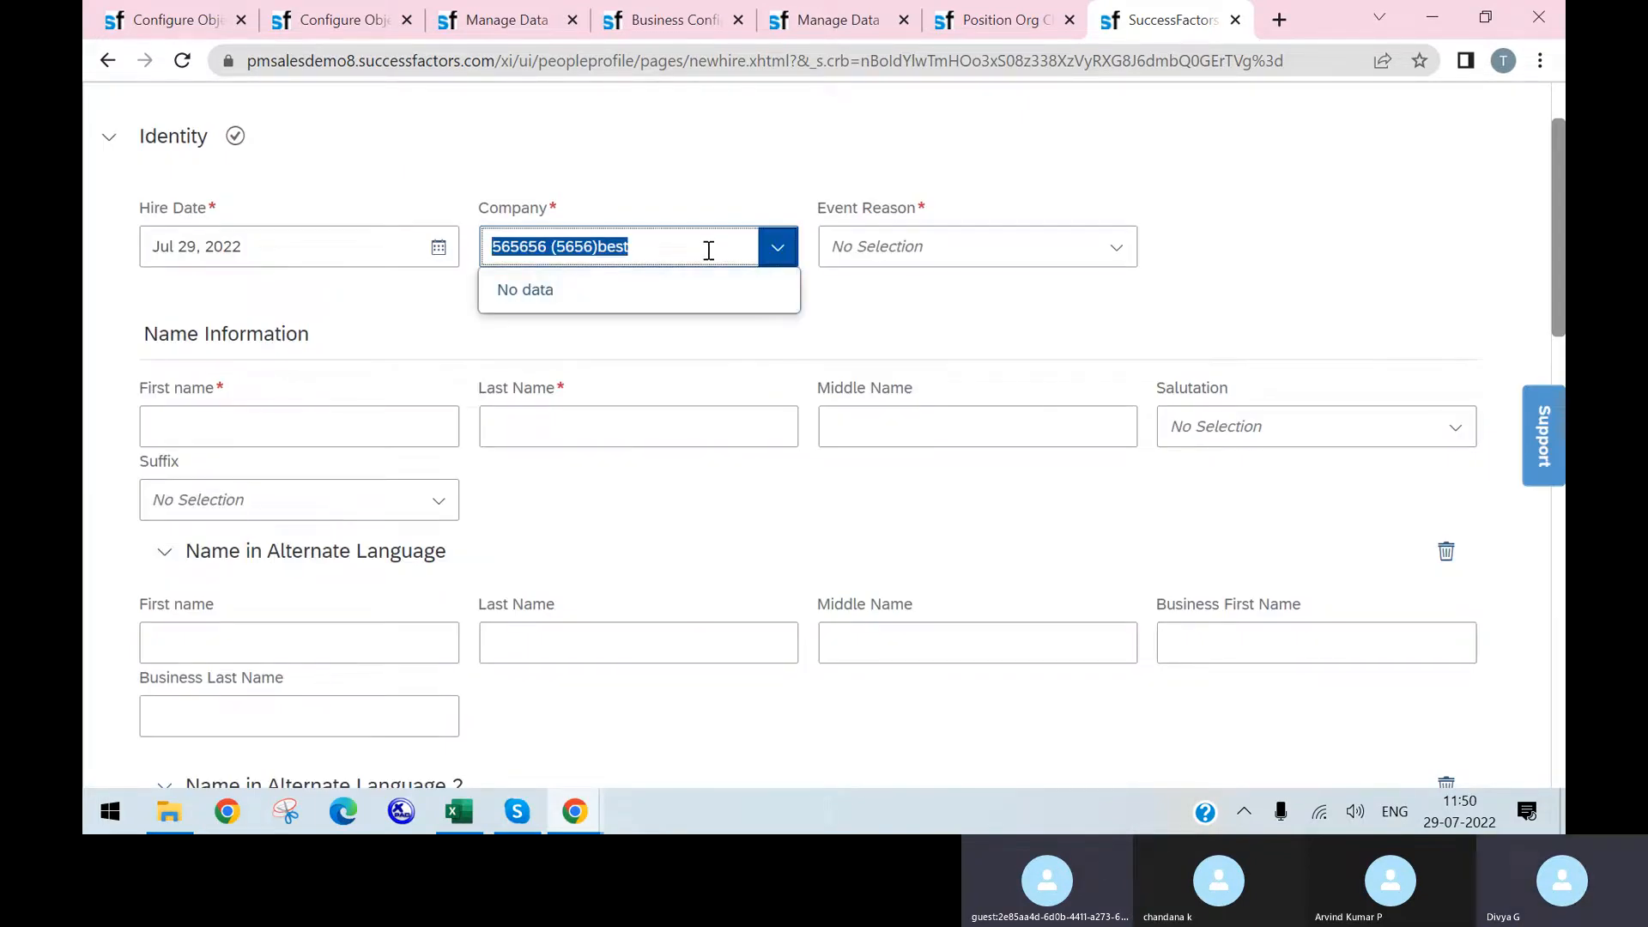
text(best)
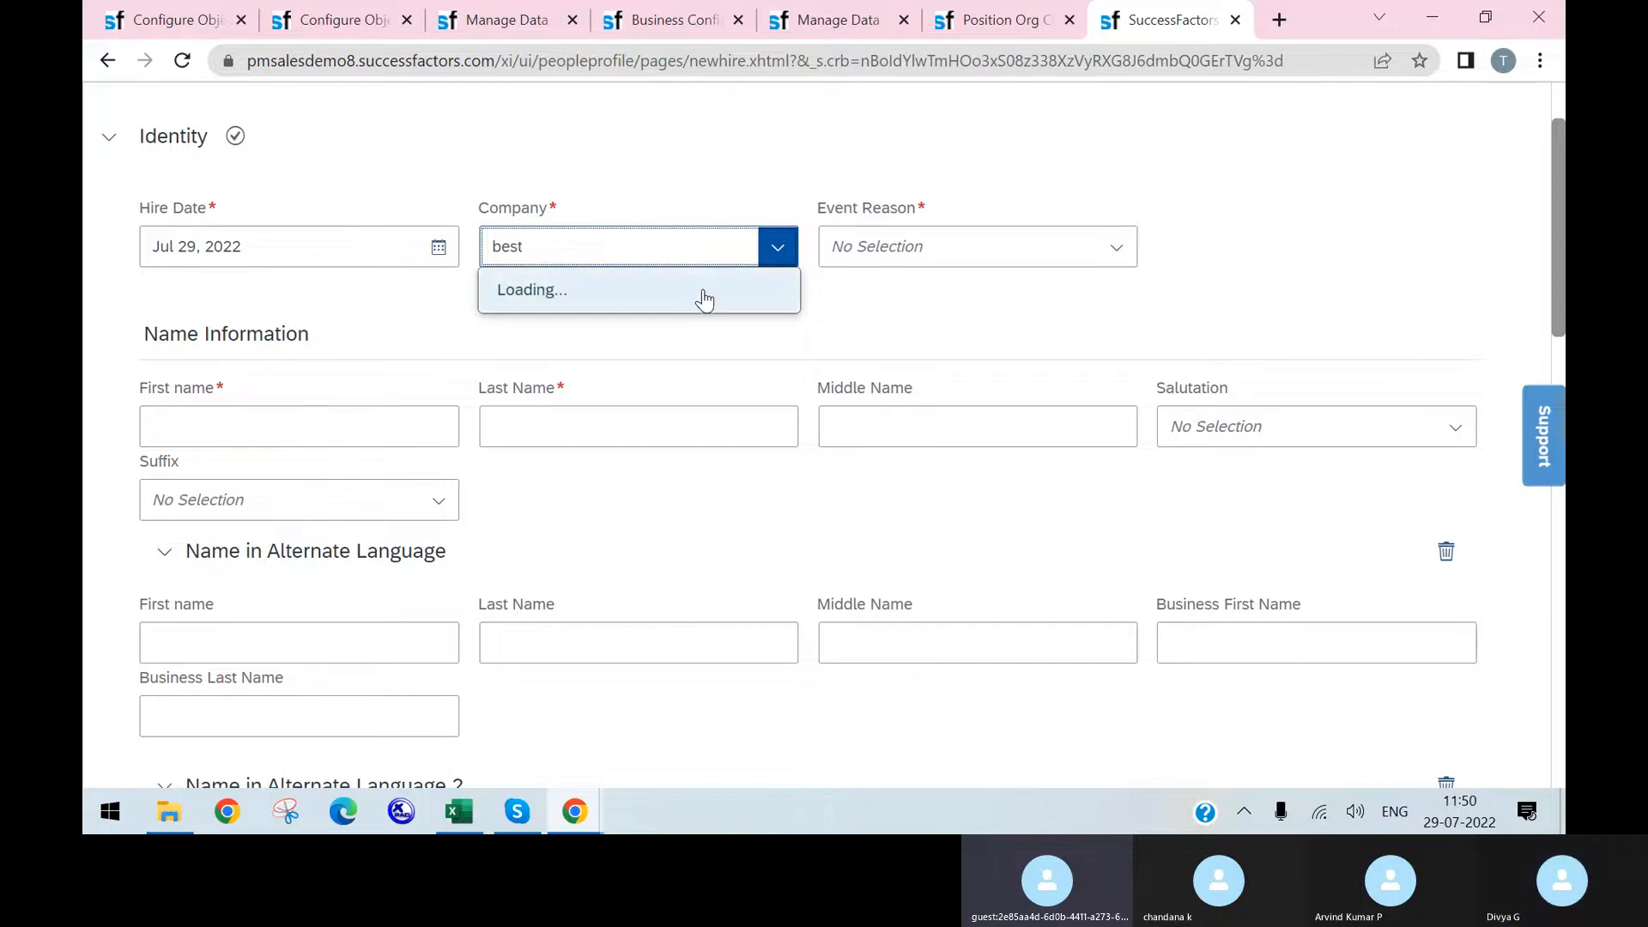
click(703, 297)
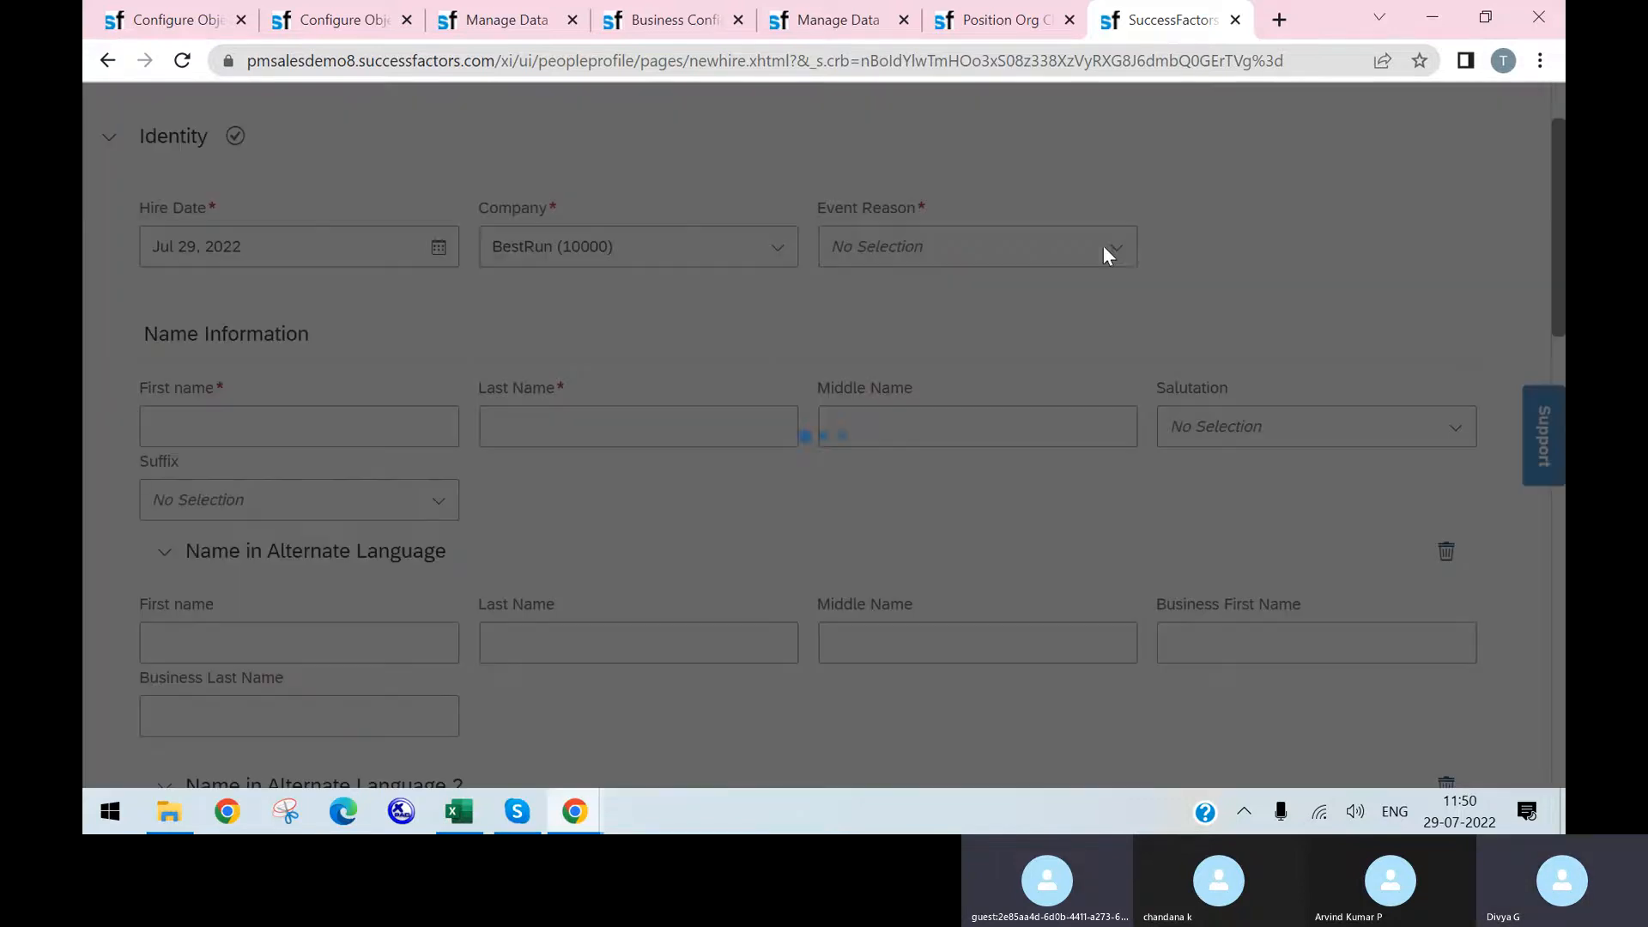
- Set the Event Reason to New Hire (HIRNEW) and fill in the employee's first and last name
click(1117, 249)
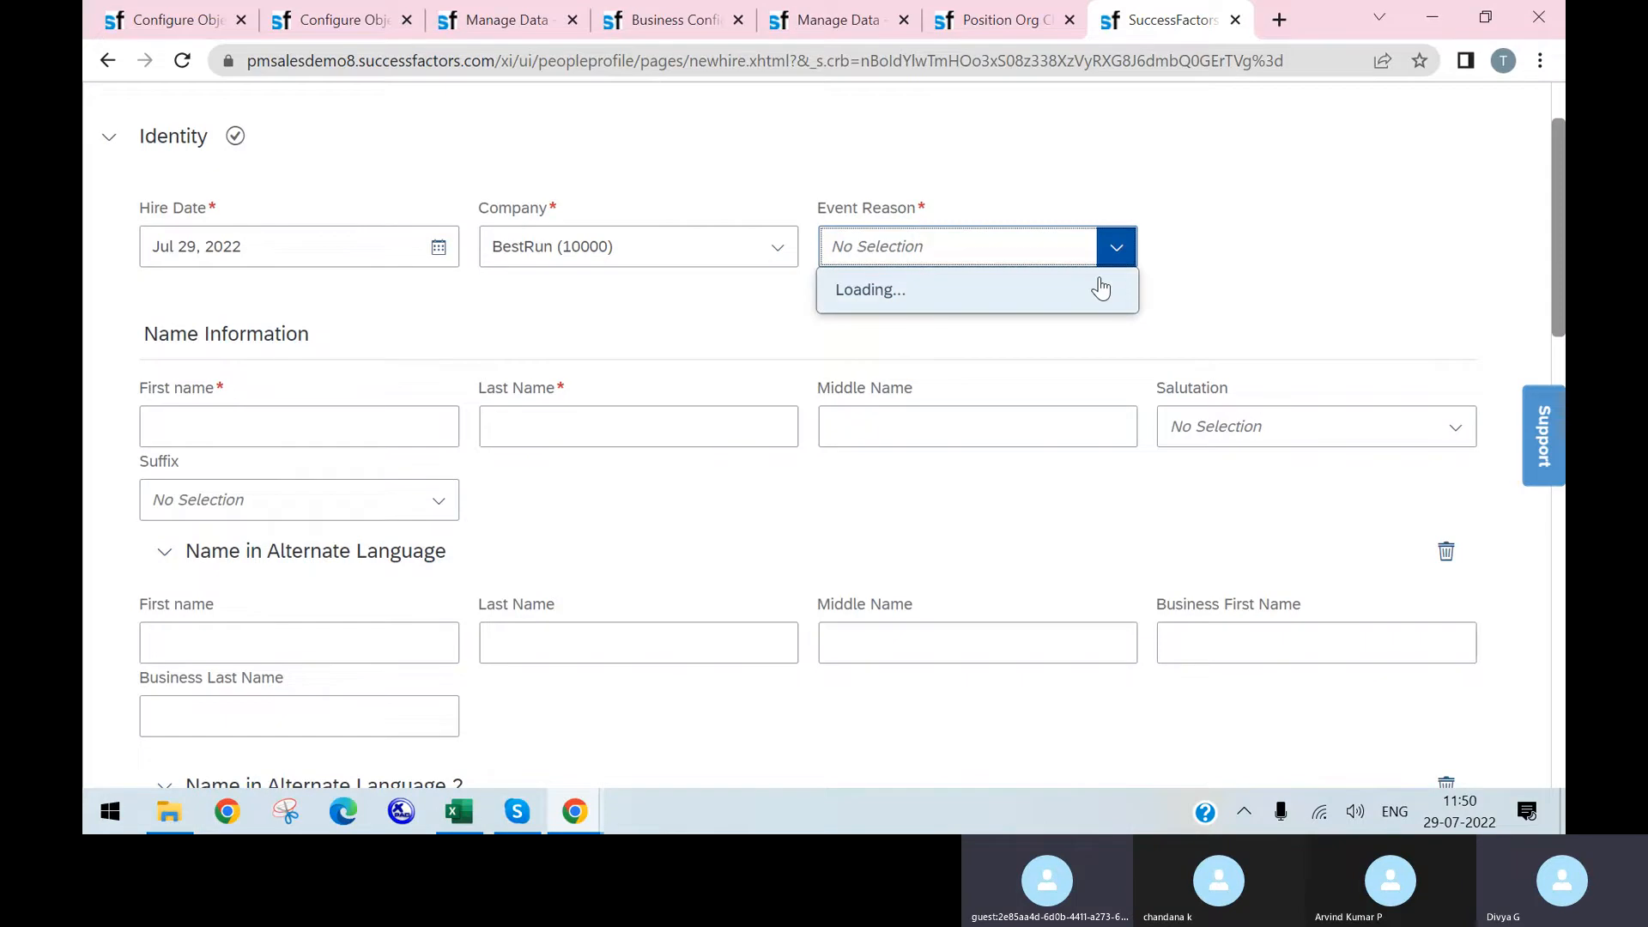
text(new)
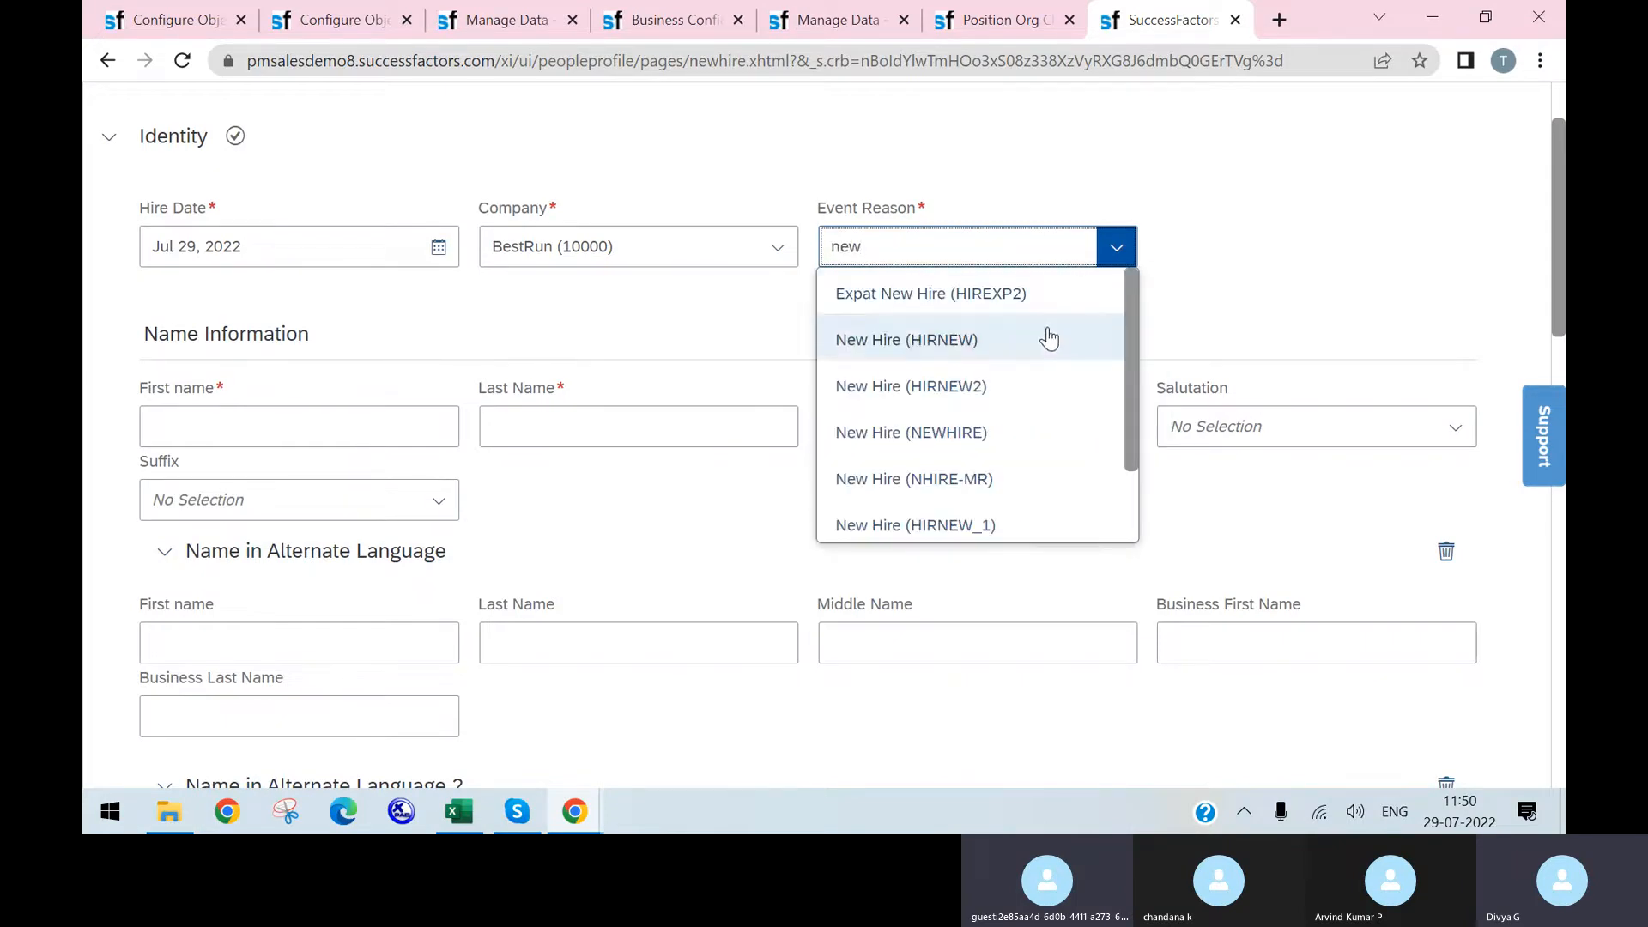
click(1049, 339)
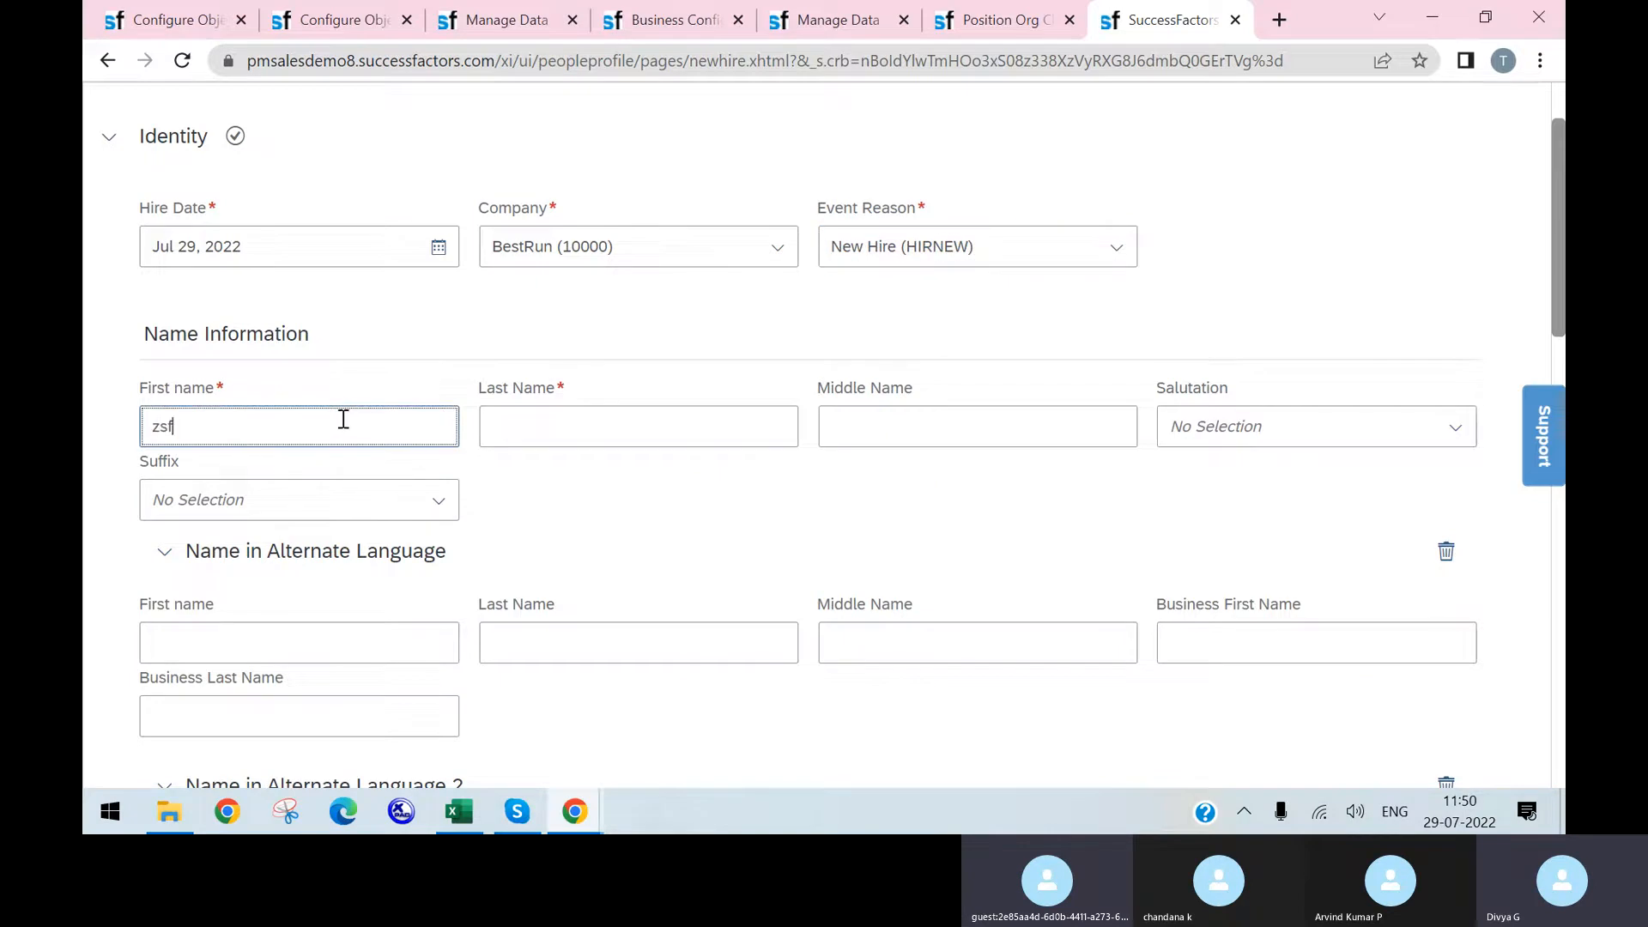
click(625, 427)
text(fdh)
click(825, 515)
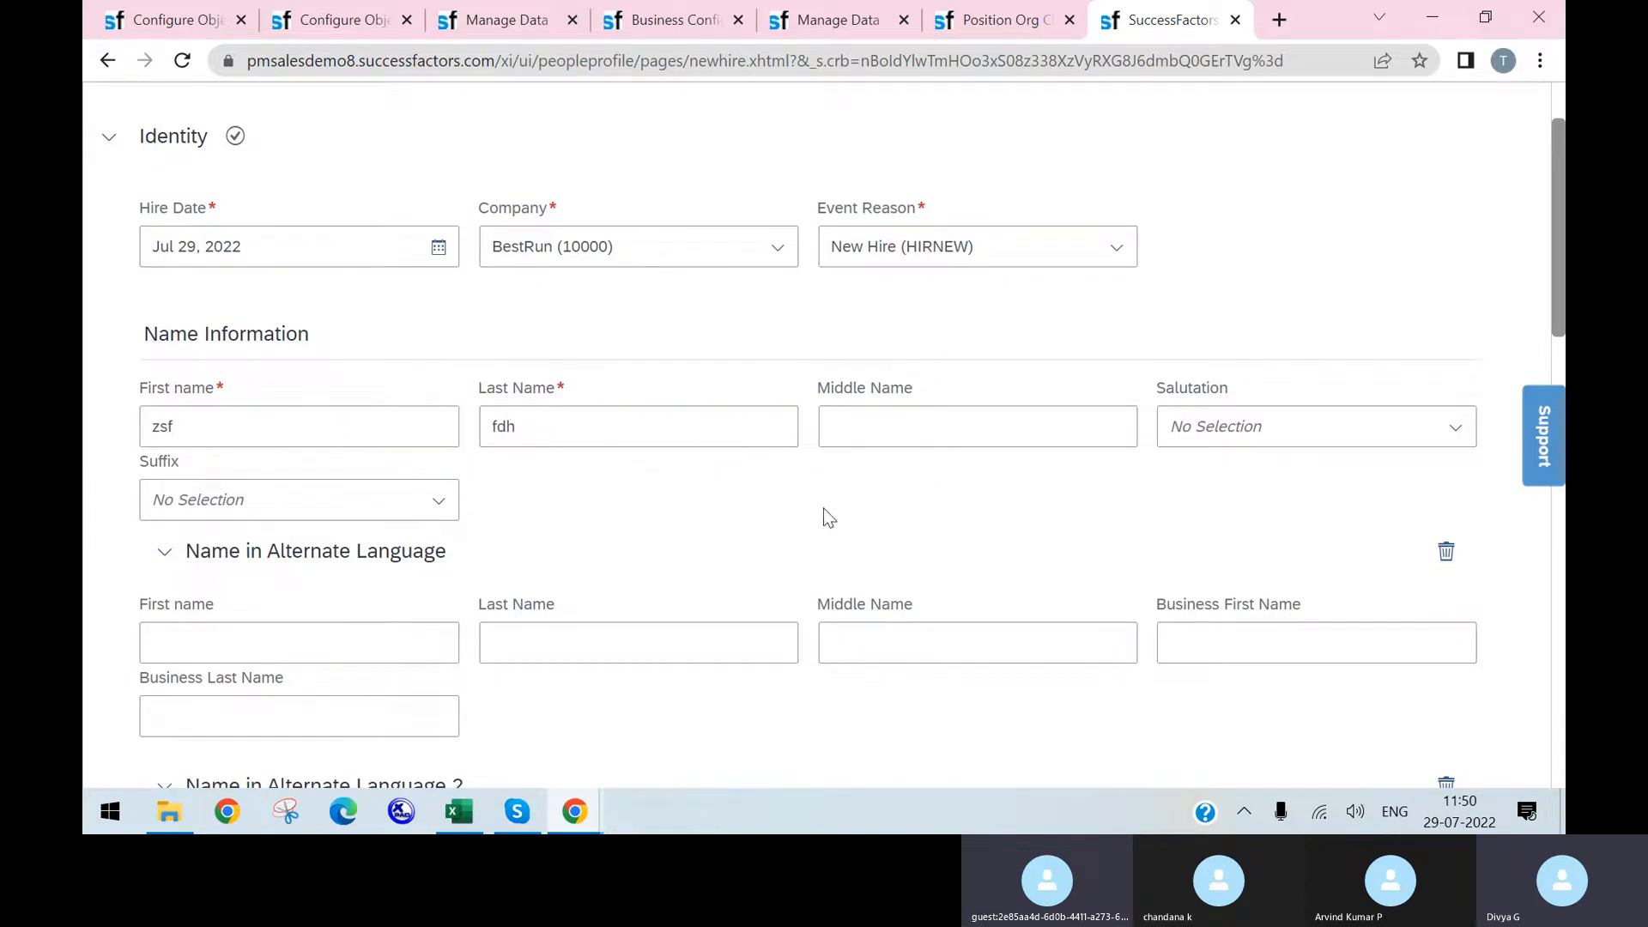
- Fill in the employee's date of birth and set the Country Of Birth to Australia in the Biographical Information
scroll(677, 544, down, 4)
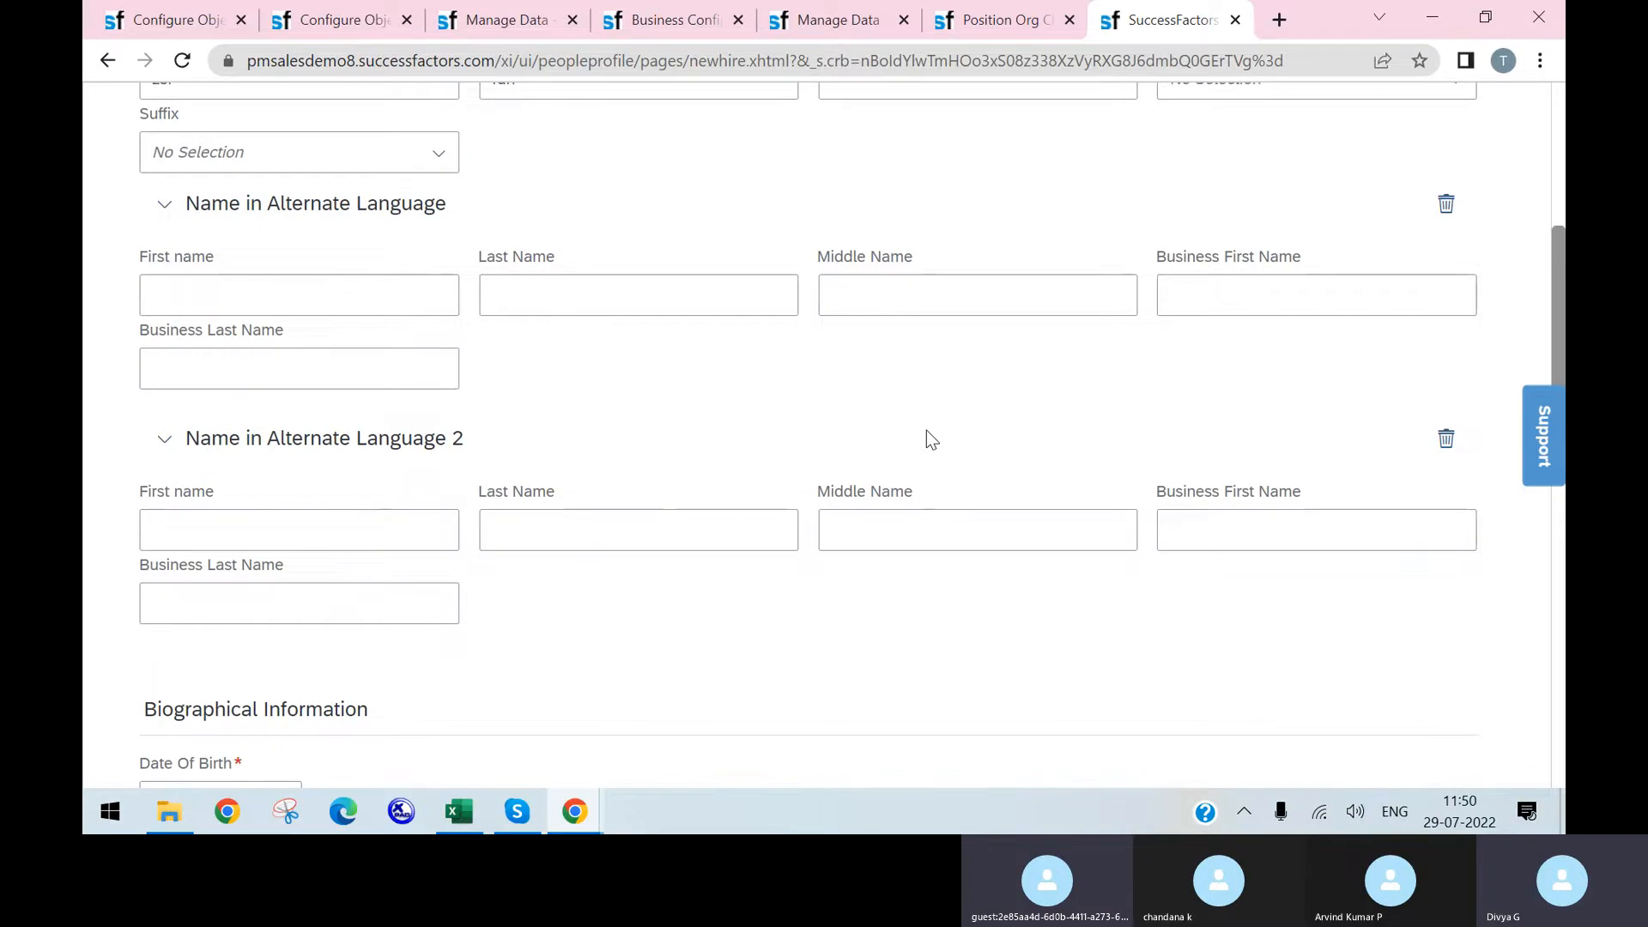
scroll(926, 430, down, 4)
click(283, 345)
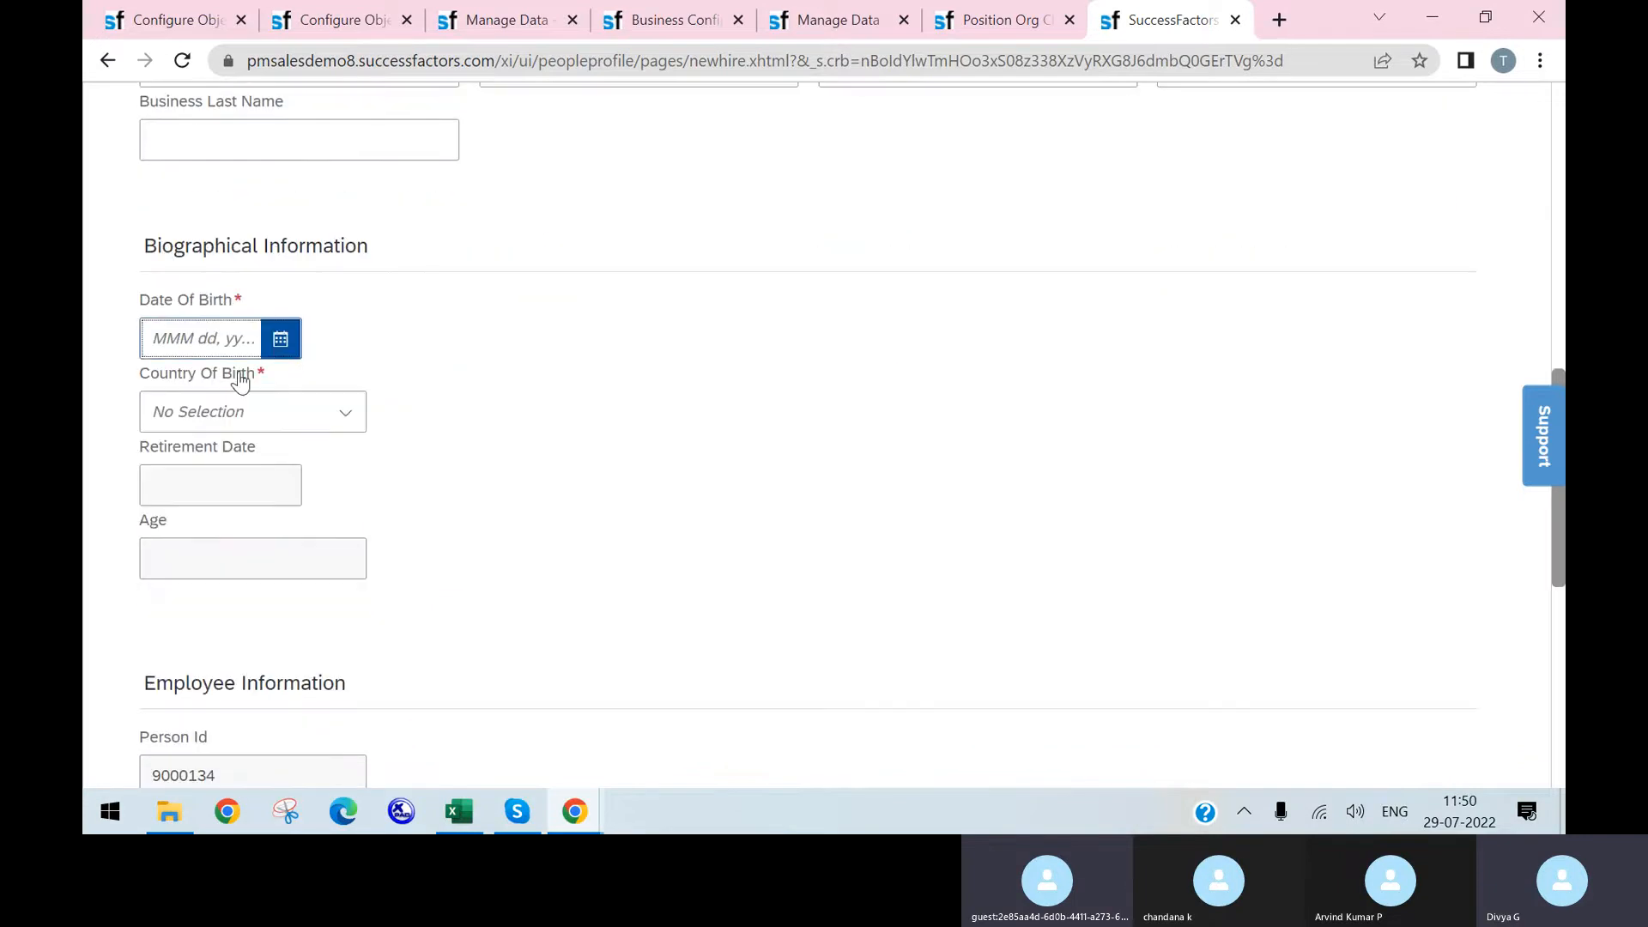
click(180, 405)
click(179, 405)
click(180, 405)
click(180, 405)
click(382, 406)
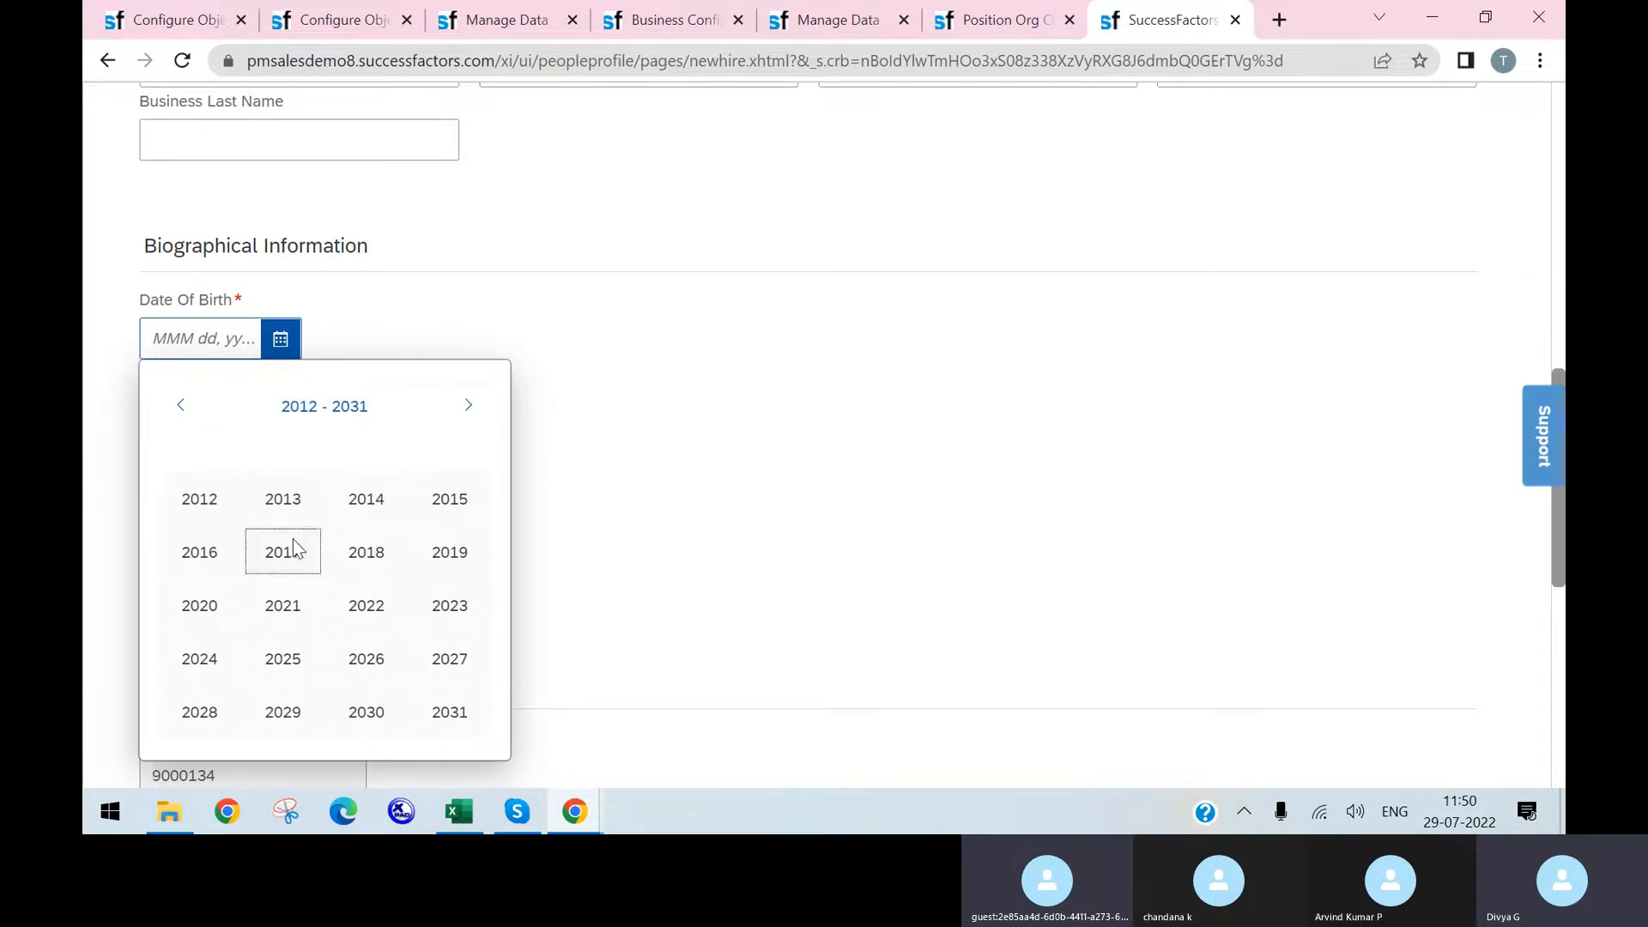
click(292, 549)
click(390, 408)
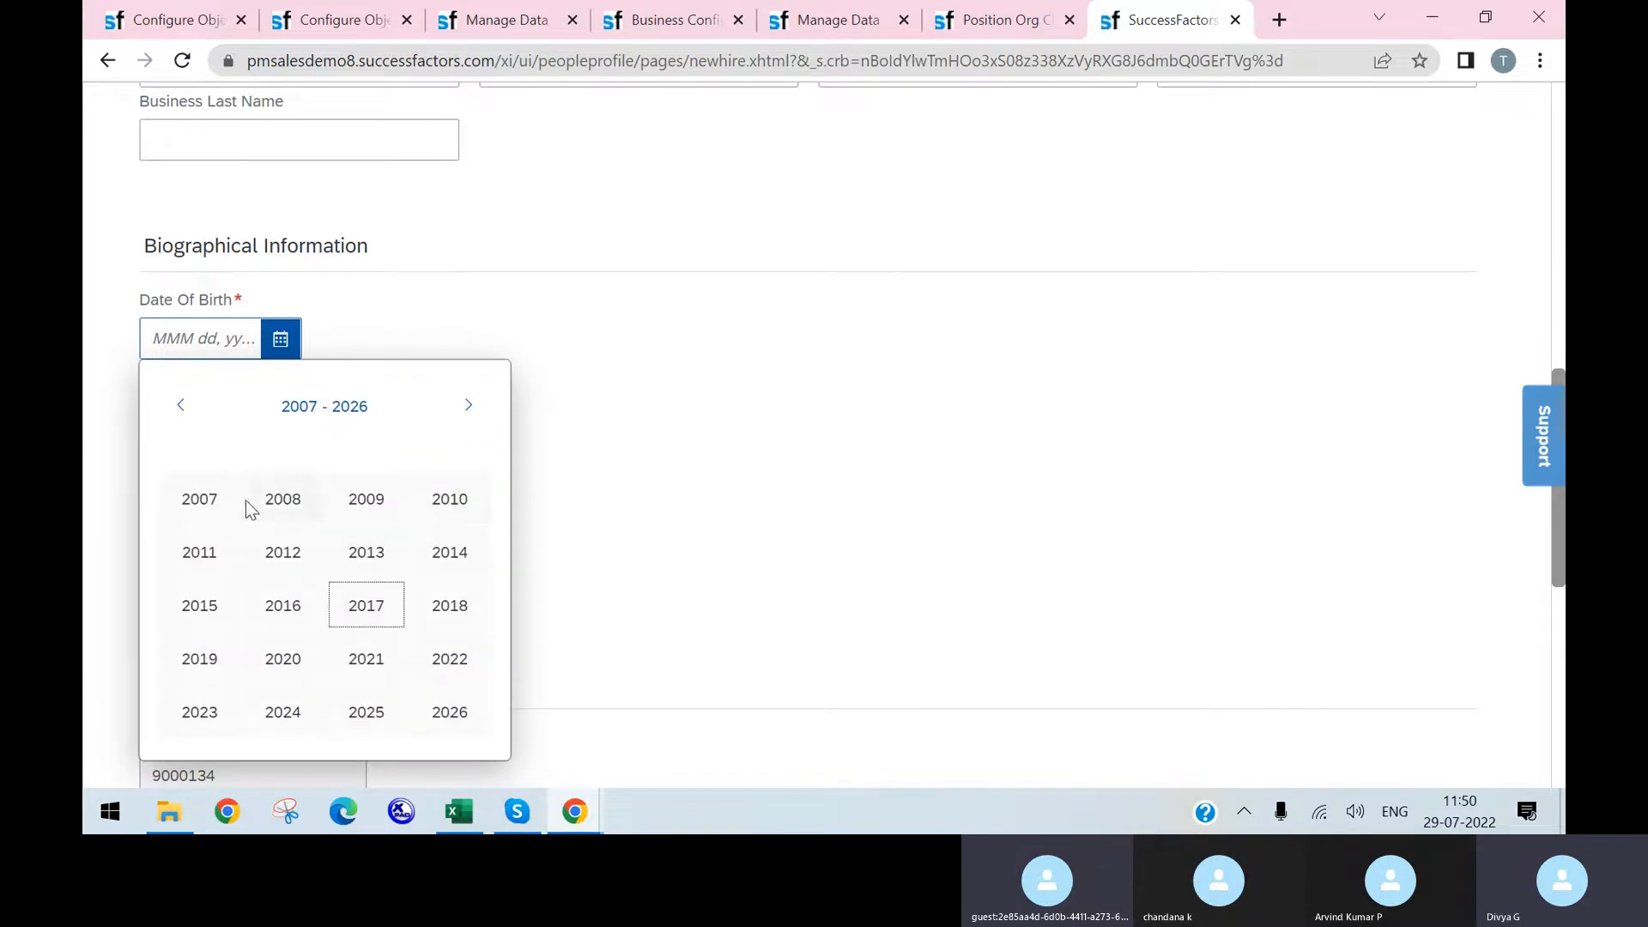
click(181, 405)
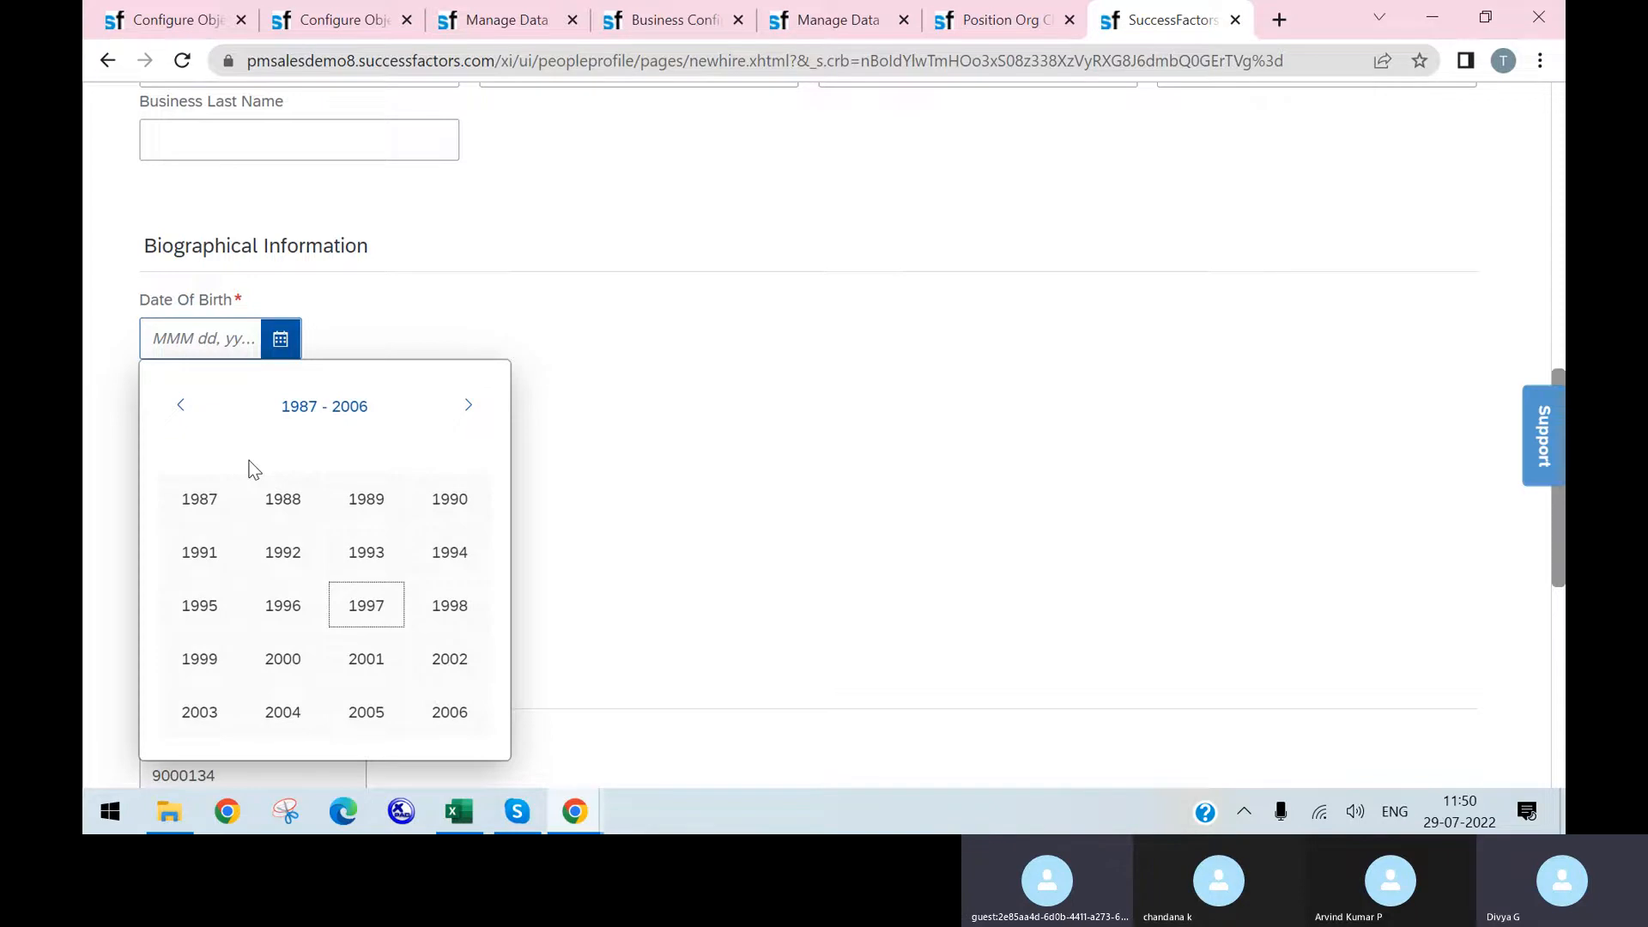
click(375, 588)
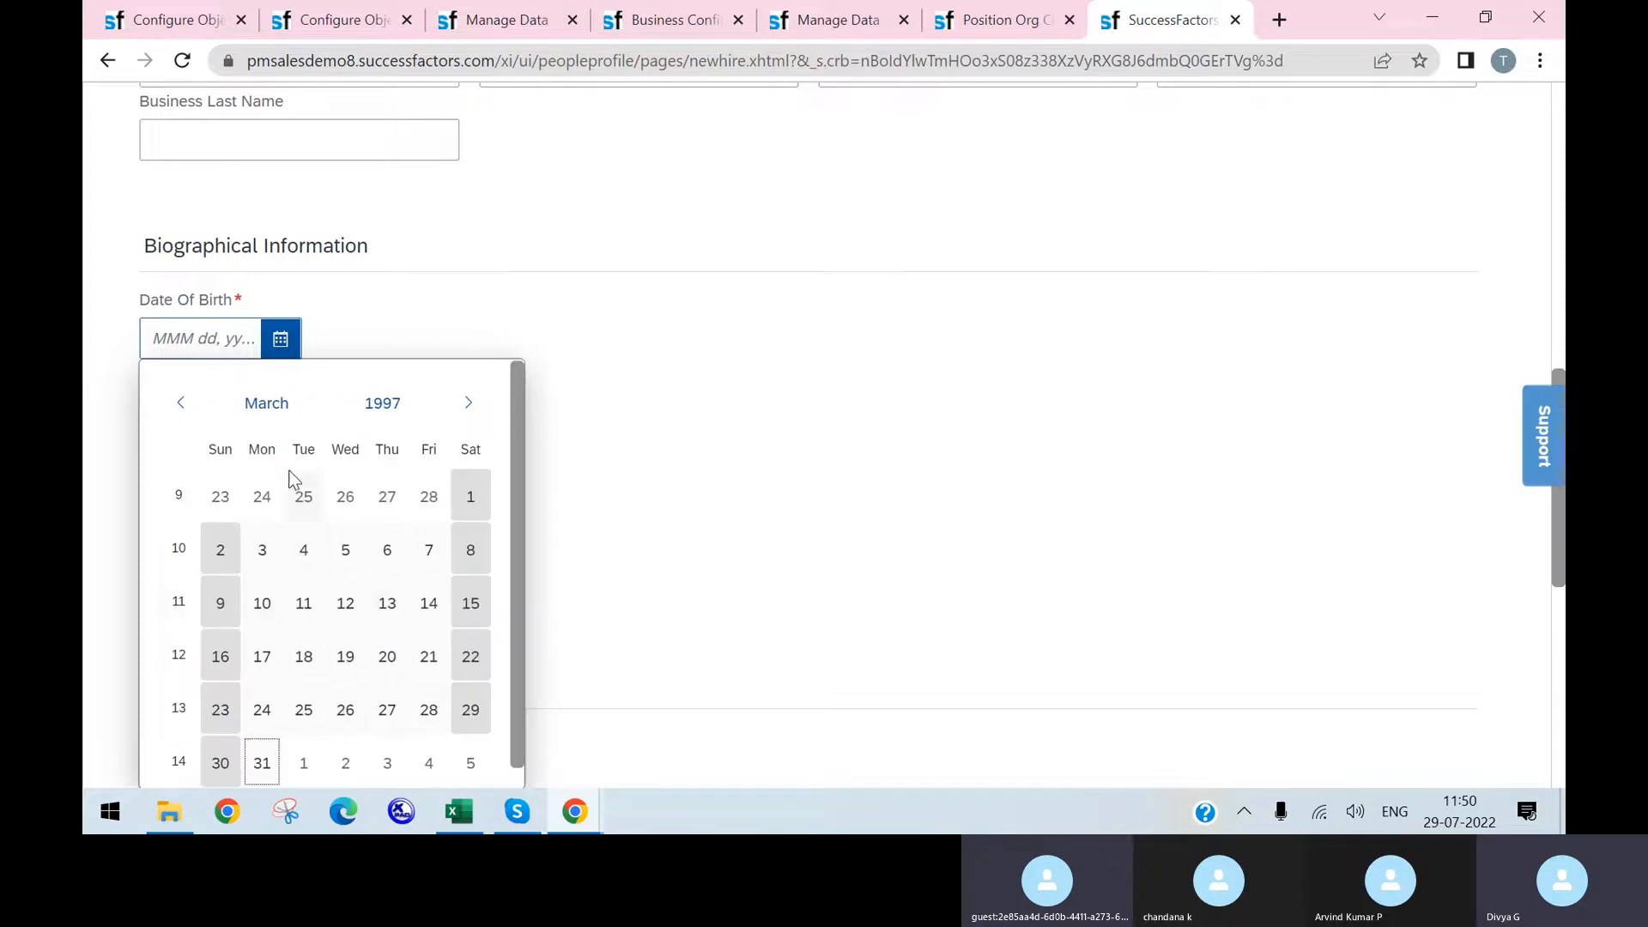
click(279, 605)
click(346, 413)
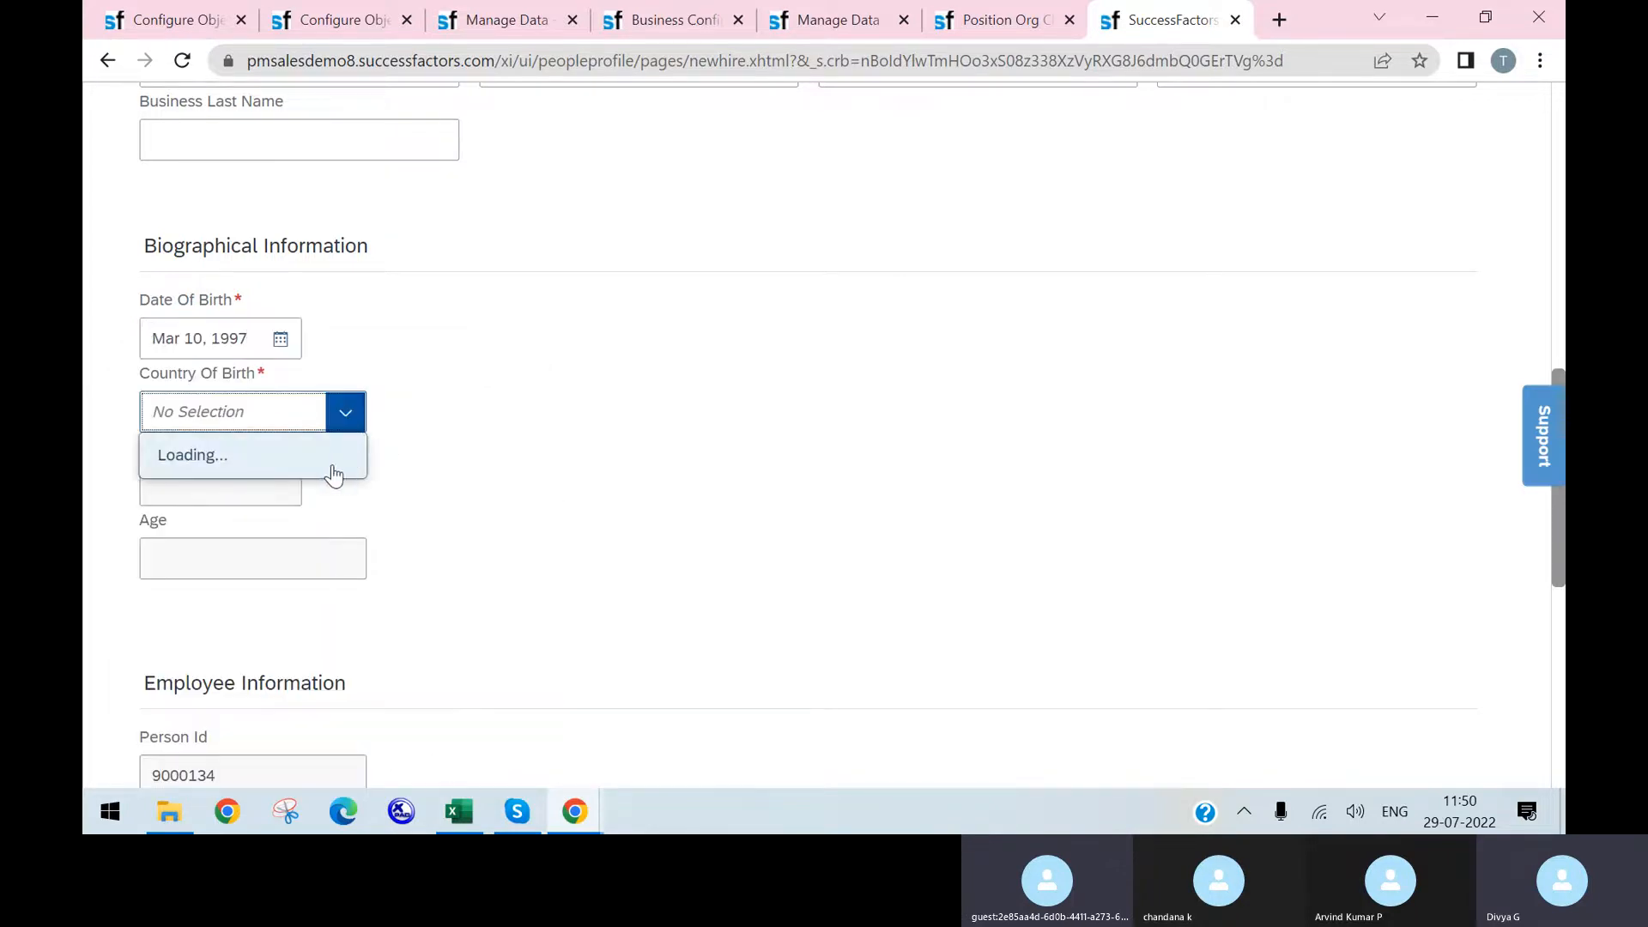
click(283, 550)
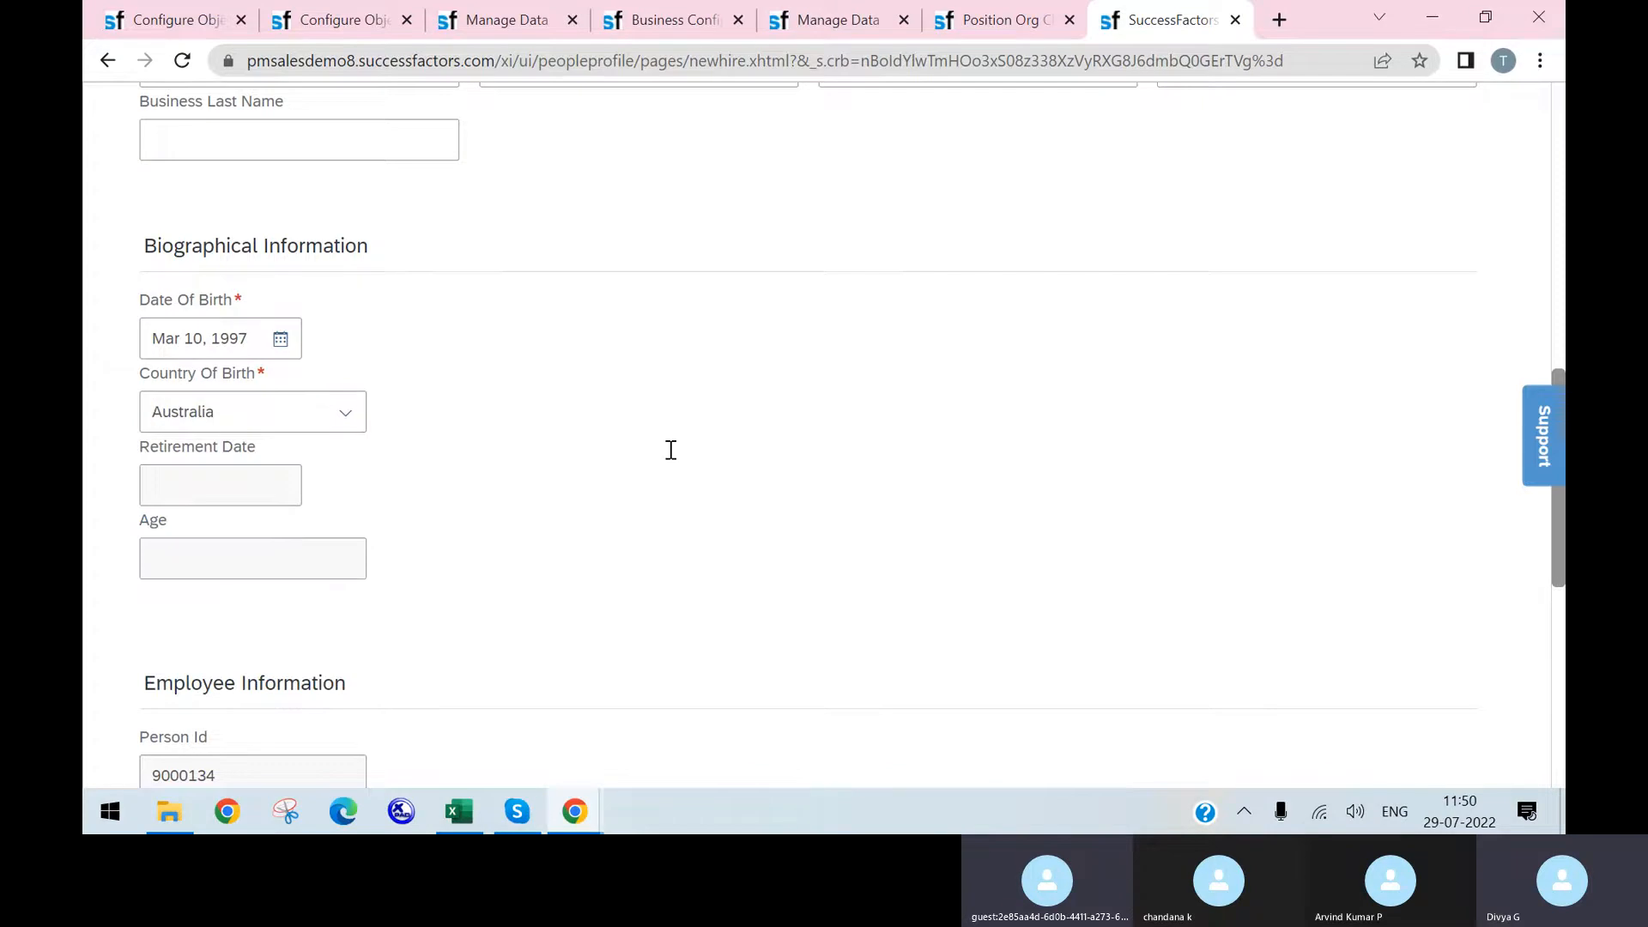
- Enter sdg as the User Name and continue past the Identity section without adding a national ID
scroll(670, 450, down, 5)
text(sdg)
click(735, 456)
scroll(455, 533, down, 2)
click(184, 541)
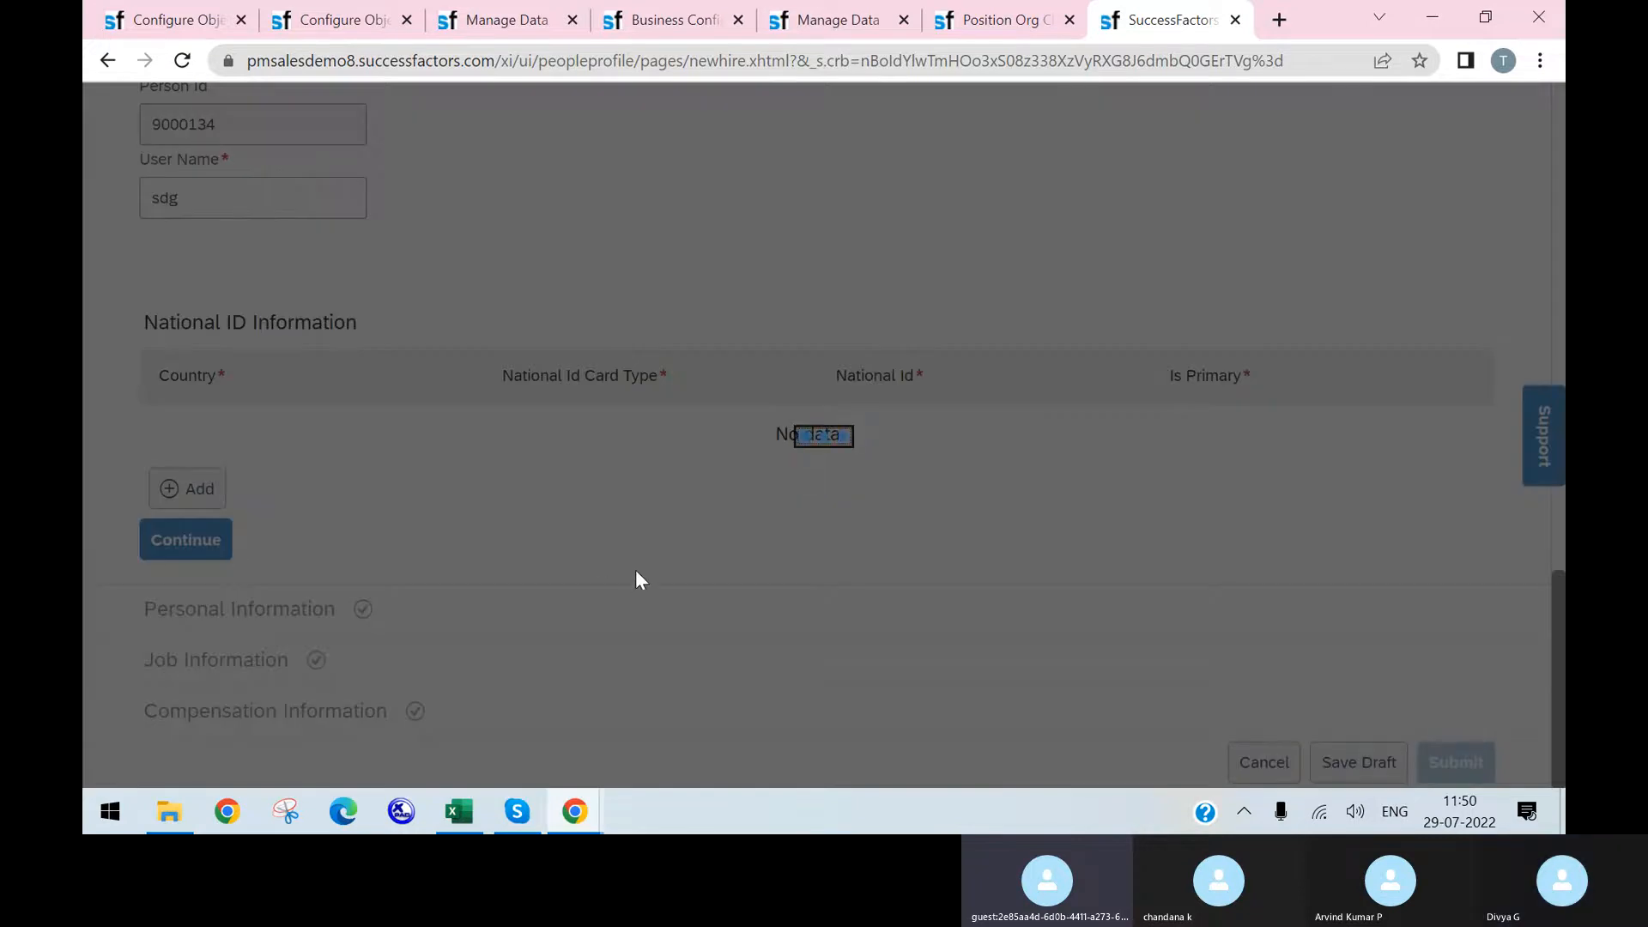
- Set Gender to Female and Nationality to Algeria in the Personal Information section
scroll(630, 564, down, 1)
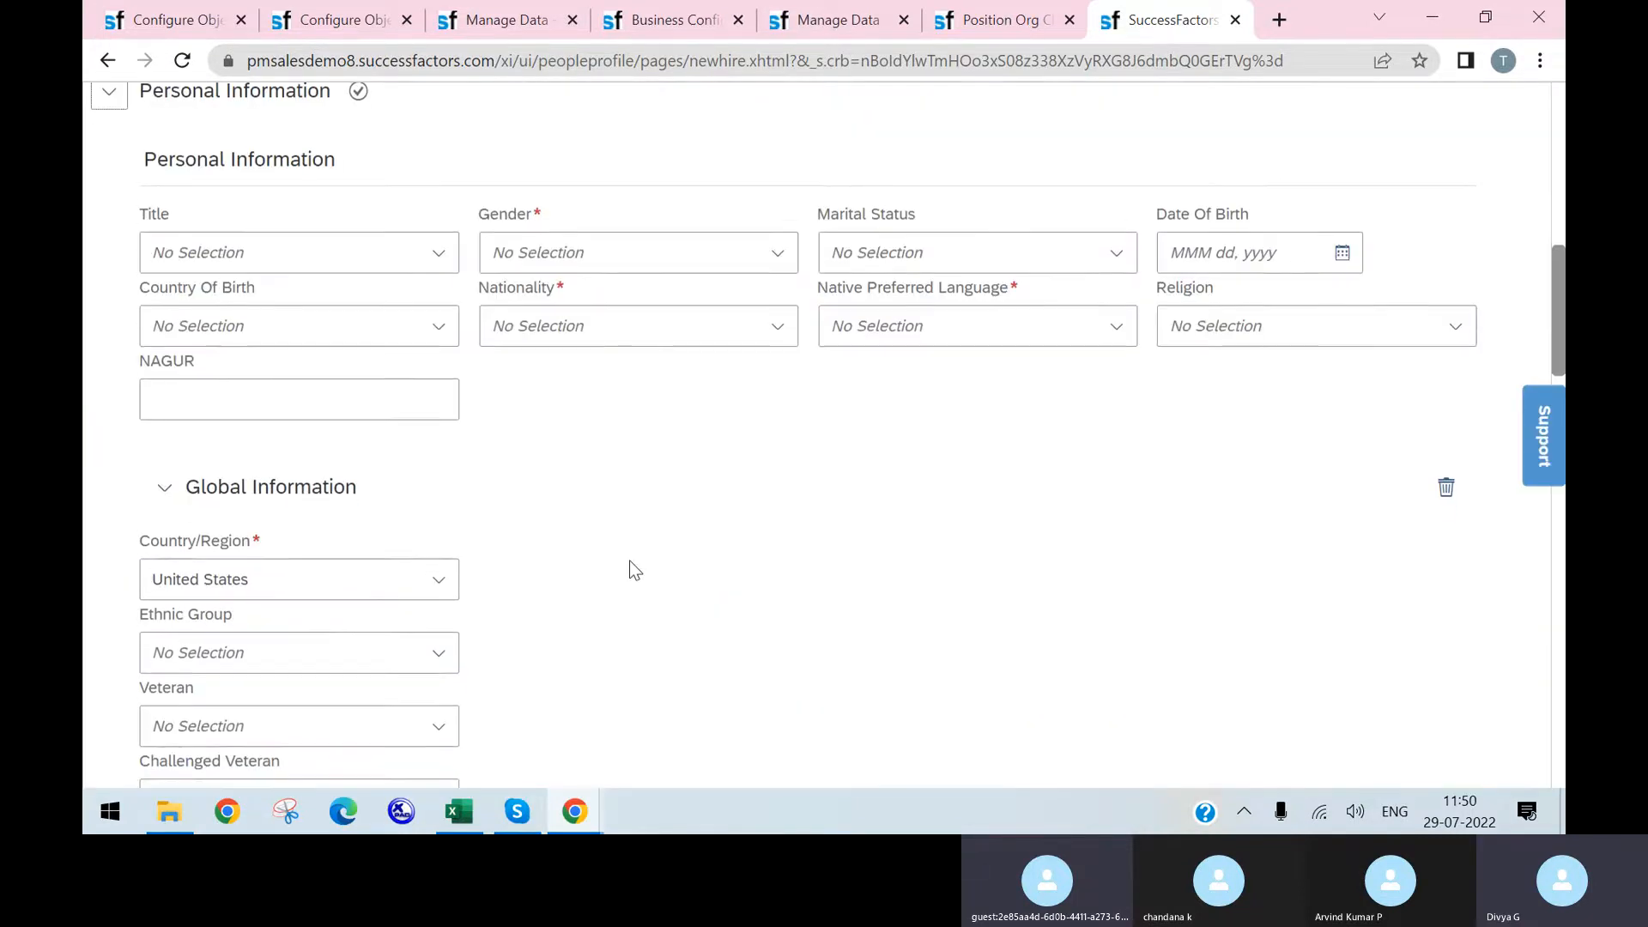
scroll(423, 265, up, 1)
scroll(615, 481, up, 2)
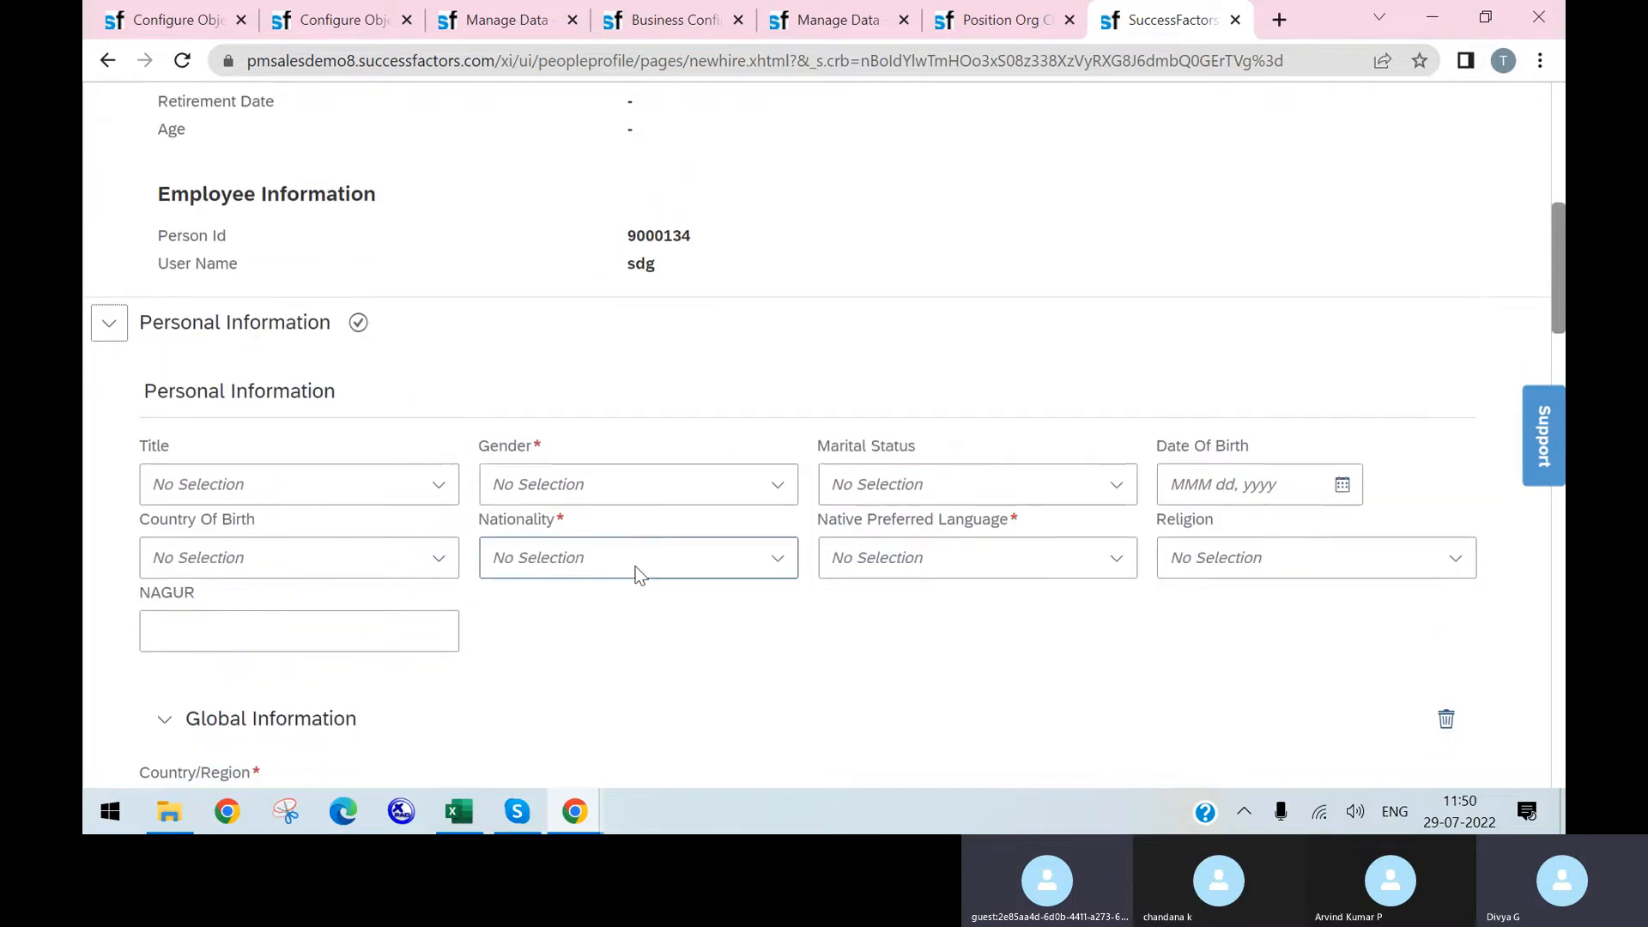
scroll(644, 412, down, 1)
click(778, 392)
click(763, 479)
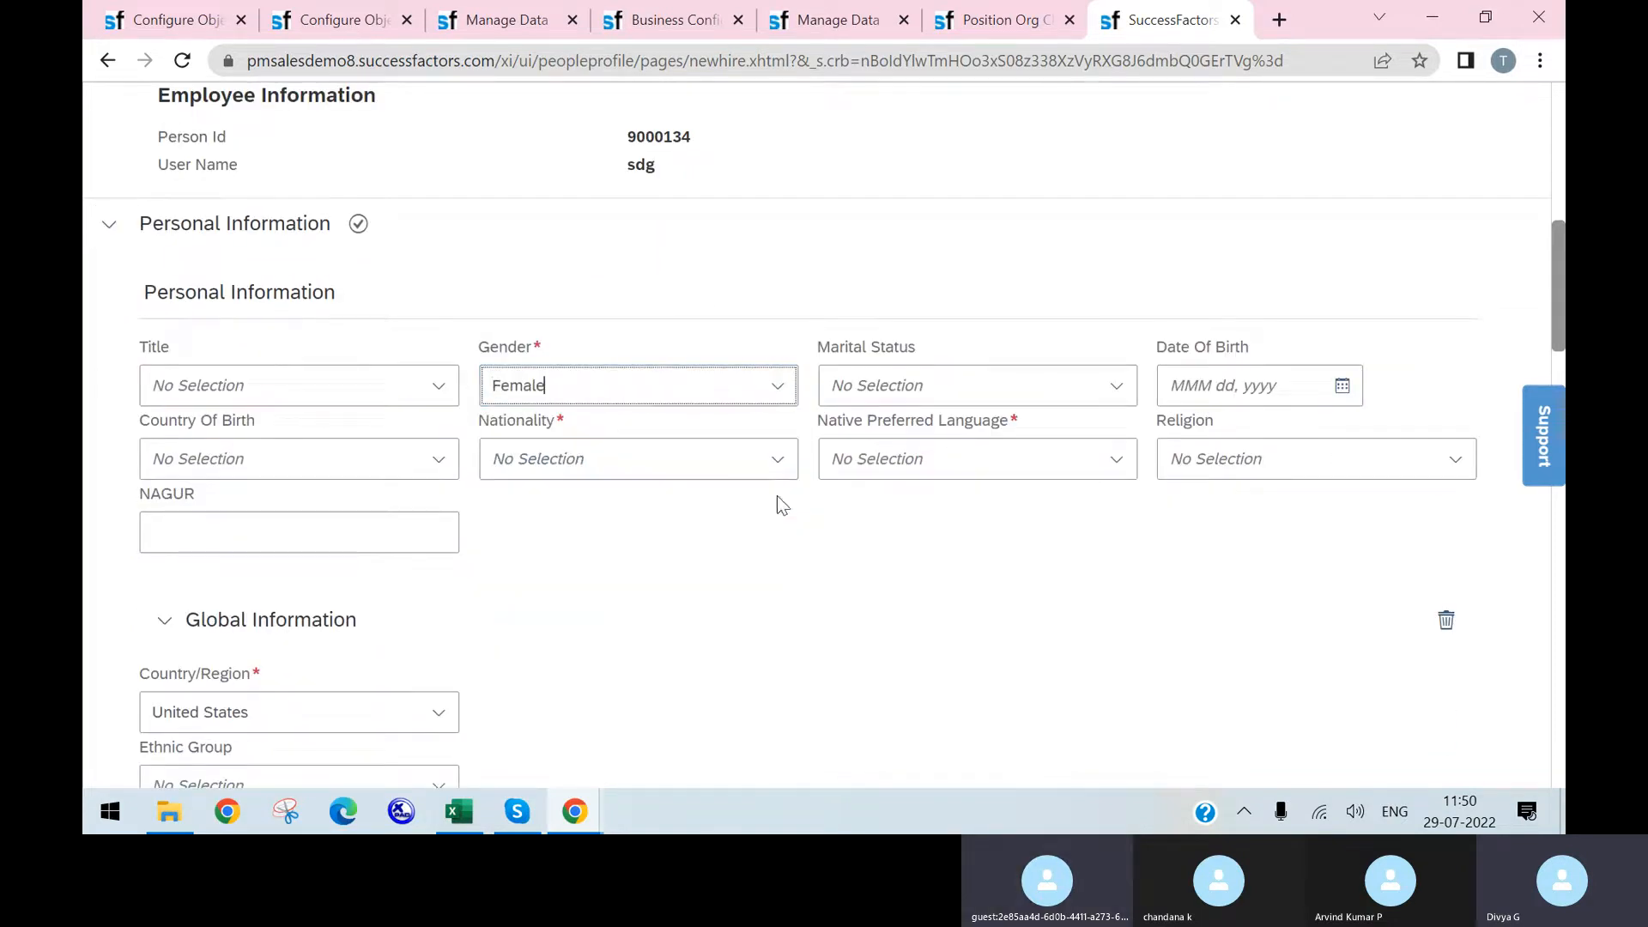
scroll(839, 434, down, 1)
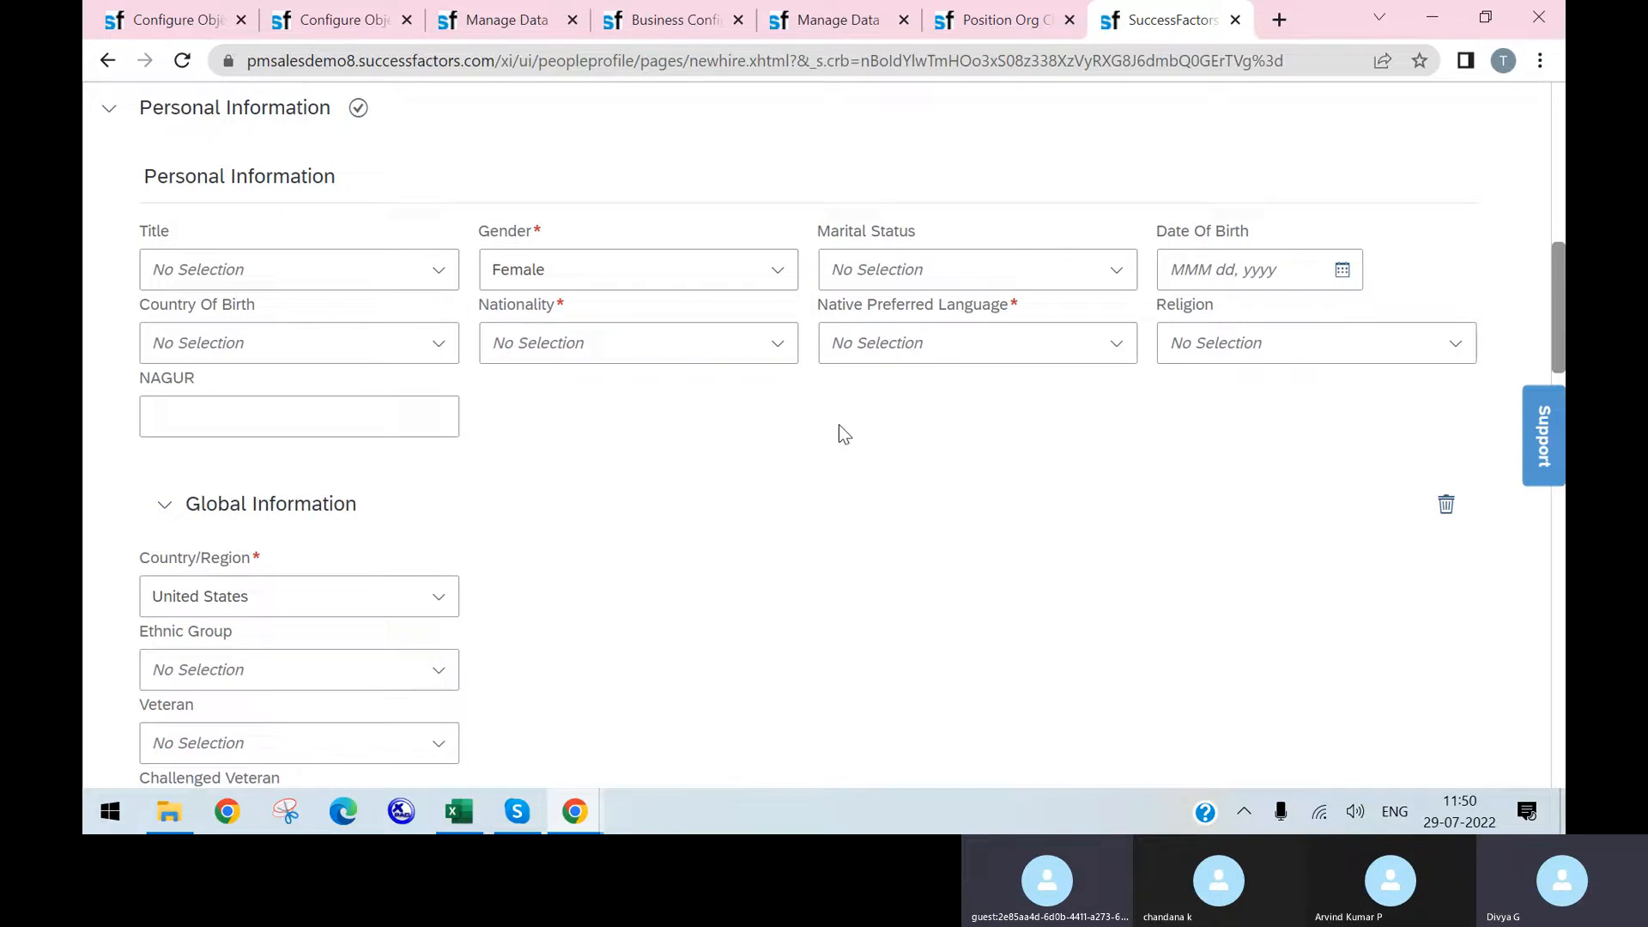
click(755, 347)
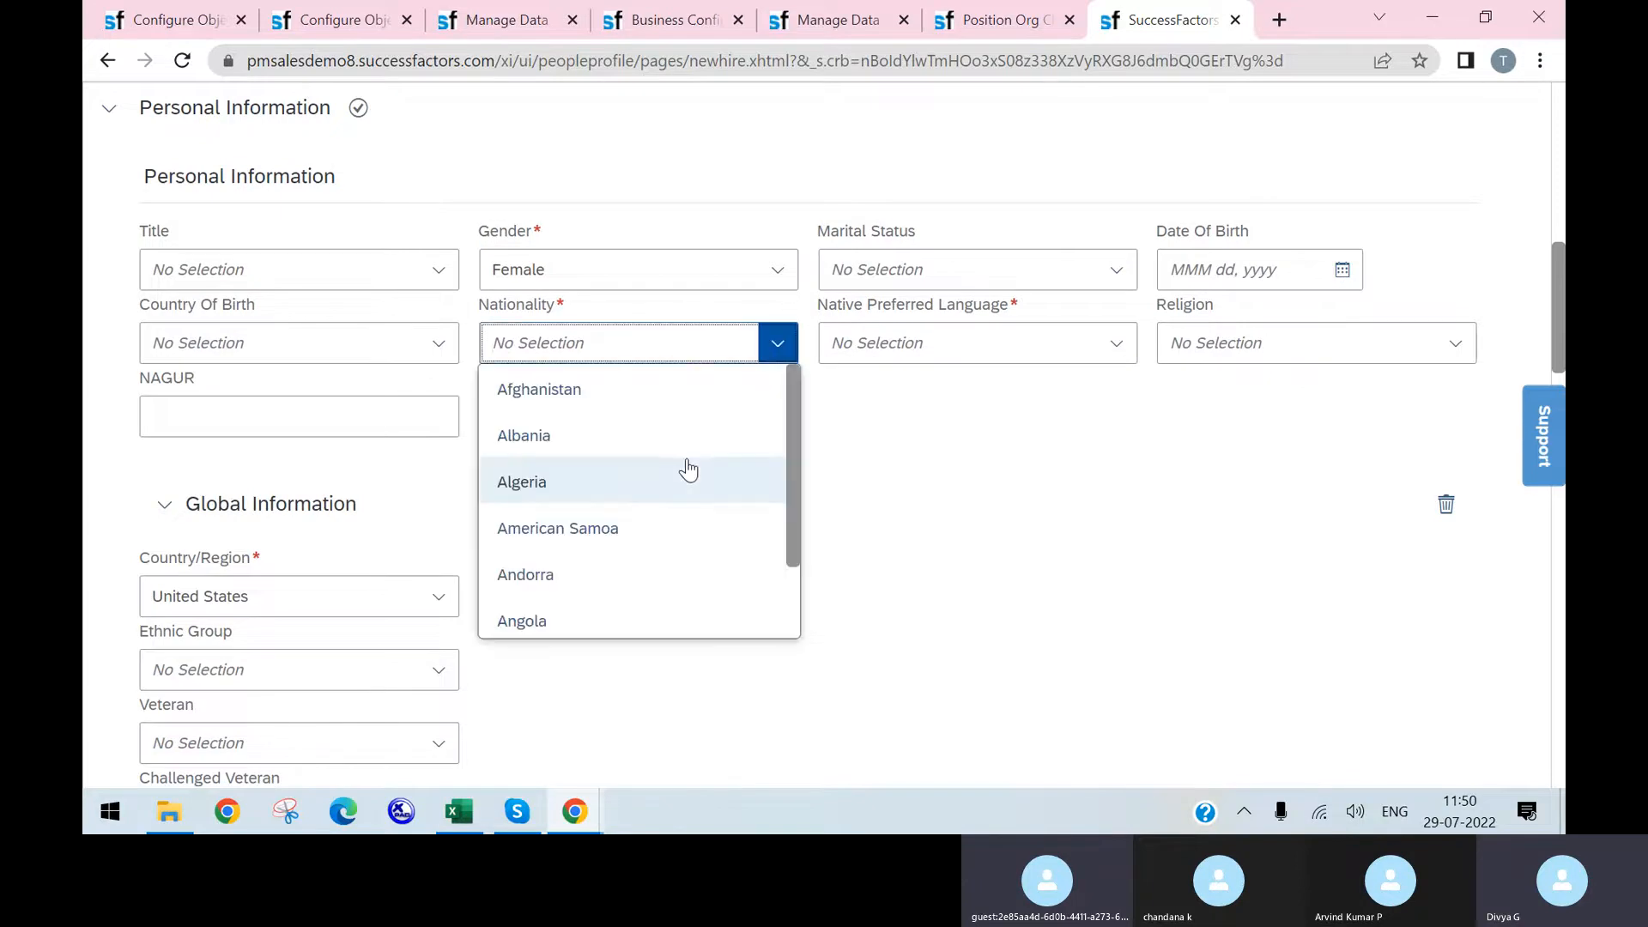
click(685, 477)
- Switch to the Excel position management workbook and review the Job code to position and Position to job info propagation rules
scroll(721, 539, up, 10)
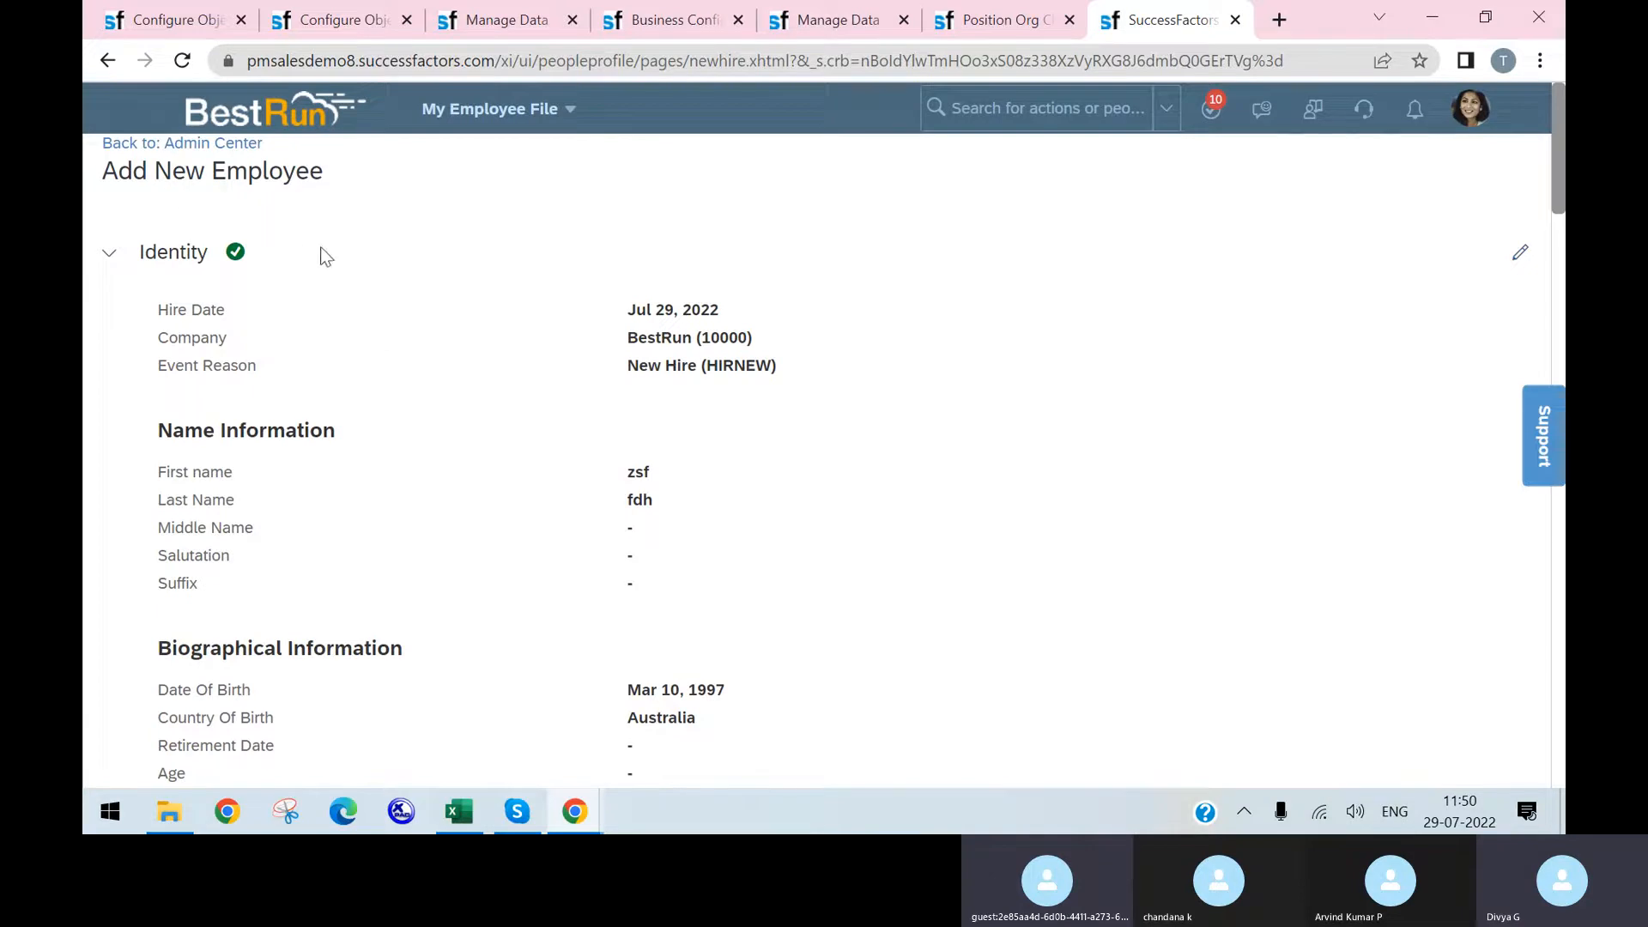
click(459, 810)
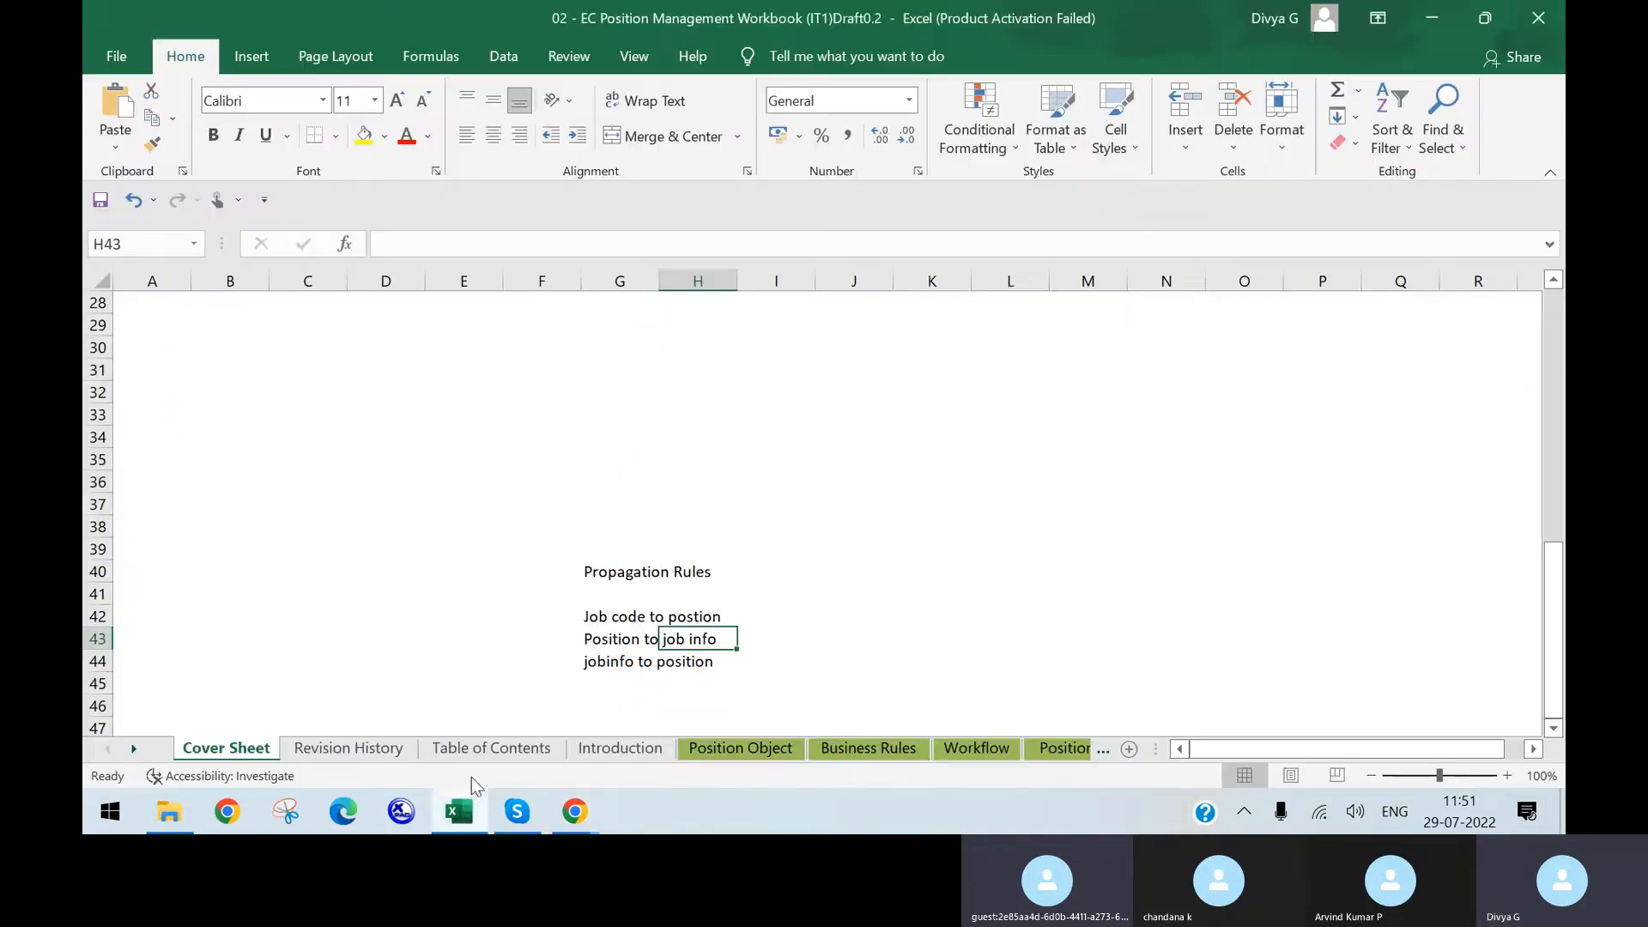
drag(597, 619, 721, 616)
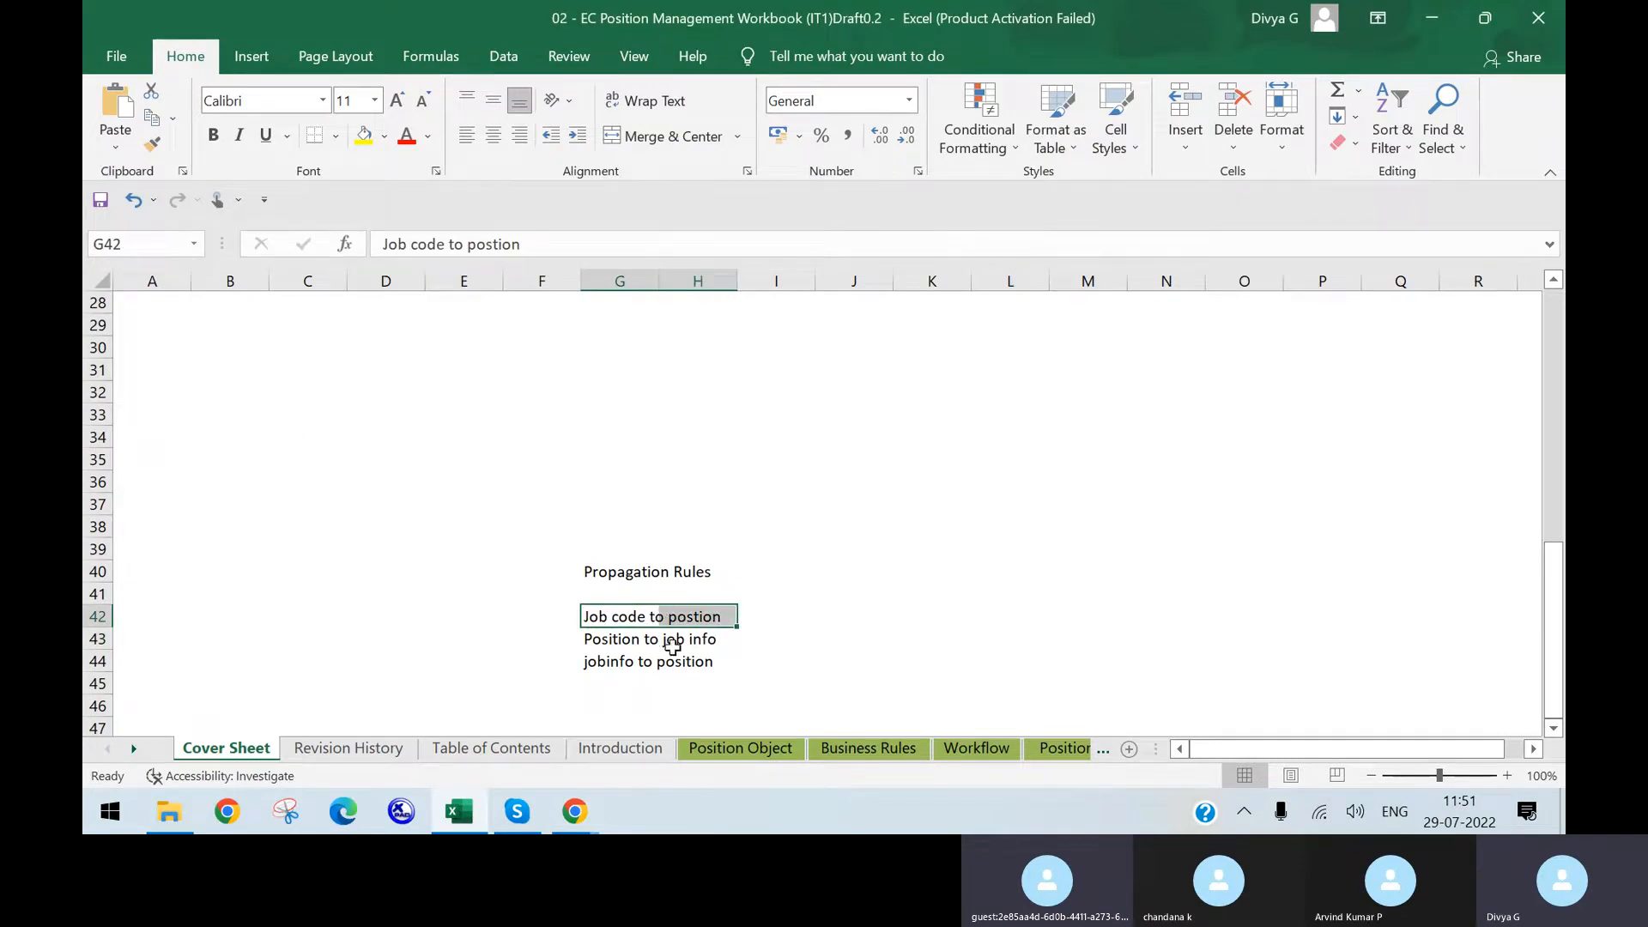
drag(590, 639, 710, 650)
click(710, 649)
drag(605, 635, 732, 638)
- Switch to the Chrome window showing the EC_JOBCODE2POSI business rule and close that window
mouse_move(576, 811)
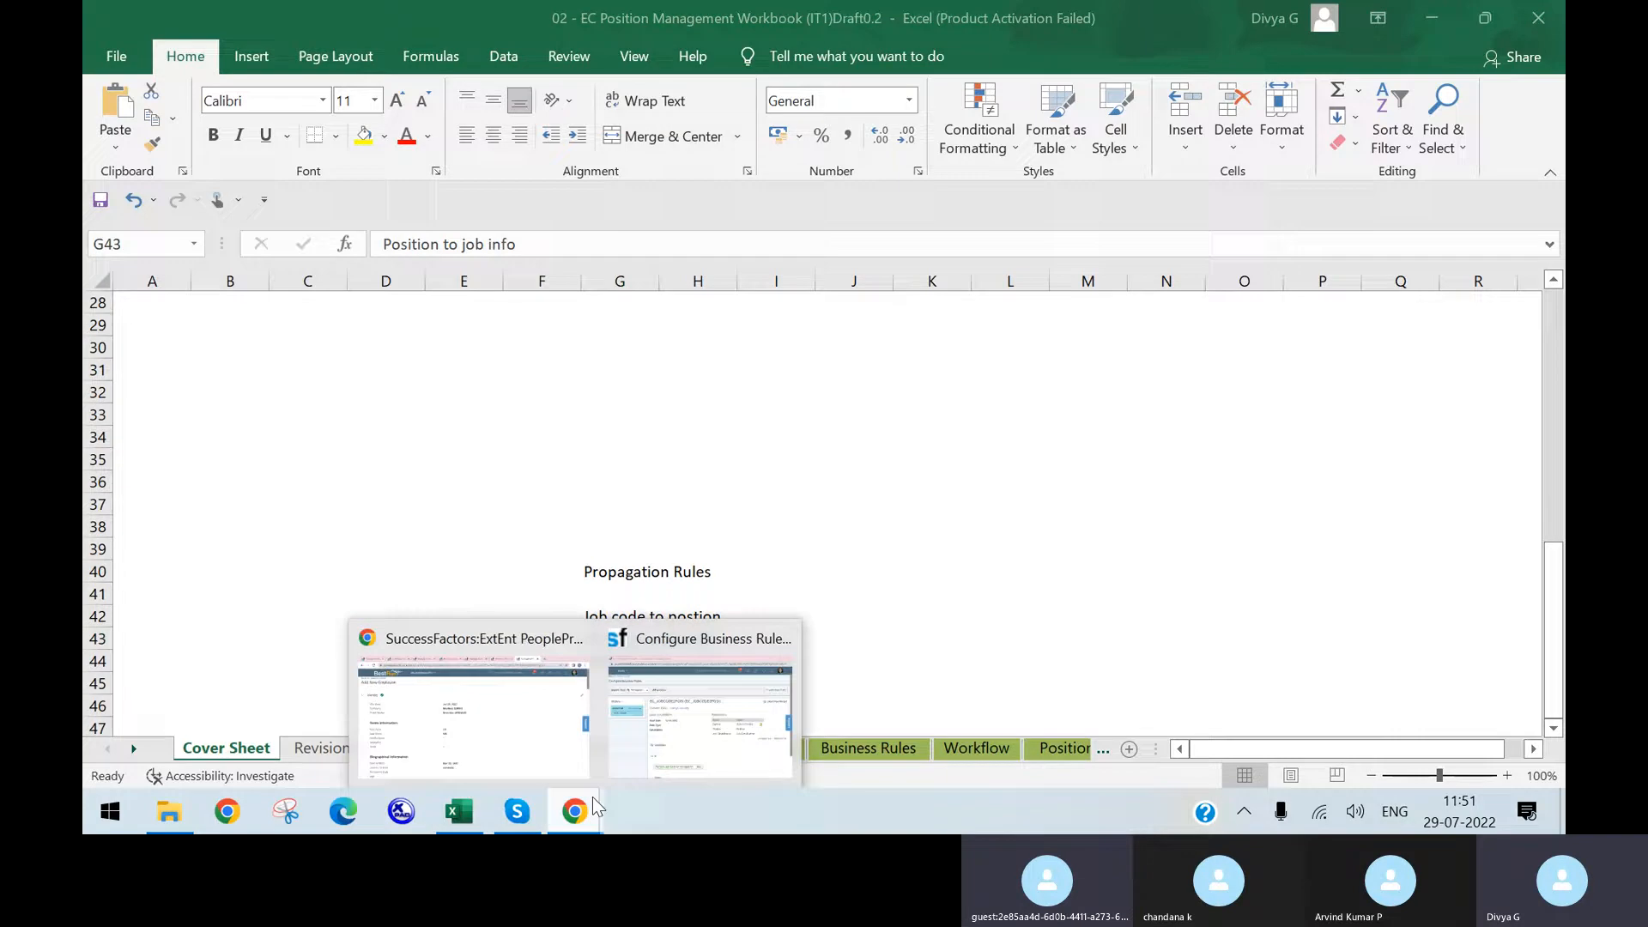
click(657, 729)
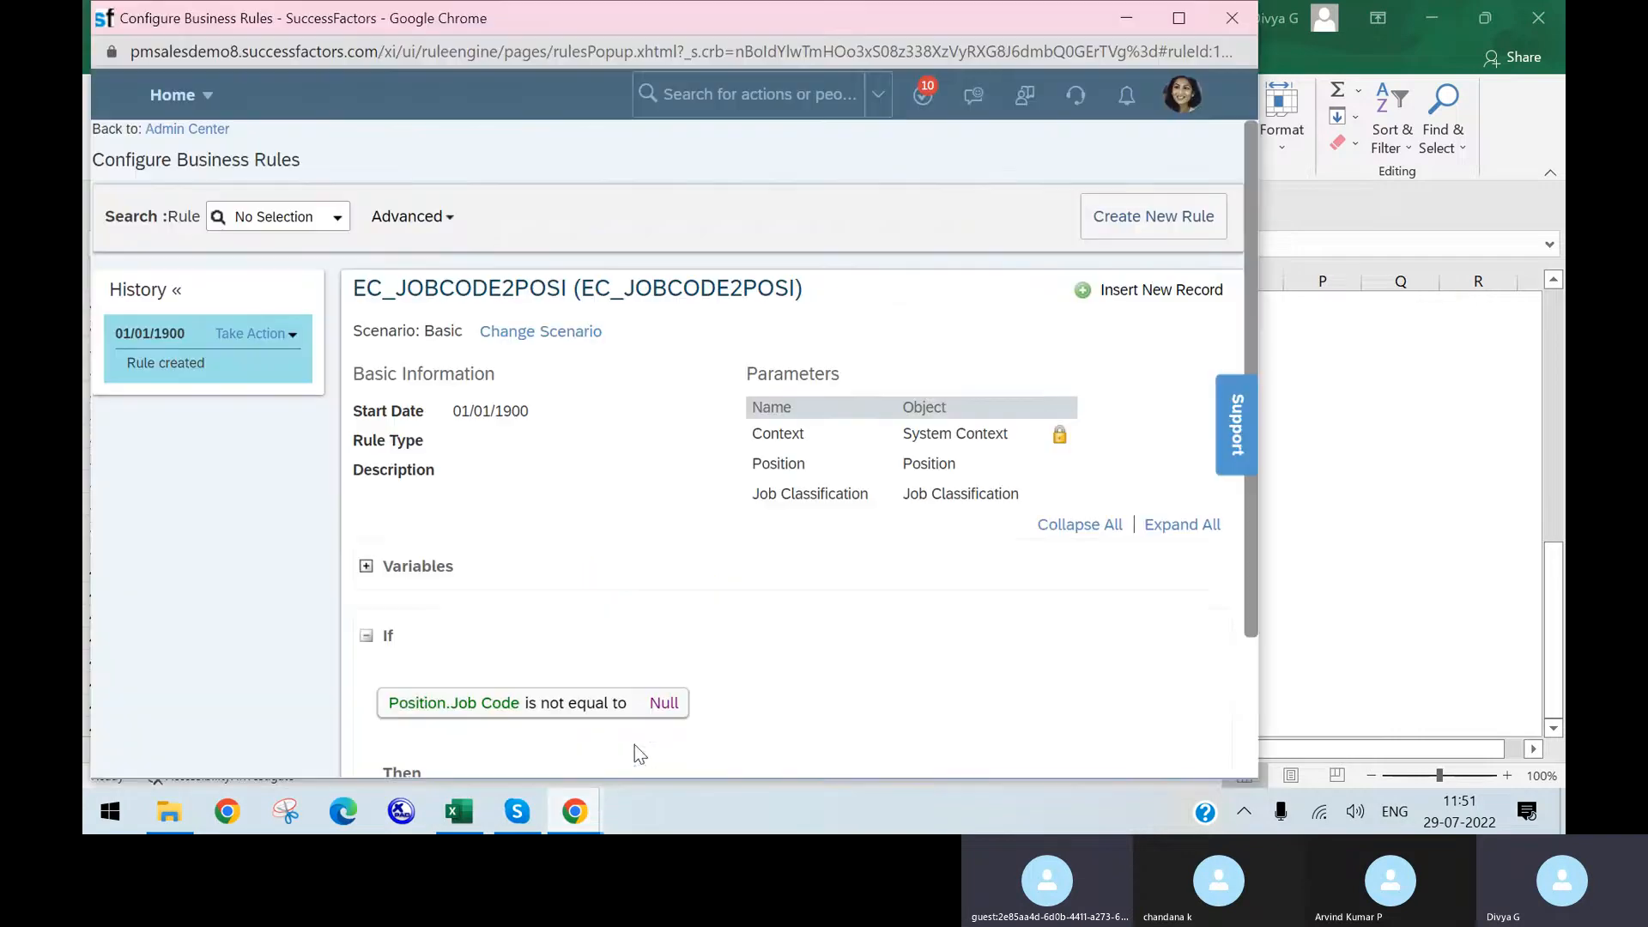
click(1248, 34)
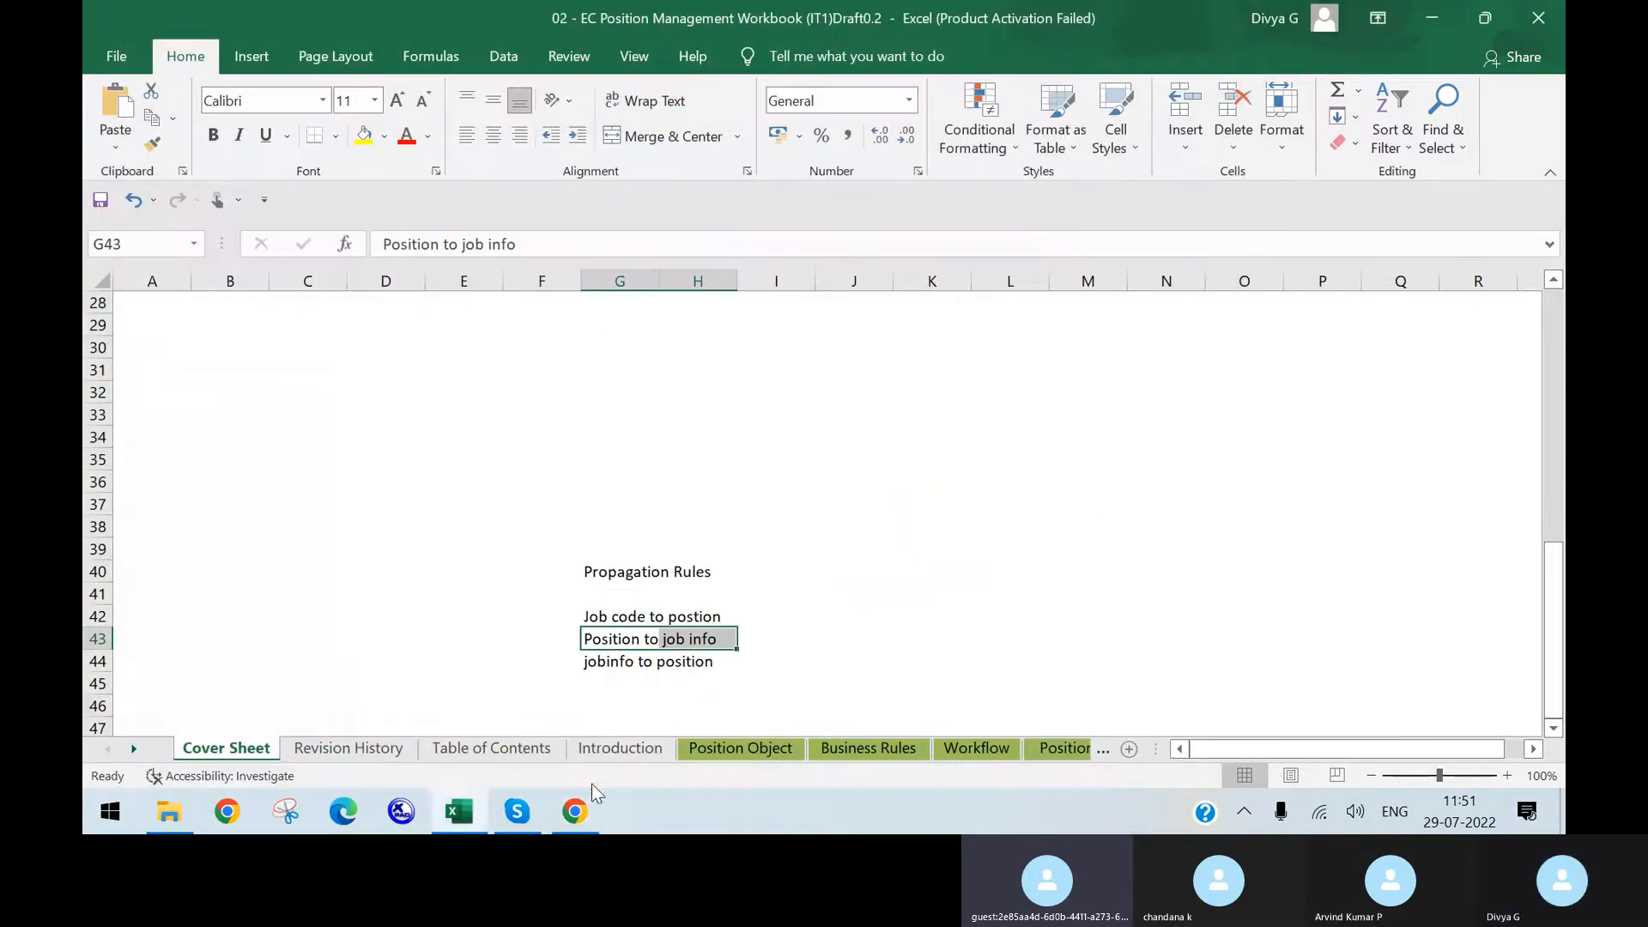
- Return to the Add New Employee form in Chrome and review its Identity, Personal Information and Global Information sections
click(560, 819)
scroll(794, 465, down, 8)
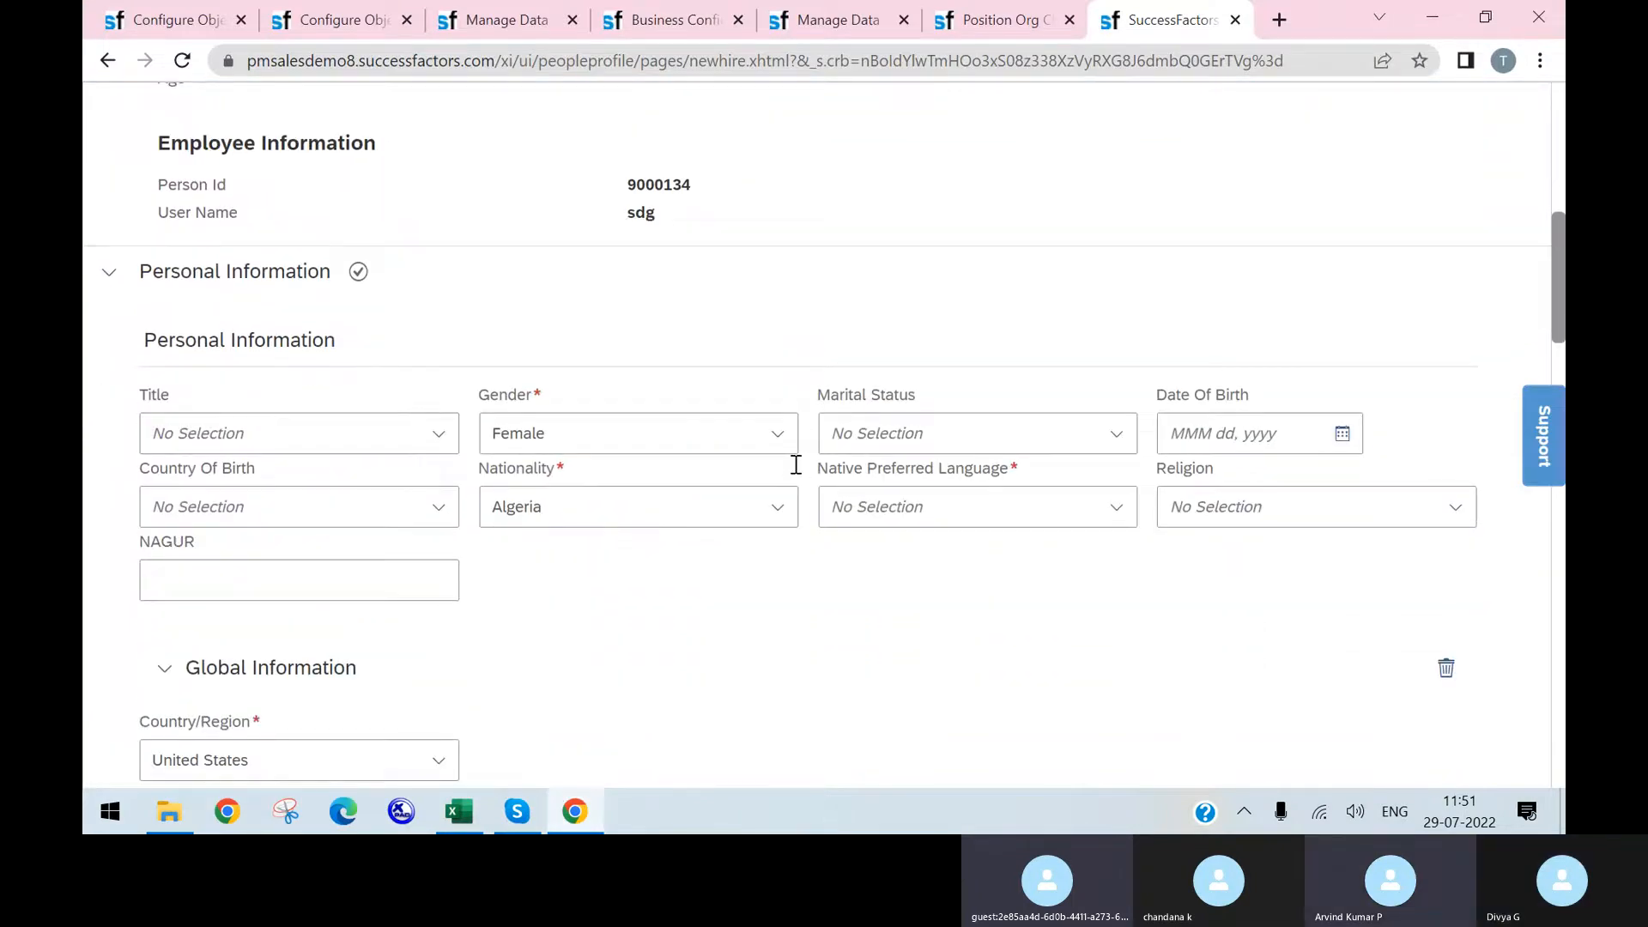
scroll(795, 463, down, 6)
scroll(708, 453, up, 15)
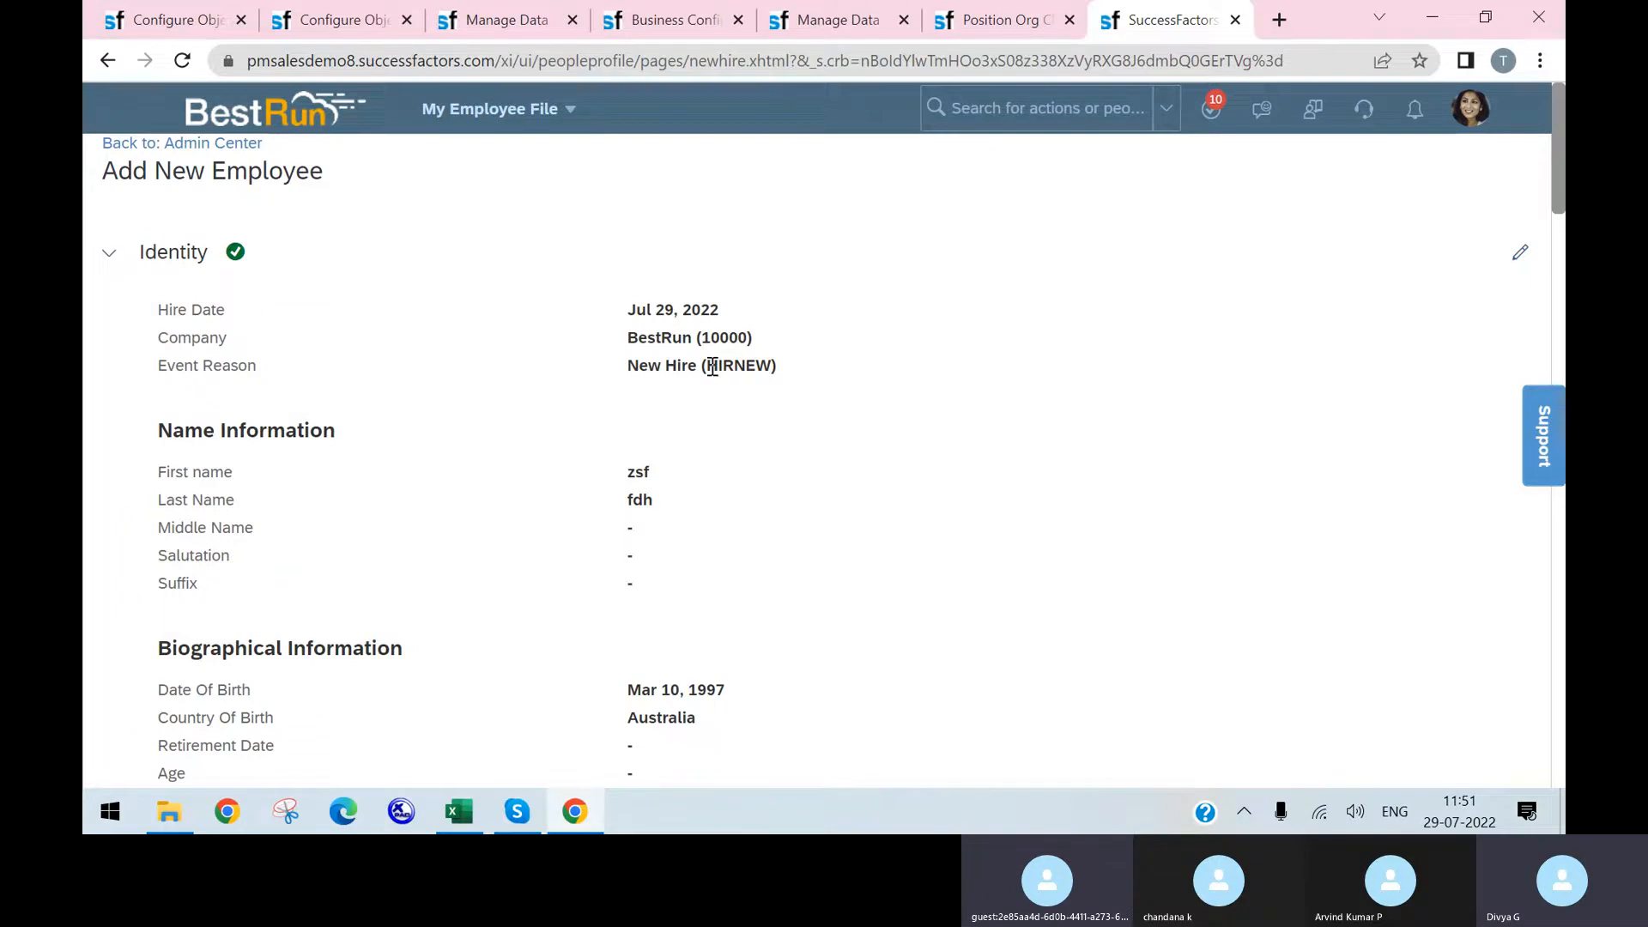
scroll(759, 403, down, 1)
scroll(601, 377, down, 5)
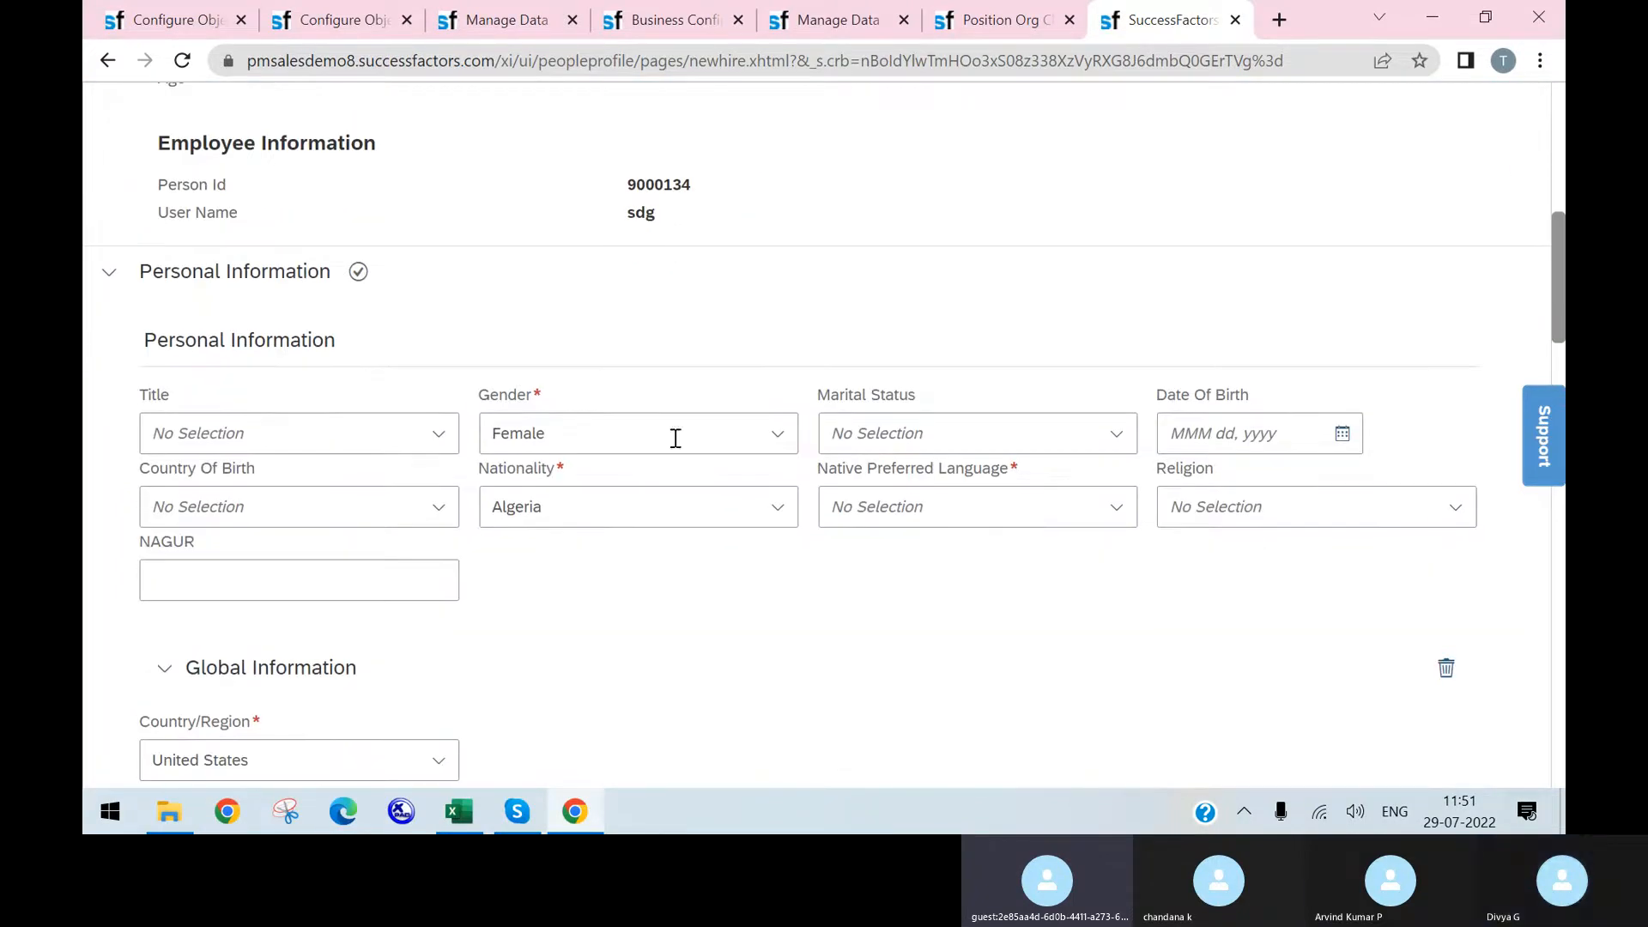
scroll(583, 481, down, 2)
scroll(496, 515, down, 7)
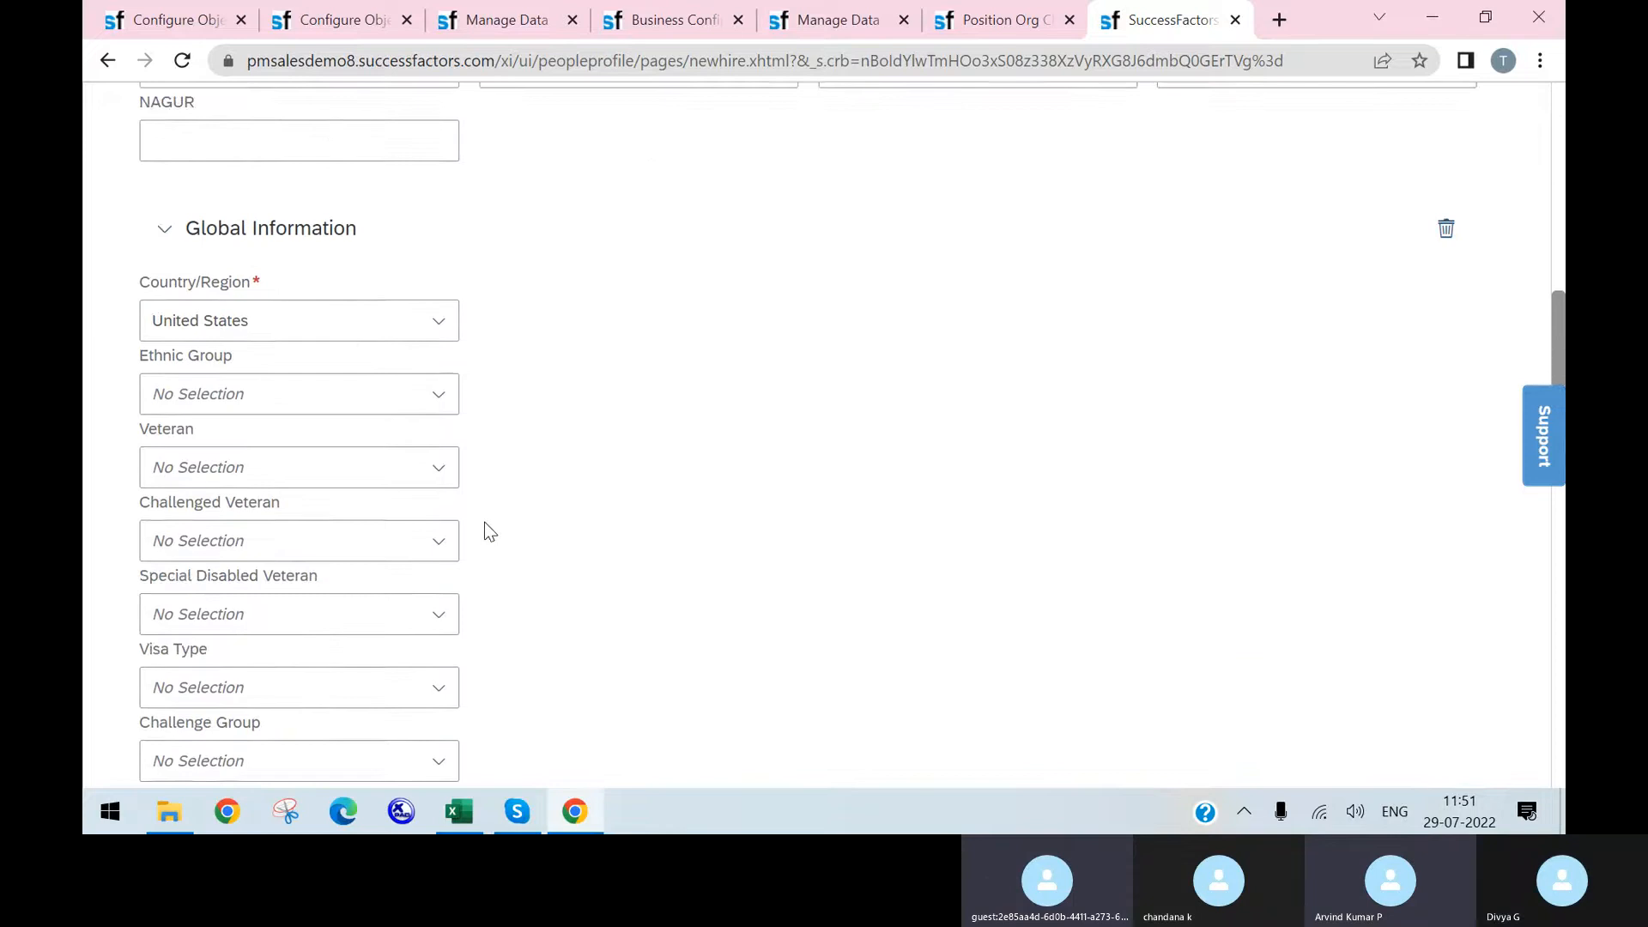
- Fill in the required Address Line 2 of the home address and try to continue to Job Information
scroll(403, 513, down, 3)
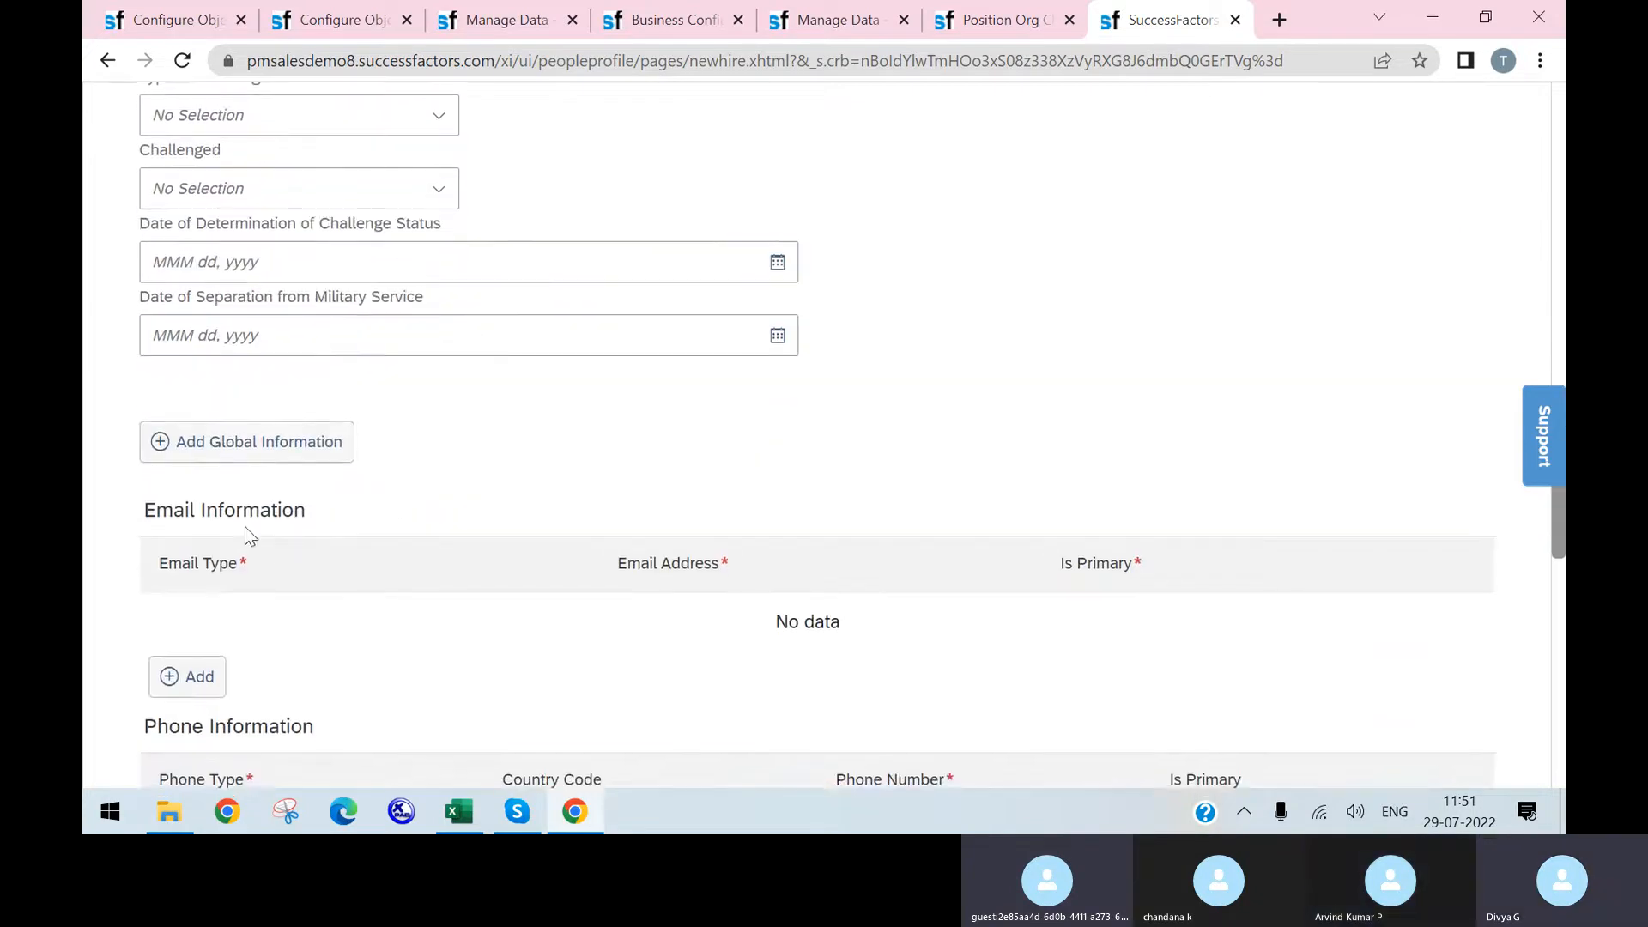
scroll(292, 485, down, 4)
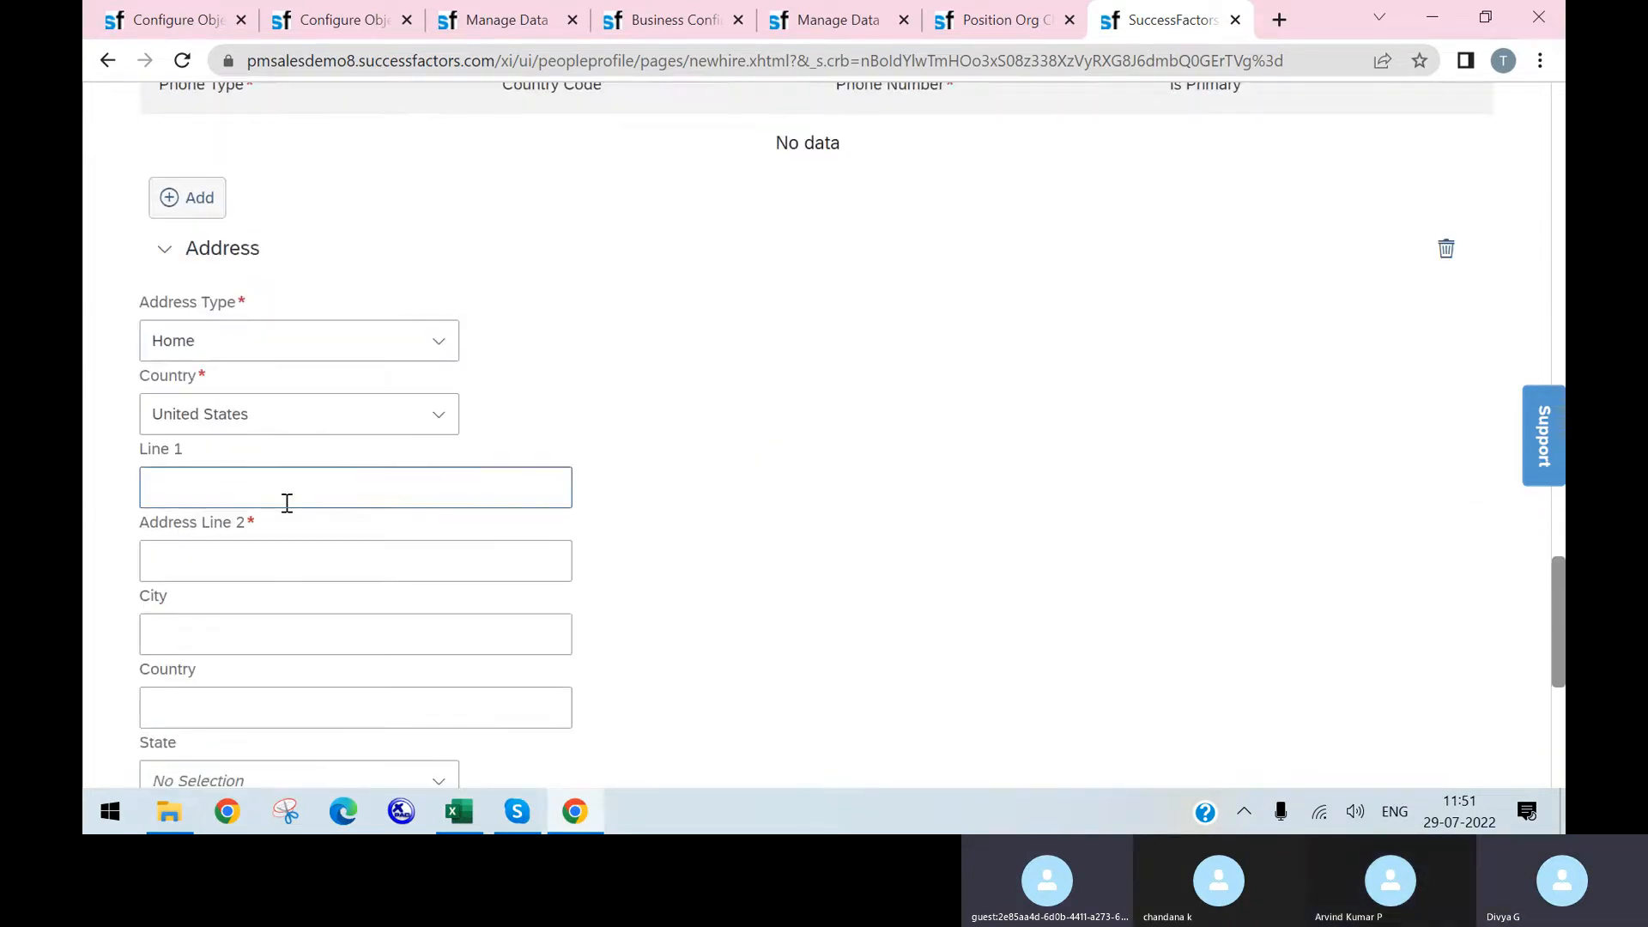
scroll(378, 413, down, 3)
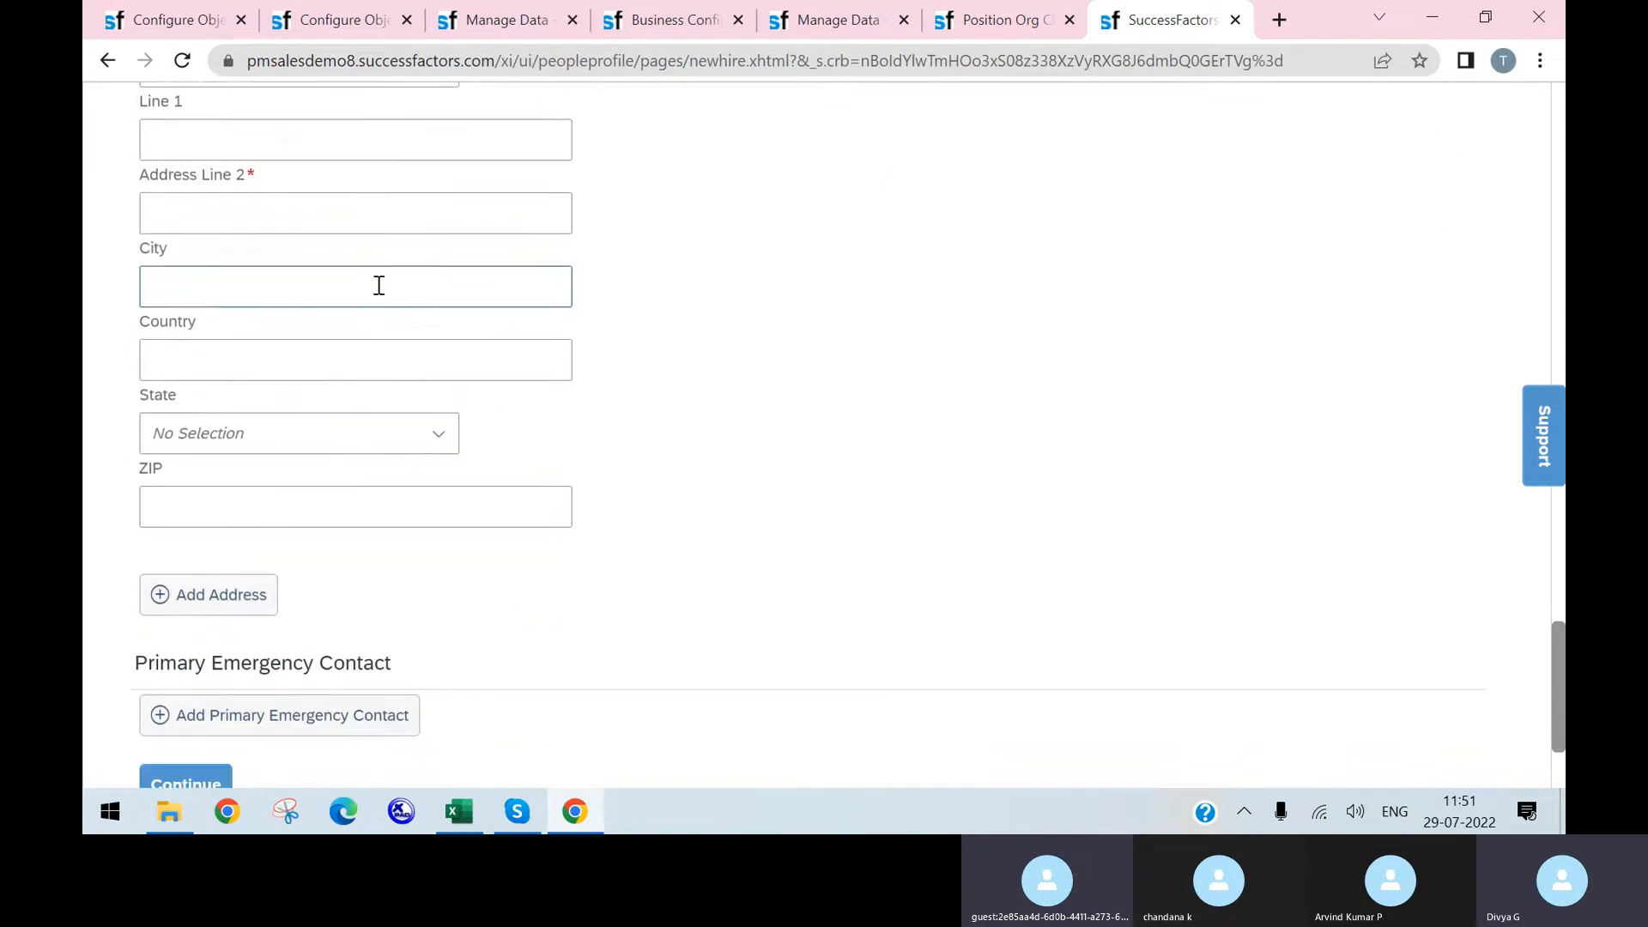
click(386, 211)
text(dg)
scroll(747, 357, down, 2)
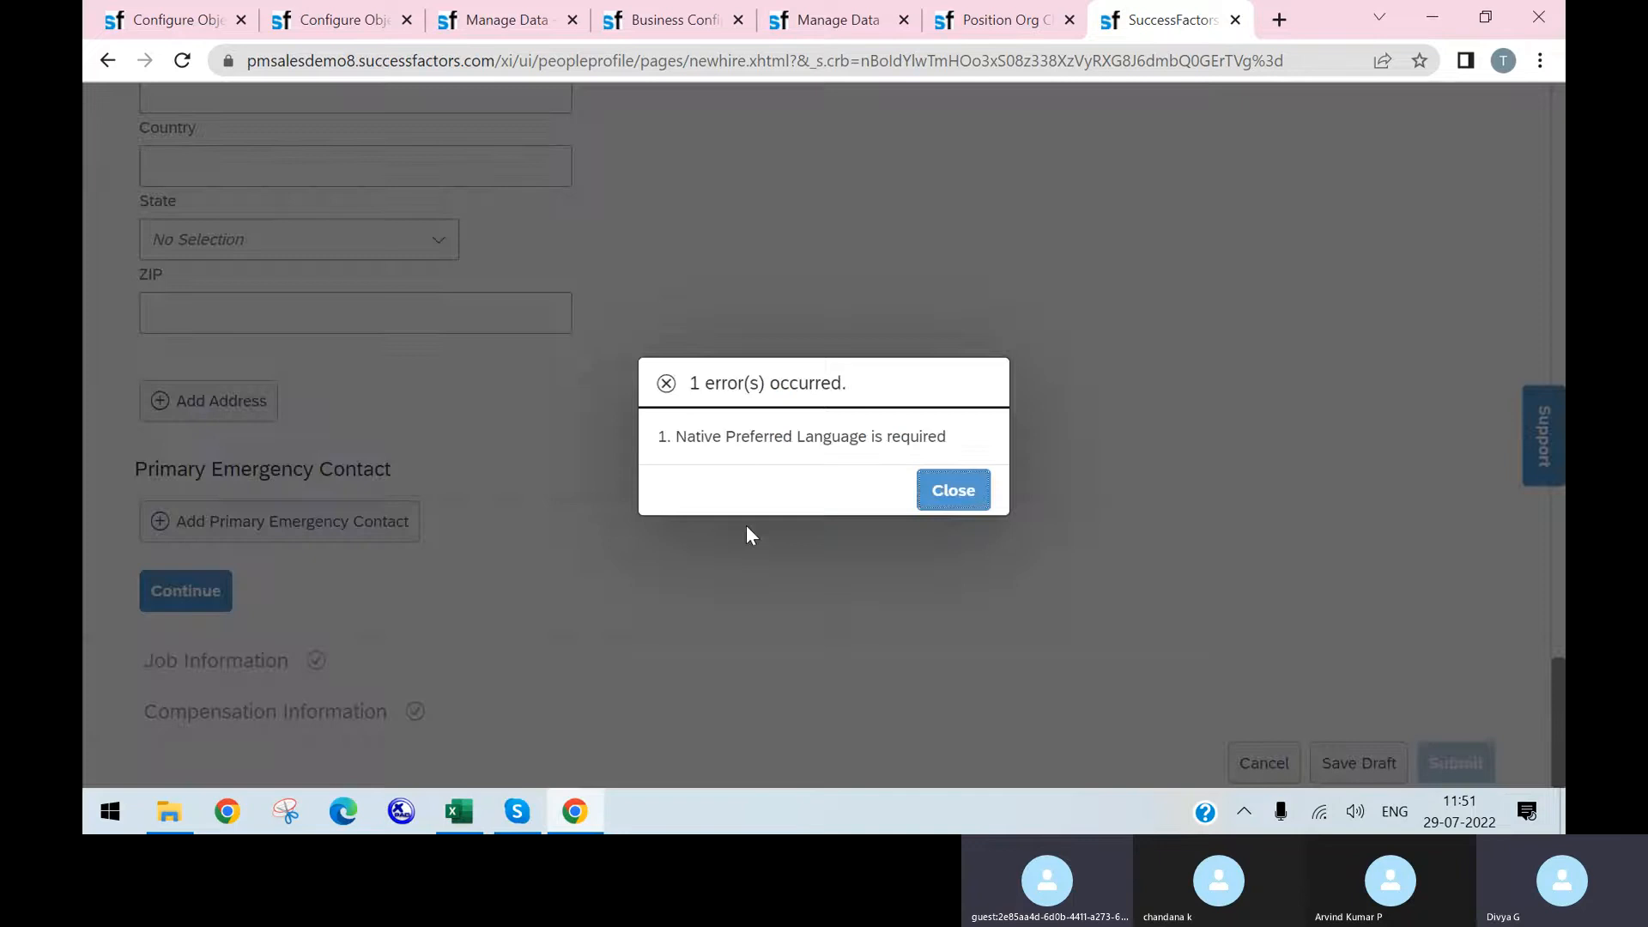
click(926, 496)
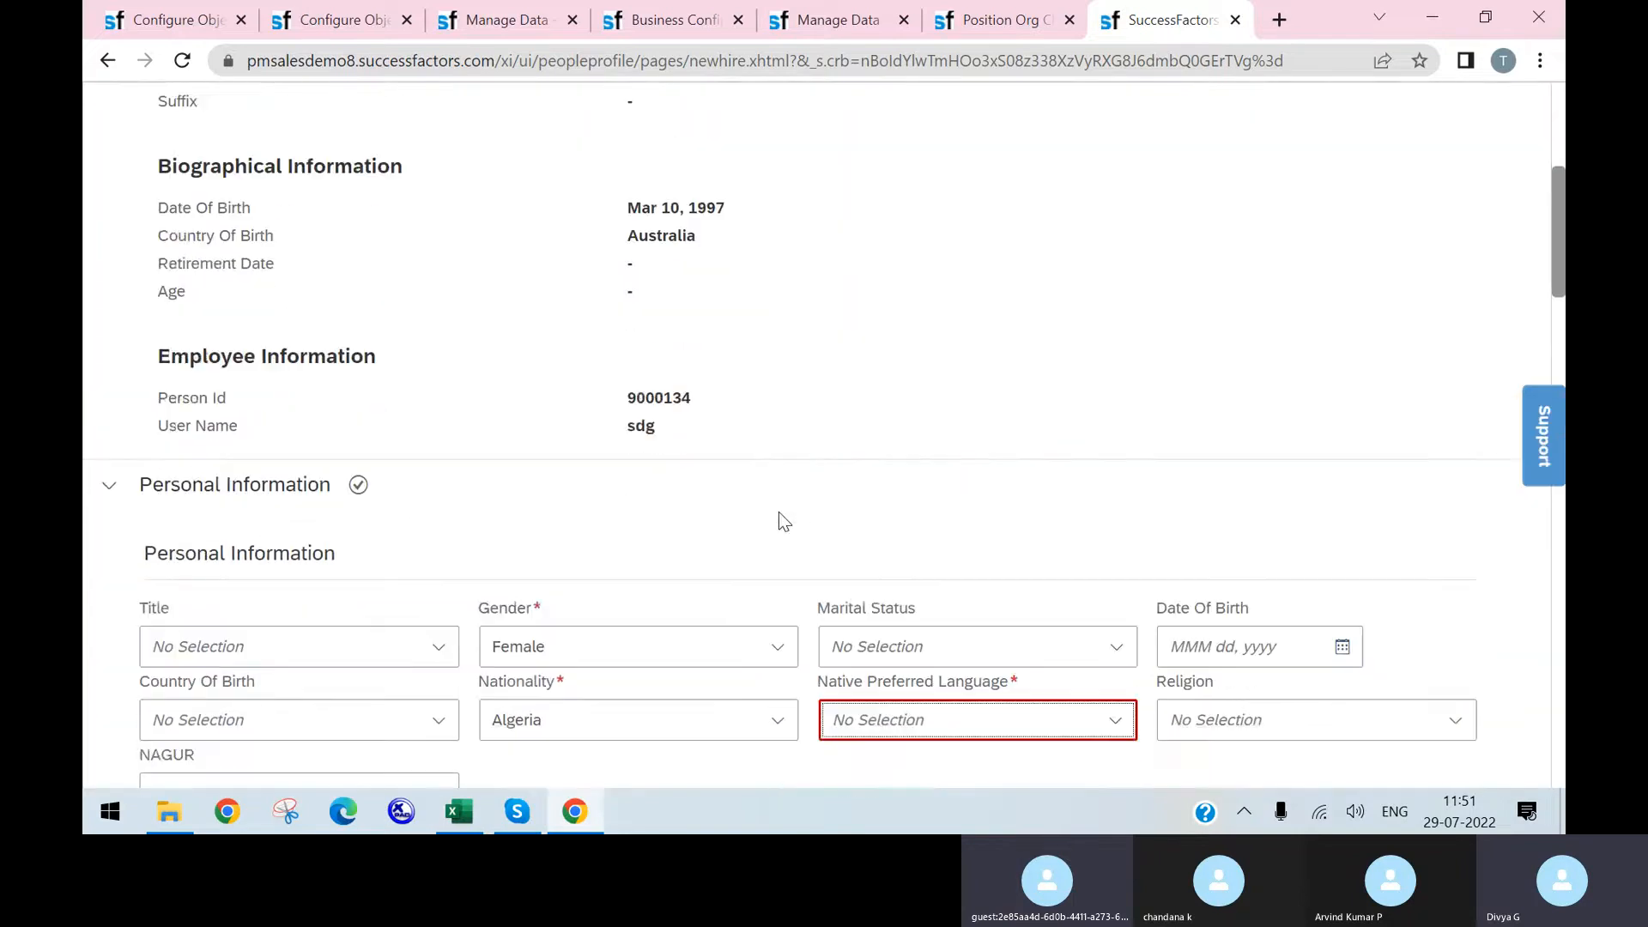
- Set Native Preferred Language to Arabic in Personal Information and continue to the Job Information section
click(1118, 559)
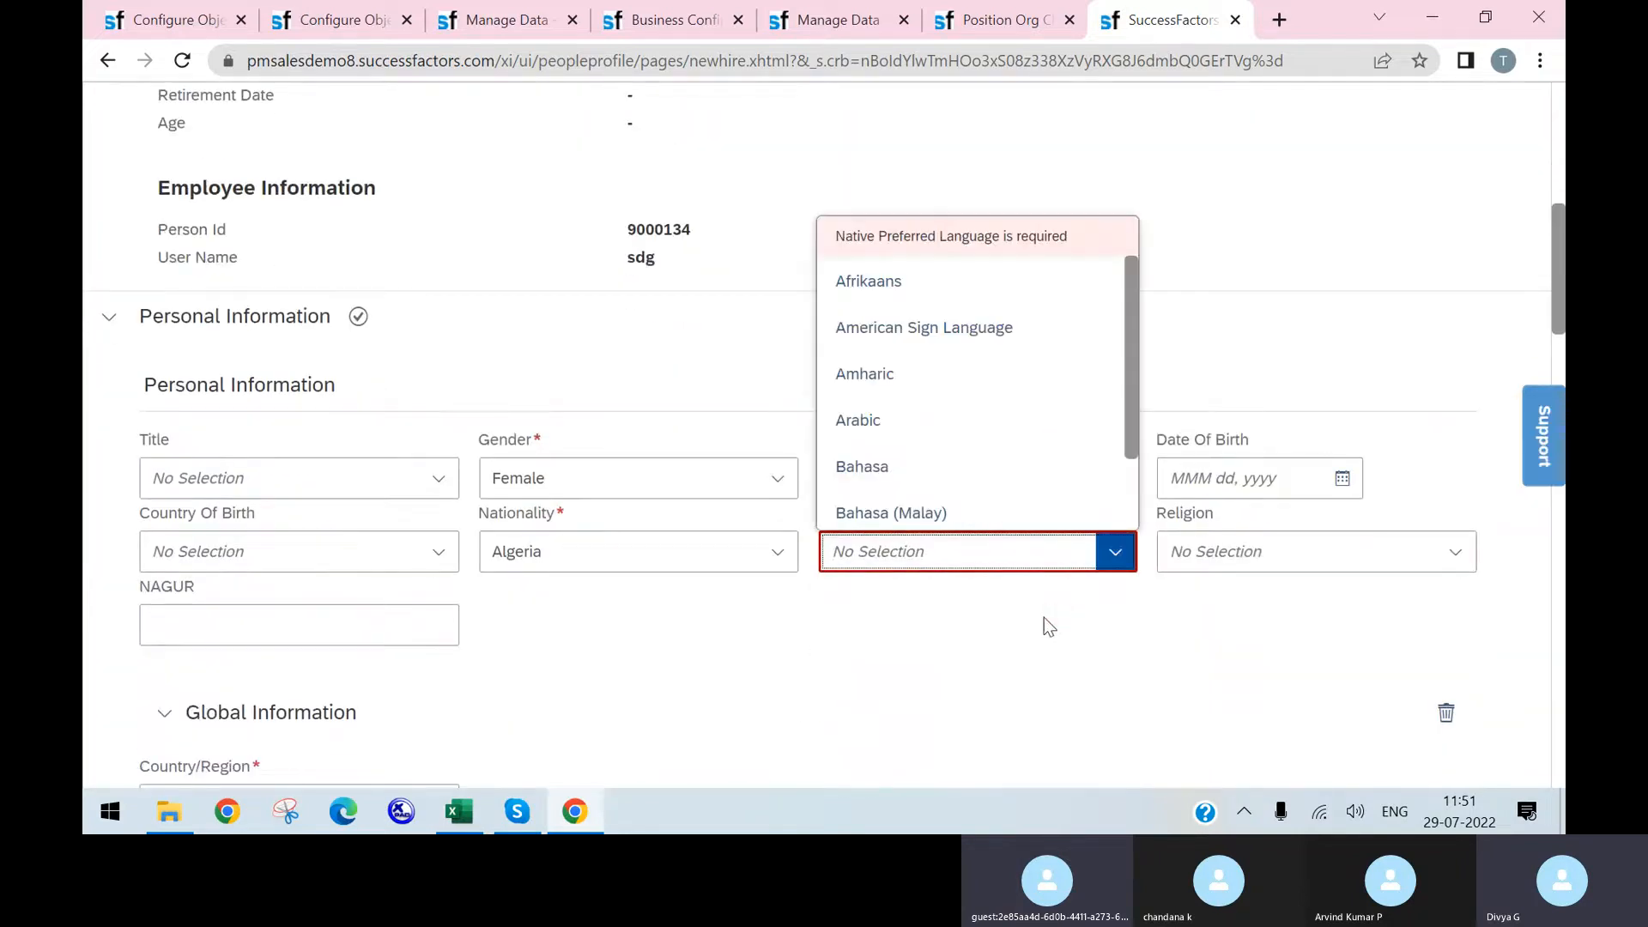
click(858, 415)
scroll(1125, 620, down, 20)
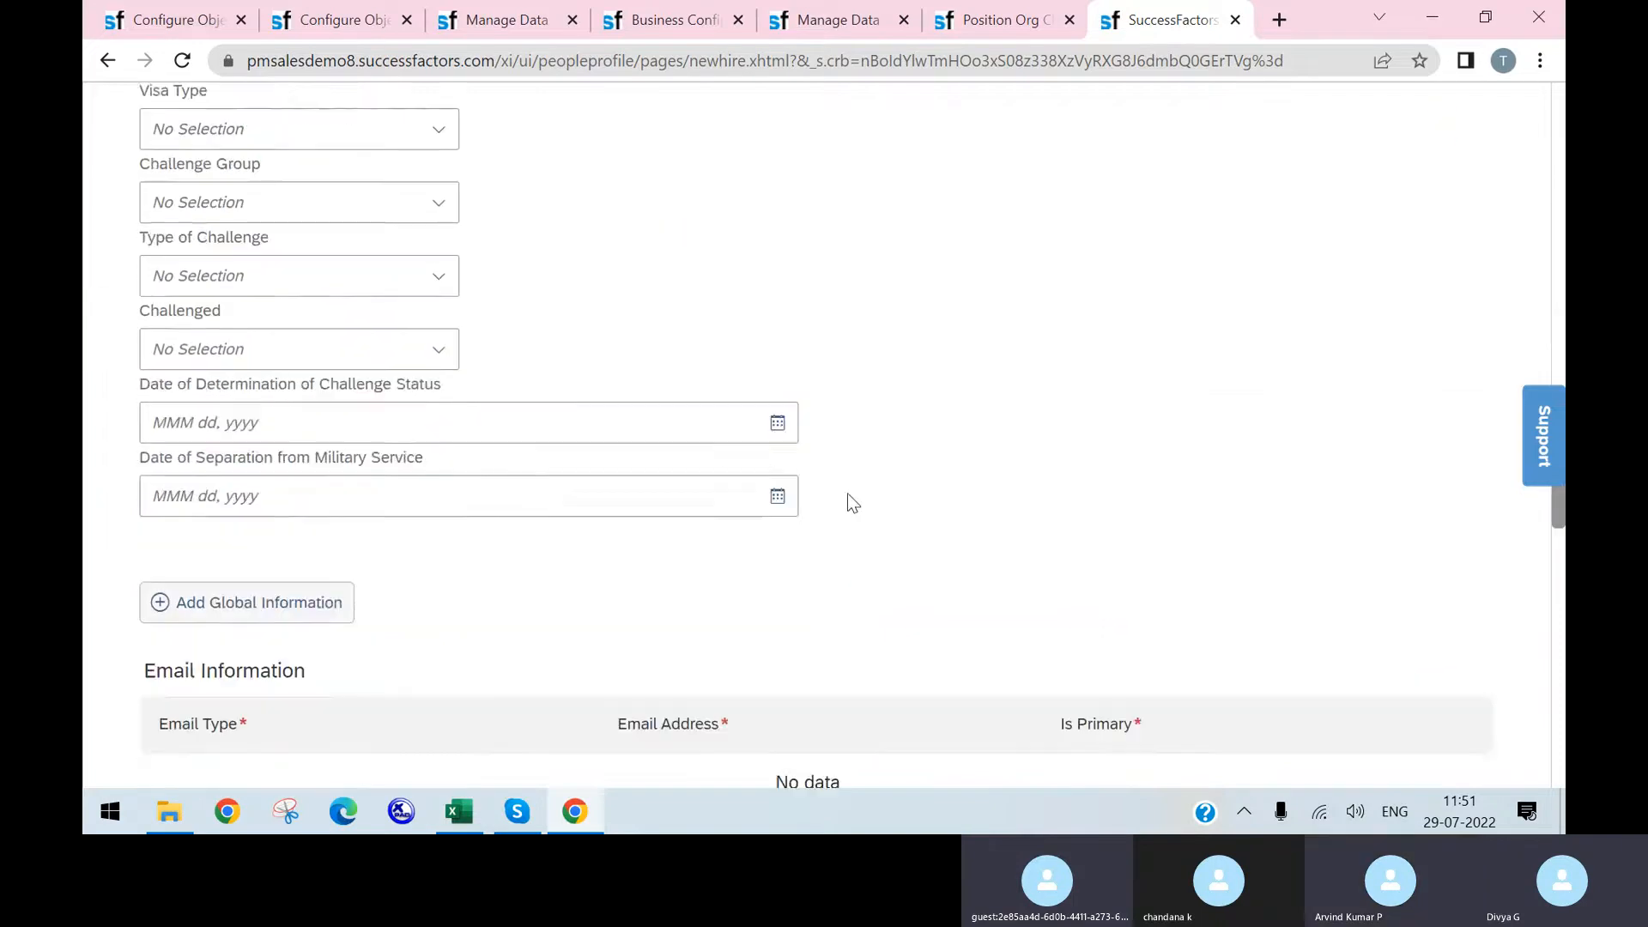
scroll(309, 489, down, 6)
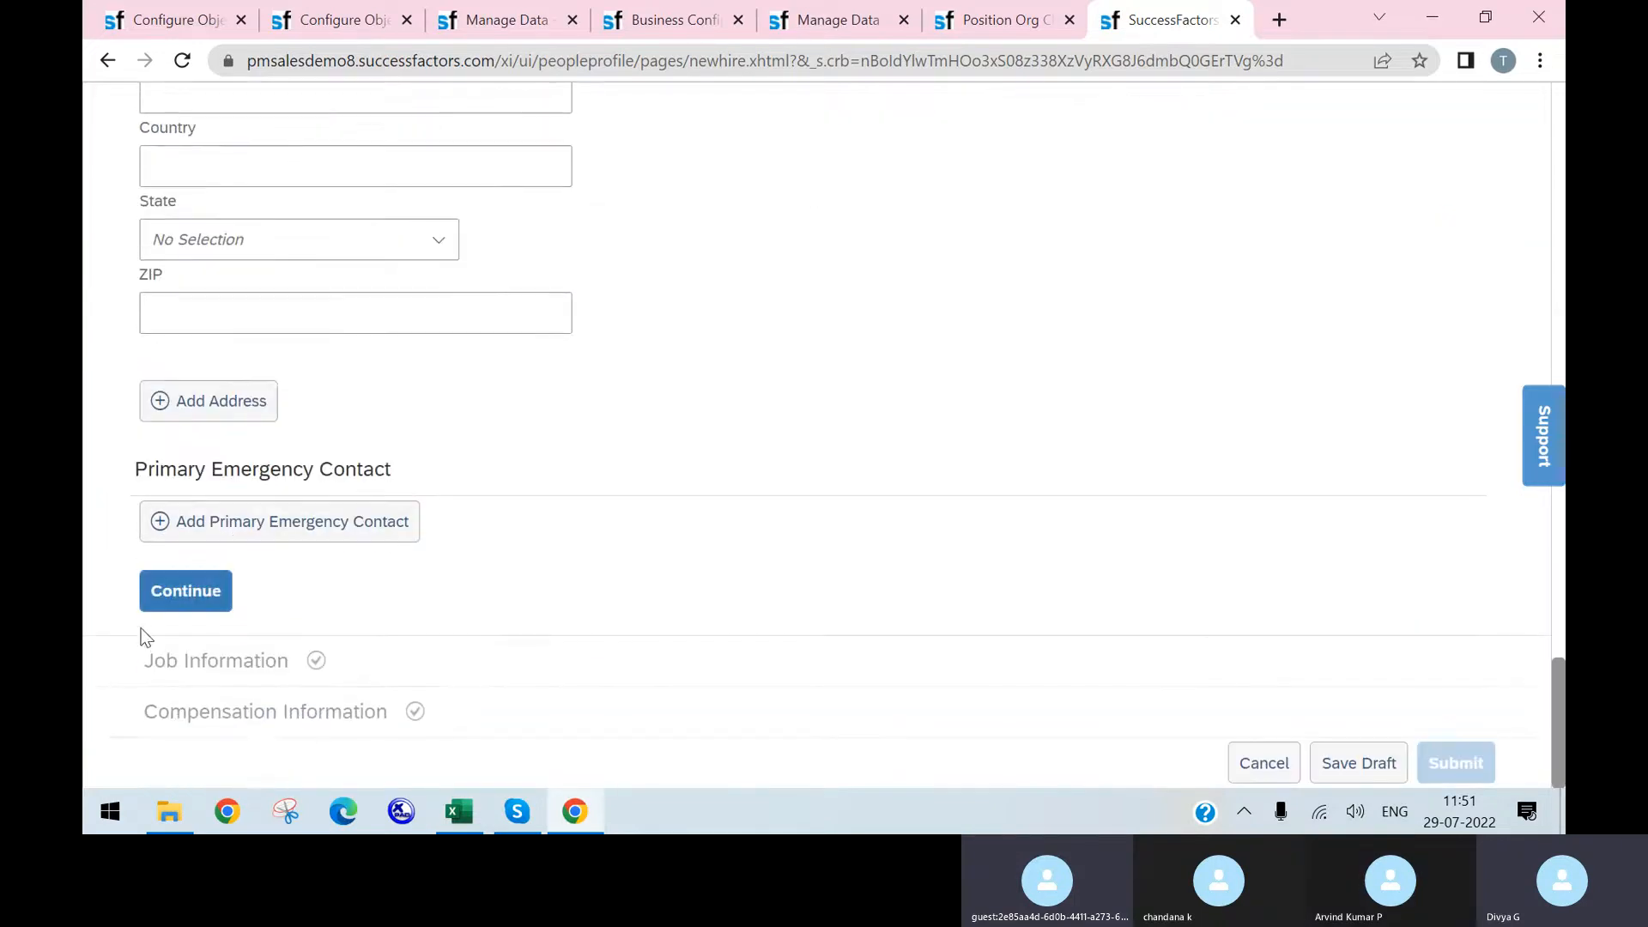
click(191, 601)
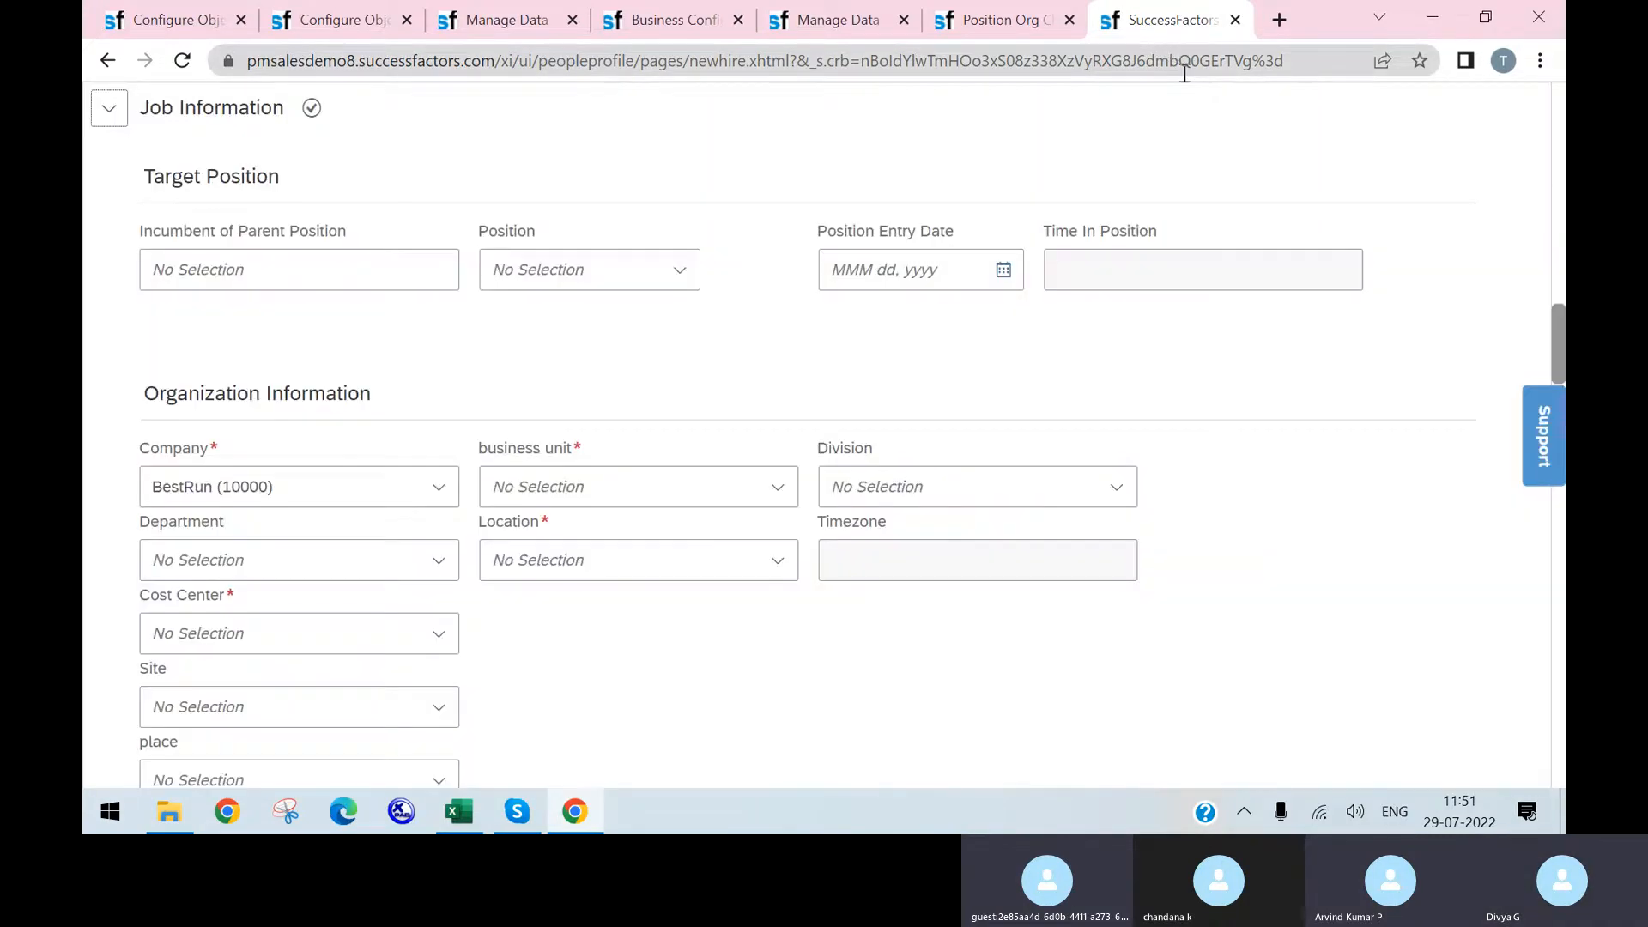
- Show the nine additional fields of the Organization Information section under Job Information
scroll(721, 450, down, 1)
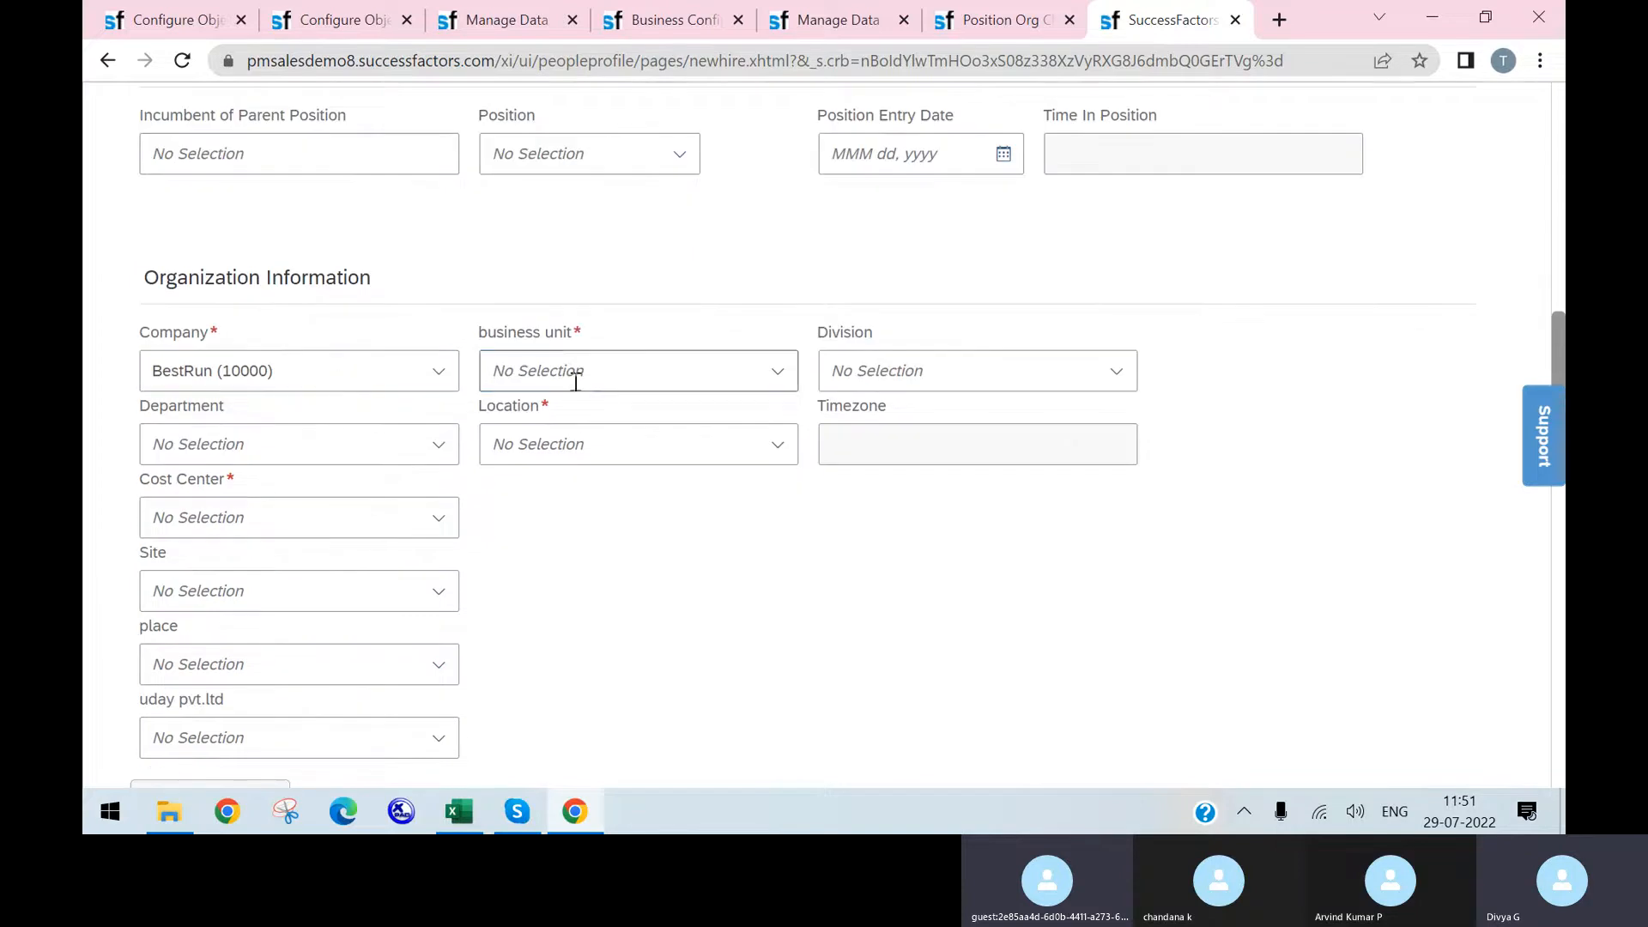
scroll(610, 393, down, 1)
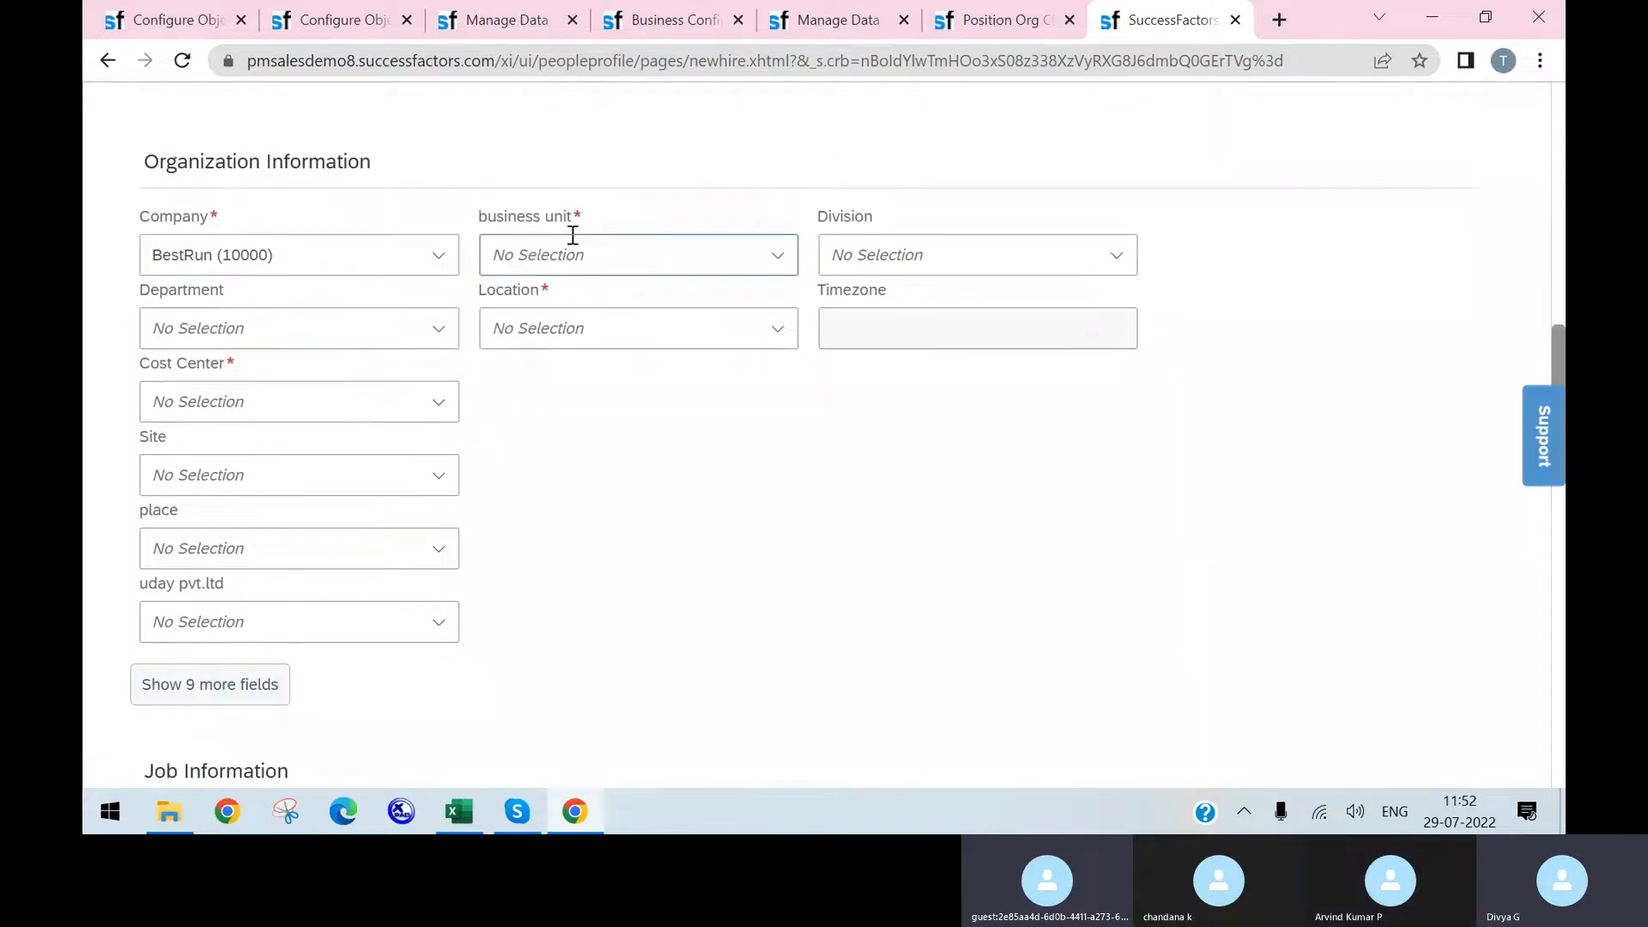
click(780, 273)
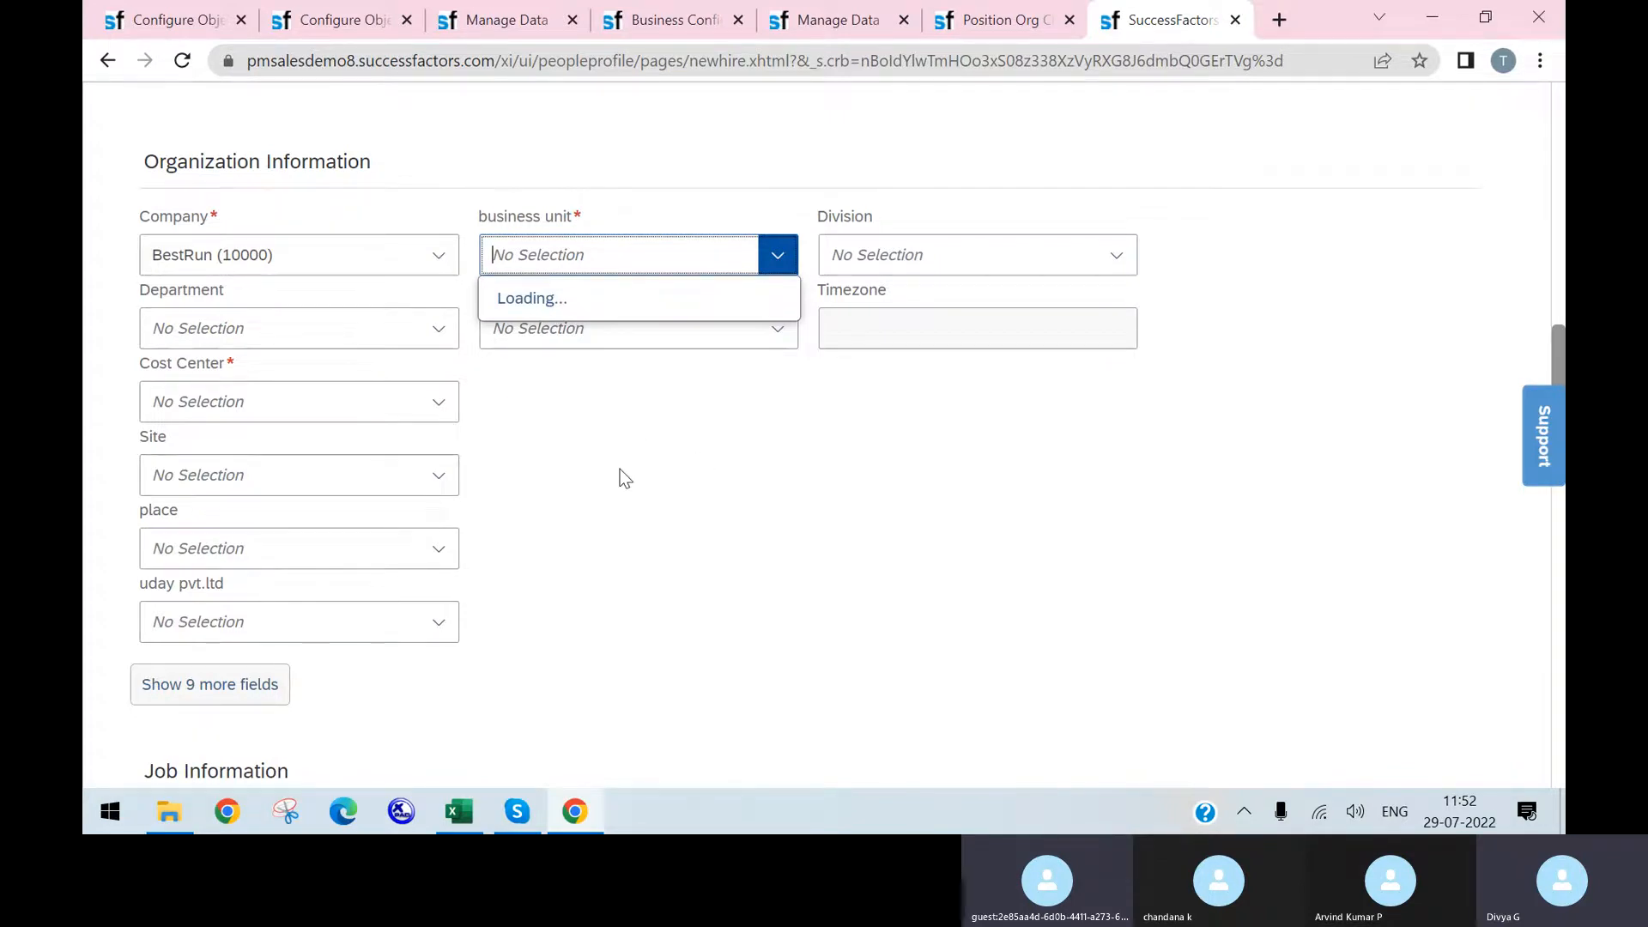
click(684, 487)
click(225, 689)
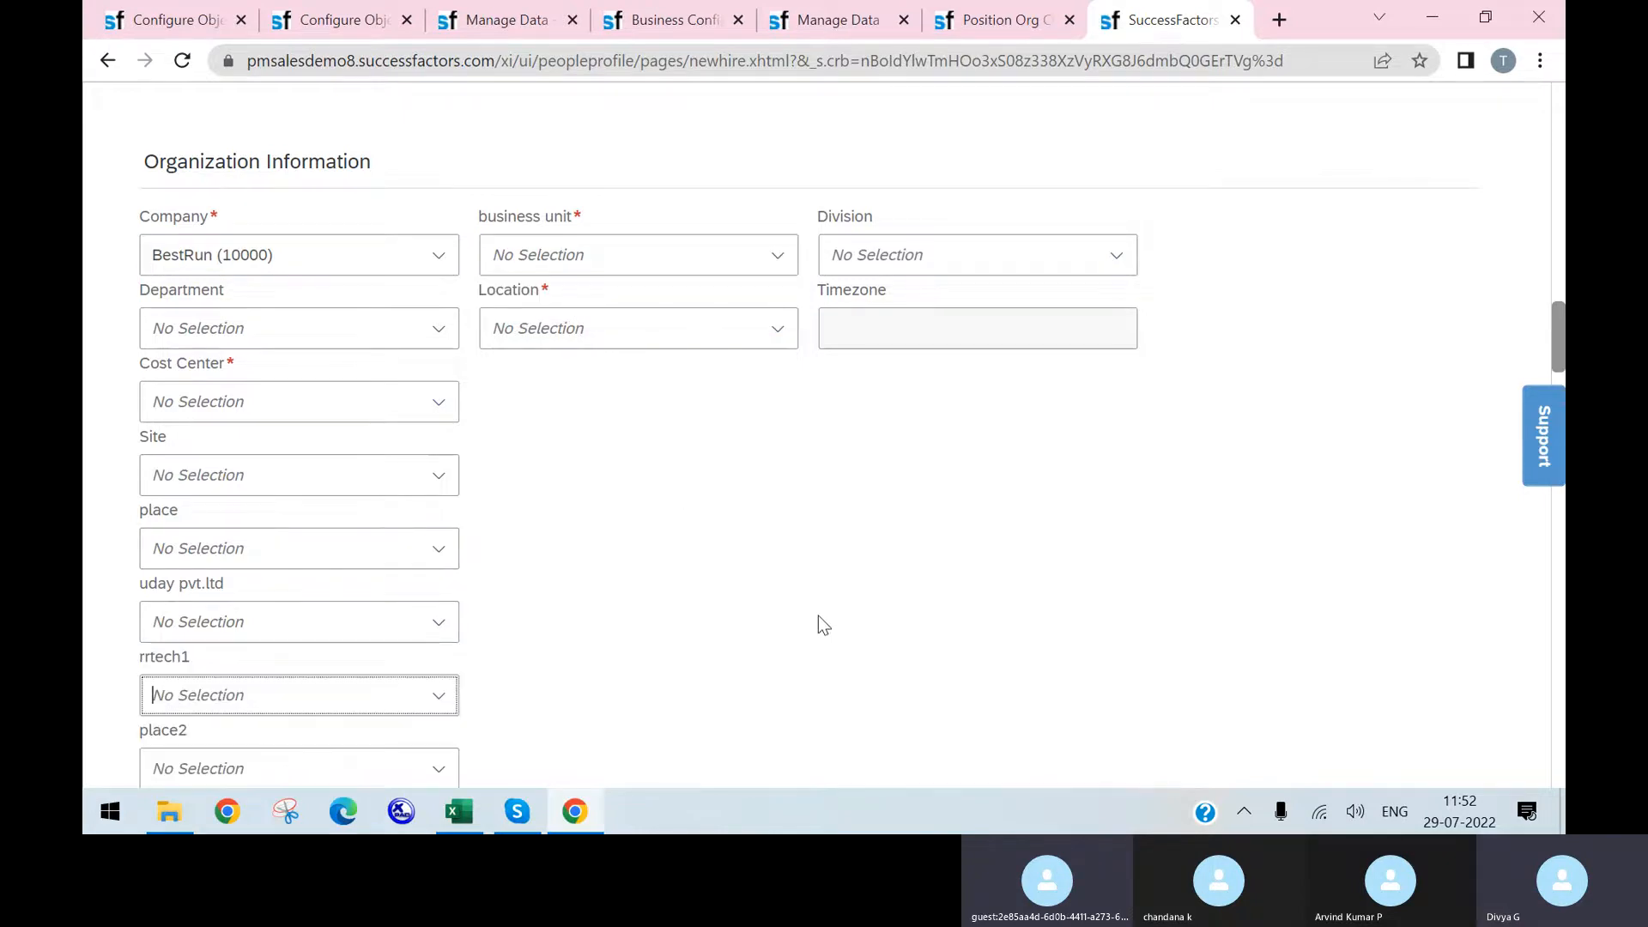
- Look over the job fields and set the target Position to Assembly Worker (12)
scroll(795, 601, down, 12)
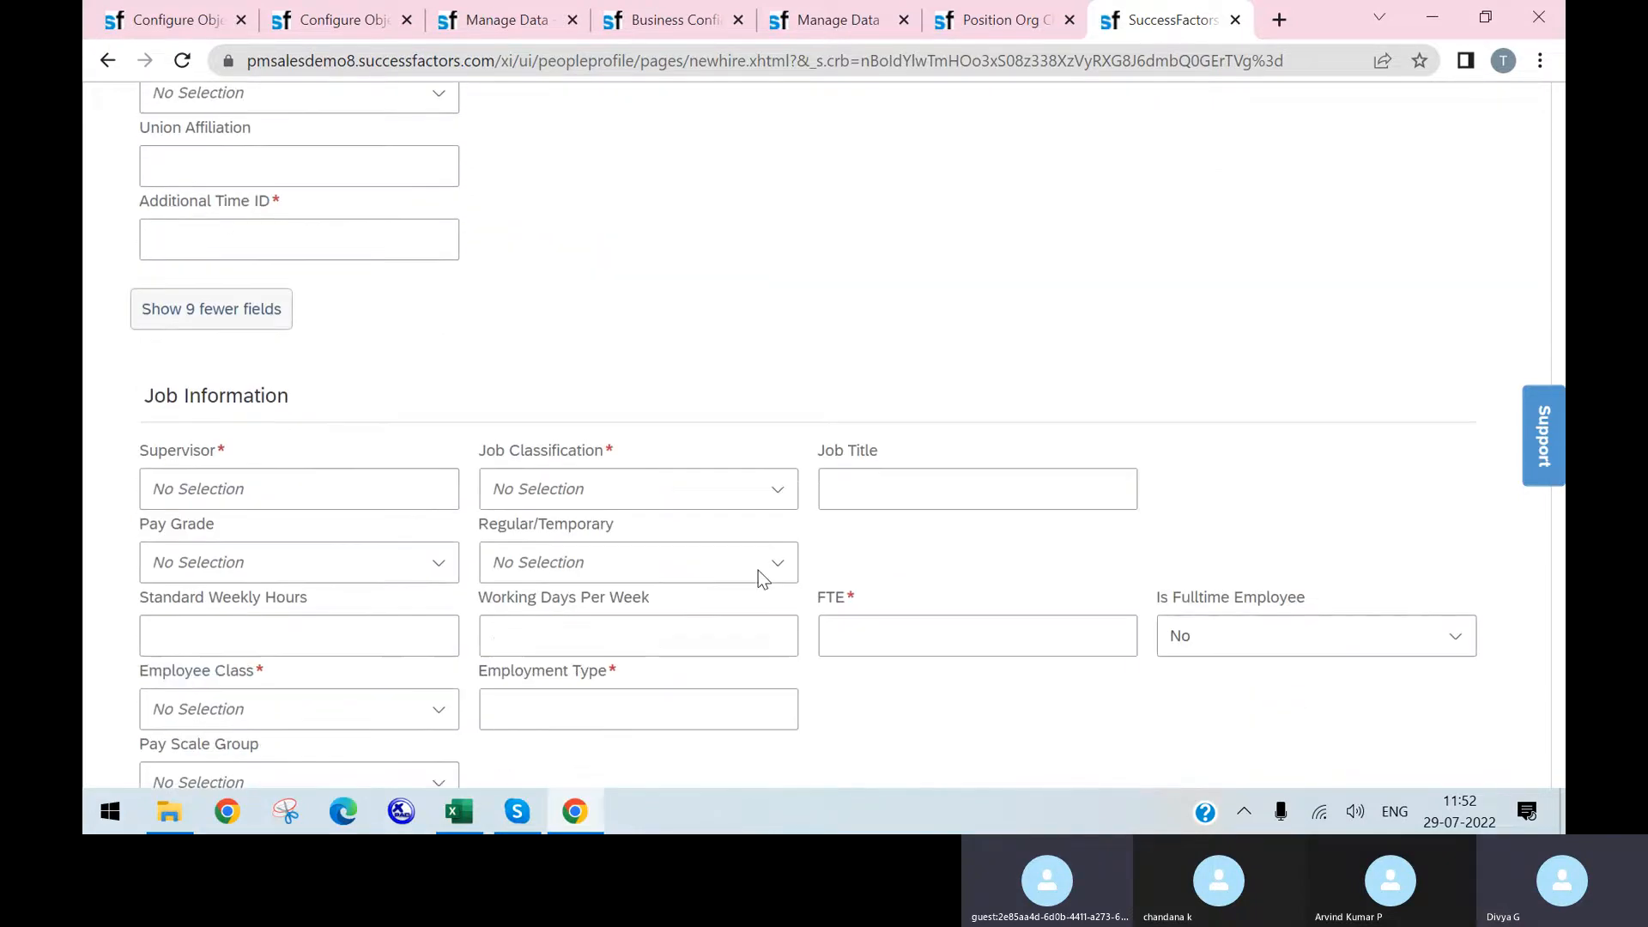
scroll(836, 438, down, 7)
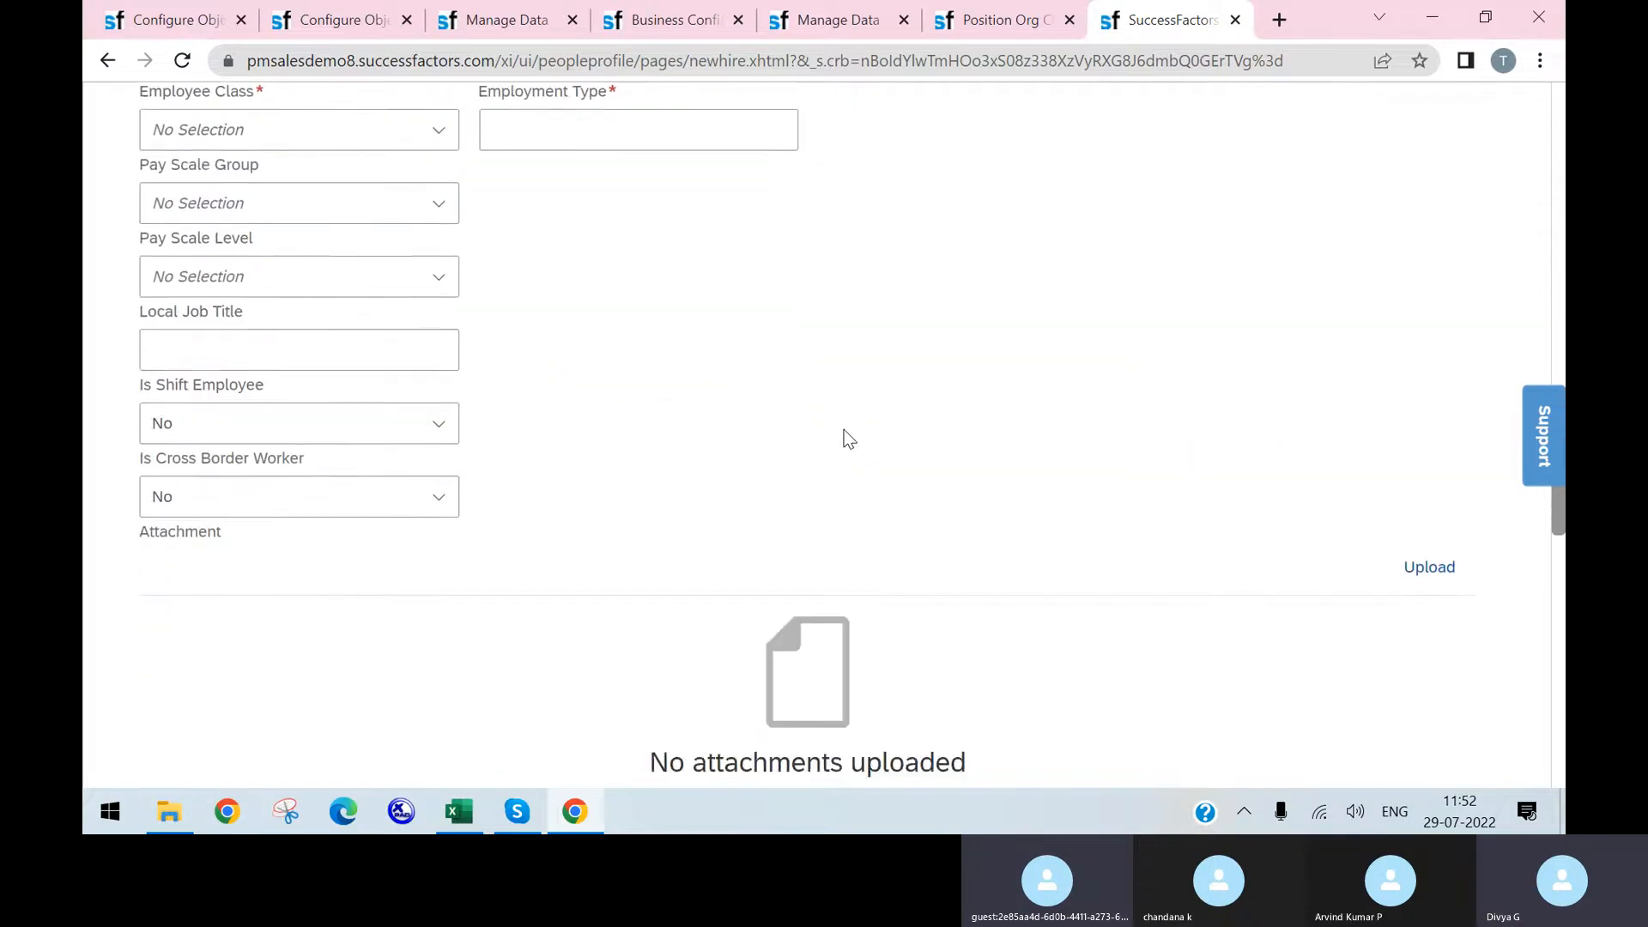
scroll(848, 437, up, 4)
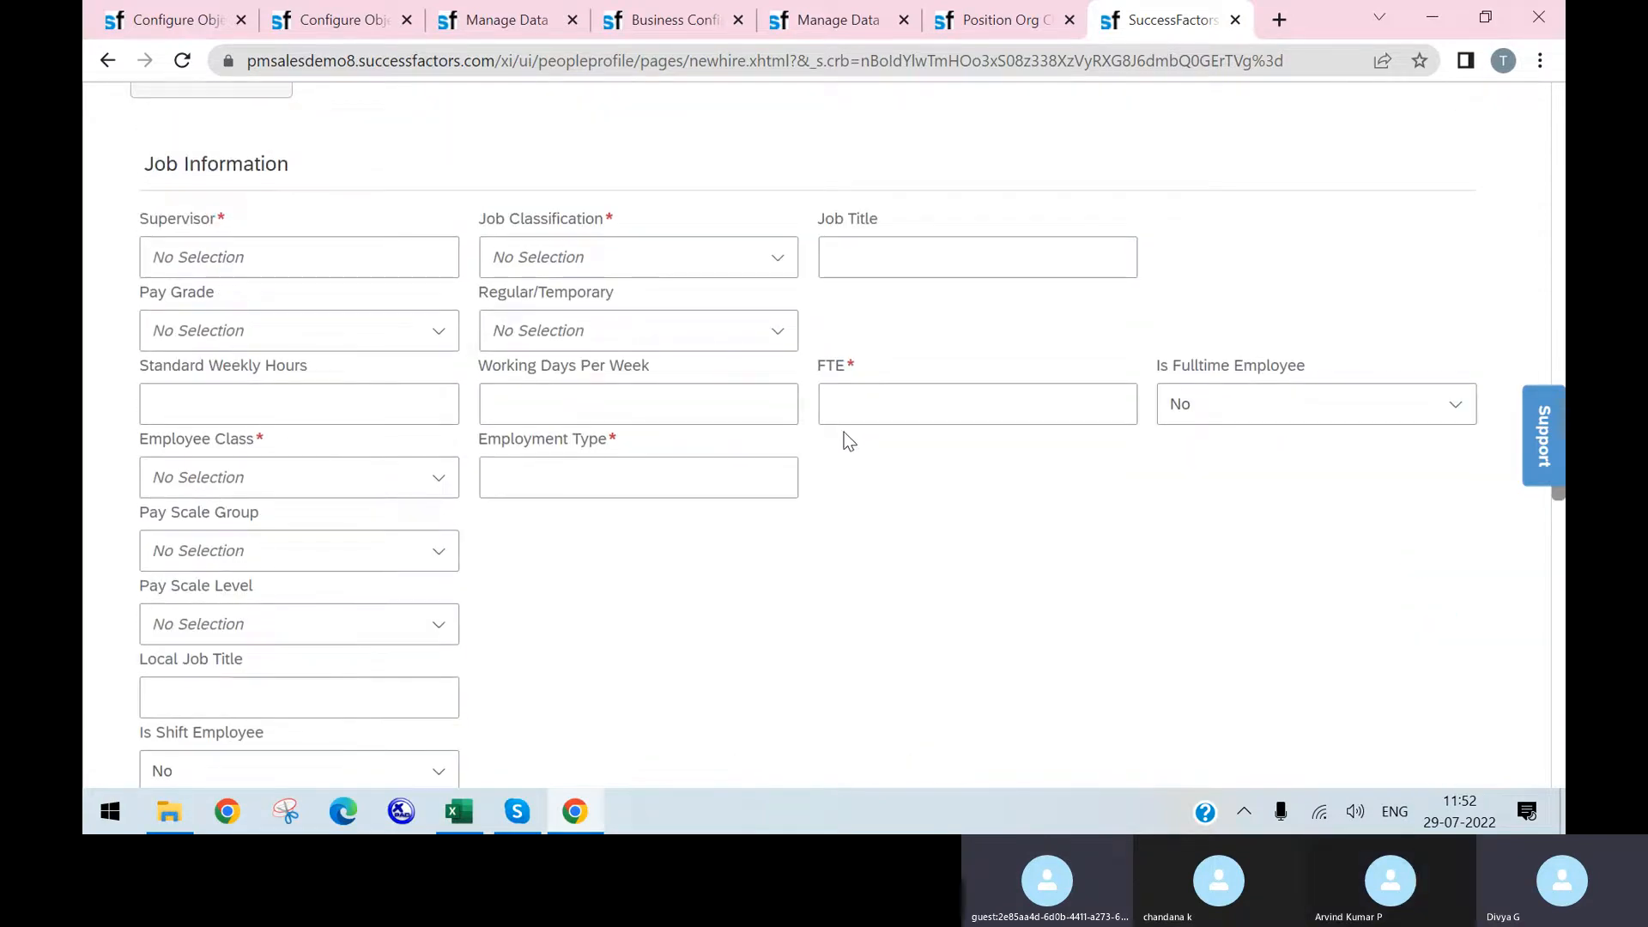
scroll(847, 442, up, 20)
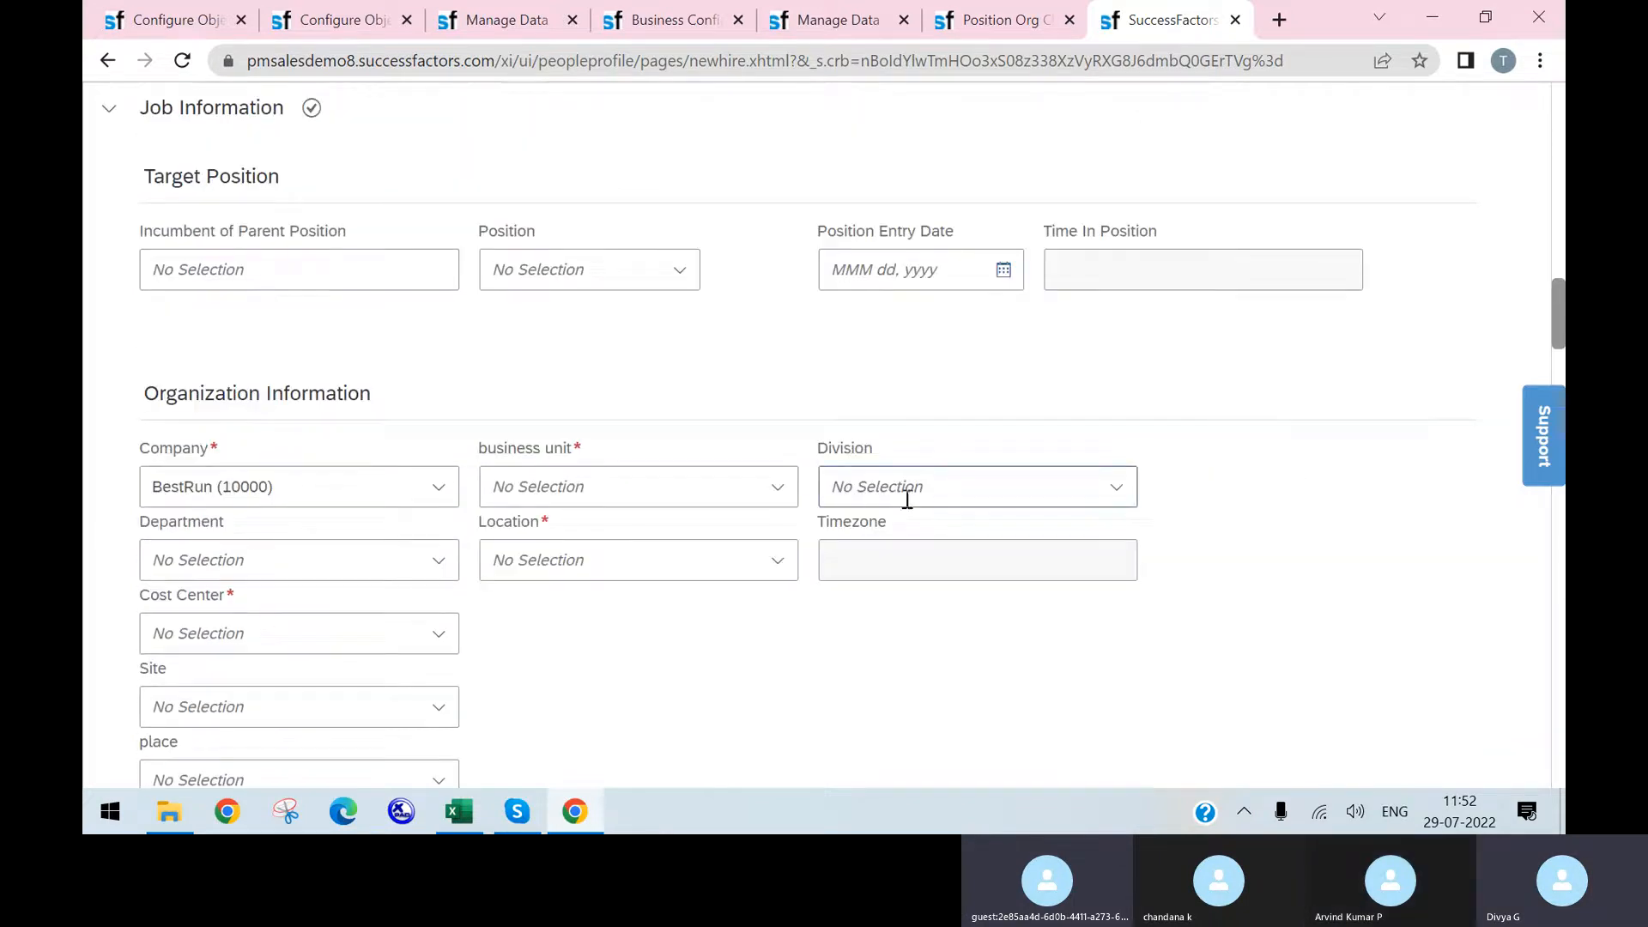
scroll(944, 449, up, 2)
scroll(661, 534, down, 2)
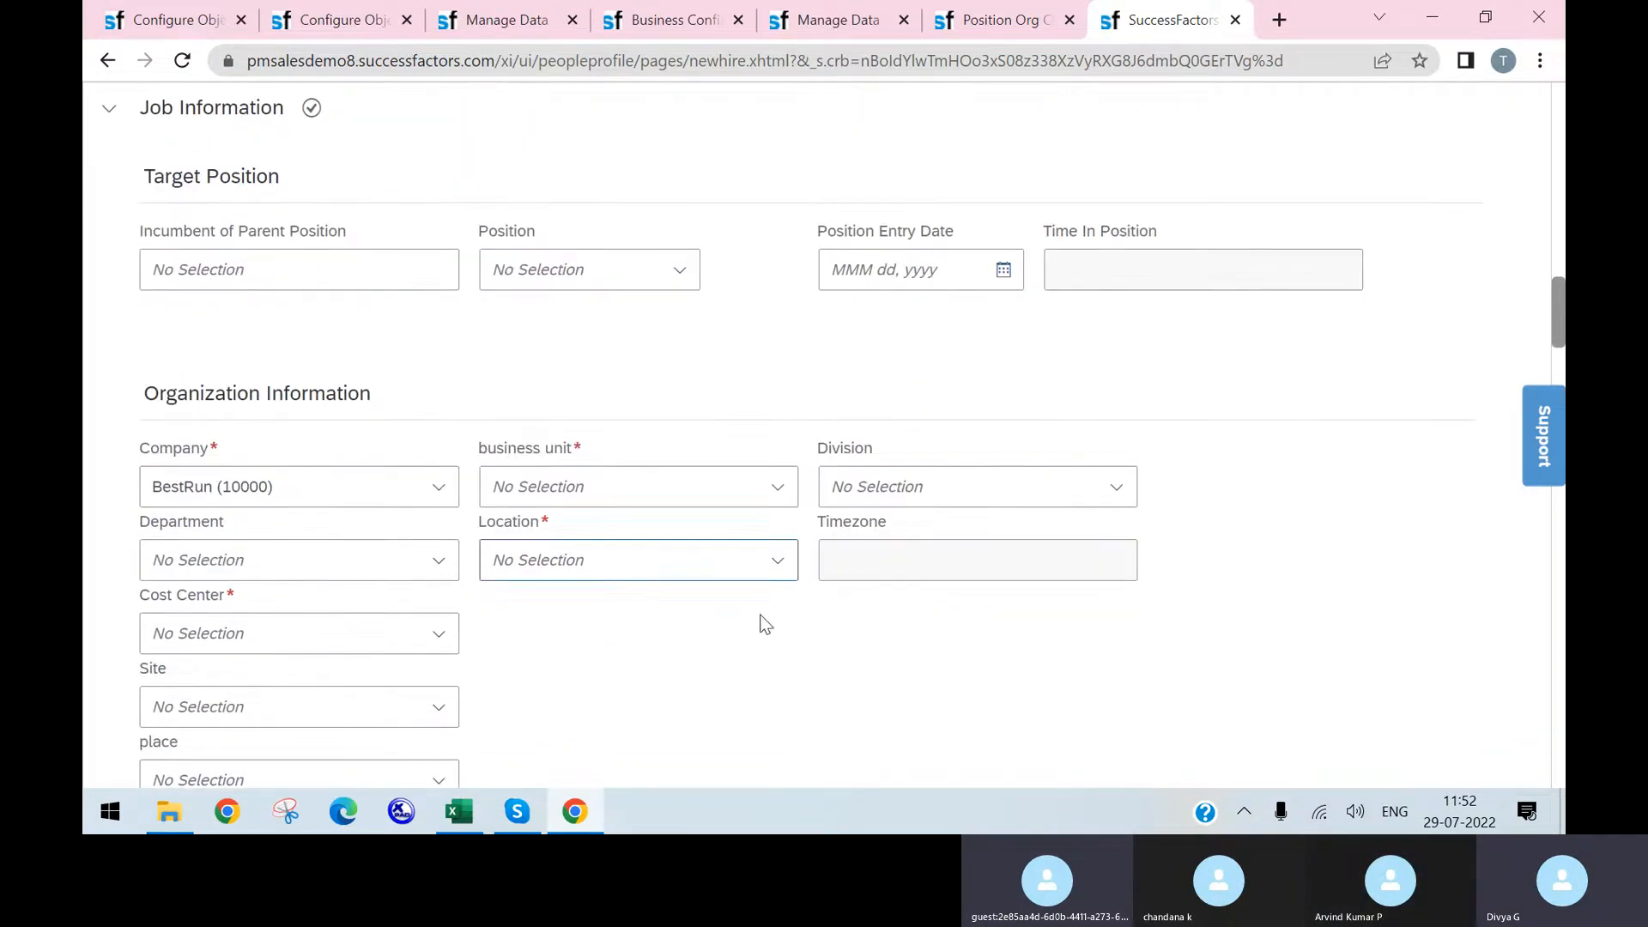
click(670, 269)
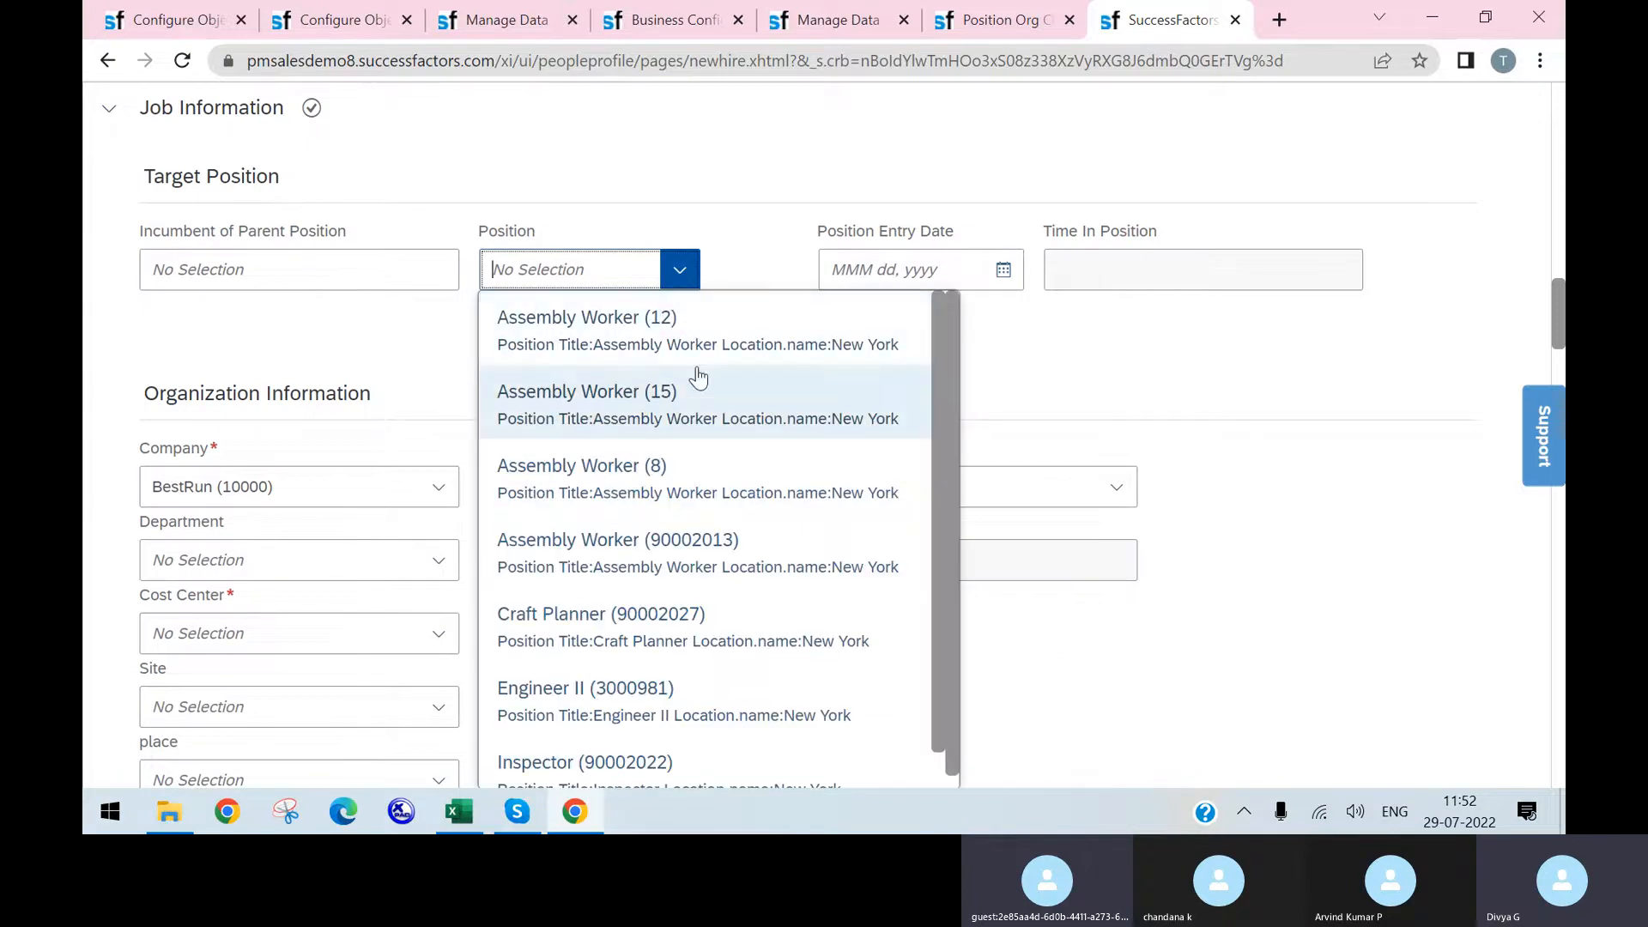
click(689, 342)
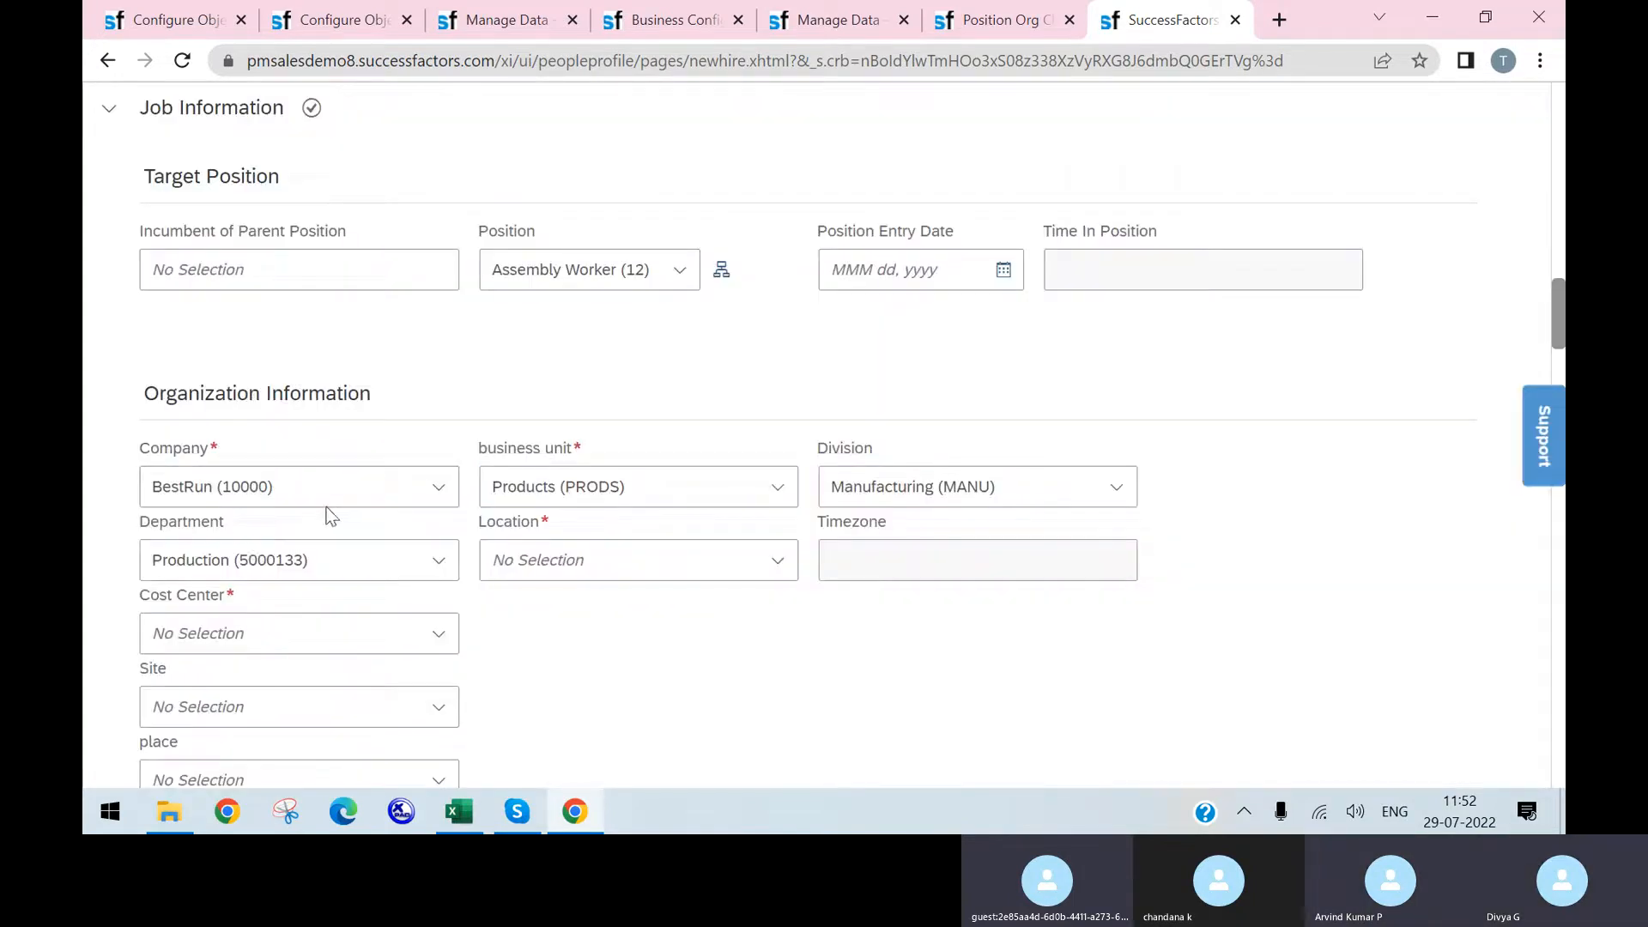
- Check the Organization Information and Job Information fields for values propagated from the selected position
click(607, 470)
click(928, 468)
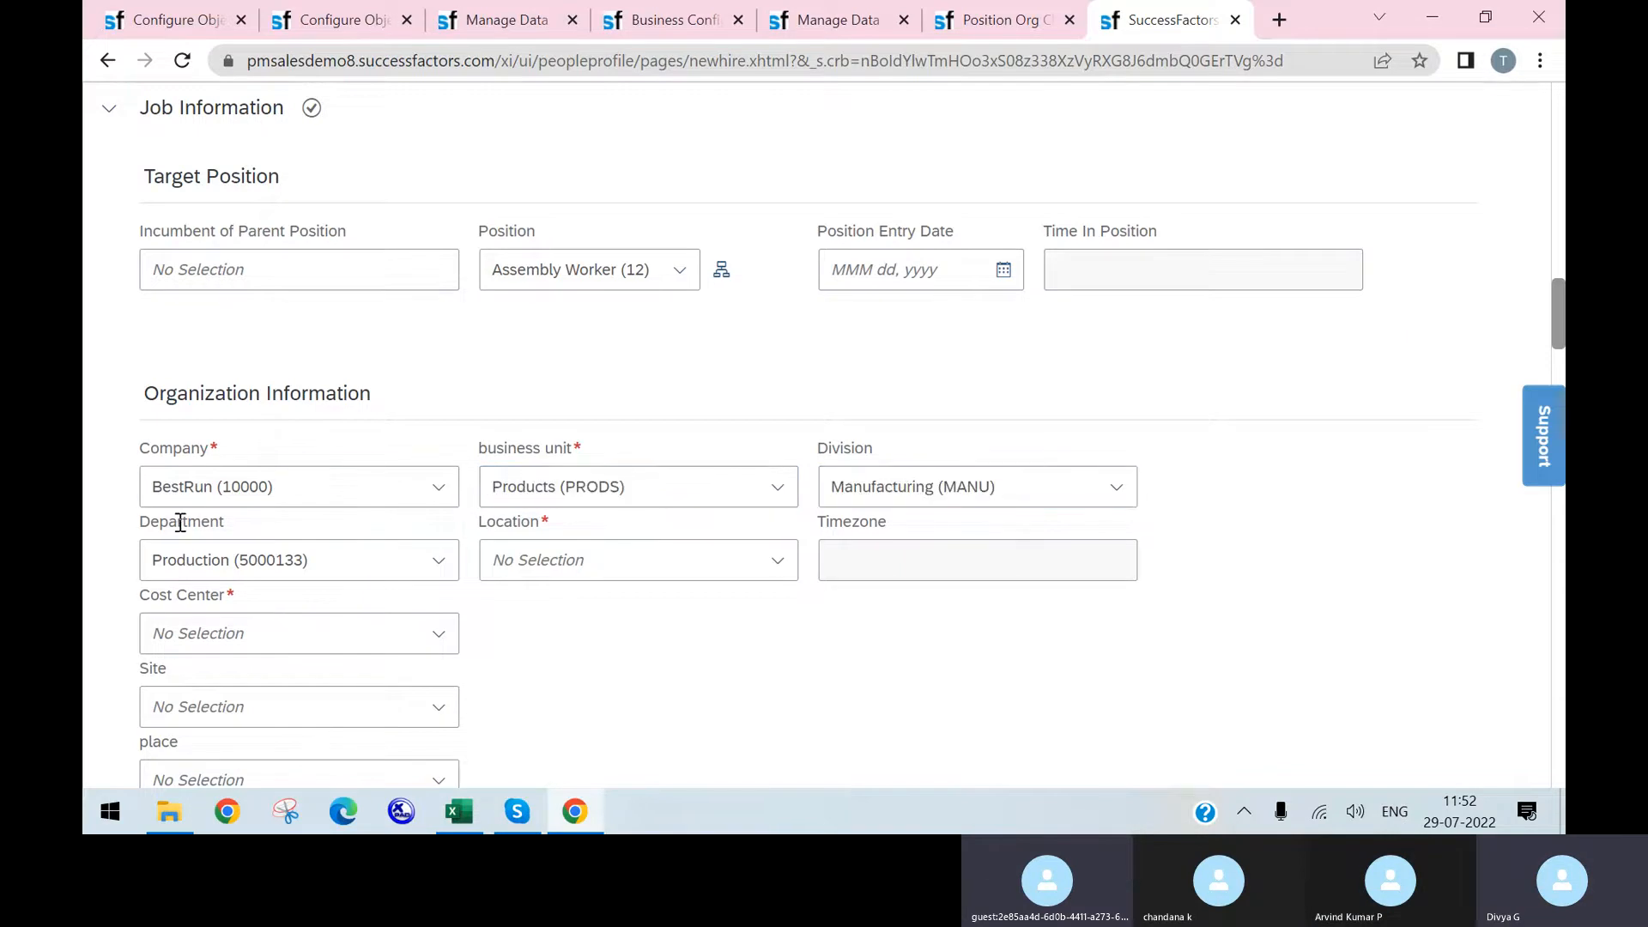
scroll(566, 560, down, 15)
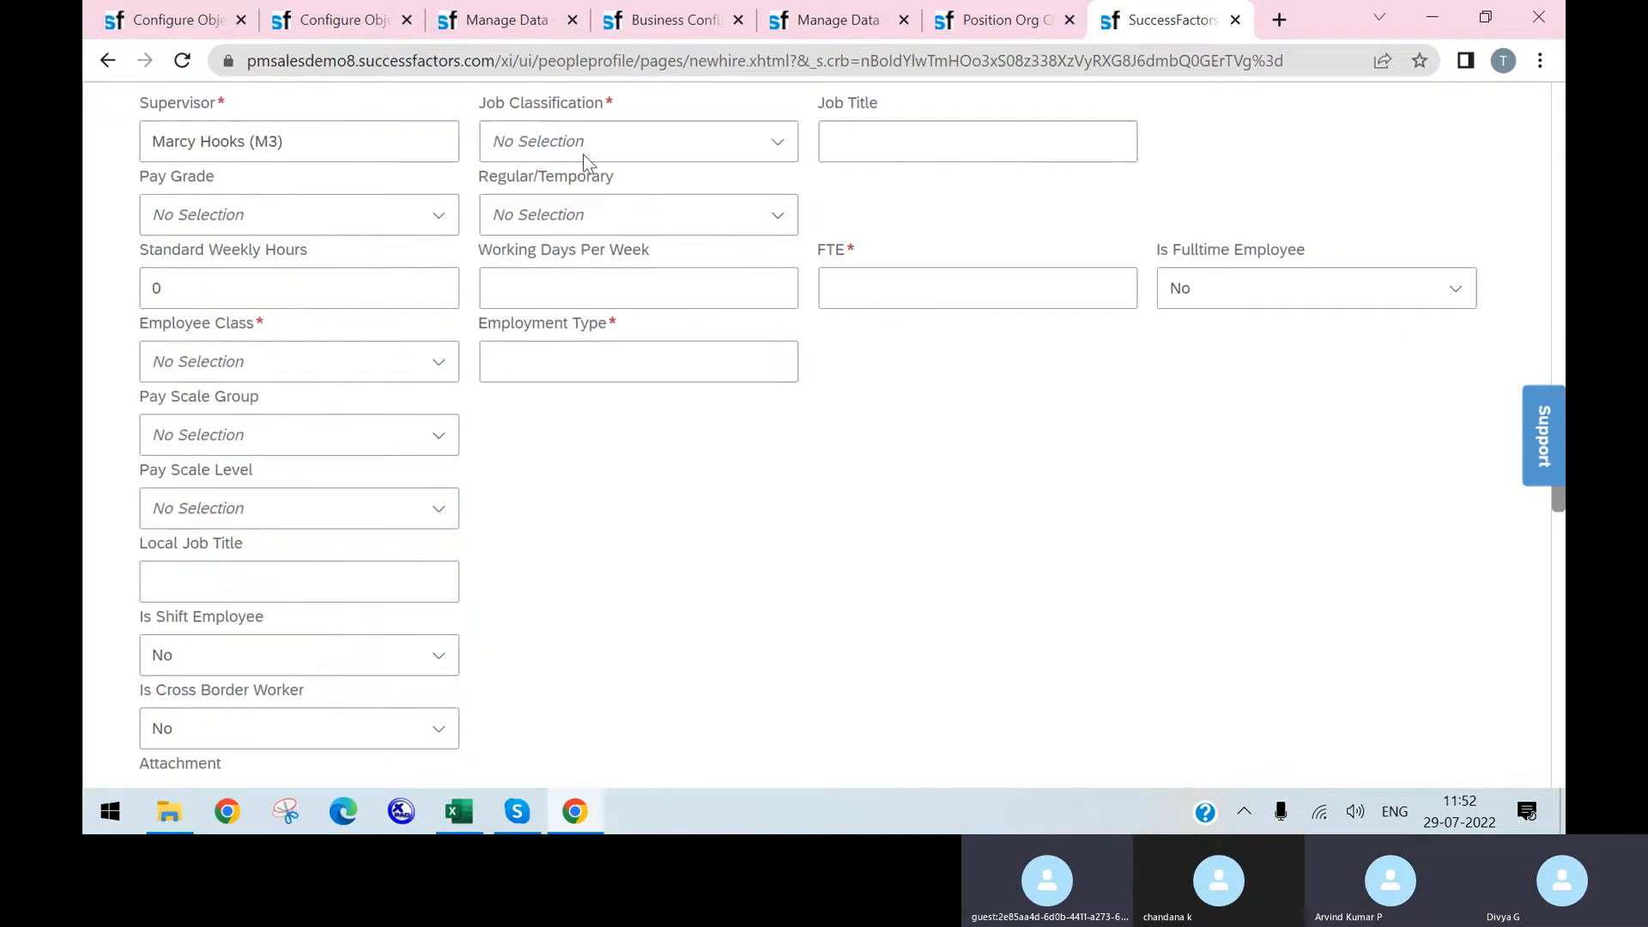
scroll(584, 153, up, 1)
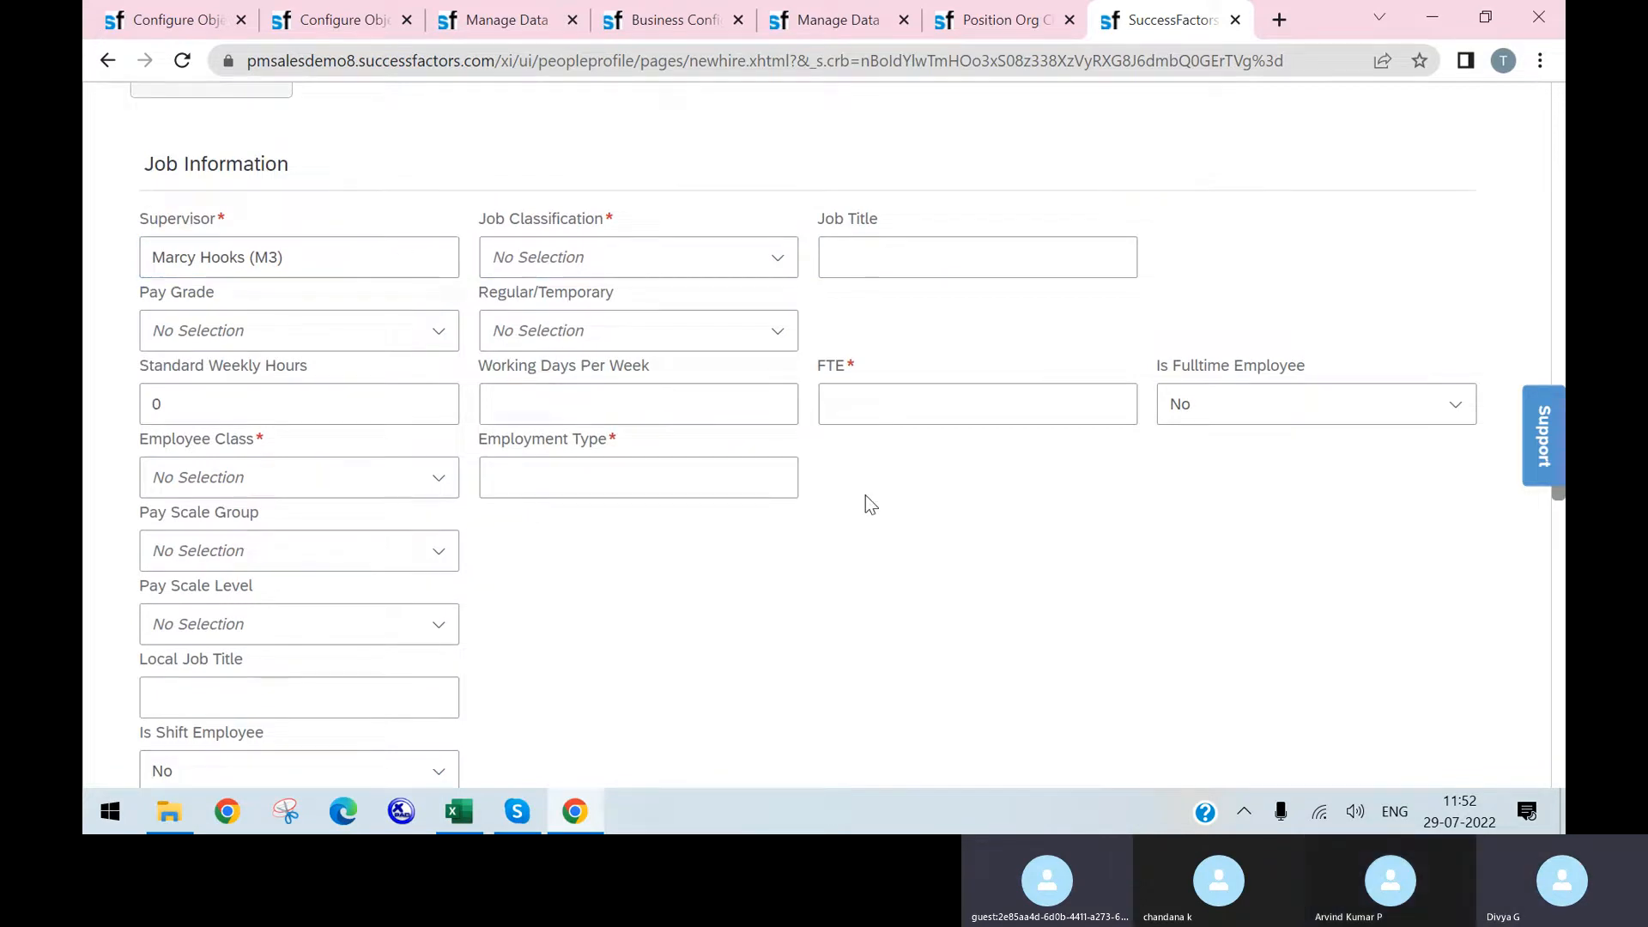
scroll(865, 496, down, 1)
scroll(741, 522, up, 3)
- Look back over the completed Identity, Personal Information, Global Information and Address sections of the new employee
scroll(740, 522, up, 20)
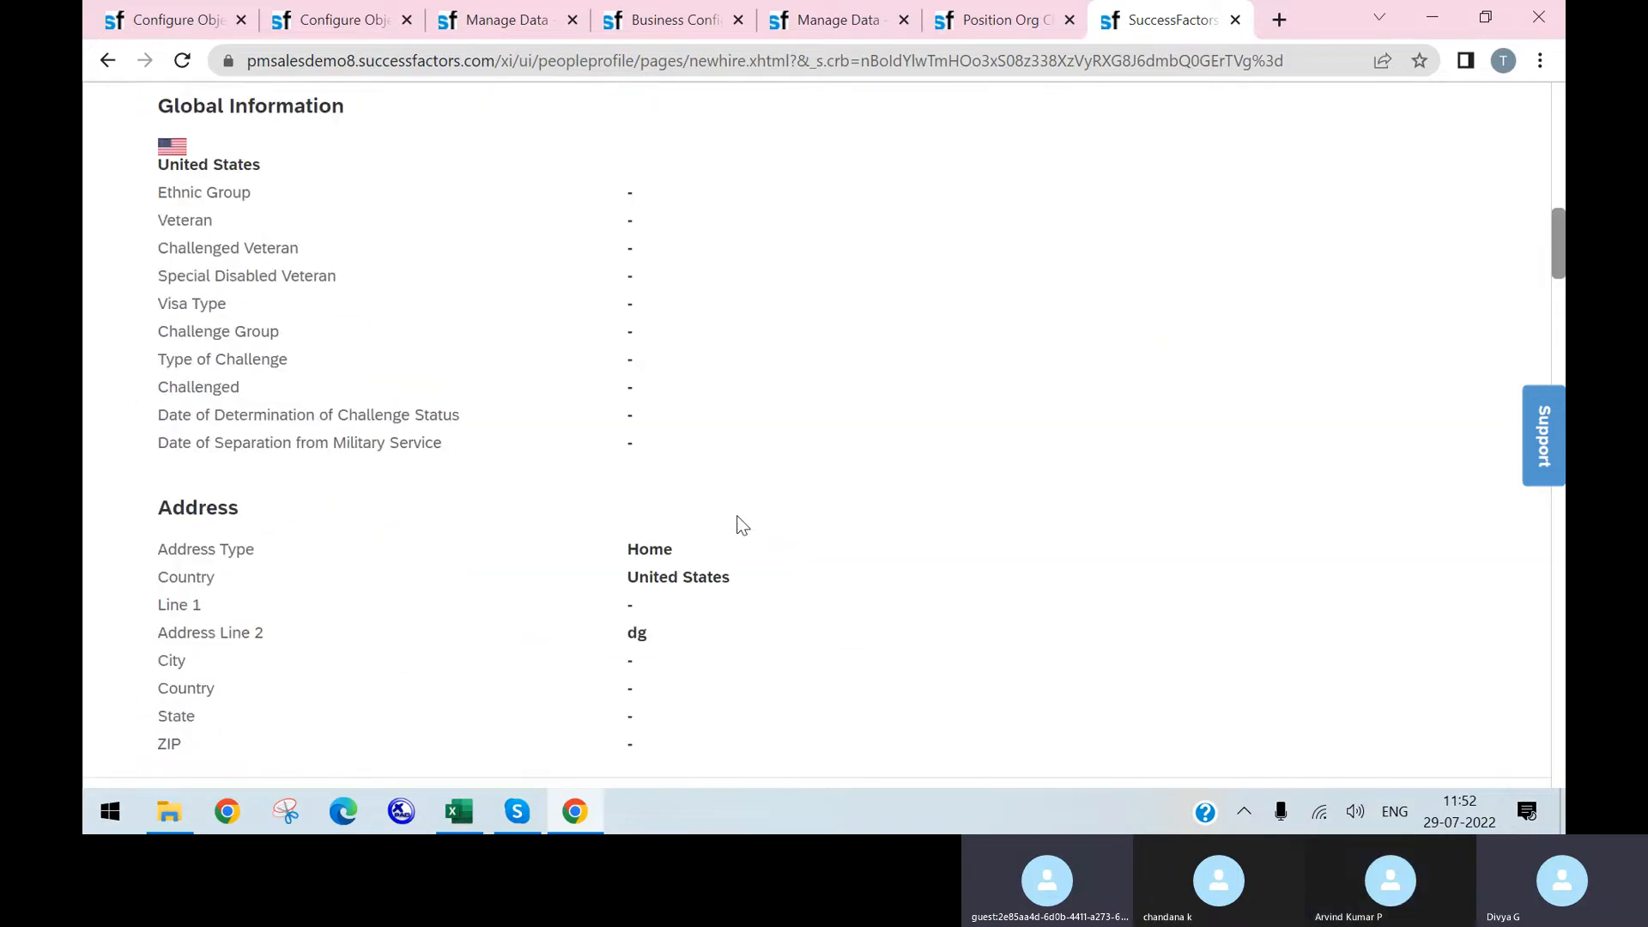
scroll(742, 525, up, 8)
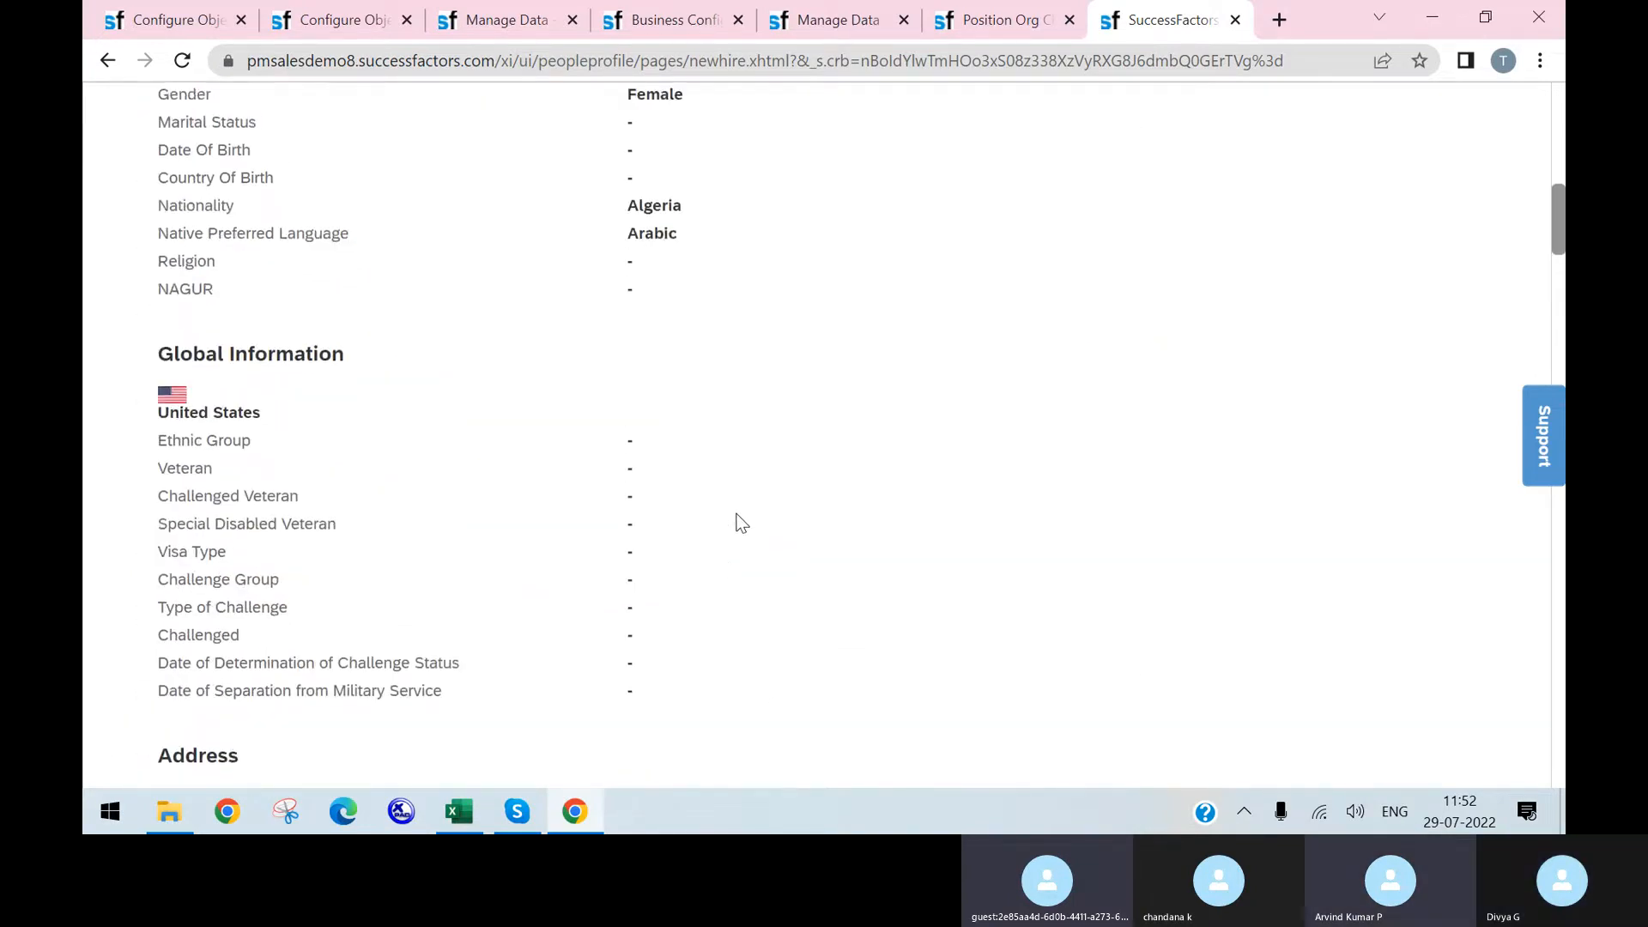
scroll(742, 527, down, 7)
scroll(736, 523, down, 10)
scroll(532, 184, up, 20)
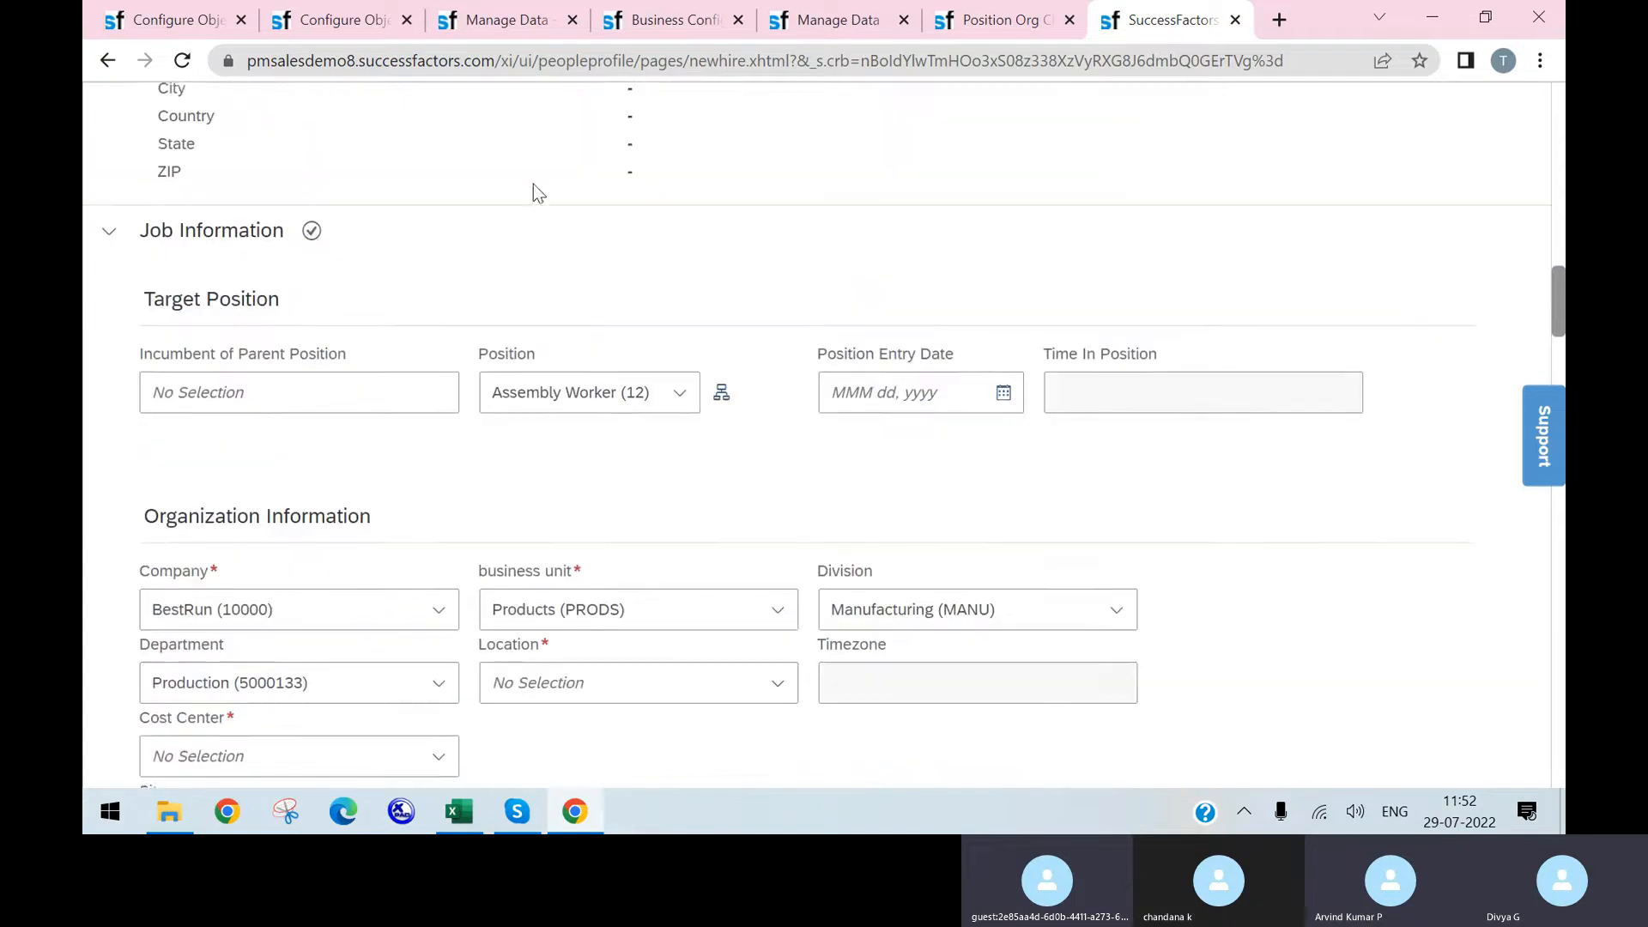
scroll(154, 203, up, 1)
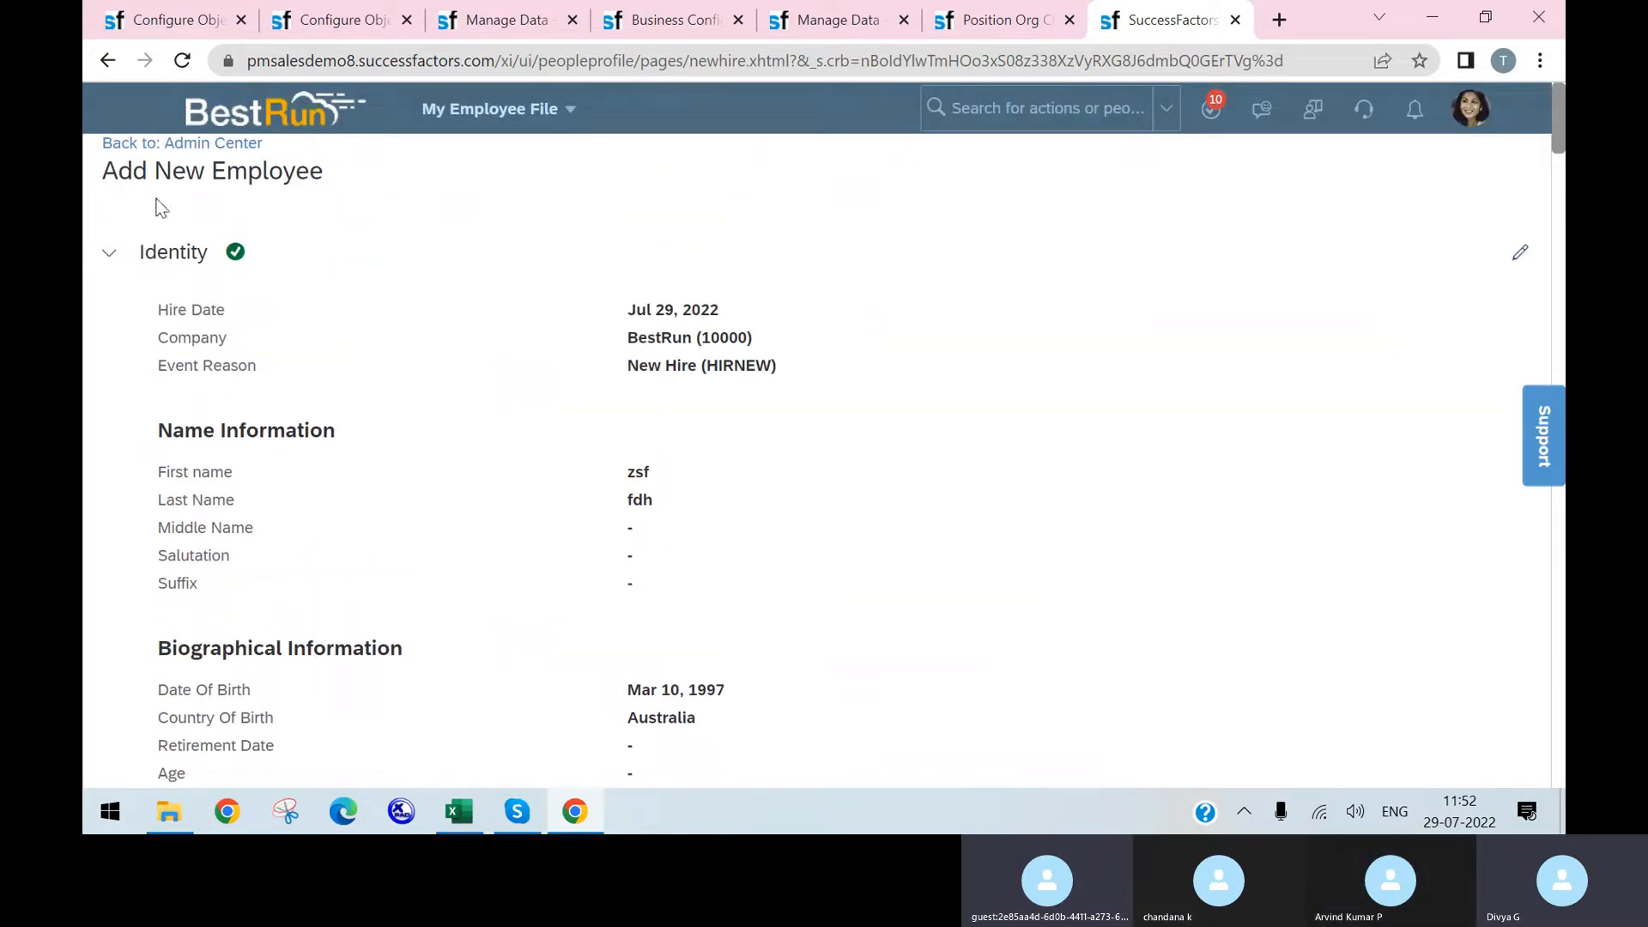
- Recheck the Position choice under Target Position and re-examine the organization and job fields that depend on it
scroll(412, 481, down, 20)
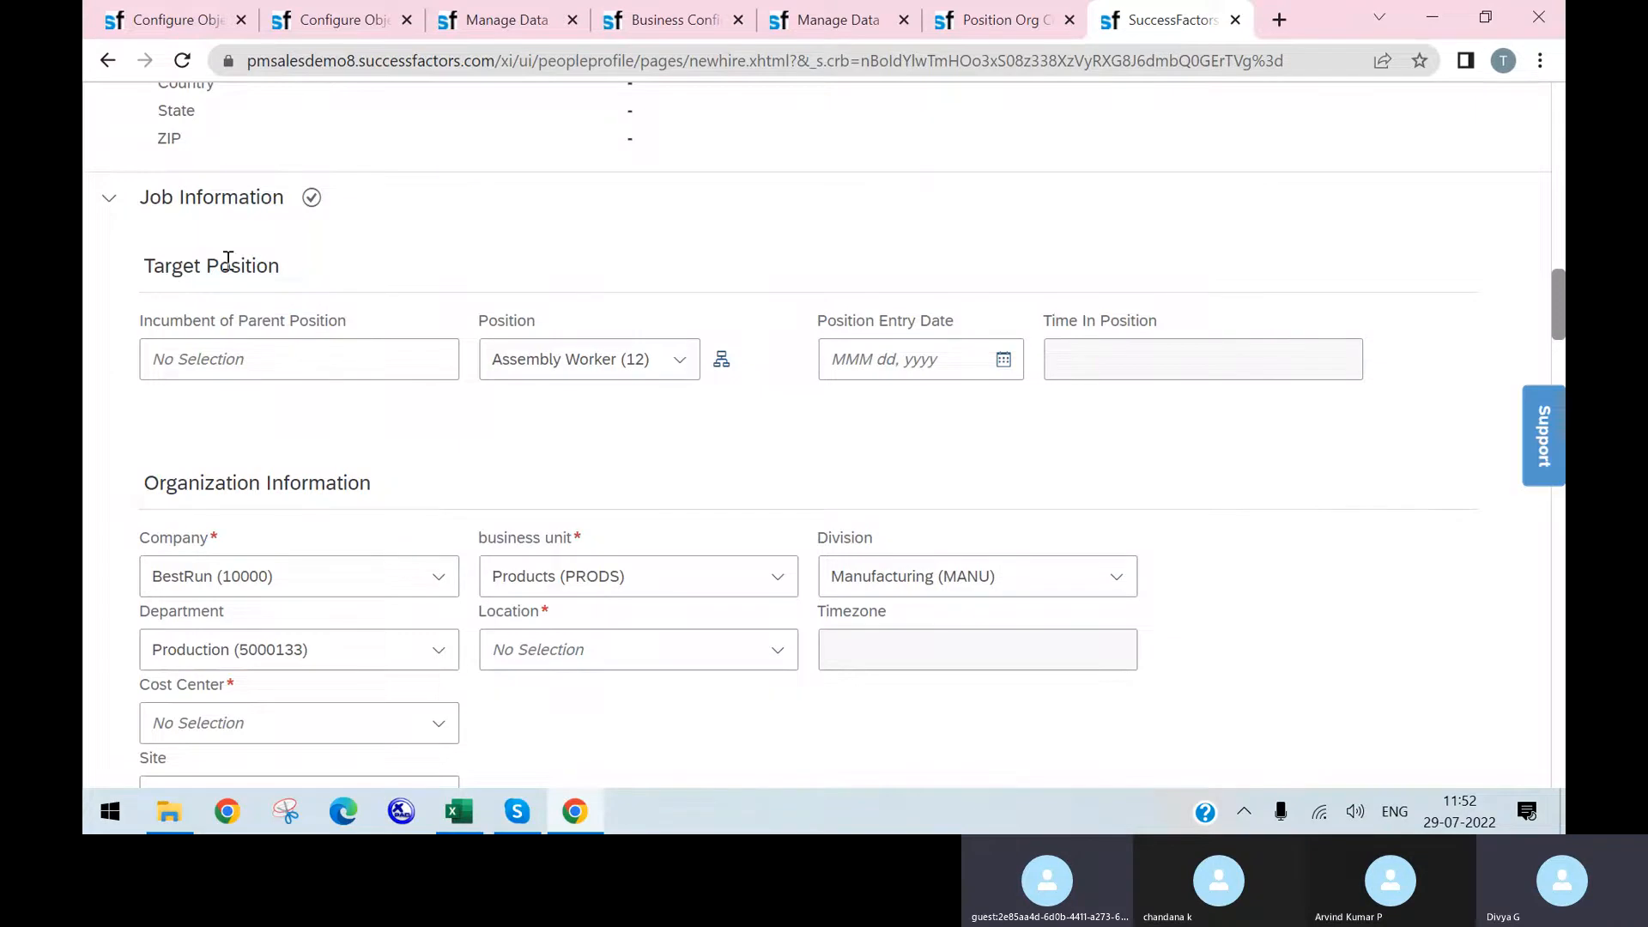
click(678, 362)
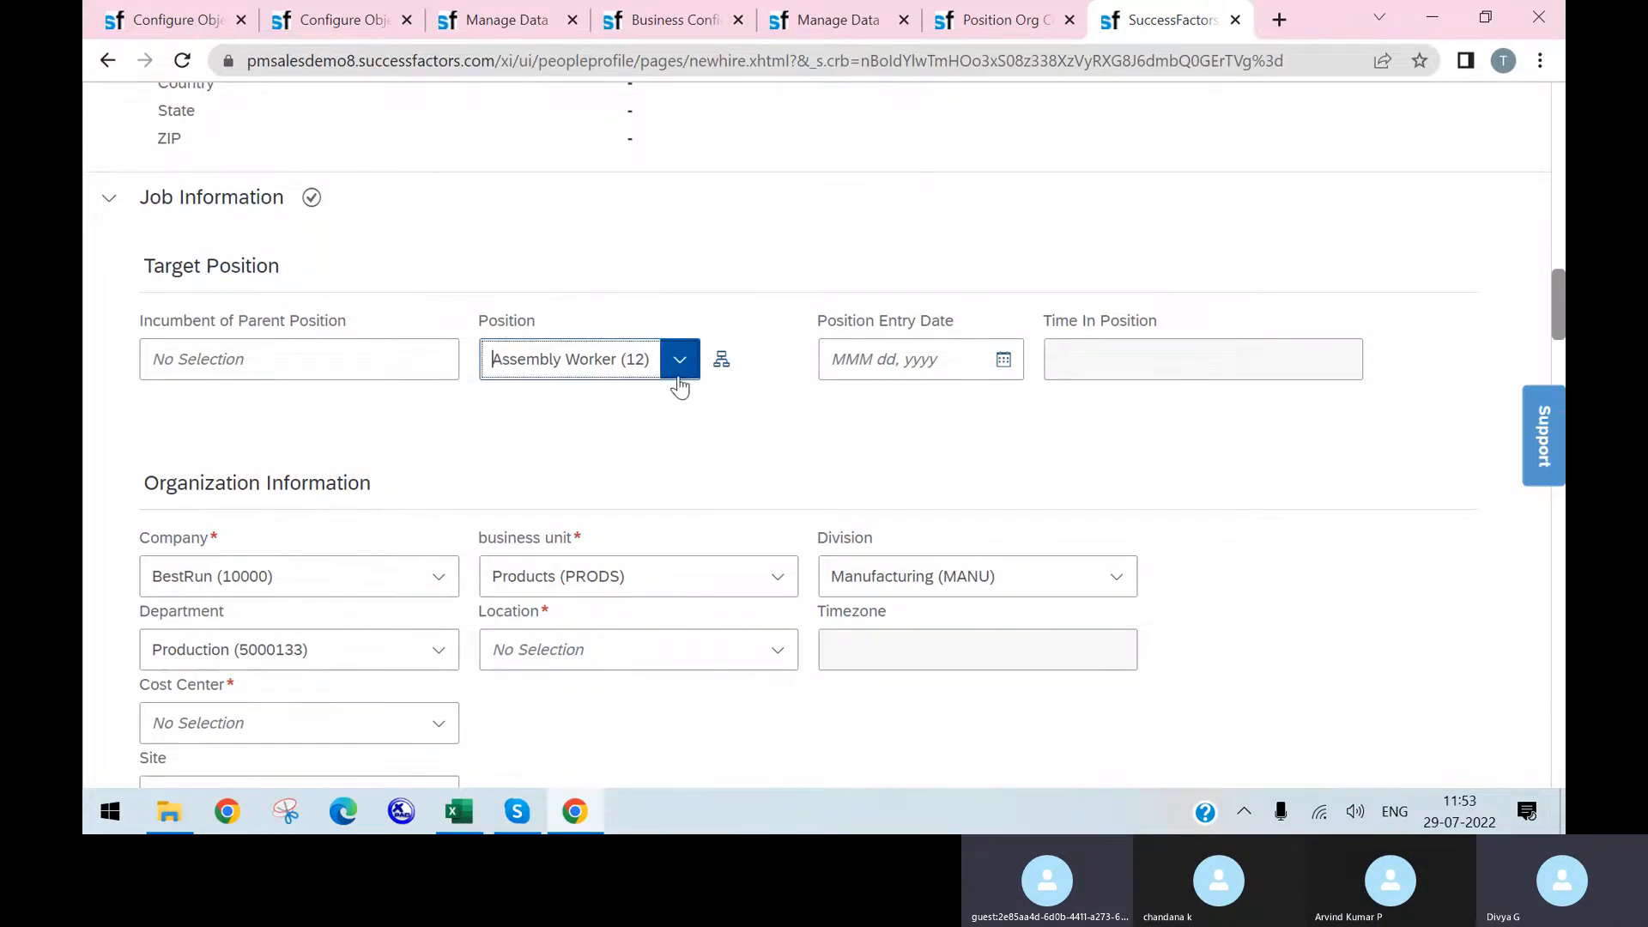
click(630, 426)
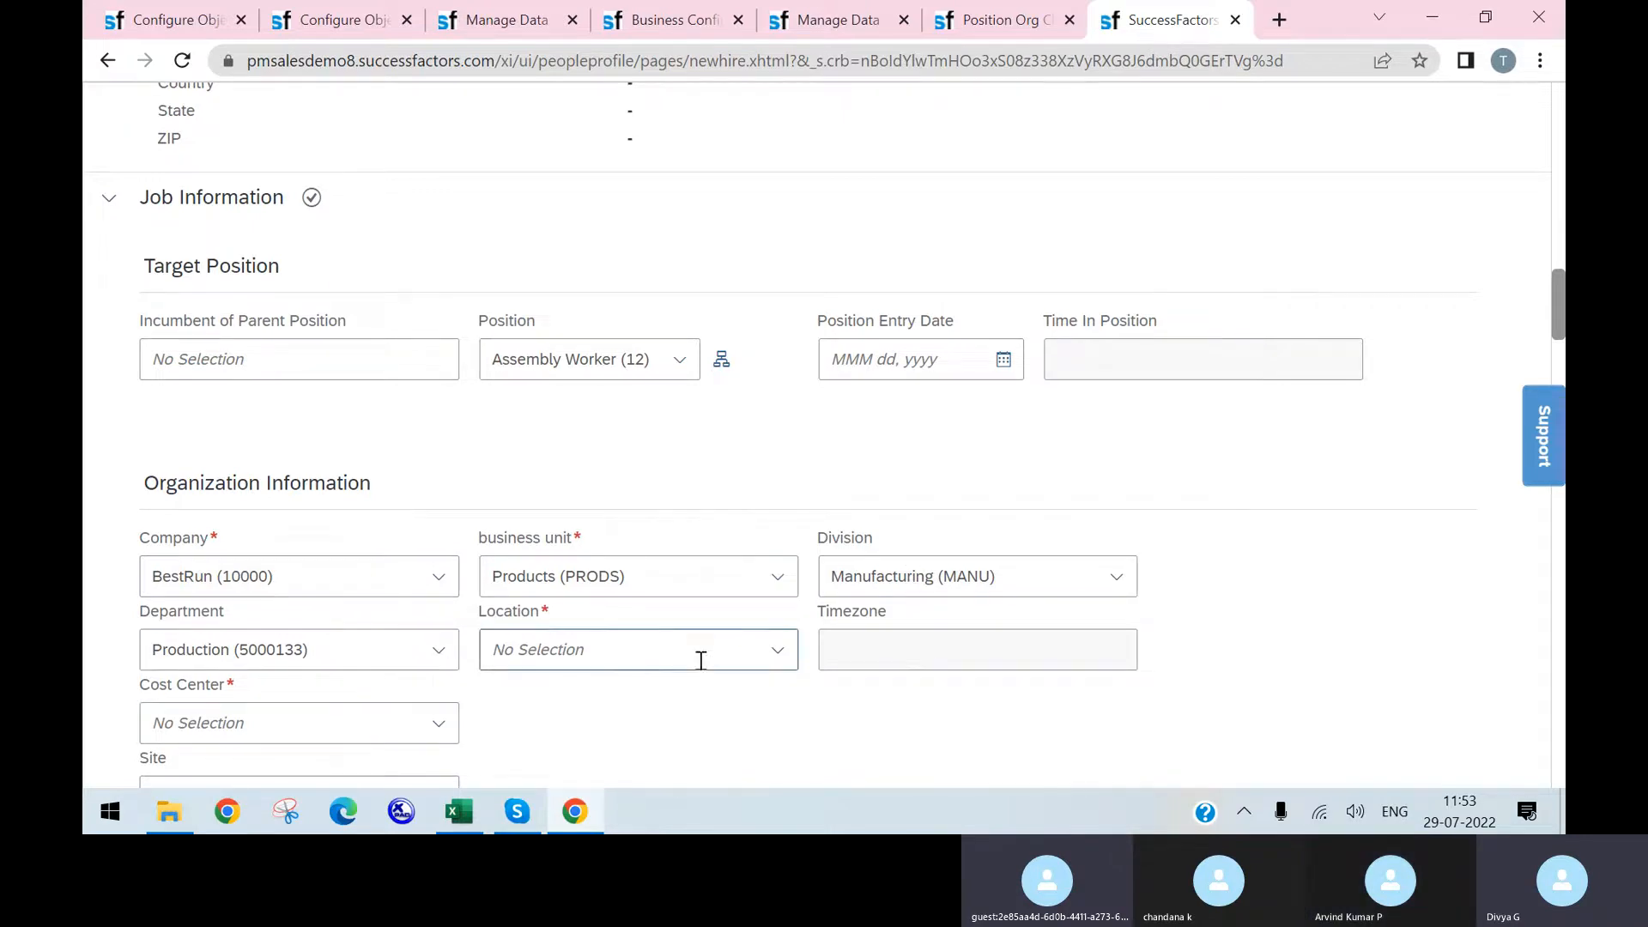
scroll(383, 371, down, 3)
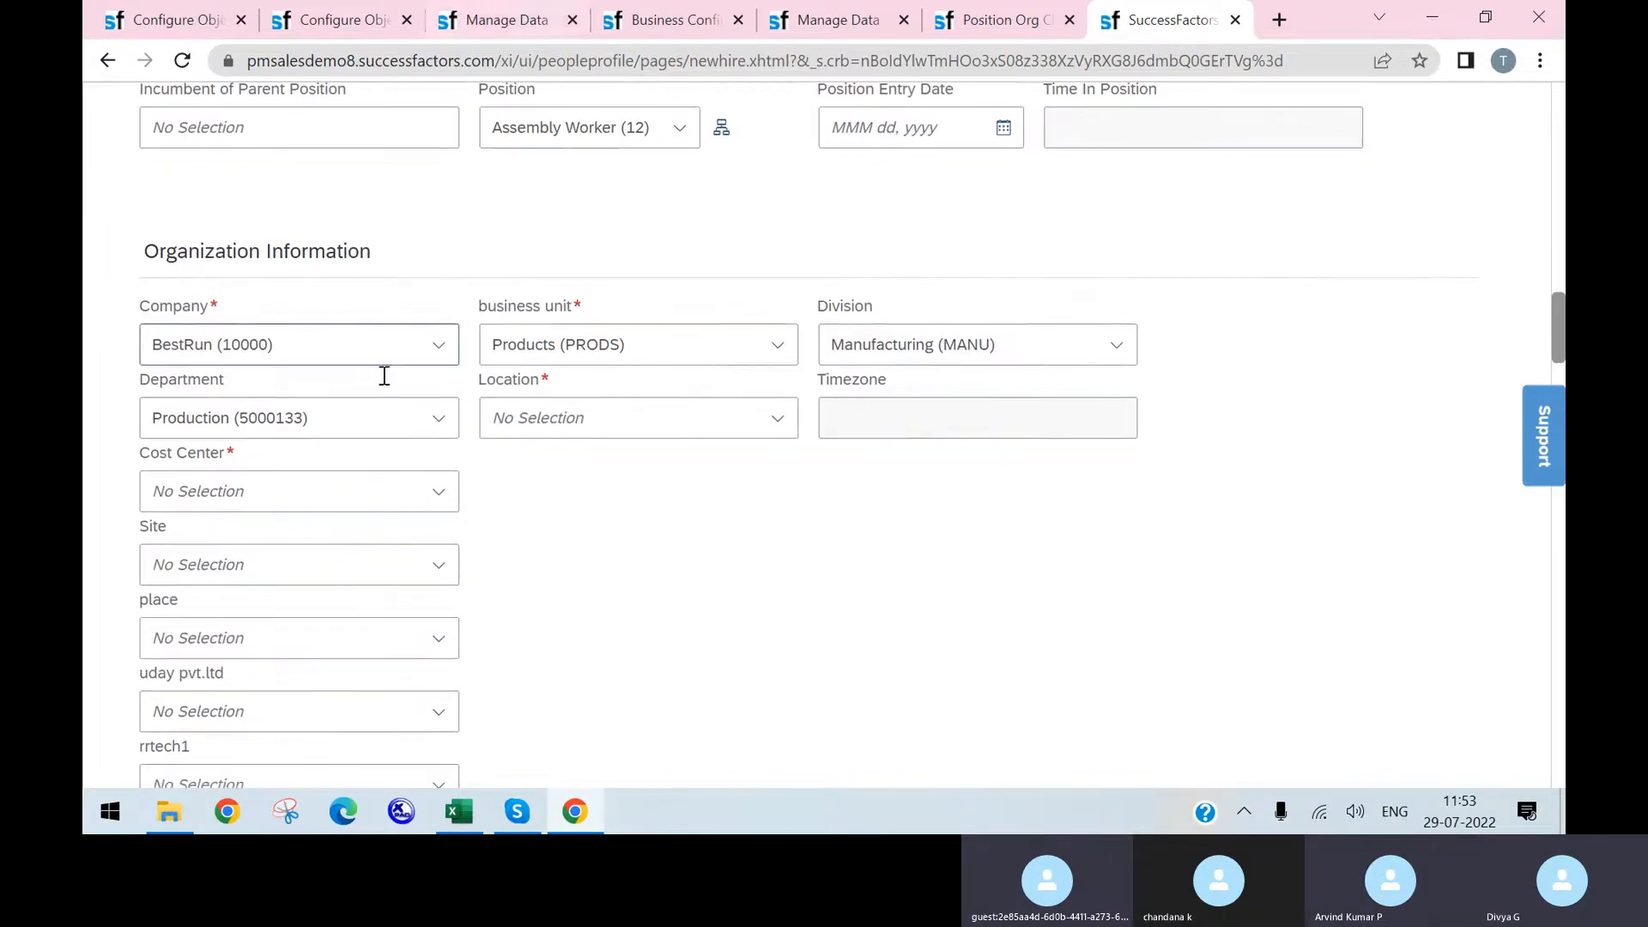
scroll(371, 592, down, 2)
scroll(372, 592, down, 10)
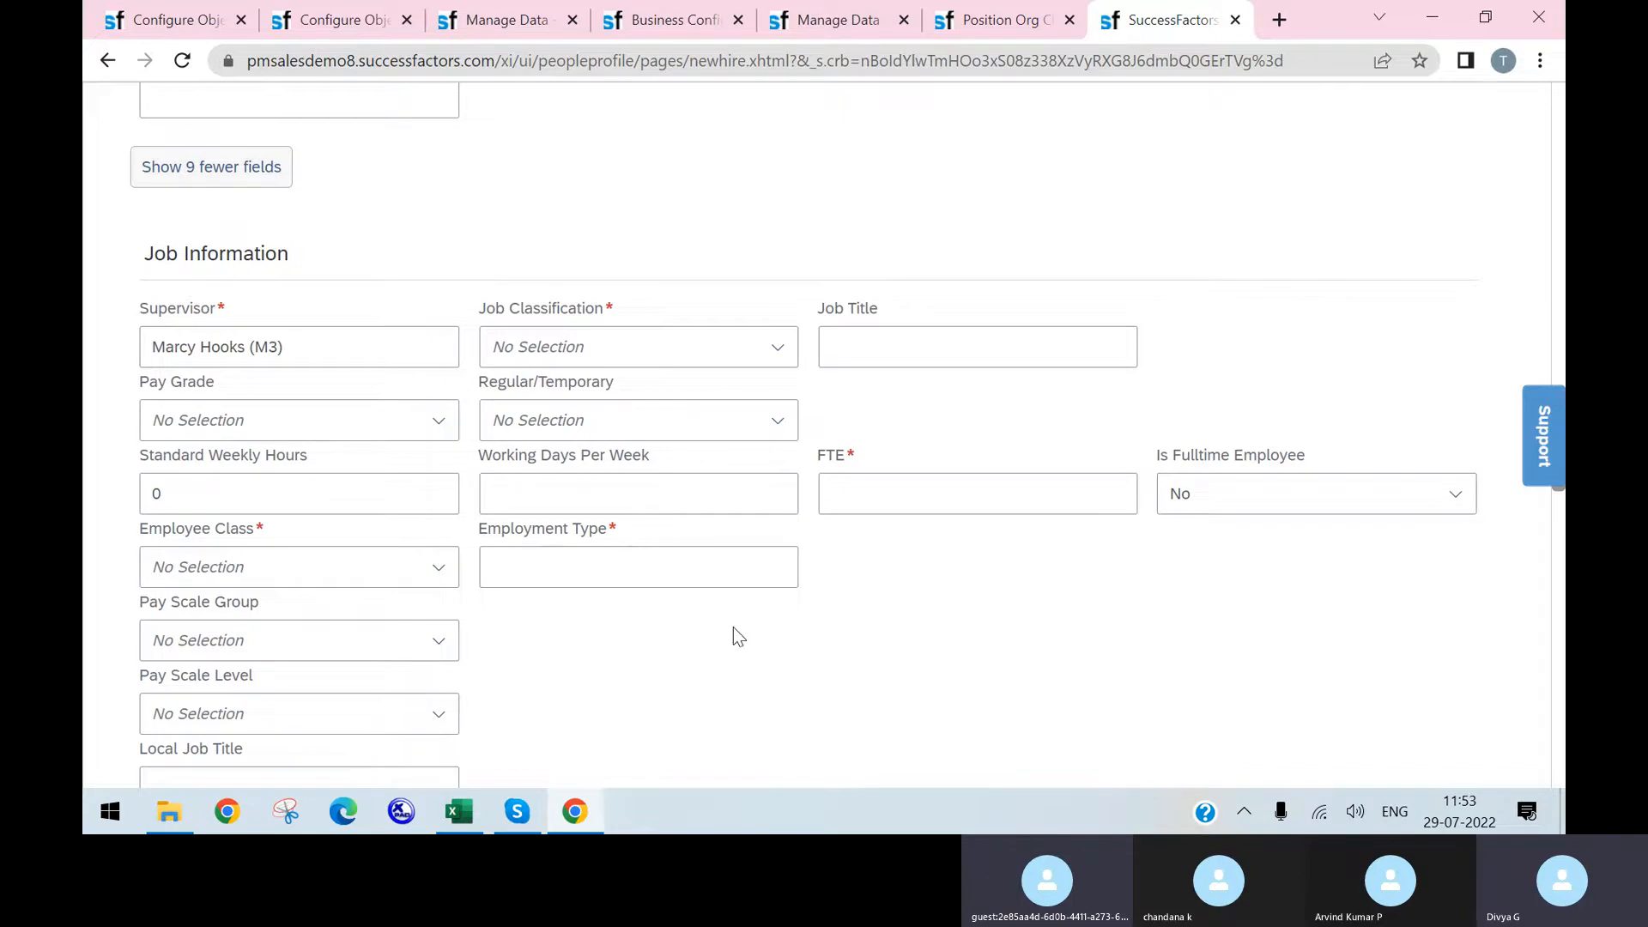
scroll(732, 626, up, 10)
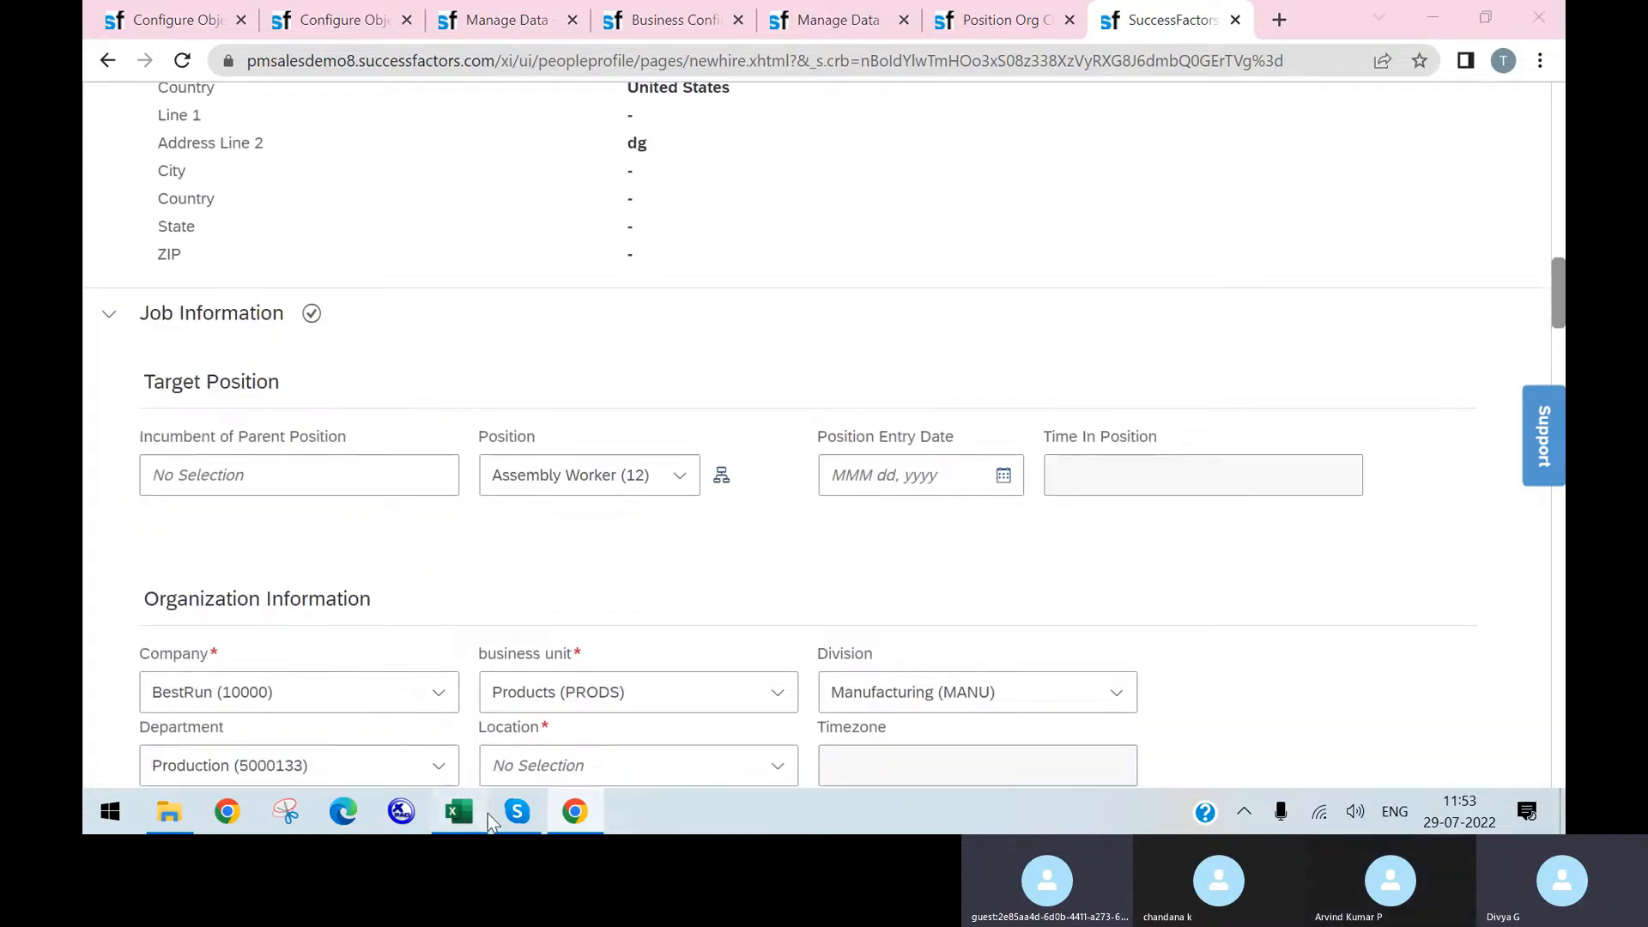
- Switch to the Excel position management workbook and display the Business Rules sheet
click(461, 811)
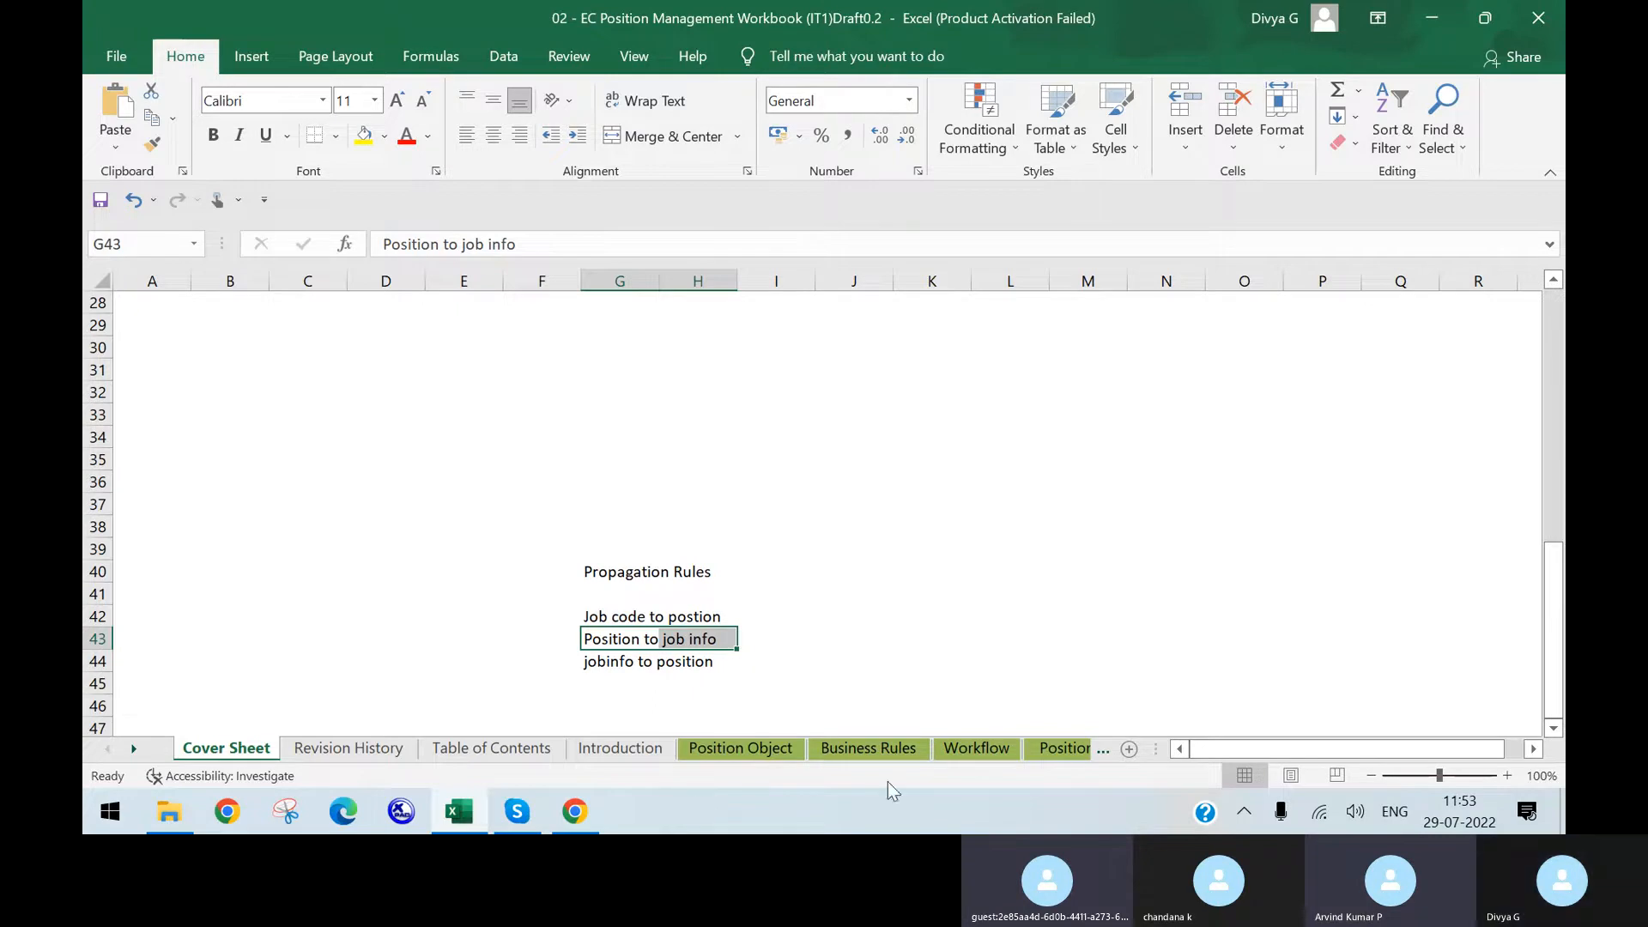
click(867, 747)
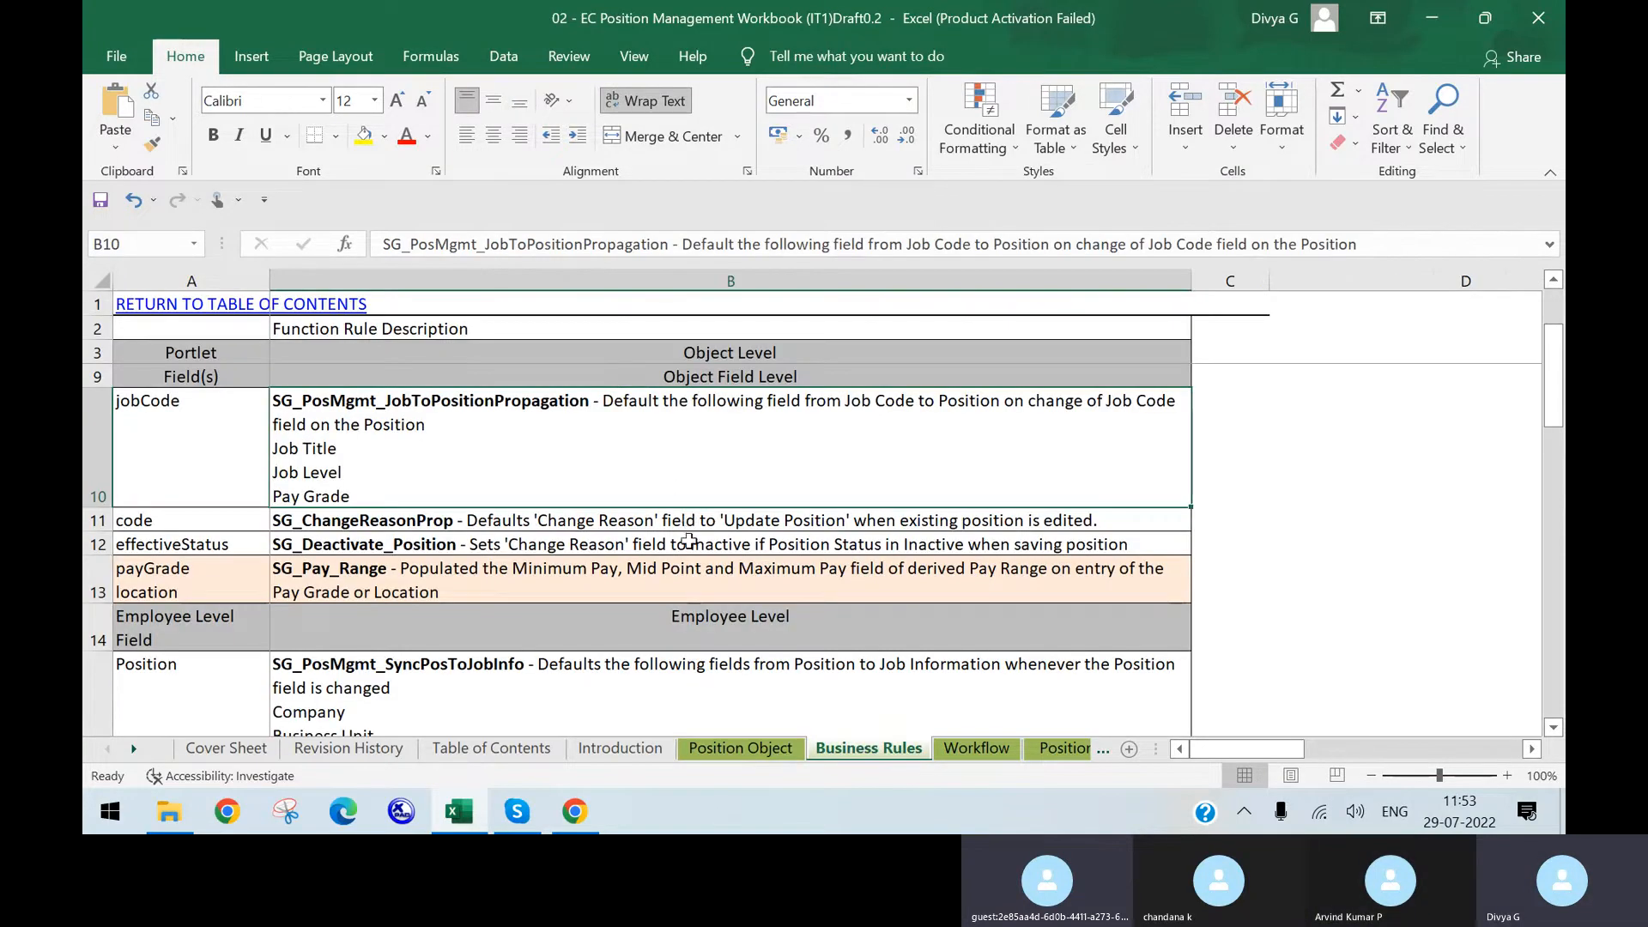
- Highlight the SG_PosMgmt_InitializePosition rule on the Business Rules sheet and compare it with the Propagation Rules list on the Cover Sheet
scroll(671, 560, up, 2)
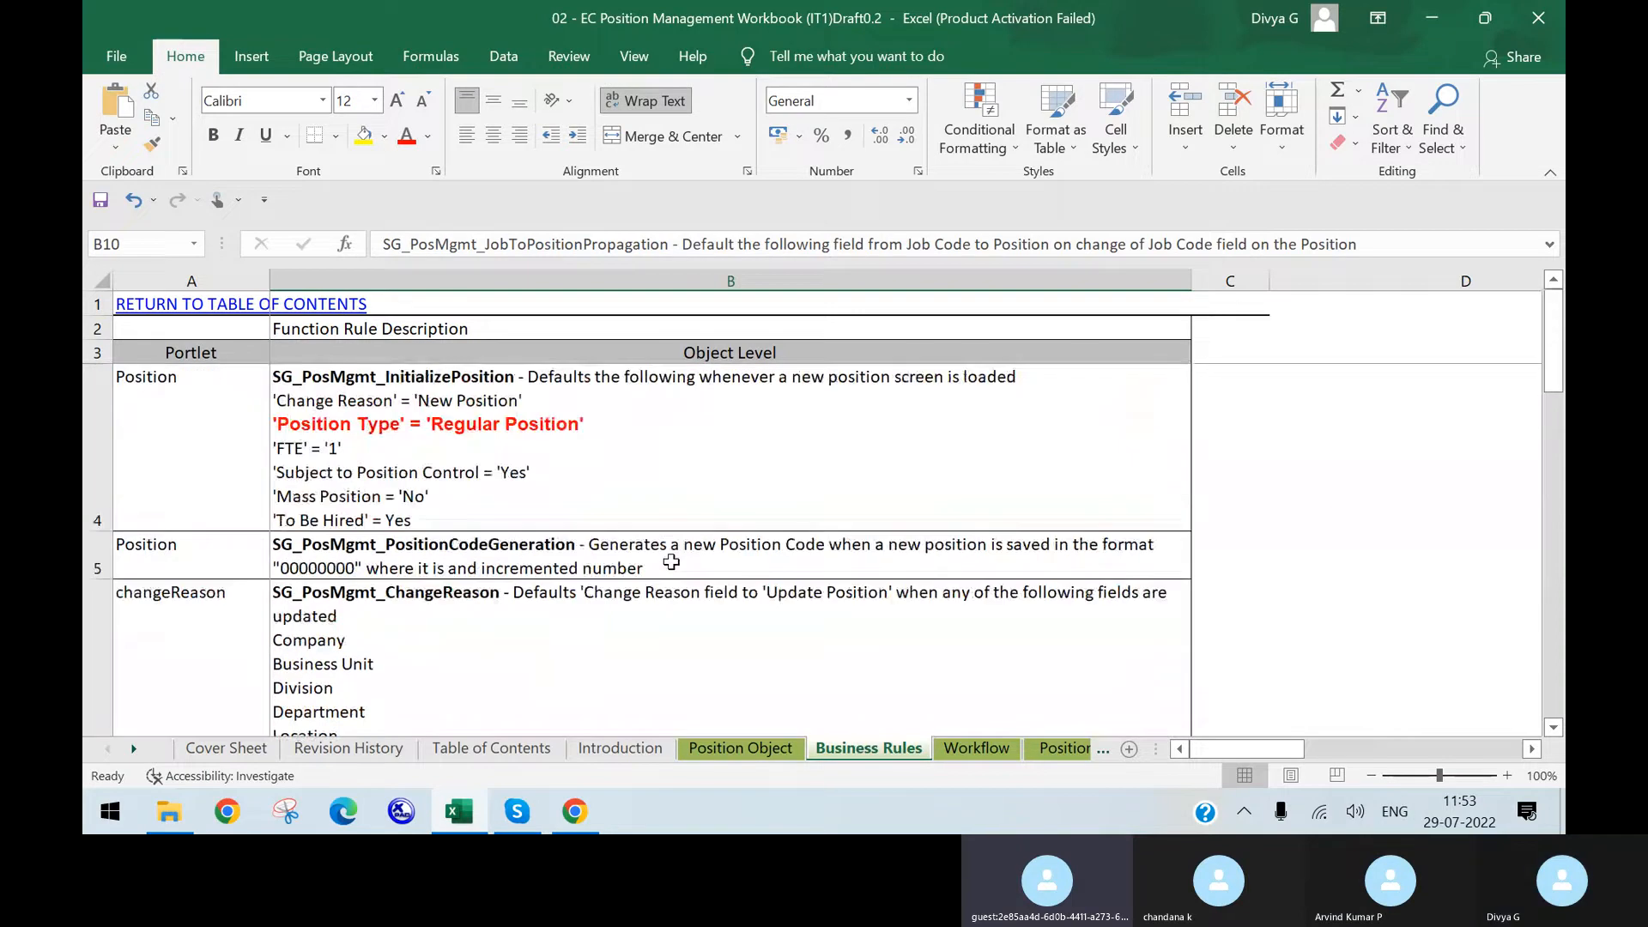
drag(184, 415, 567, 464)
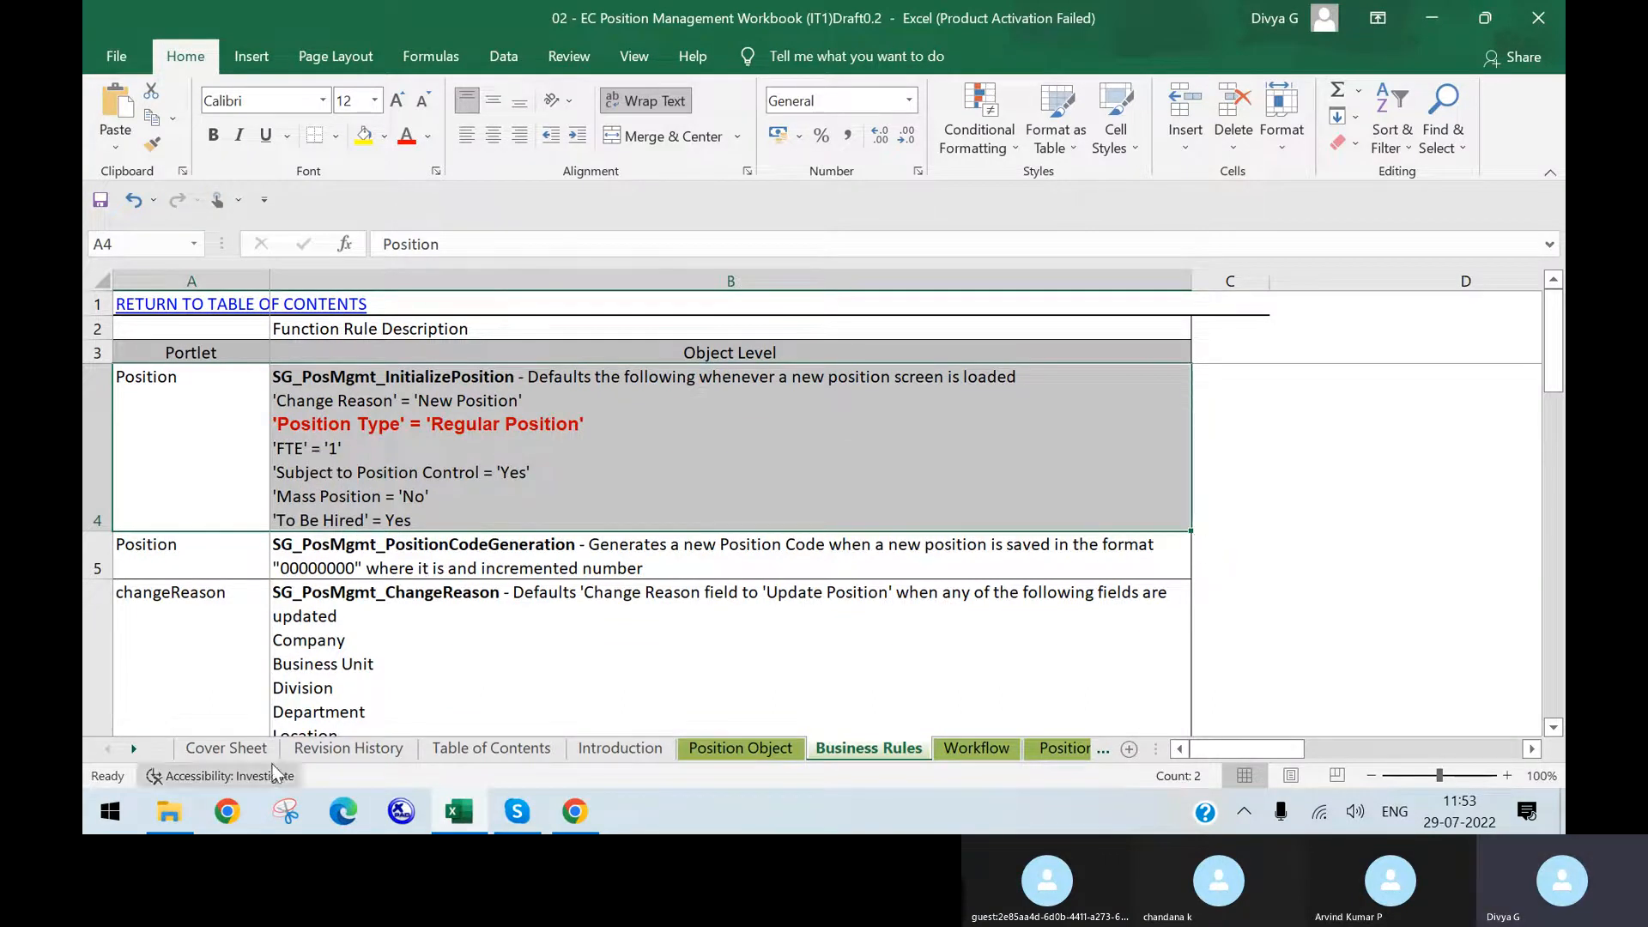
click(225, 748)
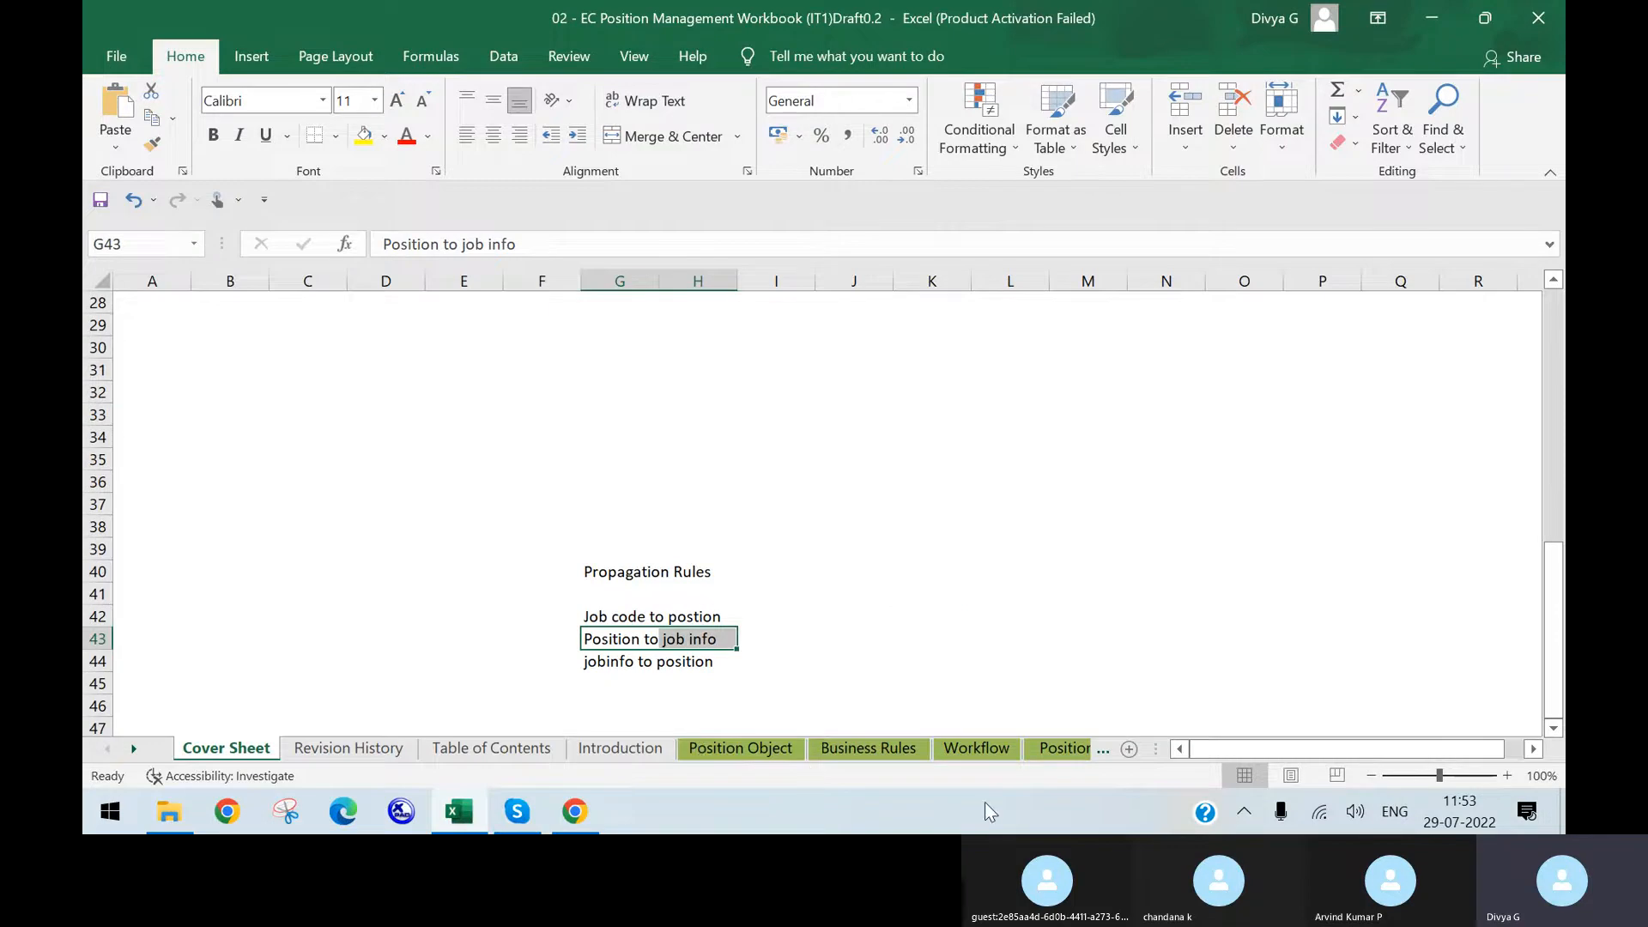
click(868, 748)
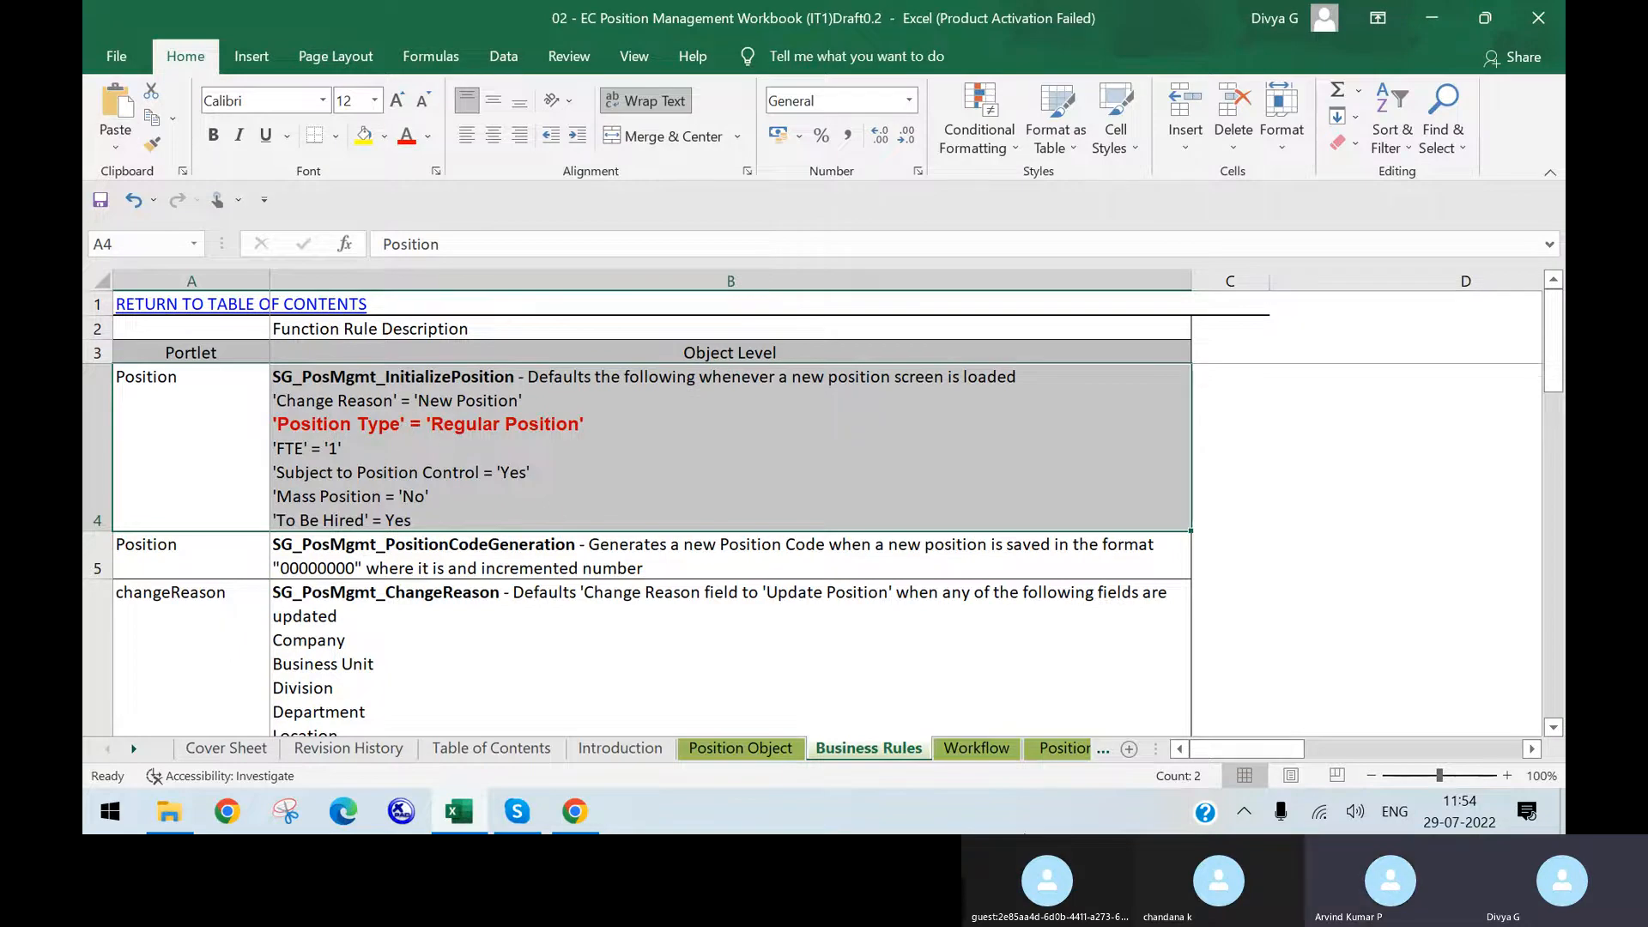
- Switch to SuccessFactors in Chrome and check the Job Code-driven fields of the unsaved position in Manage Data against the Excel business rules
click(575, 811)
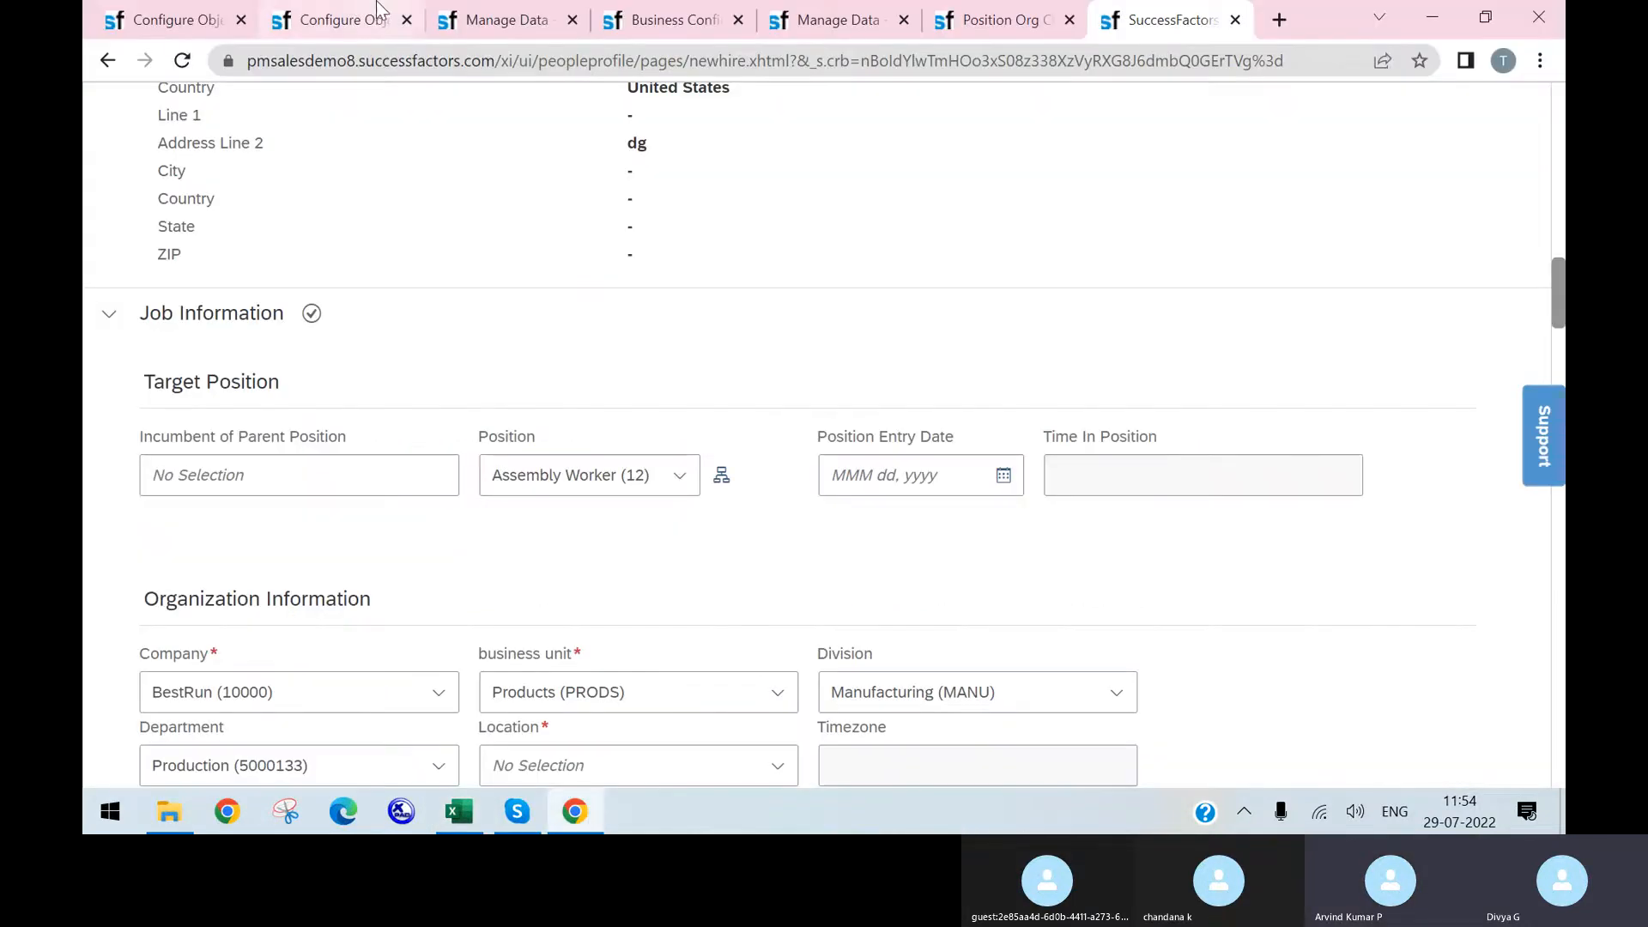
click(352, 19)
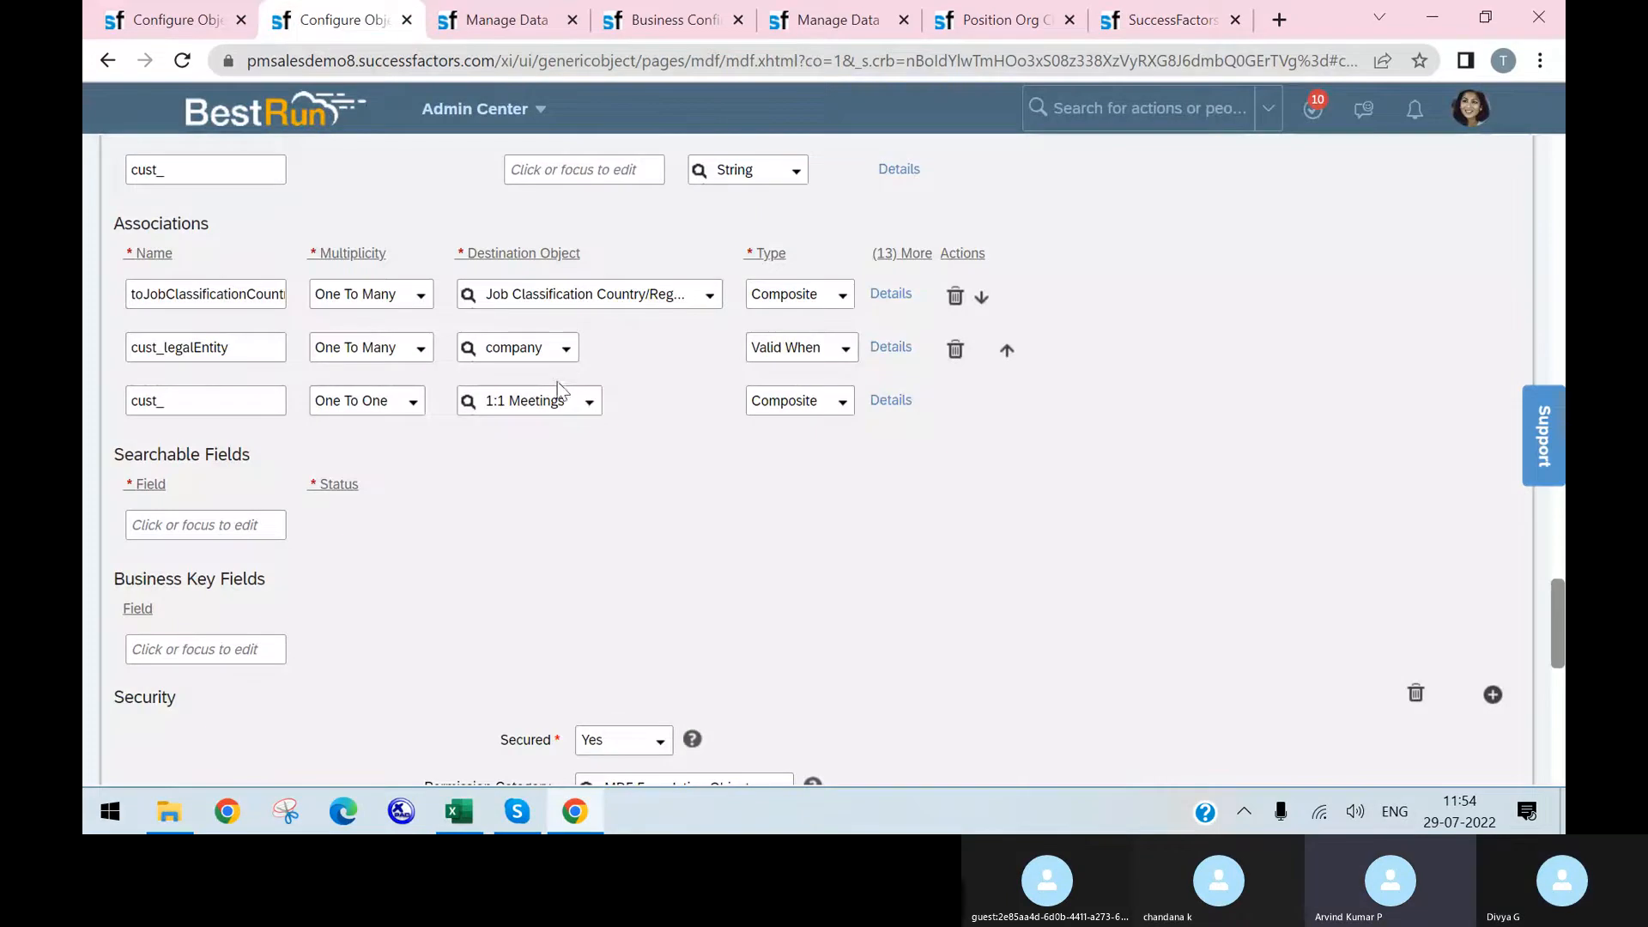
scroll(553, 399, up, 15)
click(493, 19)
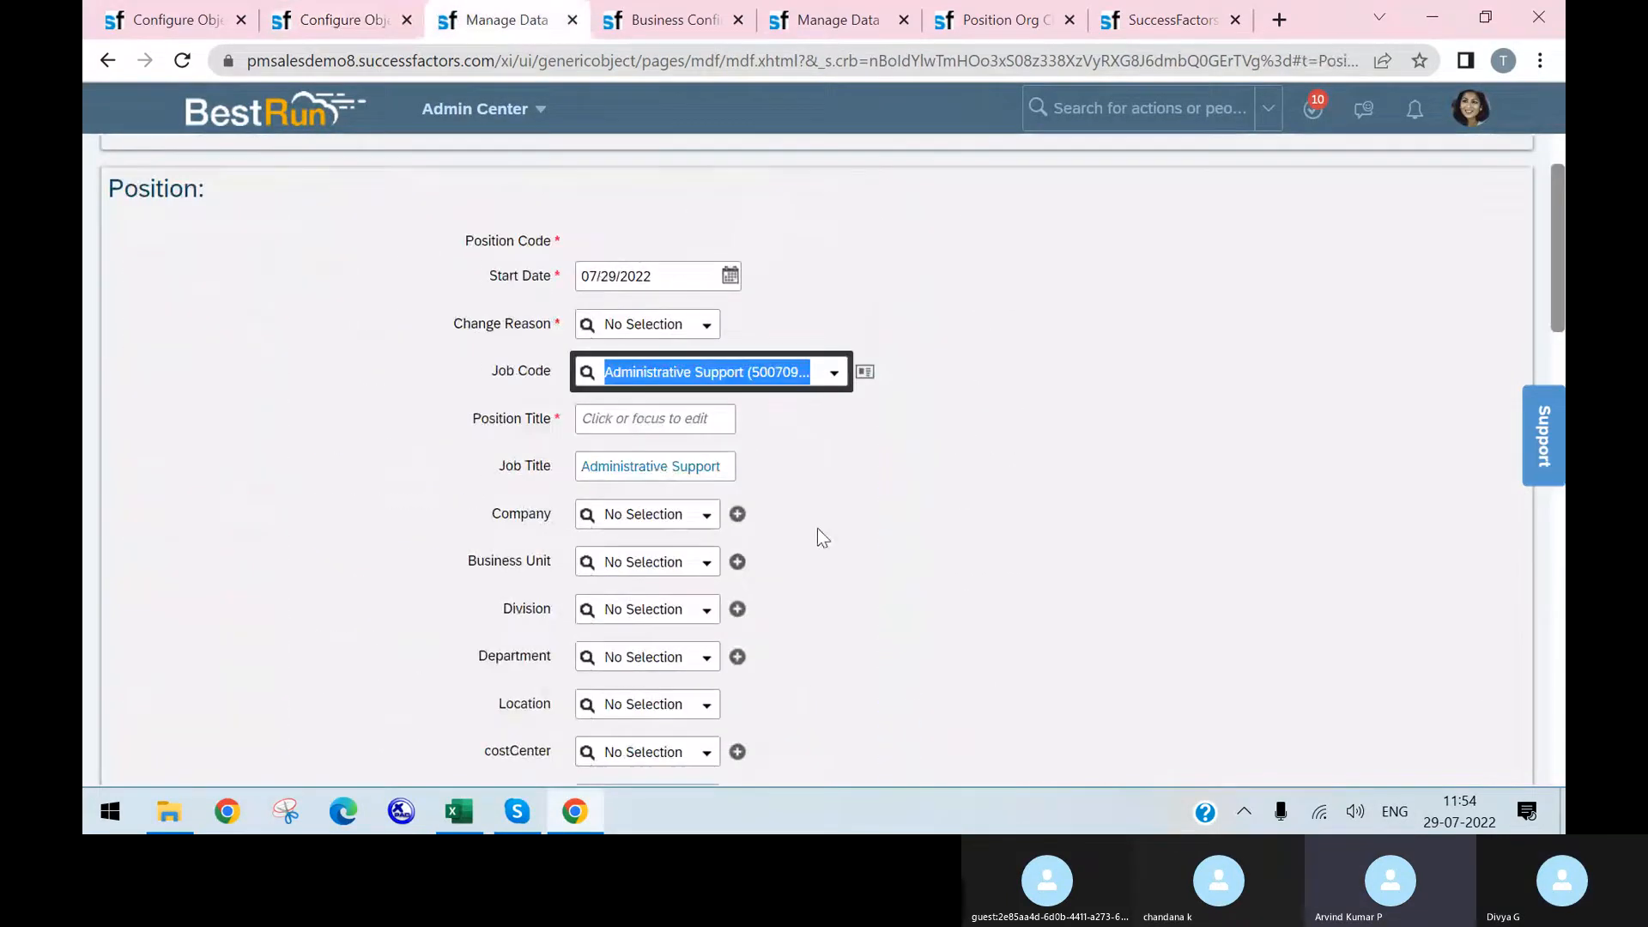
scroll(810, 478, up, 1)
scroll(810, 478, down, 3)
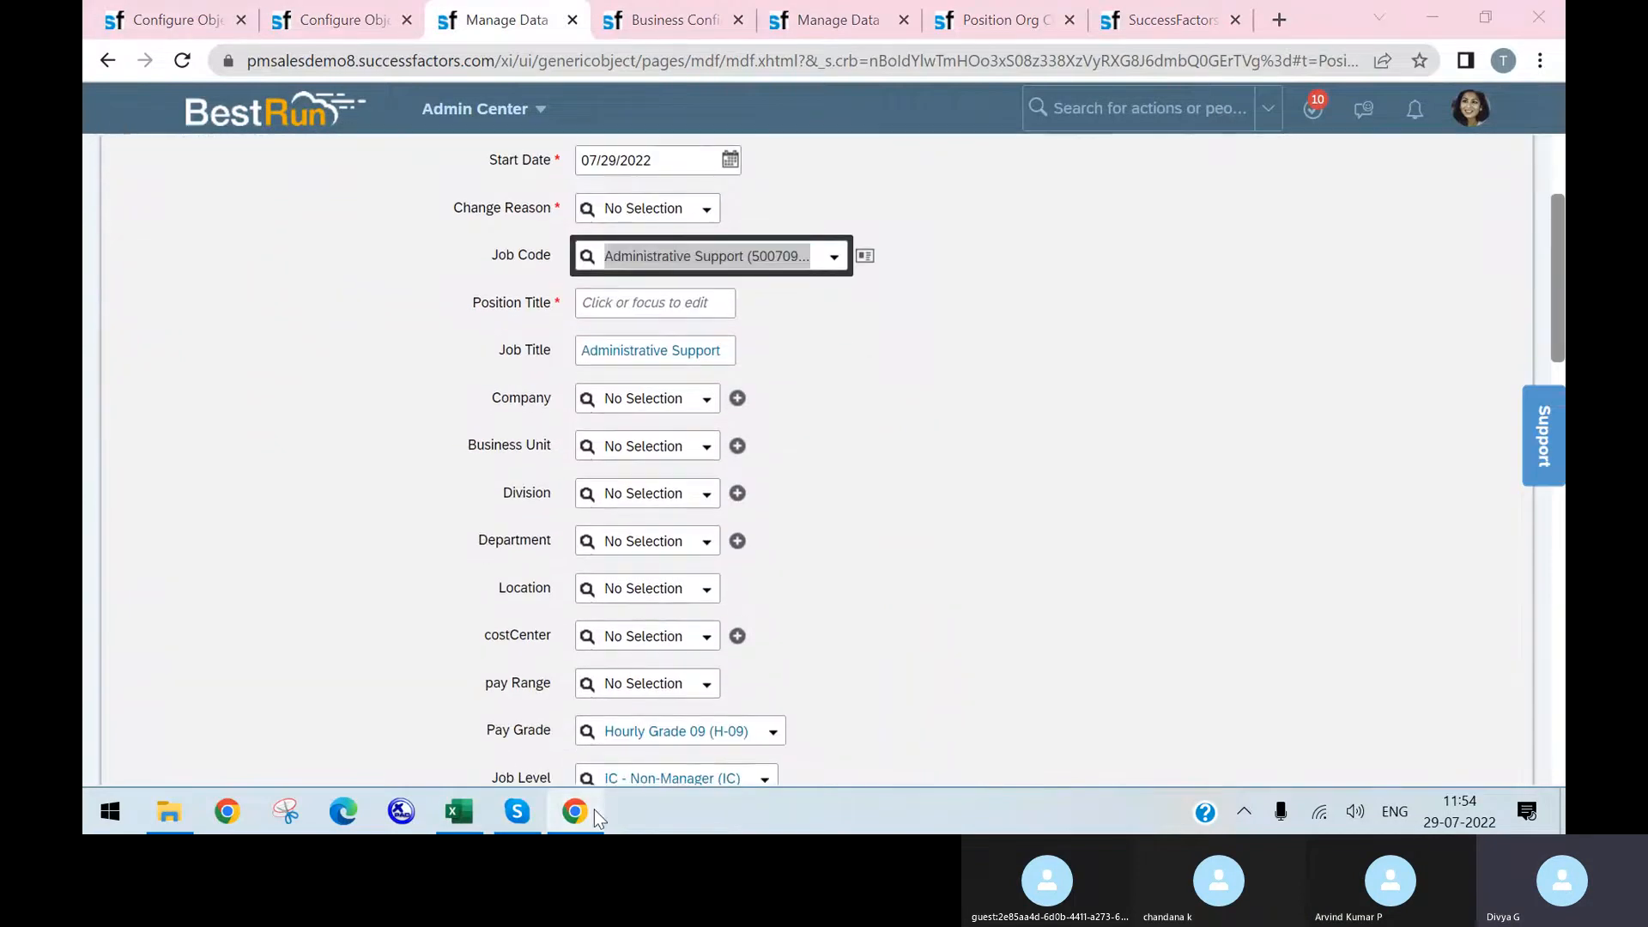
click(459, 811)
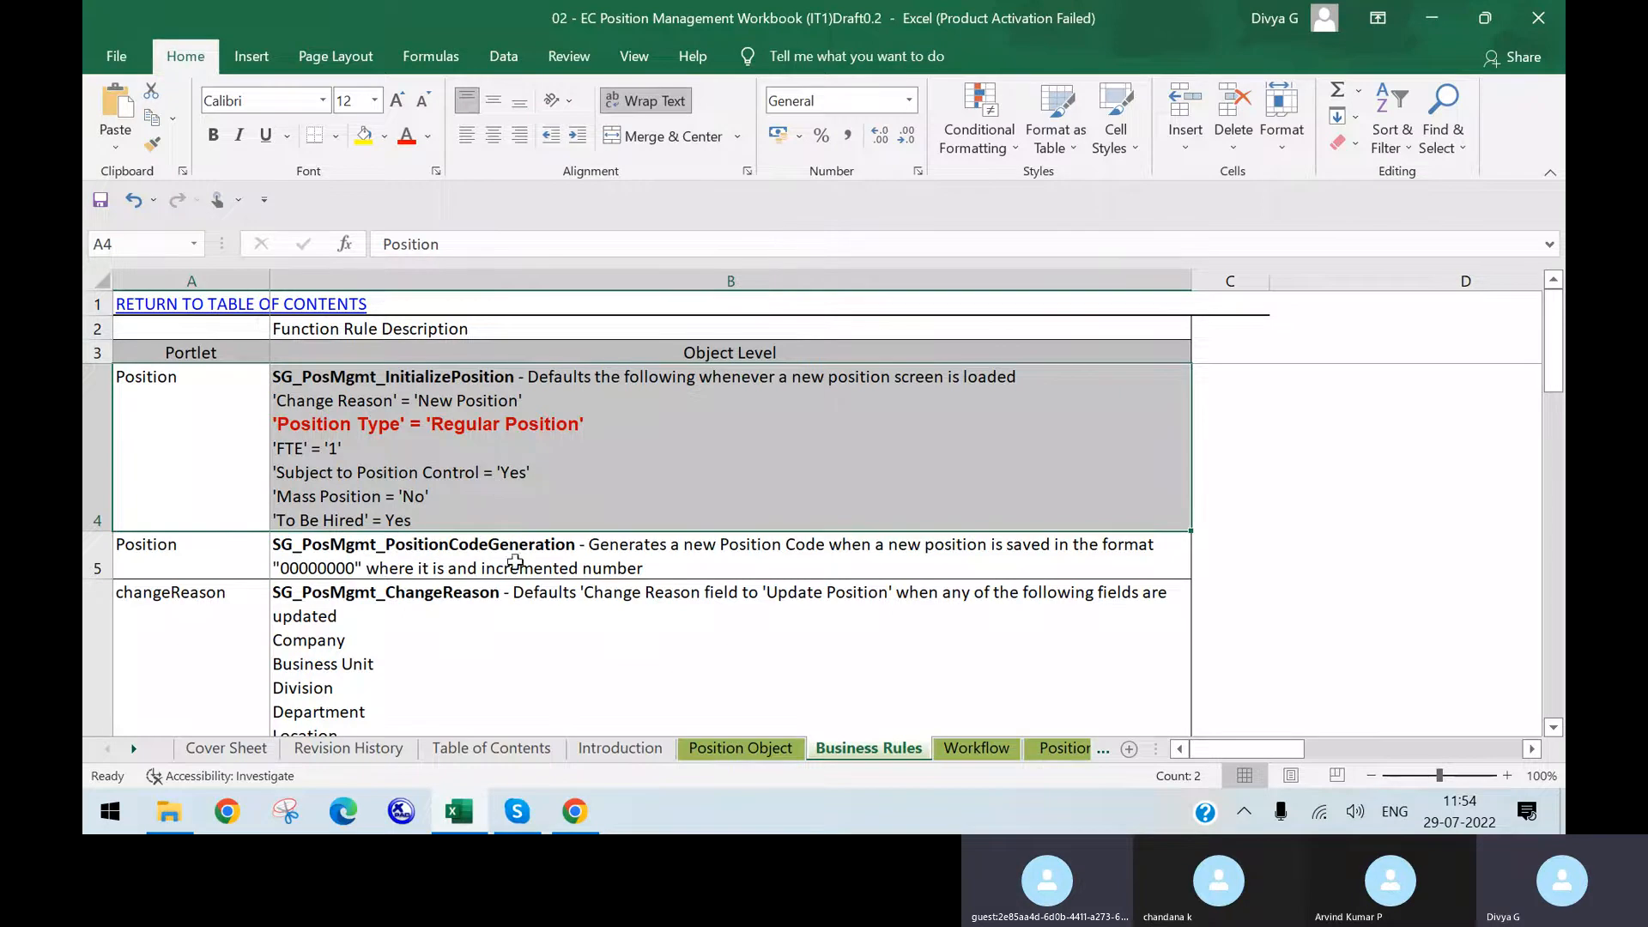
key(alt+Tab)
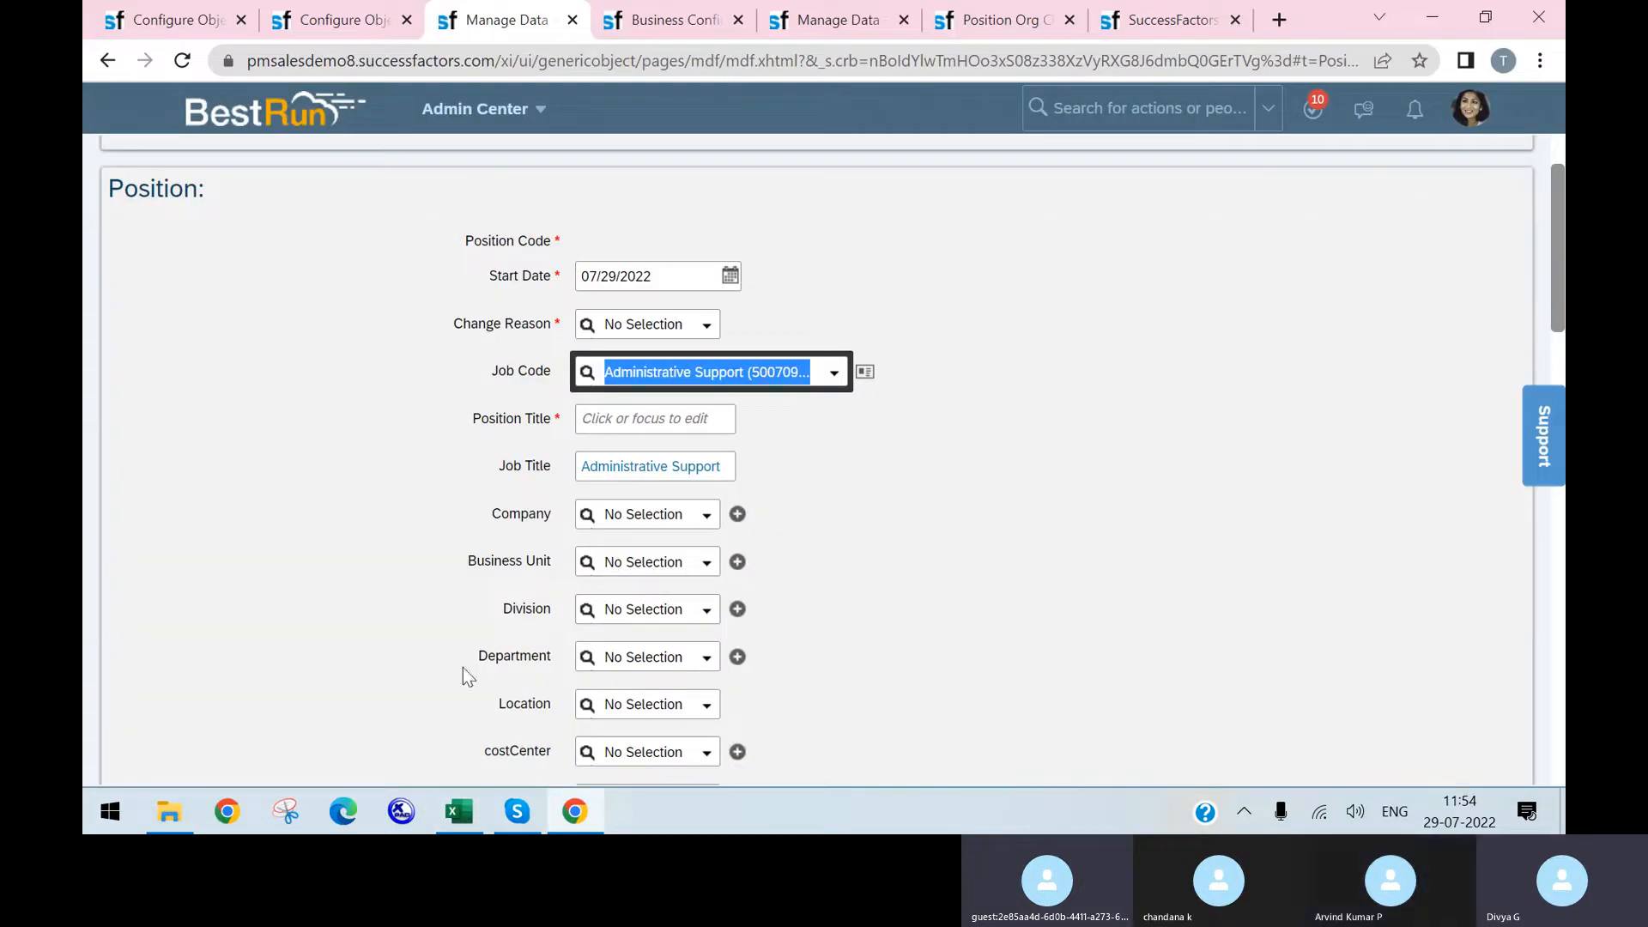
scroll(661, 467, down, 1)
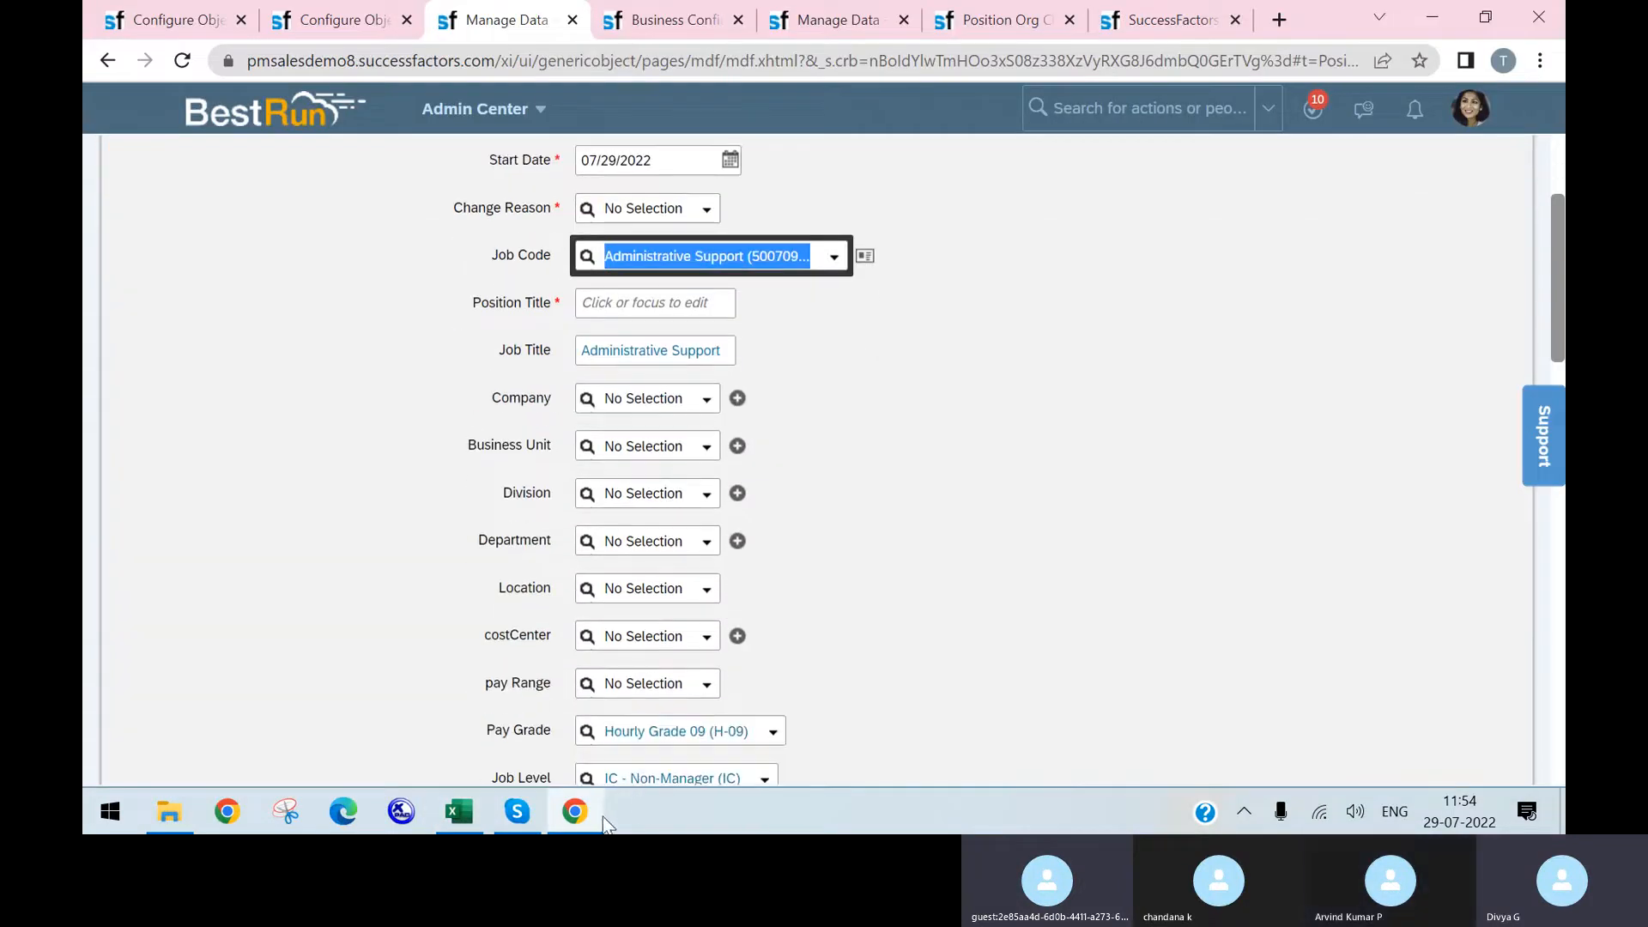
- Return to the Excel workbook and review the Cover Sheet's propagation rules alongside the Business Rules sheet
click(459, 811)
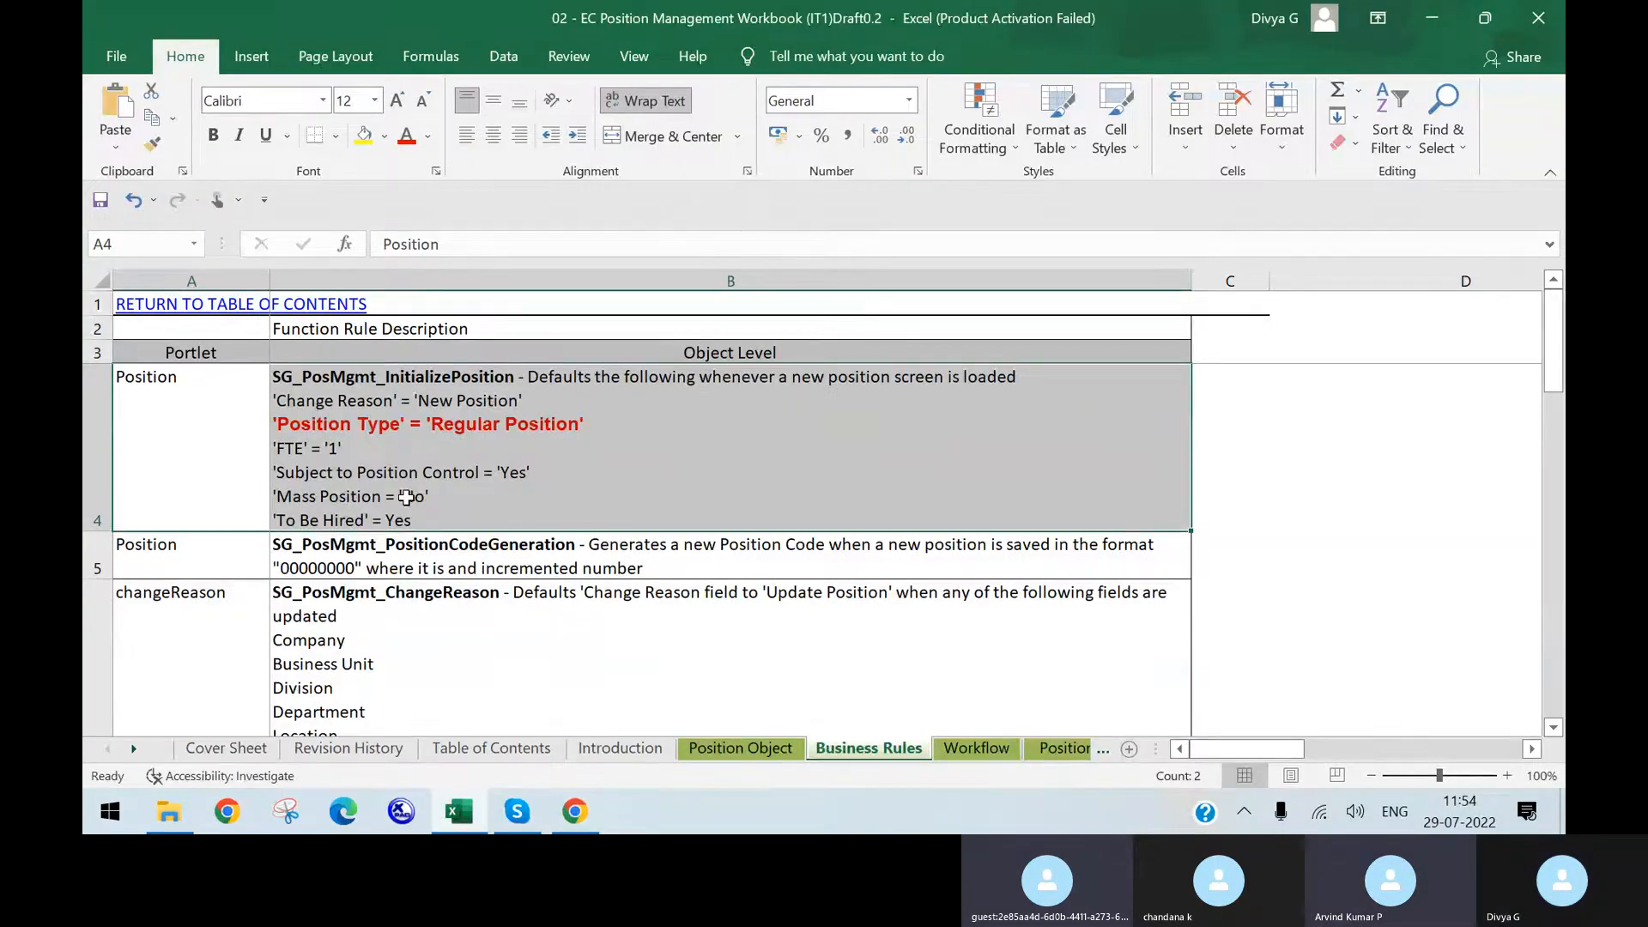
click(226, 747)
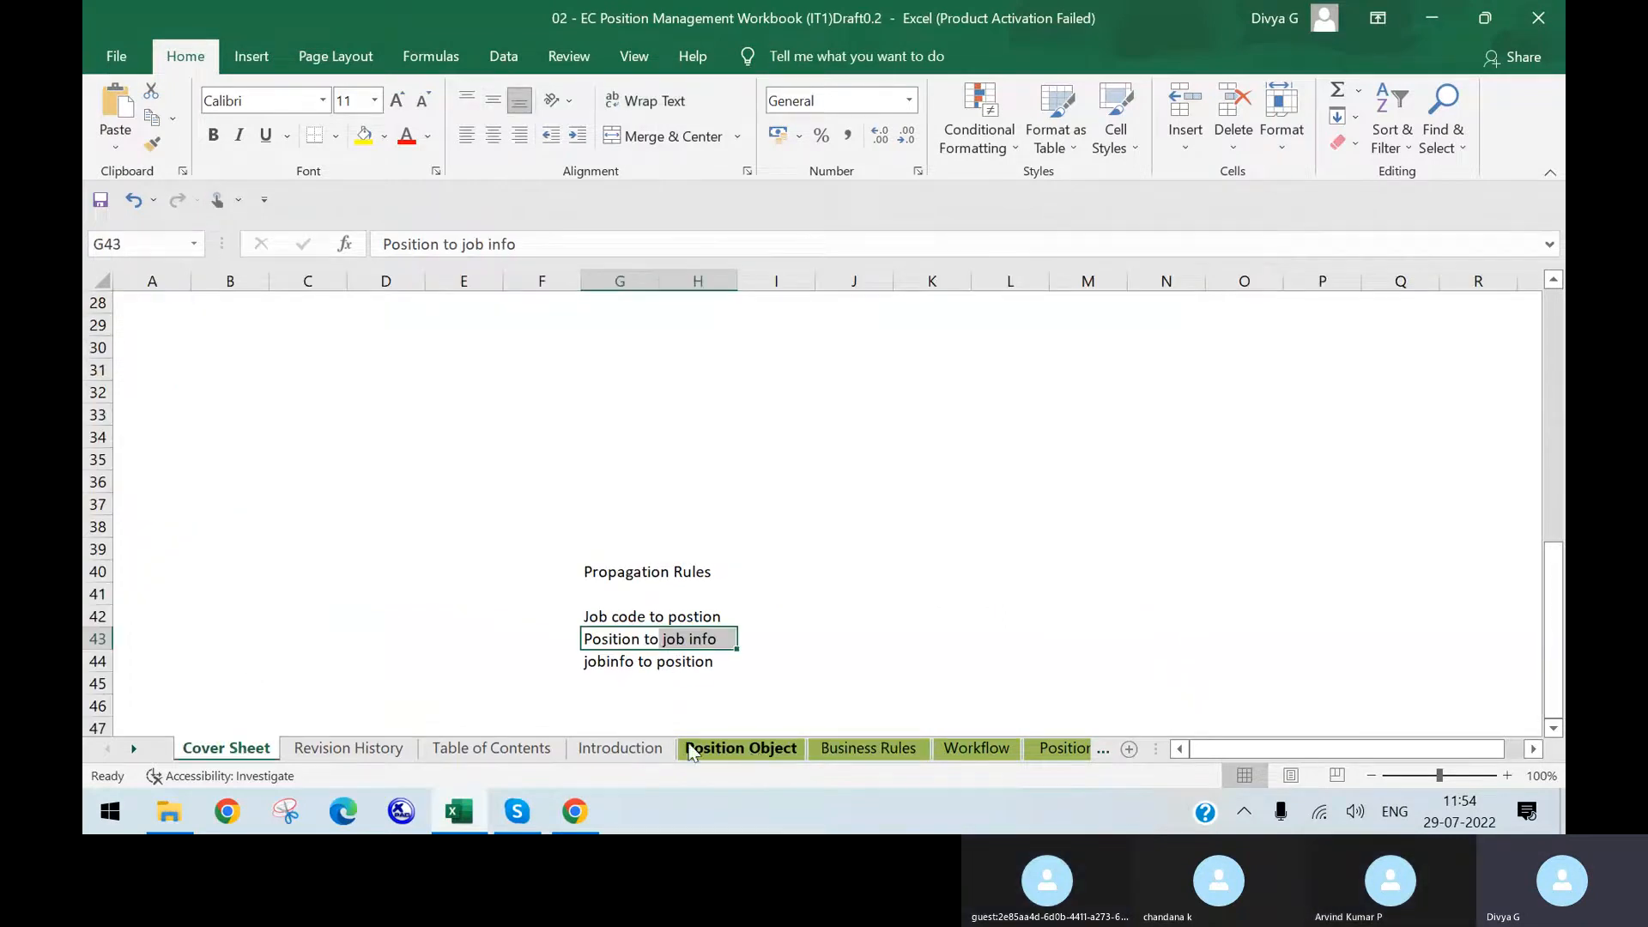
click(868, 749)
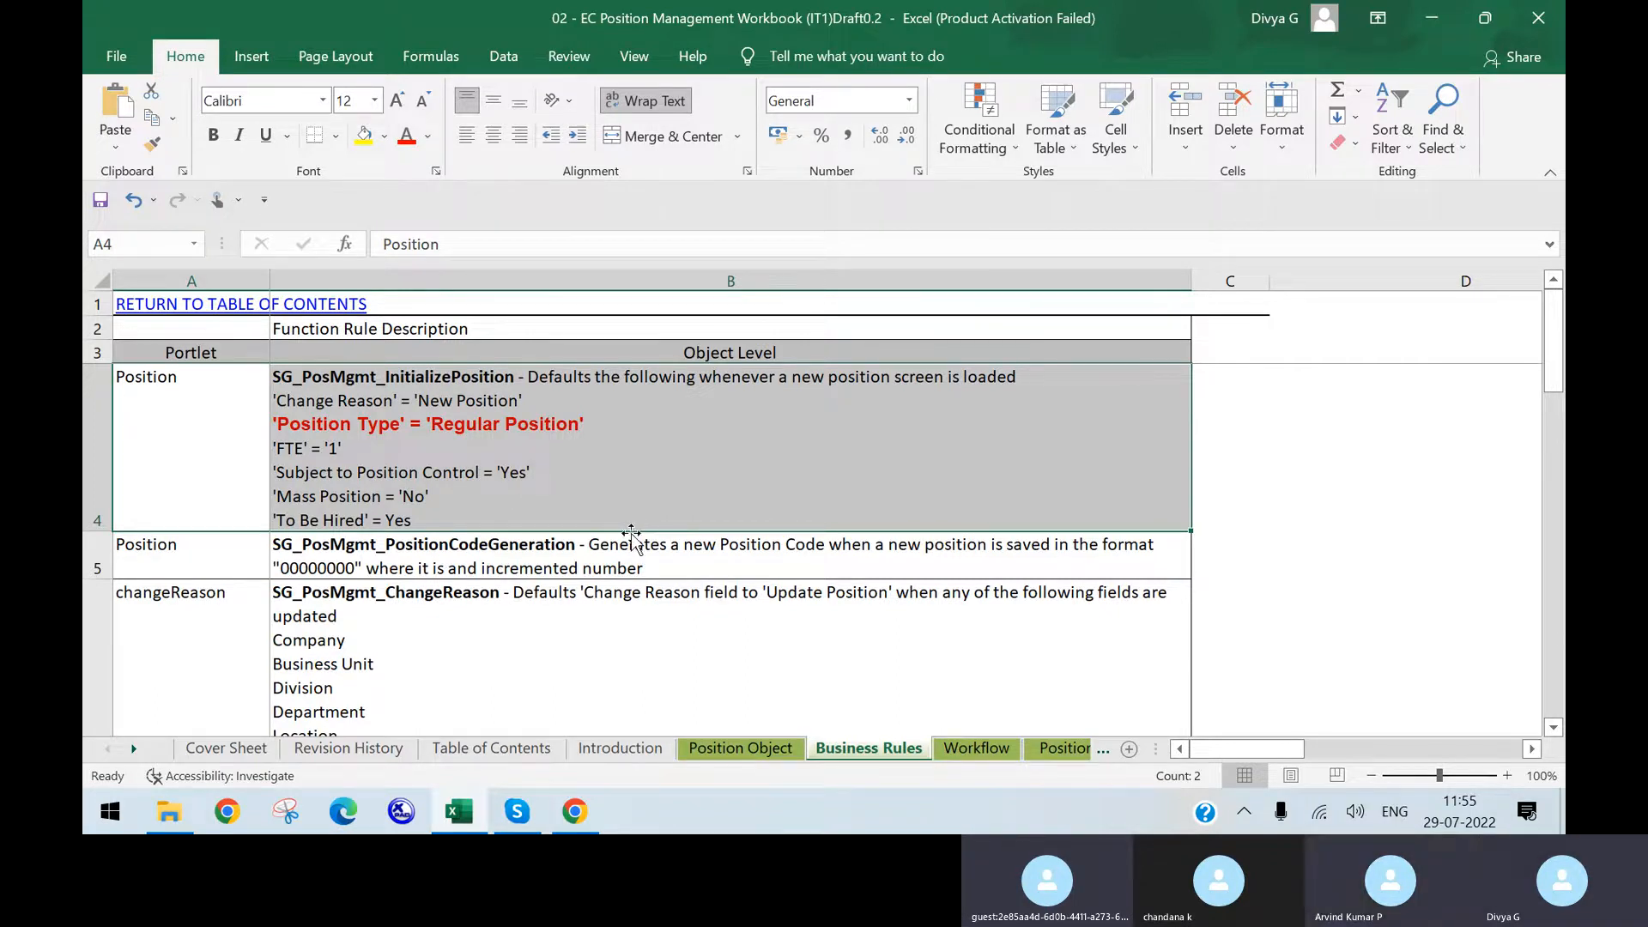
click(244, 754)
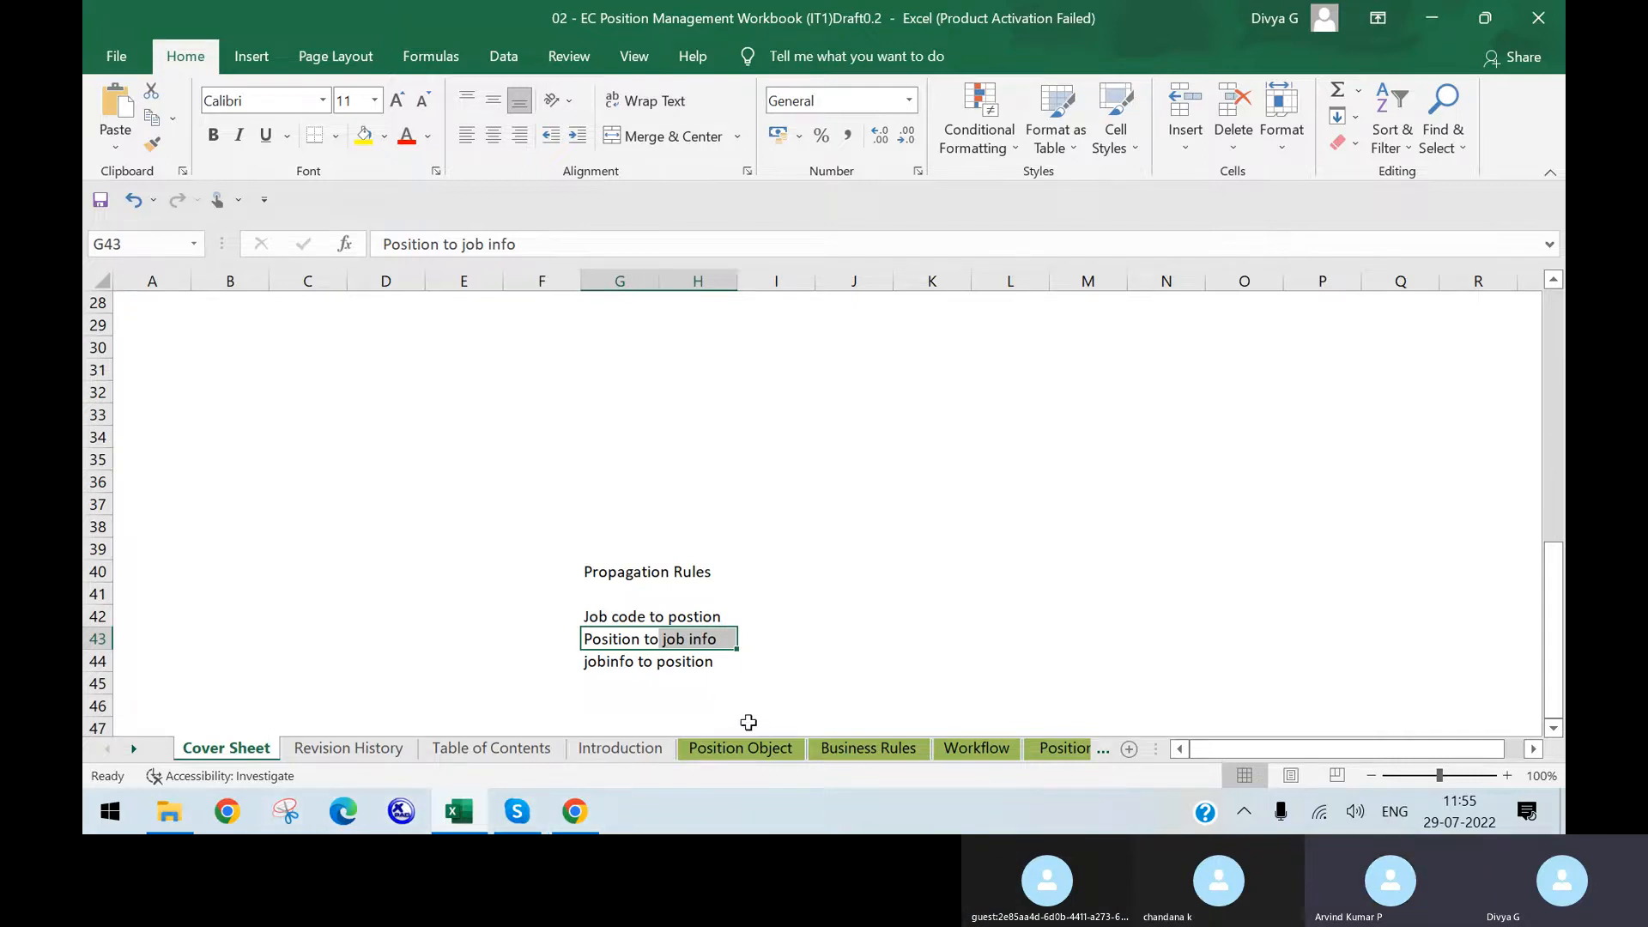
mouse_move(599, 815)
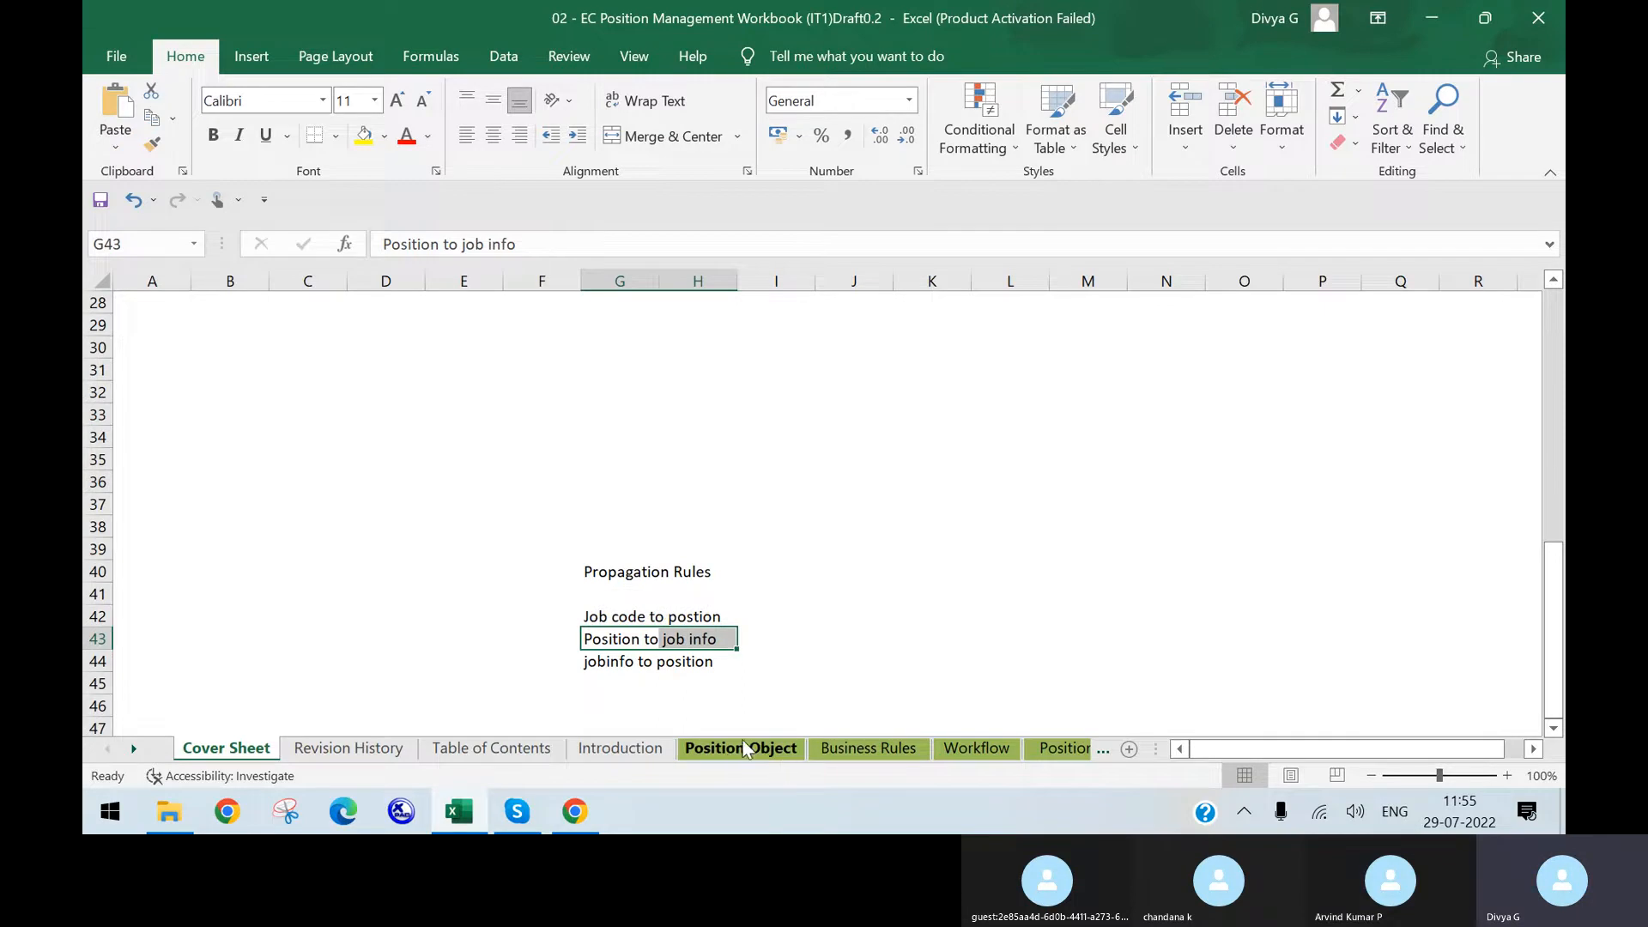
click(784, 757)
click(866, 757)
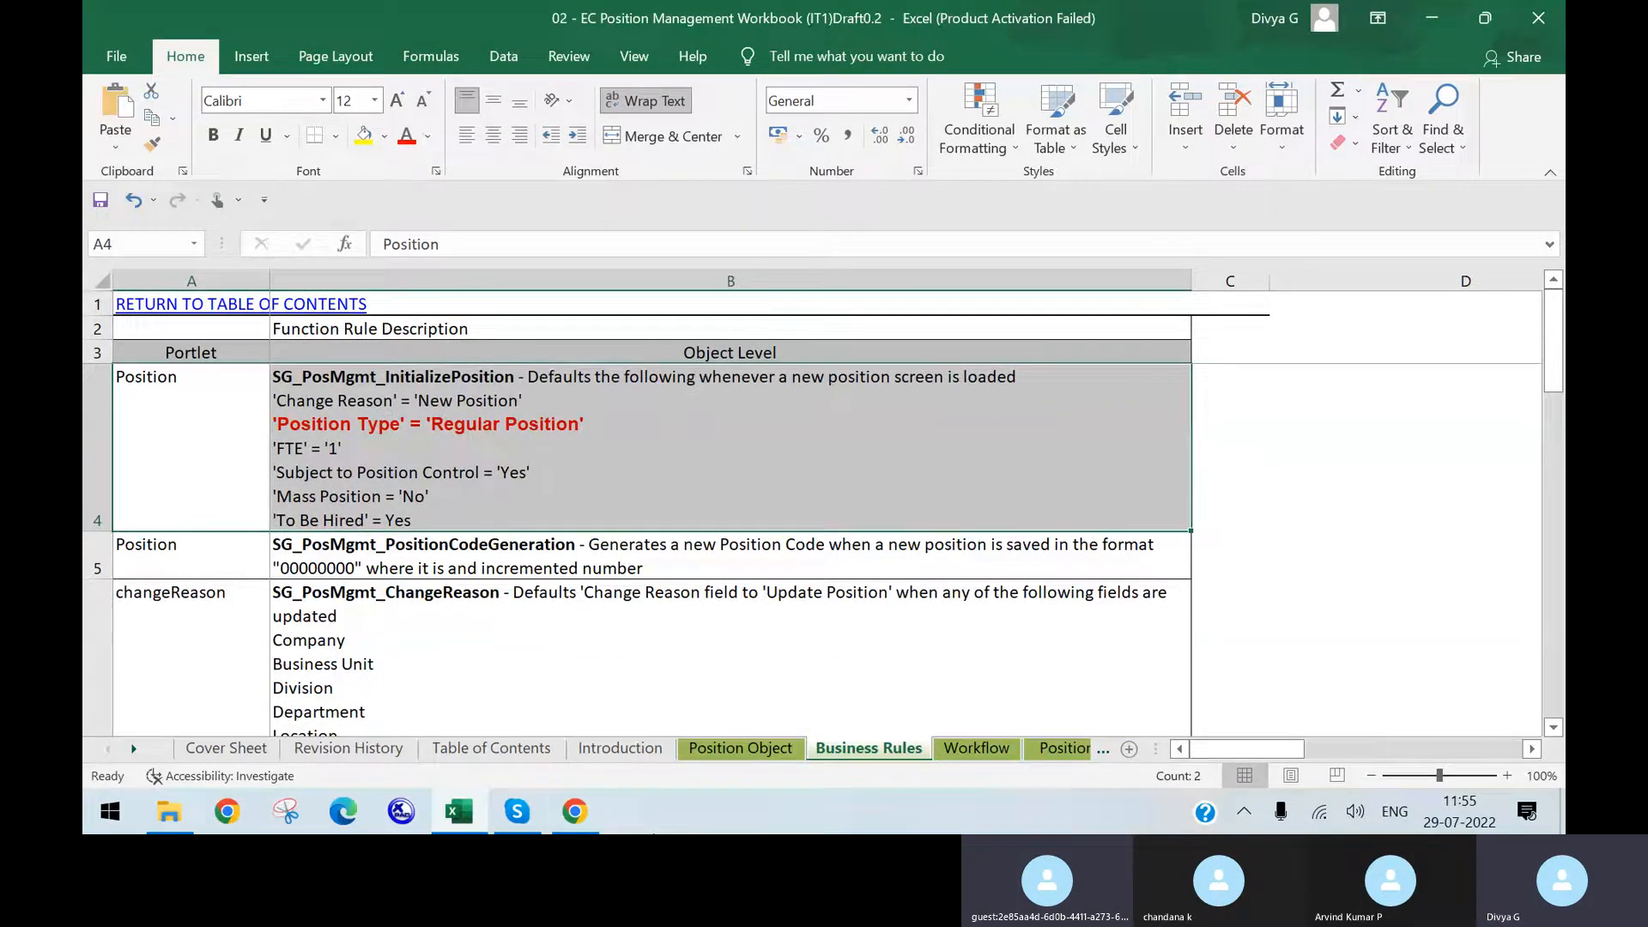
- Switch back to Chrome and open Configure Business Rules in place of the jobInfo business configuration page
click(582, 819)
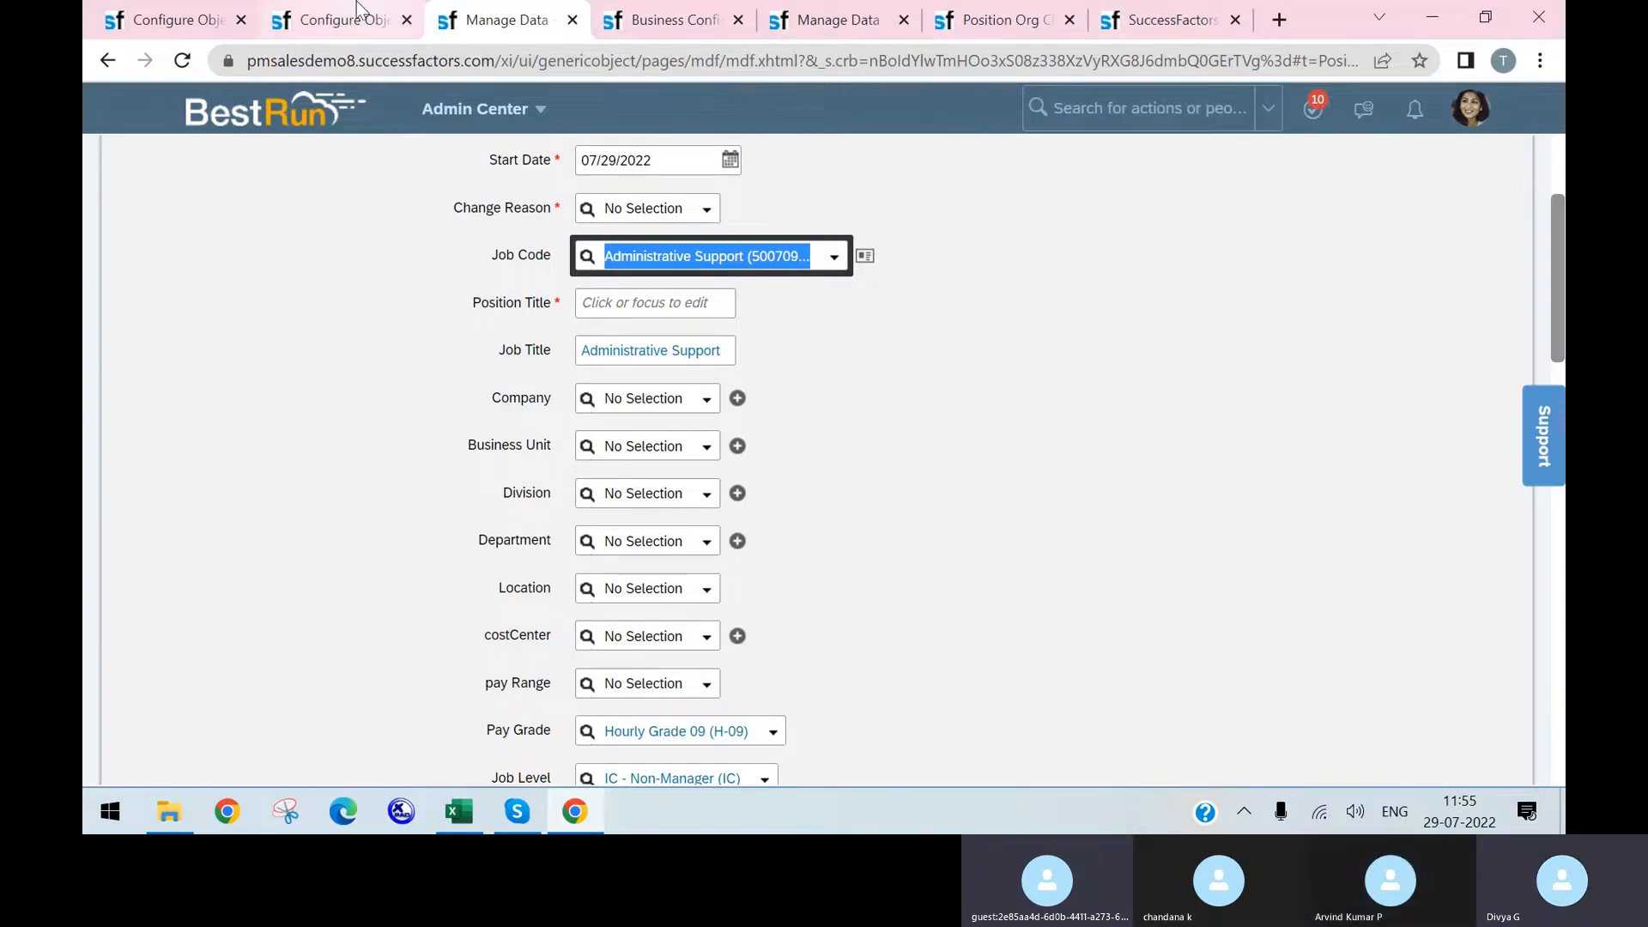
click(684, 34)
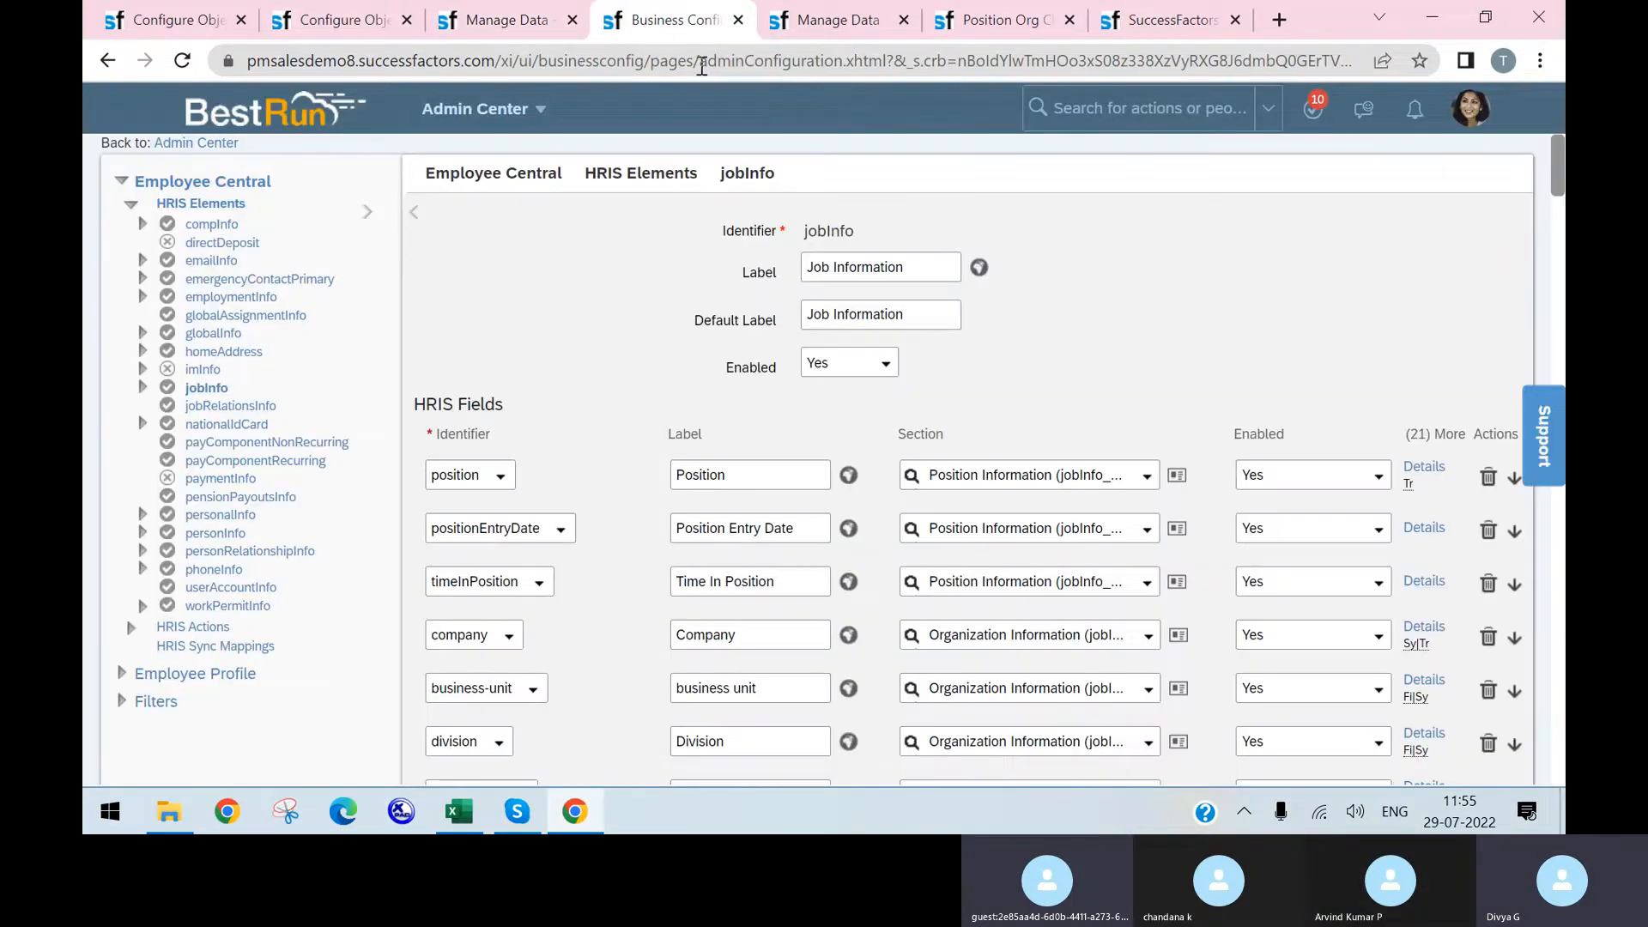
click(1131, 128)
text(configure business)
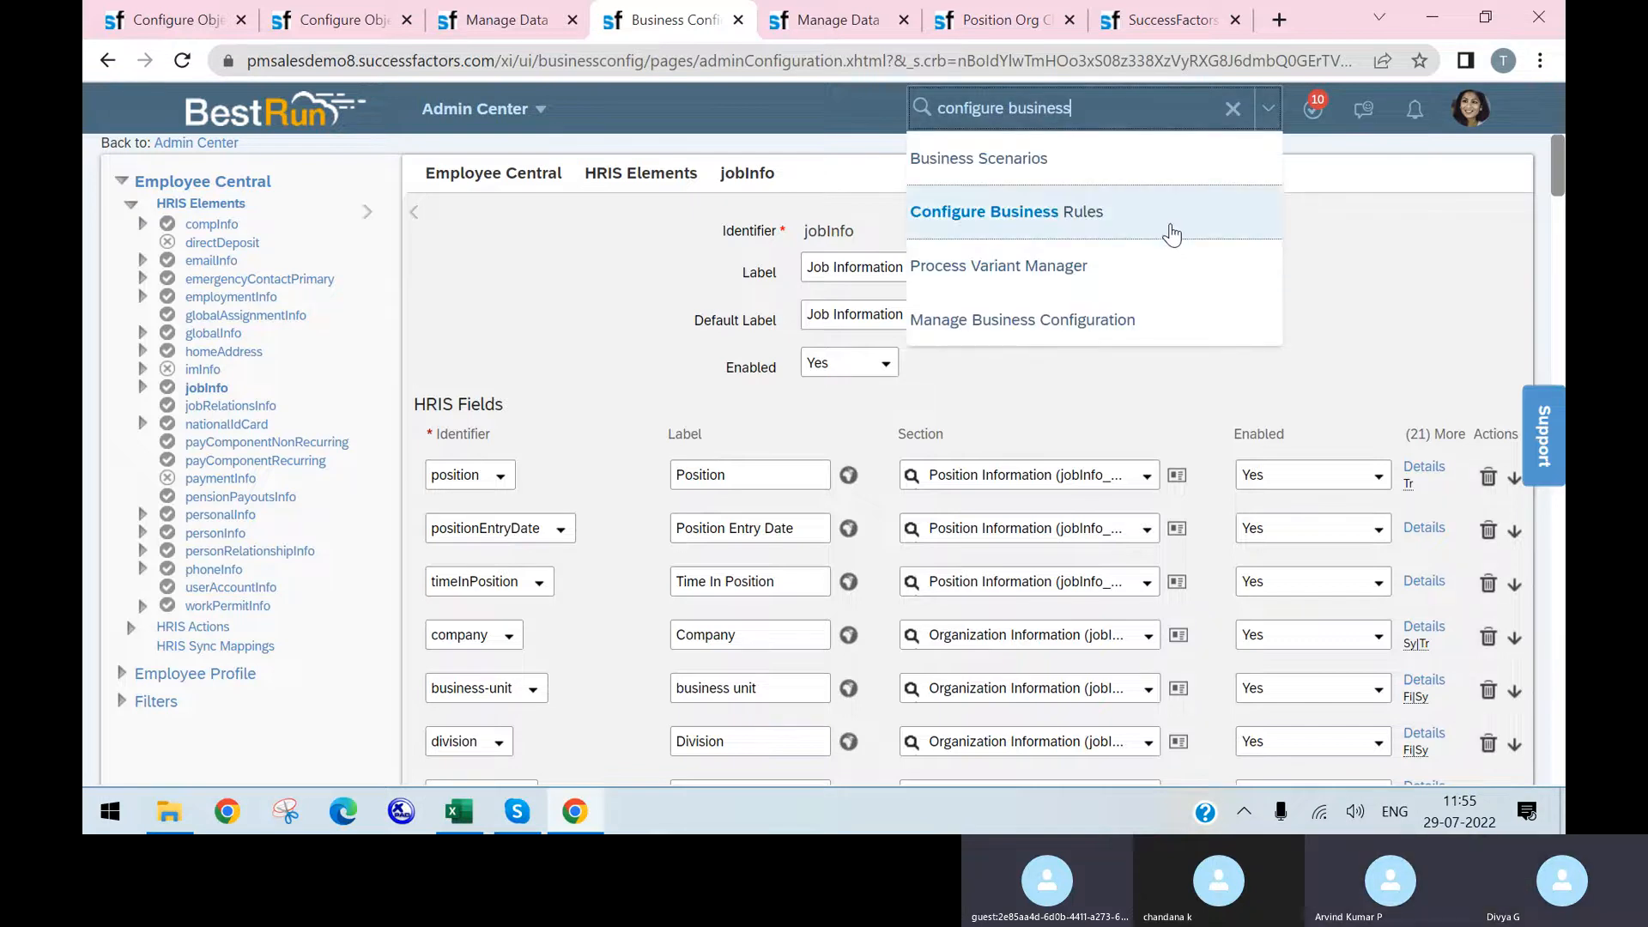
click(1172, 231)
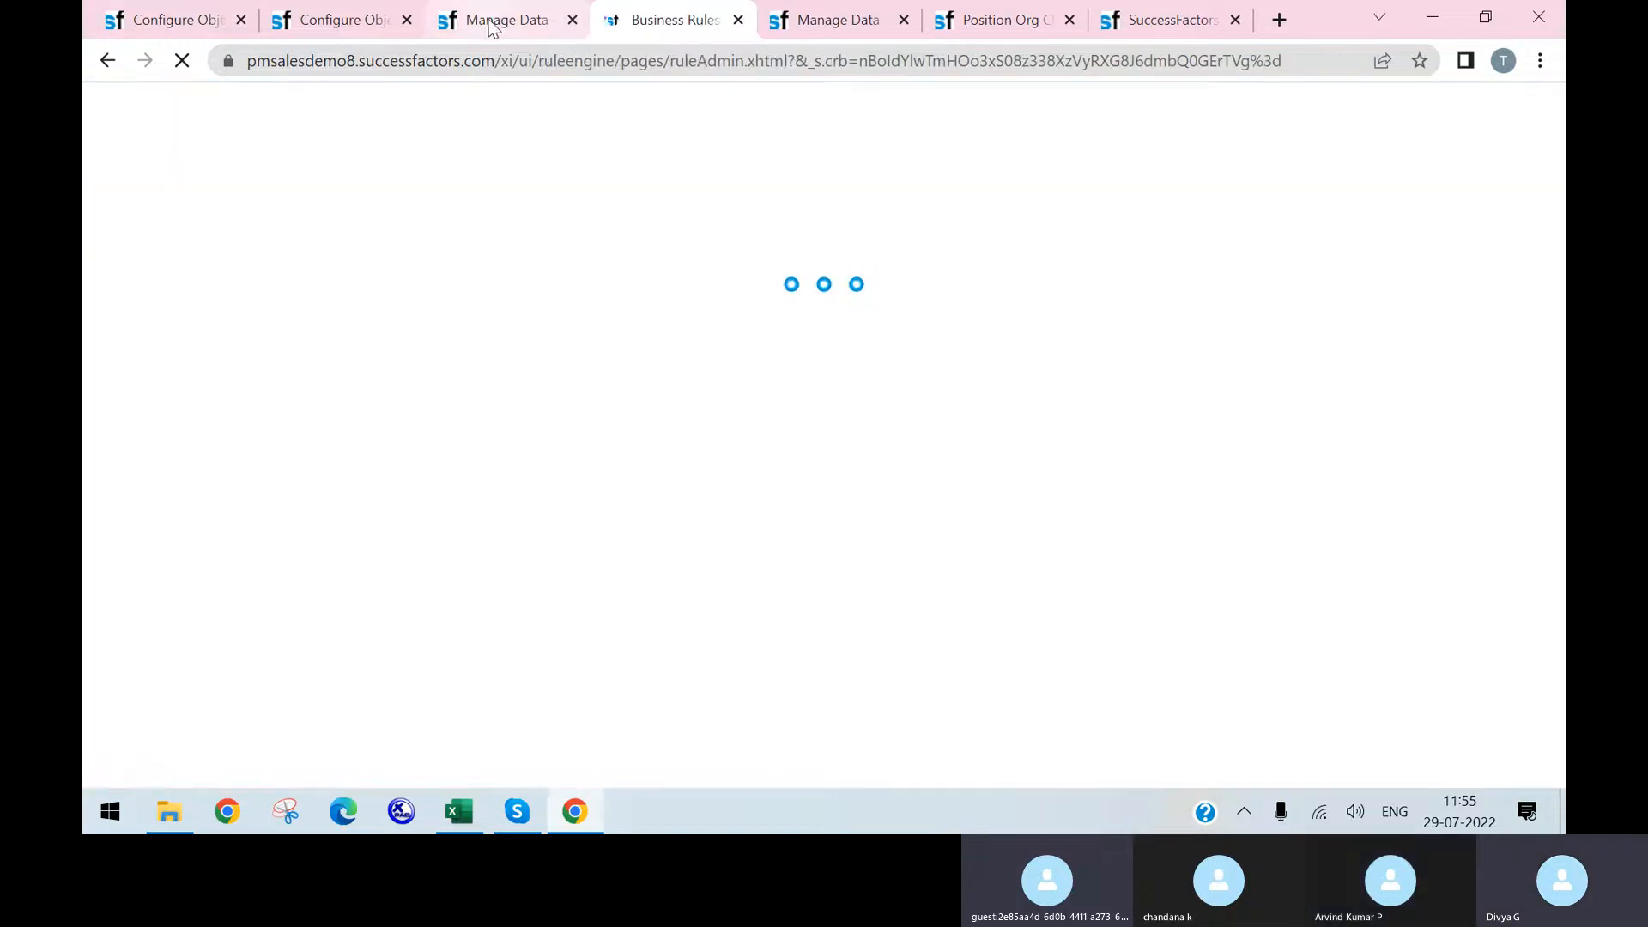
- Start a new Position record in Manage Data, discarding the unsaved changes of the current one
click(492, 26)
scroll(876, 383, up, 3)
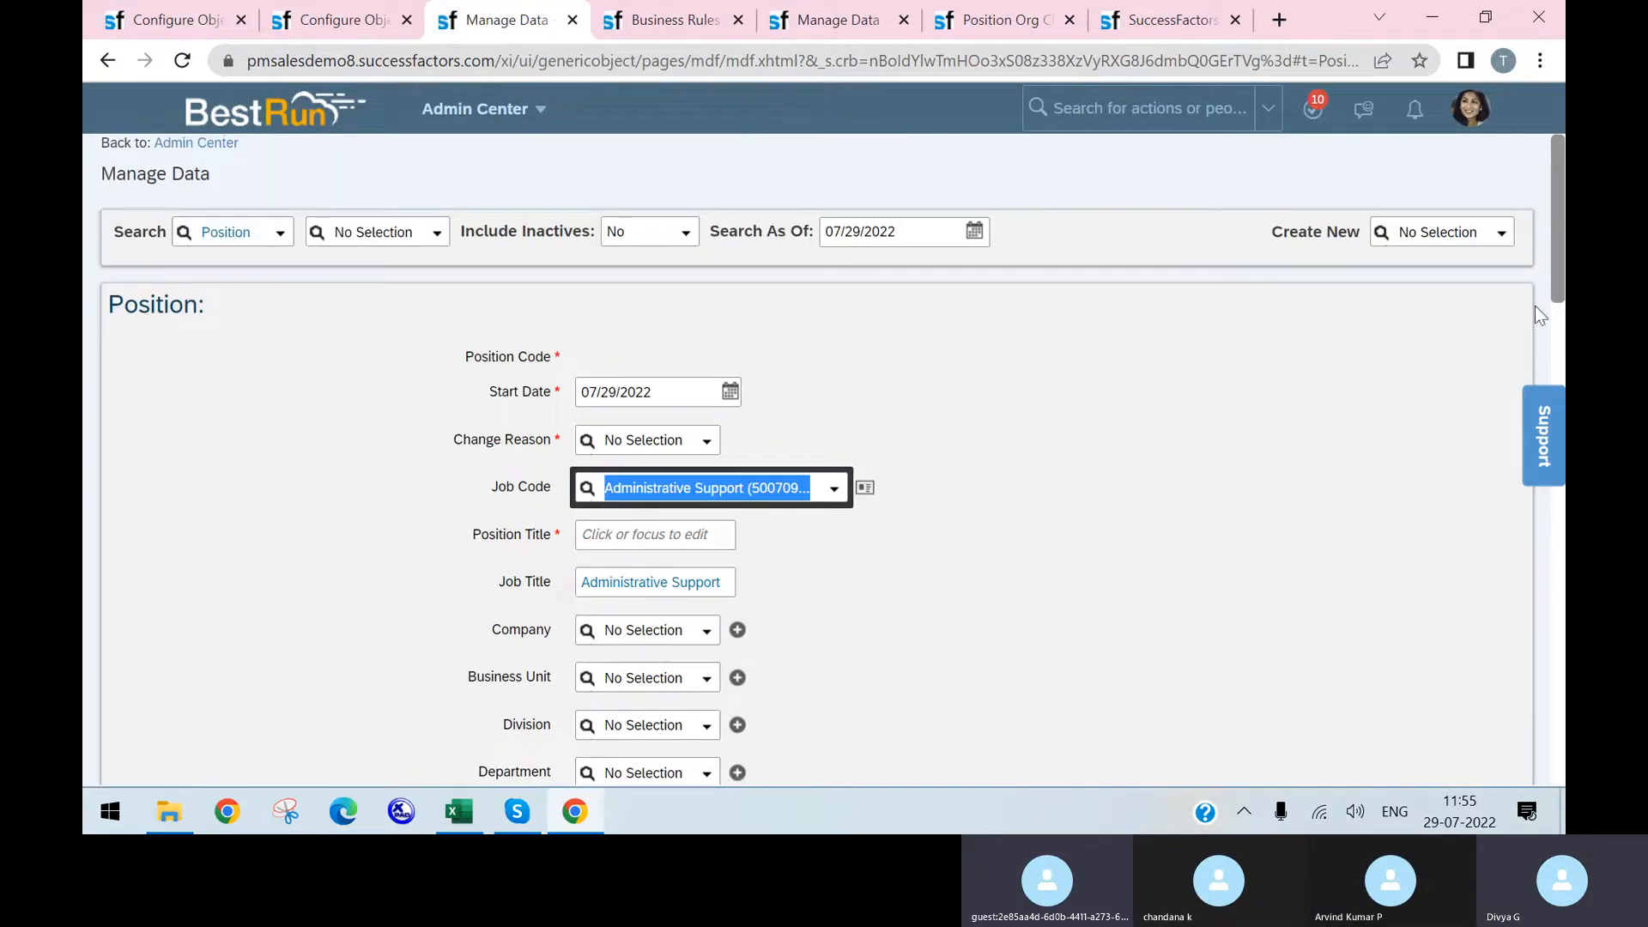
click(1518, 240)
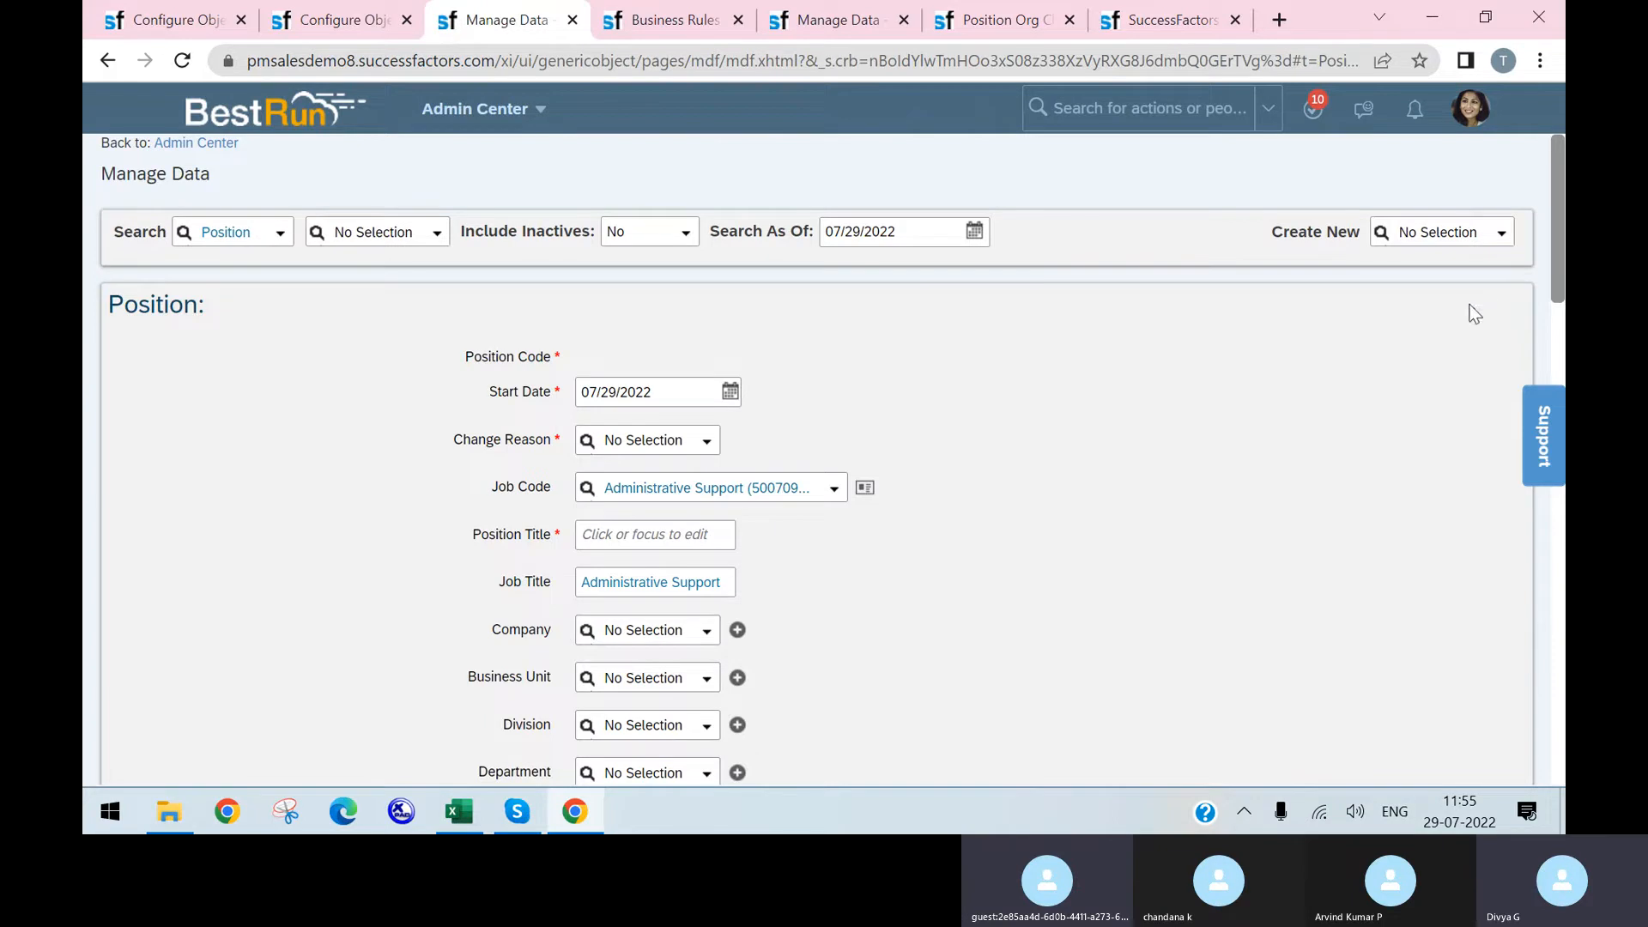
click(1448, 232)
text(po)
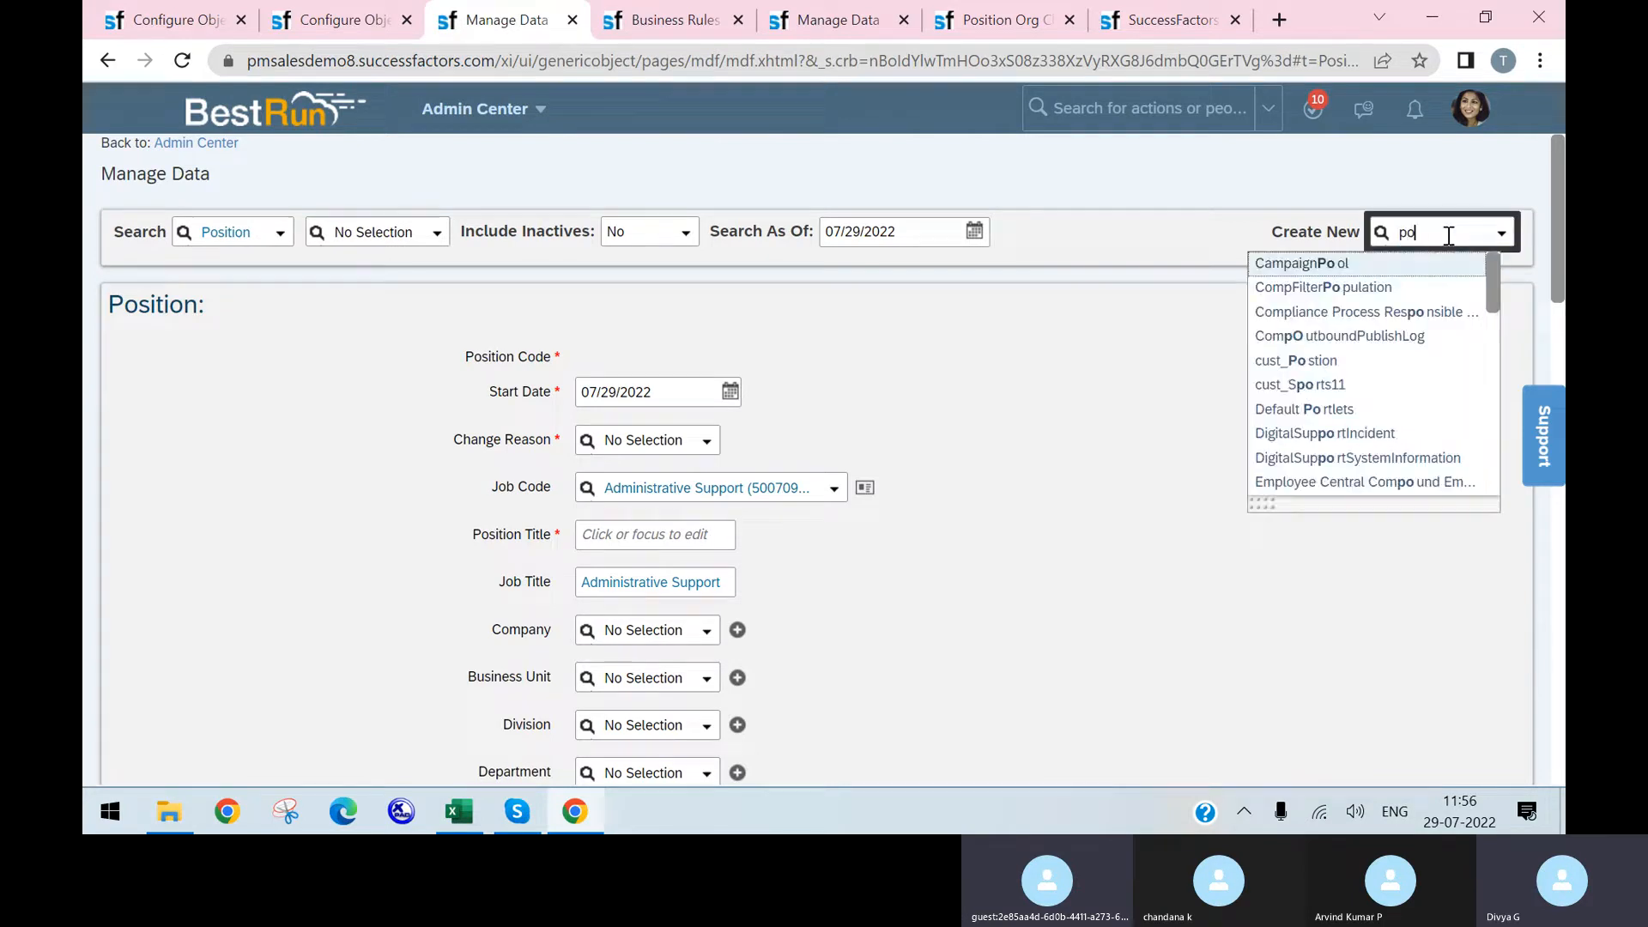
text(sition)
key(Return)
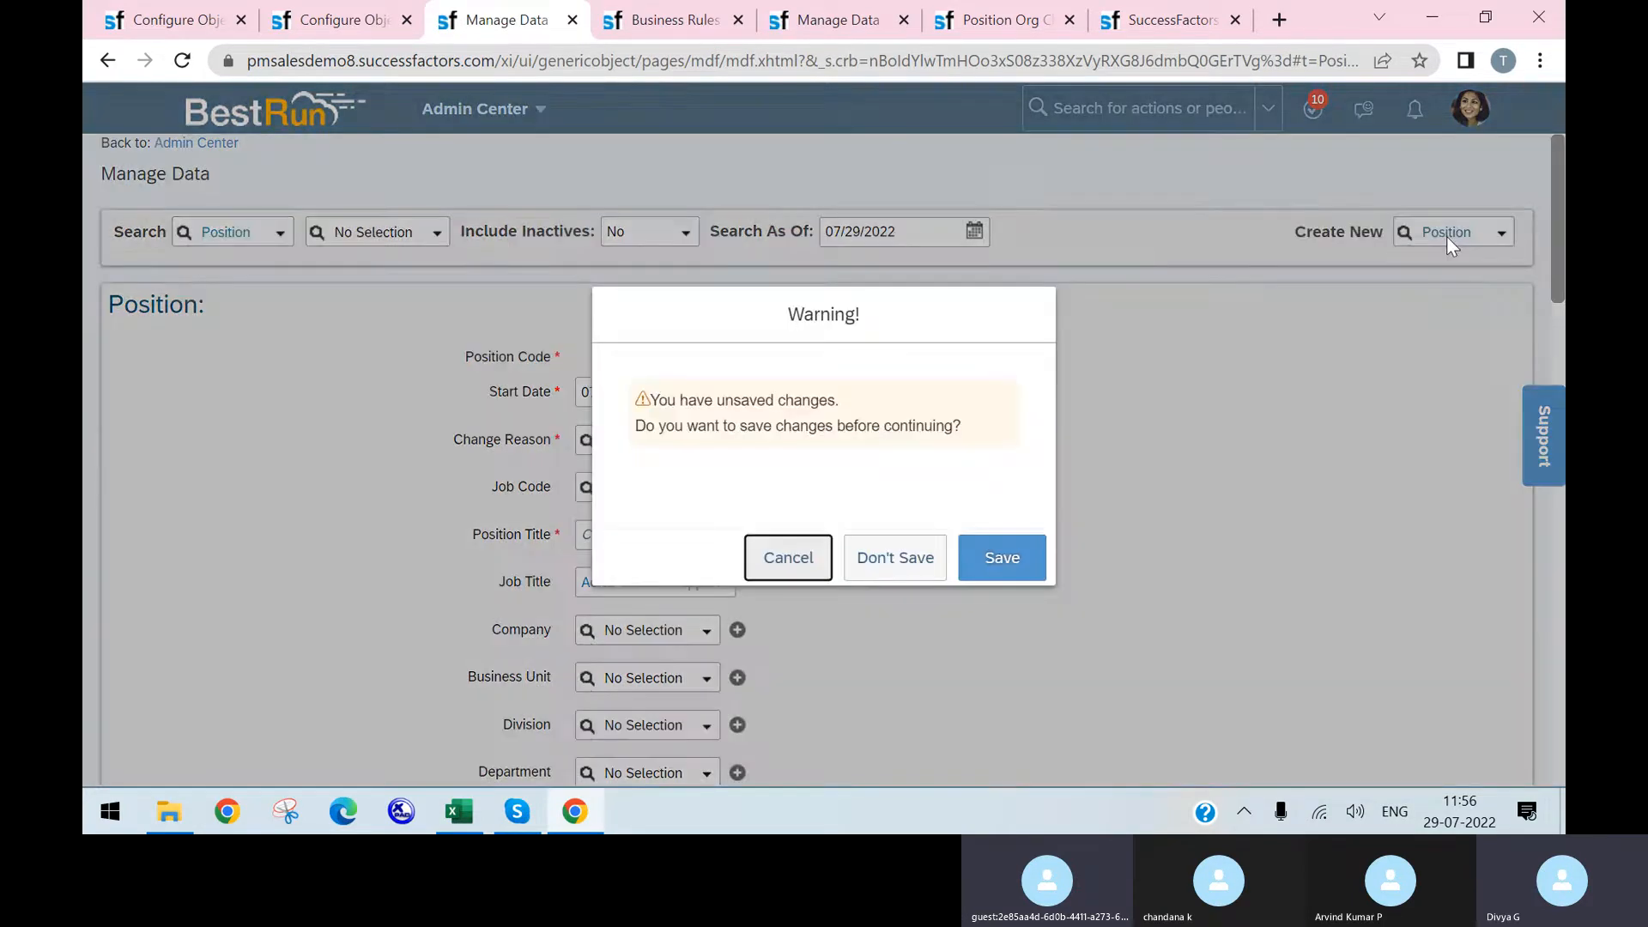
click(940, 549)
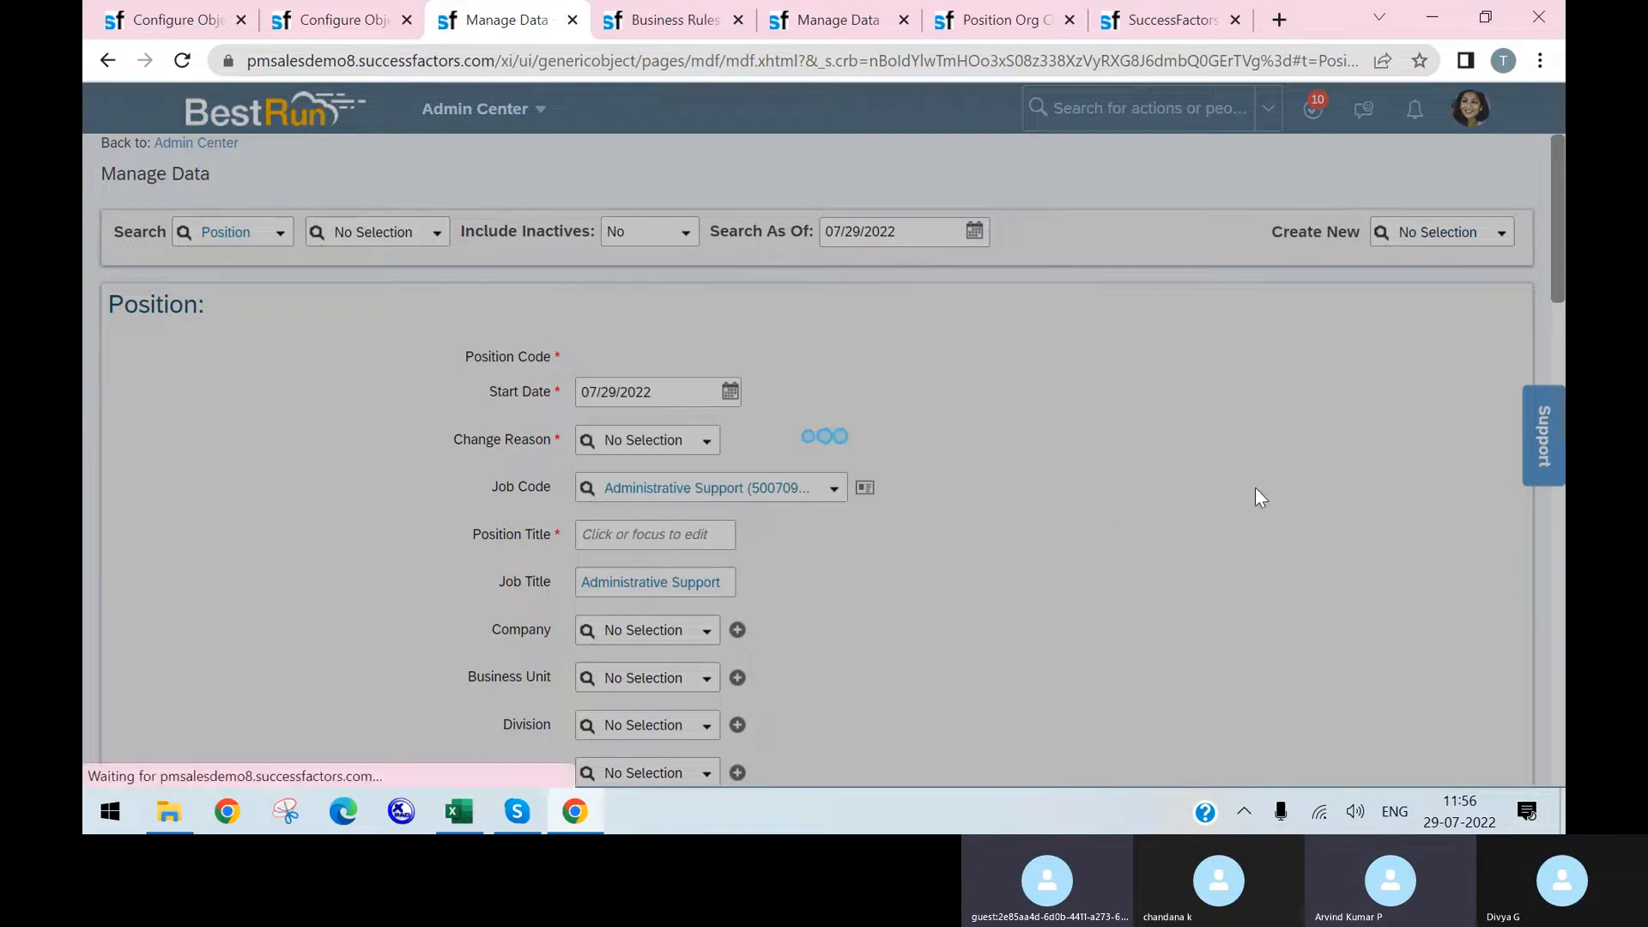
- Examine the new position's defaulted FTE, Status, Type, To Be Hired, Mass Position and Subject to Position Control fields
scroll(835, 452, down, 1)
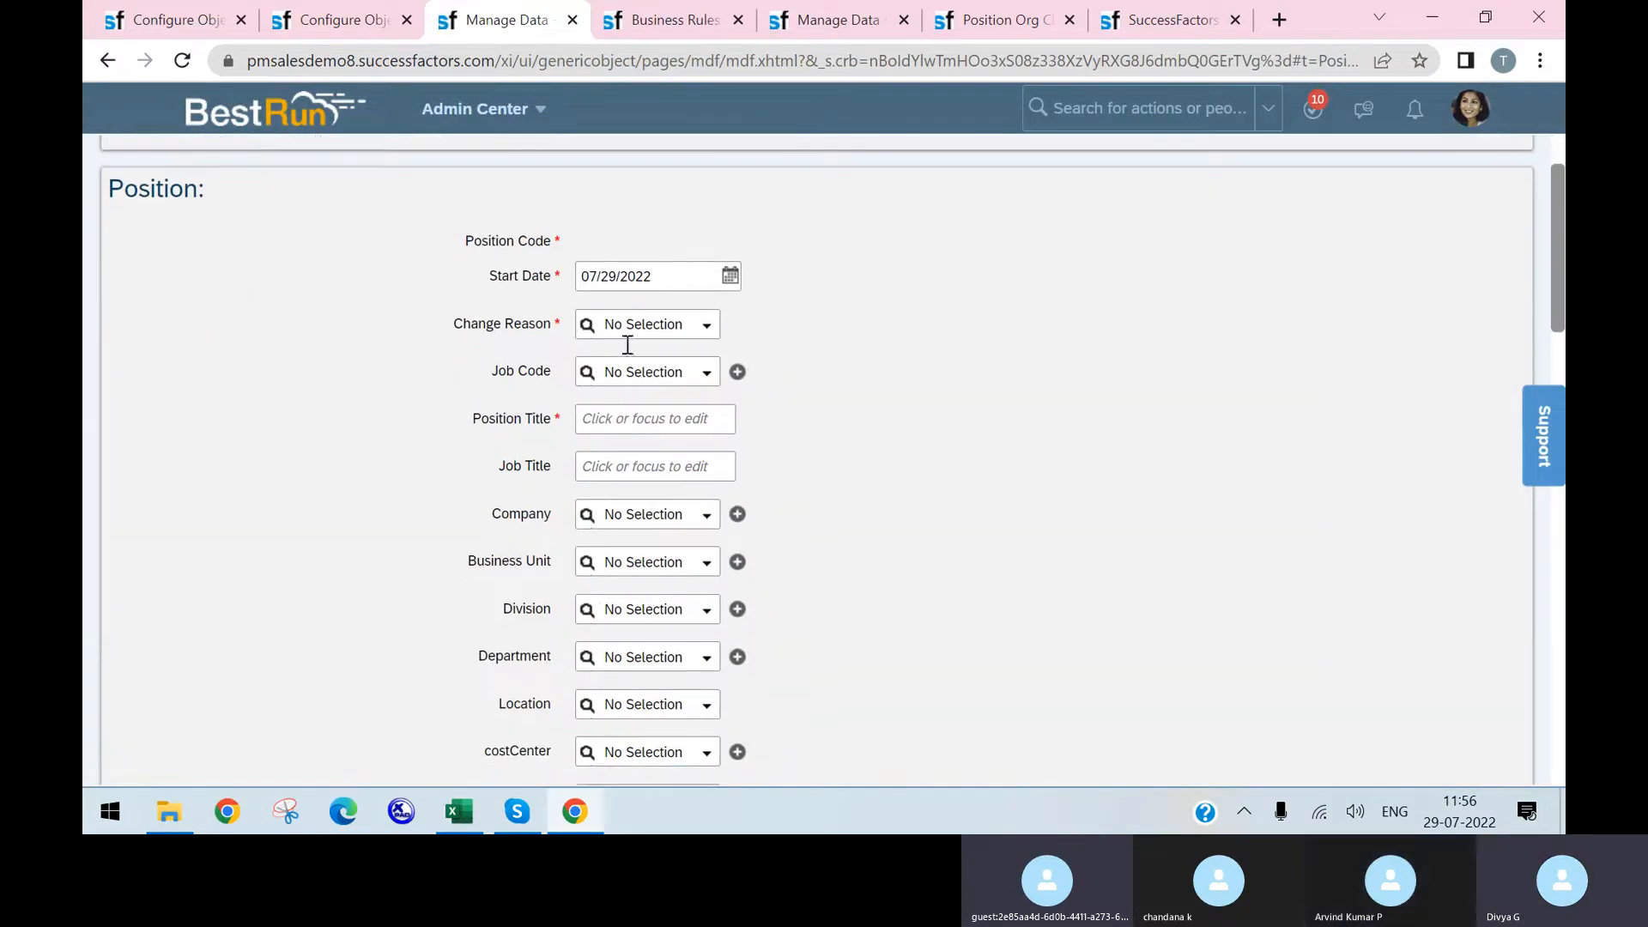
scroll(672, 615, down, 4)
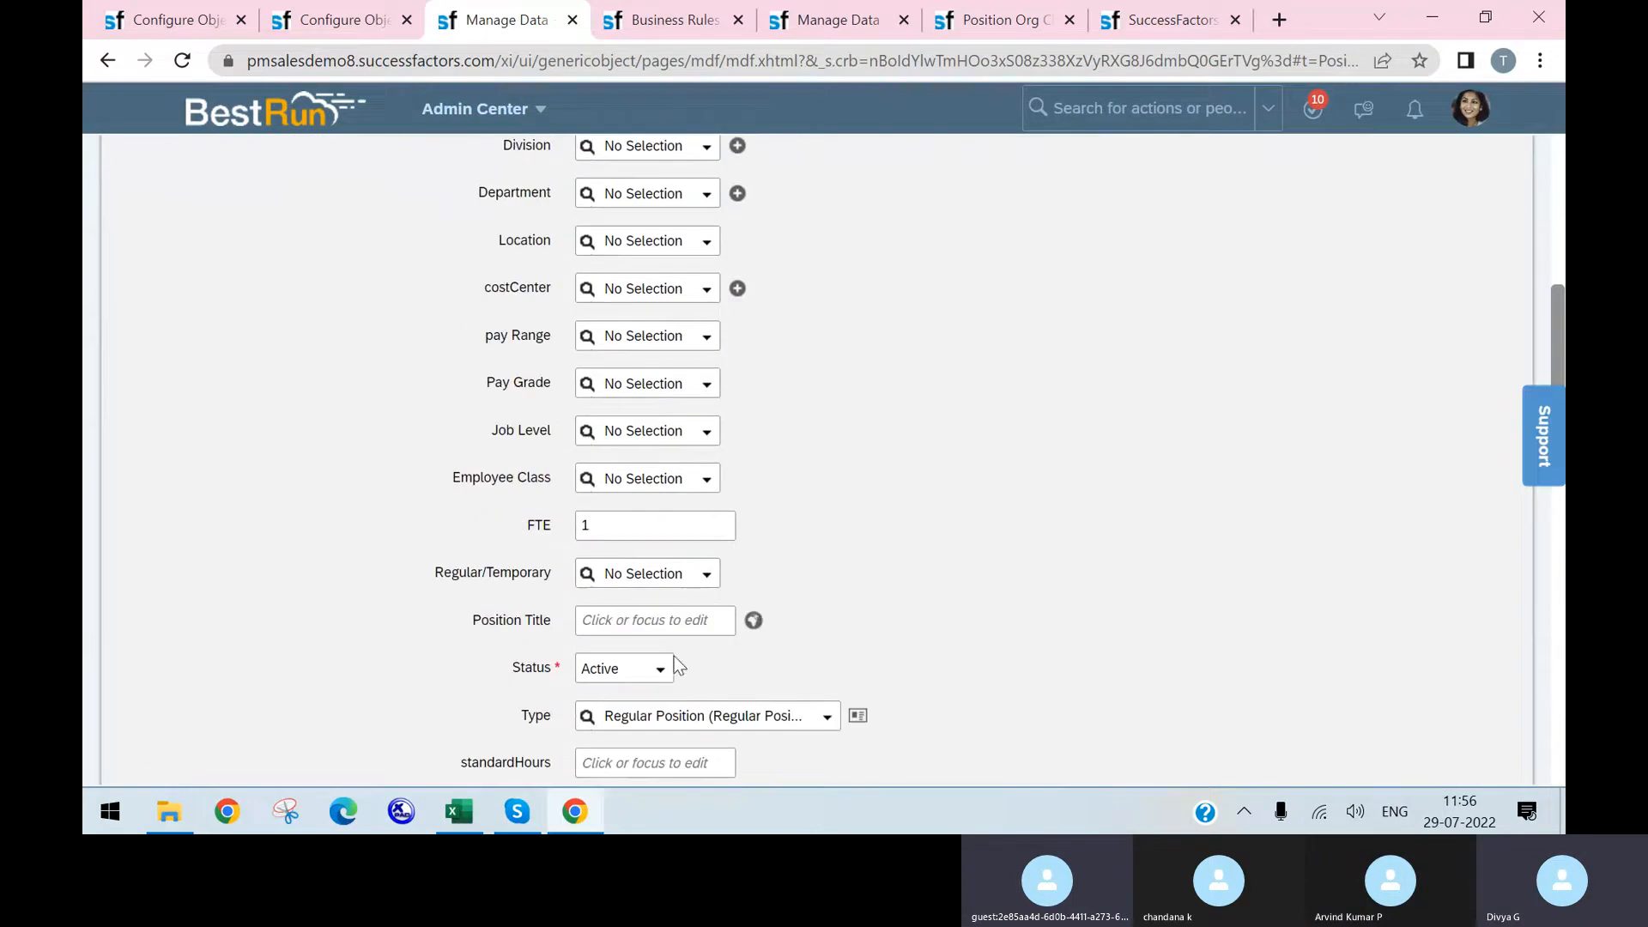
scroll(637, 501, down, 1)
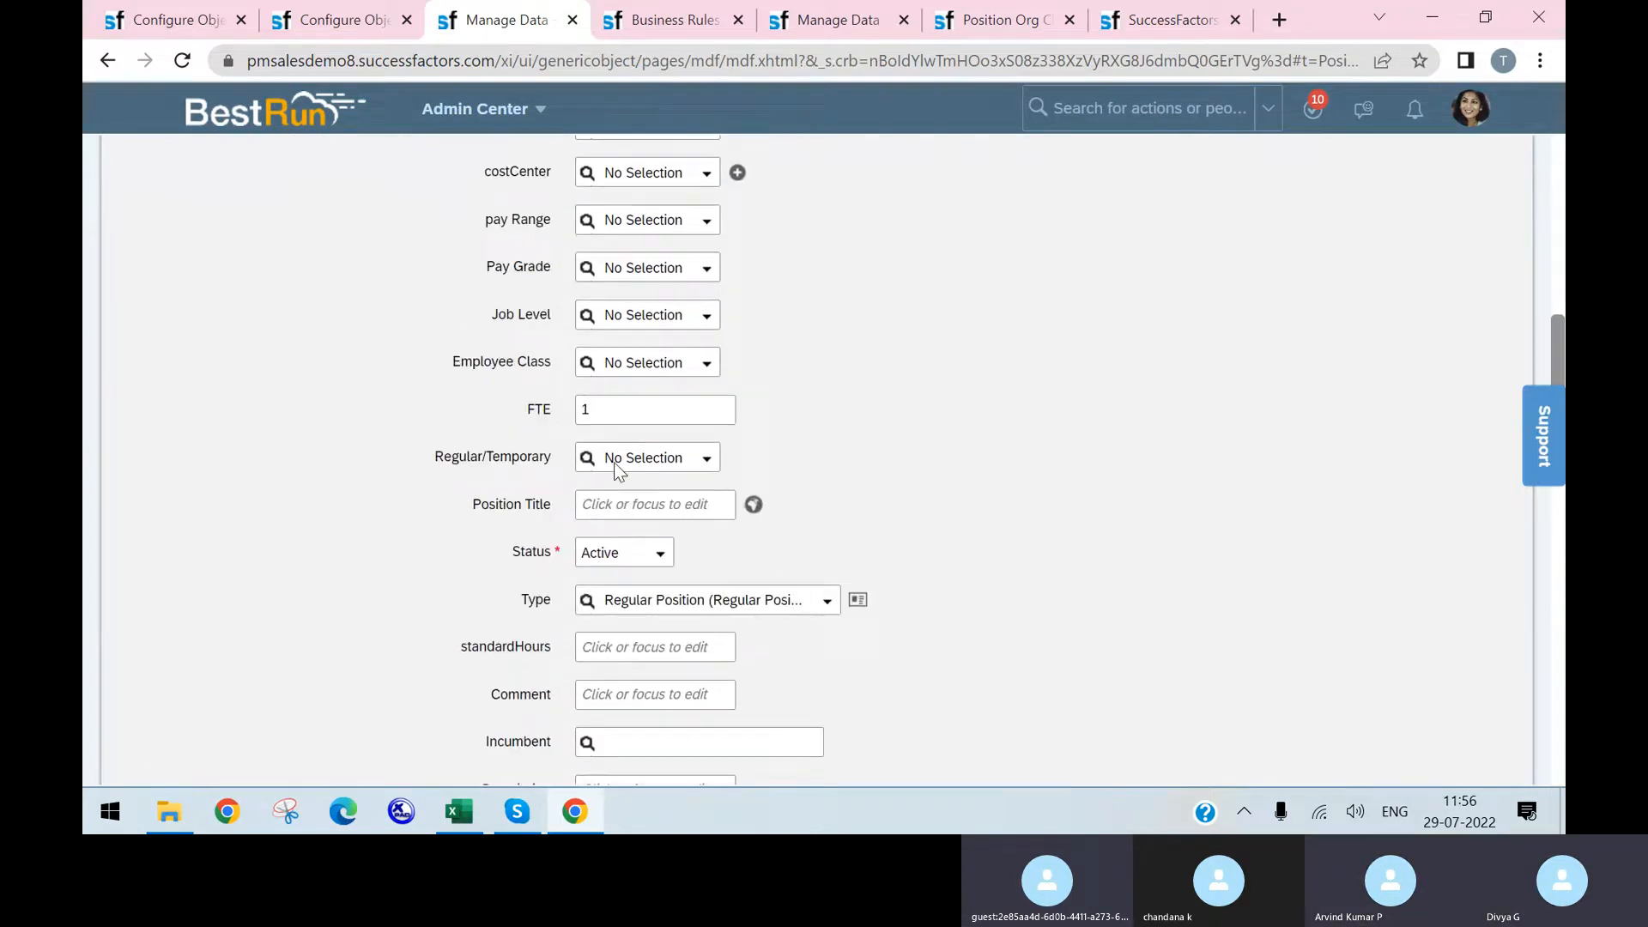
click(616, 411)
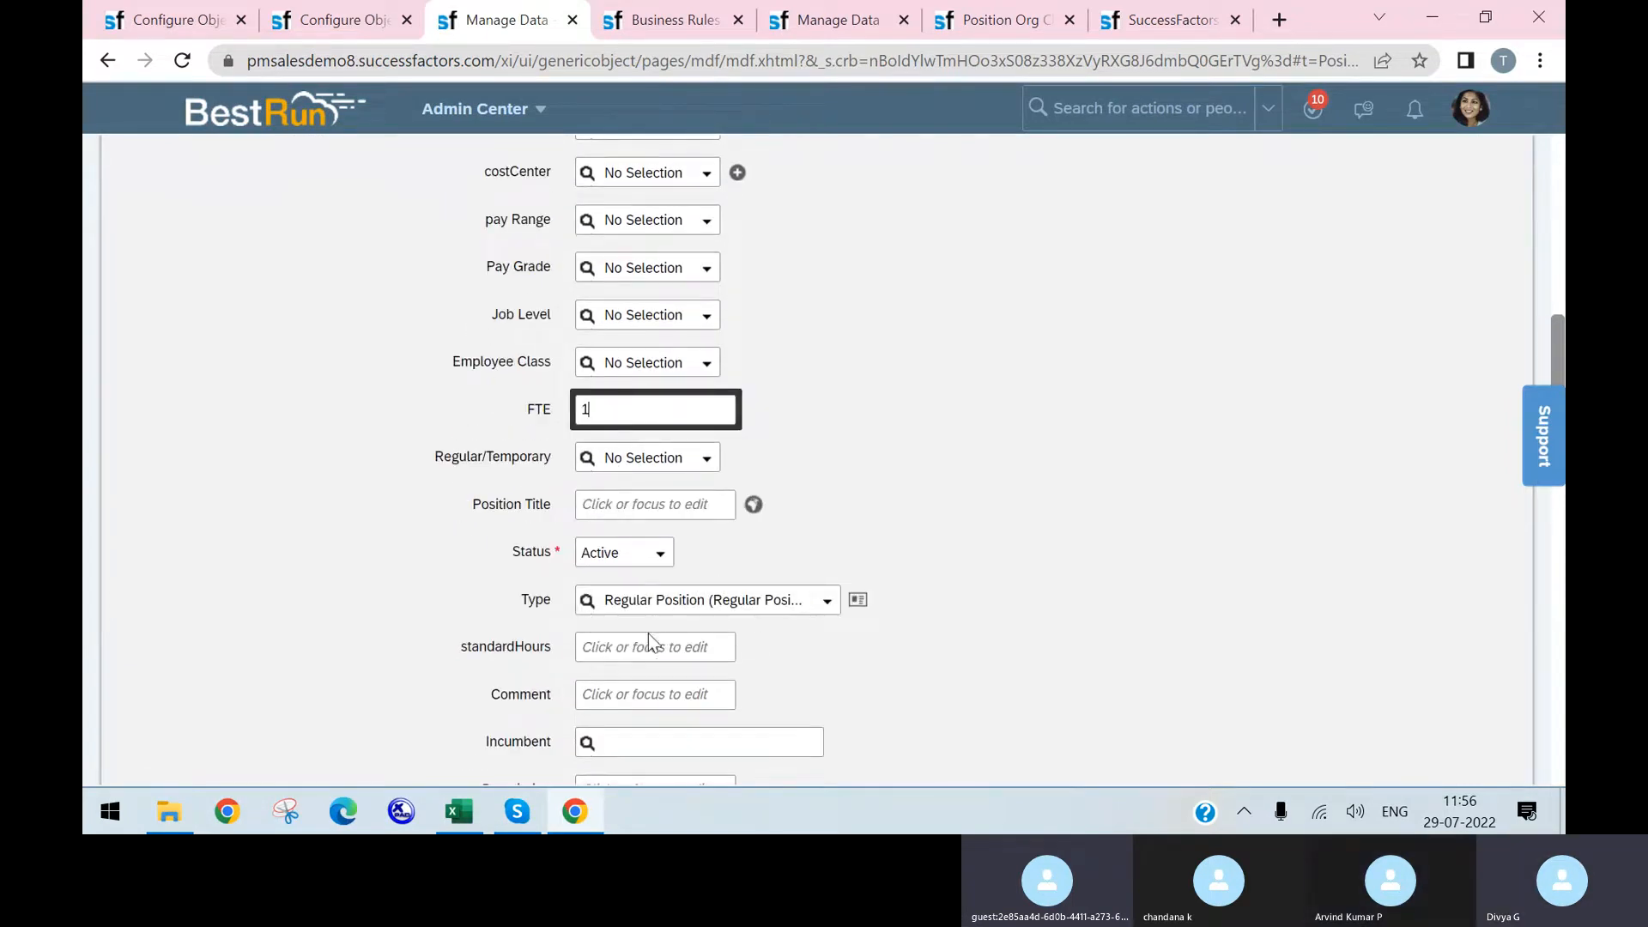
scroll(823, 617, down, 9)
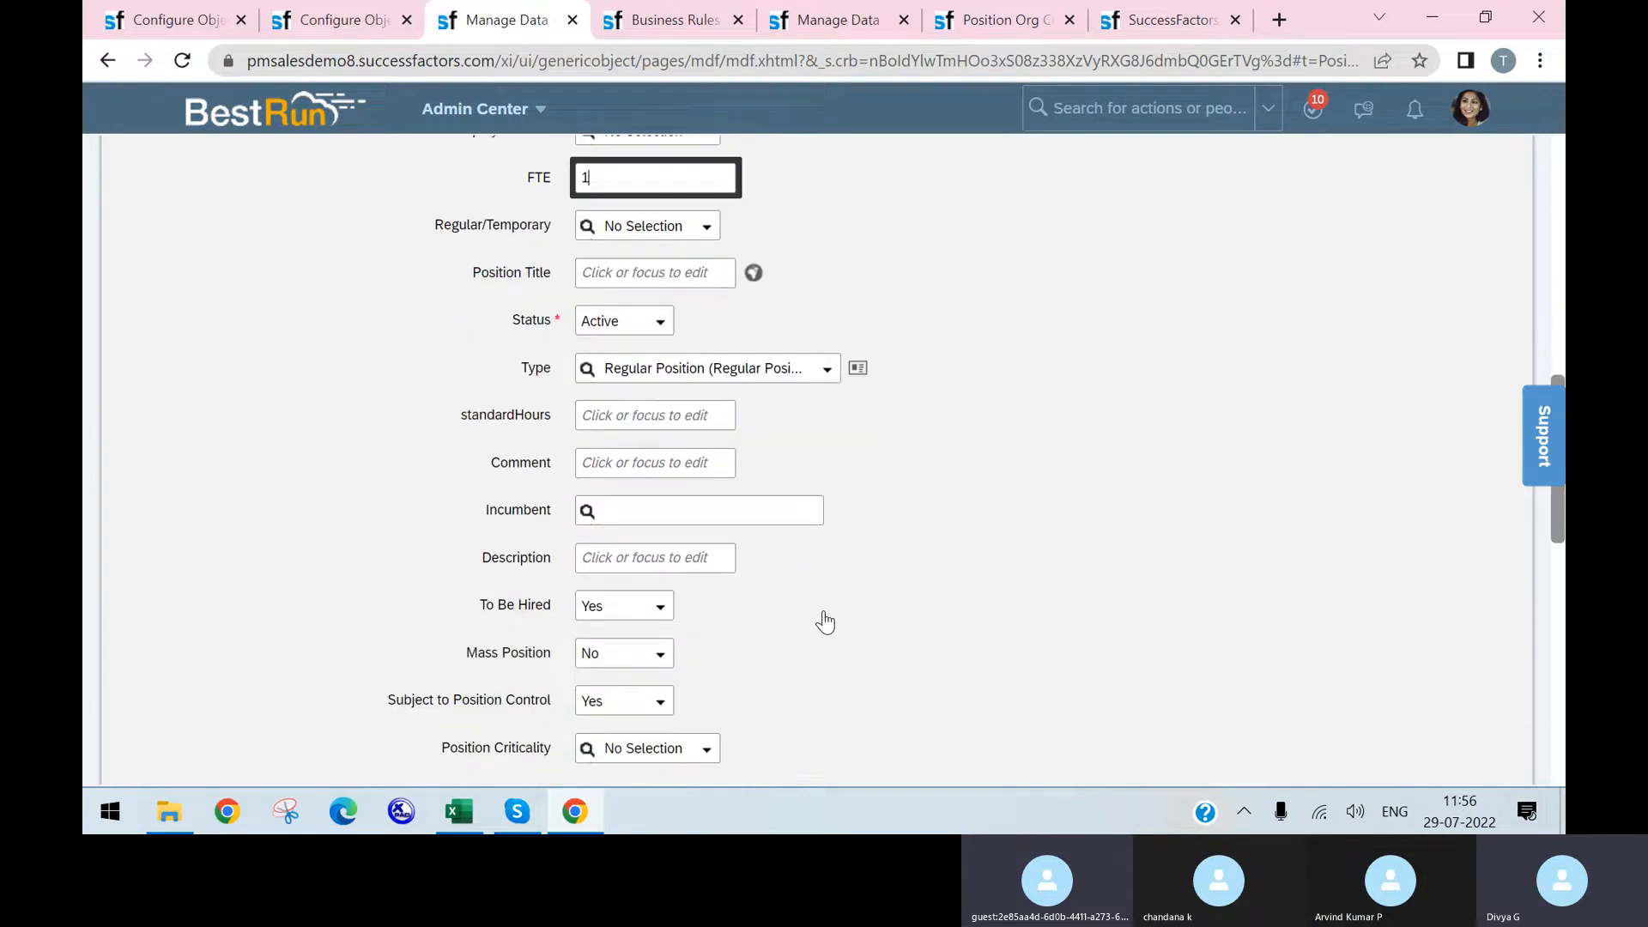
scroll(824, 622, up, 9)
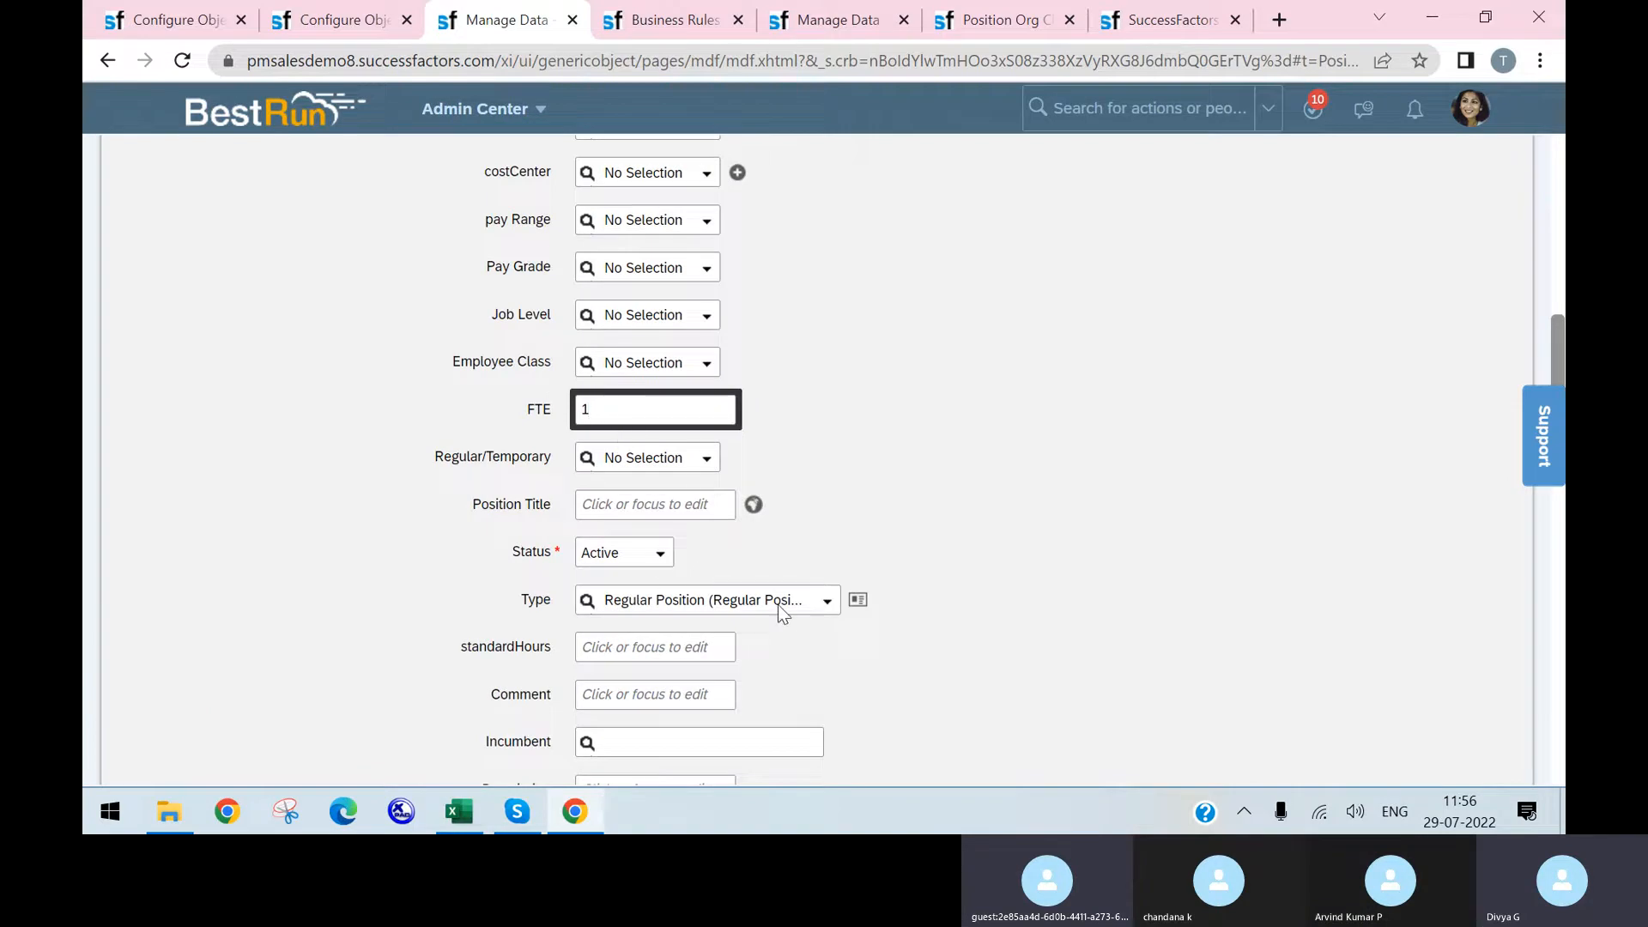
- Check the available Type options for the new position, then return to the new employee's Job Information section
click(824, 602)
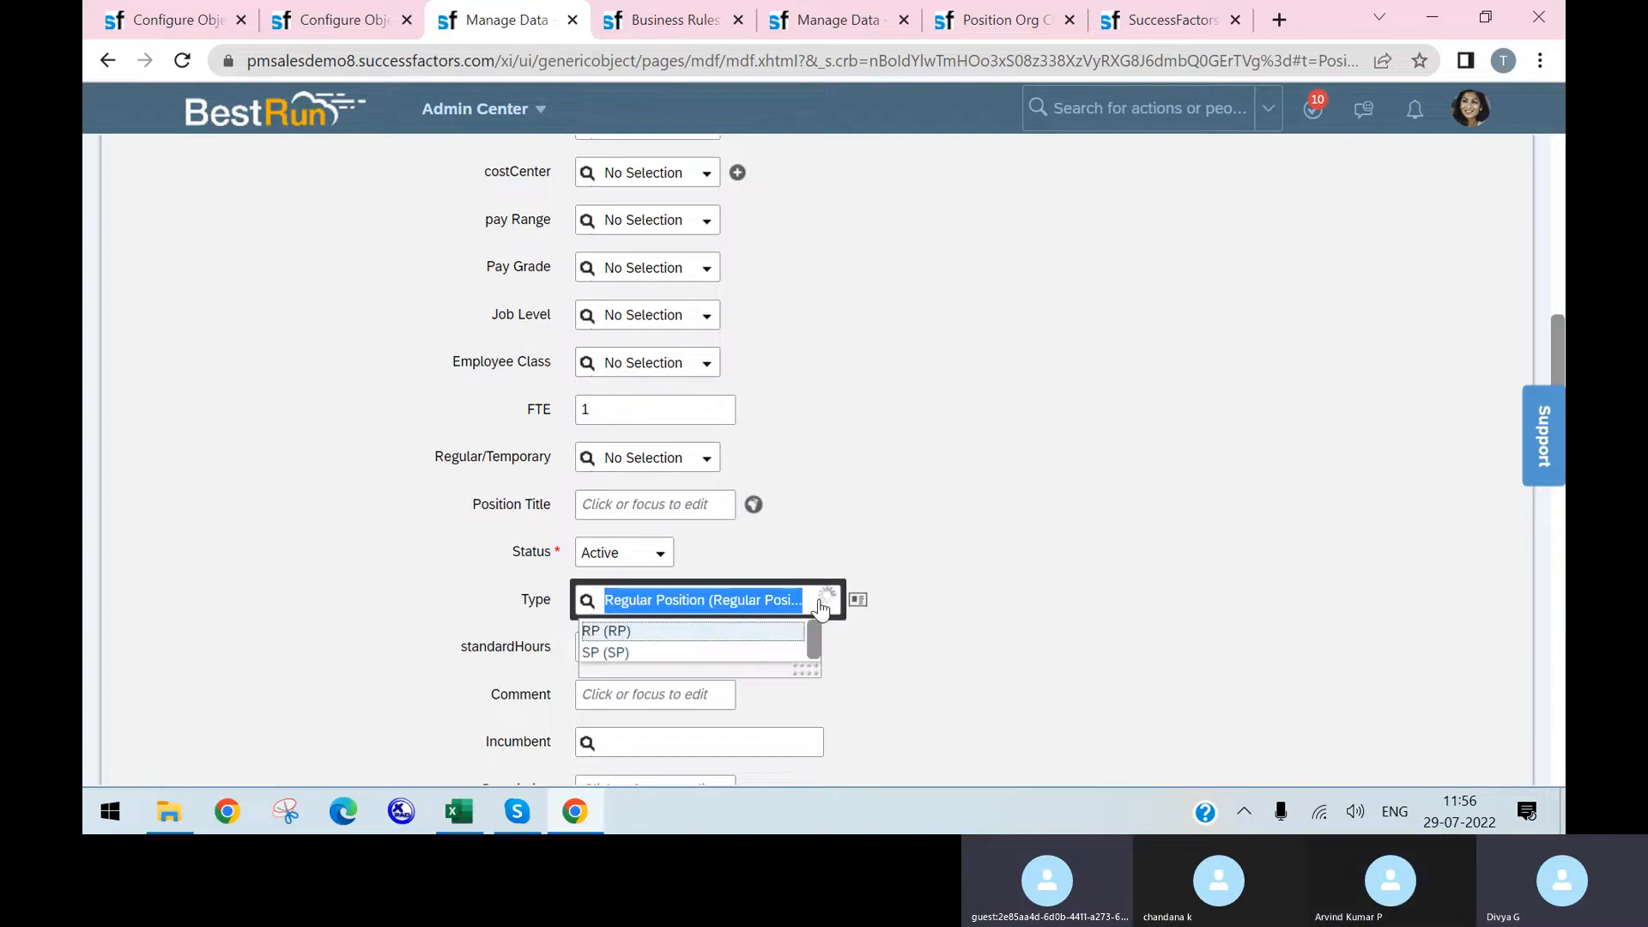
click(868, 663)
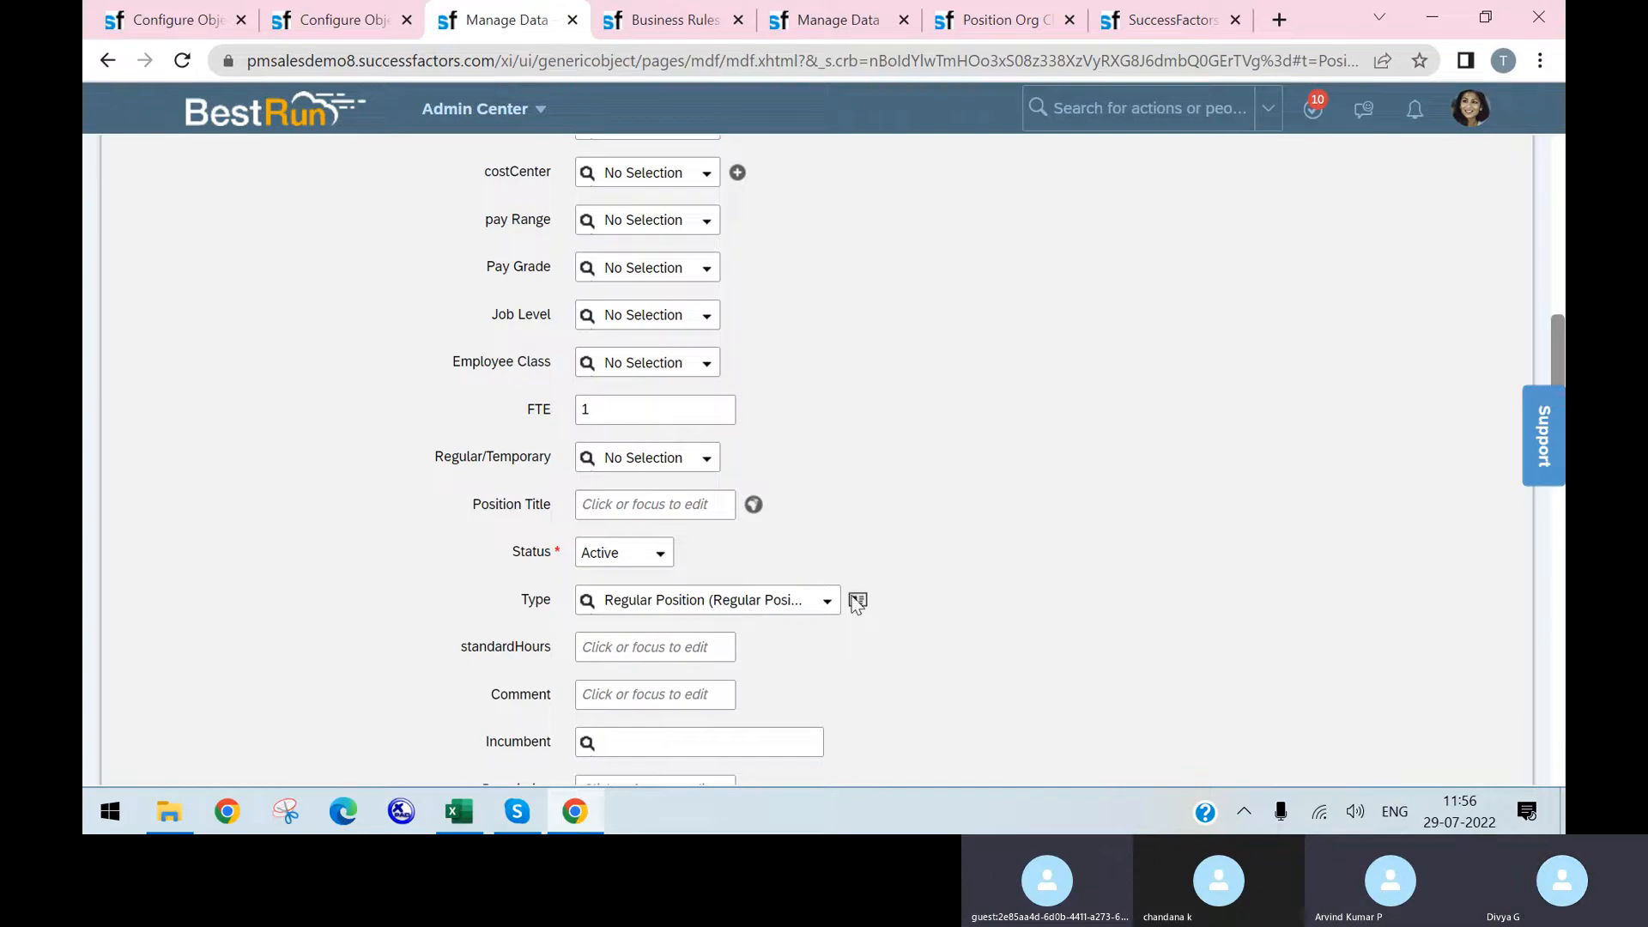
scroll(920, 455, down, 8)
click(1124, 22)
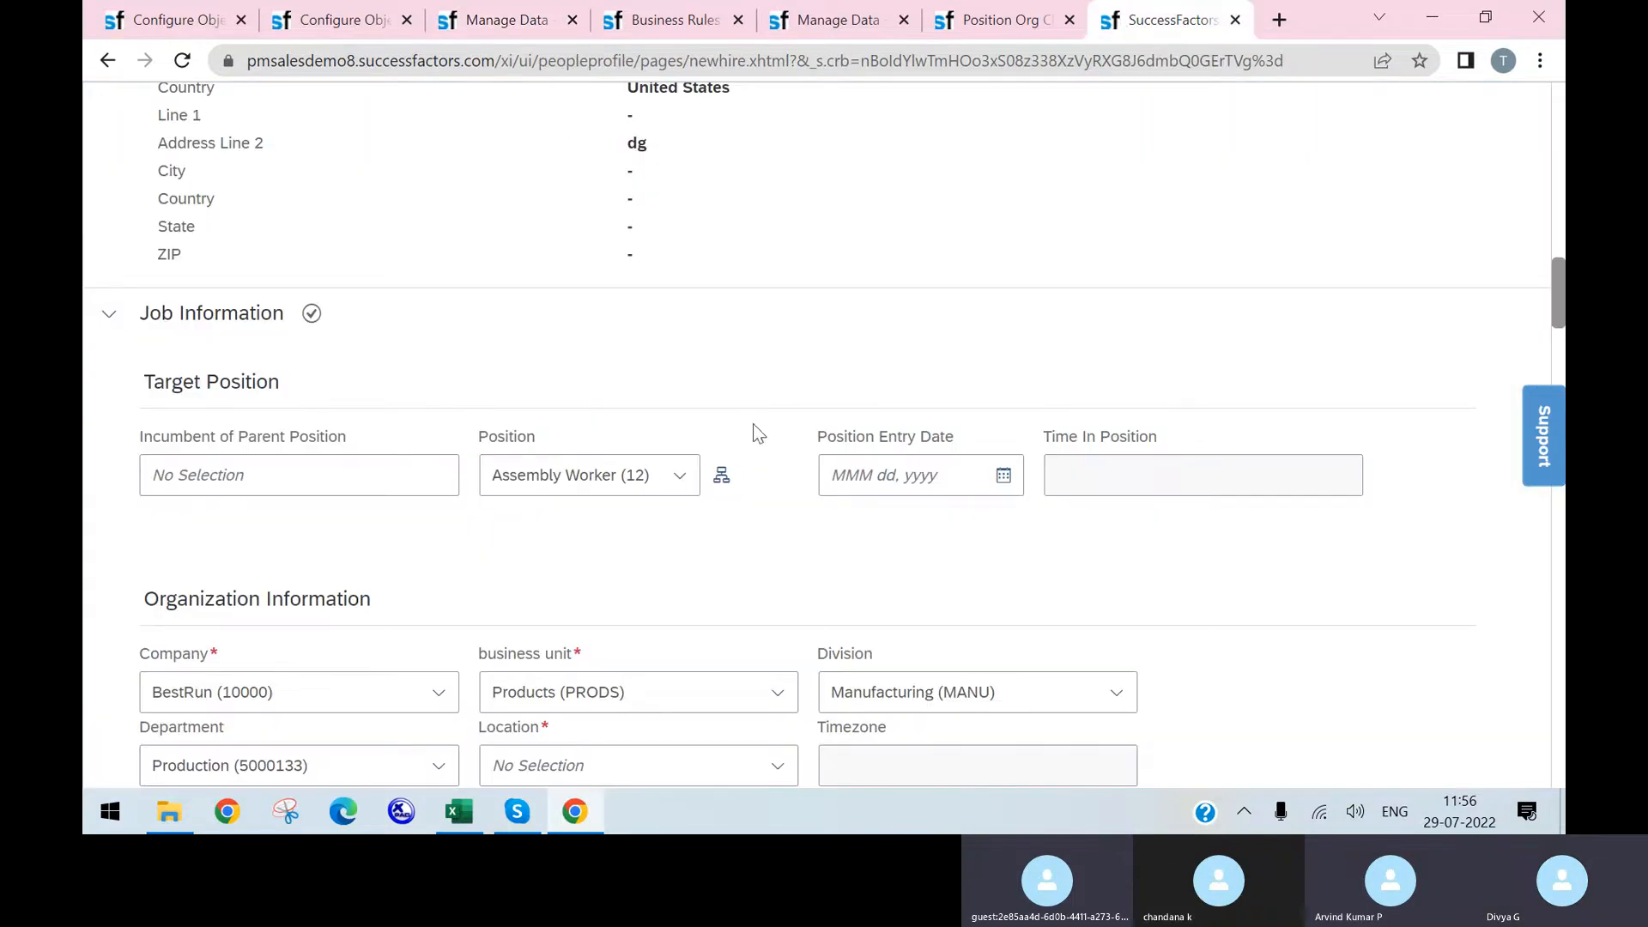
- Return to Business Rules Admin and start creating a new business rule with the Basic scenario
scroll(757, 432, up, 3)
click(674, 21)
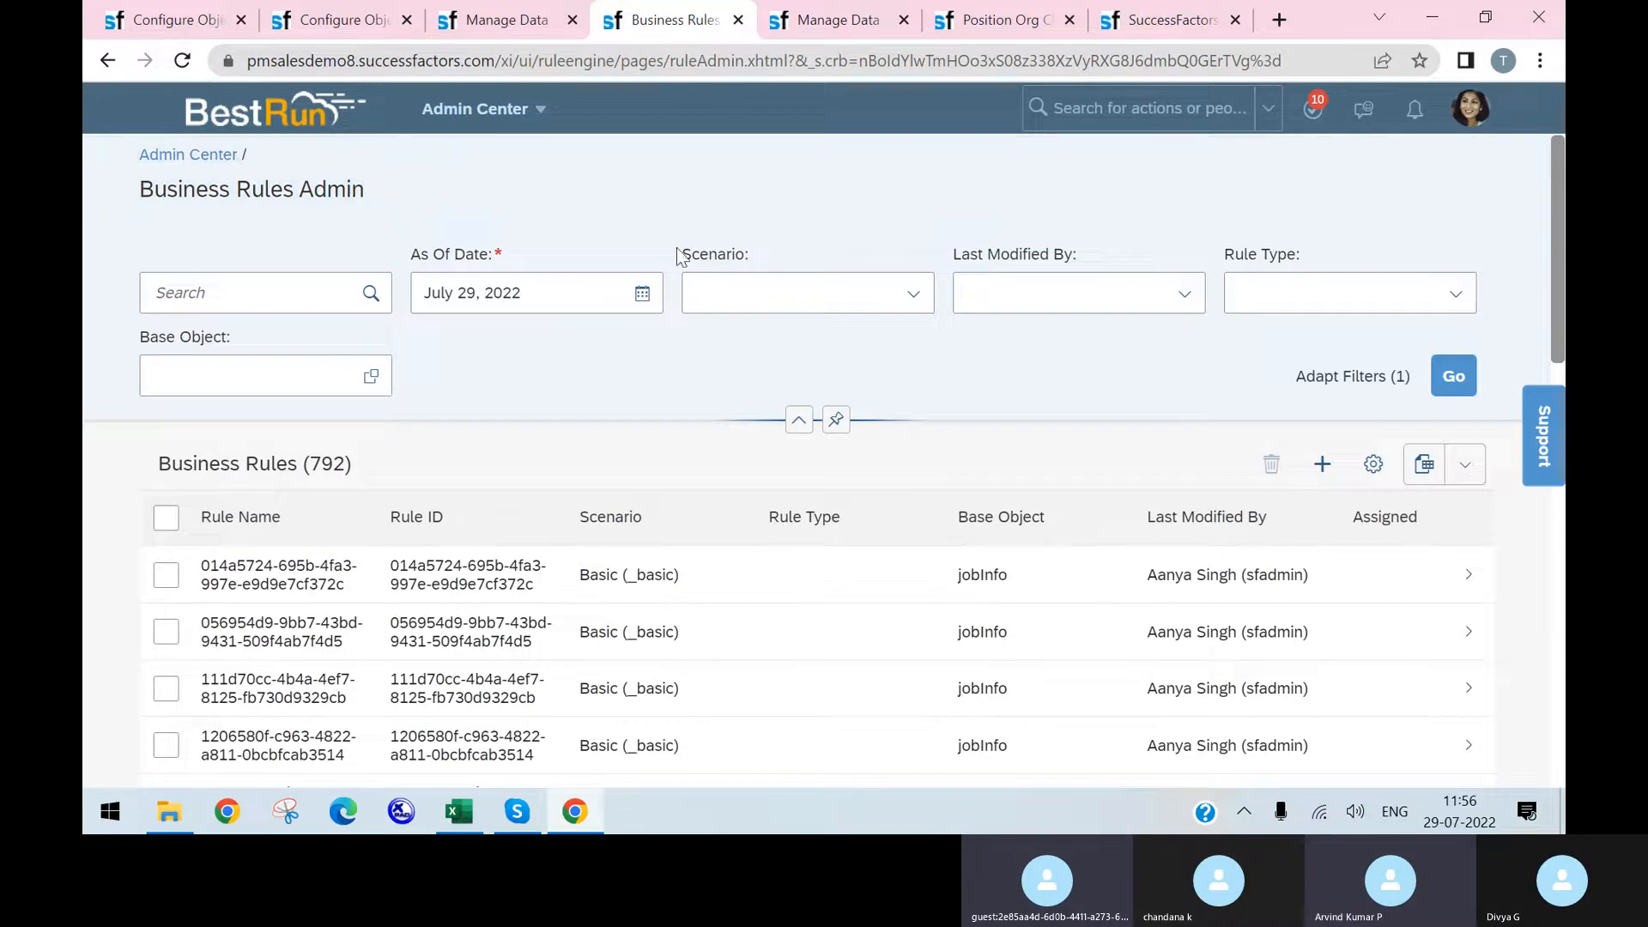
click(1321, 463)
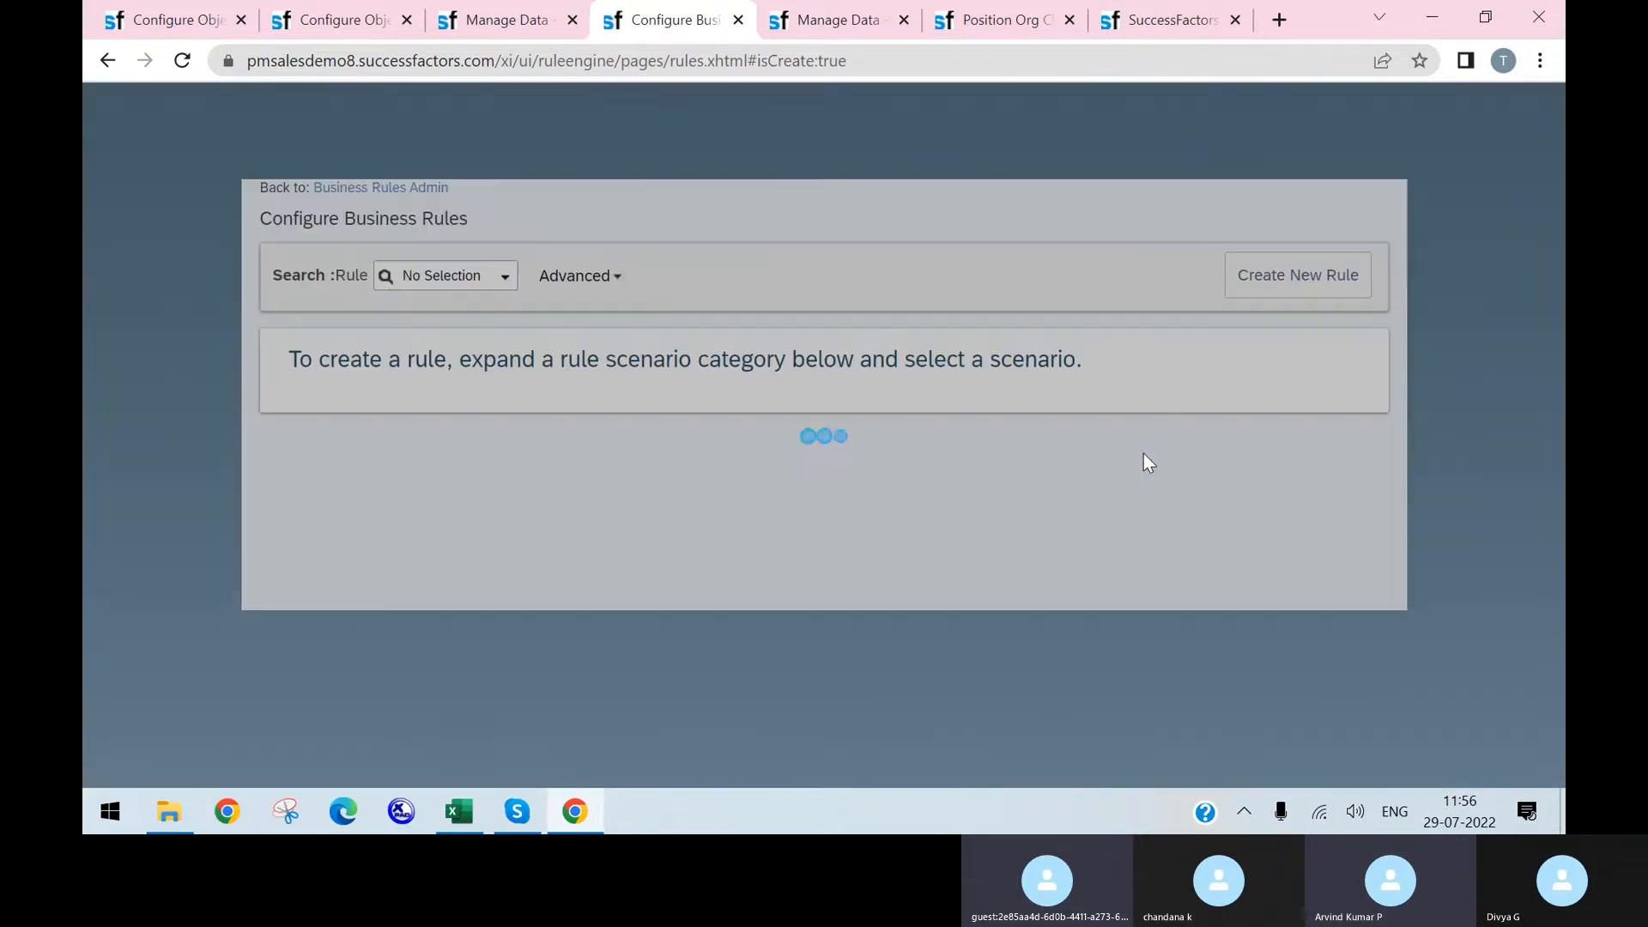
scroll(553, 587, down, 4)
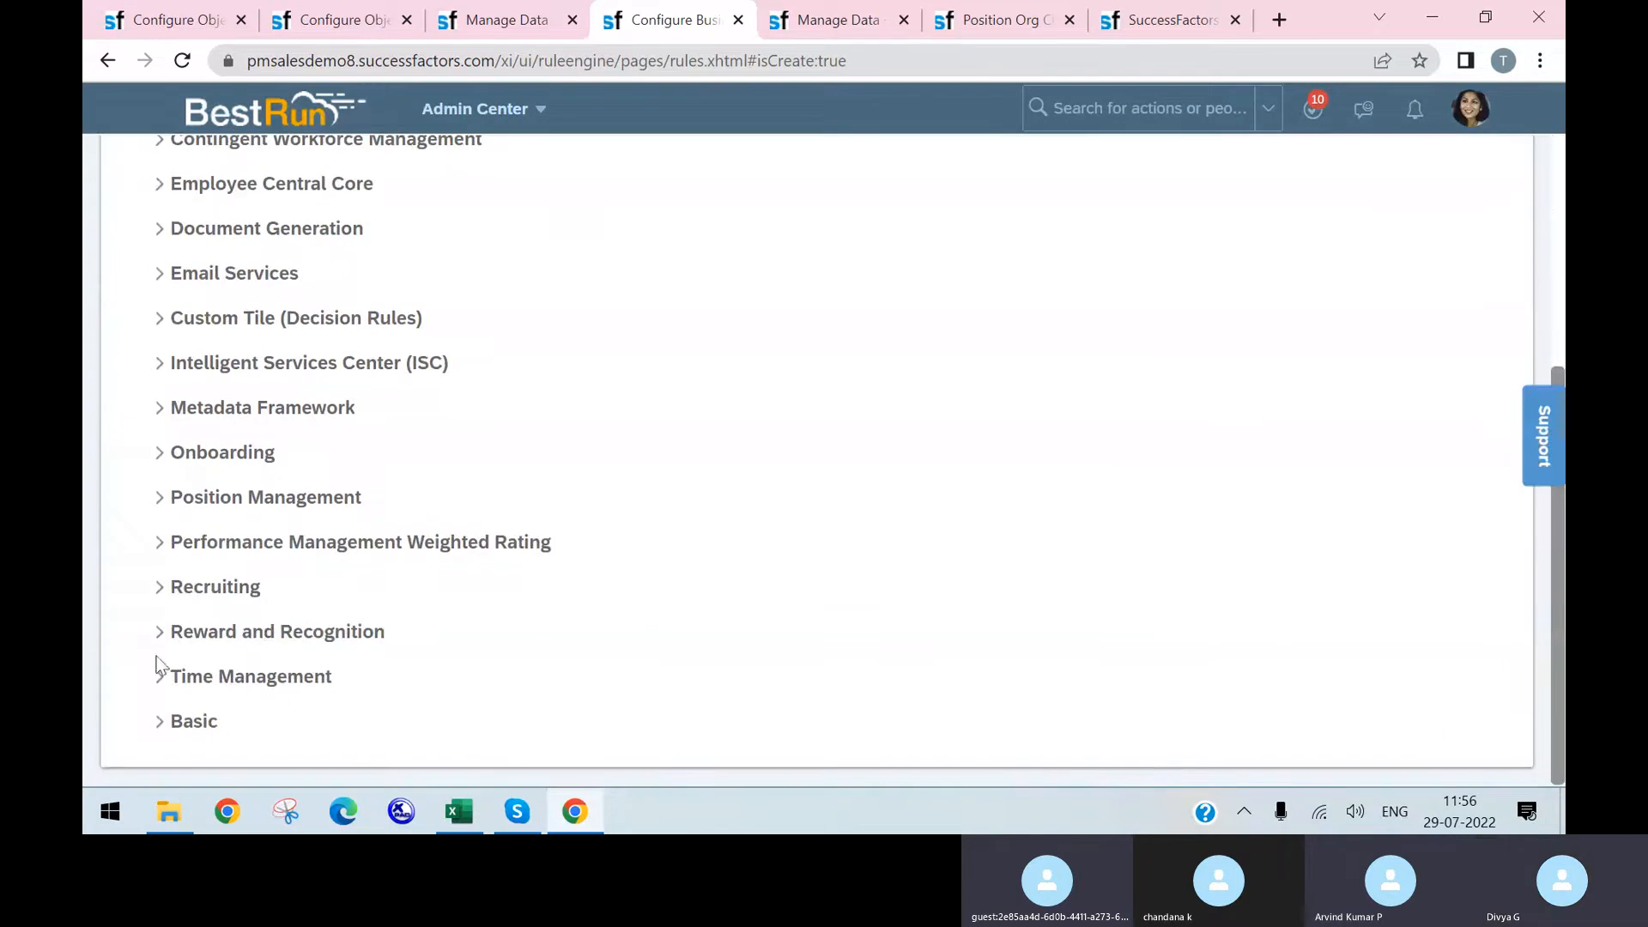
click(182, 724)
scroll(335, 702, down, 1)
click(335, 702)
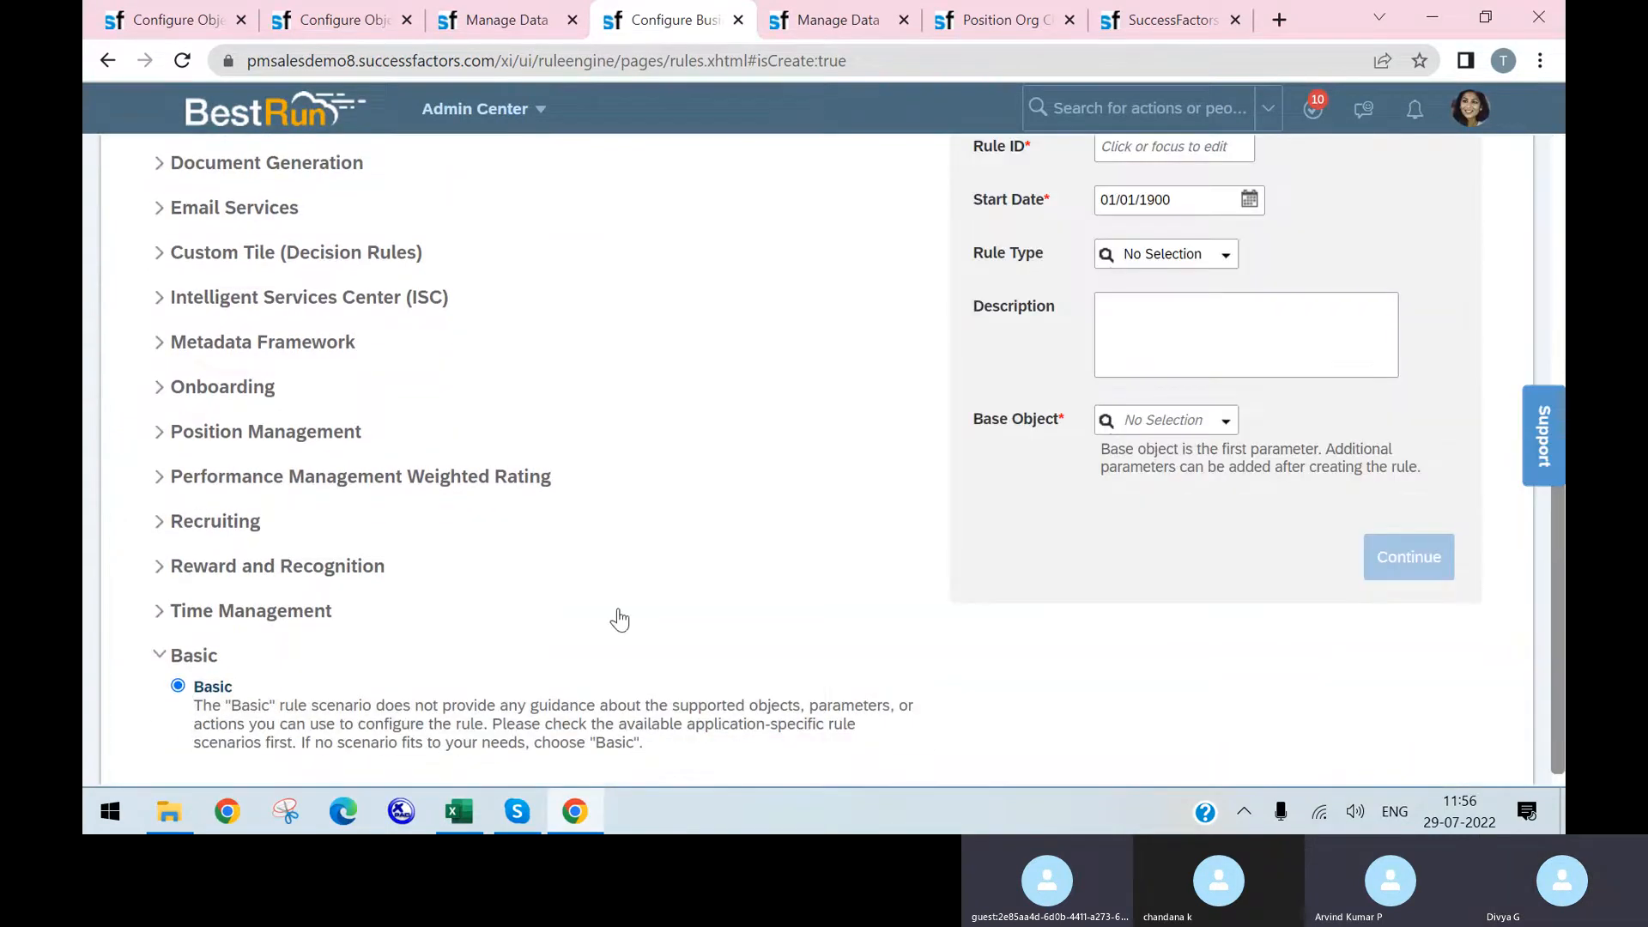
- Name the new rule EC_FTE and search for position as its base object
scroll(1167, 442, up, 1)
scroll(1167, 442, up, 1)
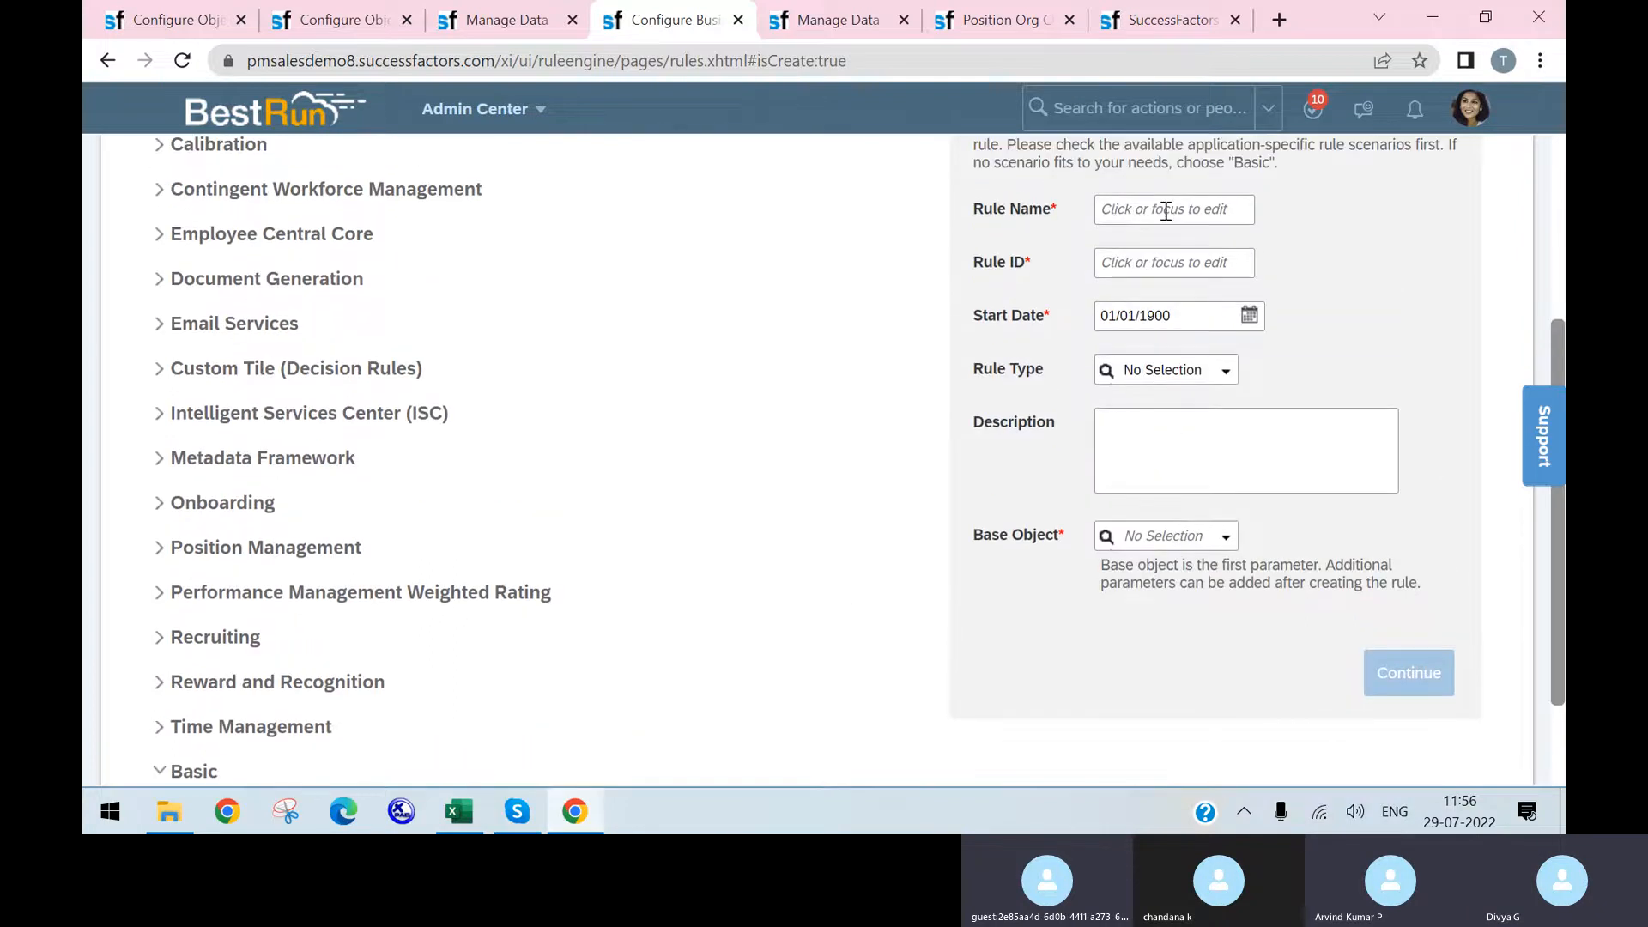
click(1165, 208)
text(EC_)
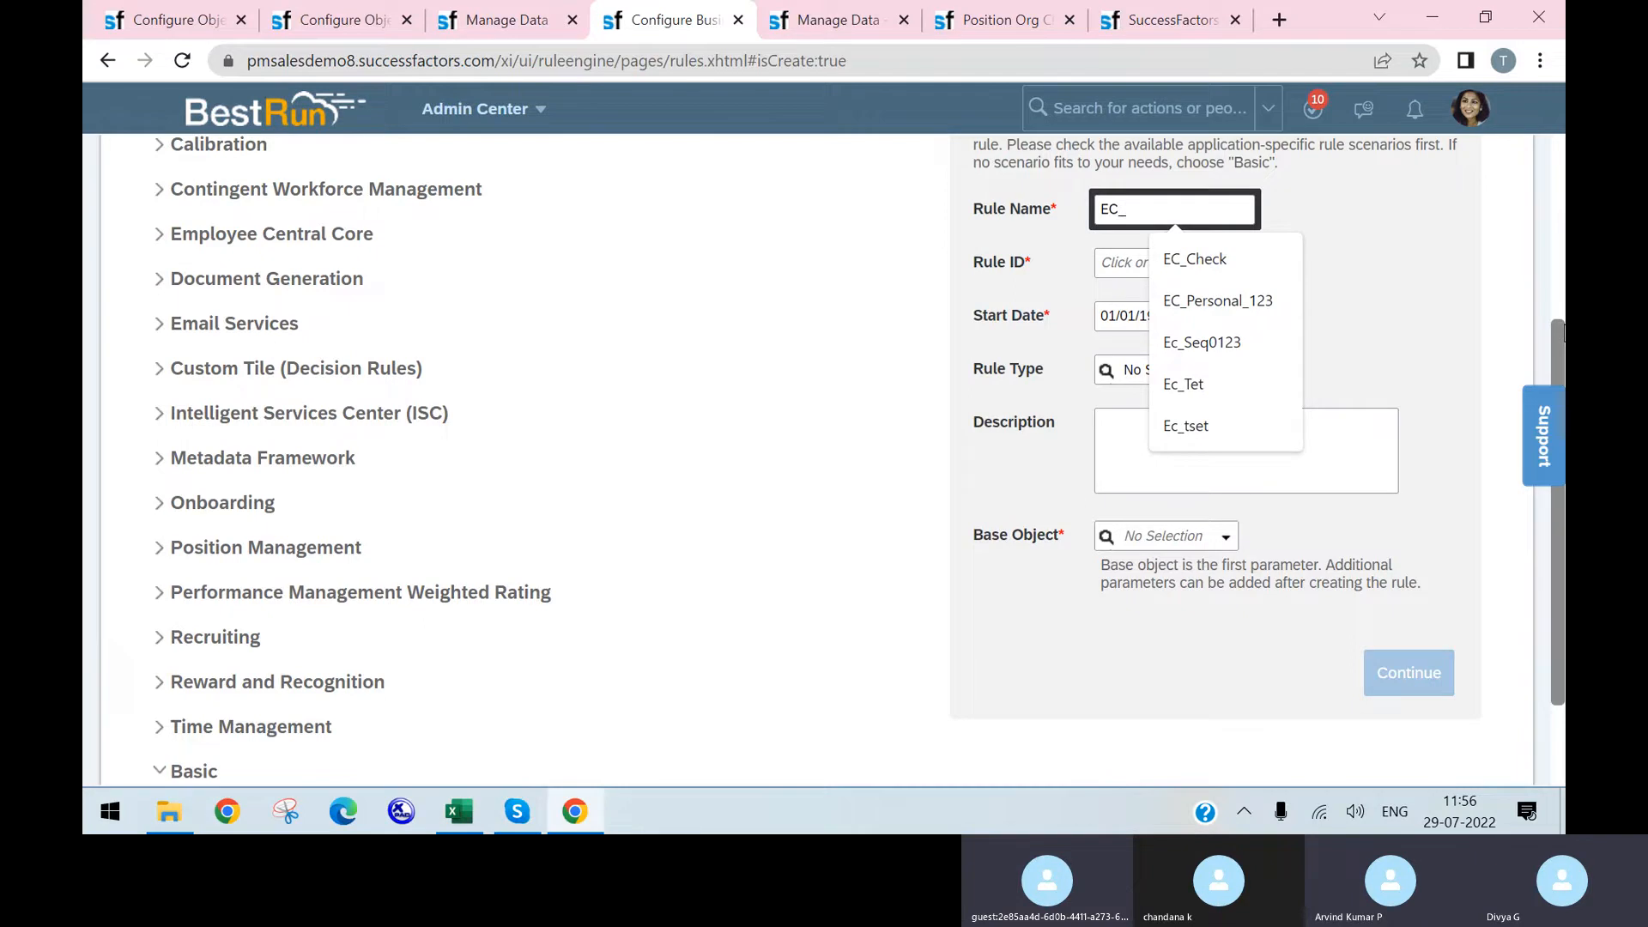
text(FTE)
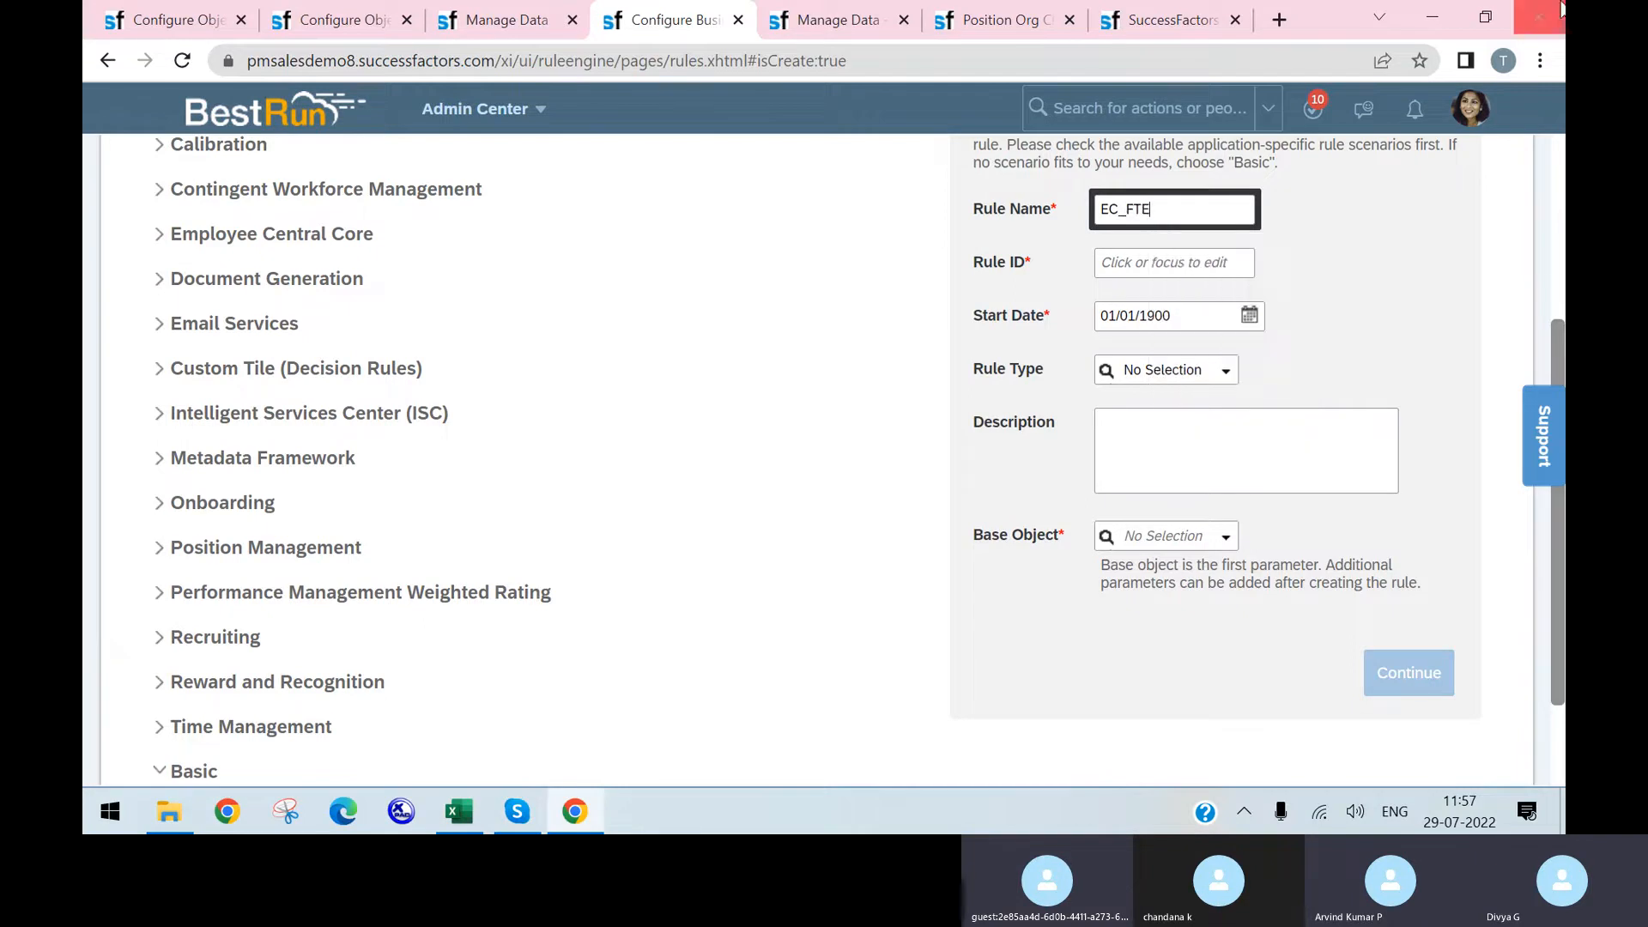
click(1496, 308)
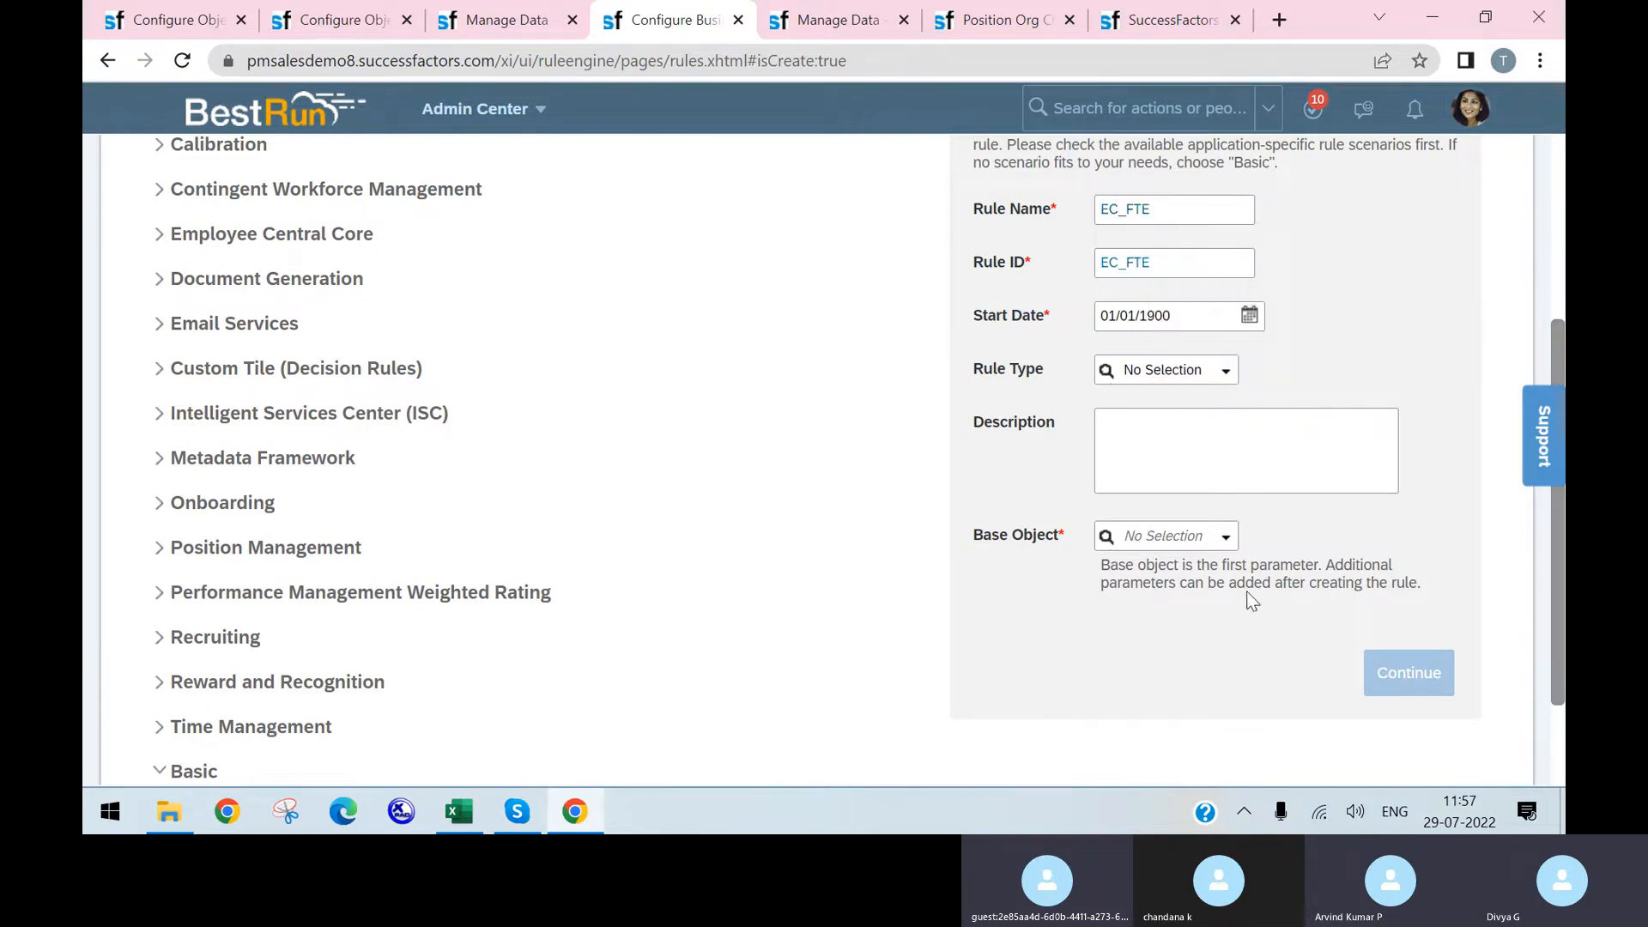
click(1203, 535)
text(position)
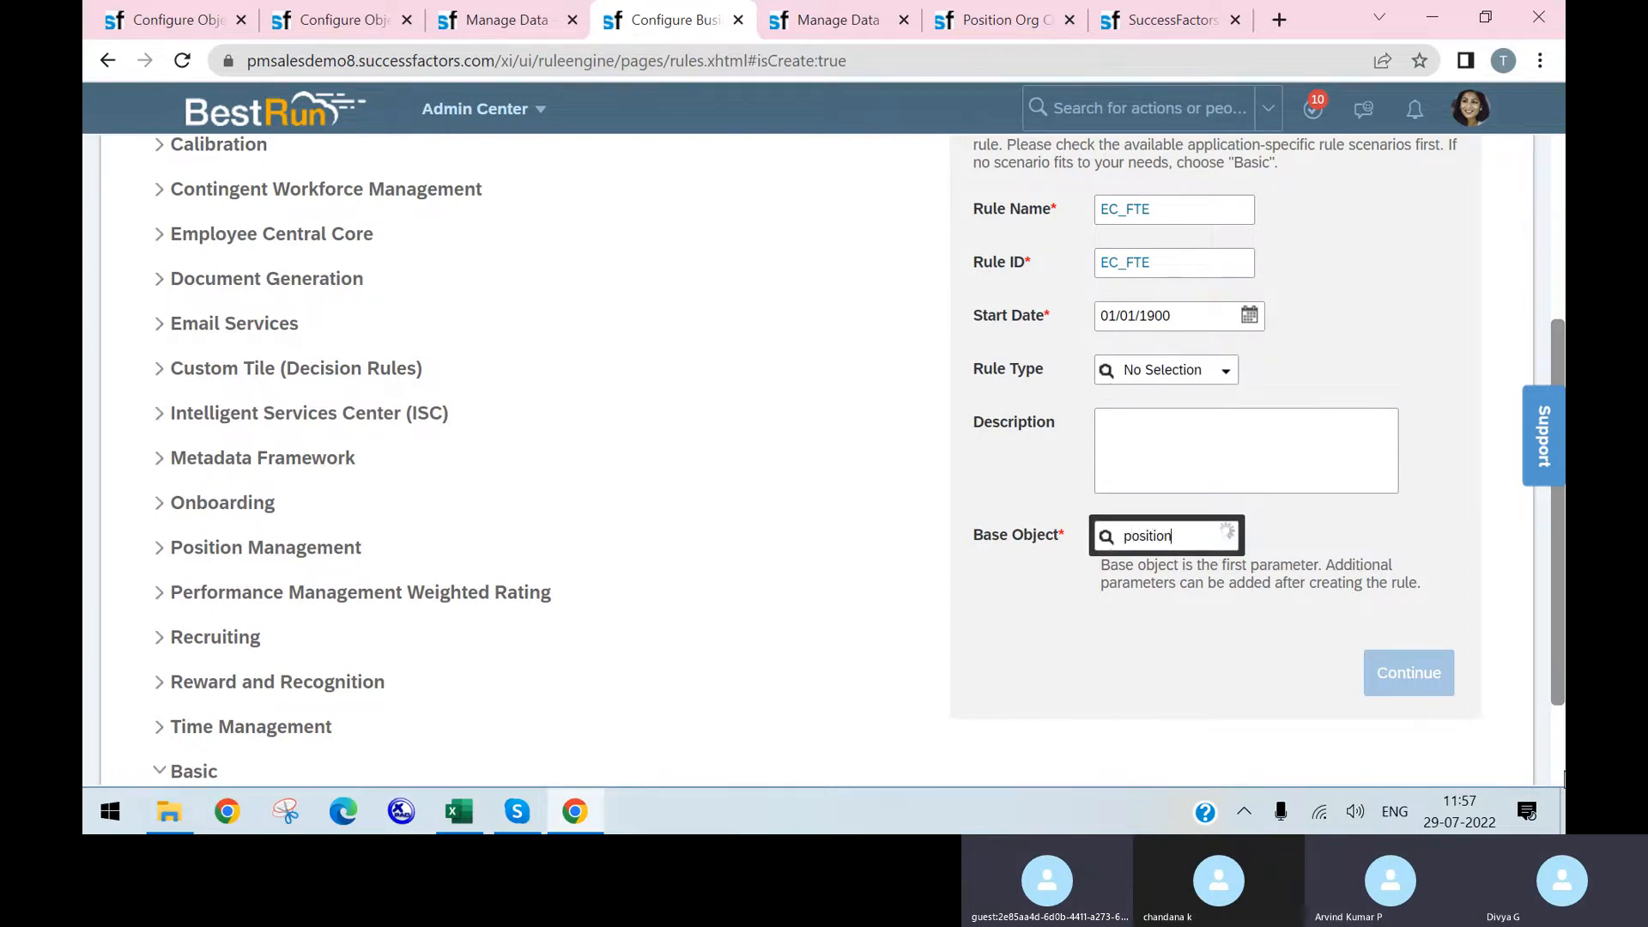
- Compare the new position's defaulted FTE in Manage Data with the SG_PosMgmt_InitializePosition rule in the Excel workbook
click(506, 20)
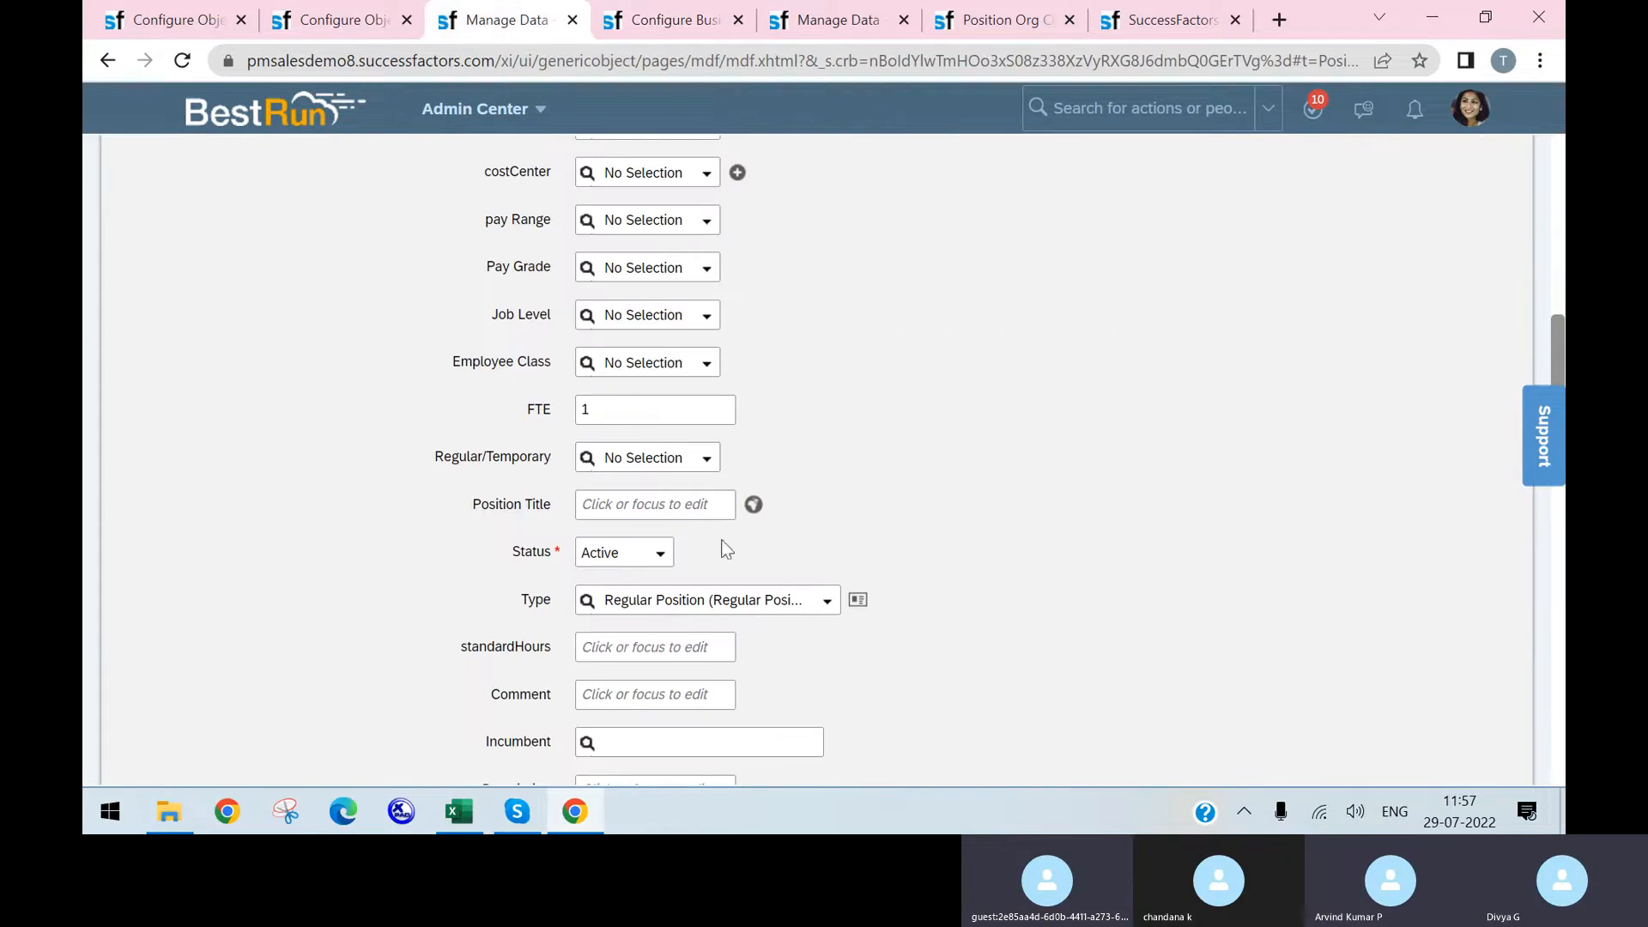
scroll(741, 448, up, 3)
scroll(742, 448, up, 5)
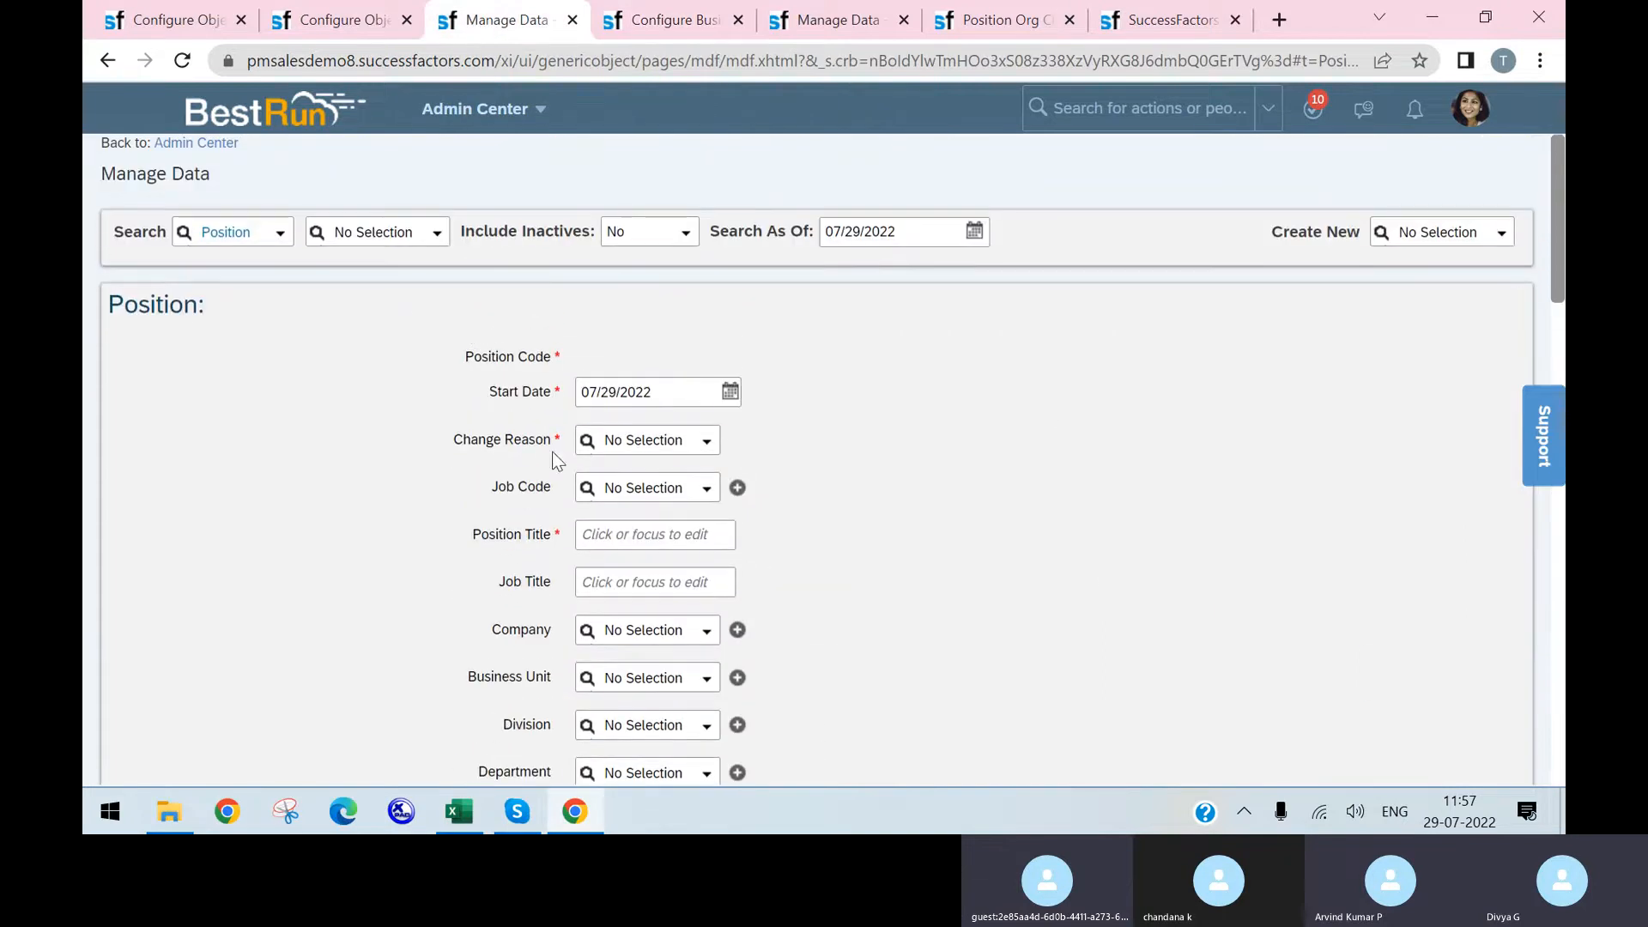
scroll(702, 527, down, 5)
drag(604, 638, 564, 643)
click(466, 819)
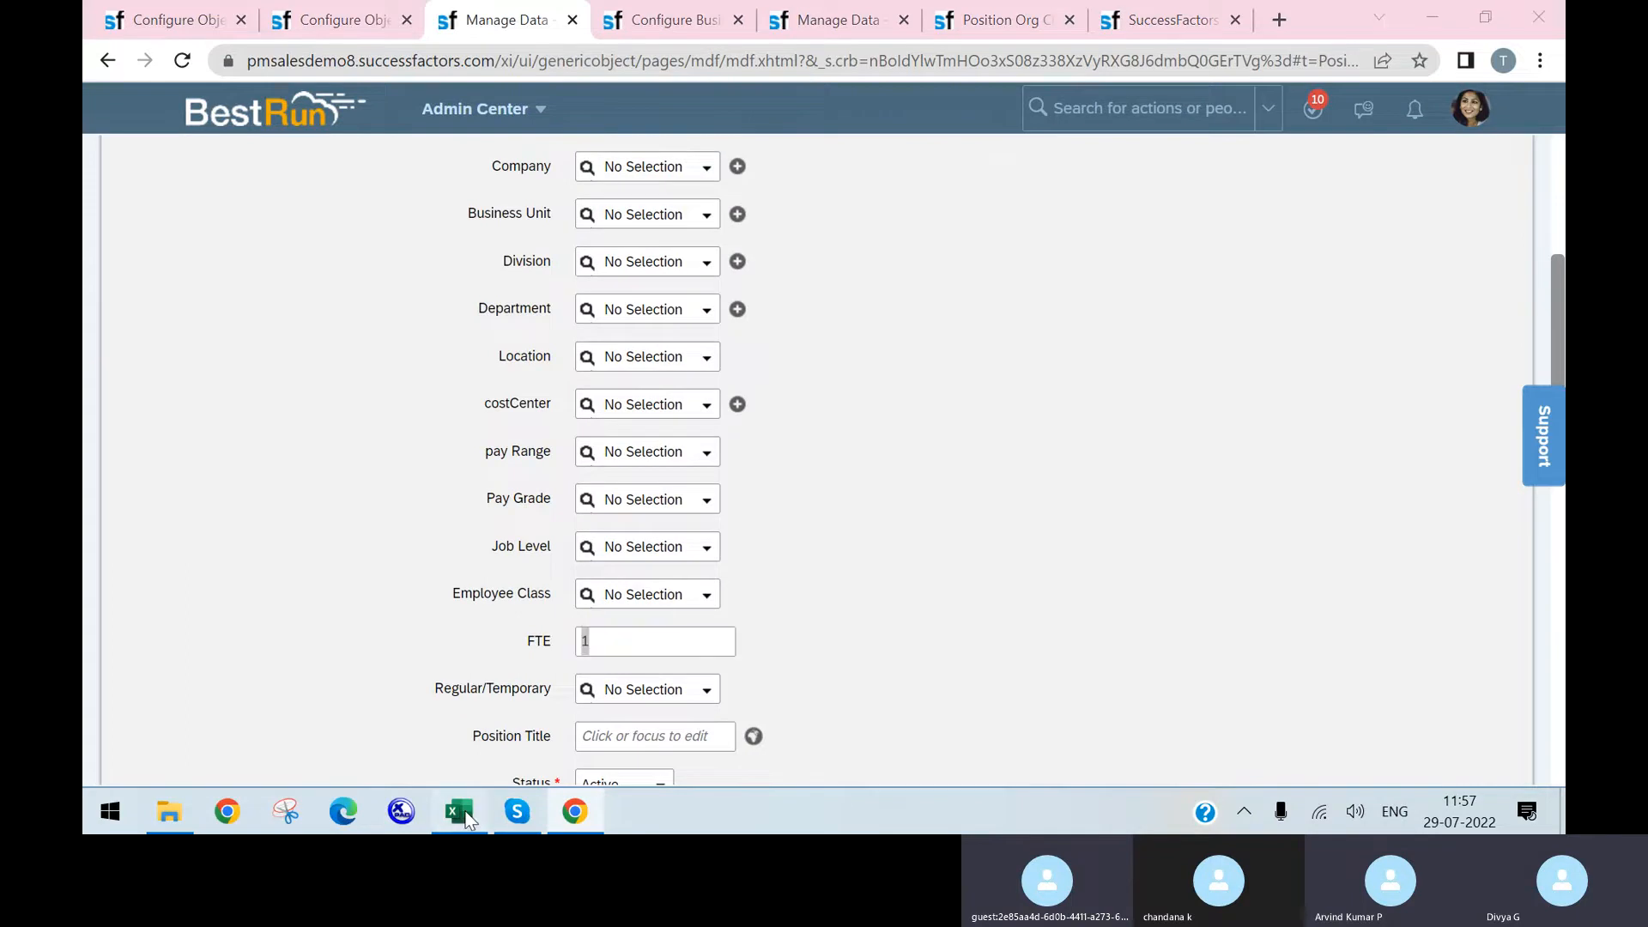
click(230, 382)
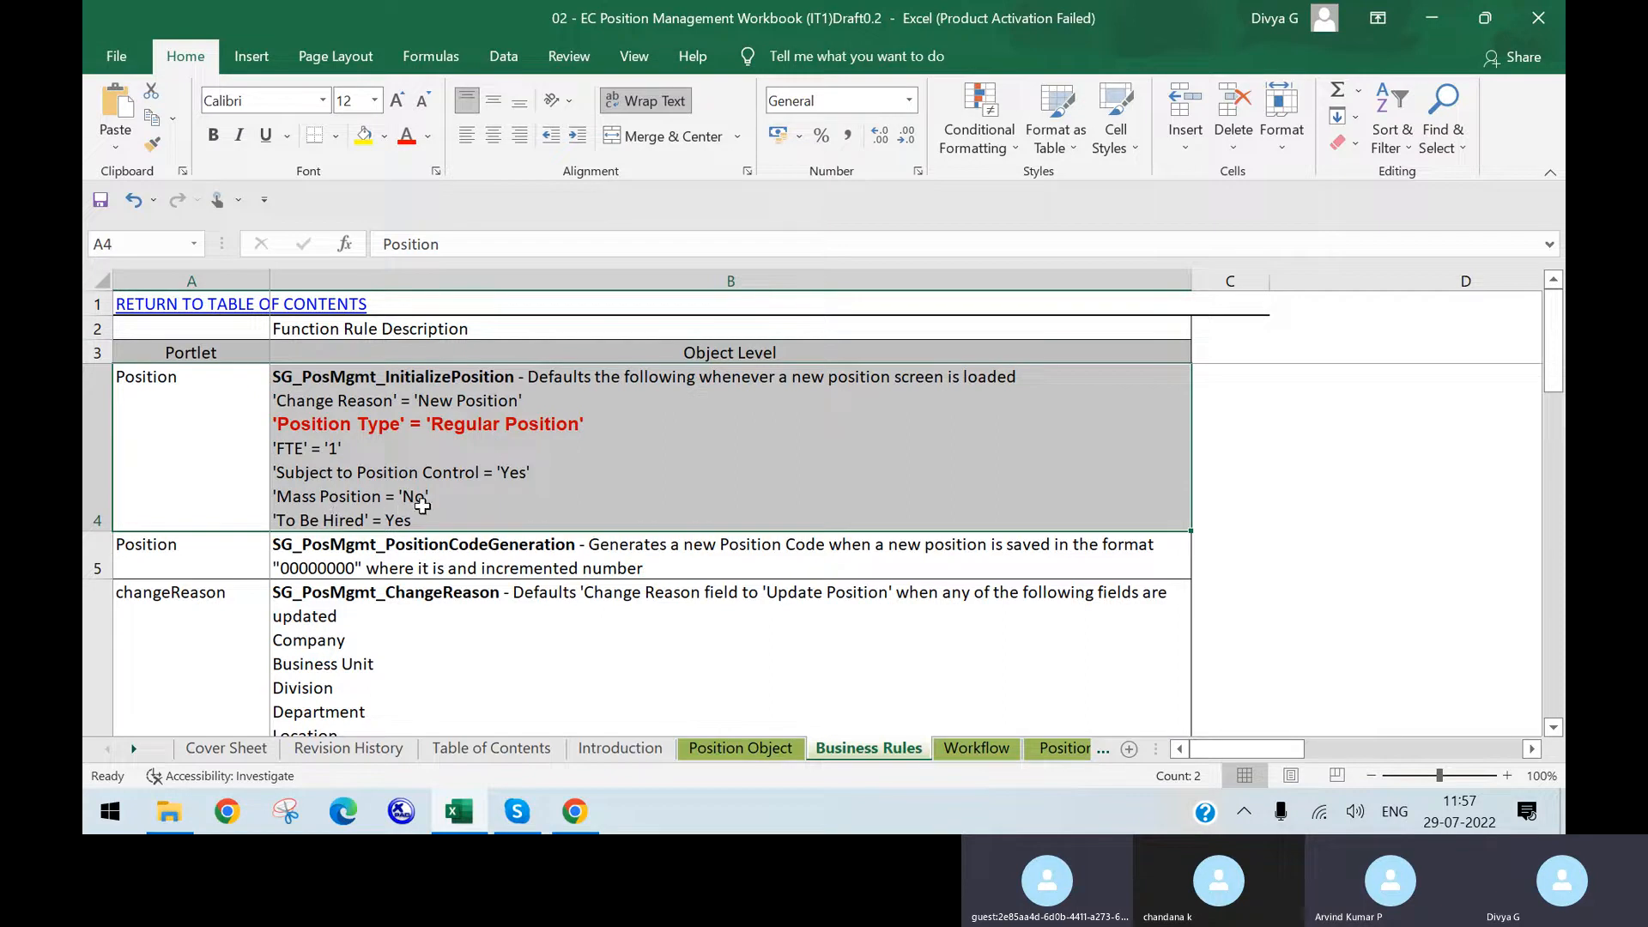
- Switch back to Chrome and review the new position's Type, To Be Hired, Mass Position and Subject to Position Control defaults
click(575, 811)
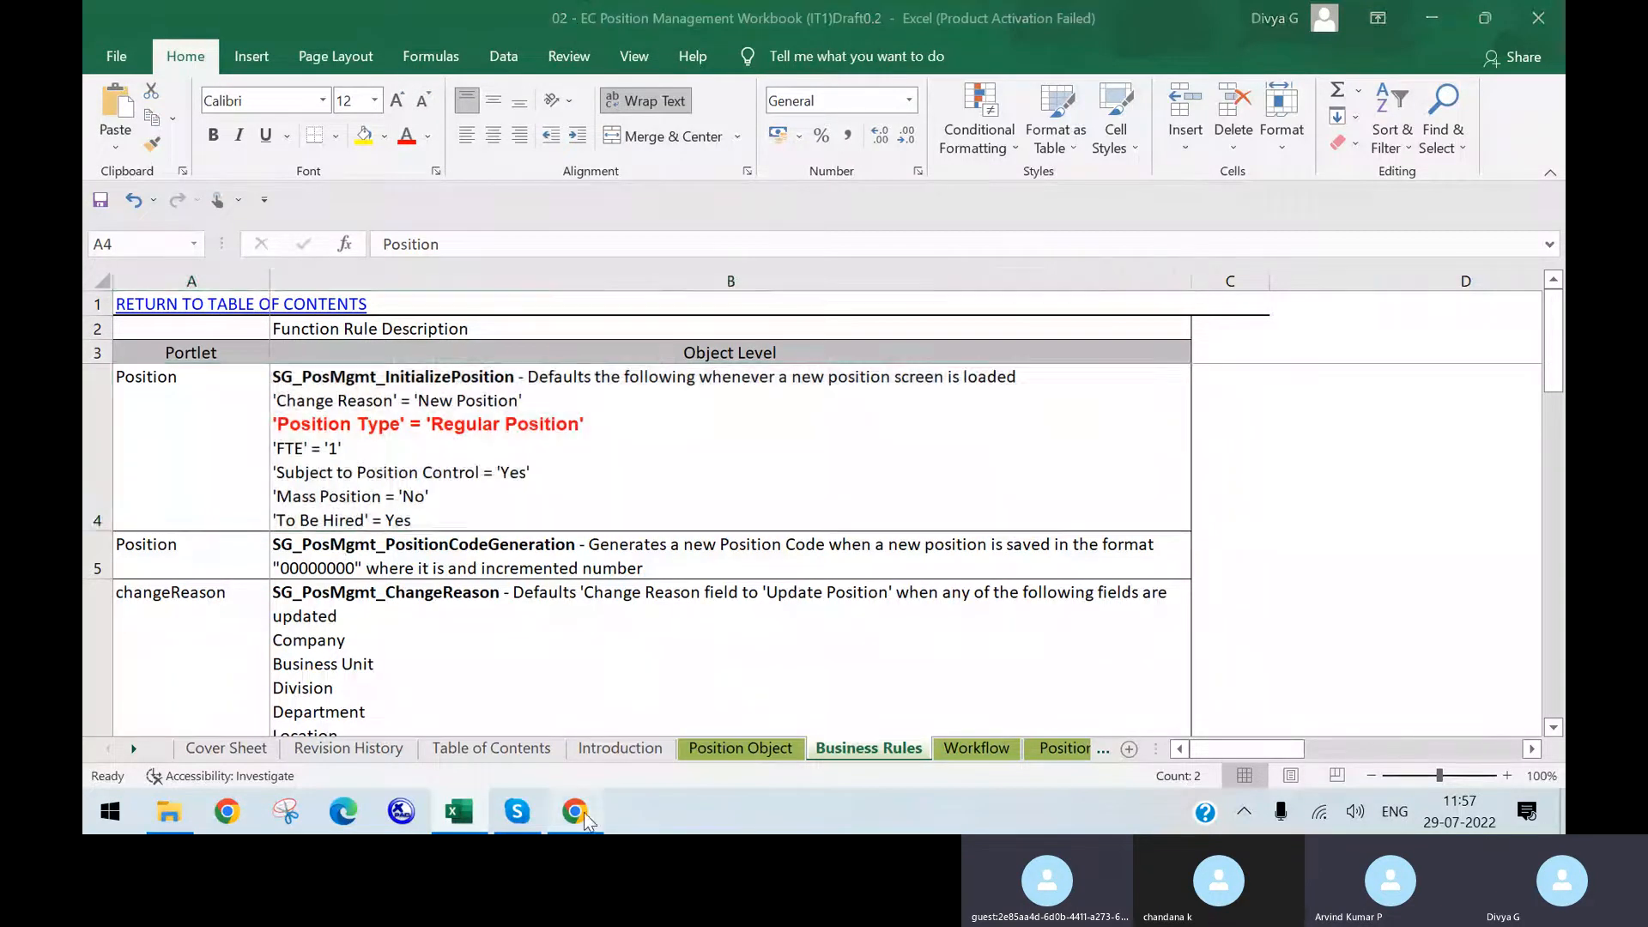
scroll(686, 687, down, 1)
scroll(687, 686, down, 3)
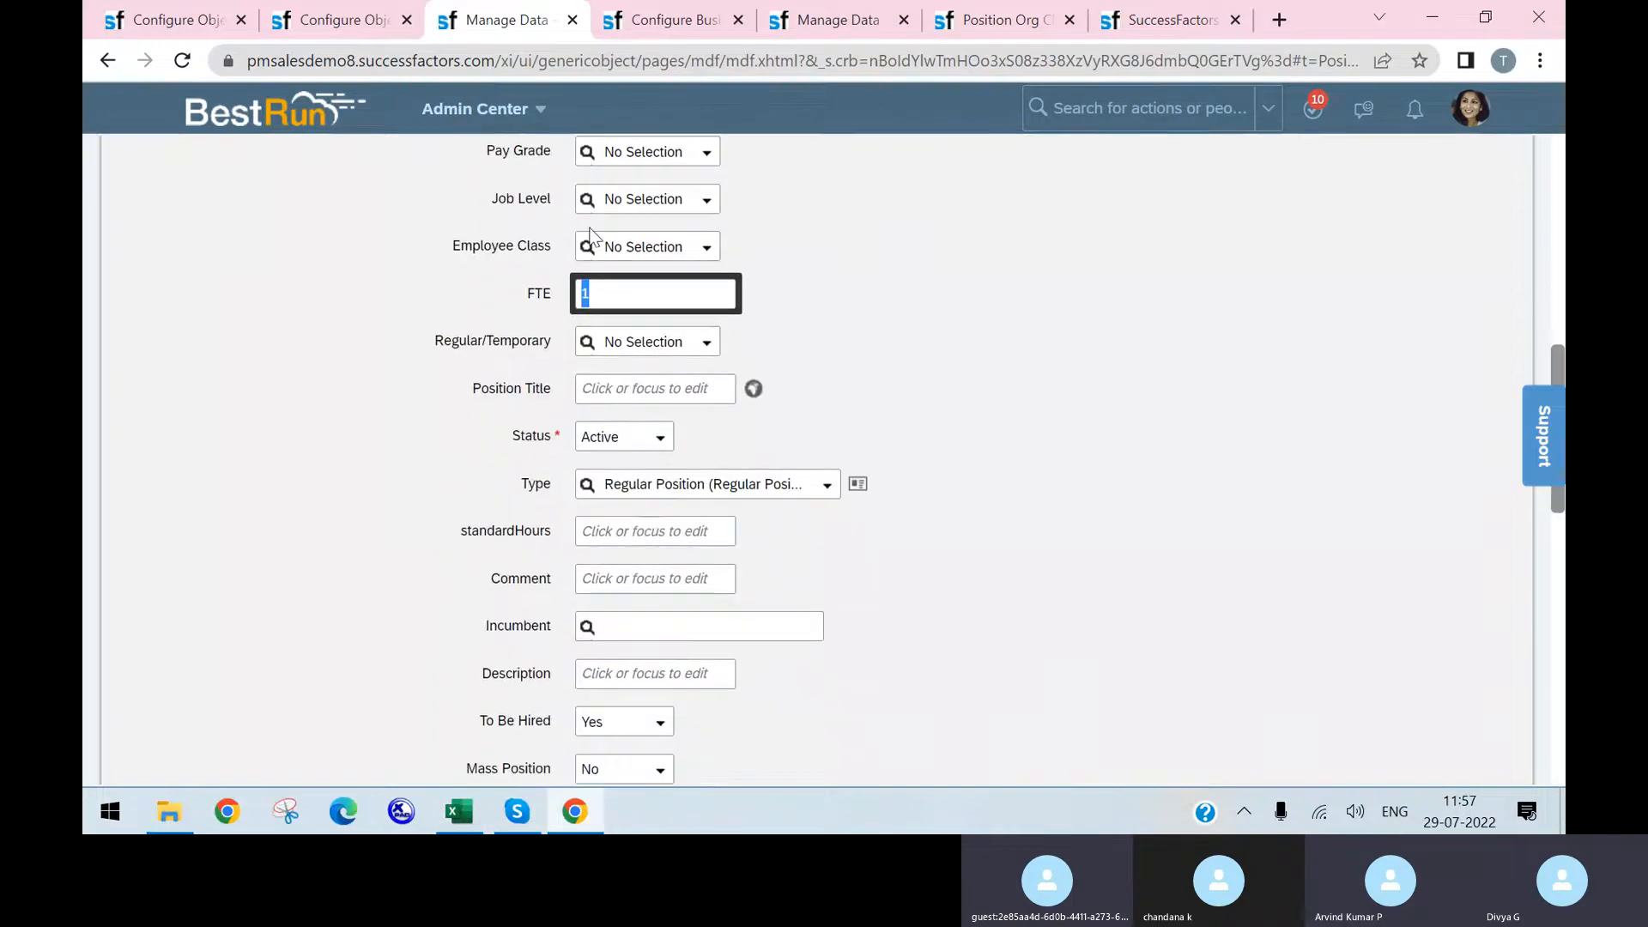
scroll(684, 541, down, 4)
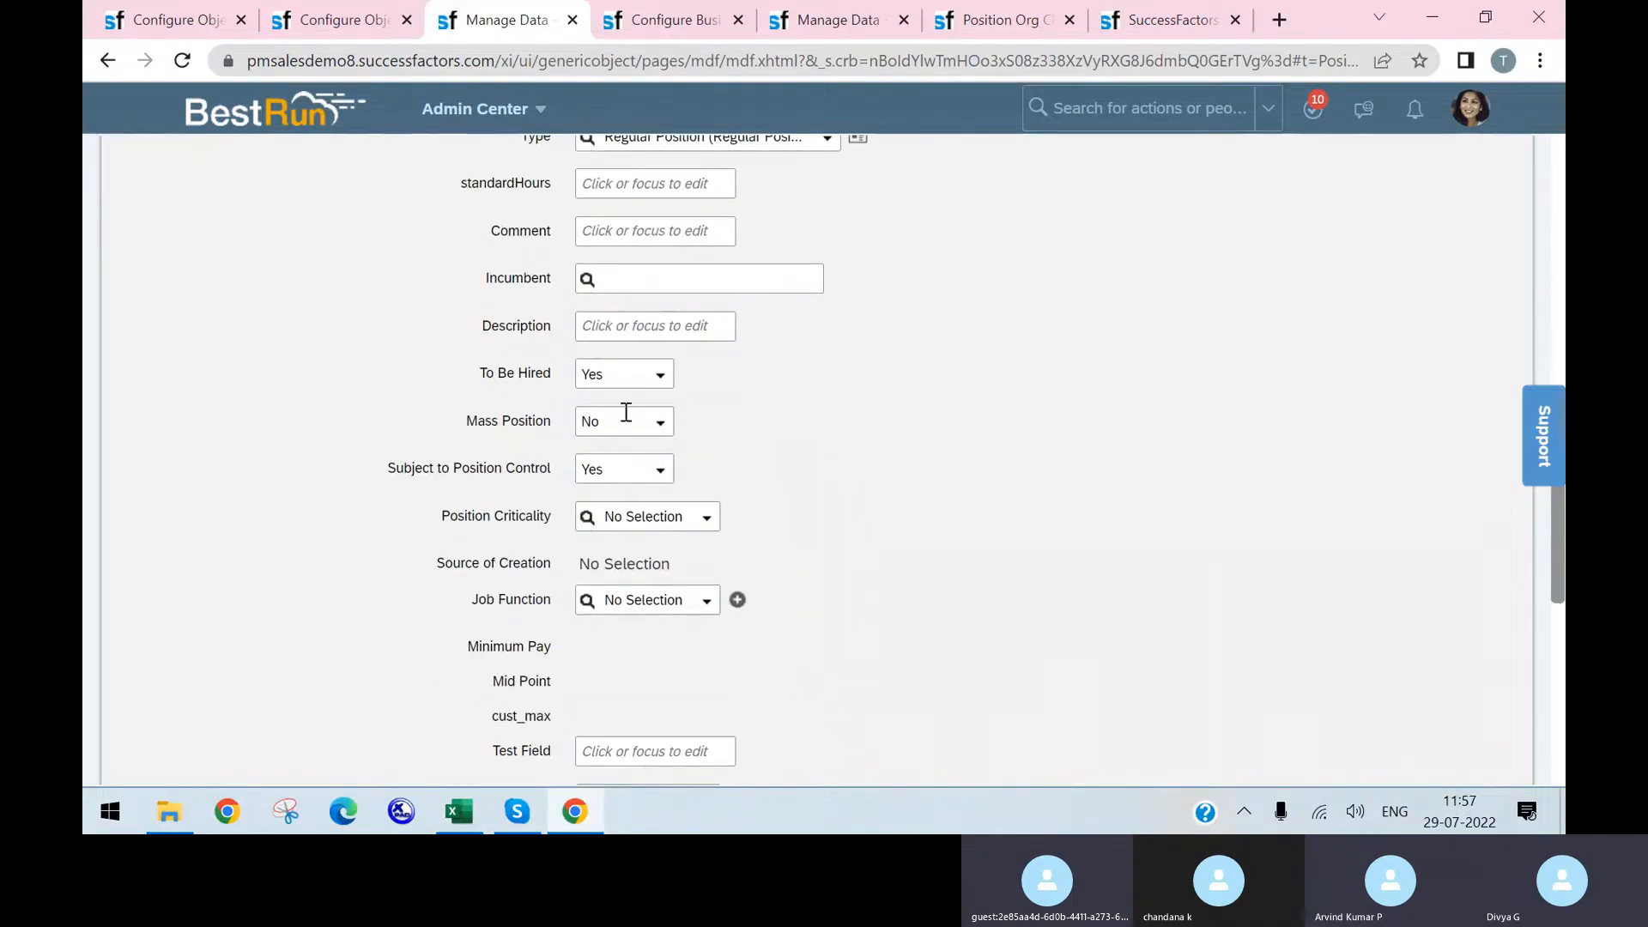
click(574, 811)
key(alt+Tab)
- Return to the EC_FTE rule, choose Position as its base object, and continue to the rule logic
click(695, 17)
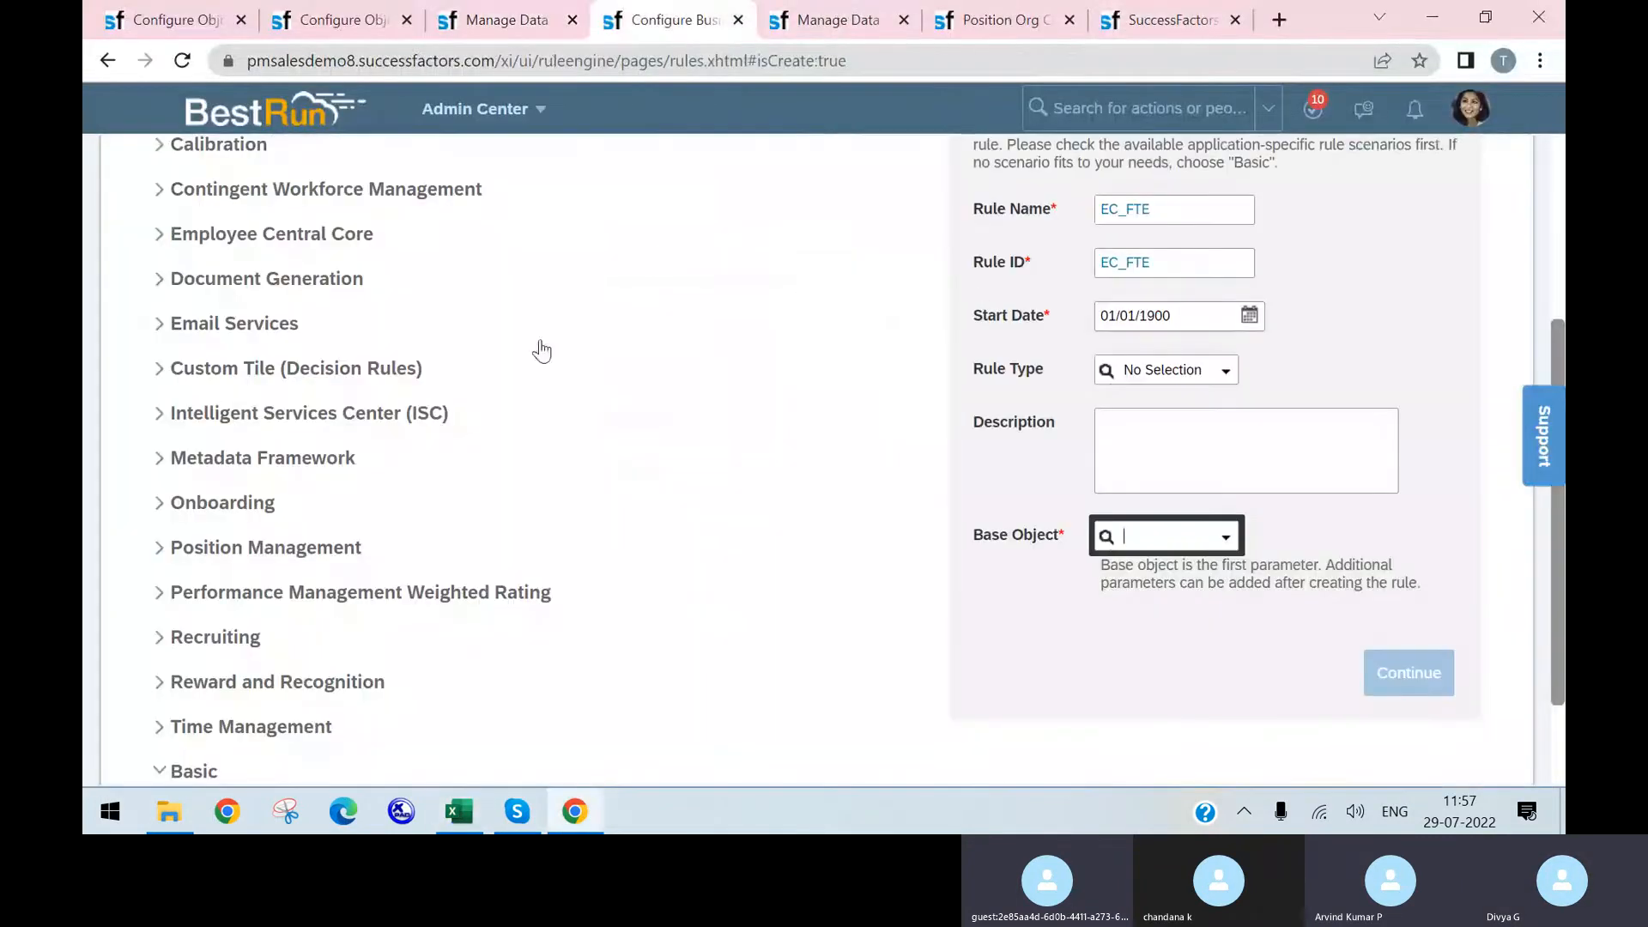
scroll(673, 568, down, 1)
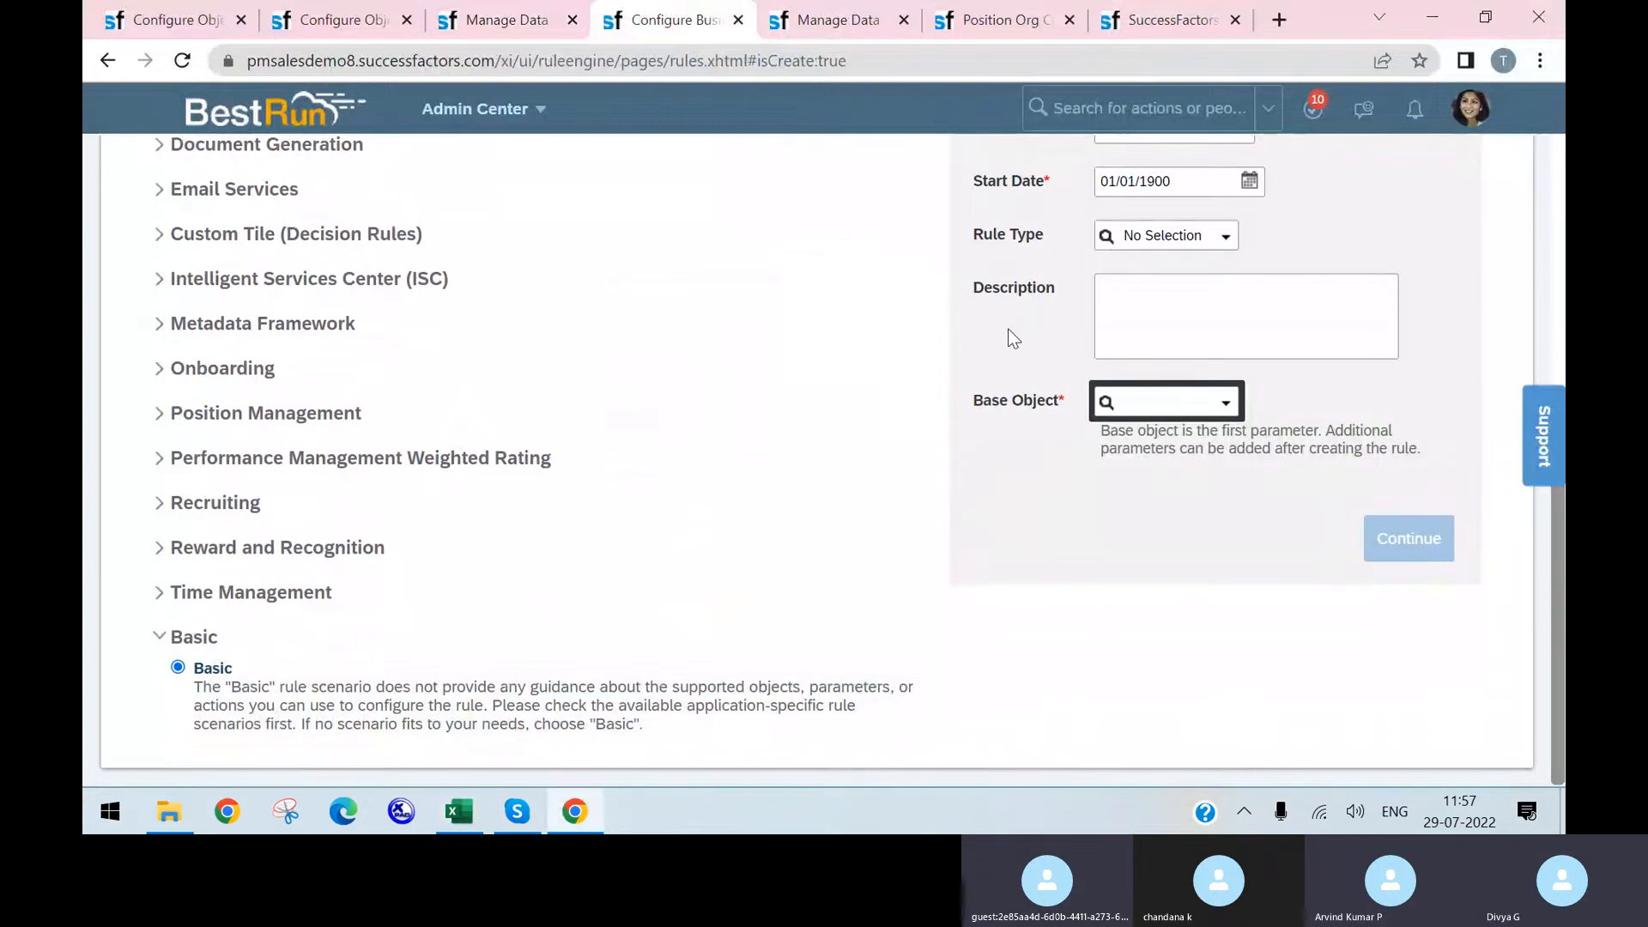
scroll(1135, 333, up, 3)
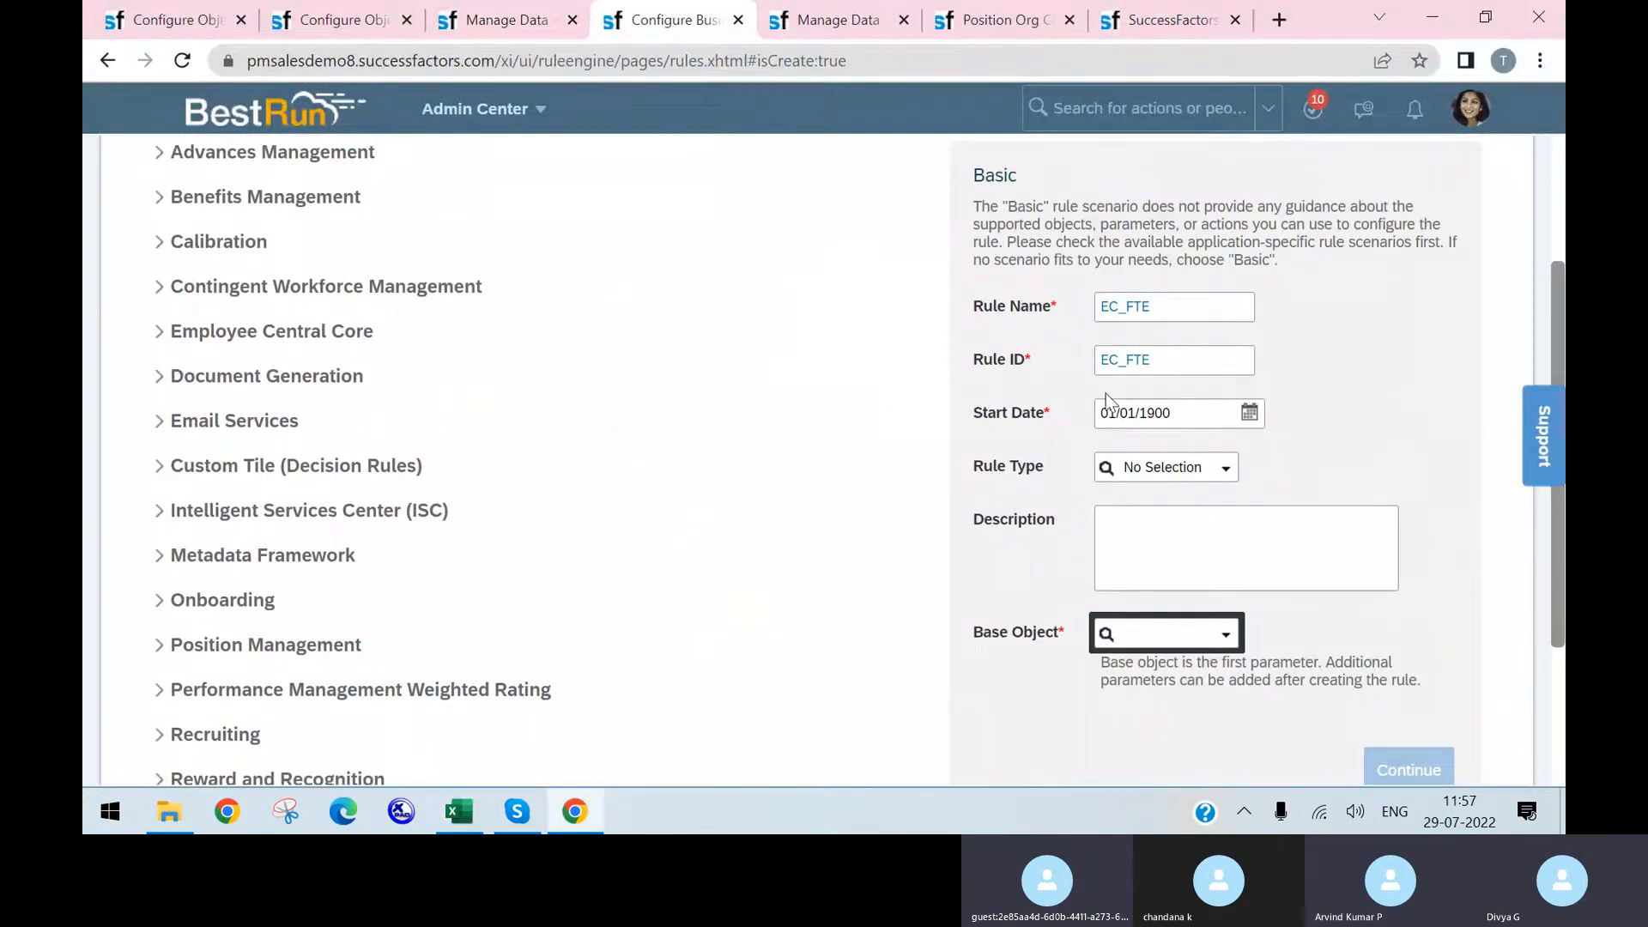
text(positio)
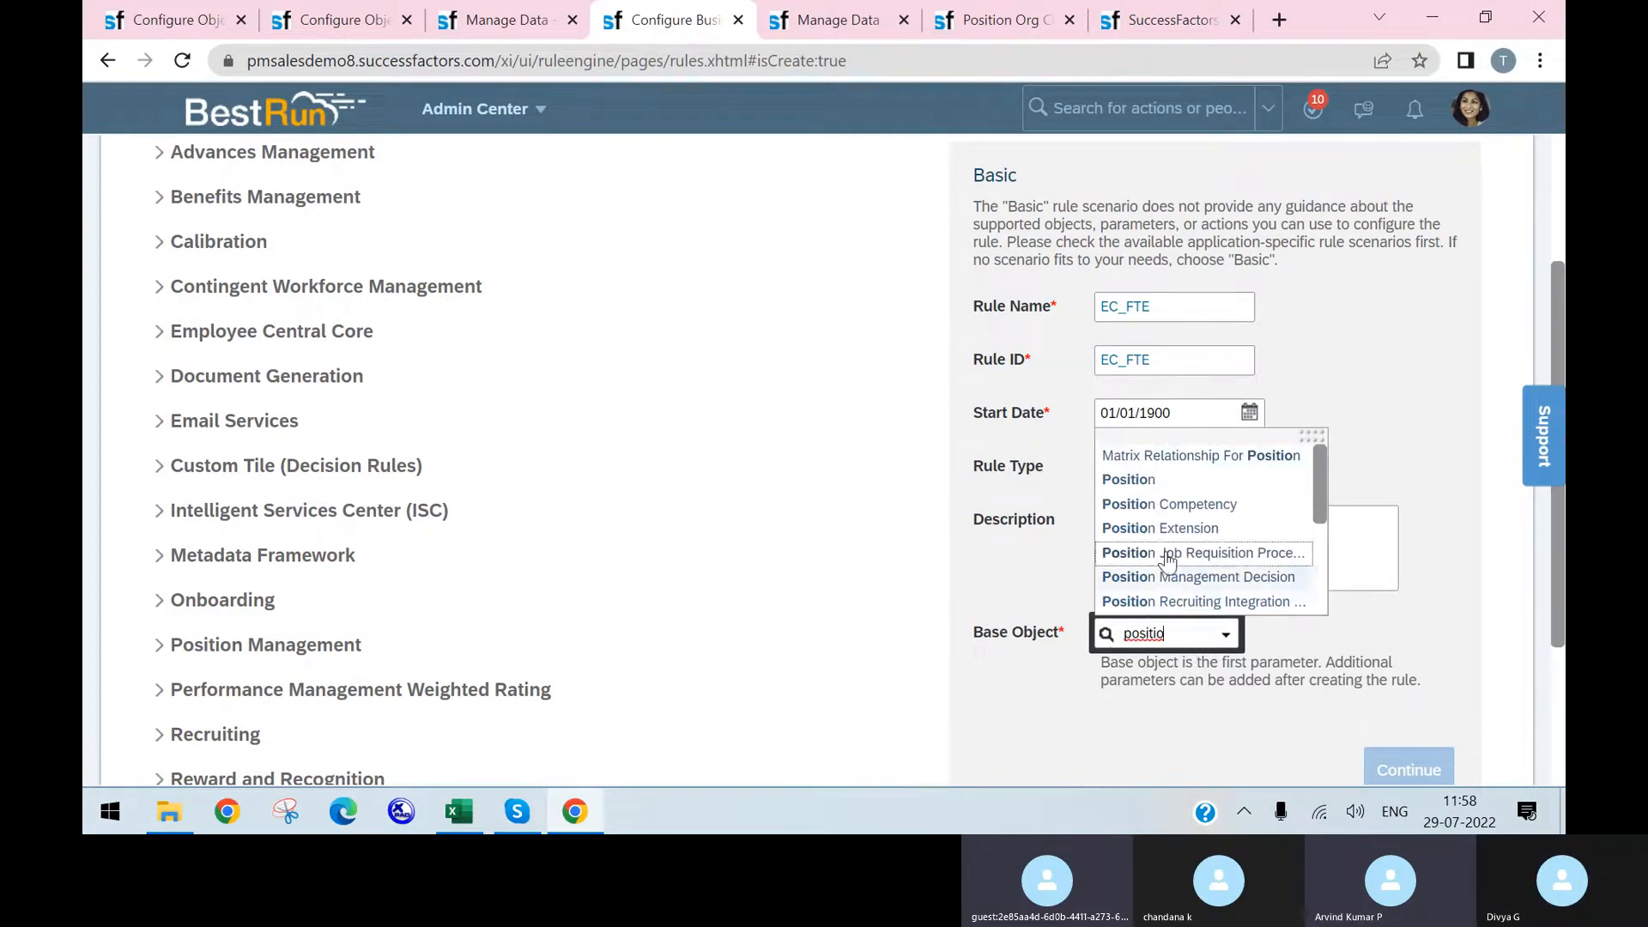
click(1174, 487)
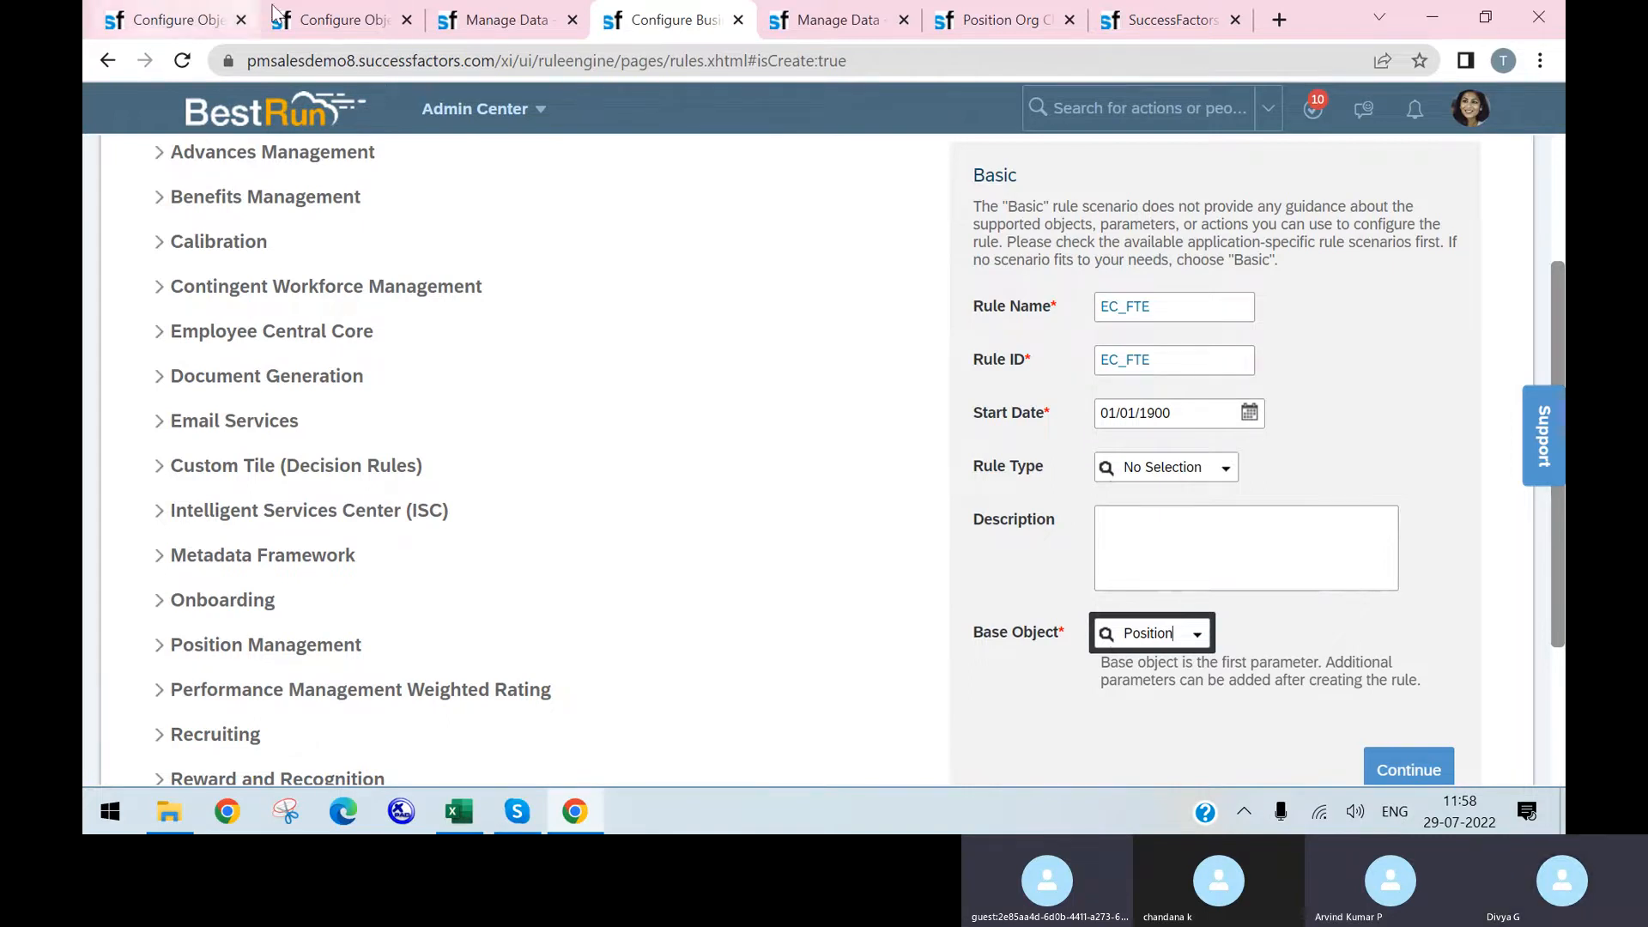
click(461, 809)
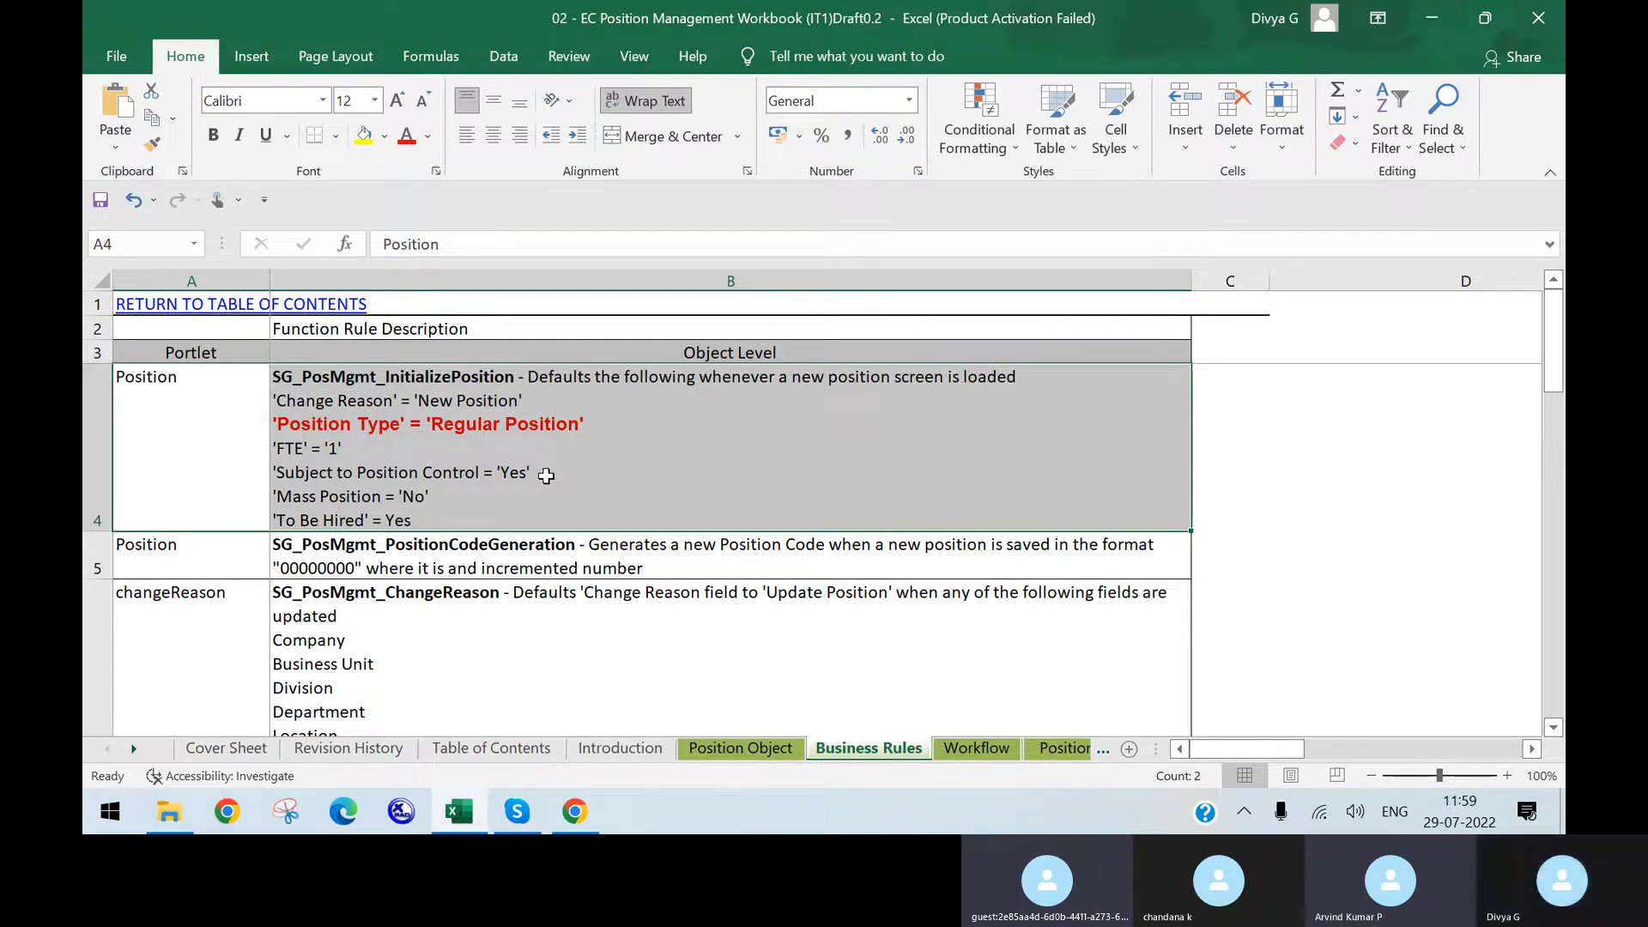
click(574, 811)
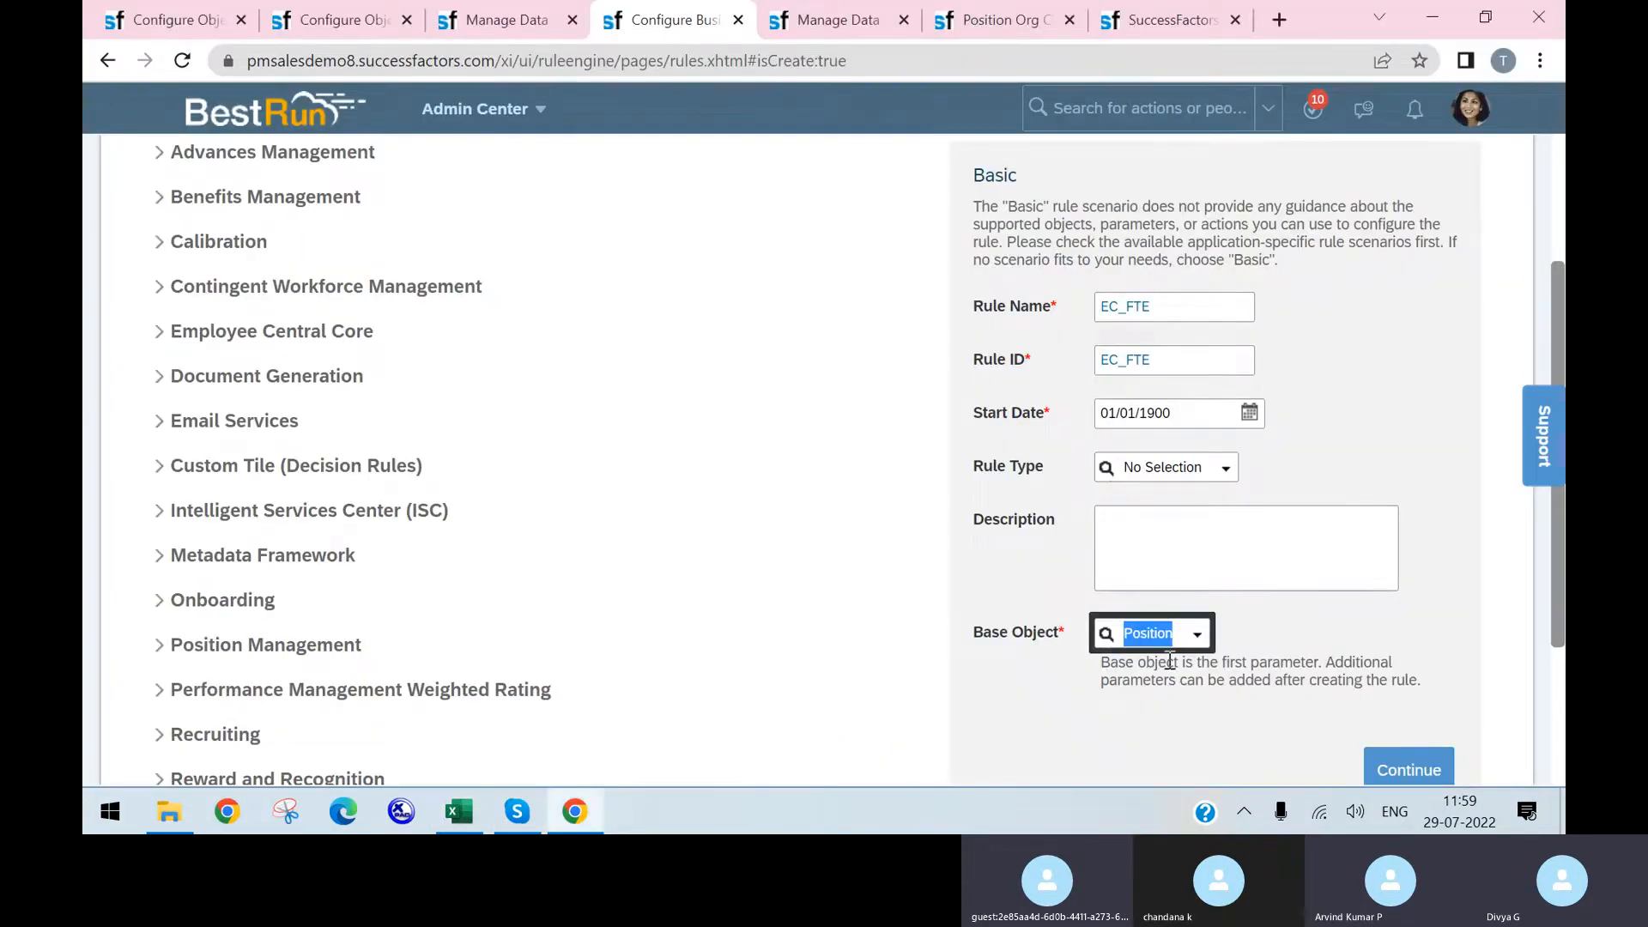
click(1425, 768)
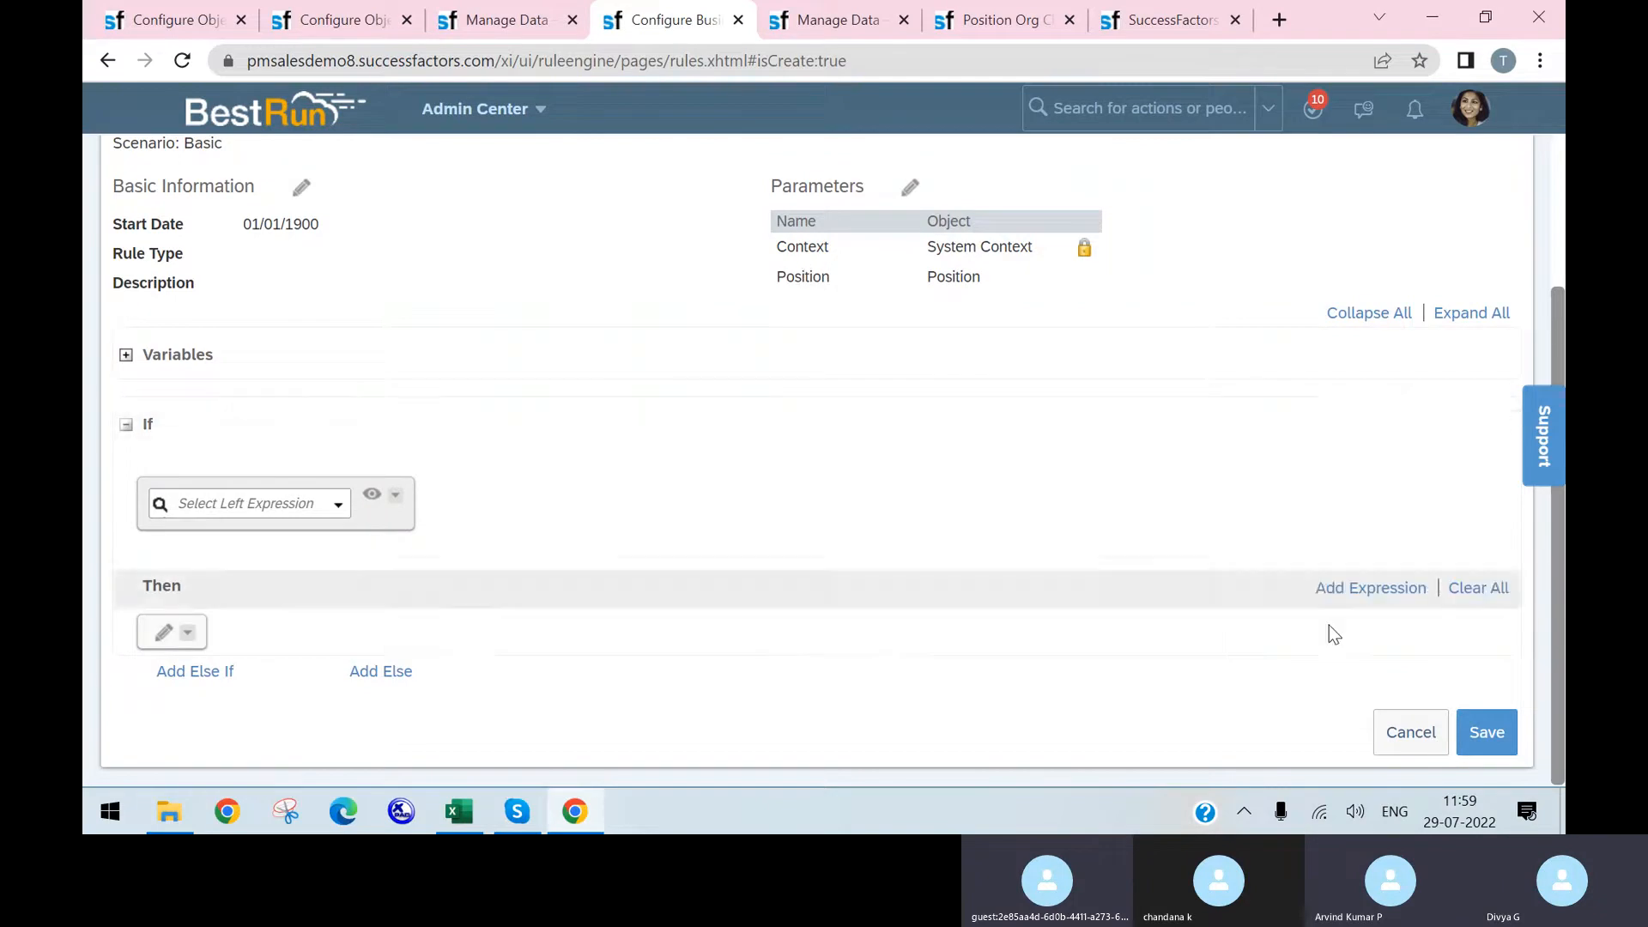
- Make the EC_FTE rule always true and add a Then expression setting Position.FTE to be equal to decimal 1
click(1159, 427)
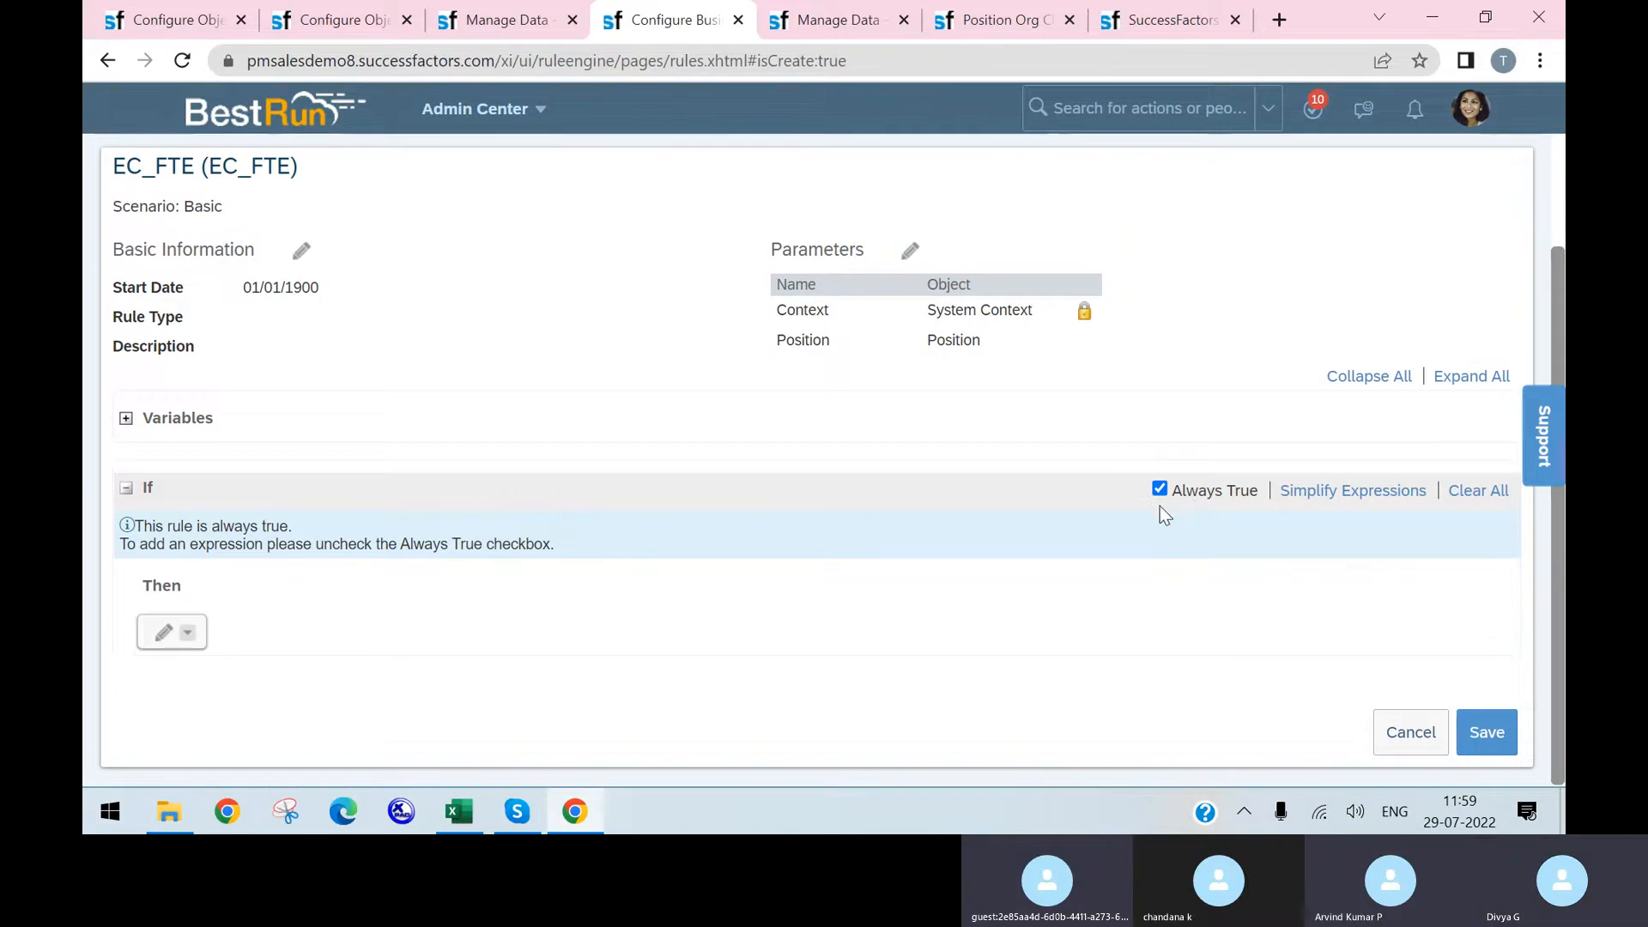
click(162, 642)
click(319, 642)
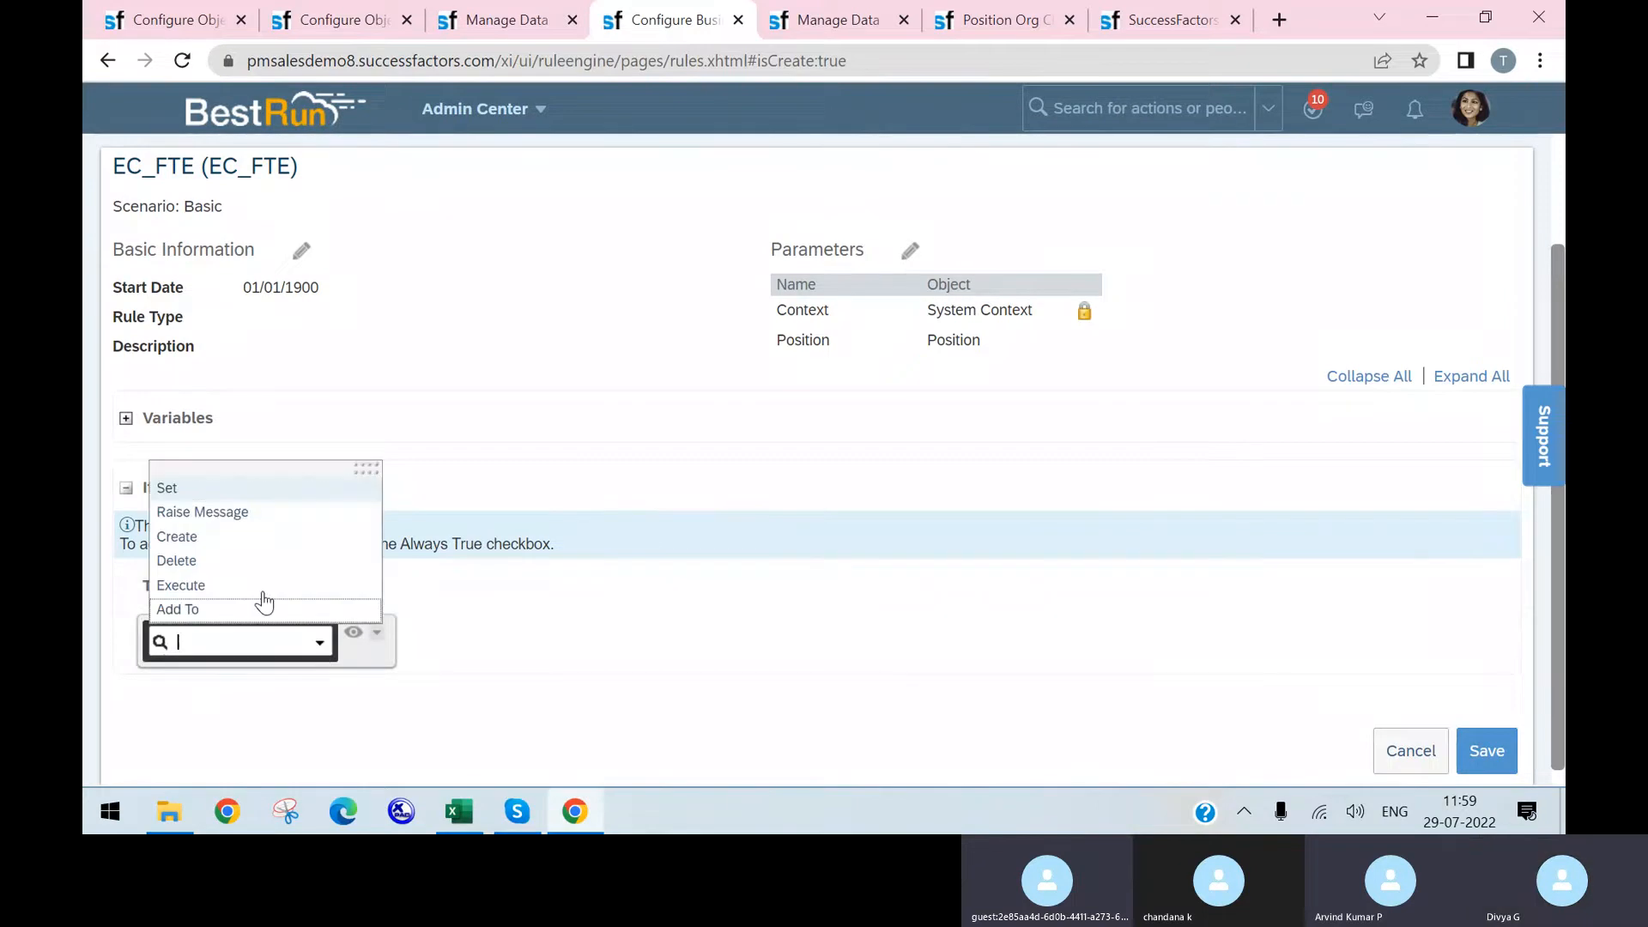
click(207, 493)
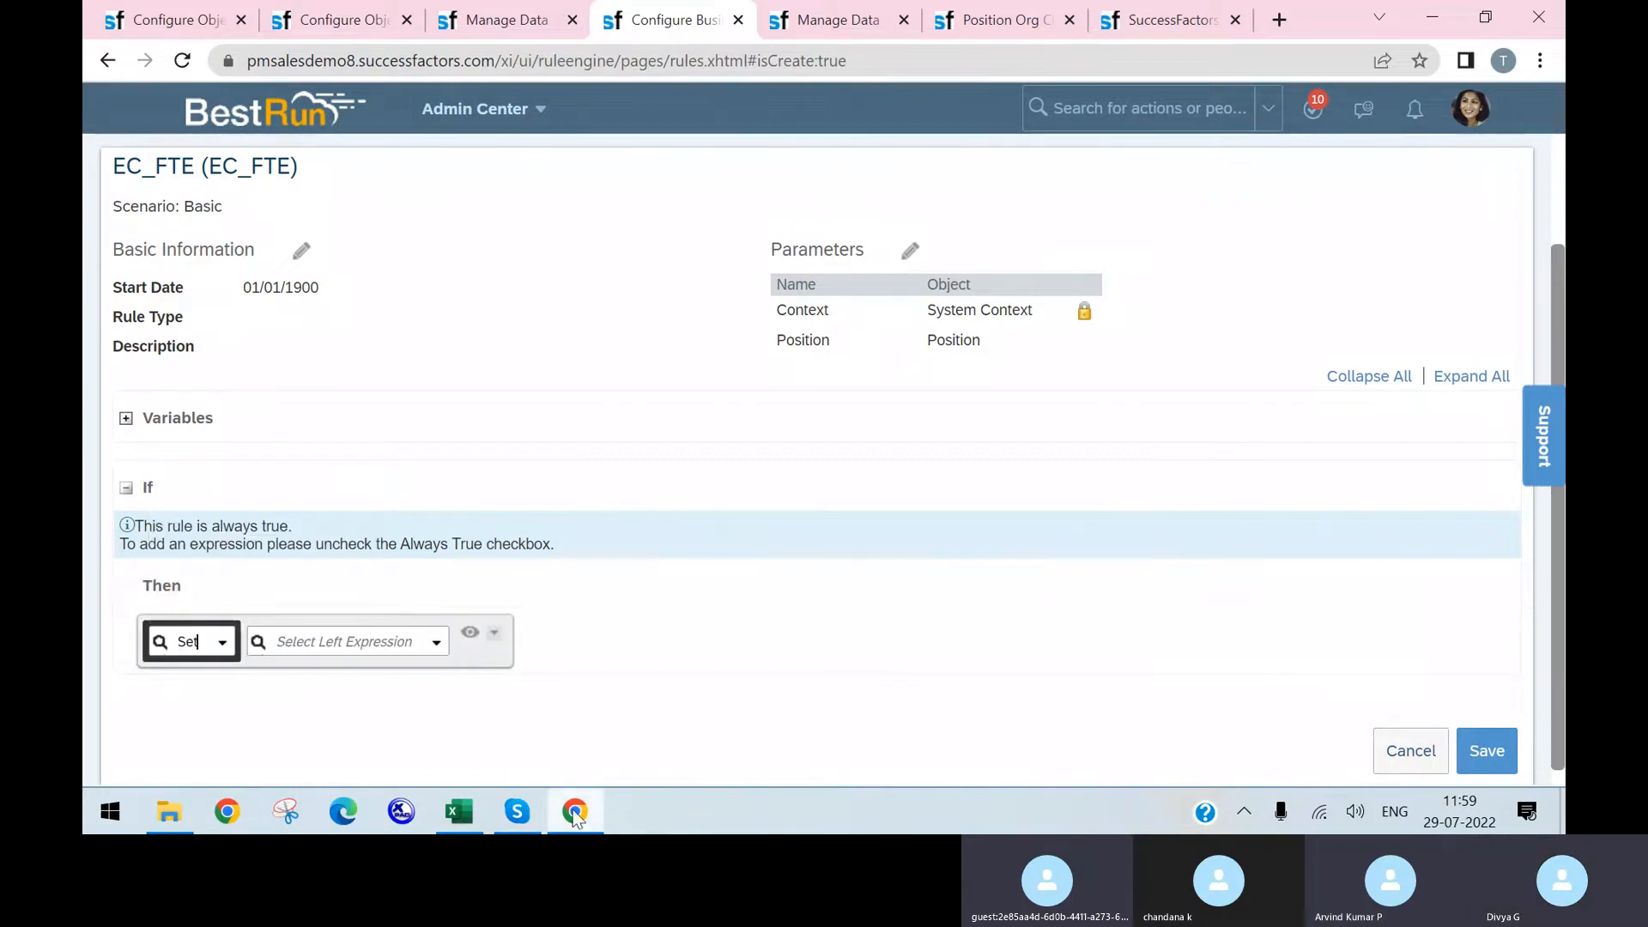
click(438, 645)
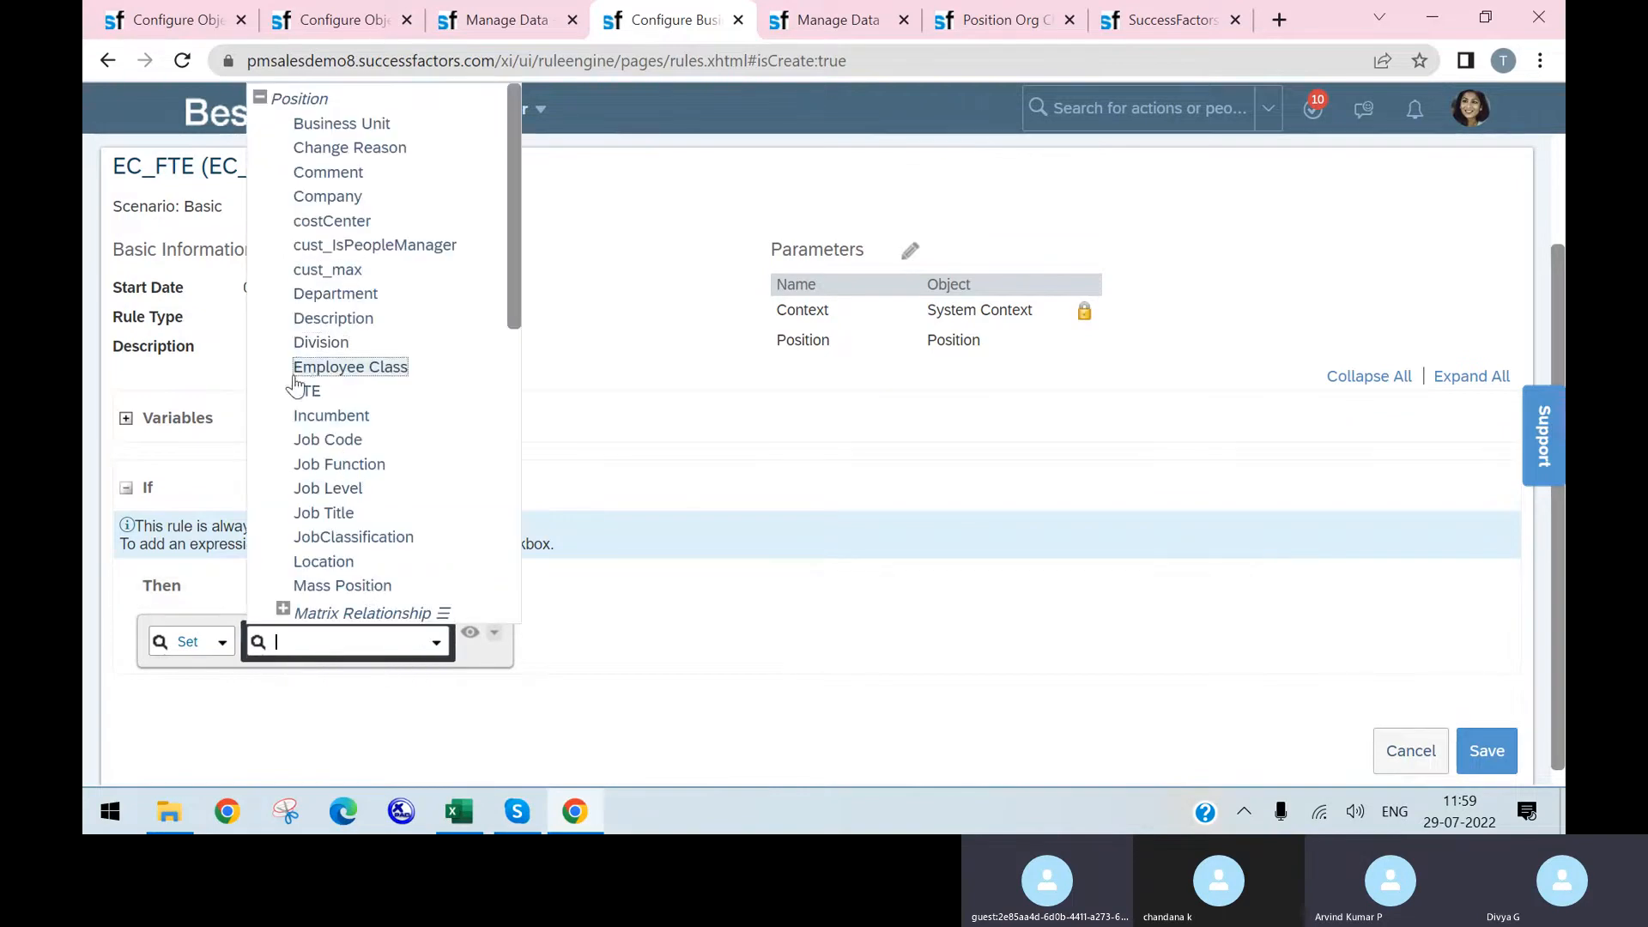
click(306, 391)
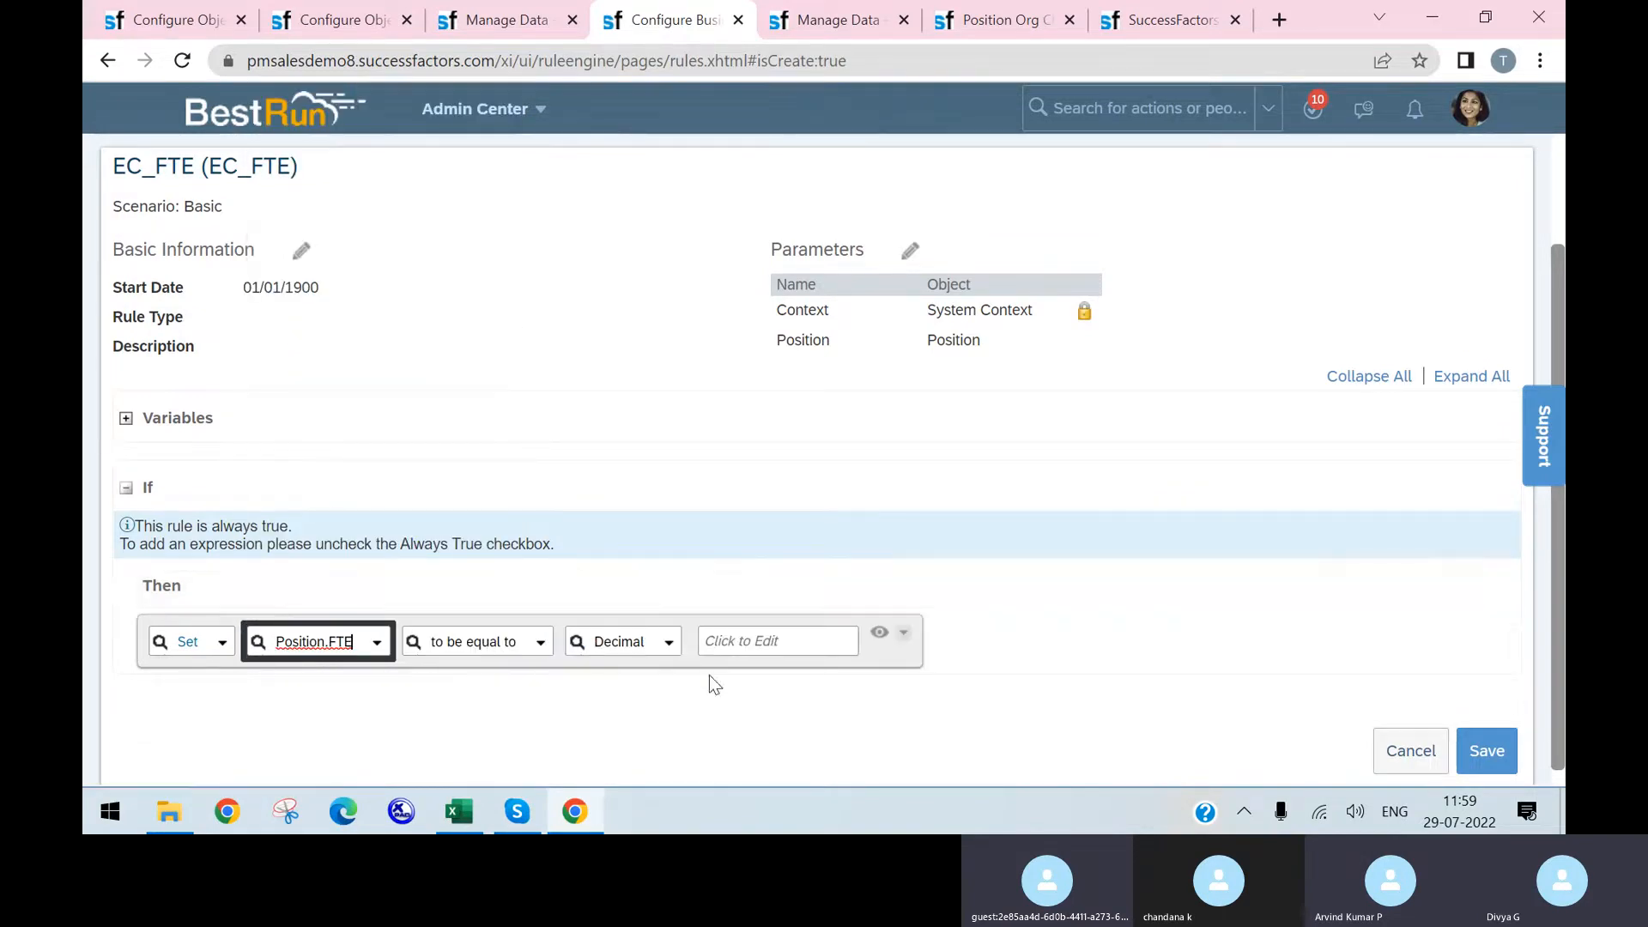
click(772, 643)
text(1)
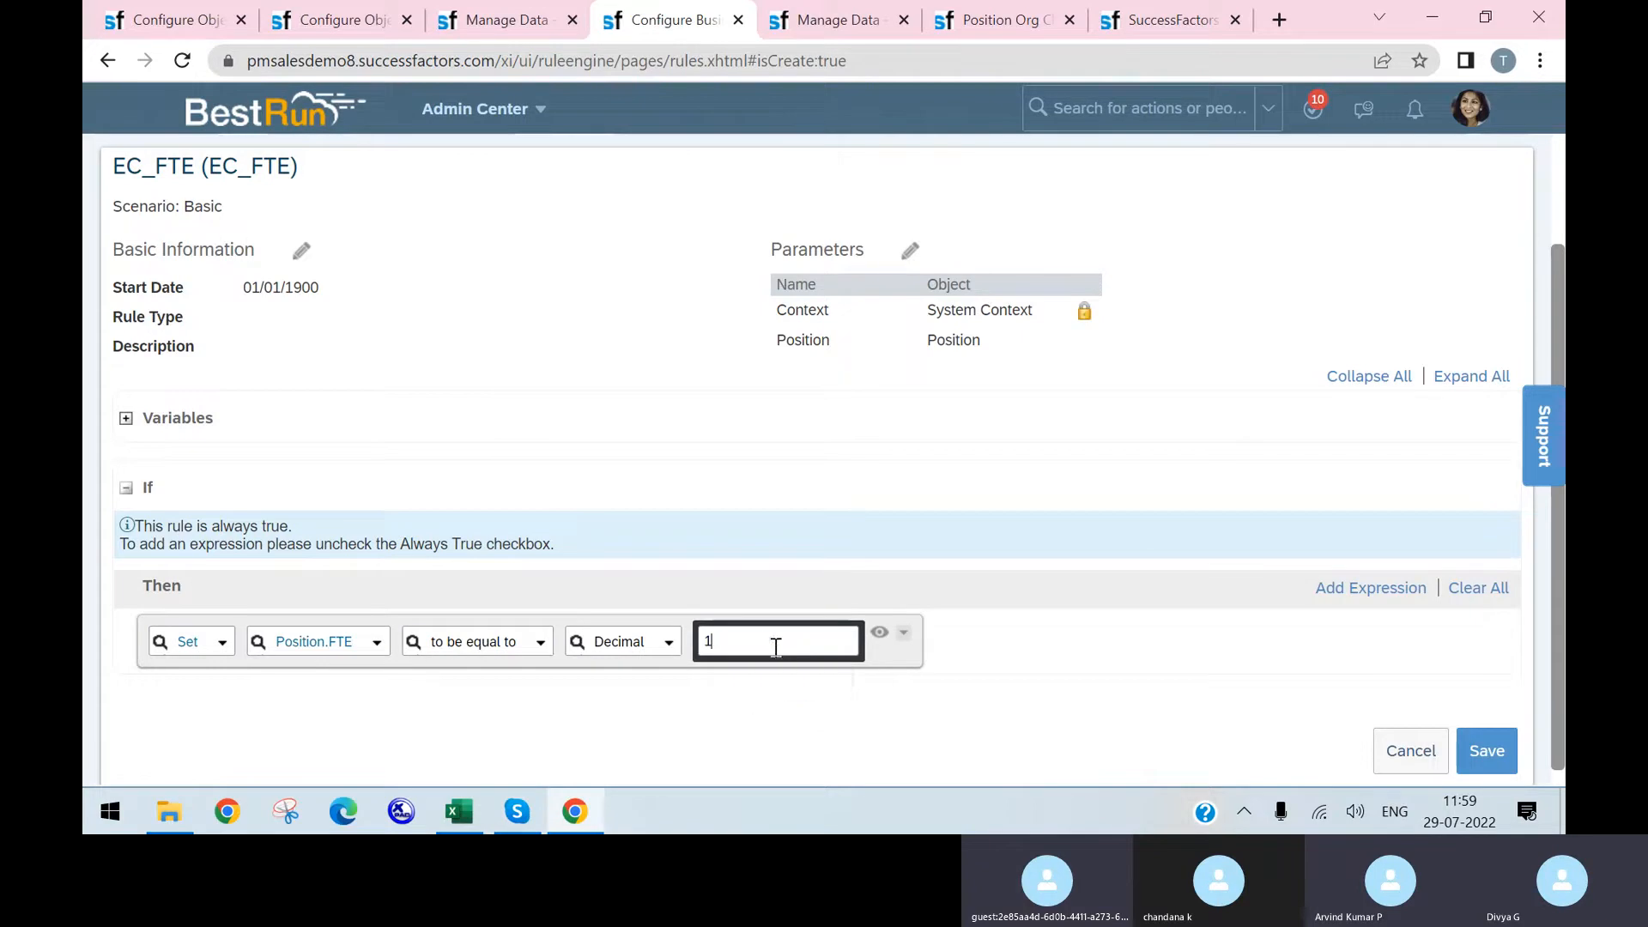
click(1074, 695)
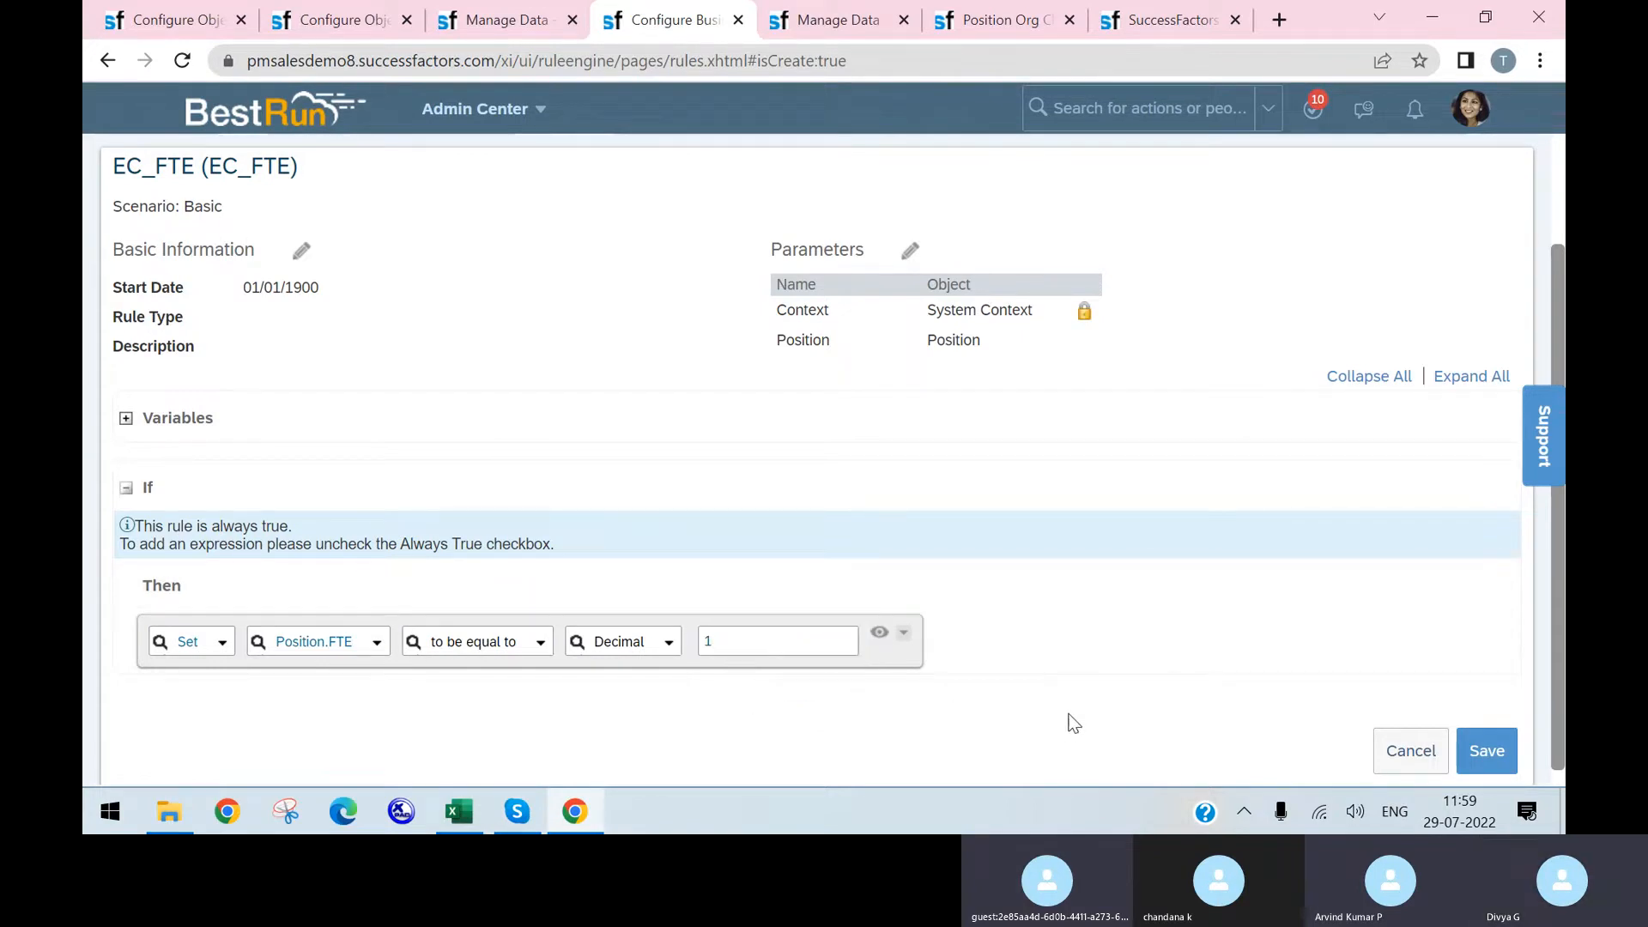
scroll(1048, 691, down, 1)
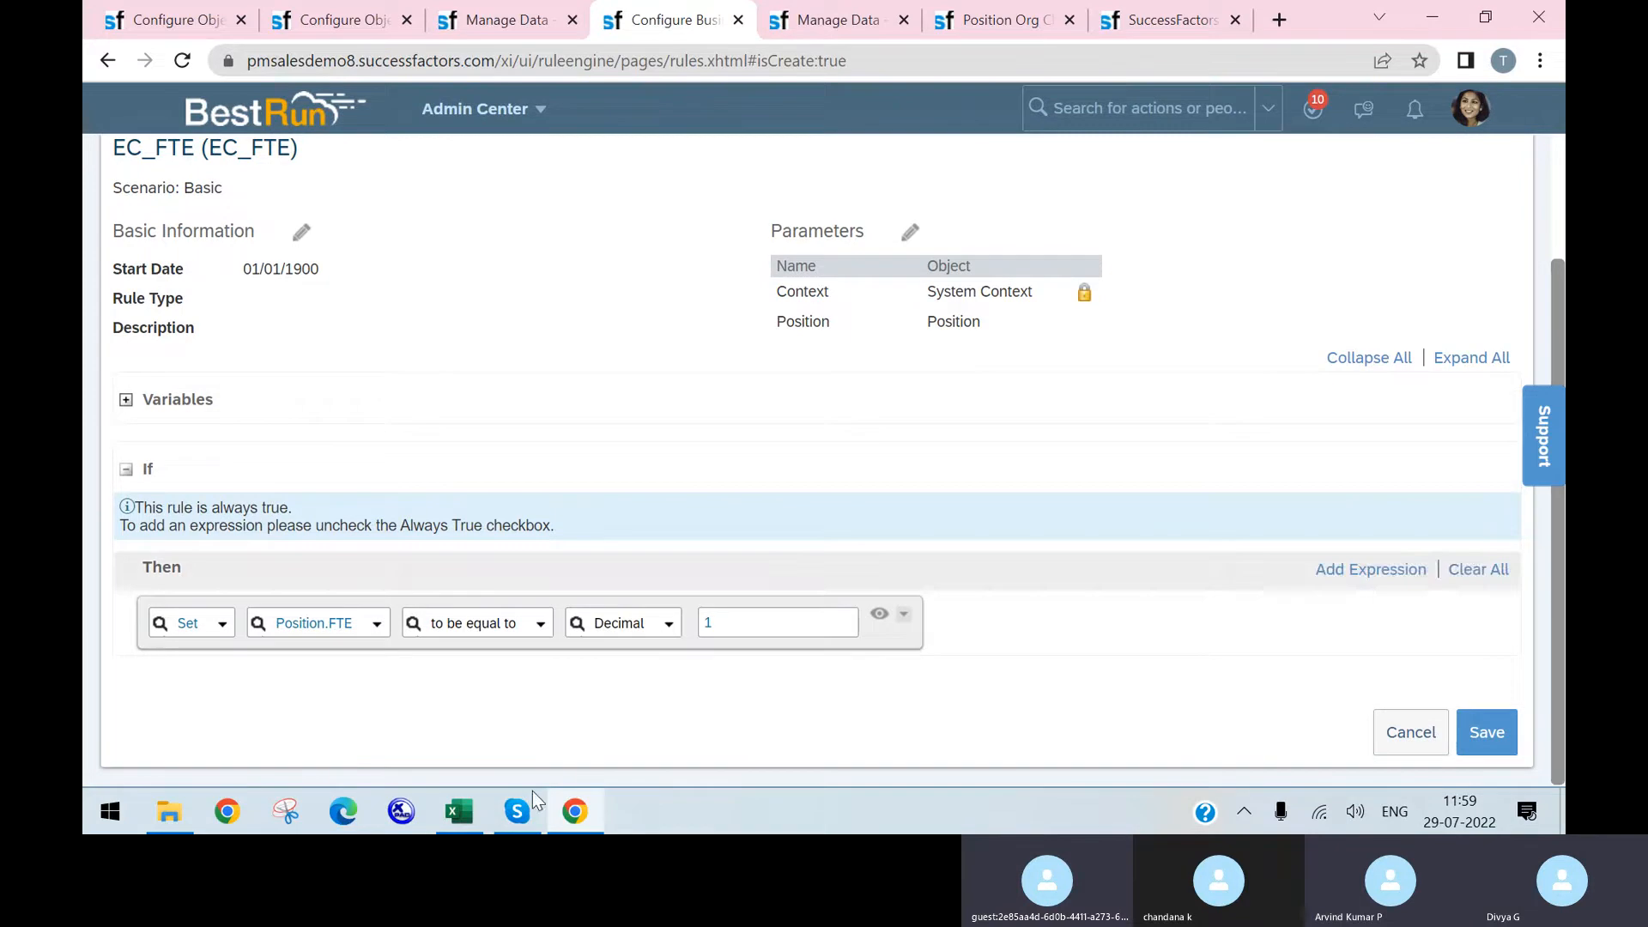
- Check the InitializePosition defaults in the workbook, then duplicate the Position.FTE expression in the rule's Then section
click(459, 811)
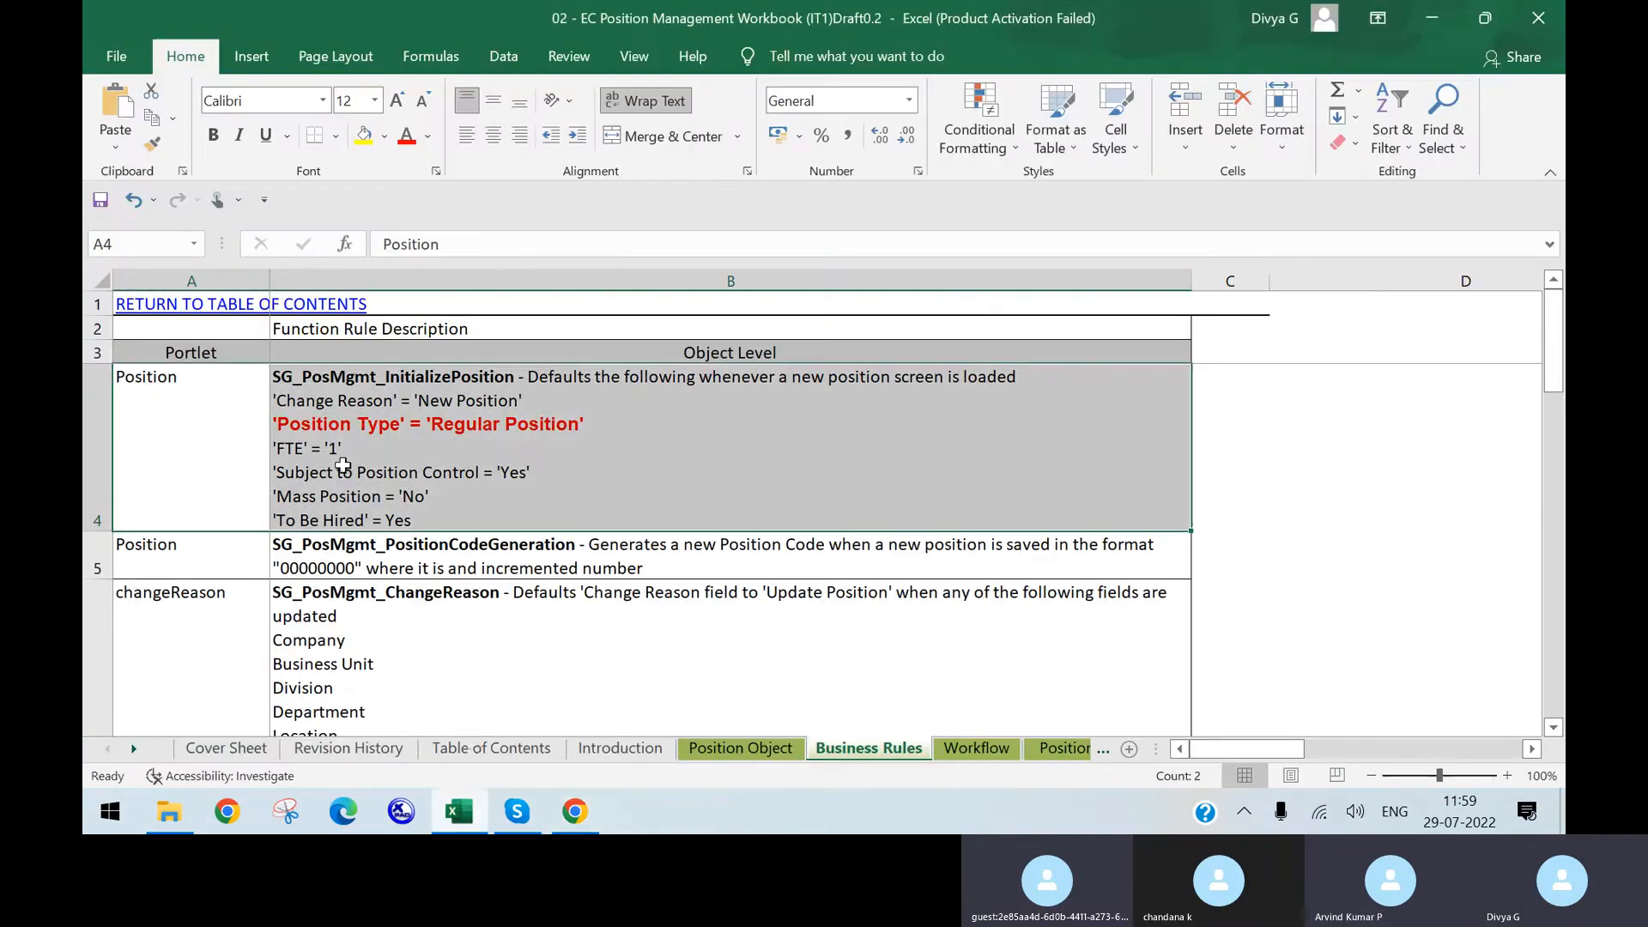
click(574, 811)
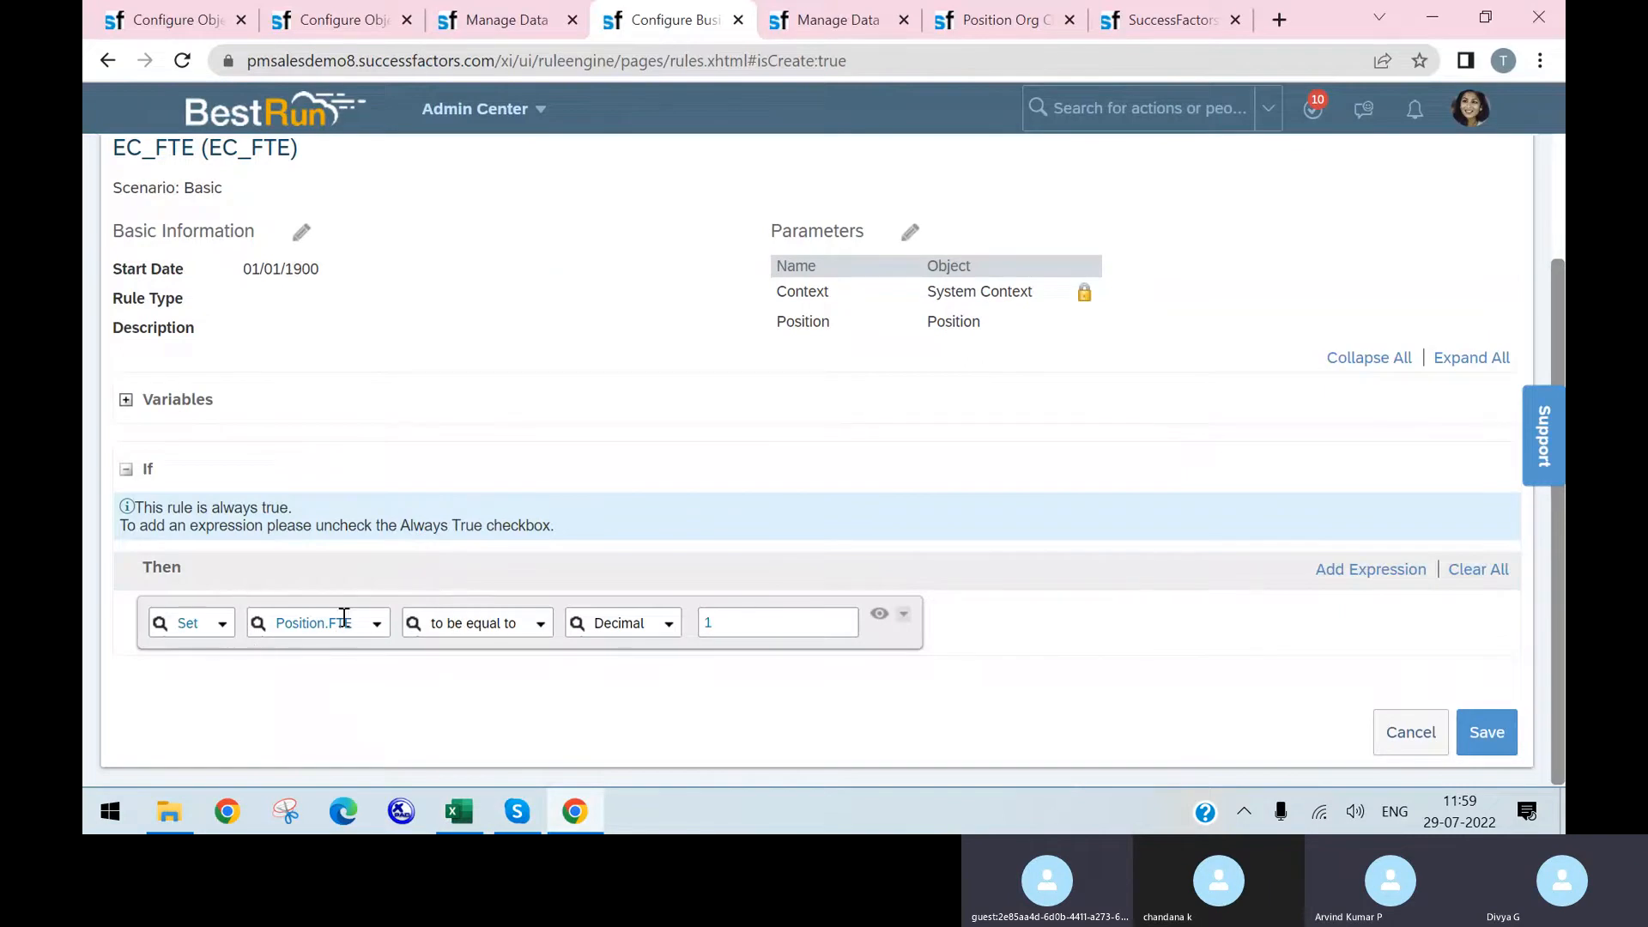
click(903, 614)
click(922, 524)
click(903, 613)
click(922, 556)
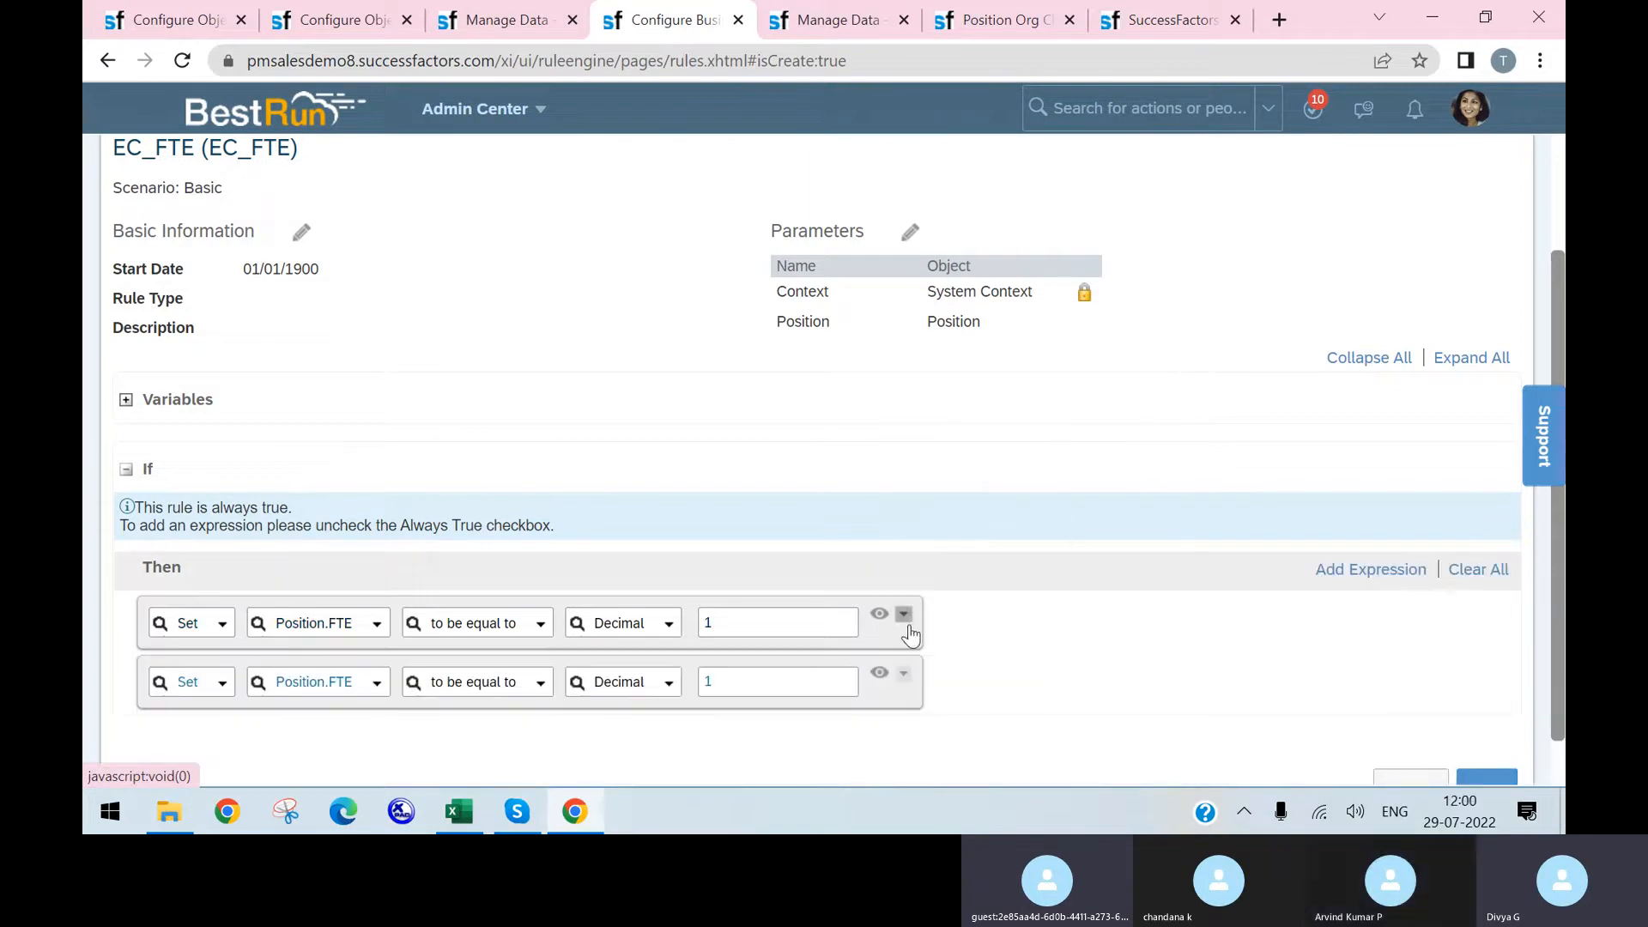
- Duplicate the Position.FTE expression further until the rule's Then section holds four expressions
click(903, 673)
click(921, 584)
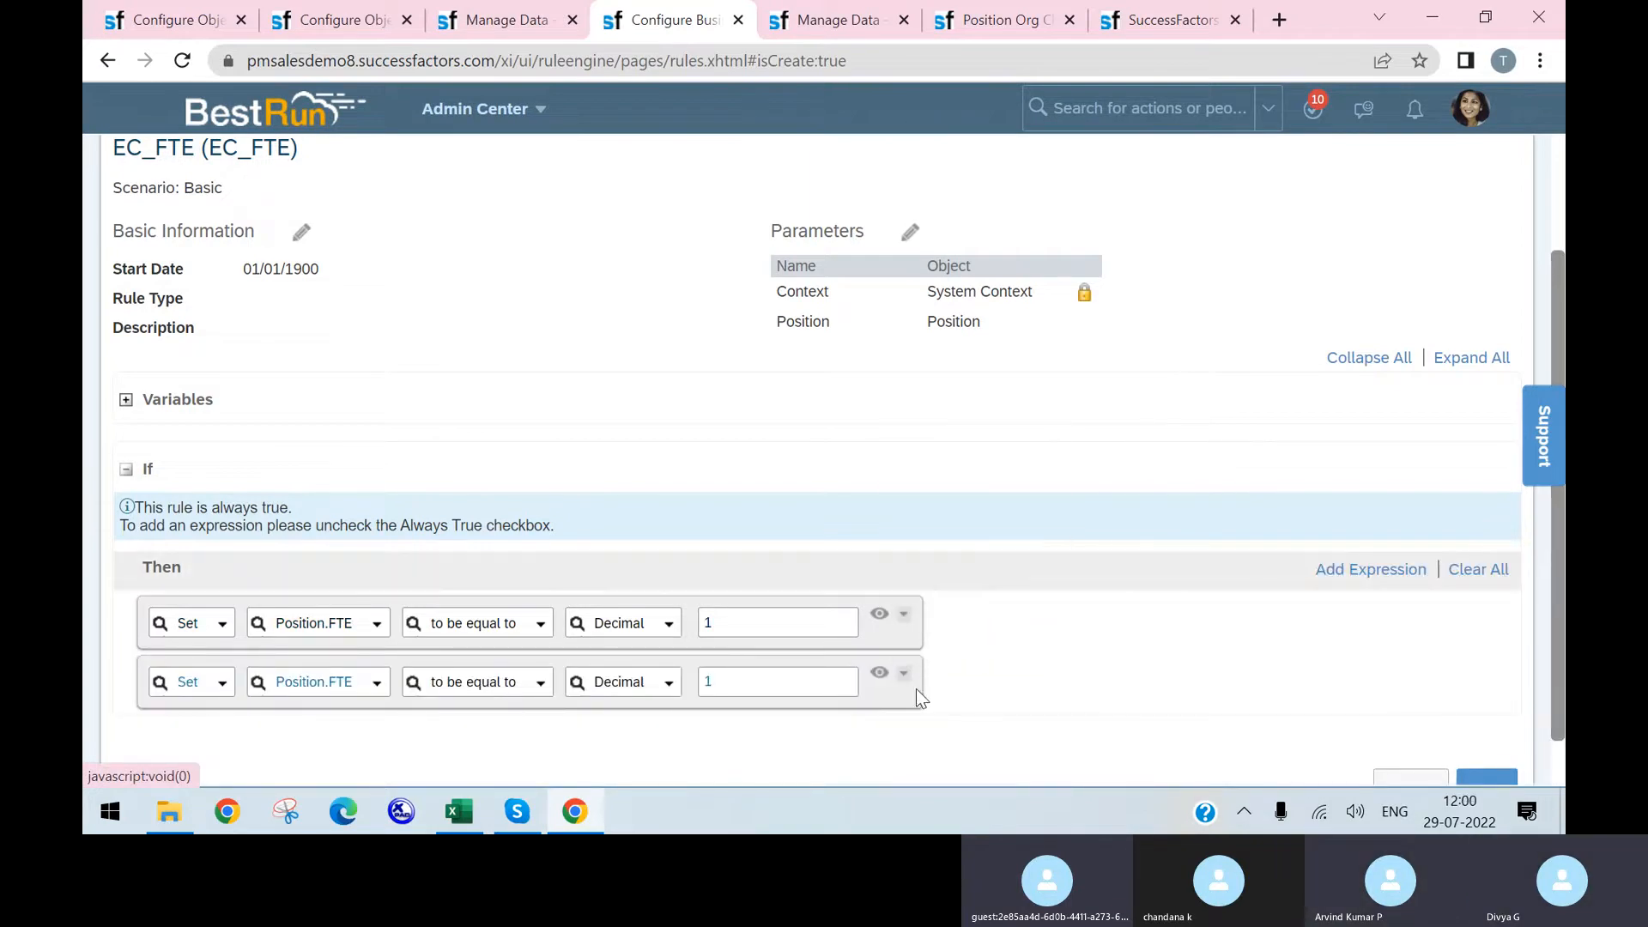
click(903, 675)
click(930, 612)
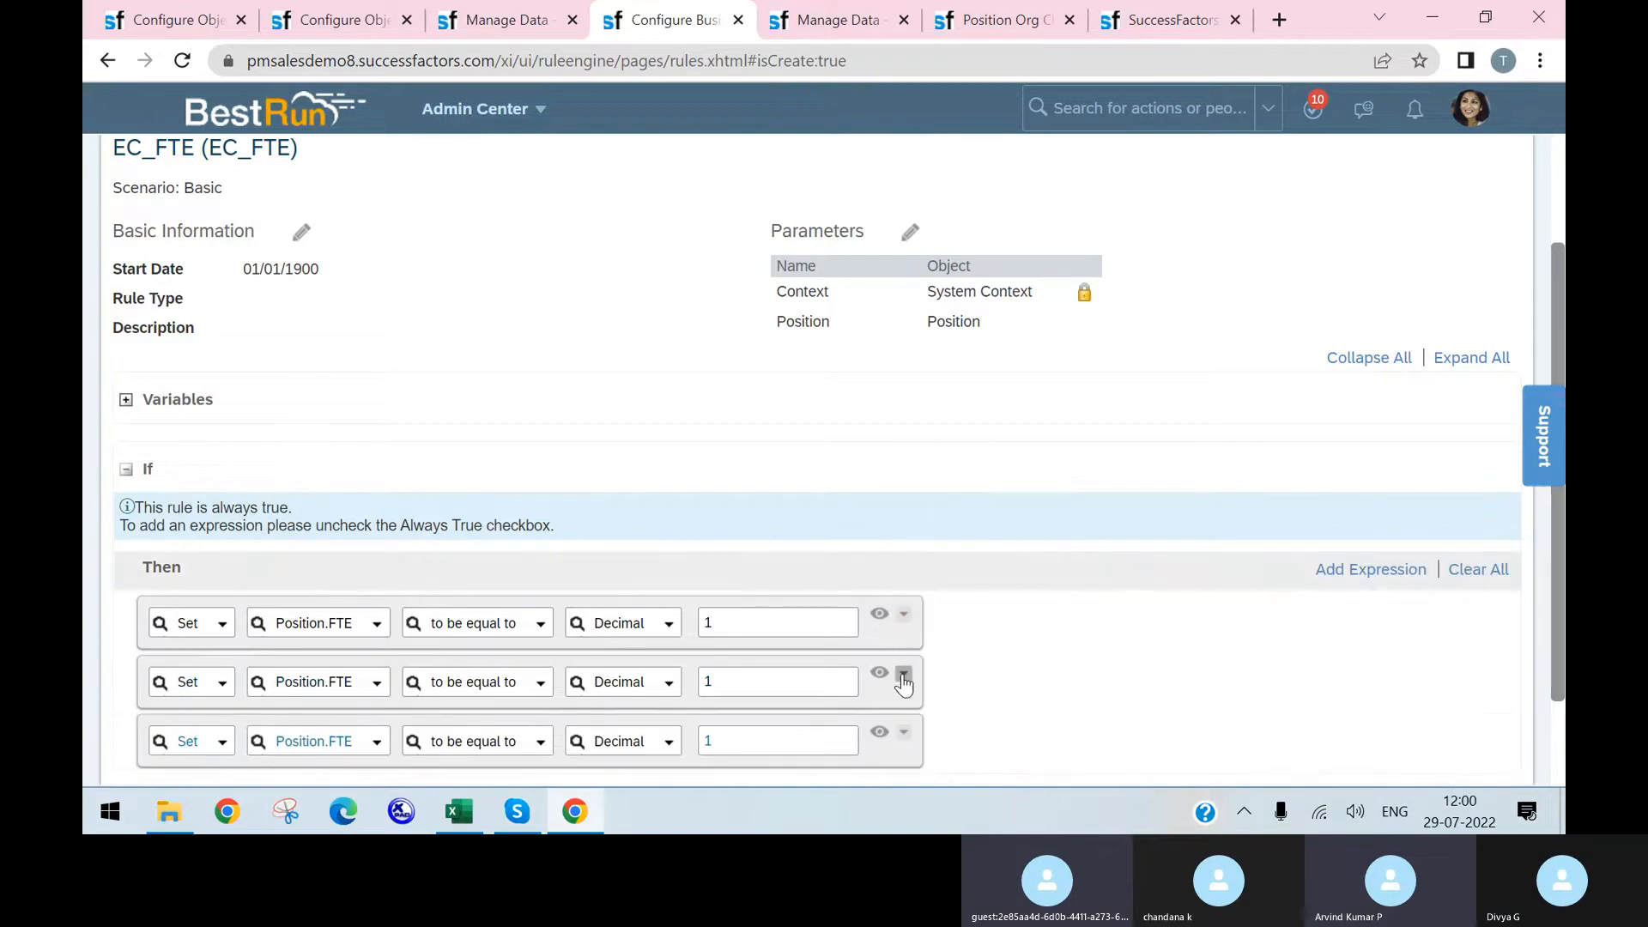
click(903, 673)
click(931, 615)
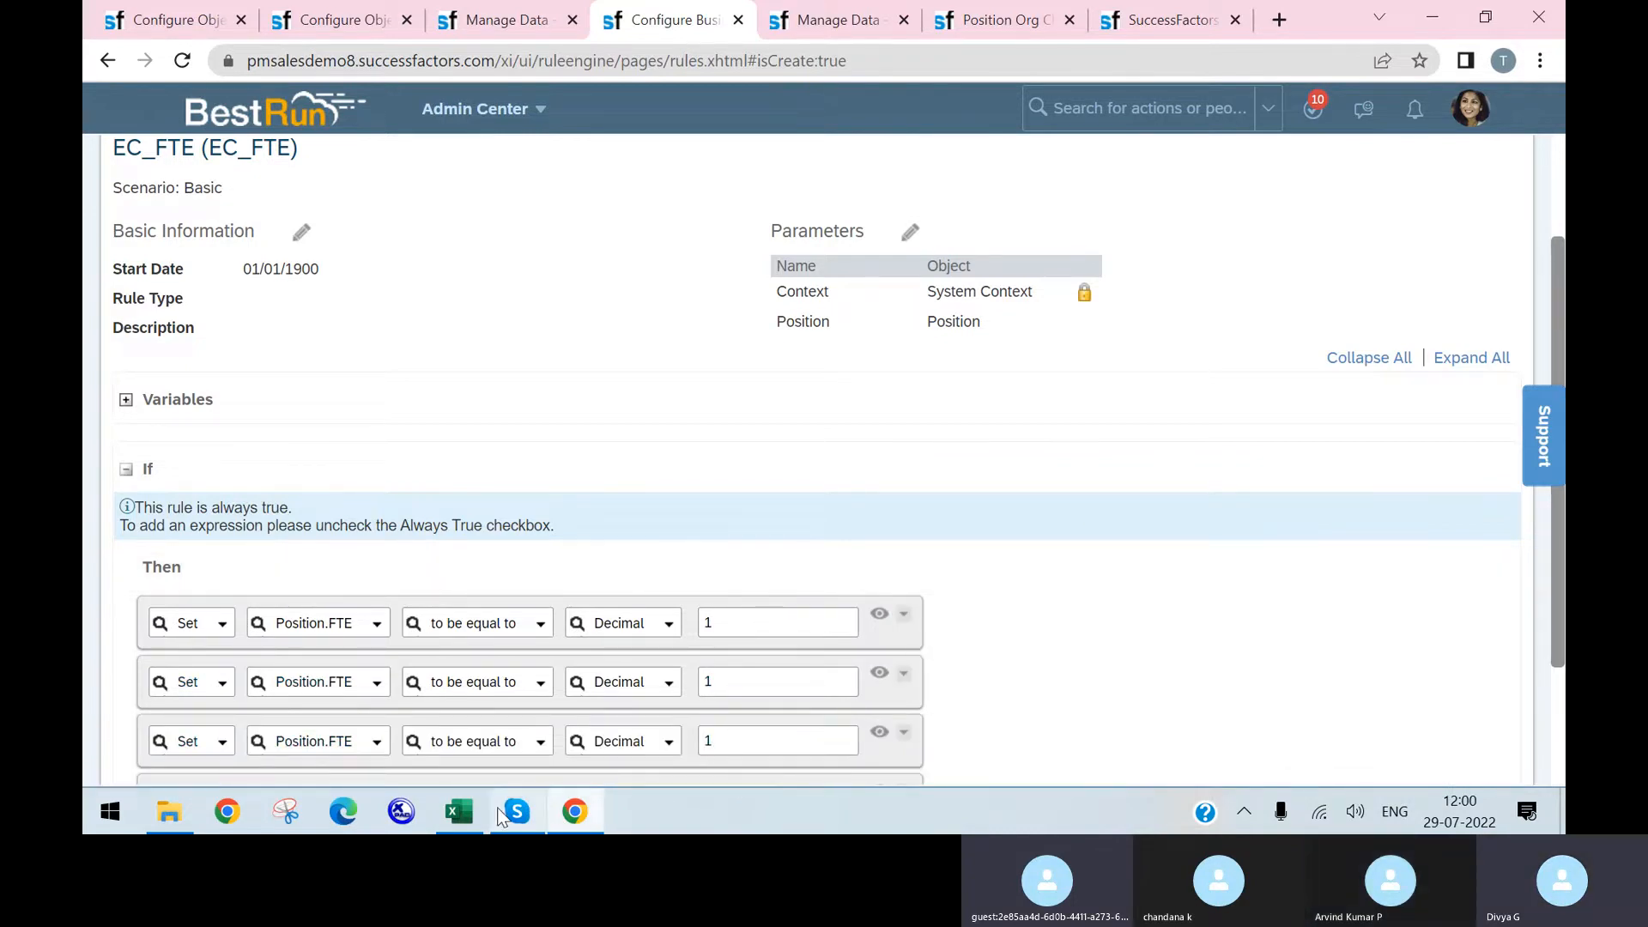
- Check the InitializePosition defaults in the workbook, then make the second Then expression set Position.Change Reason to be equal to New Hire (New Hire)
click(459, 811)
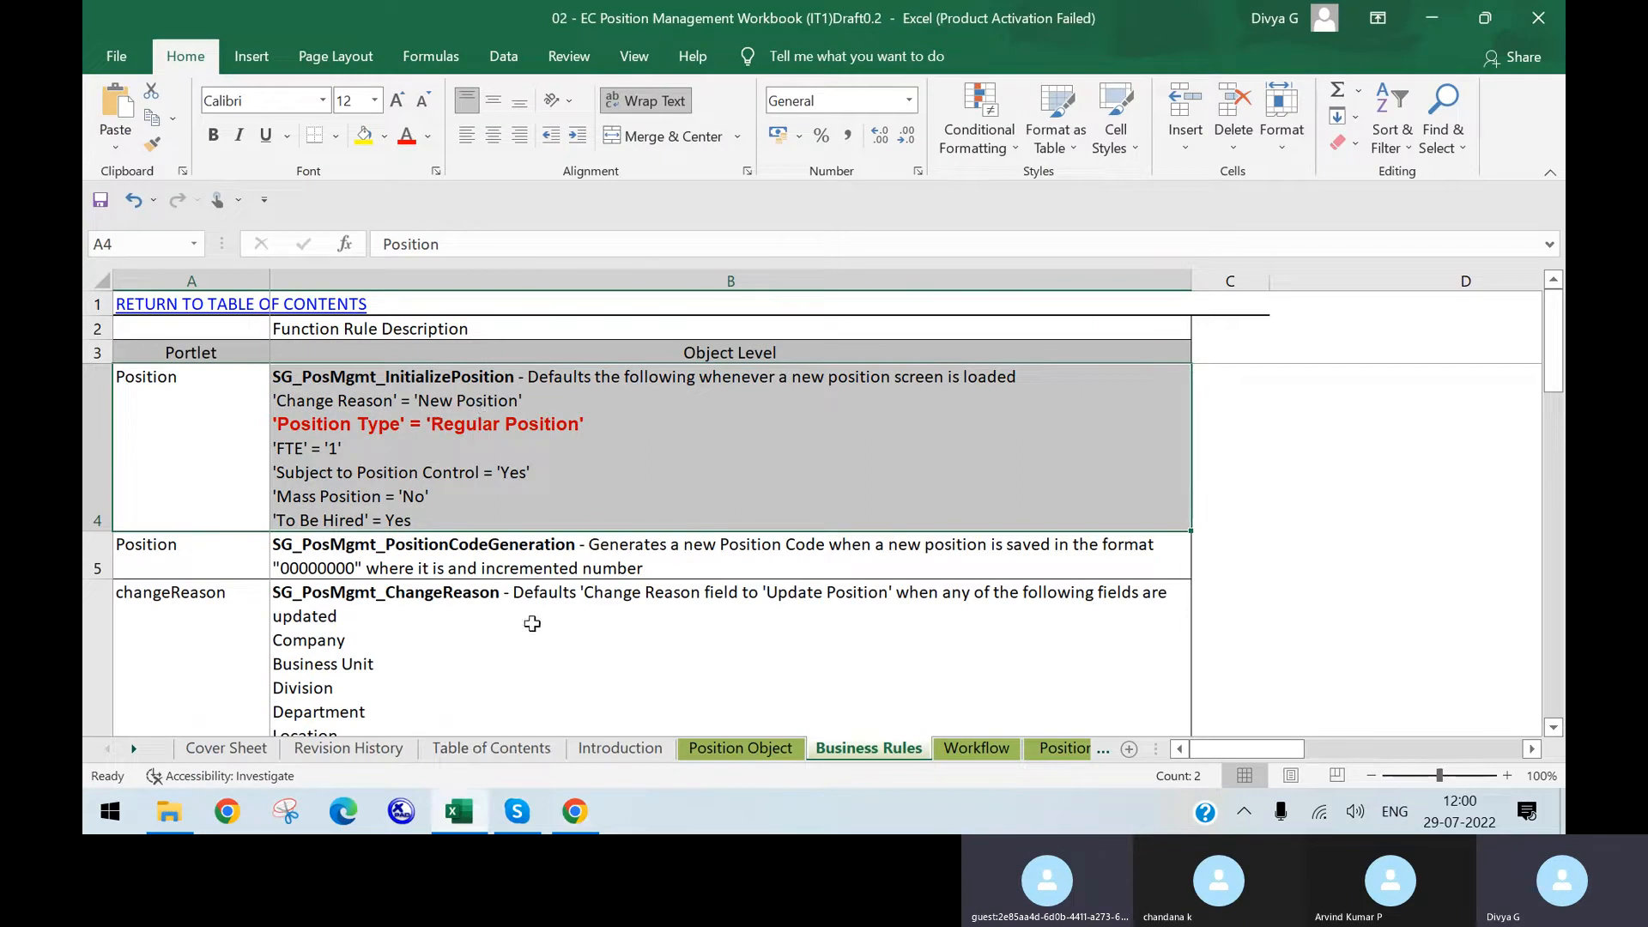
click(573, 812)
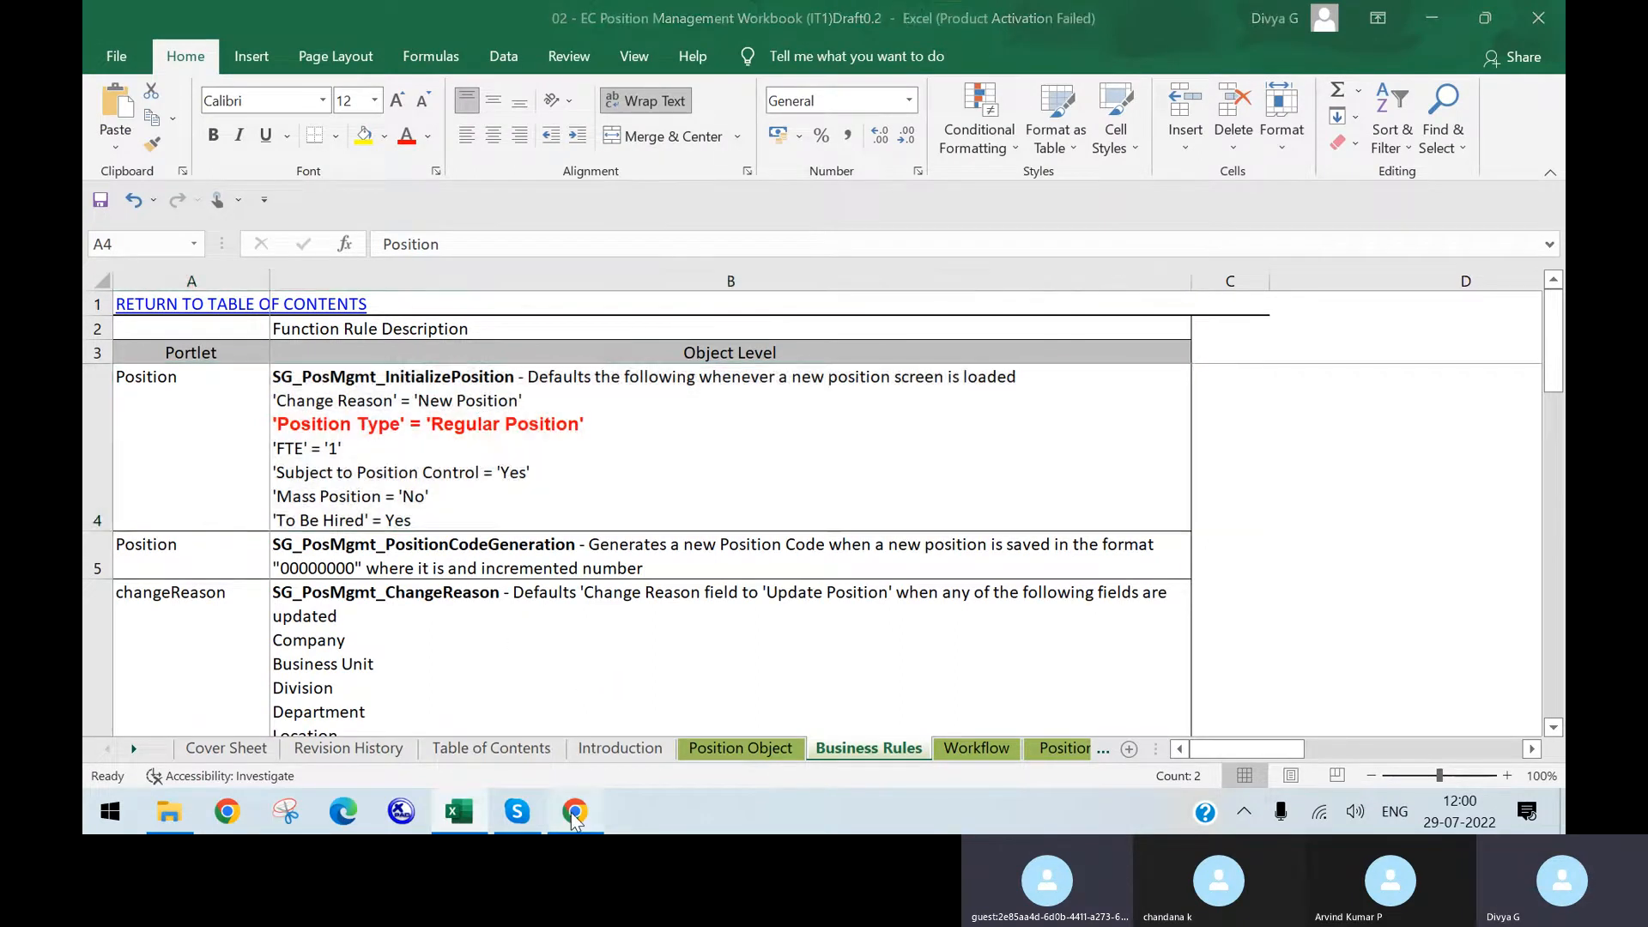
click(376, 684)
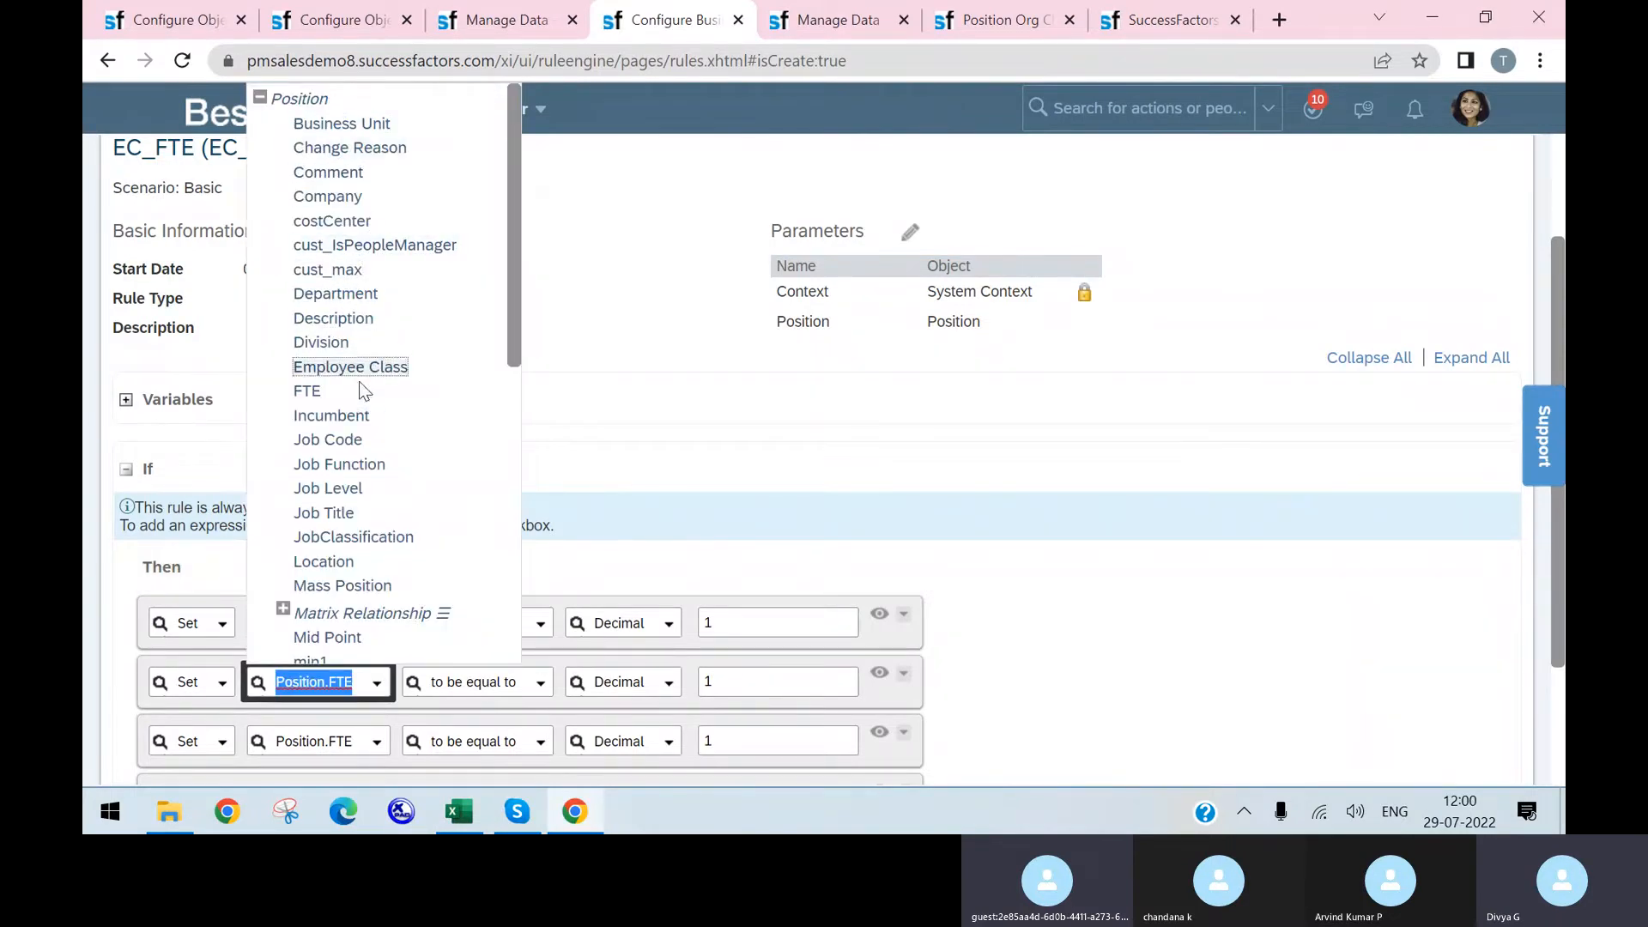
click(350, 148)
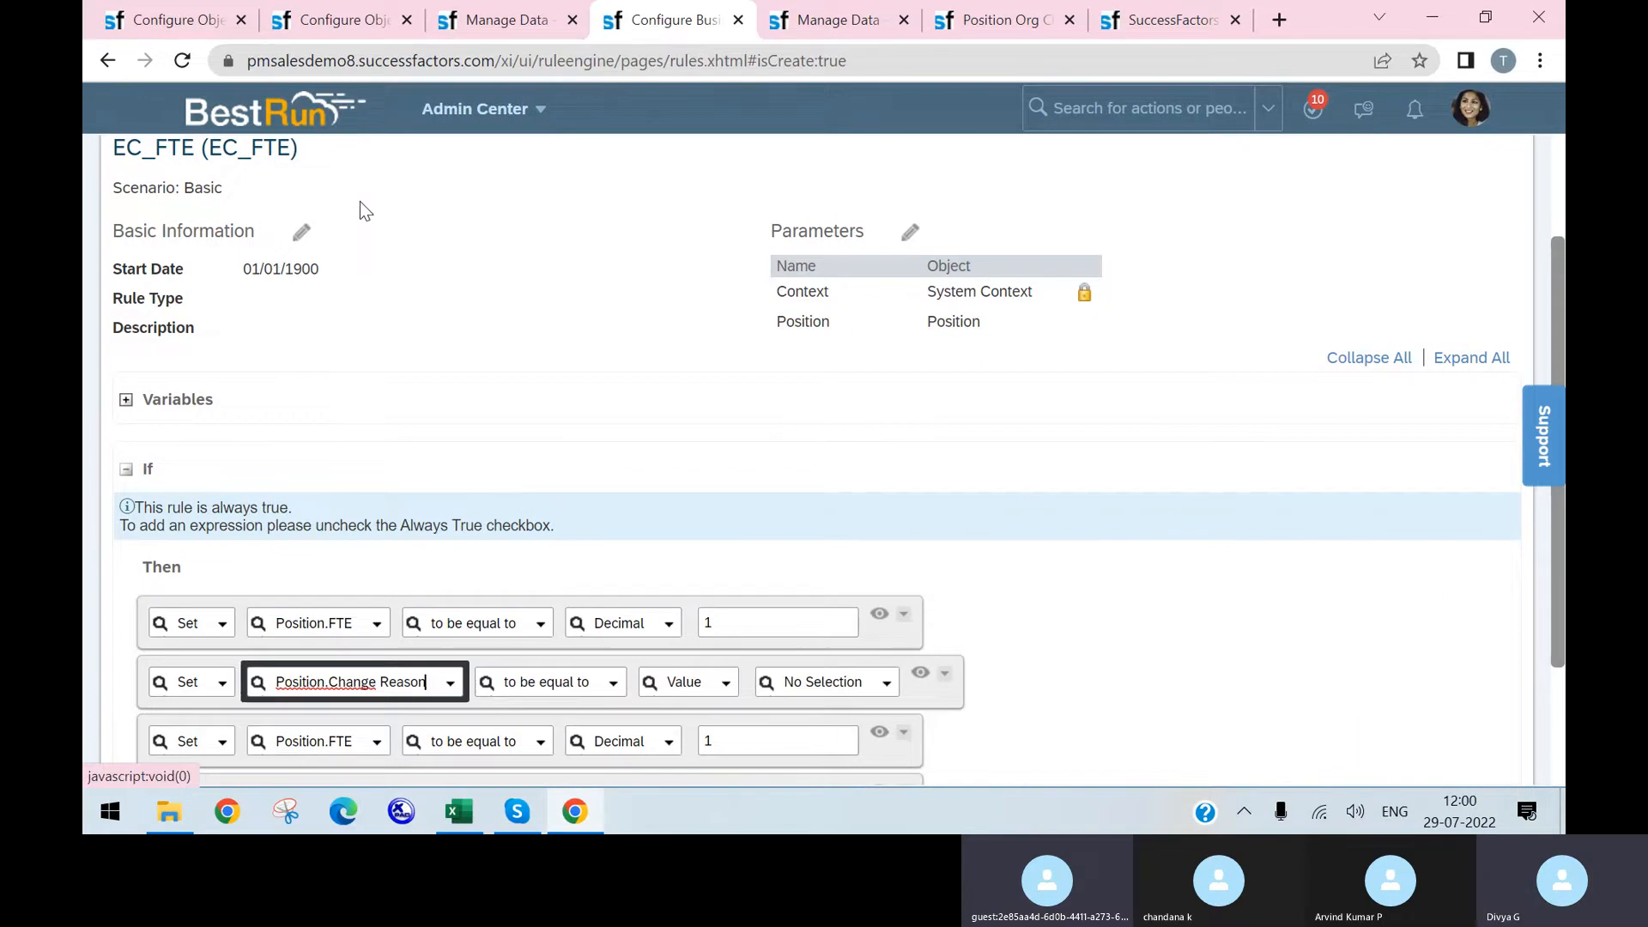
click(887, 684)
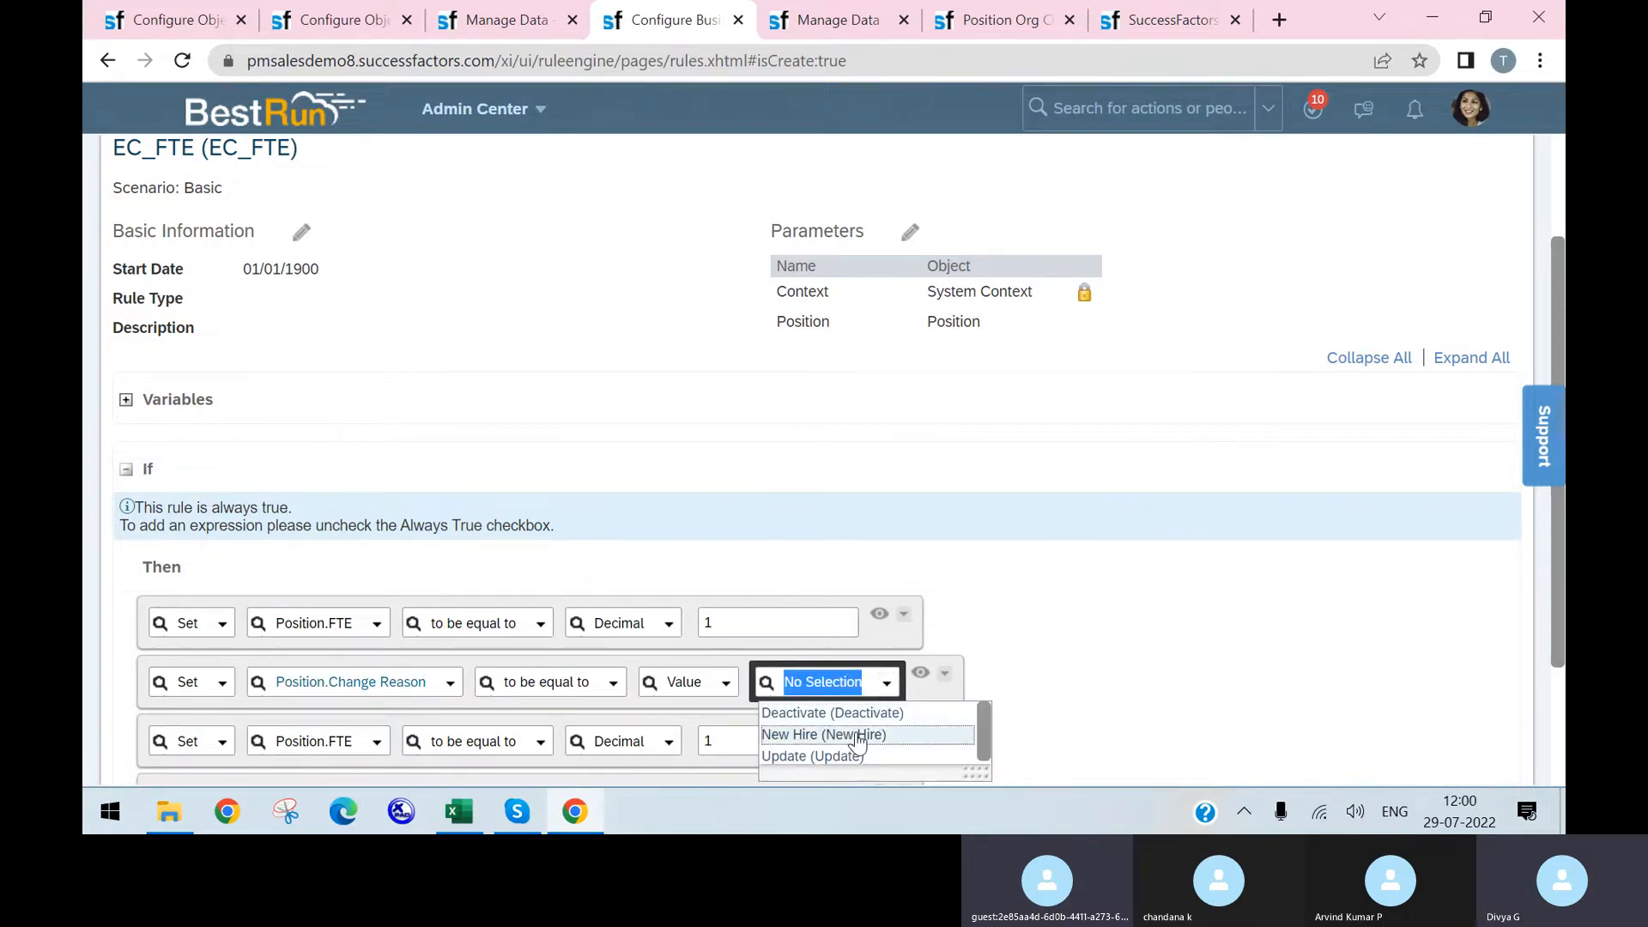
click(858, 732)
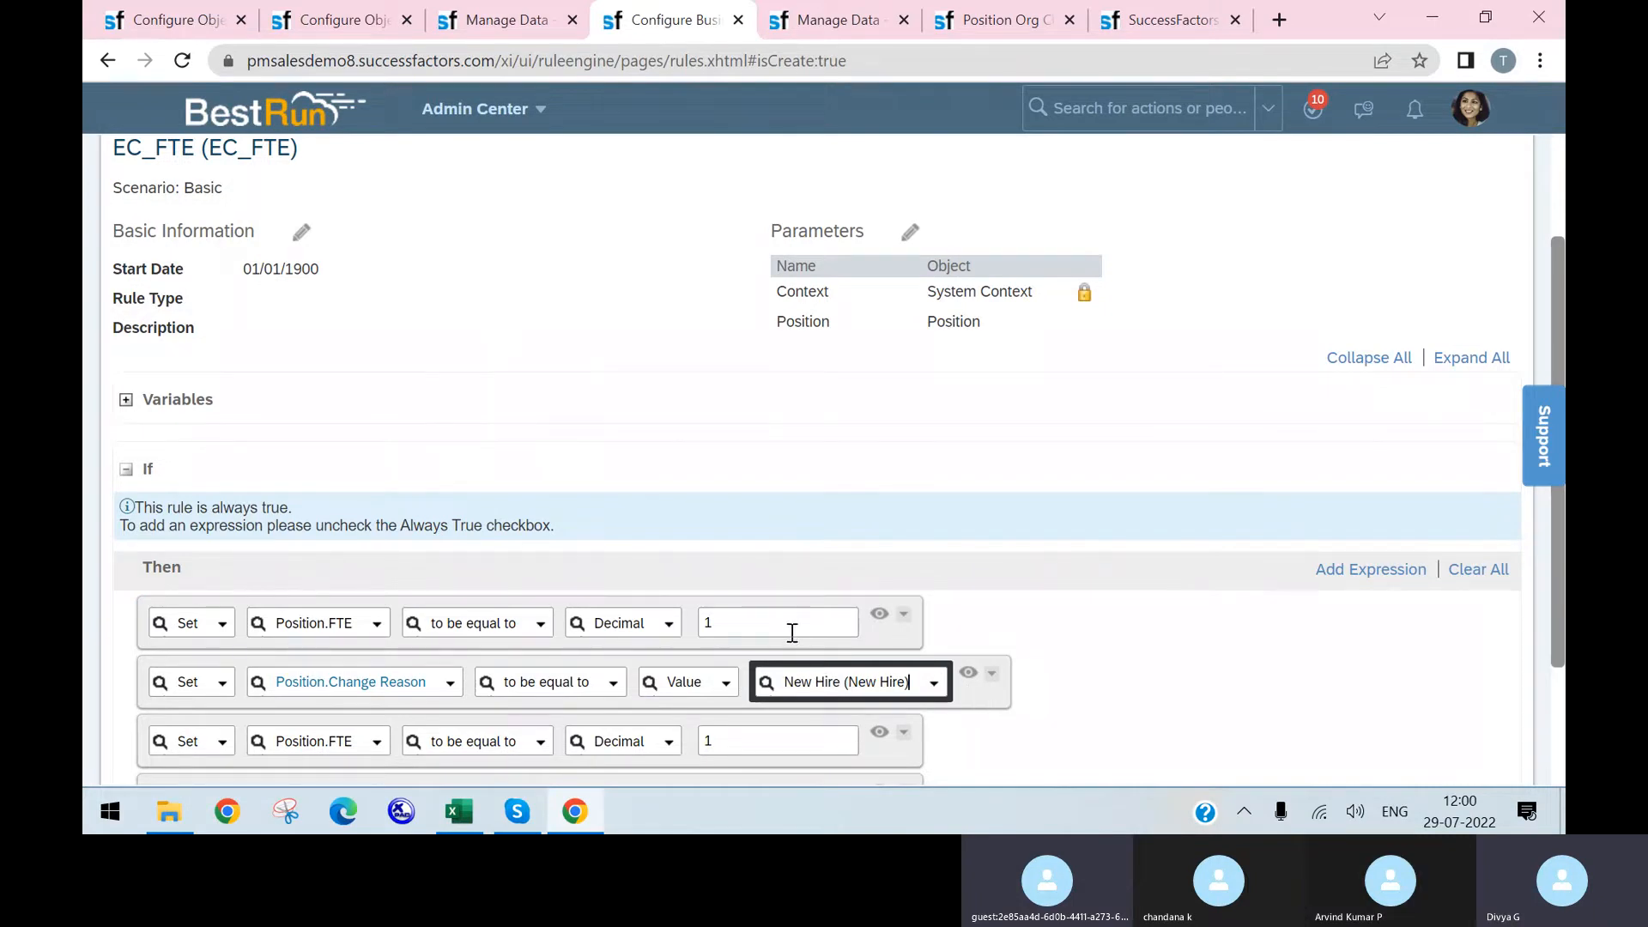
click(935, 683)
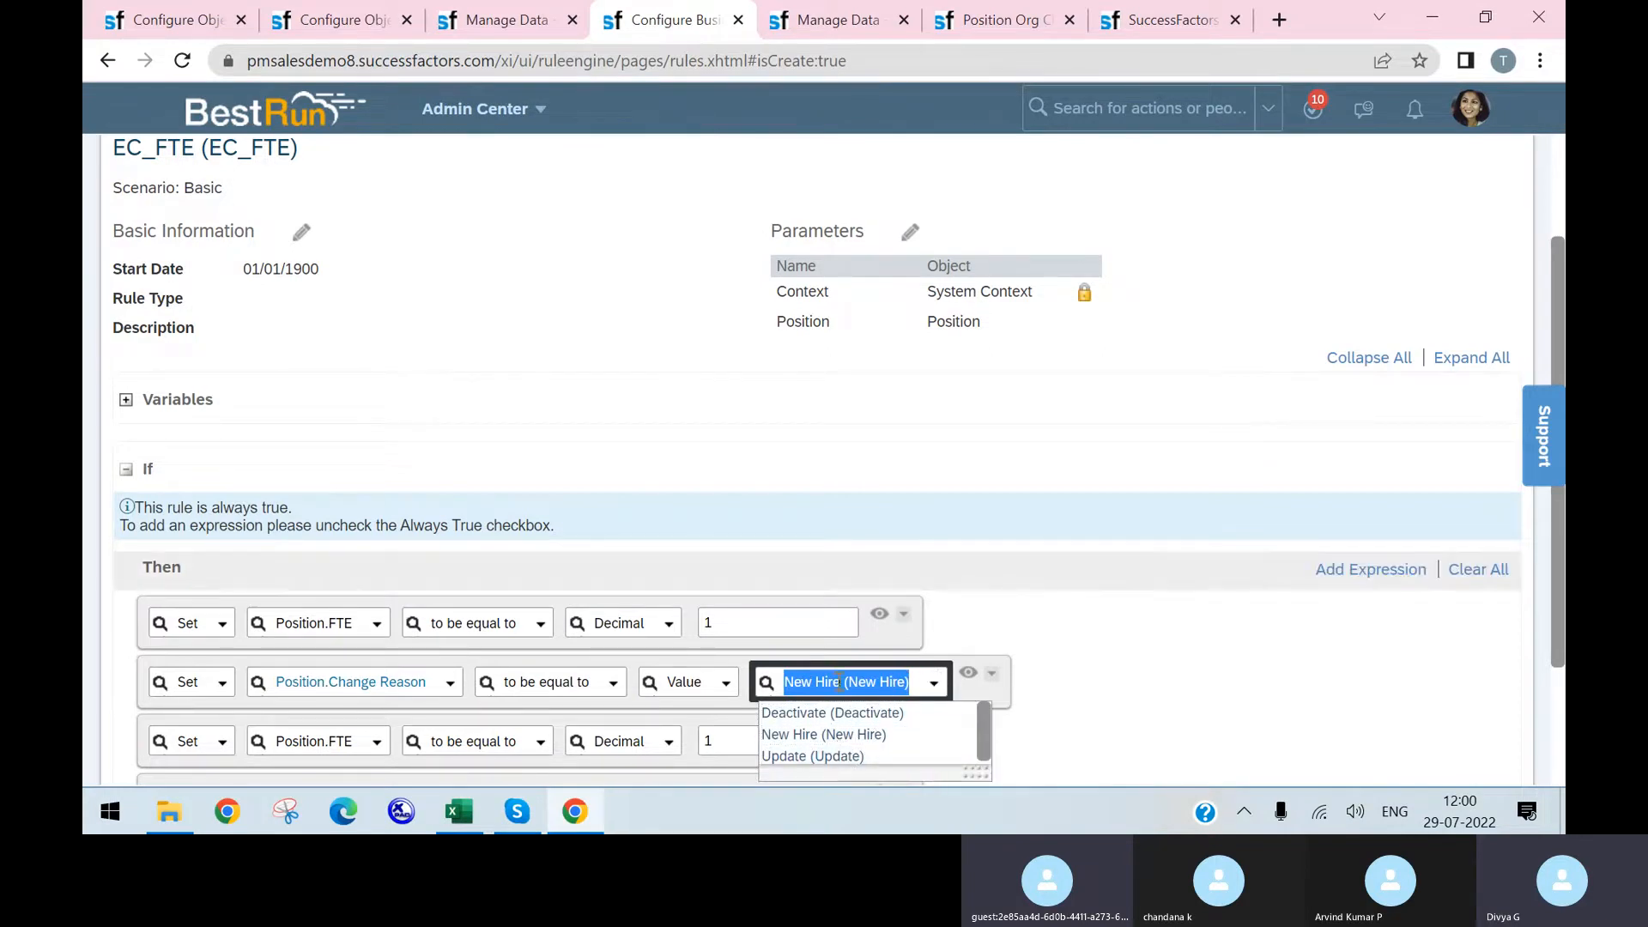
click(1043, 705)
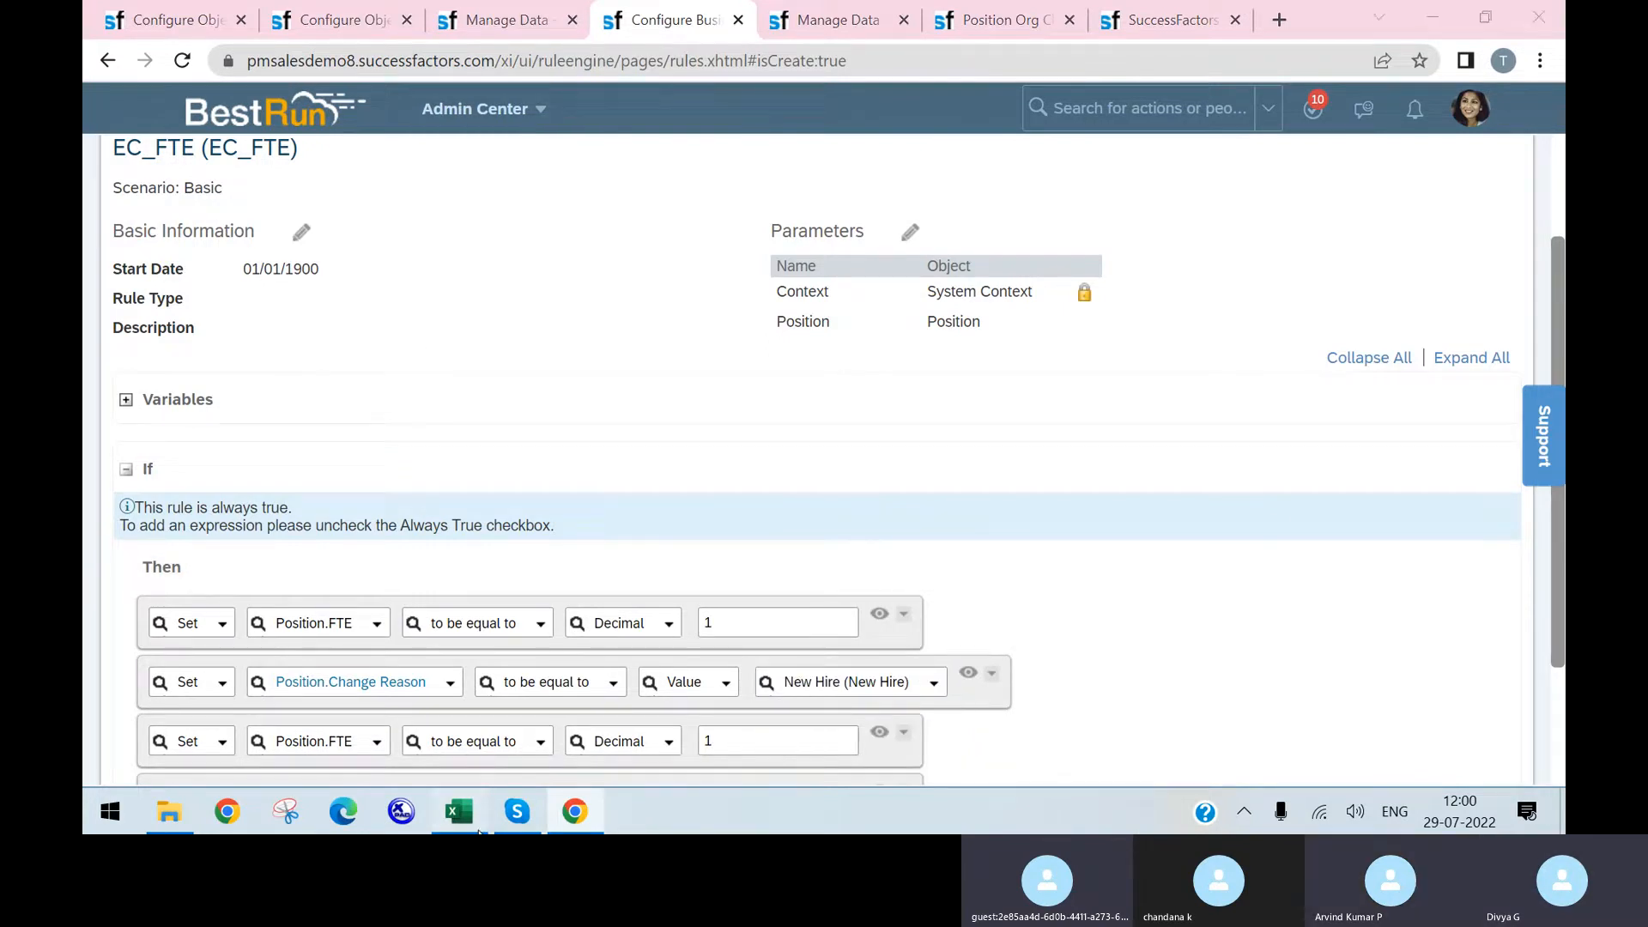
- Consult the workbook's Position Type default, then make the third Then expression set Position.Regular/Temporary to be equal to Regular (R)
click(469, 821)
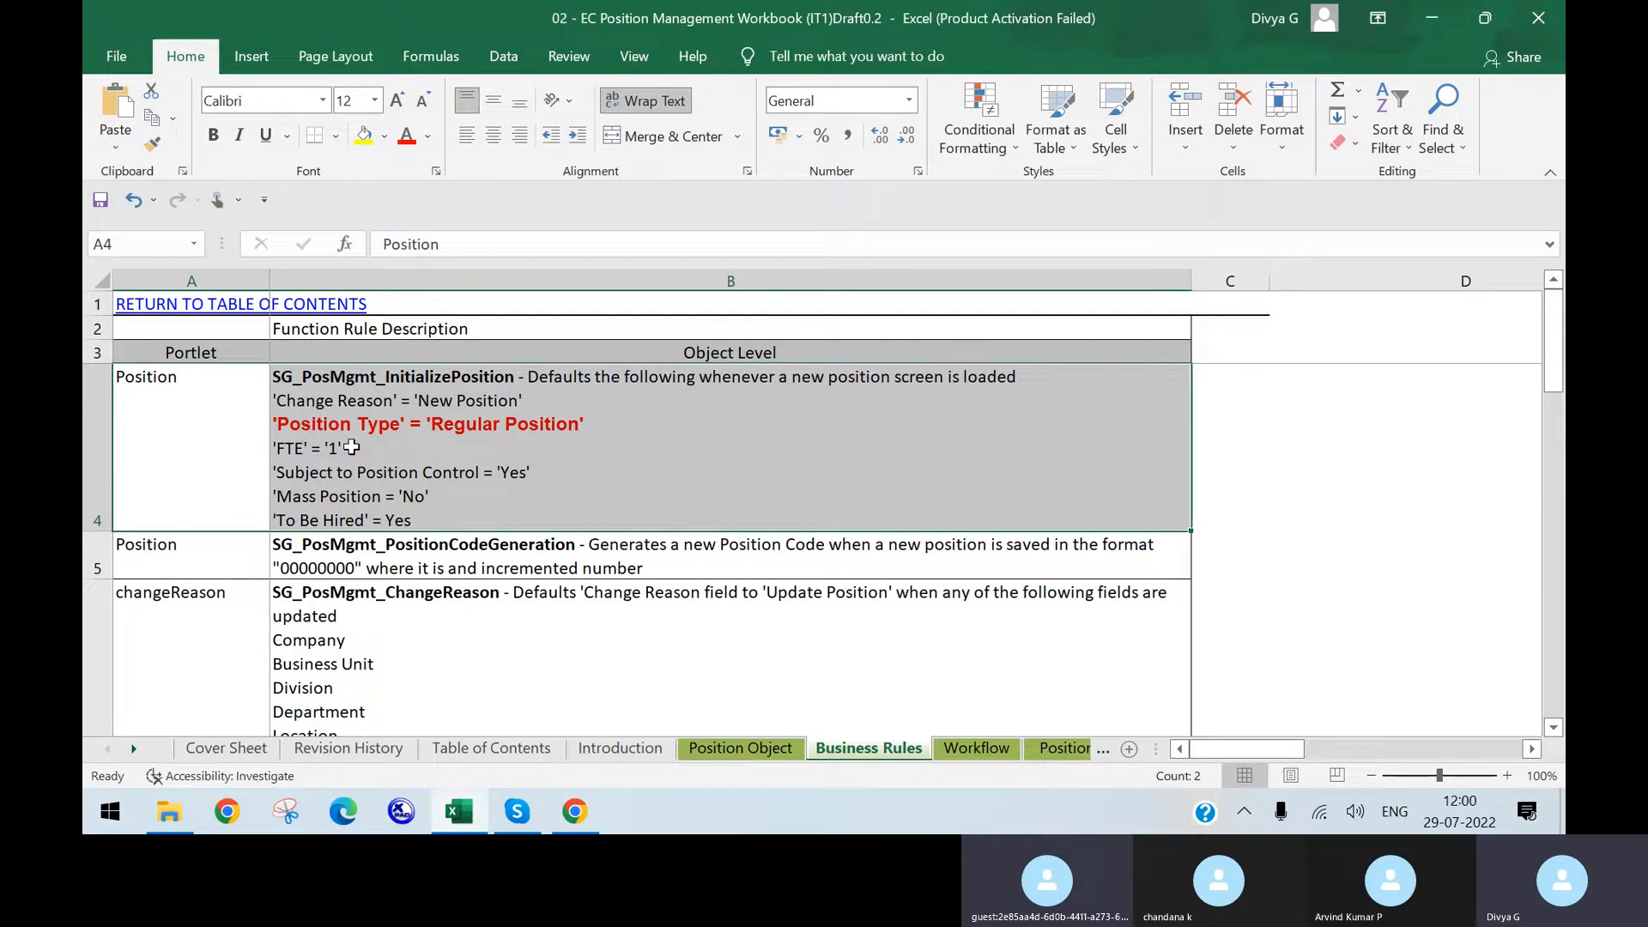
click(575, 811)
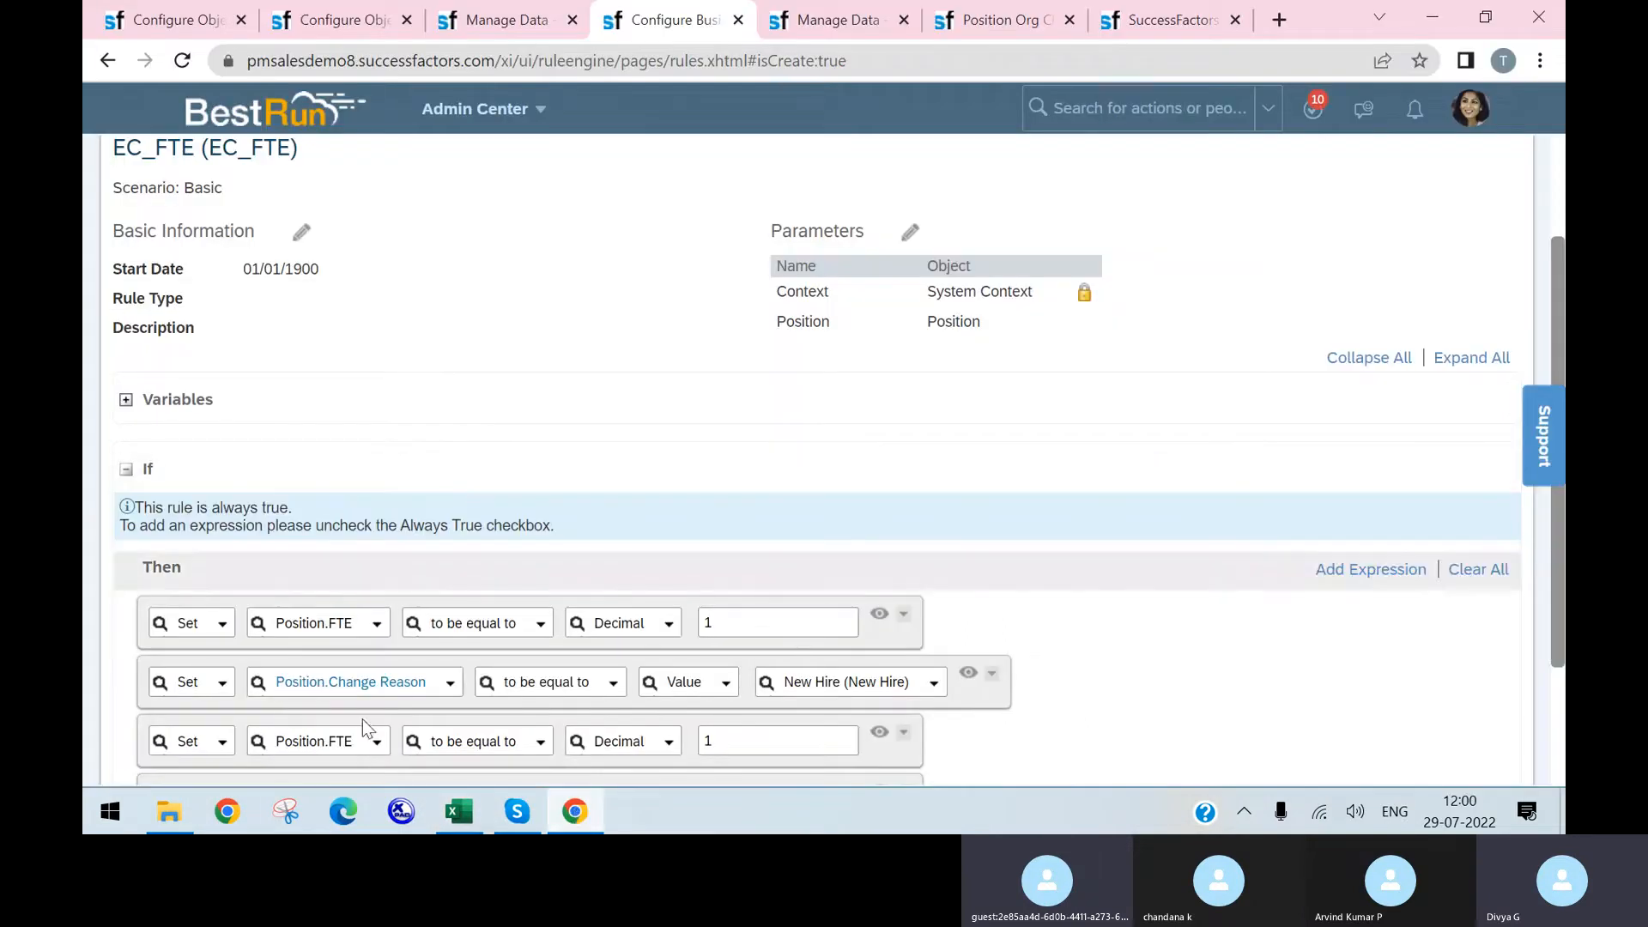
click(374, 744)
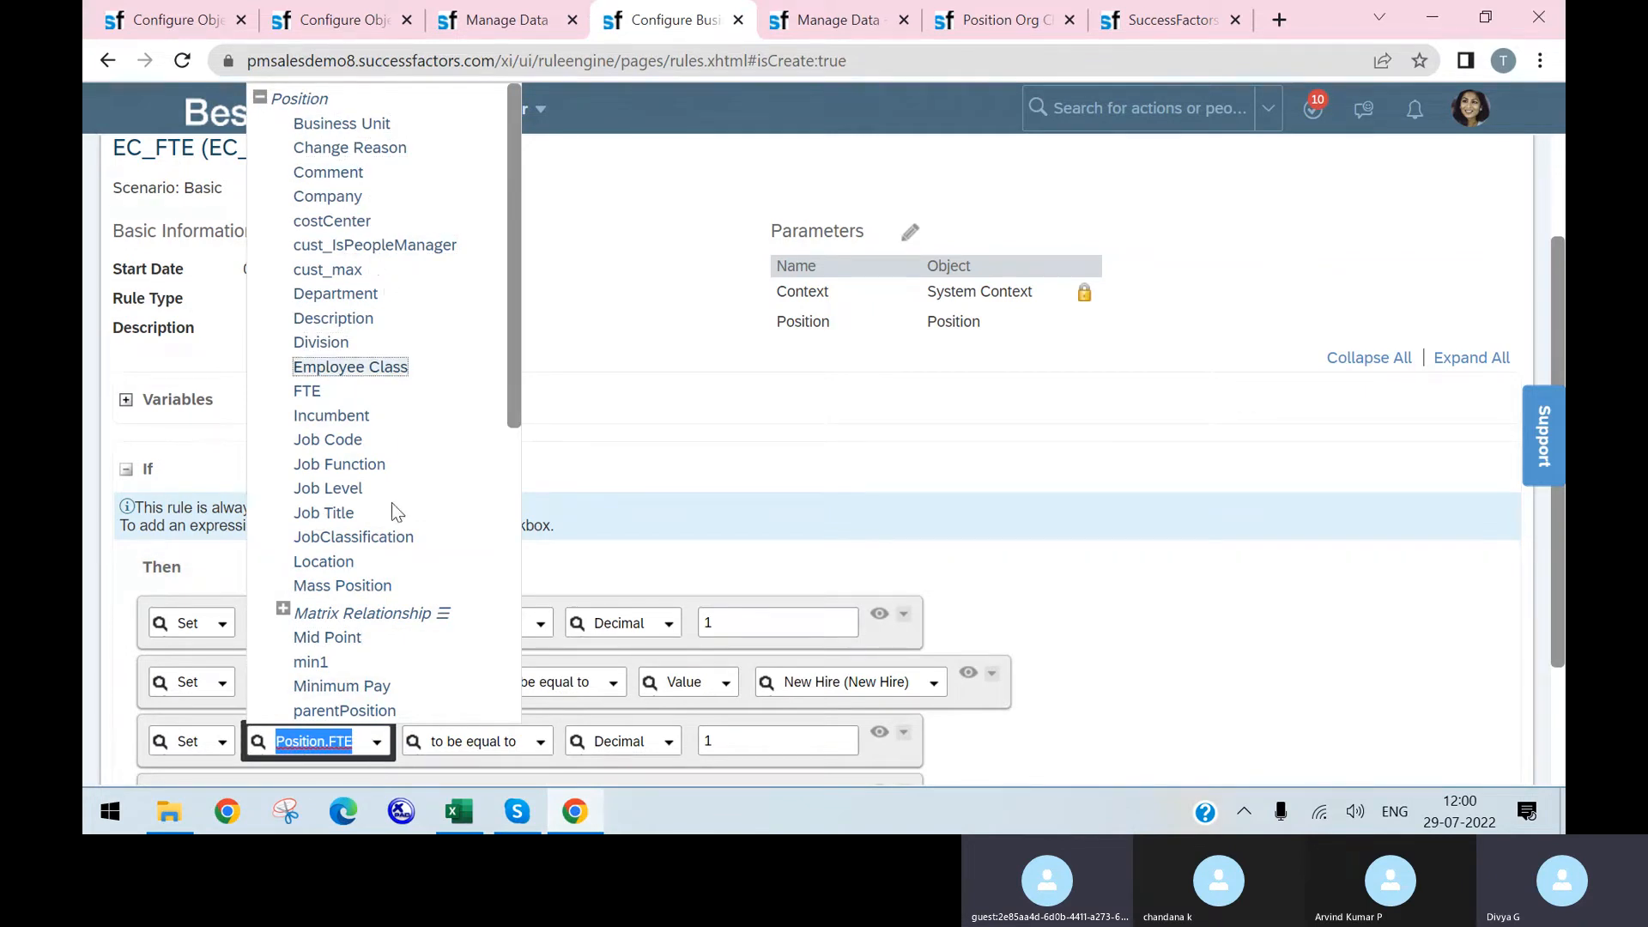
scroll(398, 617, down, 1)
scroll(391, 652, down, 1)
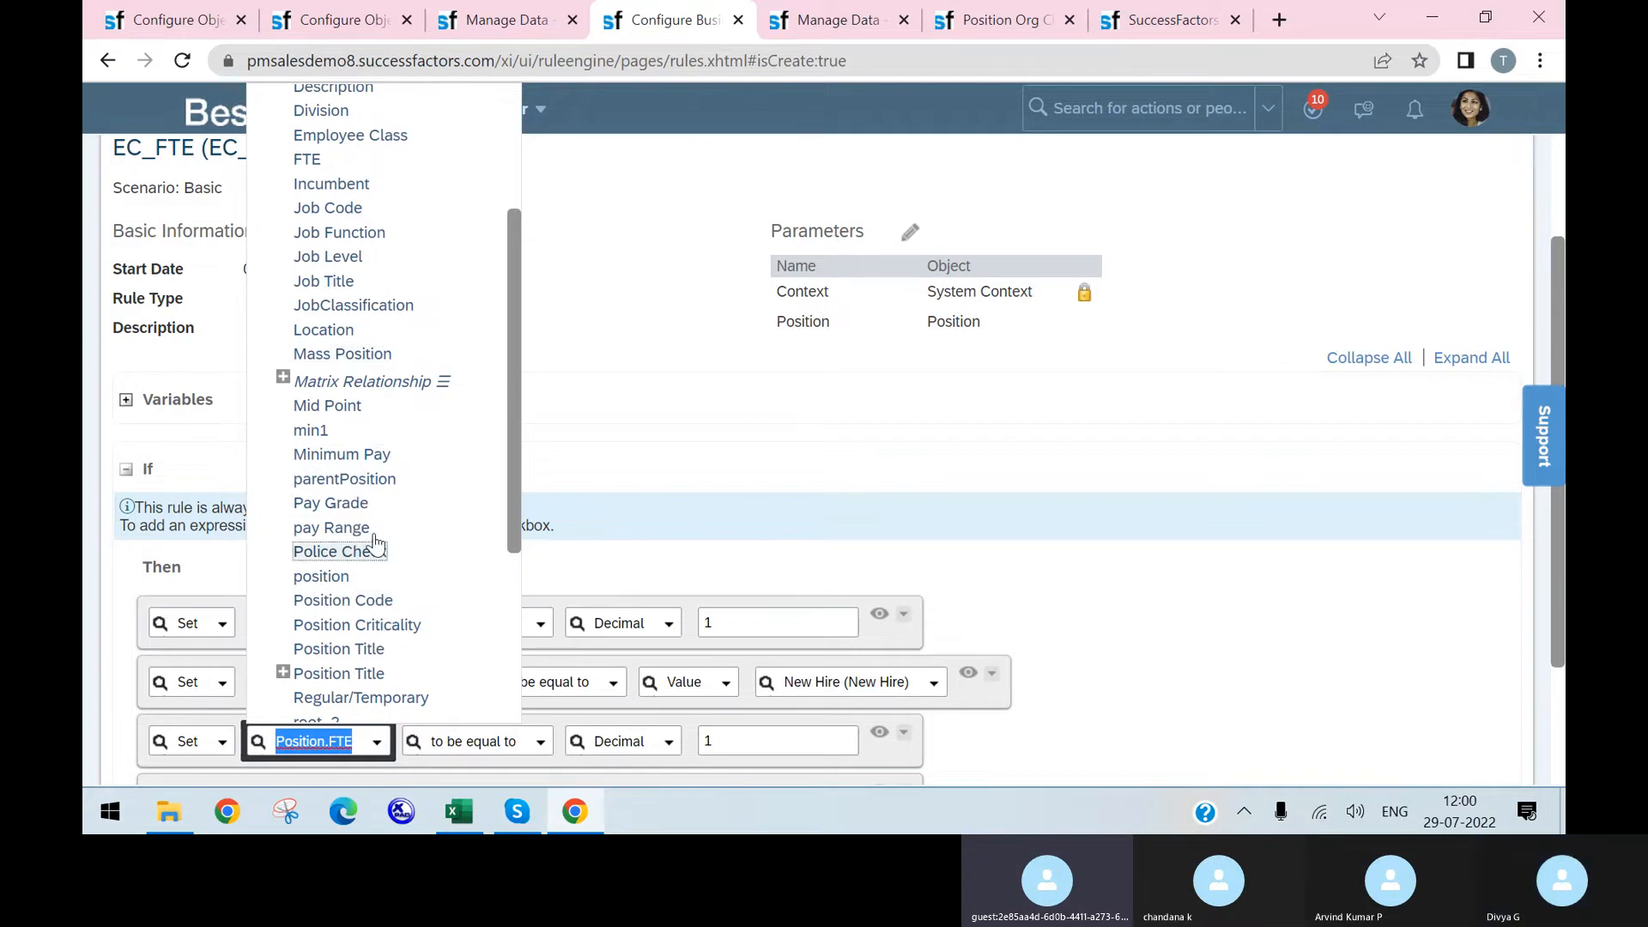
scroll(388, 608, down, 2)
scroll(393, 627, down, 1)
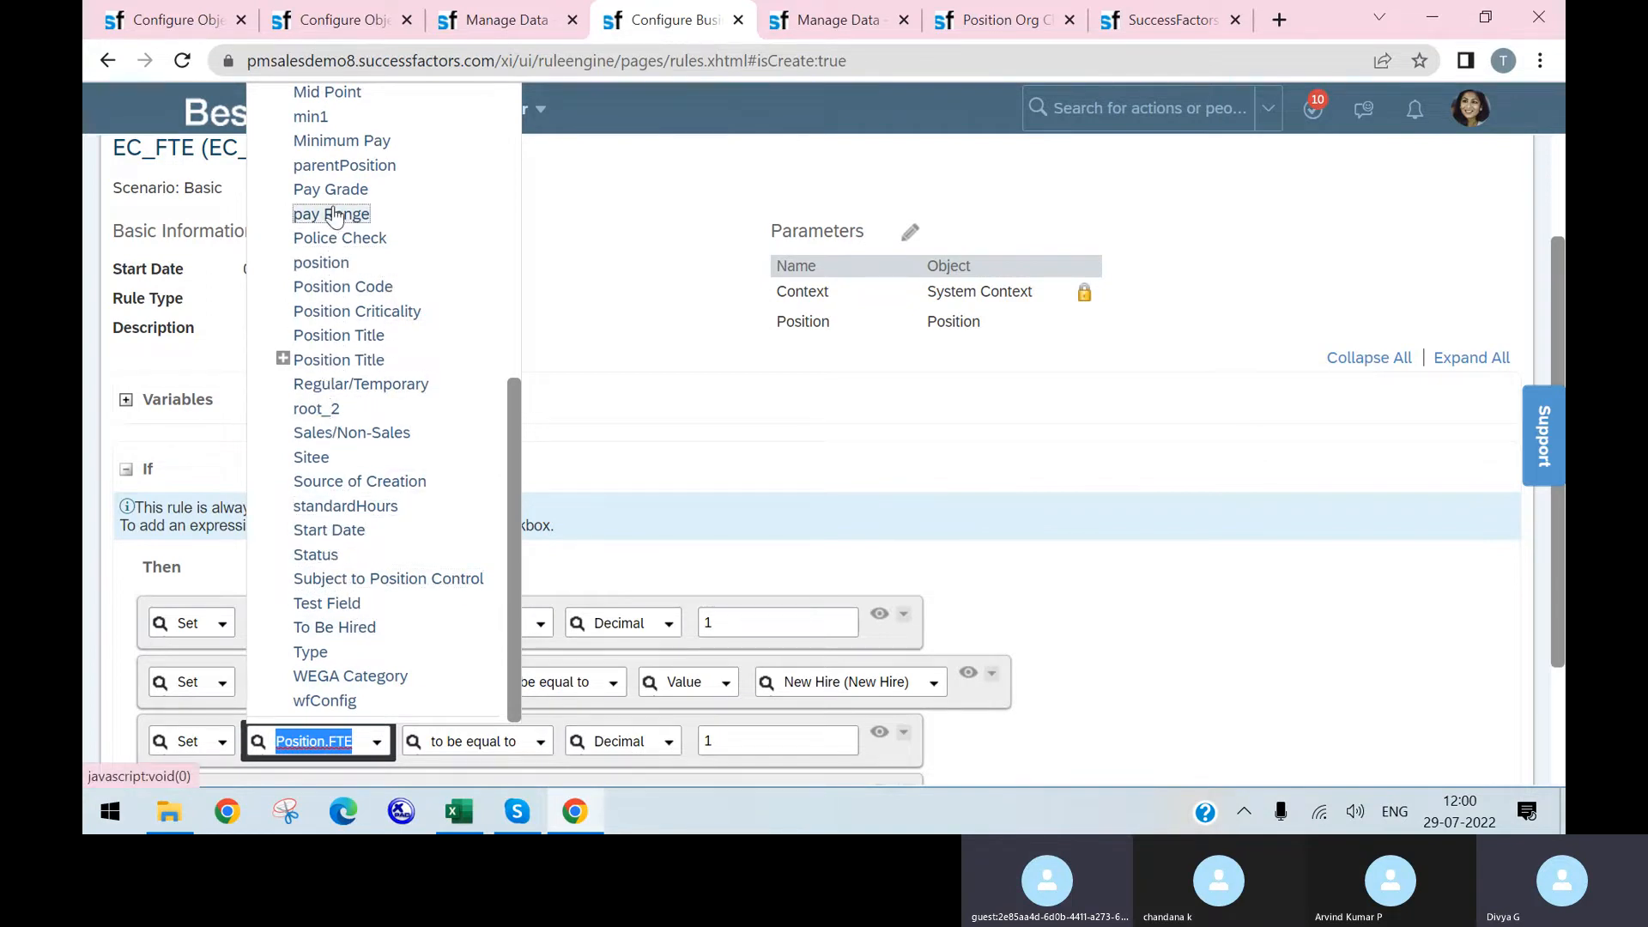
scroll(376, 274, up, 2)
scroll(378, 286, up, 6)
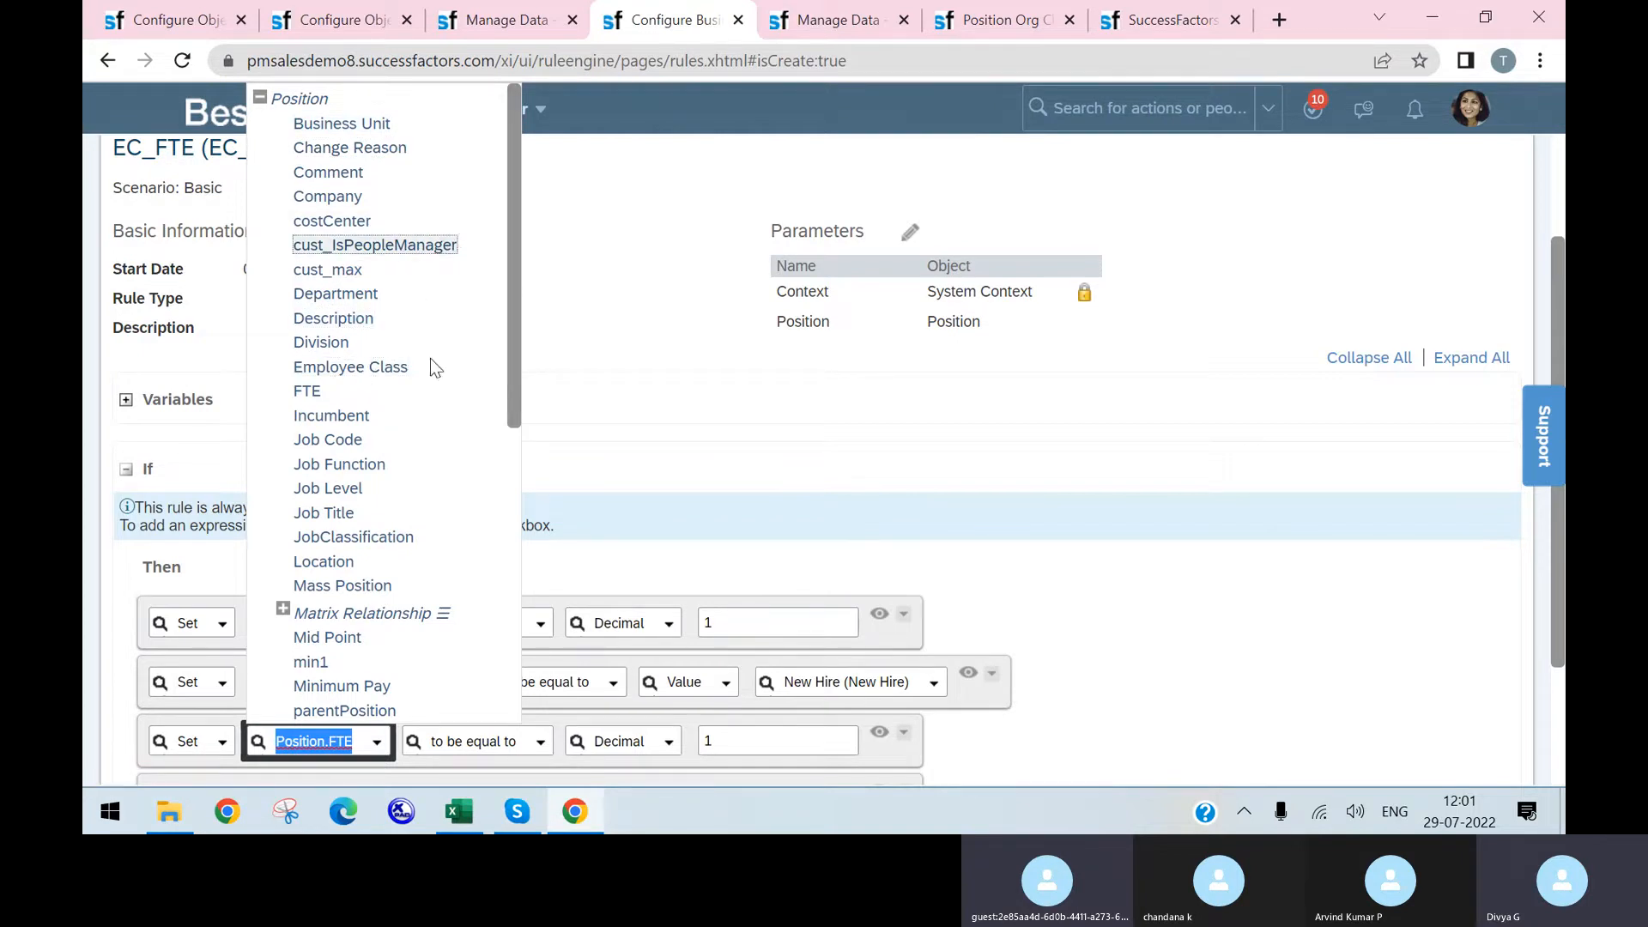
scroll(379, 563, down, 2)
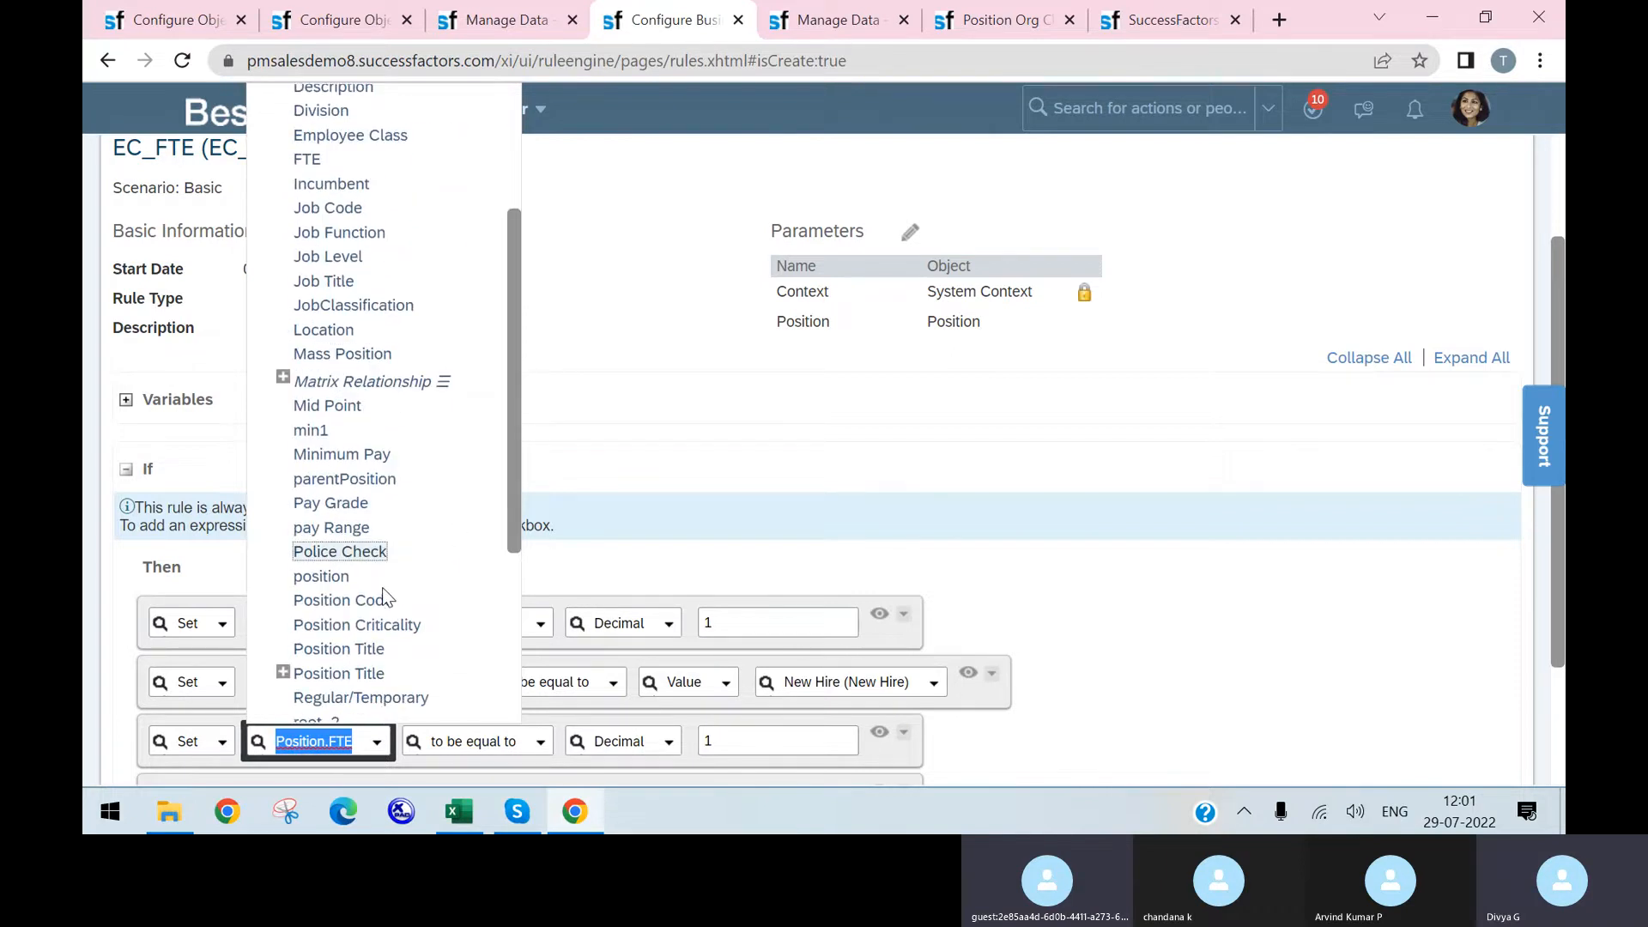
scroll(326, 674, down, 3)
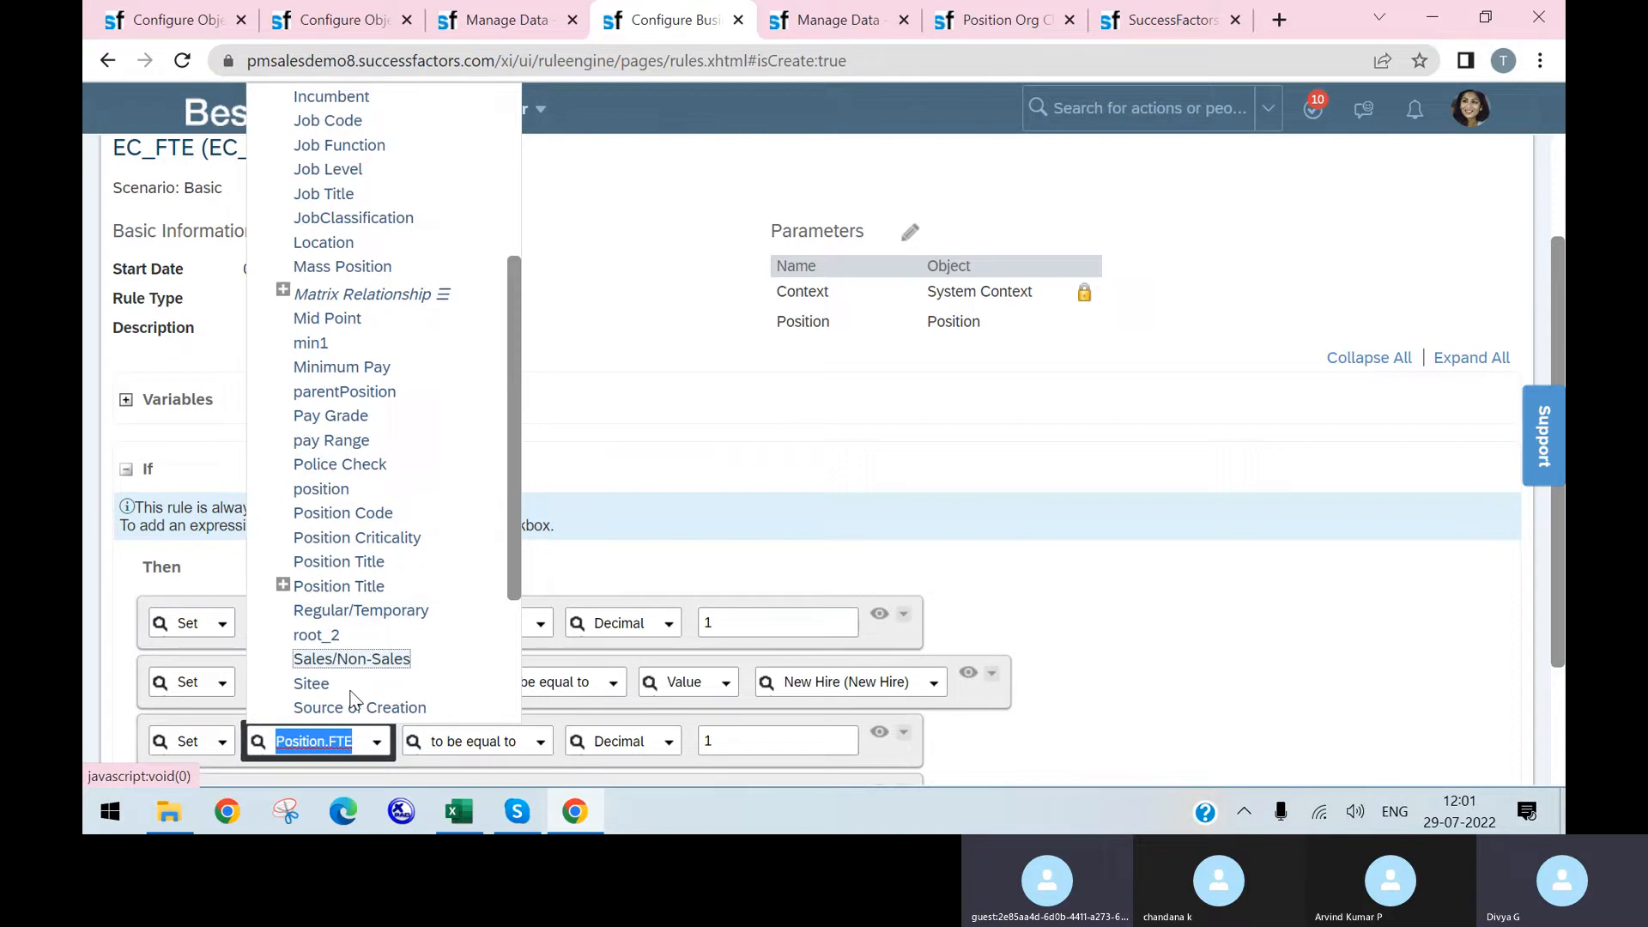
click(324, 470)
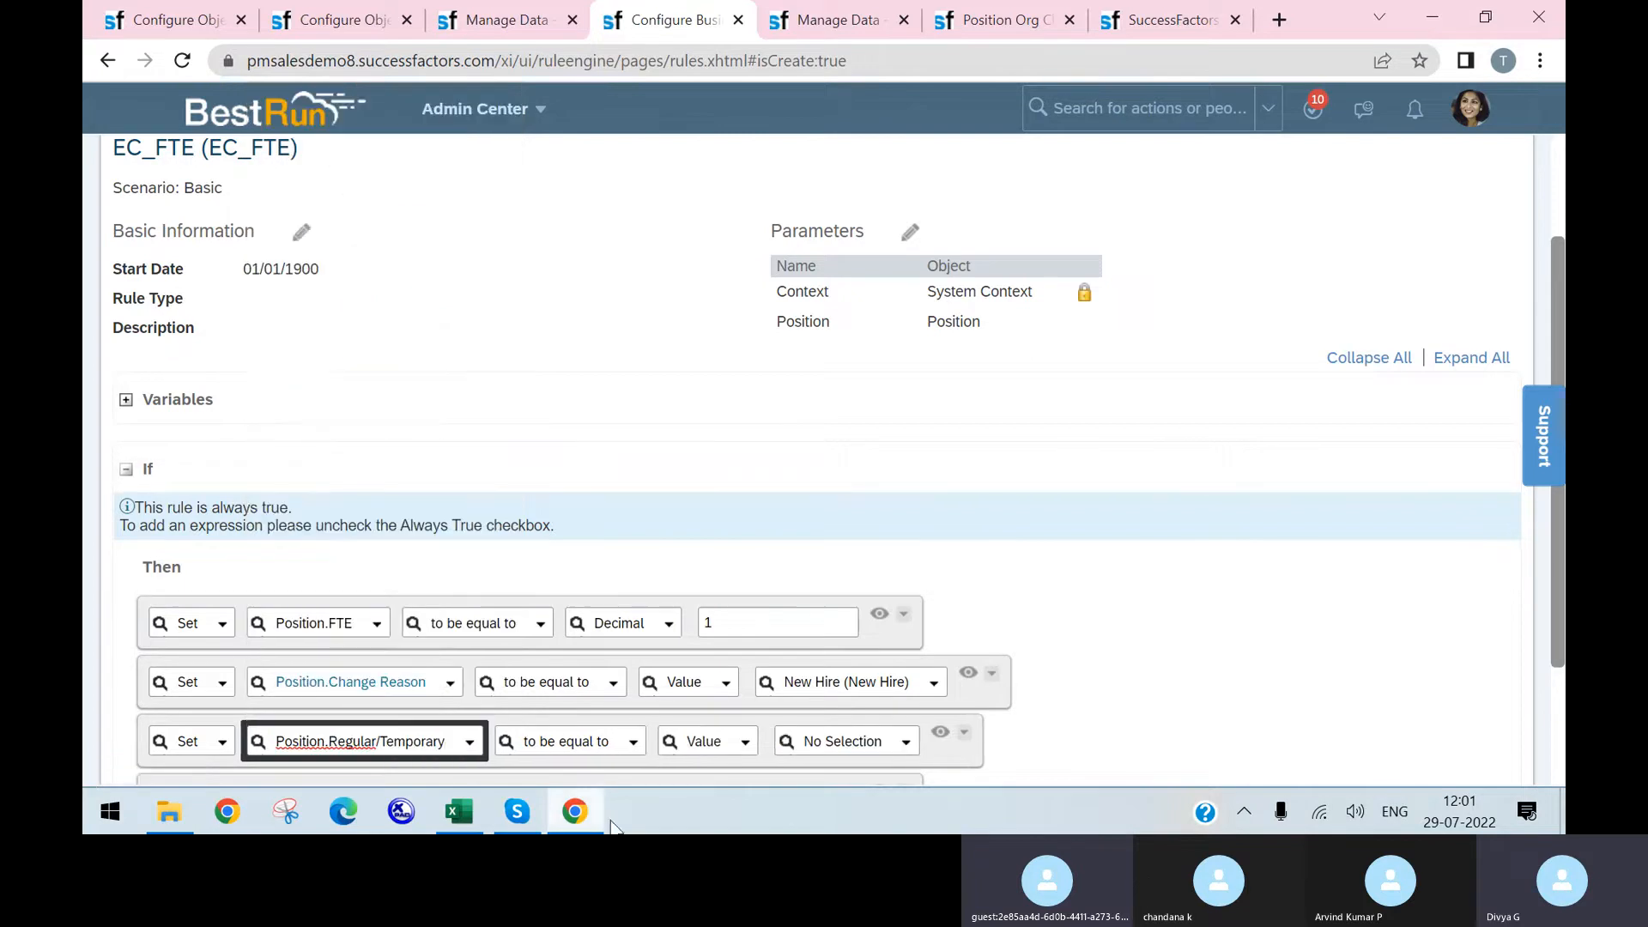
click(905, 749)
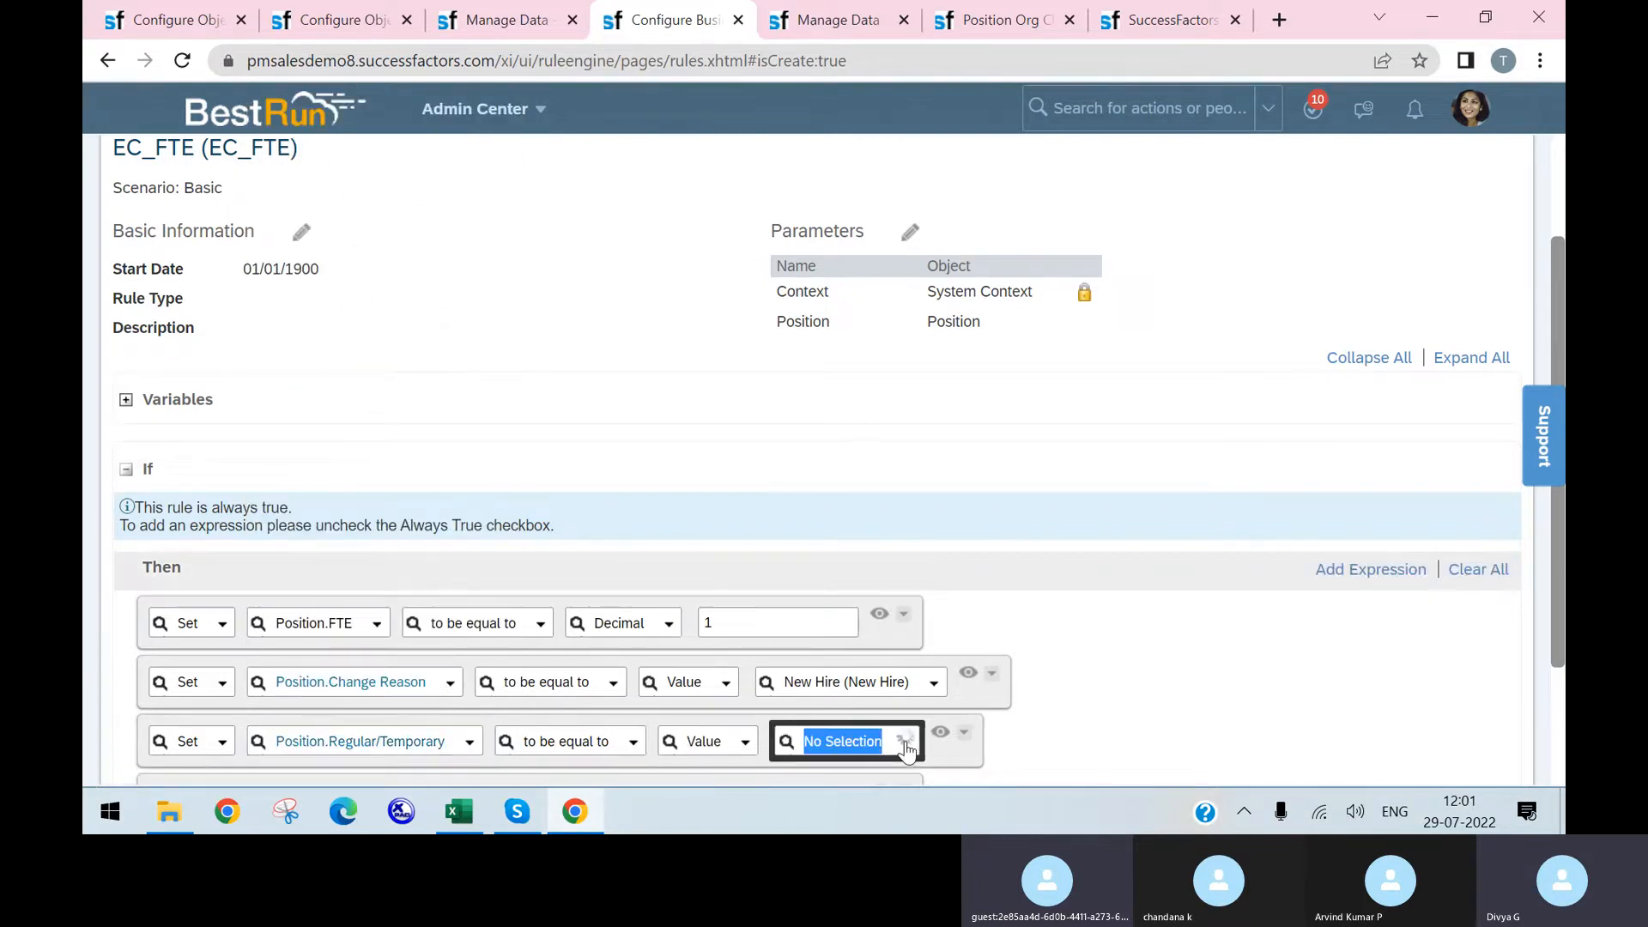
click(859, 686)
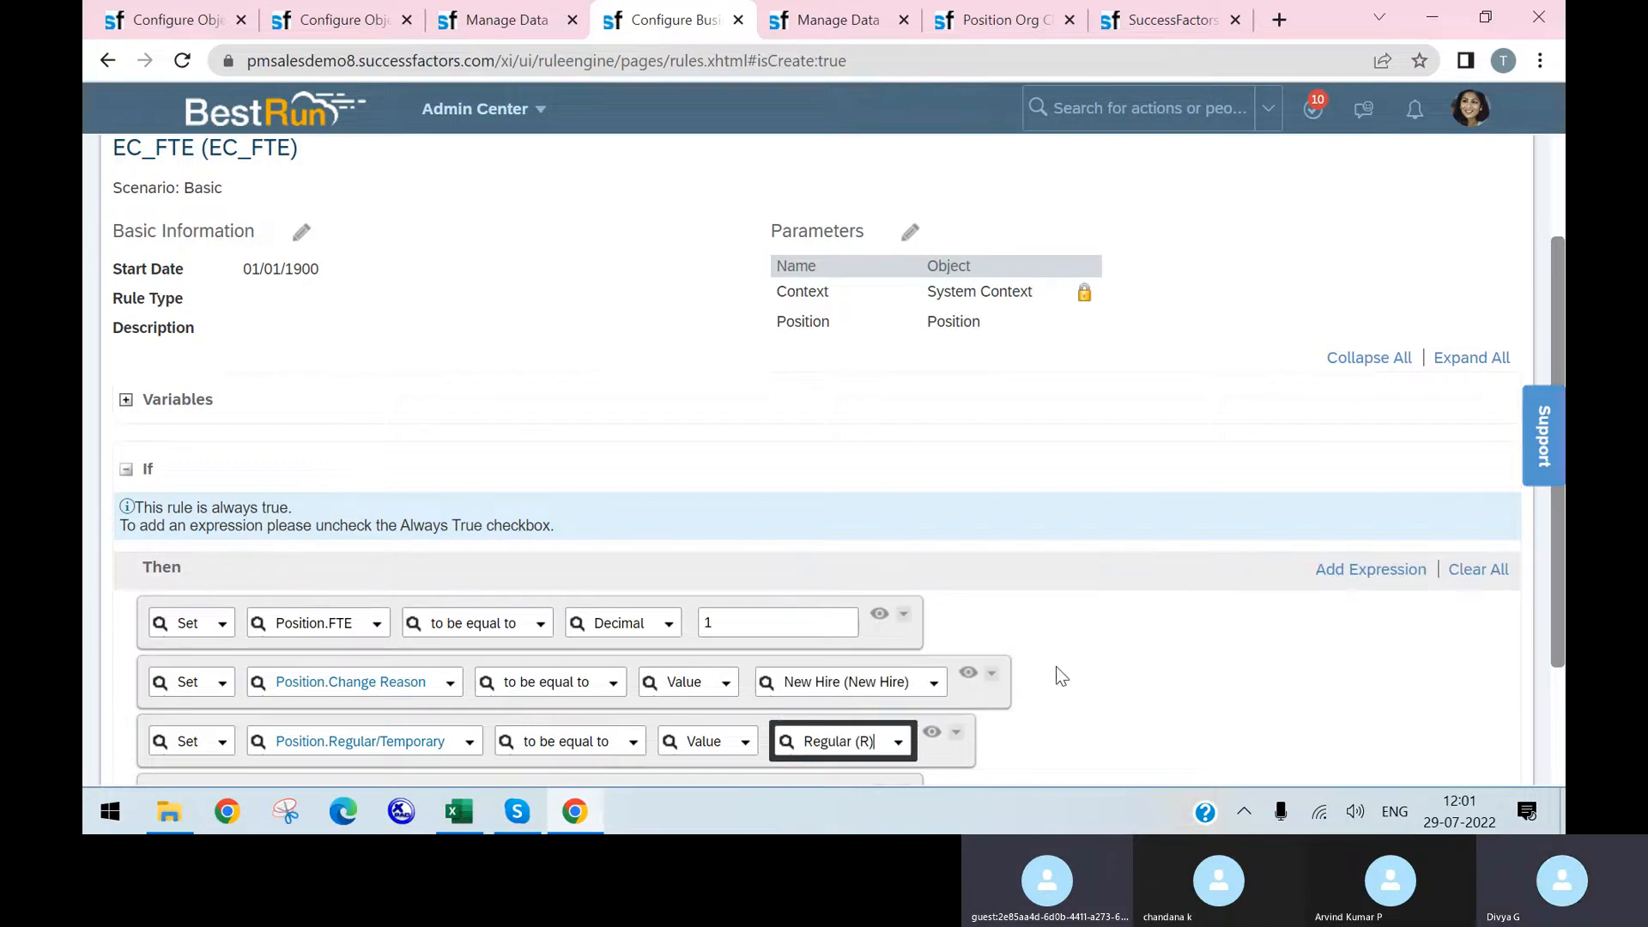
- Check the workbook's remaining defaults, make the fourth Then expression set Position.To Be Hired to be equal to Yes, and save the rule
scroll(1139, 668, down, 2)
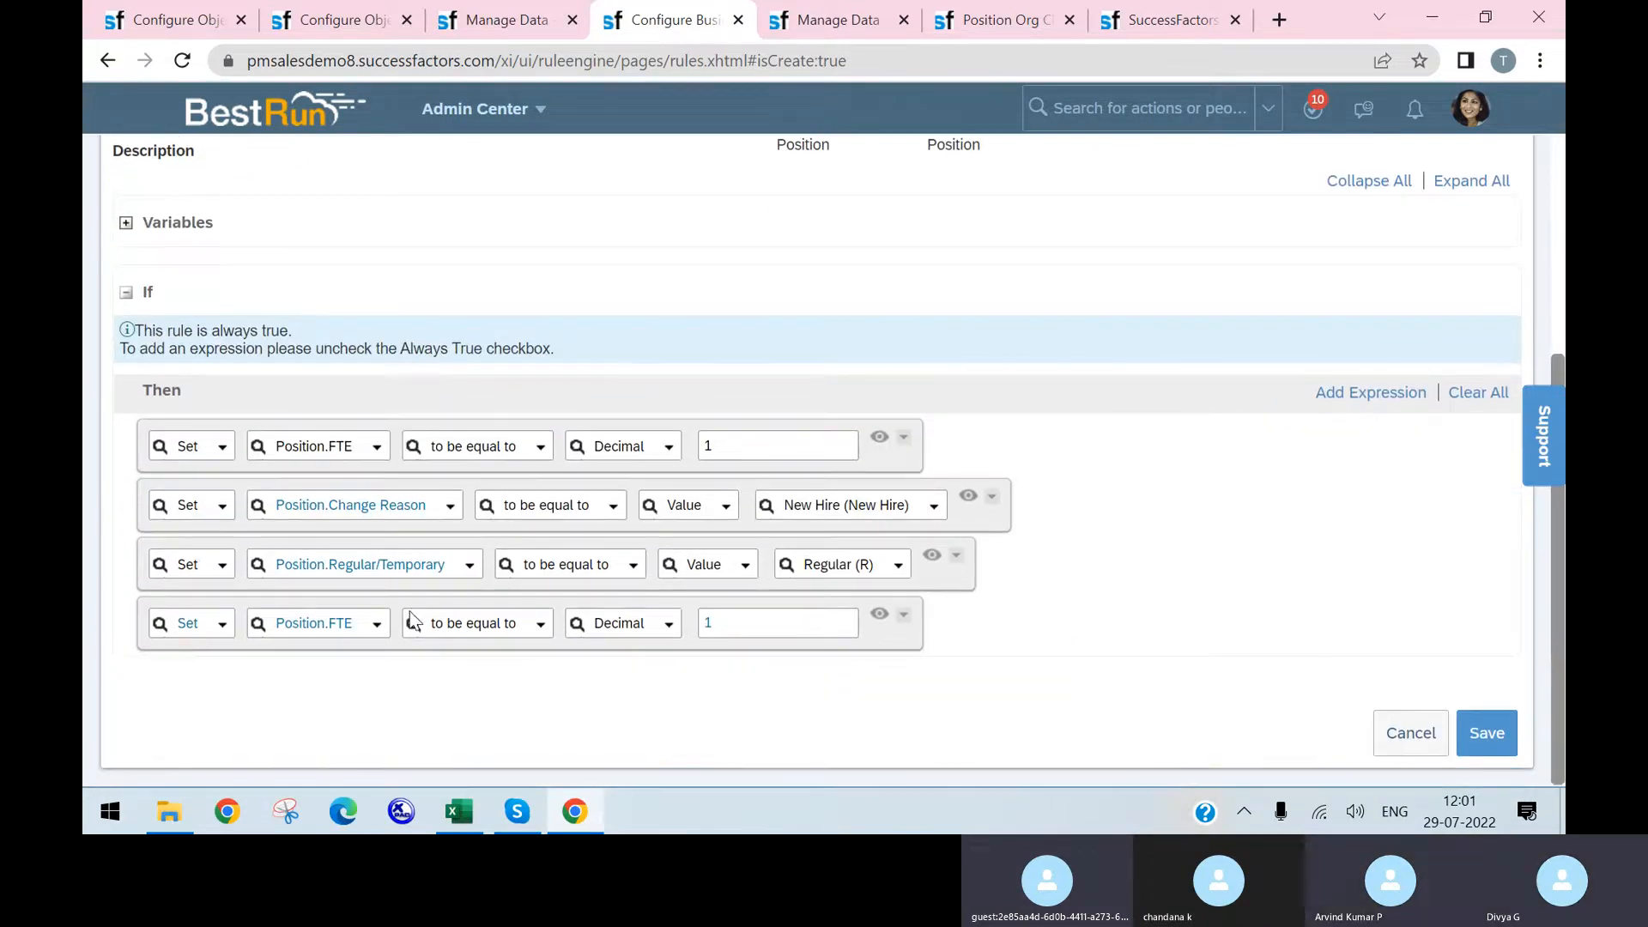
click(459, 811)
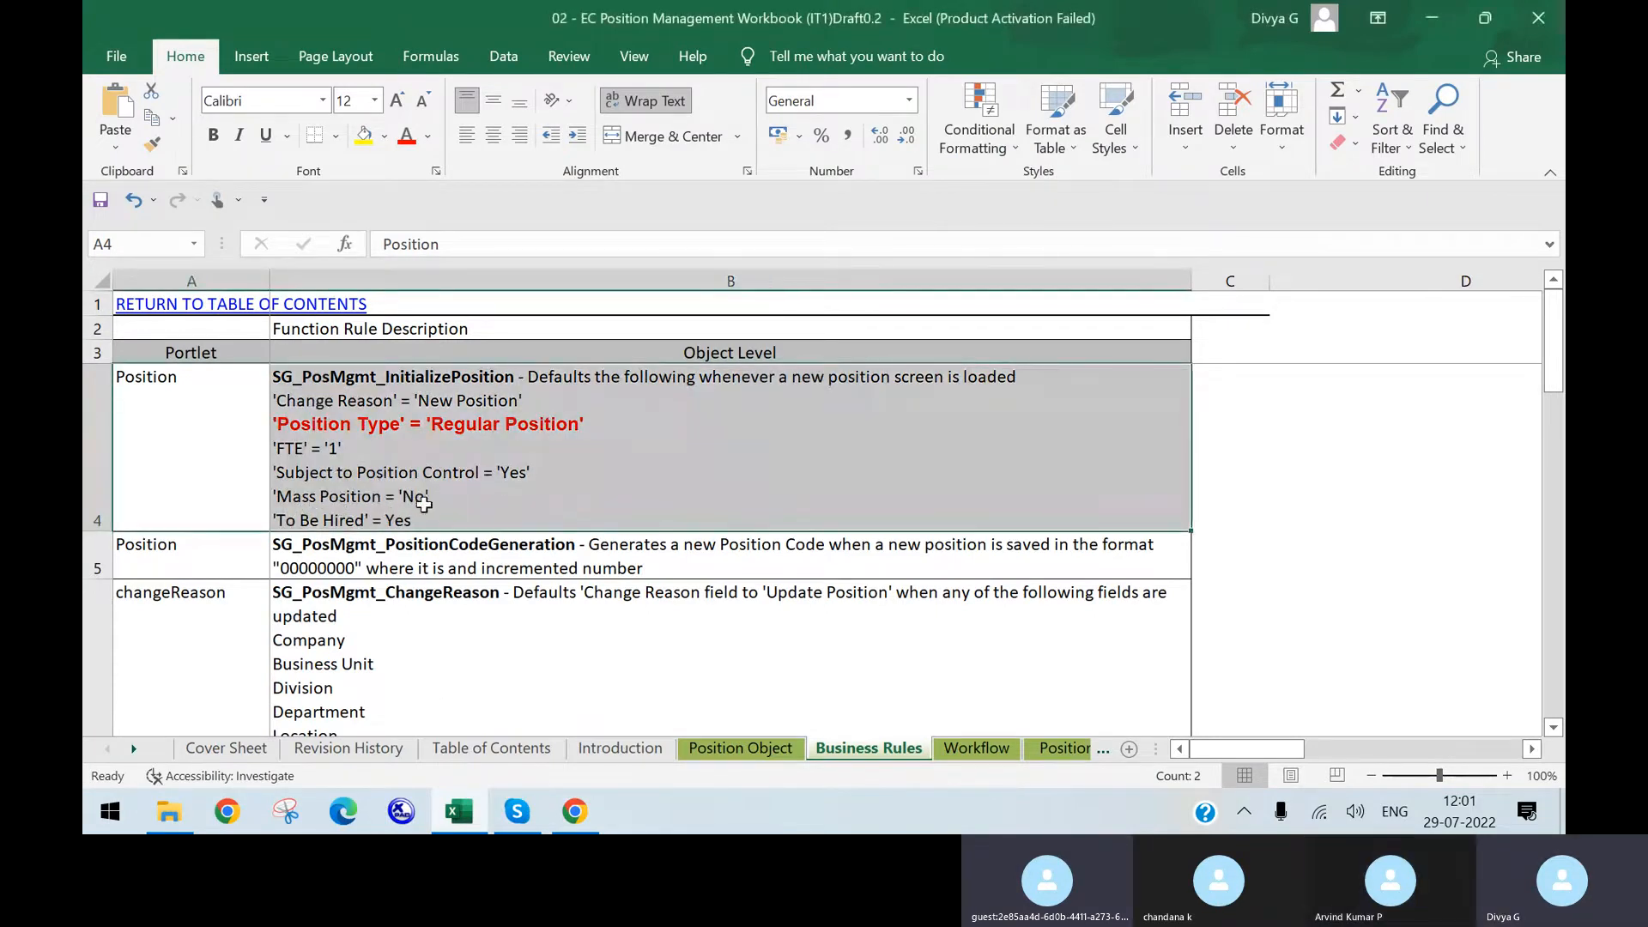
click(575, 811)
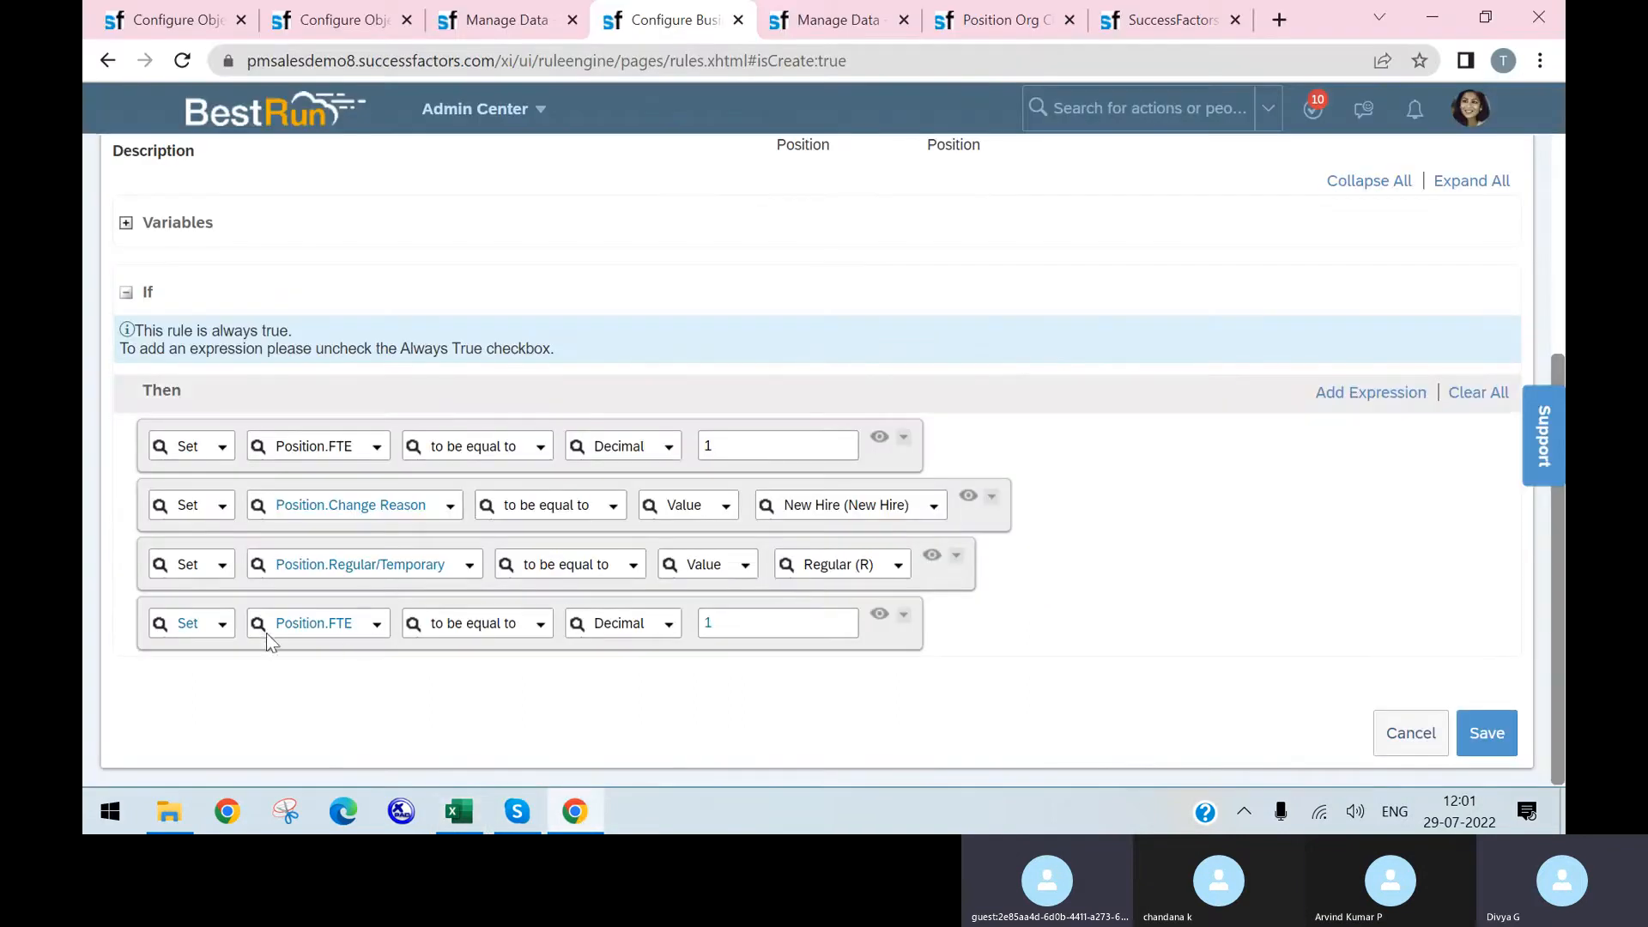
click(375, 627)
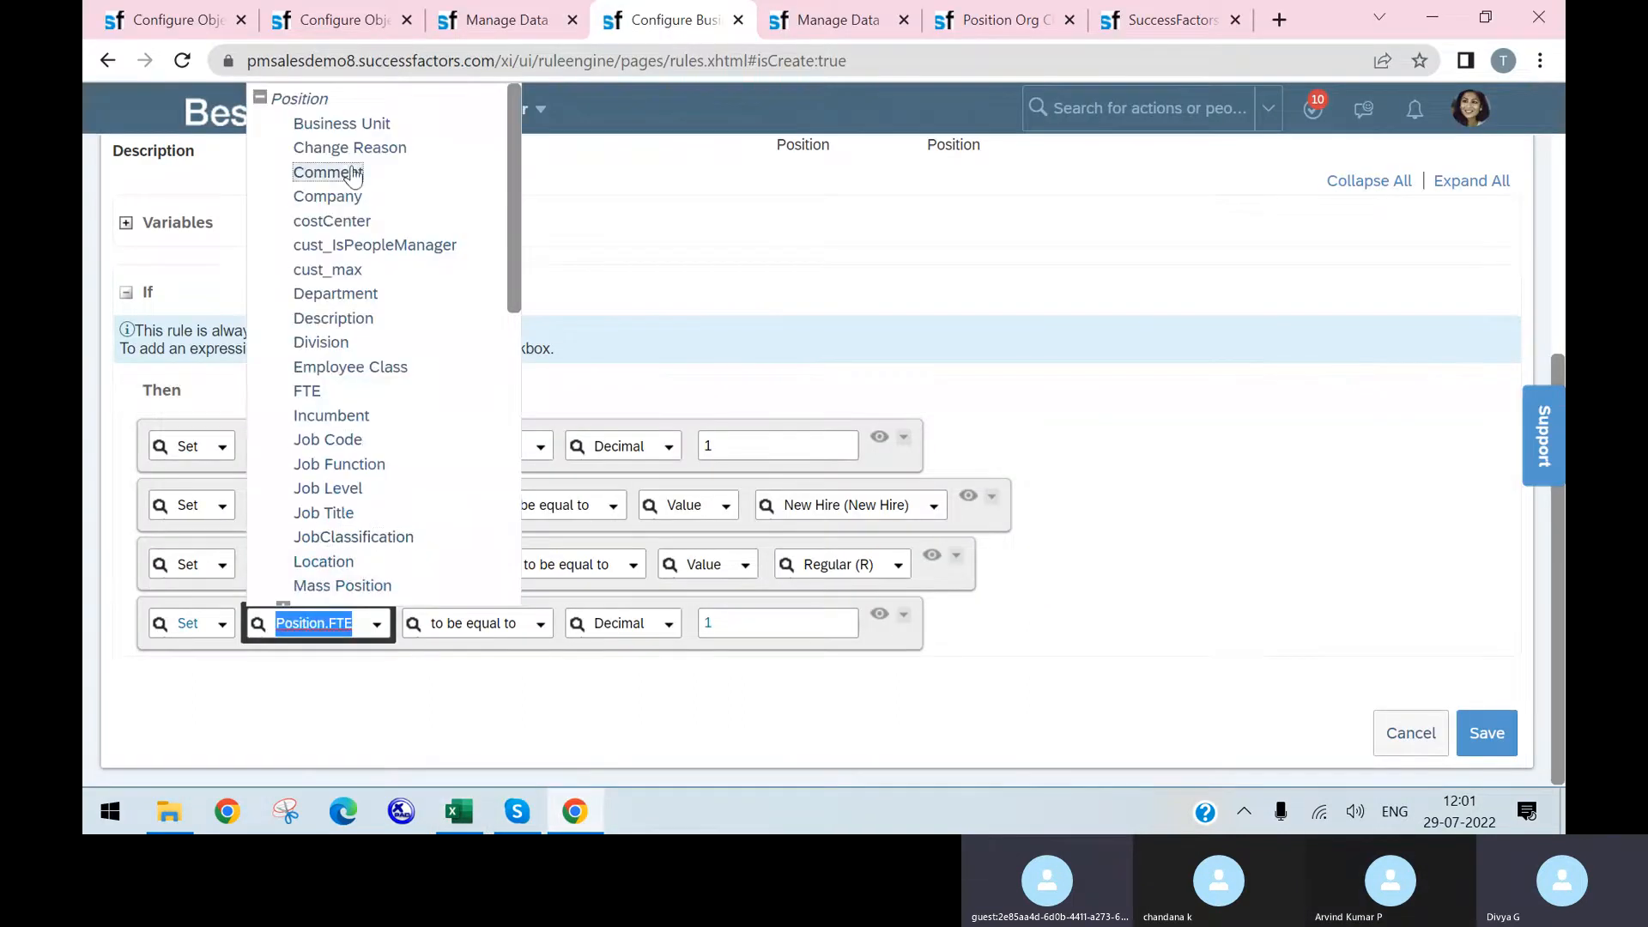
scroll(445, 487, down, 2)
scroll(439, 496, down, 6)
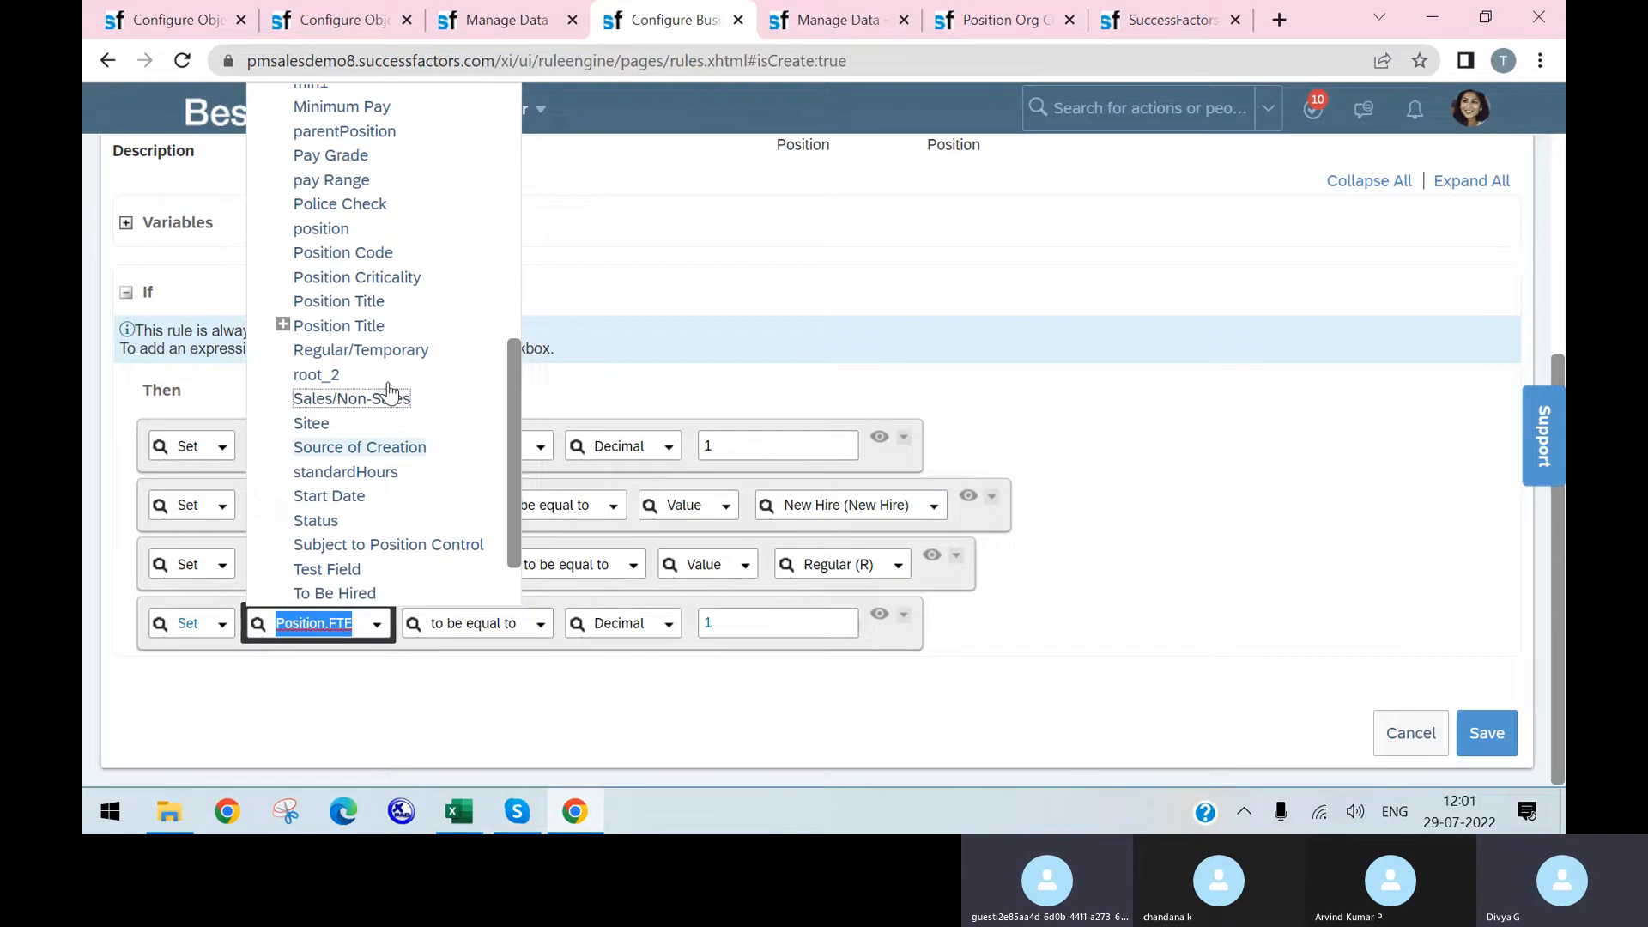
click(369, 517)
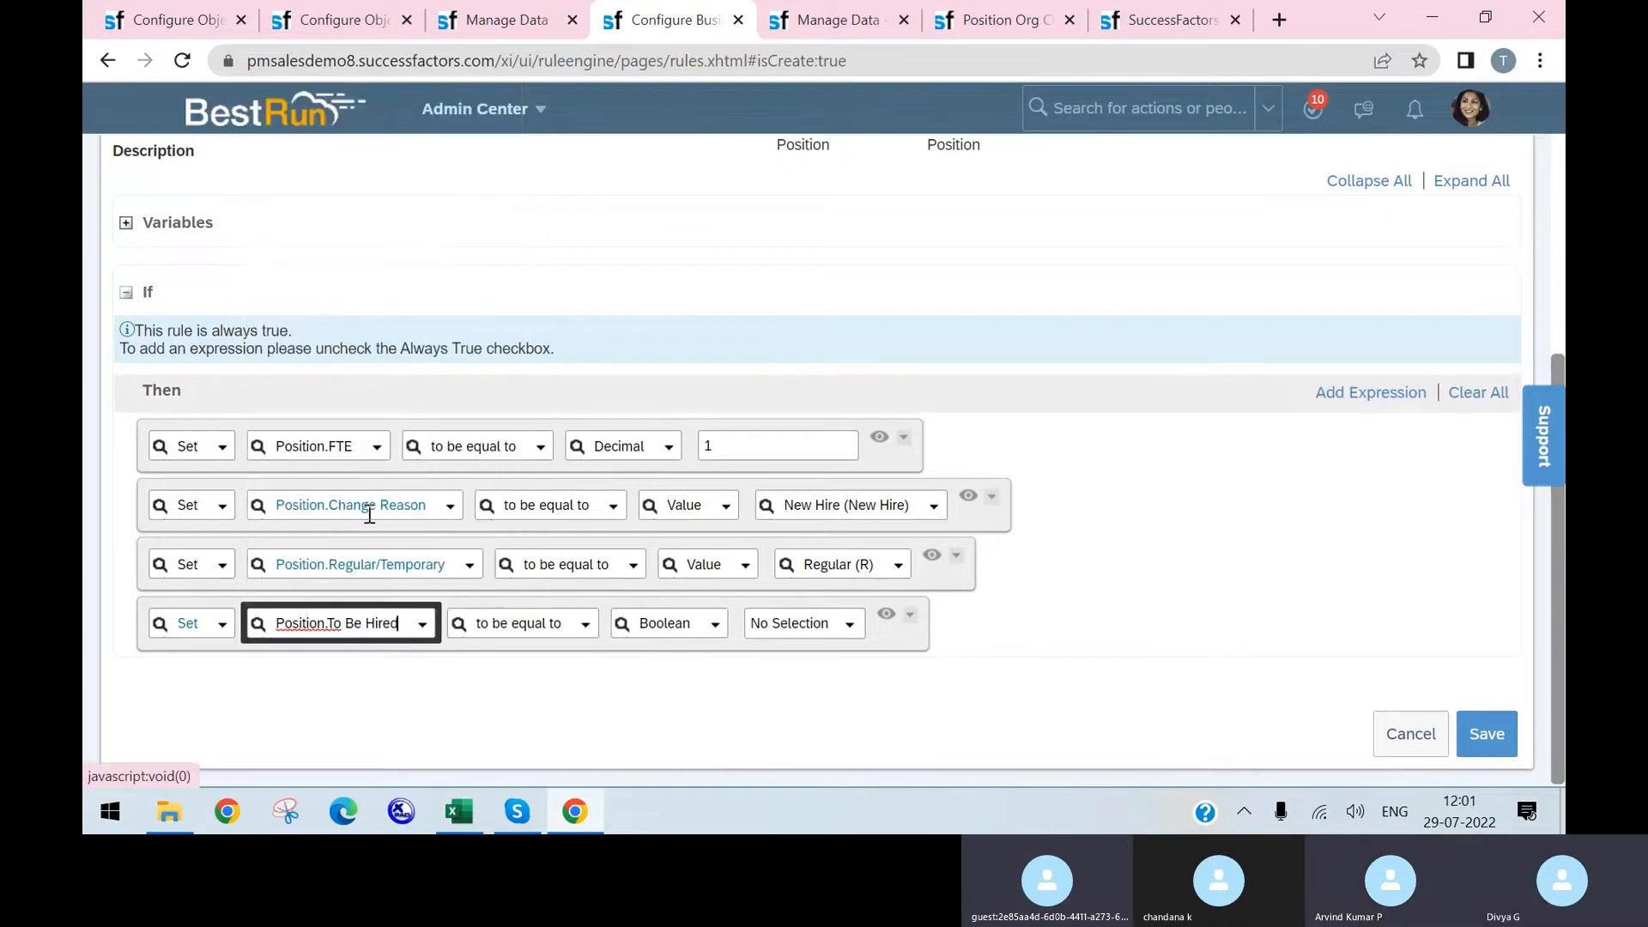
click(842, 637)
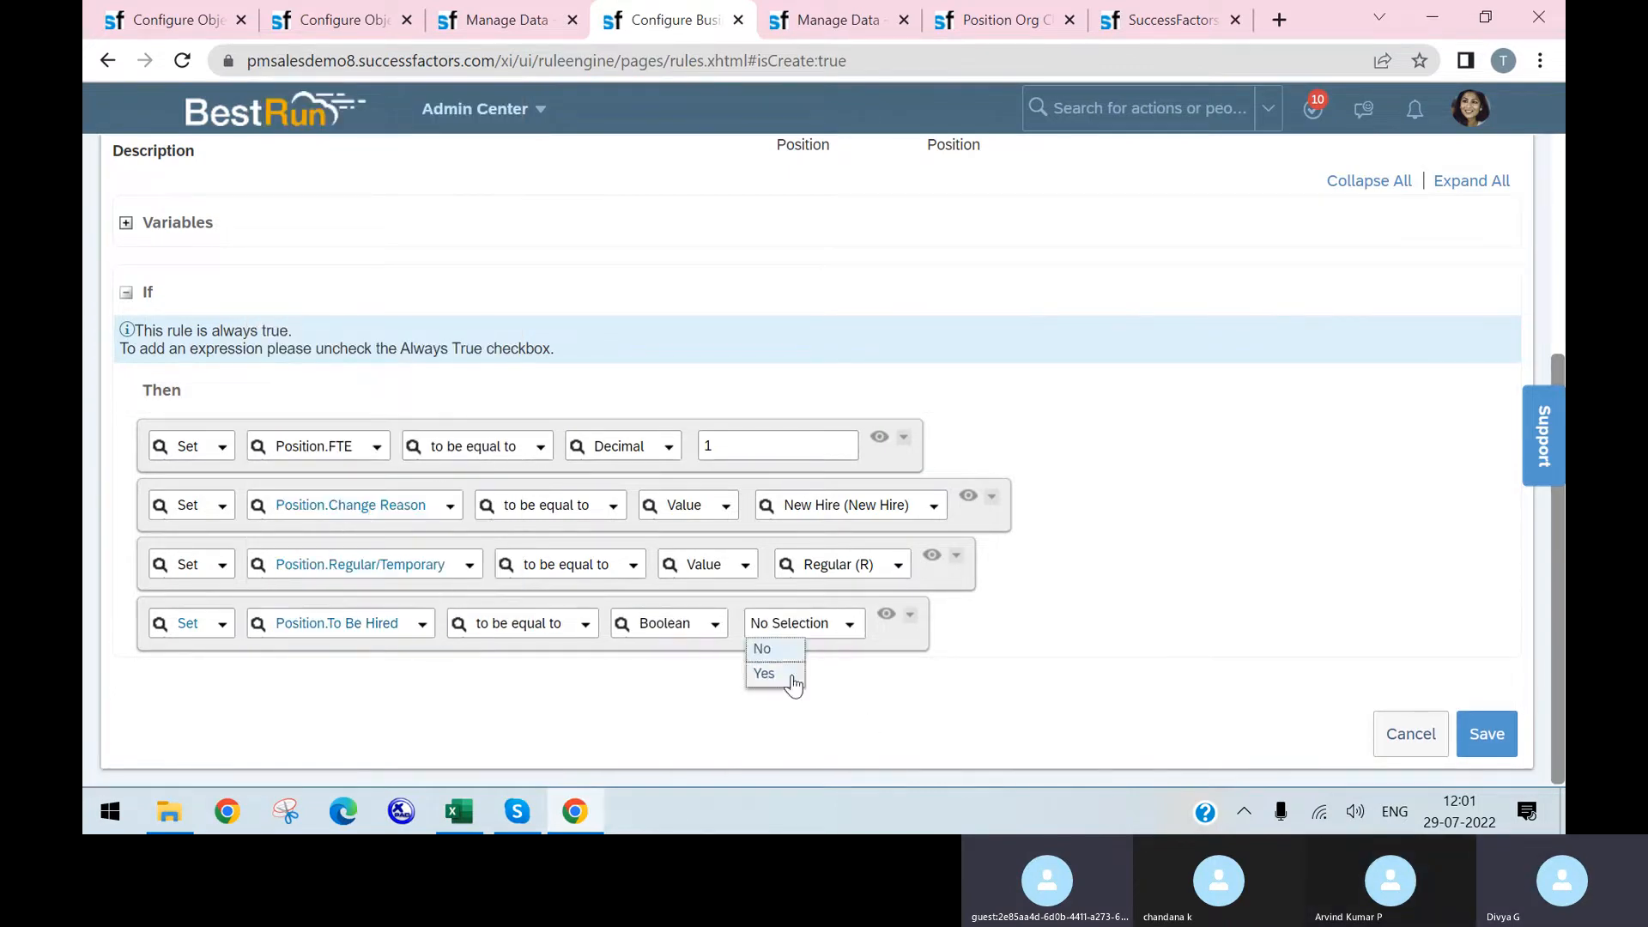
click(786, 674)
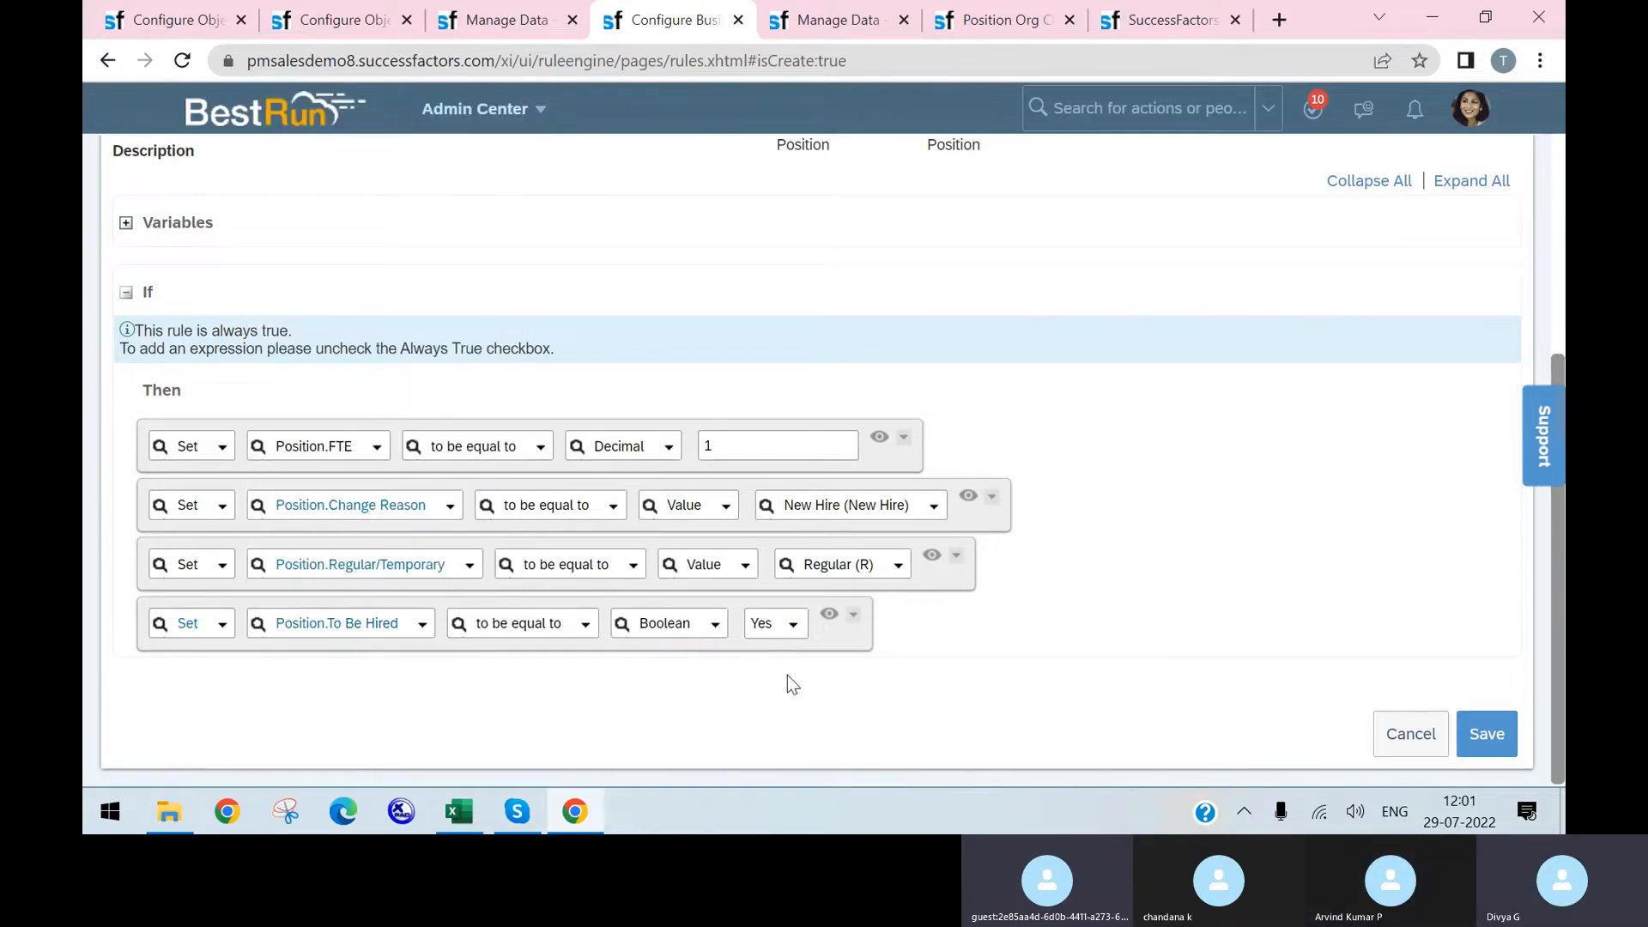
click(1487, 750)
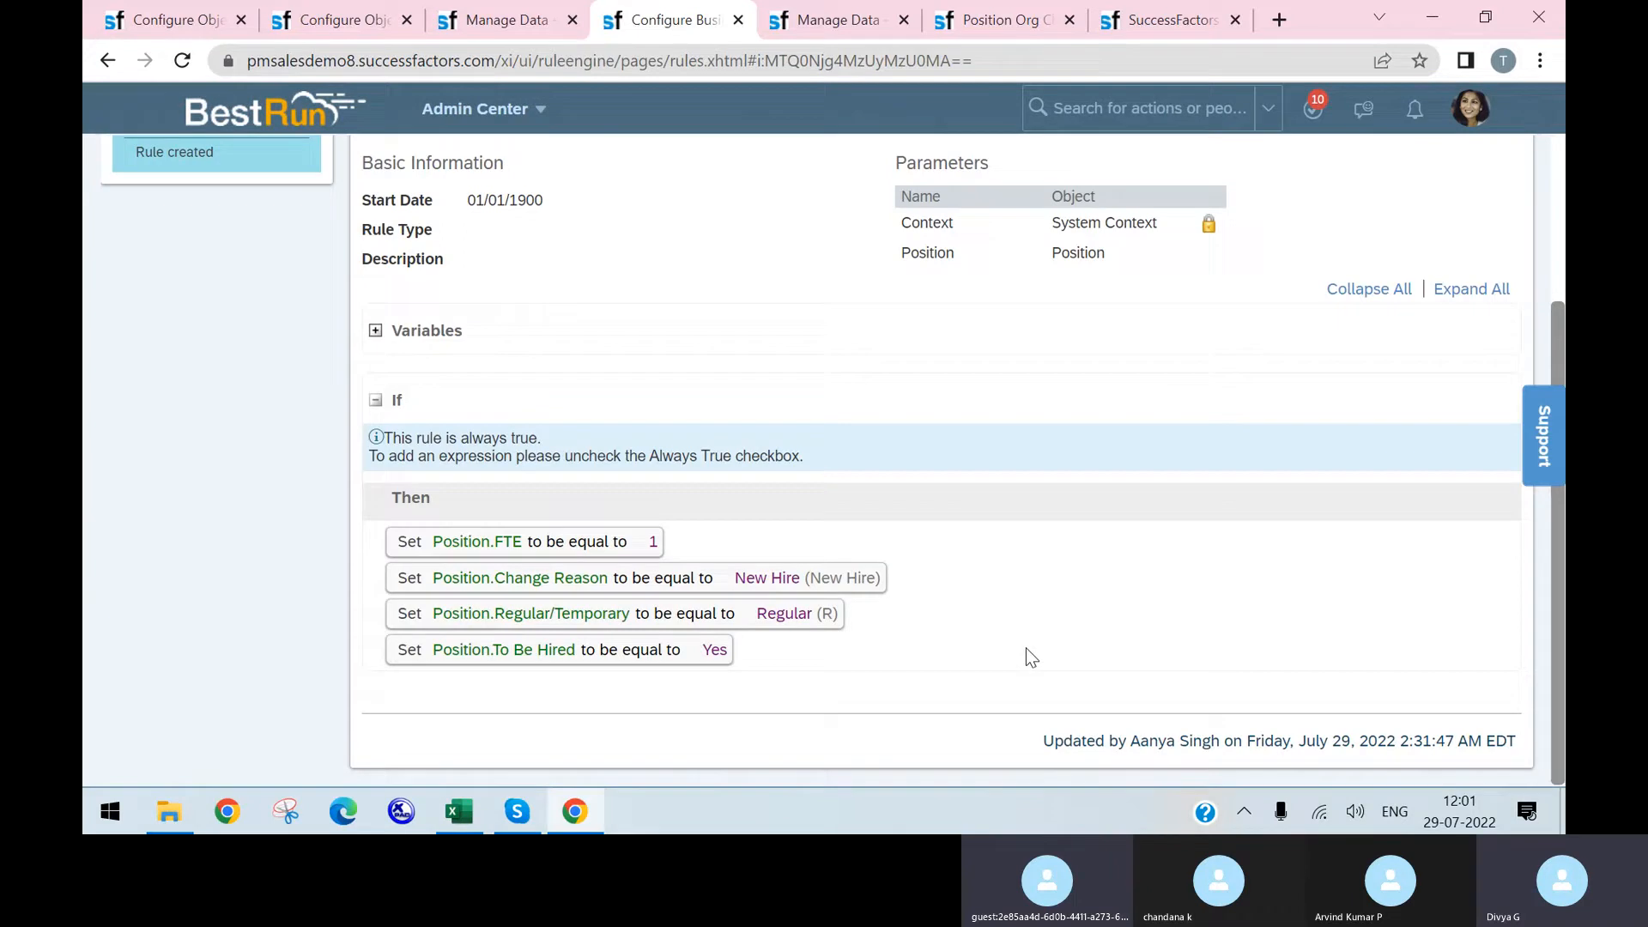
- Return to the Position object definition and locate its Initialize Rules section
scroll(577, 393, up, 1)
scroll(577, 393, up, 2)
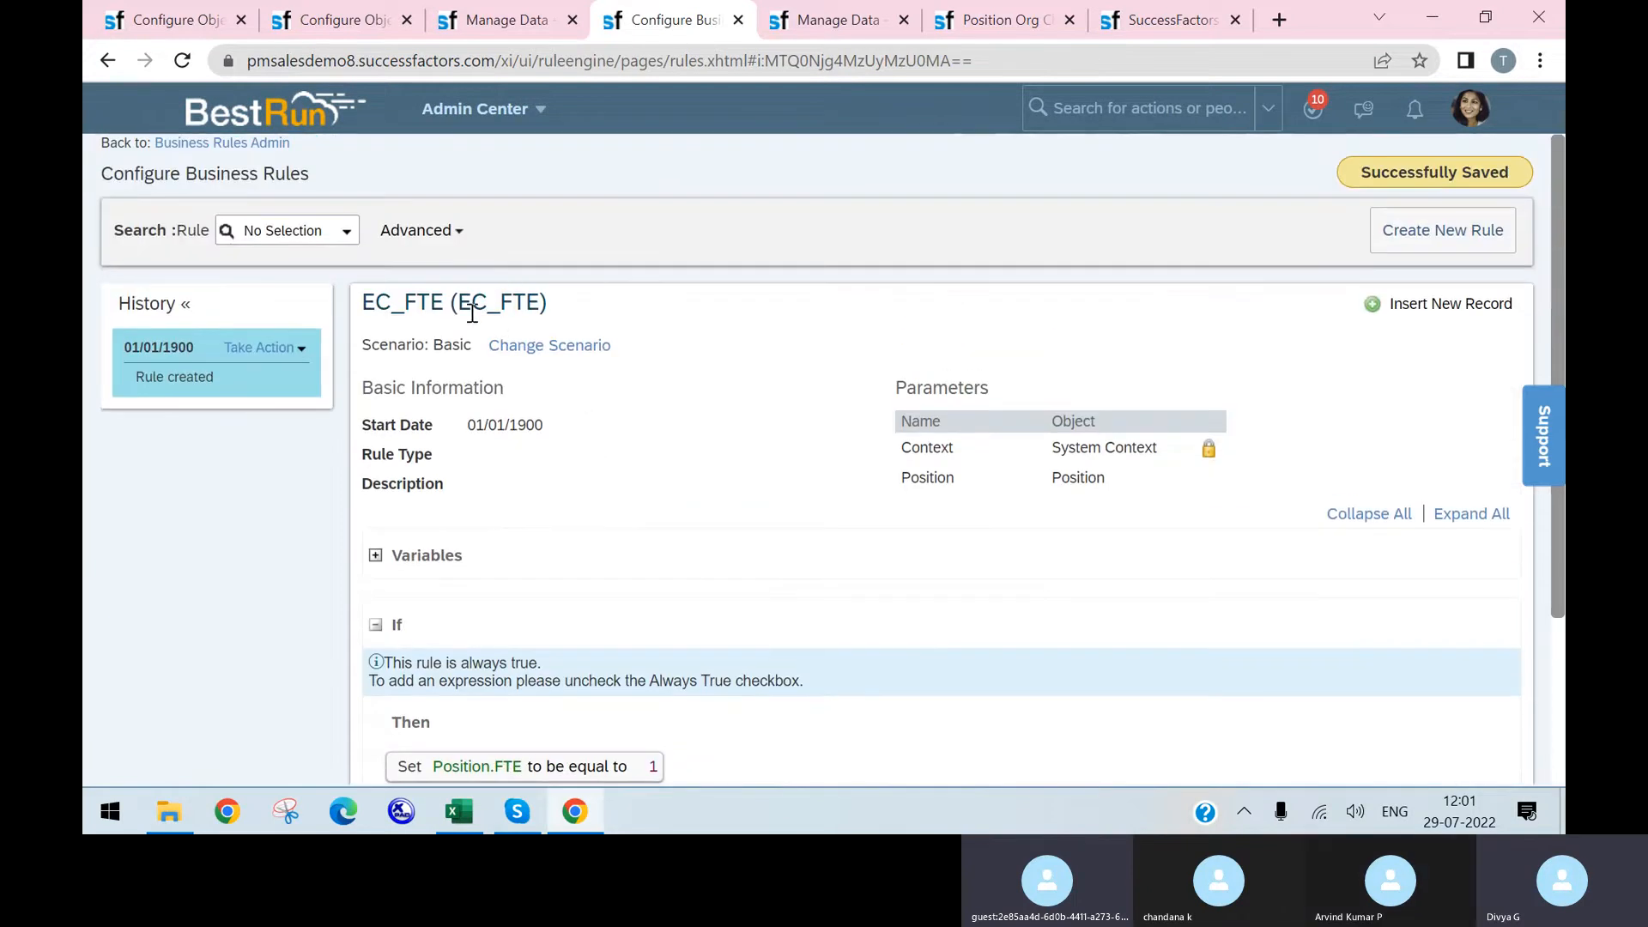
click(274, 15)
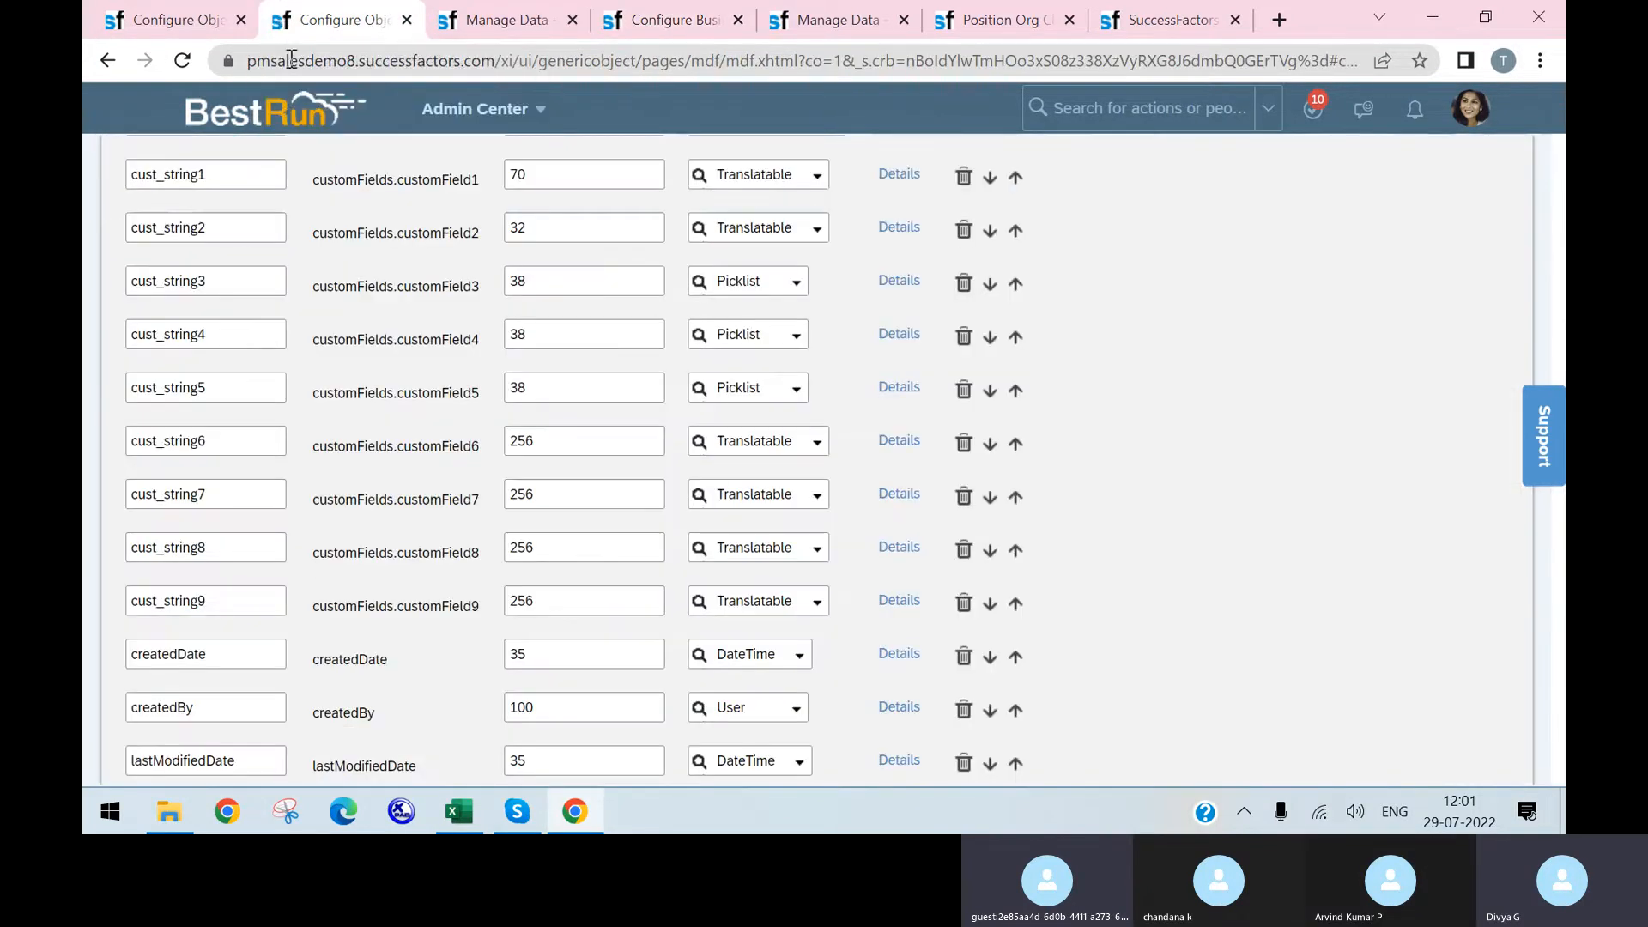
scroll(361, 304, up, 15)
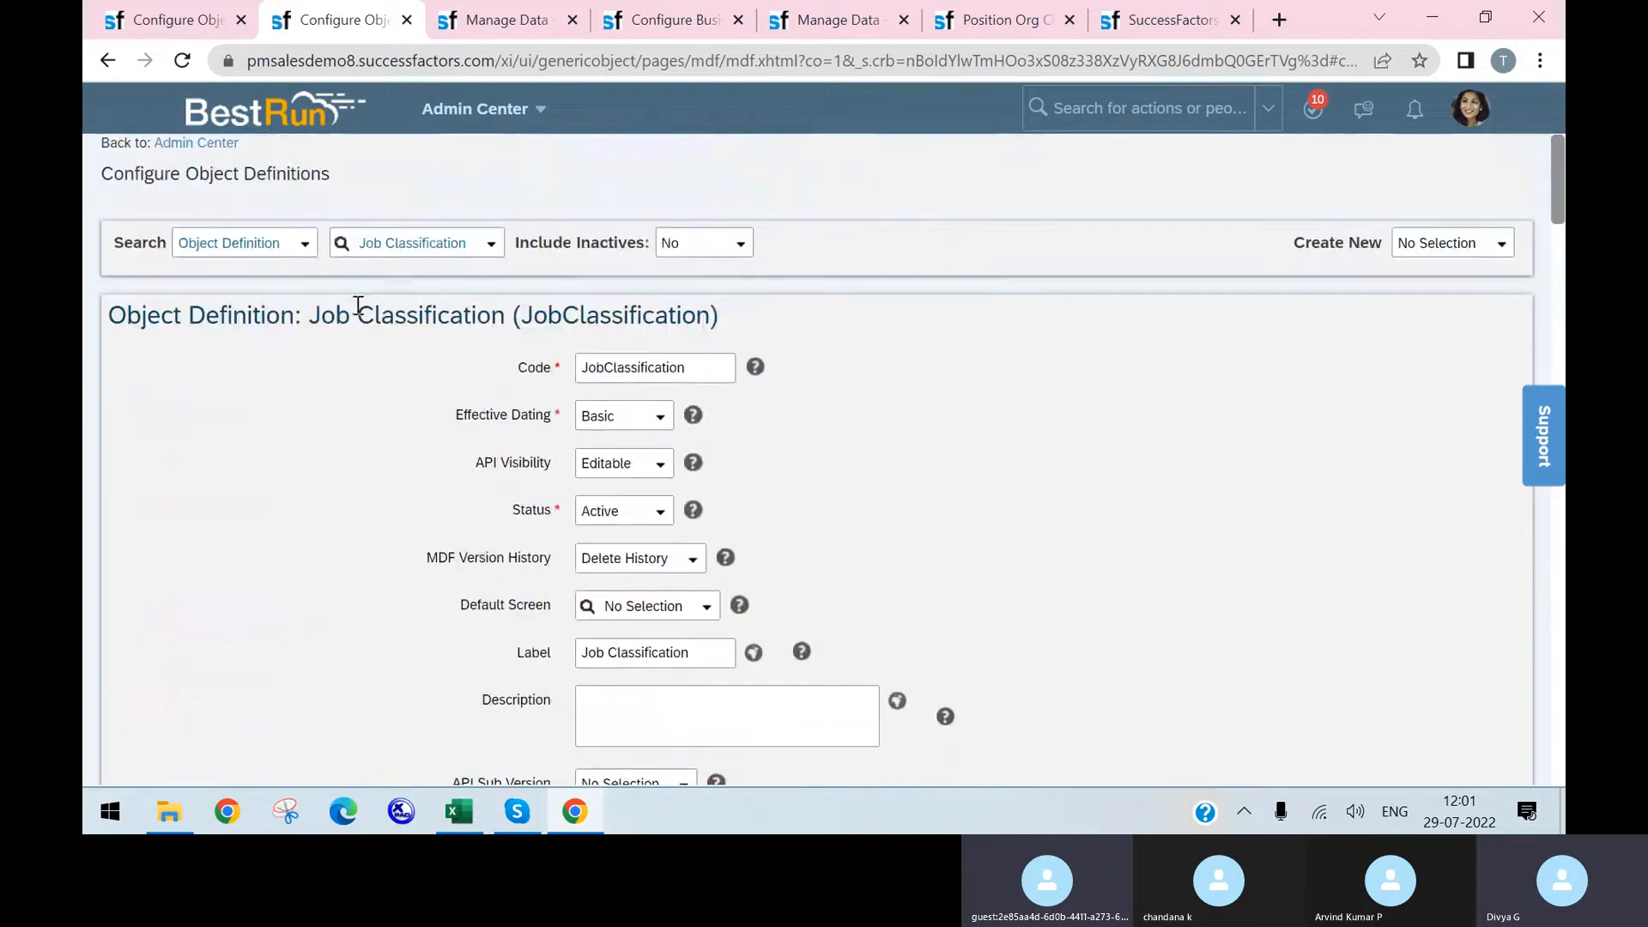
click(199, 5)
scroll(375, 407, up, 20)
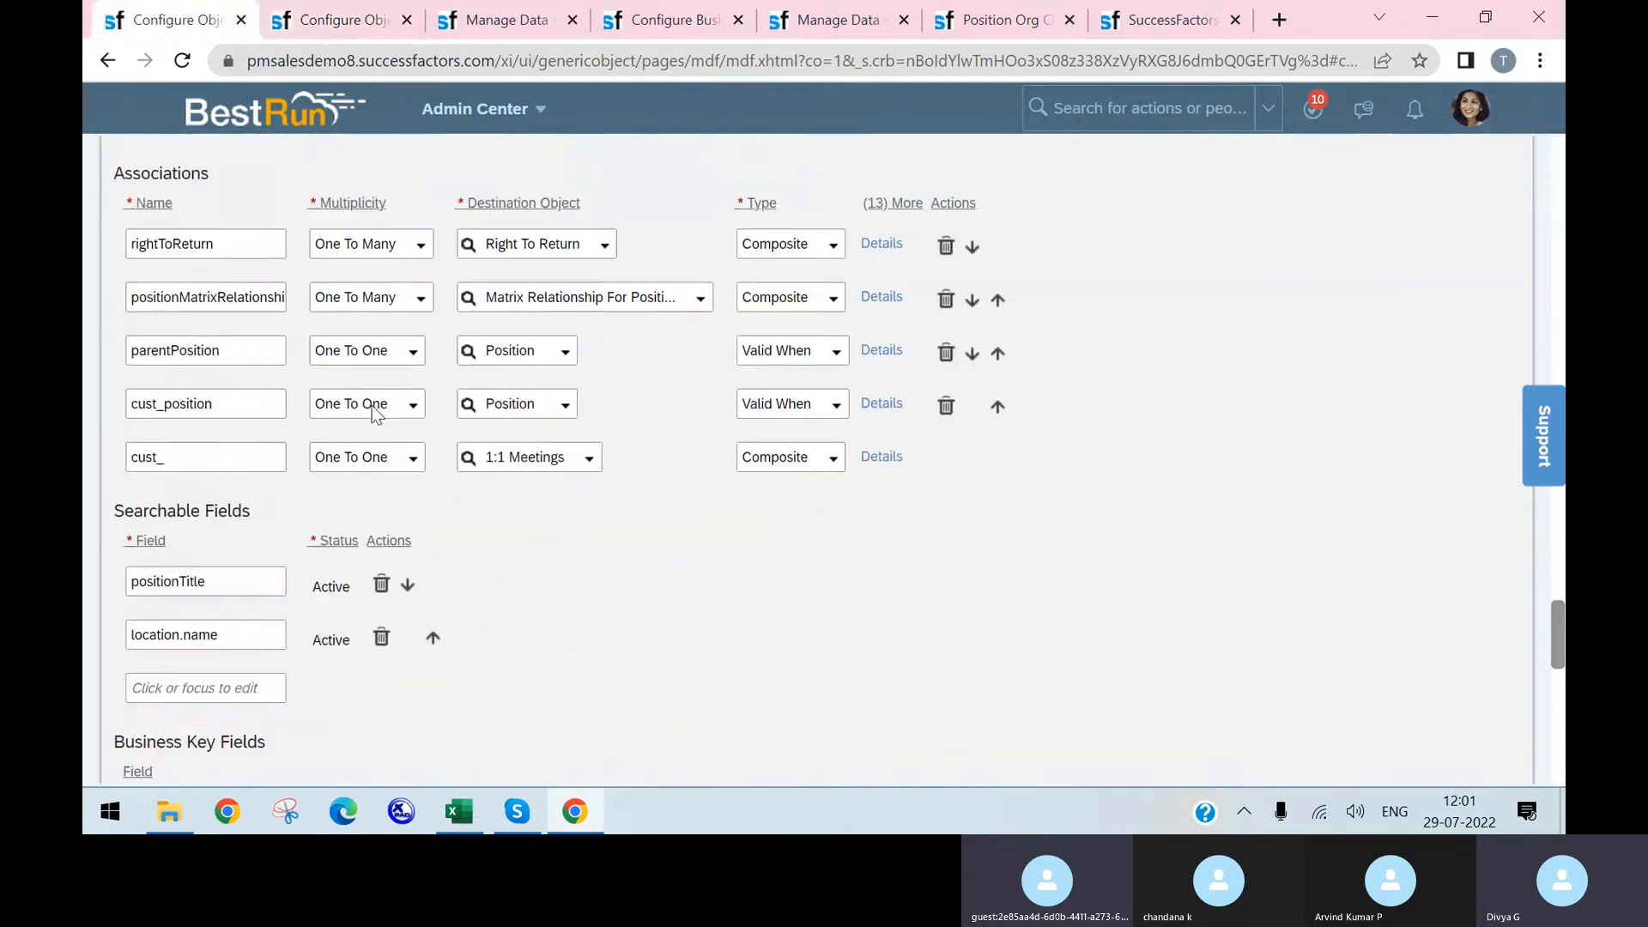
scroll(369, 234, up, 12)
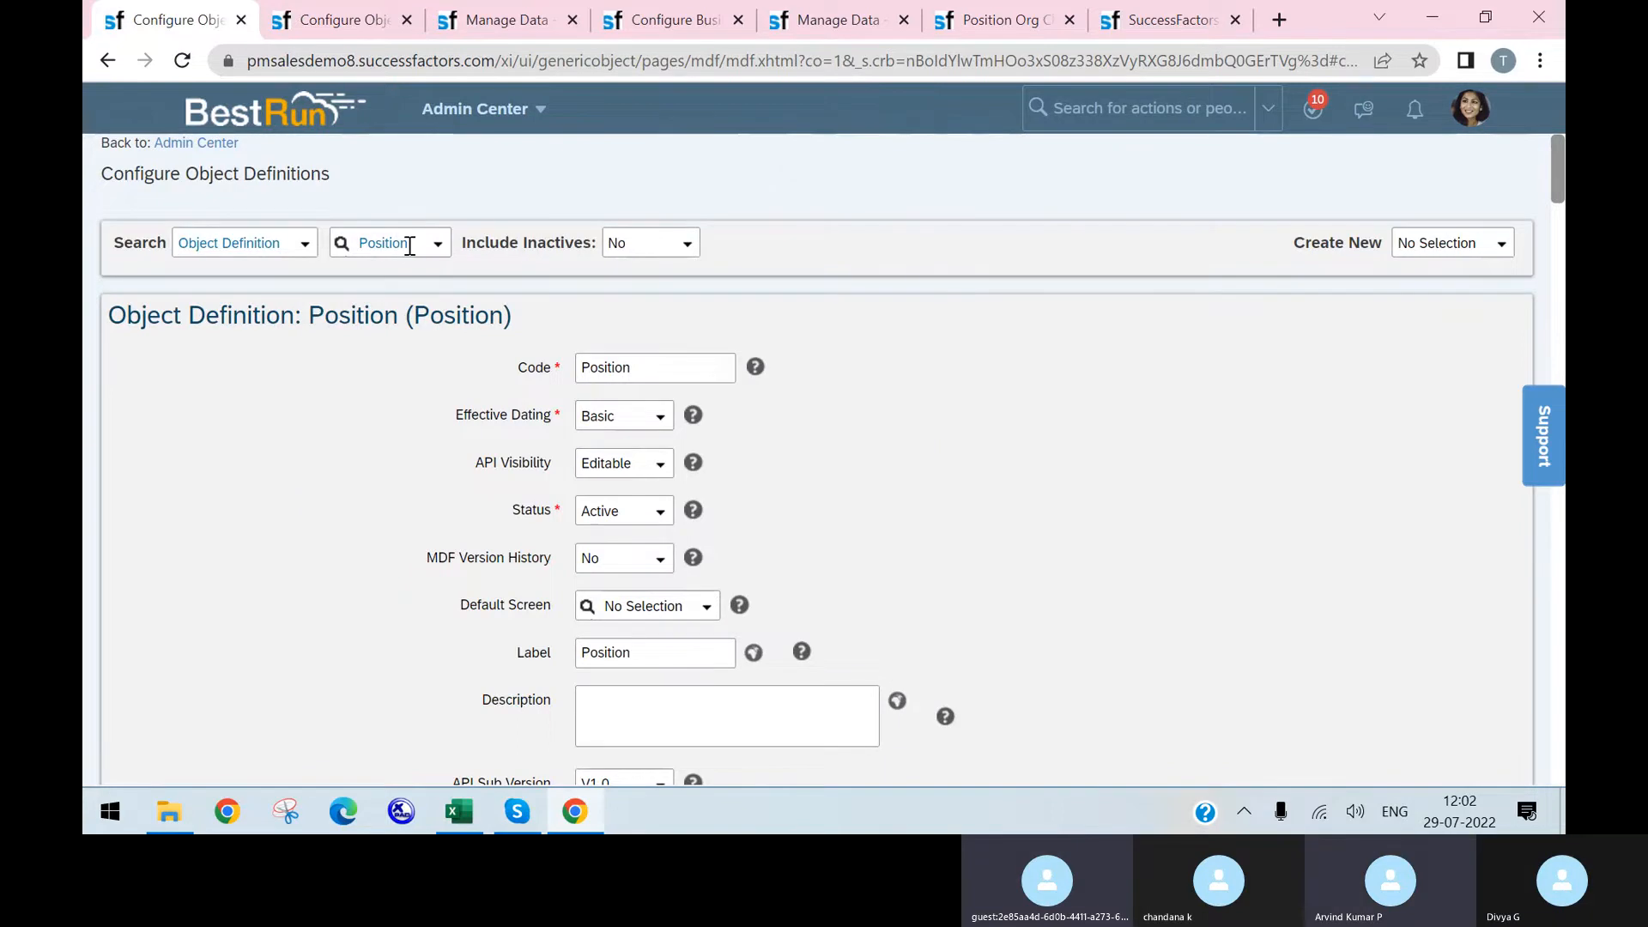
scroll(857, 589, down, 15)
scroll(833, 611, down, 20)
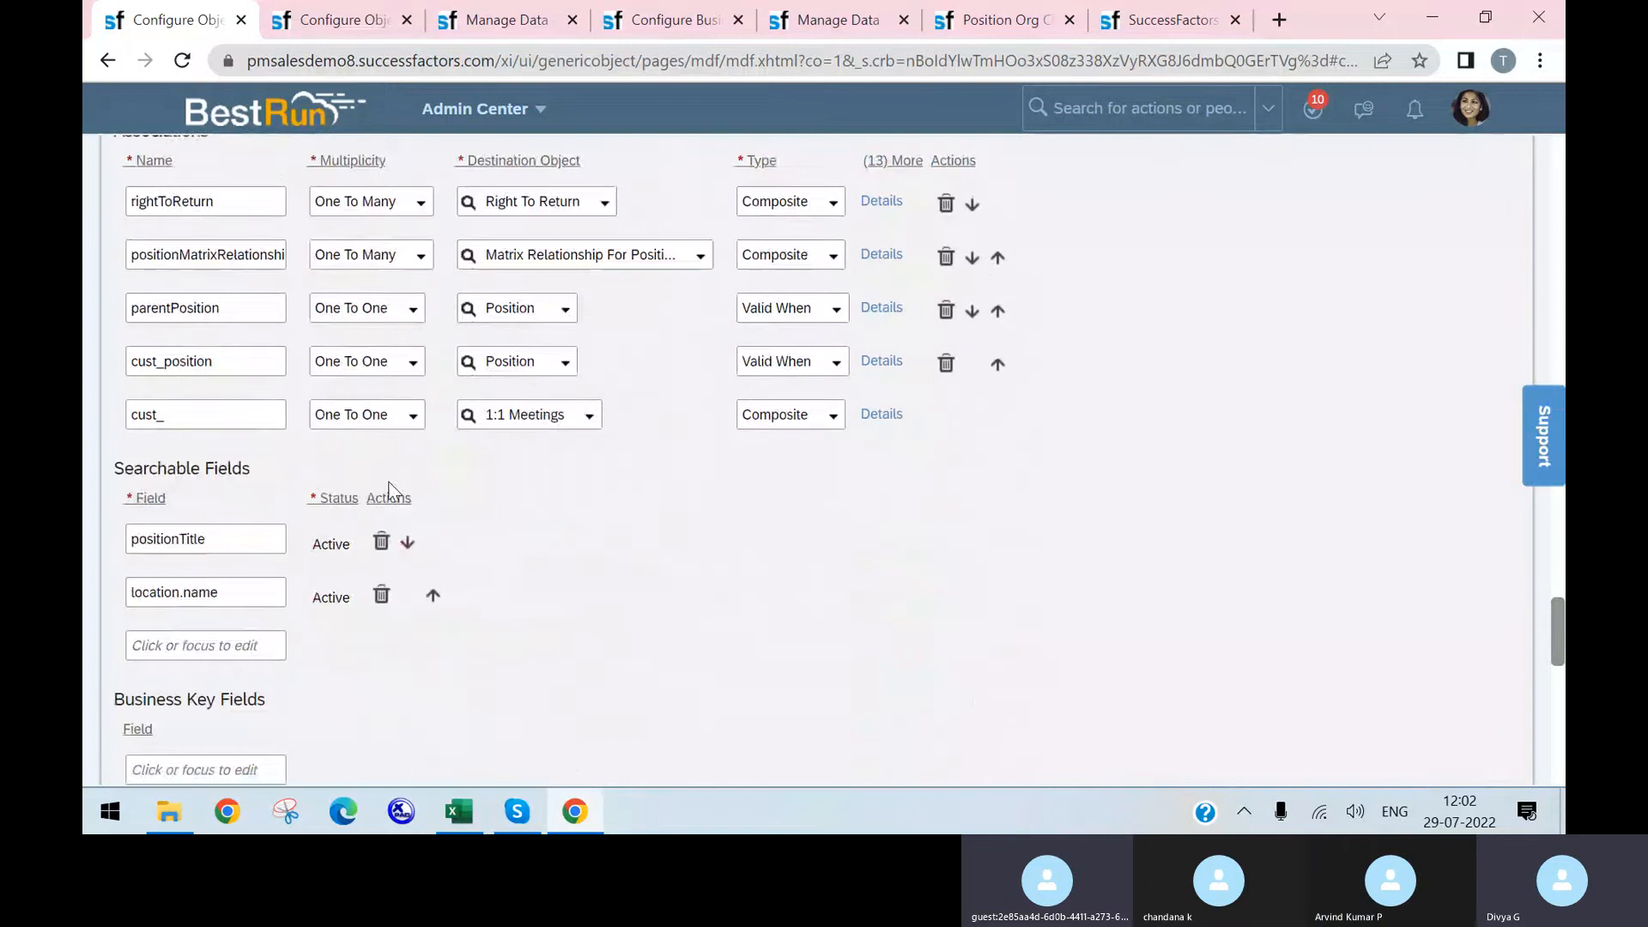
scroll(390, 489, up, 2)
scroll(393, 490, down, 5)
scroll(391, 492, down, 5)
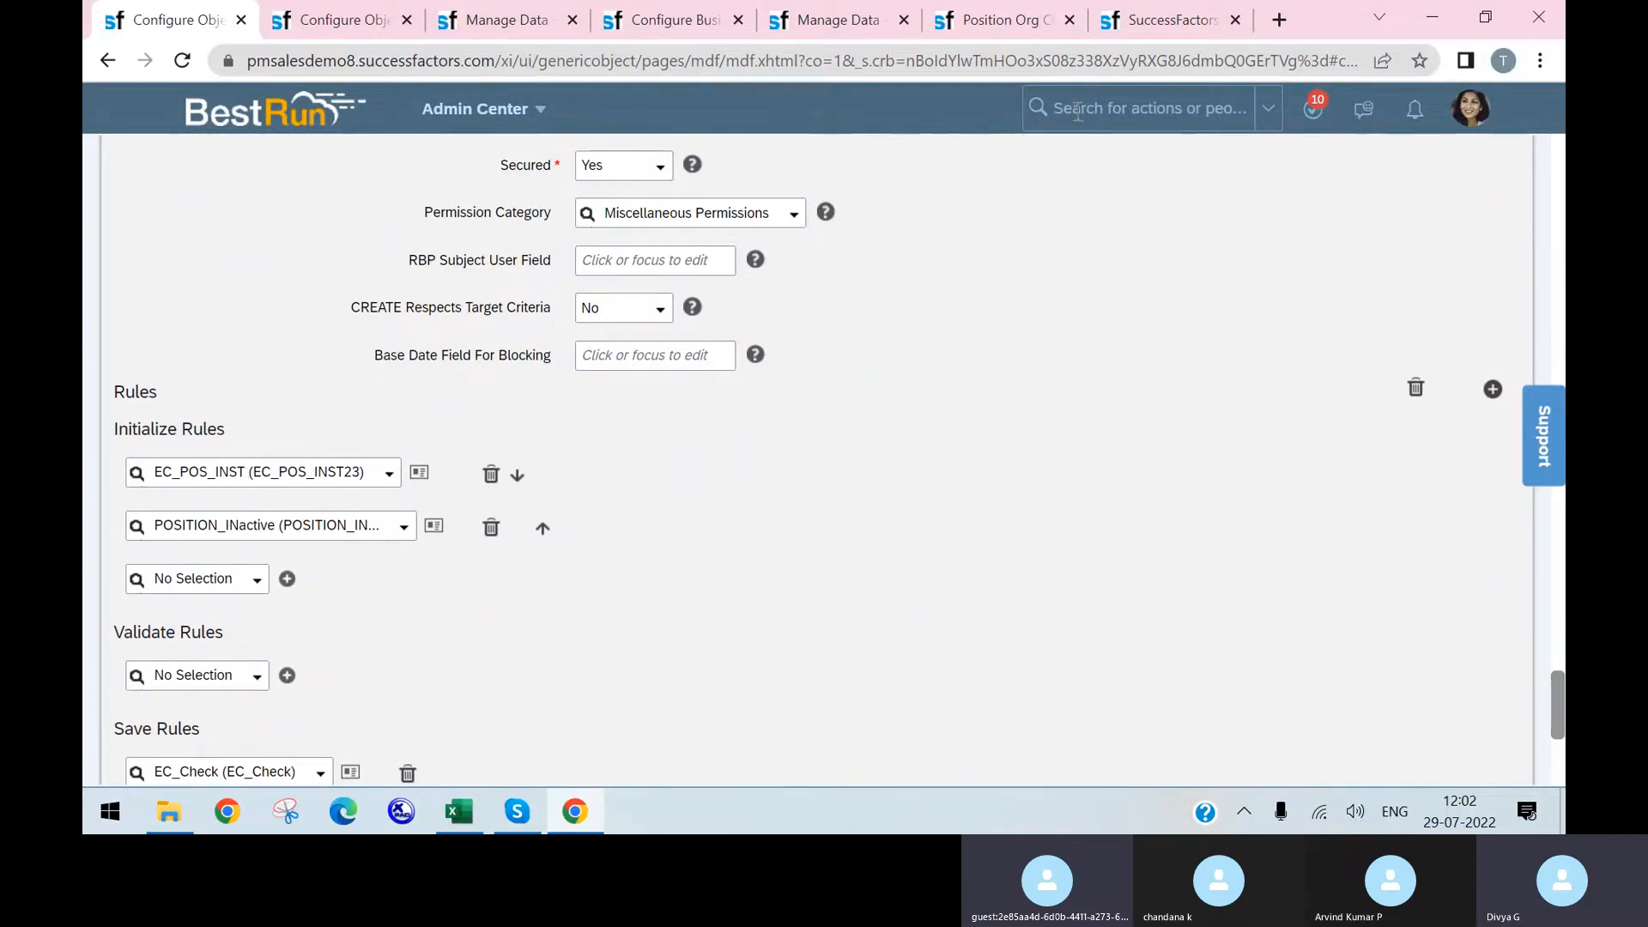
- Copy the EC_FTE rule's code, add that rule to the Position object's Initialize Rules, and save the object definition
click(1154, 20)
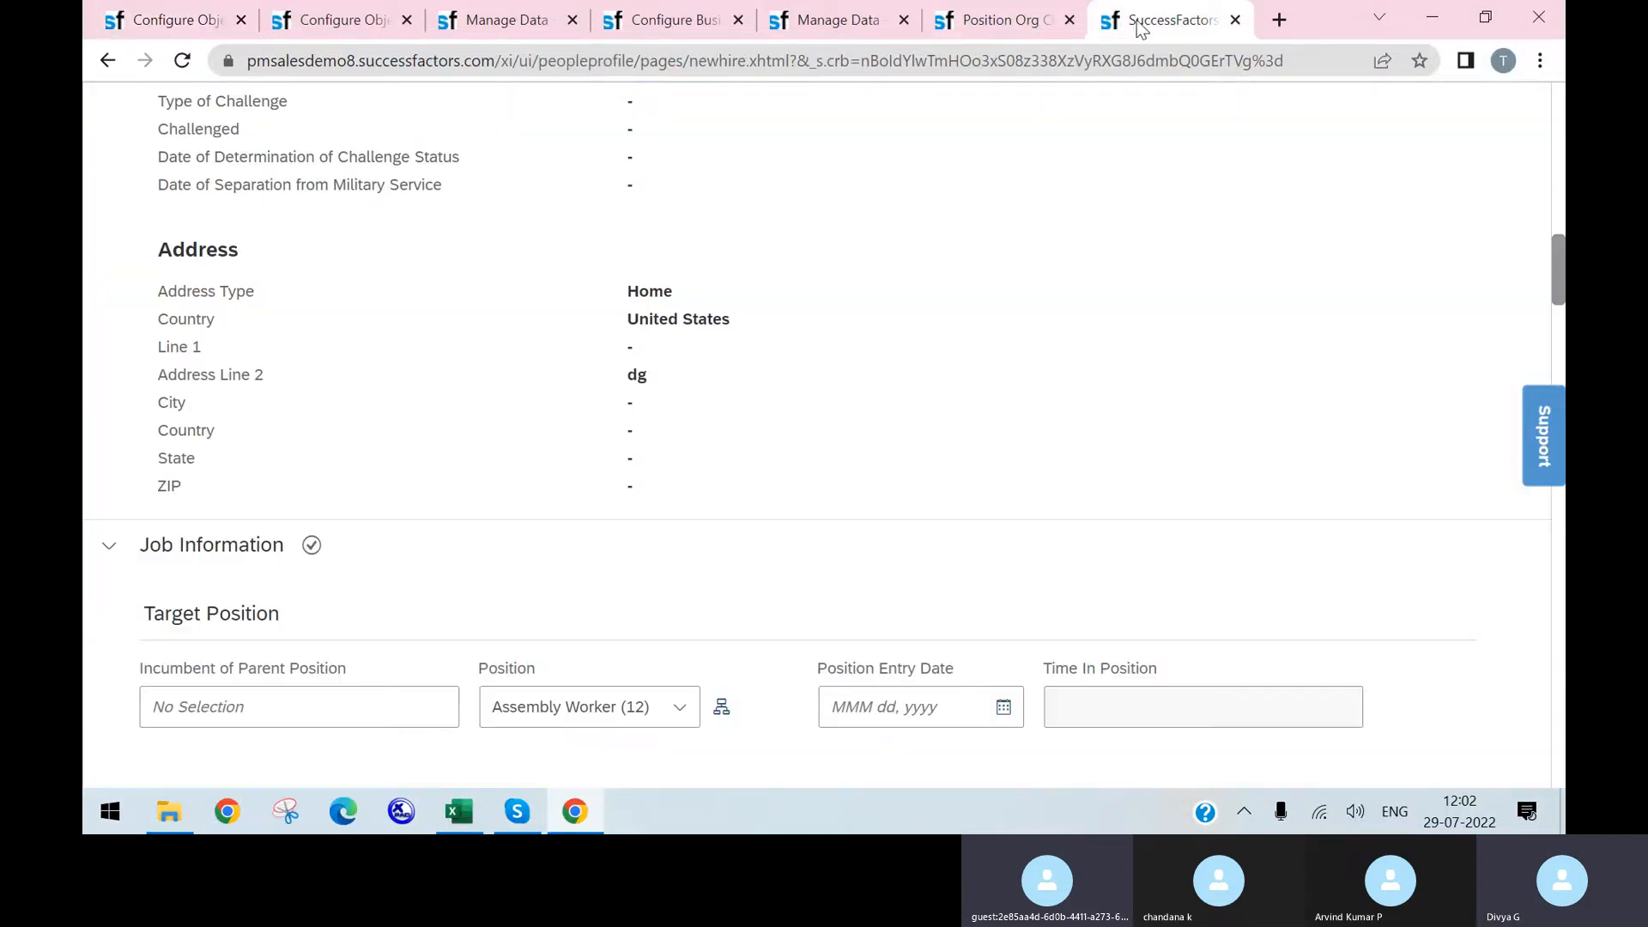
click(666, 19)
drag(539, 302, 461, 302)
key(ctrl+c)
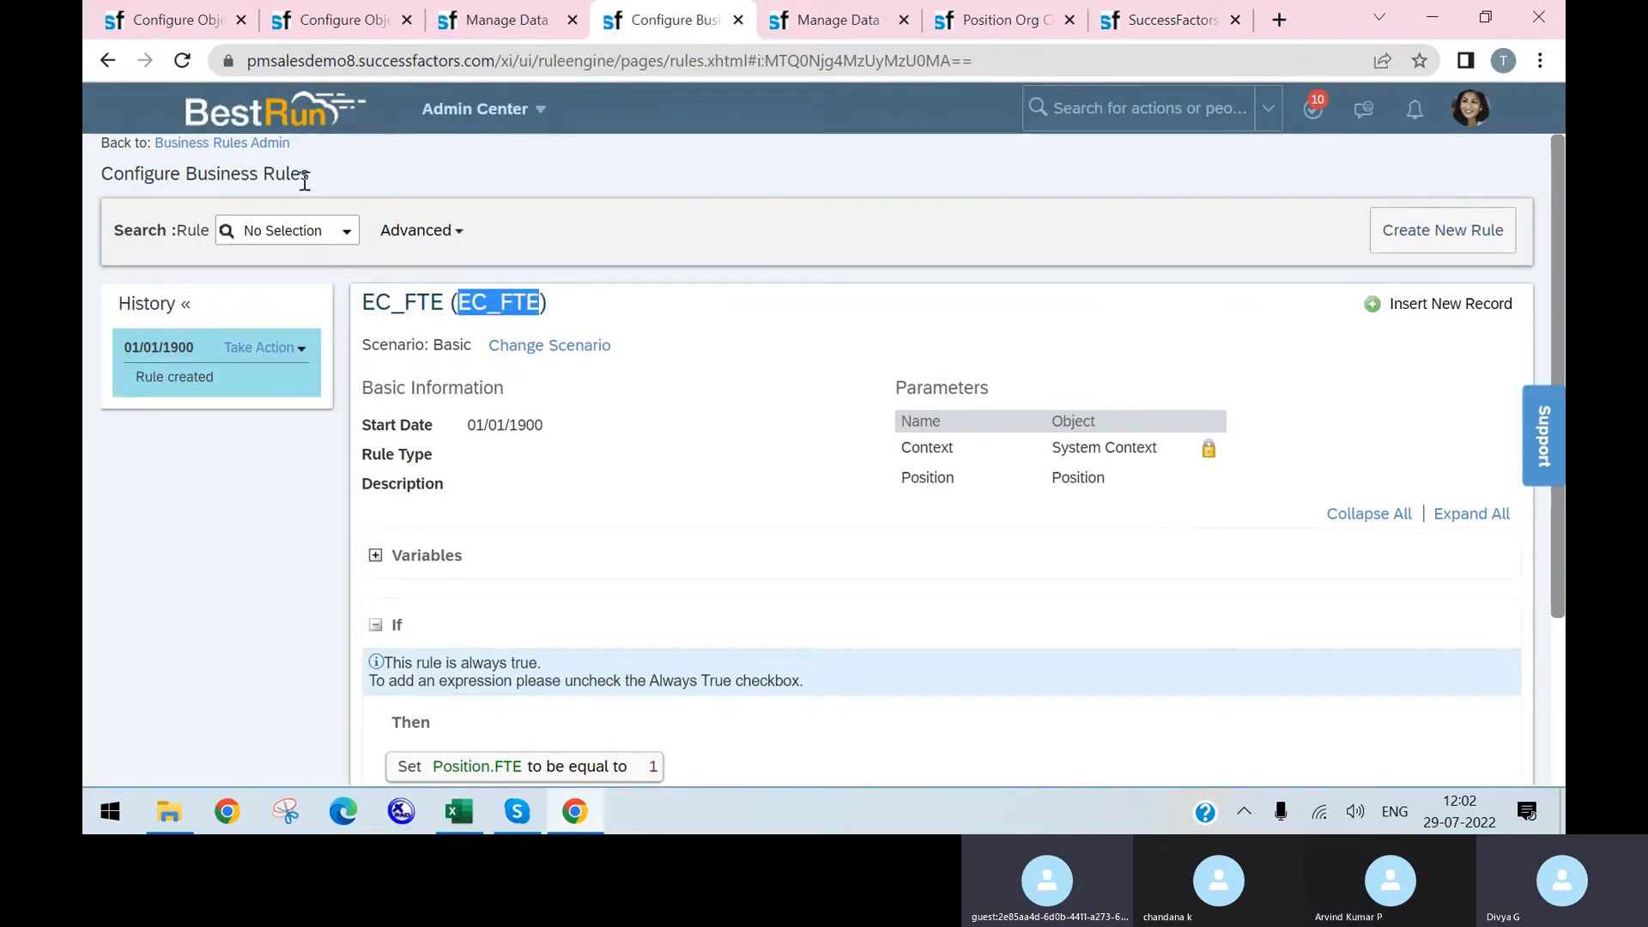
click(146, 18)
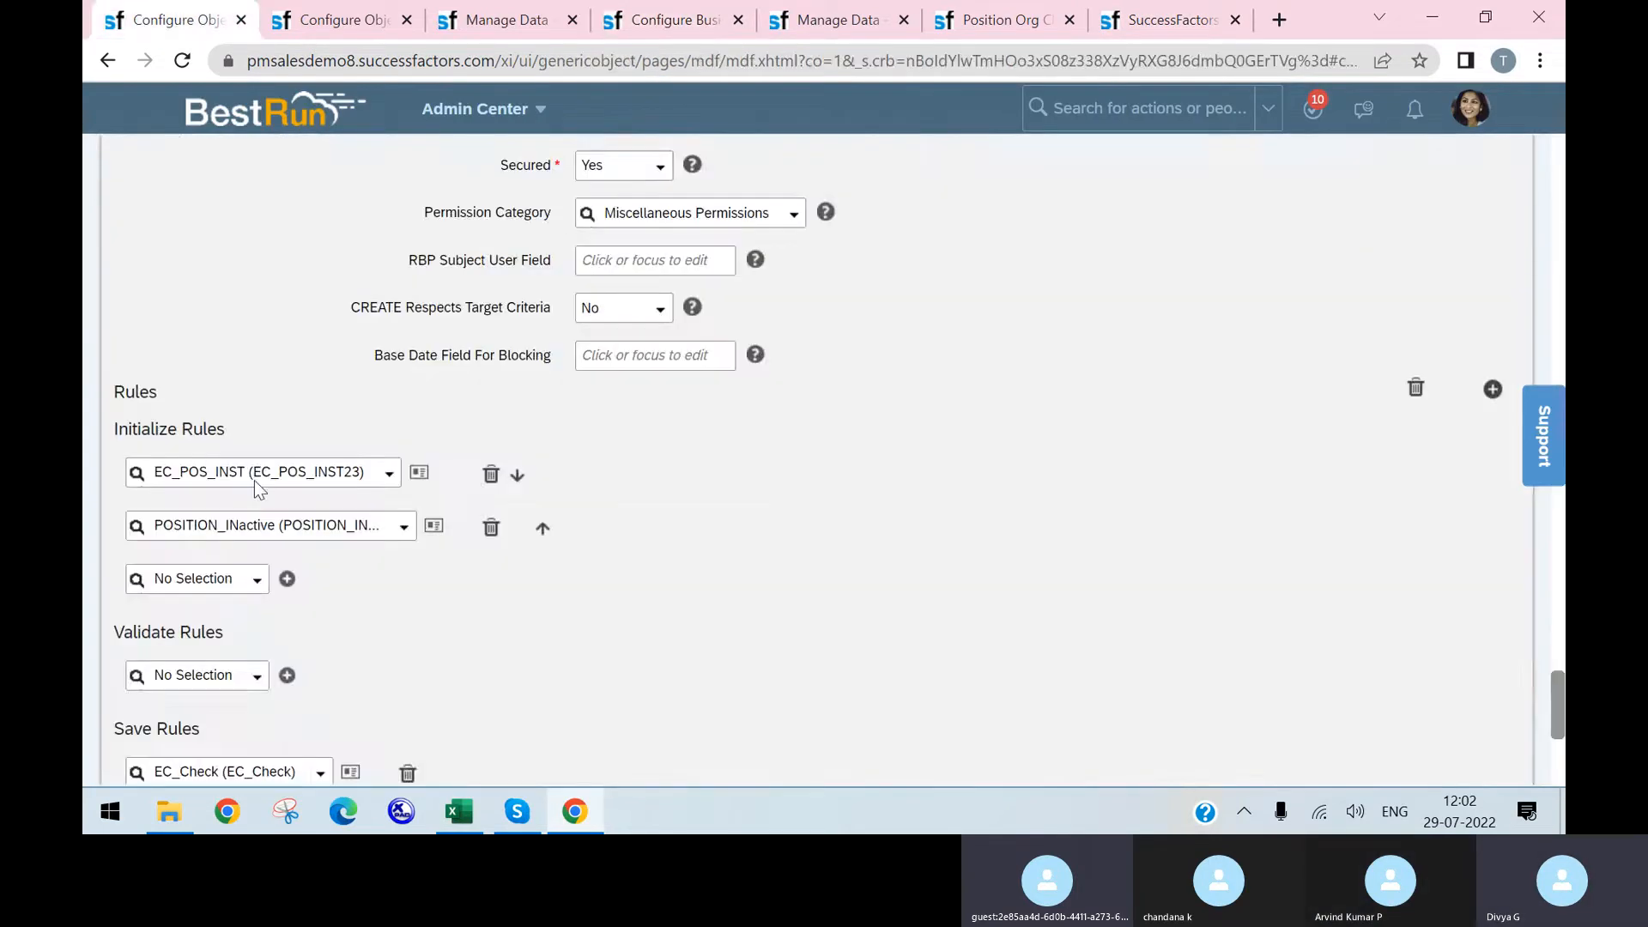
click(221, 582)
key(ctrl+v)
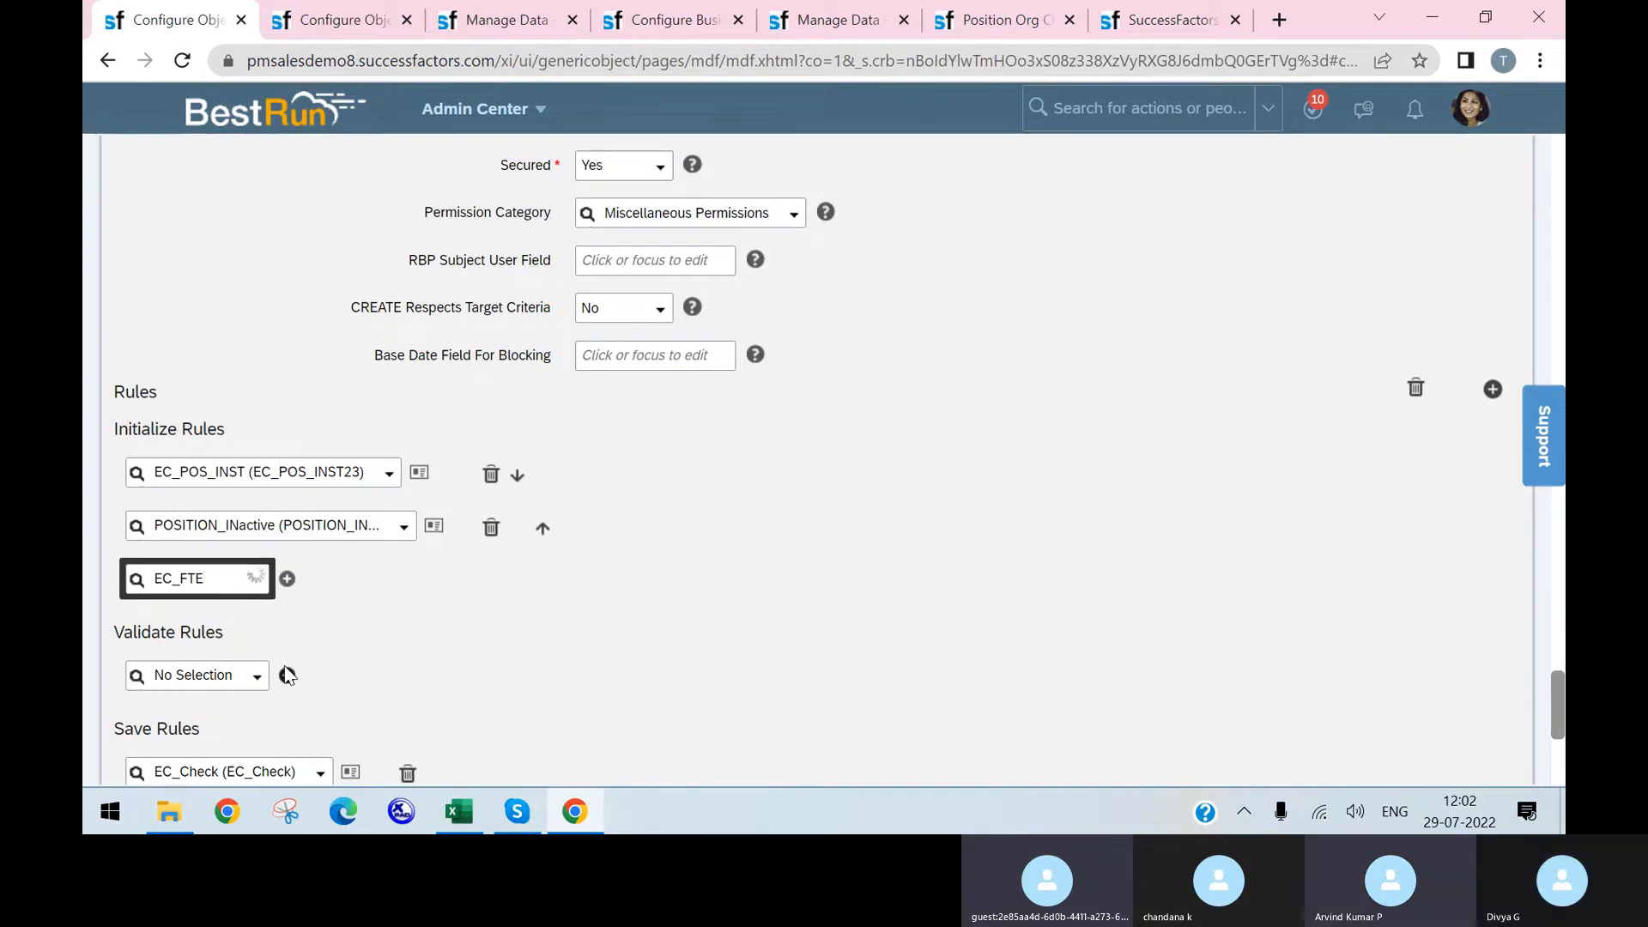
click(249, 611)
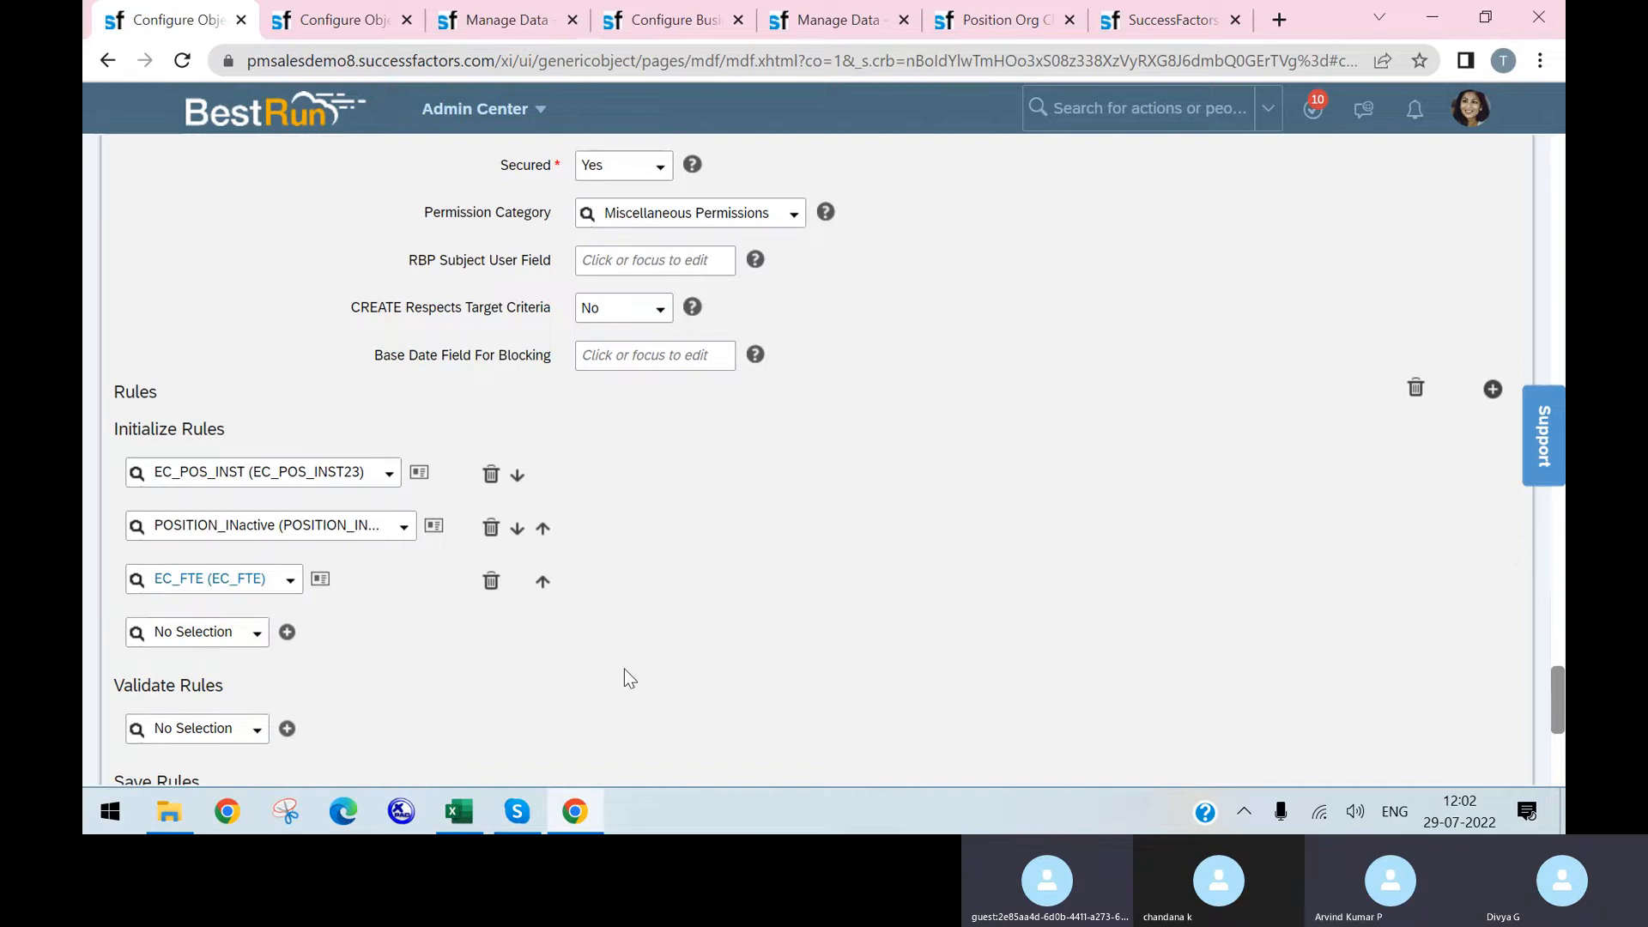
scroll(1257, 739, down, 6)
click(1476, 710)
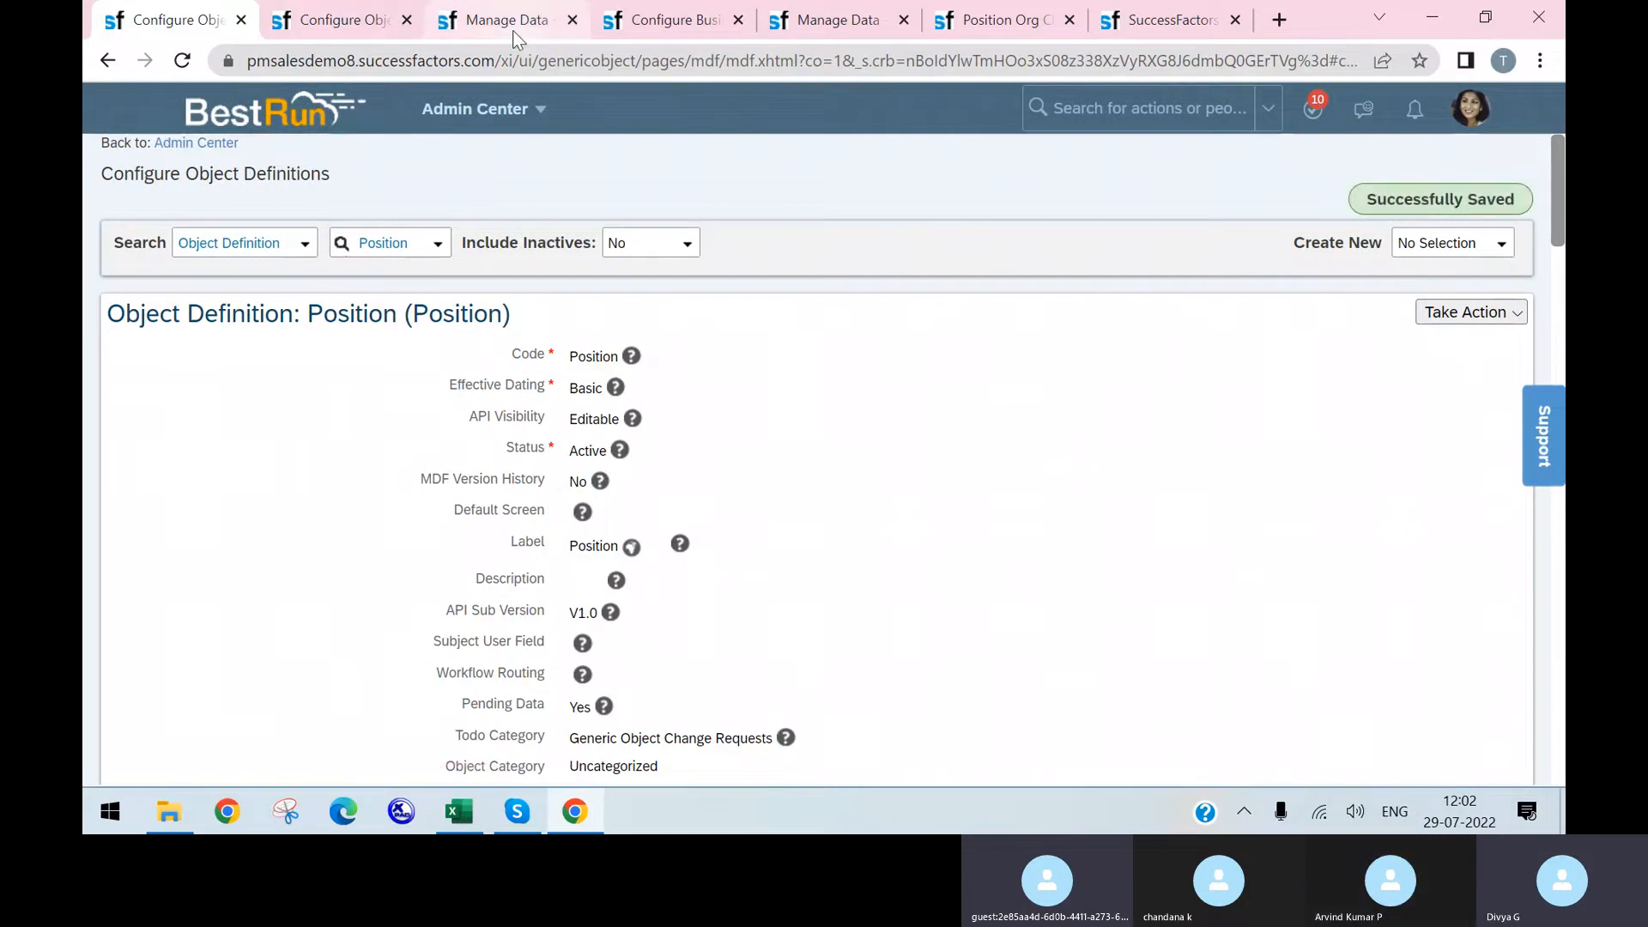
- Examine the already open new Position form in Manage Data for its Change Reason, FTE, Regular/Temporary and To Be Hired values
click(517, 40)
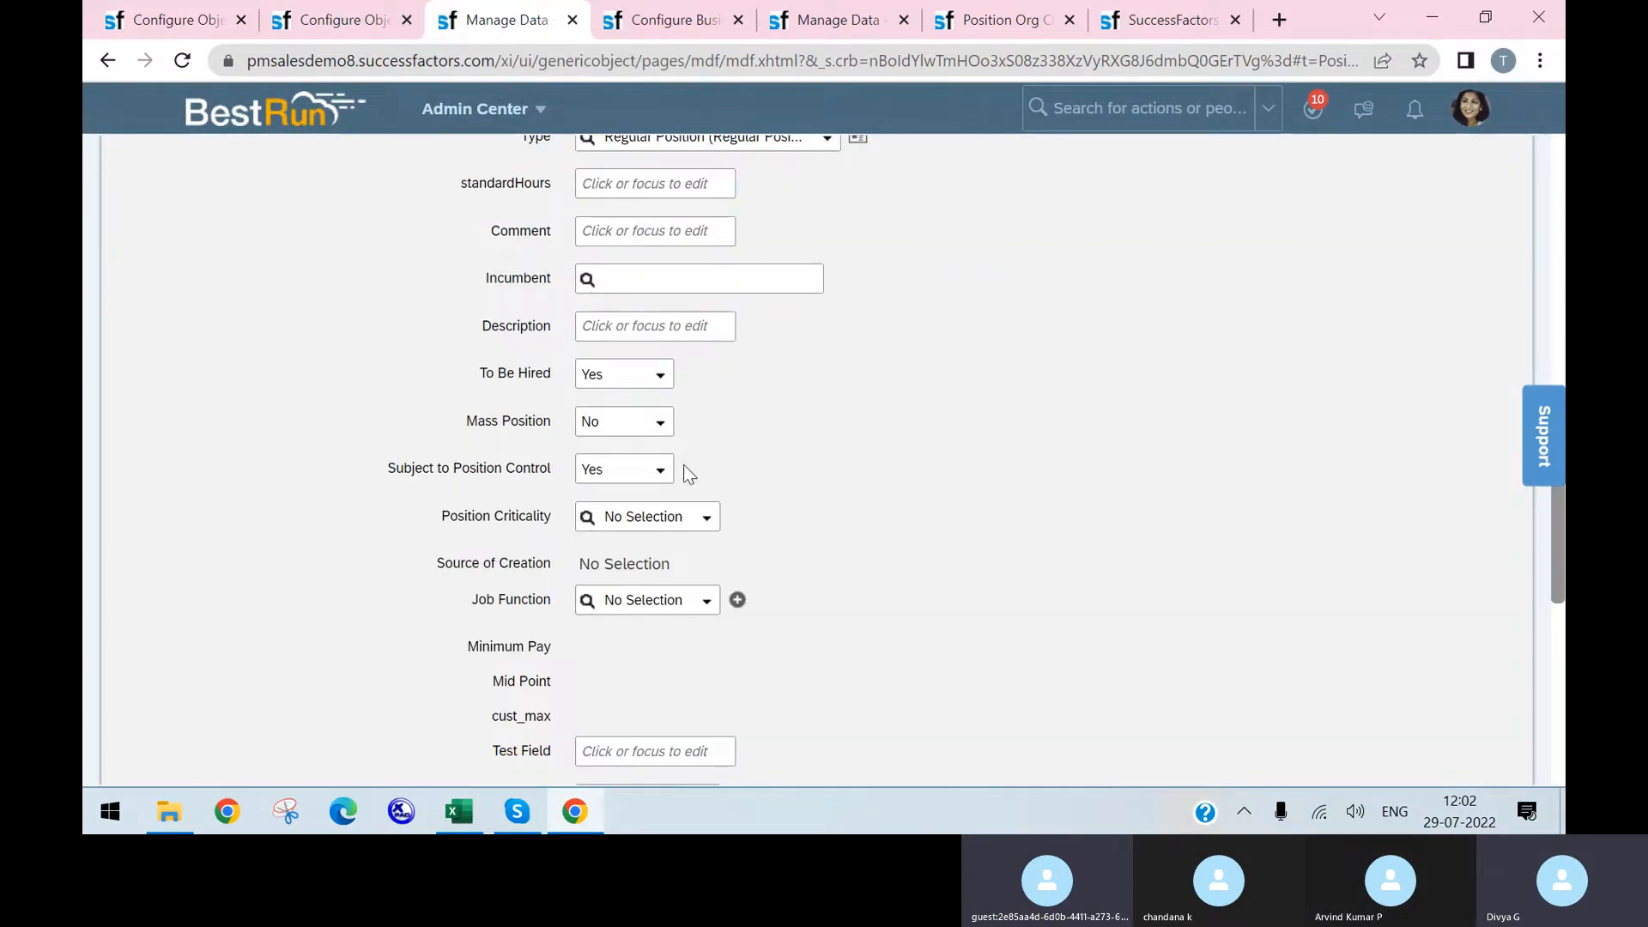
scroll(718, 398, up, 15)
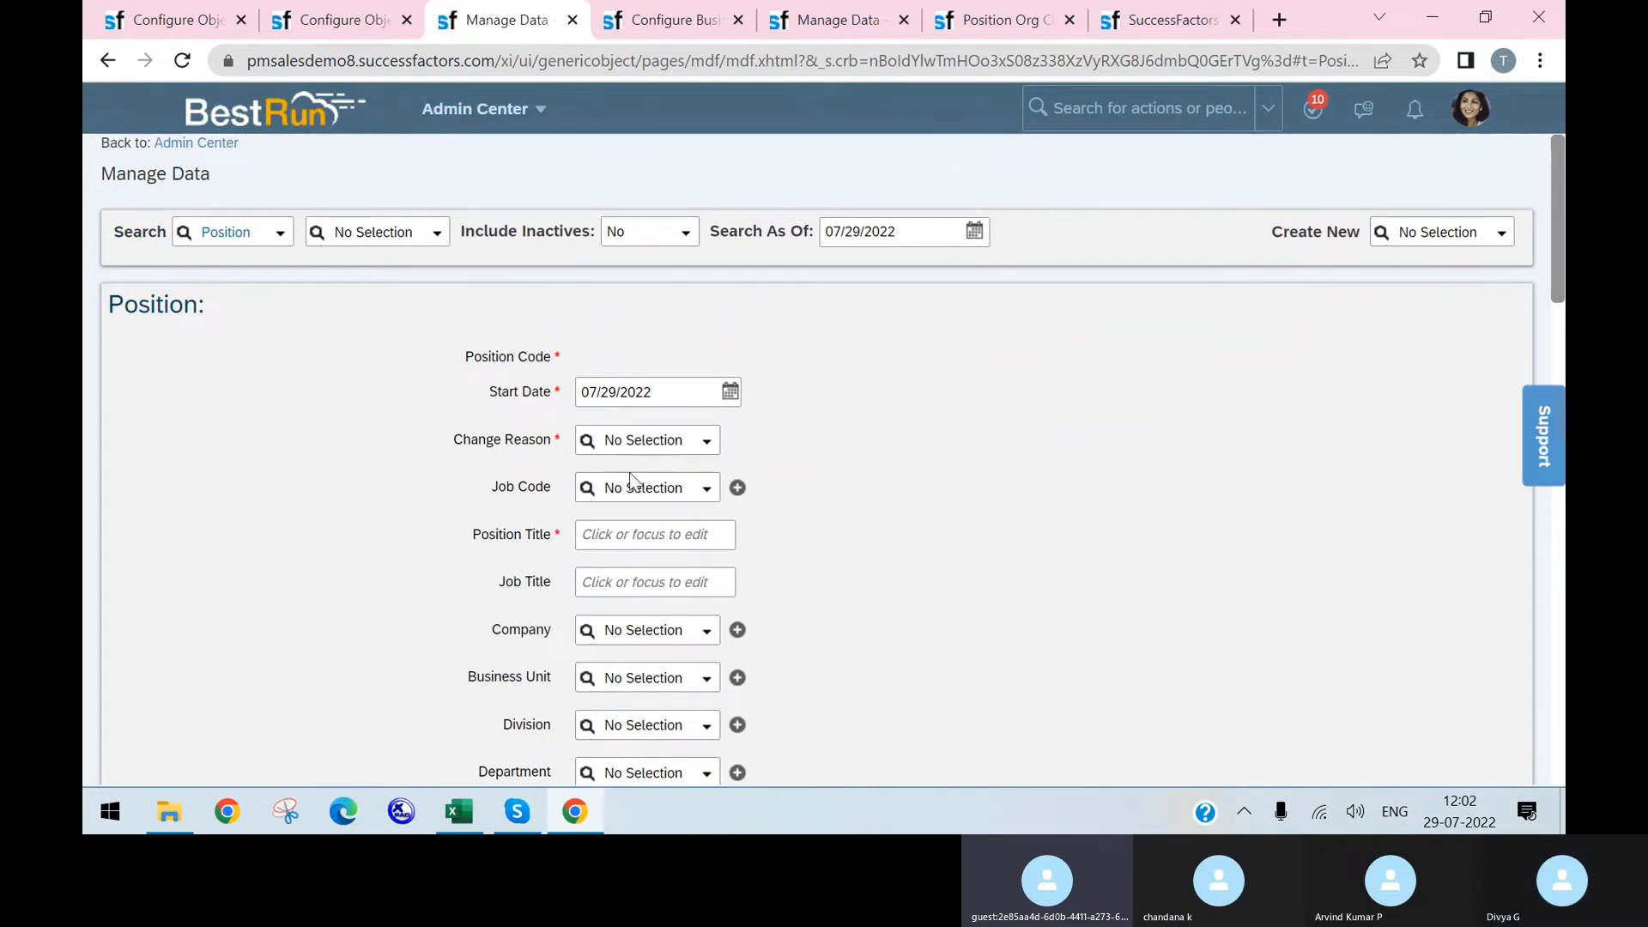
scroll(699, 515, down, 9)
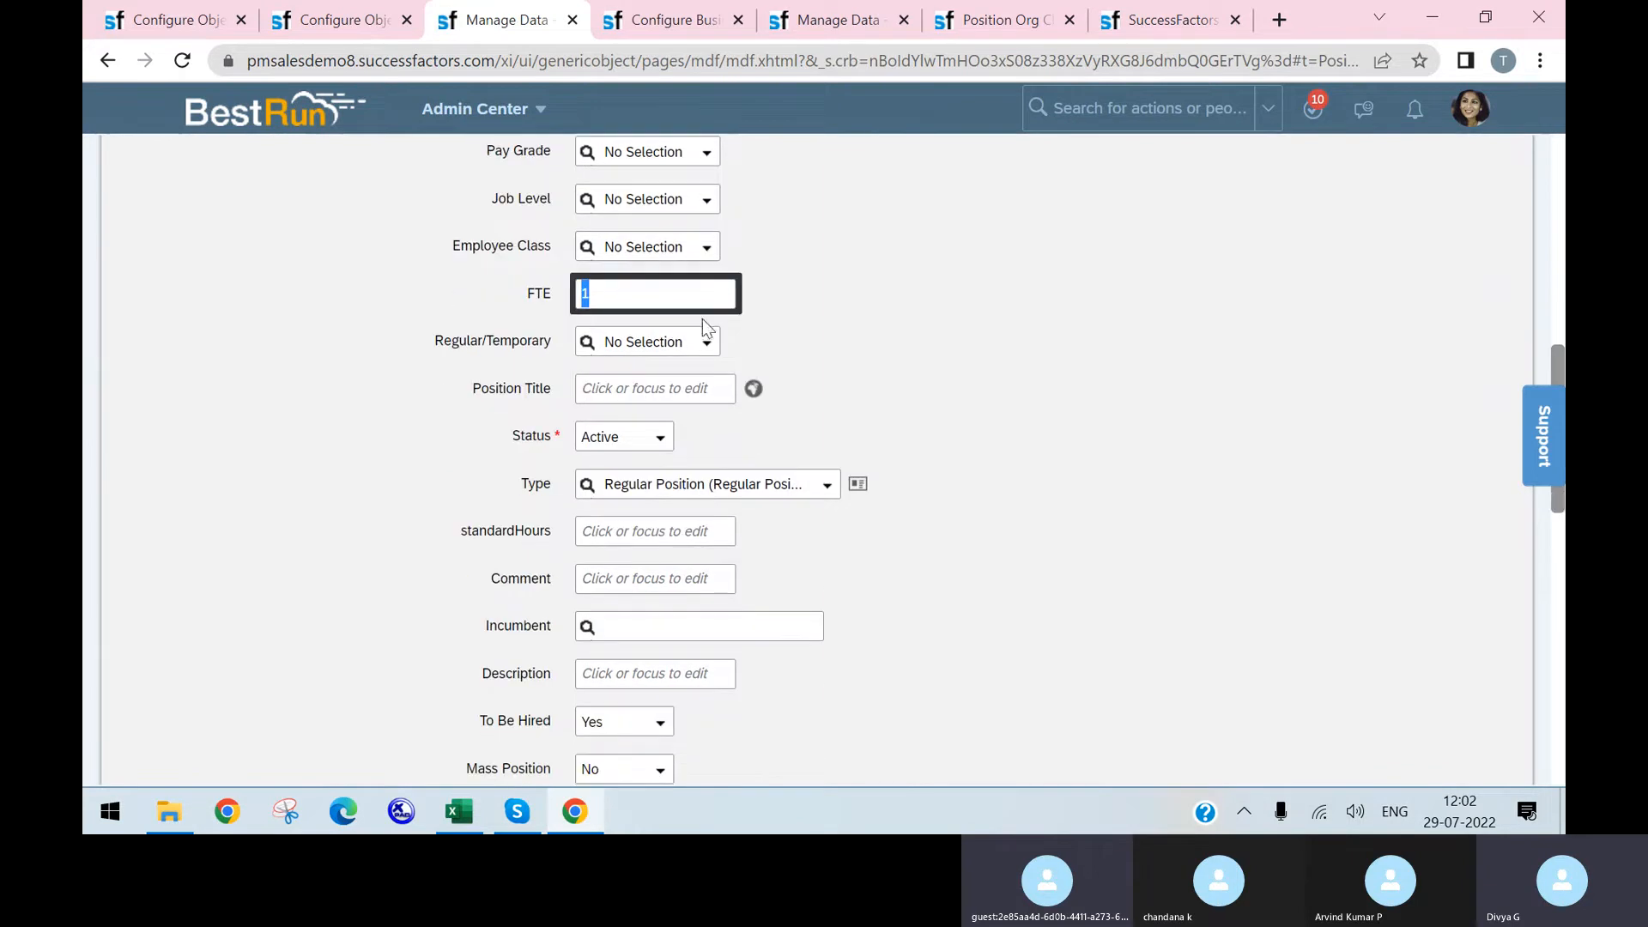
scroll(699, 473, down, 1)
scroll(764, 411, down, 1)
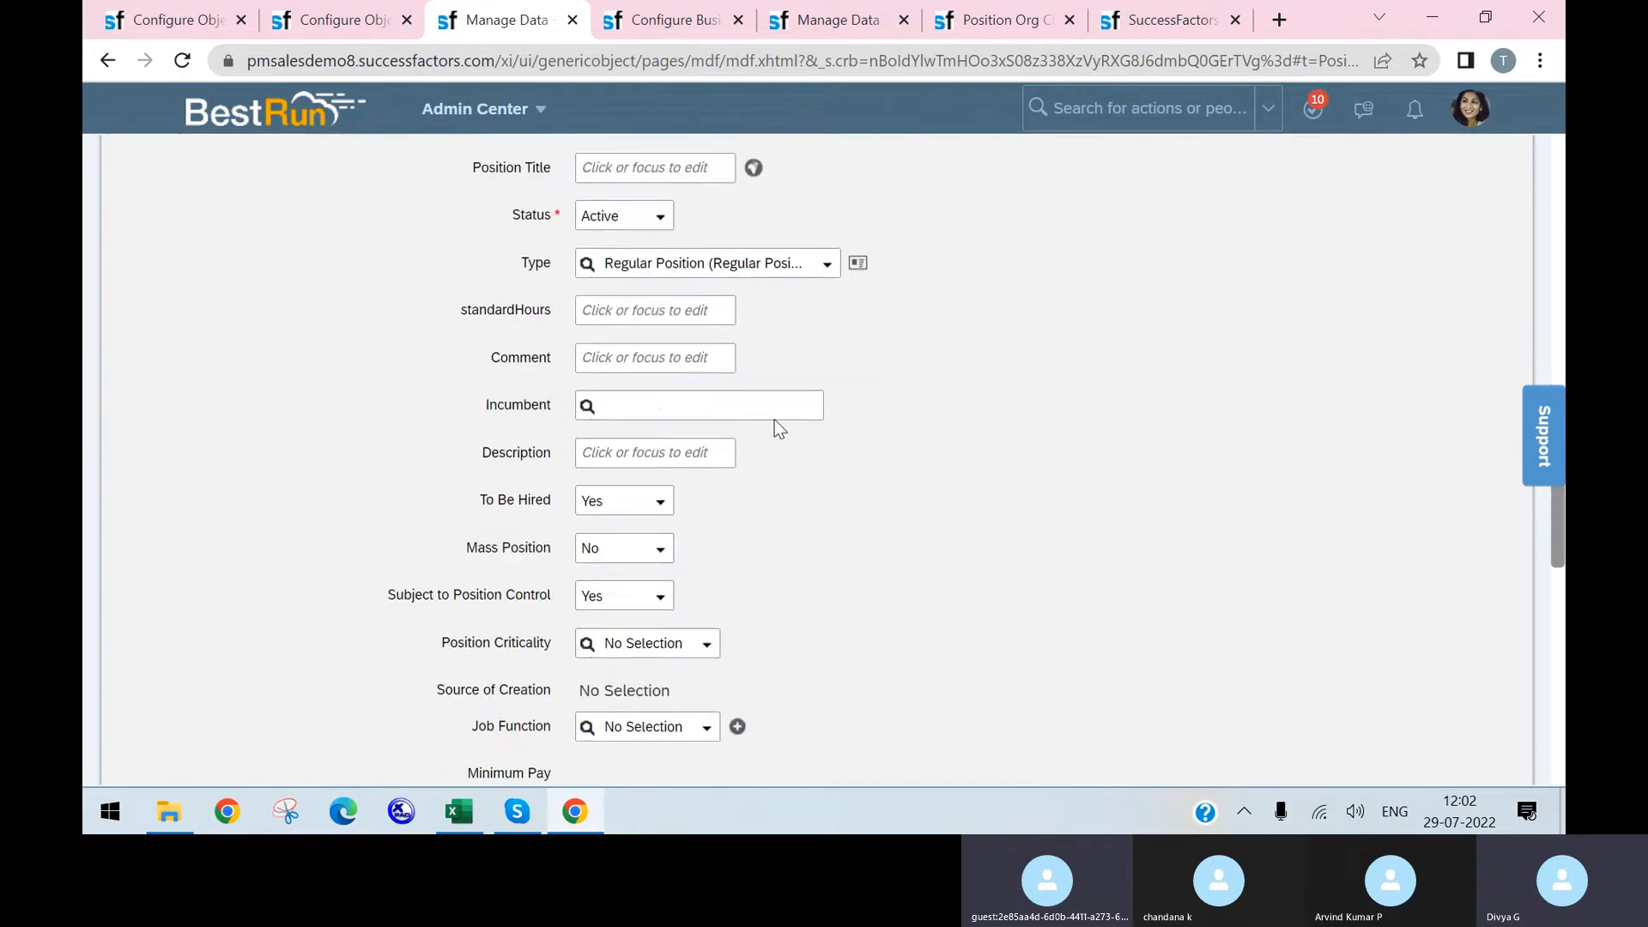
scroll(678, 515, down, 1)
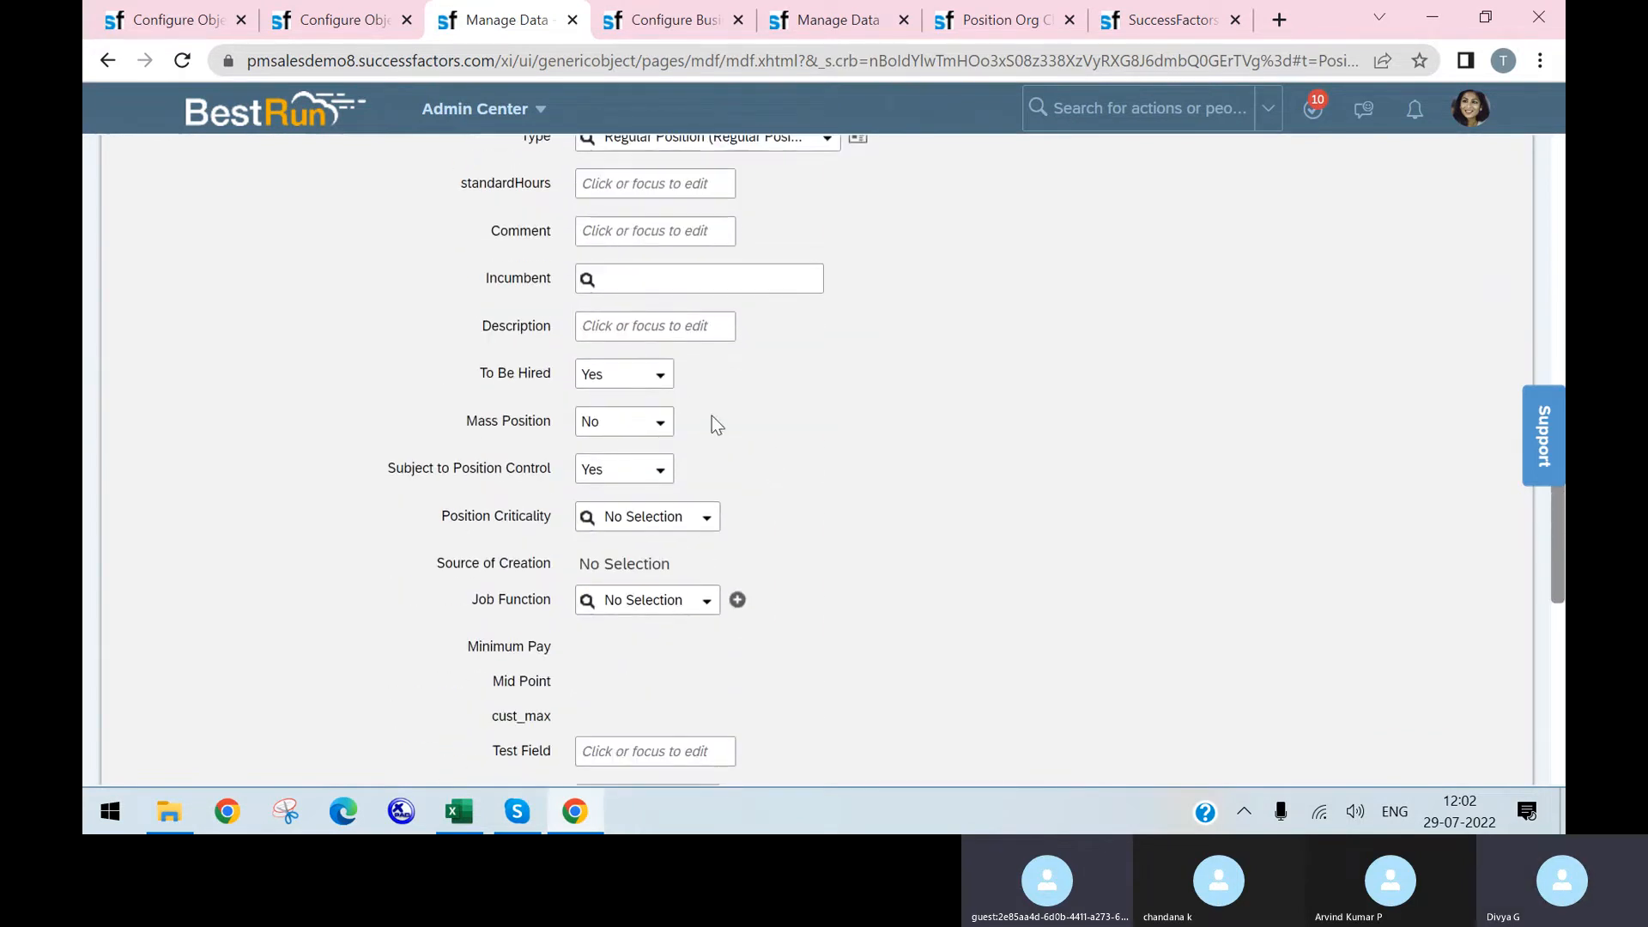
scroll(973, 596, up, 12)
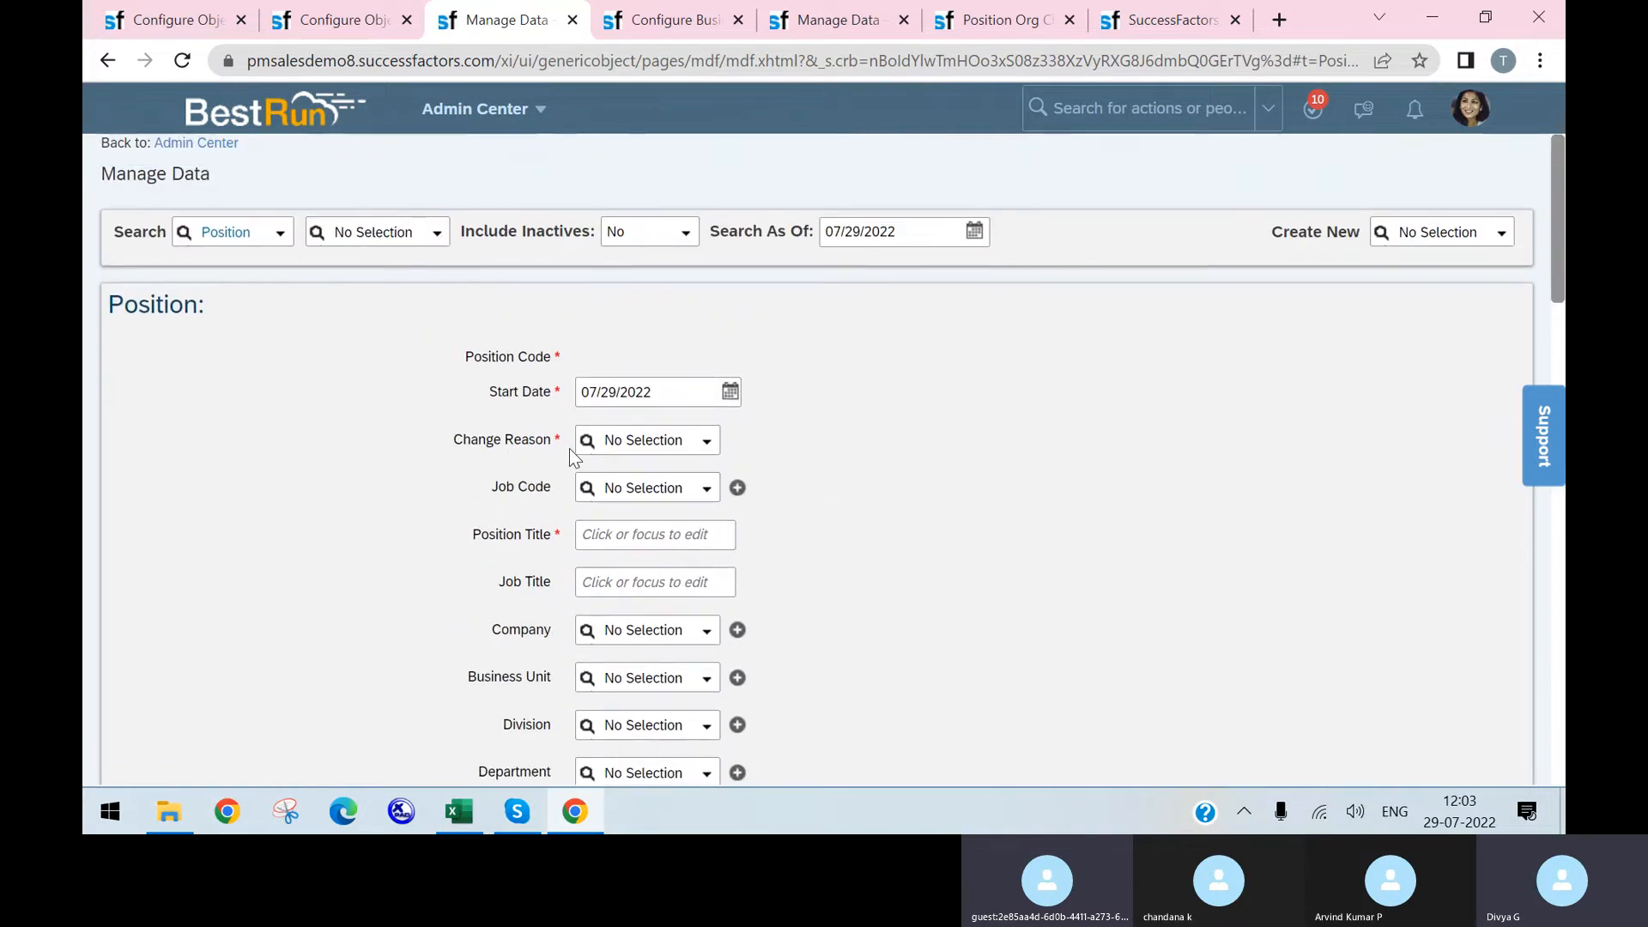
scroll(1011, 498, down, 14)
scroll(1114, 486, up, 3)
- Reload the new Position form and check its Change Reason, FTE and Regular/Temporary defaults
click(182, 60)
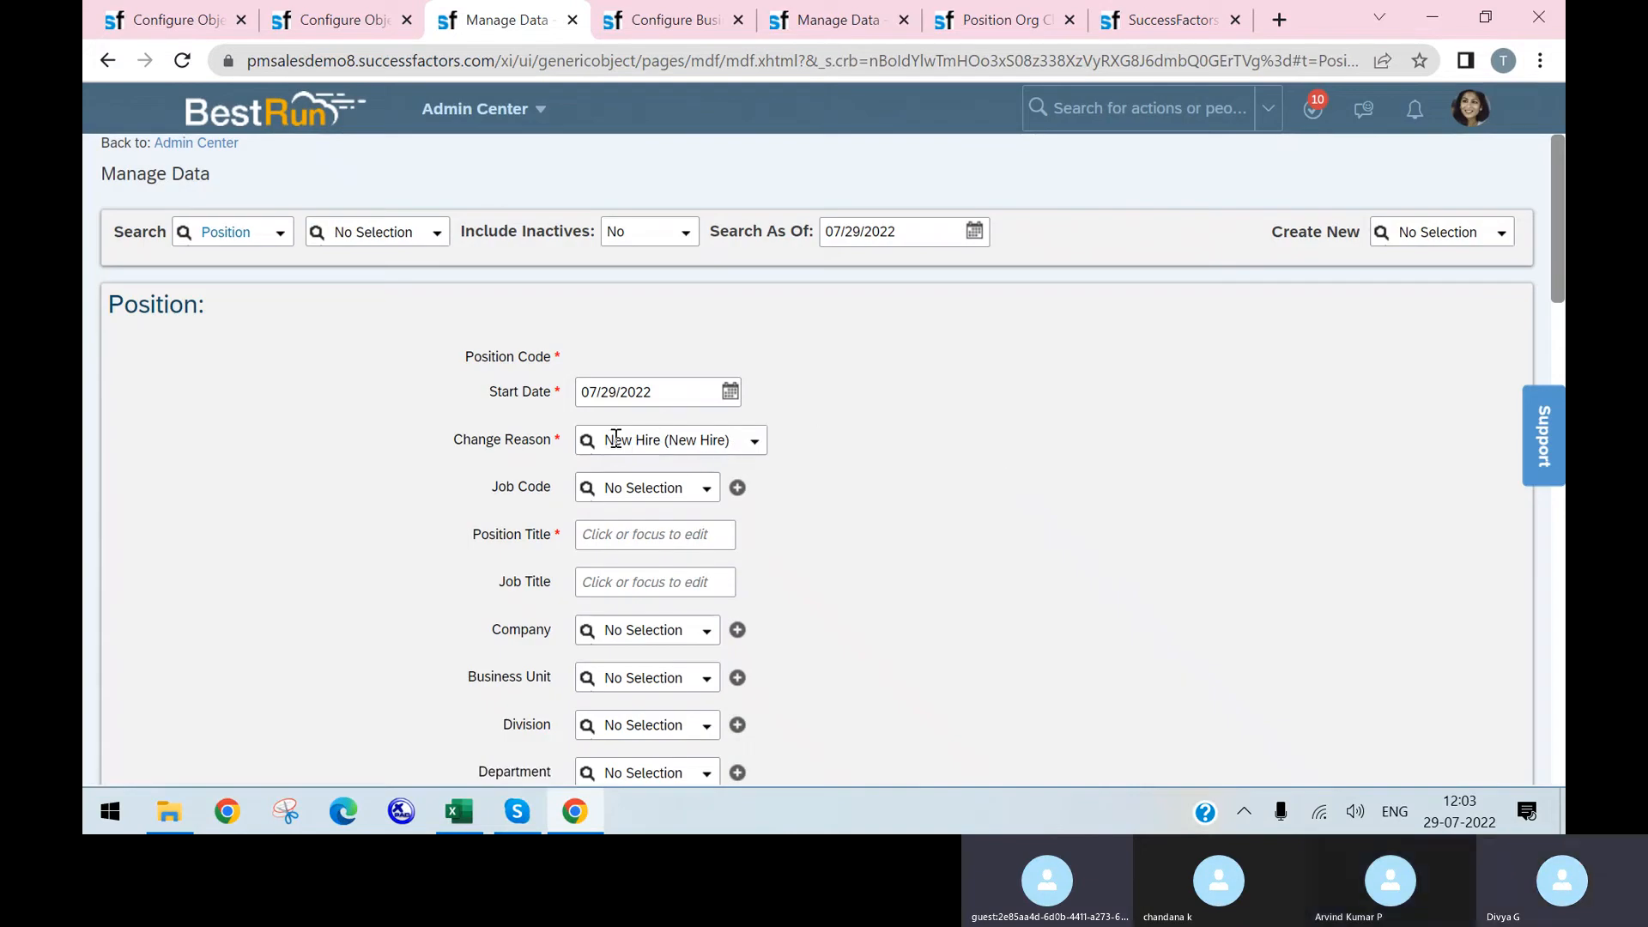
drag(605, 439, 743, 464)
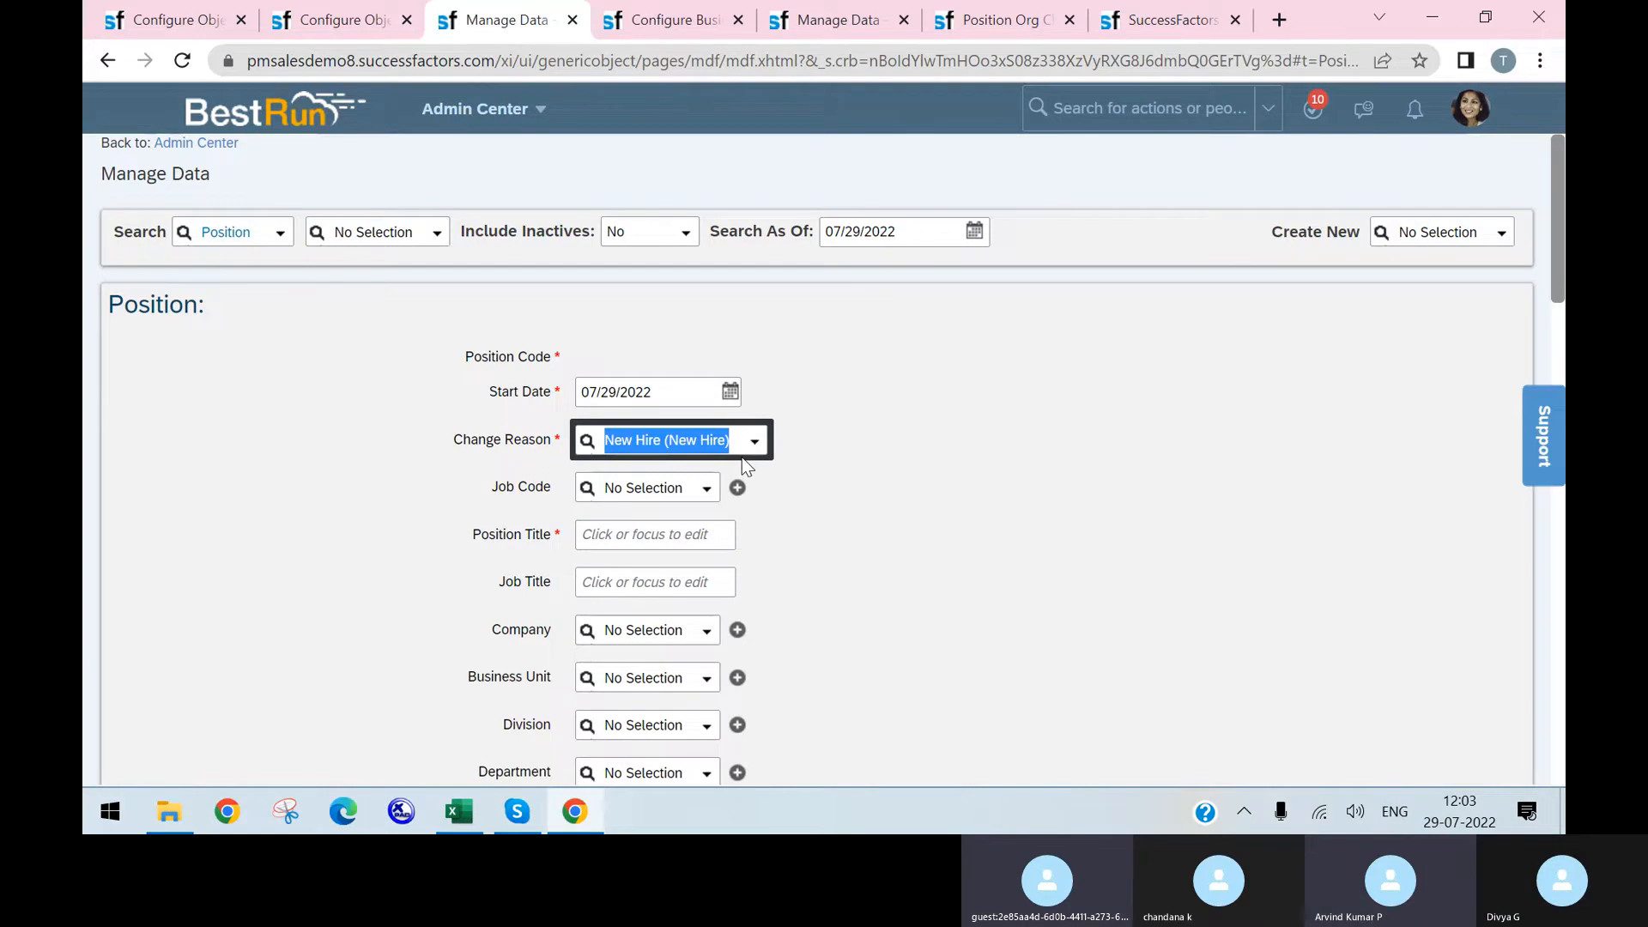
scroll(811, 512, down, 6)
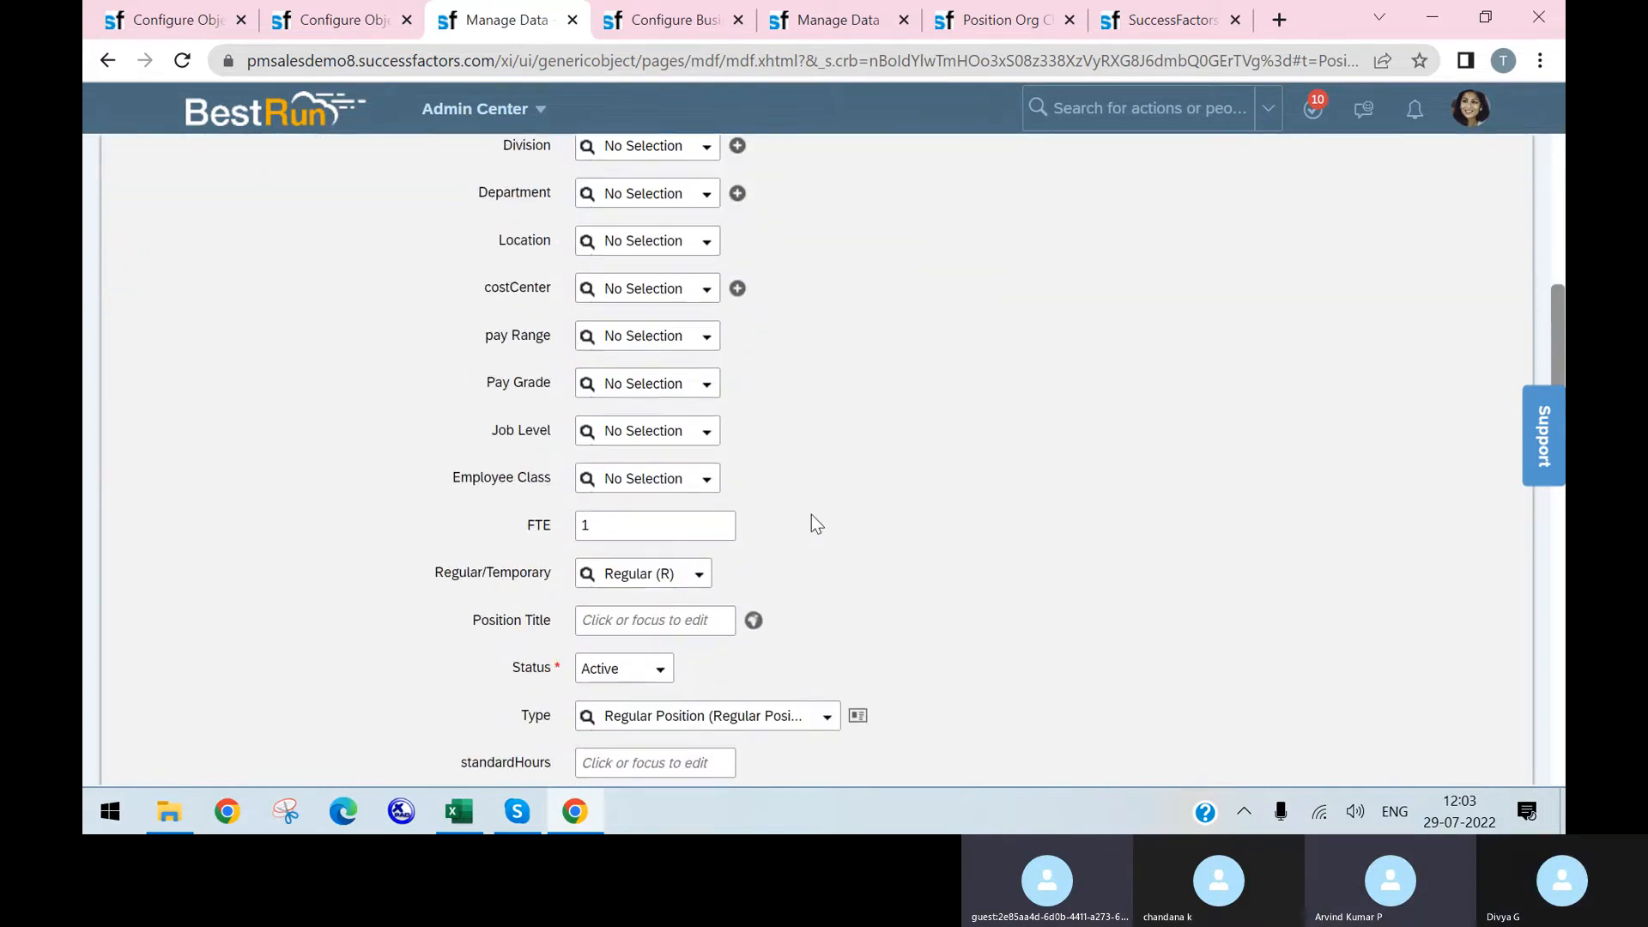
click(609, 530)
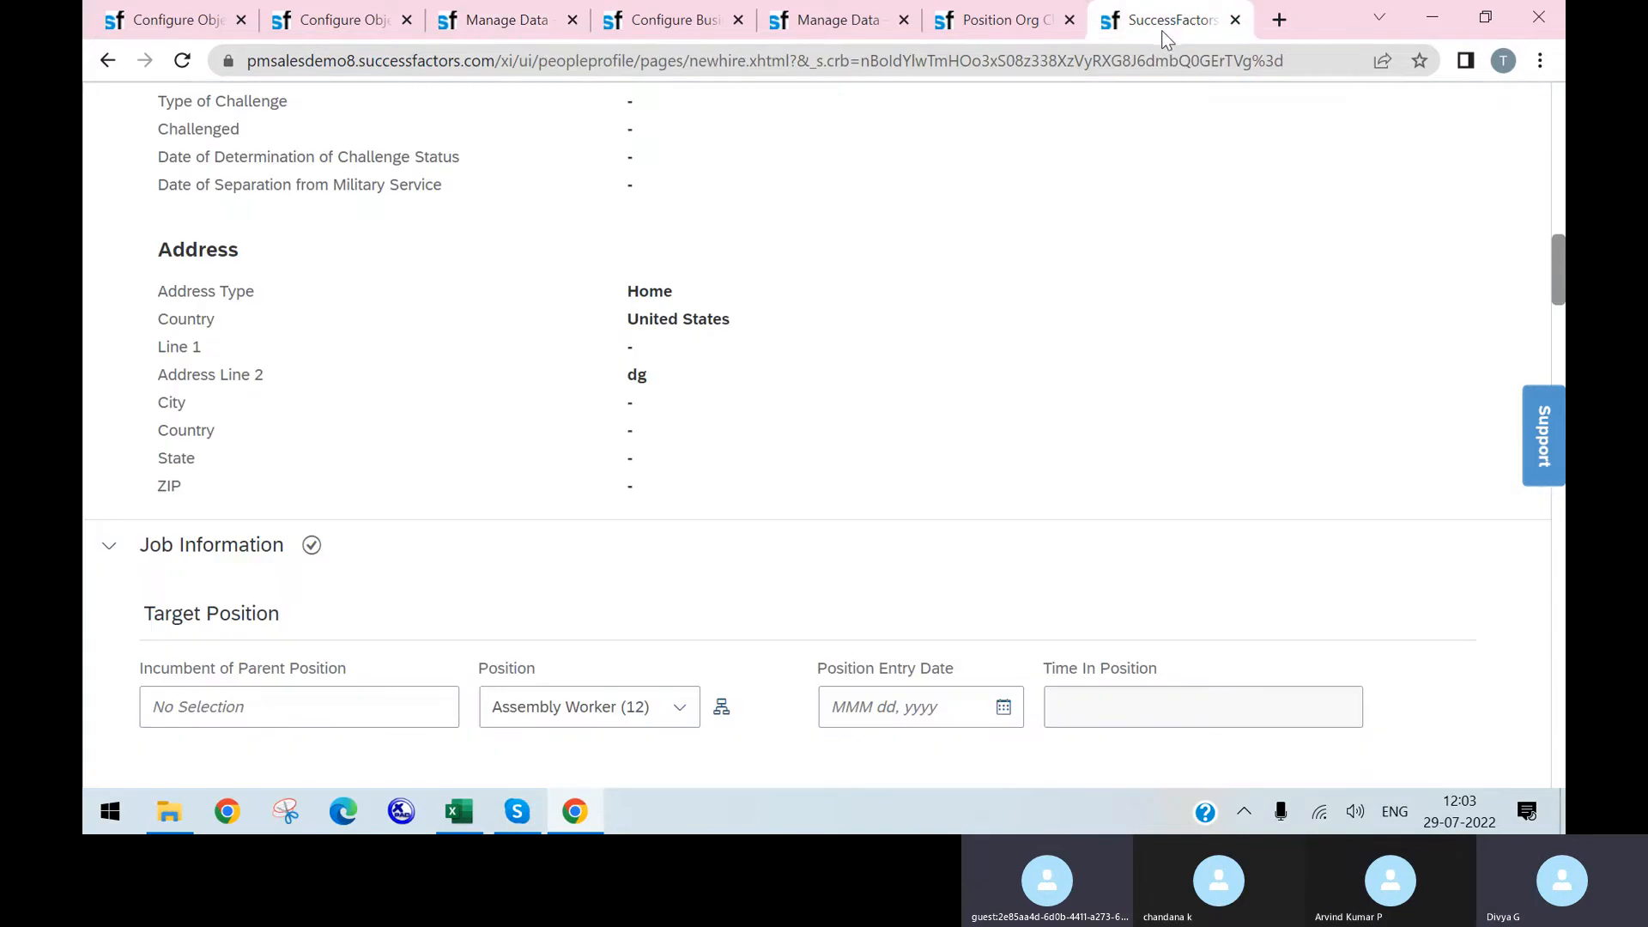
- Compare the EC_FTE rule's Then expressions with the new Position form's defaults, including To Be Hired, Mass Position and Subject to Position Control
click(1161, 26)
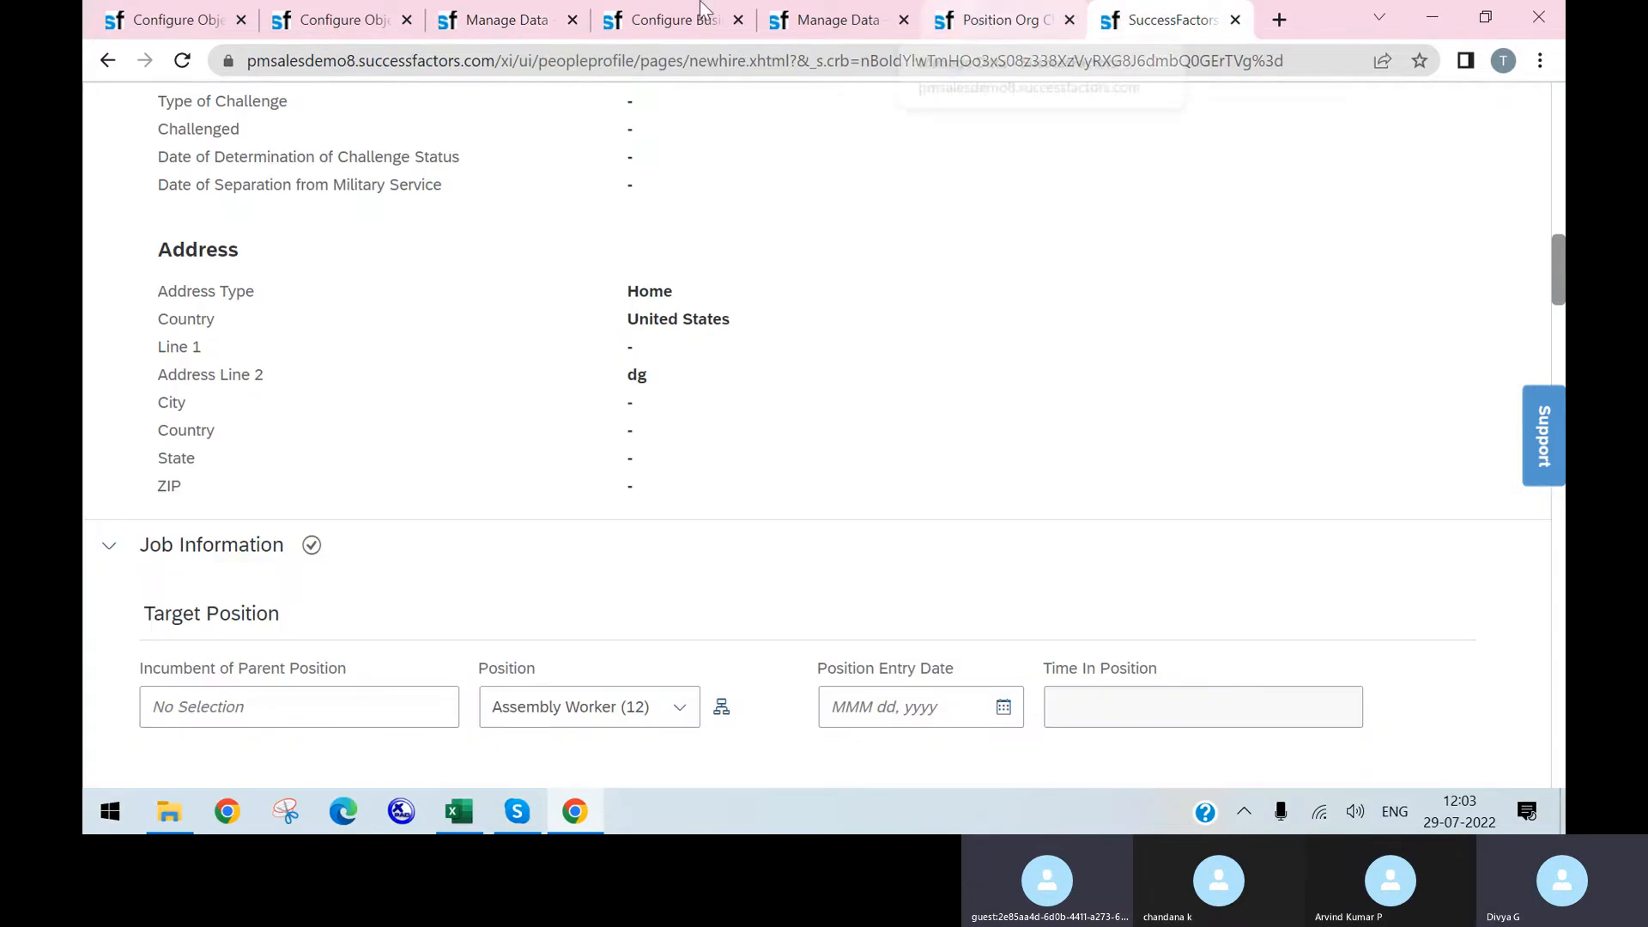
click(670, 20)
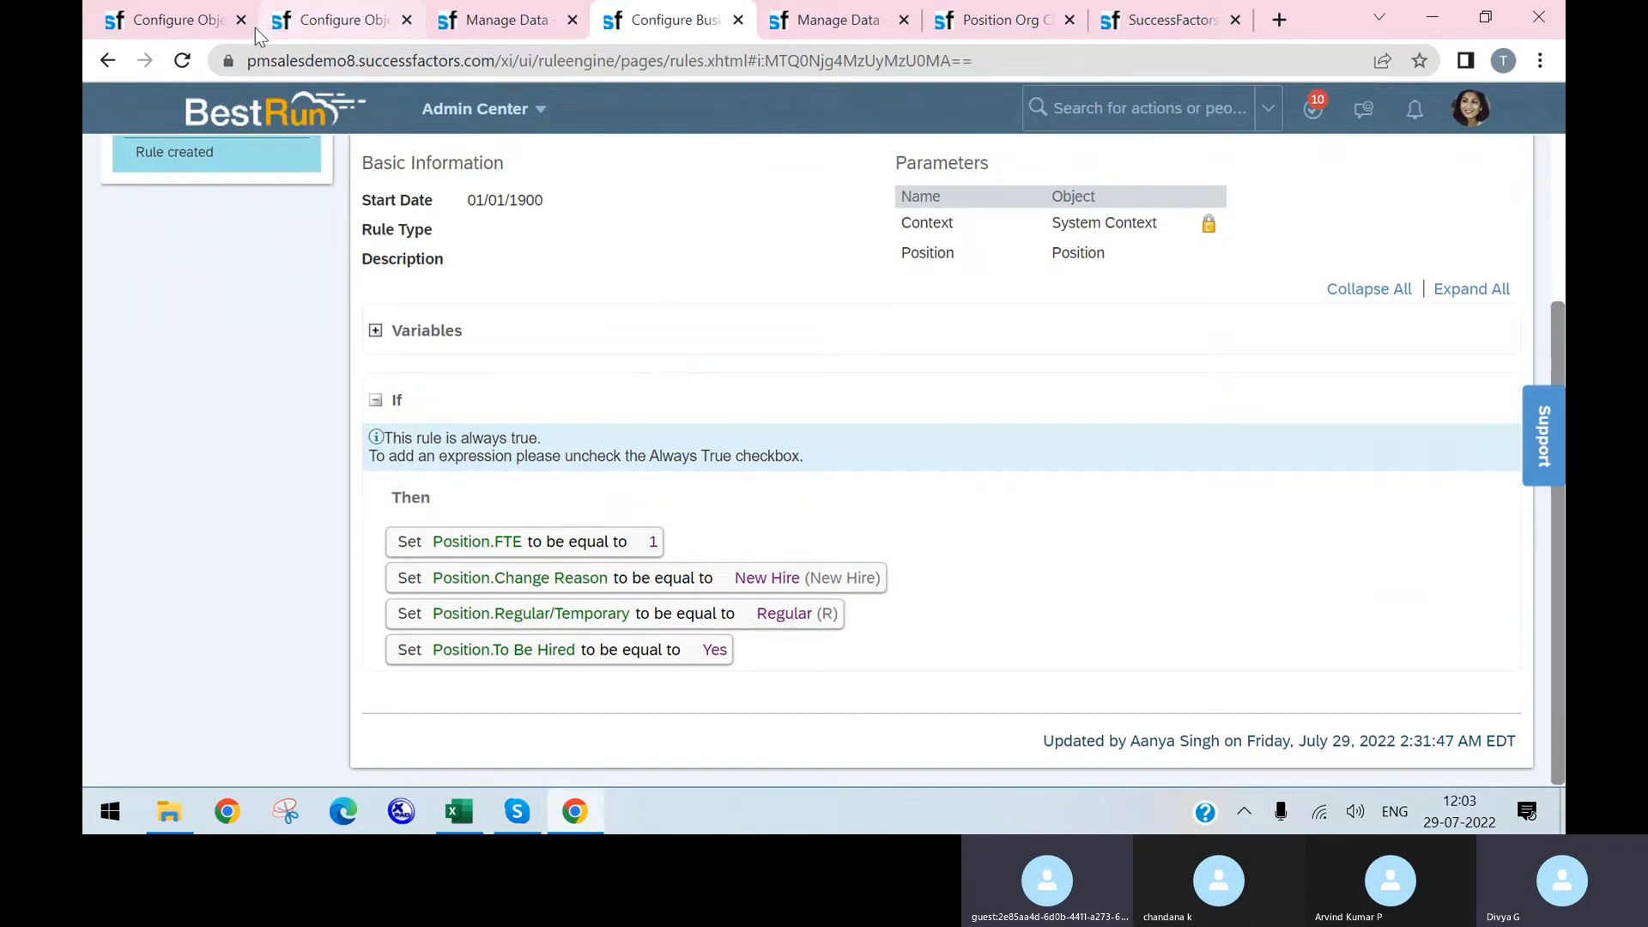
click(213, 20)
scroll(750, 452, down, 6)
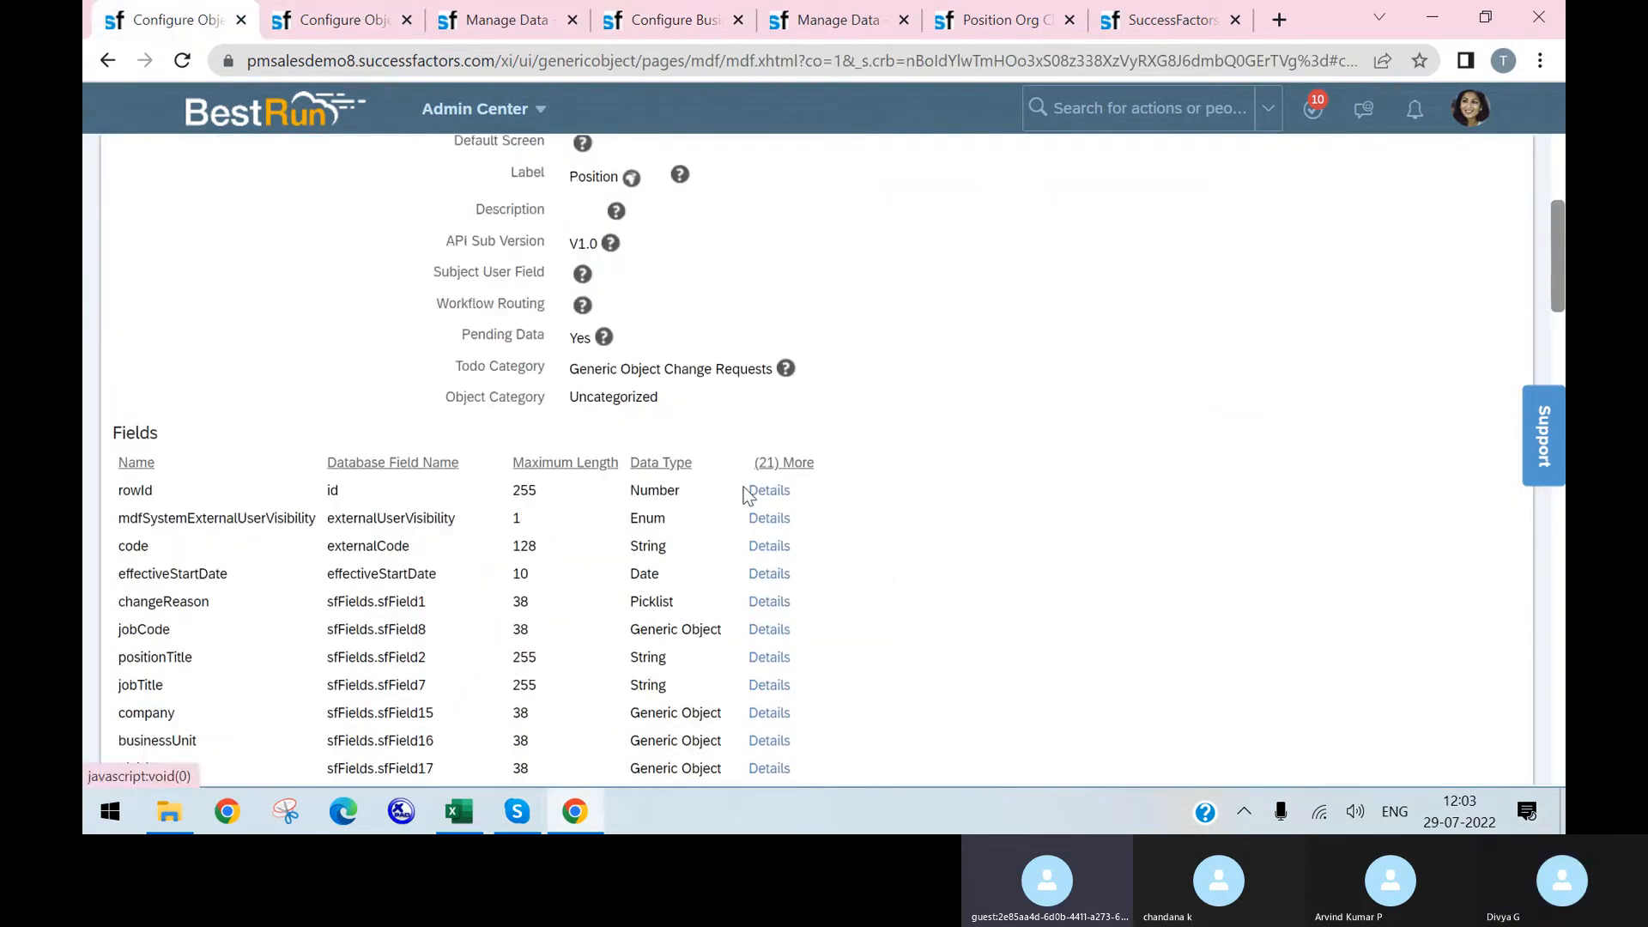
click(506, 20)
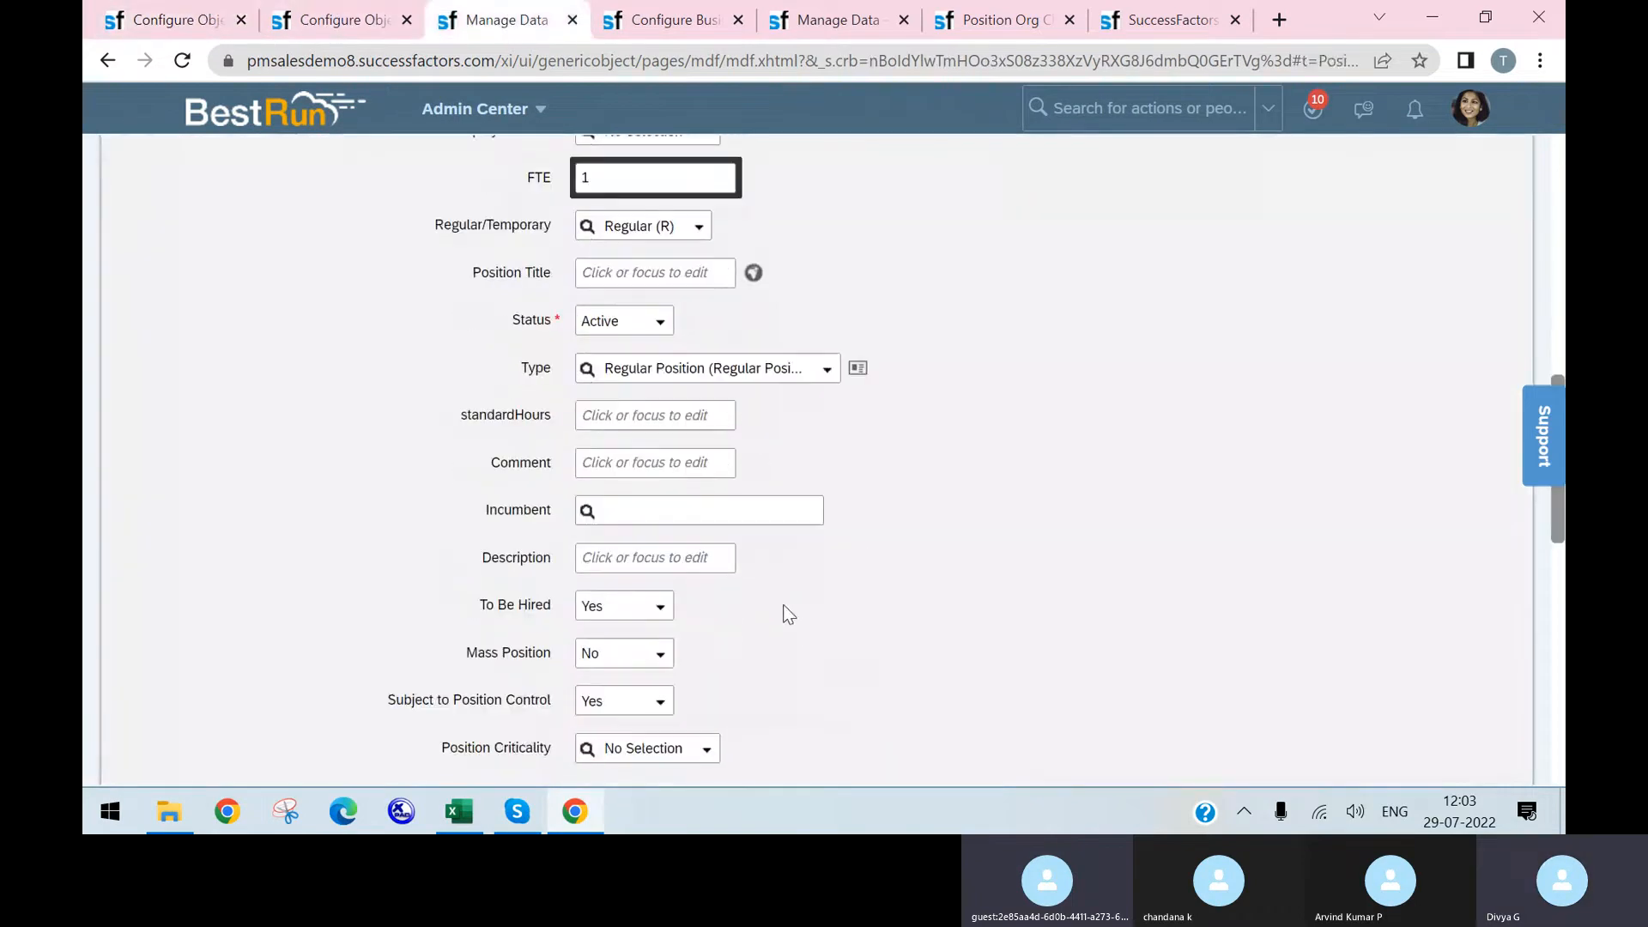
click(683, 25)
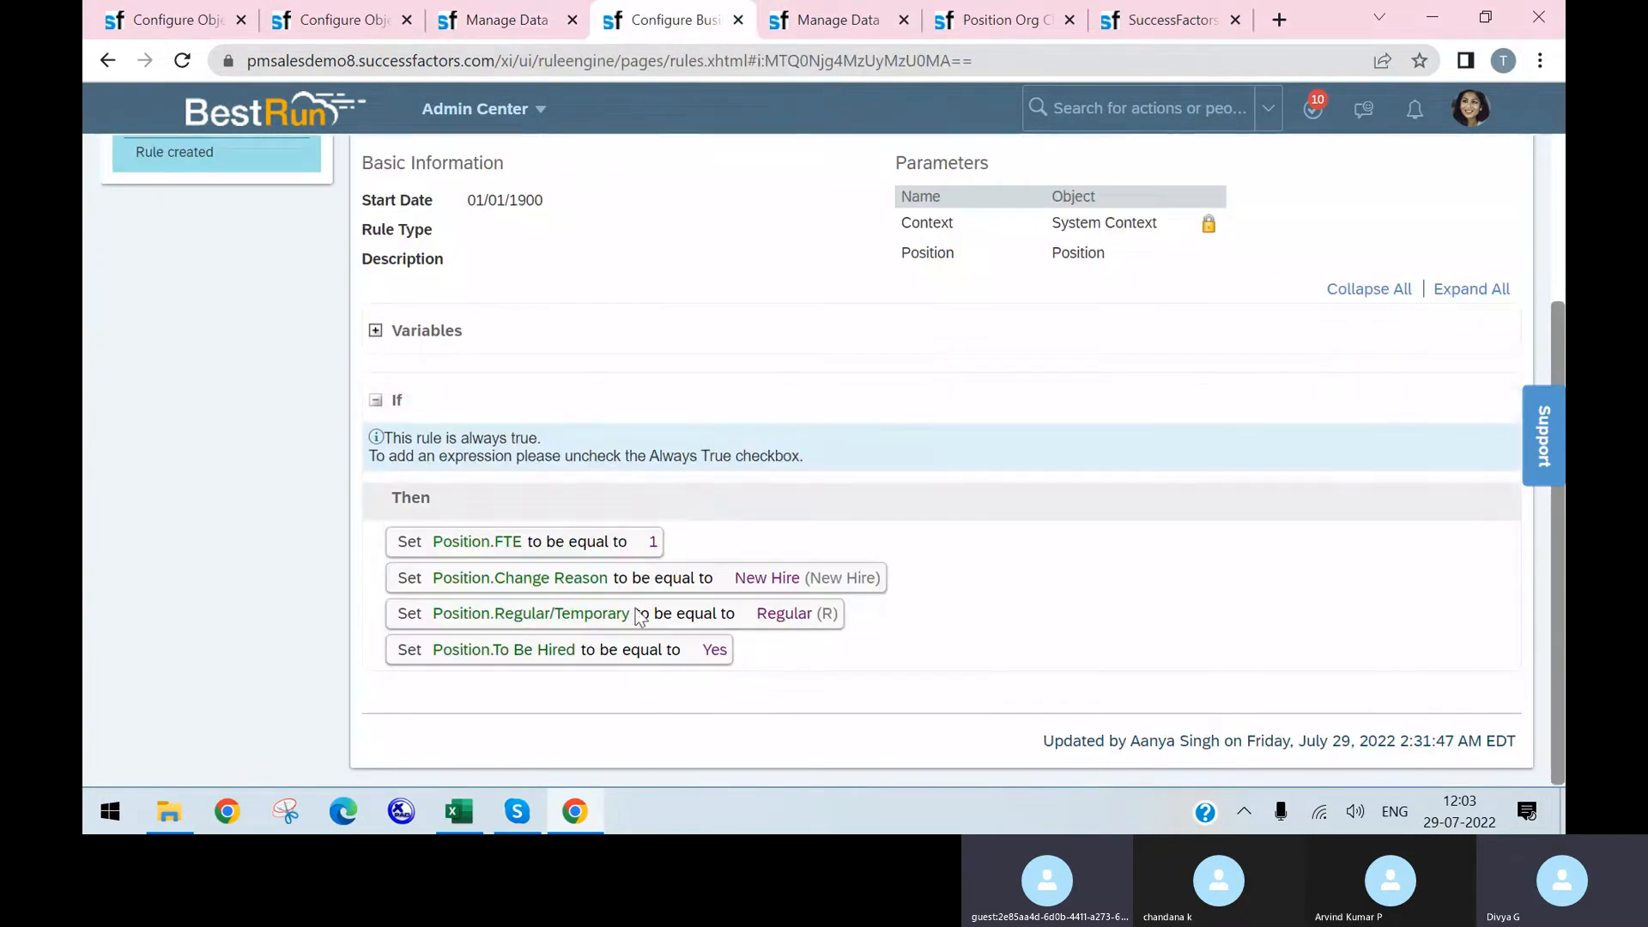
click(502, 28)
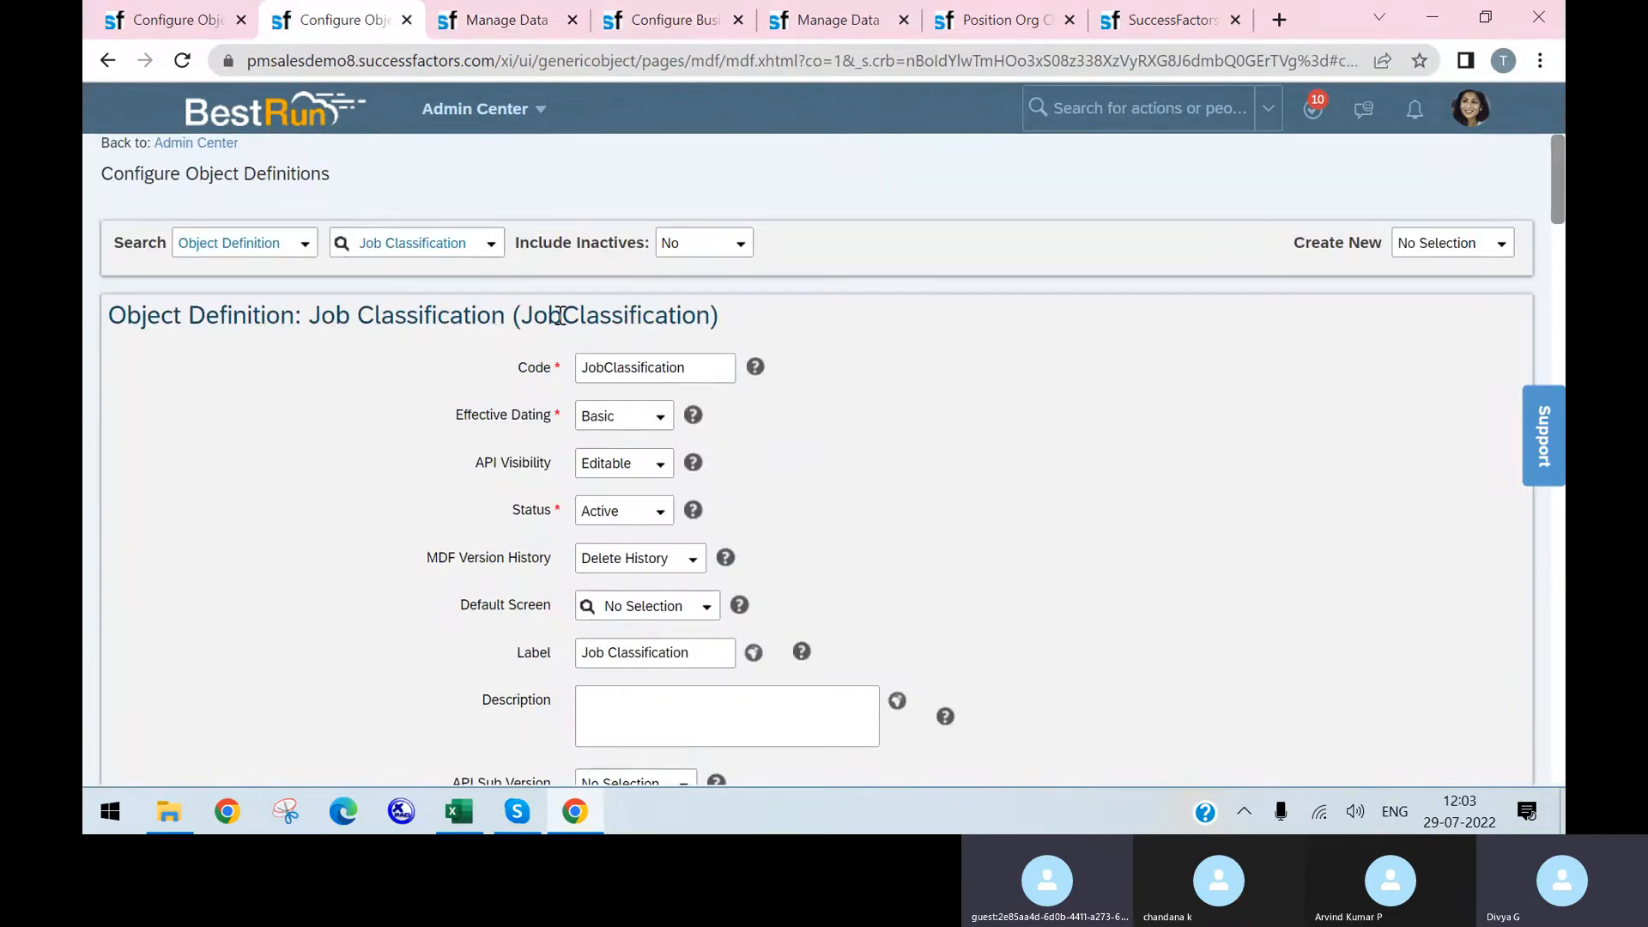
click(478, 32)
scroll(641, 592, down, 3)
scroll(550, 510, down, 2)
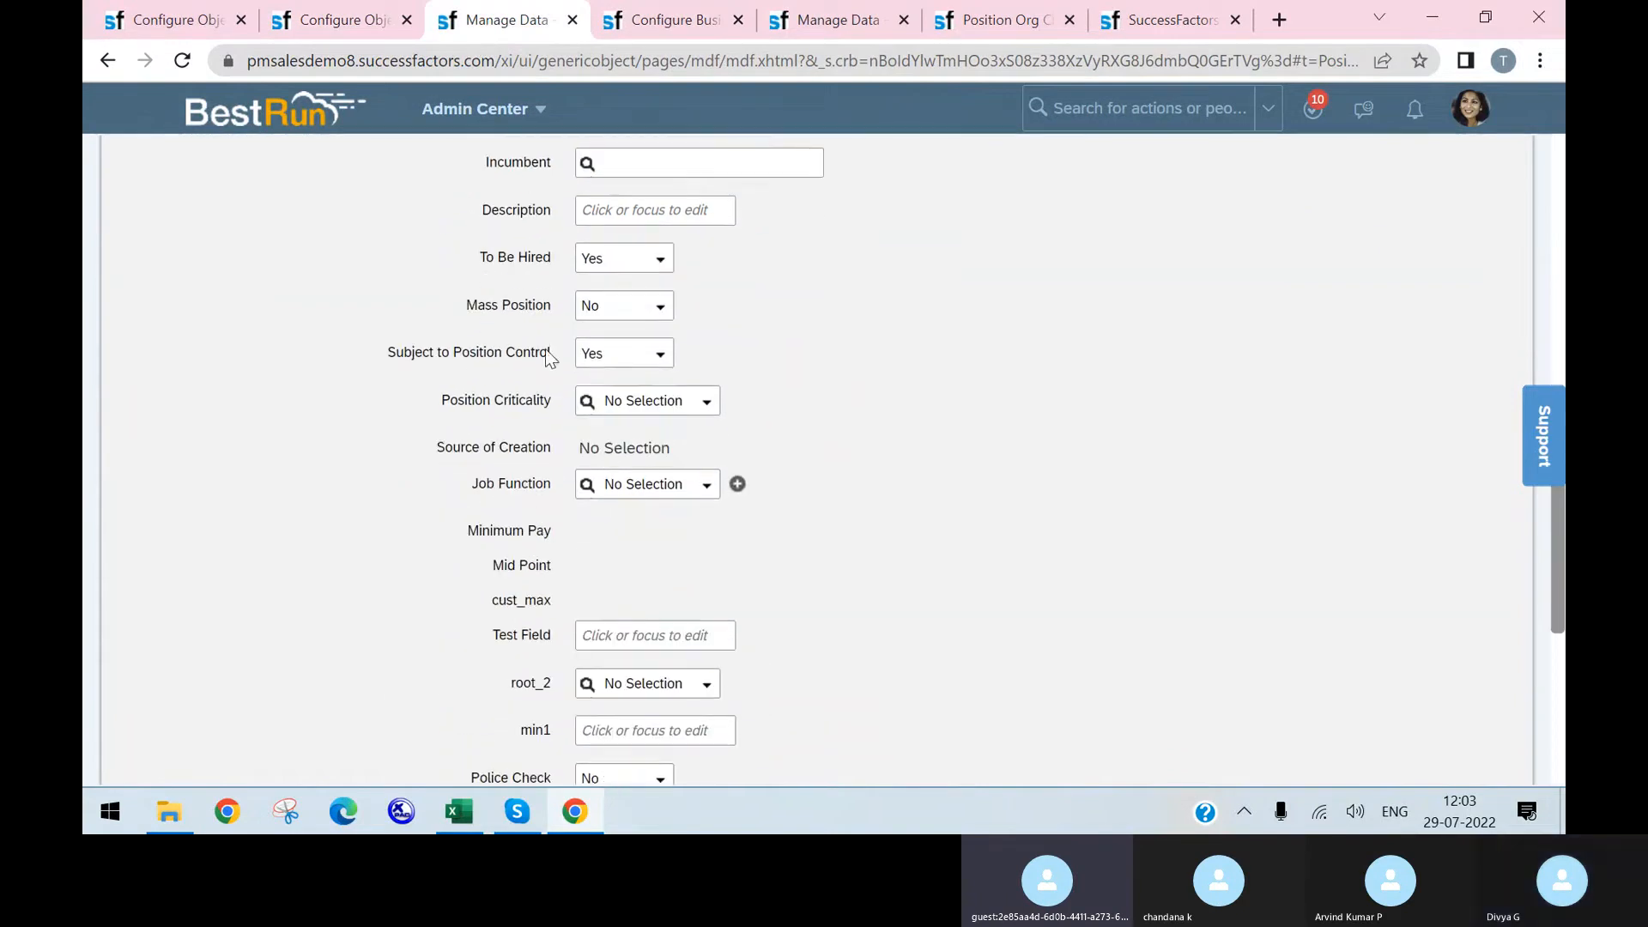
scroll(631, 301, down, 2)
scroll(625, 221, up, 2)
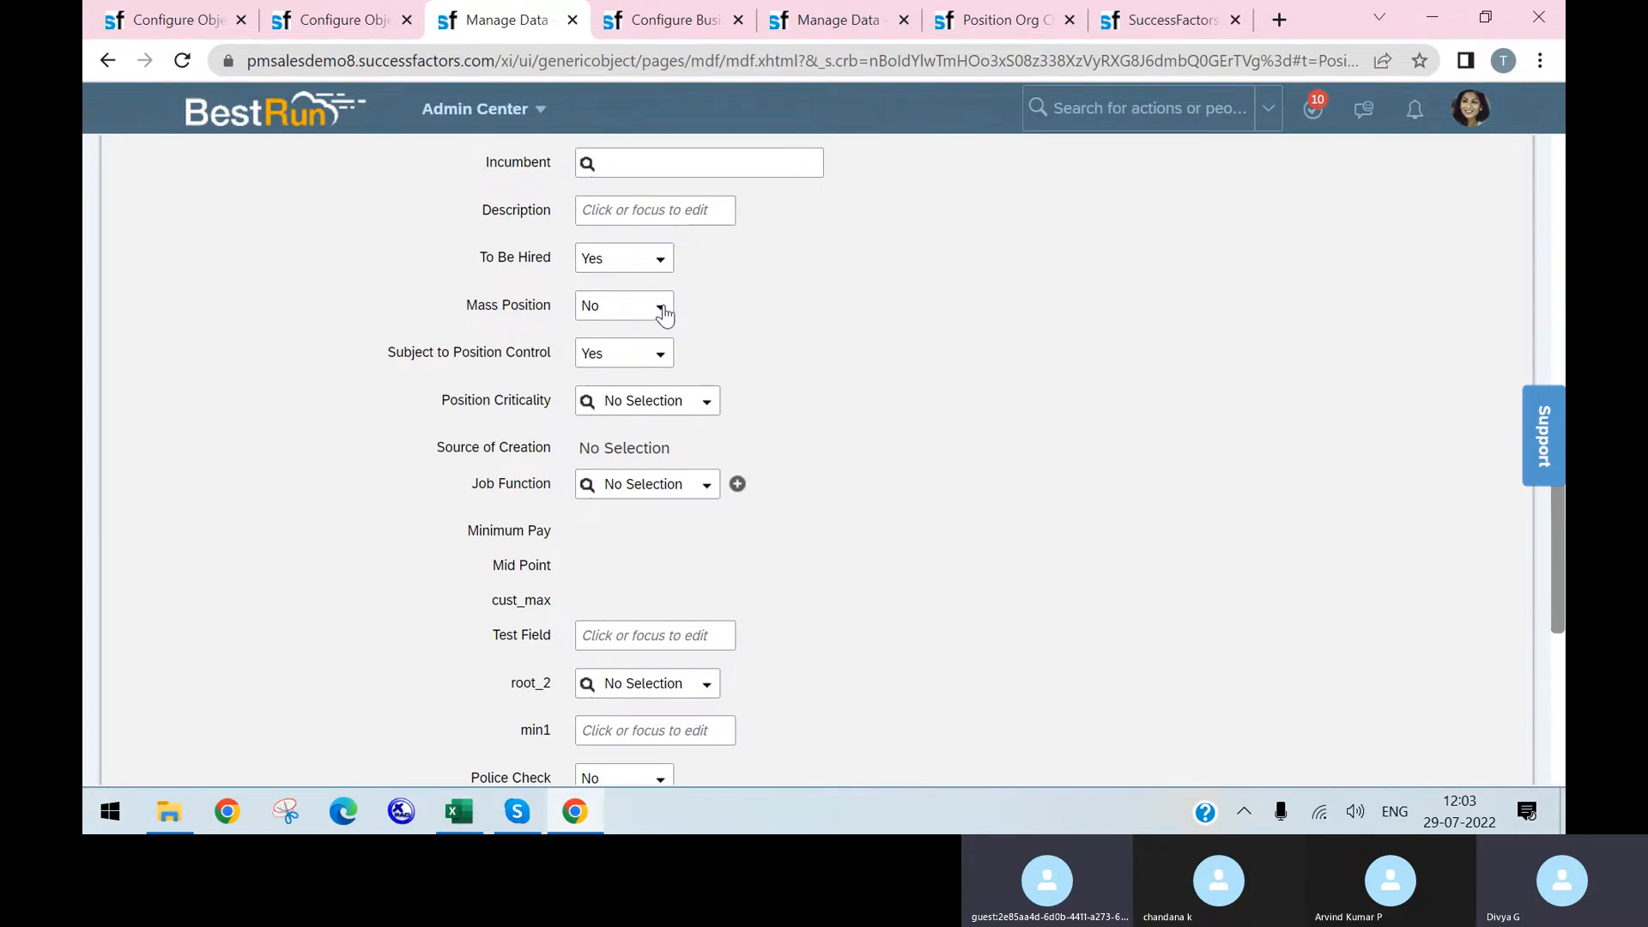
- Open the EC_FTE rule for changes with the effective date 01/01/1900
click(649, 27)
scroll(944, 360, up, 3)
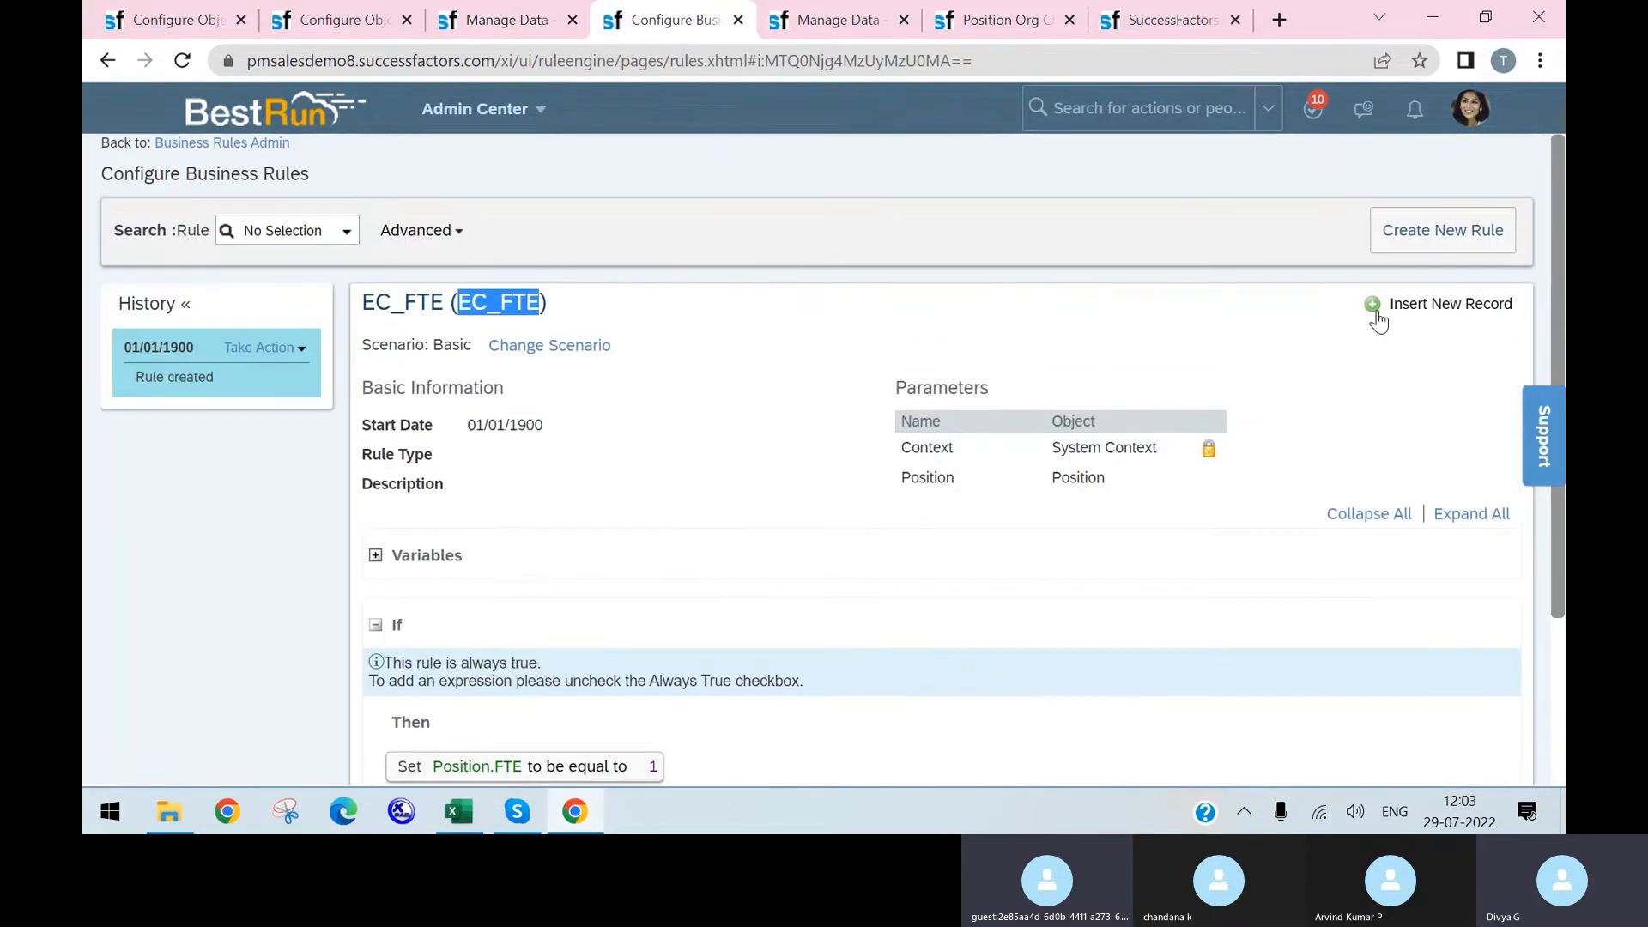
click(1433, 302)
click(1001, 538)
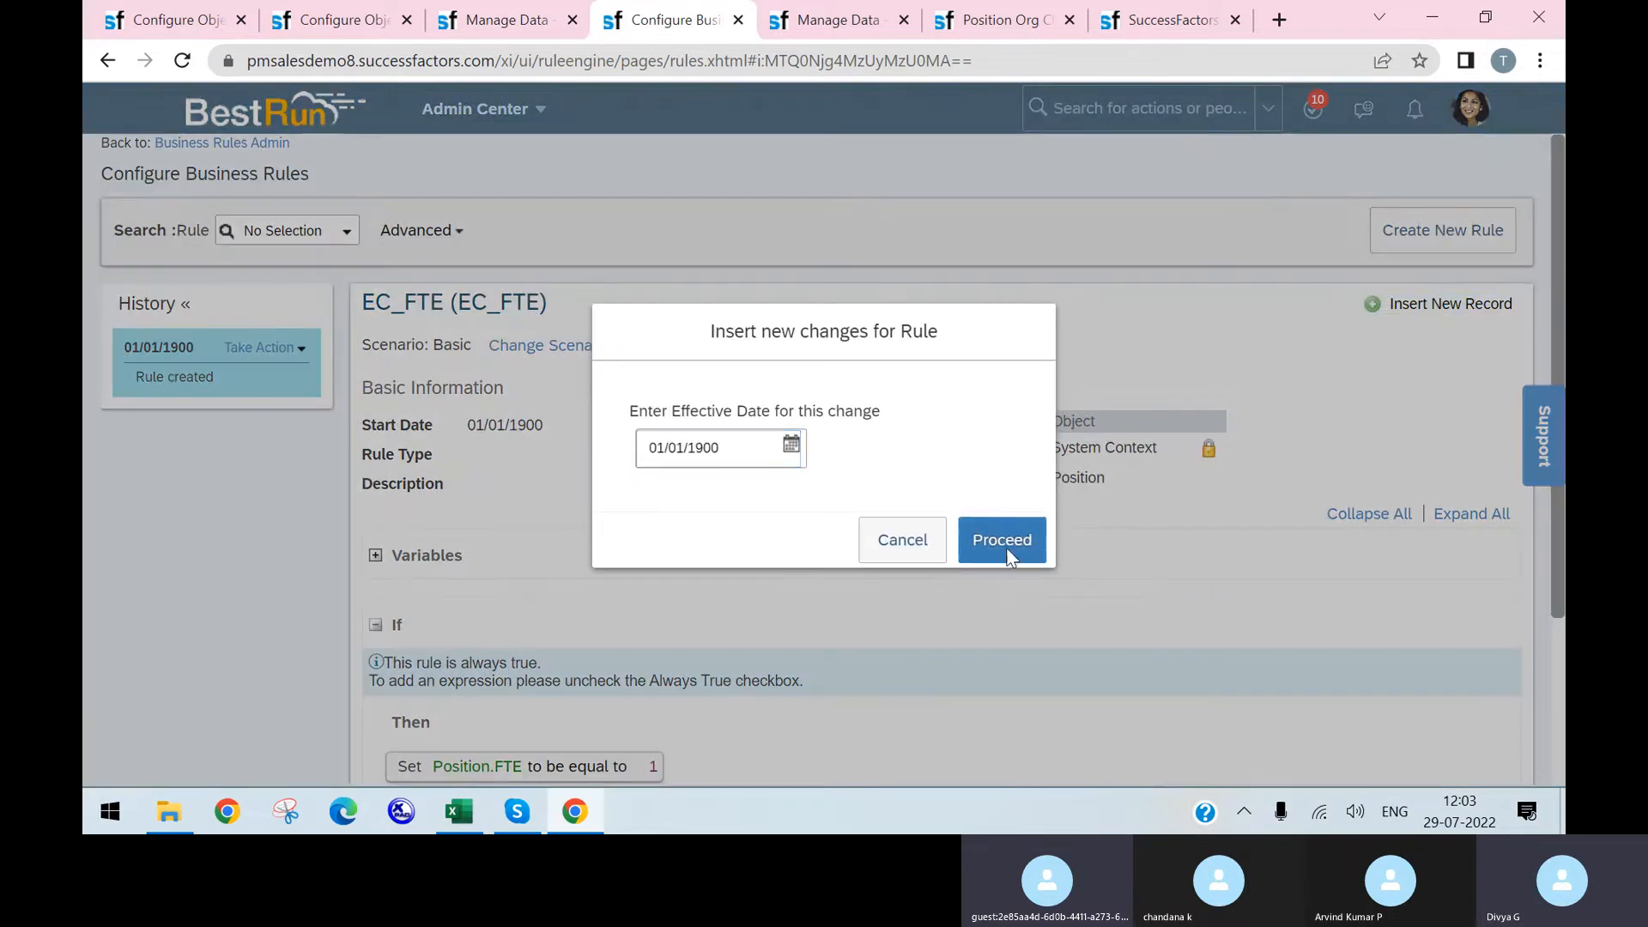
scroll(987, 480, down, 4)
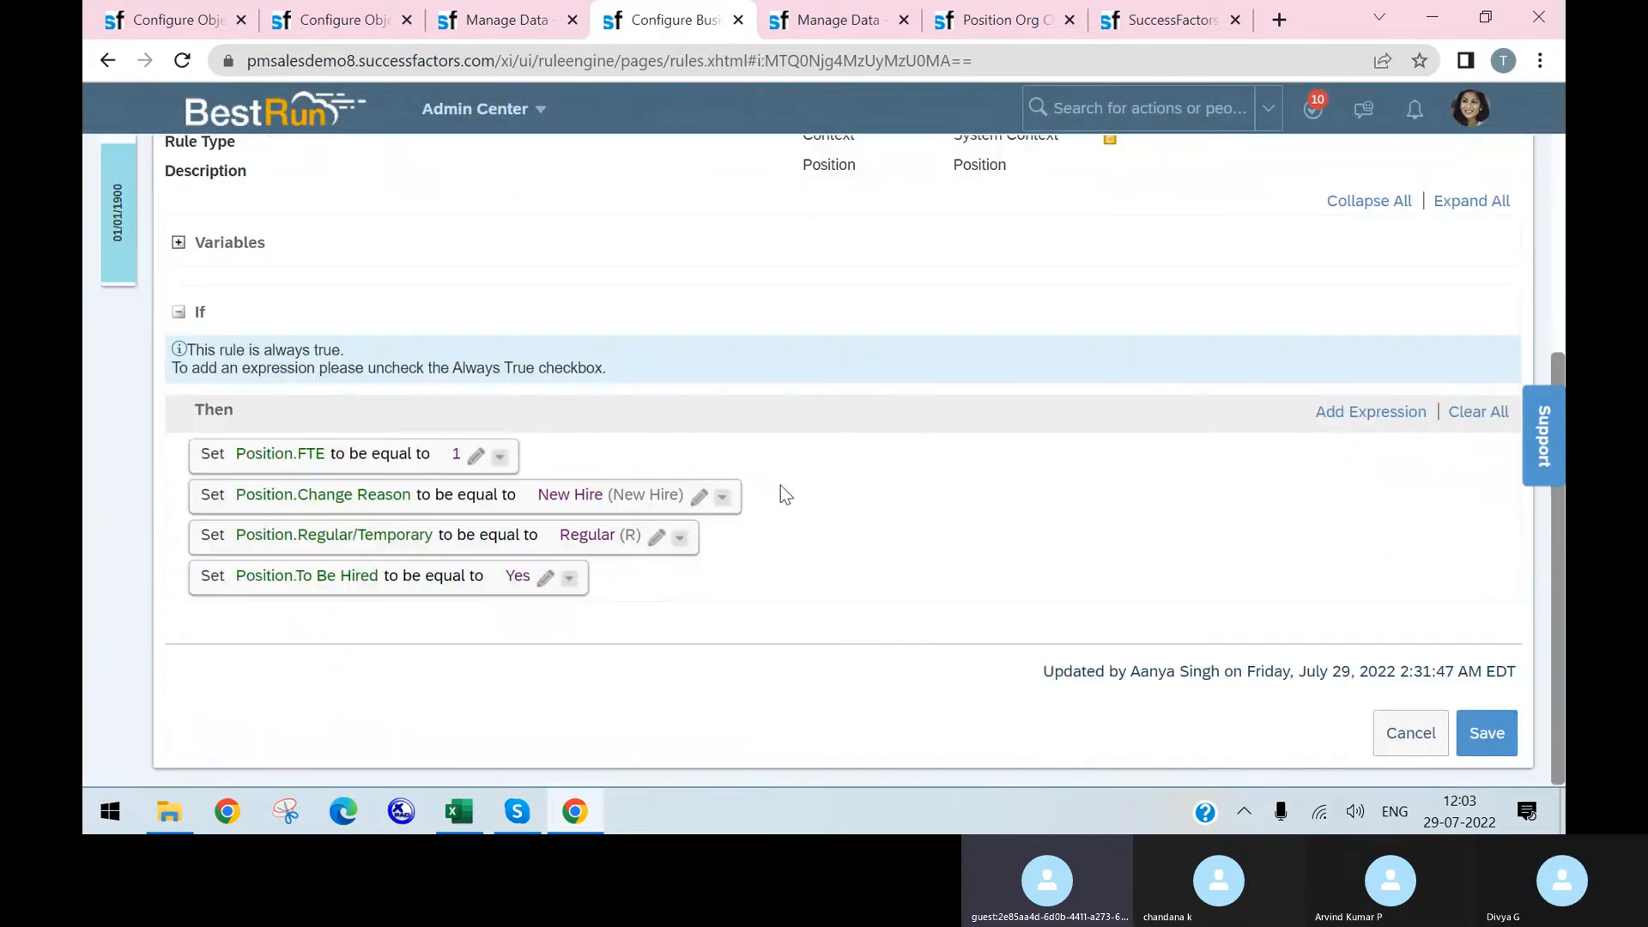
- Add a Then expression to the EC_FTE rule that sets Position.Mass Position to be equal to the Boolean Yes
click(1348, 413)
click(213, 620)
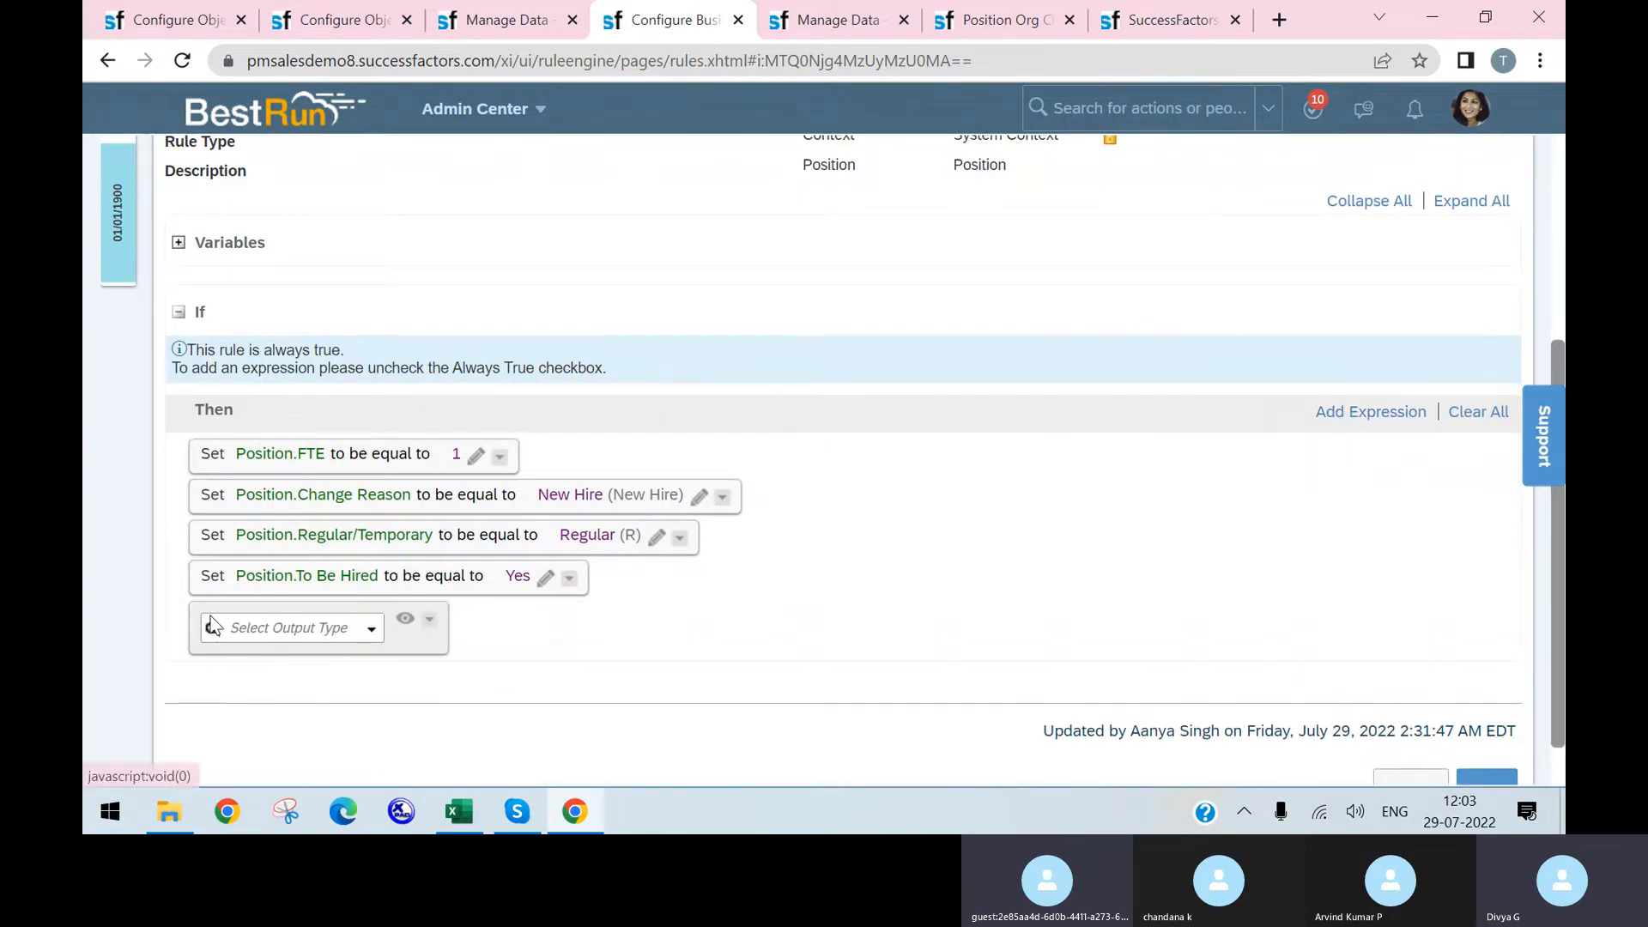
click(369, 630)
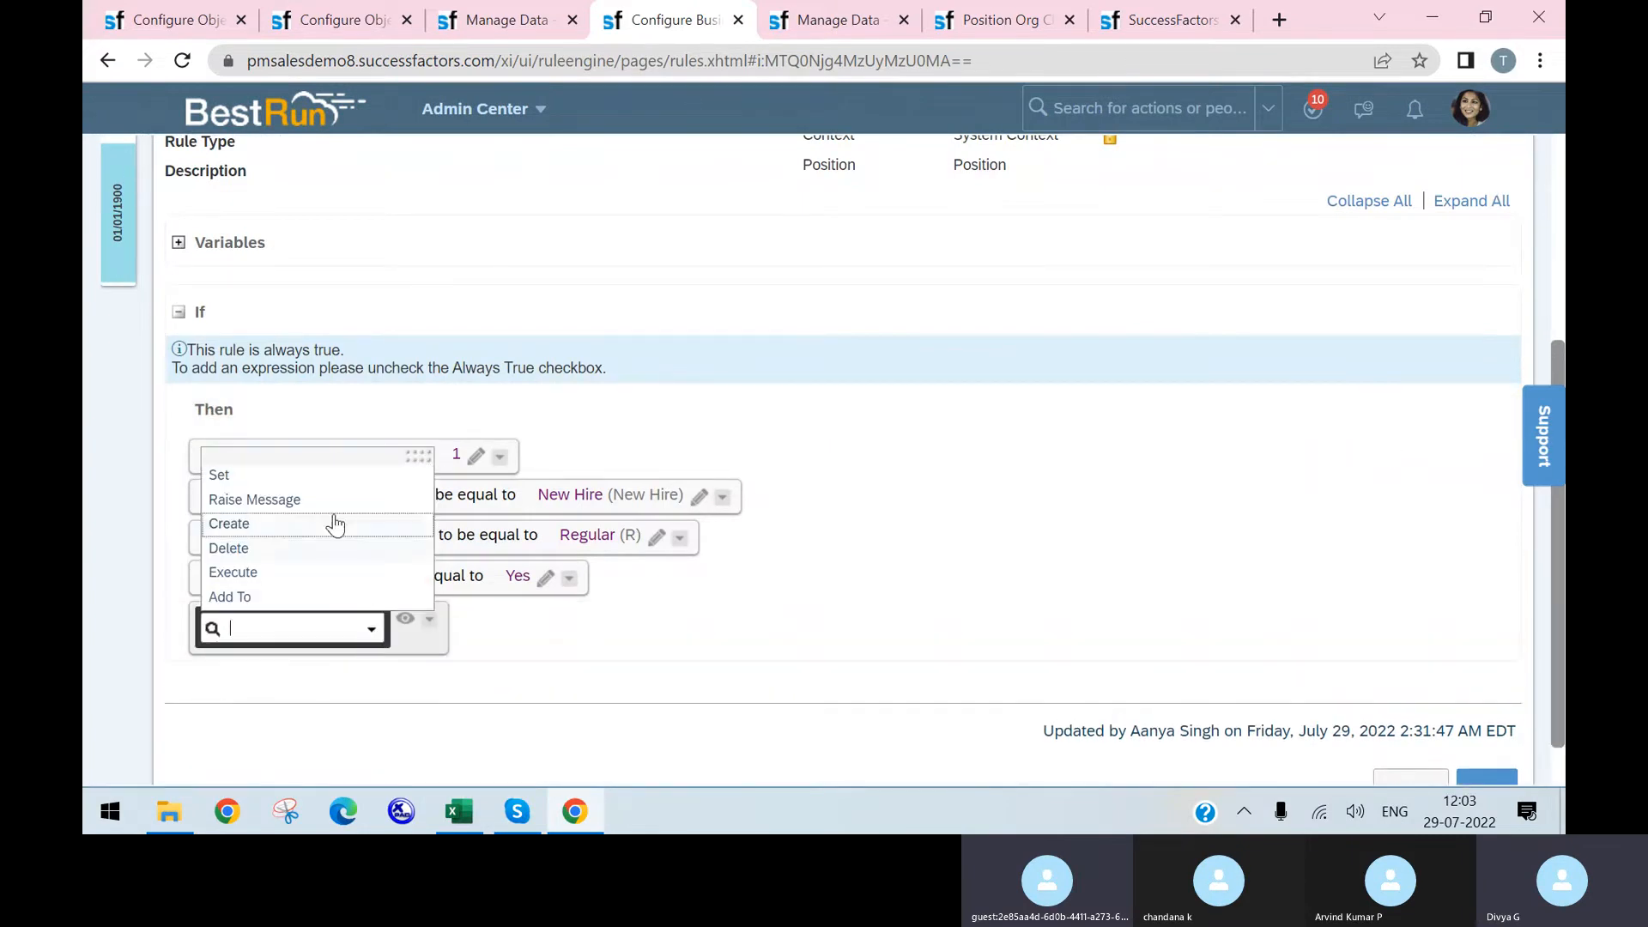
click(337, 475)
click(487, 631)
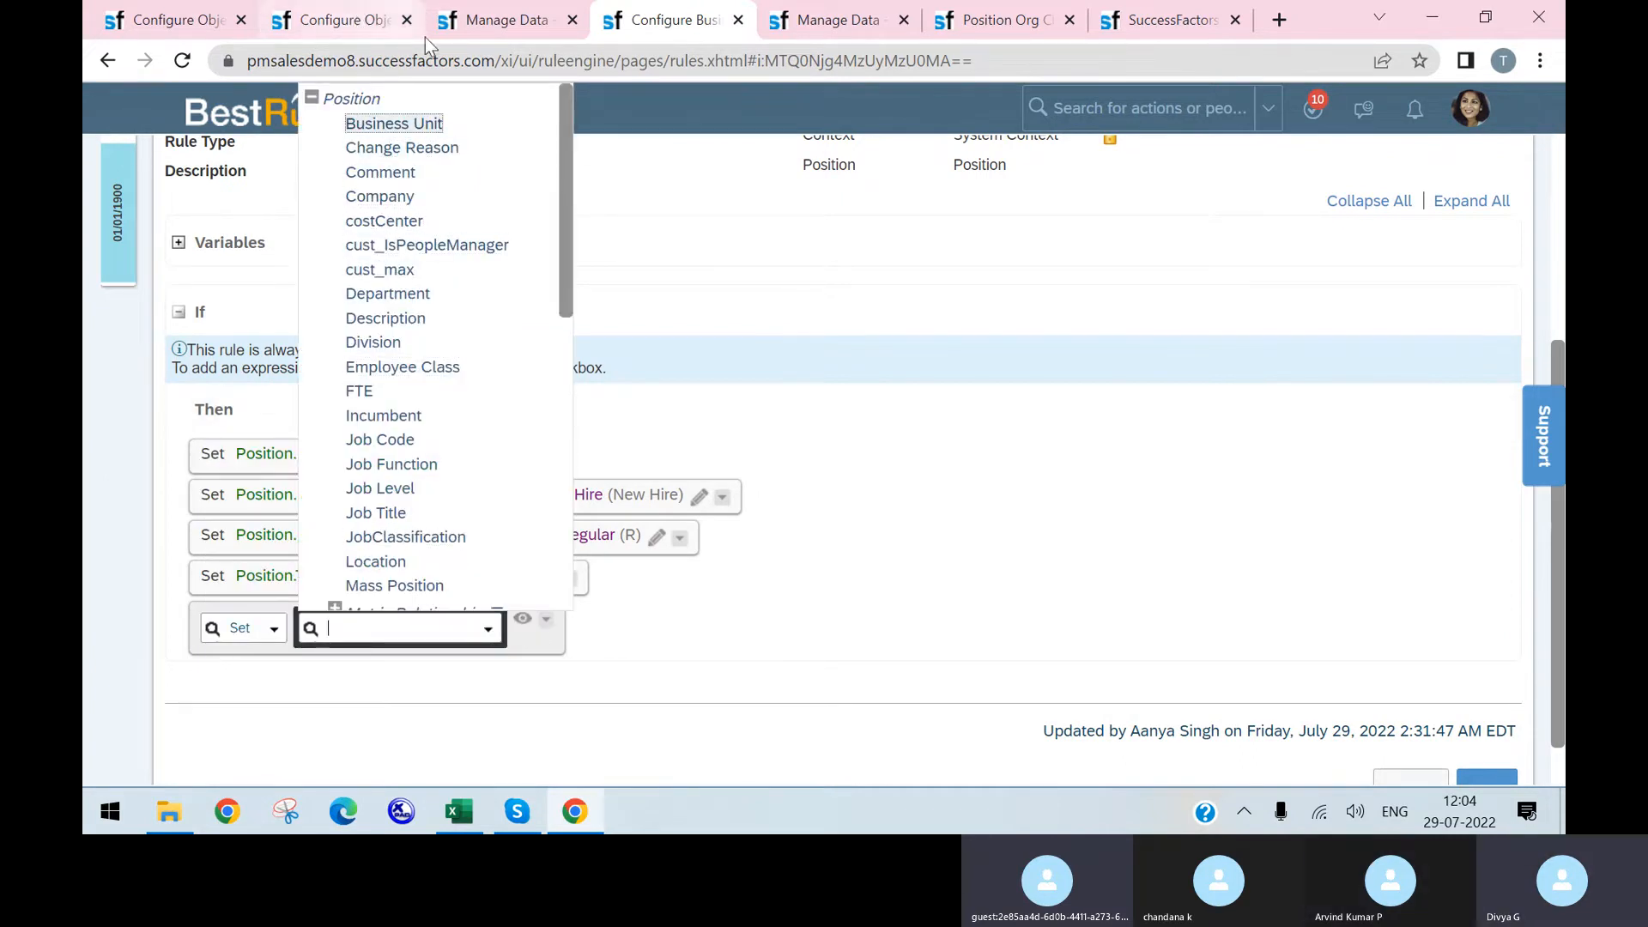
scroll(467, 396, down, 3)
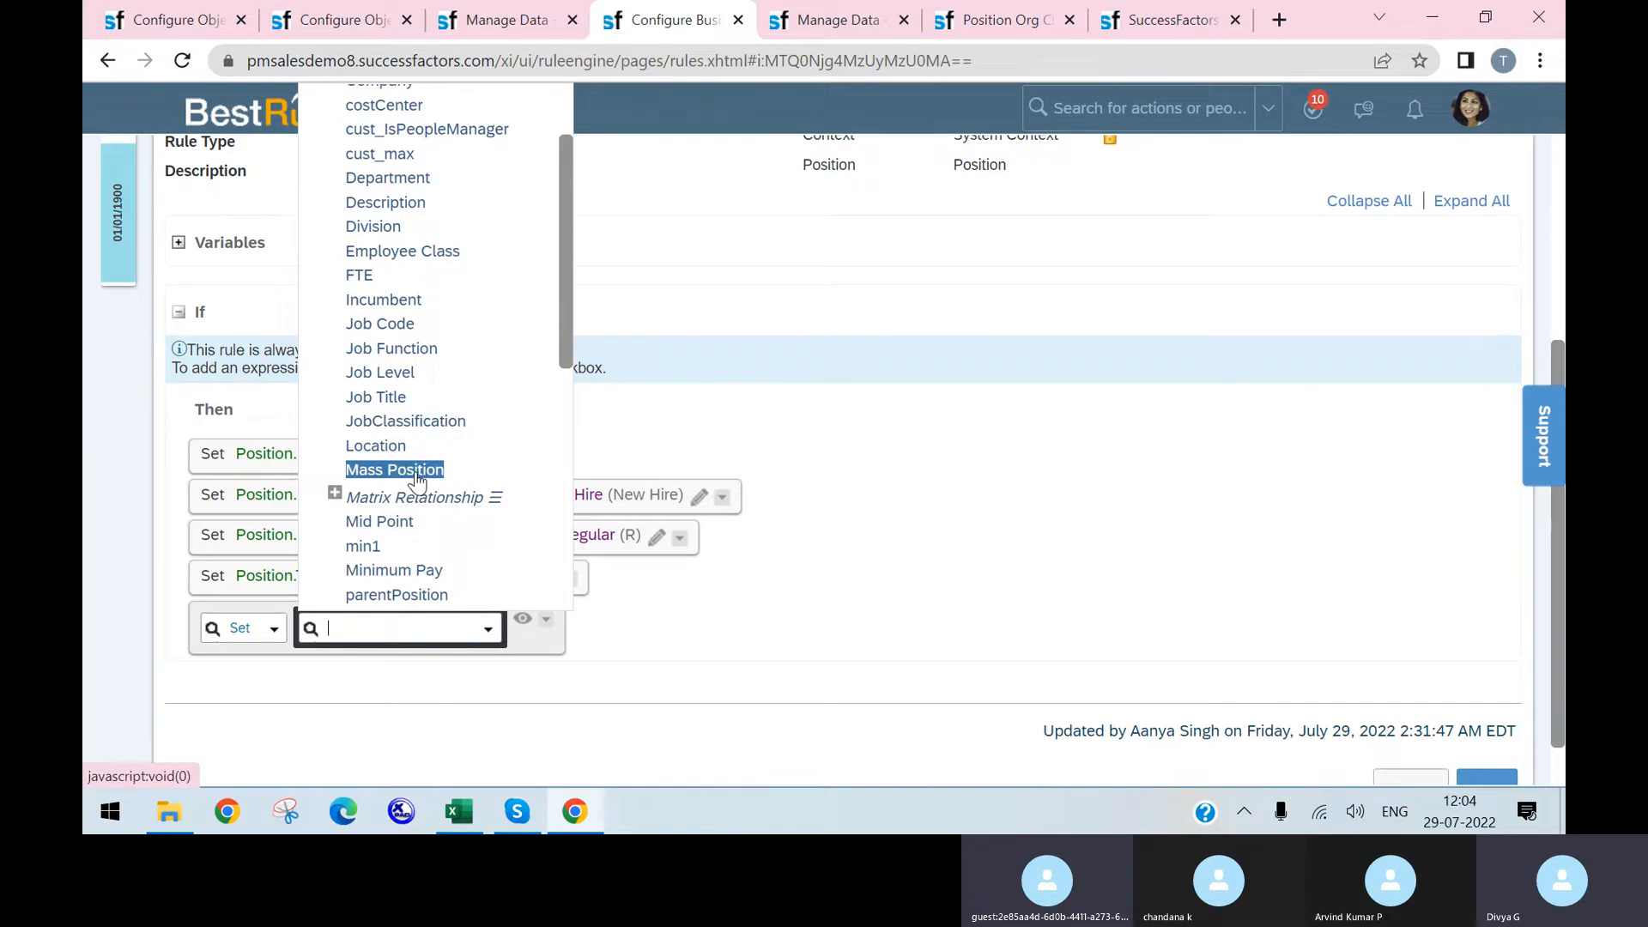
click(418, 471)
click(909, 631)
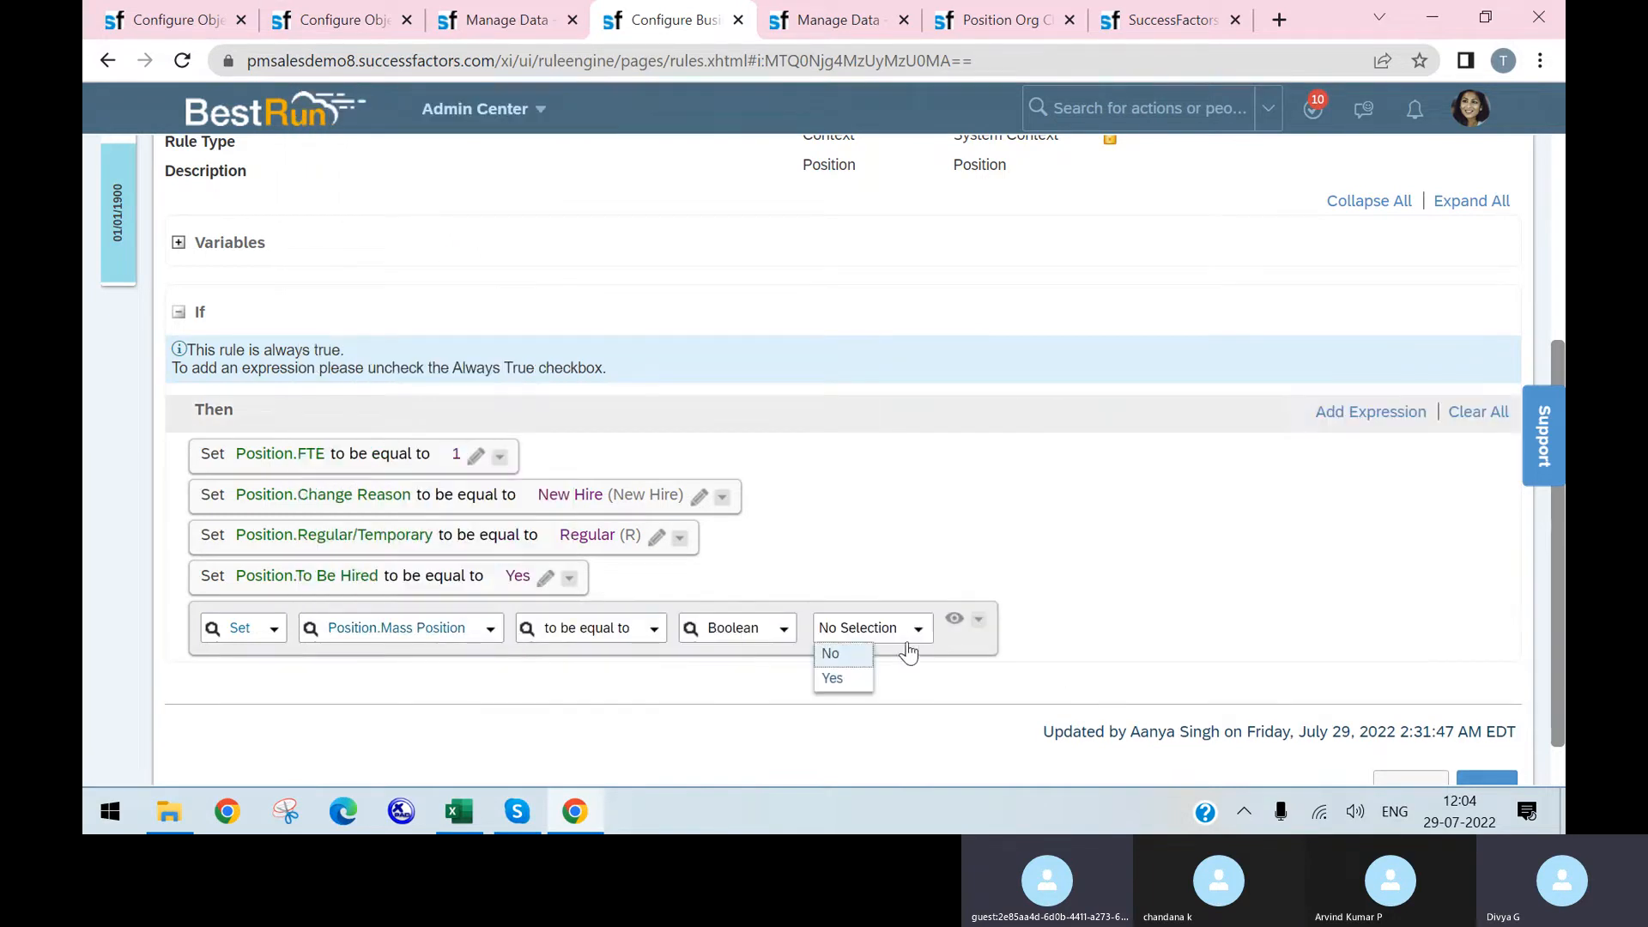
click(849, 679)
- Check the new Position form's existing values in Manage Data, and save the EC_FTE rule
click(508, 26)
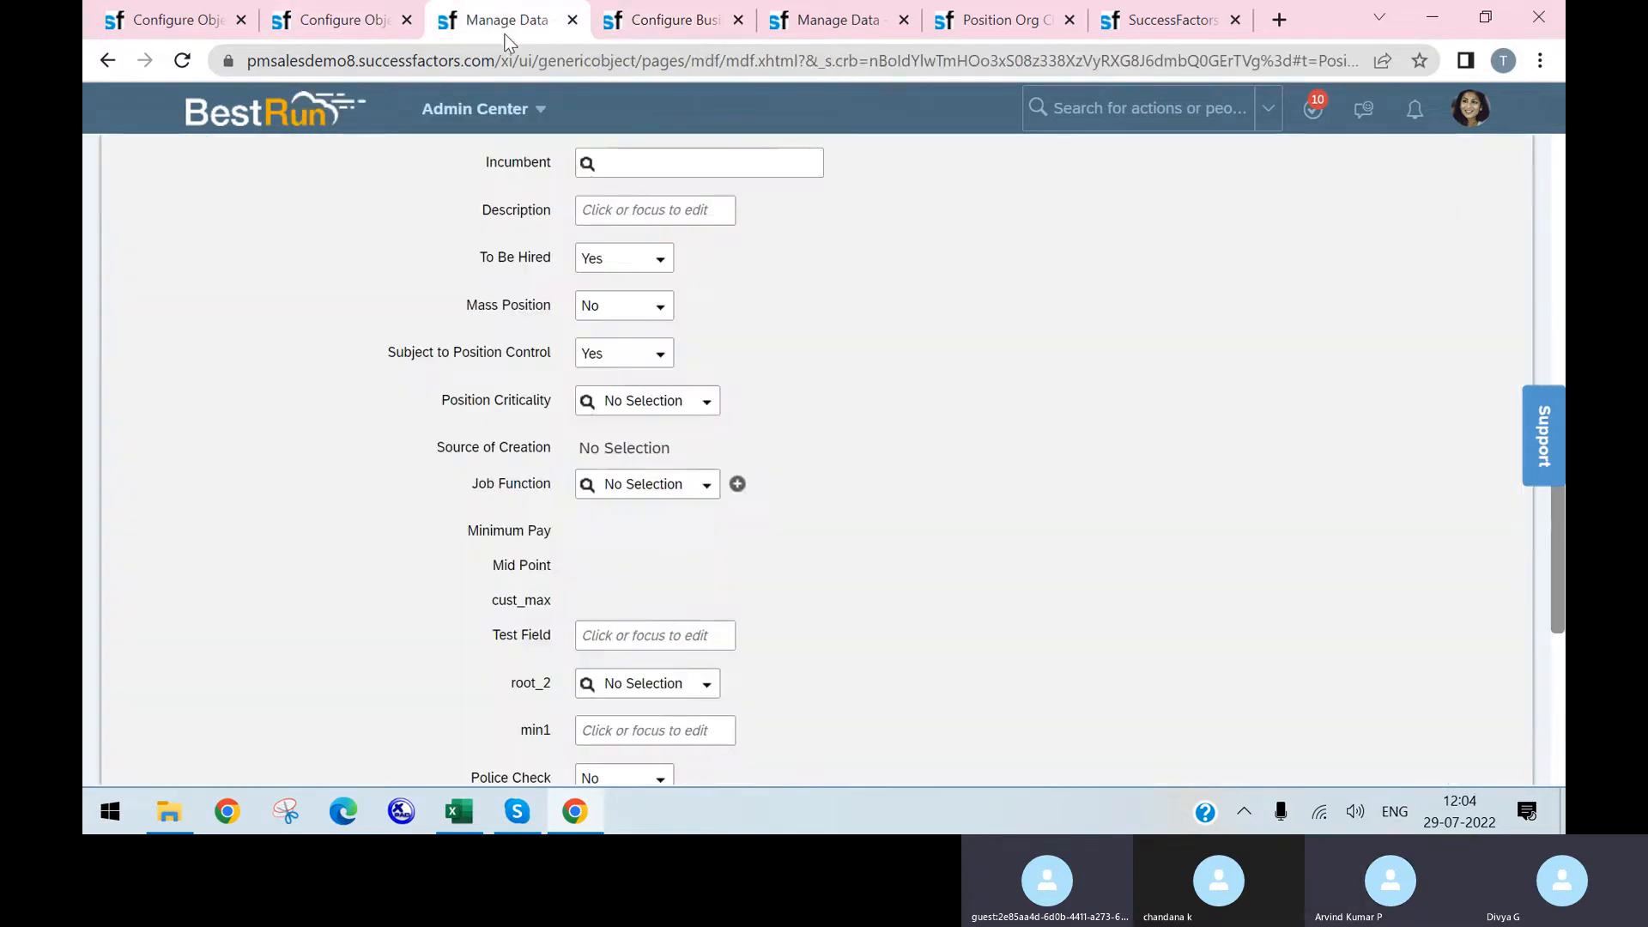
scroll(724, 537, down, 3)
scroll(649, 511, up, 5)
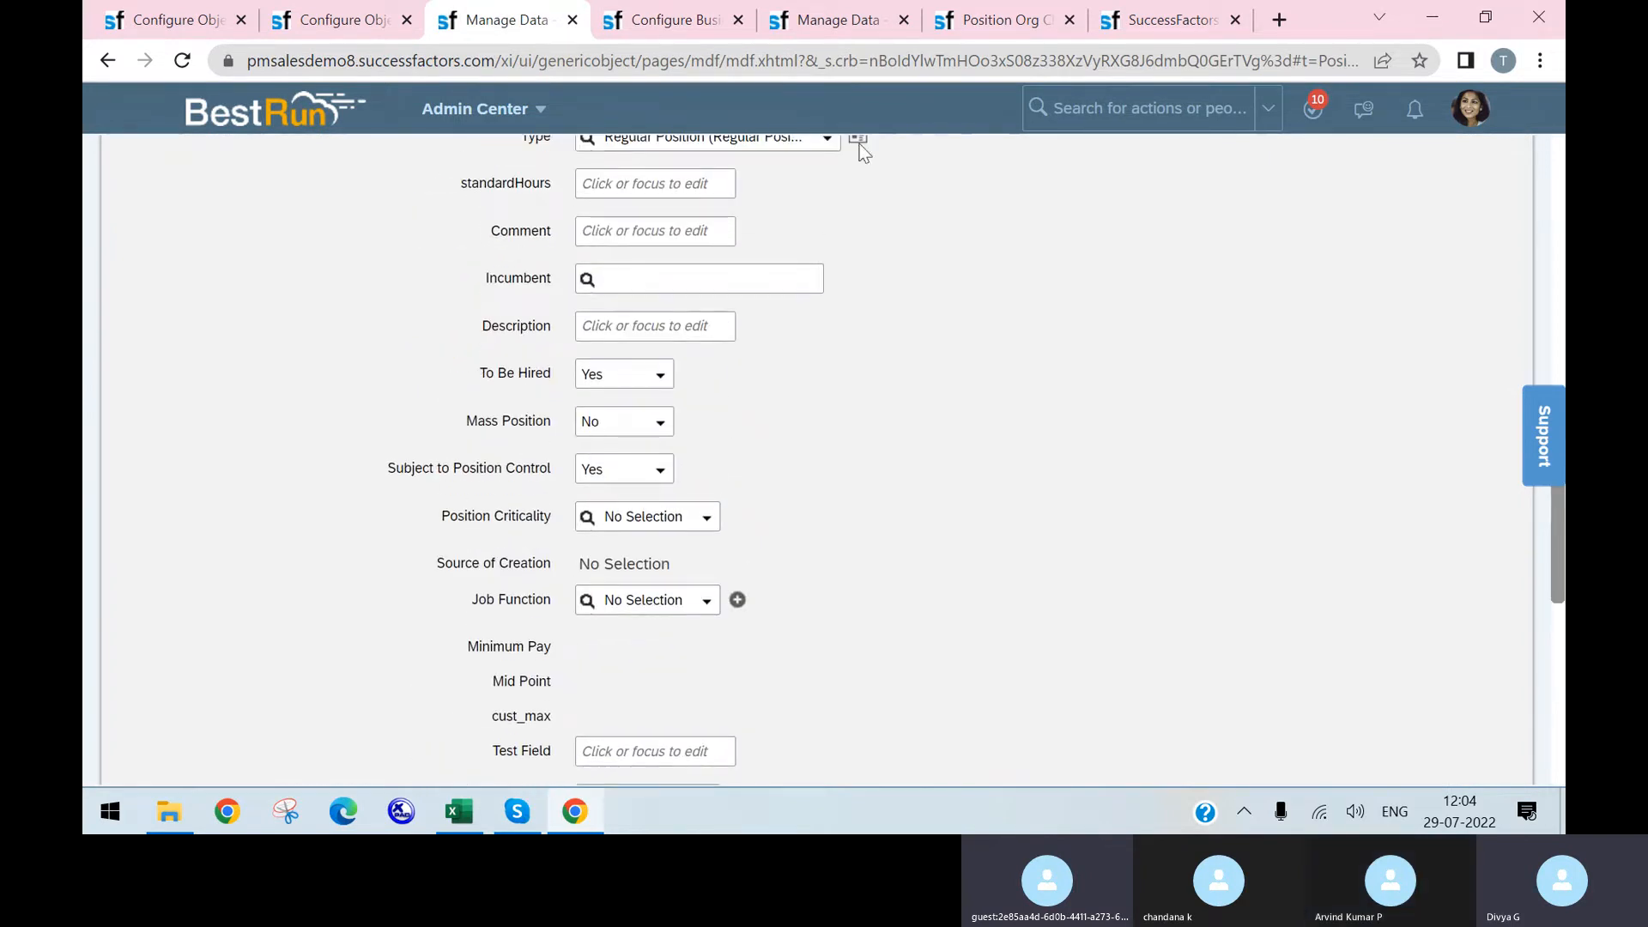
click(993, 20)
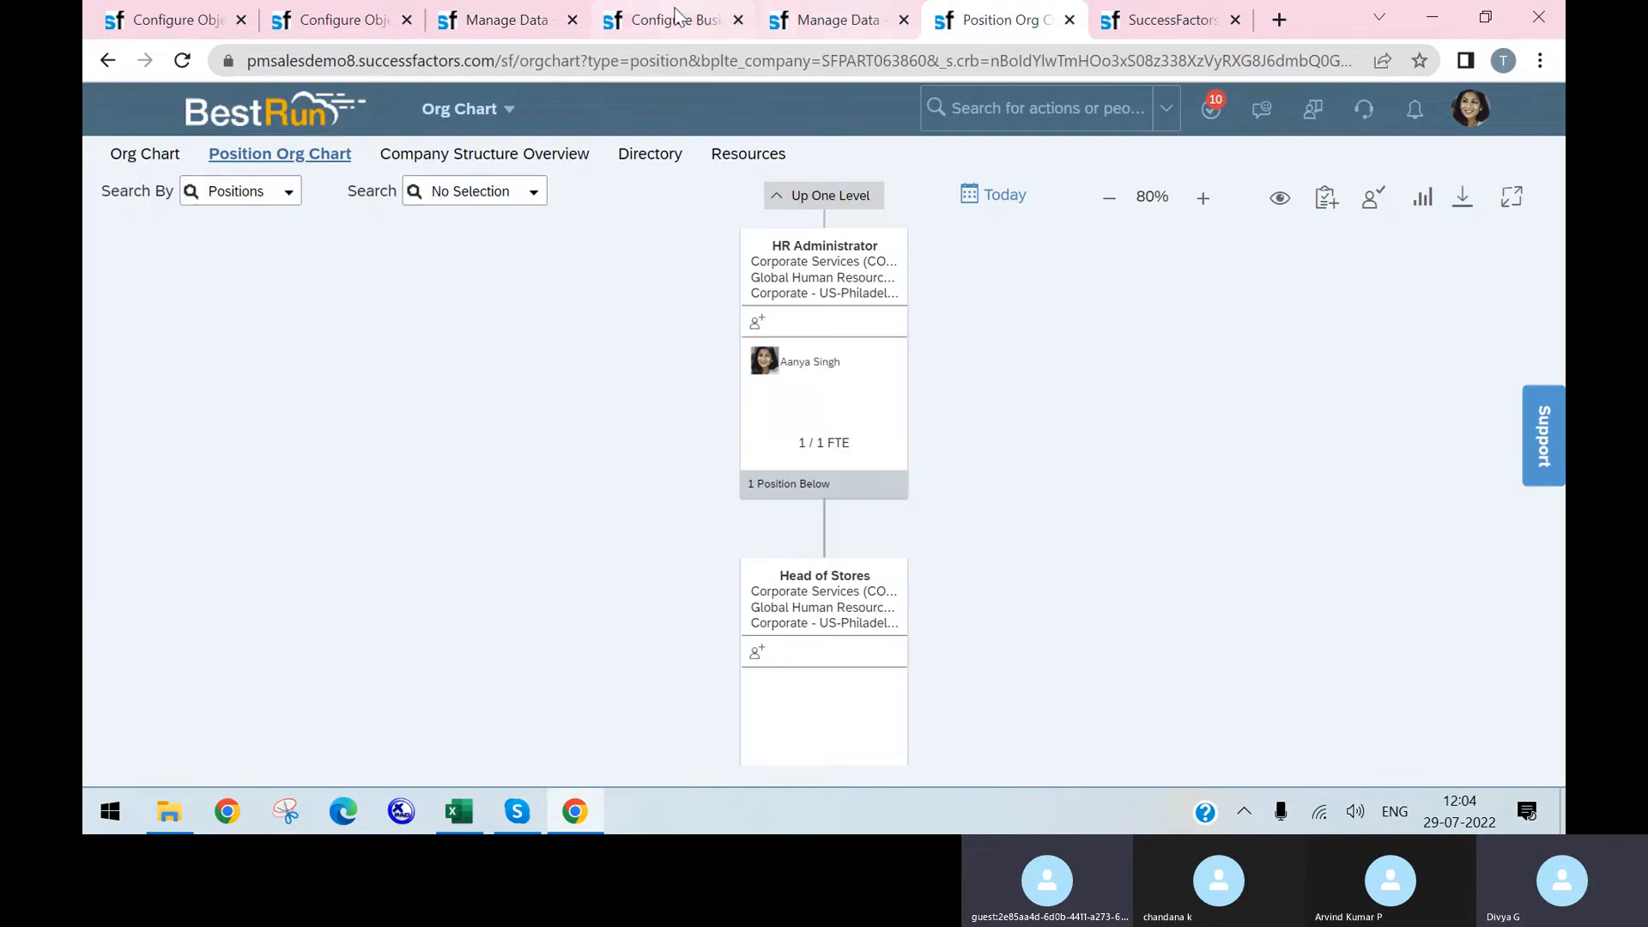
click(676, 19)
click(1486, 733)
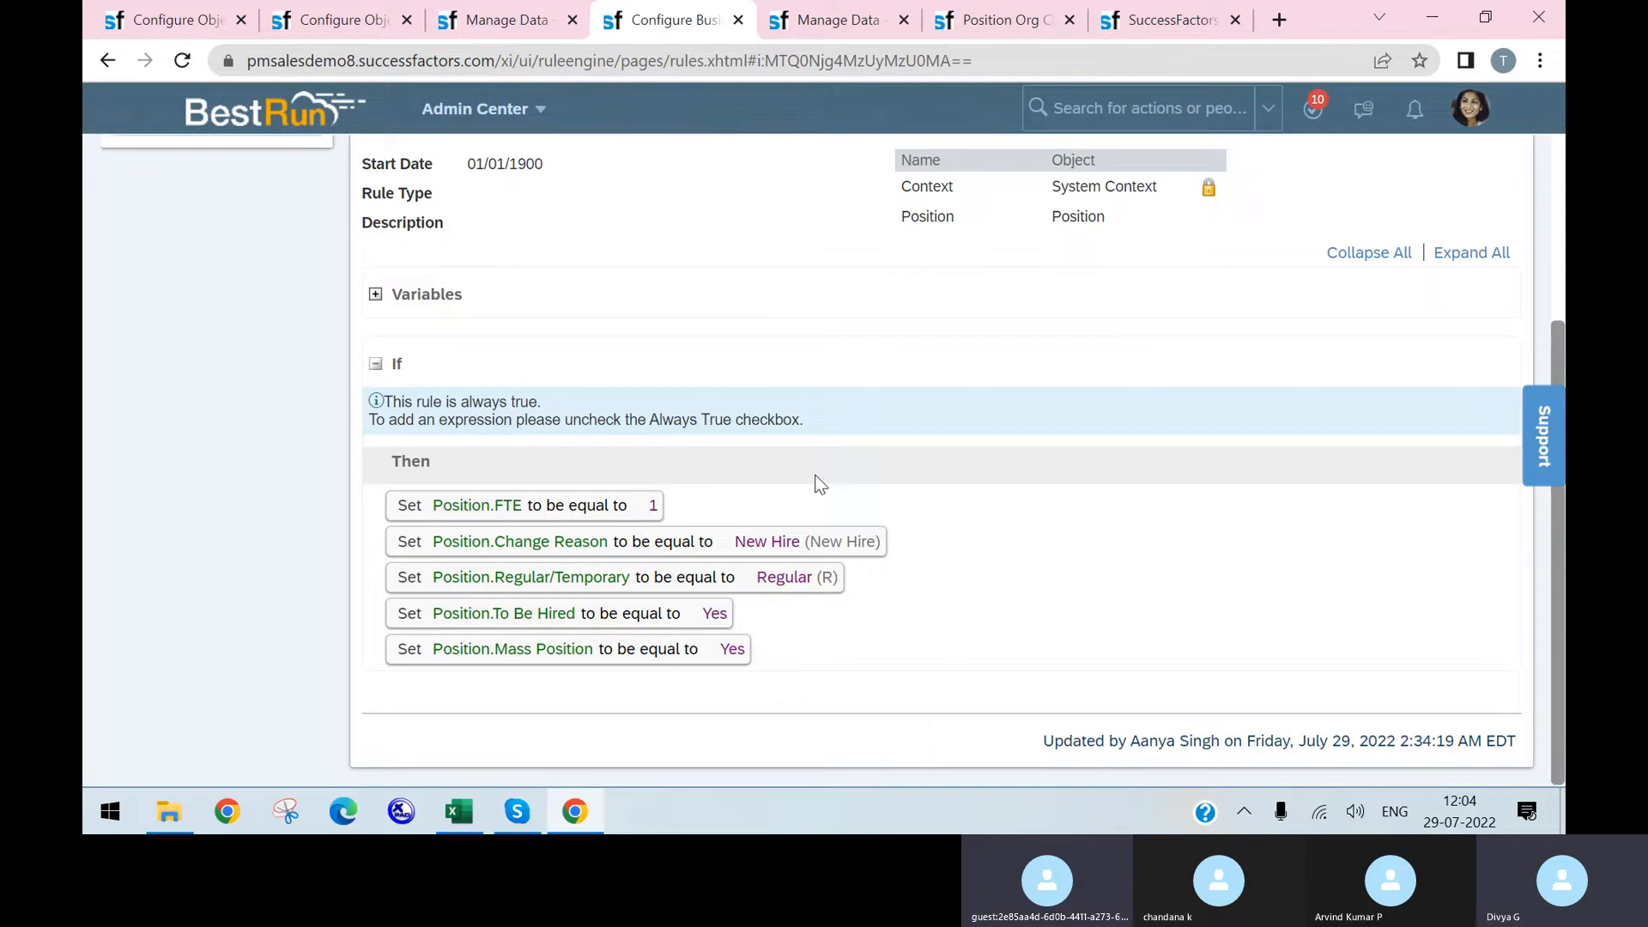
- Reload the new Position form in Manage Data and check its FTE, Regular/Temporary, To Be Hired and Mass Position defaults
click(497, 26)
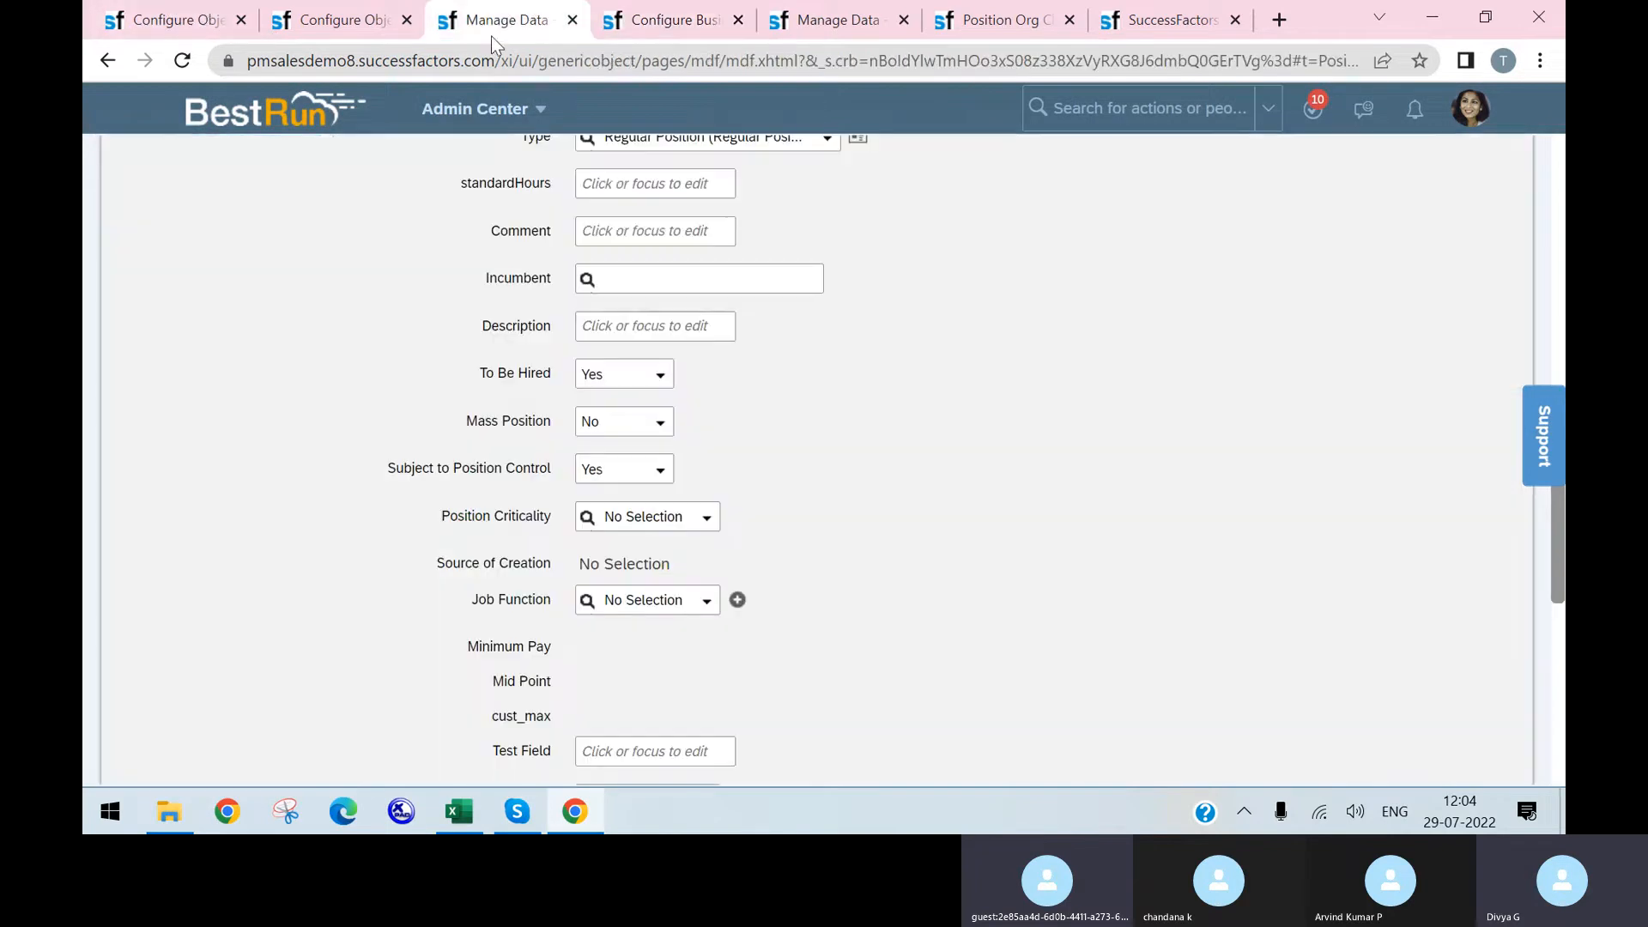
click(181, 60)
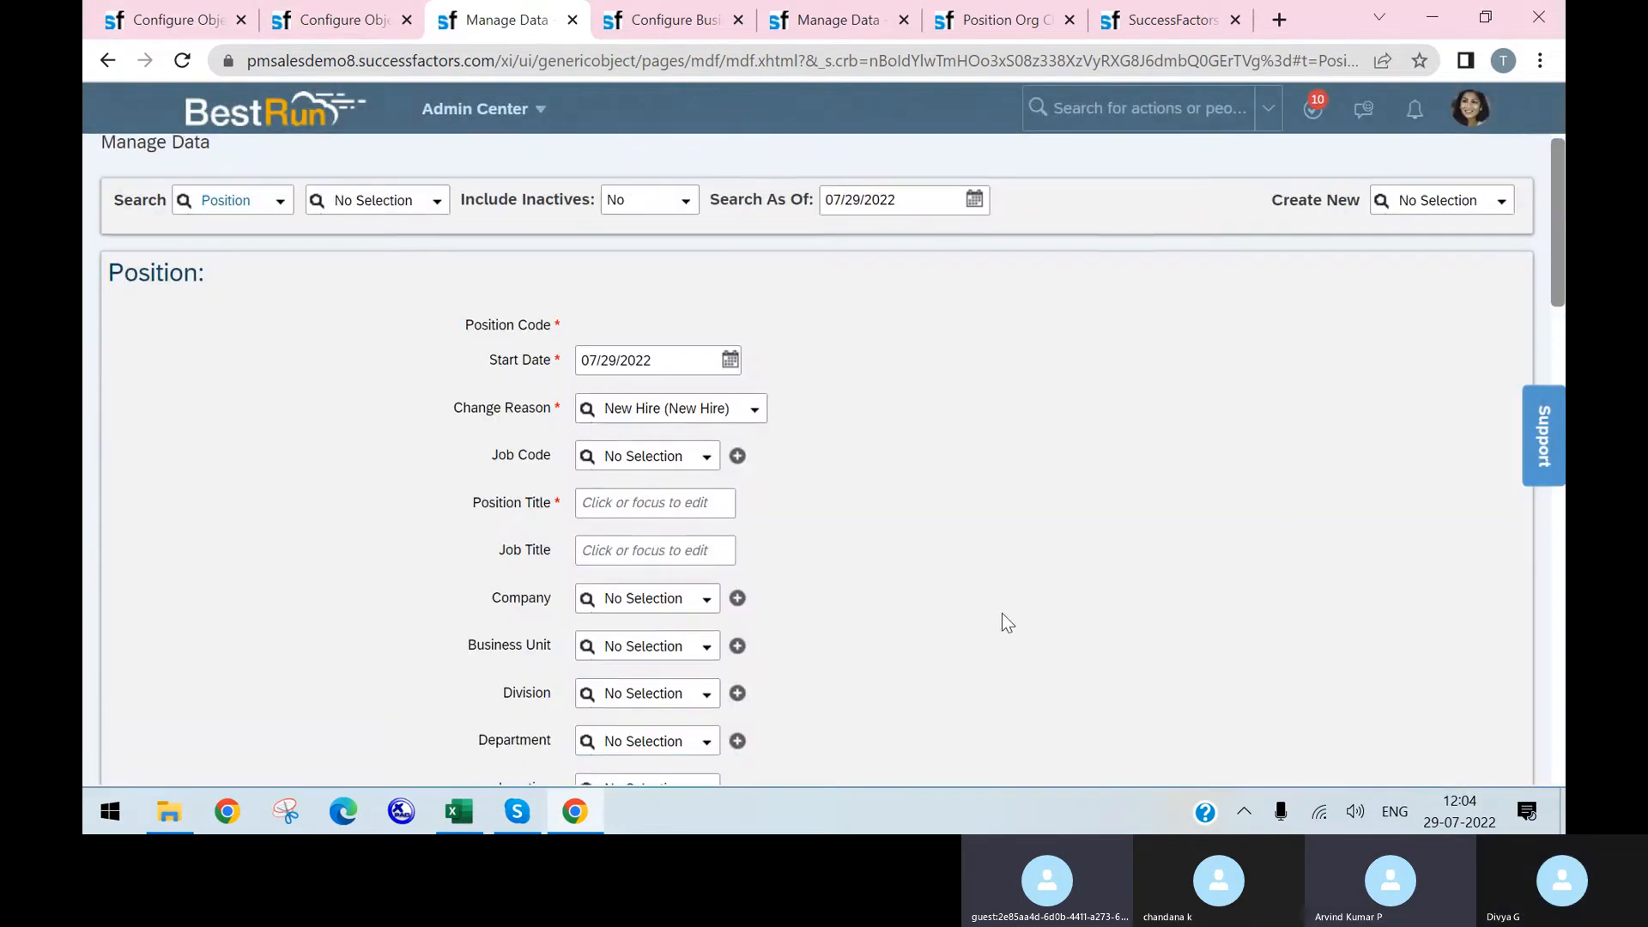
scroll(945, 585, down, 5)
scroll(944, 585, down, 5)
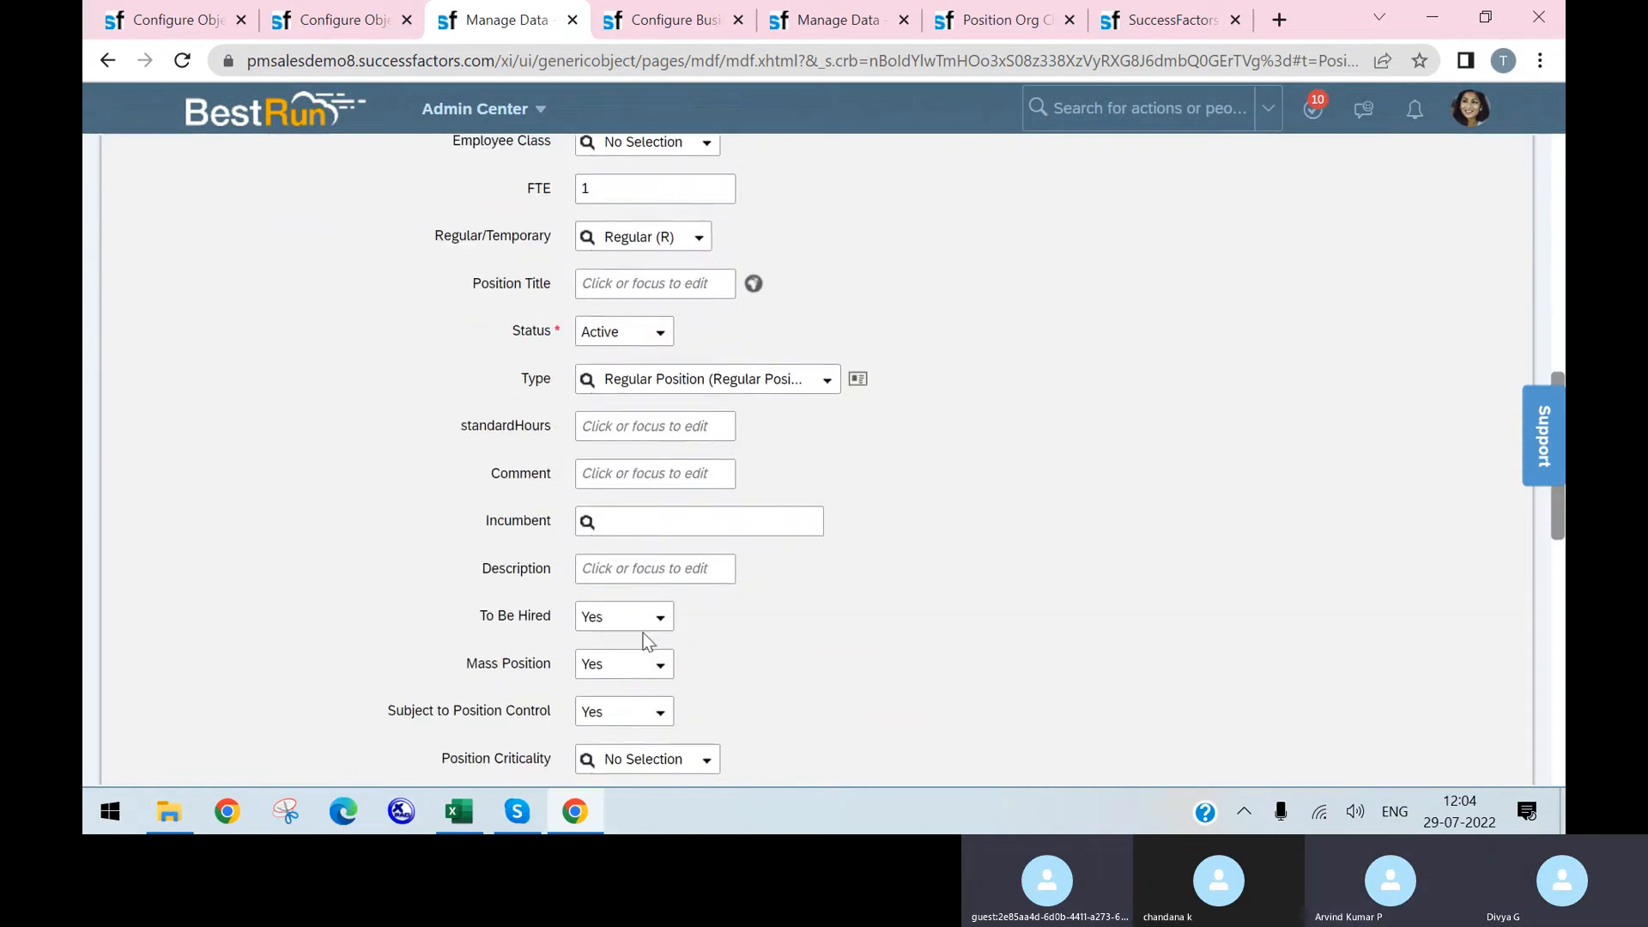
click(610, 650)
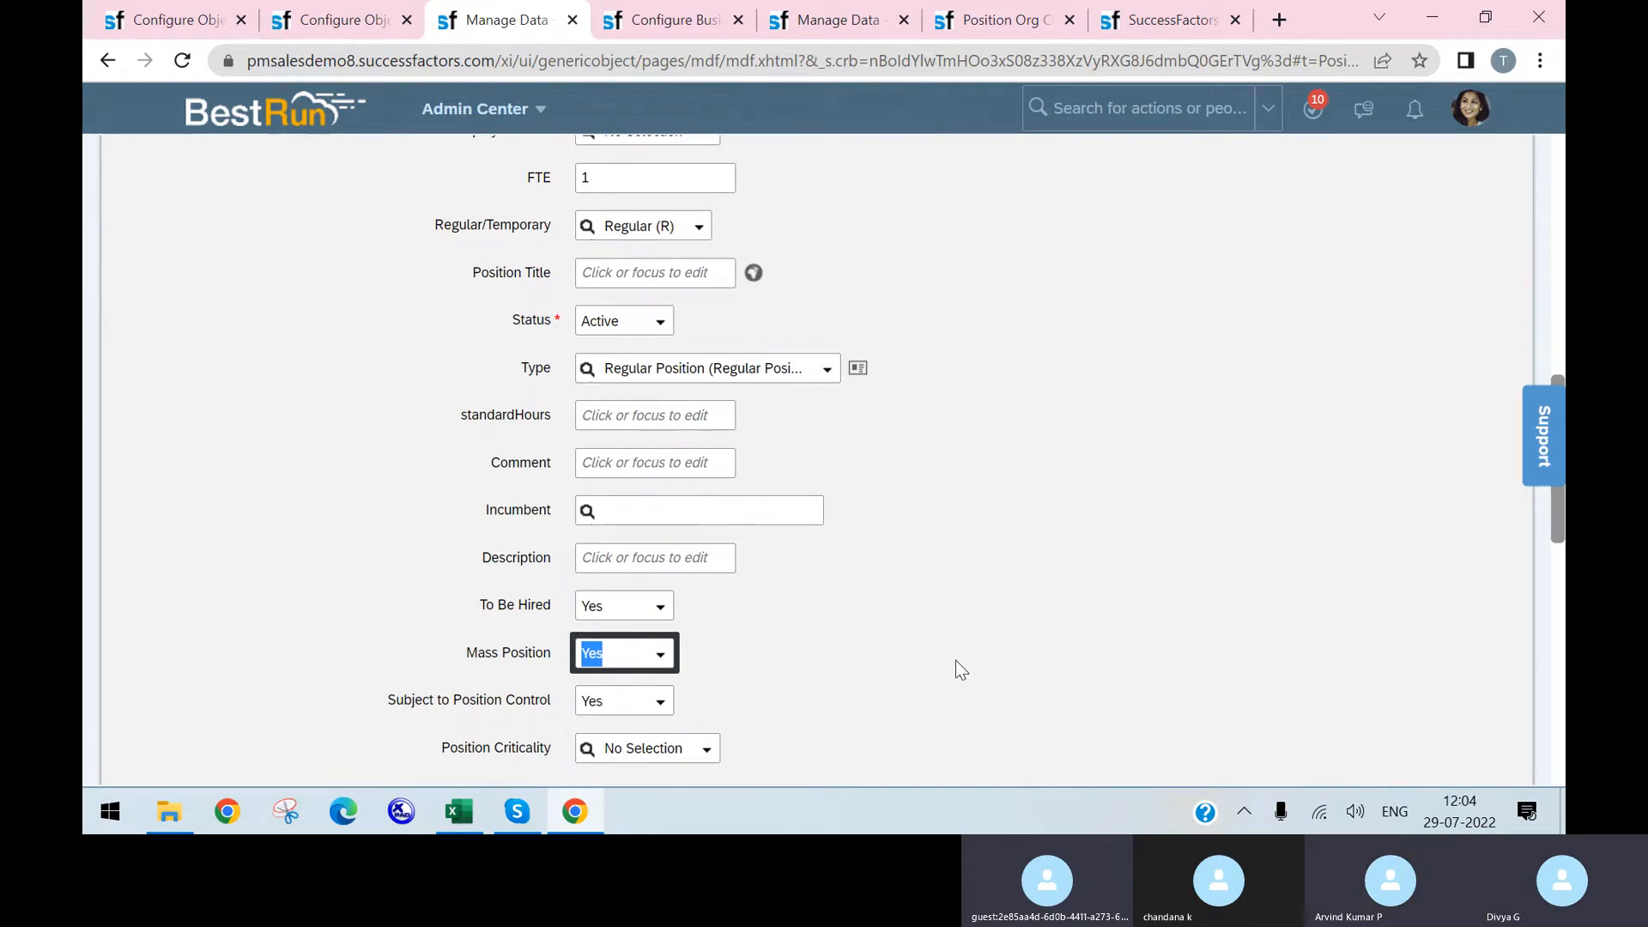
scroll(956, 662, up, 1)
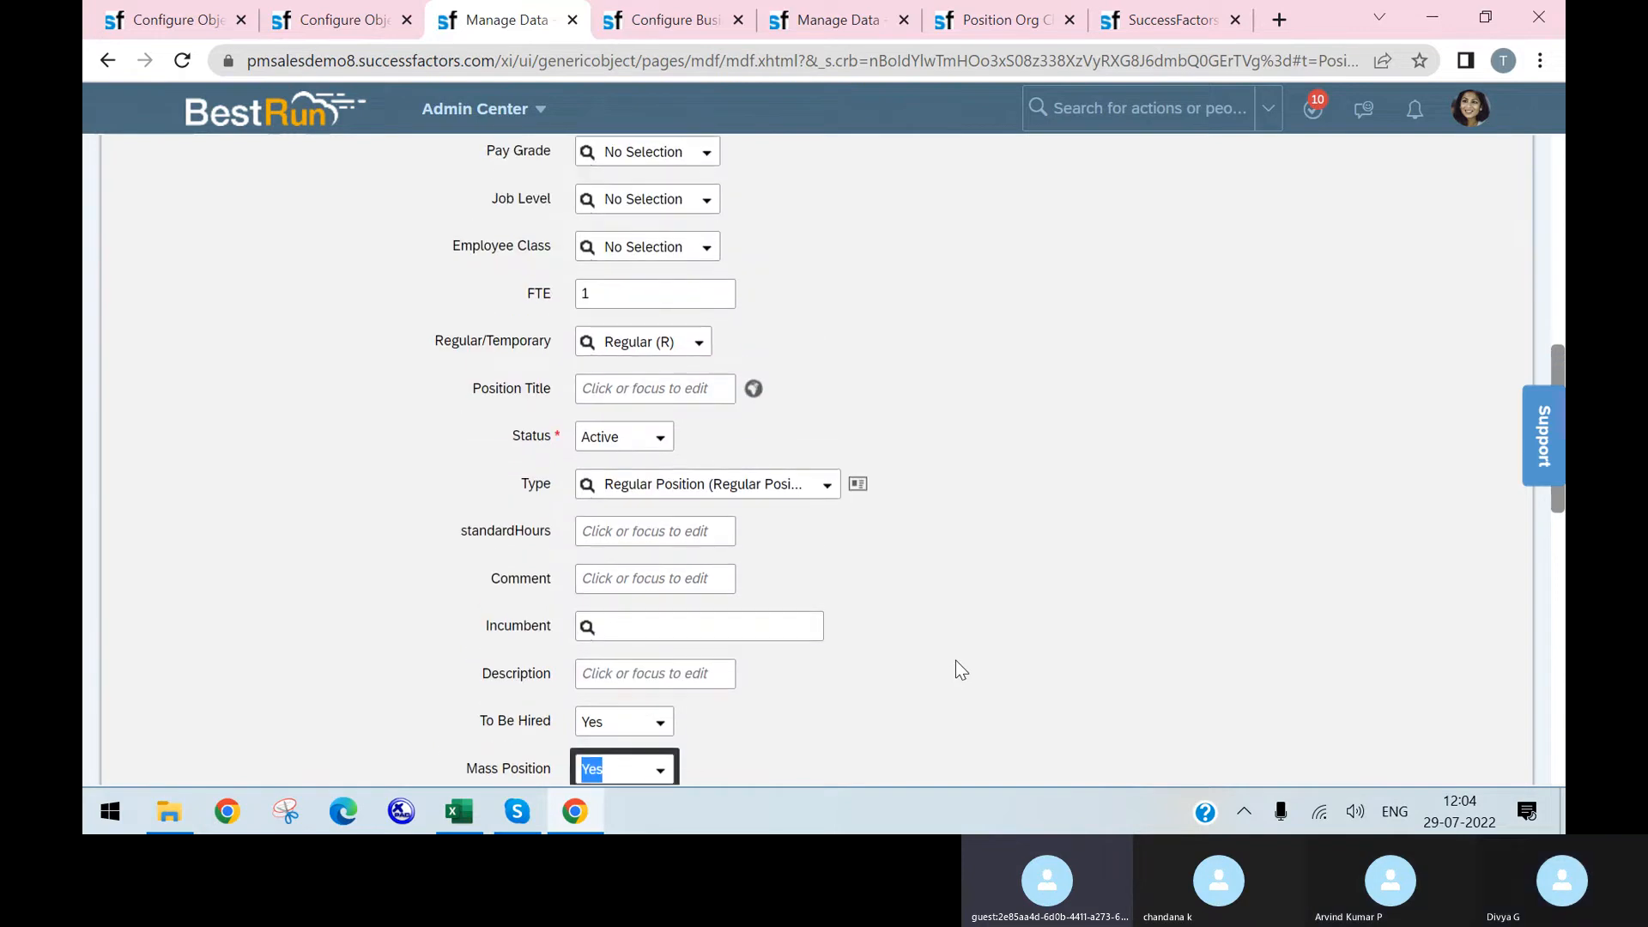
- Switch to the Excel workbook and review the SG_PosMgmt_InitializePosition and SG_PosMgmt_PositionCodeGeneration descriptions on the Business Rules sheet
click(460, 811)
click(233, 409)
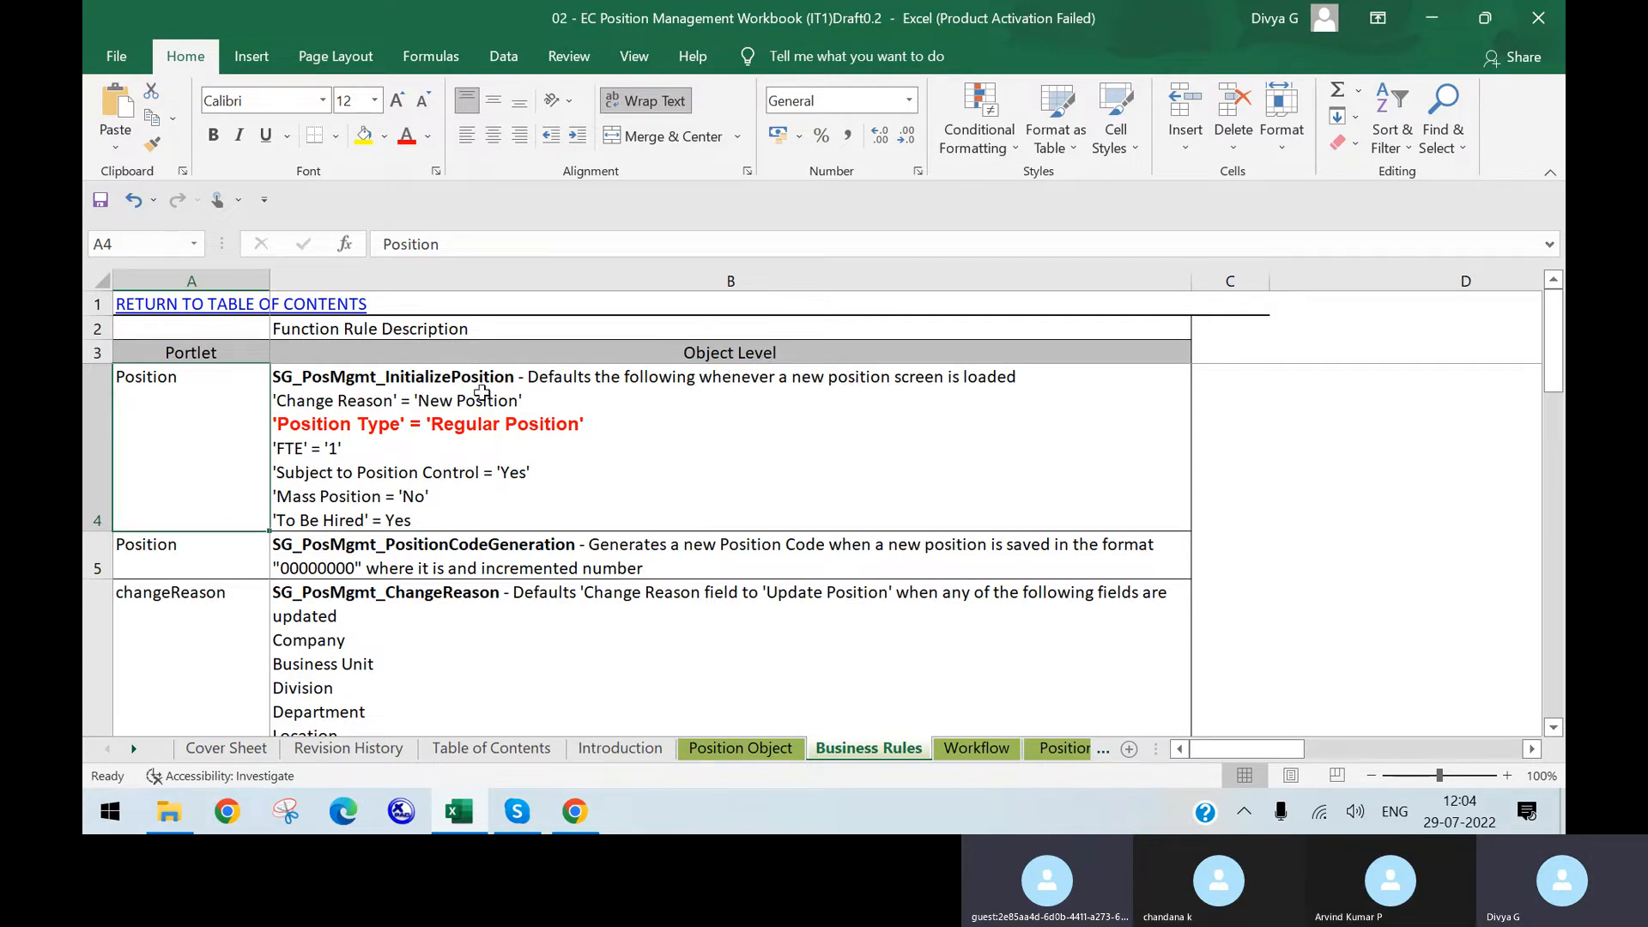
click(434, 522)
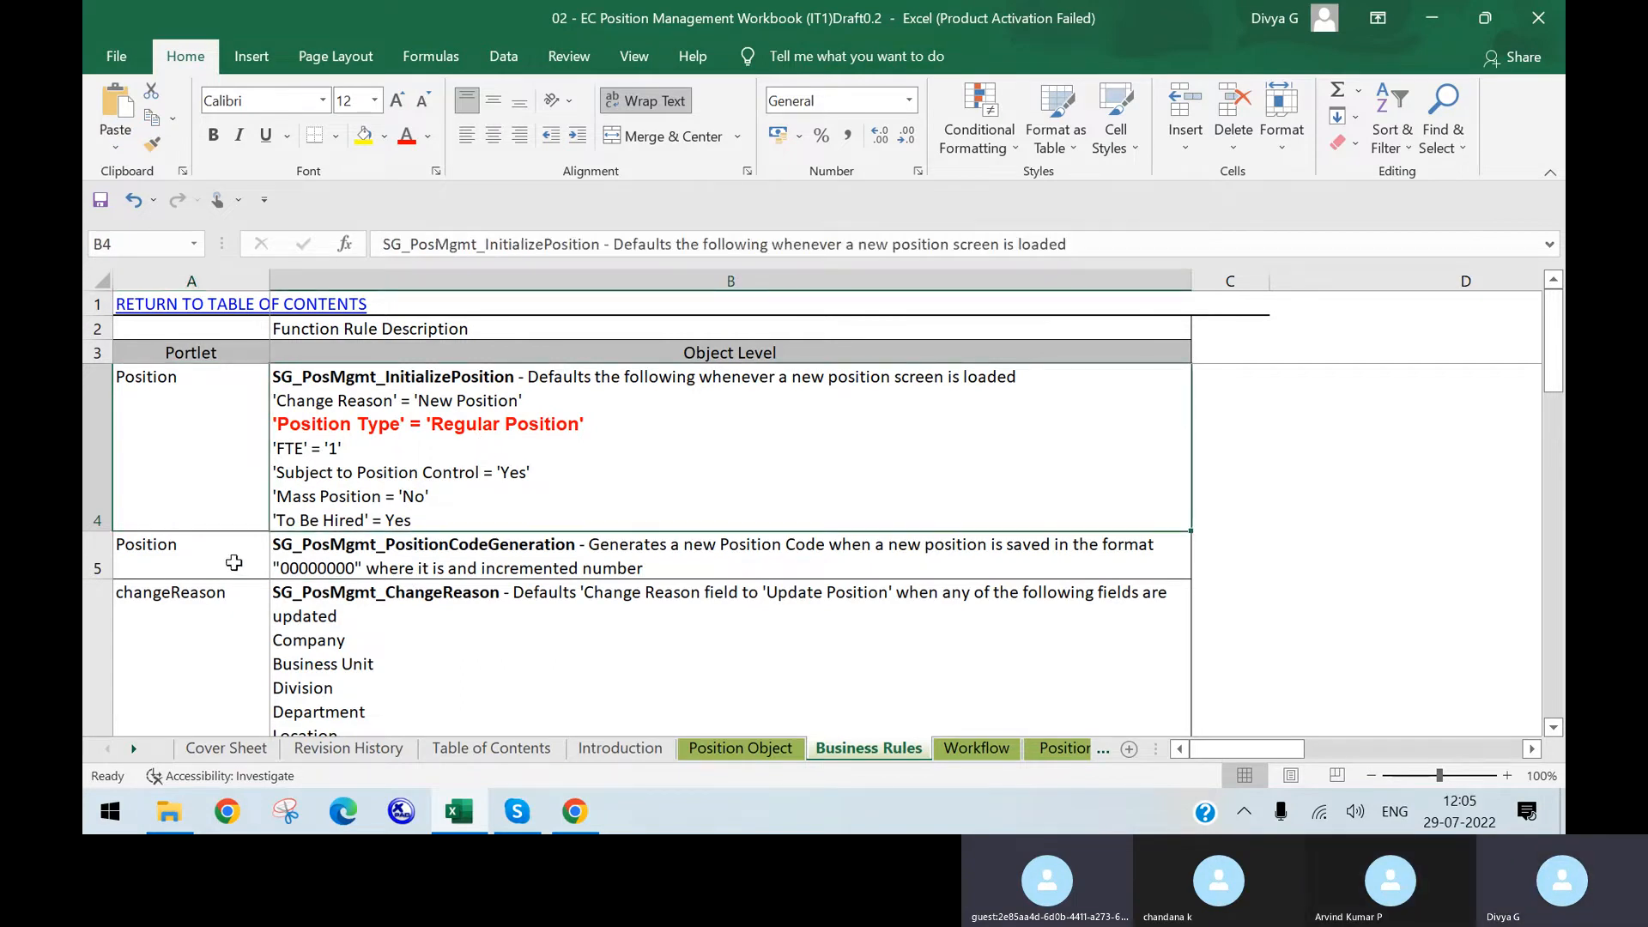
click(519, 549)
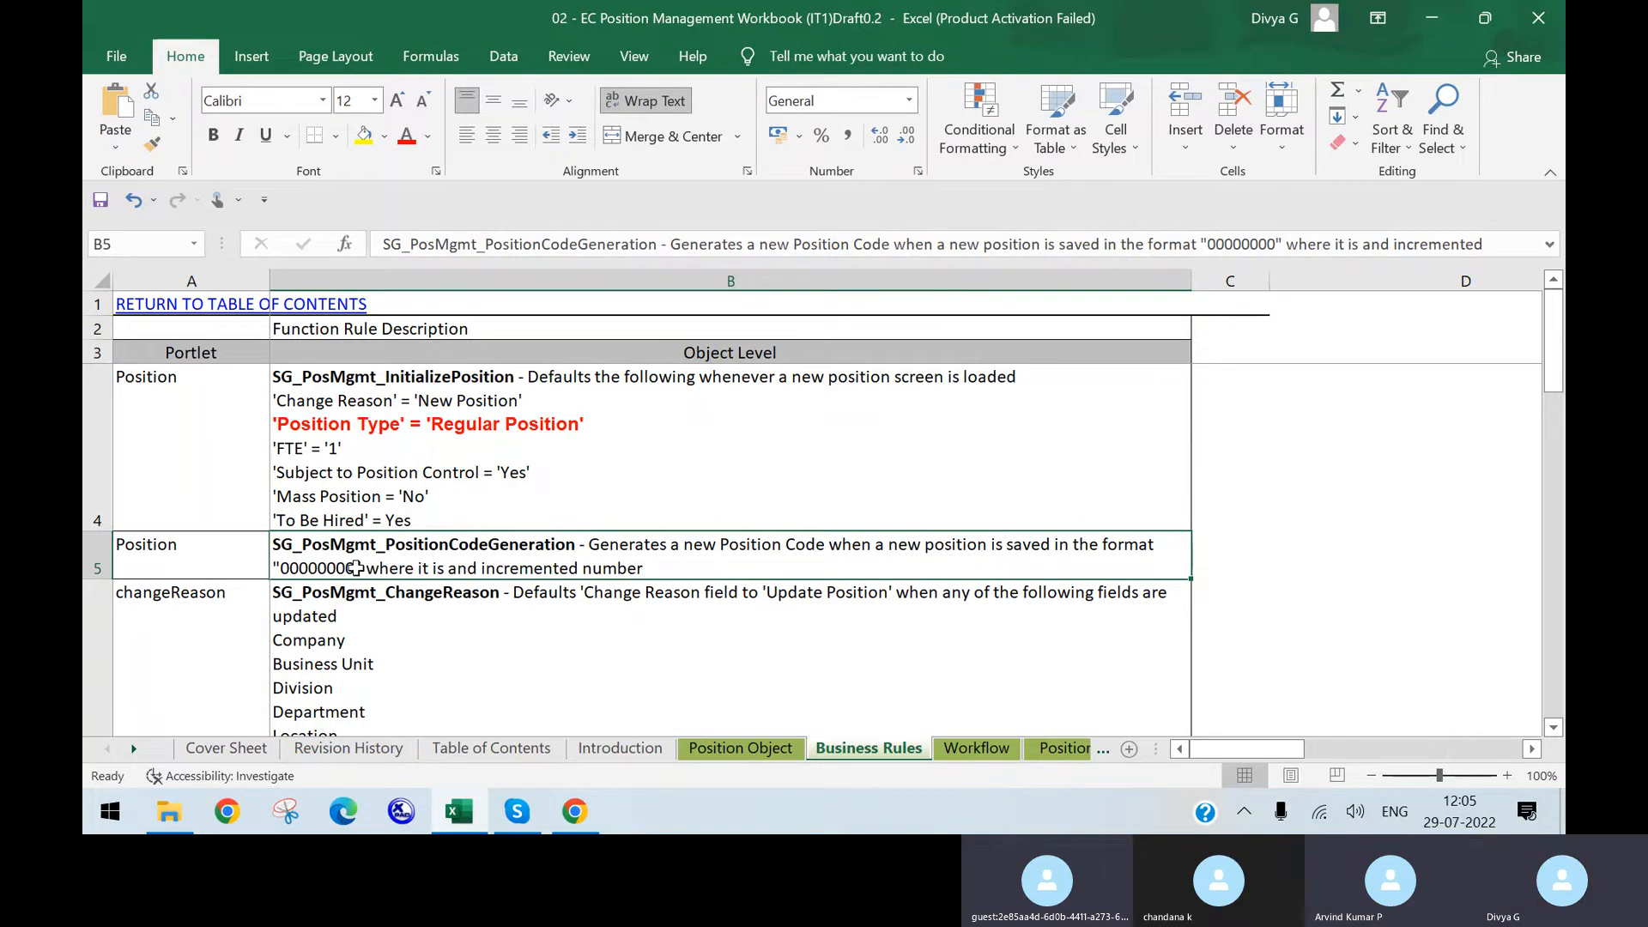
- Return to the browser, look over the new Position form, and review the rules assigned in the Position object definition
click(574, 811)
scroll(460, 692, down, 10)
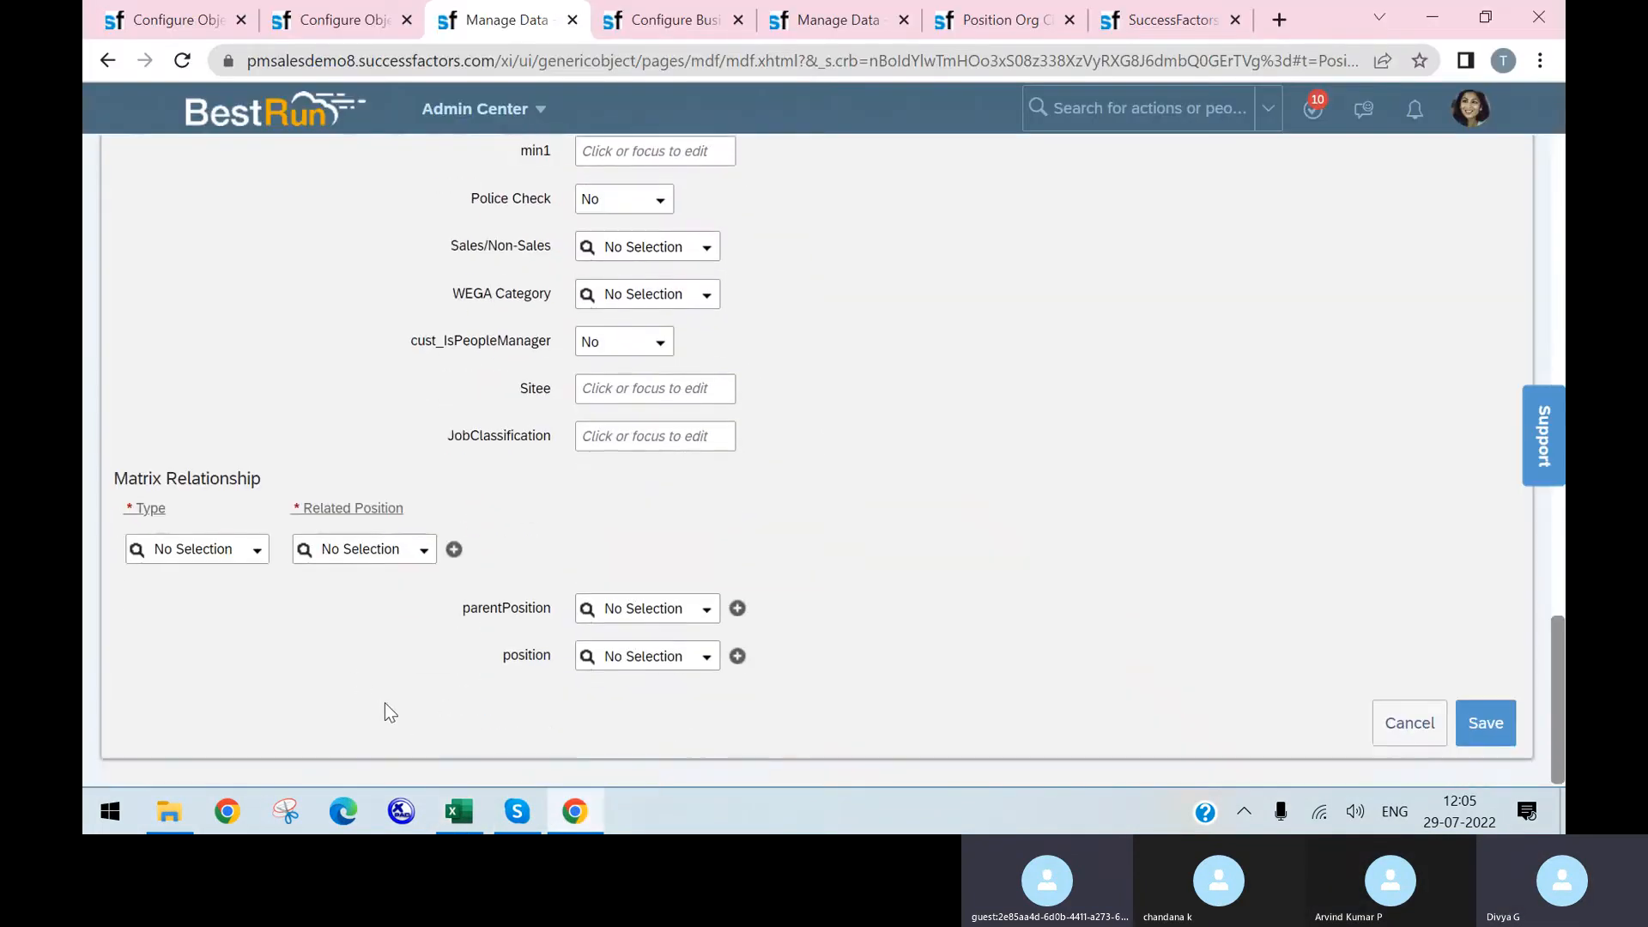
scroll(326, 558, up, 4)
scroll(329, 557, up, 10)
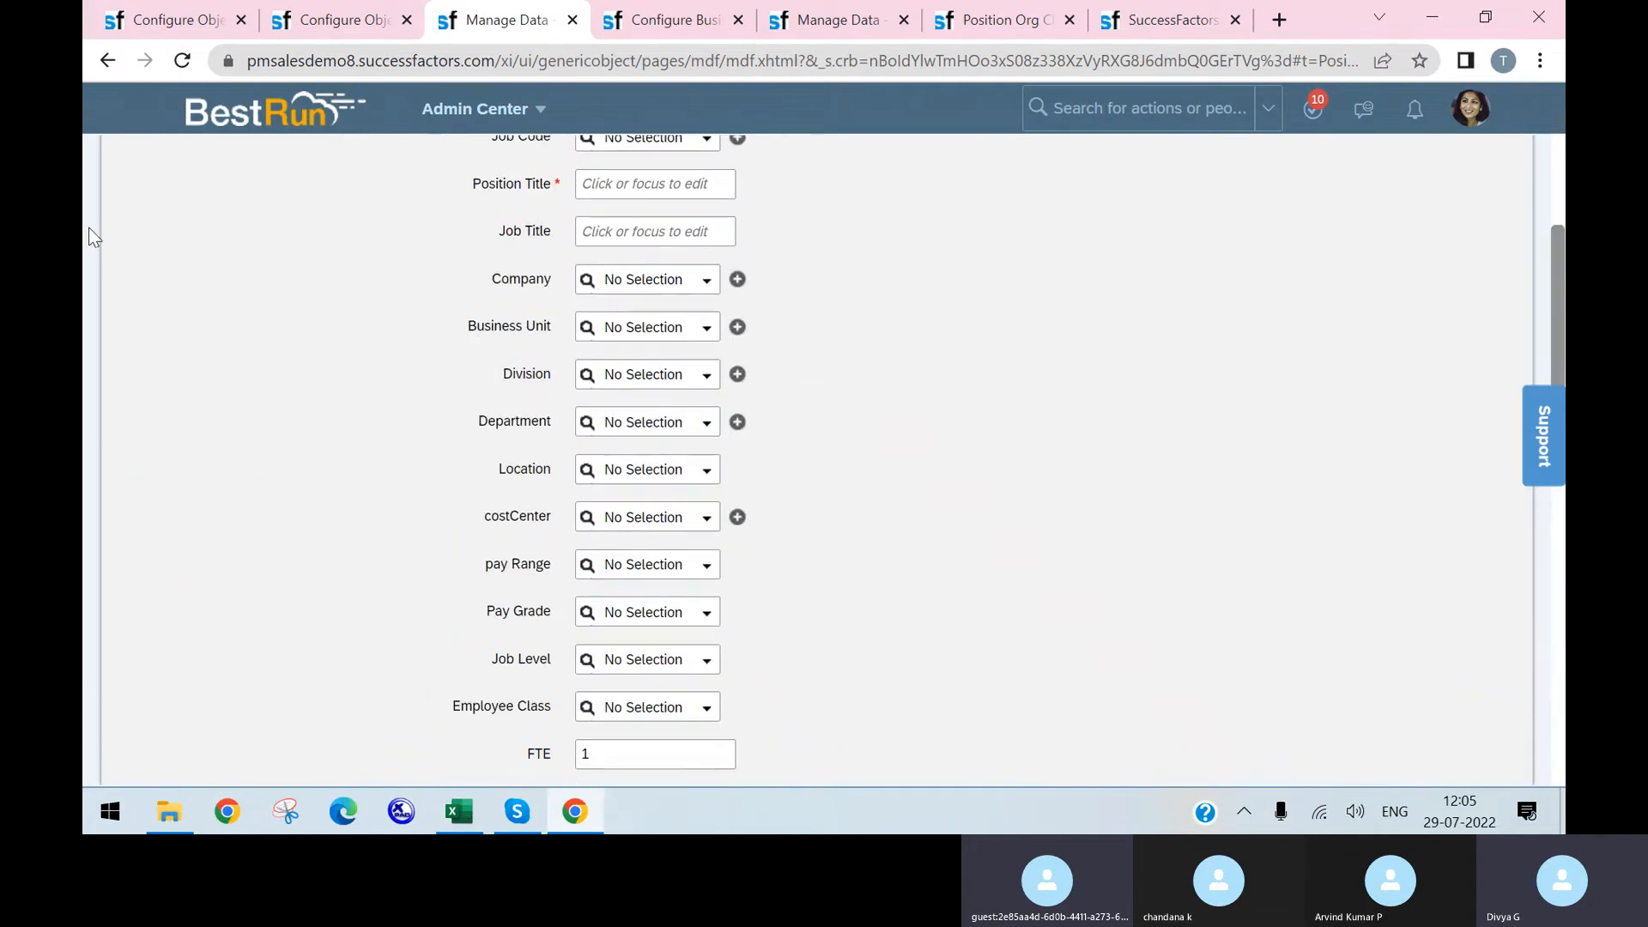
click(167, 19)
scroll(384, 312, down, 20)
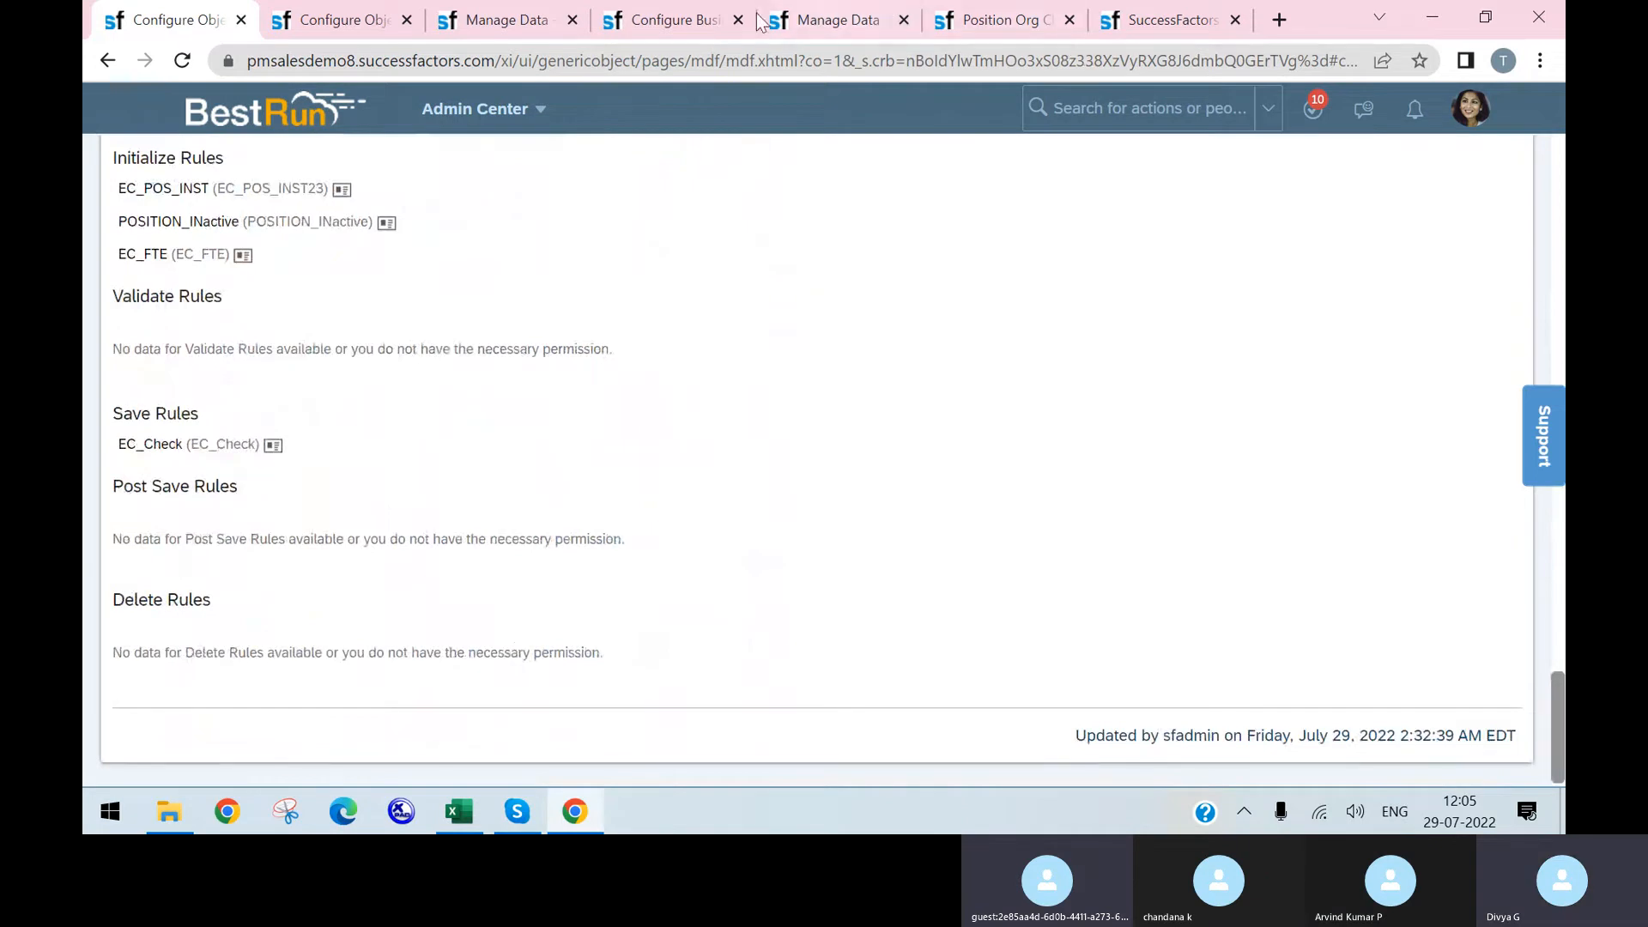
- View the Job Classification object definition and the new Position form's organizational, pay and job fields
click(337, 19)
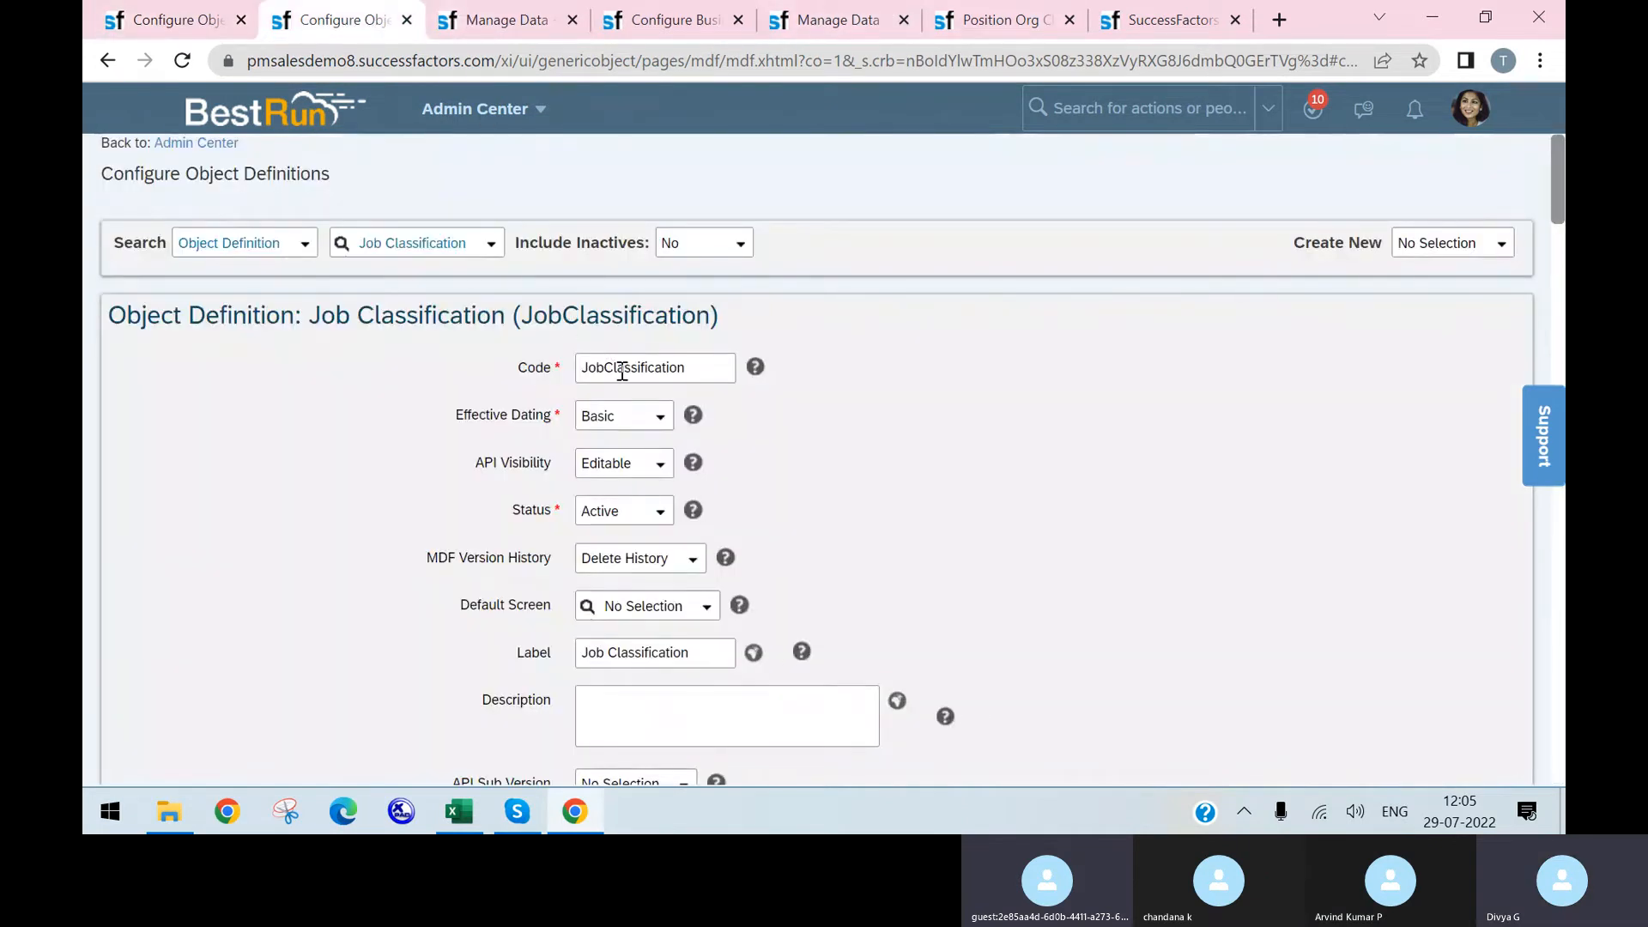
click(506, 18)
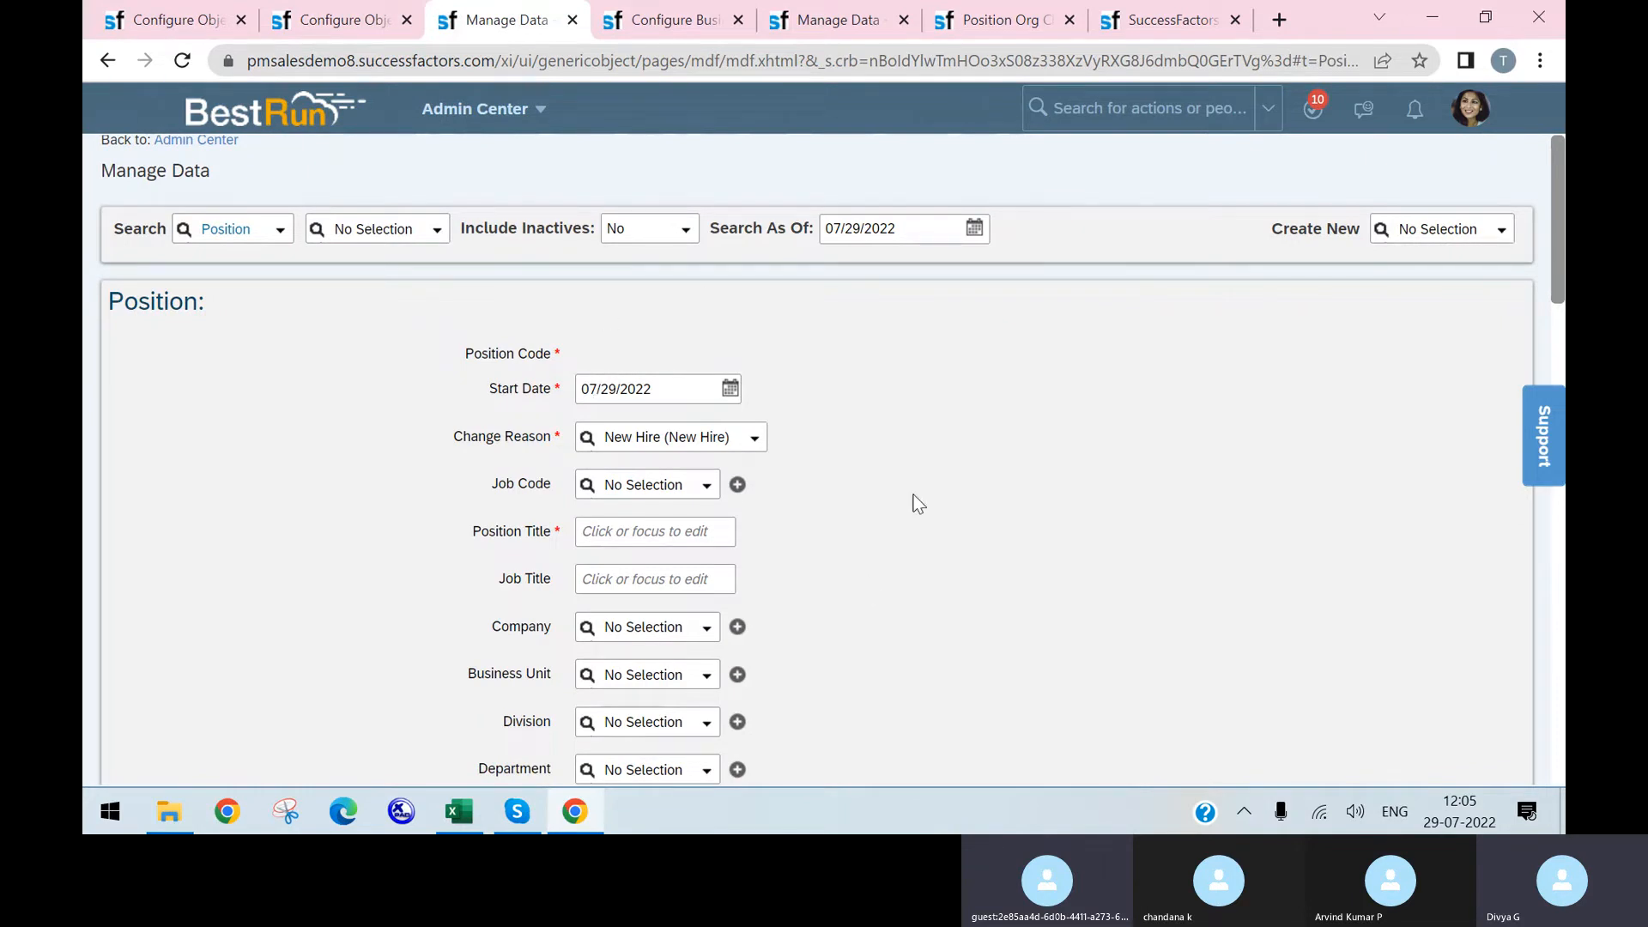
scroll(913, 506, down, 4)
scroll(928, 570, down, 1)
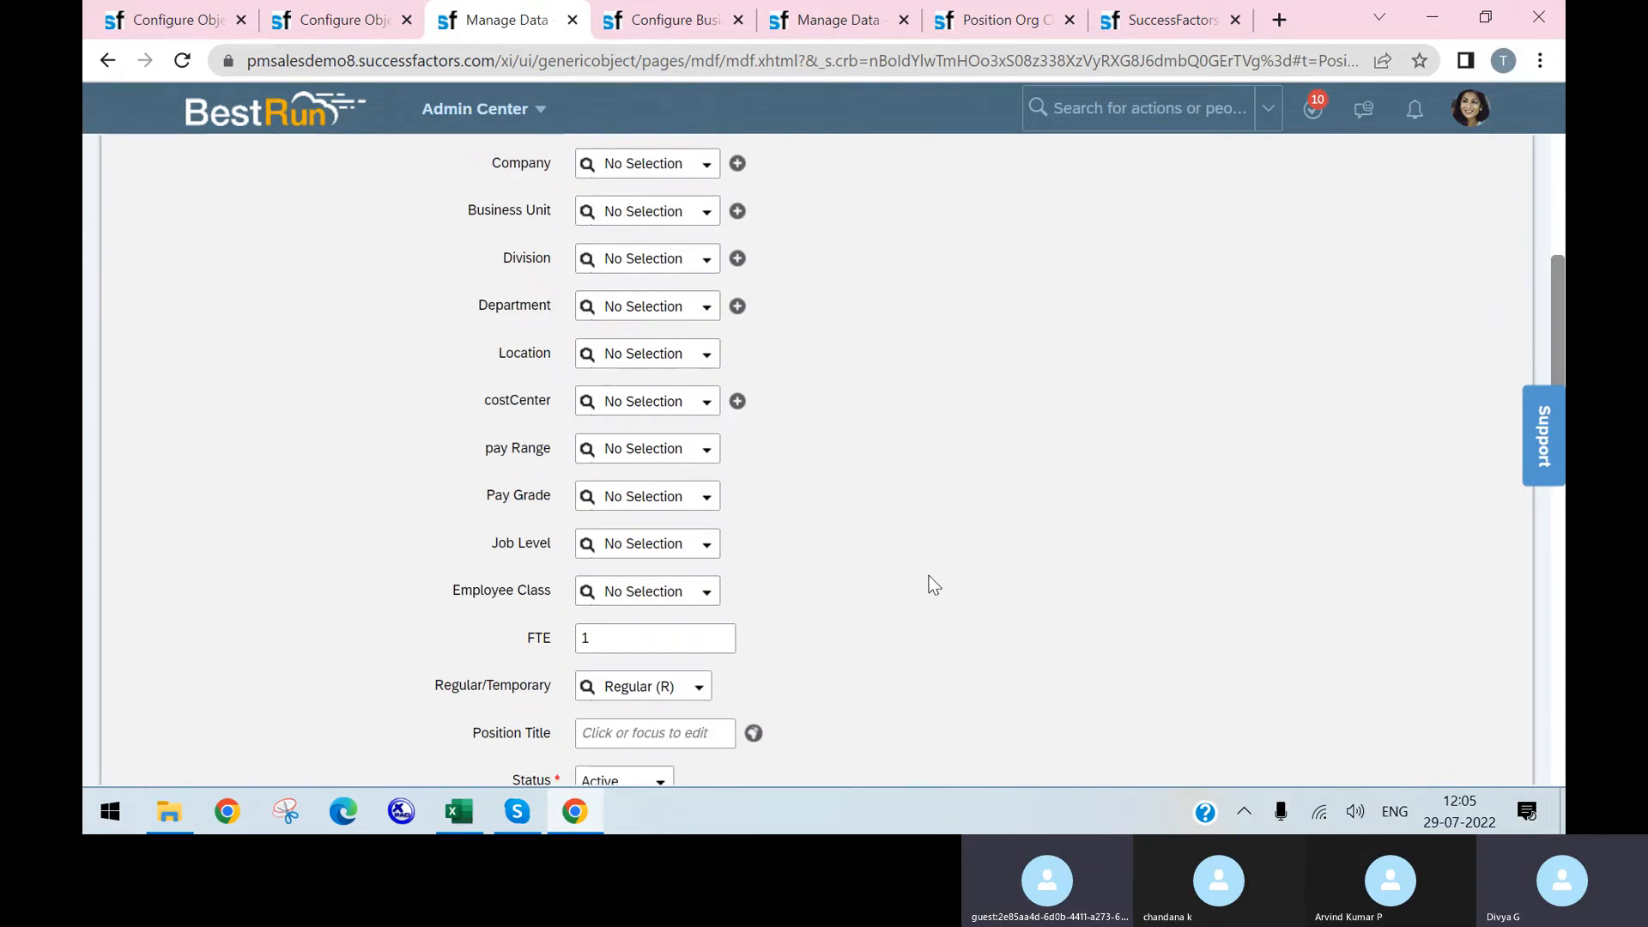
- Review the Propagation Rules list on the Excel workbook's Cover Sheet, and return to the browser's Position Org Chart and Manage Data pages
click(464, 804)
click(228, 747)
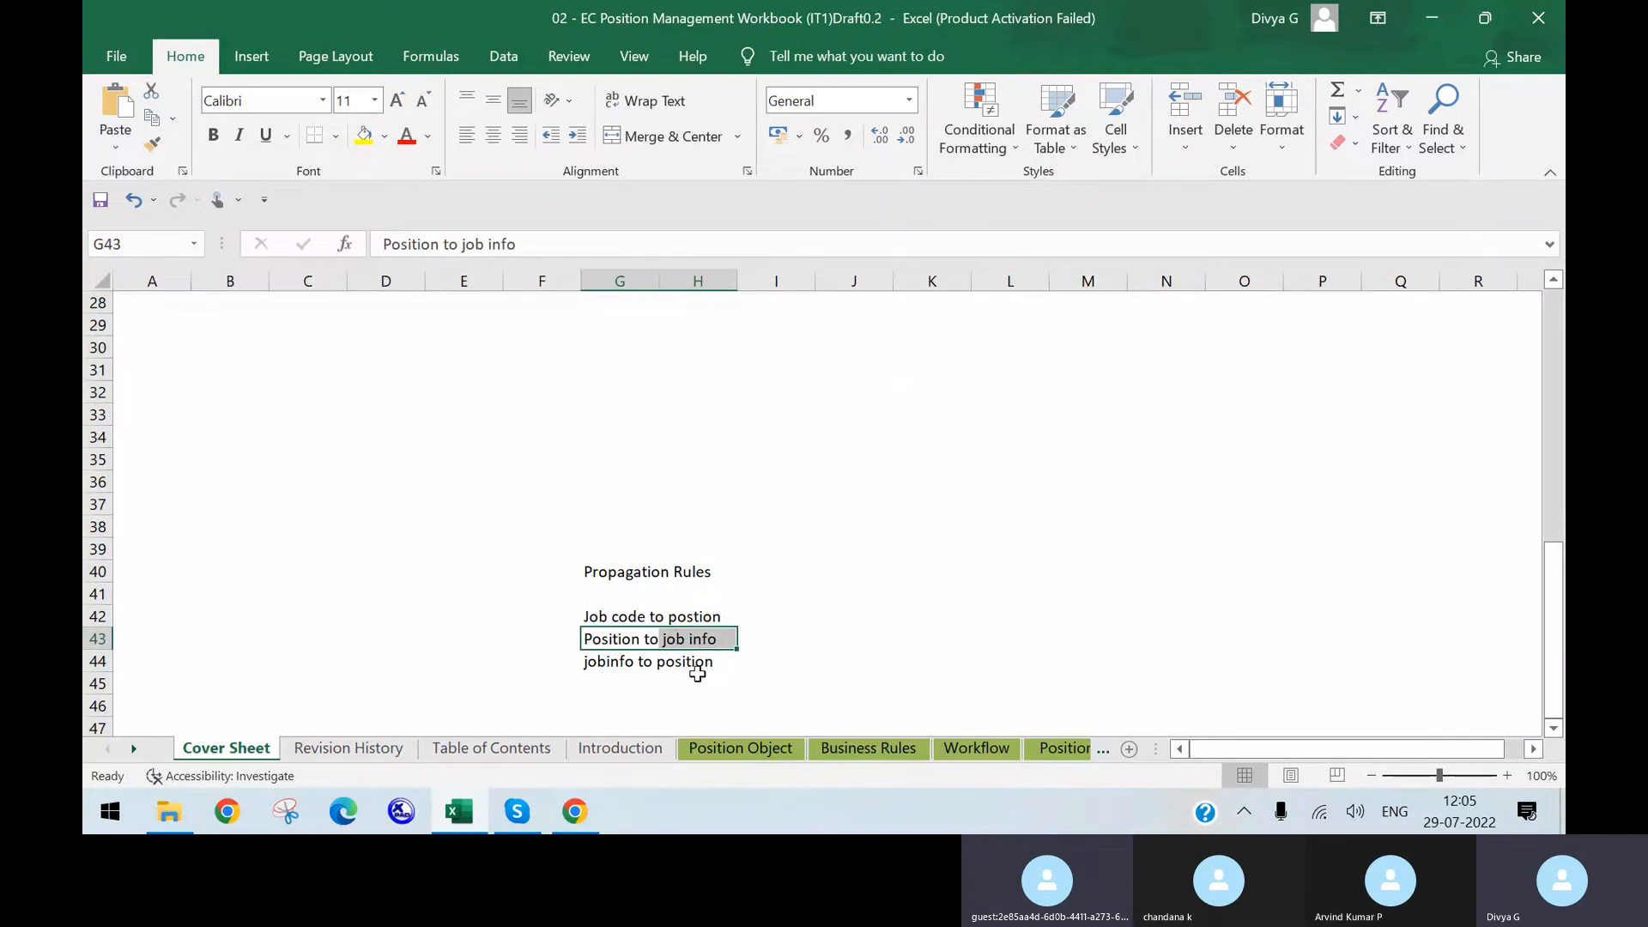
click(576, 812)
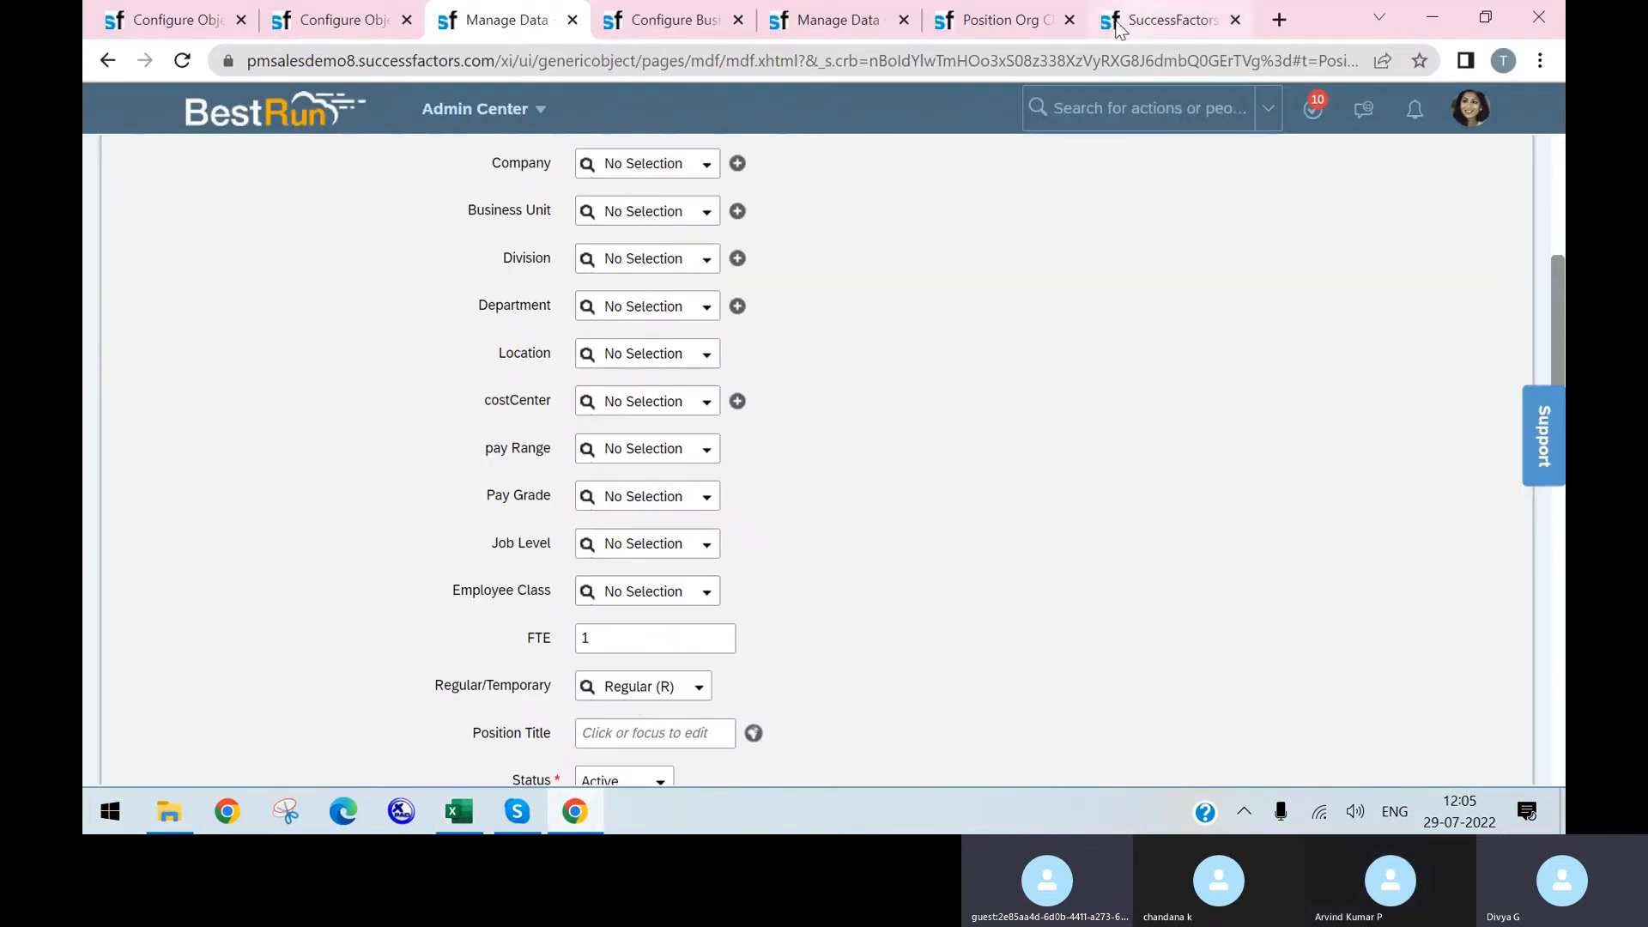
click(1000, 20)
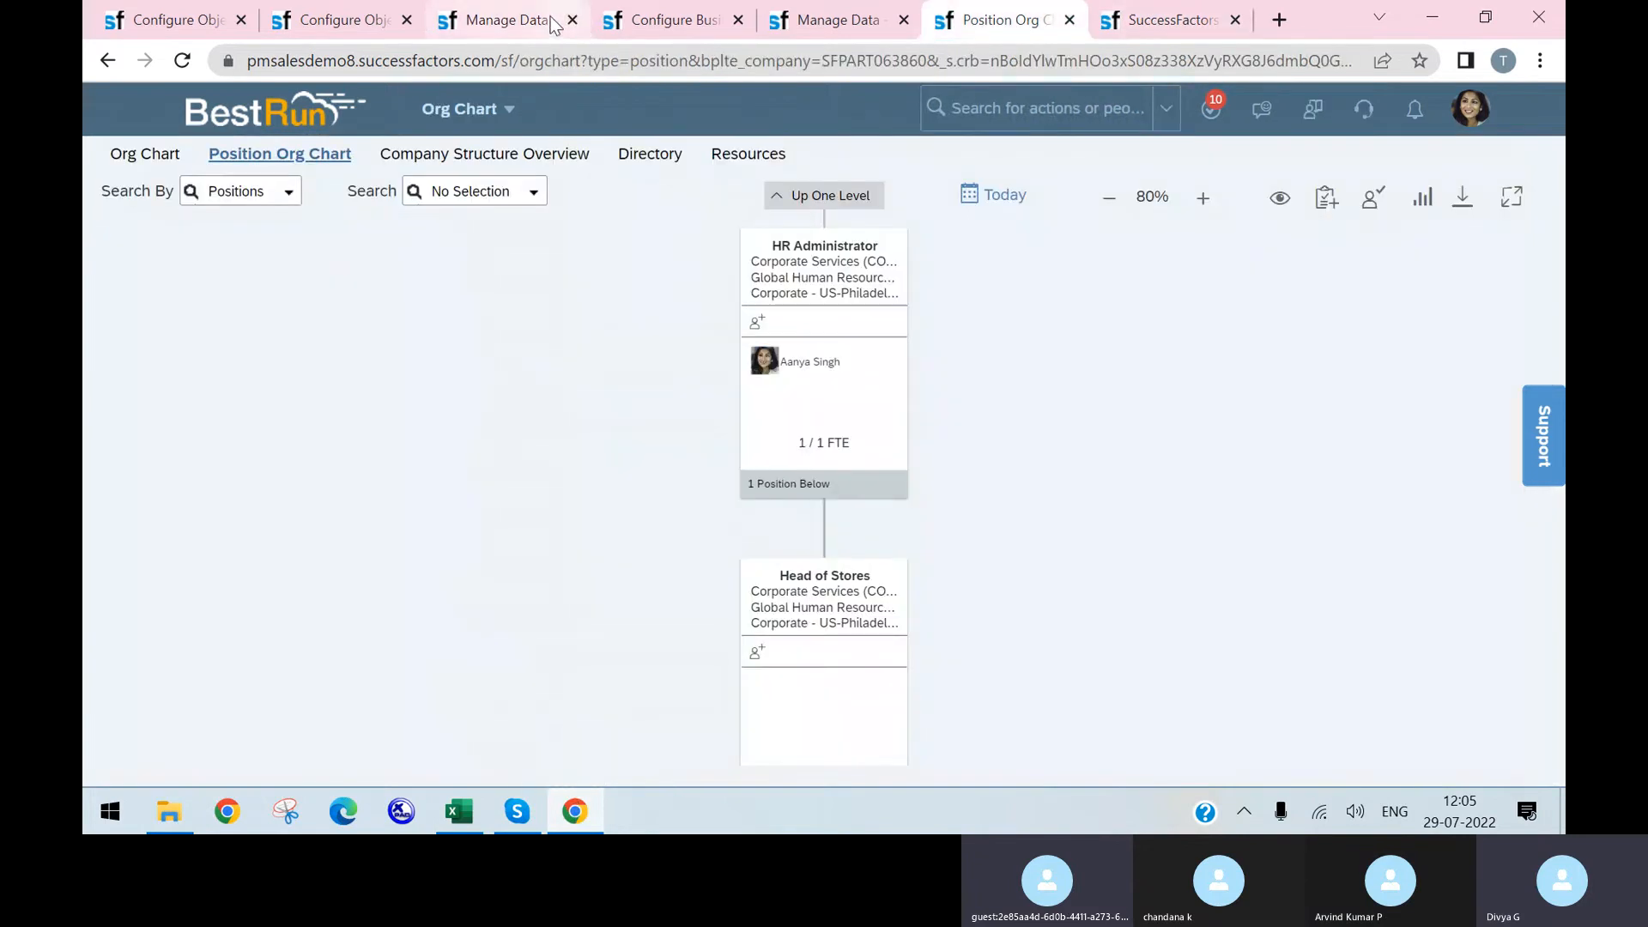
click(515, 20)
- Start creating a new business rule from the EC_FTE page and compare the Position Management scenarios with the Propagation Rules list in Excel
click(704, 20)
scroll(899, 360, up, 3)
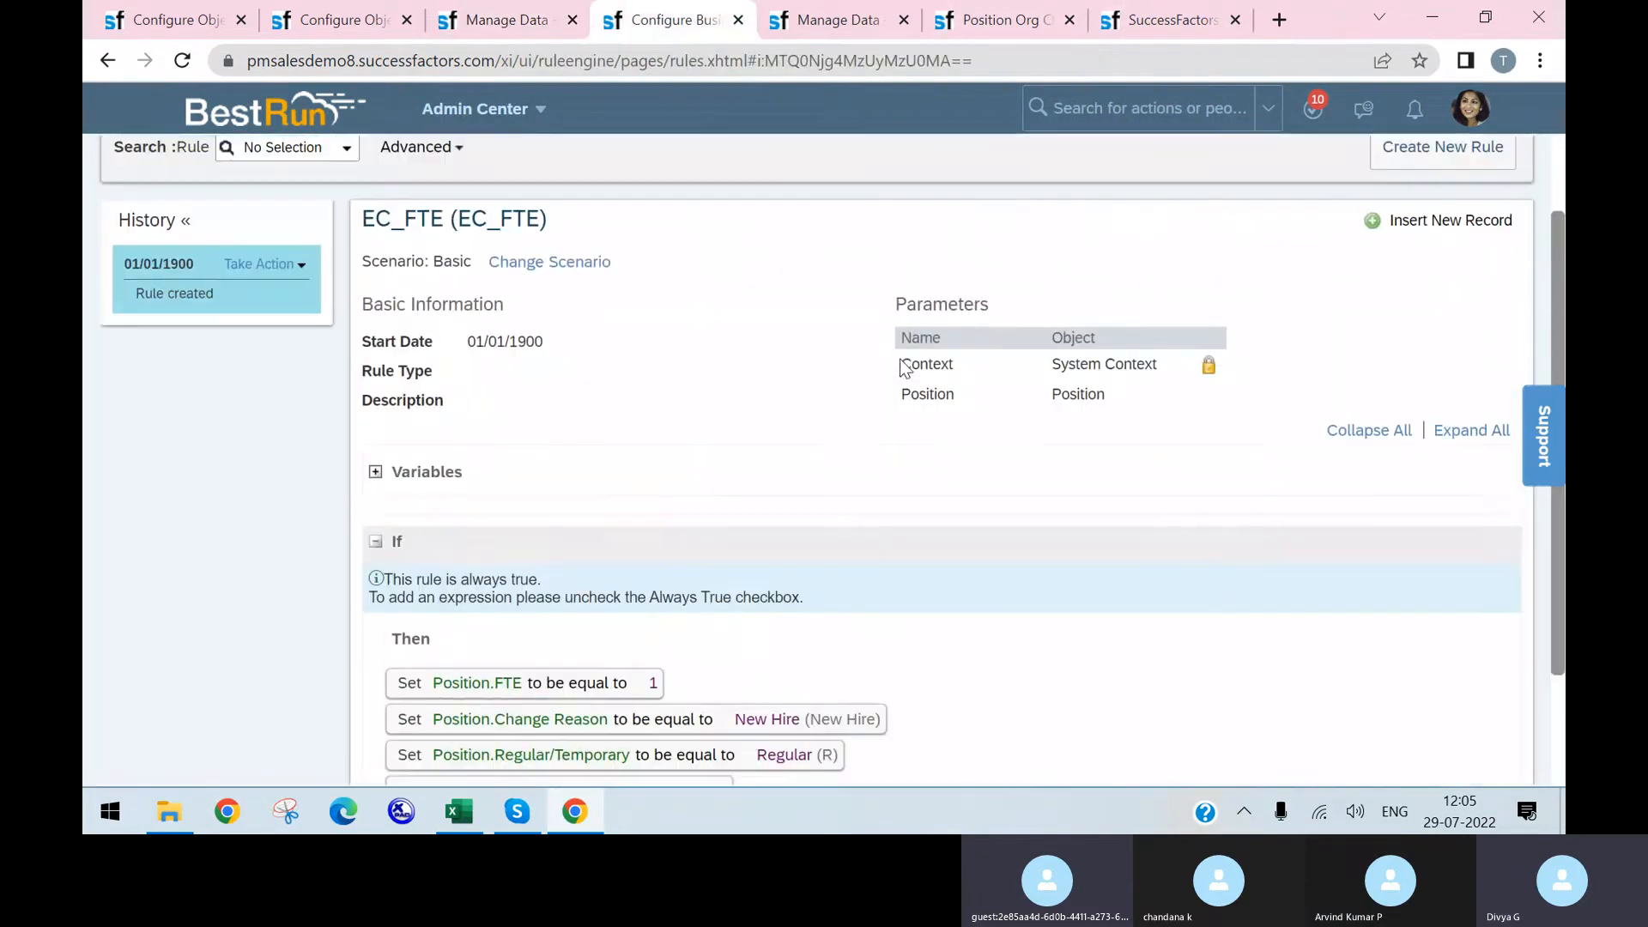
click(1441, 303)
click(901, 540)
click(1435, 234)
scroll(412, 483, down, 4)
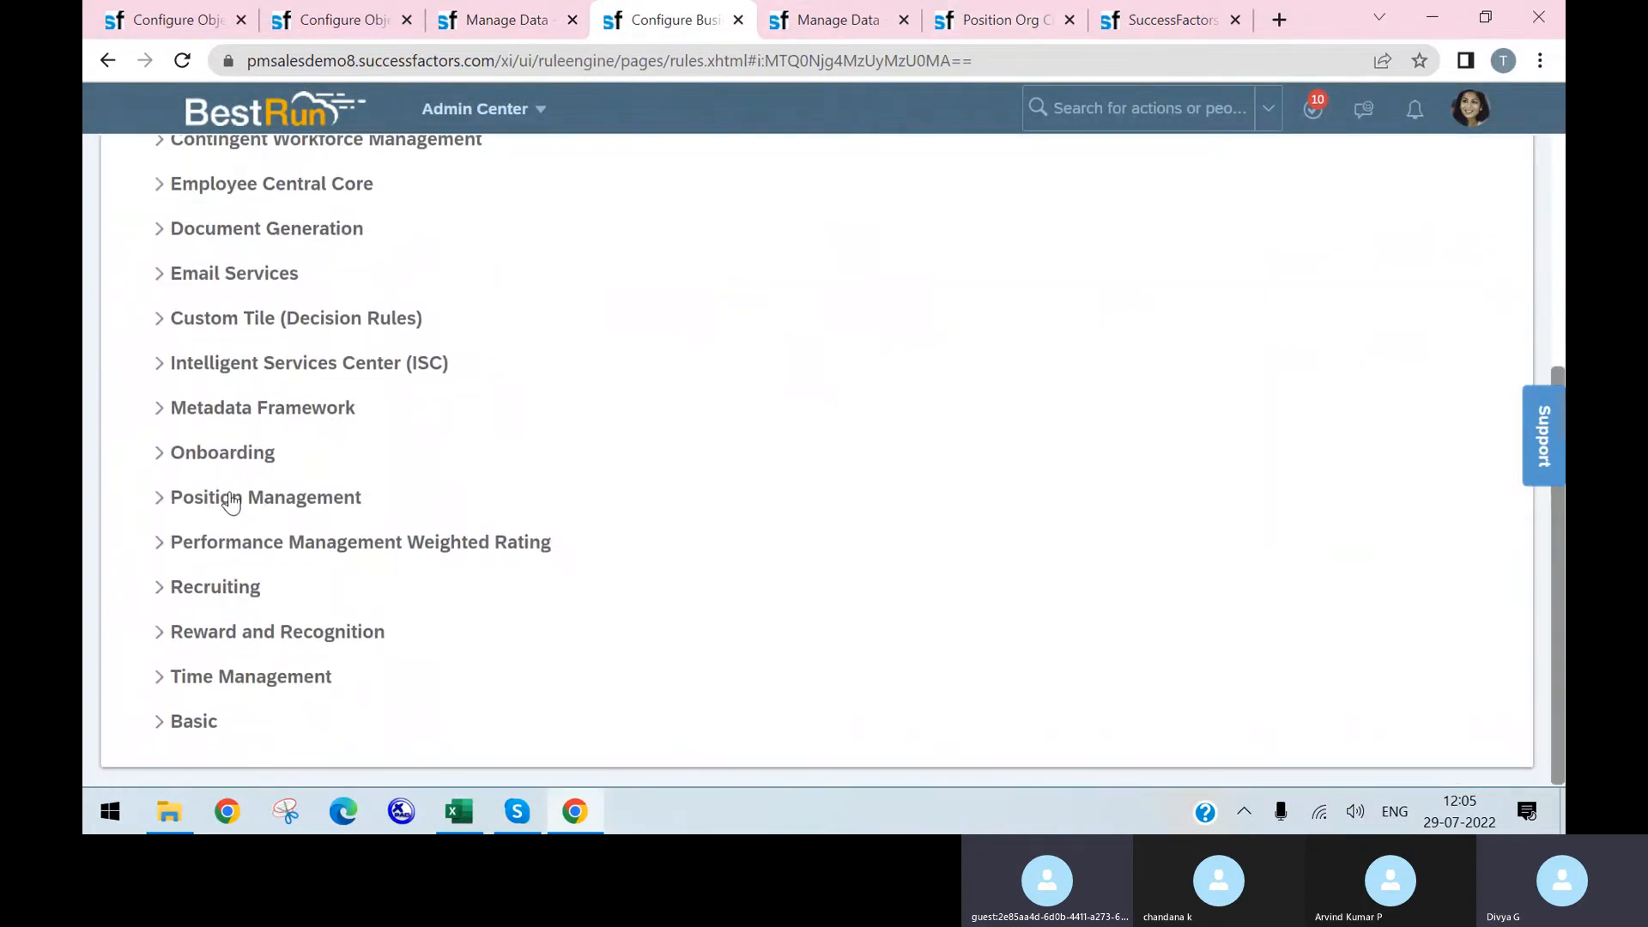
click(230, 499)
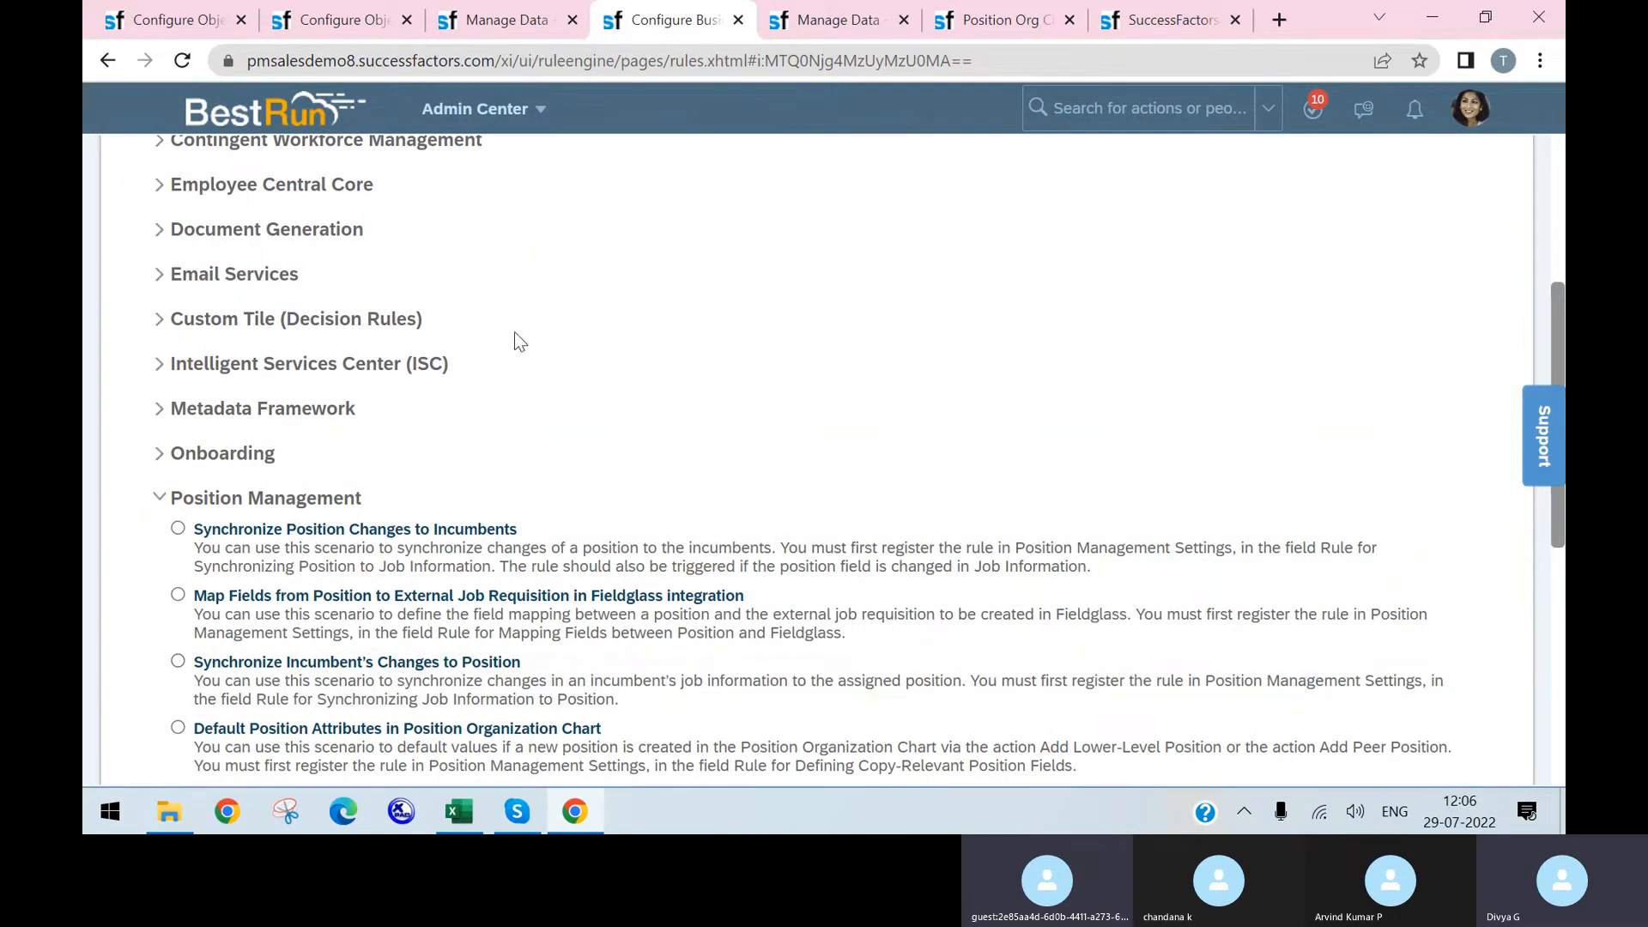
scroll(513, 331, down, 5)
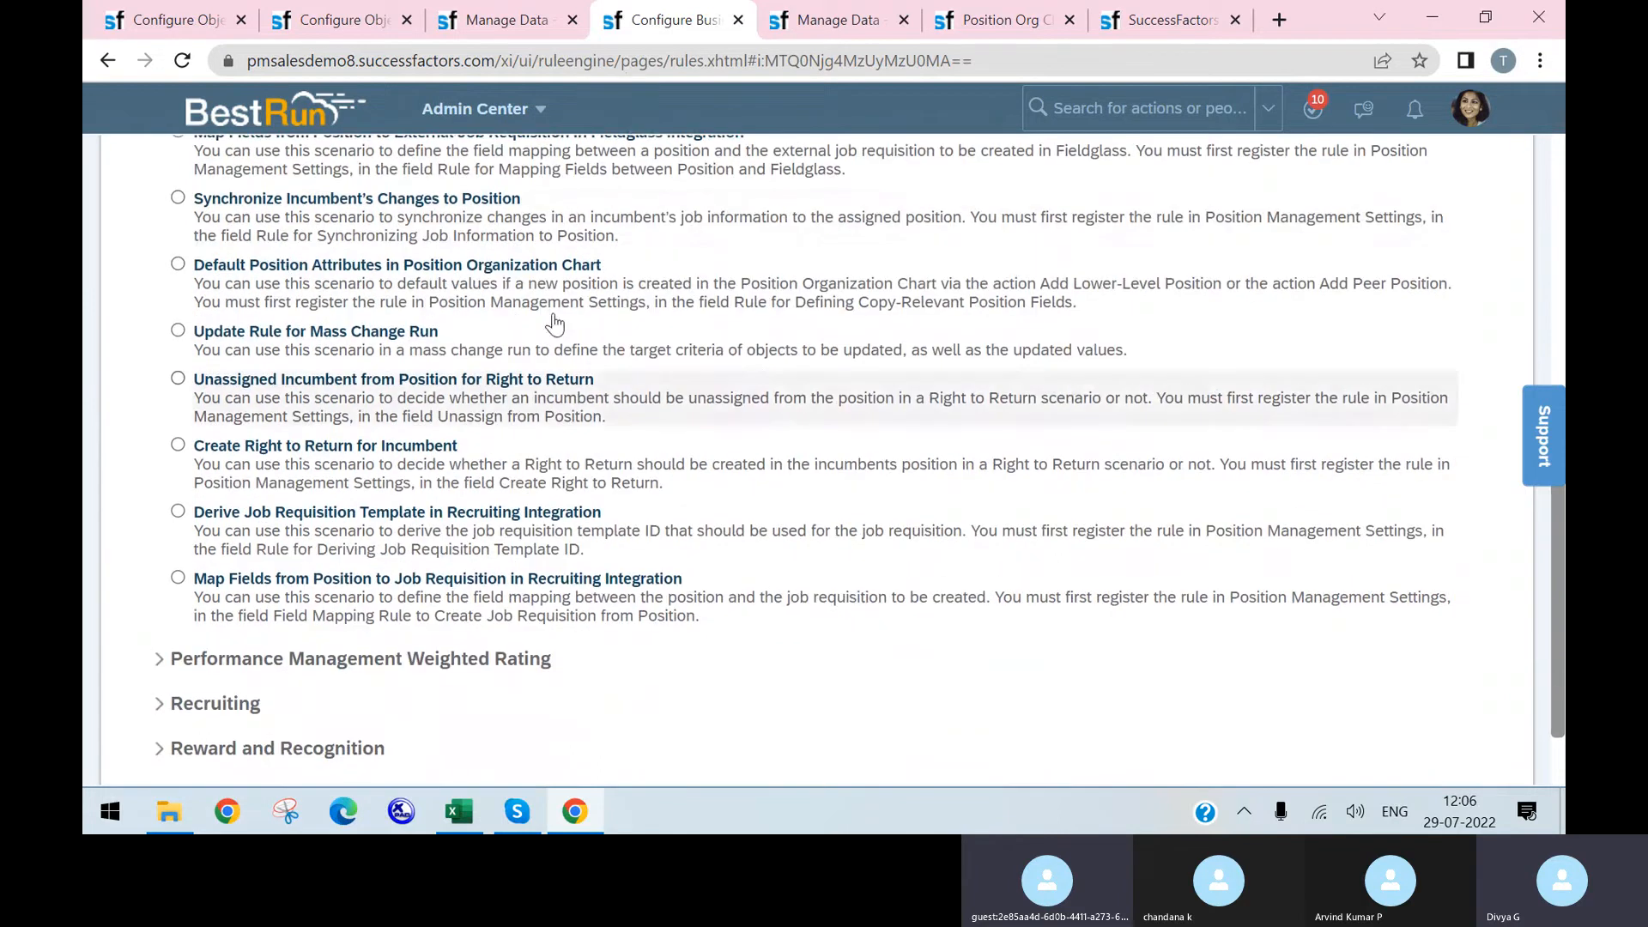
scroll(443, 502, up, 3)
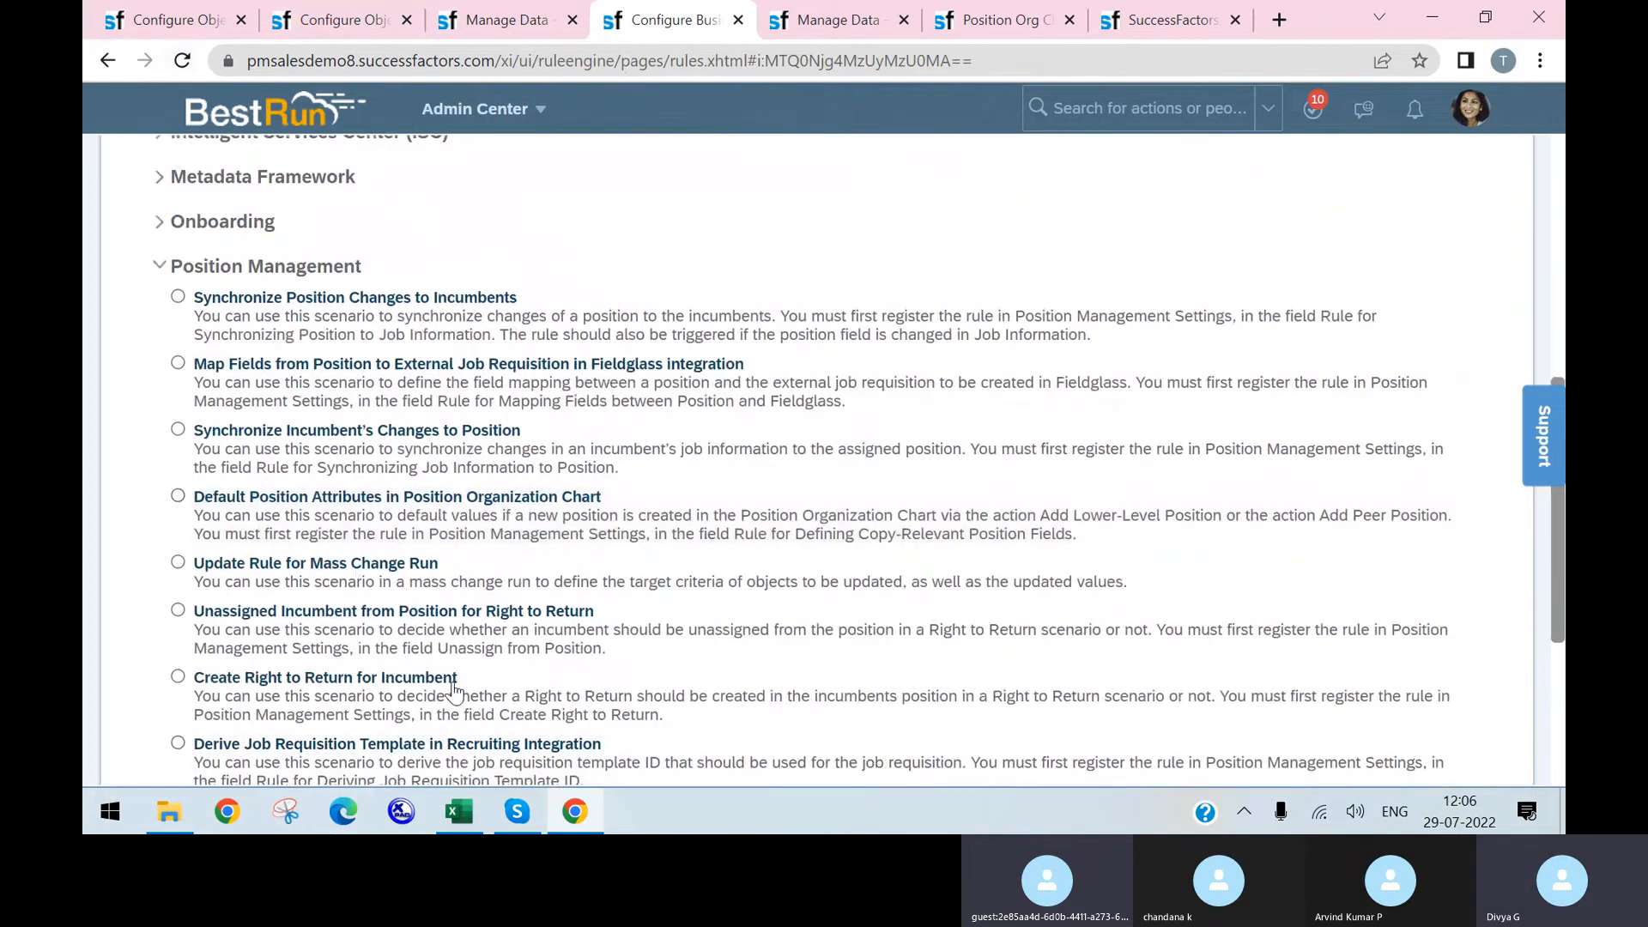
click(459, 811)
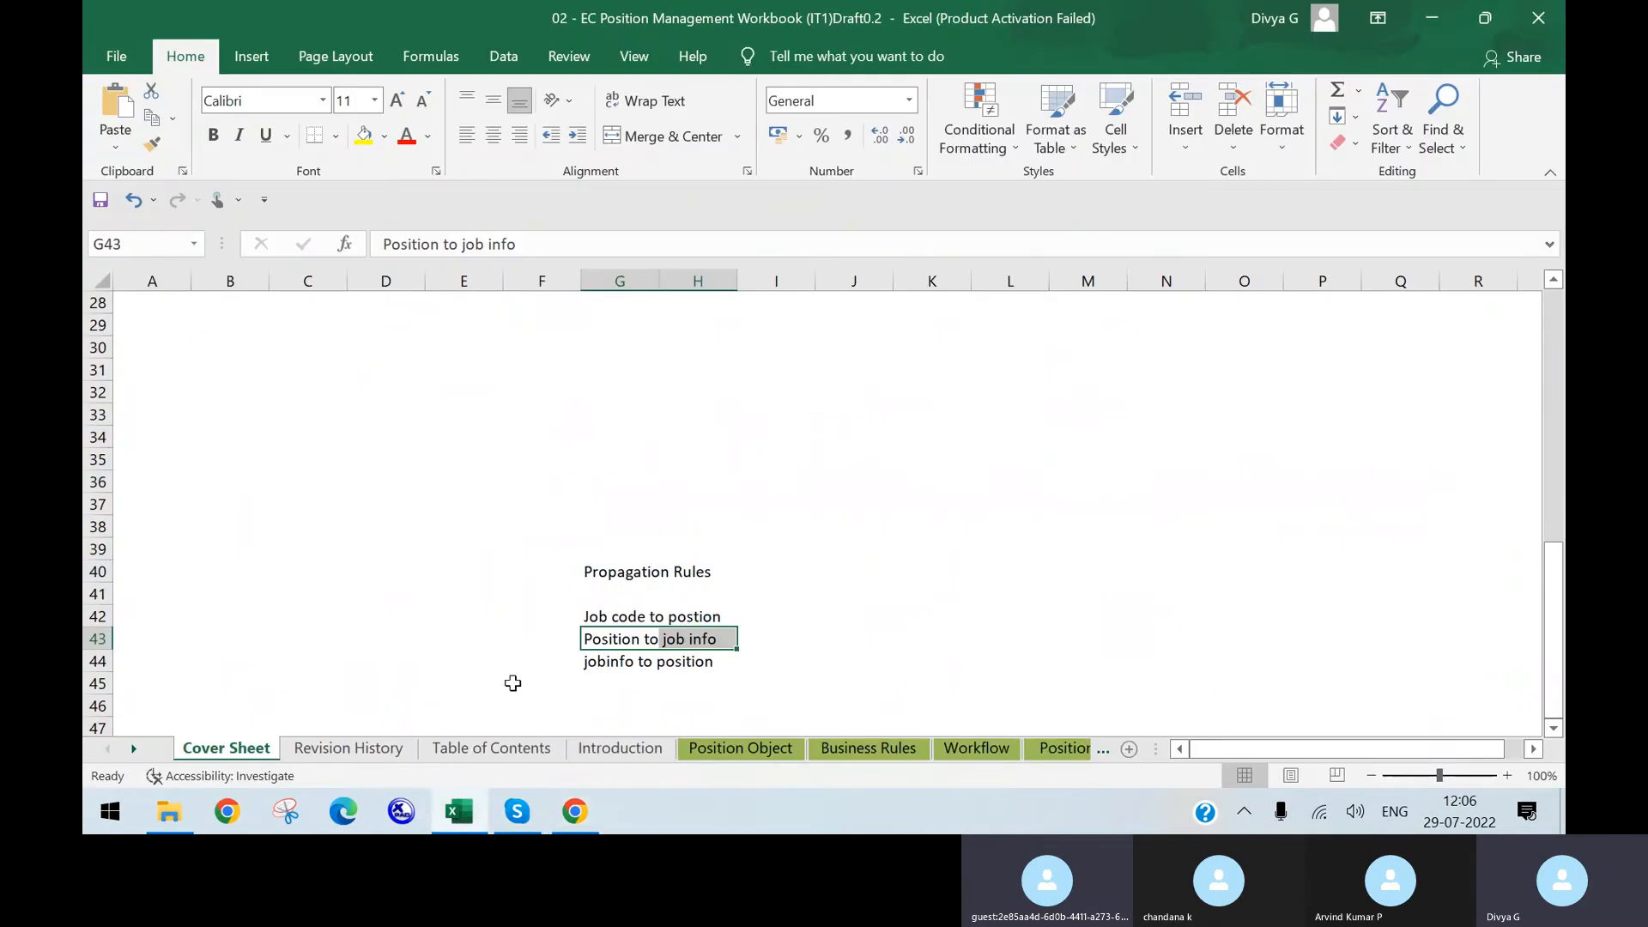
- Switch to the browser, choose the Synchronize Position Changes to Incumbents scenario for the new rule, and look over the remaining scenario categories
click(574, 810)
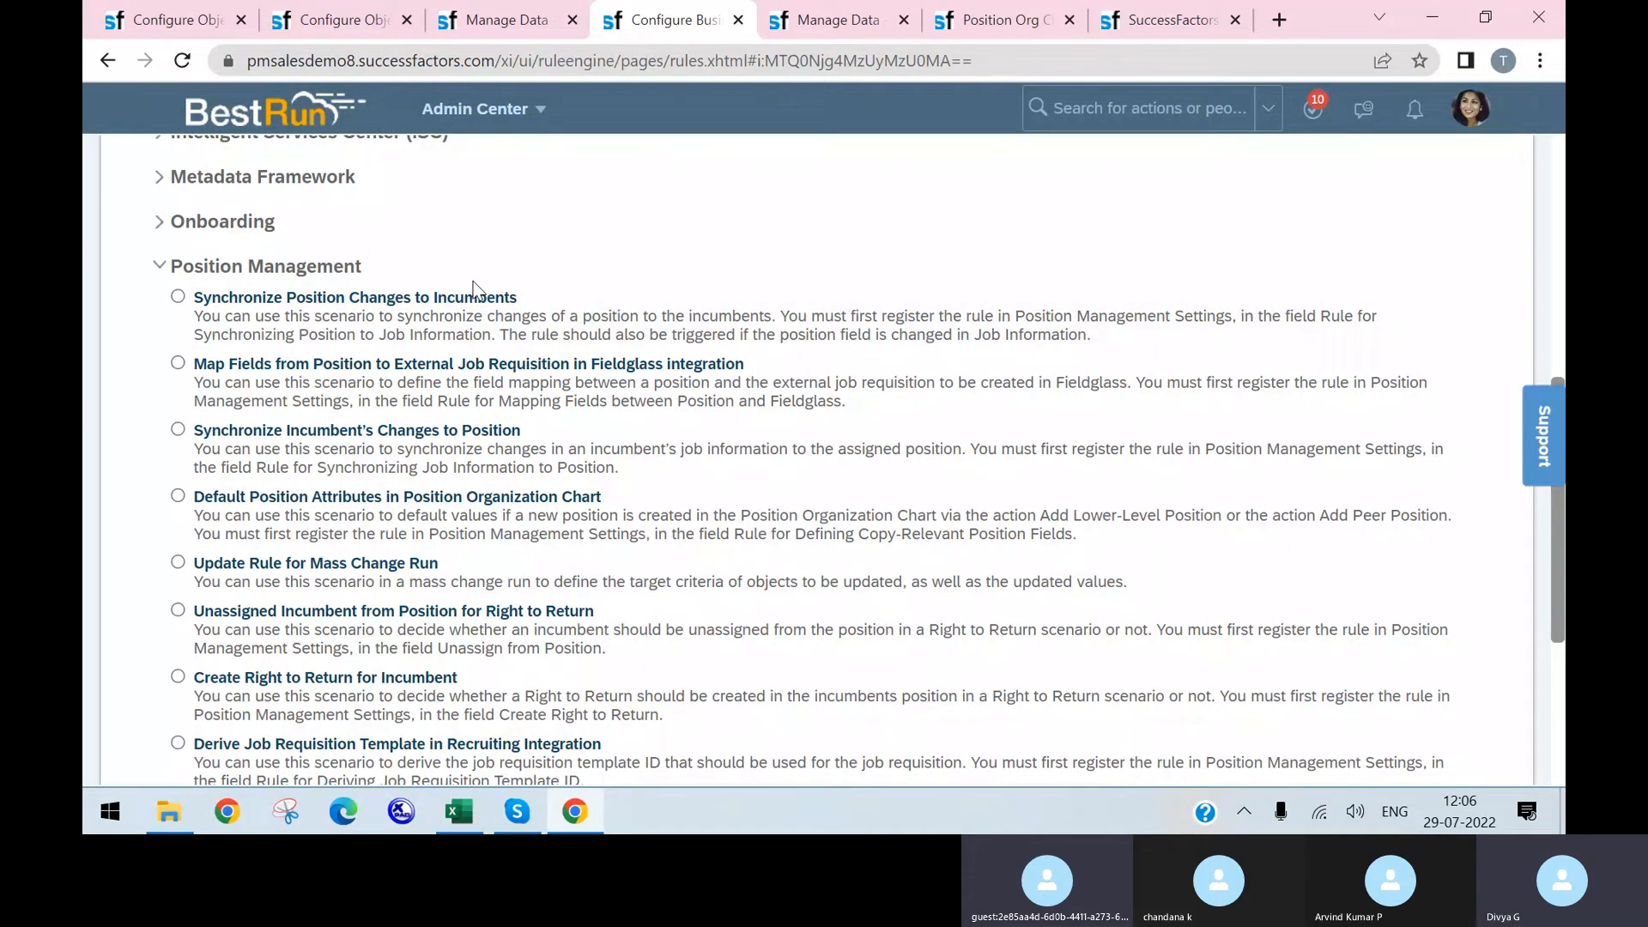
click(173, 299)
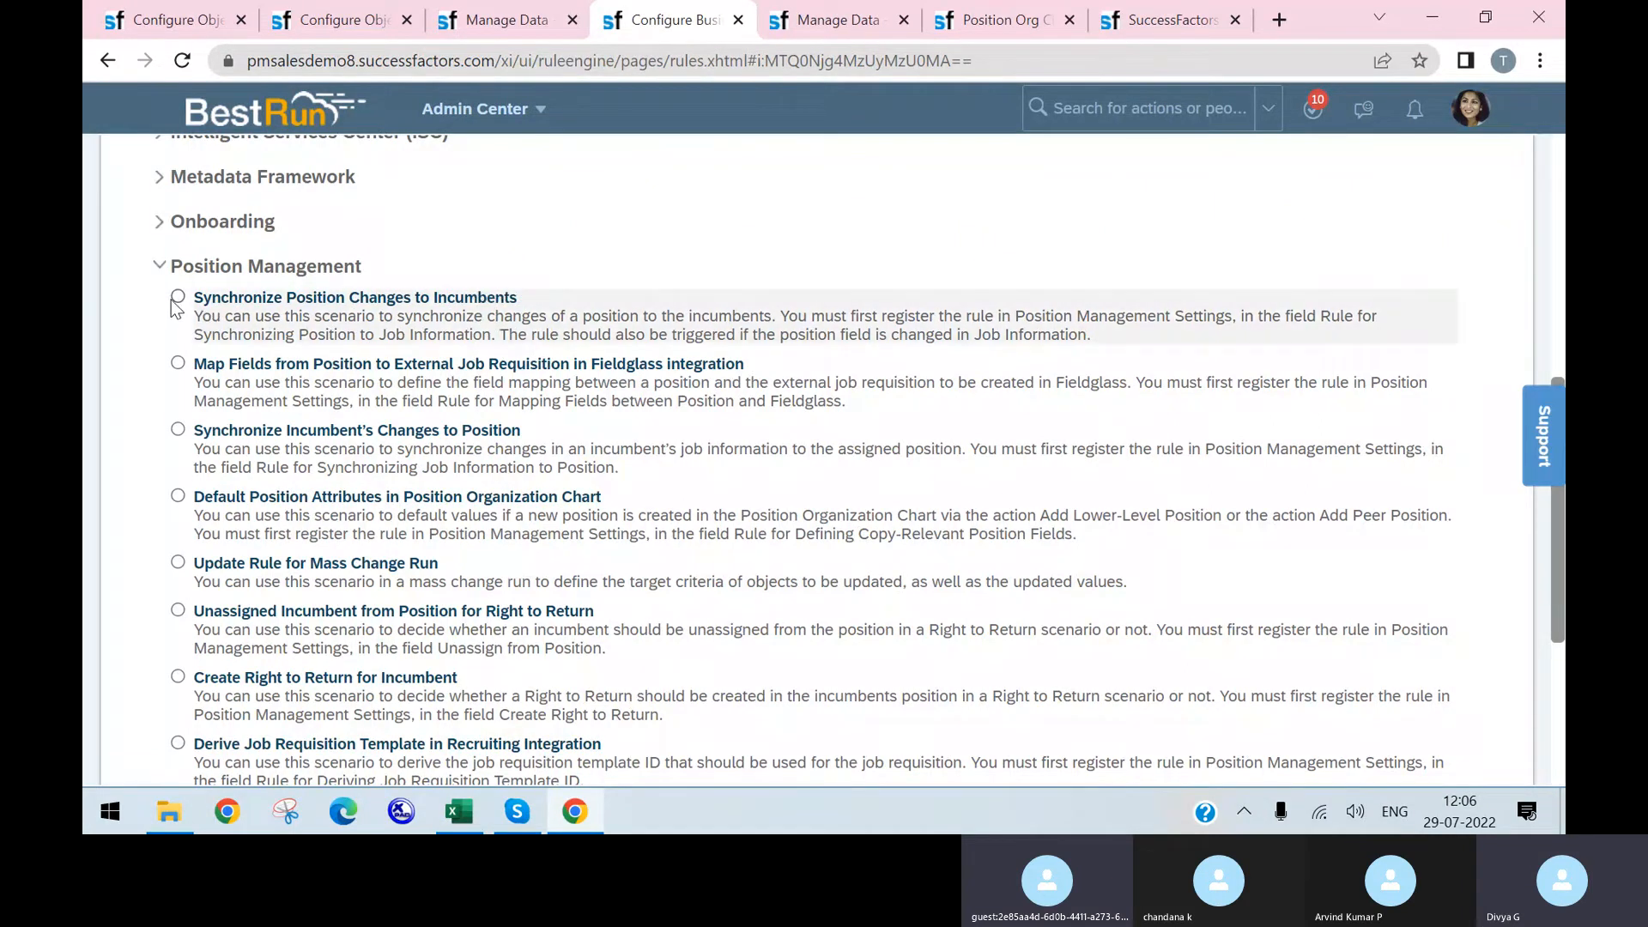
scroll(937, 446, up, 4)
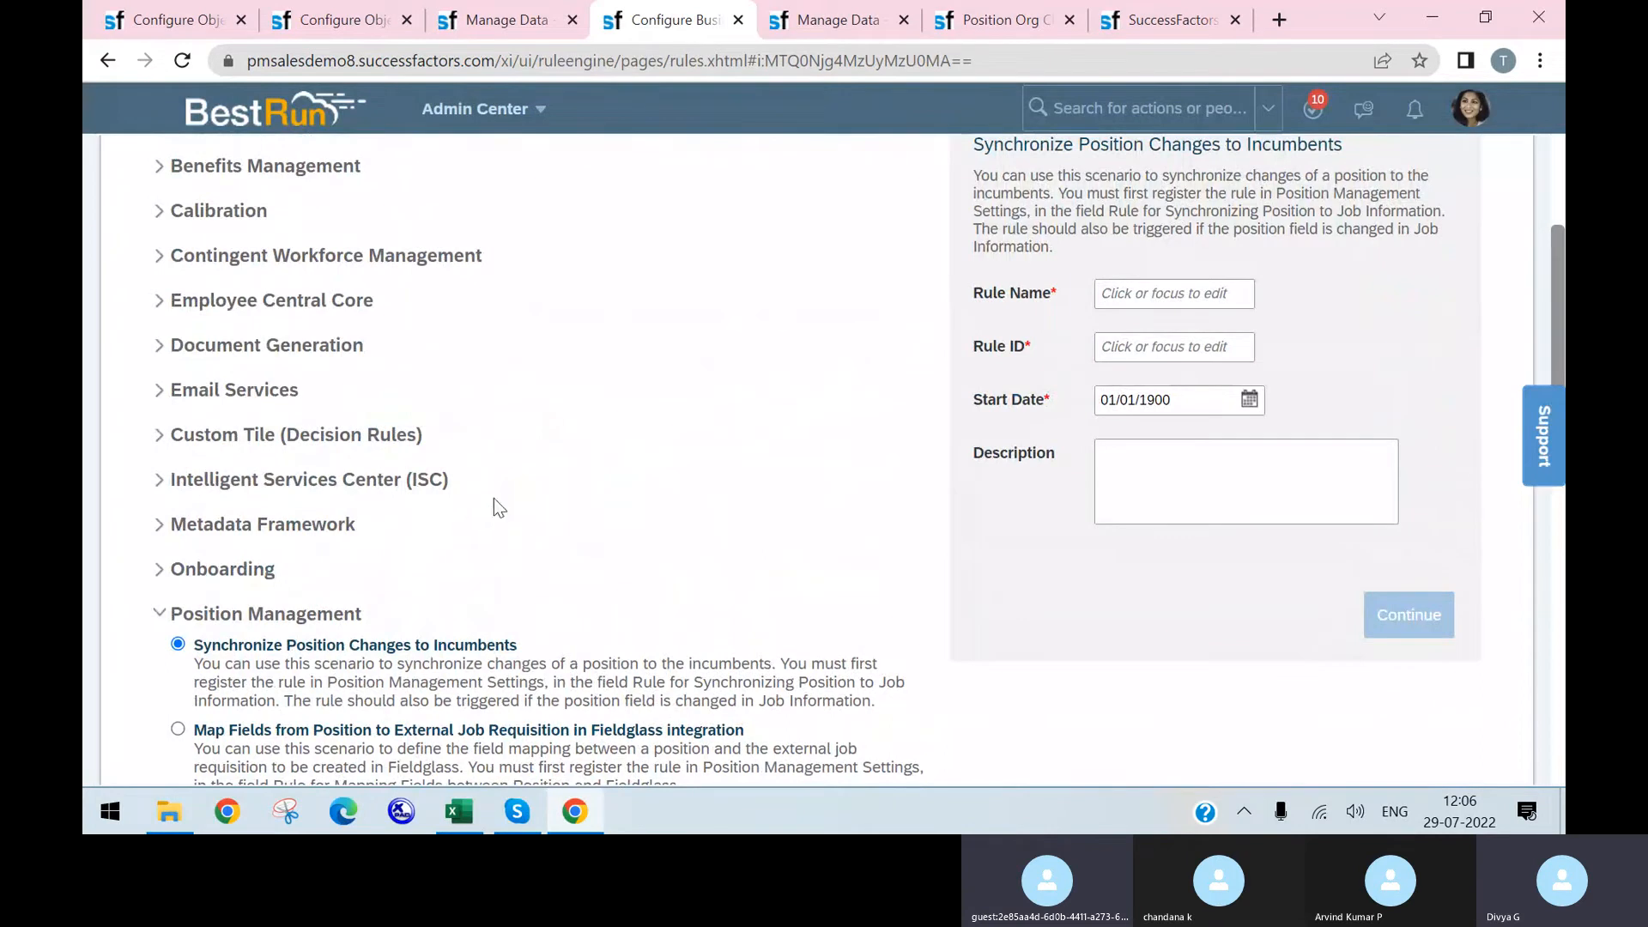
scroll(441, 659, down, 10)
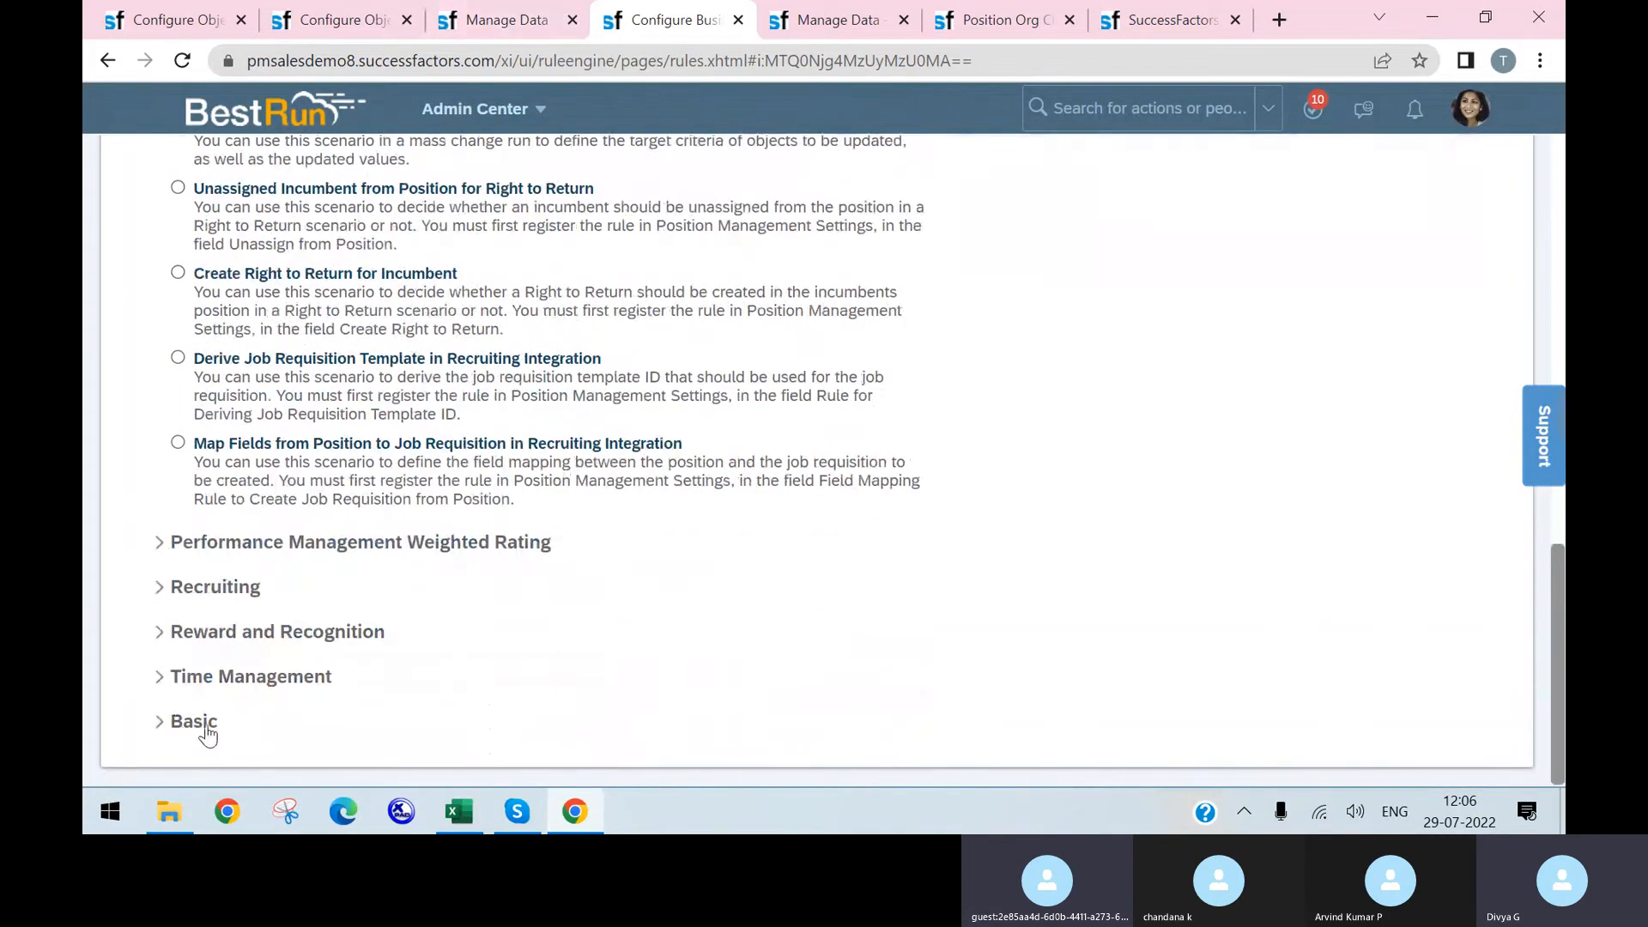
scroll(393, 647, up, 5)
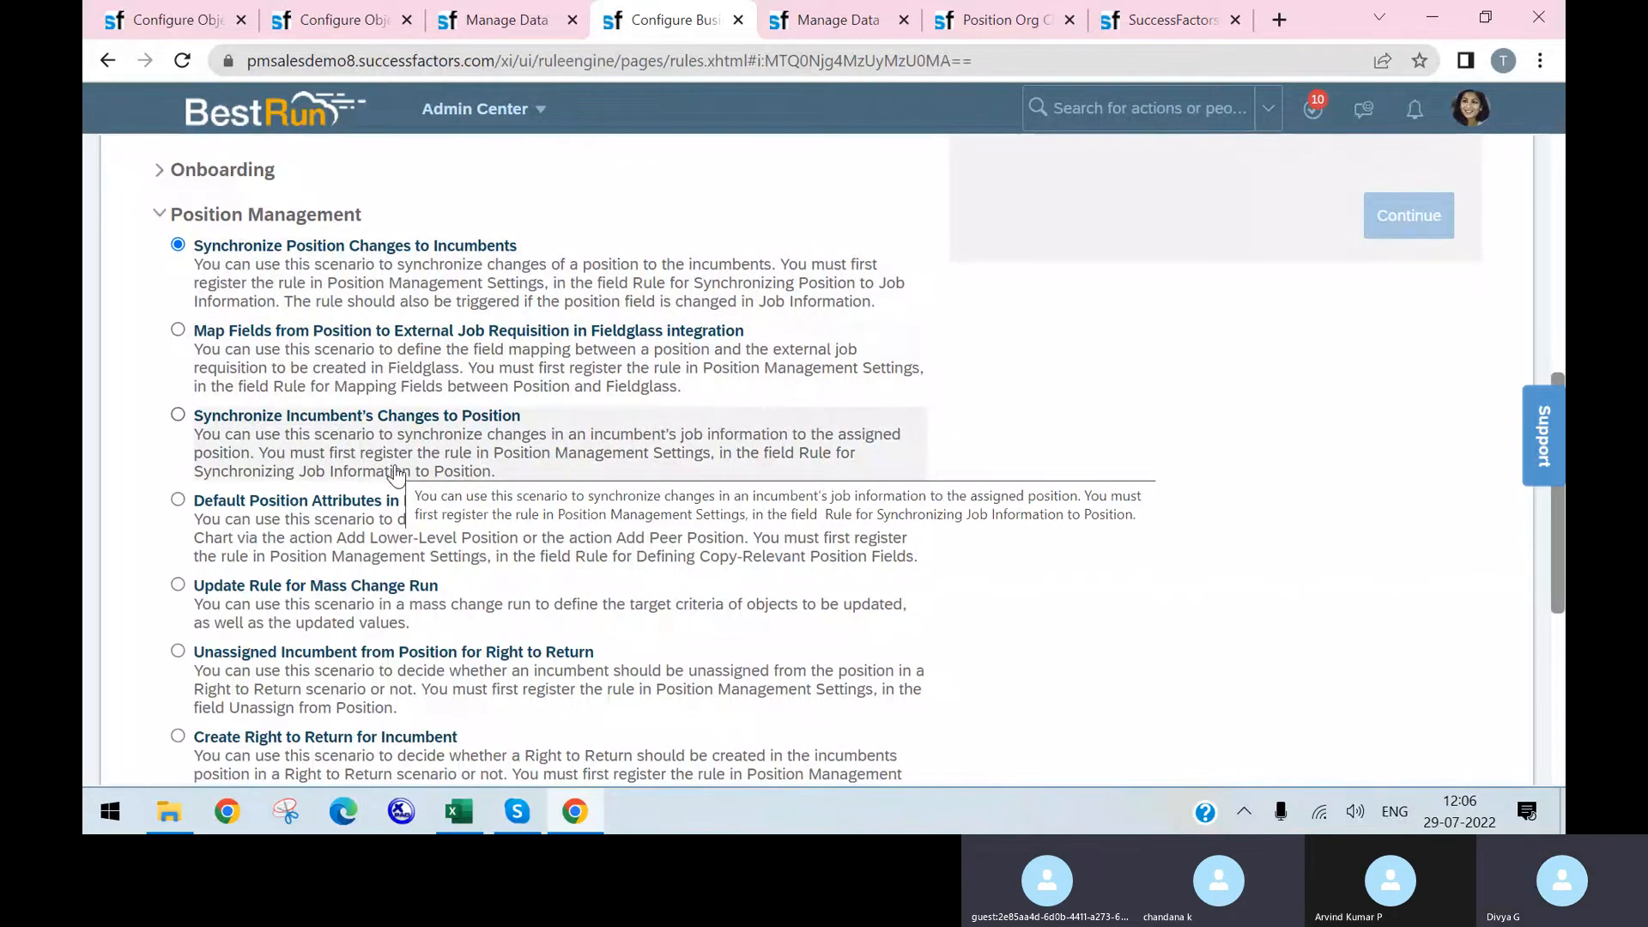
scroll(519, 446, up, 3)
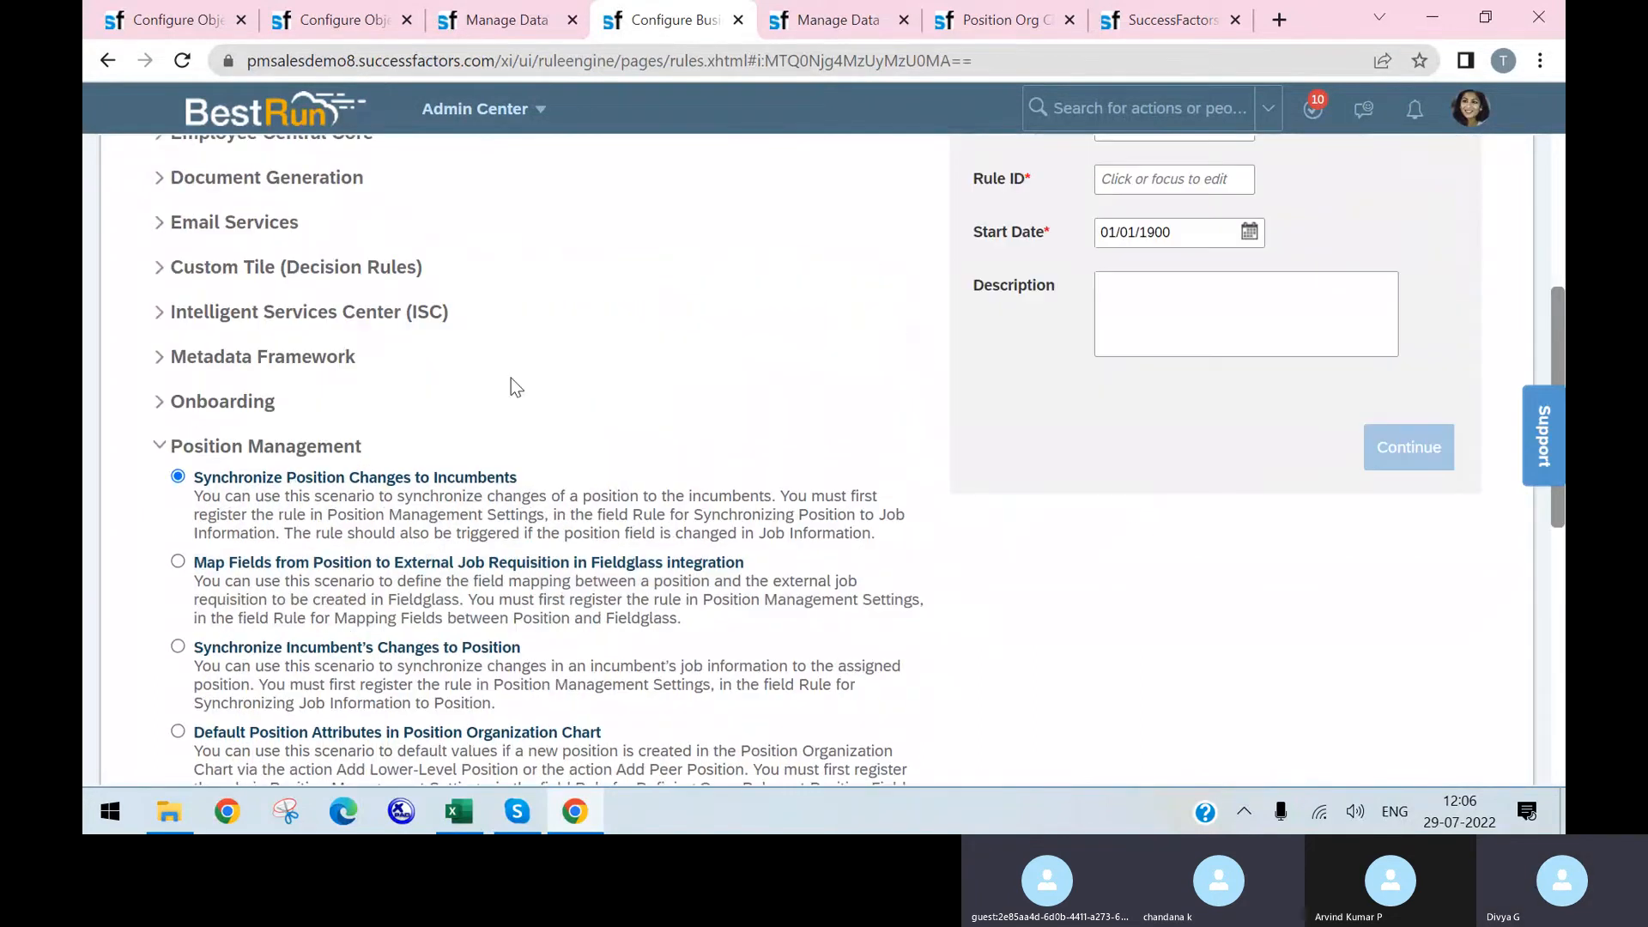
- Return to the Excel workbook and point out the job code to position entry in the Cover Sheet's Propagation Rules list
click(461, 811)
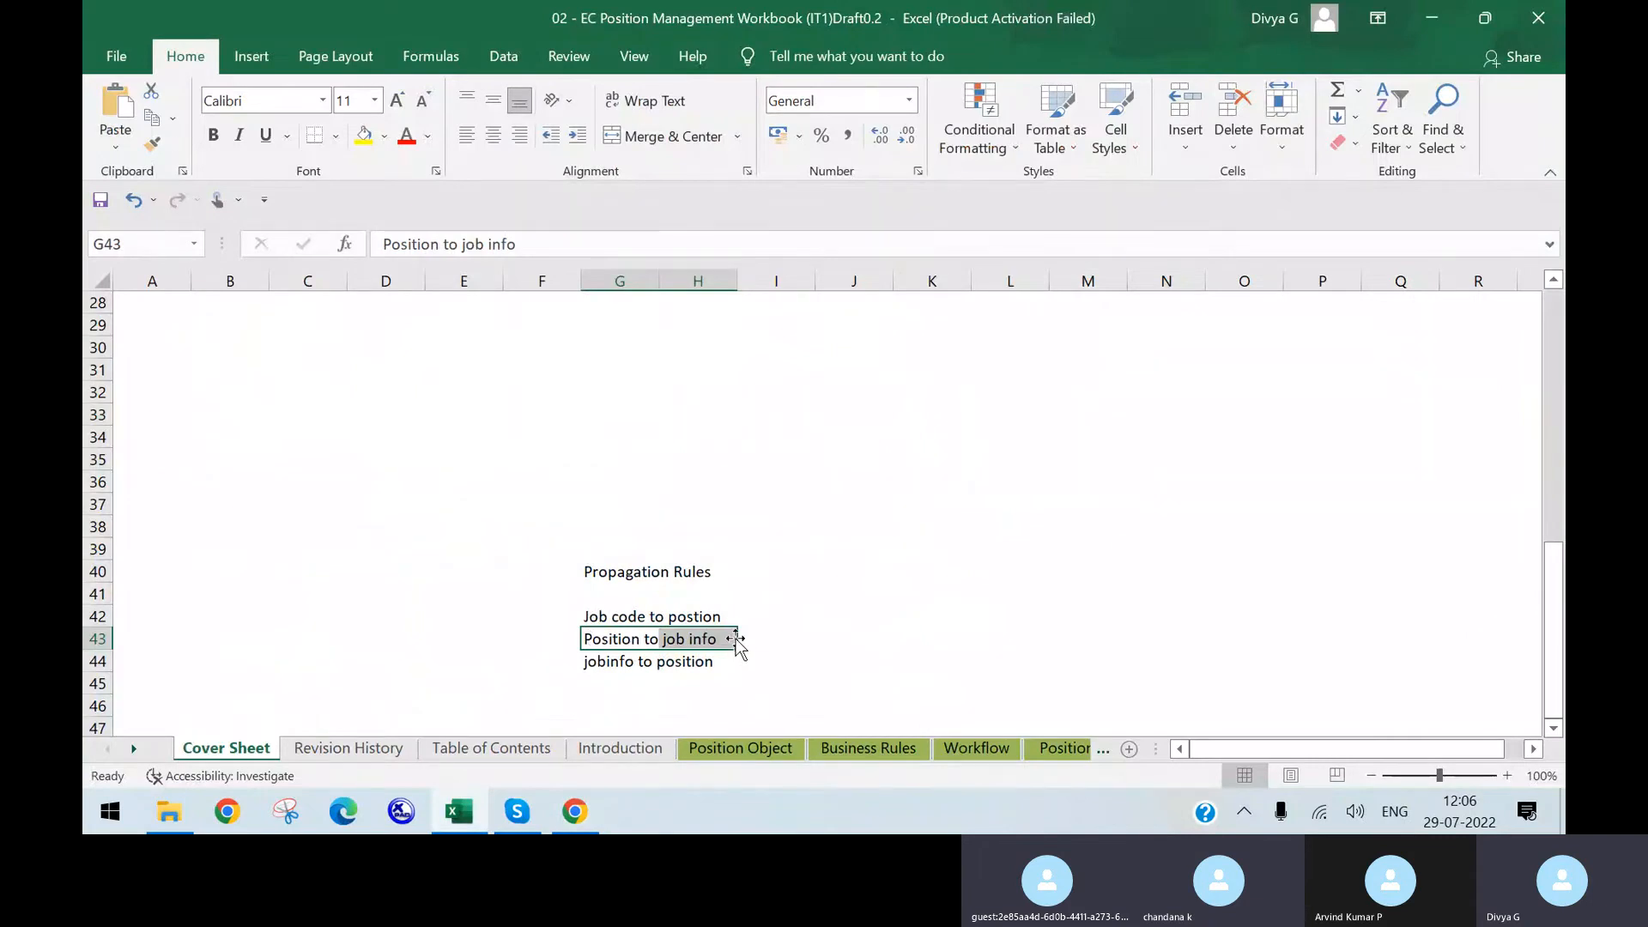
drag(773, 638, 775, 664)
drag(585, 613, 704, 618)
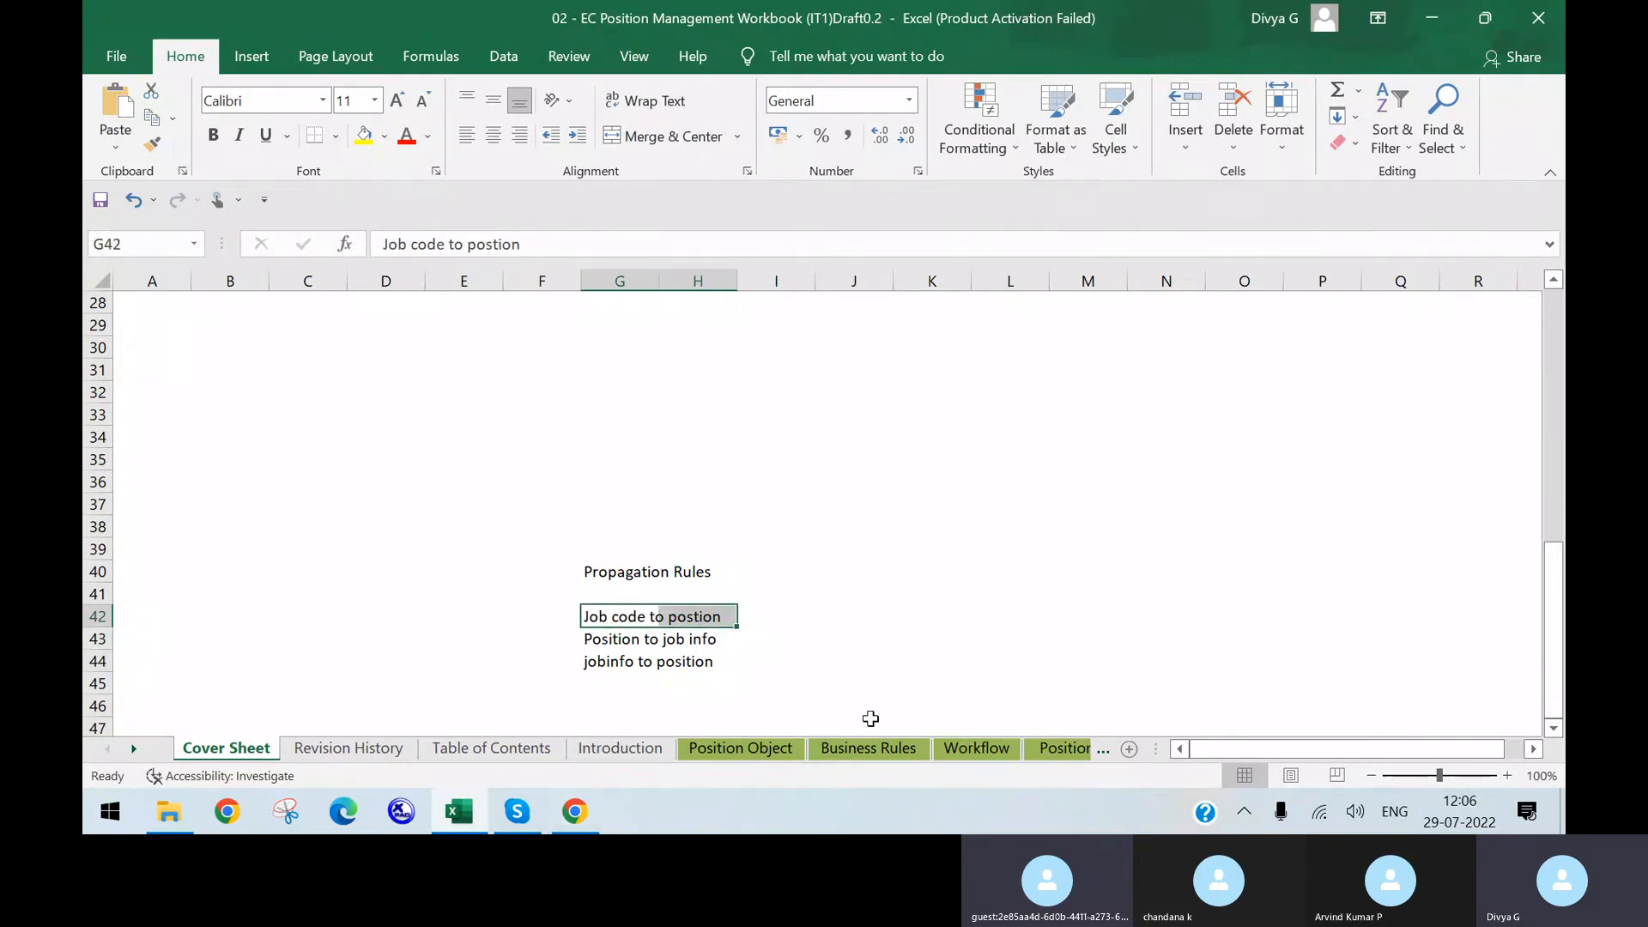
- Open the Business Rules sheet and fill the SG_PosMgmt_InitializePosition row (A4:B4) with yellow
click(868, 747)
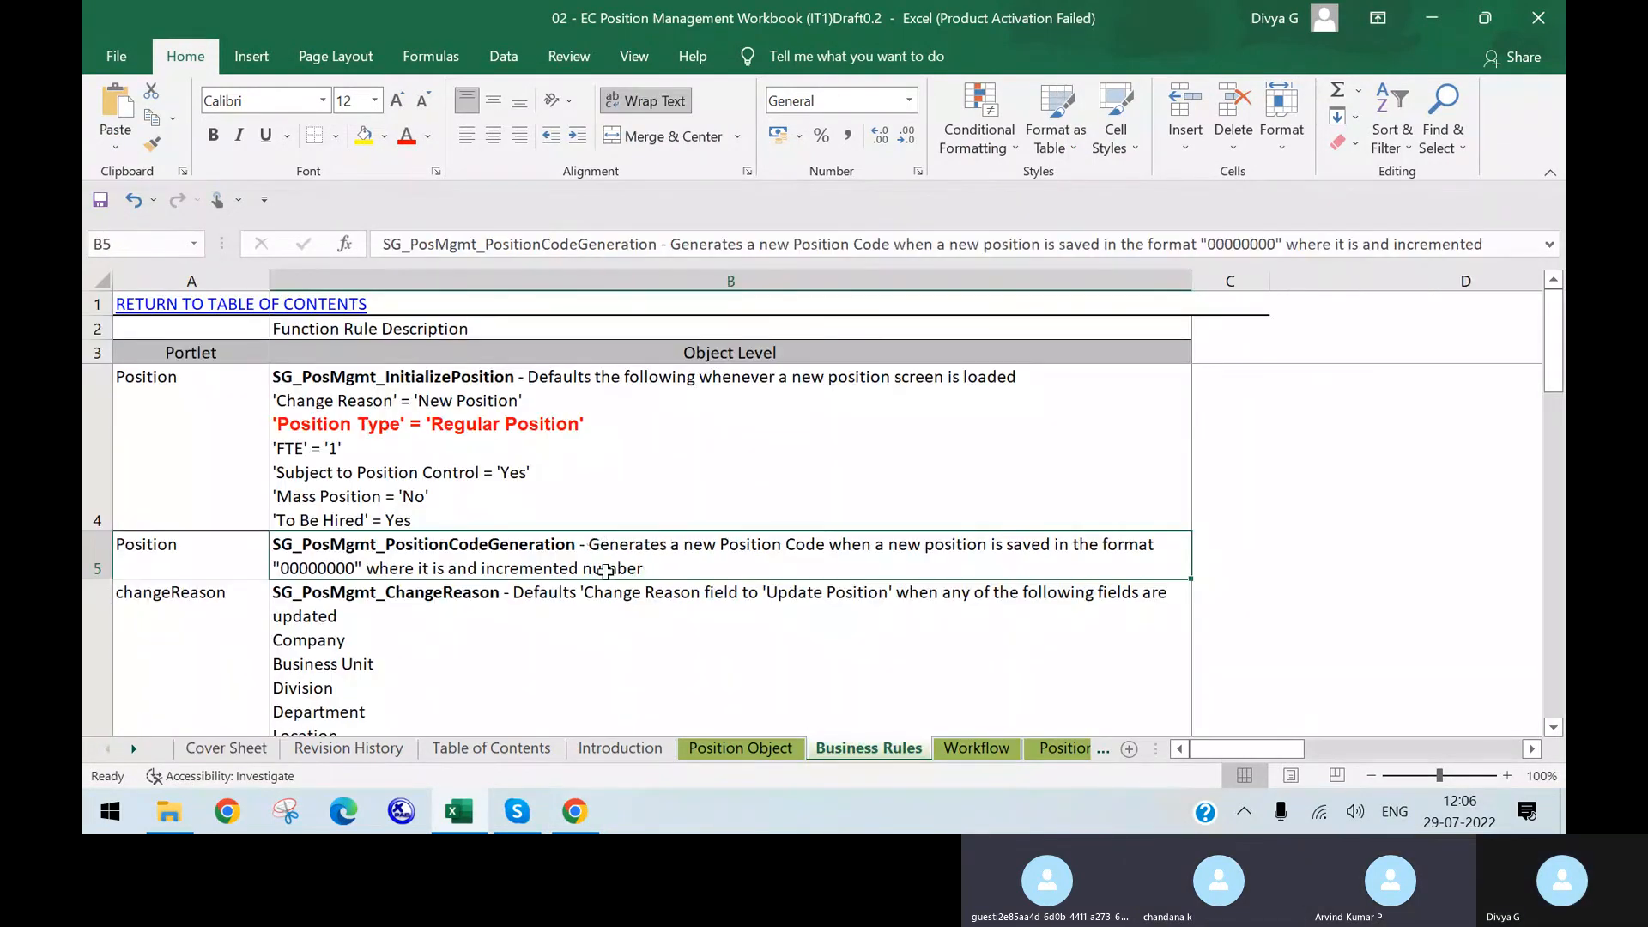
drag(155, 442, 581, 416)
click(365, 138)
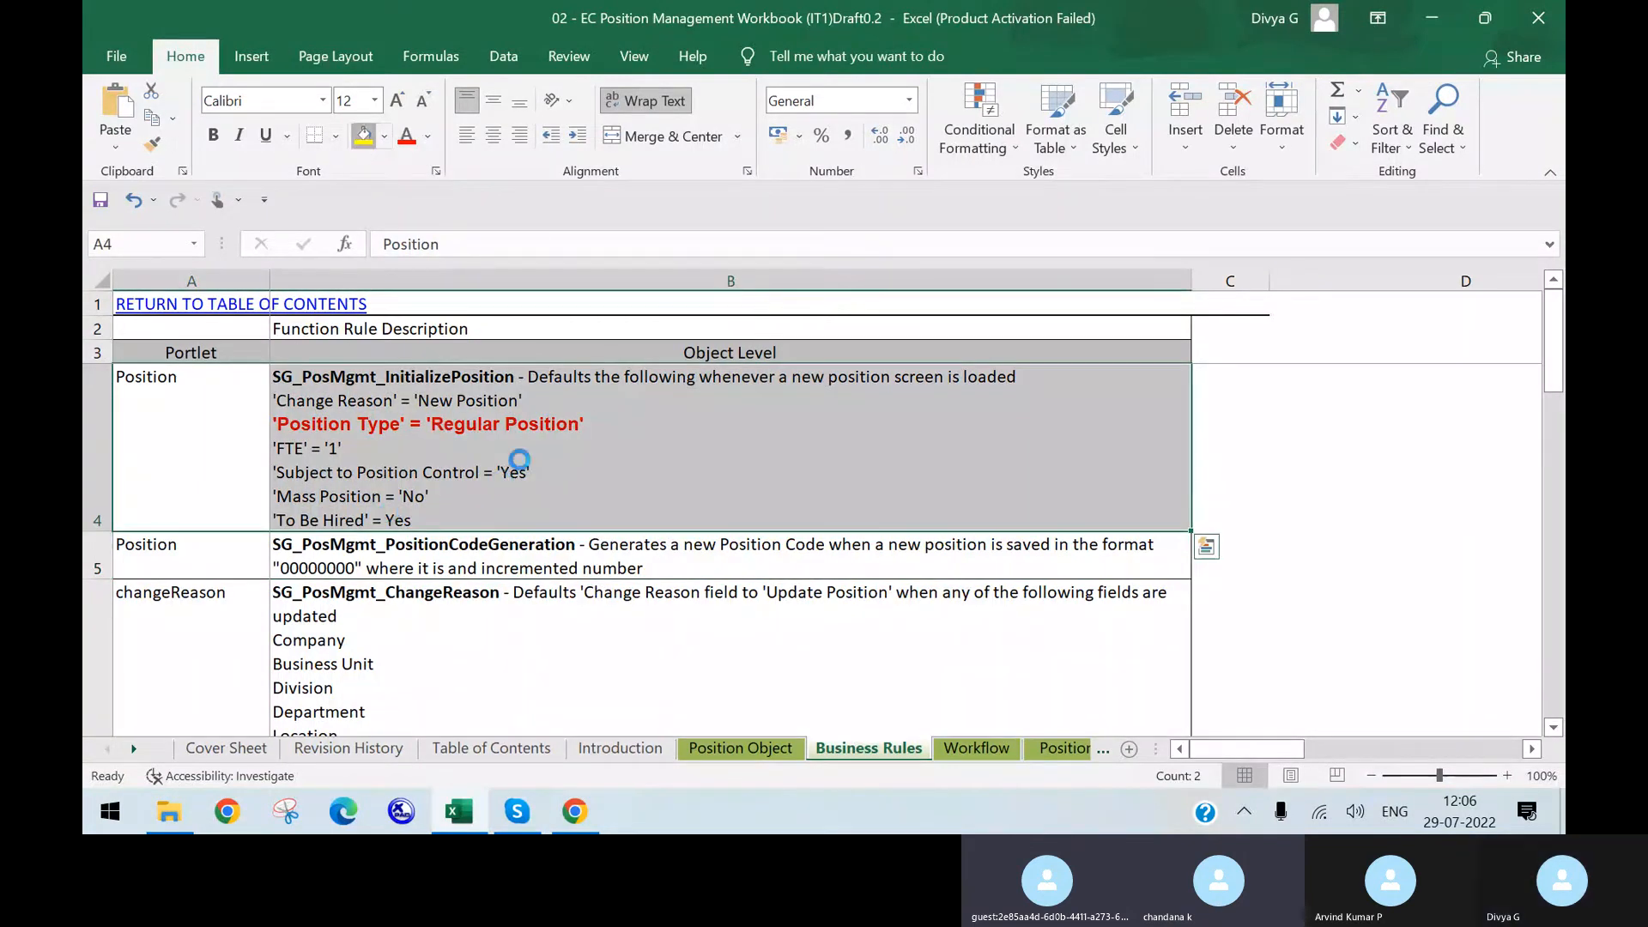
- Look through the rule descriptions on the Business Rules sheet, down to SG_PosMgmt_SyncPosToJobInfo at employee level
scroll(568, 566, down, 3)
scroll(460, 507, down, 3)
scroll(478, 511, up, 5)
scroll(524, 592, down, 3)
scroll(526, 558, up, 1)
scroll(515, 540, down, 3)
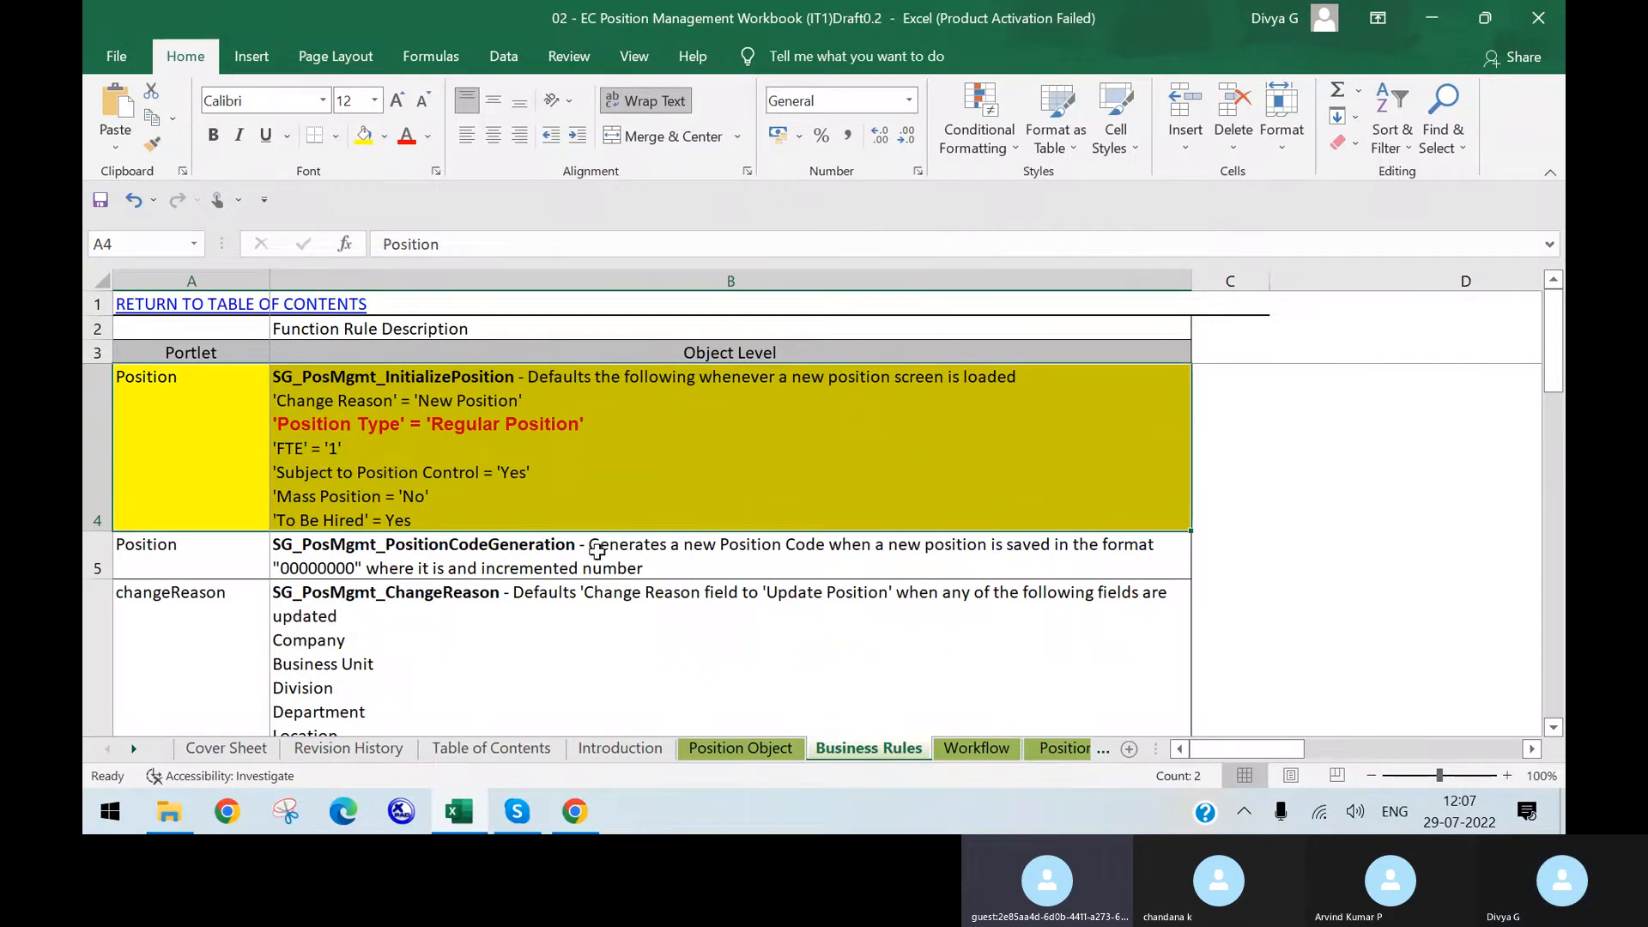
scroll(592, 549, down, 5)
scroll(554, 476, up, 5)
scroll(553, 515, down, 5)
scroll(551, 583, up, 5)
click(553, 631)
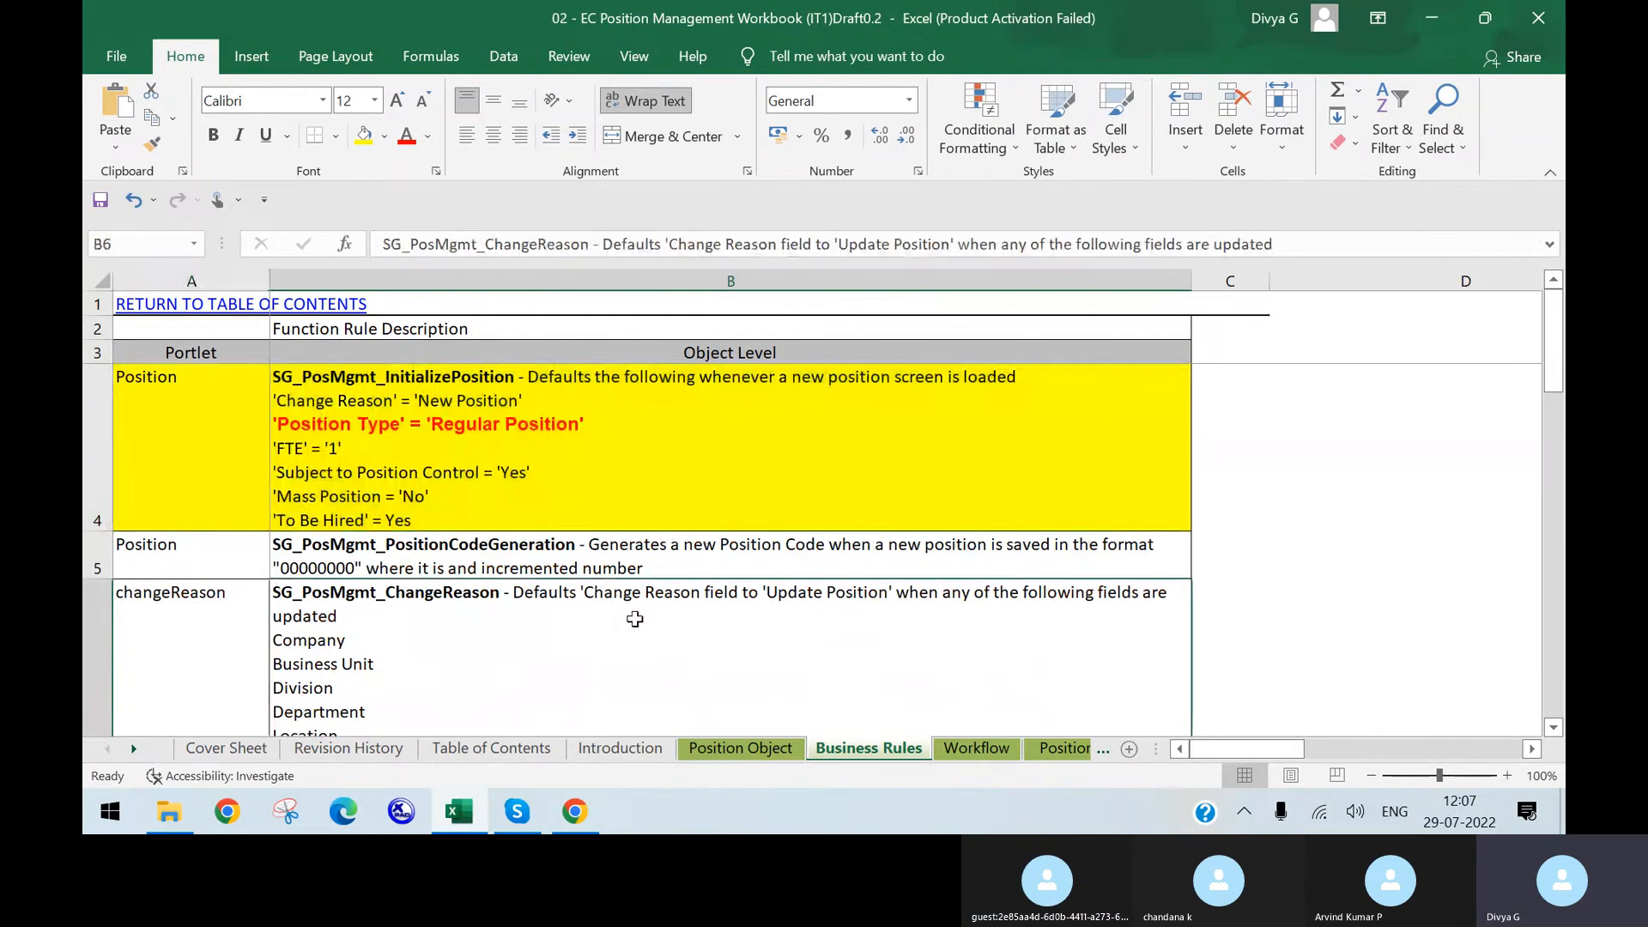
scroll(633, 621, down, 5)
scroll(534, 526, down, 2)
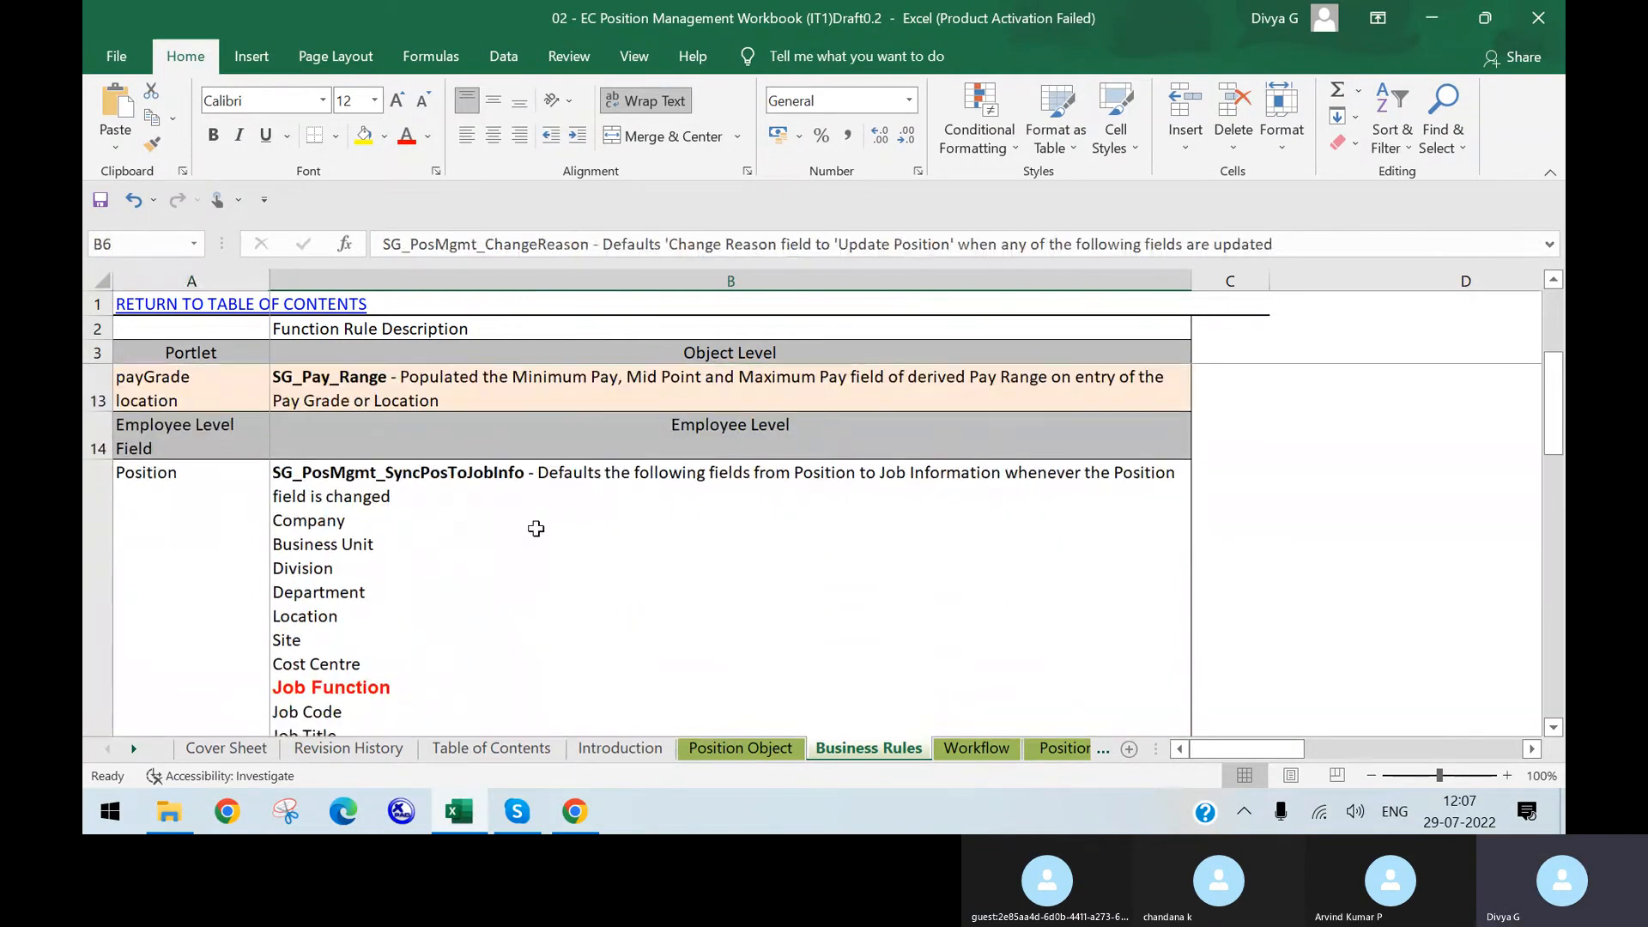
scroll(535, 528, down, 3)
scroll(536, 528, up, 3)
click(503, 572)
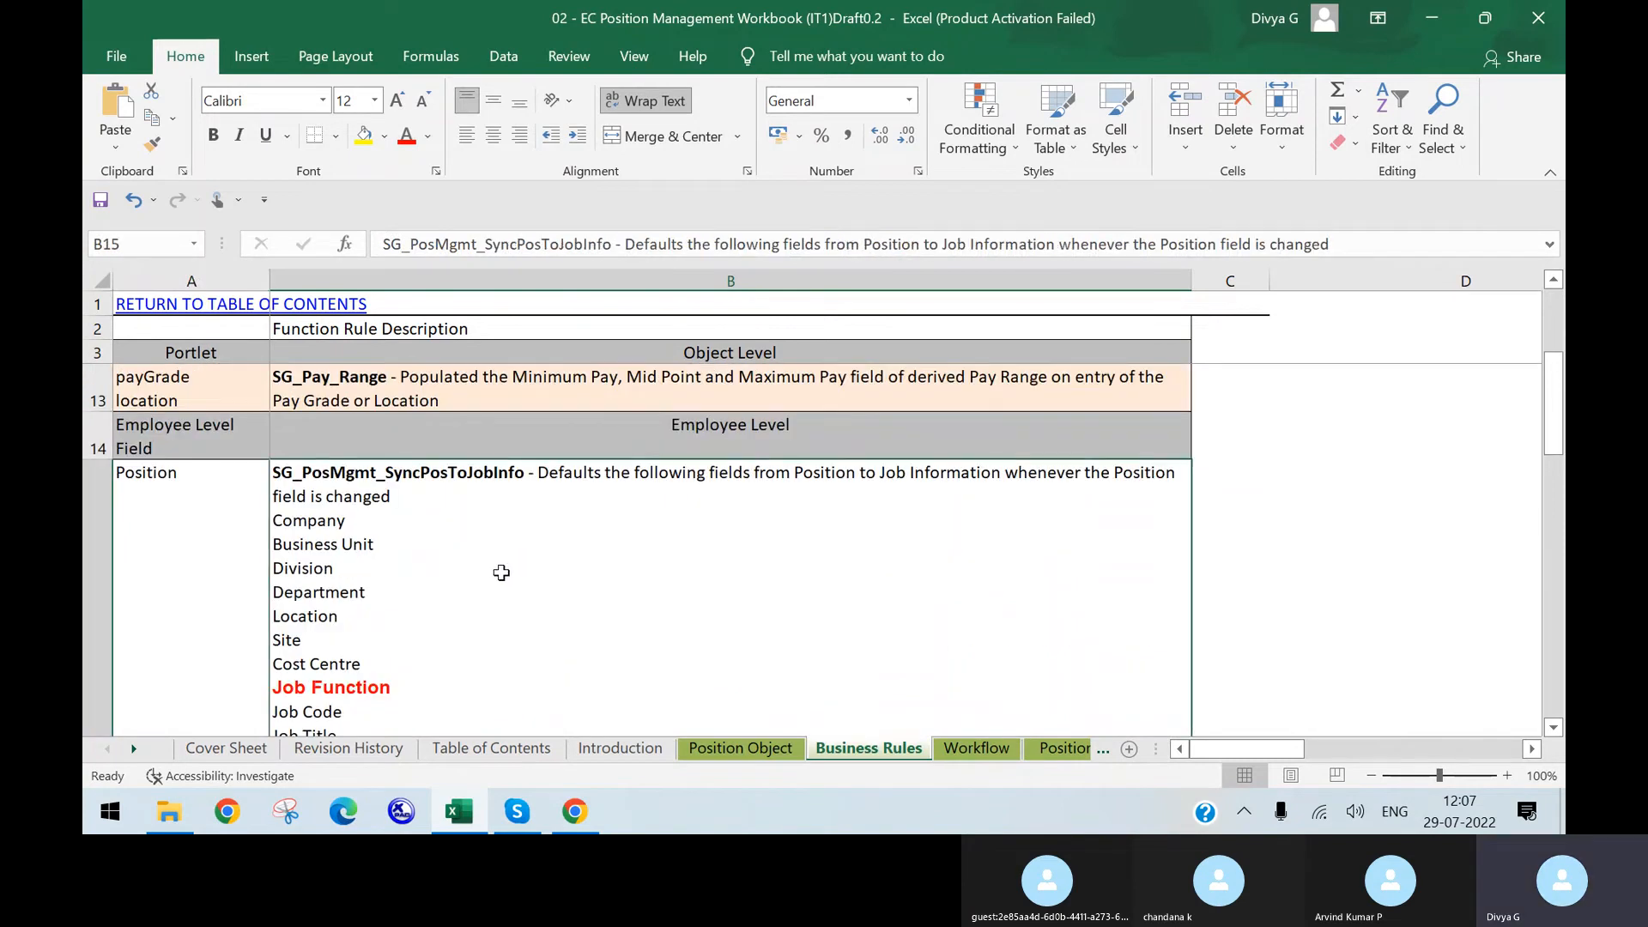
- Go back up row by row through the object field level and object level rules to the Function Rule Description header
key(Up)
key(Up)
key(Up)
key(Up)
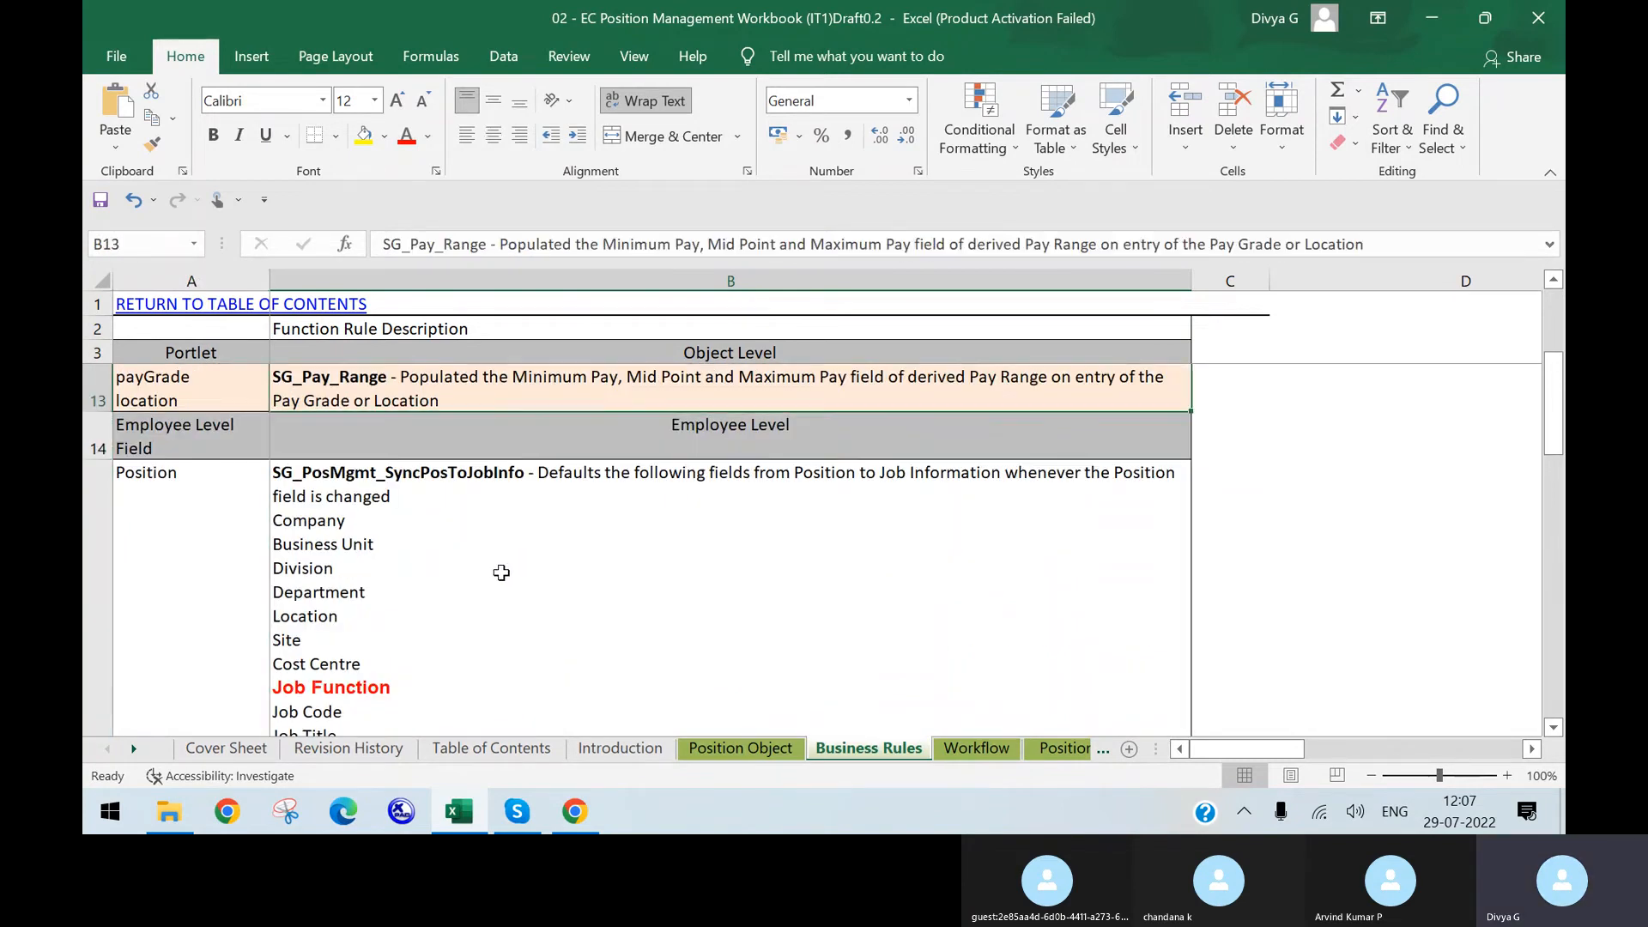
key(Up)
key(Up)
key(Up)
key(Up)
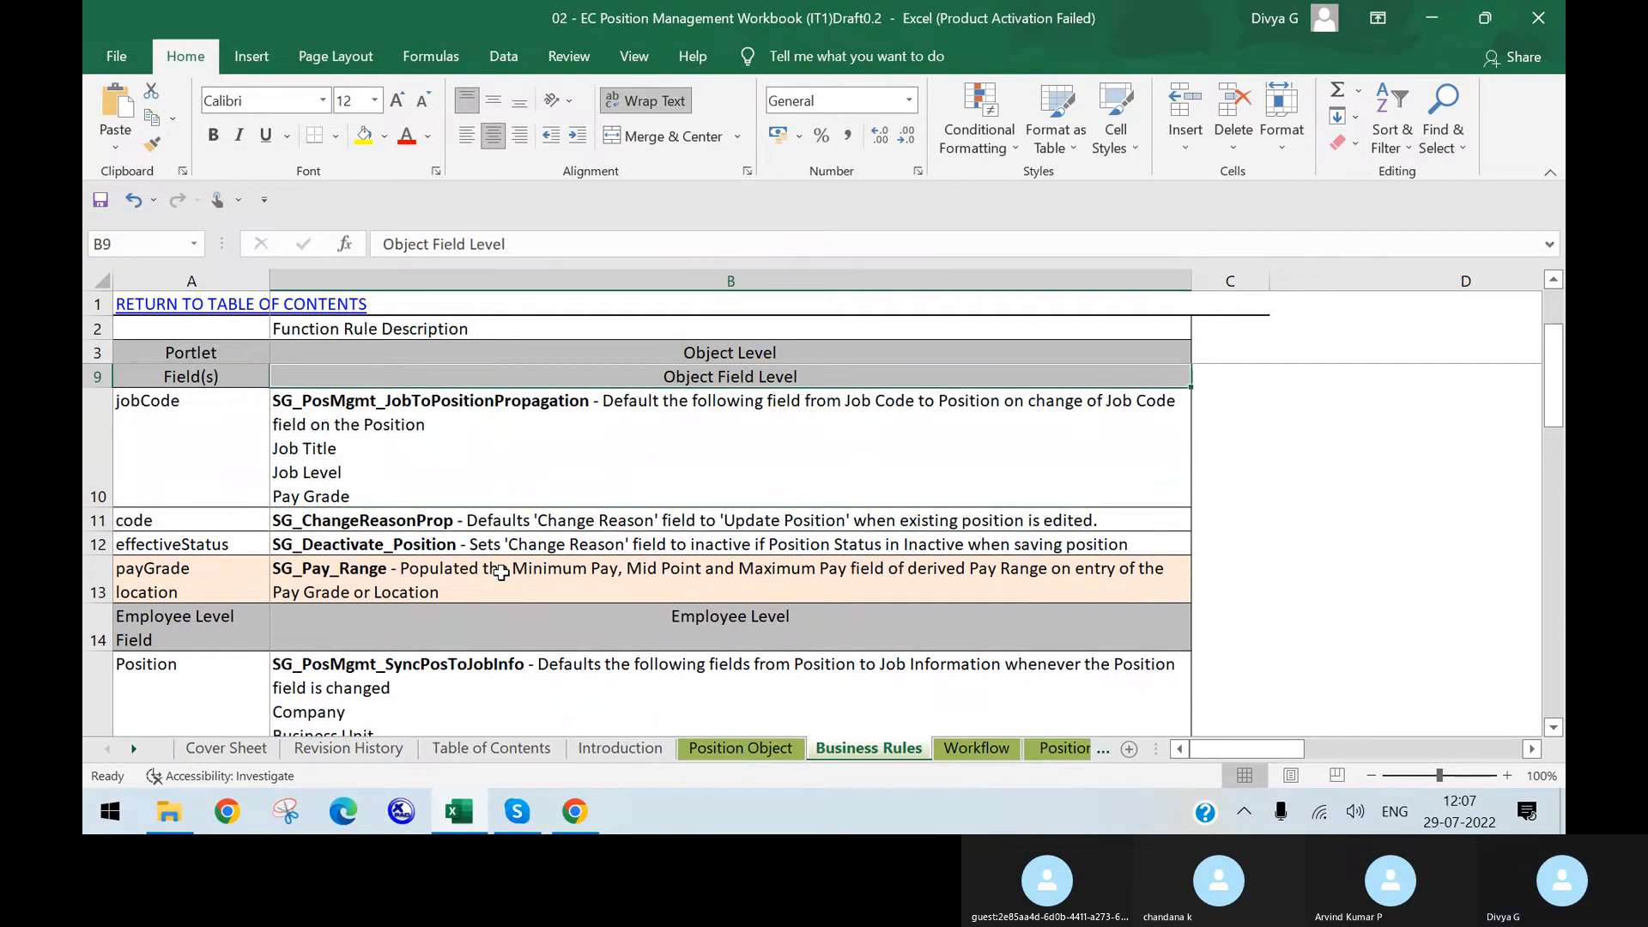
key(Up)
key(Up)
key(Up)
key(Up)
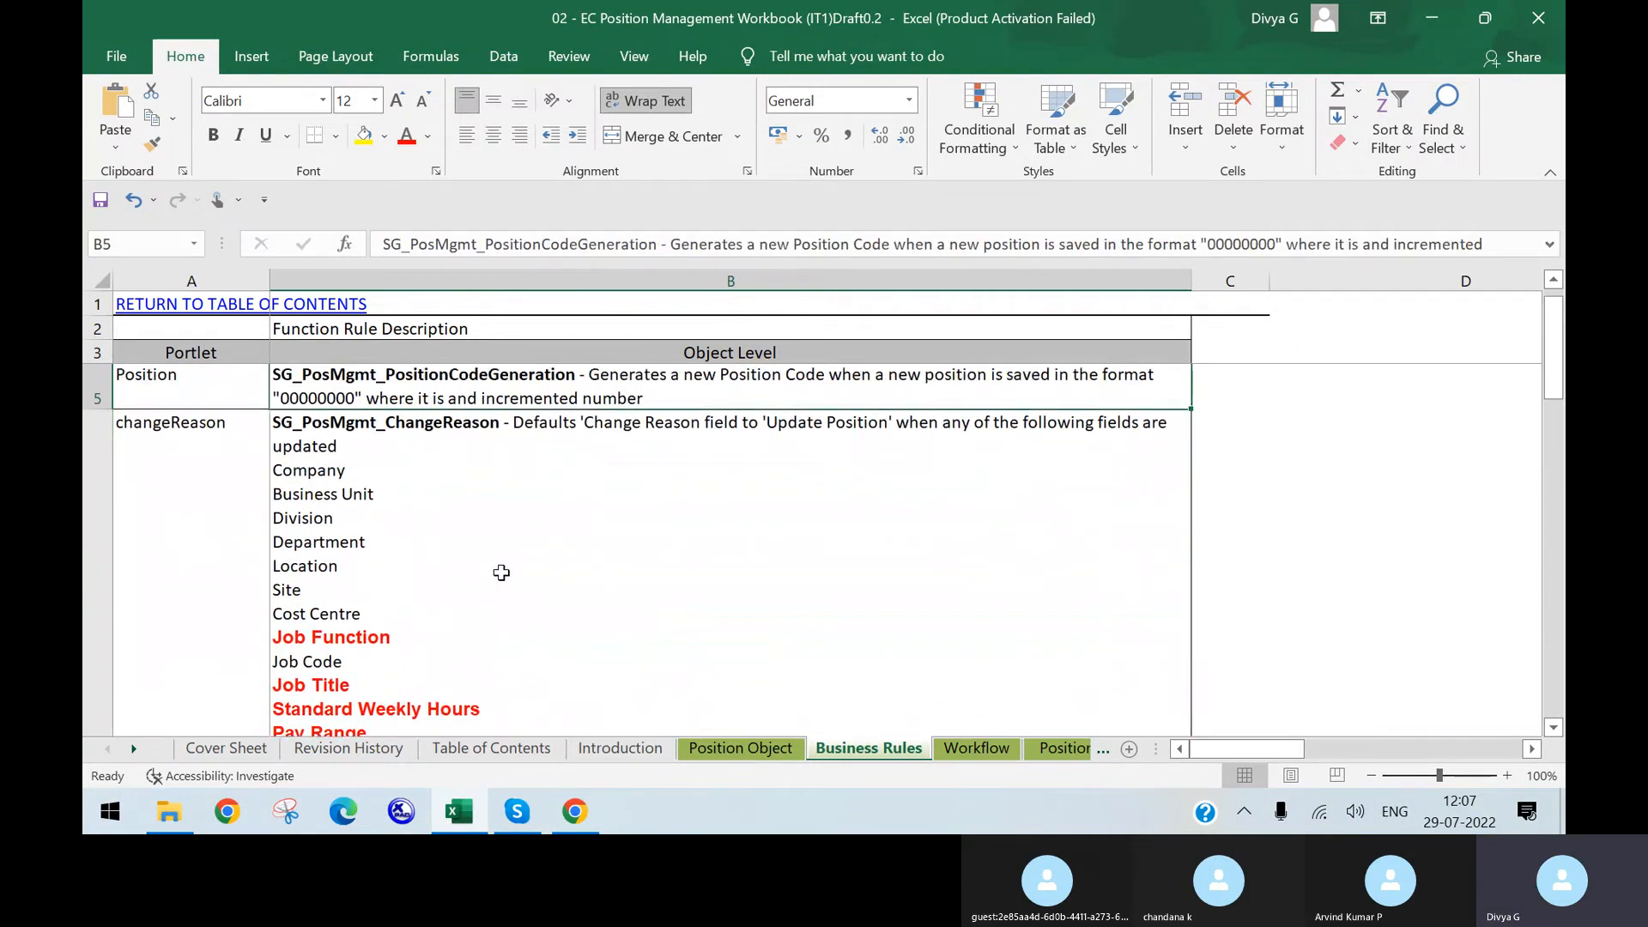
key(Up)
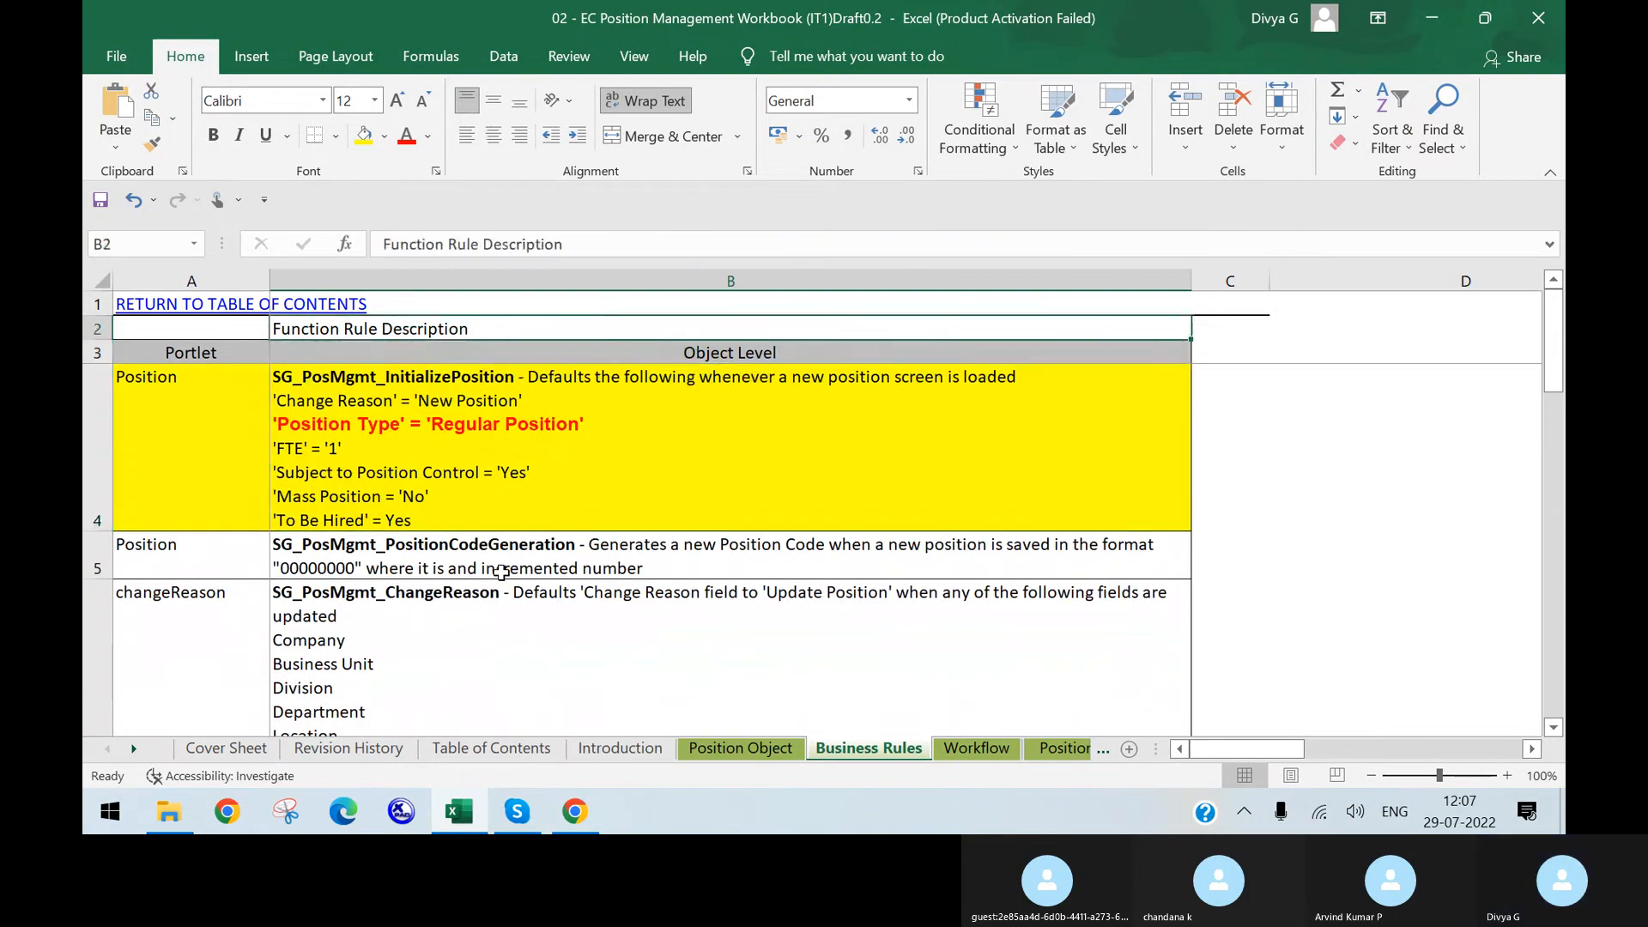
- Find "job" in the Business Rules sheet and fill the jobCode row with SG_PosMgmt_JobToPositionPropagation yellow
key(ctrl+f)
text(jobc)
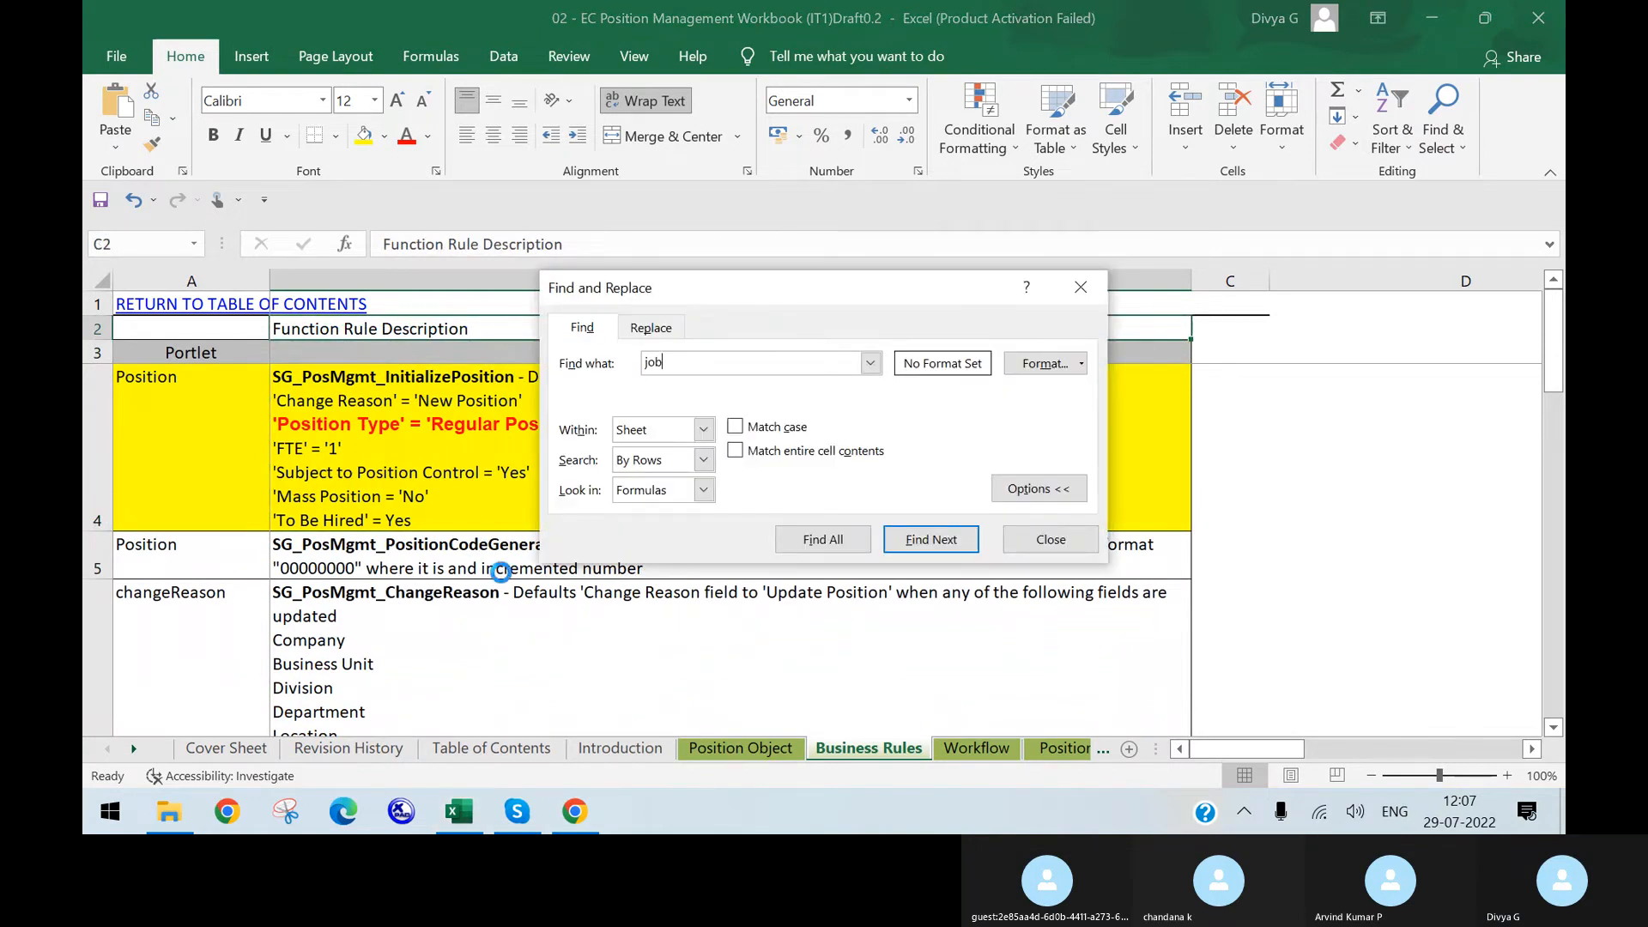
key(Return)
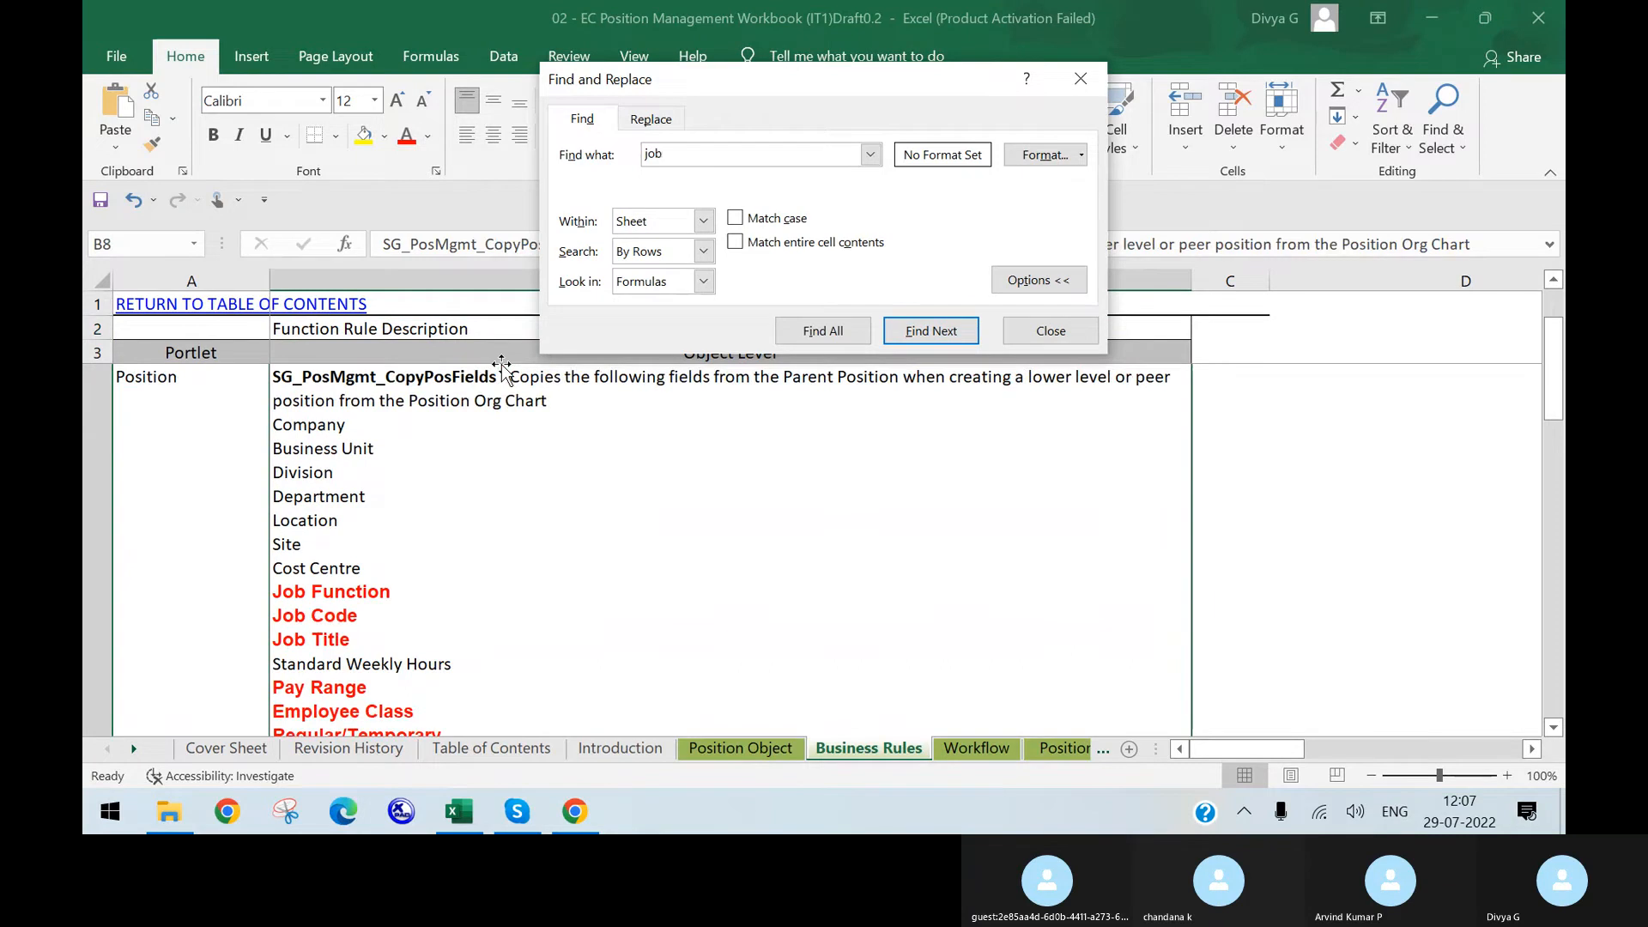
key(Return)
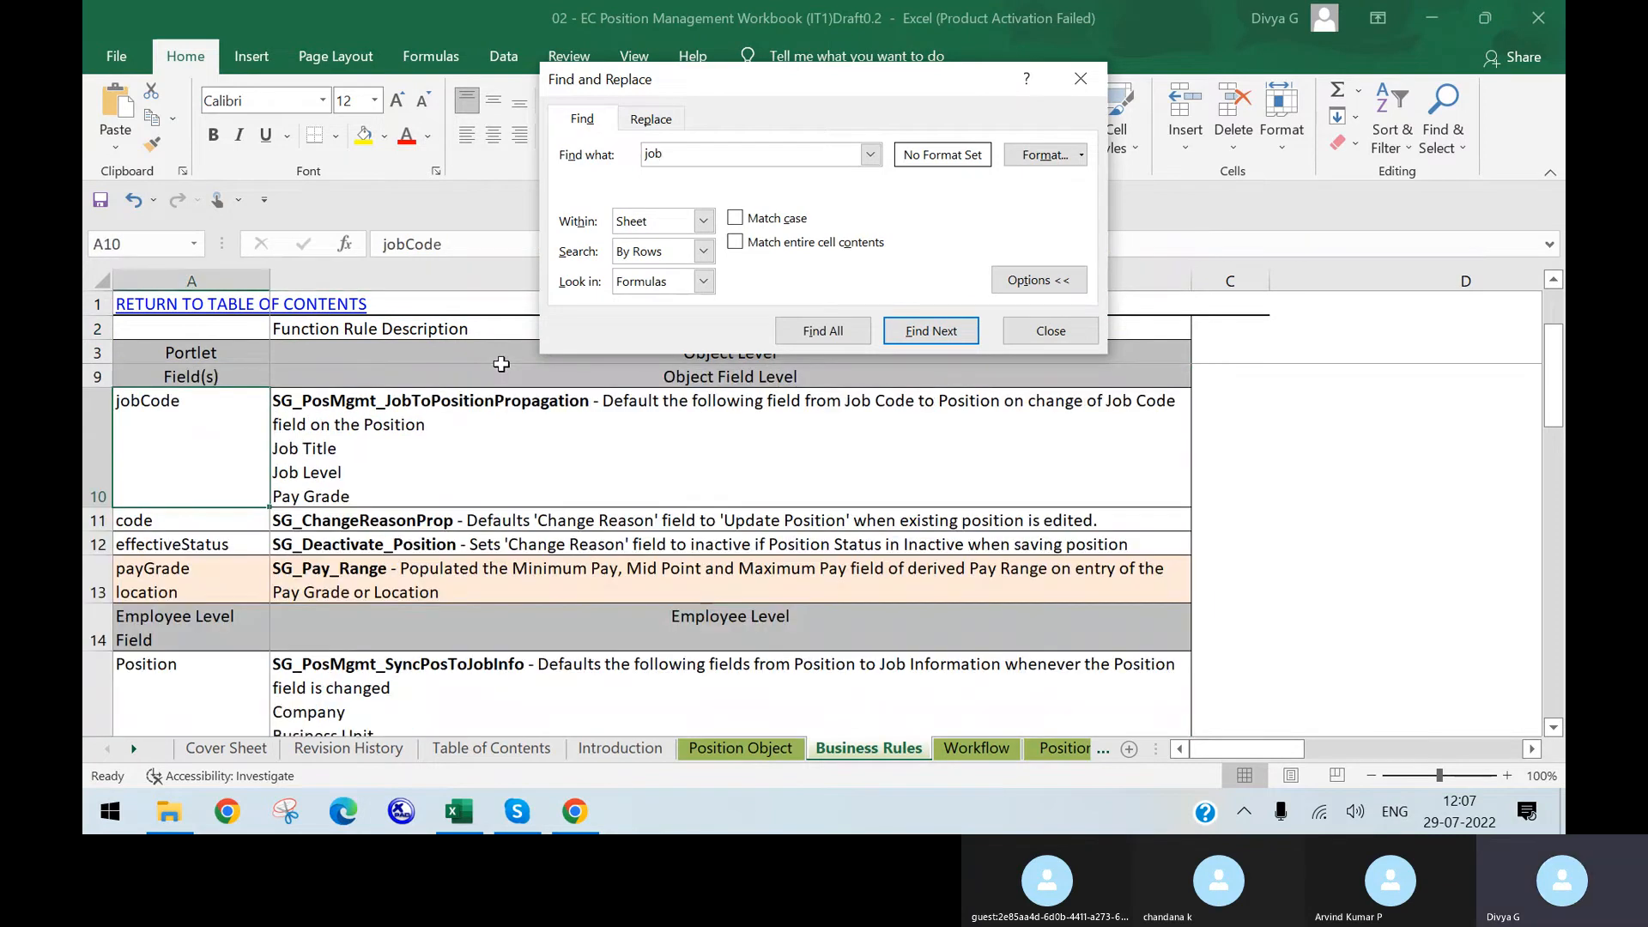
drag(163, 410, 510, 446)
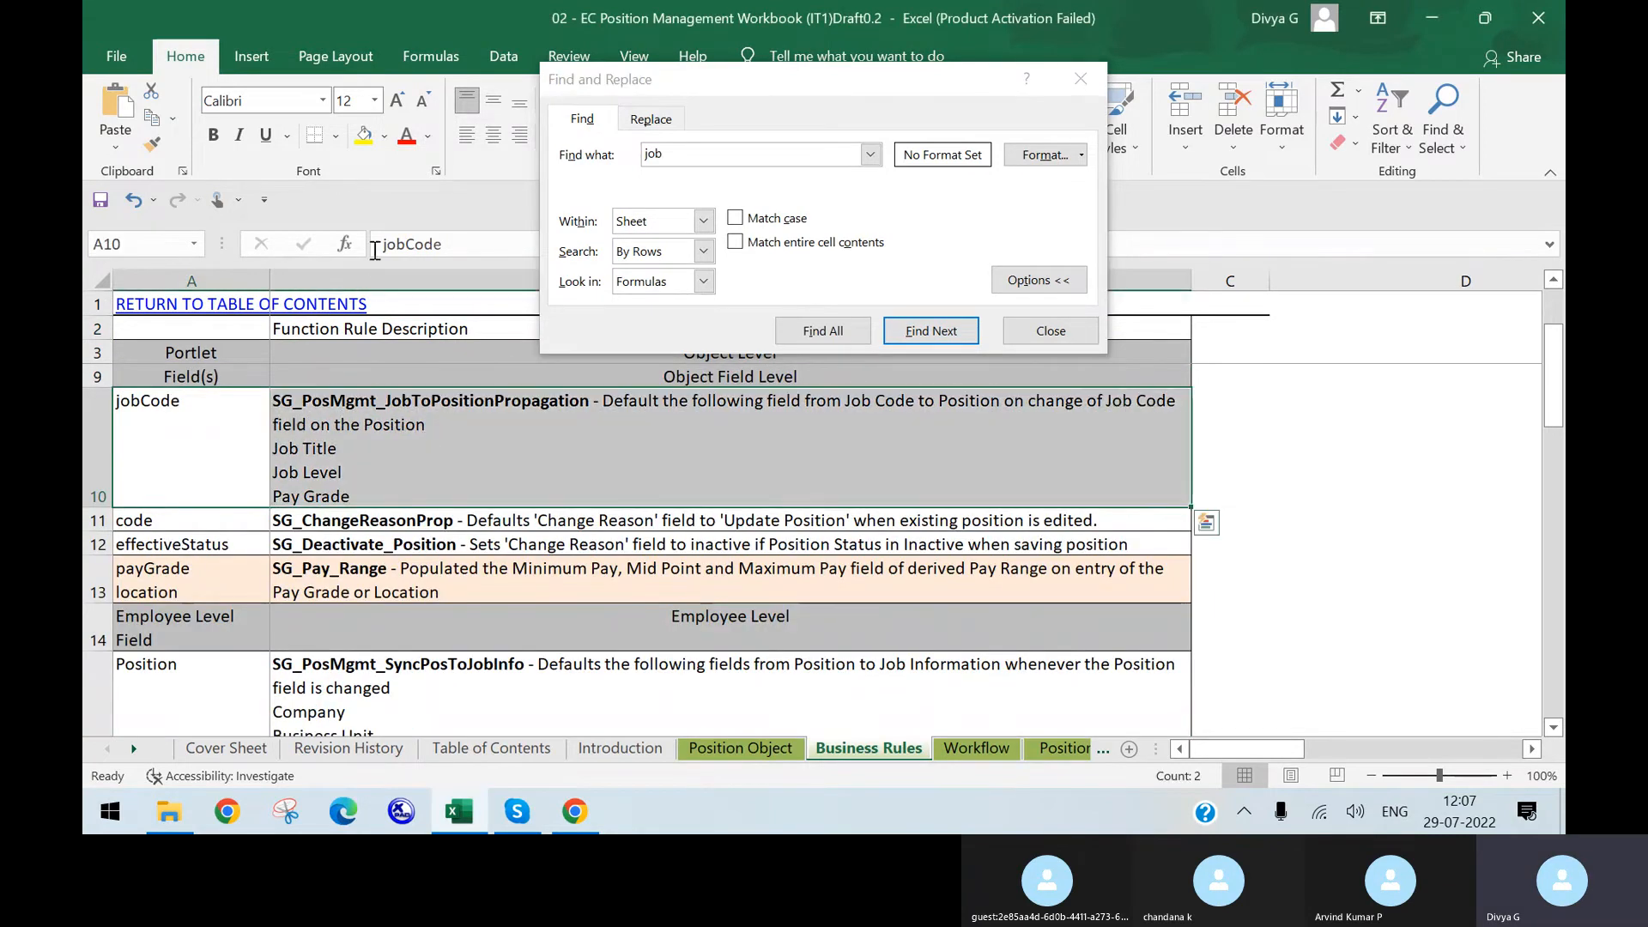
click(364, 133)
- Review the SG_PosMgmt_PositionCodeGeneration row and compare it with the SG_PosMgmt_SyncPosToJobInfo and SG_PosMgmt_ChangeReason rules
scroll(567, 472, up, 4)
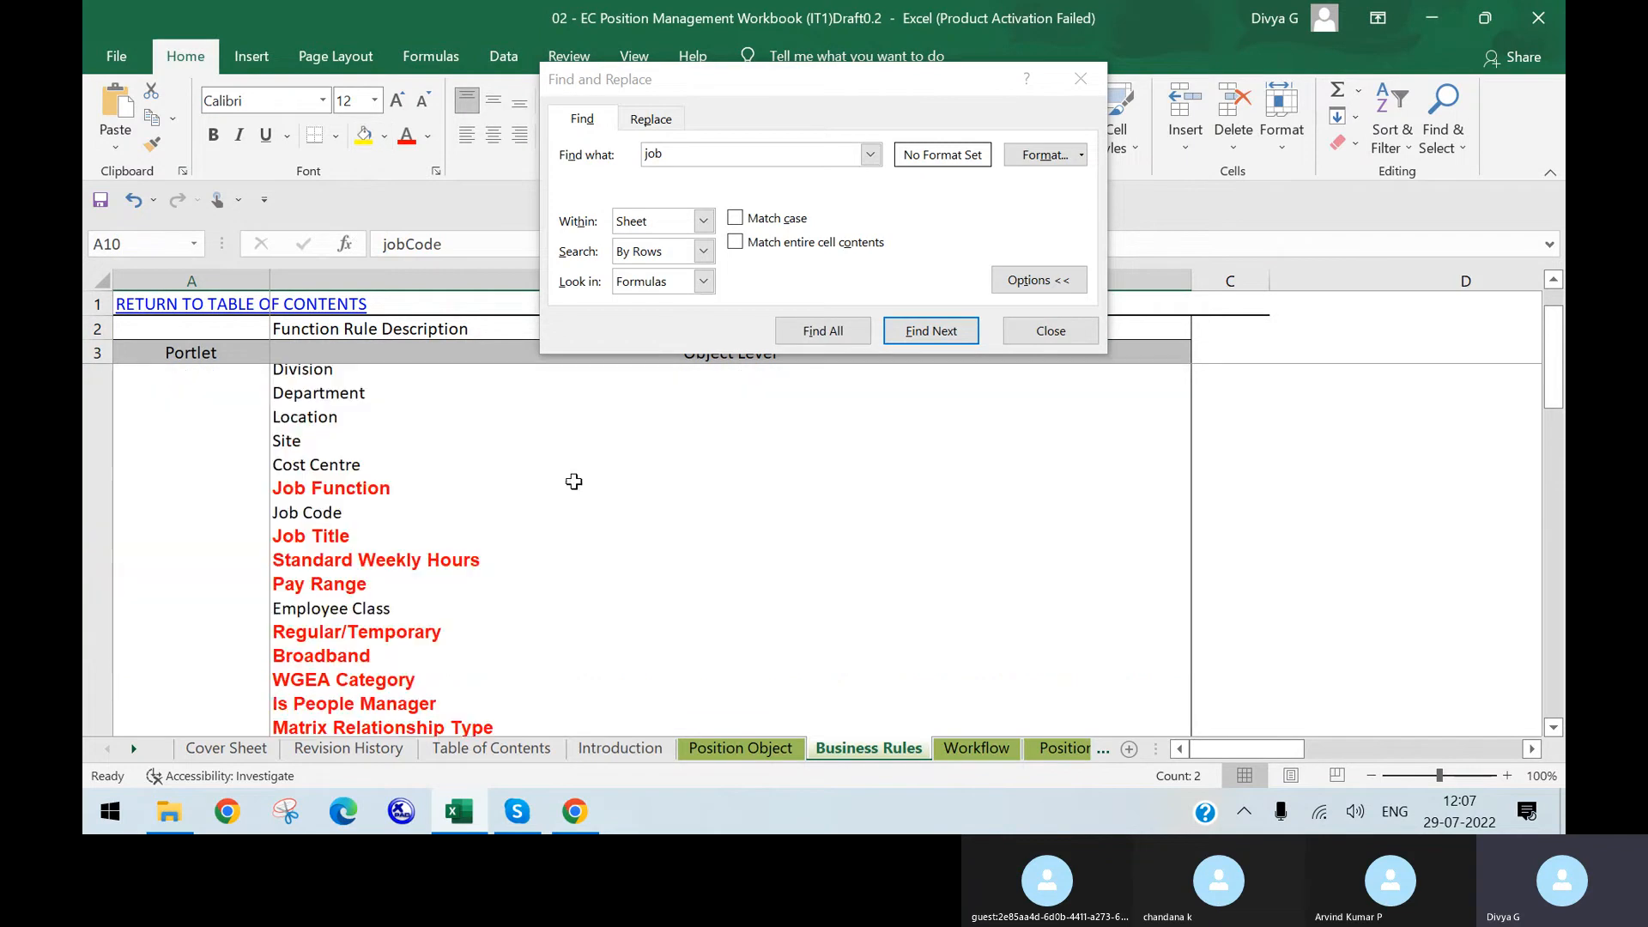
scroll(558, 559, up, 1)
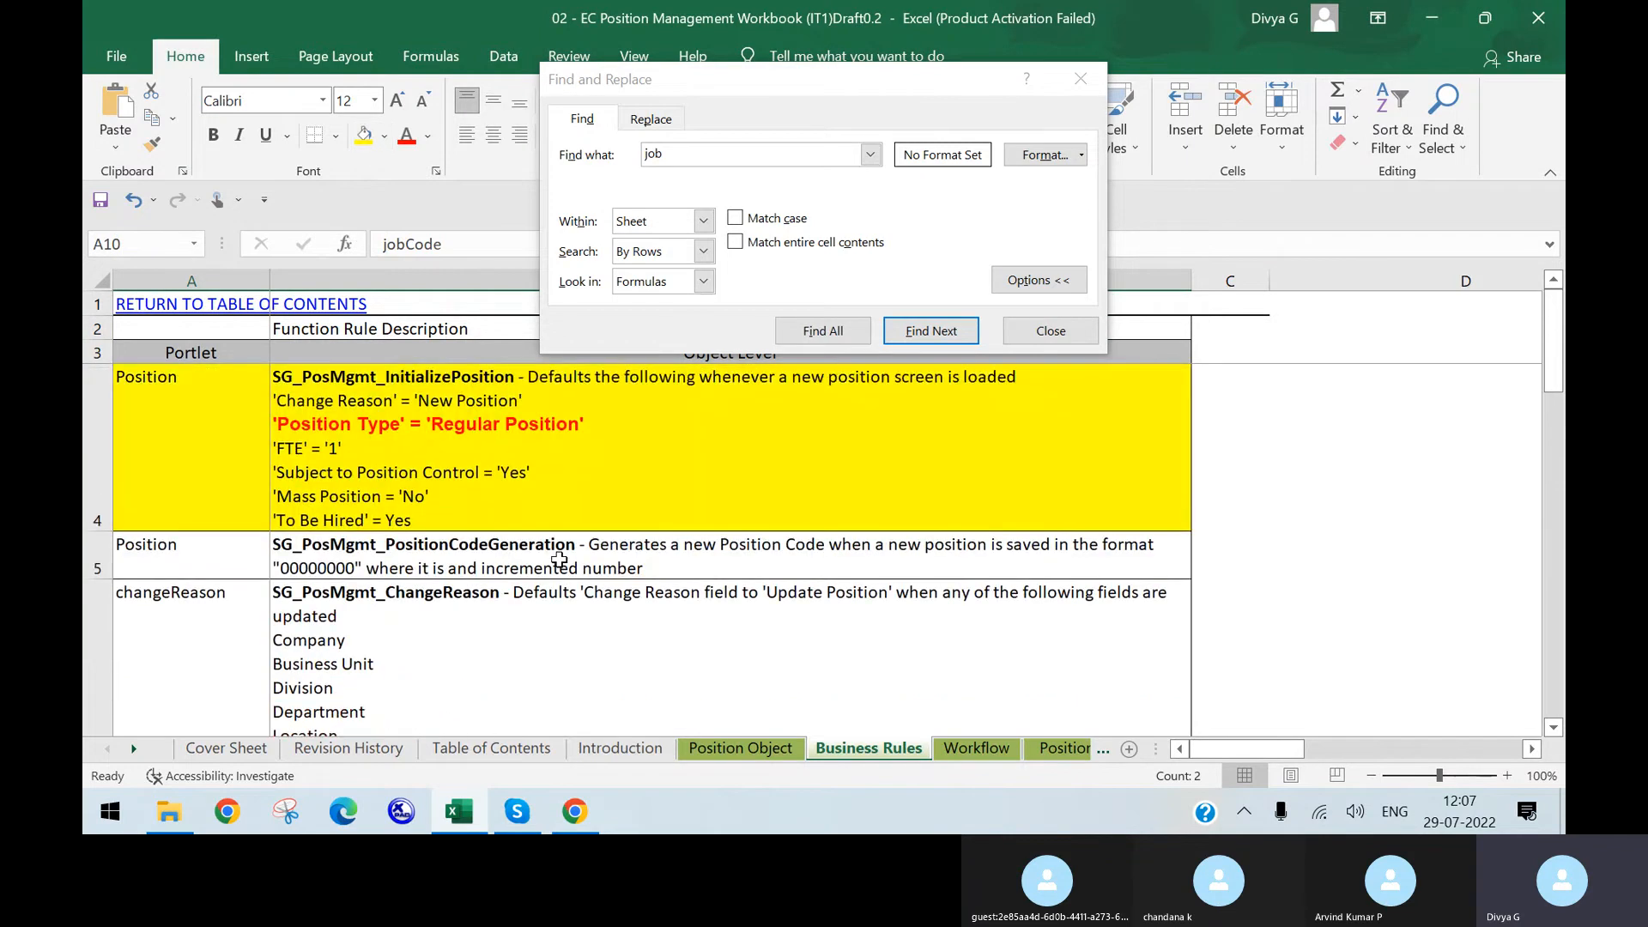
click(257, 553)
drag(258, 553, 502, 584)
scroll(518, 581, down, 4)
scroll(482, 574, up, 2)
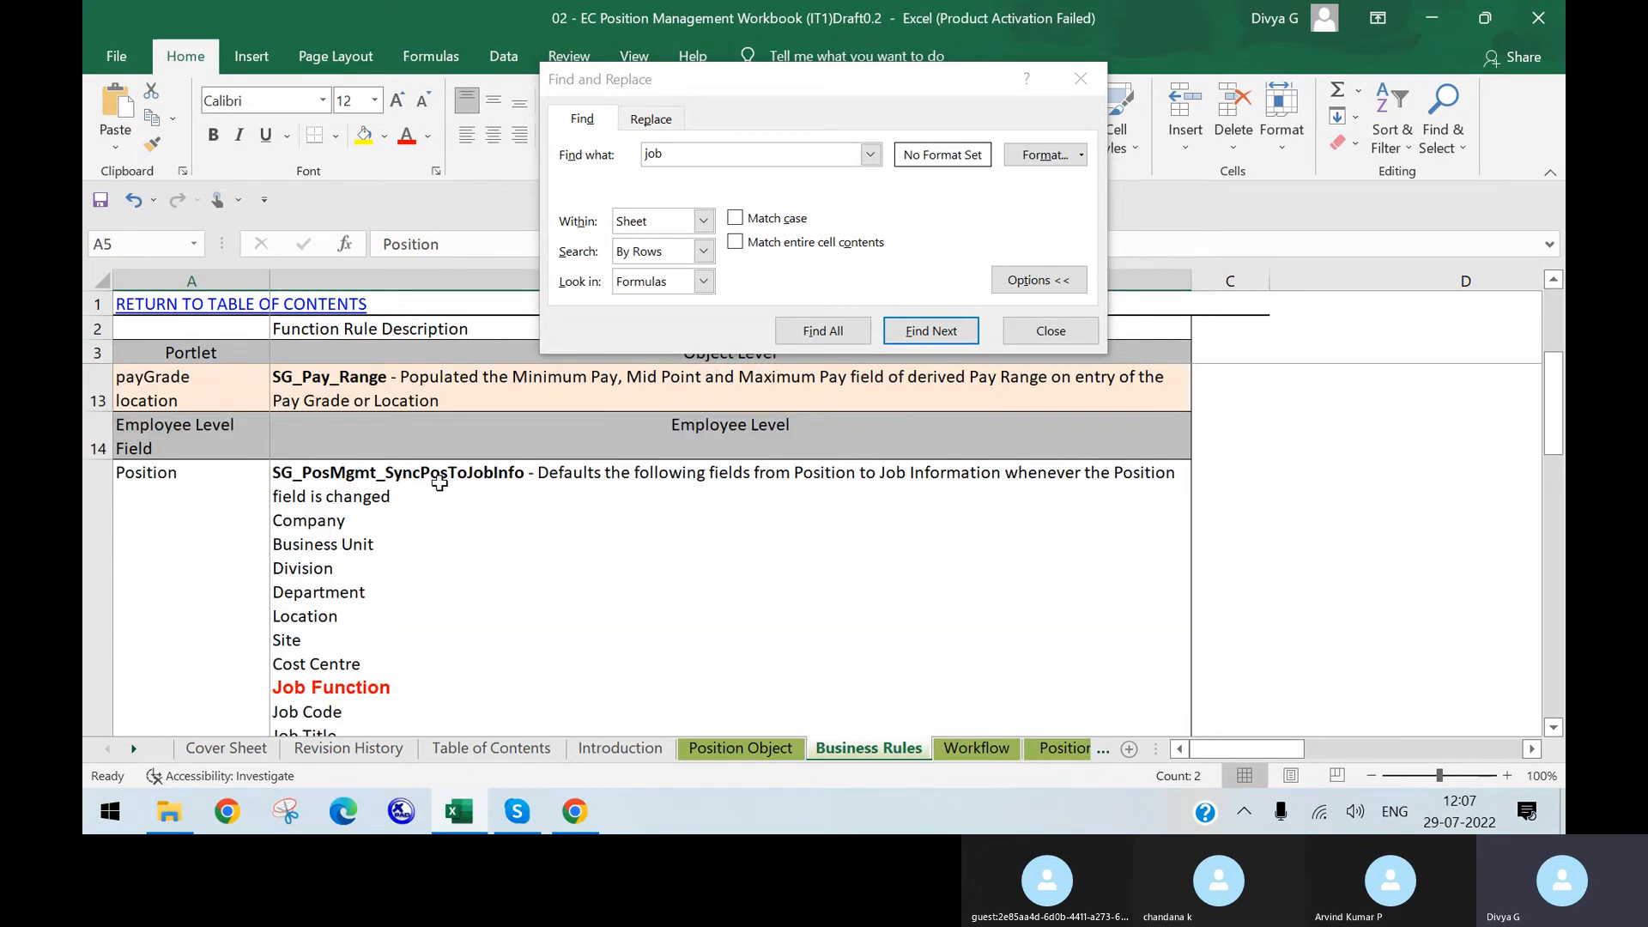
scroll(529, 536, down, 1)
scroll(533, 518, up, 1)
scroll(464, 557, up, 3)
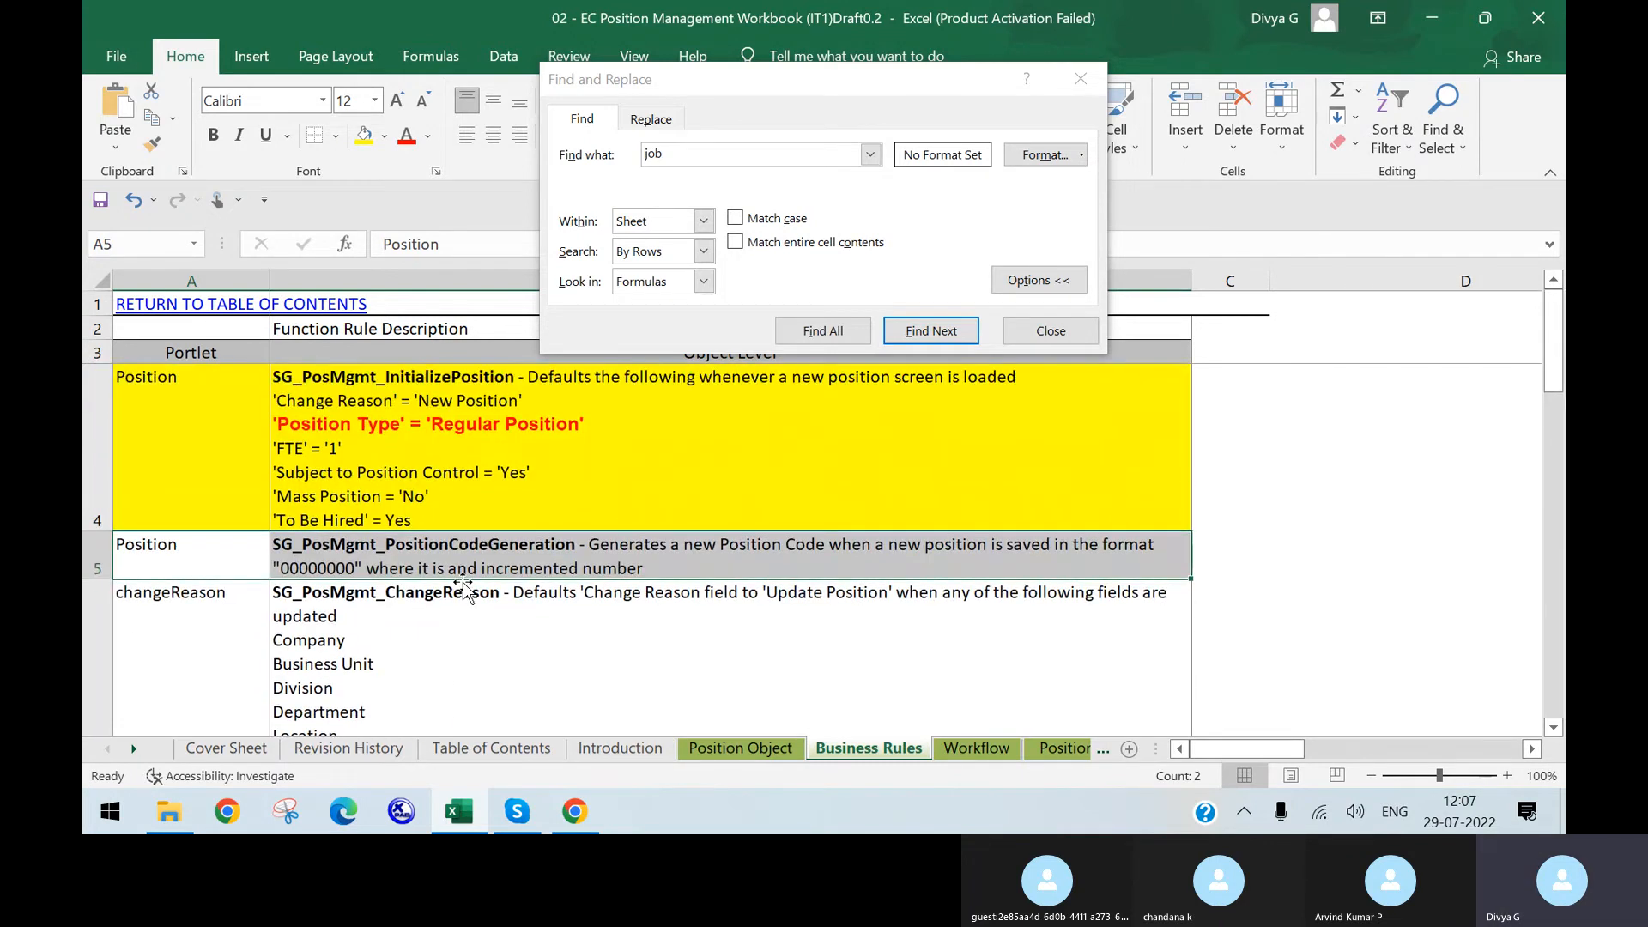
scroll(463, 588, down, 1)
- View the Workflow and Position Object sheets, and switch to the Skype call window
click(965, 750)
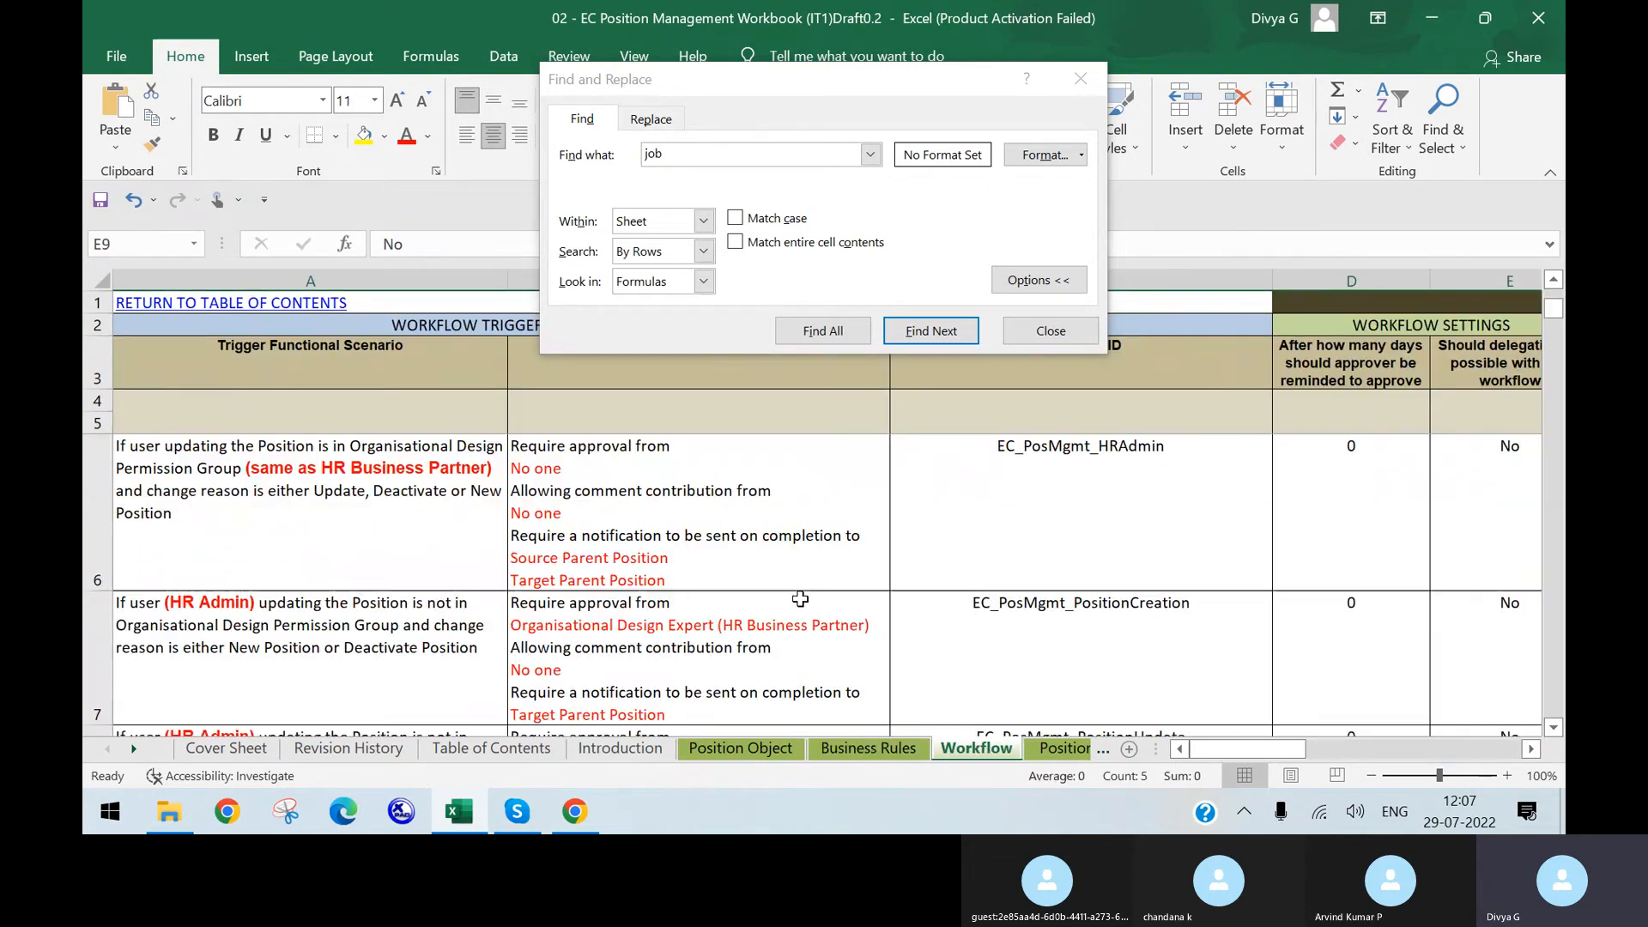
click(682, 747)
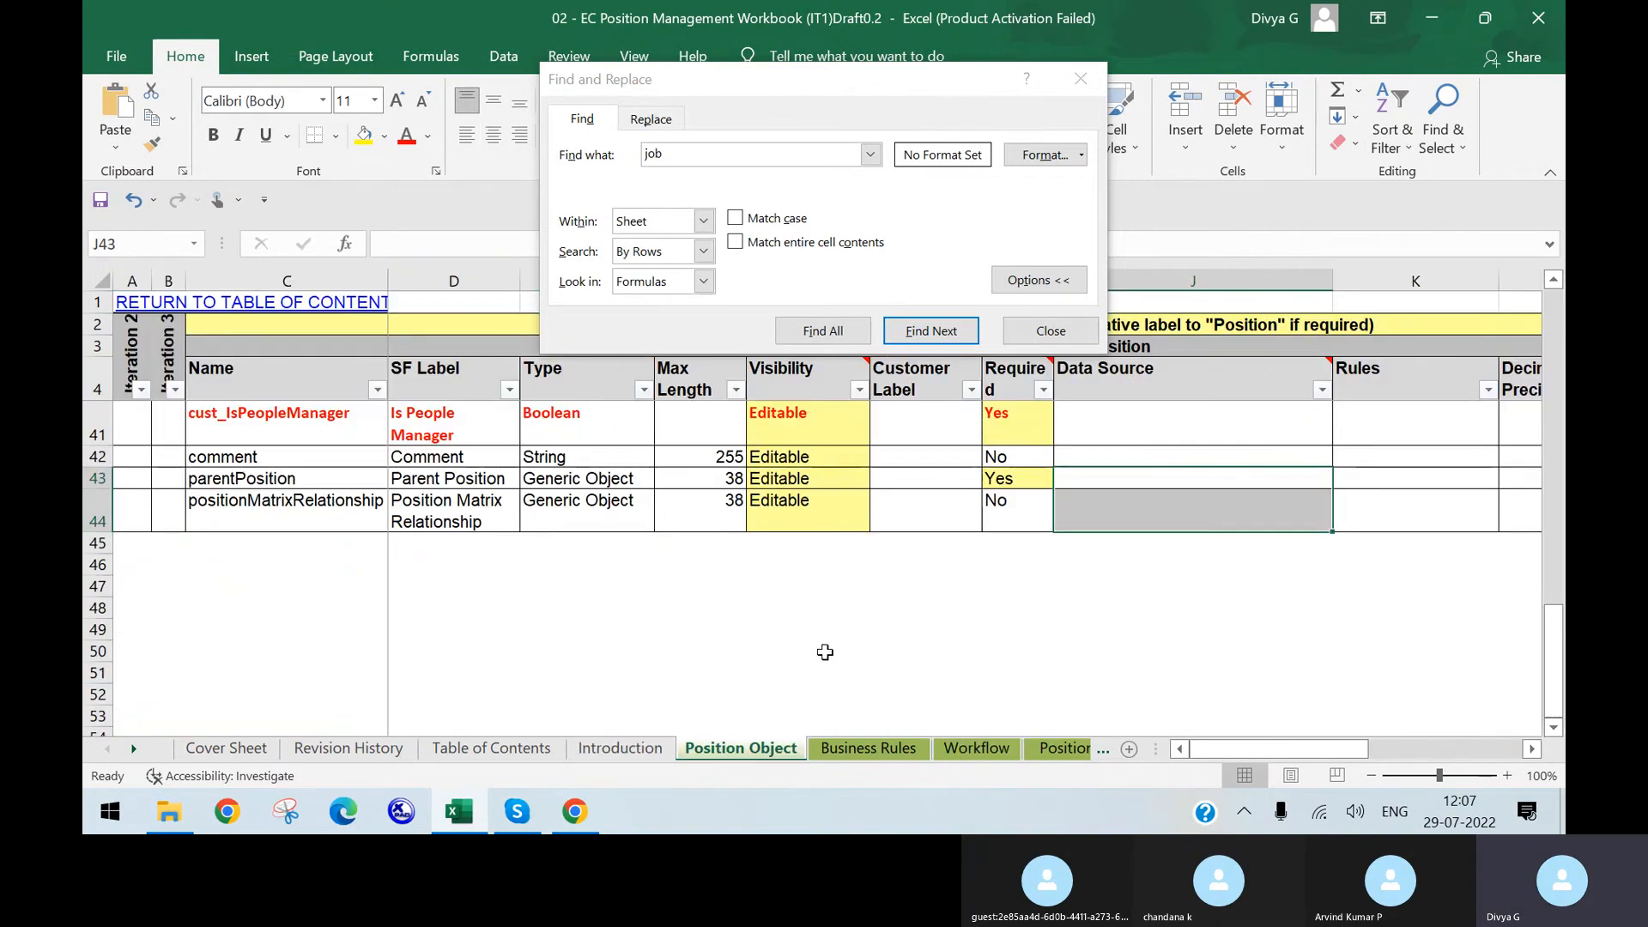
click(517, 811)
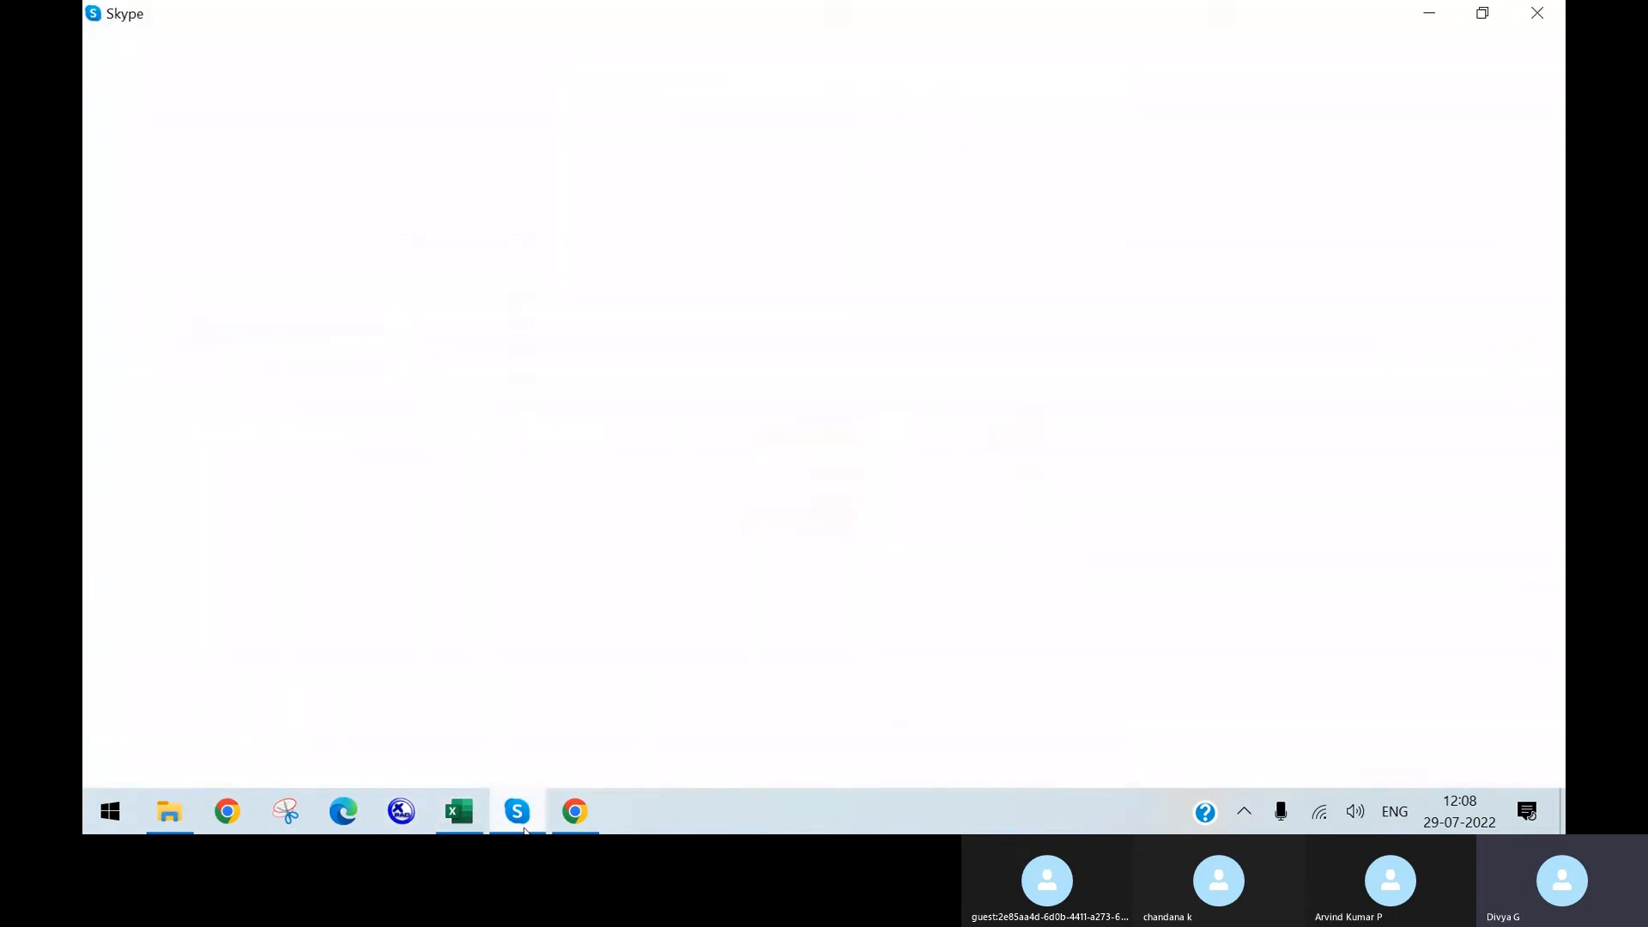
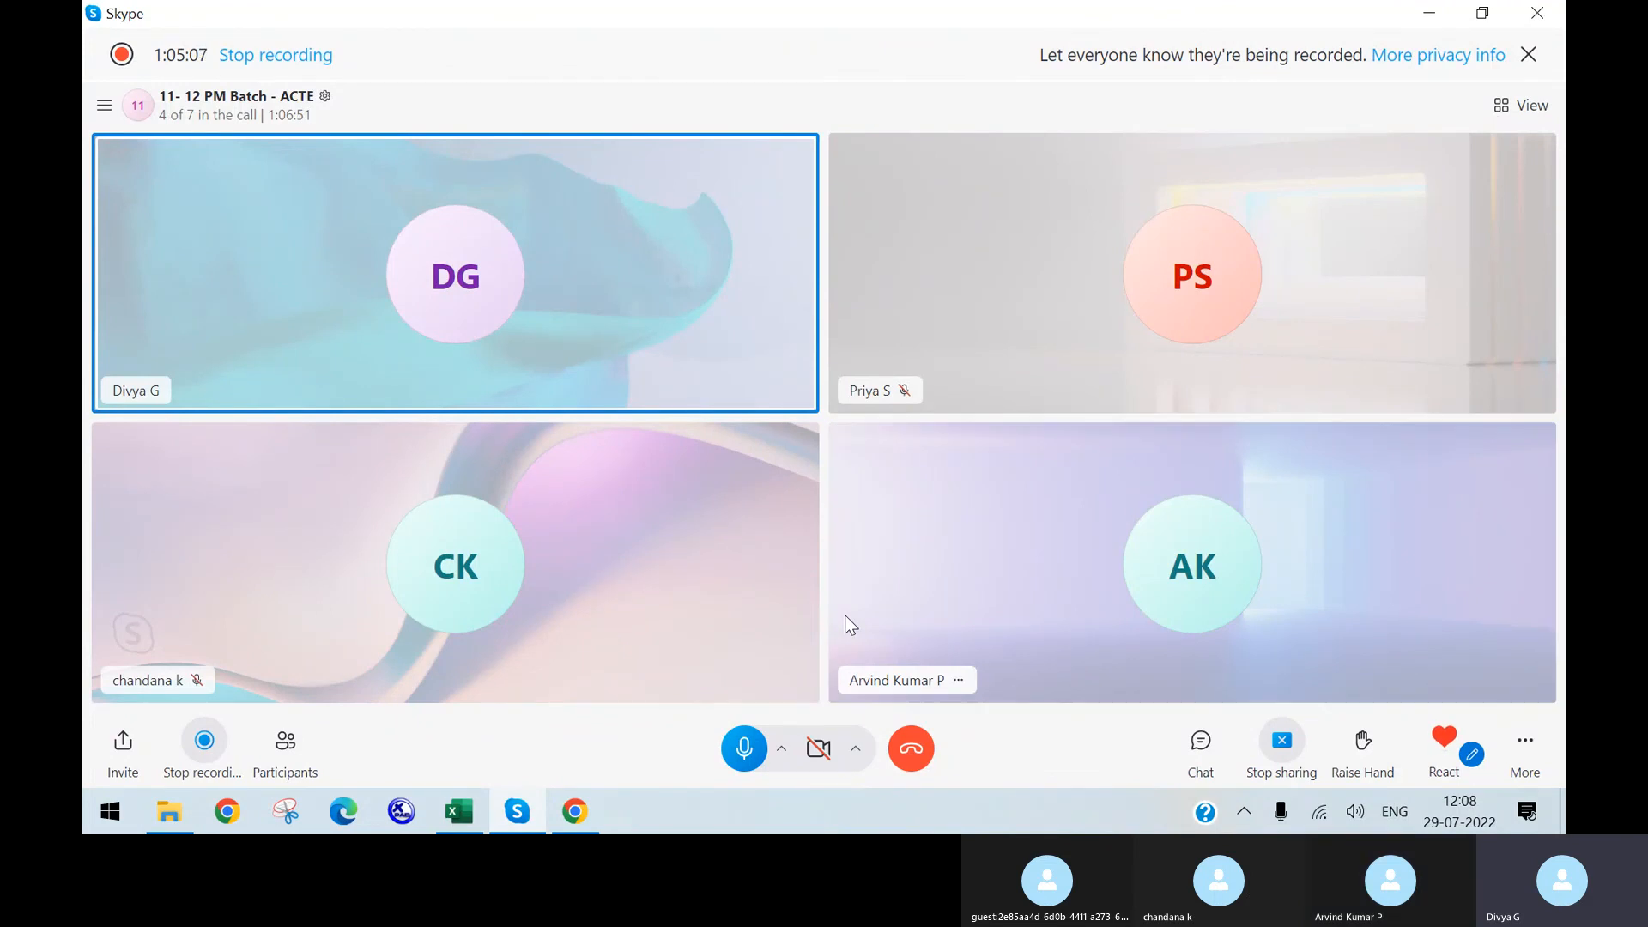
- Return to Excel, revisit the Cover Sheet, Workflow and Business Rules sheets, and switch to the browser's new rule page
click(459, 811)
click(192, 750)
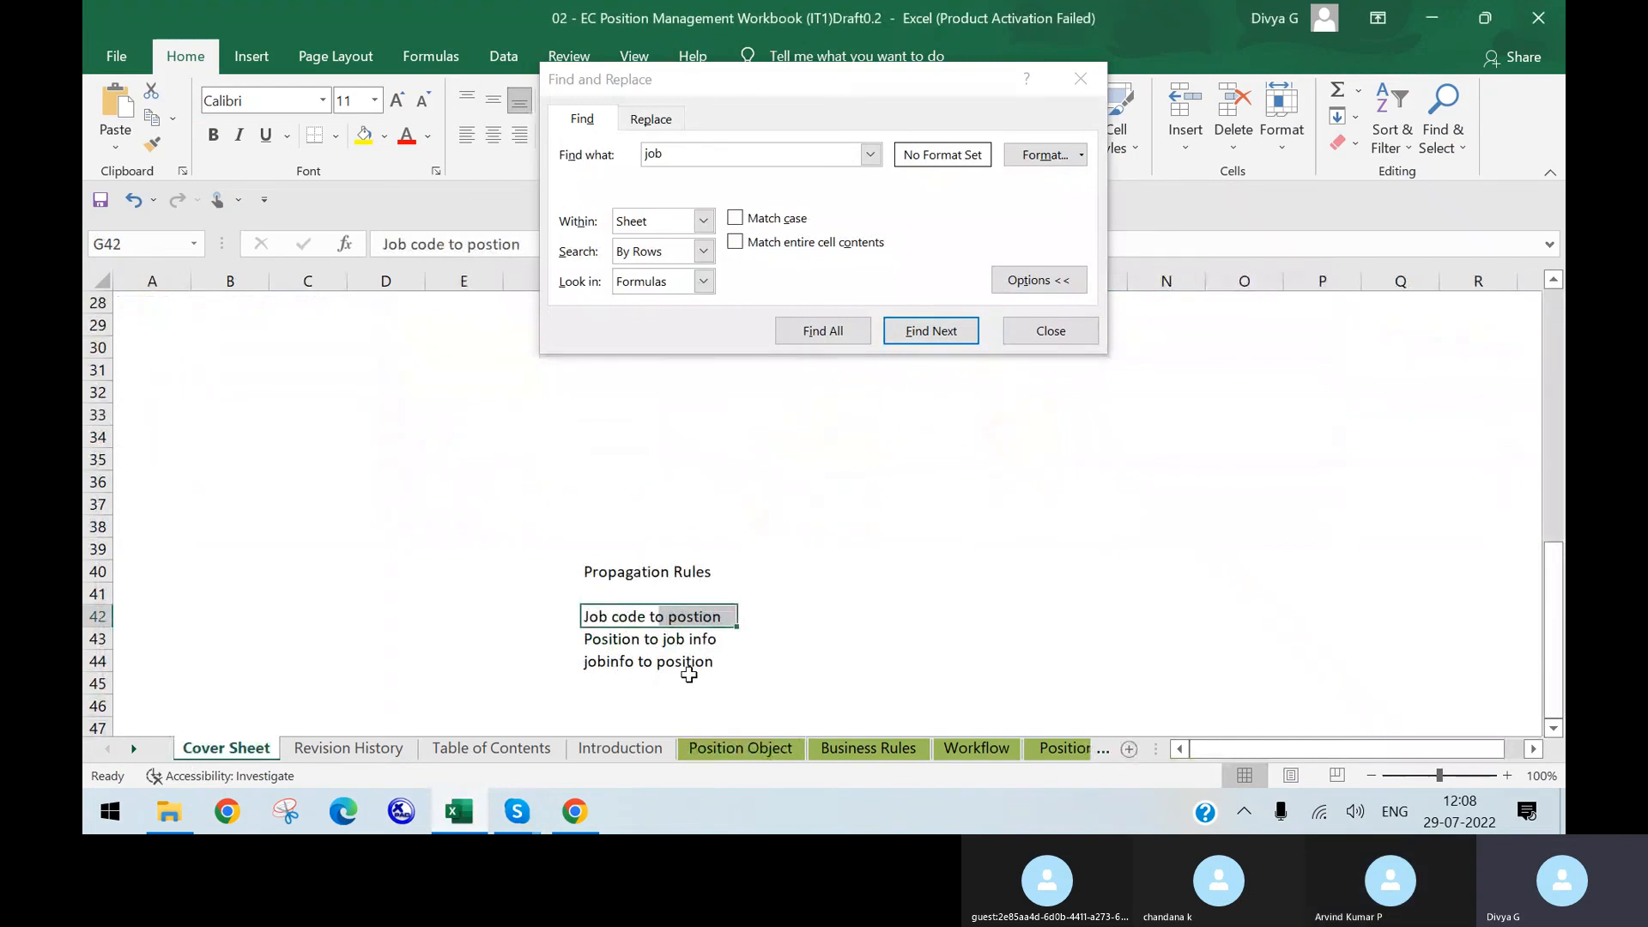
click(985, 749)
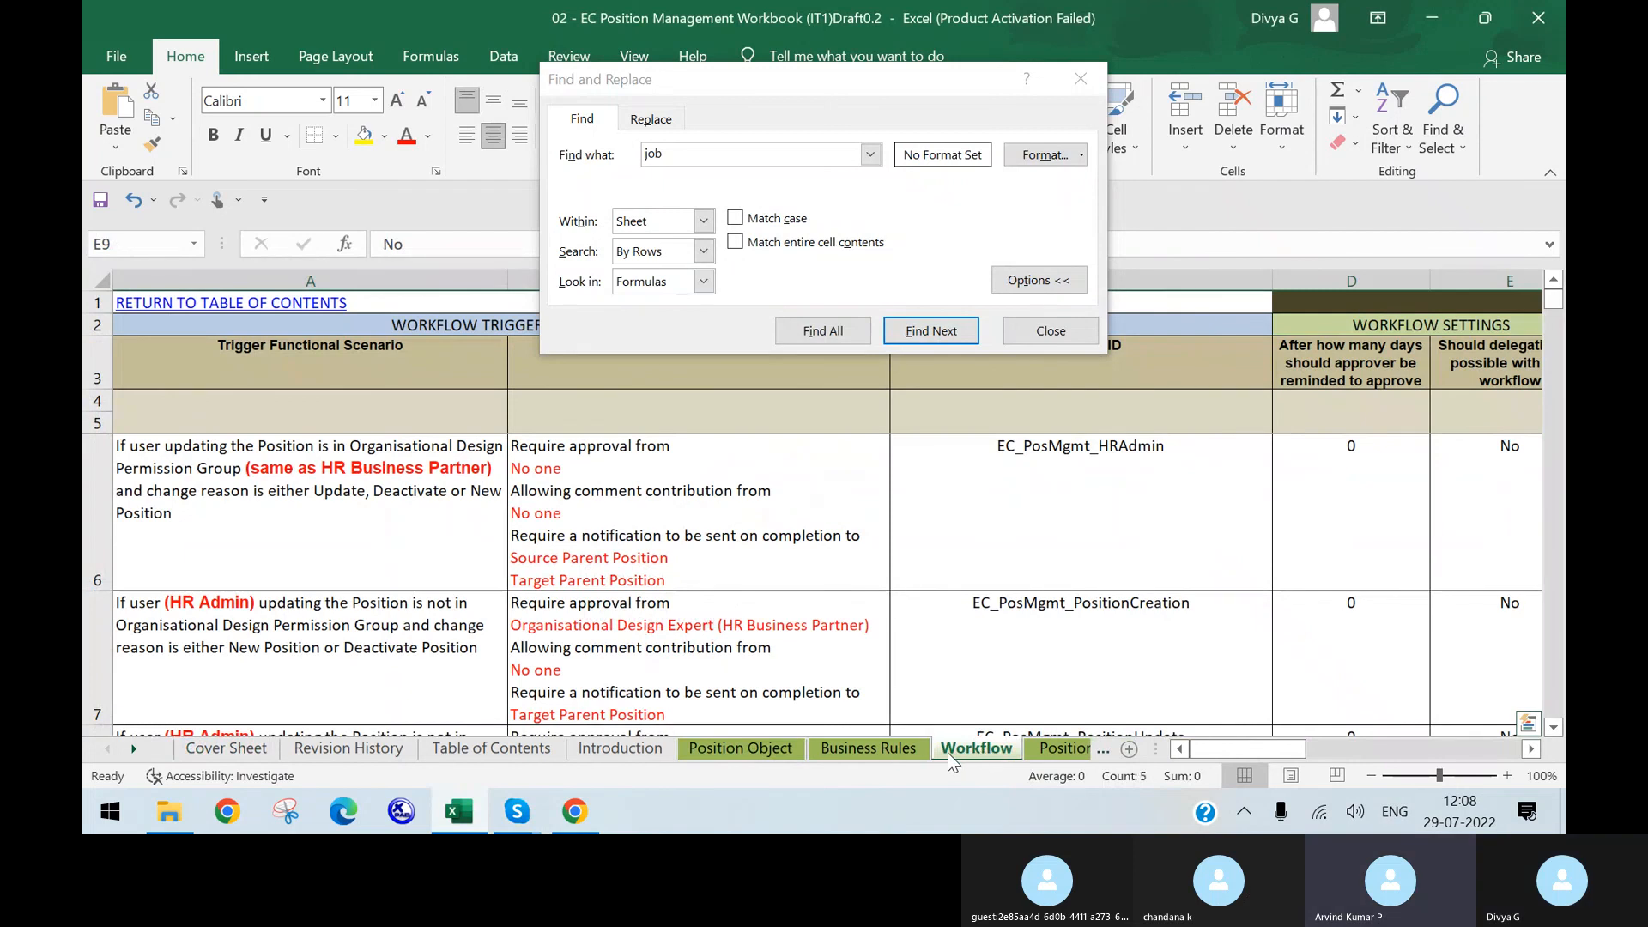
click(868, 749)
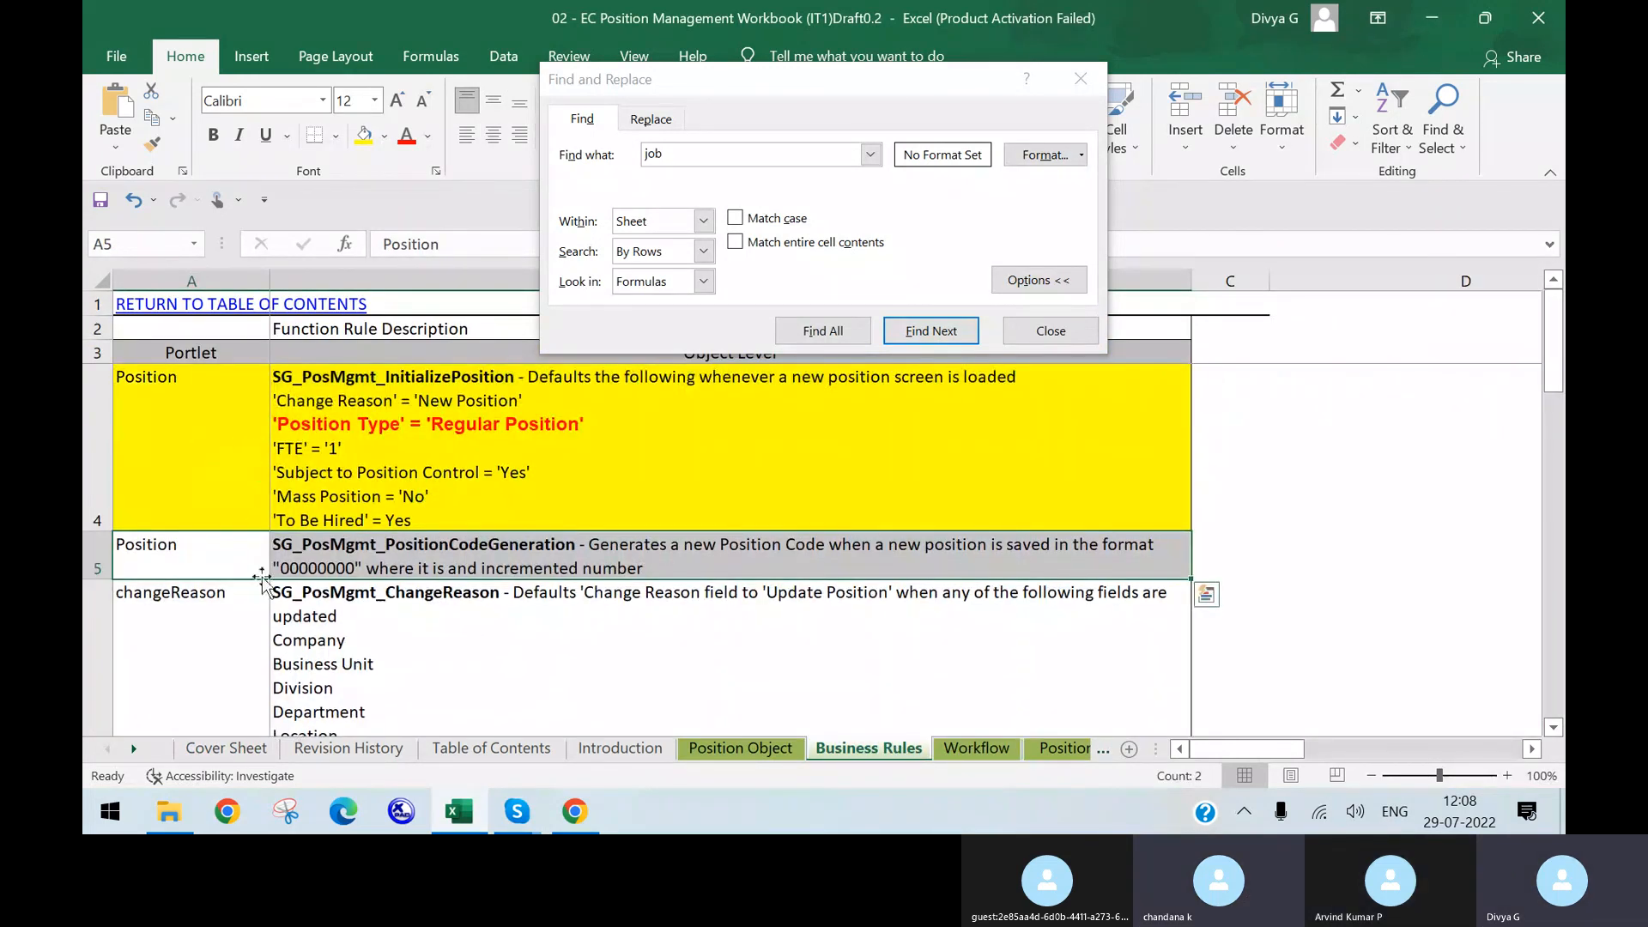
click(575, 811)
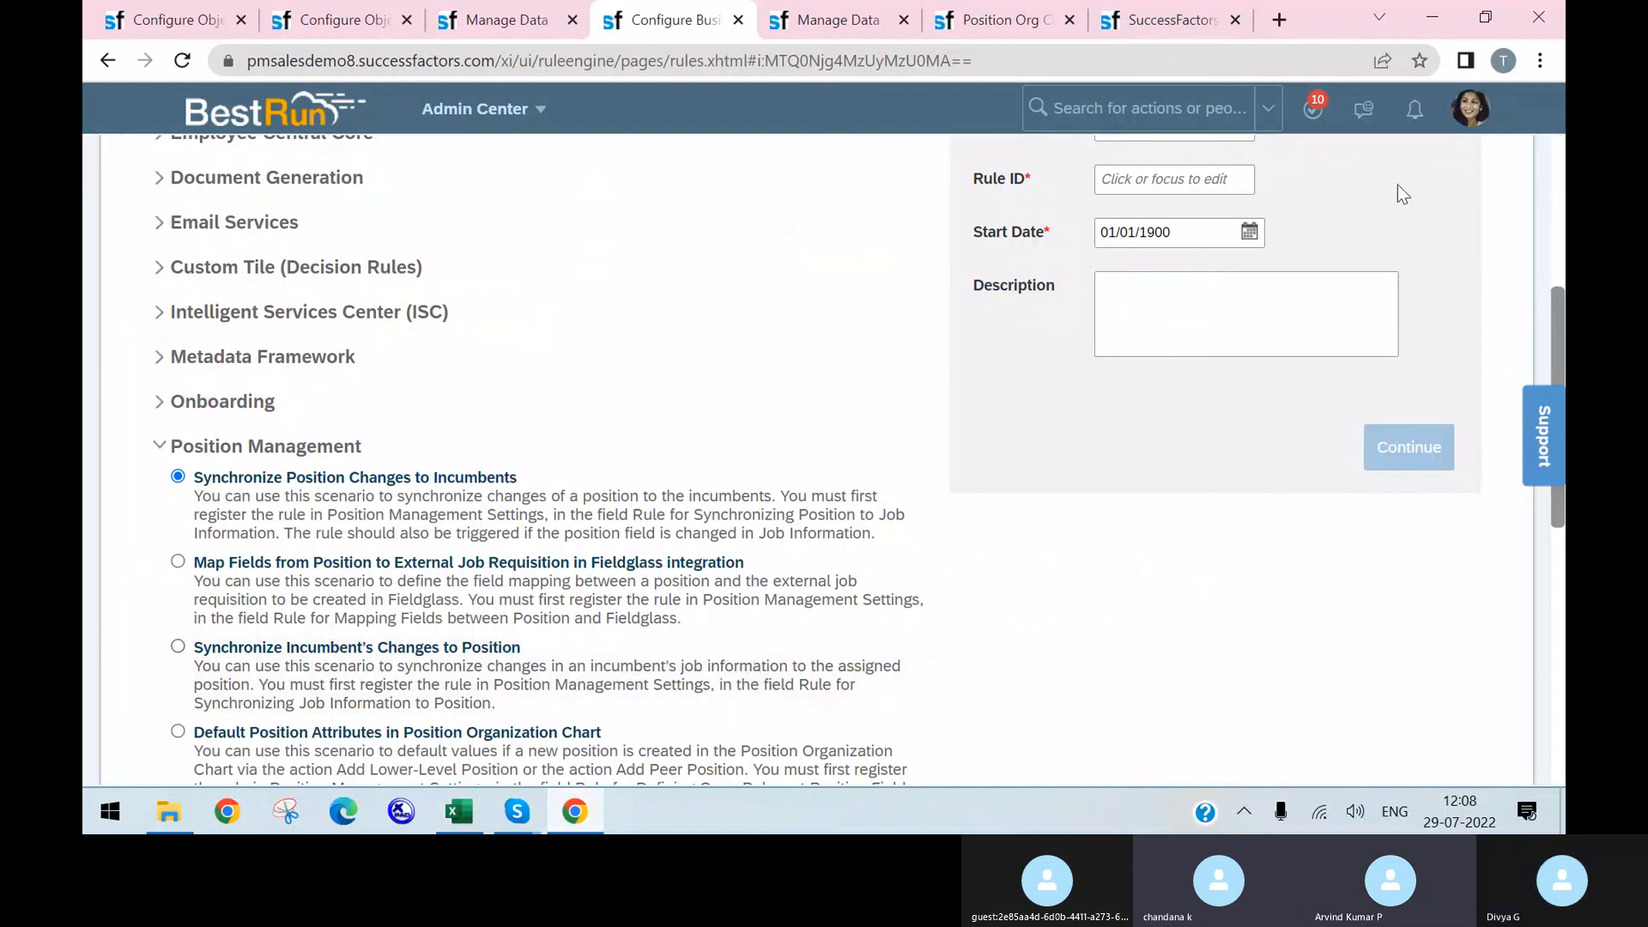
- Switch to Skype and end the call
click(526, 824)
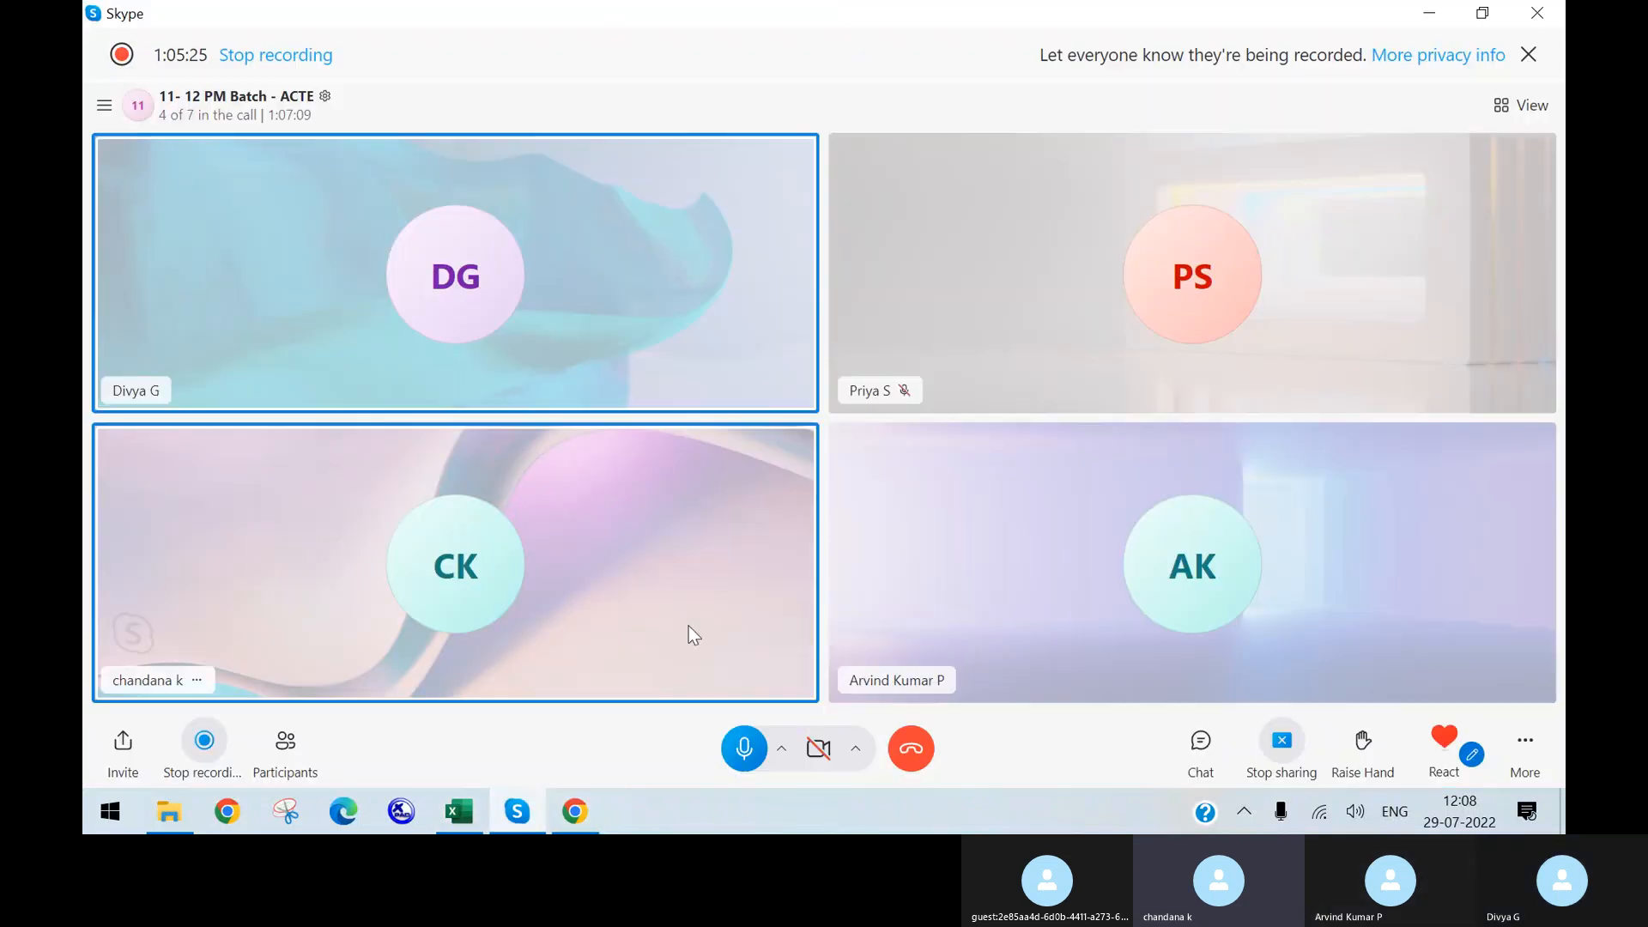
click(893, 757)
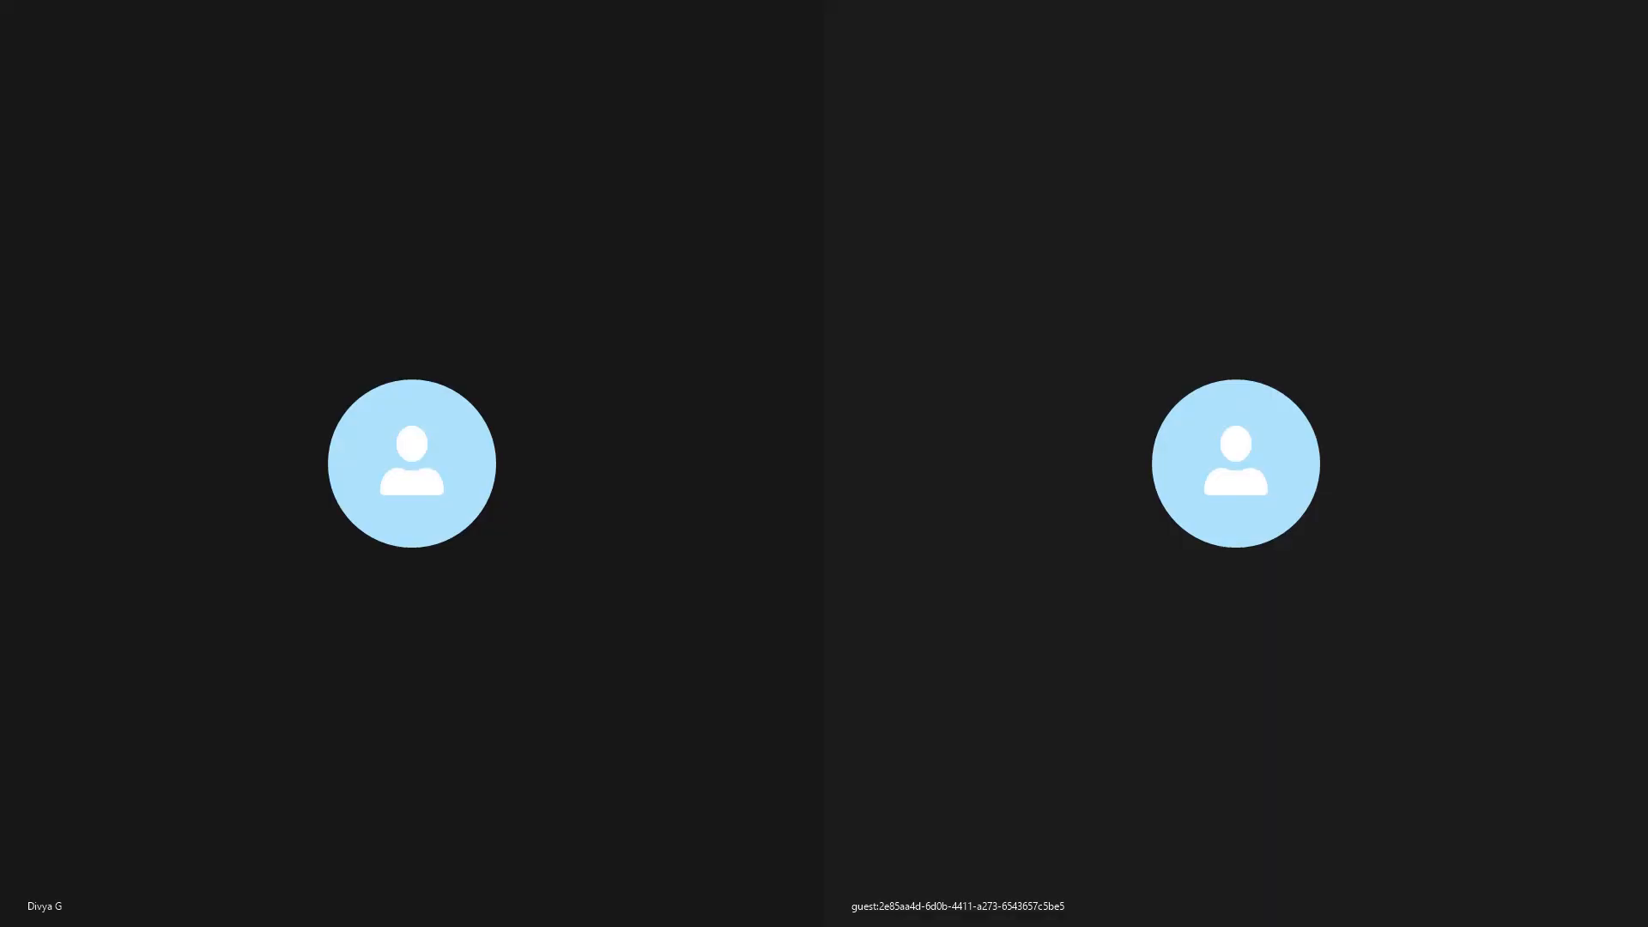